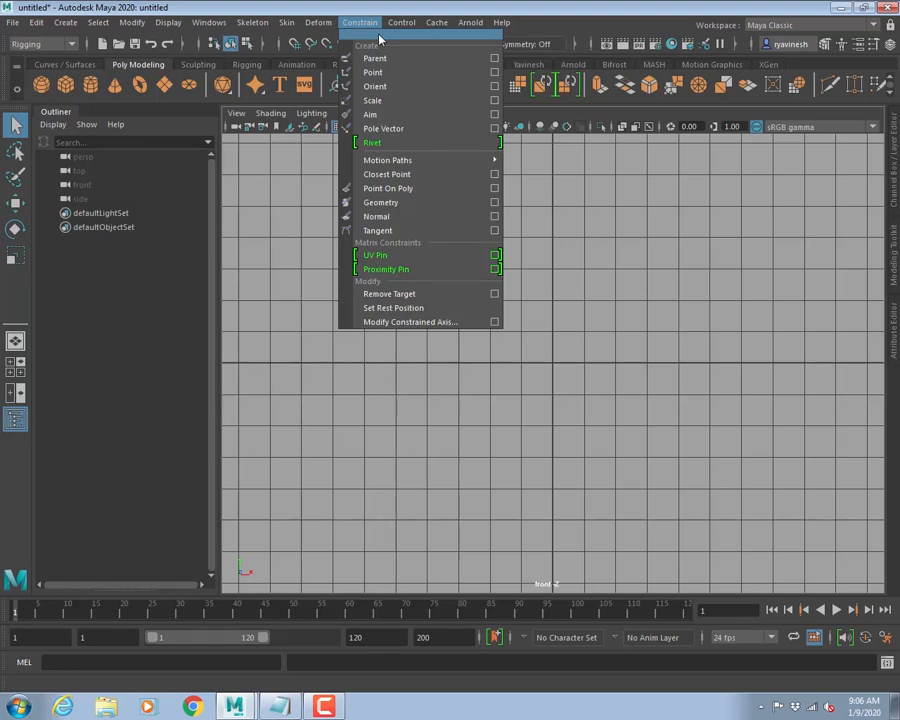
Open Chrome and search Google Images for "character rig".
key("super")
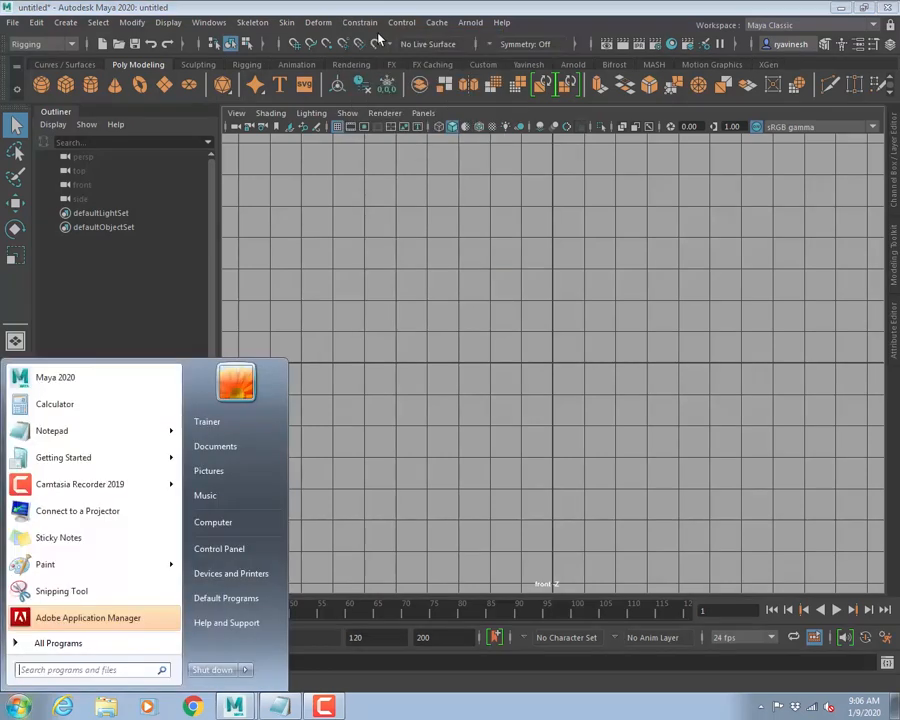
type("chr")
key("Return")
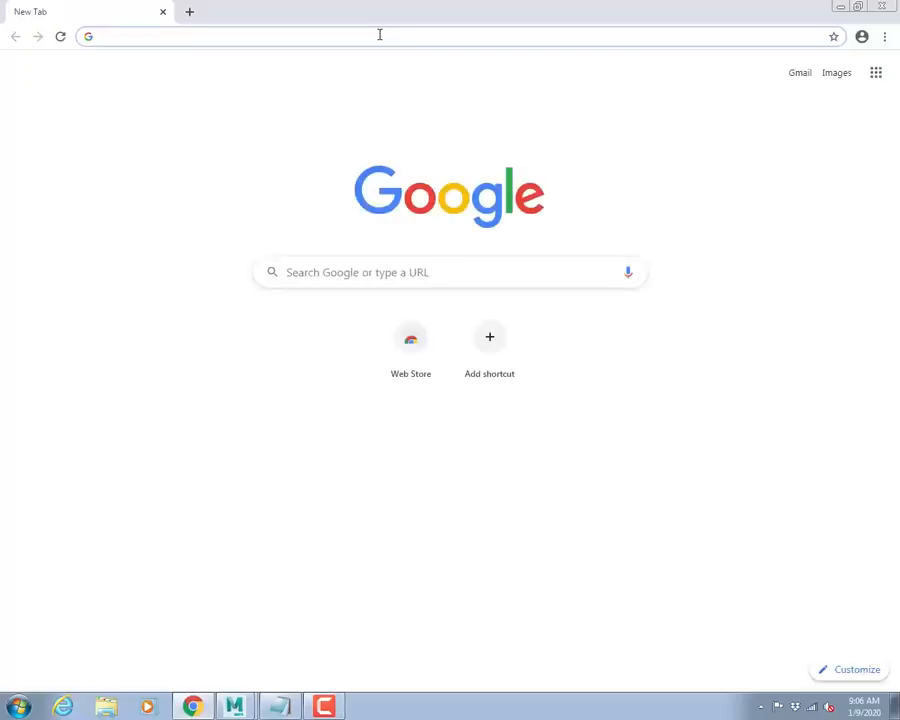
type("chat")
key("BackSpace")
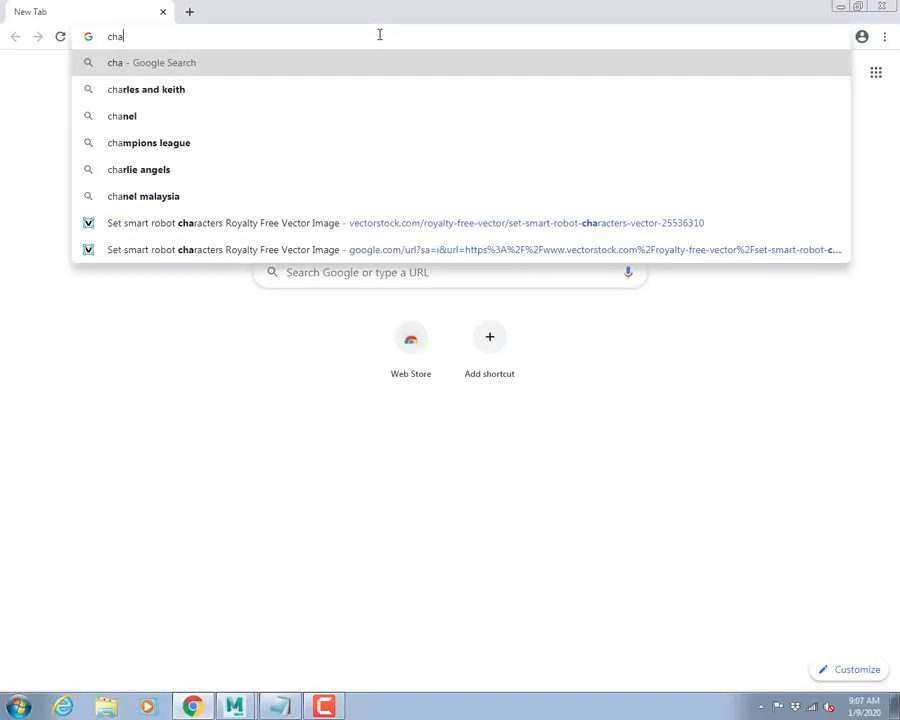
type("racter rig")
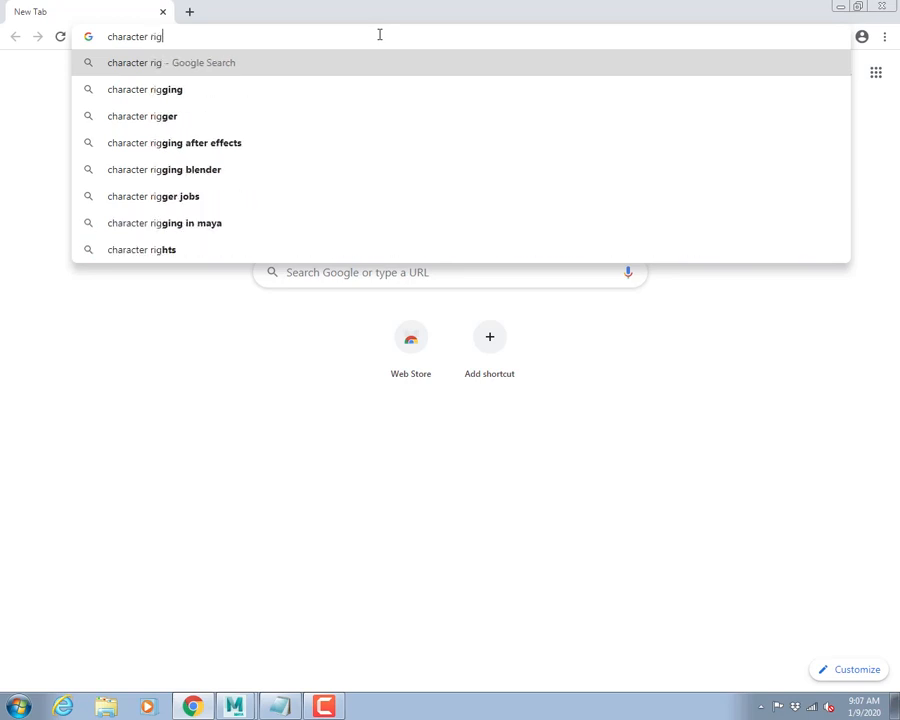
key("Return")
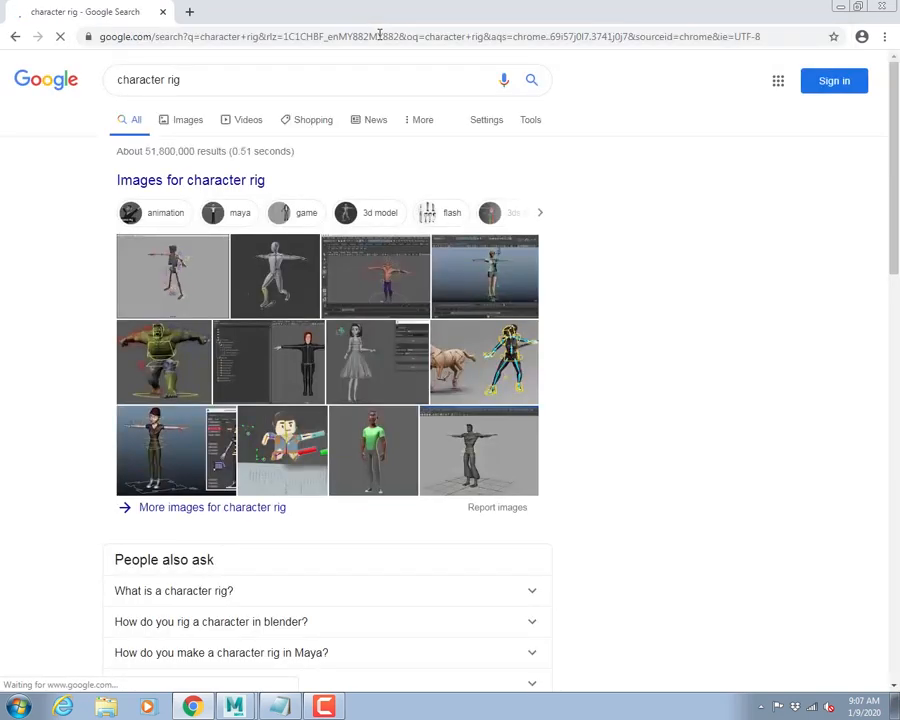
left_click(190, 121)
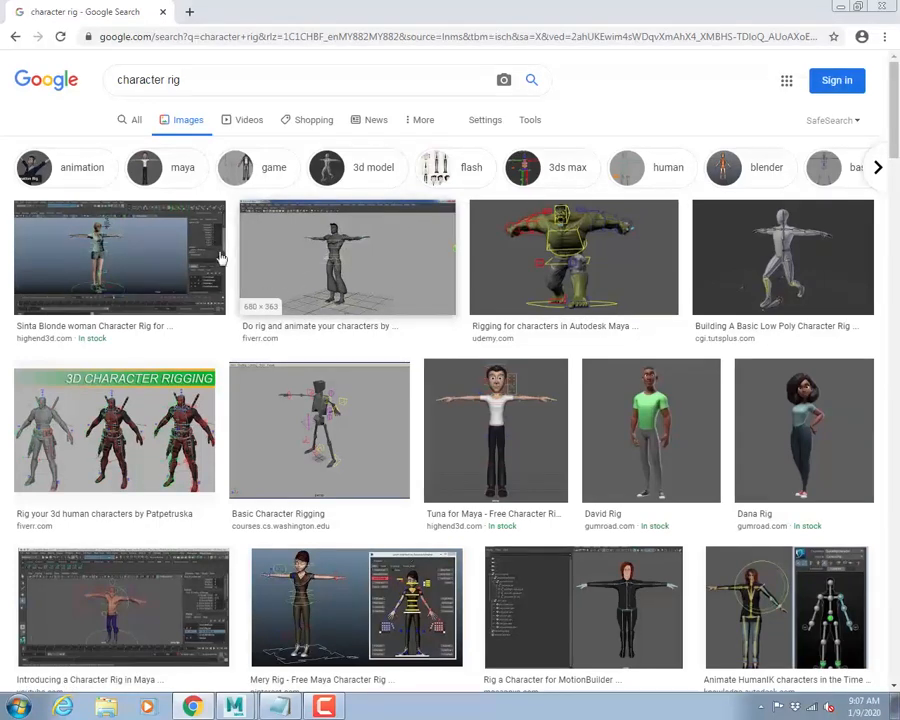
Open the source pages of the Sinta Blonde woman, Fiverr "rig your 3d human characters" and Tuna for Maya image results in separate tabs.
left_click(135, 261)
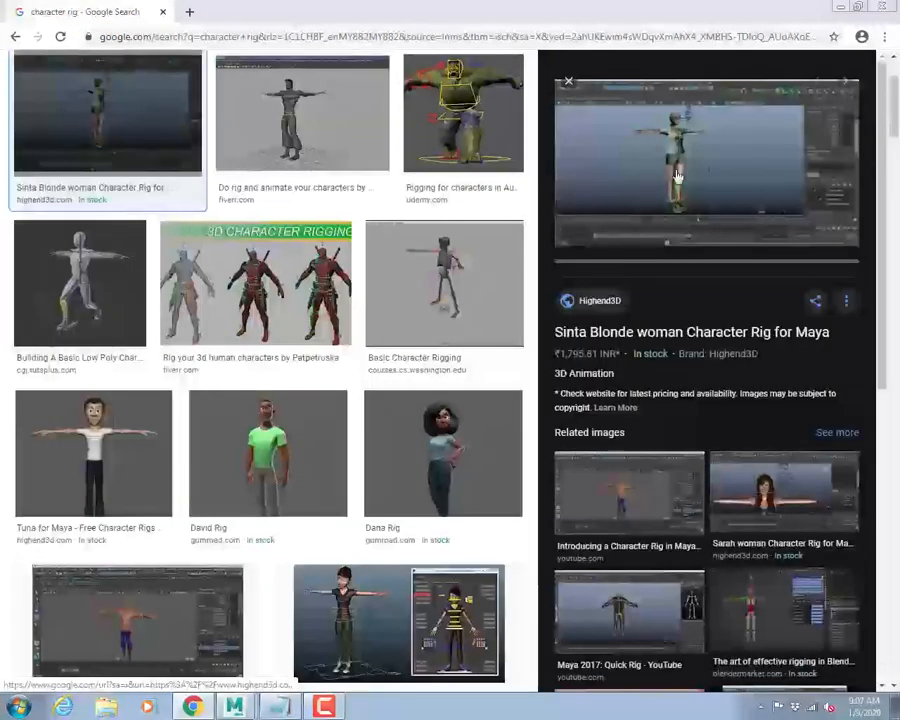
left_click(649, 167)
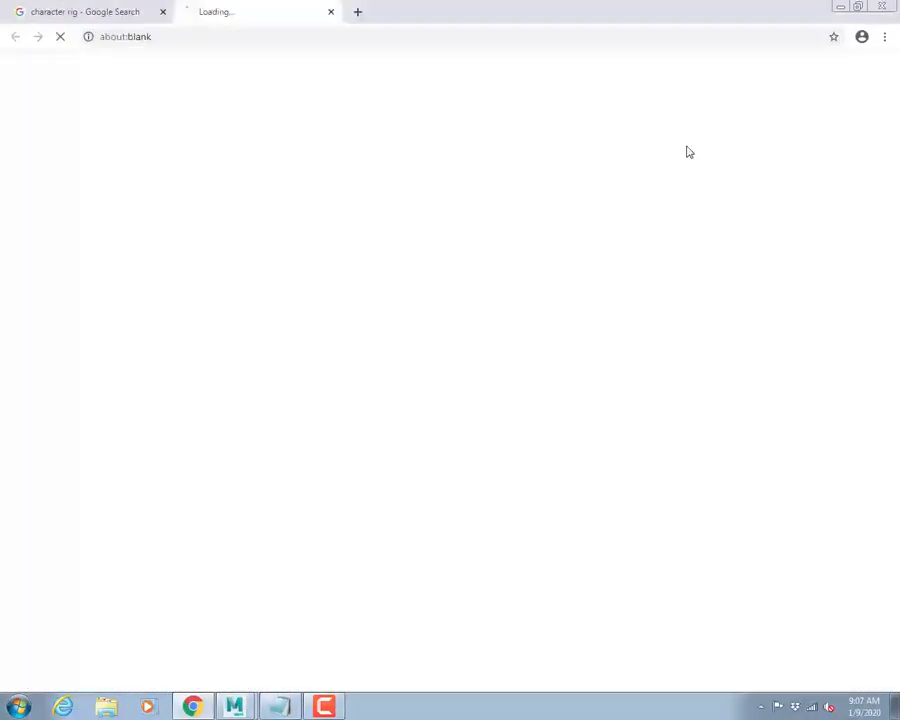
left_click(122, 18)
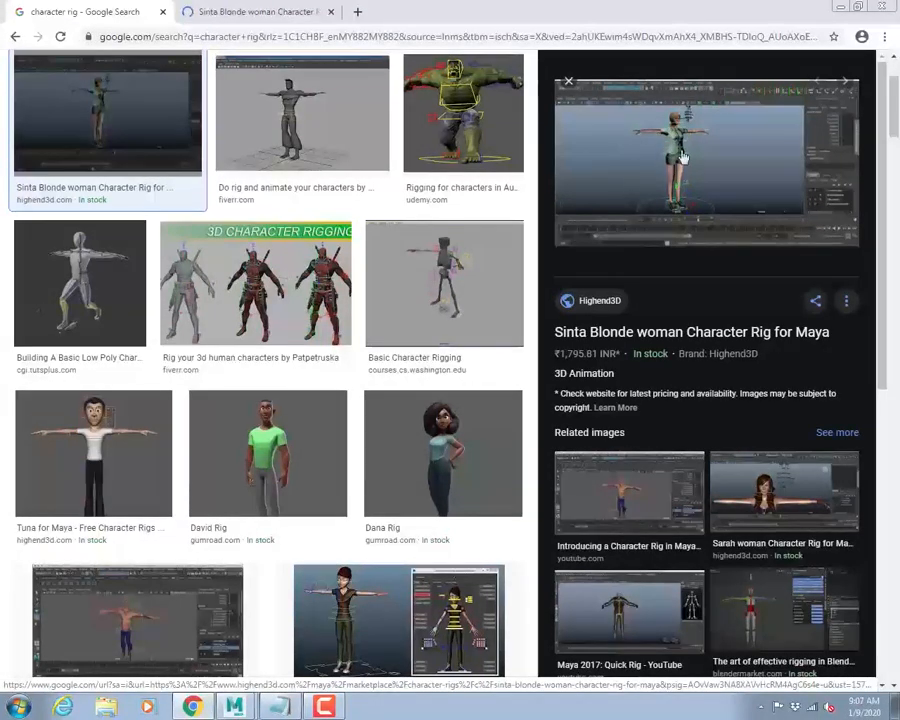
left_click(290, 283)
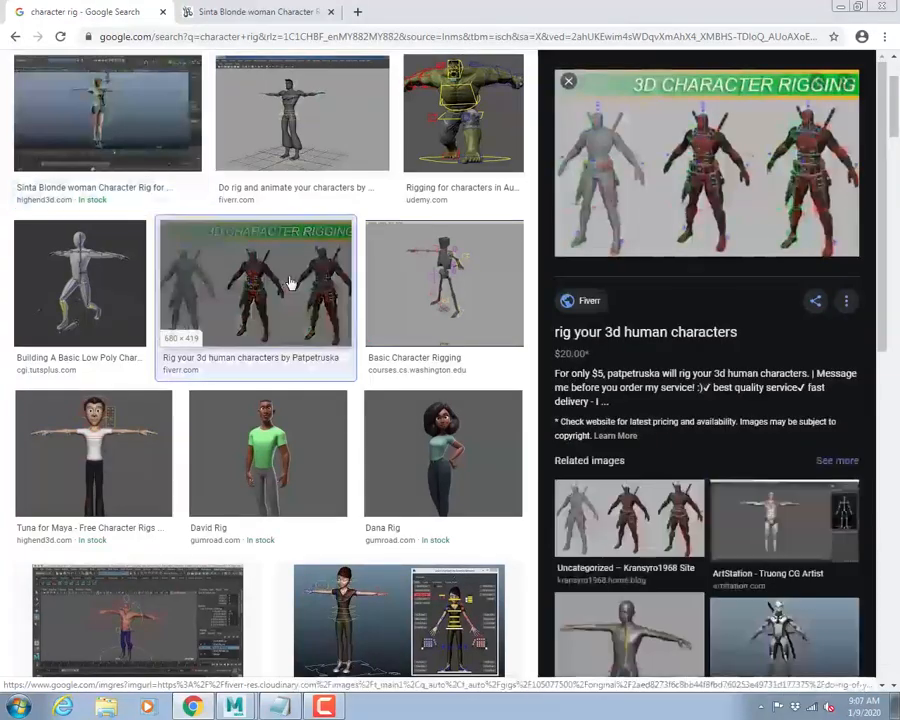
left_click(623, 331)
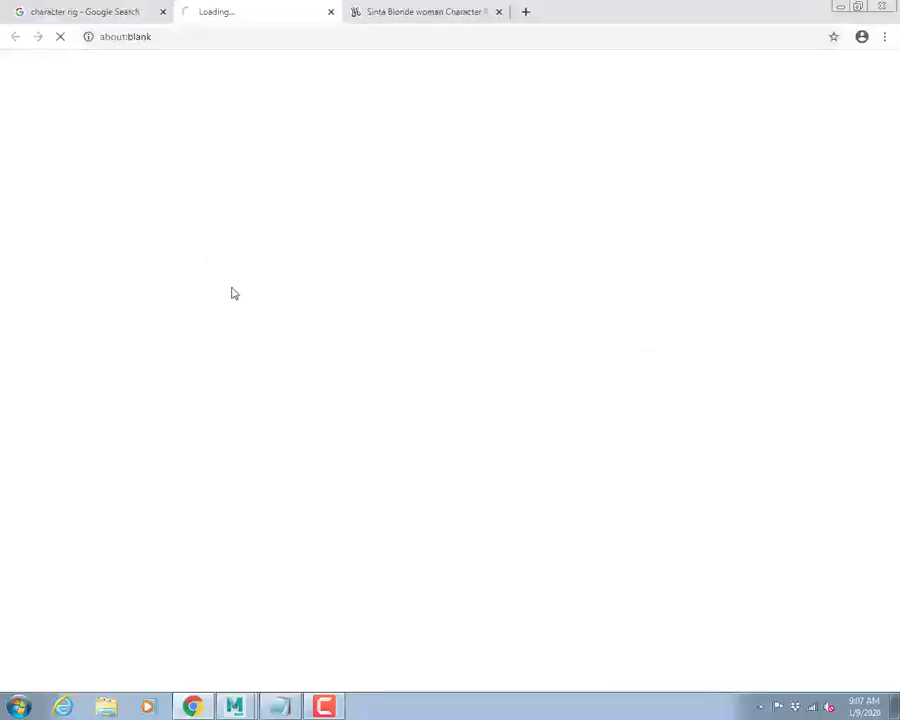
left_click(125, 14)
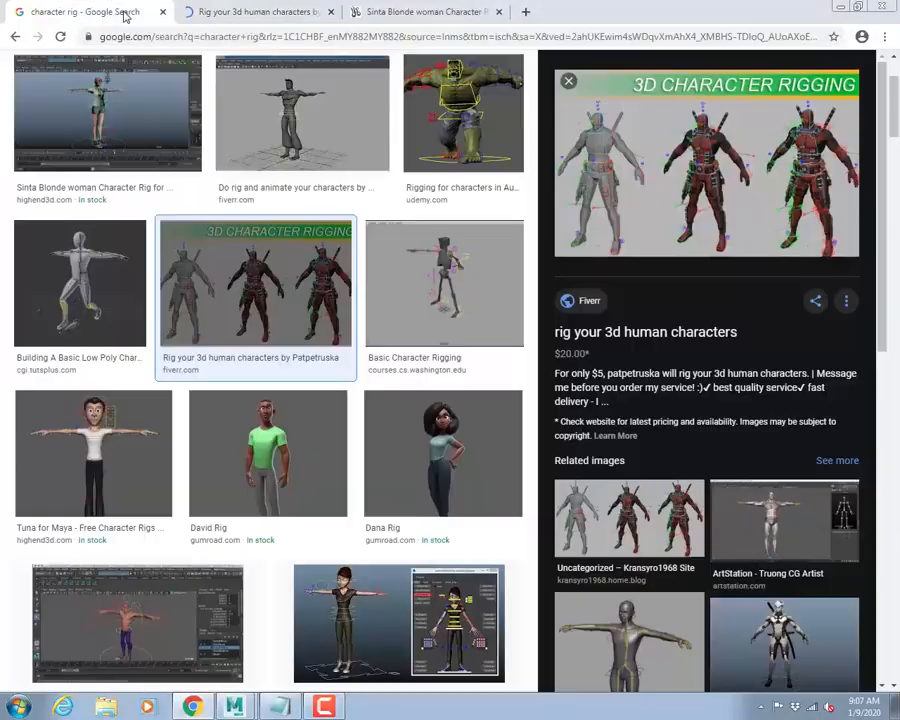
left_click(120, 434)
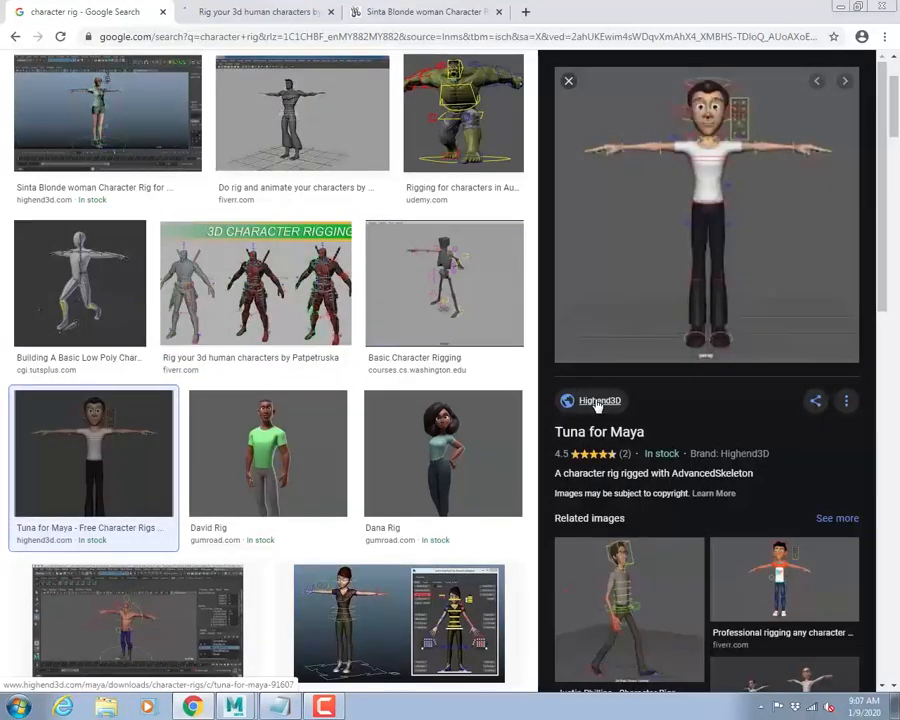
left_click(664, 282)
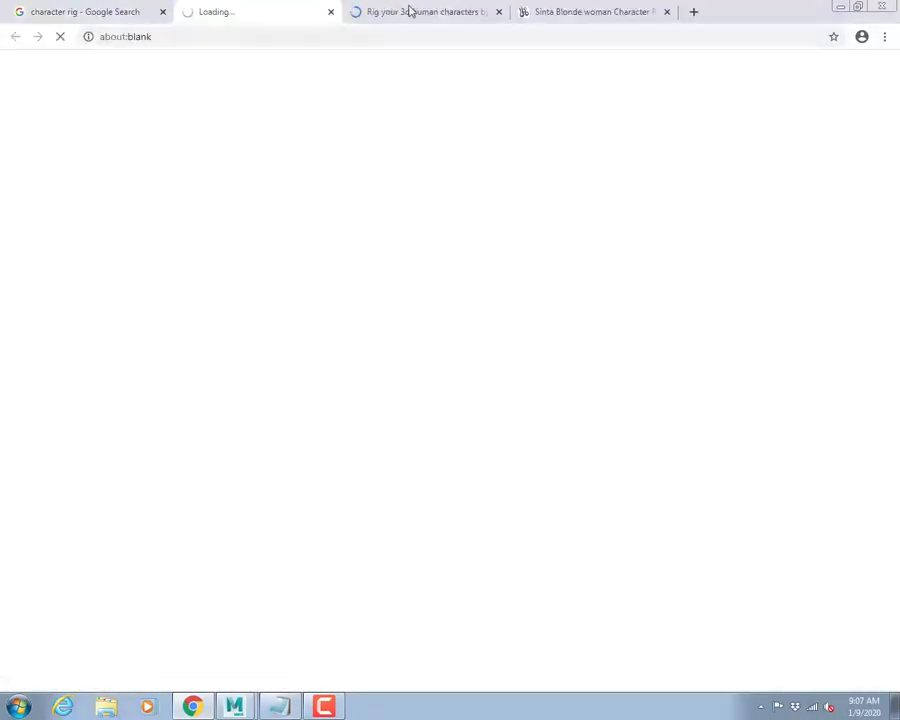
Examine the rig controls pictured on the Fiverr, Sinta Blonde woman and Tuna for Maya pages, then return to the image results.
left_click(408, 10)
scroll(518, 266, "down", 2)
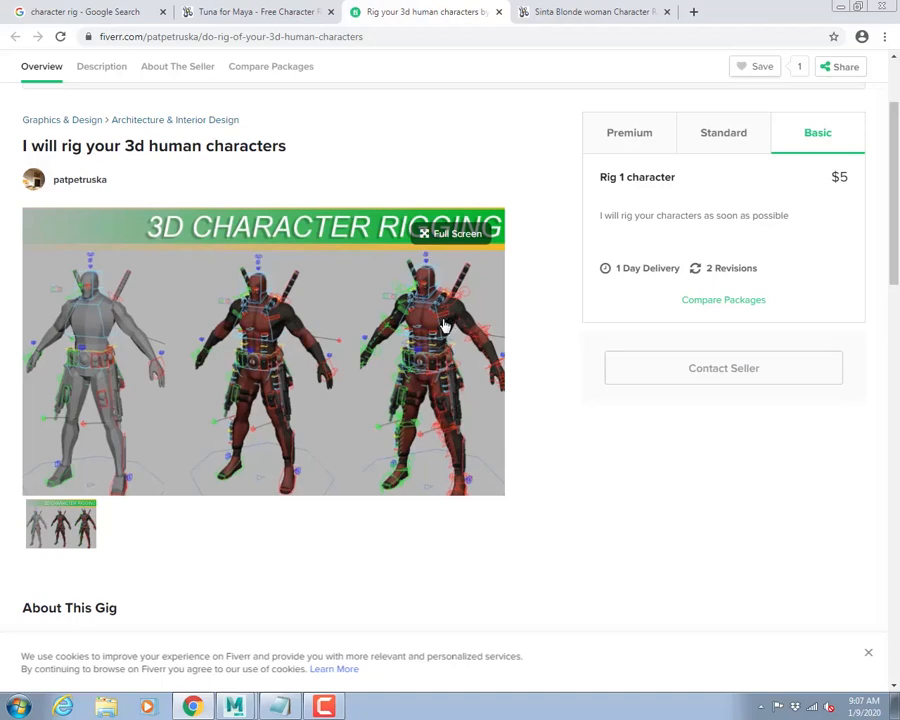
left_click(568, 13)
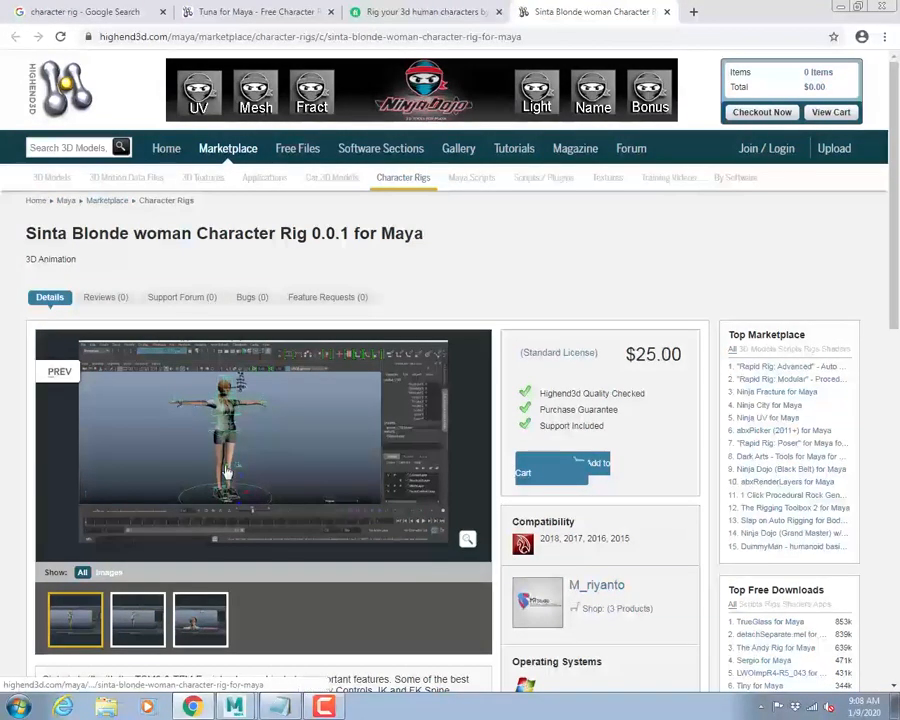
left_click(276, 13)
scroll(321, 320, "down", 5)
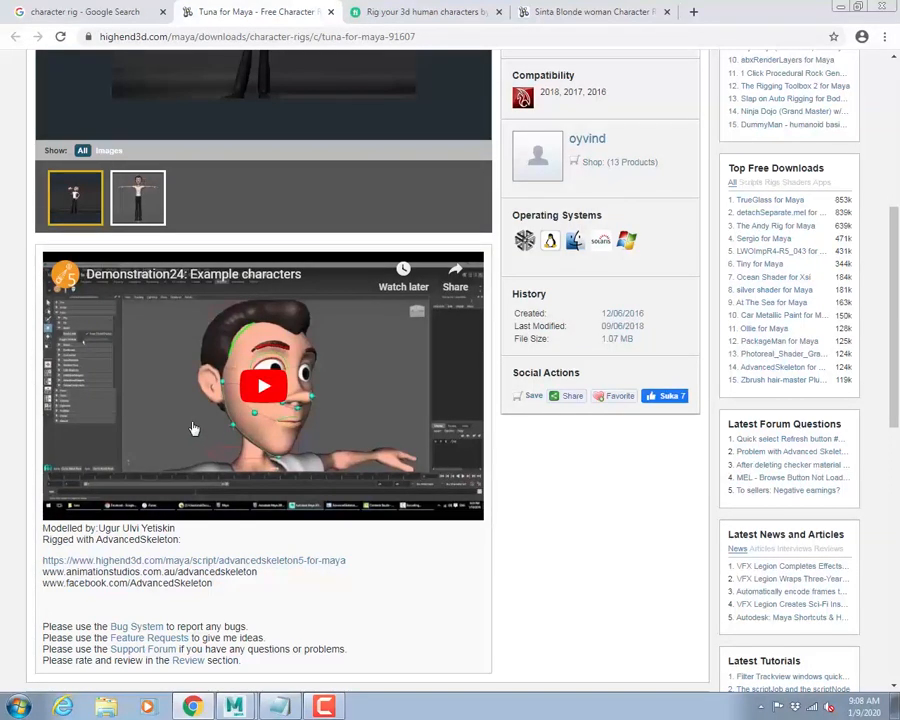
left_click(86, 13)
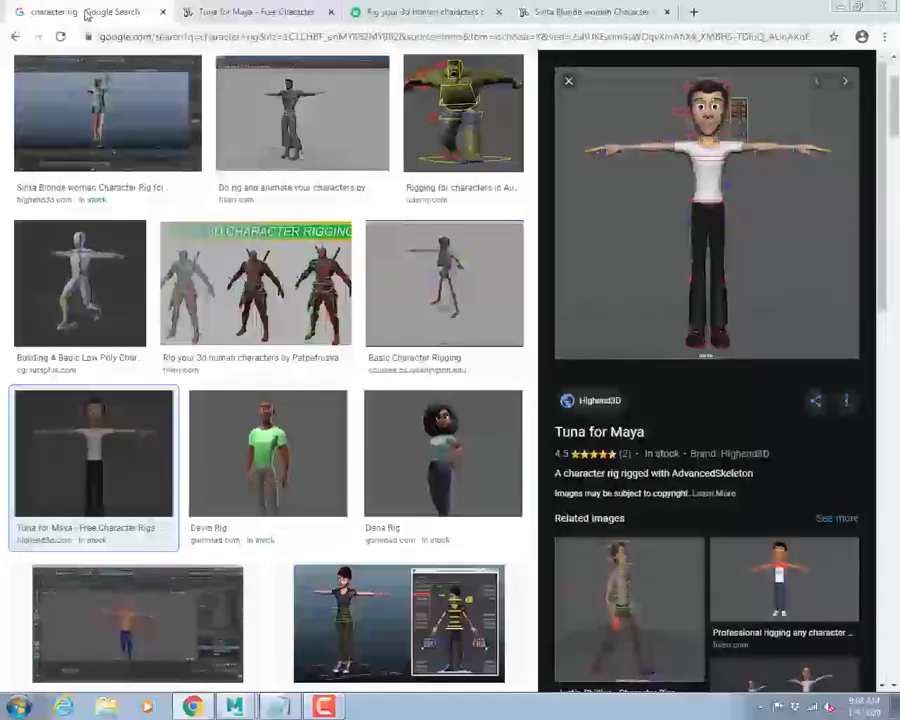
Switch back to Maya and look over the available constraint, control and skeleton commands.
key("alt+Tab")
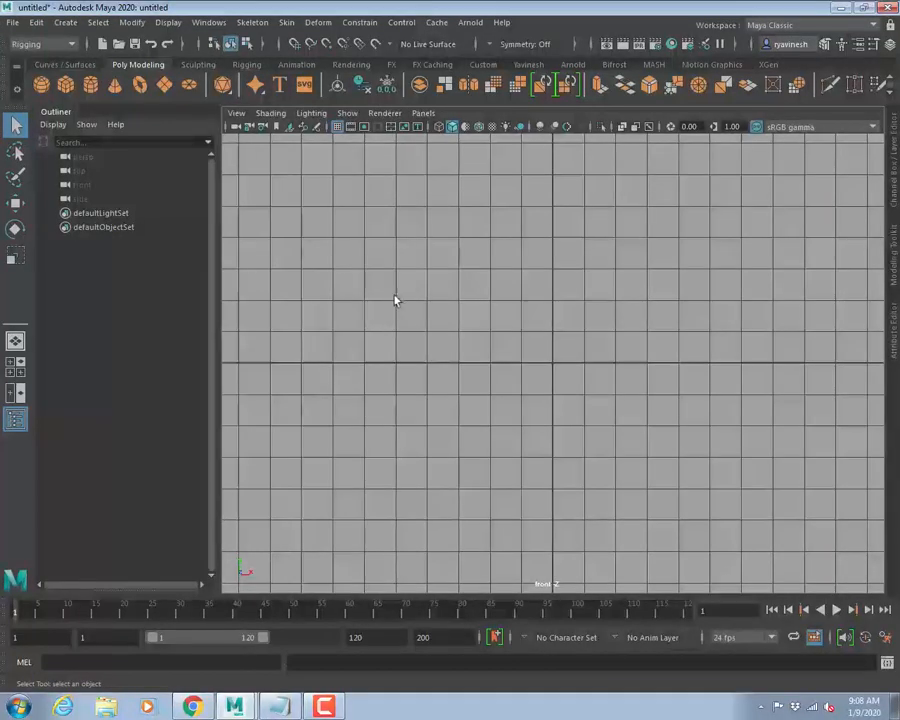
left_click(361, 23)
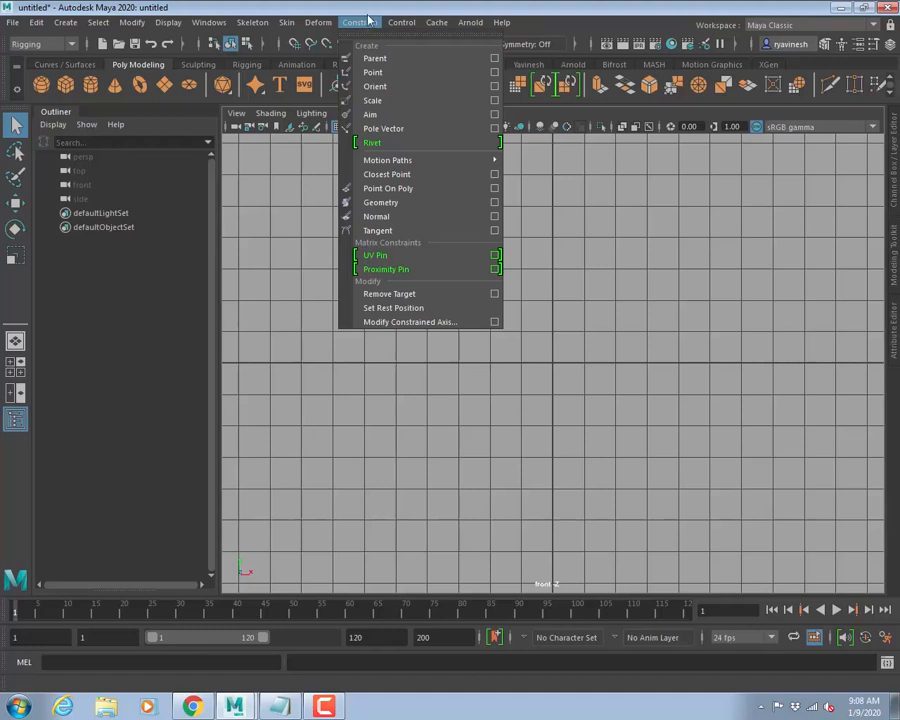
mouse_move(401, 22)
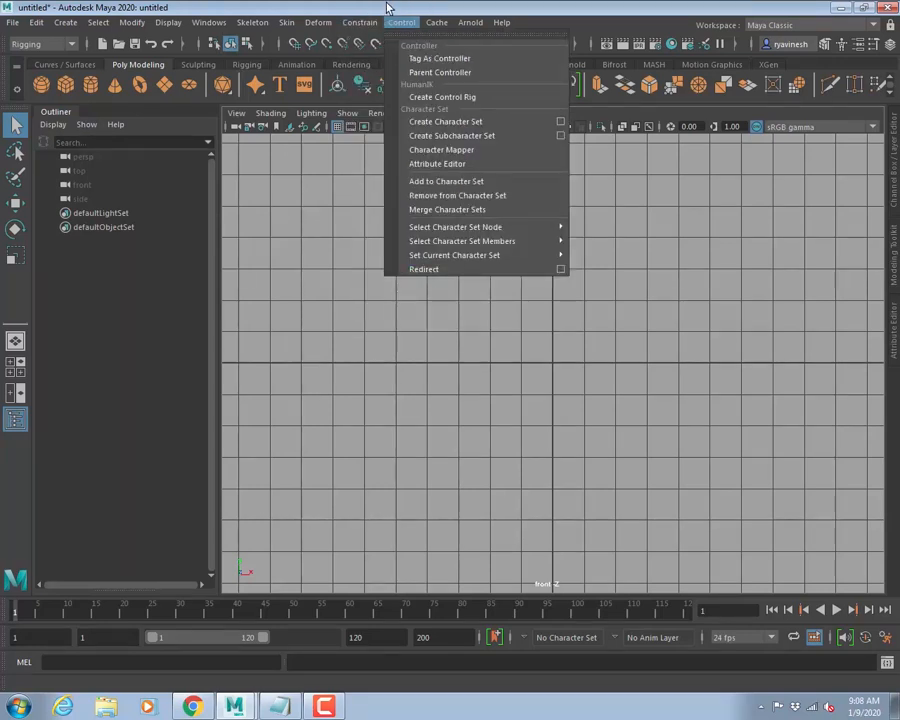
mouse_move(359, 22)
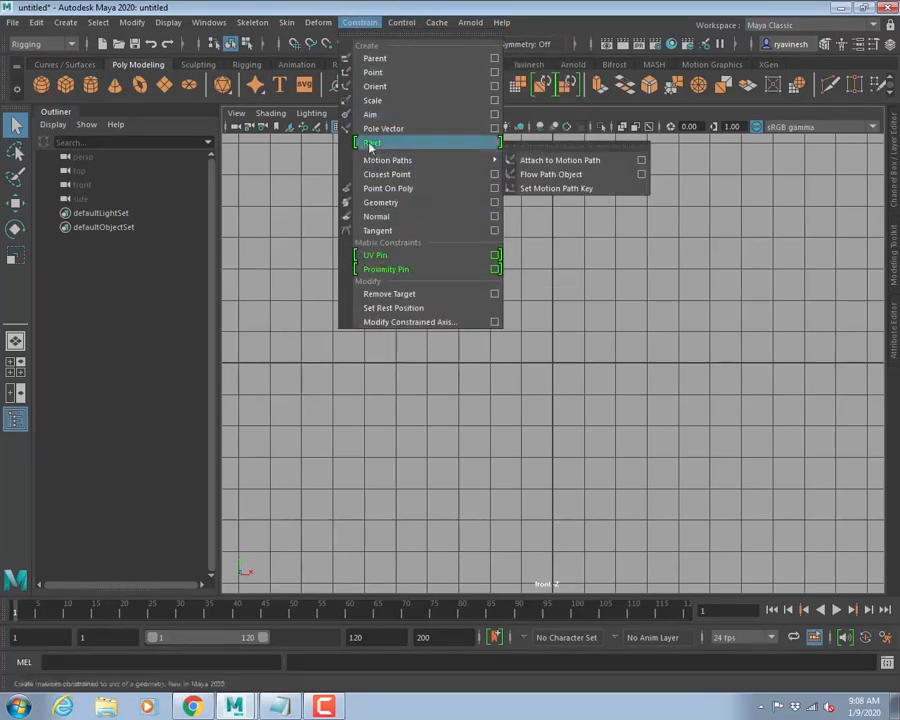
mouse_move(254, 24)
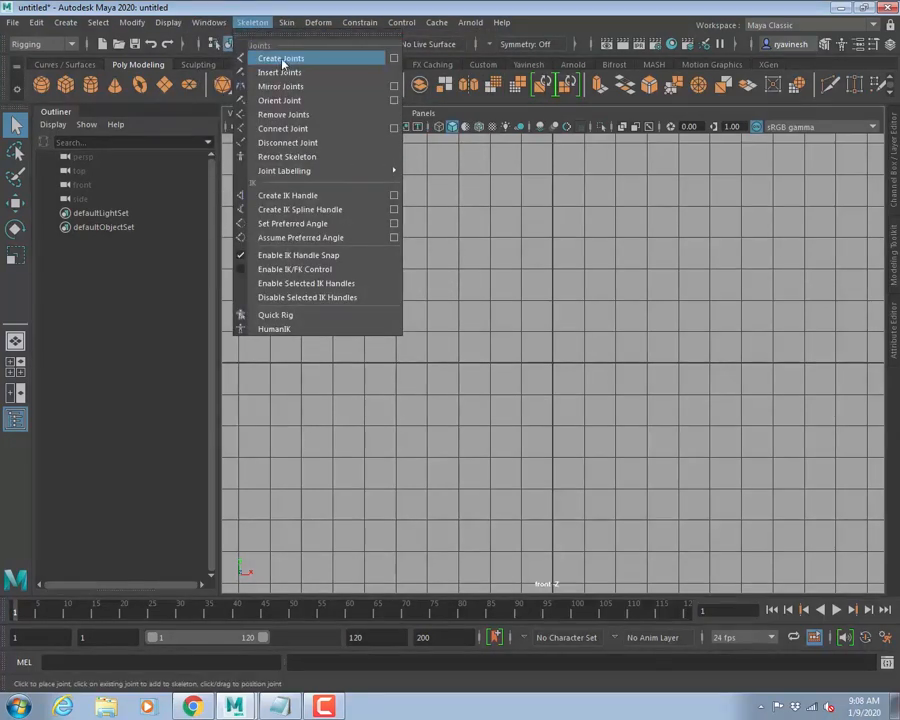
Create a chain of three joints in the front view with Create Joints, bending at the middle joint, and complete the skeleton.
left_click(280, 58)
left_click(252, 22)
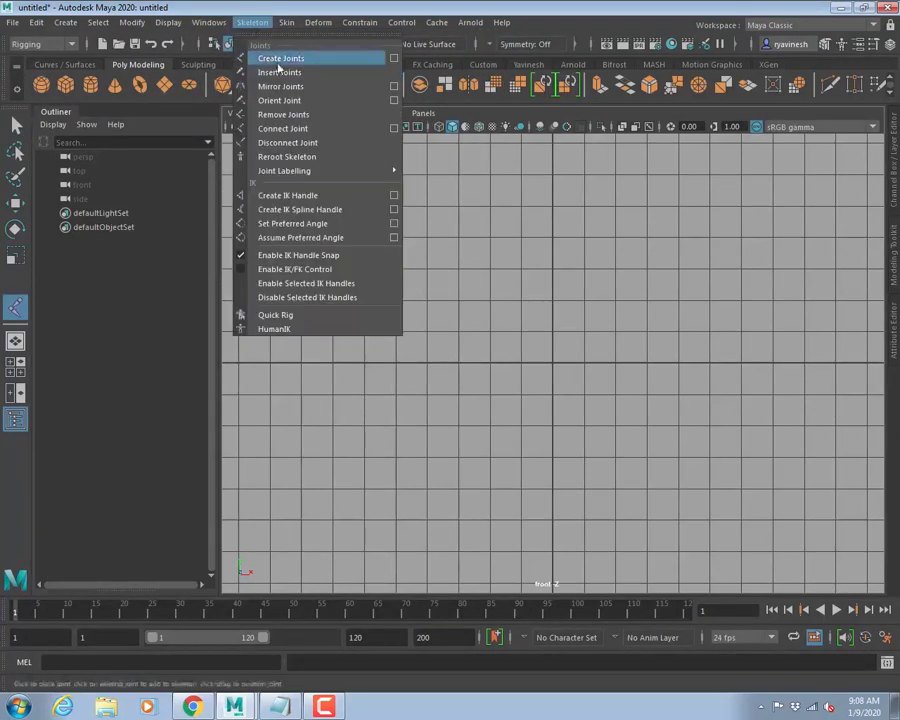
left_click(270, 60)
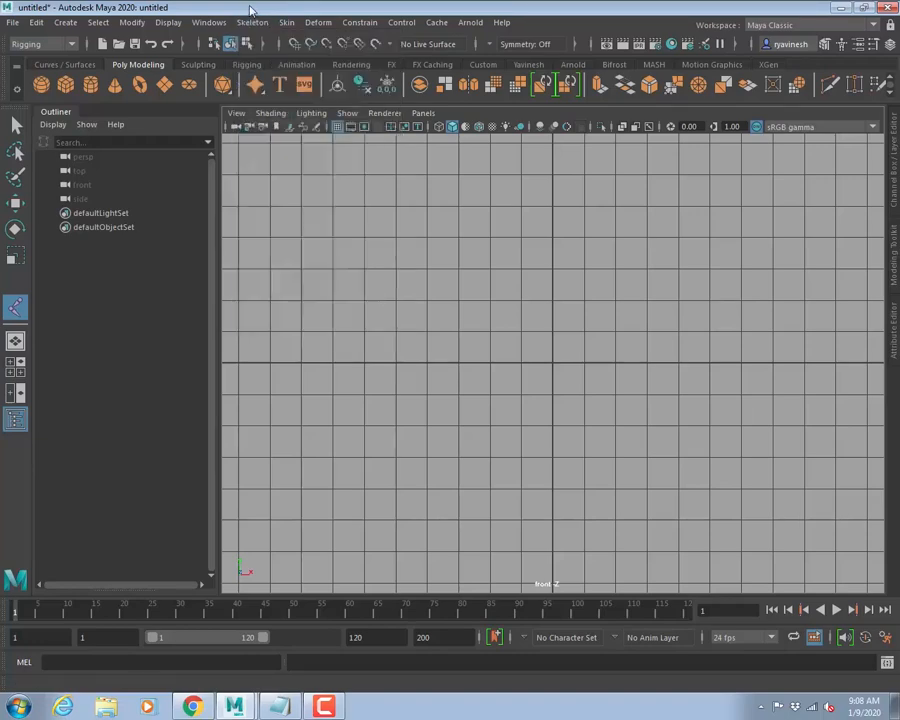
middle_click_drag(602, 330, 435, 380, "alt")
left_click(433, 384)
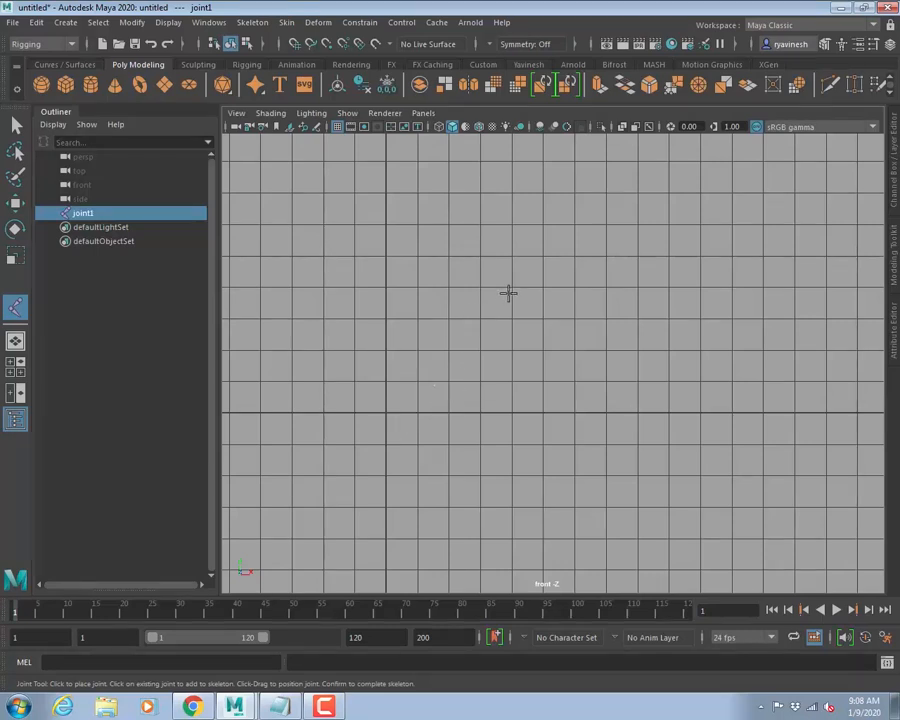
left_click(474, 293)
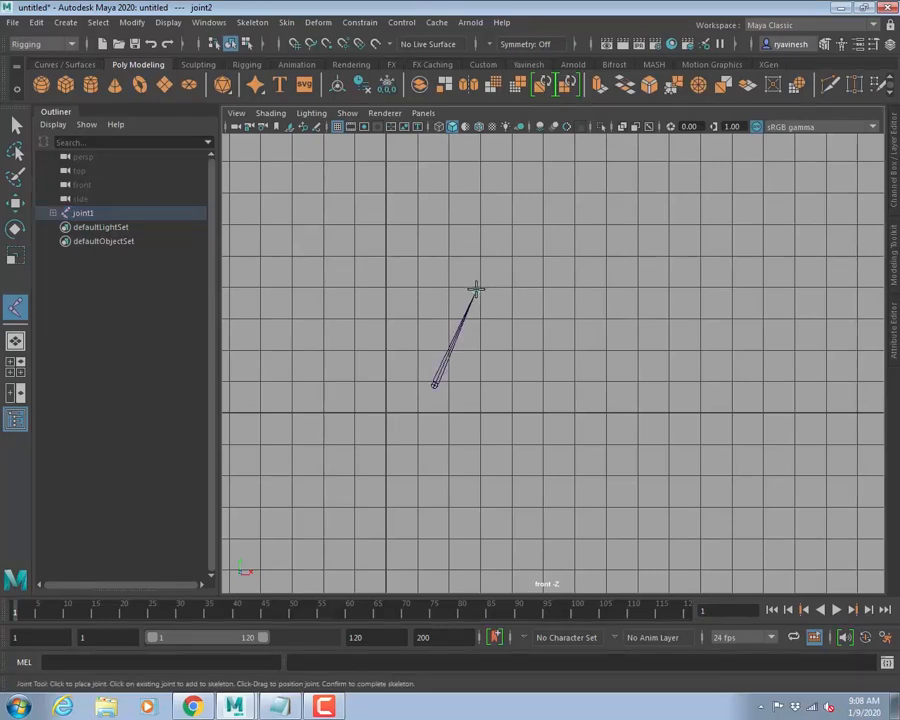
left_click(573, 261)
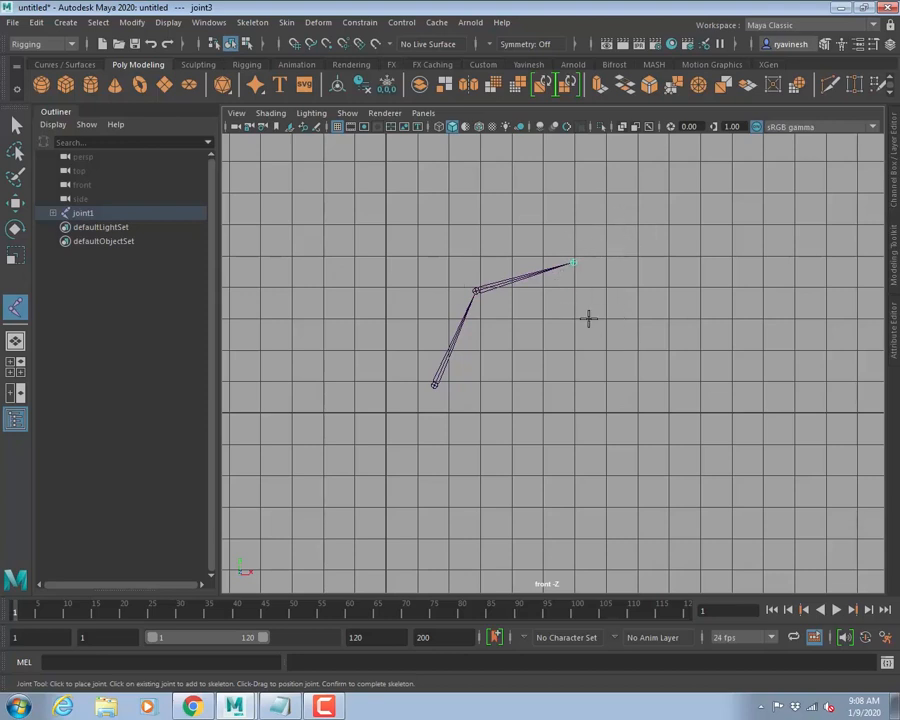
key("Return")
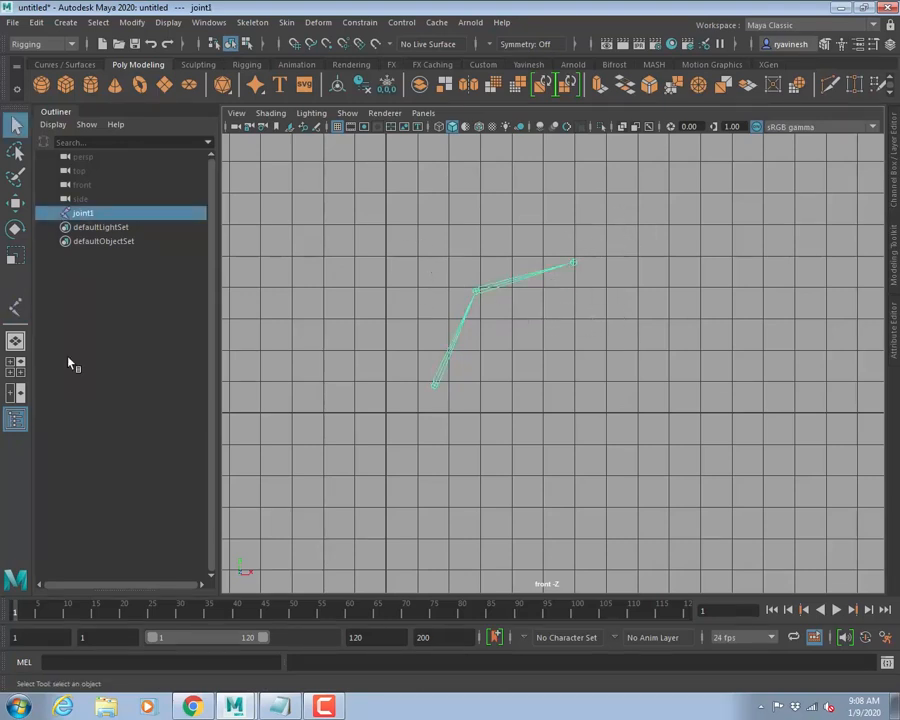
Expand the joint1 hierarchy and select each joint in the viewport in turn, from the chain's end to its root.
left_click(53, 213)
left_click(60, 227)
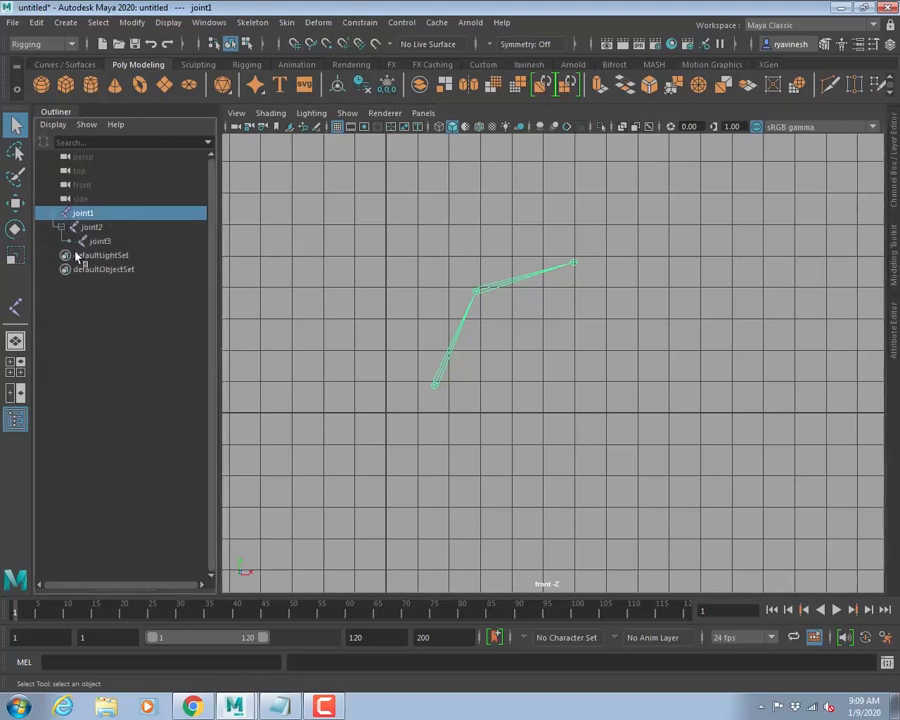
left_click(571, 266)
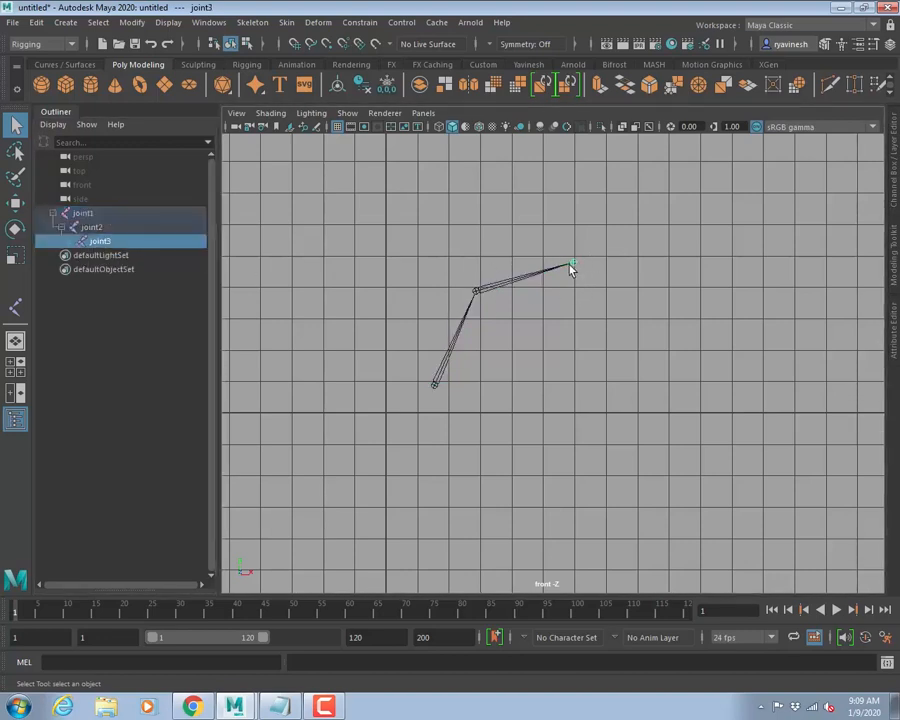
left_click(475, 292)
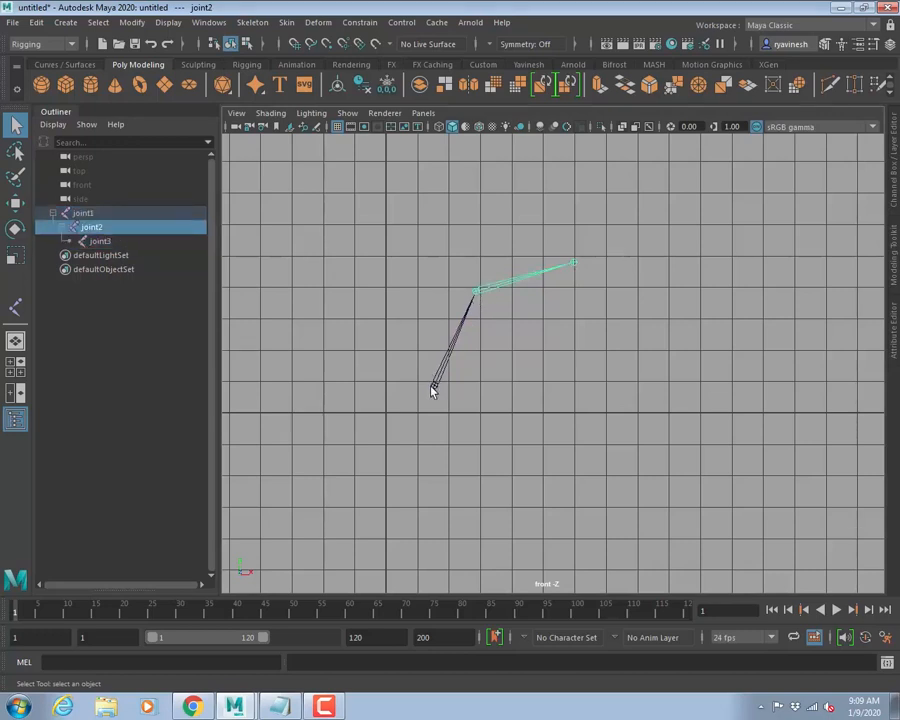
left_click(434, 388)
Examine the parent-child order by stepping the selection repeatedly from joint3 up through joint2 to joint1.
left_click(98, 241)
key("Up")
key("Up")
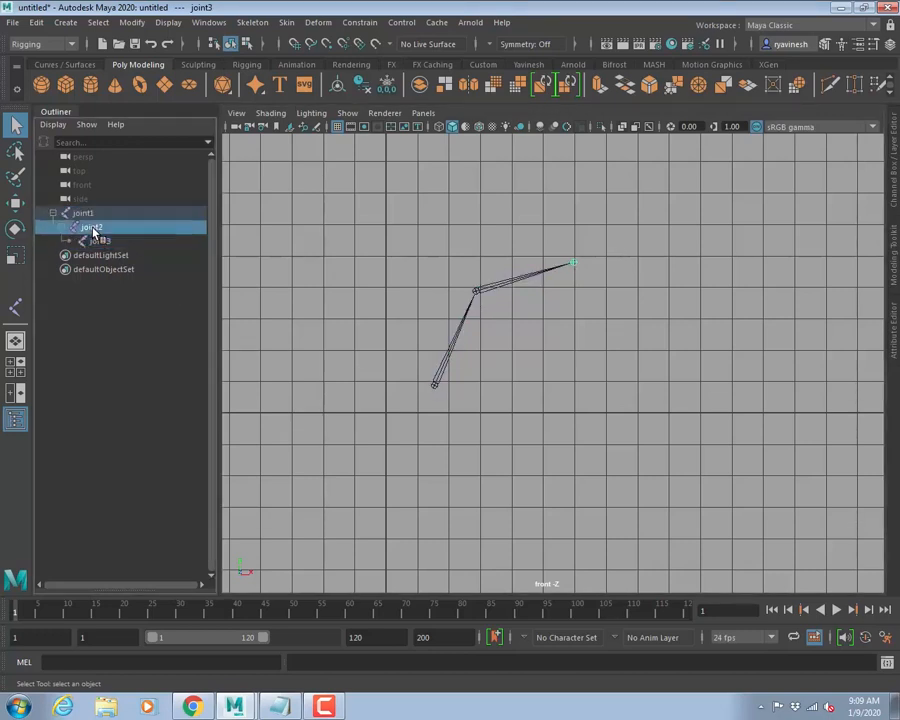
left_click(104, 242)
key("Up")
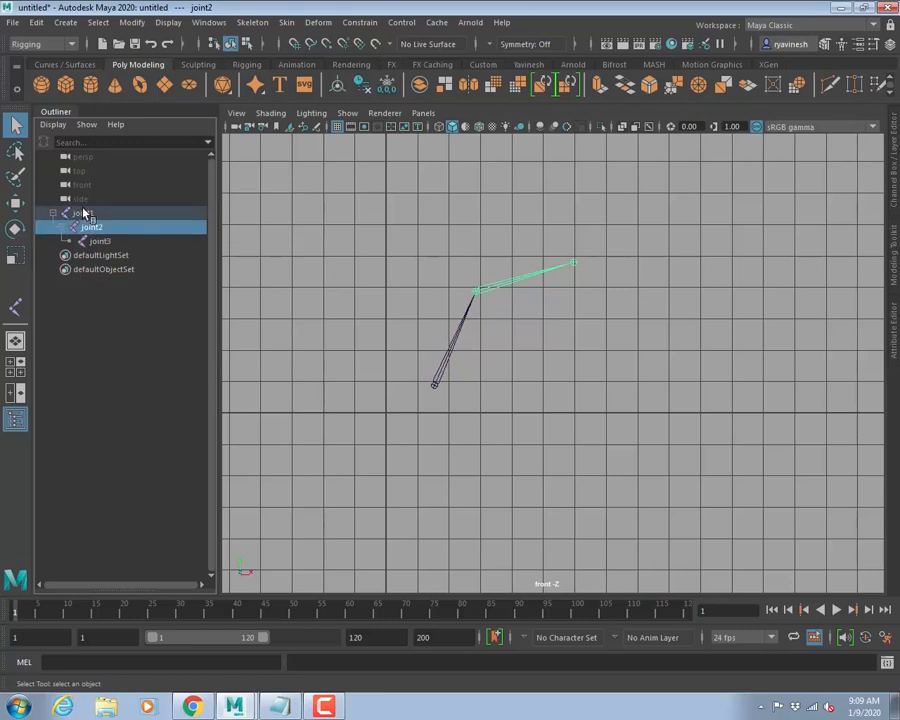
key("Up")
left_click(105, 242)
key("Up")
key("Up")
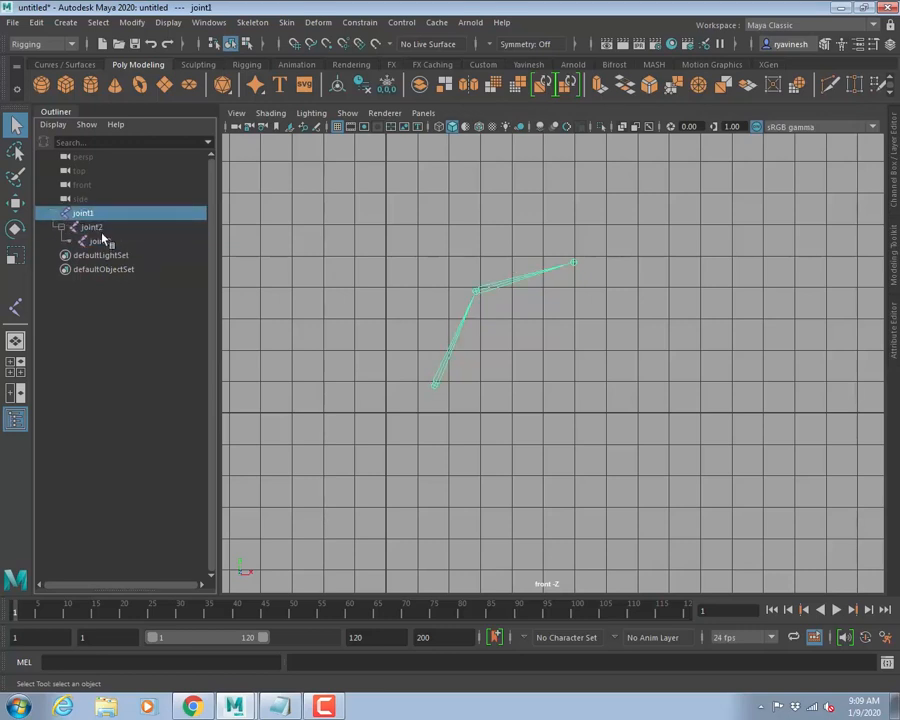
Select joint3 in the Outliner and walk the selection back up the hierarchy to joint1.
left_click(95, 240)
key("Up")
key("Up")
left_click(499, 352)
left_click_drag(449, 403, 399, 353)
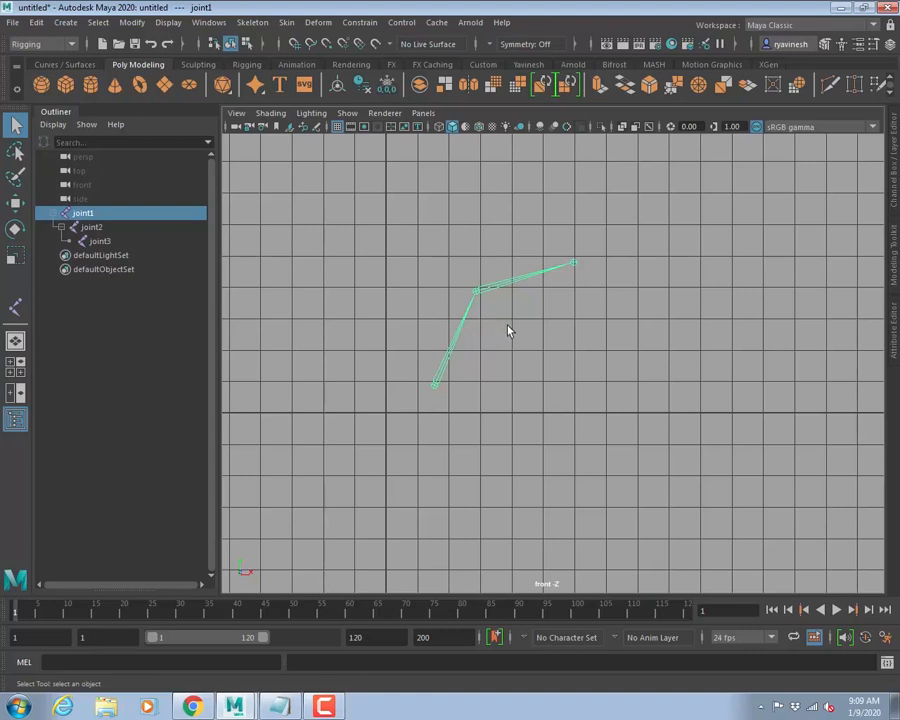
Rotate joint1 about -11 degrees and joint2 about -8 degrees around Z, and select joint3 at the chain's end.
key("e")
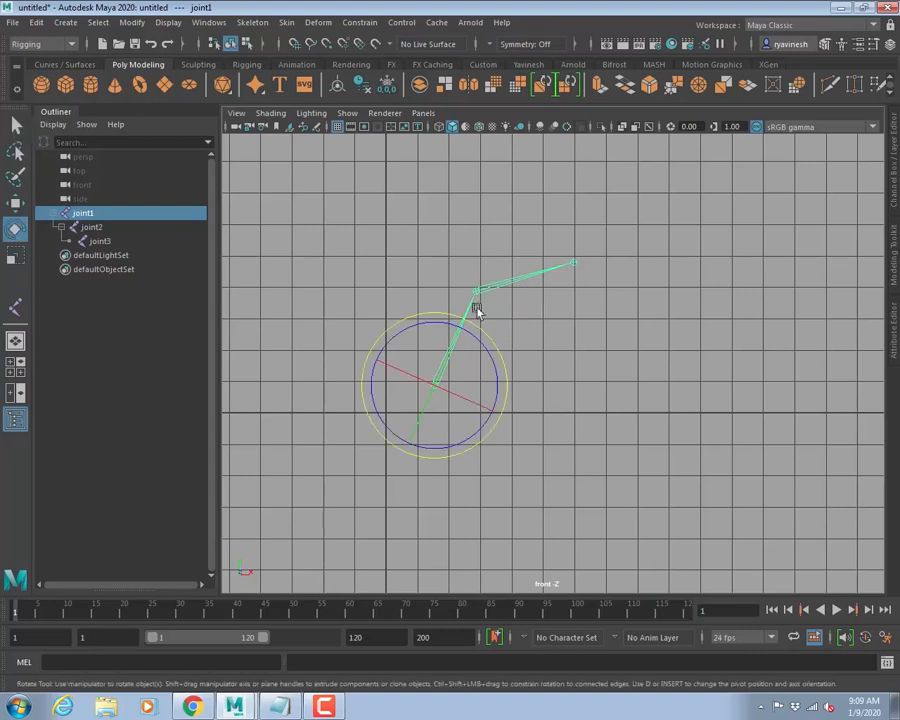
left_click_drag(473, 337, 496, 322)
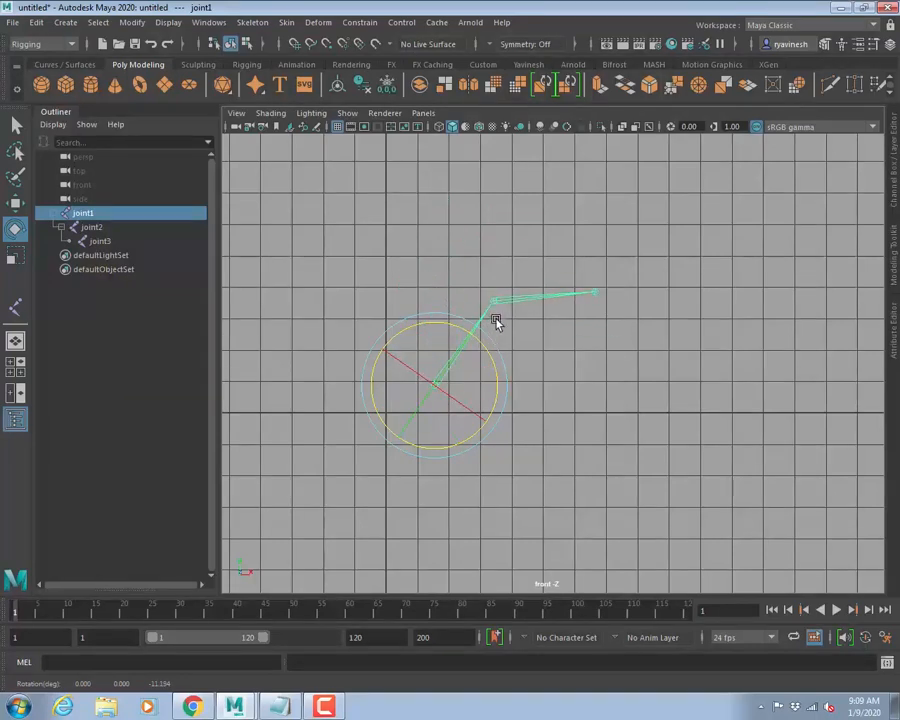
left_click(522, 300)
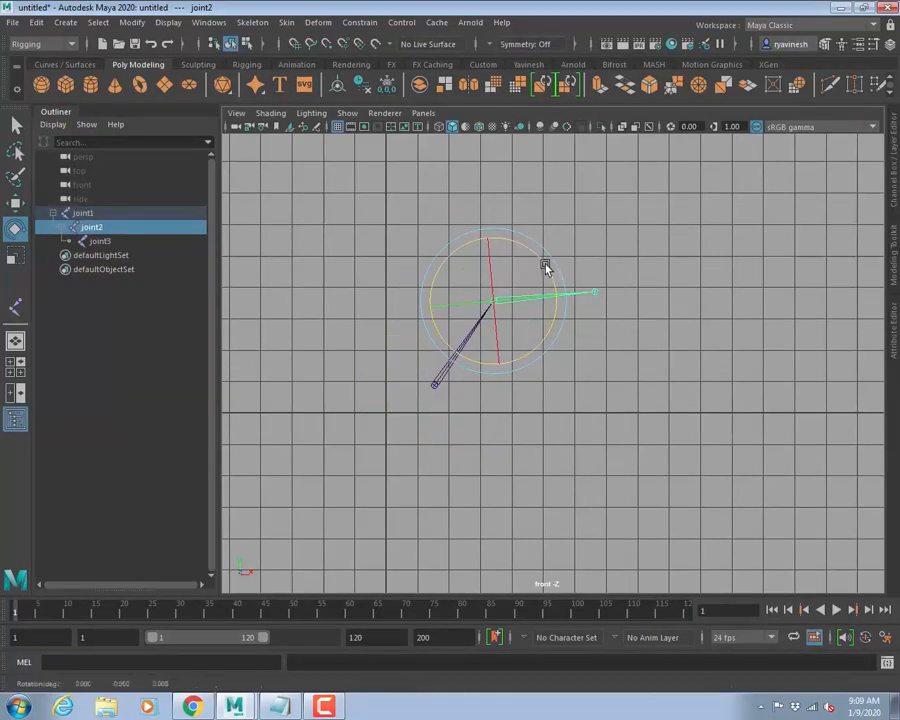
left_click_drag(544, 265, 590, 308)
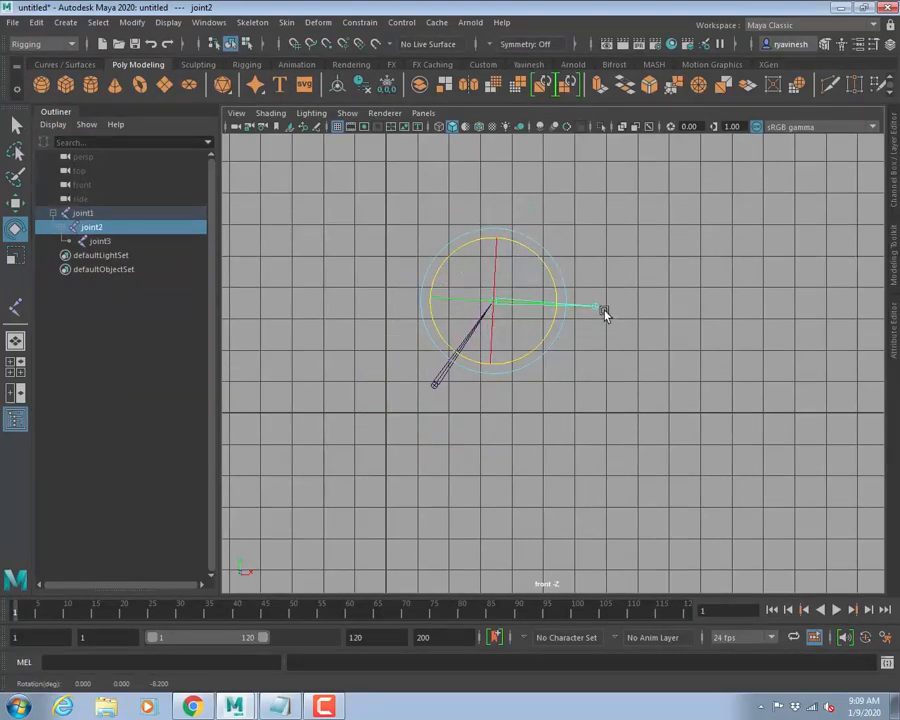
left_click(598, 305)
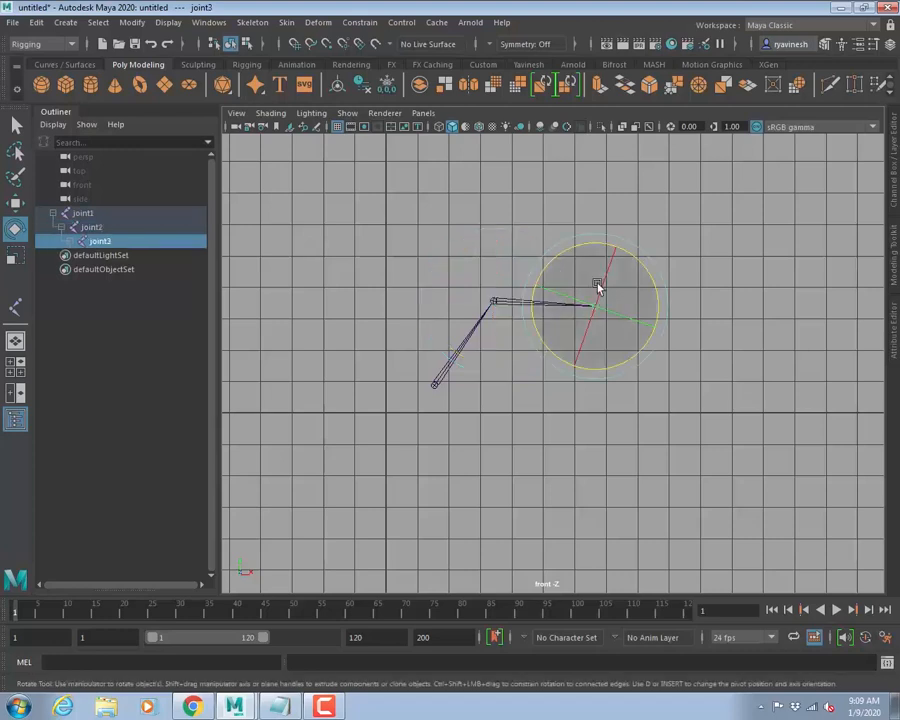
Delete the whole joint chain from its root joint and switch to the four-view layout.
left_click(465, 338)
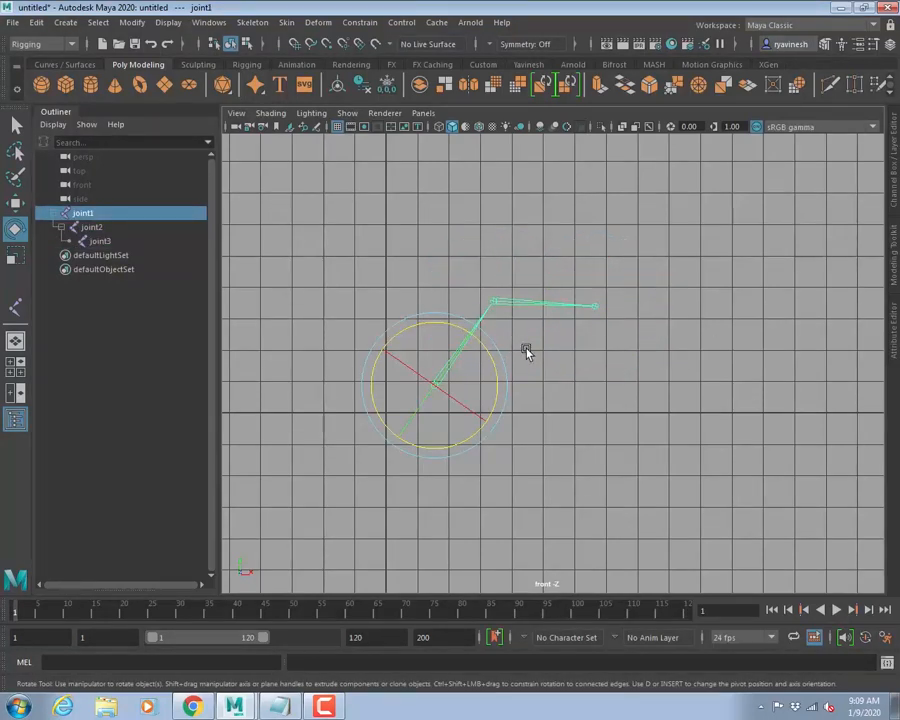
key("Delete")
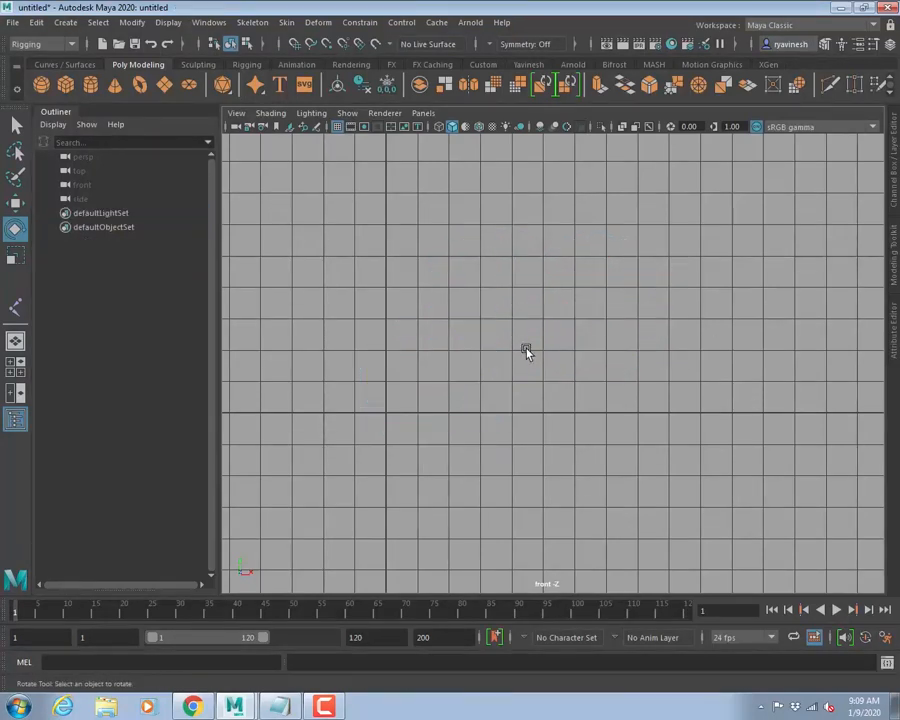
left_click(15, 368)
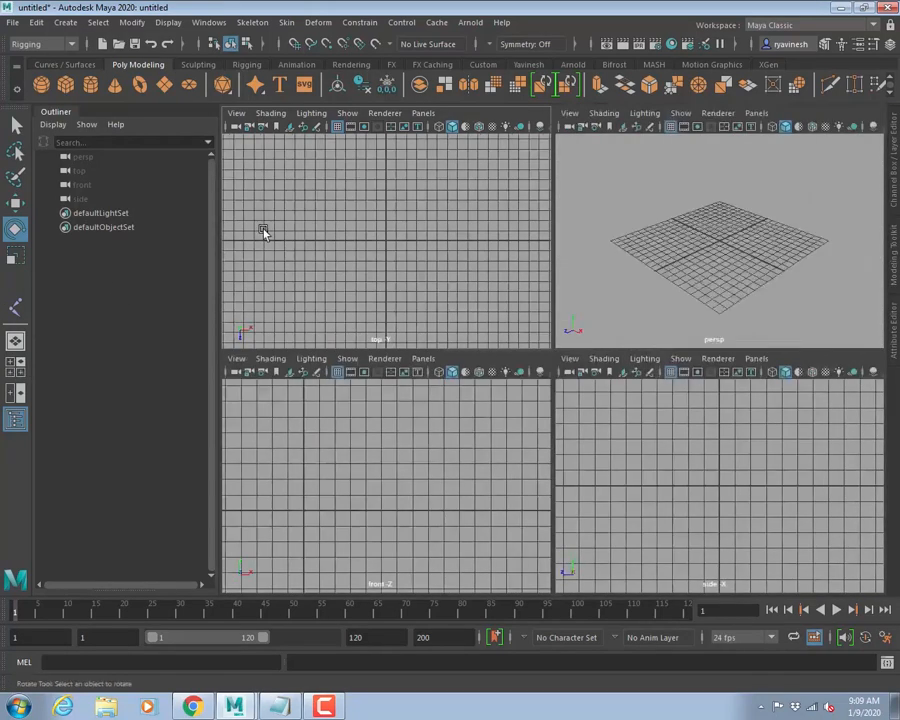
Draw an upright polygon cylinder at the grid's centre, about 16.4 units in radius and 135.8 units high.
left_click(90, 84)
left_click_drag(388, 238, 404, 246)
left_click_drag(295, 458, 336, 296)
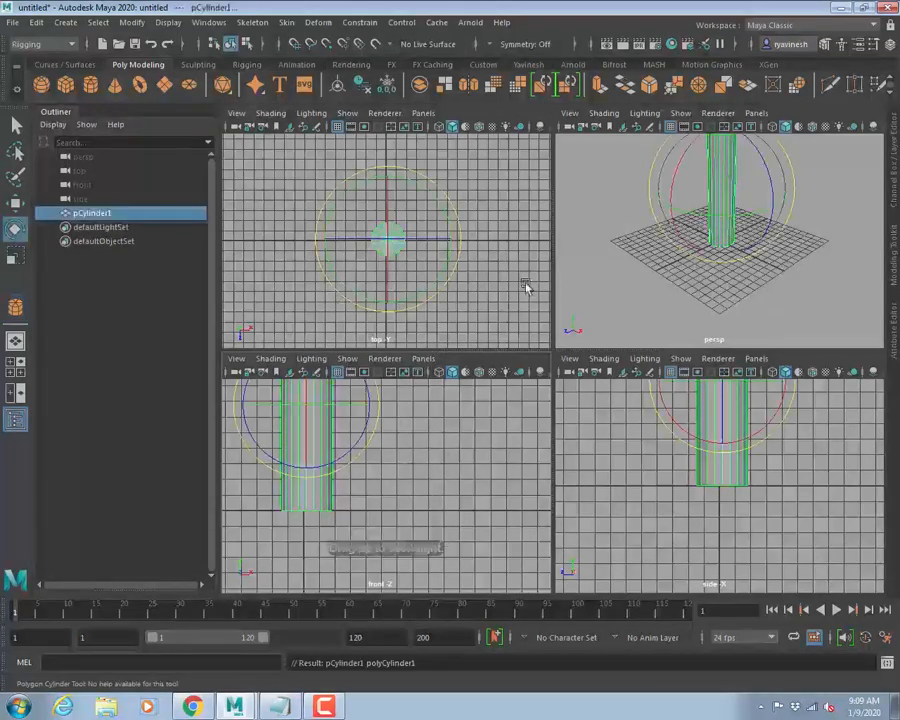
right_click_drag(820, 268, 617, 274, "alt")
Centre the cylinder on the origin by setting its Translate X and Translate Z to 0.
left_click(893, 330)
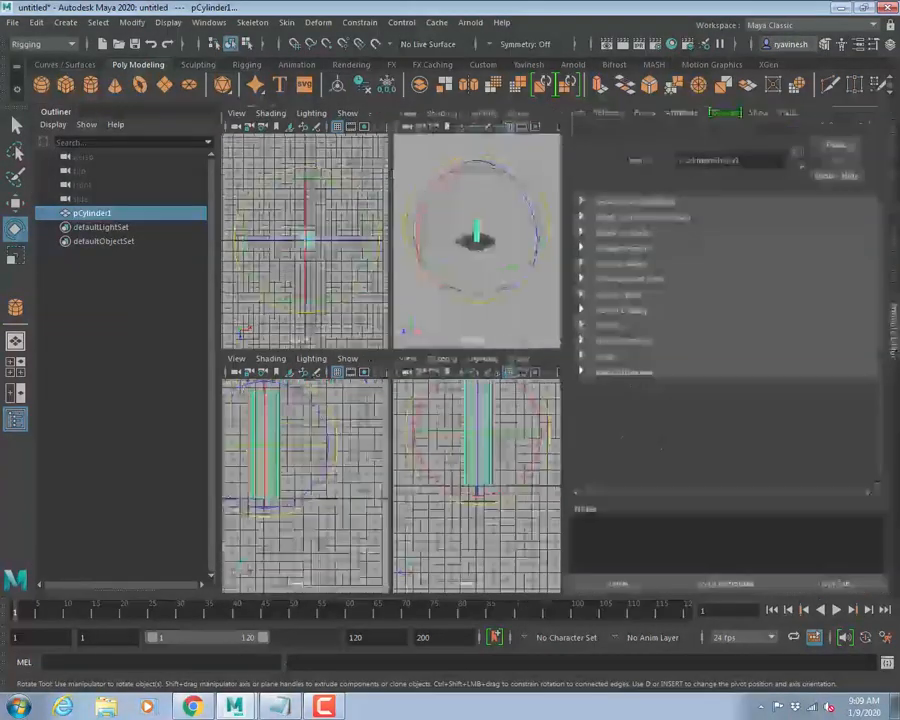
left_click(893, 178)
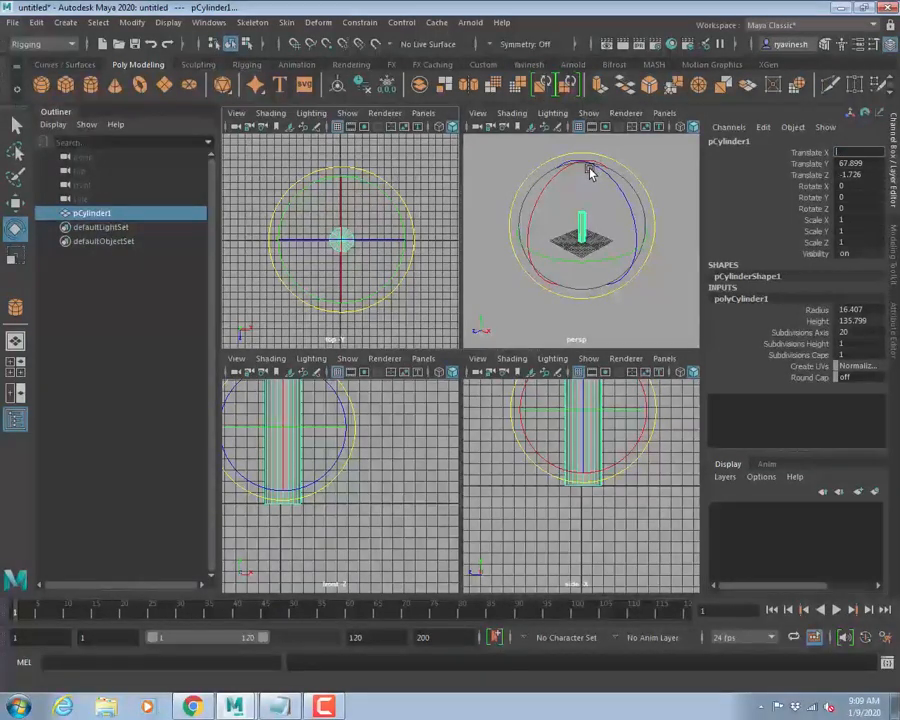
type("0")
key("Tab")
key("Tab")
type("0")
key("Tab")
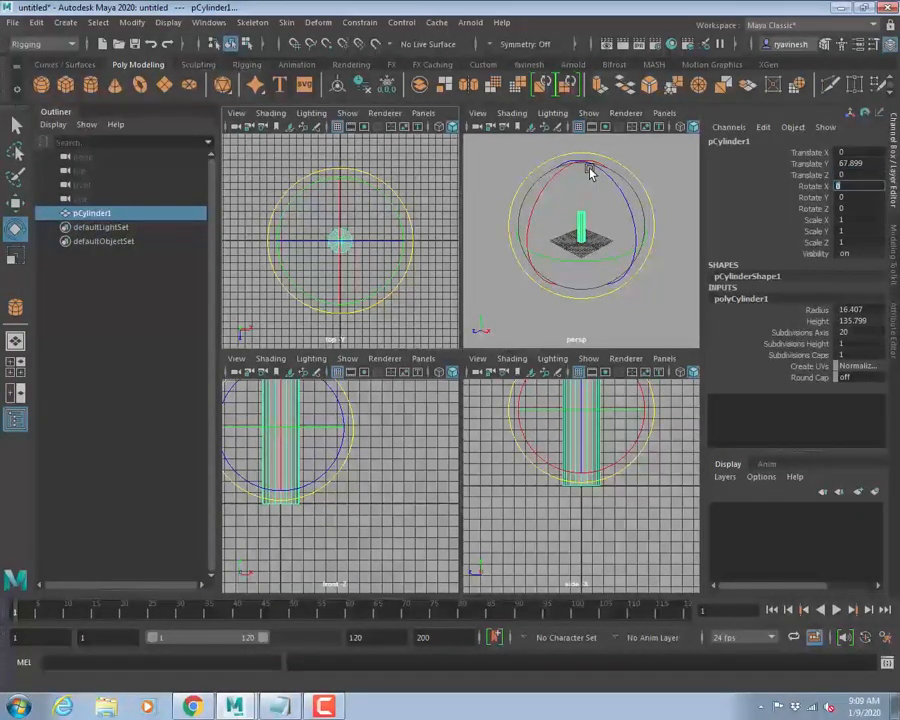
key("Return")
Duplicate the cylinder in the maximized front view and move the copy to about 143 units along X.
key("space")
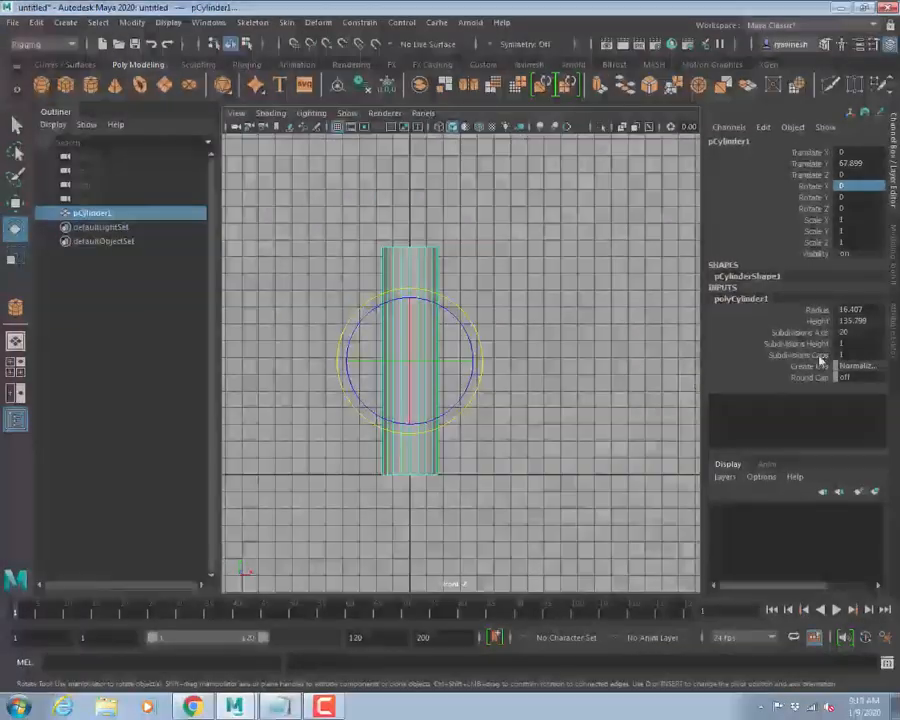
left_click(527, 311)
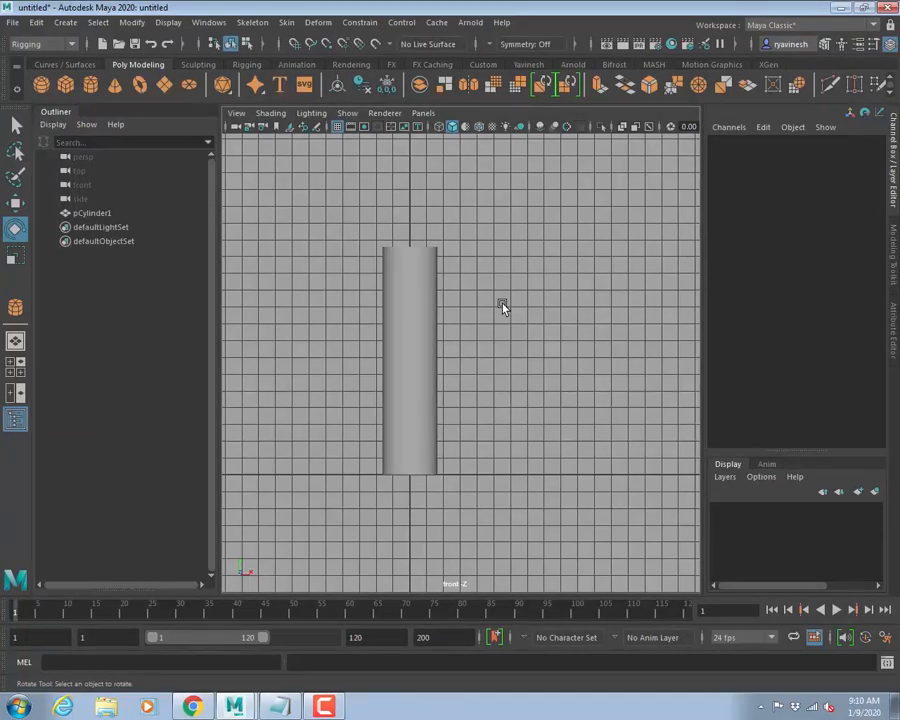
left_click(400, 360)
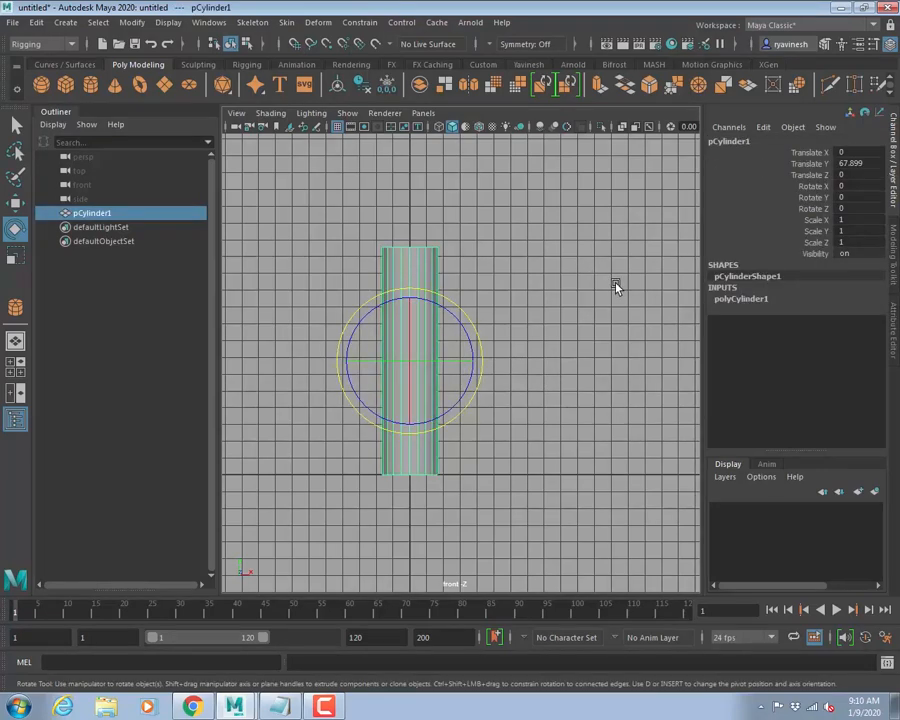
key("q")
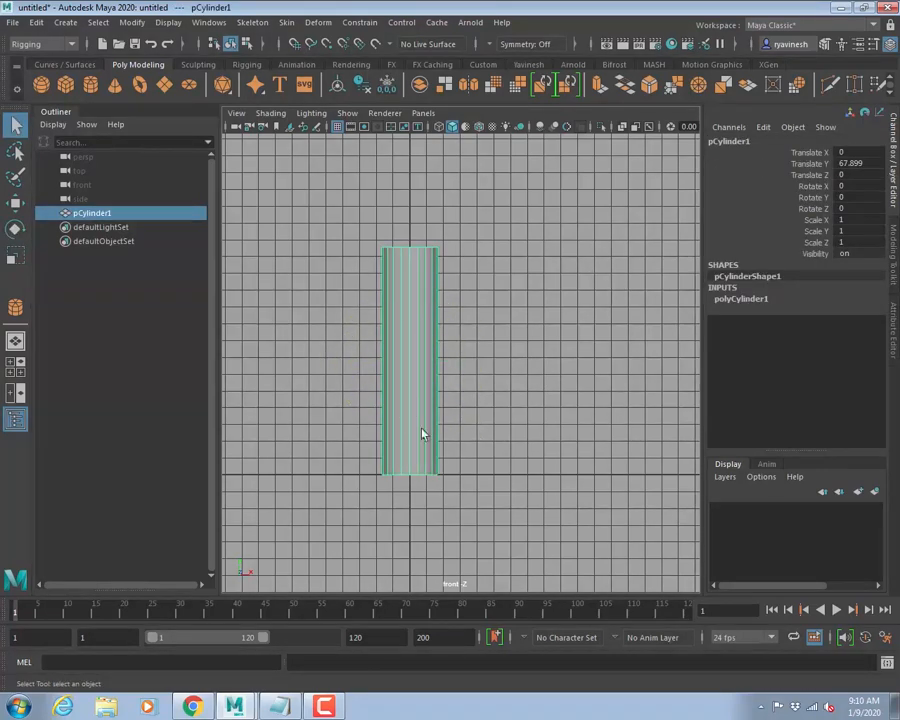
right_click_drag(490, 398, 327, 346, "alt")
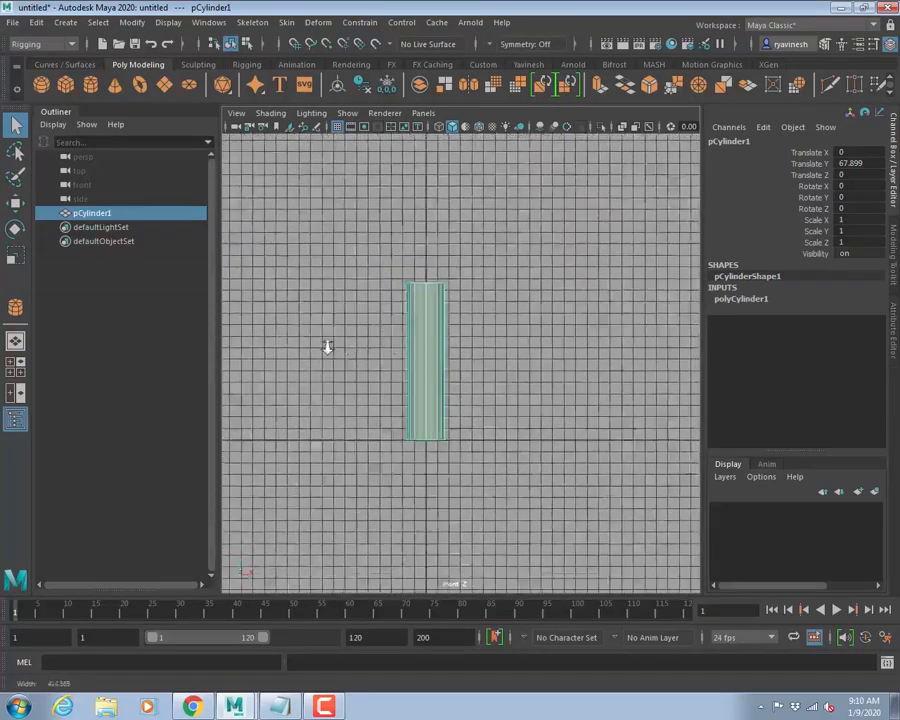
middle_click_drag(548, 386, 465, 373, "alt")
key("w")
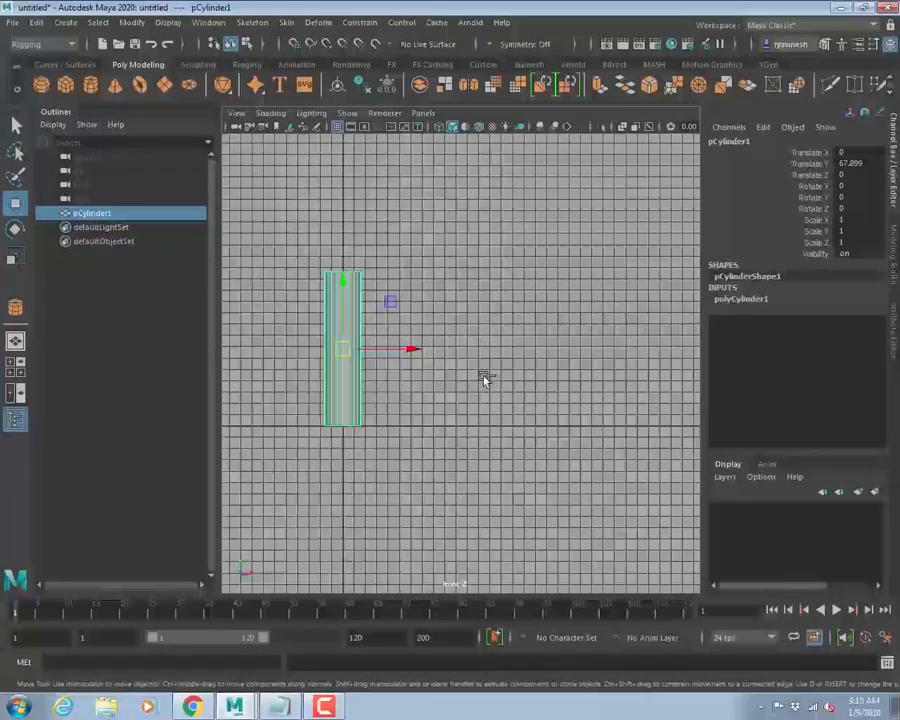
key("ctrl+d")
left_click_drag(414, 355, 569, 368)
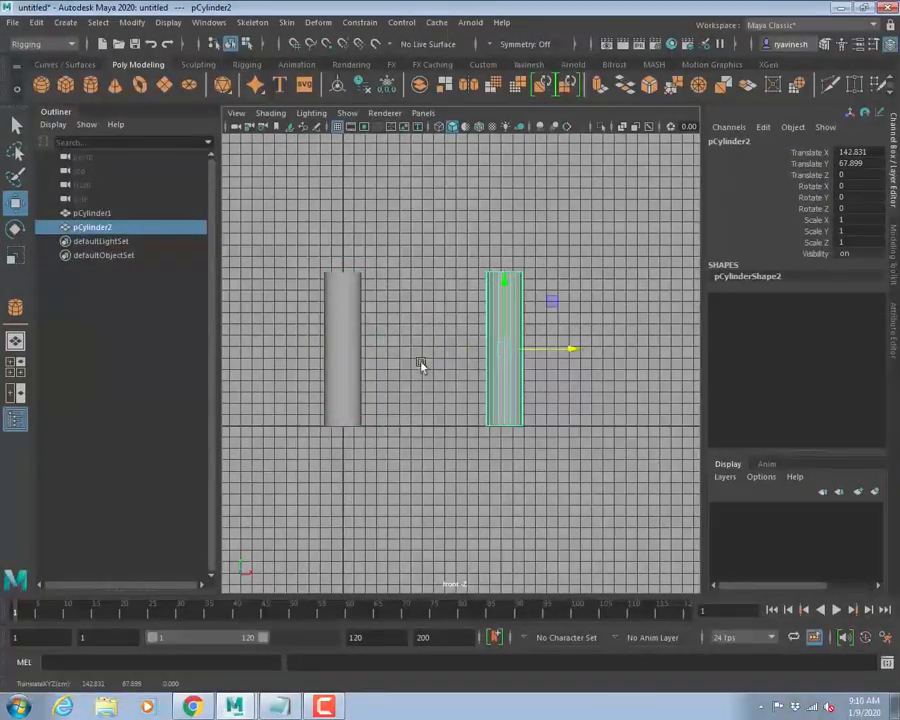
Set the original cylinder's Subdivisions Height to 18 and display the front view in wireframe.
left_click(337, 342)
left_click(756, 300)
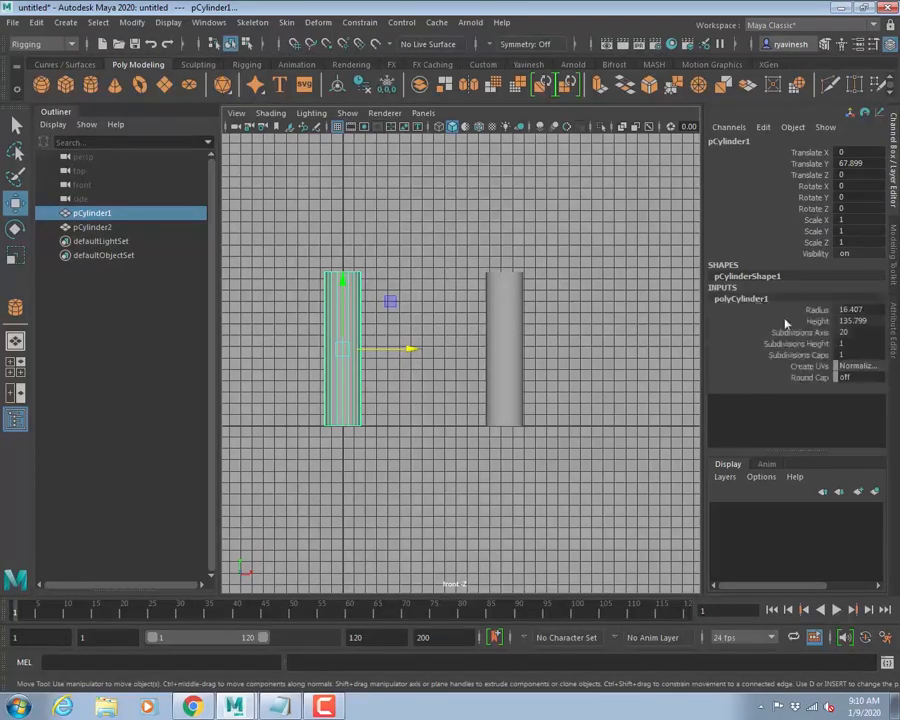
left_click(812, 344)
middle_click_drag(453, 392, 526, 388)
scroll(402, 373, "up", 3)
key("w")
left_click(408, 346)
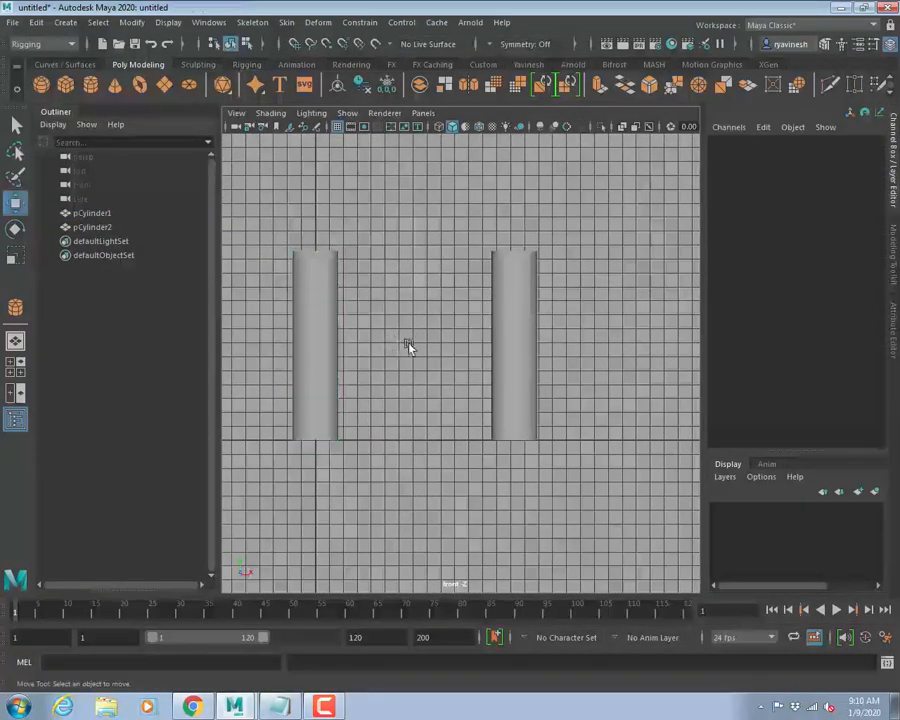
key("4")
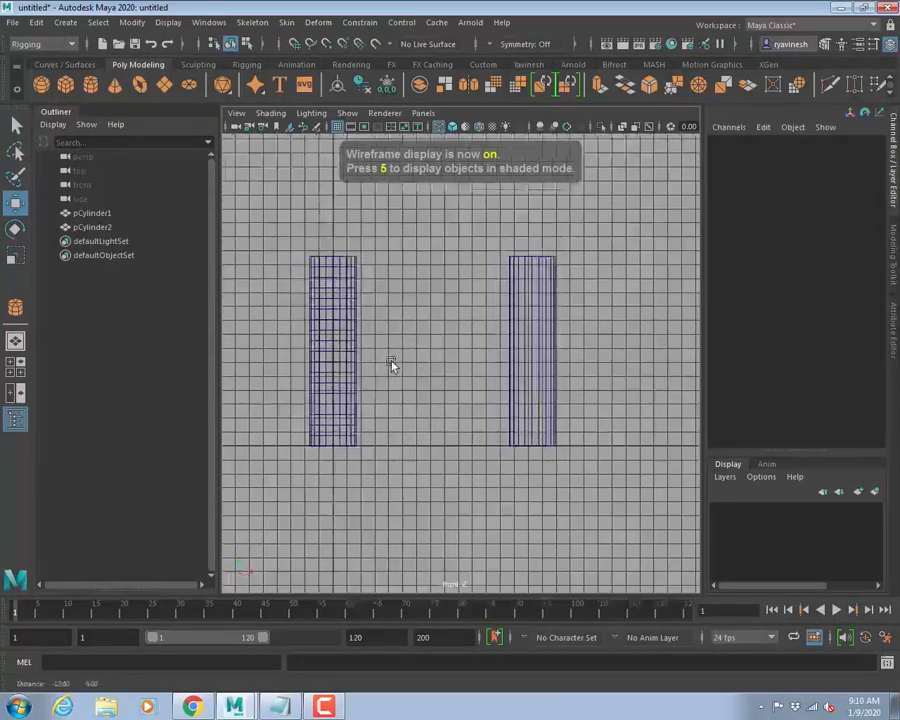
Try a grid-snapped joint chain from the origin up the centre of the subdivided cylinder, and delete the chain.
left_click(254, 22)
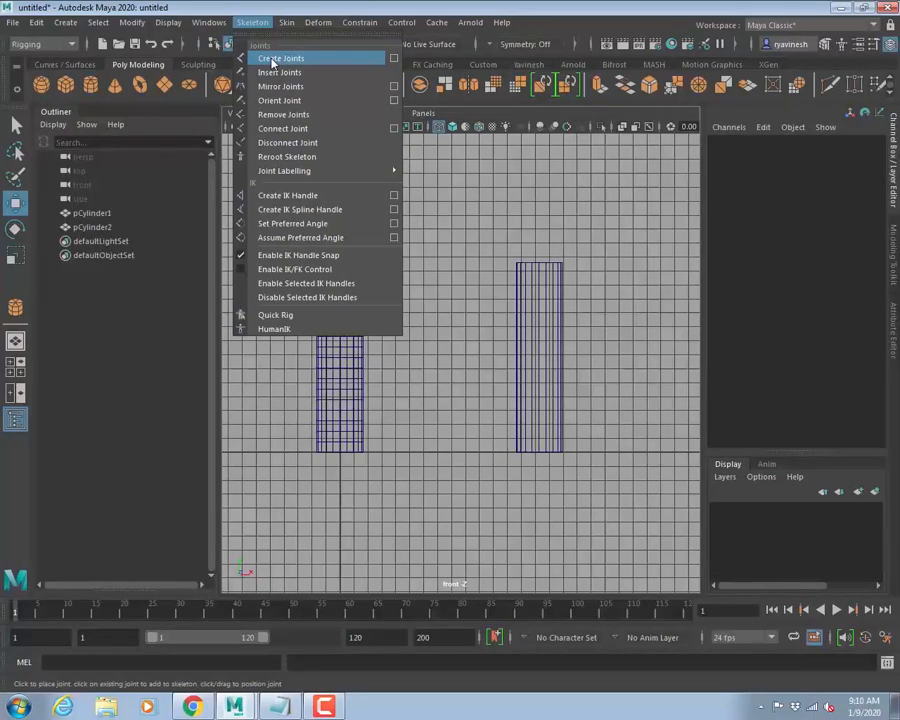
left_click(272, 60)
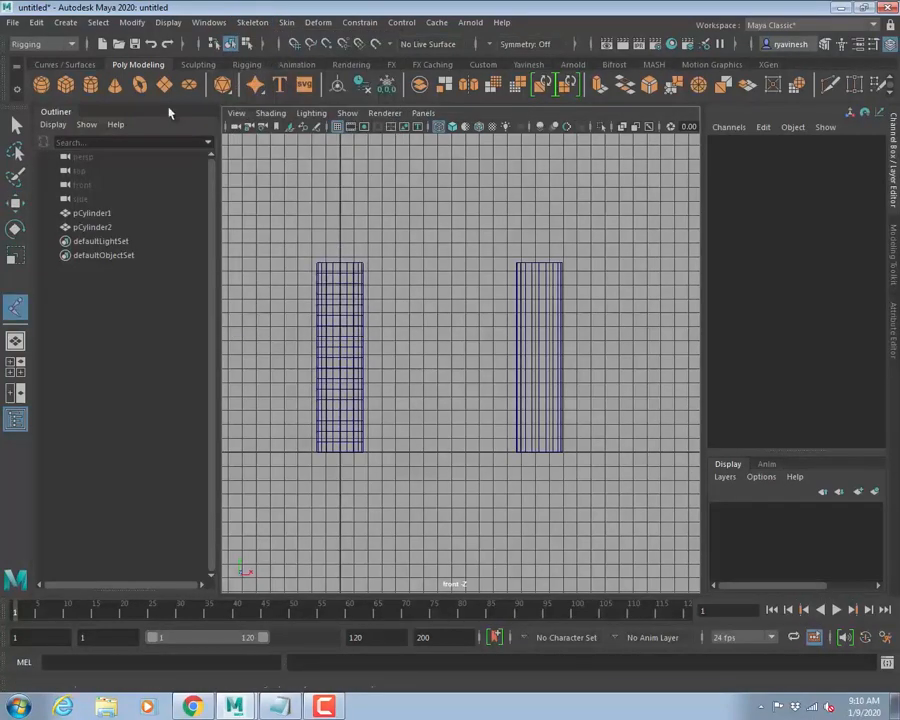
left_click(340, 458)
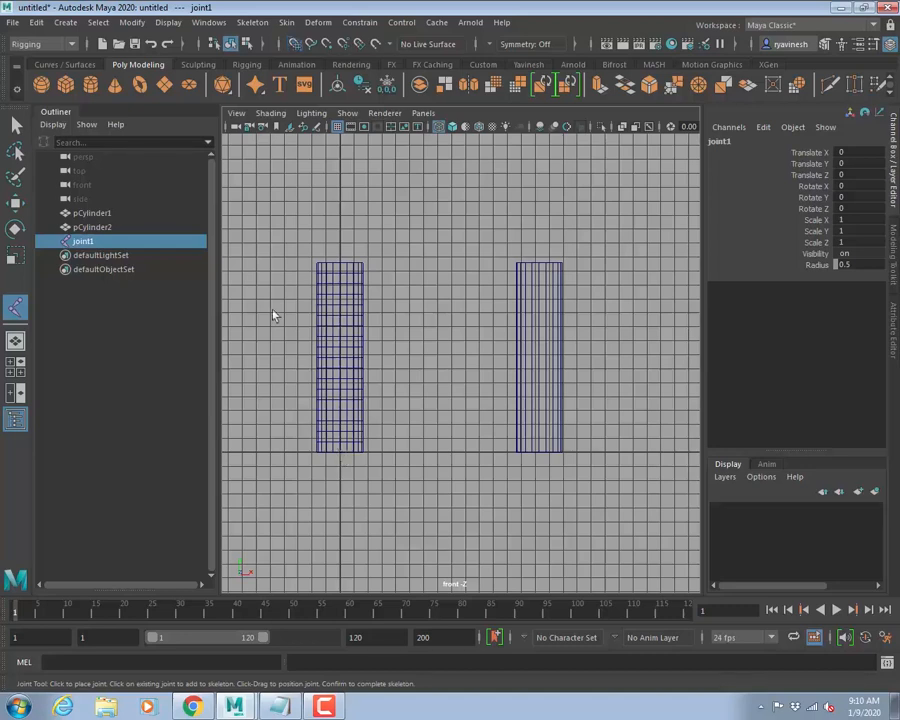
key("x")
left_click(340, 390)
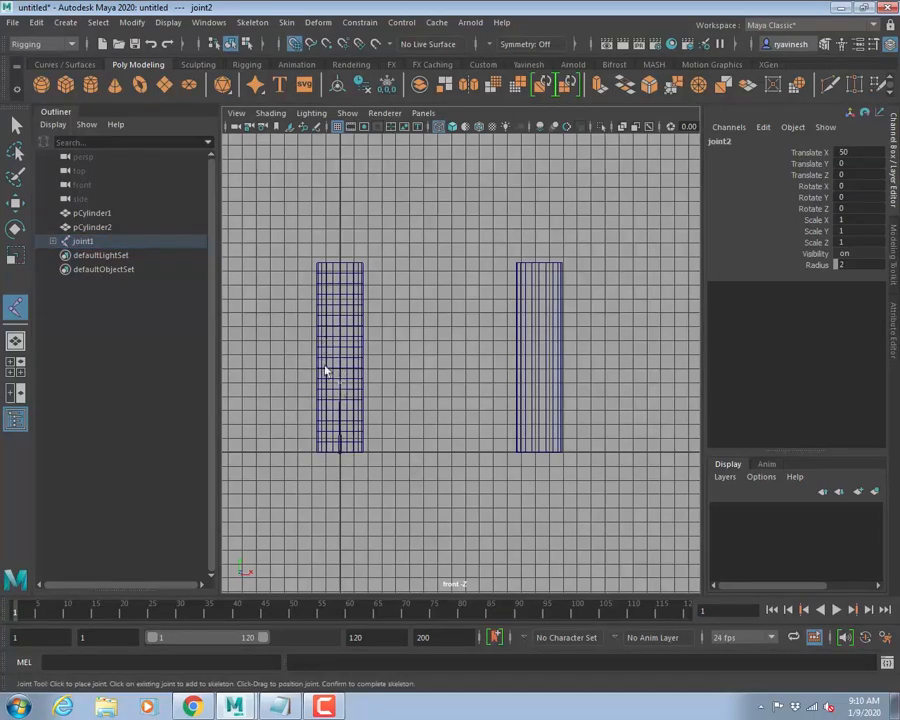
left_click(341, 278)
key("w")
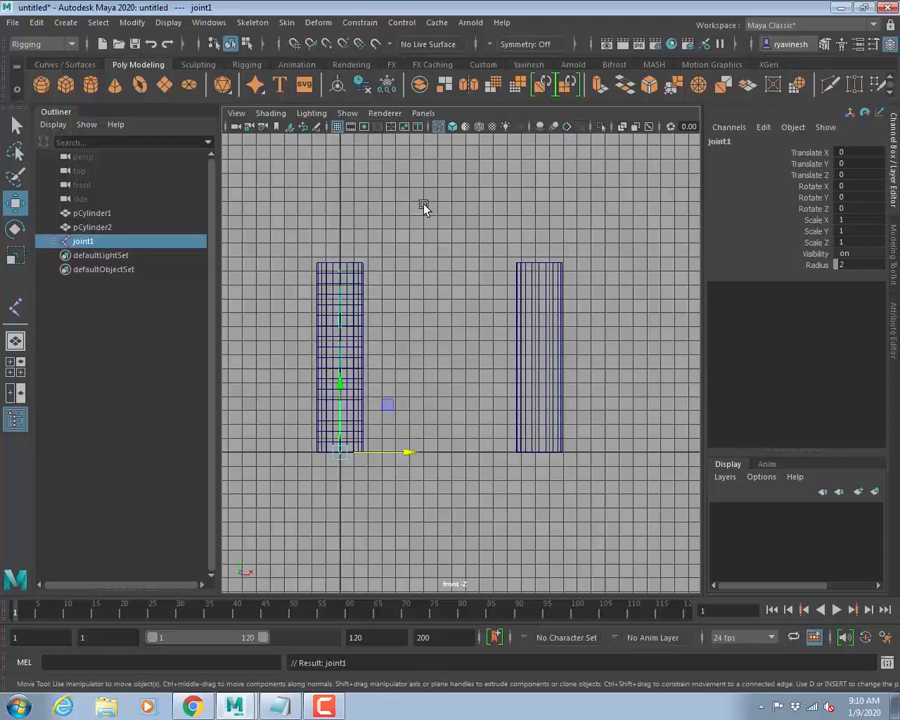
key("Delete")
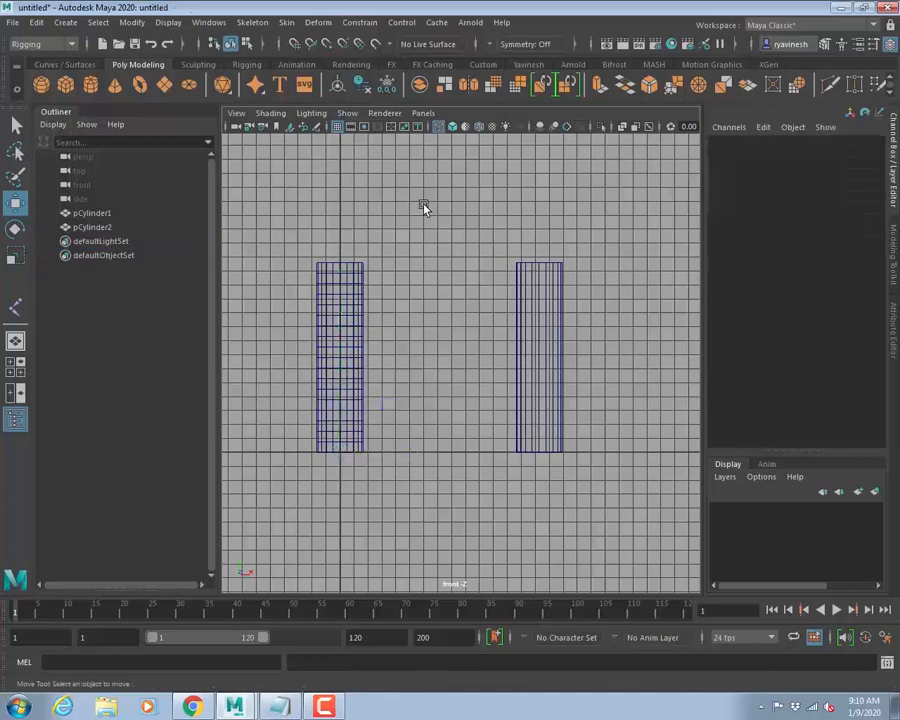
Select the subdivided cylinder and open the Height value of its polyCylinder1 inputs.
left_click(333, 287)
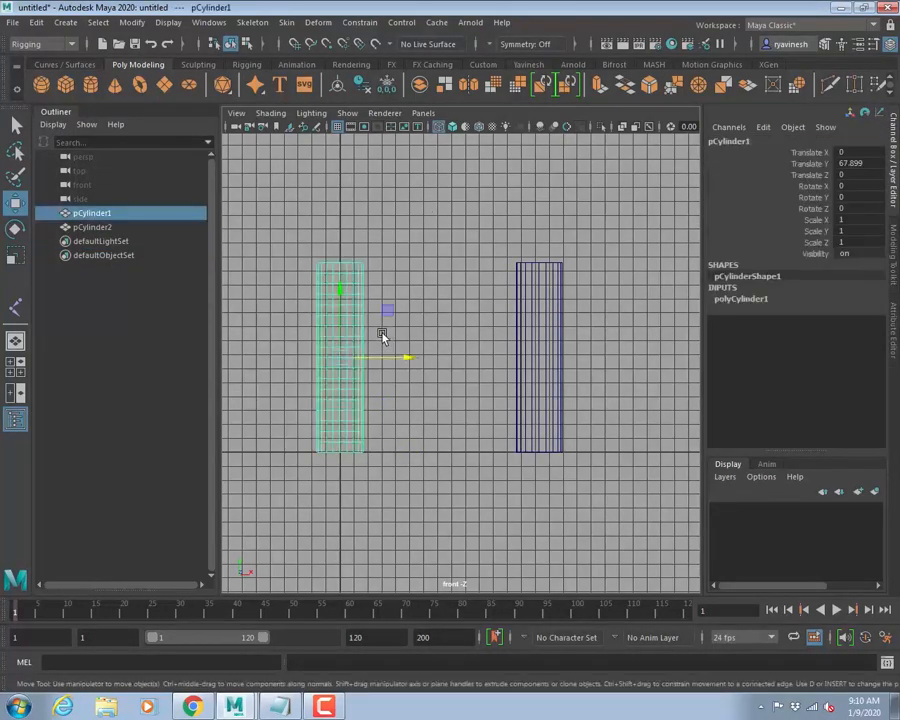
left_click(752, 300)
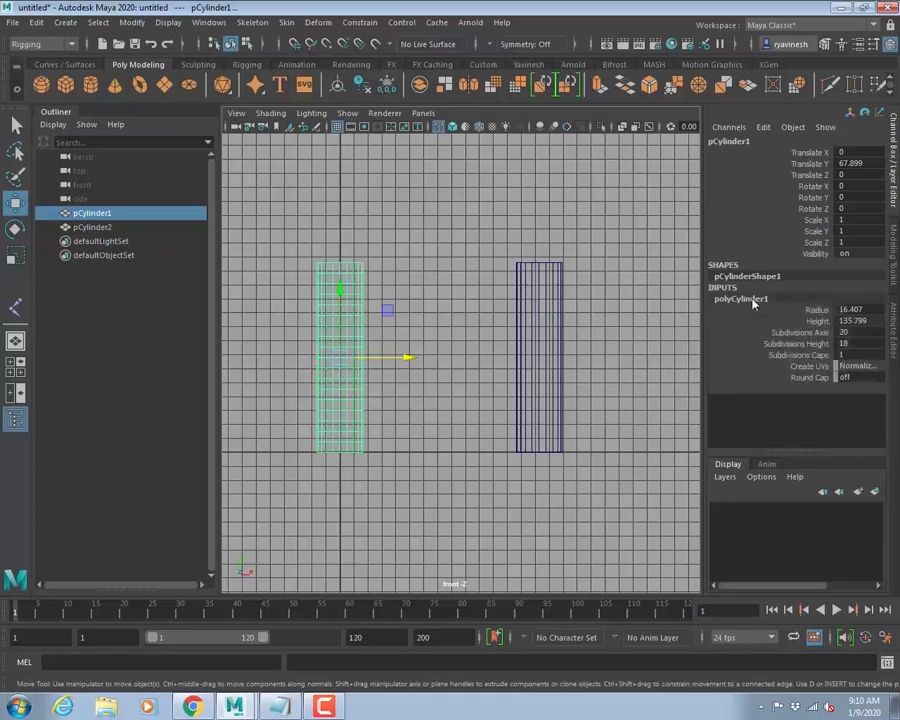
left_click(852, 321)
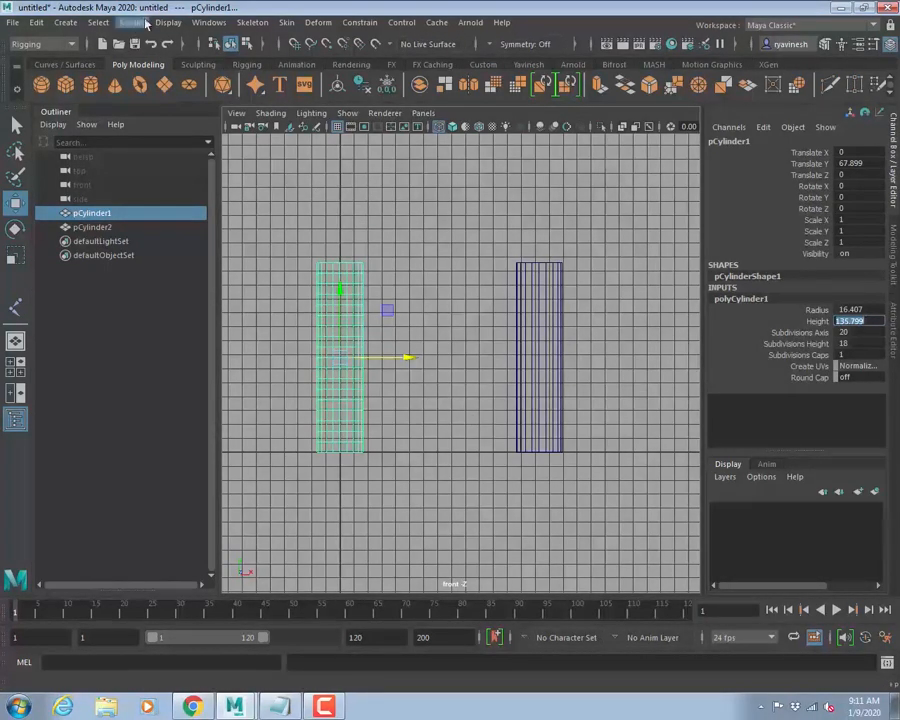
Reset the grid options to their default settings and apply them.
left_click(168, 22)
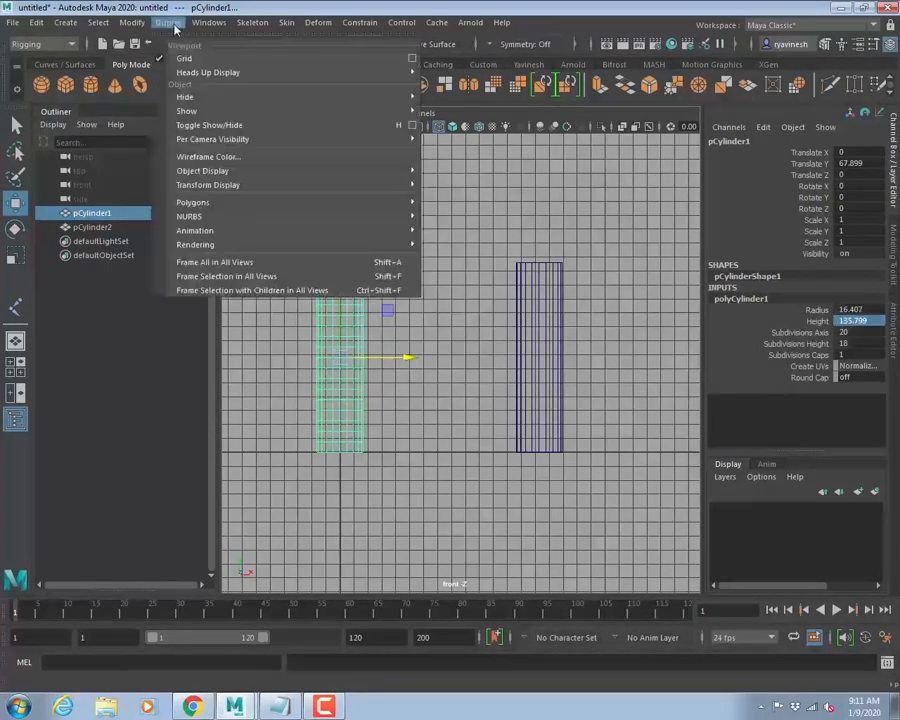
left_click(415, 62)
left_click(313, 105)
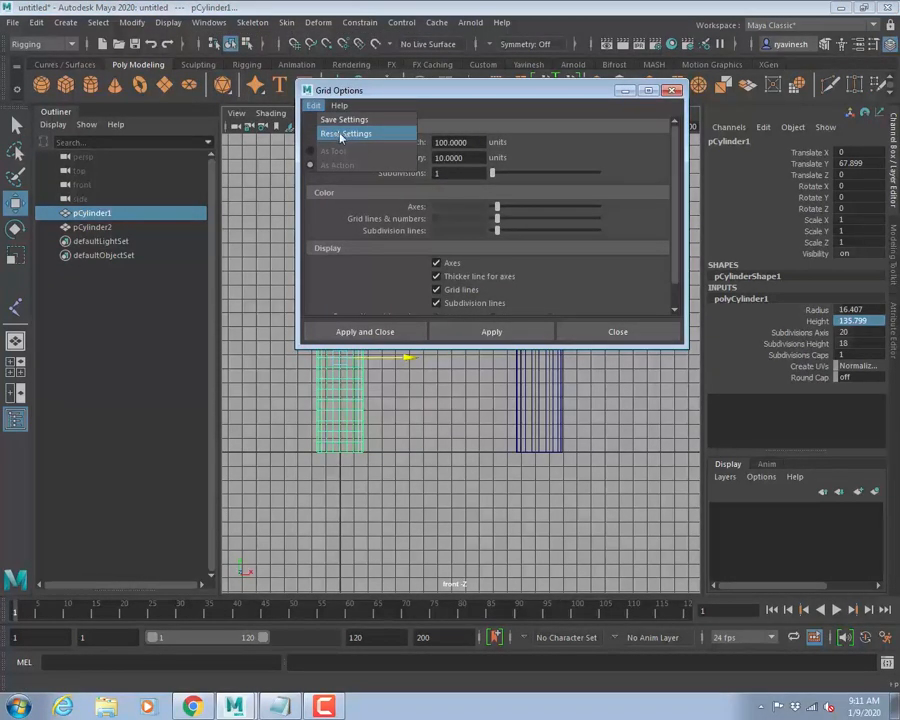
left_click(341, 135)
left_click(364, 333)
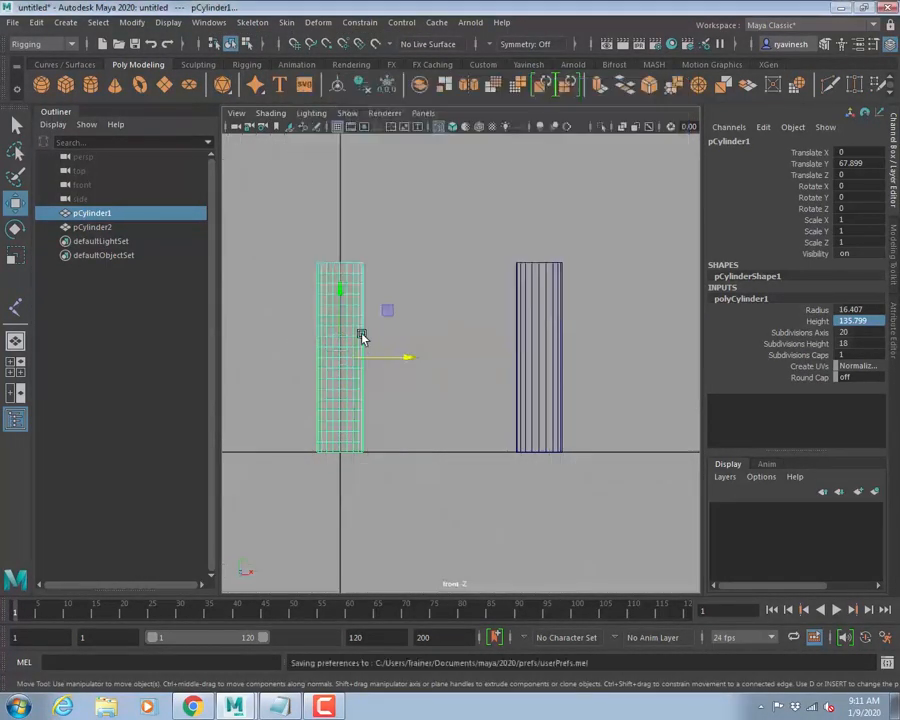
Delete both cylinders and frame the empty front view.
left_click_drag(603, 270, 276, 338)
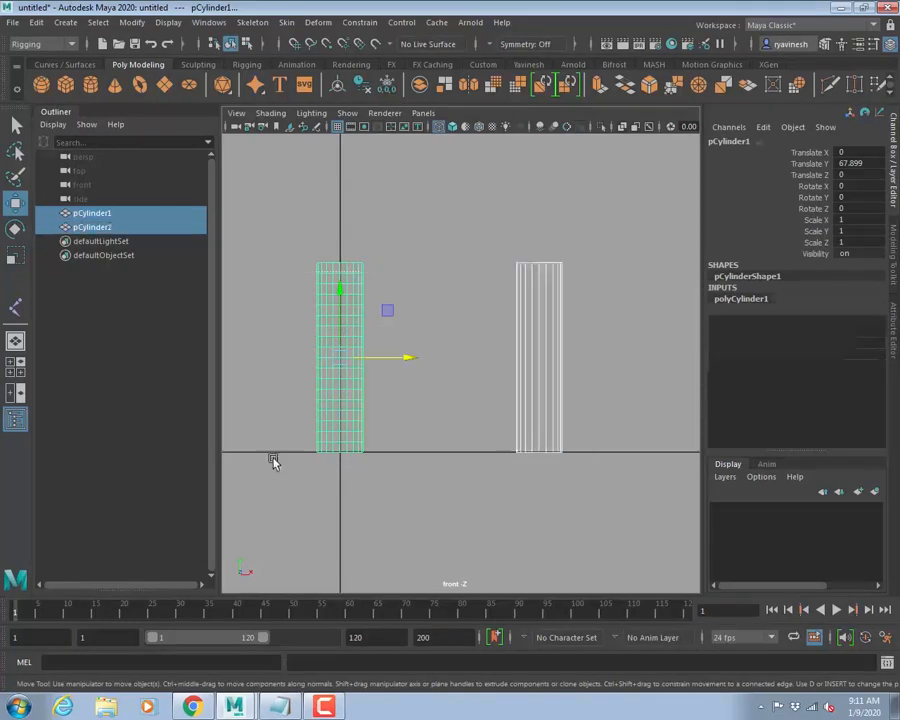
key("Delete")
key("f")
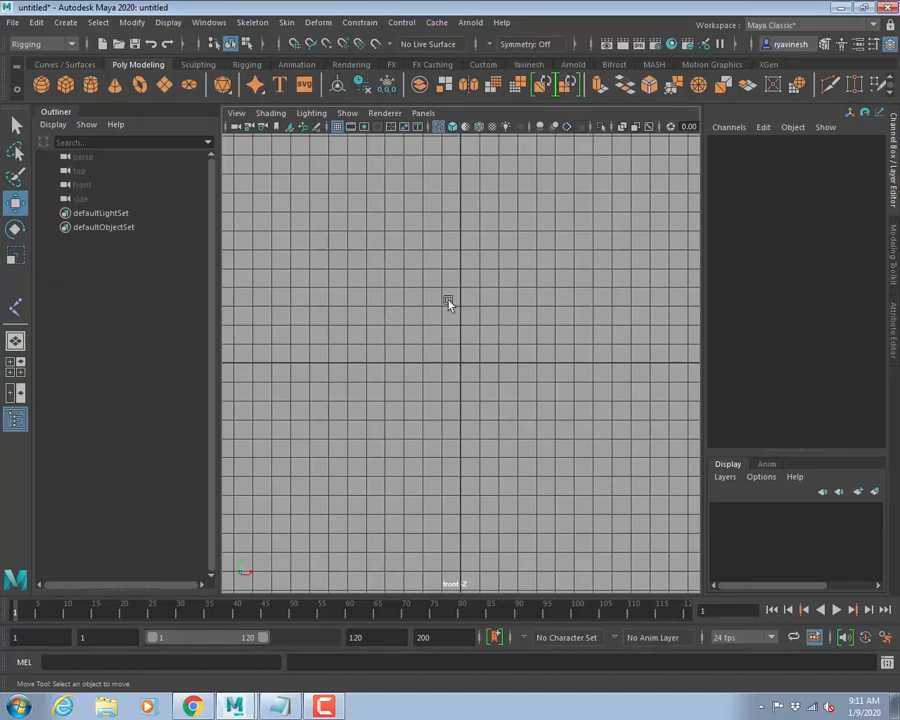
Try placing a three-joint chain upward from near the origin without grid snapping.
left_click(253, 22)
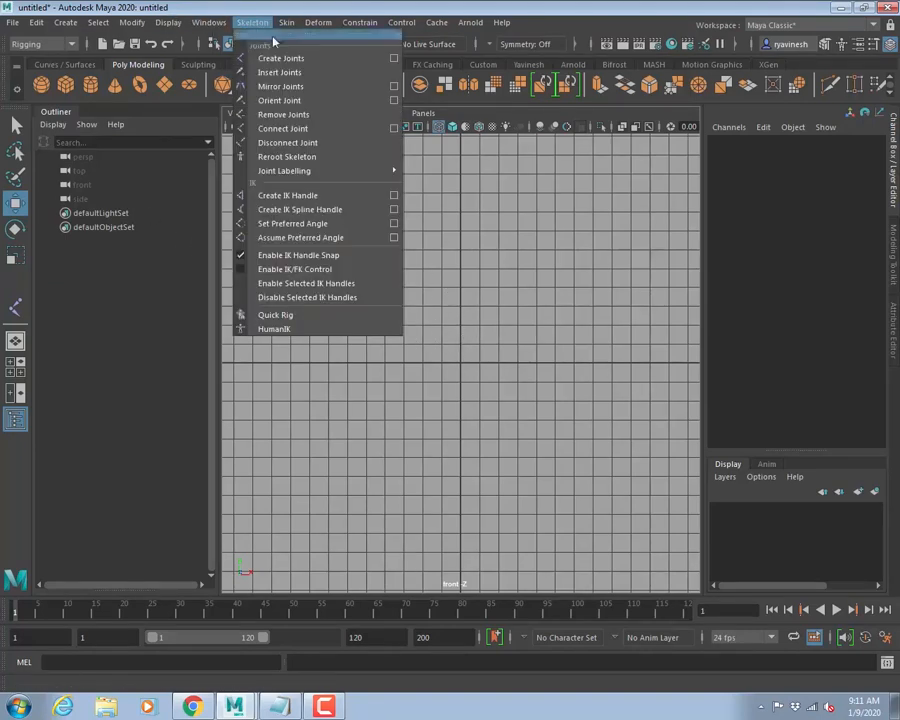
left_click(280, 58)
left_click(455, 363)
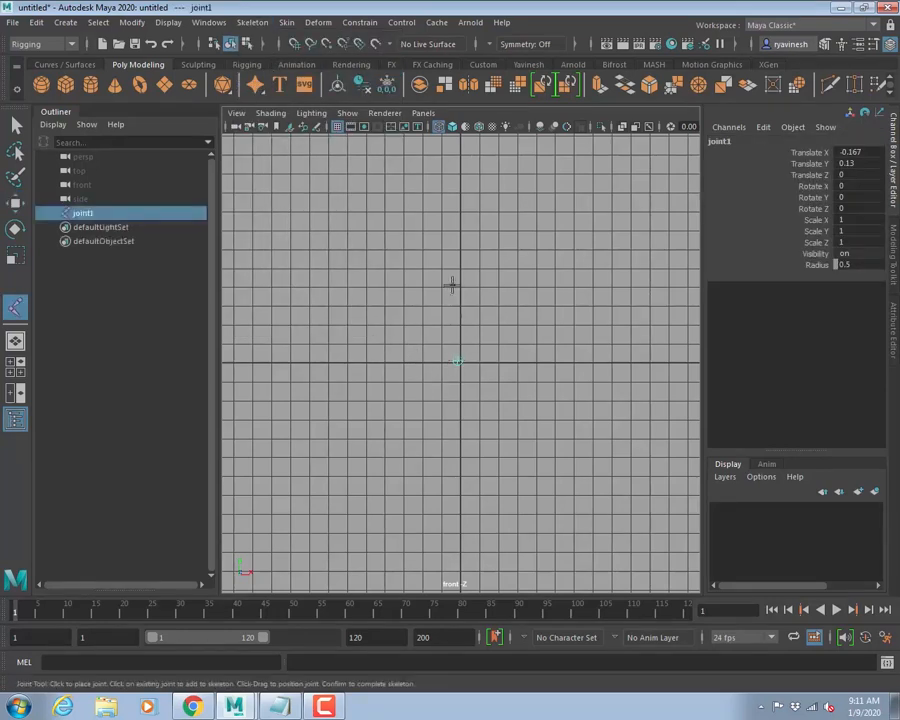
left_click(459, 273)
left_click(456, 185)
key("w")
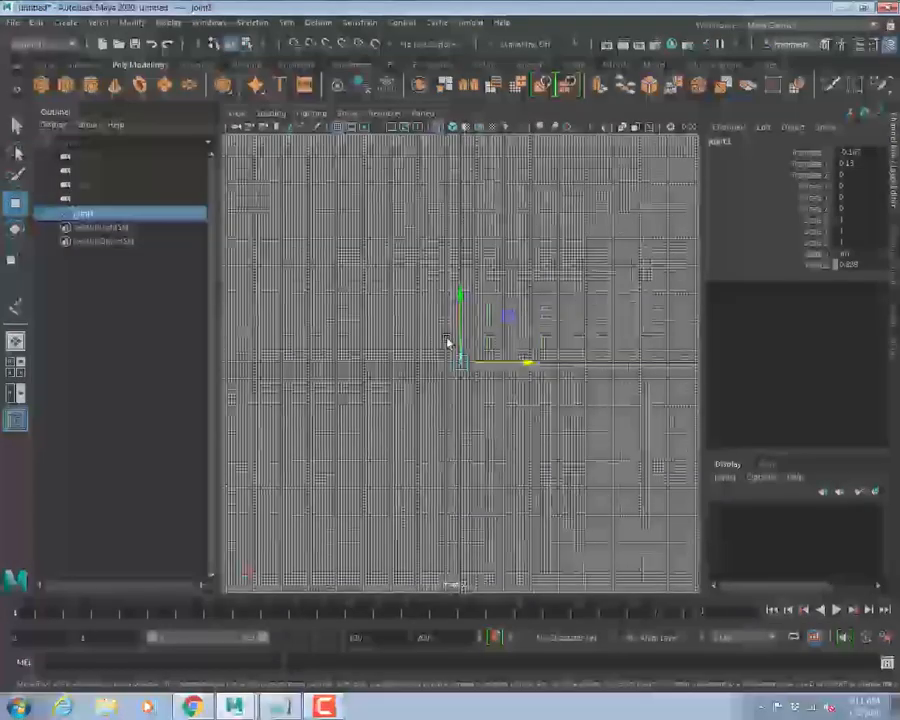
Undo back past the joint chain, the deletion of the cylinders and the grid options reset.
key("ctrl+z")
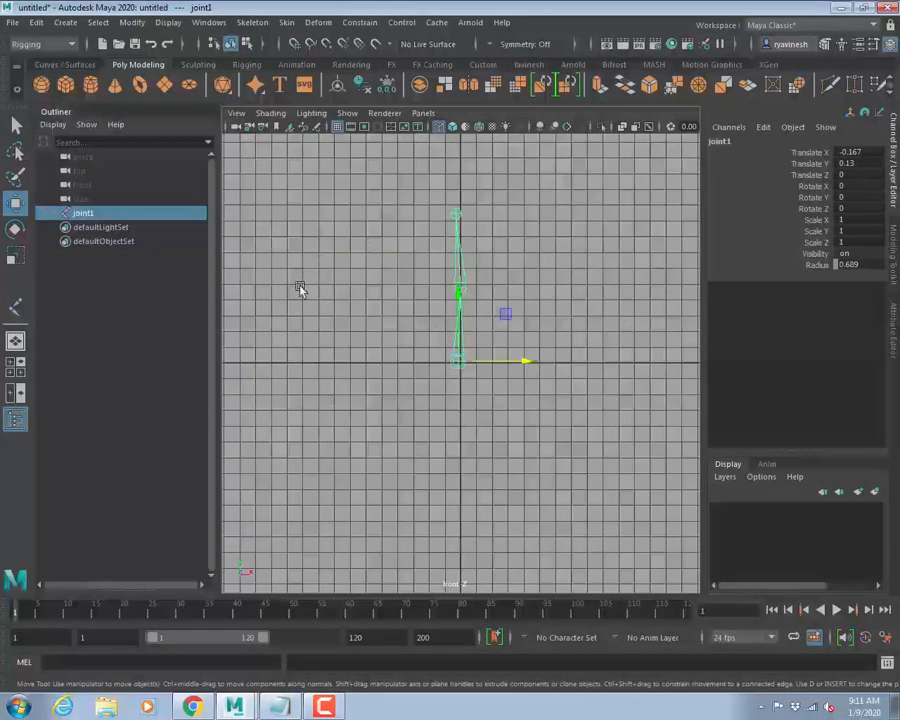
key("ctrl+z")
key("ctrl+z")
key("ctrl+z")
key("ctrl+z")
key("ctrl+z")
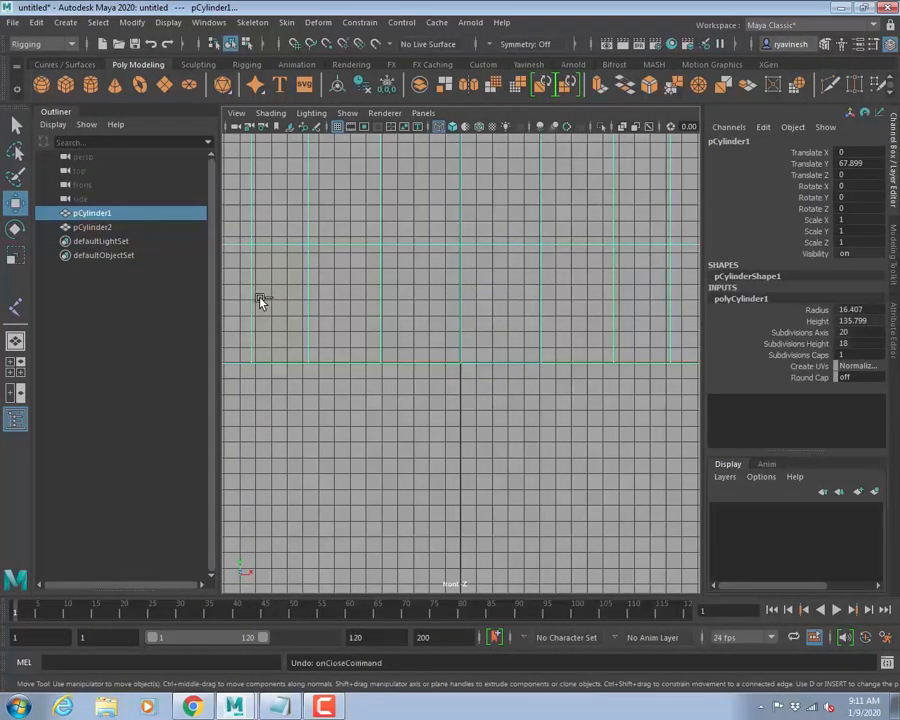
key("a")
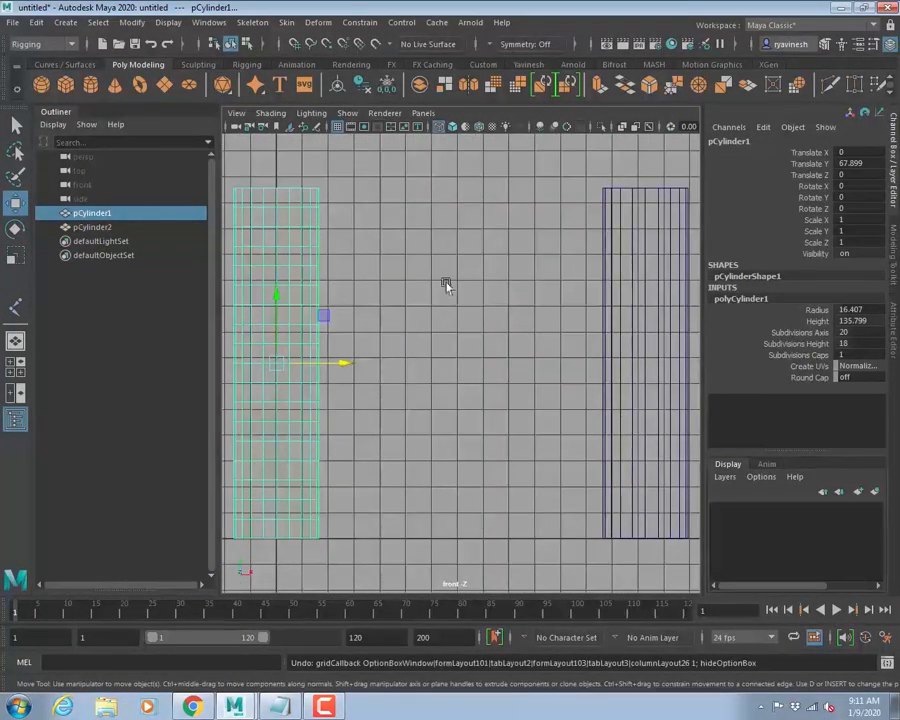
Create a grid-snapped four-joint chain from the origin up the subdivided cylinder's centre, with the upper two bones 40 units long.
middle_click_drag(376, 398, 444, 396, "alt")
scroll(442, 320, "down", 1)
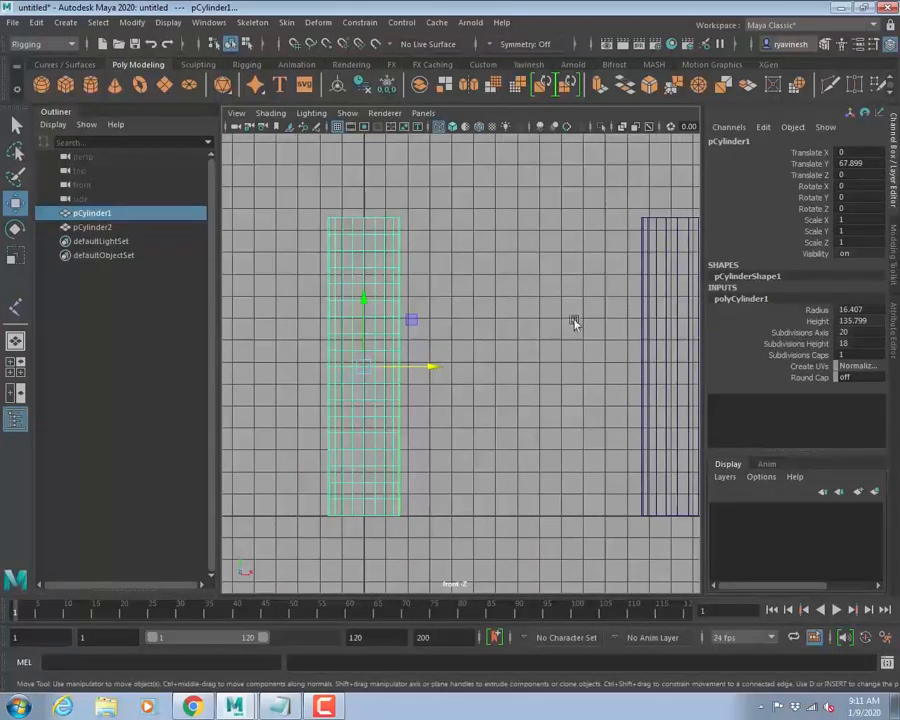
middle_click_drag(484, 315, 471, 291, "alt")
left_click(438, 303)
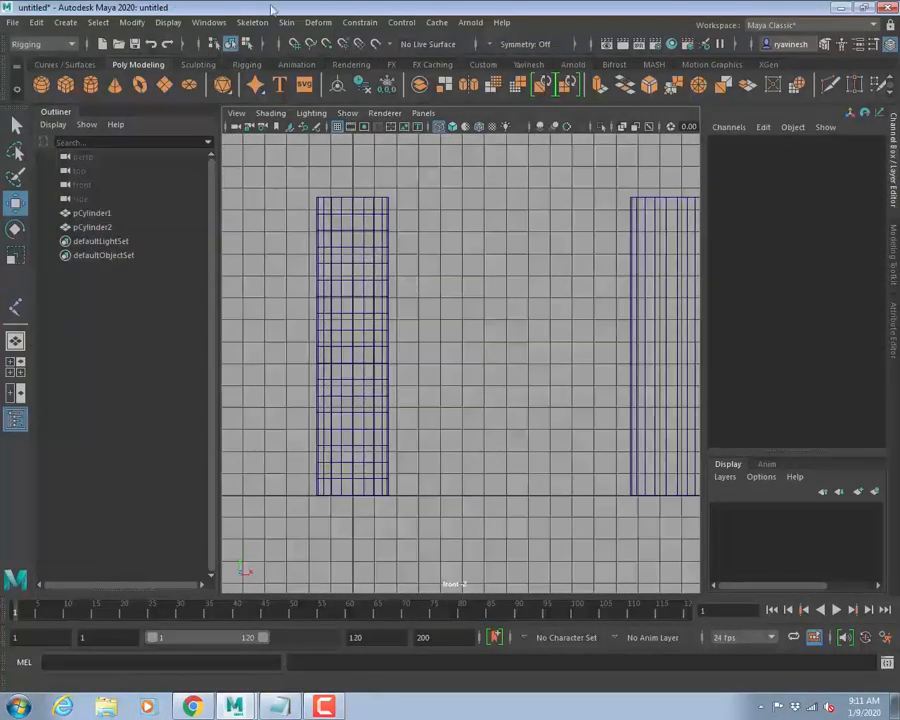
left_click(262, 22)
left_click(278, 58)
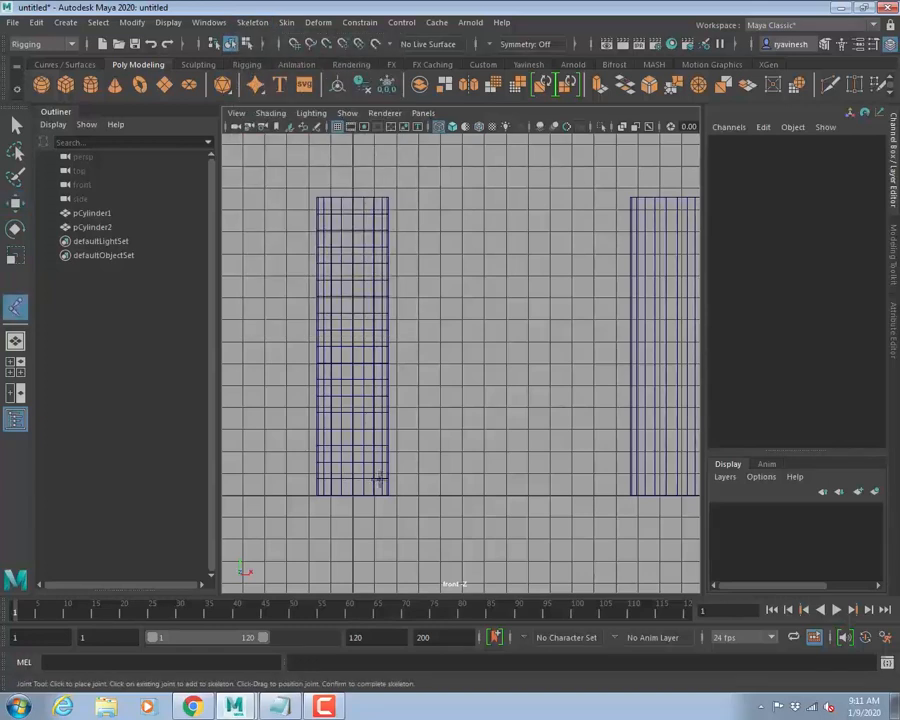
key("x")
left_click(353, 493)
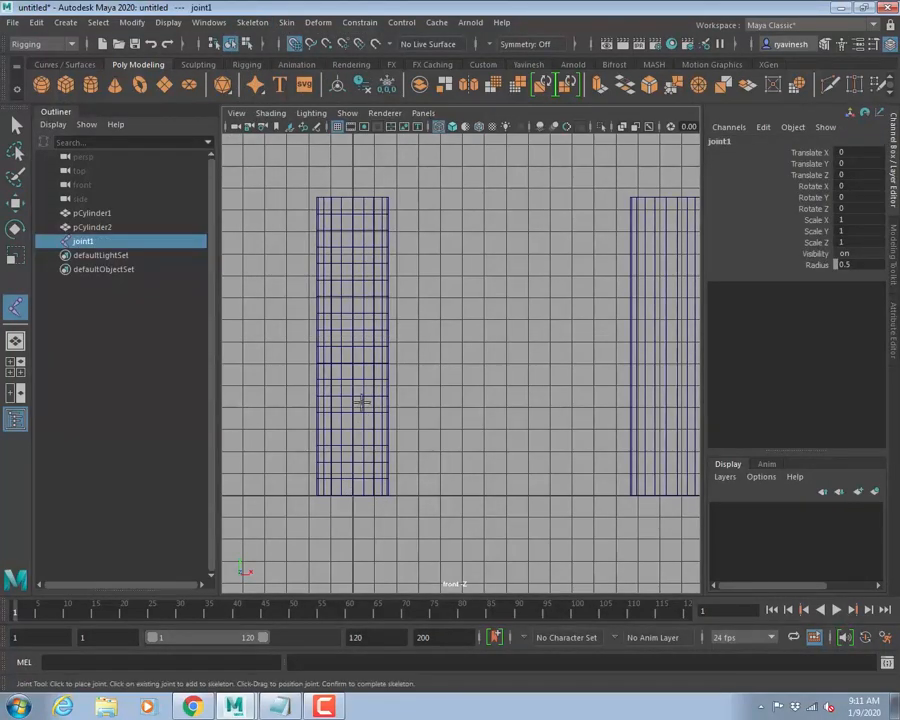
left_click(350, 387)
left_click(351, 298)
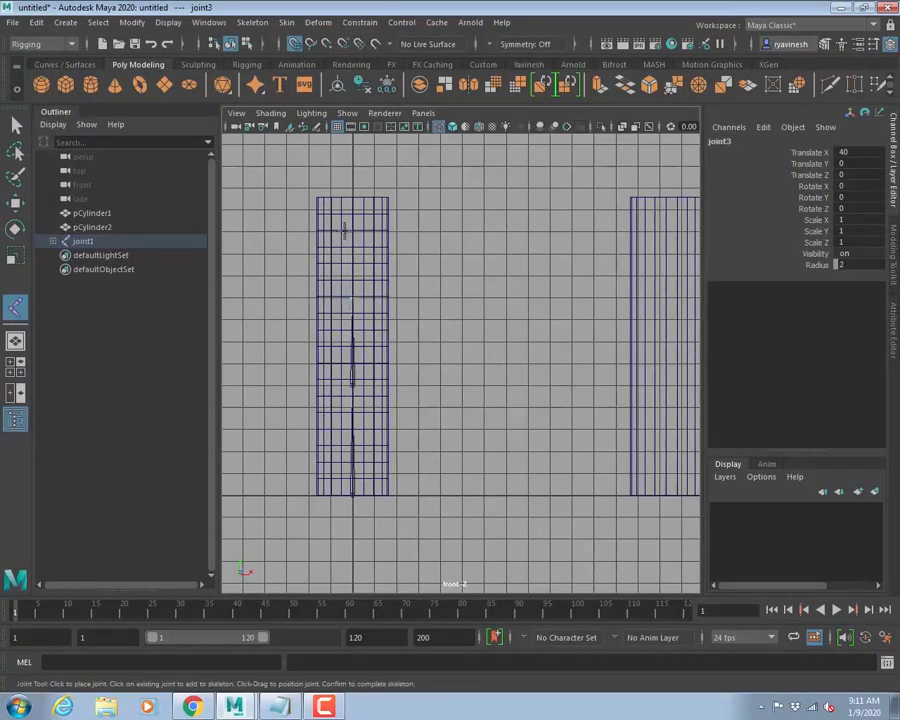
left_click(351, 209)
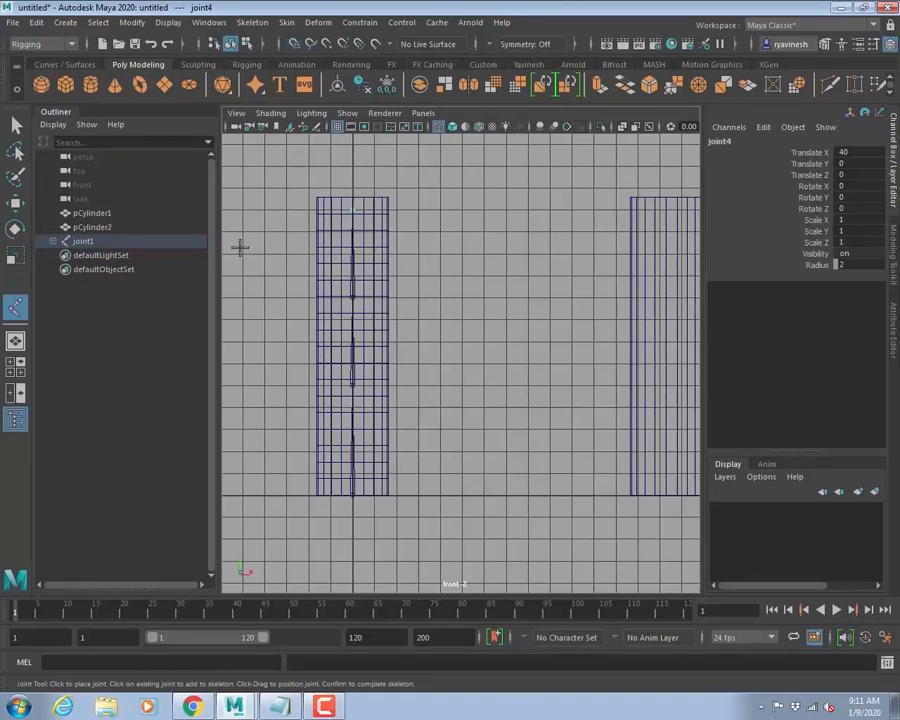
key("Return")
key("w")
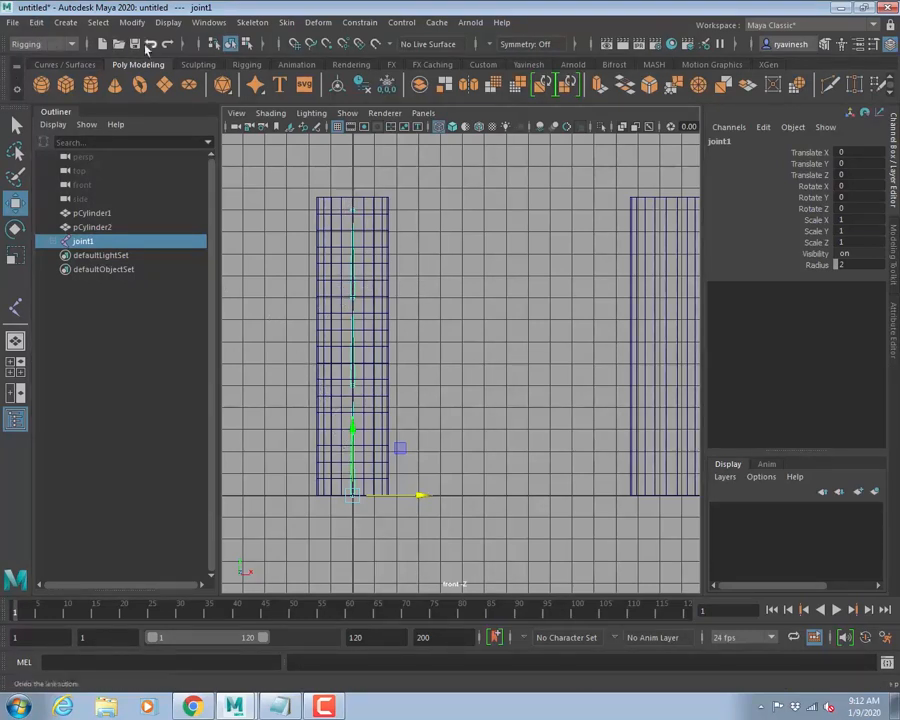
Set the joint display scale to 3.17.
left_click(170, 23)
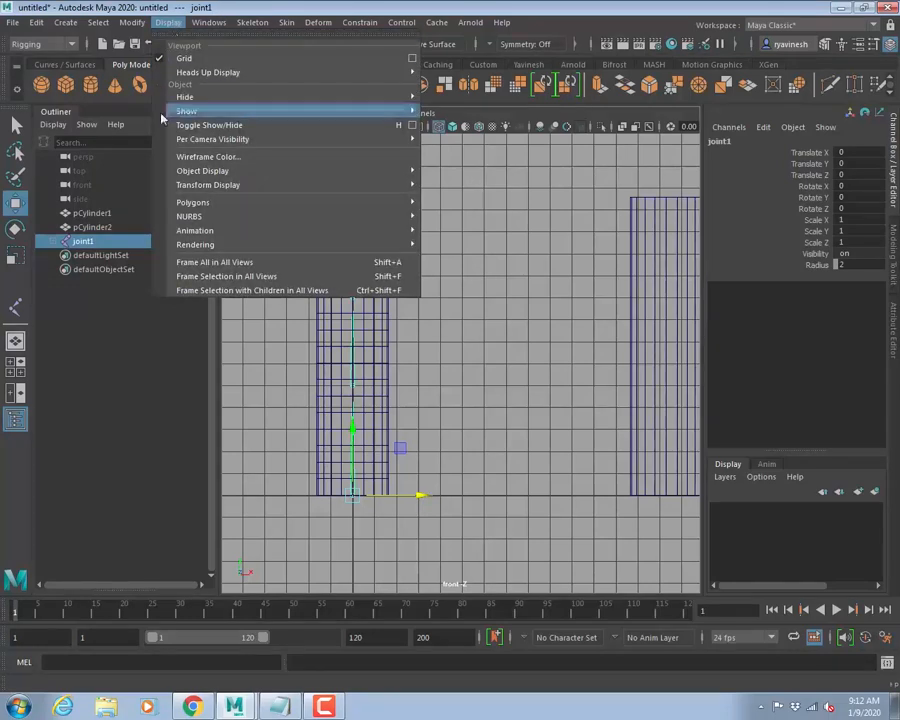
mouse_move(224, 232)
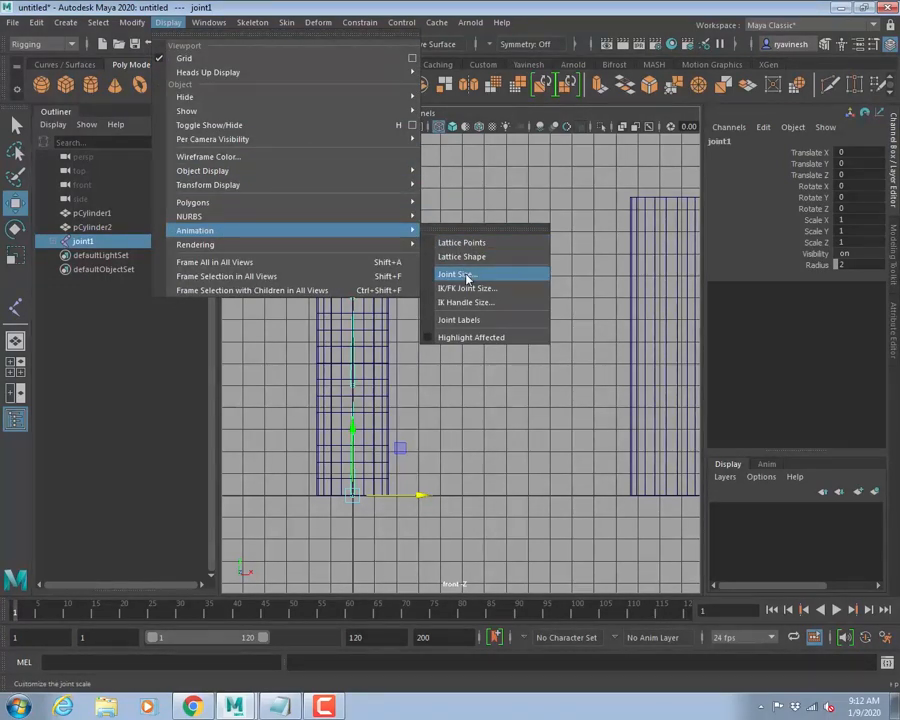
left_click(467, 276)
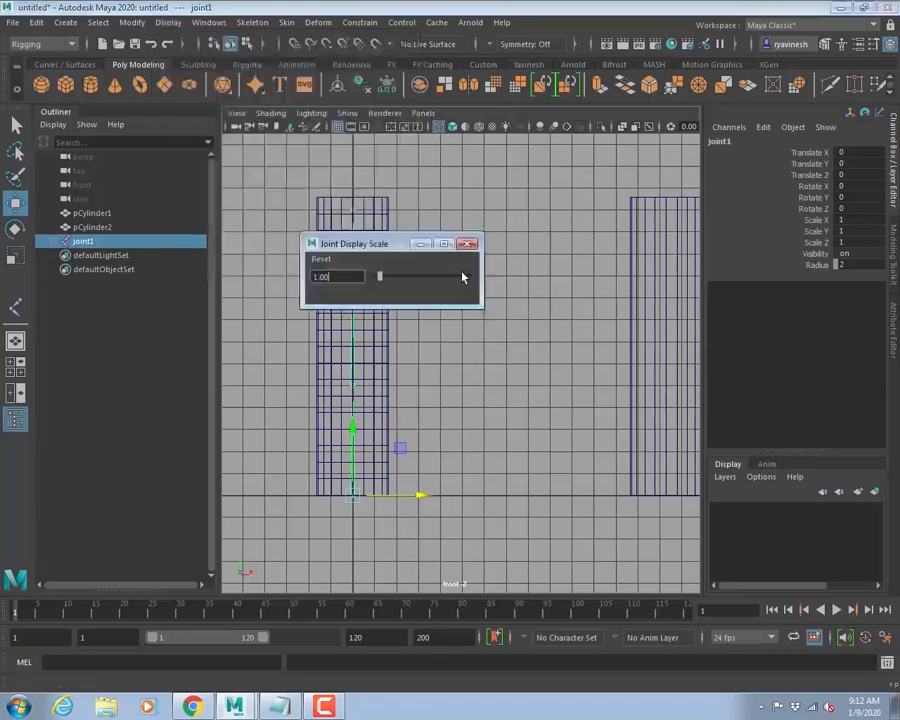
mouse_move(381, 277)
left_mouse_down()
mouse_move(406, 278)
mouse_move(394, 278)
mouse_move(402, 276)
mouse_move(394, 246)
mouse_move(521, 202)
left_mouse_up()
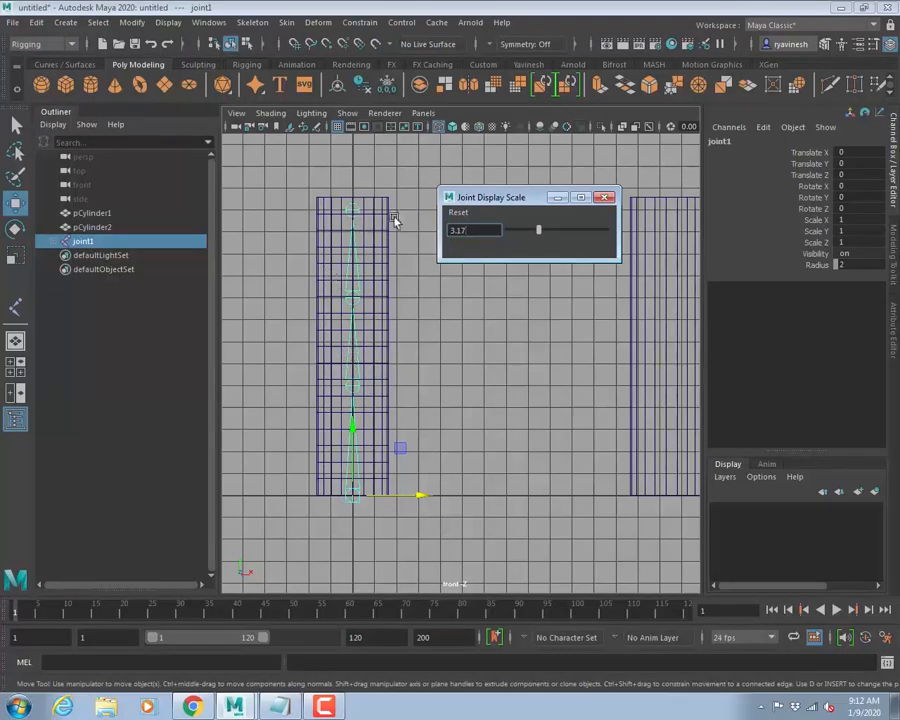
left_click(604, 199)
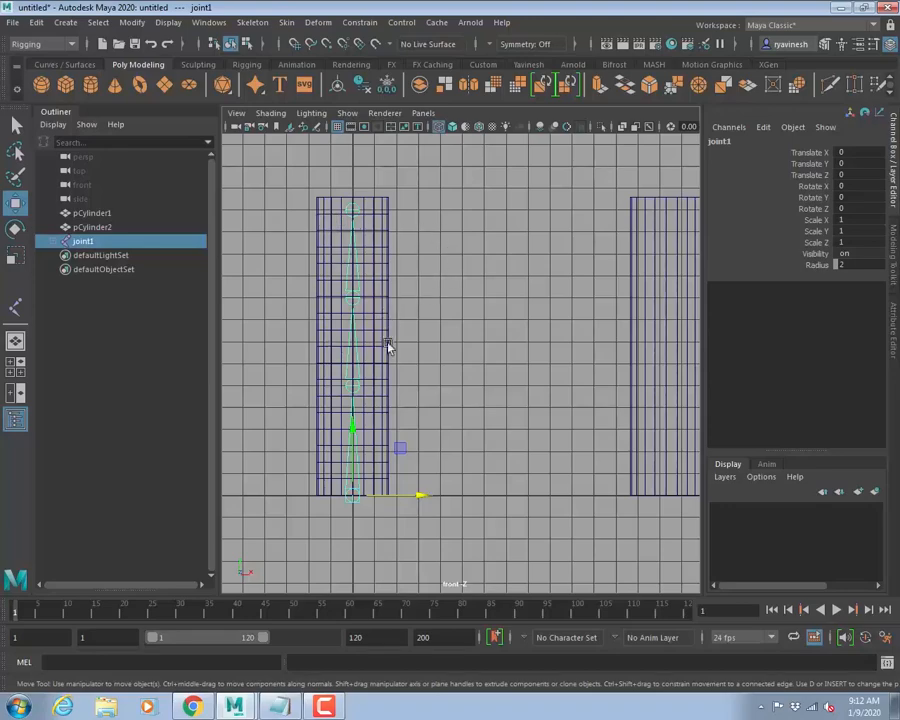
Expand the joint chain's hierarchy and examine its joints one by one from joint4 up to the root joint1.
scroll(420, 315, "up", 1)
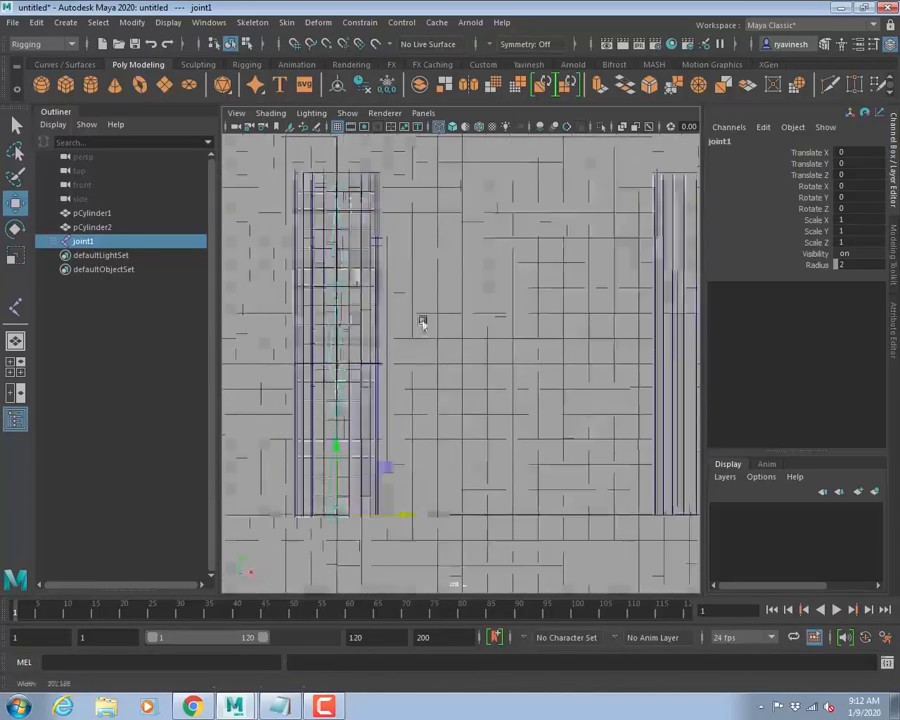
middle_click_drag(404, 324, 446, 328, "alt")
scroll(510, 362, "down", 3)
middle_click_drag(527, 373, 446, 336, "alt")
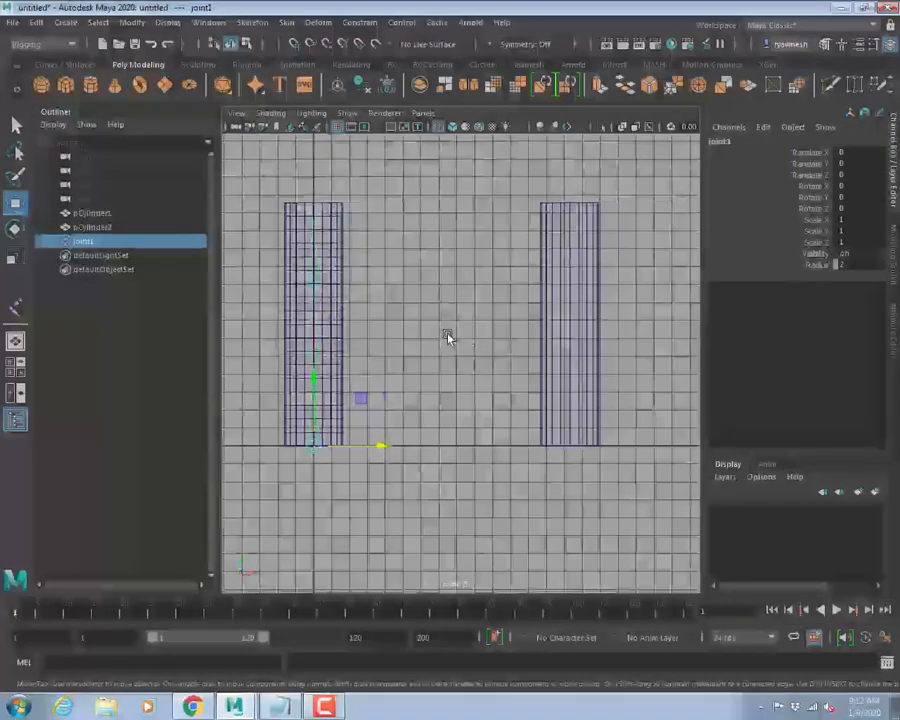
left_click(448, 342)
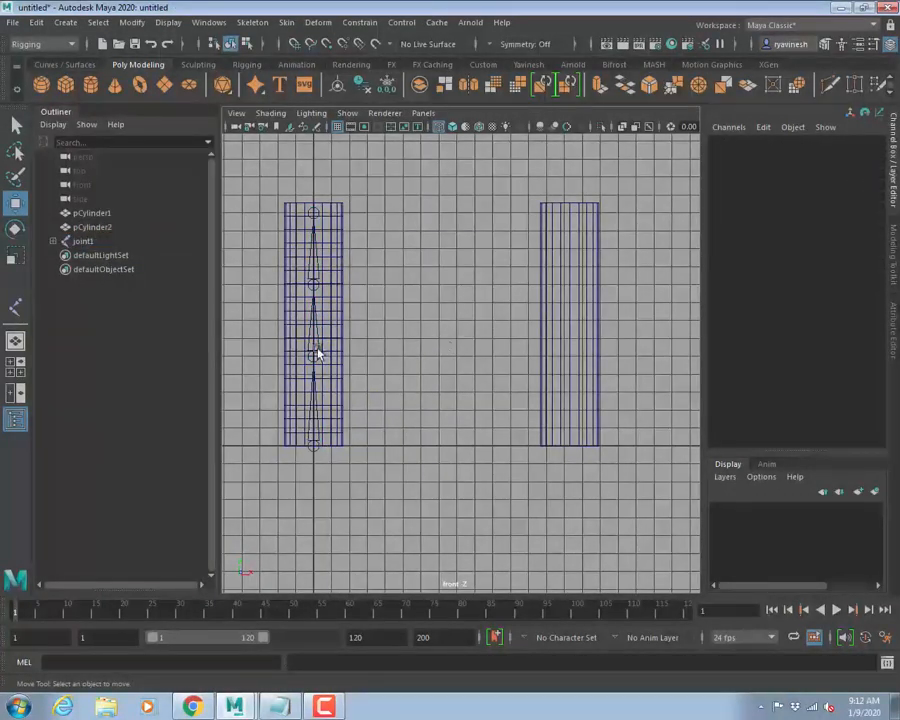
left_click(315, 447)
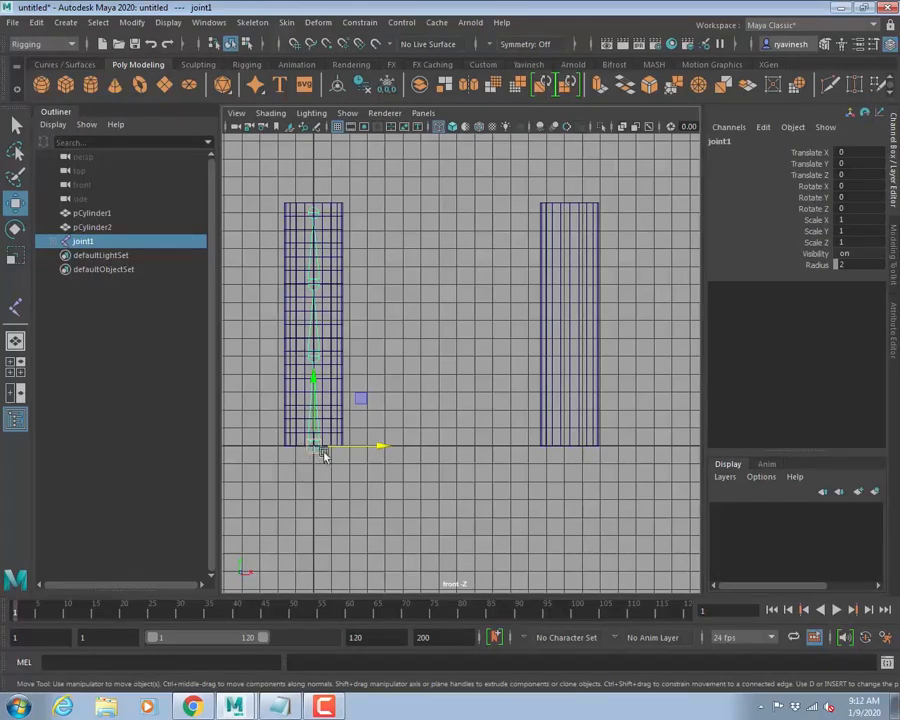
left_click(53, 242, "shift")
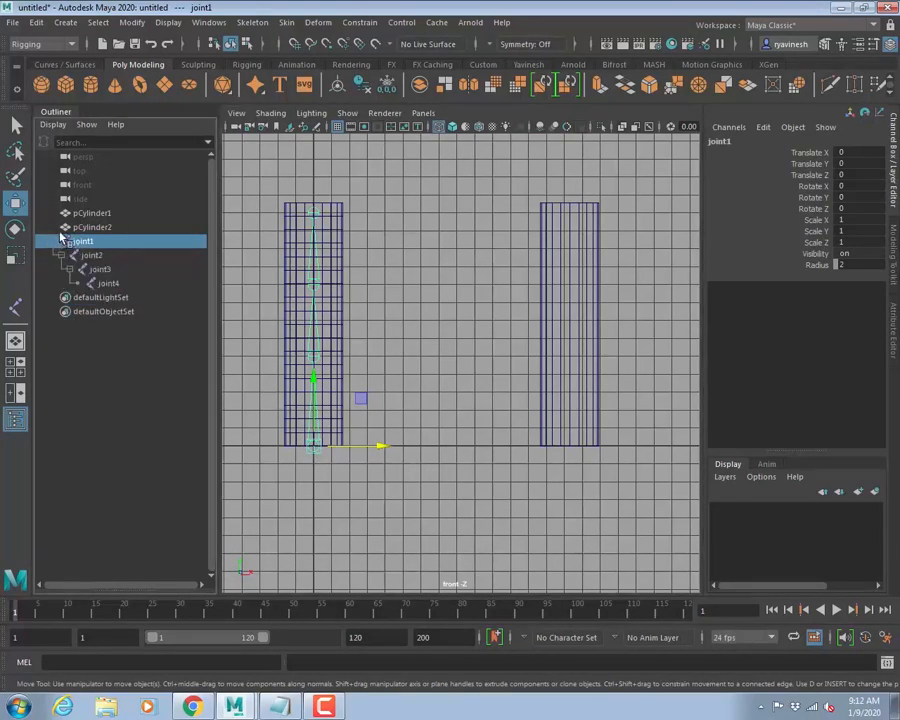
left_click(108, 283)
left_click(101, 269)
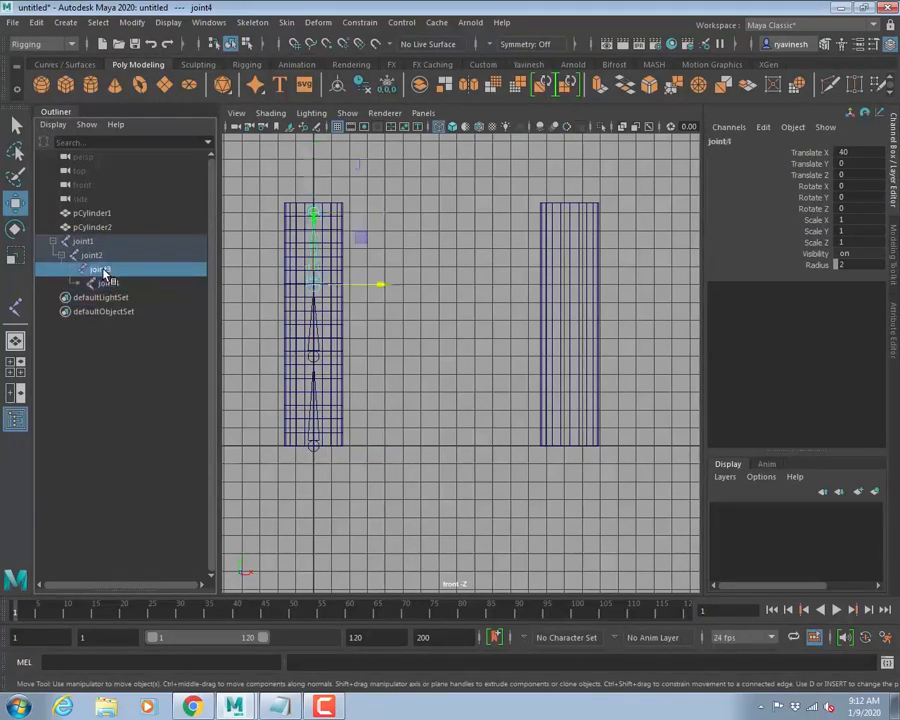
left_click(91, 255)
left_click_drag(91, 255, 80, 244)
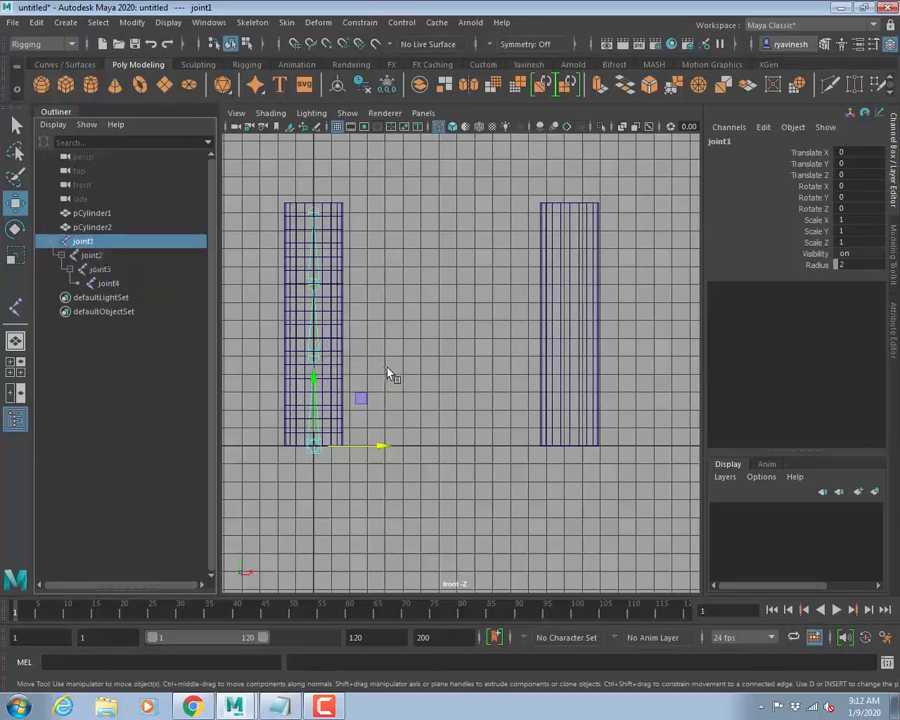
Duplicate the joint1 chain and move the copy along X to about 142.8, centred inside the second cylinder.
key("ctrl+d")
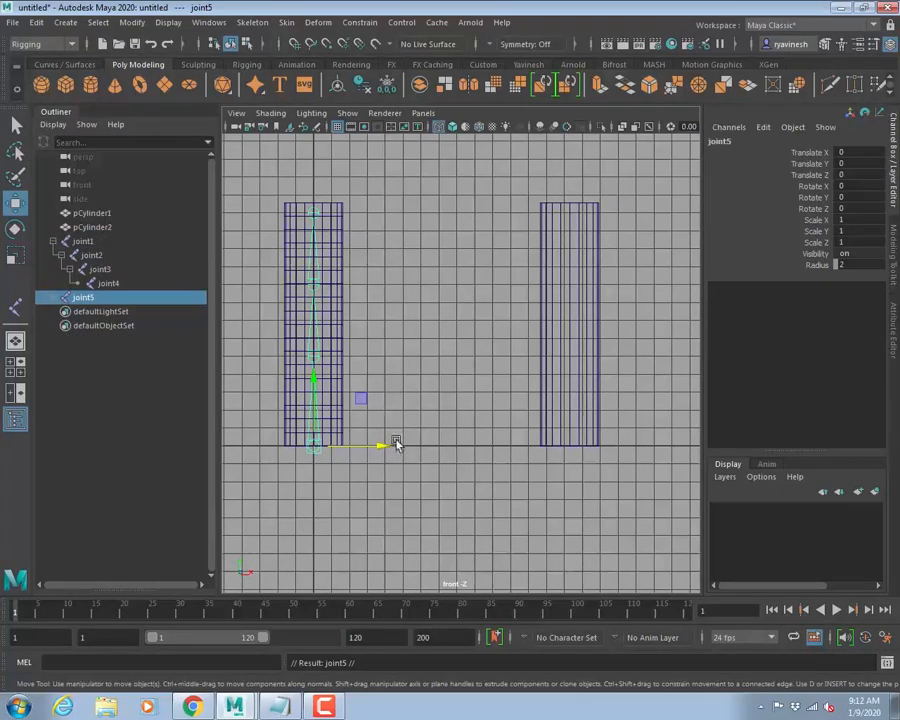
left_click_drag(377, 447, 634, 448)
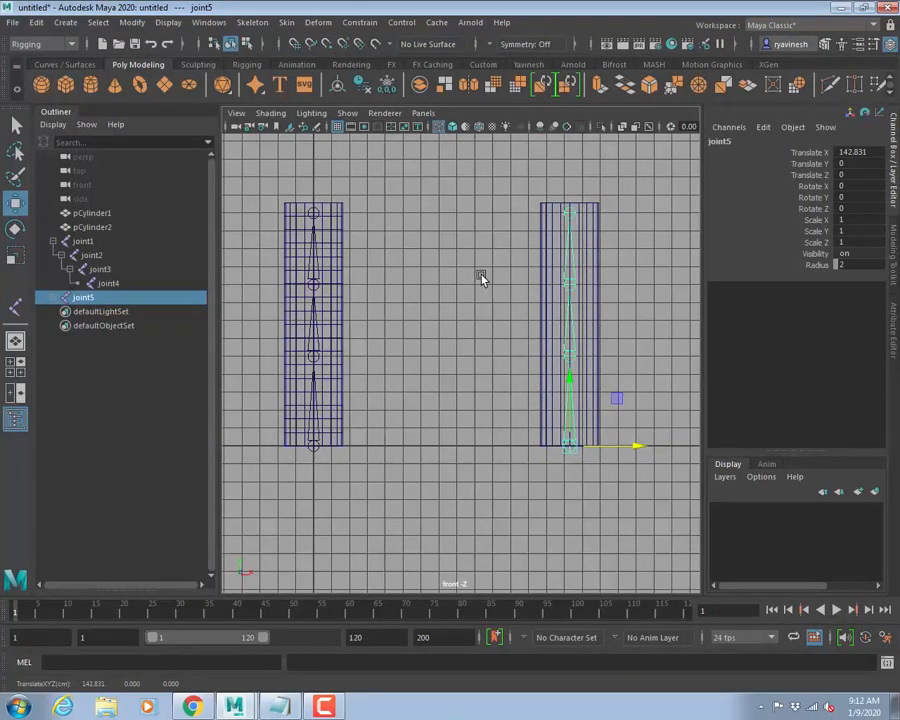
left_click(468, 287)
Hide the grid in the front view.
scroll(497, 368, "up", 1)
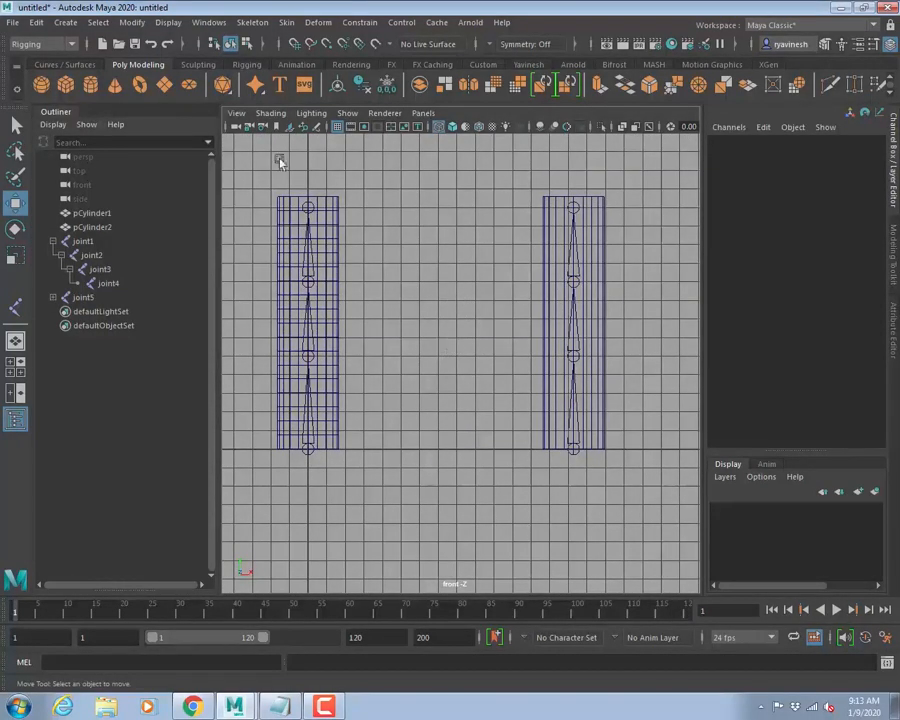
left_click(338, 127)
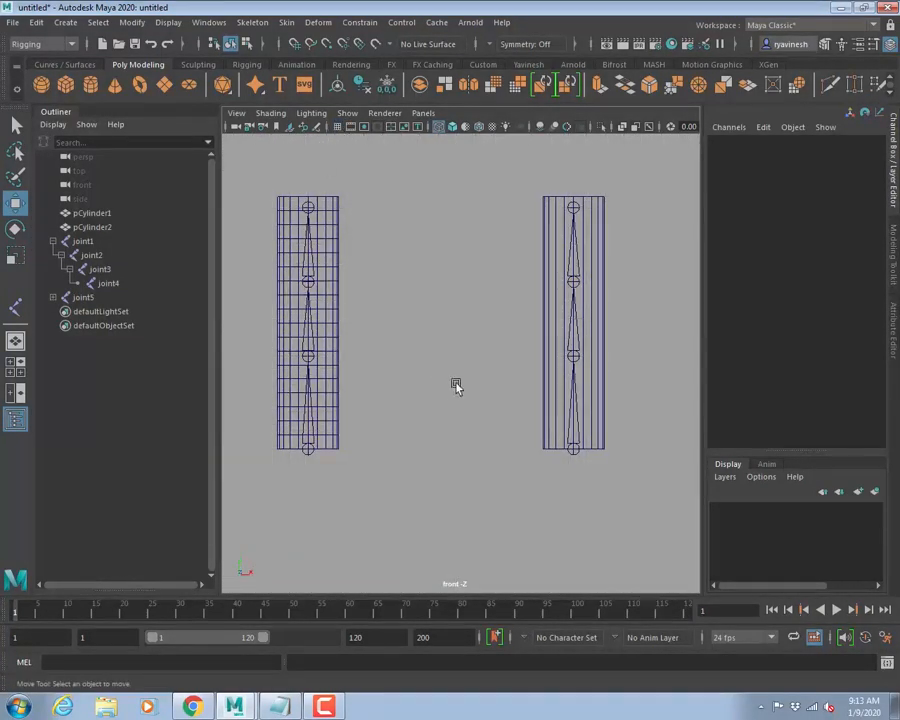
scroll(442, 375, "down", 1)
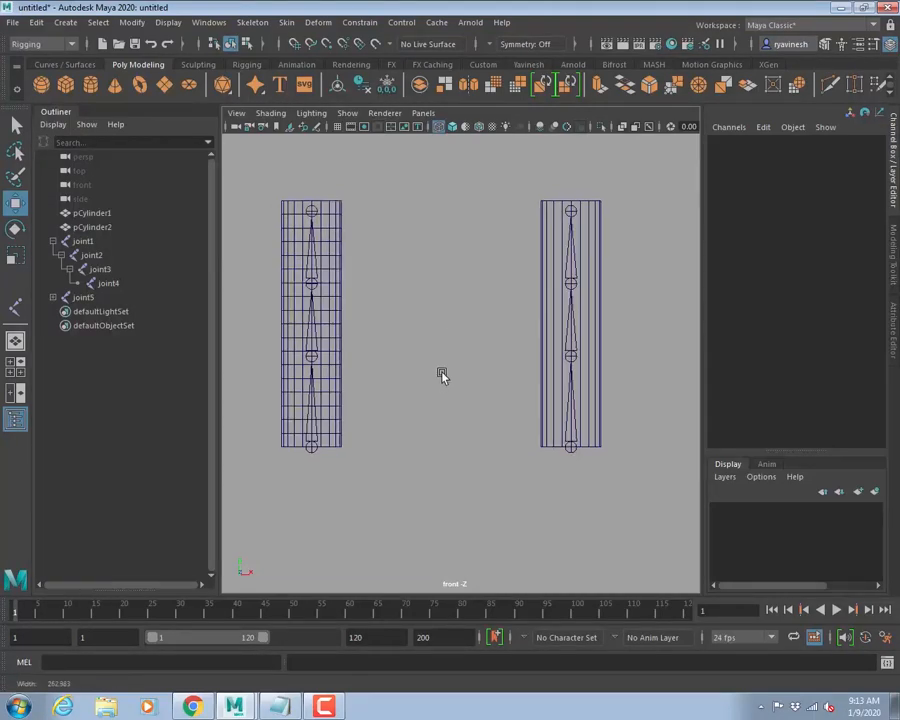
Switch to the top view in wireframe and inspect how both joint chains sit within the cylinders.
key("space")
key("space")
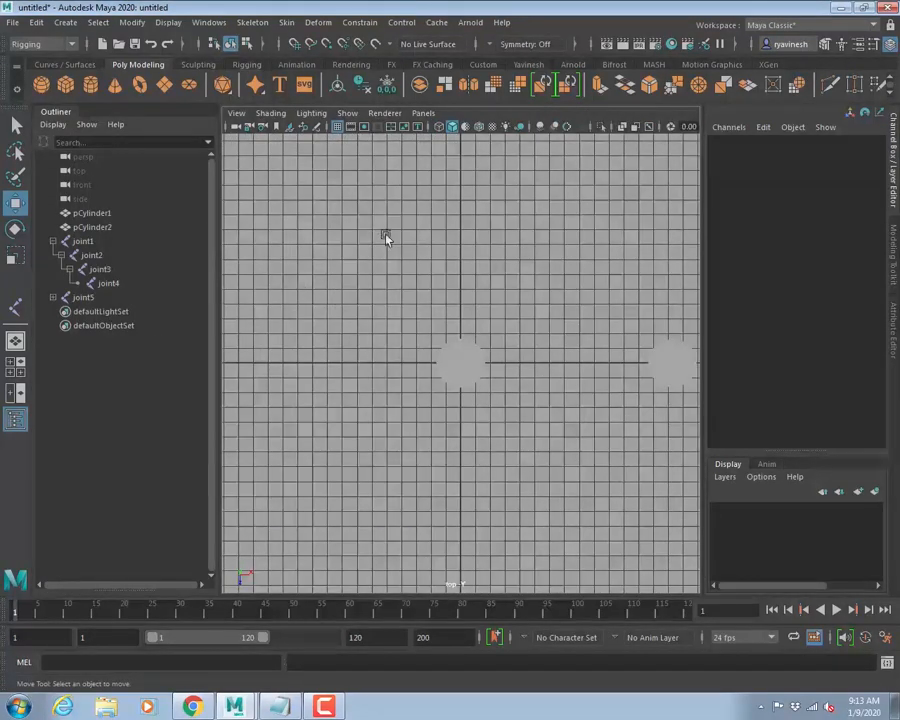
key("4")
middle_click_drag(553, 350, 390, 317, "alt")
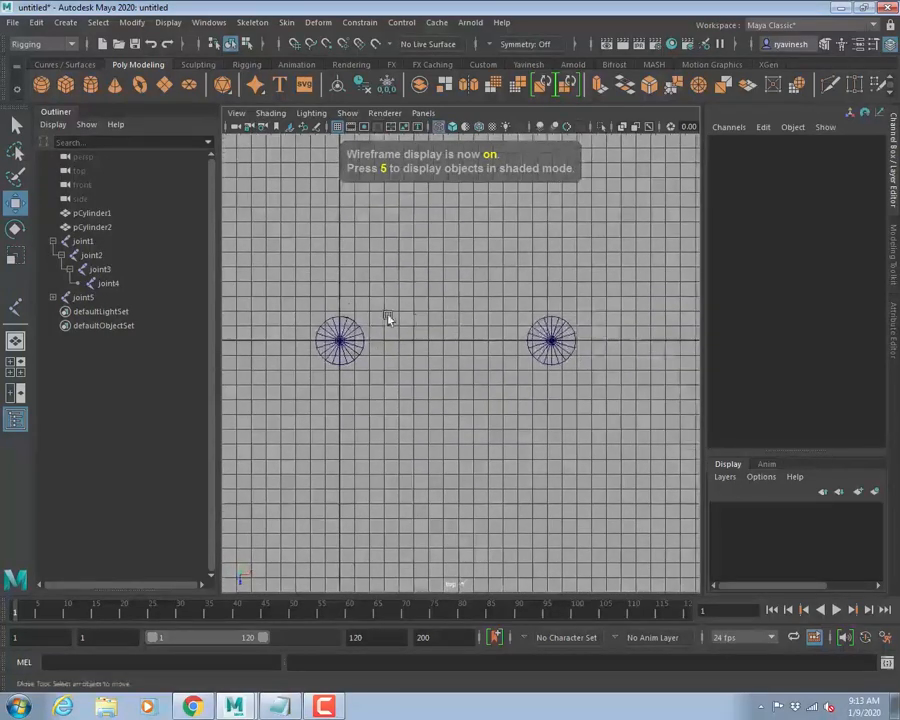
right_click_drag(390, 317, 479, 331, "alt")
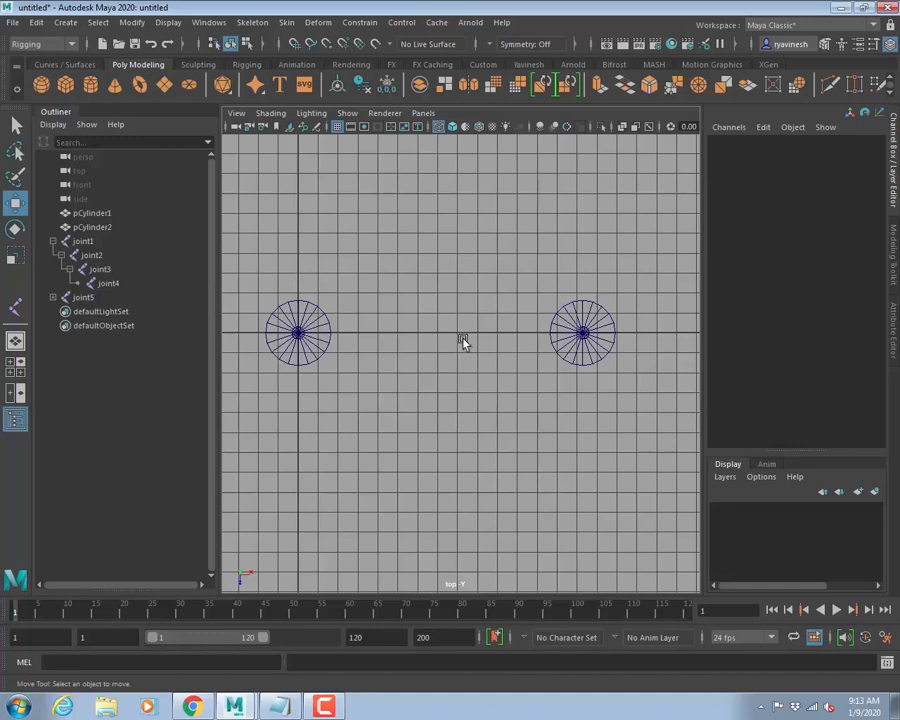
Try moving the joint1 and joint5 chains together about 15.5 along Z, and inspect their offset inside the cylinders in perspective.
left_click(310, 359)
left_click_drag(639, 357, 623, 354)
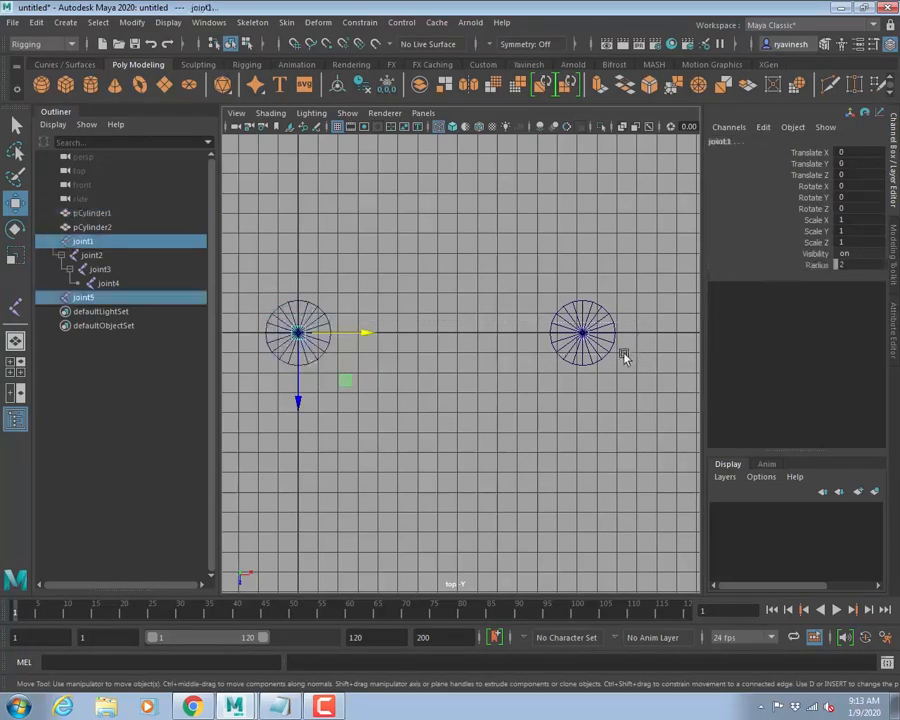
key("Up")
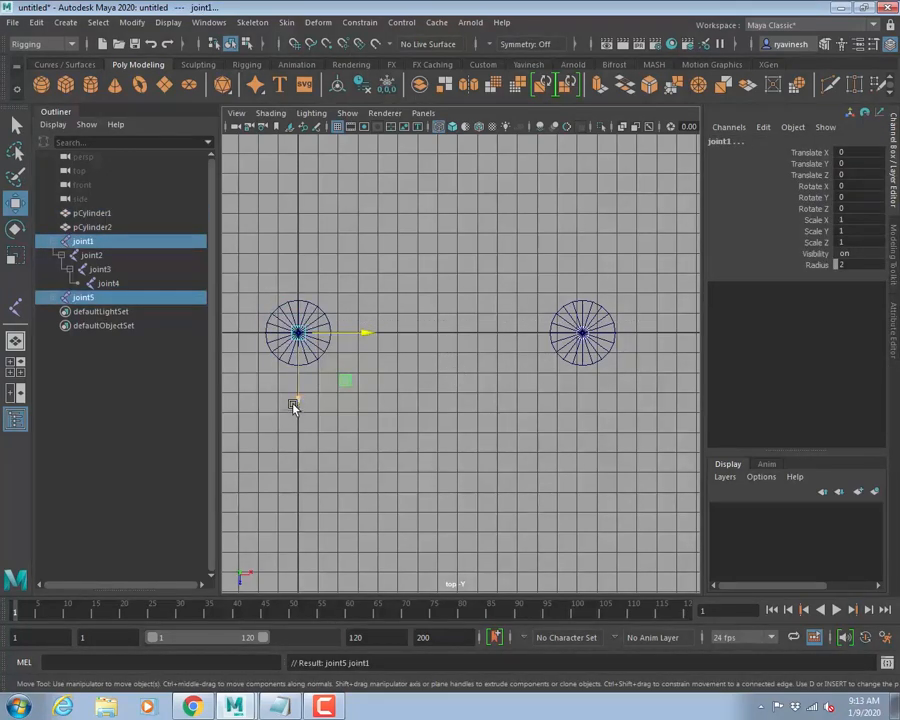
left_click_drag(294, 404, 308, 432)
left_click(519, 325)
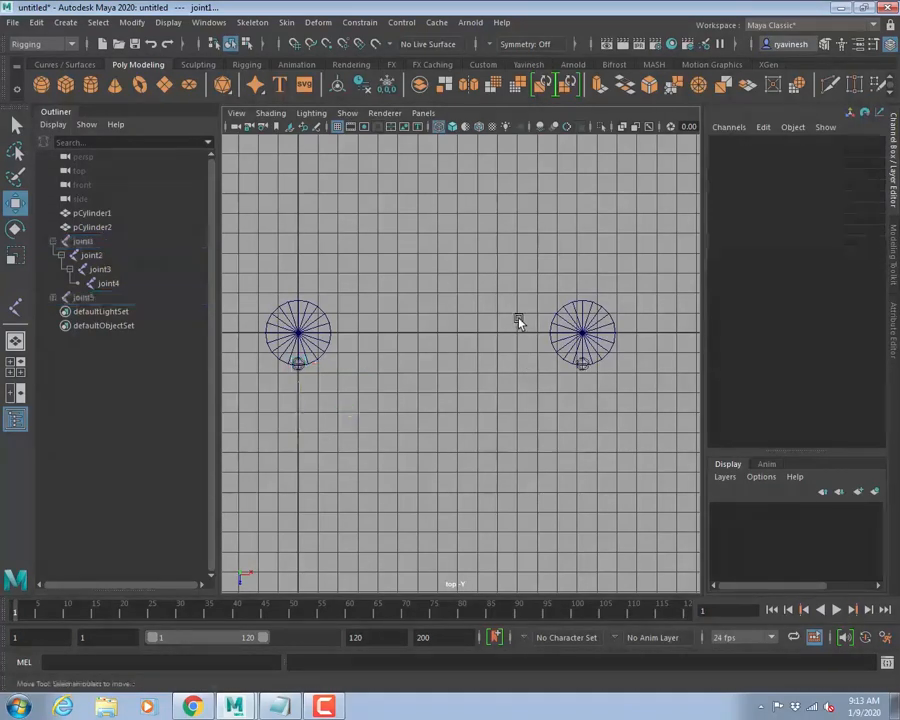
key("space")
key("space")
scroll(466, 337, "up", 10)
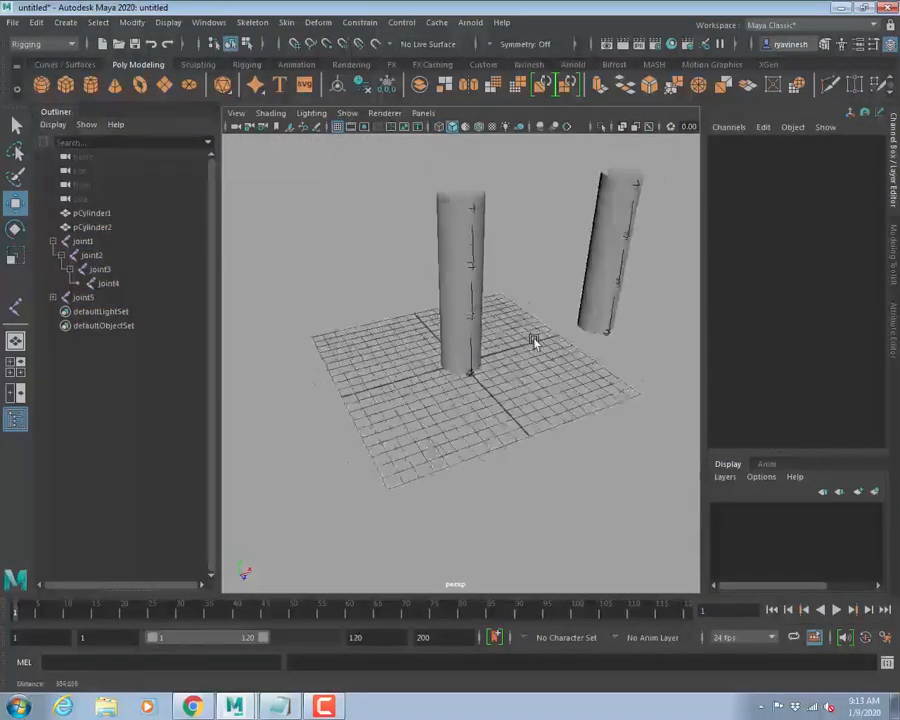
left_click_drag(535, 342, 540, 388, "alt")
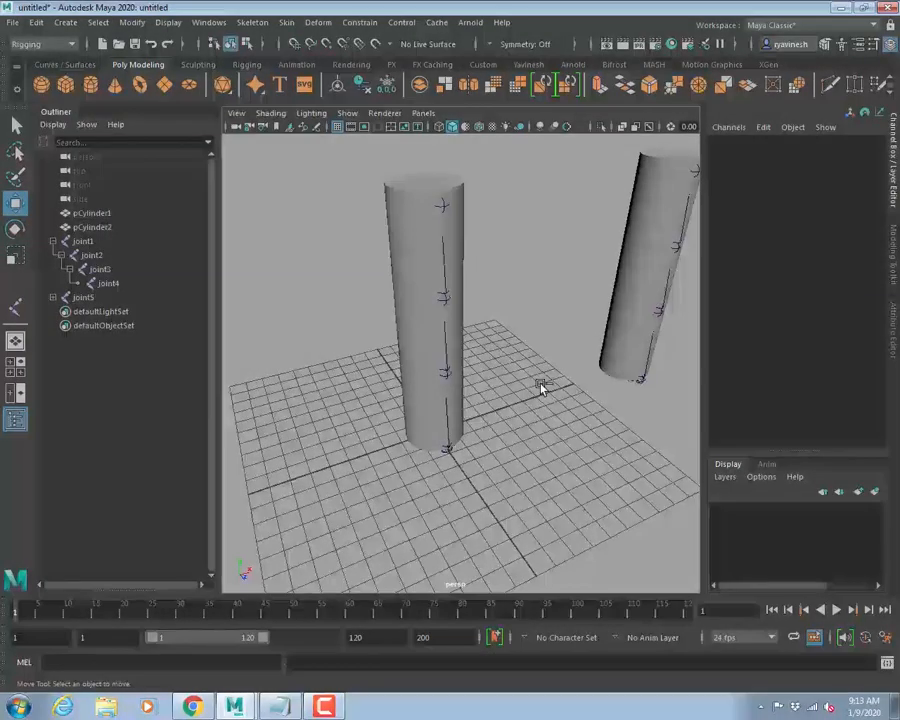
Undo the Z move of both joint chains in the top view.
key("space")
key("space")
key("ctrl+z")
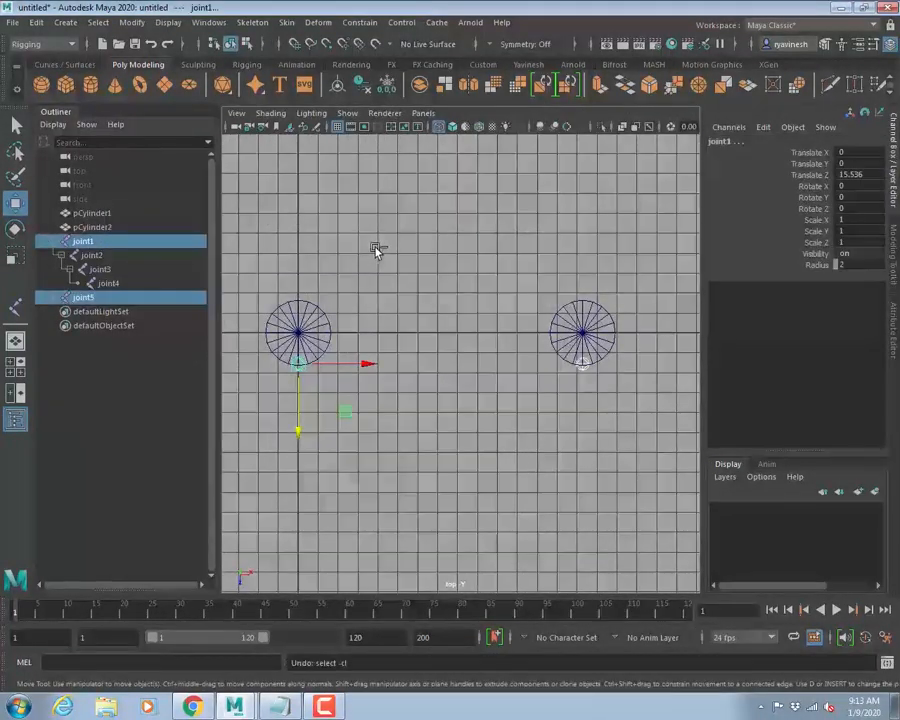
key("ctrl+z")
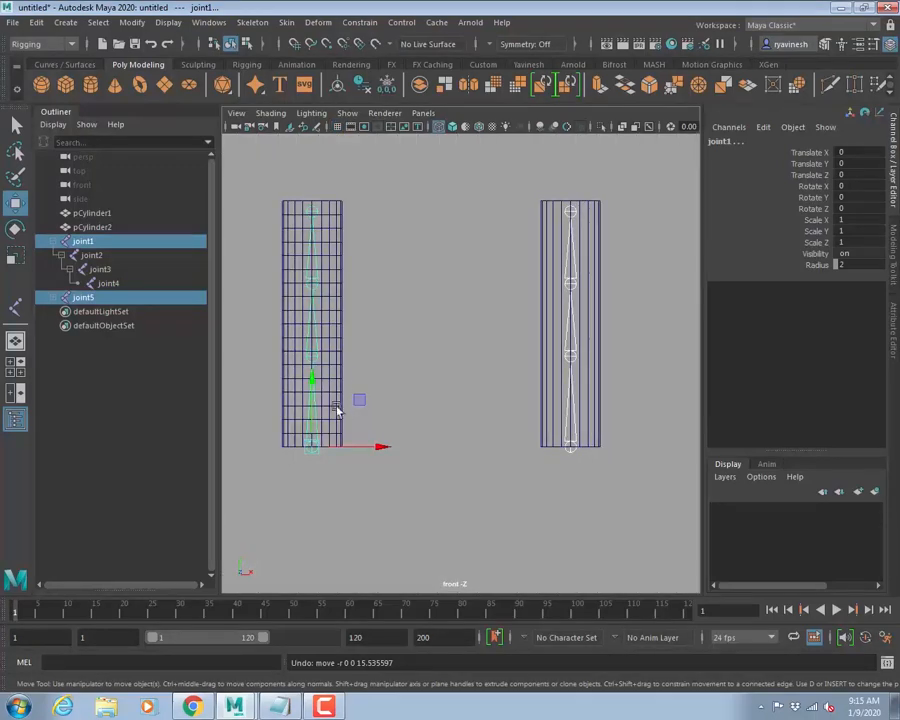
Compare the two cylinders and the joint1 chain in the front view, selecting each in turn.
left_click(343, 307)
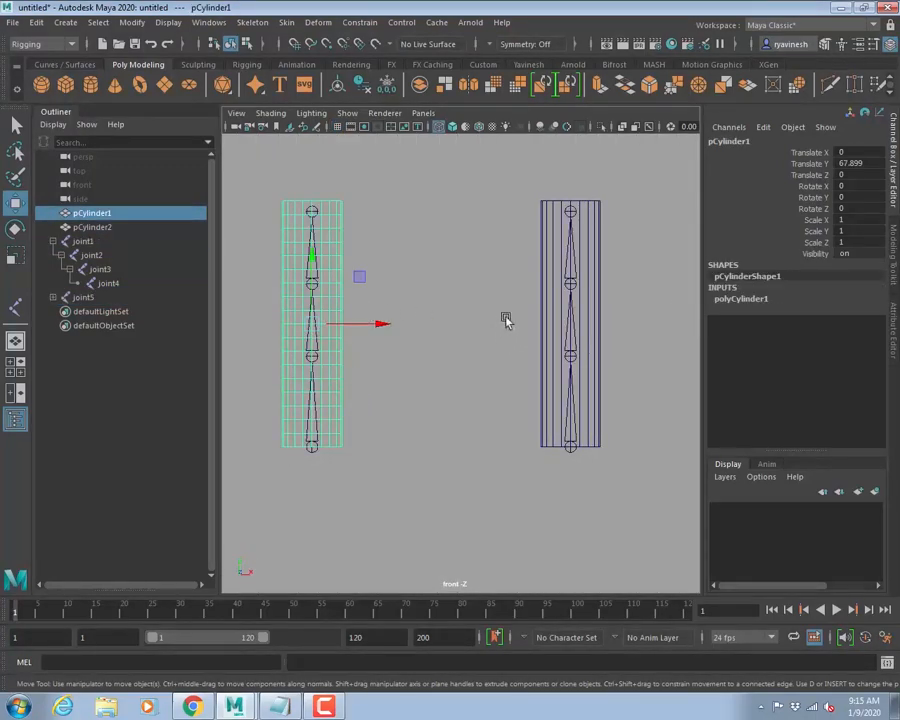
left_click(551, 311)
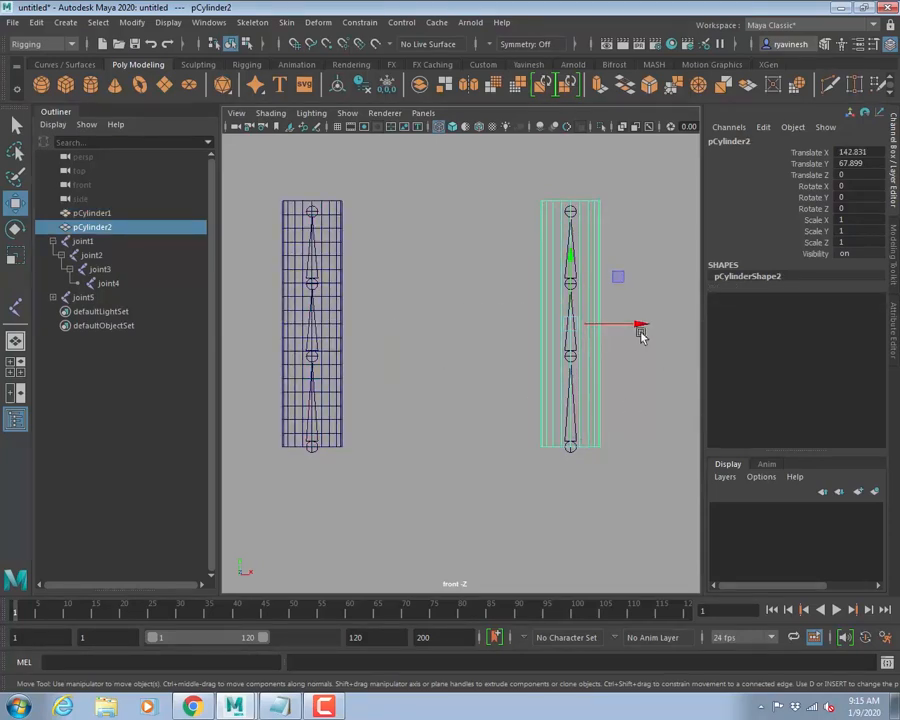
left_click(312, 444)
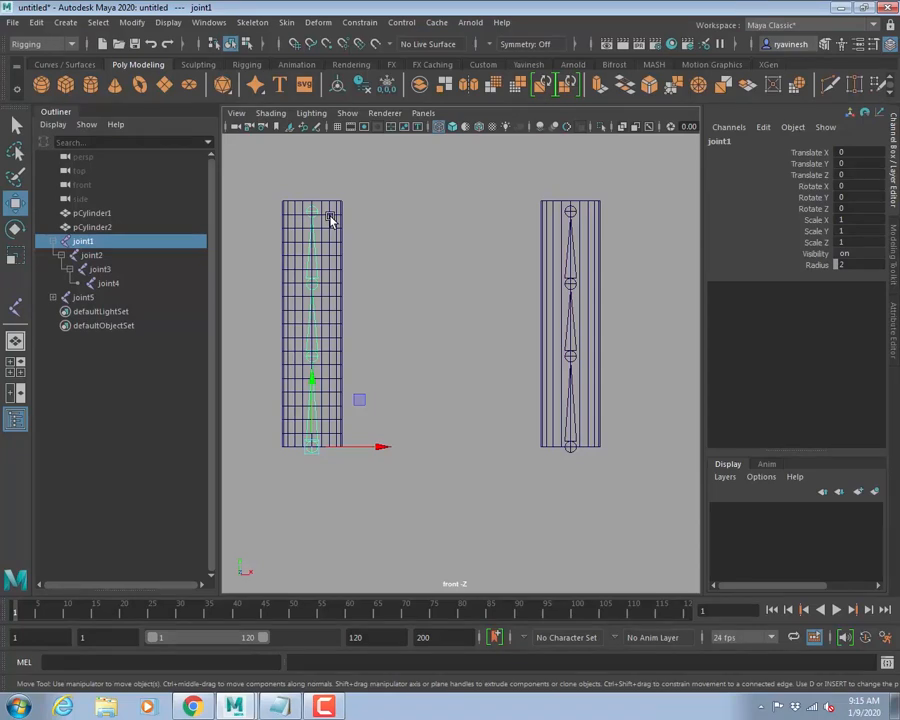
left_click(445, 275)
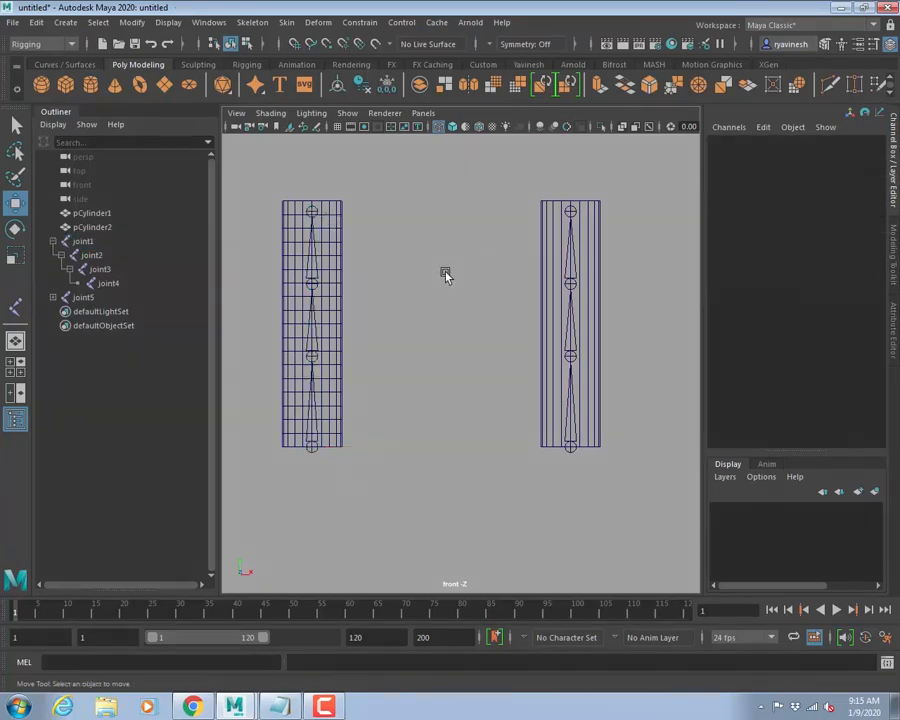
Open the Bind Skin options for the joint1 chain and pCylinder1, and reset the settings to their defaults.
left_click(311, 448)
key("q")
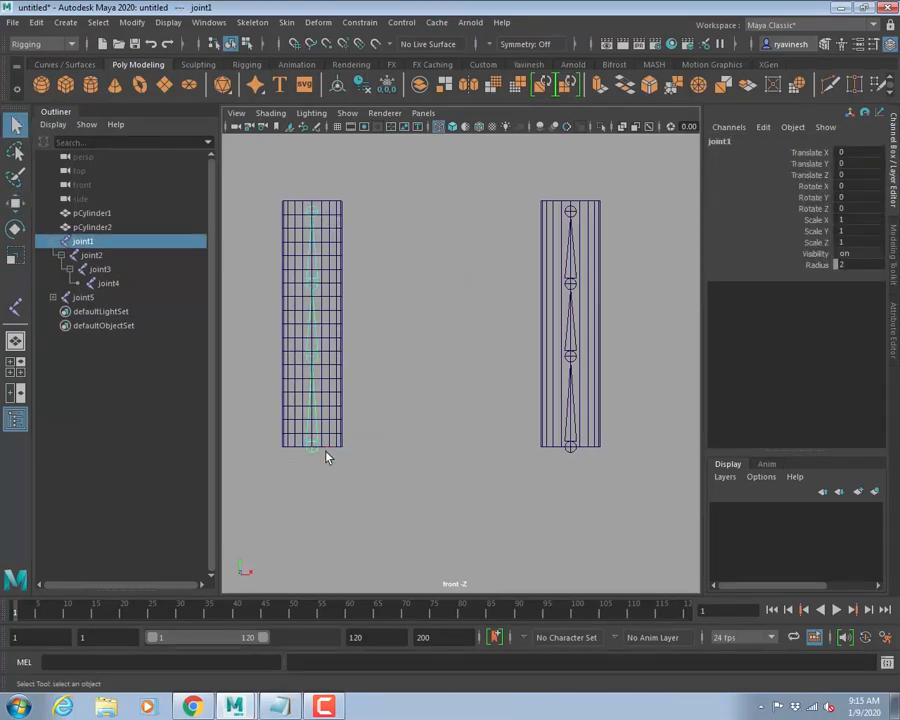
left_click(340, 402, "shift")
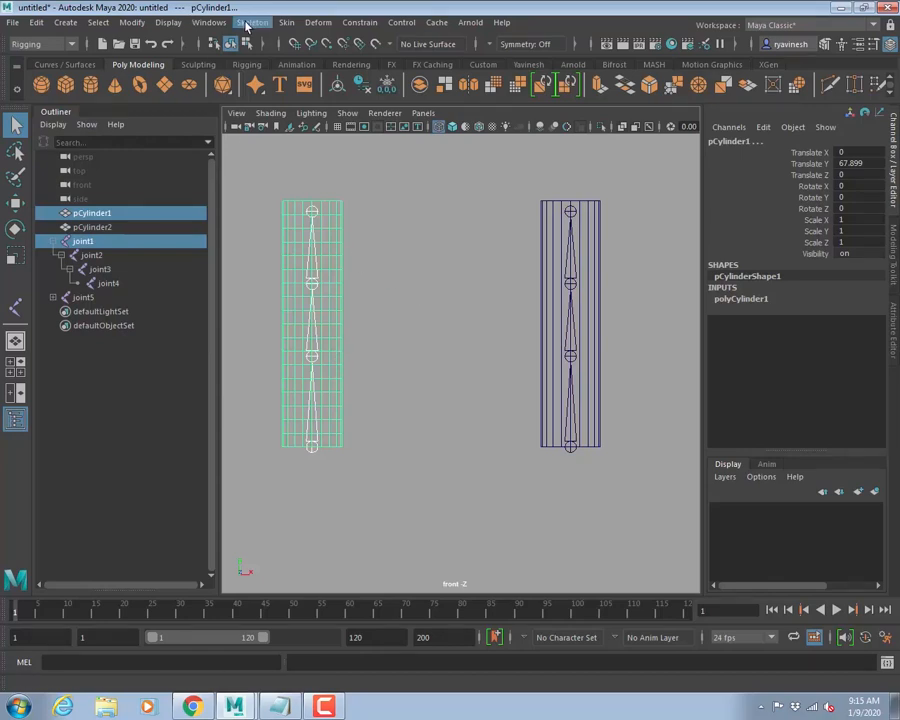
left_click(287, 22)
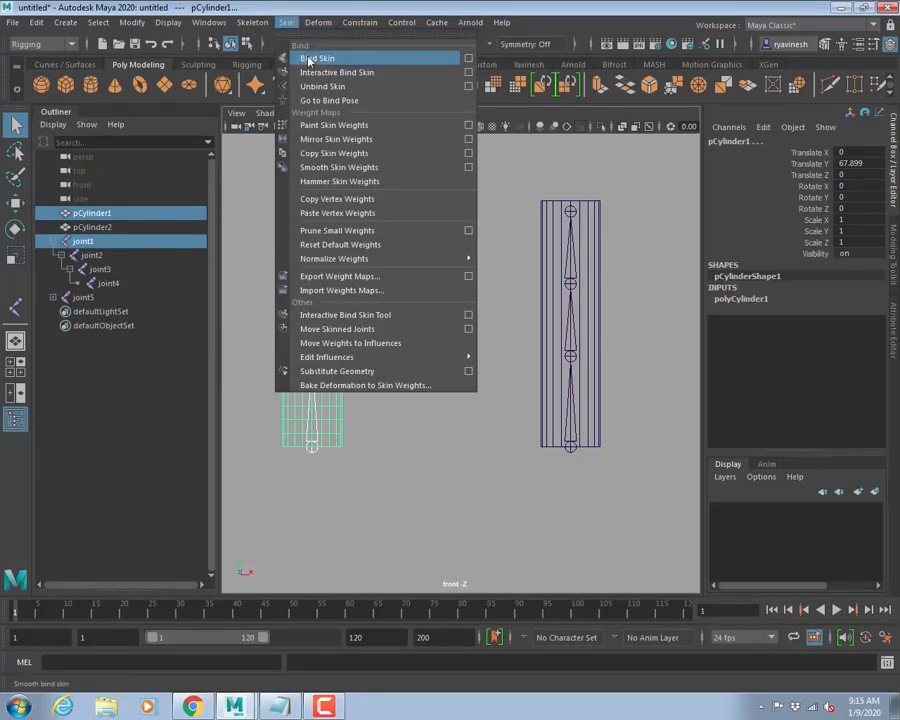
left_click(468, 63)
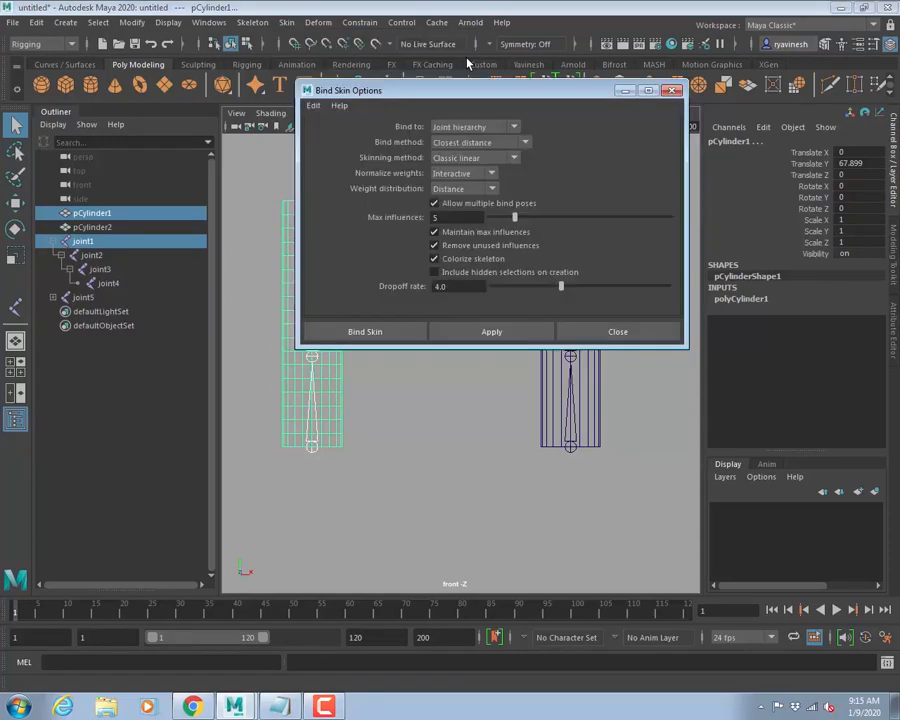
left_click(314, 106)
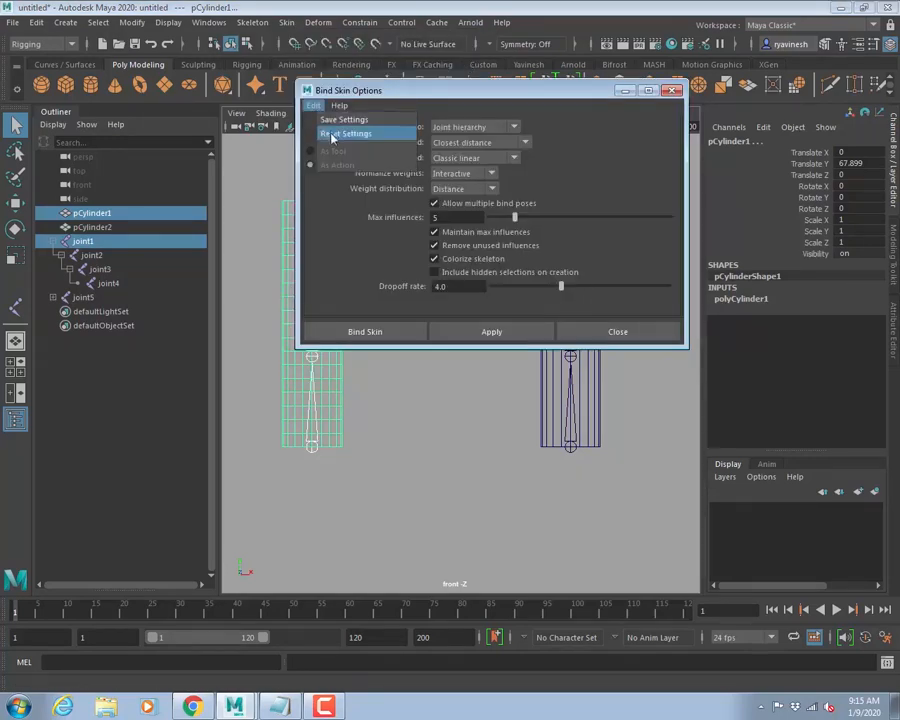
left_click(330, 134)
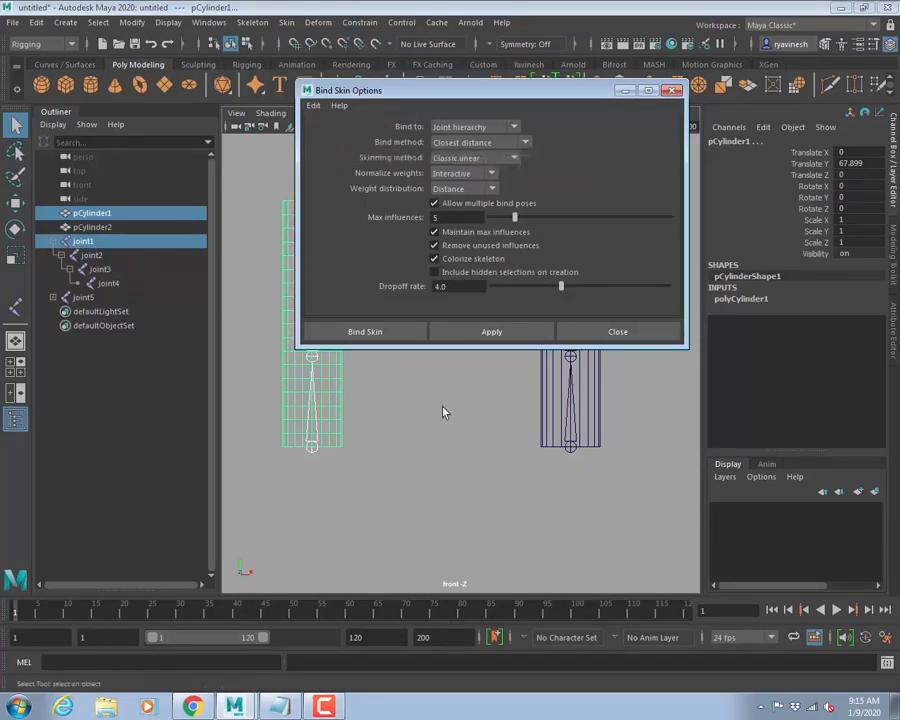
left_click_drag(443, 346, 446, 437)
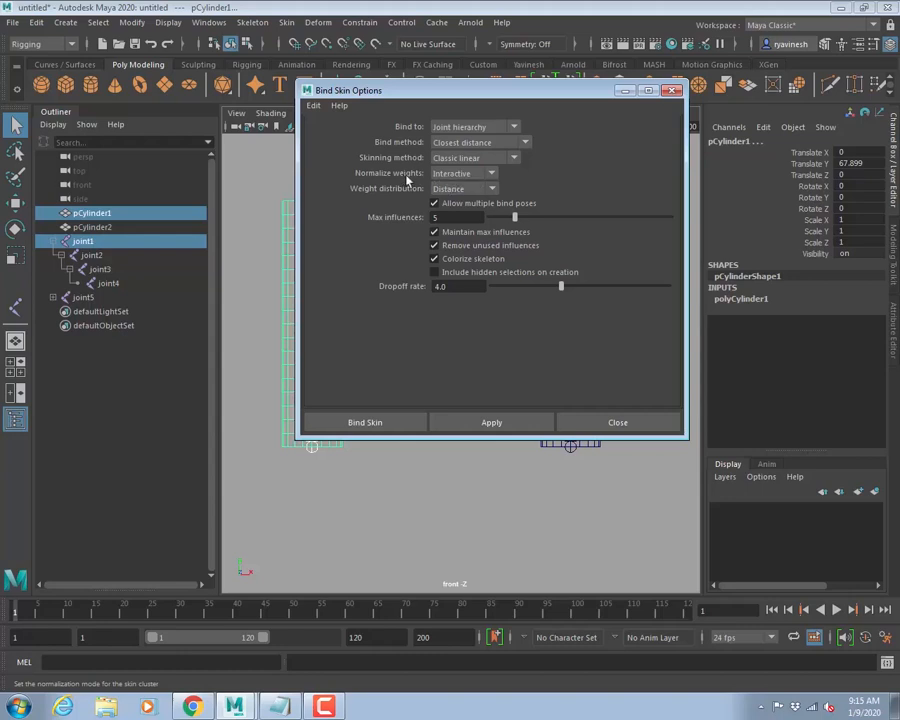
Review the available choices for normalize weights, weight distribution, skinning method, bind method and bind target in the Bind Skin options.
left_click(472, 177)
left_click(450, 200)
left_click(451, 190)
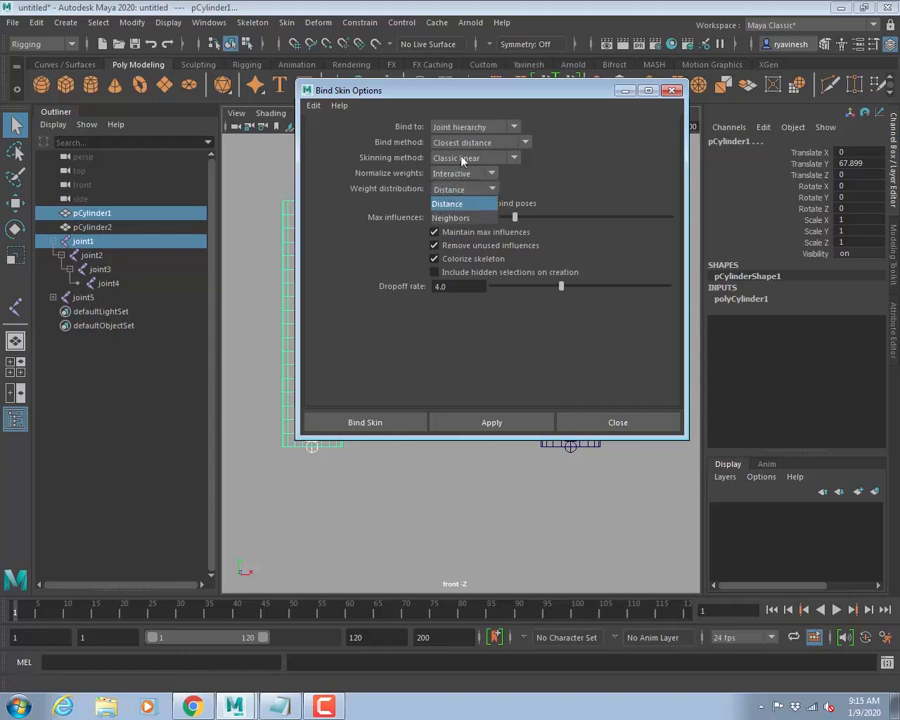
left_click(463, 160)
left_click(466, 143)
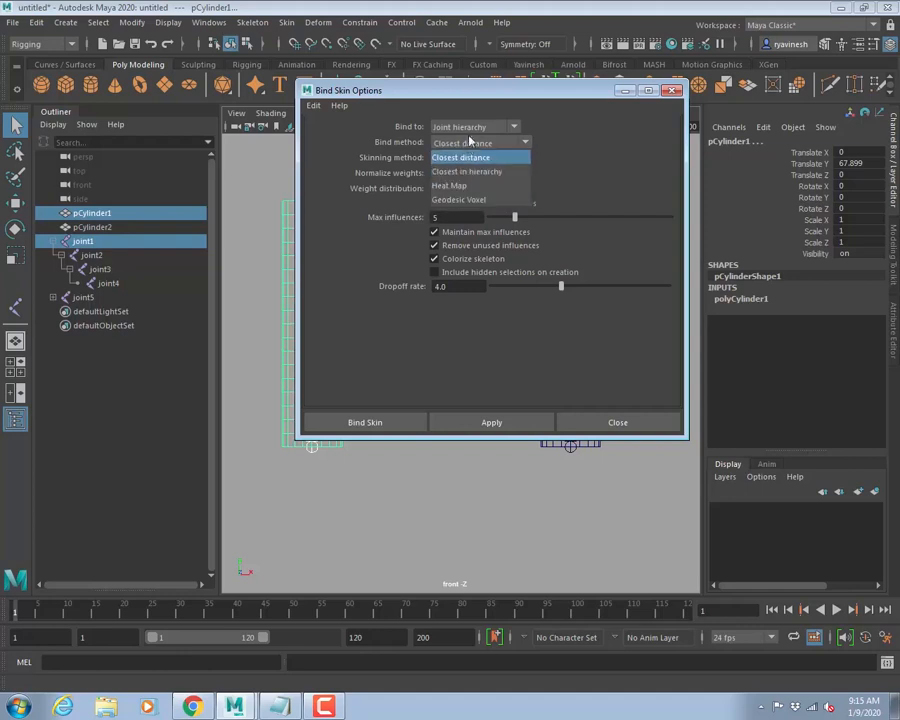
left_click(472, 128)
left_click(420, 169)
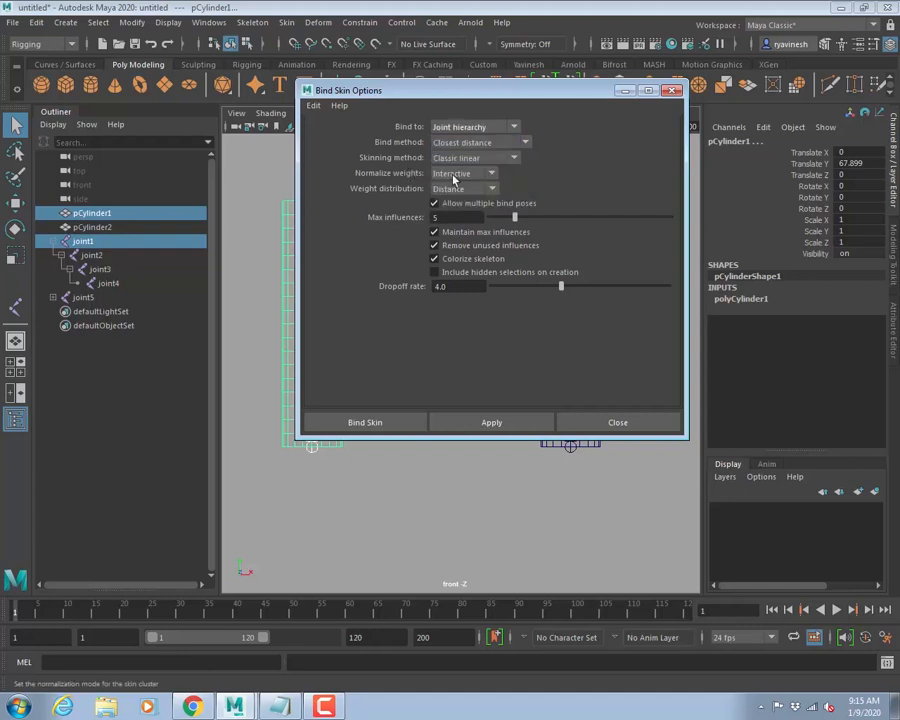
left_click(460, 176)
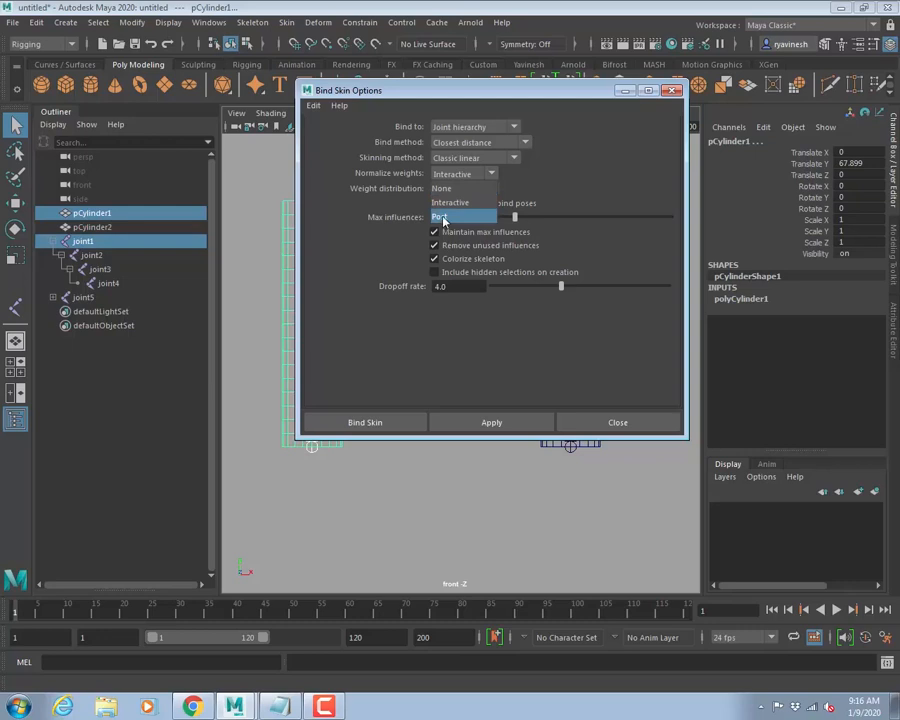
left_click(394, 174)
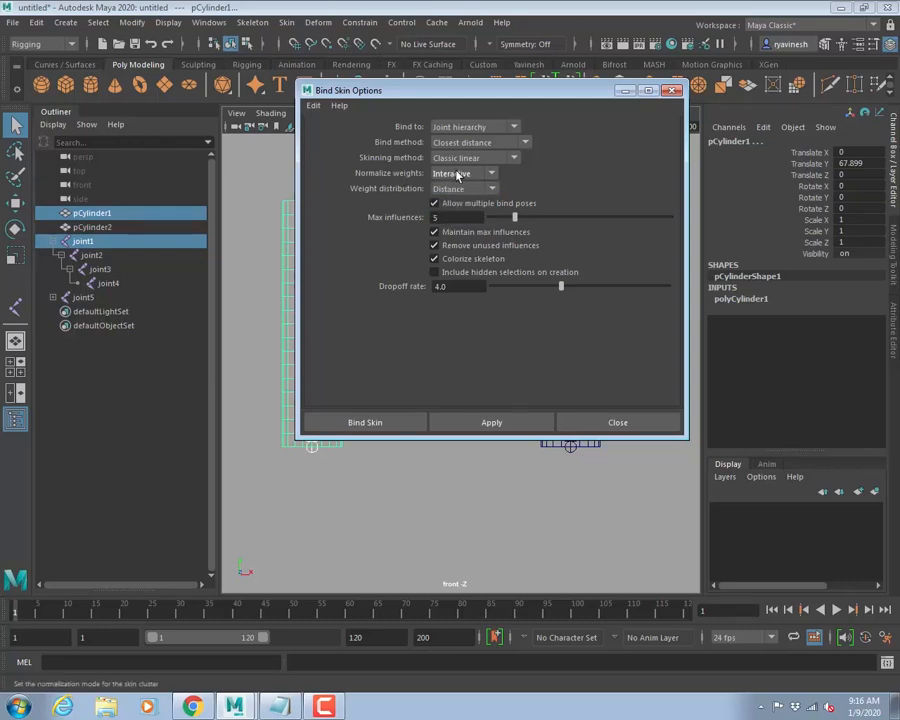
Try the Post and Interactive modes for normalize weights, keeping the skinning method at Classic linear and ending on Post.
left_click(458, 175)
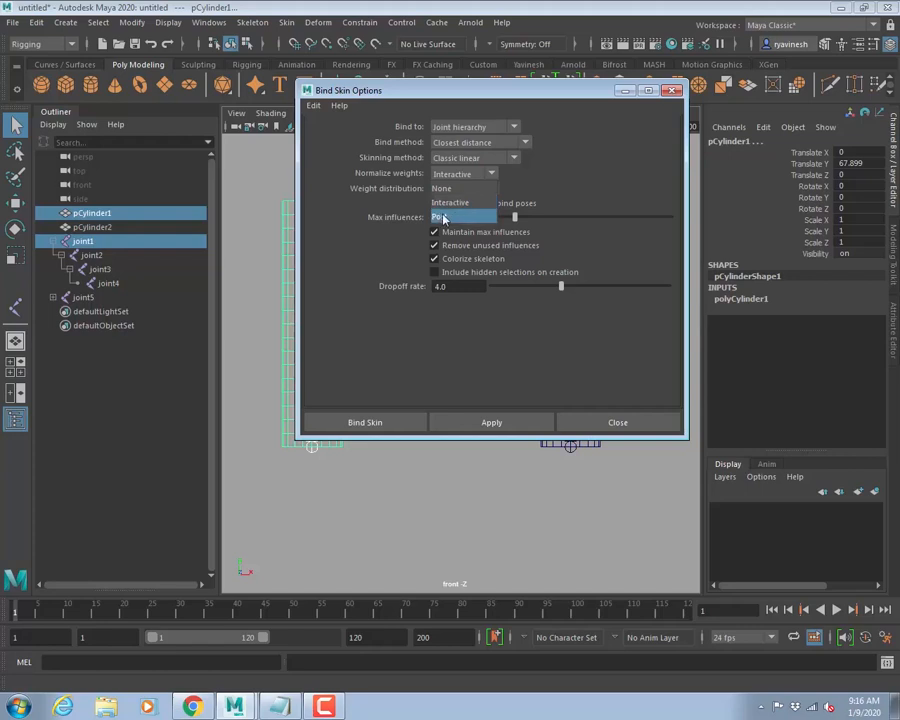
left_click(444, 218)
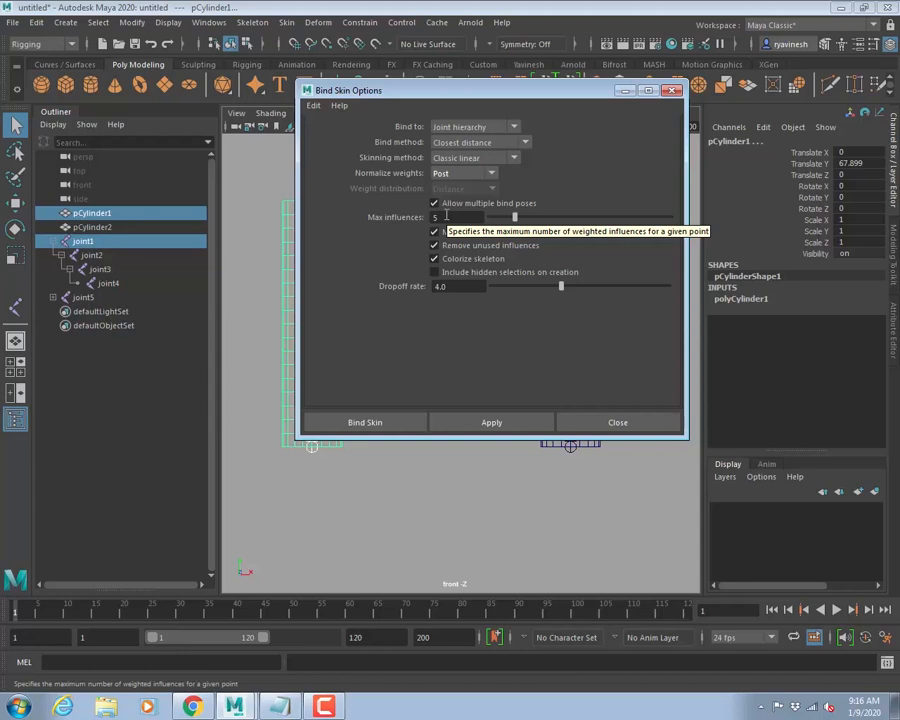
left_click(455, 160)
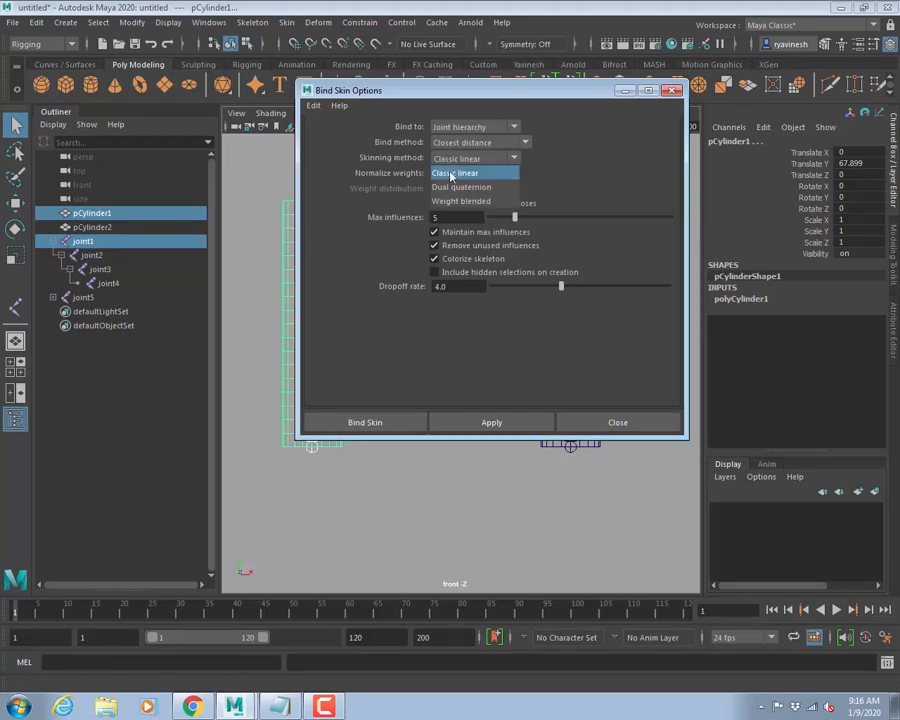
left_click(439, 174)
left_click(459, 174)
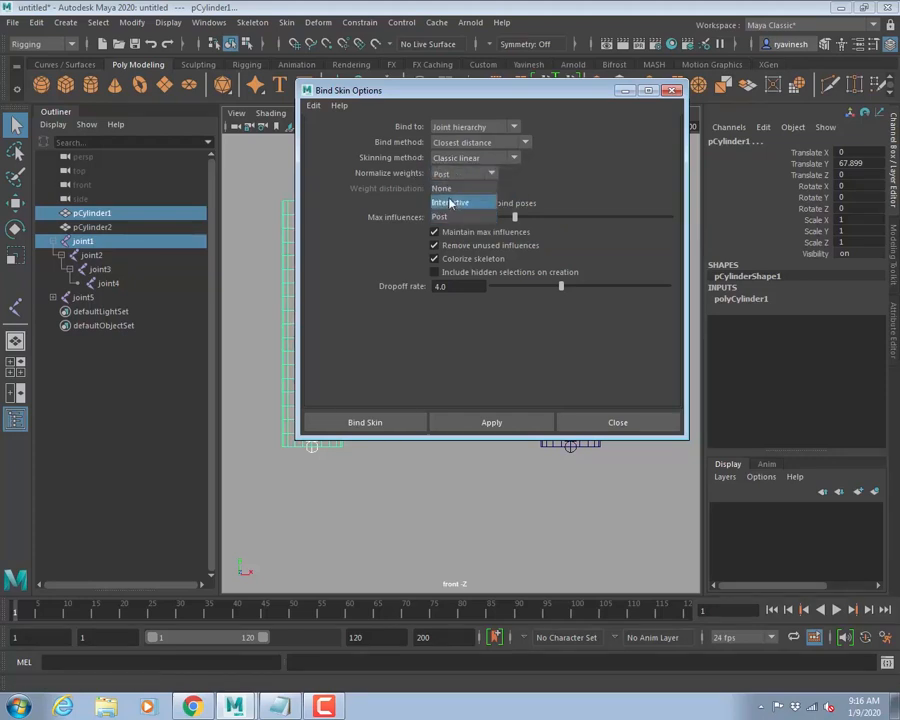
left_click(446, 201)
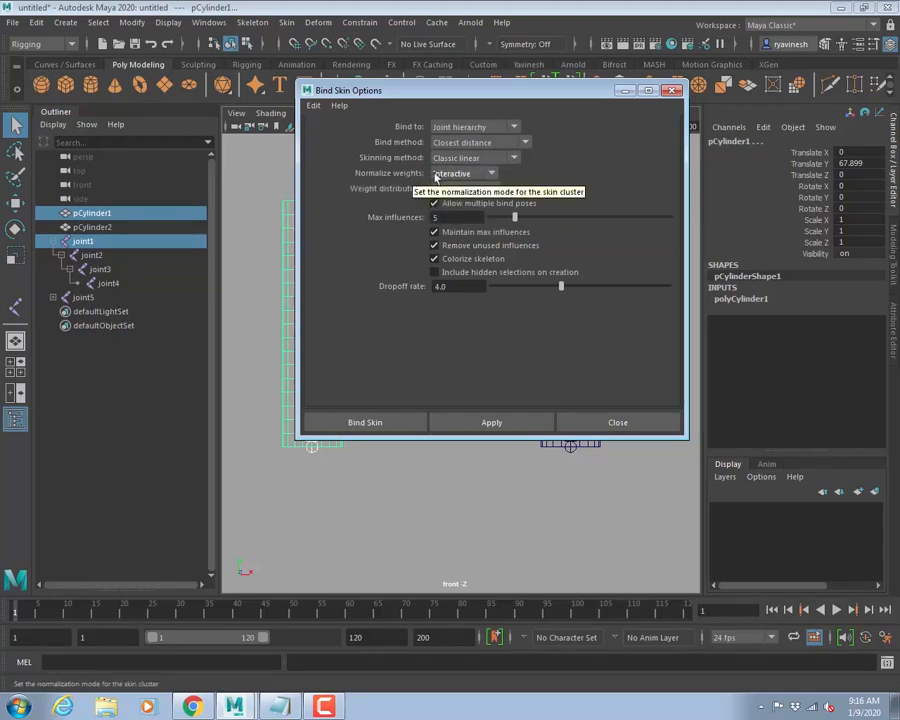
left_click(450, 174)
left_click(440, 212)
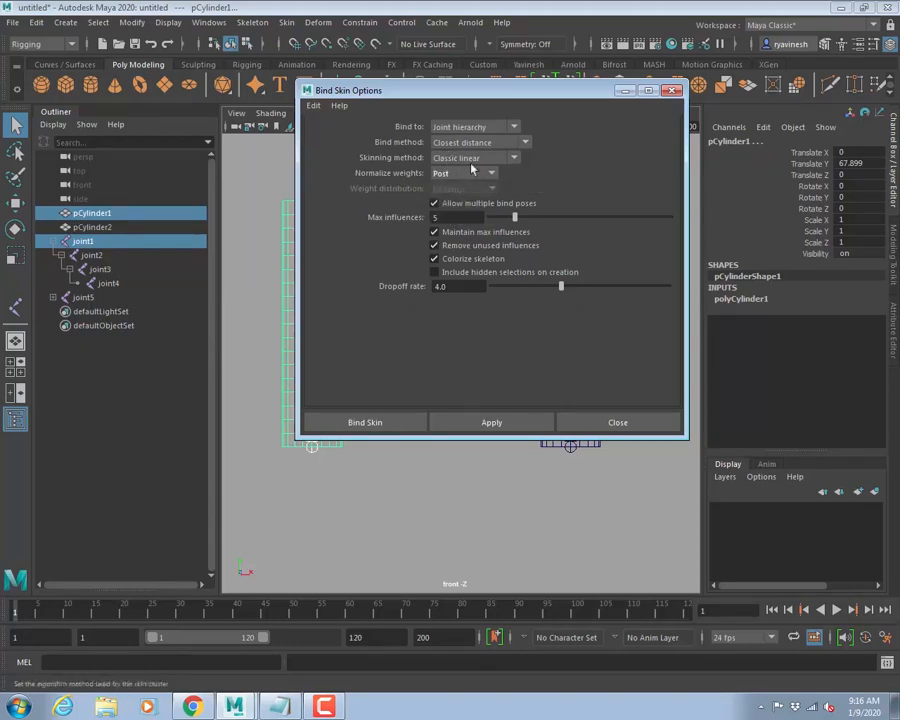
Reset the Bind Skin options to their defaults and bind pCylinder1 to the joint1 hierarchy.
left_click(318, 107)
left_click(338, 135)
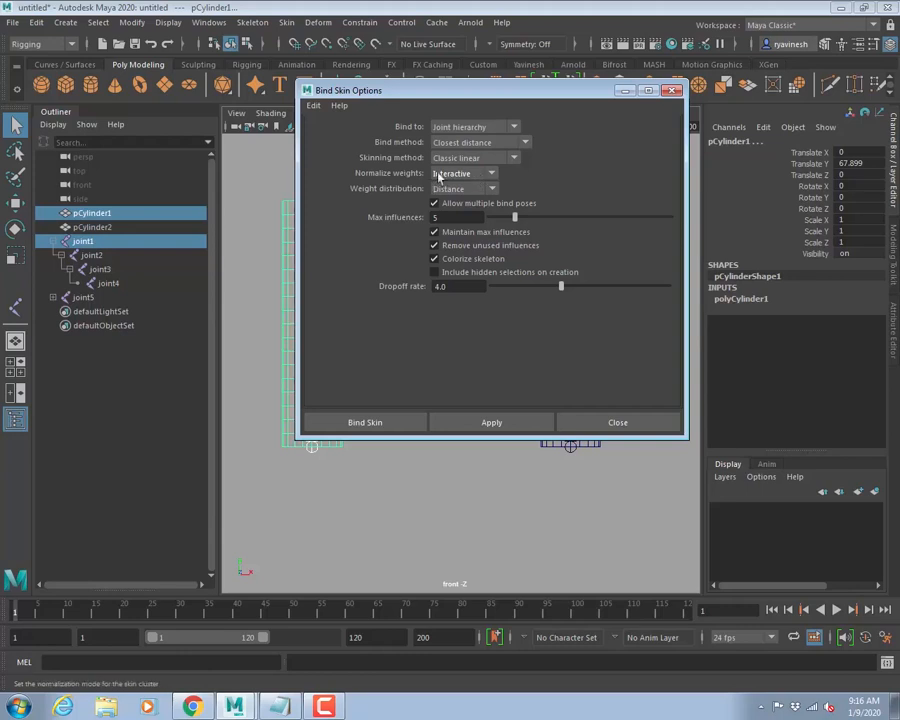
left_click(313, 106)
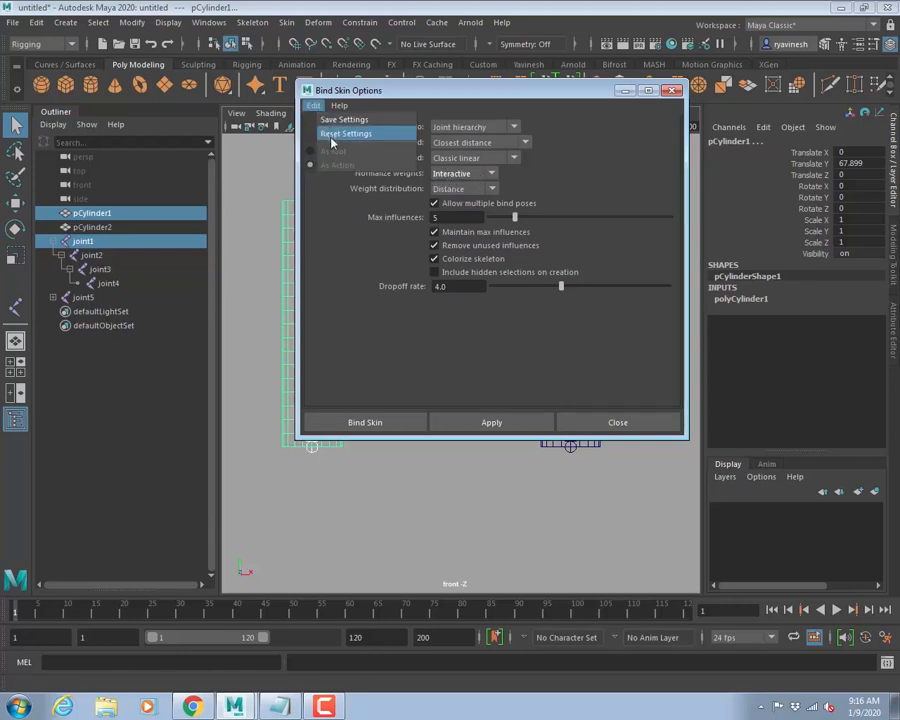
left_click(340, 134)
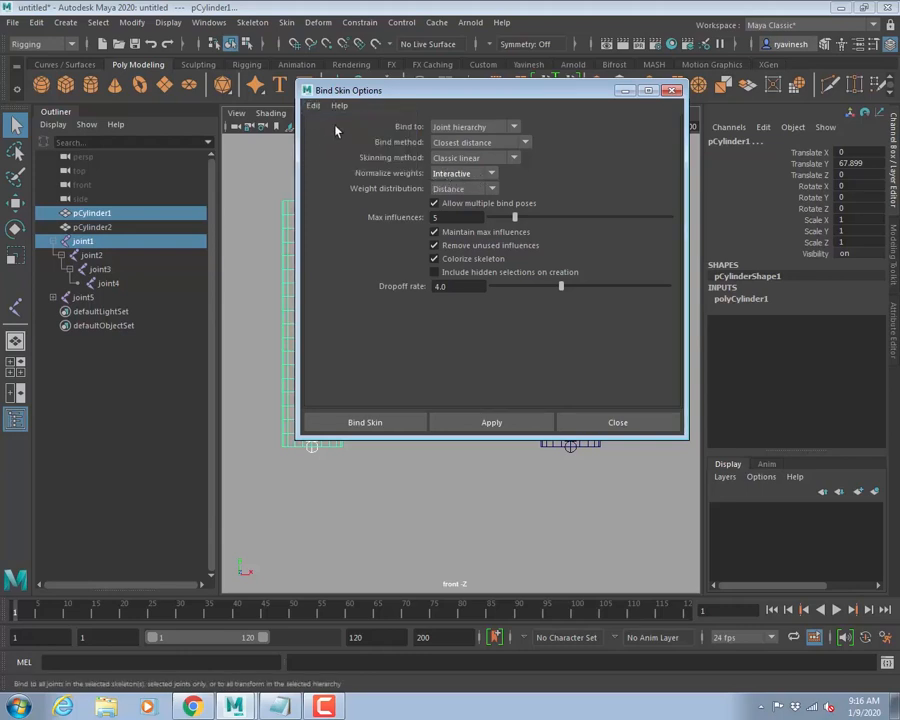
left_click(364, 422)
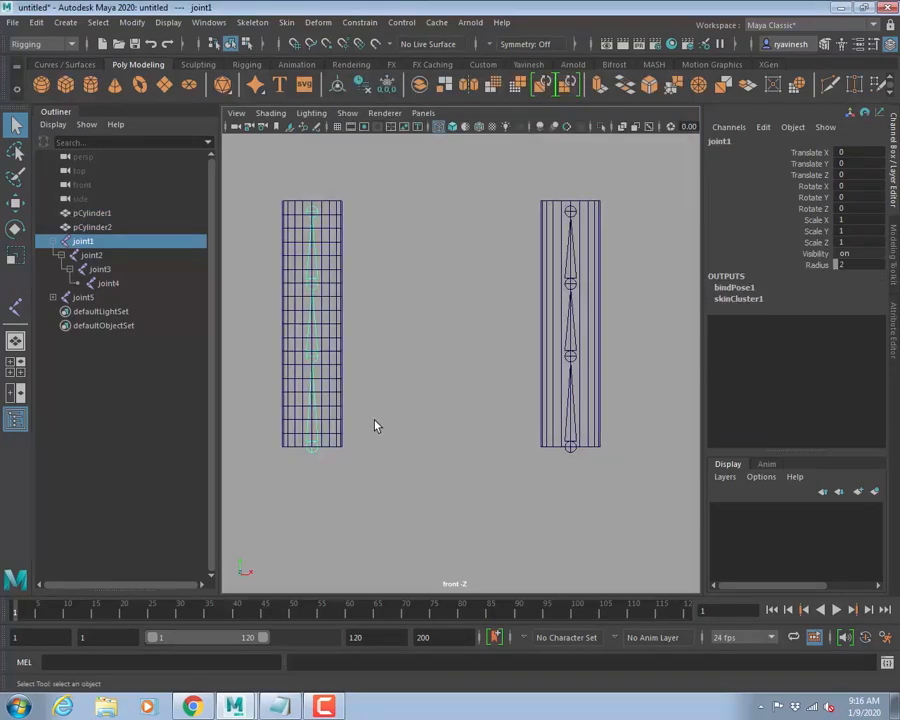
Deselect everything and examine the bound joint chain inside the first cylinder up close in the front view.
left_click(378, 425)
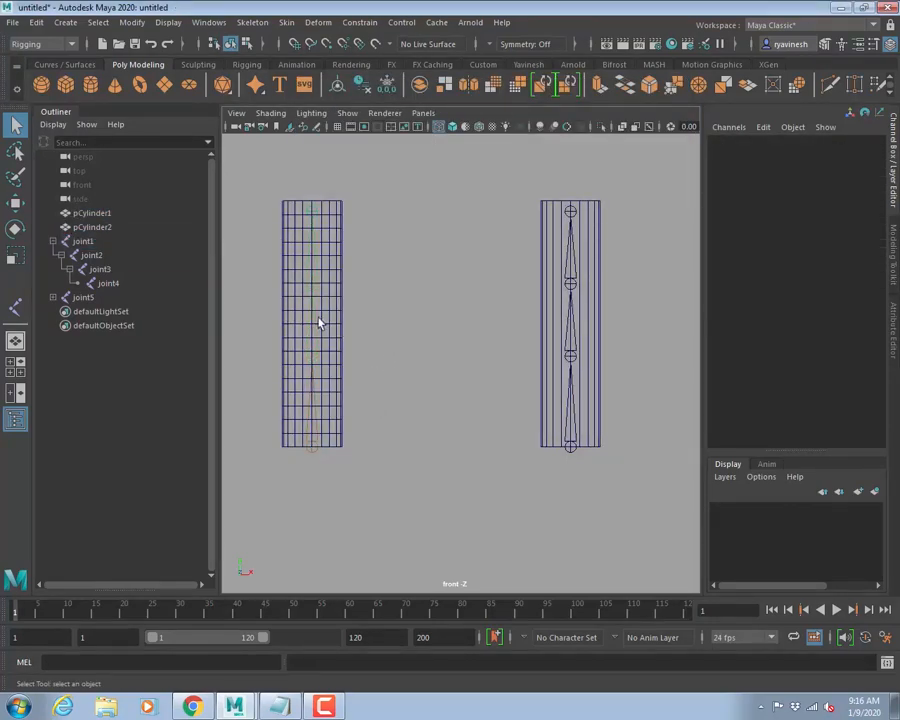
scroll(319, 321, "up", 3)
middle_click_drag(396, 328, 498, 349, "alt")
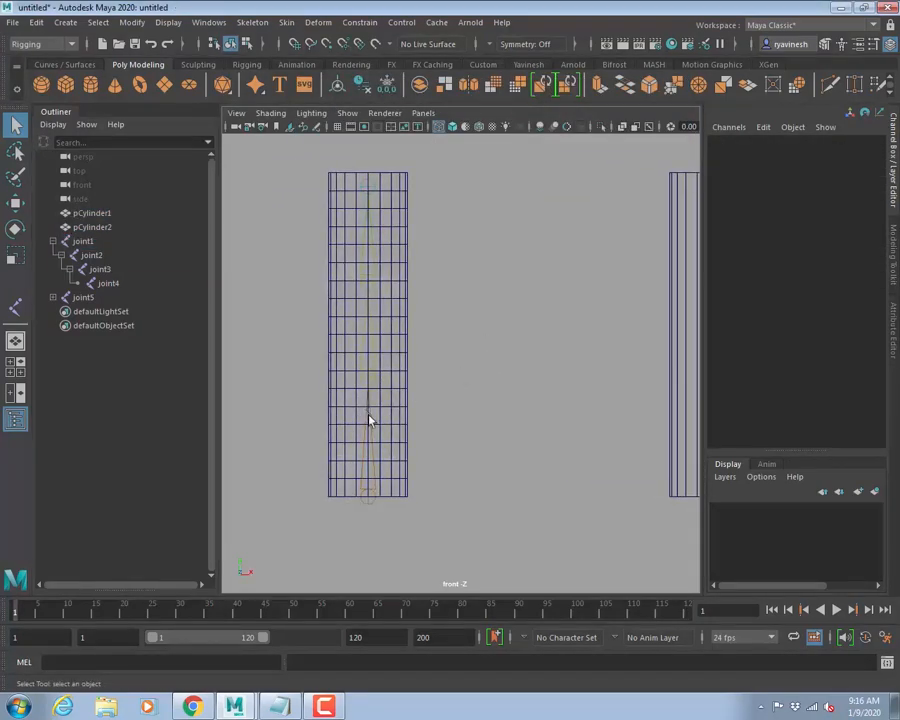
Rotate joint2 of the first cylinder's chain by about -80 degrees in Z and show the bend in shaded display.
left_click(369, 421)
left_click(373, 357)
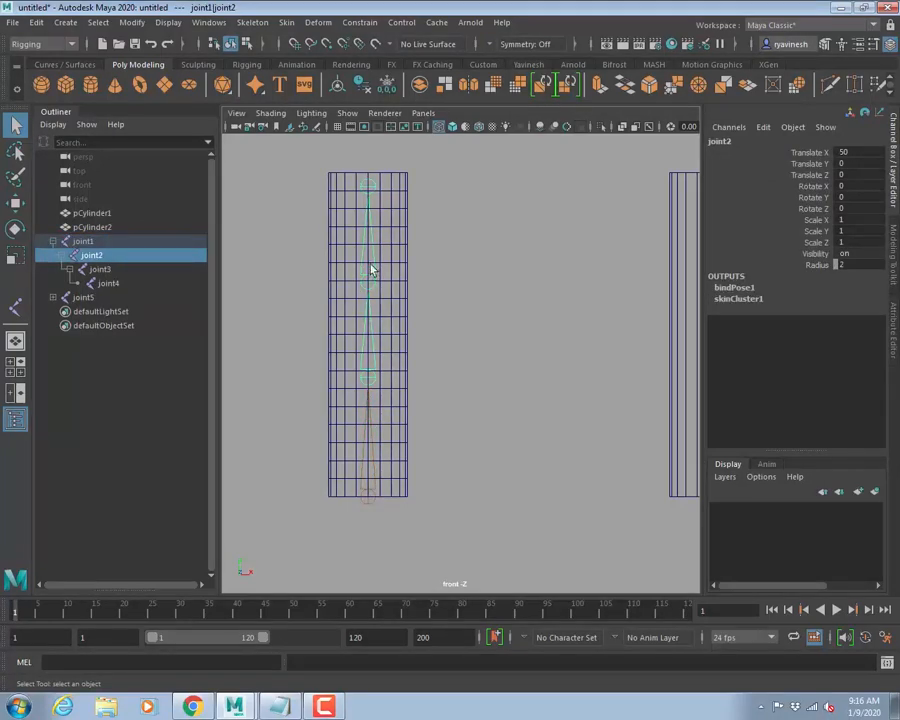
left_click(370, 276)
left_click(367, 317)
key("w")
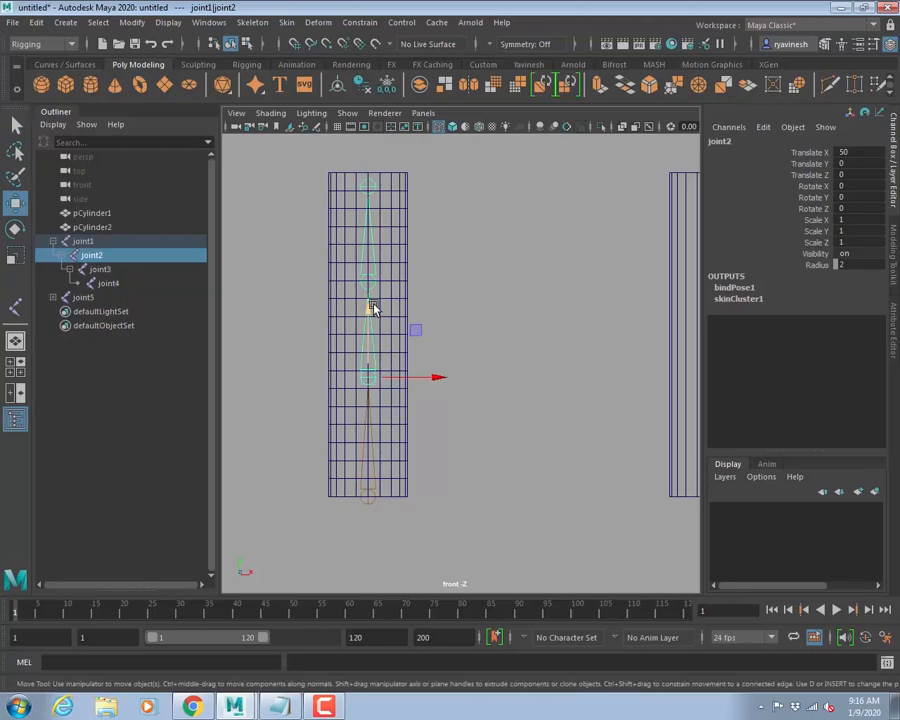
key("e")
left_click_drag(388, 315, 420, 400)
key("5")
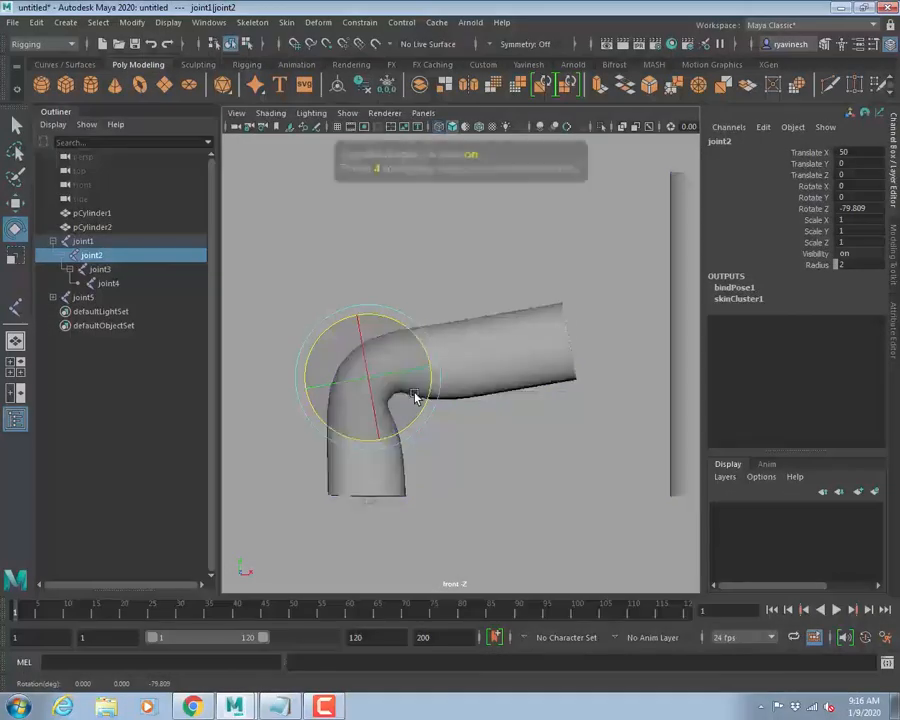
Try rotating the first cylinder's joint2 further around Z, and undo both of its rotations.
mouse_move(412, 327)
left_mouse_down()
mouse_move(312, 330)
mouse_move(291, 412)
mouse_move(424, 408)
mouse_move(308, 396)
left_mouse_up()
key("ctrl+z")
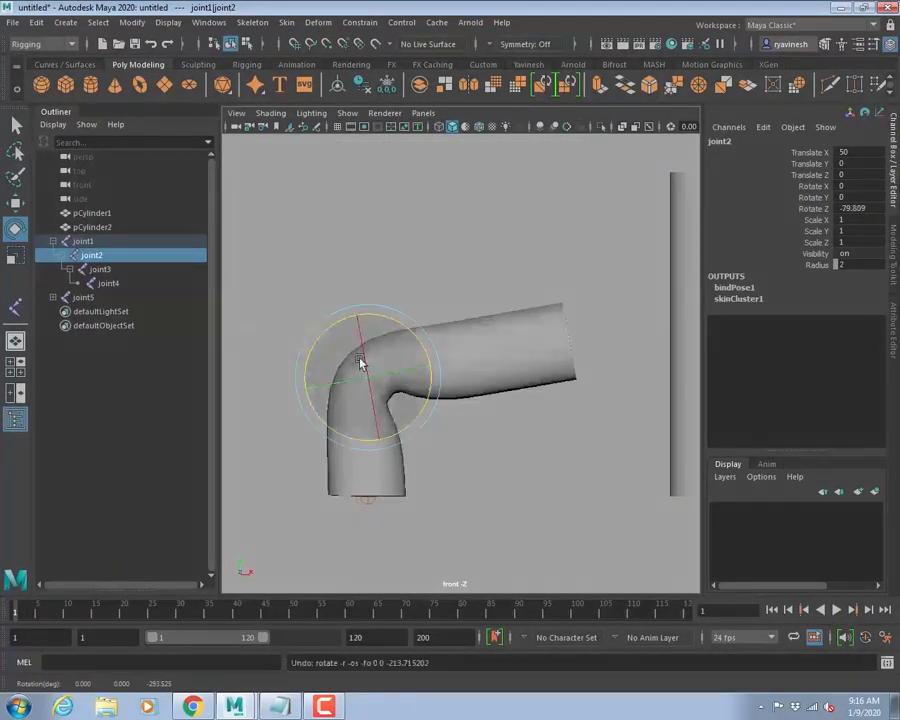
key("ctrl+z")
Reset the Bind Skin options to their defaults and bind pCylinder2 to the joint5 hierarchy, working in wireframe display.
middle_click_drag(552, 331, 372, 301, "alt")
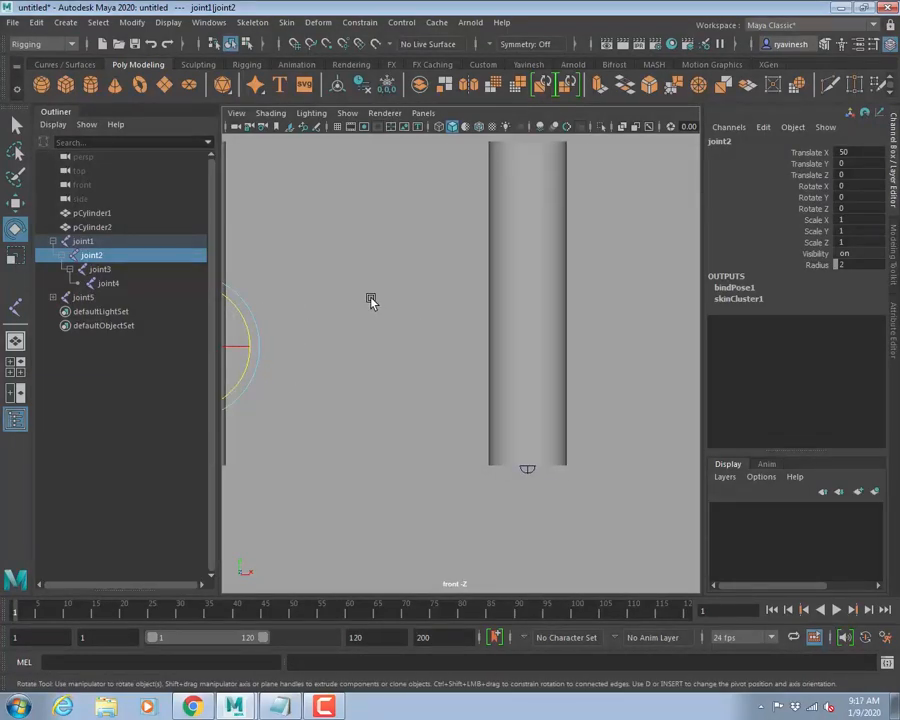
key("4")
middle_click_drag(420, 350, 347, 395, "alt")
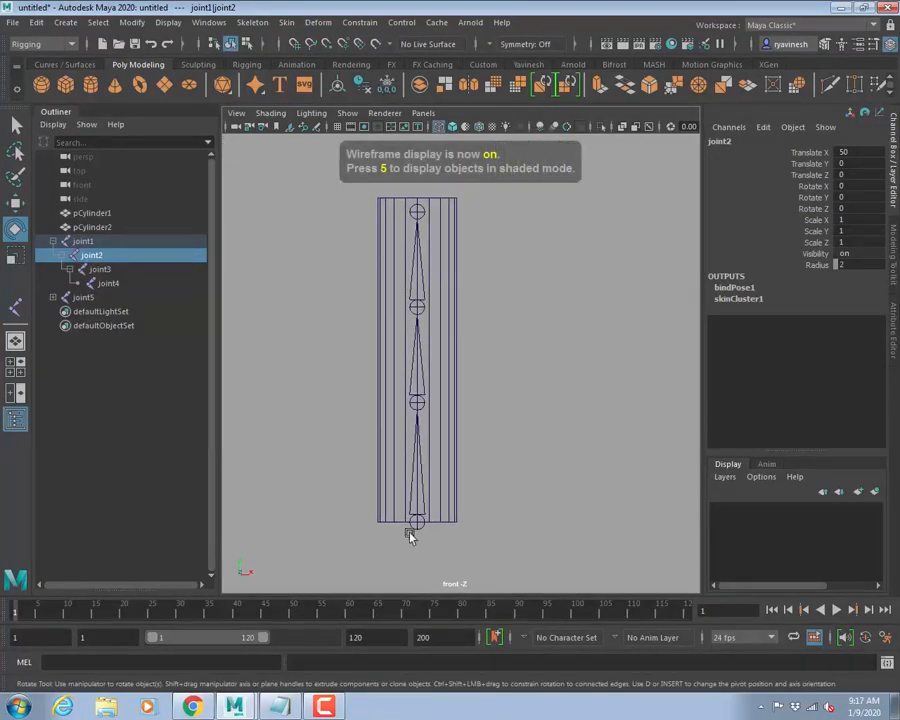
left_click(419, 527)
key("q")
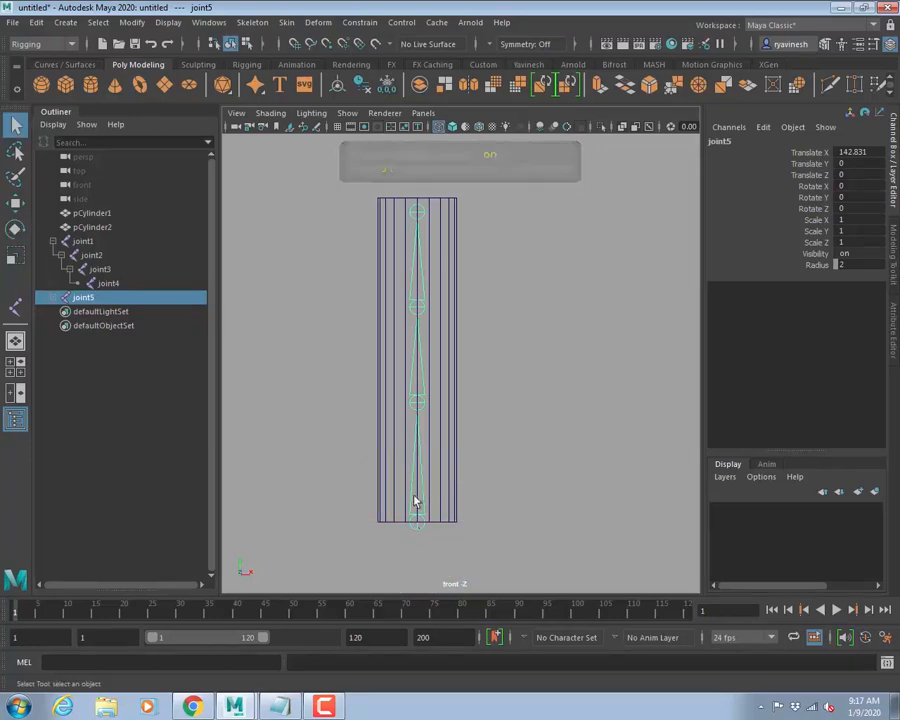
left_click(456, 384, "shift")
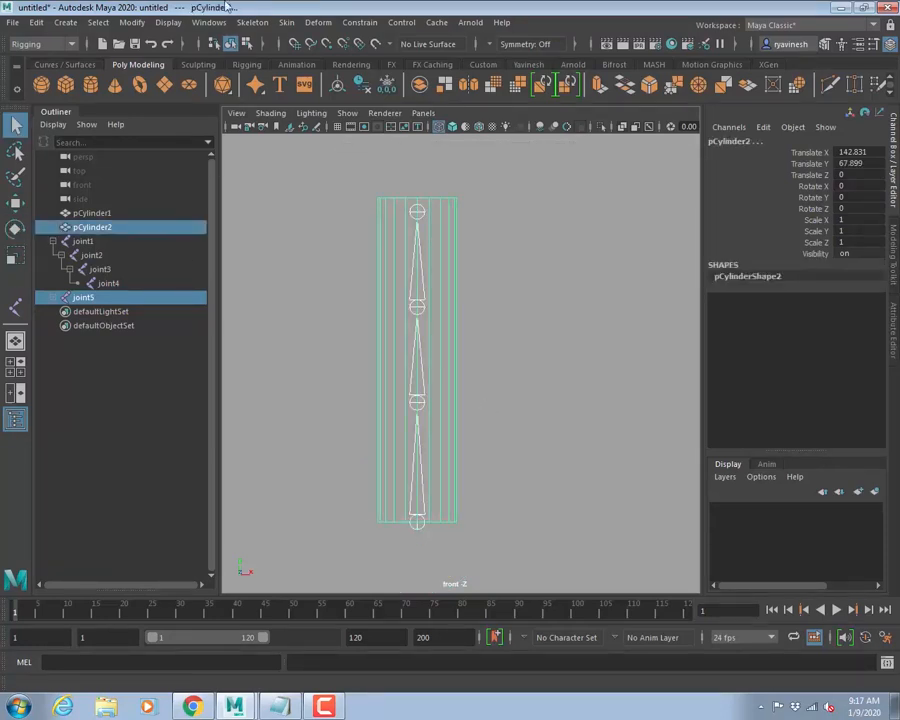
left_click(287, 22)
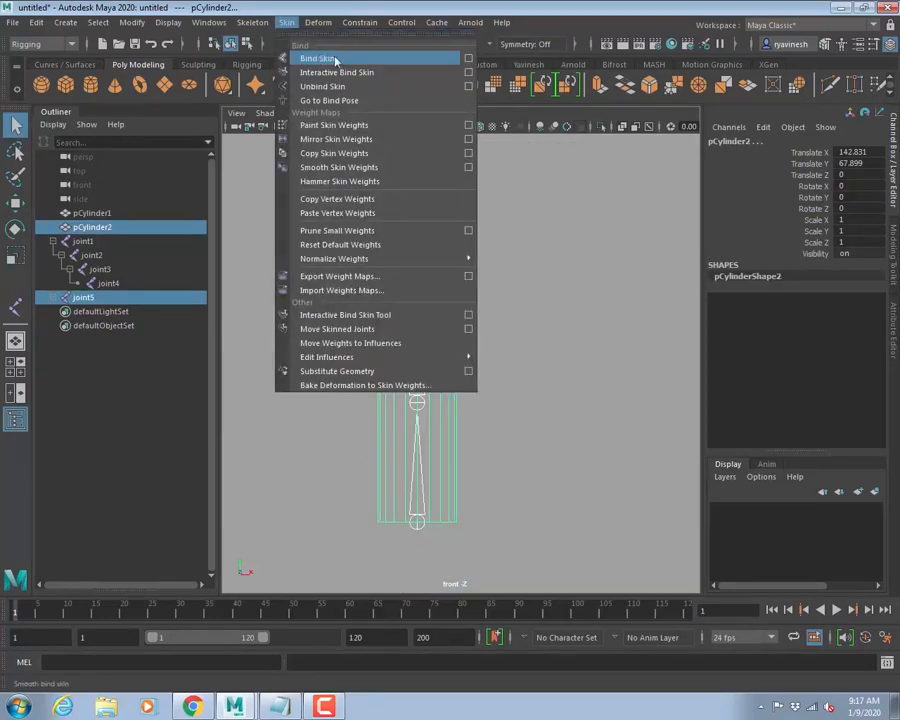
left_click(465, 58)
left_click(313, 105)
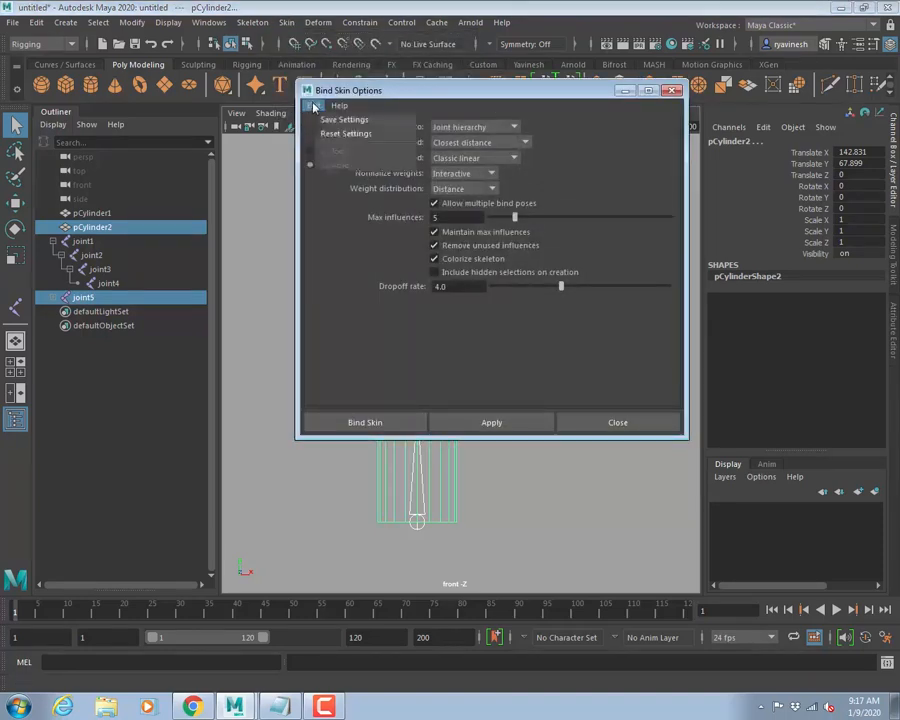
left_click(365, 134)
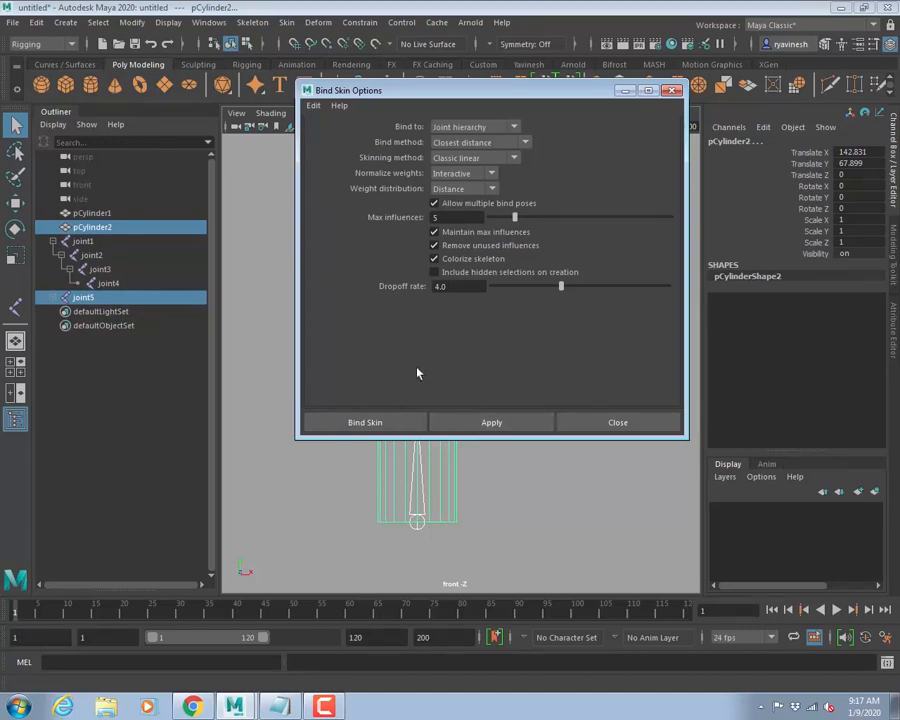
left_click(626, 425)
left_click(286, 22)
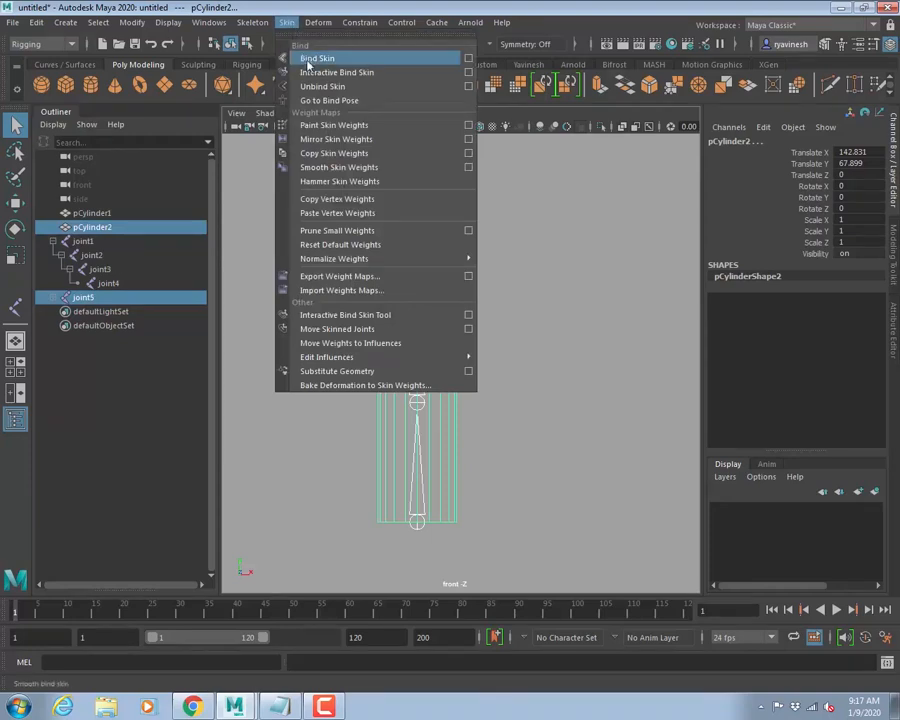
left_click(312, 59)
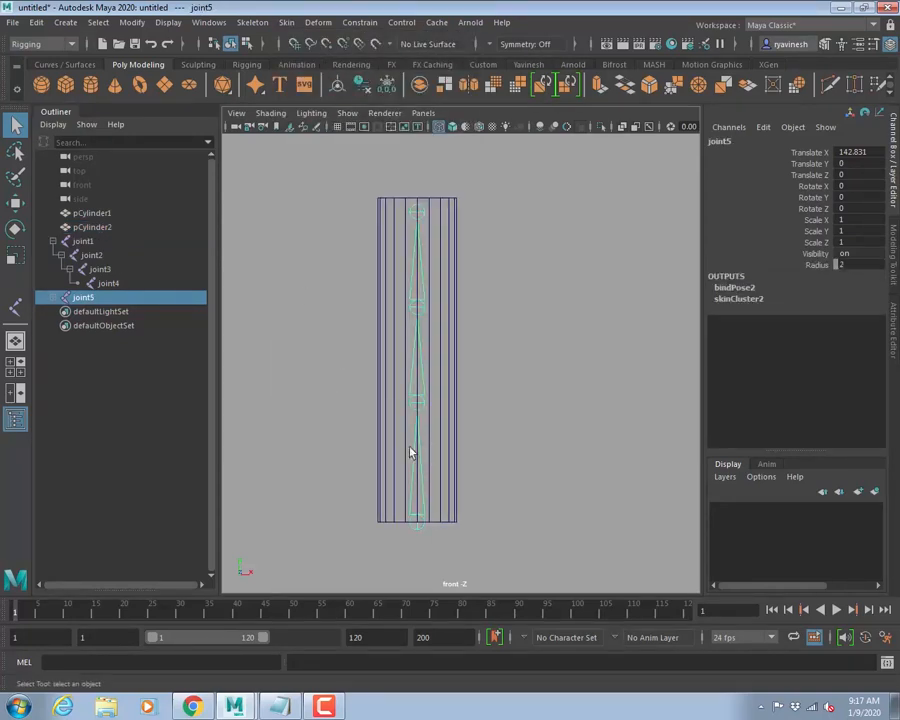
Test the second cylinder's deformation by rotating its joint2 about -72 degrees in Z, and undo the rotation.
left_click(418, 358)
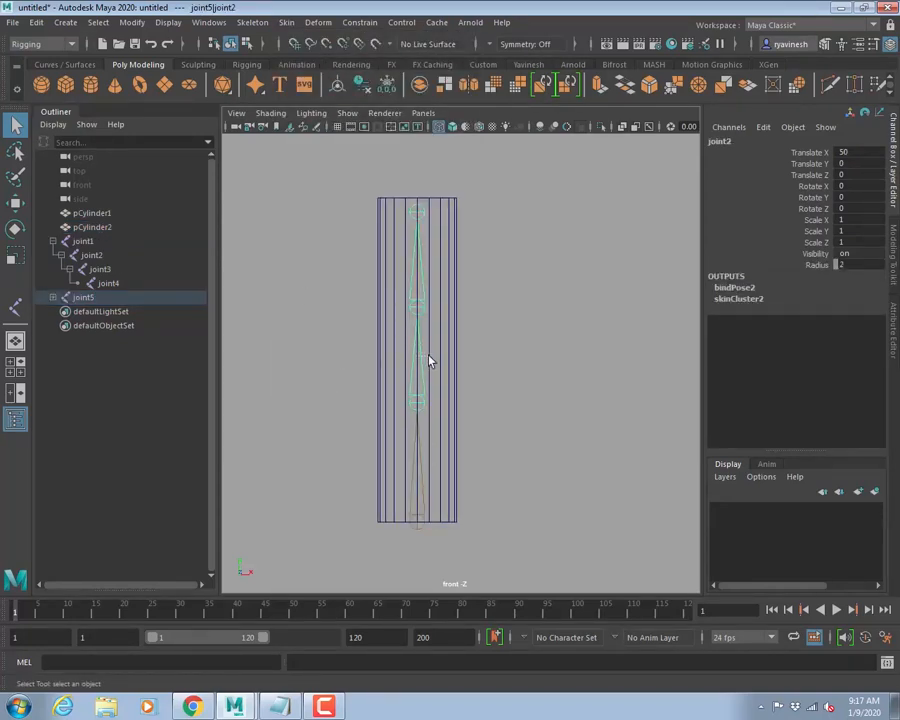
key("e")
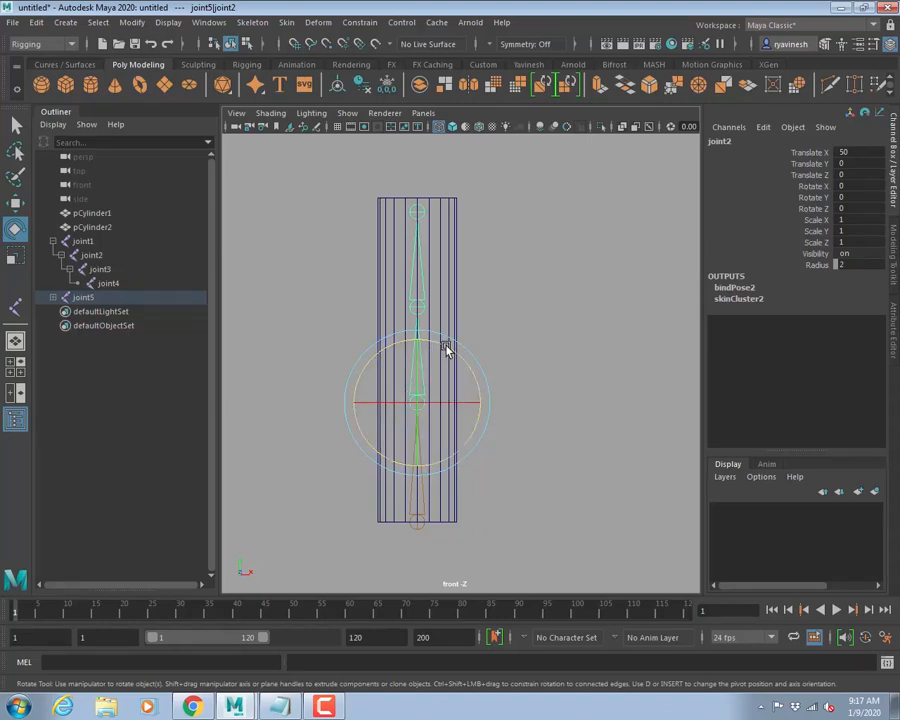
left_click_drag(447, 348, 494, 418)
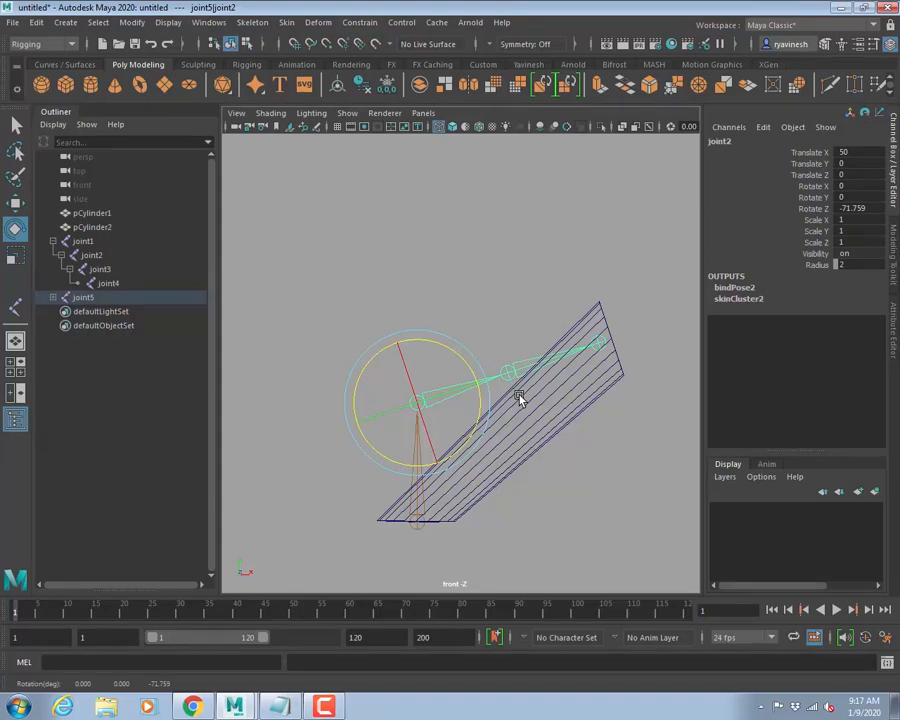
key("ctrl+z")
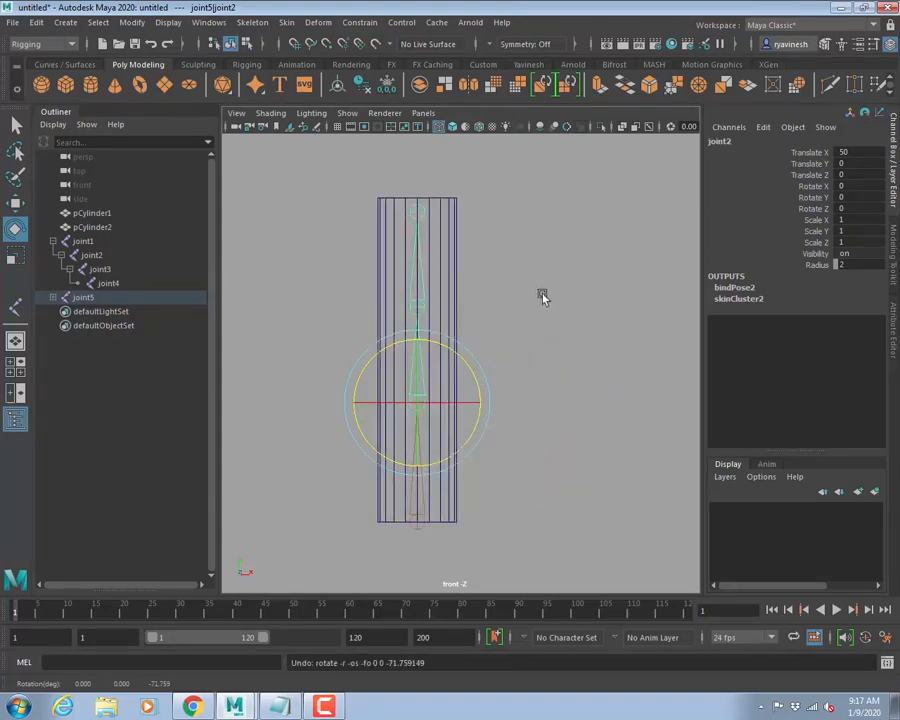
key("ctrl+z")
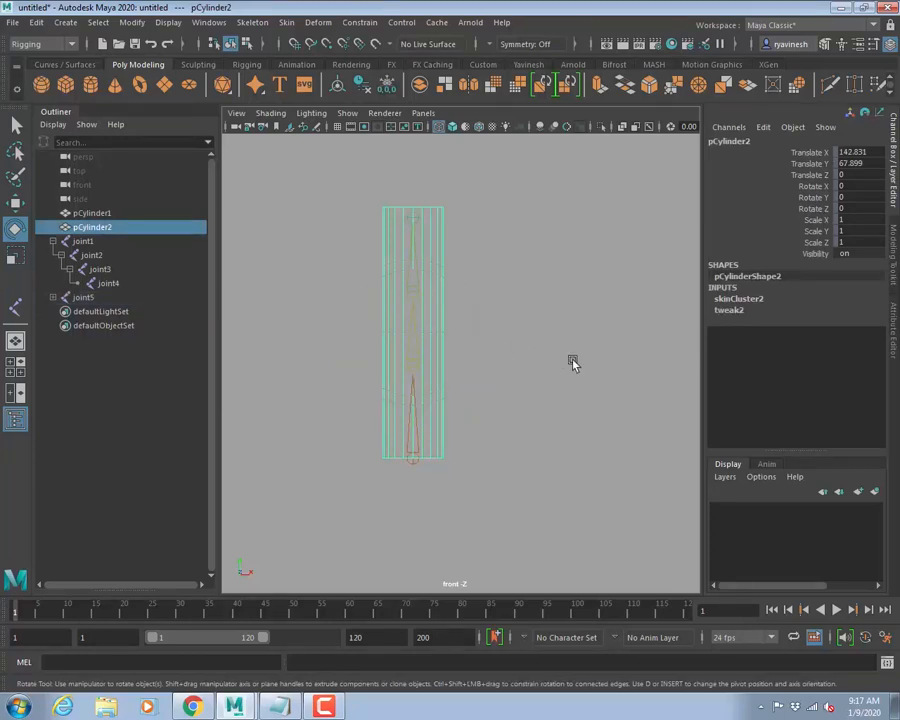
Duplicate pCylinder2 and unlock the copy's translate, rotate and scale channels.
middle_click_drag(572, 362, 490, 362, "alt")
key("w")
key("ctrl+d")
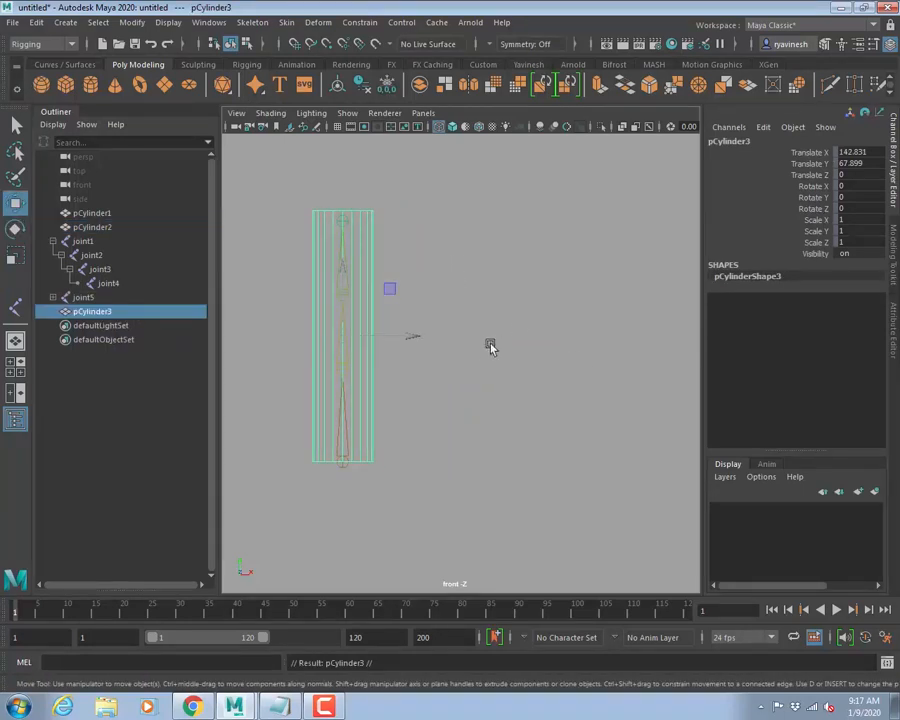
left_click_drag(816, 154, 814, 242)
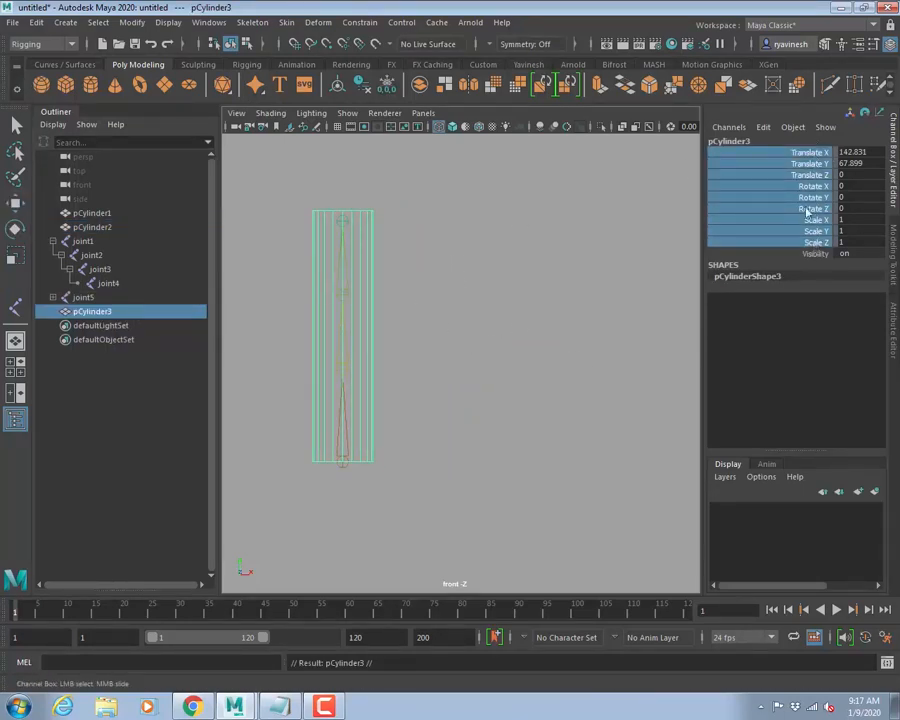
right_click(780, 190)
left_click(772, 501)
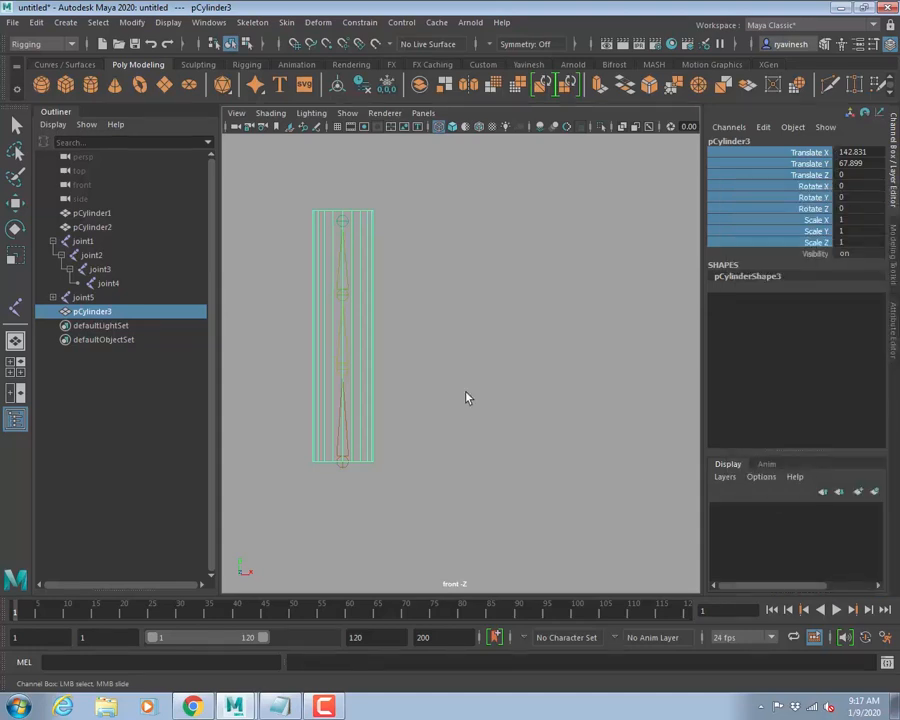
Move the duplicated cylinder along X, clear of the bound one, to a Translate X of about 244.6.
key("w")
left_click_drag(412, 330, 598, 354)
middle_click_drag(633, 408, 557, 431, "alt")
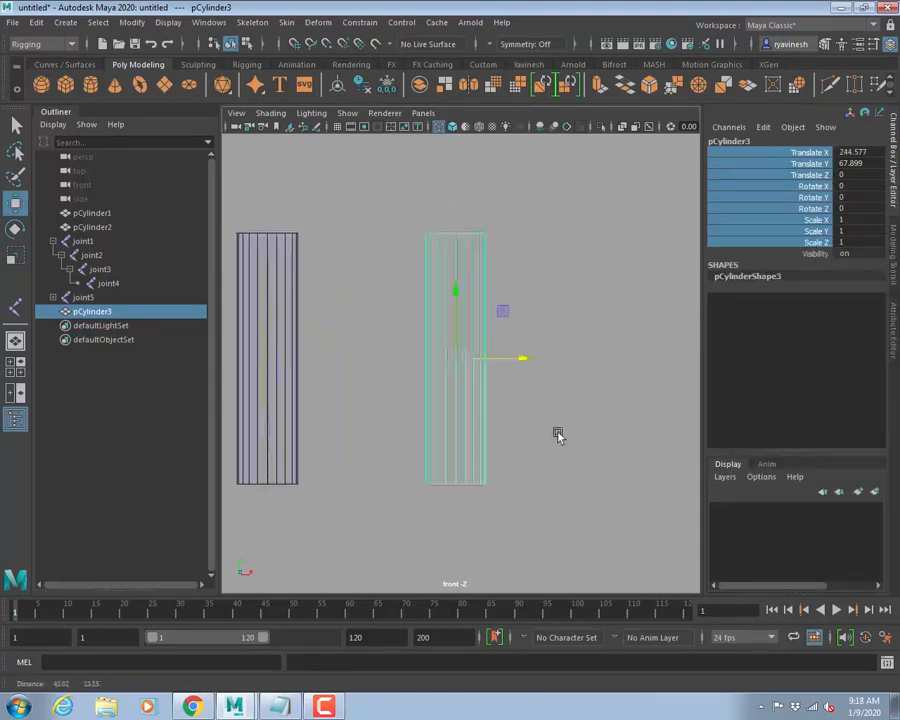
Switch from Rigging to Modeling and insert an edge loop around the duplicated cylinder just below its mid-height.
left_click(286, 23)
mouse_move(320, 22)
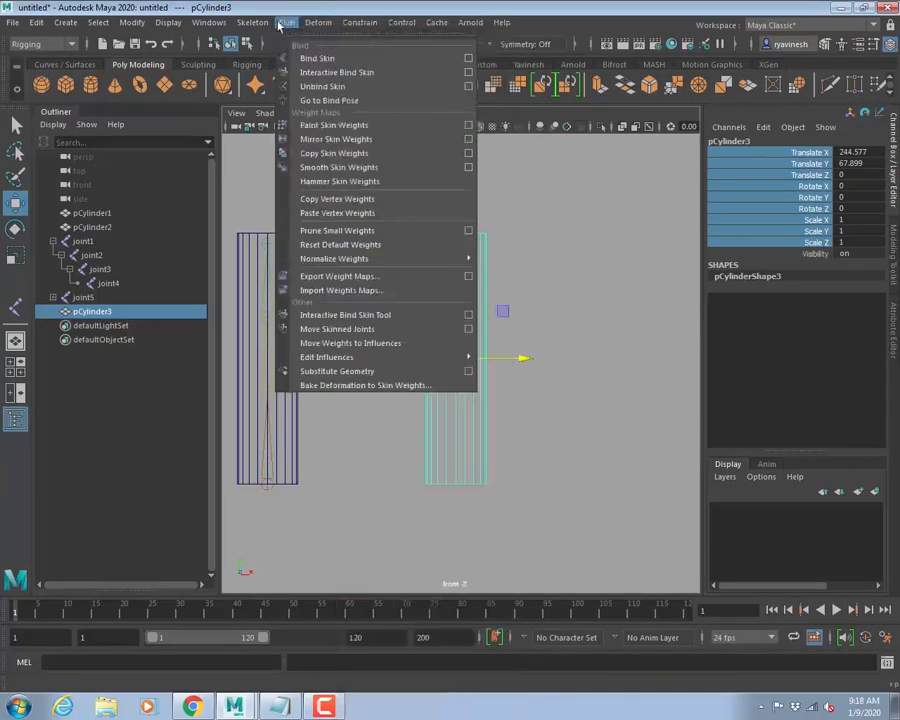
left_click(40, 44)
left_click(40, 44)
left_click(30, 61)
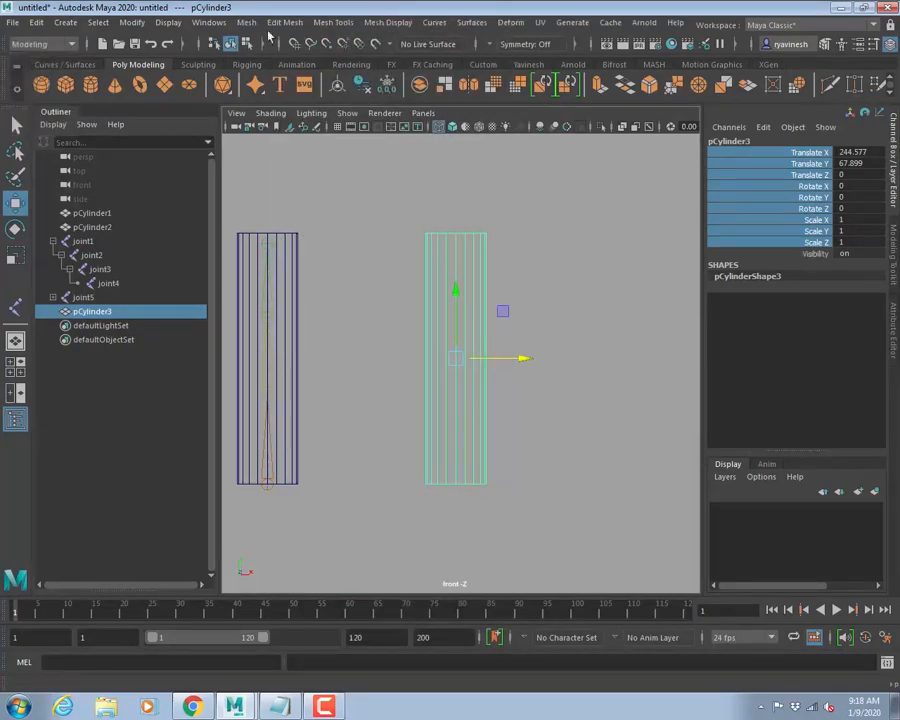
left_click(286, 22)
mouse_move(333, 24)
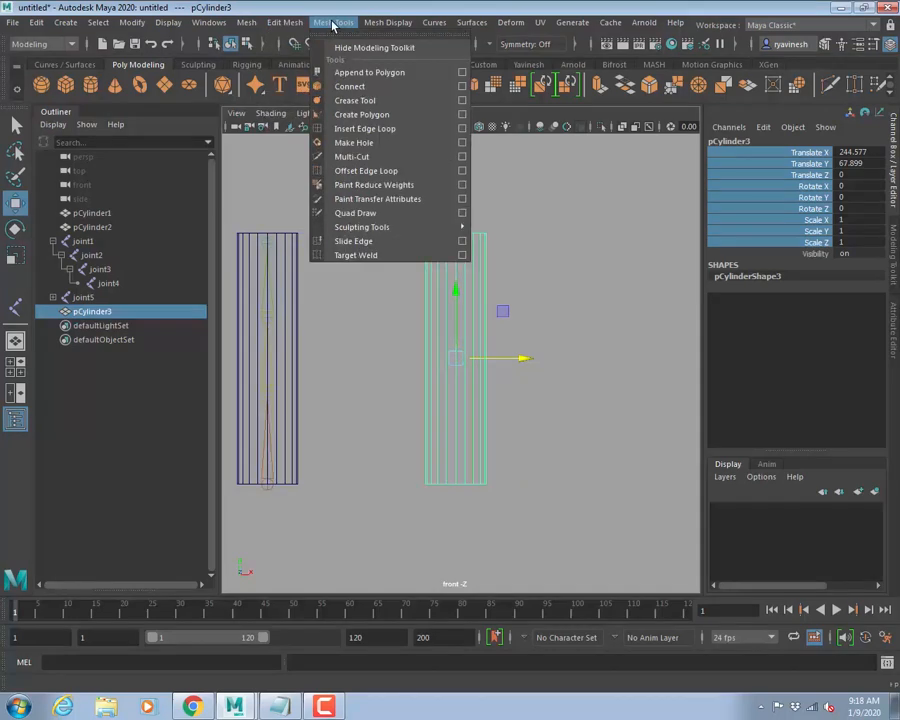
left_click(462, 128)
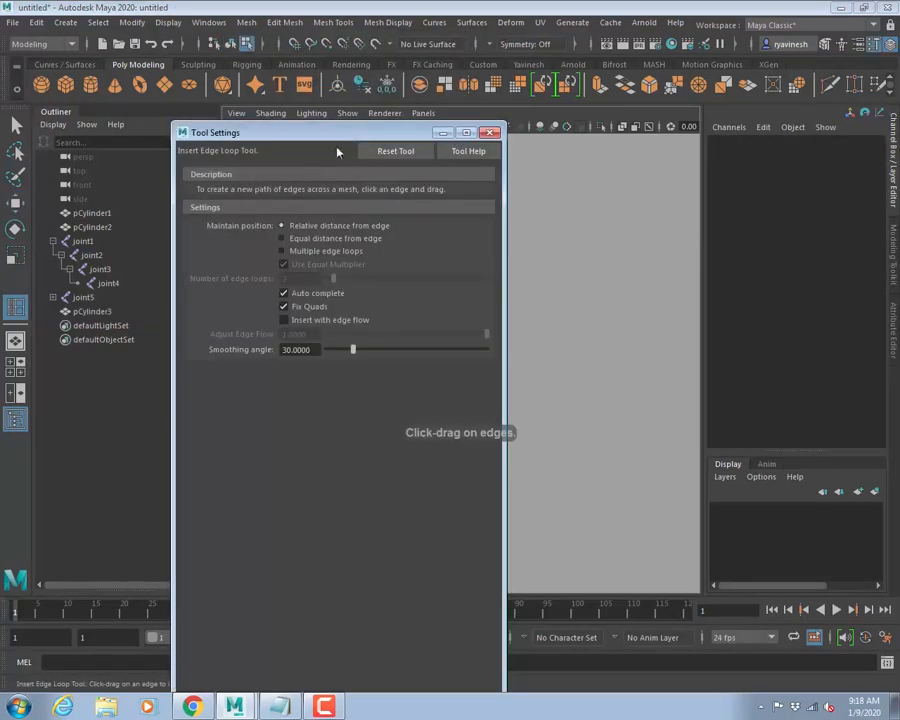
left_click(490, 132)
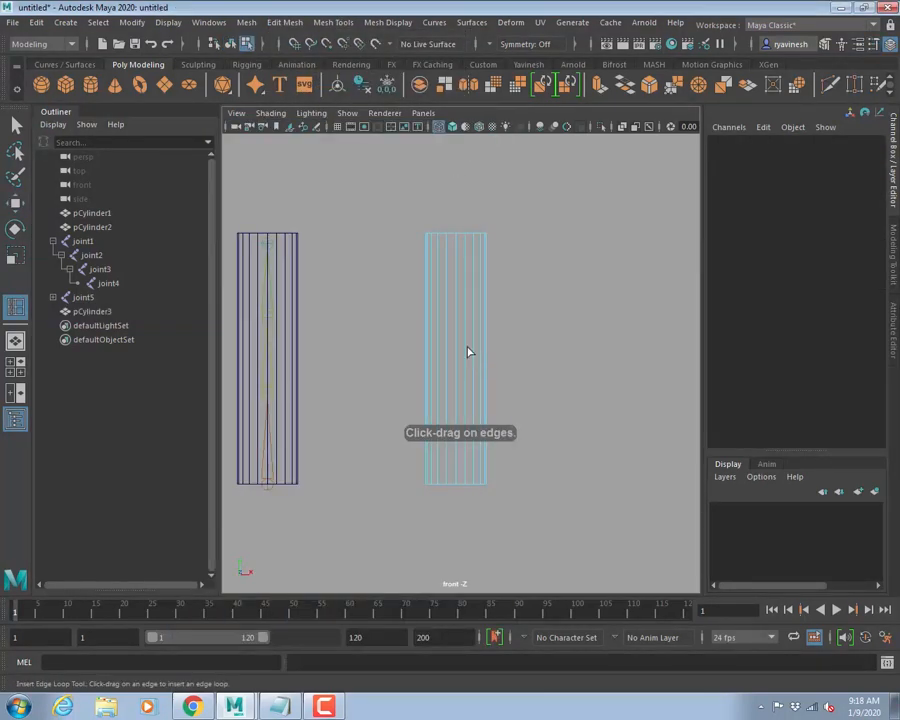
left_click_drag(468, 352, 472, 364)
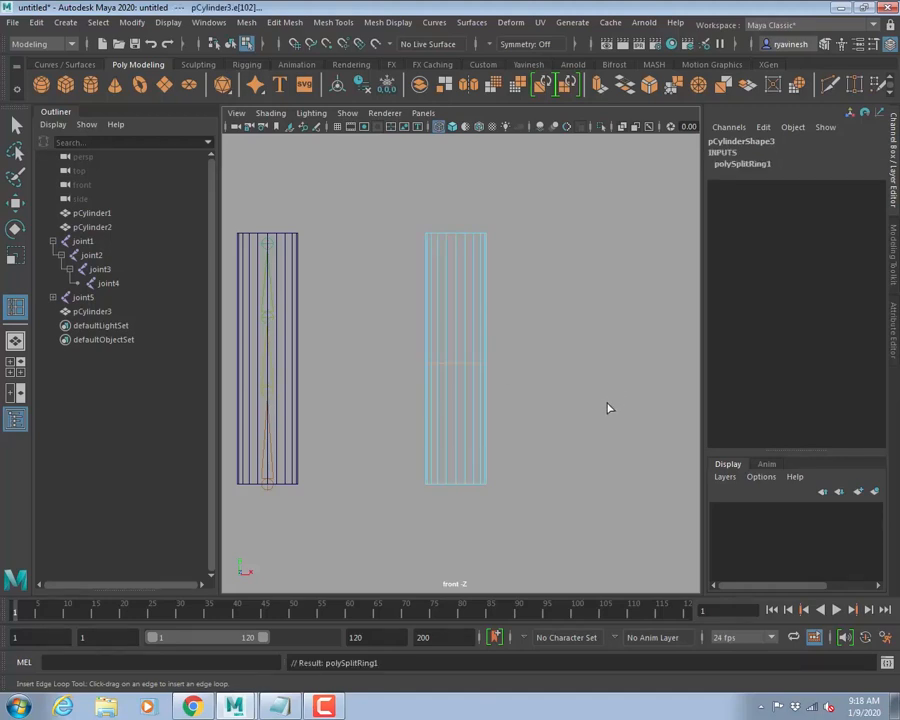
key("q")
Return to object mode, duplicate the cylinder with the edge loop and move the copy to a Translate X of about 312.9.
middle_click_drag(534, 366, 516, 346, "alt")
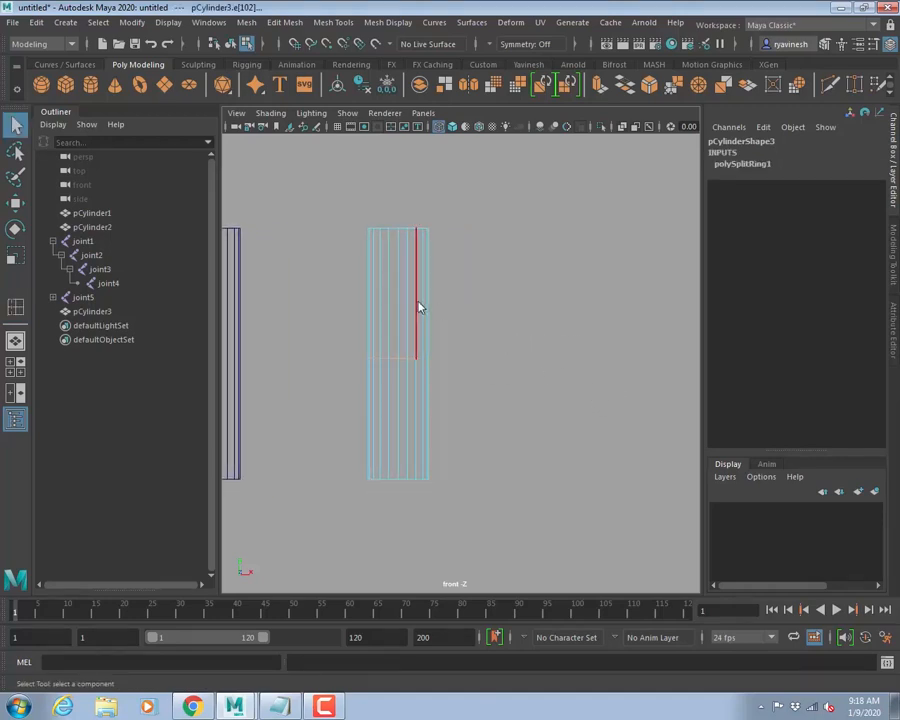
right_click_drag(419, 303, 488, 268)
middle_click_drag(390, 297, 330, 296, "alt")
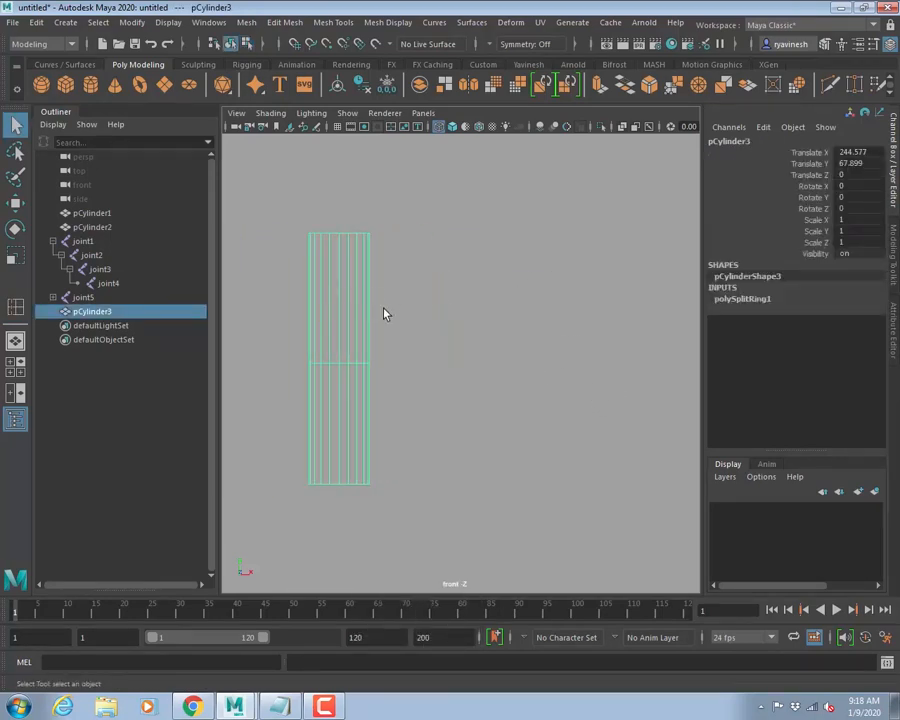
key("ctrl+d")
key("w")
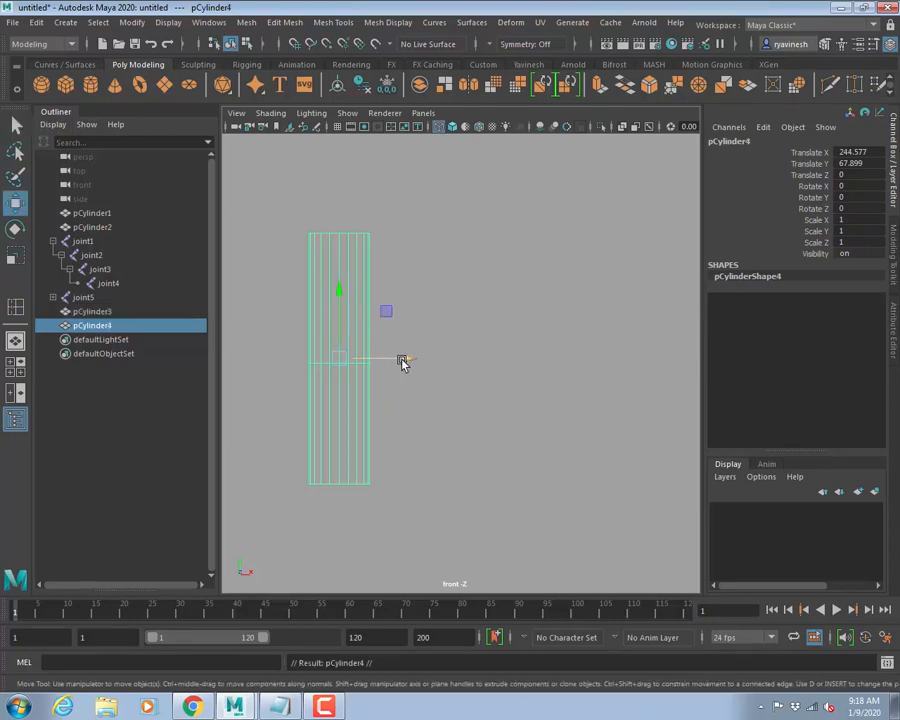
left_click_drag(402, 363, 522, 376)
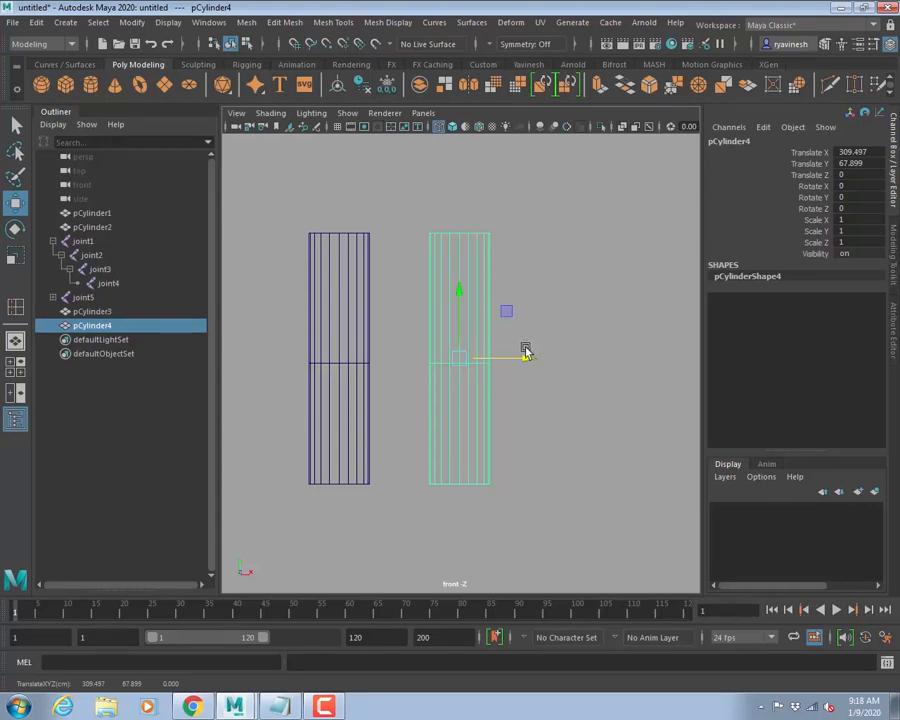
mouse_move(525, 352)
left_mouse_down()
mouse_move(538, 362)
mouse_move(613, 362)
mouse_move(532, 352)
left_mouse_up()
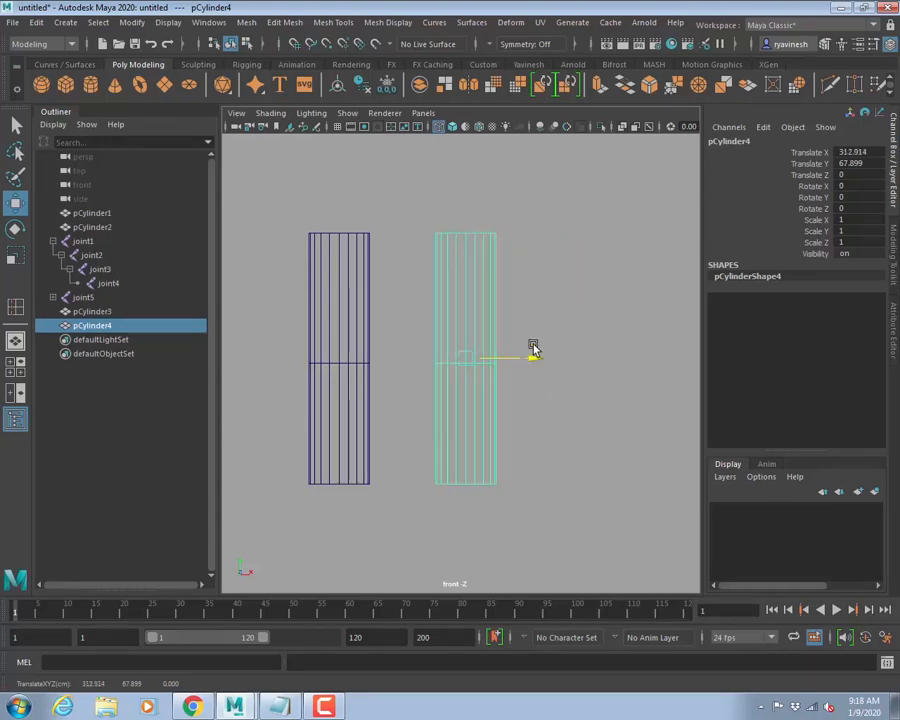
Insert a second edge loop on the newest cylinder copy, just above its existing middle loop.
left_click(318, 23)
left_click(386, 127)
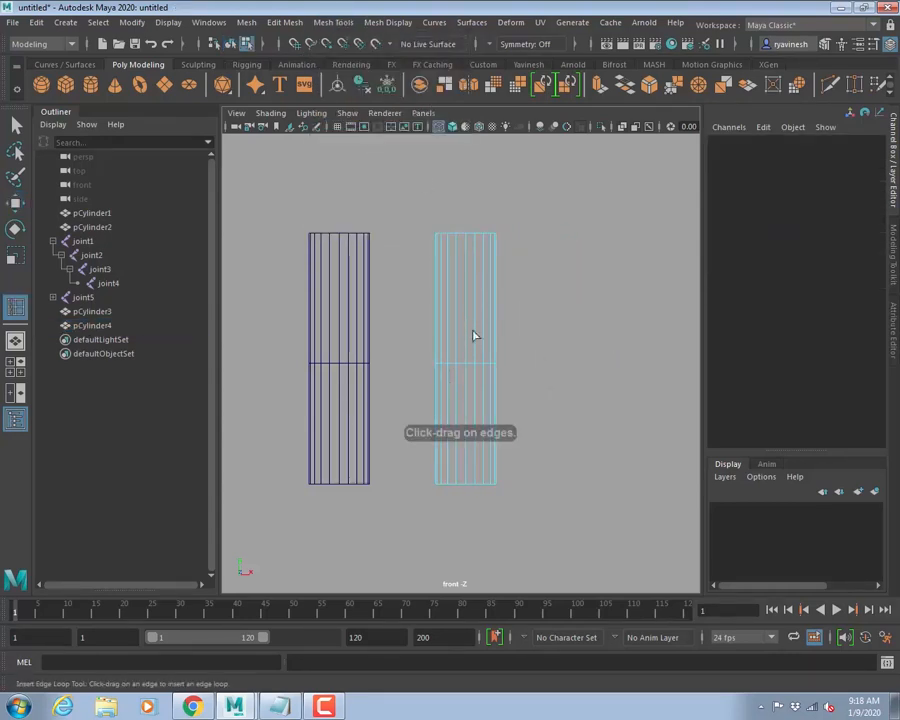
left_click_drag(466, 352, 466, 354)
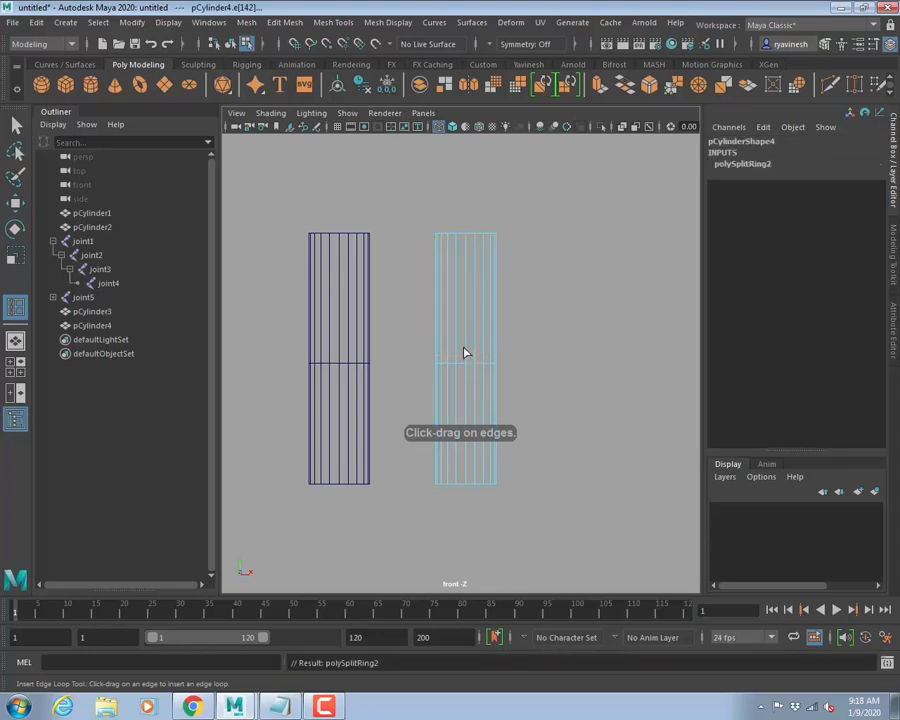
Insert seven more edge loops on the newest cylinder: four near its upper end, two near its lower end and one just below the middle.
mouse_move(470, 261)
left_mouse_down()
mouse_move(468, 244)
mouse_move(473, 274)
mouse_move(468, 258)
left_mouse_up()
left_click_drag(459, 477, 467, 464)
left_click(466, 374)
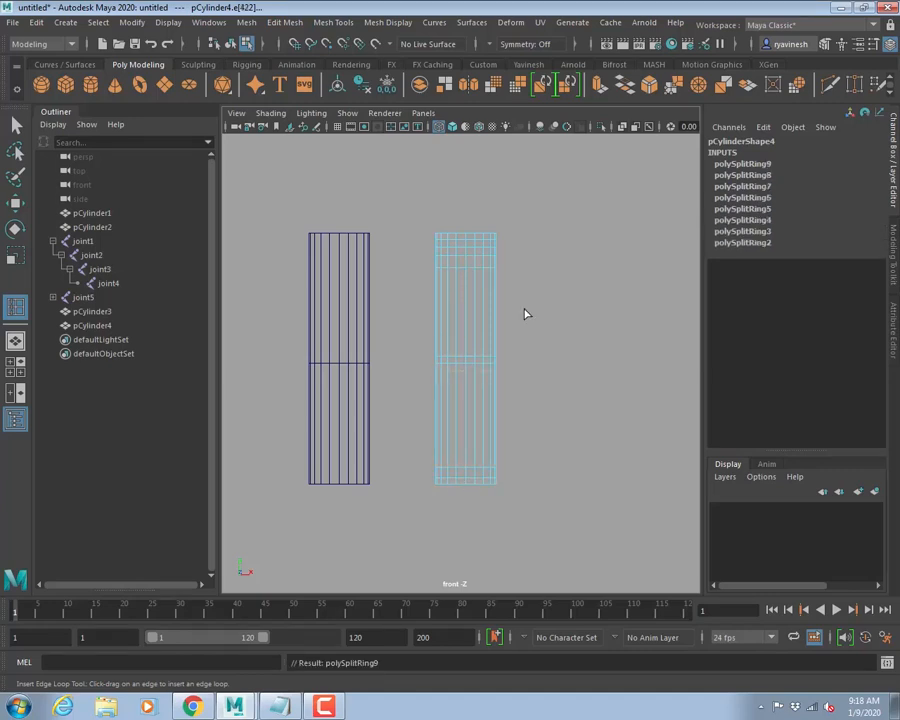
Return to object mode, duplicate the cylinder with the extra loops and move the copy to a Translate X of about 393.7.
scroll(536, 335, "down", 3)
middle_click_drag(536, 335, 508, 338, "alt")
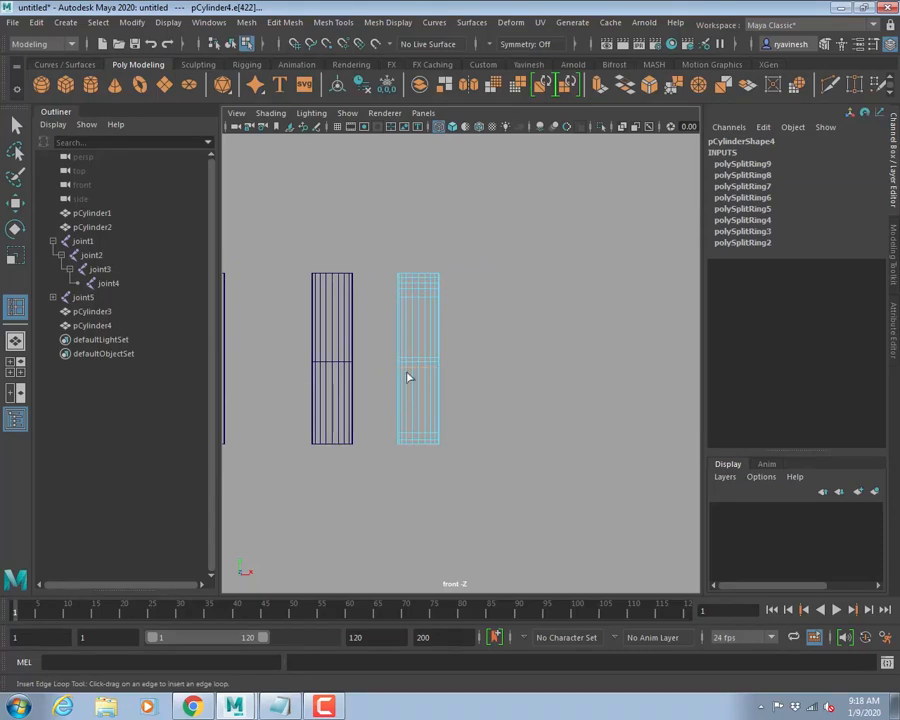
key("w")
right_click_drag(424, 318, 454, 306)
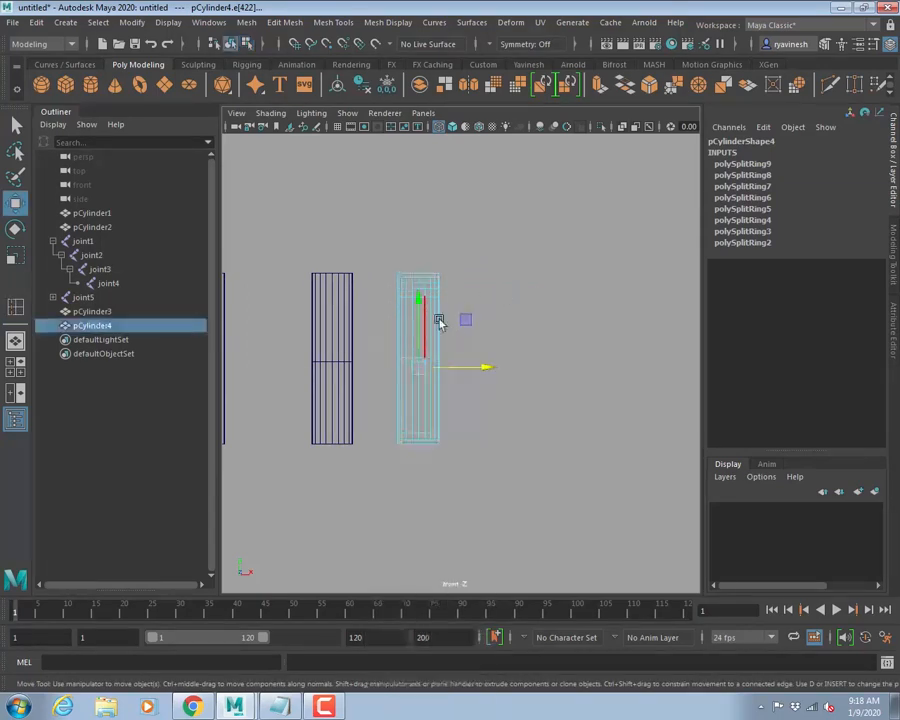
key("ctrl+d")
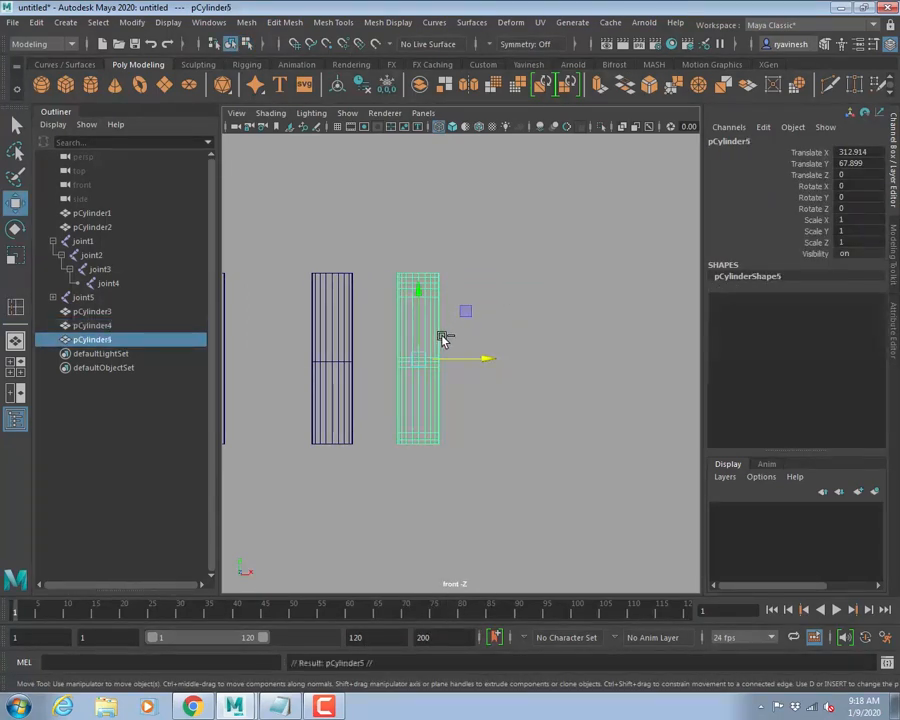
left_click_drag(489, 363, 588, 375)
scroll(522, 358, "up", 3)
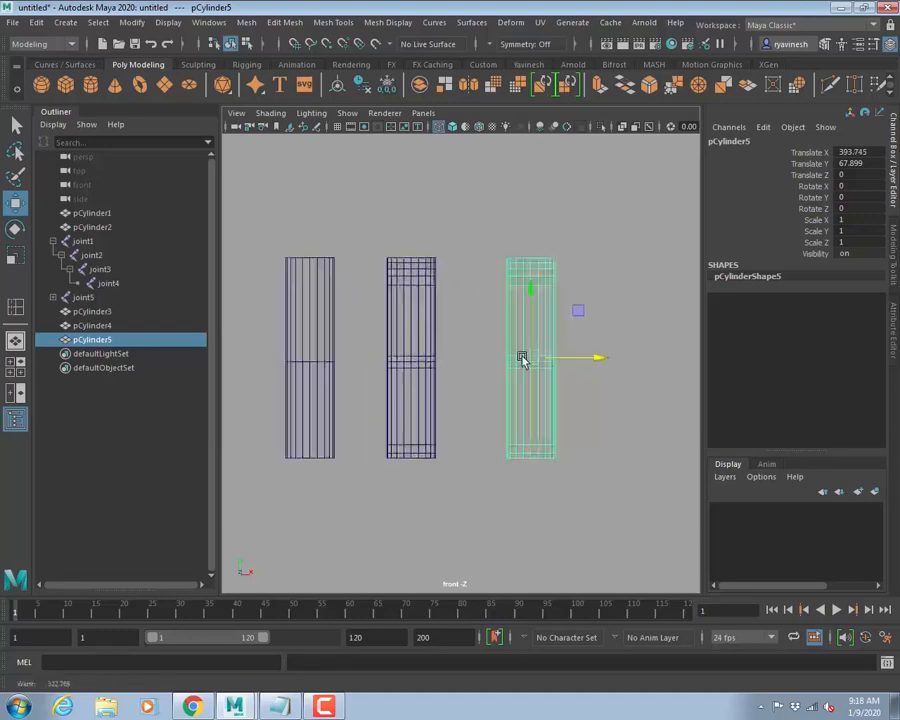
Insert five more edge loops on the new copy, three above and two below its middle loops, and return to object mode with nothing selected.
scroll(490, 355, "up", 2)
left_click(333, 22)
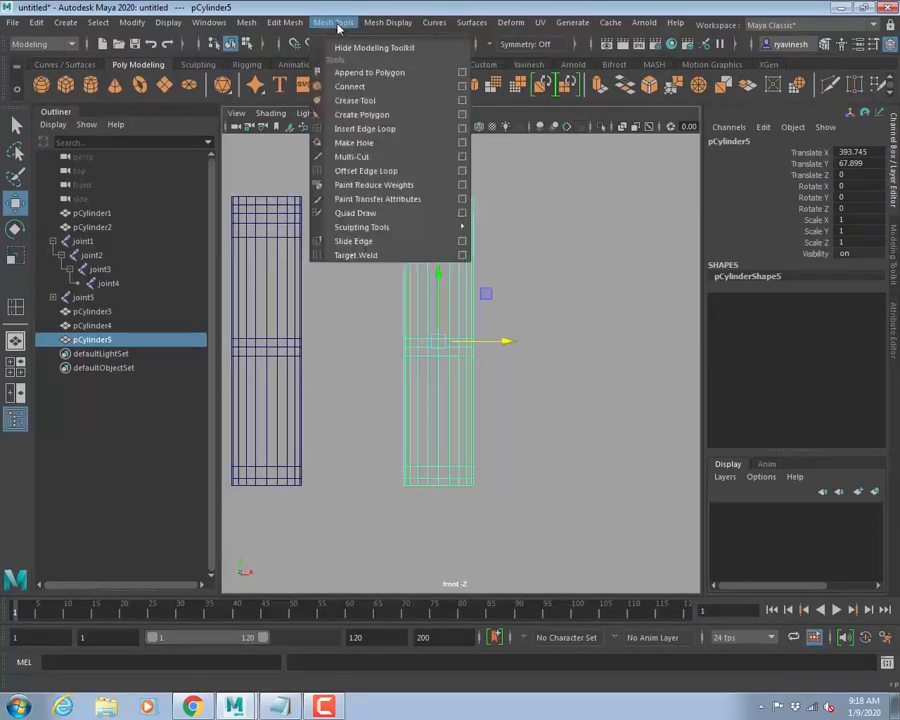
left_click(460, 129)
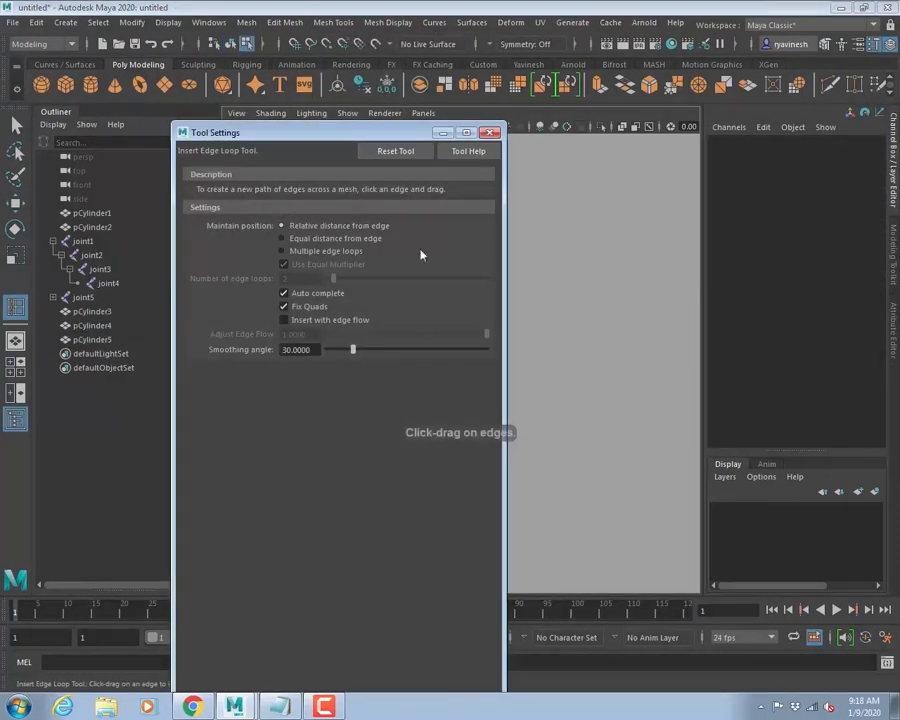
left_click(490, 133)
left_click_drag(452, 316, 451, 366)
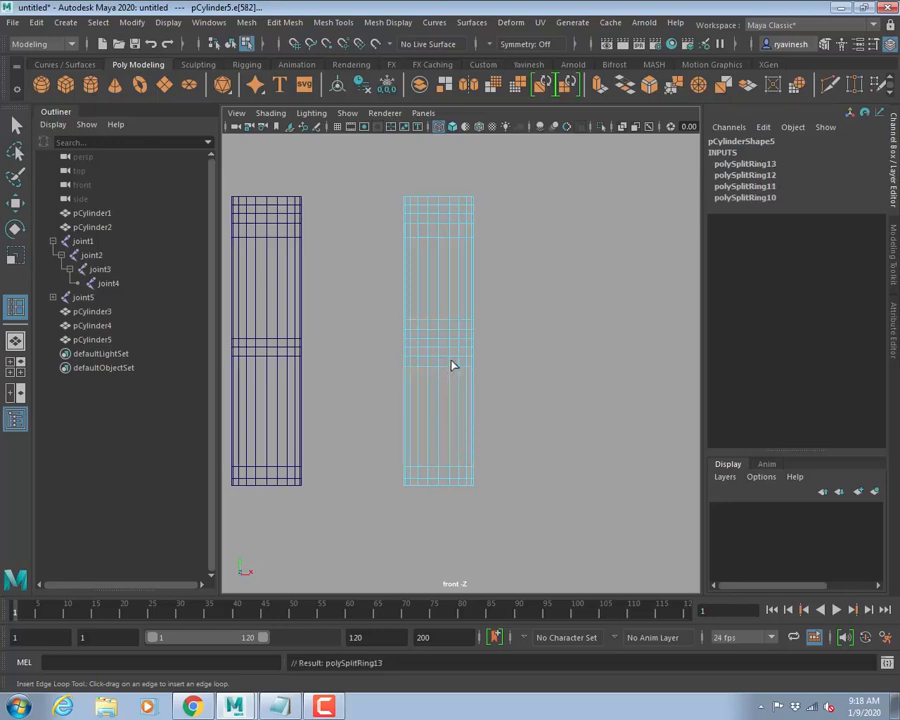
left_click_drag(453, 309, 452, 311)
key("q")
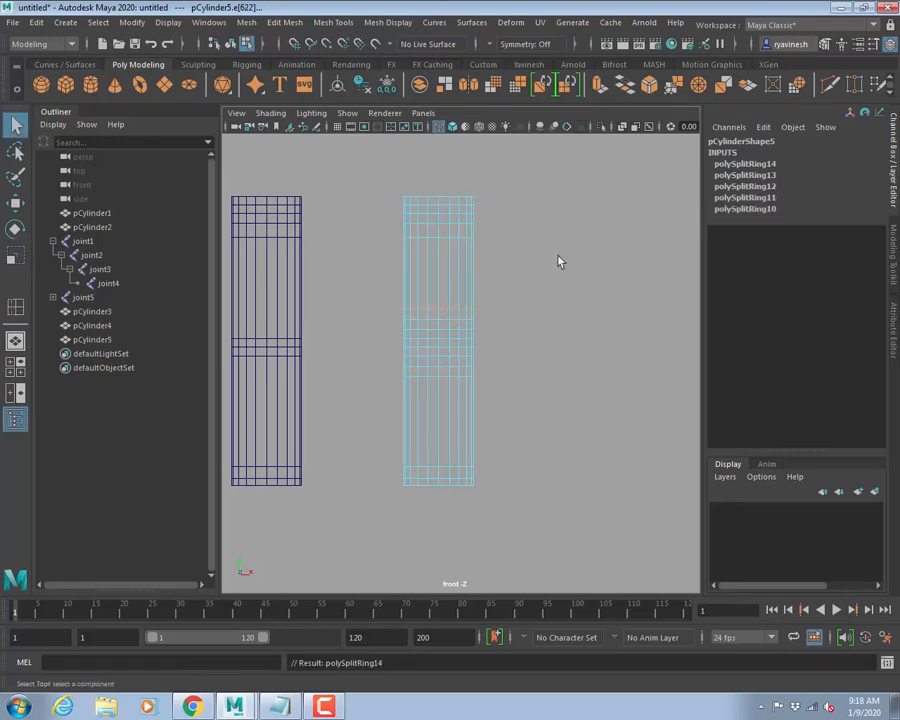
right_click_drag(430, 280, 376, 326)
left_click(549, 272)
Hide the Channel Box, duplicate the plain cylinder's joint chain and snap the copy along X into the single-loop cylinder at about 244.6.
middle_click_drag(376, 326, 509, 290, "alt")
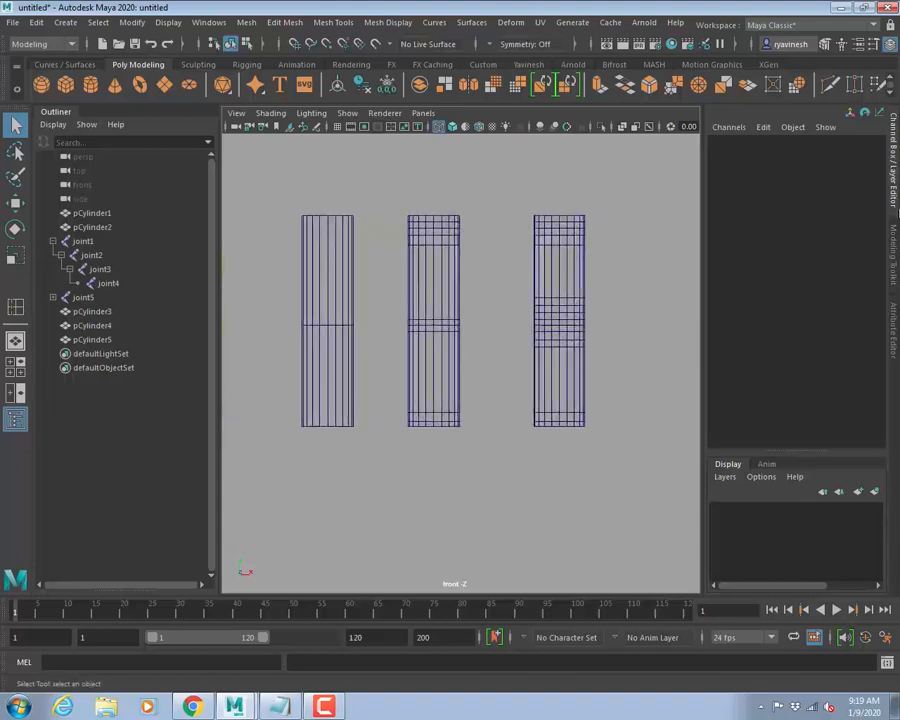
left_click(892, 189)
right_click_drag(650, 313, 604, 321, "alt")
middle_click_drag(440, 325, 545, 322, "alt")
middle_click_drag(486, 331, 614, 323, "alt")
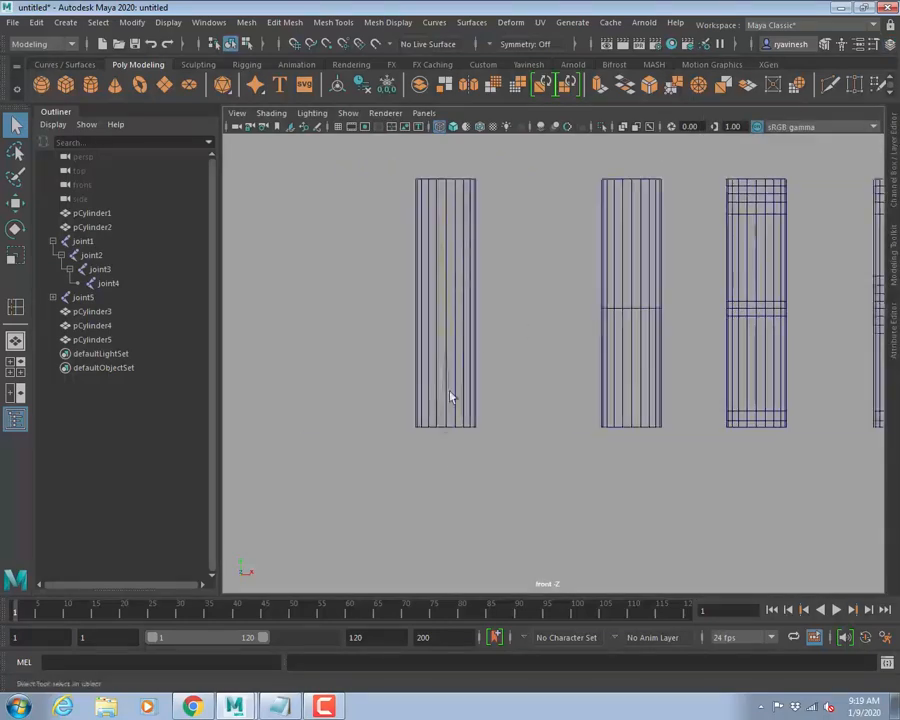
left_click(453, 433)
middle_click_drag(532, 392, 372, 398, "alt")
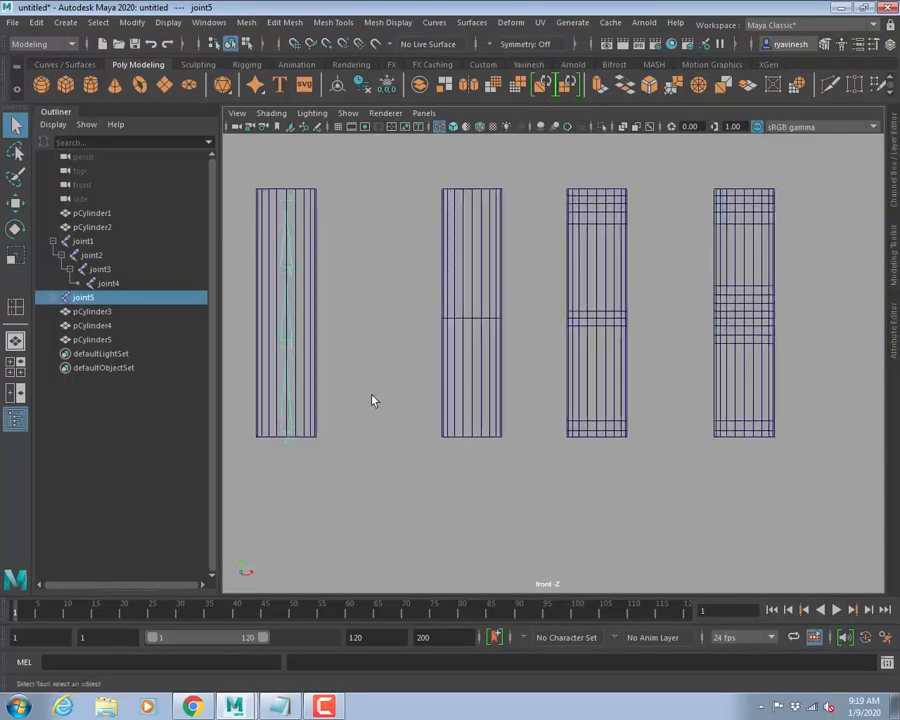
key("ctrl+d")
key("w")
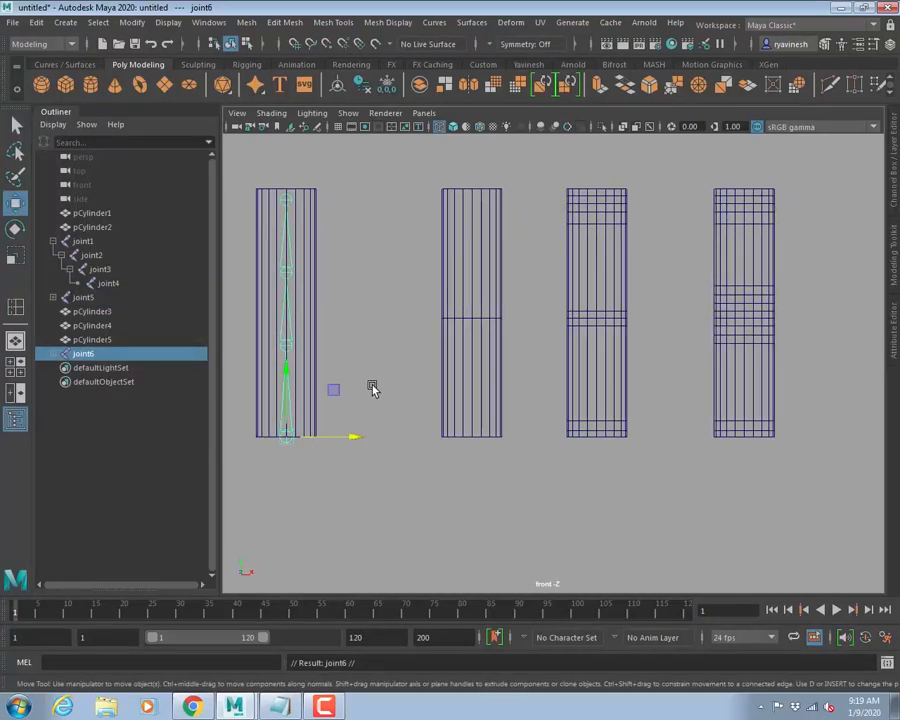
left_click_drag(350, 440, 458, 444)
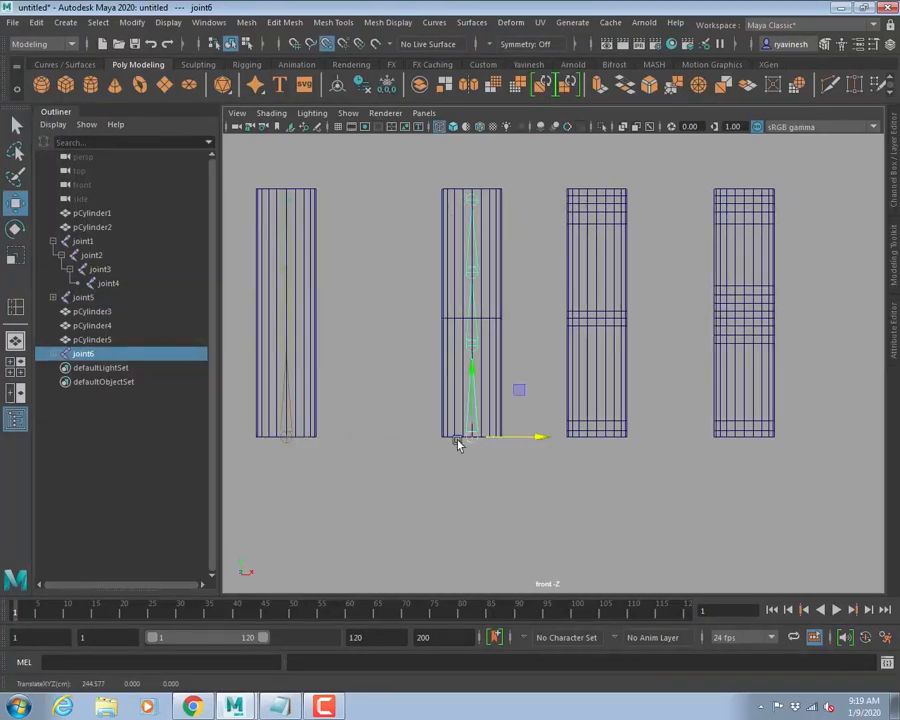
Duplicate the joint chain twice more and snap one copy into each remaining cylinder, the last one at X of about 393.7.
key("ctrl+d")
left_click_drag(532, 440, 597, 449)
middle_click_drag(629, 376, 446, 350, "alt")
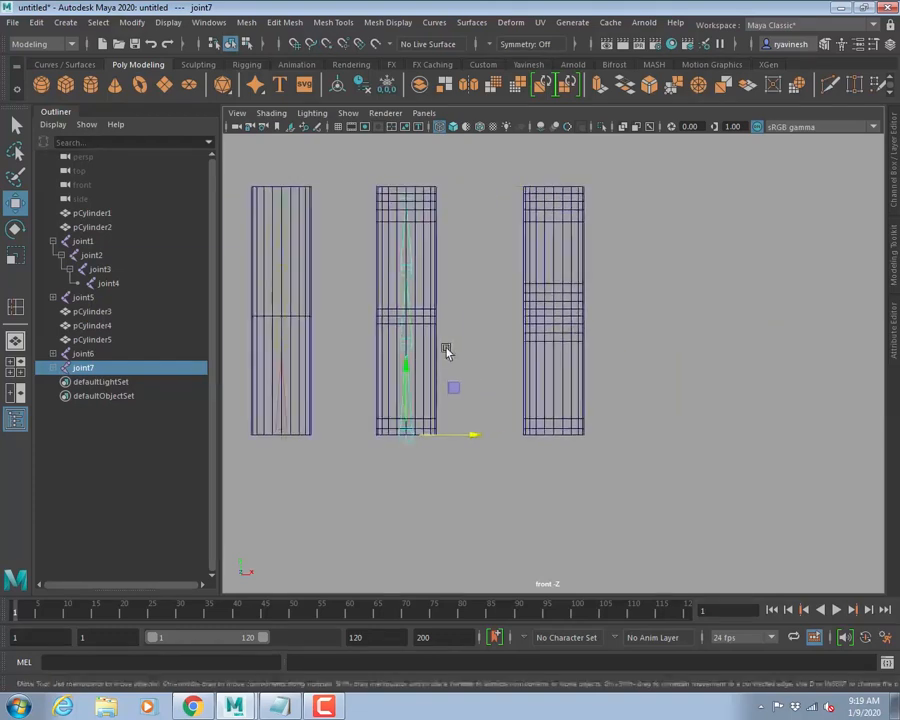
key("ctrl+d")
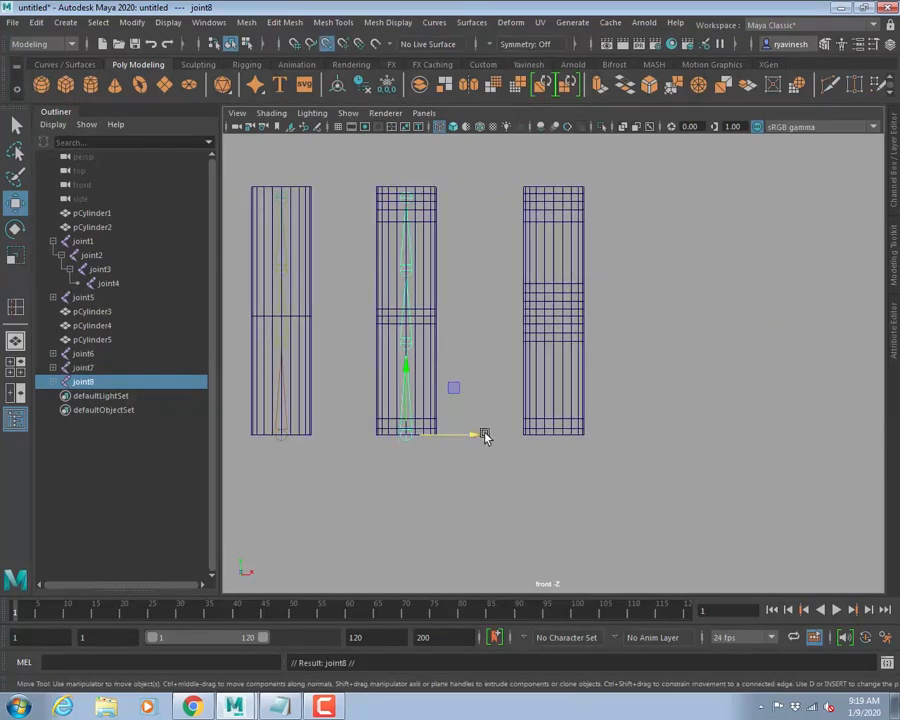
left_click_drag(482, 430, 552, 437)
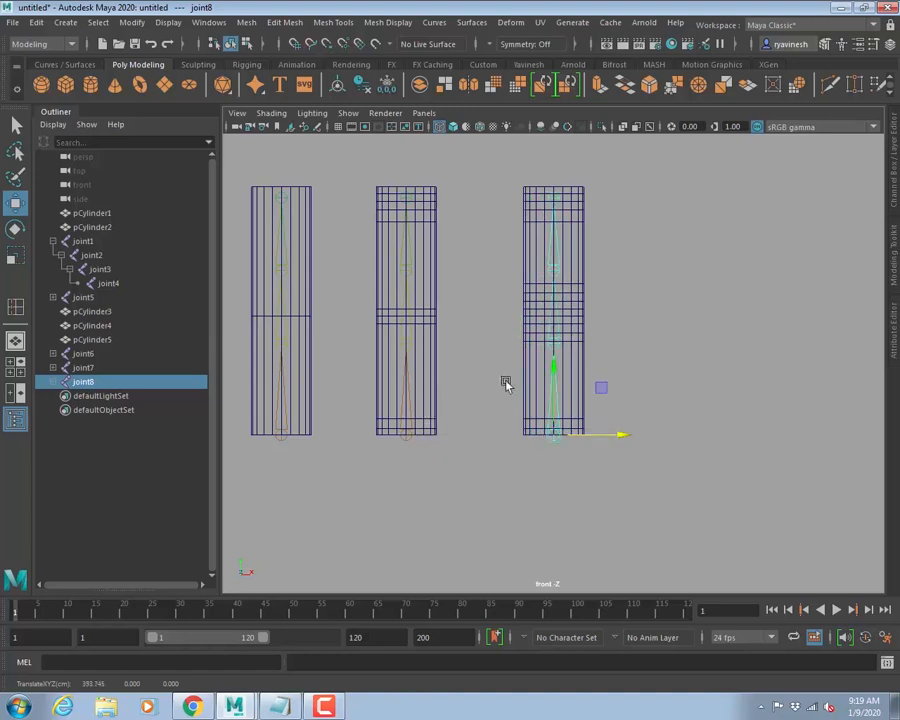
Switch to the Rigging menu set and bind the single-loop cylinder to its joint chain with Bind Skin.
middle_click_drag(366, 381, 419, 377, "alt")
right_click_drag(402, 370, 397, 331, "alt")
middle_click_drag(397, 331, 402, 345, "alt")
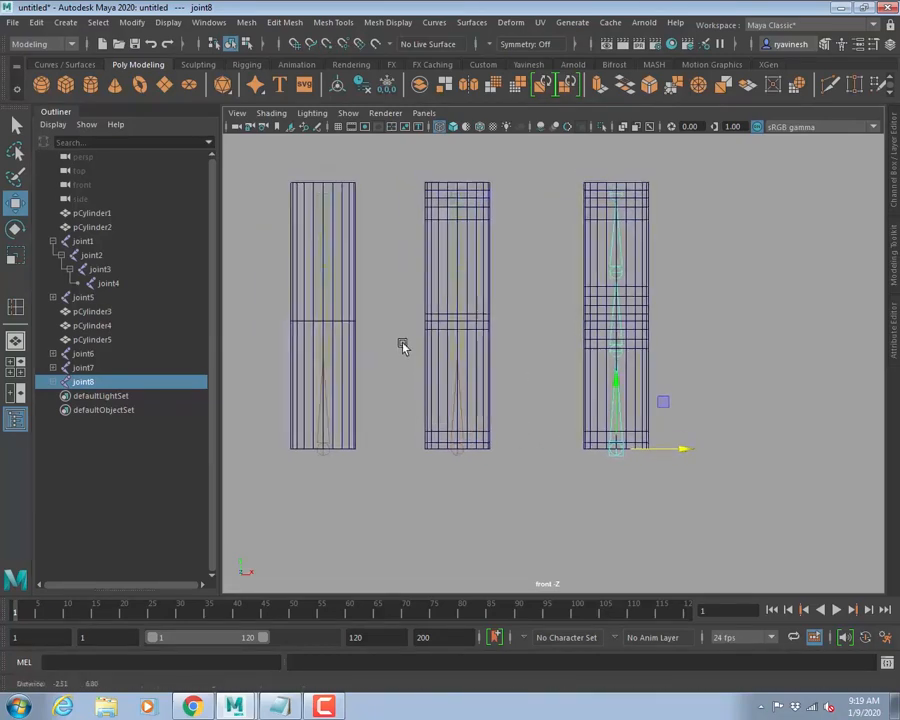
left_click(325, 449)
left_click(348, 360, "shift")
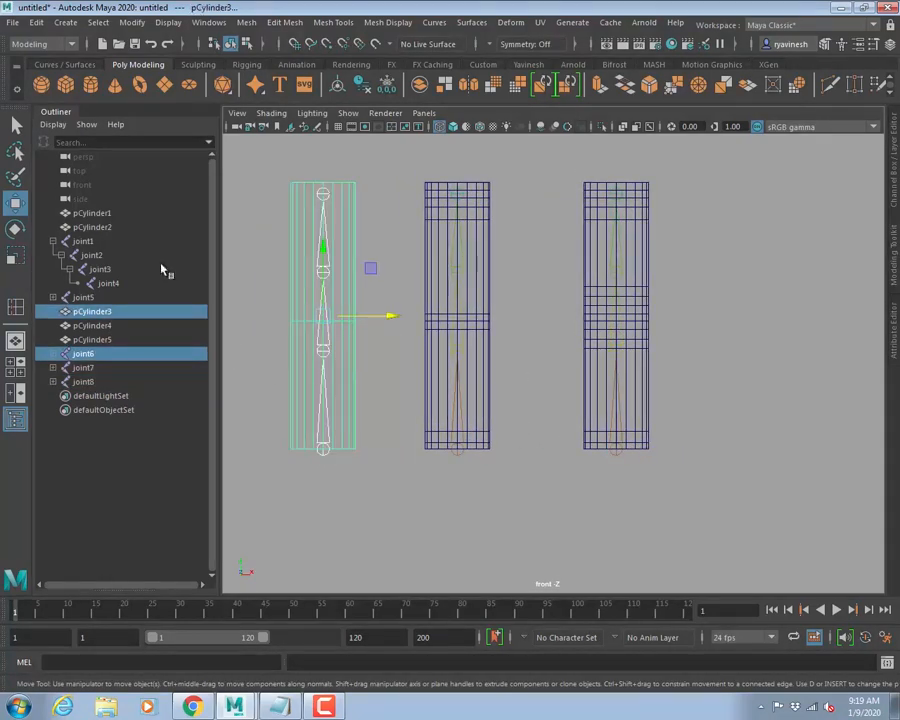
left_click(40, 44)
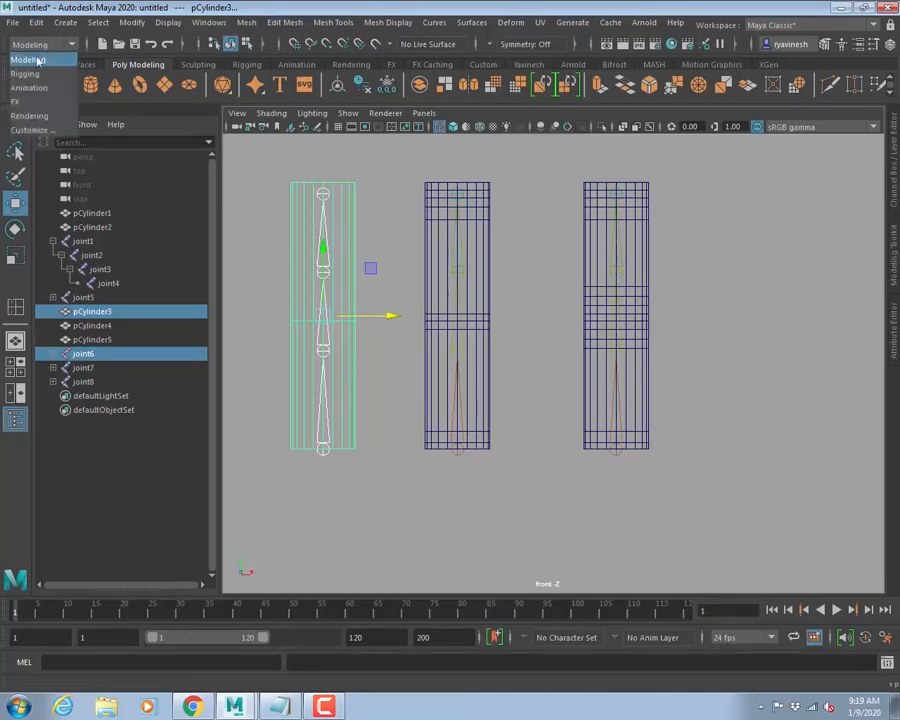
left_click(30, 75)
left_click(286, 22)
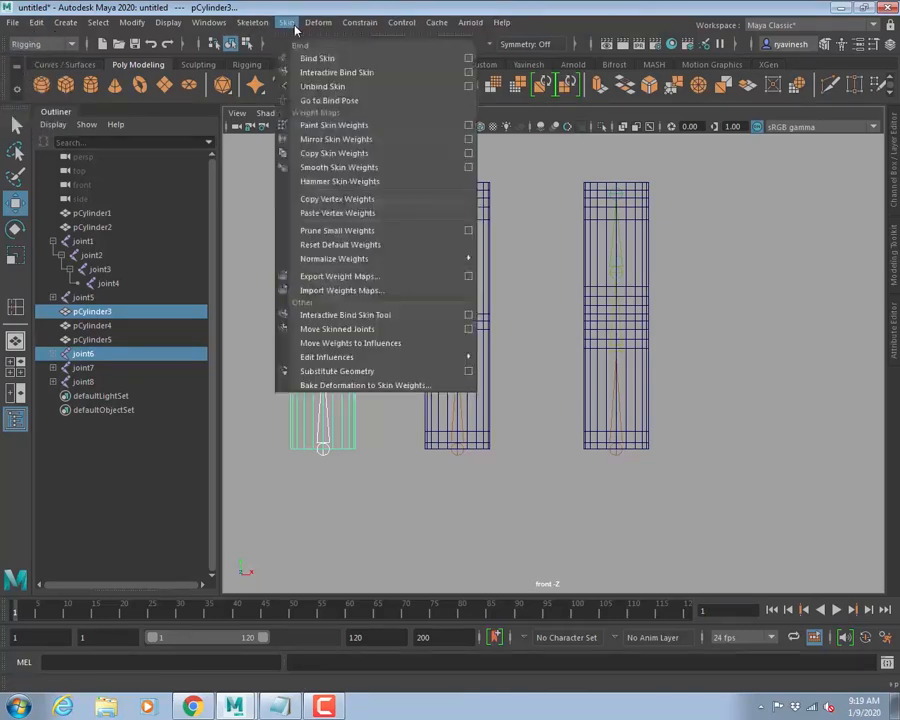
left_click(318, 56)
Bind each of the other two subdivided cylinders to the joint chain inside it and clear the selection.
left_click(458, 454)
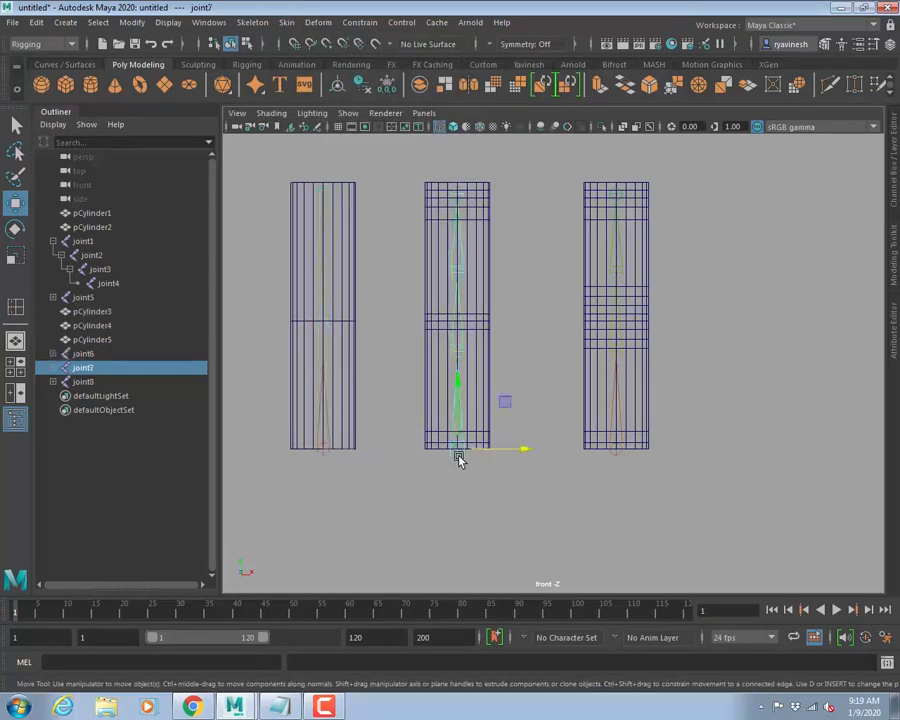
left_click(481, 348, "shift")
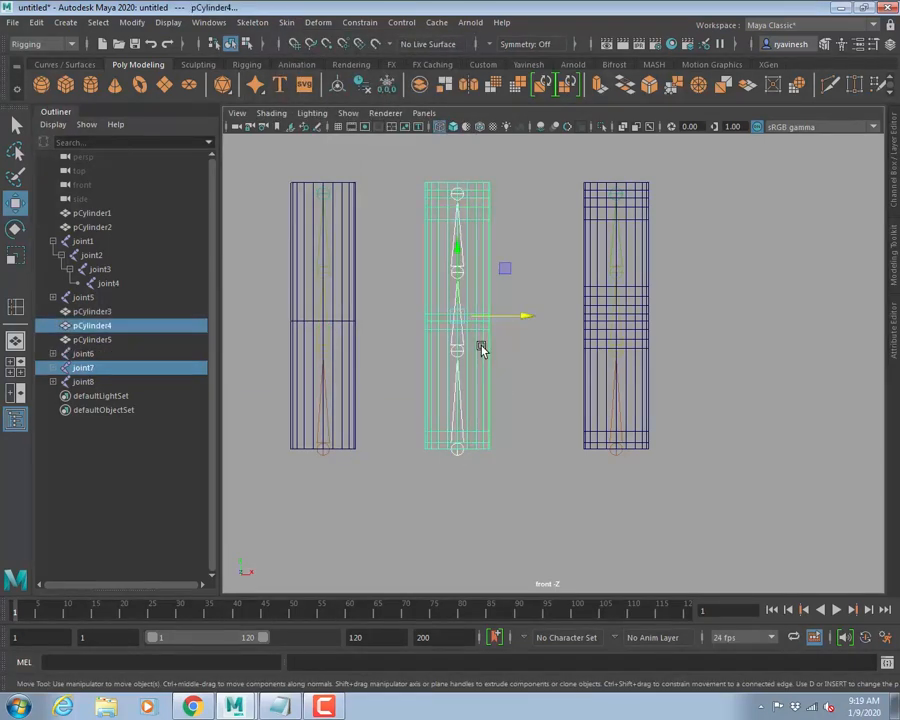
key("g")
left_click(620, 455)
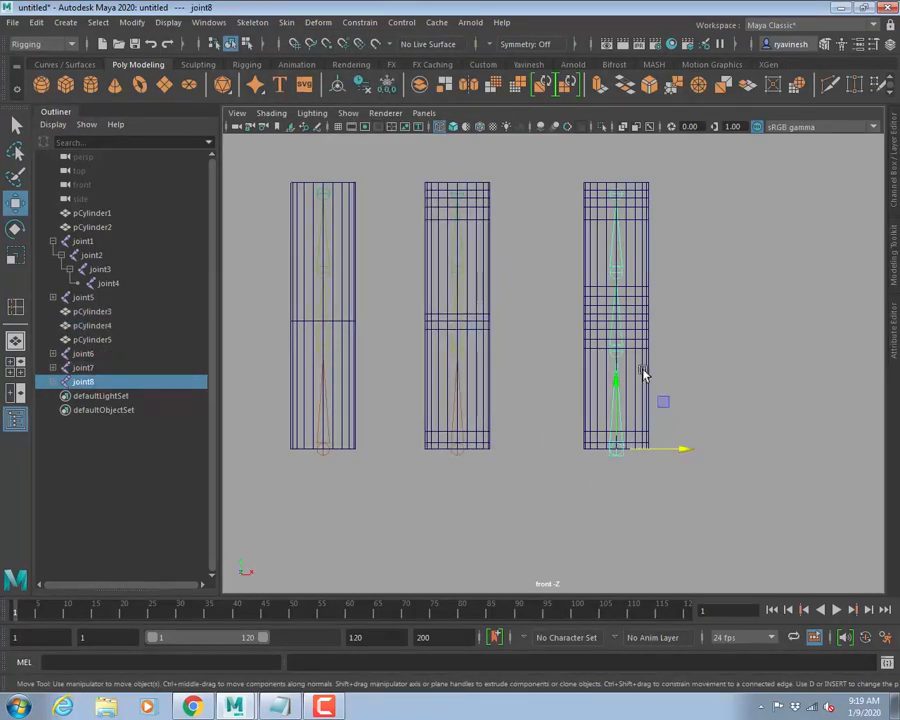
left_click(641, 360, "shift")
key("g")
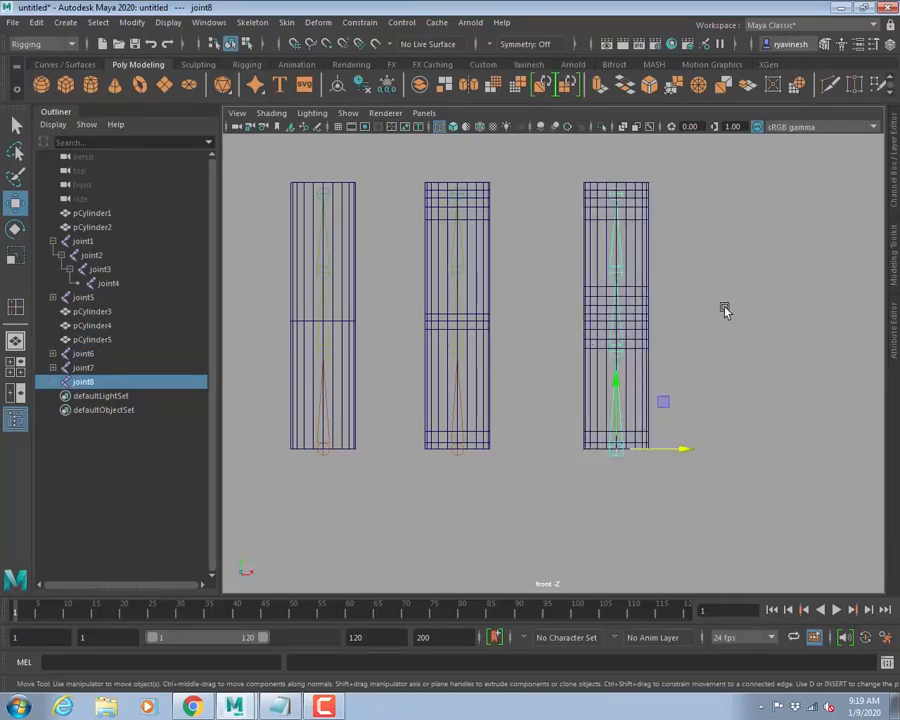
left_click(725, 268)
Try to raise the pivot of the second joint in the single-loop cylinder's chain toward the edge loop, and undo the move.
left_click(326, 294)
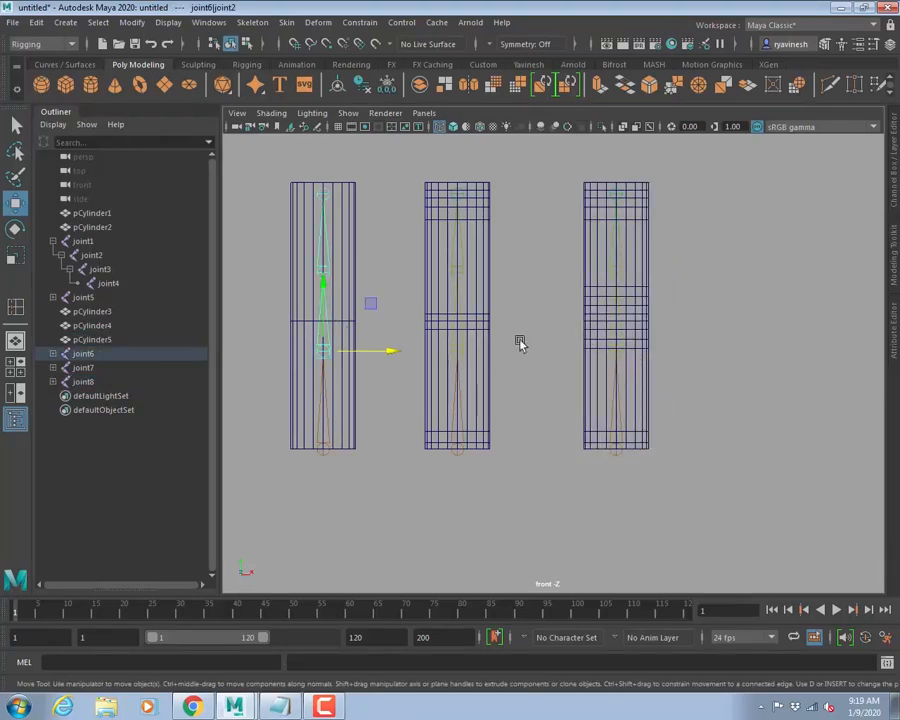
left_click(459, 318)
scroll(358, 355, "up", 5)
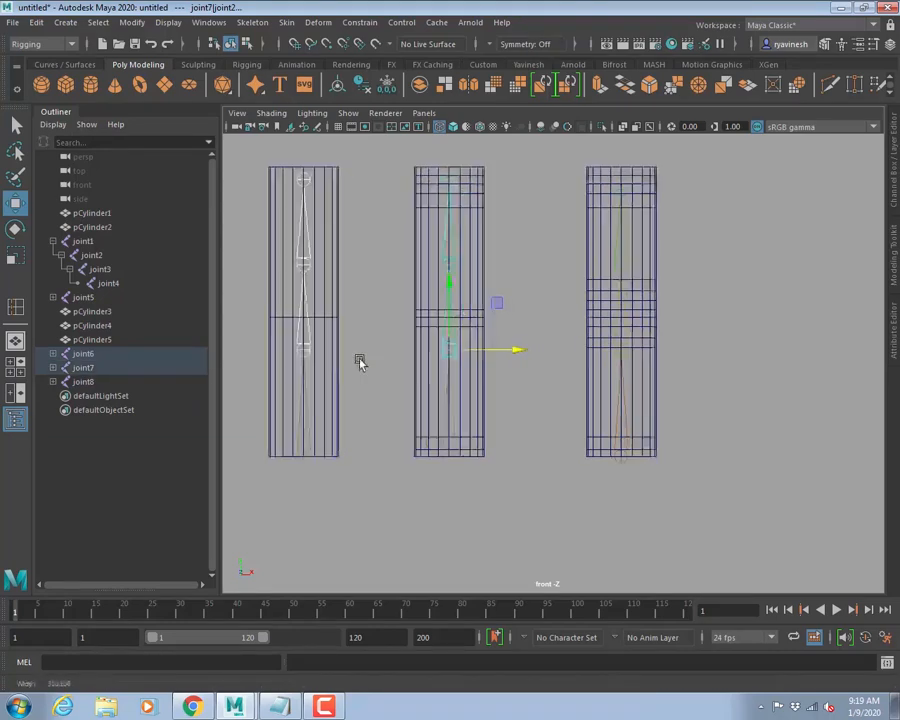
middle_click_drag(360, 349, 418, 341, "alt")
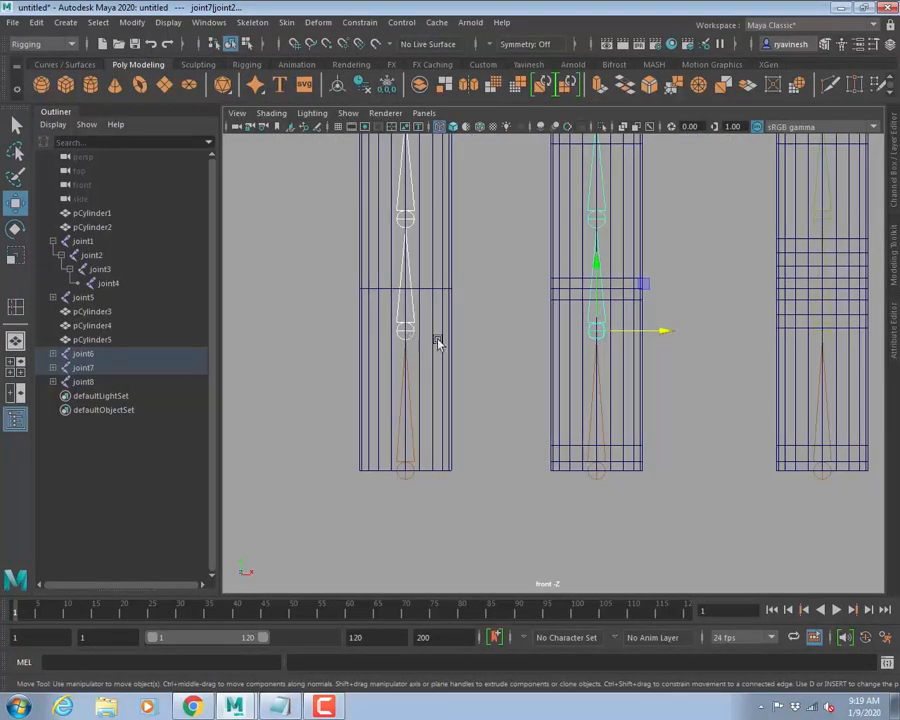
middle_click_drag(433, 332, 454, 382, "alt")
middle_click_drag(518, 368, 446, 322, "alt")
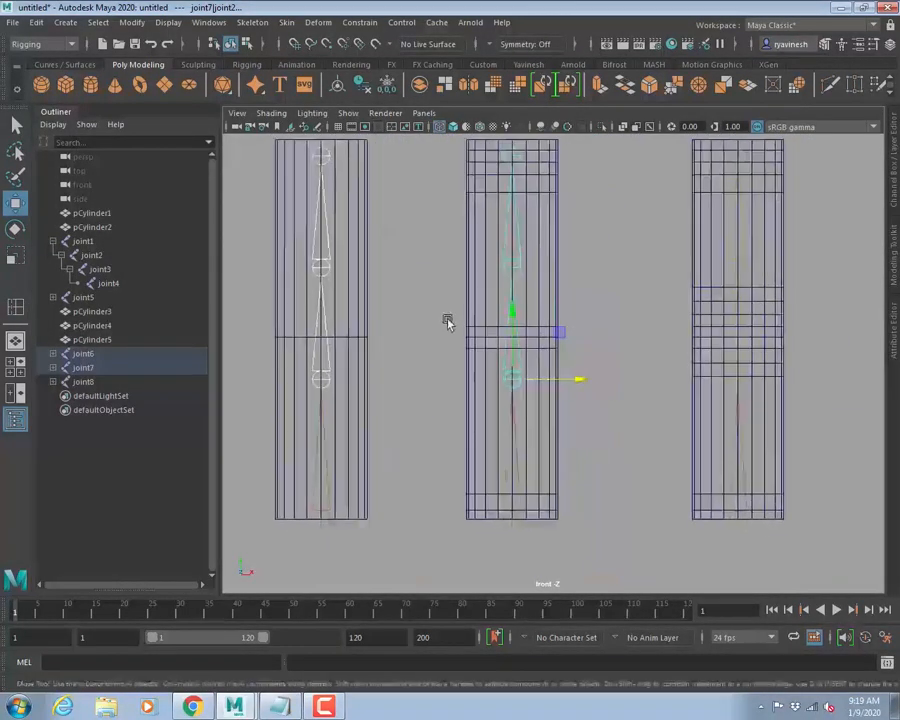
middle_click_drag(670, 283, 494, 337, "alt")
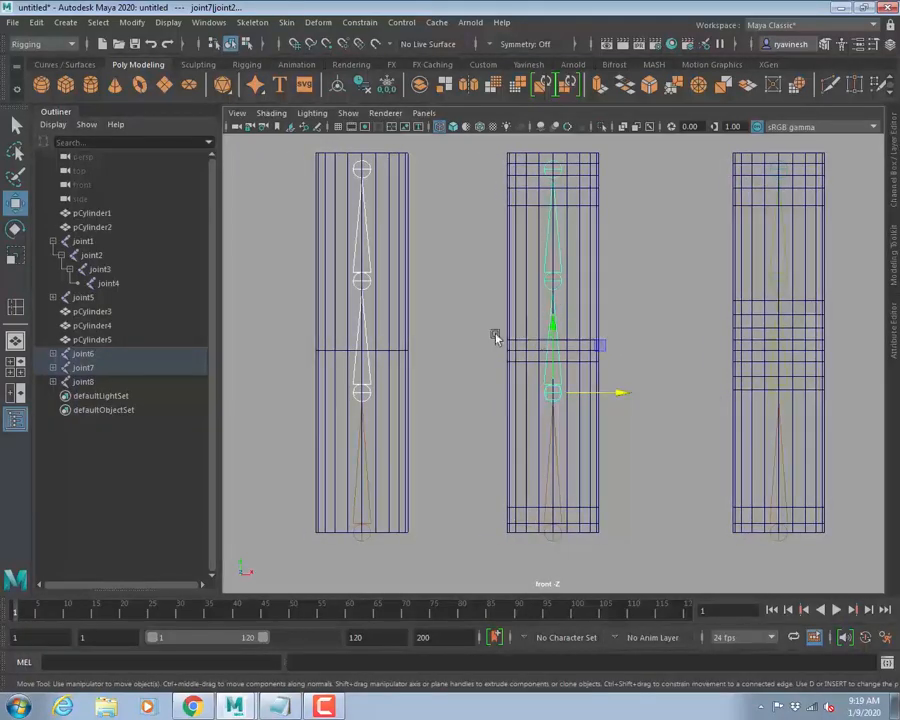
left_click(363, 390)
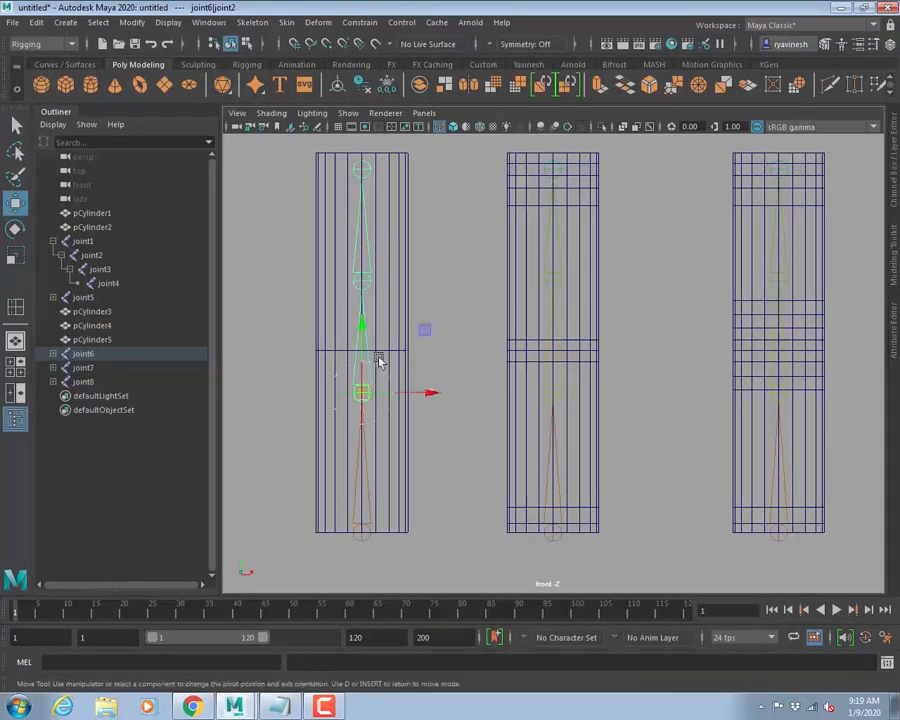
left_click_drag(366, 325, 378, 287)
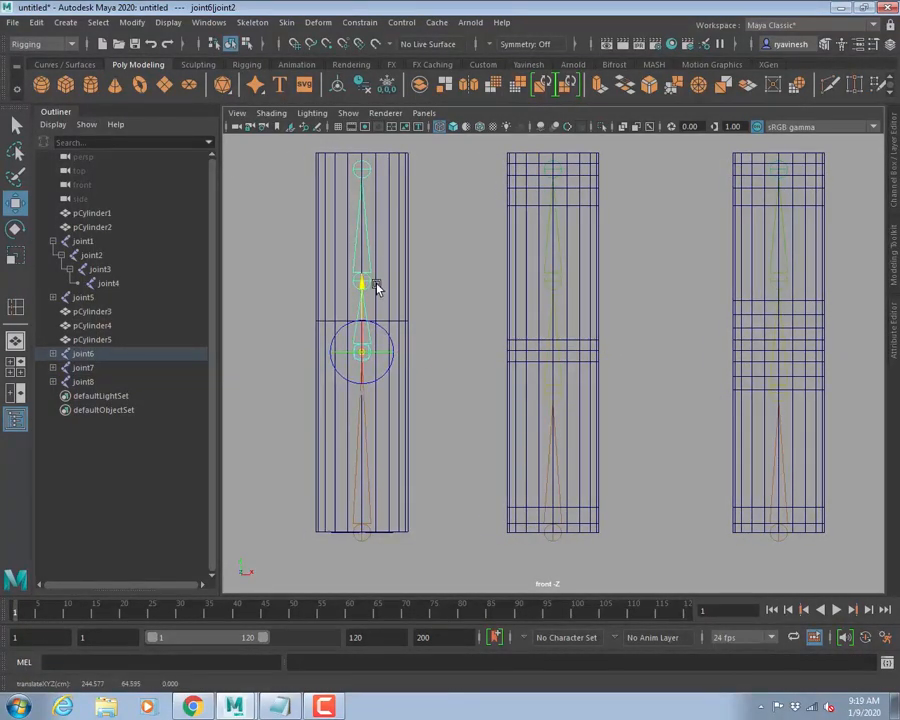
key("ctrl+z")
key("ctrl+z")
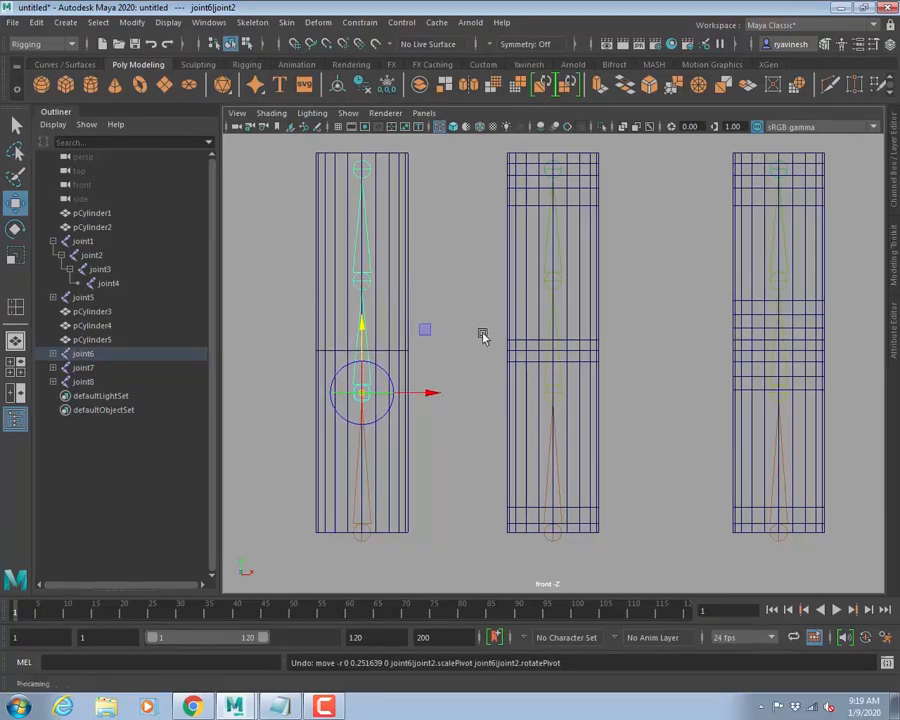
key("Insert")
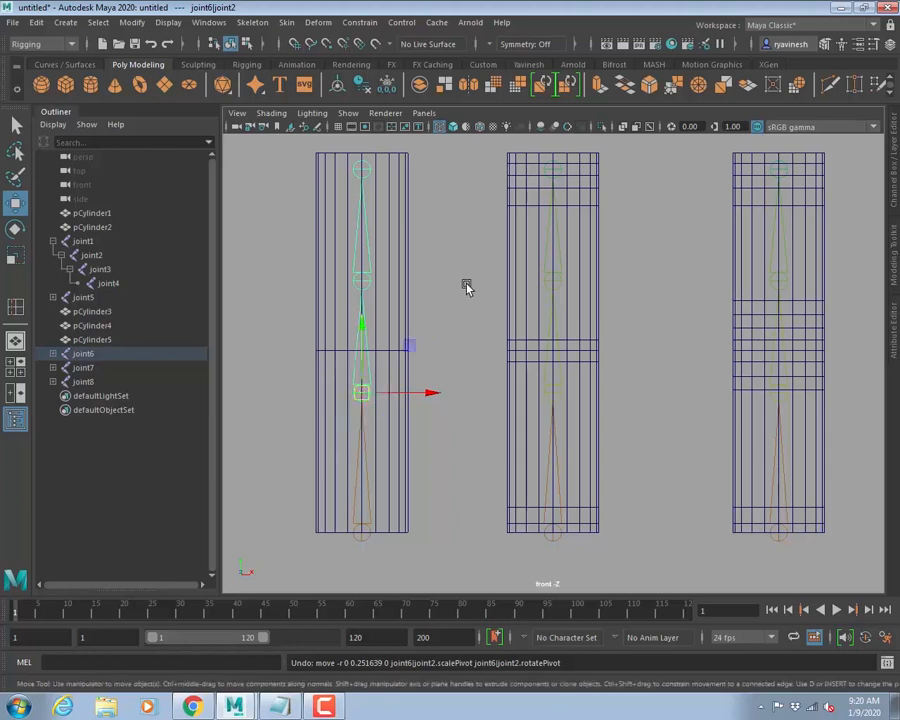
Try to raise the second joint in the single-loop cylinder's chain to the edge loop with Move Skinned Joints, and undo the move.
left_click(252, 22)
mouse_move(288, 23)
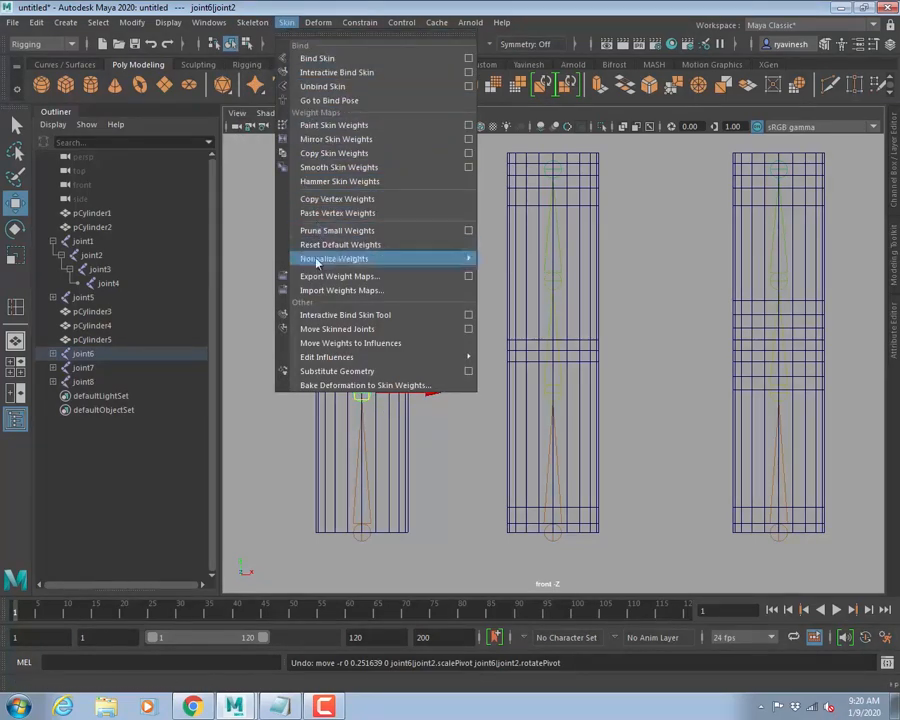
left_click(360, 329)
middle_click_drag(360, 324, 363, 285)
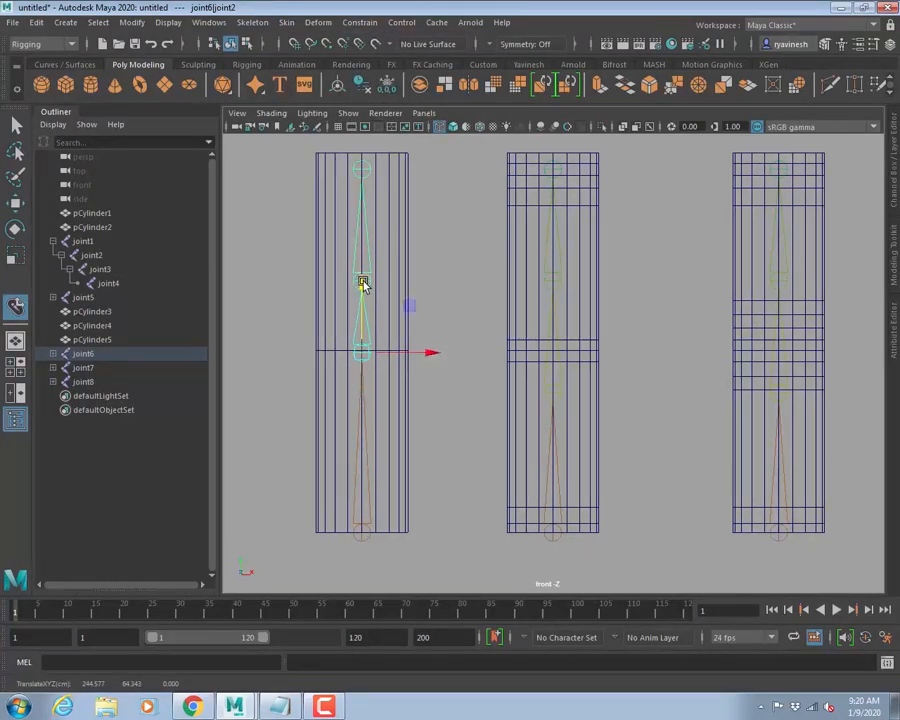
key("ctrl+z")
Raise the second joints of all three chains together to the cylinders' central edge loops with Move Skinned Joints, and clear the selection.
left_click(553, 382, "shift")
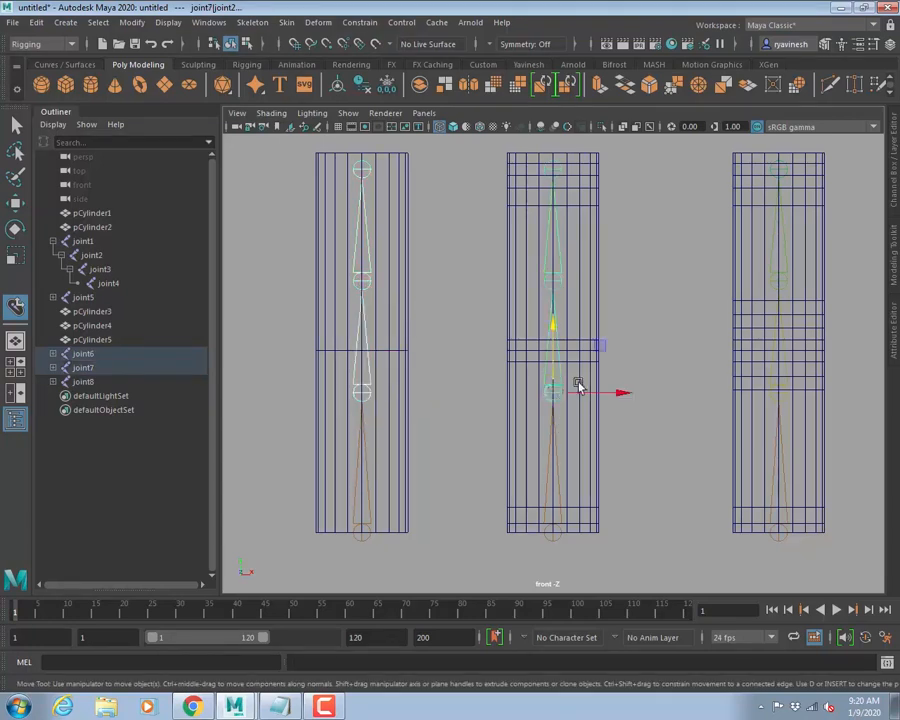
left_click(772, 375, "shift")
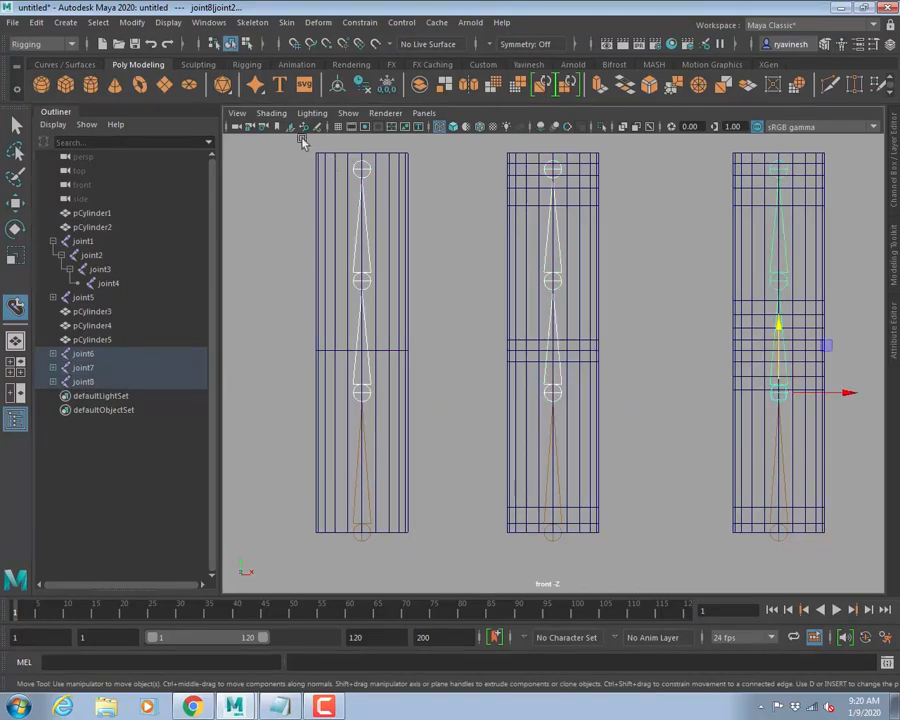
left_click(286, 23)
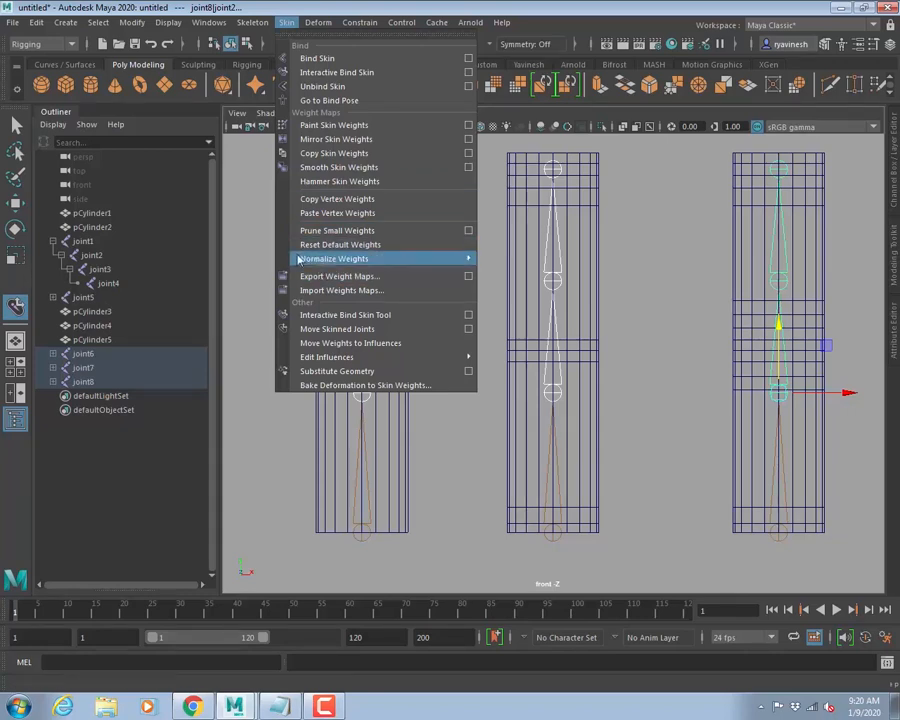
left_click(345, 328)
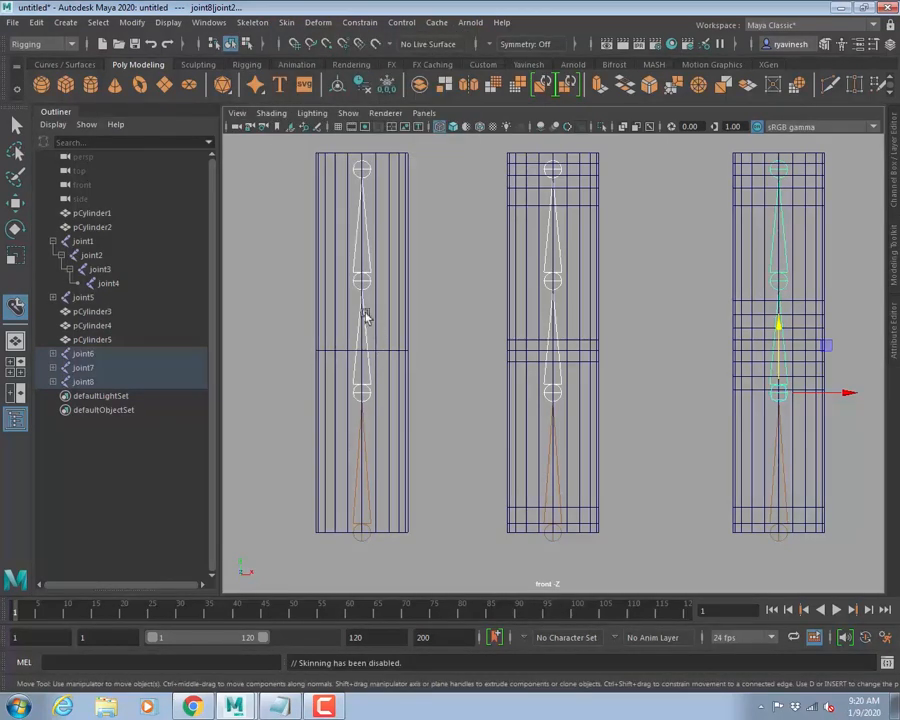
left_click_drag(790, 326, 780, 283)
middle_click_drag(584, 352, 555, 350, "alt")
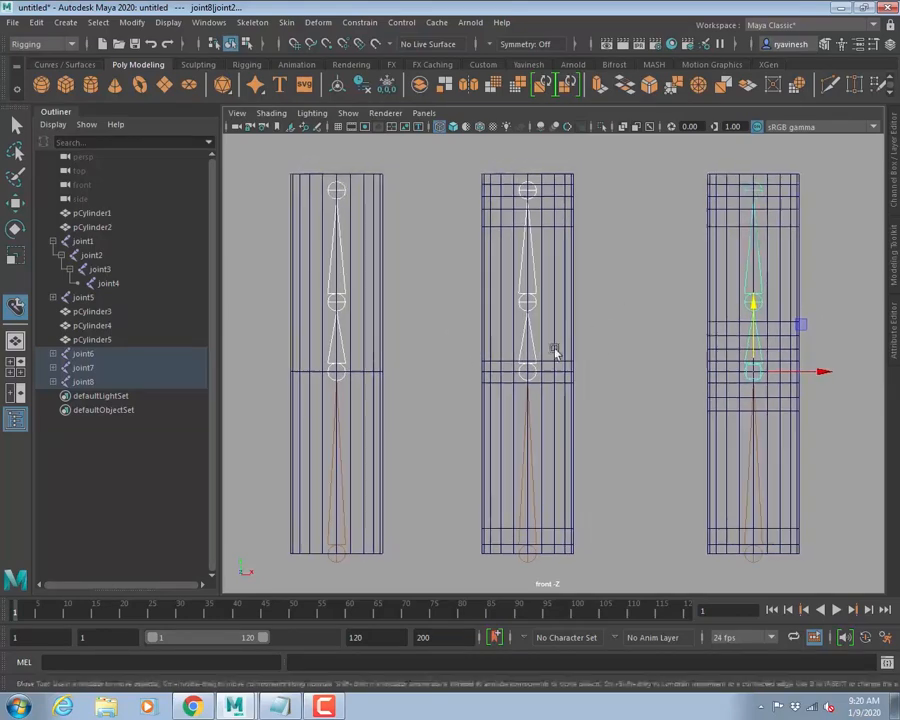
right_click_drag(555, 350, 508, 281, "alt")
key("q")
middle_click_drag(621, 329, 557, 333, "alt")
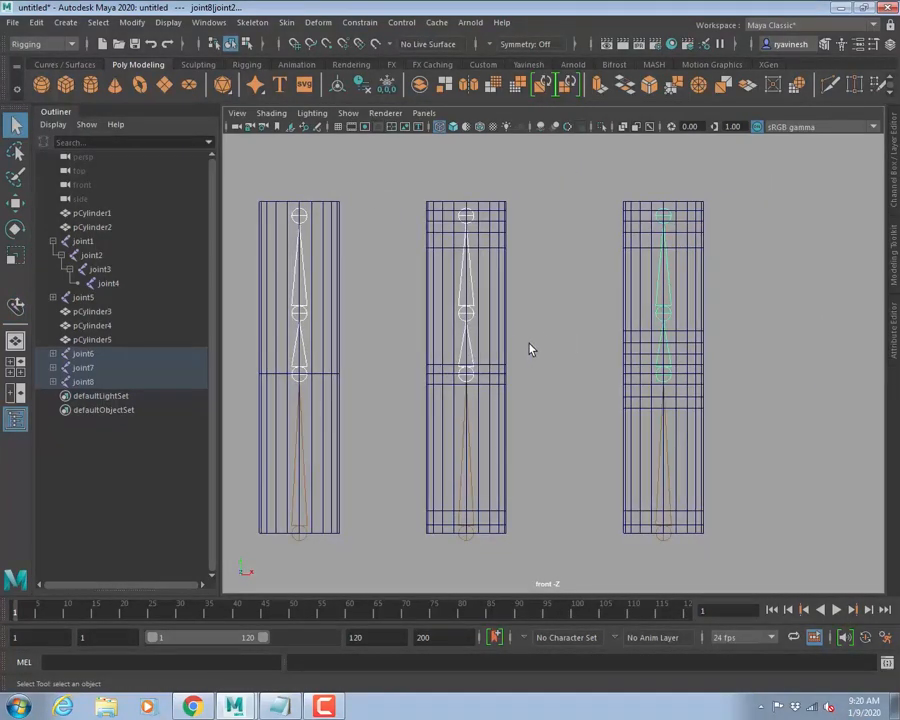
key("w")
left_click(556, 295)
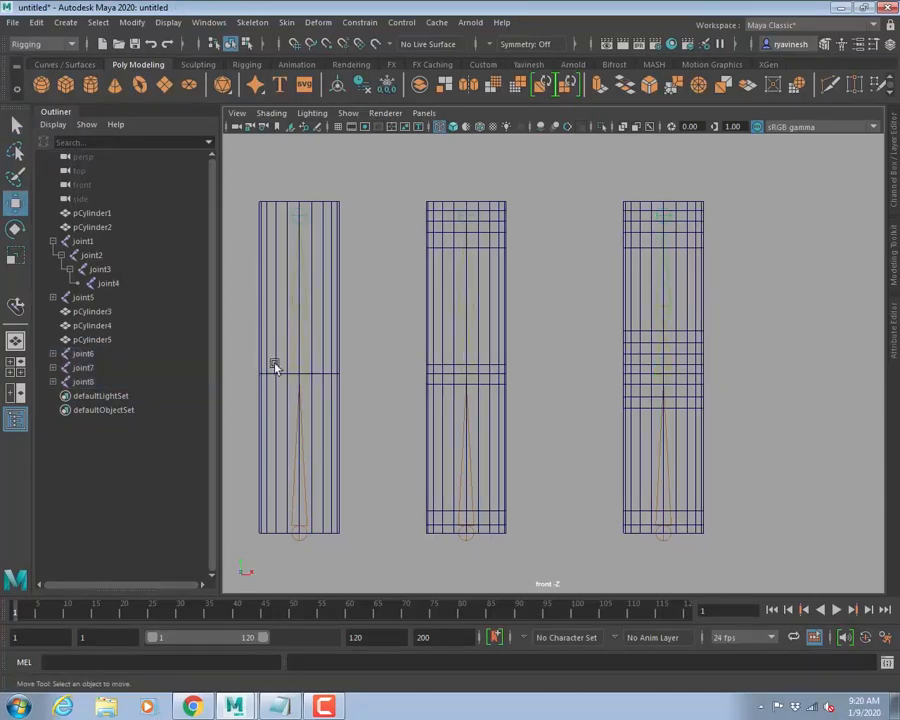
Select the second joint in each of the three chains and rotate them together to bend the cylinders sideways.
left_click_drag(569, 358, 659, 357)
key("e")
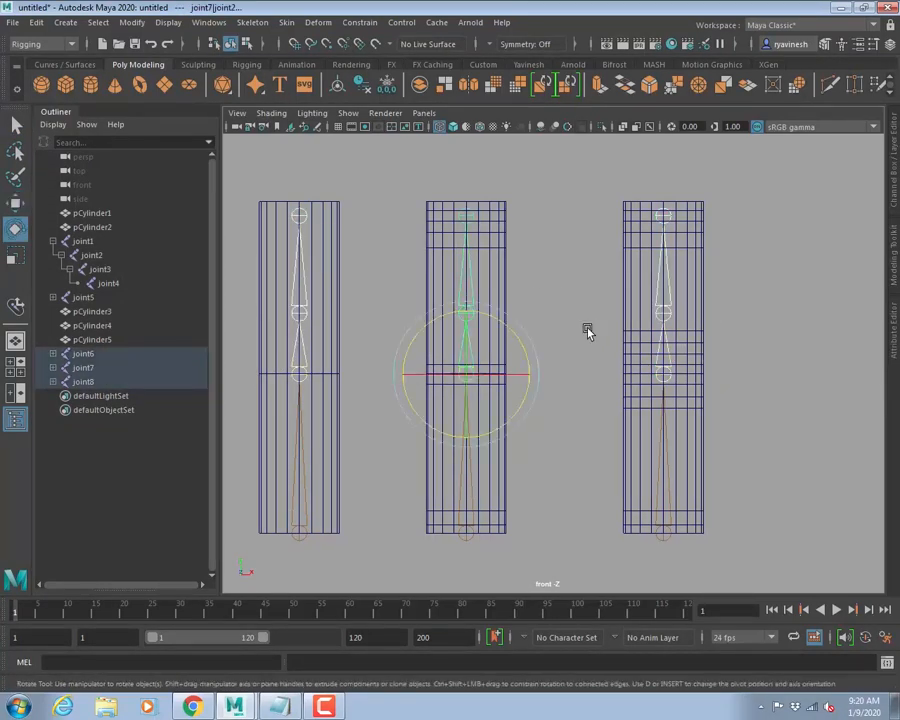
left_click_drag(500, 321, 605, 384)
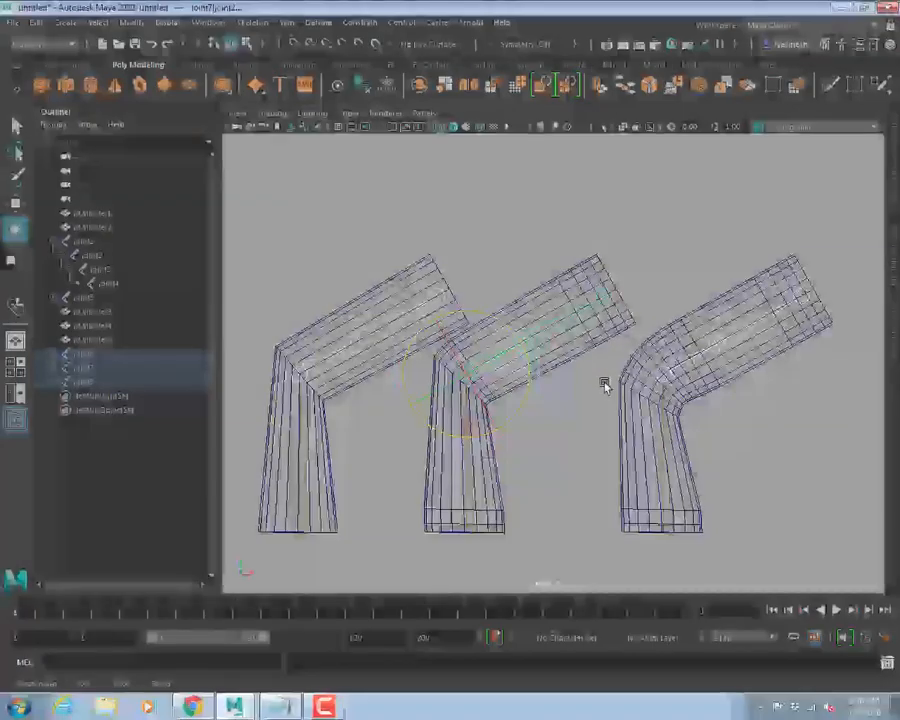
middle_click_drag(531, 252, 586, 178, "alt")
key("q")
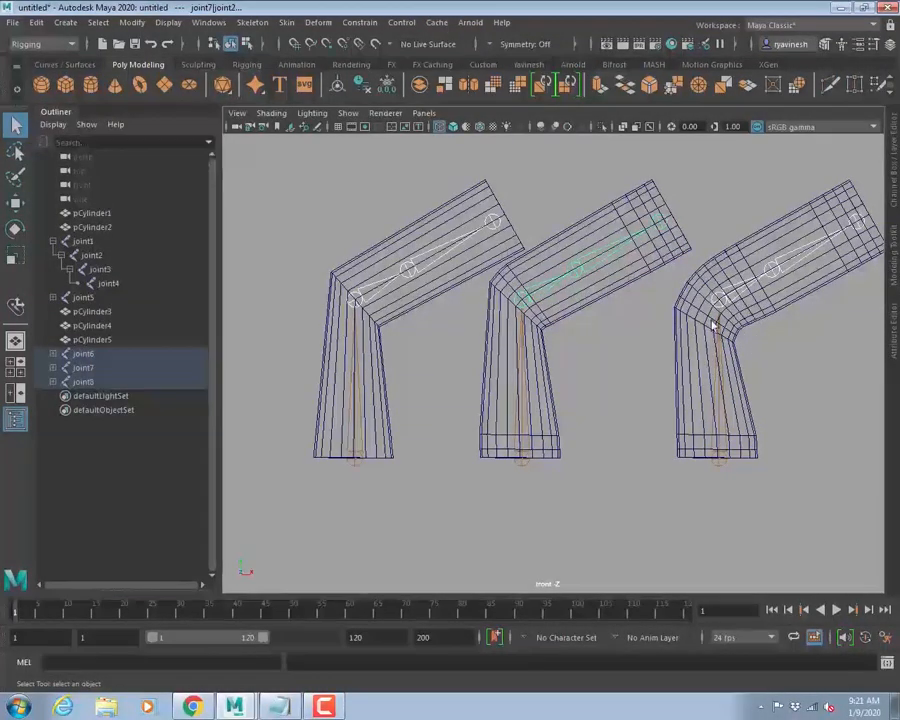
Examine the three bends in shaded display, then inspect the single-loop cylinder with its joint chain in wireframe.
key("5")
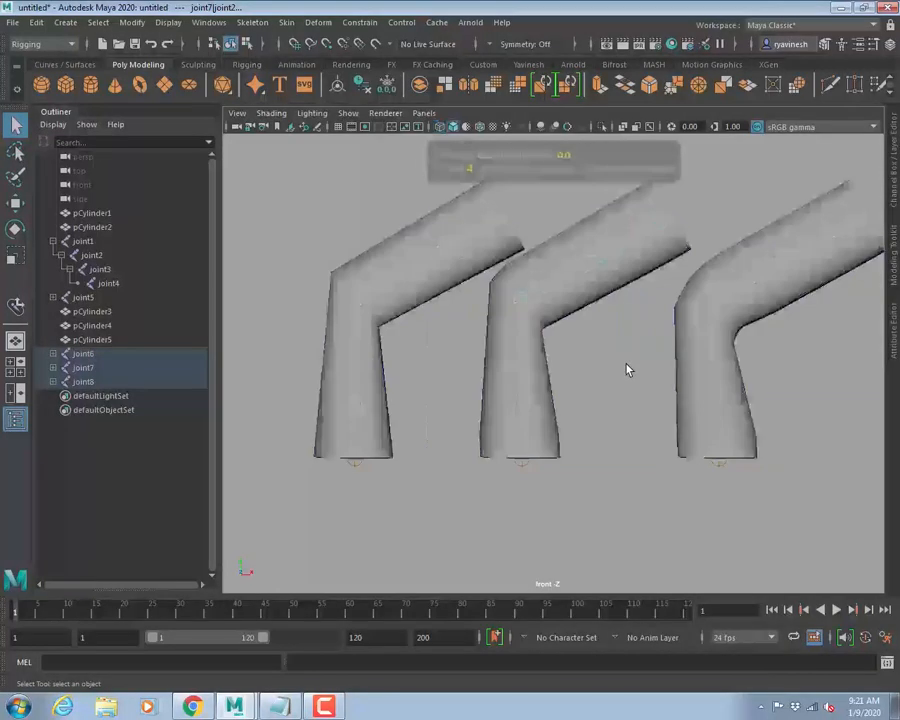
middle_click_drag(547, 412, 560, 416, "alt")
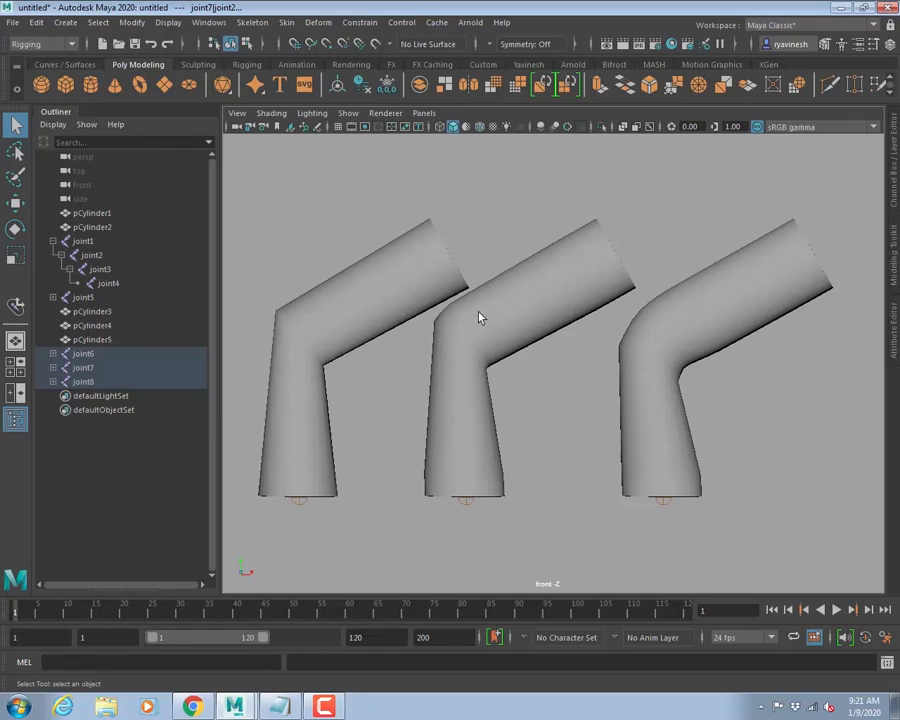
left_click(455, 360)
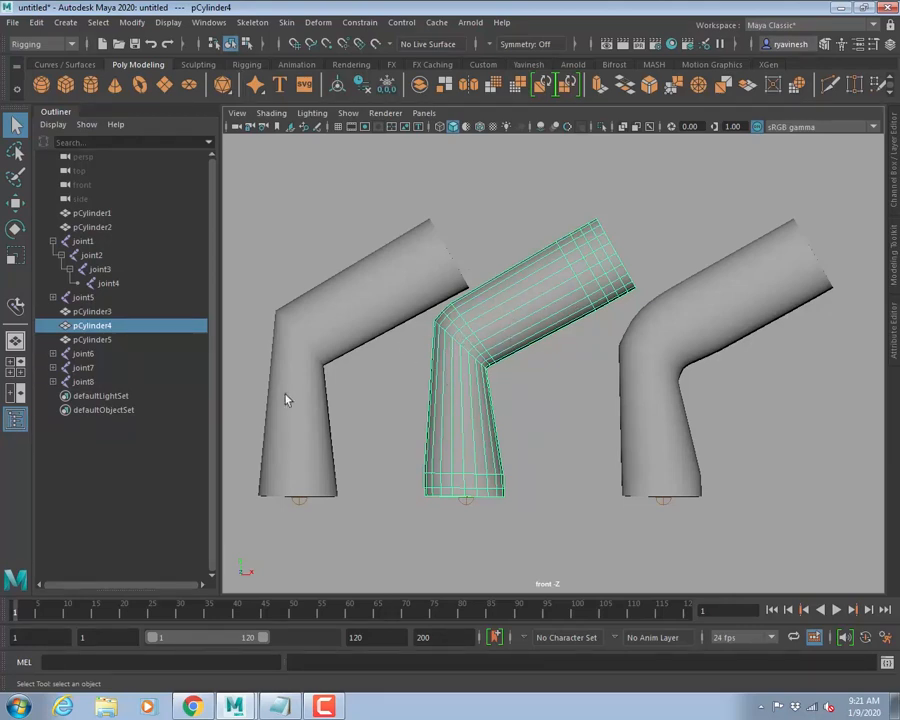
middle_click_drag(285, 398, 493, 315, "alt")
left_click(340, 476)
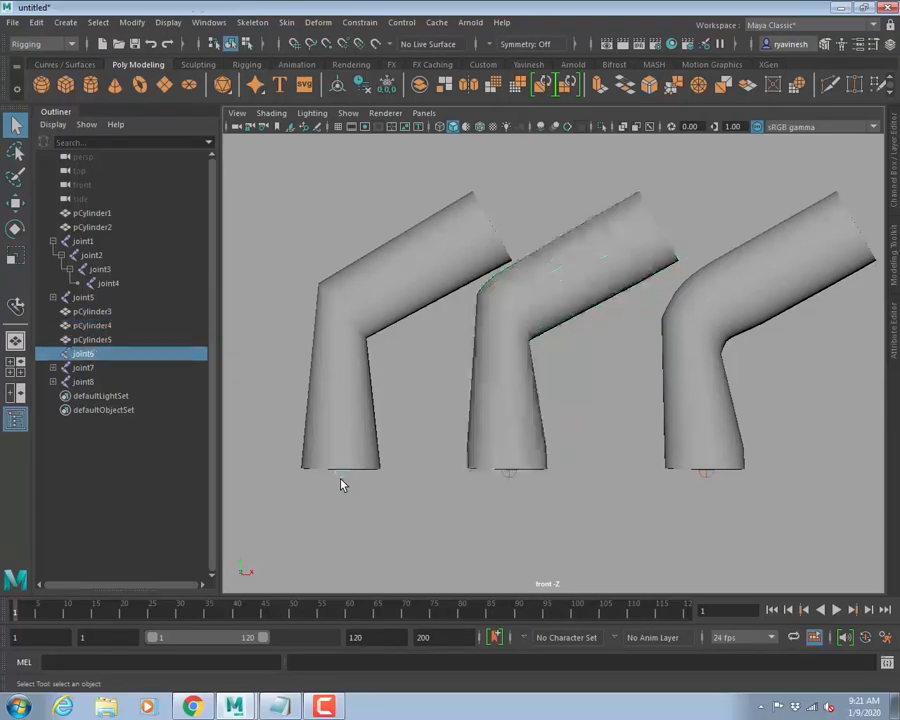
left_click(373, 440, "shift")
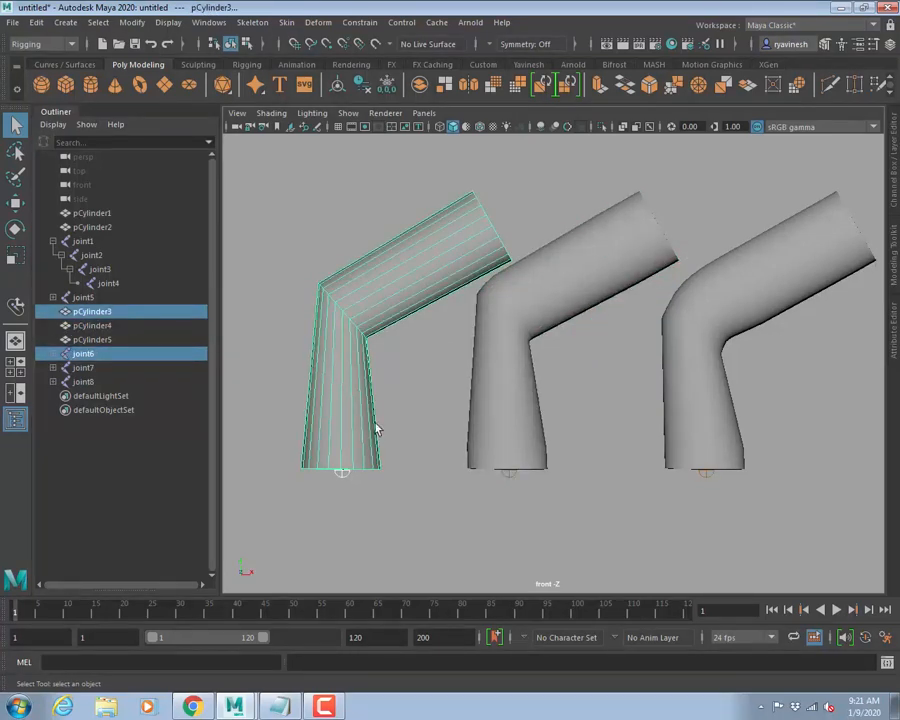
key("4")
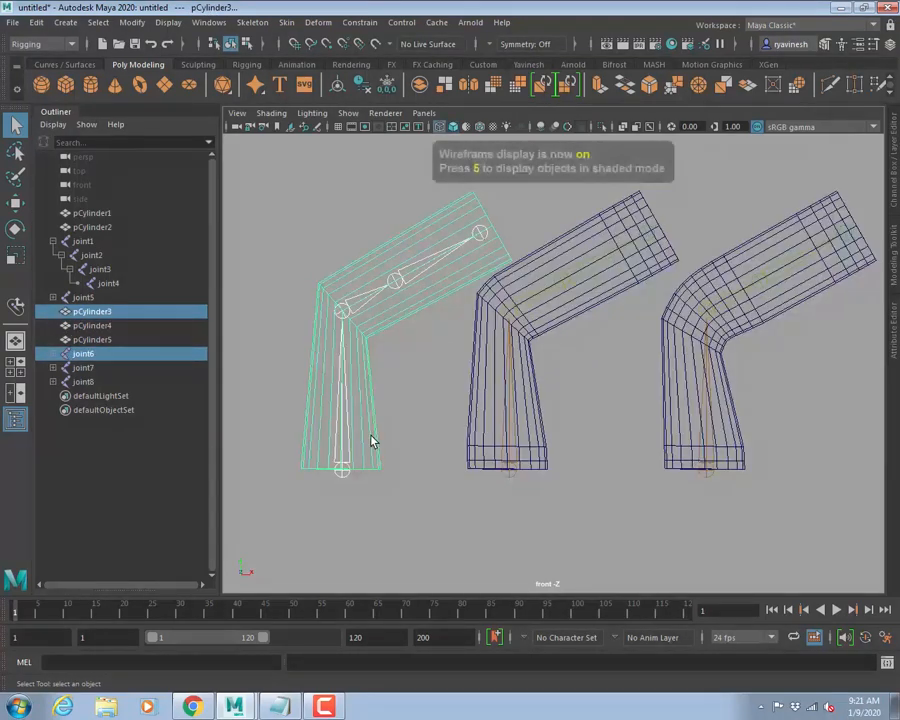
left_click(404, 342)
Compare the two straight cylinders with the three bent ones in the front view, checking the root joints of all five chains.
middle_click_drag(335, 330, 376, 335, "alt")
right_click_drag(743, 360, 387, 326, "alt")
middle_click_drag(387, 326, 514, 354, "alt")
middle_click_drag(590, 408, 648, 397, "alt")
middle_click_drag(413, 400, 496, 358, "alt")
middle_click_drag(590, 350, 480, 340, "alt")
middle_click_drag(645, 423, 543, 372, "alt")
middle_click_drag(372, 342, 585, 346, "alt")
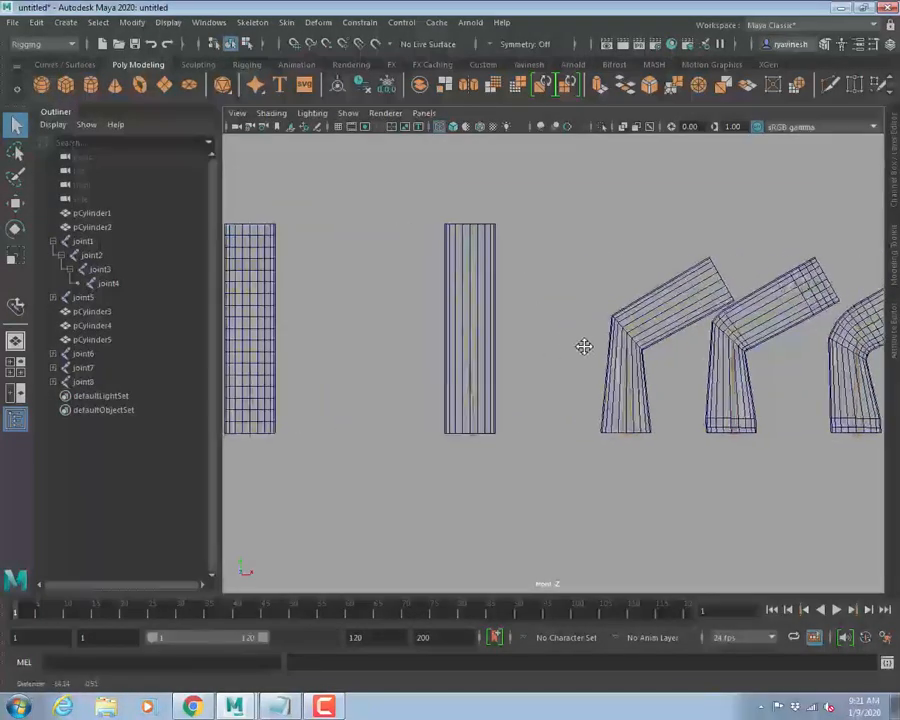
right_click_drag(599, 354, 462, 324, "alt")
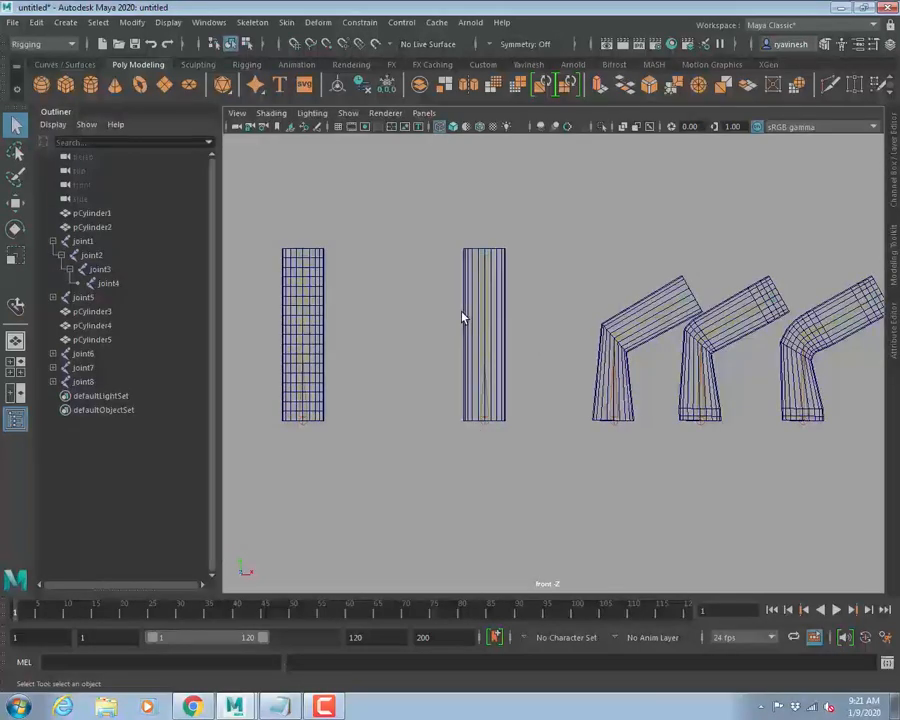
key("alt")
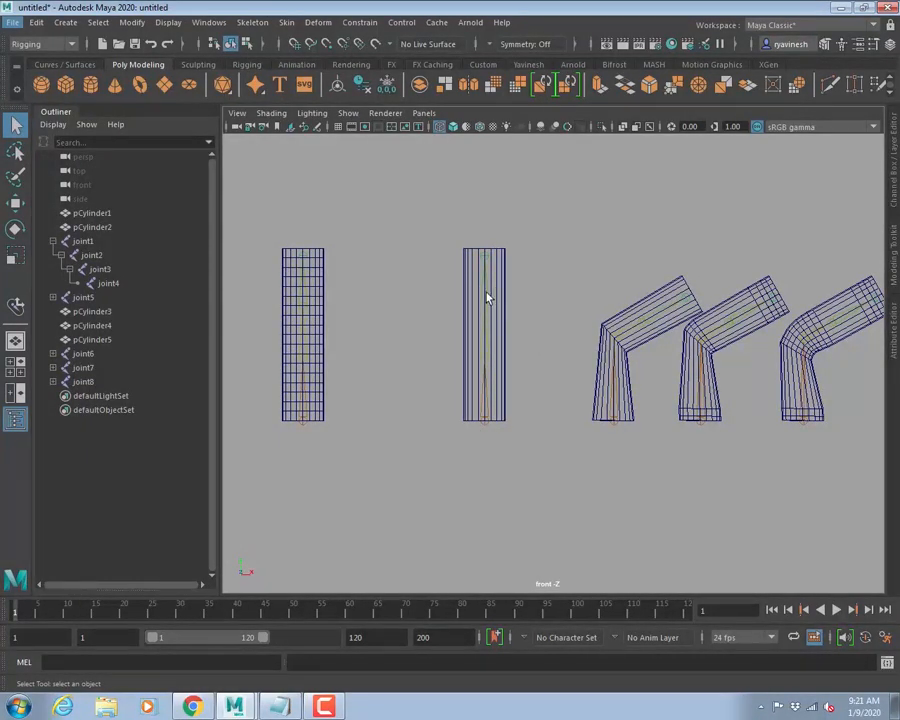
right_click_drag(572, 314, 536, 310, "alt")
middle_click_drag(570, 321, 546, 324, "alt")
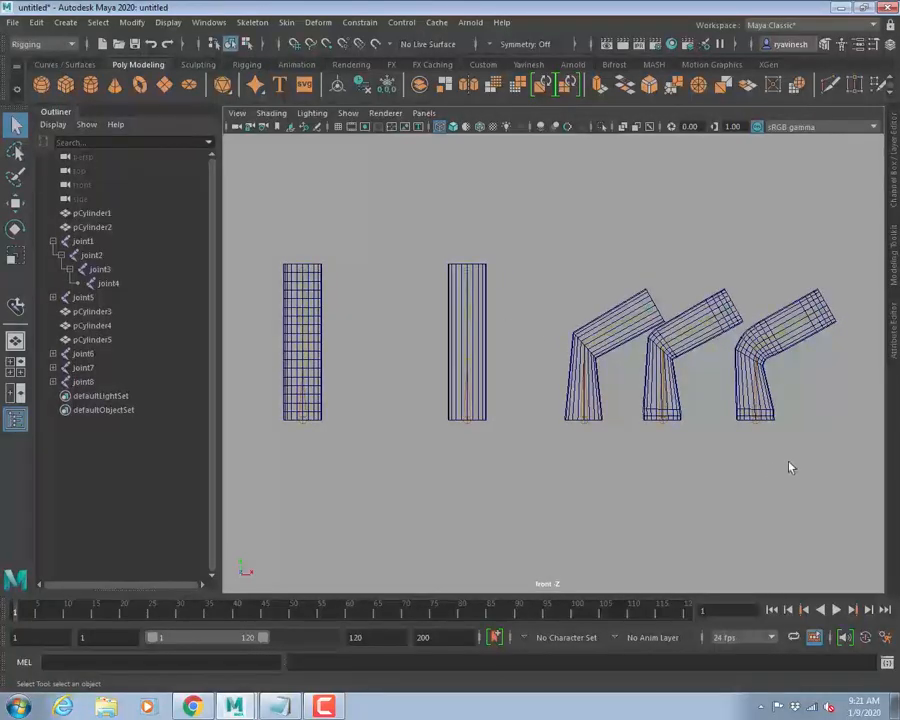
left_click_drag(789, 466, 295, 421)
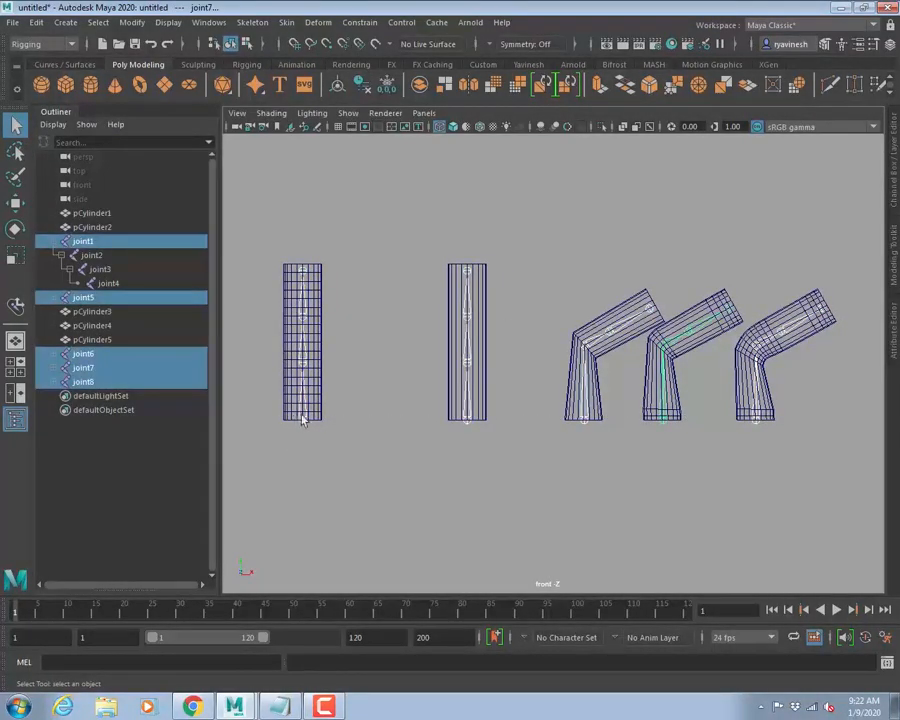
left_click(413, 496)
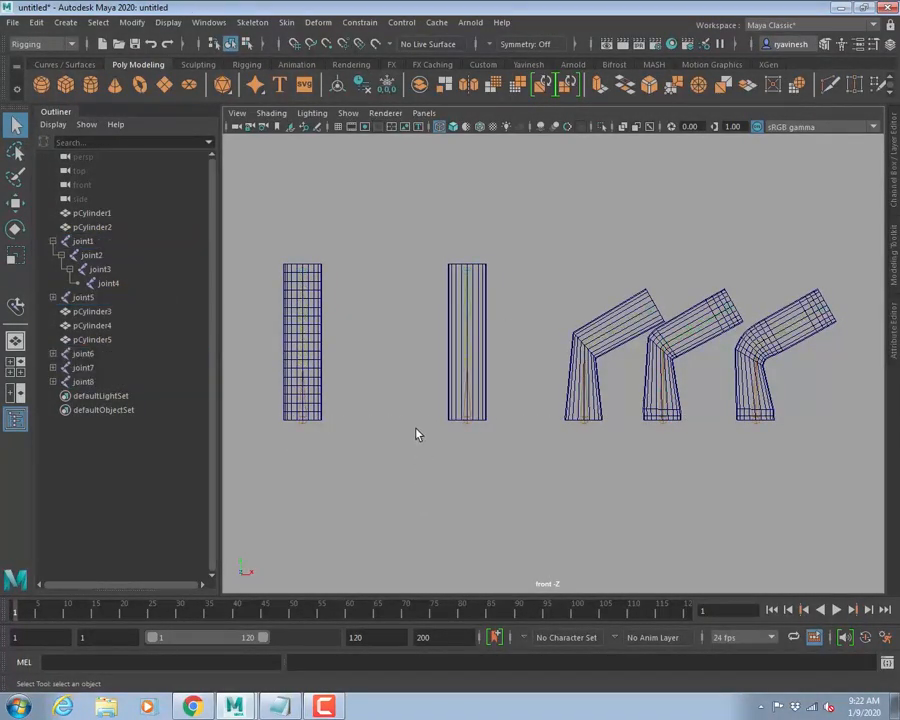
Turn on the grid in the front view and bring the densely subdivided straight cylinder into close view.
key("space")
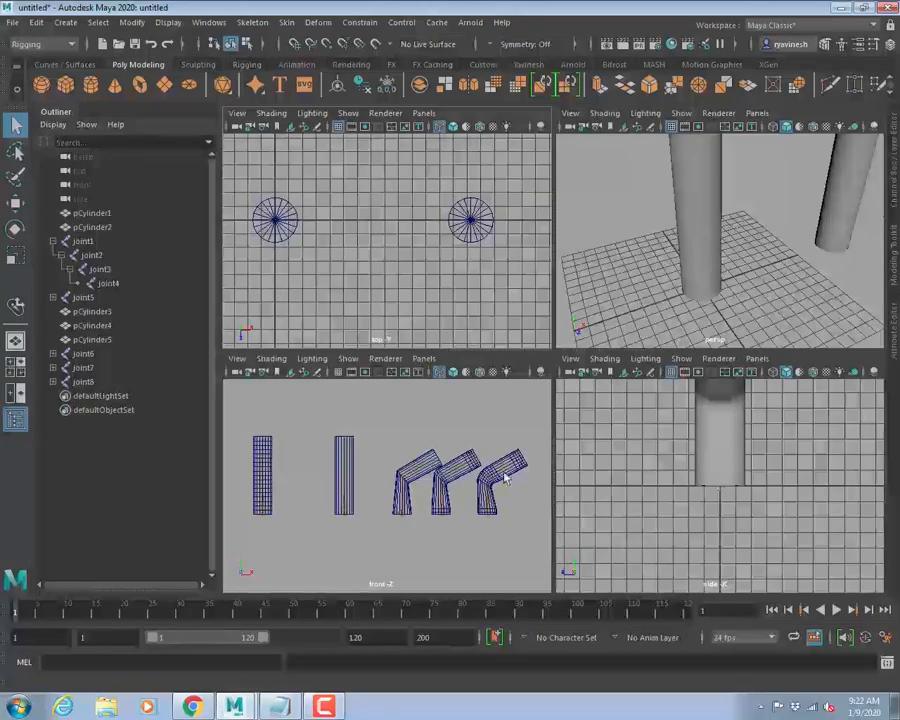
key("space")
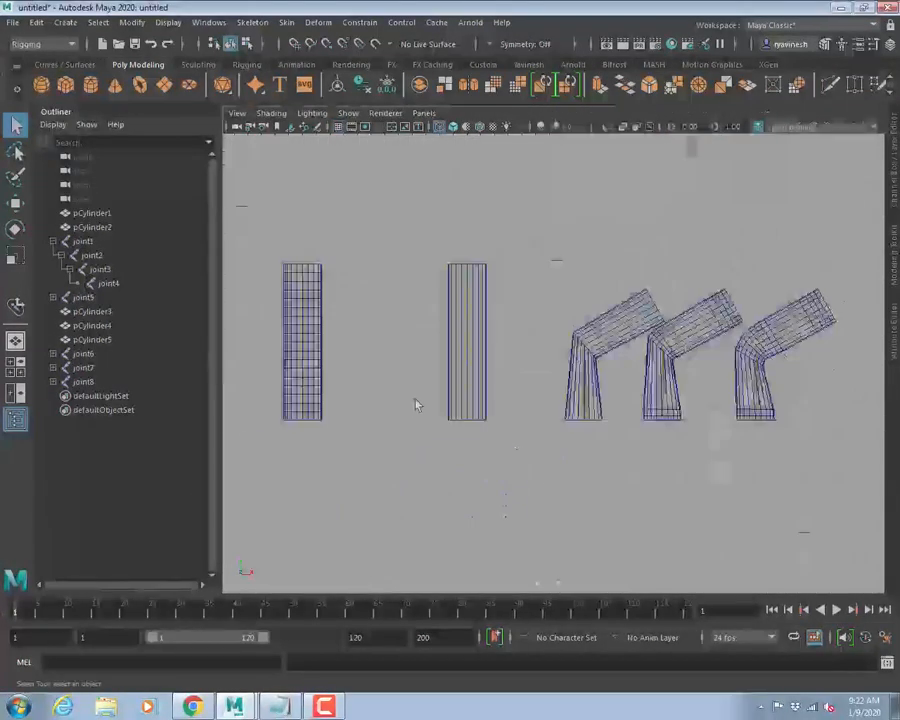
left_click(340, 127)
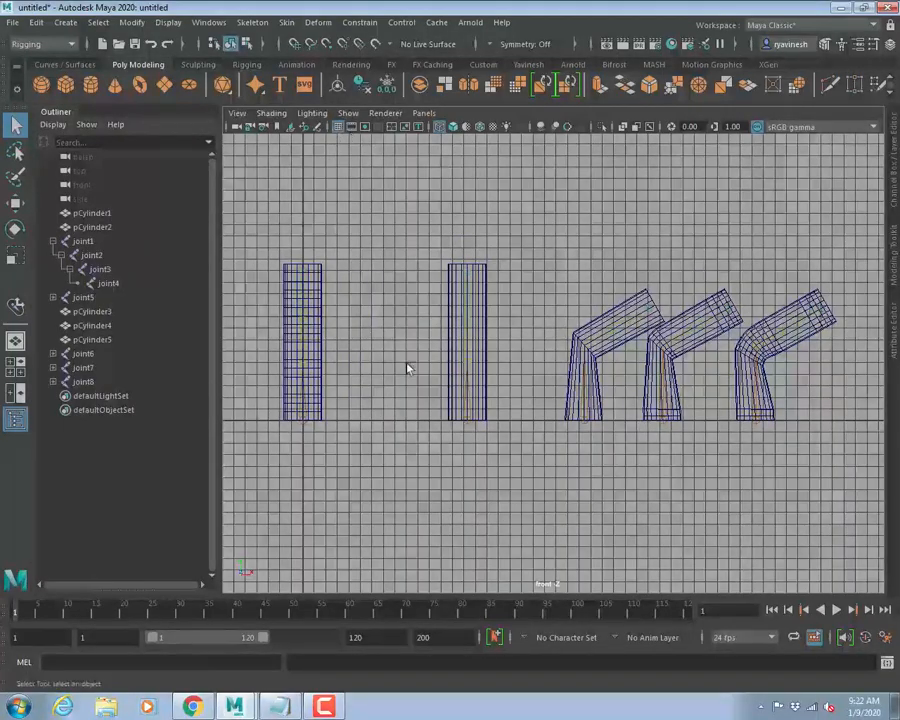
middle_click_drag(382, 449, 592, 457, "alt")
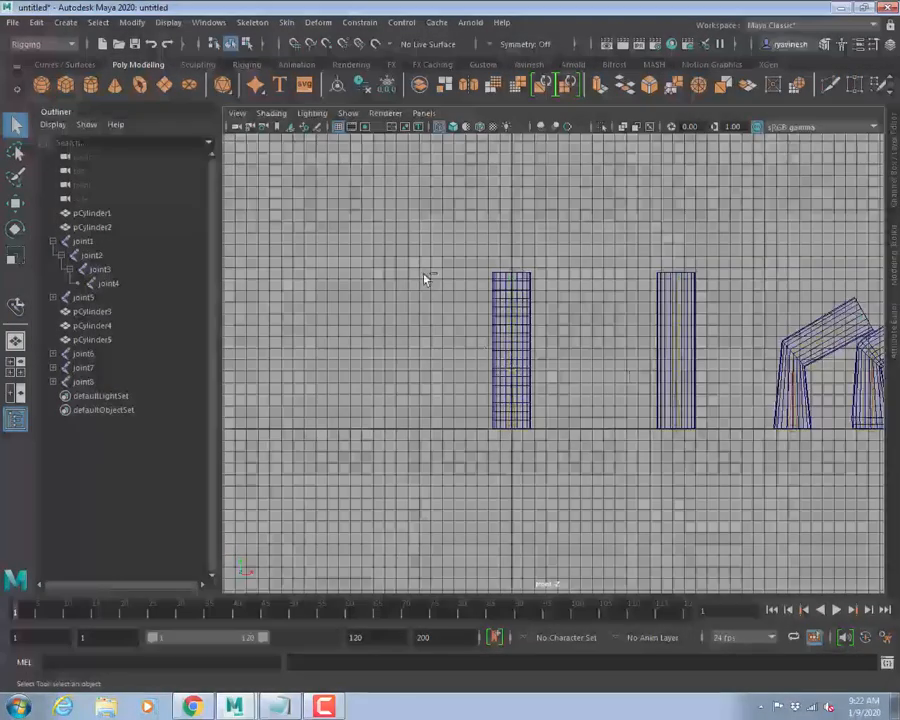
scroll(592, 457, "up", 3)
left_click(541, 534)
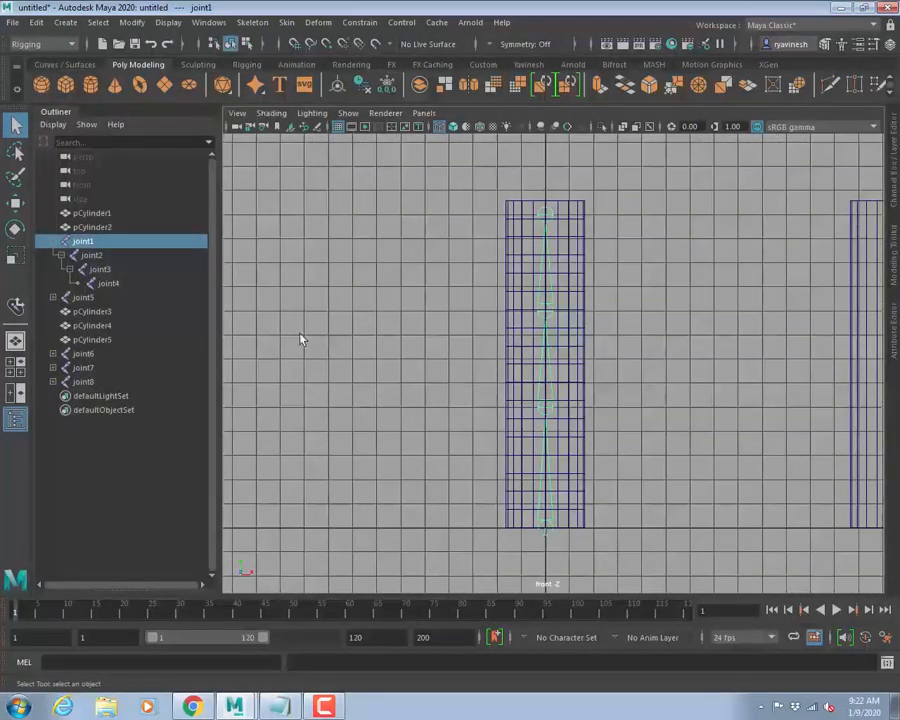
left_click(168, 22)
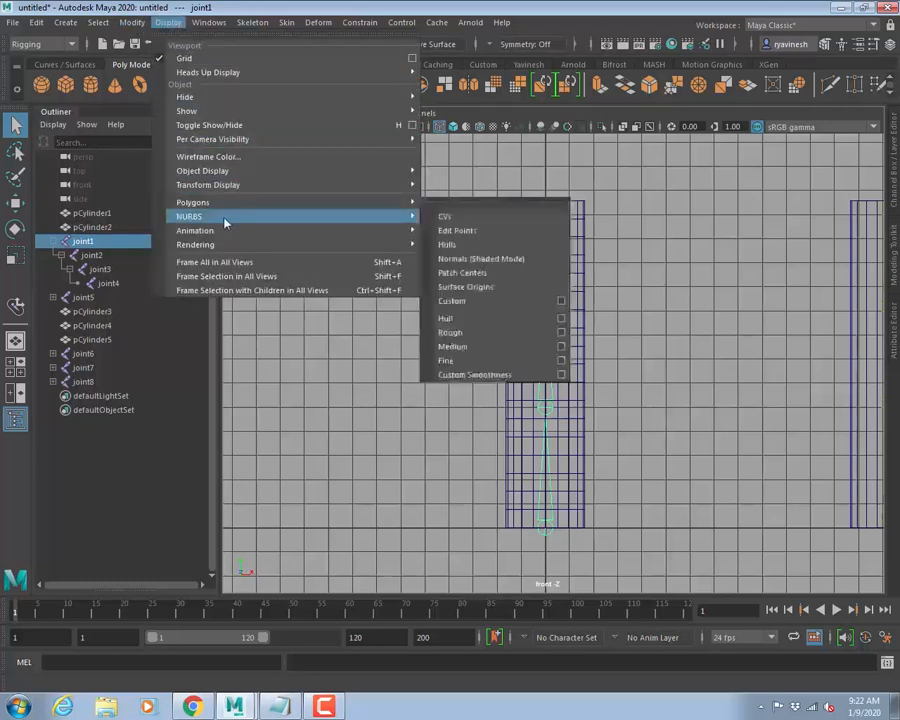
mouse_move(230, 230)
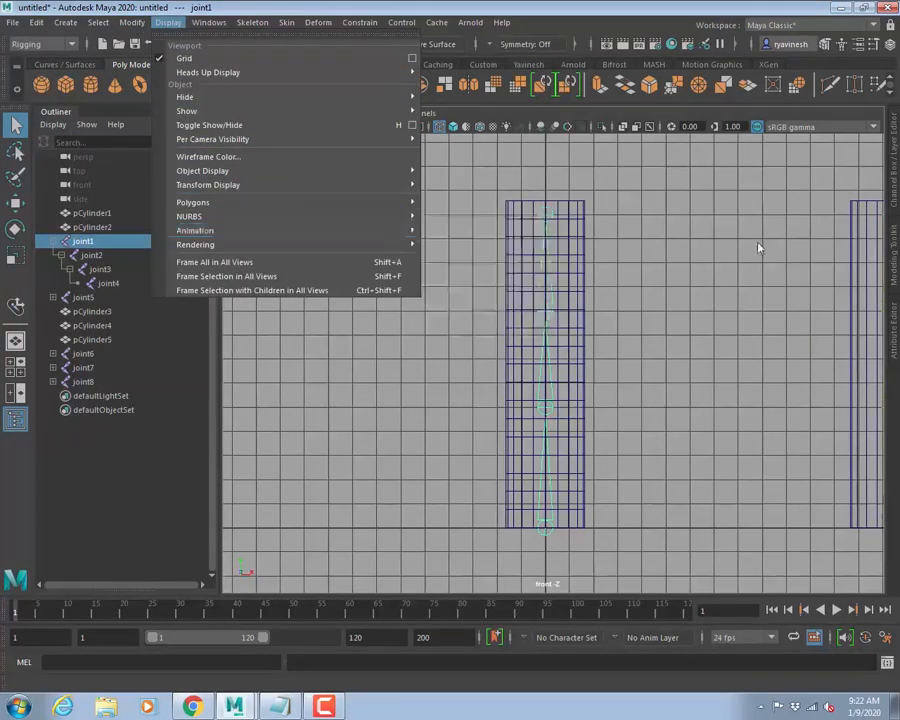
left_click(649, 210)
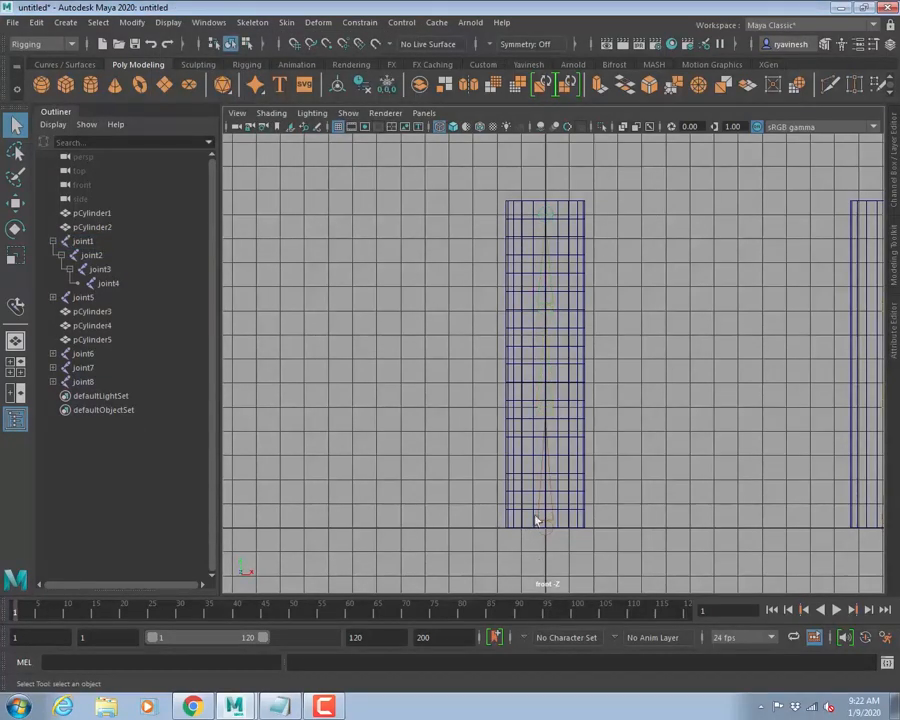
Select the root joint of the chain inside the densely subdivided straight cylinder.
left_click(549, 523)
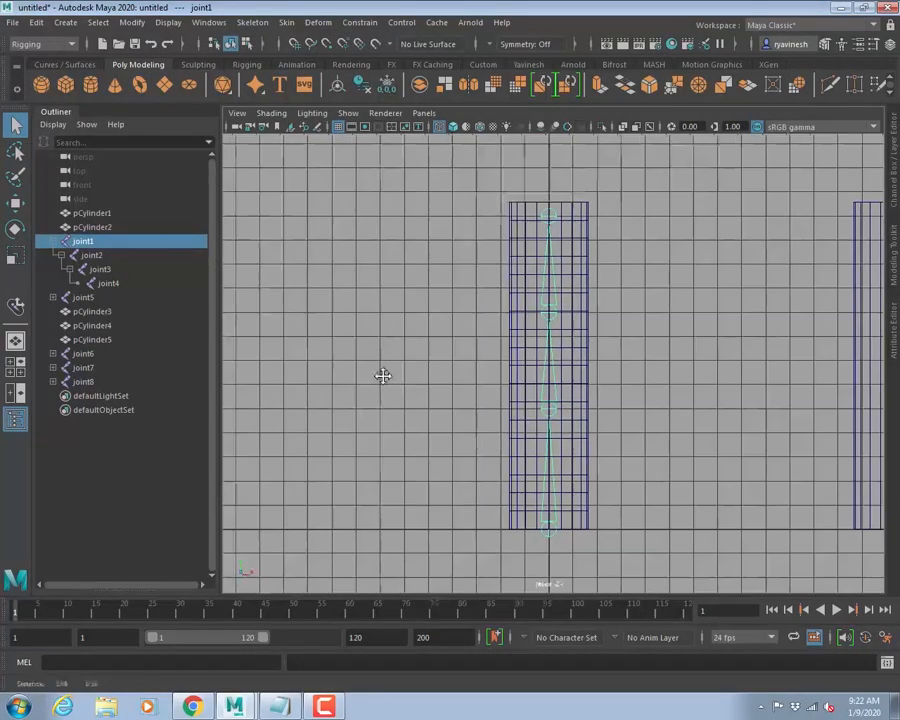
middle_click_drag(384, 376, 464, 350, "alt")
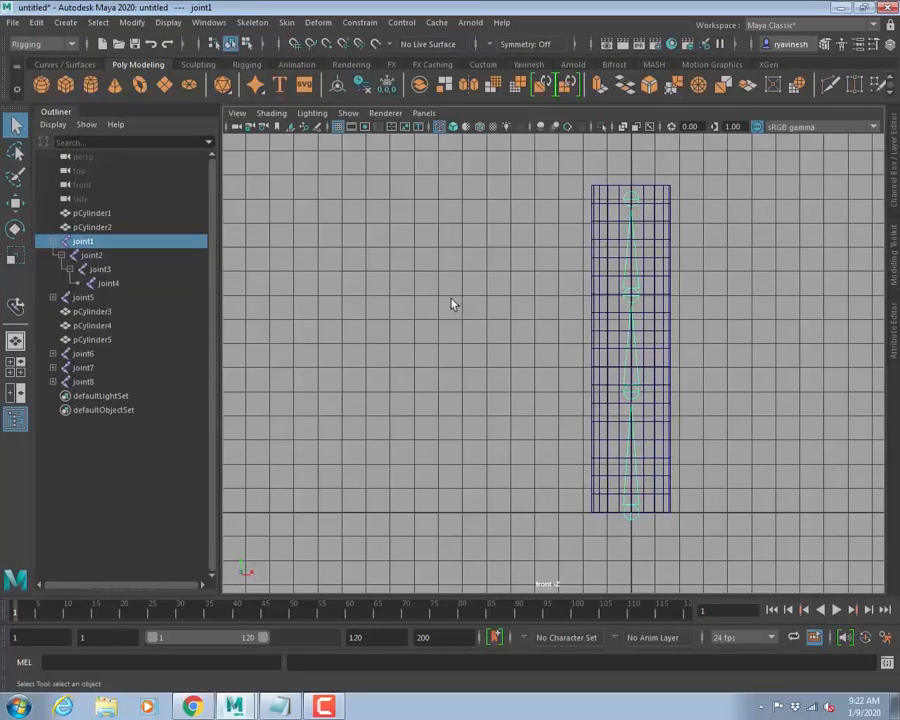
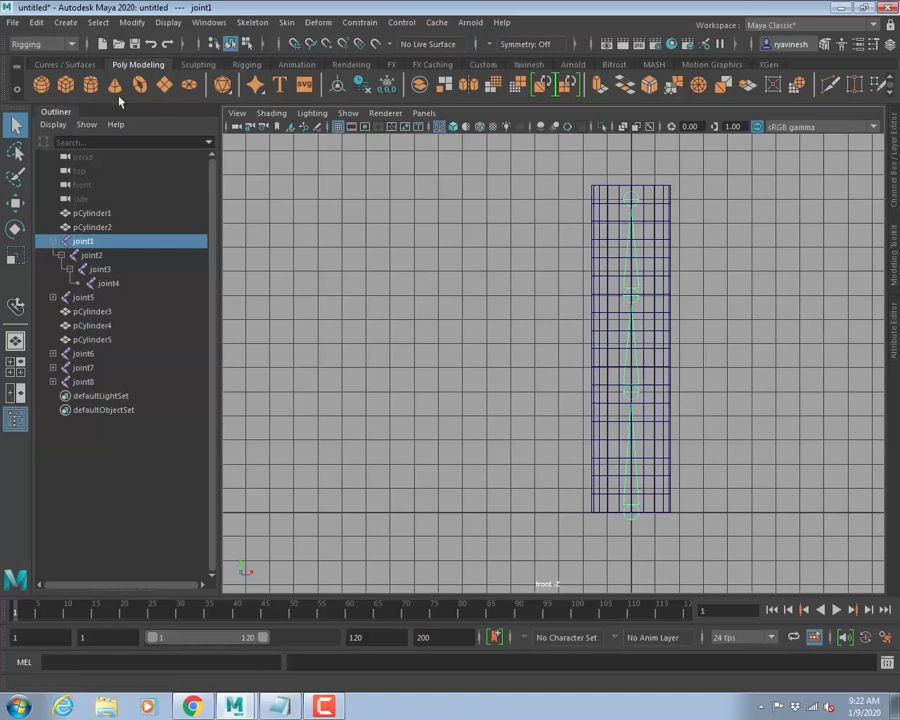
Draw a small polygon cylinder on the grid beside the densely subdivided one, about 3.2 in radius and 12 high.
left_click(90, 84)
key("space")
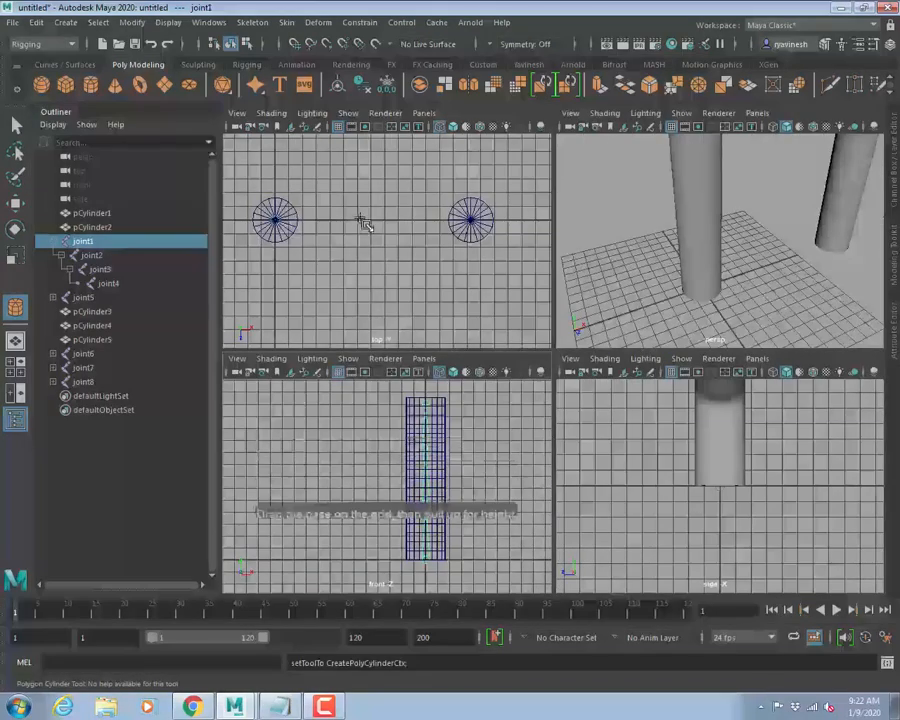
key("space")
key("space")
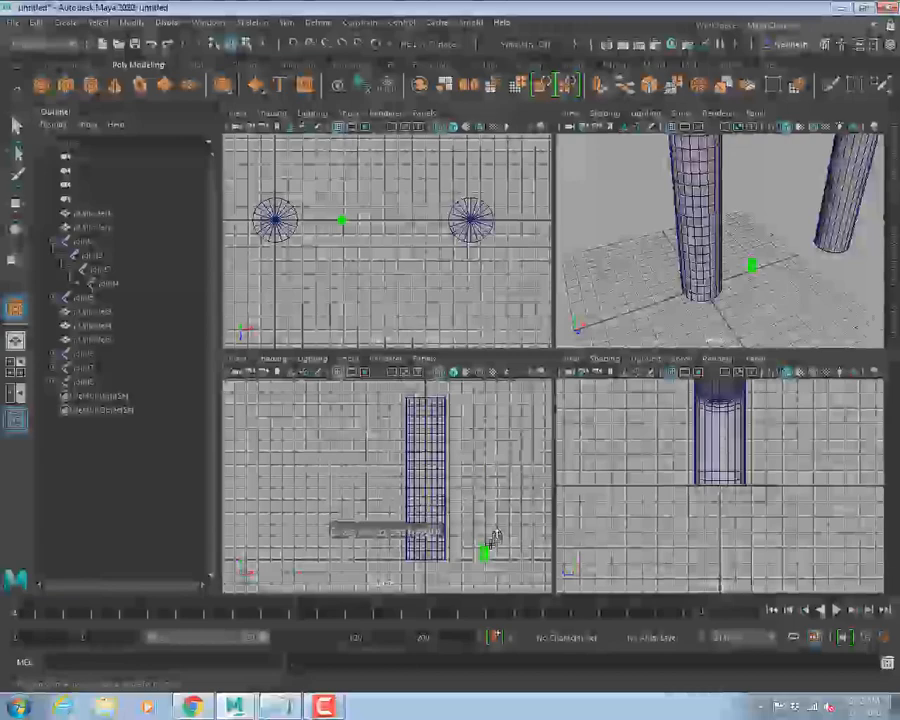
left_click_drag(490, 546, 488, 545)
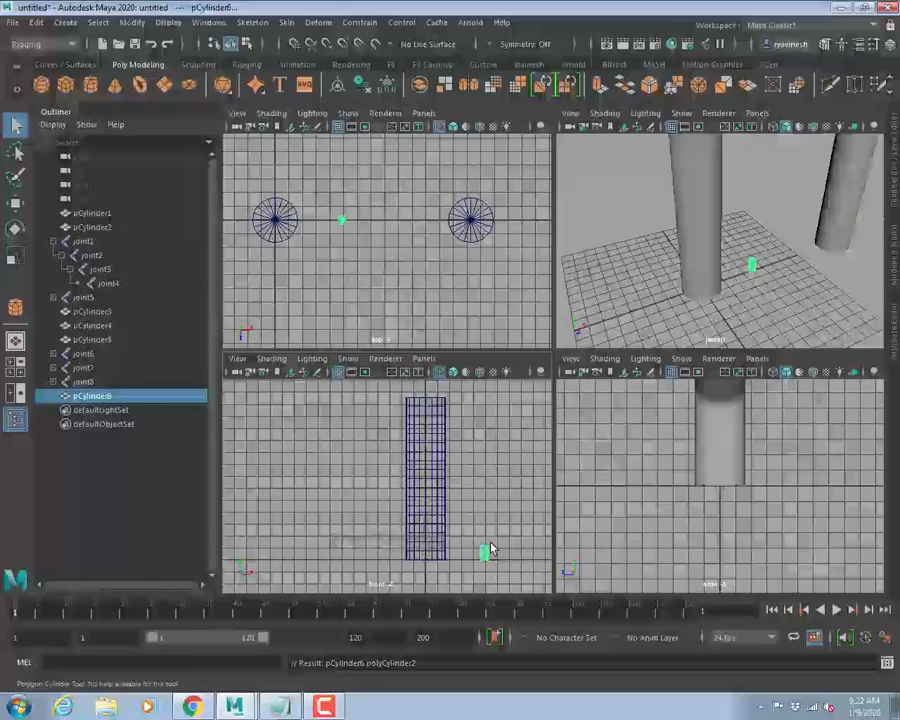
key("f")
right_click_drag(481, 486, 249, 428, "alt")
Set the small cylinder's height to 1 and its Translate Y to 0.5.
key("ctrl+a")
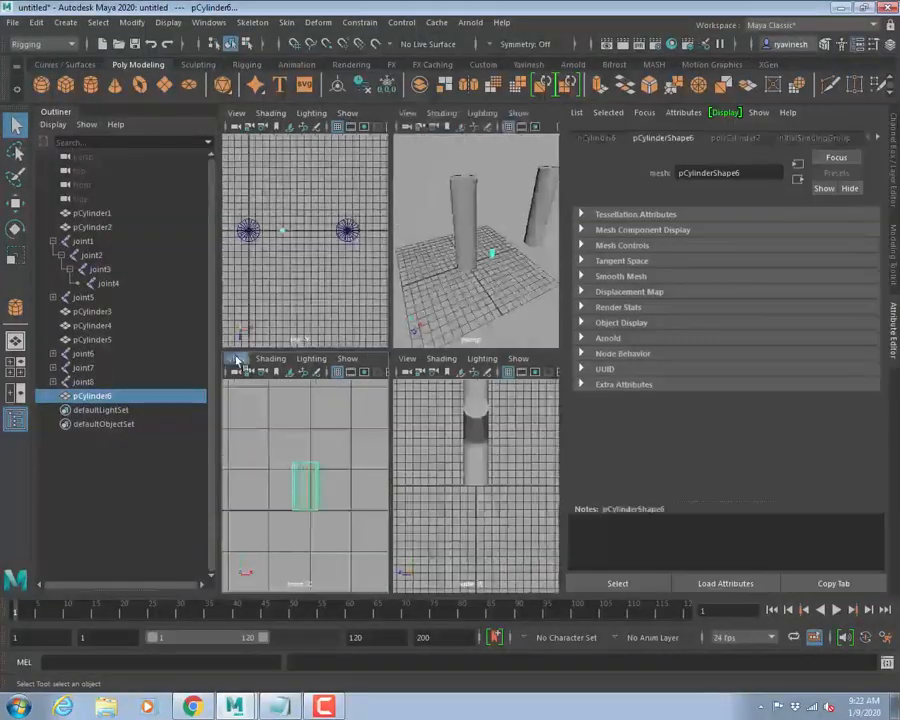
key("ctrl+a")
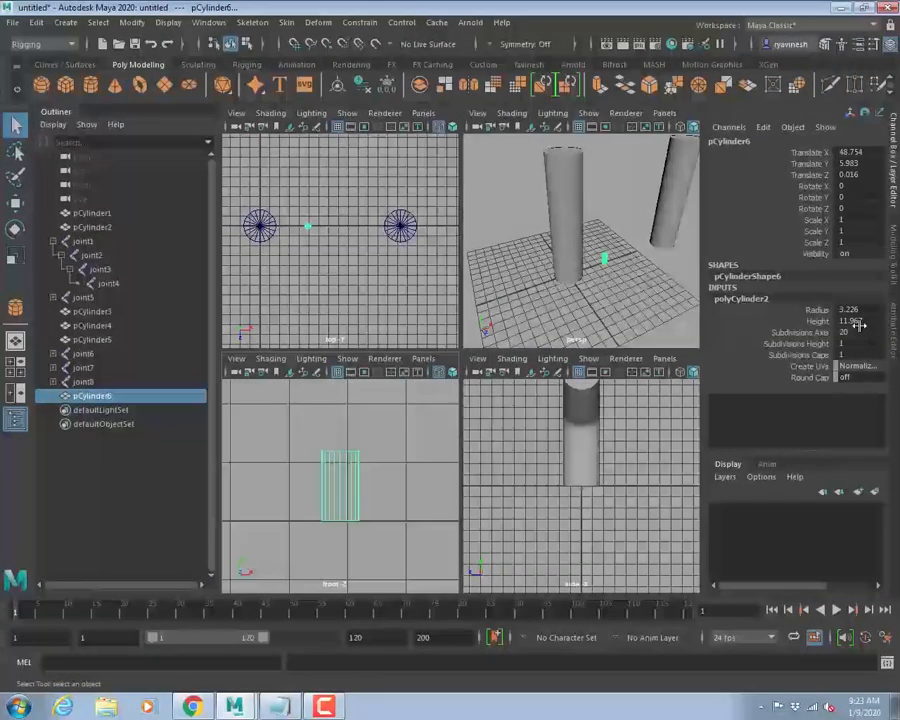
left_click(862, 322)
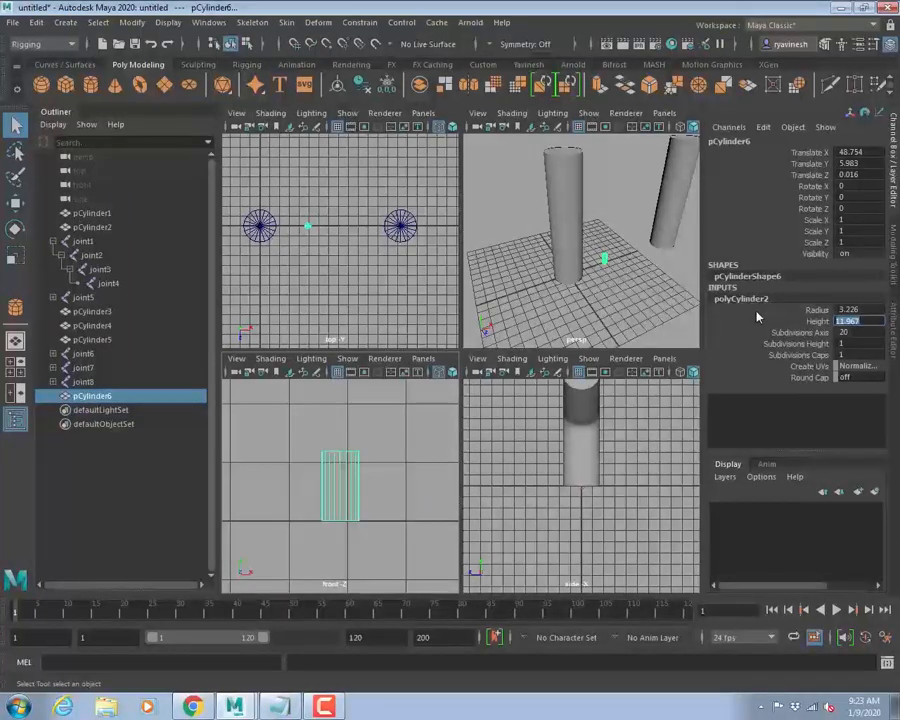
type("1")
left_click(847, 163)
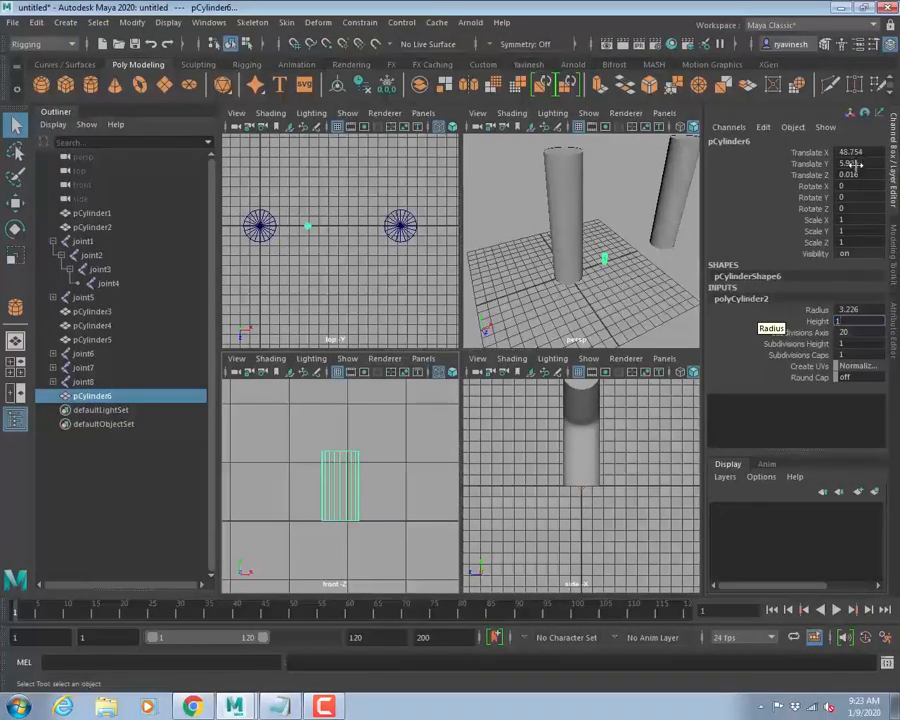
type("0.5")
key("Return")
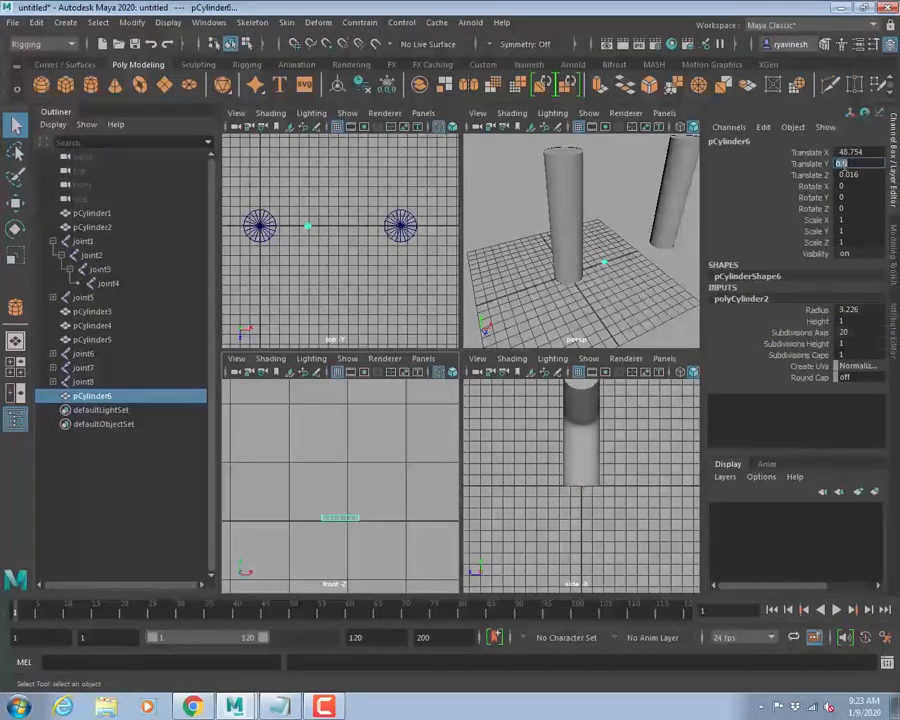
scroll(340, 522, "up", 2)
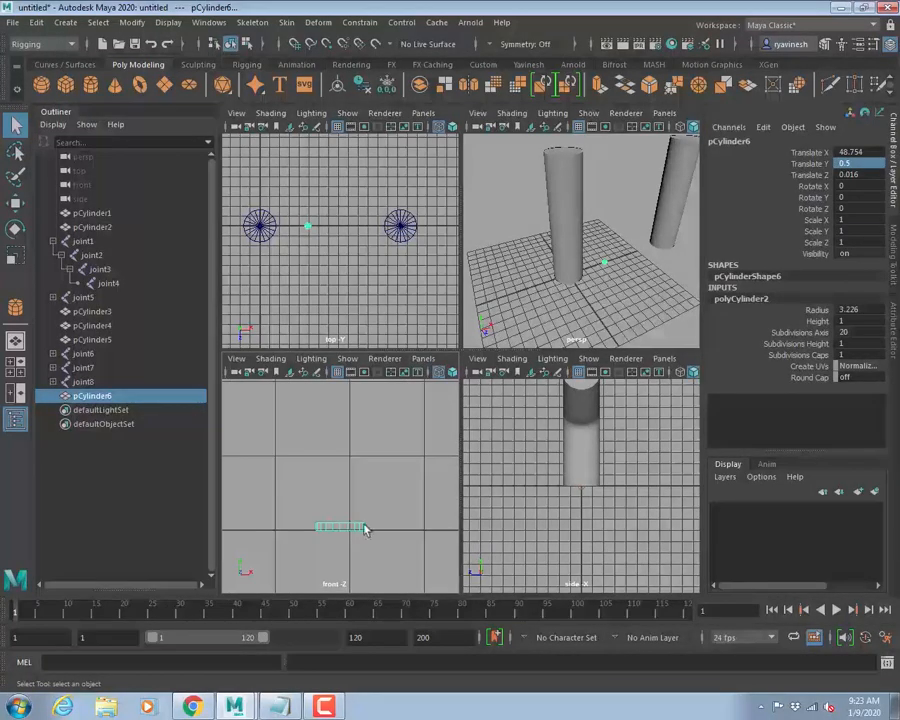
middle_click_drag(366, 530, 365, 481, "alt")
Reduce the small cylinder's radius to 0.5, and further to 0.2 after framing it in the front view.
left_click(857, 310)
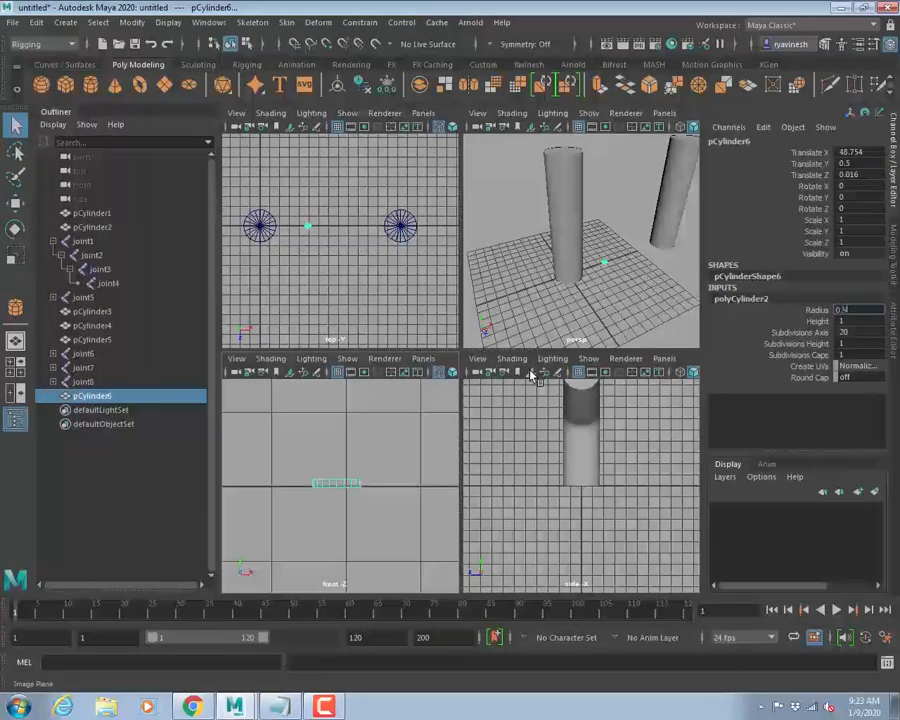
type("0.5")
key("Return")
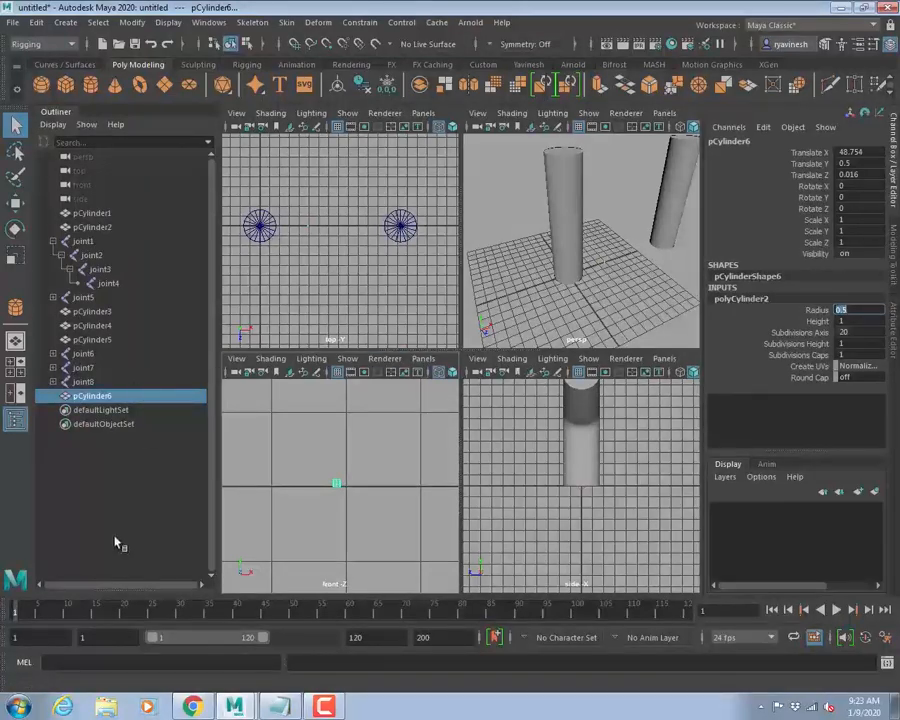
scroll(327, 441, "up", 2)
key("f")
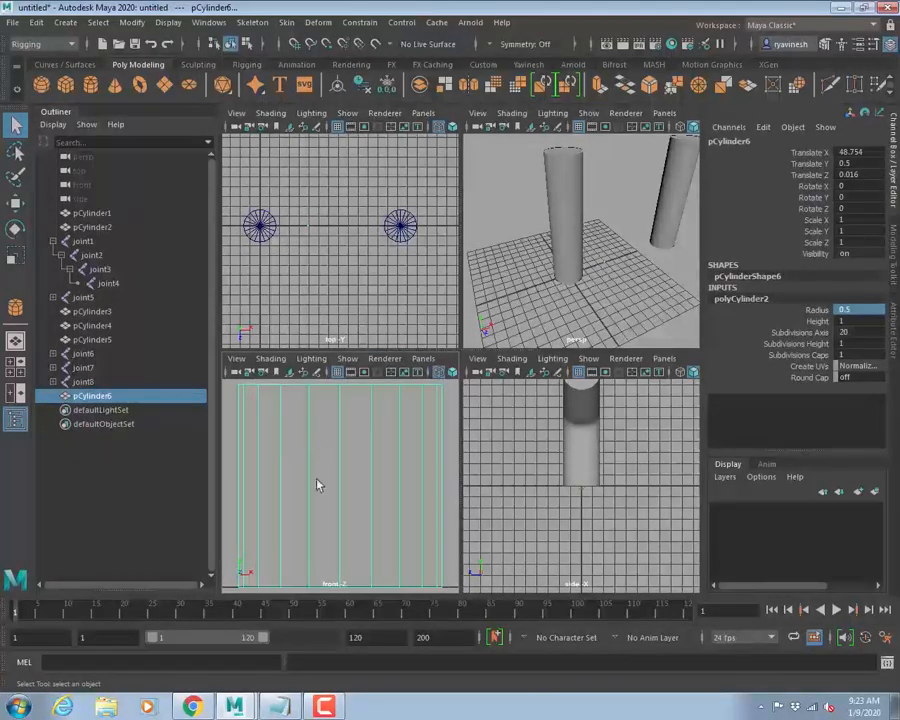
scroll(361, 463, "down", 5)
scroll(361, 463, "up", 3)
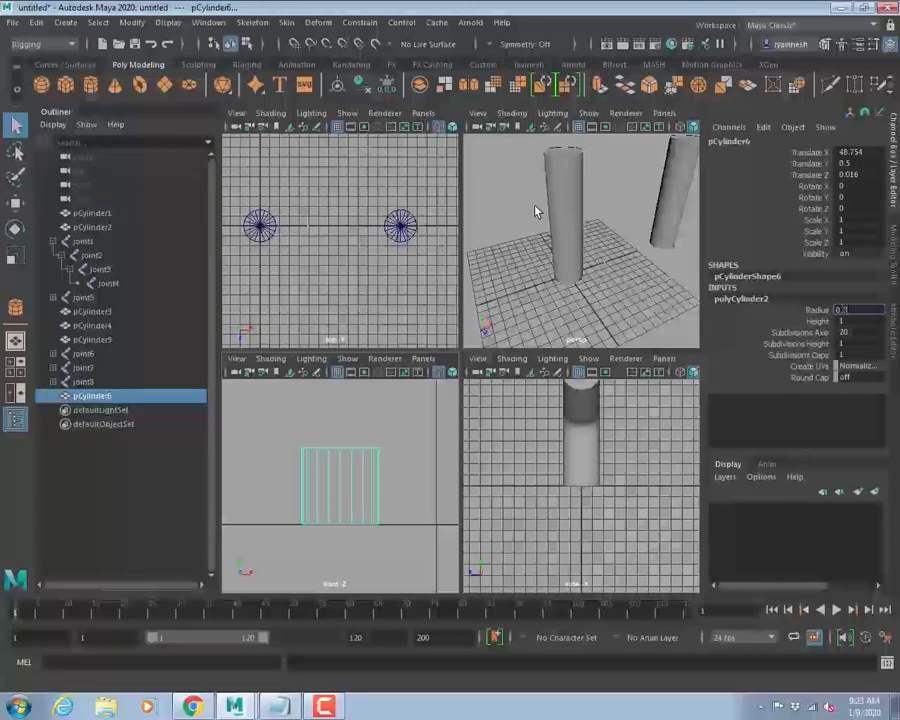
type("0.2")
key("Return")
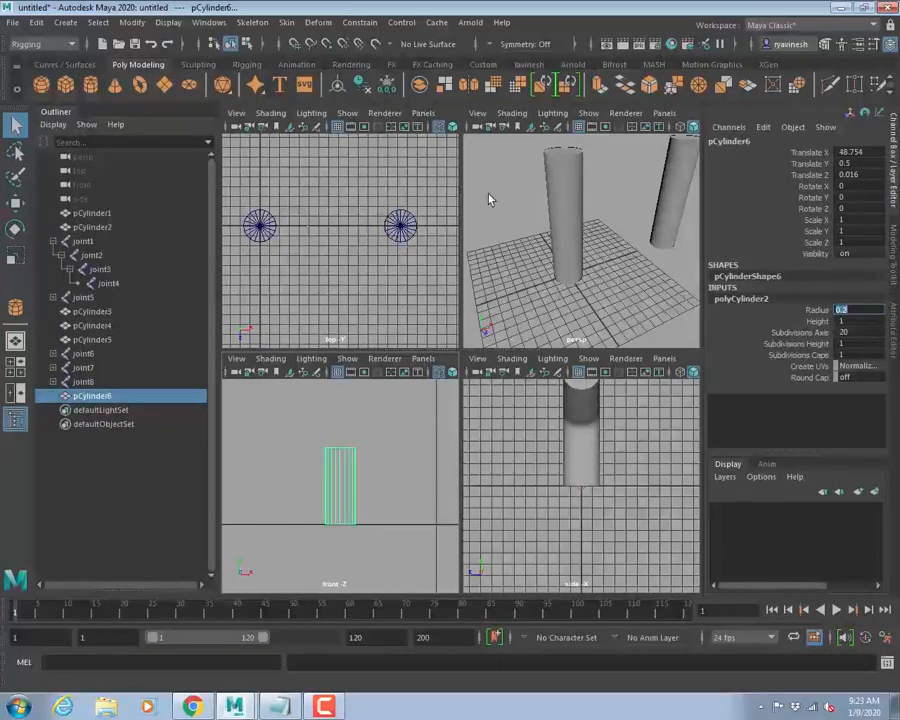
Raise the small cylinder's height subdivisions to 7 and frame it in all views.
left_click(790, 343)
middle_click_drag(335, 450, 372, 480)
key("shift+f")
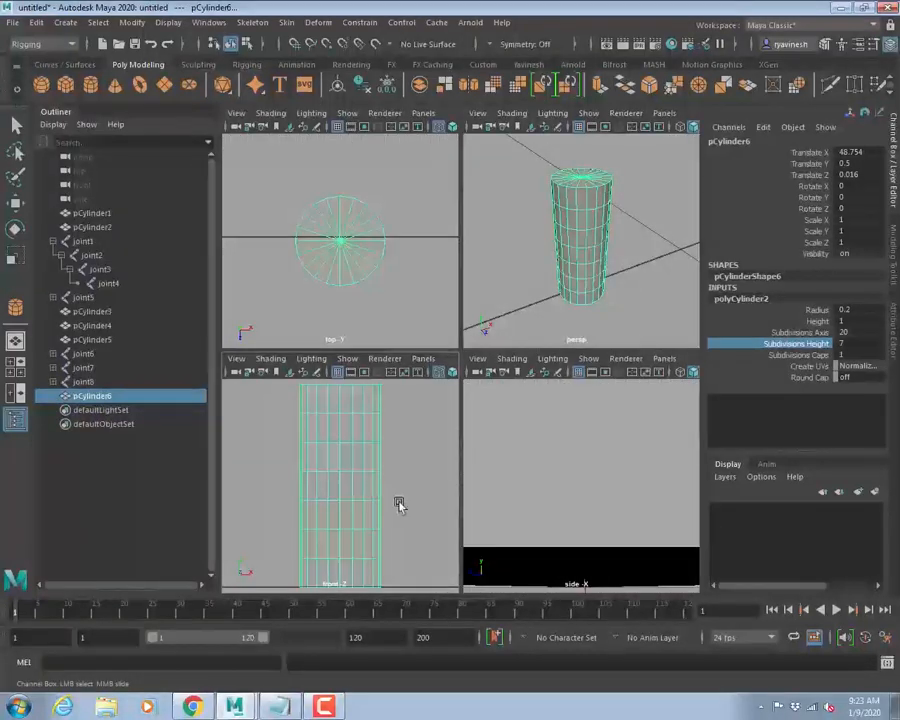
scroll(368, 484, "down", 5)
key("space")
scroll(583, 410, "up", 5)
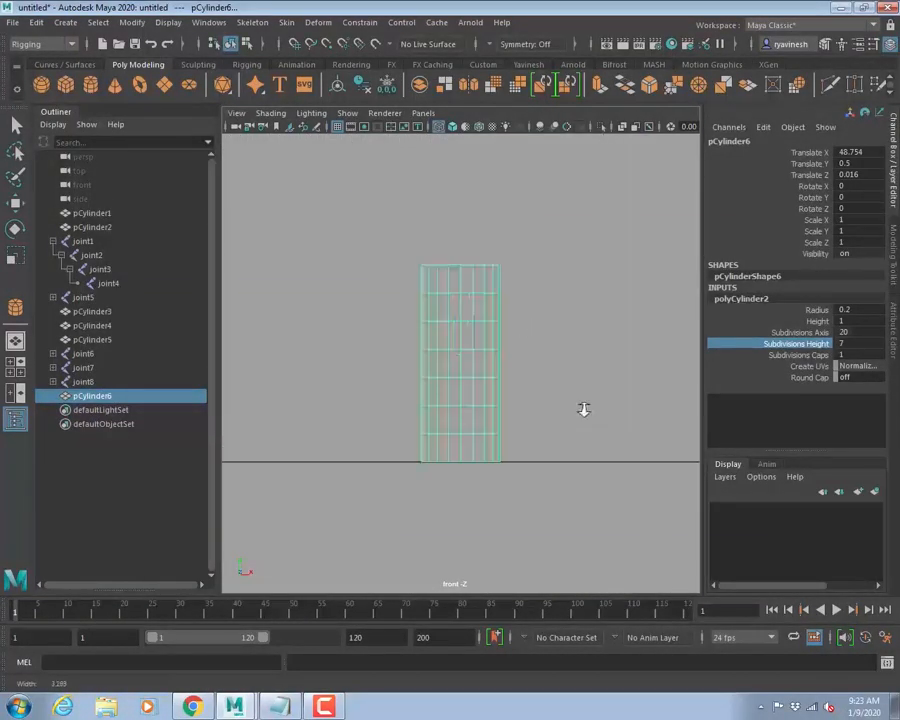
Set the small cylinder's radius to 0.1.
left_click(852, 309)
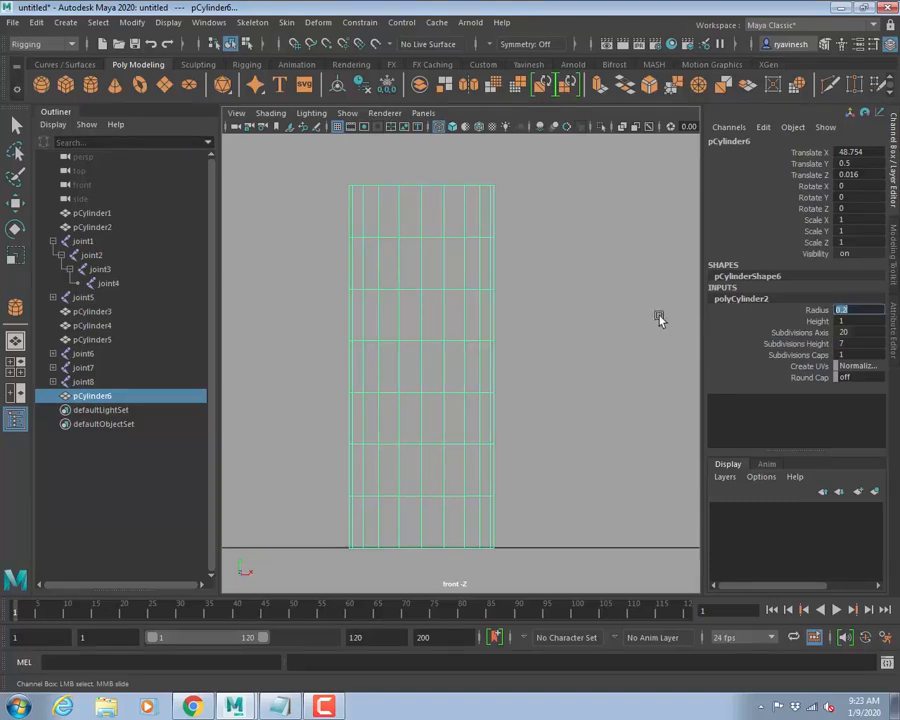
type("0.1")
key("Return")
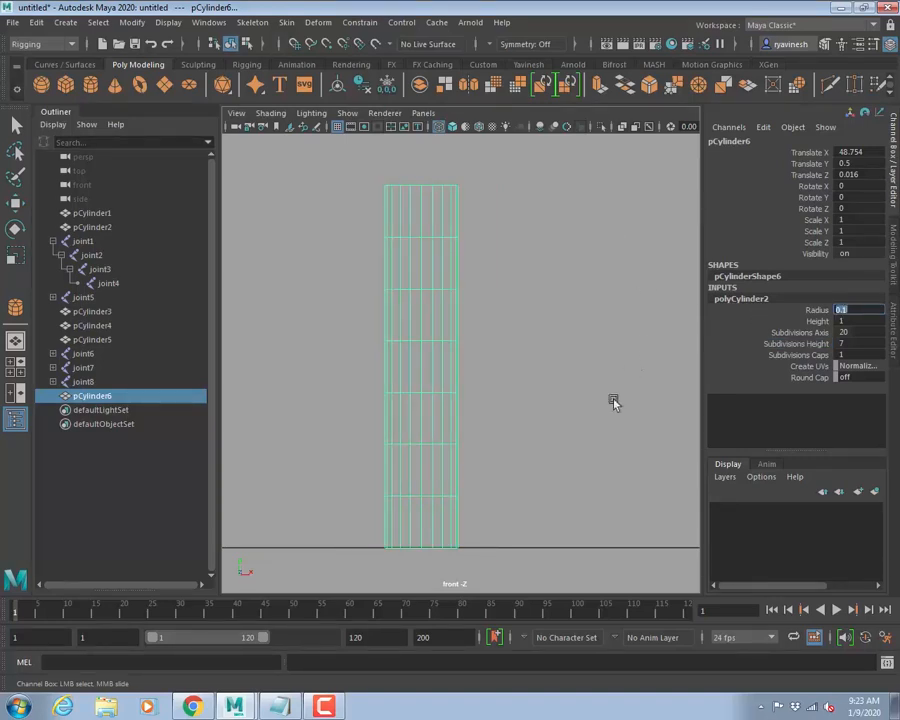
scroll(590, 395, "down", 5)
scroll(530, 360, "up", 4)
scroll(490, 326, "up", 3)
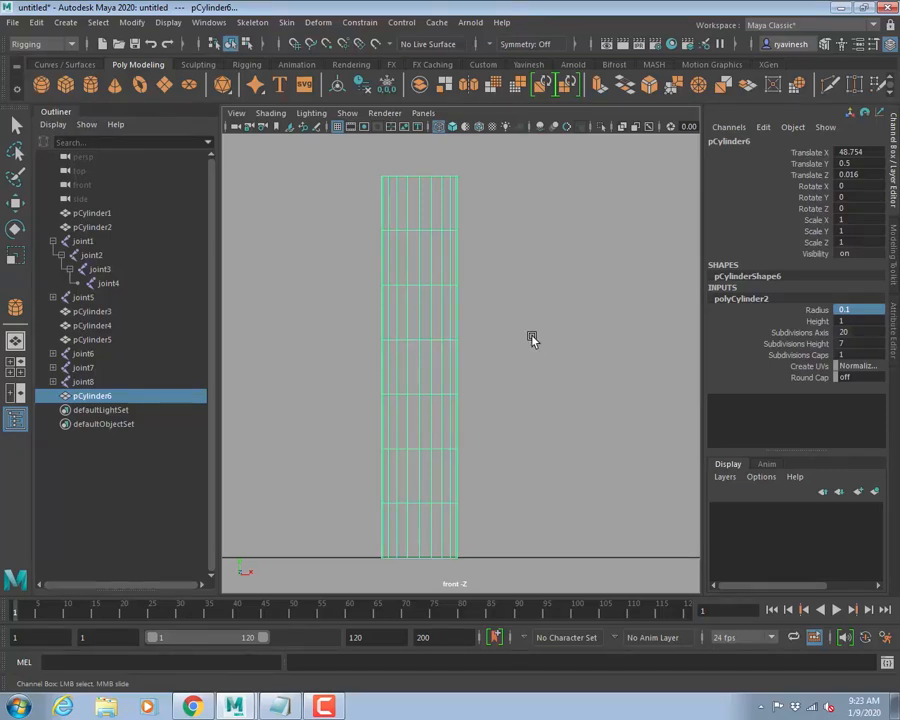
Move the small cylinder along Z with grid snapping so that its Translate Z is 0.
key("space")
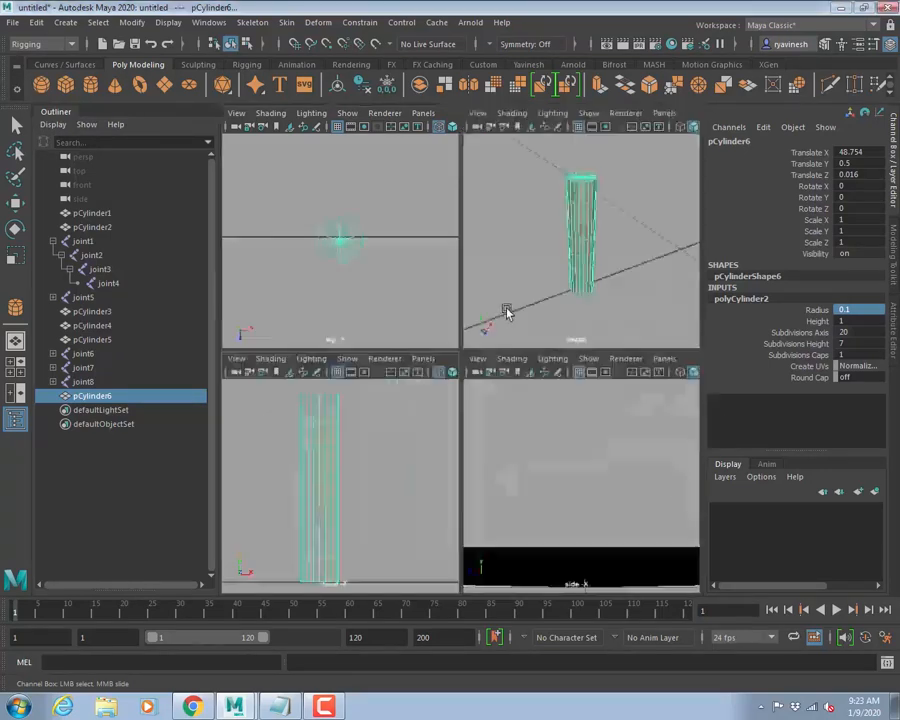
key("w")
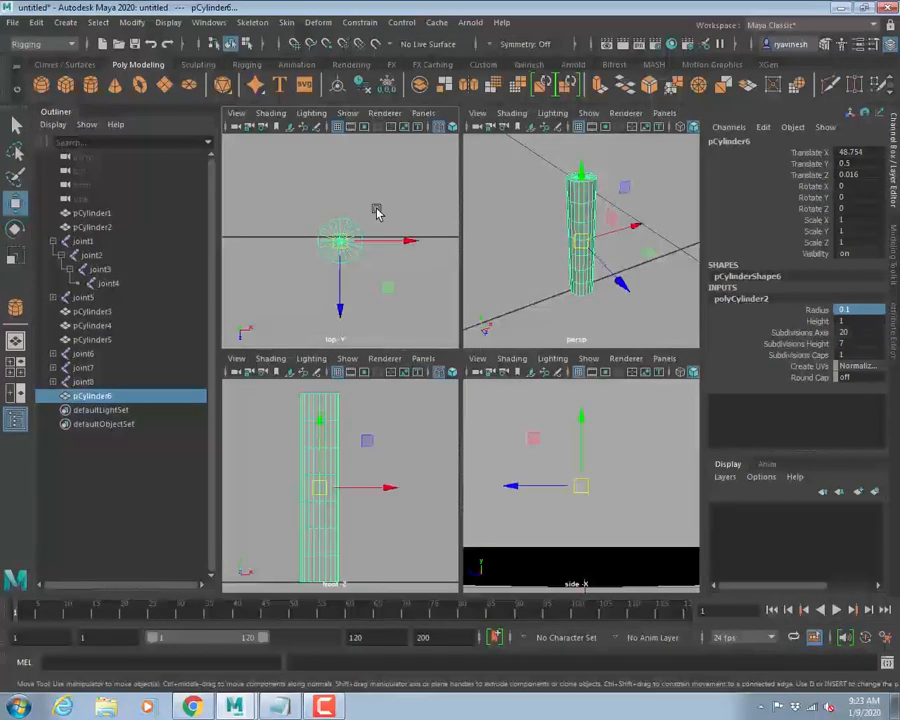
left_click(338, 304)
key("ctrl+z")
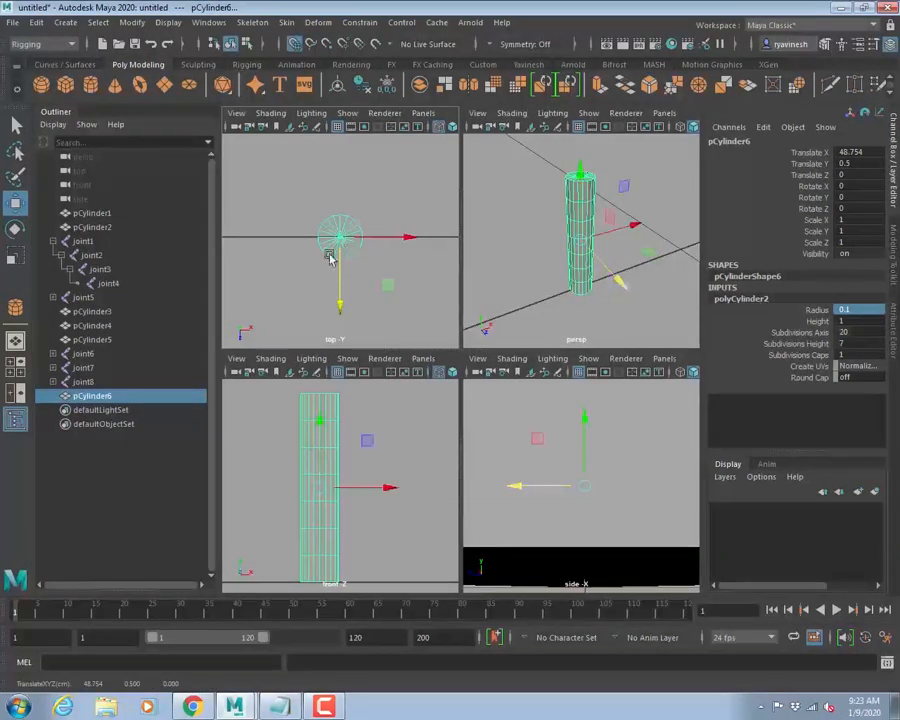
key("space")
right_click_drag(523, 346, 504, 341, "alt")
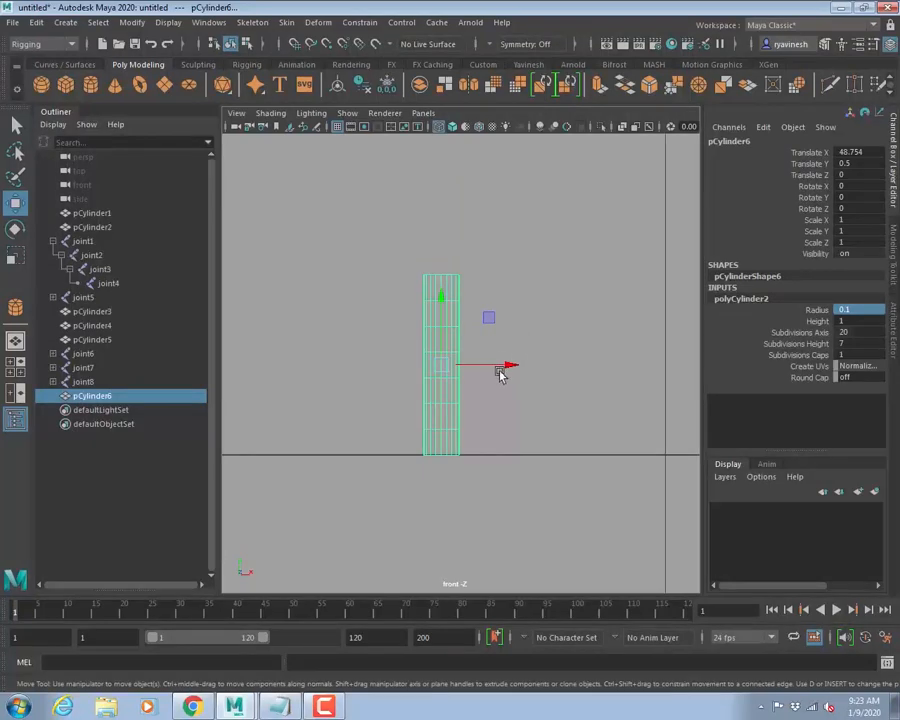
right_click_drag(412, 343, 590, 420, "alt")
middle_click_drag(548, 423, 525, 417, "alt")
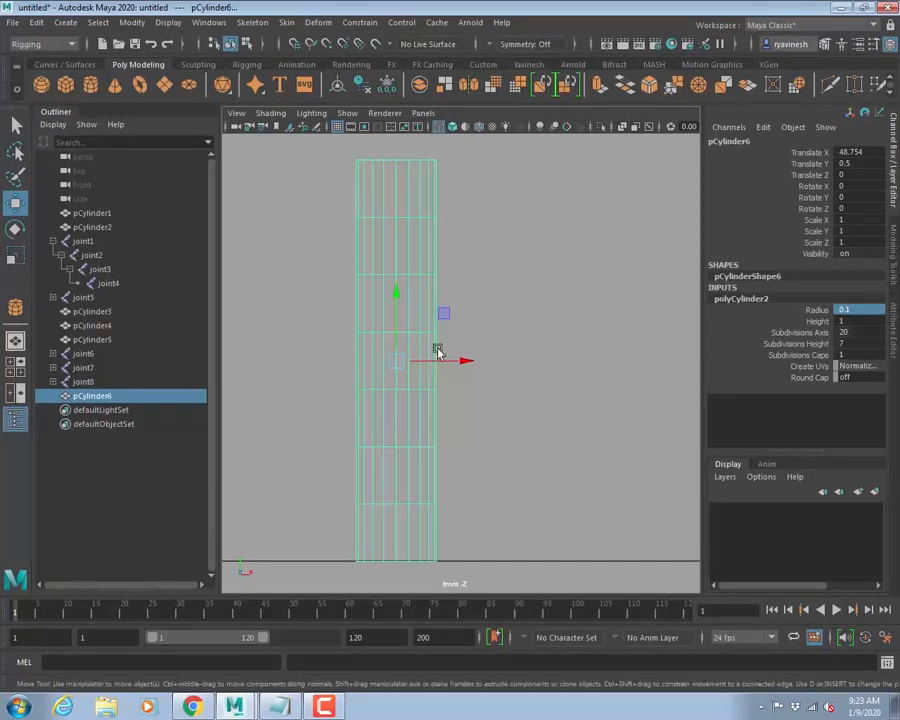
Create a four-joint chain up the small cylinder's centre line, snapping joints to the base, second loop, fourth loop and top edge.
left_click(257, 28)
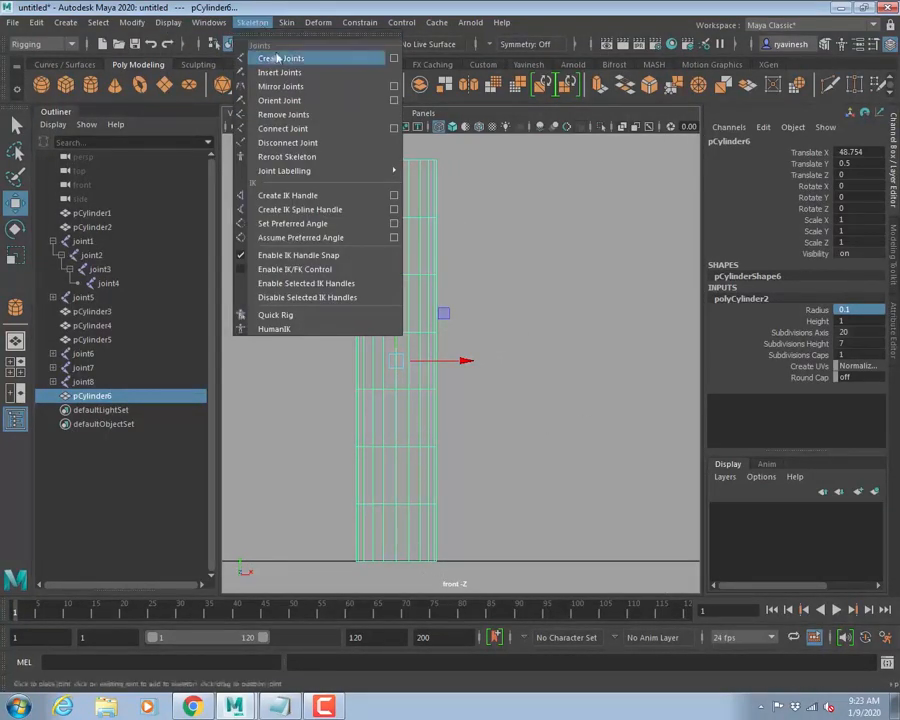
left_click(275, 57)
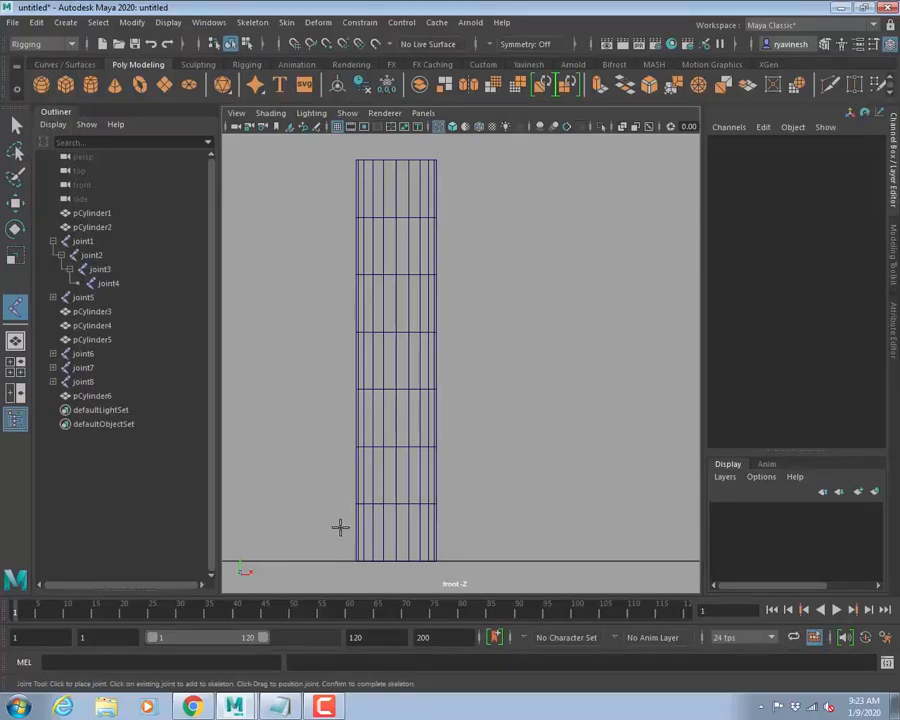
left_click(397, 558)
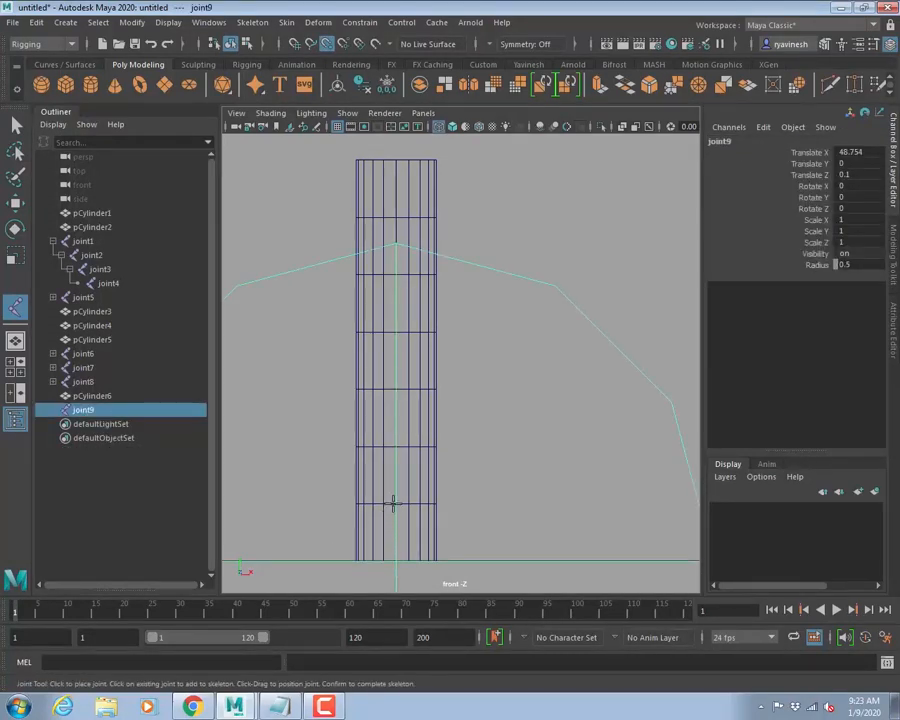
left_click(397, 437)
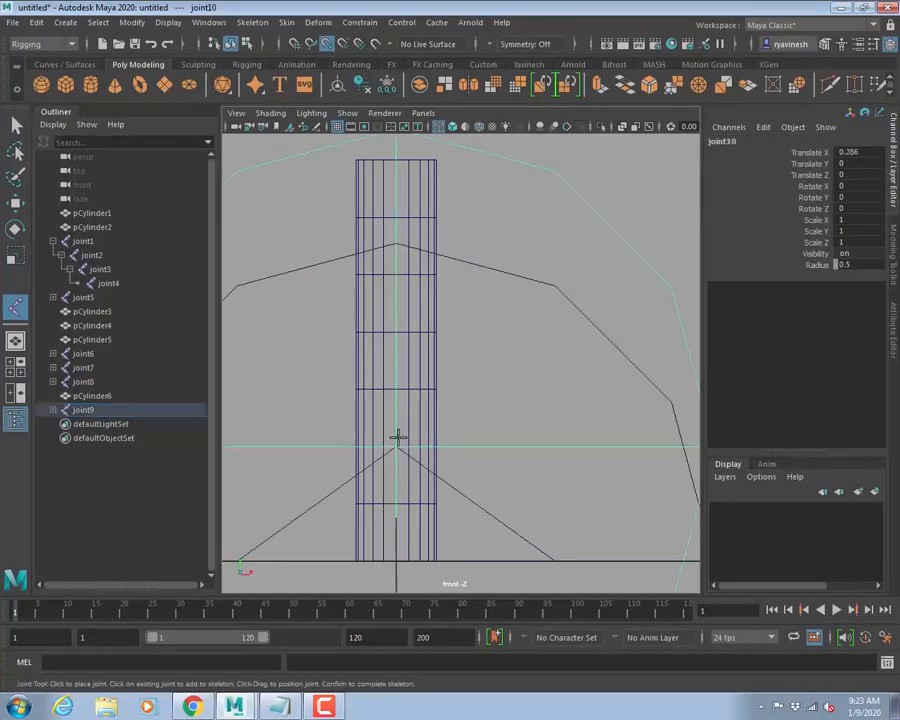
left_click(397, 332)
left_click(398, 162)
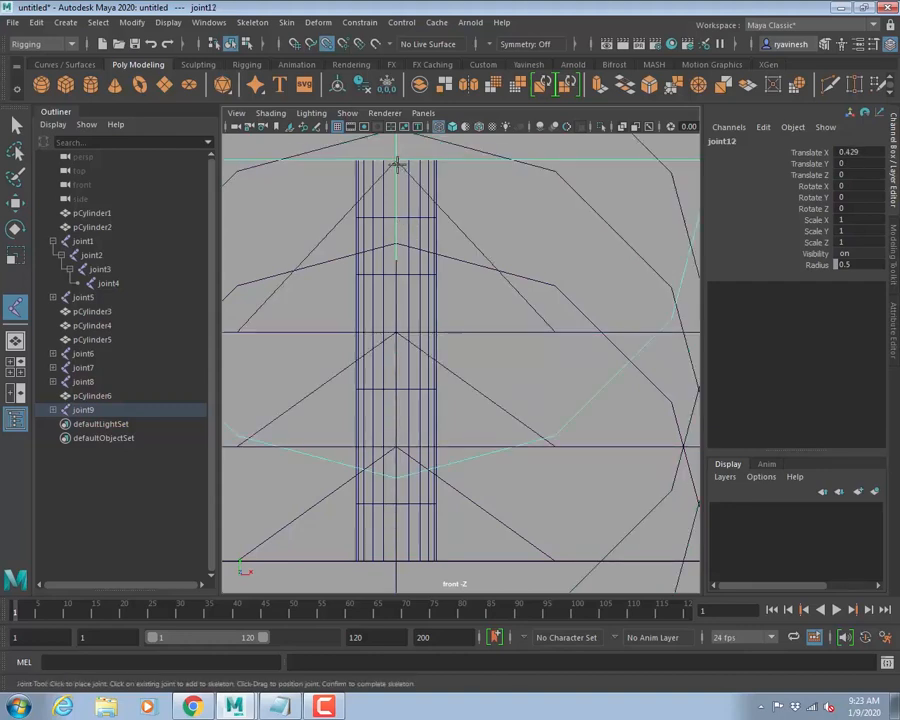
key("w")
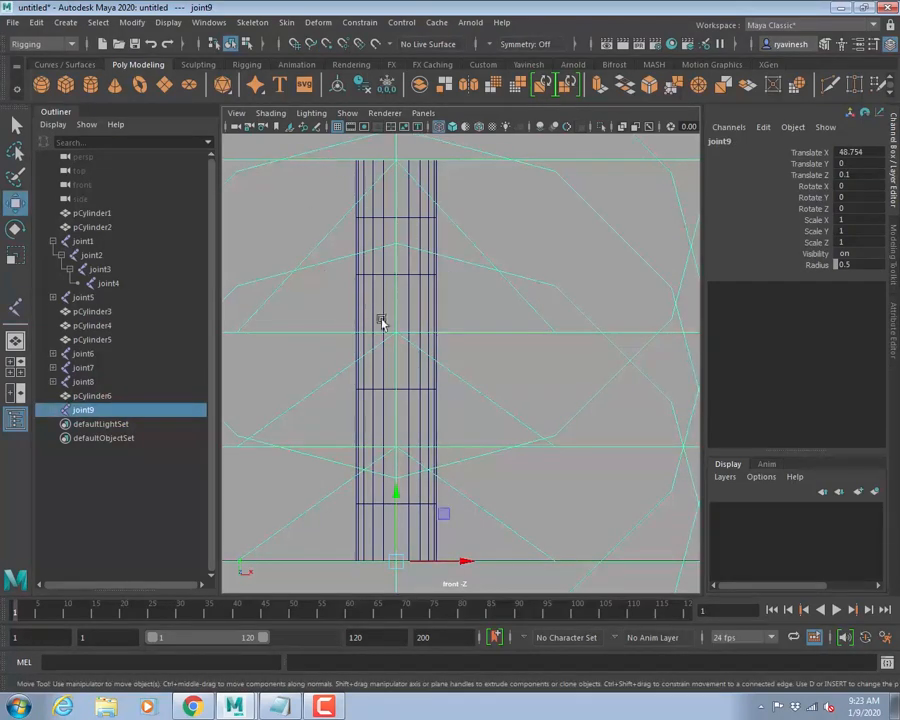
Reduce the joint display scale to 0.23 so the new chain's joints fit the small cylinder.
scroll(454, 362, "down", 5)
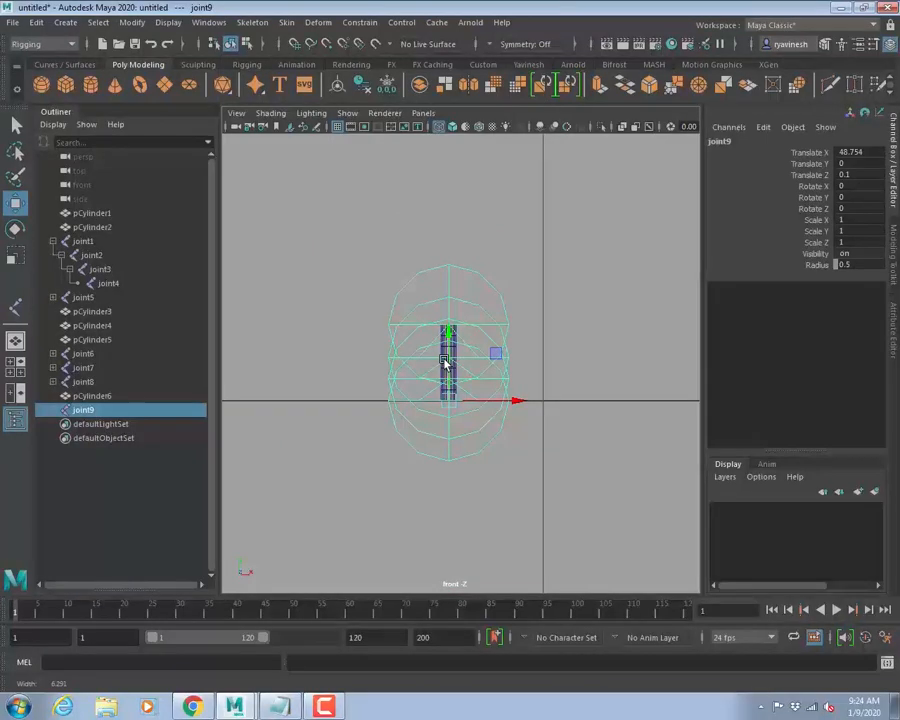
right_click_drag(444, 360, 516, 412, "alt")
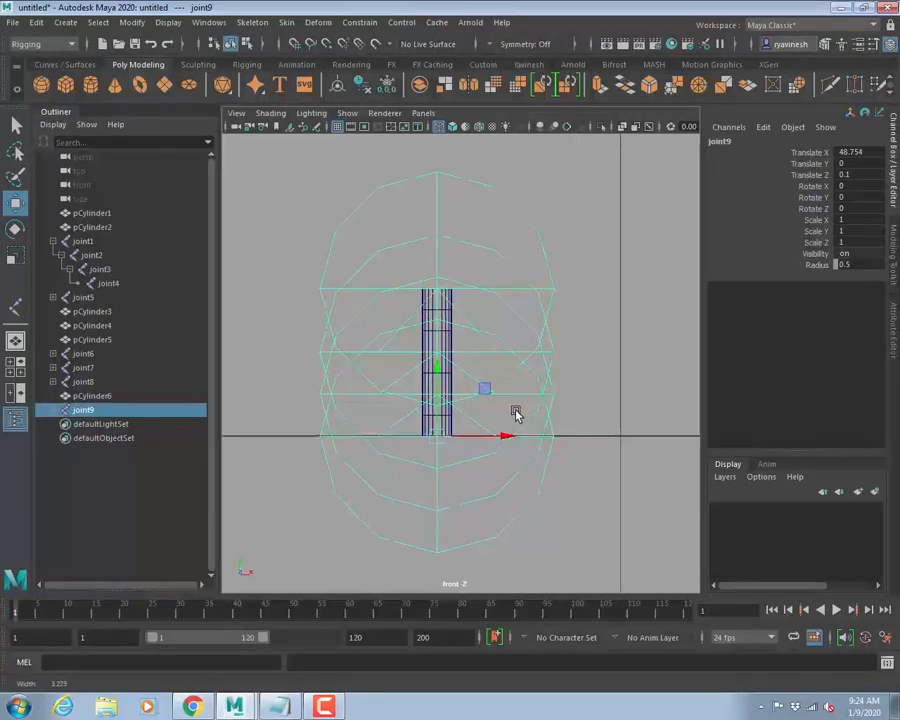
left_click(168, 22)
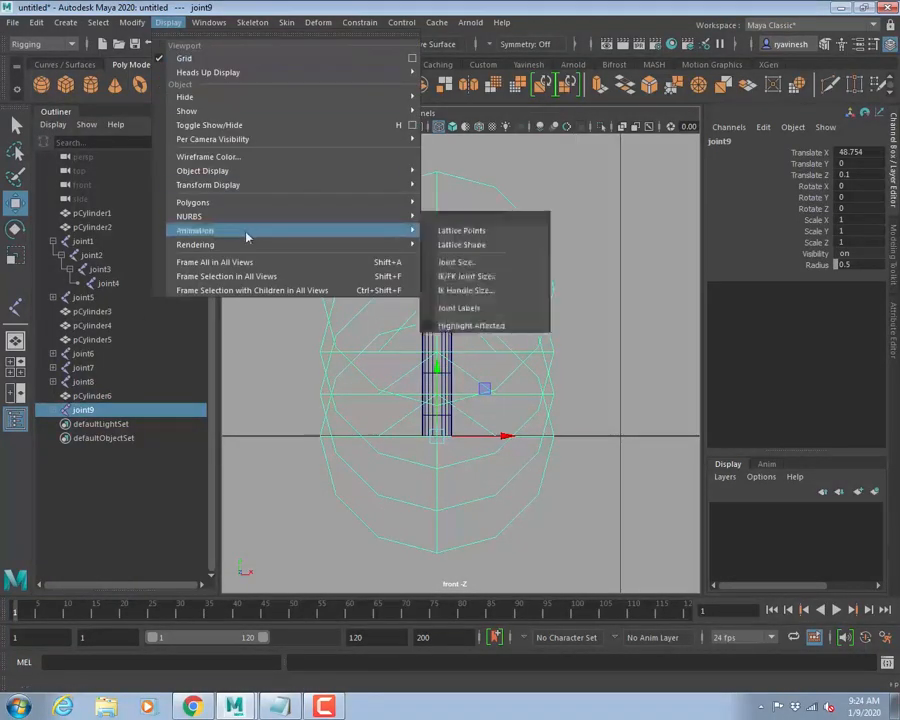
mouse_move(256, 207)
mouse_move(287, 230)
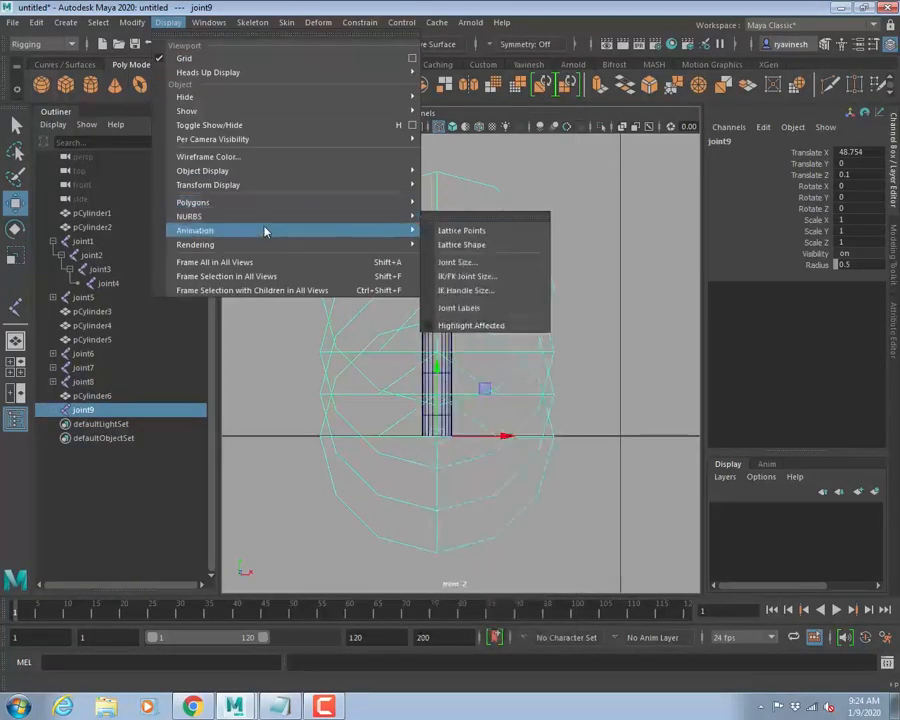
left_click(451, 263)
left_click_drag(540, 231, 509, 231)
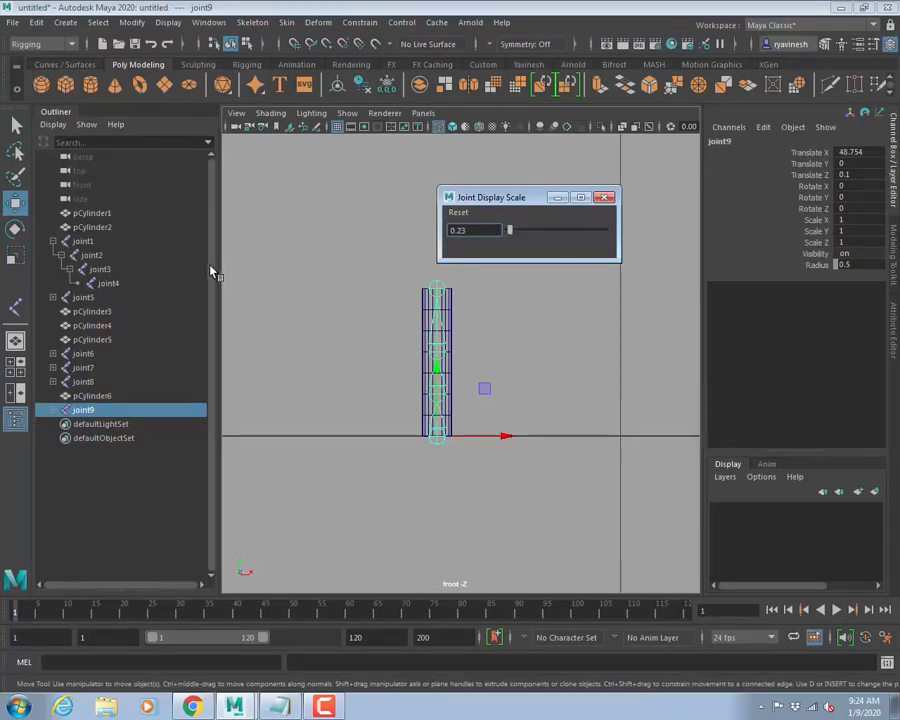
Undo the joint chain in the small cylinder and delete the small cylinder.
left_click(604, 197)
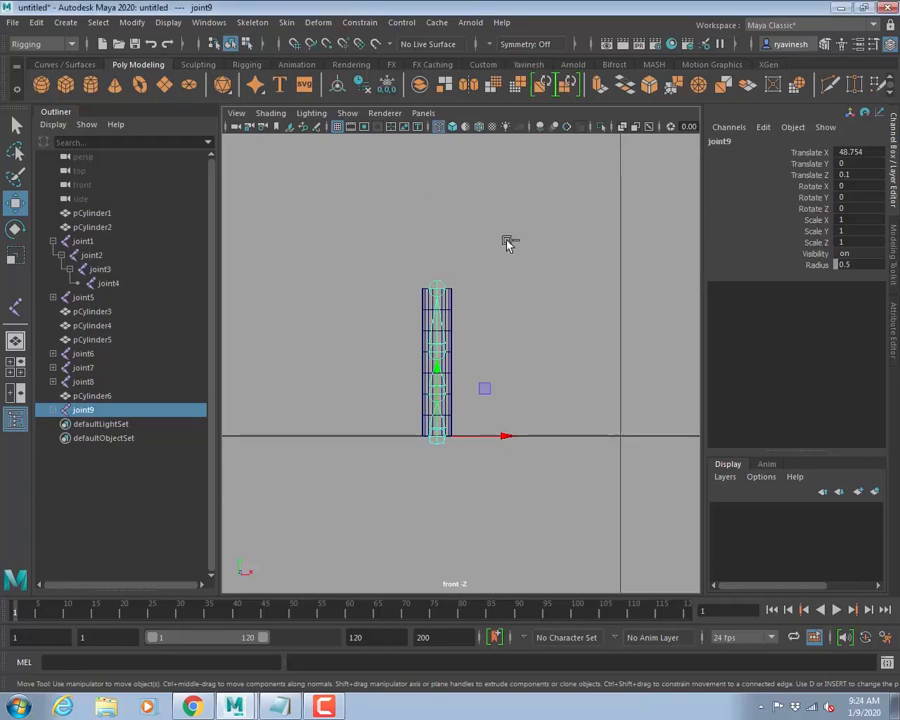
key("ctrl+z")
key("ctrl+z")
key("ctrl+z")
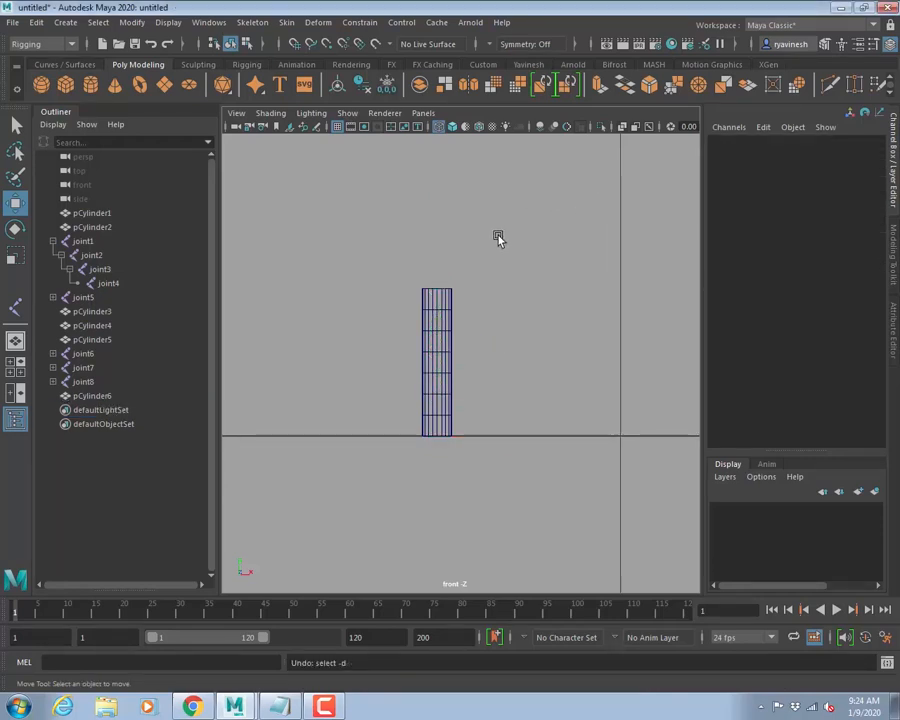
left_click(429, 418)
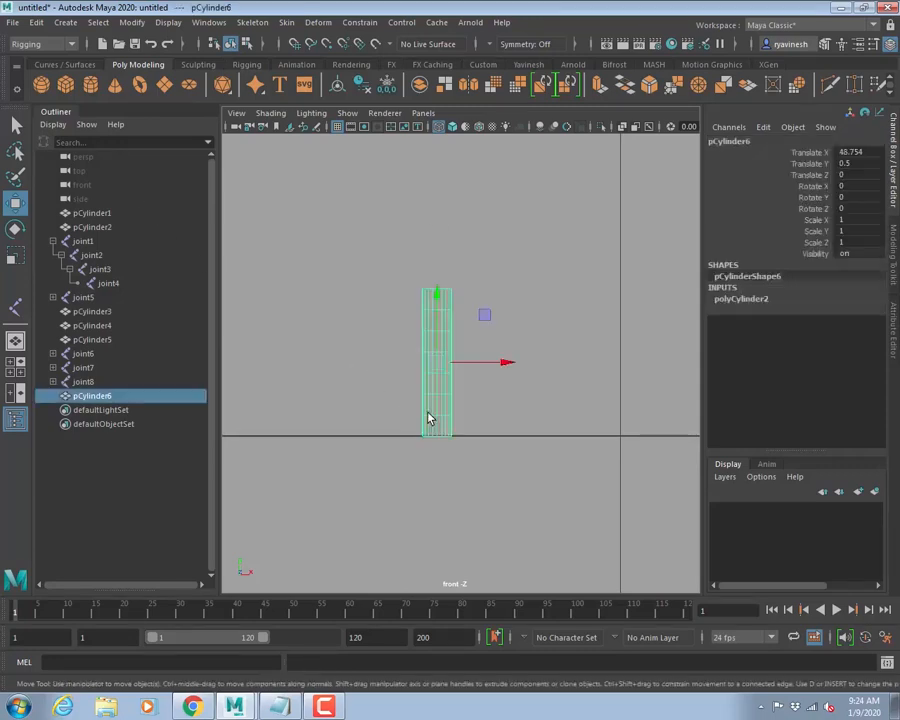
key("Delete")
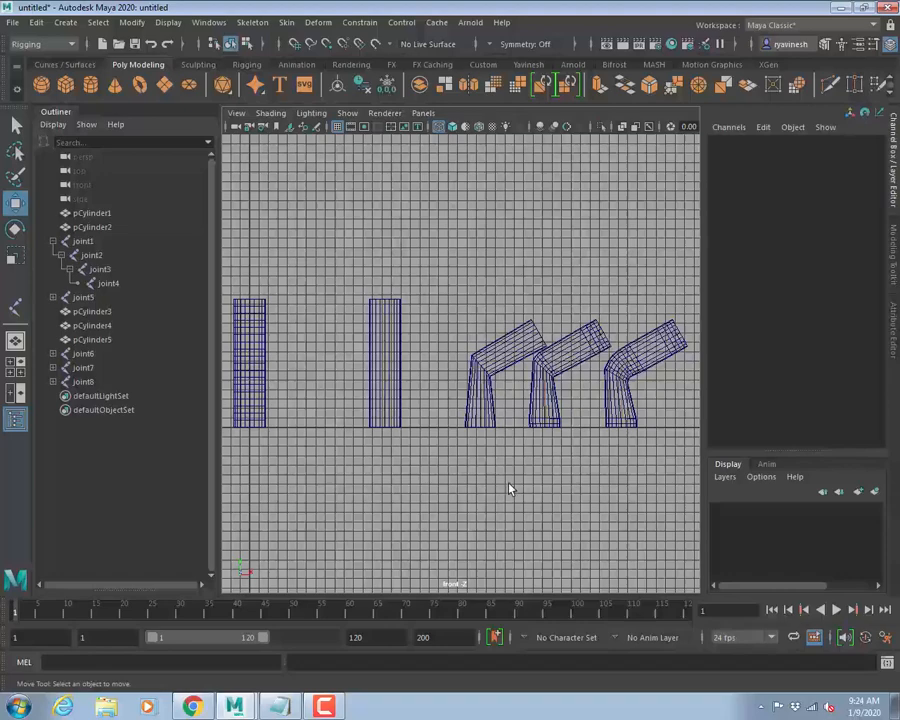
Rotate the second joint of the first two cylinders about Z in shaded display, the second cylinder's by about -59 degrees.
left_click(481, 430)
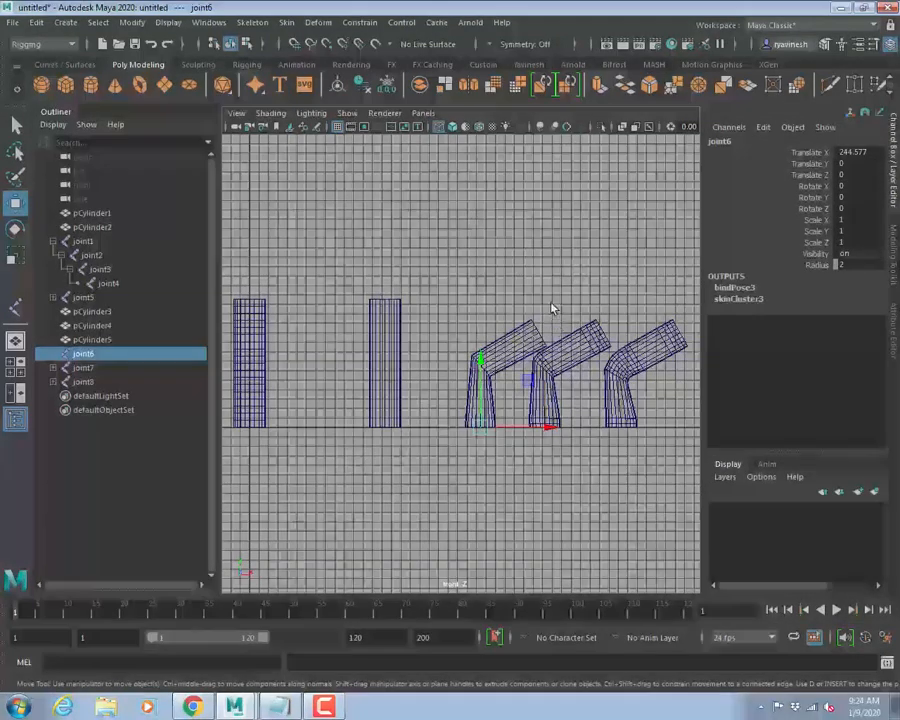
left_click(896, 198)
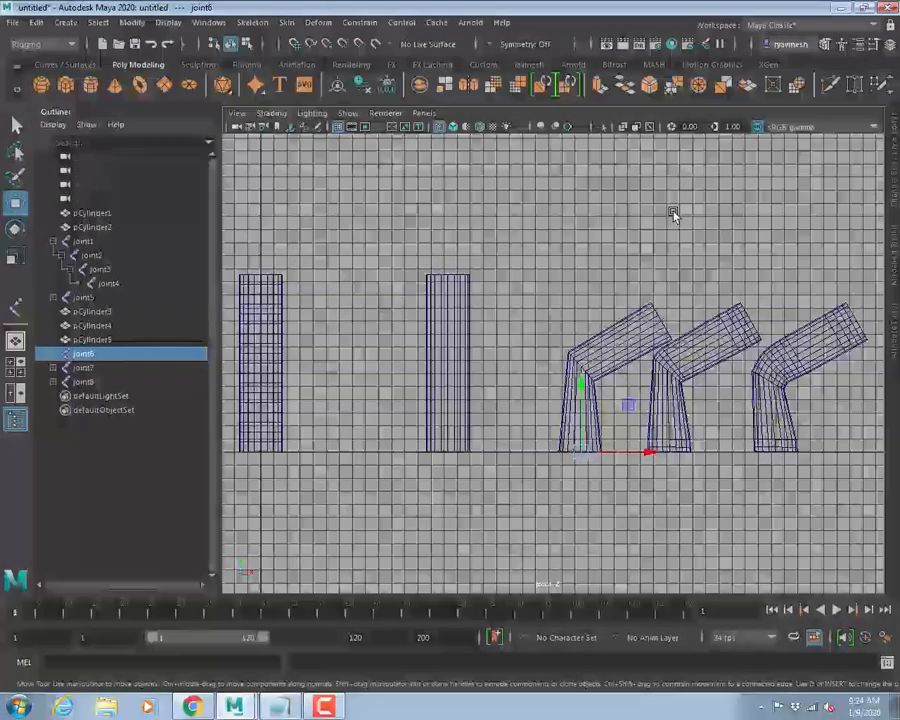
key("5")
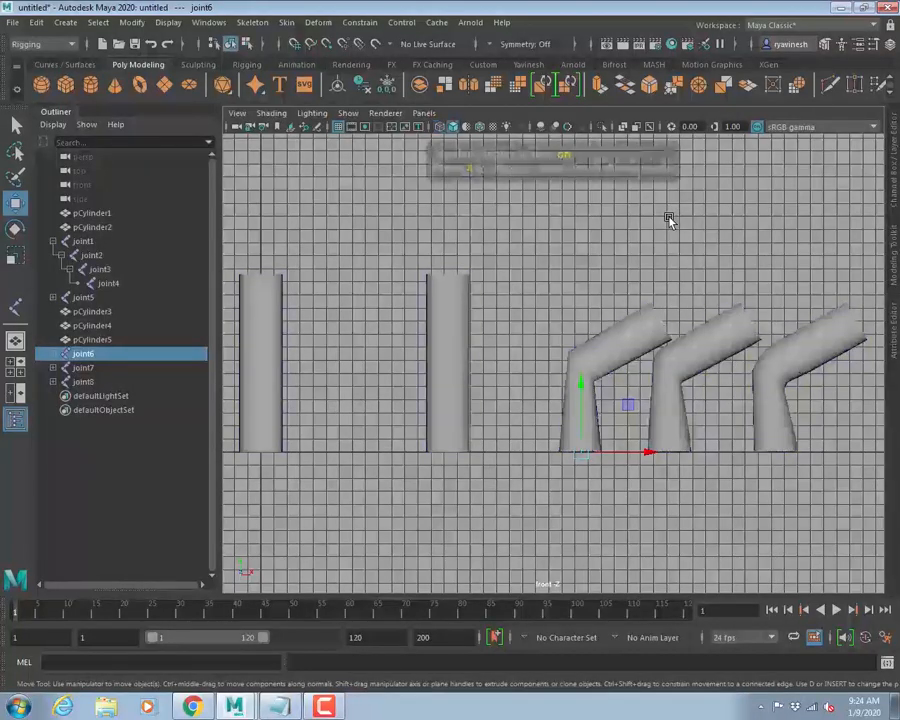
left_click(300, 351)
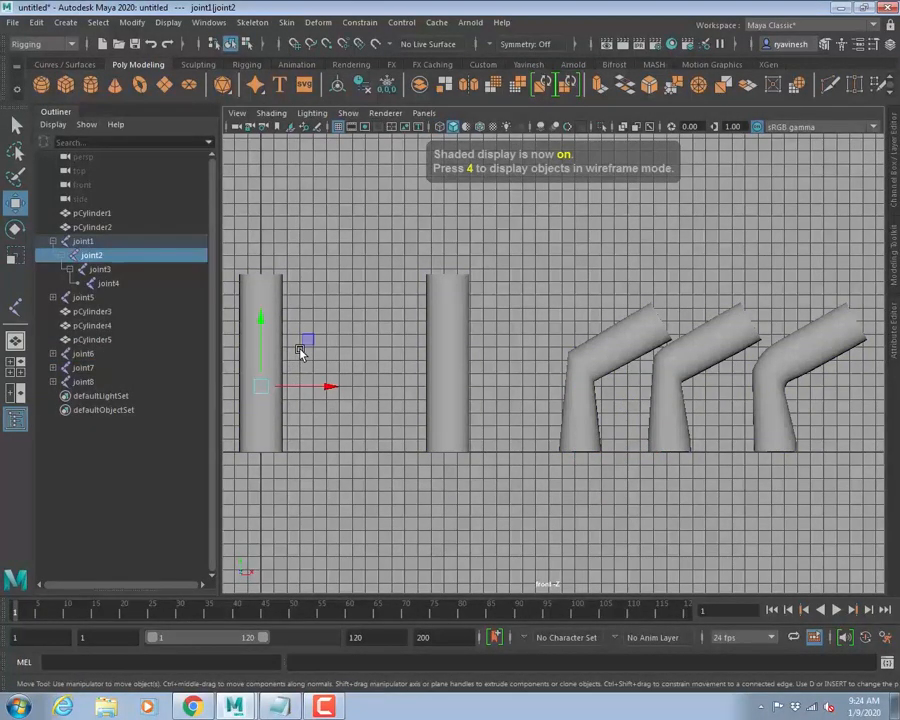
key("e")
left_click_drag(297, 334, 410, 343)
left_click(448, 352)
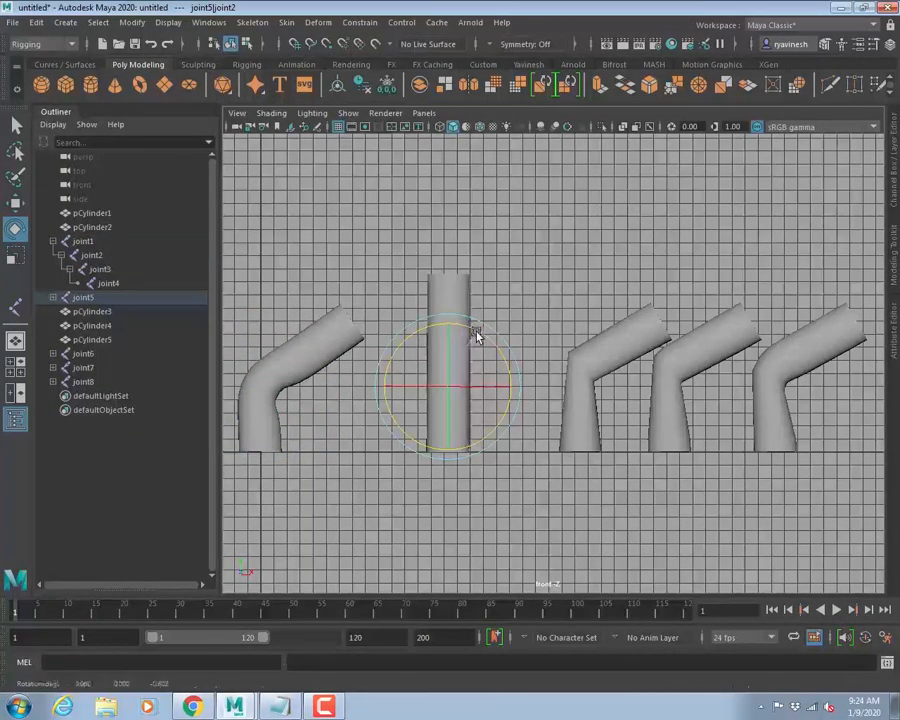
left_click_drag(476, 338, 534, 378)
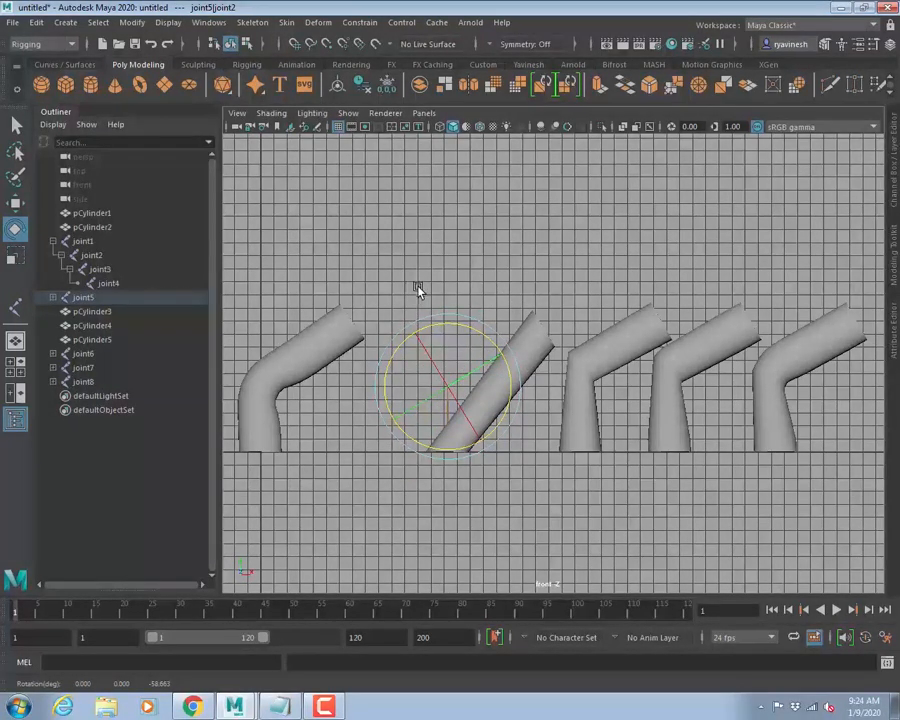
Set Rotate Z to -60 on the second joints of all five cylinders together and return to shaded display.
key("4")
left_click(266, 380)
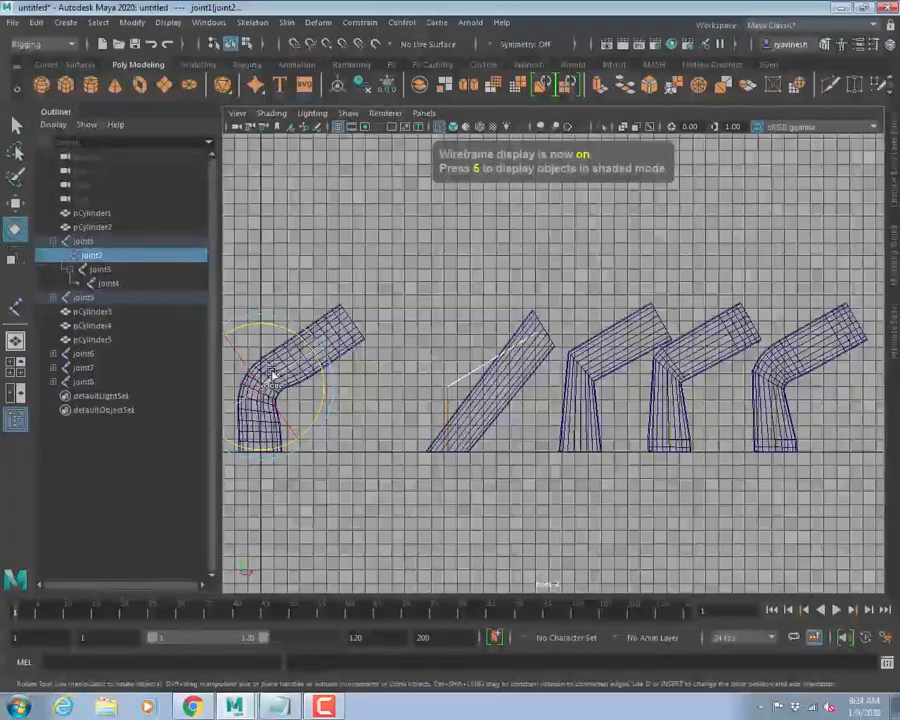
key("q")
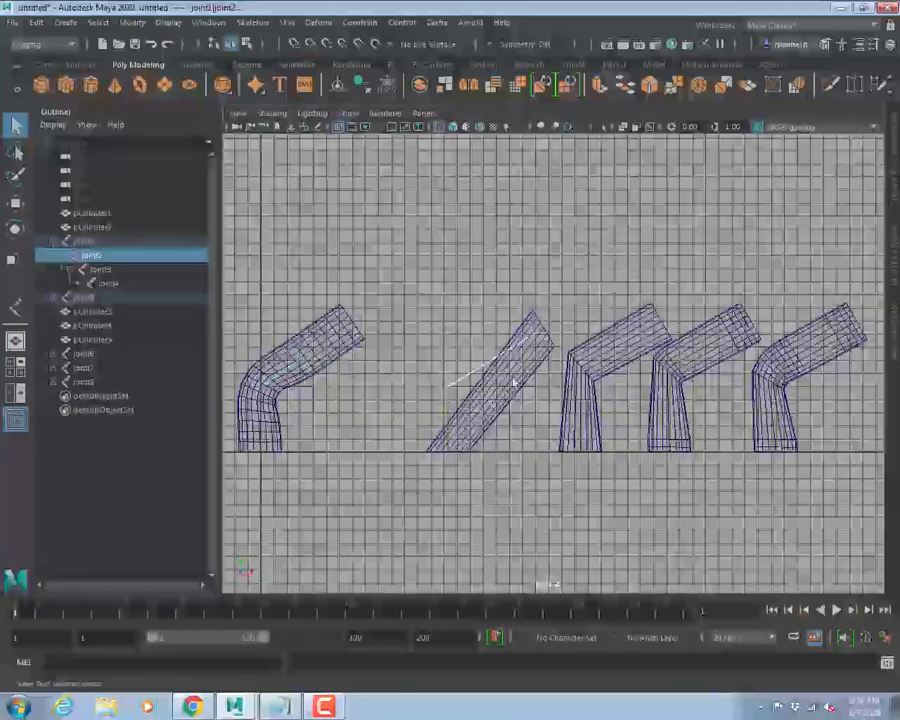
left_click(682, 362, "shift")
left_click(792, 370, "shift")
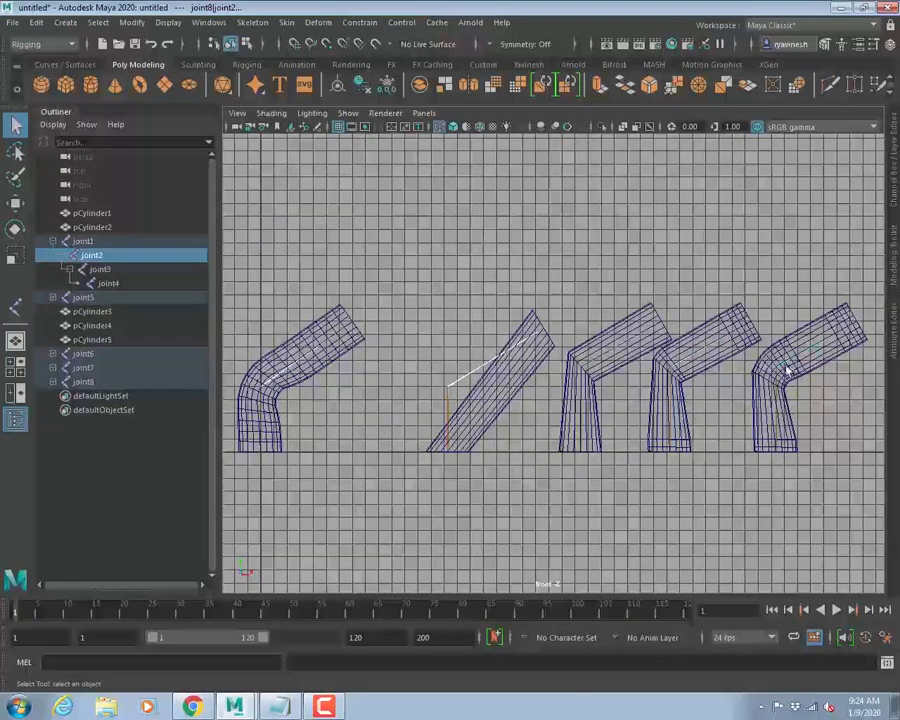
key("ctrl+a")
key("ctrl+a")
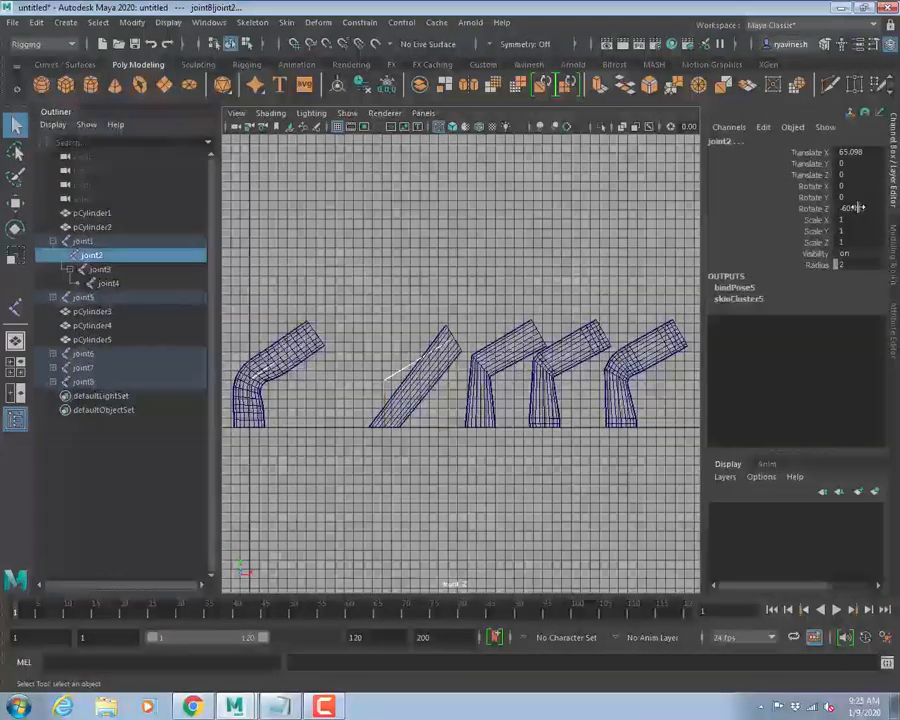
left_click(857, 208)
type("-60")
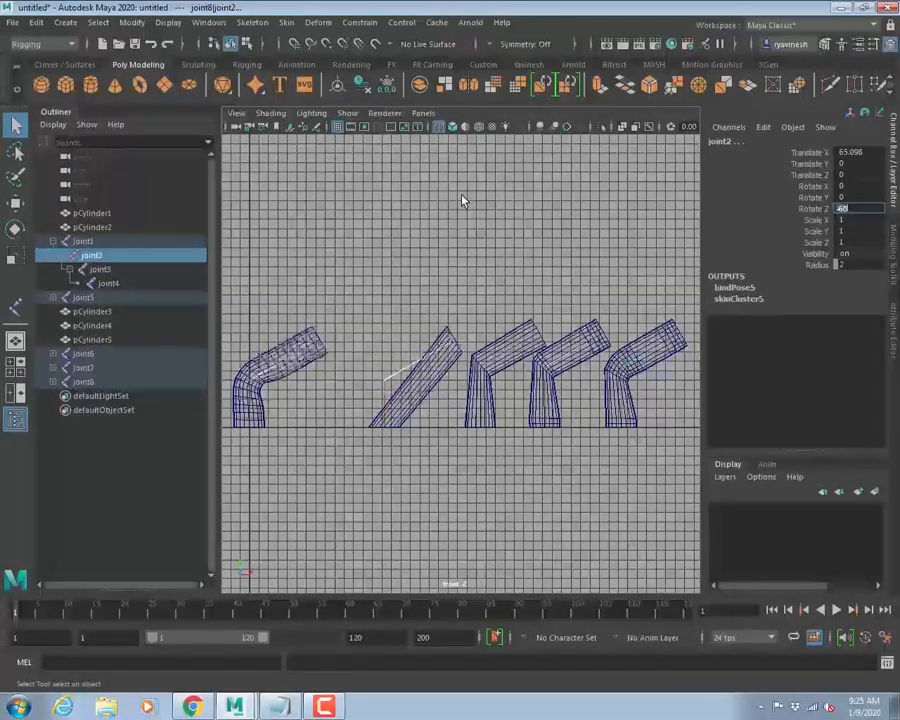
key("Return")
left_click(895, 188)
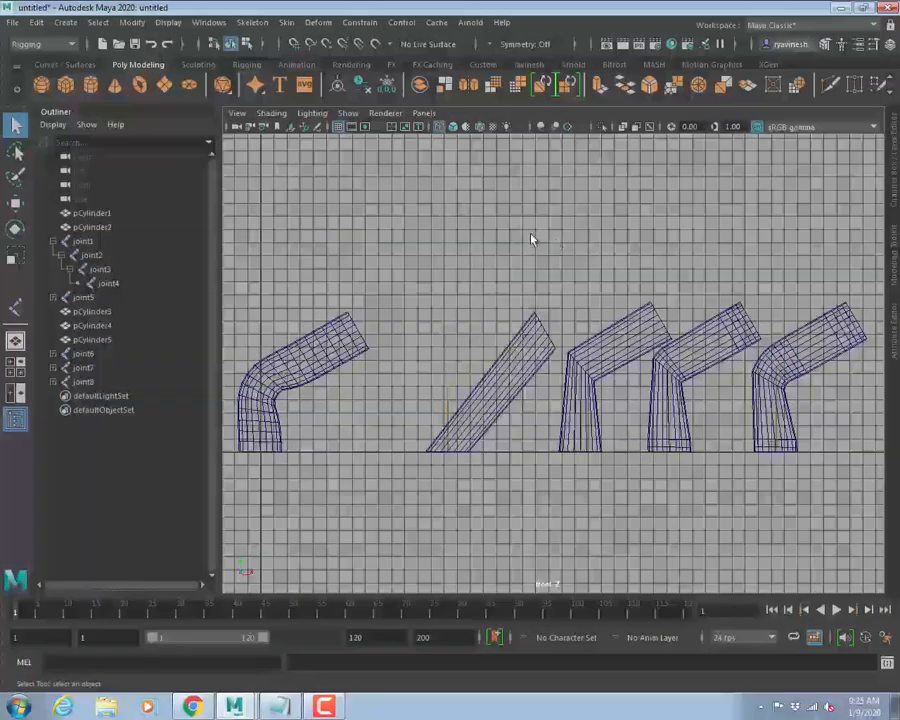
key("5")
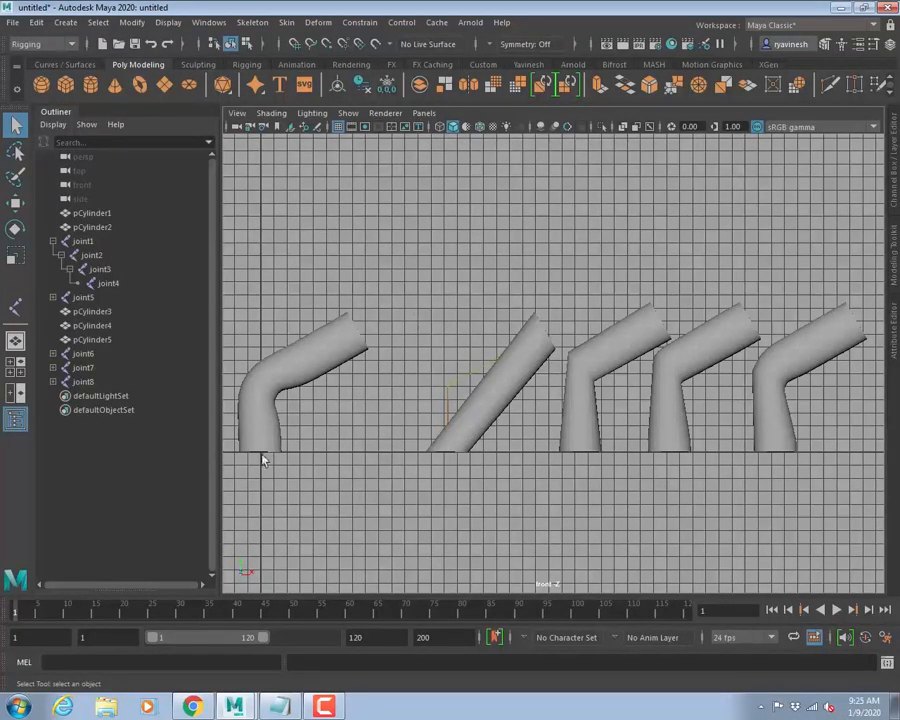
Select the root joints of all five cylinders and collapse their joint hierarchies.
left_click_drag(243, 444, 800, 500)
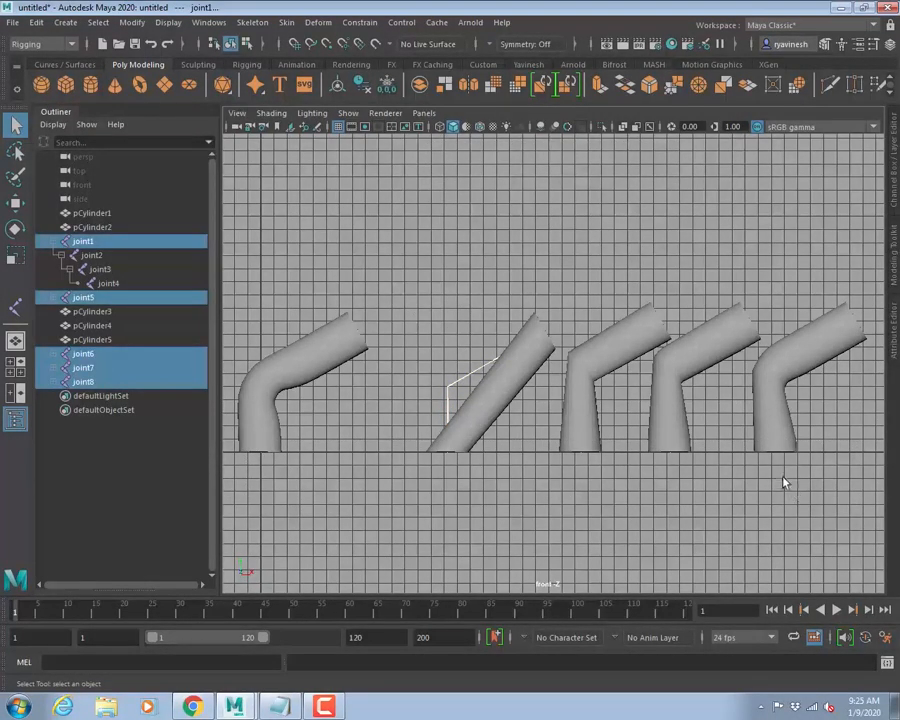
left_click(49, 241)
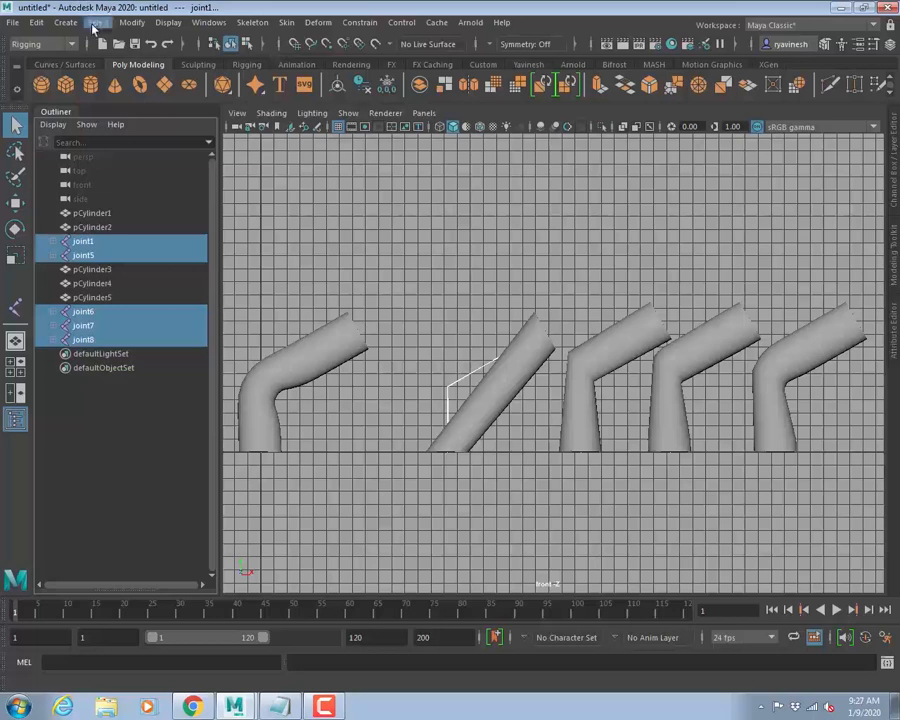
left_click(250, 22)
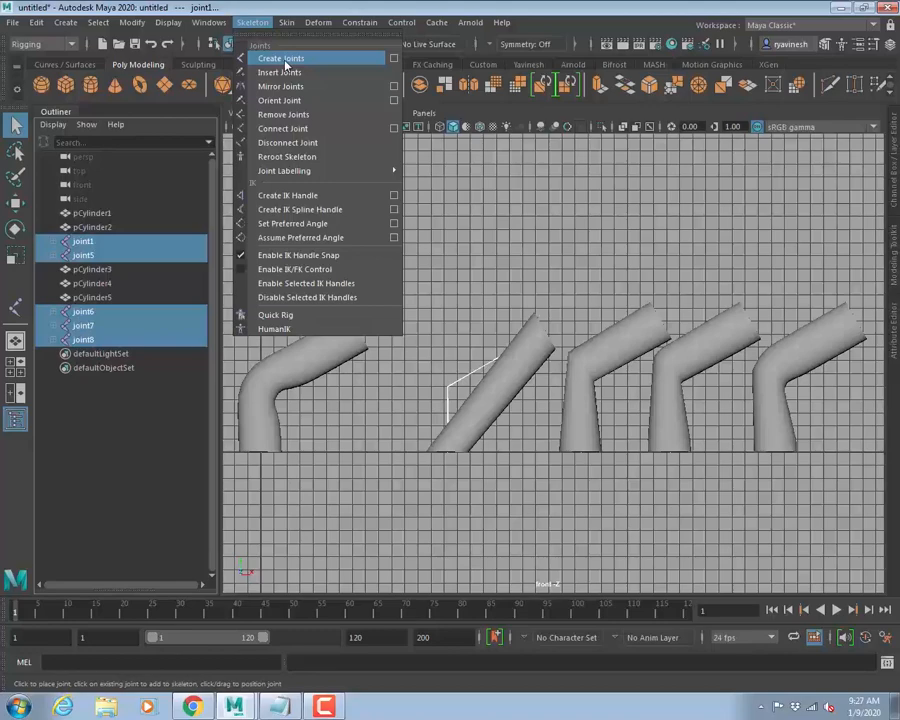
left_click(506, 249)
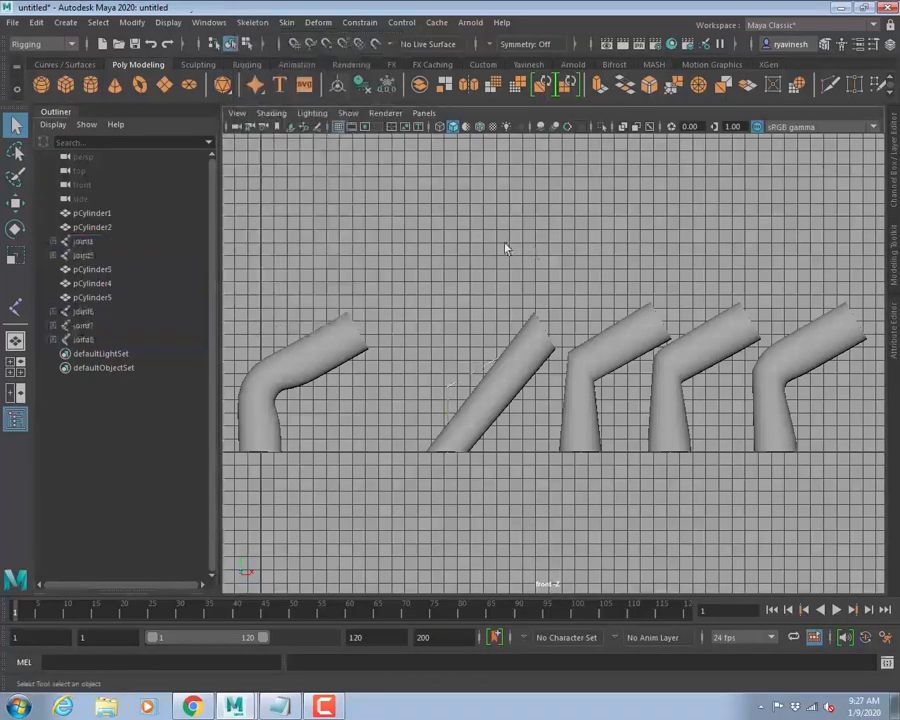
Delete the four joint chains and four cylinders beside the first one, working in the top view.
middle_click_drag(824, 300, 508, 260, "alt")
key("space")
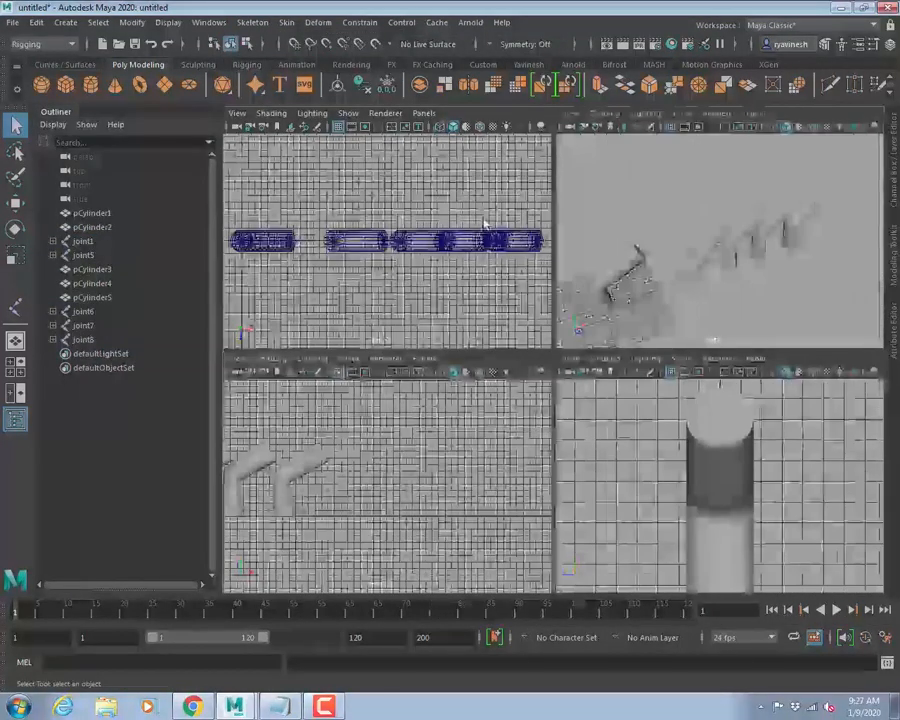
key("space")
middle_click_drag(584, 305, 609, 269, "alt")
scroll(378, 221, "down", 1)
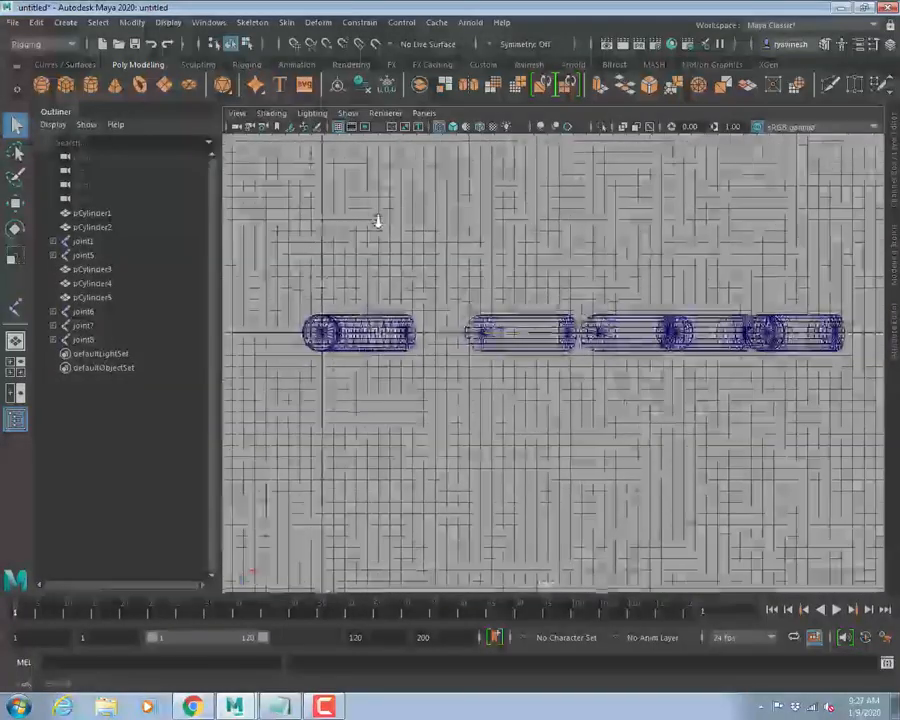
left_click_drag(450, 274, 838, 432)
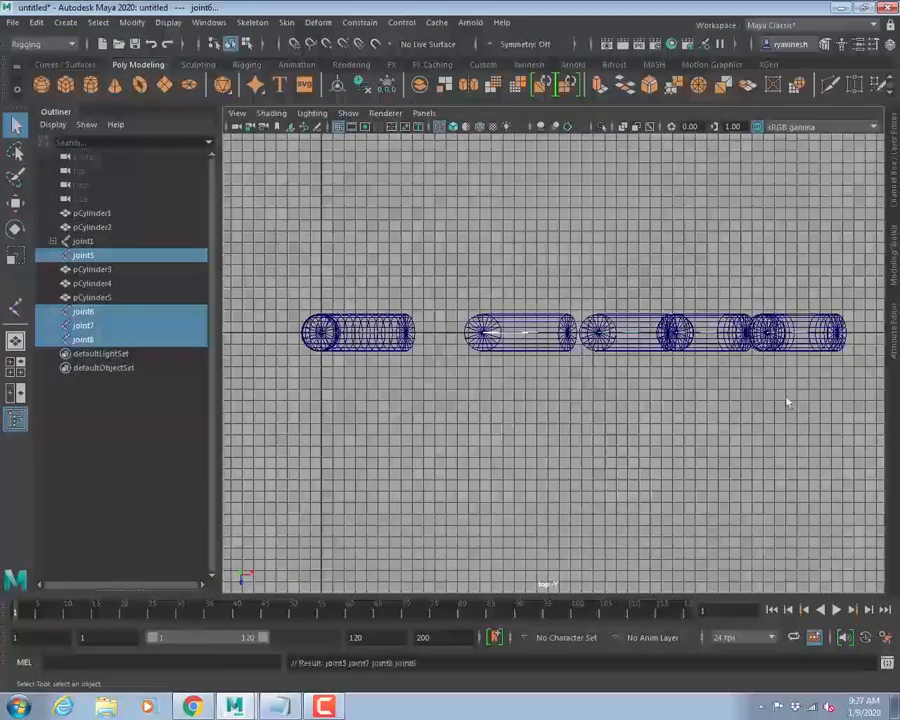
key("Delete")
left_click_drag(478, 311, 800, 394)
key("Delete")
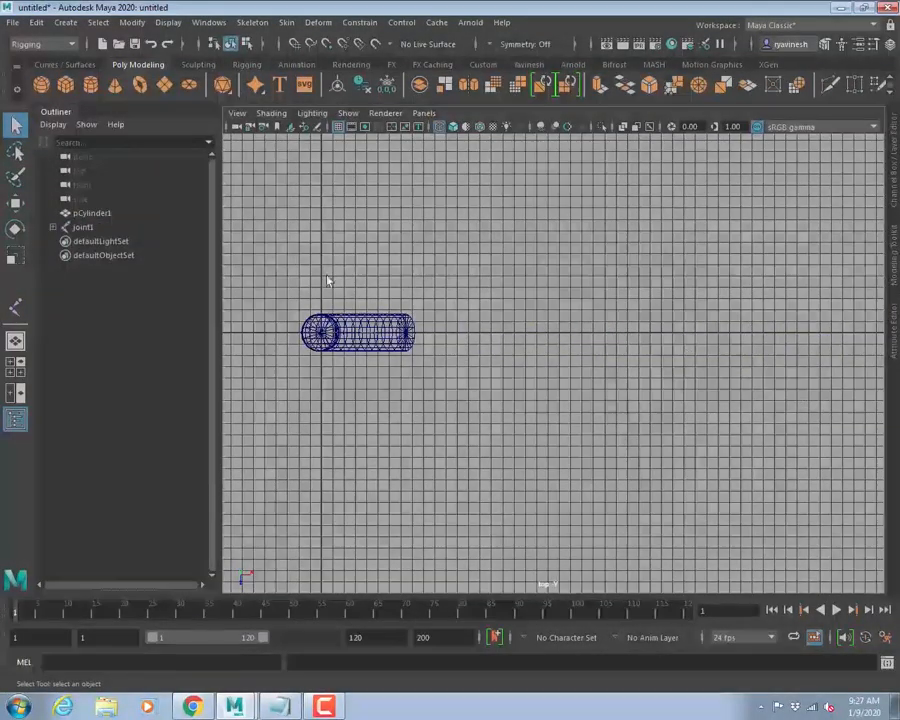
Reset the Rotate Z of the remaining cylinder's second joint to 0.
left_click(355, 330)
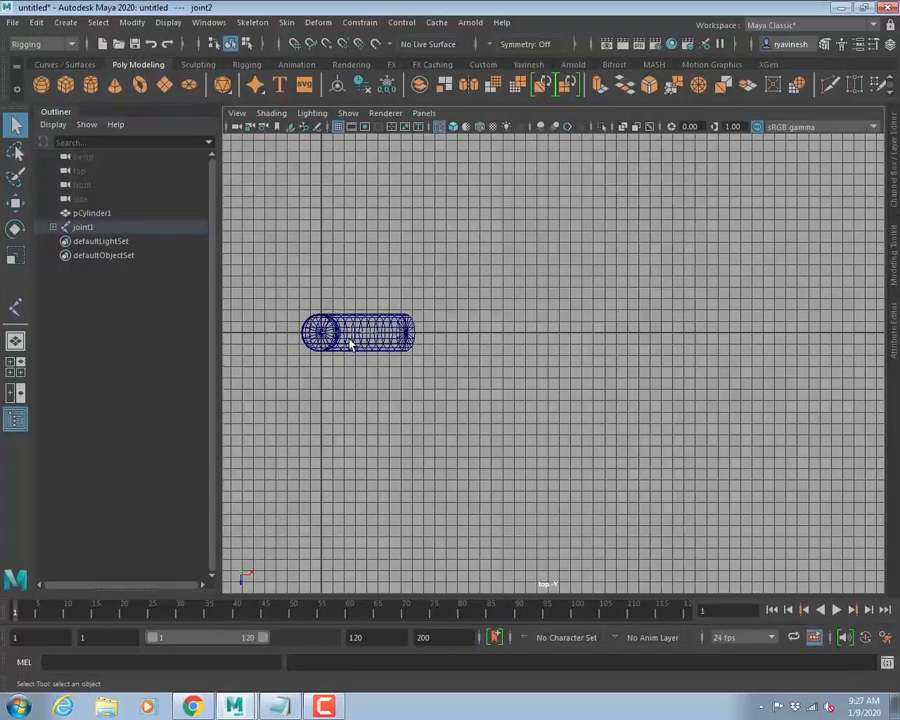
key("ctrl+a")
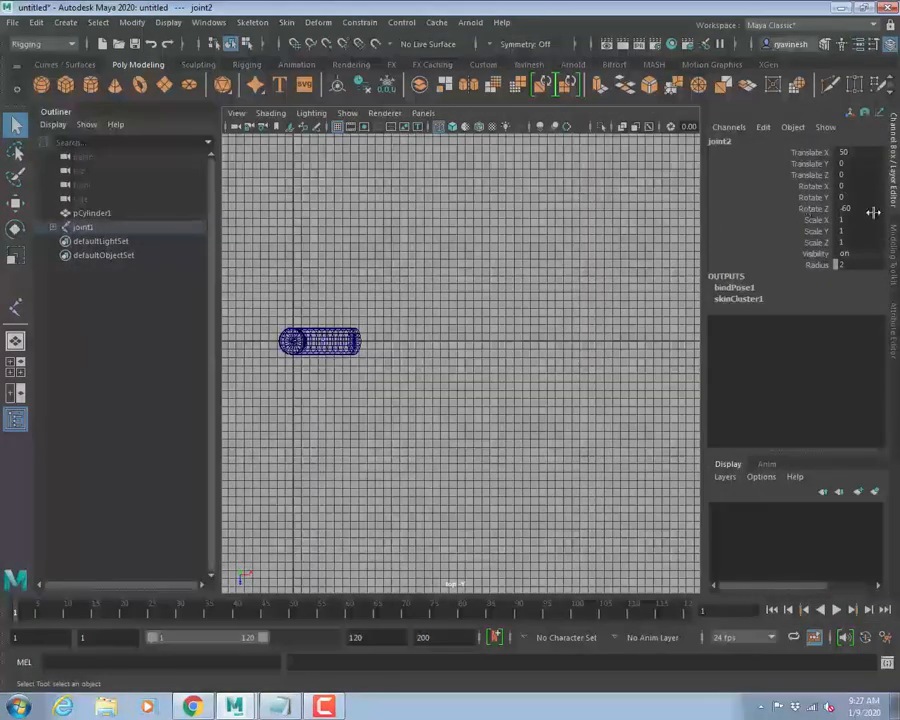
left_click(860, 208)
type("0")
key("Return")
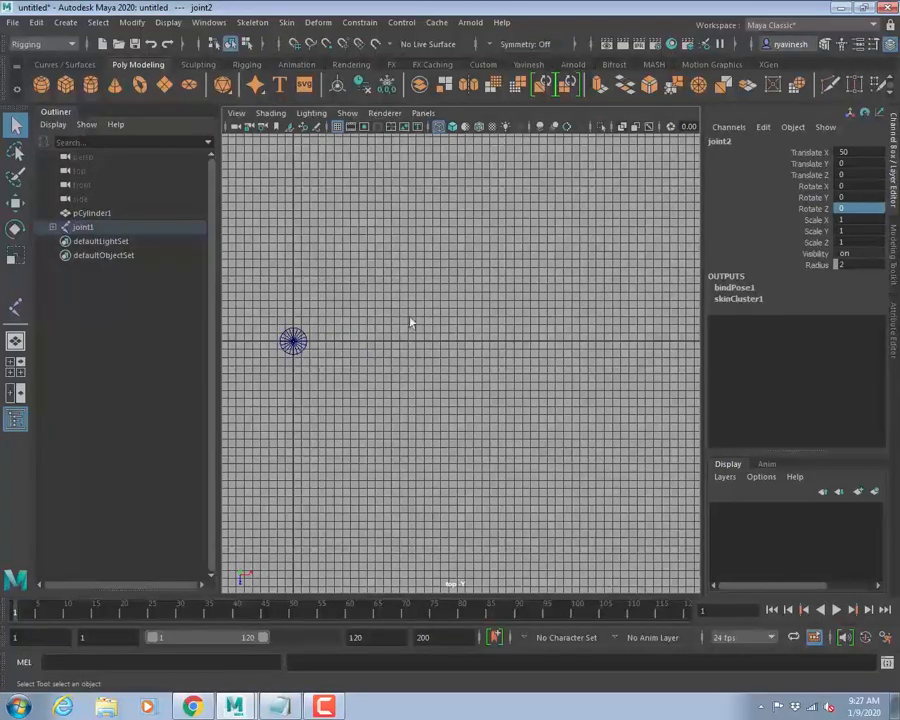
Delete the remaining joint chain, keeping only its cylinder.
left_click(299, 346)
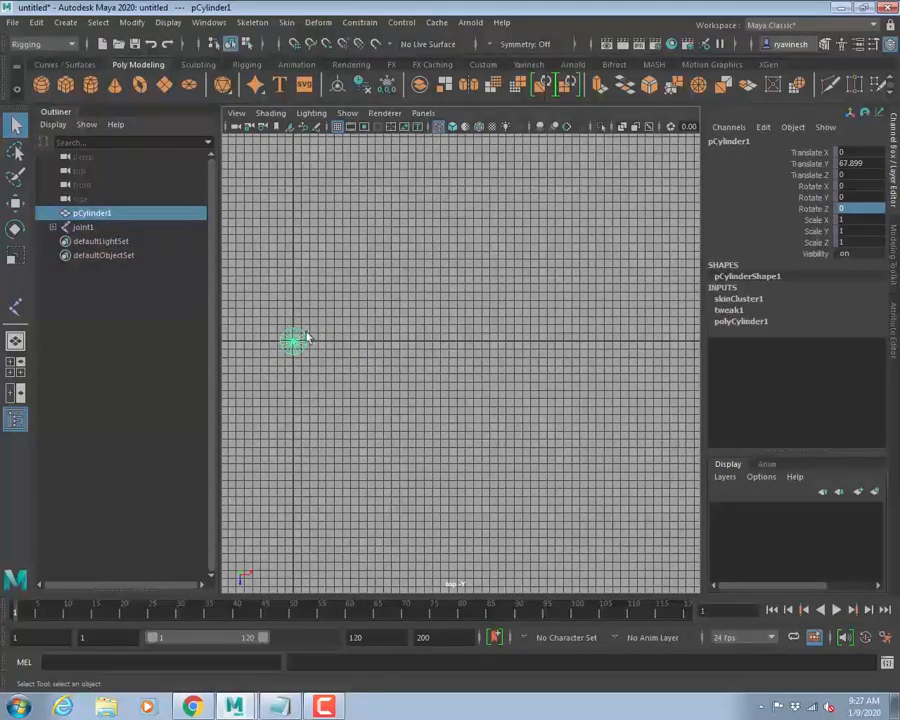
left_click(100, 230)
key("Delete")
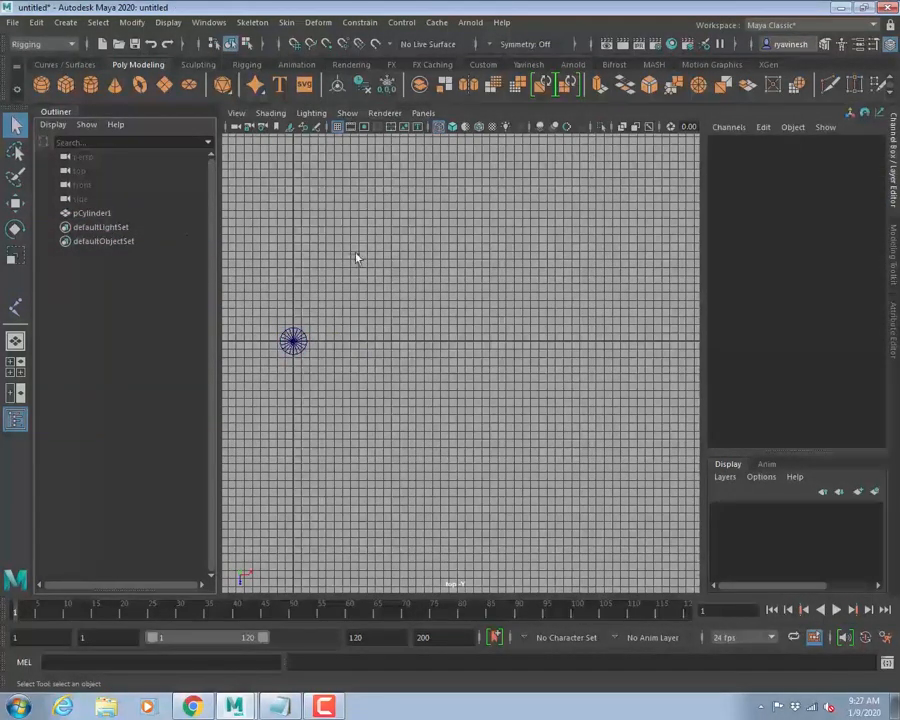
Draw a vertical chain of four grid-snapped joints up the cylinder's centre, starting at its base, in the wireframe front view.
key("space")
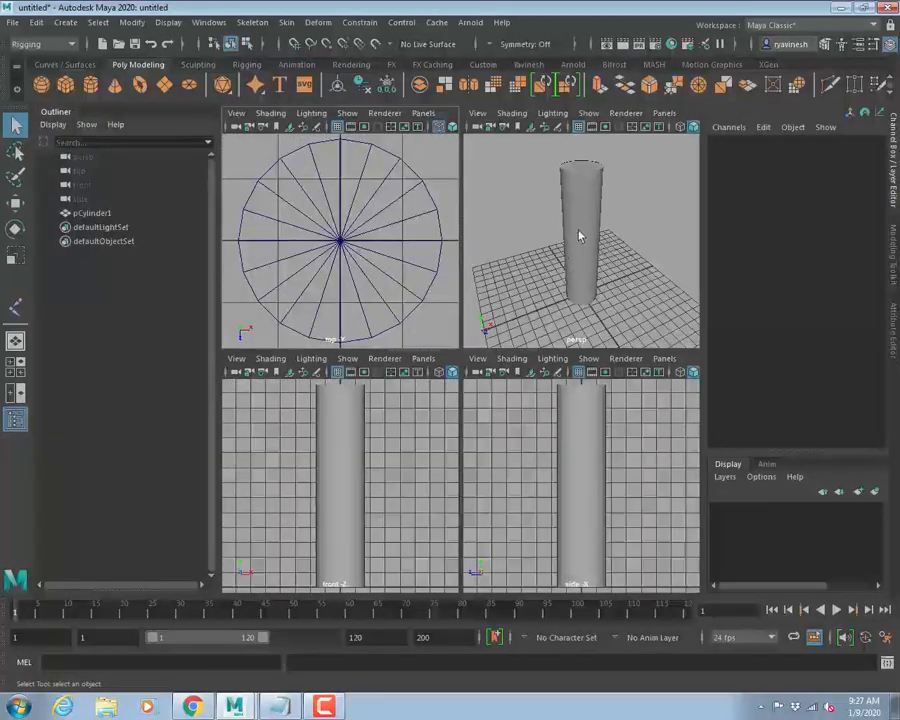
left_click(594, 248)
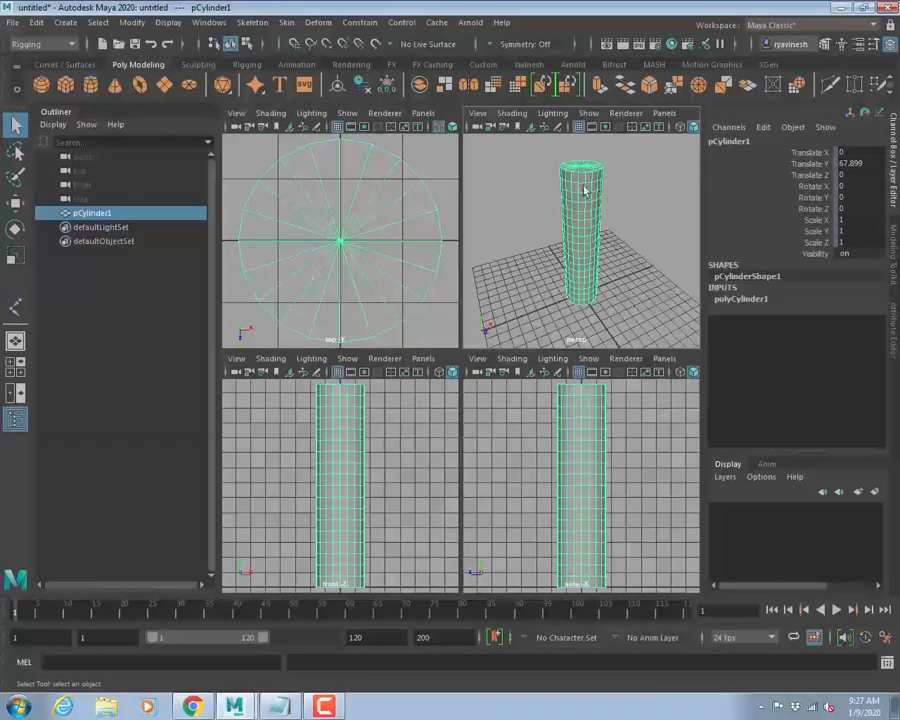
key("space")
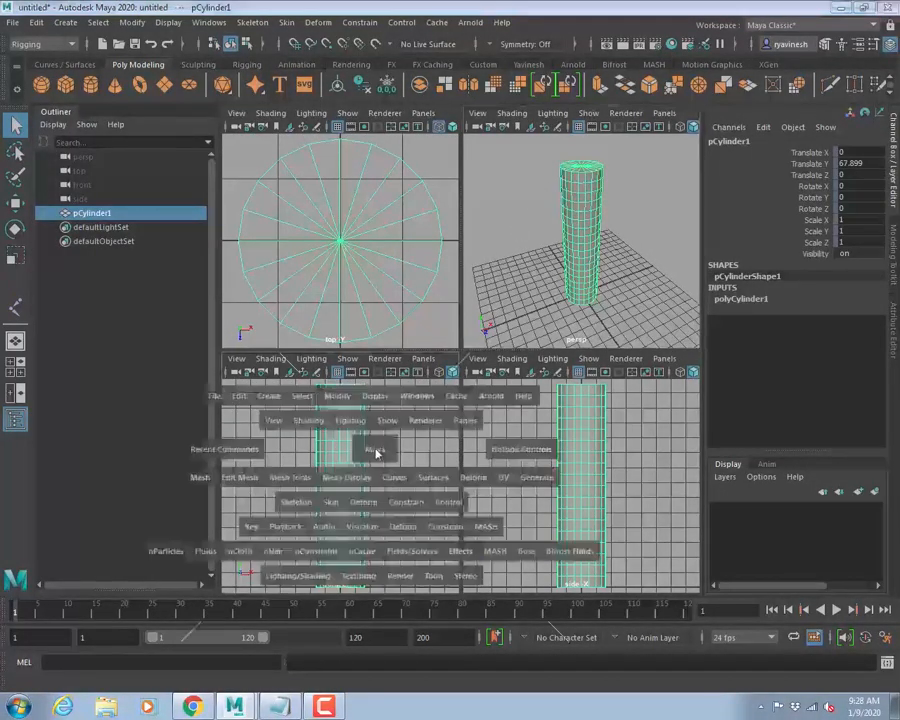
key("4")
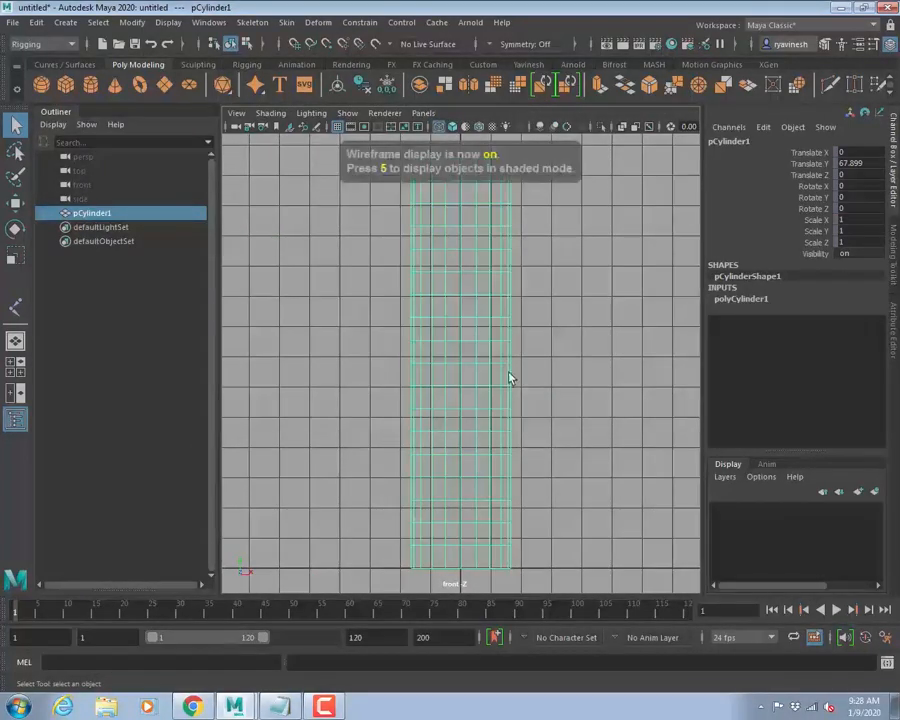
right_click_drag(590, 391, 380, 318, "alt")
left_click(252, 21)
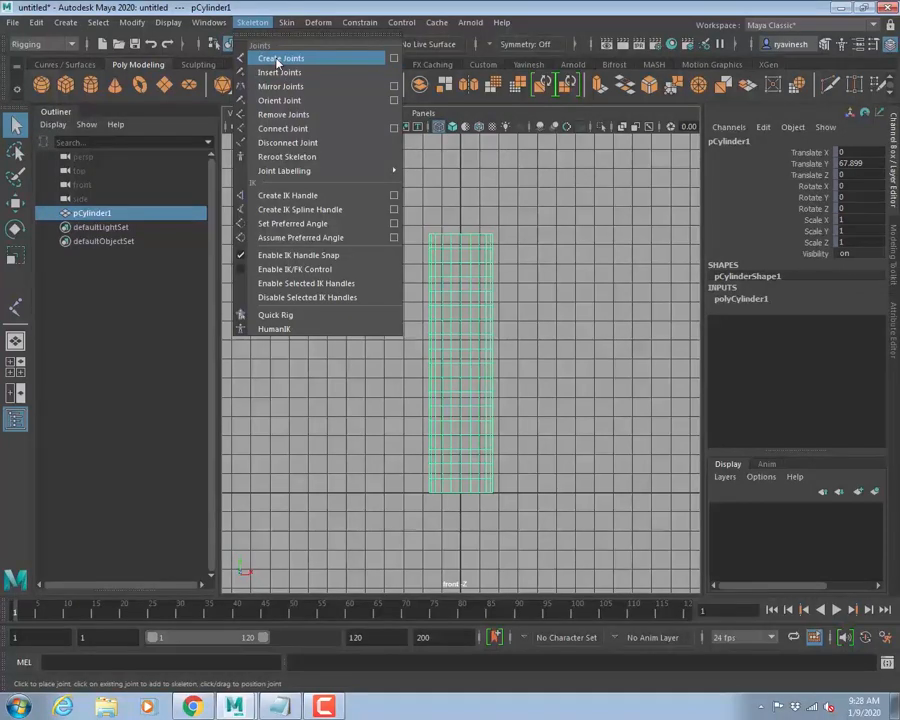
left_click(279, 59)
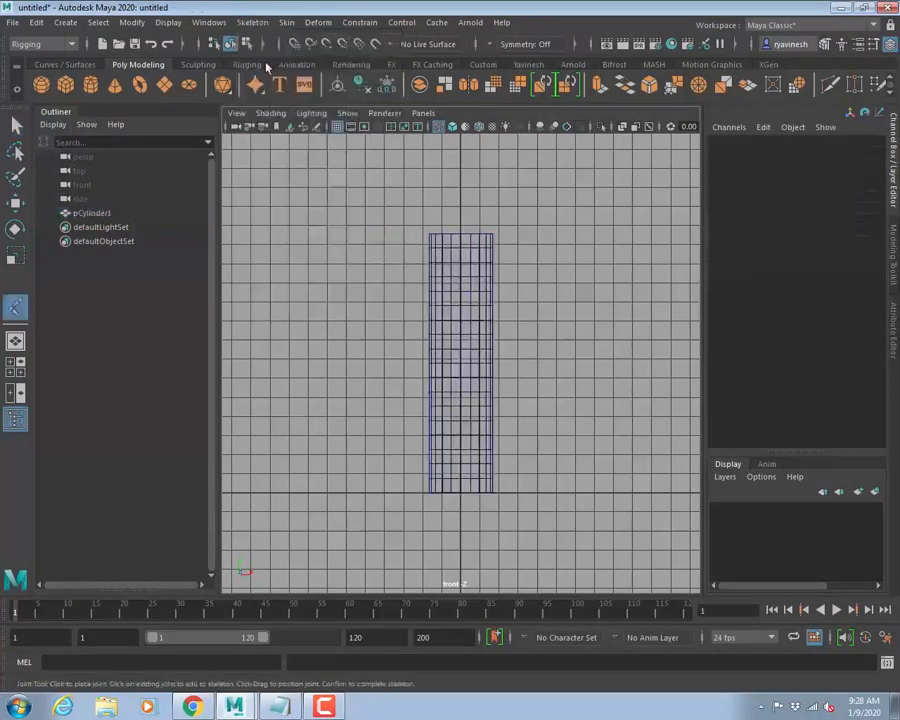
left_click(461, 497)
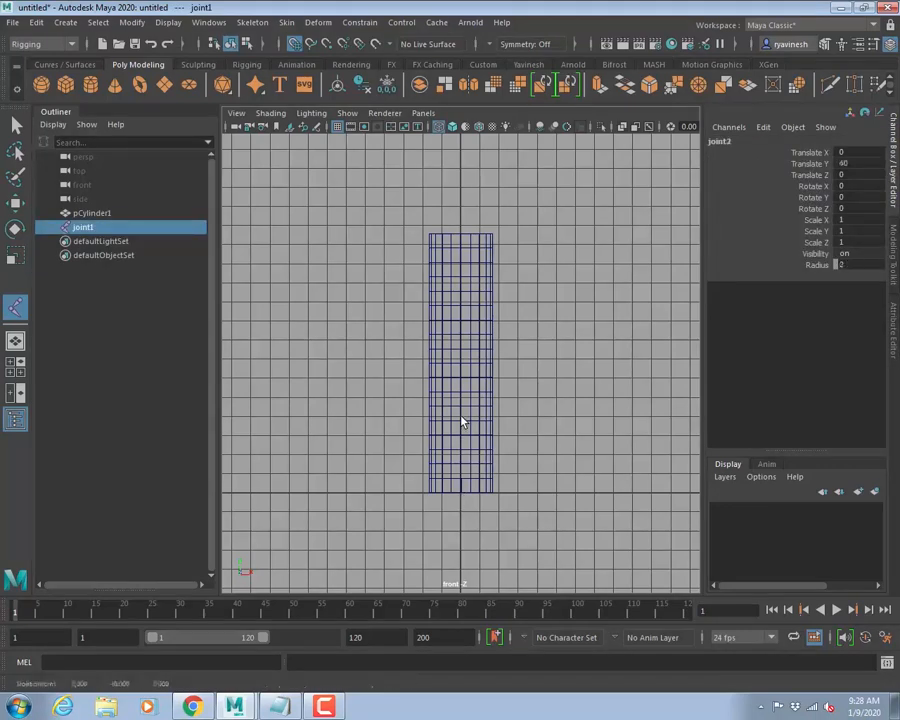
left_click(463, 341)
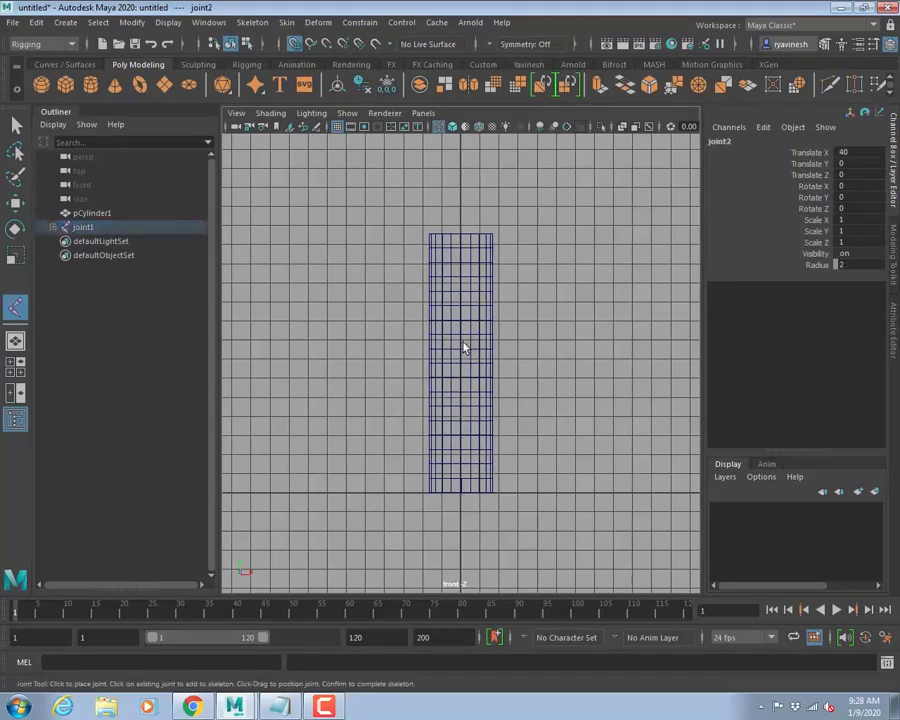
left_click(461, 249)
key("Return")
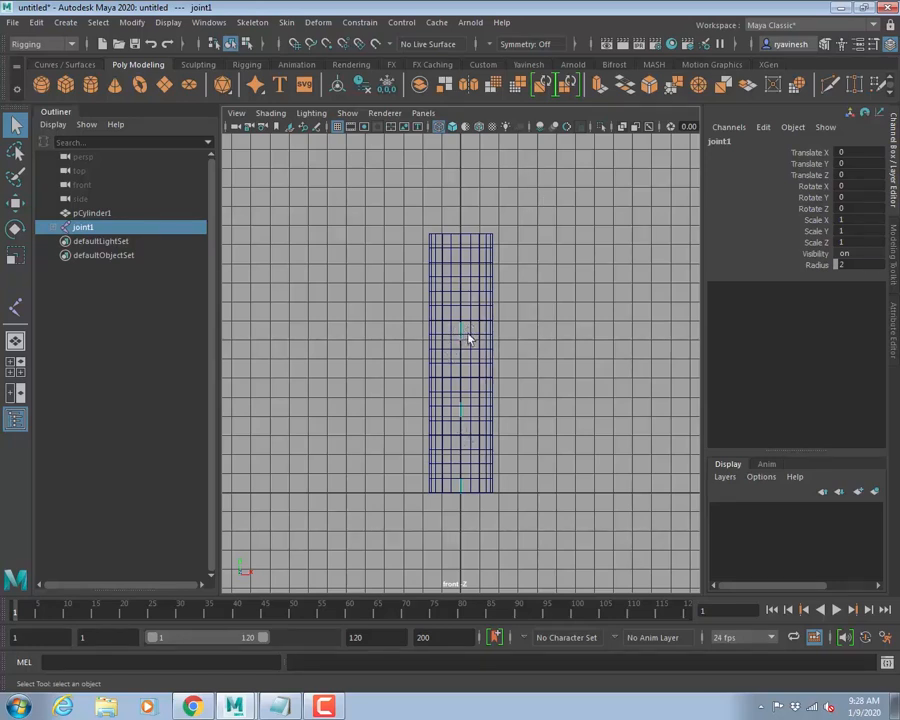
Set the joint display scale to 3.60 so the joints appear larger, and close the scale settings.
left_click(168, 22)
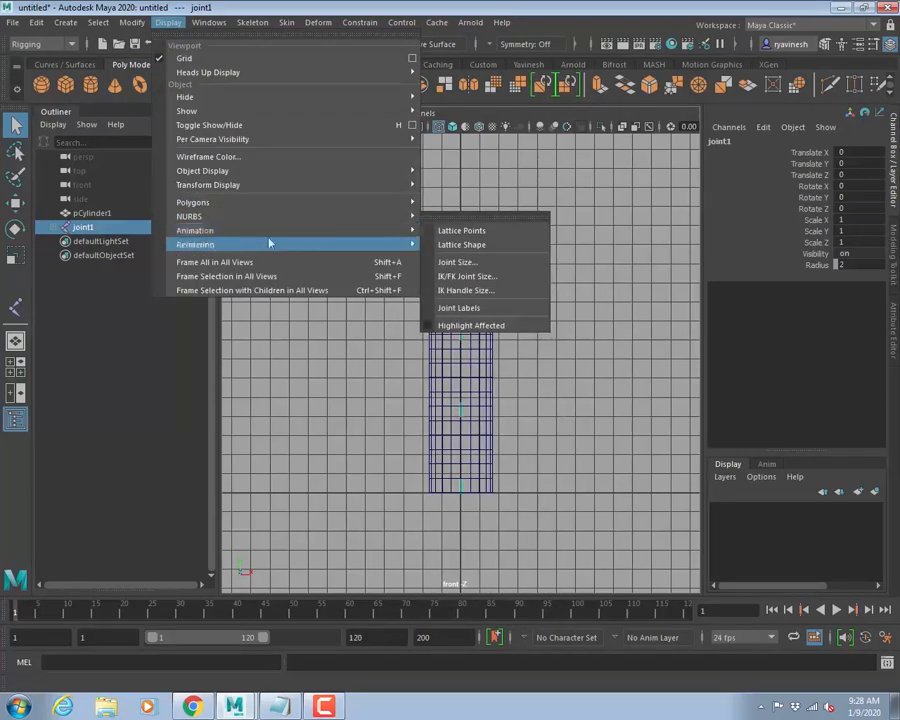
mouse_move(408, 236)
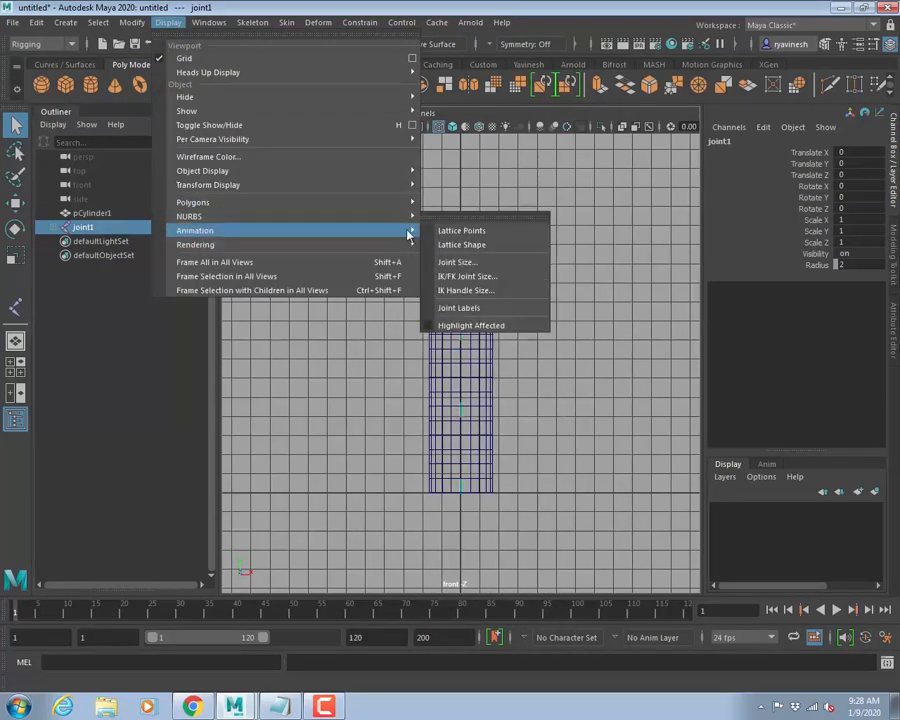
left_click(457, 264)
left_click_drag(510, 236, 544, 236)
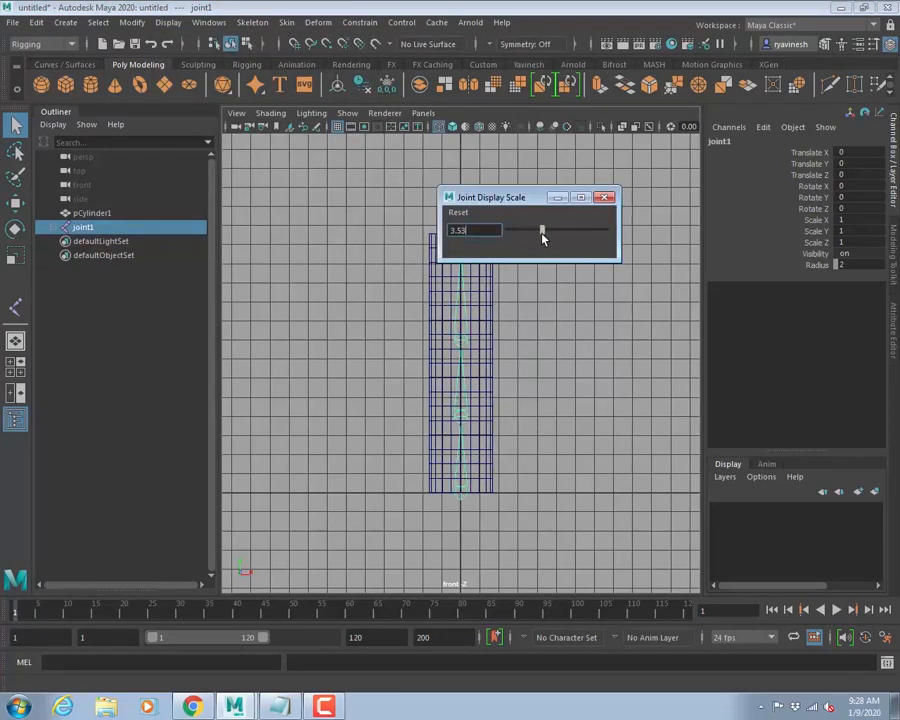
left_click_drag(507, 203, 572, 212)
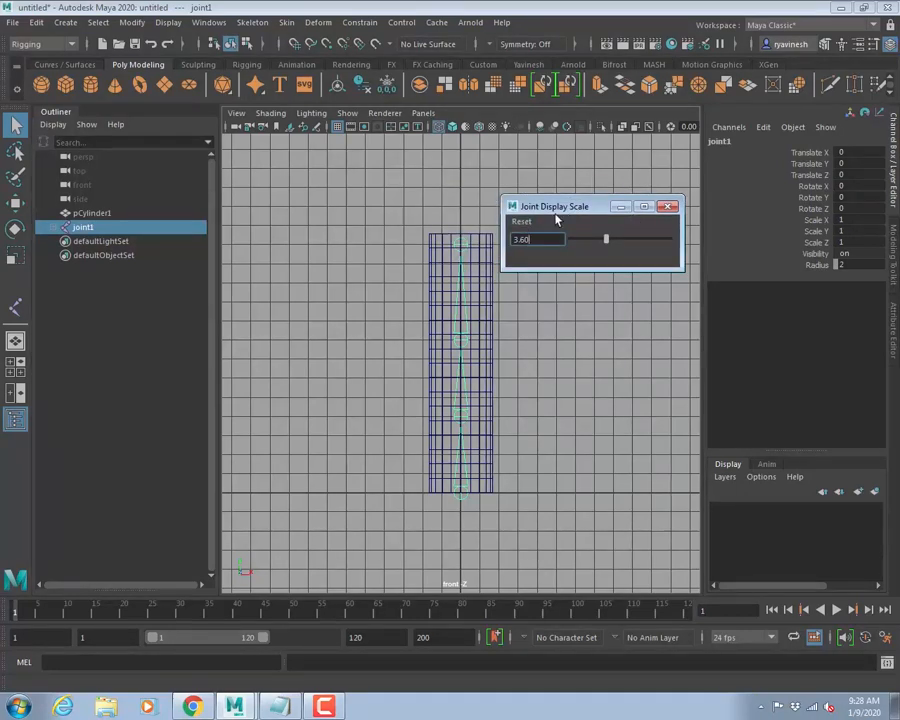
left_click(168, 22)
mouse_move(240, 236)
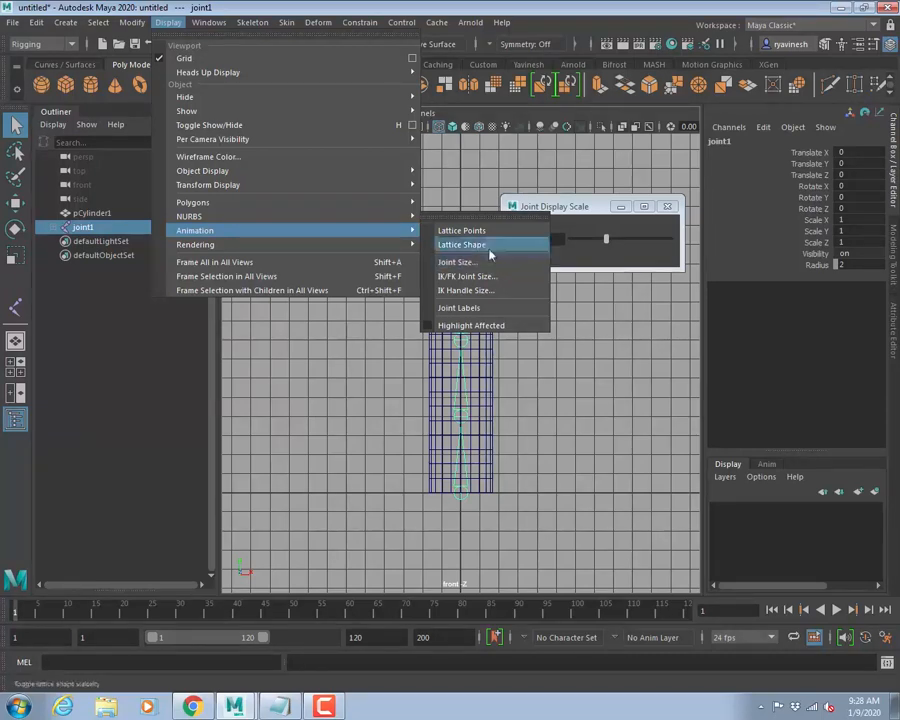
left_click(590, 214)
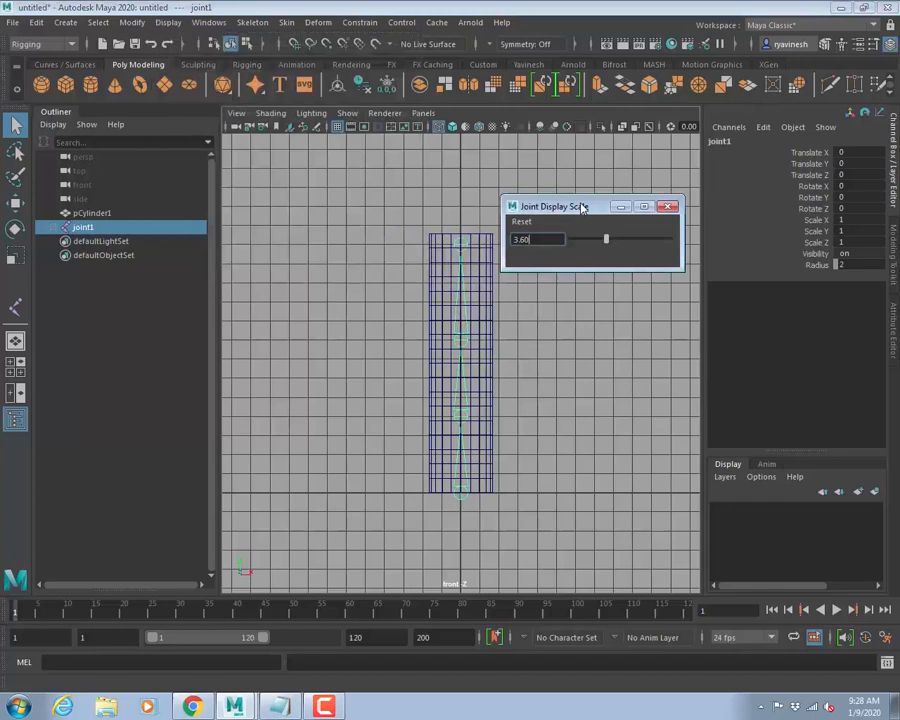
left_click(668, 207)
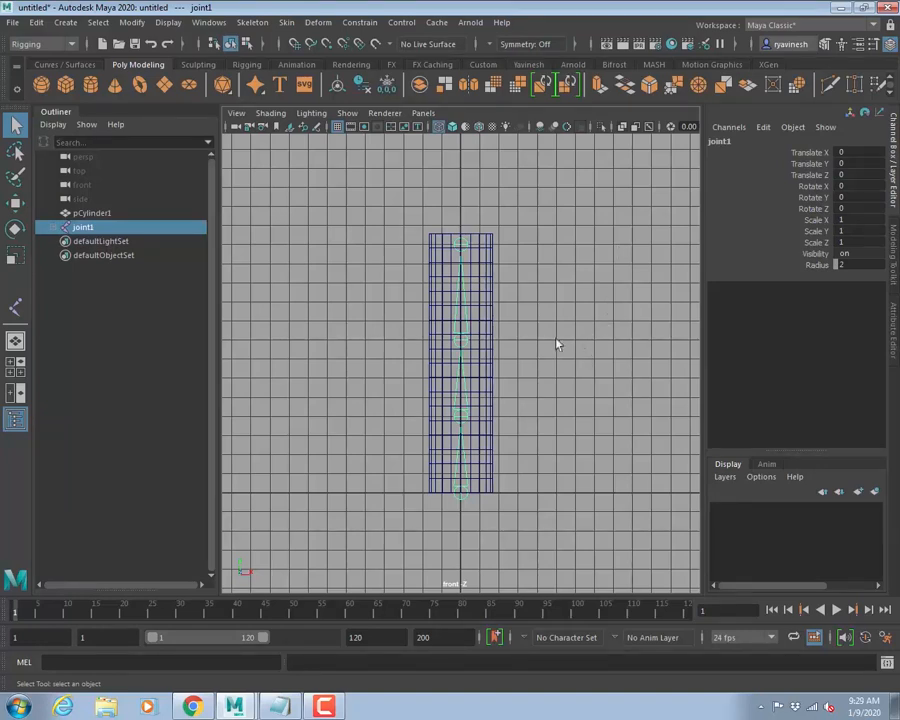
Create a second vertical chain of four joints beside the cylinder, rooted at X 60 on the ground line and spaced 10 units apart.
left_click(252, 22)
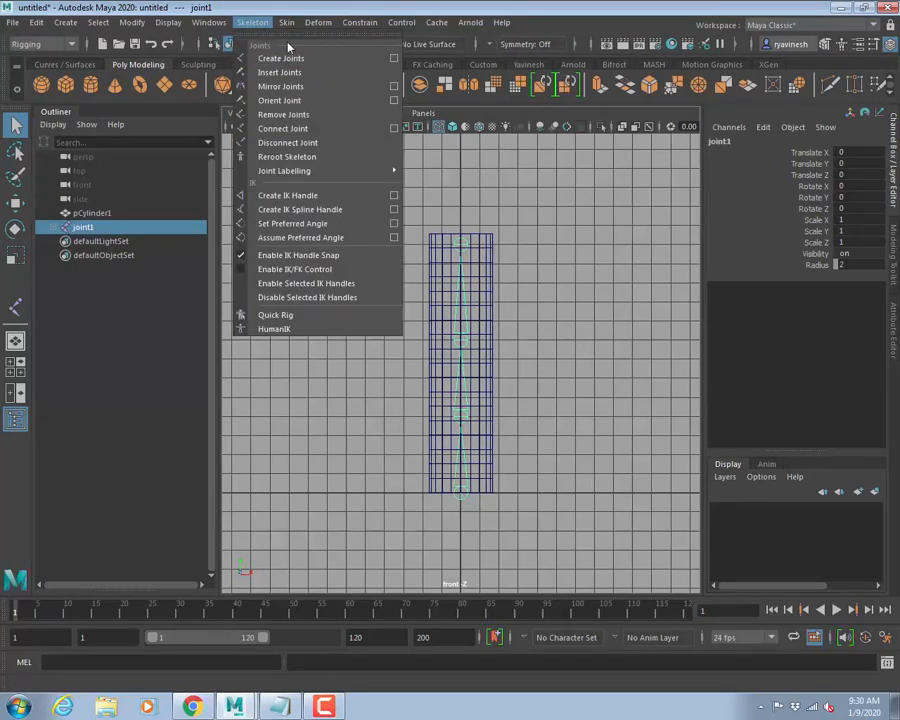
left_click(567, 268)
left_click(567, 270)
middle_click_drag(555, 352, 371, 351, "alt")
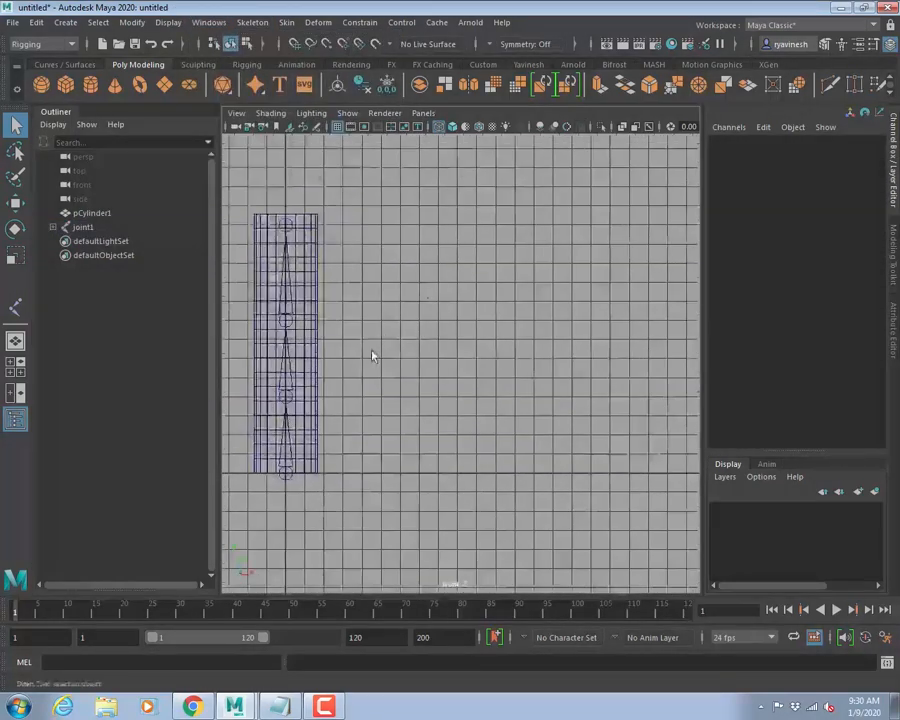
left_click(252, 22)
left_click(280, 56)
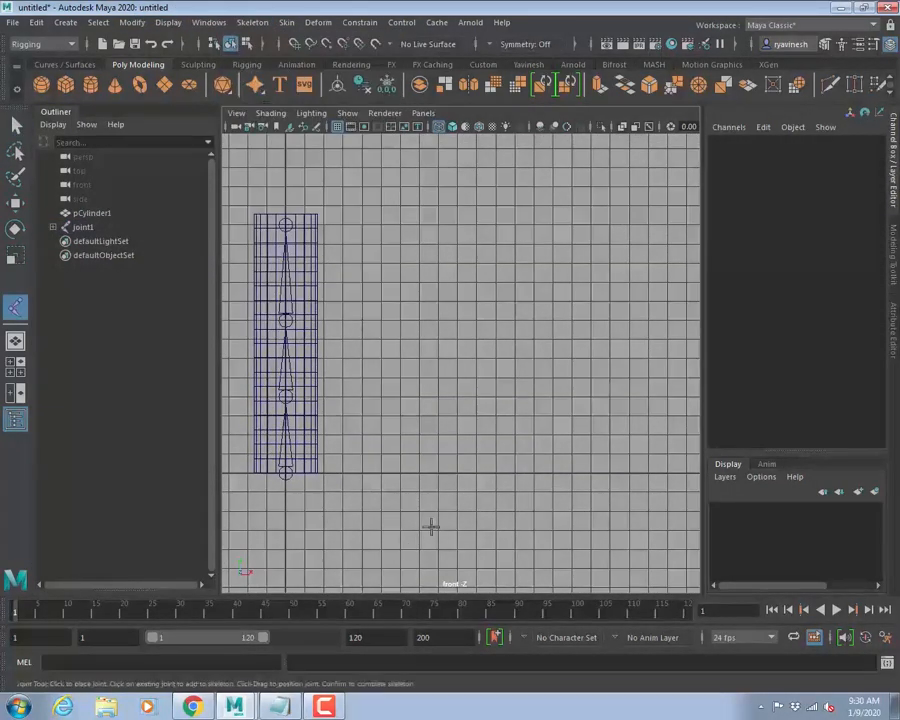
left_click(403, 472)
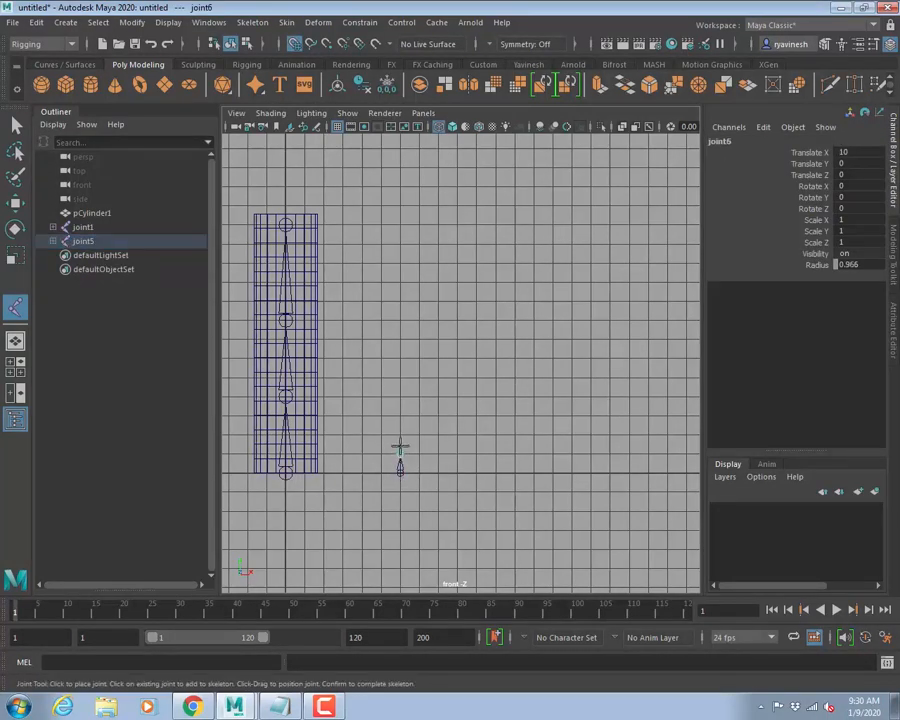
left_click(400, 431)
left_click(400, 416)
key("q")
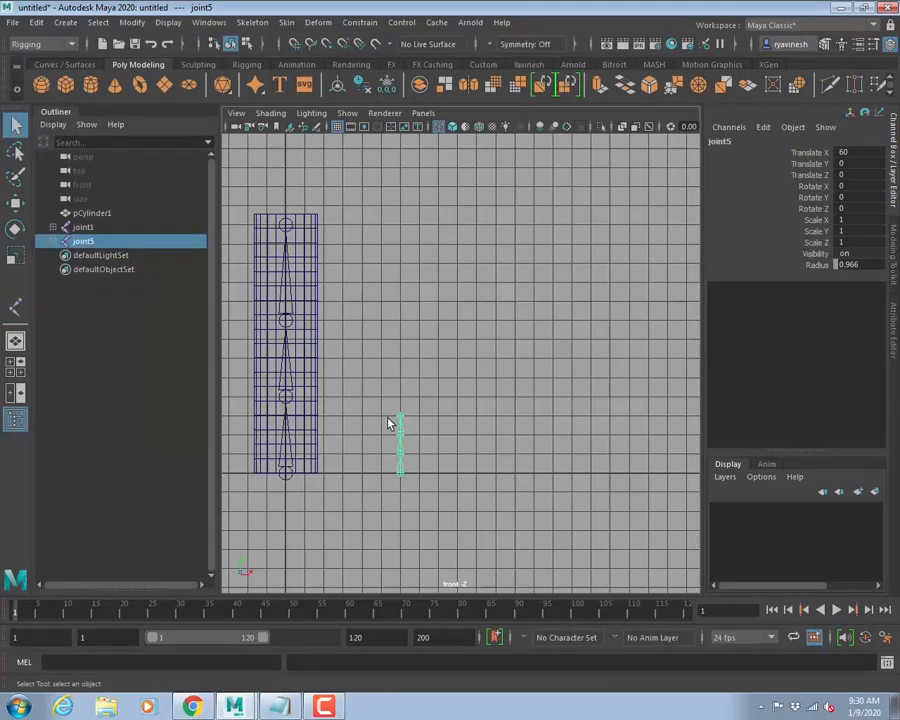
Select all four joints of the short chain and stretch it with Scale X at 4.312 to about the cylinder chain's height.
key("f")
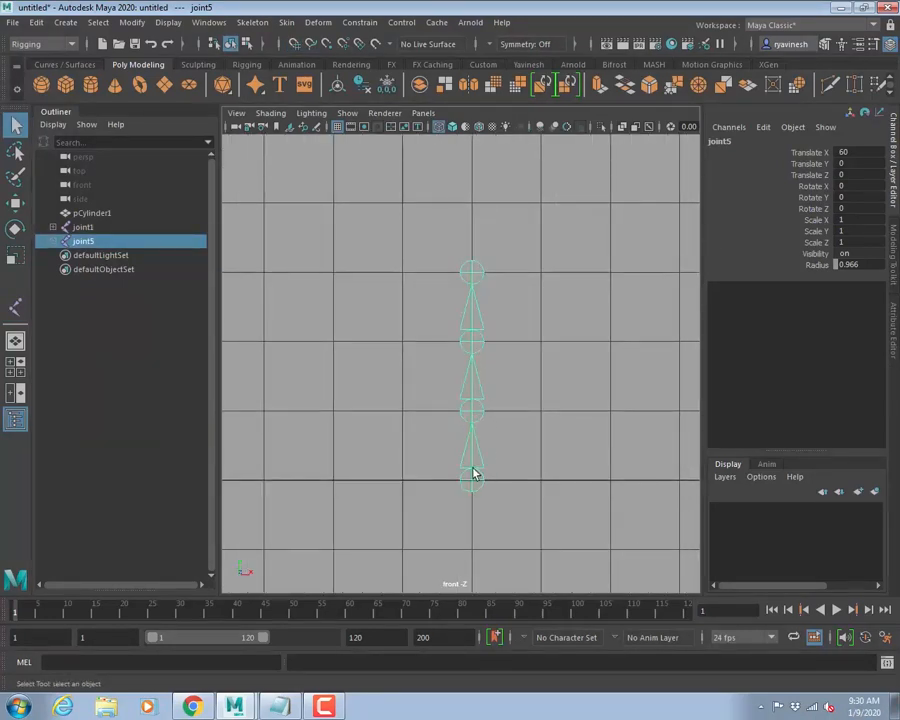
right_click_drag(545, 456, 218, 324, "alt")
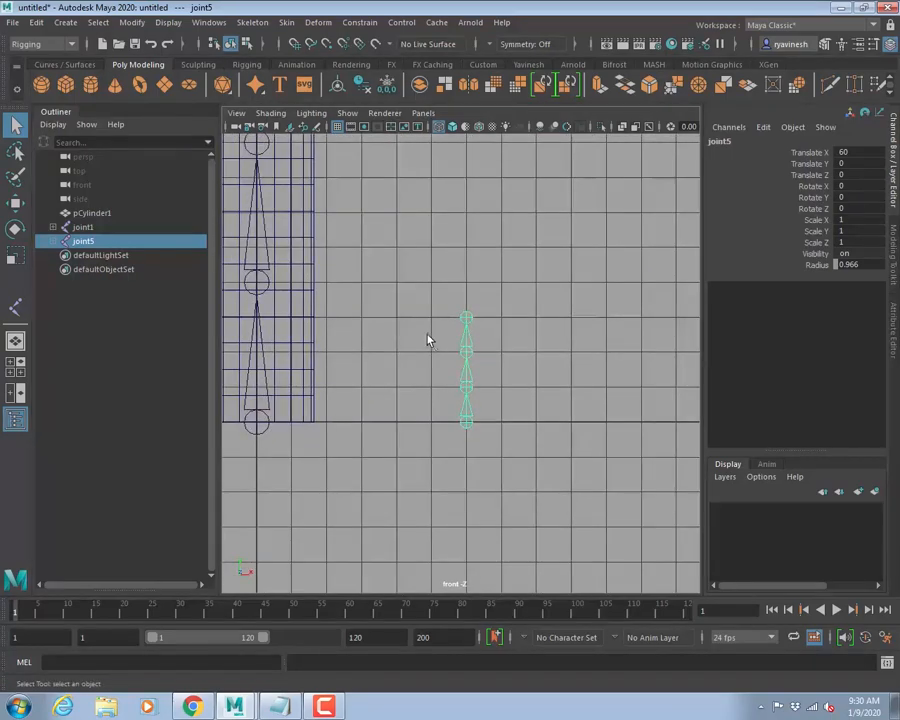
scroll(462, 350, "down", 2)
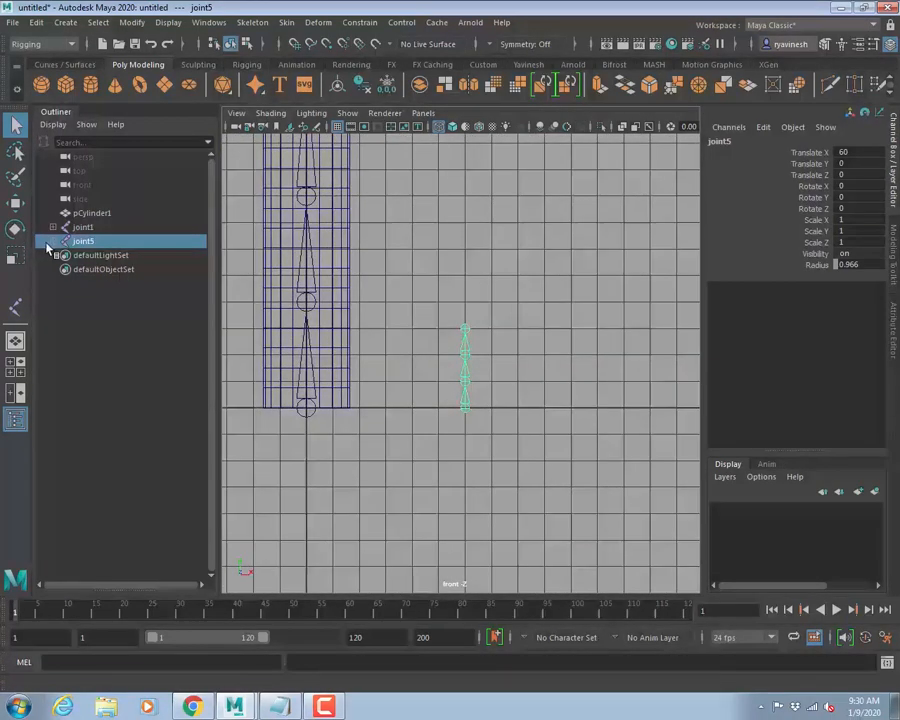
left_click(52, 242)
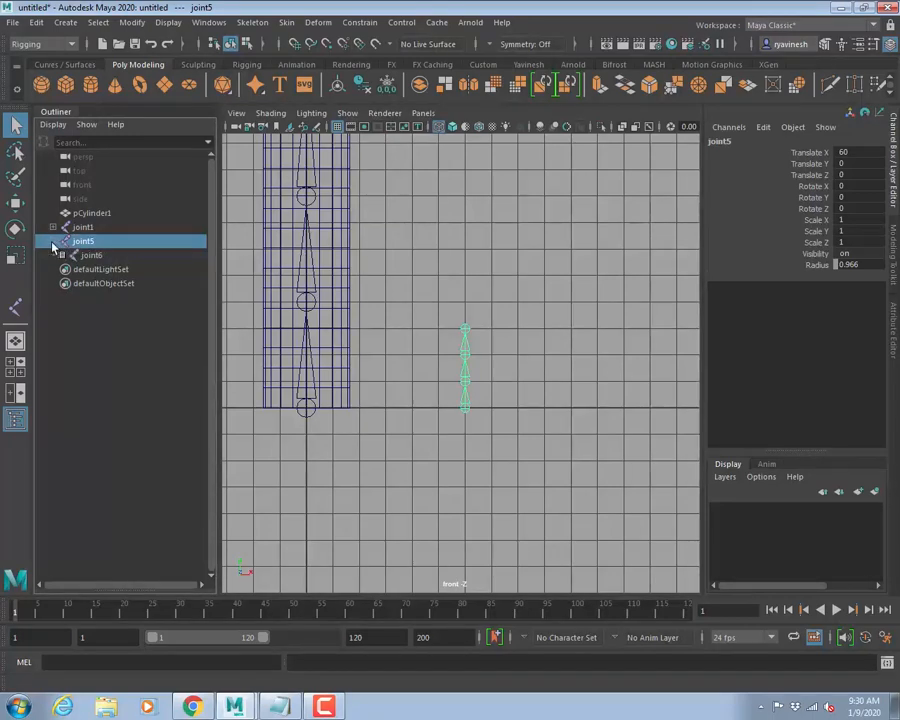
left_click(61, 255, "shift")
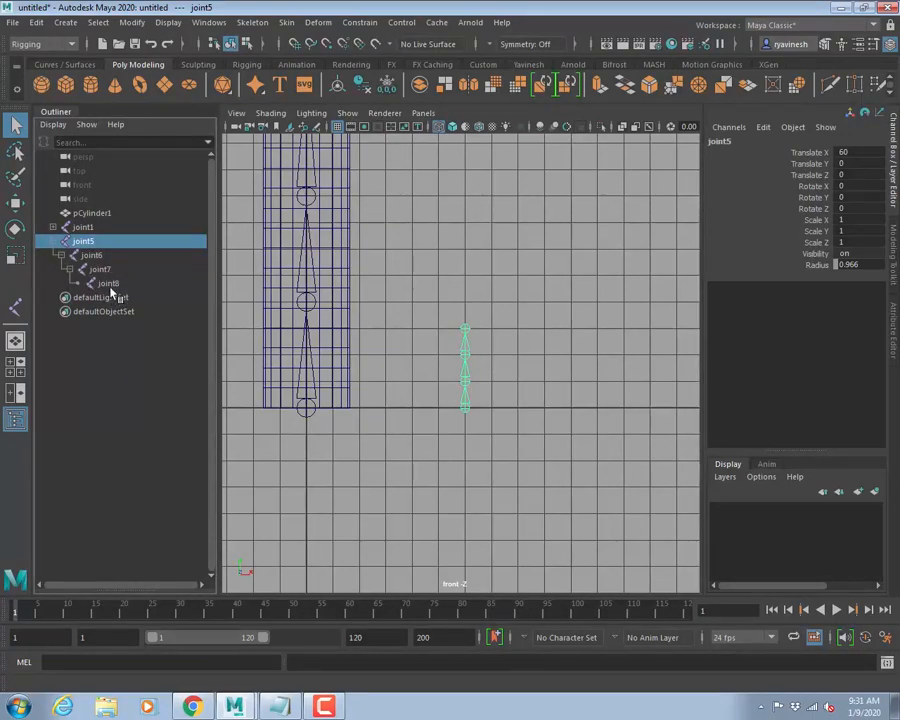
left_click(108, 284)
left_click(82, 243, "shift")
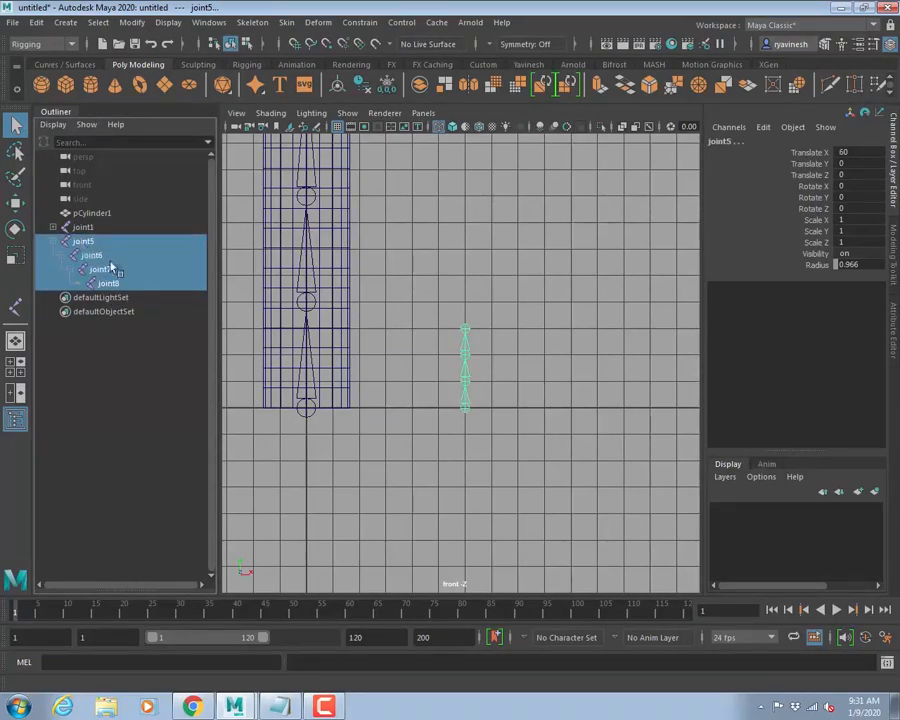
key("r")
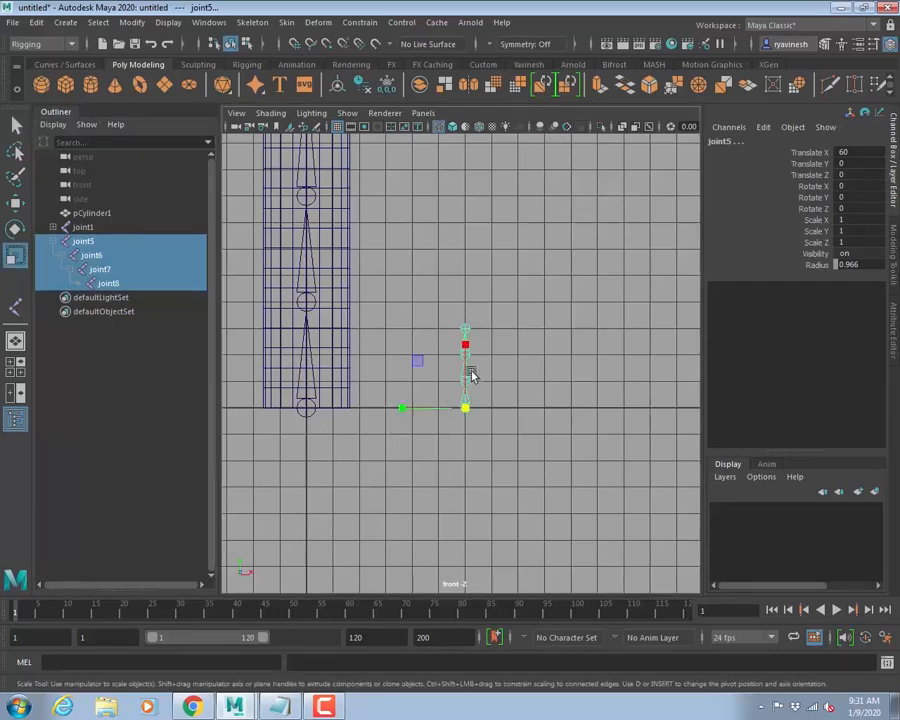
left_click_drag(465, 345, 468, 201)
right_click_drag(568, 342, 544, 316, "alt")
middle_click_drag(547, 318, 549, 463, "alt")
left_click_drag(463, 474, 462, 456)
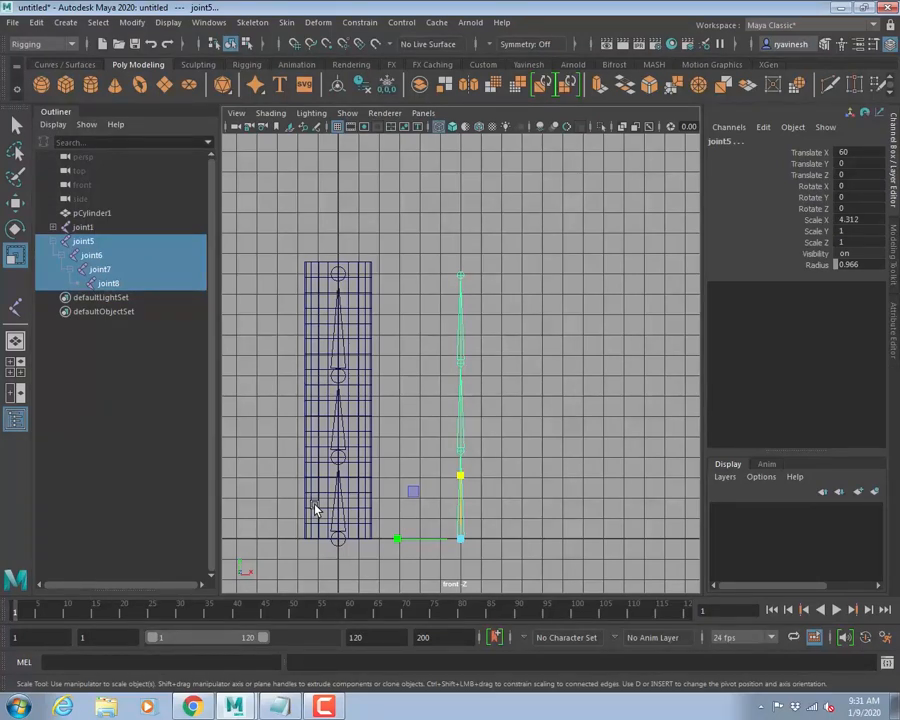
Duplicate the stretched joint chain from its root and move the copy along X to 104.132.
key("Up")
key("Up")
key("Up")
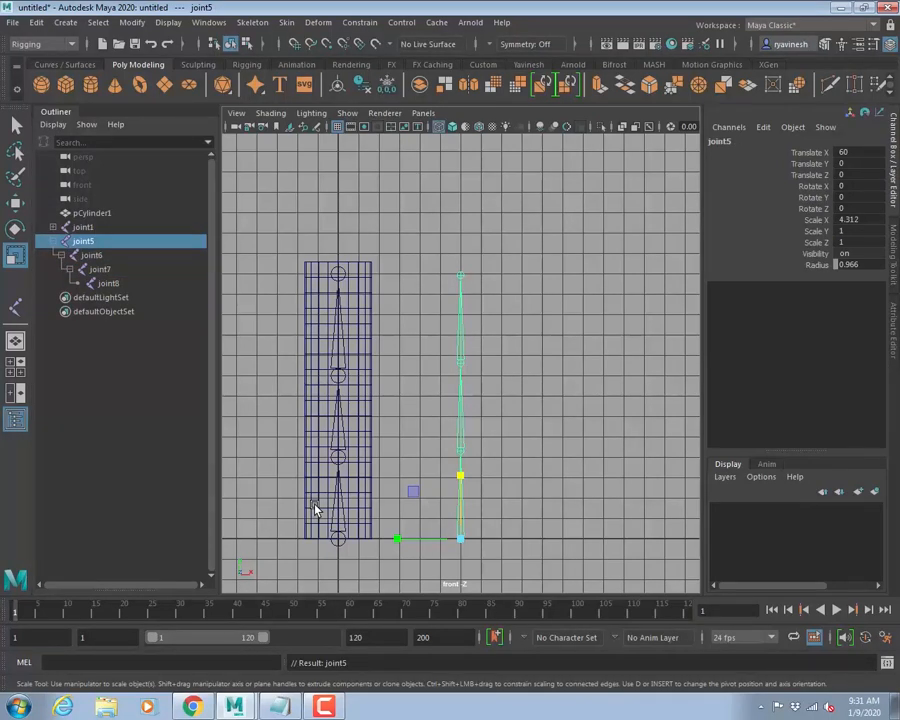
key("q")
middle_click_drag(504, 457, 425, 421, "alt")
key("w")
left_click(397, 526)
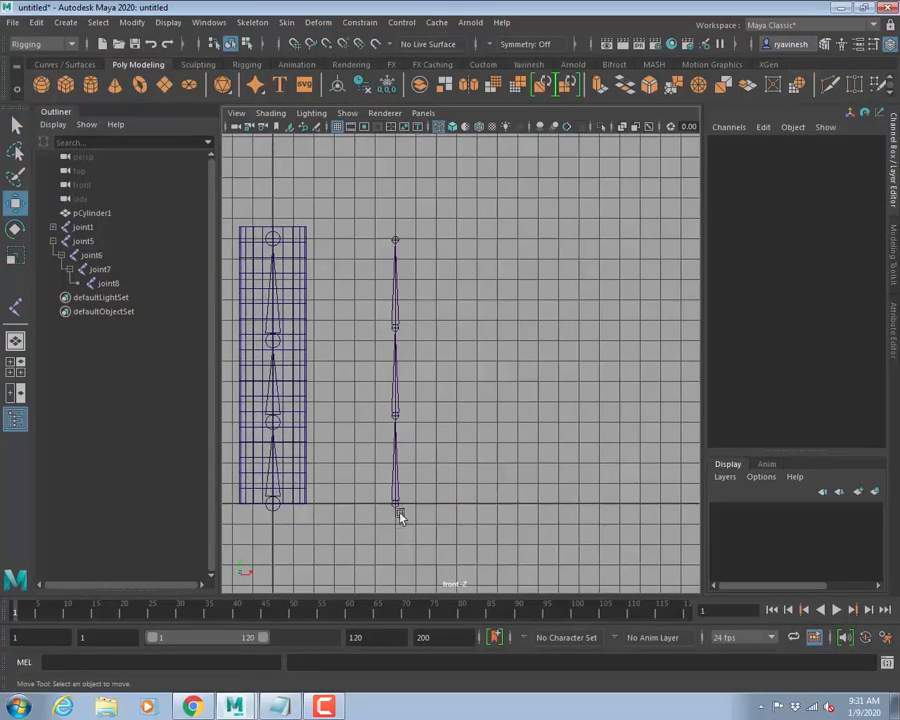
left_click(398, 512)
key("ctrl+d")
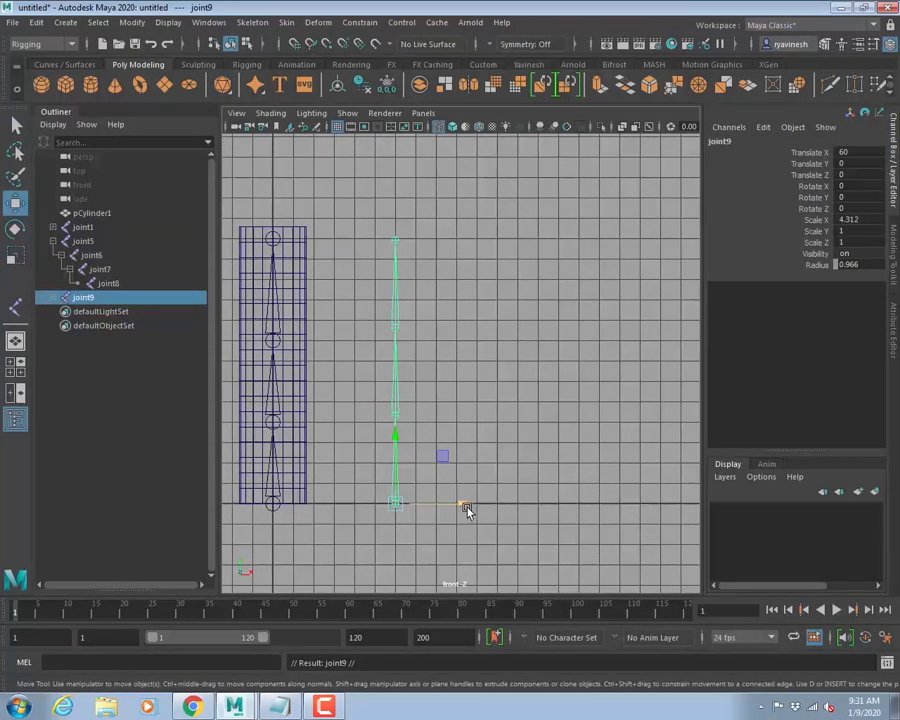
left_click_drag(466, 504, 553, 513)
middle_click_drag(448, 438, 422, 408, "alt")
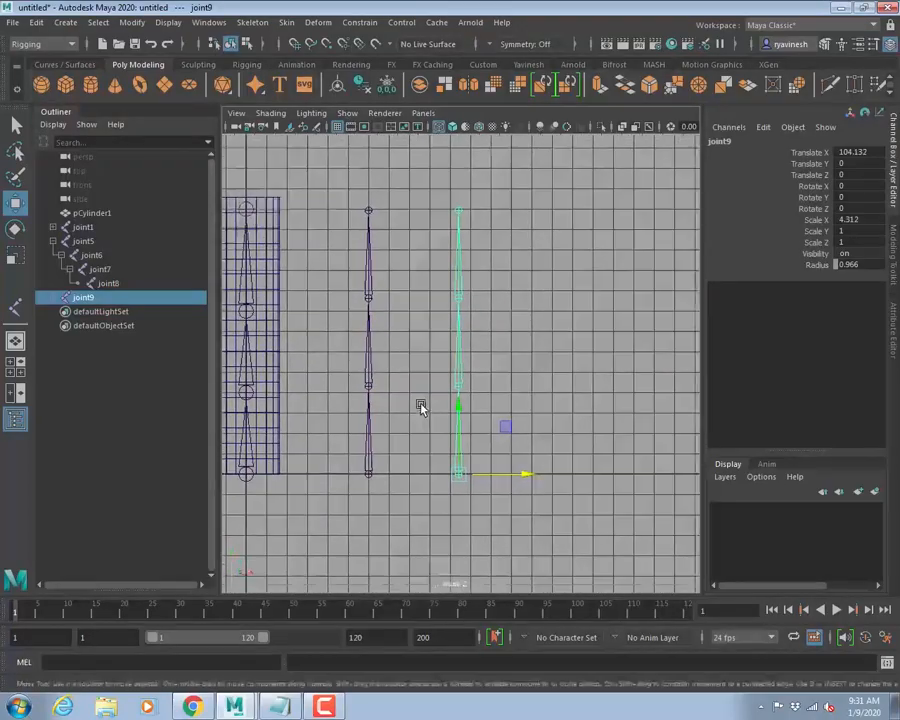
right_click_drag(422, 408, 478, 446, "alt")
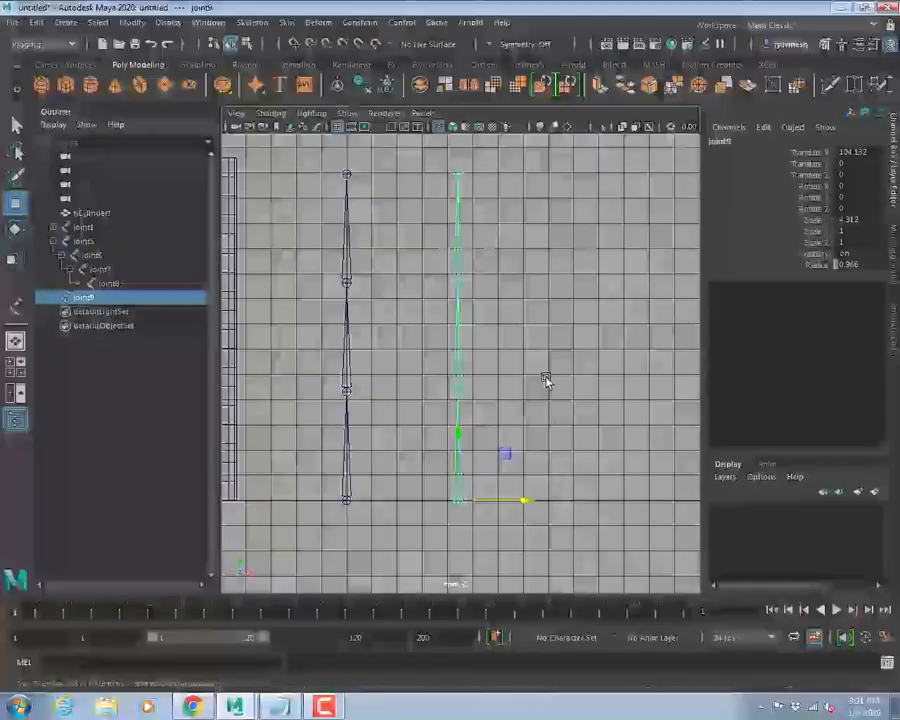
middle_click_drag(546, 380, 504, 385, "alt")
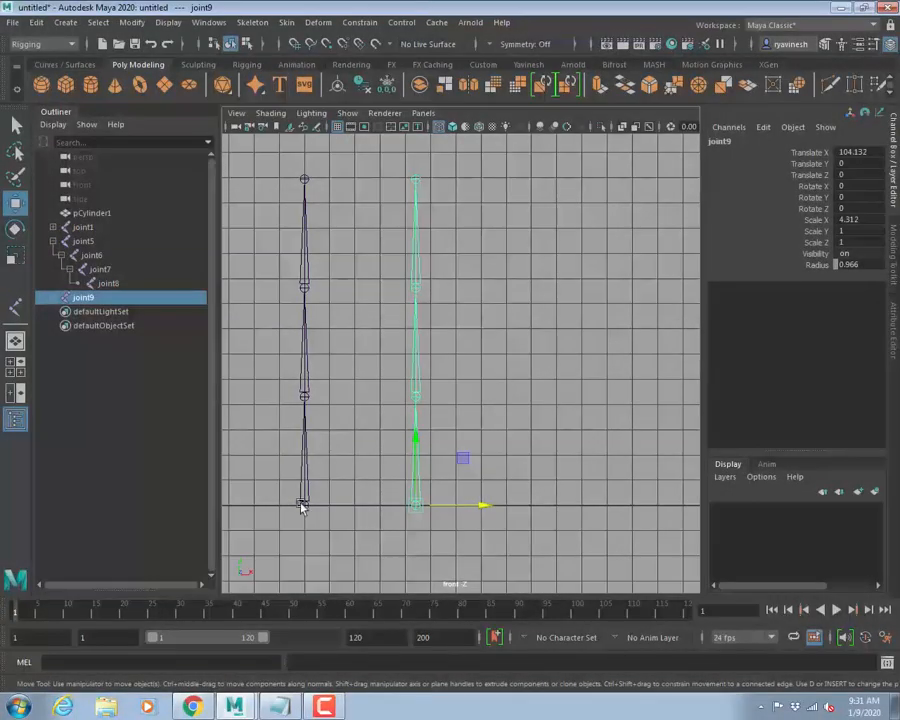
Select the original chain's root joint5, its third joint joint7, and the root again to compare what each selection includes.
left_click(303, 500)
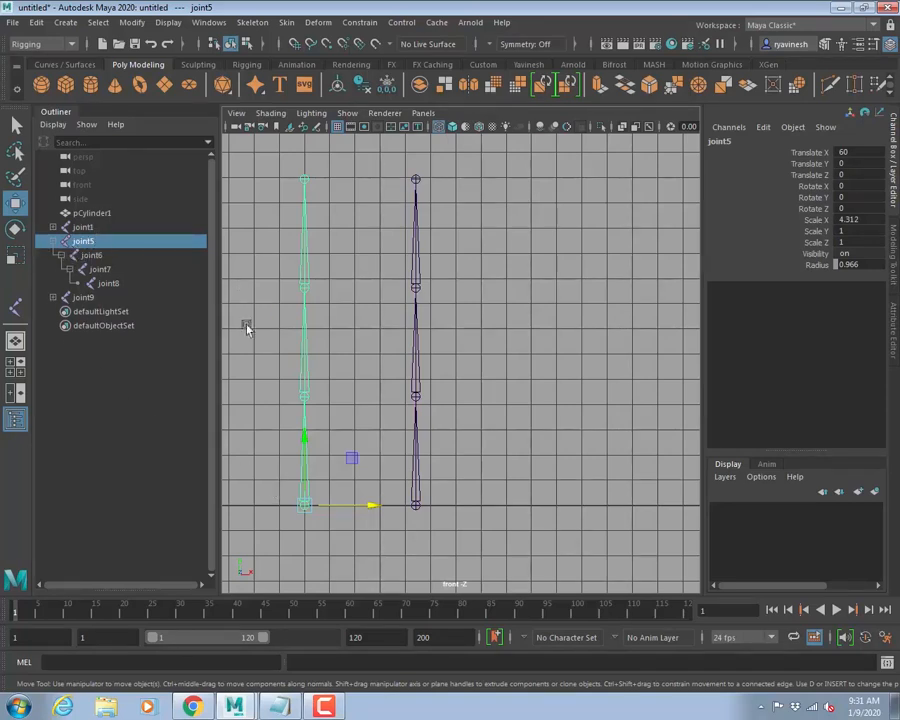
left_click(305, 269)
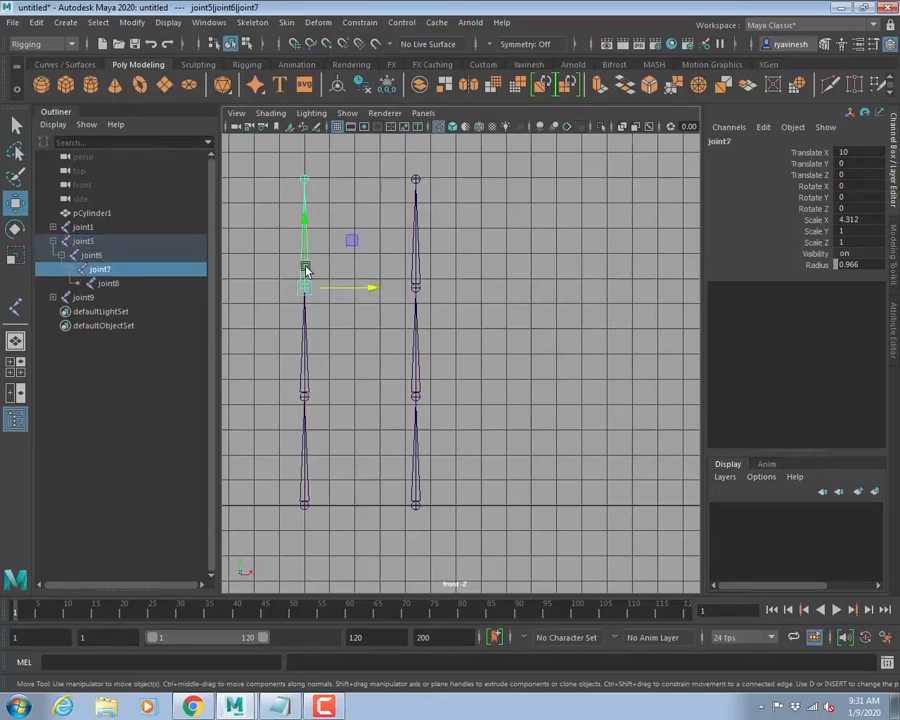
left_click(305, 502)
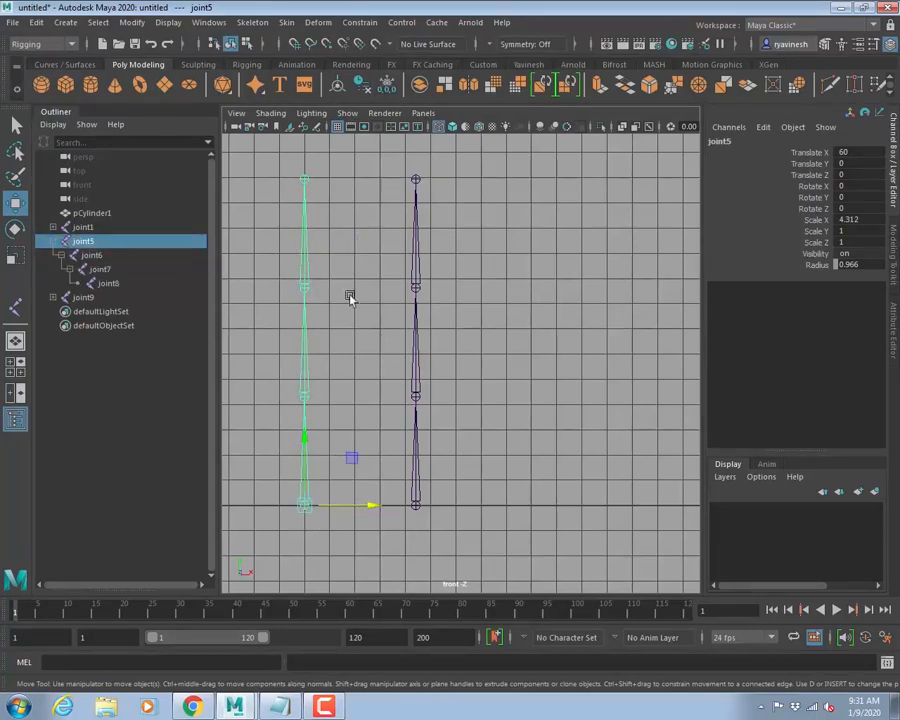
Select joint5 through joint8 together, try the Scale tool on the whole chain, and clear the selection.
left_click(107, 283)
left_click(100, 269, "ctrl")
left_click(90, 254, "ctrl")
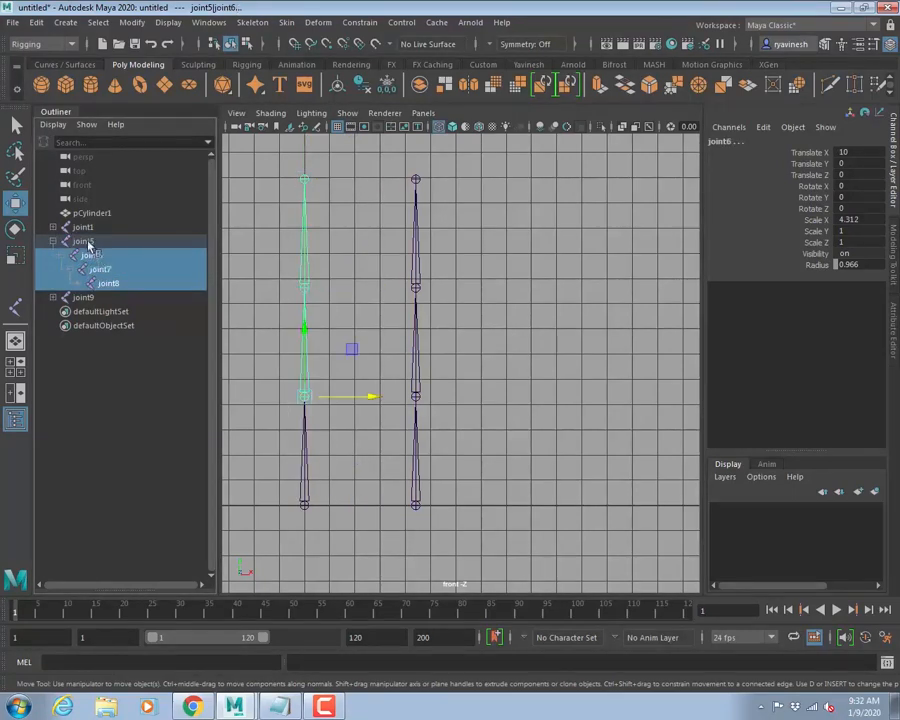
left_click(88, 245, "ctrl")
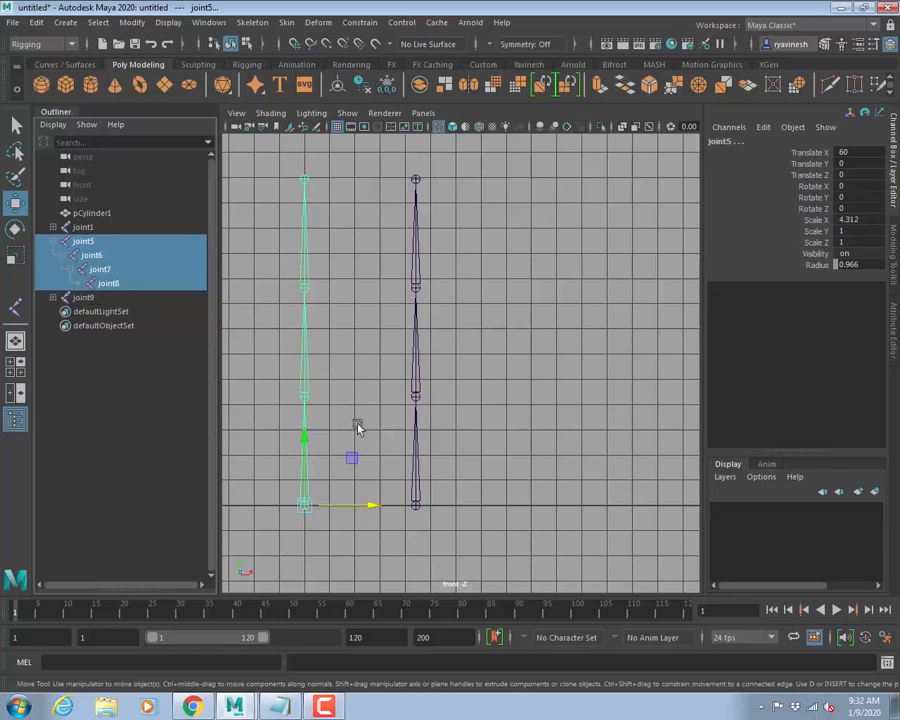
key("r")
mouse_move(301, 438)
left_mouse_down()
mouse_move(307, 463)
mouse_move(306, 448)
left_mouse_up()
left_click(376, 386)
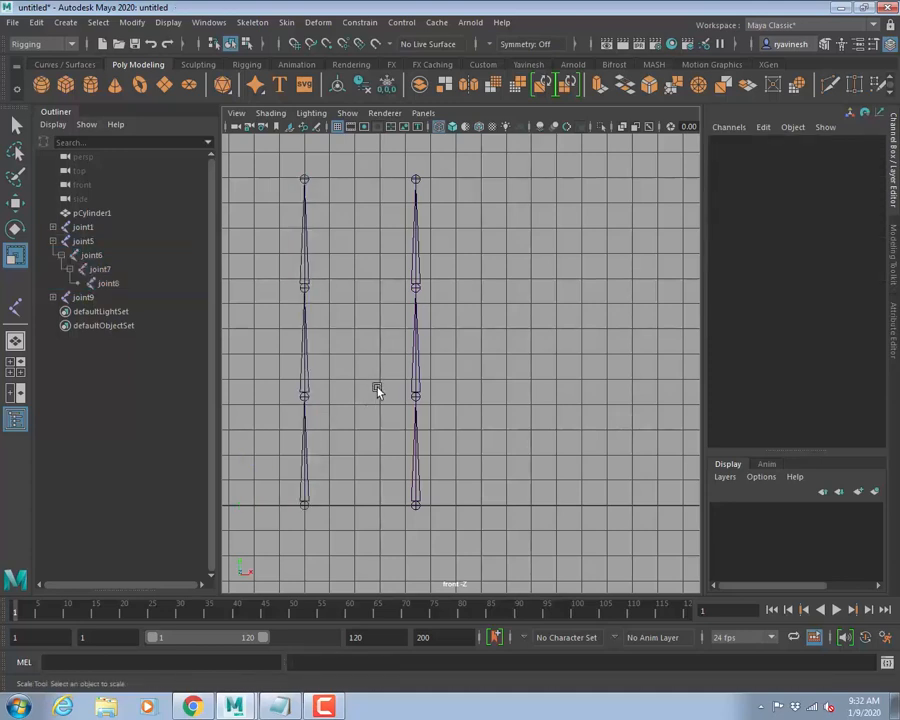
Delete the duplicated joint chain from its root joint9, keeping the original chain at X 60.
left_click(305, 505)
key("q")
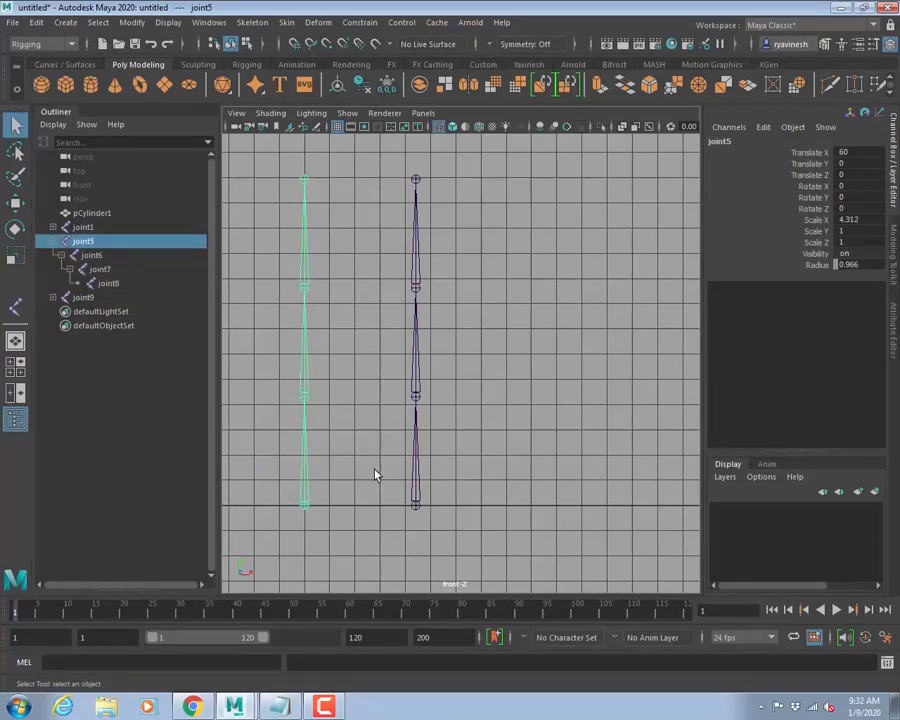
left_click(416, 502)
key("Delete")
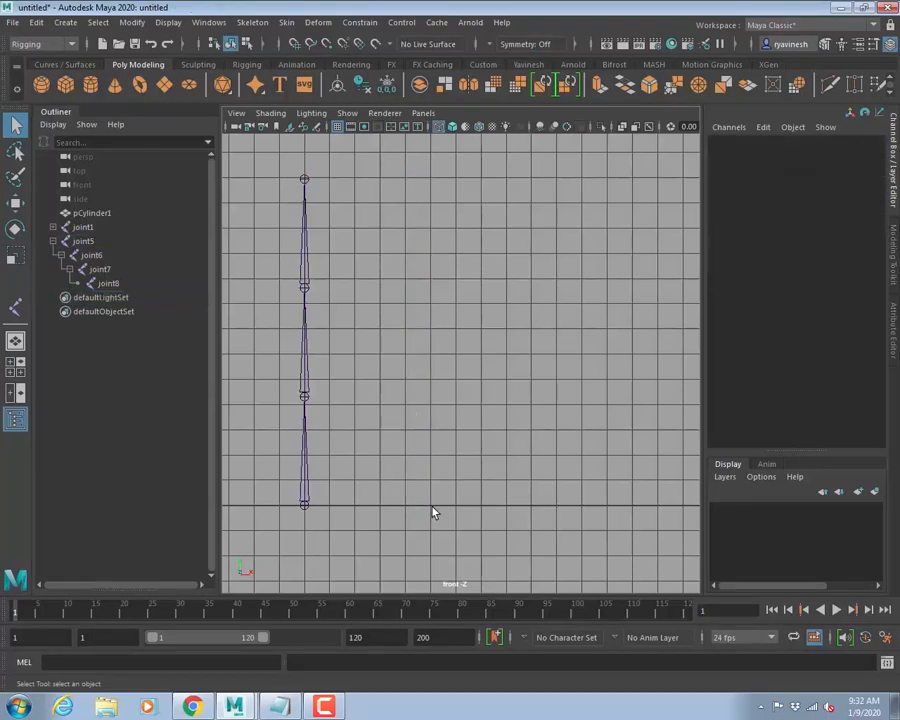
Delete the separate joint5 chain and frame the cylinder with its remaining joint1 chain in the front view.
left_click(330, 503)
key("Delete")
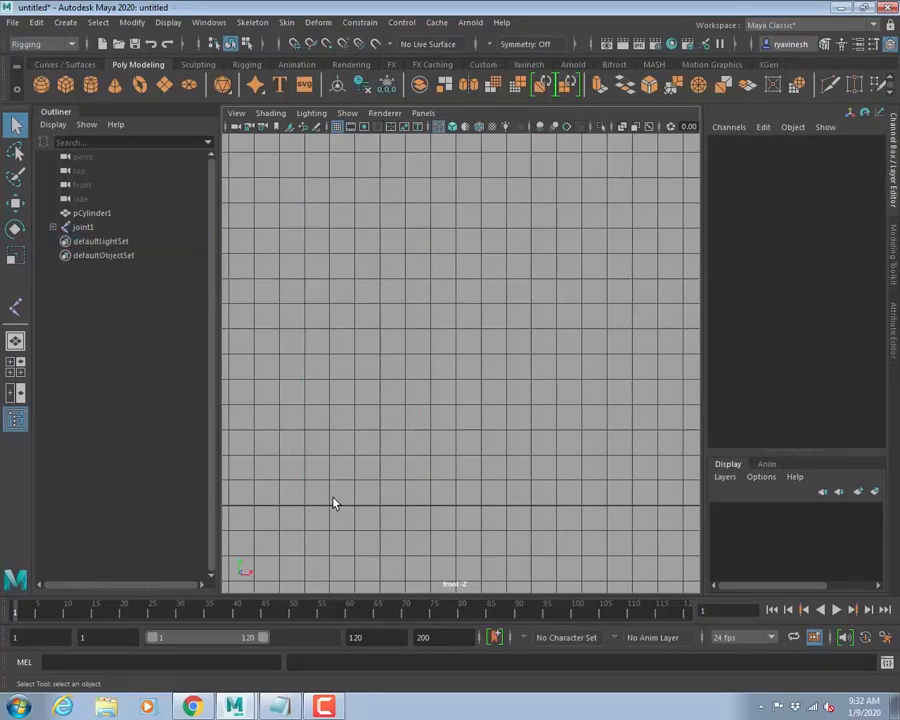
key("a")
scroll(532, 442, "down", 3)
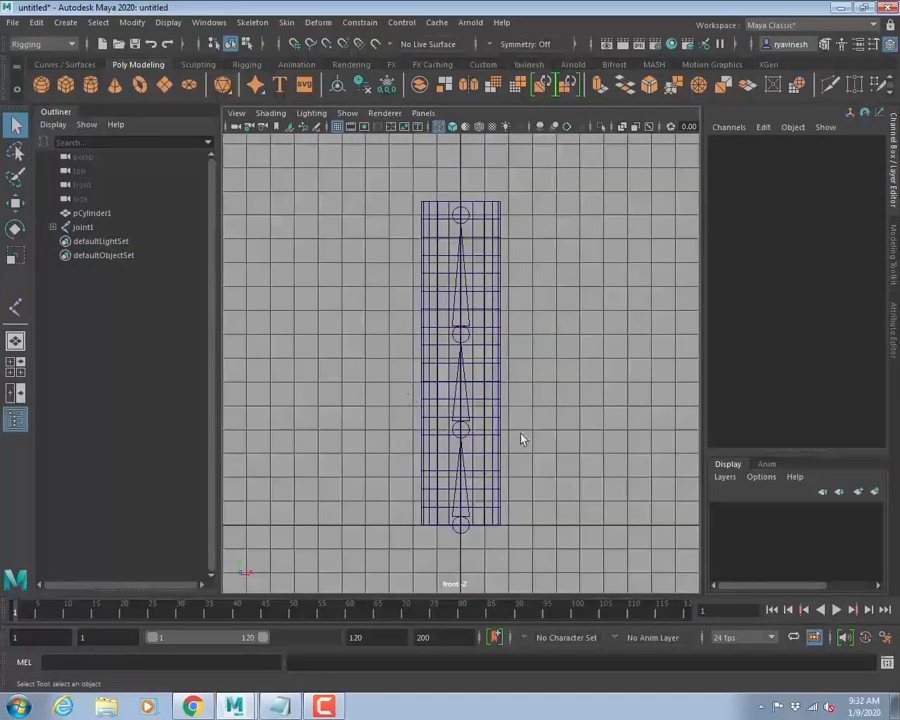
Test-rotate joint3 by about -66° around Z on the unbound cylinder and undo the rotation.
left_click(479, 305)
key("e")
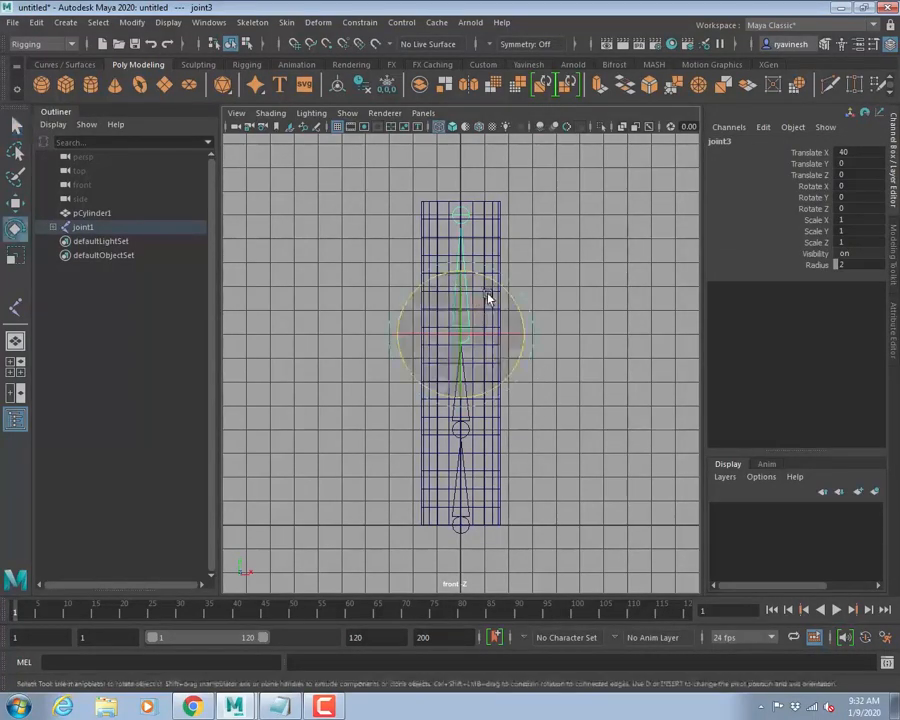
left_click_drag(502, 283, 557, 362)
key("ctrl+z")
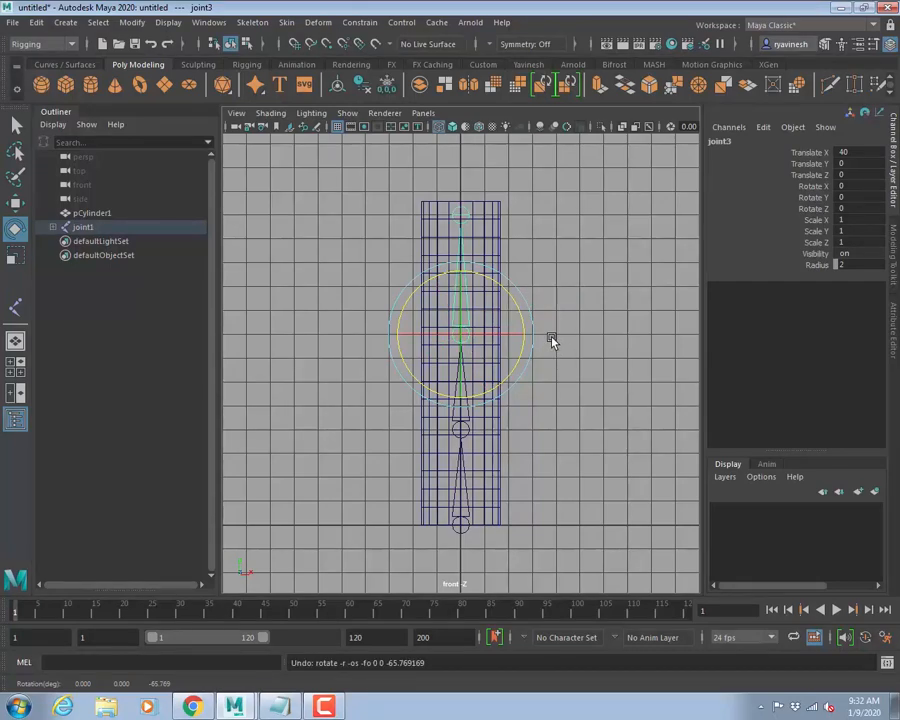
Clear the joint selection and dismiss the trial notice.
middle_click_drag(593, 364, 458, 360, "alt")
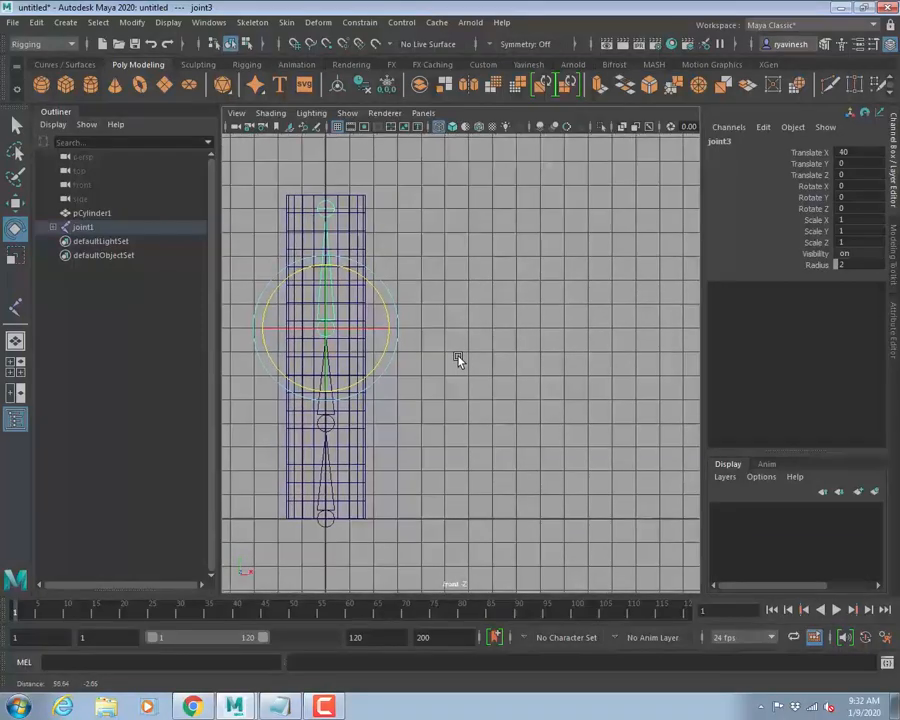
scroll(460, 362, "down", 2)
scroll(466, 359, "up", 2)
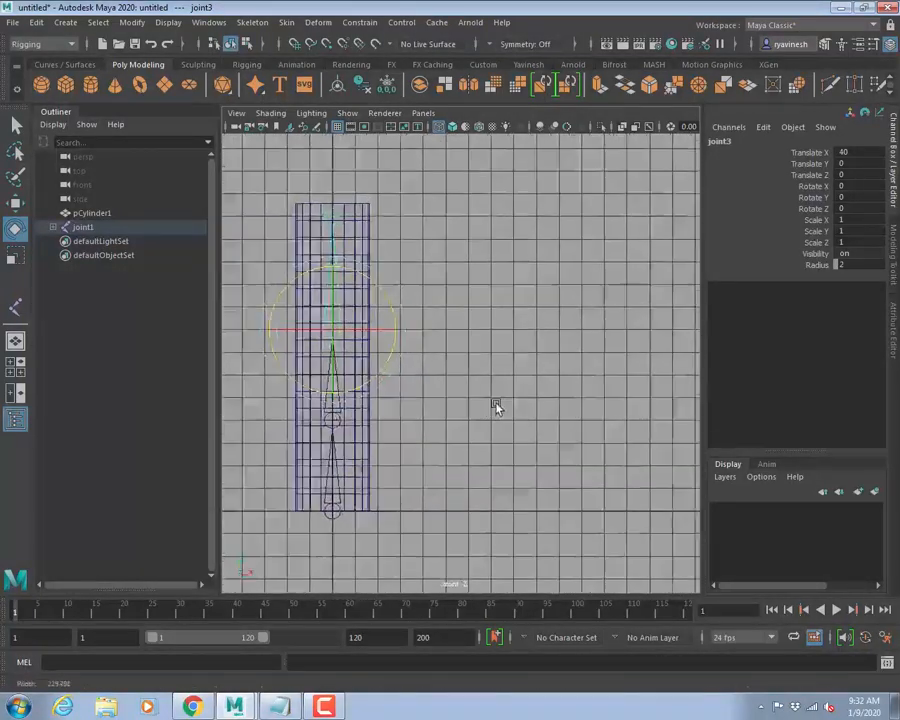
middle_click_drag(499, 387, 486, 394, "alt")
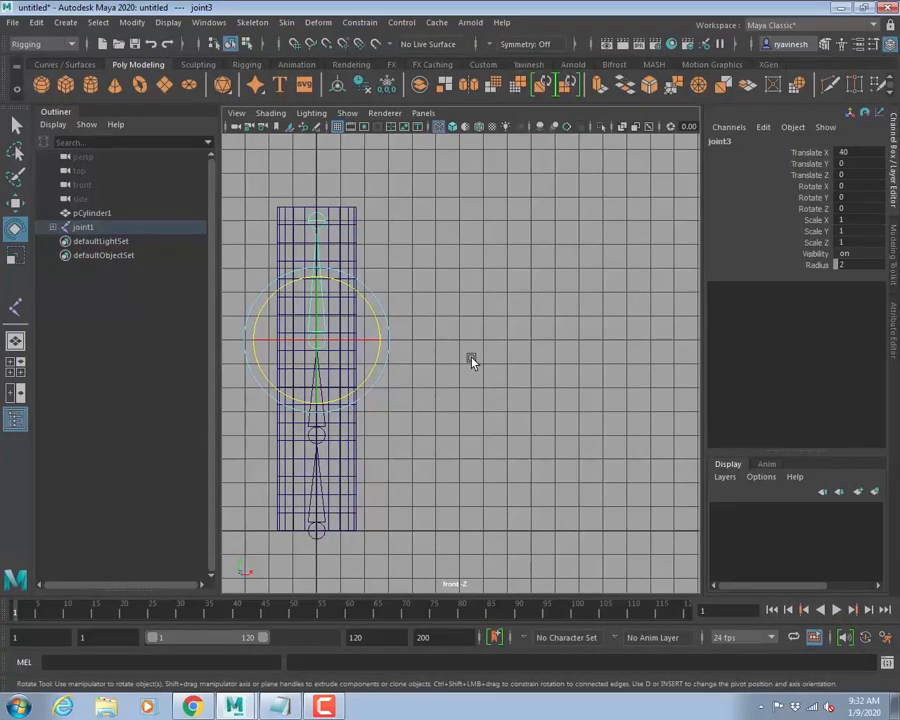
left_click(432, 380)
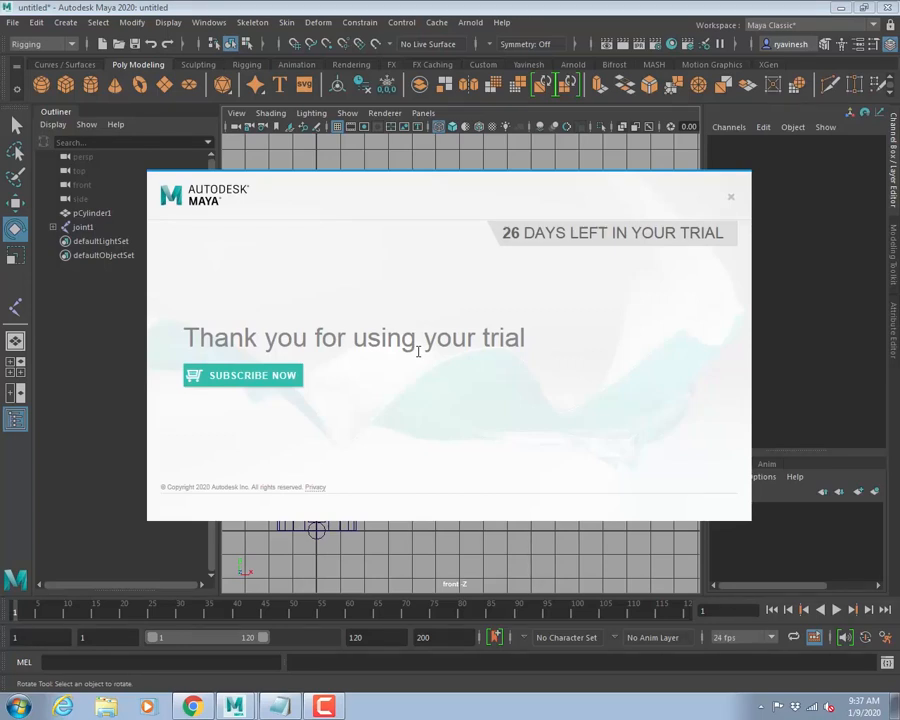
left_click(732, 198)
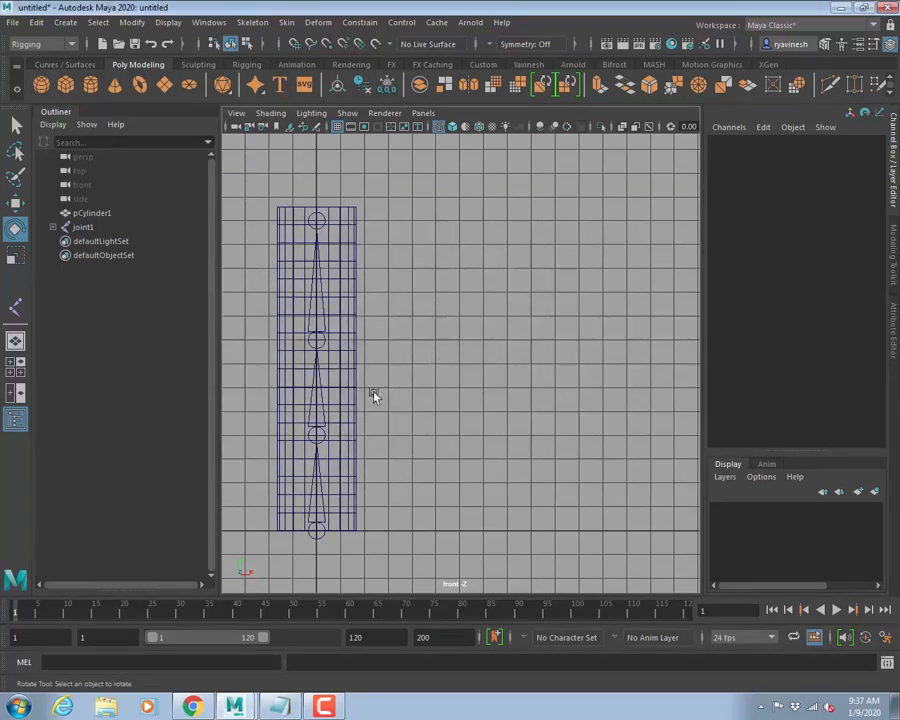
Try rotating joint3 by about -68° around Z without a skin bind and undo it.
left_click(312, 343)
left_click_drag(343, 281, 418, 343)
key("ctrl+z")
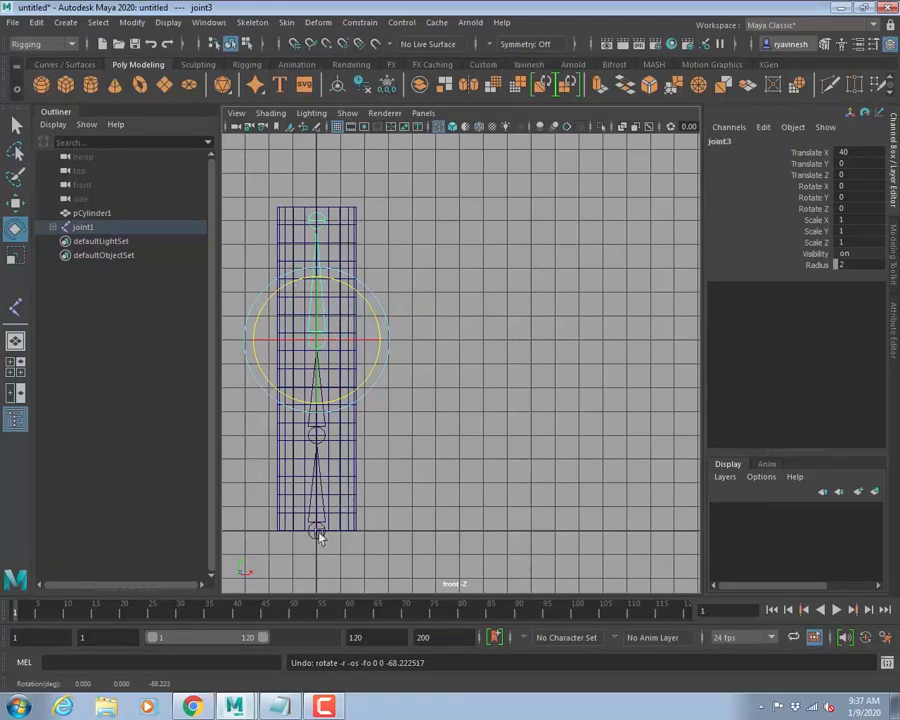
Bind the cylinder mesh to the joint1 chain with Bind Skin.
left_click(316, 528)
left_click(349, 420, "shift")
key("q")
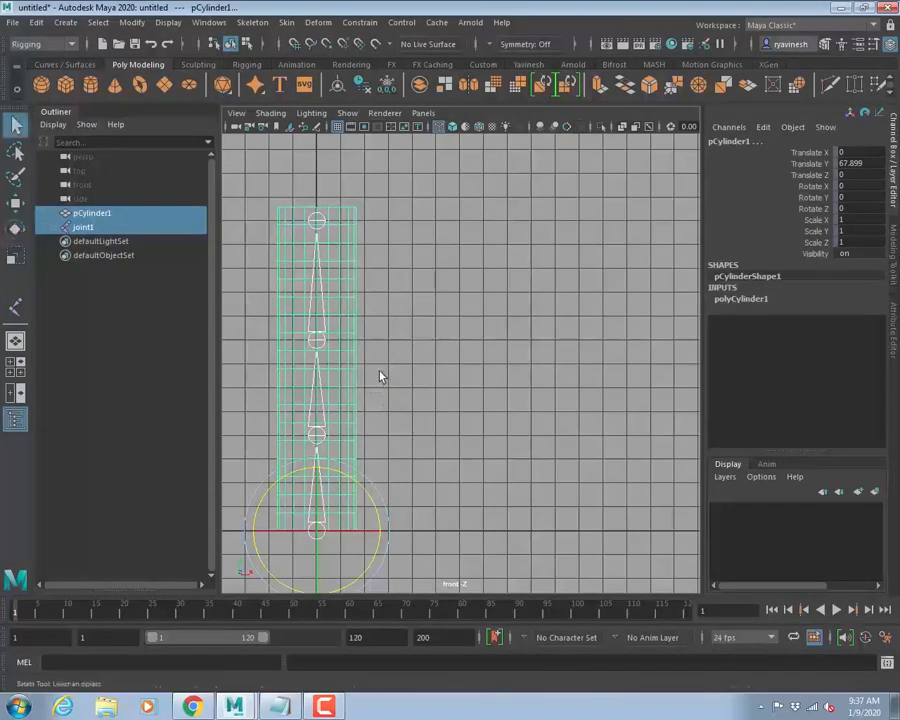
left_click(286, 22)
left_click(310, 57)
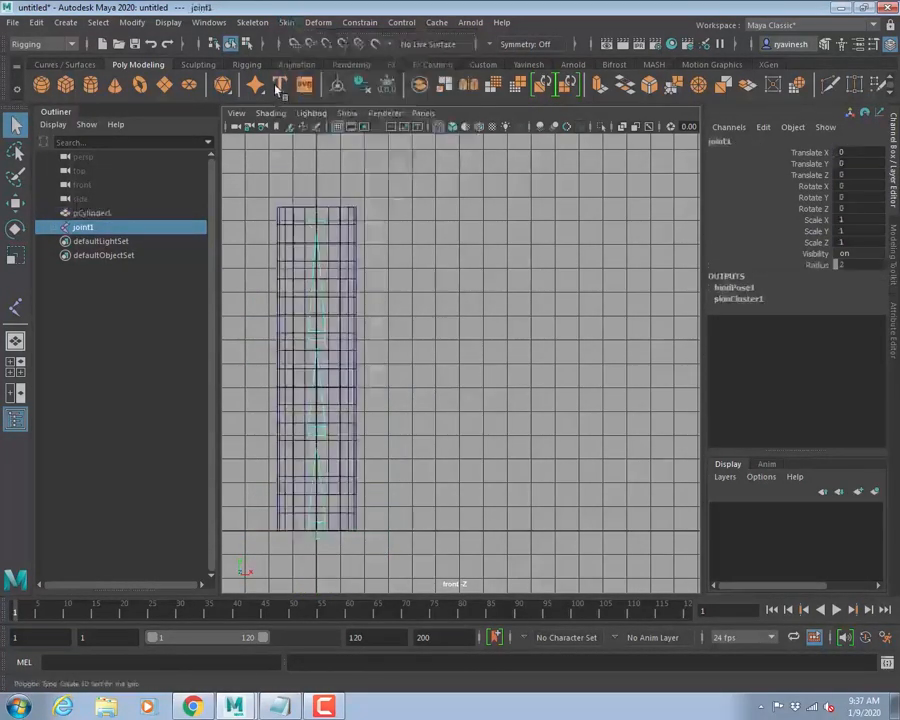
Rotate joint3 by about -68° around Z to bend the upper part of the bound cylinder, and clear the selection.
left_click(334, 340)
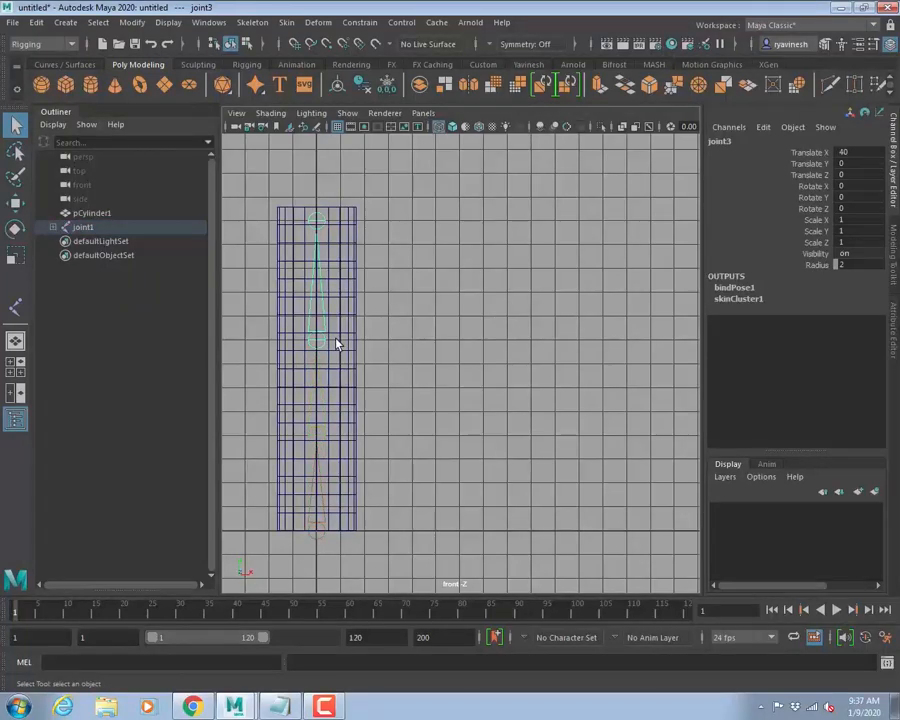
key("e")
left_click_drag(354, 297, 440, 320)
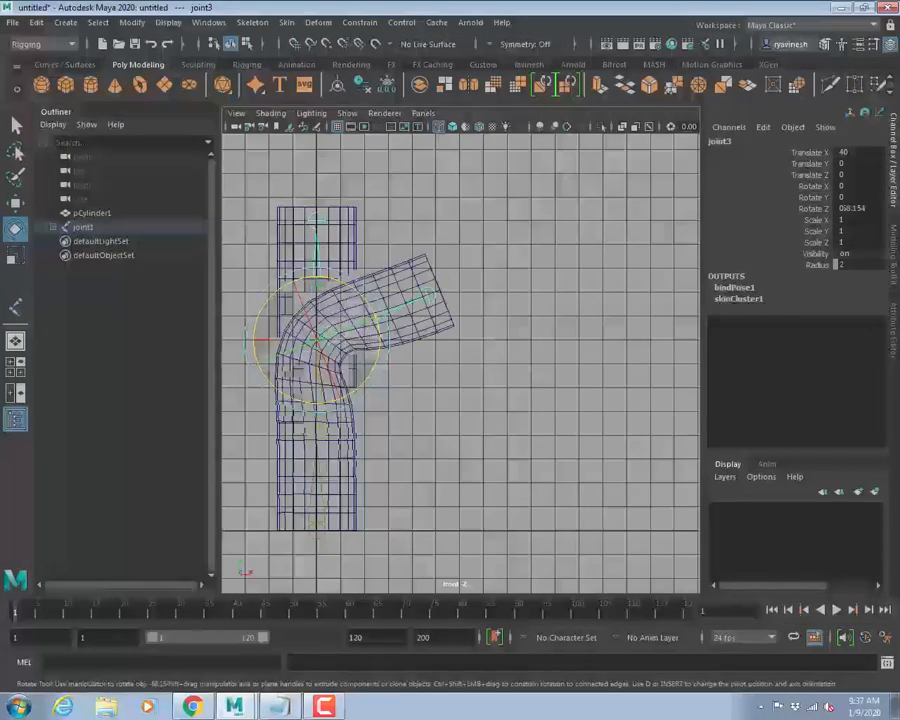
left_click(620, 317)
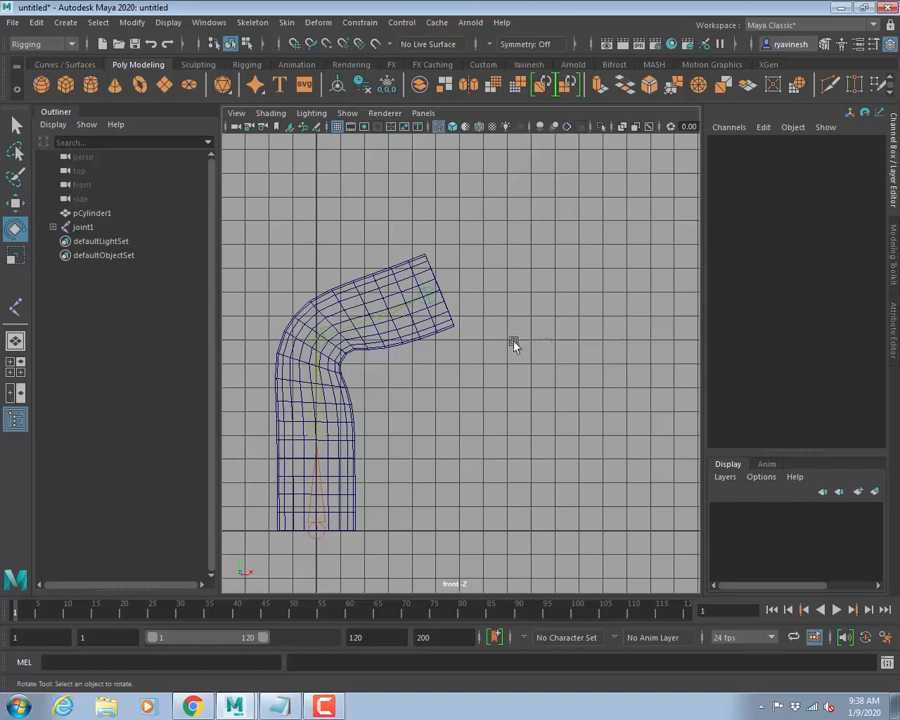
Examine the bent cylinder mesh and the root joint at its base up close.
left_click(407, 341)
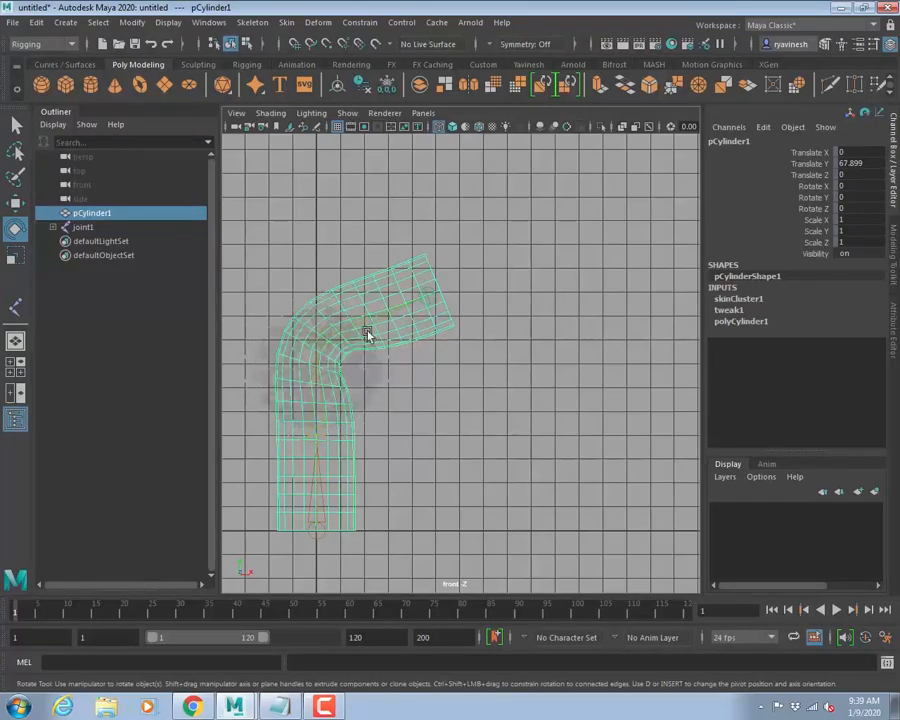
right_click_drag(367, 335, 474, 364, "alt")
middle_click_drag(428, 362, 522, 312, "alt")
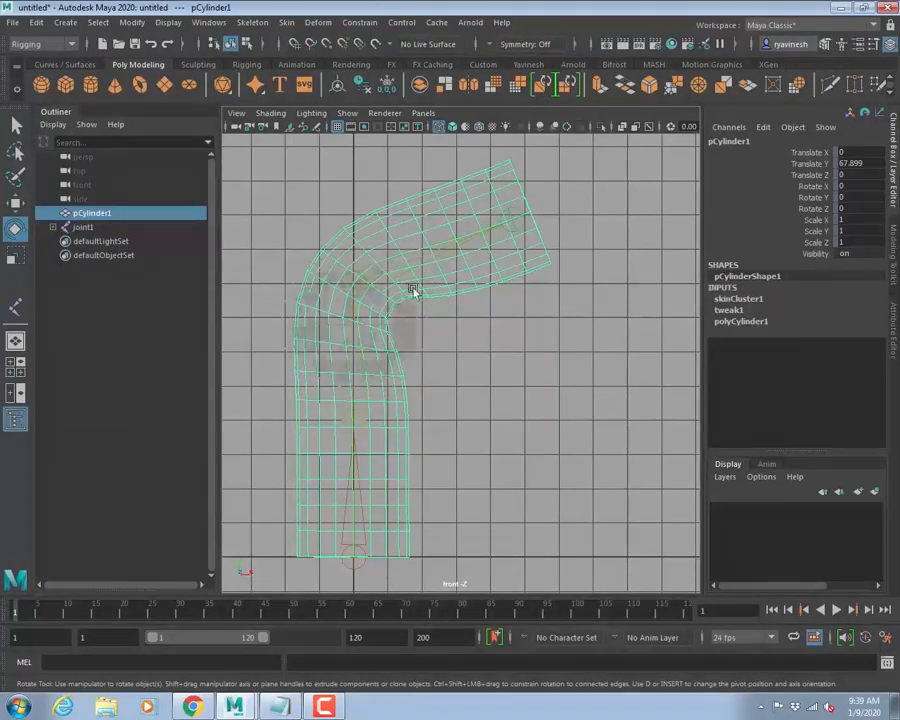
middle_click_drag(523, 275, 507, 322, "alt")
right_click_drag(448, 331, 436, 364, "alt")
middle_click_drag(436, 364, 497, 274, "alt")
left_click(380, 539)
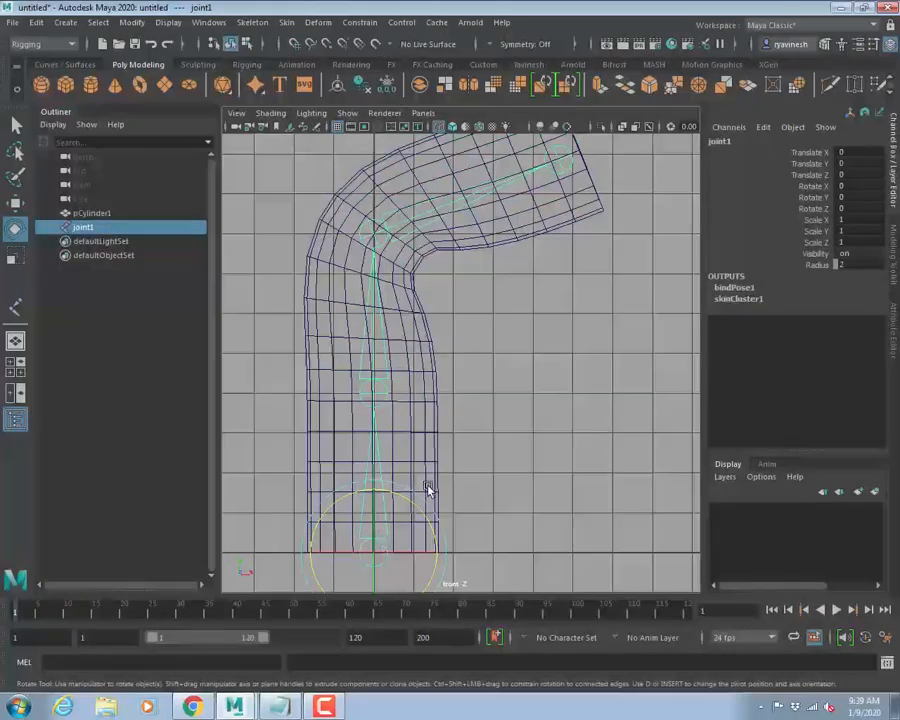
middle_click_drag(443, 468, 471, 401, "alt")
key("q")
right_click_drag(329, 483, 465, 511, "alt")
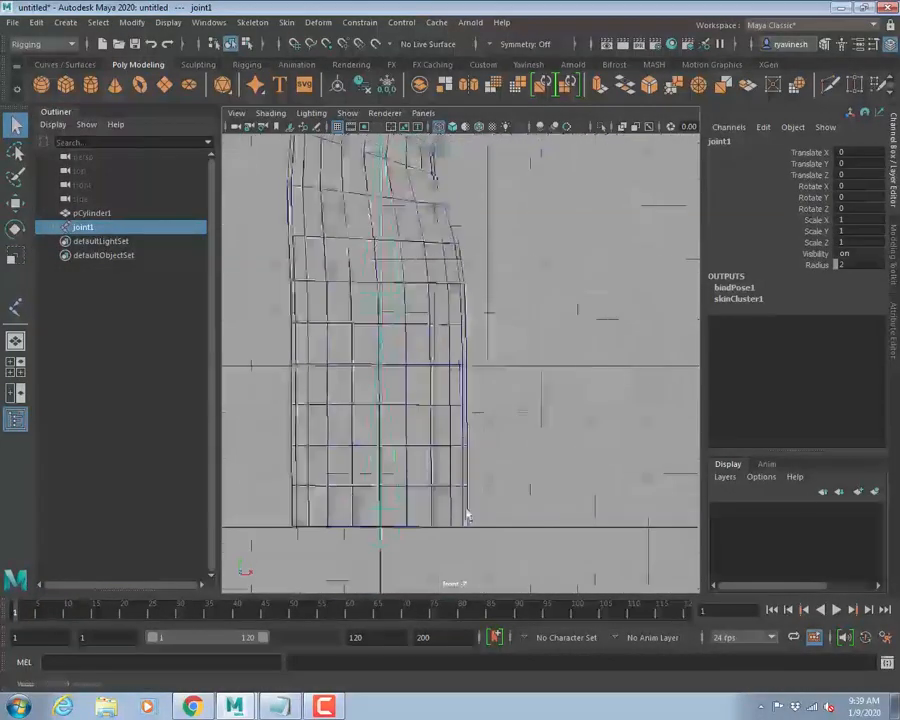
middle_click_drag(465, 511, 448, 443, "alt")
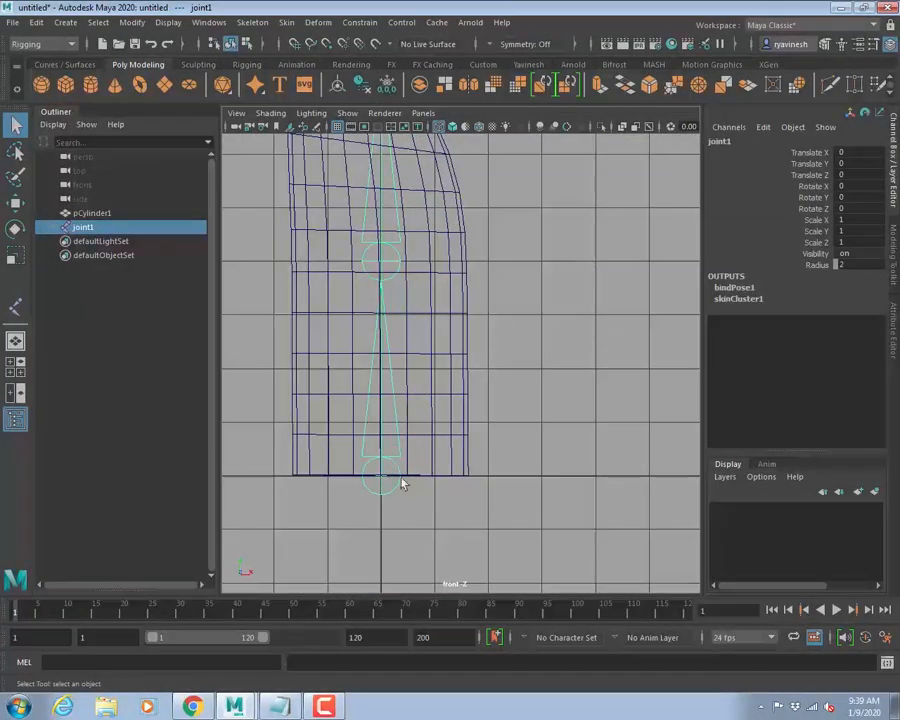
Keep the cylinder in object mode, select joint1 at the base and expand its full joint hierarchy.
left_click(436, 458)
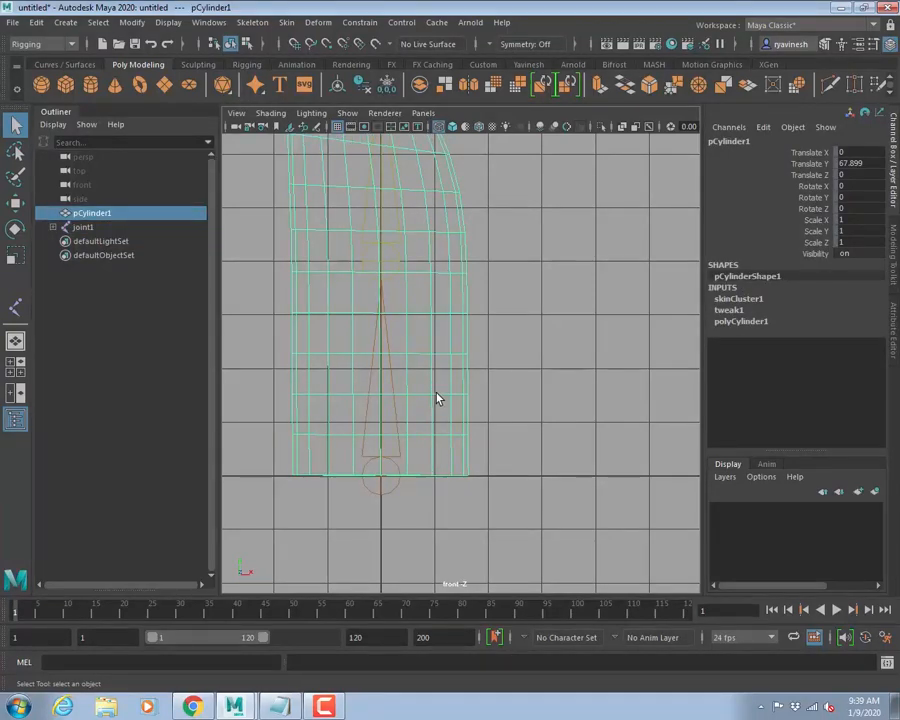
right_click(437, 400)
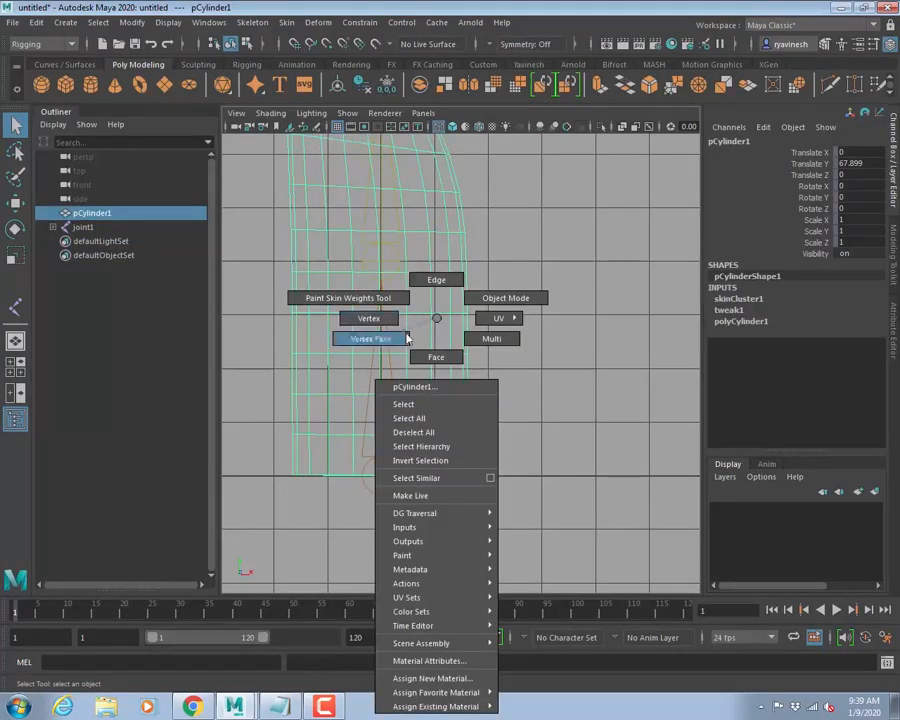
left_click(513, 297)
left_click(387, 489)
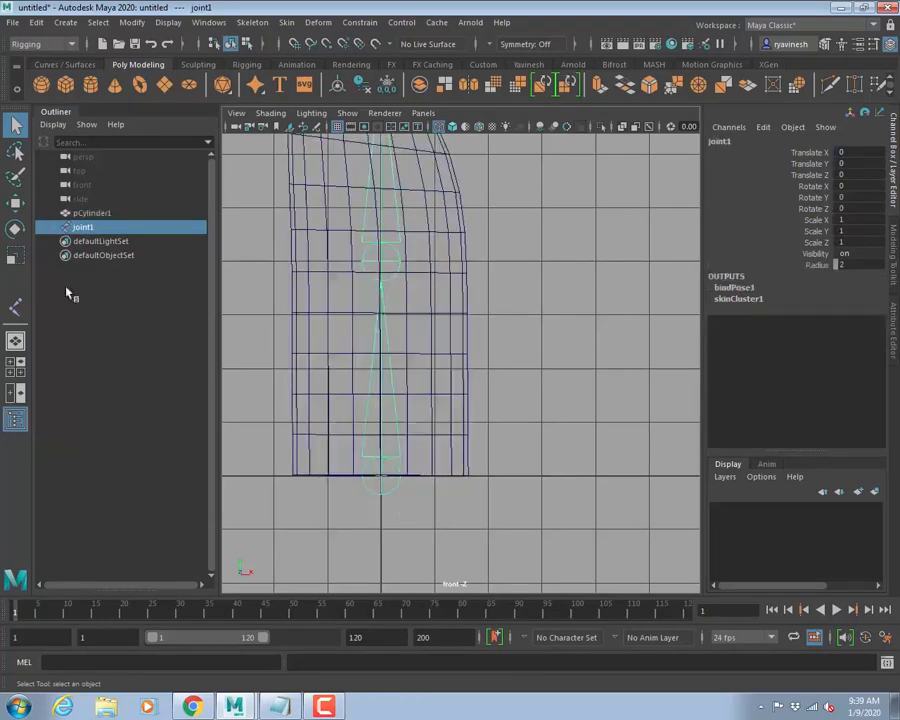
left_click(55, 229, "shift")
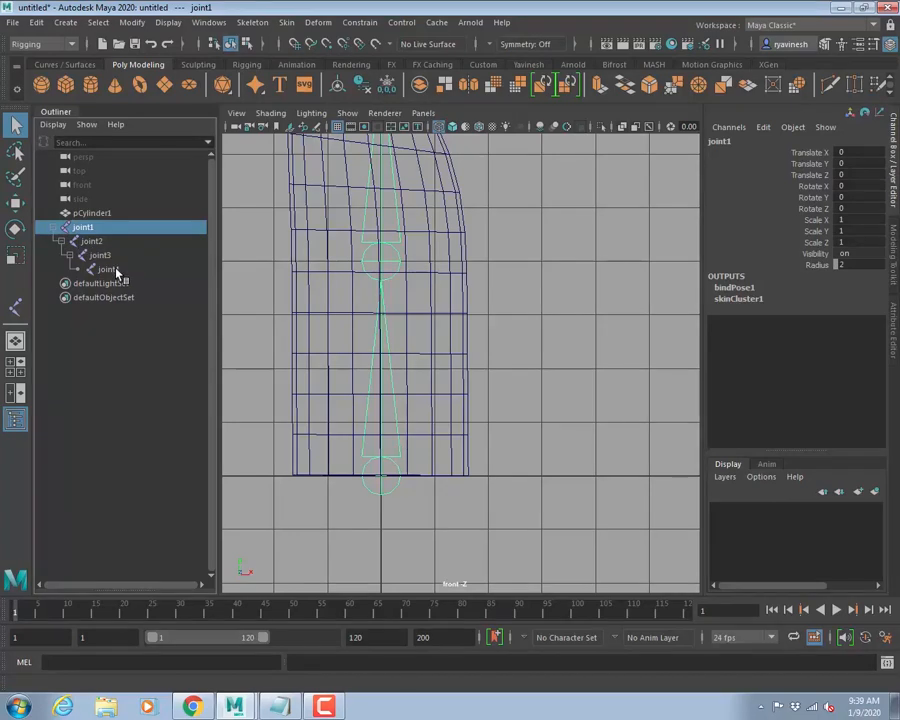
Switch the cylinder to vertex mode and select a vertex on its bottom edge, just right of the root joint.
left_click(437, 331)
left_click(435, 330)
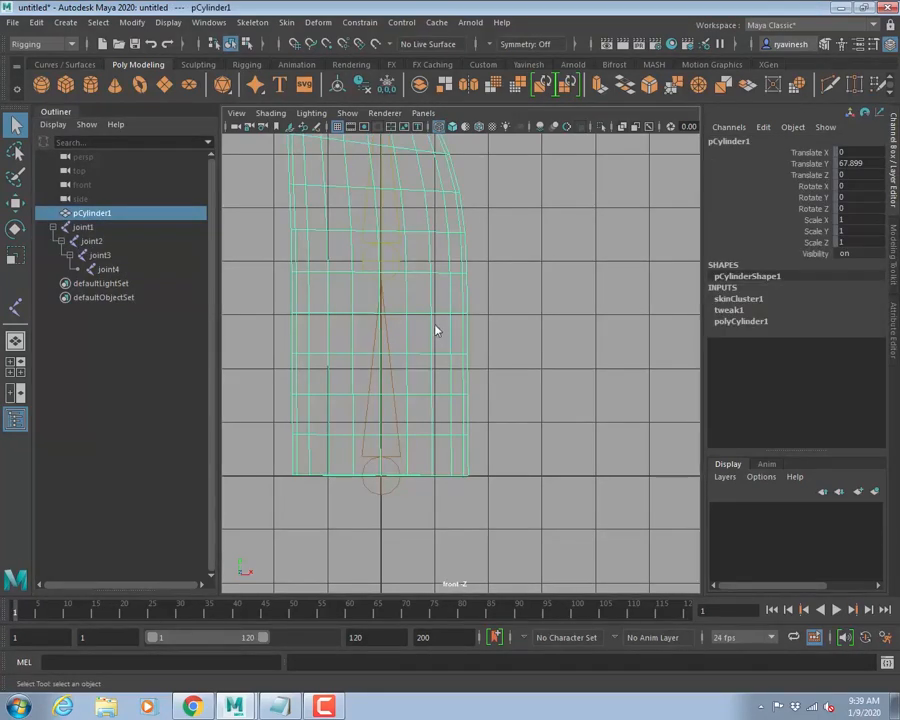
right_click_drag(435, 330, 364, 318)
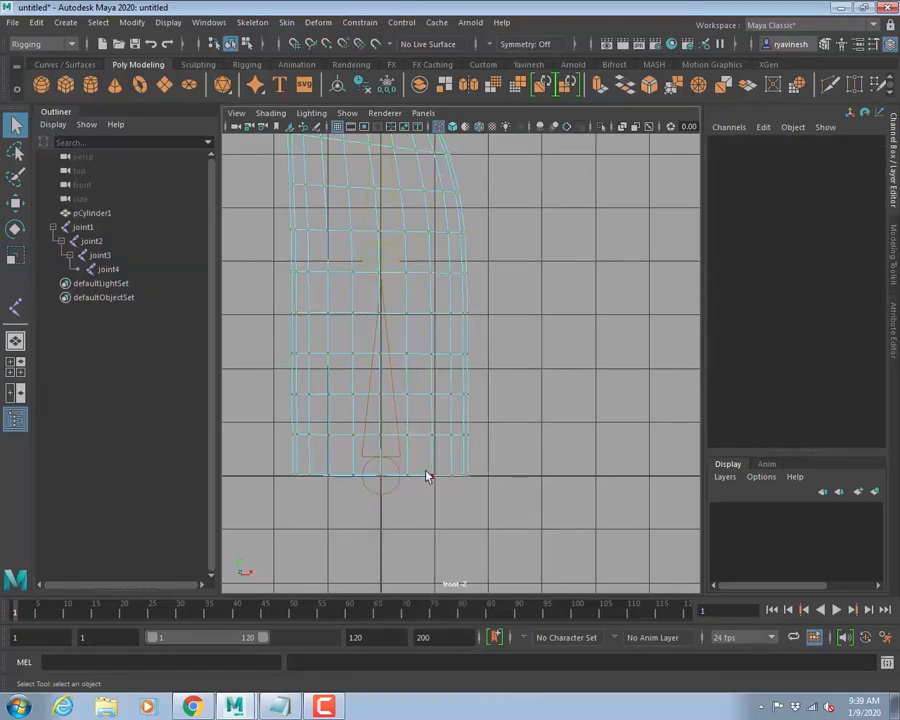
left_click(420, 478)
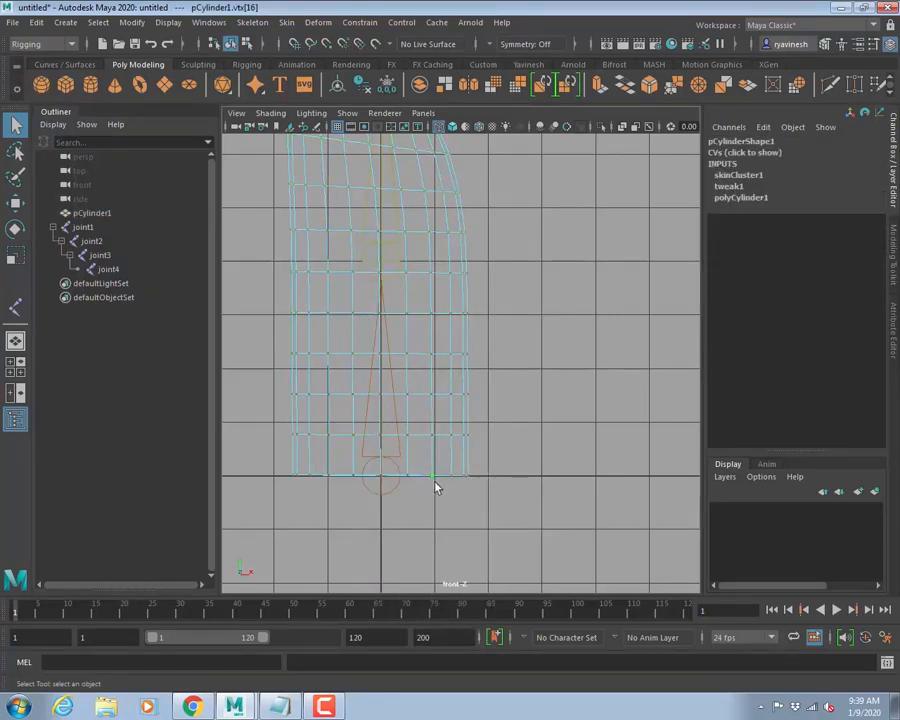
Open the Component Editor, widen it and show the selected vertex's Smooth Skins weights.
left_click(205, 23)
mouse_move(262, 73)
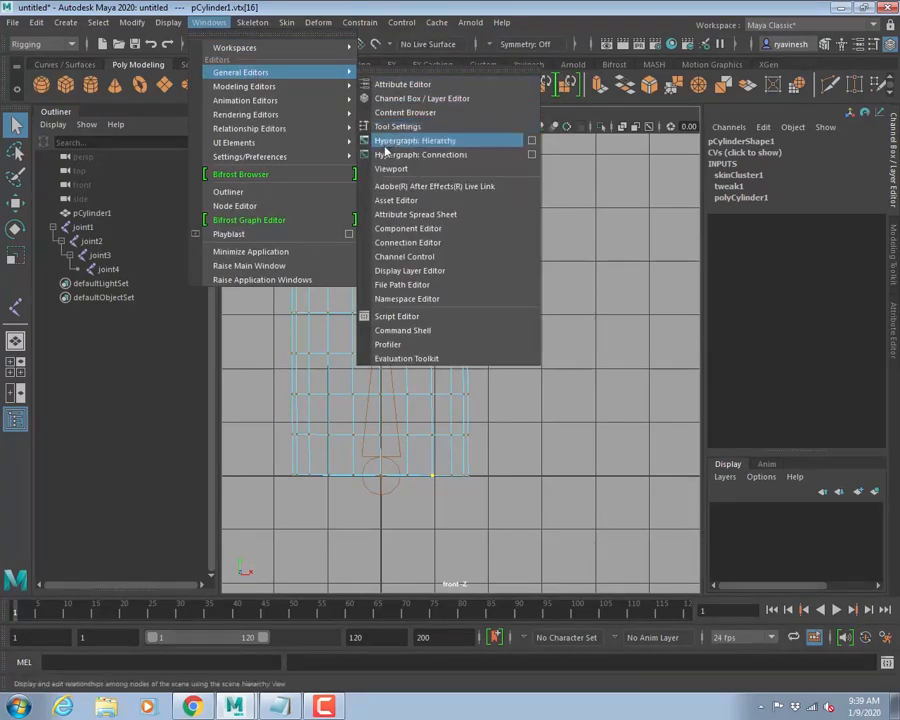
left_click(409, 228)
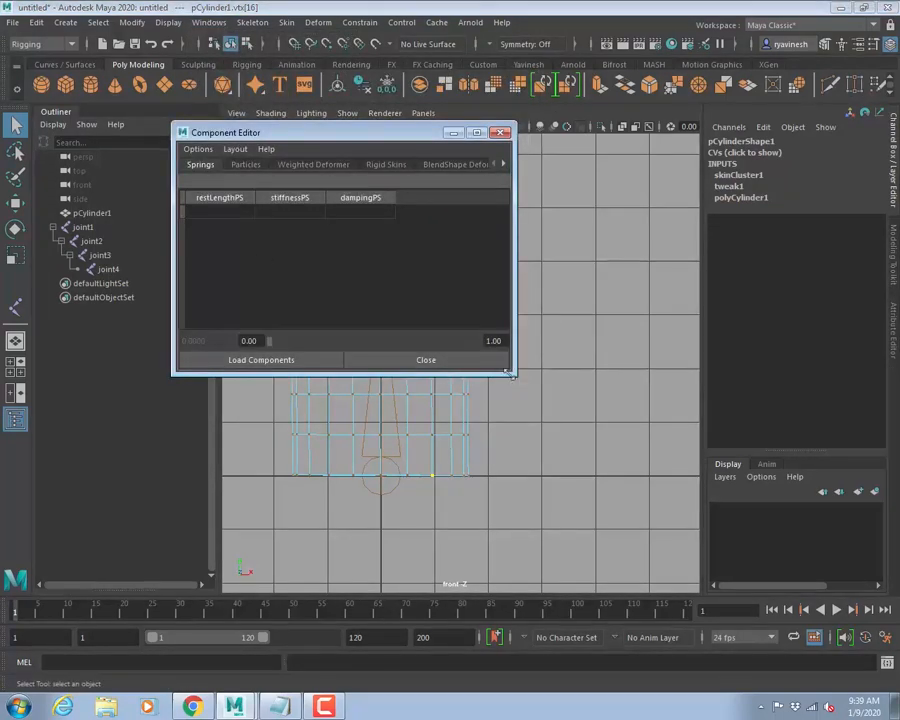
left_click_drag(520, 375, 755, 388)
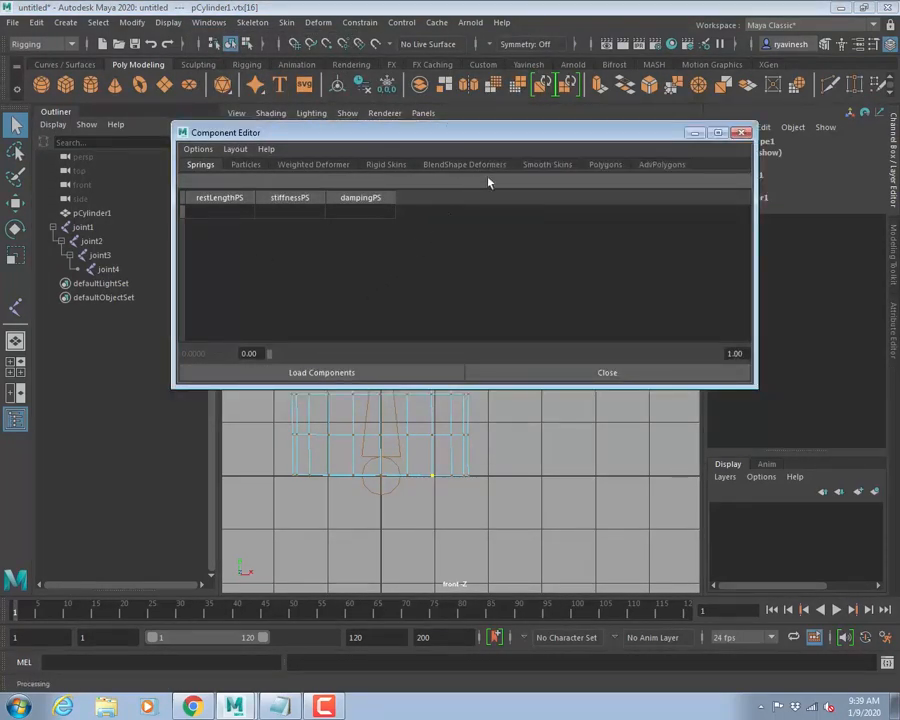
left_click(550, 166)
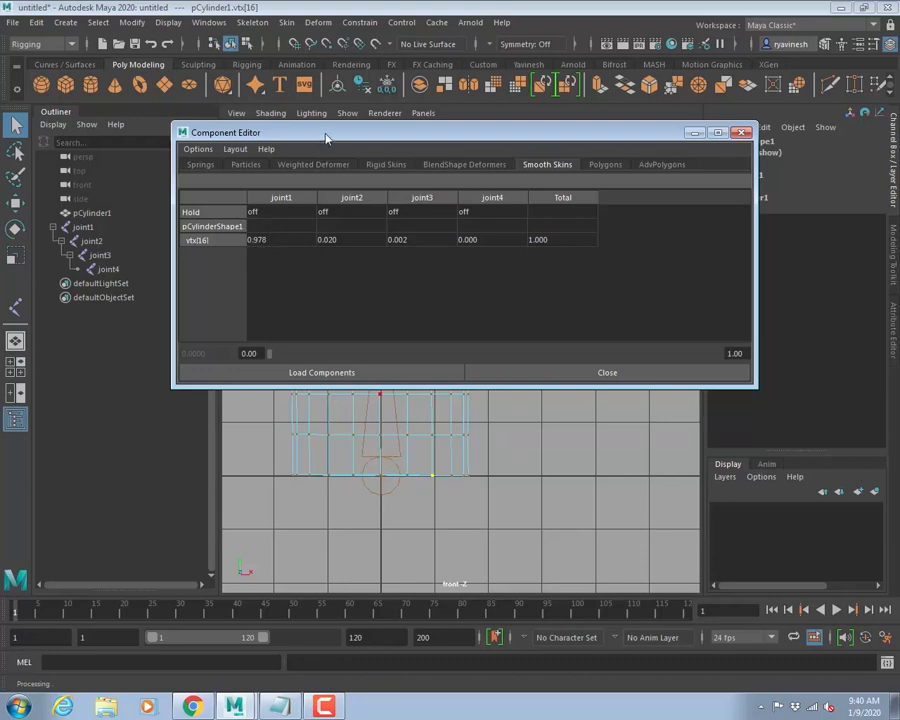
Inspect the joint weights of a vertex on the cylinder's outer left side just below the bend.
left_click_drag(326, 133, 684, 232)
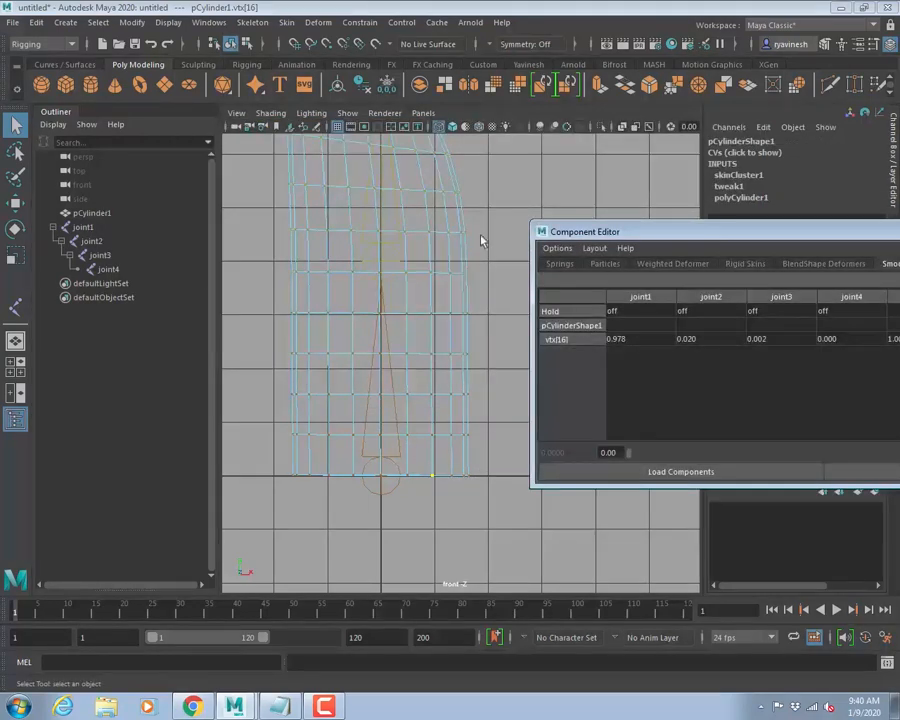
middle_click_drag(480, 170, 458, 321, "alt")
right_click_drag(457, 320, 233, 244, "alt")
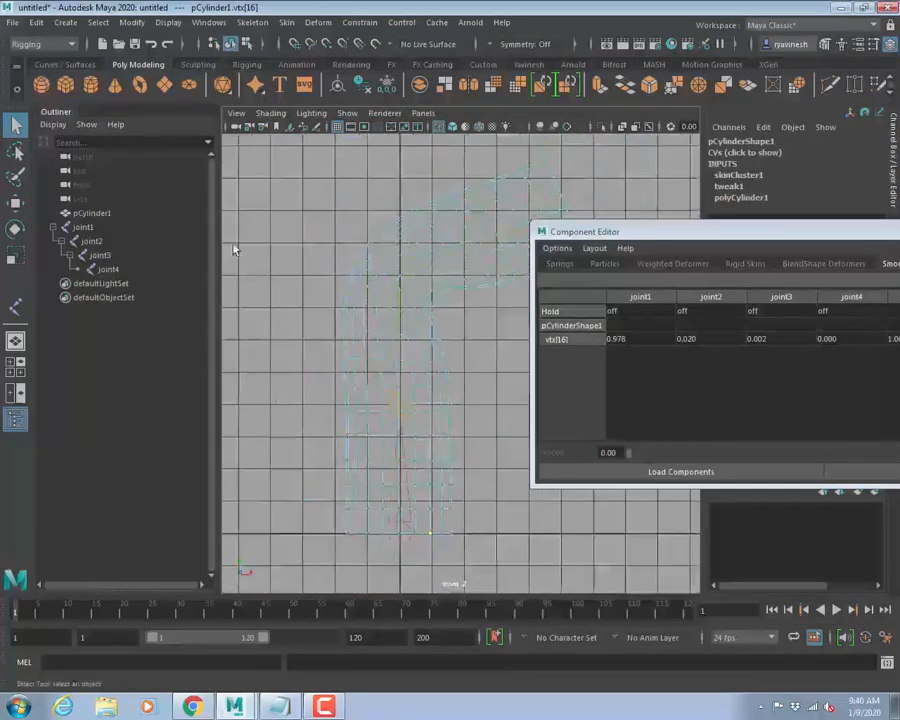
left_click(353, 330)
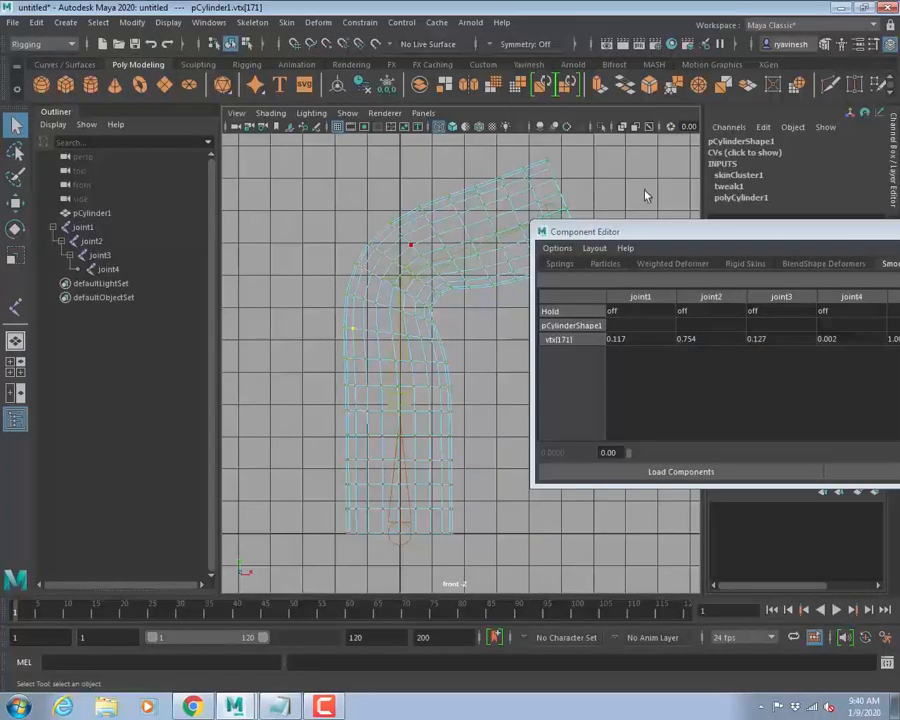
left_click_drag(655, 231, 570, 222)
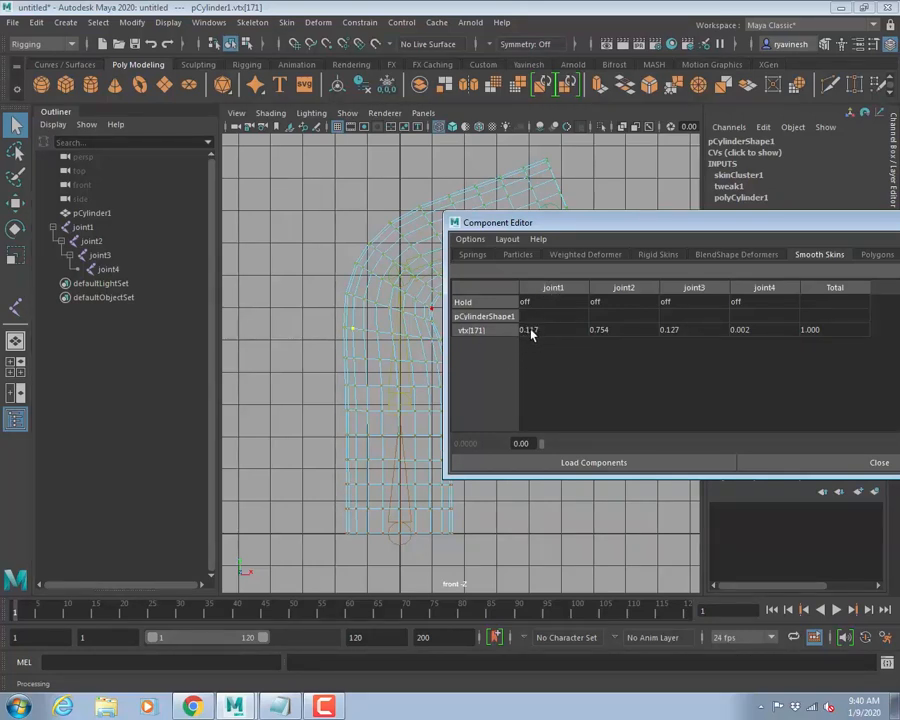
Move the Component Editor clear of the cylinder and try to select the row of vertices just below the bend.
left_click_drag(556, 226, 643, 211)
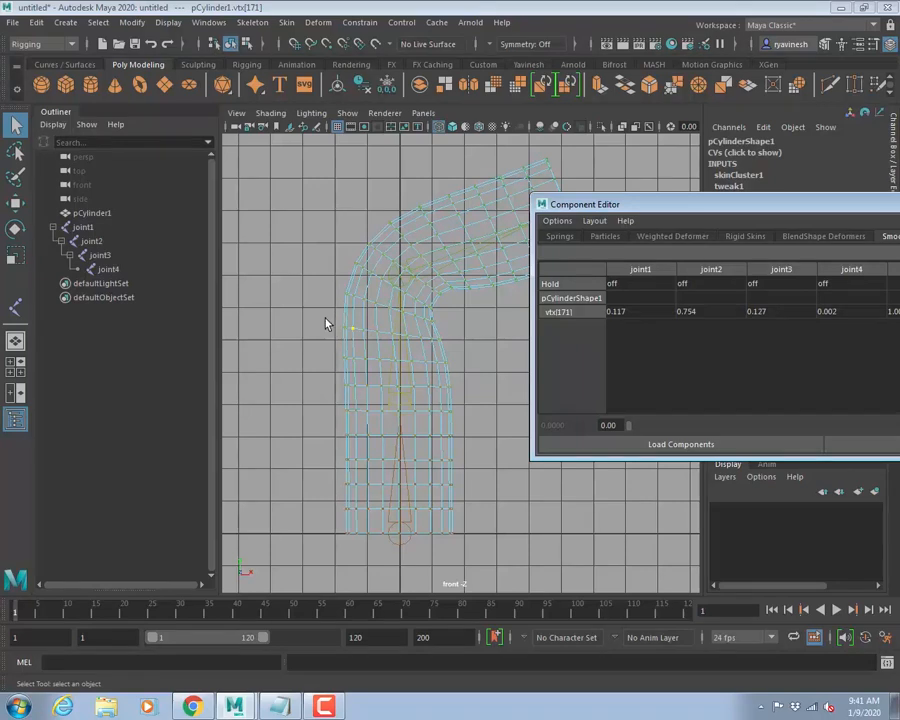
left_click_drag(328, 321, 472, 358)
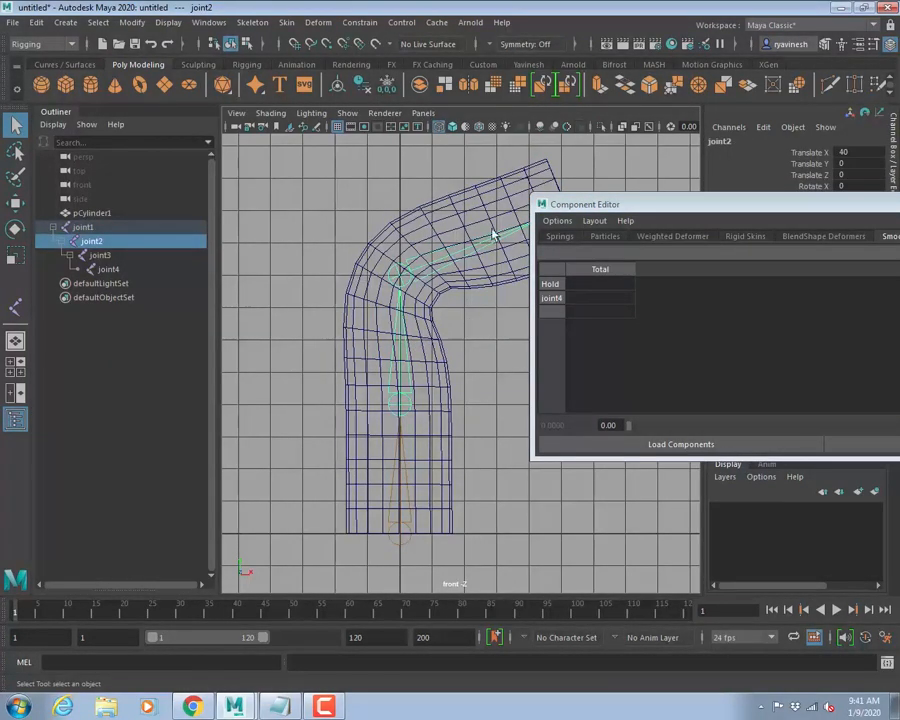
middle_click_drag(490, 347, 390, 291, "alt")
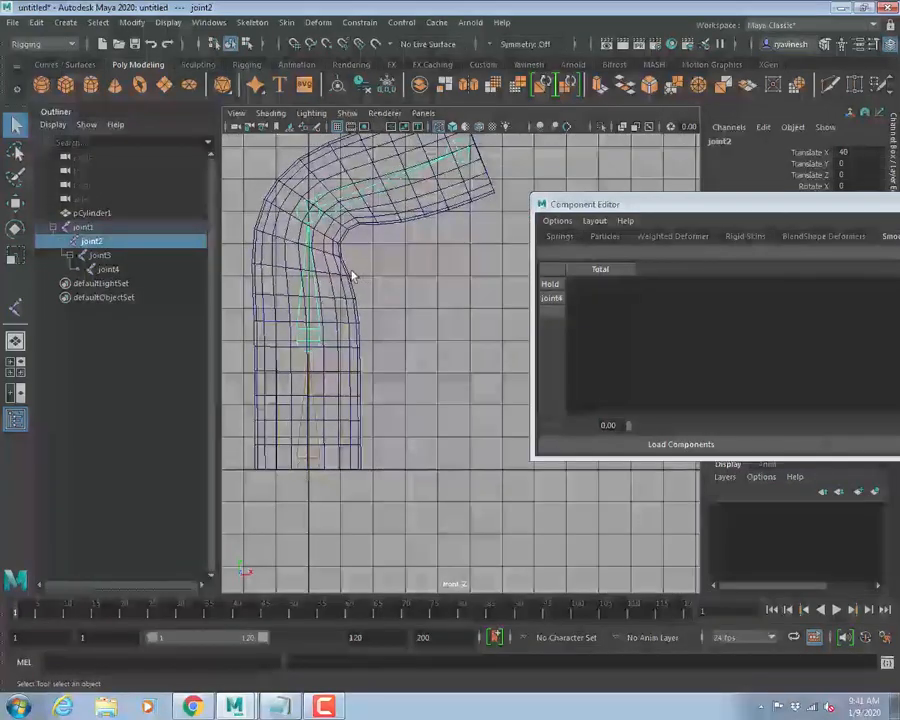
left_click(350, 275)
mouse_move(343, 279)
right_mouse_down()
mouse_move(253, 265)
mouse_move(271, 280)
right_mouse_up()
left_click_drag(227, 247, 401, 306)
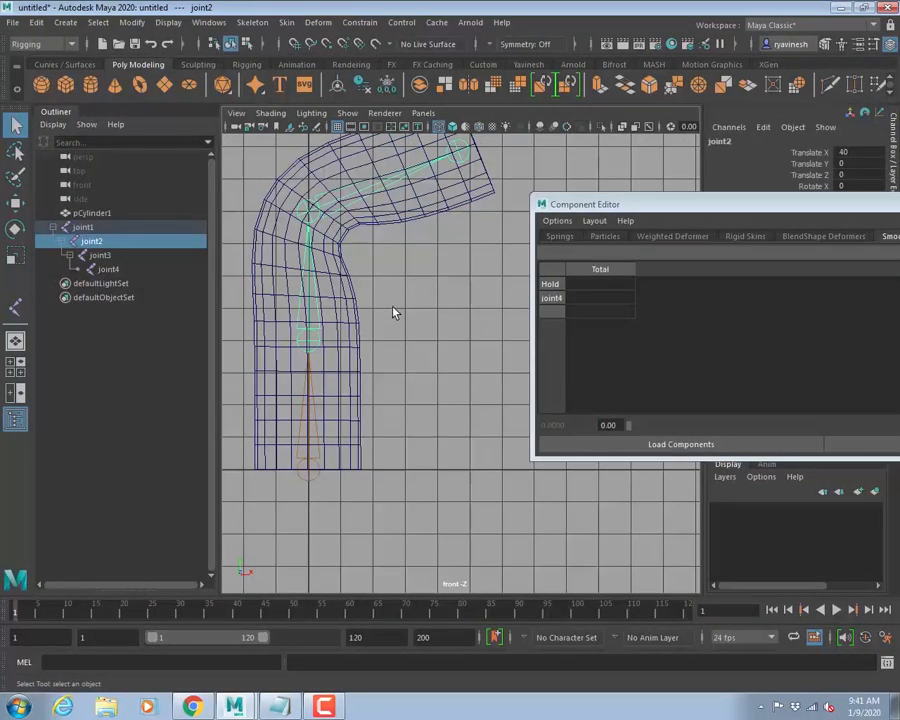
Select the cylinder and hide the joints in the front view.
left_click(318, 289)
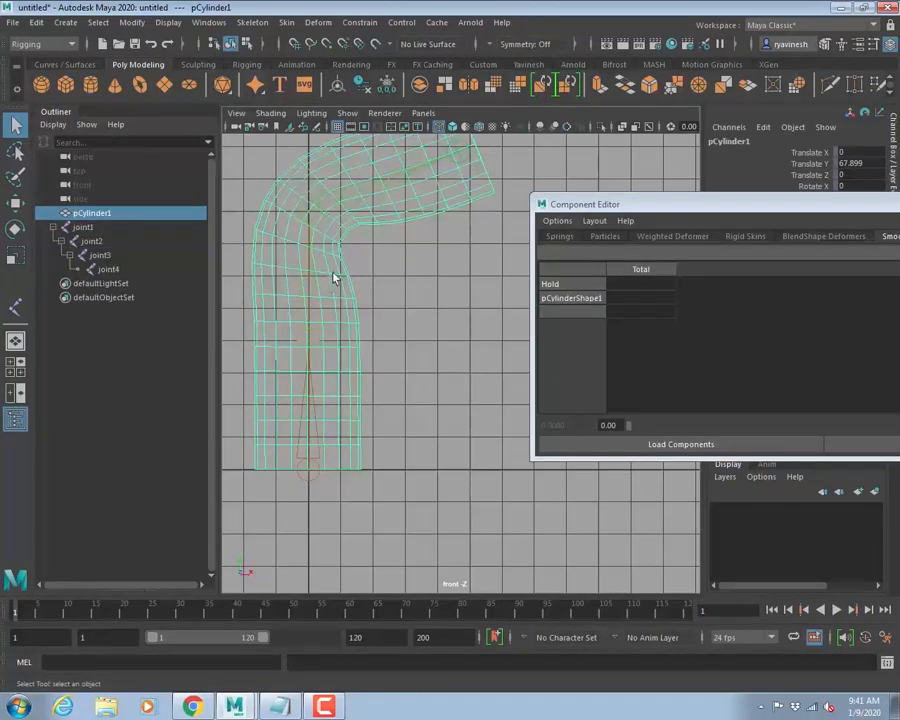
left_click(346, 113)
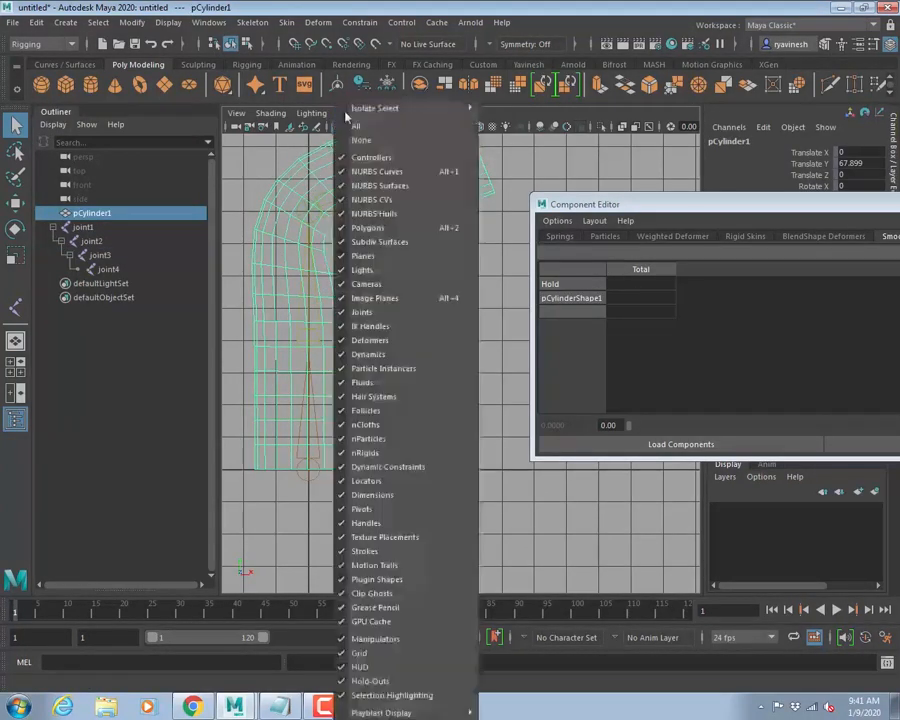
left_click(366, 313)
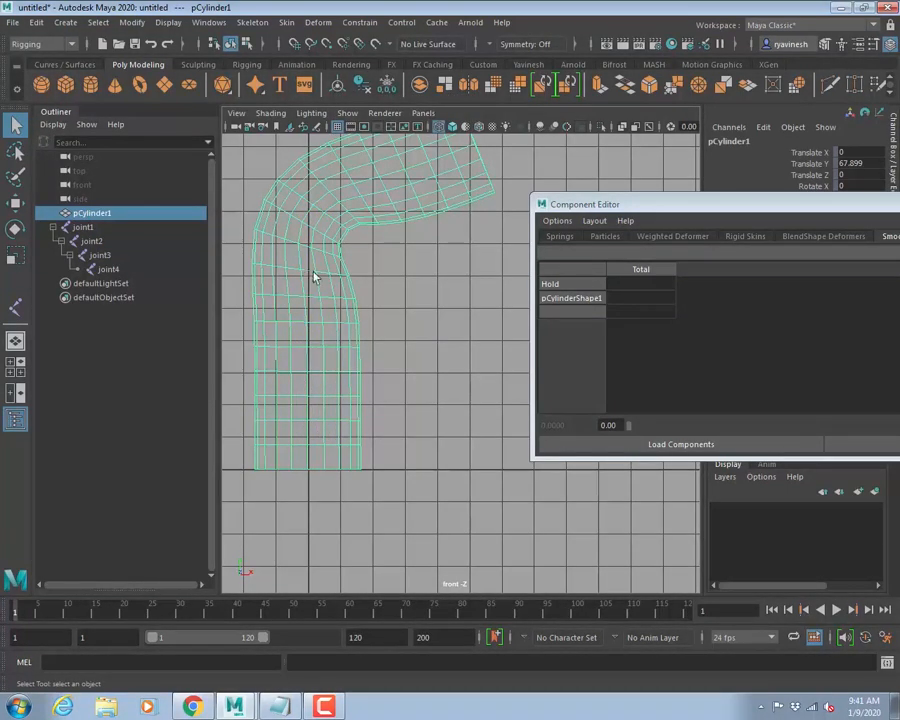
Switch the cylinder to vertex mode and select the complete row of vertices just below the bend.
right_click_drag(308, 274, 243, 267)
left_click(255, 266)
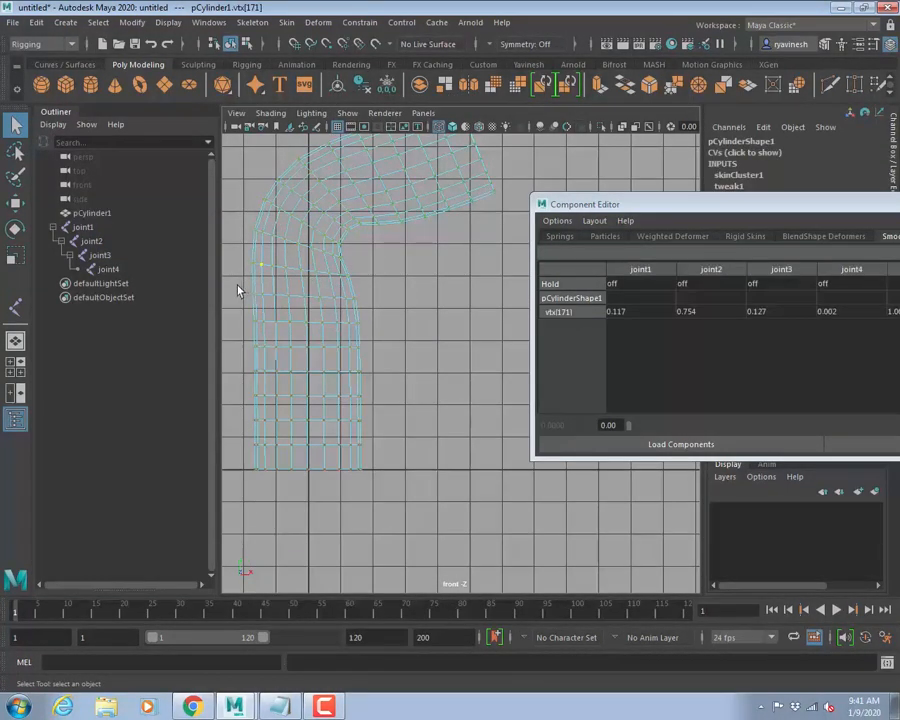
left_click_drag(239, 291, 402, 307)
left_click_drag(255, 268, 366, 287)
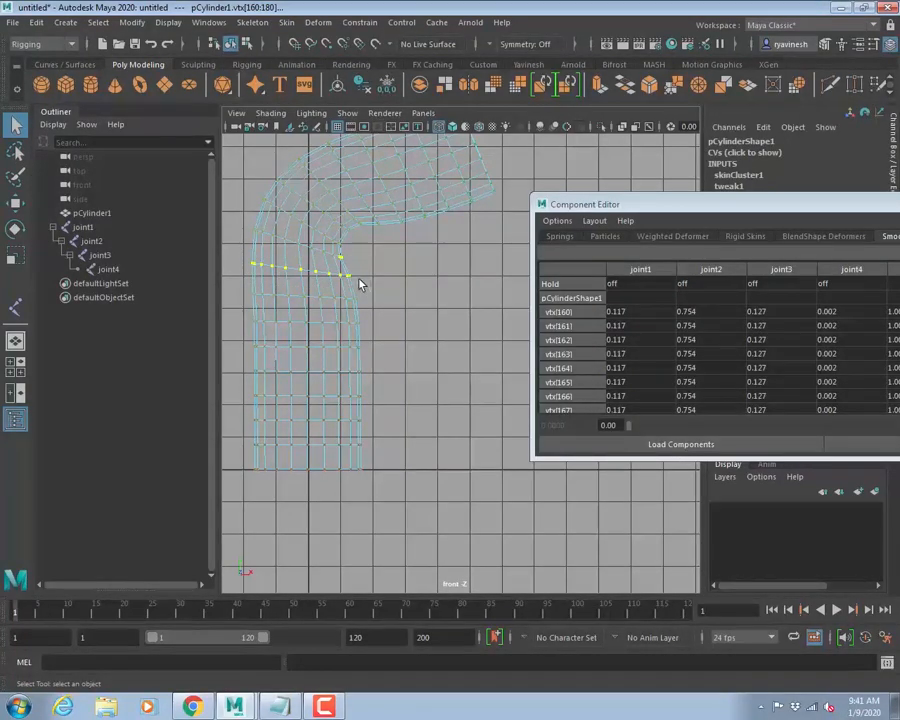
Select all of the cylinder's vertices from two rows below the bend up to its free end.
middle_click_drag(431, 275, 454, 335, "alt")
right_click_drag(454, 335, 344, 200, "alt")
left_click_drag(281, 157, 514, 368)
middle_click_drag(498, 360, 409, 287, "alt")
right_click_drag(409, 287, 531, 308, "alt")
middle_click_drag(393, 281, 426, 420, "alt")
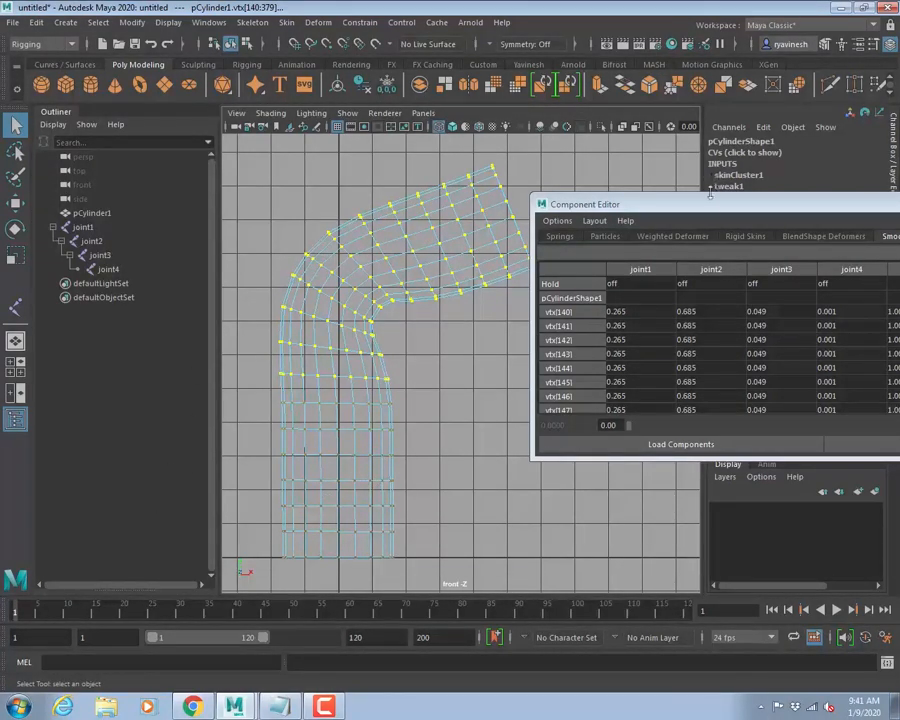
Enlarge and maximize the Component Editor to list the Smooth Skins weights of the selected vertices.
left_click_drag(704, 205, 507, 171)
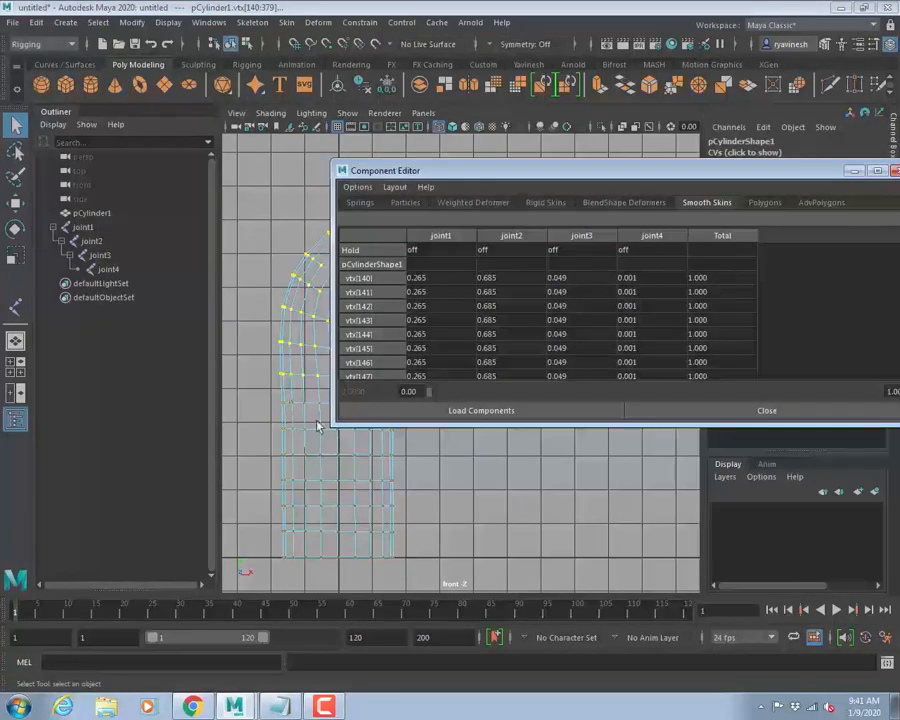
left_click_drag(336, 432, 305, 560)
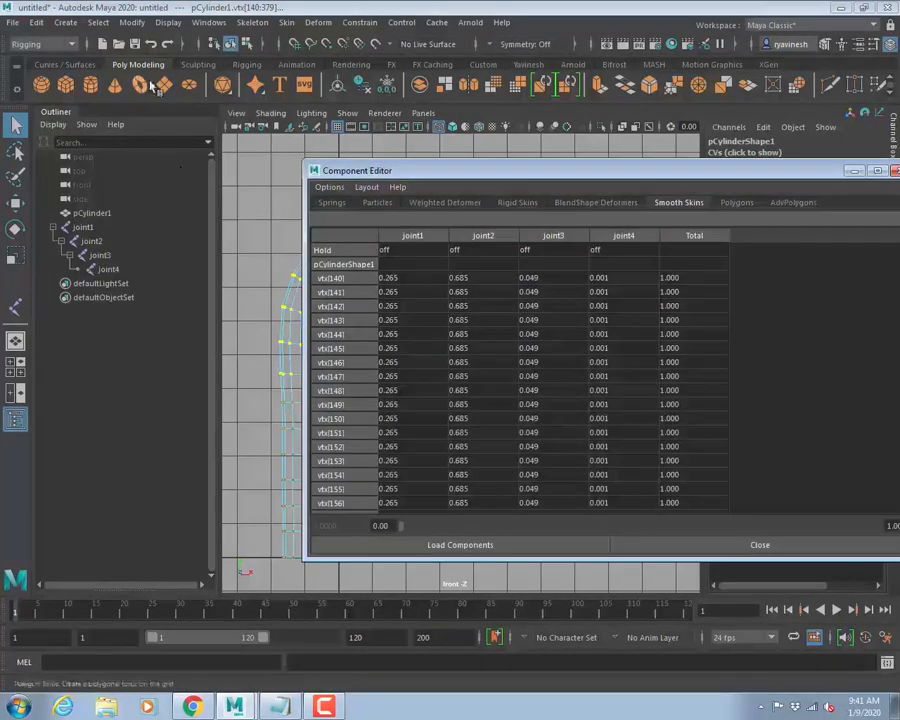
left_click(207, 22)
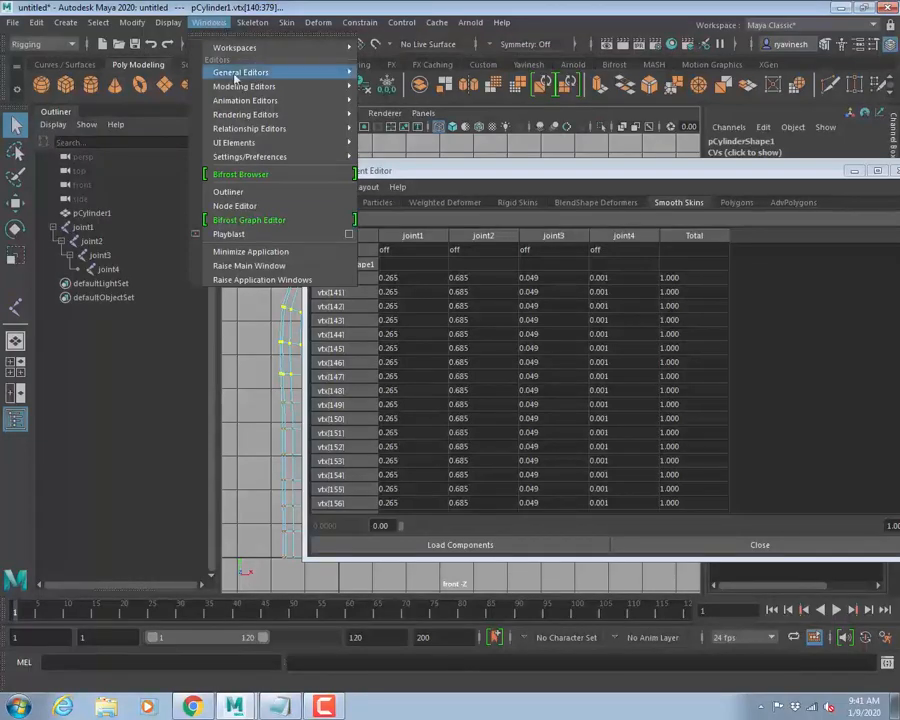
mouse_move(235, 73)
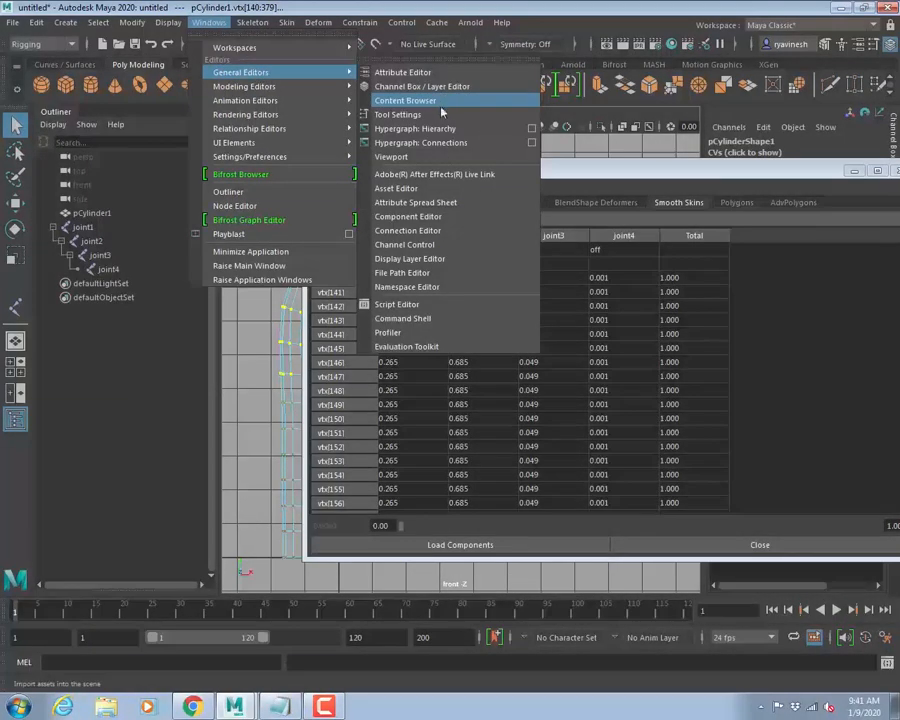
left_click(414, 217)
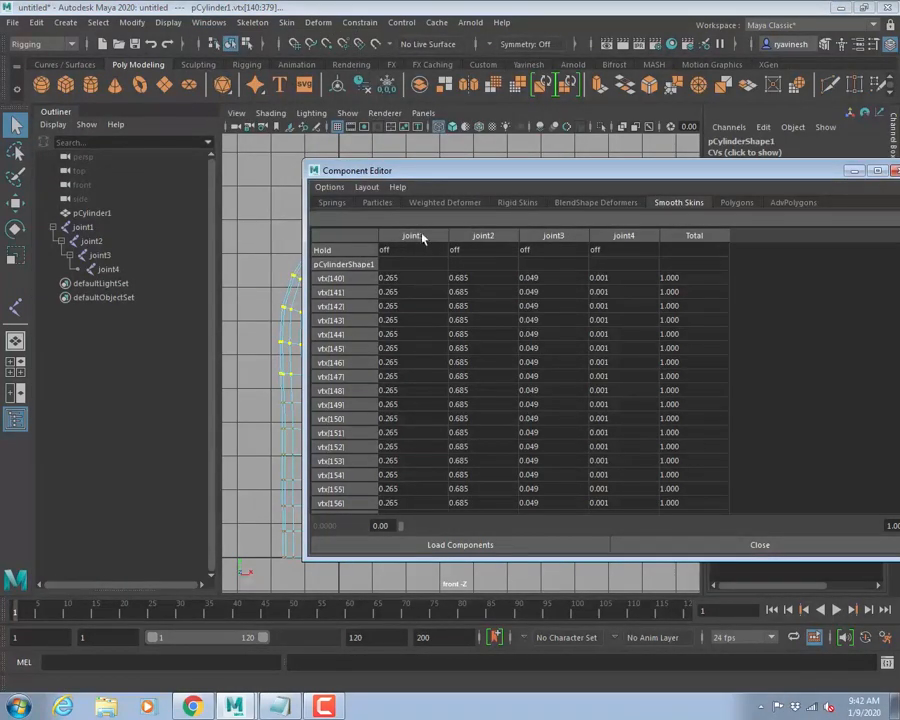
double_click(462, 168)
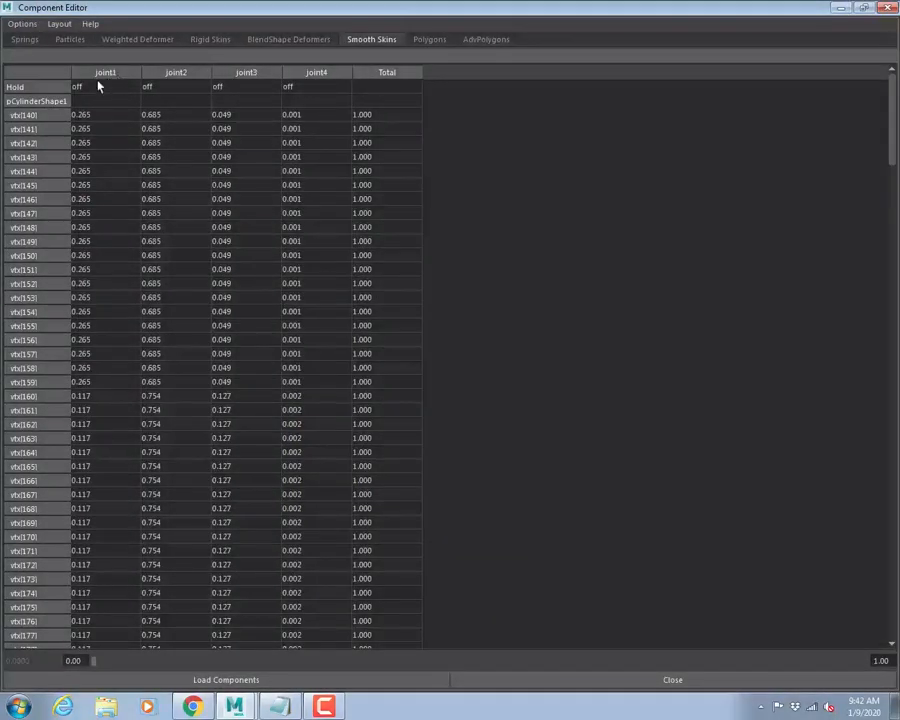
Set the joint1 weight to 0 for every listed vertex, from vtx[140] through vtx[381].
left_click(86, 116)
left_click(86, 116)
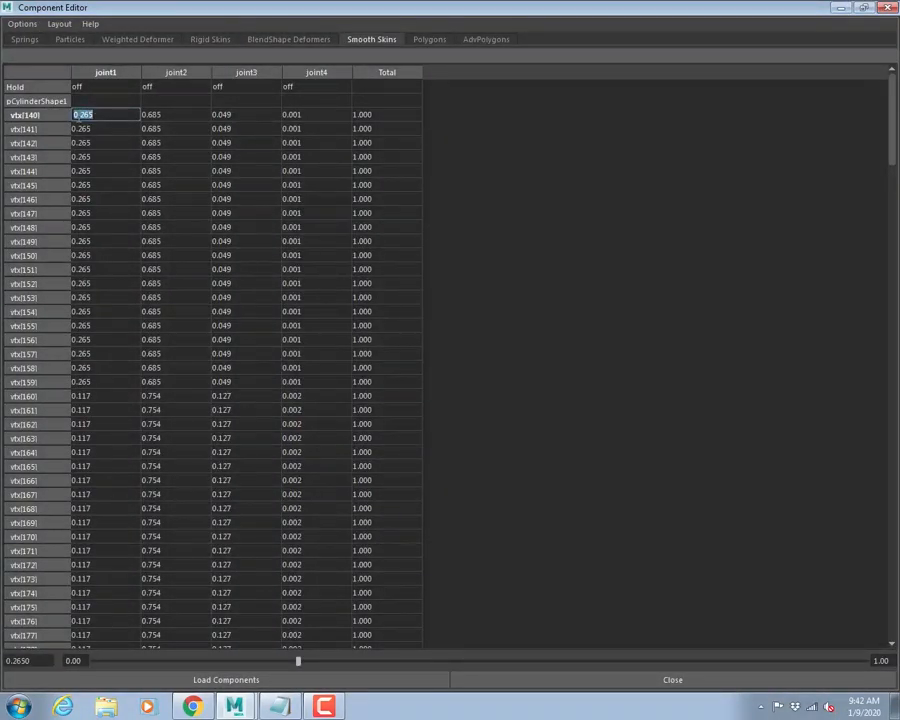
scroll(94, 354, "down", 20)
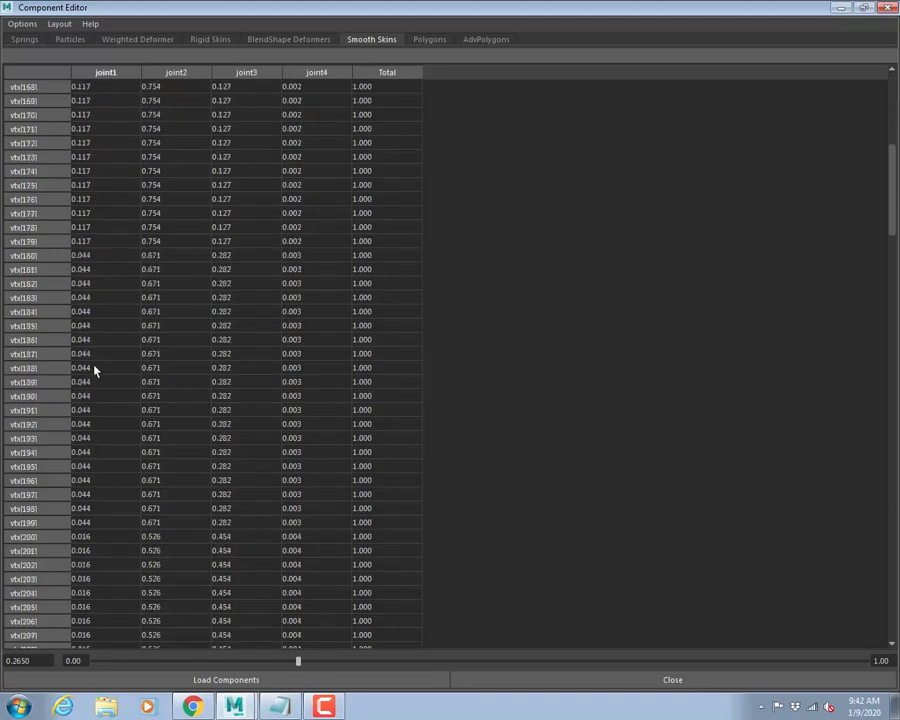
scroll(105, 470, "down", 20)
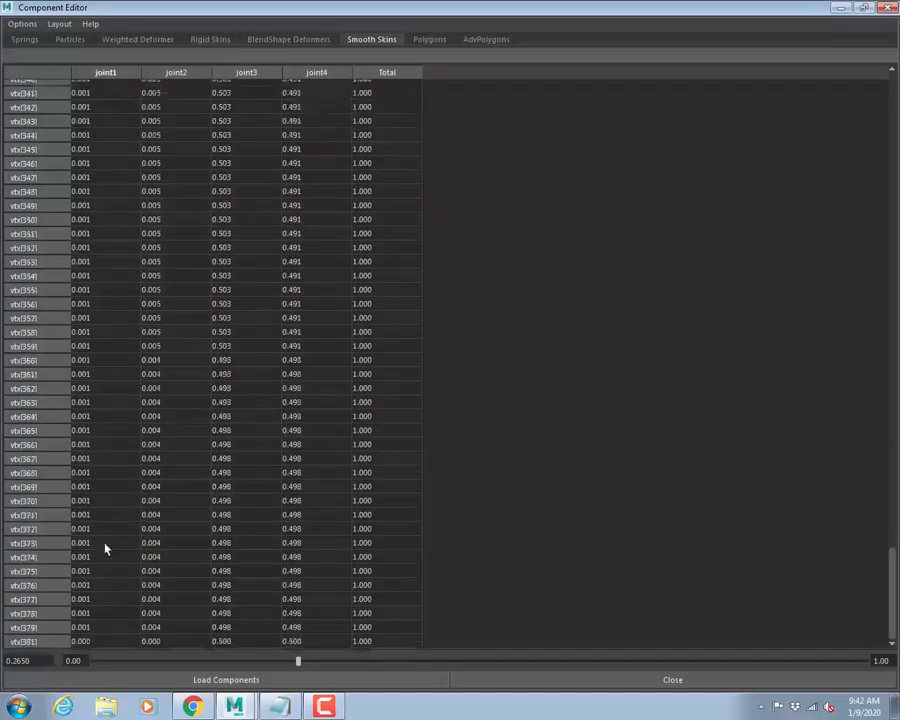
left_click(86, 641, "shift")
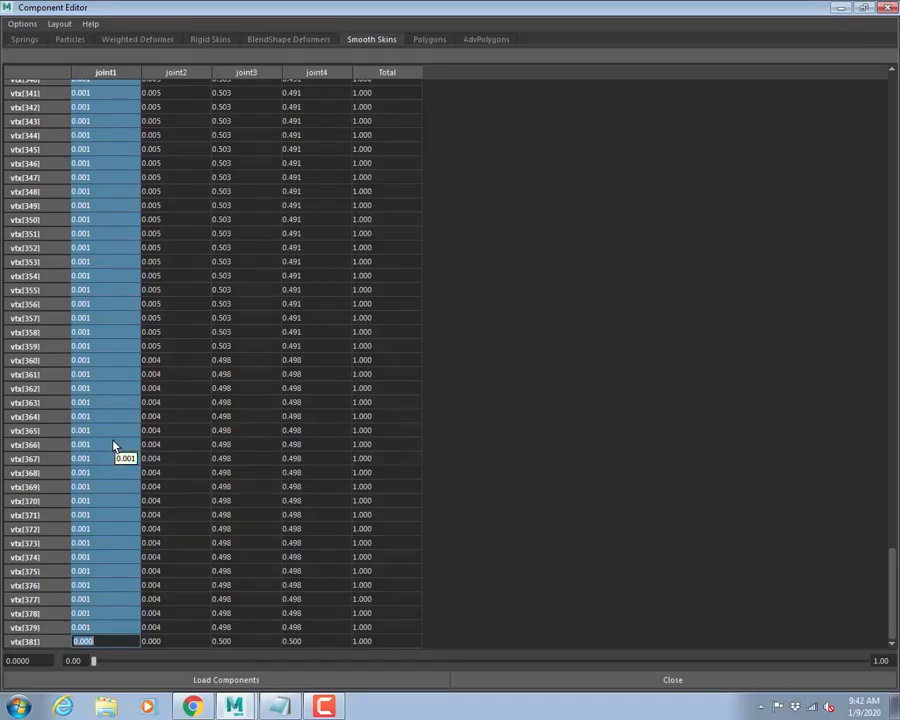
key("Return")
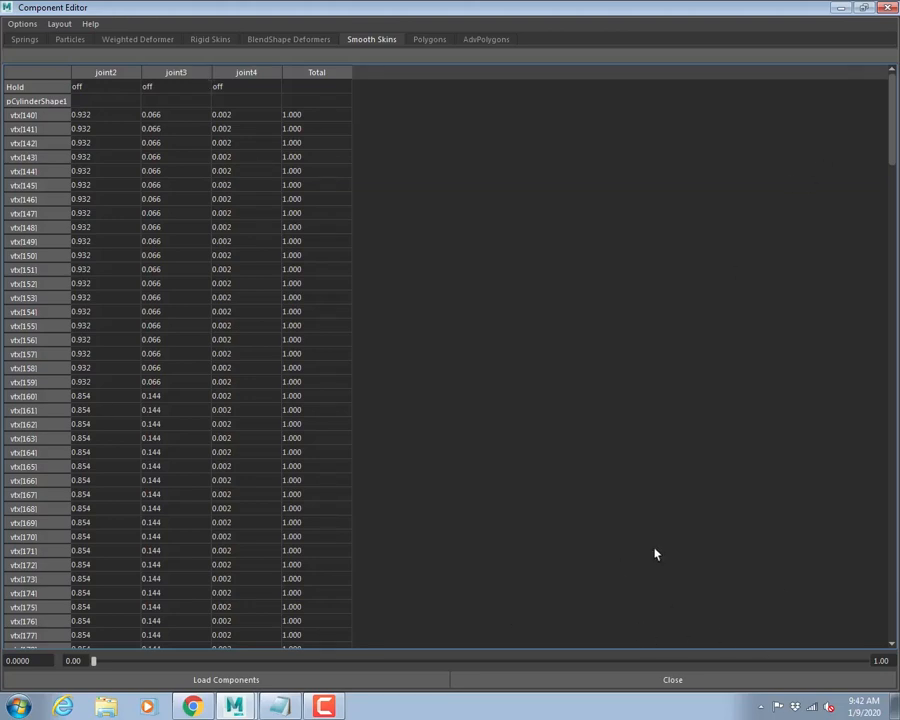
Restore the Component Editor to a floating window beside the cylinder and show the joints in the view again.
left_click(864, 7)
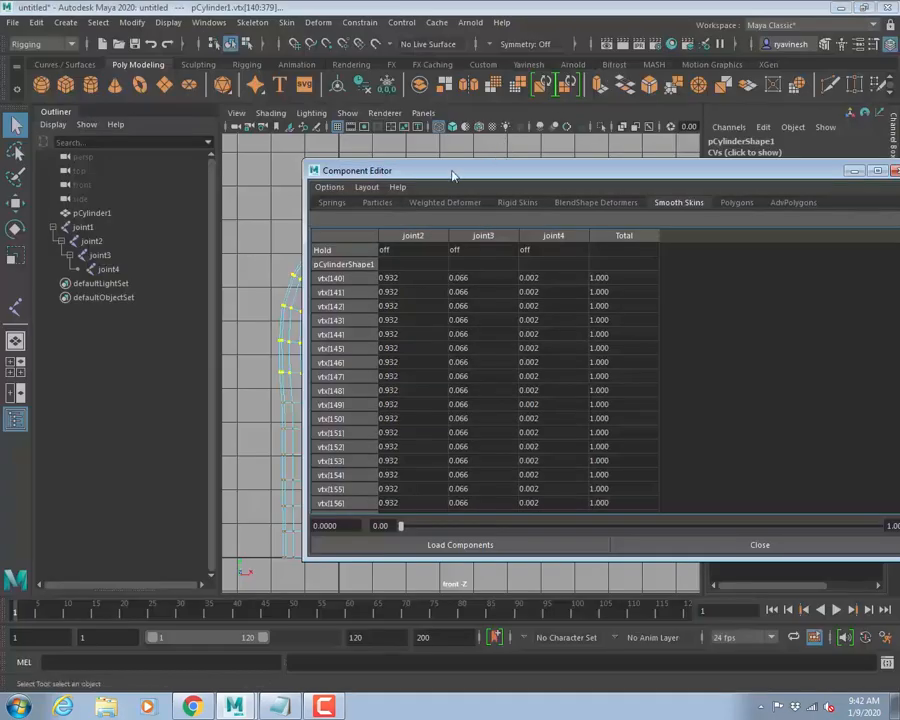
left_click_drag(452, 176, 714, 168)
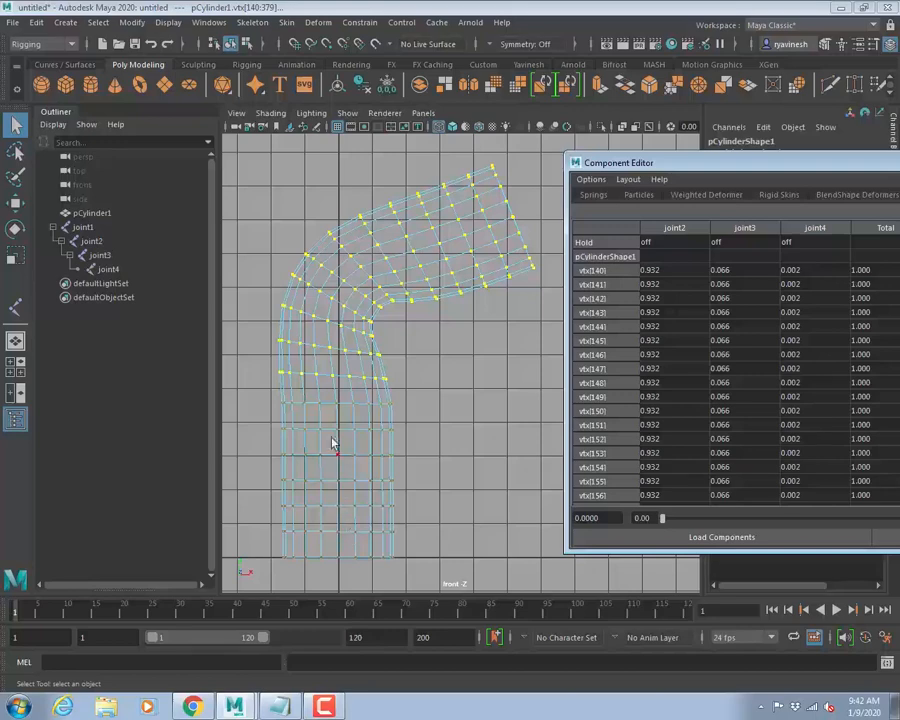
left_click(347, 113)
left_click(400, 309)
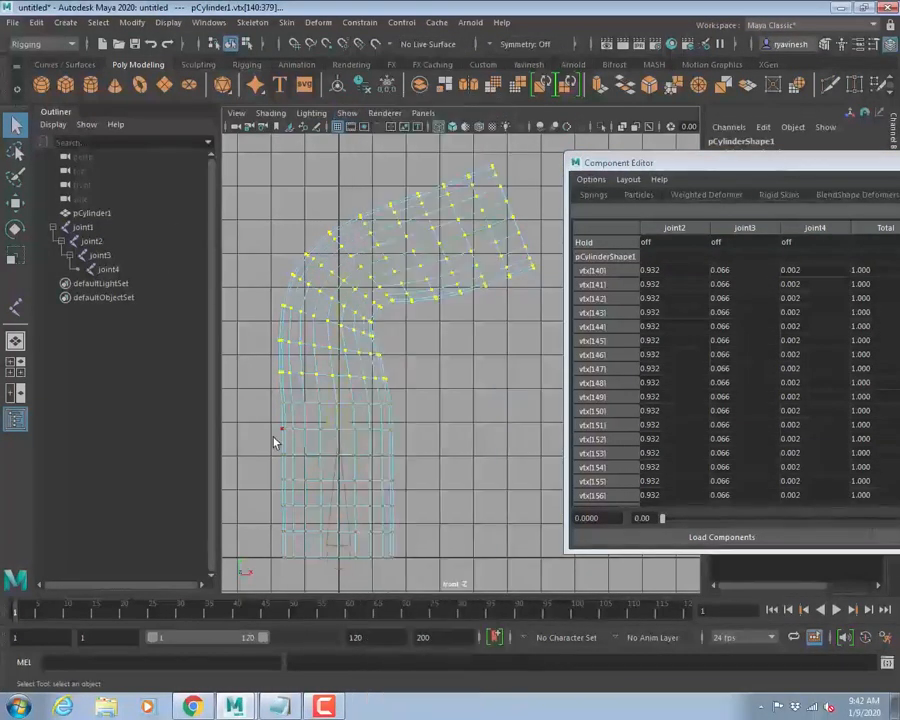
left_click(340, 566)
right_click_drag(343, 360, 430, 341)
right_click_drag(378, 318, 458, 305)
key("ctrl+z")
key("ctrl+z")
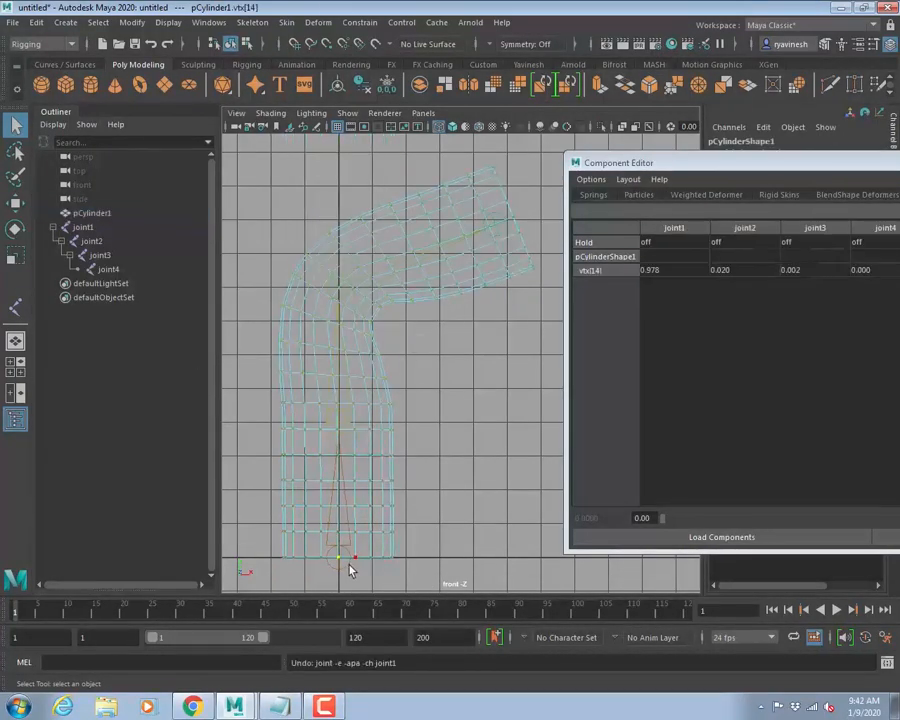
Select joint1, joint3 and joint2 in turn to examine their positions along the cylinder, ending on joint3 at the bend.
left_click(344, 569)
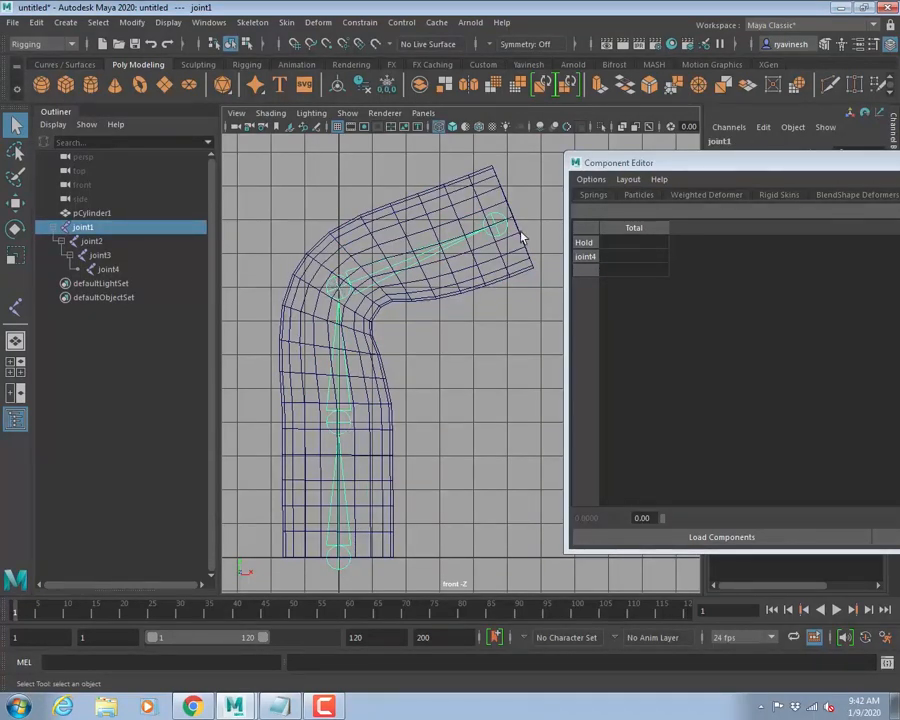
left_click(331, 257)
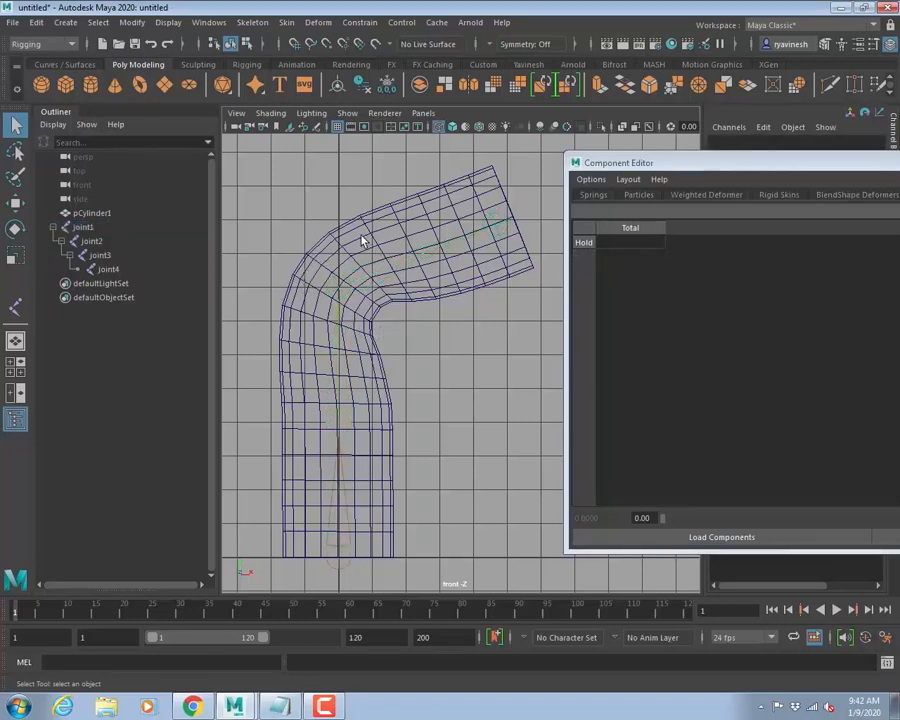
left_click(344, 302)
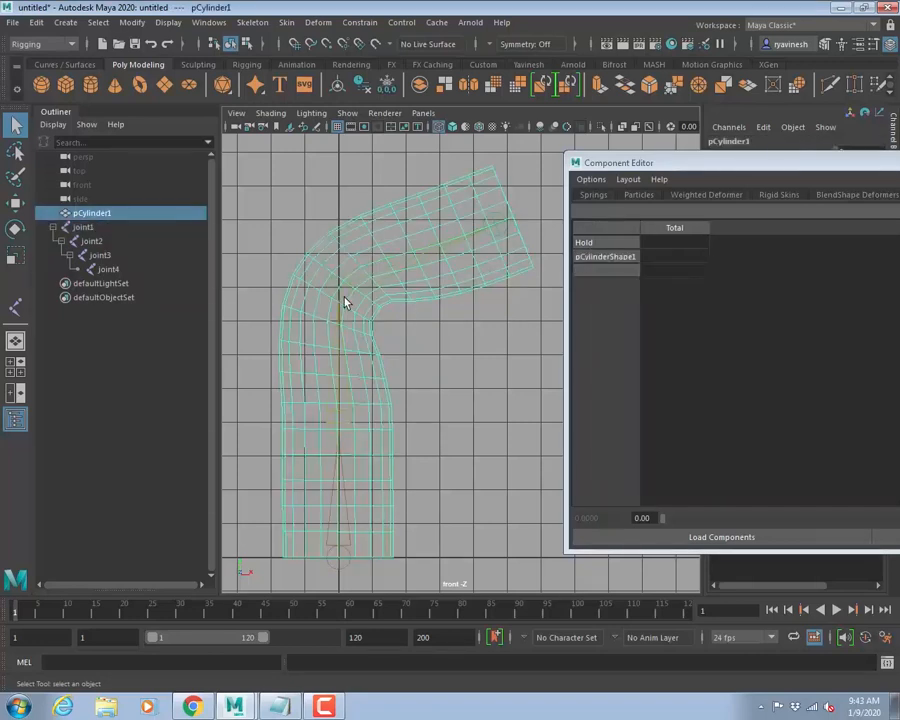
left_click(341, 296)
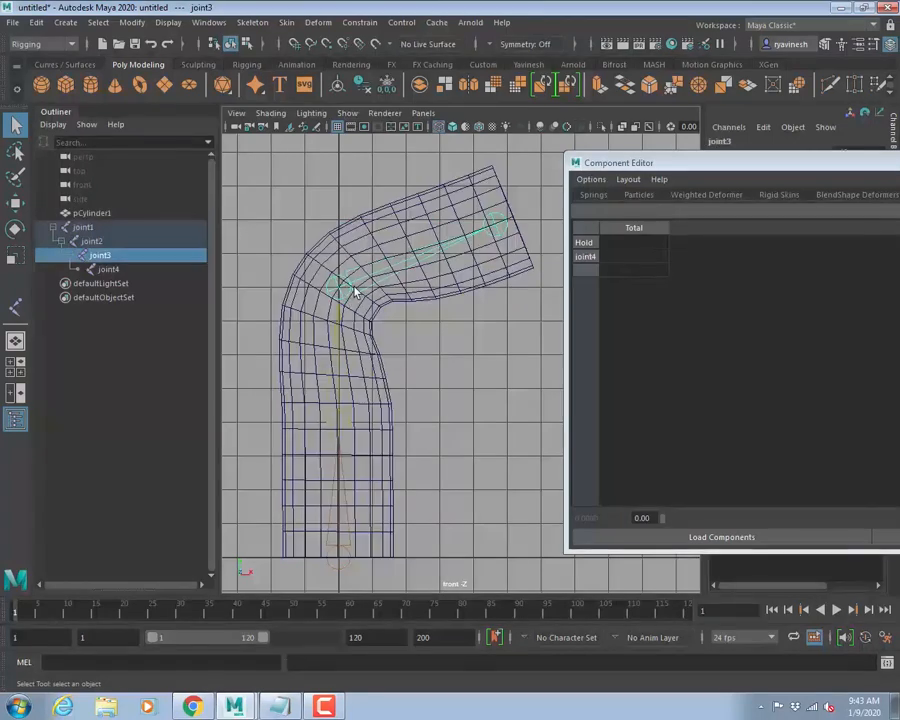
left_click(341, 424)
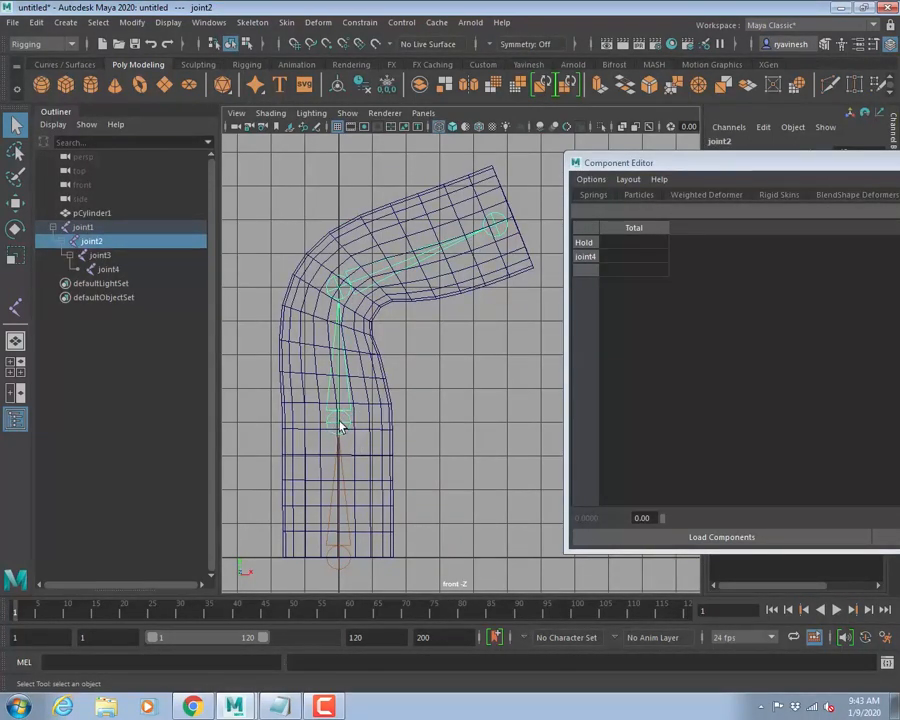
left_click(362, 310)
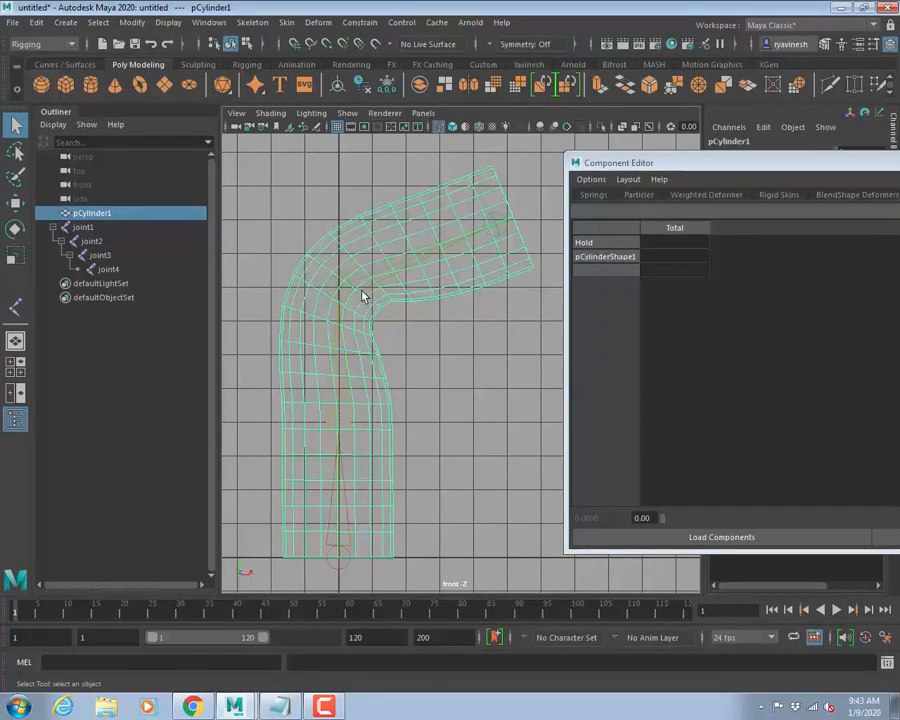
left_click(343, 294)
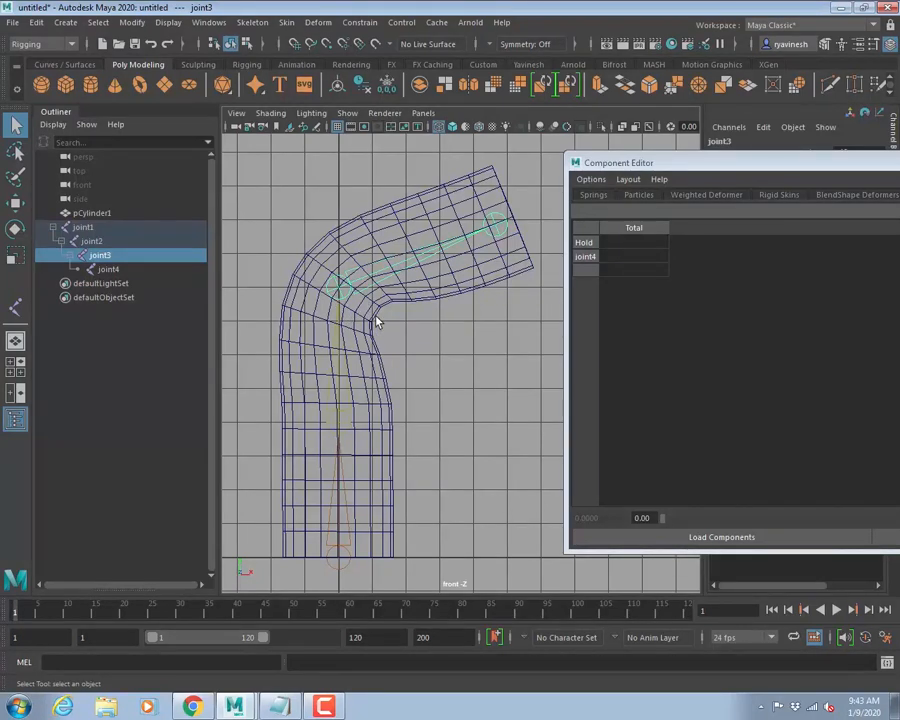
Switch the cylinder to vertex mode, select a vertex on its free end and grow the selection back to the bend.
right_click(374, 318)
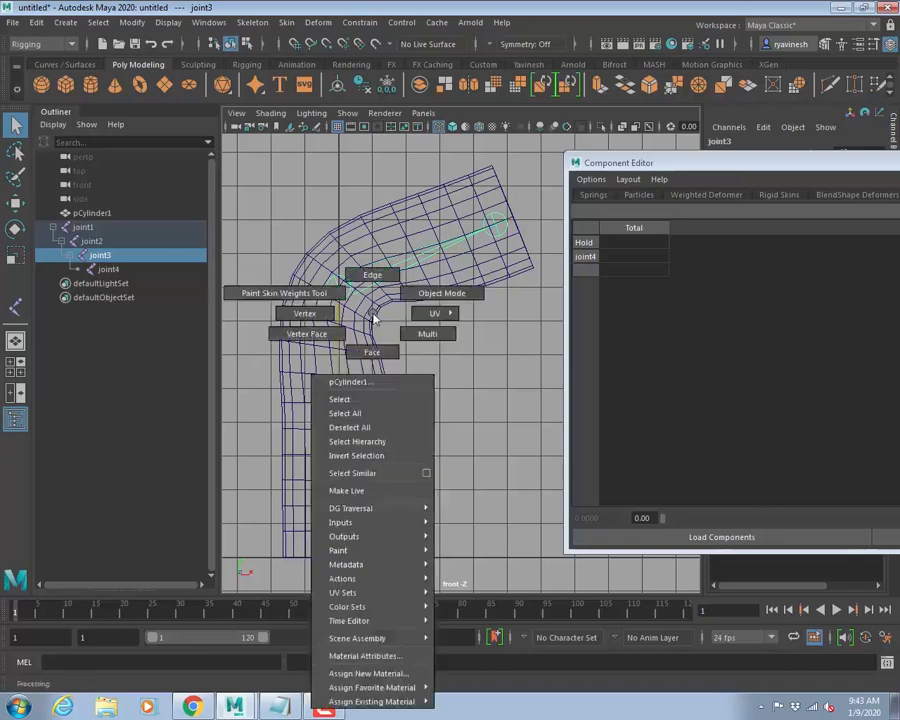
left_click(305, 313)
left_click(507, 204)
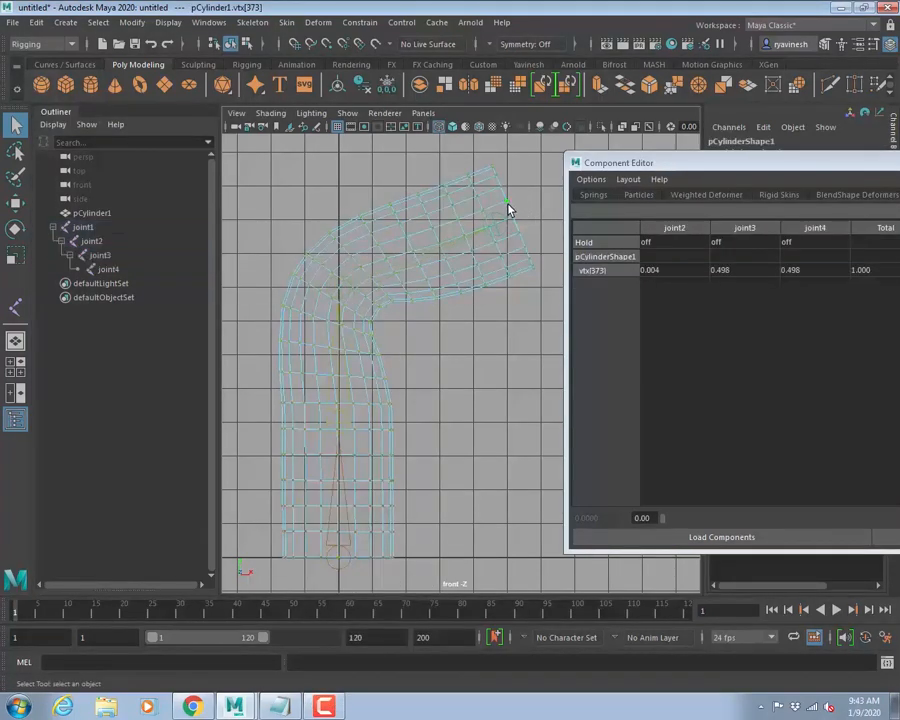
key("shift+period")
key("shift+period")
key("shift+period")
key("shift+period")
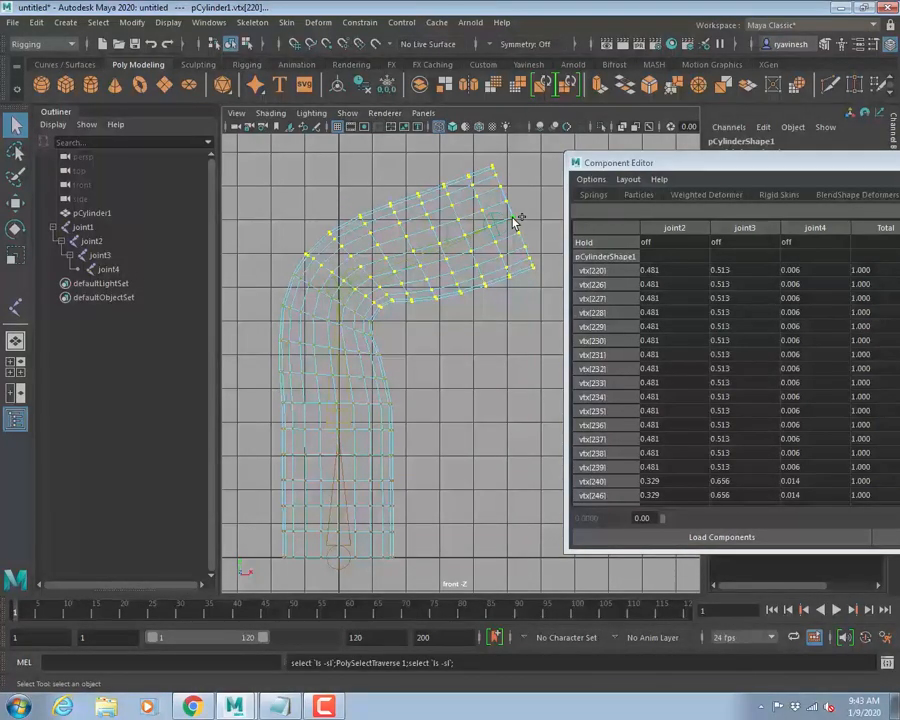
Grow the selection one ring past the bend and try a joint3 weight of 1 on vtx[200] through vtx[381], undoing the weight change.
key("shift+period")
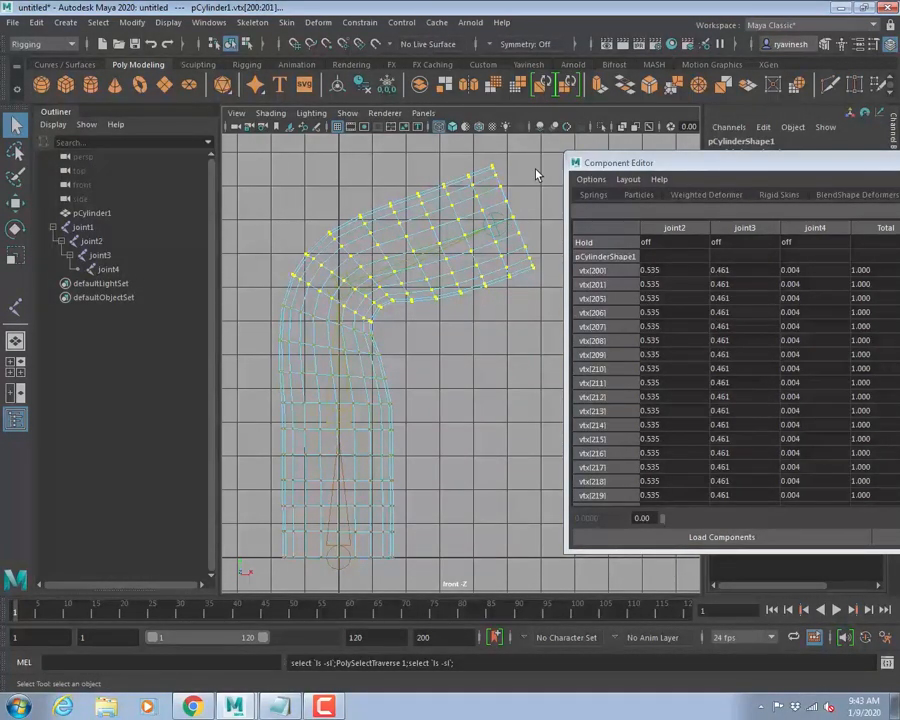
double_click(686, 165)
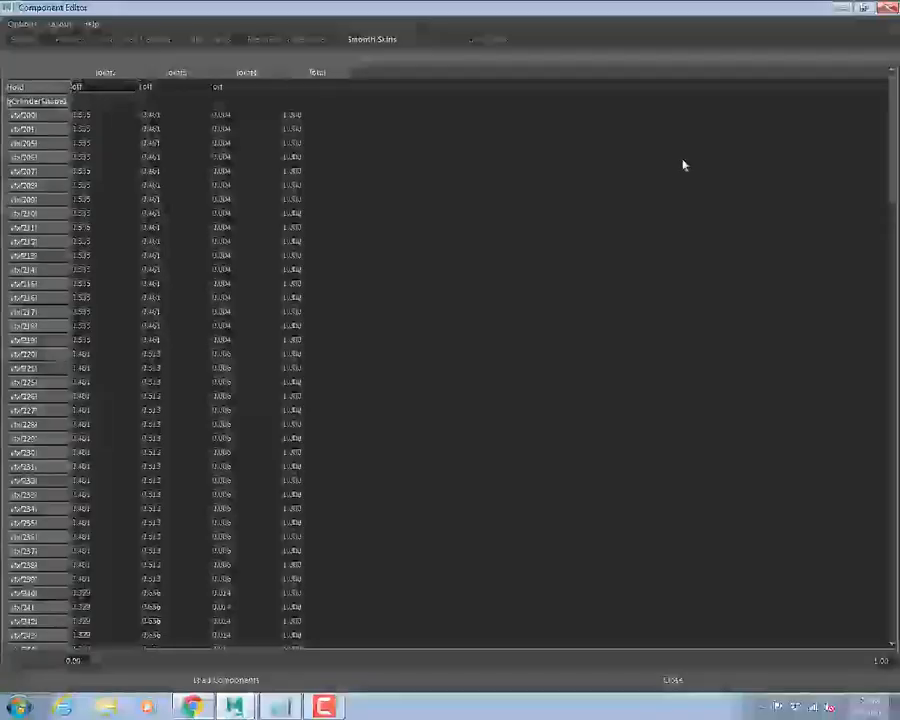
left_click(155, 114)
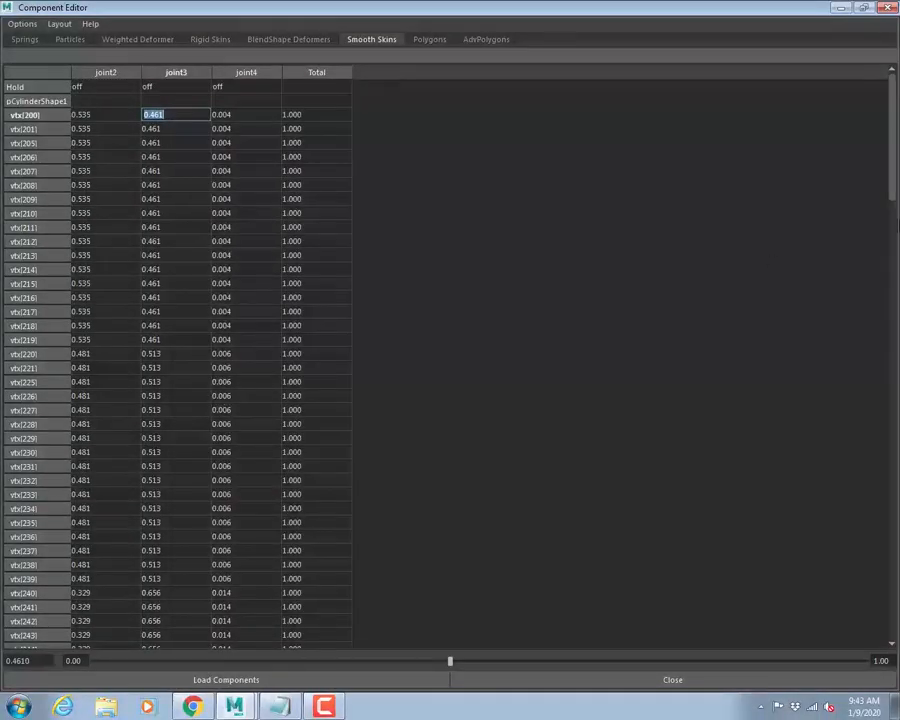
left_click_drag(893, 140, 795, 613)
left_click(150, 641, "shift")
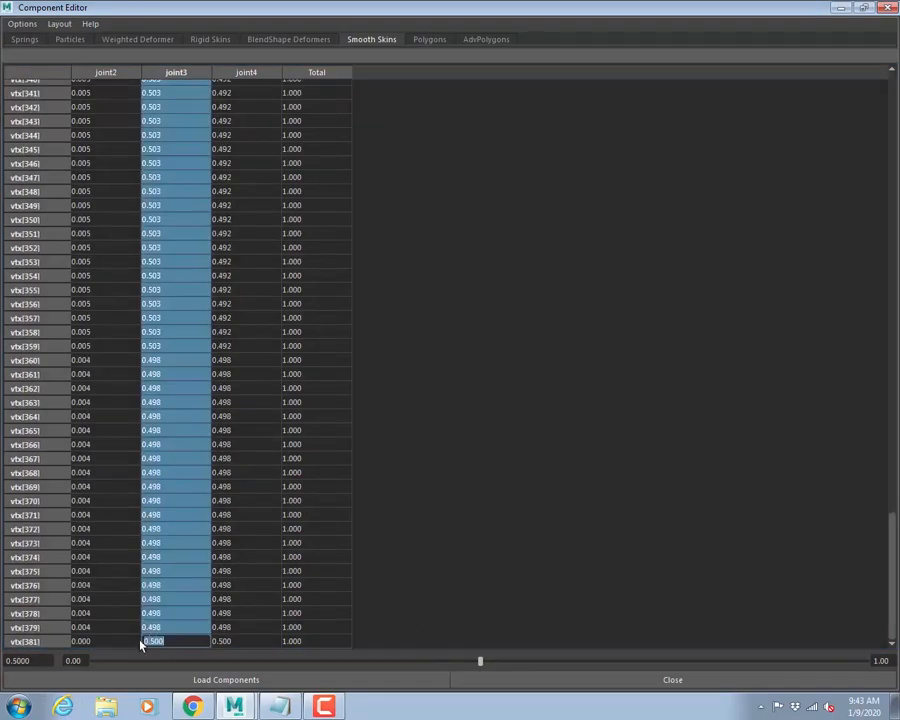
type("1")
key("Return")
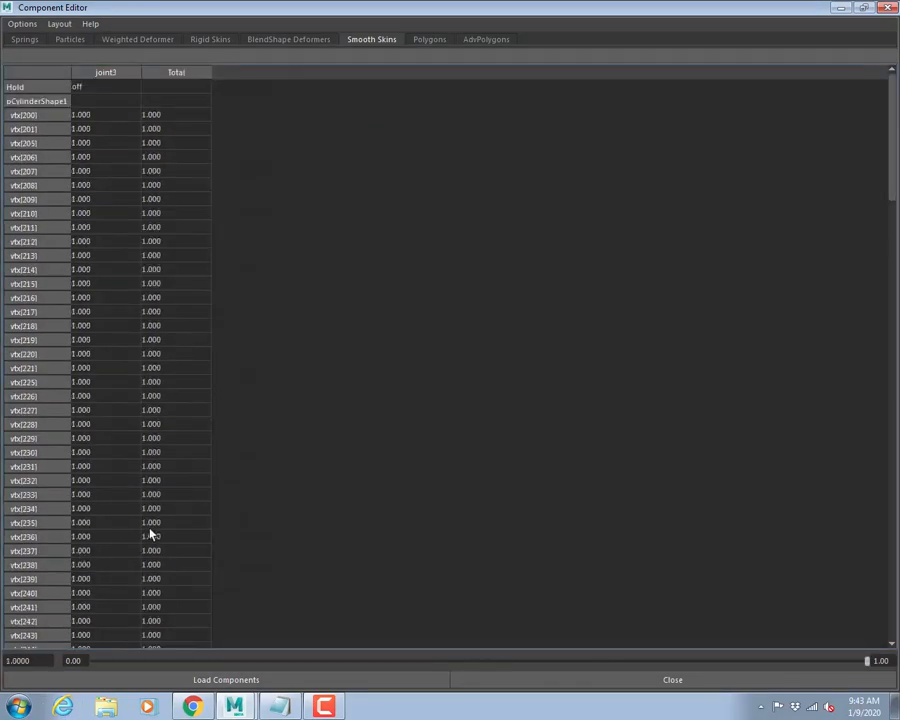
left_click(865, 8)
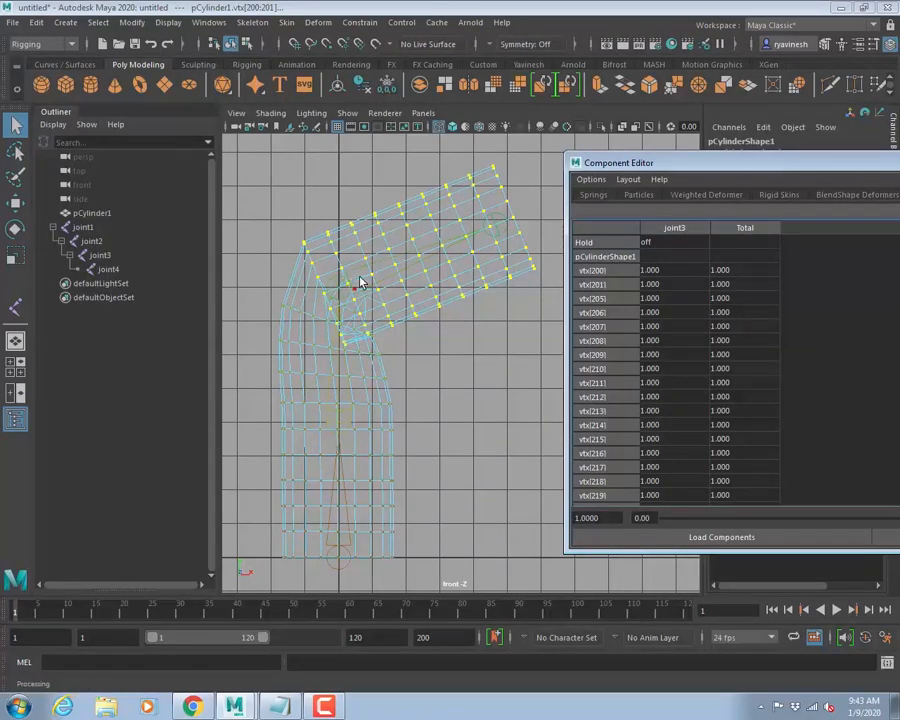
left_click(408, 326)
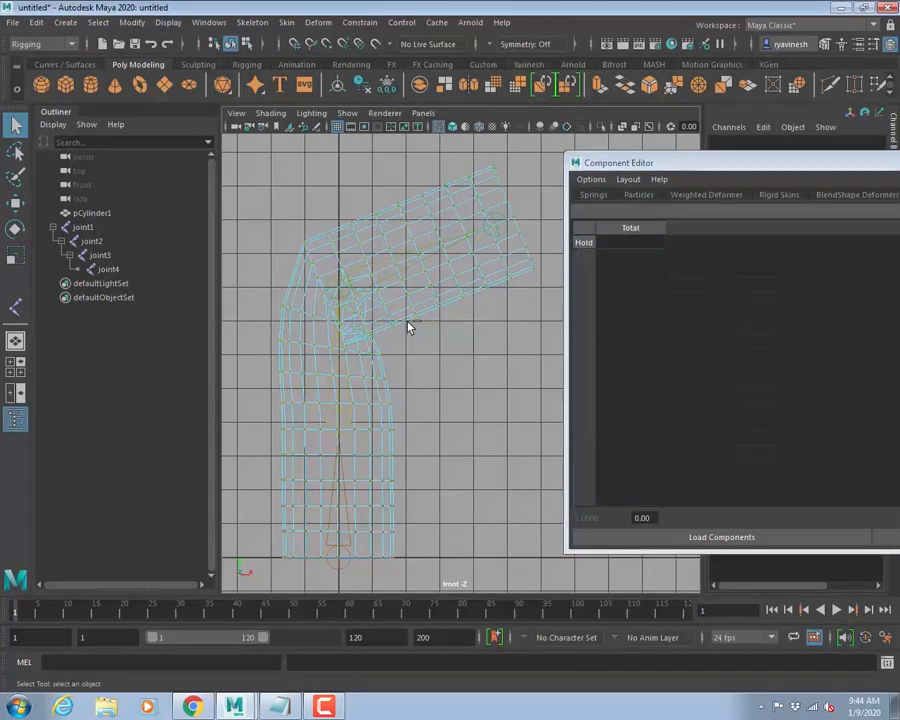
key("ctrl+z")
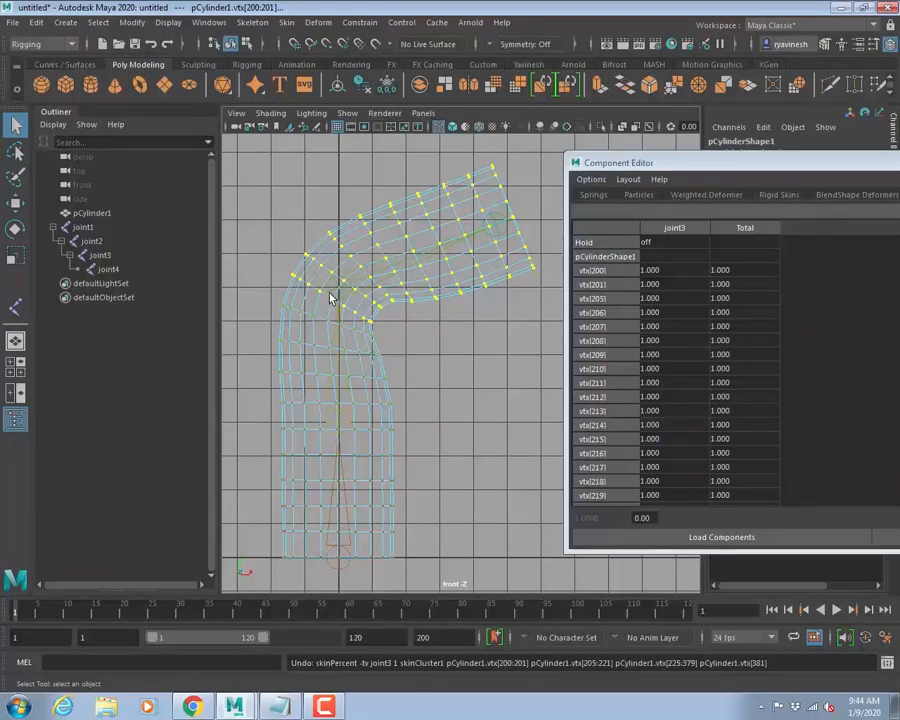
Select only the vertex ring crossing the bend and grow the selection by three rings in each direction.
left_click_drag(287, 266, 321, 297)
scroll(277, 309, "up", 5)
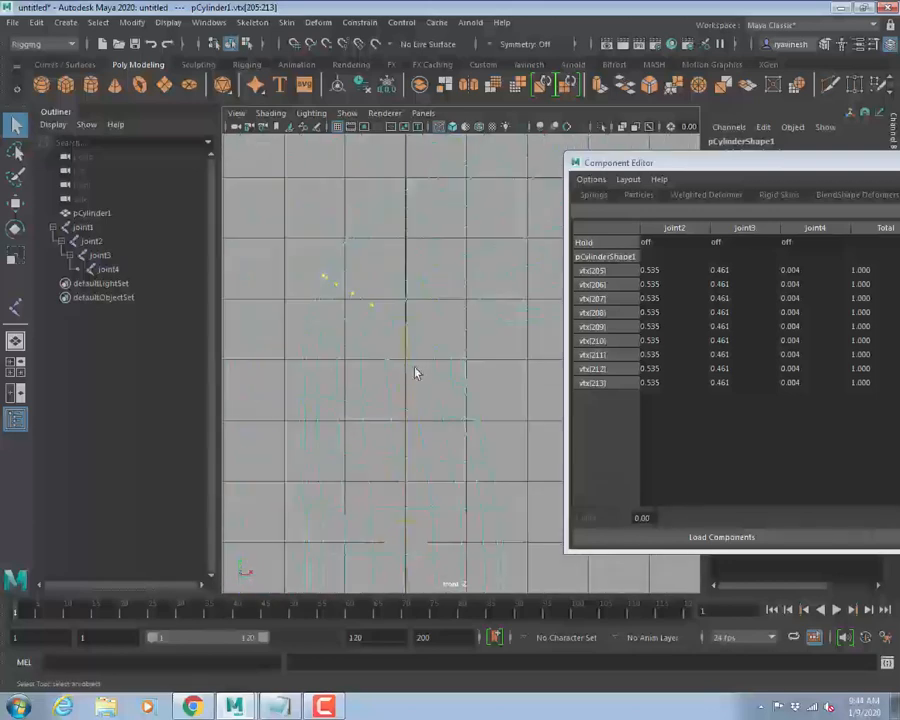
left_click_drag(450, 353, 468, 366, "shift")
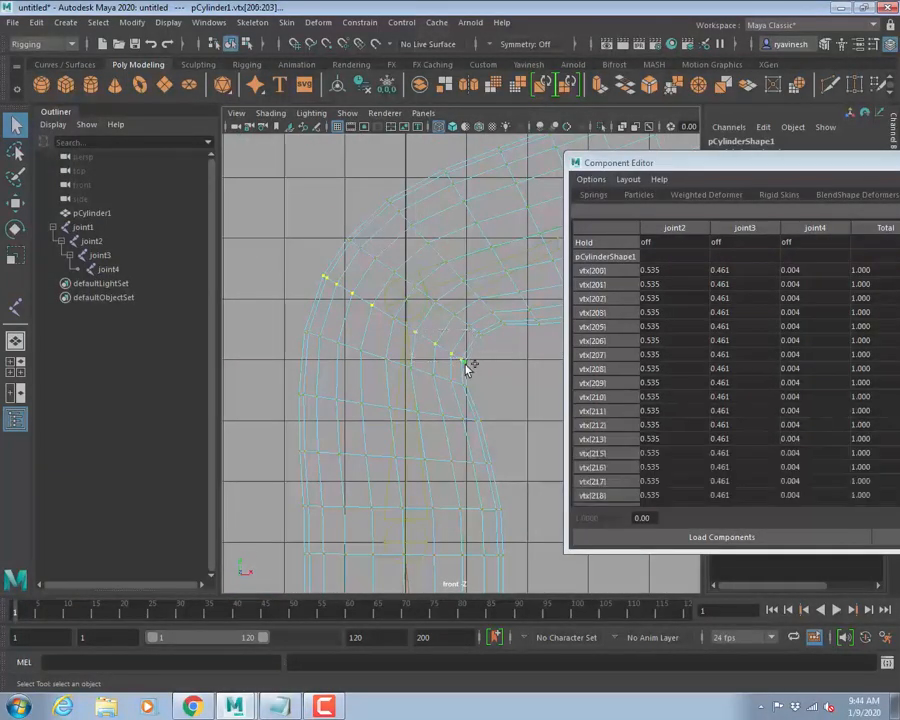
key("shift+period")
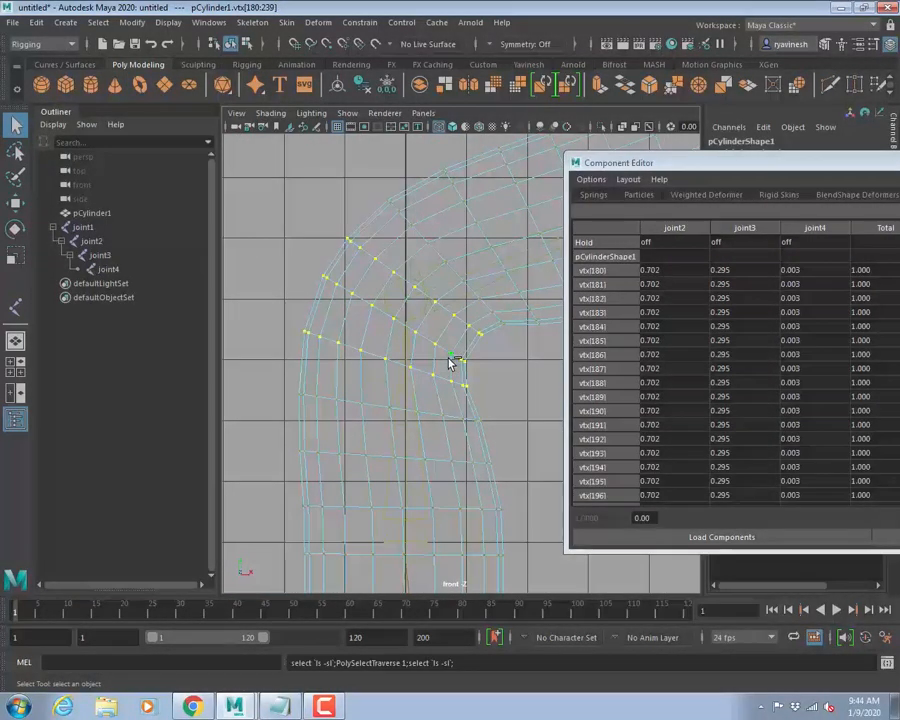
key("shift+period")
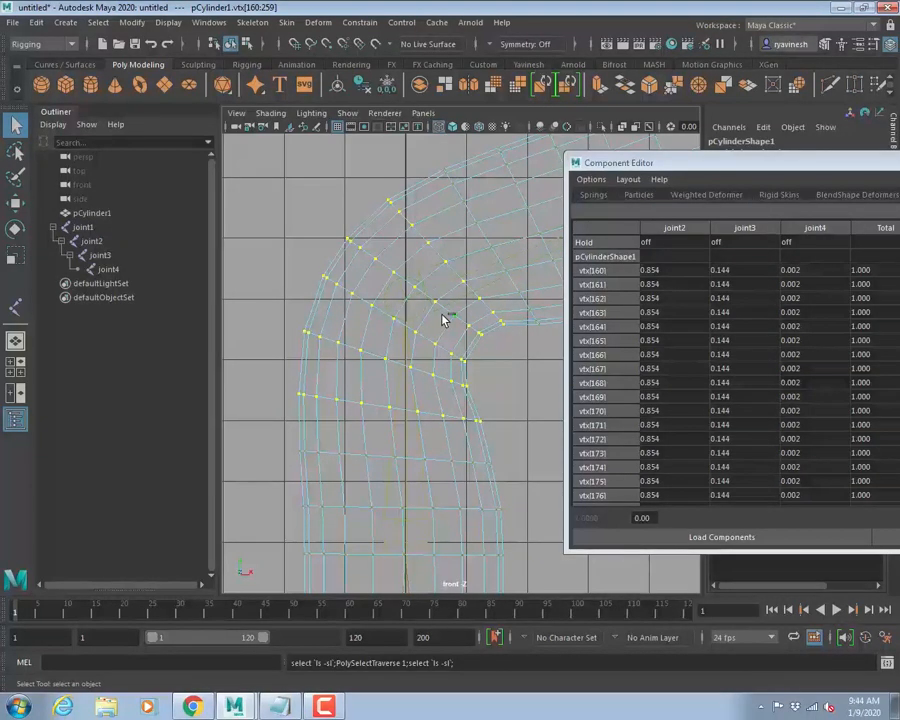
key("shift+period")
Remove the lowest selected ring, vtx[140] through vtx[159], from the selection and hide the joints in the view.
right_click_drag(360, 406, 215, 342, "alt")
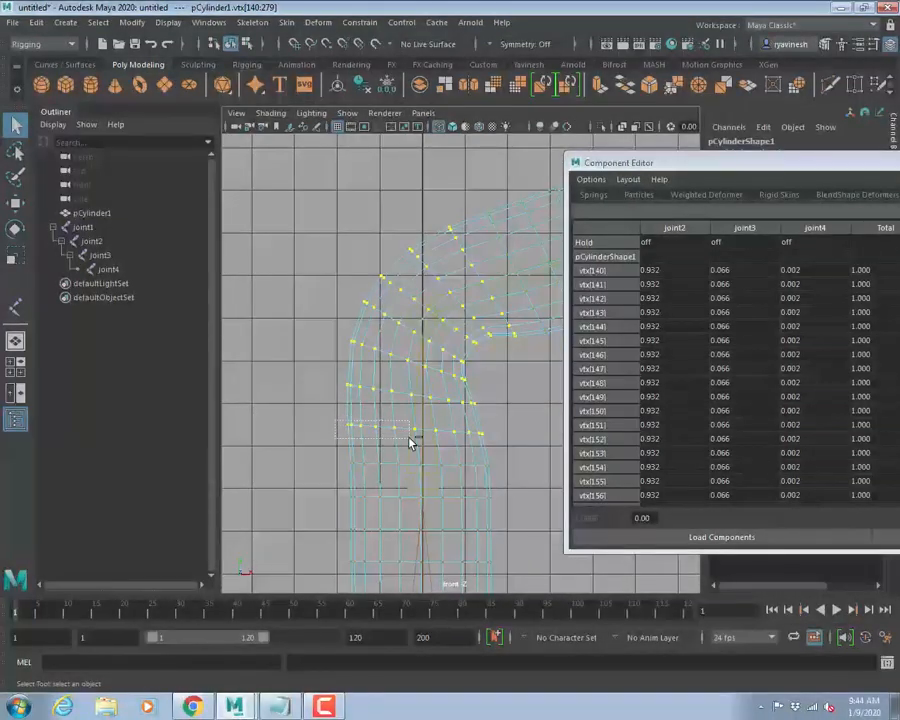
left_click(418, 432, "ctrl")
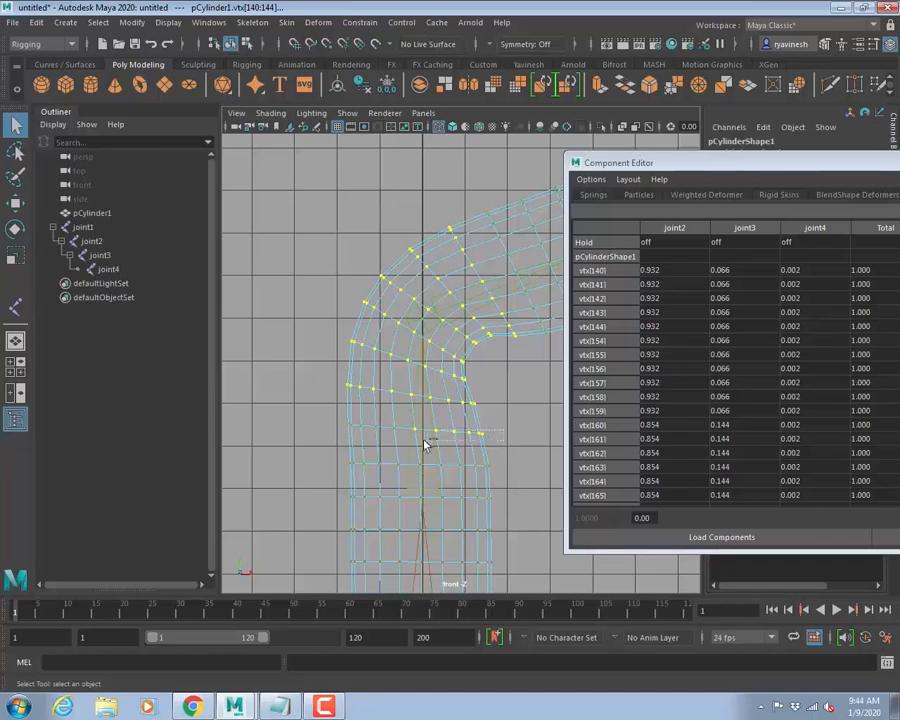
left_click_drag(424, 440, 446, 440, "ctrl")
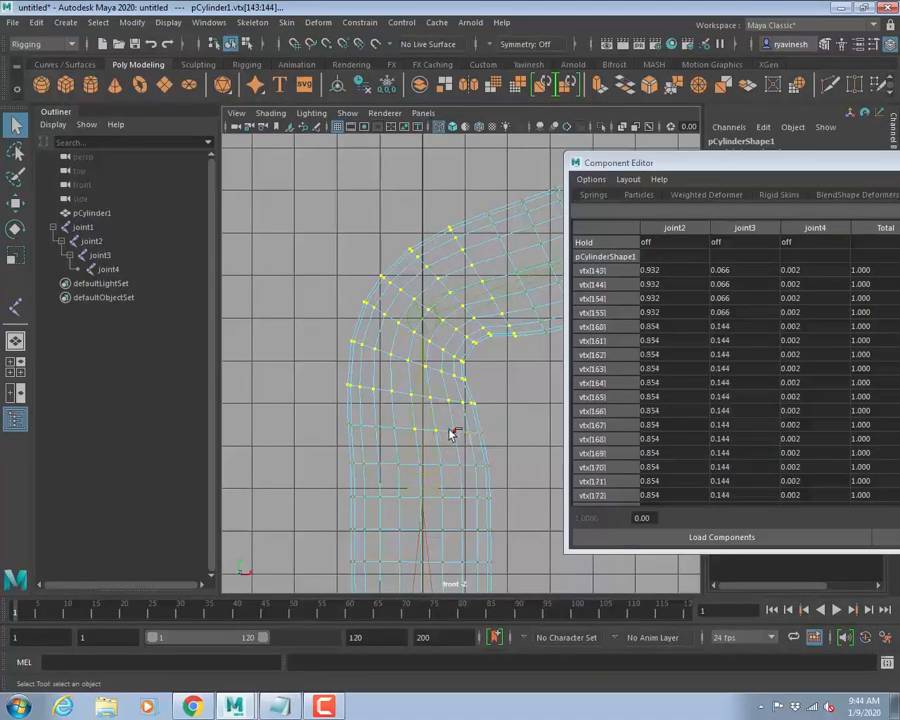
left_click(347, 113)
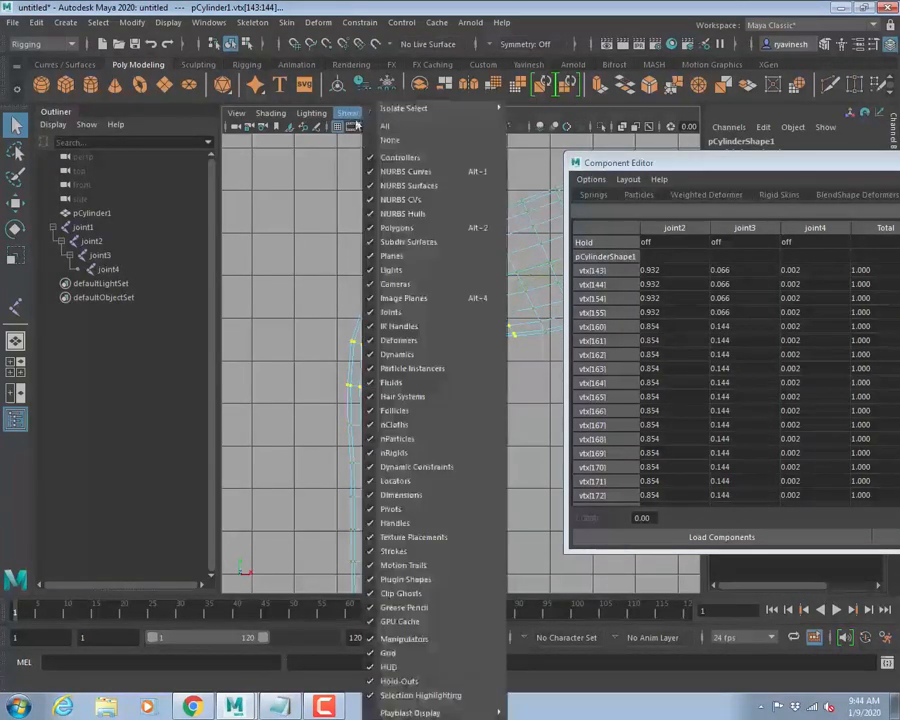
left_click(395, 312)
left_click_drag(429, 442, 464, 438, "ctrl")
middle_click_drag(436, 308, 360, 296, "alt")
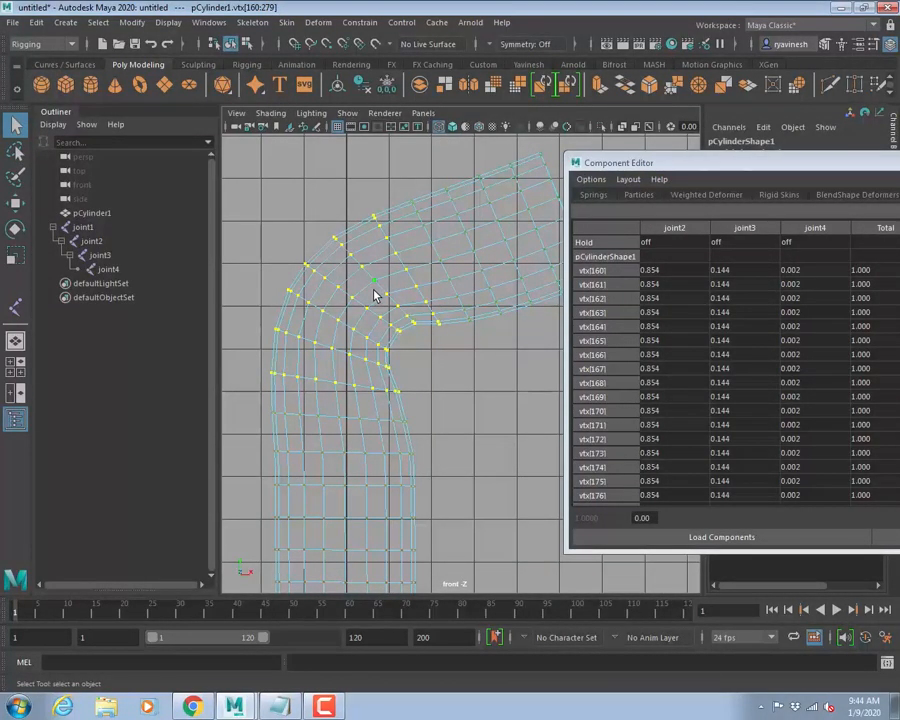
Set the joint4 weight to 0 for every listed vertex, from vtx[160] through vtx[279], in the Component Editor.
double_click(679, 162)
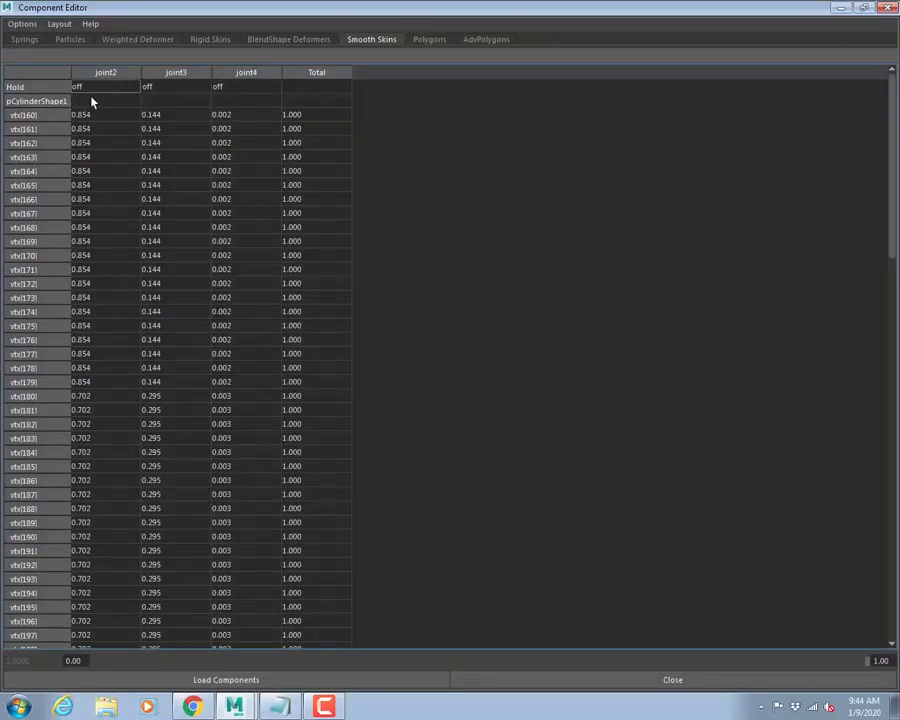
double_click(228, 118)
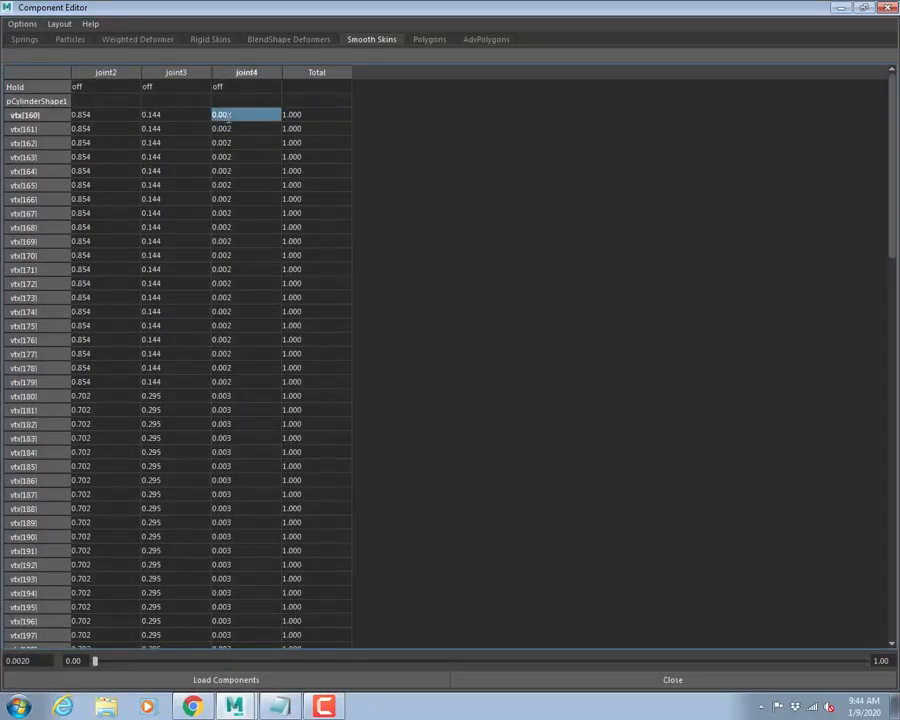
left_click_drag(895, 121, 895, 540)
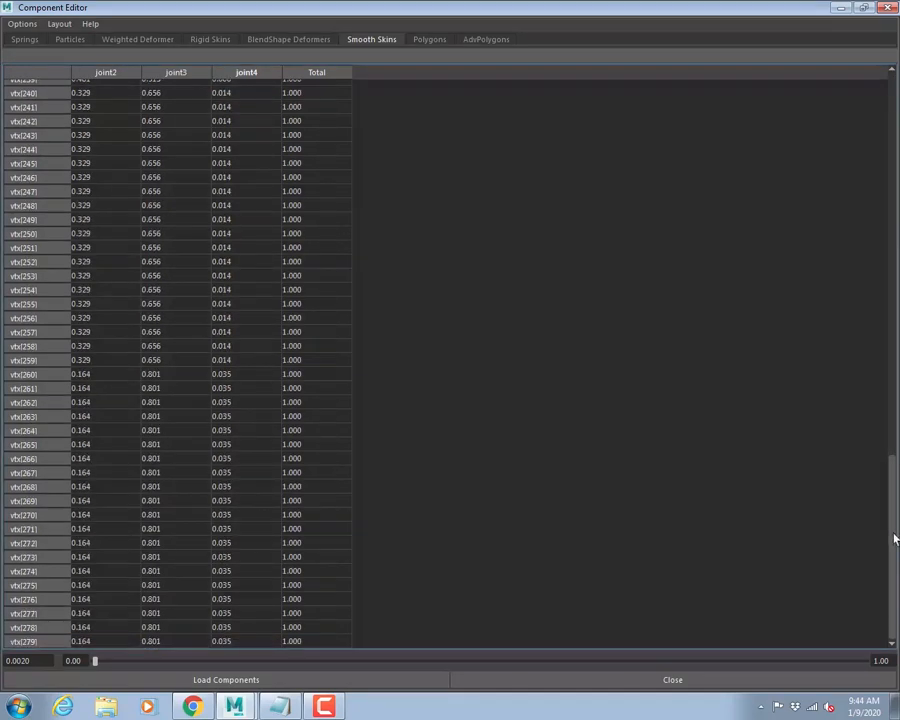
left_click(224, 640, "shift")
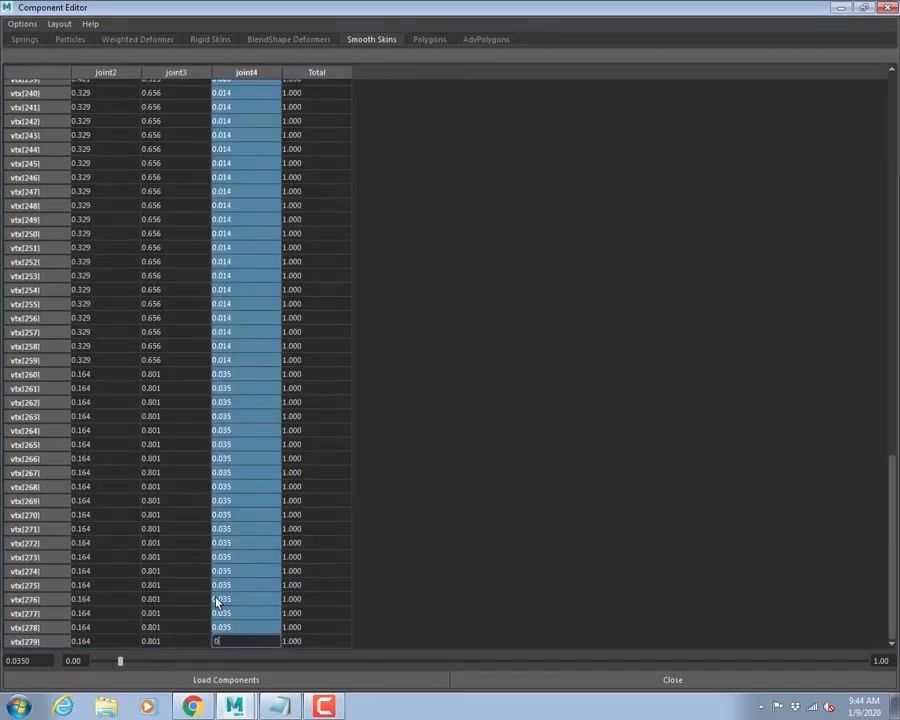
type("0")
key("Return")
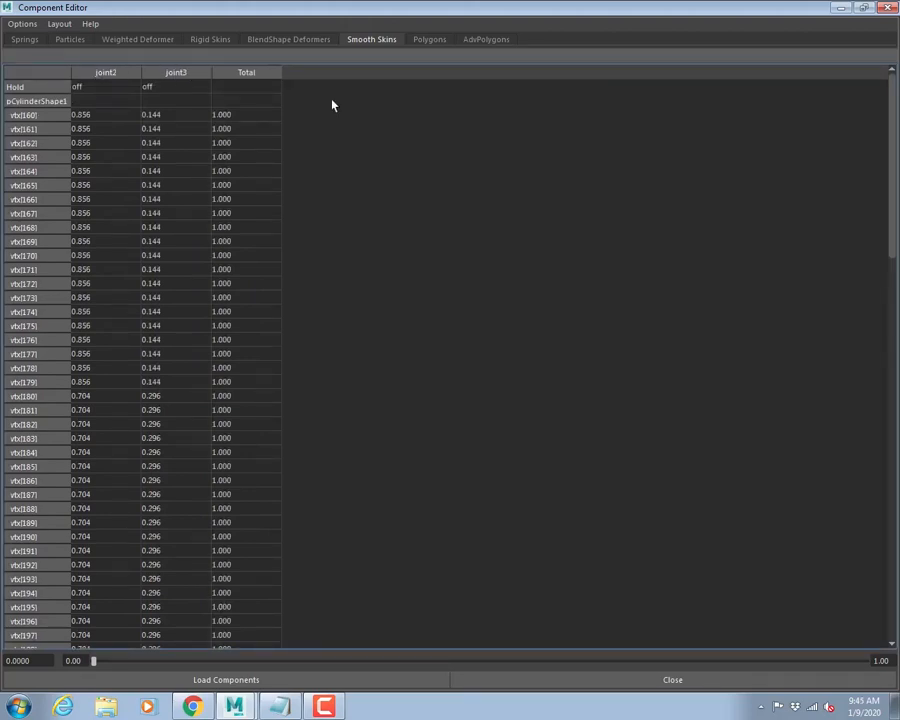
left_click(863, 7)
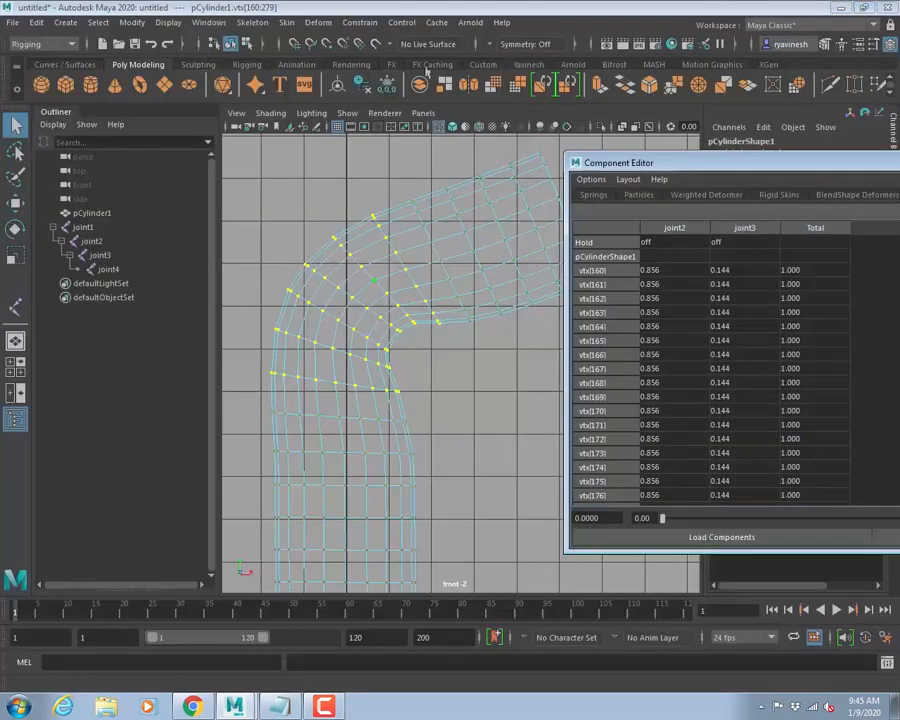
Select the vertices of the three lowest rings on the inner side of the bend and bring the Component Editor closer to them.
scroll(453, 341, "up", 3)
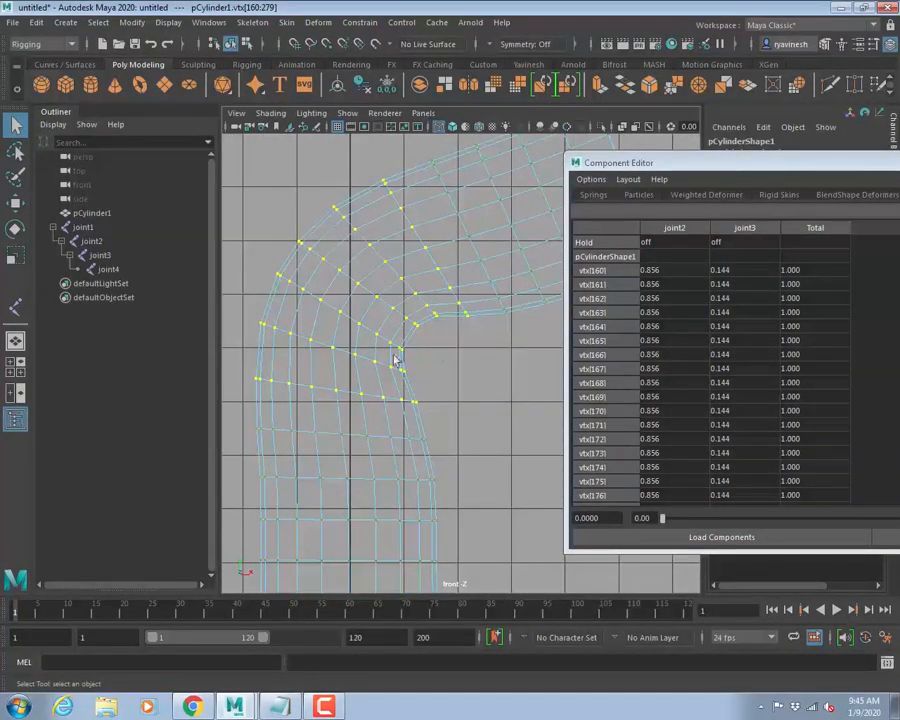
middle_click_drag(462, 334, 408, 335, "alt")
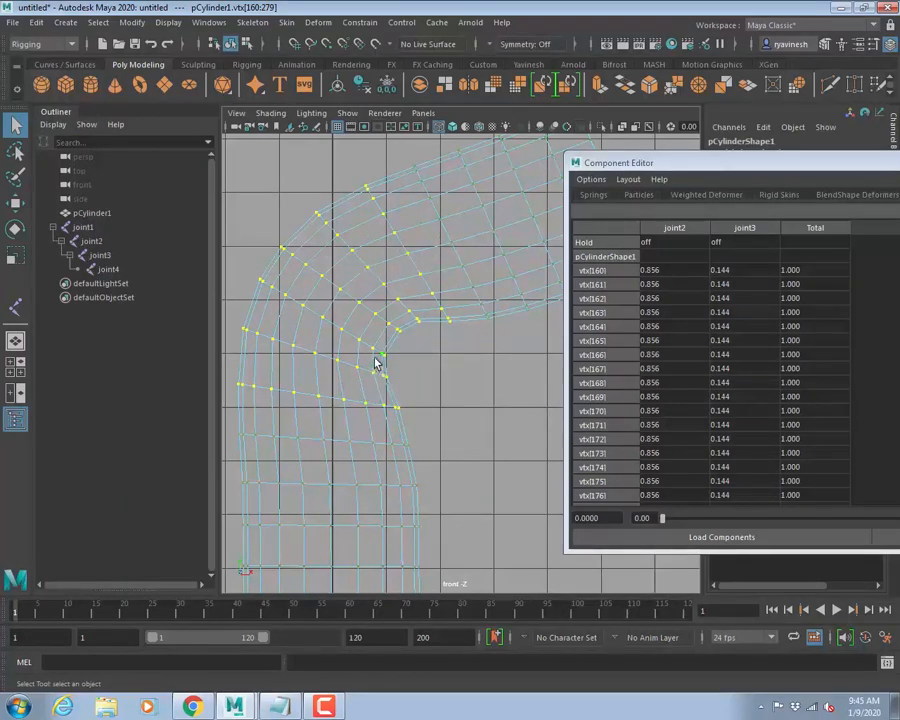
left_click_drag(378, 345, 415, 415)
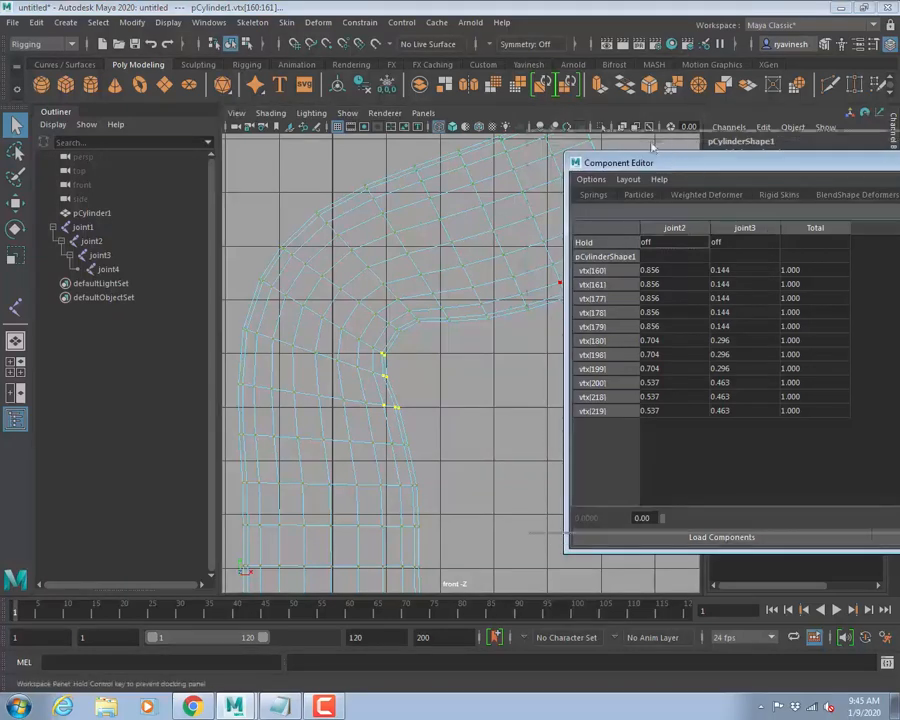
left_click_drag(680, 162, 634, 135)
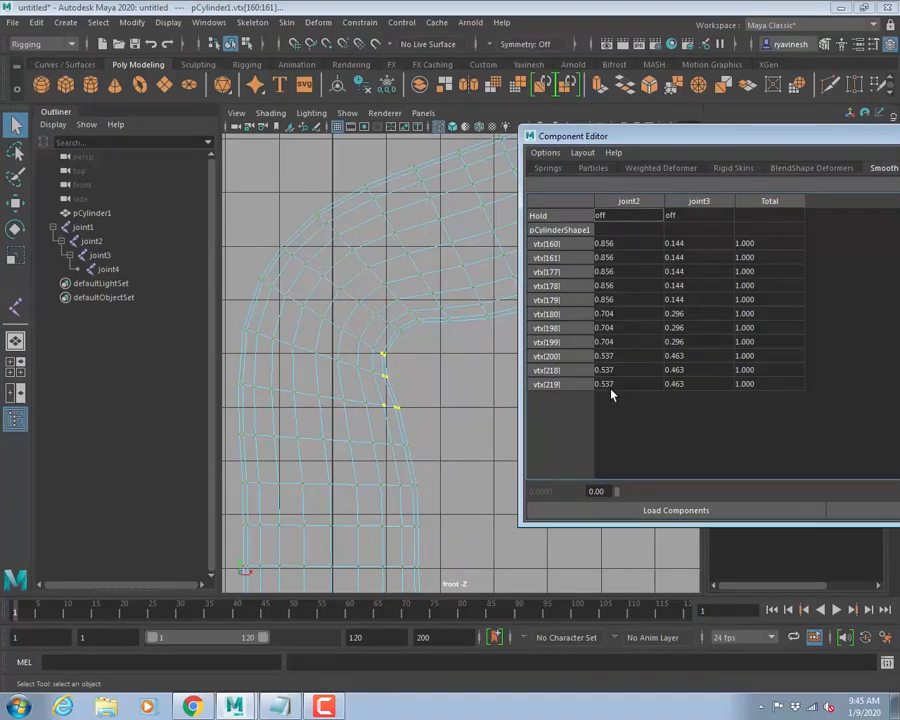
Set the joint2 weight of all listed inner-bend vertices to 0.8.
left_click_drag(607, 243, 615, 384)
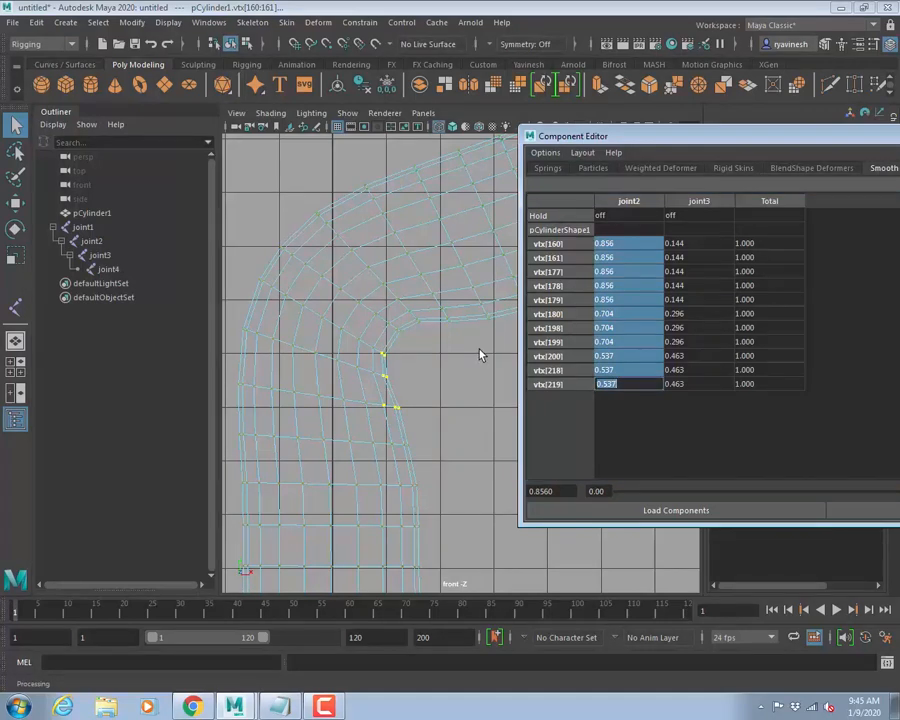
type("0.8")
key("Return")
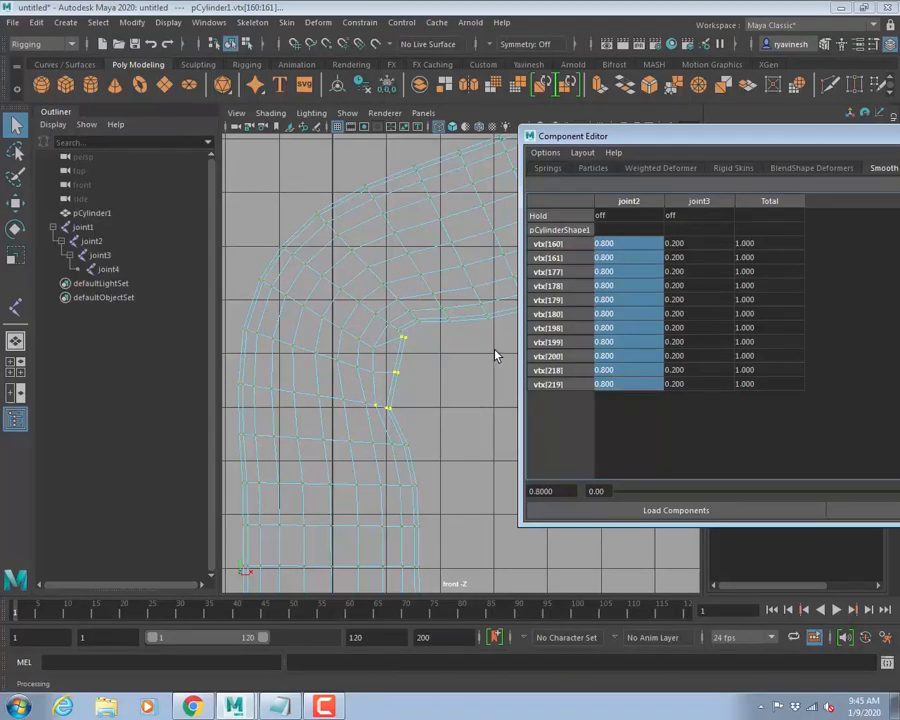
Set the joint2 weight of the same inner-bend vertices to 0.6.
left_click_drag(605, 251, 617, 385)
type("0.6")
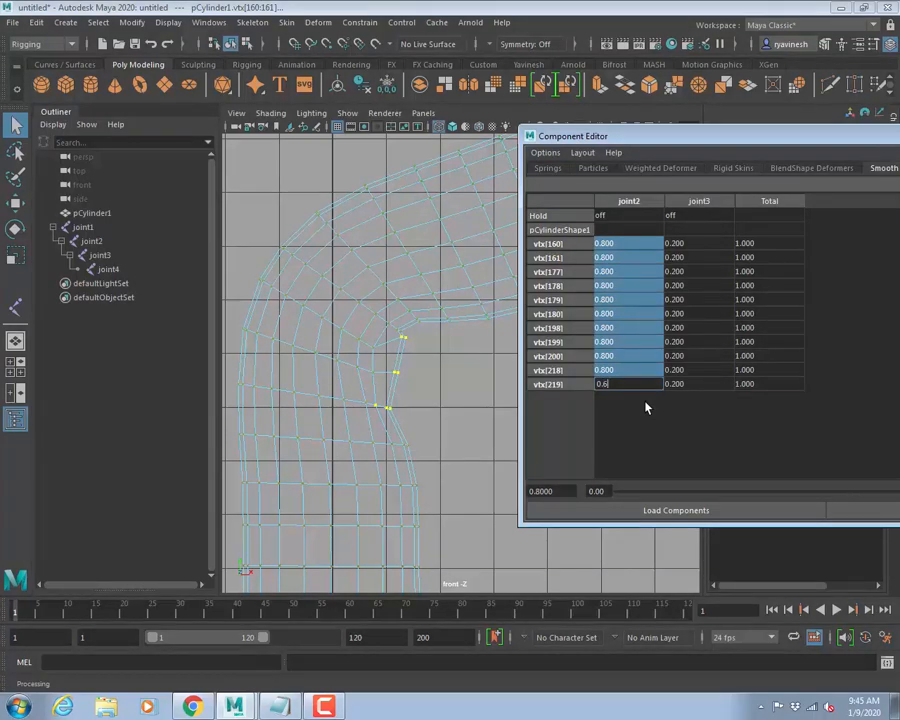
key("Return")
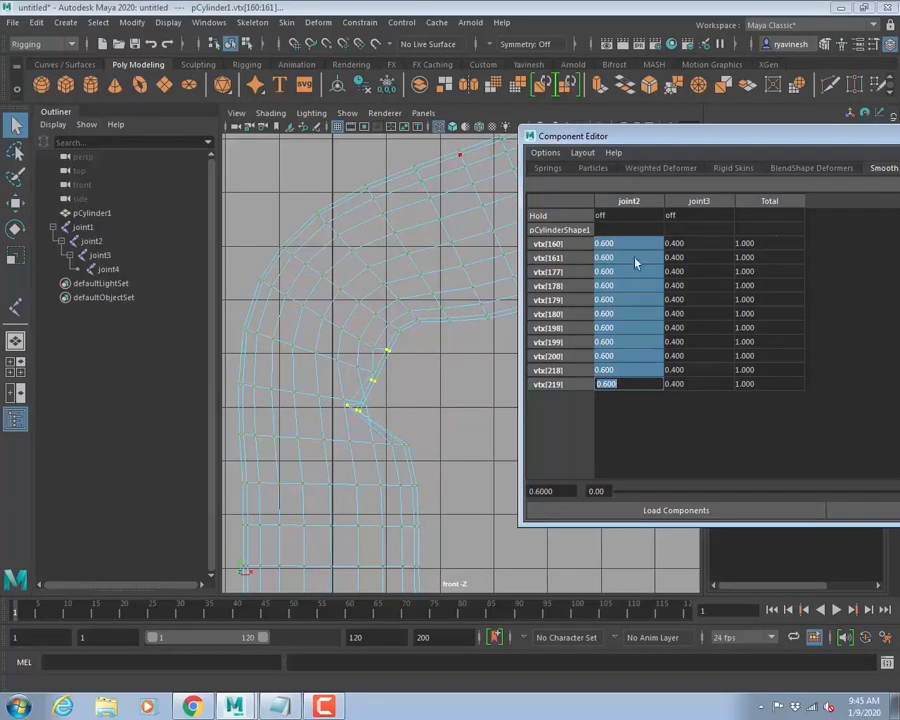
Move the Component Editor aside to inspect the inner bend, and close the editor.
left_click_drag(724, 134, 637, 124)
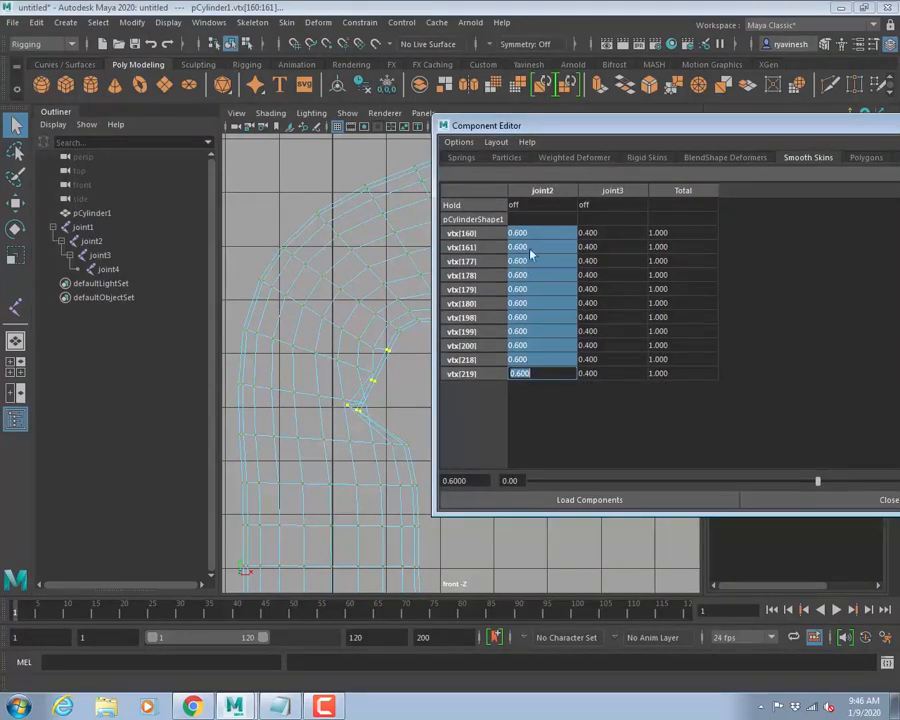
left_click_drag(697, 140, 857, 158)
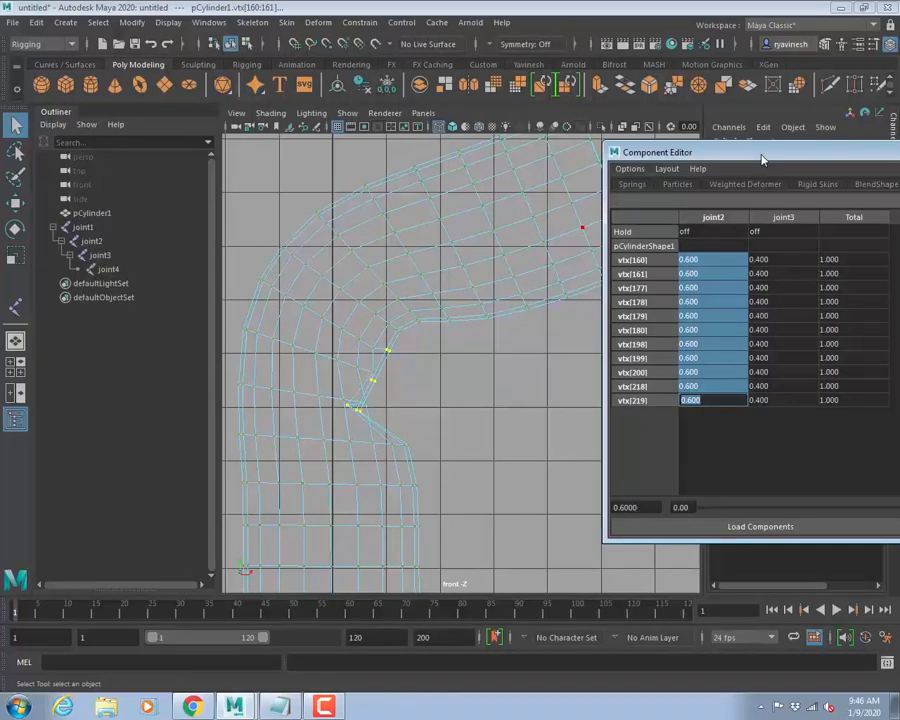
left_click_drag(759, 155, 530, 132)
left_click(780, 502)
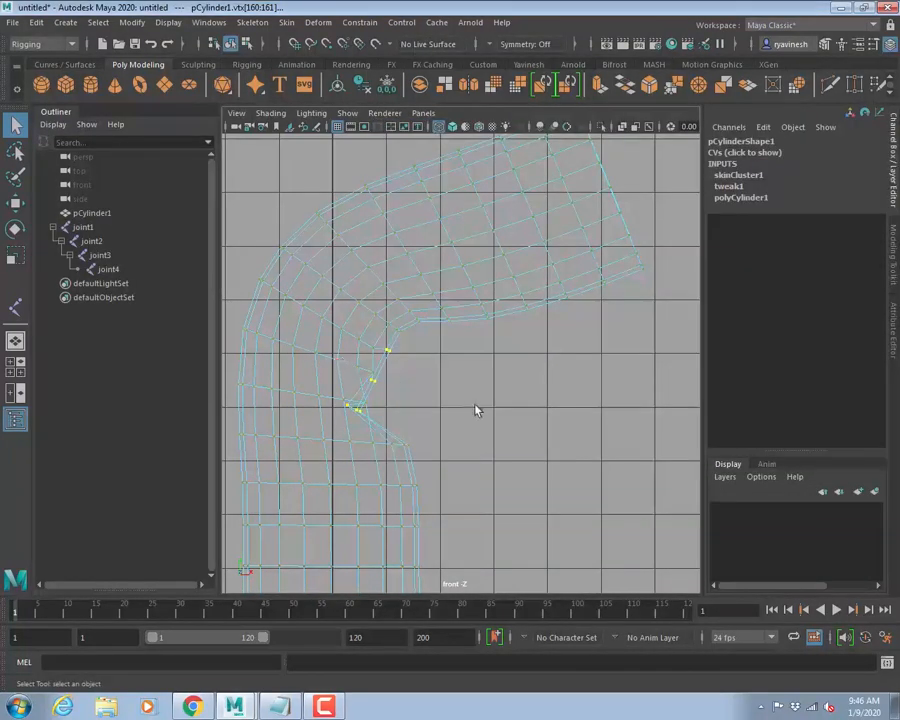
Undo the last two joint2 weight changes on the inner-bend vertices.
key("ctrl+z")
key("ctrl+z")
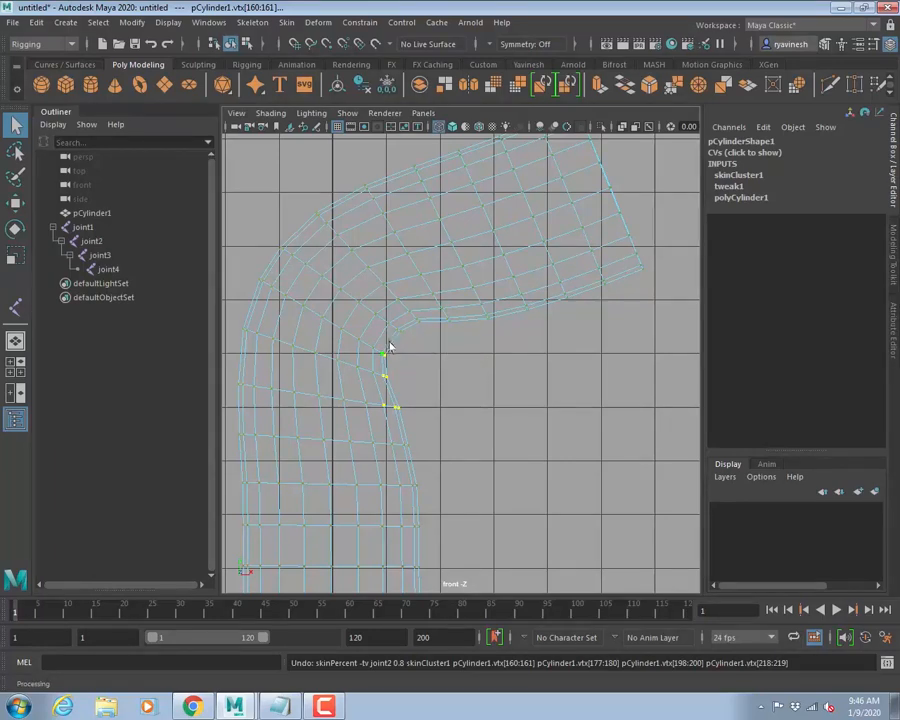
Return the cylinder to object mode, display it shaded, and frame its bend in the perspective view.
right_click_drag(388, 316, 434, 323)
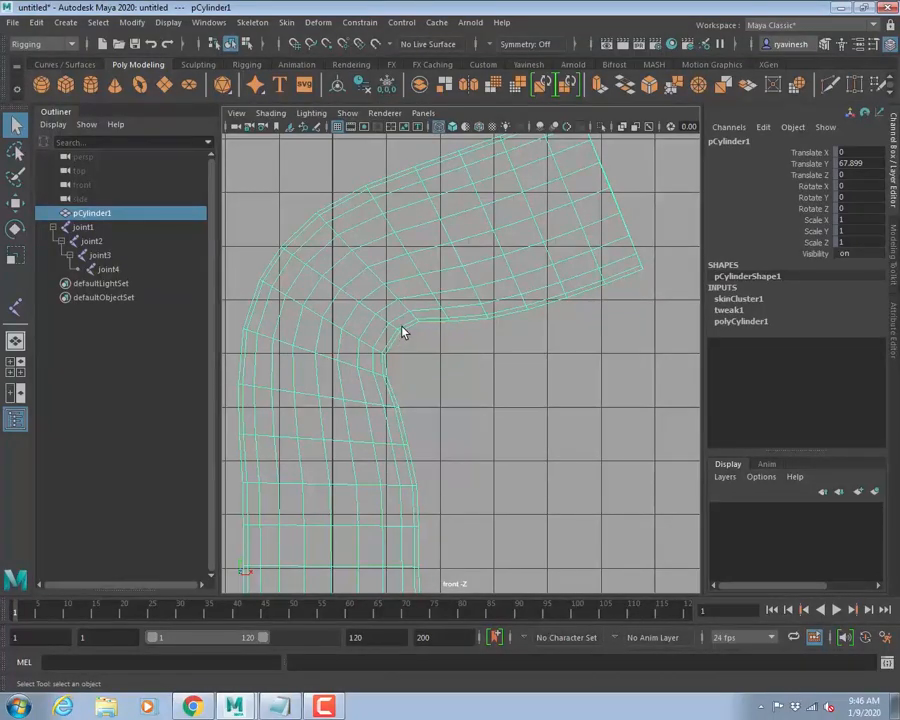
key("5")
key("4")
key("5")
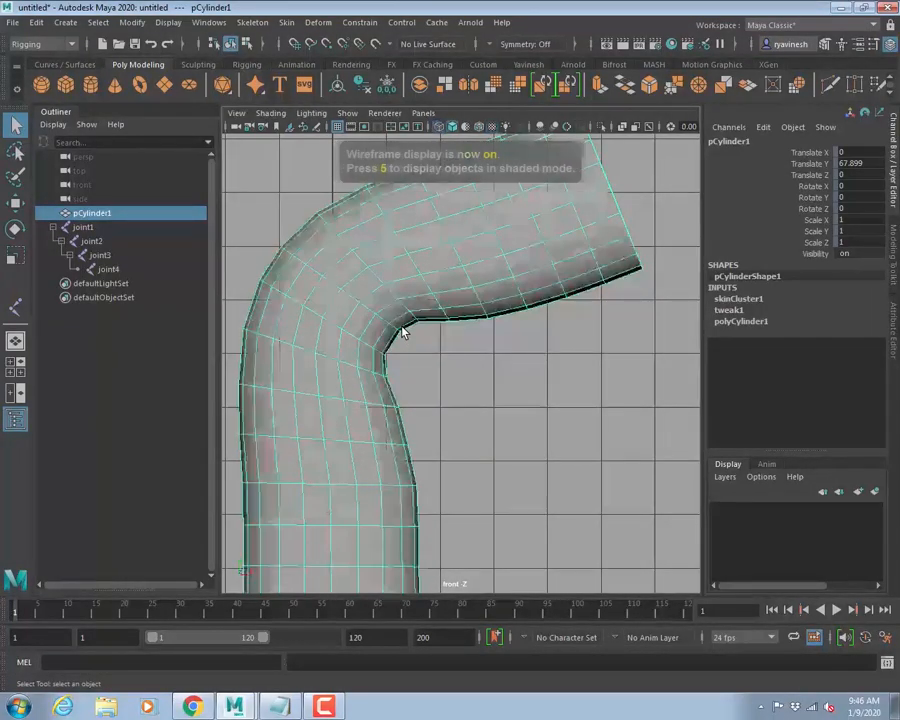
key("space")
key("space")
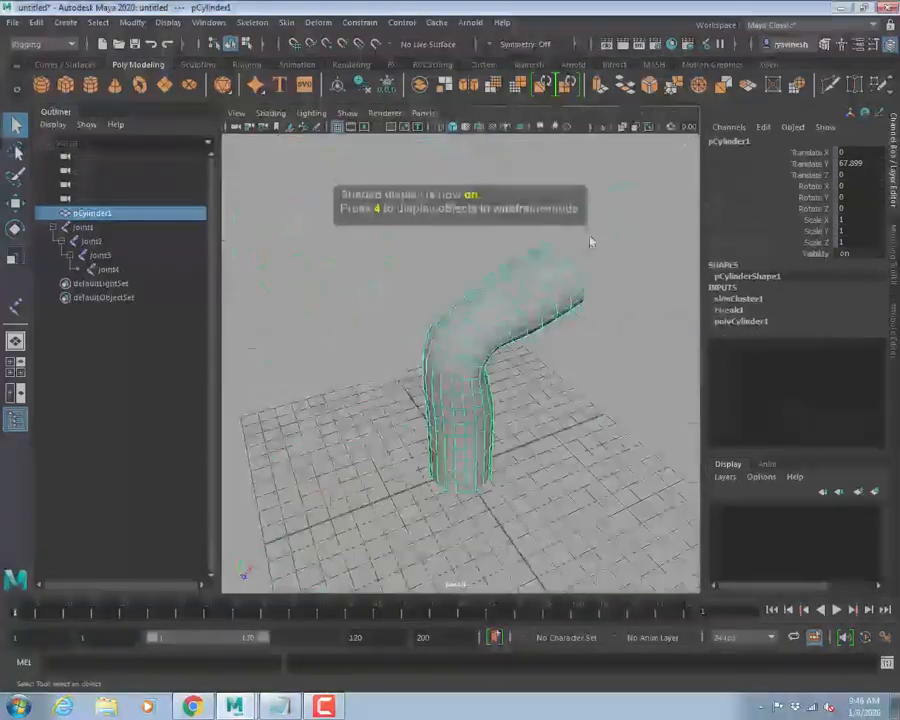
left_click_drag(458, 396, 410, 337, "alt")
right_click_drag(410, 337, 544, 376, "alt")
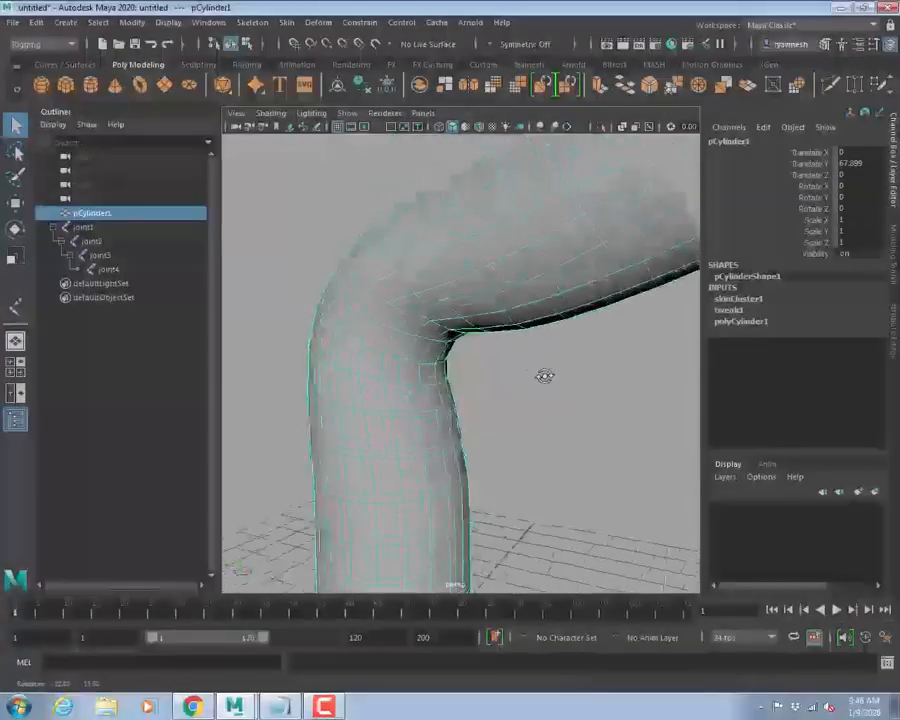
Open the Paint Skin Weights tool settings for the cylinder and move the window clear of the bent mesh.
left_click(284, 23)
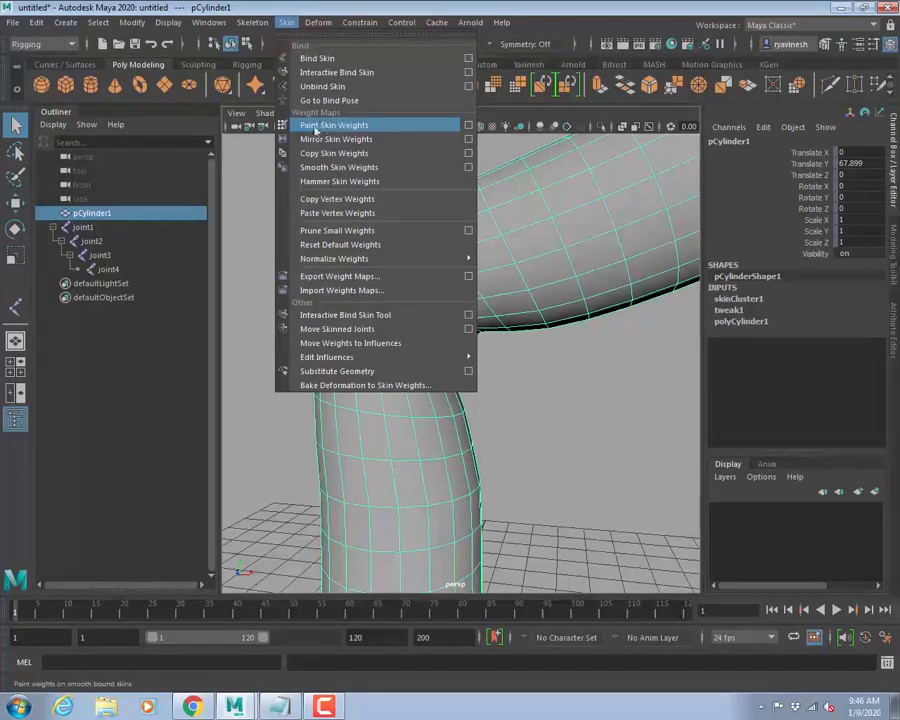
left_click(455, 125)
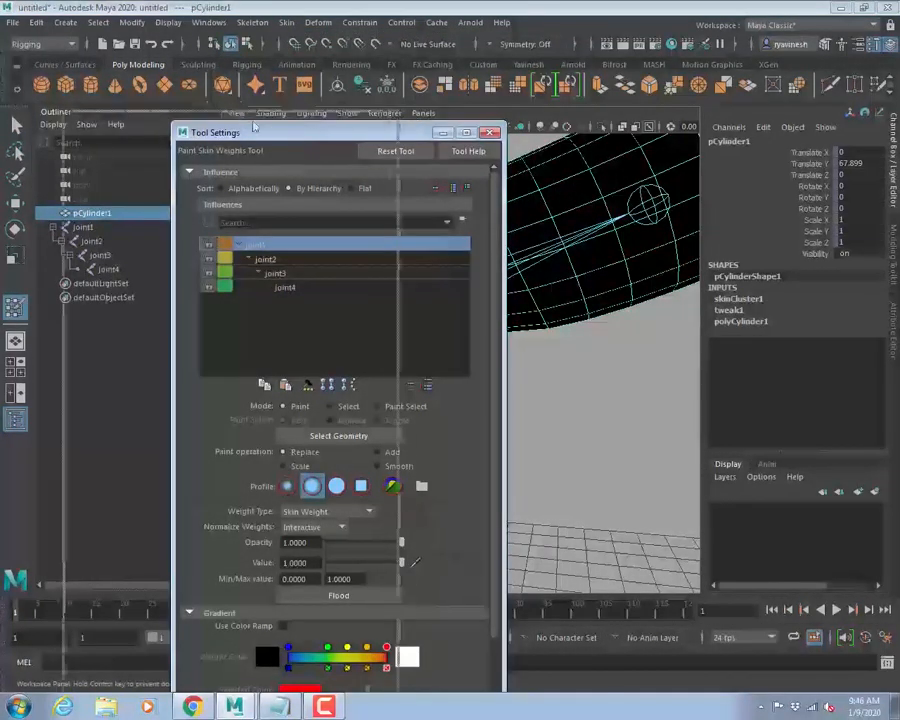
left_click_drag(282, 137, 140, 228)
left_click_drag(172, 193, 165, 155)
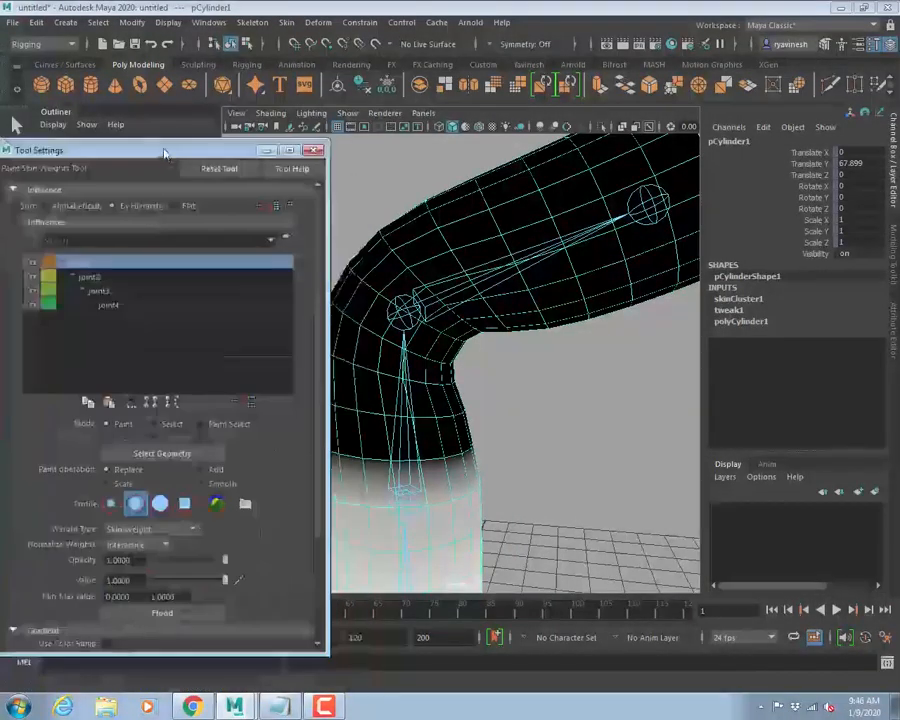
scroll(554, 394, "down", 3)
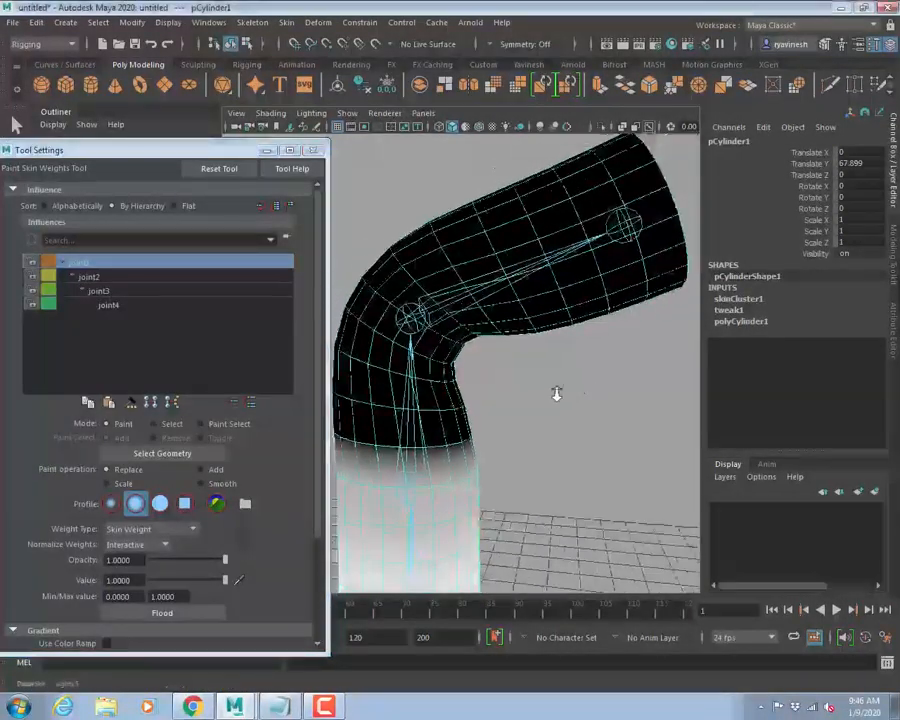
scroll(571, 358, "up", 3)
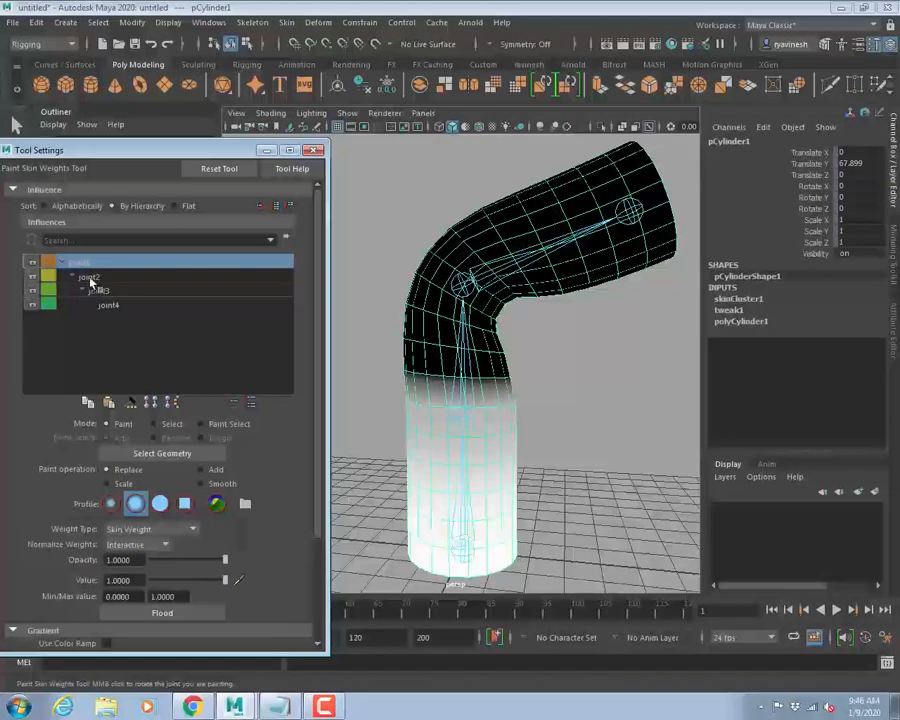
Examine the painted influence of joint2, joint3 and joint4 on the cylinder, including its upper end cap.
left_click(88, 277)
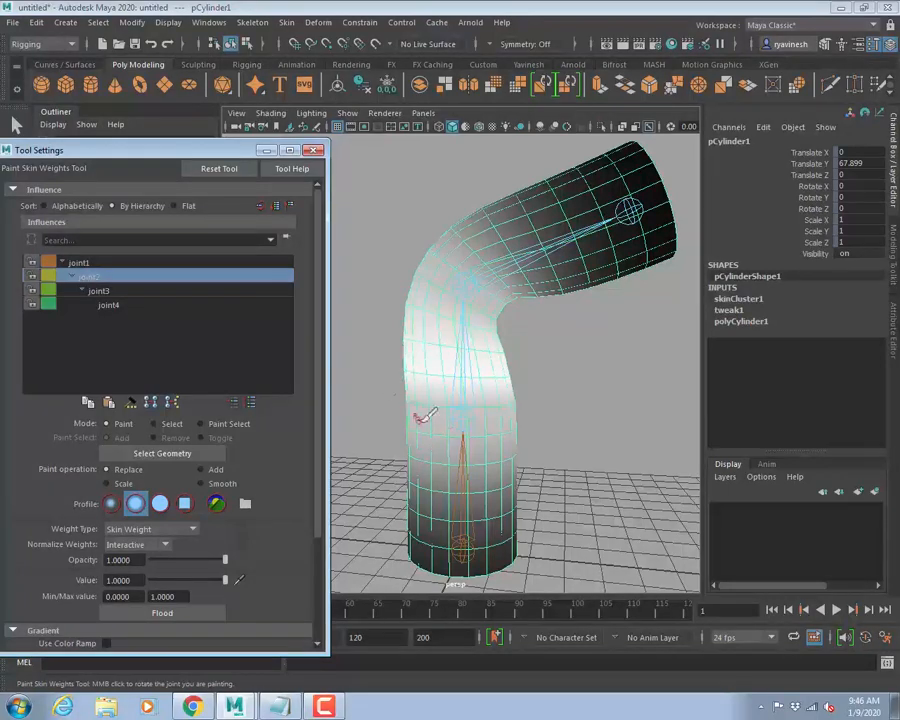
left_click(112, 292)
left_click(110, 305)
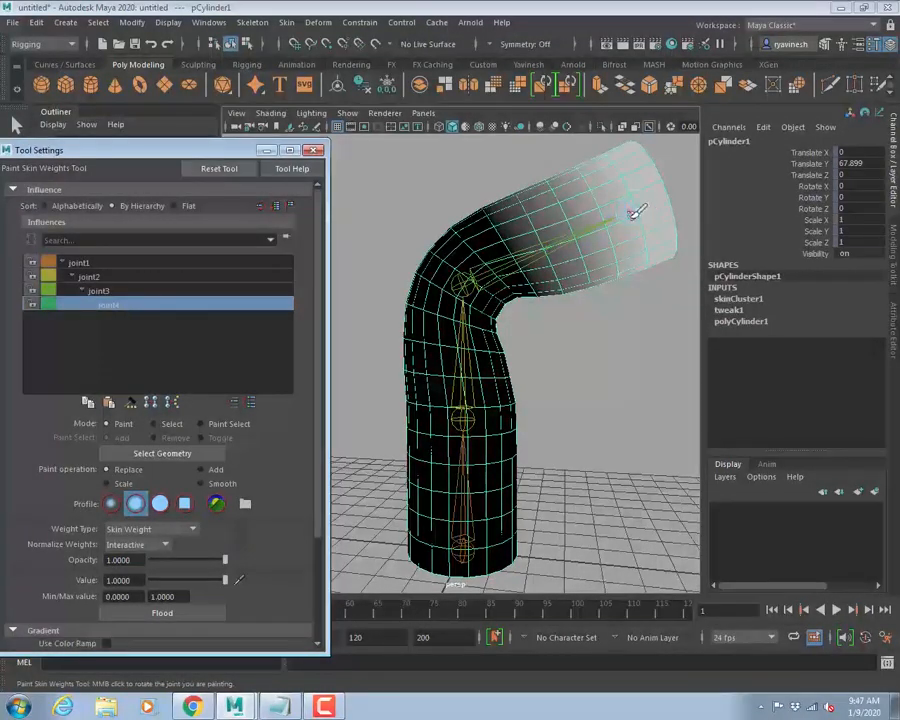
mouse_move(617, 213)
left_mouse_down()
mouse_move(625, 284)
mouse_move(565, 298)
mouse_move(585, 298)
mouse_move(560, 315)
mouse_move(548, 311)
left_mouse_up()
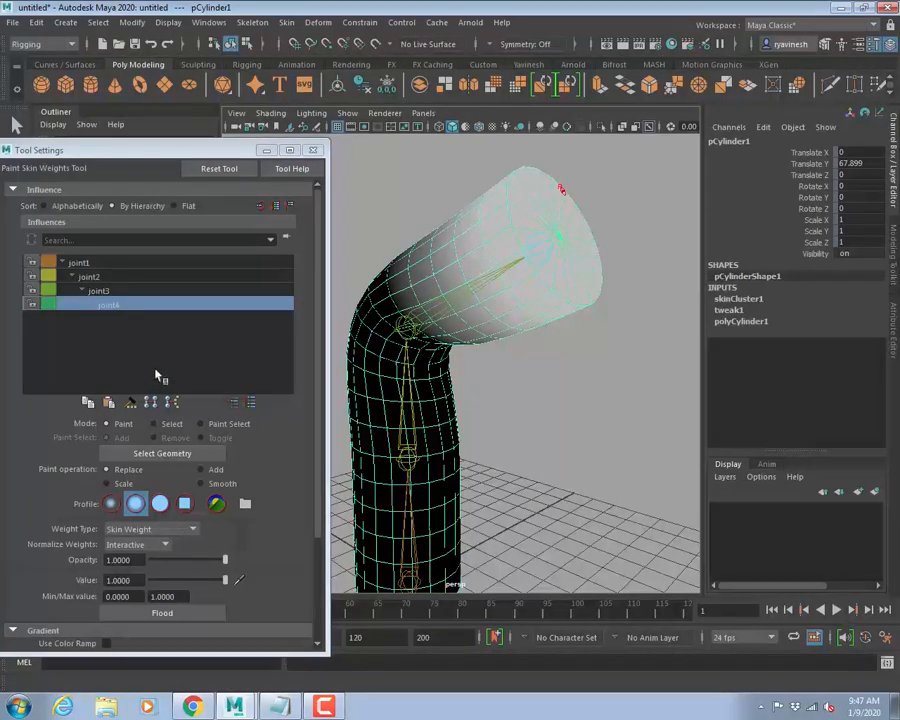
left_click_drag(88, 110, 128, 112)
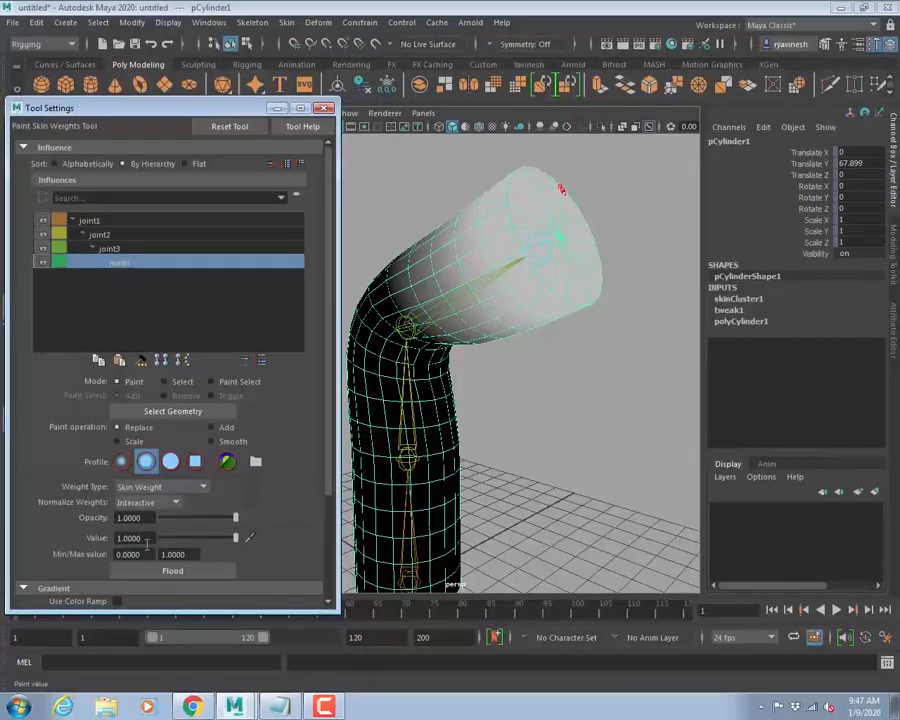
Flood joint4's skin weight with a value of 0 across the whole cylinder.
left_click_drag(147, 540, 72, 534)
left_click_drag(183, 113, 200, 78)
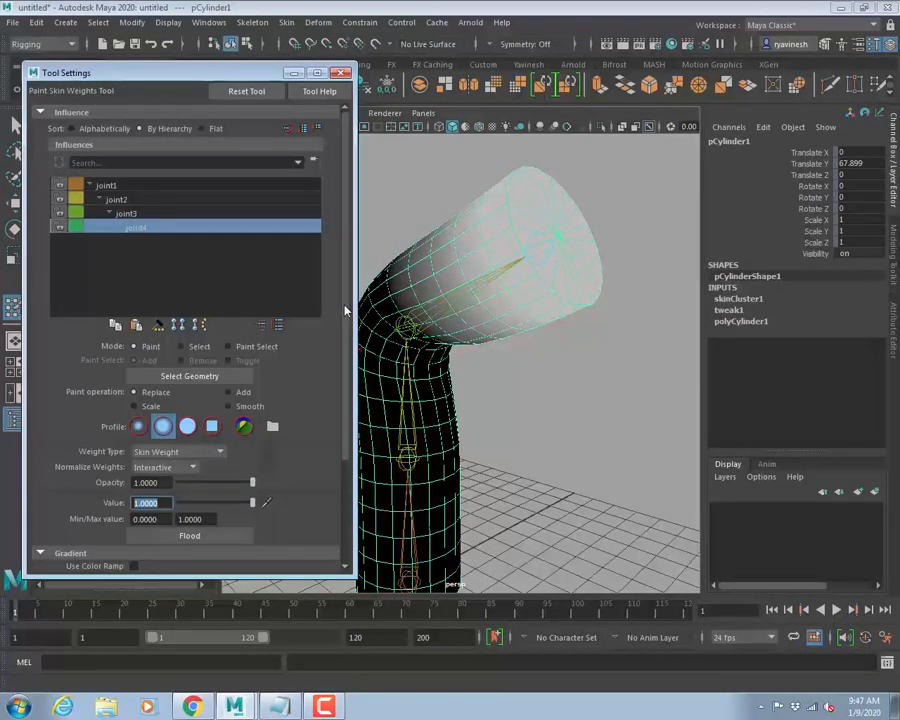
scroll(335, 345, "down", 3)
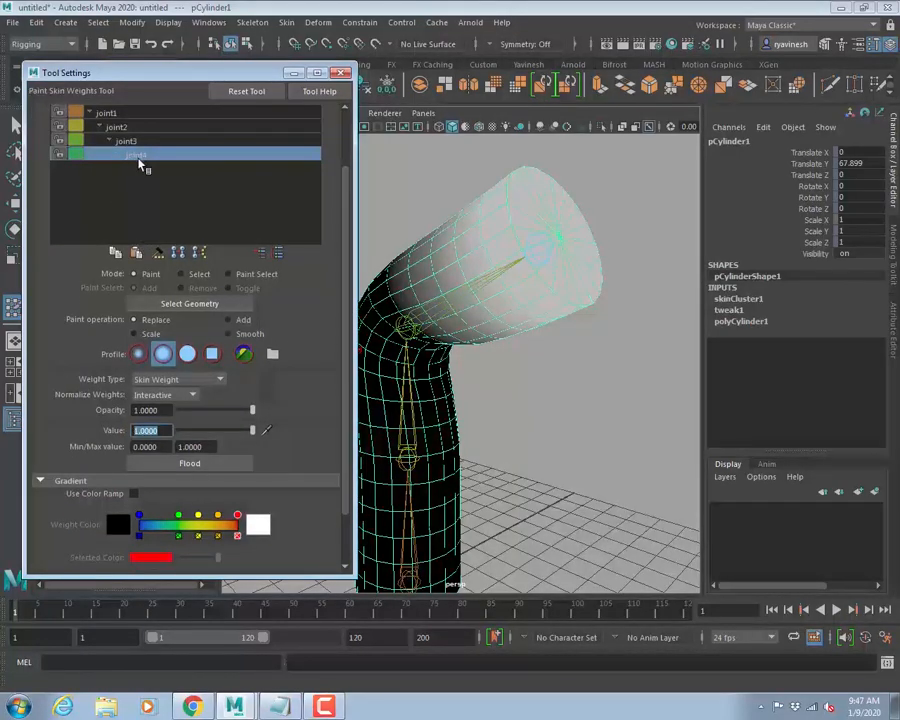
left_click(139, 157)
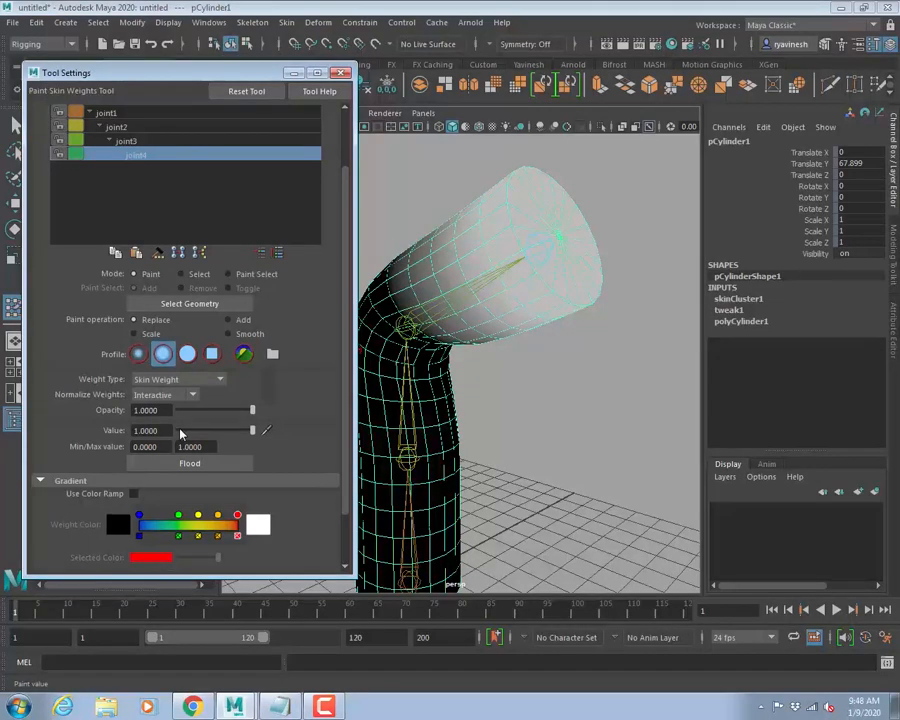
left_click_drag(188, 432, 120, 431)
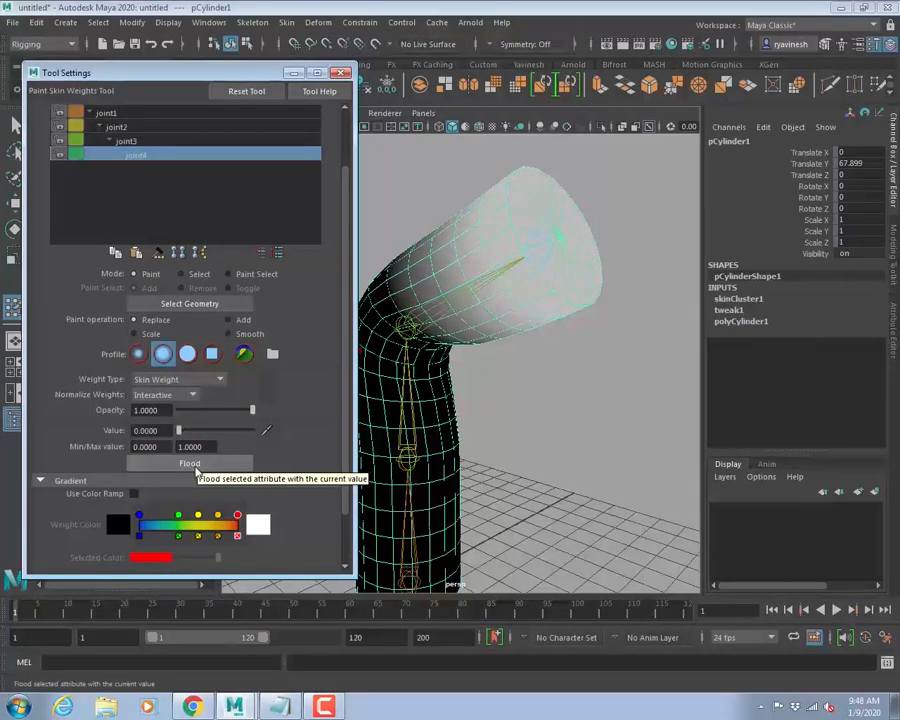
left_click(196, 468)
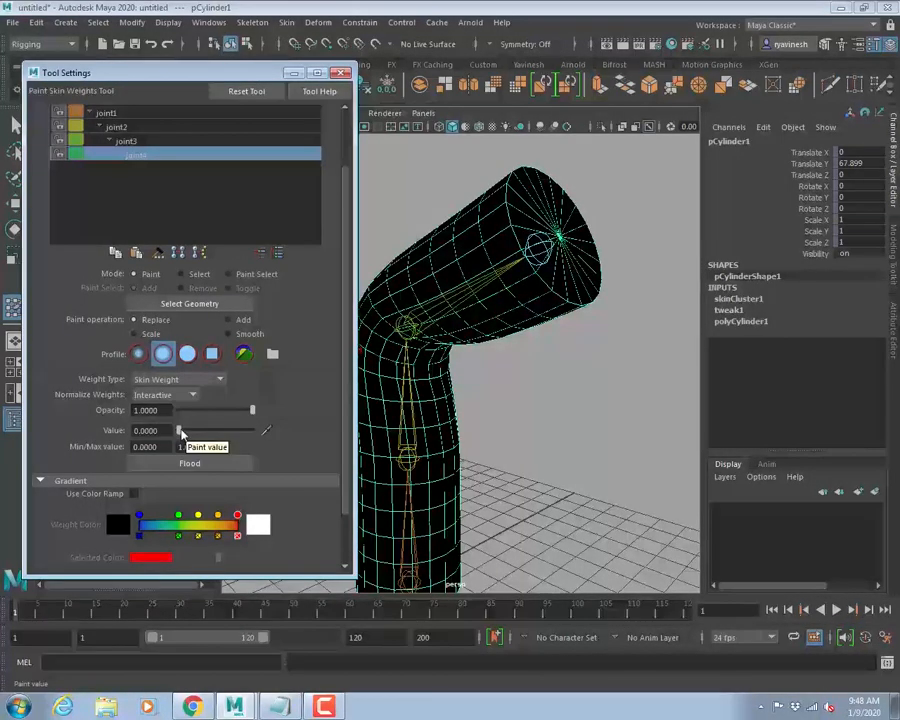
Set the paint value to 1, paint joint4 weight onto the upper end cap, and test the result by rotating the joint.
left_click_drag(180, 432, 255, 431)
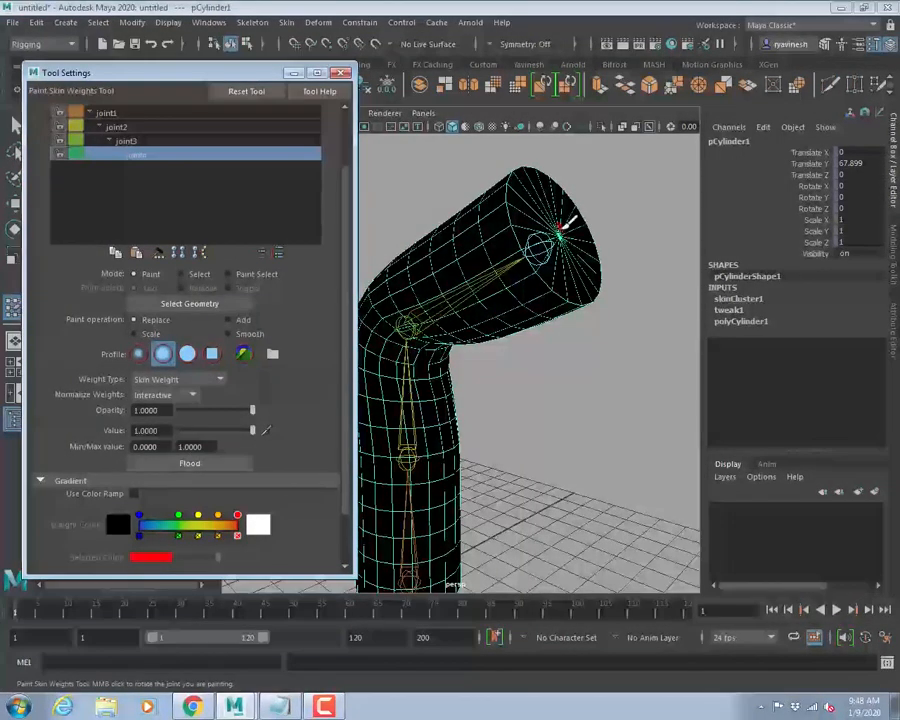
mouse_move(565, 228)
left_mouse_down()
mouse_move(576, 232)
mouse_move(546, 262)
mouse_move(556, 302)
mouse_move(512, 195)
mouse_move(548, 282)
left_mouse_up()
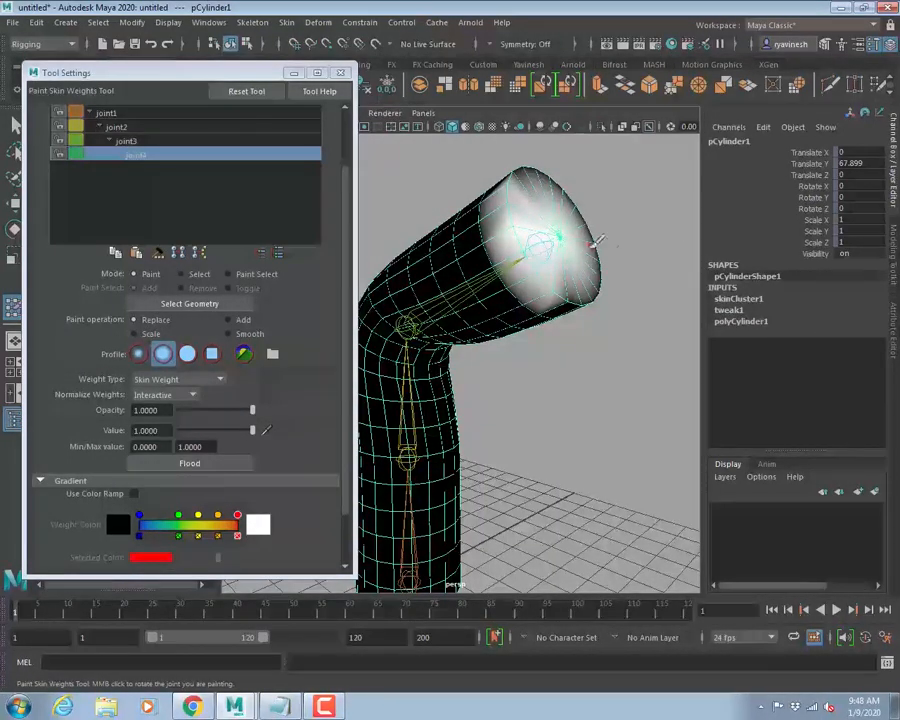
mouse_move(594, 243)
left_mouse_down("alt")
mouse_move(562, 250)
mouse_move(512, 313)
mouse_move(530, 265)
left_mouse_up("alt")
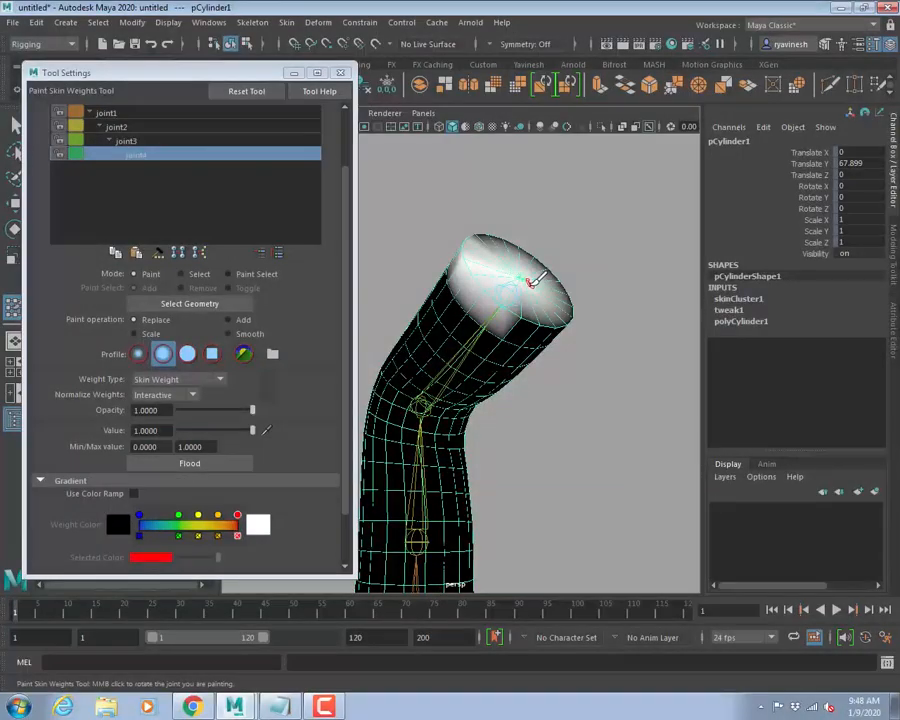
middle_click_drag(515, 310, 575, 320)
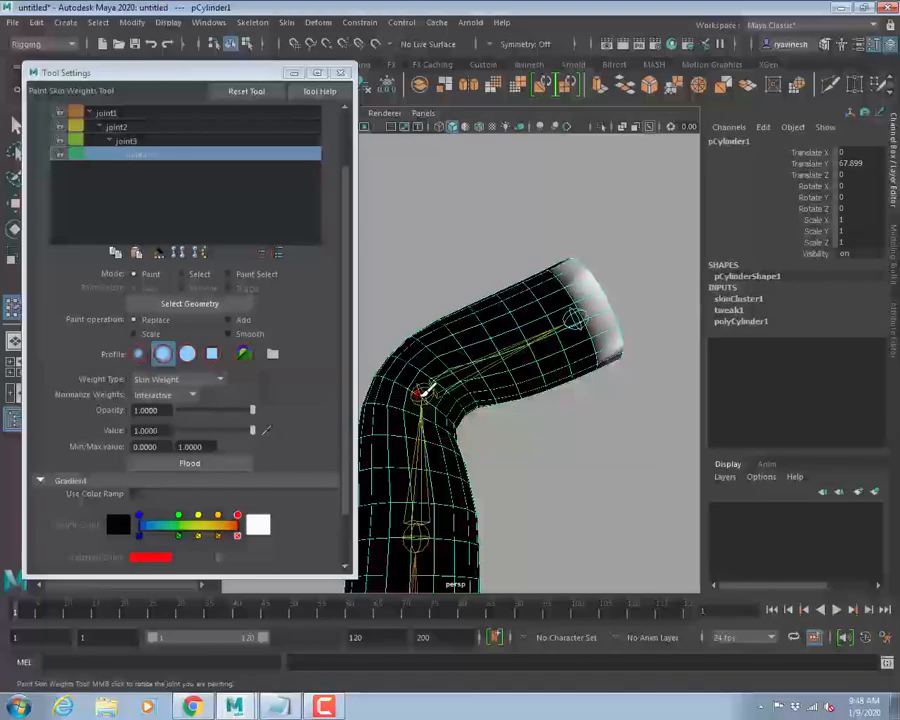
middle_click_drag(458, 347, 540, 290)
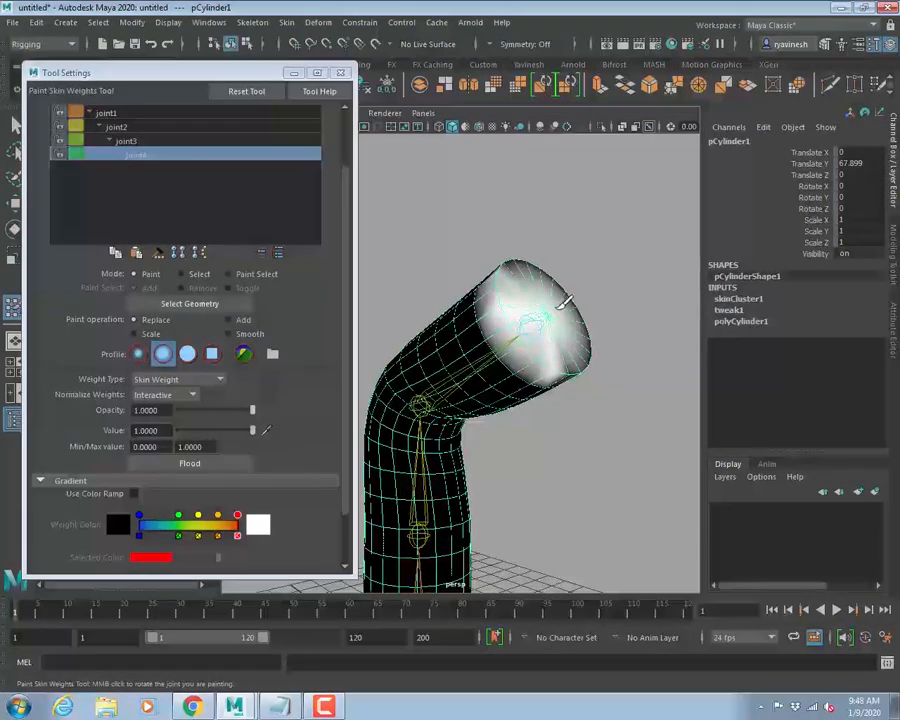
Unlock joint4's weights and flood its influence with 0 again to clear the painted end cap.
left_click(58, 155)
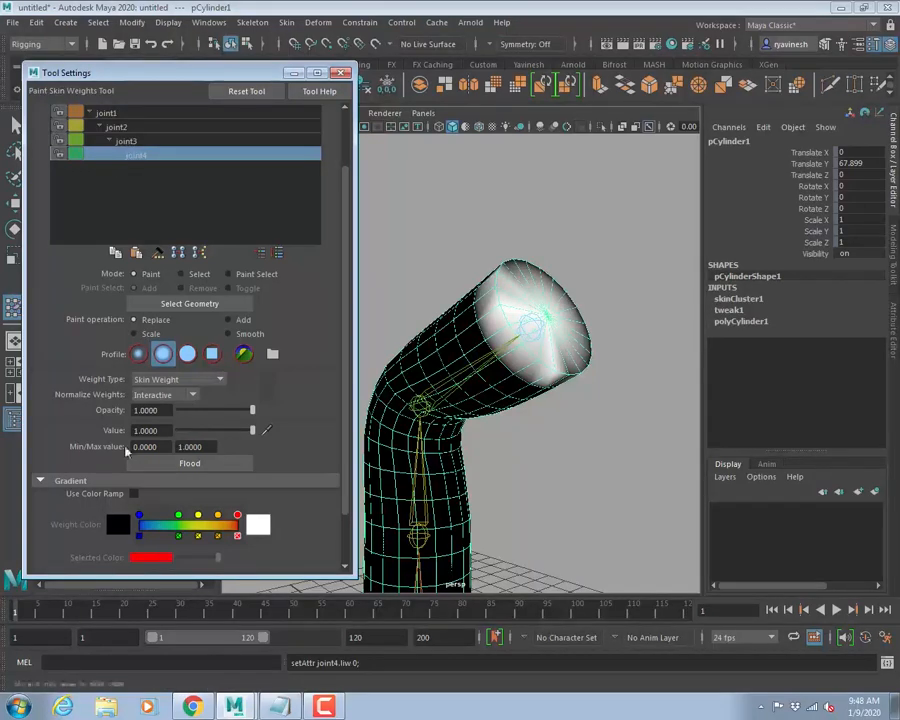
left_click_drag(188, 430, 122, 427)
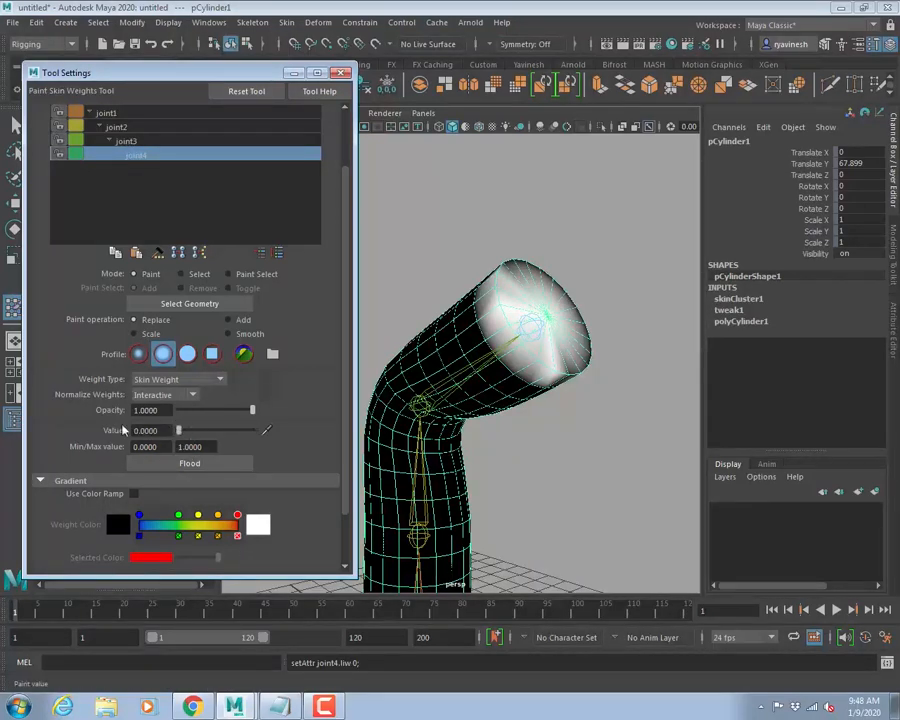
left_click(189, 463)
Set the paint value to 1 and paint joint4 weight onto the centre of the cylinder's upper end cap.
left_click_drag(178, 430, 252, 430)
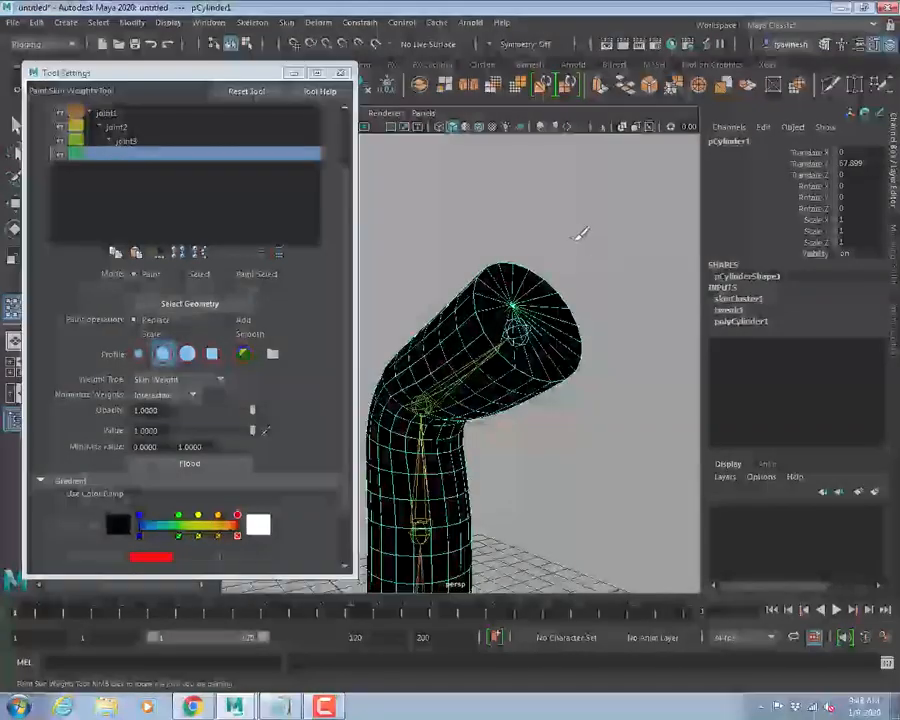
key("ctrl+z")
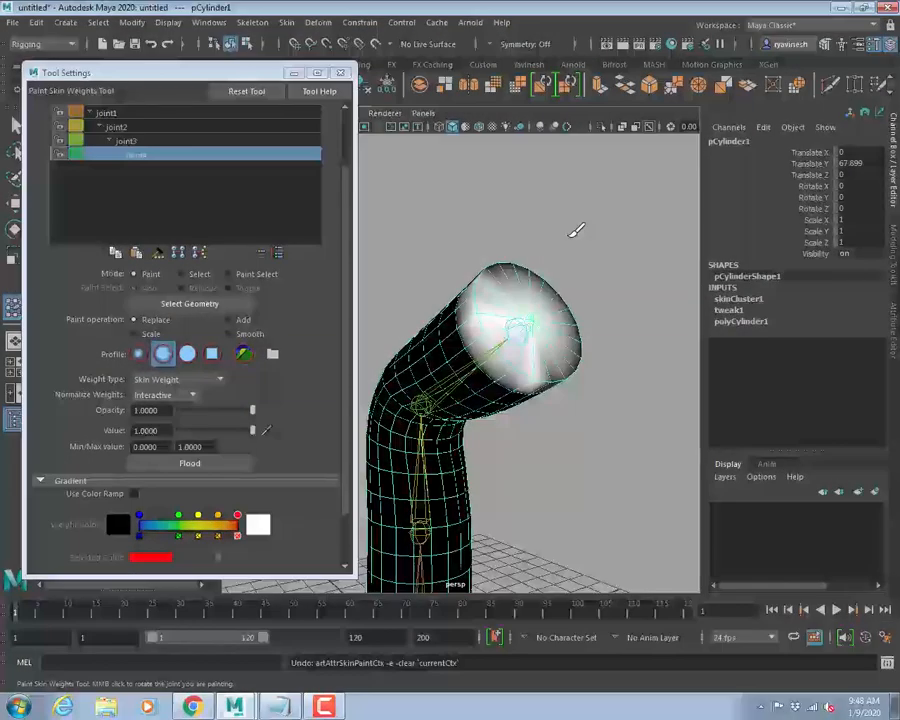
key("shift+z")
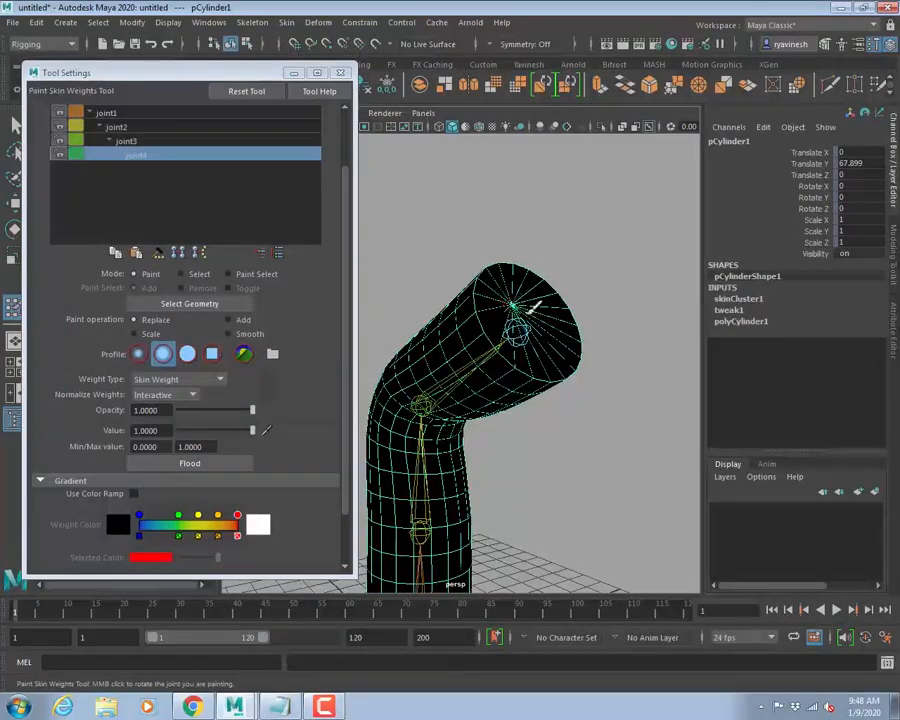
left_click(522, 310)
left_click_drag(524, 308, 535, 318)
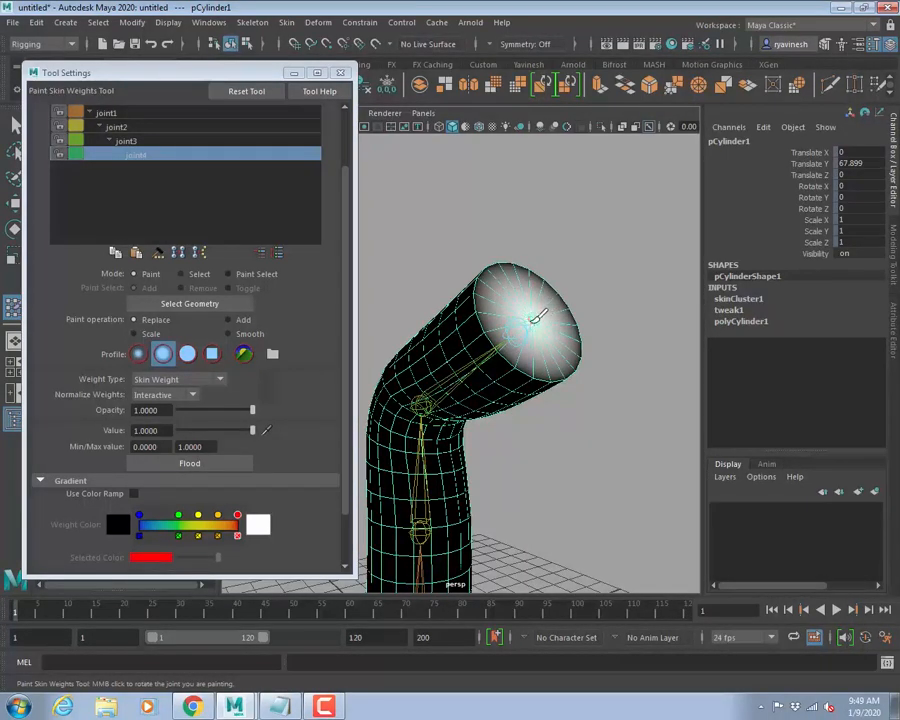
middle_click_drag(535, 315, 560, 274)
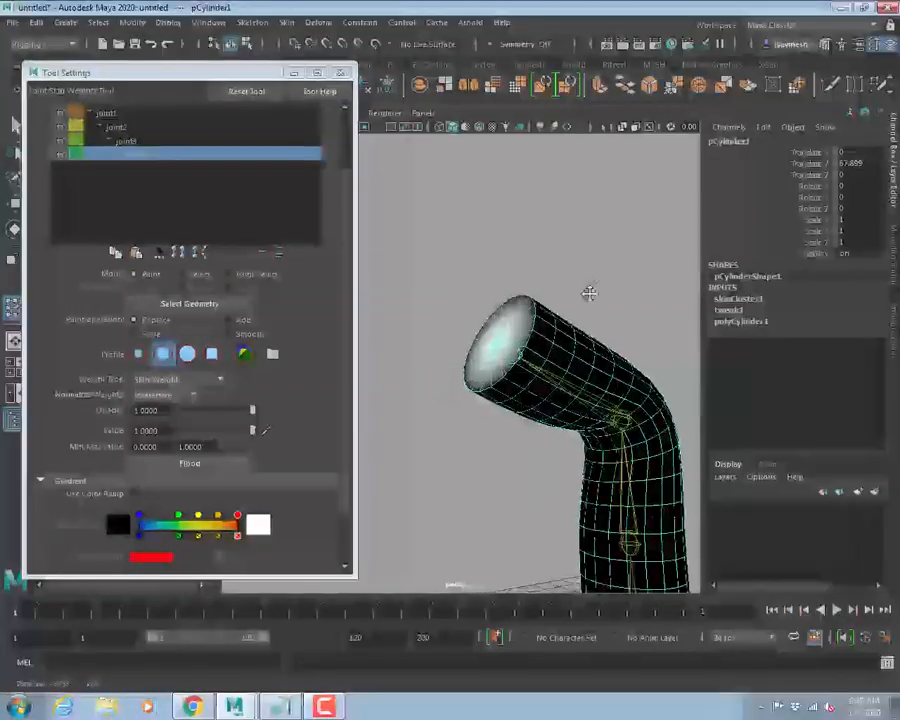
Lock joint4's weights and prepare joint3 for painting with a value of 0.
left_click_drag(588, 291, 612, 249, "alt")
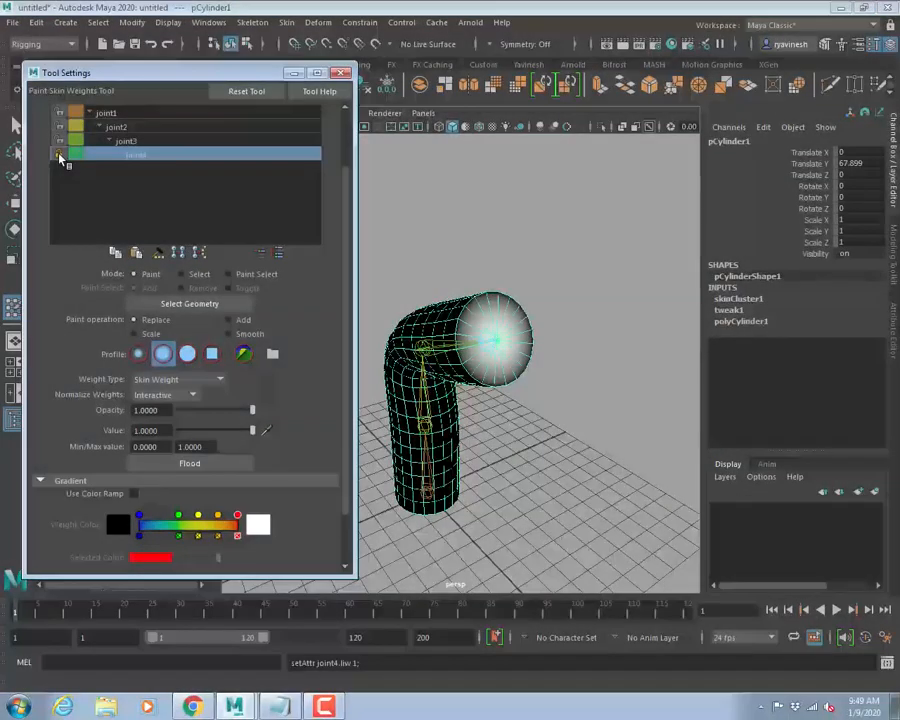
left_click(124, 142)
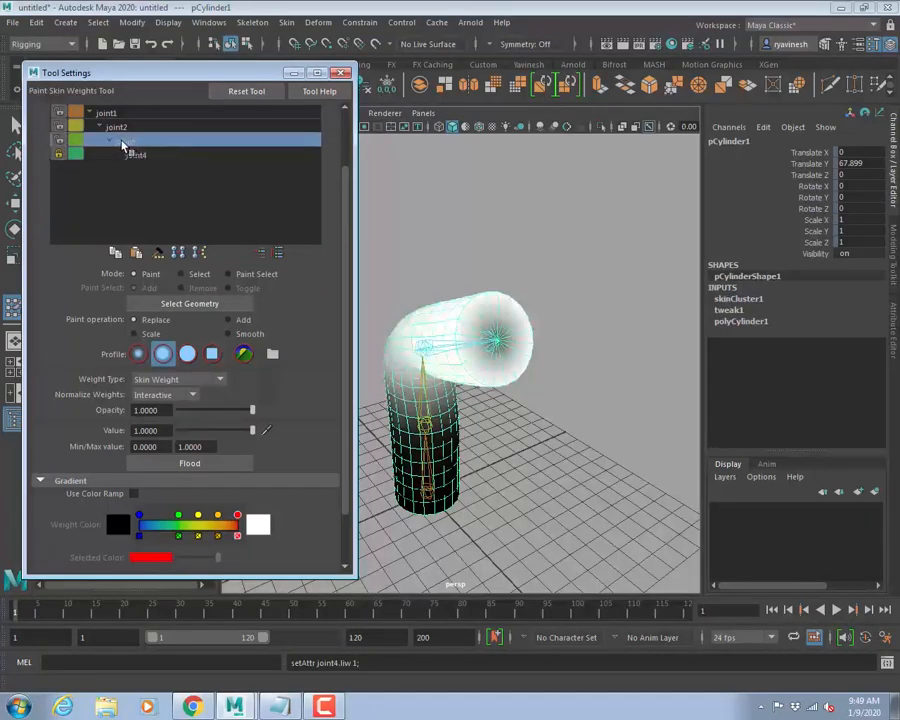
left_click_drag(455, 312, 458, 341, "alt")
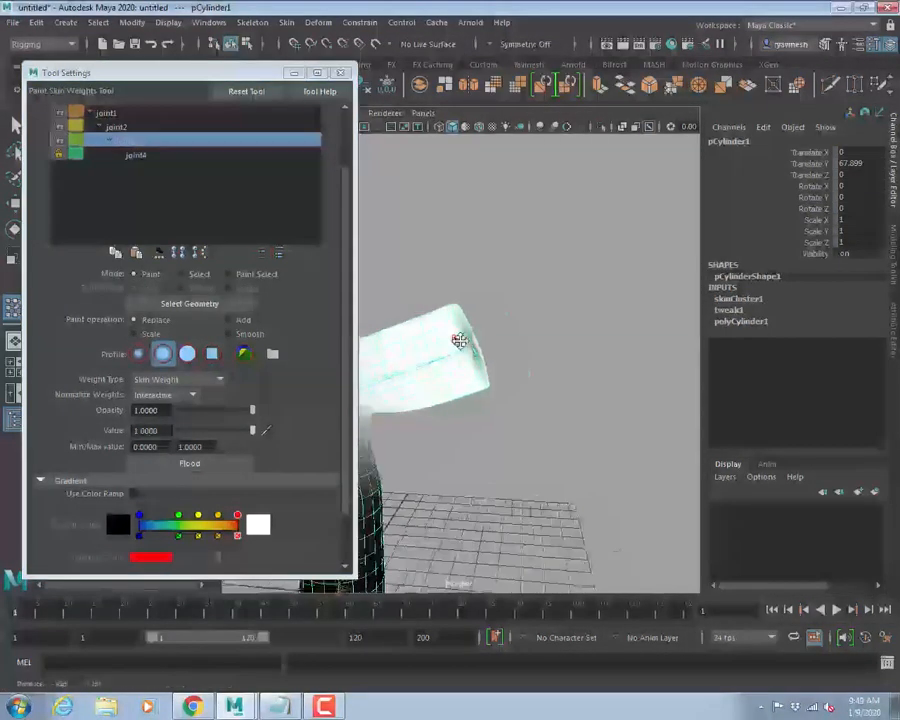
middle_click_drag(458, 341, 532, 309, "alt")
left_click_drag(502, 308, 546, 281, "alt")
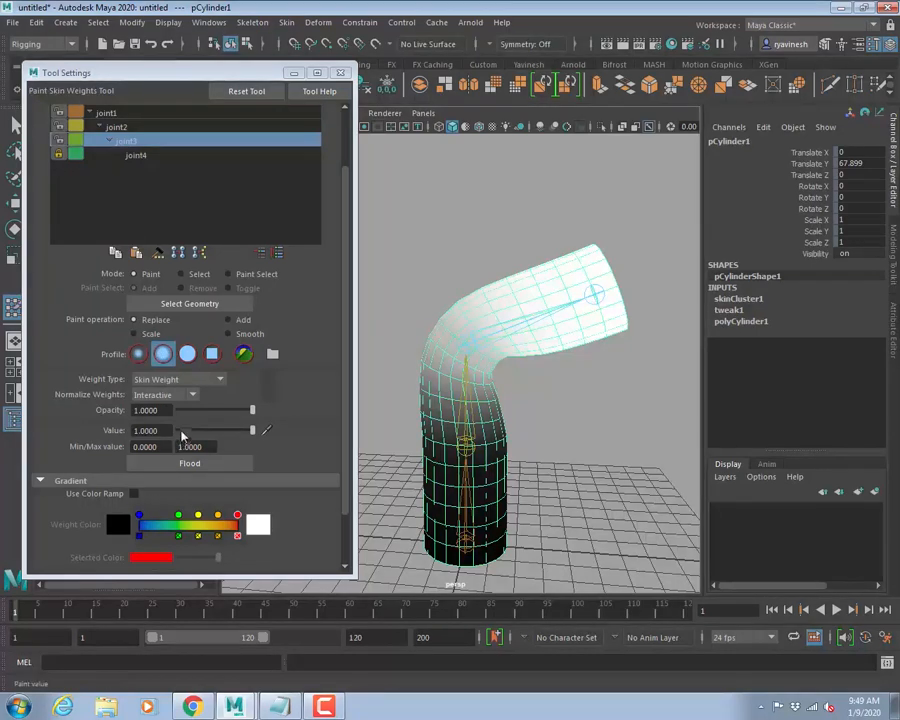
left_click(194, 430)
left_click_drag(194, 430, 178, 431)
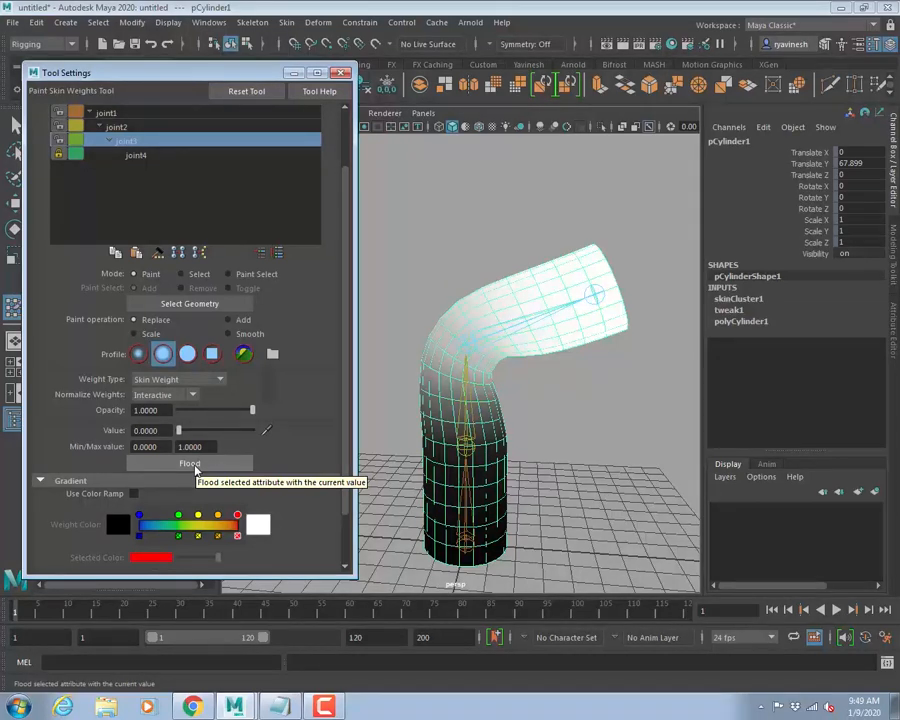
Try to flood joint3's skin weight with 0 on the bent cylinder and undo the flood.
left_click(192, 465)
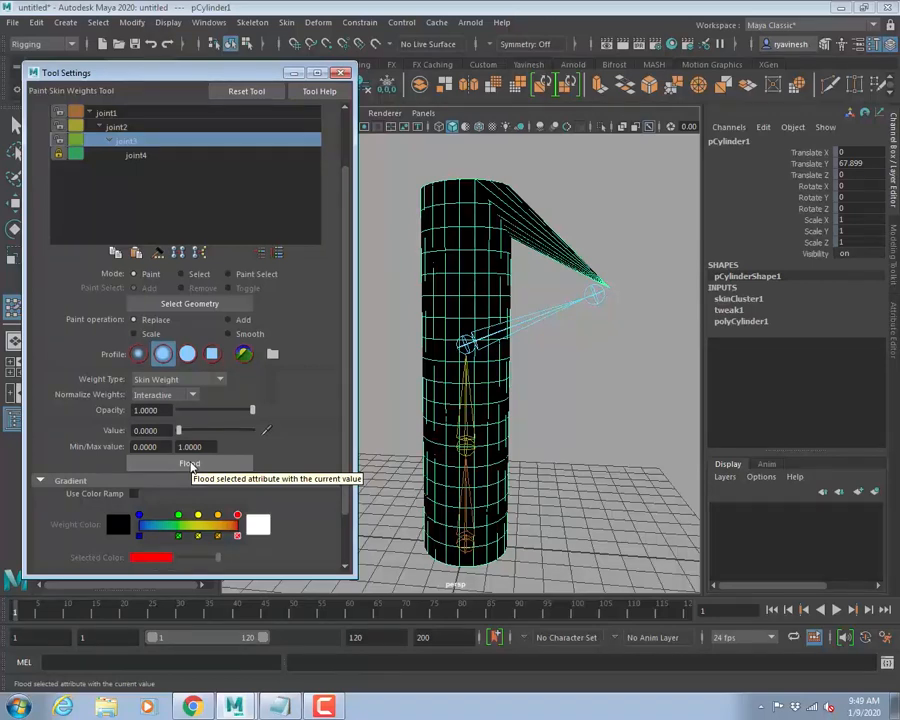
left_click(191, 466)
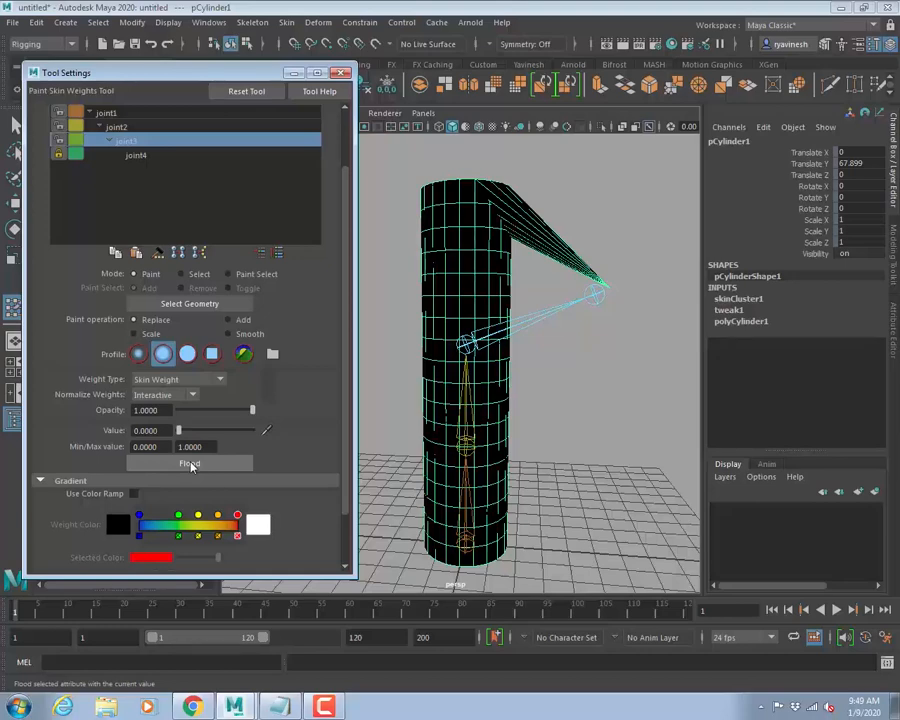
key("ctrl+z")
Straighten the cylinder by setting joint3's Rotate Z to 0.
key("q")
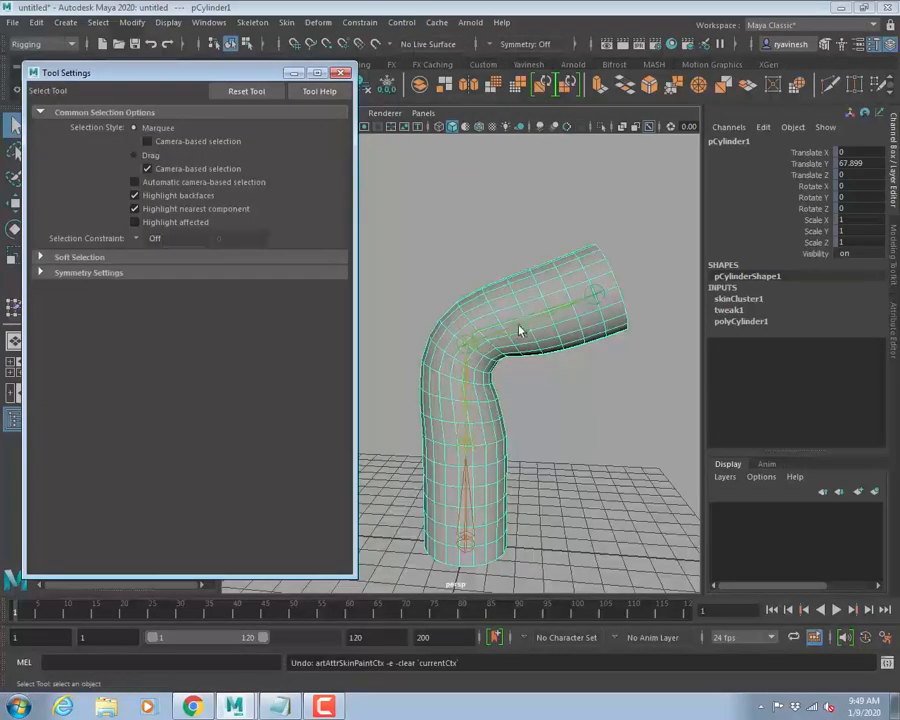
left_click(519, 331)
left_click(870, 208)
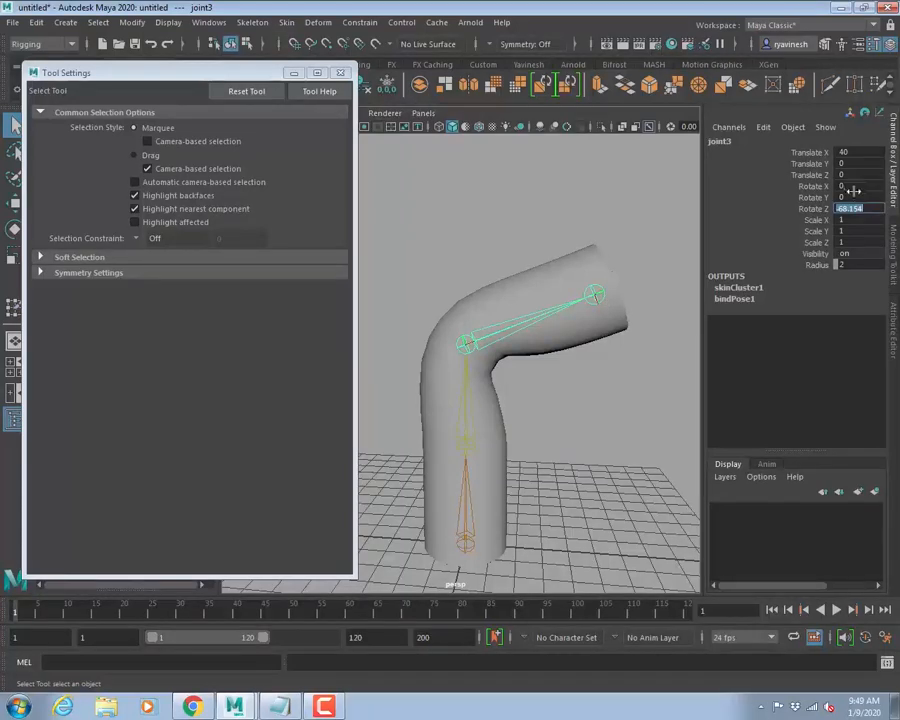
type("0")
key("Return")
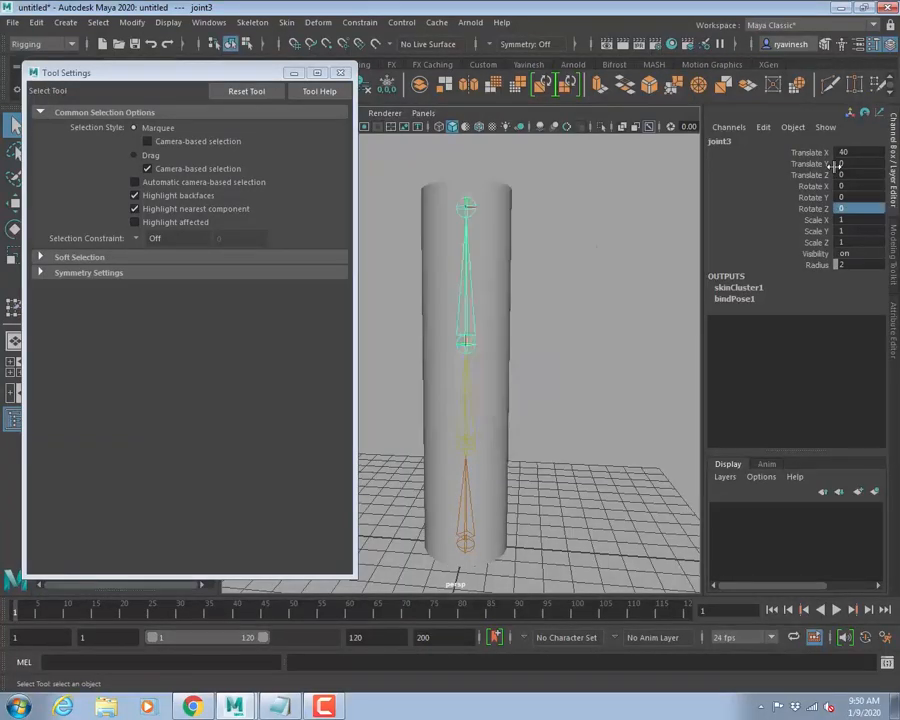
Reopen Paint Skin Weights on the straightened cylinder and flood joint3's influence with 0.
left_click(501, 296)
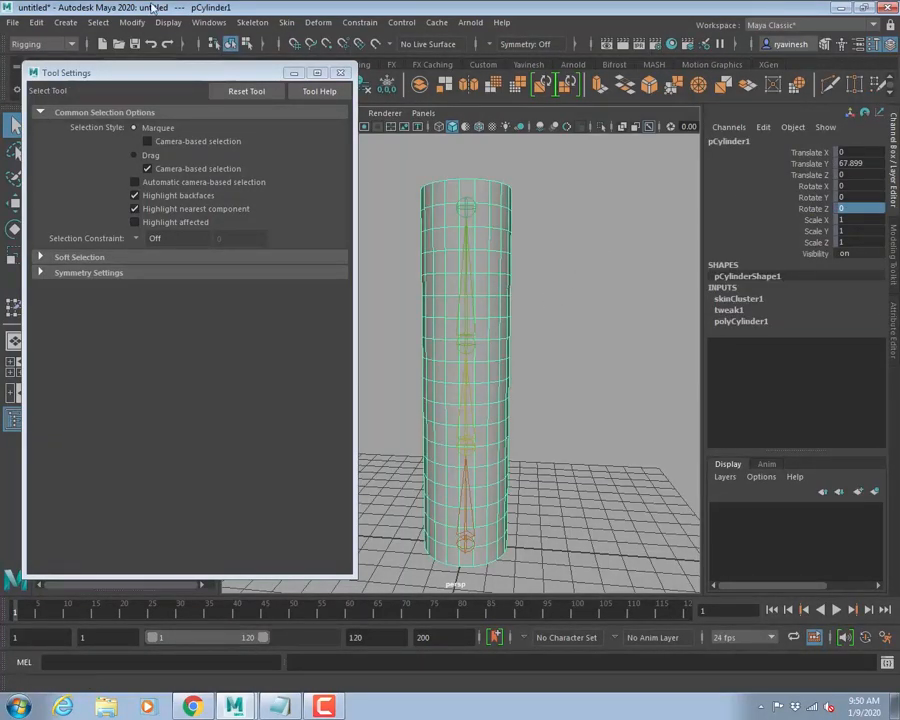
left_click(286, 22)
mouse_move(316, 258)
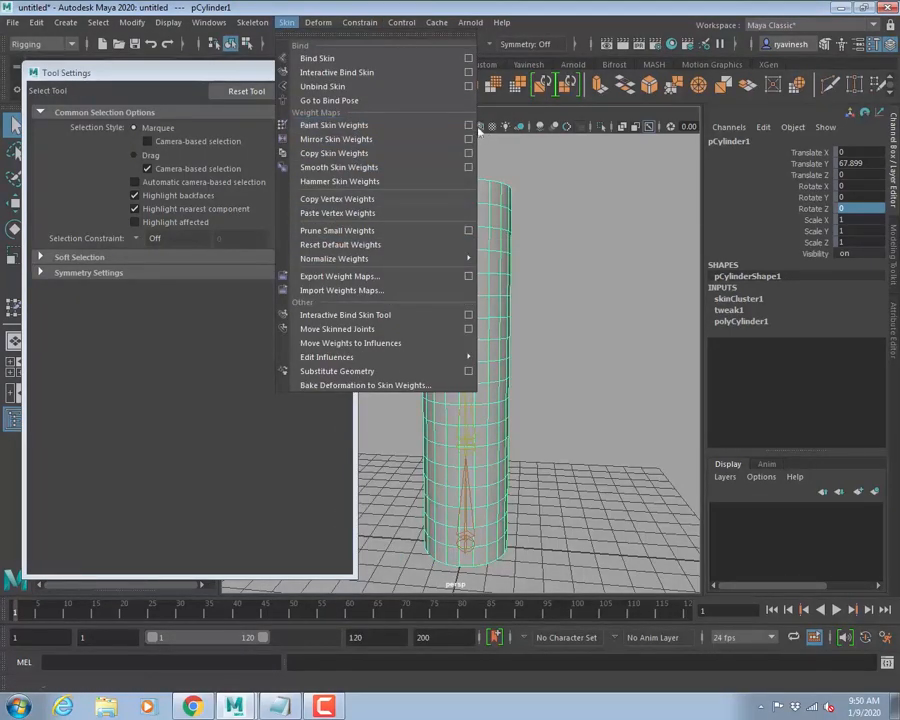
left_click(335, 126)
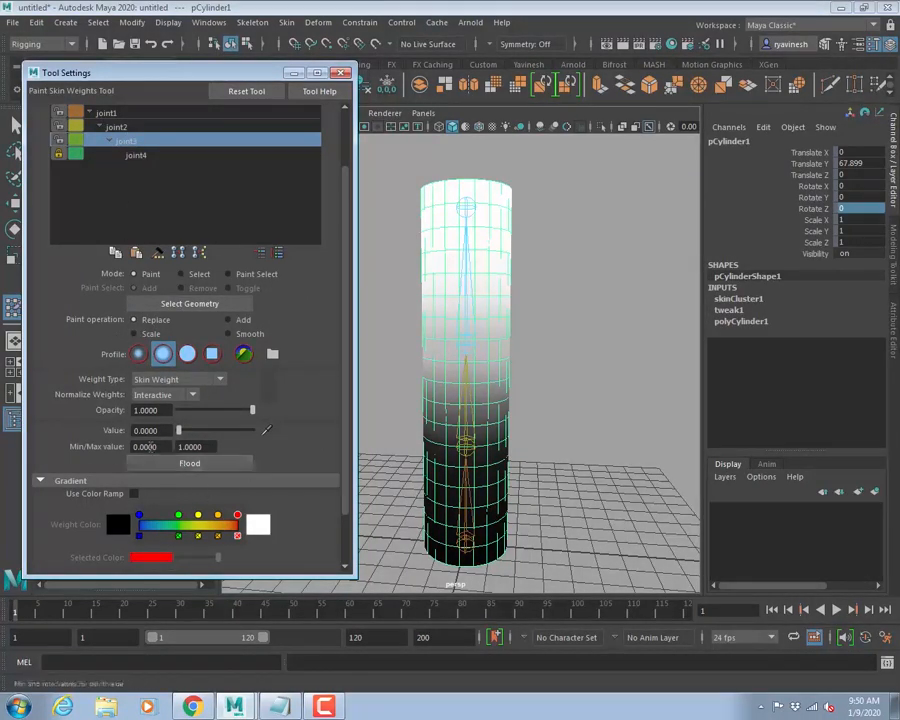
left_click(189, 463)
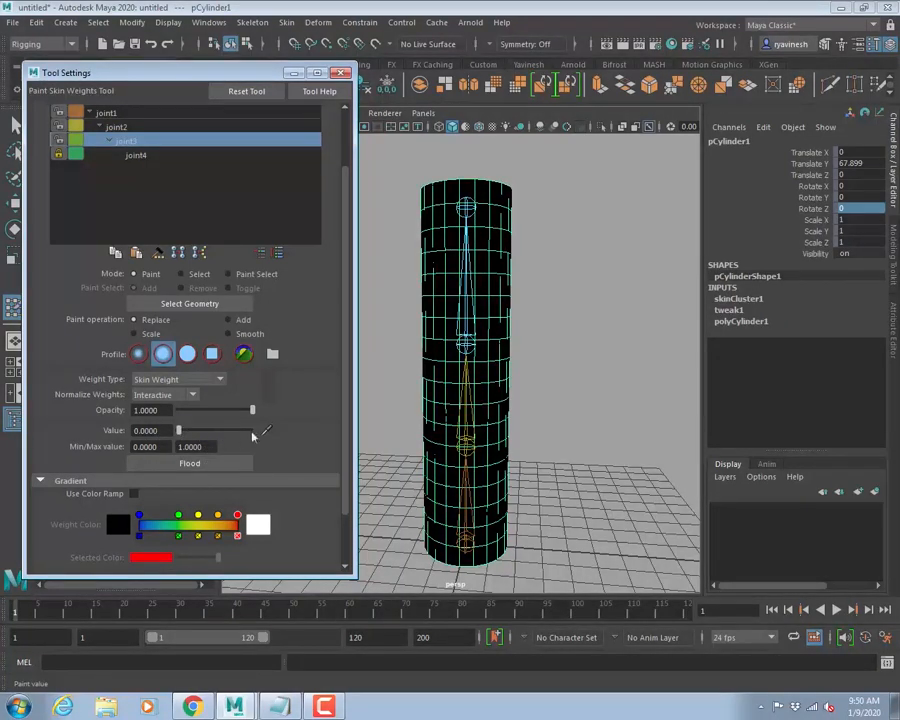
Set the paint value to 1 and paint joint3's weight around the uppermost section of the cylinder.
mouse_move(480, 221)
left_mouse_down()
mouse_move(484, 230)
mouse_move(491, 217)
left_mouse_up()
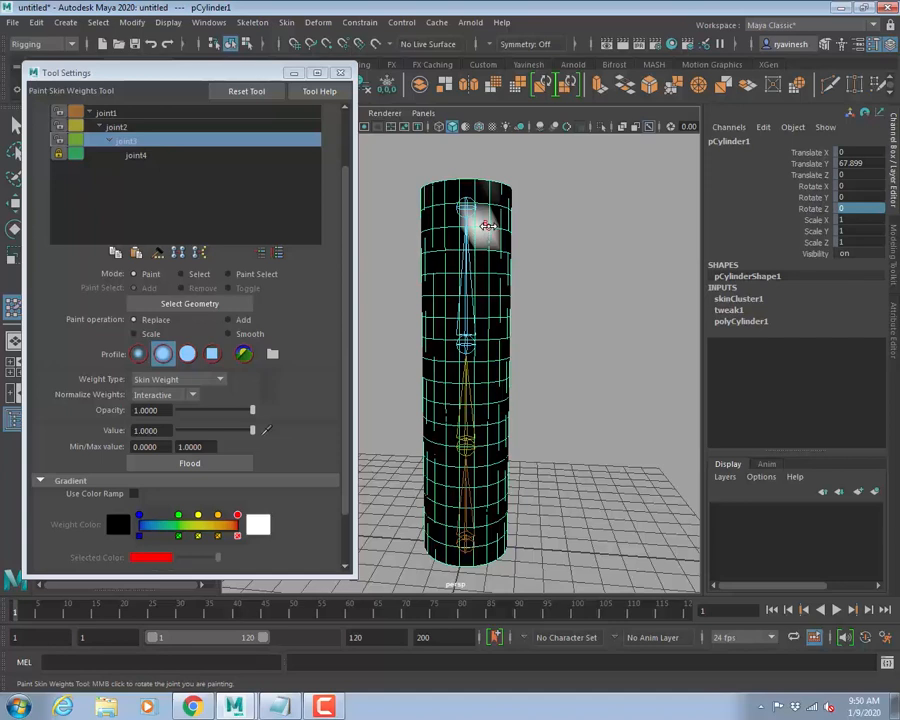
left_click_drag(520, 226, 541, 224)
mouse_move(543, 218)
left_mouse_down()
mouse_move(482, 227)
mouse_move(536, 227)
mouse_move(494, 205)
left_mouse_up()
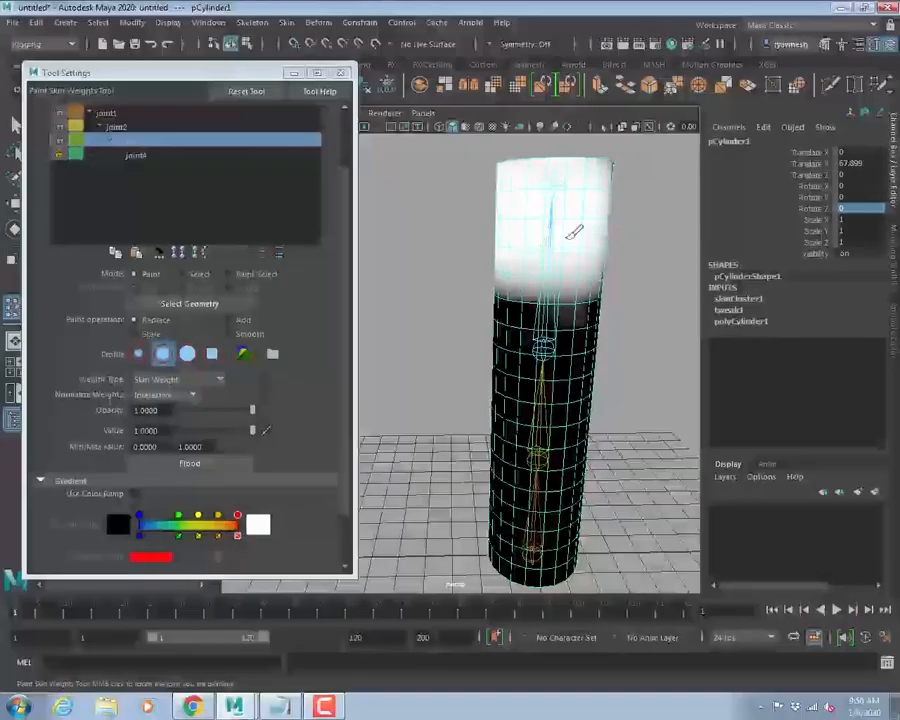
left_click_drag(582, 250, 512, 257, "alt")
mouse_move(596, 232)
left_mouse_down()
mouse_move(605, 215)
mouse_move(560, 197)
mouse_move(495, 222)
left_mouse_up()
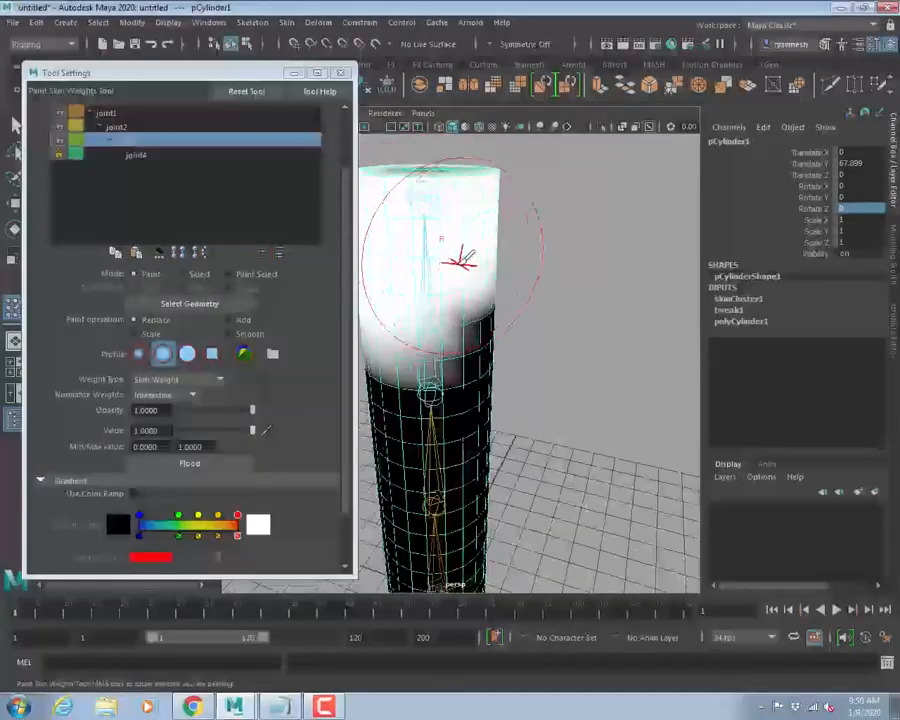
left_click_drag(438, 257, 586, 240, "alt")
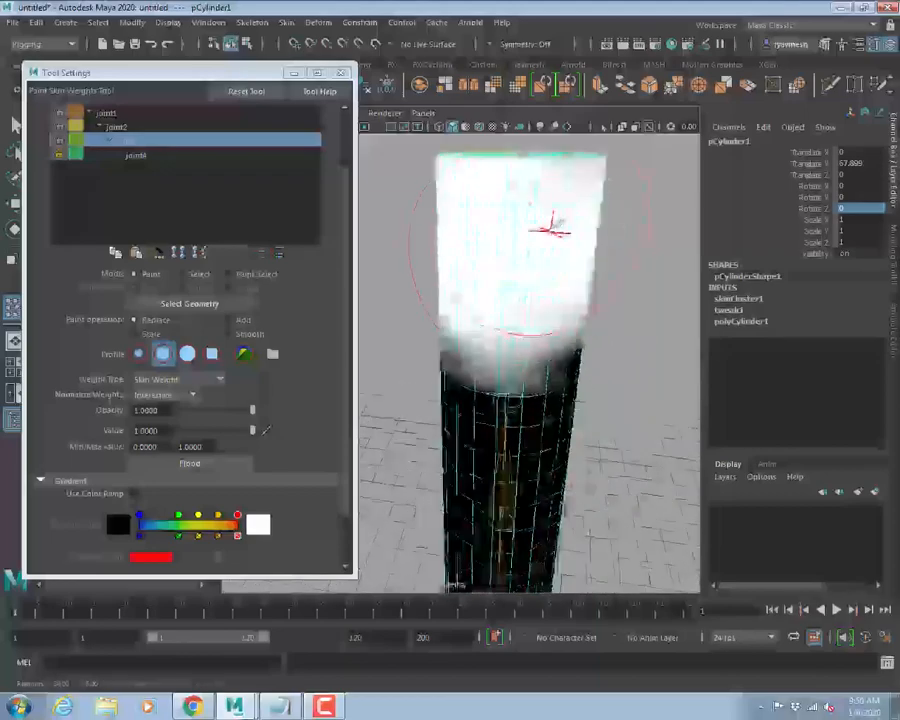
Extend joint3's painted weight down to the joint3 pivot on all sides of the cylinder, reducing the brush radius to about 11.7.
mouse_move(538, 225)
left_mouse_down("alt")
mouse_move(538, 257)
mouse_move(524, 260)
mouse_move(540, 250)
left_mouse_up("alt")
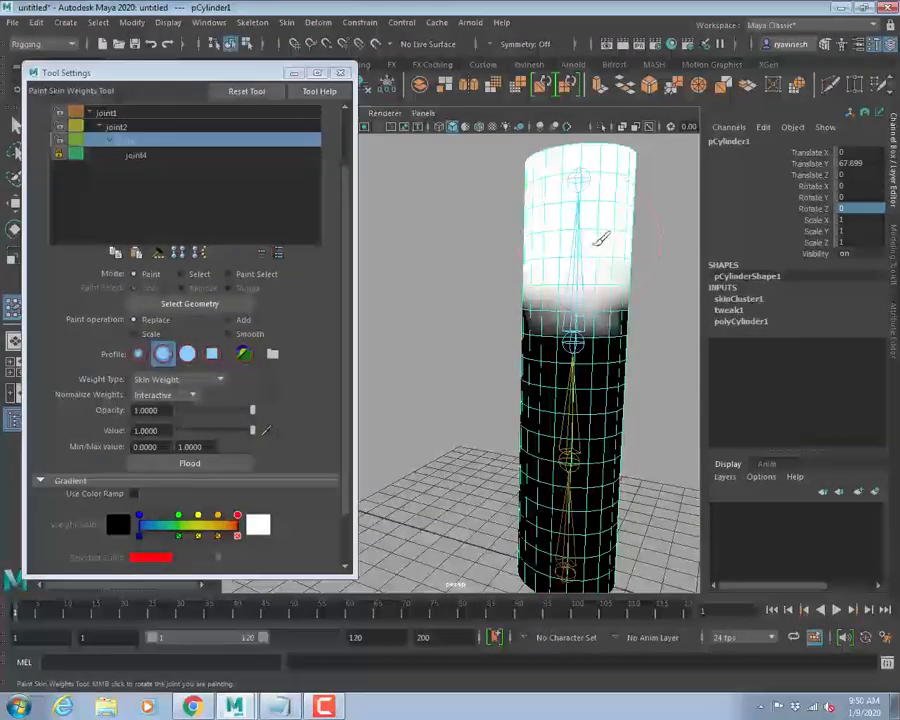
left_click_drag(600, 236, 524, 240, "alt")
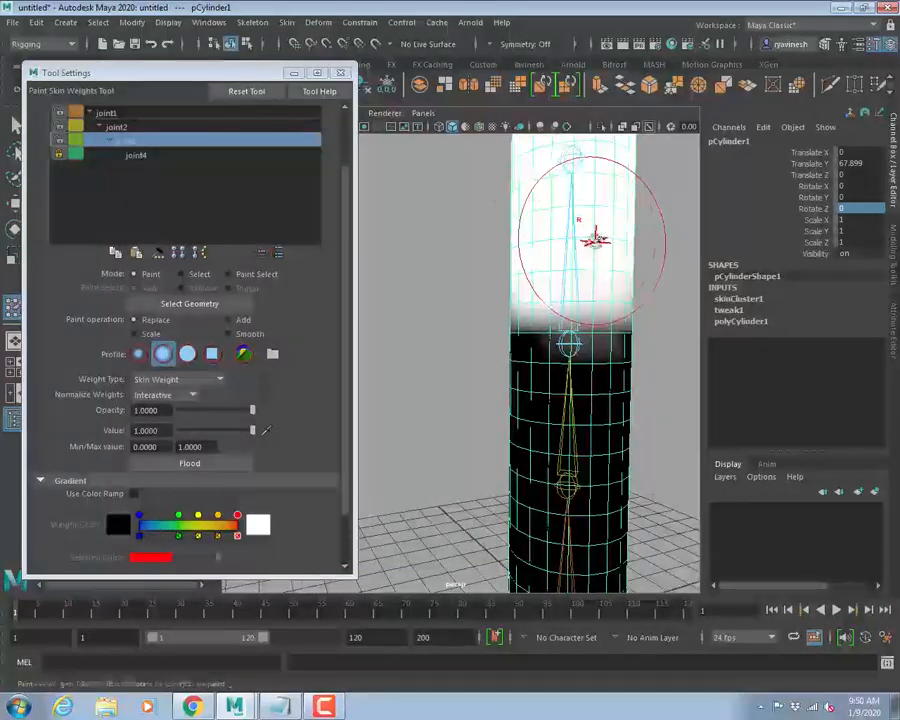
left_click_drag(586, 236, 514, 244, "alt")
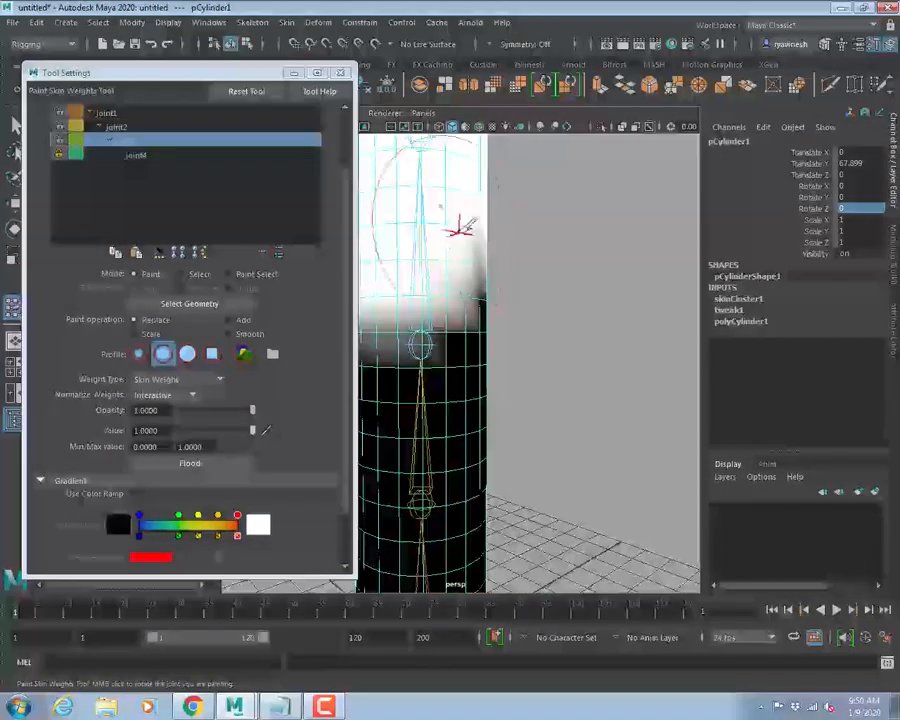
mouse_move(534, 224)
left_mouse_down("alt")
mouse_move(560, 195)
mouse_move(537, 243)
left_mouse_up("alt")
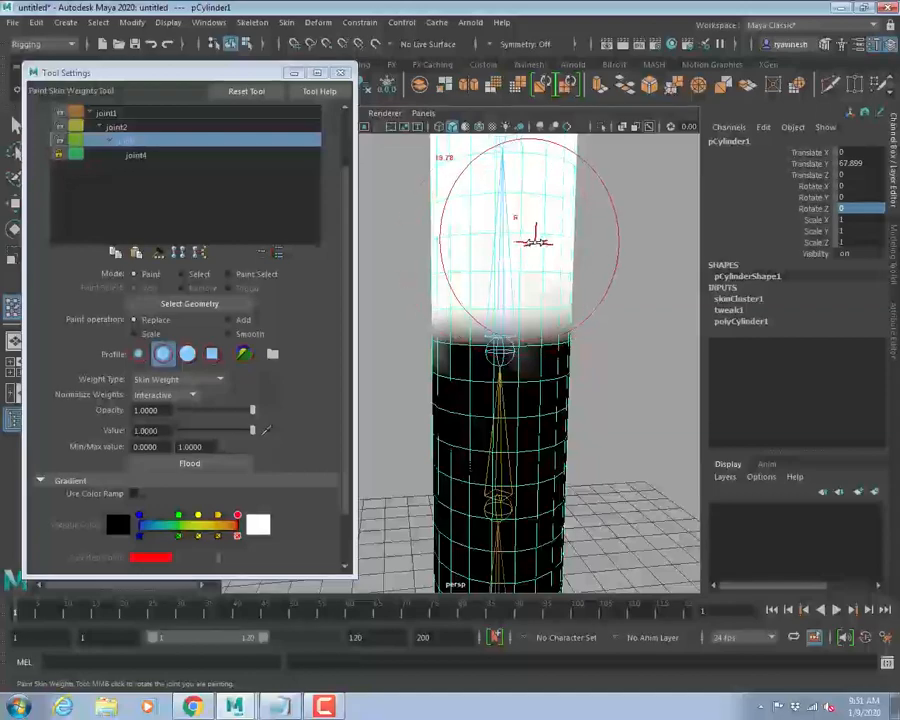
left_click_drag(536, 240, 490, 241)
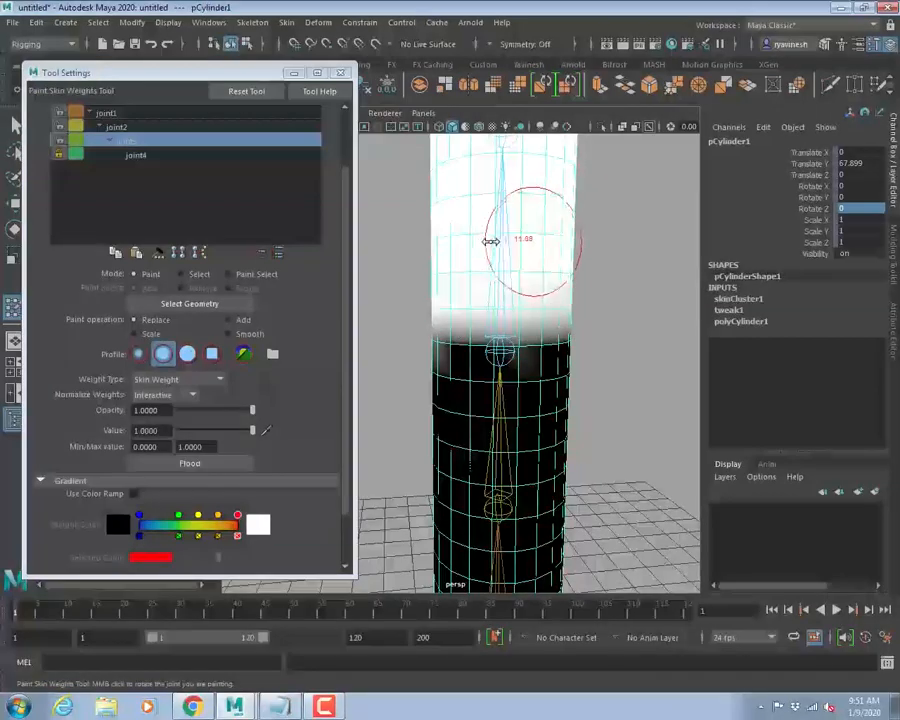
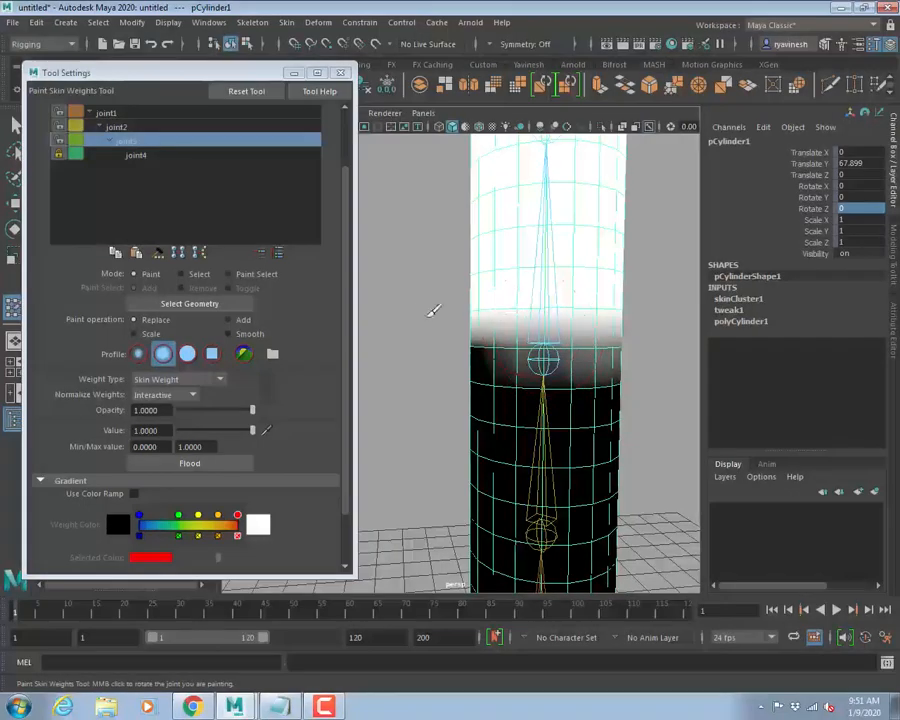
Switch the paint operation to Smooth and even out joint3's weight falloff around the joint3 pivot.
left_click(229, 333)
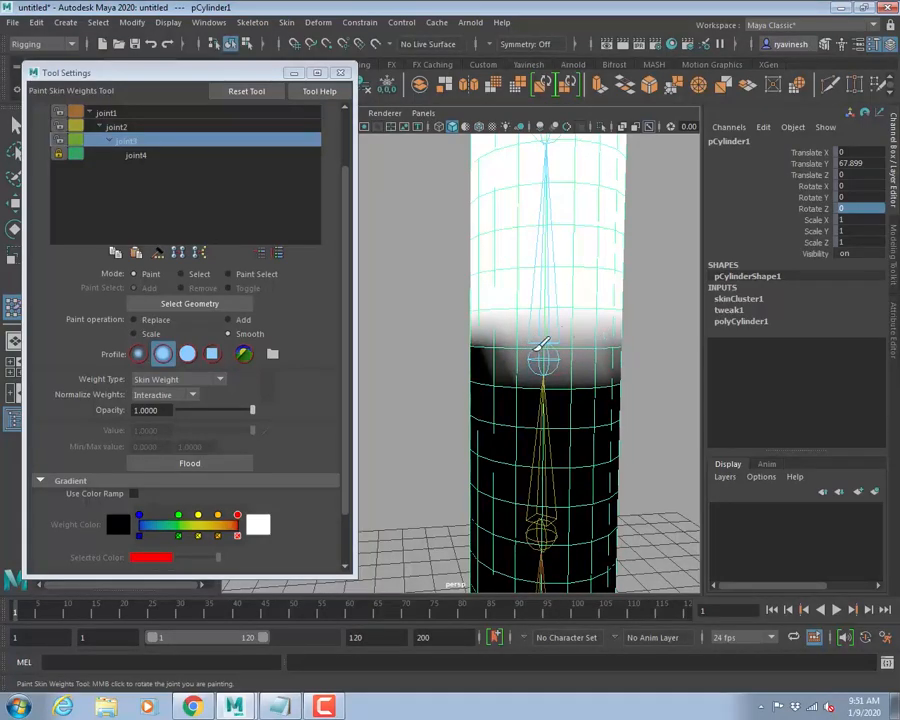
mouse_move(612, 345)
left_mouse_down("alt")
mouse_move(490, 351)
mouse_move(563, 339)
mouse_move(488, 348)
mouse_move(525, 335)
mouse_move(434, 341)
mouse_move(566, 344)
mouse_move(527, 338)
mouse_move(518, 370)
mouse_move(528, 362)
mouse_move(482, 372)
mouse_move(413, 345)
mouse_move(590, 345)
mouse_move(545, 345)
left_mouse_up("alt")
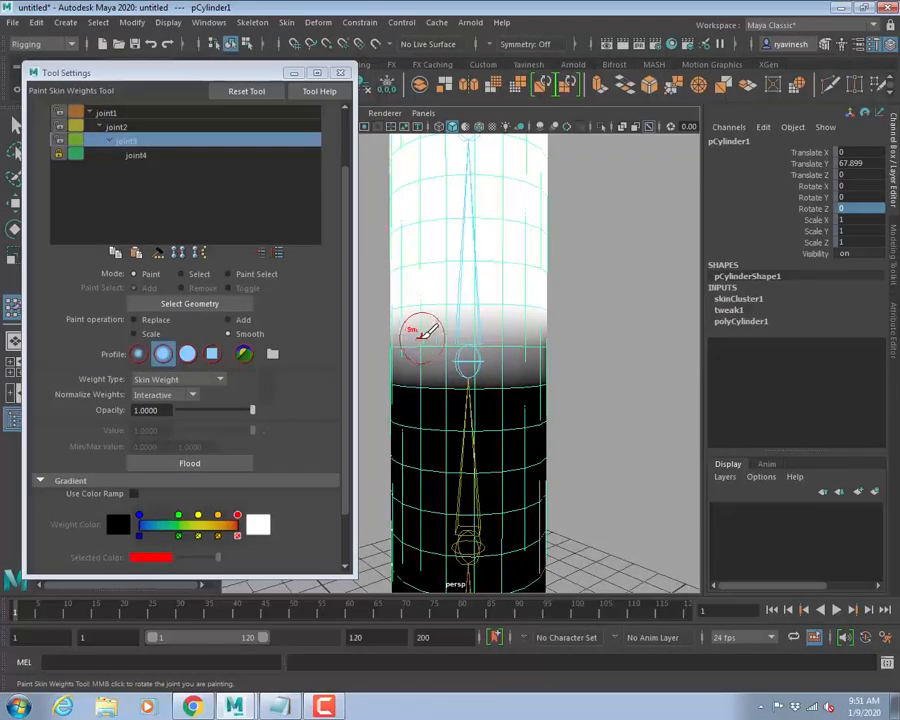
mouse_move(516, 327)
left_mouse_down("alt")
mouse_move(460, 342)
mouse_move(588, 320)
mouse_move(506, 316)
left_mouse_up("alt")
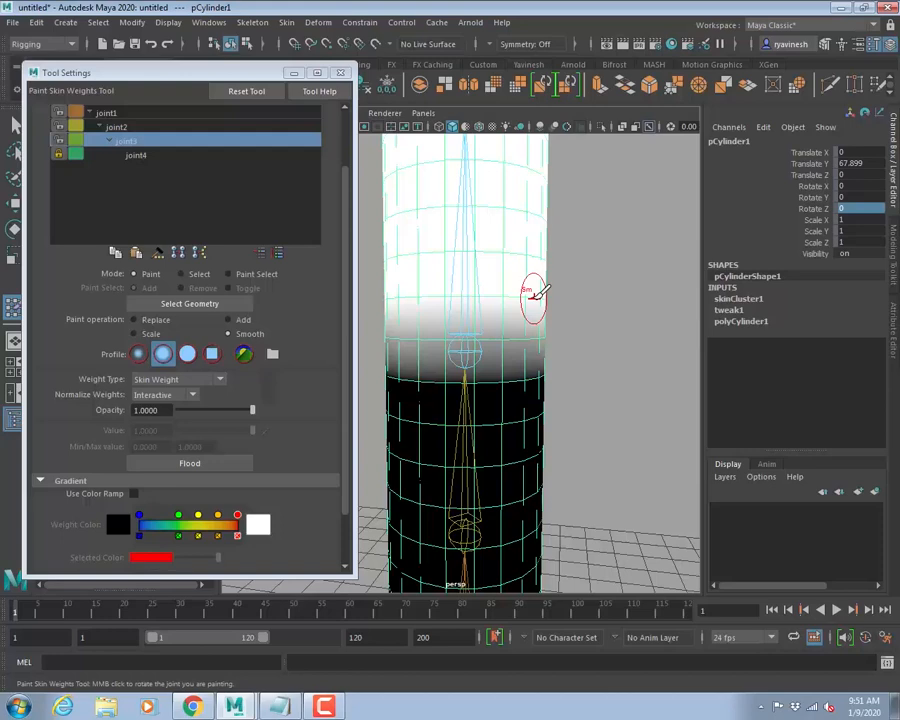
right_click_drag(590, 283, 570, 296, "alt")
Smooth joint3's falloff one edge row further down around the whole cylinder, and lock joint3's weights.
left_click_drag(570, 296, 454, 318, "alt")
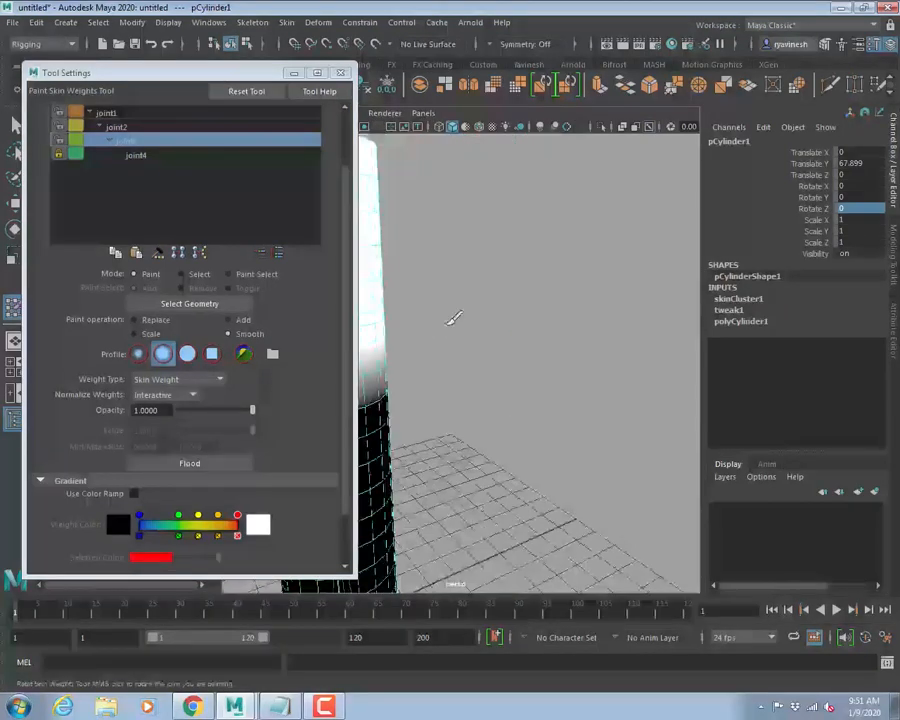
middle_click_drag(454, 318, 574, 305, "alt")
left_click_drag(574, 305, 540, 273, "alt")
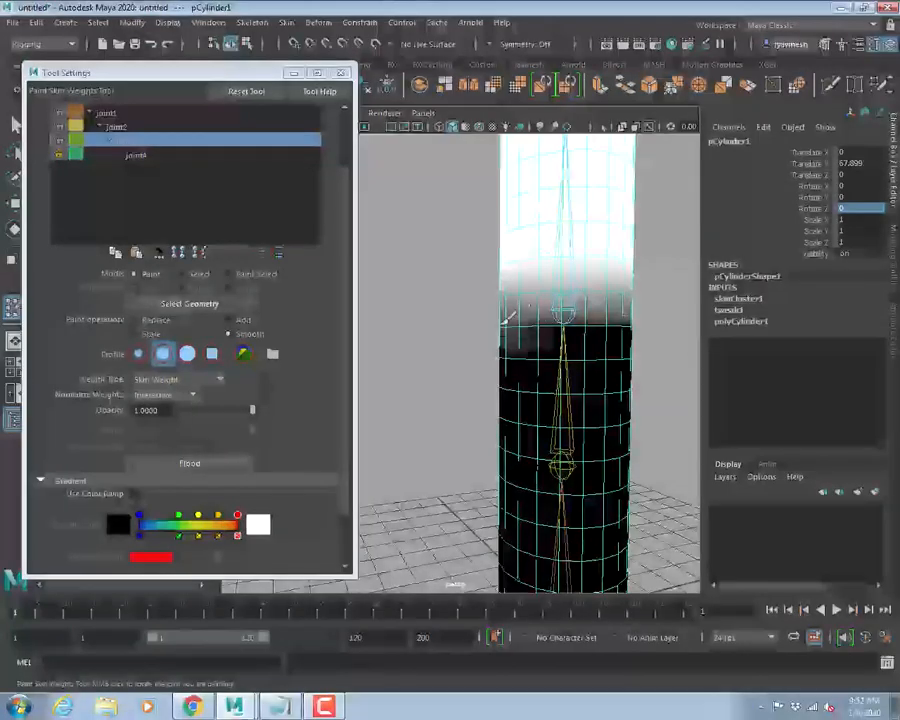
middle_click_drag(577, 313, 492, 311, "alt")
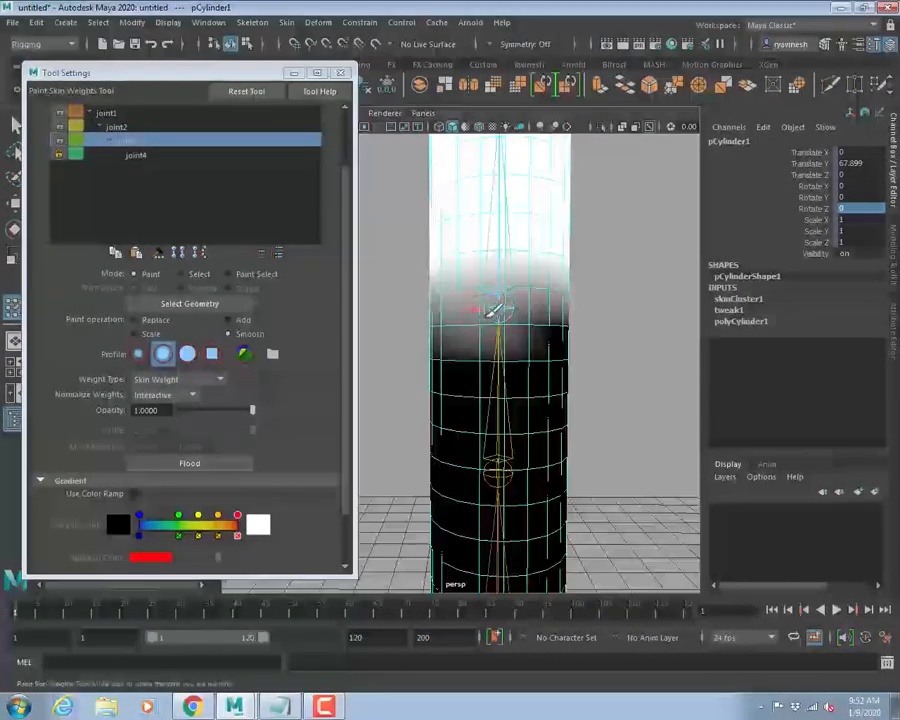
mouse_move(560, 310)
left_mouse_down("alt")
mouse_move(554, 297)
mouse_move(484, 314)
left_mouse_up("alt")
middle_click_drag(484, 314, 520, 316, "alt")
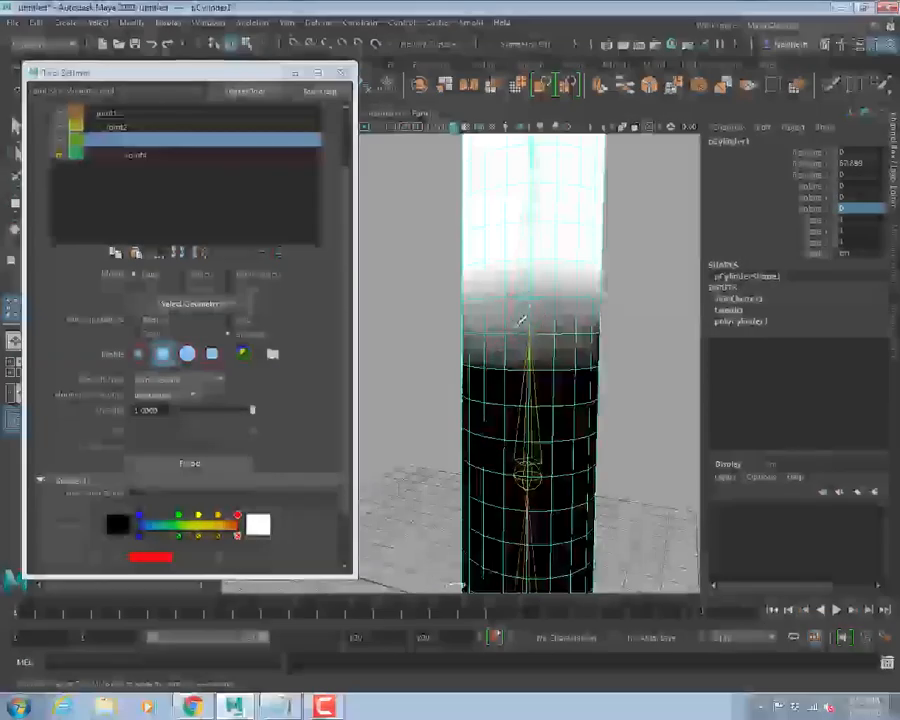
left_click_drag(573, 315, 518, 303, "alt")
middle_click_drag(518, 303, 585, 305, "alt")
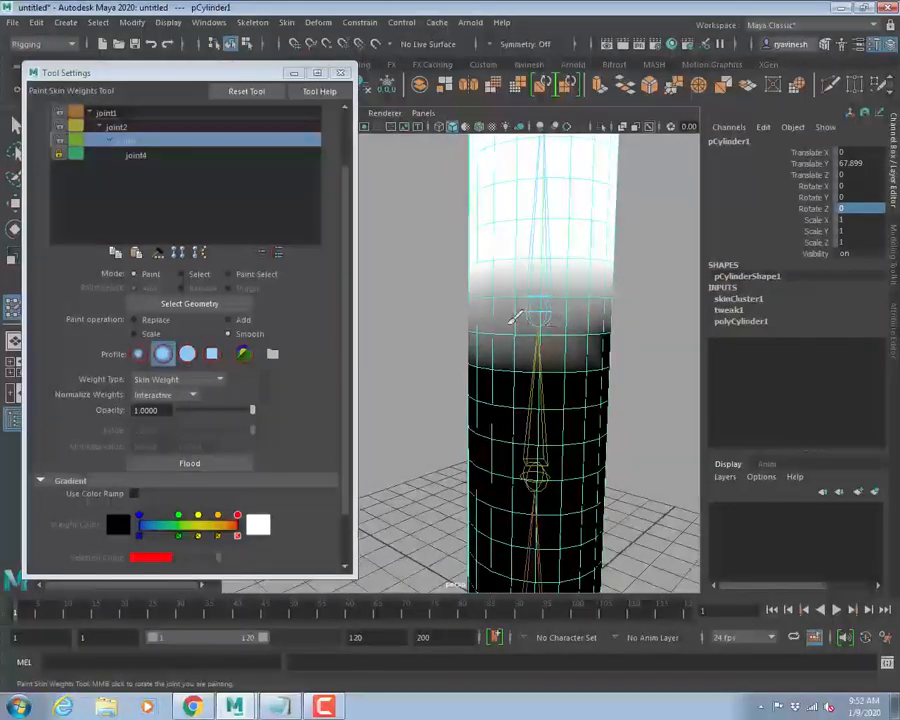
left_click_drag(532, 314, 484, 307, "alt")
middle_click_drag(484, 307, 542, 307, "alt")
left_click_drag(542, 307, 504, 301, "alt")
middle_click_drag(504, 301, 622, 306, "alt")
left_click_drag(558, 307, 527, 315, "alt")
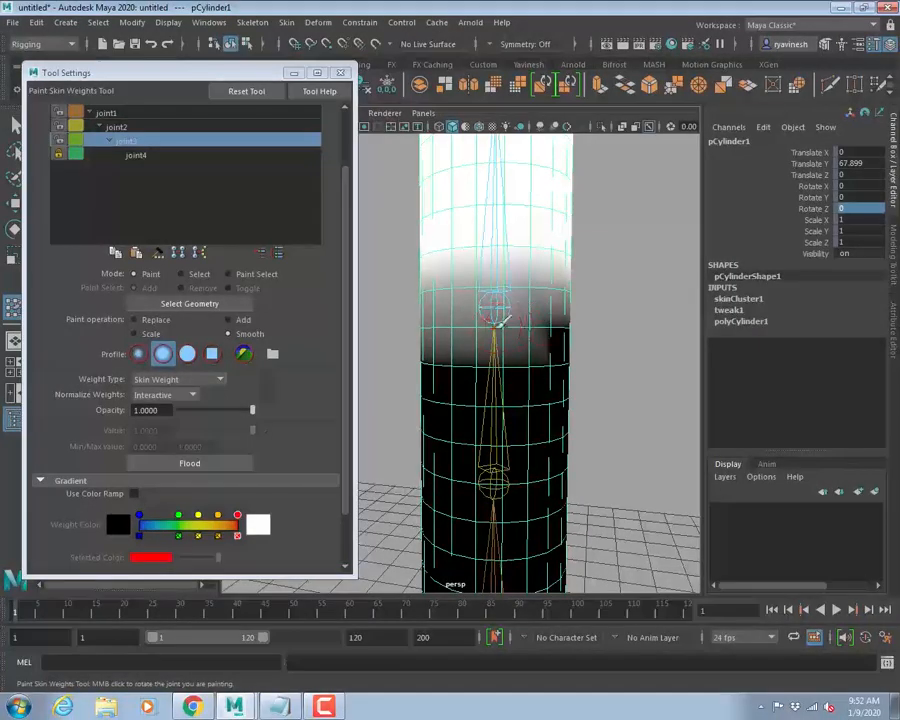
middle_click_drag(545, 310, 465, 316, "alt")
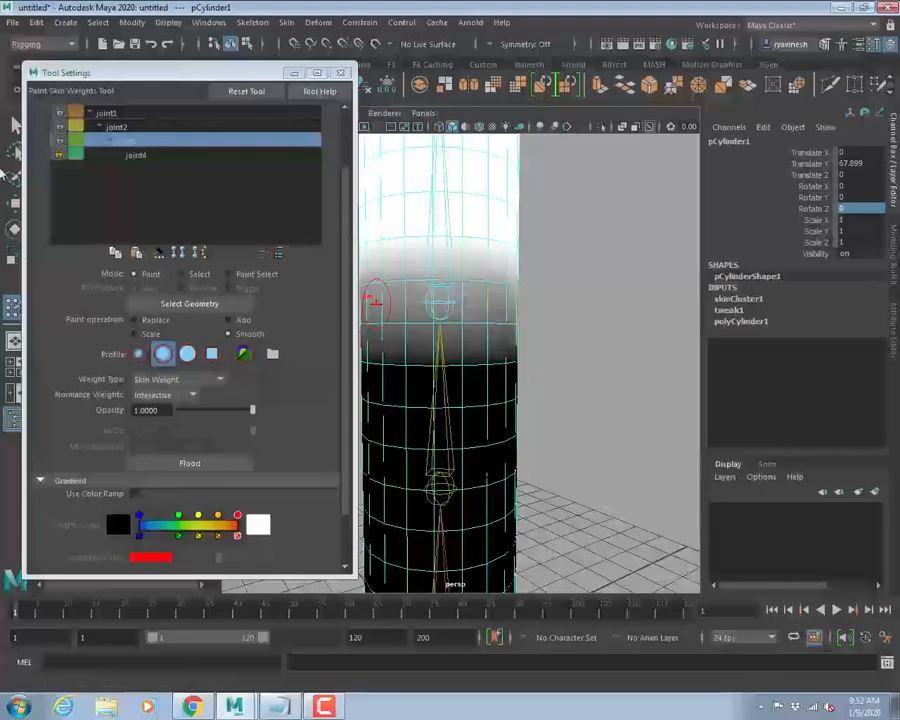
left_click(58, 142)
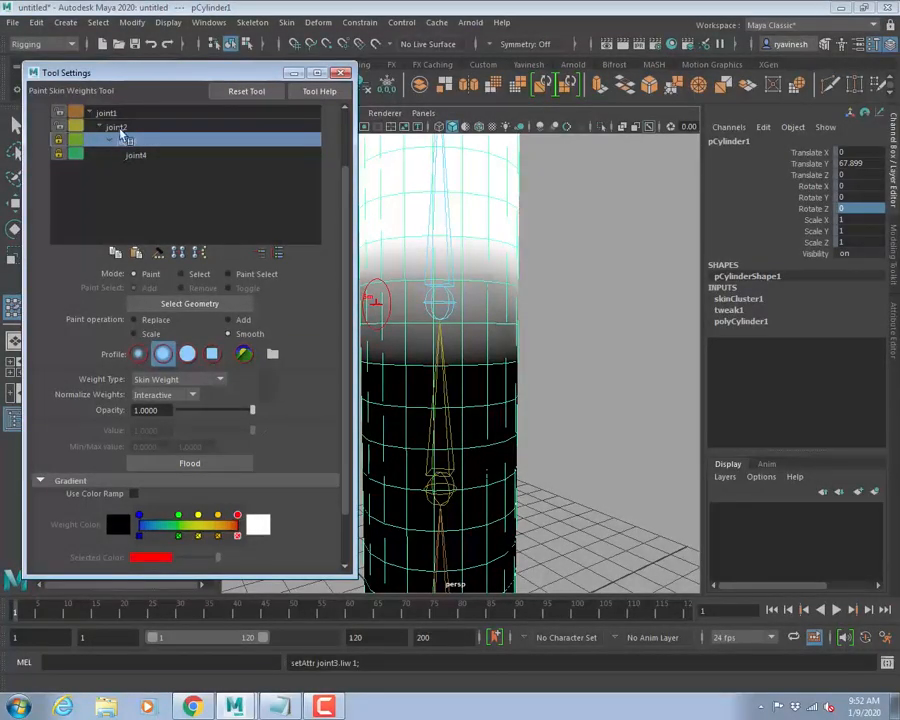
Switch the paint operation to Replace and flood joint2's weight to 0 over the whole cylinder.
left_click(119, 128)
scroll(418, 346, "down", 6)
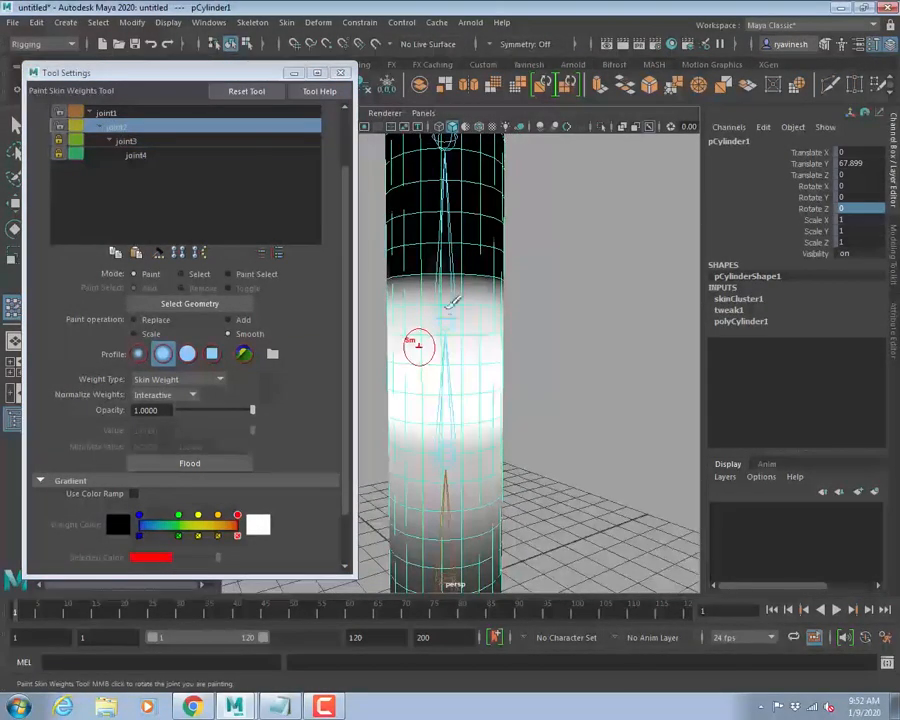
left_click_drag(495, 311, 528, 322, "alt")
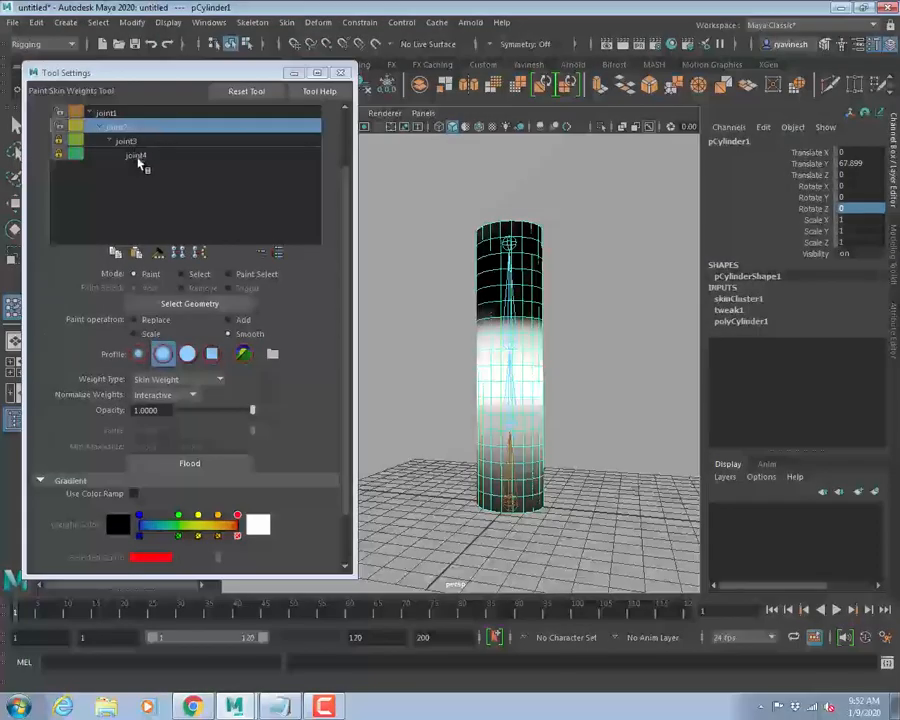
left_click(128, 153)
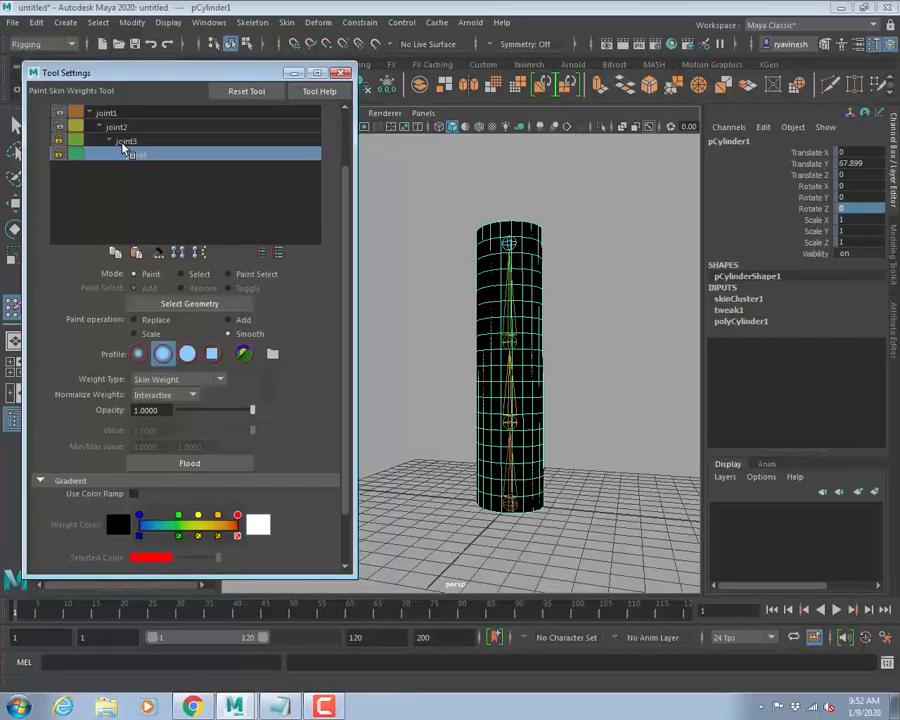
left_click(122, 143)
left_click(113, 128)
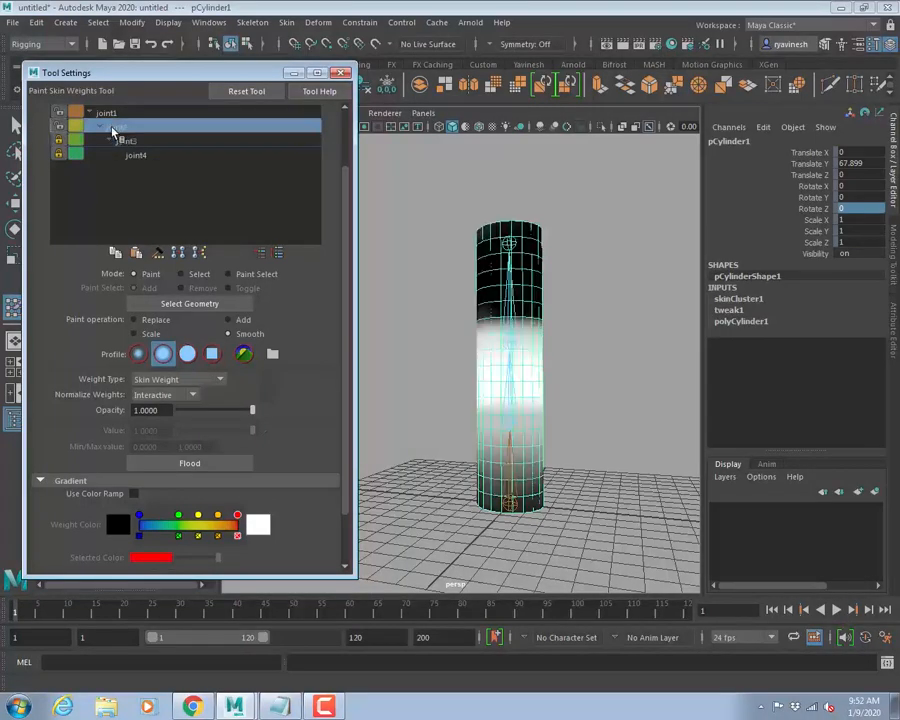
left_click(146, 321)
left_click_drag(183, 430, 178, 430)
left_click(192, 465)
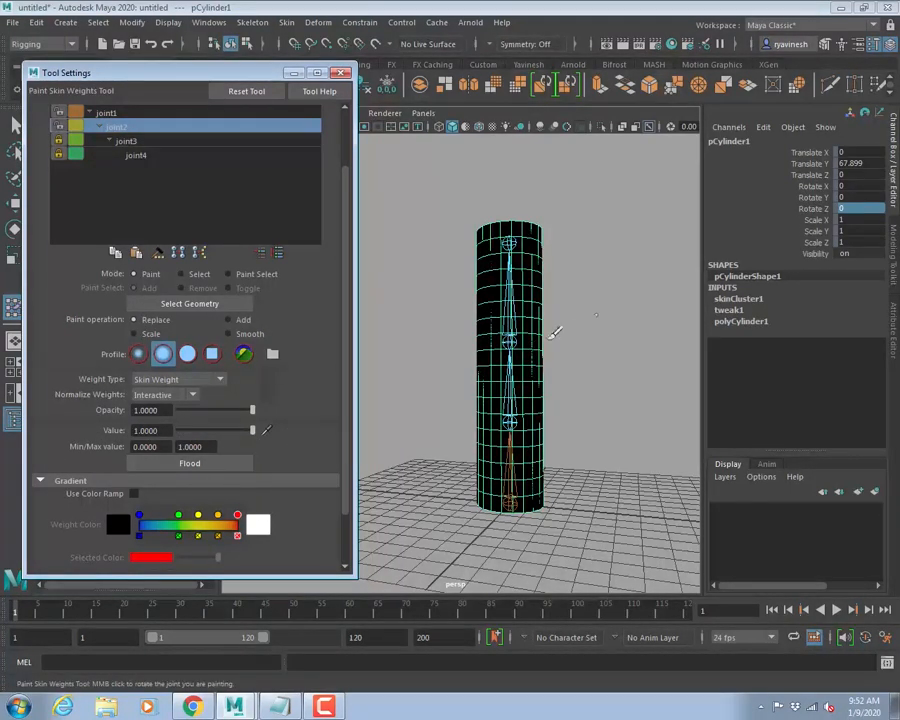
Set the paint value to 1 and paint joint2's weight over the cylinder's upper part down towards the joint2 pivot.
left_click_drag(520, 310, 568, 311)
mouse_move(517, 252)
left_mouse_down()
mouse_move(510, 293)
mouse_move(522, 327)
mouse_move(501, 244)
left_mouse_up()
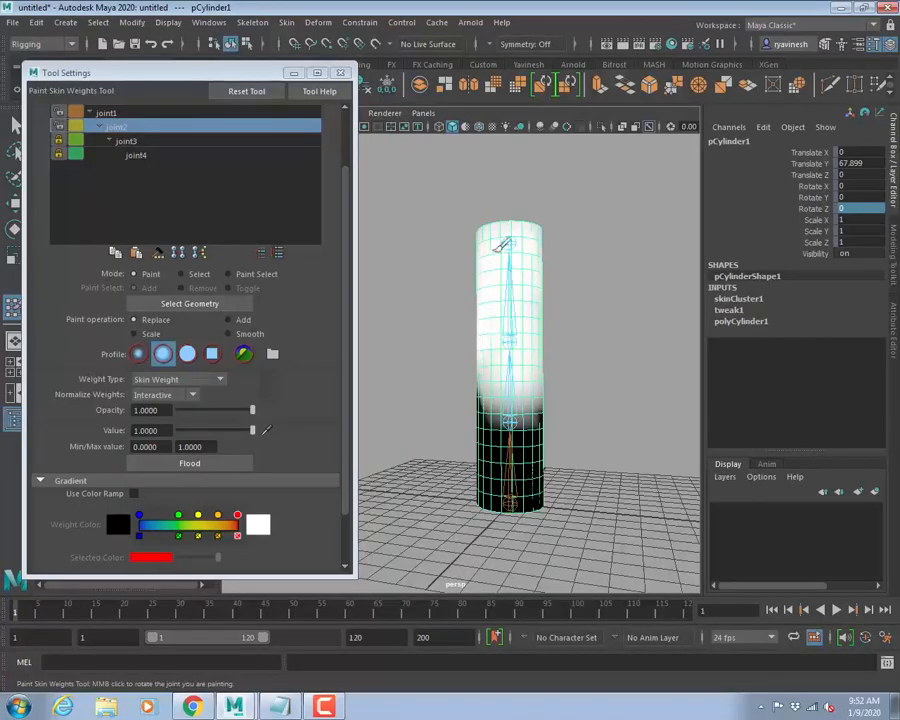
left_click_drag(481, 304, 597, 321, "alt")
mouse_move(526, 308)
left_mouse_down()
mouse_move(512, 321)
mouse_move(526, 244)
mouse_move(514, 364)
mouse_move(585, 330)
left_mouse_up()
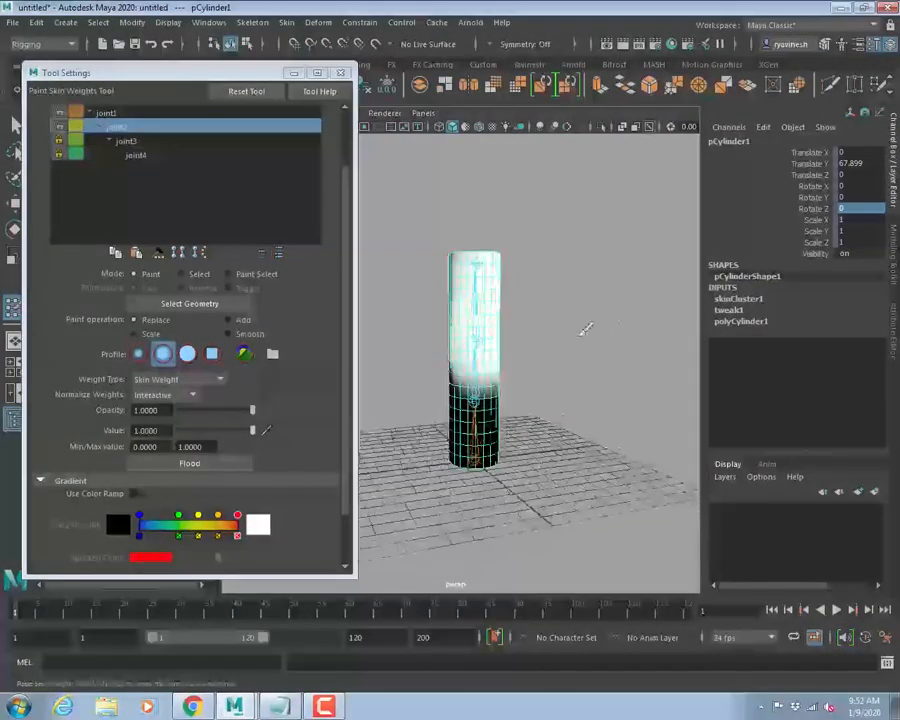
middle_click_drag(496, 338, 511, 392, "alt")
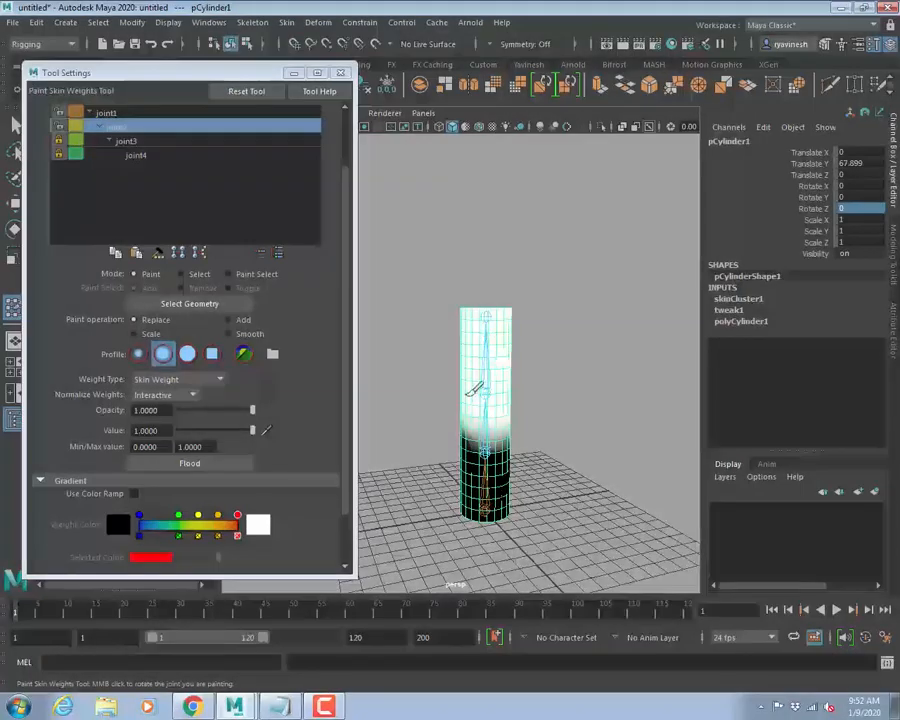
mouse_move(476, 386)
left_mouse_down("alt")
mouse_move(505, 374)
mouse_move(431, 391)
left_mouse_up("alt")
left_click_drag(504, 418, 514, 418, "alt")
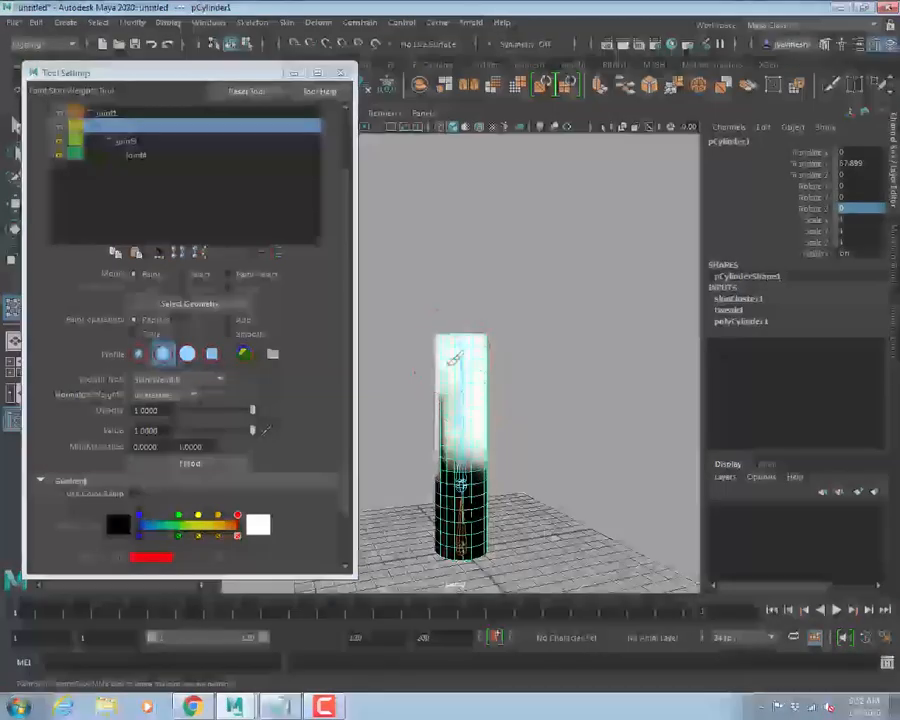
mouse_move(454, 358)
left_mouse_down()
mouse_move(468, 396)
mouse_move(446, 434)
mouse_move(484, 415)
mouse_move(466, 288)
left_mouse_up()
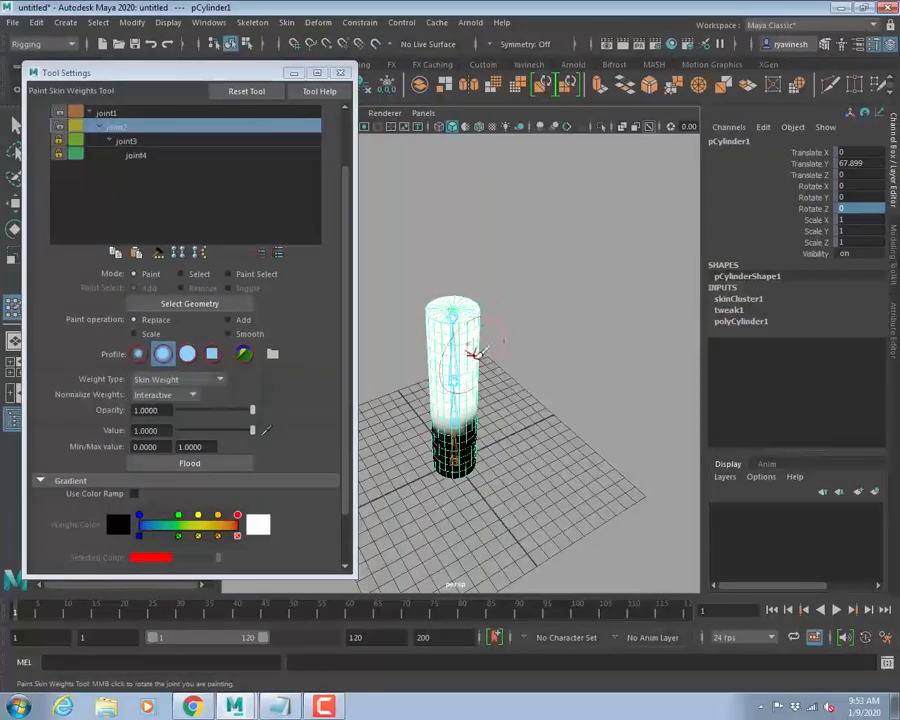
Fill in joint2's weight on the remaining sides of the cylinder above the joint2 pivot, hiding the channel box for more viewport space.
left_click_drag(476, 354, 550, 364, "alt")
scroll(430, 422, "up", 3)
middle_click_drag(462, 445, 508, 378, "alt")
left_click(893, 187)
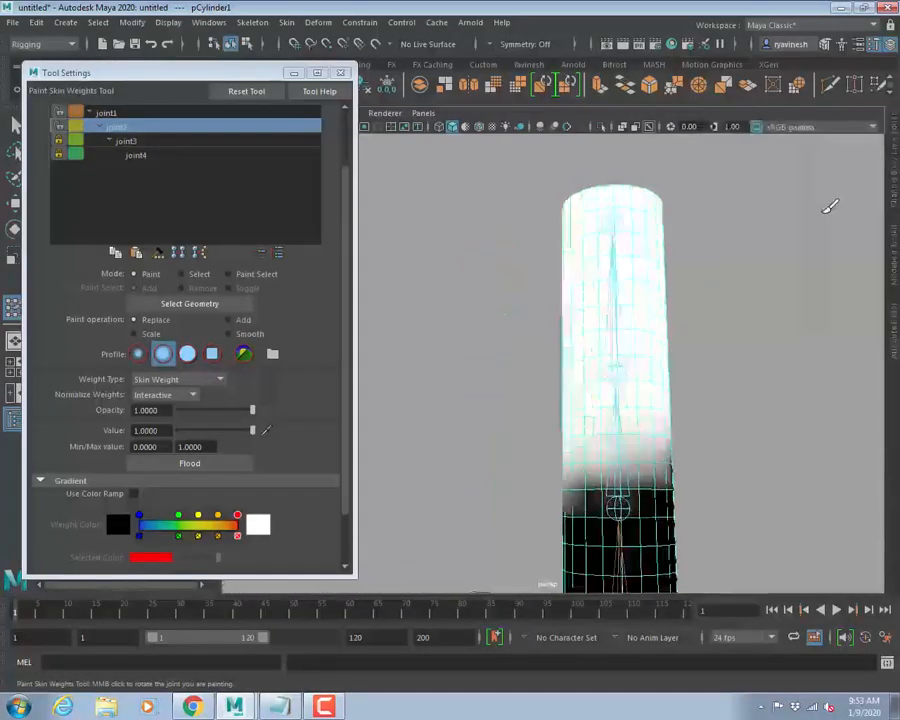
mouse_move(672, 416)
left_mouse_down("alt")
mouse_move(659, 404)
mouse_move(612, 400)
mouse_move(666, 373)
mouse_move(563, 361)
mouse_move(628, 354)
left_mouse_up("alt")
mouse_move(688, 356)
left_mouse_down("alt")
mouse_move(540, 370)
mouse_move(508, 353)
mouse_move(532, 349)
mouse_move(492, 345)
mouse_move(583, 322)
left_mouse_up("alt")
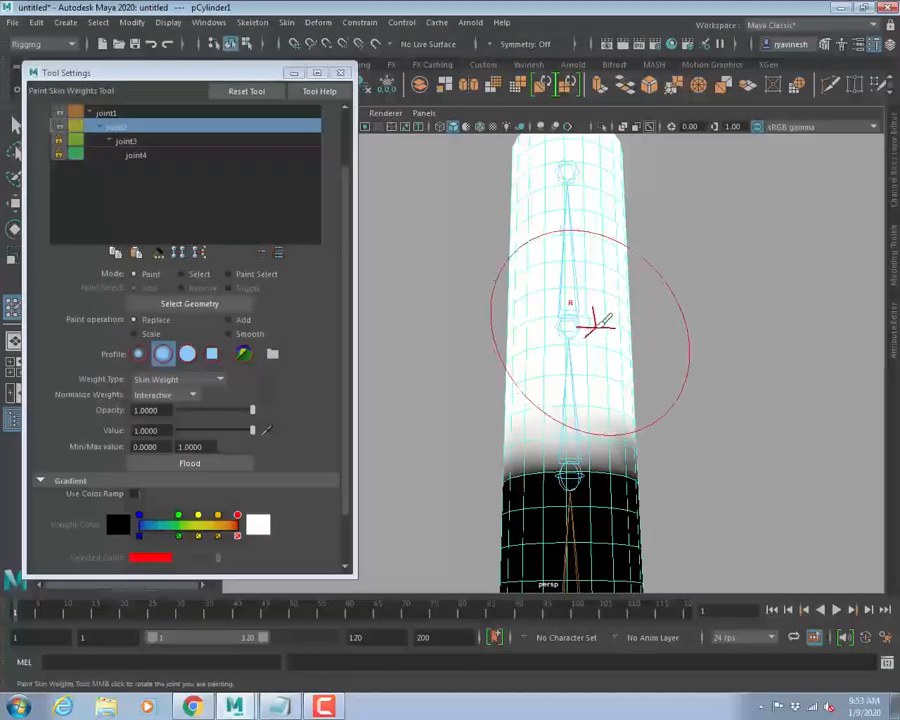
mouse_move(595, 325)
left_mouse_down("alt")
mouse_move(502, 323)
mouse_move(476, 340)
left_mouse_up("alt")
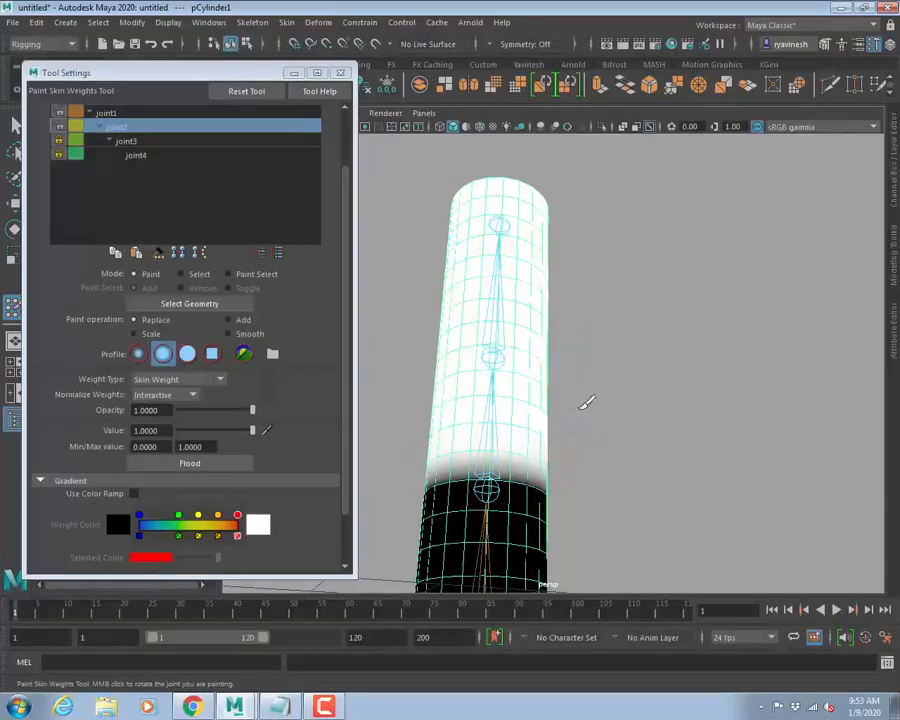
Even out joint2's painted edge at the joint2 pivot around the whole cylinder with a smaller brush.
mouse_move(587, 403)
left_mouse_down("alt")
mouse_move(605, 263)
mouse_move(422, 301)
mouse_move(458, 315)
mouse_move(478, 413)
left_mouse_up("alt")
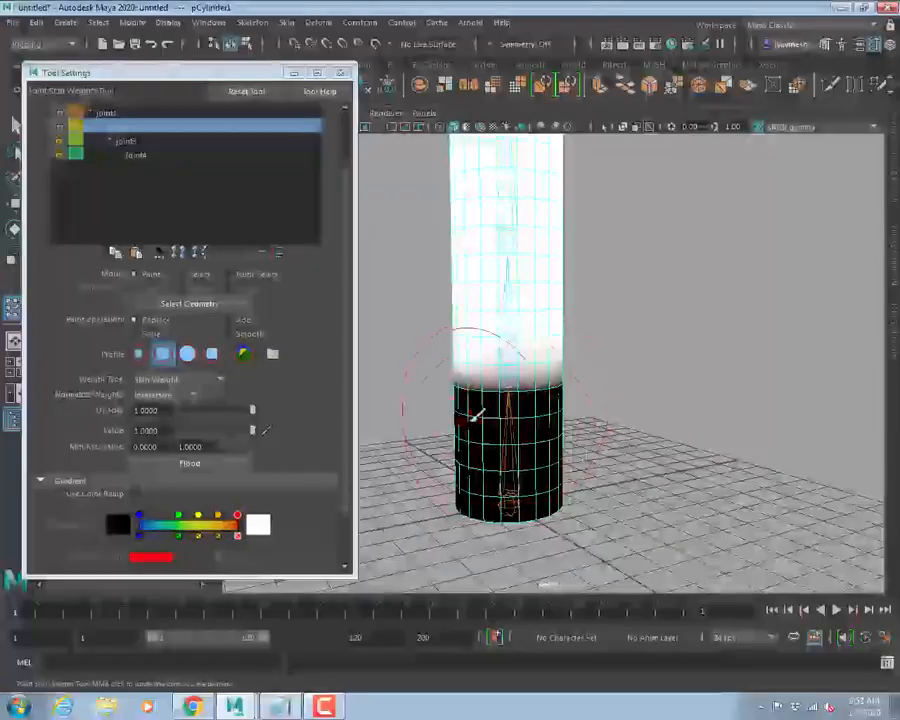
mouse_move(562, 372)
left_mouse_down("alt")
mouse_move(490, 372)
mouse_move(530, 406)
mouse_move(552, 378)
mouse_move(578, 366)
left_mouse_up("alt")
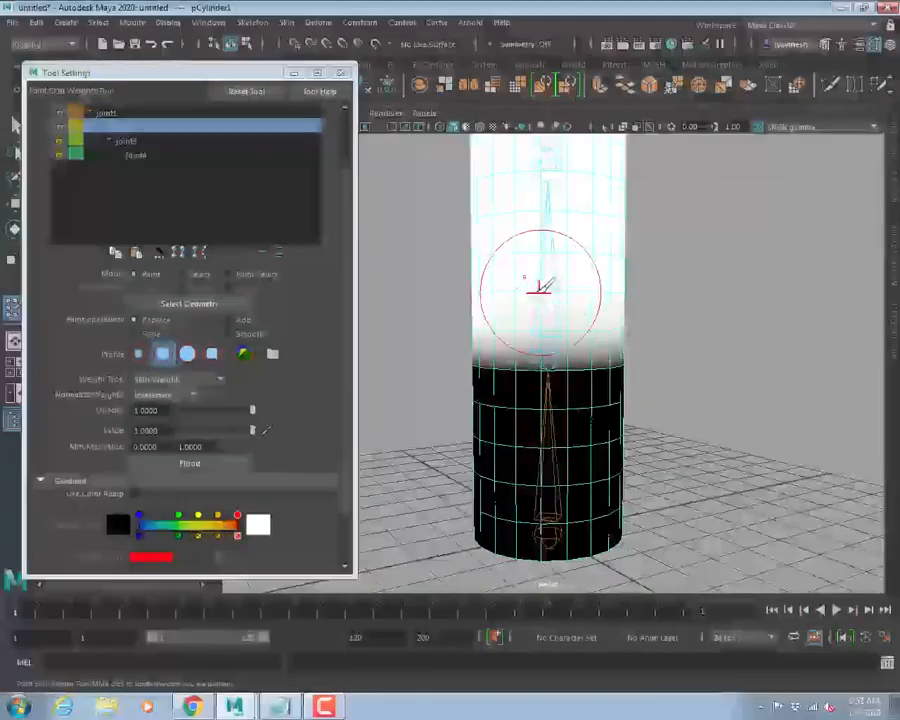
mouse_move(498, 284)
left_mouse_down("alt")
mouse_move(609, 279)
mouse_move(496, 276)
mouse_move(620, 278)
mouse_move(504, 259)
left_mouse_up("alt")
left_click_drag(558, 265, 466, 269, "alt")
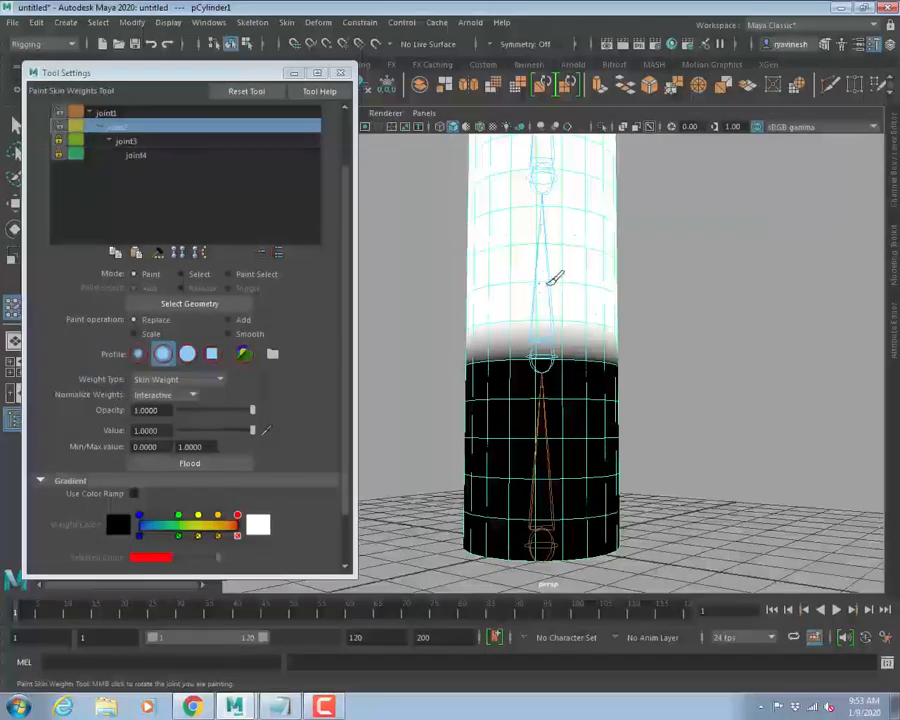
left_click_drag(576, 262, 487, 273, "alt")
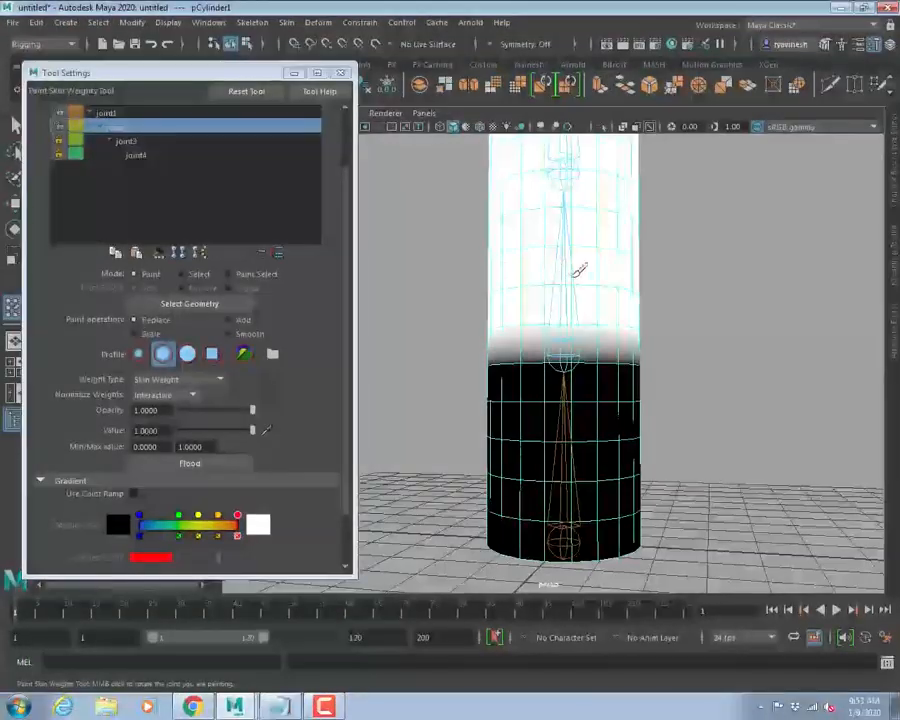
Switch the paint operation to Smooth and soften joint2's weight falloff around the joint2 pivot.
left_click(229, 333)
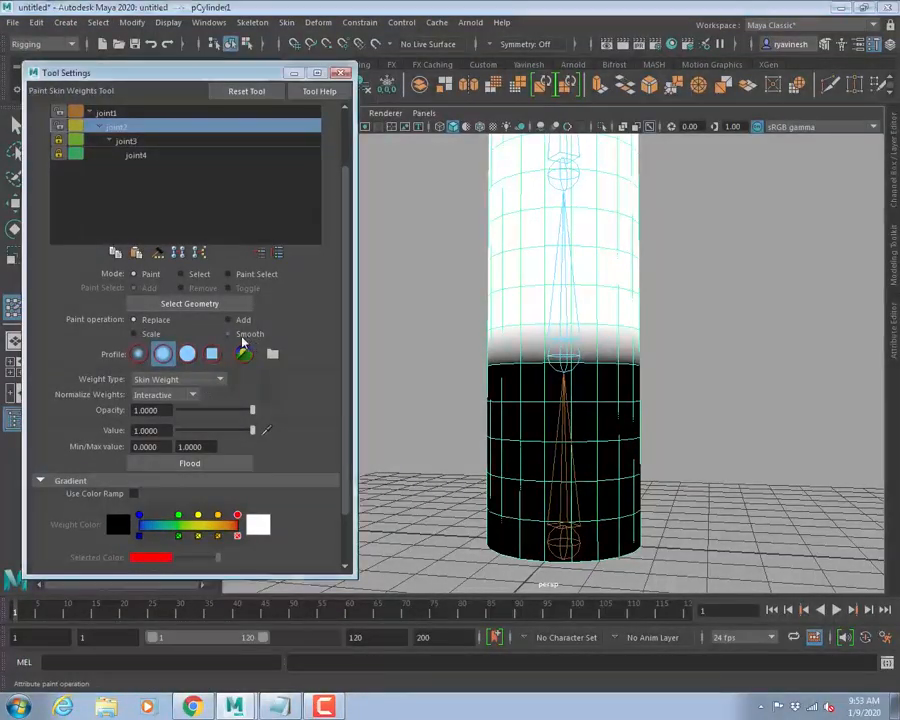
mouse_move(572, 358)
left_mouse_down()
mouse_move(496, 362)
mouse_move(640, 350)
mouse_move(496, 357)
mouse_move(612, 362)
mouse_move(502, 358)
left_mouse_up()
mouse_move(502, 358)
left_mouse_down()
mouse_move(587, 356)
mouse_move(484, 351)
left_mouse_up()
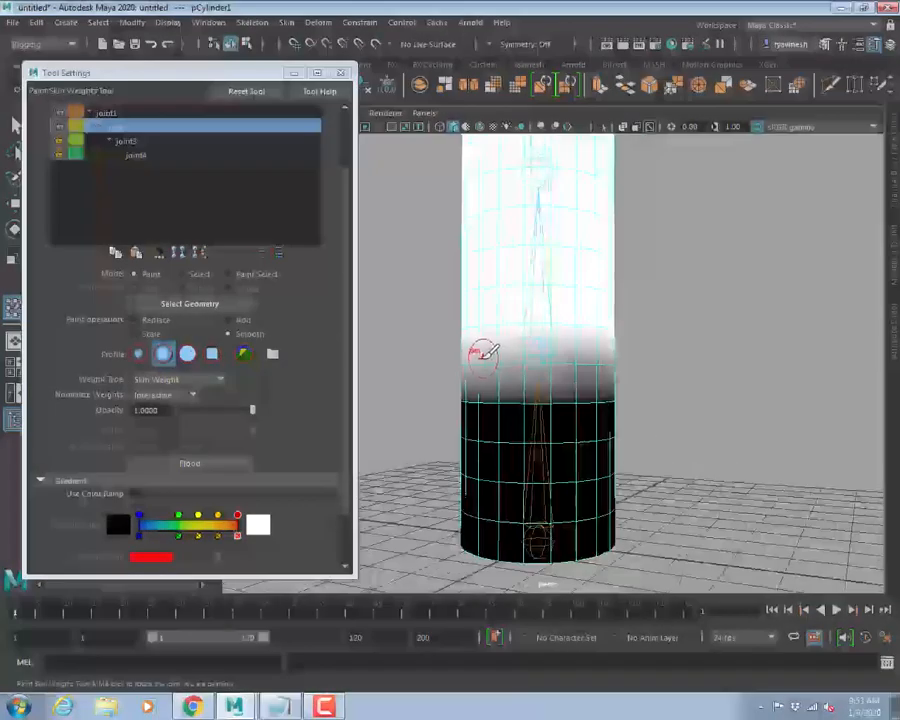
left_click_drag(538, 358, 510, 358, "alt")
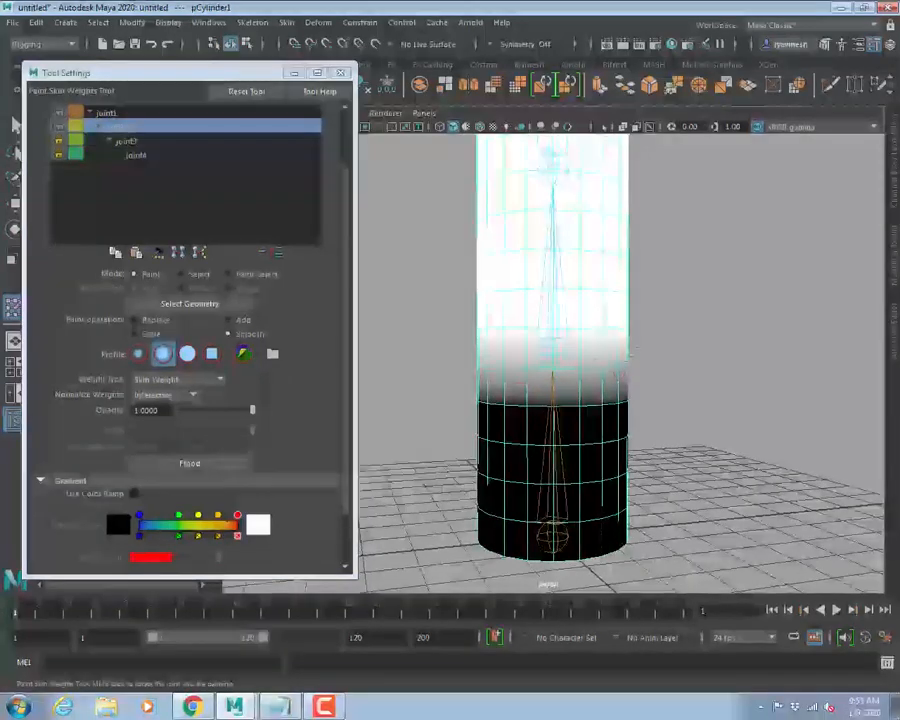
Smooth joint2's falloff one edge row further down around the cylinder, and lock joint2's weights.
mouse_move(596, 360)
left_mouse_down("alt")
mouse_move(513, 346)
mouse_move(567, 358)
mouse_move(578, 373)
mouse_move(568, 384)
mouse_move(580, 378)
mouse_move(600, 391)
left_mouse_up("alt")
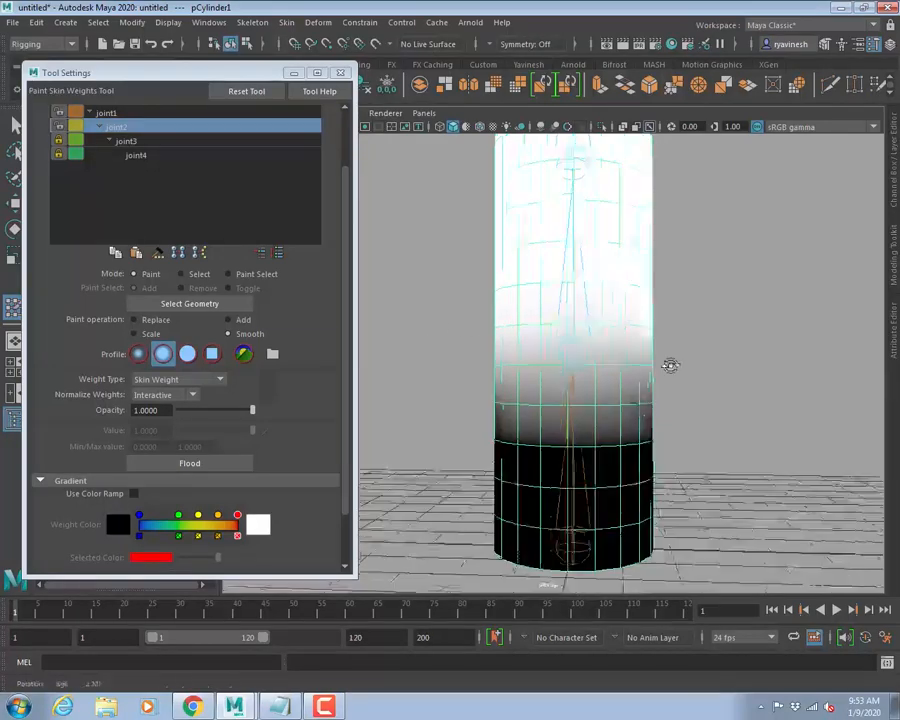
left_click_drag(671, 364, 500, 364, "alt")
mouse_move(602, 384)
left_mouse_down("alt")
mouse_move(544, 368)
mouse_move(528, 368)
mouse_move(598, 385)
mouse_move(548, 396)
mouse_move(576, 386)
mouse_move(490, 382)
mouse_move(607, 396)
mouse_move(646, 386)
left_mouse_up("alt")
left_click_drag(646, 386, 548, 382, "alt")
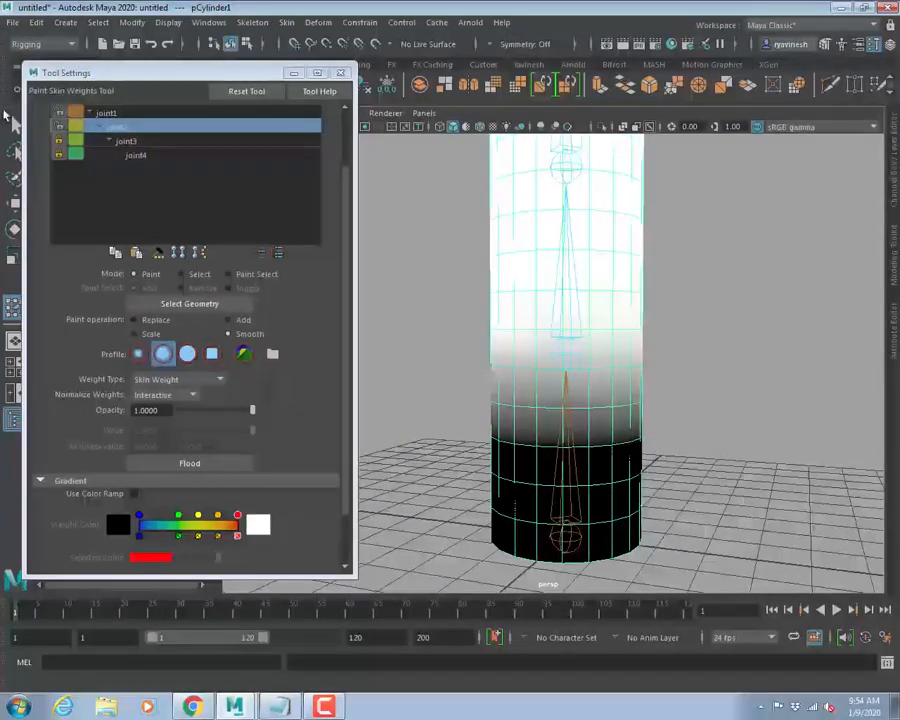
left_click(106, 116)
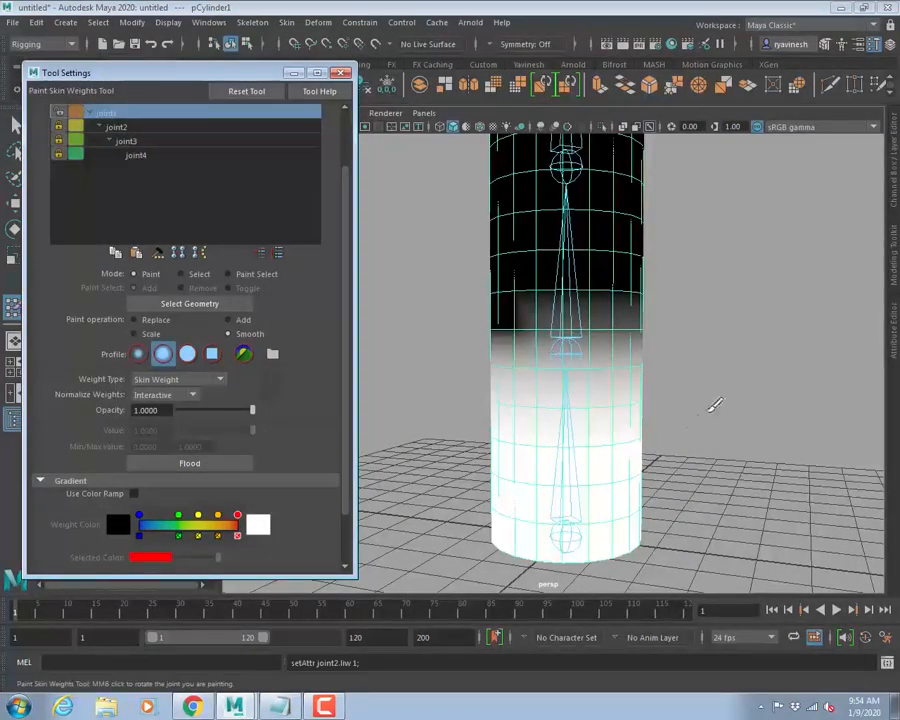
Examine the weight distribution of joint1, joint4, joint3 and joint2 in turn from several sides of the cylinder.
scroll(713, 406, "down", 5)
left_click_drag(490, 332, 781, 321, "alt")
right_click_drag(781, 321, 820, 378, "alt")
left_click_drag(820, 378, 597, 364, "alt")
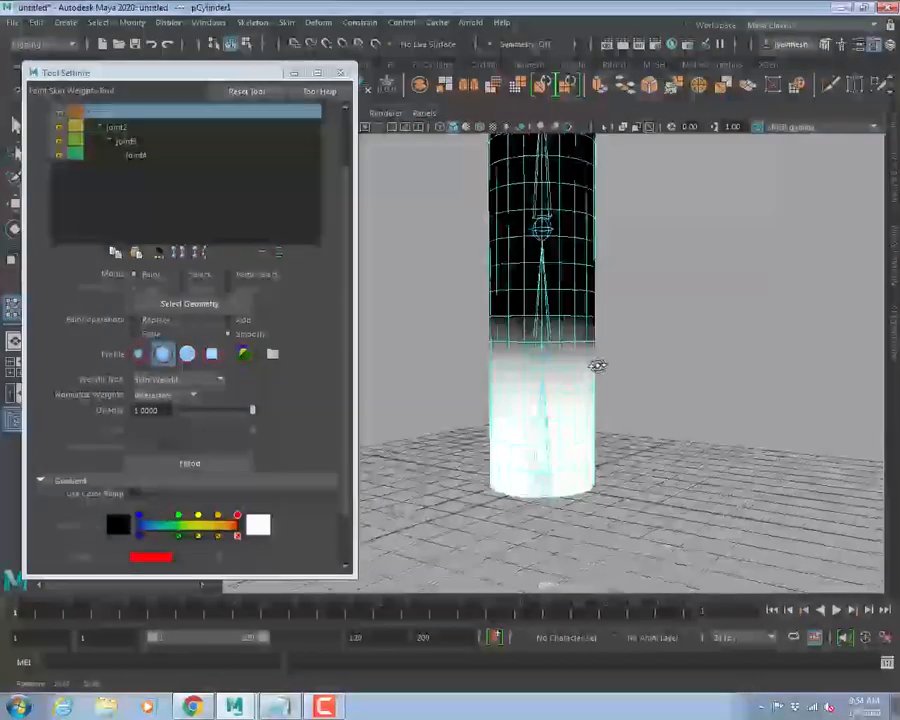
left_click(136, 155)
left_click(126, 142)
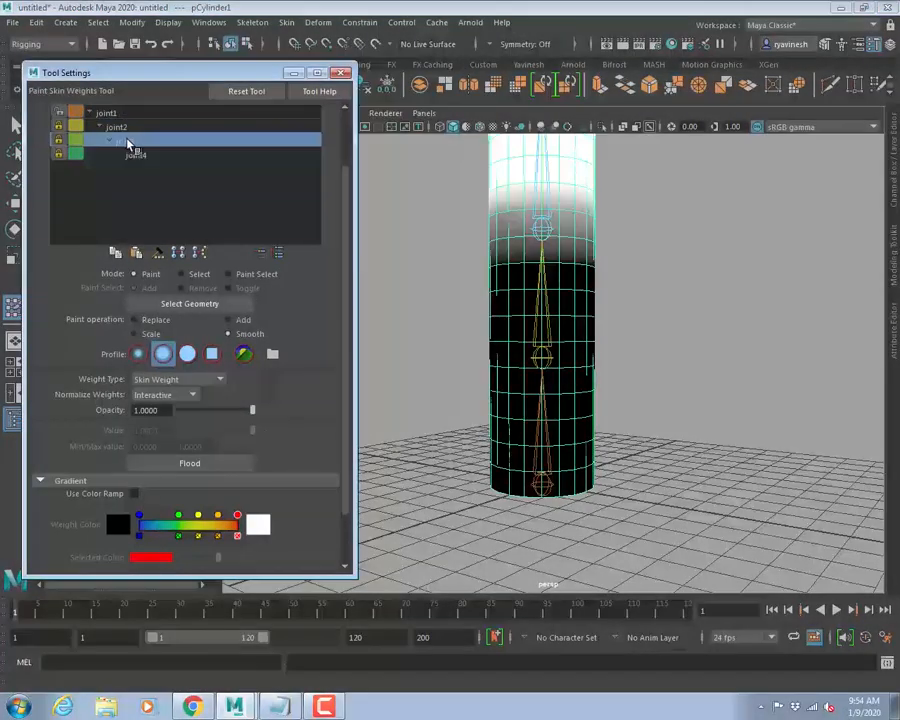
left_click(136, 157)
middle_click_drag(683, 267, 655, 336, "alt")
left_click_drag(657, 250, 671, 317, "alt")
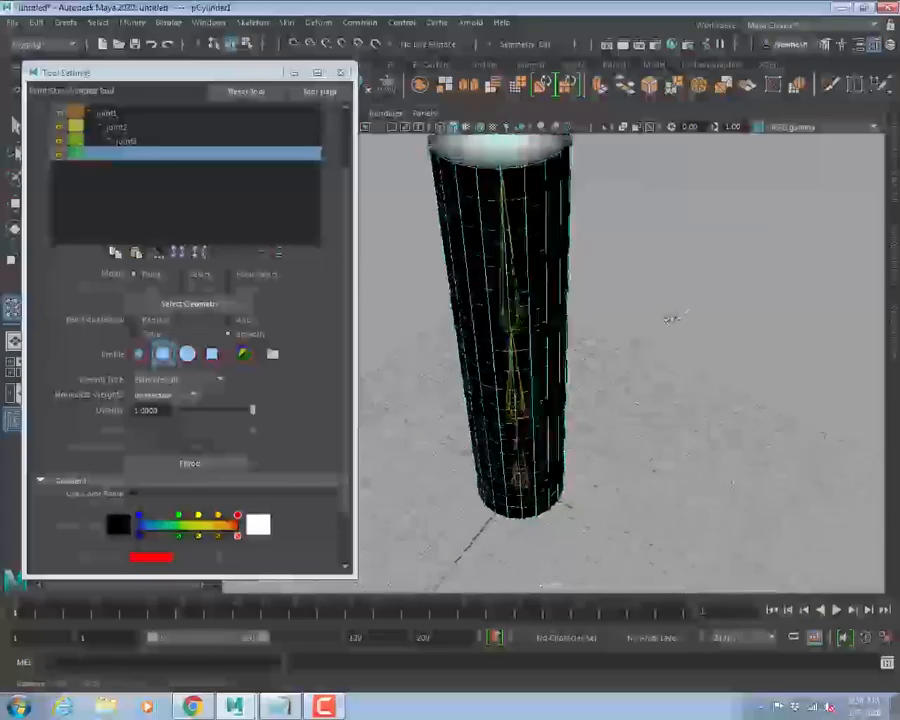
middle_click_drag(671, 317, 689, 398, "alt")
left_click_drag(647, 352, 695, 334, "alt")
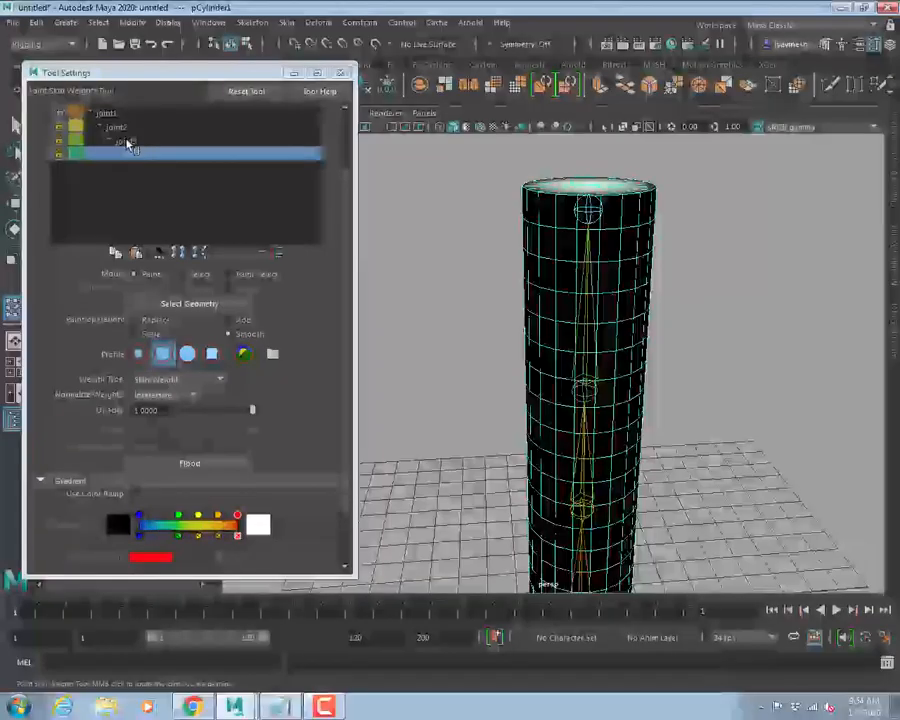
left_click(127, 142)
left_click(117, 128)
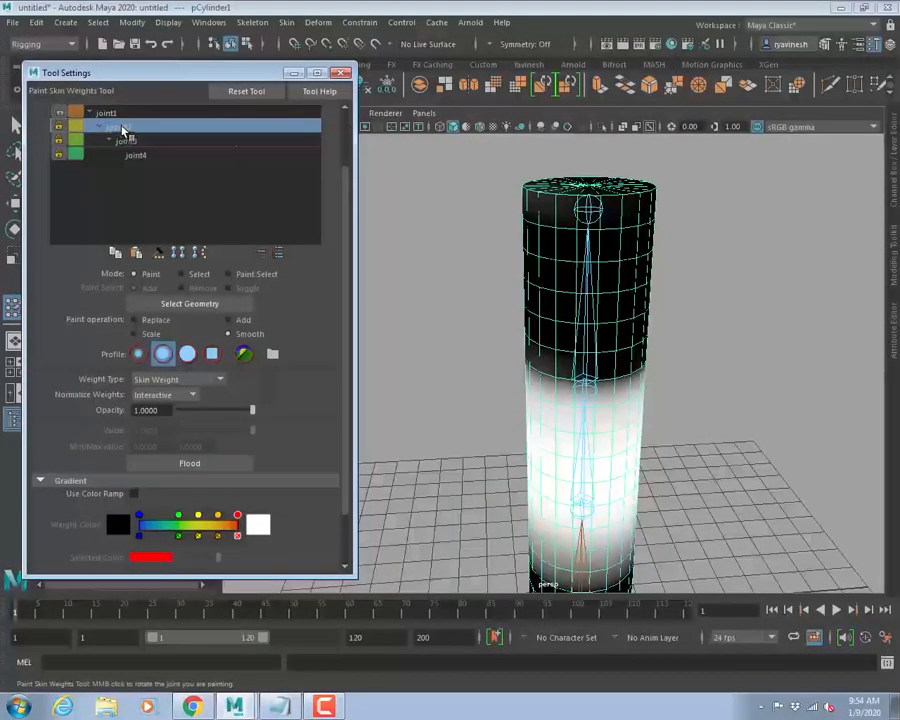
left_click_drag(693, 381, 690, 373, "alt")
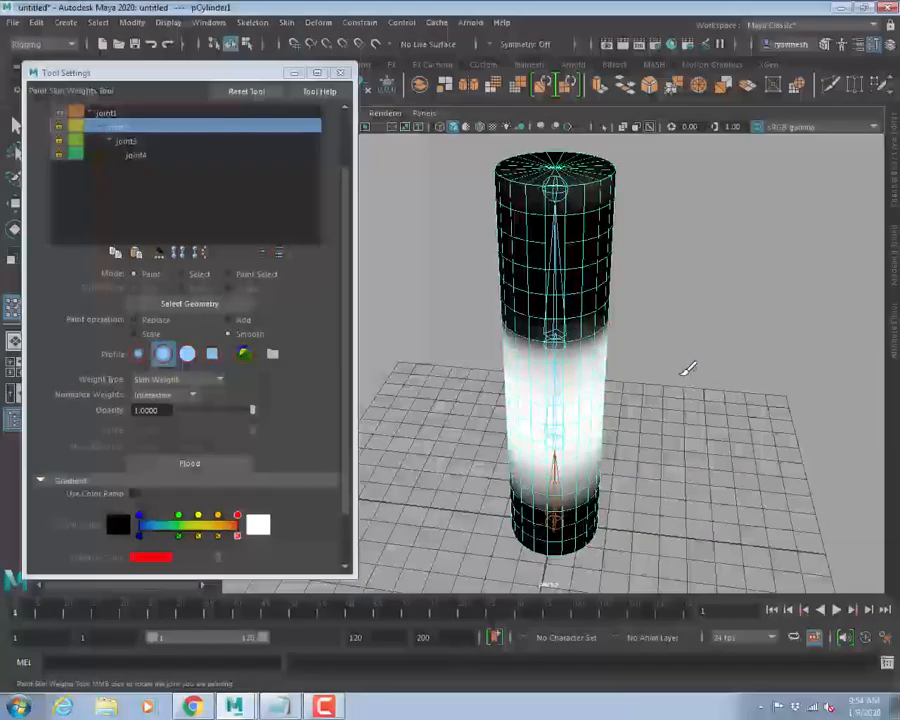
Select joint3 and rotate it about -49.5 degrees around Z in the front view to test how the cylinder bends.
key("e")
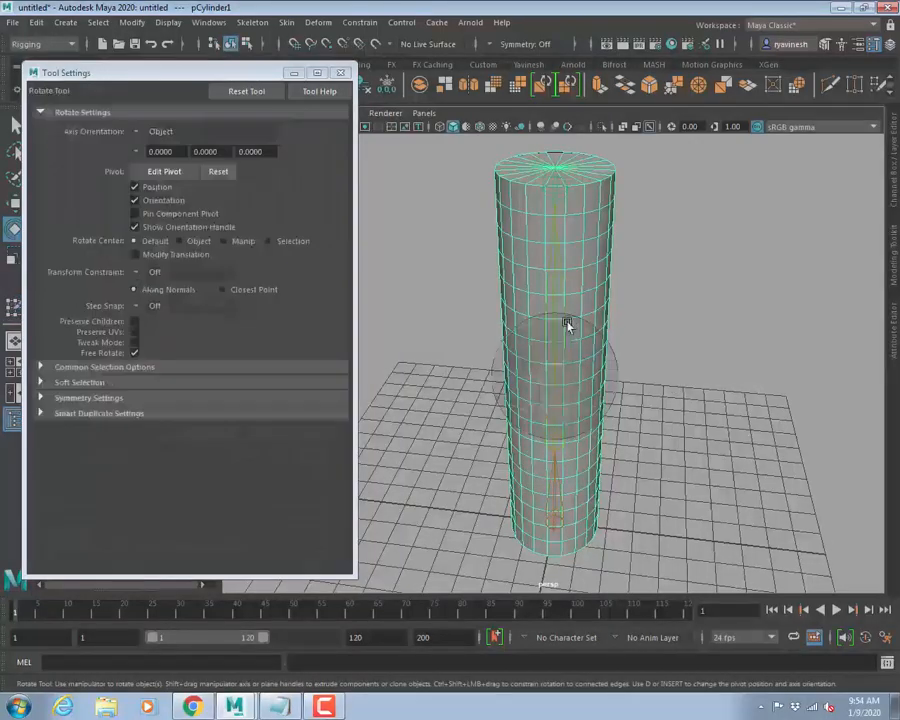
left_click(556, 301)
left_click_drag(667, 315, 562, 267, "alt")
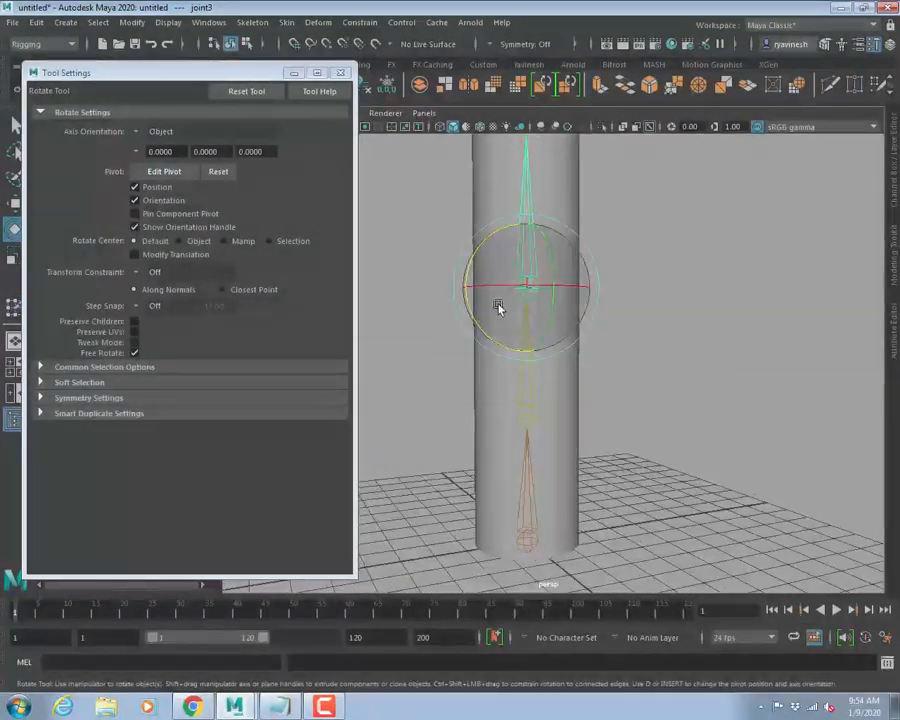
left_click_drag(498, 307, 691, 311, "alt")
key("ctrl+a")
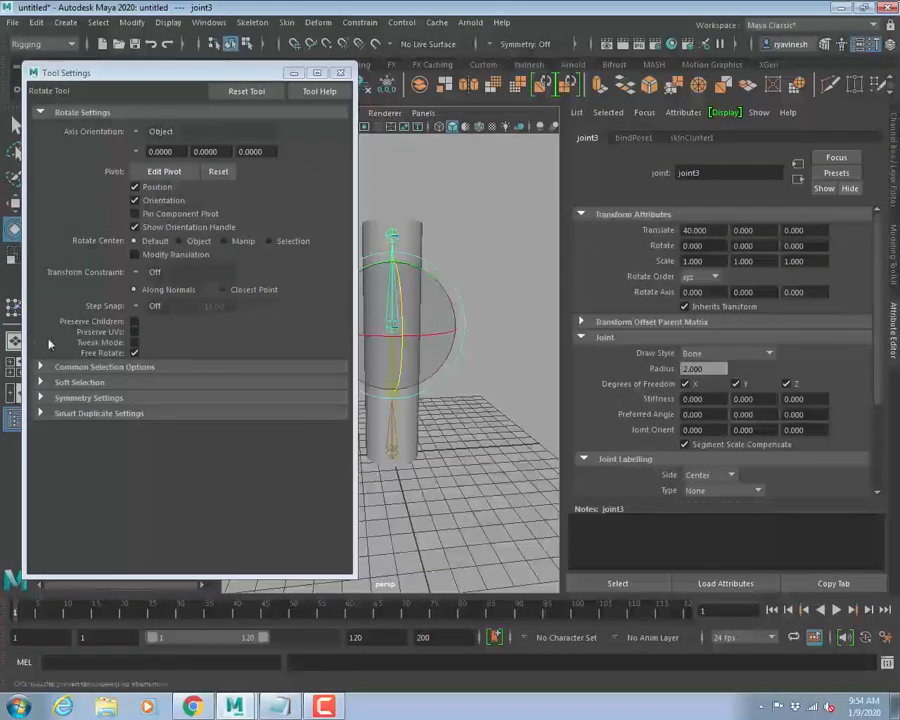
key("space")
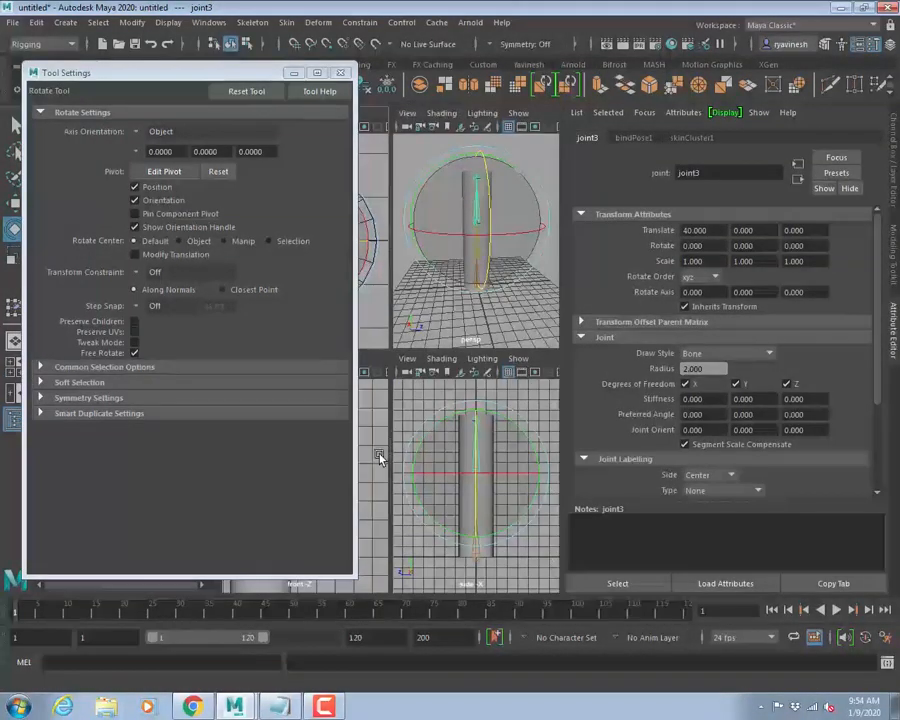
key("space")
middle_click_drag(388, 450, 473, 438, "alt")
right_click_drag(473, 437, 274, 381, "alt")
left_click_drag(474, 305, 502, 354)
scroll(466, 336, "up", 3)
middle_click_drag(531, 358, 493, 370, "alt")
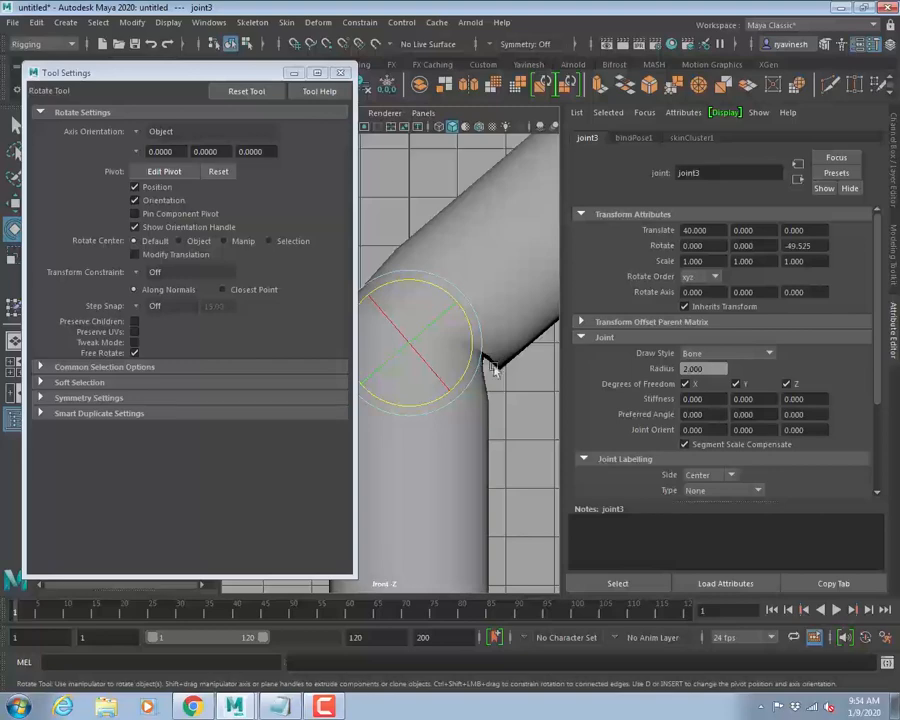
left_click(894, 312)
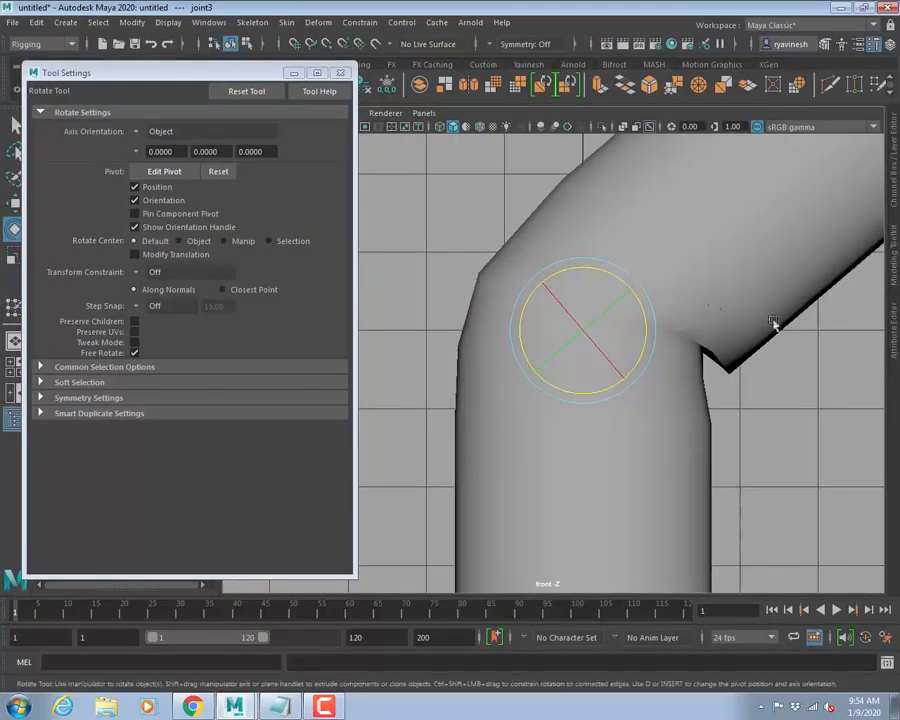
Select the bent cylinder and reopen the Paint Skin Weights tool with its options.
middle_click_drag(775, 325, 723, 335, "alt")
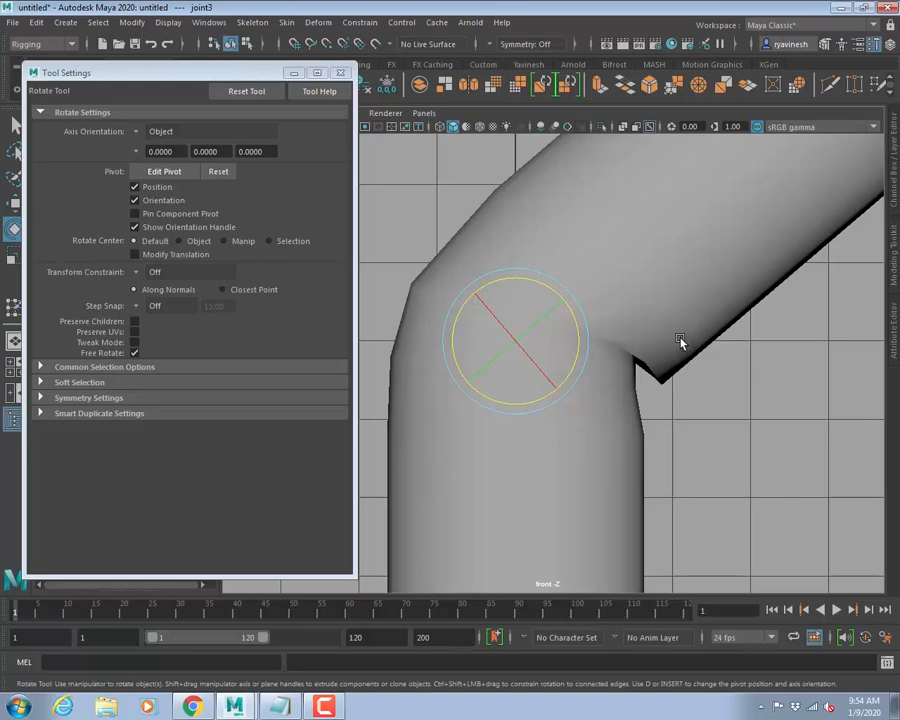
key("q")
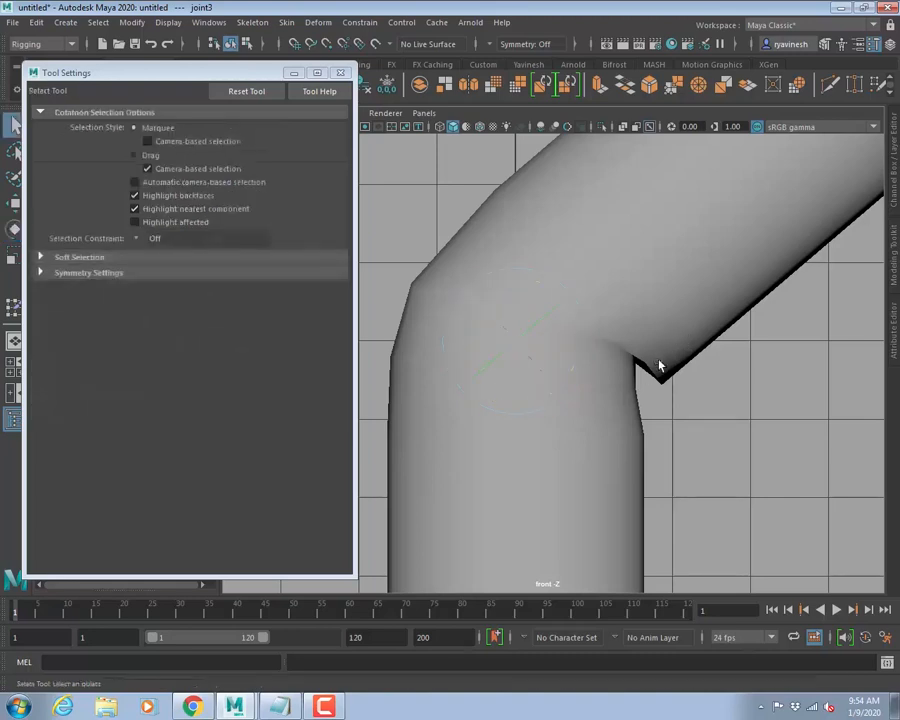
left_click(661, 361)
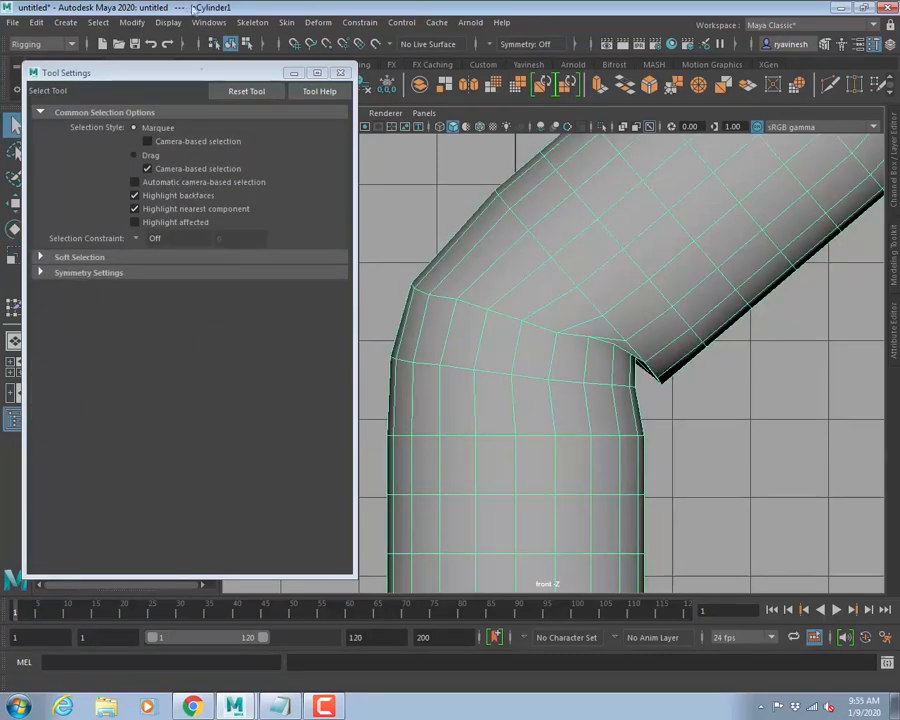
left_click(292, 26)
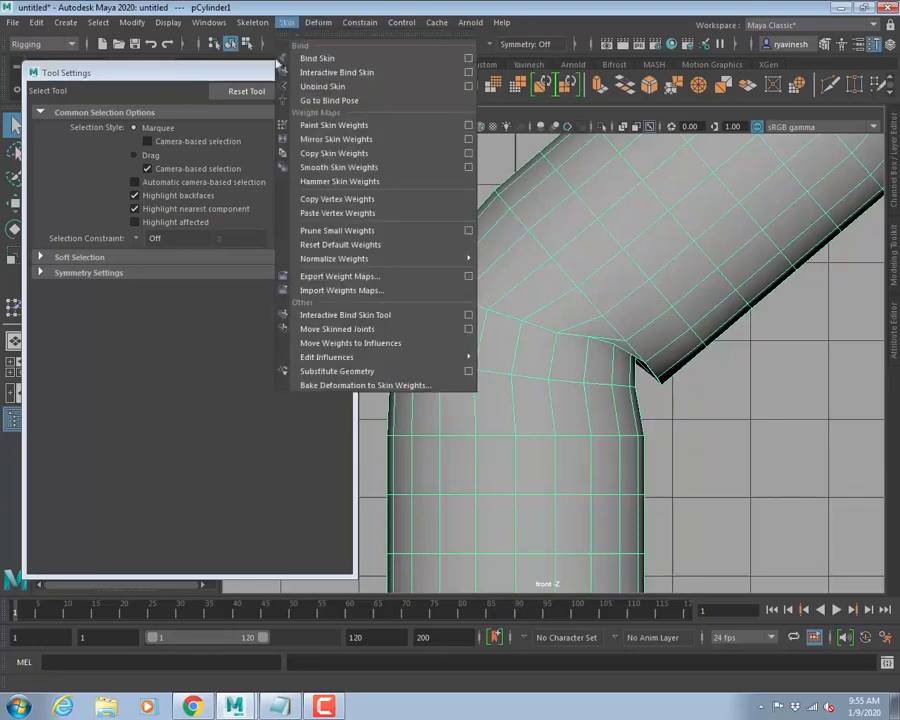
left_click(467, 127)
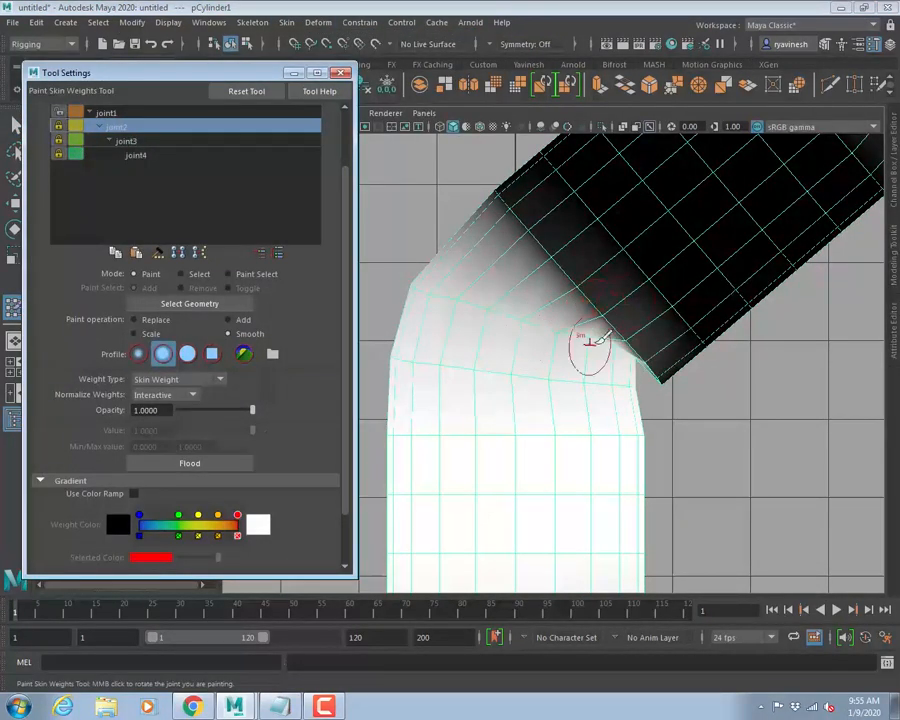
Compare the skin weights of joint2 and joint3 around the bend by alternating between the two influences.
left_click(122, 144)
left_click(115, 131)
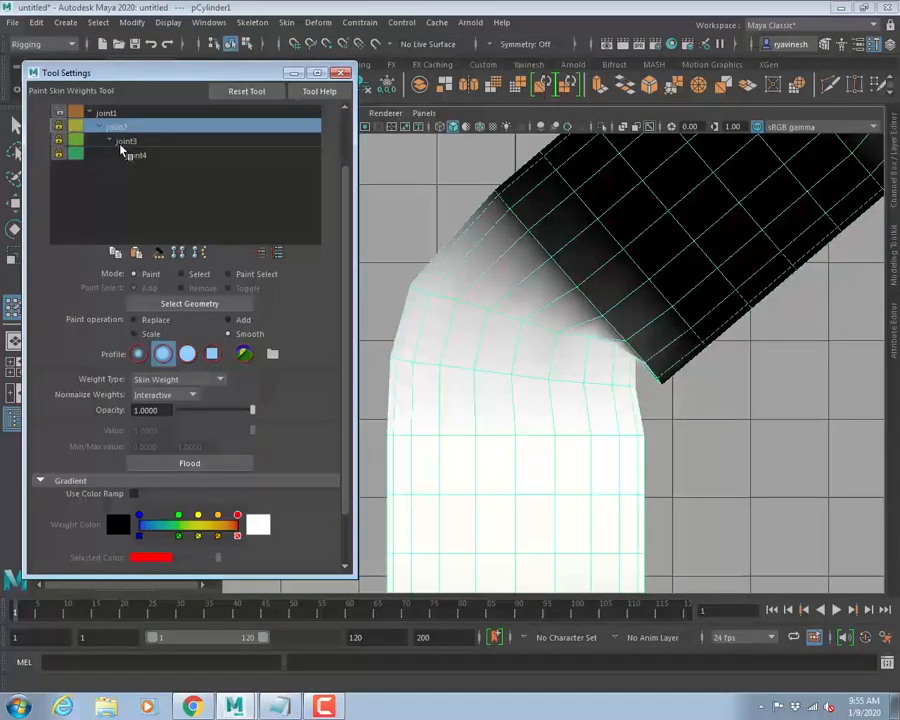
left_click(122, 141)
left_click(118, 128)
left_click(124, 141)
left_click(117, 126)
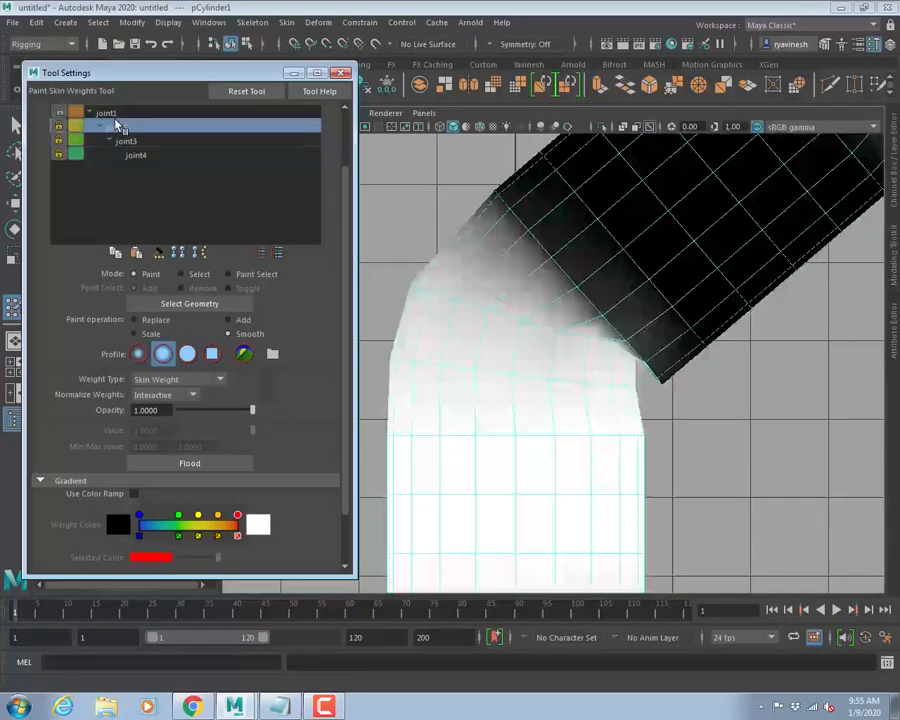
left_click(123, 142)
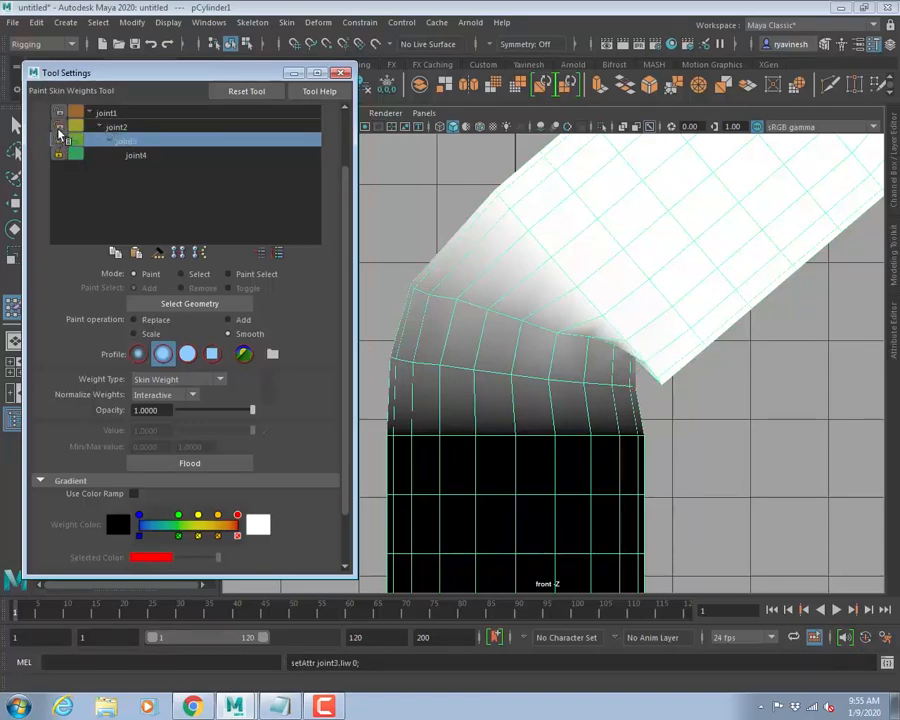
Unlock joint2 and joint3, lock joint1, and smooth joint2's weights along the inner side of the bend.
left_click(120, 128)
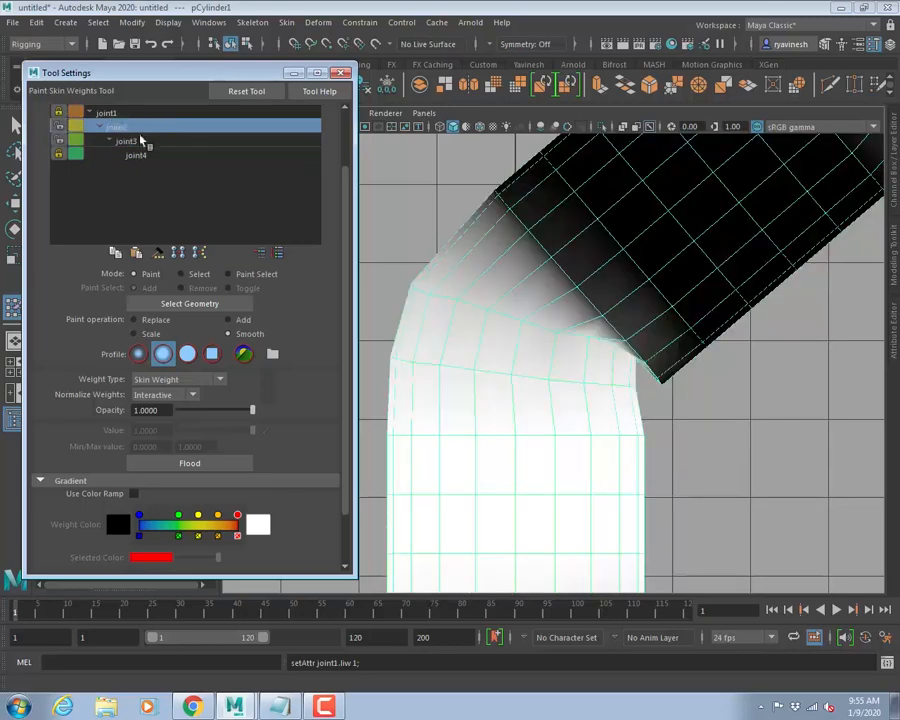
left_click(125, 142)
left_click(115, 128)
left_click(227, 336)
mouse_move(645, 345)
left_mouse_down()
mouse_move(634, 352)
mouse_move(639, 341)
mouse_move(609, 336)
mouse_move(620, 325)
mouse_move(703, 333)
mouse_move(703, 321)
mouse_move(730, 298)
mouse_move(711, 405)
left_mouse_up()
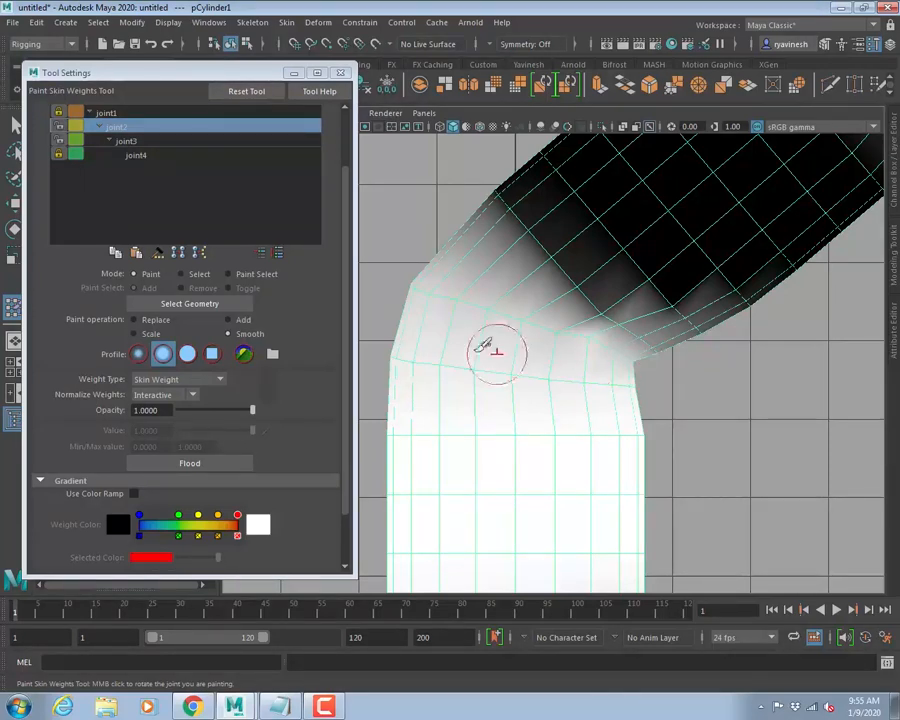
Check joint3's weights, return to joint2, and set the paint operation to Add with an opacity of 0.1456.
left_click(125, 143)
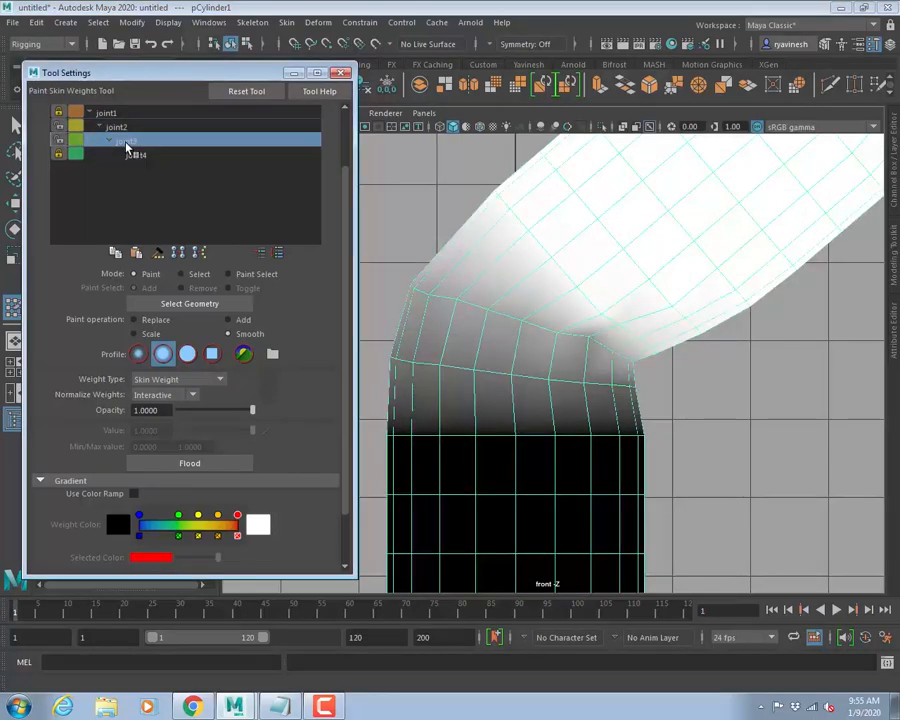
left_click(116, 128)
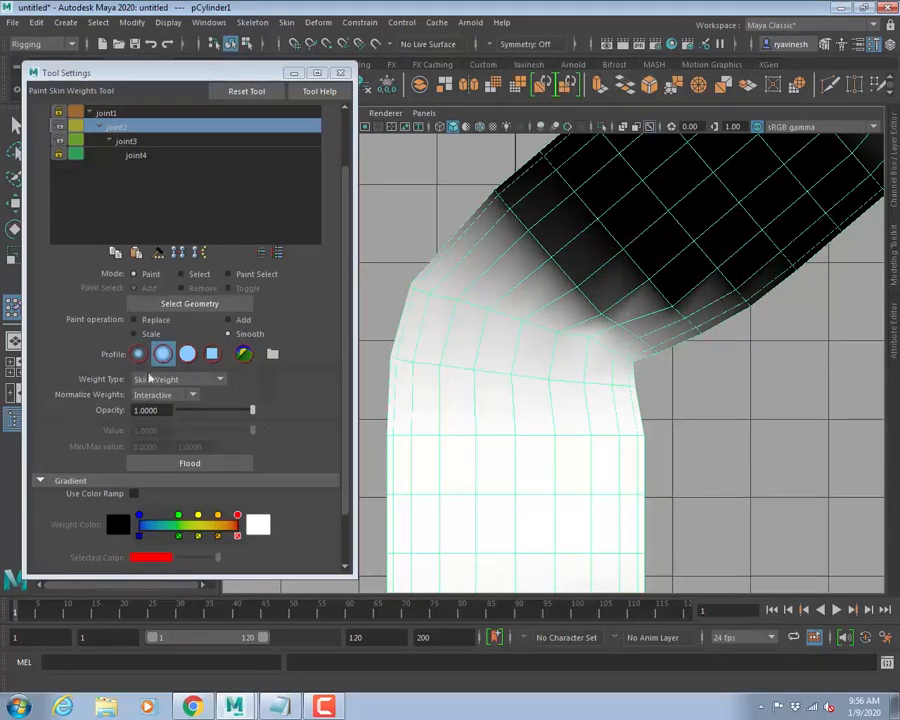
left_click(236, 320)
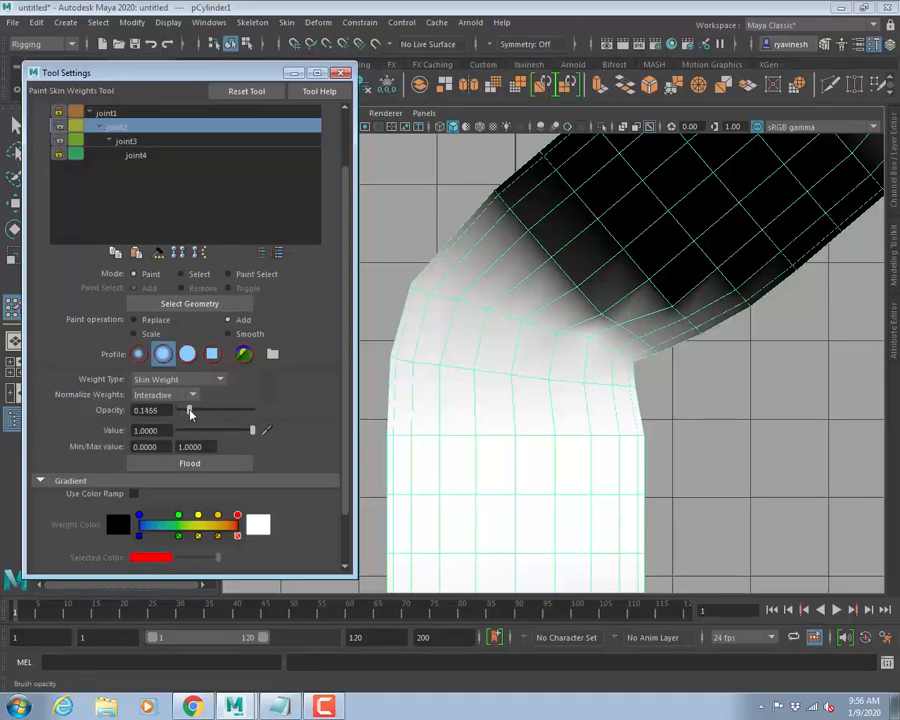
Try adding joint2 weight at the inner corner of the bend, and undo the strokes.
mouse_move(625, 357)
left_mouse_down()
mouse_move(647, 364)
mouse_move(619, 342)
mouse_move(649, 364)
mouse_move(612, 330)
mouse_move(661, 350)
left_mouse_up()
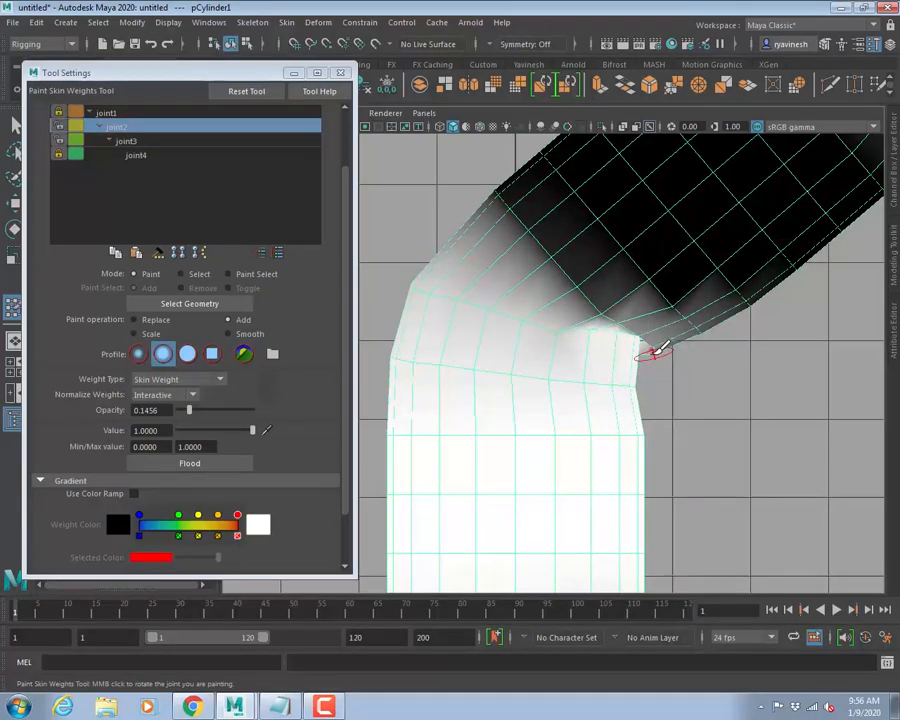
key("ctrl+z")
key("ctrl+z")
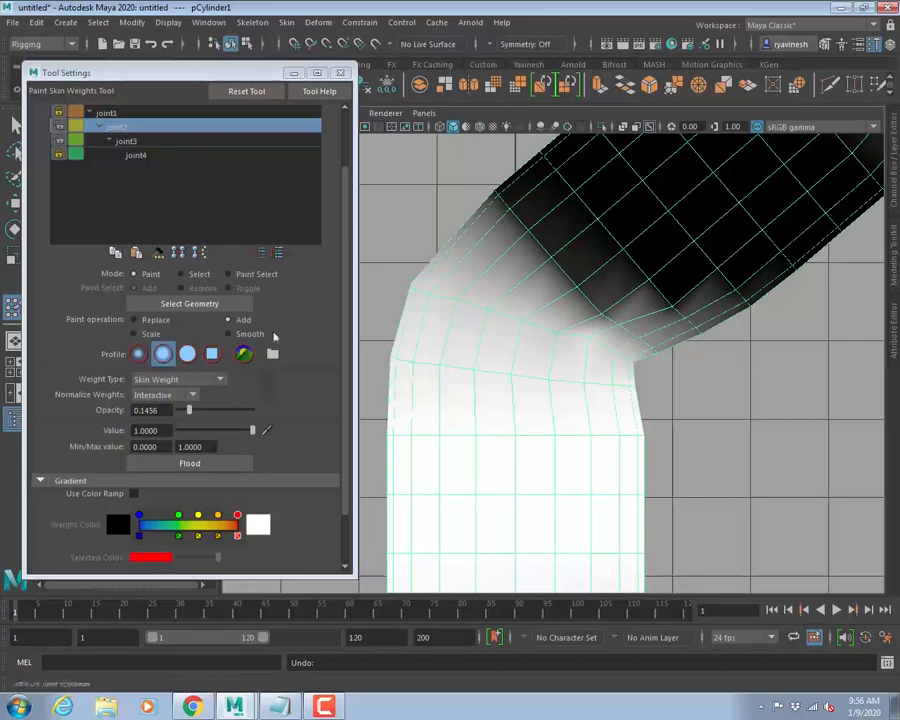
Switch the paint operation back to Smooth and soften joint2's falloff into the upper section of the bend.
left_click(229, 333)
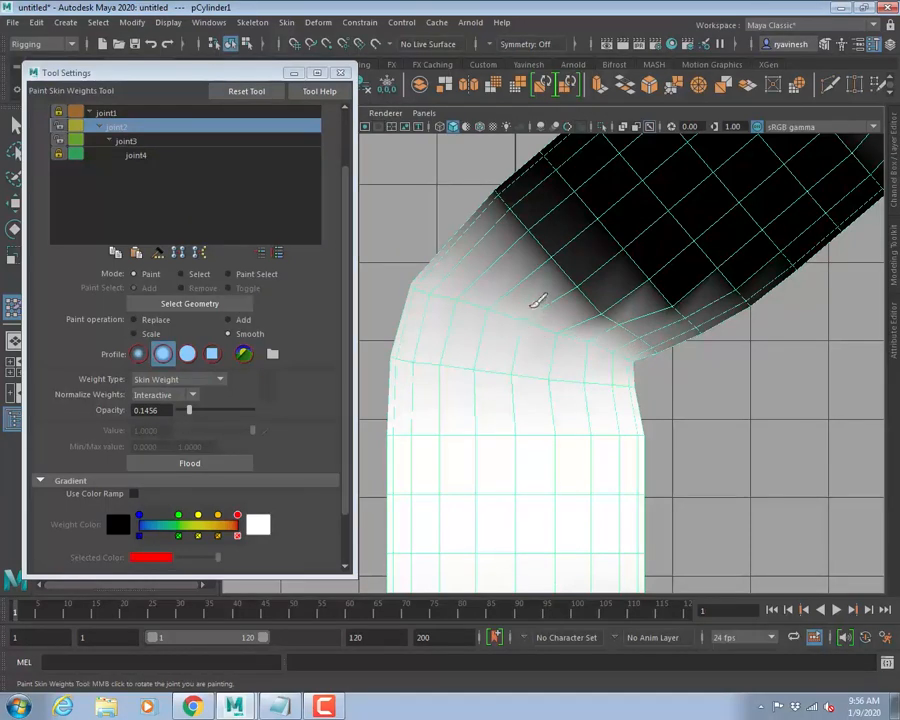
mouse_move(585, 311)
left_mouse_down()
mouse_move(641, 336)
mouse_move(626, 315)
left_mouse_up()
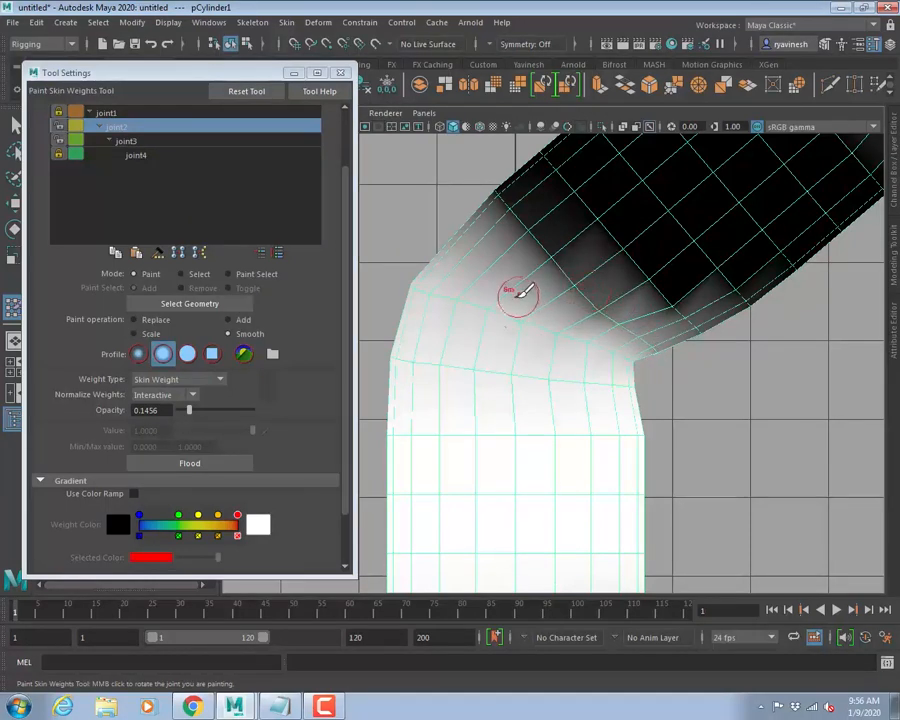
key("b")
mouse_move(529, 311)
left_mouse_down()
mouse_move(700, 340)
mouse_move(649, 331)
mouse_move(597, 344)
mouse_move(723, 327)
mouse_move(619, 345)
left_mouse_up()
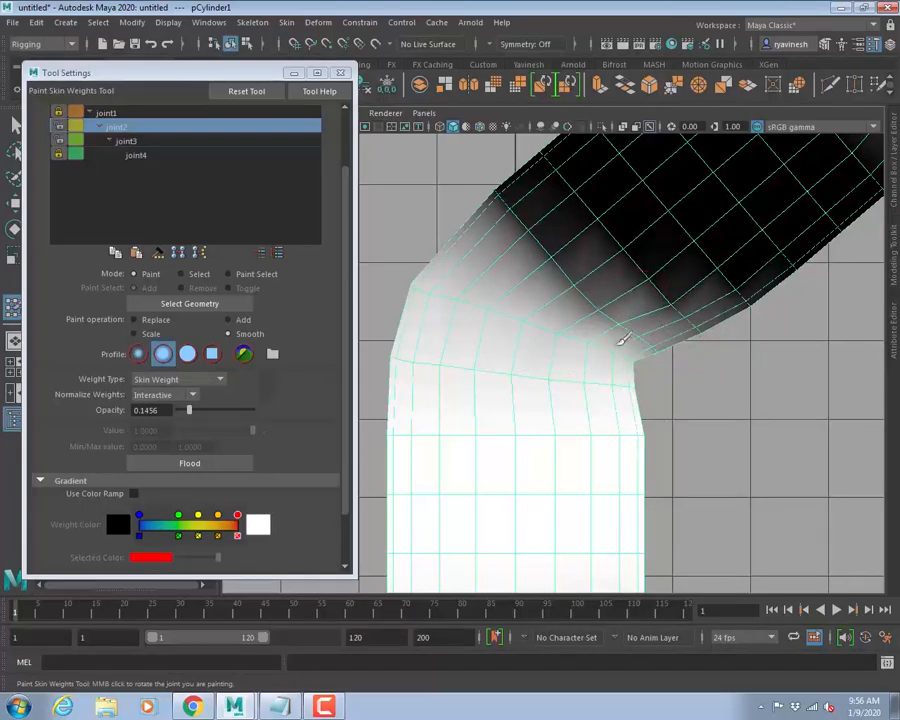
right_click_drag(643, 401, 608, 438, "alt")
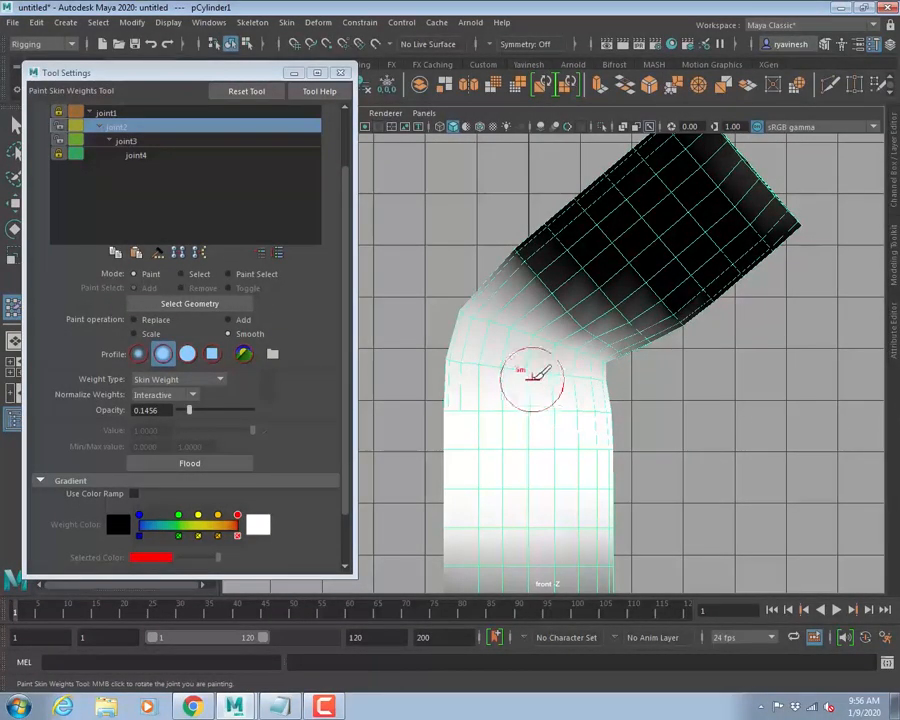
Resize the brush and smooth joint2's weight transition across the bend again.
right_click_drag(532, 382, 205, 285, "alt")
key("b")
mouse_move(568, 303)
left_mouse_down()
mouse_move(792, 326)
mouse_move(753, 321)
left_mouse_up()
mouse_move(514, 327)
left_mouse_down()
mouse_move(721, 341)
mouse_move(717, 361)
left_mouse_up()
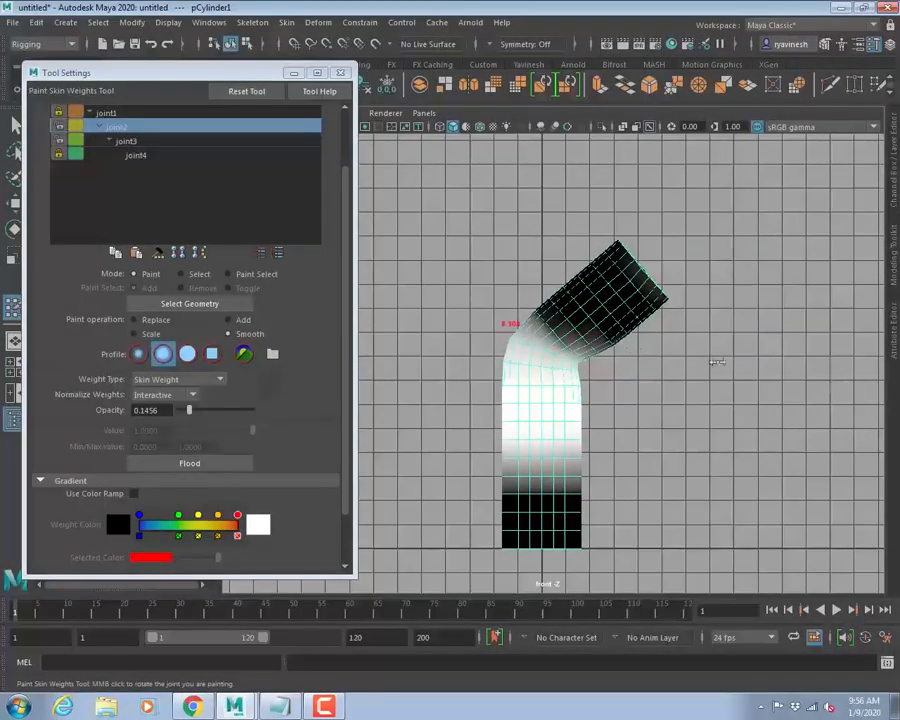
left_click_drag(540, 337, 583, 331)
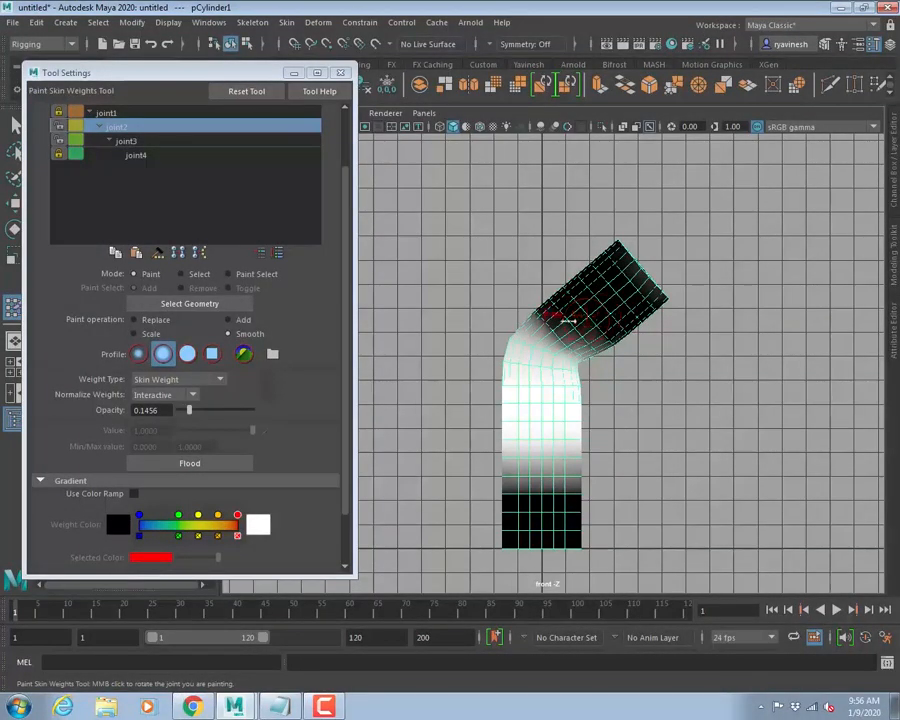
right_click_drag(528, 336, 780, 440, "alt")
right_click_drag(570, 412, 450, 336, "alt")
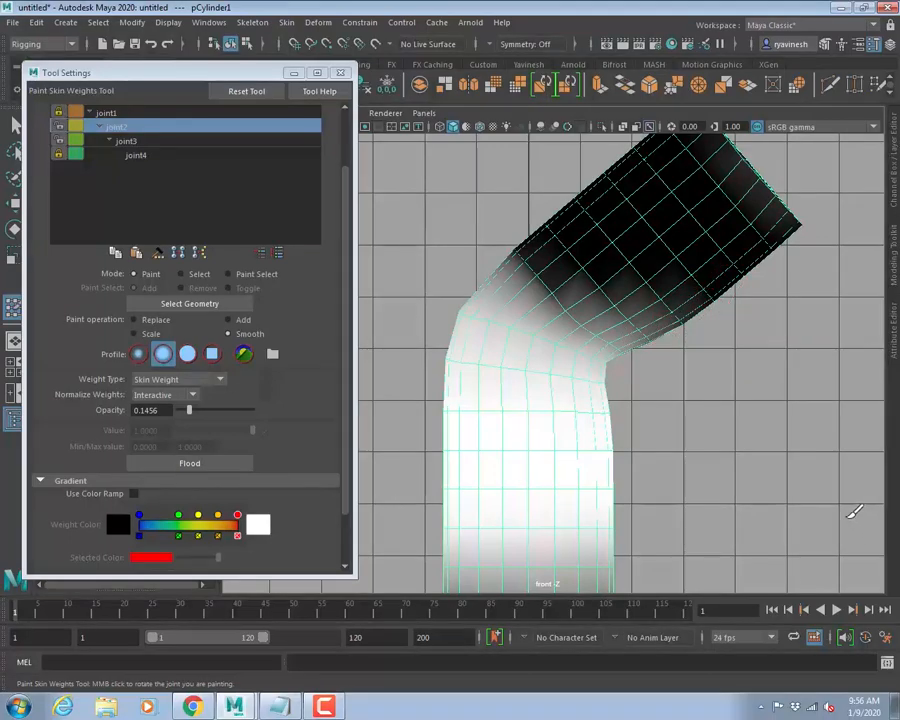
scroll(698, 412, "down", 6)
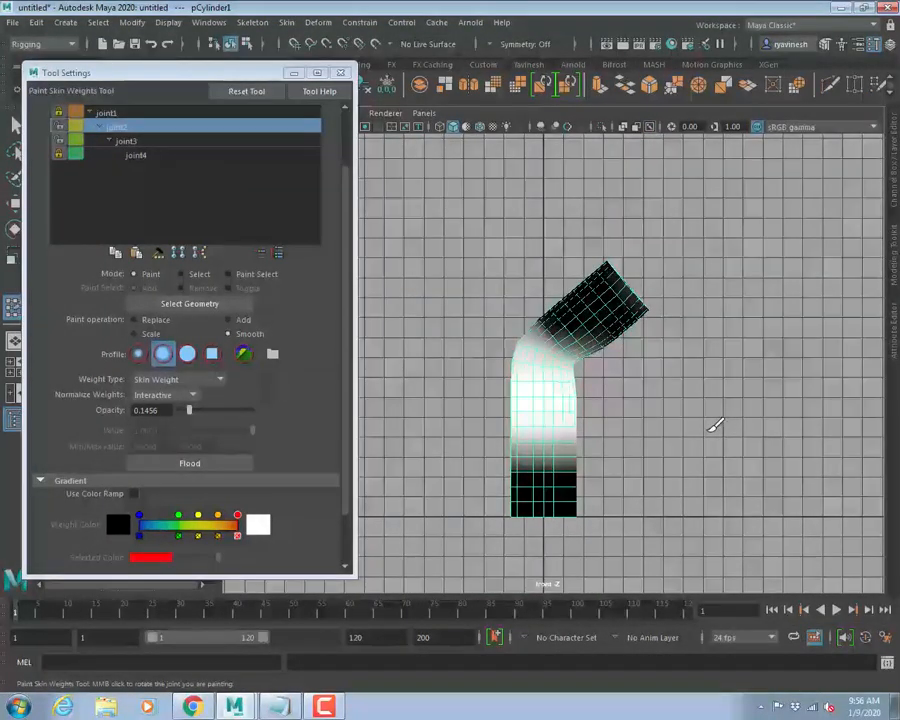
Activate the Rotate tool, switch the front view to wireframe display, and make the joints visible.
key("e")
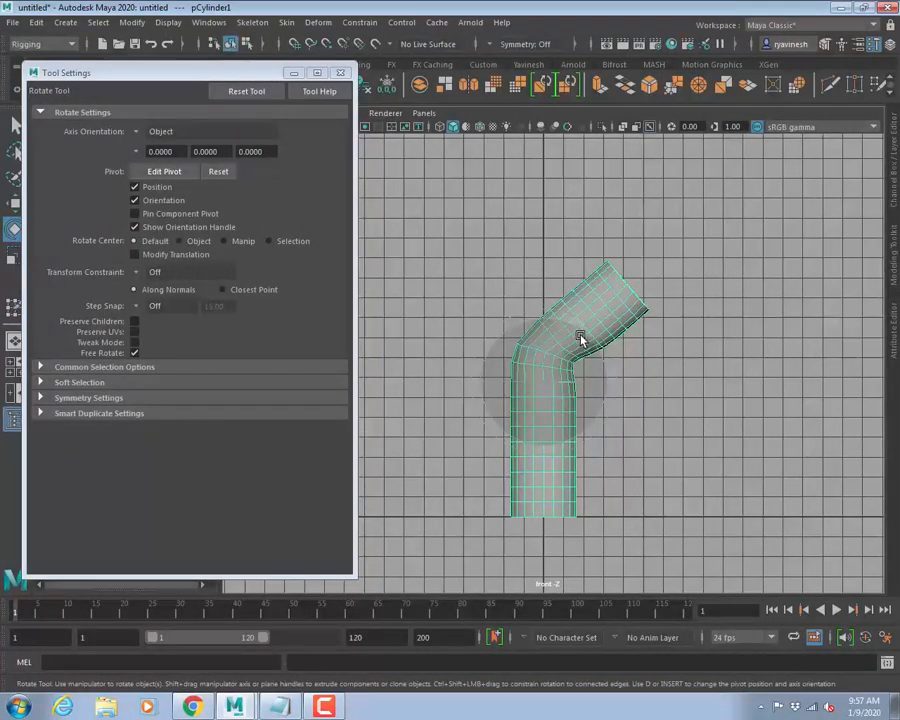
key("4")
left_click(560, 335)
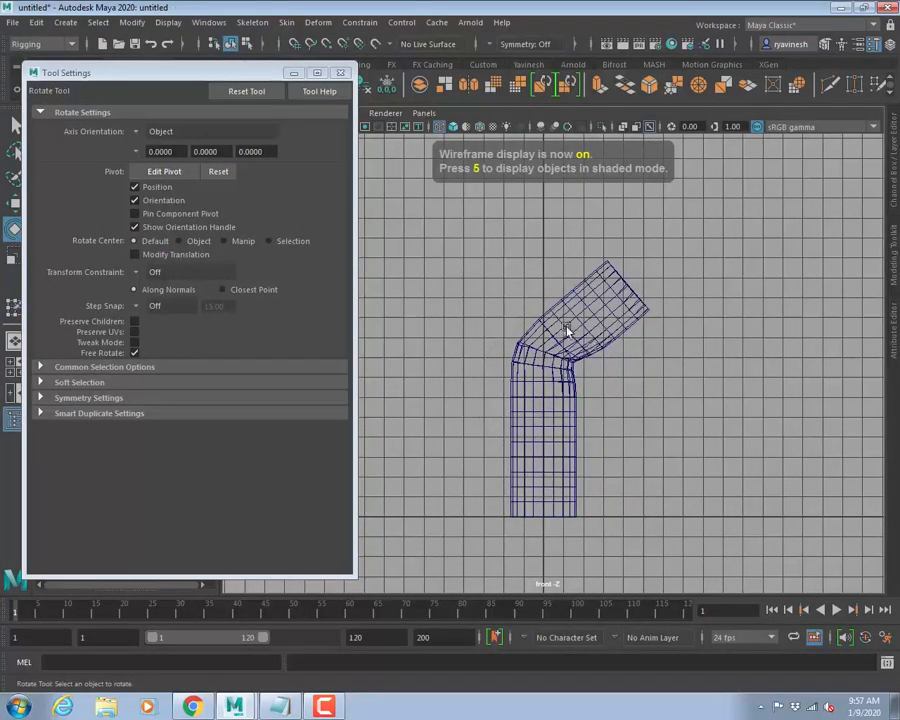
left_click(566, 328)
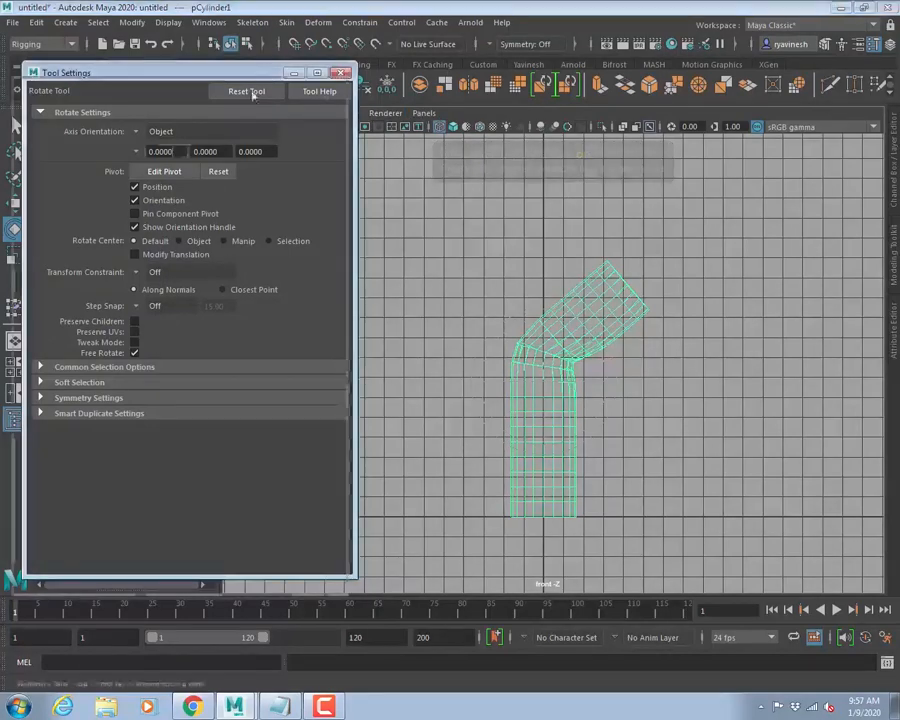
left_click_drag(230, 72, 118, 138)
left_click(348, 113)
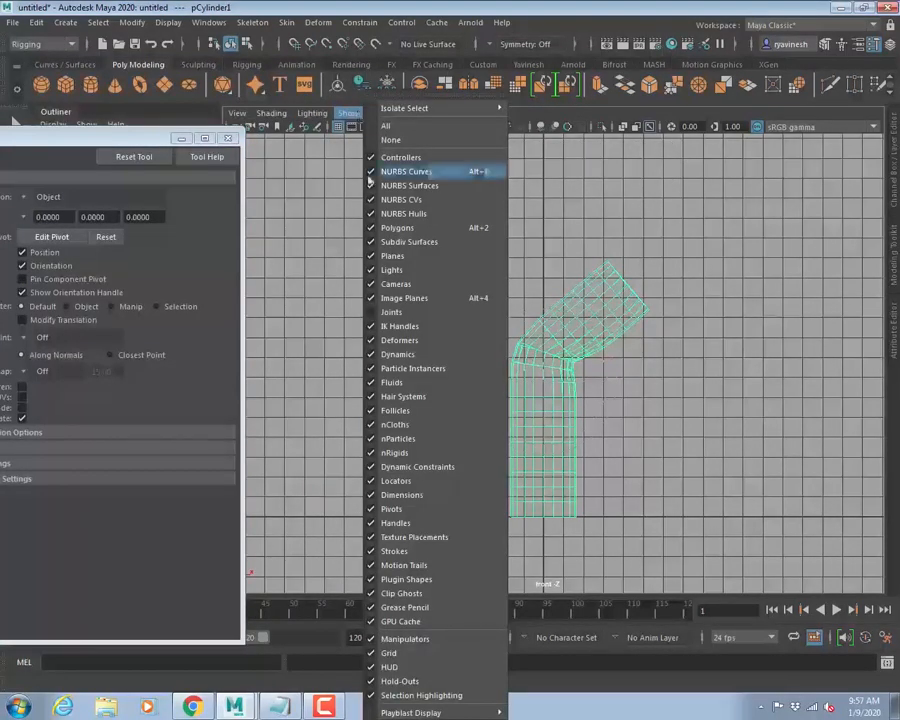
left_click(391, 312)
Select joint3 and rotate it further around Z to bend the cylinder more sharply.
left_click(612, 318)
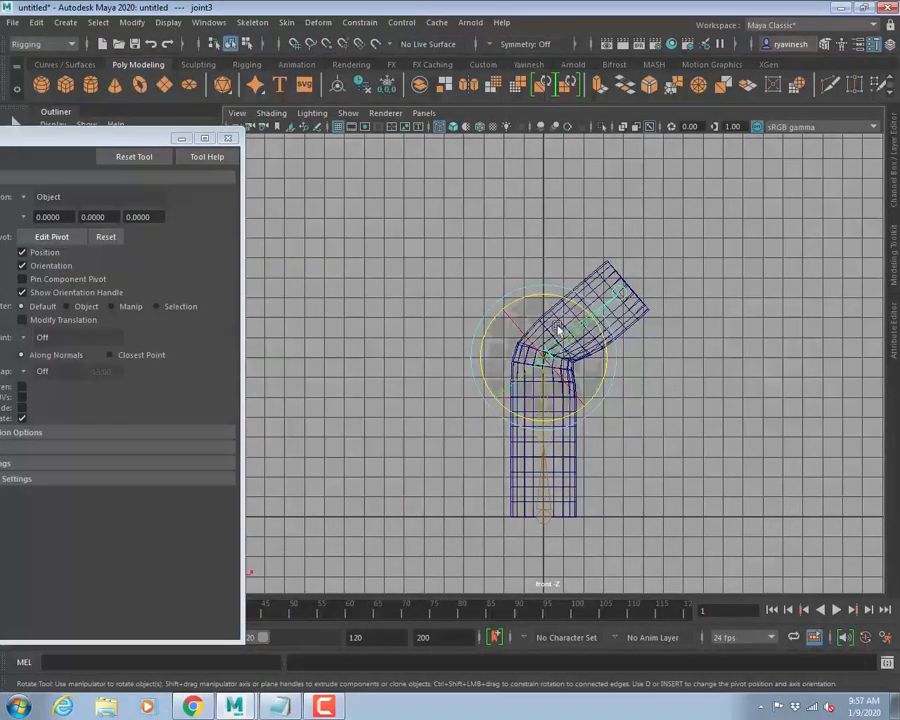
mouse_move(600, 340)
left_mouse_down()
mouse_move(570, 310)
mouse_move(554, 311)
mouse_move(619, 346)
mouse_move(629, 366)
mouse_move(558, 318)
mouse_move(602, 361)
left_mouse_up()
scroll(611, 354, "up", 4)
Display the cylinder shaded with smooth mesh preview, deselect it, and inspect the bend up close.
left_click(612, 354)
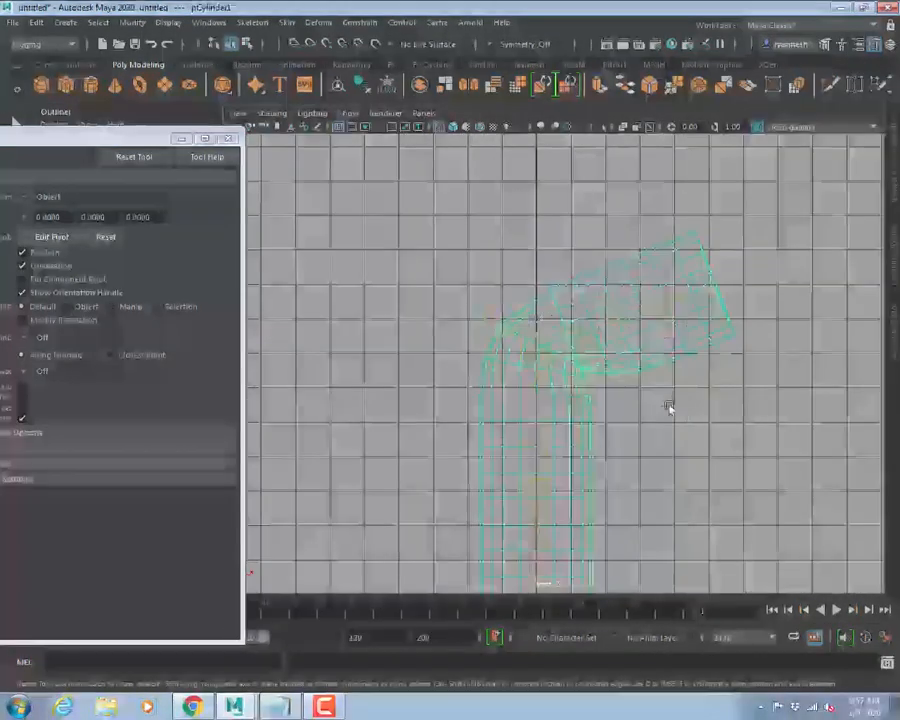
key("5")
key("3")
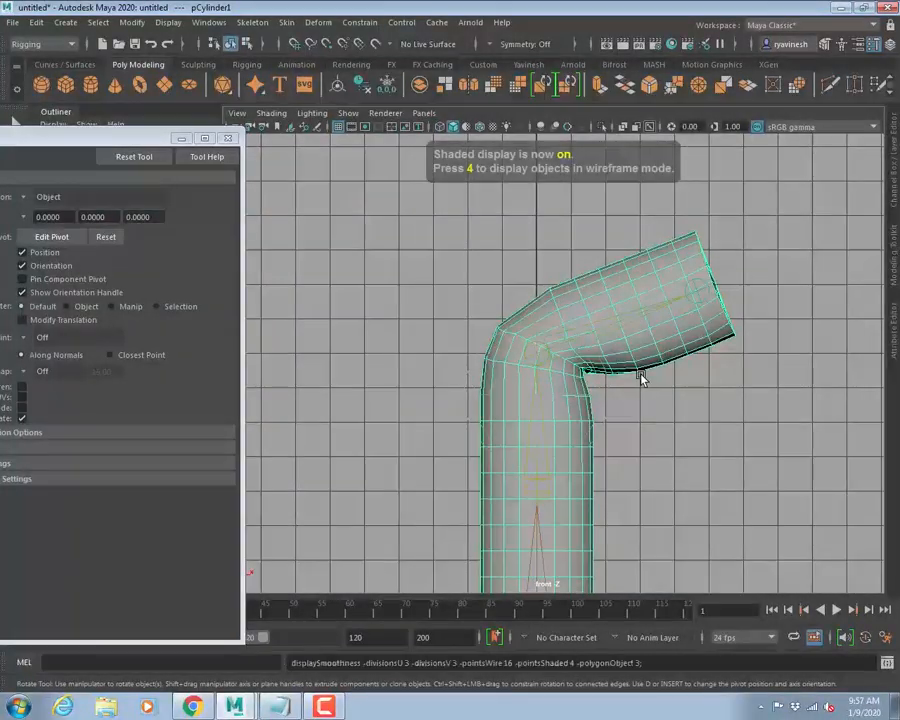
left_click(664, 438)
right_click_drag(482, 372, 683, 420, "alt")
middle_click_drag(668, 418, 611, 414, "alt")
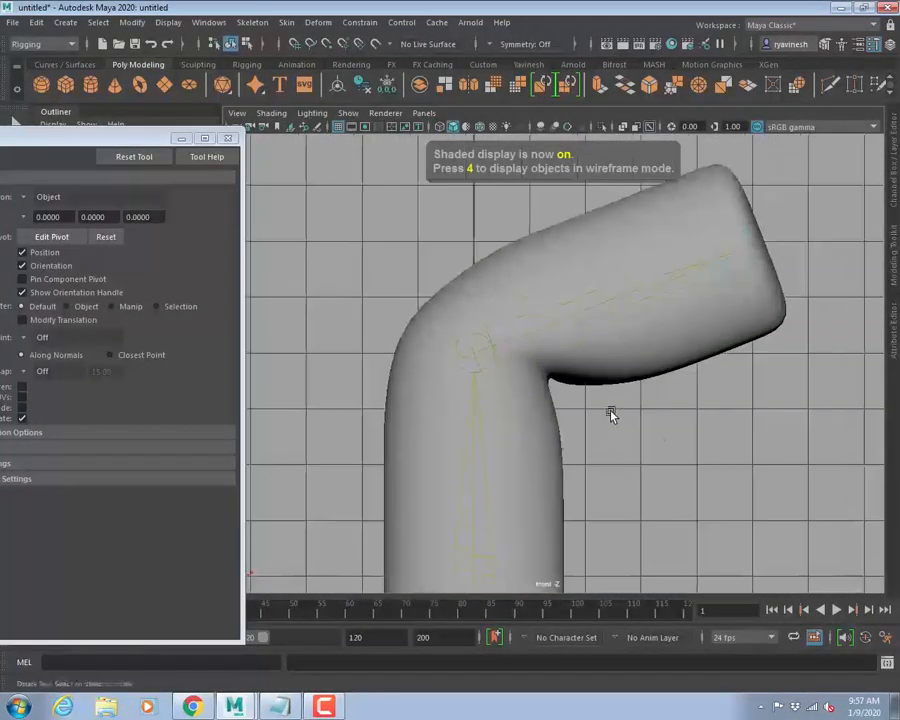
right_click_drag(611, 414, 251, 342, "alt")
Try rotating joint3 to about -84 degrees around Z to test the smoothed bend, and undo the rotation.
key("e")
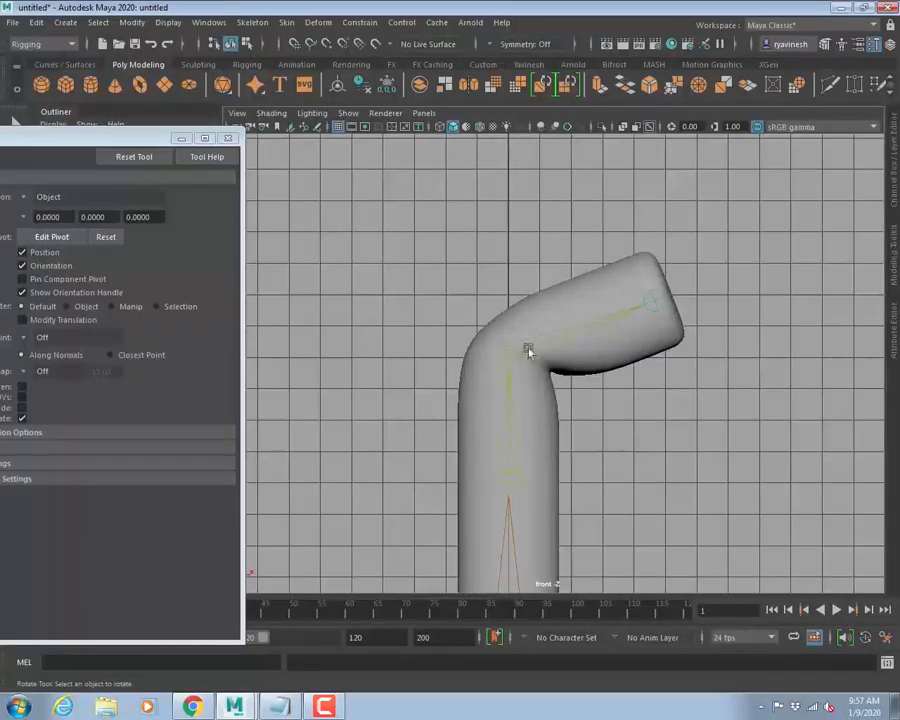
left_click(571, 343)
left_click_drag(540, 300, 523, 345)
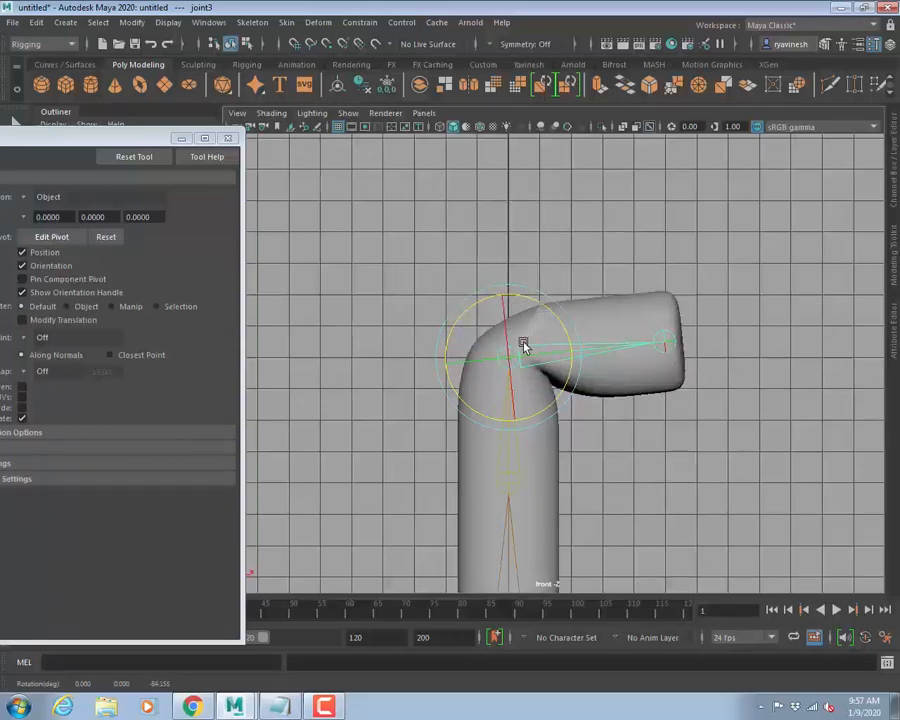
left_click_drag(557, 287, 547, 283)
left_click(547, 283)
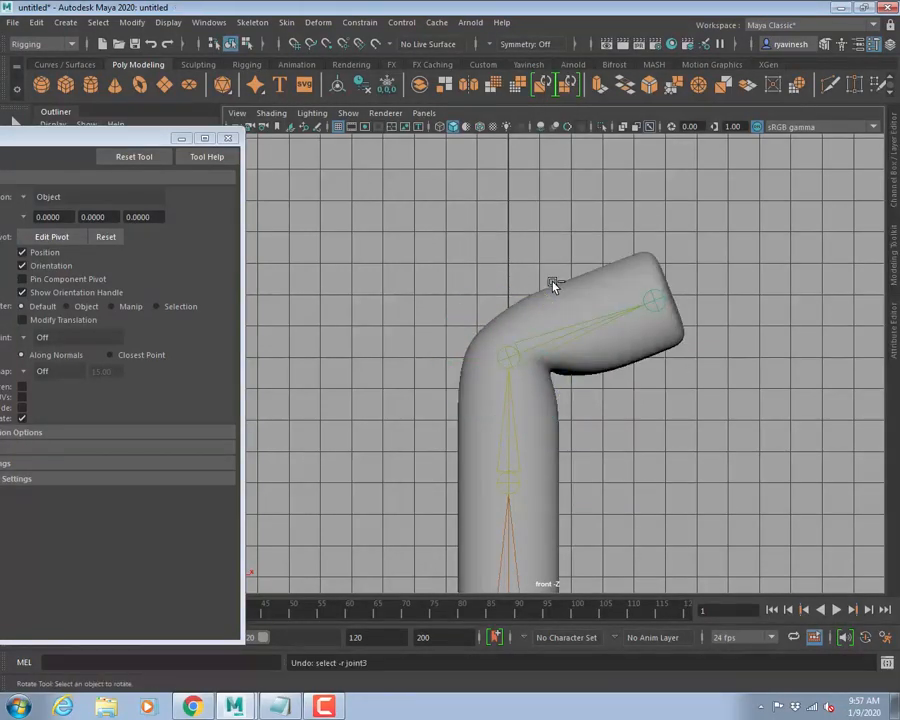
left_click(552, 285)
key("ctrl+z")
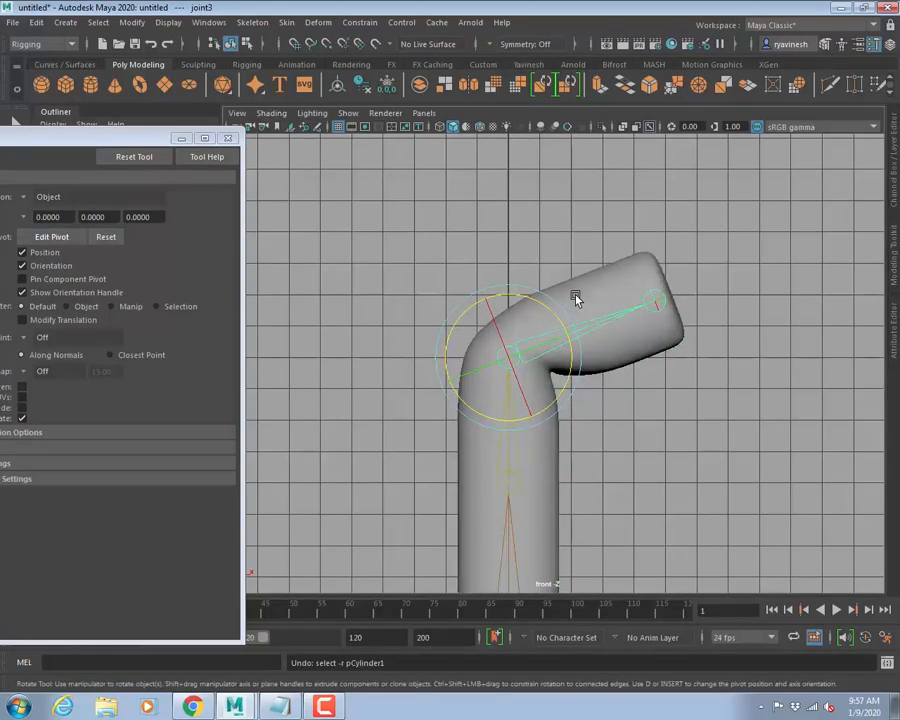
Redo the undone Z rotation of joint3.
key("ctrl+y")
key("ctrl+y")
key("ctrl+y")
key("ctrl+y")
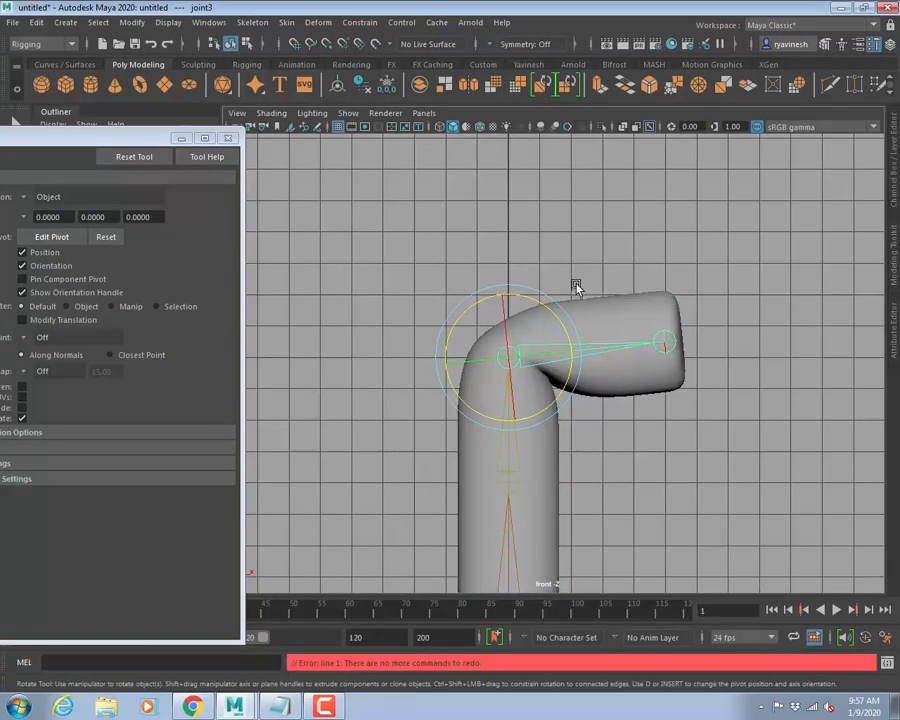
Set joint3's Rotate Z to 0 to straighten the cylinder.
left_click(630, 374)
left_click(596, 345)
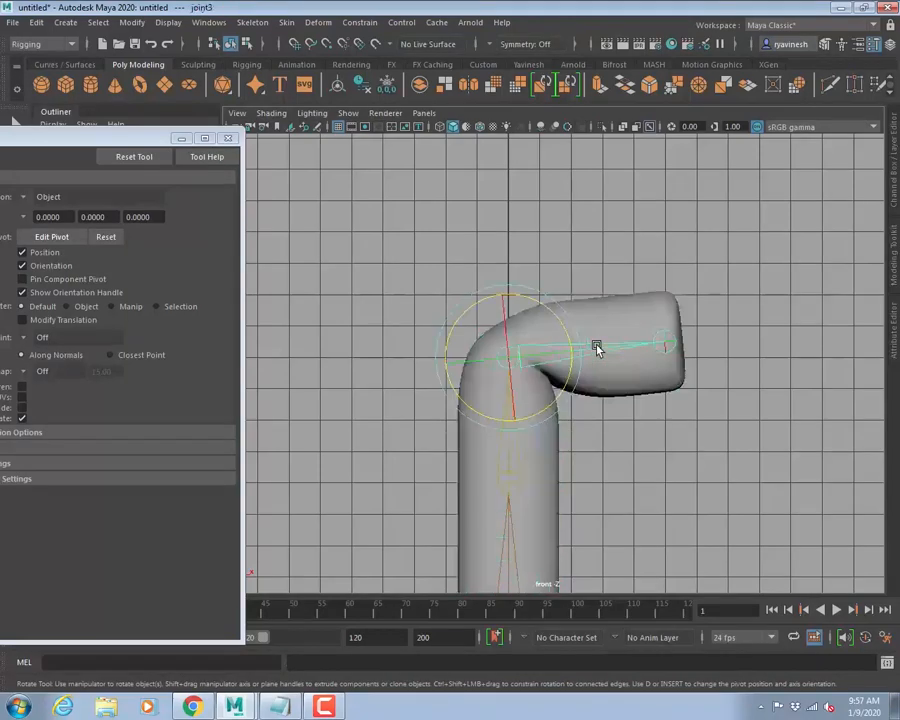
left_click(896, 203)
double_click(851, 207)
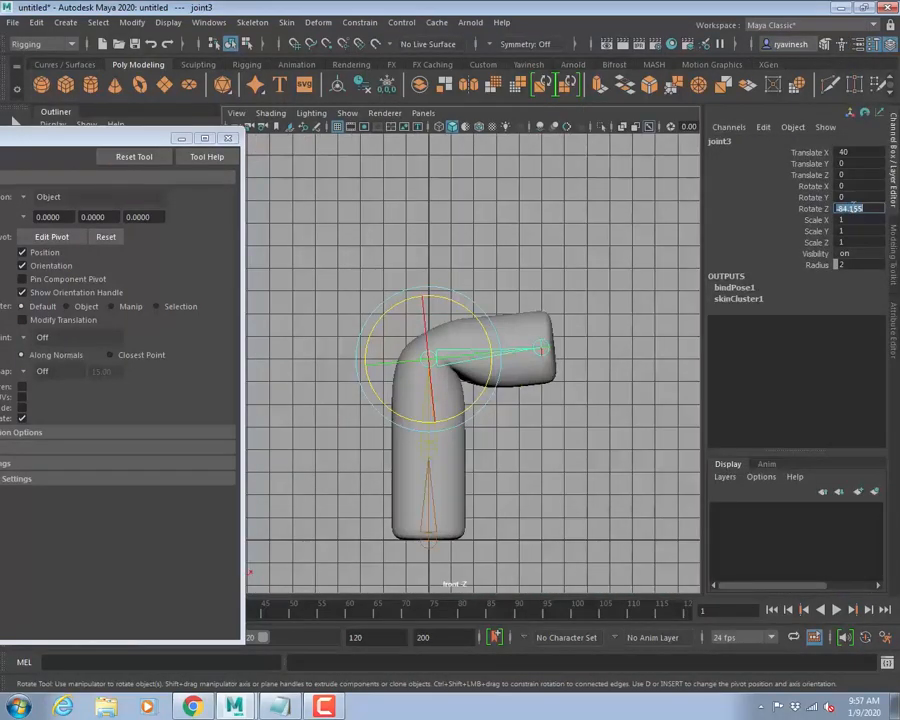
type("0")
key("Return")
scroll(528, 402, "down", 2)
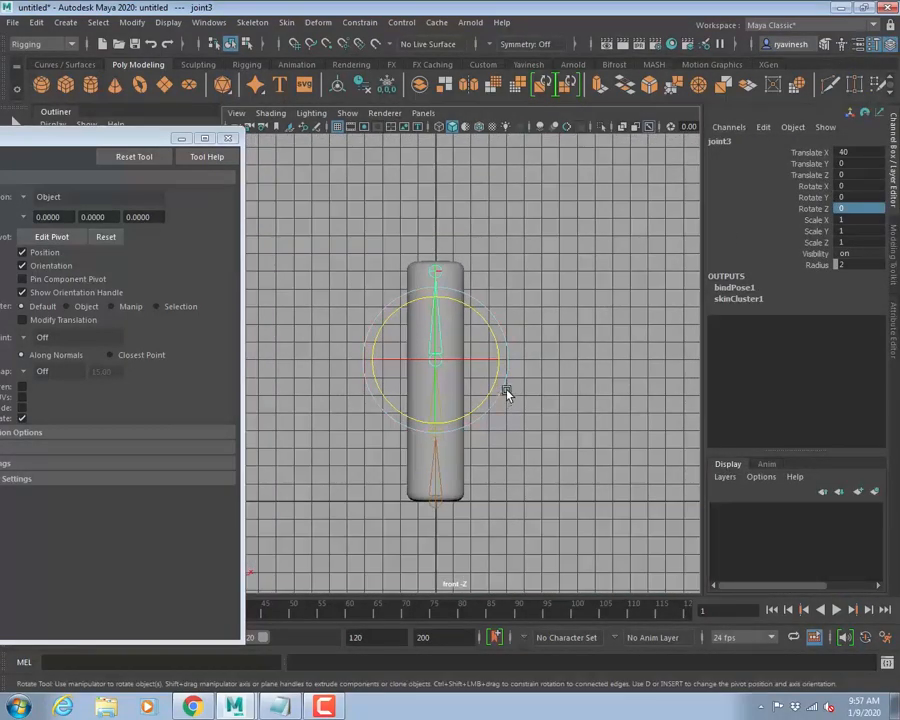
Duplicate the whole joint chain from joint1 and move the copy to Translate X 80, snapping to the grid.
key("q")
left_click(435, 500)
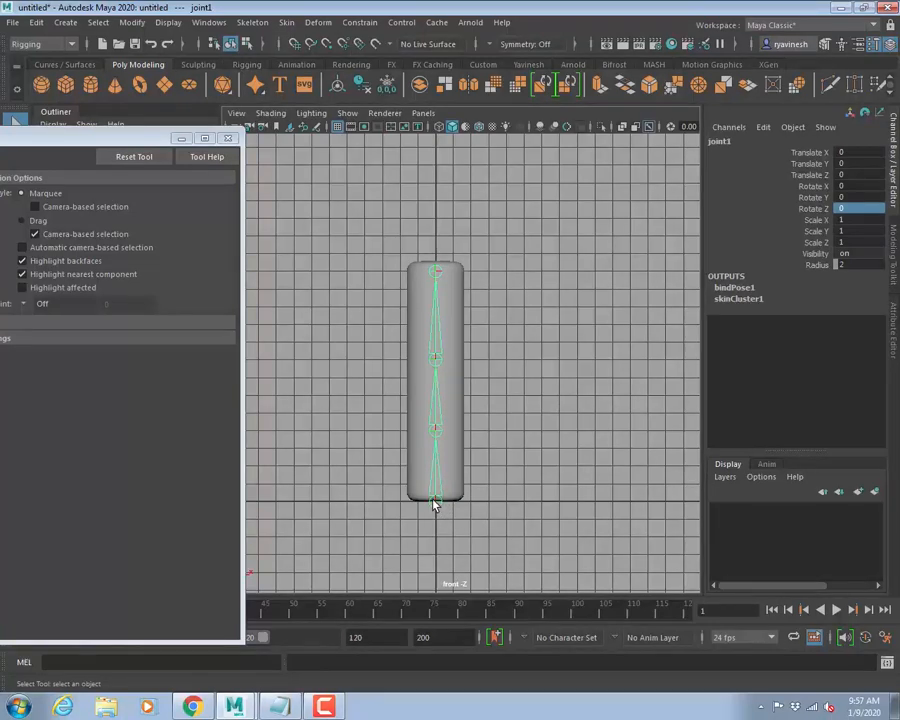
key("w")
key("ctrl+d")
left_click_drag(510, 498, 640, 490)
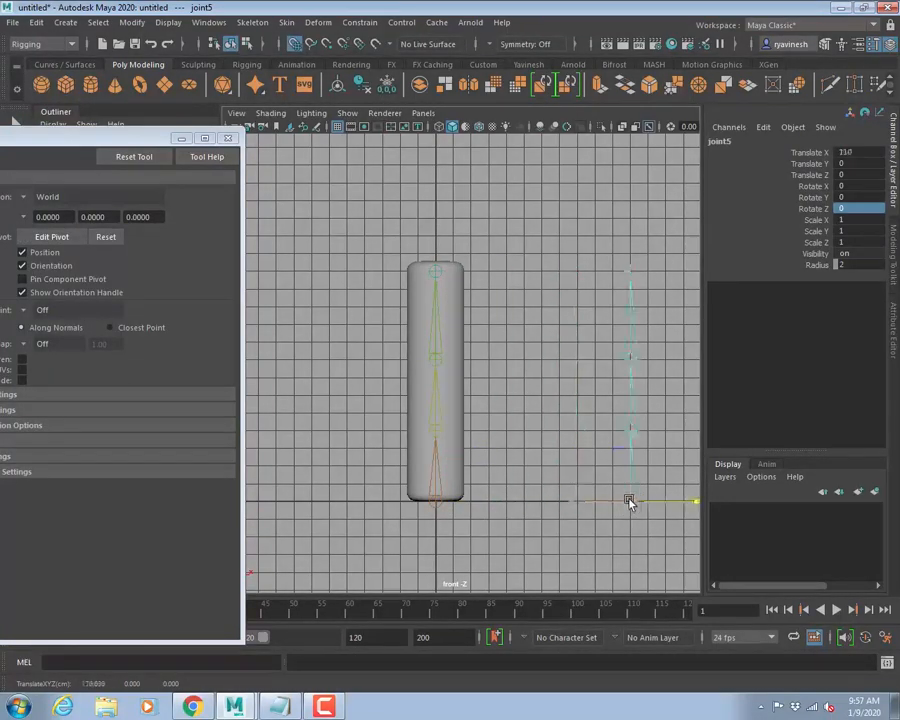
Duplicate the cylinder and unlock the copy's translate, rotate and scale channels.
left_click(456, 474)
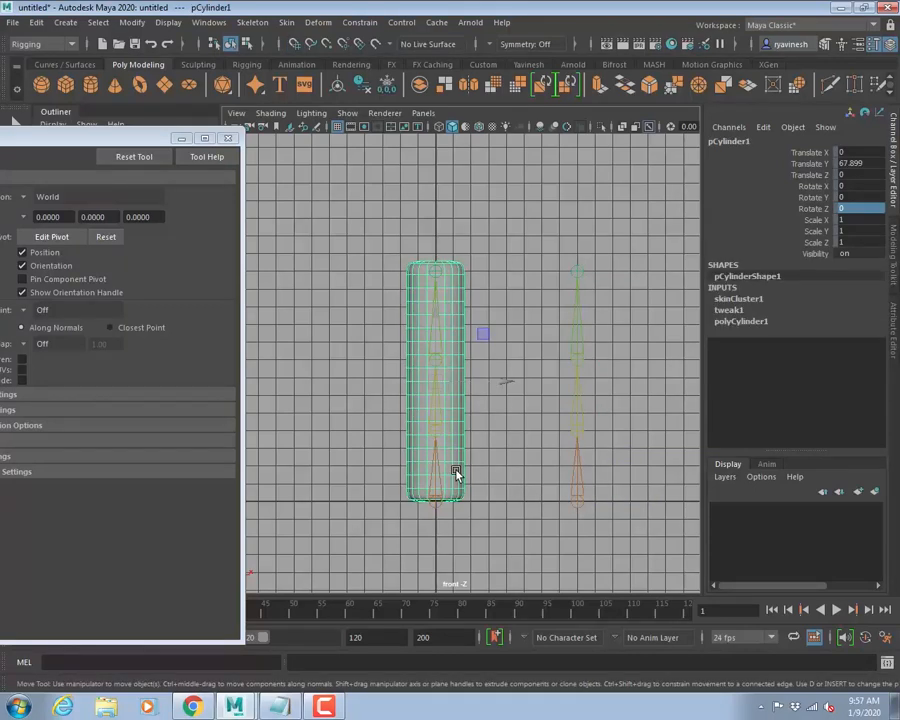
key("ctrl+d")
left_click_drag(816, 155, 814, 240)
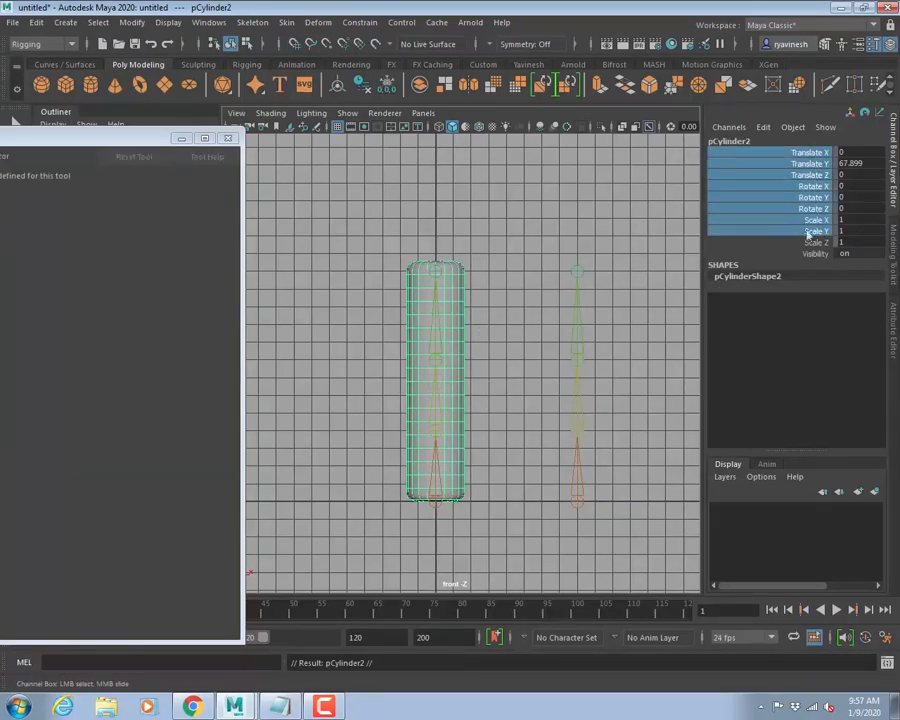
right_click(816, 236)
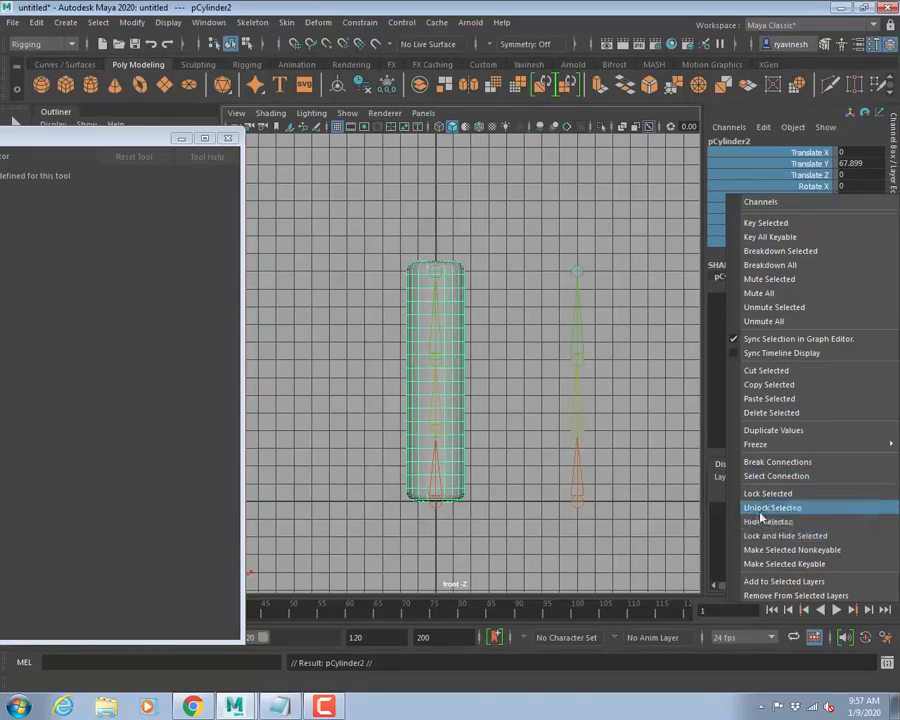
left_click(758, 510)
Move the duplicate cylinder to Translate X 80 over the copied joint chain and bind its skin to that chain.
key("w")
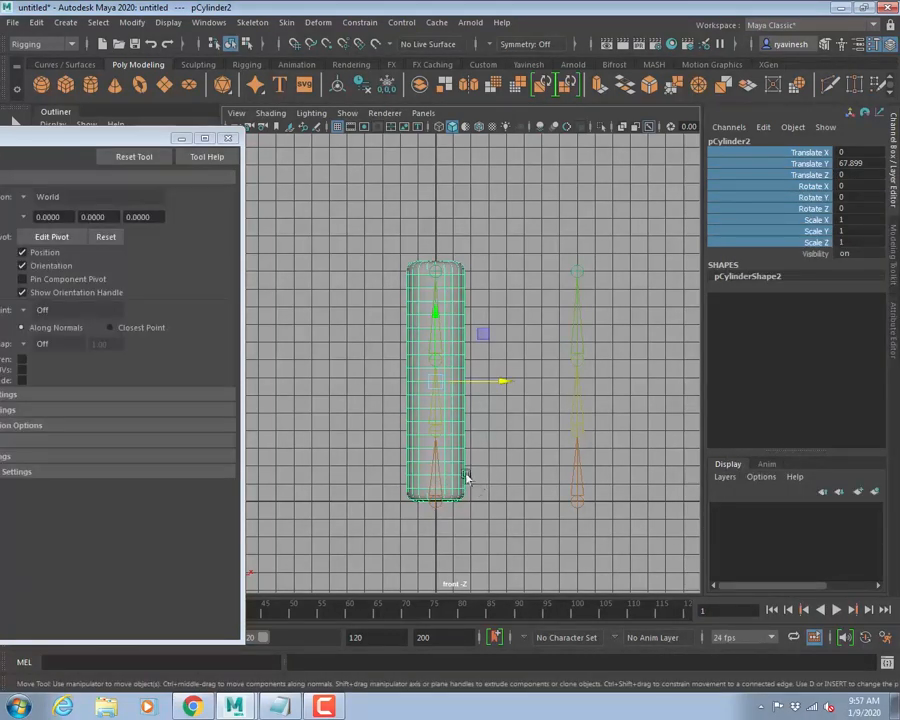
left_click_drag(504, 388, 579, 372)
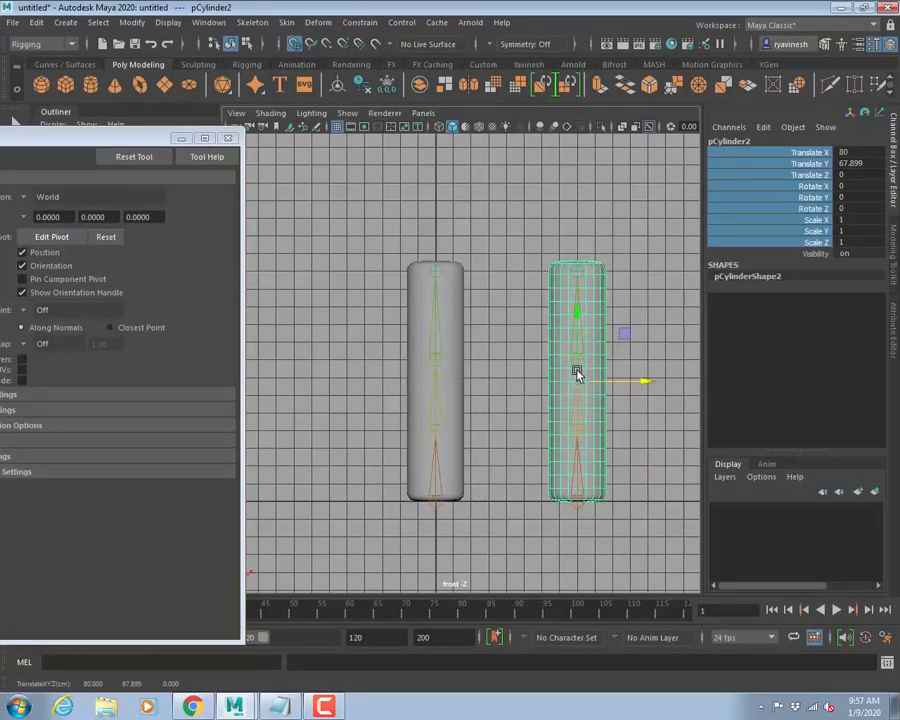
left_click(577, 505)
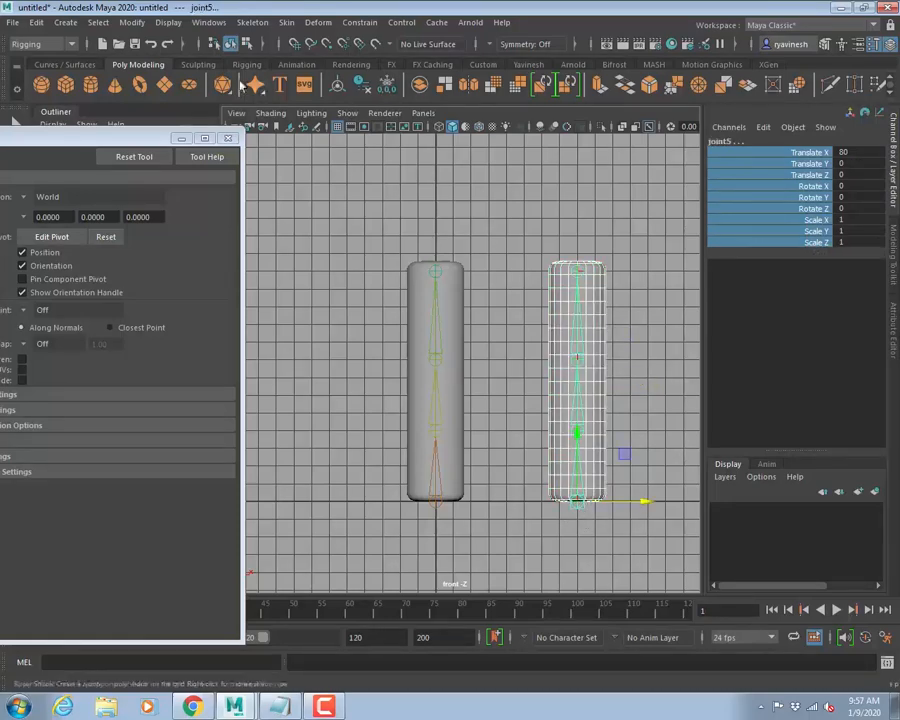
left_click(285, 22)
left_click(315, 60)
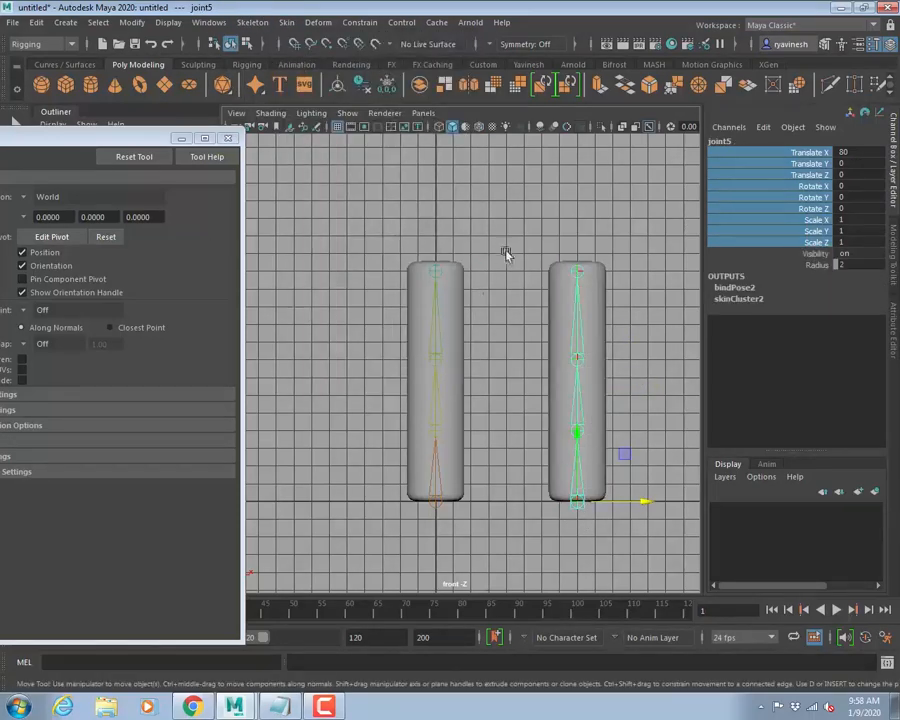
Rotate joint3 of both chains together to about -65 degrees around Z to compare the two bends, and deselect them.
middle_click_drag(556, 241, 498, 231, "alt")
key("q")
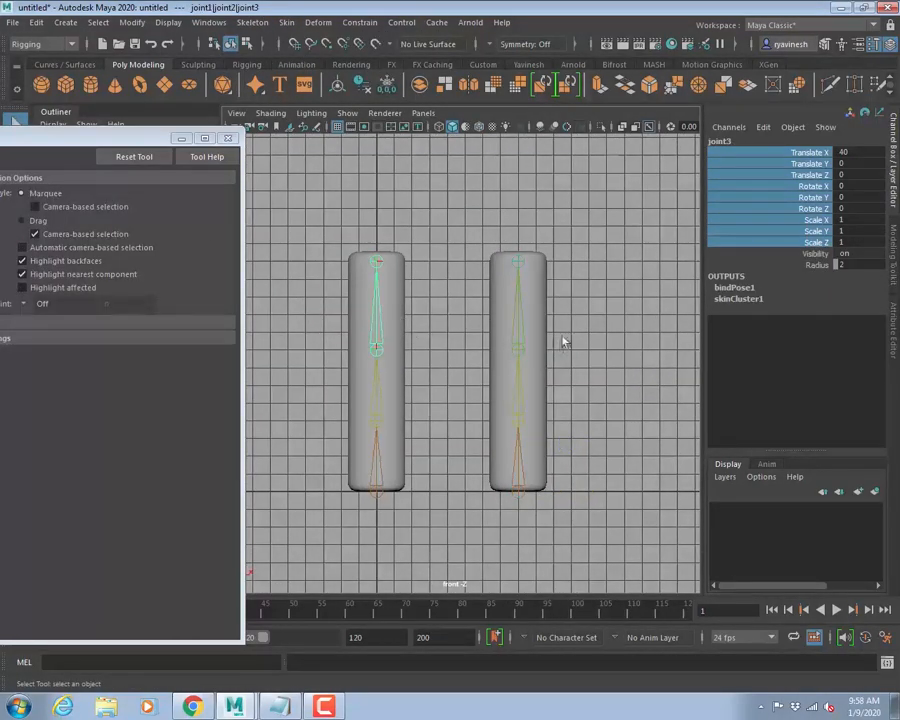
left_click(538, 315)
scroll(500, 338, "up", 2)
right_click_drag(500, 338, 562, 341, "alt")
middle_click_drag(562, 341, 524, 332, "alt")
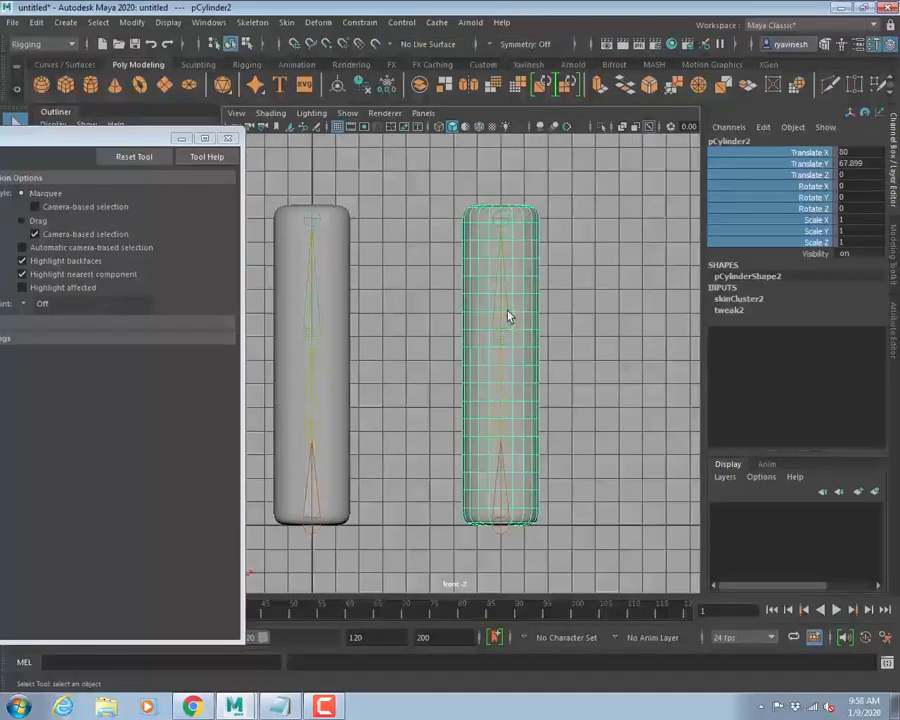
left_click(506, 315)
left_click(313, 313, "shift")
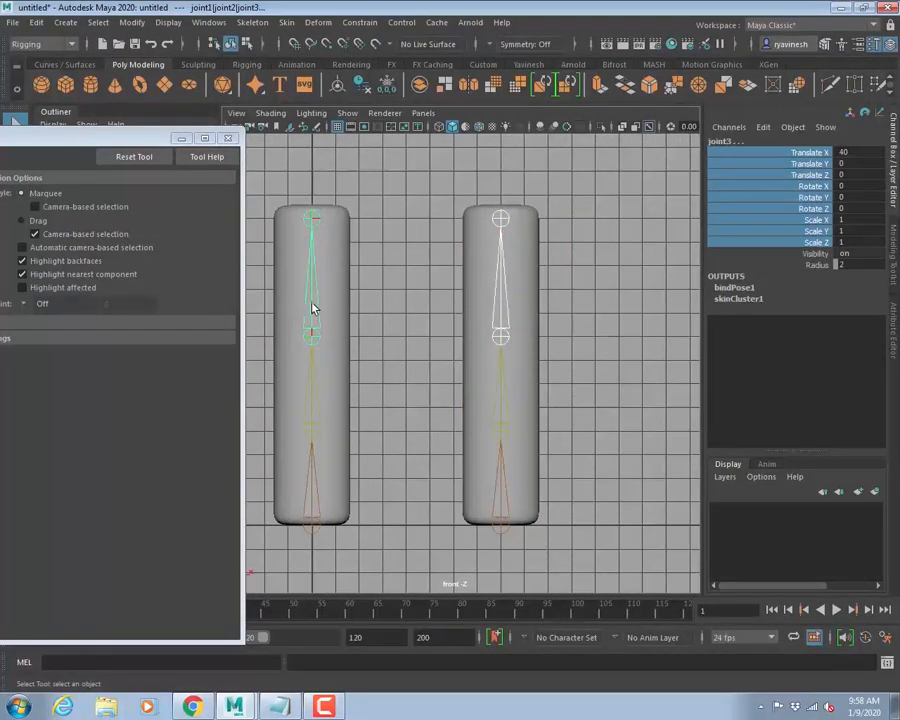
key("e")
left_click_drag(346, 292, 434, 355)
left_click(475, 215)
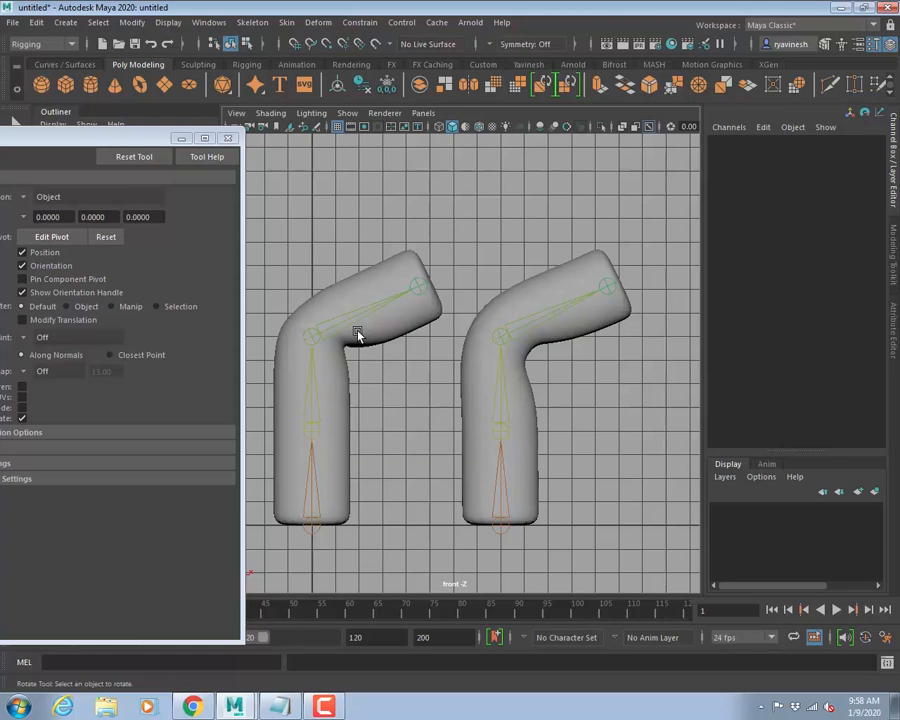
Set Rotate Z of the copied chain's joint3 to 0 and turn off smooth mesh preview on the duplicate cylinder.
left_click(530, 321)
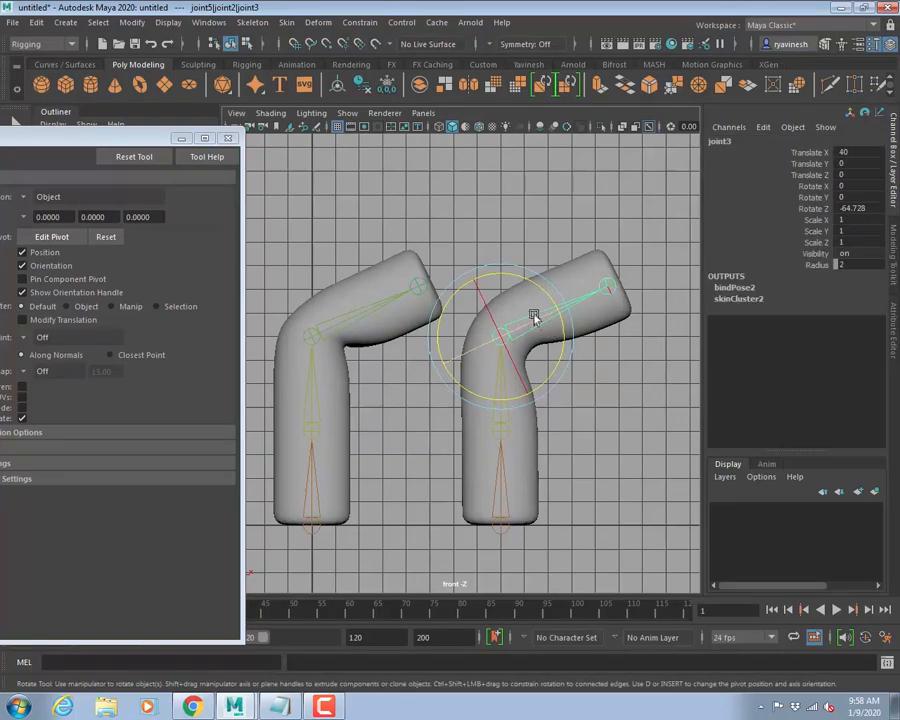
double_click(851, 207)
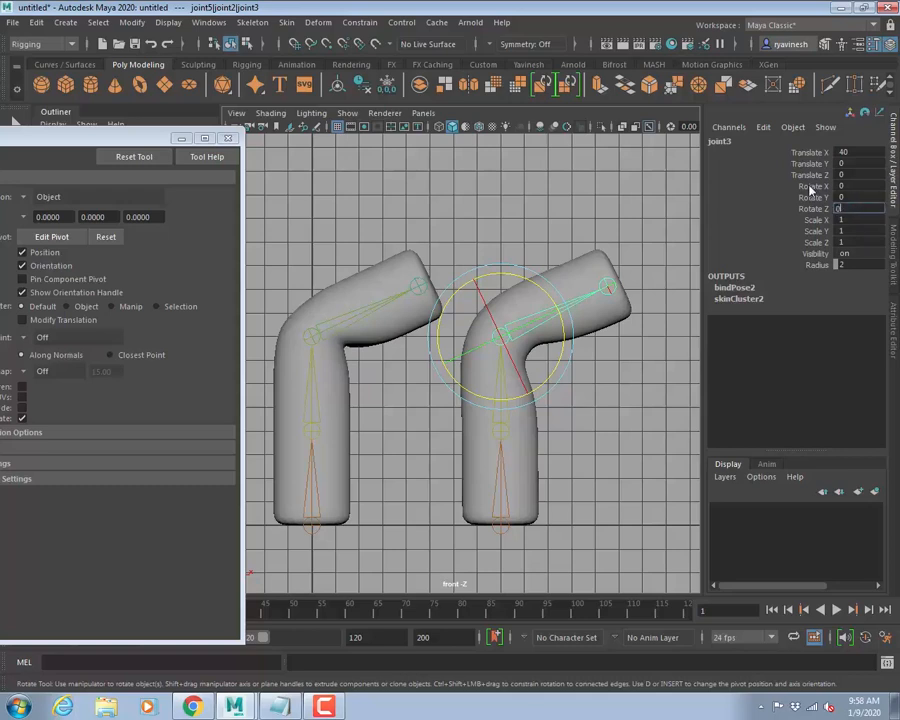
key("Return")
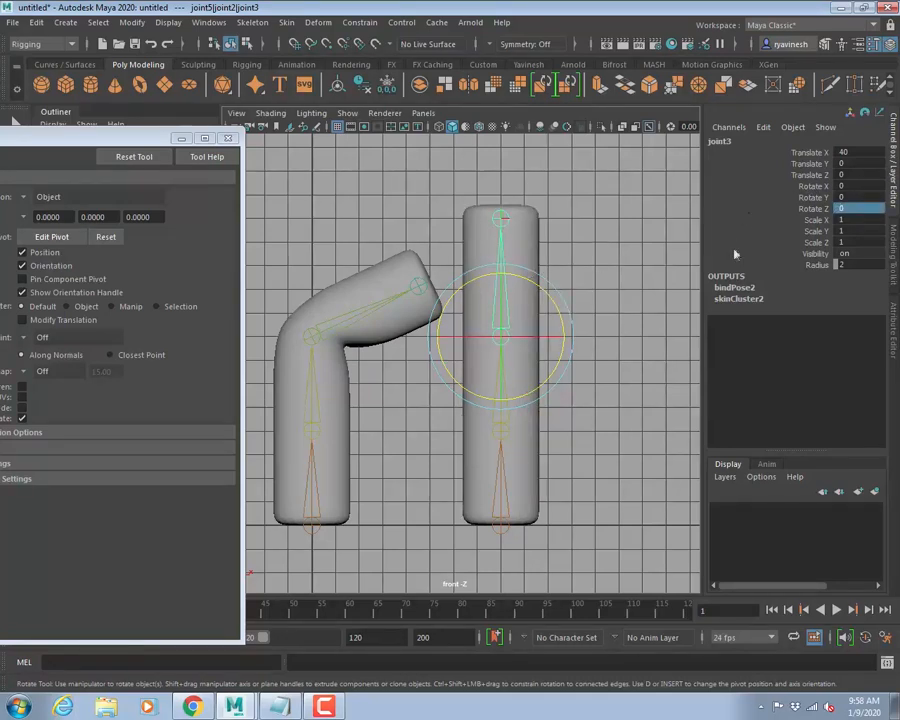
left_click(532, 227)
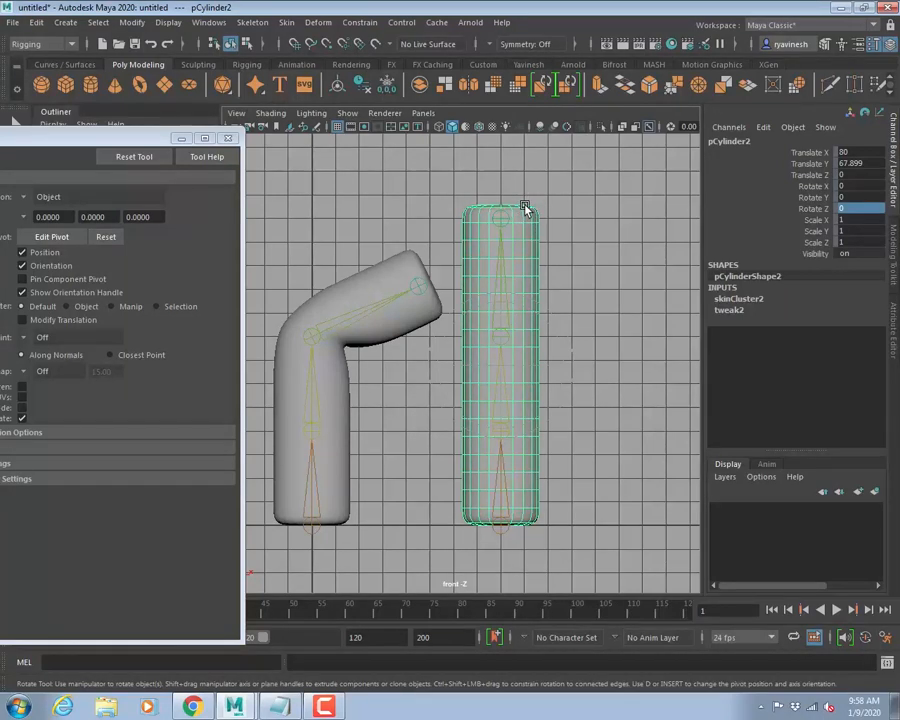
key("1")
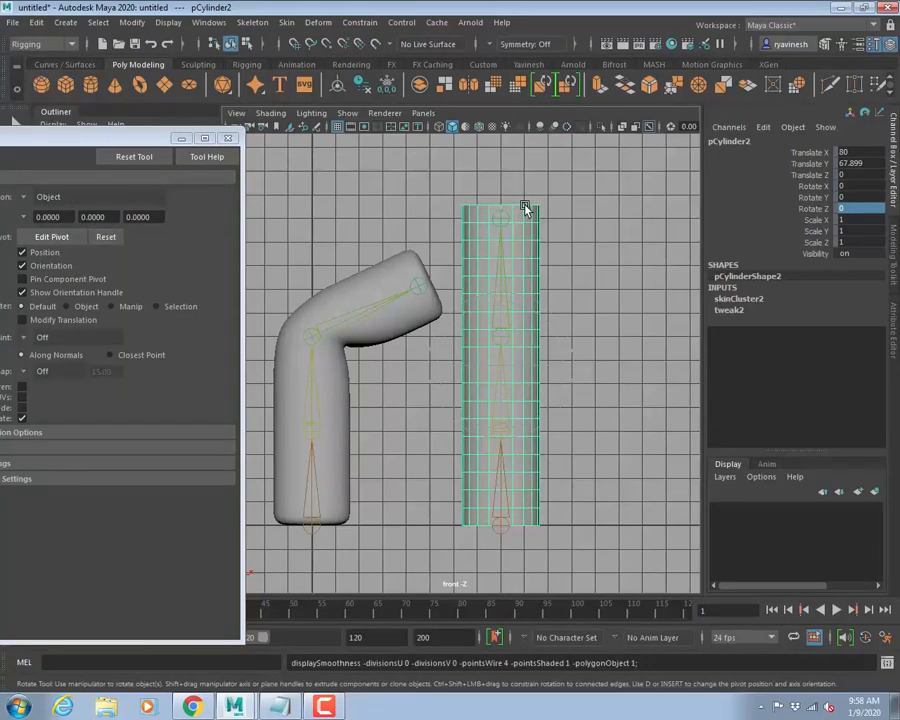
Start Paint Skin Weights on the duplicate cylinder with joint4 as the influence, the Replace operation and opacity 1.
left_click(289, 23)
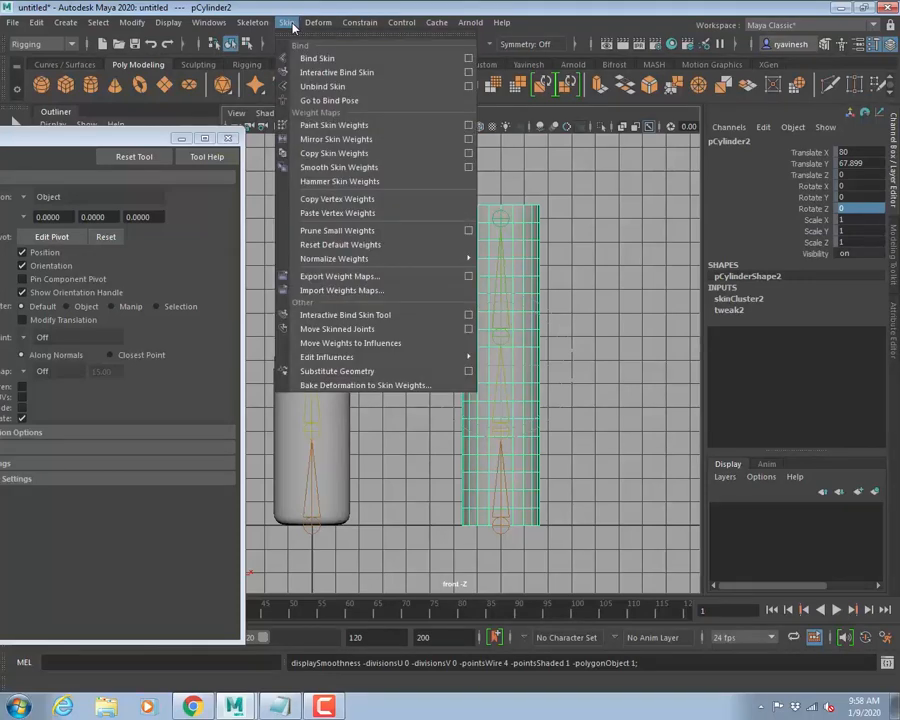
left_click(470, 127)
left_click_drag(100, 136, 233, 127)
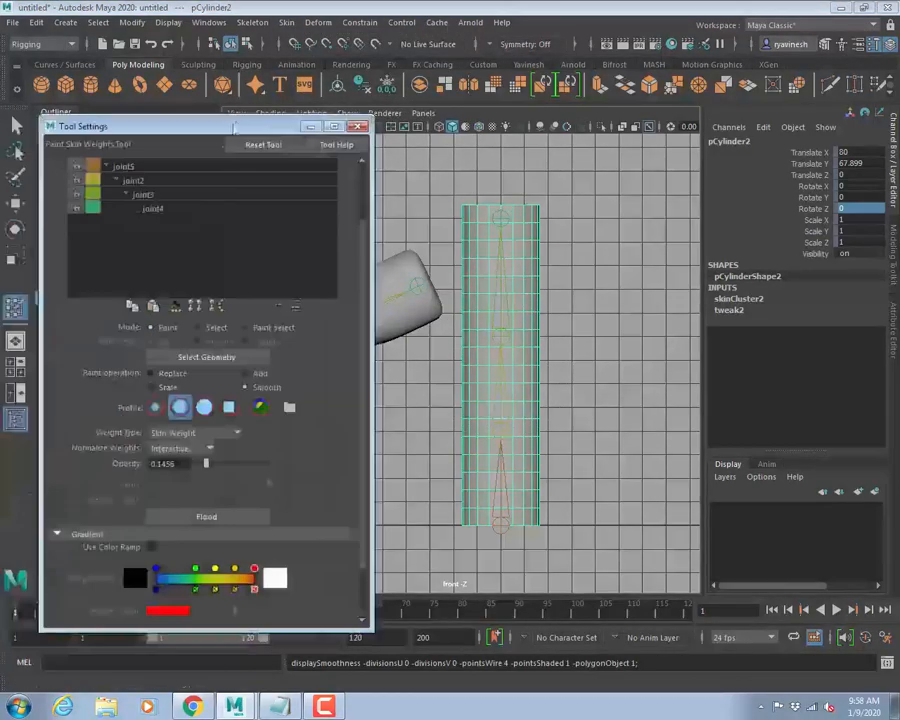
left_click(165, 207)
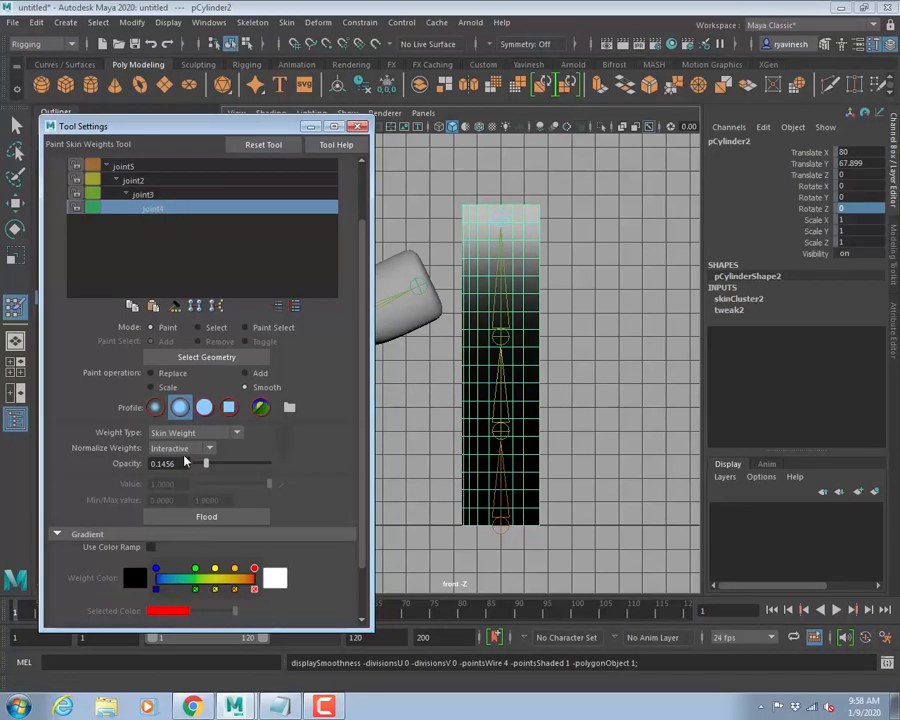
left_click(170, 374)
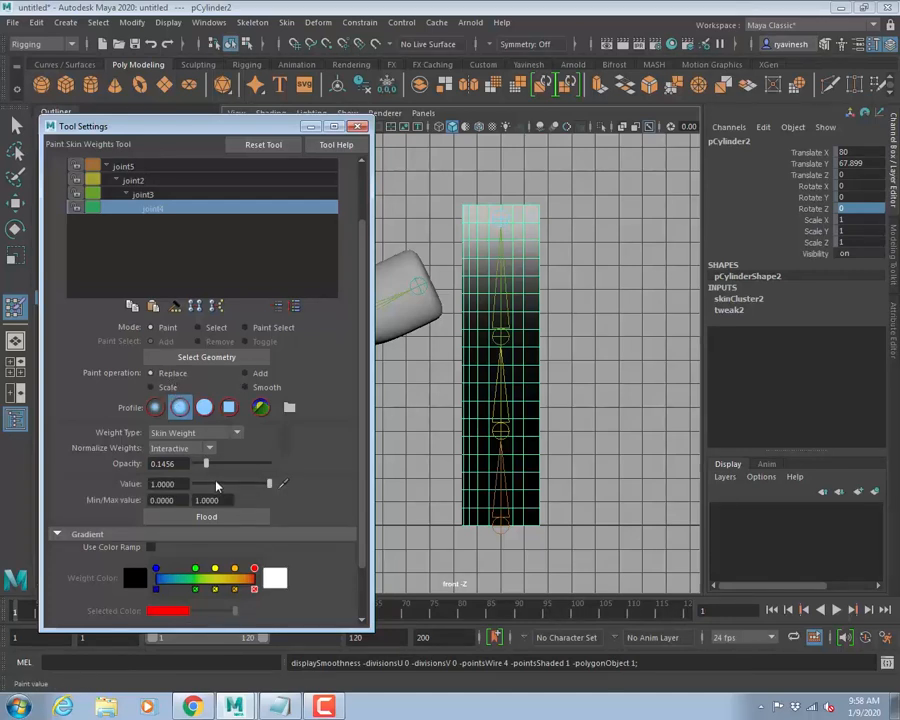
left_click_drag(206, 464, 354, 466)
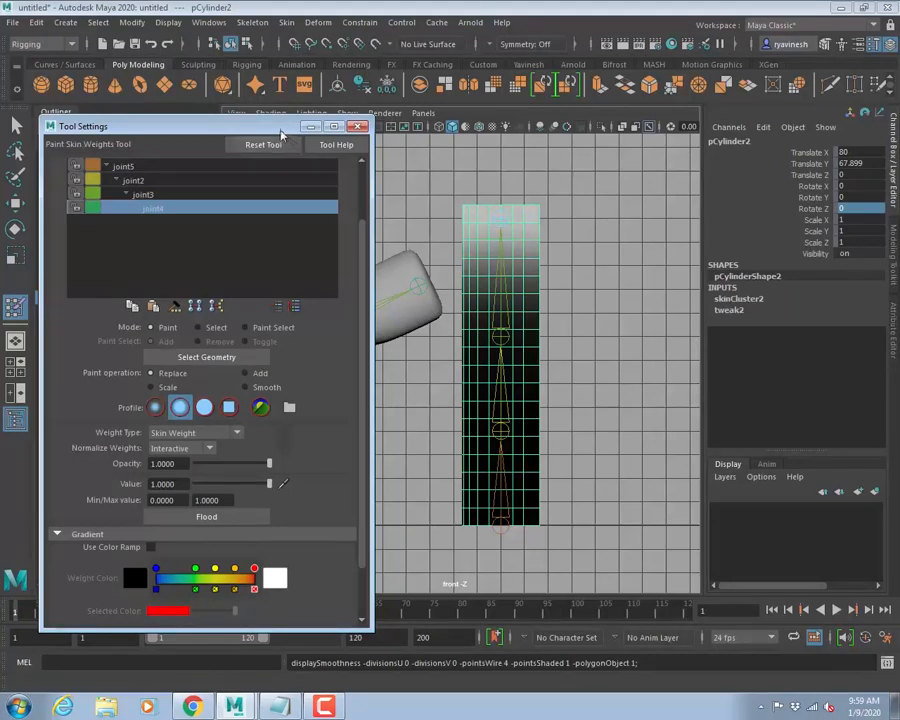
left_click_drag(150, 126, 81, 145)
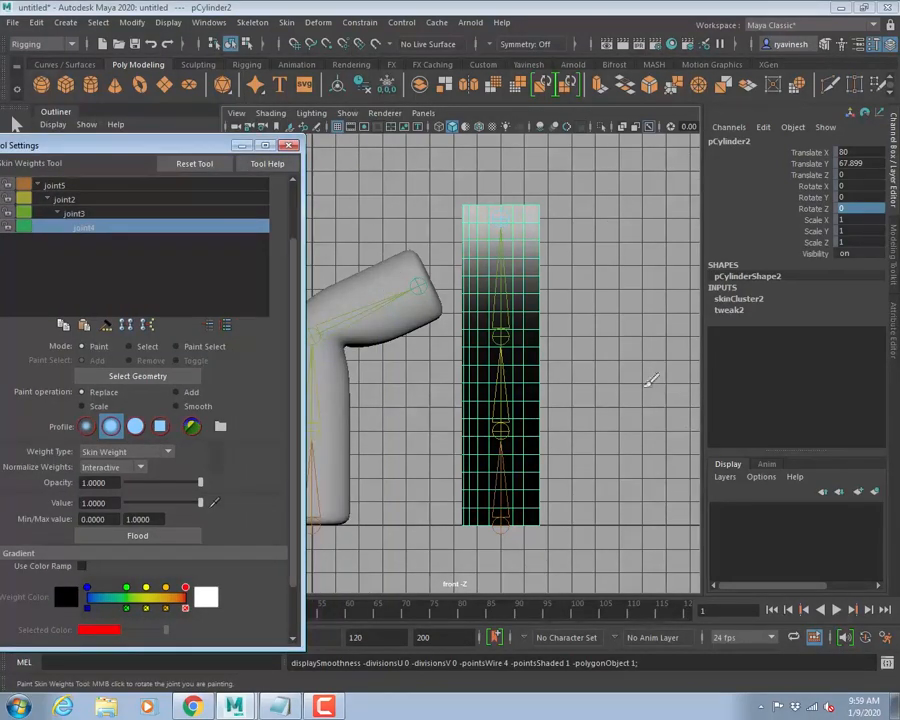
Close the Tool Settings window and leave skin weight painting for the Select tool.
right_click_drag(649, 378, 518, 384, "alt")
middle_click_drag(503, 386, 587, 386, "alt")
right_click_drag(587, 386, 524, 384, "alt")
middle_click_drag(521, 385, 462, 398, "alt")
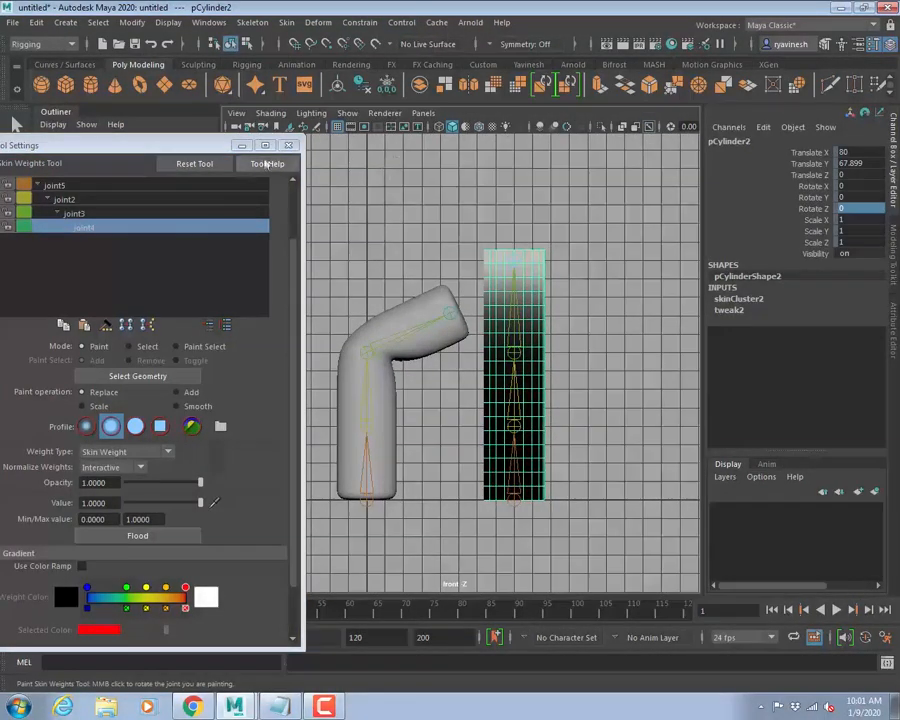
left_click(289, 145)
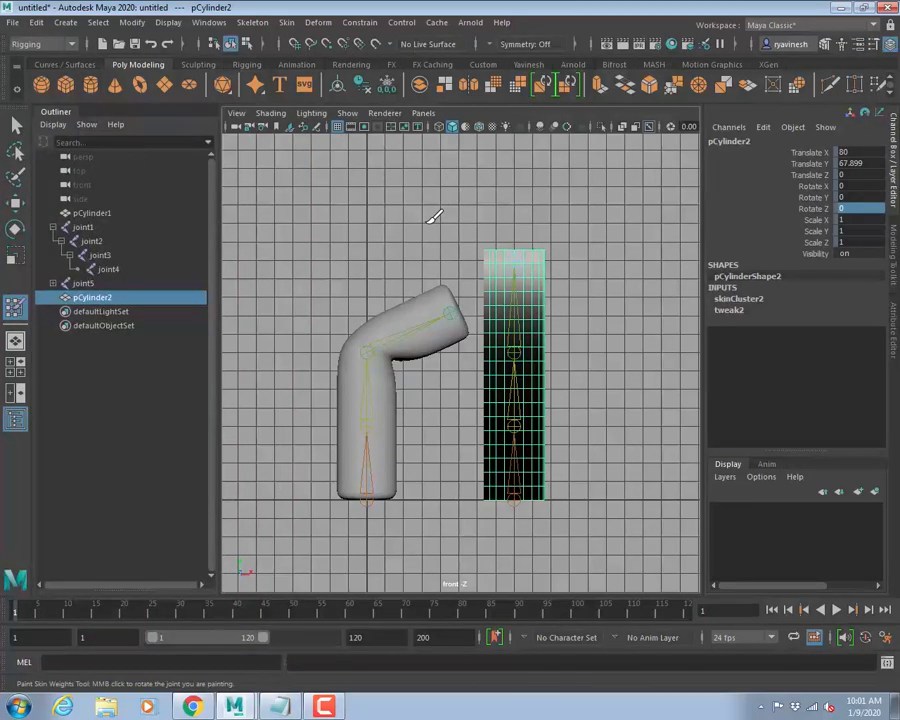
key("q")
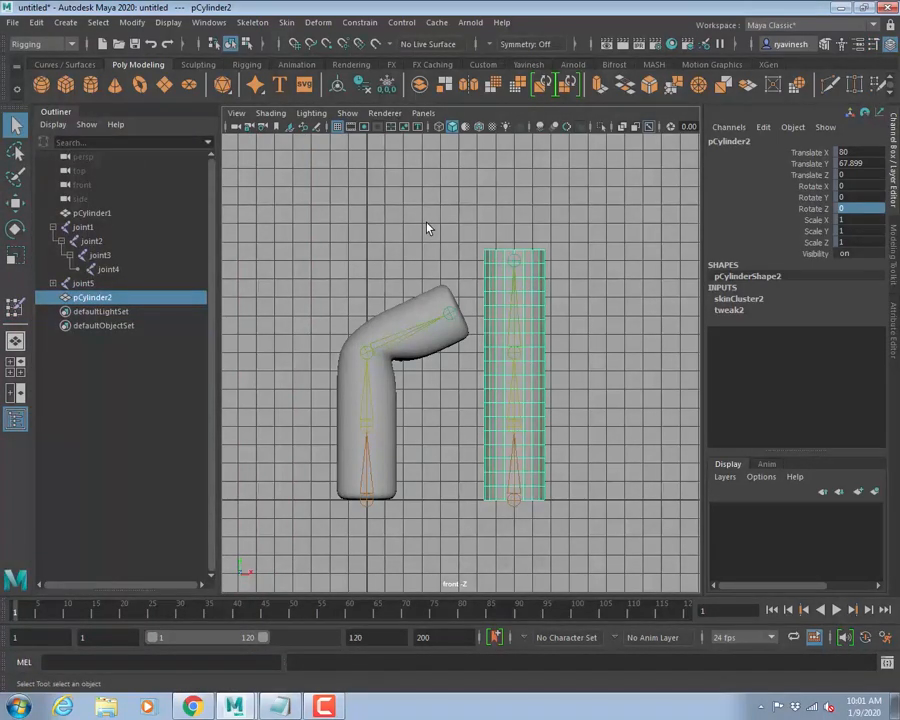
Hide the Channel Box and deselect the duplicate cylinder, keeping both cylinders framed in the front view.
scroll(450, 422, "up", 5)
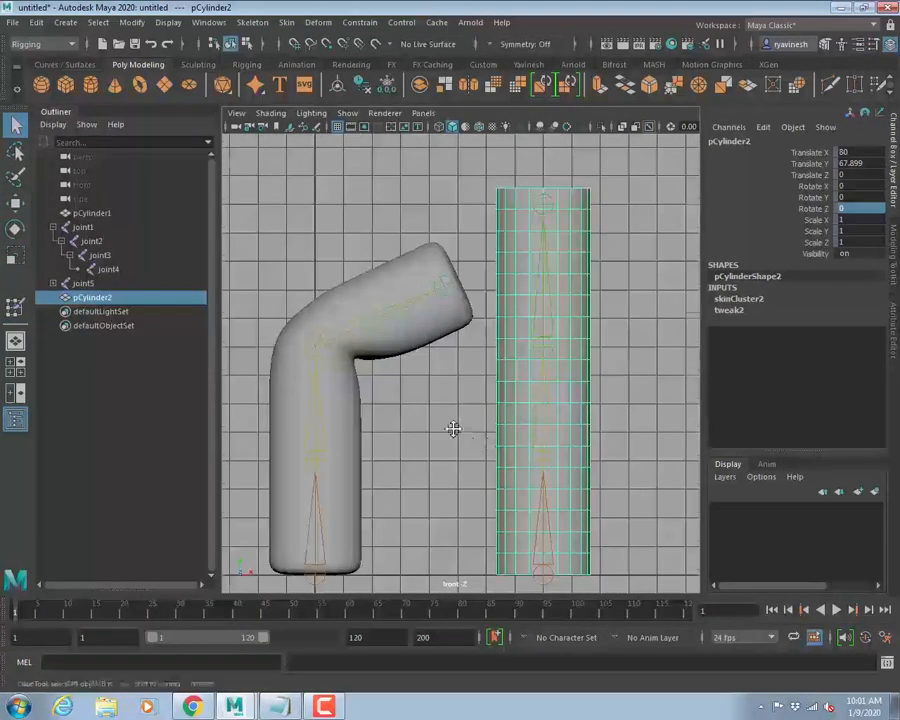
left_click(896, 196)
right_click_drag(647, 331, 430, 298, "alt")
middle_click_drag(826, 447, 786, 435, "alt")
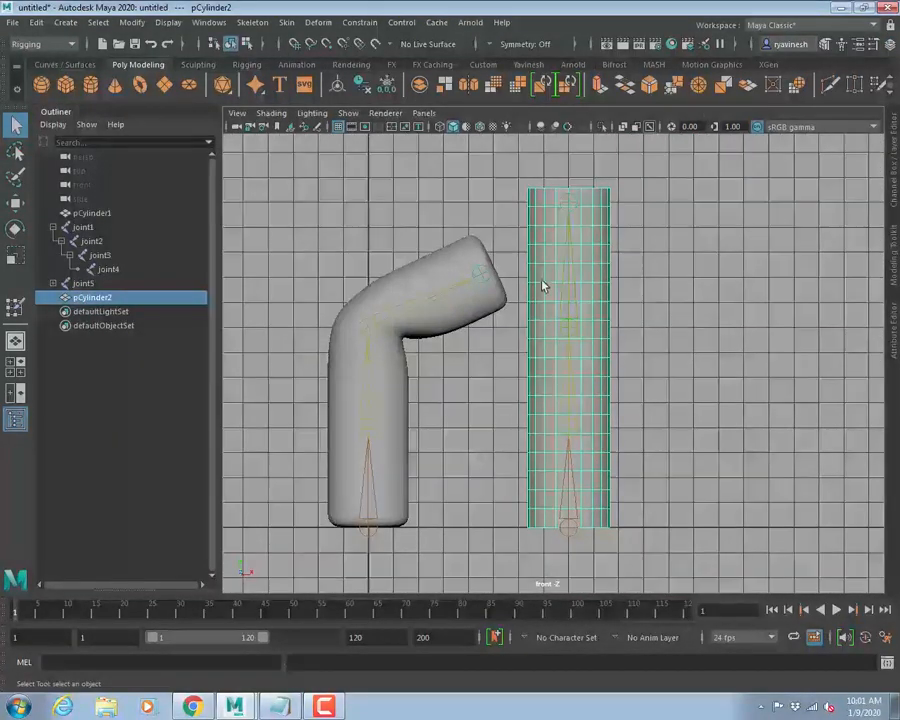
left_click(348, 113)
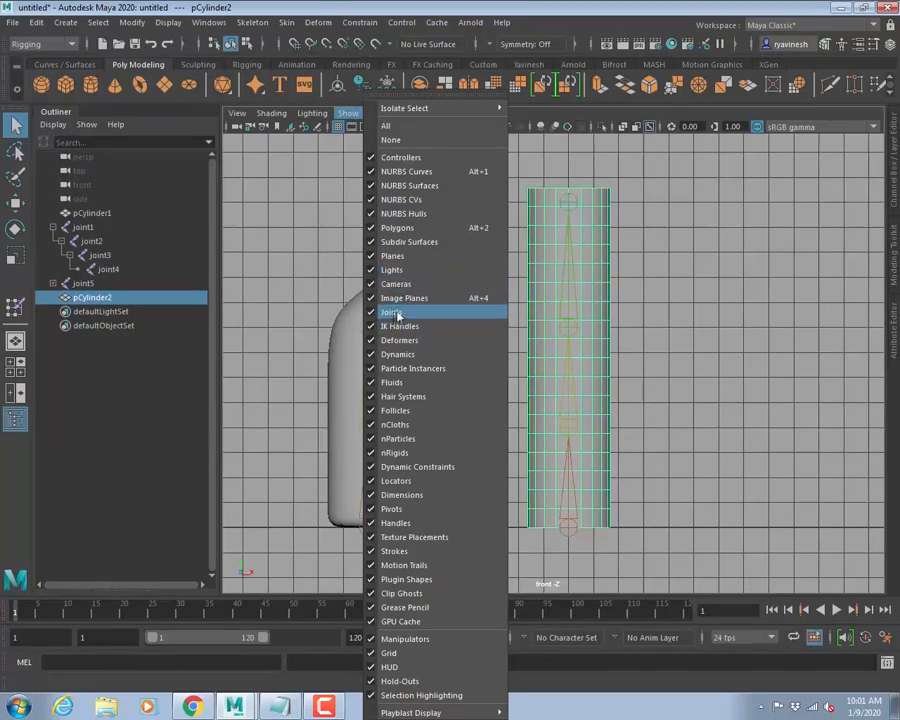
left_click(670, 307)
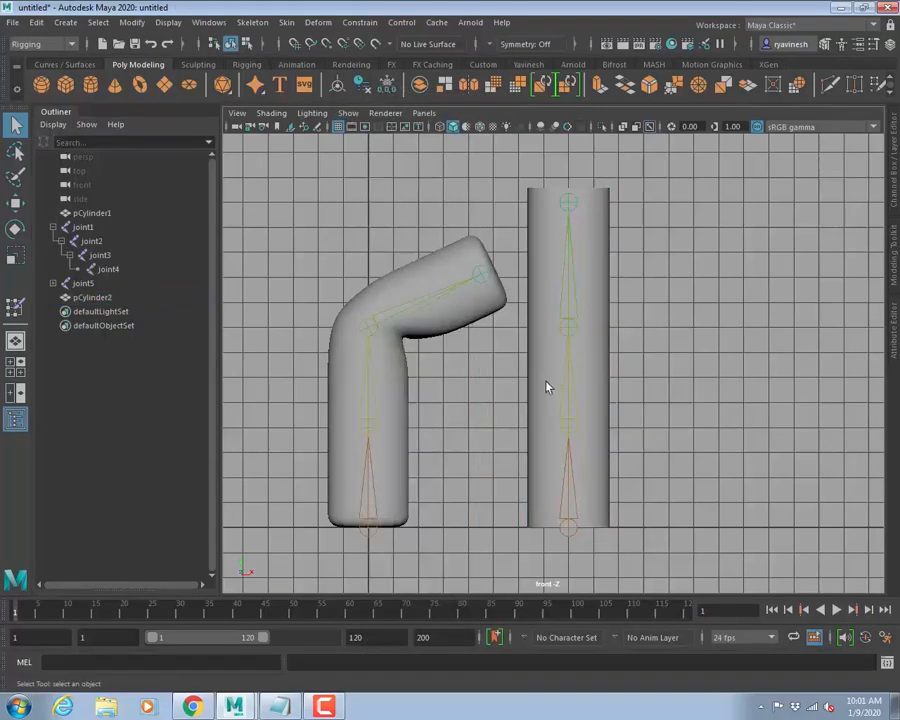
Make joints unselectable with the object selection mask and select the duplicate cylinder, keeping it in shaded display.
right_click_drag(471, 368, 558, 406, "alt")
middle_click_drag(655, 374, 585, 448, "alt")
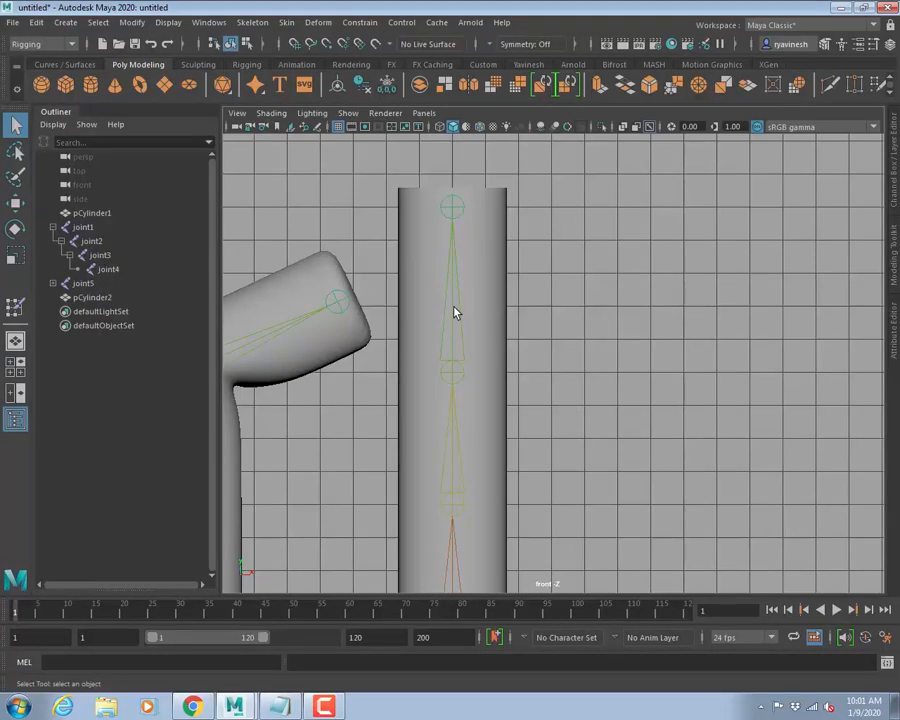
left_click(264, 45)
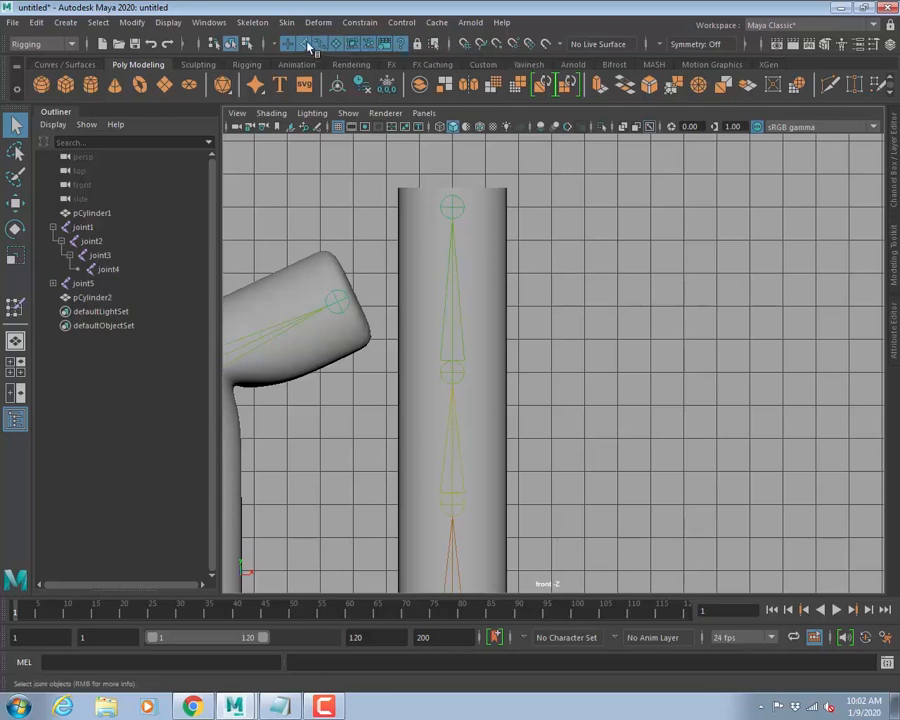
left_click(305, 47)
left_click(454, 276)
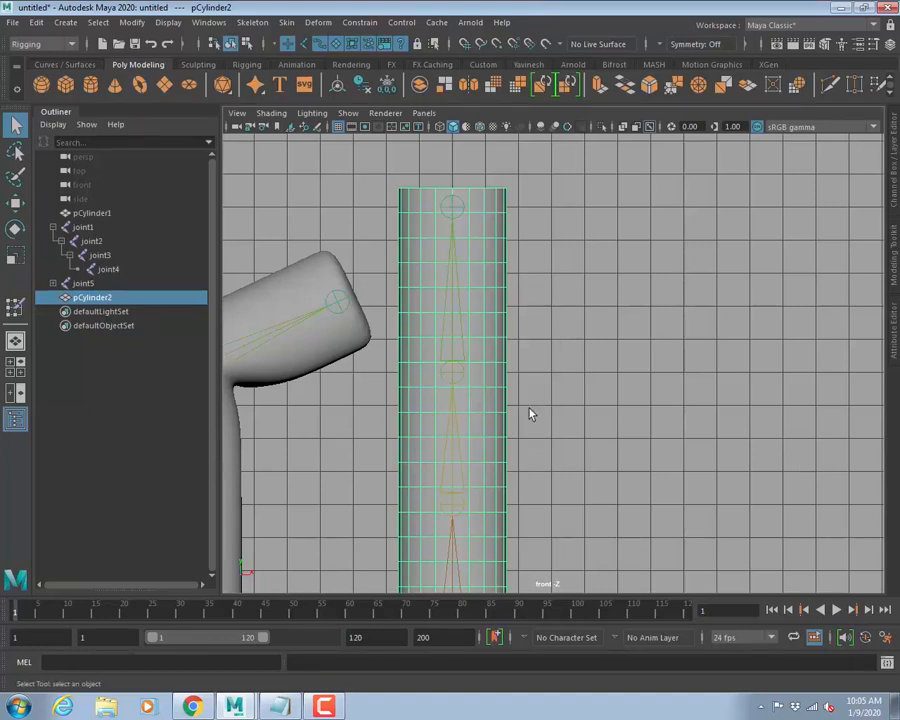
key("4")
key("5")
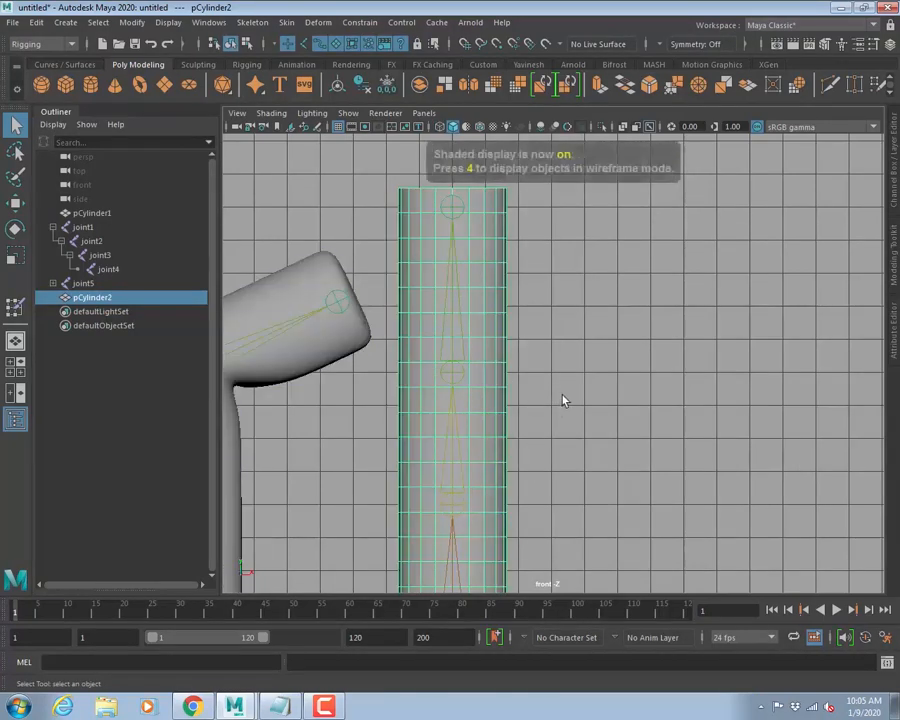
Start Paint Skin Weights on the duplicate cylinder with its settings shown and review each joint's influence, ending on joint4.
left_click(287, 22)
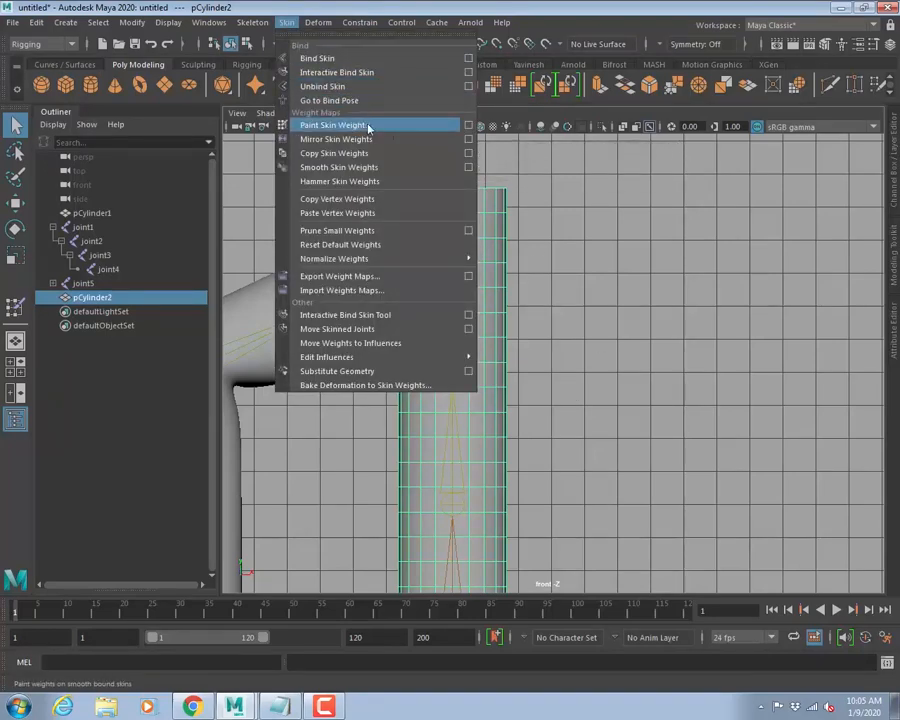
left_click(470, 127)
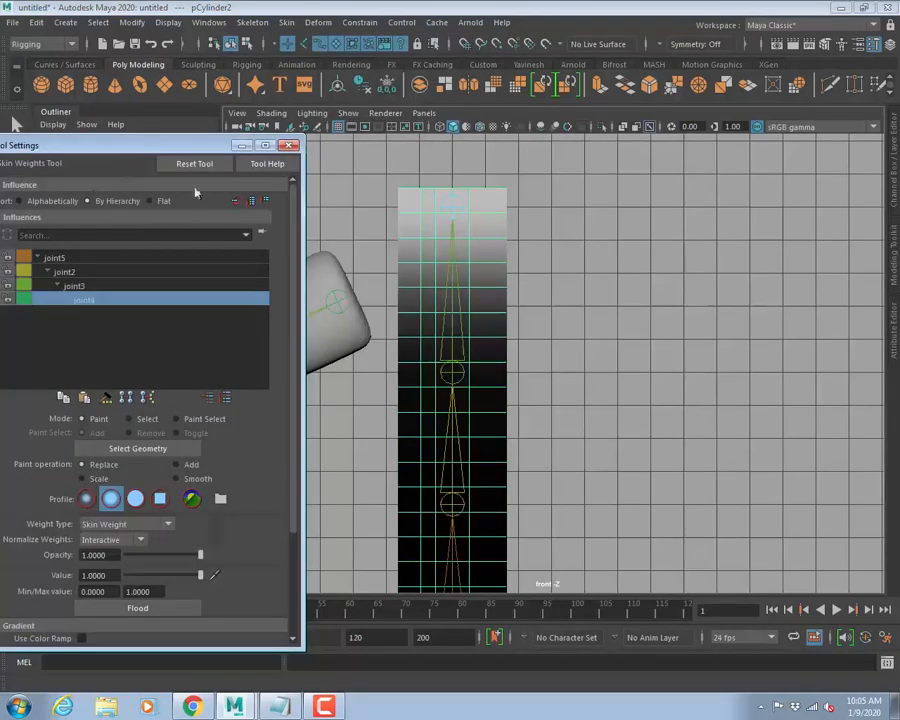
left_click_drag(143, 148, 222, 157)
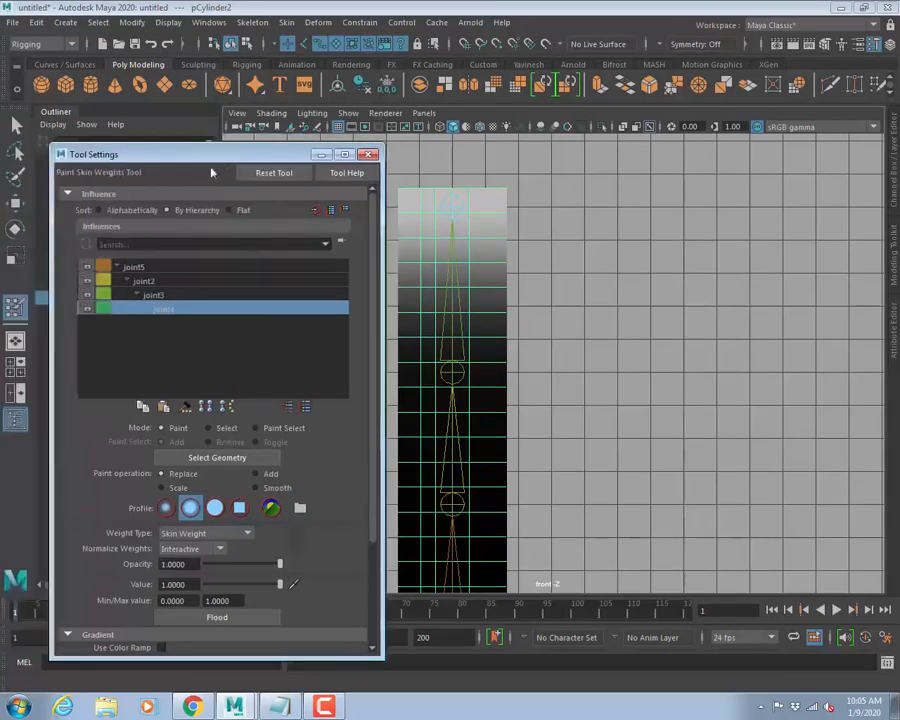
left_click(153, 296)
left_click(143, 281)
left_click(133, 267)
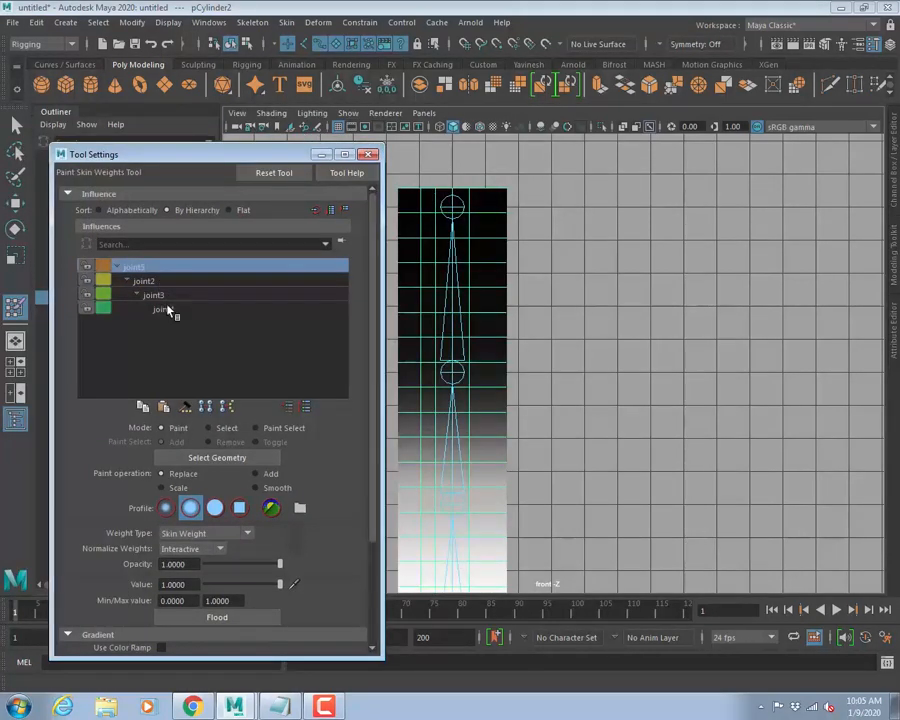
left_click(167, 310)
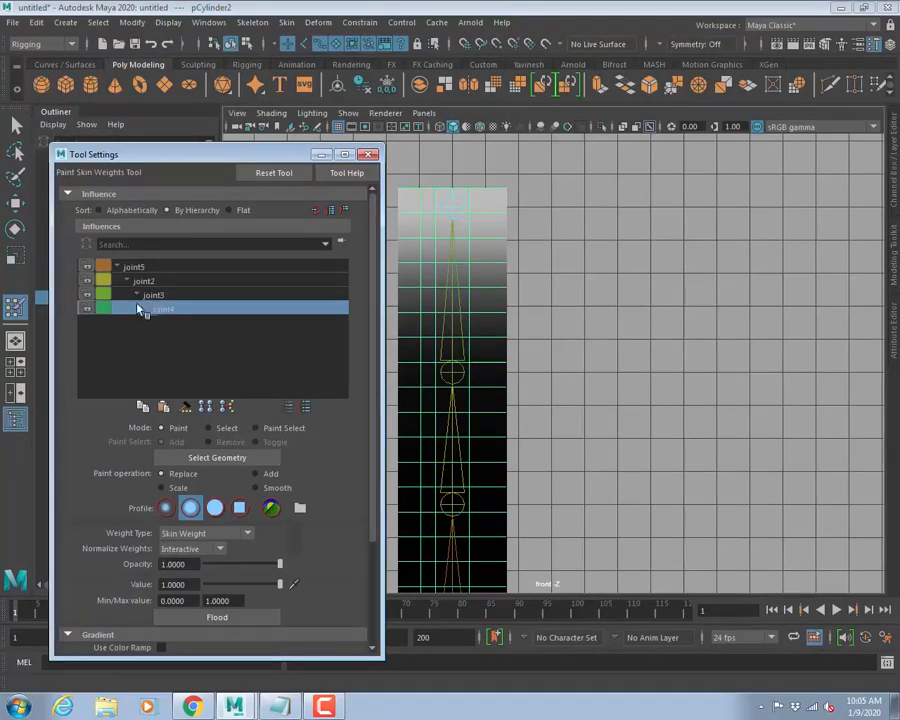
Flood joint4's skin weights on the duplicate cylinder with value 0 at opacity 1.
middle_click_drag(585, 290, 693, 287, "alt")
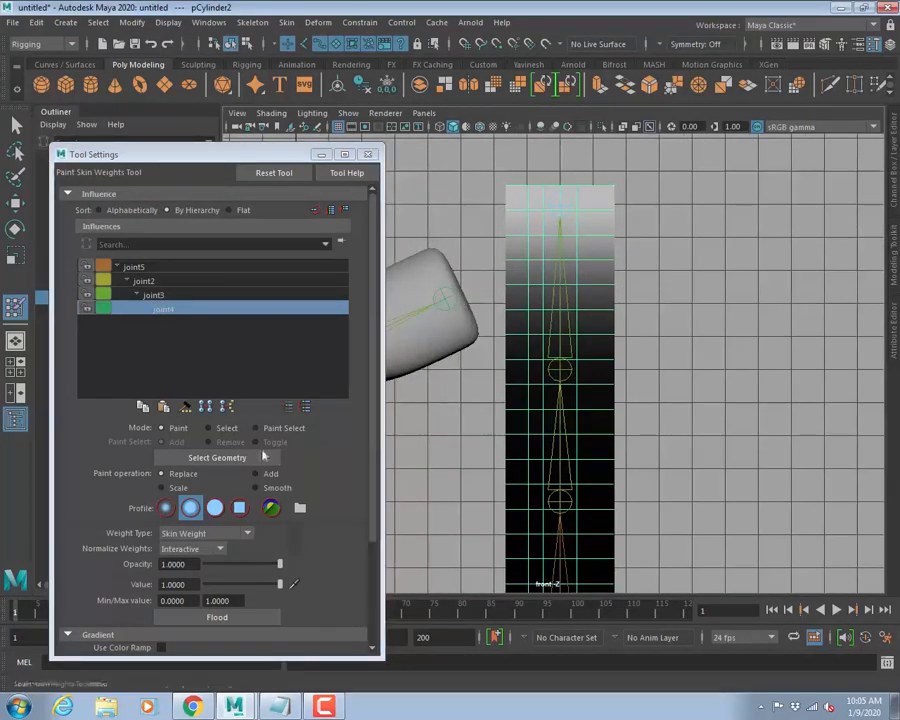
left_click_drag(255, 157, 245, 87)
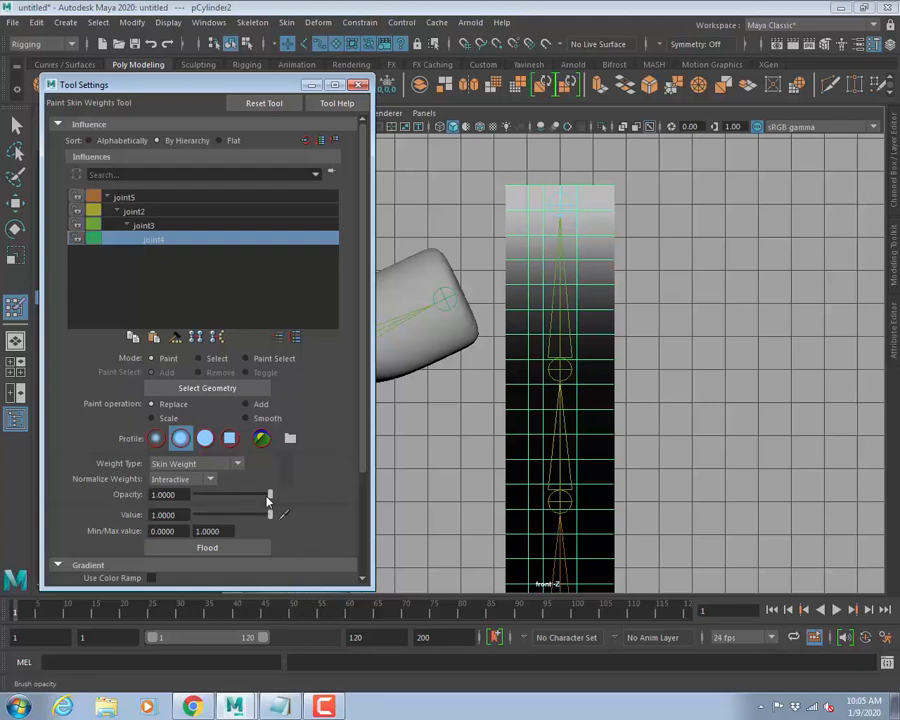
mouse_move(269, 494)
left_mouse_down()
mouse_move(196, 494)
mouse_move(284, 496)
left_mouse_up()
left_click_drag(235, 518, 196, 514)
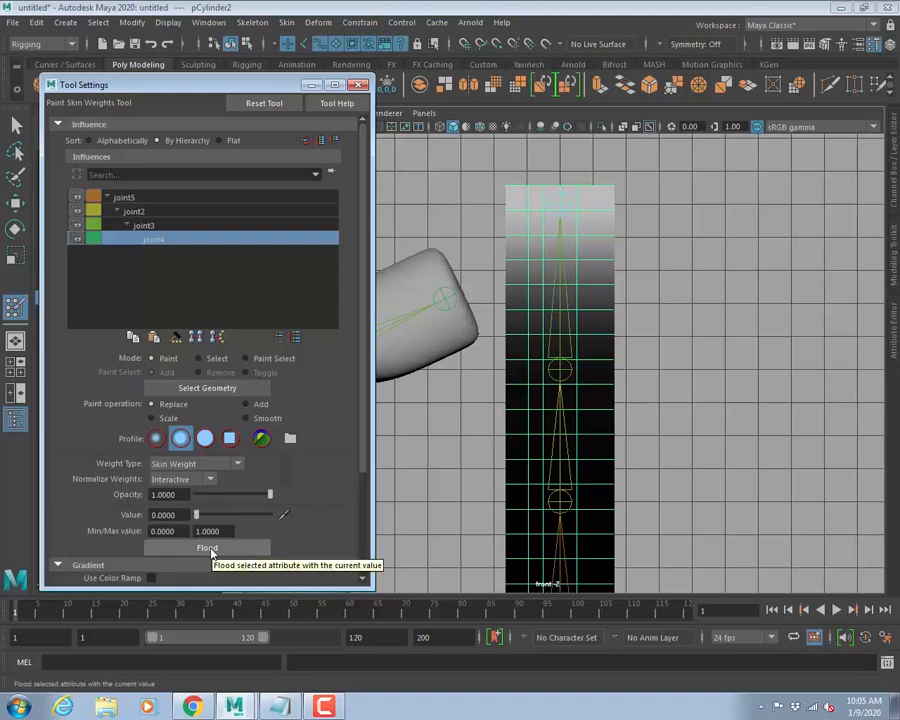
left_click(208, 549)
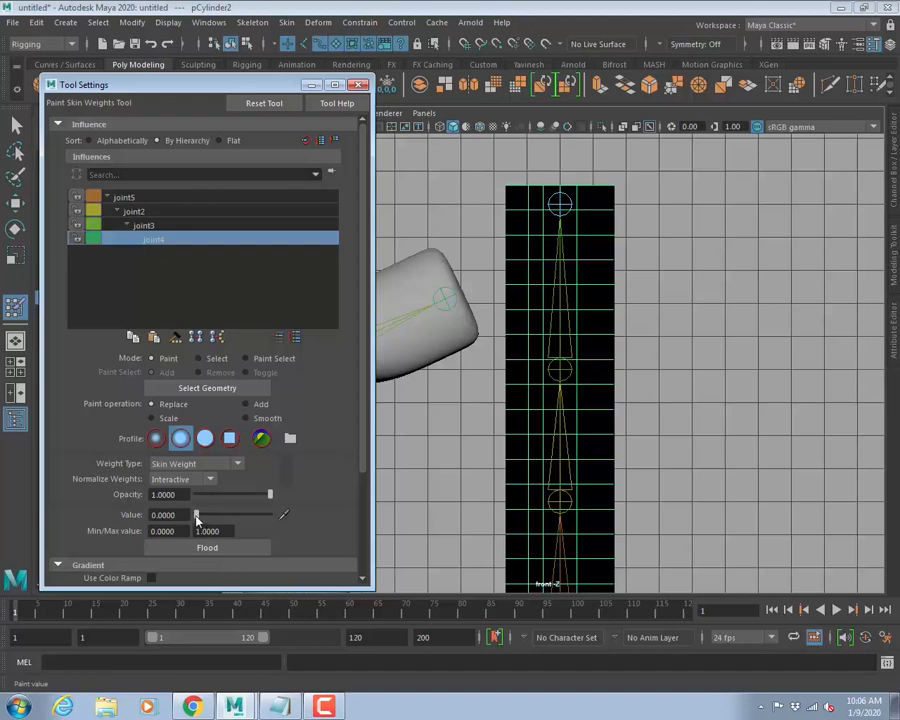
Paint joint4's weight at value 1 onto the duplicate cylinder's top cap in the perspective view, and lock joint4's weights.
left_click_drag(197, 515, 281, 516)
left_click_drag(539, 185, 629, 165)
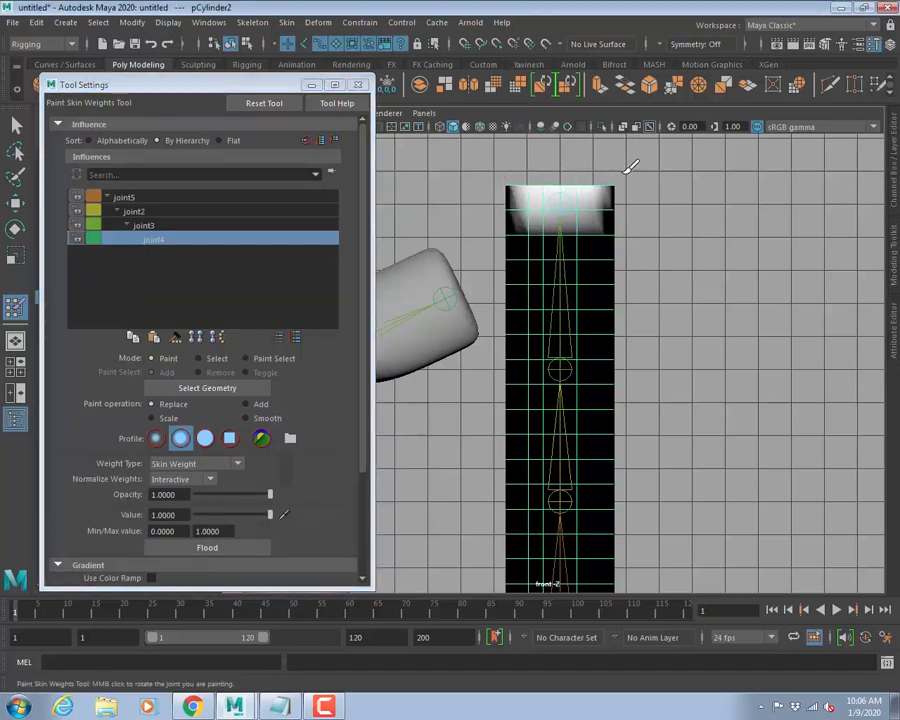
key("space")
key("space")
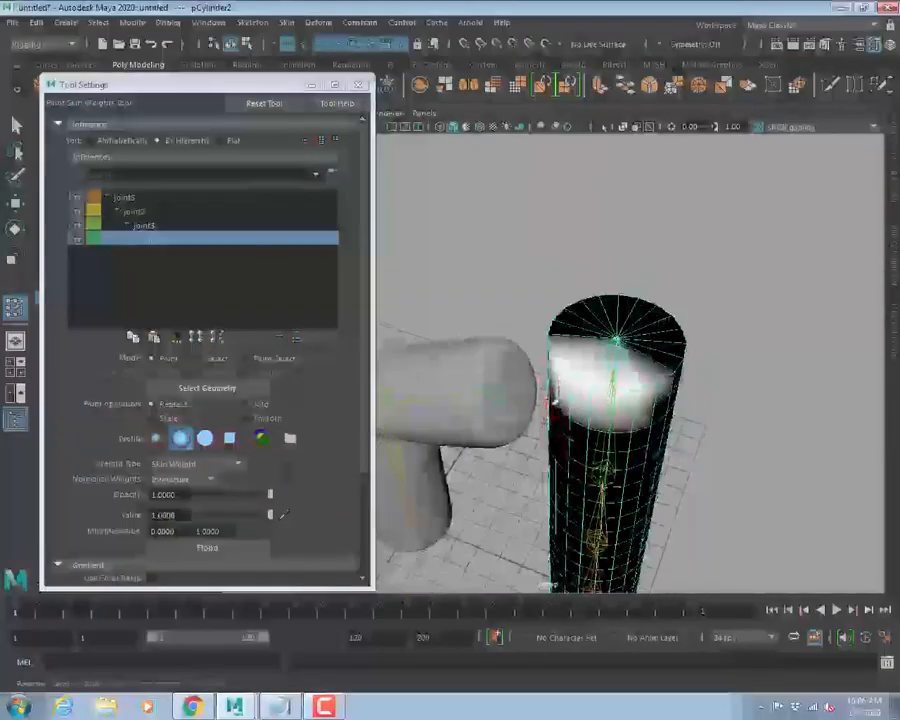
left_click_drag(540, 380, 676, 292, "alt")
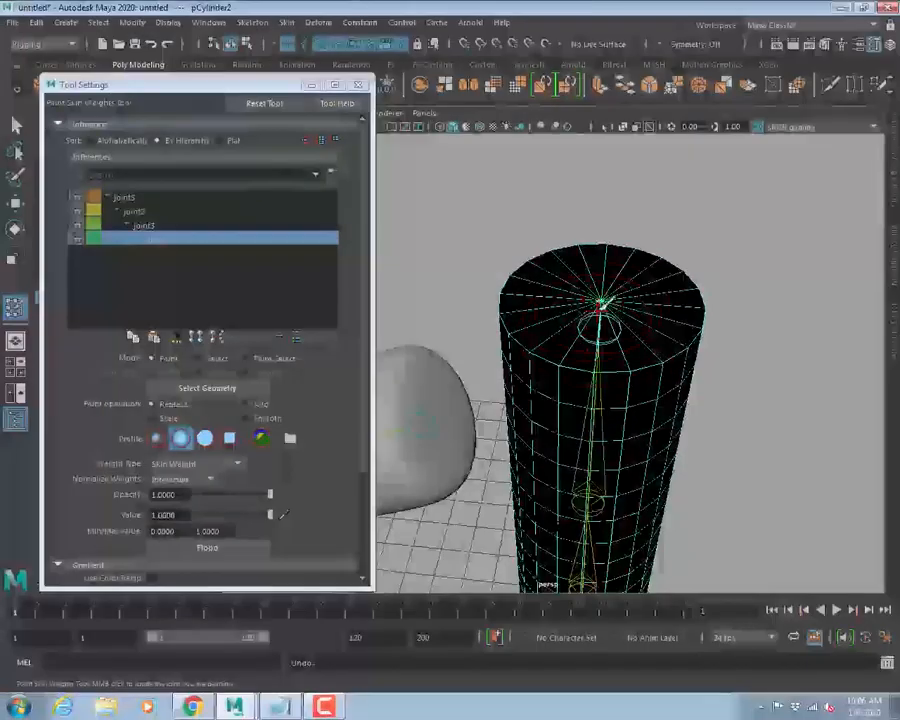
left_click_drag(595, 293, 597, 287)
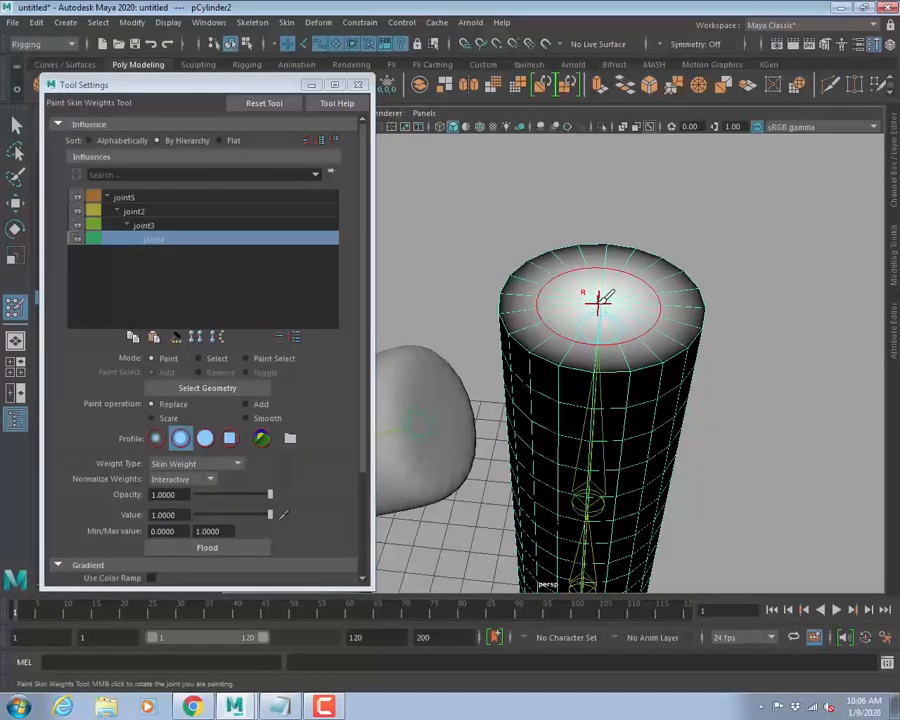
left_click(76, 241)
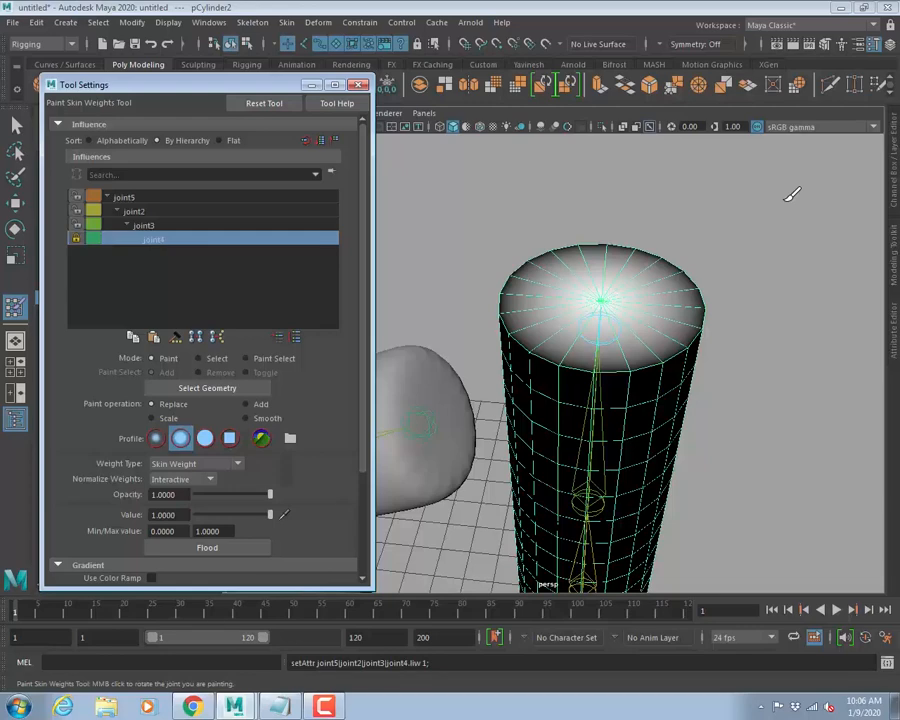
Examine the Normalize Weights choices in the Bind Skin options, including Post, and close the options without binding.
left_click(252, 22)
mouse_move(286, 22)
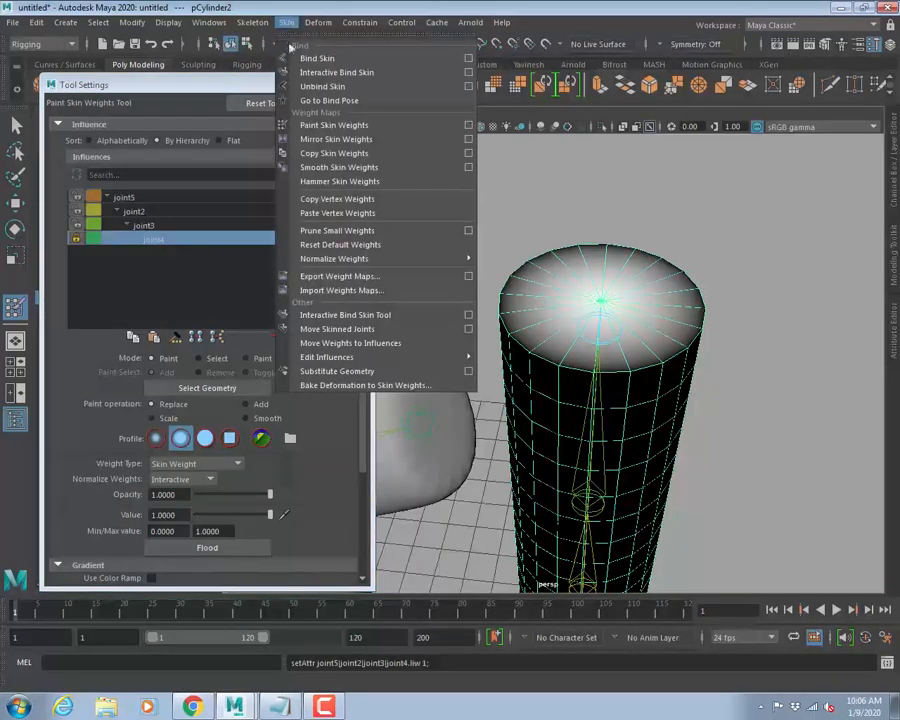
left_click(468, 58)
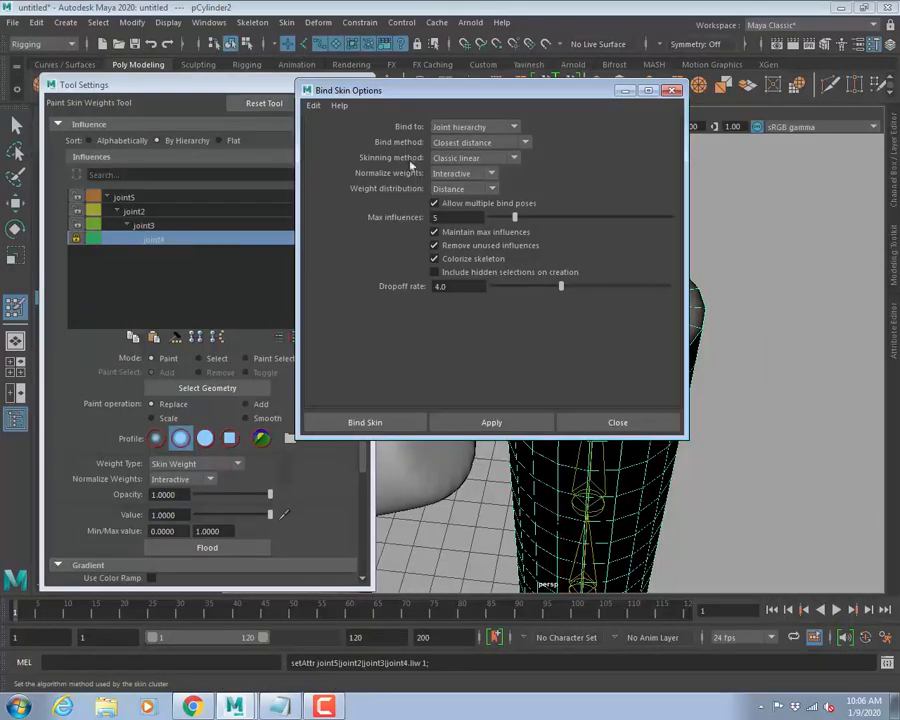
left_click(434, 175)
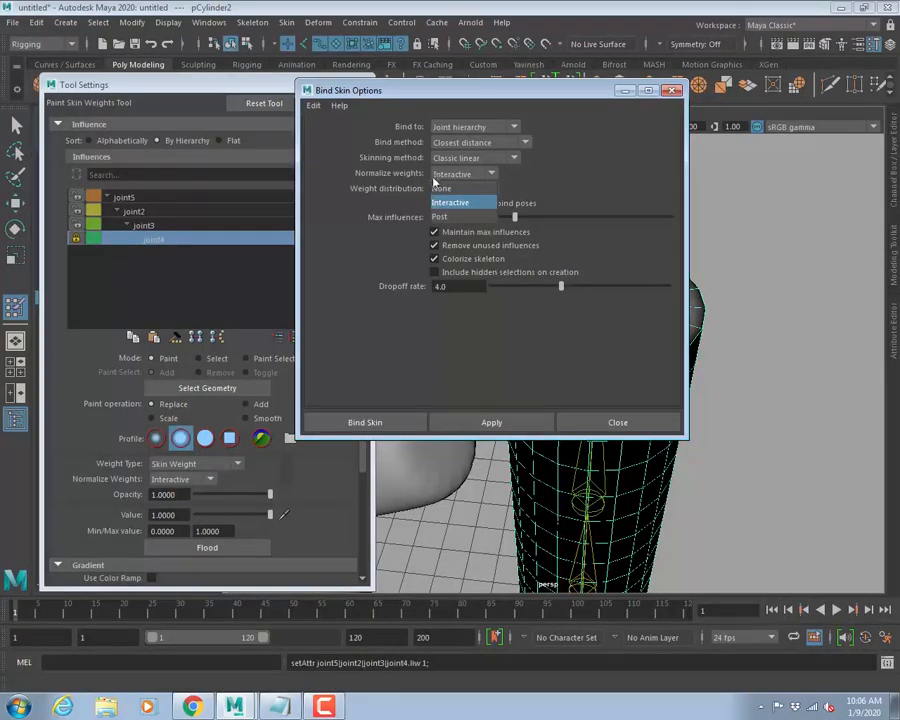
left_click(441, 218)
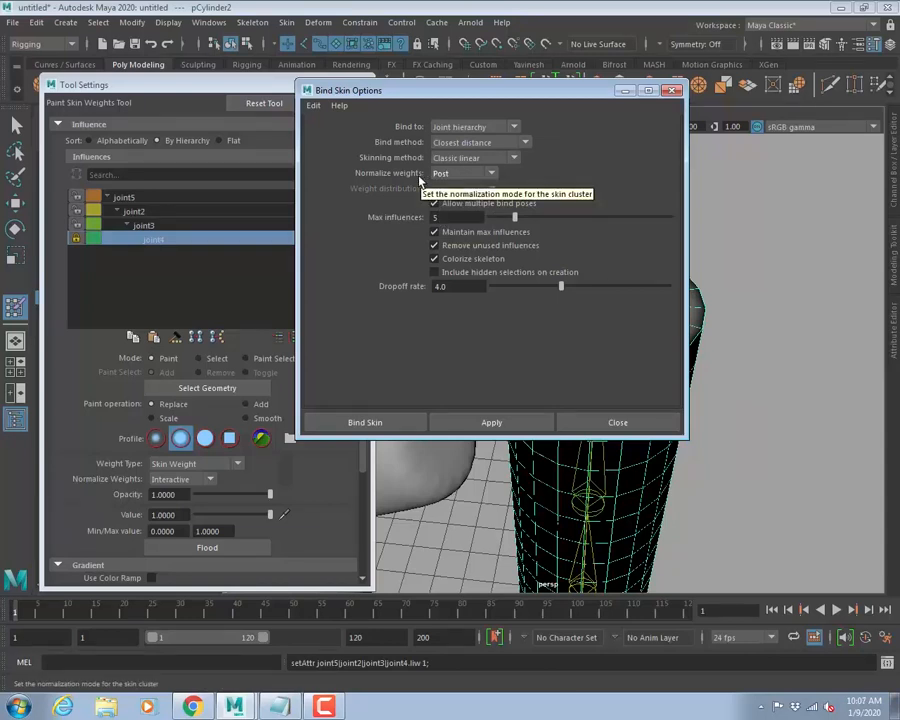
left_click(566, 422)
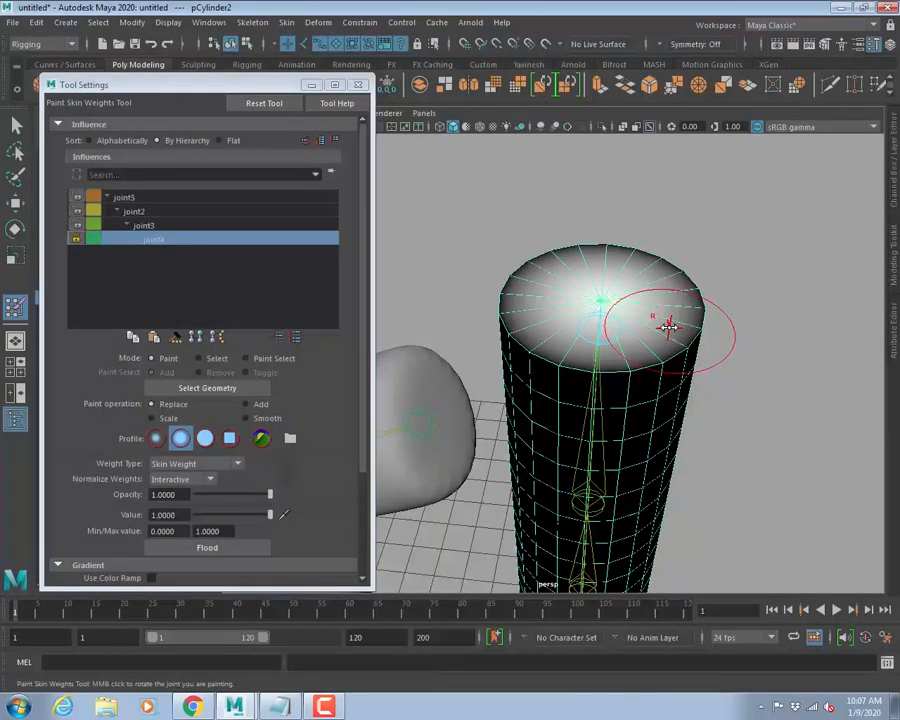
Choose joint3 as the influence and flood its skin weights on the duplicate cylinder with value 0.
mouse_move(667, 317)
left_mouse_down()
mouse_move(743, 327)
mouse_move(663, 323)
mouse_move(735, 317)
mouse_move(640, 316)
mouse_move(703, 325)
mouse_move(667, 318)
left_mouse_up()
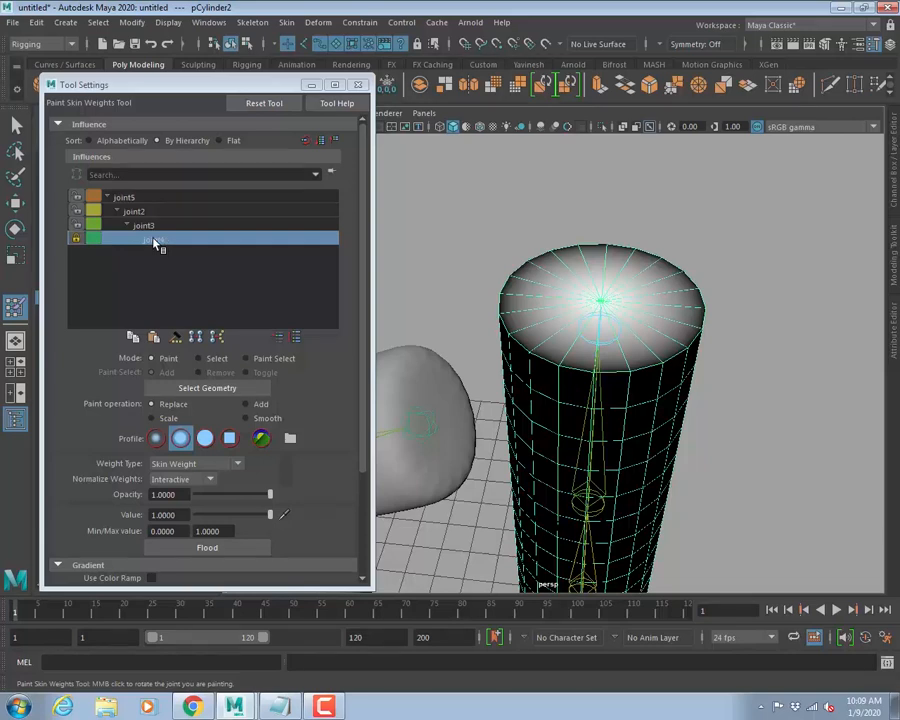
left_click(77, 240)
left_click(148, 226)
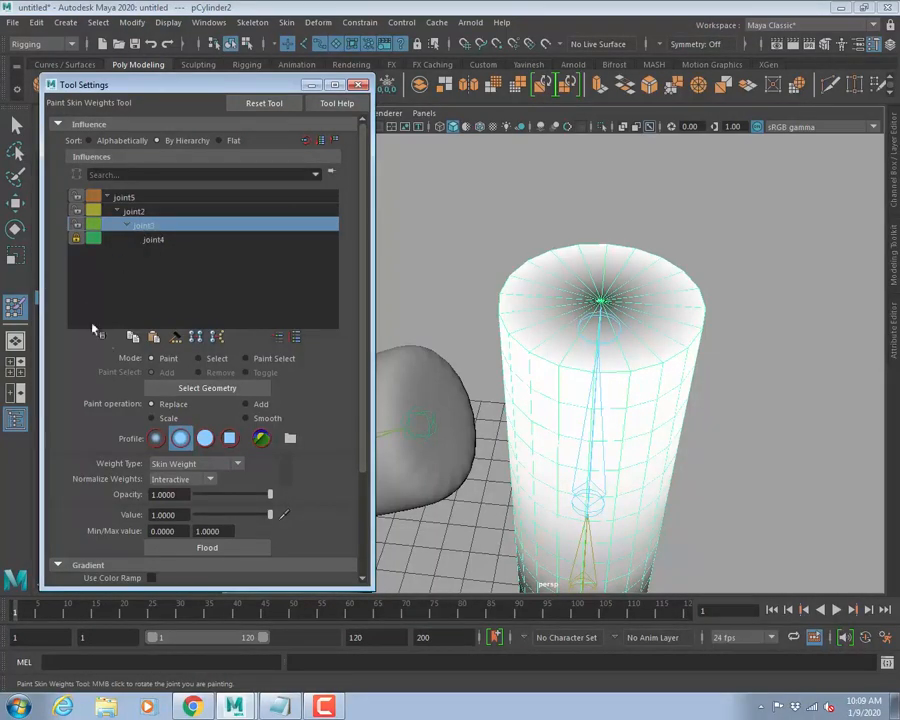
mouse_move(200, 510)
left_mouse_down()
mouse_move(209, 512)
mouse_move(190, 512)
left_mouse_up()
left_click(212, 550)
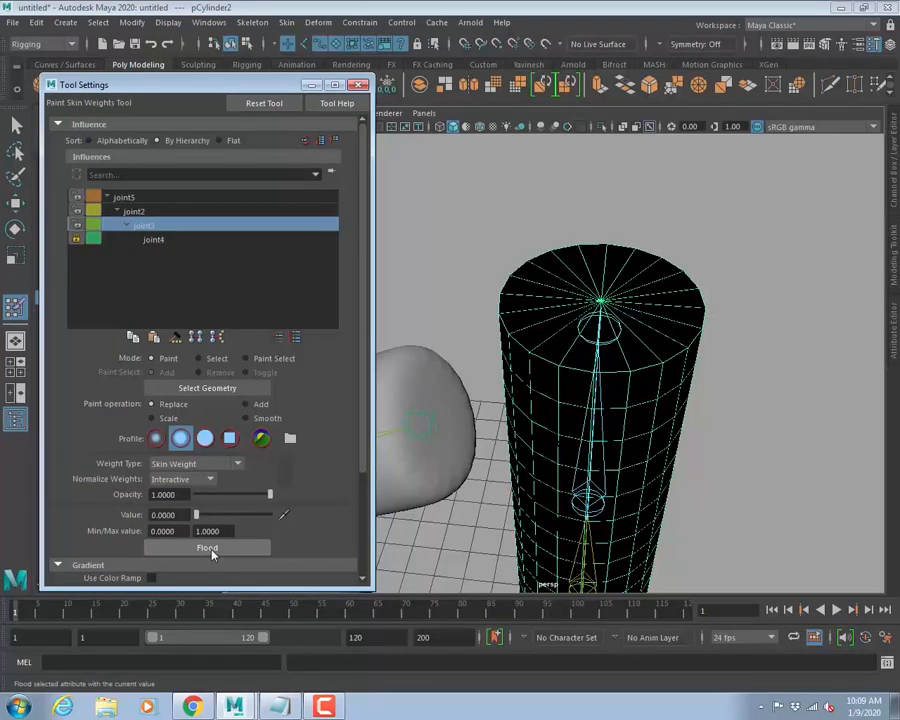
Paint joint3's weight at value 1 over the duplicate cylinder's top cap and upper side.
left_click_drag(196, 513, 272, 516)
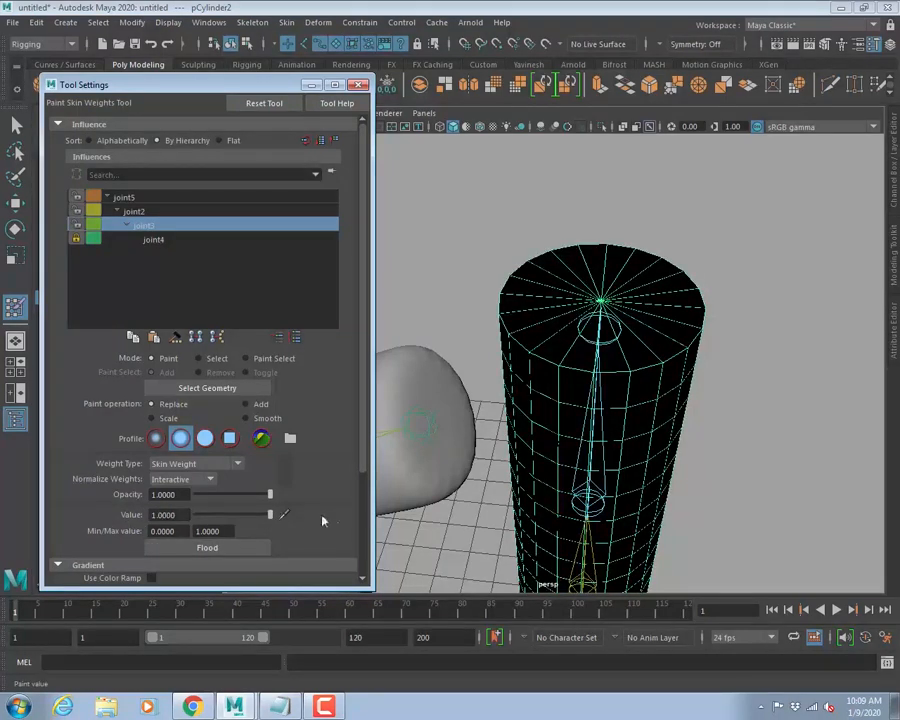
left_click_drag(679, 290, 572, 322)
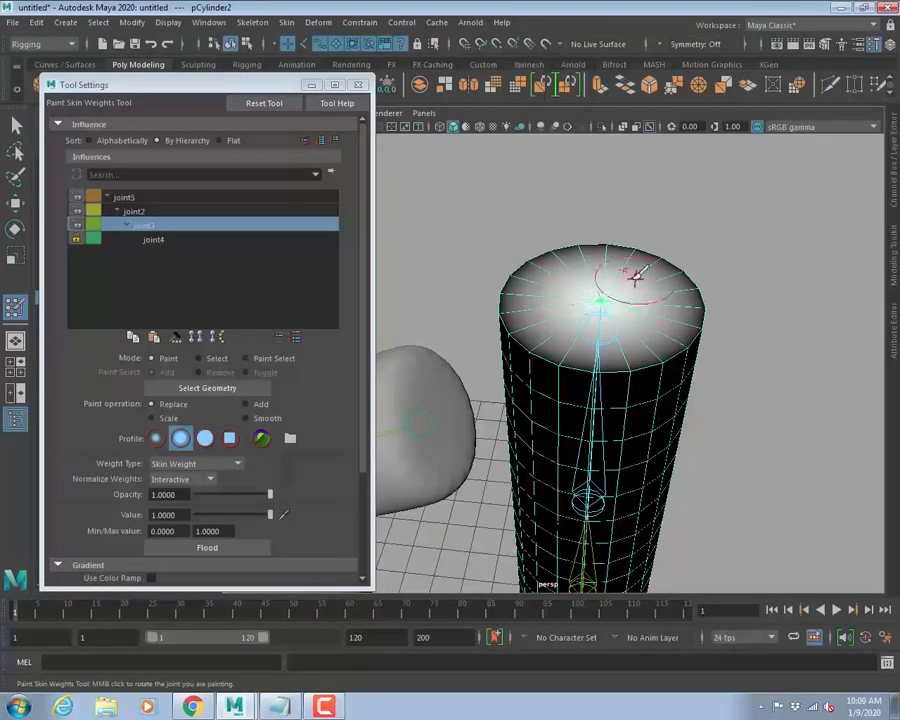
mouse_move(602, 281)
left_mouse_down("alt")
mouse_move(599, 263)
mouse_move(651, 277)
mouse_move(667, 271)
mouse_move(525, 287)
left_mouse_up("alt")
mouse_move(597, 305)
left_mouse_down("alt")
mouse_move(619, 260)
mouse_move(598, 303)
left_mouse_up("alt")
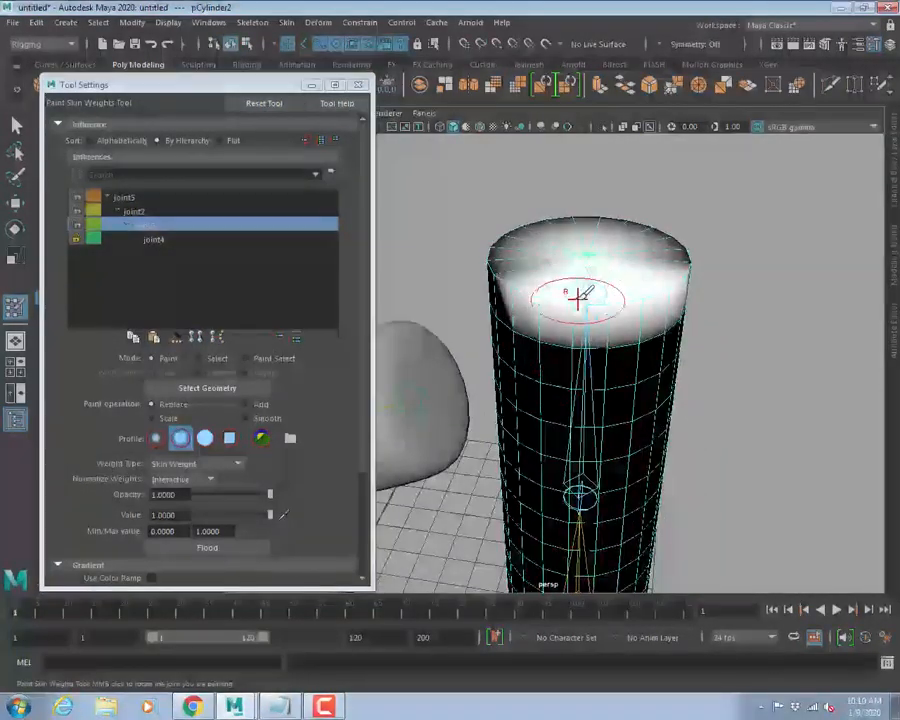
mouse_move(545, 320)
left_mouse_down()
mouse_move(580, 300)
mouse_move(572, 310)
mouse_move(557, 287)
mouse_move(565, 325)
mouse_move(580, 318)
mouse_move(504, 308)
left_mouse_up()
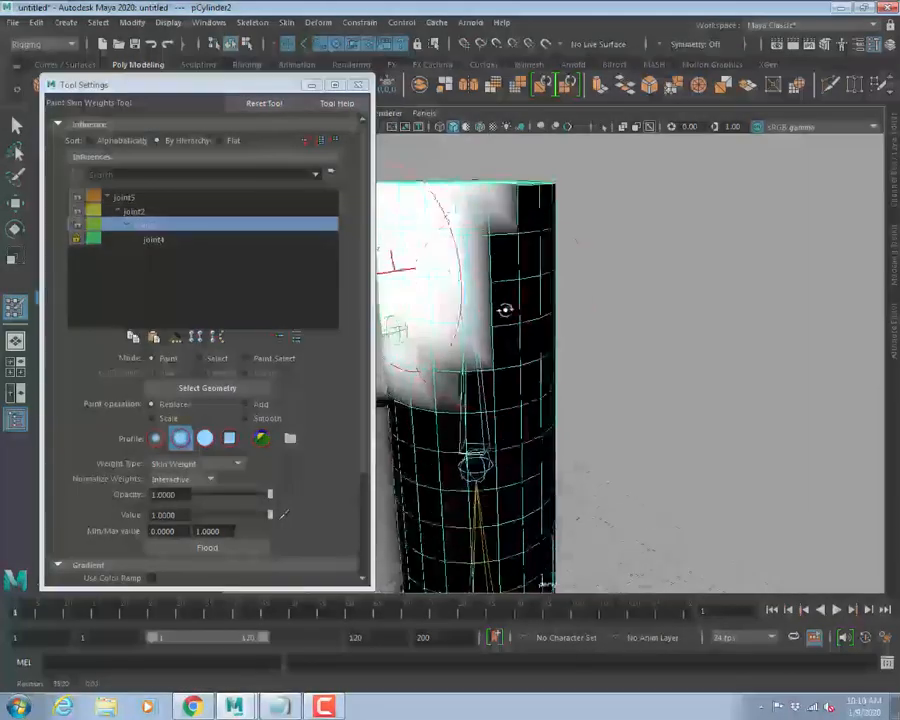
middle_click_drag(504, 308, 589, 301, "alt")
Shrink the Paint Skin Weights brush in the front view to suit the band of the duplicate cylinder just above joint3.
key("space")
key("space")
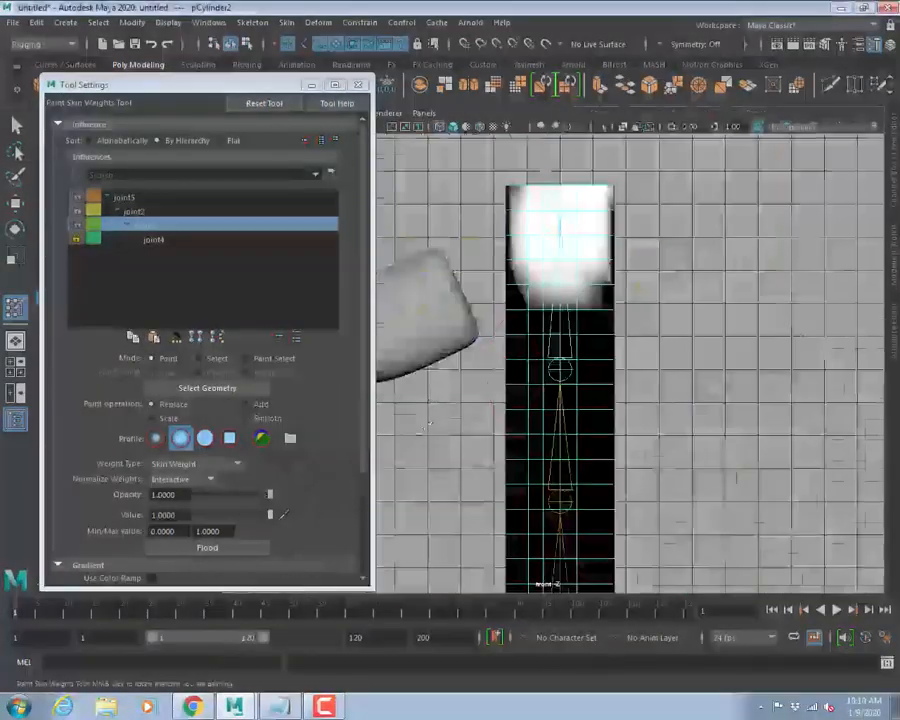
middle_click_drag(518, 374, 563, 398, "alt")
mouse_move(568, 347)
right_mouse_down("alt")
mouse_move(717, 412)
mouse_move(699, 474)
right_mouse_up("alt")
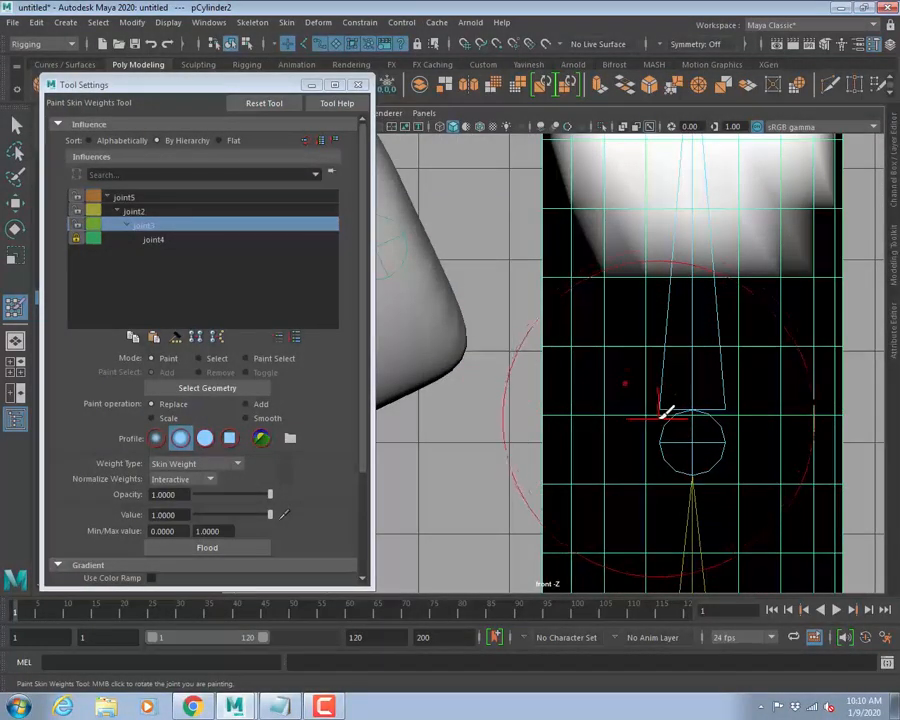
key("b")
left_click_drag(691, 428, 121, 357)
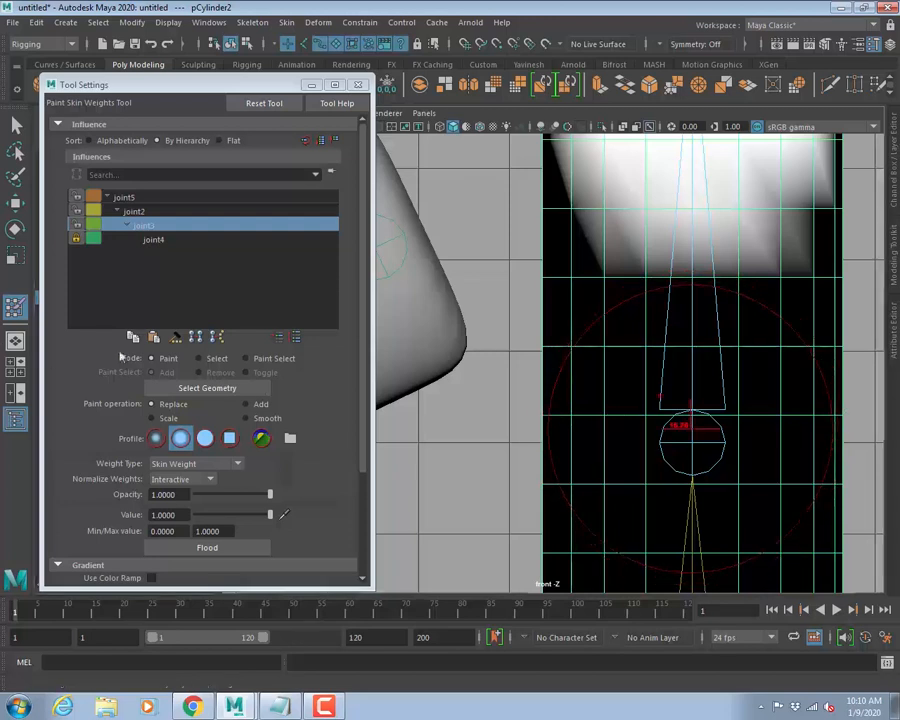
left_click_drag(640, 370, 370, 360)
left_click_drag(562, 362, 538, 352)
left_click_drag(598, 358, 440, 360)
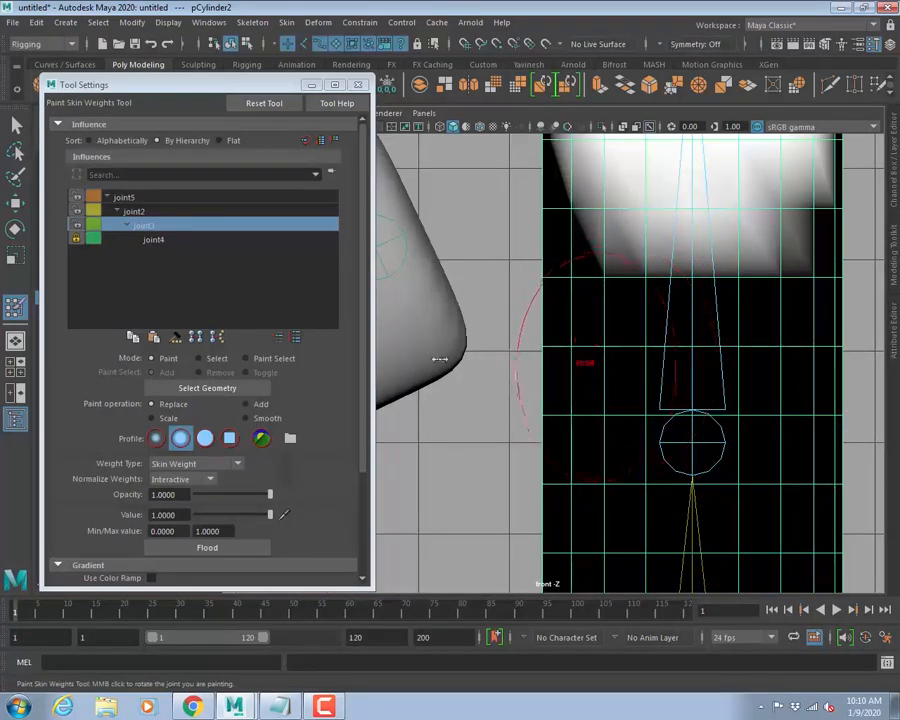
mouse_move(697, 362)
left_mouse_down()
mouse_move(617, 378)
mouse_move(398, 341)
left_mouse_up()
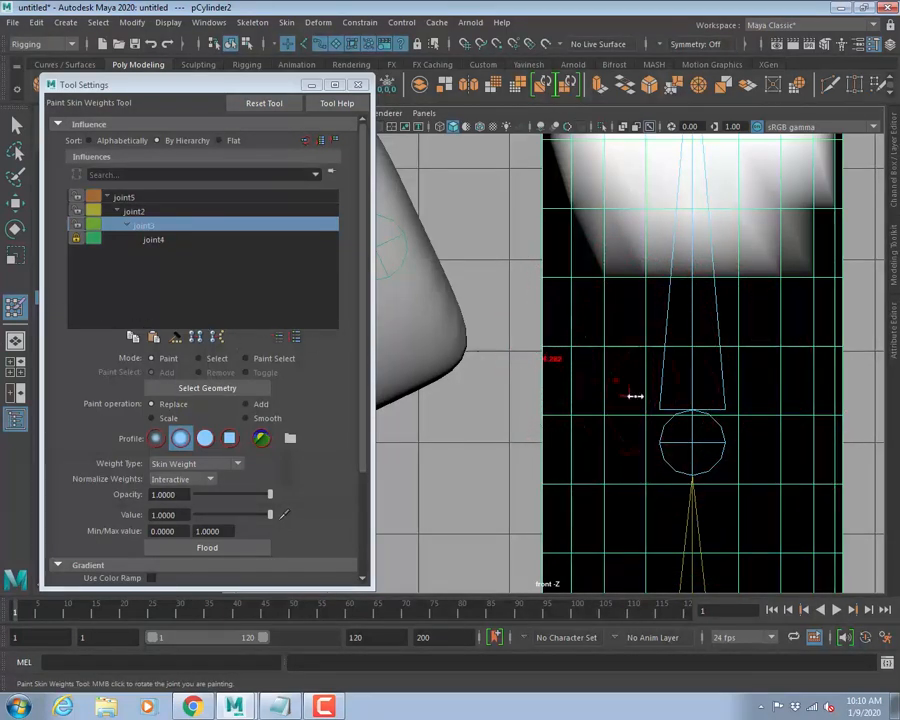
Paint joint3's weight at value 1 across the band just above joint3 and fill the upper cylinder's front side.
mouse_move(514, 326)
left_mouse_down()
mouse_move(749, 360)
mouse_move(702, 330)
mouse_move(602, 340)
mouse_move(639, 320)
left_mouse_up()
key("ctrl+z")
mouse_move(530, 320)
left_mouse_down()
mouse_move(872, 348)
mouse_move(447, 313)
mouse_move(790, 351)
left_mouse_up()
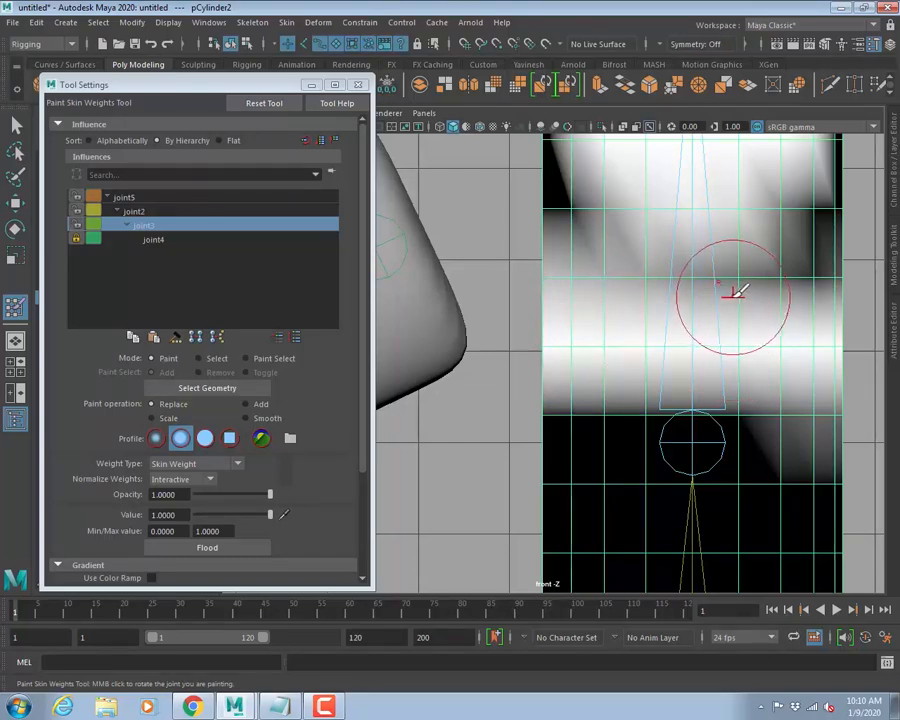
middle_click_drag(829, 300, 753, 364, "alt")
right_click_drag(753, 364, 408, 288, "alt")
mouse_move(563, 368)
left_mouse_down()
mouse_move(717, 311)
mouse_move(518, 267)
mouse_move(512, 177)
mouse_move(642, 160)
left_mouse_up()
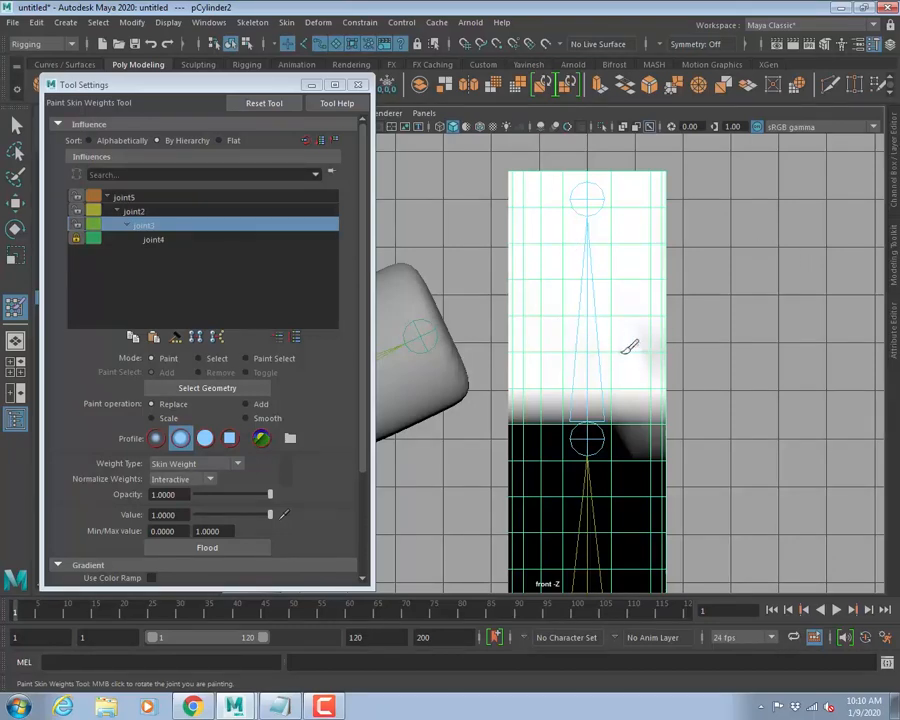
left_click(632, 346)
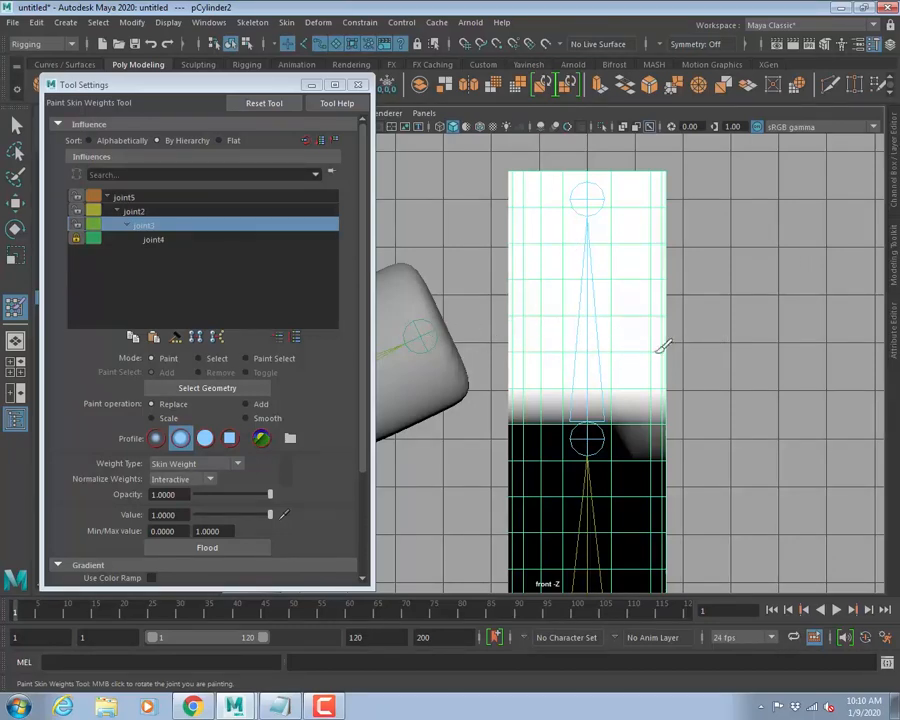
Paint joint3's weight at value 1 around the duplicate cylinder's remaining upper sides in the perspective view, down to joint3.
key("space")
key("space")
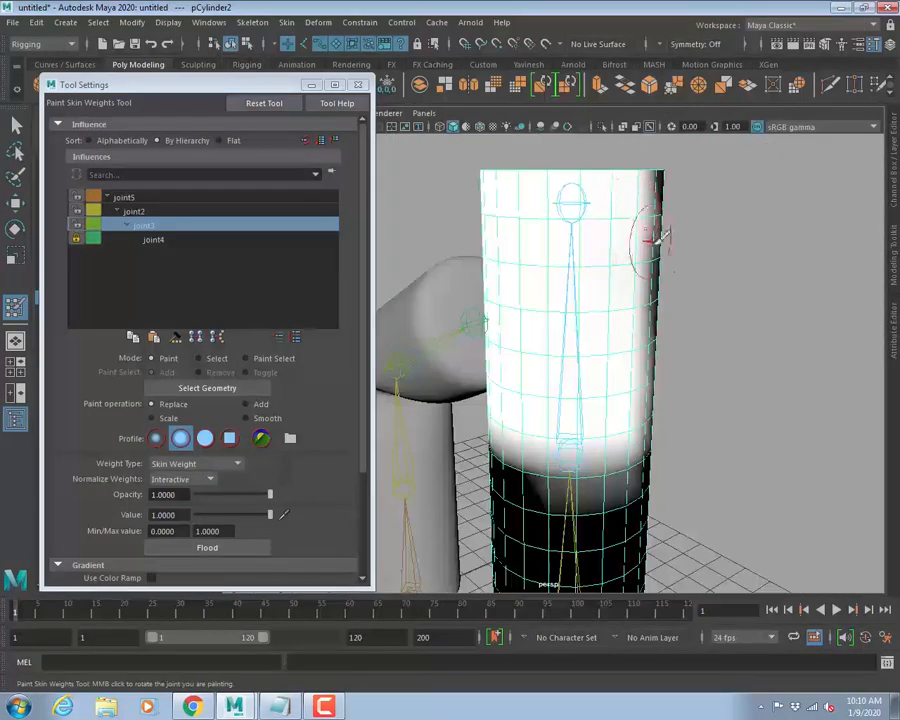
left_click_drag(649, 237, 415, 195, "alt")
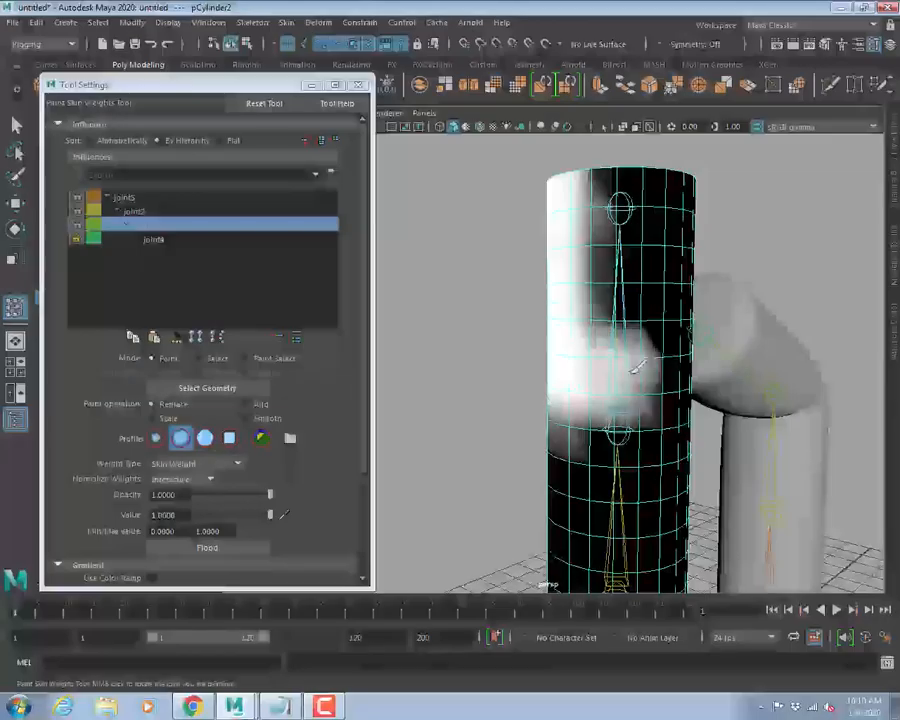
mouse_move(632, 370)
left_mouse_down()
mouse_move(630, 252)
mouse_move(582, 190)
mouse_move(605, 165)
left_mouse_up()
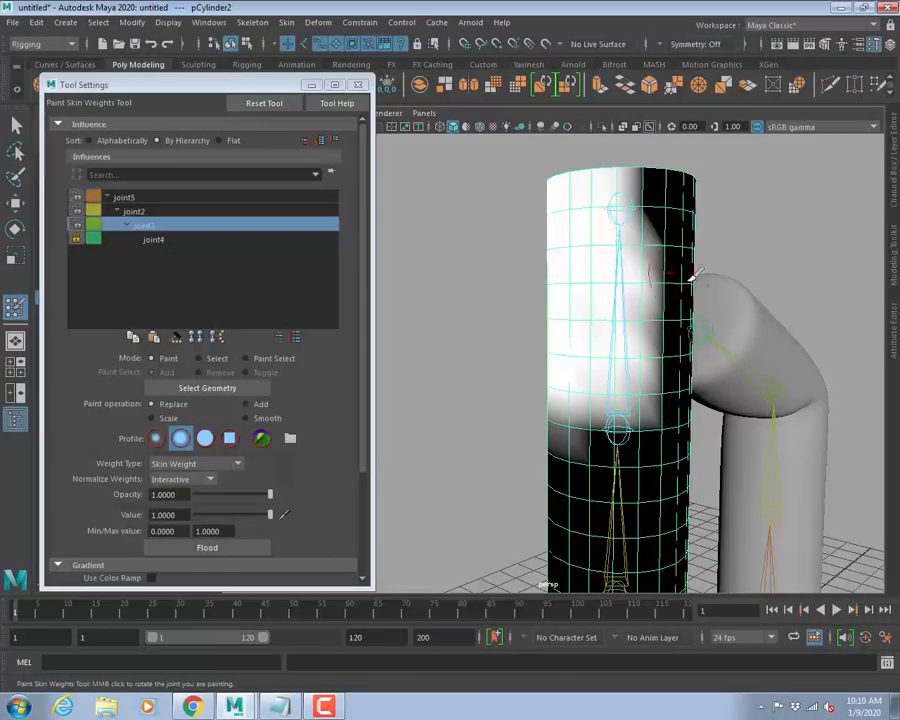
left_click_drag(622, 250, 636, 292, "alt")
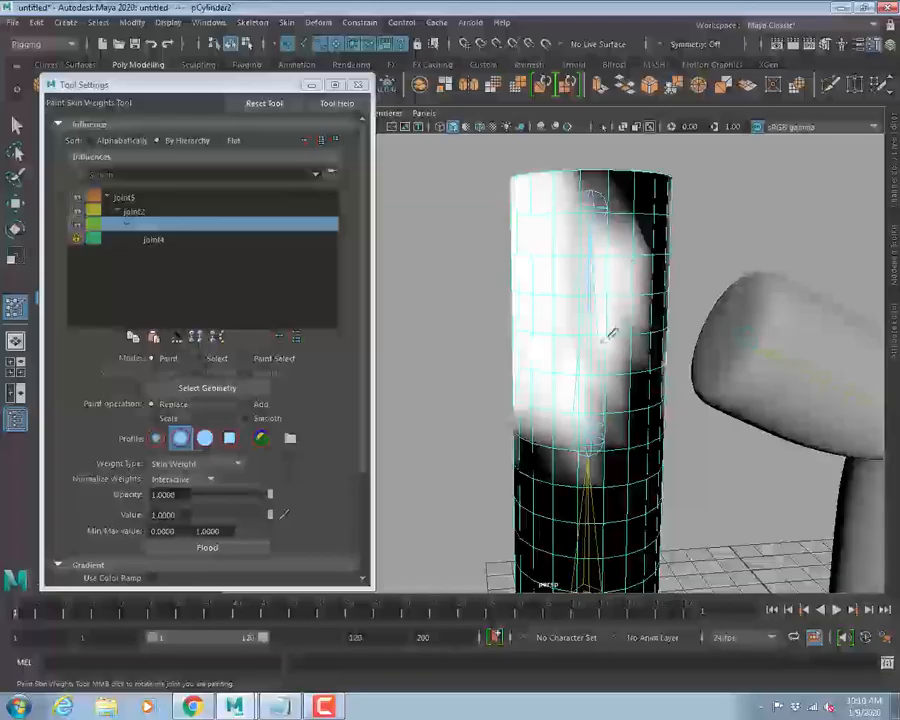
mouse_move(607, 331)
left_mouse_down()
mouse_move(583, 342)
mouse_move(589, 221)
left_mouse_up()
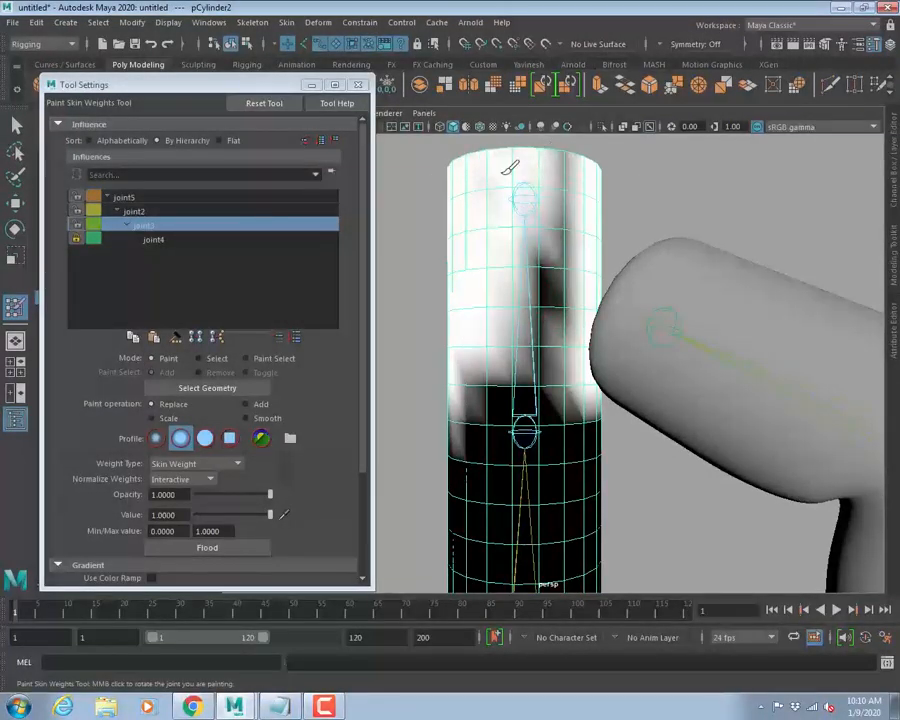
mouse_move(504, 173)
left_mouse_down()
mouse_move(487, 200)
mouse_move(488, 238)
mouse_move(470, 273)
left_mouse_up()
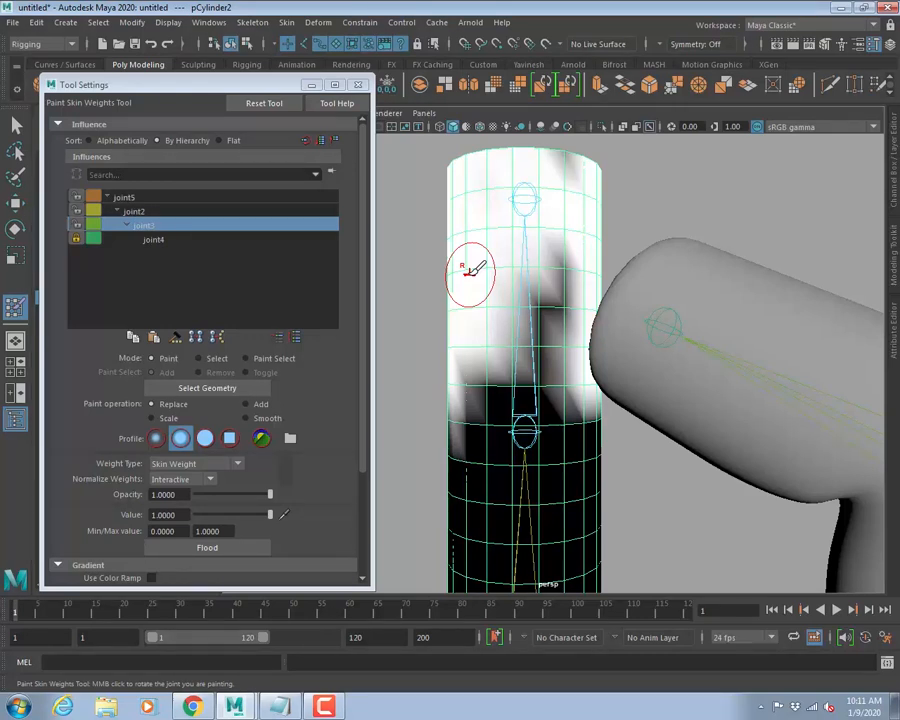
mouse_move(483, 187)
left_mouse_down()
mouse_move(597, 241)
mouse_move(528, 315)
mouse_move(540, 362)
mouse_move(497, 385)
mouse_move(460, 387)
left_mouse_up()
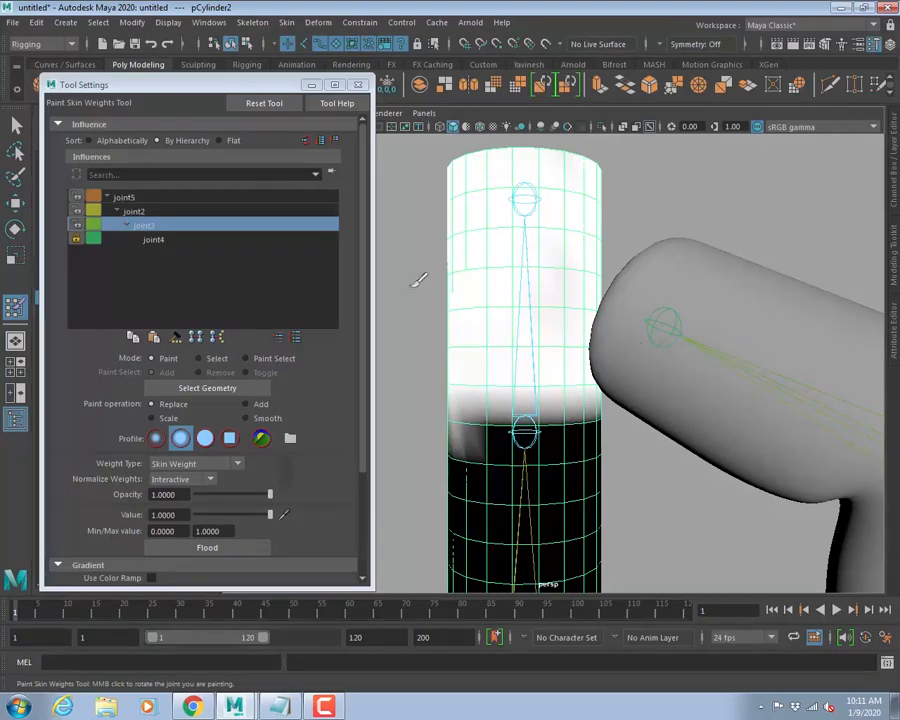
Touch up joint3's weight at value 1 around the rim of the duplicate cylinder's top cap.
left_click_drag(524, 236, 470, 388, "alt")
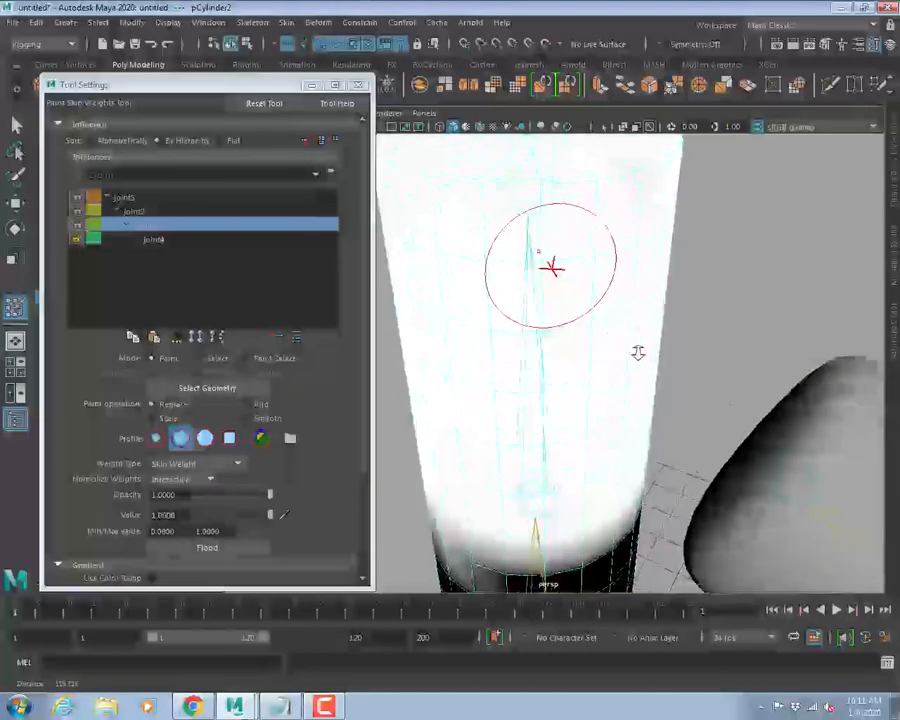
scroll(520, 280, "down", 3)
mouse_move(575, 285)
left_mouse_down("alt")
mouse_move(565, 309)
mouse_move(574, 347)
left_mouse_up("alt")
mouse_move(604, 292)
left_mouse_down()
mouse_move(605, 272)
mouse_move(615, 281)
mouse_move(642, 270)
left_mouse_up()
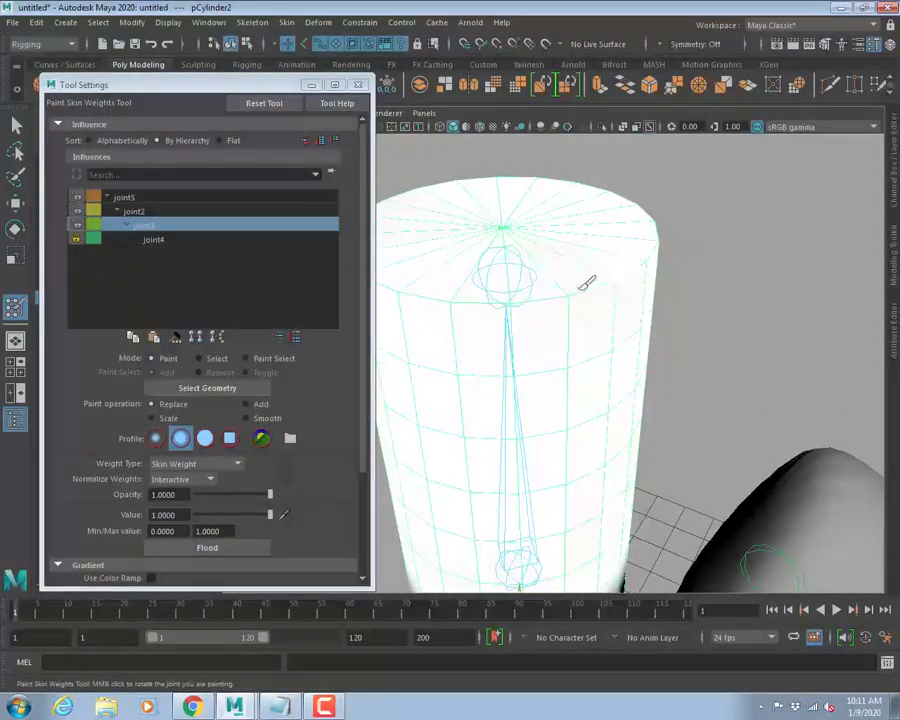
left_click_drag(522, 287, 703, 313, "alt")
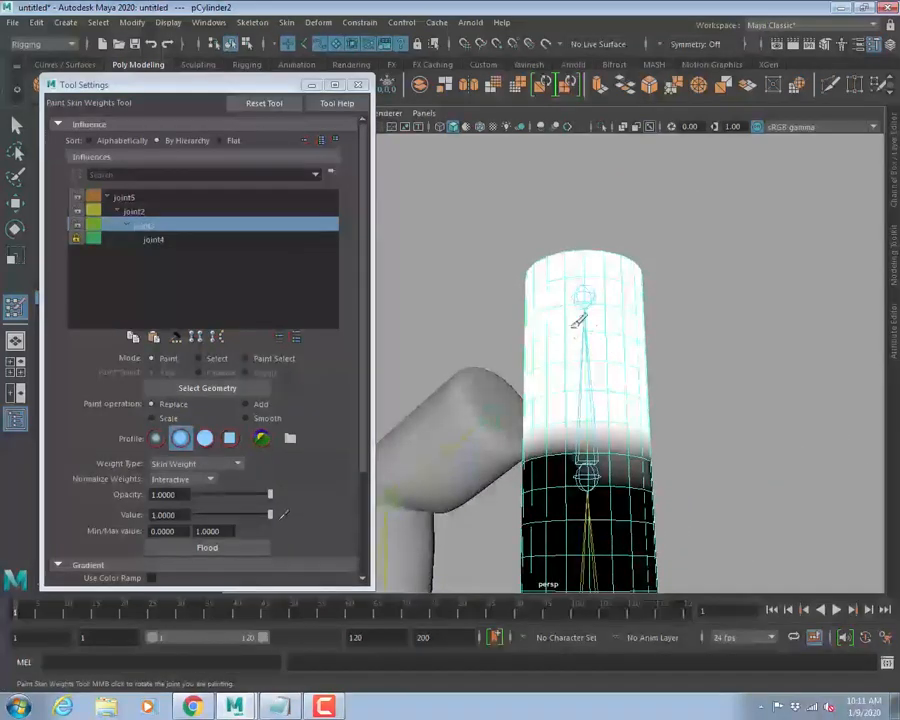
left_click_drag(536, 301, 629, 331, "alt")
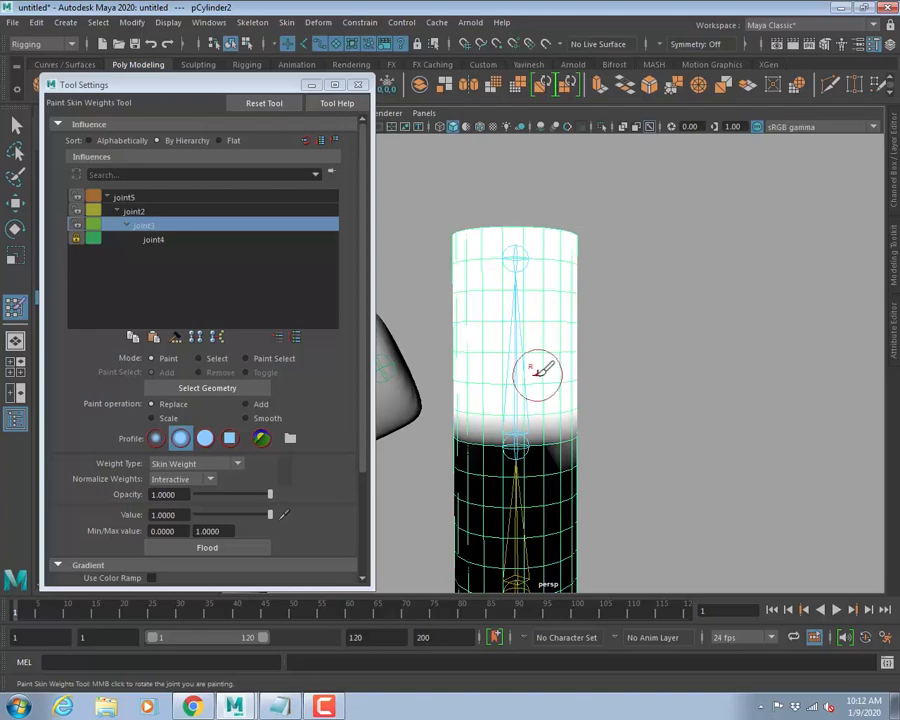
mouse_move(492, 388)
left_mouse_down("alt")
mouse_move(578, 387)
mouse_move(557, 333)
mouse_move(597, 261)
mouse_move(563, 298)
mouse_move(663, 327)
mouse_move(639, 323)
mouse_move(593, 267)
mouse_move(577, 301)
mouse_move(711, 309)
left_mouse_up("alt")
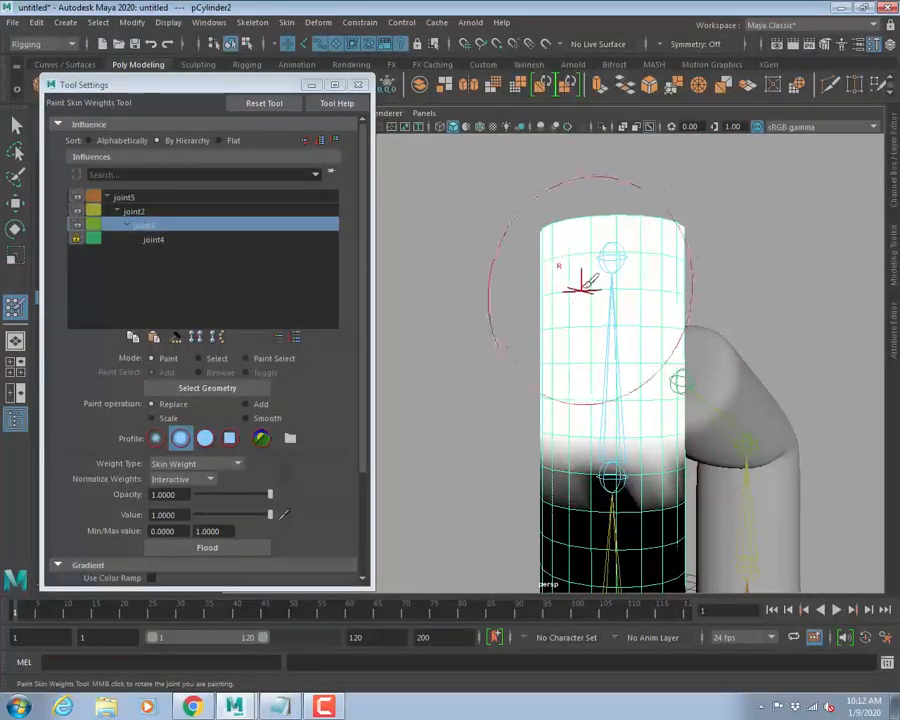
mouse_move(618, 297)
left_mouse_down("alt")
mouse_move(516, 281)
mouse_move(426, 305)
left_mouse_up("alt")
left_click_drag(491, 307, 524, 316, "alt")
Switch the paint operation to Smooth and soften joint3's weight boundary across the cylinder around joint3 in the front view.
key("space")
key("space")
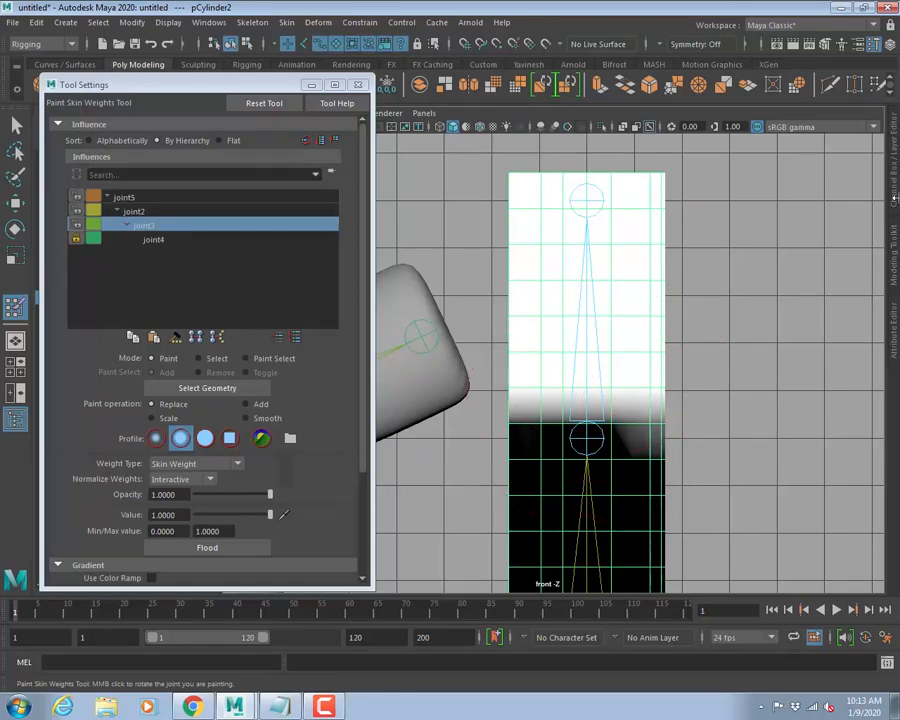
left_click(253, 421)
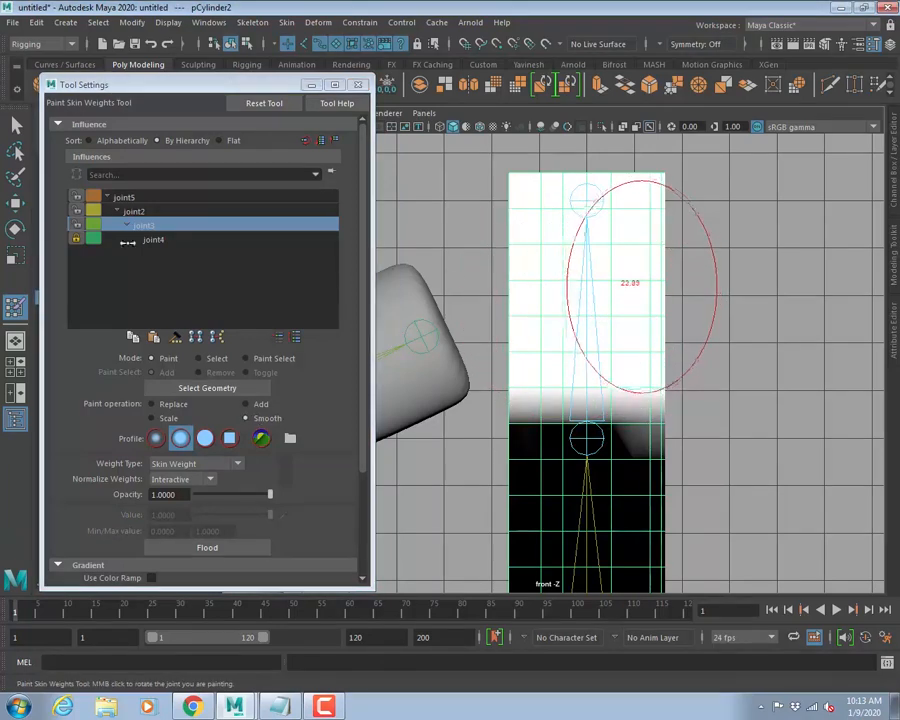
key("space")
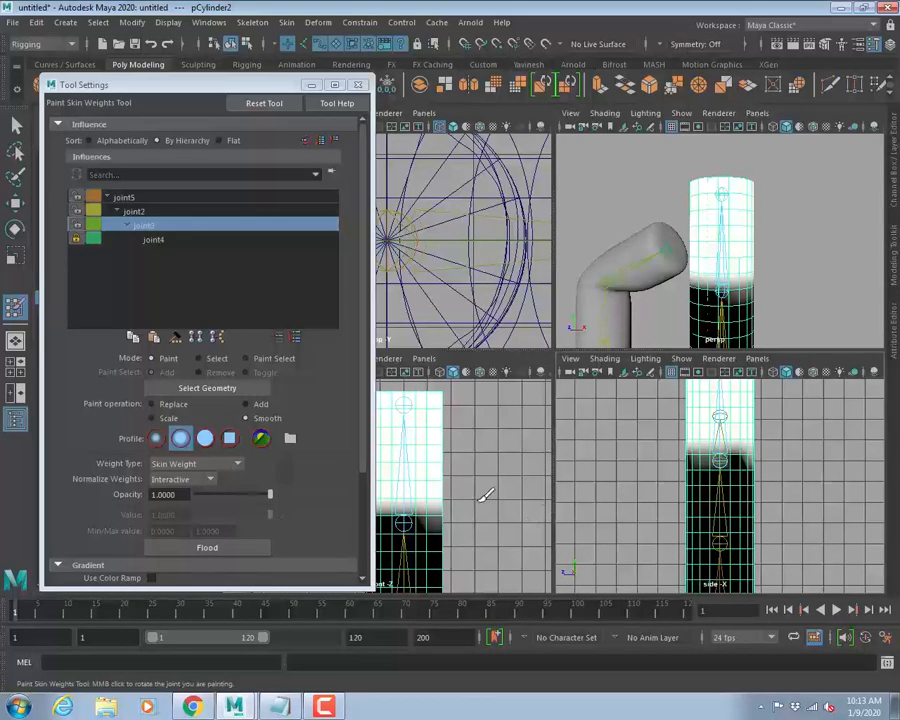
key("space")
scroll(581, 391, "up", 3)
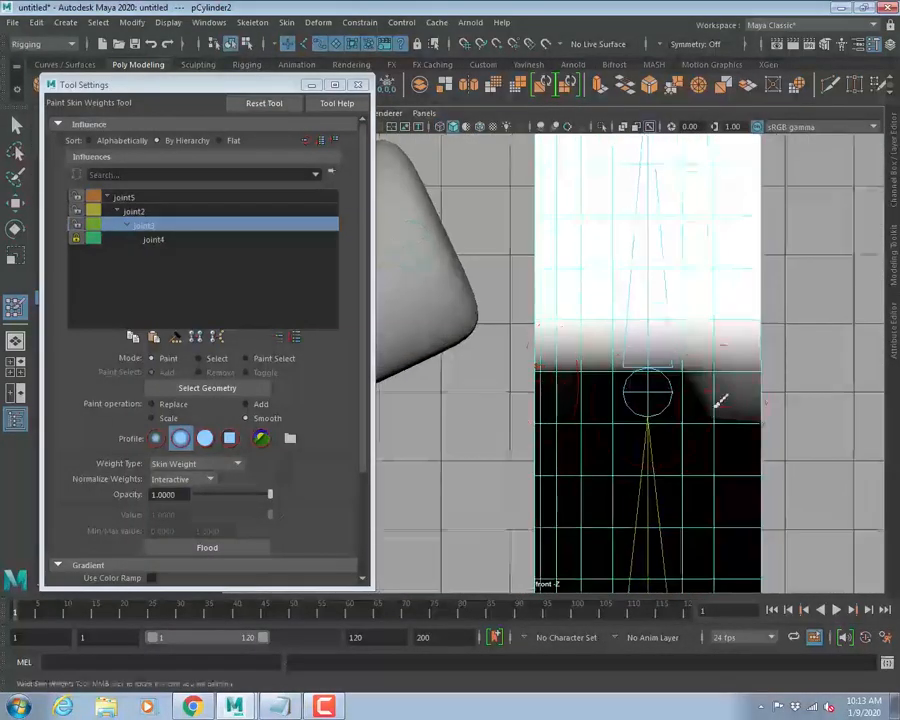
mouse_move(568, 402)
left_mouse_down()
mouse_move(582, 390)
mouse_move(583, 406)
mouse_move(806, 377)
mouse_move(693, 387)
mouse_move(723, 391)
mouse_move(722, 382)
mouse_move(538, 388)
mouse_move(562, 406)
mouse_move(585, 392)
mouse_move(745, 377)
mouse_move(731, 403)
left_mouse_up()
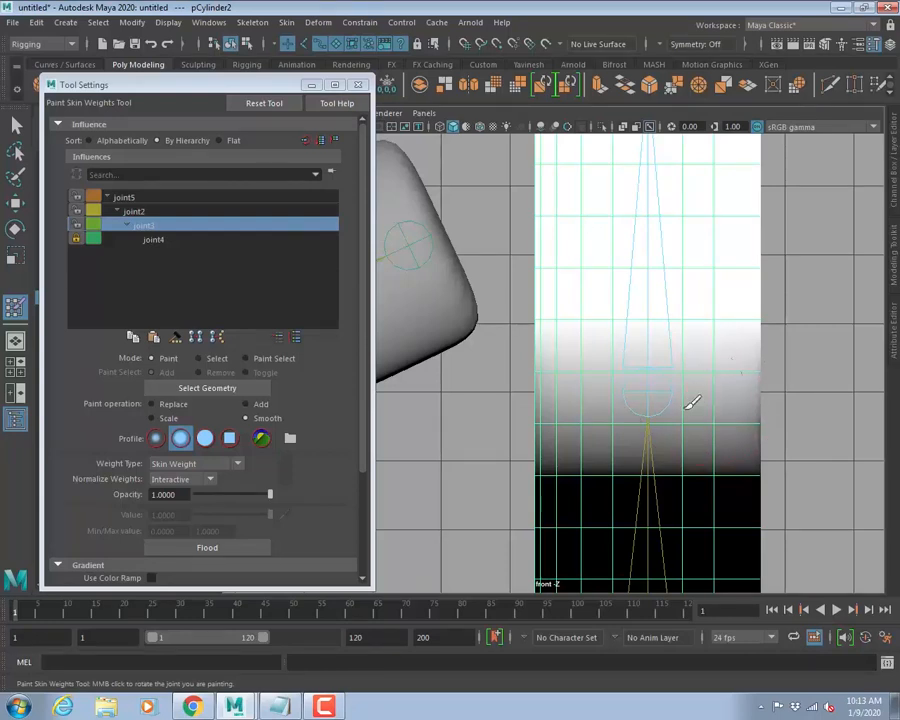
left_click_drag(574, 410, 576, 400)
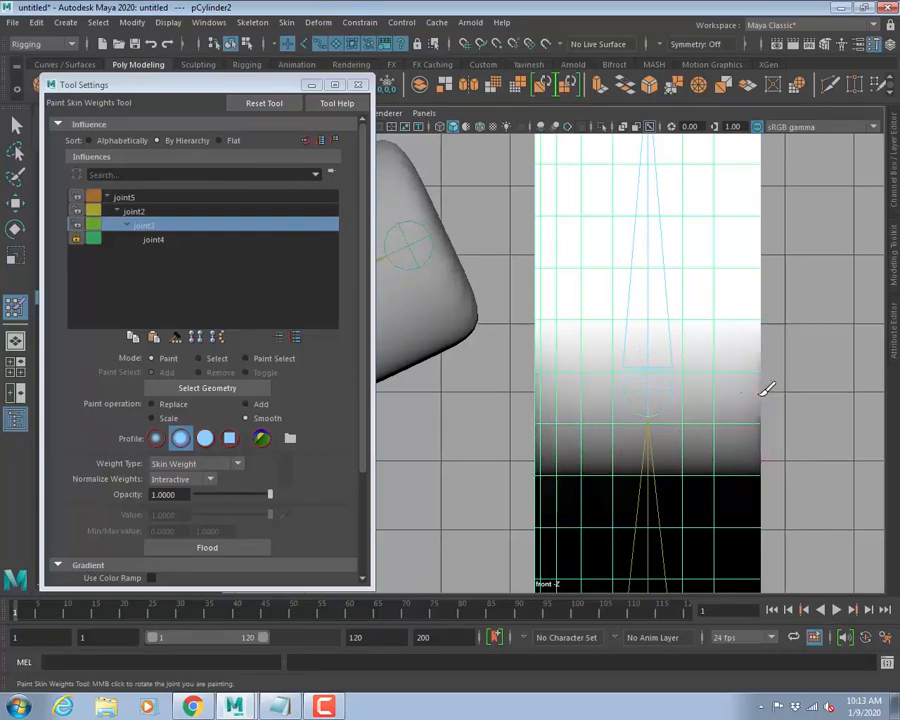
mouse_move(760, 396)
left_mouse_down()
mouse_move(676, 409)
mouse_move(534, 399)
mouse_move(648, 410)
left_mouse_up()
left_click_drag(757, 388, 755, 387)
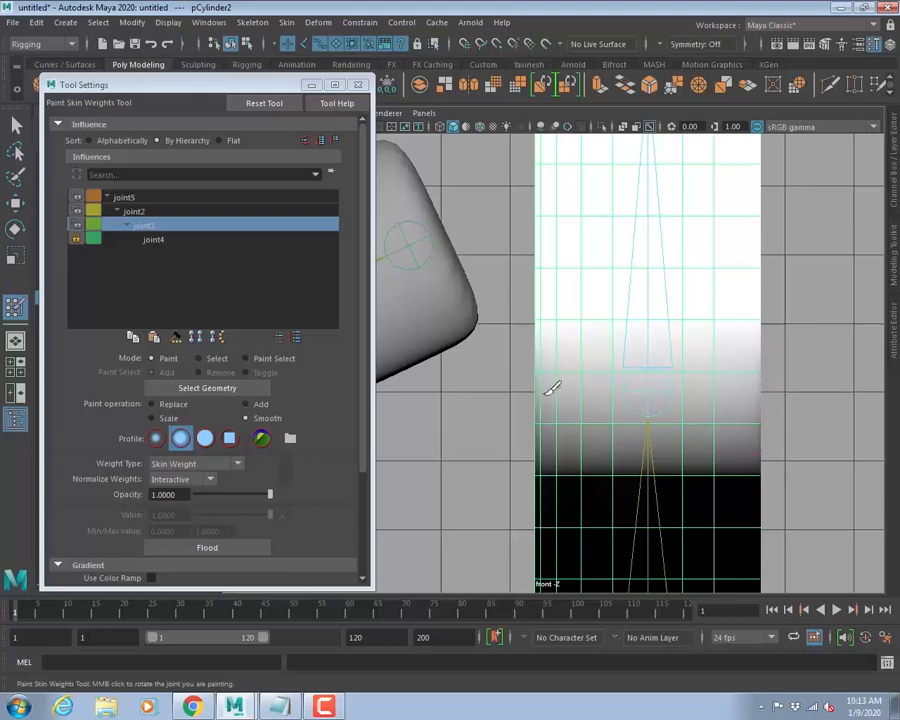
left_click_drag(635, 397, 737, 395)
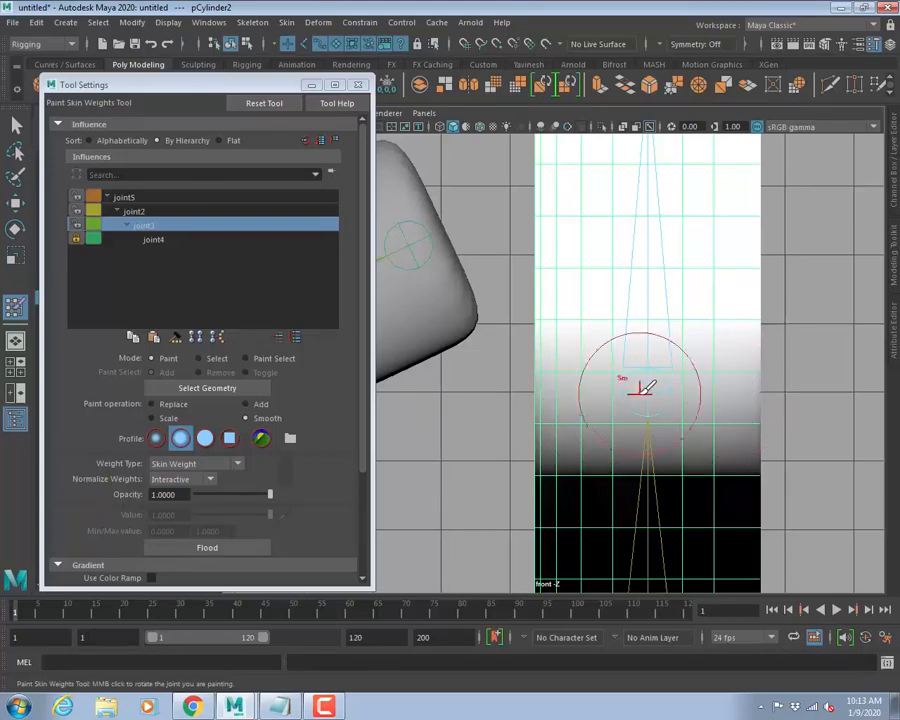
Smooth joint3's weight boundary around the back and remaining sides of the duplicate cylinder in the perspective view.
key("space")
key("space")
mouse_move(670, 261)
left_mouse_down("alt")
mouse_move(605, 384)
mouse_move(496, 392)
left_mouse_up("alt")
left_click_drag(639, 430, 550, 418, "alt")
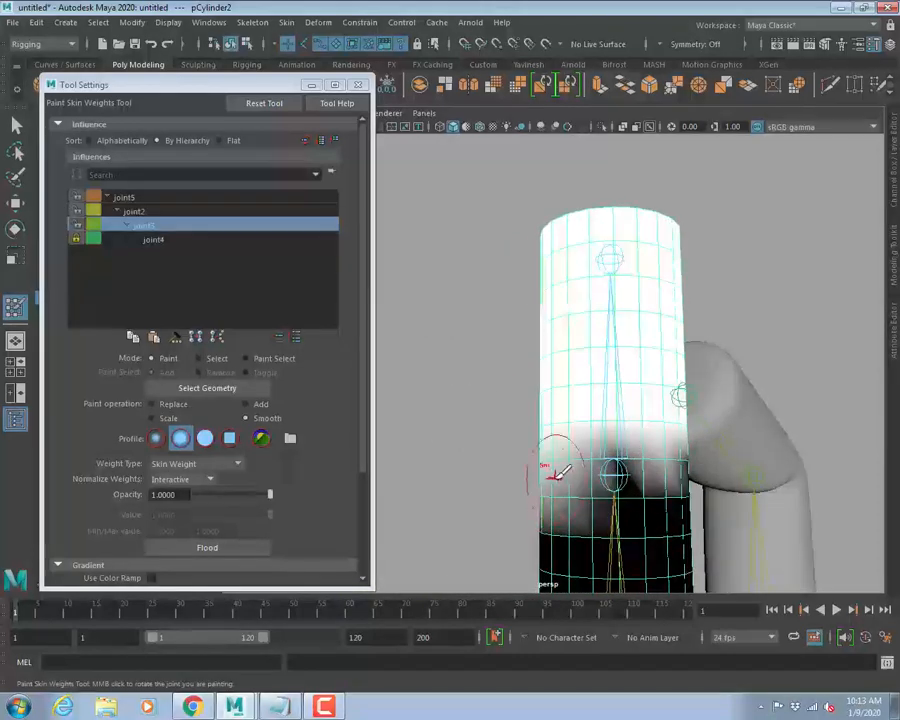
mouse_move(556, 478)
left_mouse_down()
mouse_move(597, 479)
mouse_move(492, 472)
left_mouse_up()
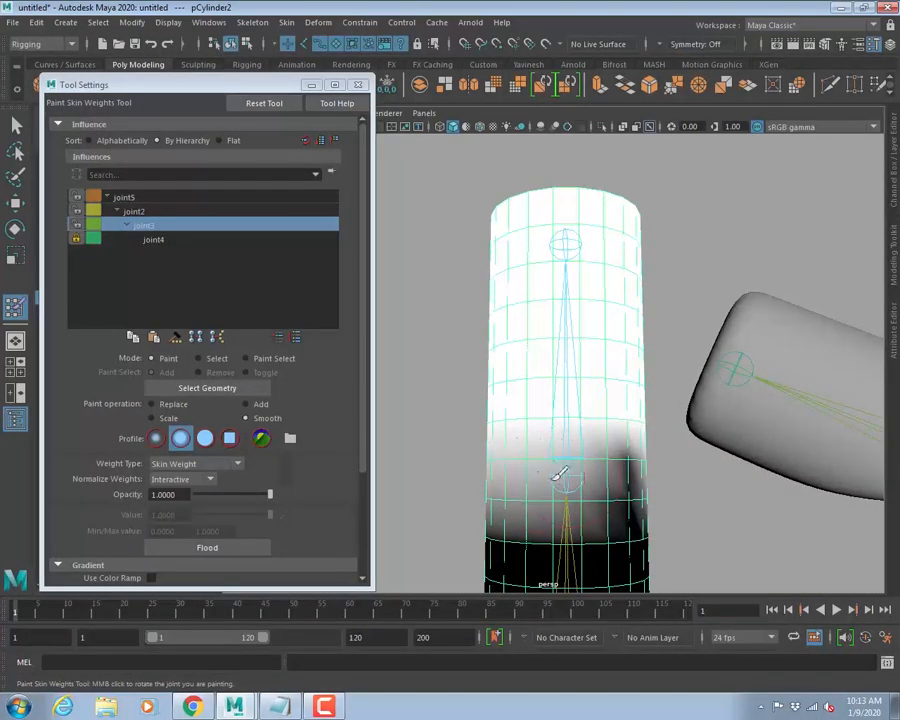
left_click_drag(560, 476, 500, 472, "alt")
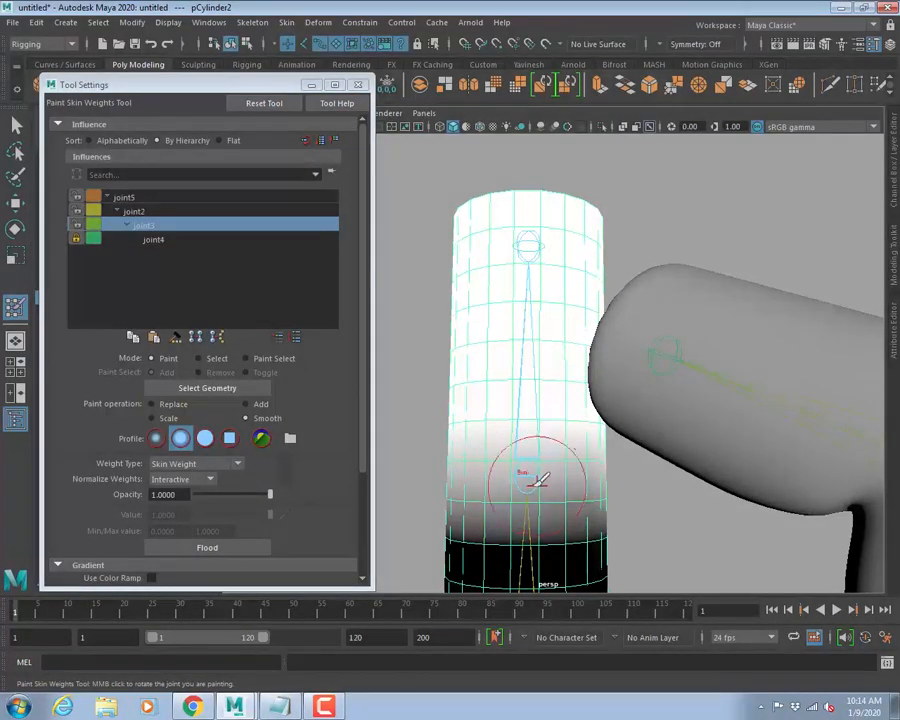
mouse_move(559, 478)
left_mouse_down("alt")
mouse_move(520, 468)
mouse_move(524, 452)
left_mouse_up("alt")
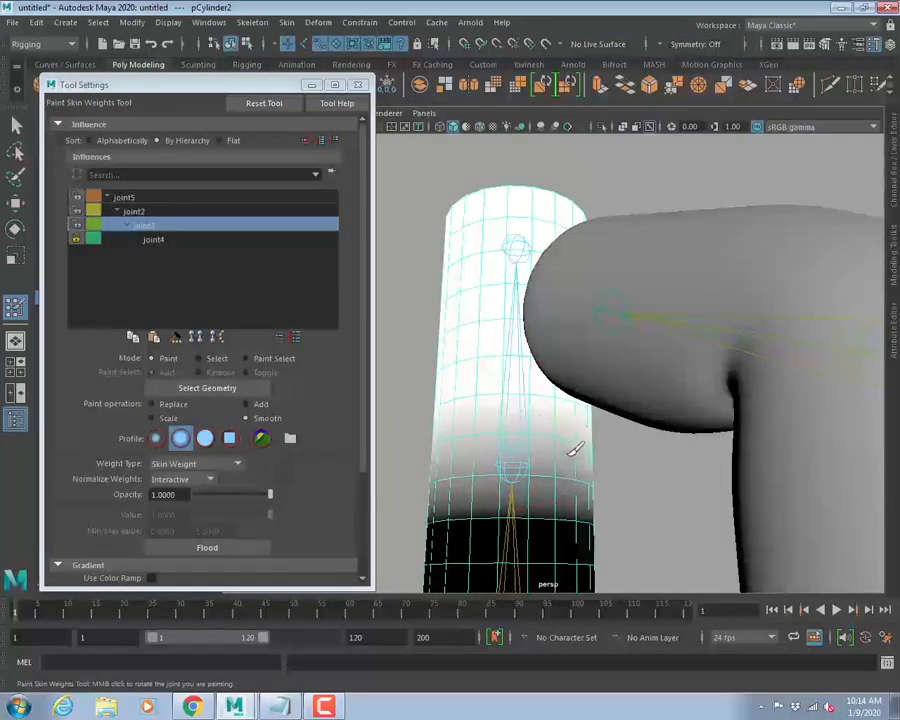
mouse_move(579, 445)
left_mouse_down("alt")
mouse_move(595, 438)
mouse_move(520, 440)
mouse_move(468, 468)
left_mouse_up("alt")
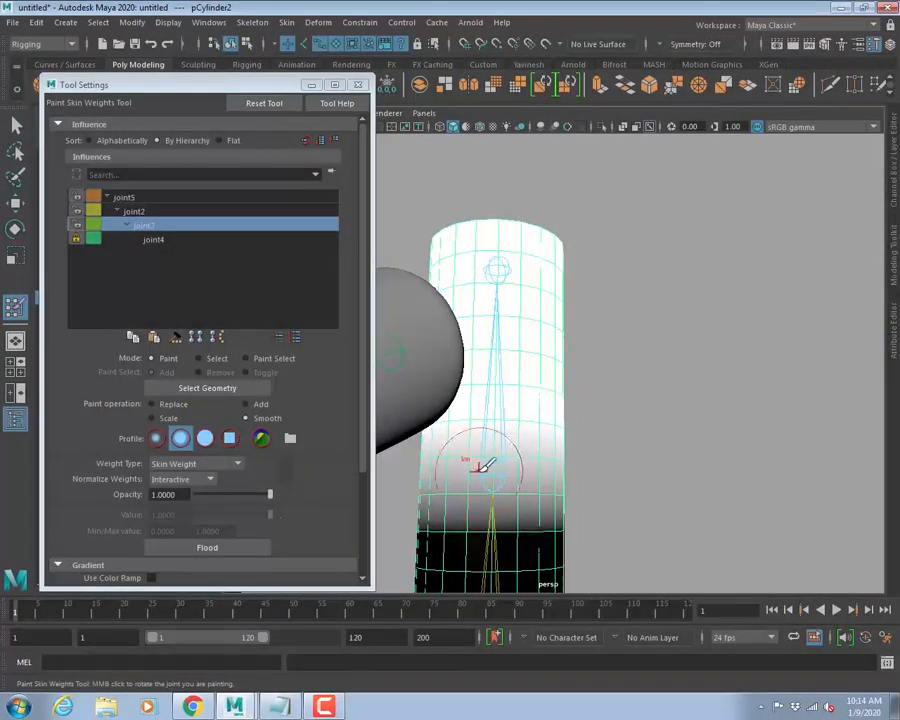
mouse_move(446, 466)
left_mouse_down("alt")
mouse_move(492, 468)
mouse_move(457, 468)
left_mouse_up("alt")
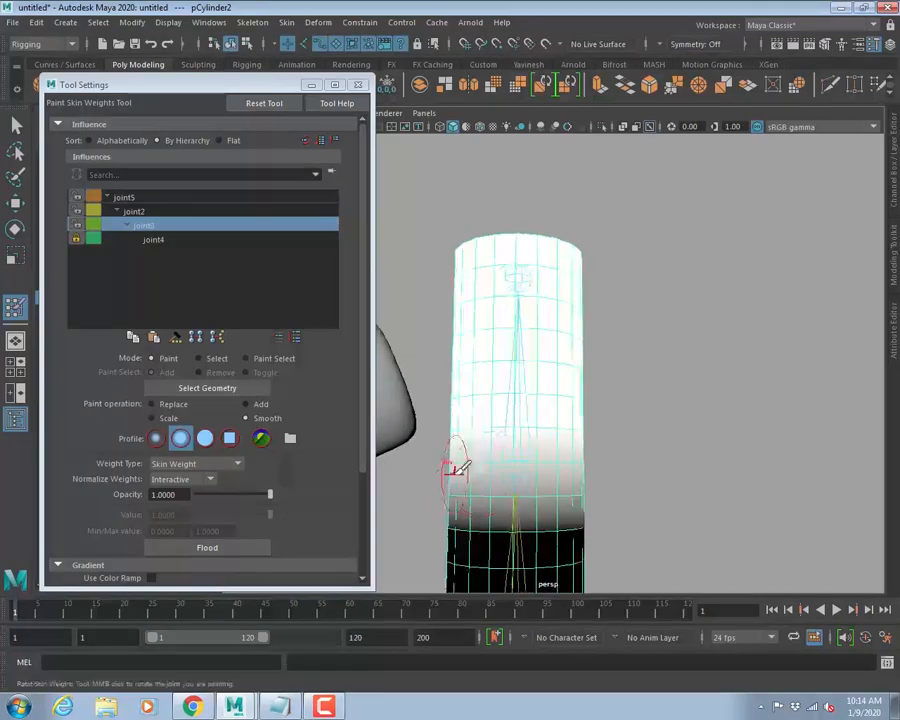
left_click_drag(540, 473, 458, 482, "alt")
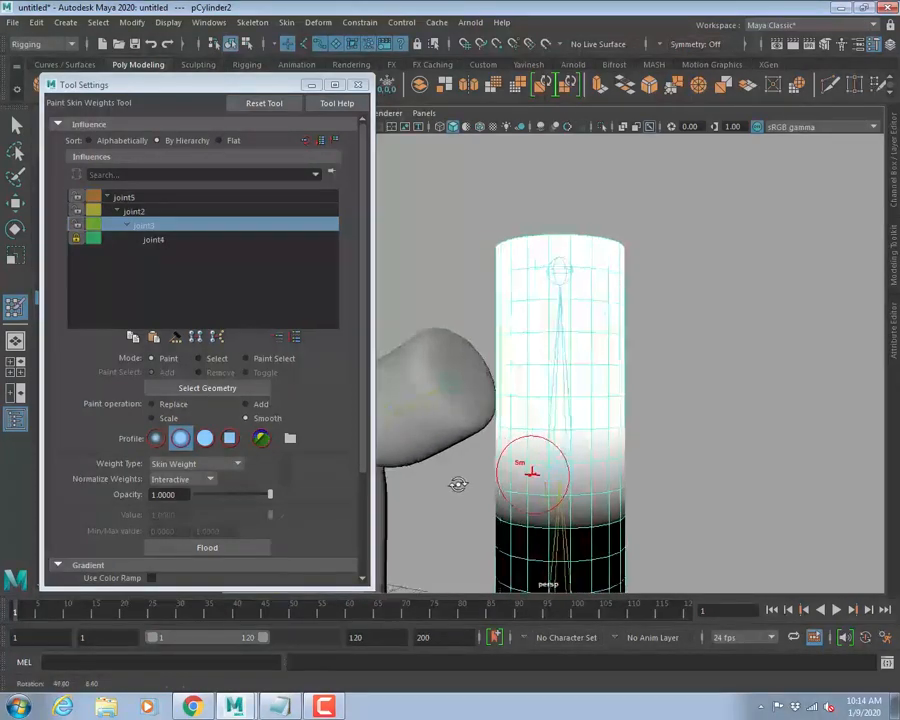
Even out joint3's smoothed weight boundary with another pass around the full circumference of the duplicate cylinder in the perspective view.
mouse_move(580, 470)
left_mouse_down("alt")
mouse_move(568, 476)
mouse_move(580, 470)
left_mouse_up("alt")
left_click_drag(636, 470, 570, 474, "alt")
left_click_drag(641, 470, 532, 462, "alt")
left_click_drag(636, 462, 516, 460, "alt")
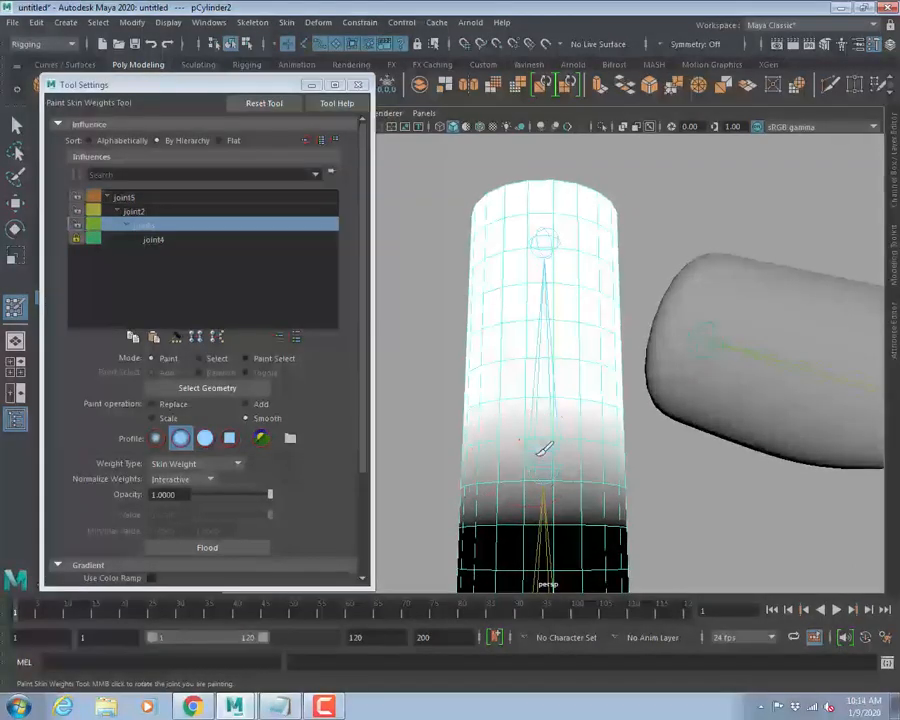
mouse_move(592, 447)
left_mouse_down("alt")
mouse_move(520, 428)
mouse_move(474, 430)
left_mouse_up("alt")
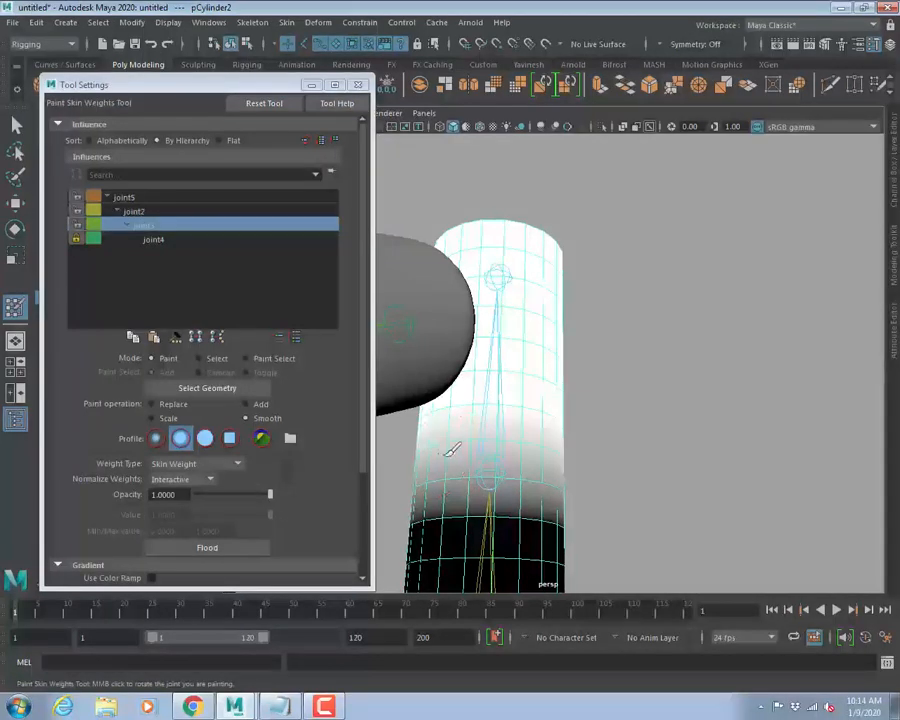
left_click_drag(522, 452, 450, 458, "alt")
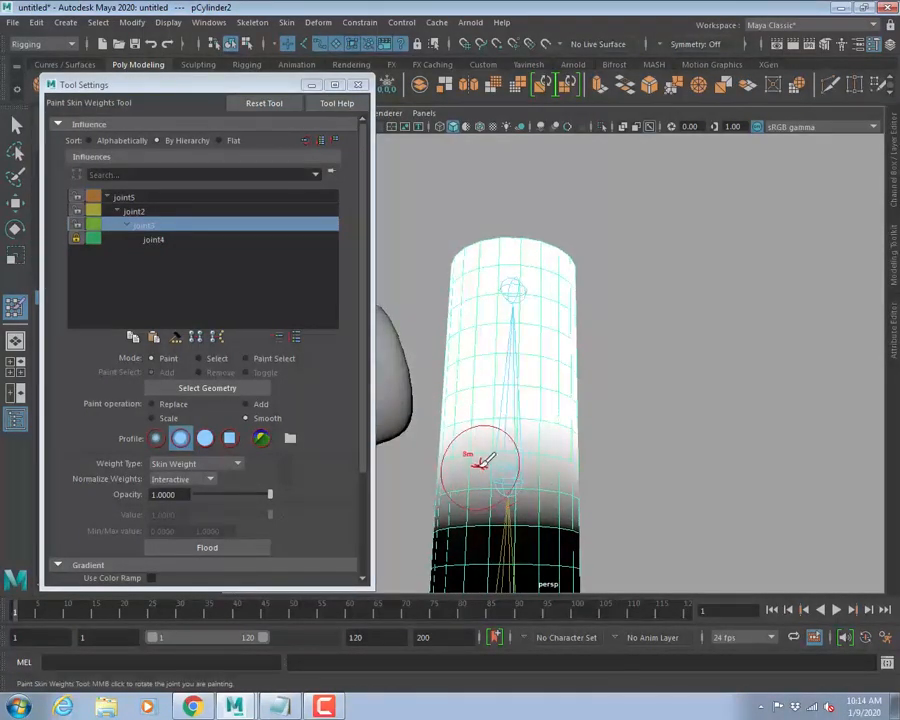
left_click_drag(517, 466, 456, 464, "alt")
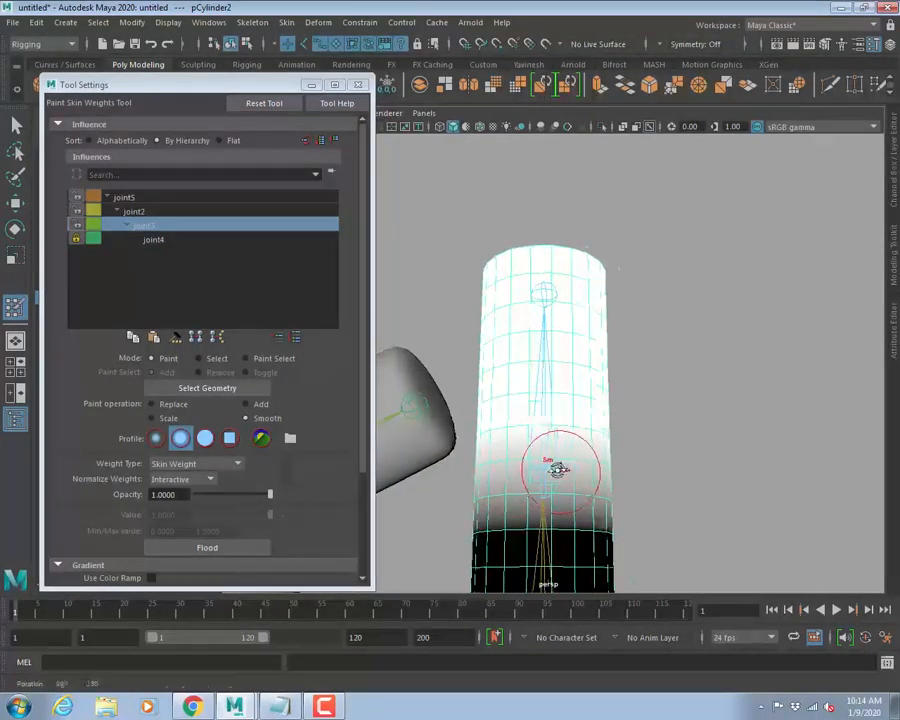
left_click_drag(559, 470, 502, 471, "alt")
mouse_move(582, 468)
left_mouse_down("alt")
mouse_move(526, 476)
mouse_move(584, 470)
mouse_move(570, 466)
left_mouse_up("alt")
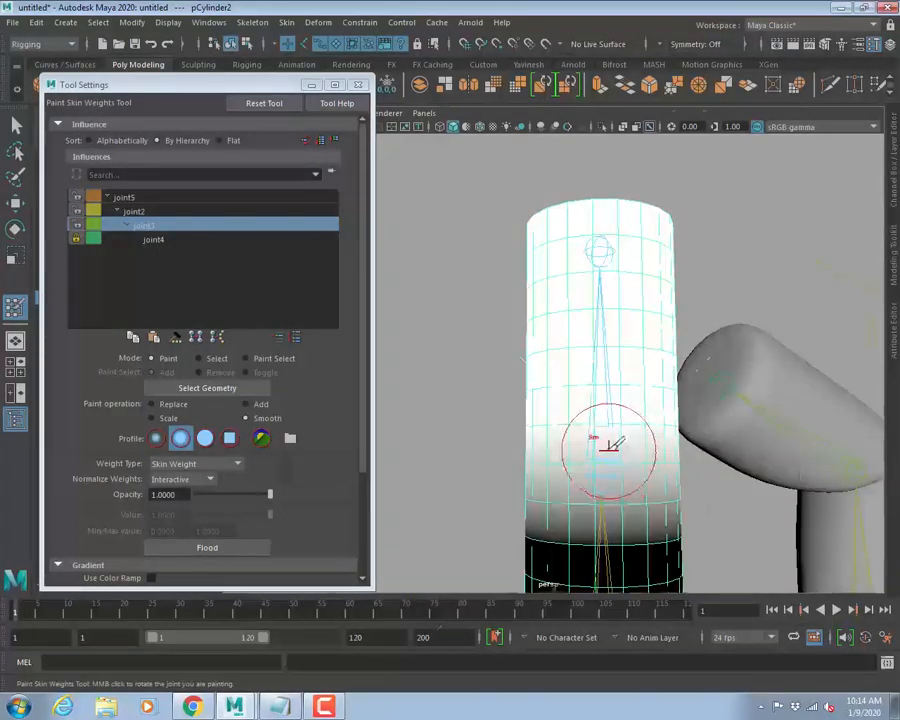
Lock joint3's weights and make joint2 the active influence on the duplicate cylinder in the front view.
key("space")
key("space")
mouse_move(531, 483)
middle_mouse_down()
mouse_move(532, 468)
mouse_move(444, 440)
middle_mouse_up()
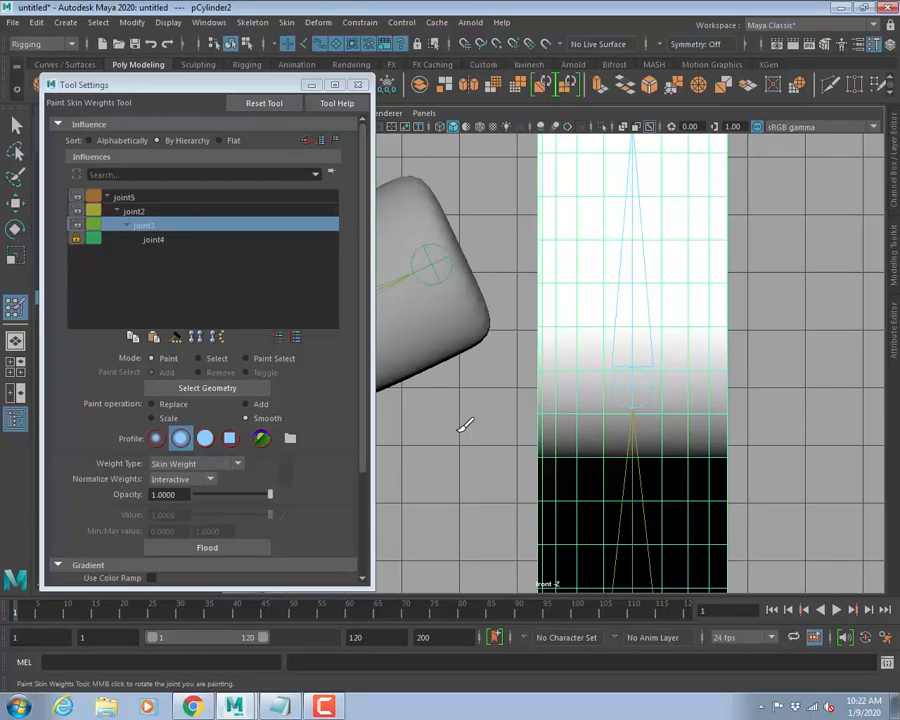
left_click(77, 229)
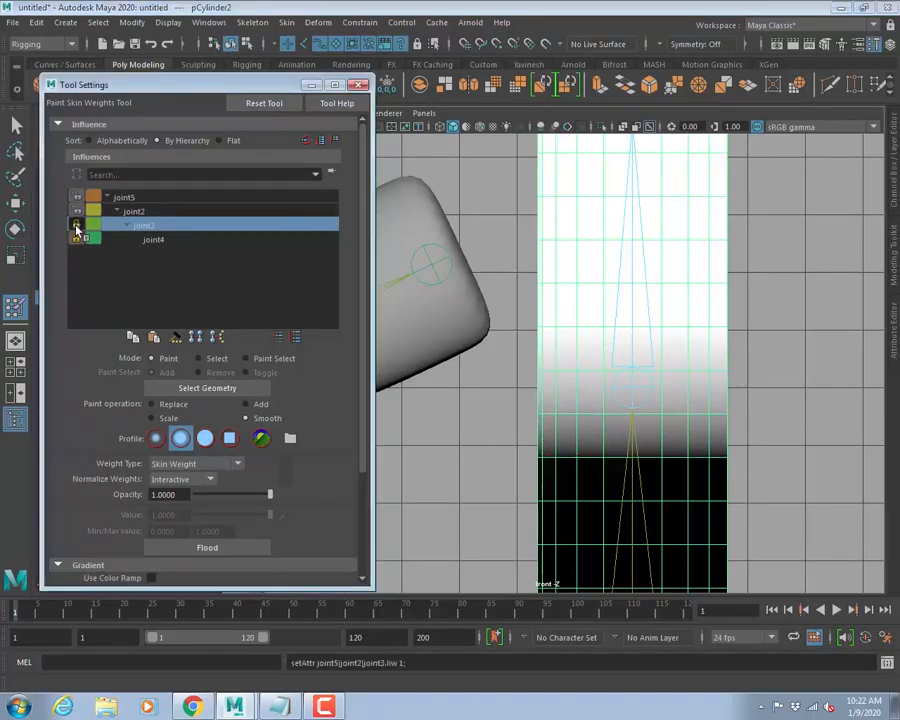
left_click(143, 213)
right_click_drag(845, 445, 796, 471, "alt")
middle_click_drag(796, 471, 785, 451, "alt")
right_click_drag(785, 451, 629, 370, "alt")
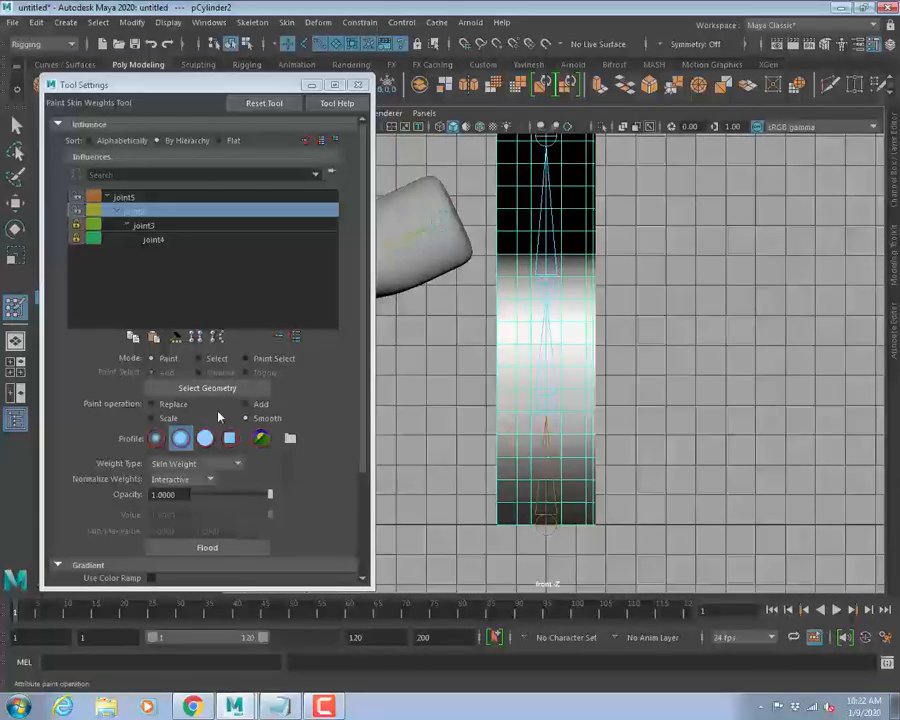
Flood joint2's weight on the duplicate cylinder with Replace at value 0, and set the paint value to 1.
left_click(157, 406)
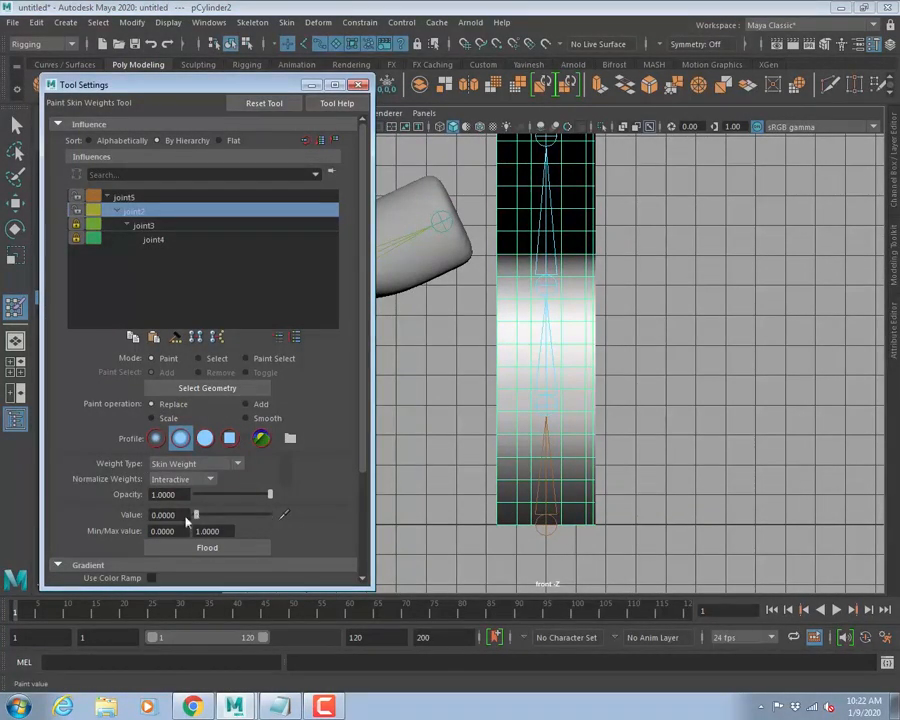
left_click(205, 548)
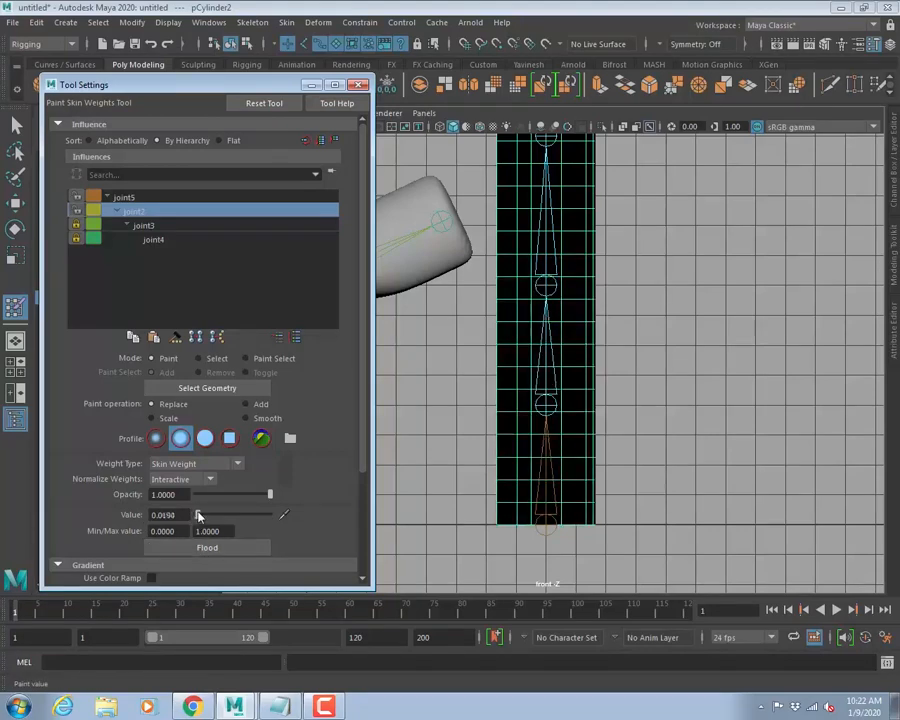
middle_click_drag(525, 358, 536, 376, "alt")
middle_click_drag(587, 346, 577, 402, "alt")
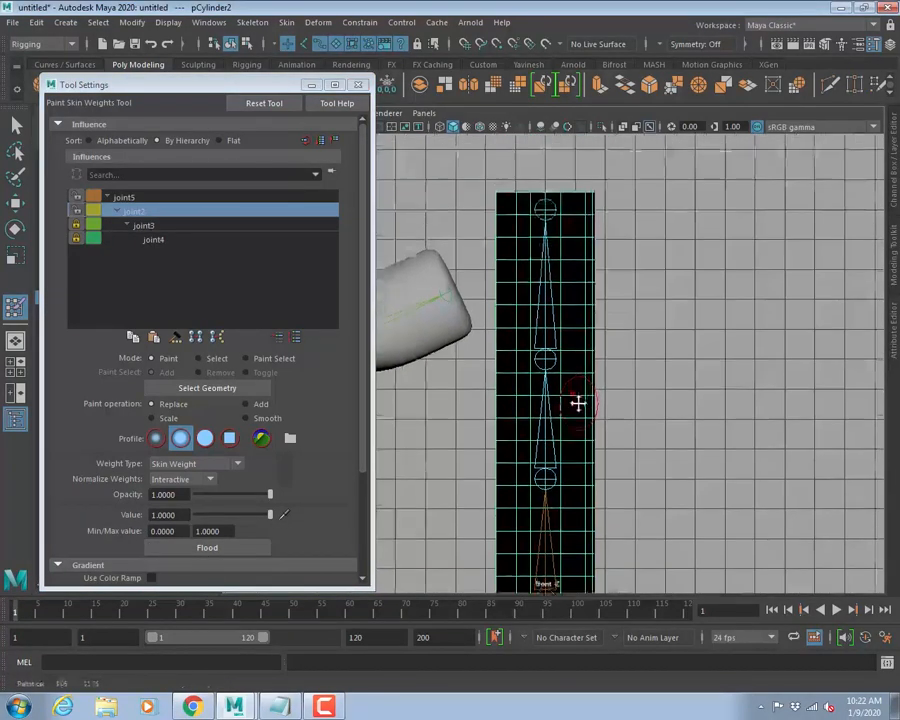
mouse_move(577, 402)
right_mouse_down("alt")
mouse_move(580, 370)
mouse_move(518, 335)
right_mouse_up("alt")
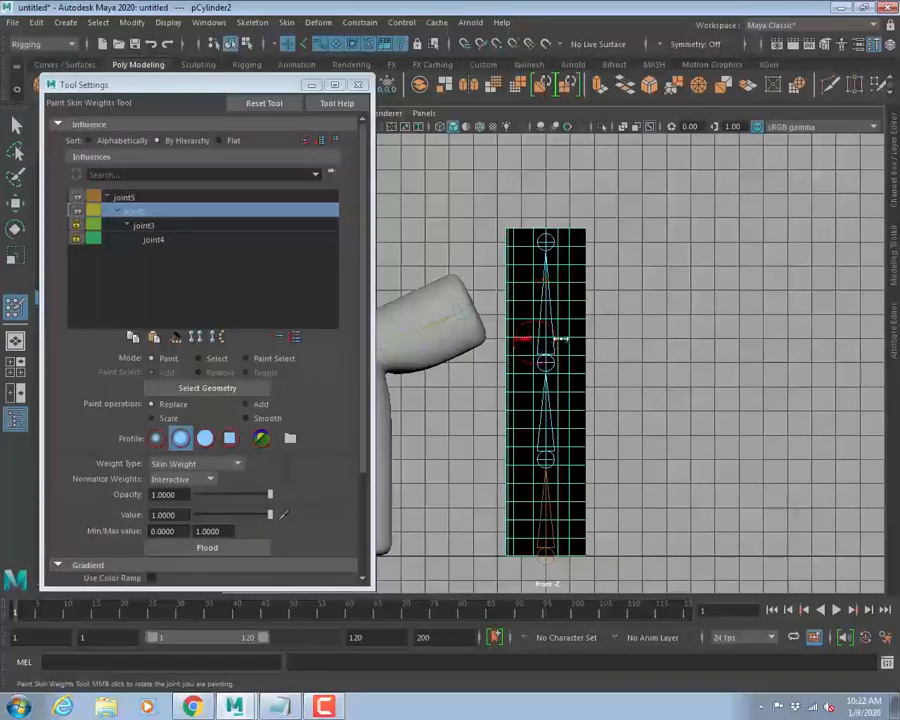
Paint joint2's influence at value 1 over the upper part of the straight cylinder from the front view, down to the lower joint.
mouse_move(545, 255)
left_mouse_down()
mouse_move(532, 212)
mouse_move(538, 322)
mouse_move(557, 353)
mouse_move(526, 382)
mouse_move(512, 366)
mouse_move(575, 317)
mouse_move(572, 289)
left_mouse_up()
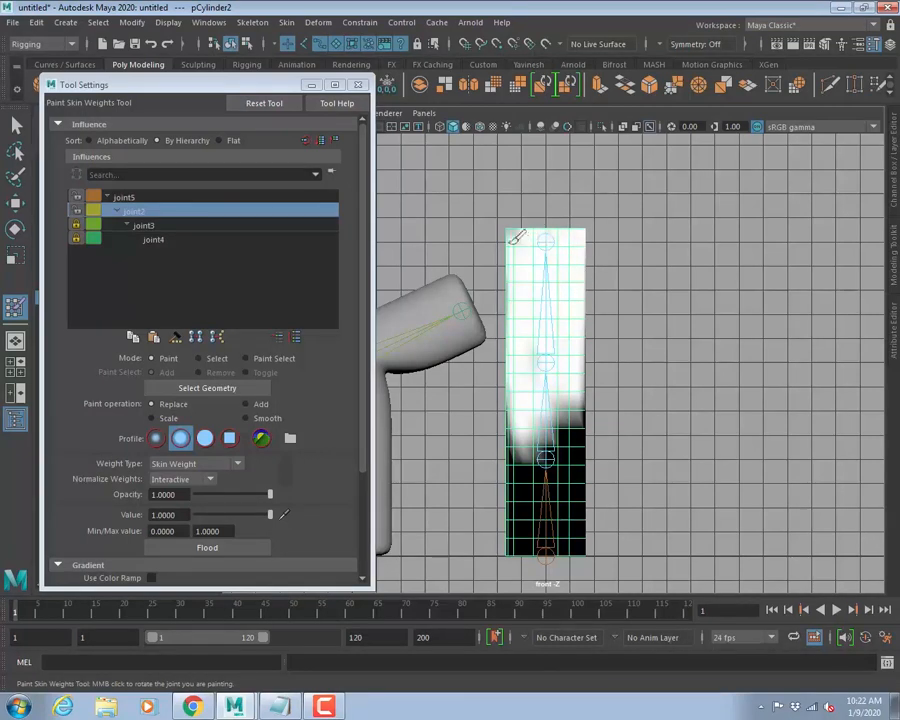
mouse_move(522, 328)
left_mouse_down()
mouse_move(603, 396)
mouse_move(581, 416)
mouse_move(583, 426)
left_mouse_up()
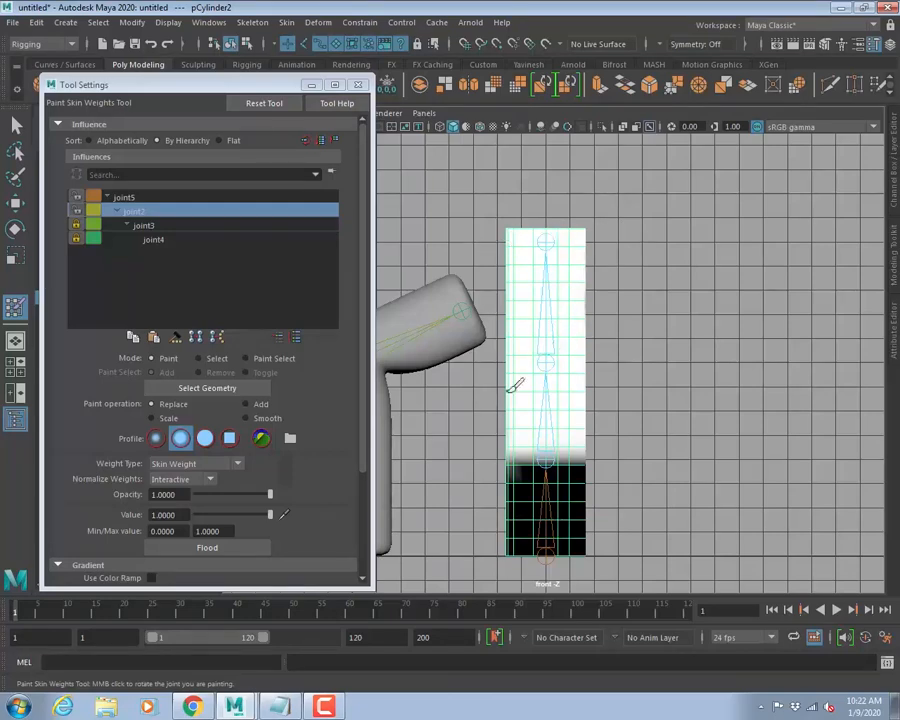
key("space")
key("space")
scroll(570, 335, "down", 3)
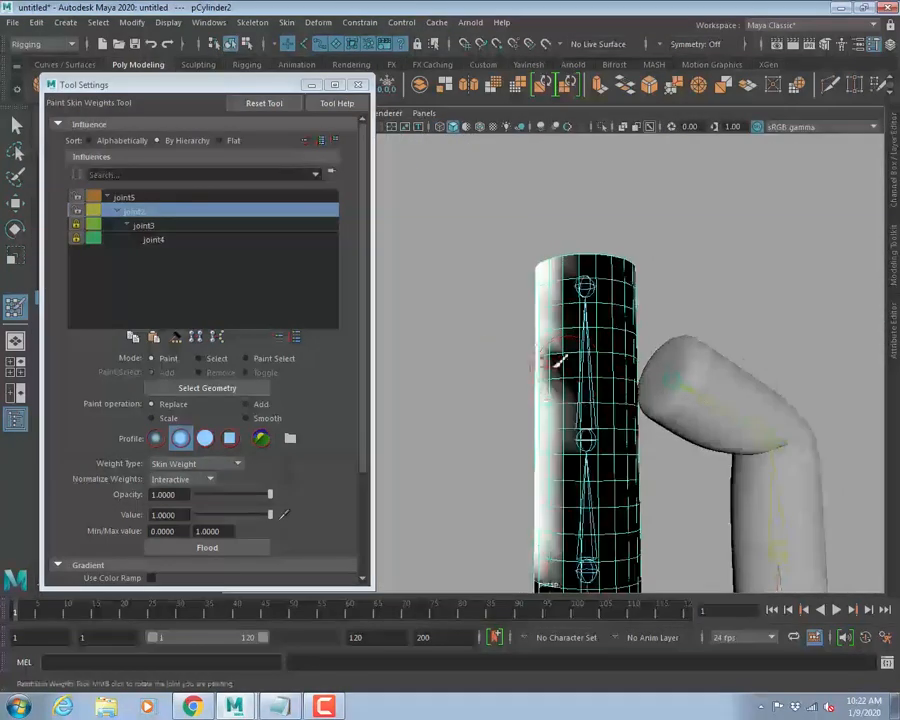
Fill in joint2's full-weight influence on the remaining sides of the cylinder's upper part in the perspective view.
left_click_drag(553, 365, 519, 378, "alt")
left_click_drag(580, 367, 606, 367)
mouse_move(578, 376)
left_mouse_down()
mouse_move(562, 321)
mouse_move(623, 307)
left_mouse_up()
left_click_drag(565, 307, 617, 373, "alt")
middle_click_drag(612, 374, 536, 289, "alt")
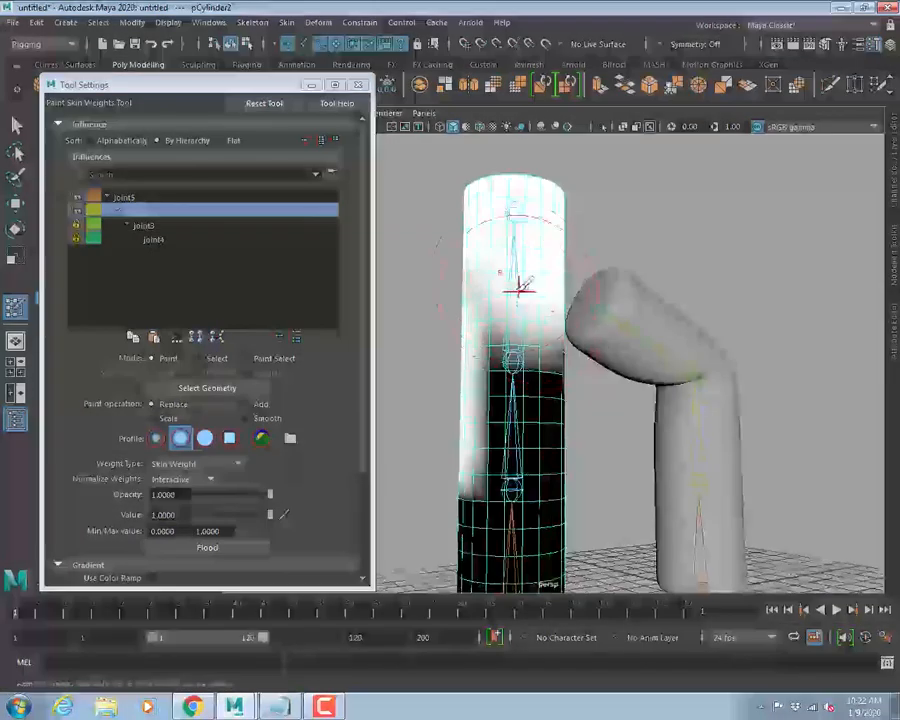
mouse_move(520, 288)
left_mouse_down()
mouse_move(490, 346)
mouse_move(560, 356)
mouse_move(465, 365)
left_mouse_up()
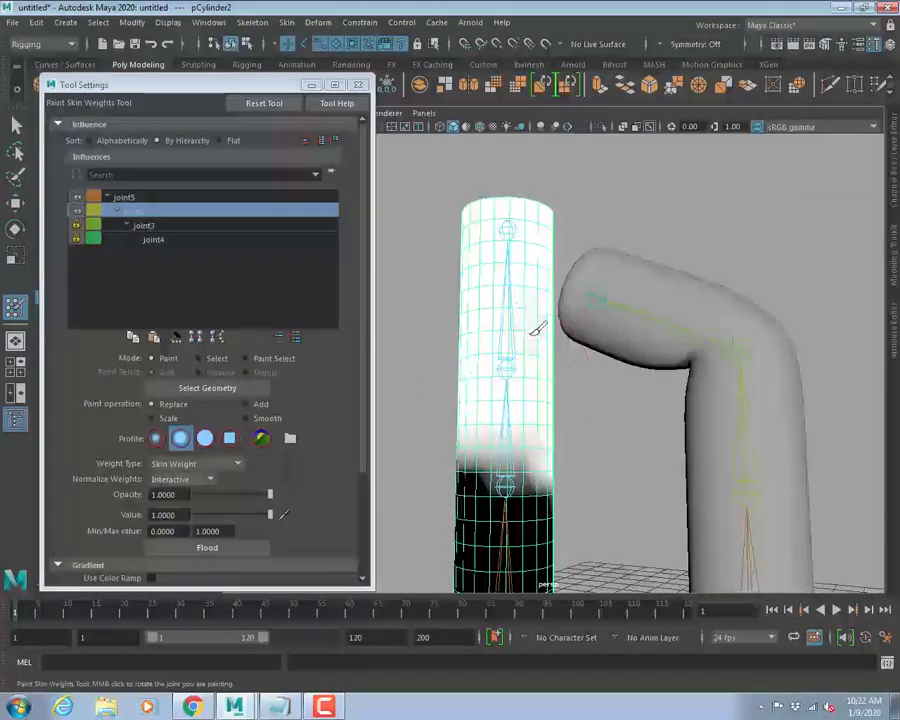
mouse_move(518, 297)
left_mouse_down("alt")
mouse_move(574, 287)
mouse_move(503, 314)
left_mouse_up("alt")
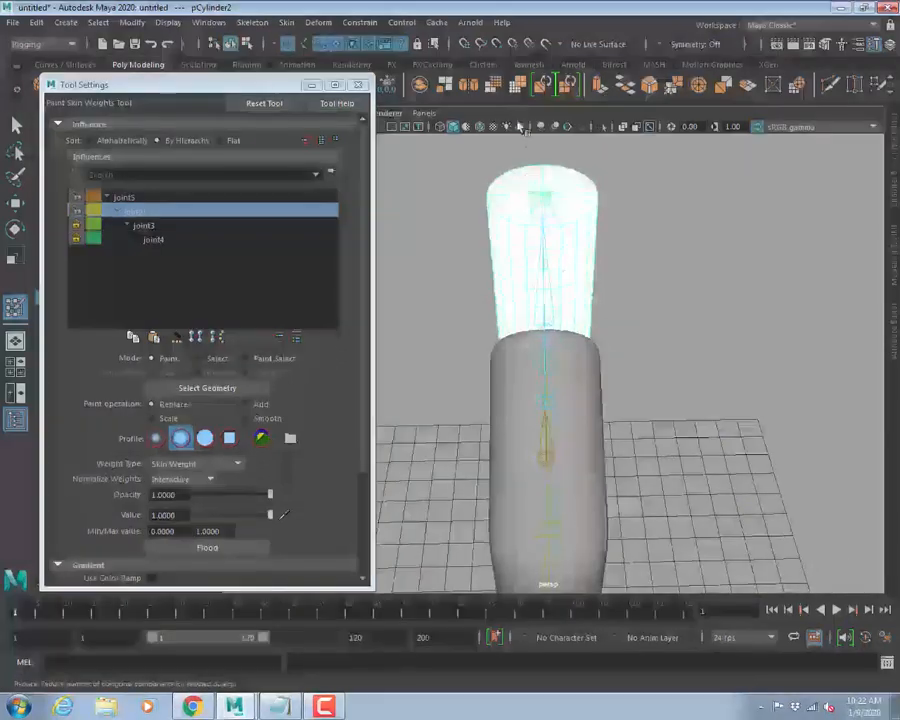
Reduce the straight cylinder's polygons by 50 percent and reopen the Paint Skin Weights tool.
key("t")
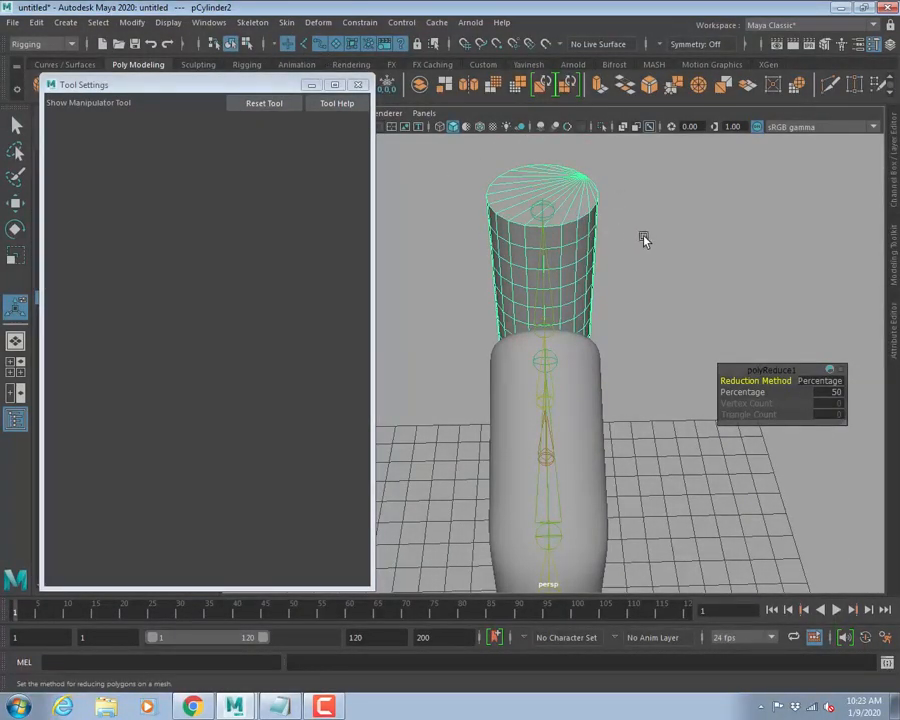
left_click_drag(643, 238, 649, 265, "alt")
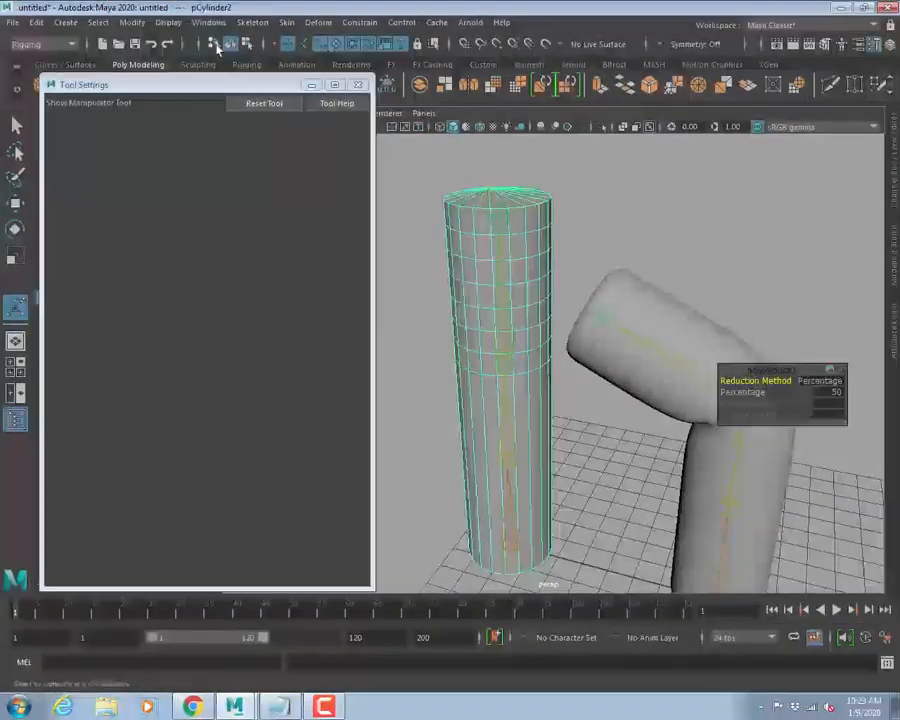
left_click(286, 22)
left_click(472, 126)
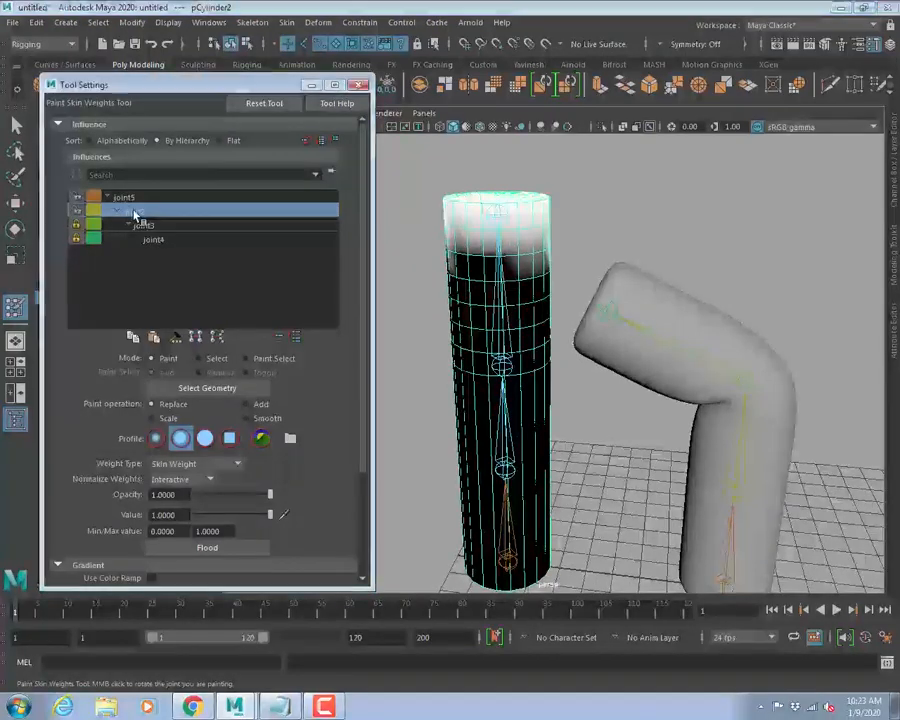
Try painting joint2's influence on the reduced cylinder, and undo the strokes together with the polygon reduction.
left_click_drag(508, 321, 522, 252, "alt")
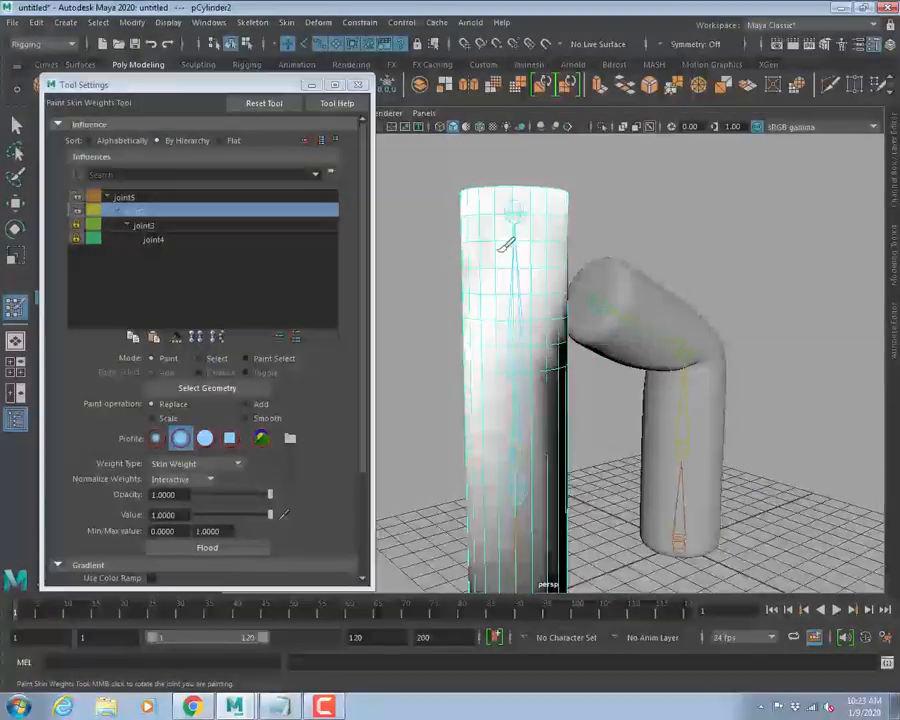
right_click_drag(599, 406, 409, 333, "alt")
left_click_drag(409, 333, 745, 370, "alt")
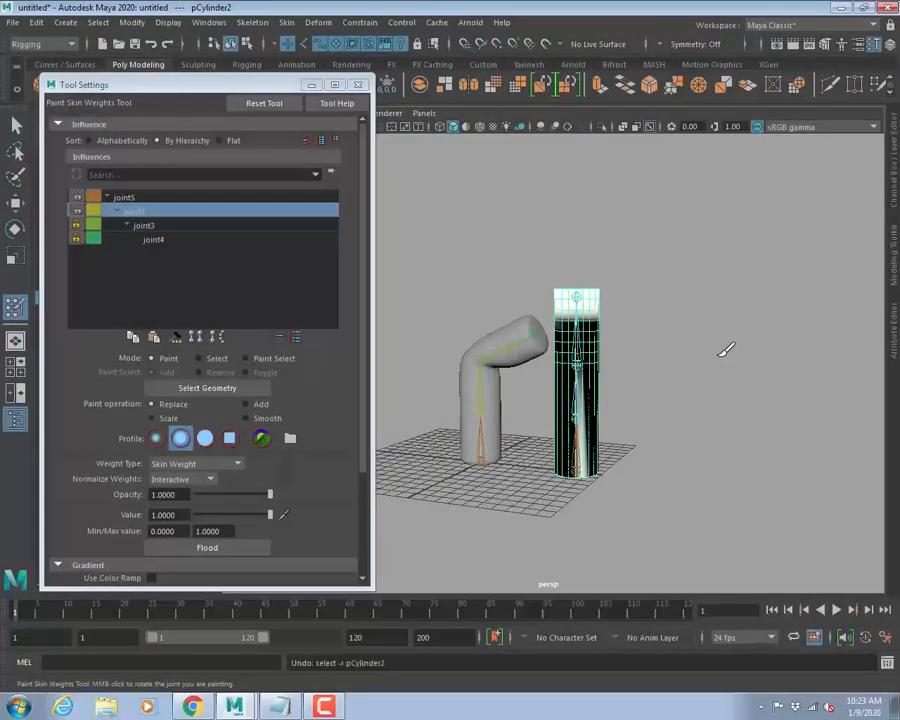
key("ctrl+z")
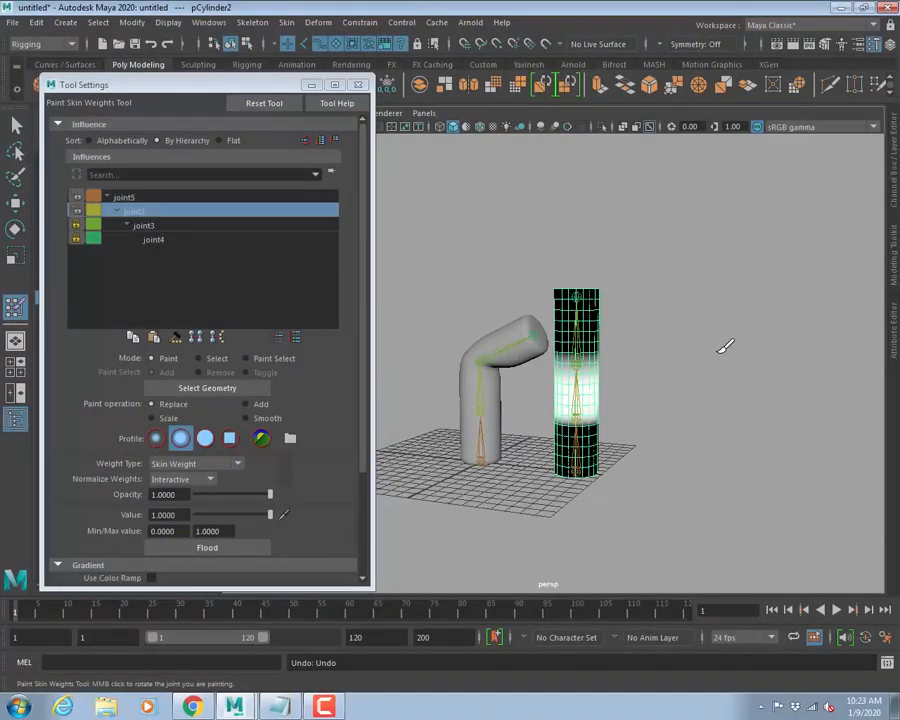
Paint joint2's influence in Replace mode at value 1 around all sides of the straight cylinder's upper part.
mouse_move(724, 346)
left_mouse_down("alt")
mouse_move(700, 420)
mouse_move(478, 431)
mouse_move(436, 418)
left_mouse_up("alt")
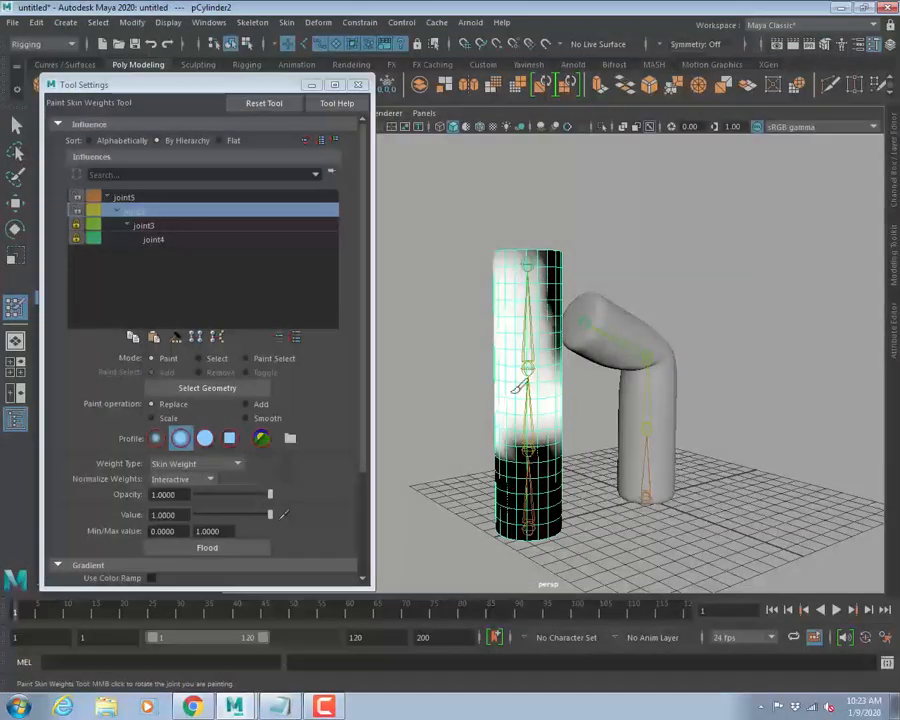
left_click_drag(550, 308, 512, 318, "alt")
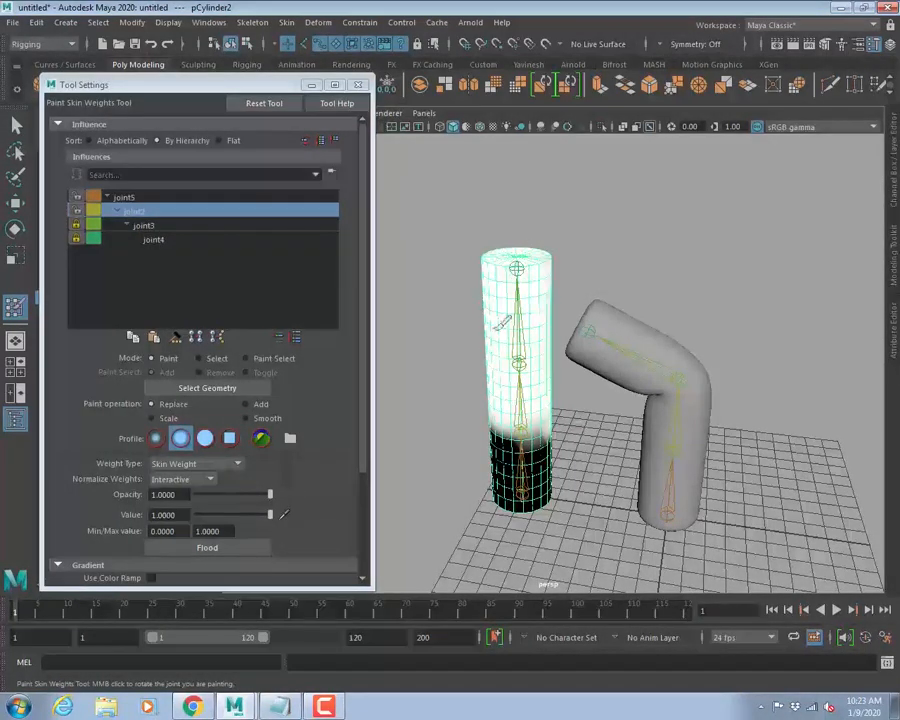
mouse_move(527, 340)
left_mouse_down("alt")
mouse_move(533, 318)
mouse_move(522, 308)
mouse_move(592, 305)
mouse_move(590, 330)
mouse_move(609, 352)
left_mouse_up("alt")
mouse_move(540, 310)
left_mouse_down("alt")
mouse_move(587, 352)
mouse_move(587, 301)
mouse_move(541, 321)
left_mouse_up("alt")
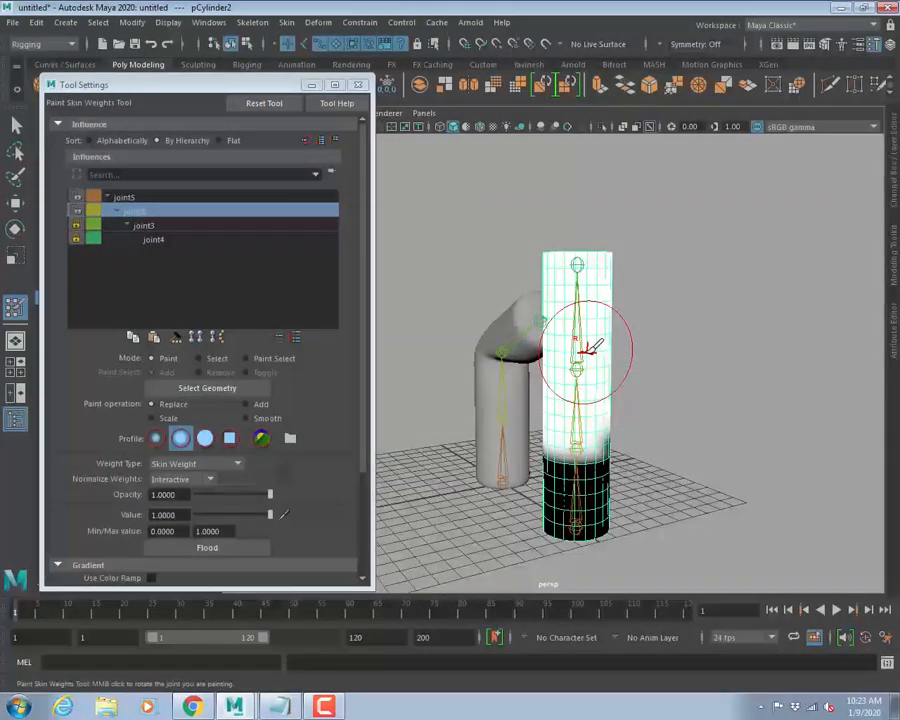
left_click_drag(589, 346, 505, 395, "alt")
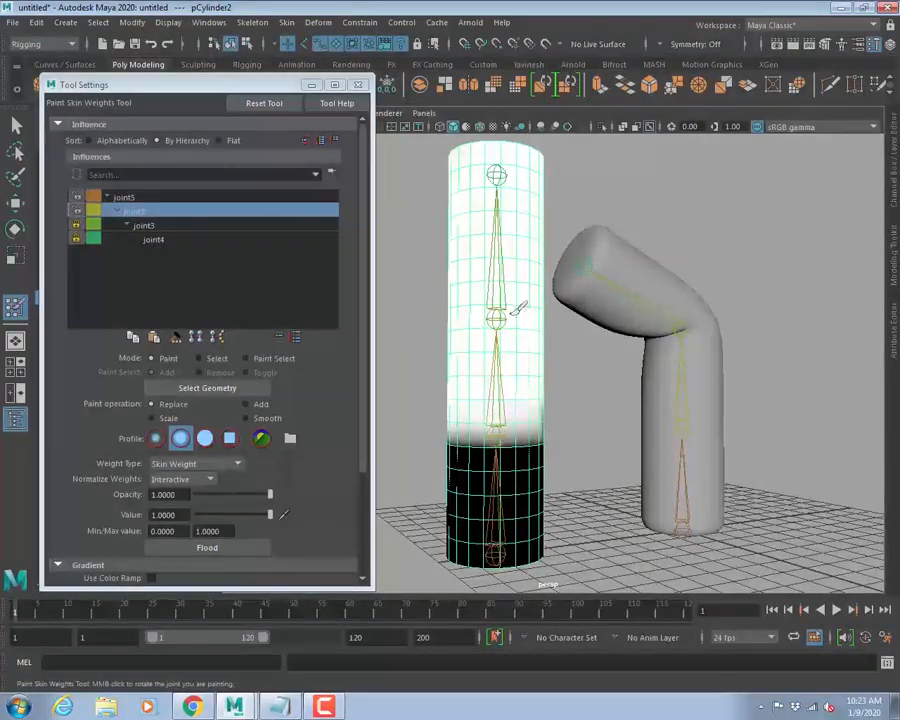
Extend joint2's full-weight paint evenly around the cylinder along the boundary near the lower joint.
left_click_drag(531, 199, 506, 348, "alt")
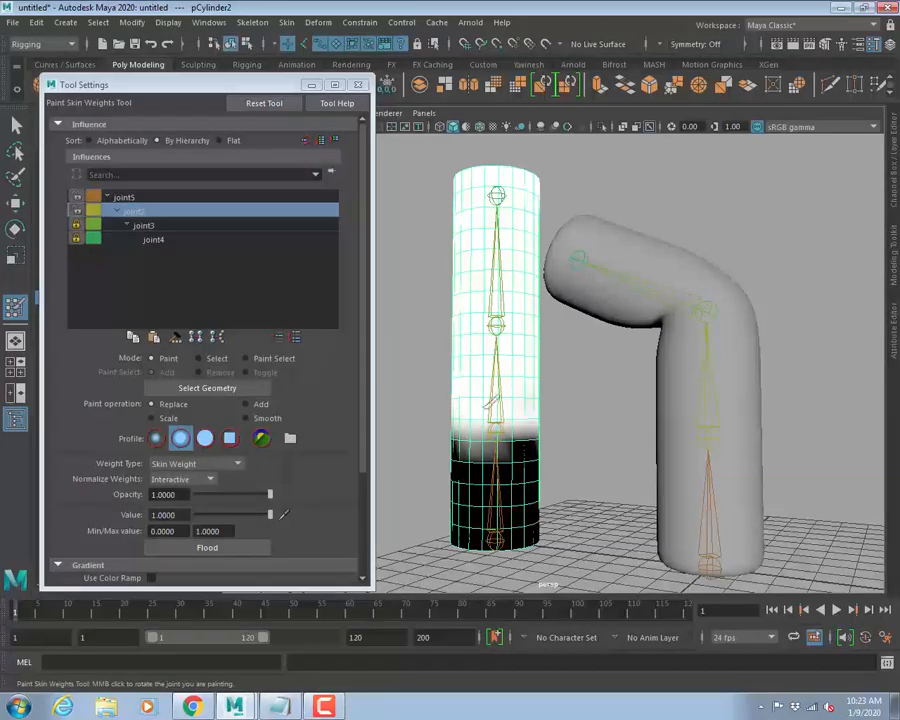
left_click_drag(545, 395, 462, 383, "alt")
scroll(562, 396, "up", 3)
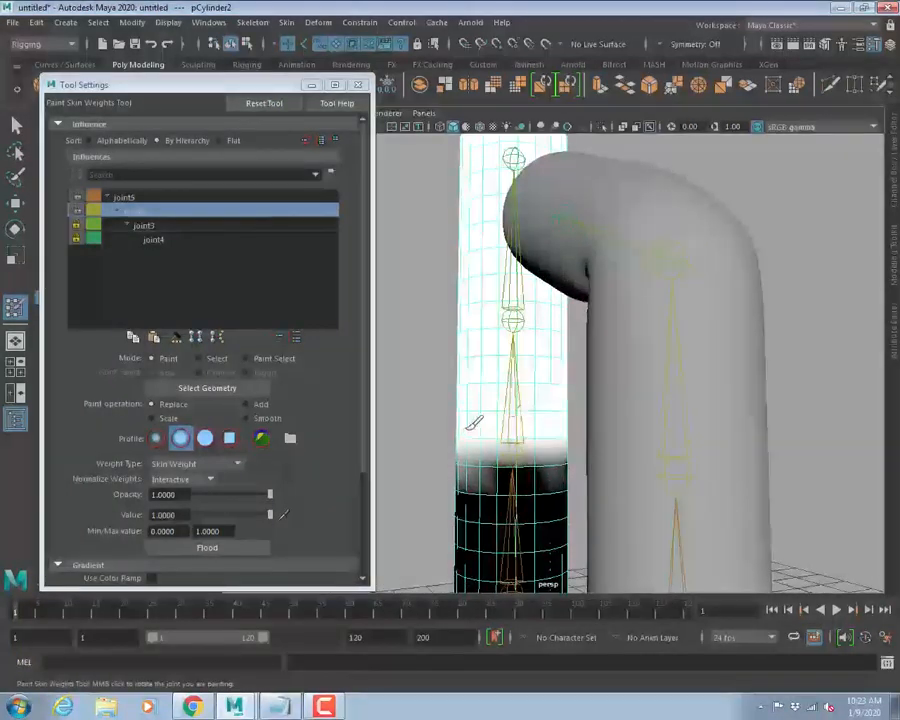
left_click_drag(553, 395, 574, 413, "alt")
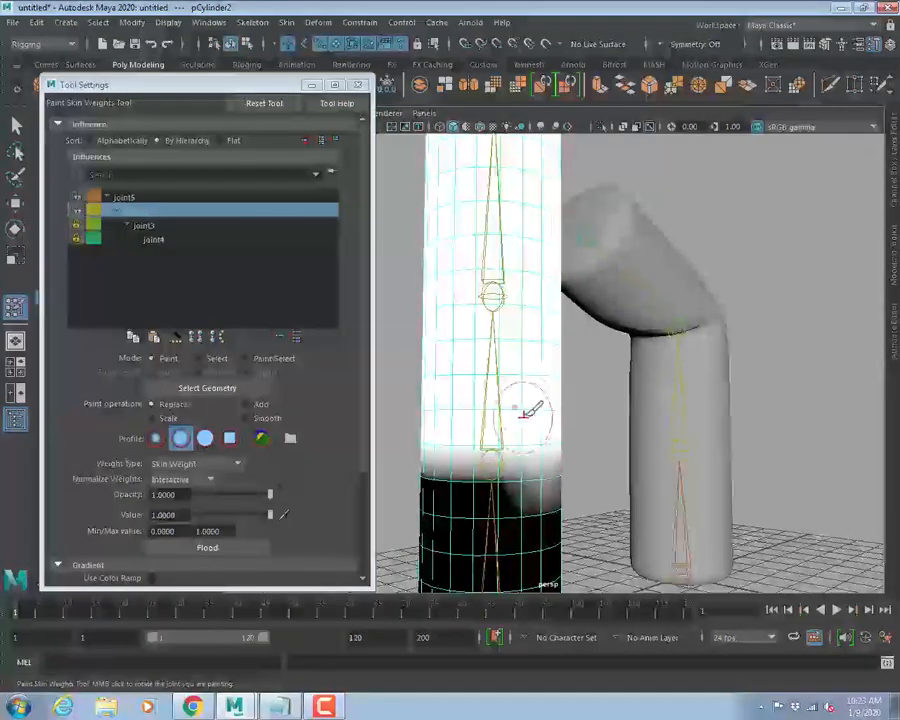
left_click_drag(526, 414, 467, 421, "alt")
middle_click_drag(513, 423, 655, 397, "alt")
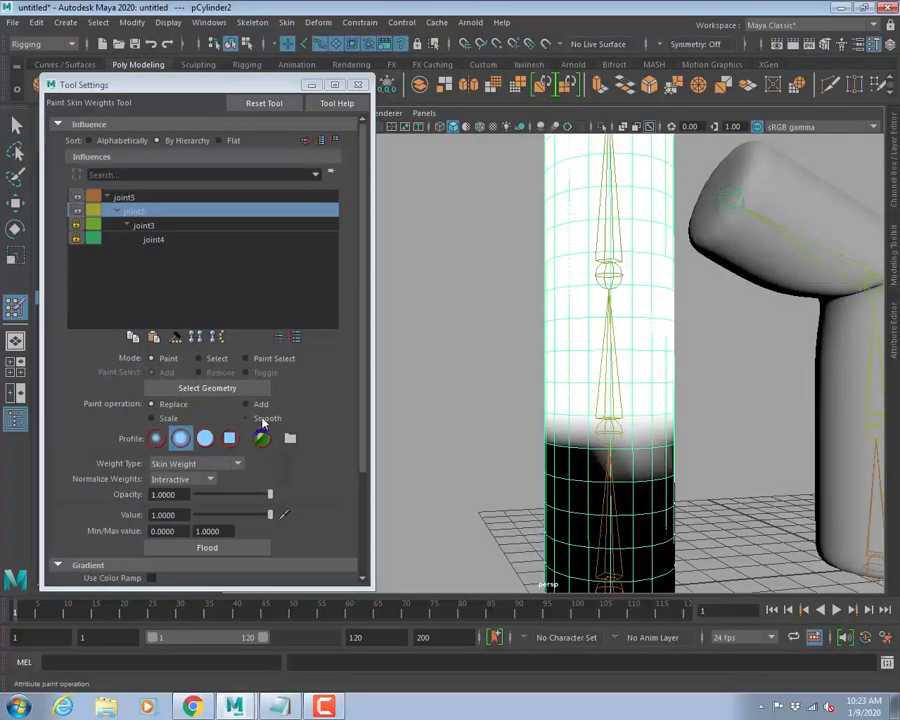
Switch the paint operation to Smooth and blend joint2's weights all around the transition band near the lower joint.
left_click(256, 419)
mouse_move(597, 367)
left_mouse_down("alt")
mouse_move(559, 376)
mouse_move(663, 382)
mouse_move(605, 387)
left_mouse_up("alt")
left_click_drag(537, 388, 666, 397, "alt")
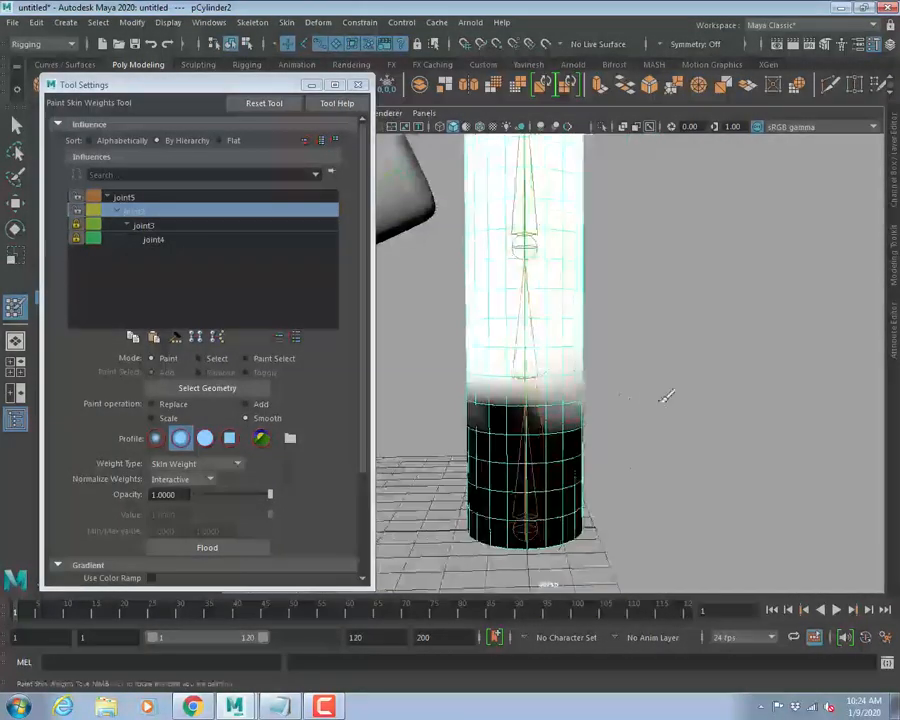
left_click_drag(537, 388, 510, 380, "alt")
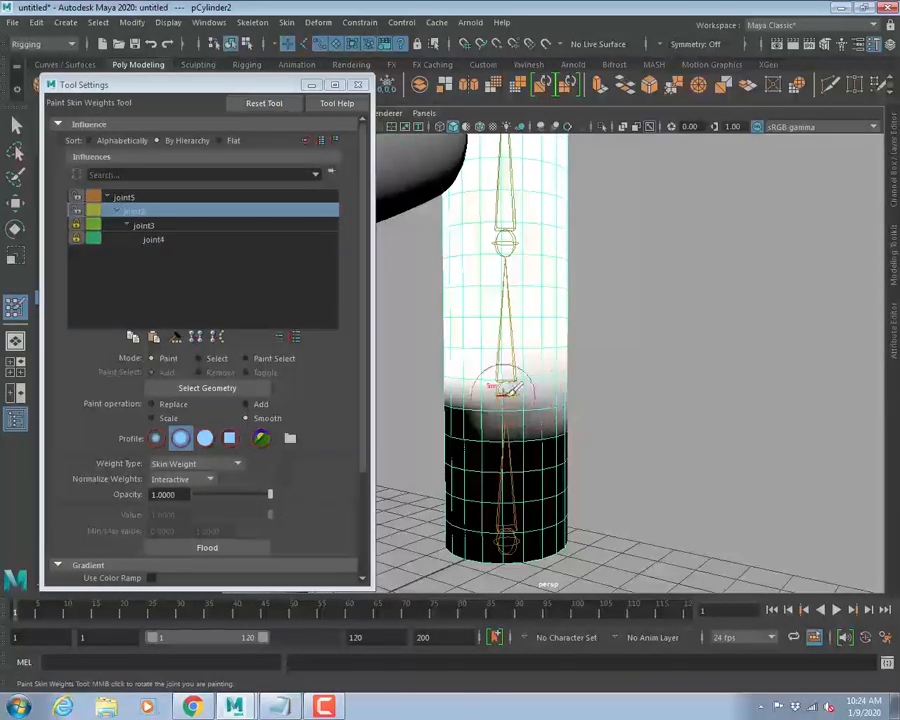
left_click_drag(416, 383, 659, 387, "alt")
left_click_drag(563, 381, 603, 395, "alt")
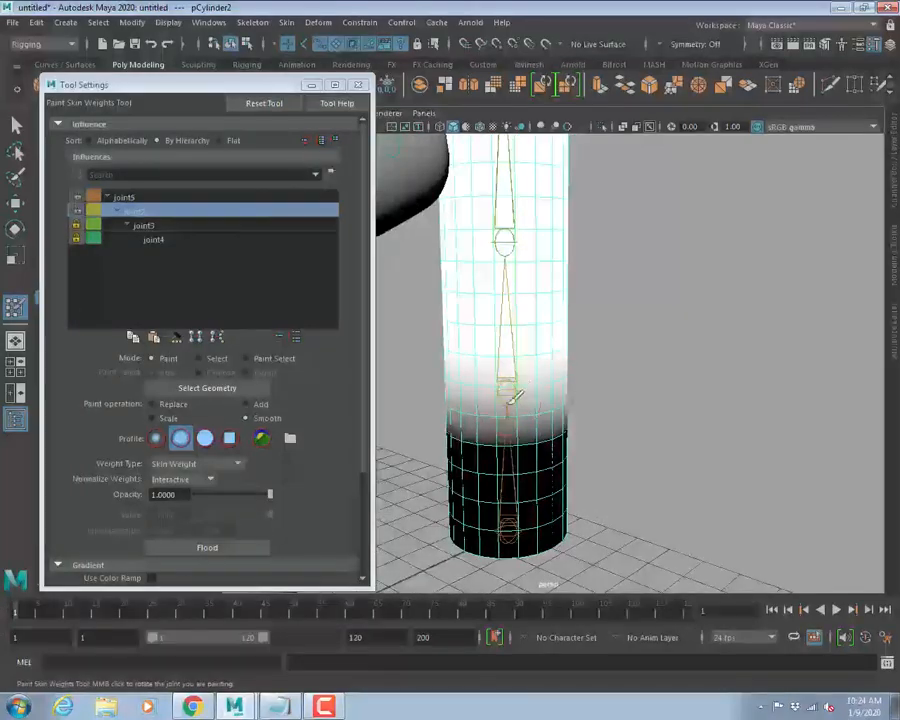
left_click_drag(485, 398, 597, 386, "alt")
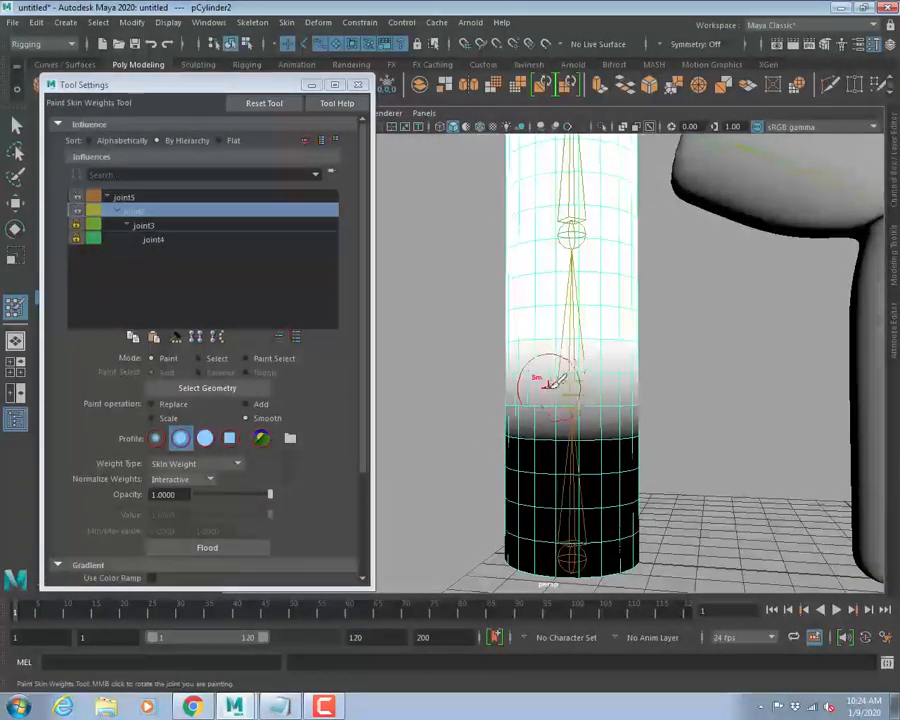
left_click_drag(538, 376, 628, 384, "alt")
mouse_move(562, 378)
left_mouse_down("alt")
mouse_move(613, 372)
mouse_move(578, 386)
mouse_move(637, 392)
mouse_move(553, 385)
mouse_move(590, 386)
left_mouse_up("alt")
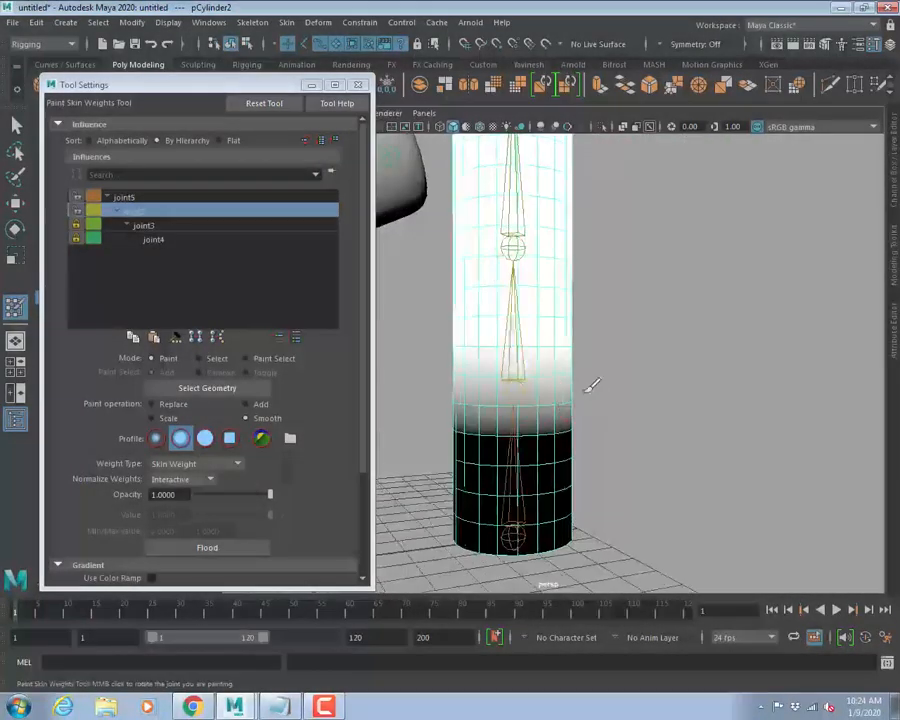
left_click_drag(528, 385, 481, 393, "alt")
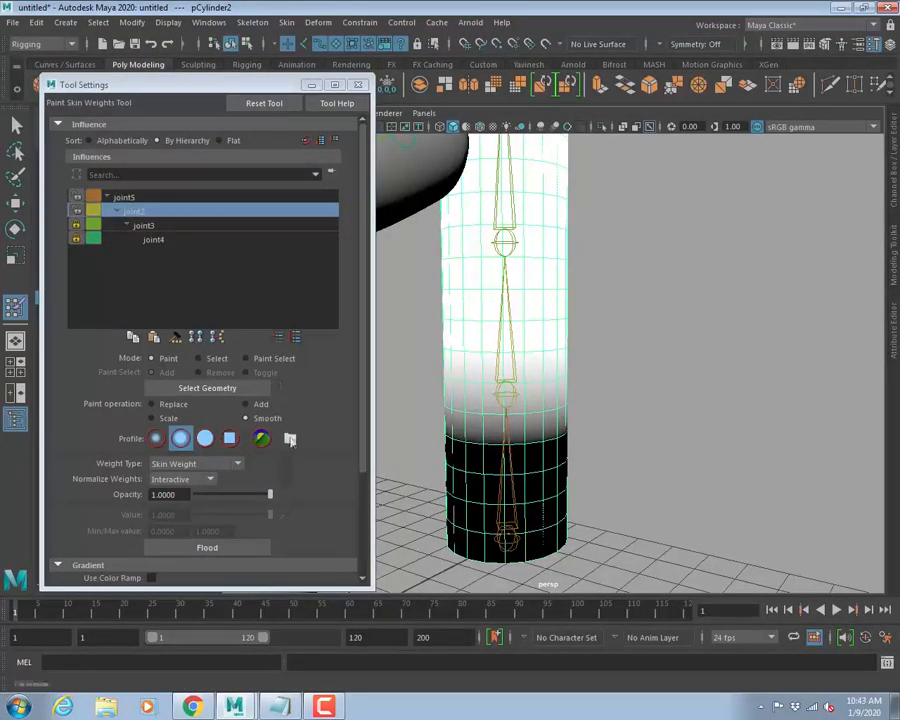
Close the Paint Skin Weights settings and leave weight painting for the Move tool.
left_click(358, 84)
left_click_drag(677, 303, 523, 305, "alt")
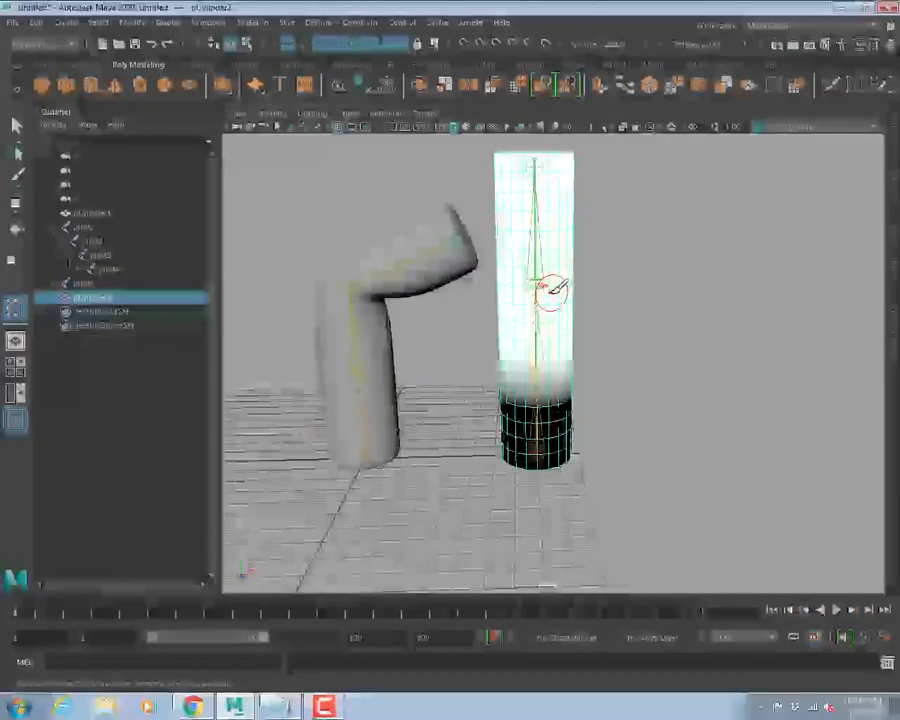
key("w")
middle_click_drag(667, 312, 629, 346, "alt")
scroll(622, 347, "up", 2)
scroll(488, 291, "up", 2)
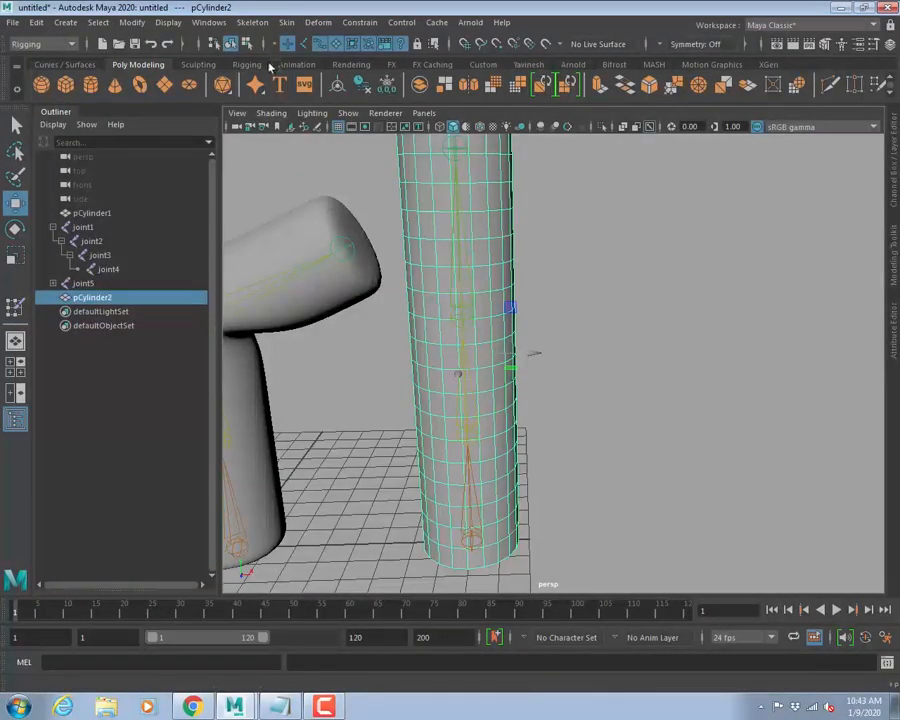
Rotate joint3 inside the straight cylinder to bend its upper section away from the already bent cylinder.
left_click(455, 253)
middle_click_drag(596, 243, 562, 309, "alt")
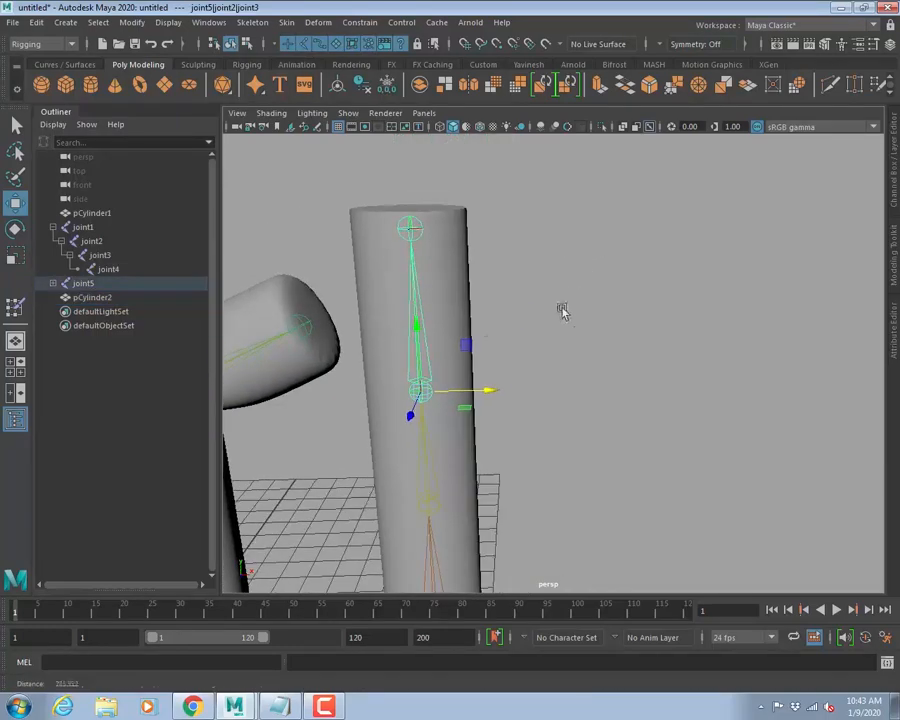
right_click_drag(562, 309, 494, 284, "alt")
key("e")
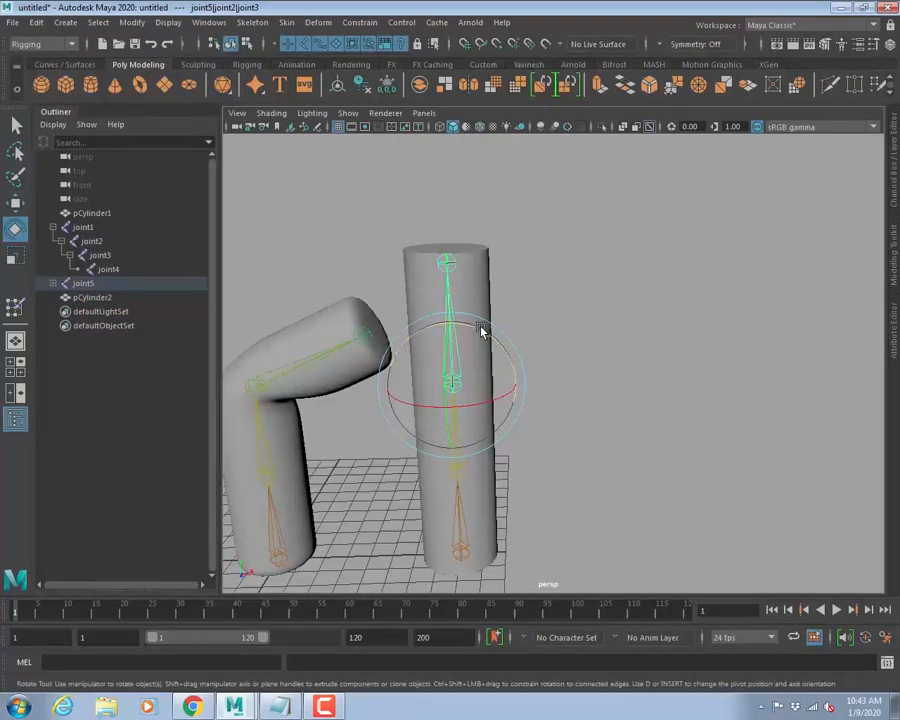
left_click_drag(481, 332, 561, 375)
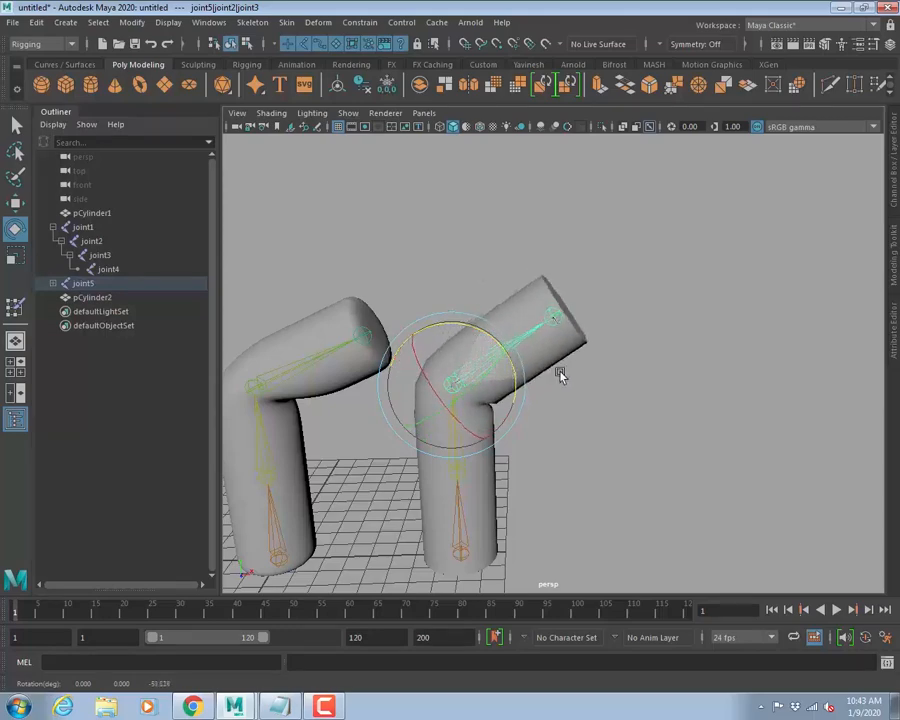
Turn on smooth mesh preview for pCylinder2, inspect the inner crease of its bend, and reselect the cylinder.
scroll(514, 362, "up", 5)
left_click(530, 370)
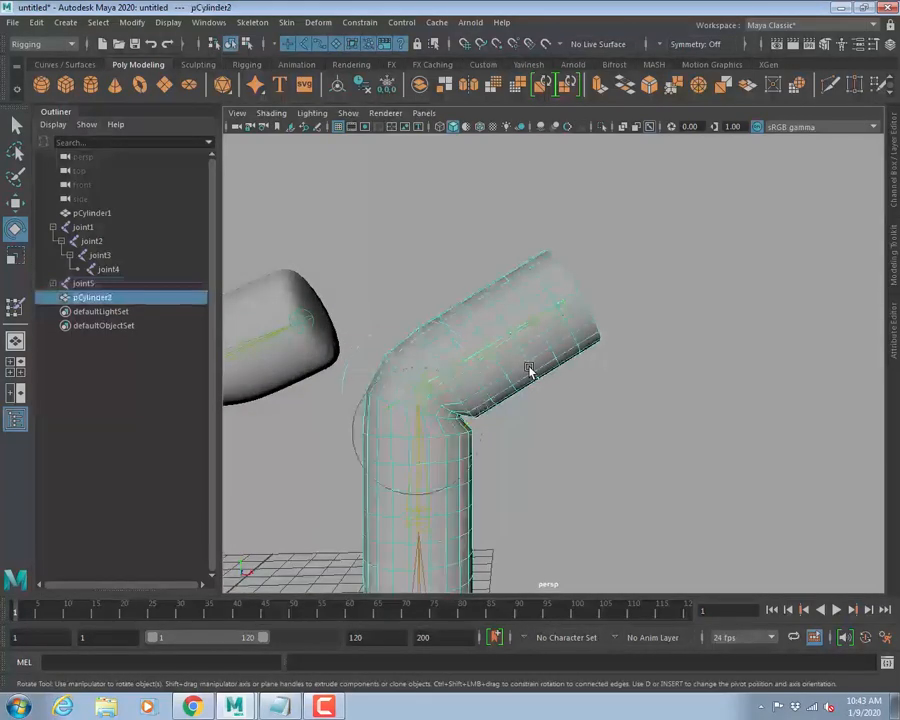
left_click(480, 424)
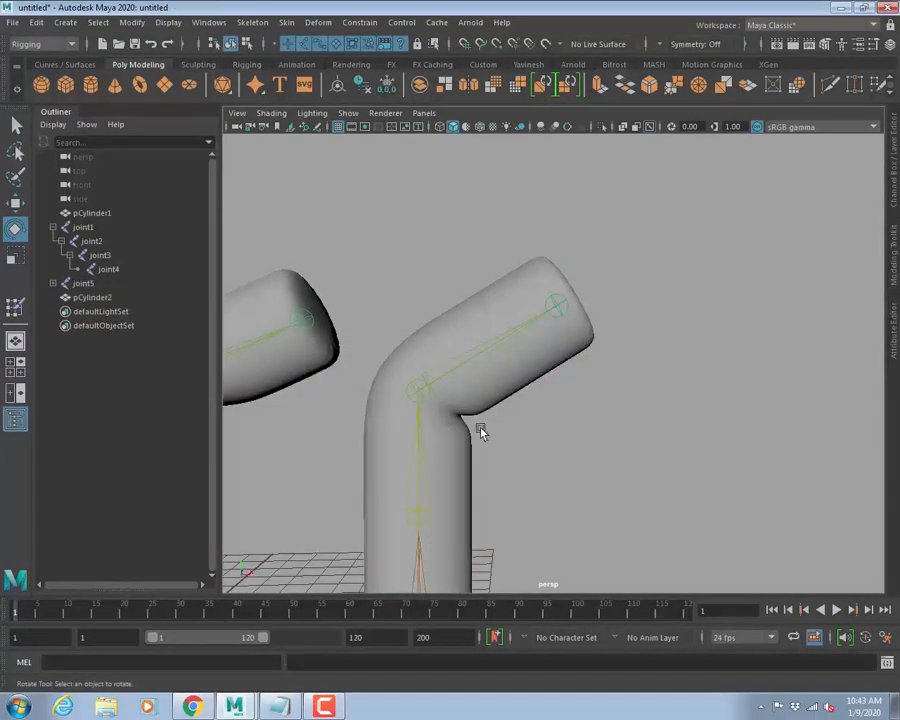
scroll(544, 420, "up", 5)
scroll(498, 362, "up", 3)
scroll(530, 358, "down", 3)
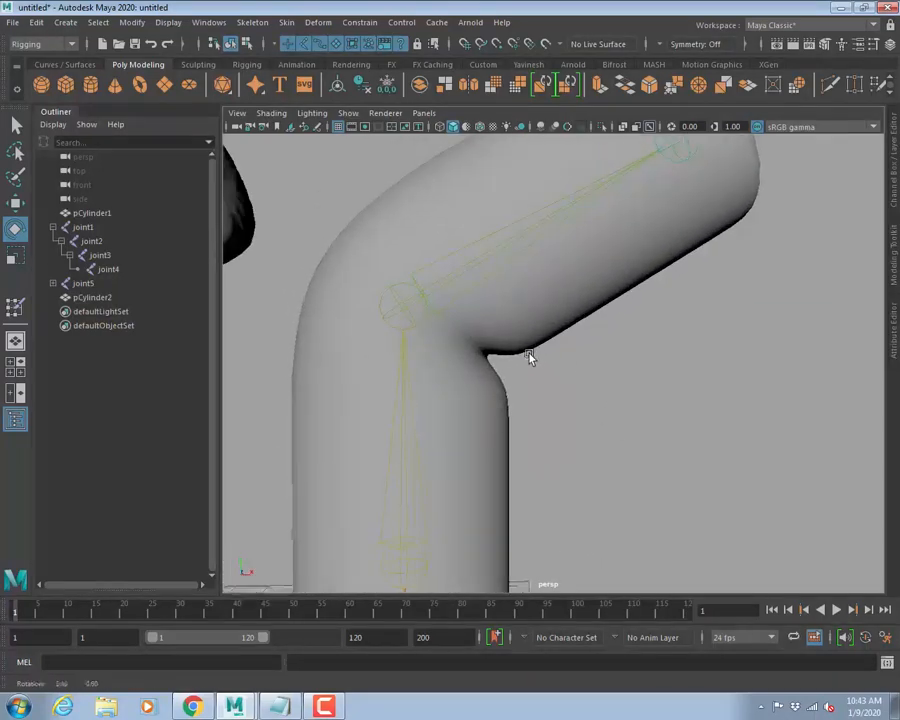
left_click(466, 366)
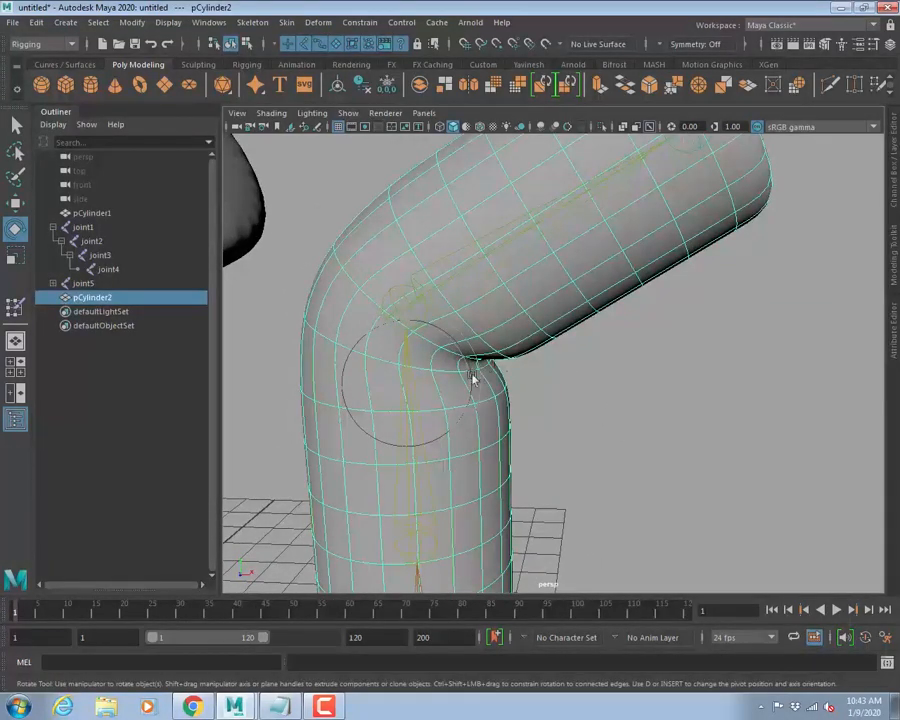
Inspect the inner crease of pCylinder2's bend up close and turn off its smooth mesh preview.
scroll(476, 366, "up", 6)
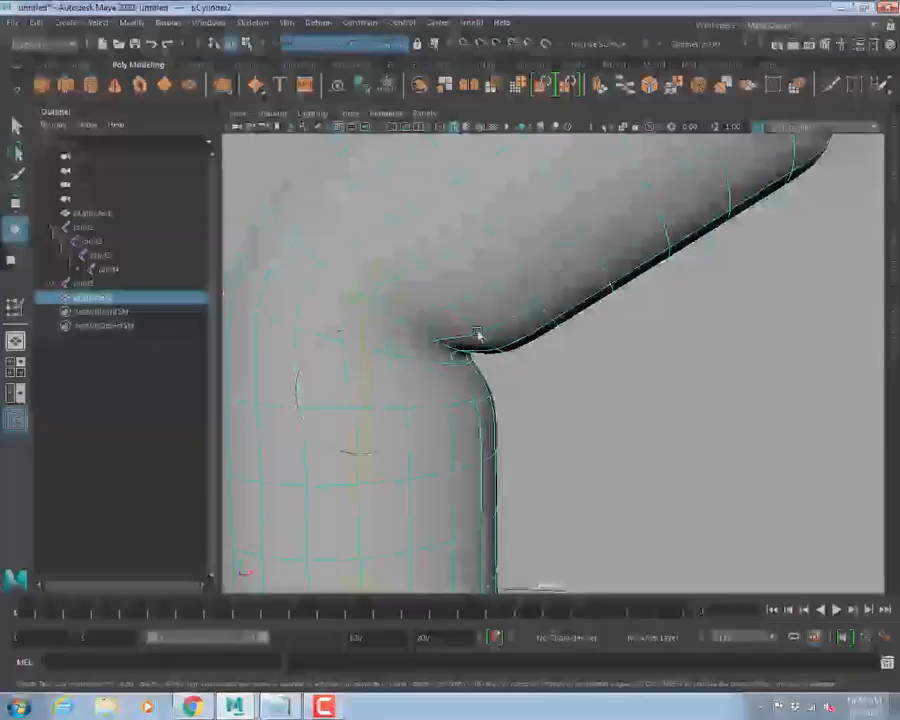
left_click_drag(502, 343, 508, 295, "alt")
left_click(285, 23)
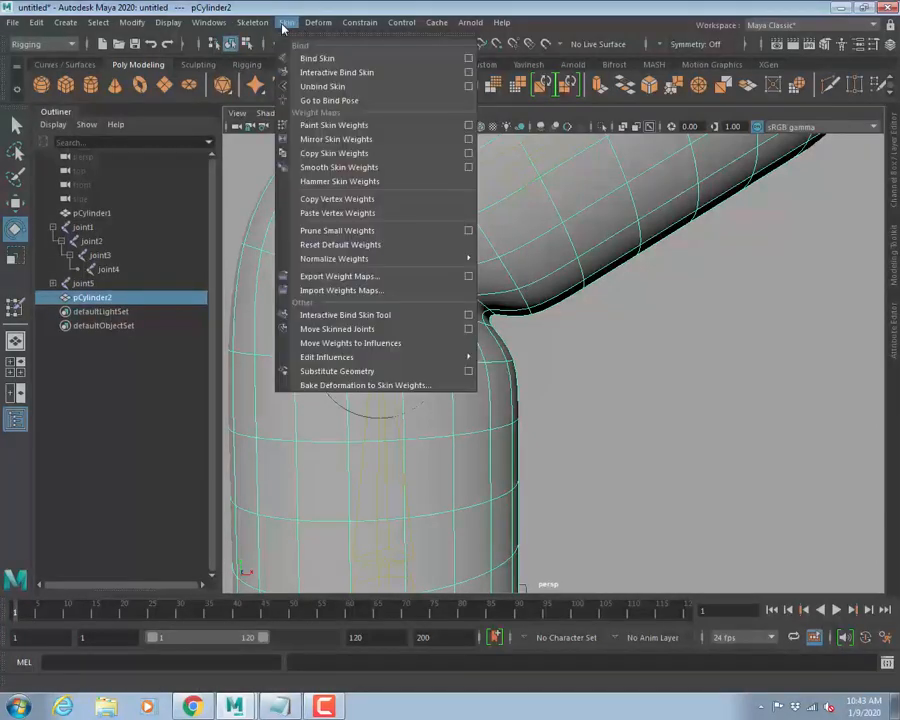
key("Escape")
key("1")
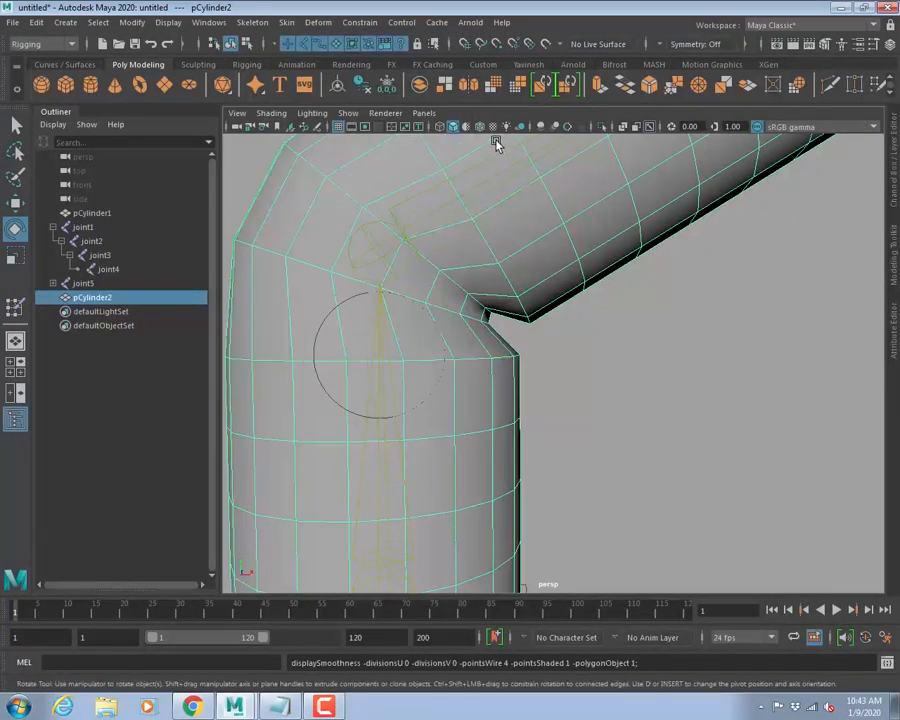
Reopen the Paint Skin Weights settings for pCylinder2, unlock joint3, lock joint5, and make joint2 the painted influence.
left_click(290, 22)
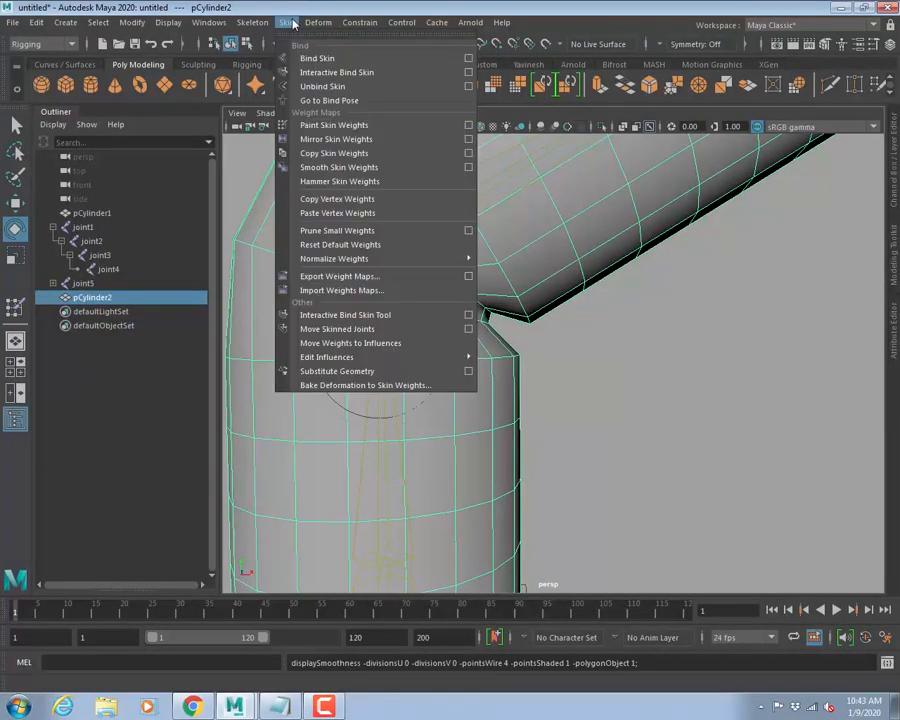
left_click(468, 123)
left_click(145, 229)
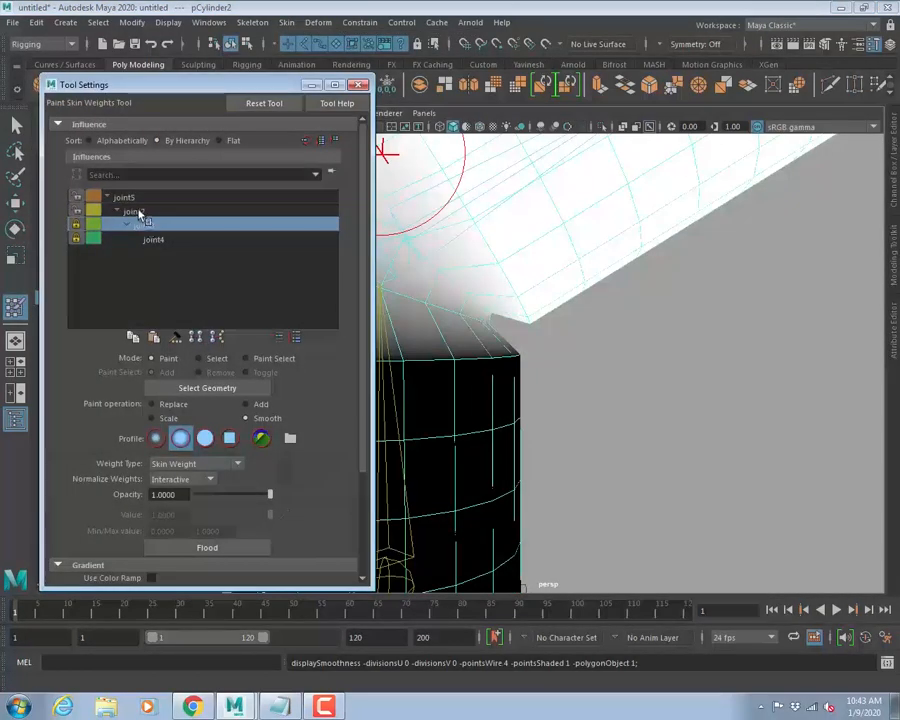
left_click(95, 211)
left_click(77, 198)
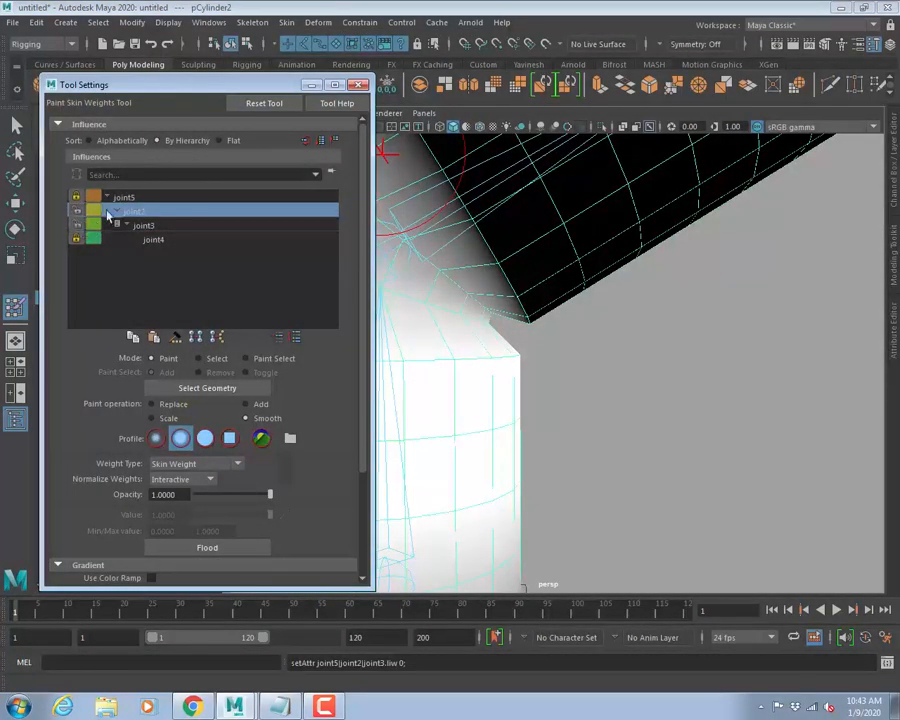
Smooth joint2's weights across the inner crease and front of the upper bend.
left_click_drag(705, 355, 538, 332, "alt")
middle_click_drag(538, 332, 568, 342, "alt")
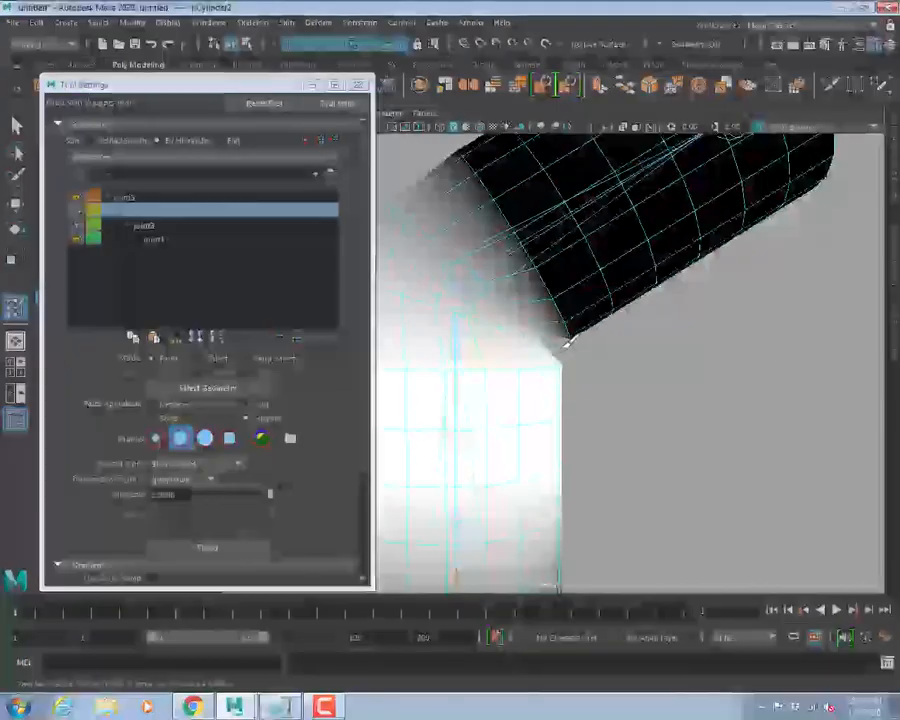
left_click_drag(570, 316, 557, 322)
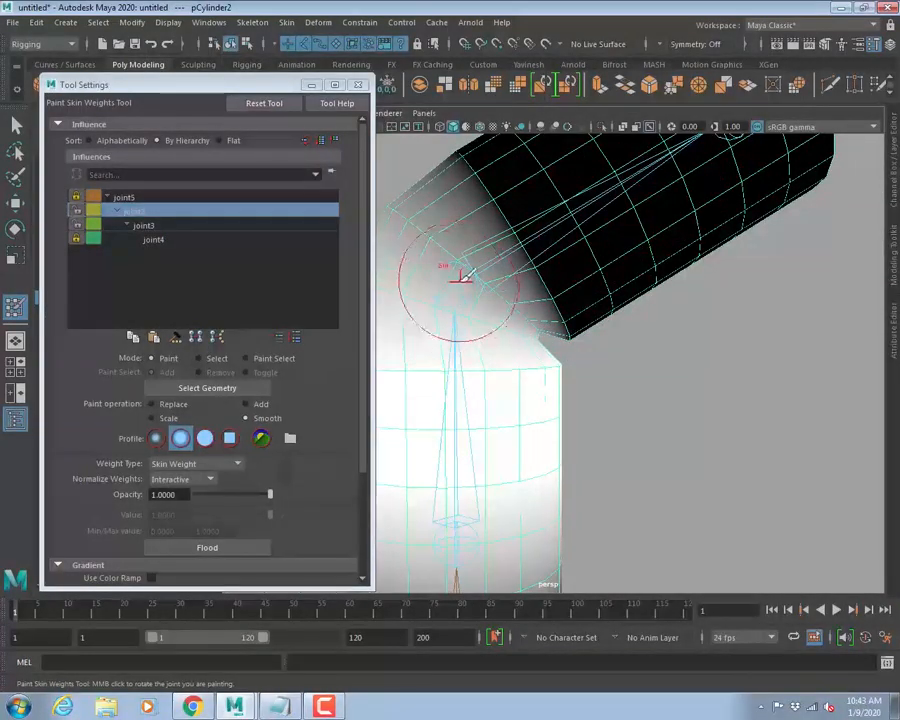
mouse_move(462, 273)
left_mouse_down()
mouse_move(484, 315)
mouse_move(502, 297)
mouse_move(486, 255)
mouse_move(490, 367)
mouse_move(466, 498)
left_mouse_up()
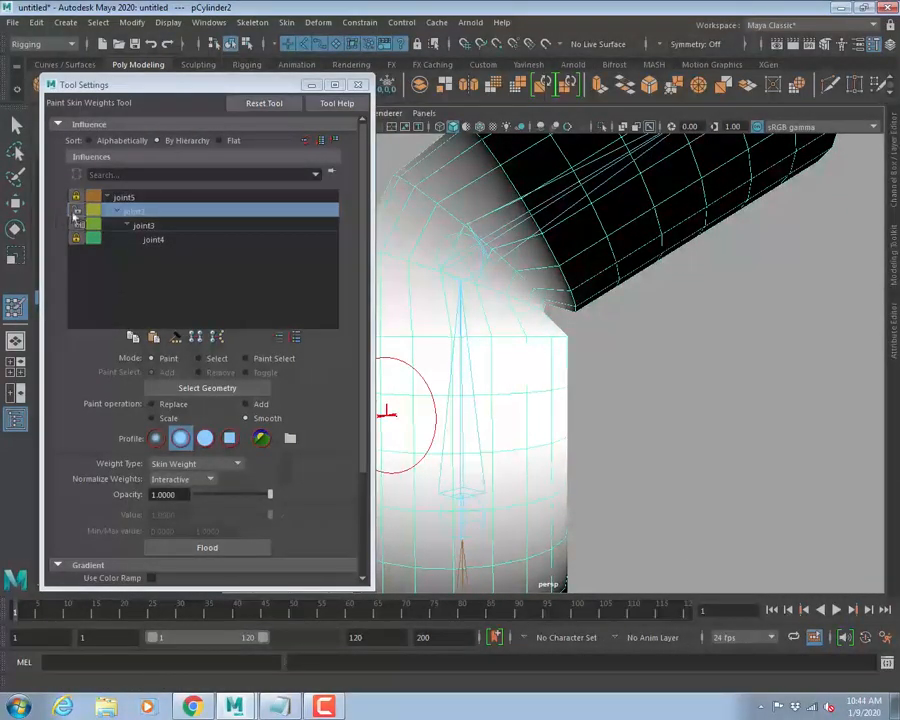
Switch the painted influence to joint3, adjust the brush size, and smooth its weights around the inner crease of the bend.
left_click(143, 226)
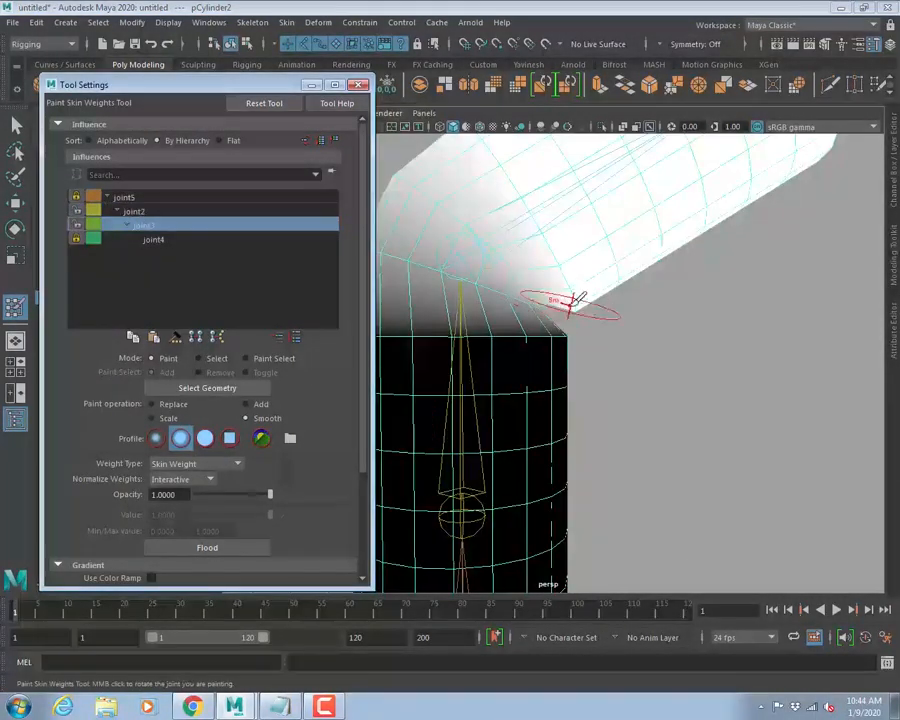
mouse_move(549, 316)
left_mouse_down()
mouse_move(583, 291)
mouse_move(569, 306)
left_mouse_up()
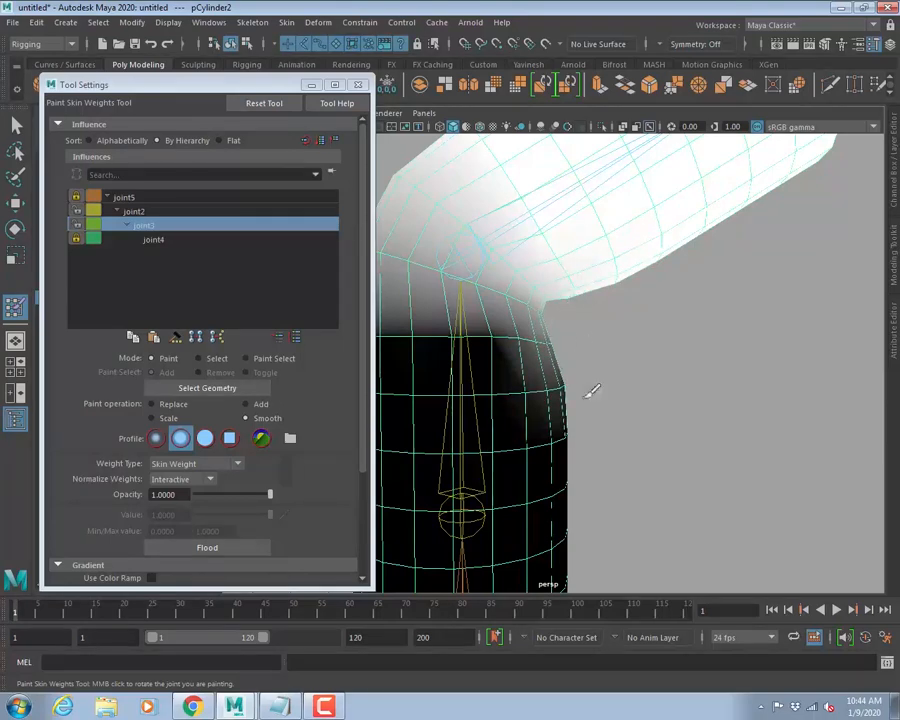
mouse_move(592, 391)
left_mouse_down()
mouse_move(535, 362)
mouse_move(515, 338)
mouse_move(576, 274)
mouse_move(520, 345)
left_mouse_up()
middle_click_drag(556, 303, 540, 322)
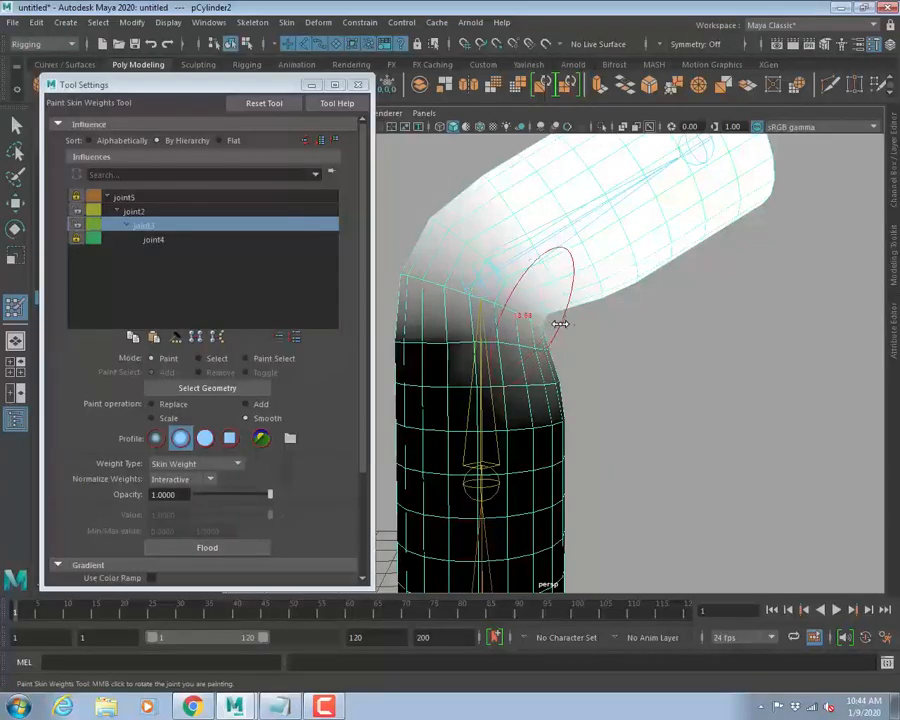
left_click_drag(532, 313, 562, 388)
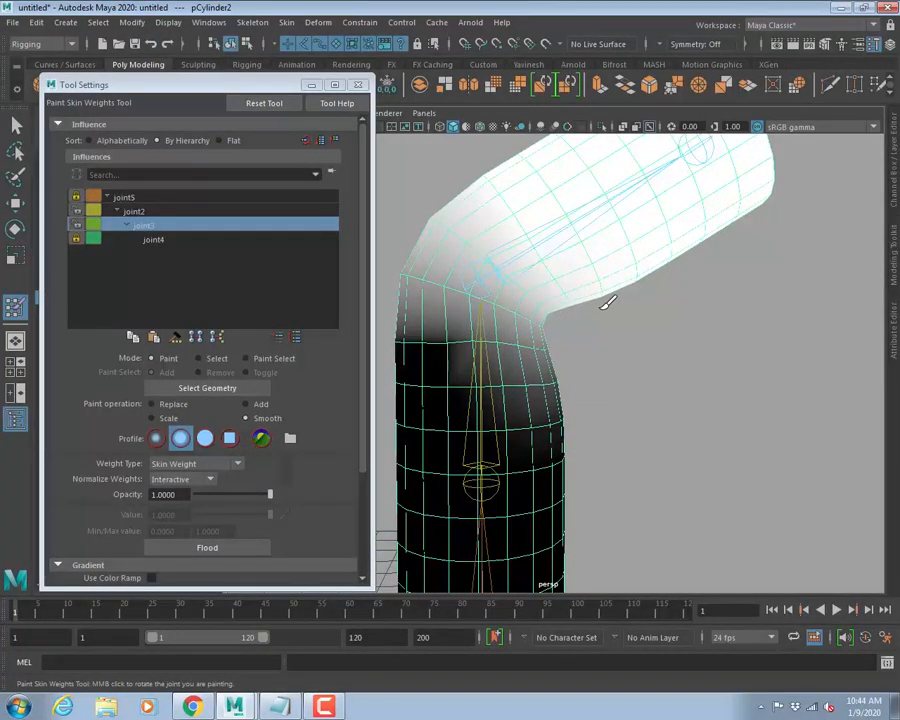
Leave weight painting for the Select tool, close the tool settings, and bring both bent cylinders into view.
scroll(548, 362, "down", 3)
key("q")
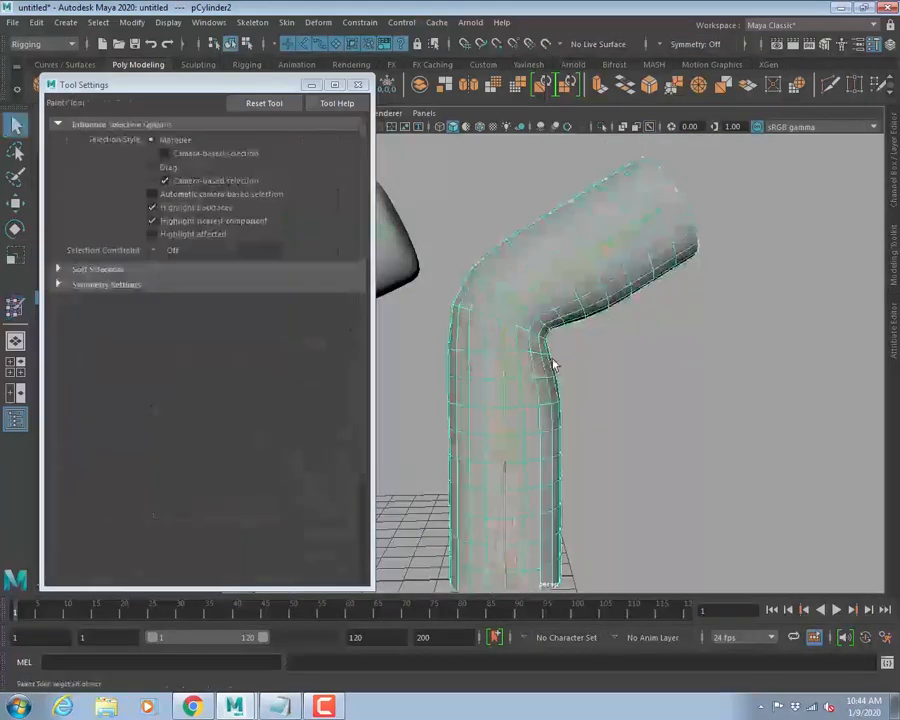
left_click(359, 85)
scroll(516, 328, "down", 5)
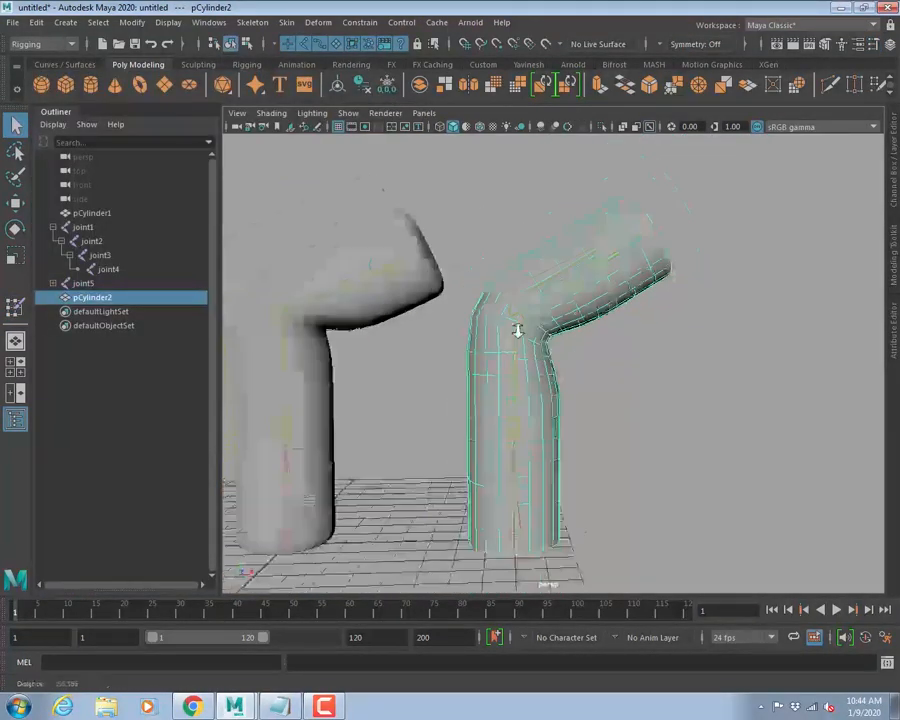
middle_click_drag(557, 415, 525, 417, "alt")
Straighten pCylinder2 by setting Rotate Z of its joint3 to 0.
left_click(531, 337)
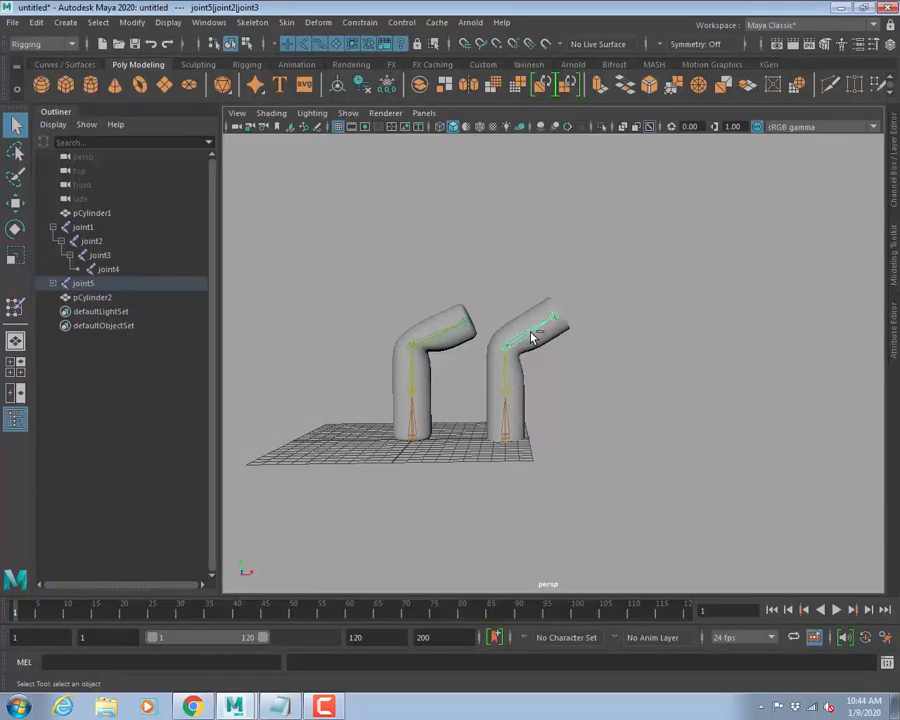
key("ctrl+a")
key("ctrl+a")
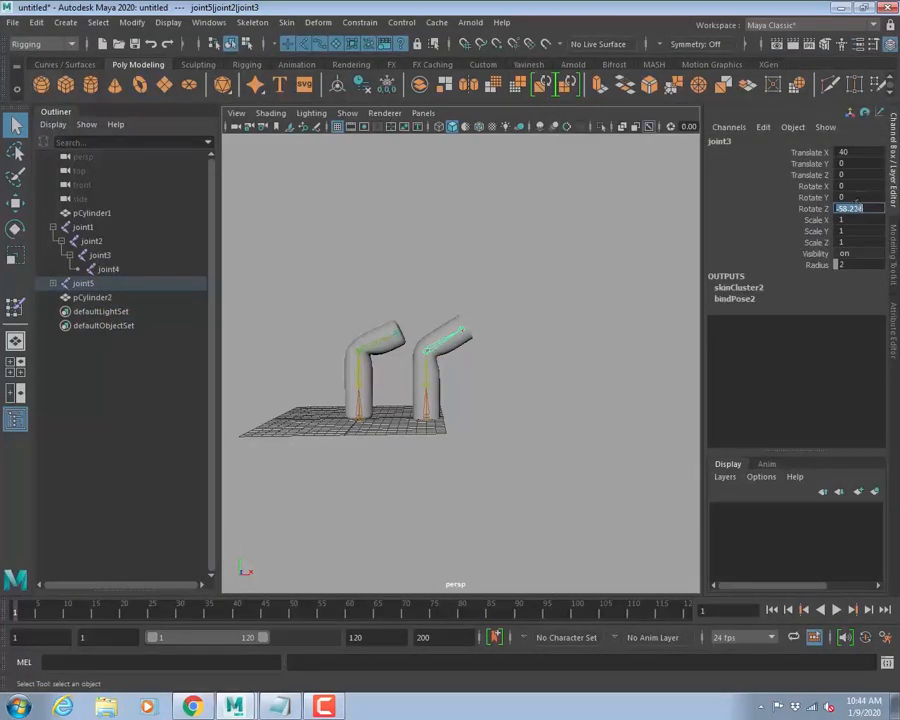
key("Return")
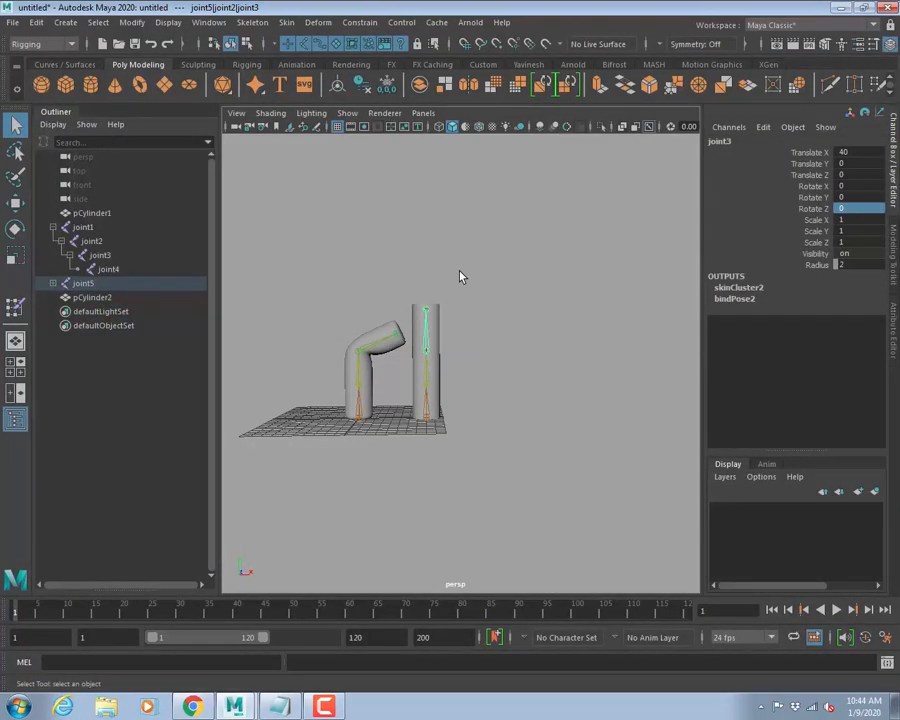
Move joint5 along X to about 169.4, farther from the first cylinder, and frame it.
right_click_drag(460, 277, 470, 399, "alt")
middle_click_drag(470, 399, 511, 400, "alt")
right_click_drag(613, 452, 460, 457, "alt")
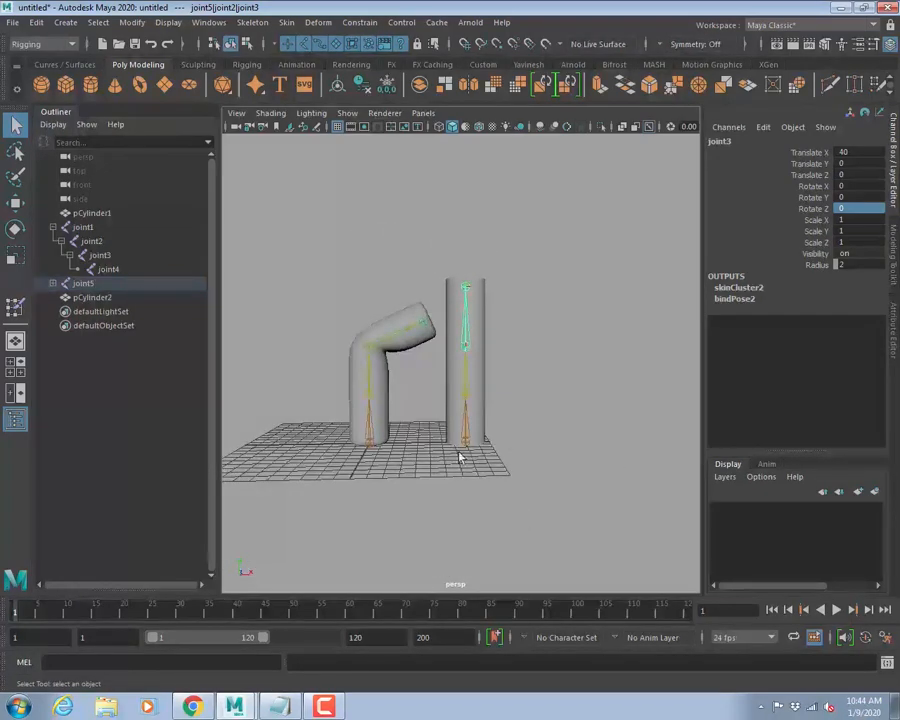
left_click(471, 448)
right_click_drag(565, 428, 508, 418, "alt")
key("w")
left_click_drag(482, 424, 479, 352)
key("f")
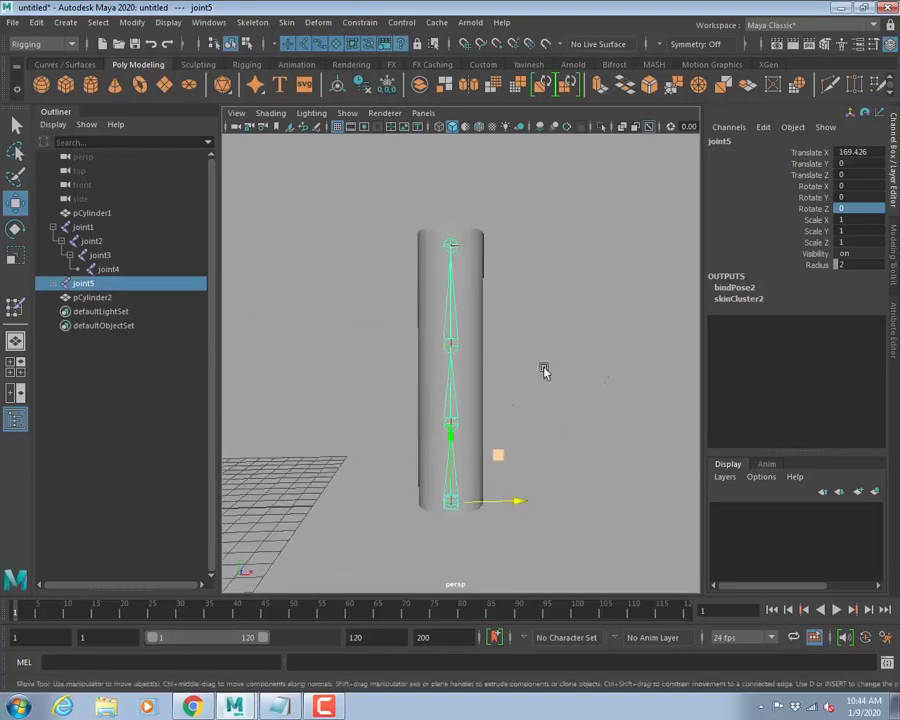
Test the bend by rotating joint2 and joint3 together about Z in both directions, ending at about -54.6 degrees.
left_click(443, 358)
key("q")
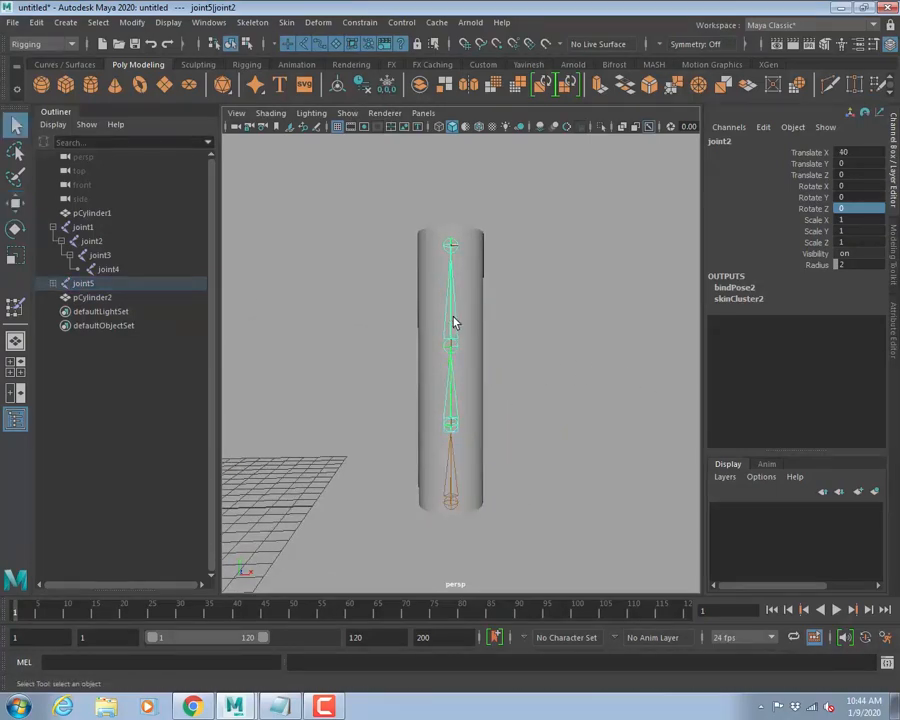
key("e")
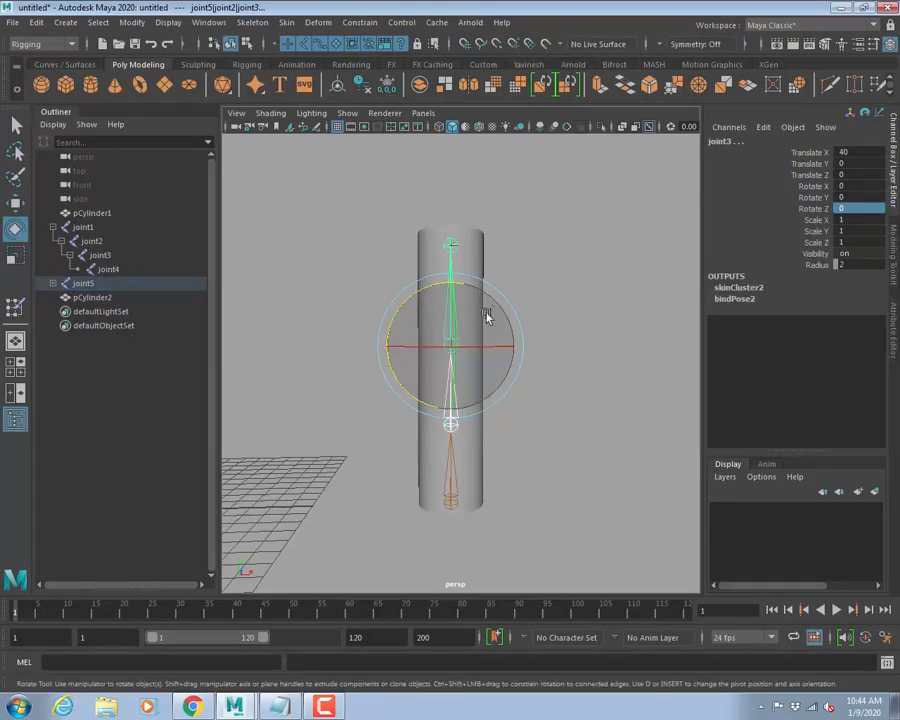
left_click_drag(416, 291, 467, 331)
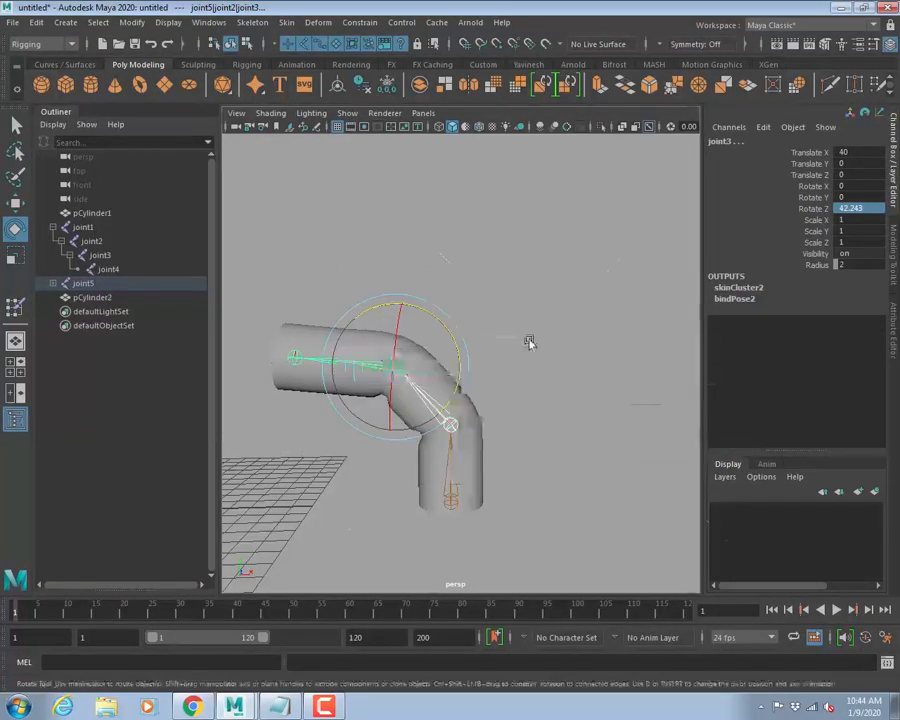
key("space")
key("space")
key("space")
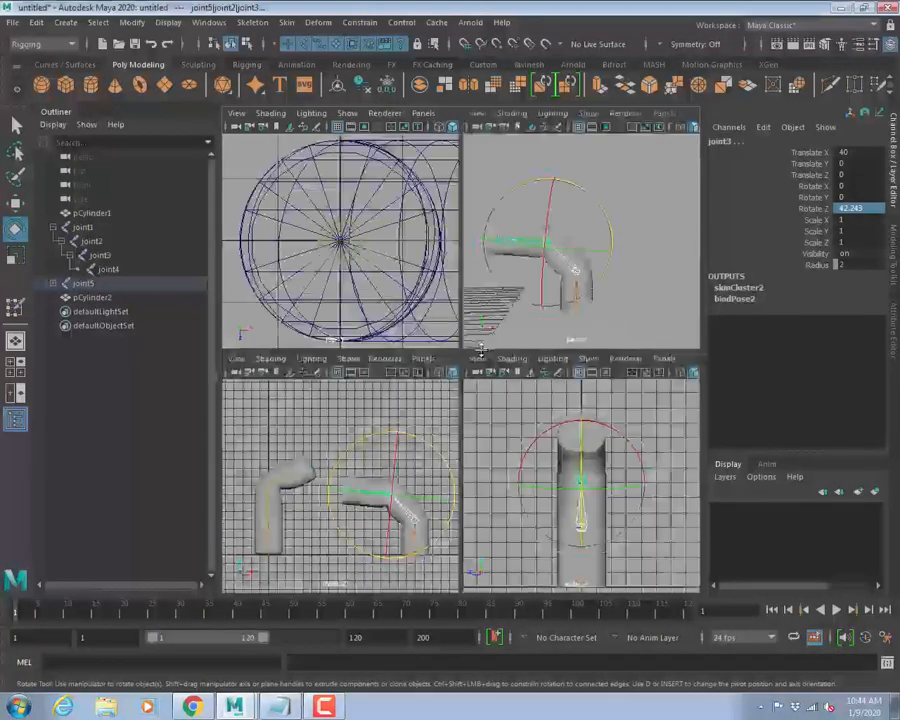
key("space")
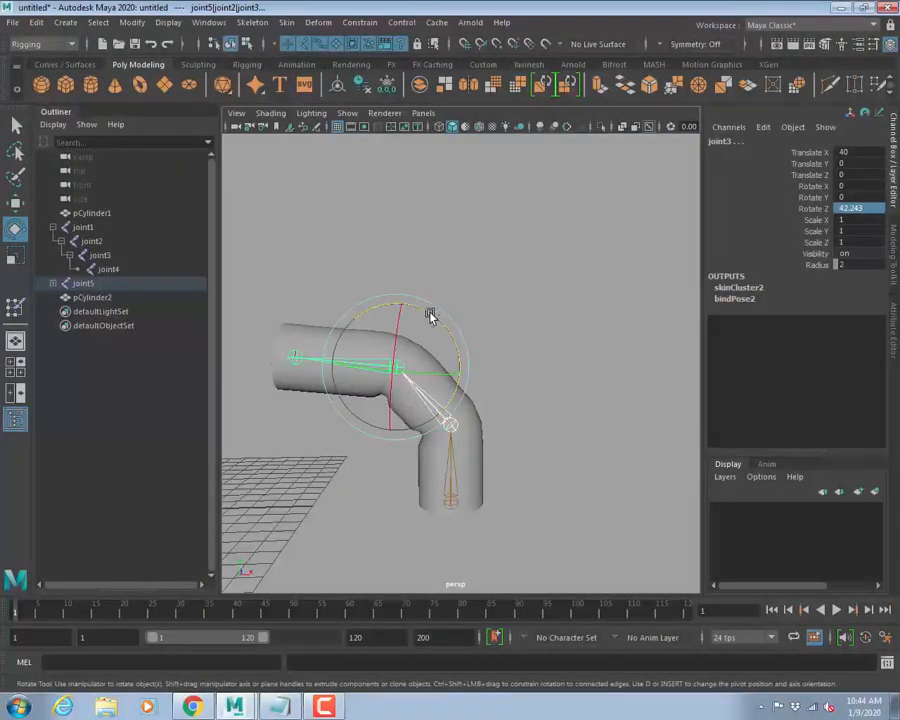
left_click_drag(428, 317, 470, 425)
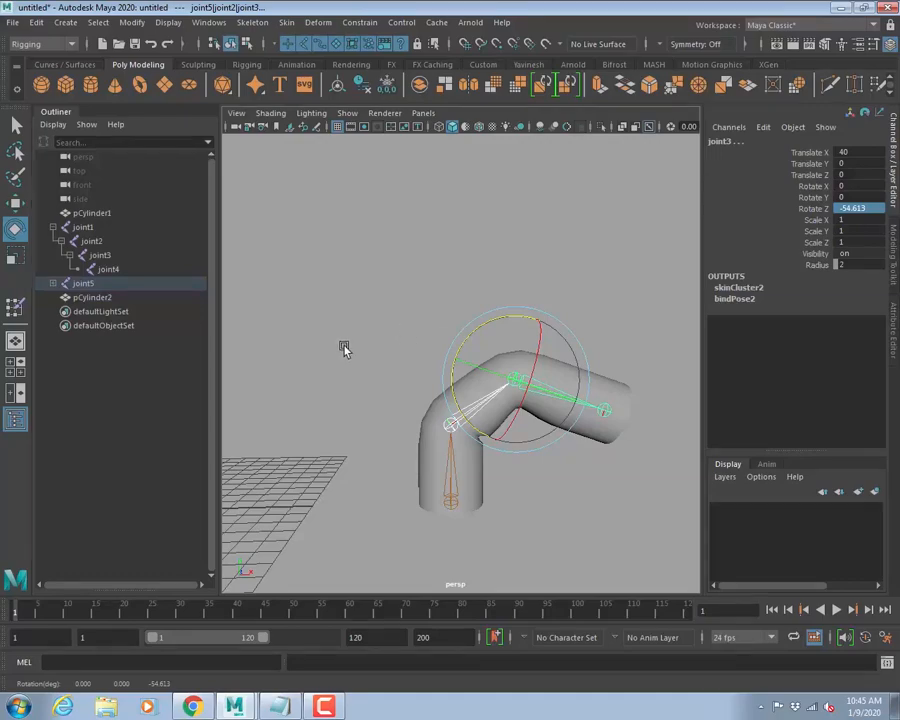
Draw the base of a new polygon cylinder in the top view, about 8.35 in radius, on pCylinder1's side away from pCylinder2.
left_click_drag(343, 348, 585, 327, "alt")
key("space")
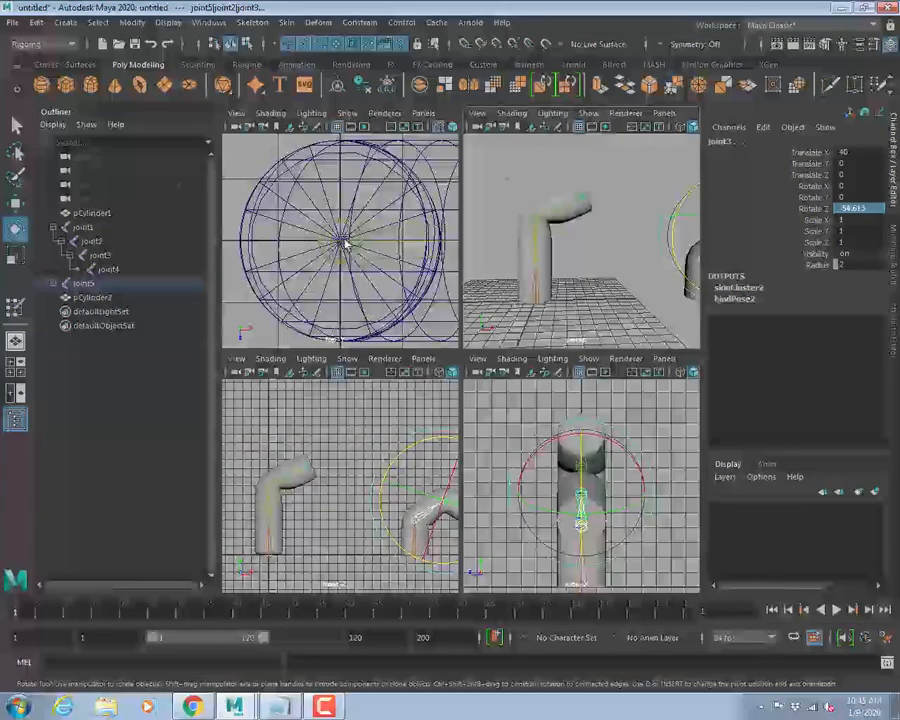
key("space")
scroll(512, 342, "down", 8)
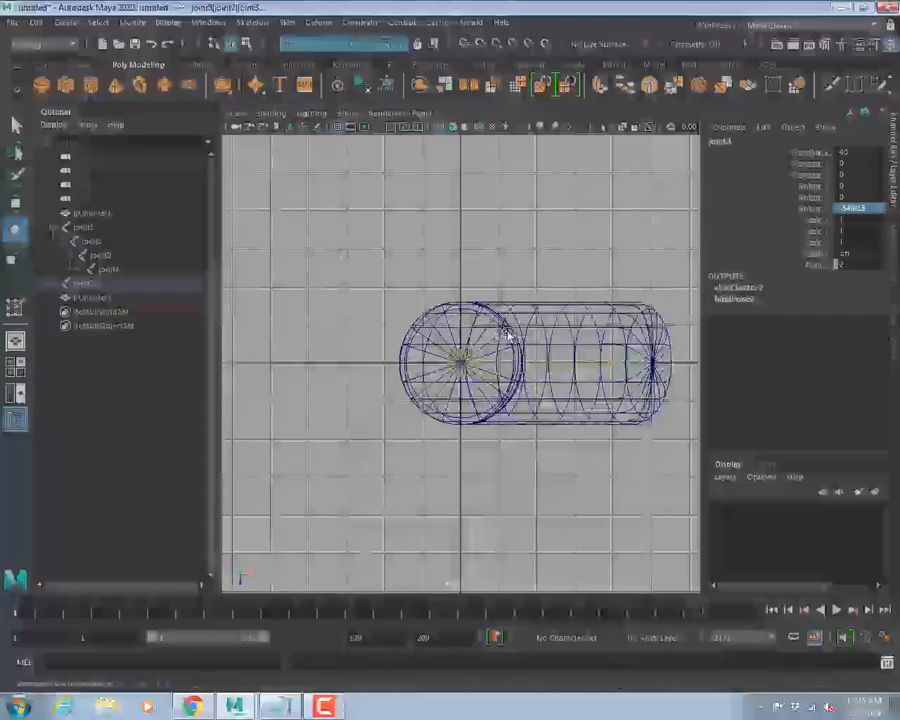
scroll(507, 336, "down", 5)
middle_click_drag(386, 263, 537, 255, "alt")
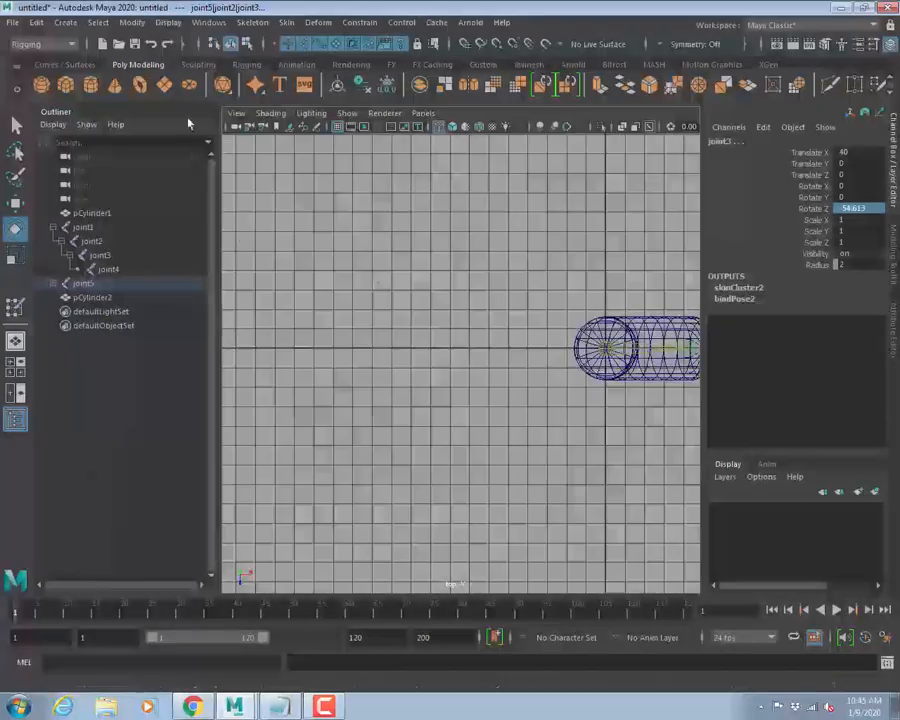
left_click(90, 88)
left_click_drag(388, 347, 397, 347)
Extend the new cylinder upward in the front view to a height of about 354.
key("space")
key("space")
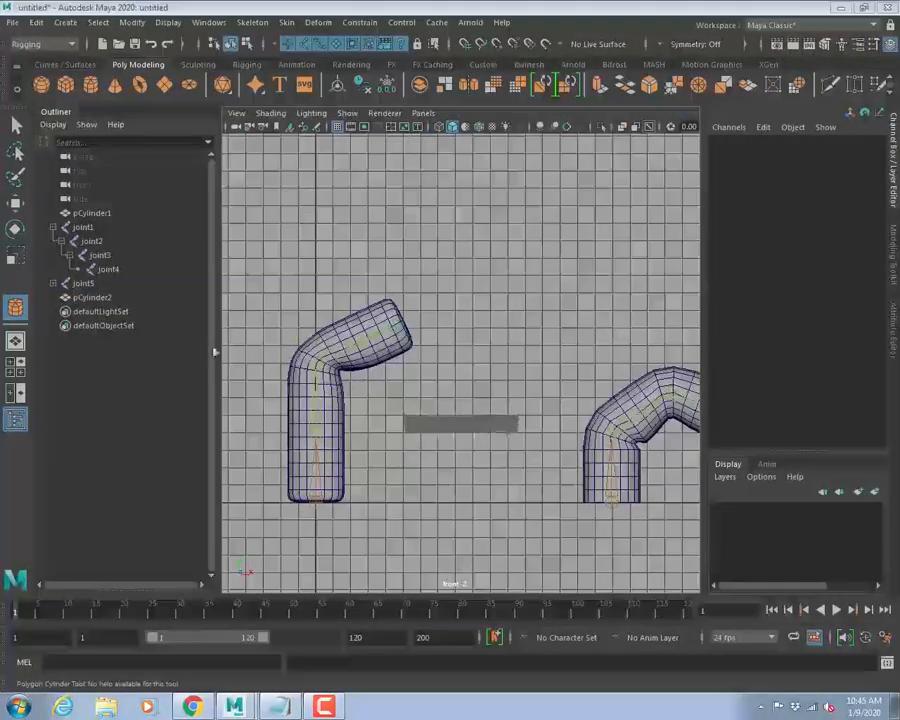
scroll(296, 357, "down", 4)
scroll(296, 357, "down", 5)
left_click_drag(345, 380, 398, 239)
scroll(496, 315, "up", 3)
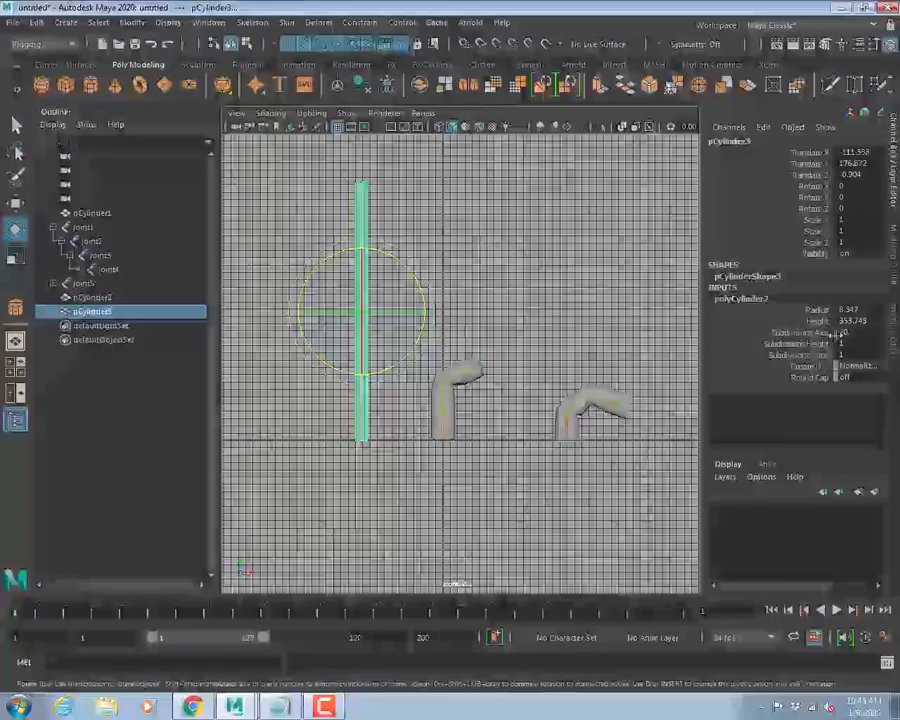
Set the new cylinder's height subdivisions to 50 and check the added edge loops.
left_click(795, 344)
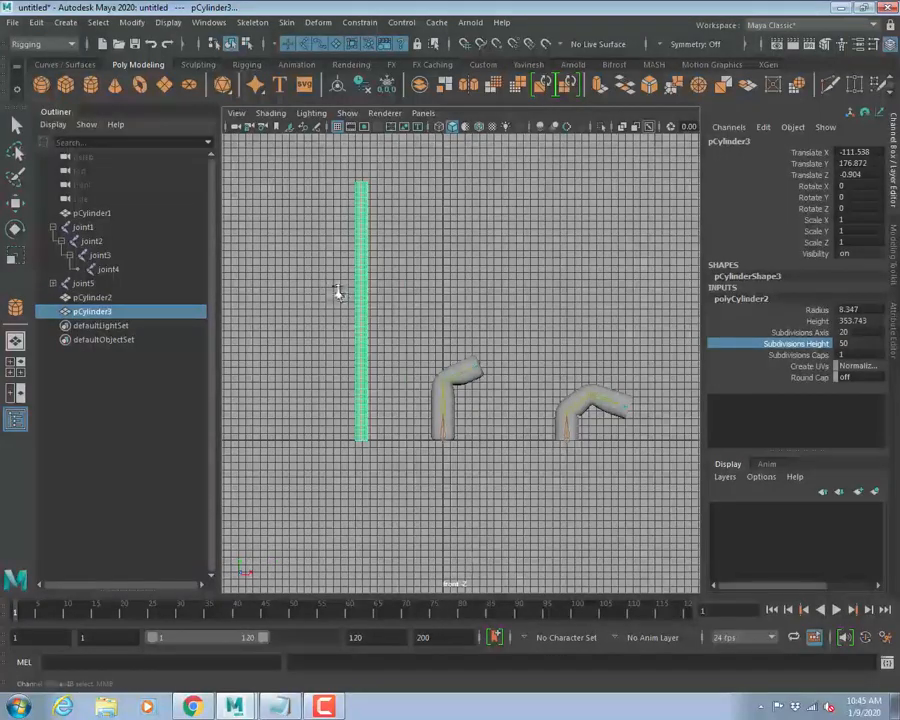
scroll(345, 297, "up", 6)
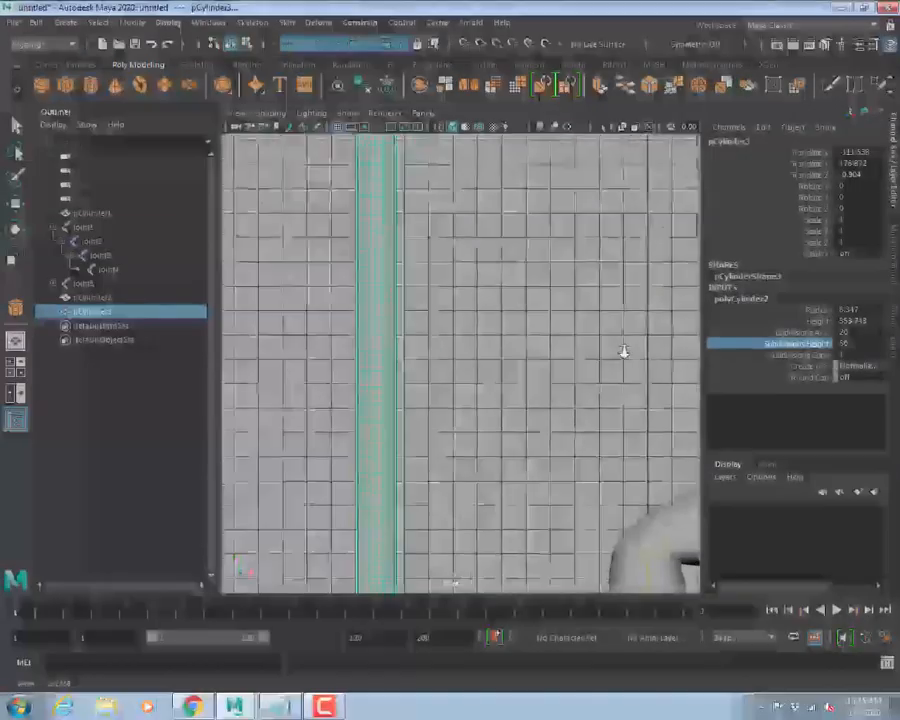
Create a vertical chain of nine joints, snapped to the grid 20 units apart, beside pCylinder3 in the front view, starting at X -180.
scroll(613, 344, "down", 5)
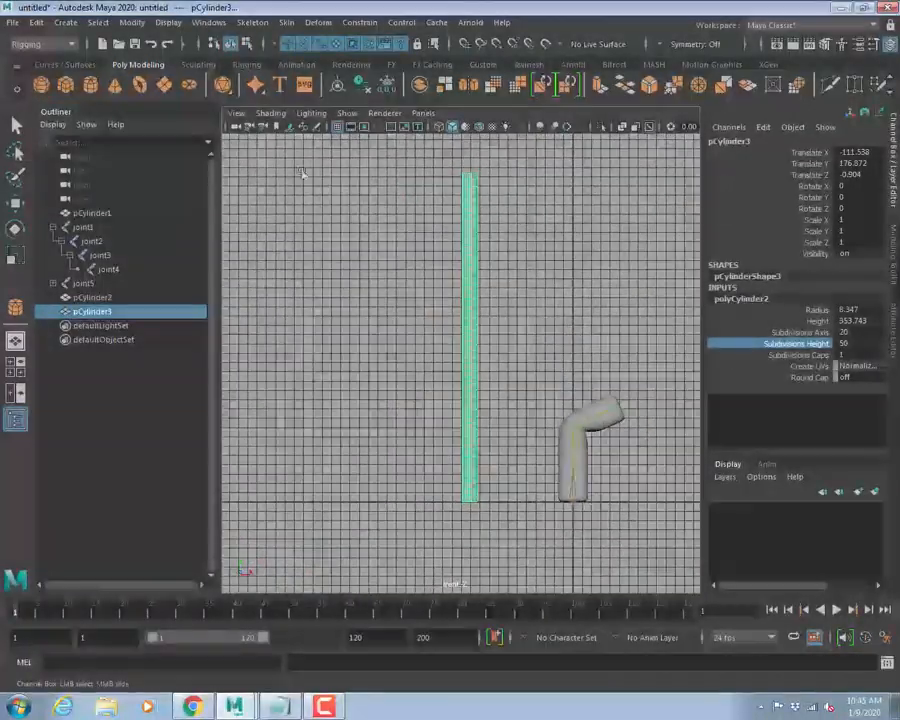
left_click(252, 22)
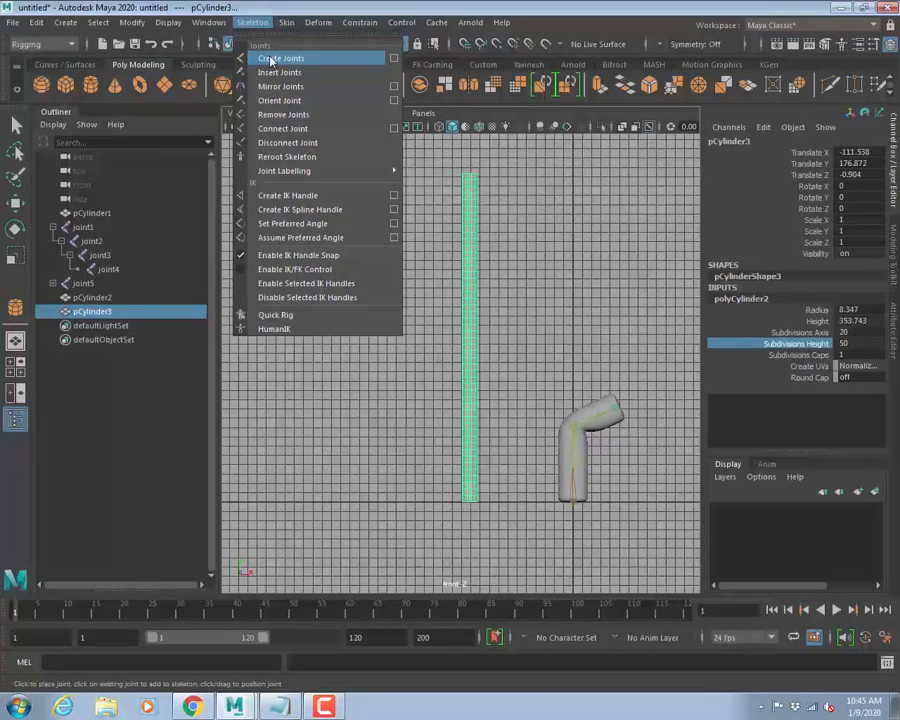
left_click(270, 58)
key("x")
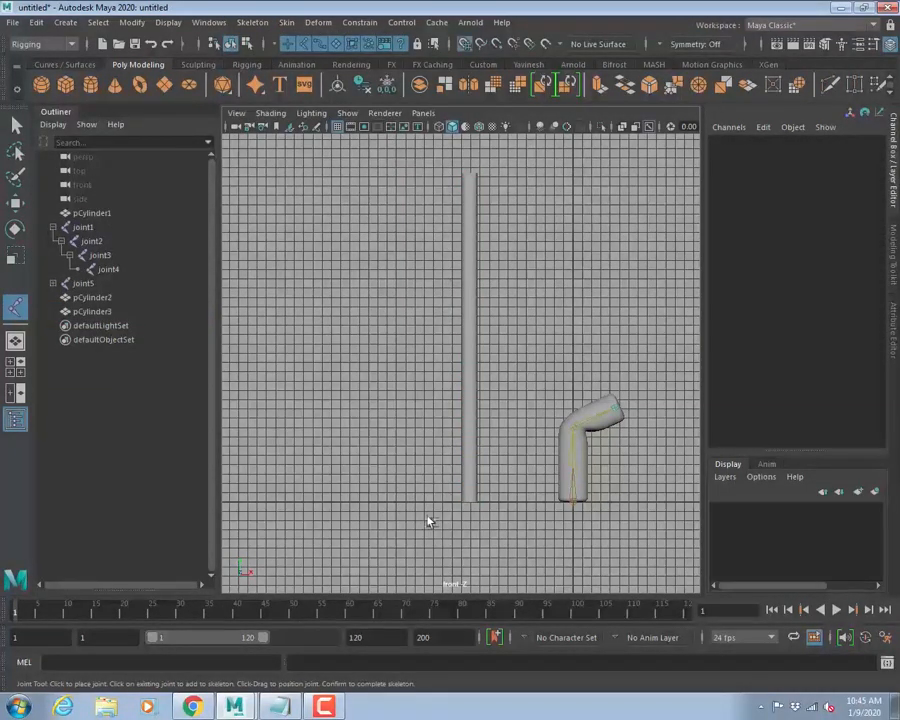
left_click(406, 497)
left_click(405, 480)
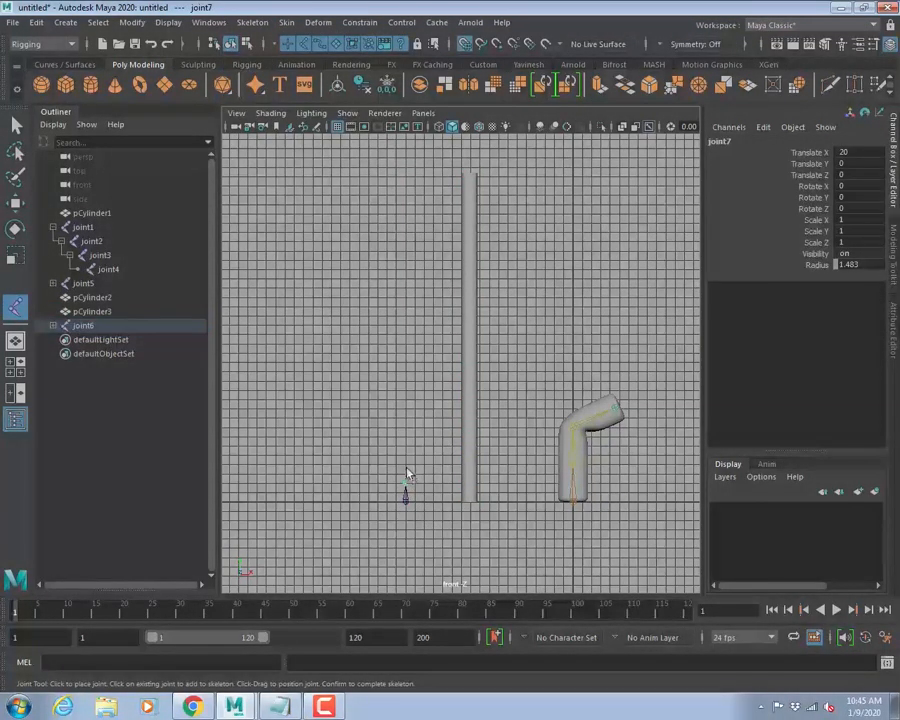
left_click(406, 467)
left_click(406, 454)
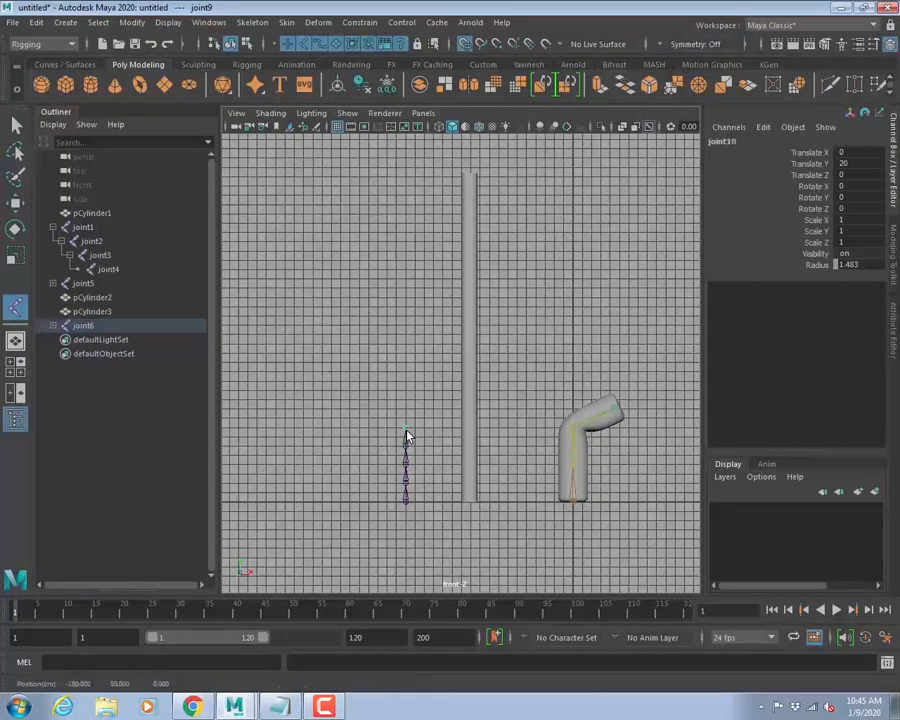
left_click(407, 436)
left_click(406, 403)
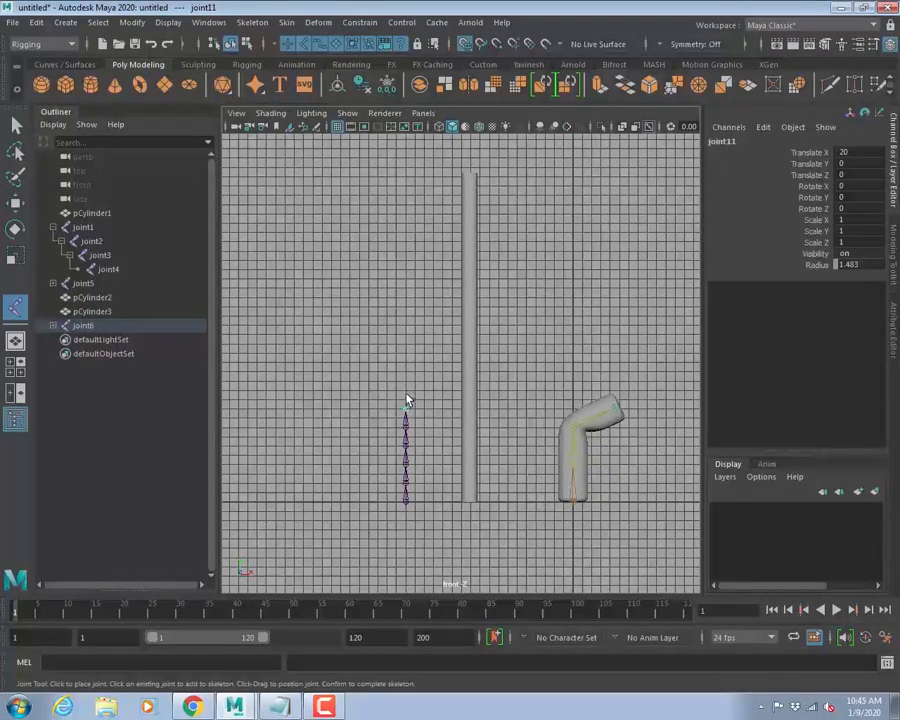
left_click(407, 355)
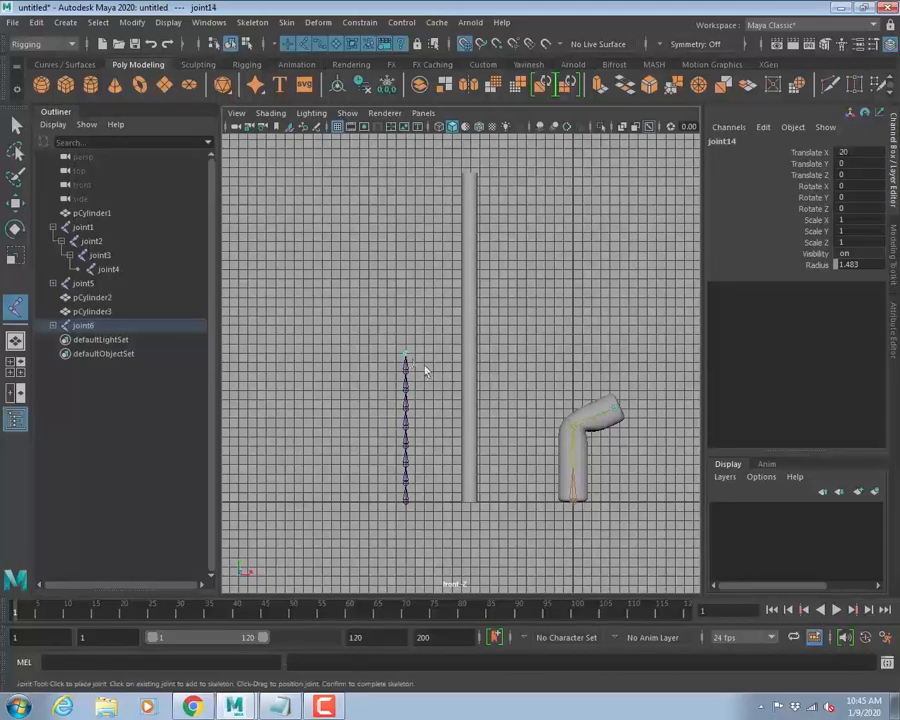
key("Return")
key("e")
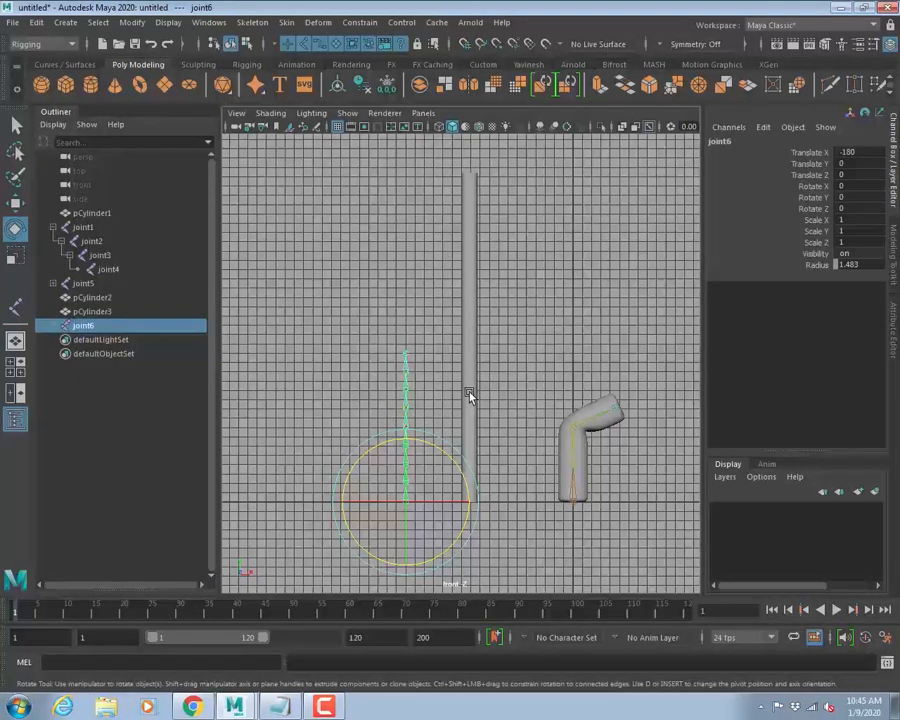
key("q")
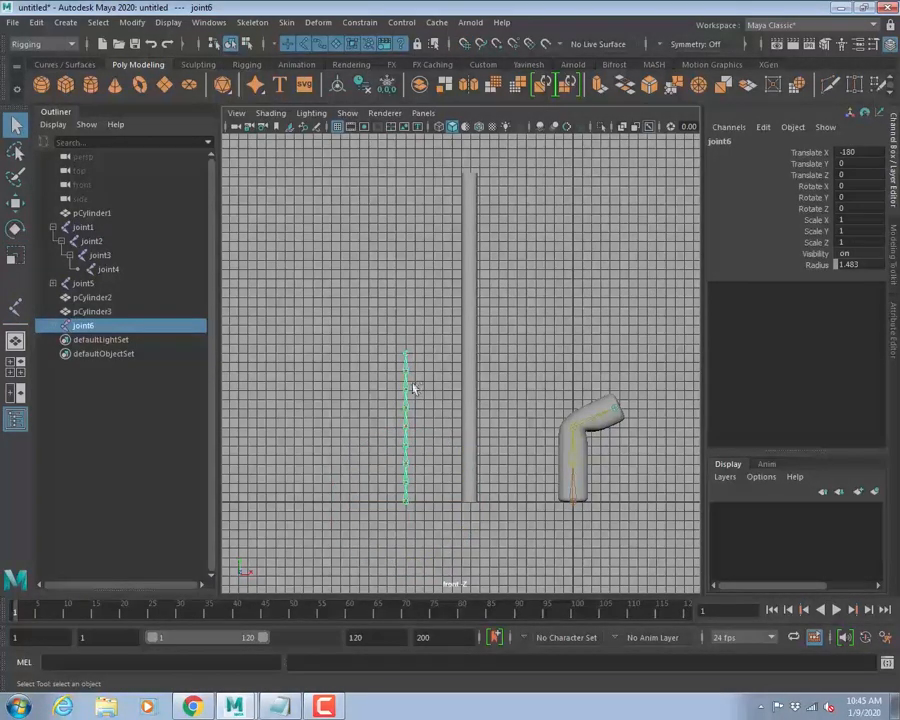
Expand the new joint hierarchy, select joint6 through joint14 together, and scale them to 2.2 in X to match pCylinder3's height.
left_click(53, 328)
left_click(60, 341)
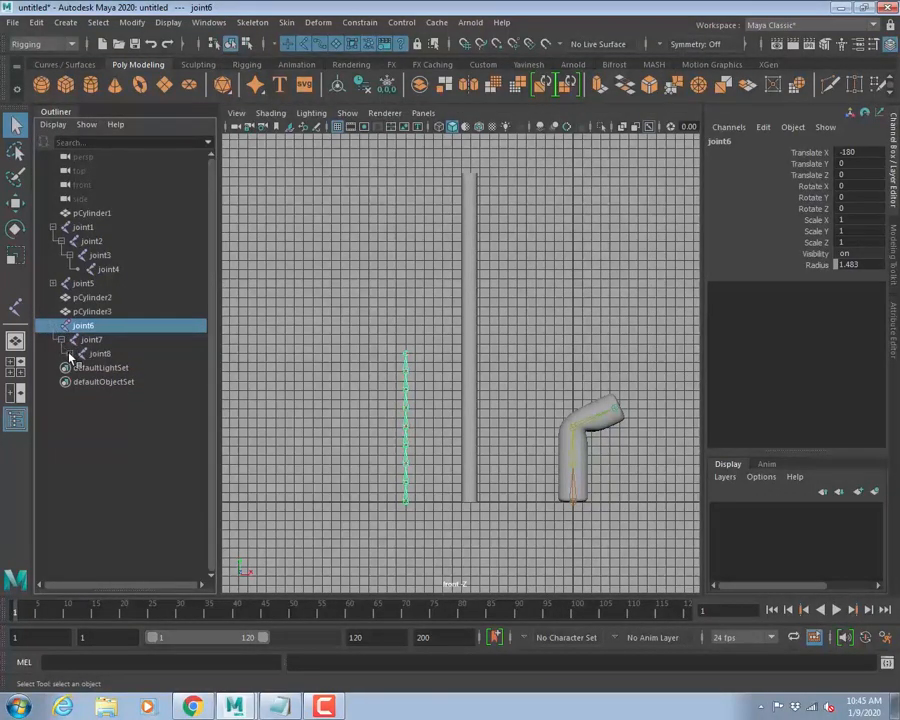
left_click(69, 354)
left_click(78, 368)
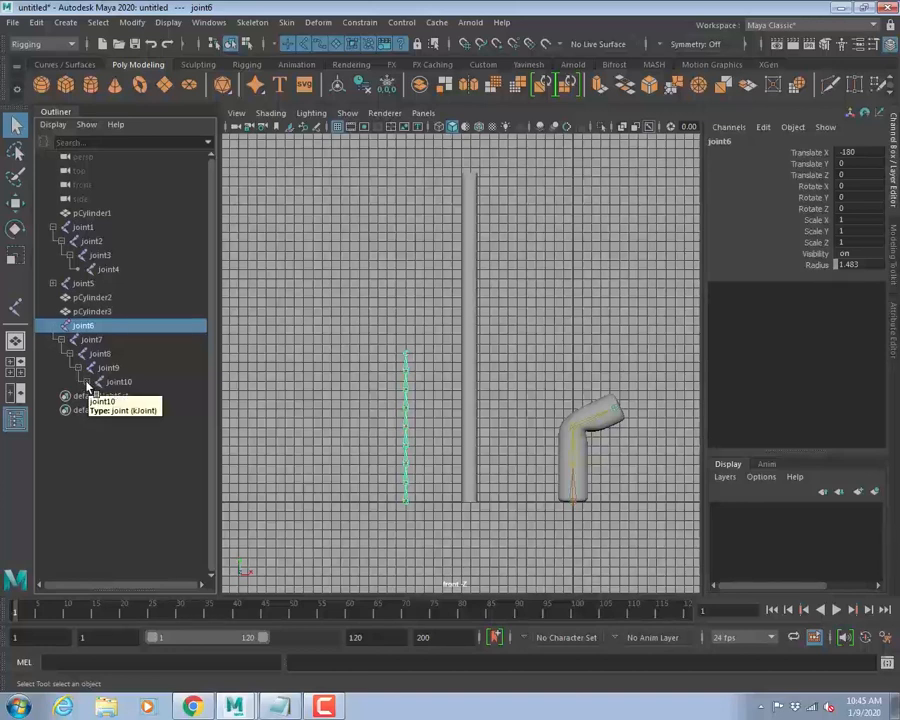
left_click(86, 382, "shift")
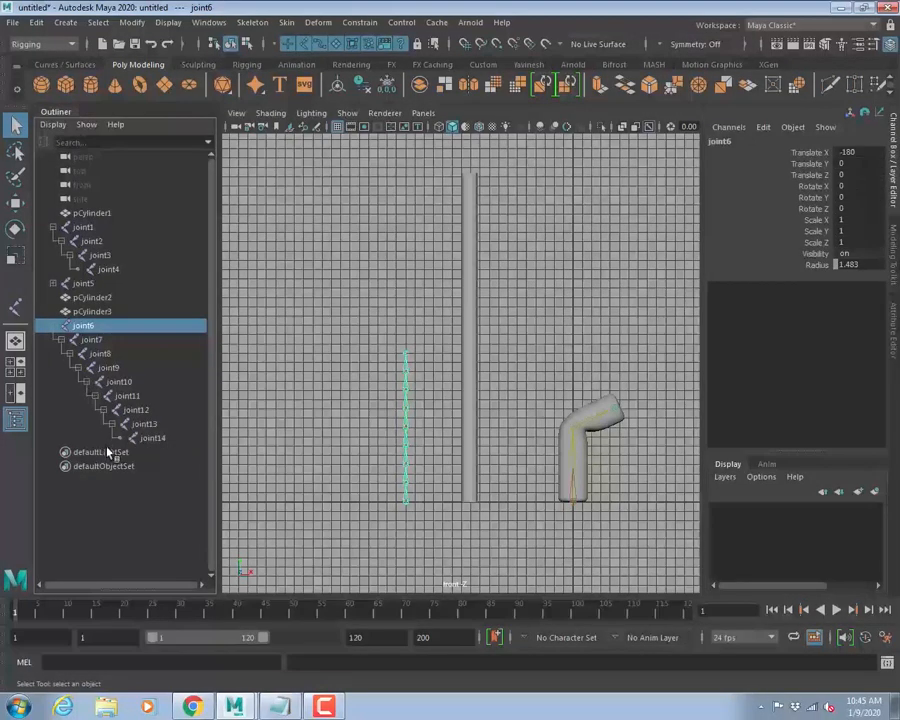
left_click(150, 439, "shift")
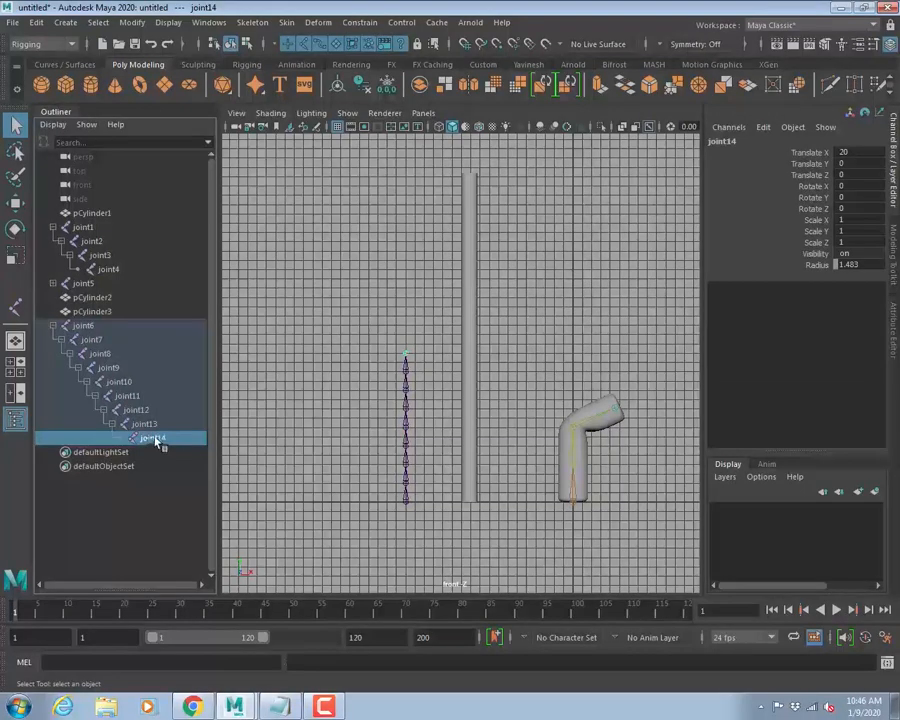
left_click(82, 327, "shift")
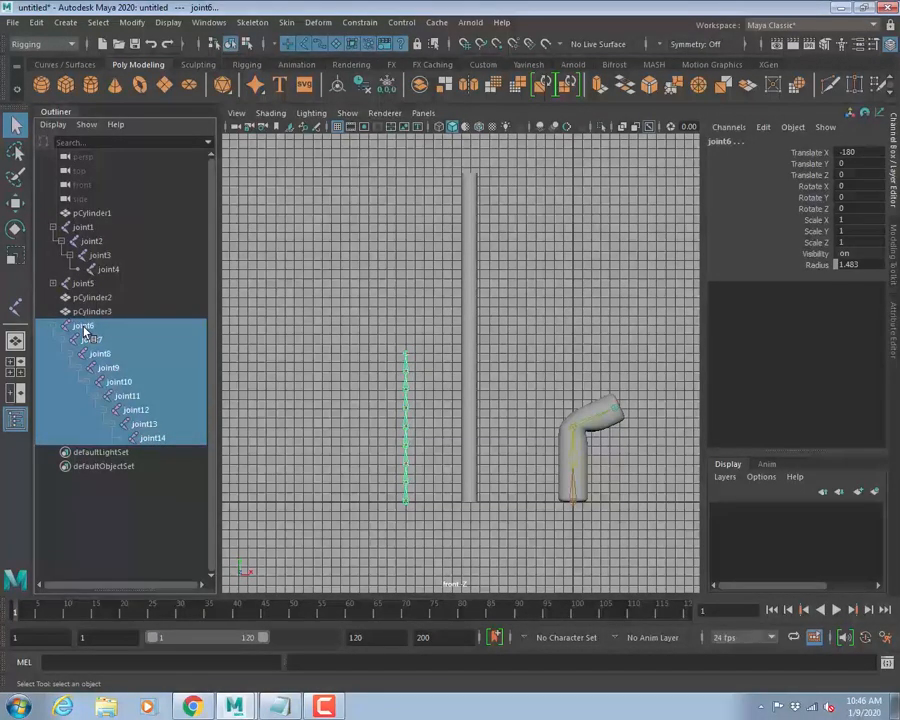
key("r")
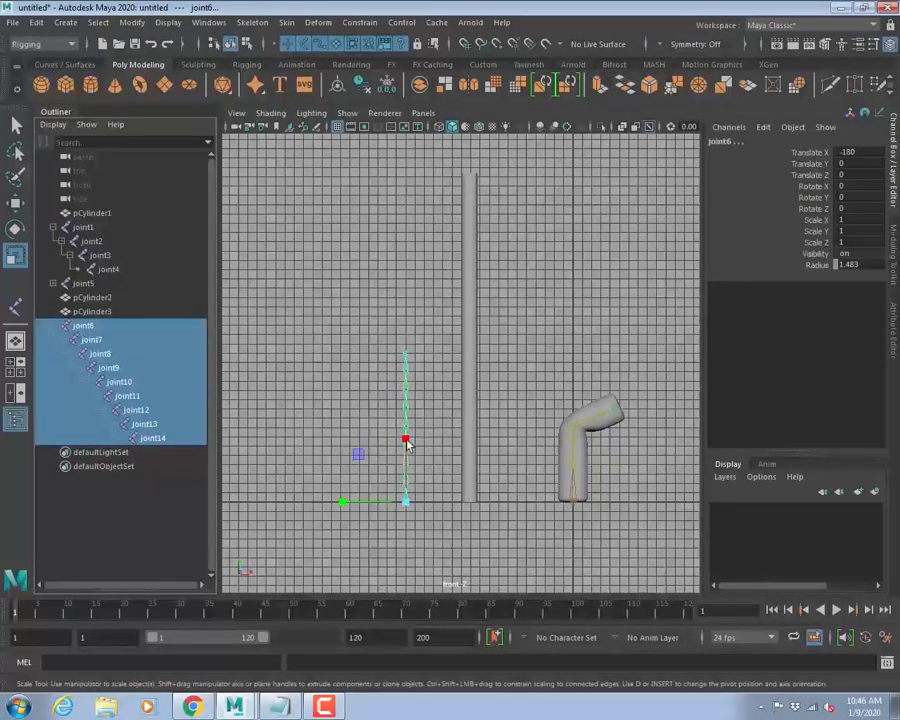
left_click_drag(405, 437, 412, 370)
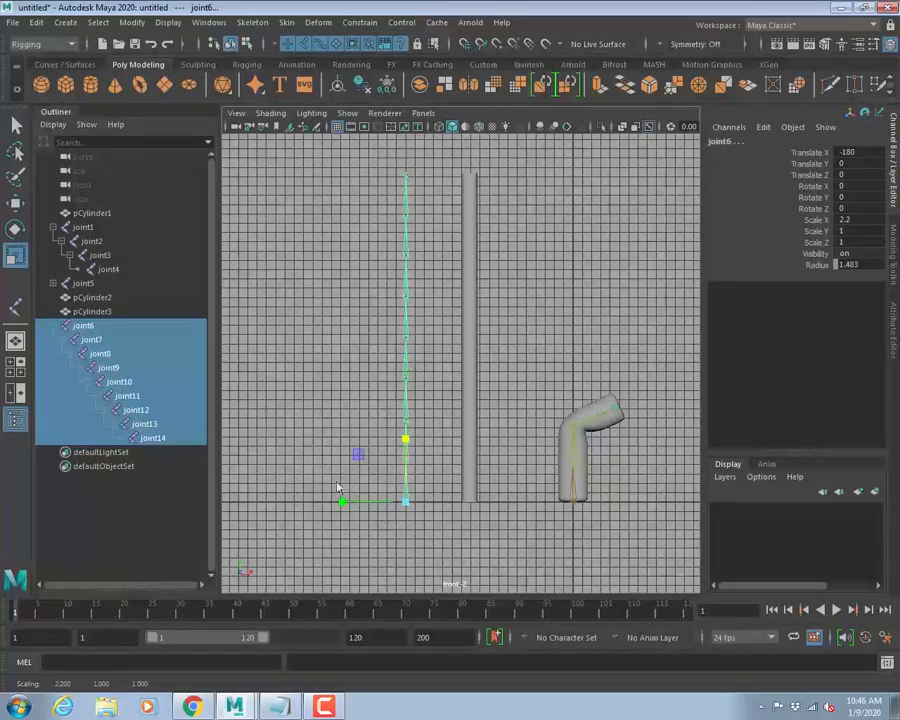
Move the root joint6 in X onto pCylinder3's central axis at Translate X -111.538, using wireframe display at the cylinder's base.
left_click(445, 500)
left_click(405, 501)
key("w")
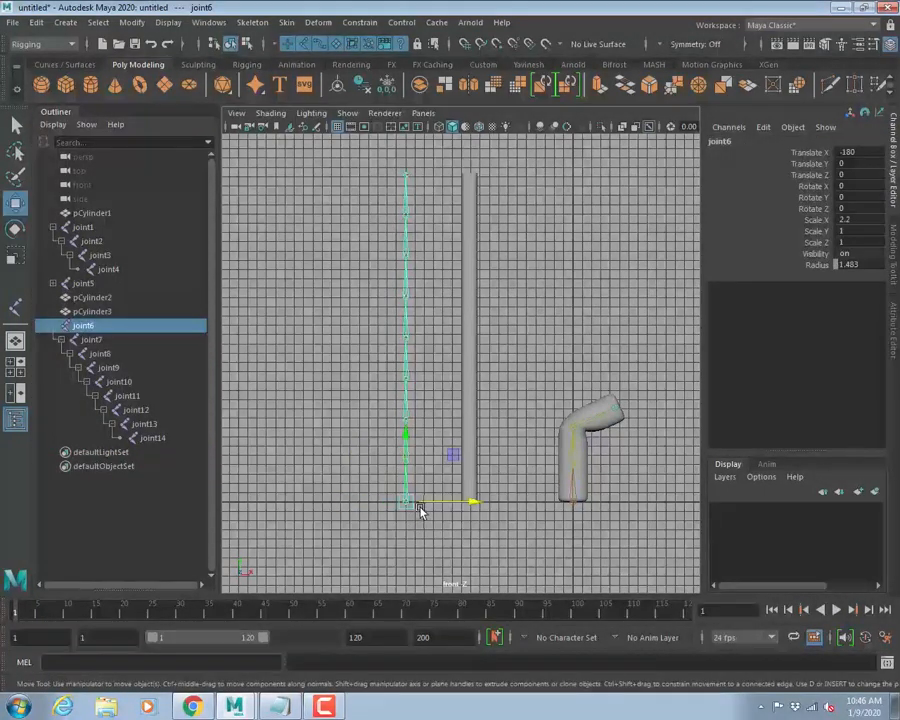
left_click_drag(478, 505, 536, 502)
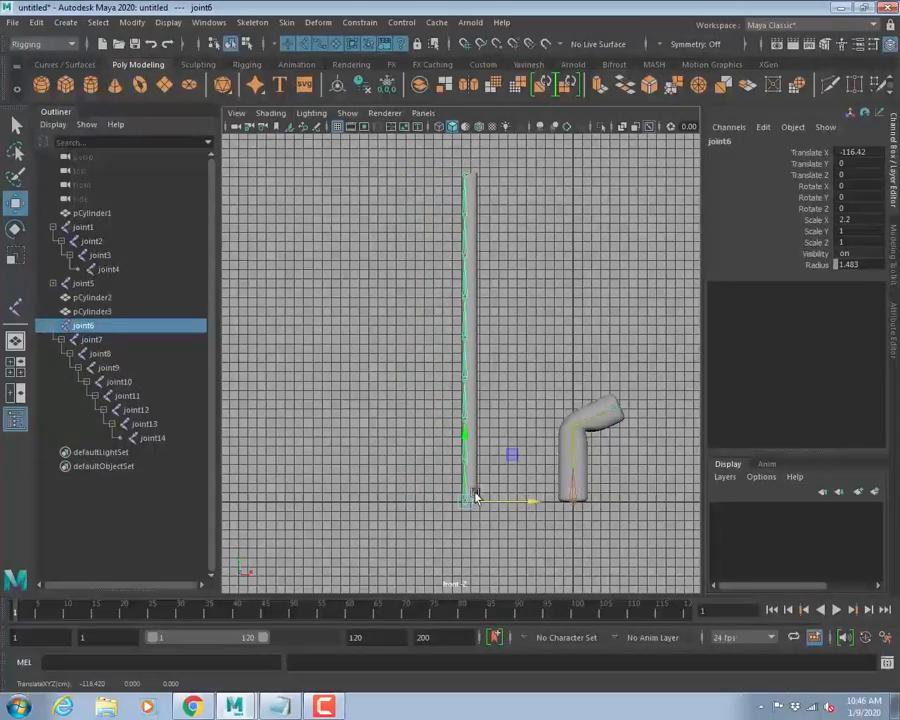
left_click_drag(433, 476, 511, 521)
key("4")
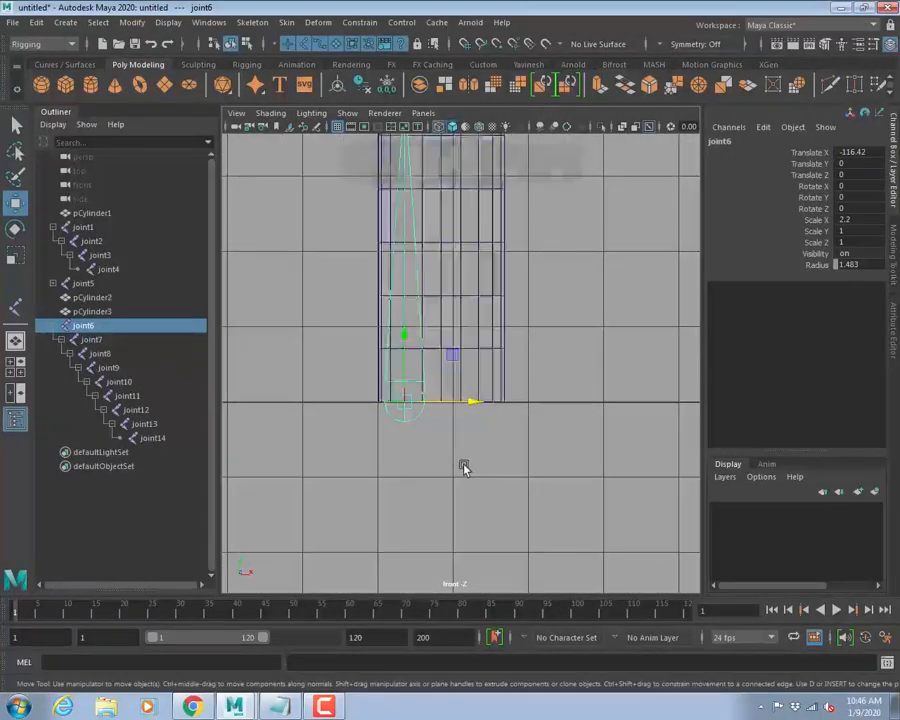
middle_click_drag(494, 434, 446, 458, "alt")
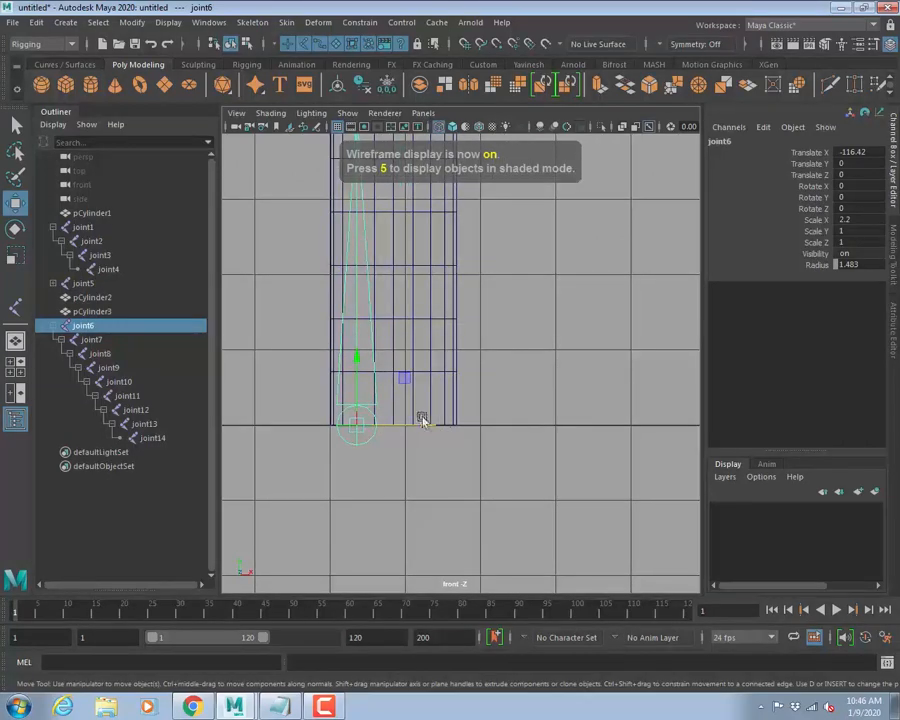
left_click_drag(356, 424, 389, 423)
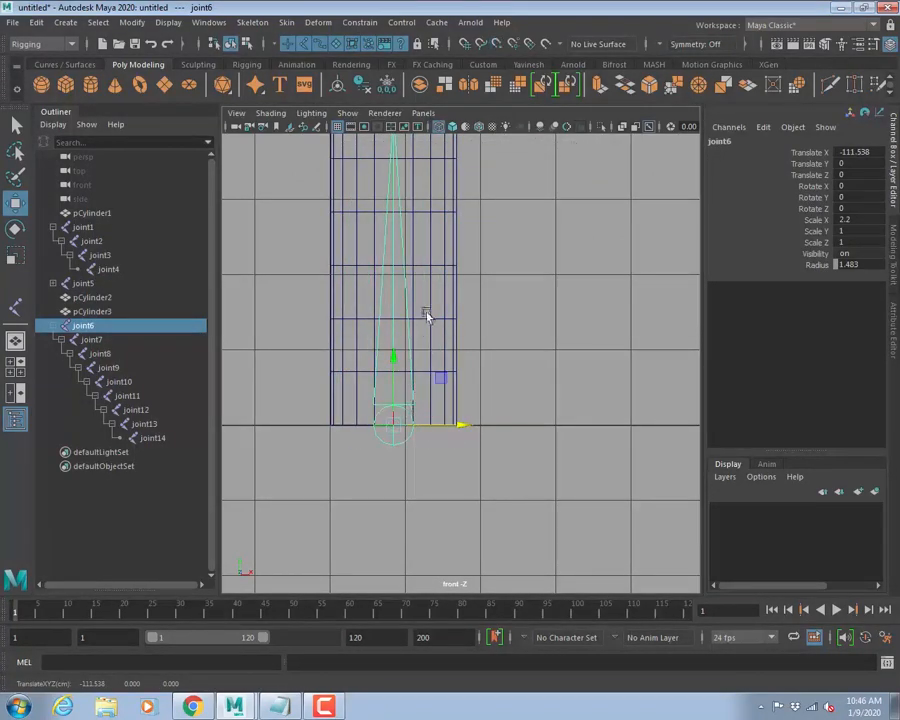
middle_click_drag(465, 258, 452, 406, "alt")
In the top view, select the root joint6 and snap it in Z to pCylinder3's centre at Translate Z -0.904.
key("space")
key("space")
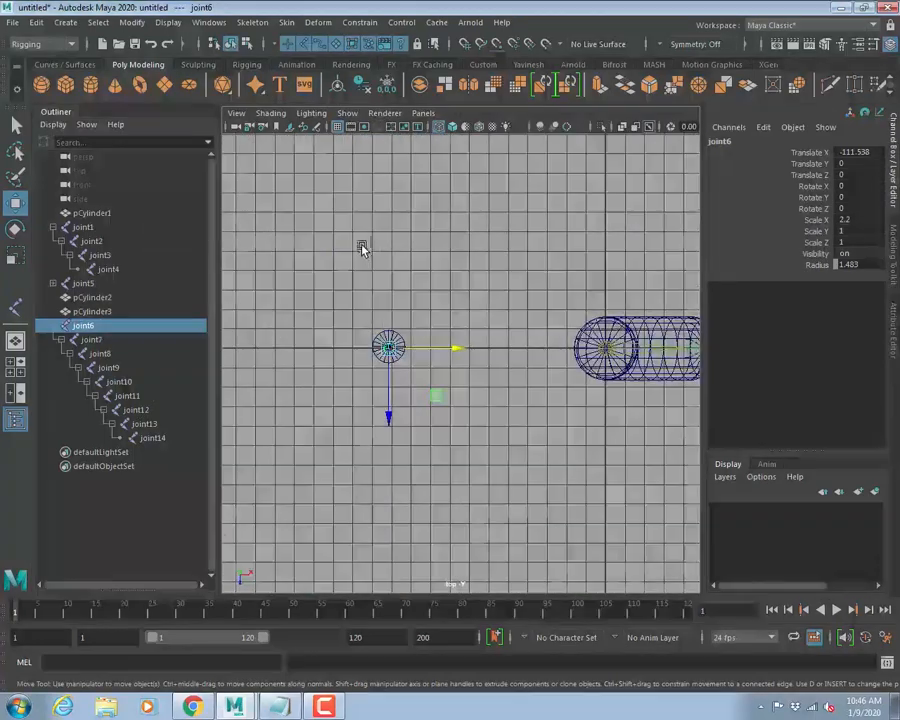
key("f")
right_click_drag(435, 277, 283, 257, "alt")
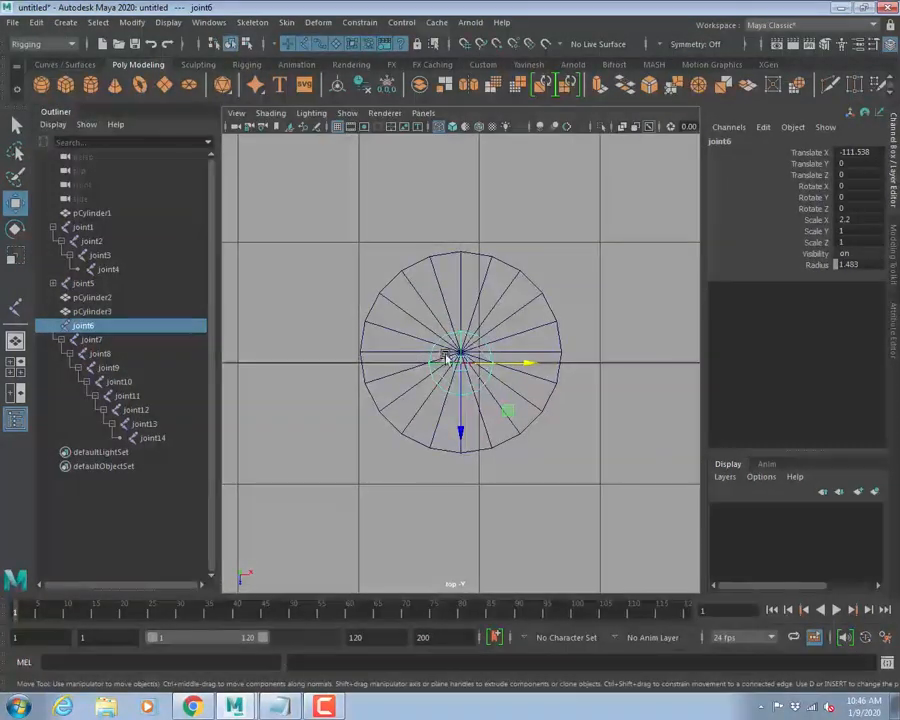
left_click(545, 304)
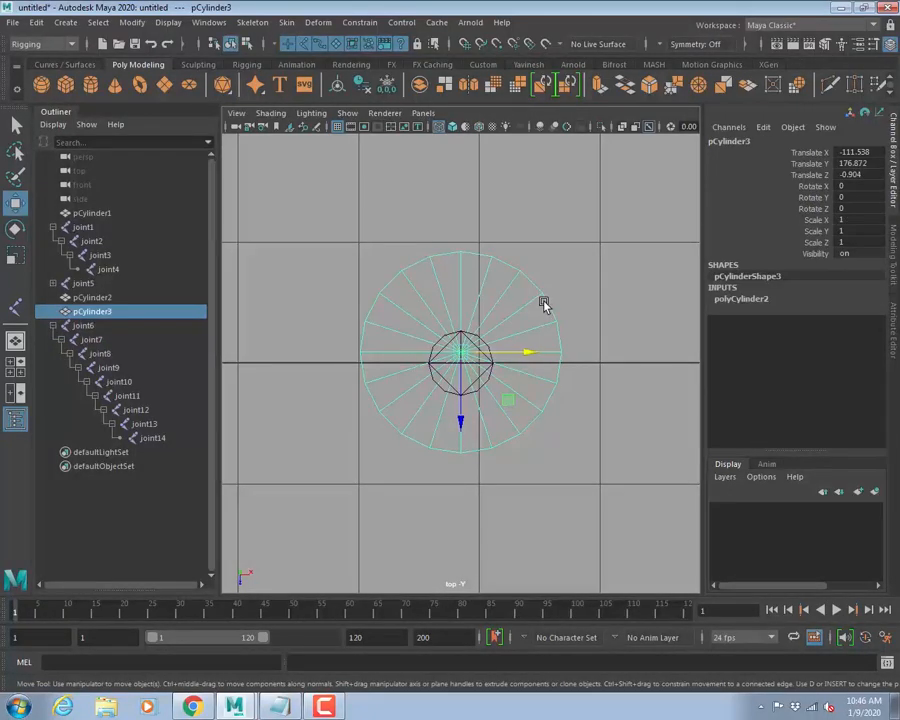
key("q")
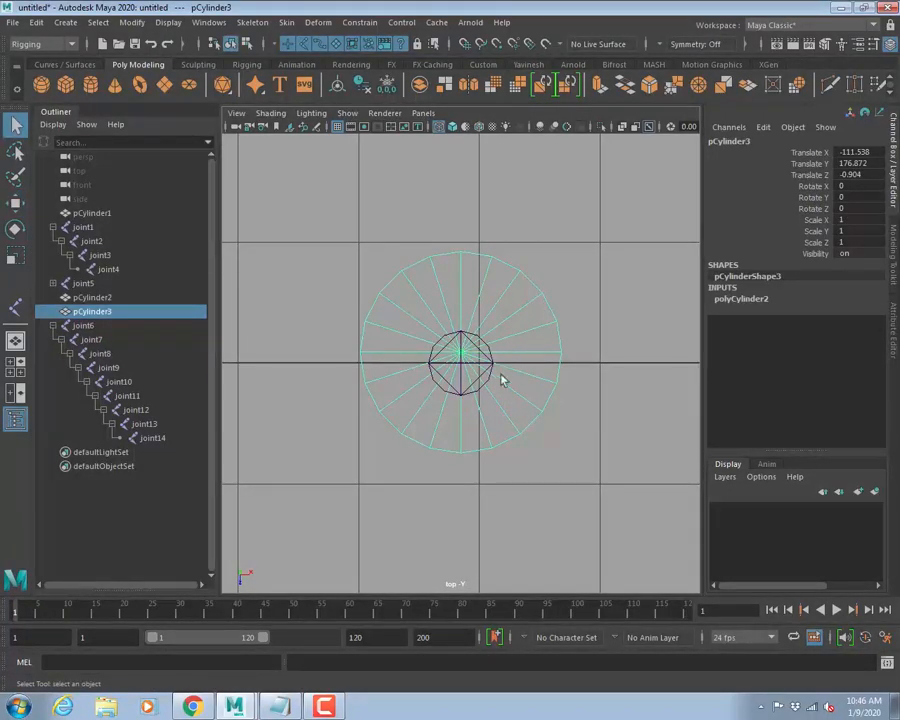
left_click(478, 395)
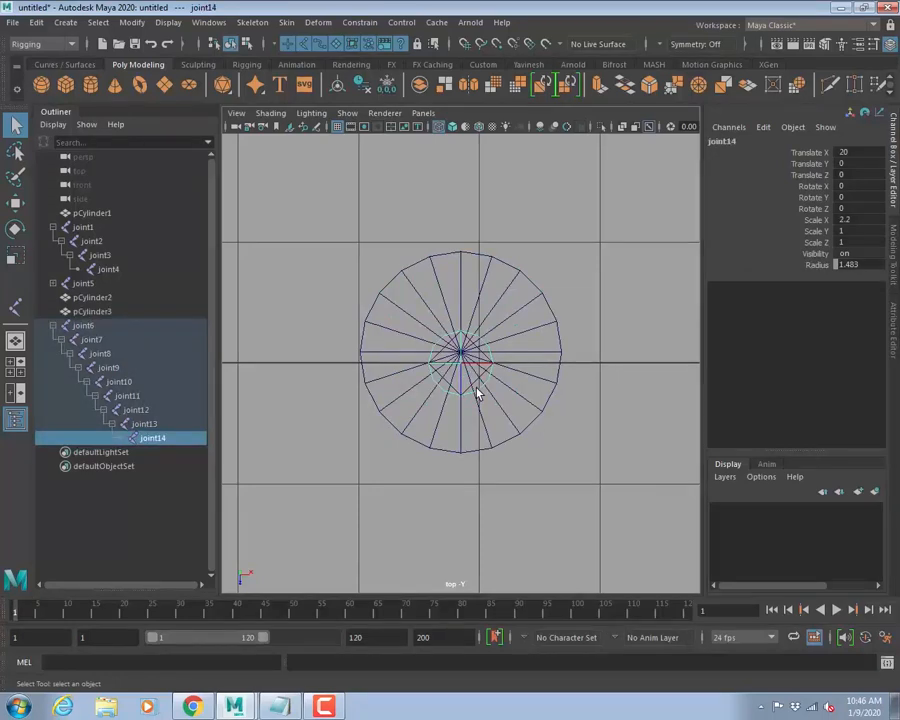
key("Up")
key("Up")
key("Up")
key("Up")
key("Up")
key("Up")
key("Up")
key("Up")
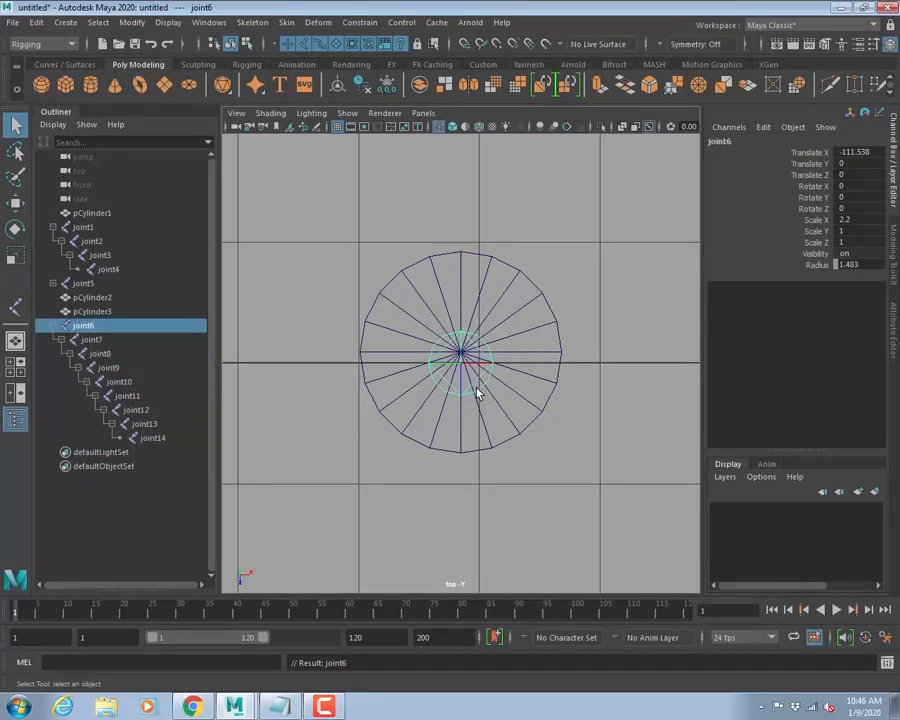
key("w")
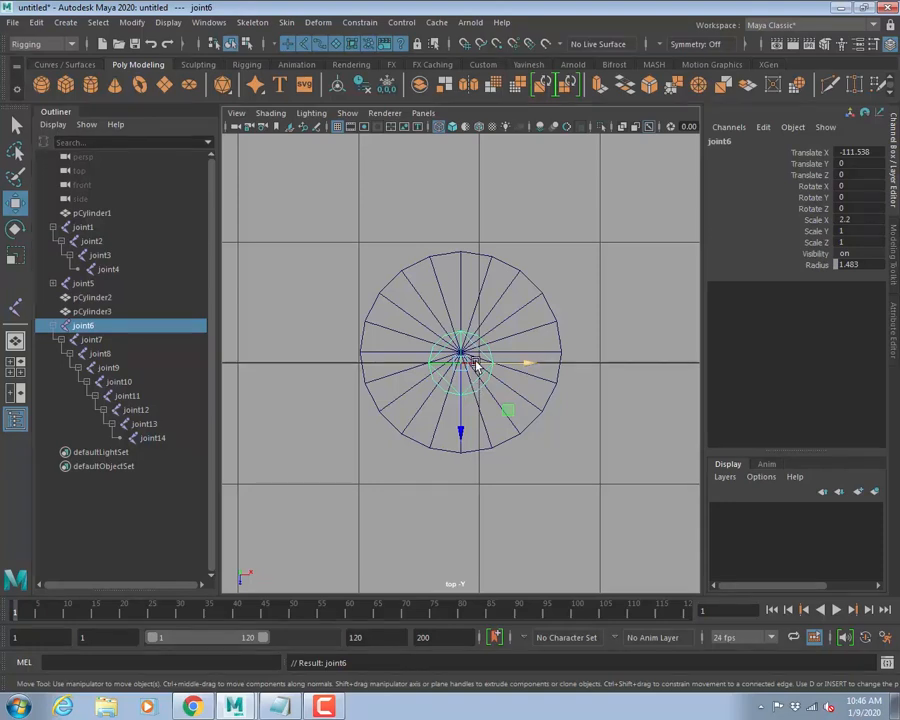
left_click_drag(458, 430, 458, 419)
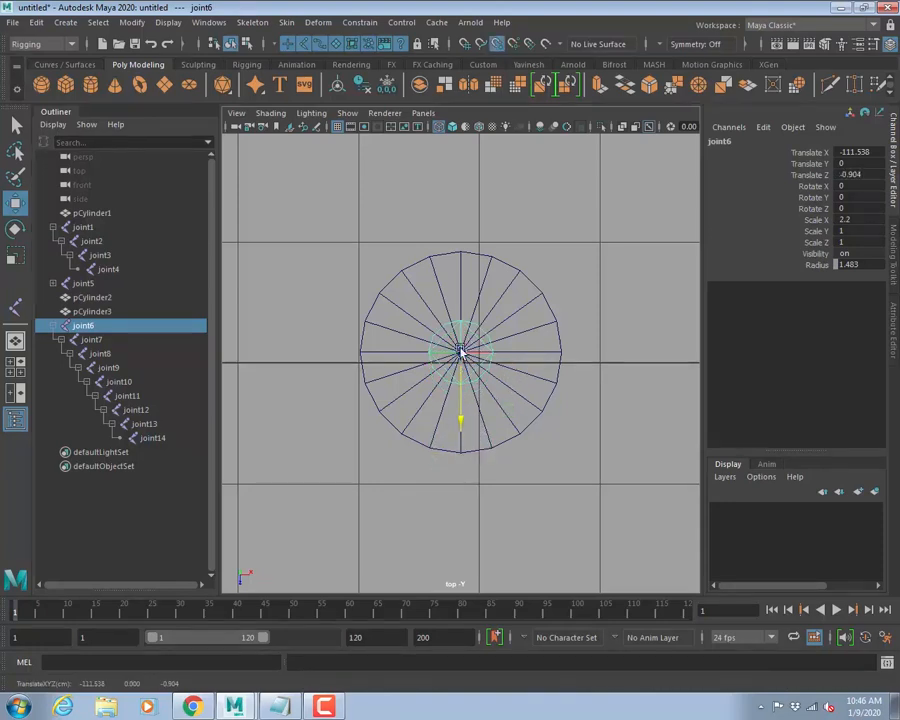
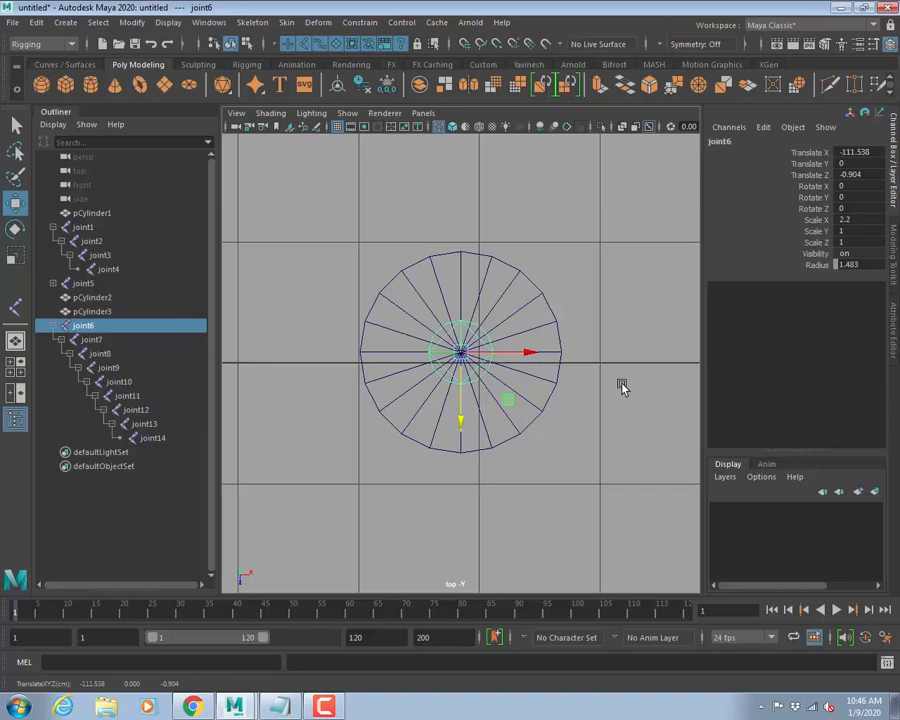
In the perspective view, bind pCylinder3 to the joint6 hierarchy with the Bind Skin options reset to their defaults.
key("space")
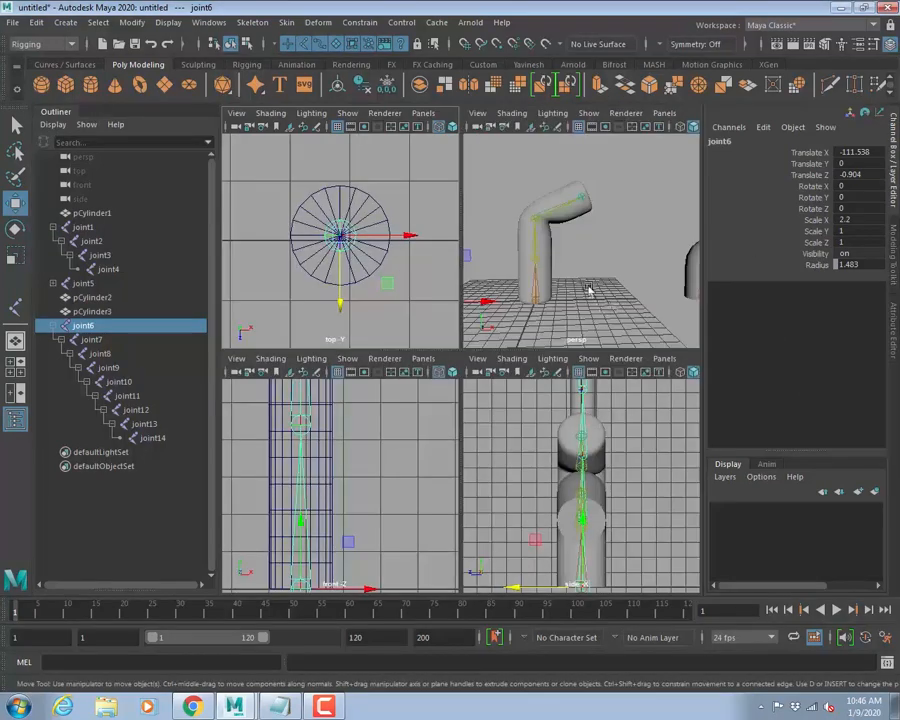
key("space")
key("f")
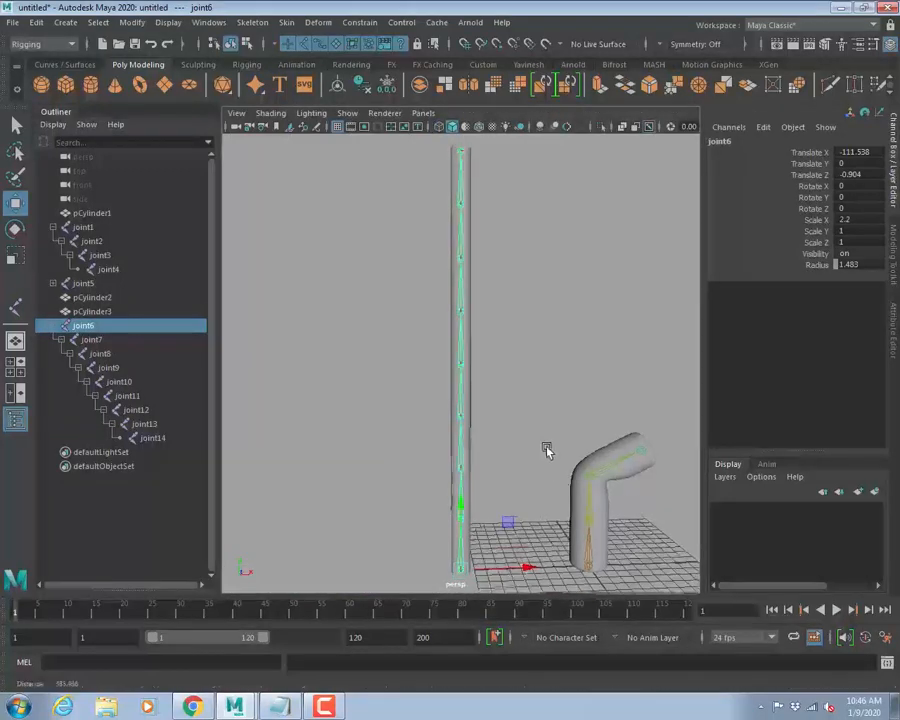
right_click_drag(546, 448, 470, 410, "alt")
left_click_drag(493, 388, 479, 393, "alt")
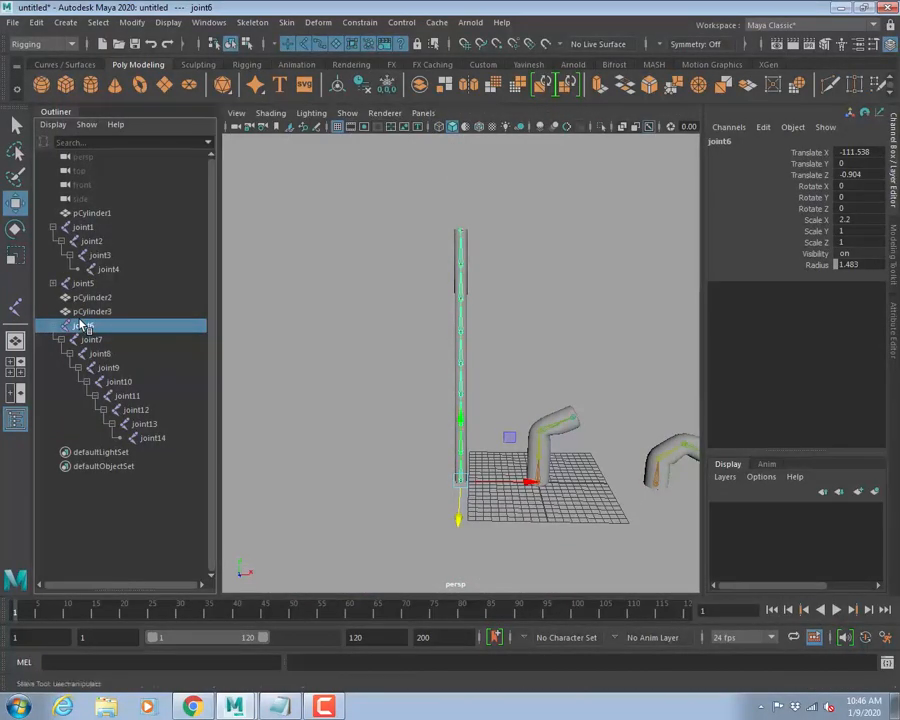
key("q")
left_click(463, 470)
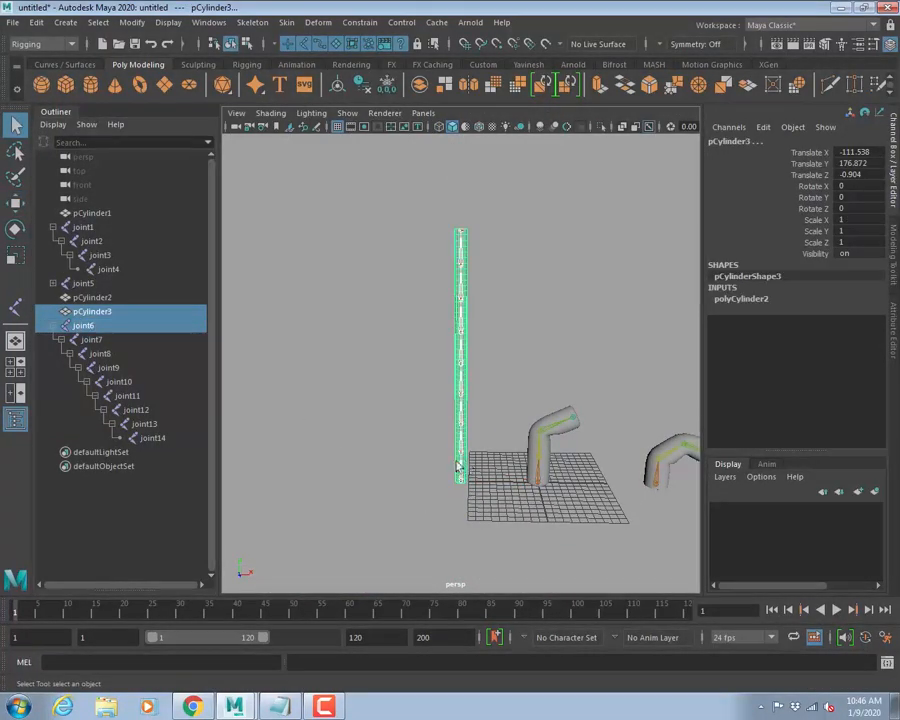
left_click(287, 22)
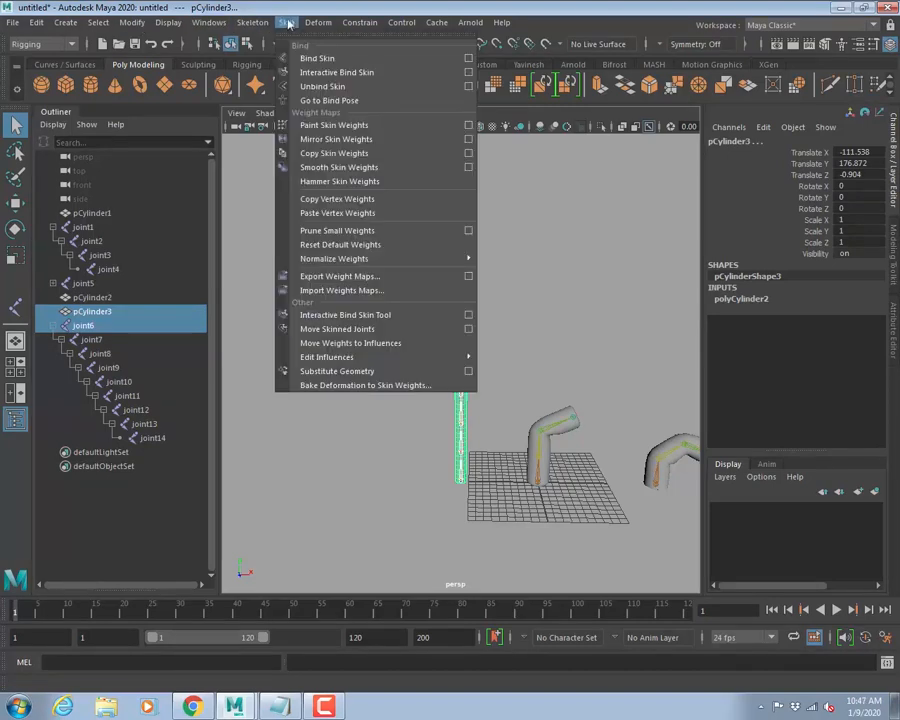
left_click(468, 60)
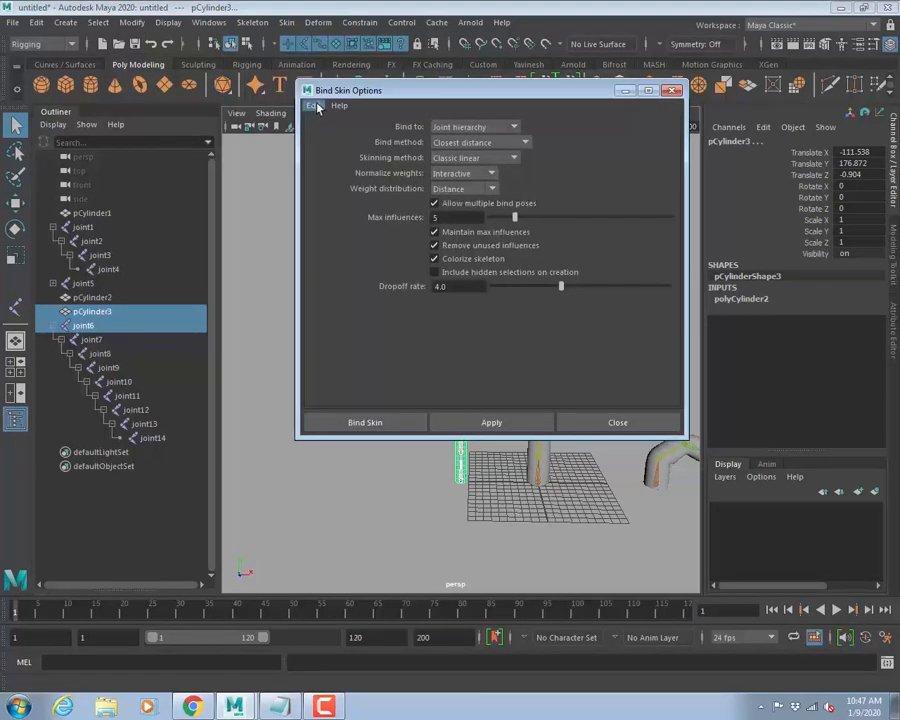
left_click(313, 105)
left_click(336, 136)
left_click(368, 422)
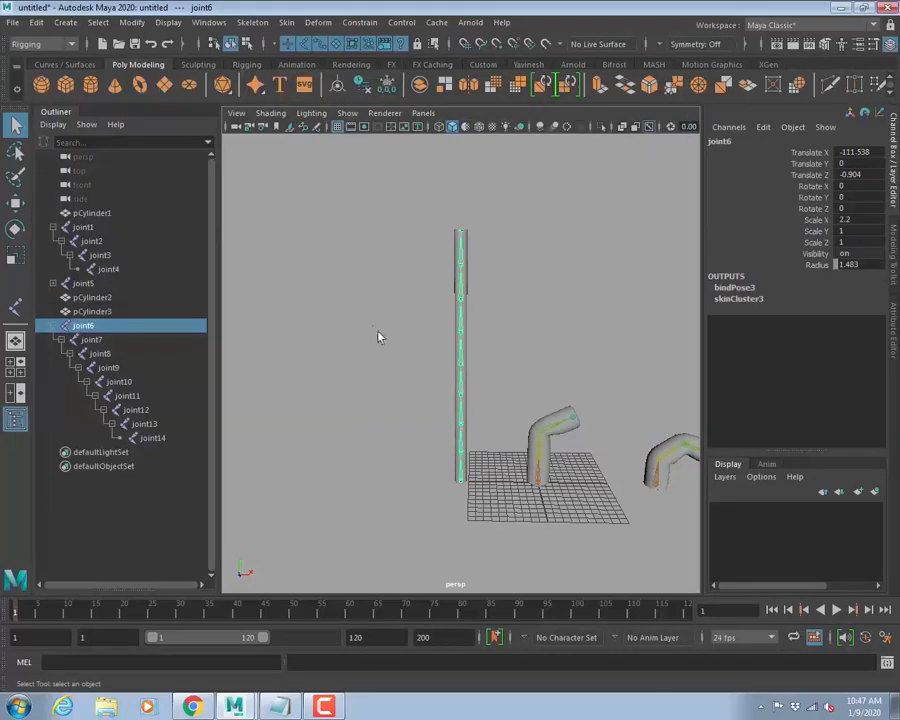
left_click(381, 335)
right_click_drag(464, 341, 559, 380, "alt")
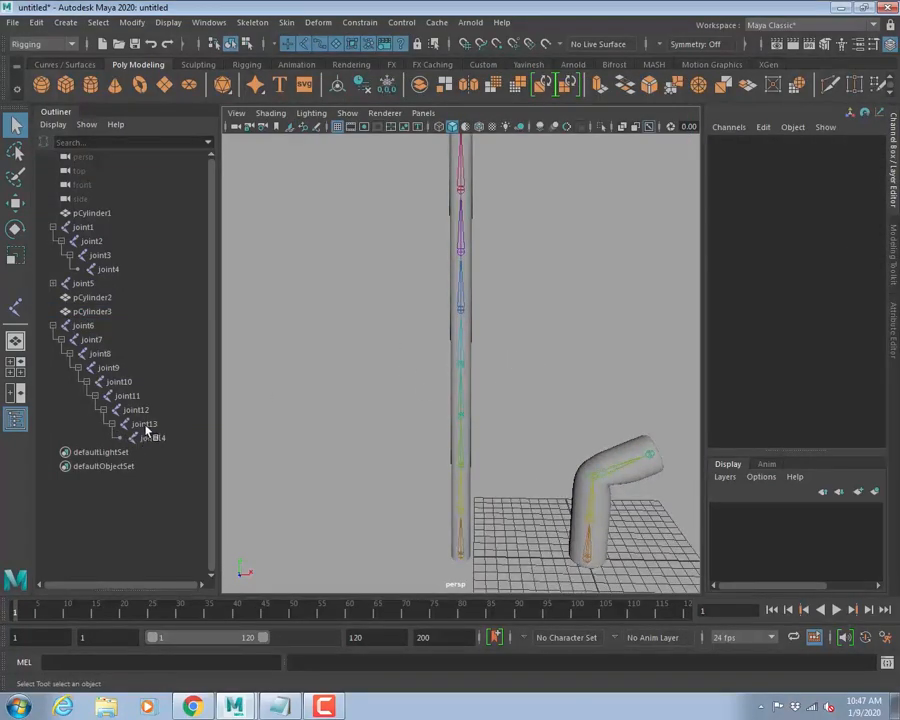
Select joint7 through joint13 together and rotate them to about -15.273 in Z to bend the bound cylinder into an arc.
left_click(145, 425)
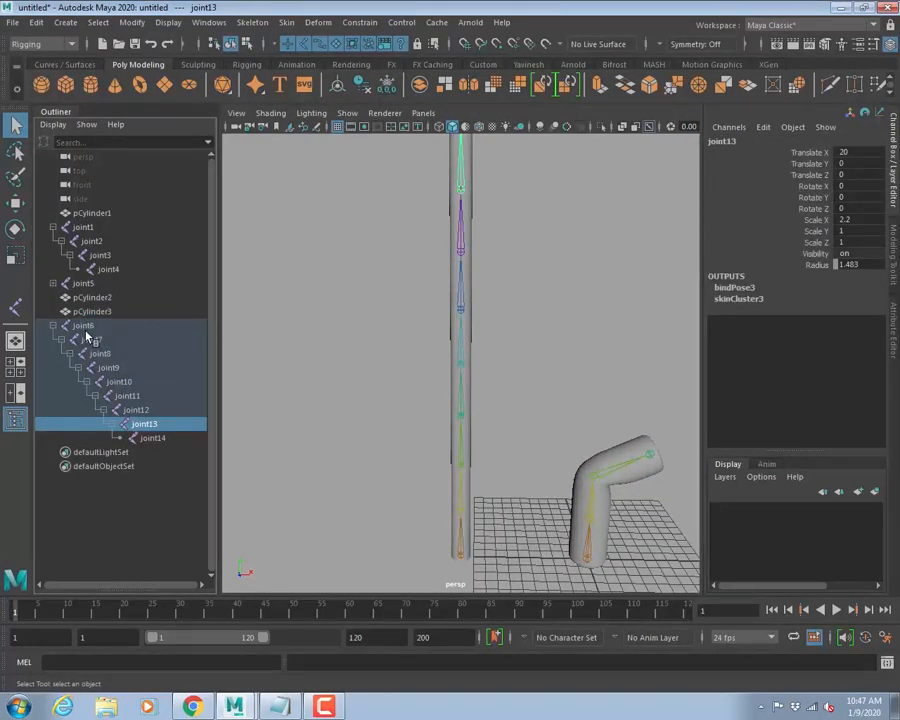
left_click(92, 340, "shift")
right_click_drag(456, 455, 412, 402, "alt")
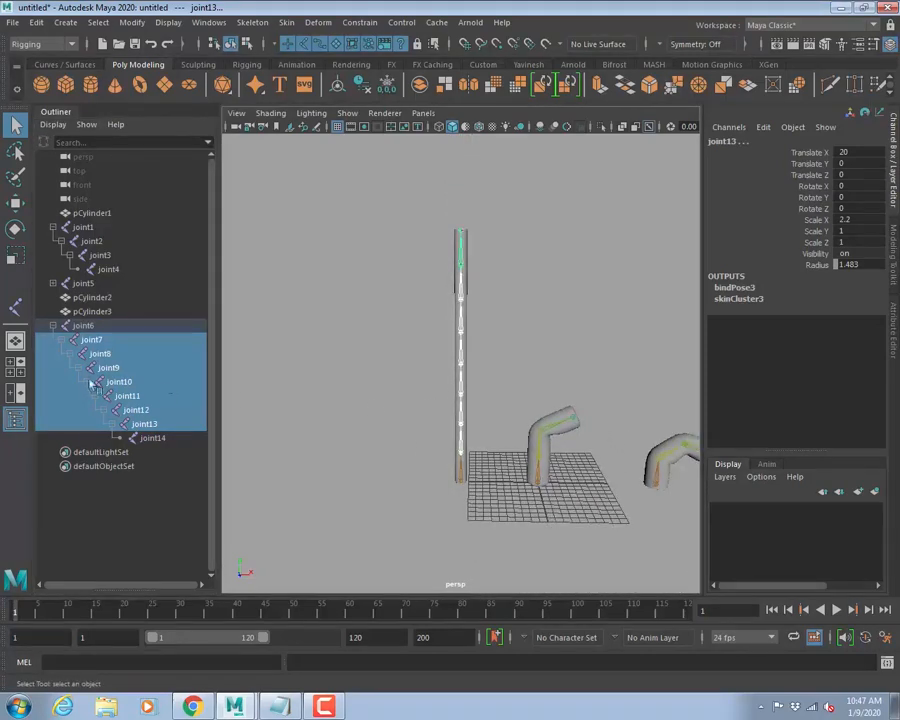
left_click(152, 438)
left_click(142, 424)
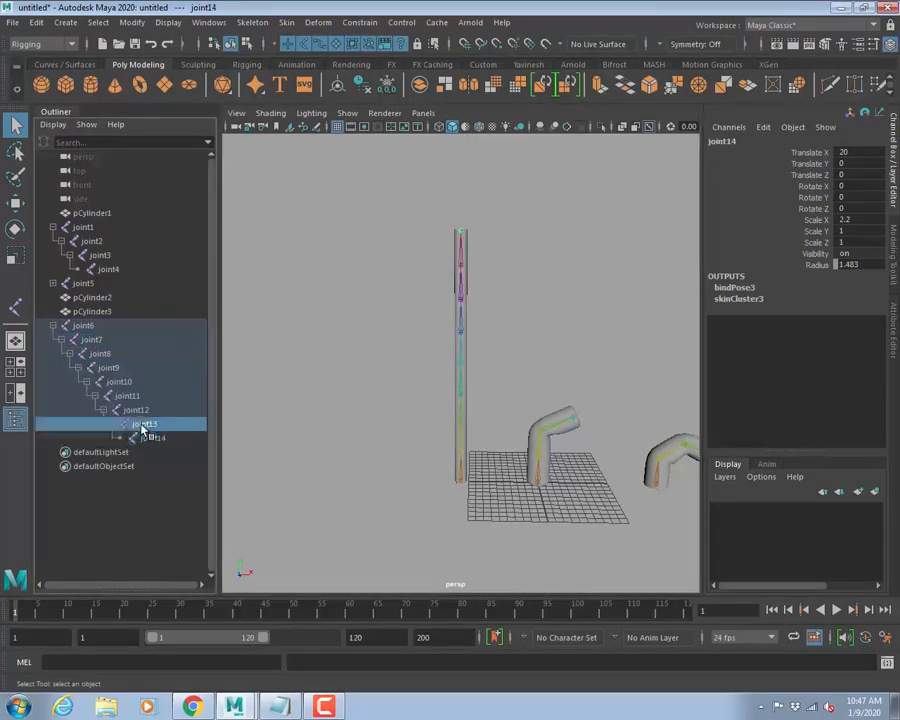
left_click(90, 342, "shift")
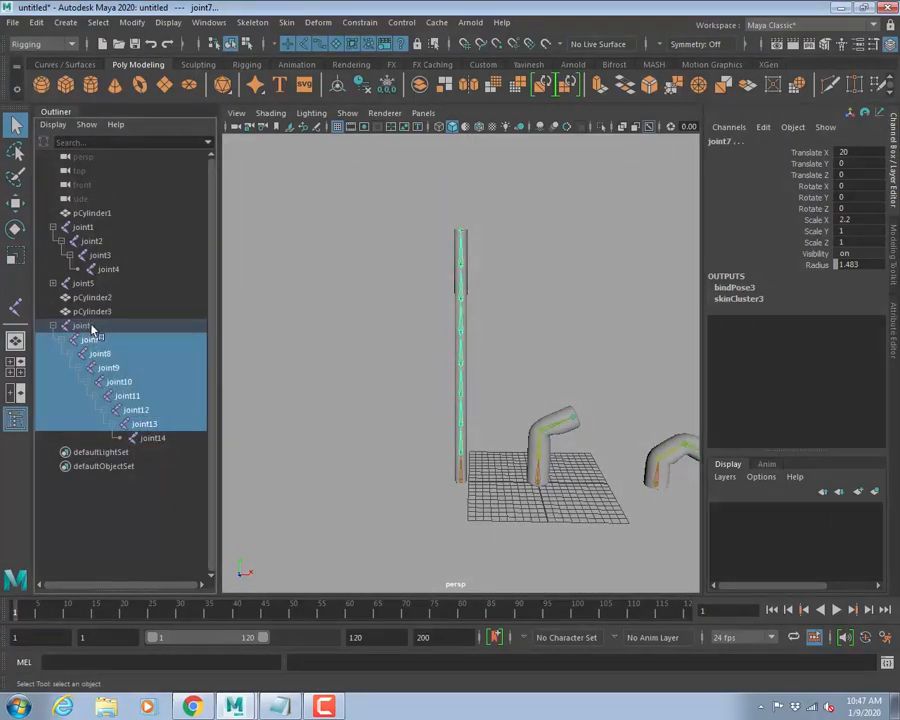
key("e")
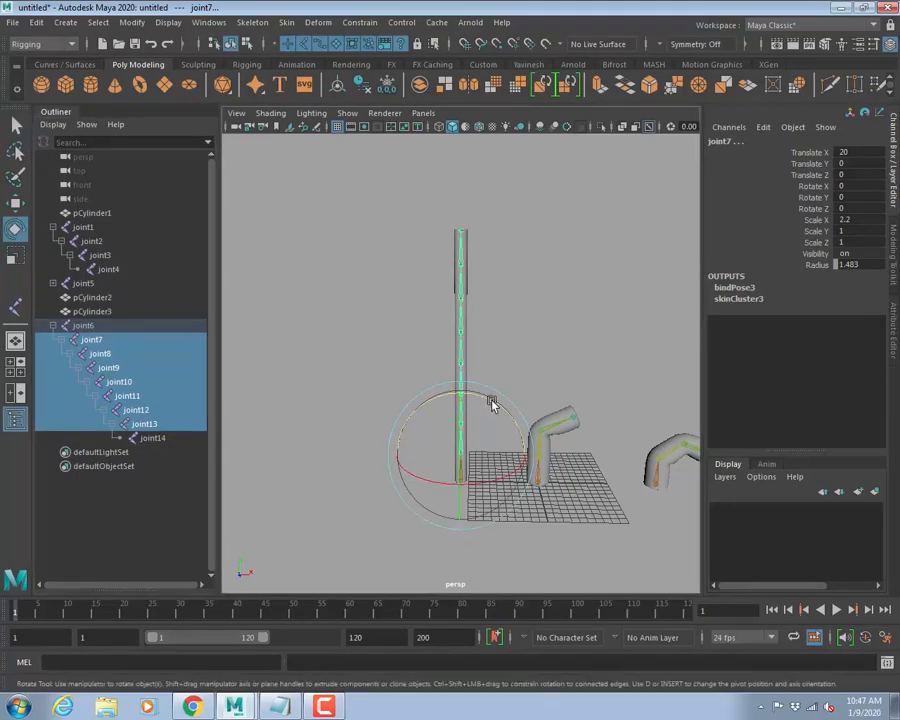
left_click_drag(490, 400, 512, 402)
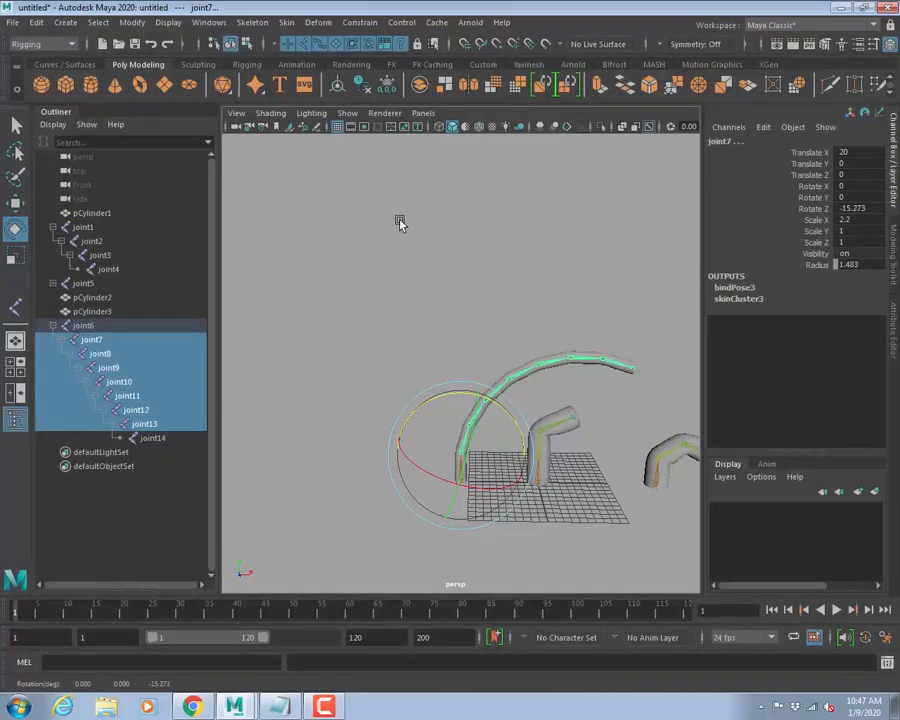
Preview pCylinder3 smoothed and examine how its surface deforms around the joints along the whole bend.
left_click(400, 223)
right_click_drag(534, 380, 498, 359, "alt")
left_click(494, 327)
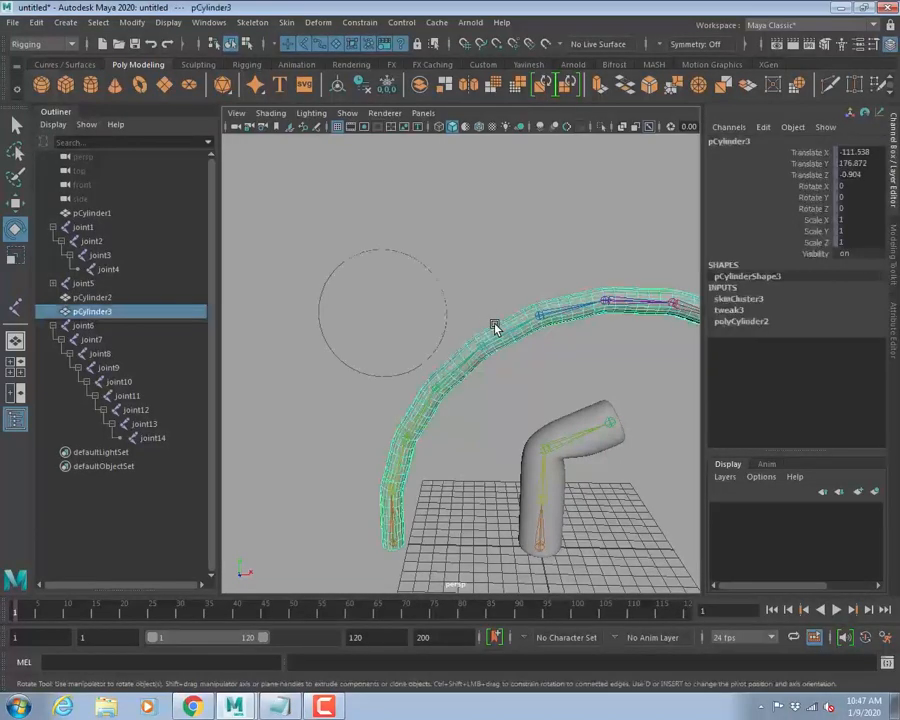
right_click_drag(411, 350, 488, 372, "alt")
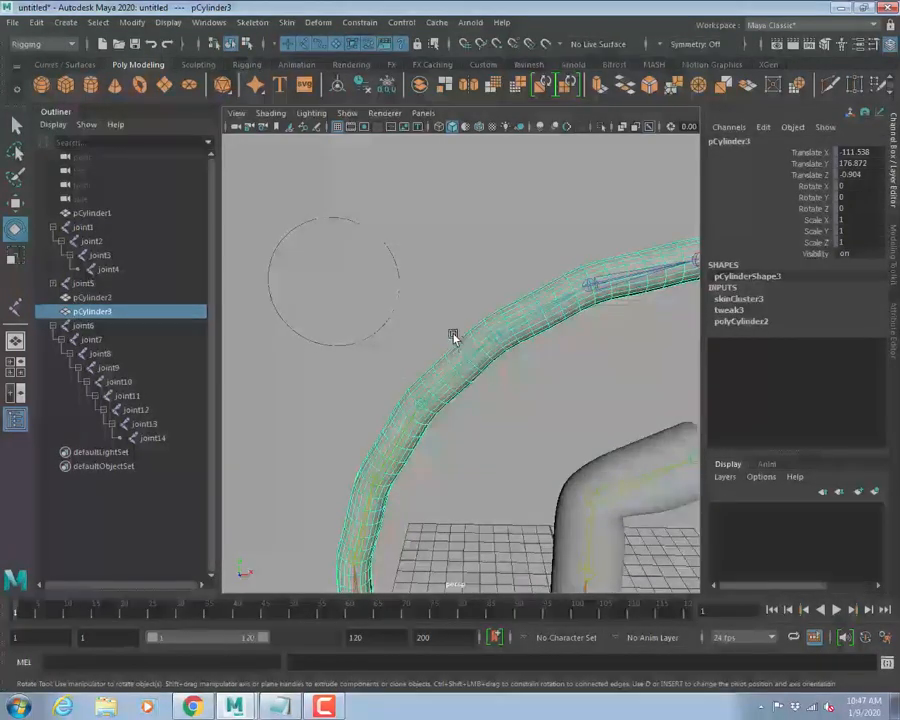
key("3")
left_click(543, 397)
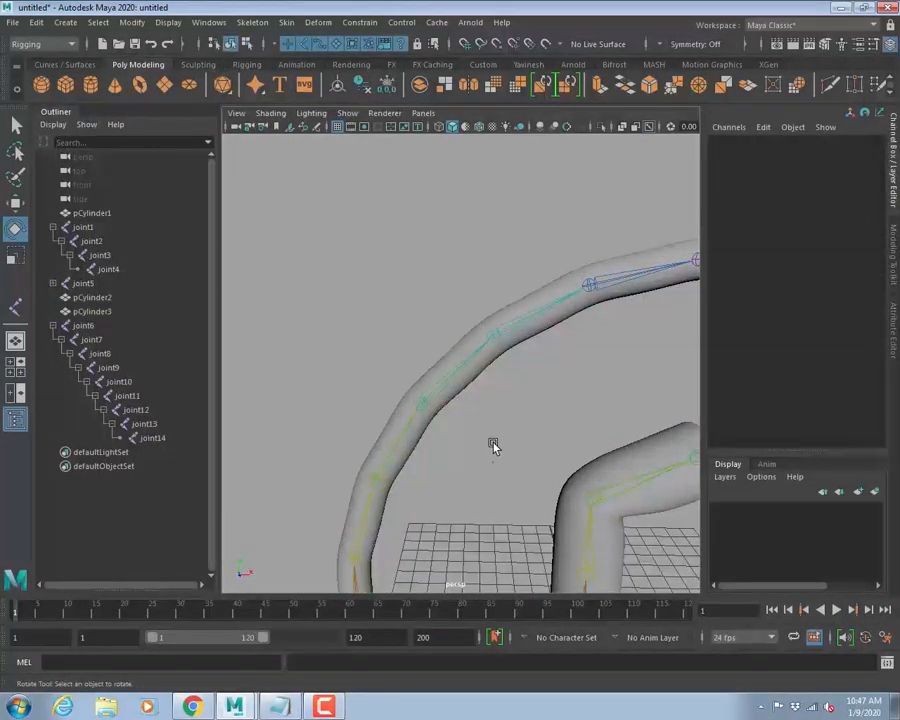
middle_click_drag(492, 446, 479, 402, "alt")
left_click_drag(479, 403, 487, 304, "alt")
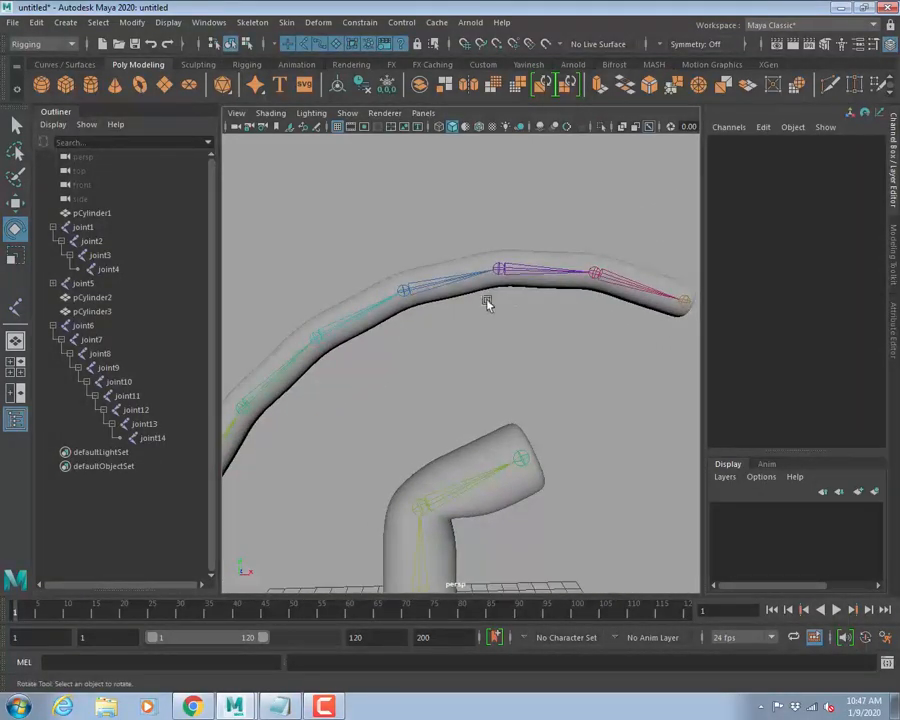
left_click(529, 287)
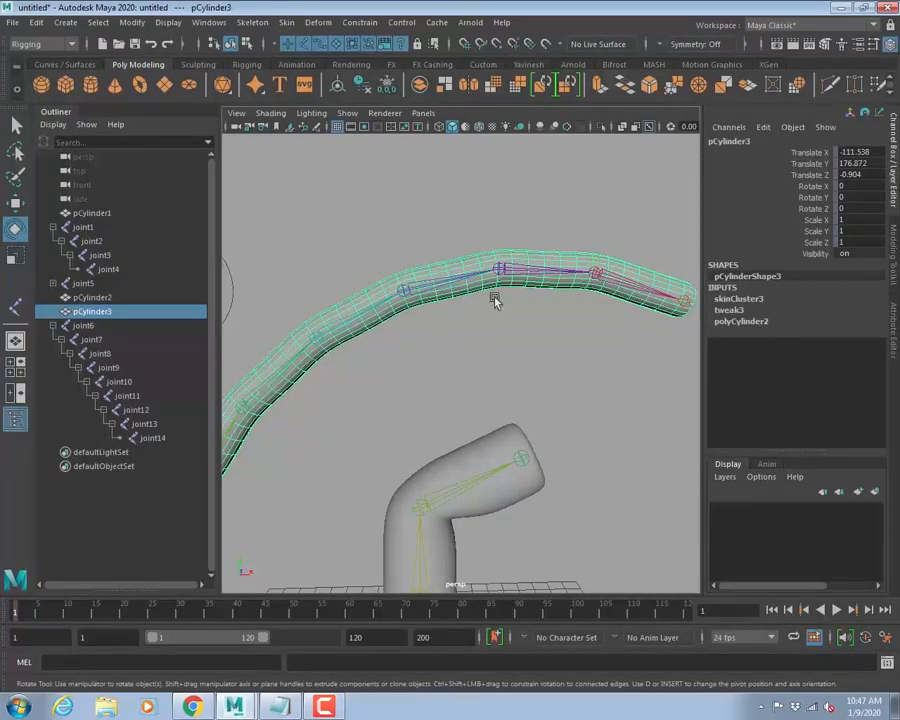
right_click_drag(494, 301, 379, 402, "alt")
middle_click_drag(379, 402, 387, 353, "alt")
right_click_drag(387, 353, 500, 366, "alt")
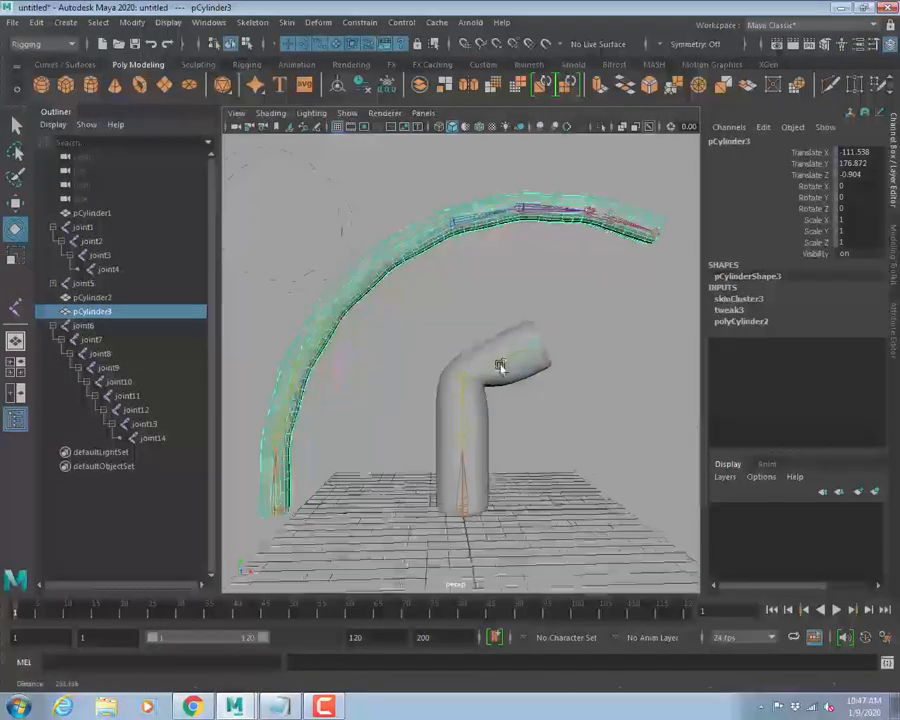
middle_click_drag(352, 420, 380, 464, "alt")
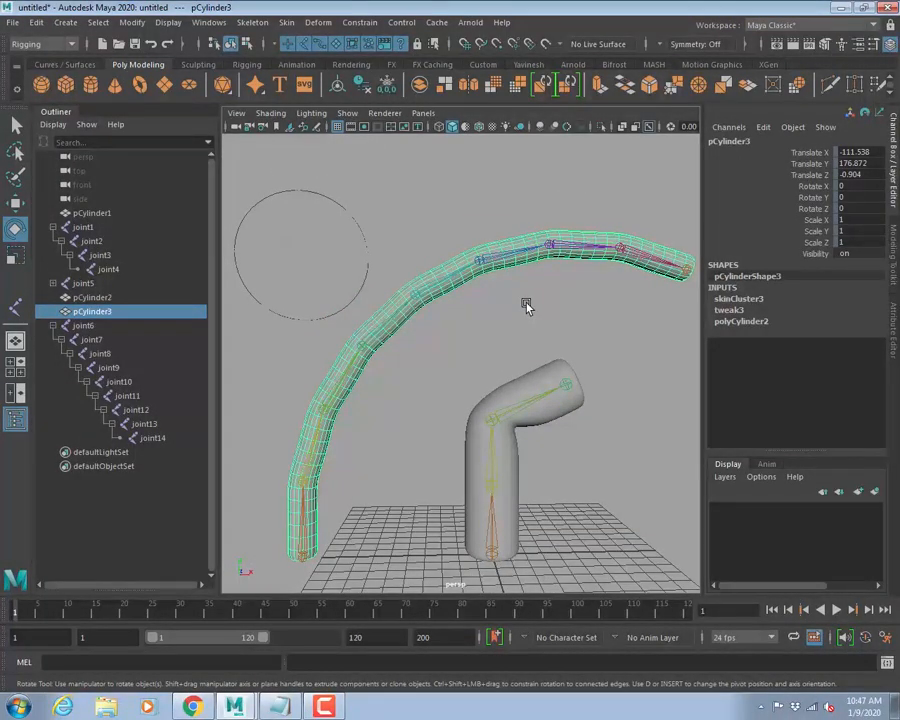
Undo the smooth preview, the joint rotation and the skin bind of pCylinder3.
key("ctrl+z")
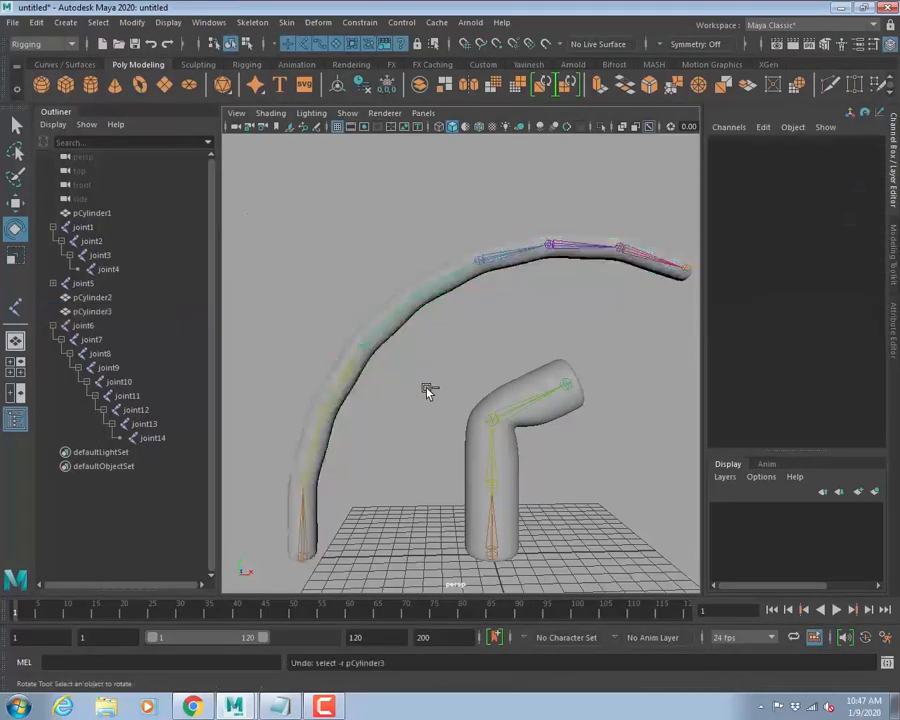
key("ctrl+z")
key("ctrl+z")
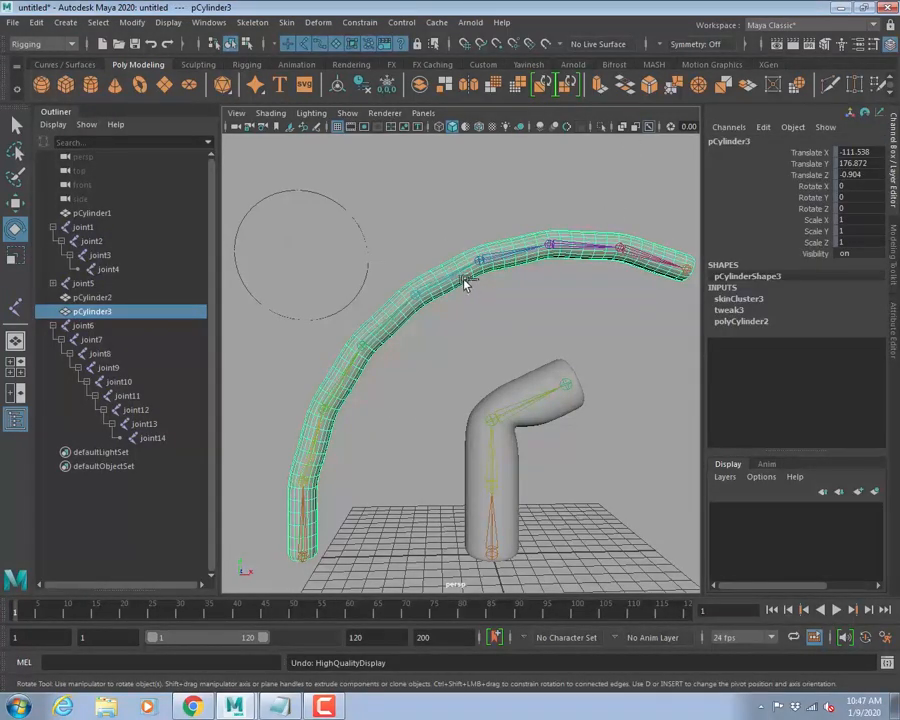
left_click_drag(474, 283, 527, 334, "alt")
key("ctrl+z")
key("ctrl+z")
key("ctrl+z")
key("ctrl+z")
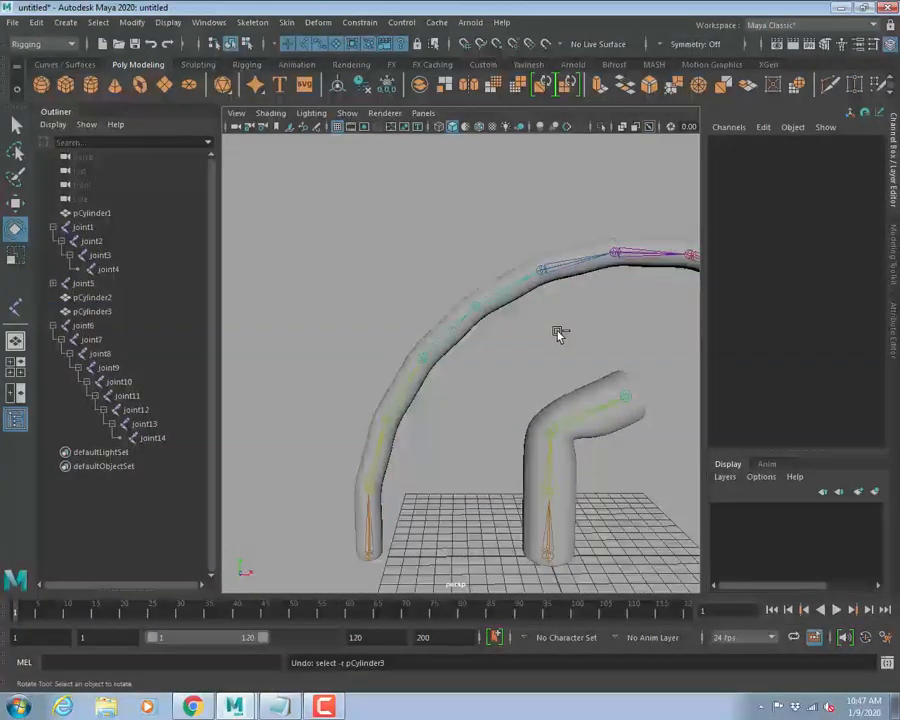
key("ctrl+z")
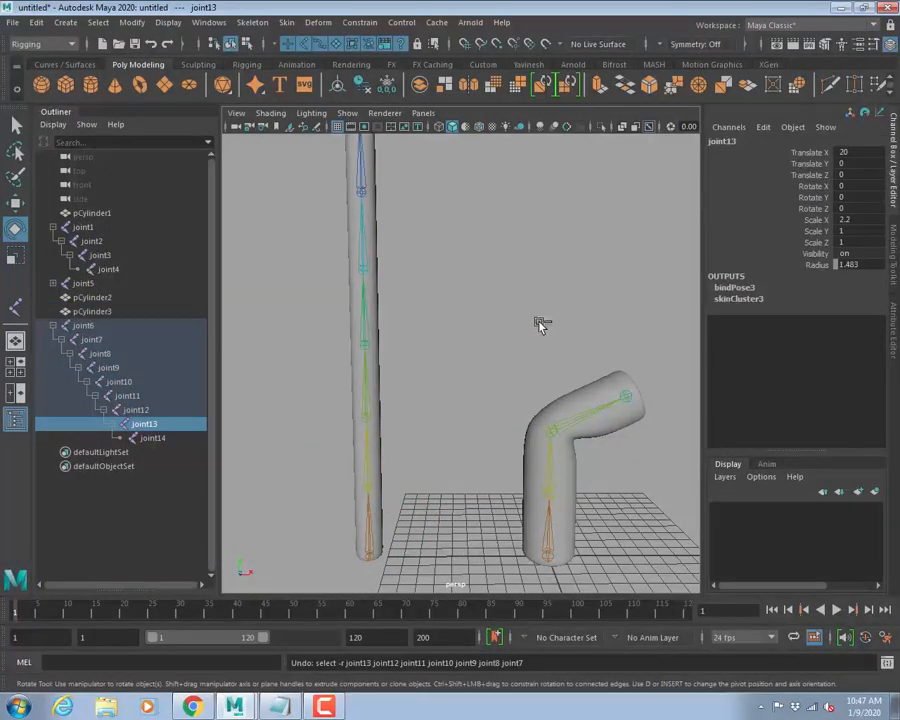
key("ctrl+z")
key("ctrl+z")
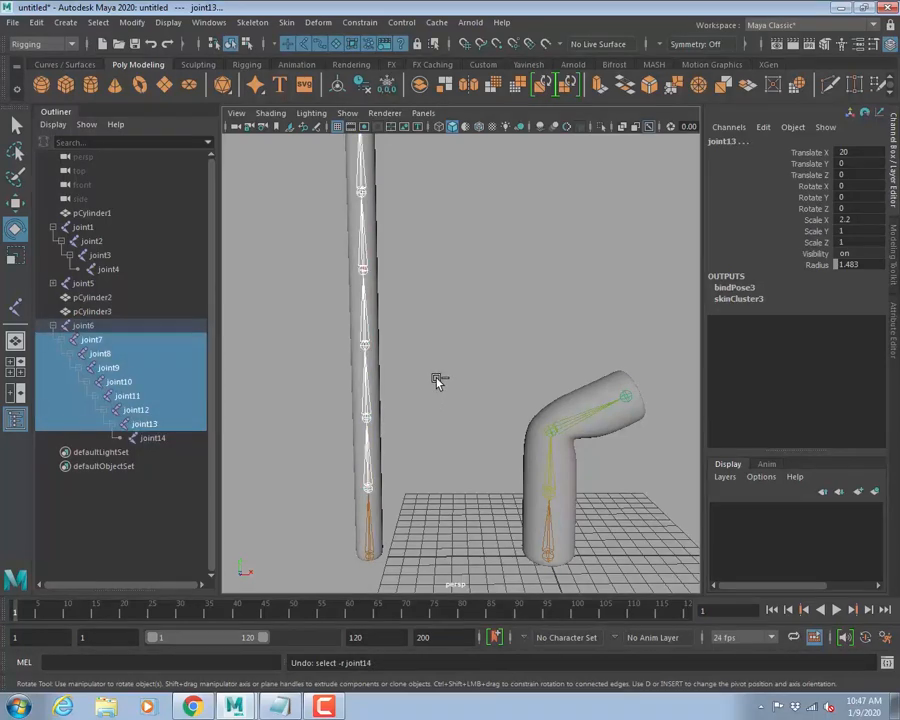
key("ctrl+z")
key("ctrl+z")
key("ctrl+z")
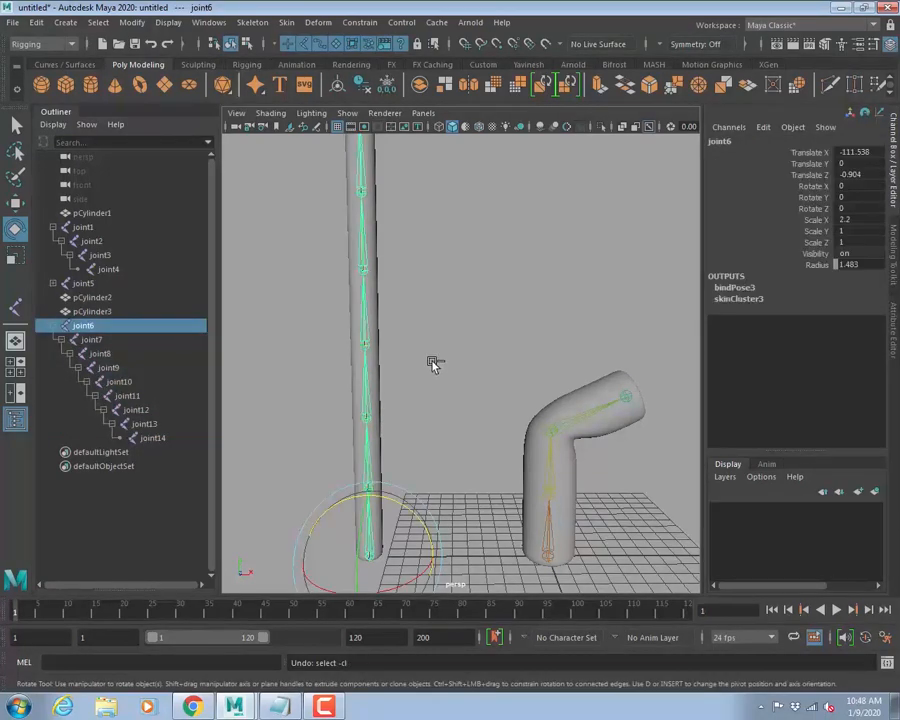
key("ctrl+z")
key("ctrl+z")
key("ctrl+z")
key("ctrl+z")
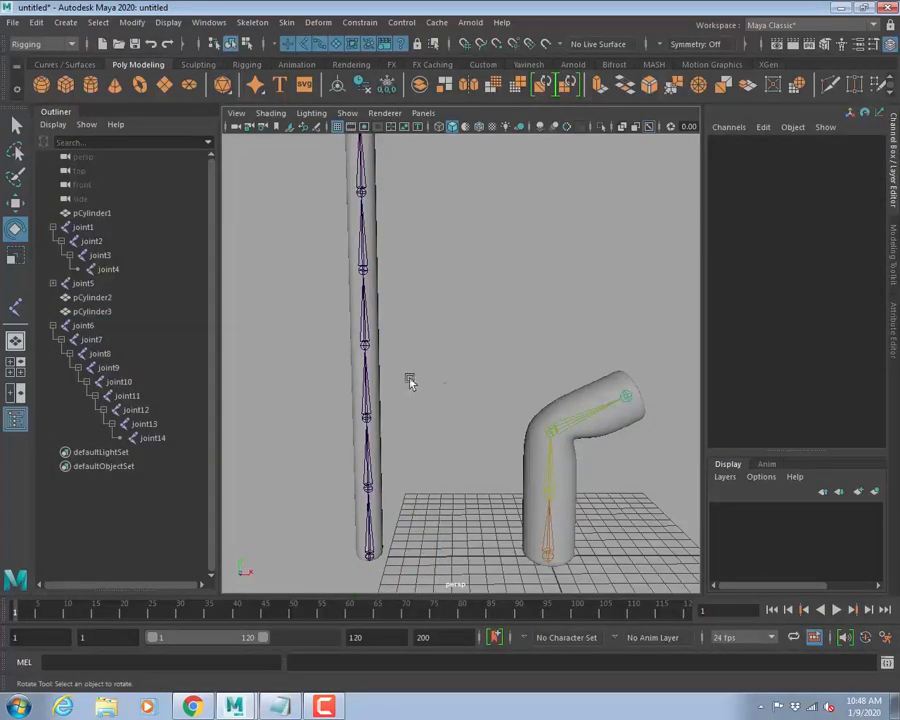
Select the root joint6 and move the chain in X out of pCylinder3 to Translate X -217.352.
left_click_drag(410, 378, 438, 408, "alt")
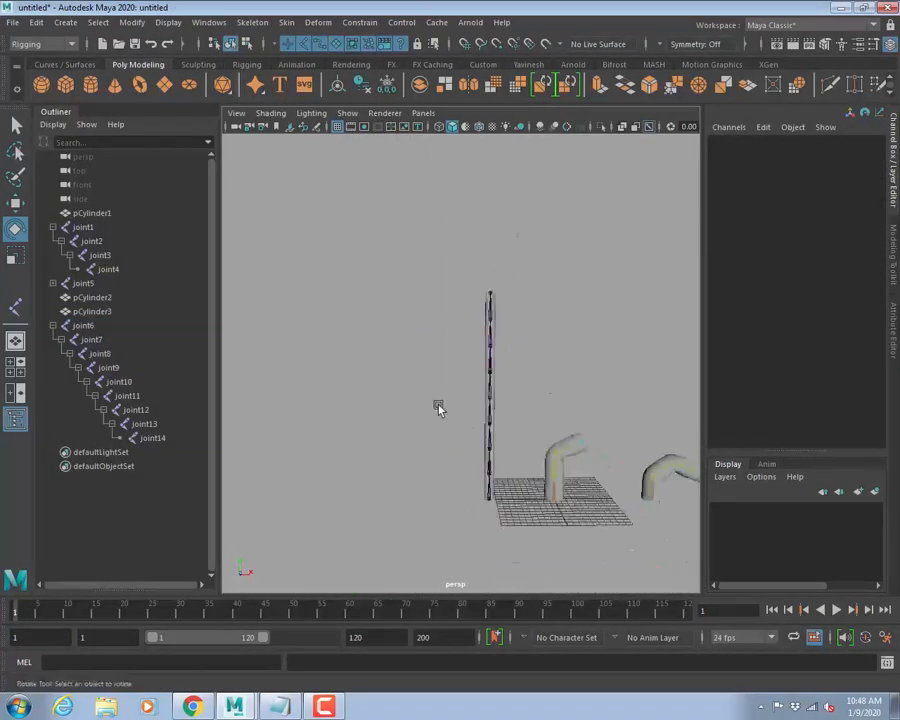
left_click(486, 492)
key("w")
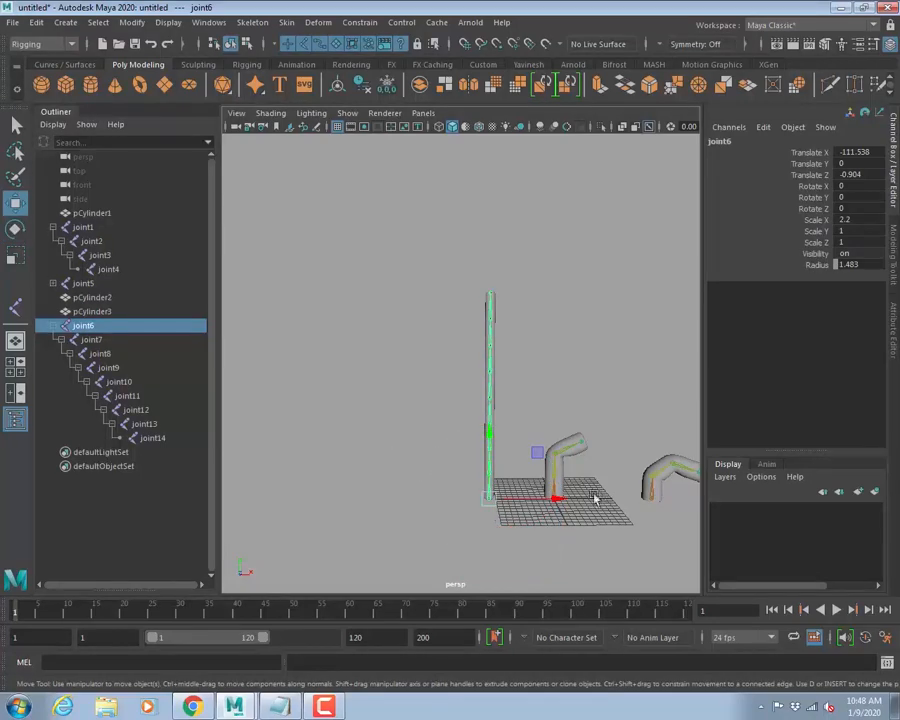
left_click_drag(550, 494, 484, 494)
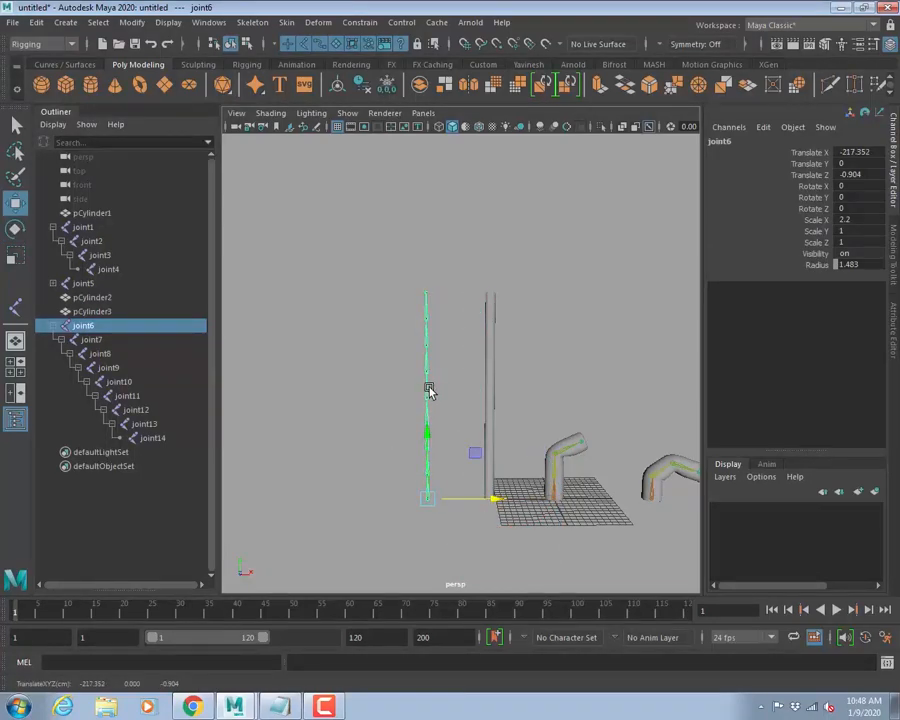
Select joint6 through joint14 together, scale them to 1.068 in X, and frame the shortened chain in the front view.
left_click(152, 438, "shift")
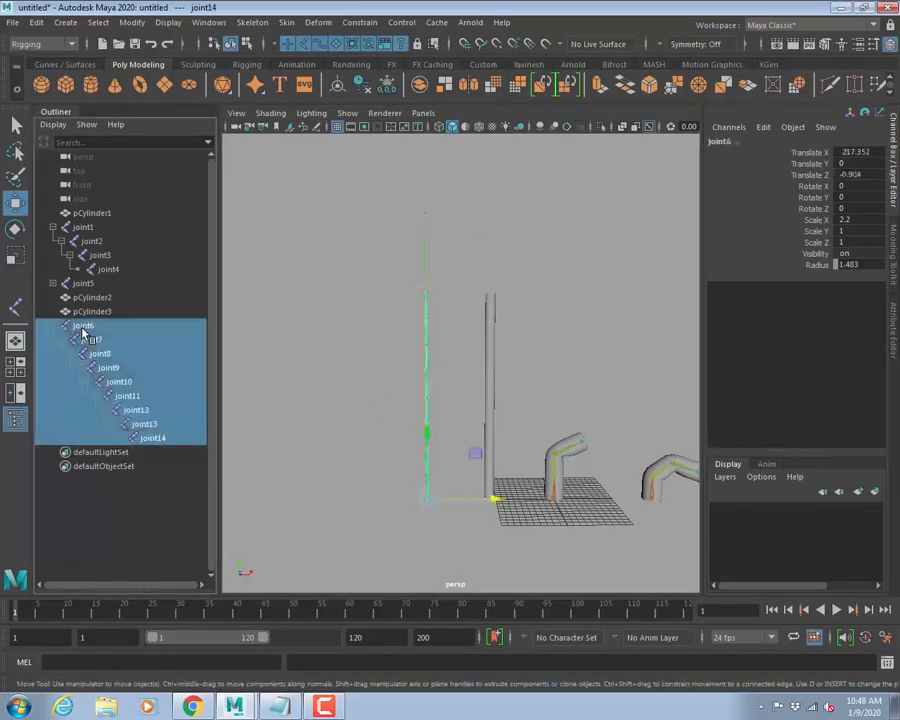
key("r")
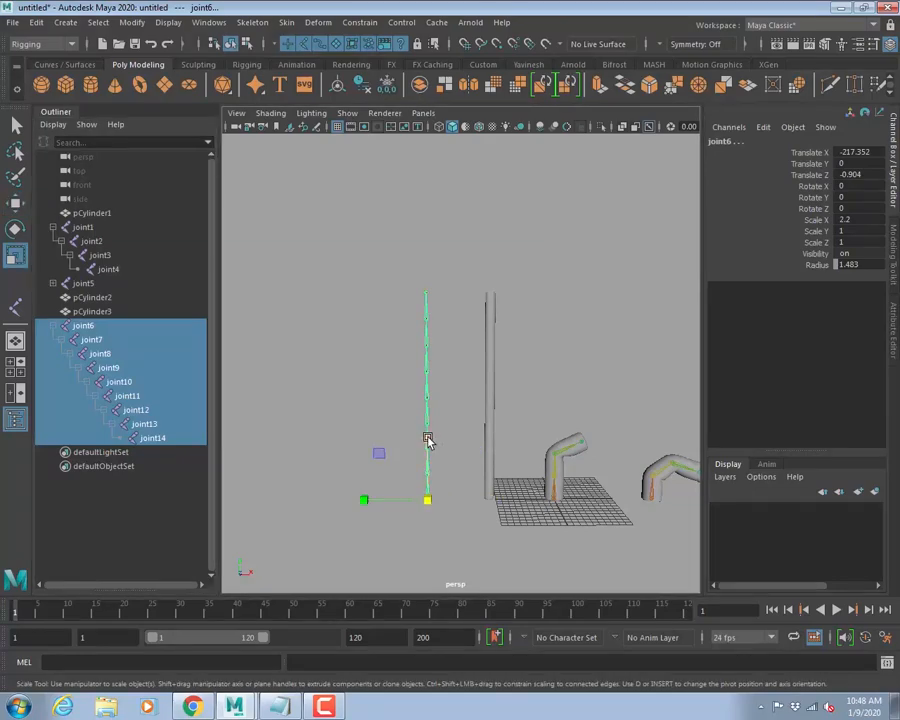
left_click_drag(428, 438, 438, 464)
key("space")
key("space")
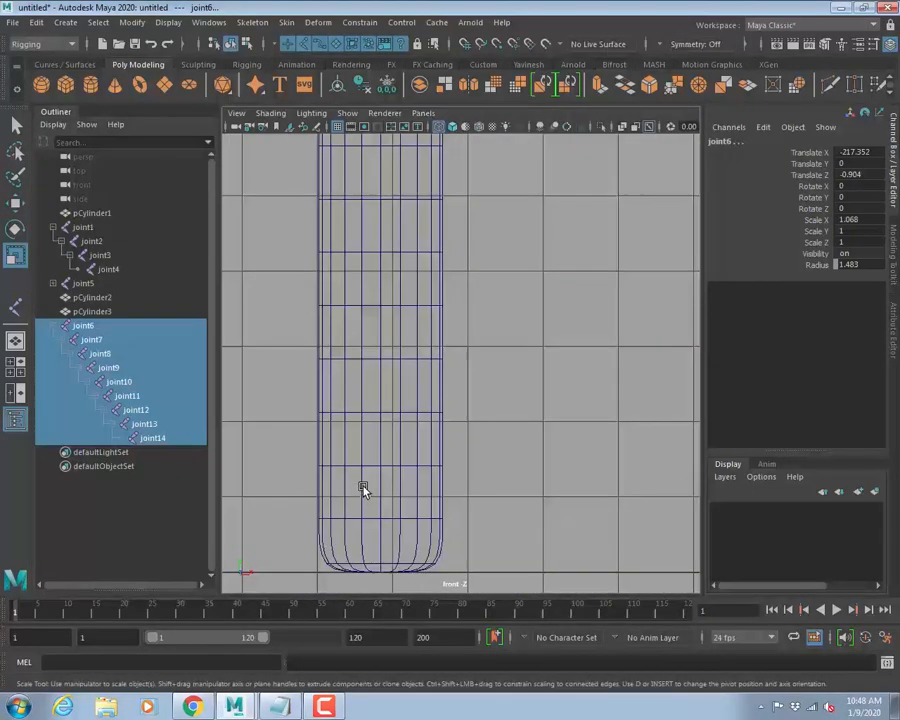
key("f")
right_click_drag(374, 478, 196, 335, "alt")
left_click(471, 479)
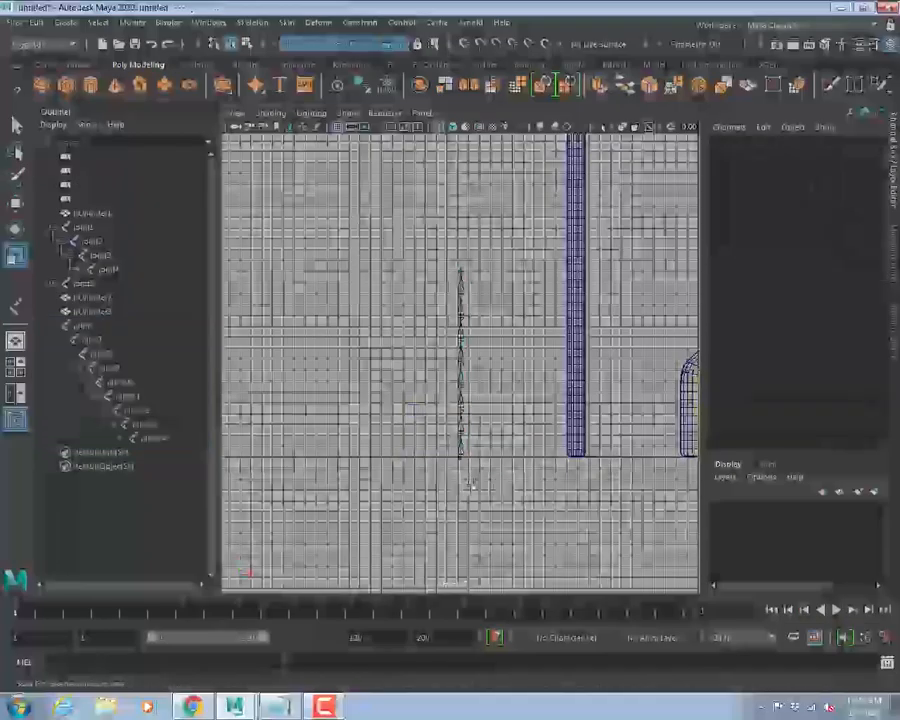
Duplicate the joint6 chain and move the copy straight up above the original, to Translate Y 191.487.
left_click(461, 460)
key("ctrl+d")
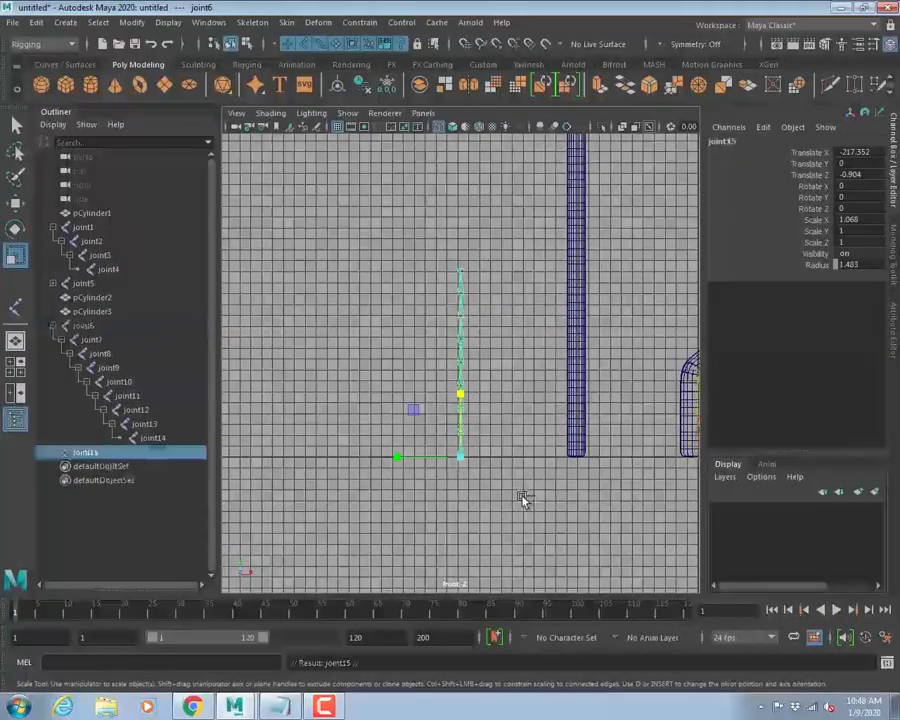
key("w")
left_click_drag(469, 396, 450, 188)
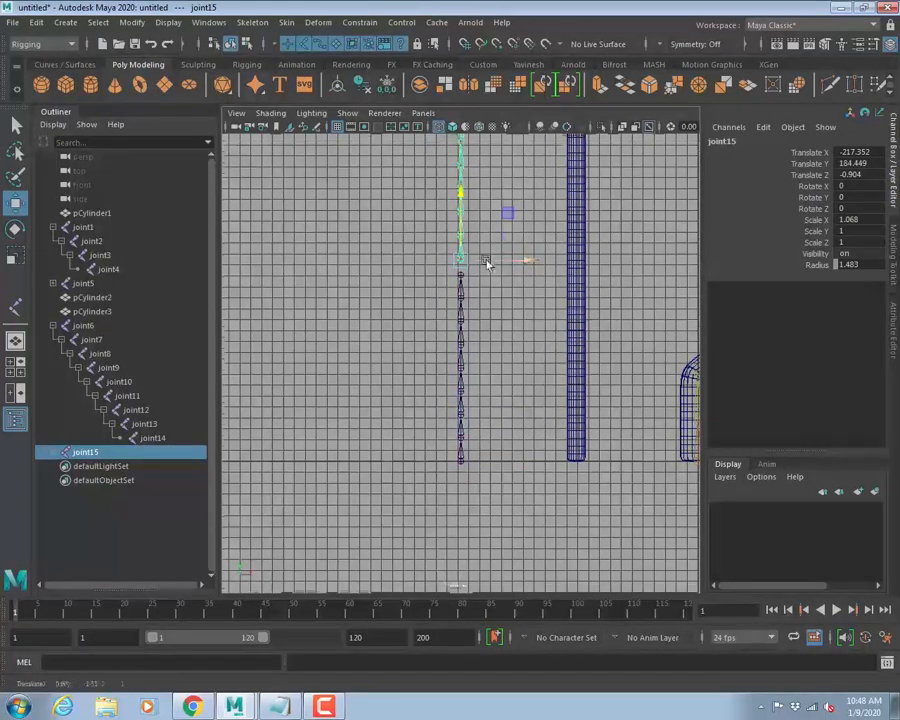
scroll(462, 340, "up", 10)
middle_click_drag(509, 427, 526, 574, "alt")
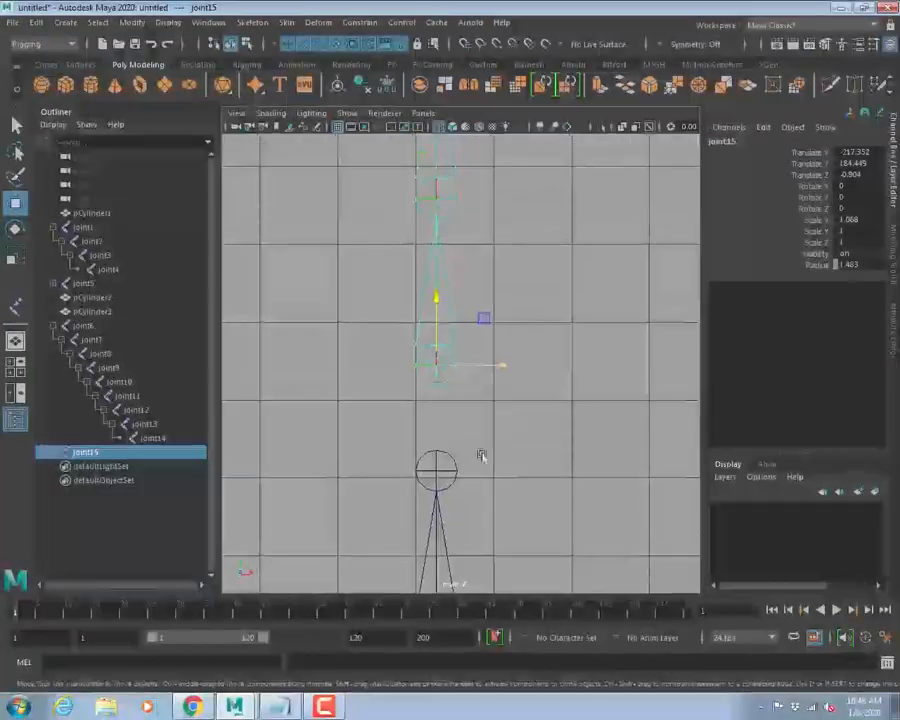
left_click_drag(432, 293, 432, 244)
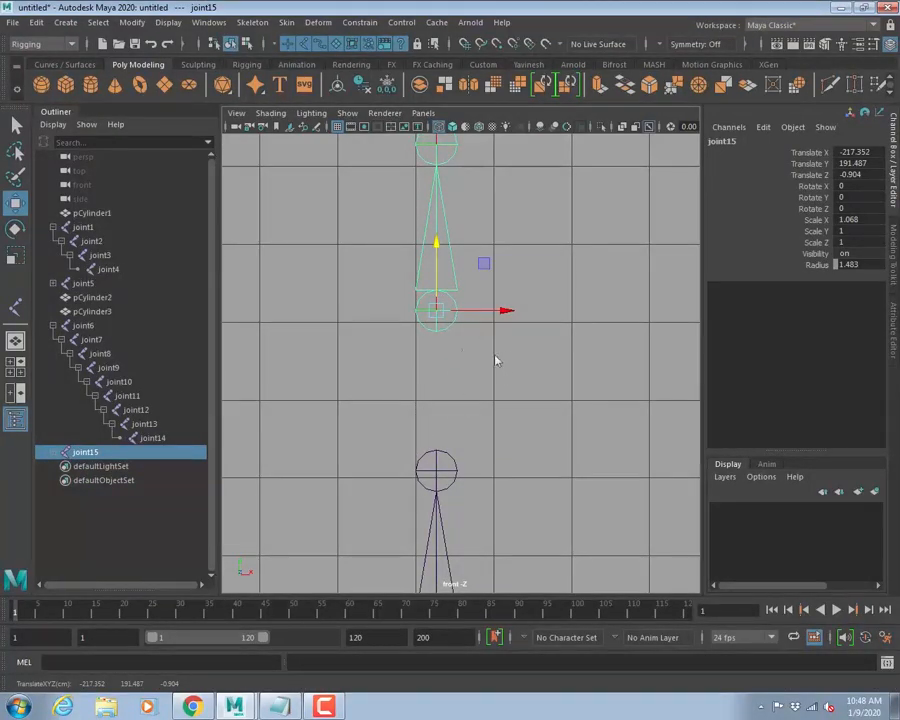
right_click_drag(502, 360, 342, 343)
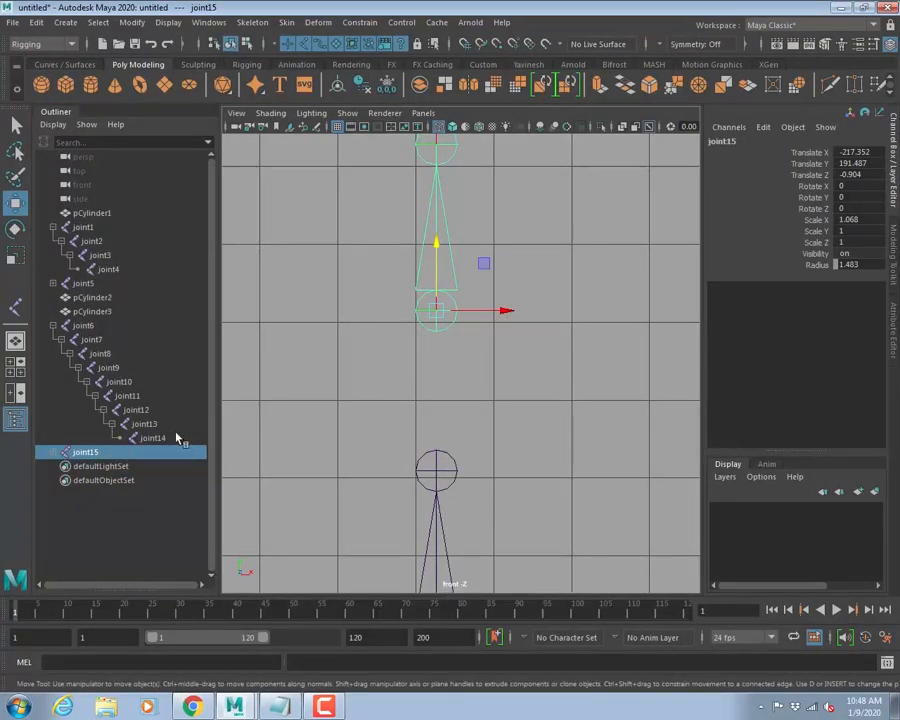
left_click(140, 423)
key("Up")
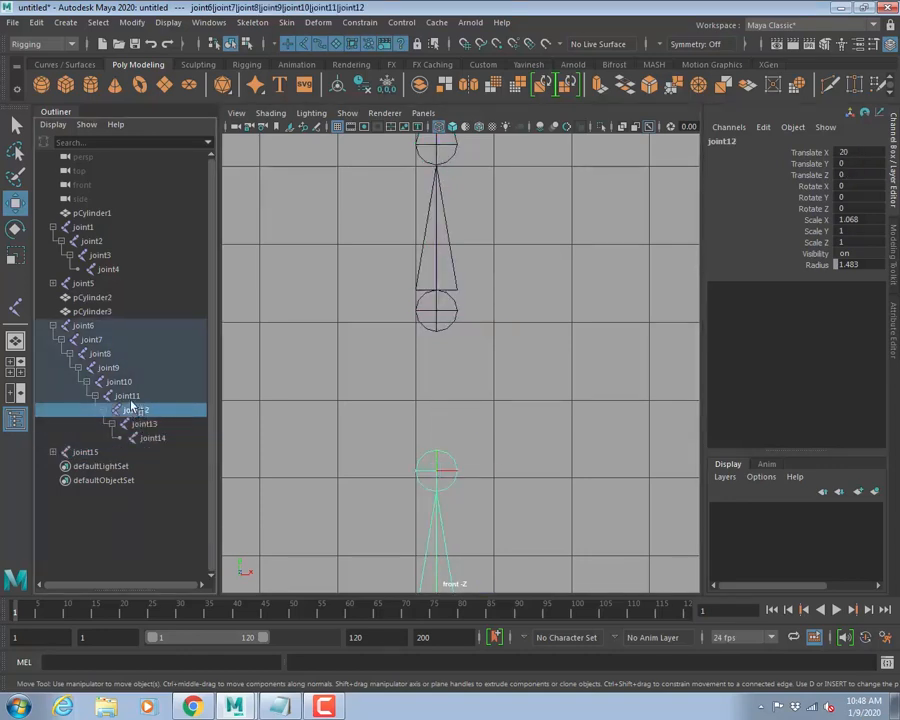
key("Up")
key("Down")
key("Up")
left_click(140, 410)
left_click(137, 398)
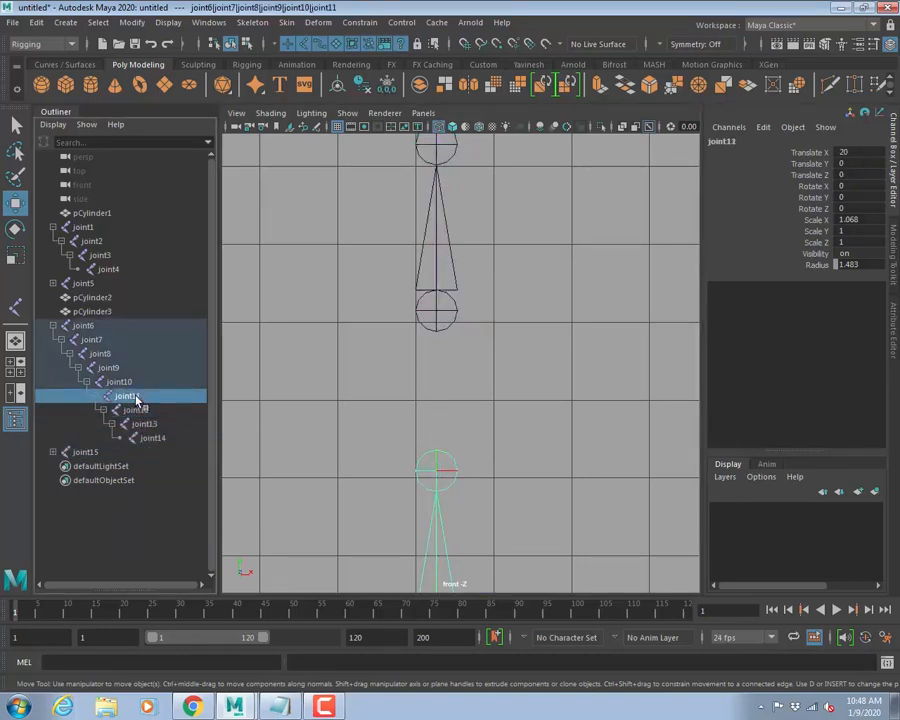
Parent the copied chain's root joint15 to the original chain's end joint14 and select joint14 to check the connection.
left_click(446, 321)
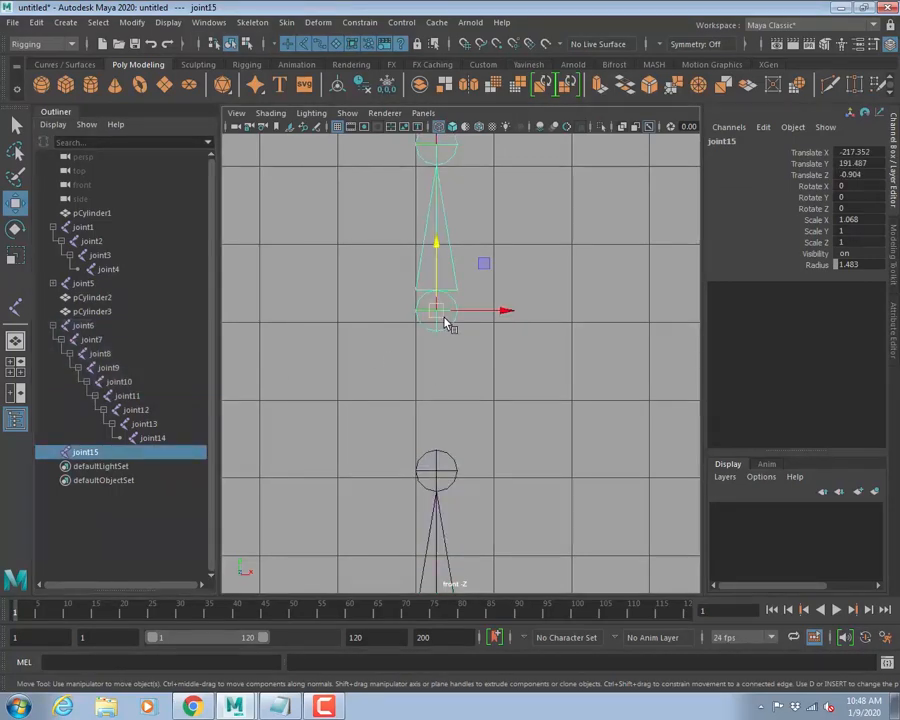
left_click(455, 472)
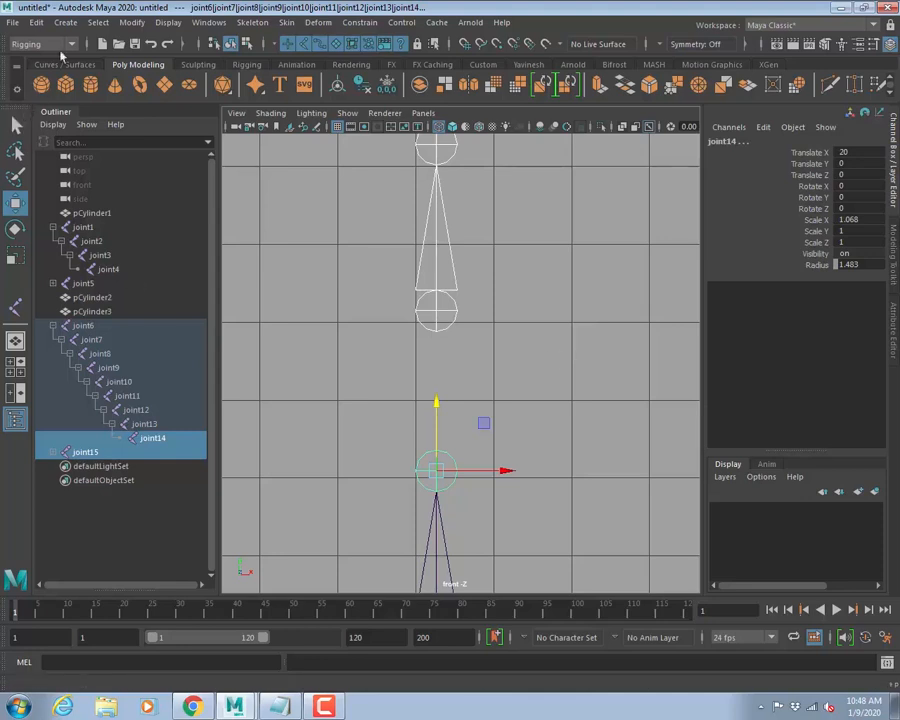
left_click(35, 22)
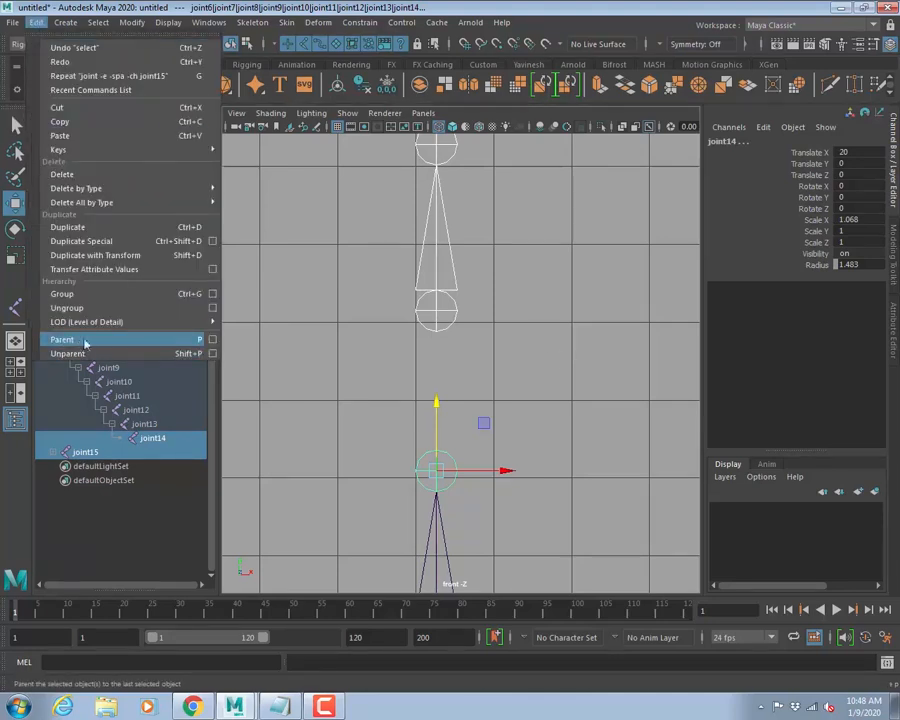
left_click(187, 340)
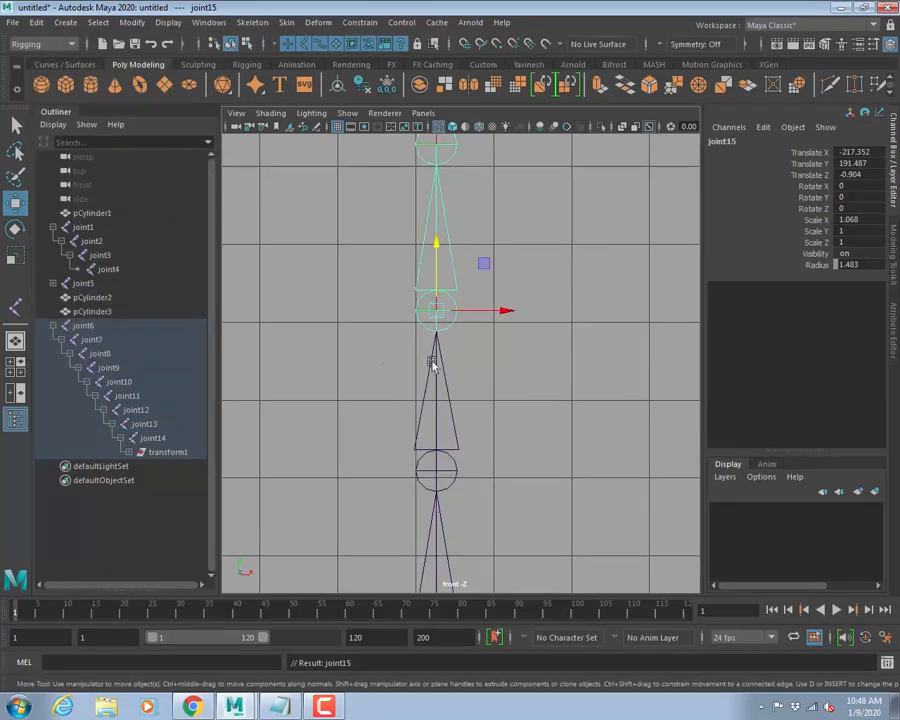
left_click(484, 377)
left_click(428, 386)
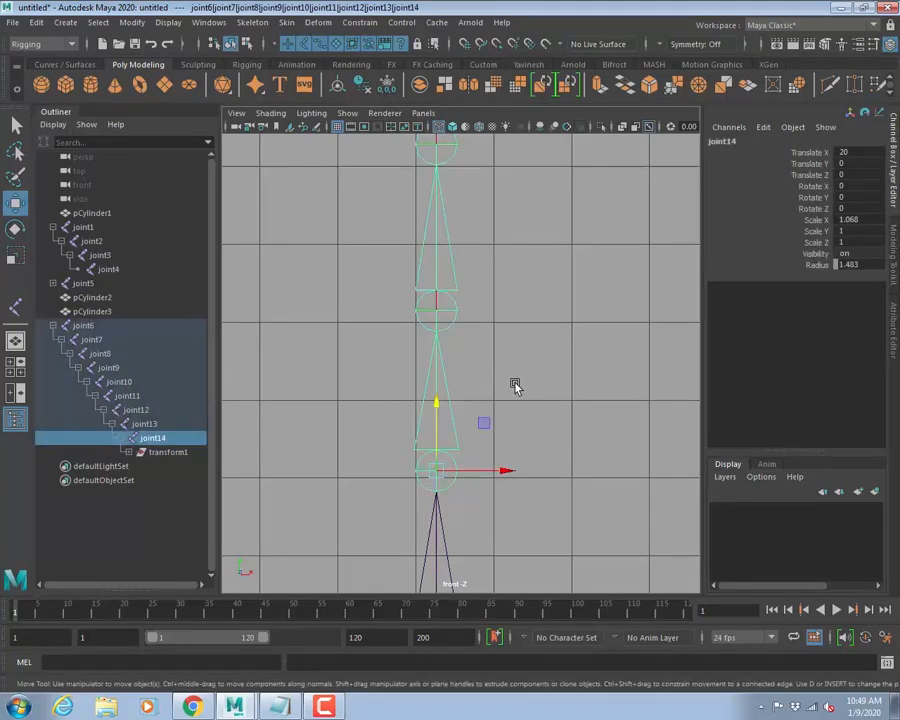
Undo the parenting of joint15 to joint14.
key("ctrl+z")
key("ctrl+z")
key("ctrl+z")
key("ctrl+z")
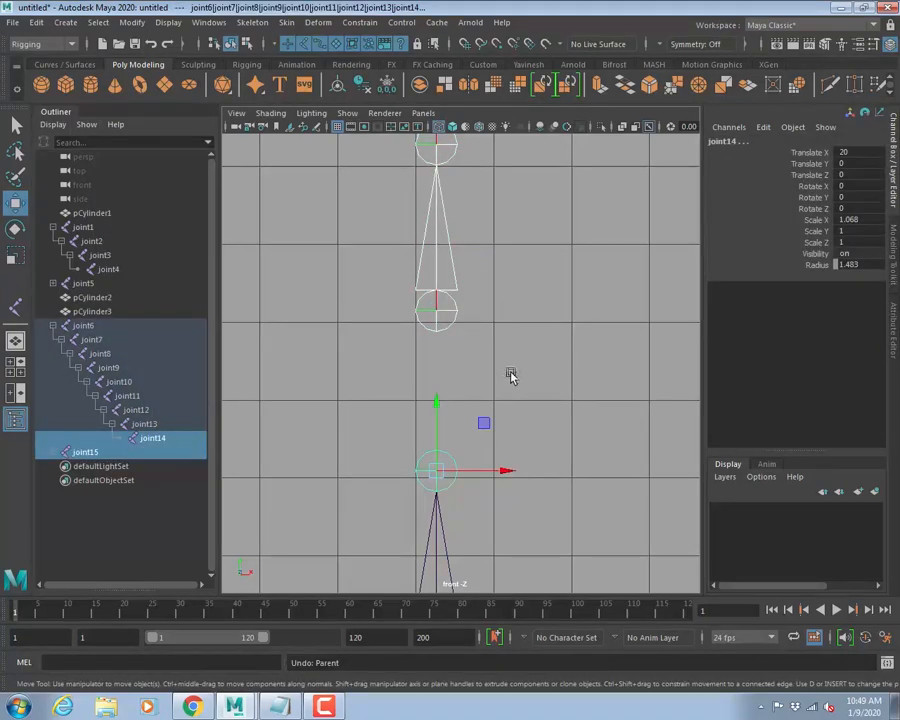
Select joint15 followed by joint14, parent the upper chain to the lower one, and select joint14 to check the connection.
left_click(444, 331)
key("q")
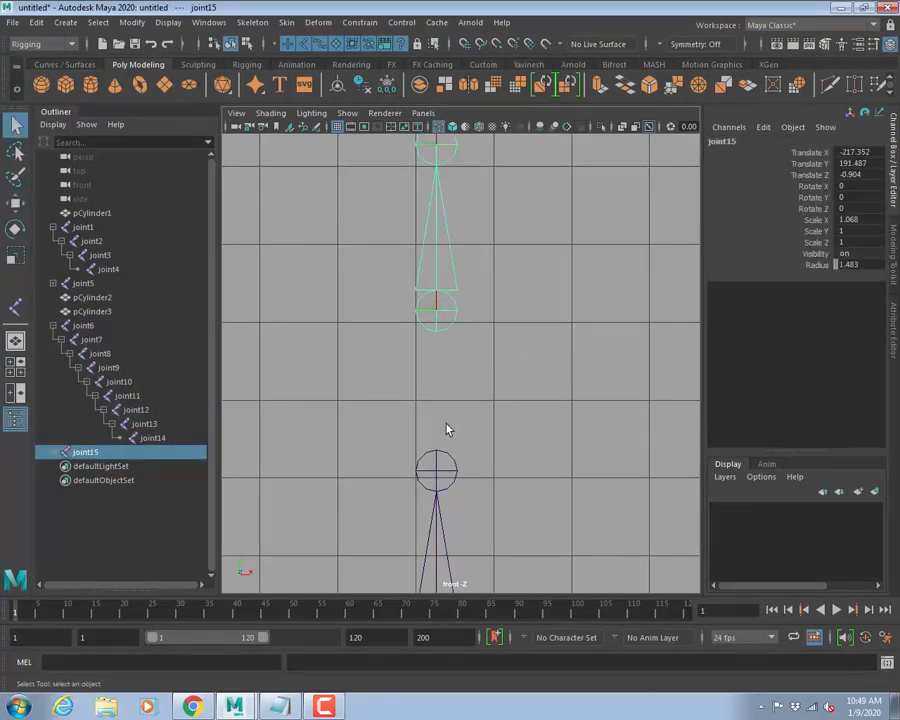
left_click_drag(478, 441, 498, 428, "shift")
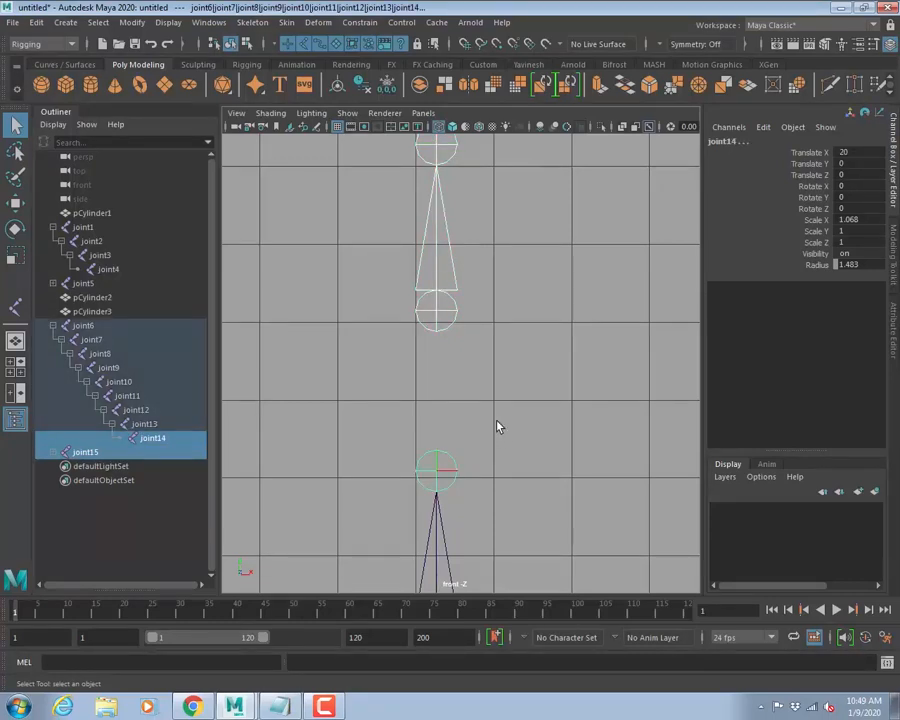
key("p")
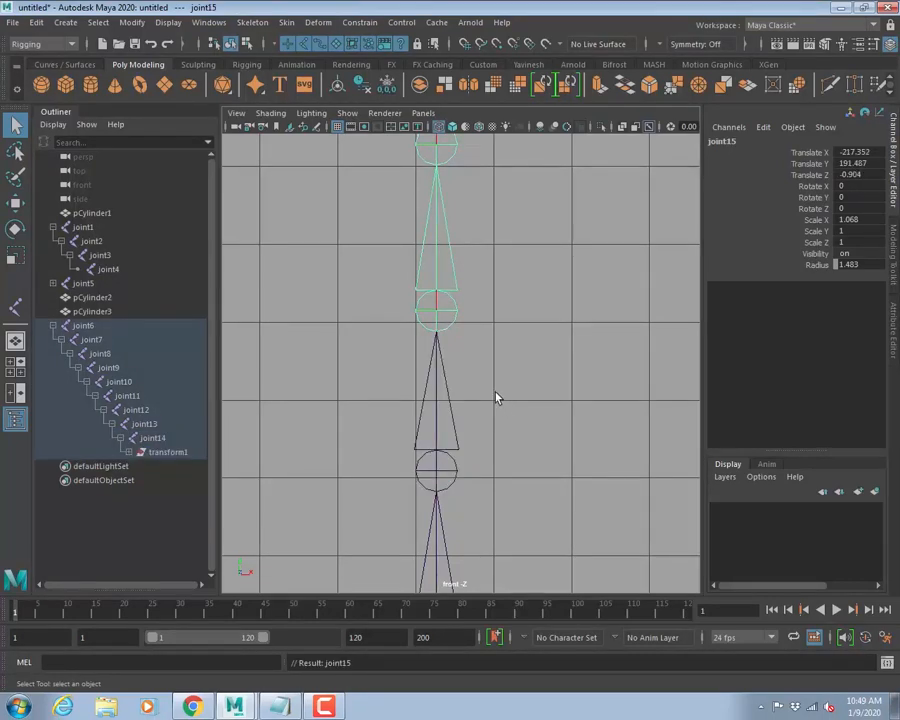
left_click(427, 413)
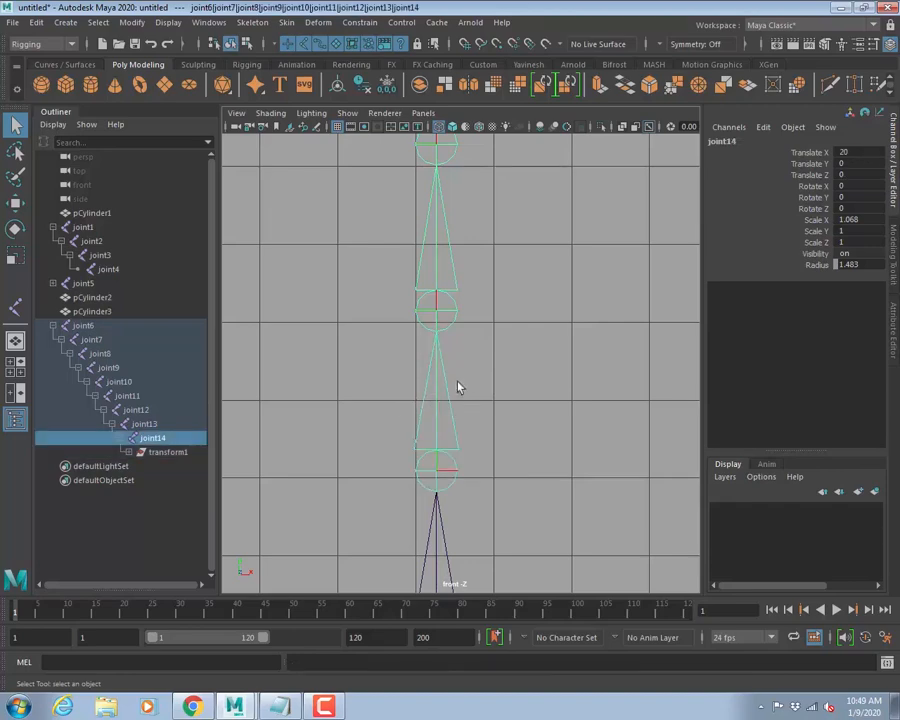
Expand the hierarchy below transform1, widen the Outliner, and select everything from joint6 to the last joint14.
right_click_drag(553, 413, 0, 348, "alt")
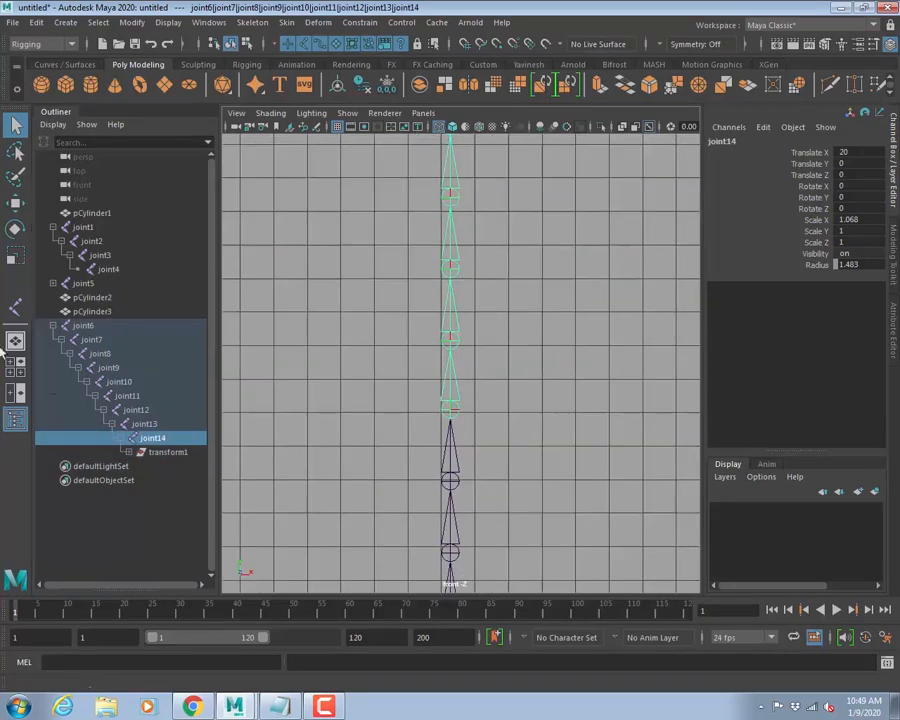
left_click(83, 328)
left_click(129, 453)
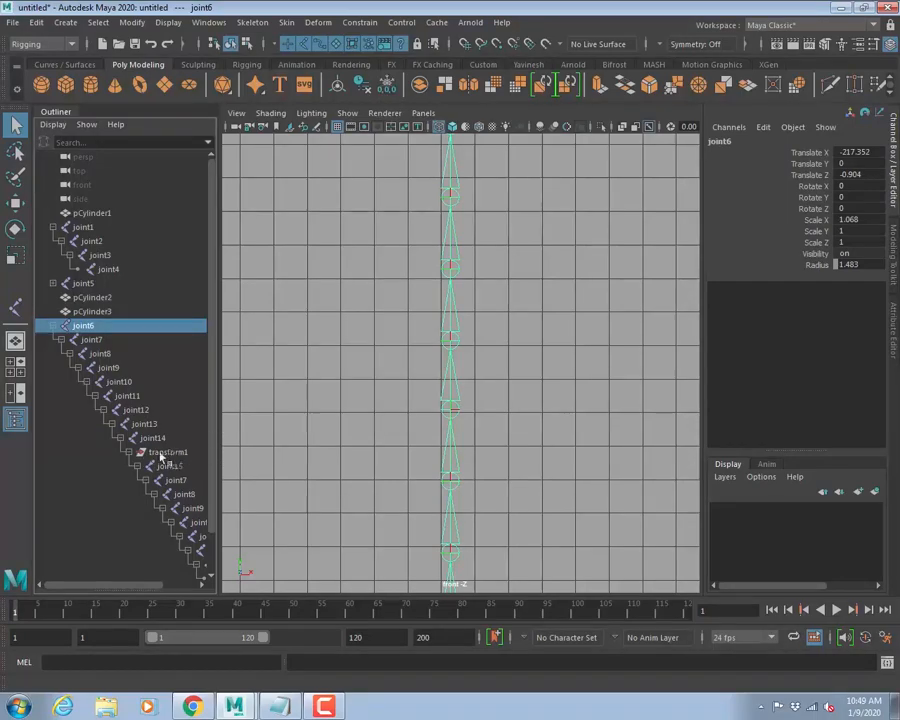
left_click(405, 414)
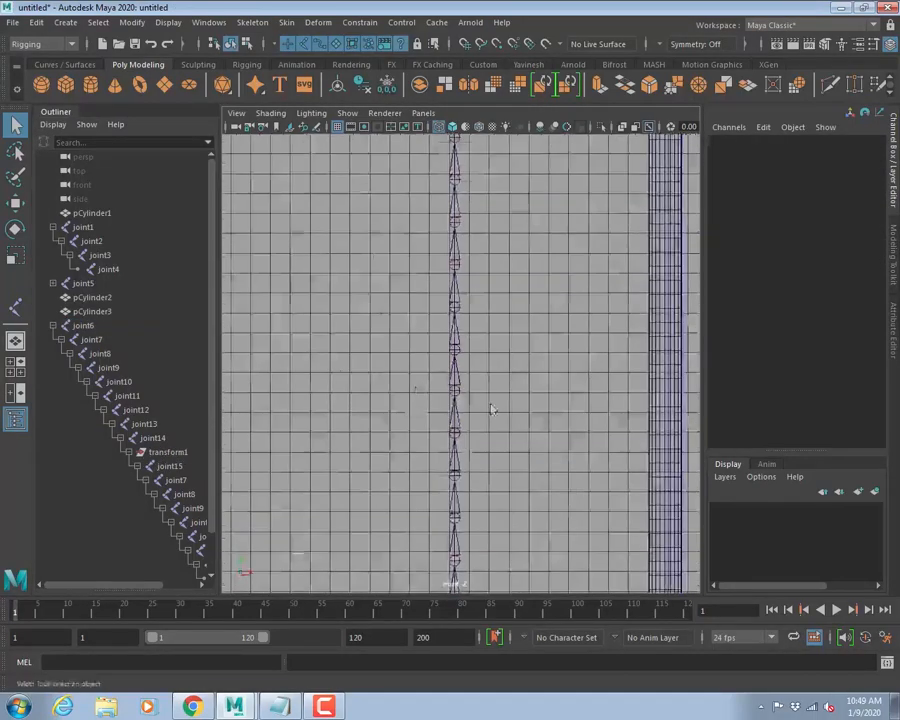
left_click(457, 505)
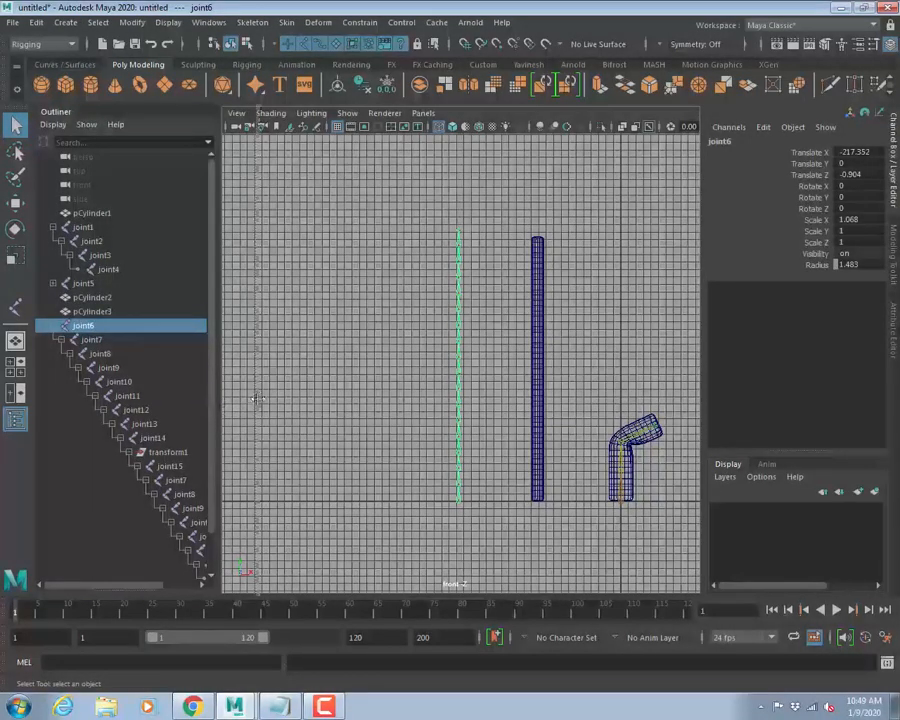
left_click_drag(217, 401, 333, 410)
left_click(243, 537)
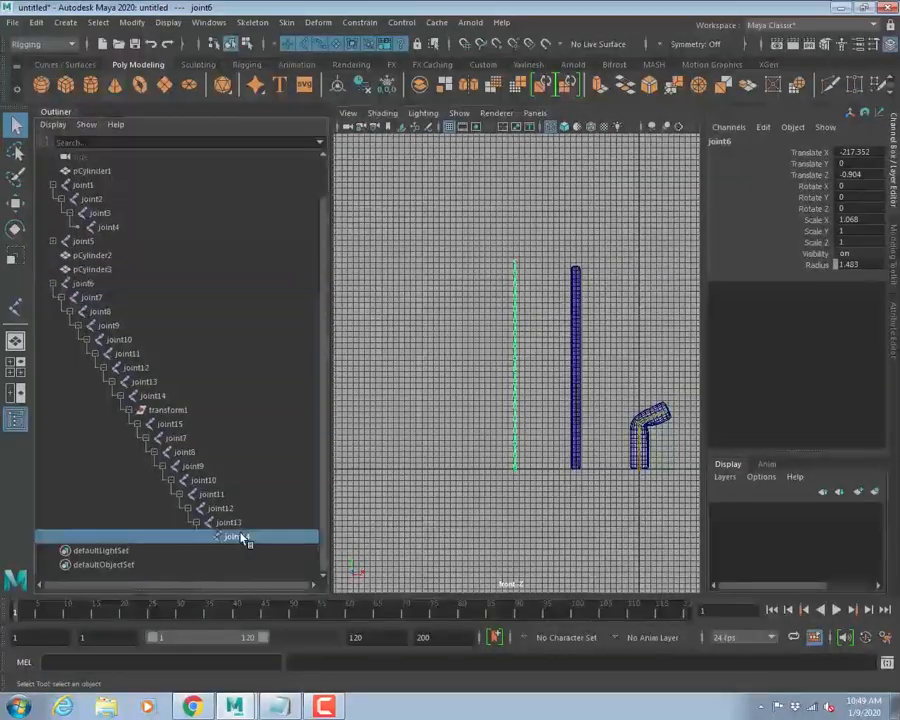
left_click(84, 285, "shift")
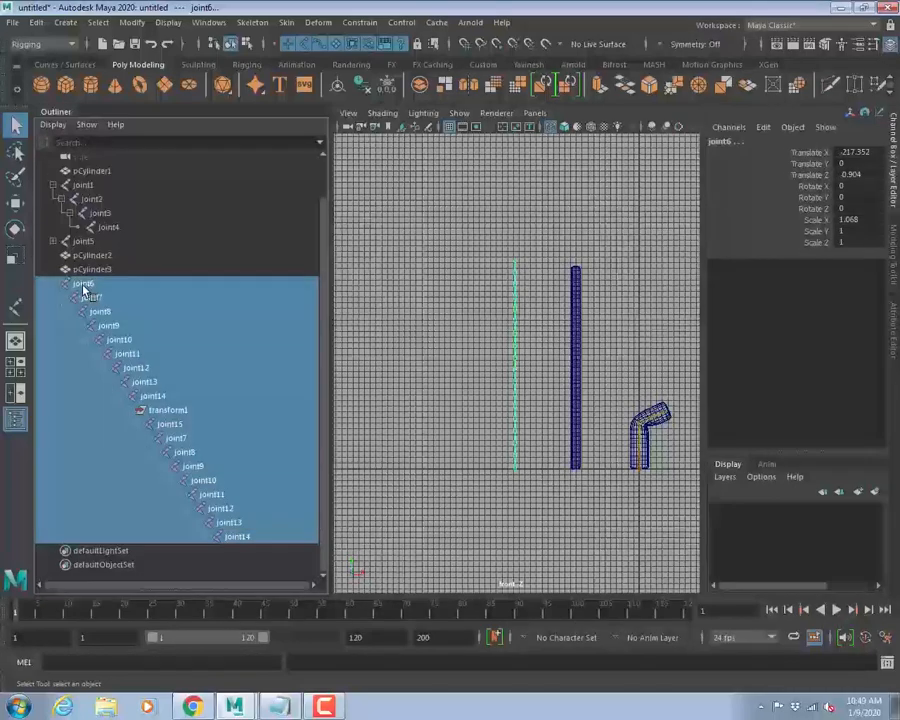
Try to scale the whole selected hierarchy, including transform1, to 1.033 in X, and undo it.
right_click_drag(580, 318, 631, 367, "alt")
middle_click_drag(611, 292, 534, 382, "alt")
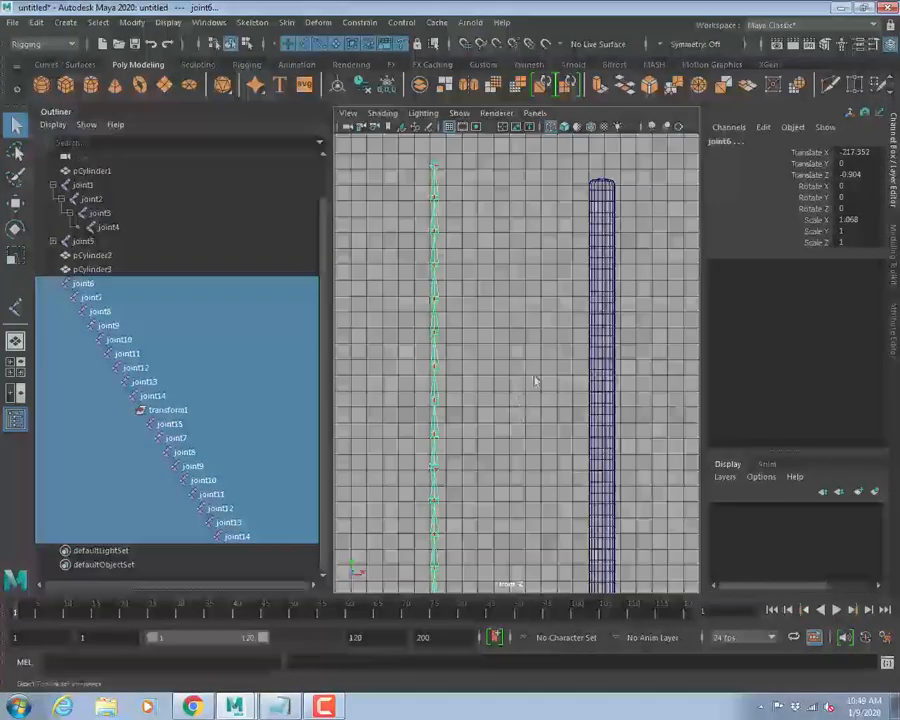
right_click_drag(534, 382, 486, 322, "alt")
middle_click_drag(539, 401, 510, 366, "alt")
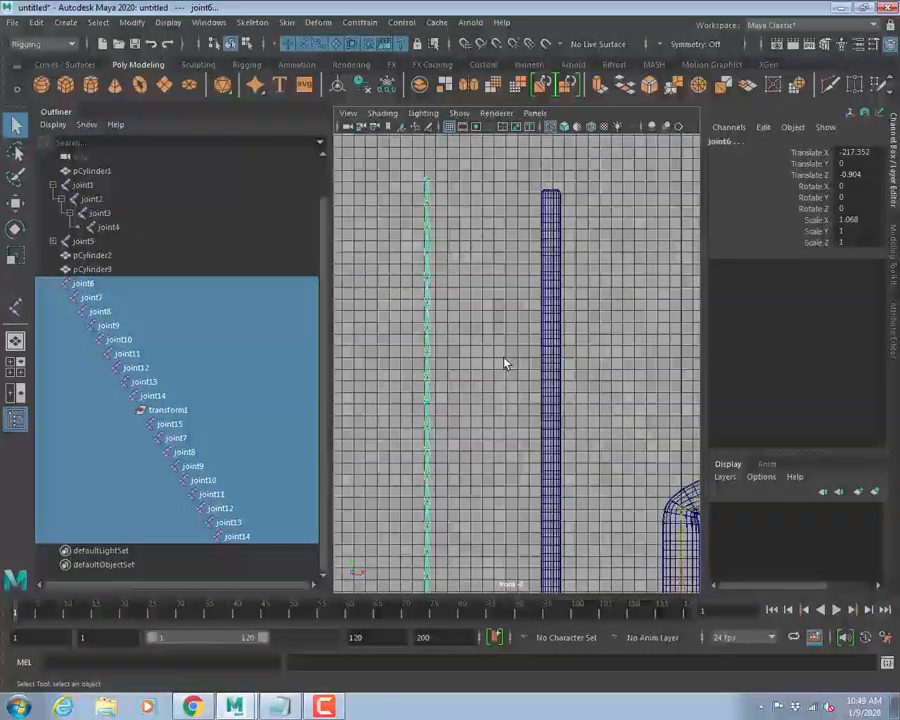
key("r")
right_click_drag(503, 348, 468, 442, "alt")
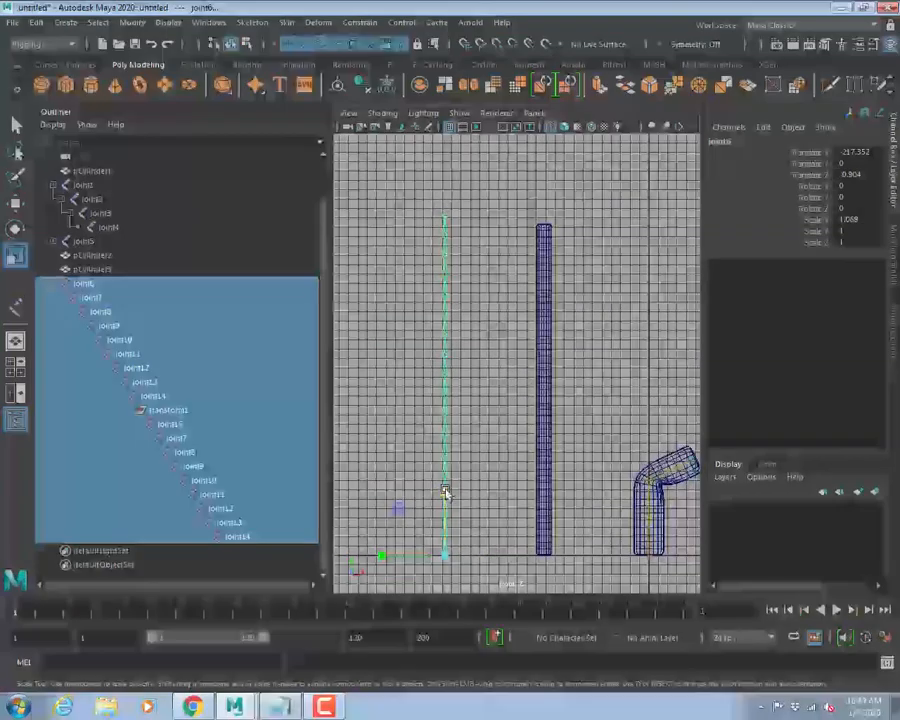
left_click_drag(444, 488, 474, 490)
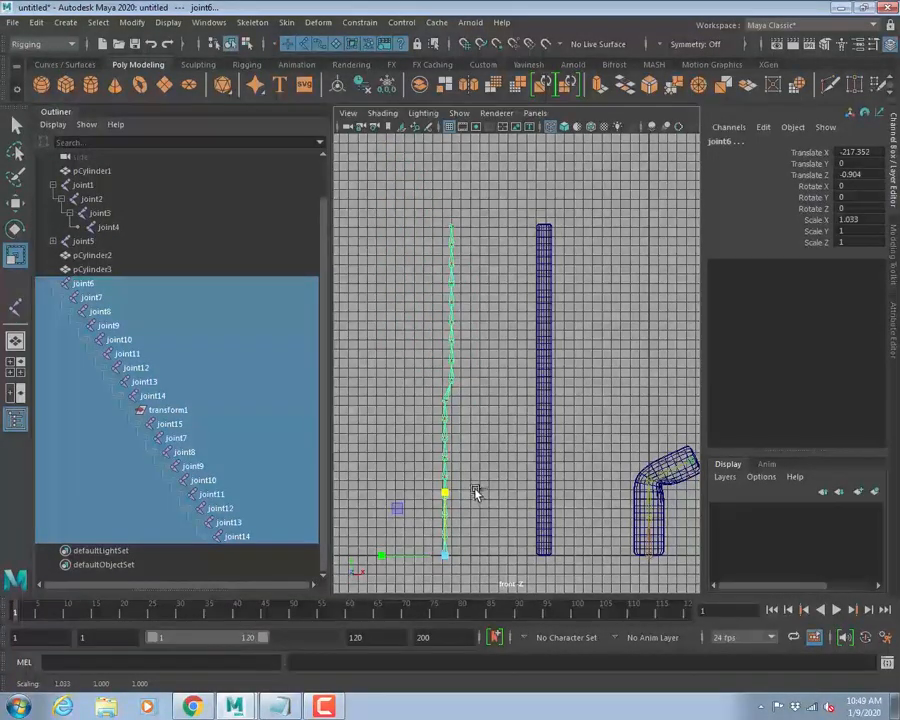
left_click_drag(245, 452, 173, 420)
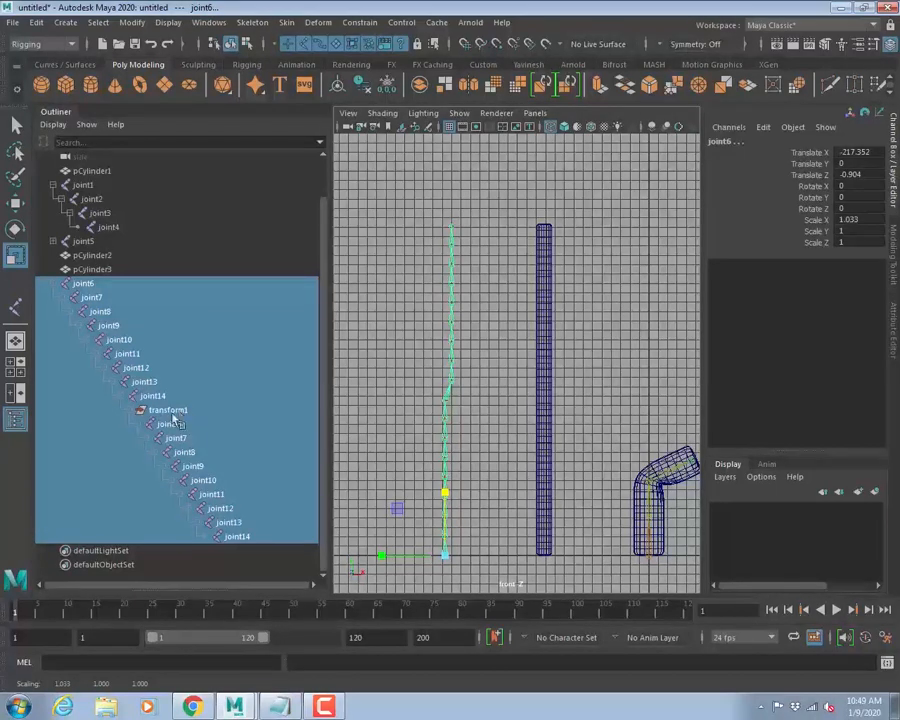
key("ctrl+z")
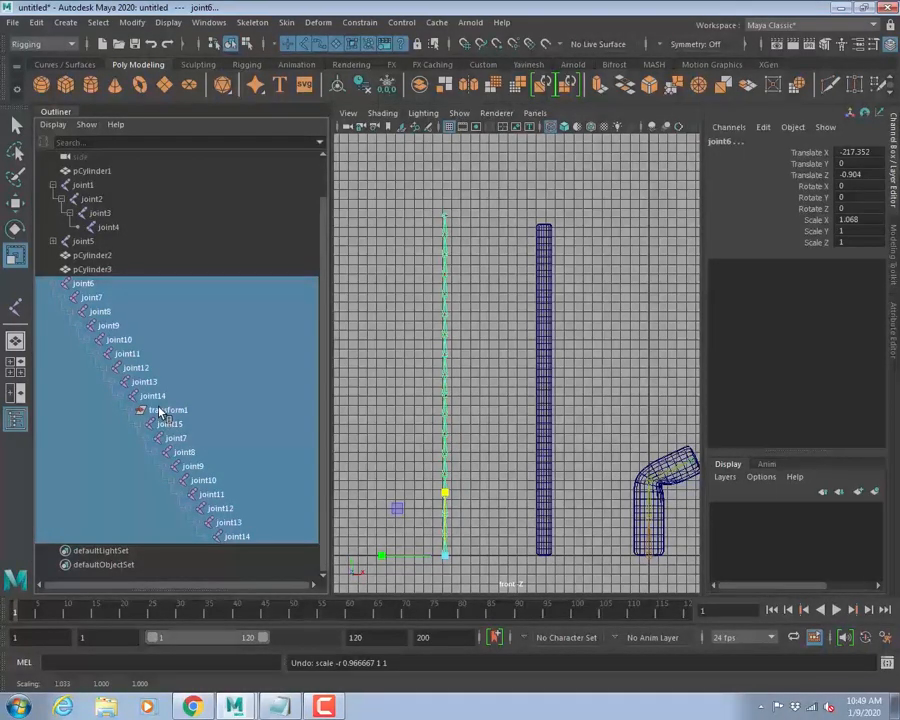
Remove transform1 from the selection and scale all the joints to 1.033 in X to match pCylinder3's height.
left_click(174, 413, "ctrl")
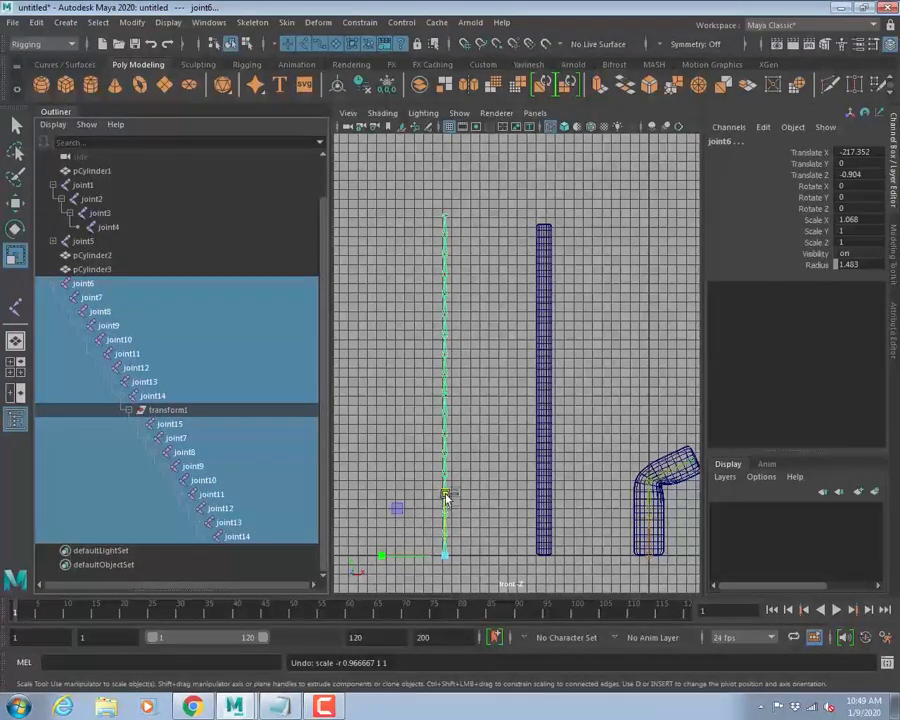
mouse_move(446, 496)
left_mouse_down()
mouse_move(446, 478)
mouse_move(444, 497)
left_mouse_up()
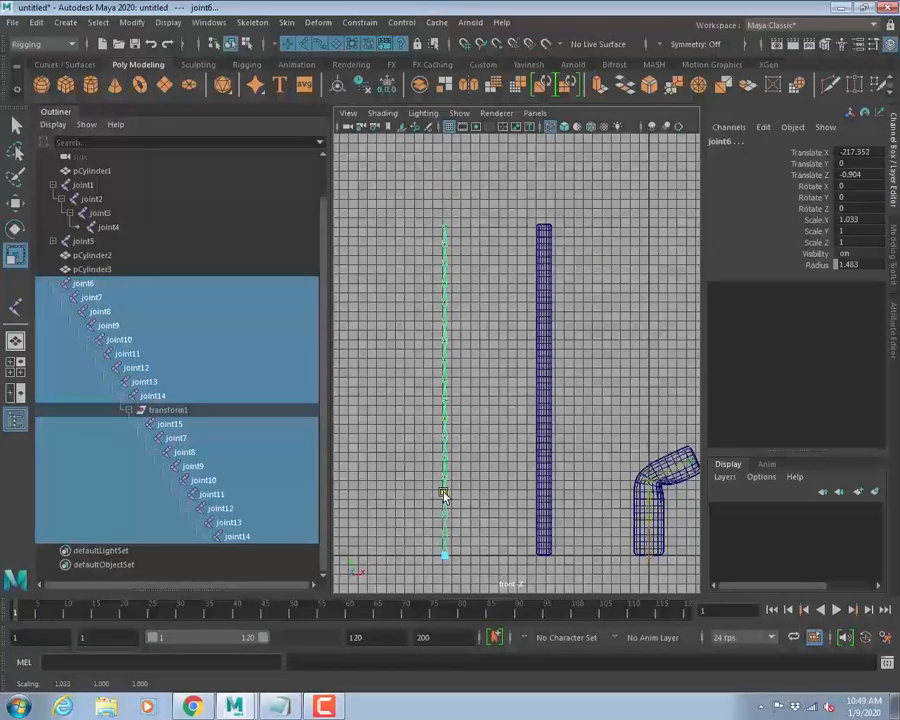
Undo the trial move of all the joints, select only root joint6, and move the chain along X to pCylinder3.
key("w")
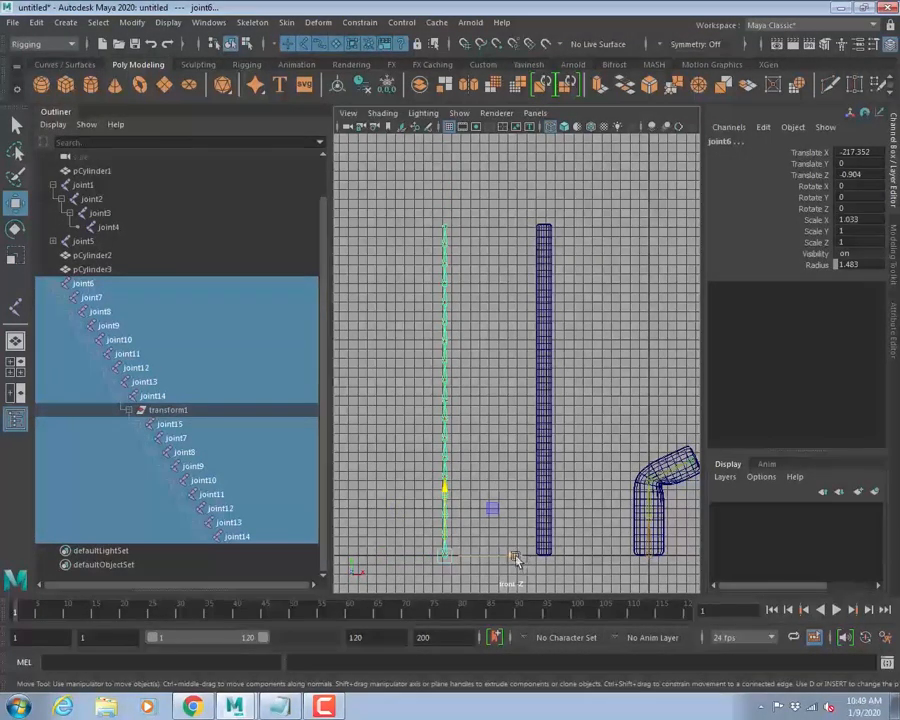
left_click_drag(514, 556, 503, 543)
key("ctrl+z")
left_click(447, 560)
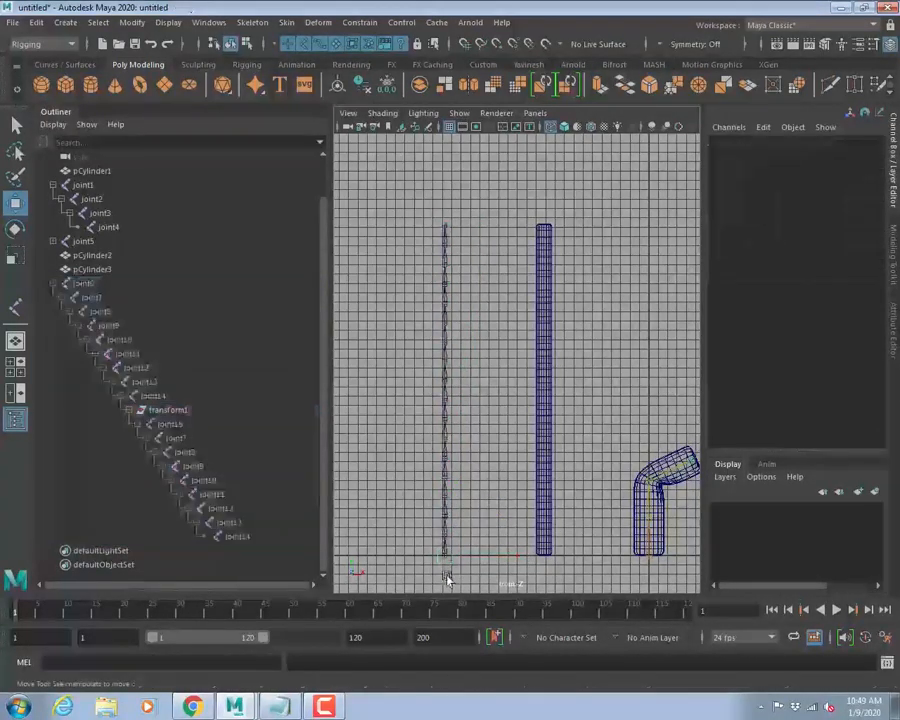
left_click(450, 557)
left_click_drag(534, 560, 609, 552)
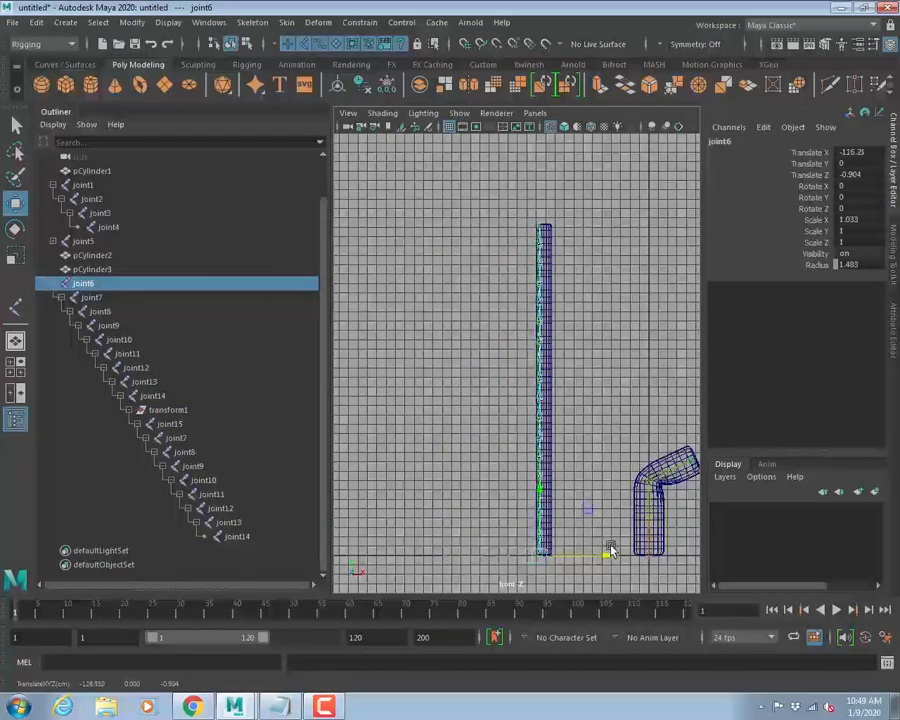
Turn off smooth preview on pCylinder3 and centre joint6 in it at Translate X -111.538, checking the fit in the other views.
scroll(592, 578, "up", 8)
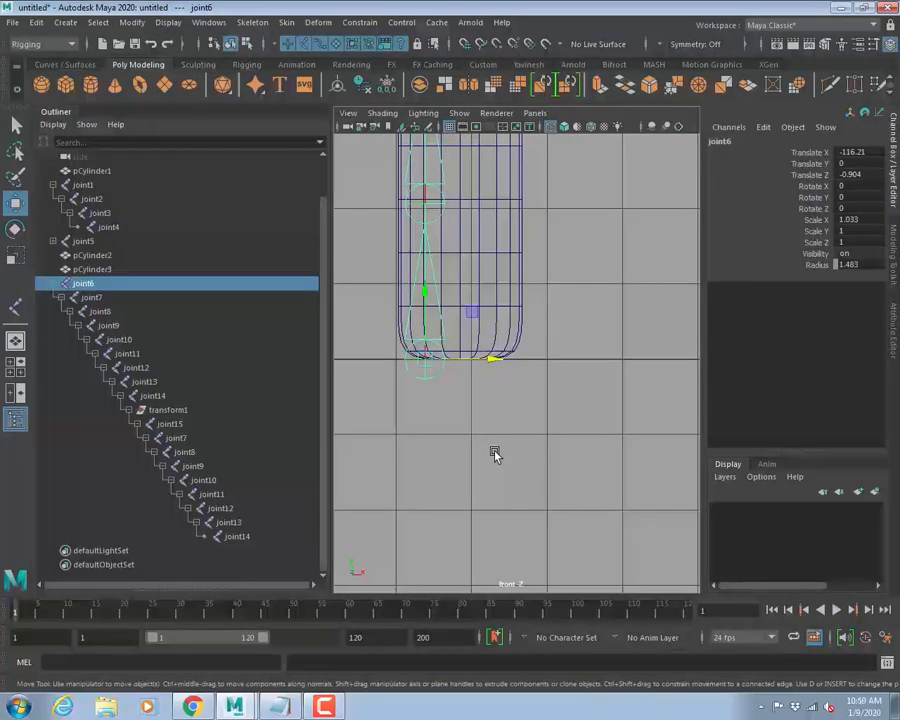
left_click(501, 326)
key("1")
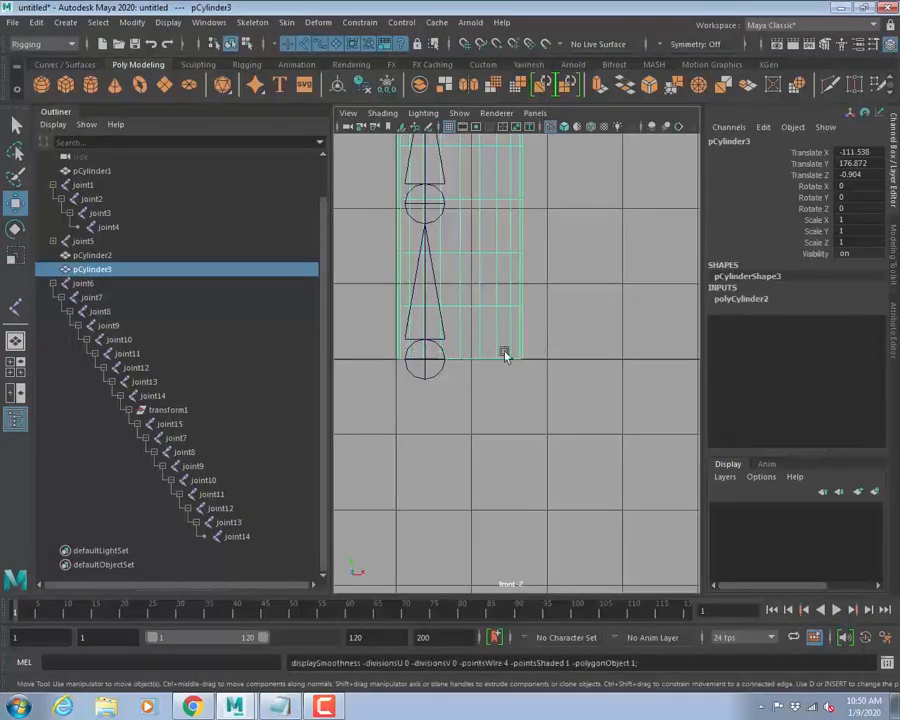
left_click(427, 379)
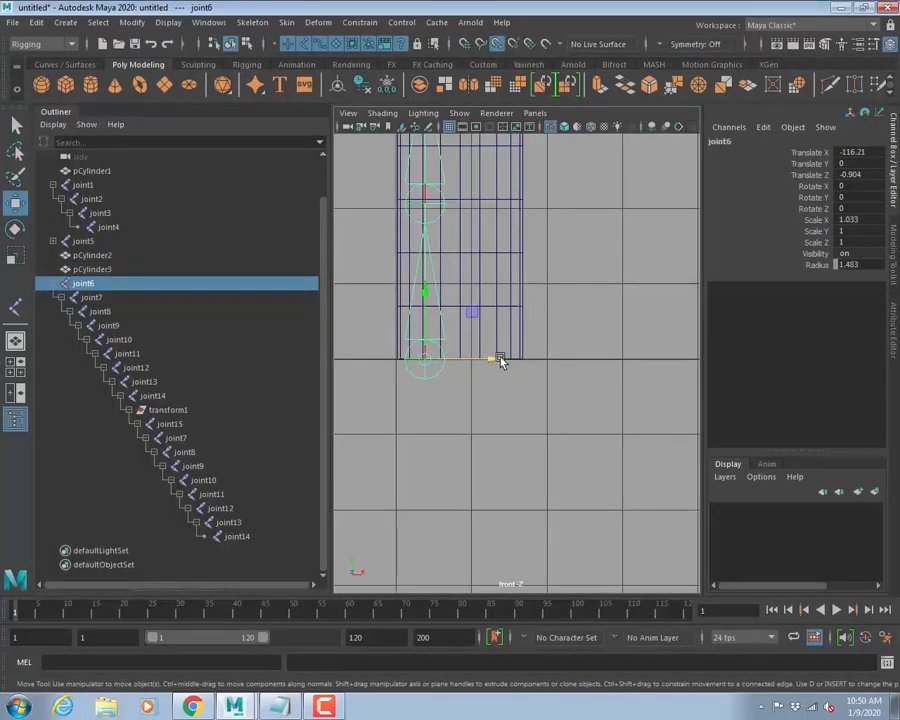
left_click_drag(501, 361, 458, 356)
key("space")
key("space")
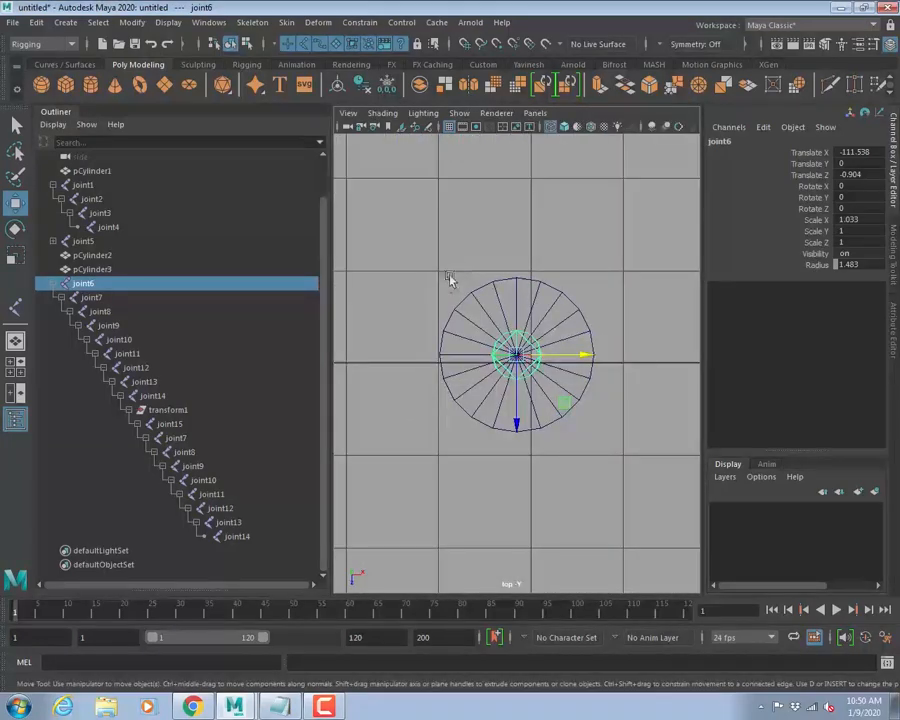
key("space")
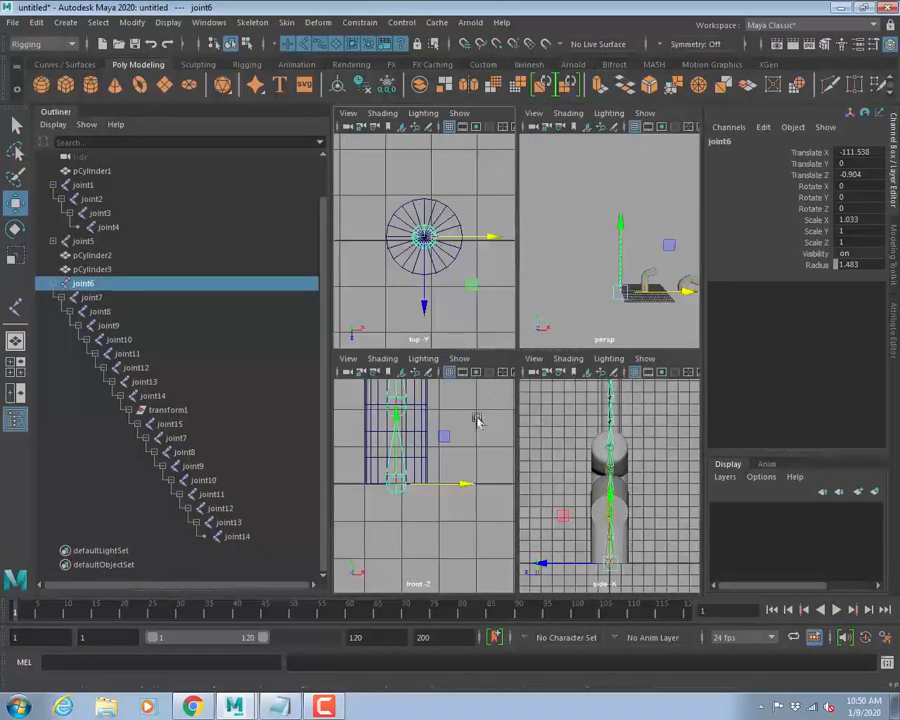
key("space")
right_click_drag(580, 300, 575, 458, "alt")
middle_click_drag(575, 458, 536, 237, "alt")
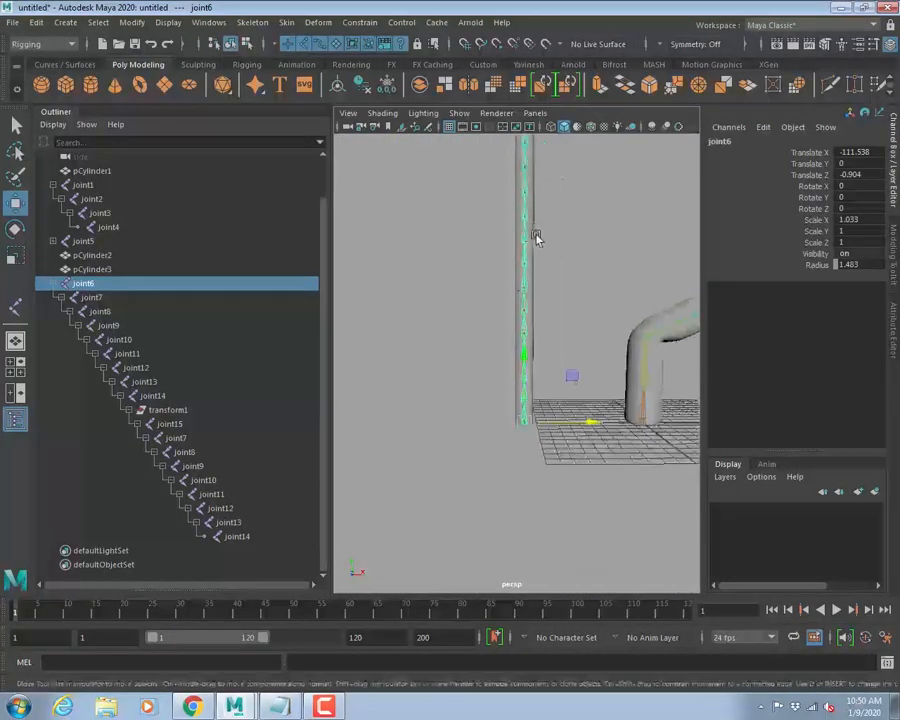
Add pCylinder3 to the joint6 selection and bind it to the joint chain with Bind Skin.
key("q")
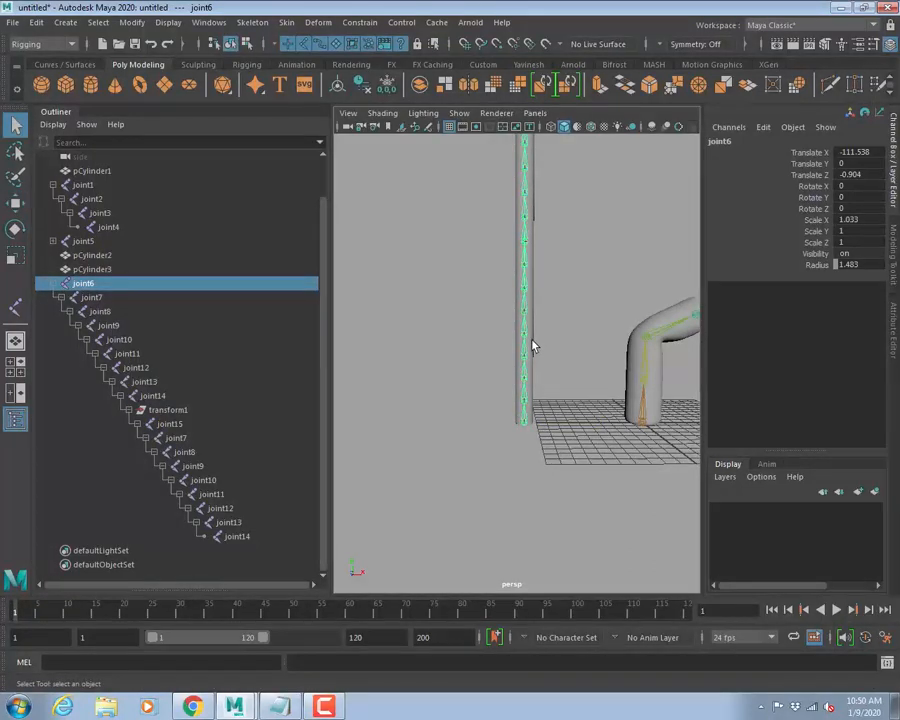
left_click(531, 346)
left_click(252, 22)
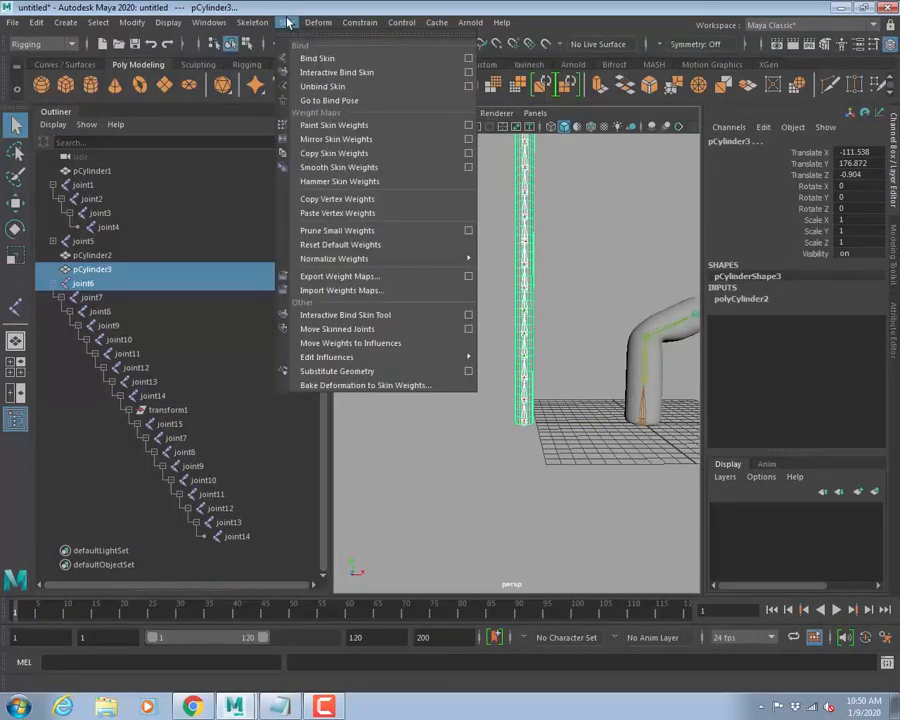
left_click(305, 56)
left_click_drag(575, 334, 563, 364, "alt")
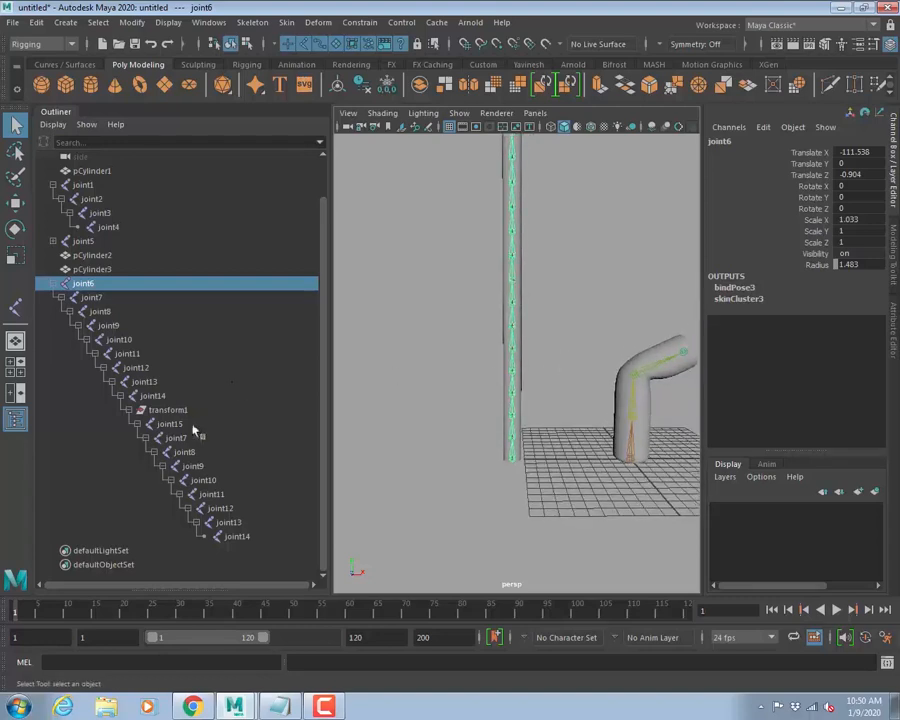
Select joint7 through the last joint13 without transform1, and rotate them about -7.1 in Z to bend the cylinder into an arc.
left_click(230, 522)
left_click(97, 297)
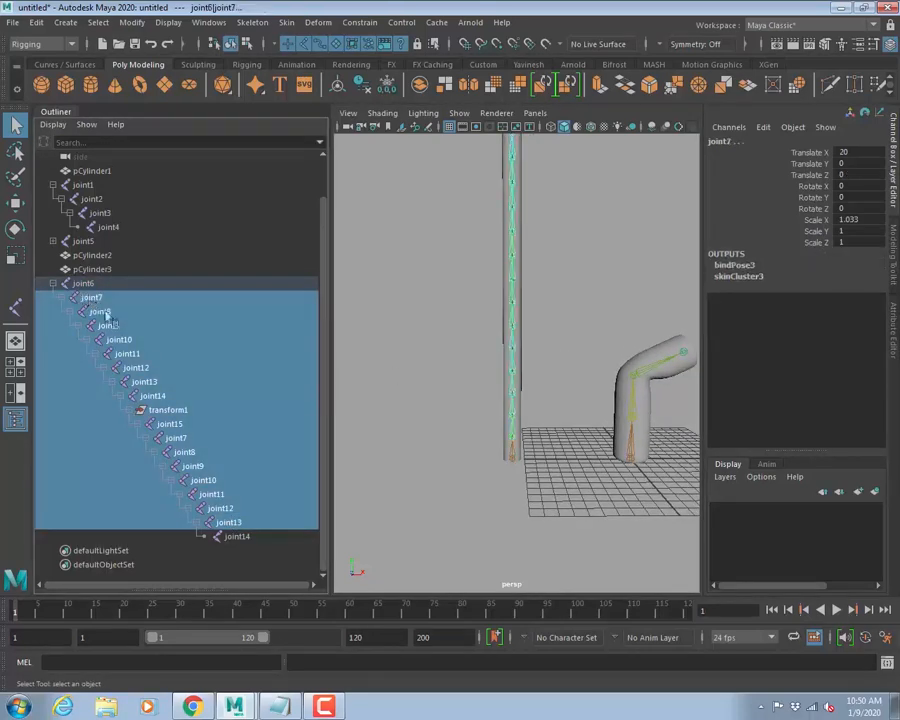
left_click(170, 411, "ctrl")
right_click_drag(673, 395, 492, 313, "alt")
middle_click_drag(570, 292, 547, 328, "alt")
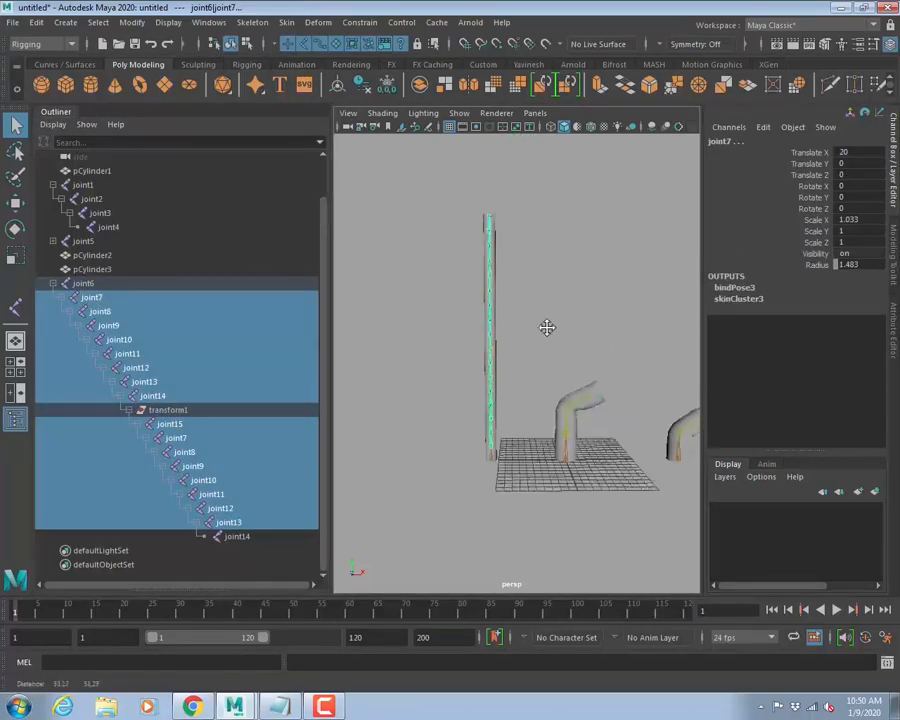
key("e")
mouse_move(522, 388)
left_mouse_down()
mouse_move(528, 394)
mouse_move(507, 392)
mouse_move(527, 392)
left_mouse_up()
right_click_drag(587, 379, 443, 402, "alt")
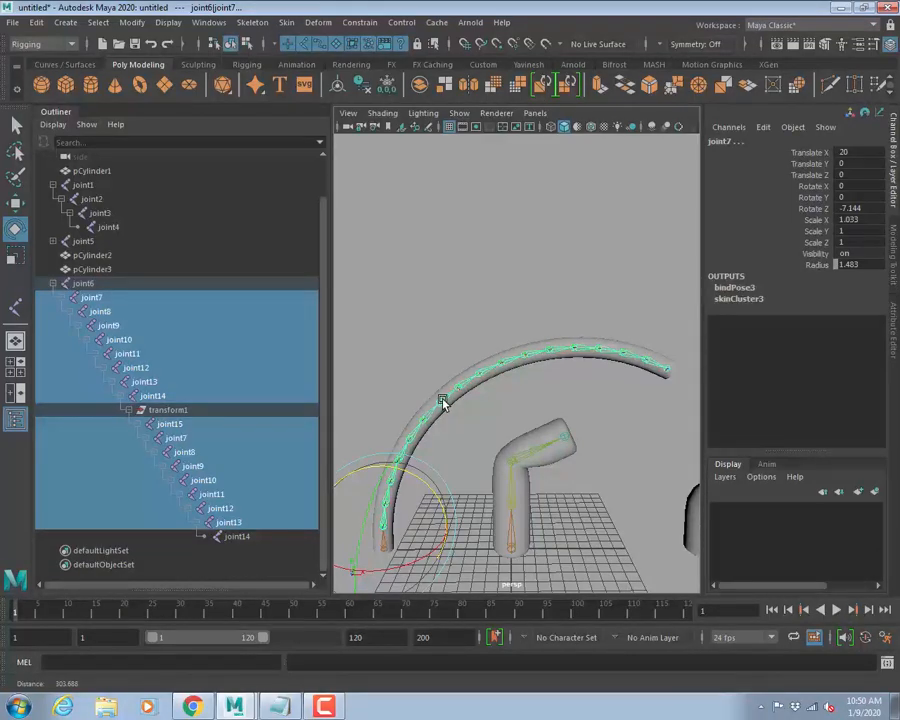
left_click_drag(440, 395, 512, 384, "alt")
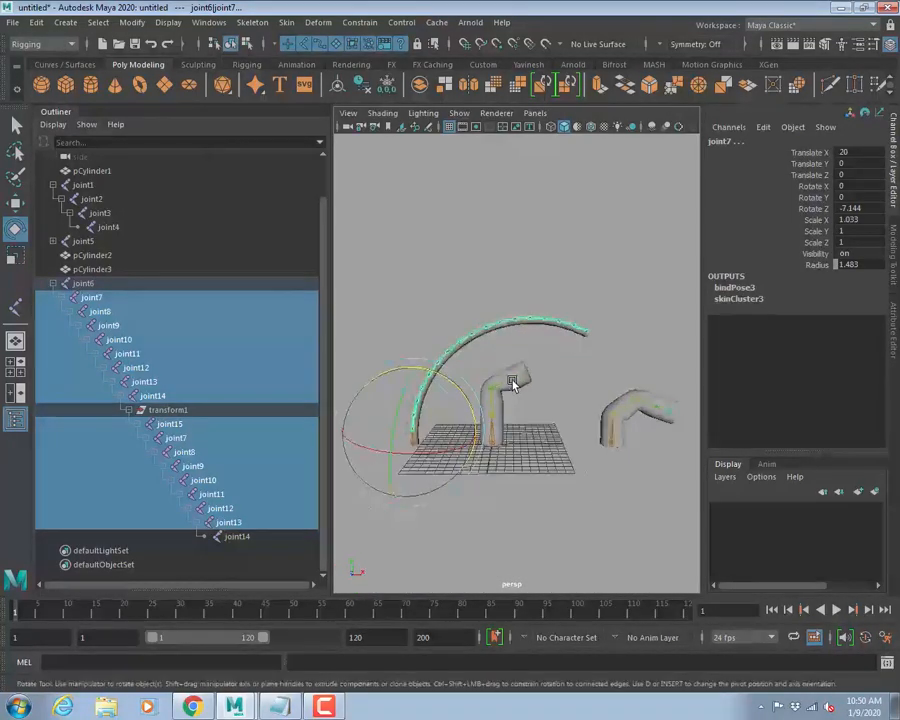
Delete the joint6, joint1 and joint5 chains and all remaining cylinders to empty the scene.
key("q")
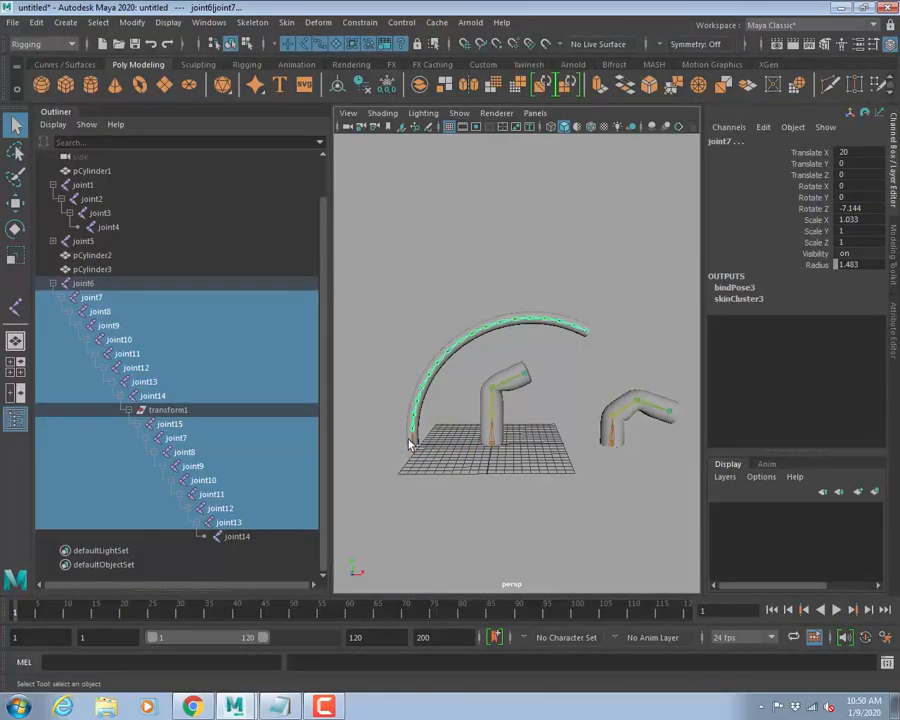
left_click(411, 443)
key("Delete")
left_click(512, 446)
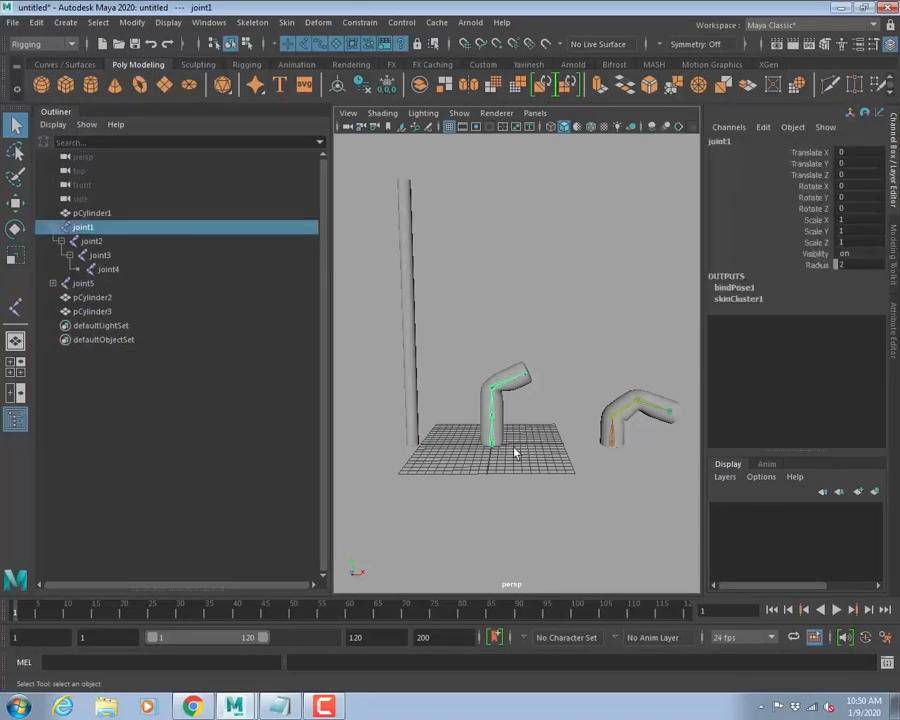
key("Delete")
left_click(612, 444)
key("Delete")
left_click_drag(411, 436, 545, 432)
key("Delete")
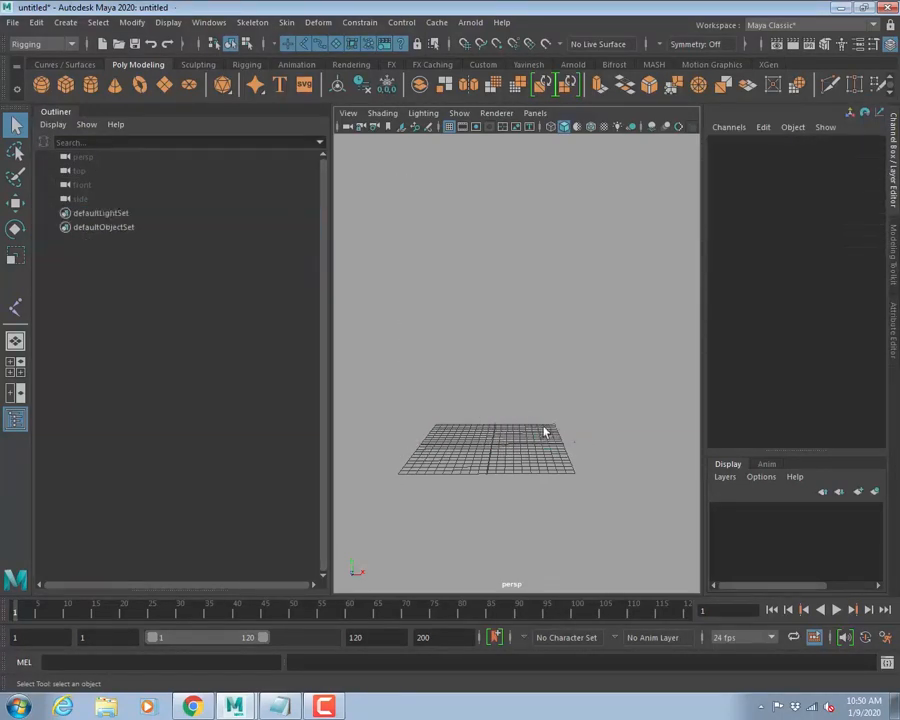
Create a polygon cylinder of about 10.3 radius and 205.2 height, drawing its base in the top view and its height in the front view.
left_click(90, 85)
key("space")
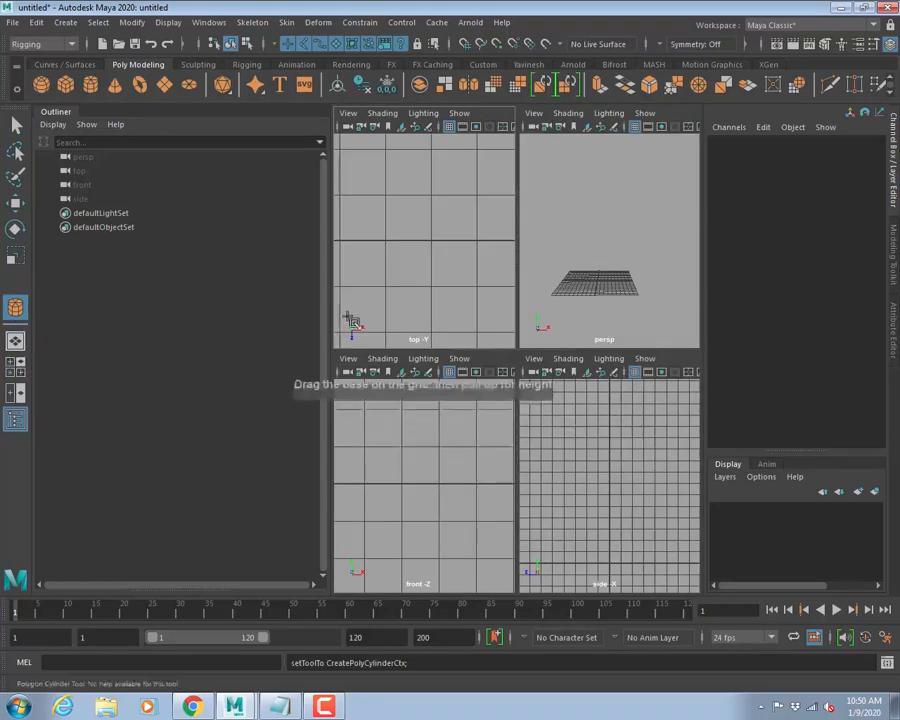
key("space")
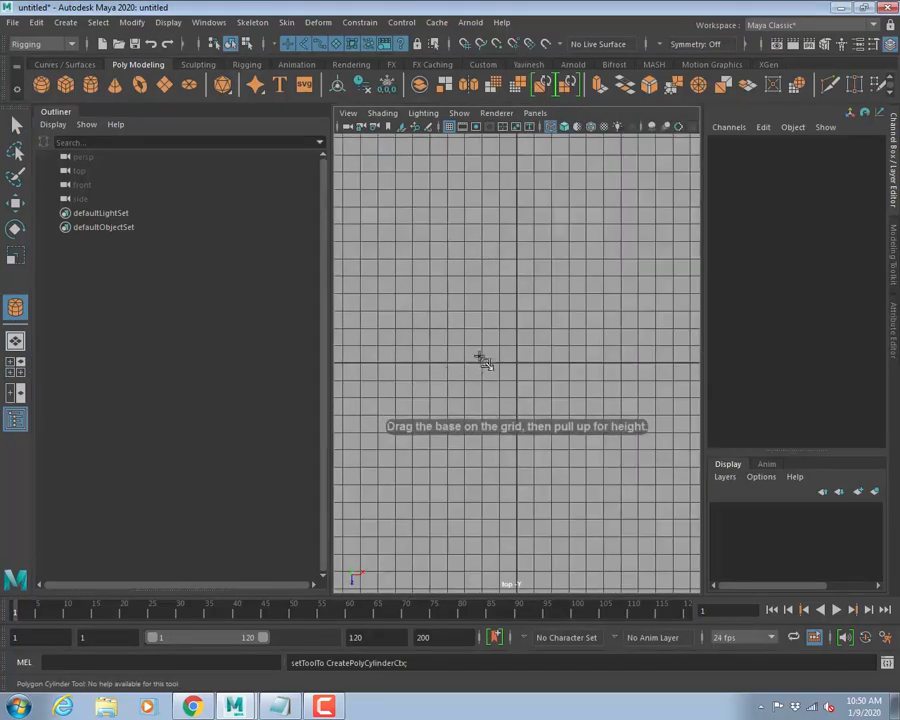
mouse_move(452, 361)
left_mouse_down()
mouse_move(470, 375)
mouse_move(462, 358)
left_mouse_up()
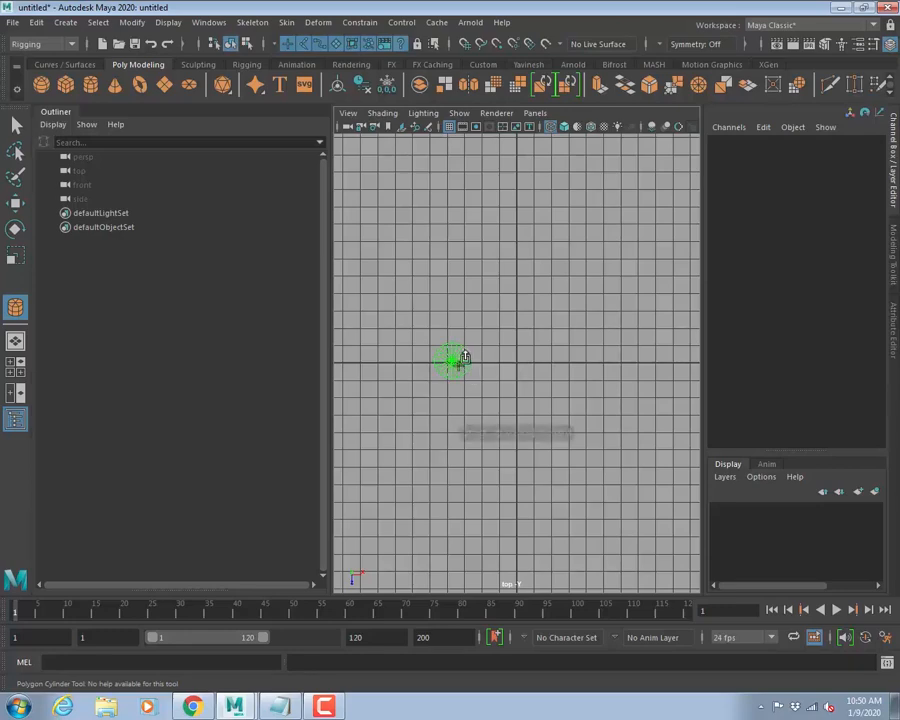
key("space")
key("space")
scroll(467, 444, "down", 5)
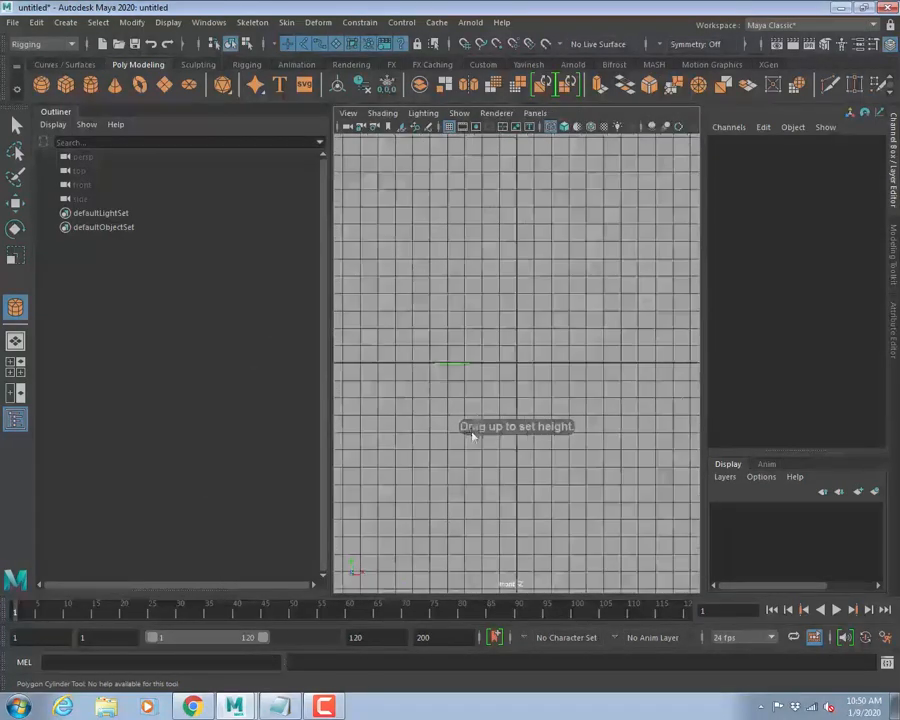
left_click_drag(474, 390, 509, 236)
key("q")
middle_click_drag(510, 307, 488, 350, "alt")
right_click_drag(488, 350, 633, 366, "alt")
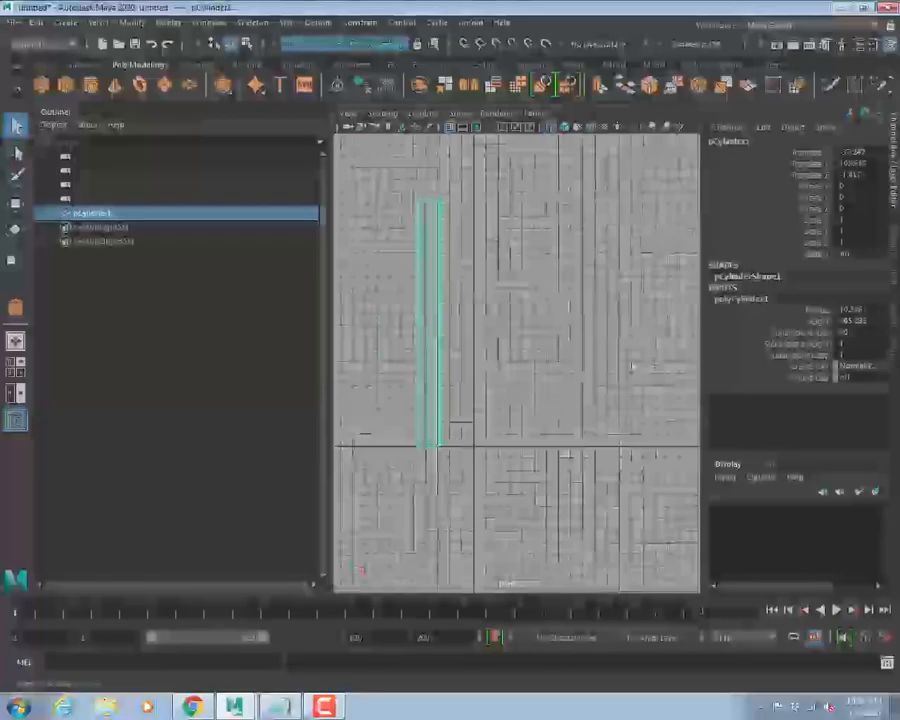
Set pCylinder1's Subdivisions Height to 25 and move the cylinder to Translate X -120.
middle_click_drag(554, 344, 544, 365, "alt")
left_click(778, 344)
middle_click_drag(450, 354, 582, 344)
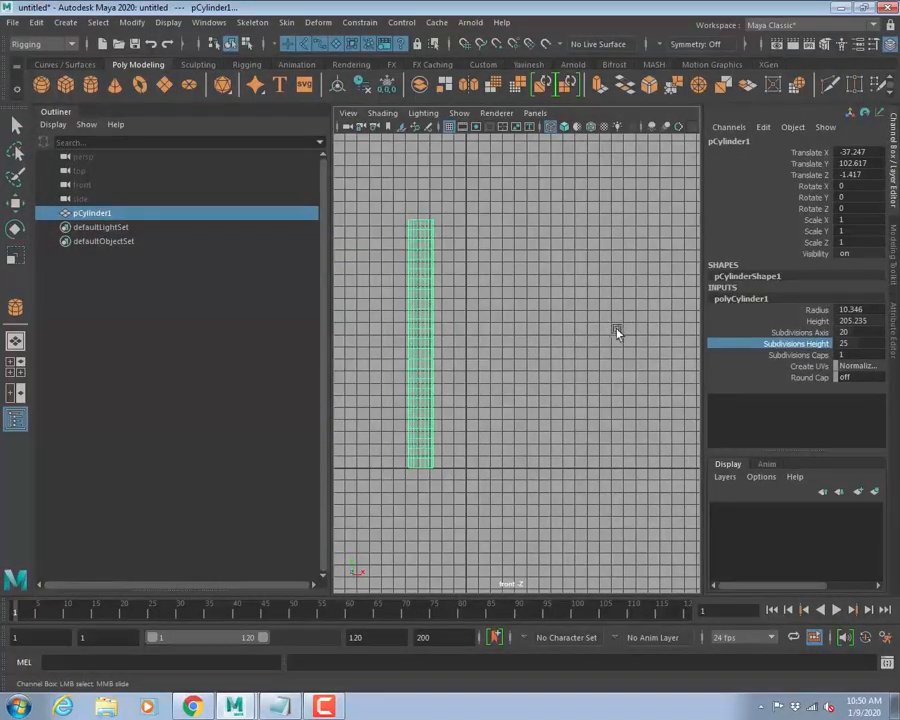
scroll(522, 337, "down", 6)
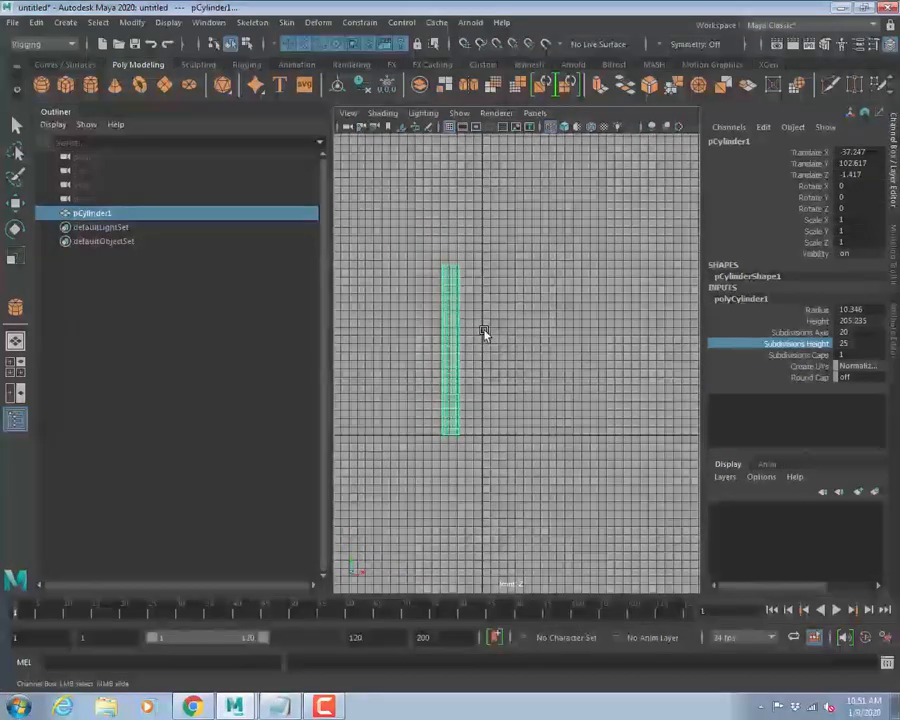
key("w")
left_click_drag(511, 348, 380, 354)
Duplicate the cylinder twice, placing pCylinder3 at Translate X 0 and pCylinder2 midway at Translate X -60.
key("ctrl+d")
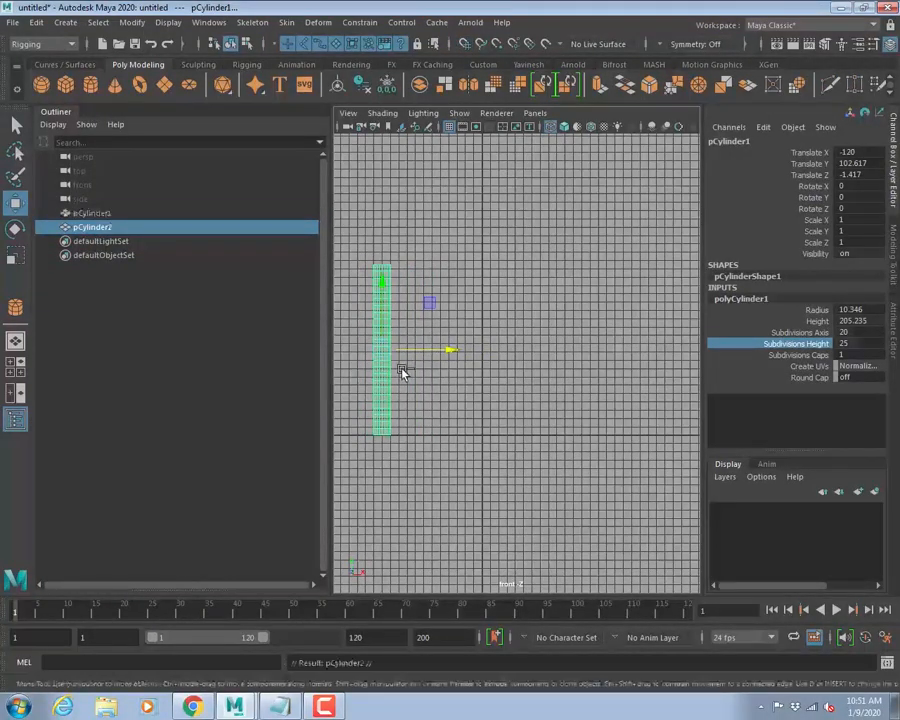
left_click_drag(450, 352, 486, 346)
key("ctrl+d")
scroll(441, 330, "up", 1)
middle_click_drag(441, 330, 480, 326, "alt")
left_click(476, 330)
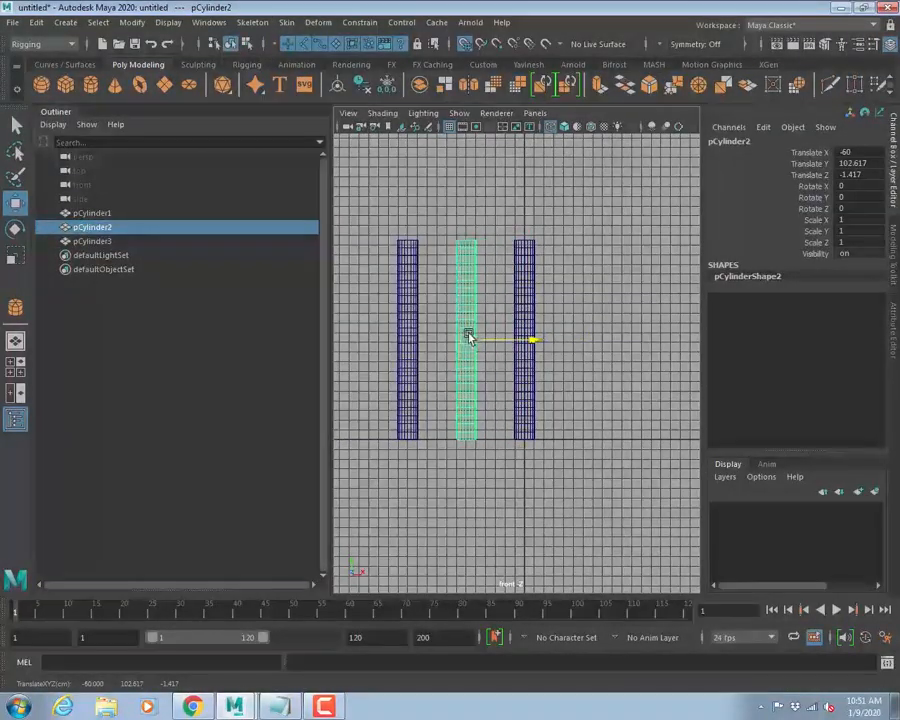
left_click_drag(541, 346, 464, 342)
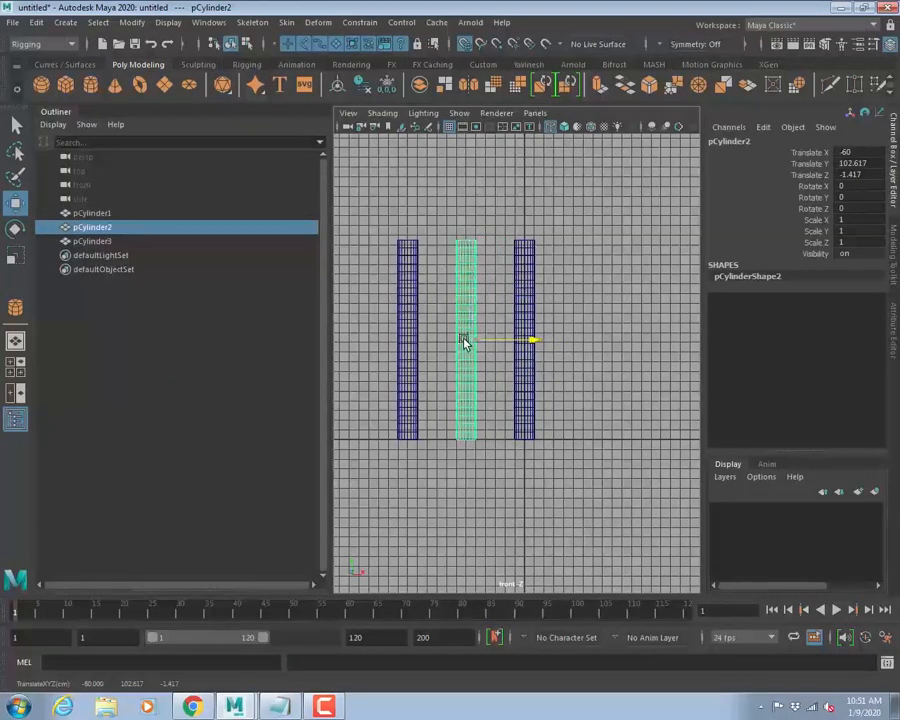
Clear the selection and review the available bind methods in the Bind Skin options, leaving the settings as they are.
left_click(373, 270)
left_click(286, 22)
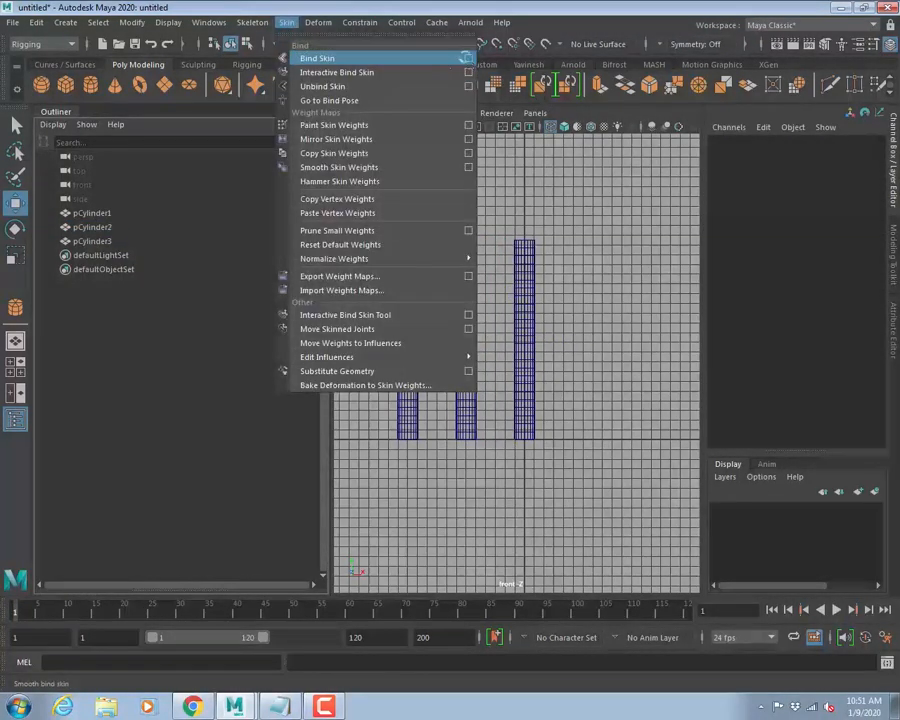
left_click(466, 58)
left_click(463, 128)
left_click(463, 129)
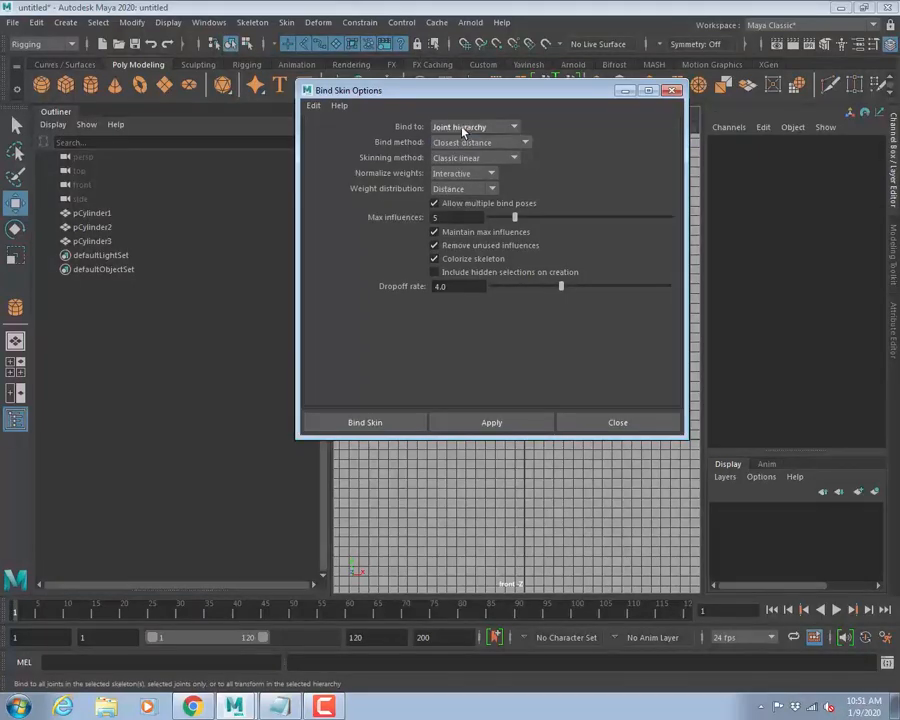
left_click(452, 143)
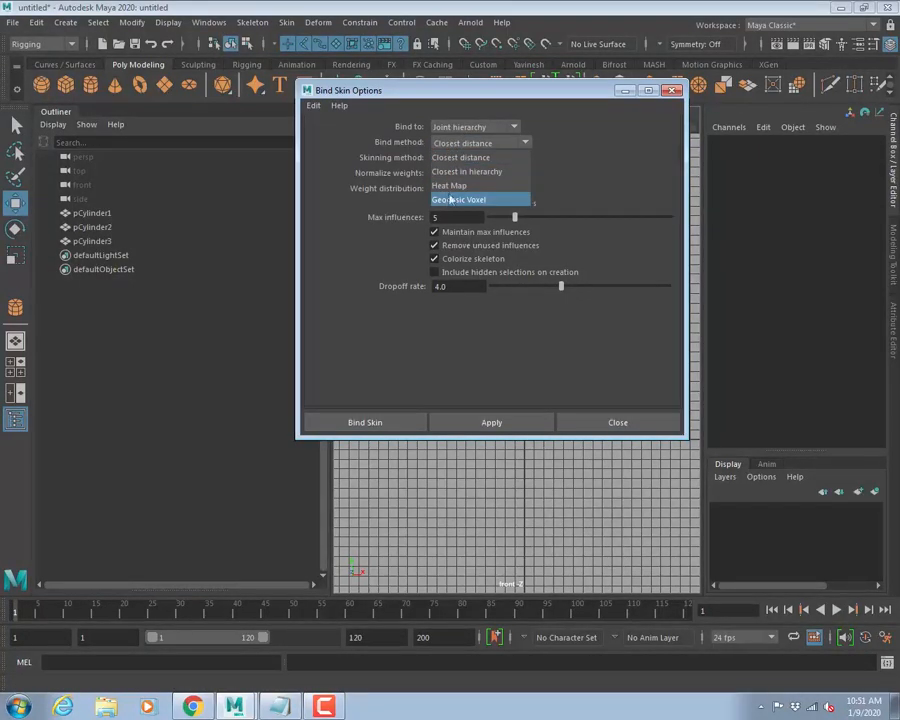
left_click(640, 108)
left_click(673, 91)
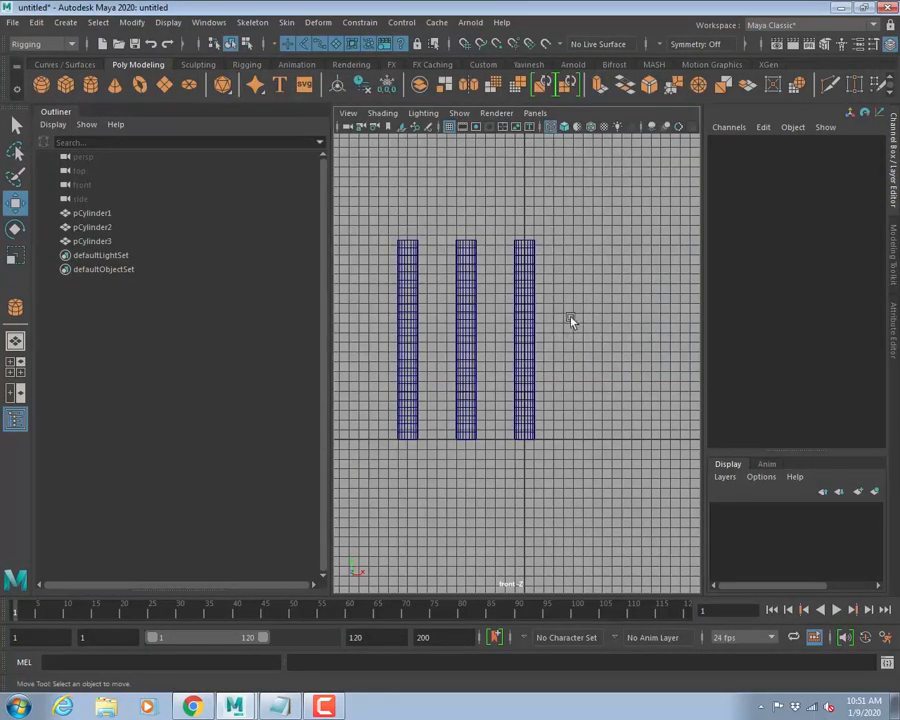
Duplicate pCylinder3 and move the copy to Translate X 60.
left_click(520, 336)
key("ctrl+d")
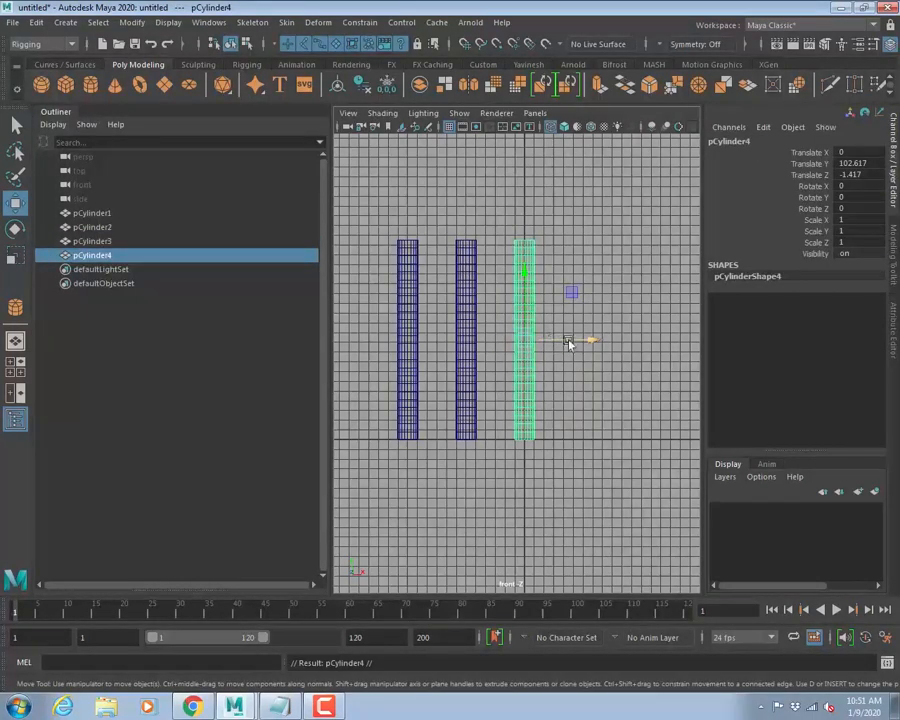
mouse_move(572, 342)
left_mouse_down()
mouse_move(592, 340)
mouse_move(573, 342)
mouse_move(583, 342)
left_mouse_up()
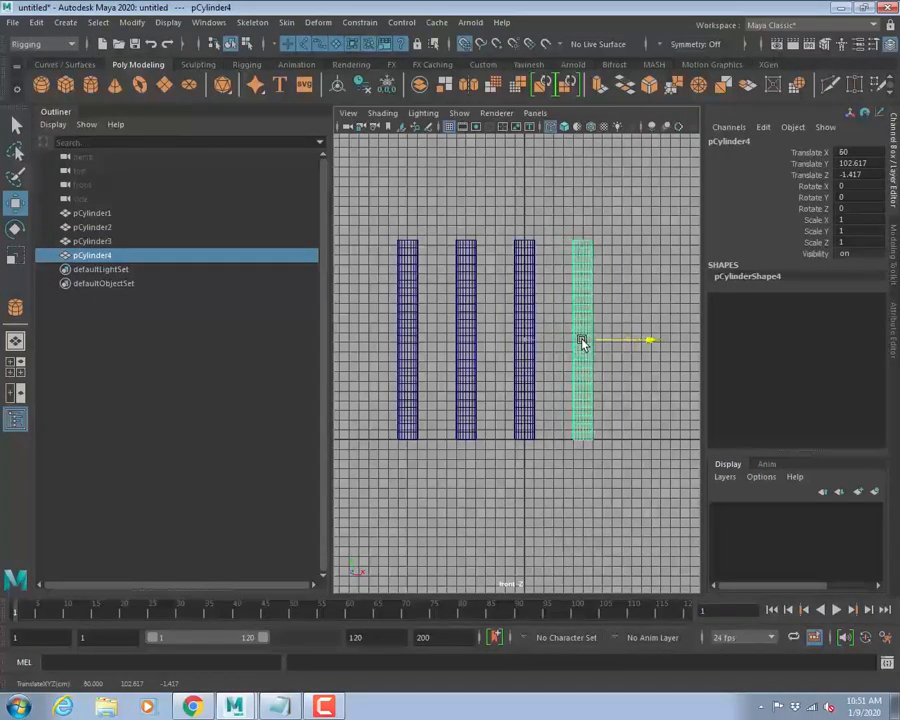
Create a vertical chain of six joints spaced 20 units apart beside the first cylinder, with the root at Translate X -170.
left_click(534, 221)
scroll(480, 352, "up", 2)
middle_click_drag(415, 358, 504, 365, "alt")
scroll(504, 365, "up", 1)
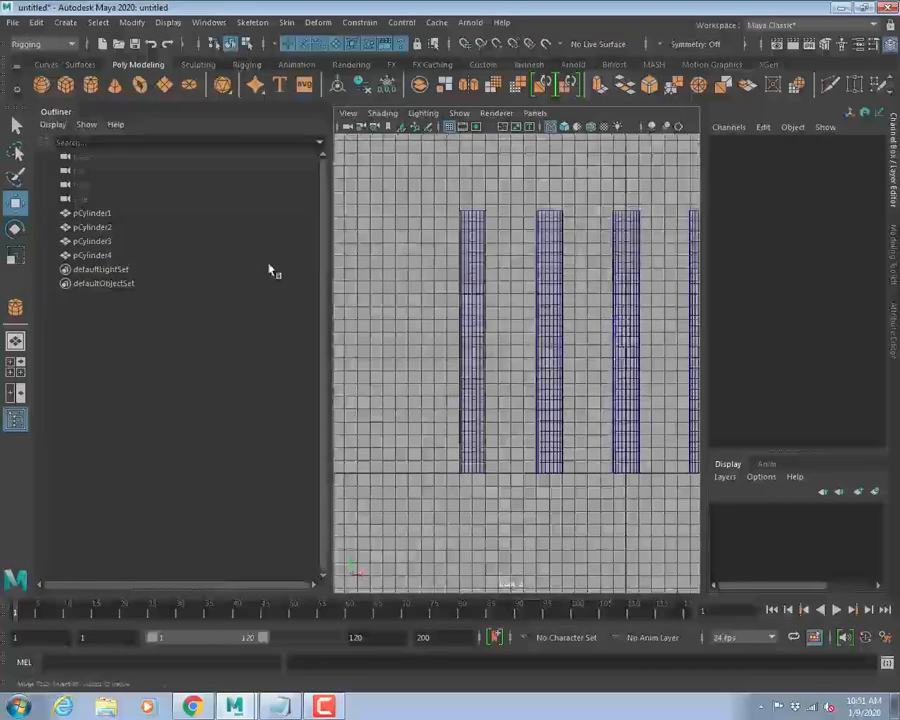
left_click(252, 22)
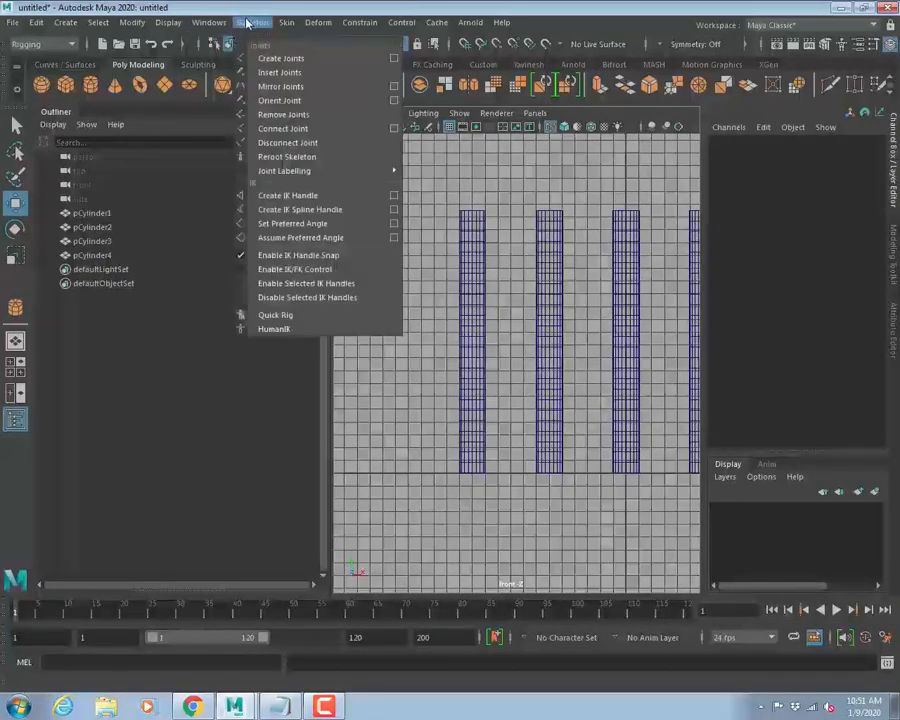
left_click(288, 57)
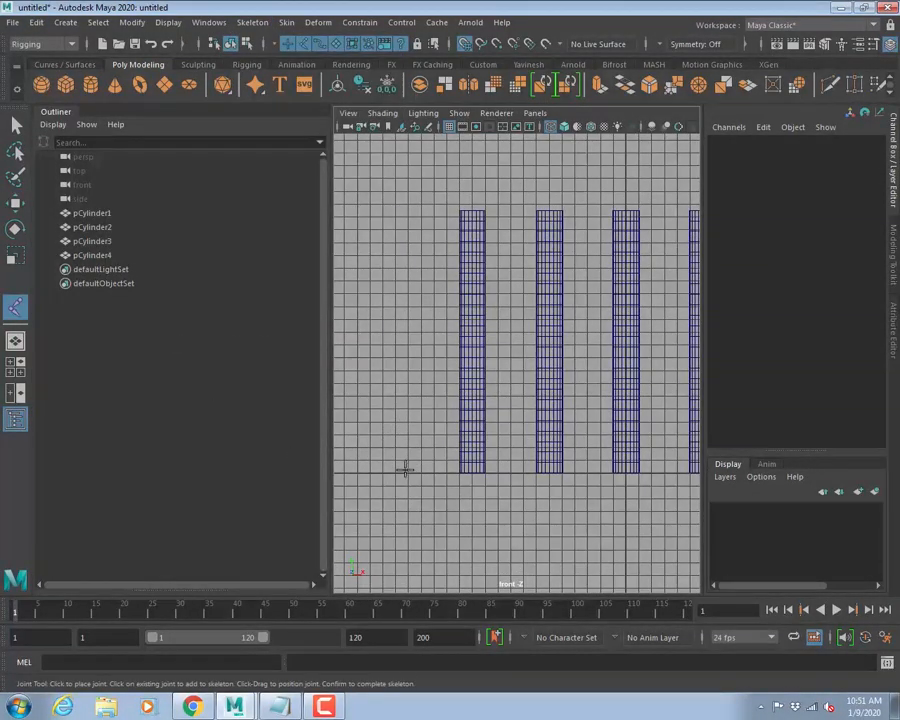
left_click(405, 469)
left_click(406, 447)
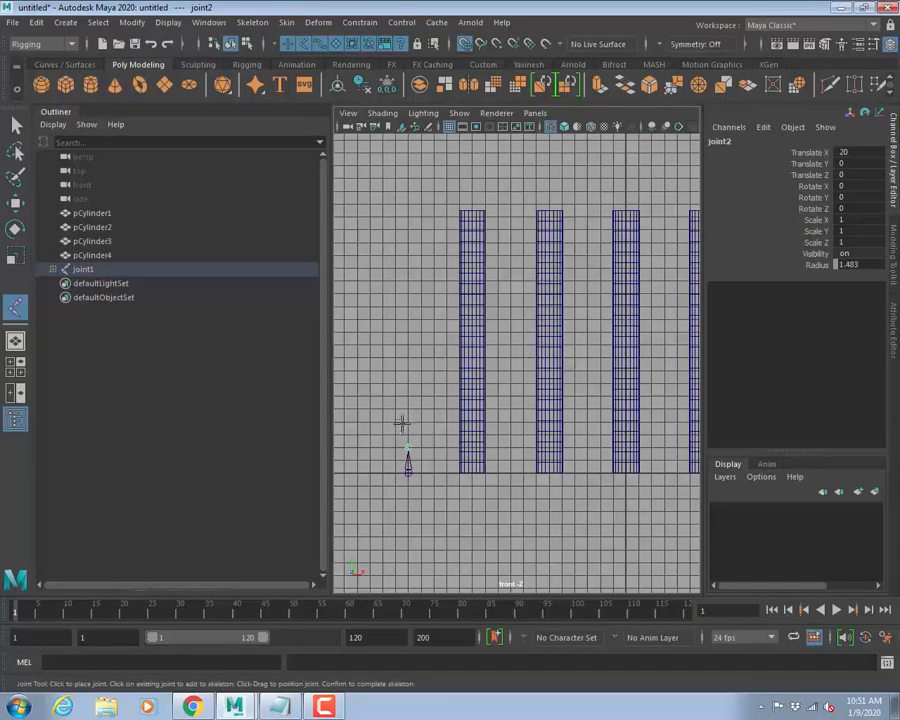
left_click(407, 422)
left_click(407, 396)
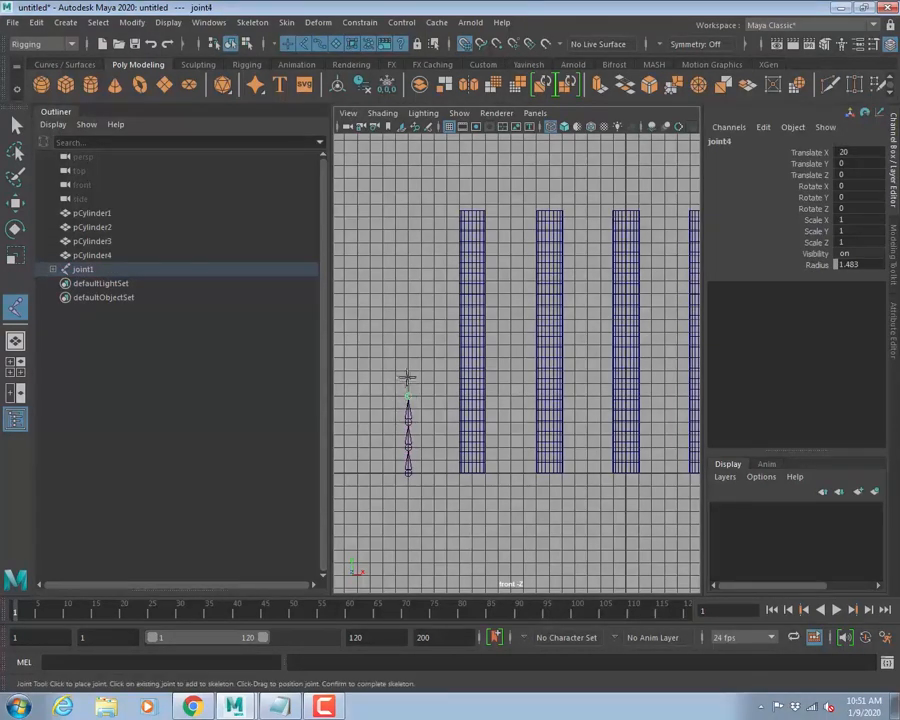
left_click(407, 372)
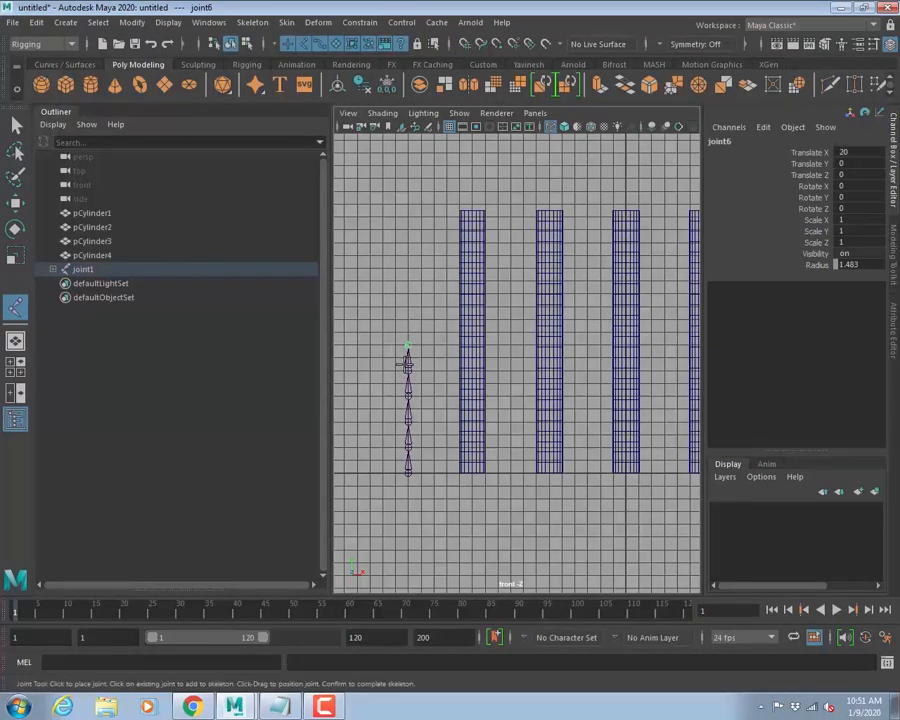
key("Return")
key("w")
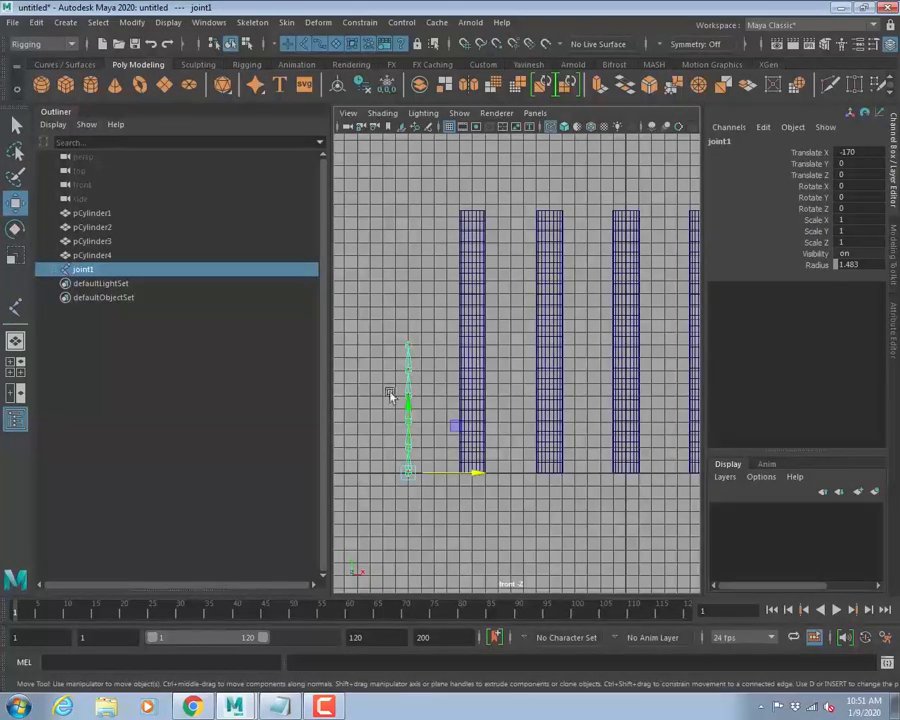
Select all six joints of the chain and scale them to about 2.033 in X to match the cylinders' height.
left_click(53, 270, "shift")
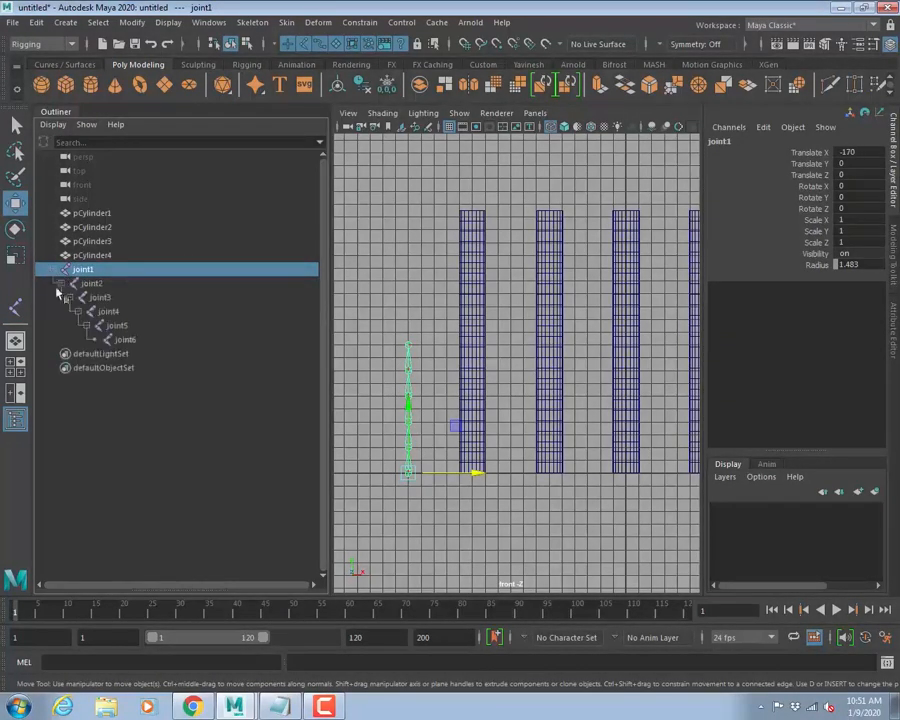
left_click(125, 339)
left_click(82, 271, "shift")
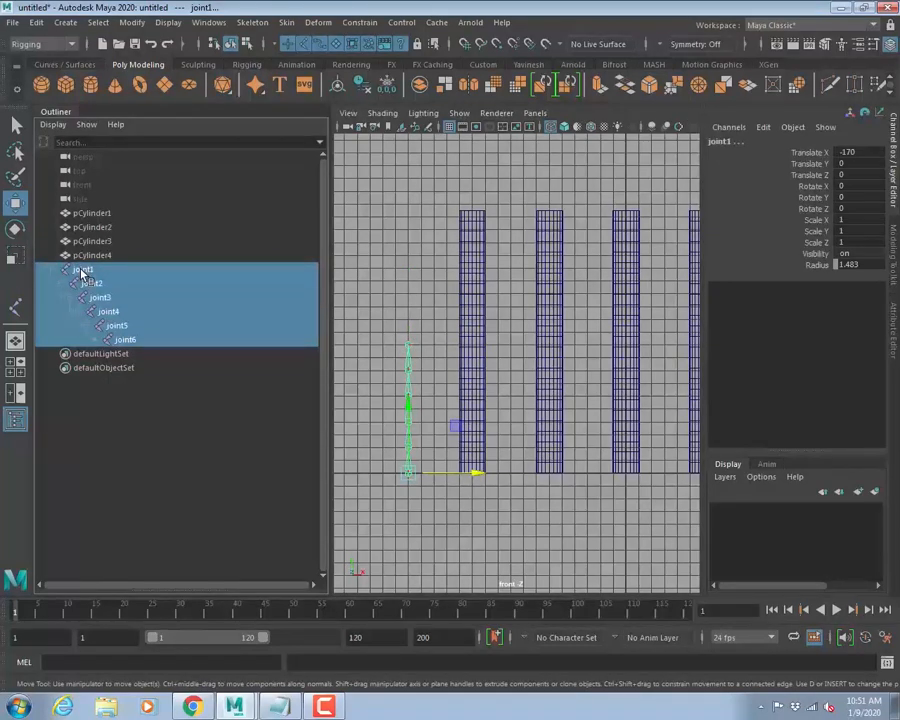
key("r")
left_click_drag(411, 412, 403, 392)
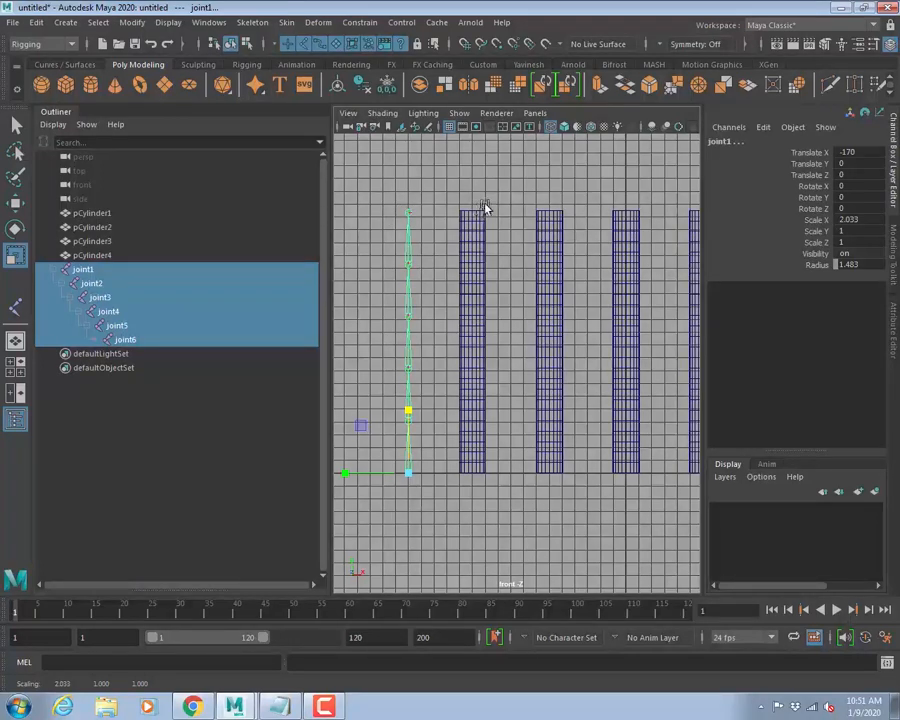
key("w")
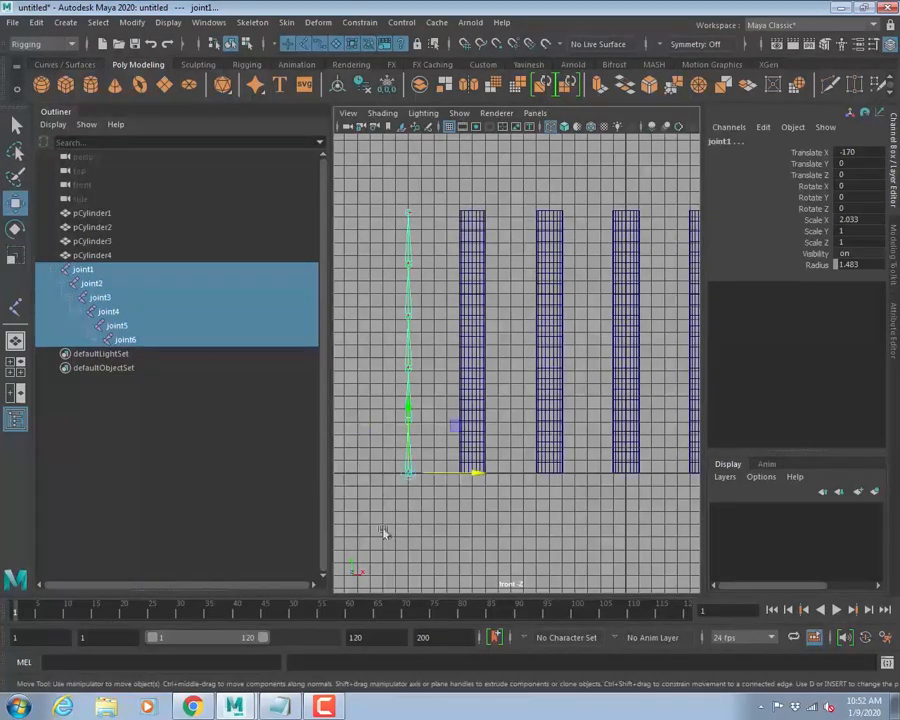
Move the root joint to Translate X -120, centring the chain inside pCylinder1, and check the fit at the cylinder's upper end.
left_click(383, 528)
left_click(407, 475)
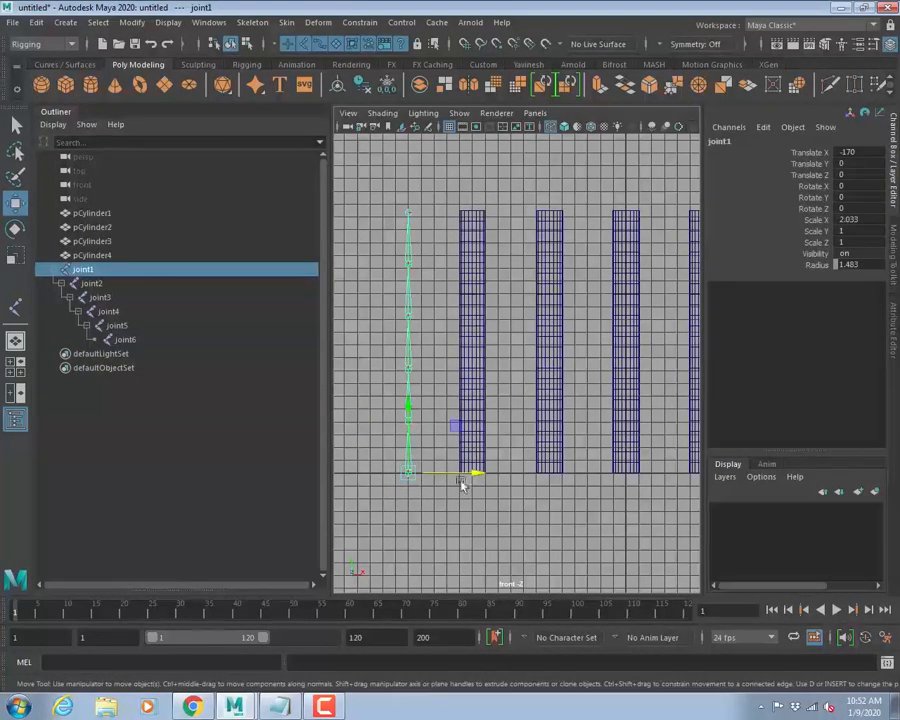
left_click_drag(463, 471, 476, 474)
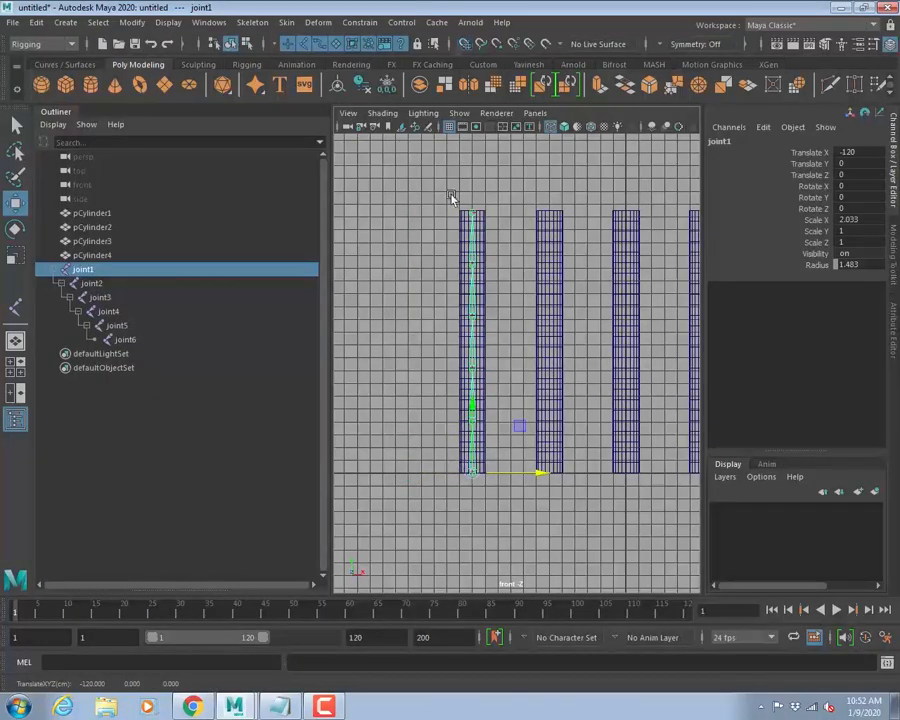
left_click_drag(472, 205, 521, 224, "ctrl+alt")
right_click_drag(456, 313, 558, 361, "alt")
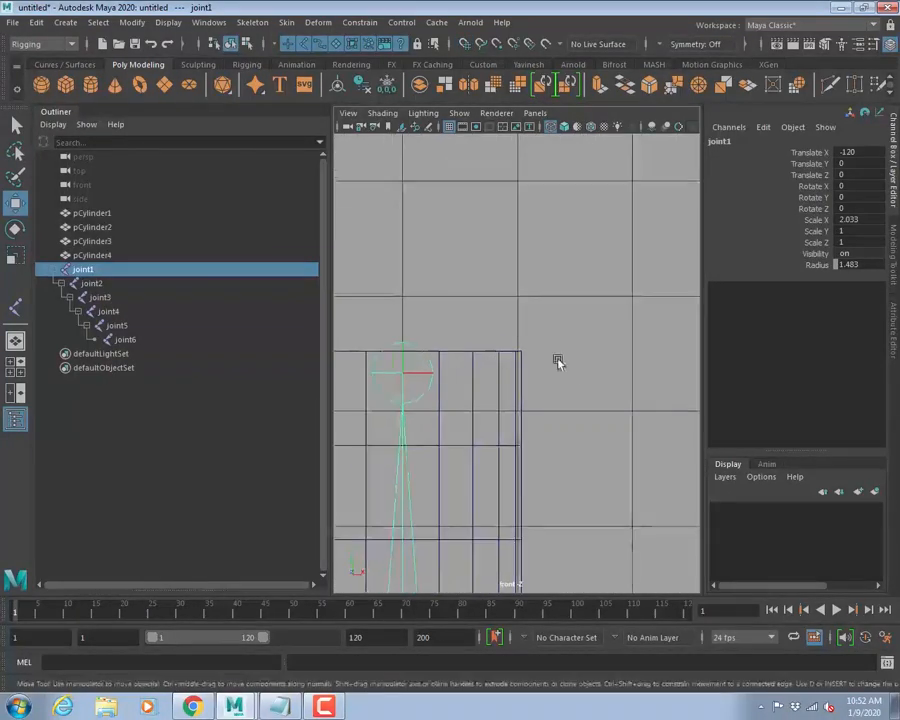
middle_click_drag(500, 354, 620, 336, "alt")
key("a")
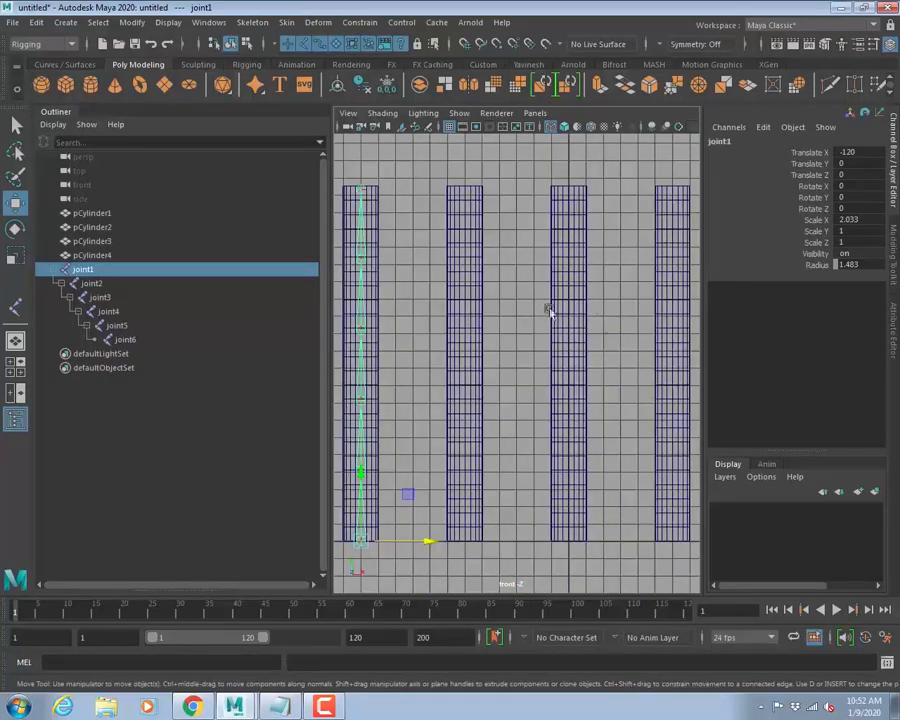
middle_click_drag(443, 391, 520, 362, "alt")
Select all four cylinders from the top view and move them to Translate Z 0, in line with the joint chain.
key("space")
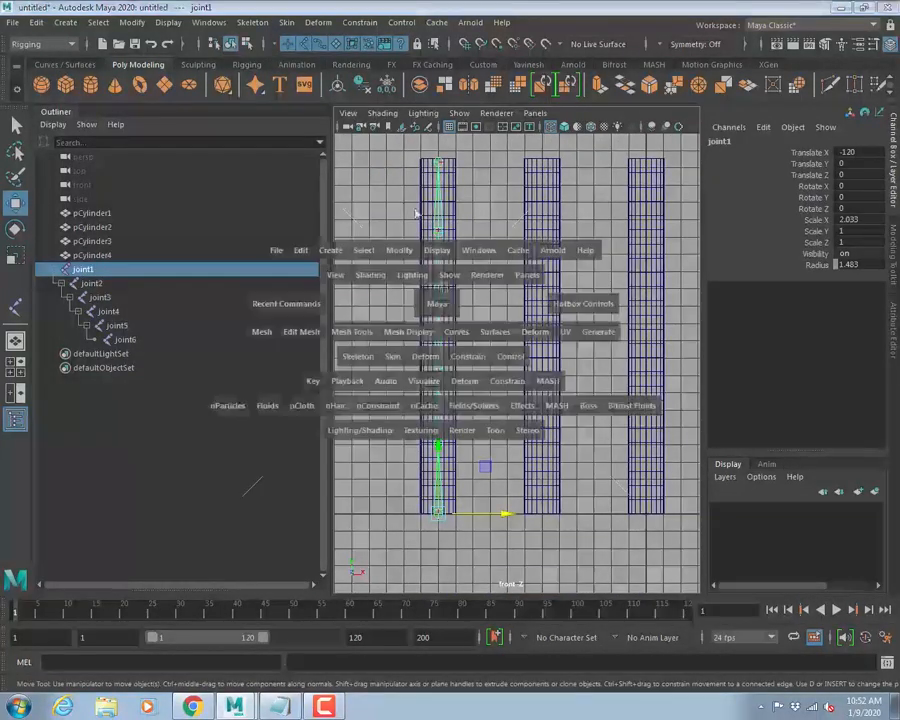
left_click_drag(451, 386, 451, 277)
key("f")
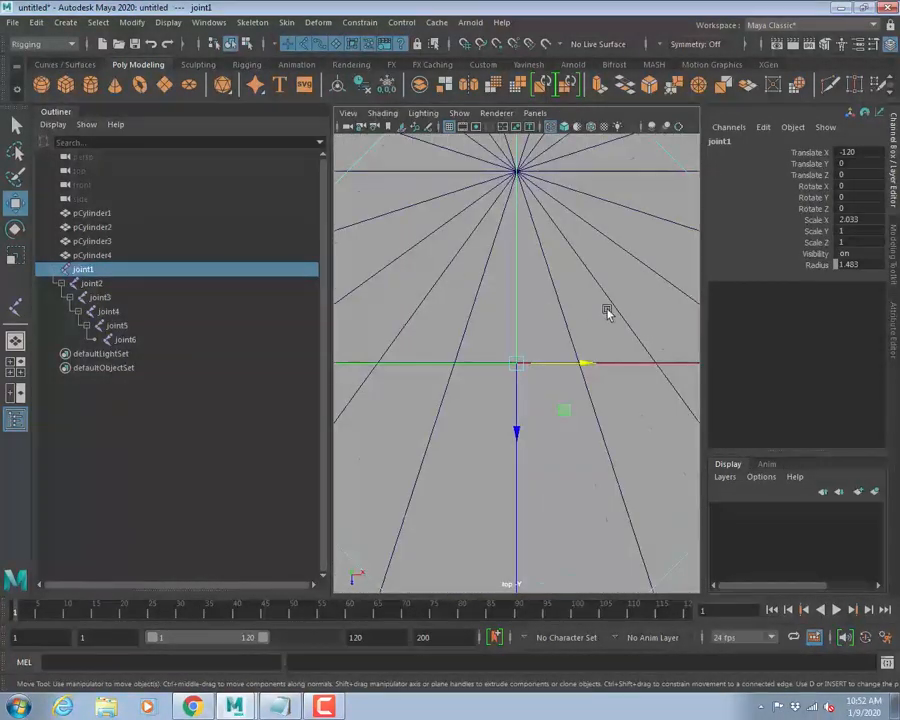
scroll(607, 308, "down", 10)
scroll(481, 308, "down", 6)
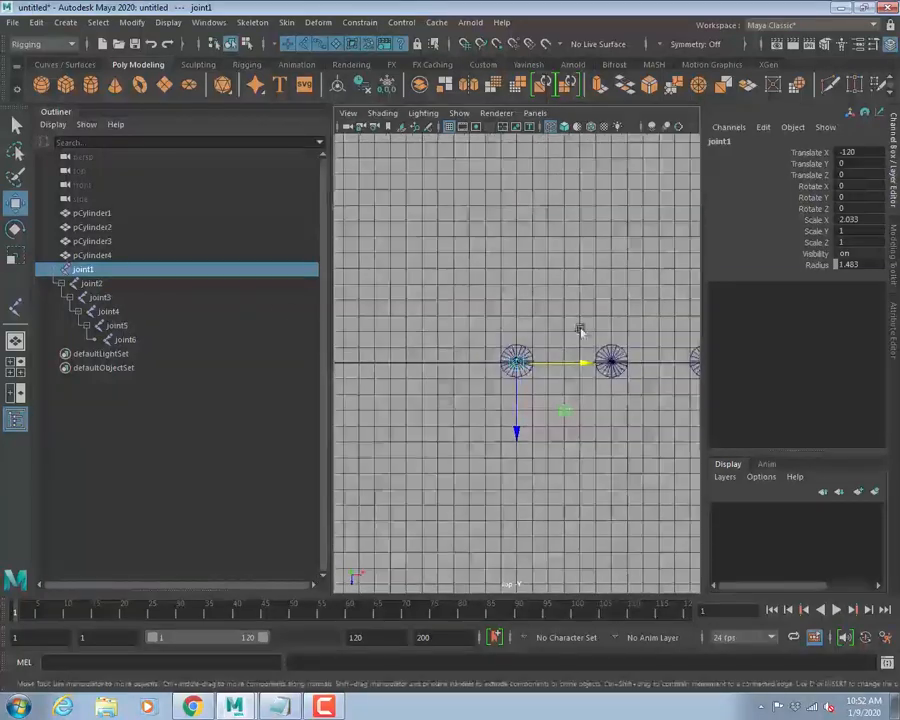
middle_click_drag(633, 336, 436, 303, "alt")
scroll(440, 302, "down", 2)
left_click_drag(362, 317, 613, 325)
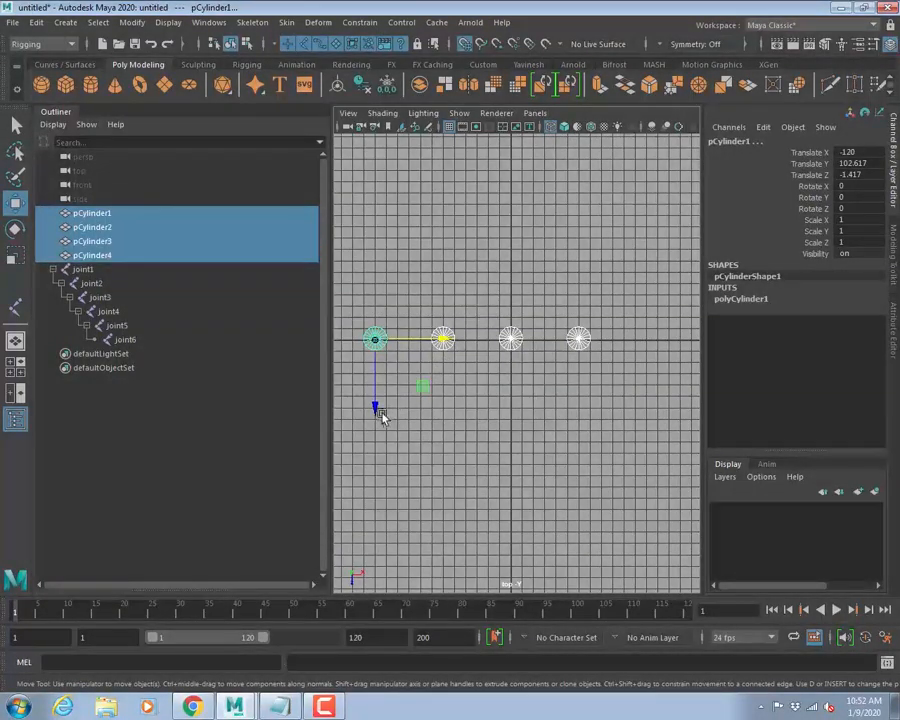
left_click_drag(376, 406, 378, 345)
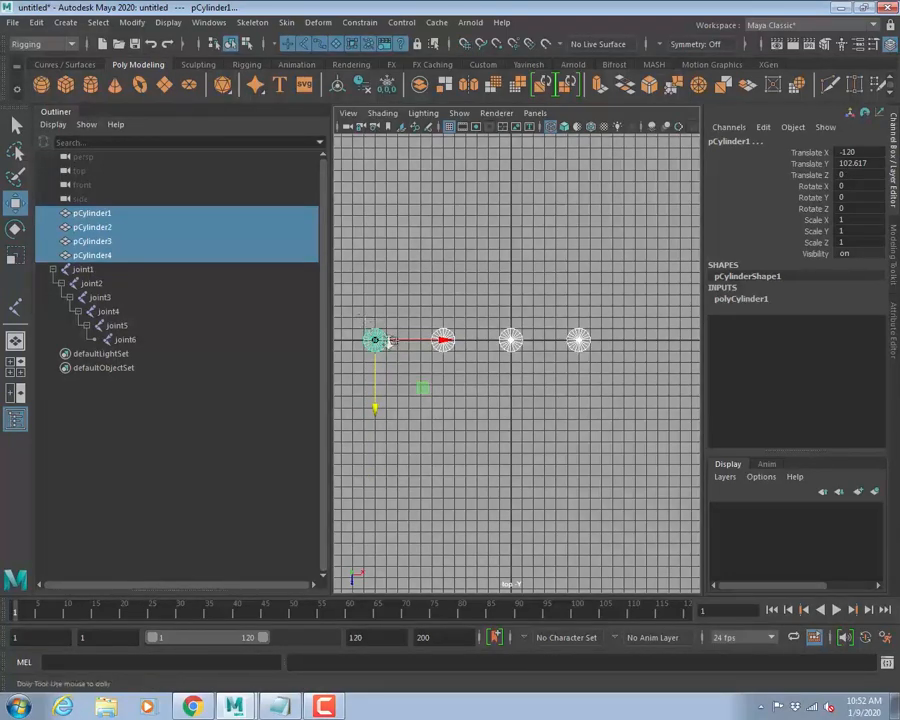
scroll(392, 340, "up", 5)
Duplicate the joint1 chain in the front view and move the copy into pCylinder2 at Translate X -60.
key("space")
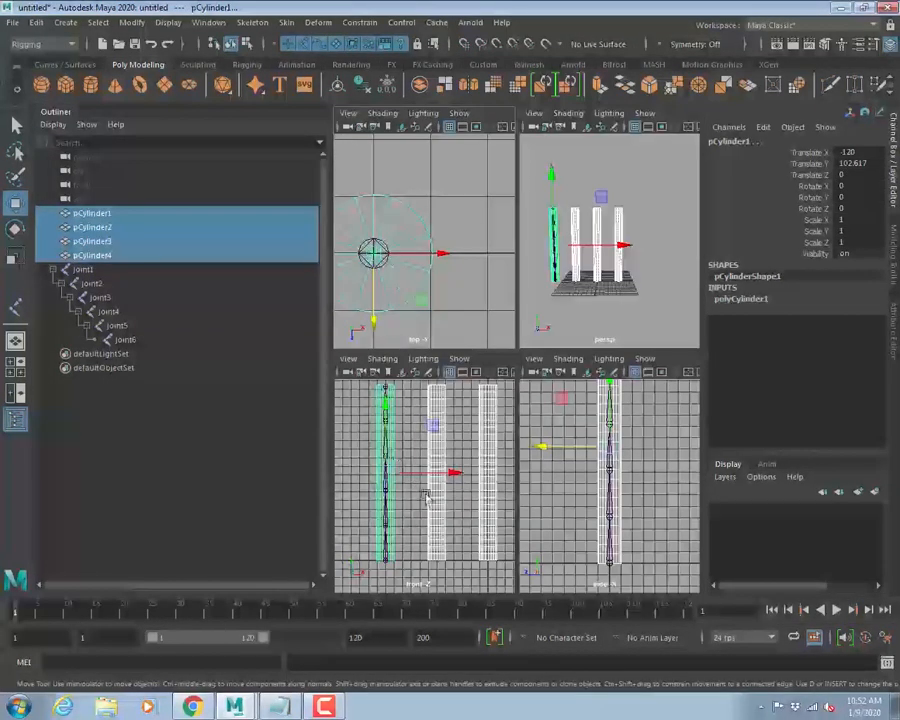
key("space")
left_click(433, 500)
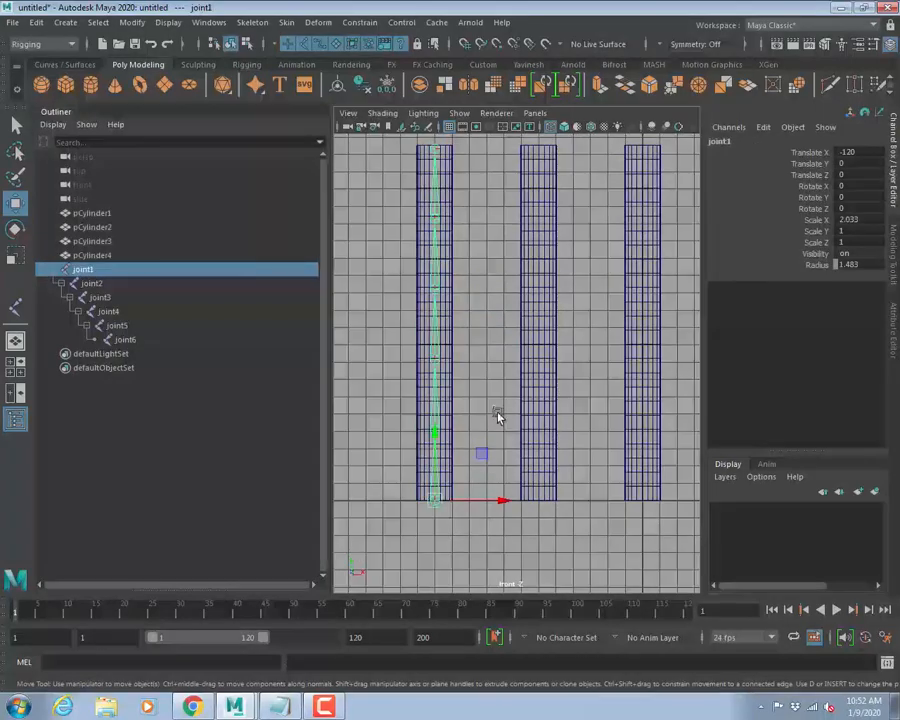
middle_click_drag(498, 416, 444, 450, "alt")
key("ctrl+d")
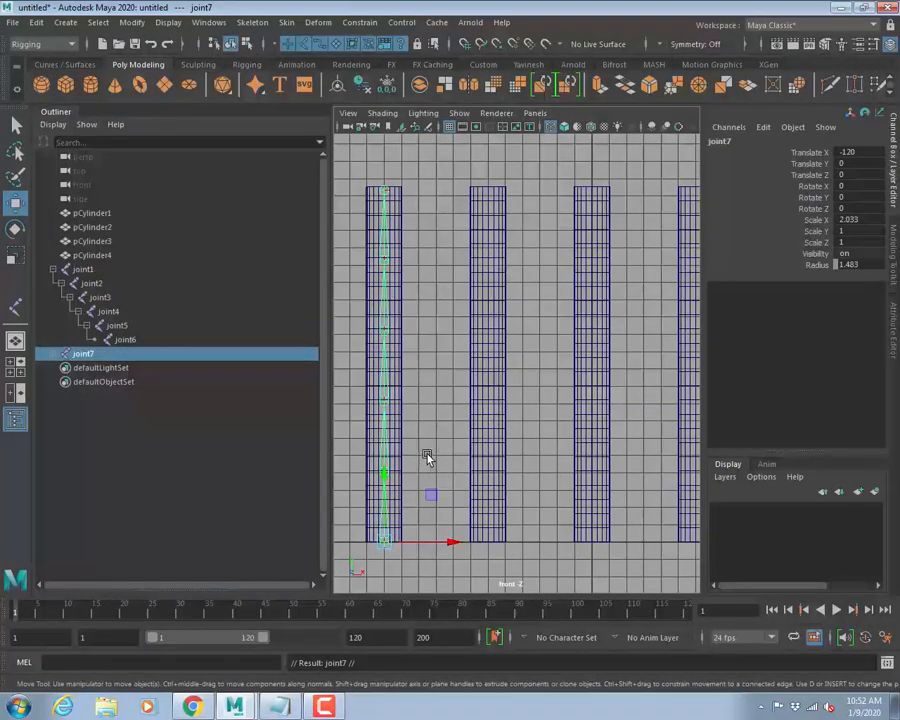
left_click_drag(452, 538, 490, 540)
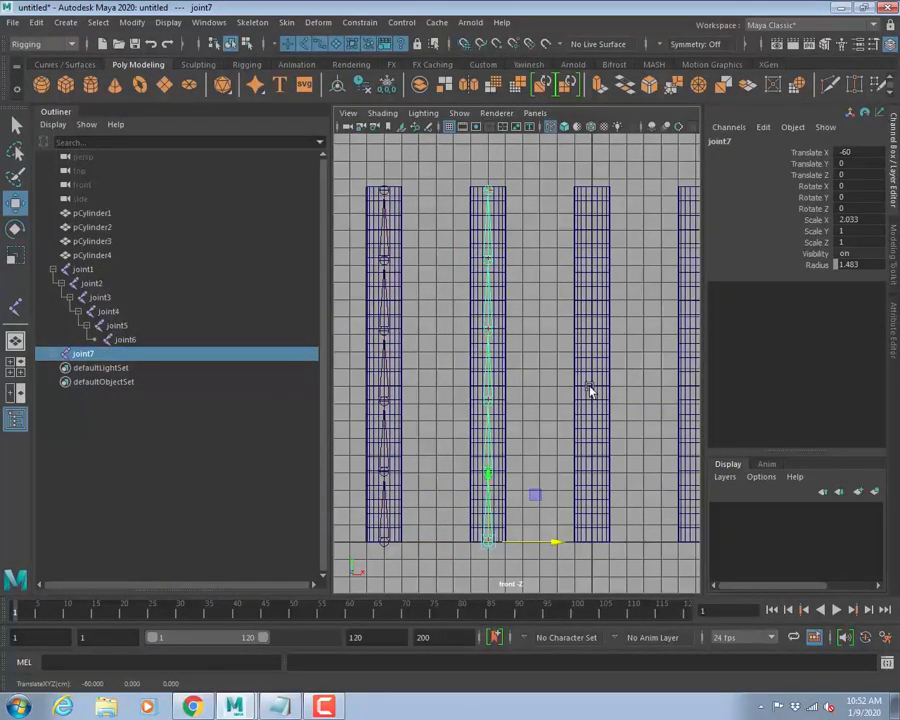
Duplicate the joint chain twice more, placing the copies in pCylinder3 at Translate X 0 and pCylinder4 at Translate X 60.
middle_click_drag(590, 390, 466, 368, "alt")
key("ctrl+d")
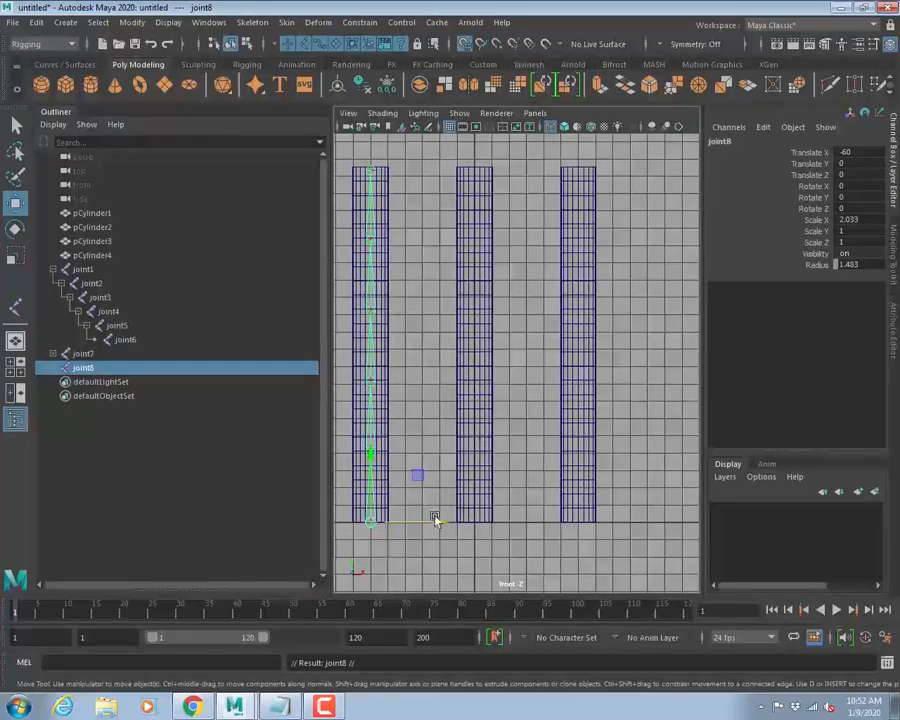
left_click_drag(370, 521, 473, 524)
key("ctrl+d")
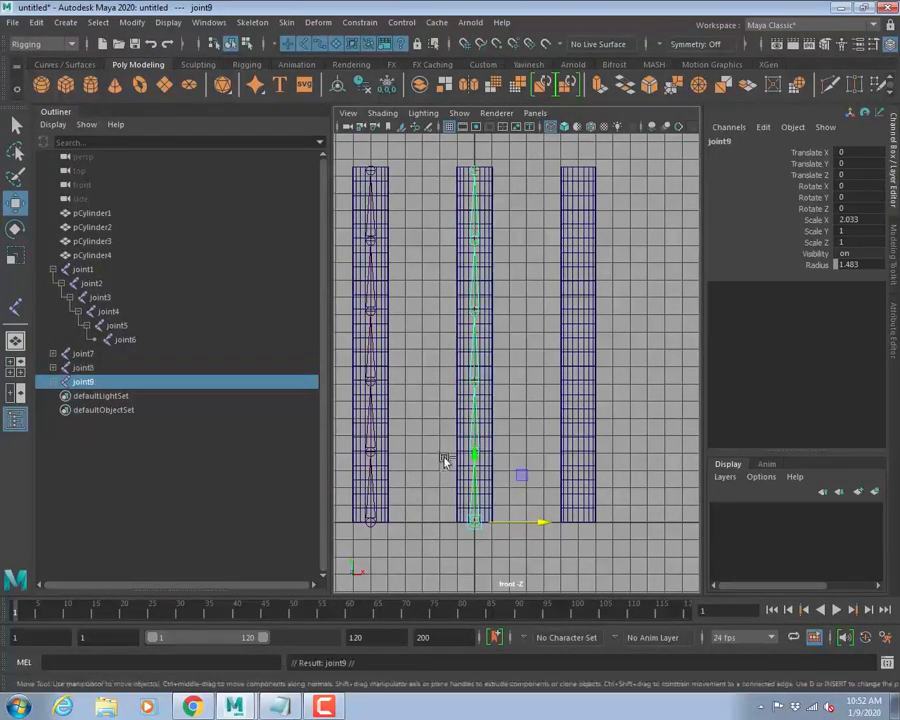
left_click_drag(542, 520, 597, 527)
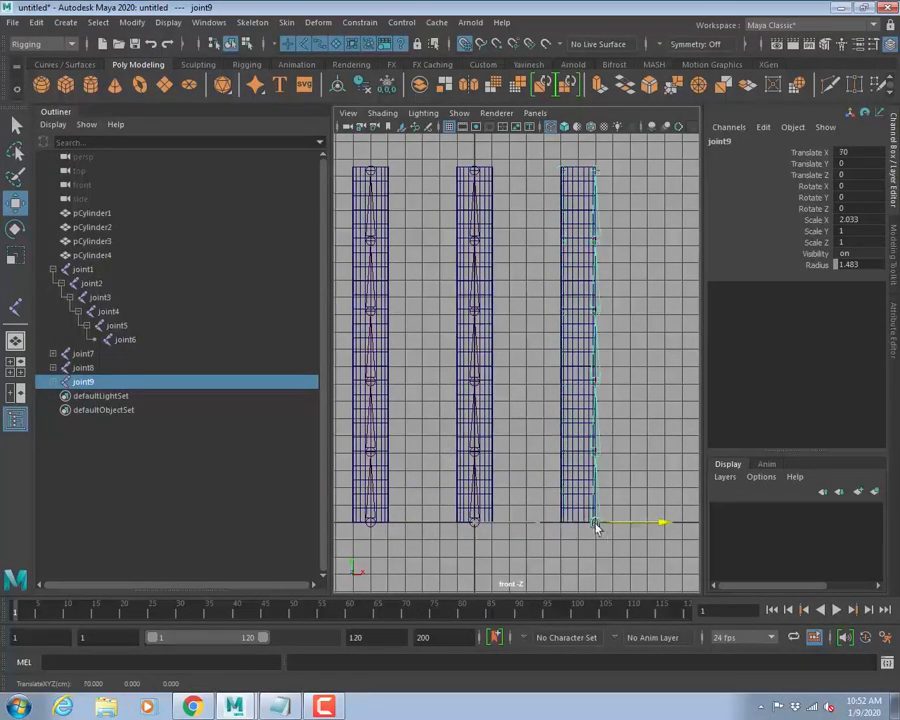
key("a")
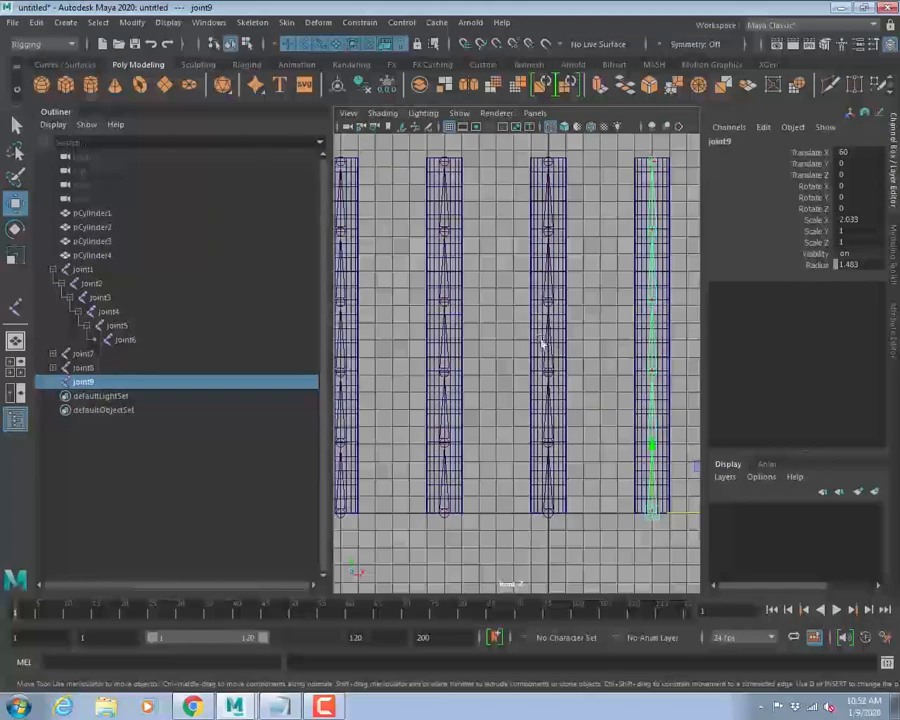
Hide the Channel Box to widen the front viewport, clear the selection and frame all four jointed cylinders.
scroll(478, 325, "down", 3)
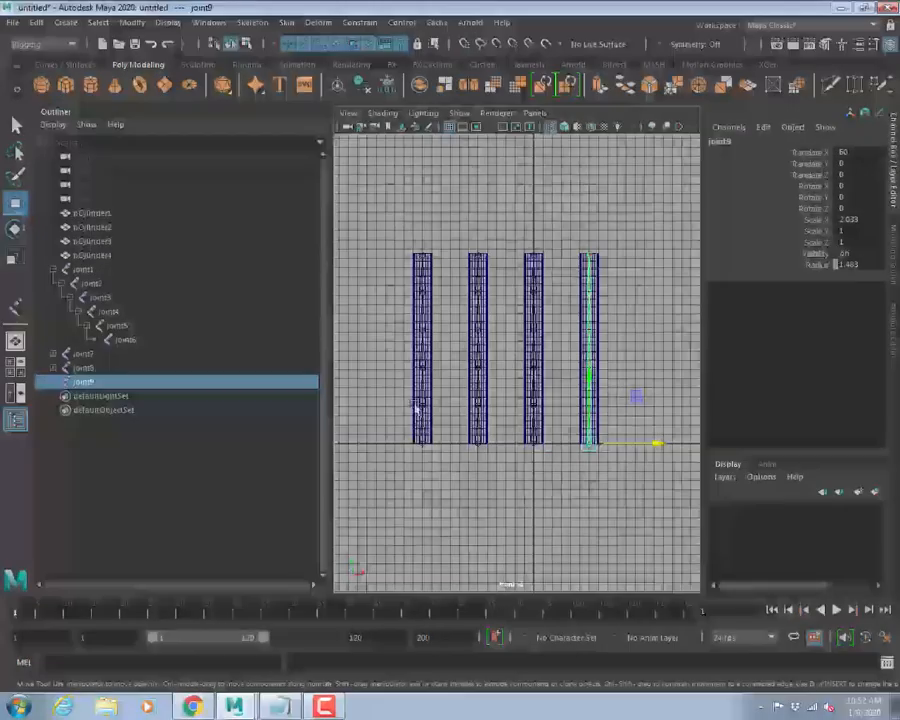
left_click(894, 178)
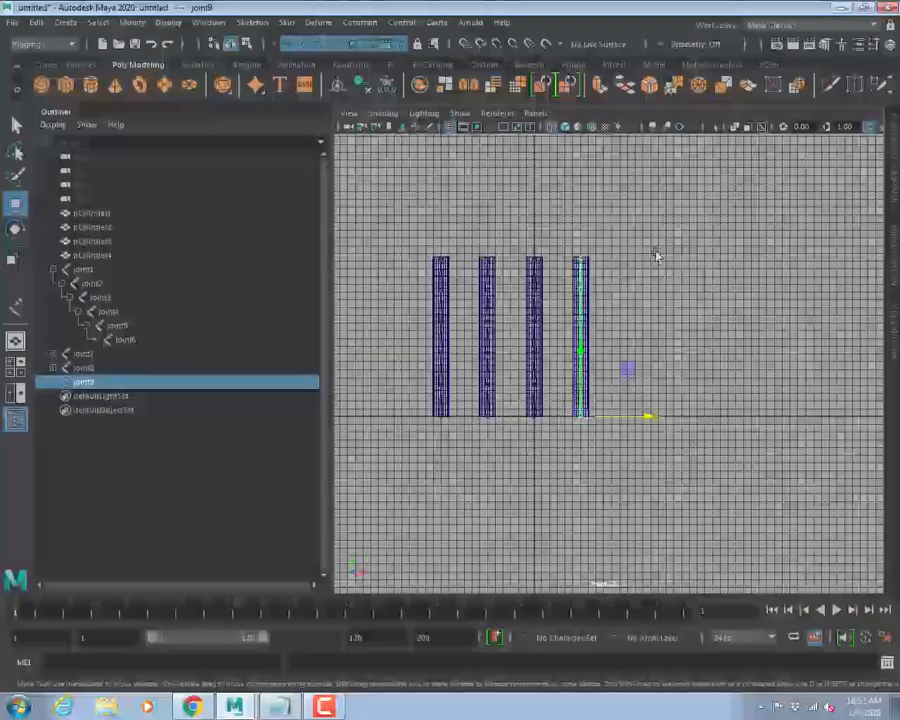
left_click(600, 263)
key("a")
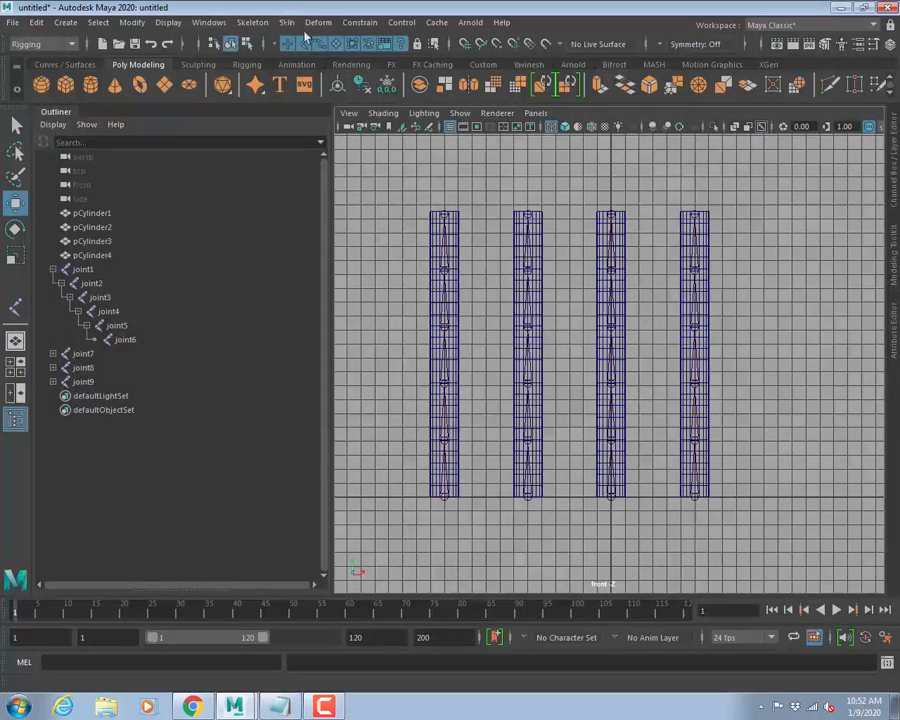
left_click(286, 22)
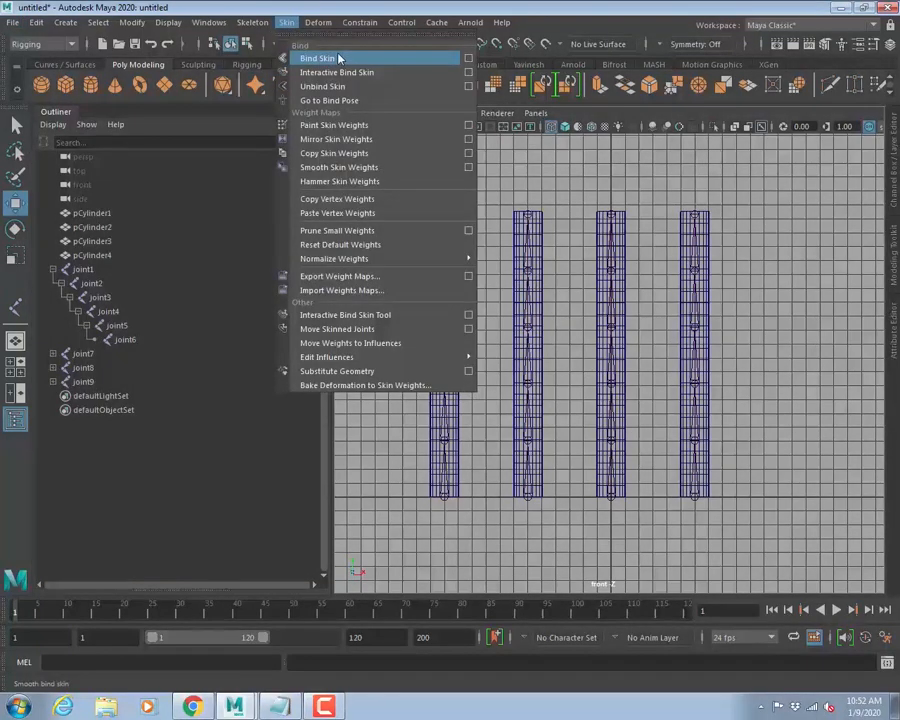
left_click(286, 22)
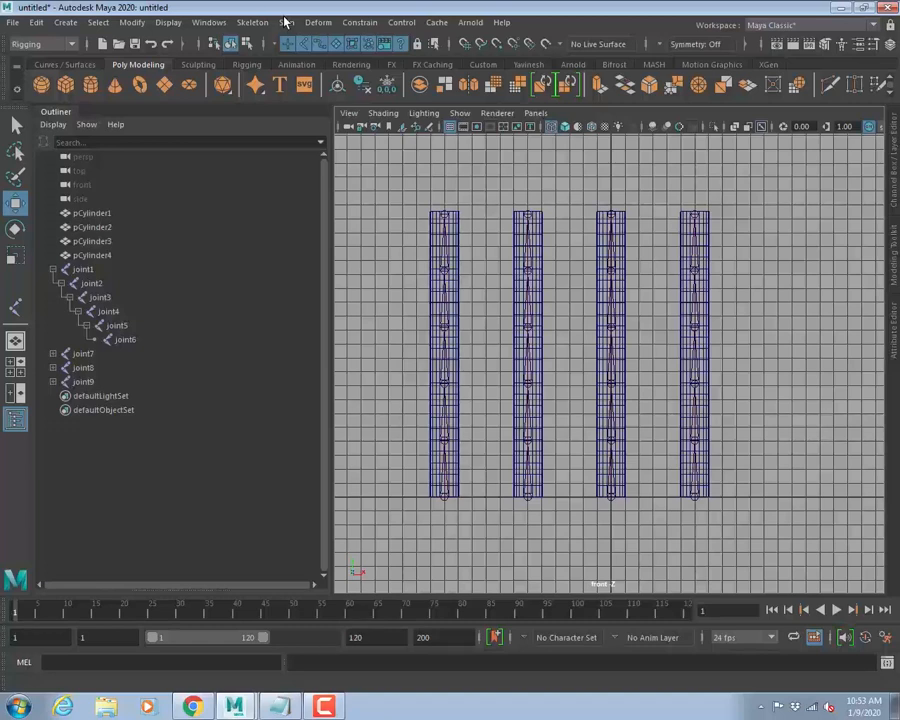
scroll(665, 376, "down", 1)
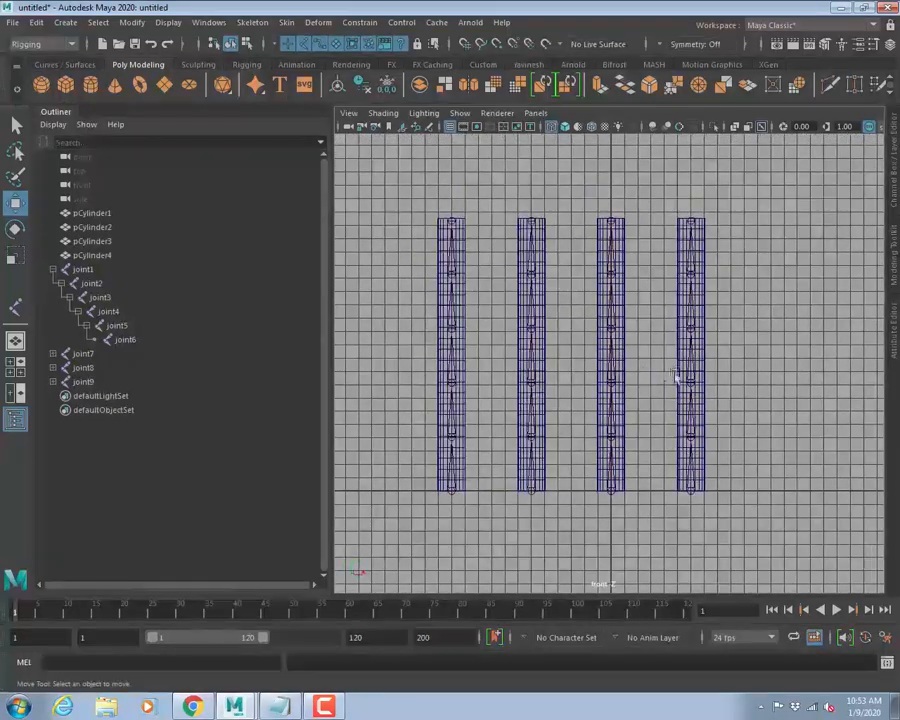
middle_click_drag(676, 376, 627, 378, "alt")
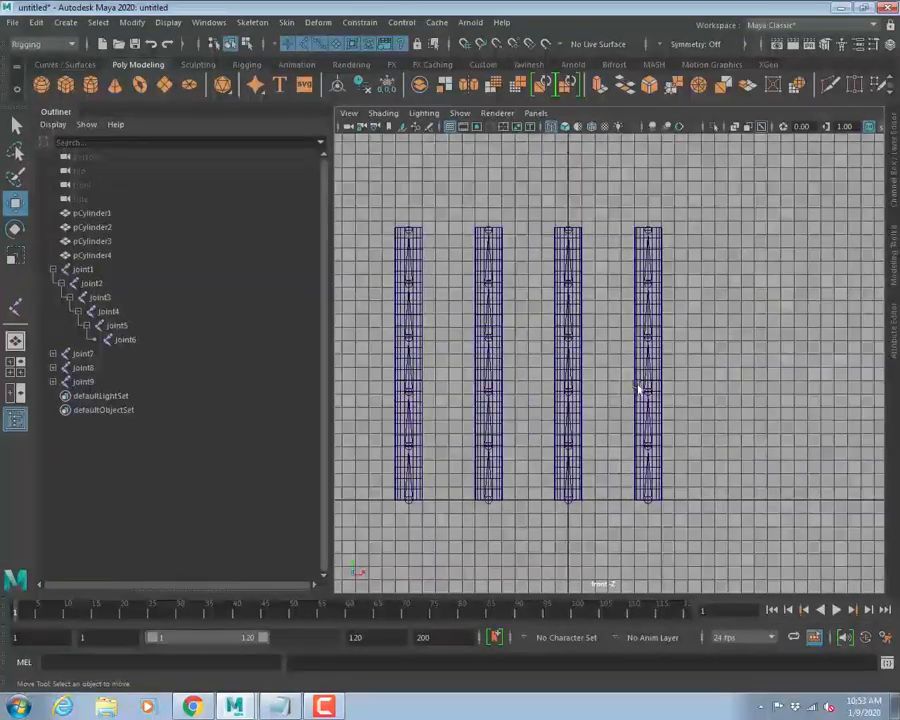
Select joint1 together with pCylinder1 and reset the Bind Skin options to their defaults.
left_click(649, 502)
key("q")
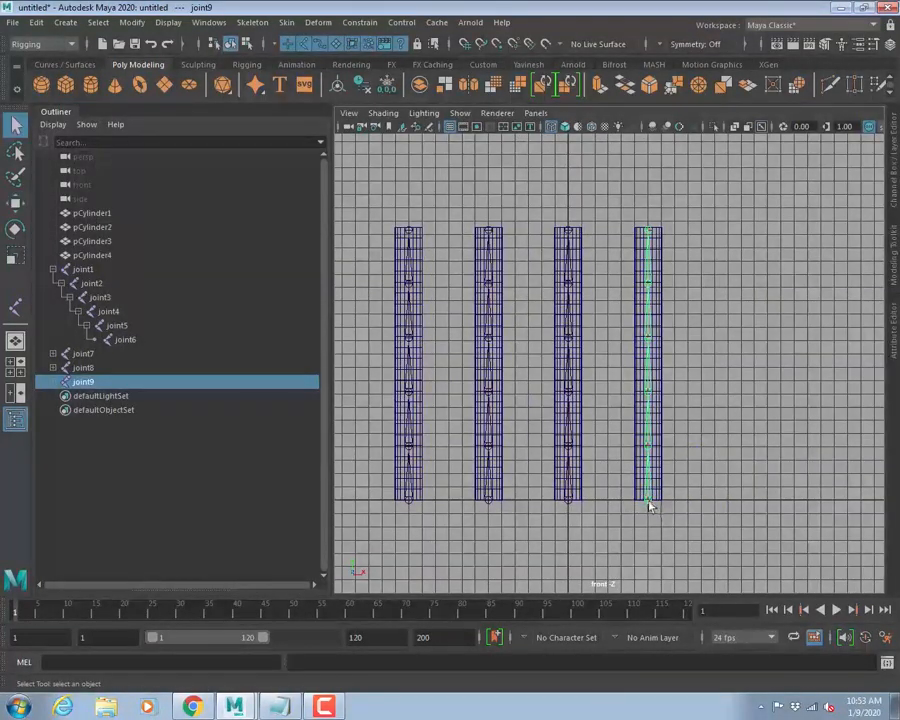
left_click(409, 500)
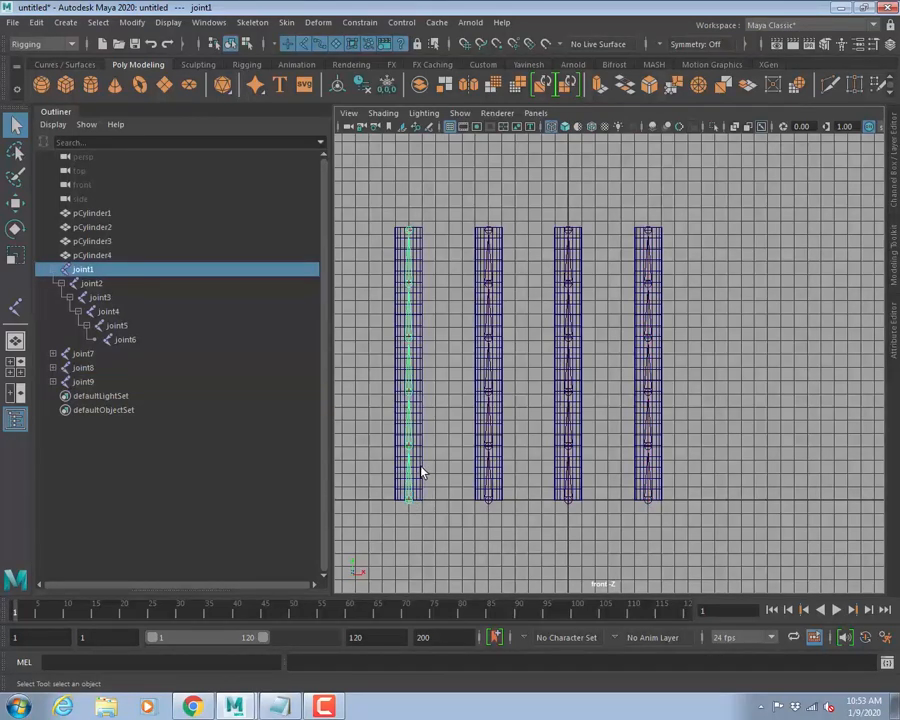
left_click(421, 472, "shift")
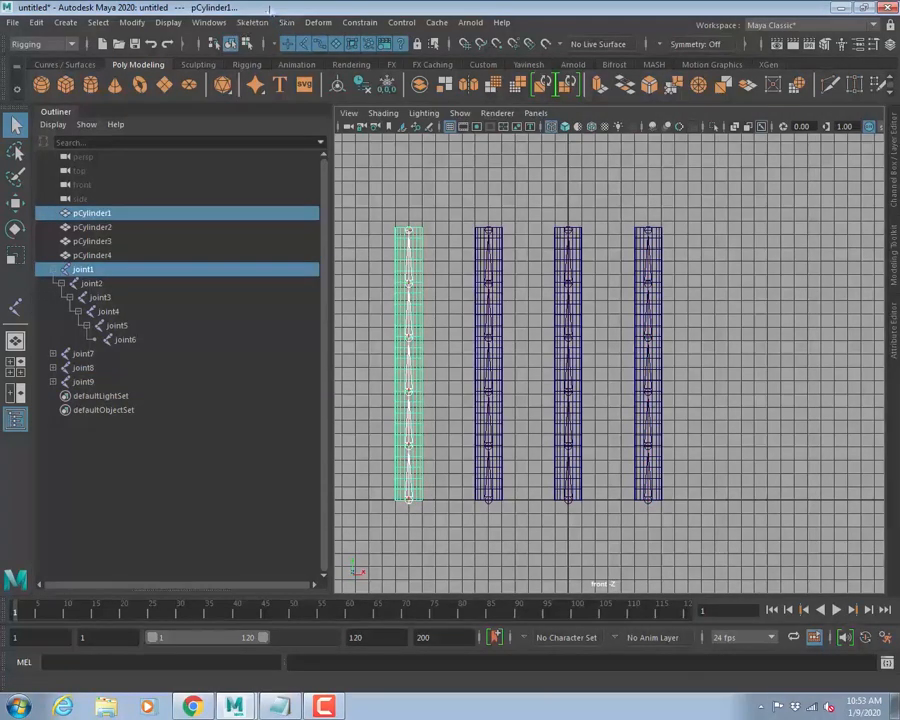
left_click(286, 22)
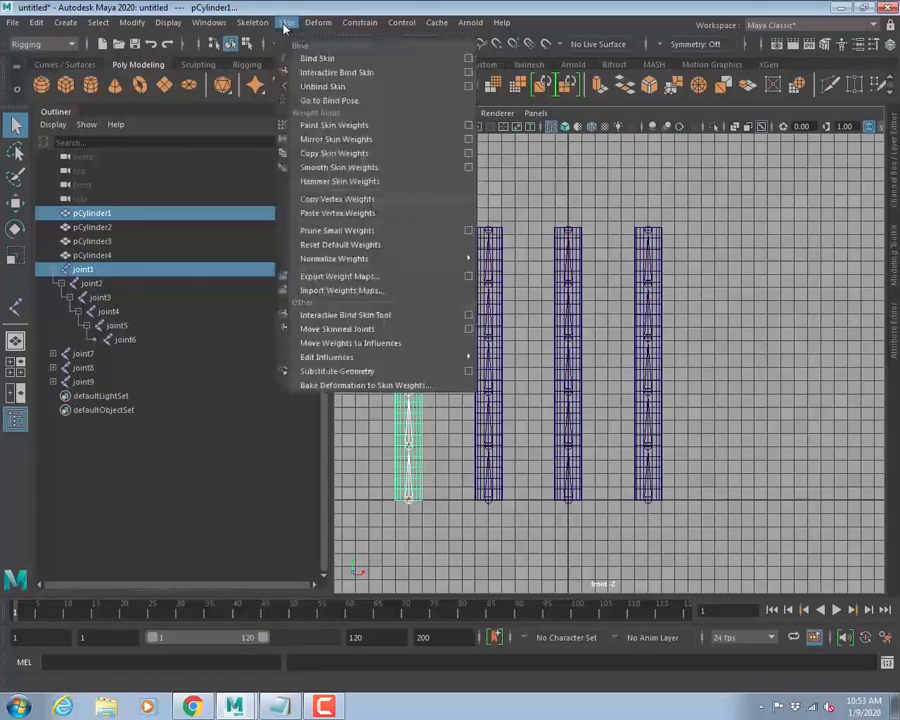
left_click(470, 60)
left_click(313, 105)
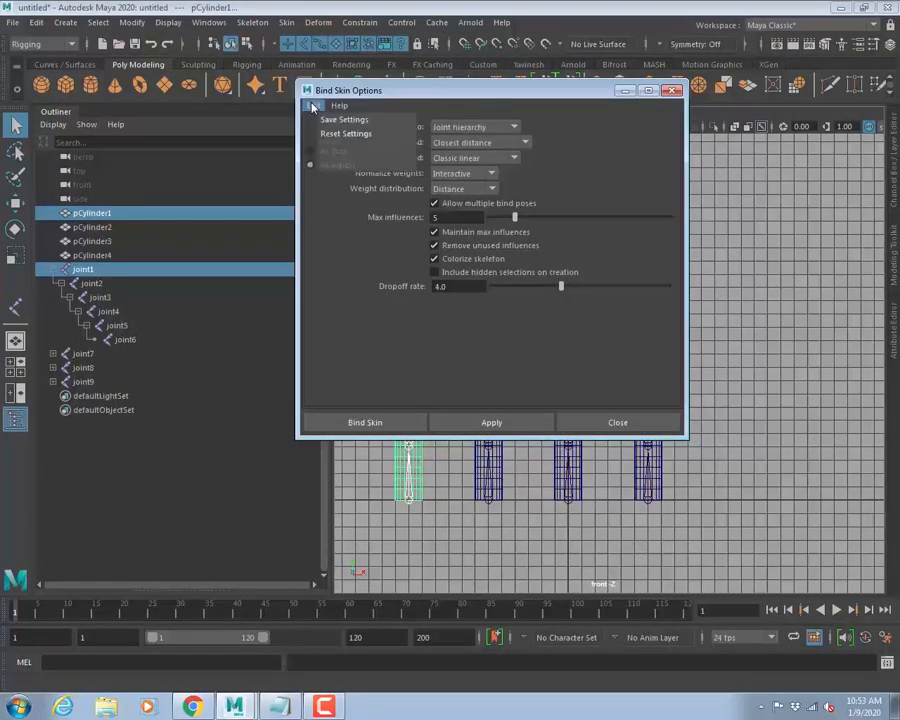
left_click(326, 134)
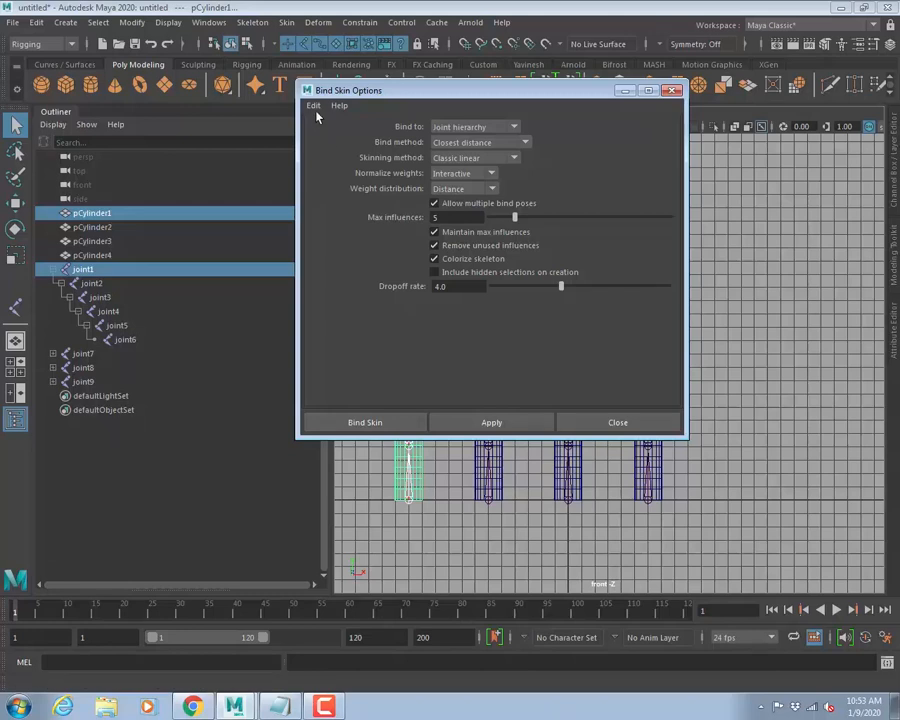
left_click(315, 106)
left_click(327, 134)
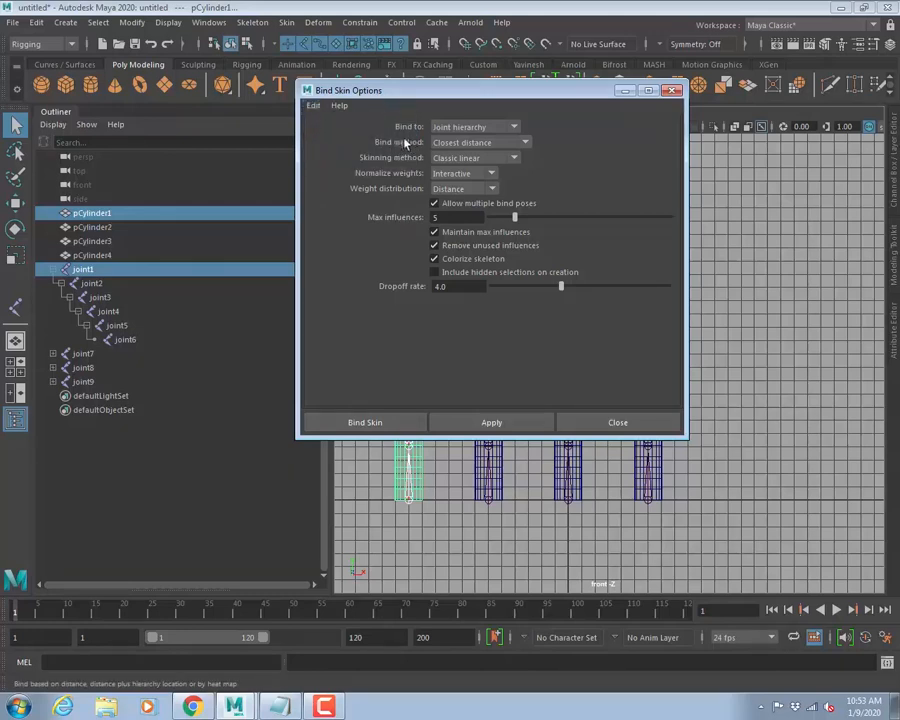
Bind pCylinder1 to the joint1 chain using the Closest distance bind method with default settings.
left_click(455, 143)
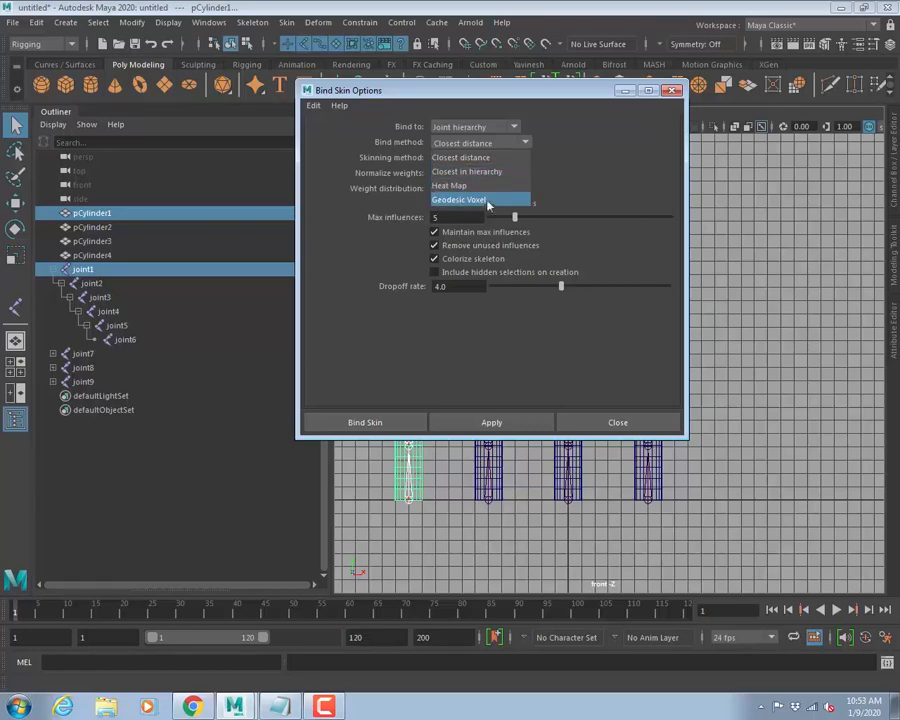
left_click(459, 153)
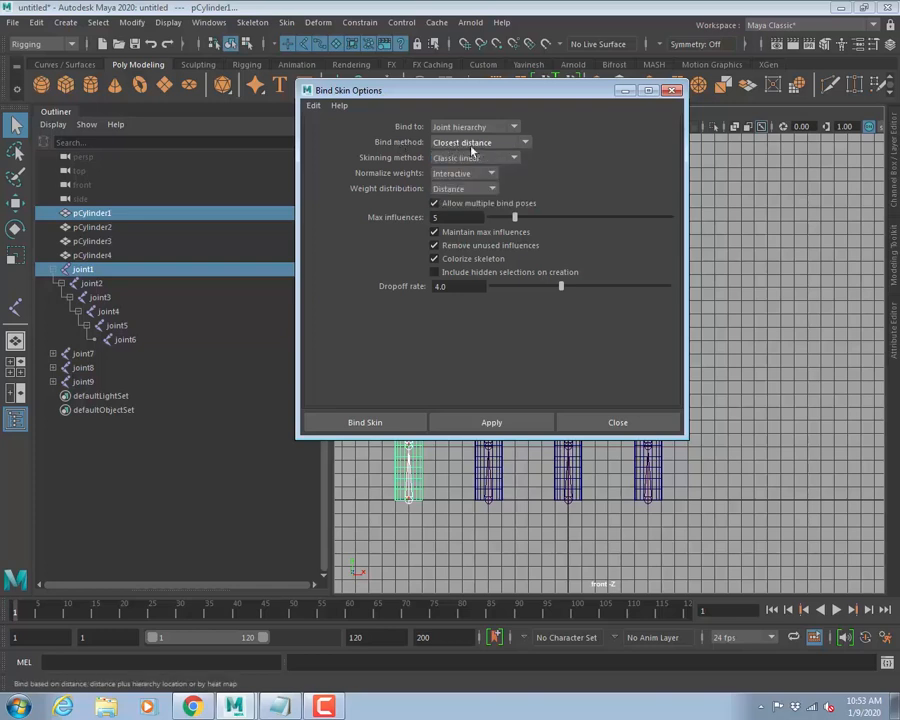
left_click(313, 106)
left_click(341, 133)
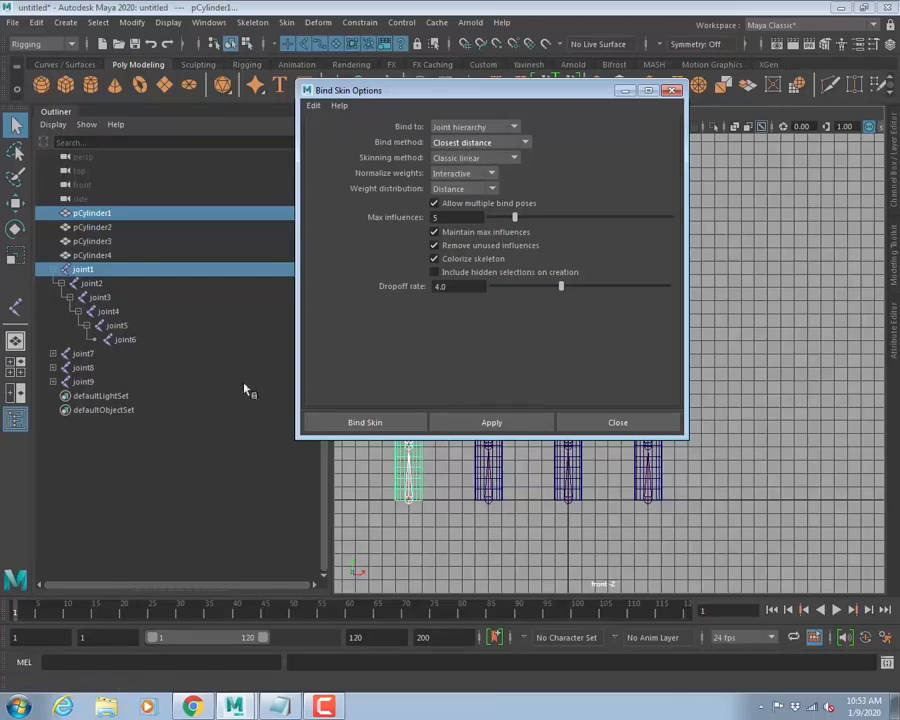
left_click(356, 420)
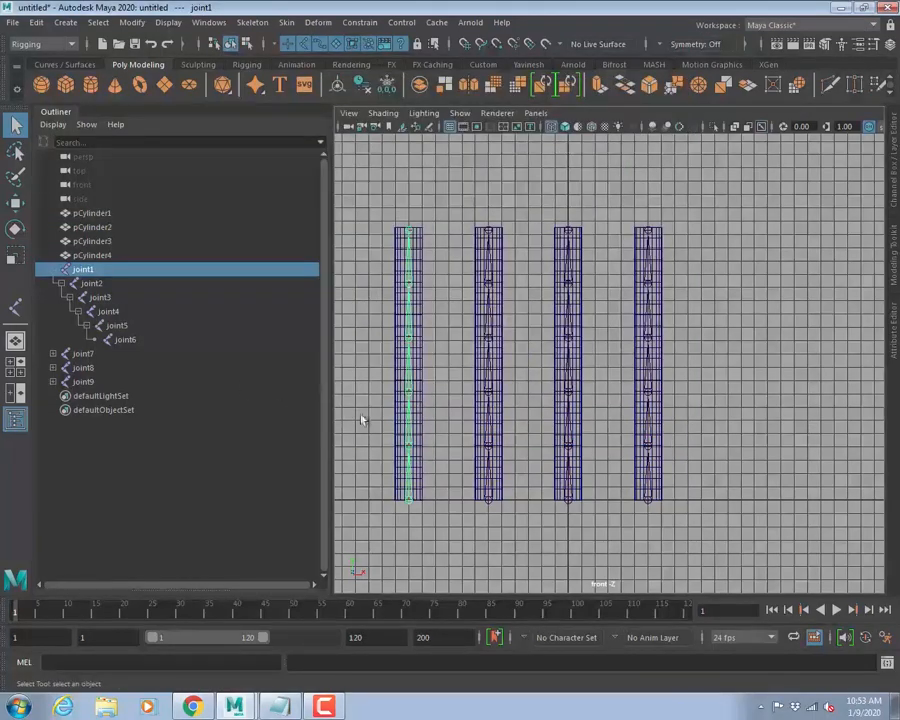
Bind pCylinder2 to the joint7 chain using the Closest in hierarchy bind method.
left_click(489, 496)
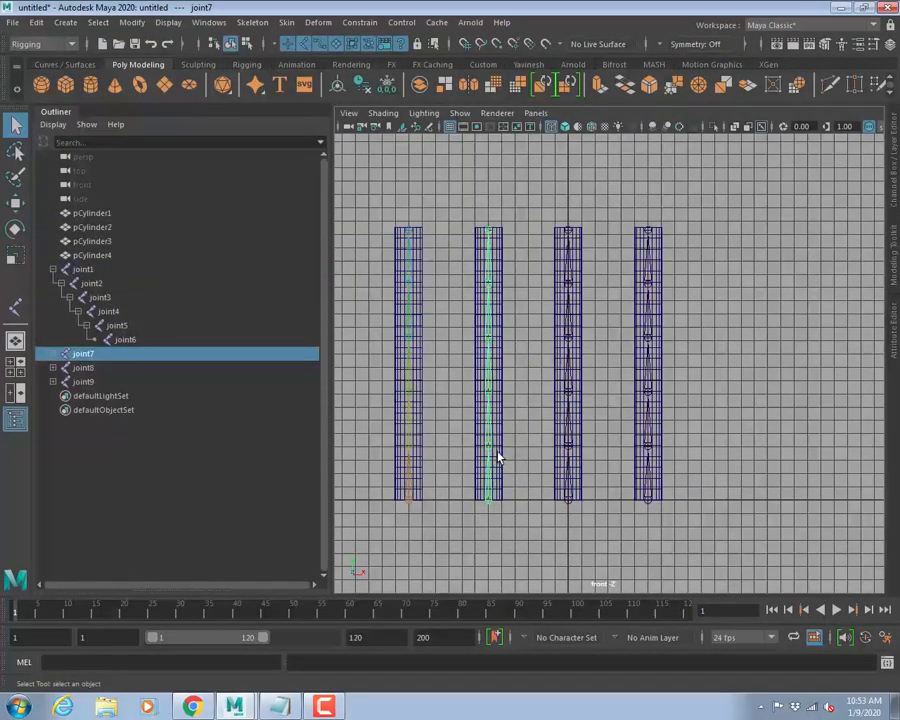
left_click(498, 458, "shift")
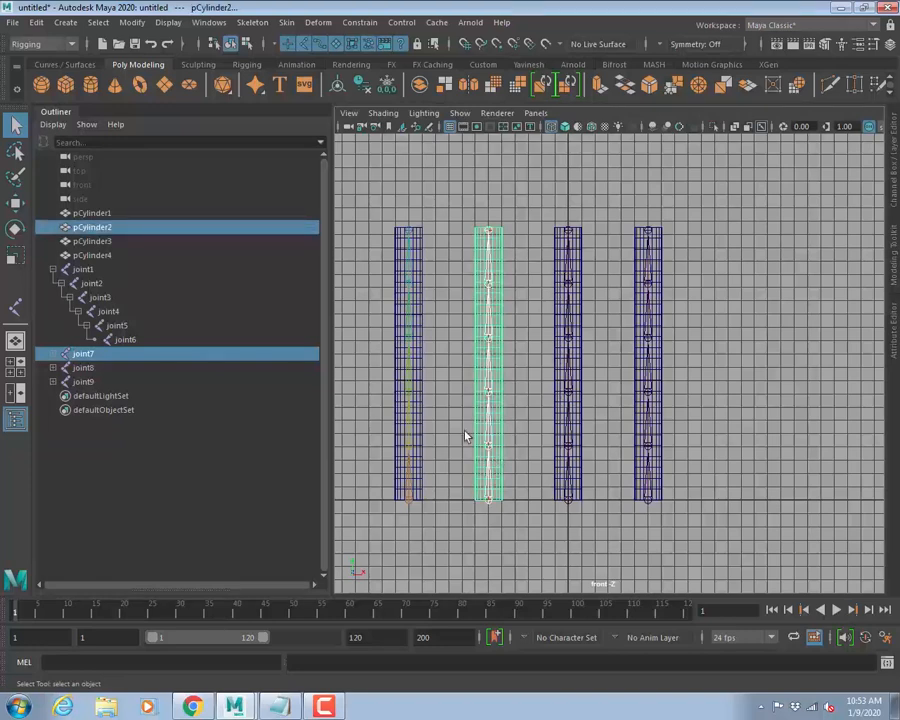
left_click(252, 22)
mouse_move(289, 24)
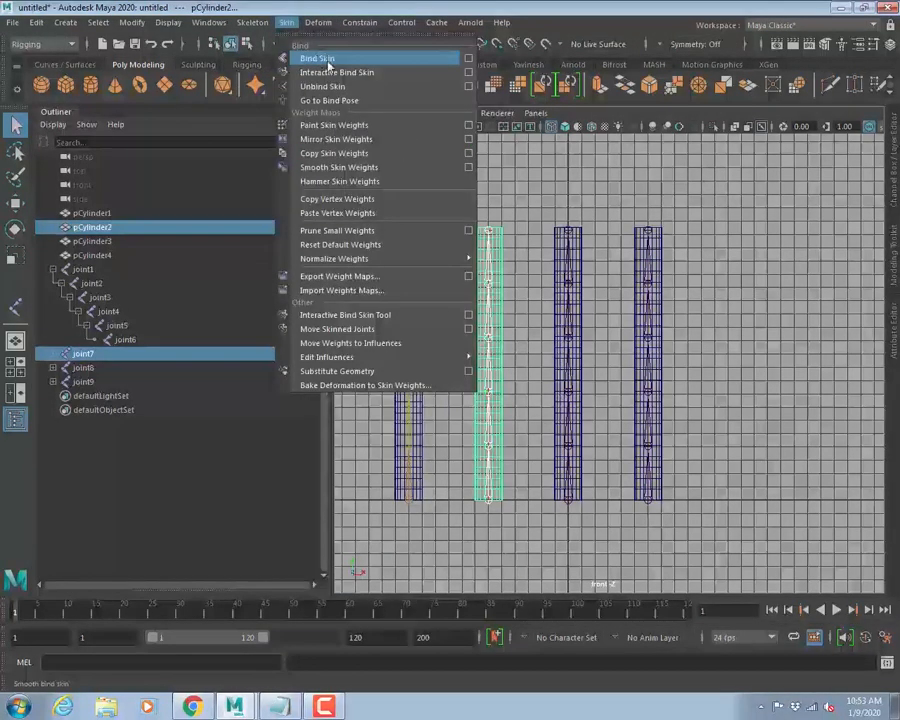
left_click(468, 58)
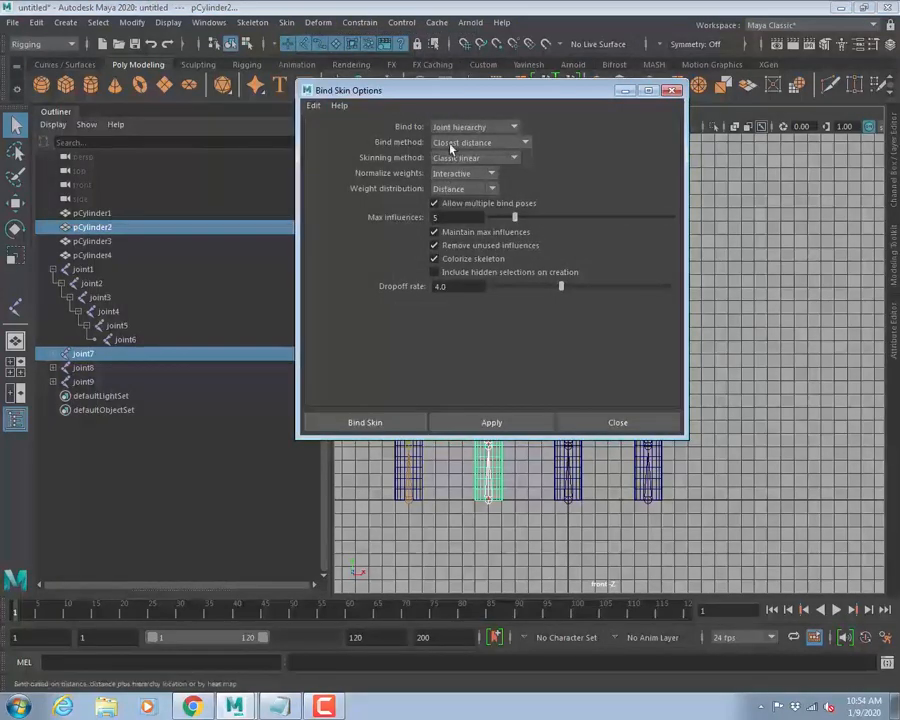
left_click(478, 142)
left_click(450, 172)
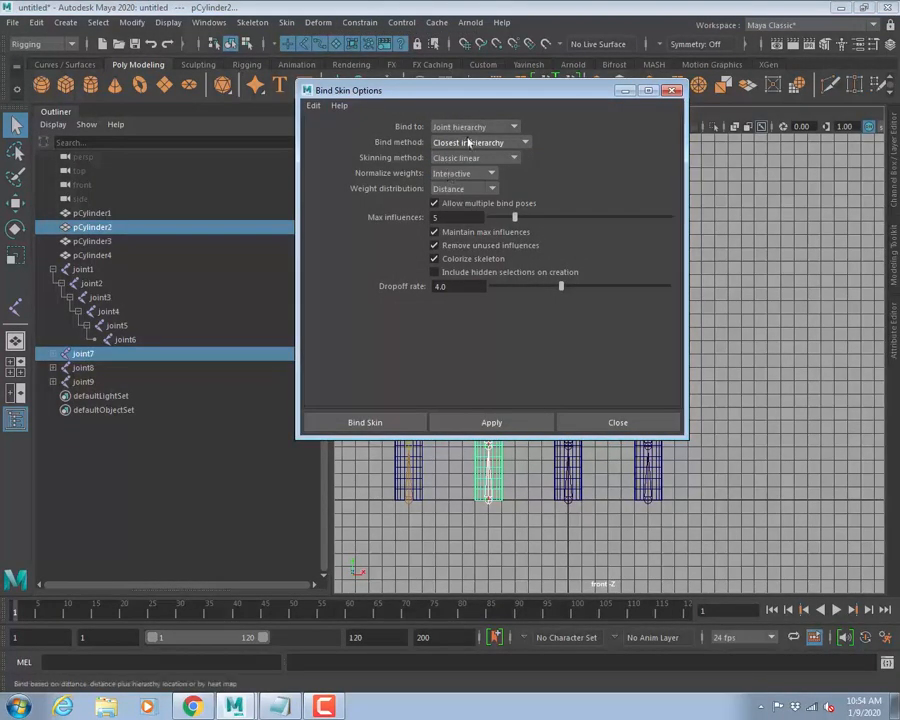
left_click(450, 422)
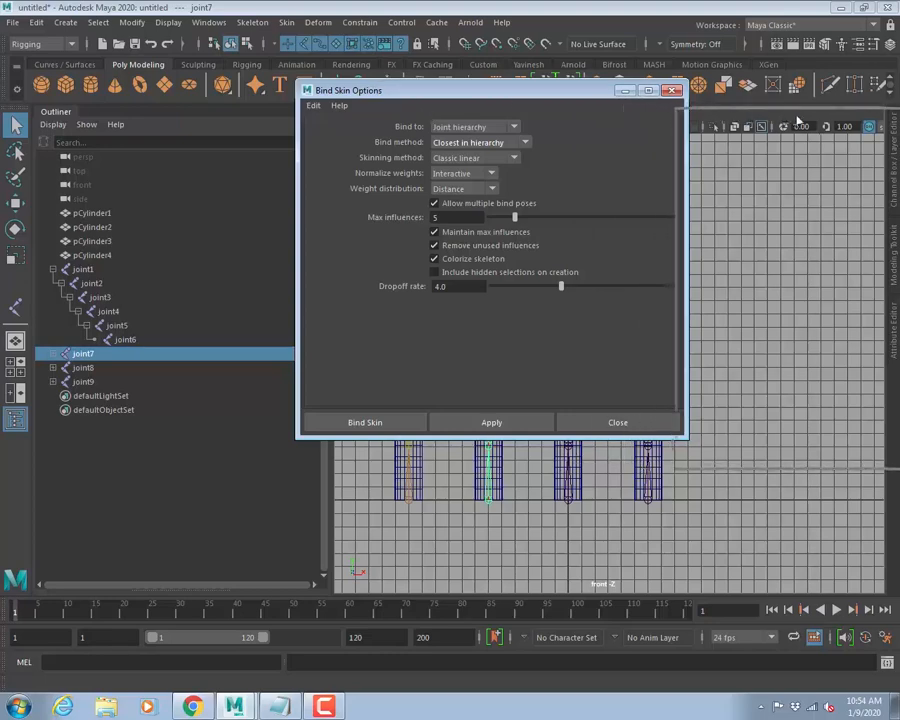
Bind pCylinder3 to the joint8 chain using the Heat Map bind method, keeping the options window open beside the cylinders.
left_click_drag(418, 91, 797, 121)
left_click(572, 503)
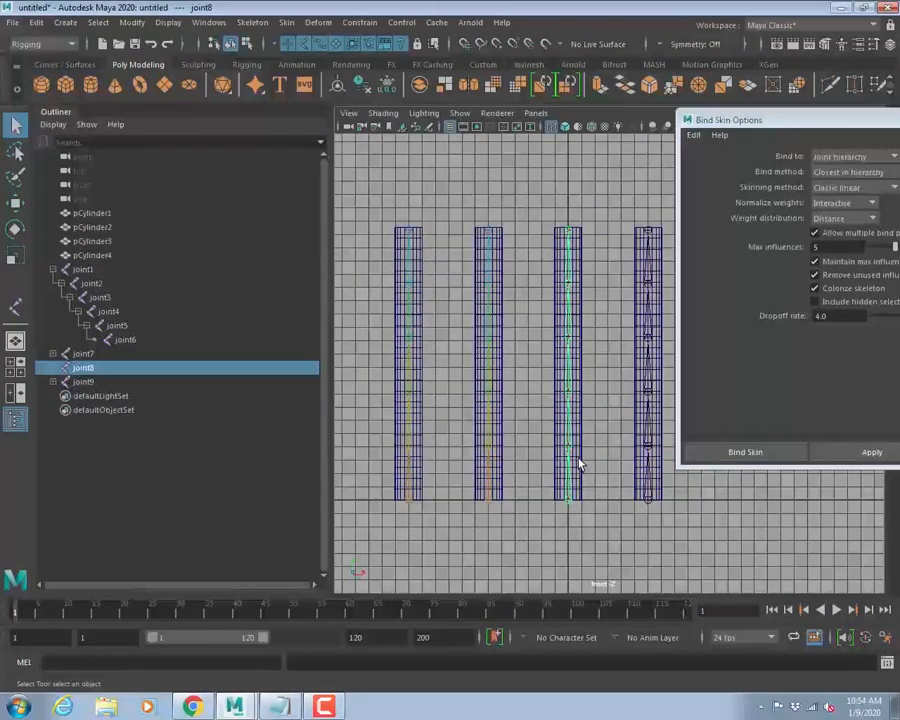
left_click(569, 480, "shift")
left_click(836, 173)
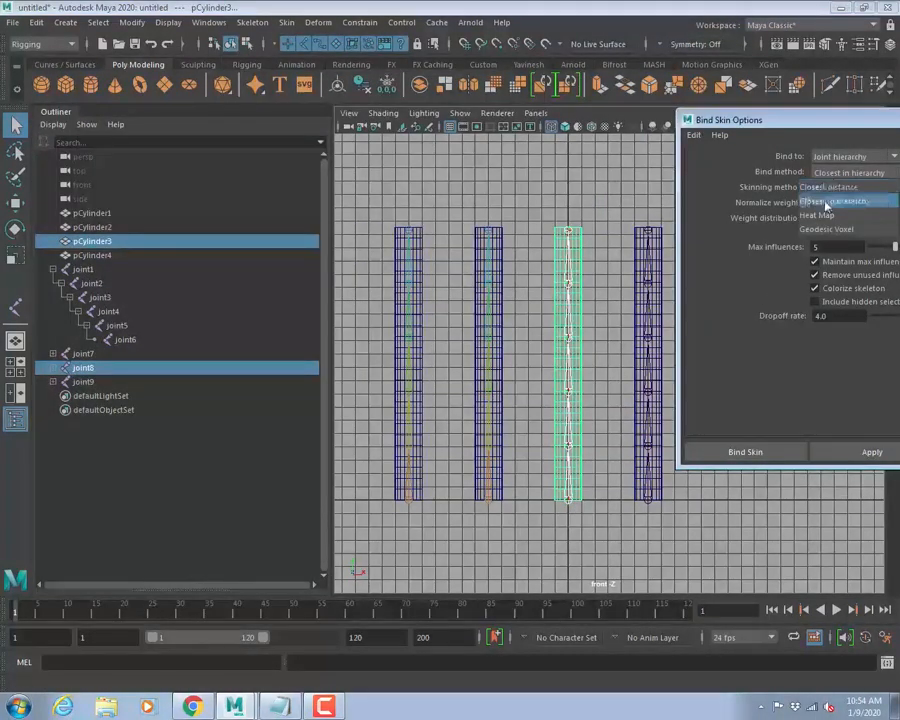
left_click(825, 217)
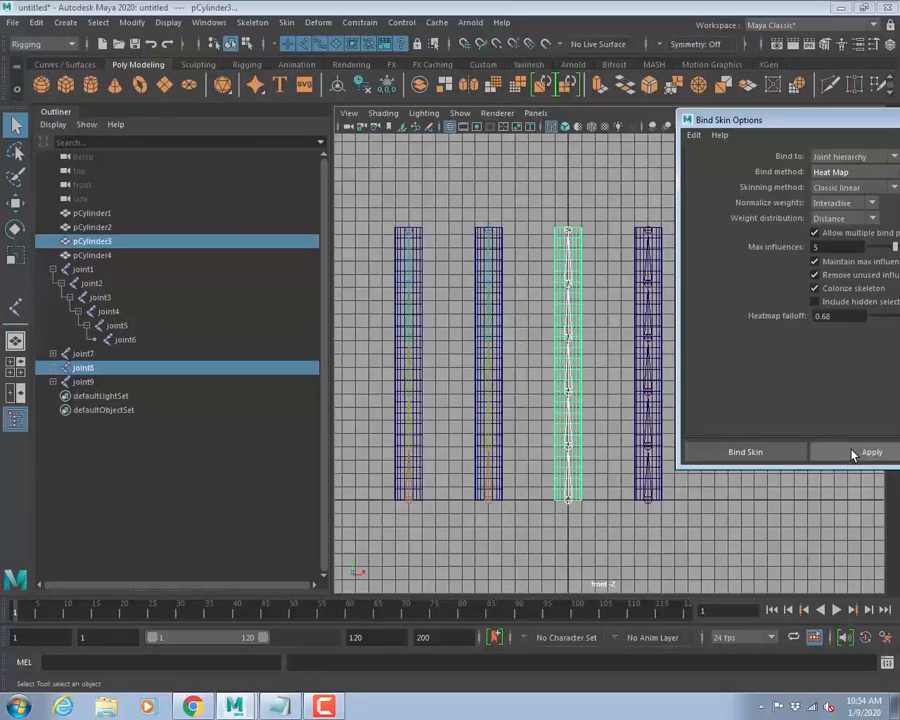
left_click(848, 451)
Bind pCylinder4 to the joint9 chain using the Geodesic Voxel bind method and close the Bind Skin options.
middle_click_drag(573, 322, 499, 306, "alt")
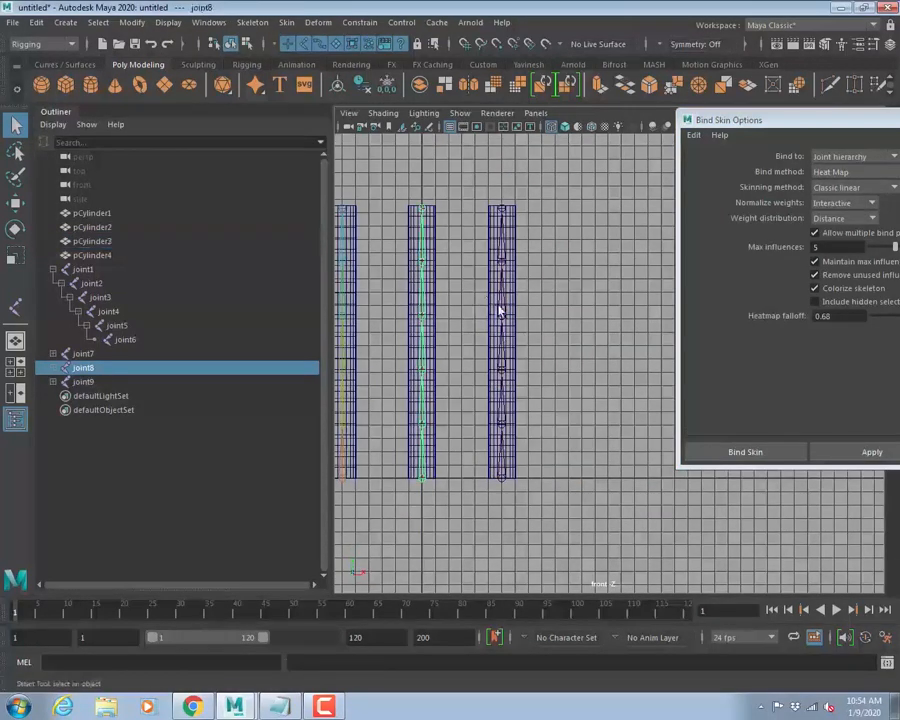
left_click(503, 480)
left_click(512, 435, "shift")
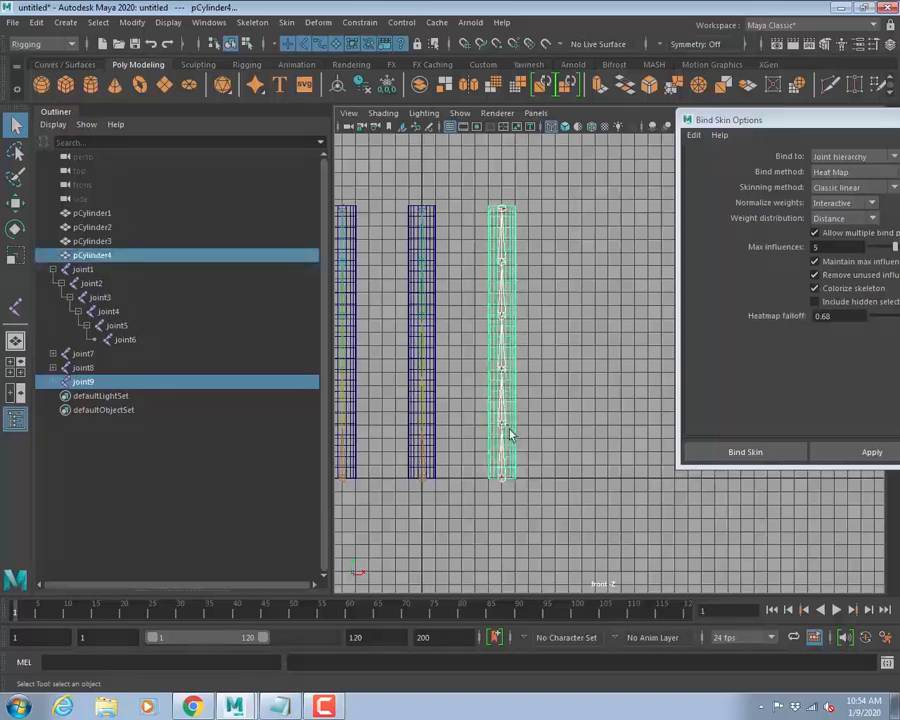
left_click(840, 172)
left_click(813, 233)
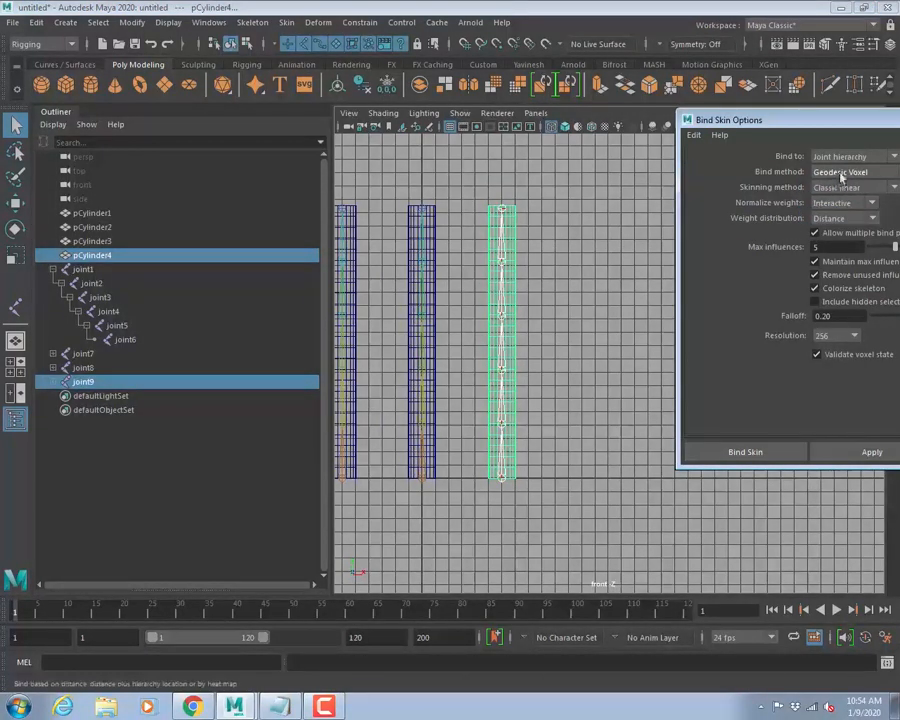
left_click(850, 455)
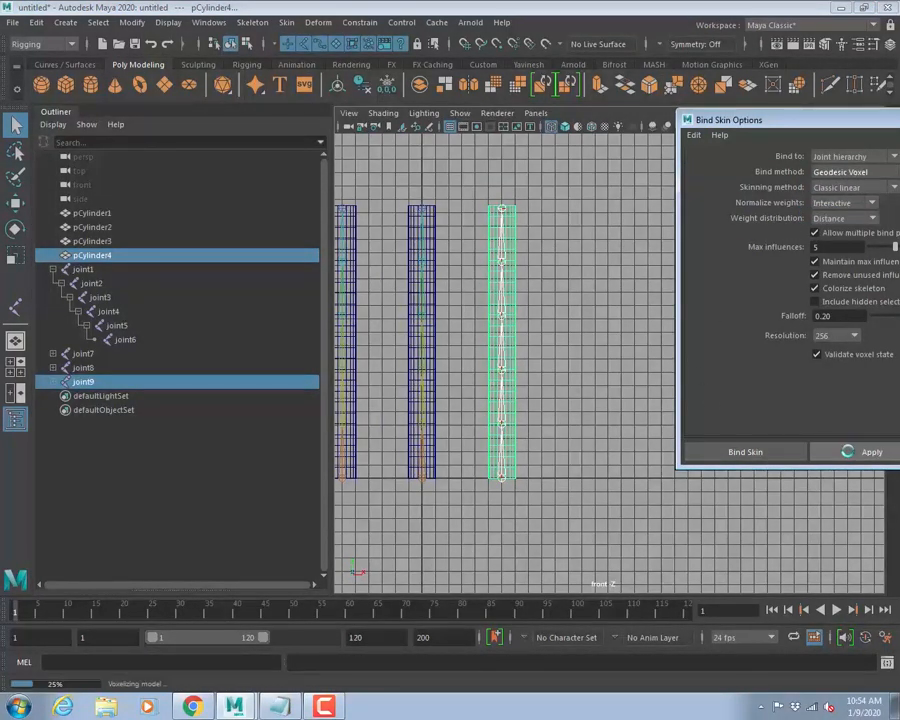
left_click_drag(768, 121, 646, 147)
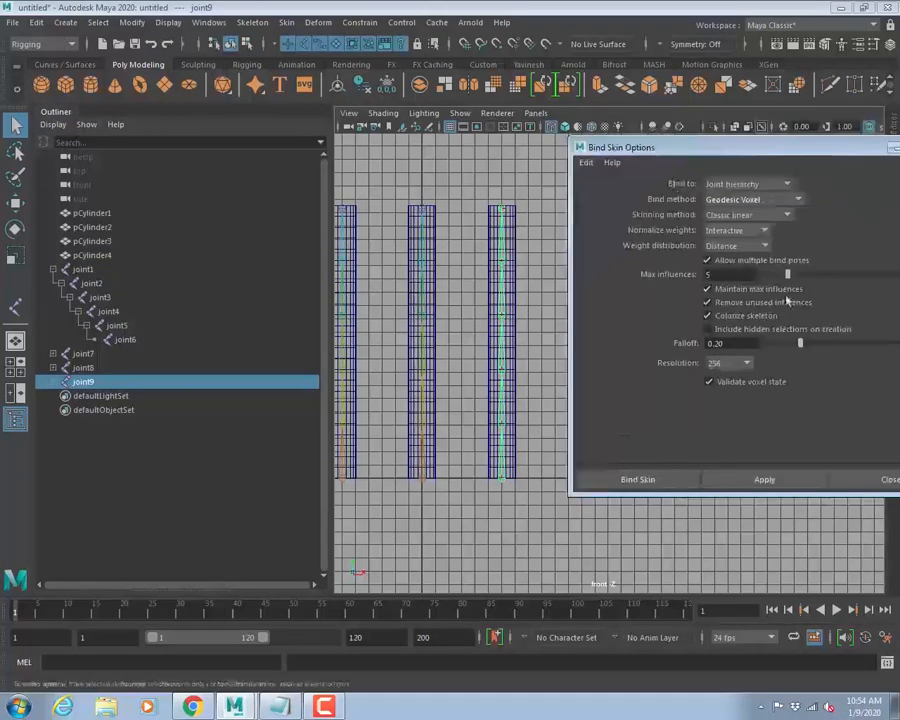
left_click(862, 476)
Select the fourth joint up in all four chains and rotate them together about -56 degrees around Z.
middle_click_drag(501, 346, 677, 363, "alt")
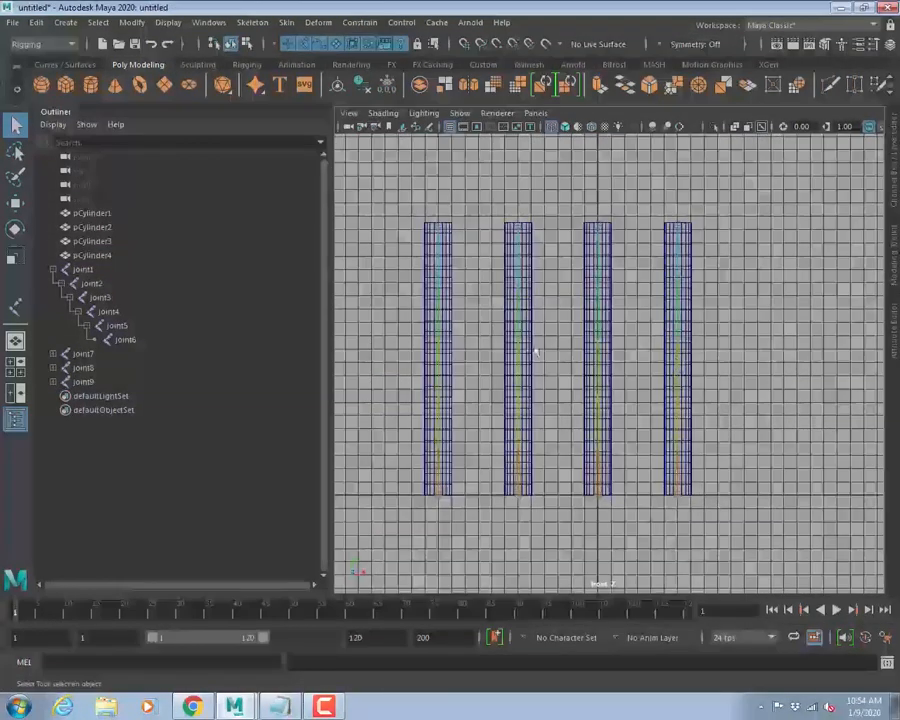
left_click_drag(425, 306, 740, 309)
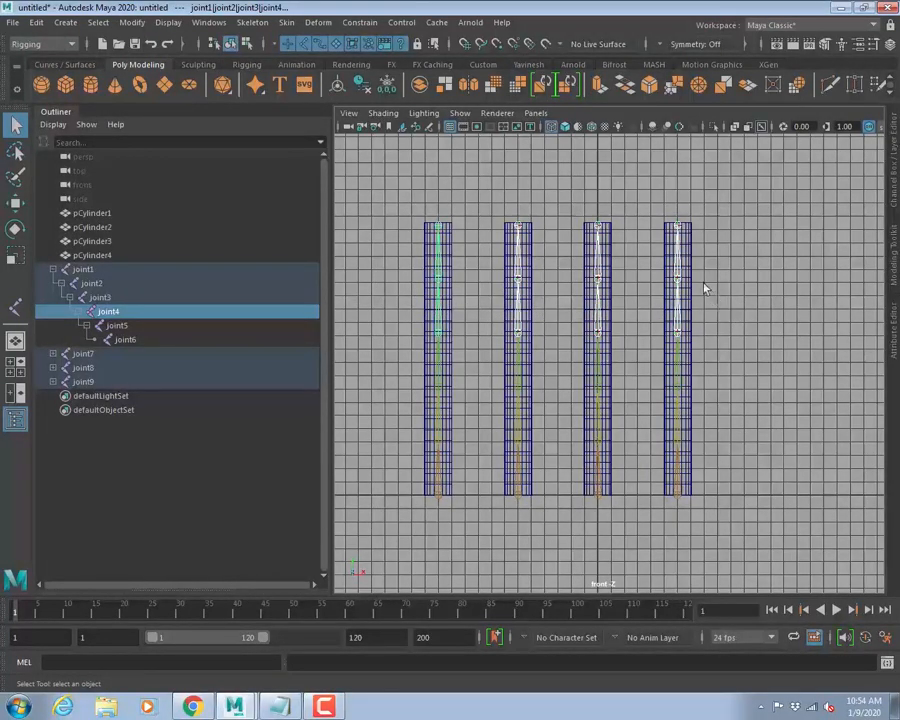
key("e")
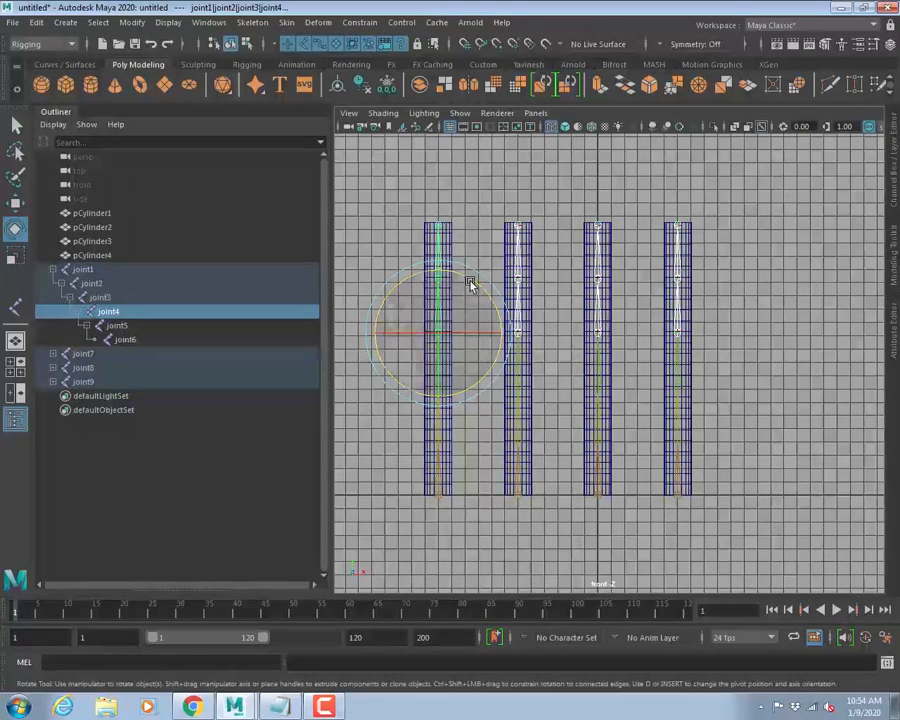
left_click_drag(470, 280, 573, 306)
Display the deselected, bent cylinders shaded without the grid in the front view, then return to the four-view layout.
key("5")
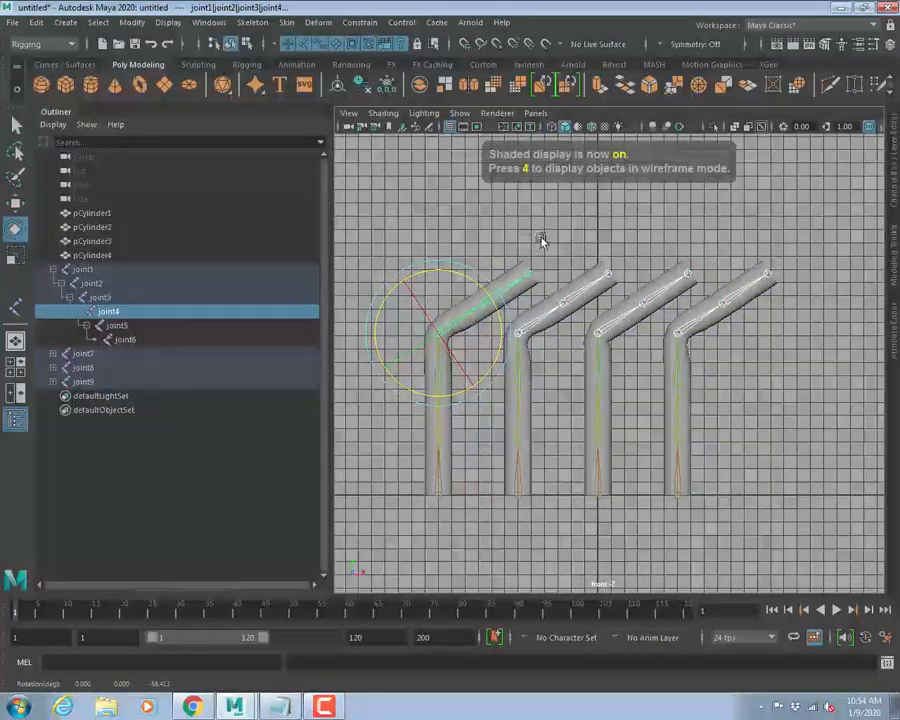
left_click(528, 233)
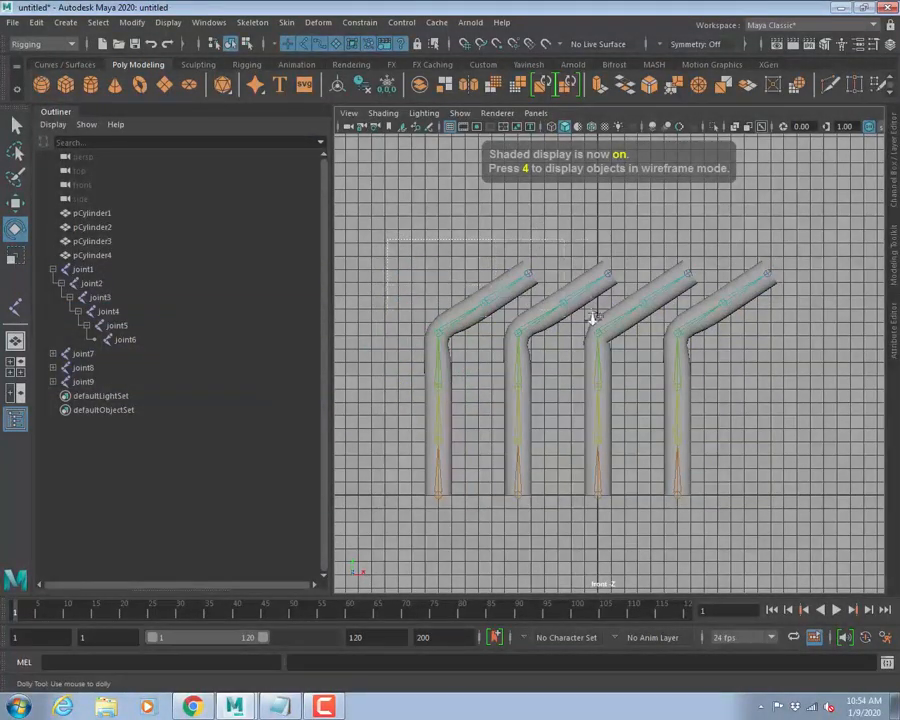
scroll(773, 388, "up", 3)
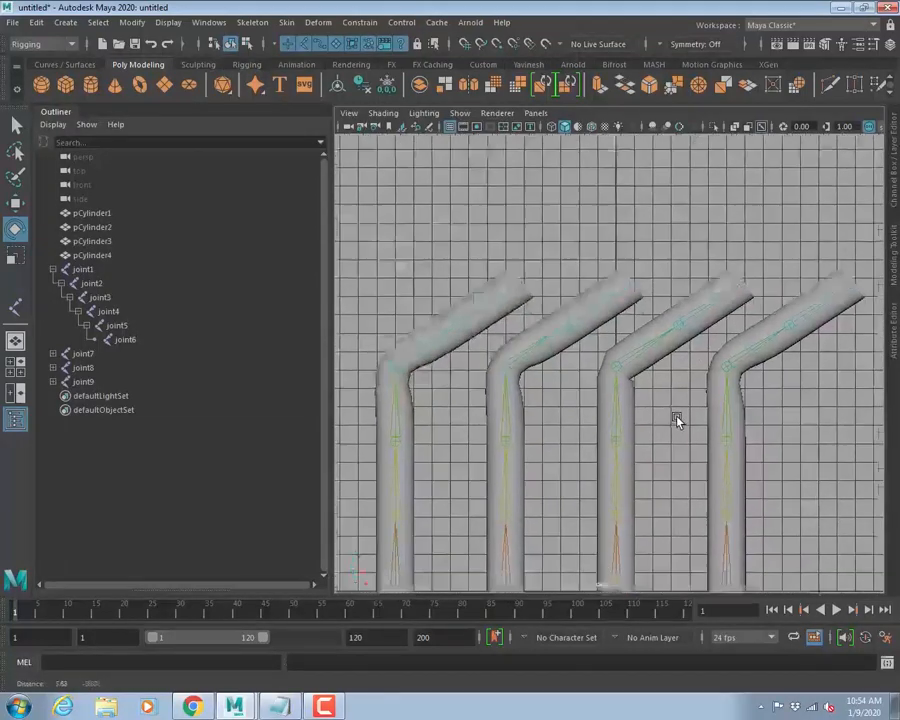
middle_click_drag(677, 418, 680, 332, "alt")
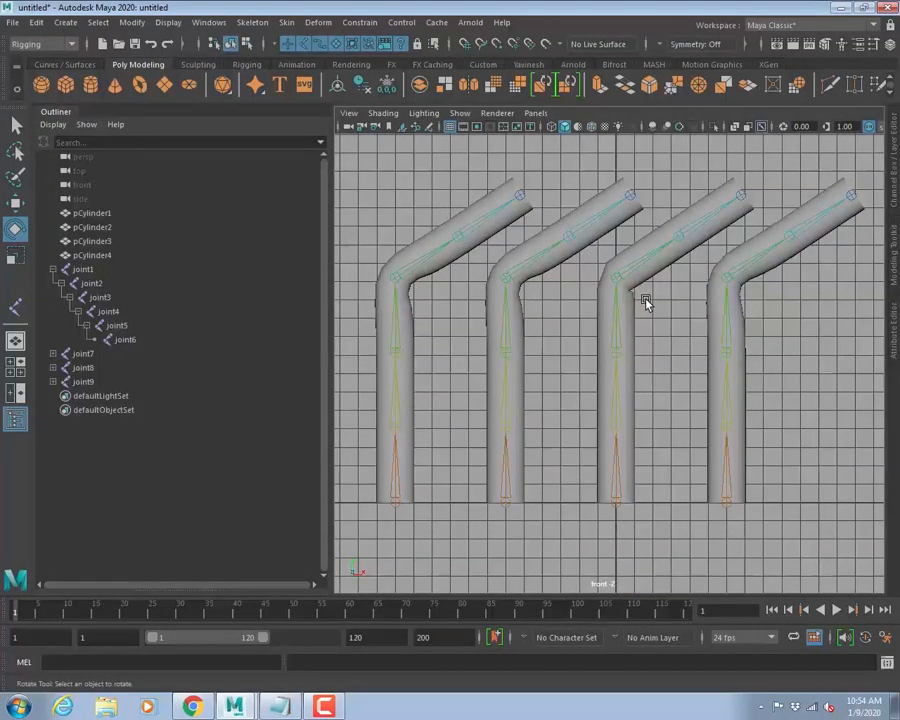
key("alt+b")
key("alt+b")
key("alt+b")
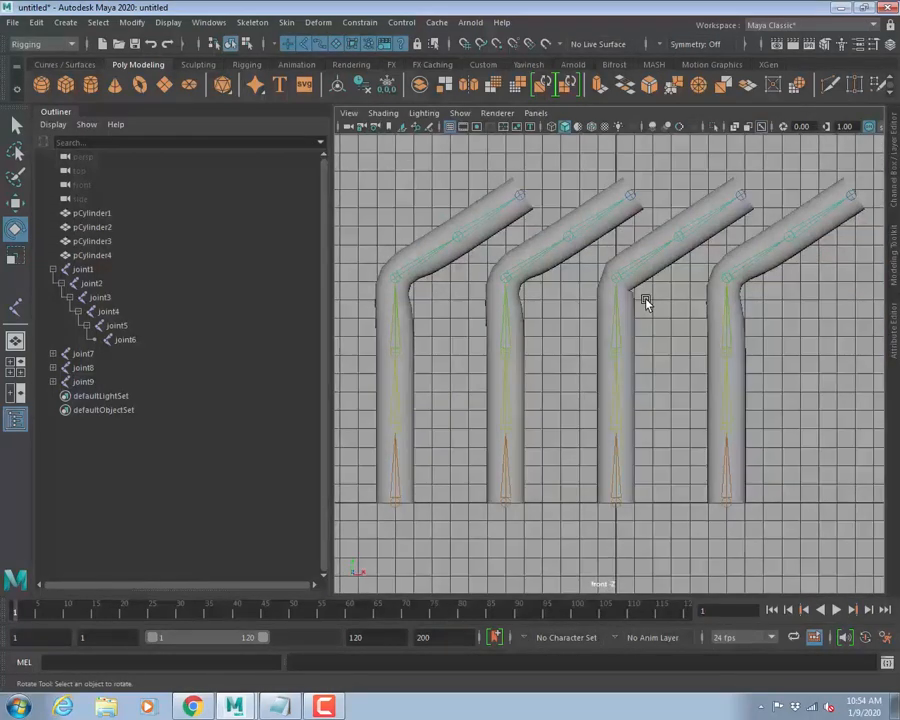
left_click(449, 126)
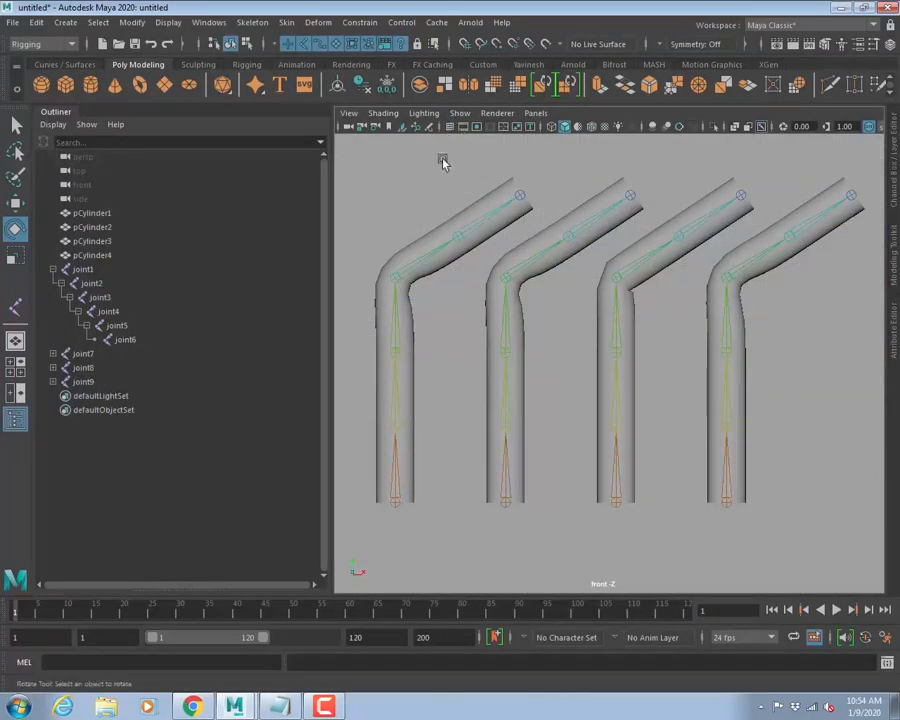
key("space")
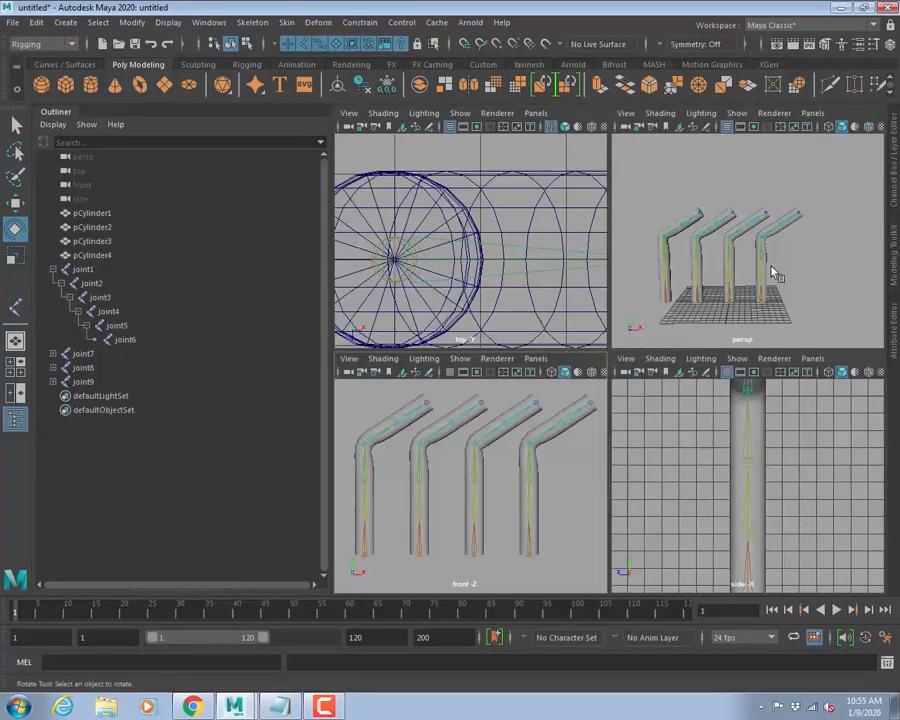
Show the front view full screen and compare the elbow bends of all four cylinders up close.
key("space")
key("space")
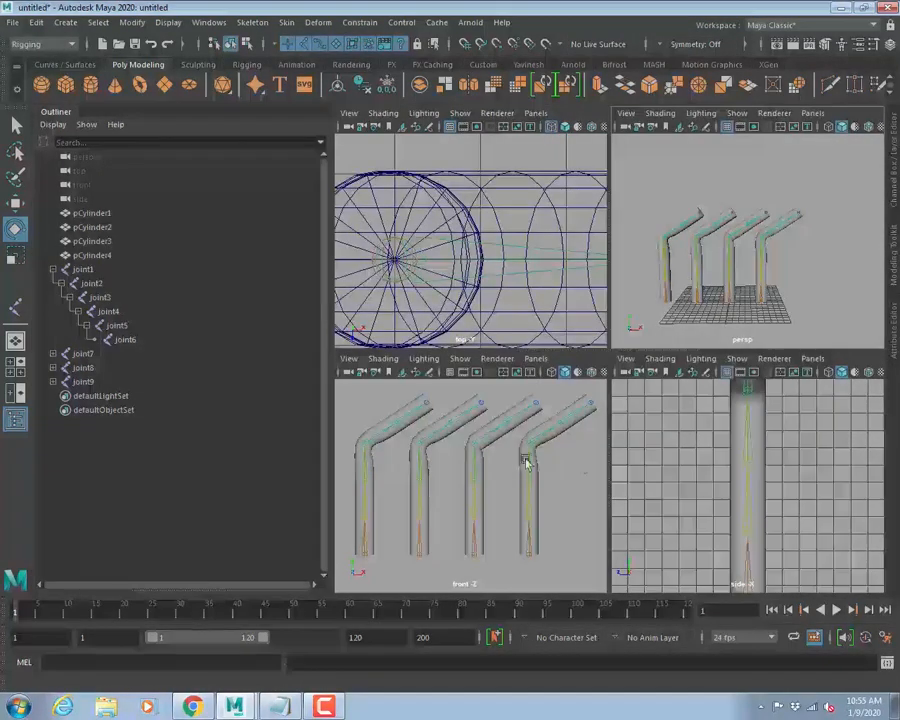
key("space")
key("ctrl+space")
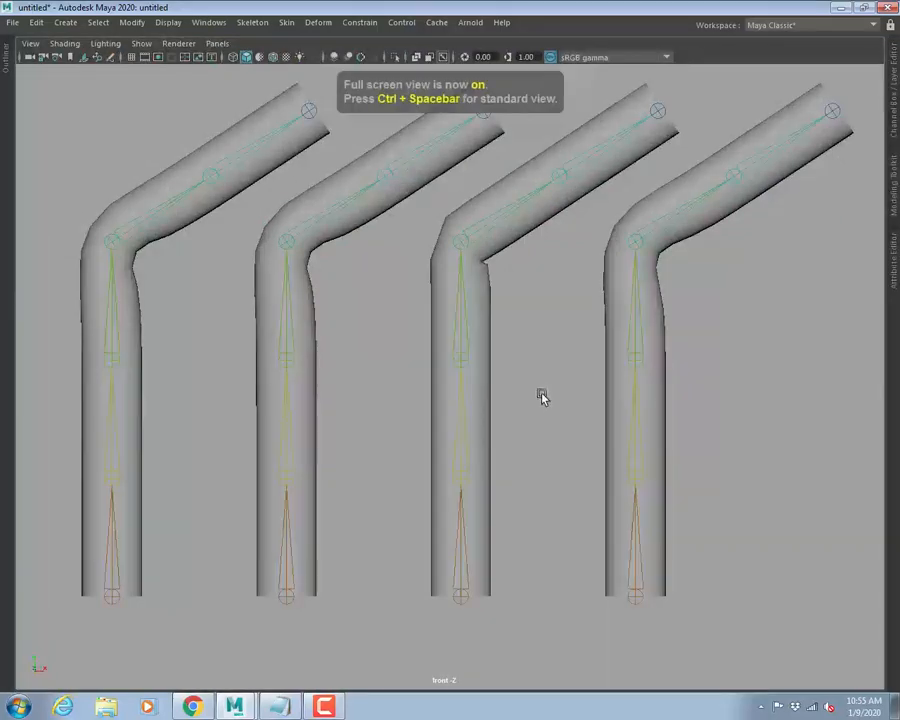
middle_click_drag(571, 337, 606, 412, "alt")
right_click_drag(430, 375, 547, 399, "alt")
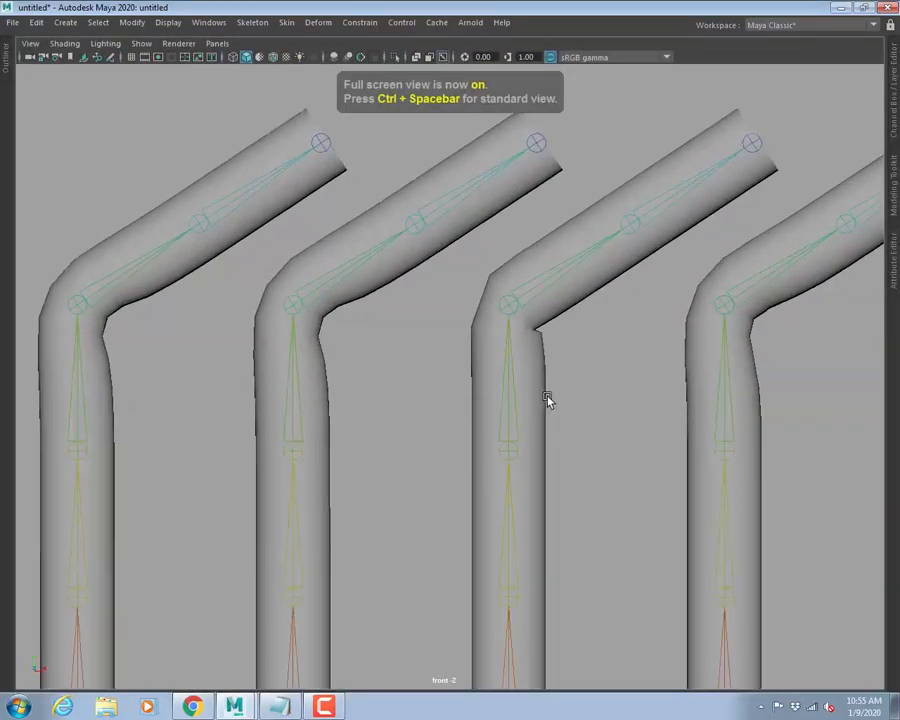
middle_click_drag(628, 373, 613, 402, "alt")
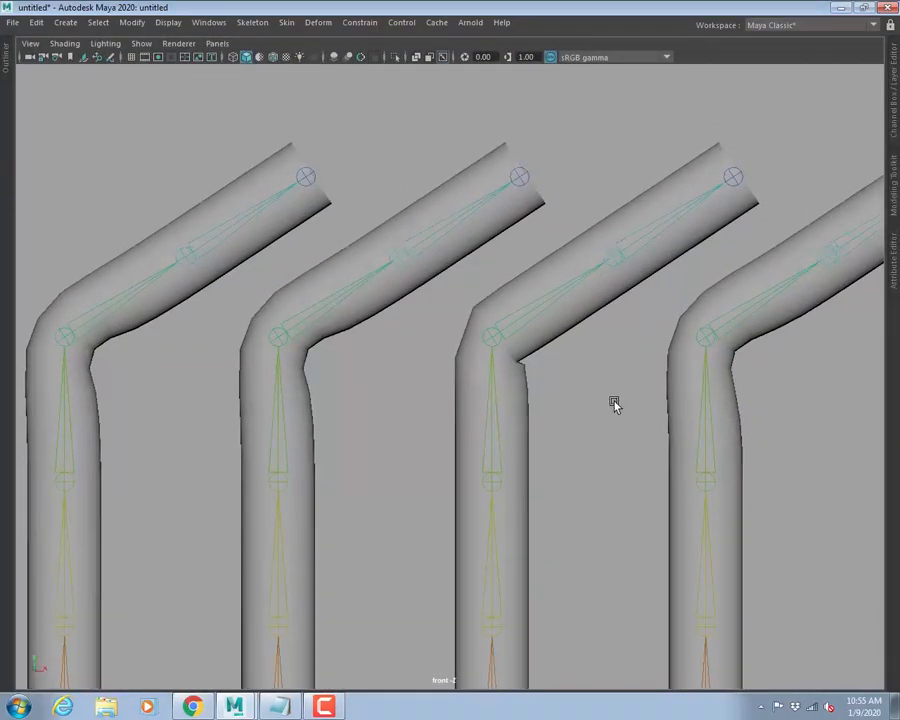
right_click_drag(613, 402, 577, 389, "alt")
middle_click_drag(577, 389, 556, 391, "alt")
right_click_drag(556, 391, 539, 389, "alt")
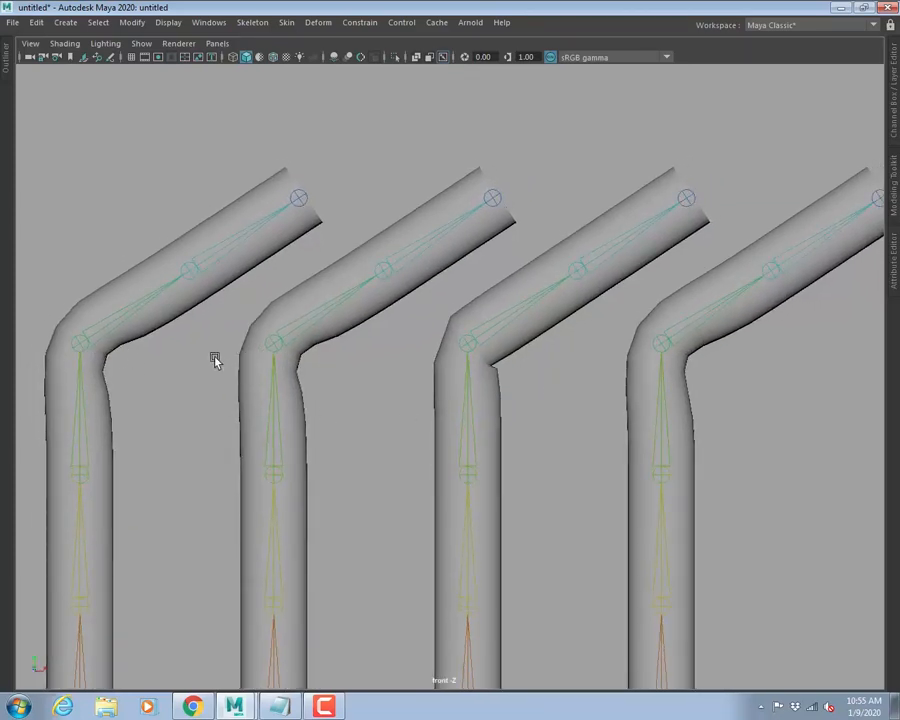
middle_click_drag(577, 387, 390, 364, "alt")
right_click_drag(390, 364, 566, 382, "alt")
Highlight pCylinder3's mesh and examine its elbow deformation against the neighbouring cylinders, ending on the fourth joint of the joint9 chain.
left_click(257, 302)
middle_click_drag(263, 305, 434, 372, "alt")
right_click_drag(548, 355, 468, 334, "alt")
middle_click_drag(468, 334, 484, 406, "alt")
right_click_drag(484, 406, 542, 380, "alt")
middle_click_drag(332, 405, 482, 392, "alt")
middle_click_drag(572, 413, 210, 393, "alt")
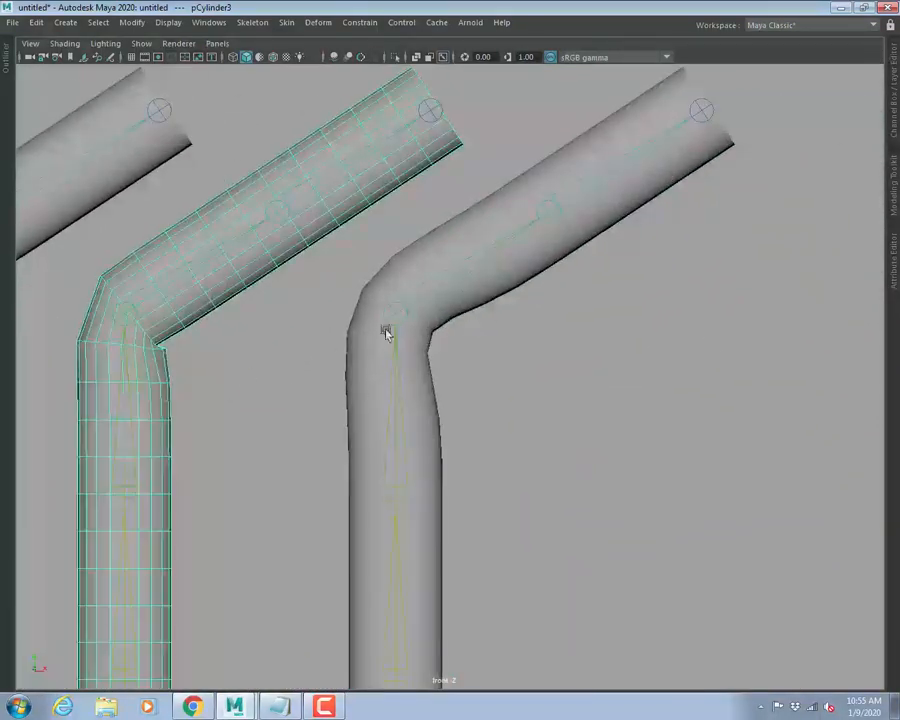
middle_click_drag(442, 418, 652, 414, "alt")
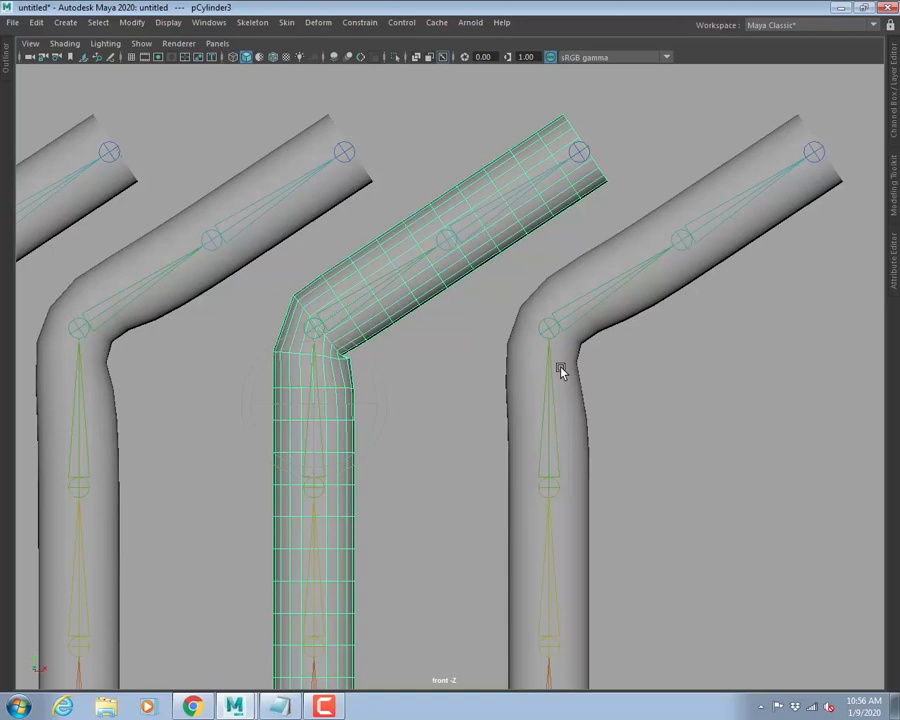
left_click(612, 290)
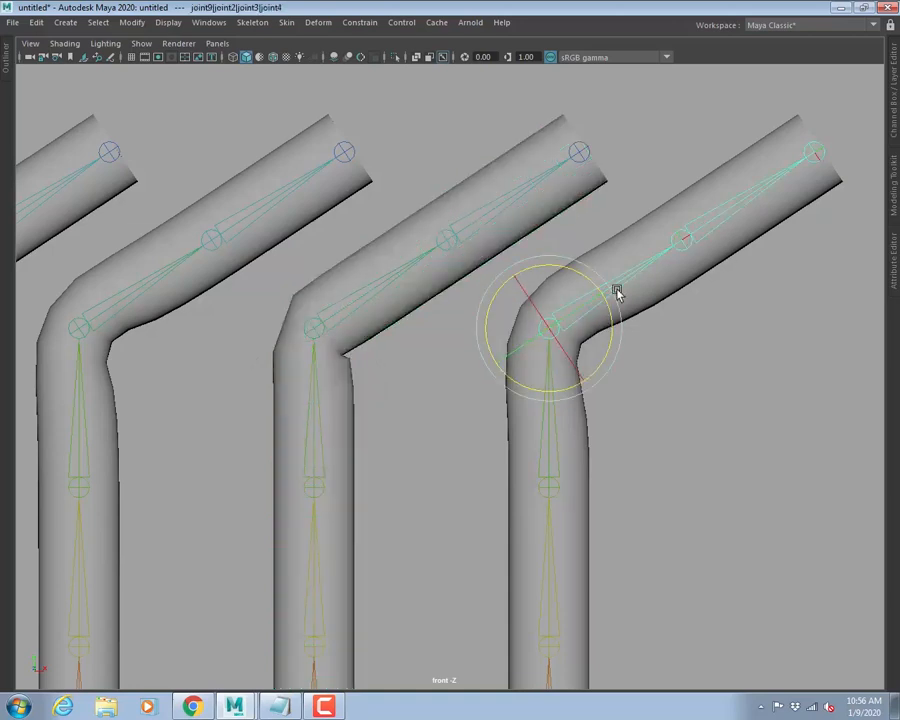
Draw a polygon cube about 81 wide, 76 high and 43 deep beside the fourth cylinder in the perspective view.
right_click_drag(635, 430, 340, 345, "alt")
middle_click_drag(578, 507, 280, 342, "alt")
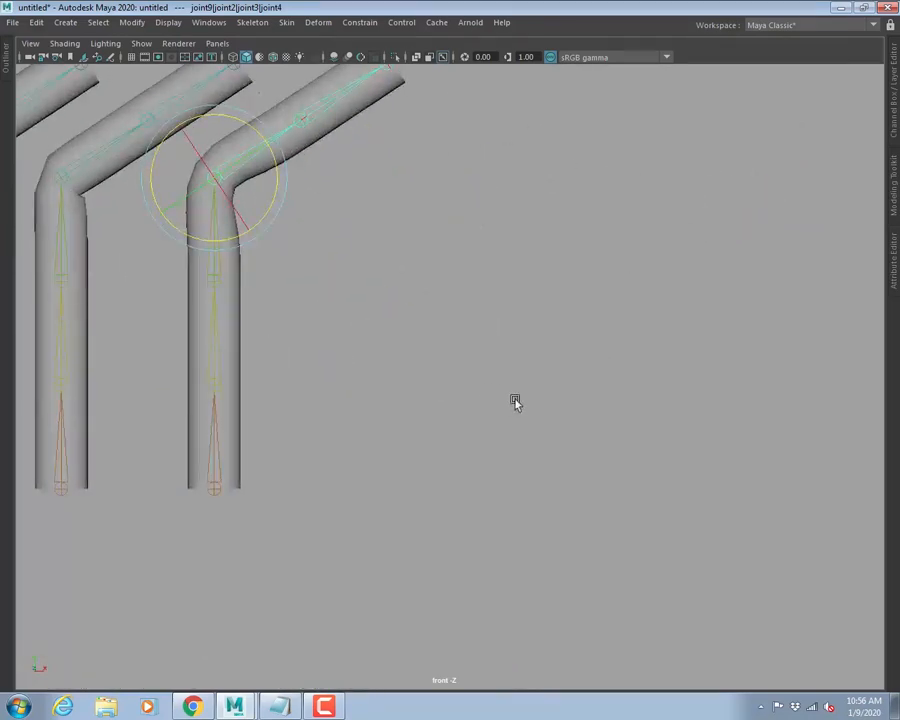
right_click_drag(512, 402, 408, 405, "alt")
key("space")
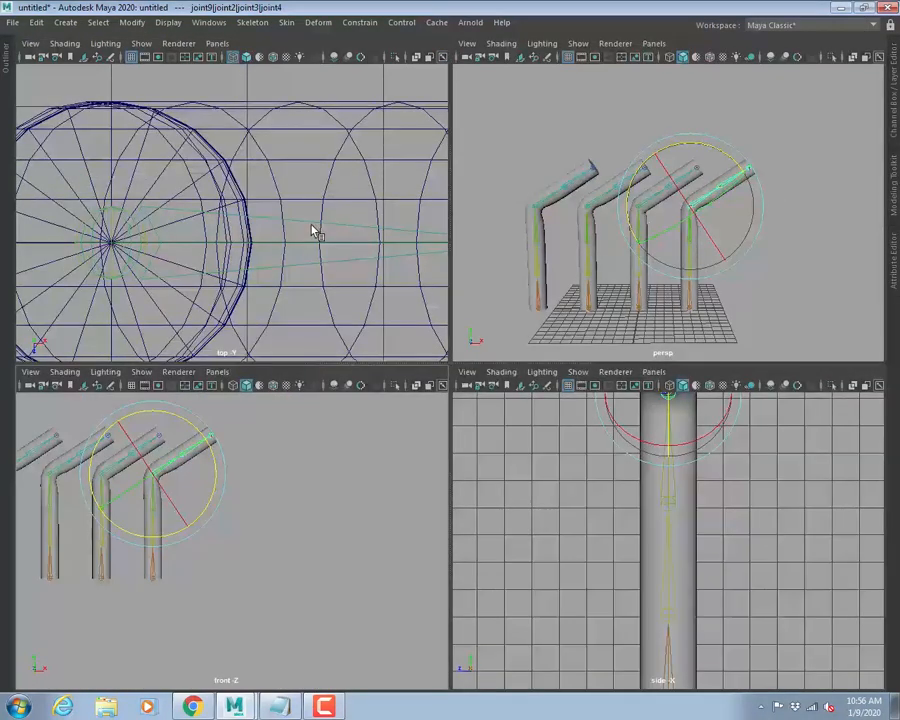
key("space")
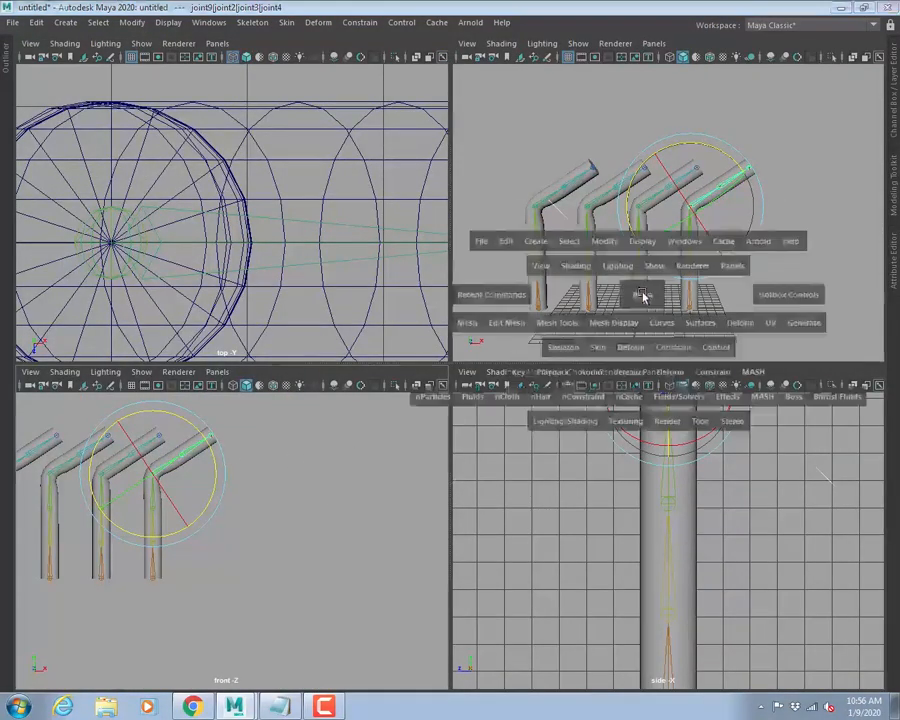
middle_click_drag(692, 311, 436, 365, "alt")
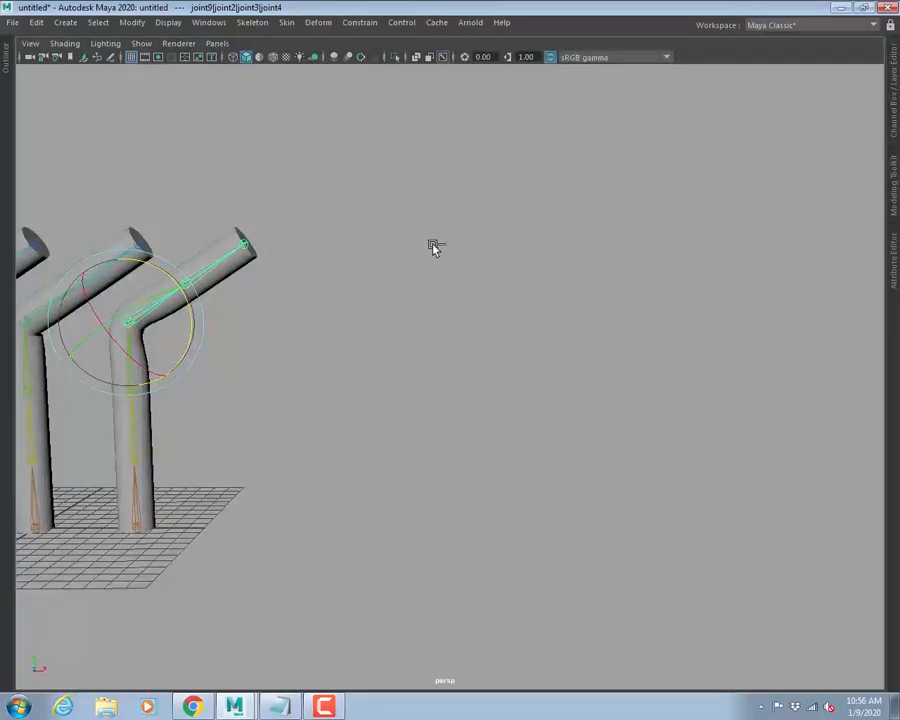
key("ctrl+space")
left_click(65, 84)
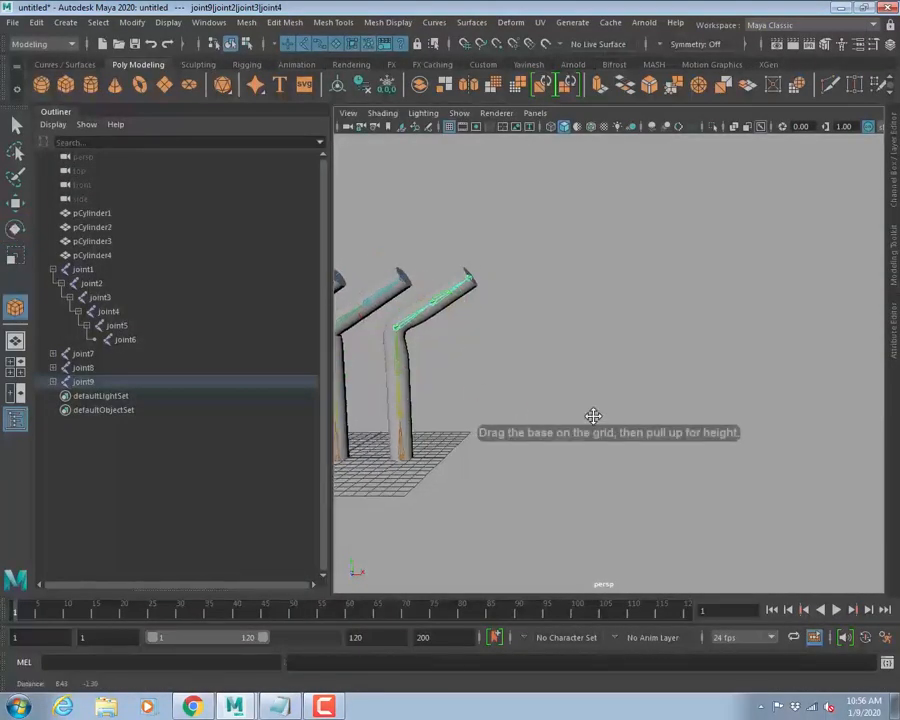
left_click_drag(452, 446, 542, 365)
right_click_drag(516, 408, 564, 412, "alt")
middle_click_drag(557, 420, 554, 350, "alt")
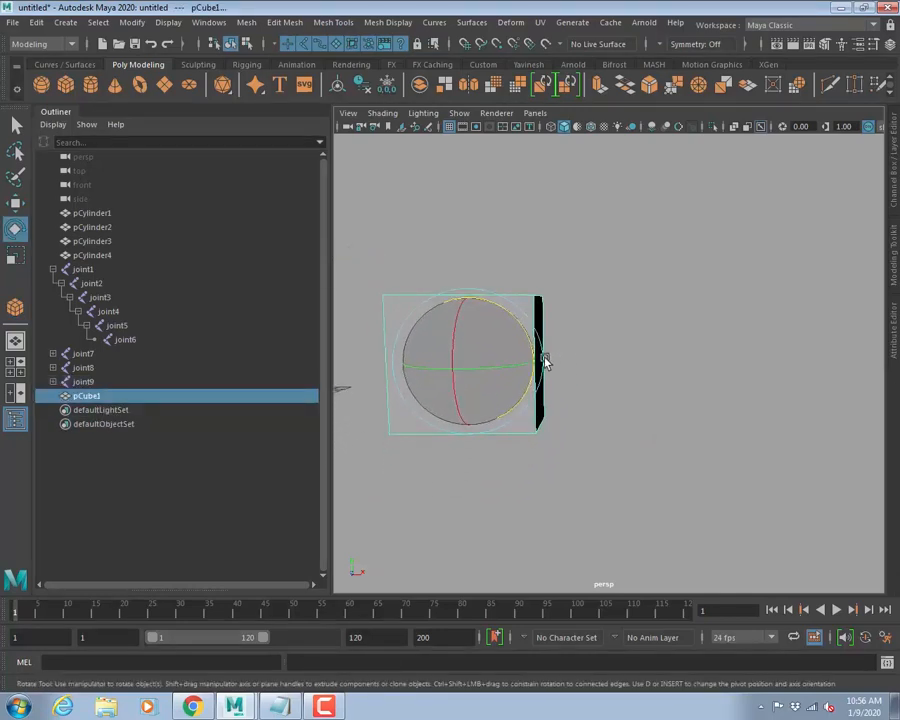
Set the cube's width, height and depth subdivisions to 7.
left_click_drag(544, 360, 506, 373, "alt")
key("q")
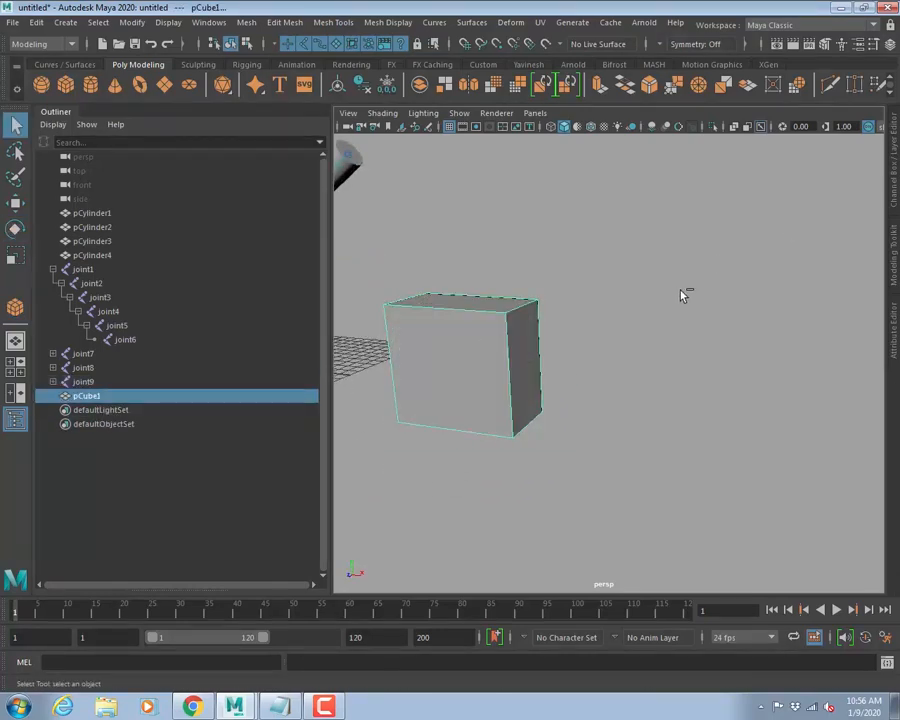
key("ctrl+a")
key("ctrl+a")
left_click_drag(820, 343, 821, 364)
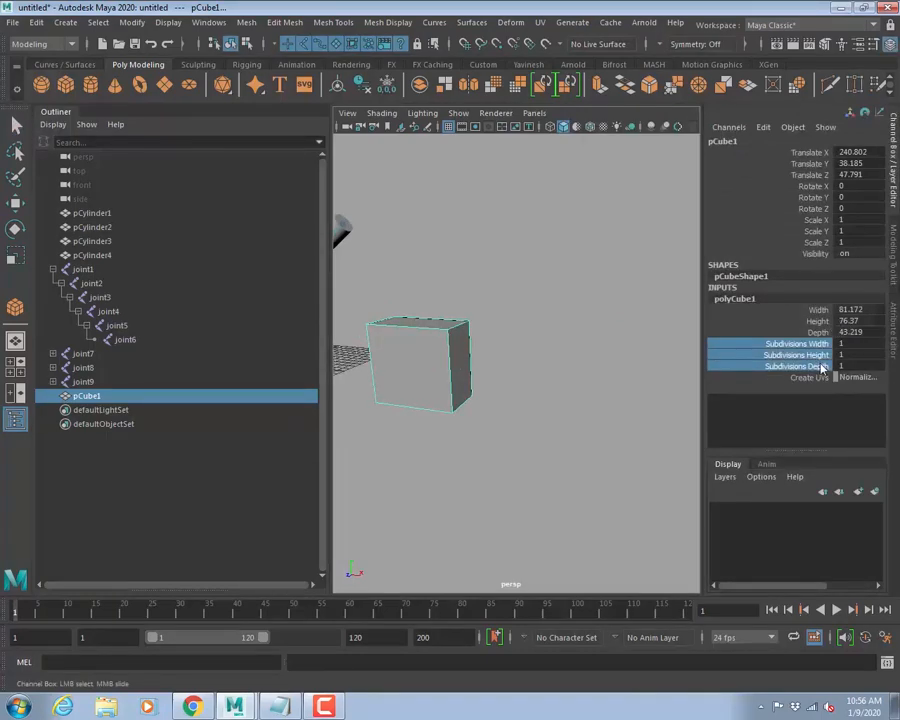
middle_click_drag(505, 264, 524, 264)
left_click_drag(438, 354, 419, 350, "alt")
Select a two-by-two block of faces near the top of the cube's side and extrude it outward about 3.2 units.
right_click_drag(452, 318, 448, 342)
left_click_drag(448, 342, 530, 361, "alt")
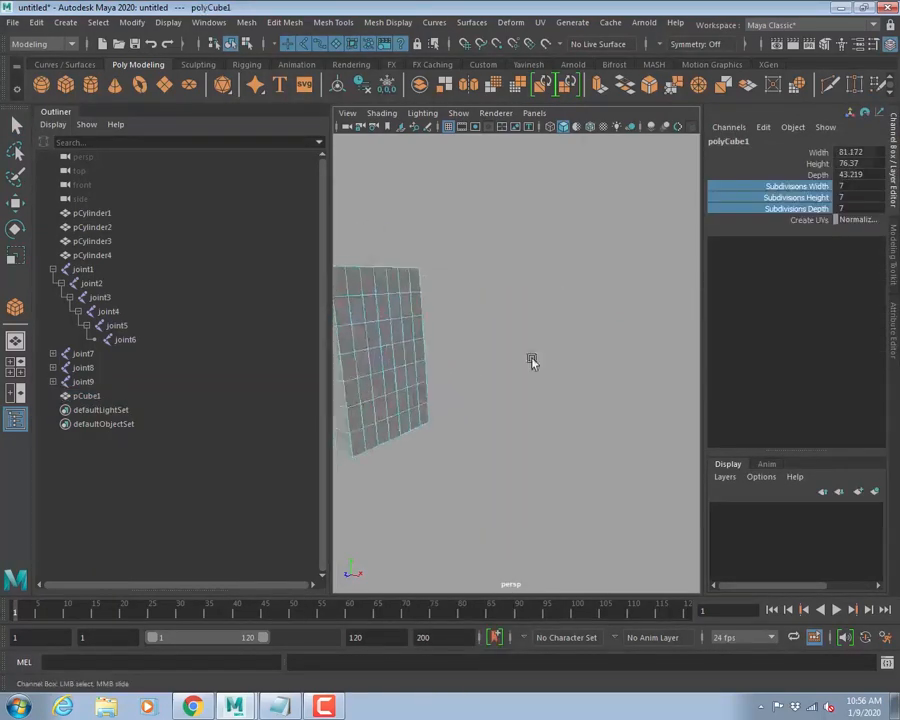
left_click(368, 282)
left_click(372, 311, "shift")
left_click(383, 303, "shift")
left_click(380, 284, "shift")
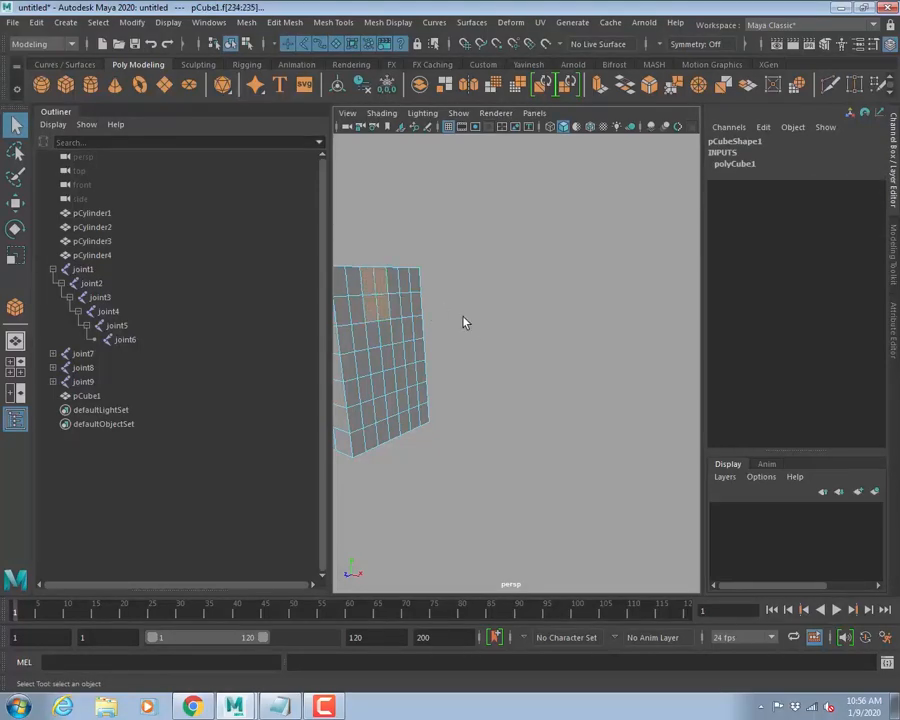
left_click_drag(432, 347, 484, 367, "alt")
key("ctrl+e")
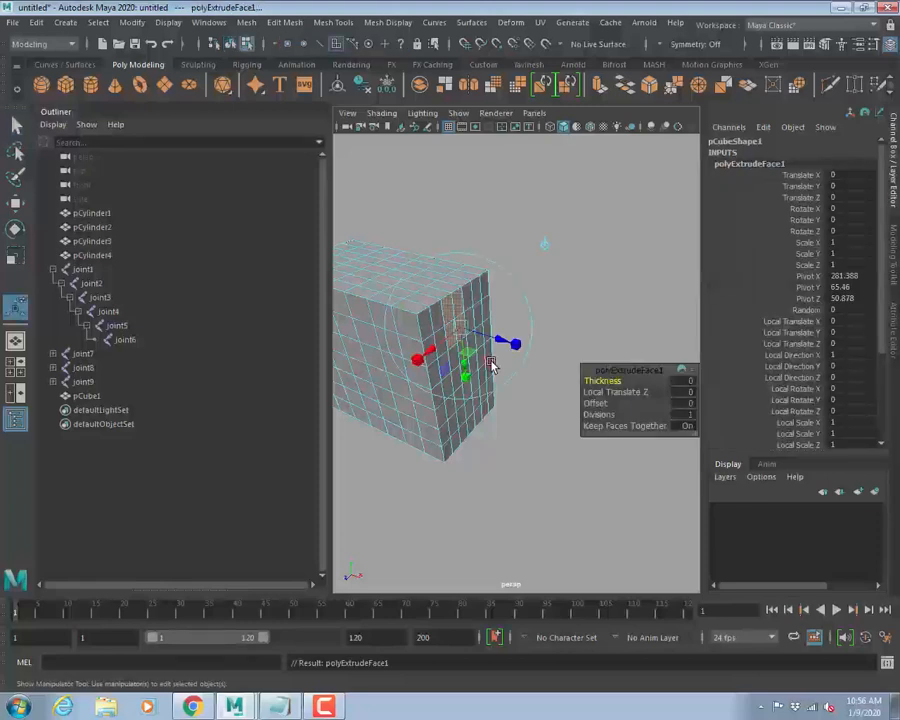
left_click_drag(514, 330, 521, 345)
Extrude the same faces outward again by 7.091 units, tilt the end downward, and frame it in the front view.
key("ctrl+e")
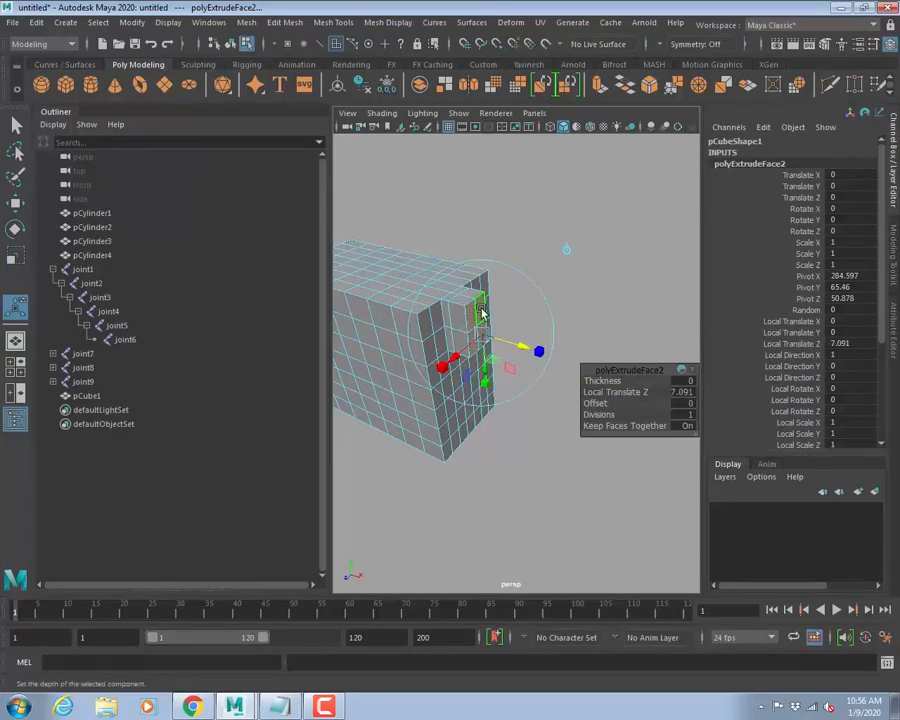
key("e")
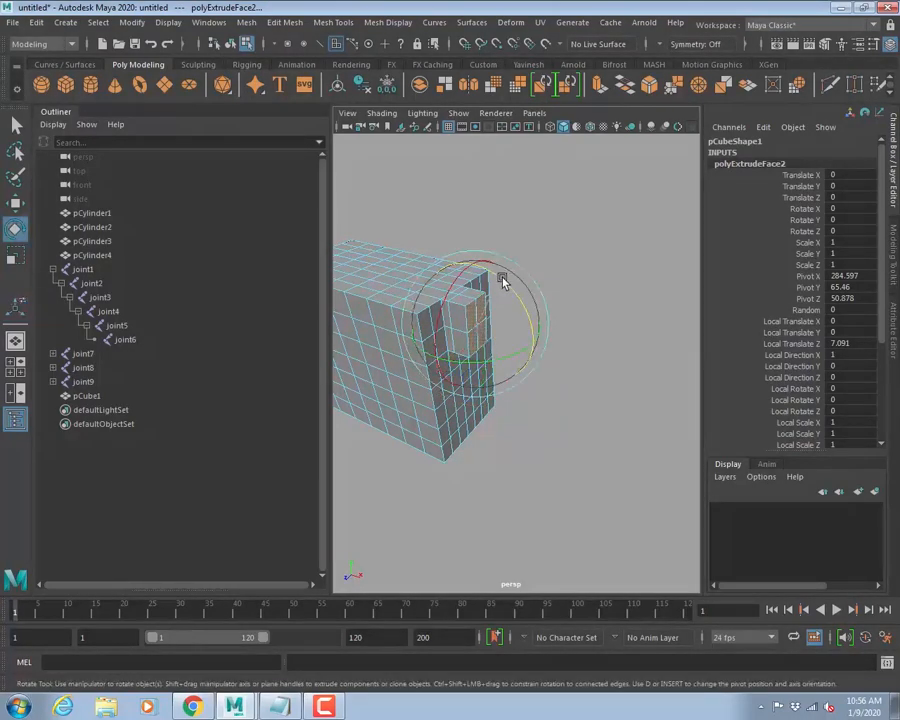
mouse_move(514, 305)
left_mouse_down("alt")
mouse_move(502, 315)
mouse_move(521, 303)
left_mouse_up("alt")
key("space")
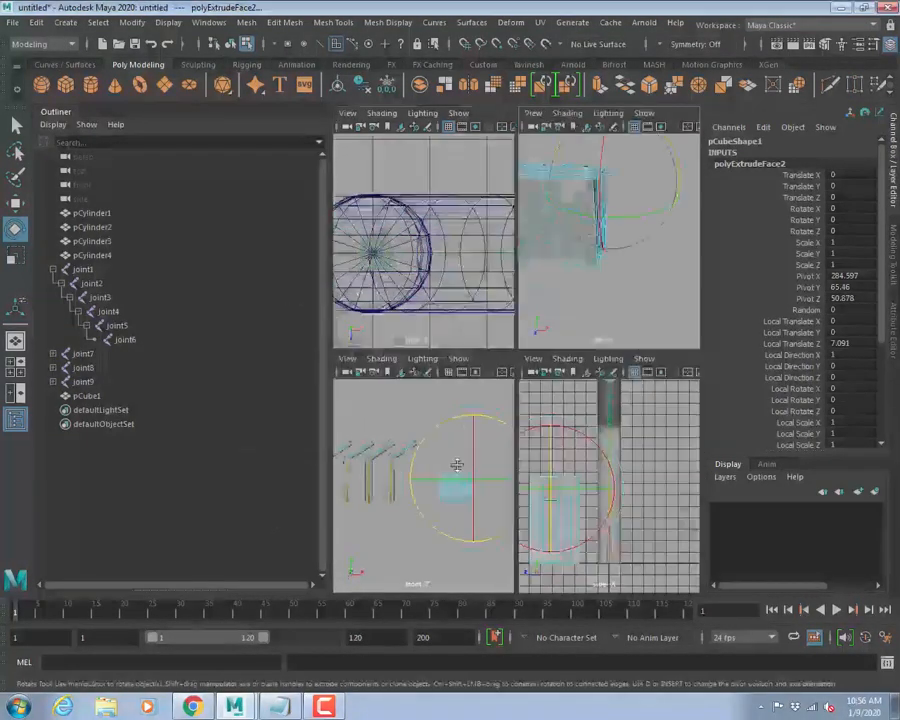
key("space")
scroll(545, 410, "down", 7)
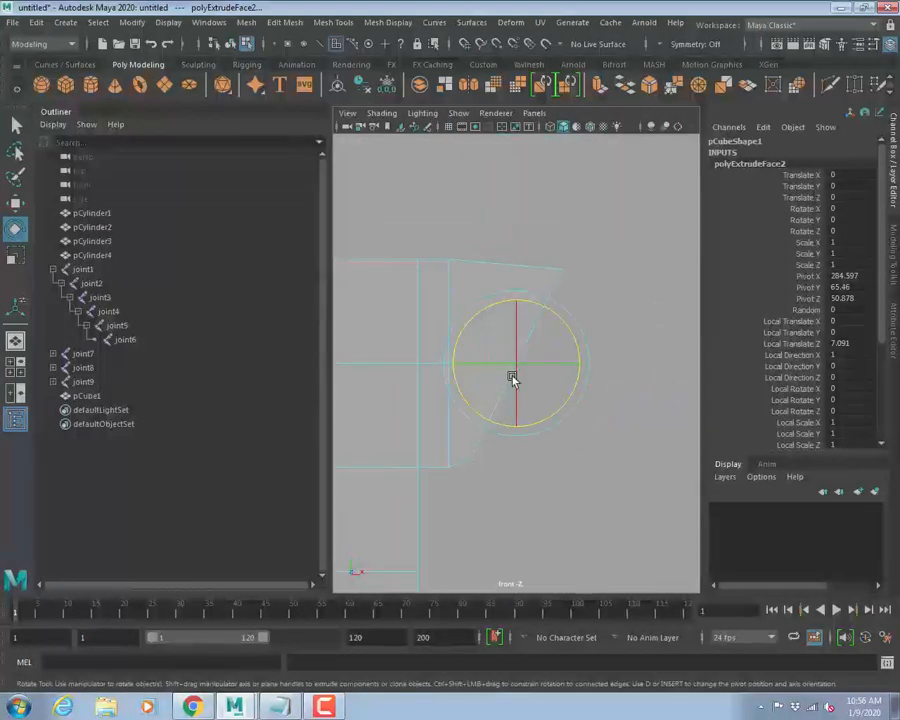
middle_click_drag(485, 380, 449, 354, "alt")
scroll(515, 415, "up", 2)
middle_click_drag(515, 412, 529, 380, "alt")
right_click_drag(529, 380, 449, 372, "alt")
middle_click_drag(528, 402, 472, 383, "alt")
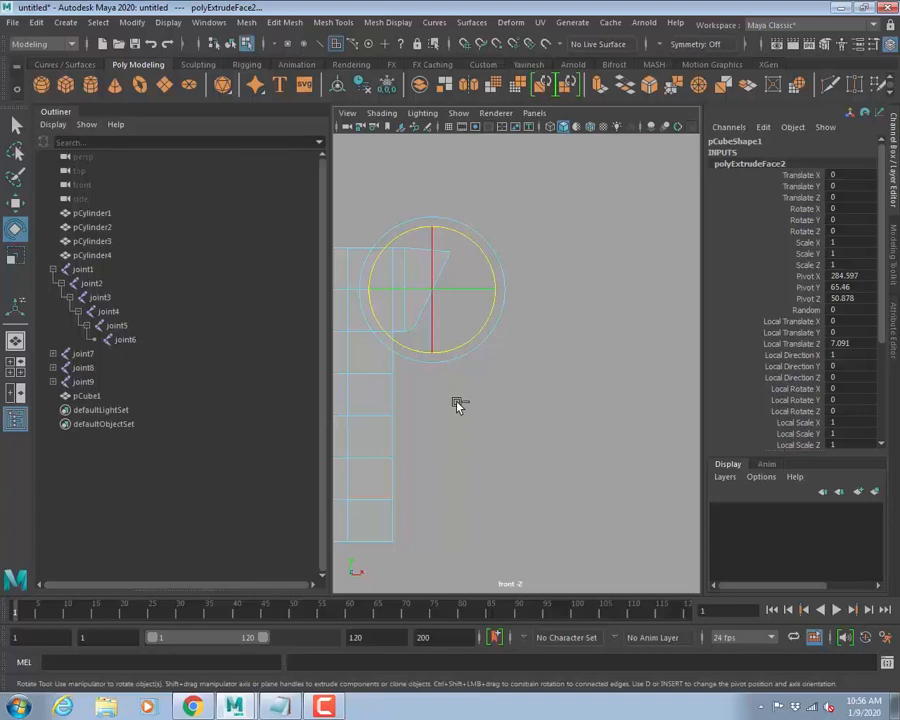
Extrude the end faces twice more, moving them outward and downward to curve the limb into a shoulder shape.
key("ctrl+e")
key("e")
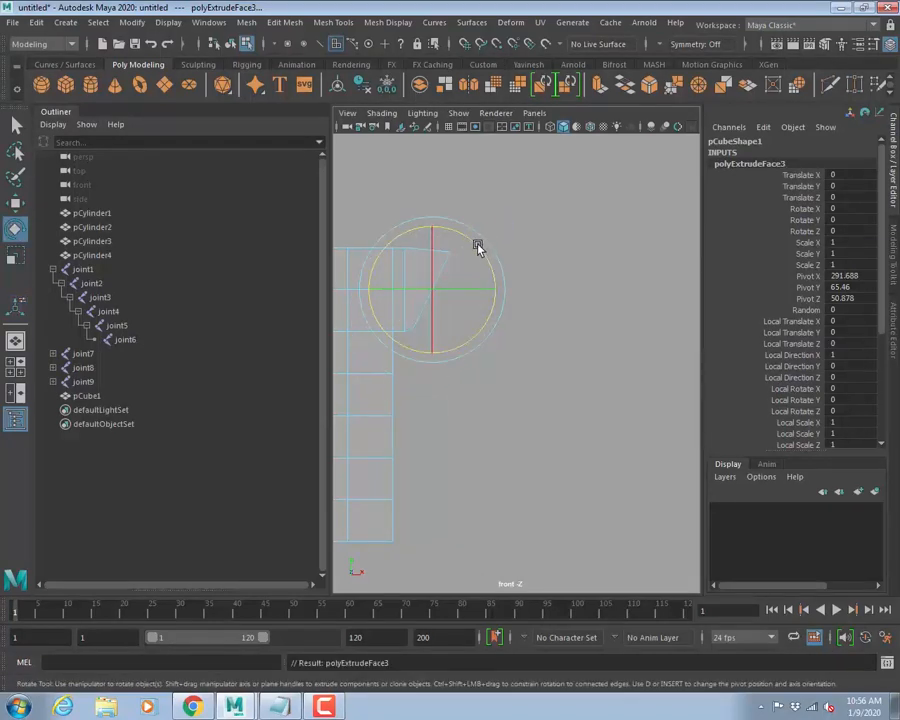
key("t")
key("w")
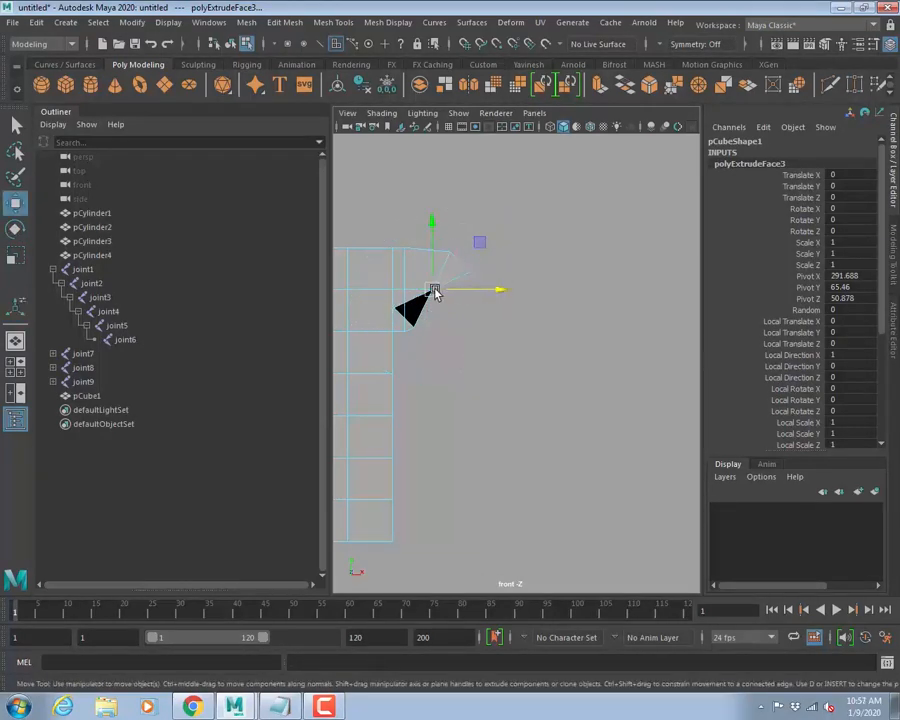
left_click_drag(432, 292, 491, 369)
key("ctrl+d")
key("ctrl+e")
key("w")
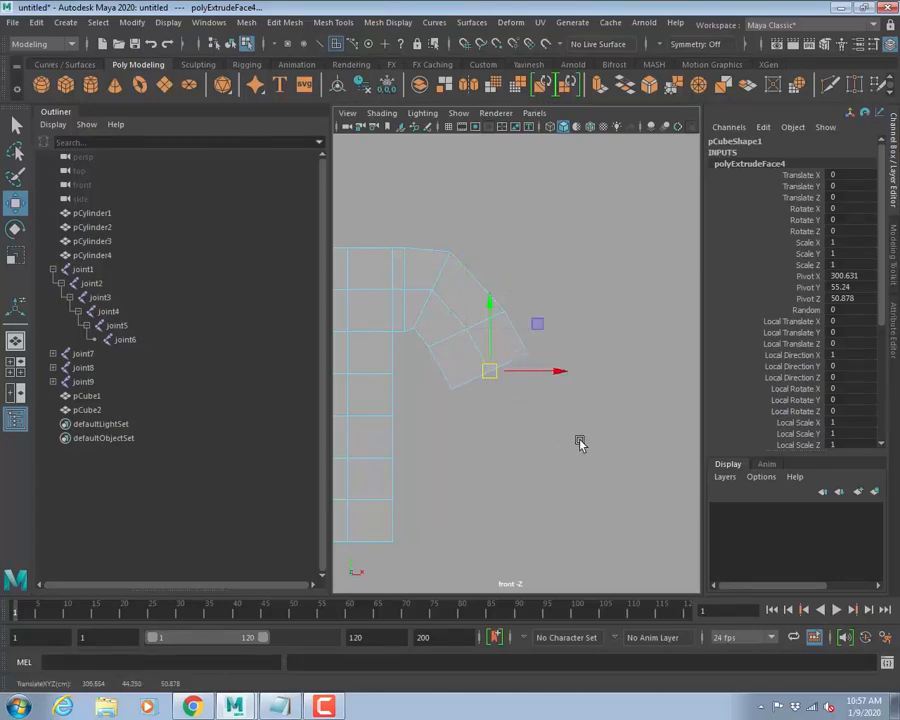
Extrude the end faces into a long arm reaching about X 333, Y -6.5, and add a short segment at its tip.
right_click_drag(579, 439, 447, 405, "alt")
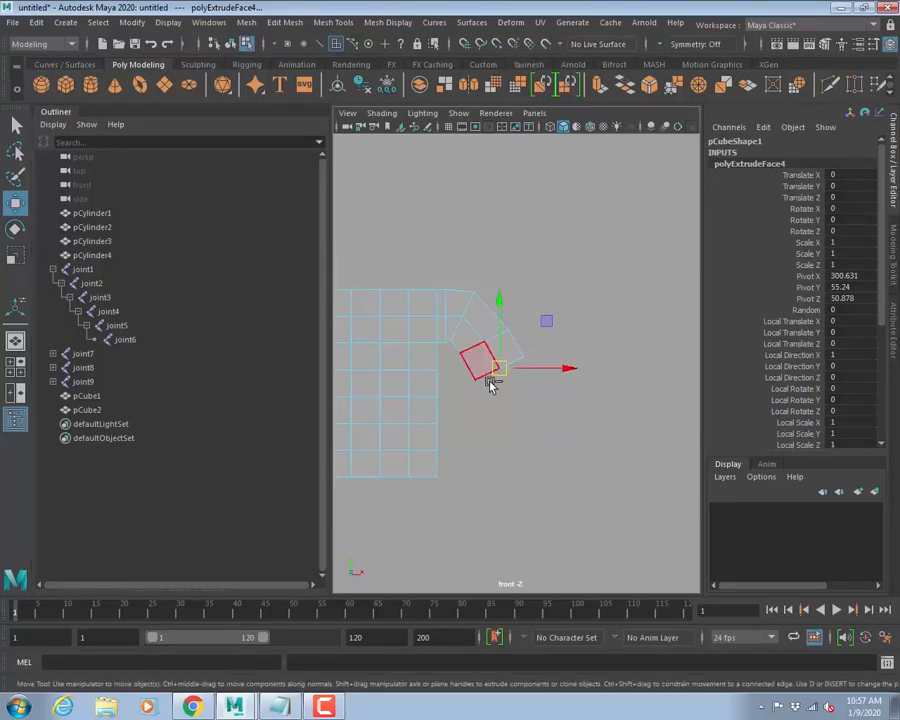
key("ctrl+e")
key("w")
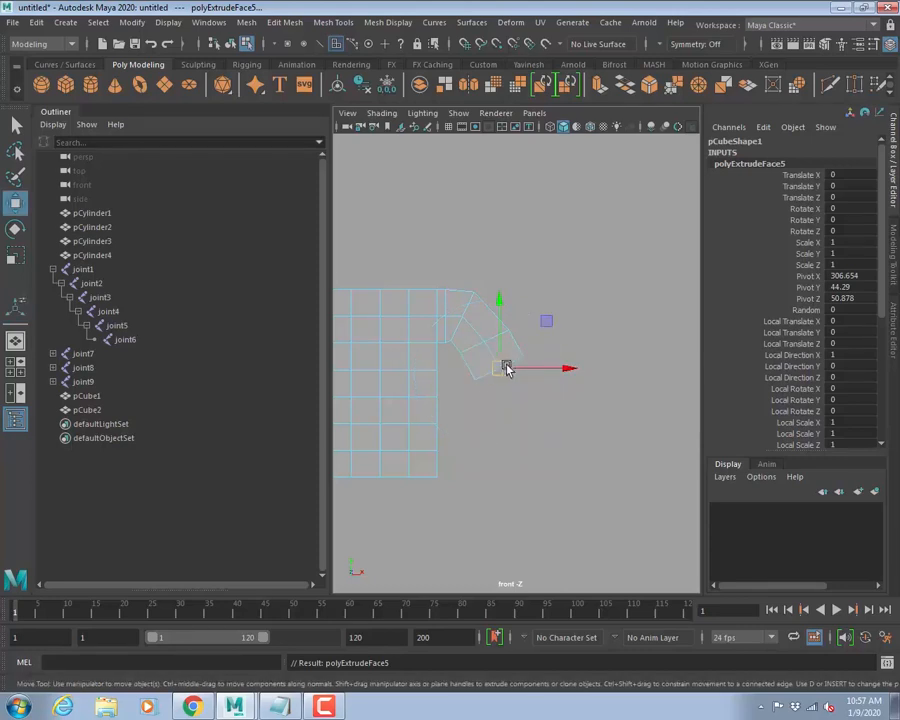
left_click_drag(506, 368, 568, 497)
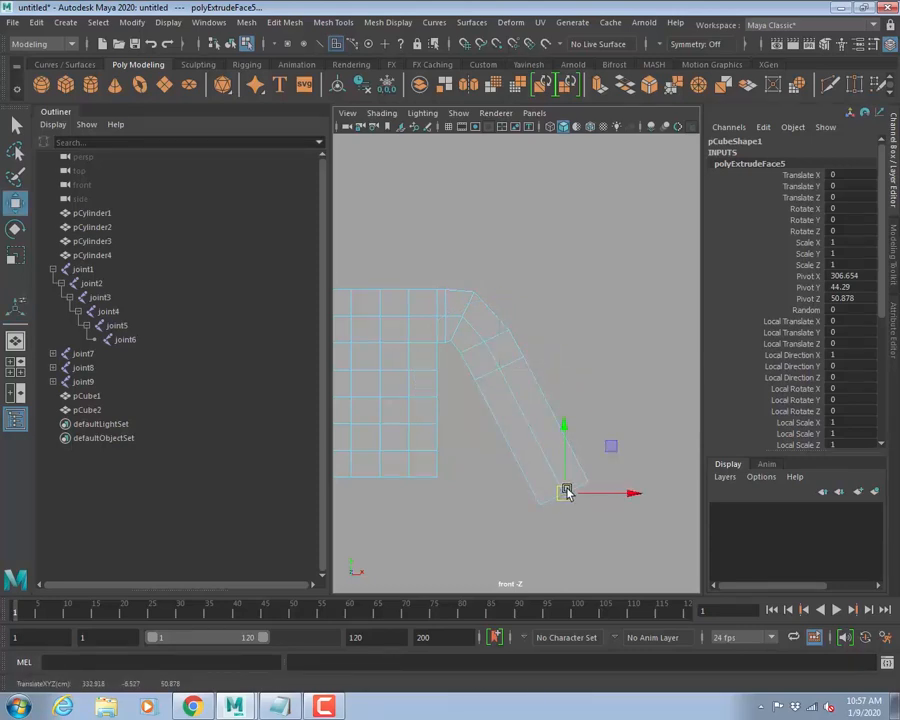
key("ctrl+e")
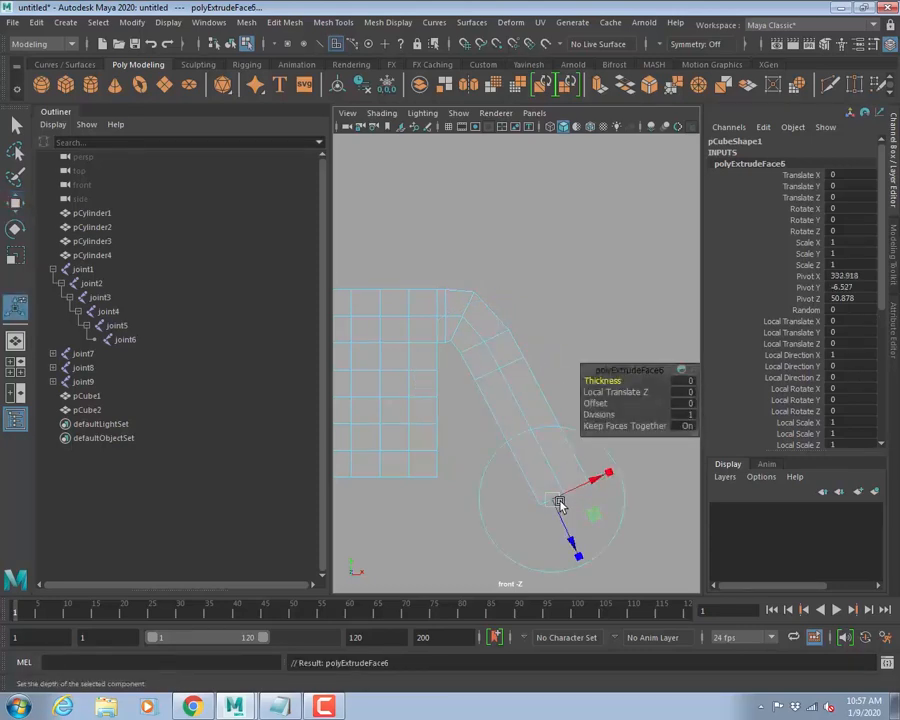
key("w")
Return the extruded cube to object mode, frame its body and arm in the front view, and change to the Rigging menu set.
right_click_drag(526, 316, 595, 297)
middle_click_drag(525, 339, 603, 307, "alt")
right_click_drag(603, 307, 422, 294, "alt")
middle_click_drag(558, 297, 554, 286, "alt")
right_click_drag(554, 286, 598, 317, "alt")
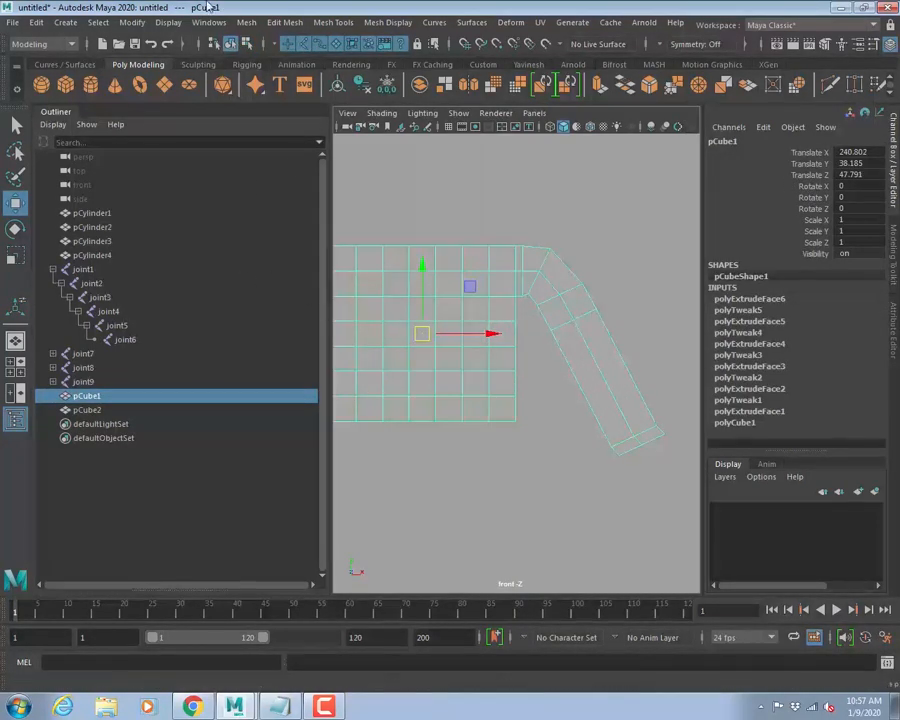
left_click(247, 23)
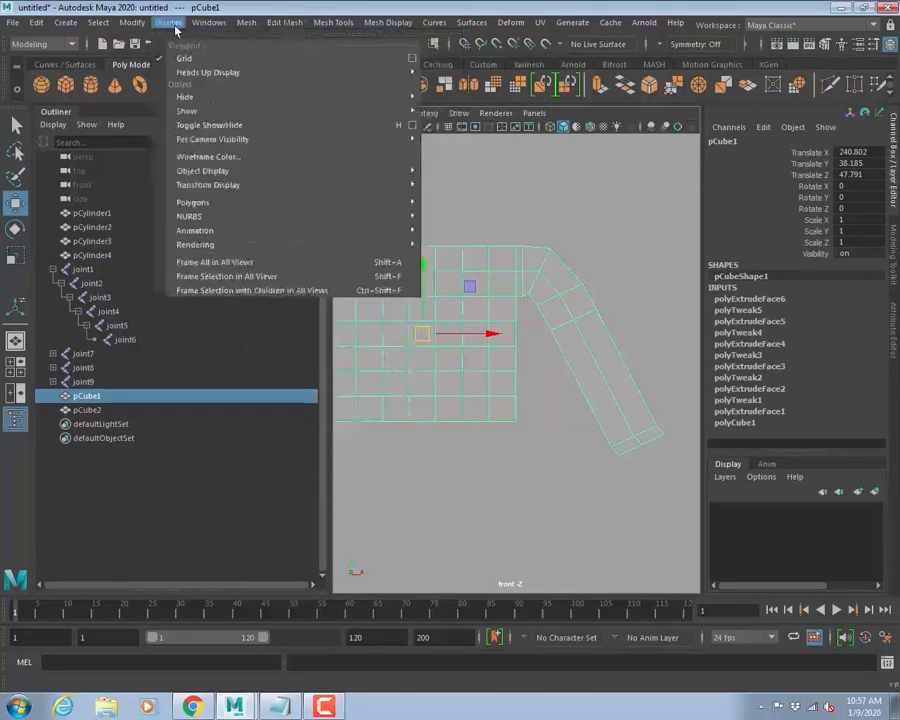
left_click(42, 44)
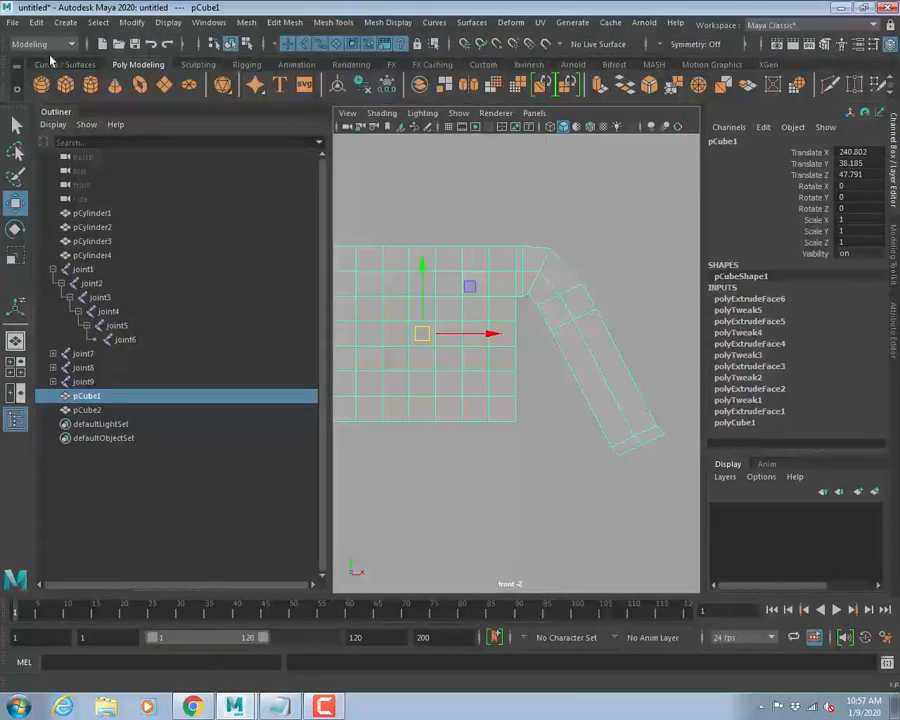
left_click(42, 44)
left_click(28, 75)
In wireframe display, create a vertical four-joint chain up the cube's middle from its bottom edge, with bones about 27.6, 23.3 and 20.5 units long.
left_click(252, 22)
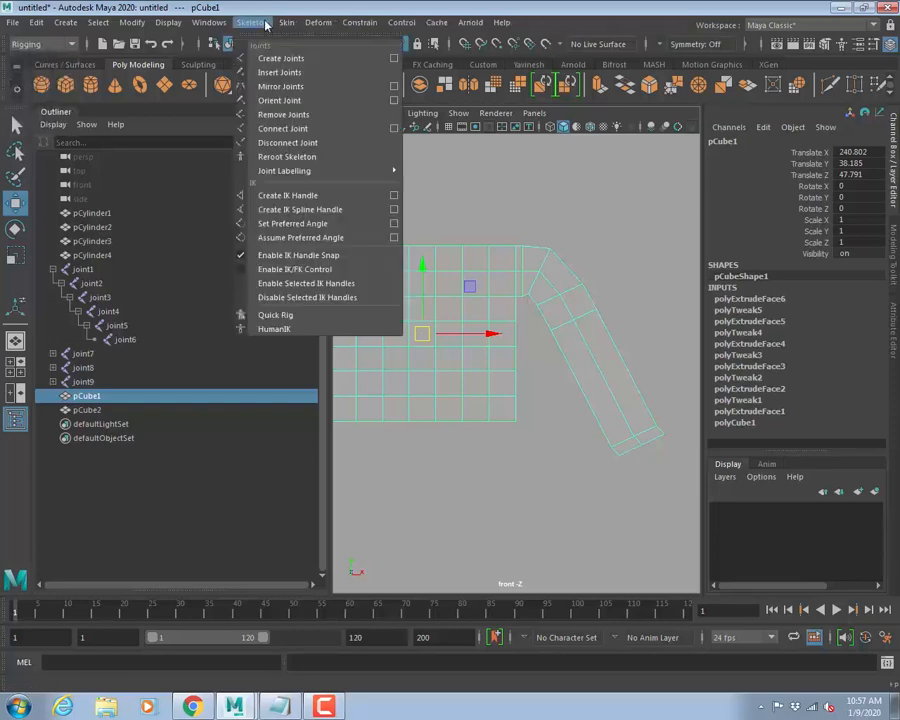
left_click(266, 58)
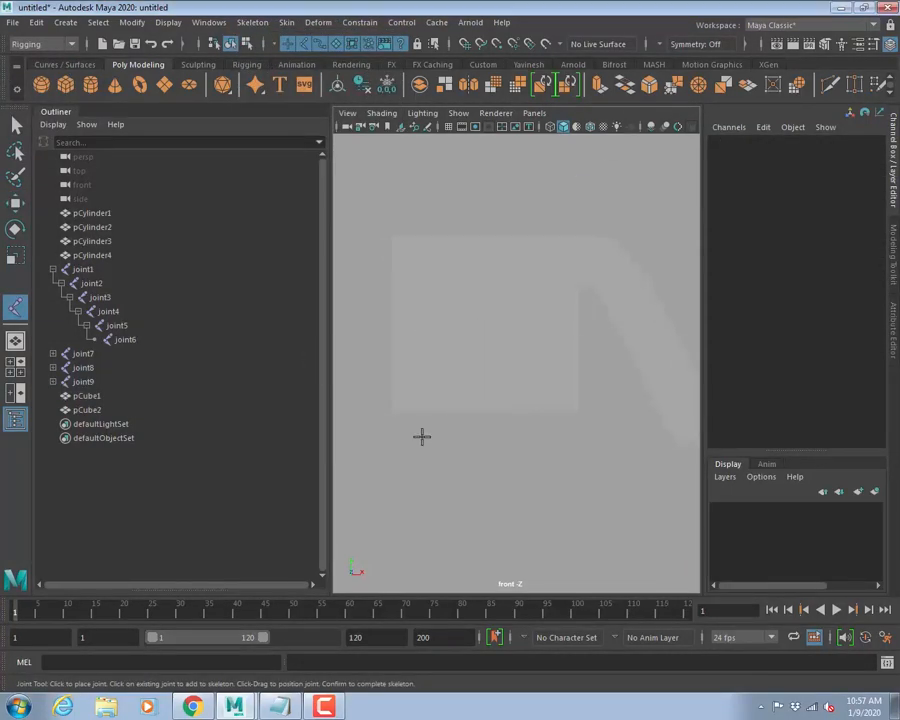
key("space")
key("space")
key("4")
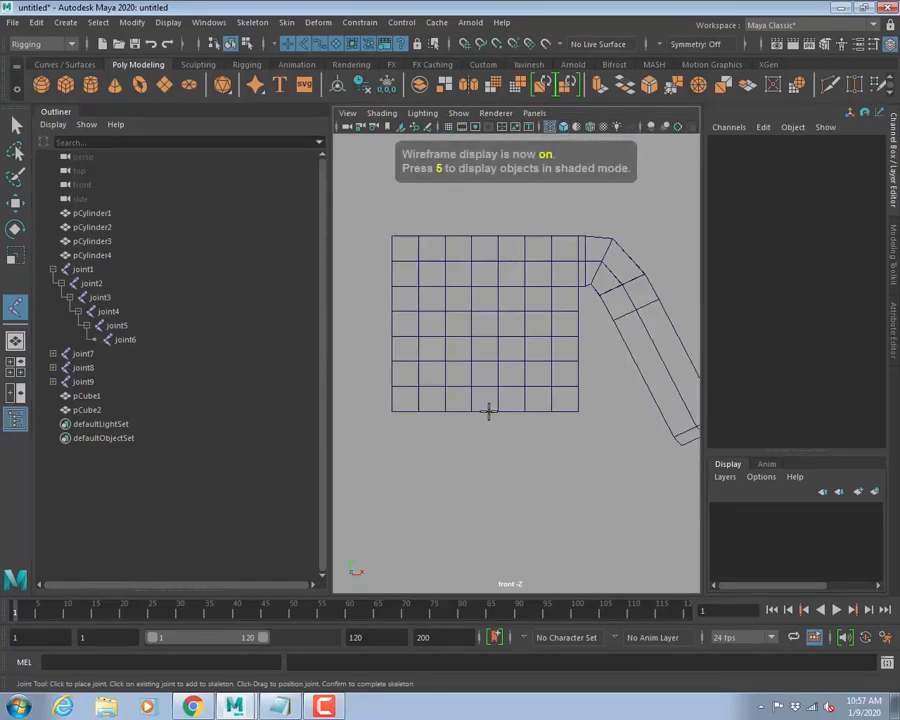
left_click(489, 411)
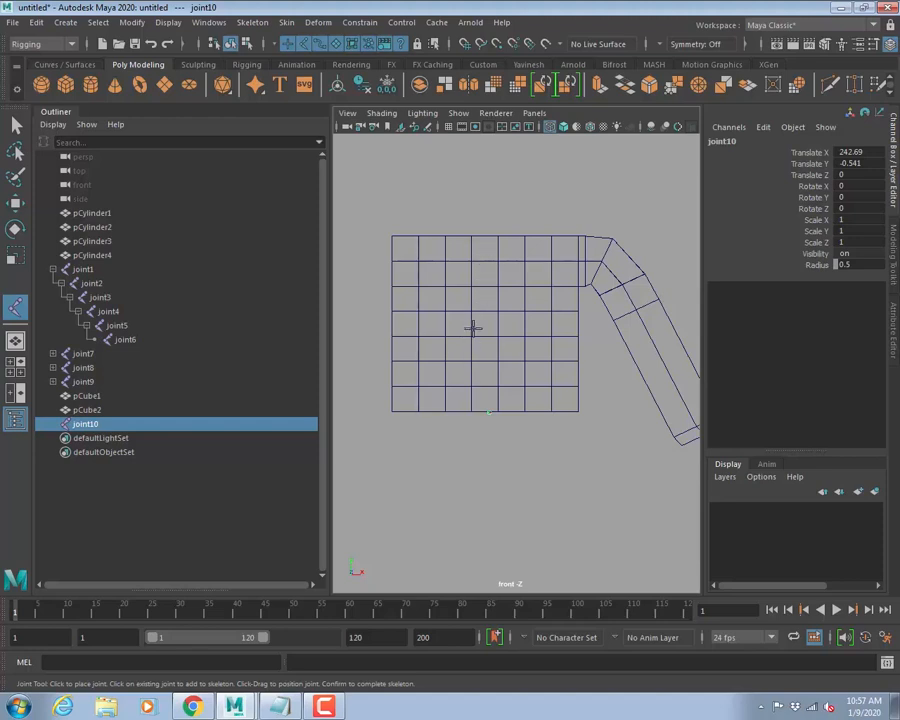
left_click(484, 348)
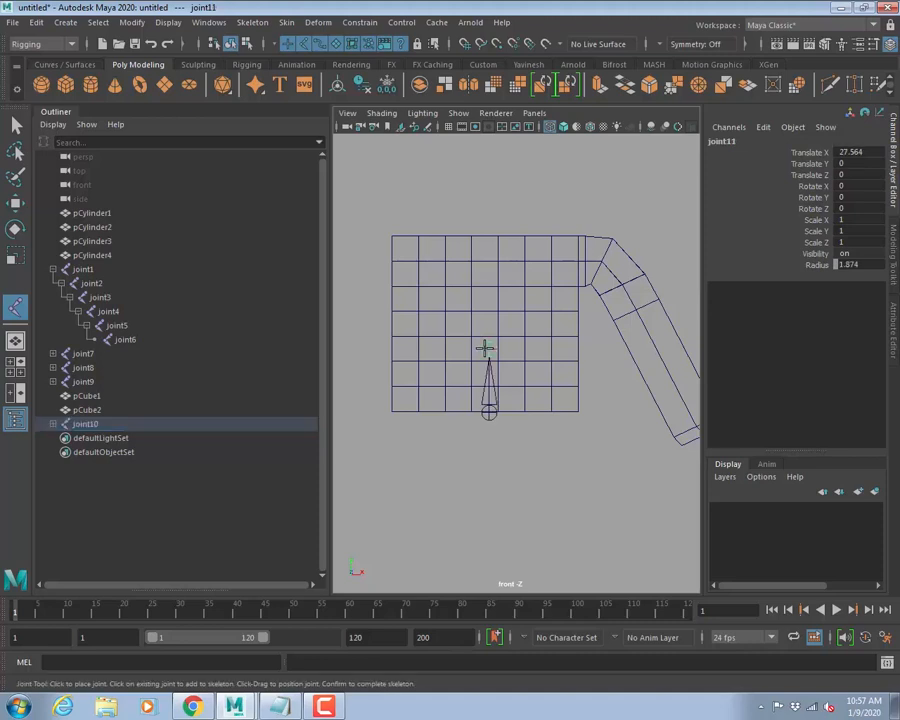
left_click(487, 297)
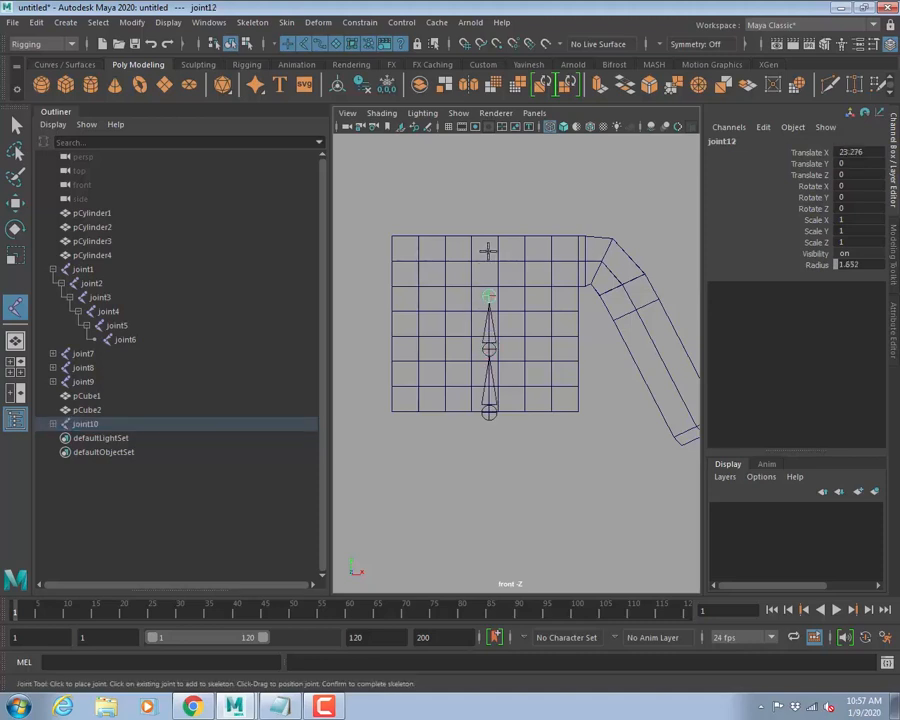
left_click(485, 245)
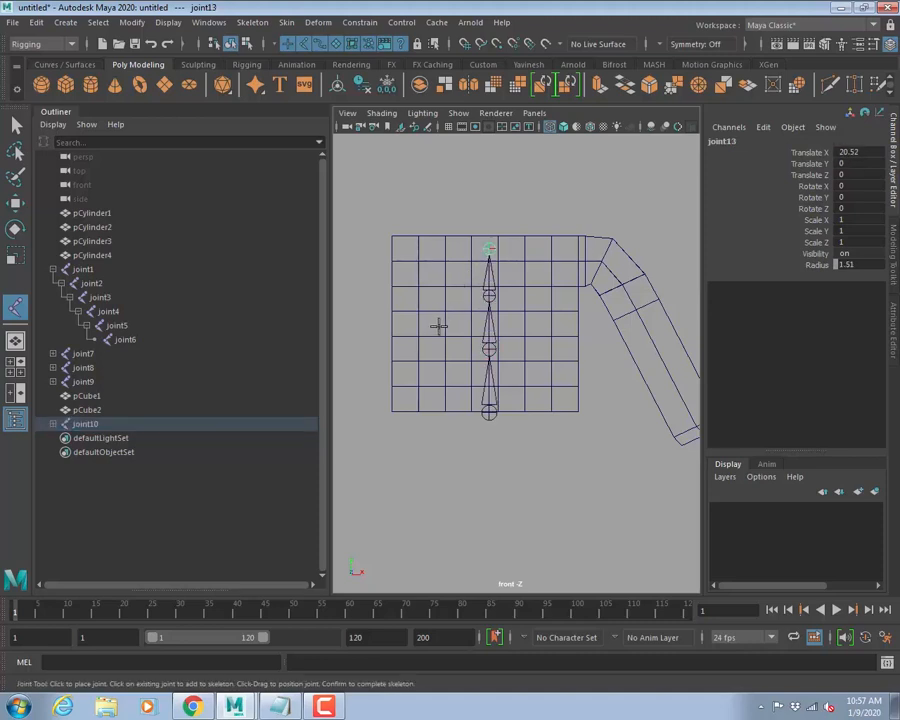
key("w")
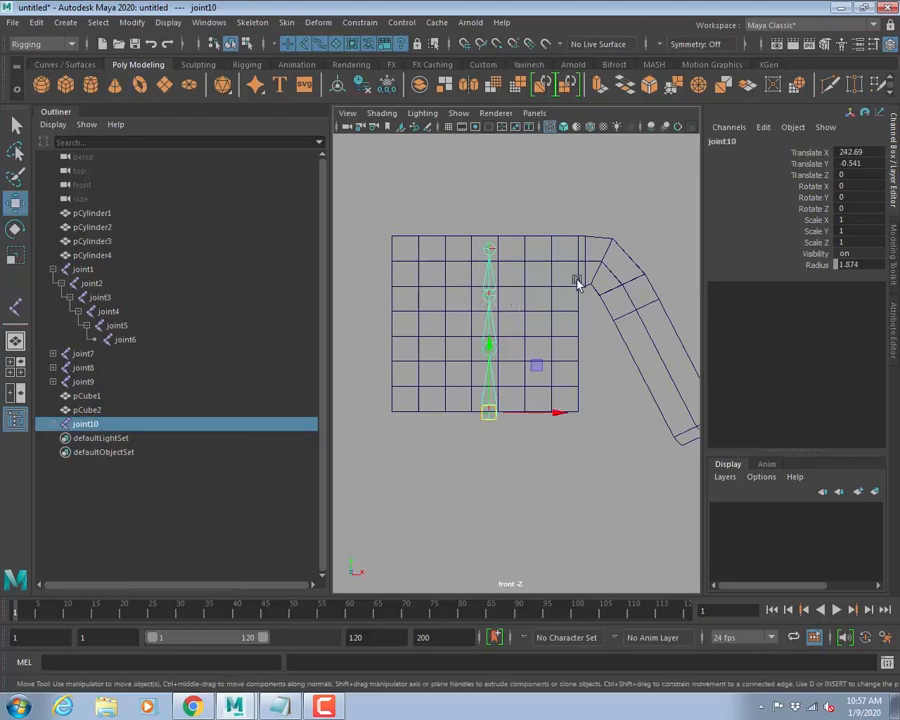
Create a separate two-joint arm chain from the shoulder at about X 285.9, Y 65.6 to the arm's tip, about 89 units long.
middle_click_drag(577, 283, 490, 241, "alt")
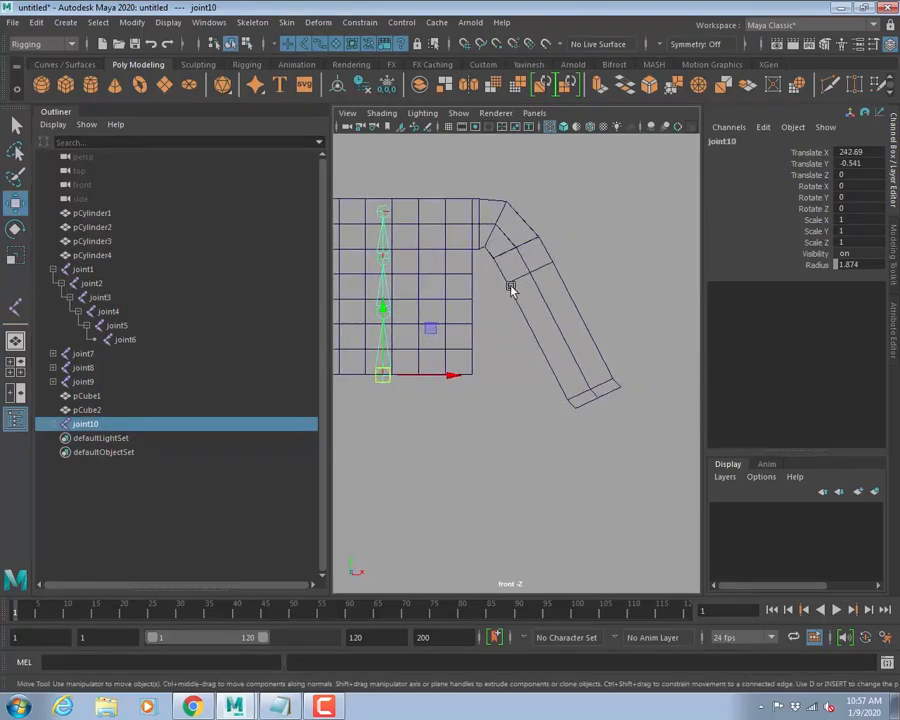
key("y")
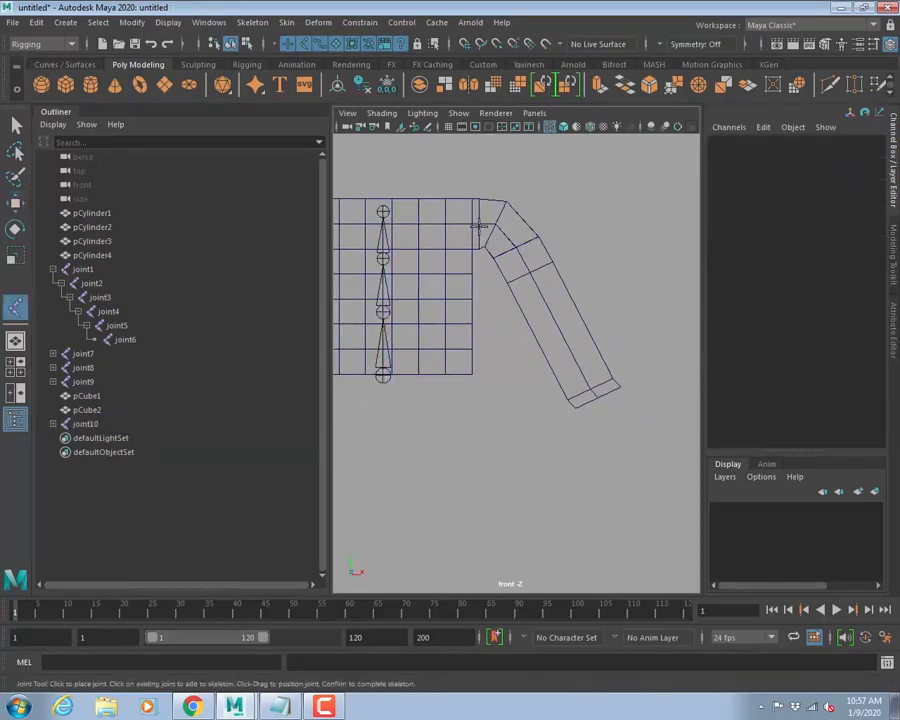
left_click(480, 225)
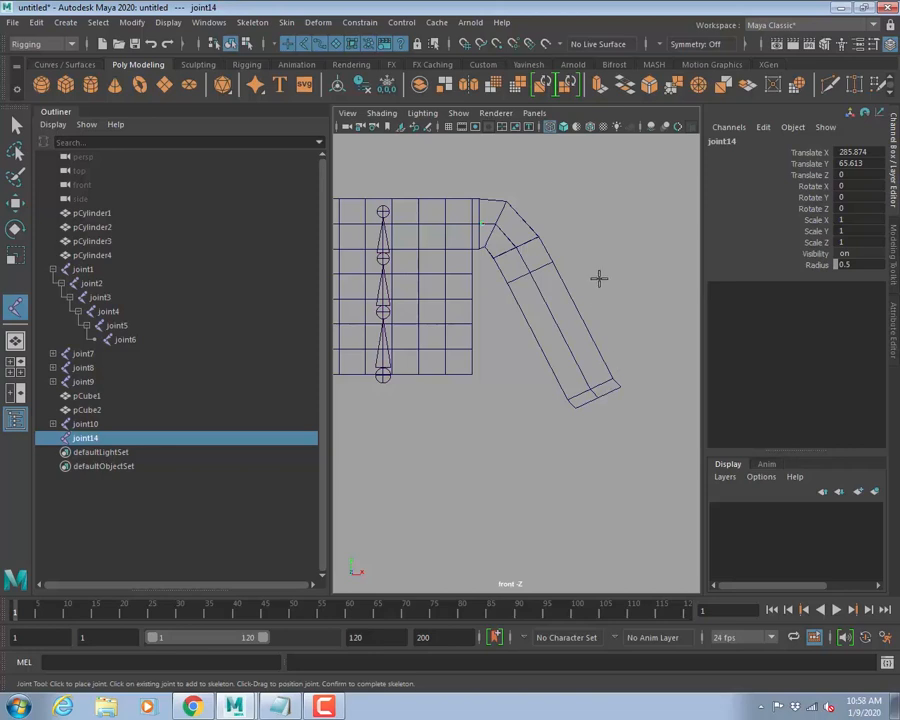
left_click(592, 394, "shift")
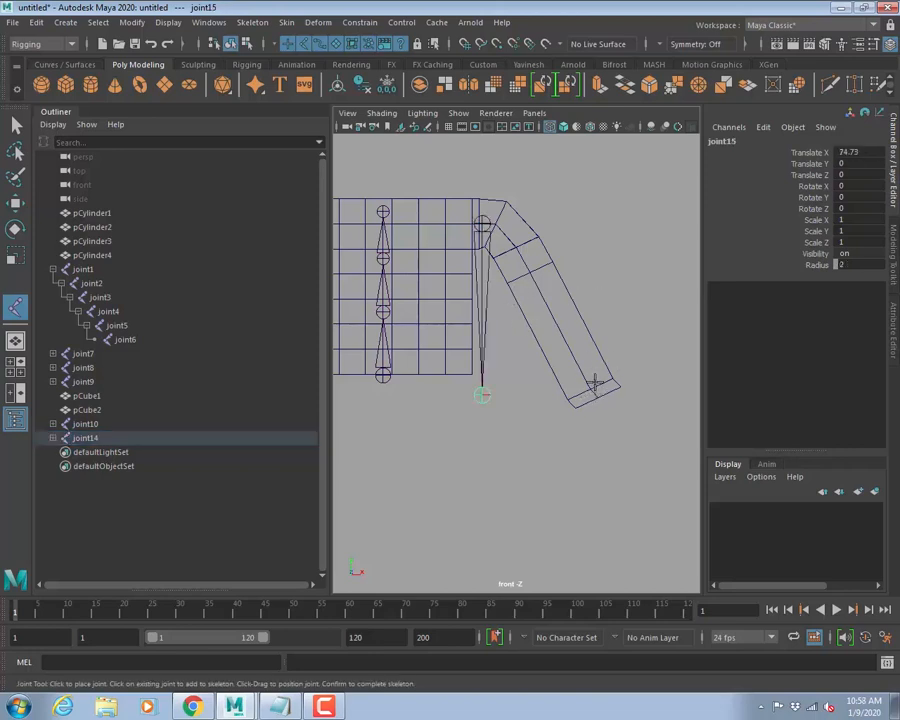
key("ctrl+z")
left_click(592, 393)
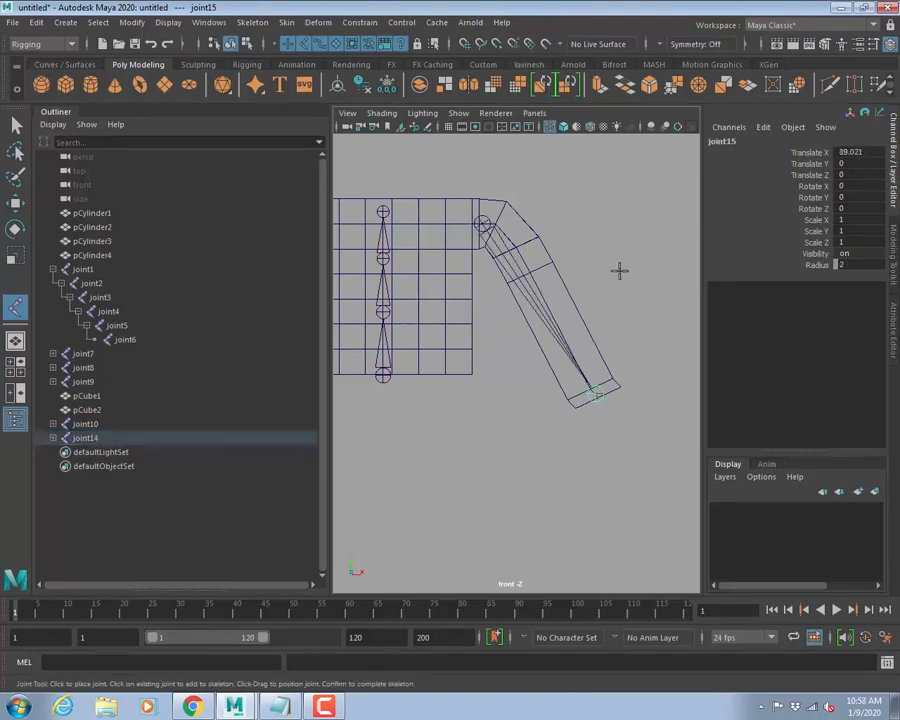
key("Return")
key("w")
Parent the arm chain's shoulder joint to the third joint of the vertical chain and clear the selection.
middle_click_drag(492, 310, 556, 330, "alt")
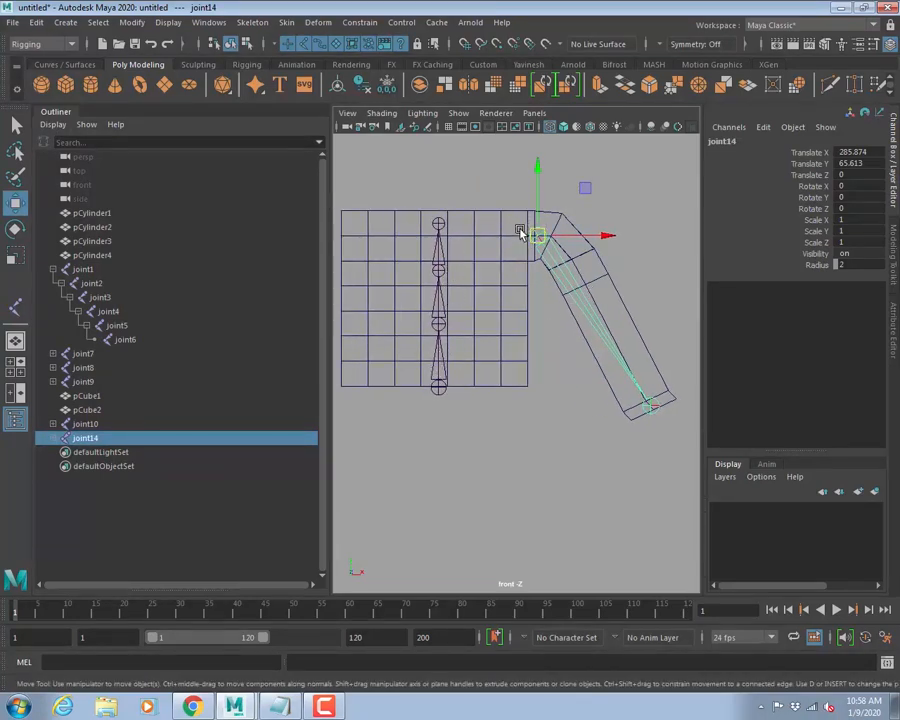
left_click(439, 264)
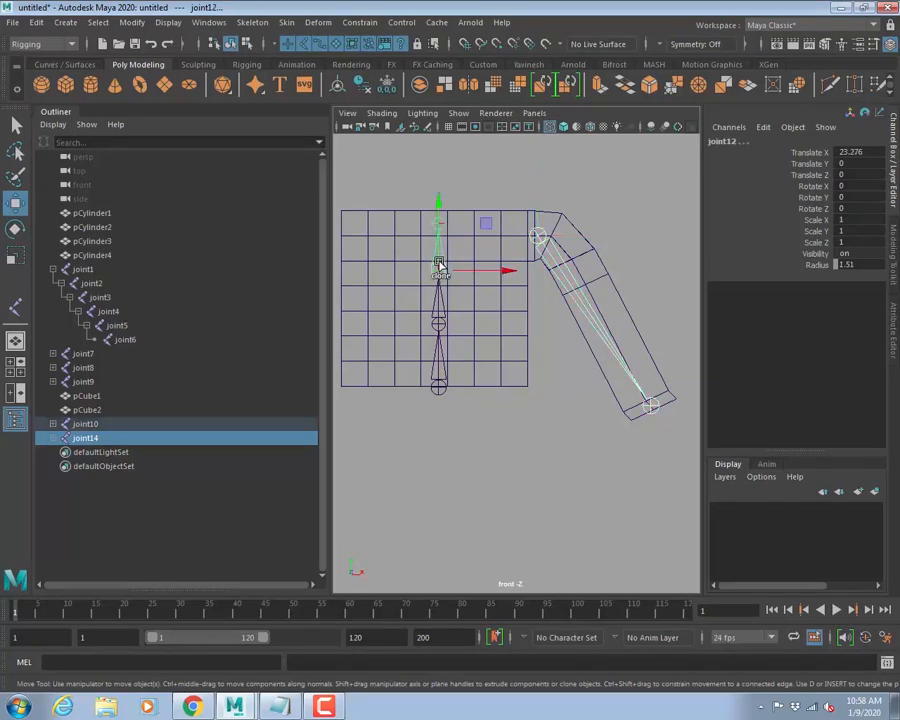
key("p")
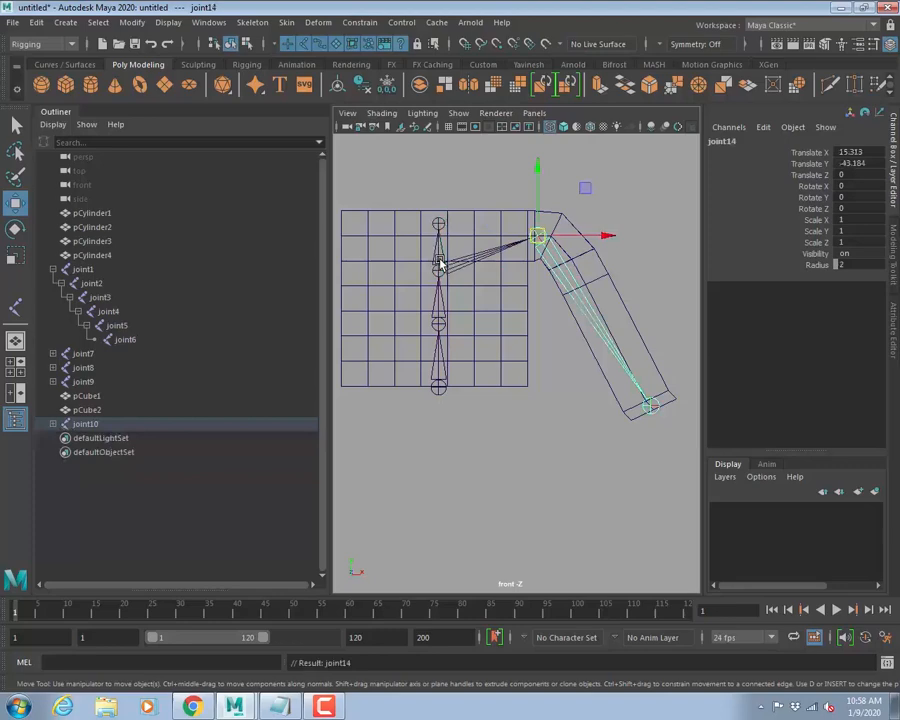
left_click(583, 338)
left_click(554, 486)
middle_click_drag(554, 486, 518, 422, "alt")
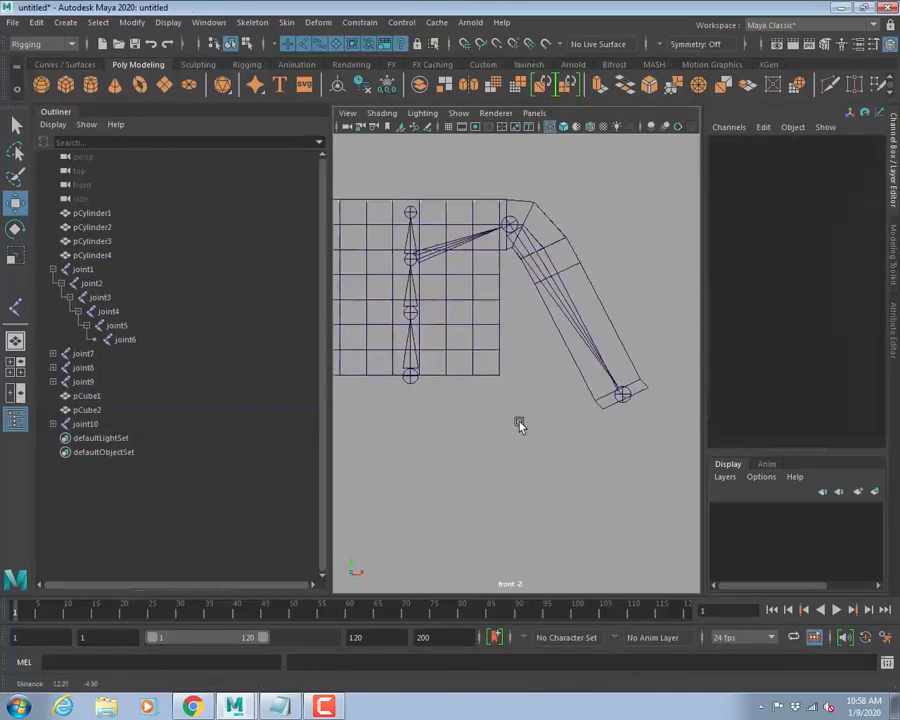
In the top view, select both cubes and move them along Z to about -2.92 so they surround the joint chain.
left_click(410, 369)
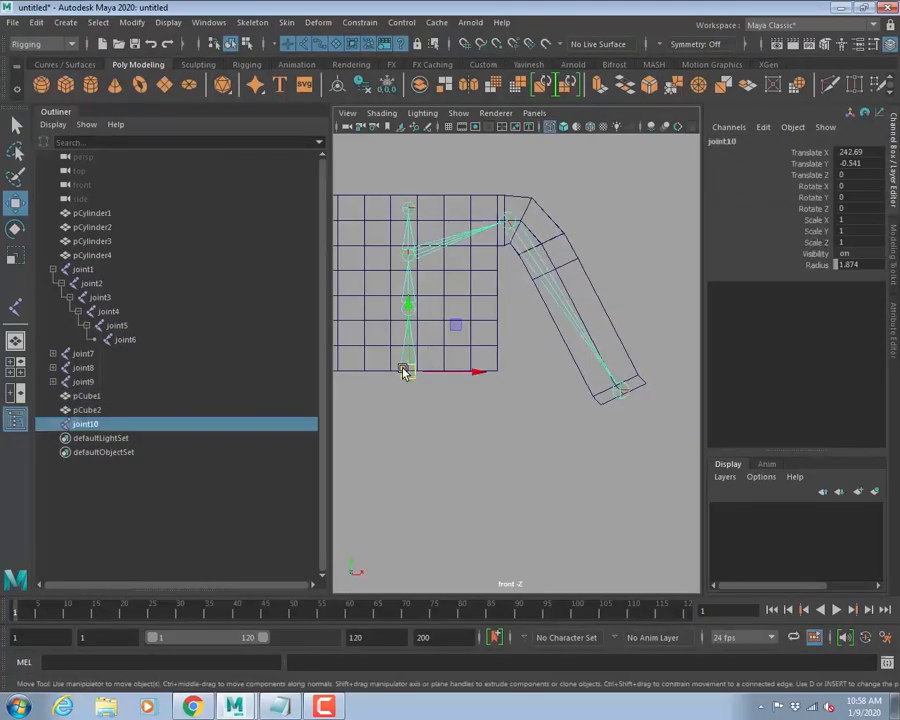
key("space")
key("space")
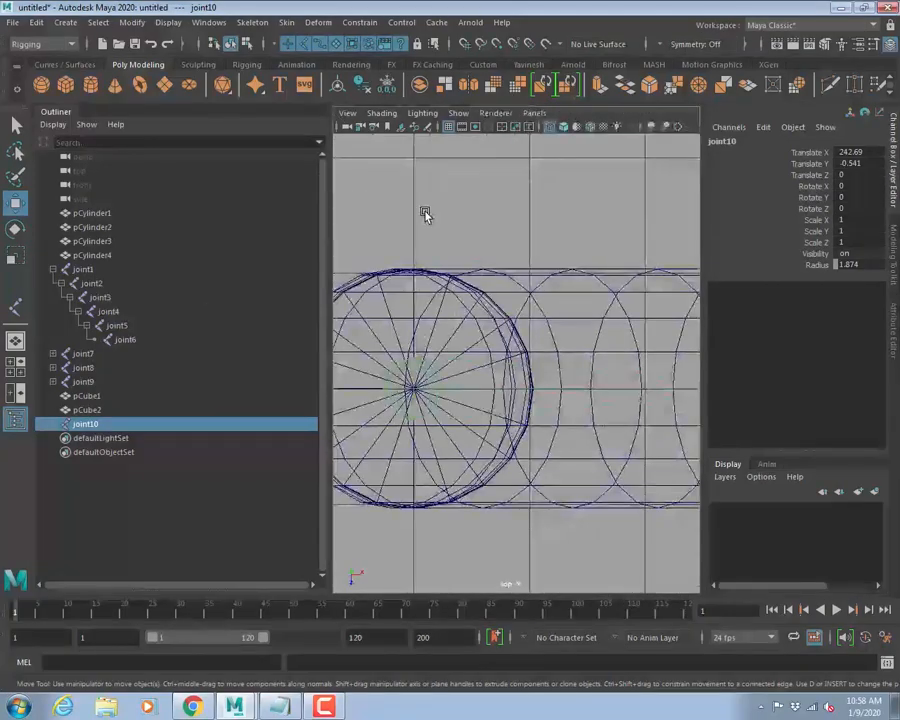
key("f")
key("4")
right_click_drag(488, 322, 360, 294, "alt")
middle_click_drag(548, 338, 552, 267, "alt")
right_click_drag(532, 360, 573, 375, "alt")
left_click_drag(524, 341, 549, 380)
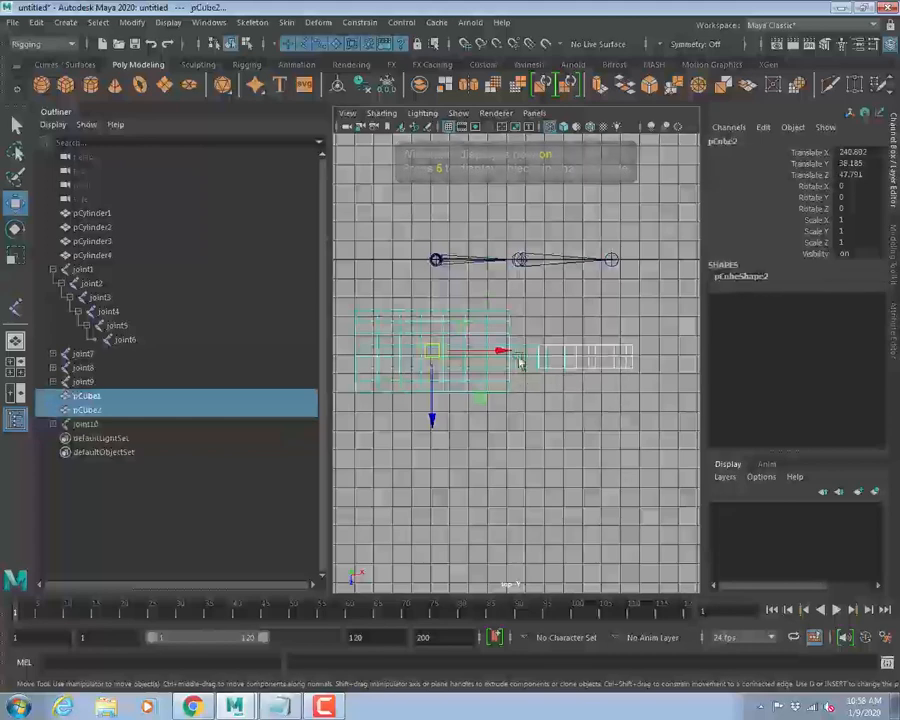
left_click(494, 268)
key("ctrl+z")
key("ctrl+z")
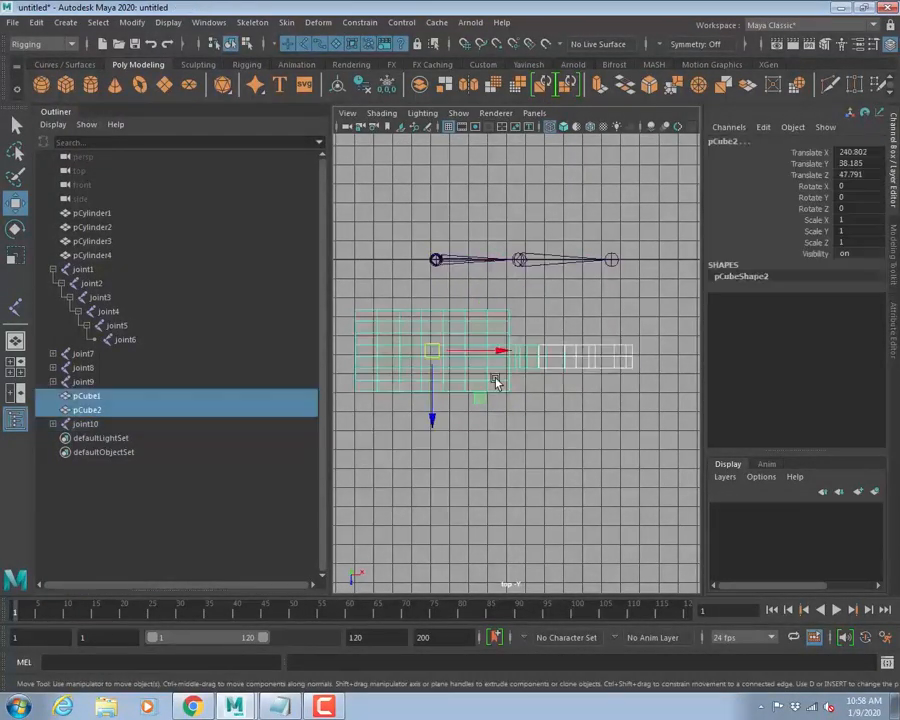
left_click_drag(432, 418, 452, 323)
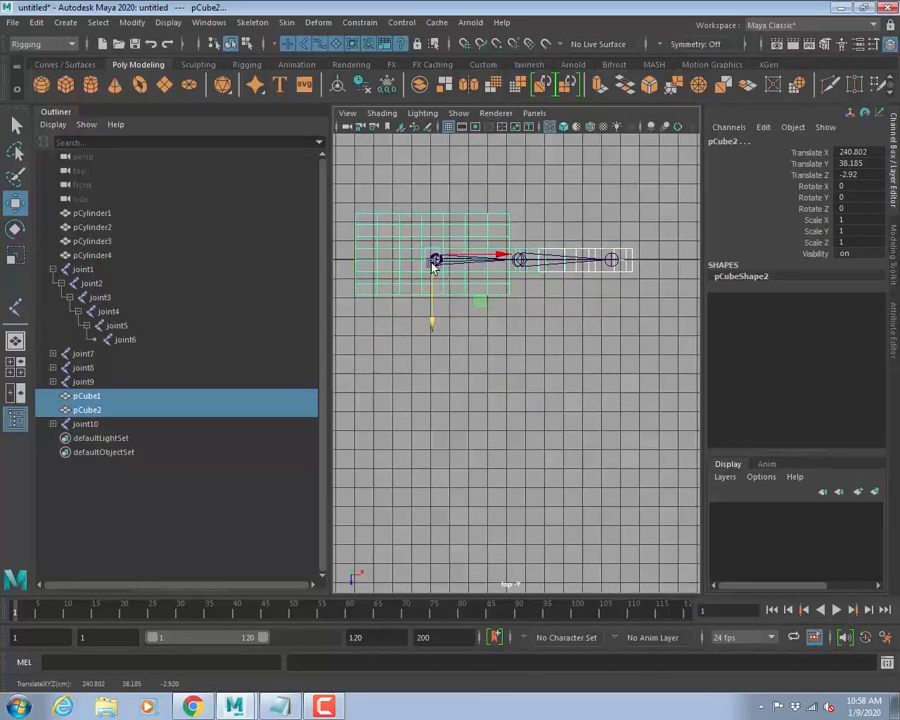
Inspect in perspective how the joints sit inside the cube body and arm, and return to the front view.
right_click_drag(426, 228, 531, 272, "alt")
key("space")
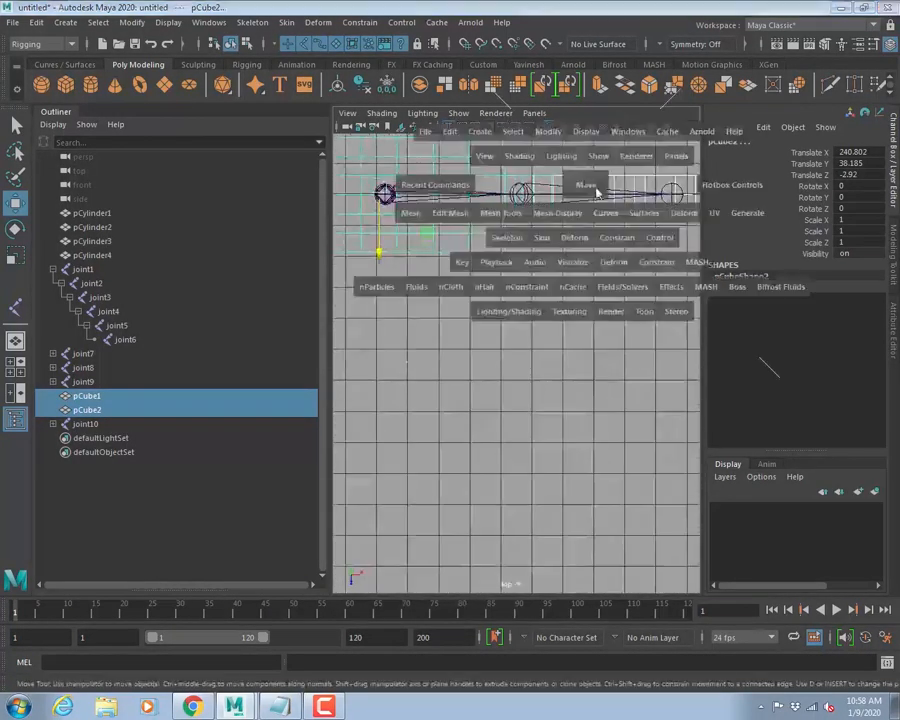
left_click_drag(594, 190, 592, 155)
left_click_drag(610, 328, 571, 322, "alt")
key("space")
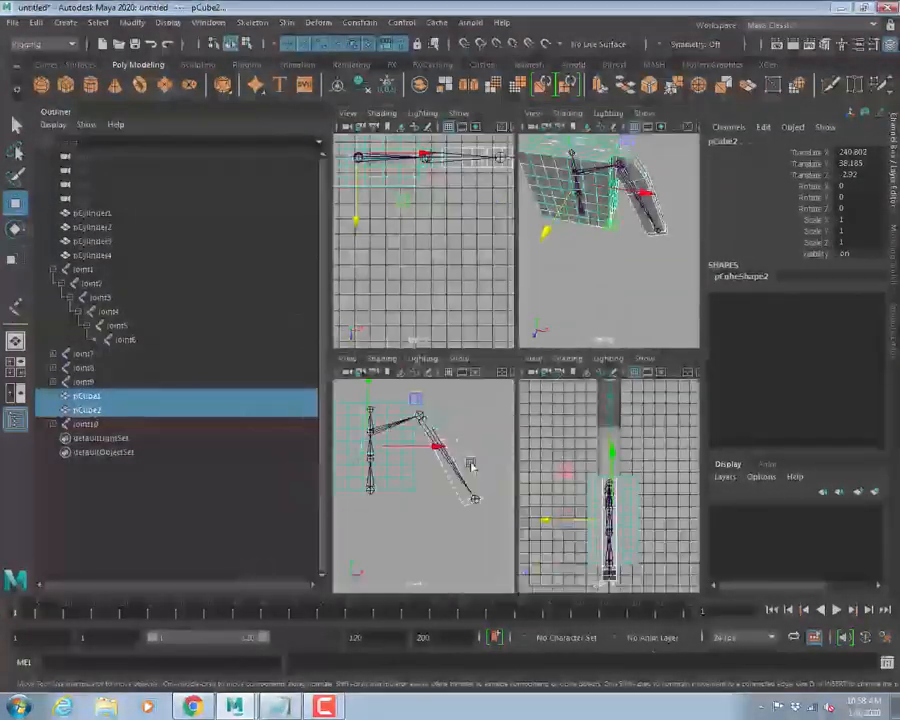
key("space")
Reselect both cubes and delete their construction history.
left_click(409, 378)
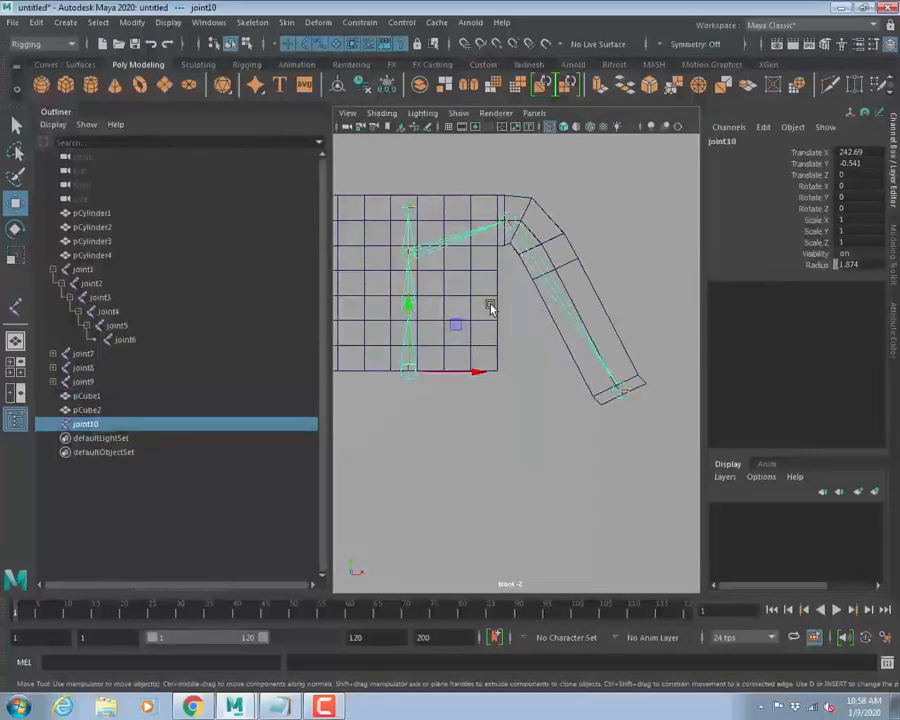
left_click_drag(488, 305, 504, 325)
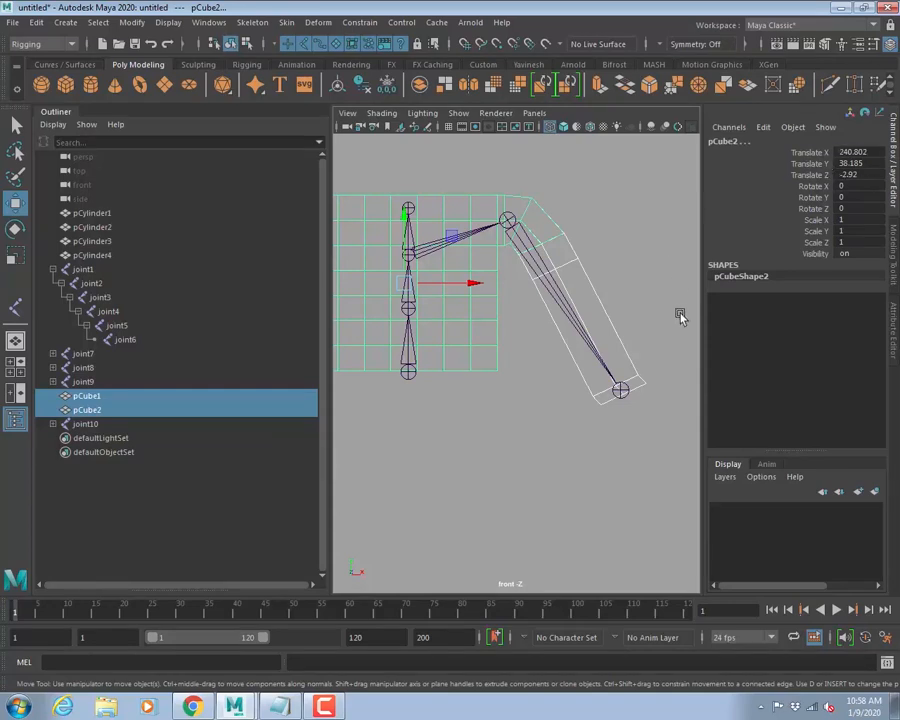
double_click(730, 281)
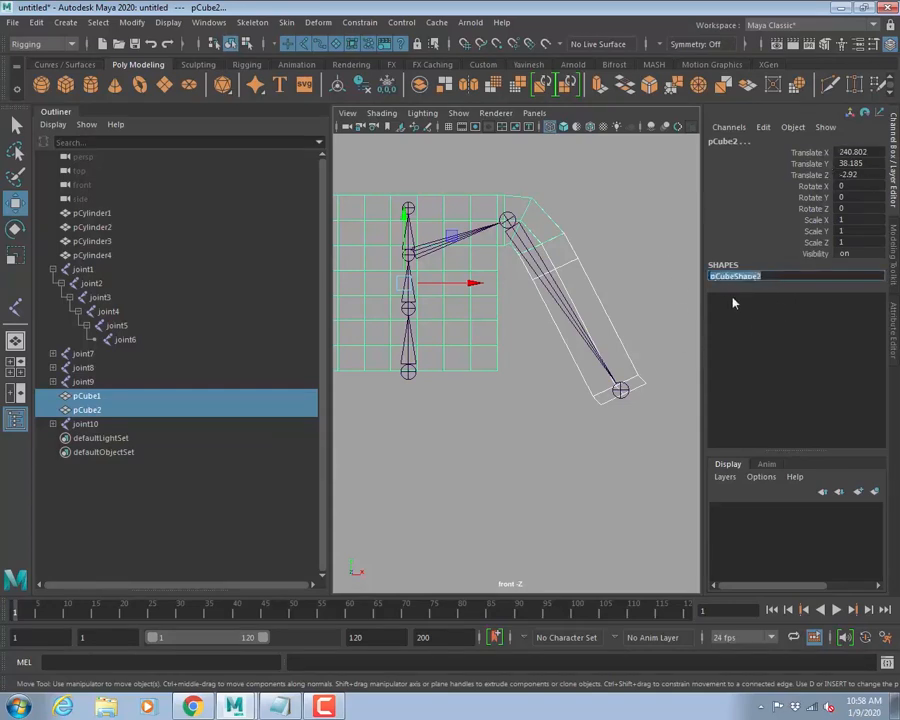
key("Escape")
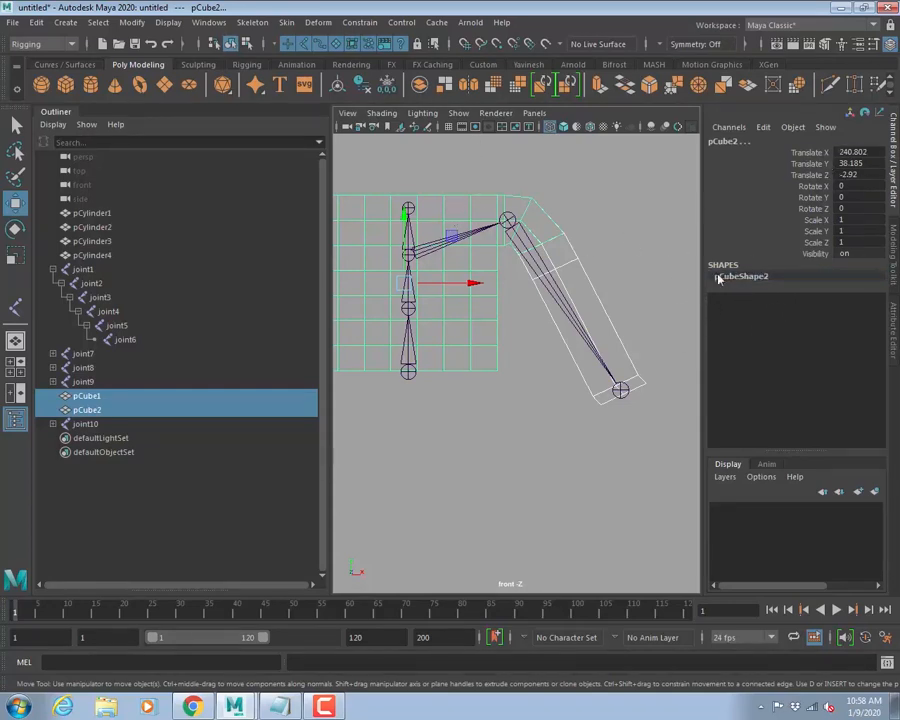
left_click(36, 22)
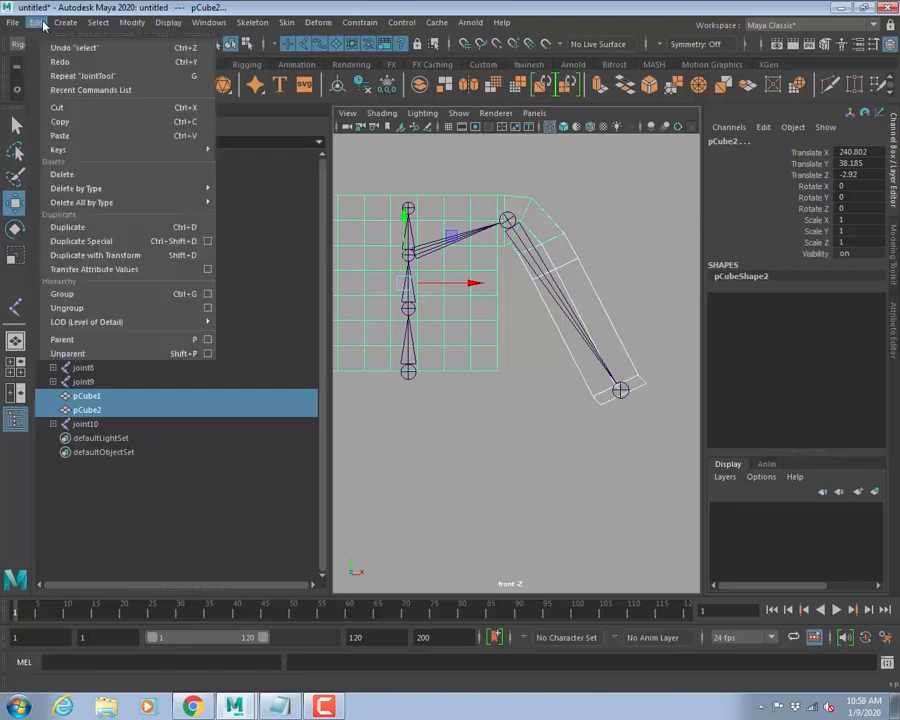
mouse_move(101, 189)
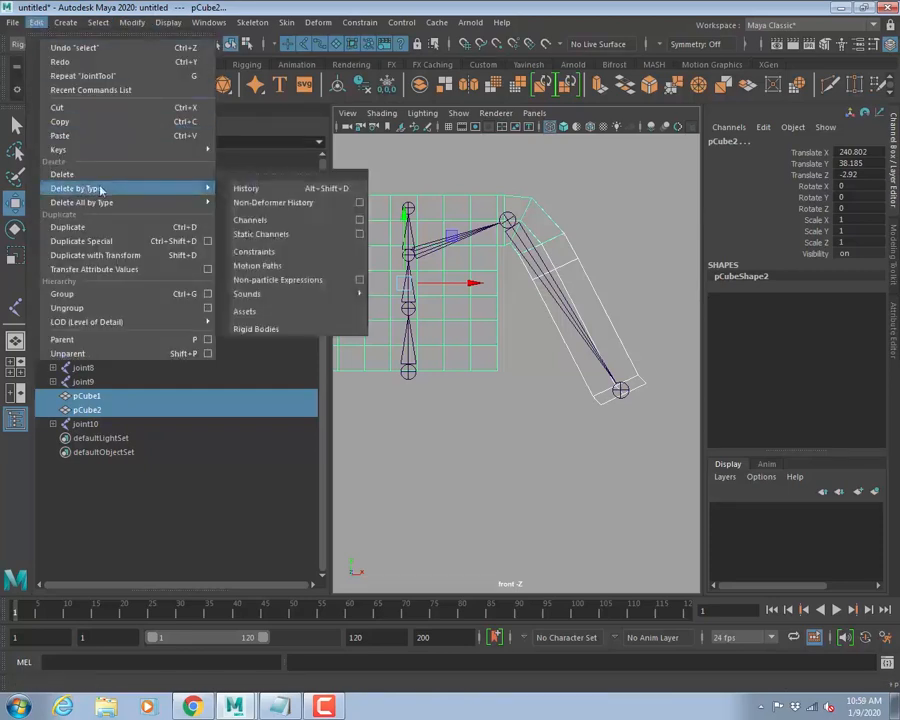
left_click(284, 190)
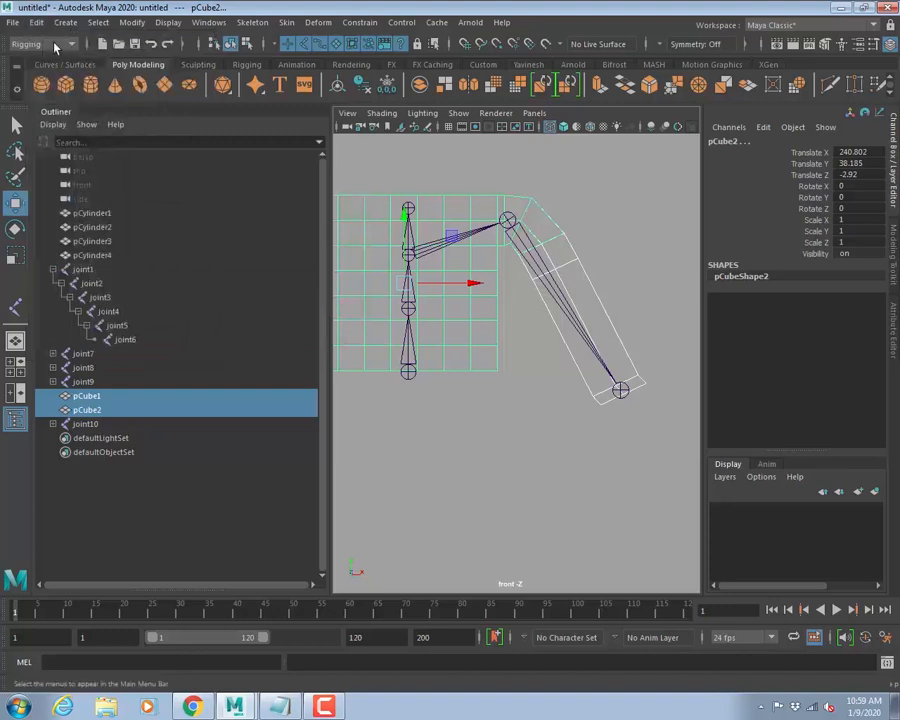
Freeze the transformations of both selected cubes.
left_click(139, 24)
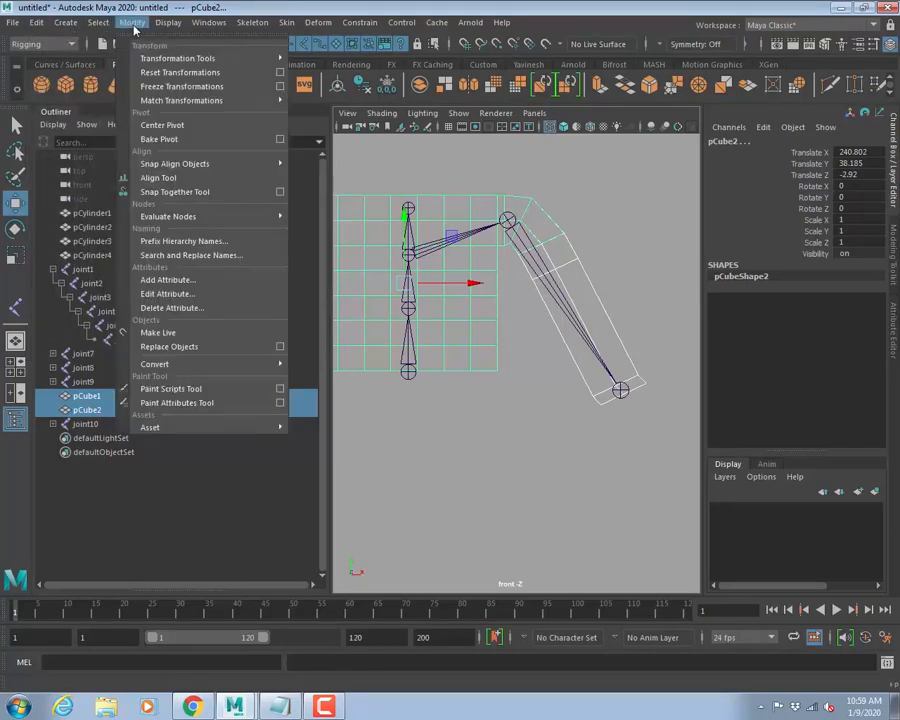
left_click(160, 88)
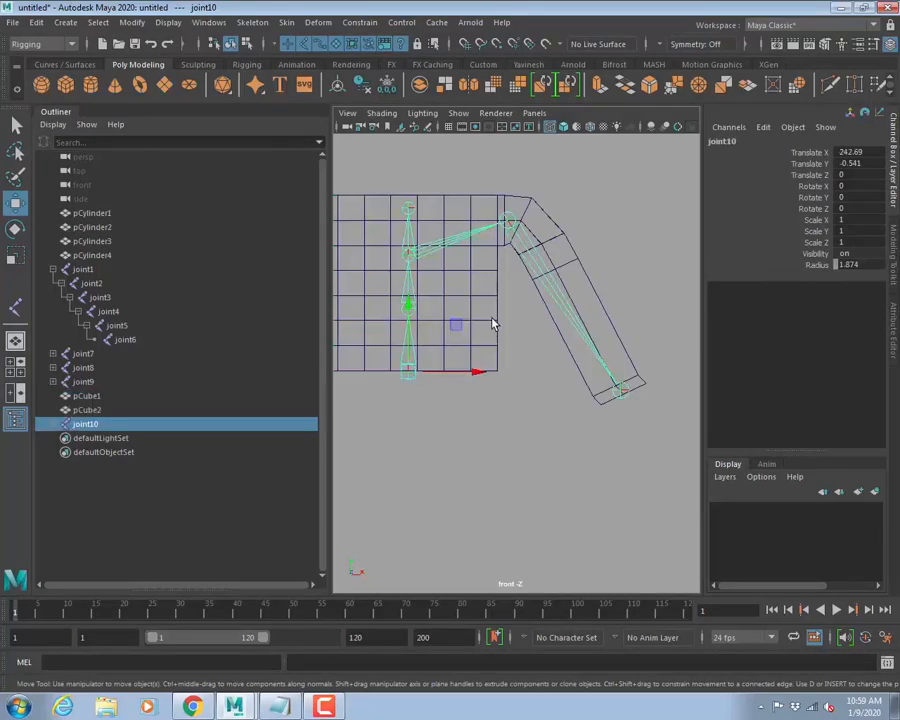
key("ctrl+z")
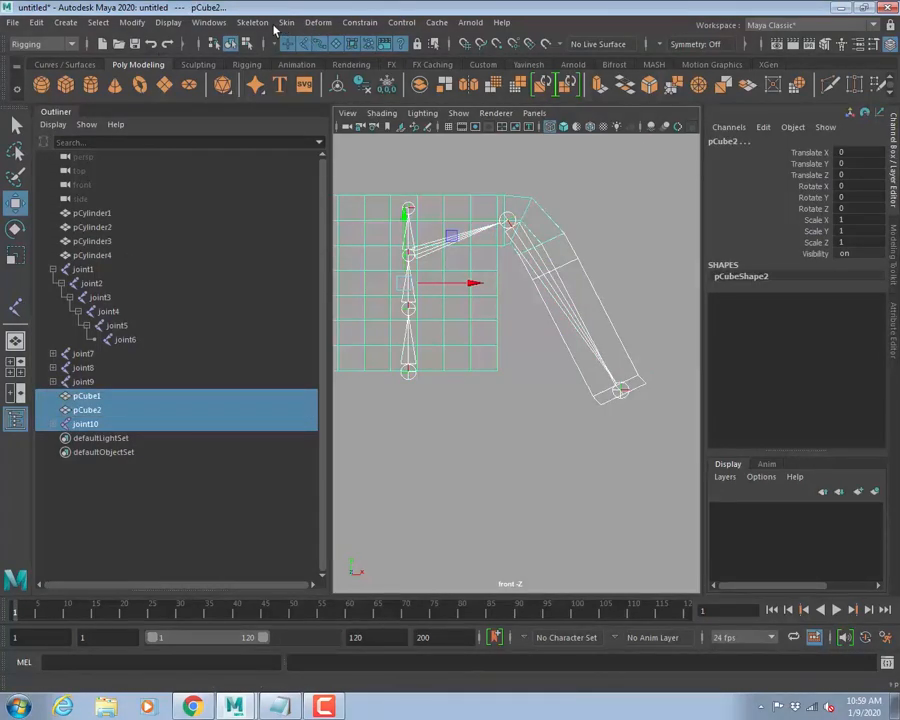
left_click(253, 23)
mouse_move(286, 22)
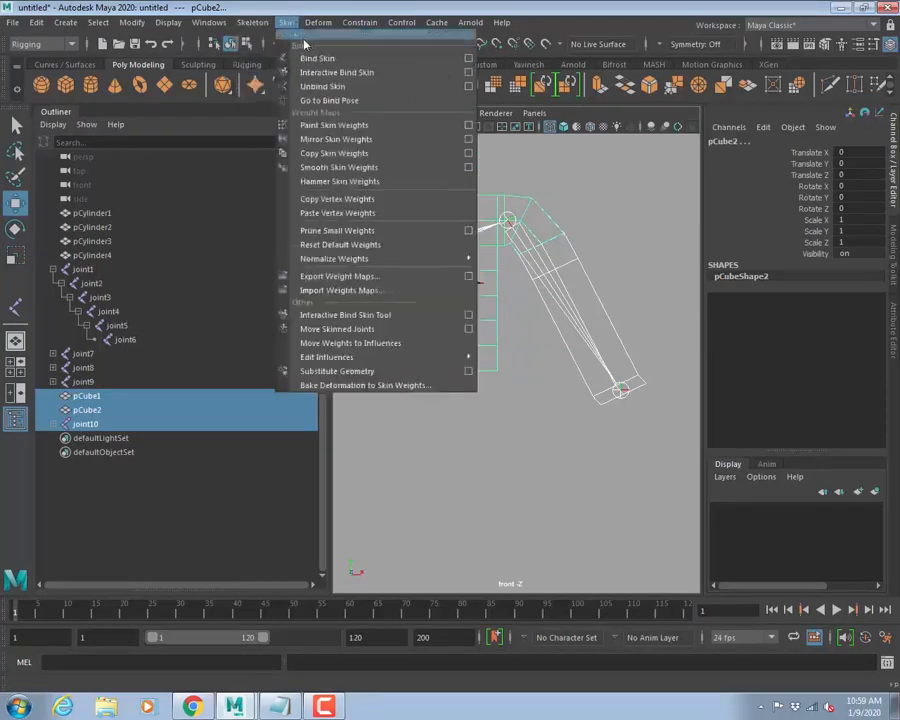
left_click(467, 62)
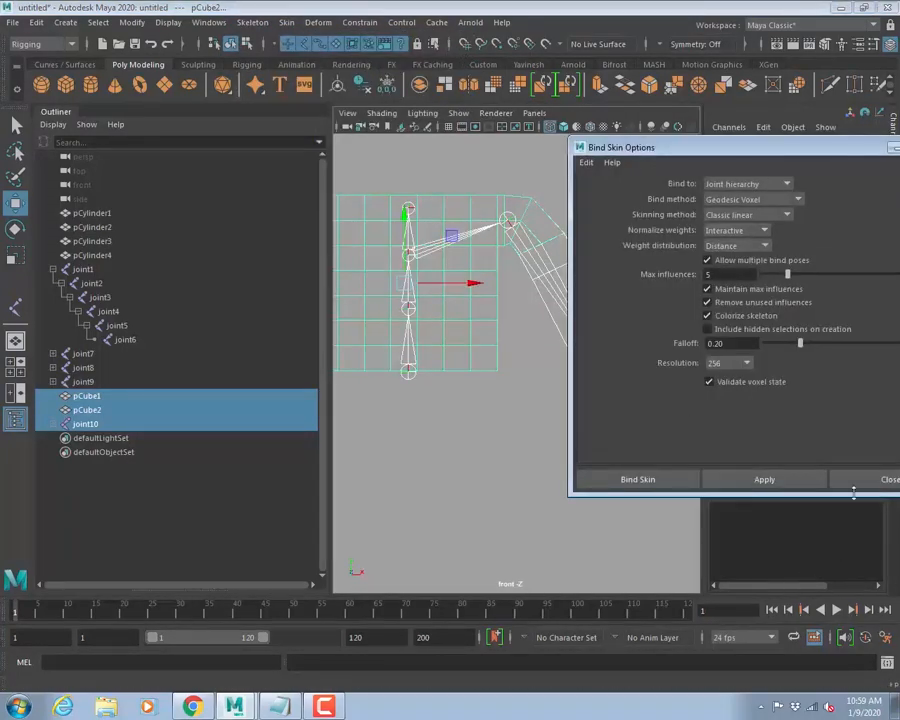
left_click(634, 475)
right_click_drag(519, 479, 472, 392, "alt")
middle_click_drag(530, 393, 514, 414, "alt")
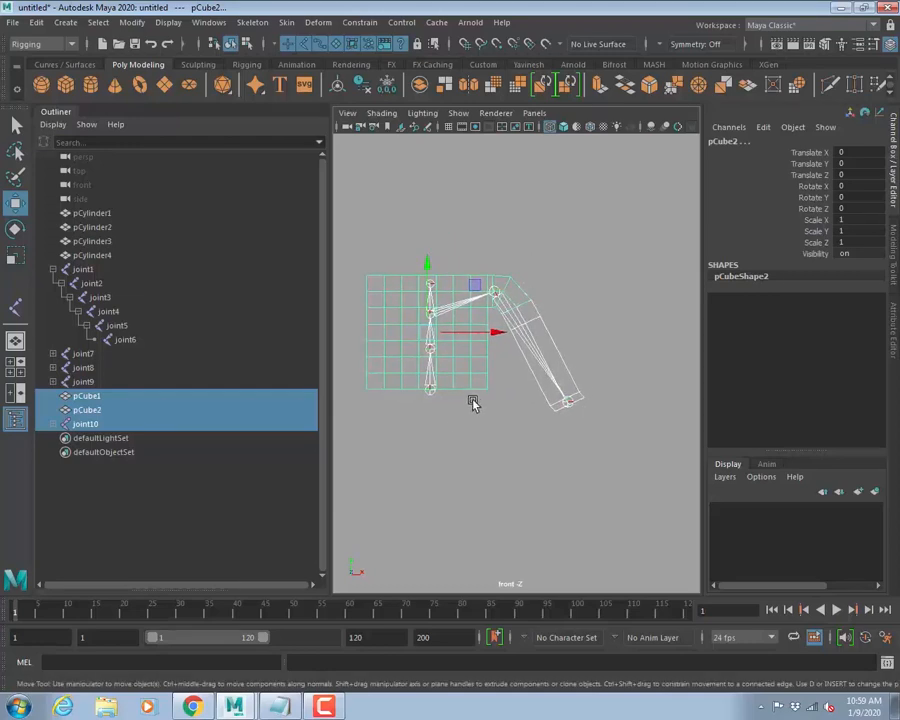
left_click(470, 418)
Duplicate the joint10 skeleton, try moving the copy along X to about 431, and undo that move.
key("q")
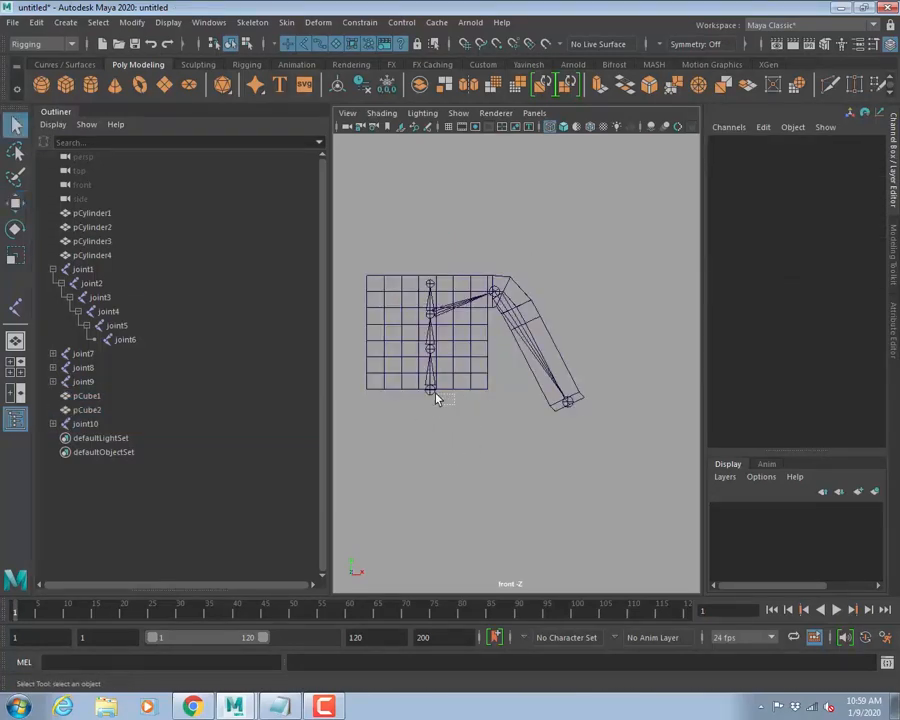
left_click(436, 399)
right_click_drag(536, 408, 503, 404, "alt")
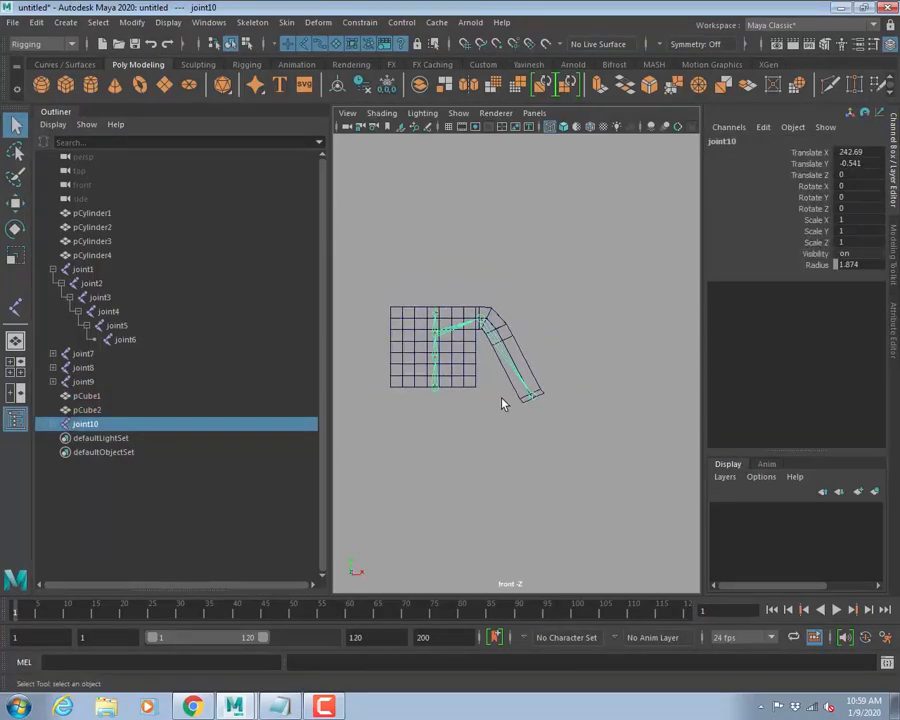
key("w")
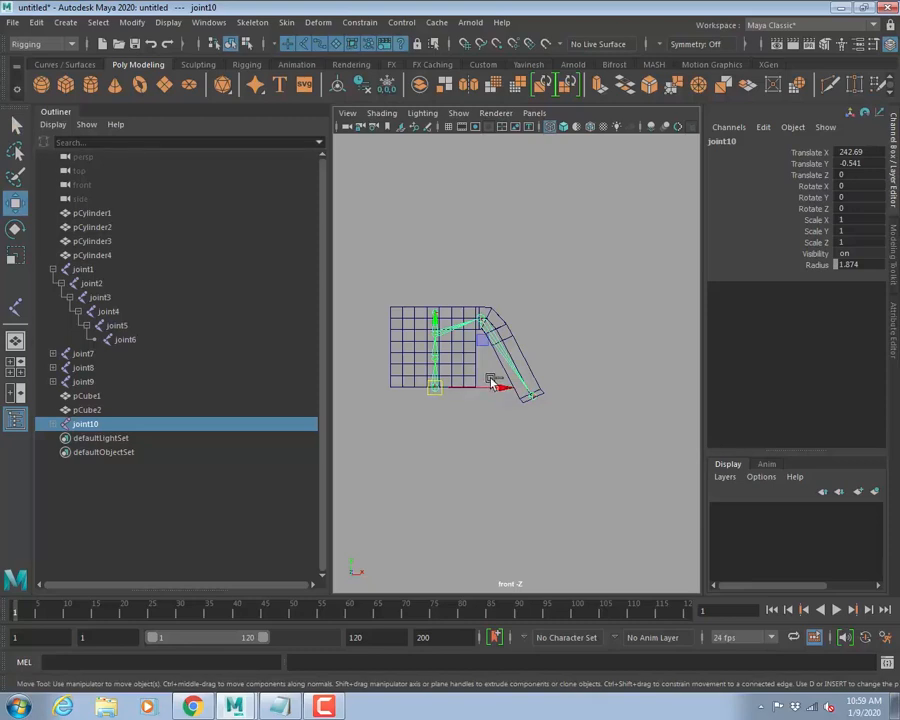
key("ctrl+d")
left_click_drag(507, 393, 703, 370)
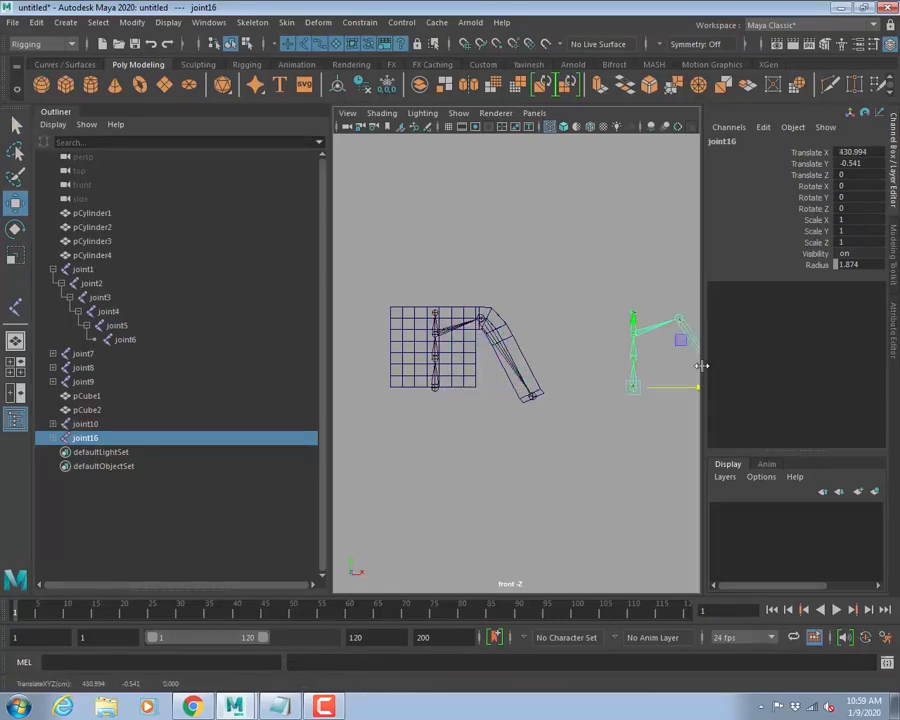
key("ctrl+z")
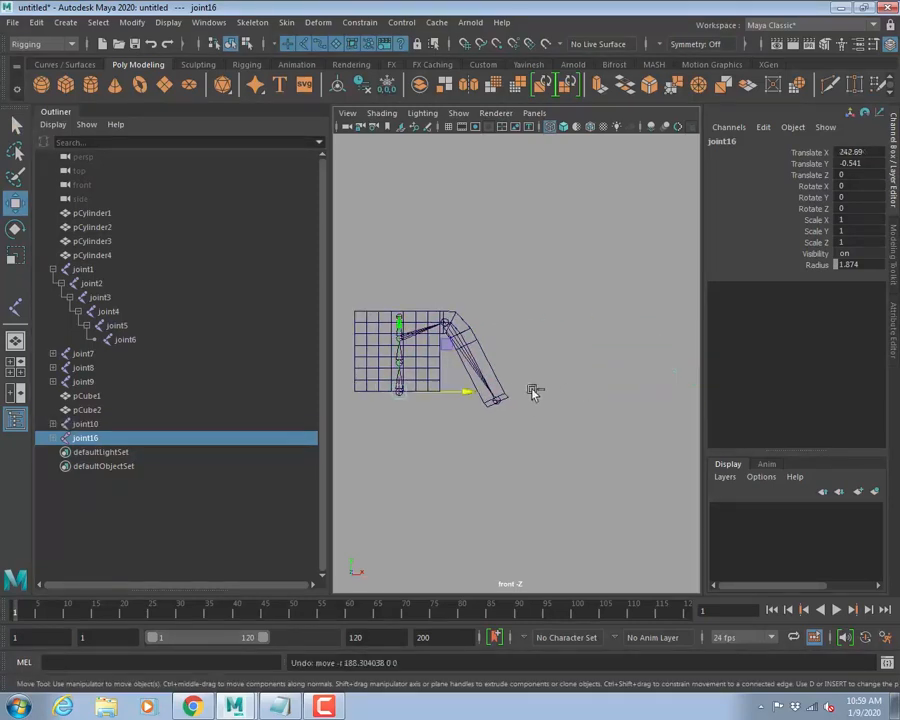
left_click(425, 368)
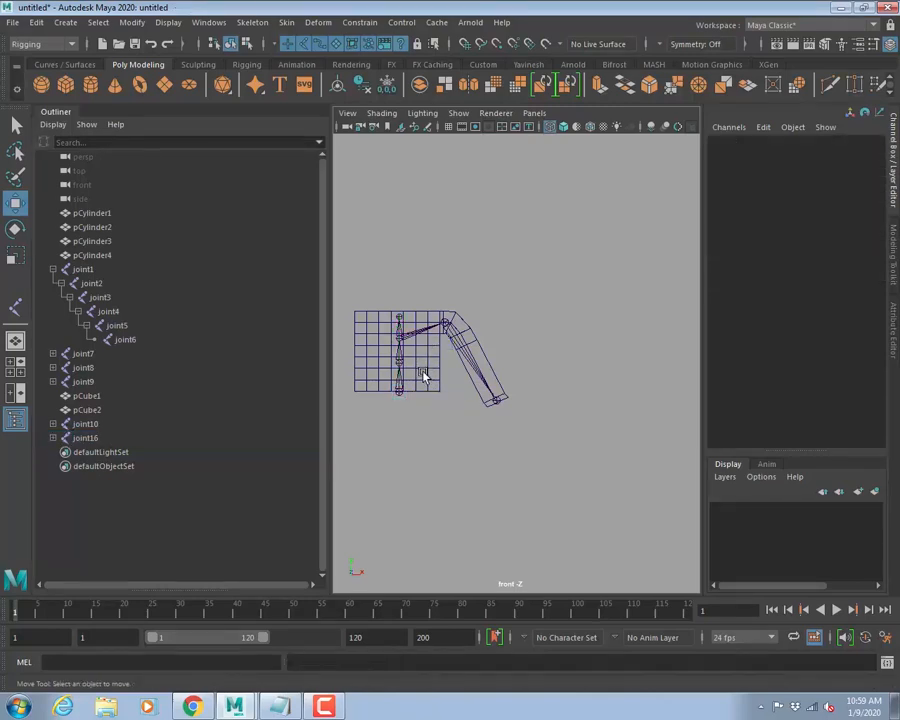
left_click(420, 367)
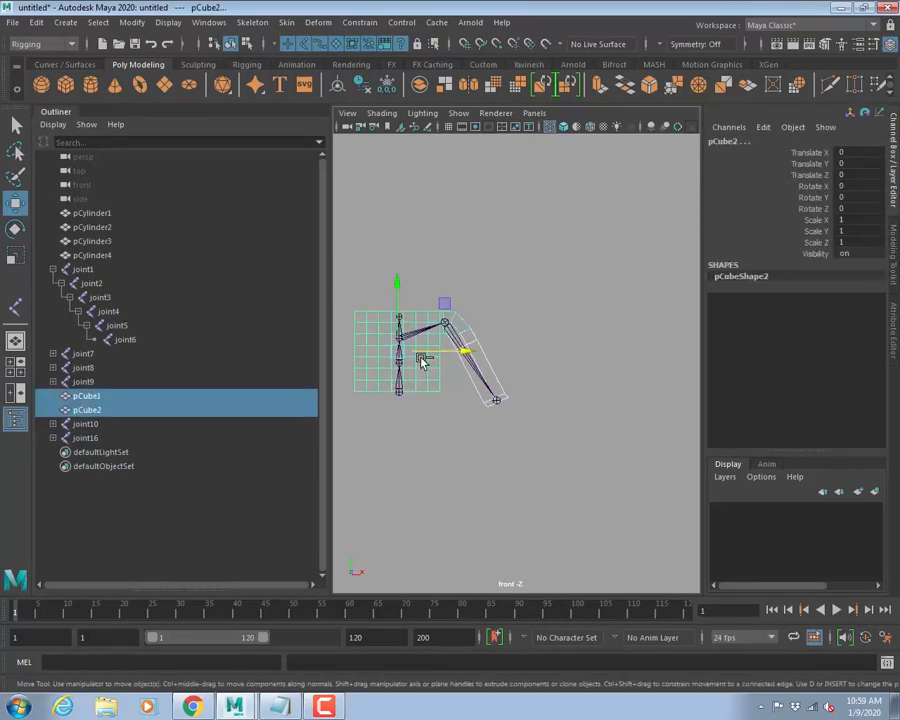
key("ctrl+d")
key("Delete")
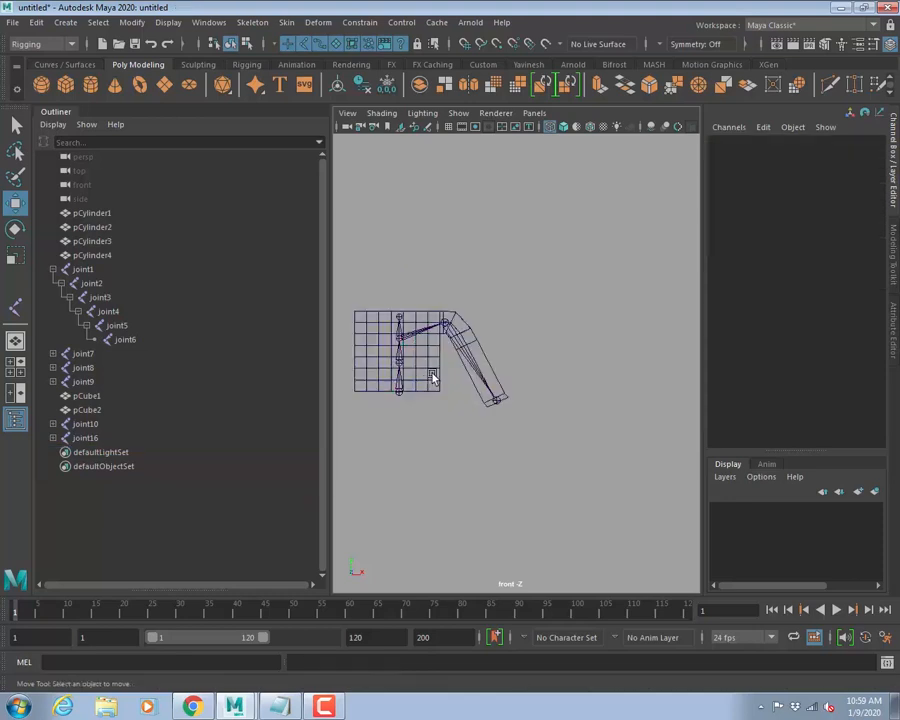
Delete the overlapping cube pCube2 and select the remaining pCube1.
left_click(471, 375)
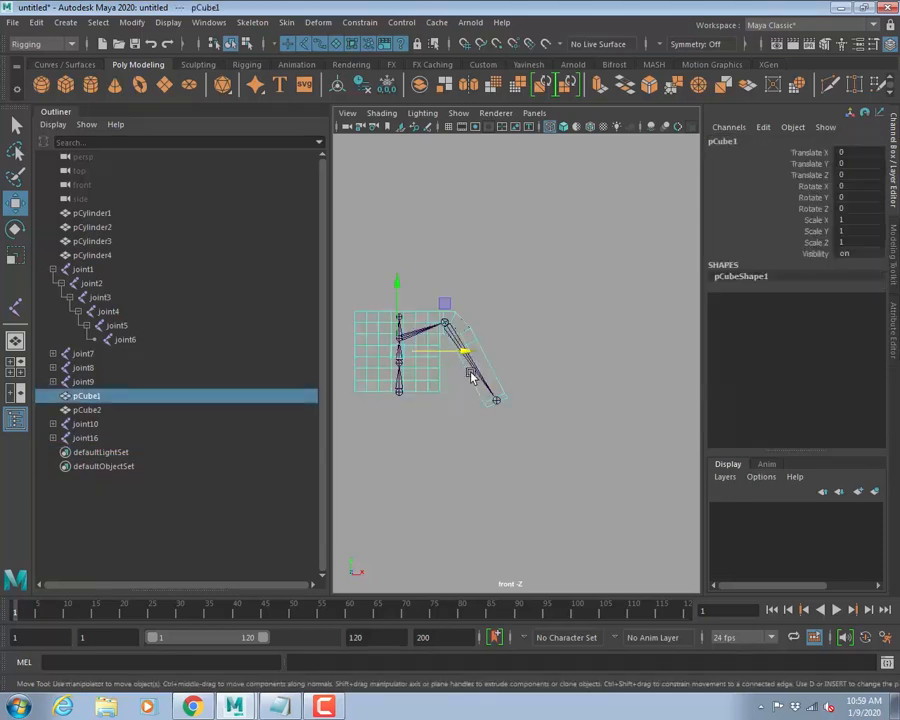
left_click(92, 411)
left_click(88, 396)
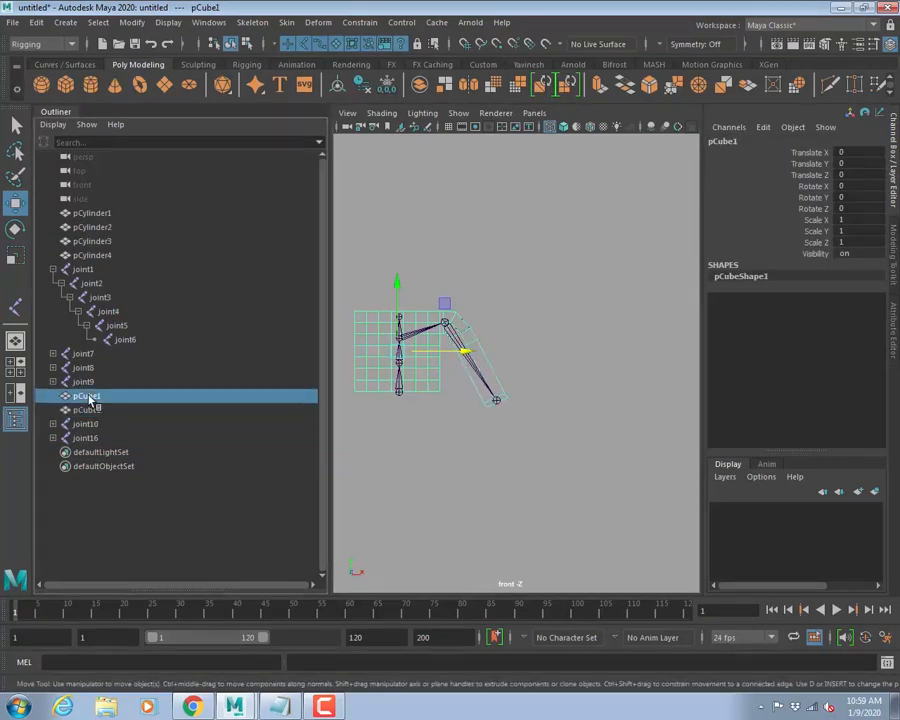
left_click(88, 410)
key("Delete")
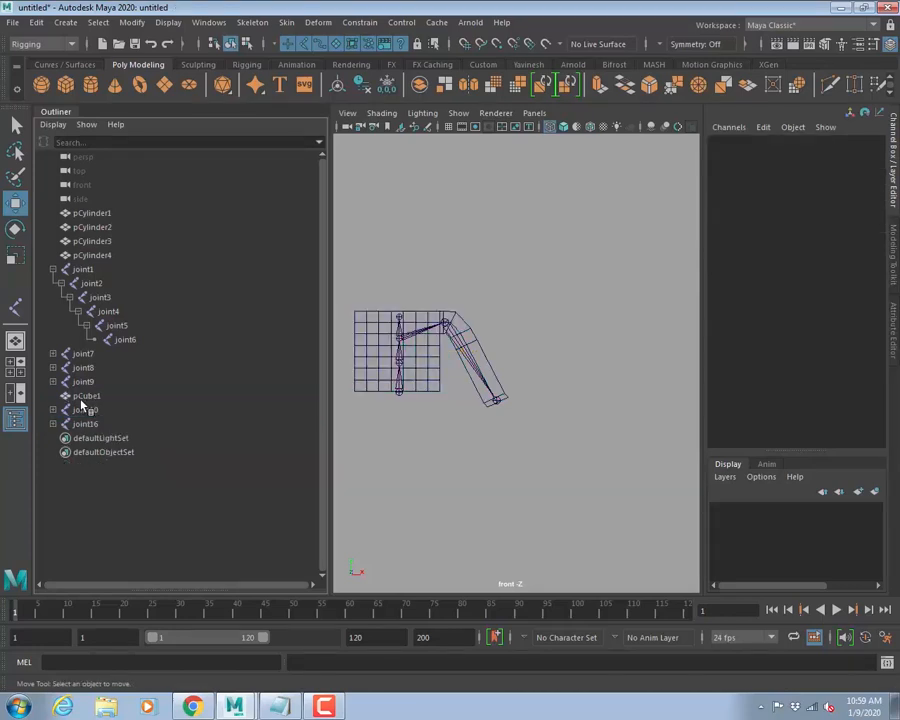
left_click(82, 397)
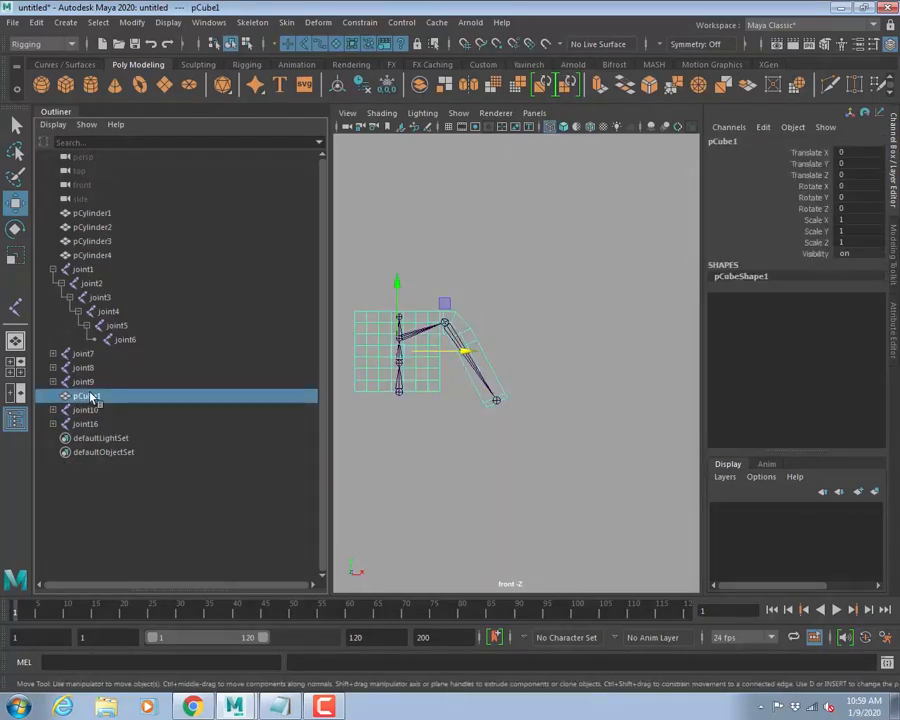
Duplicate pCube1 and move the copy together with joint16 along X, placing joint16 at about X 431.
key("ctrl+d")
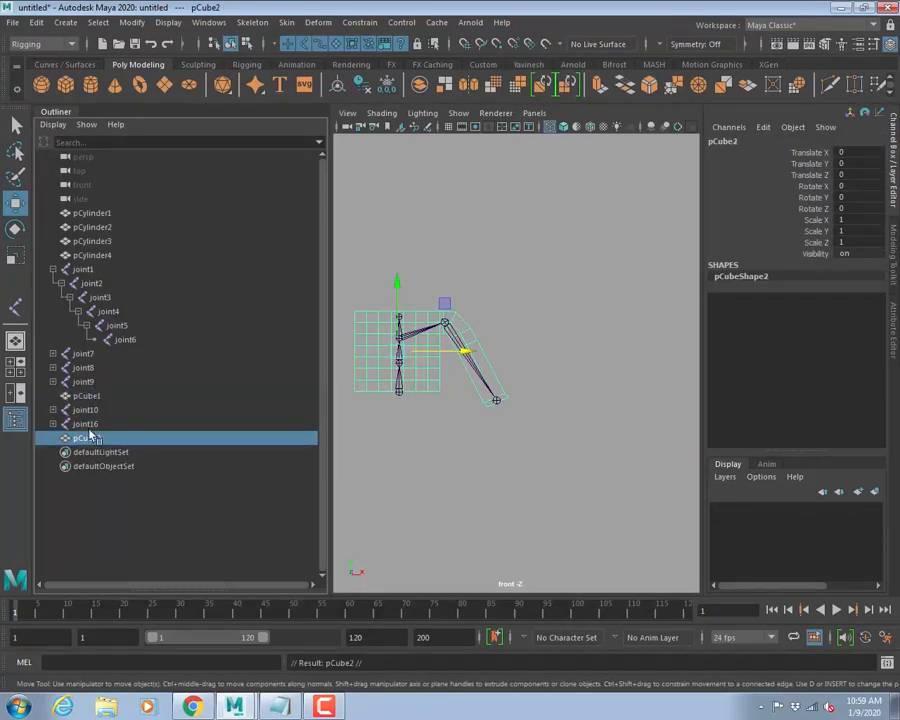
left_click(85, 424, "ctrl")
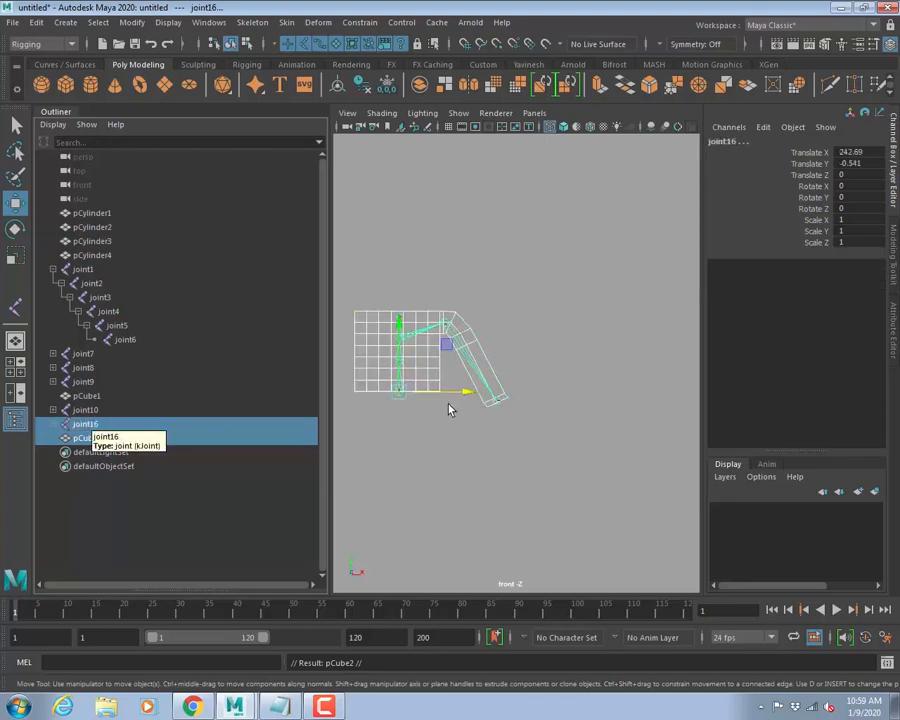
left_click_drag(466, 392, 665, 390)
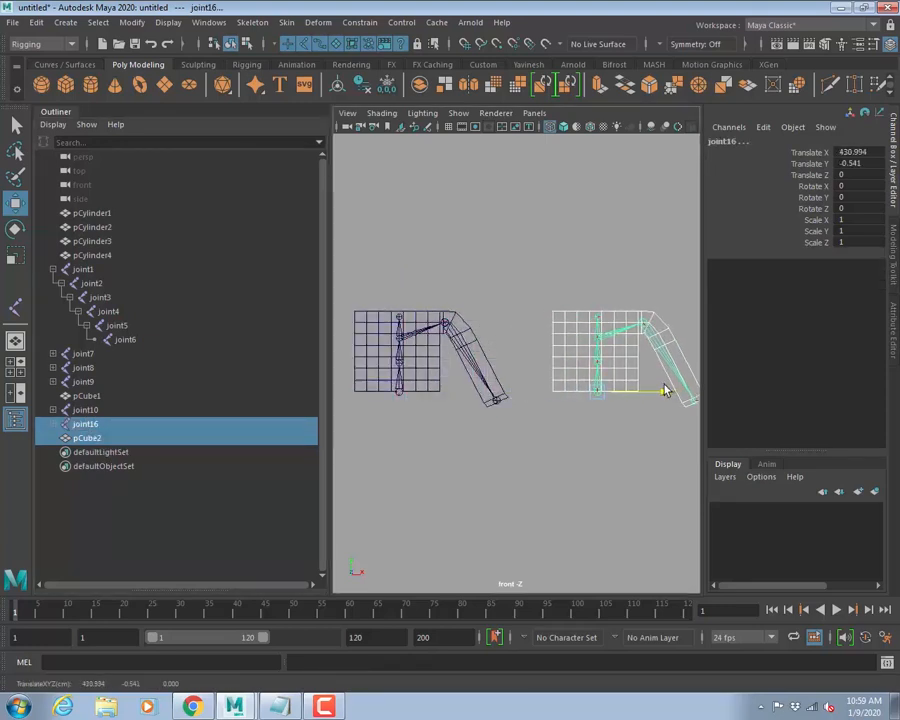
scroll(598, 425, "down", 3)
left_click(476, 426)
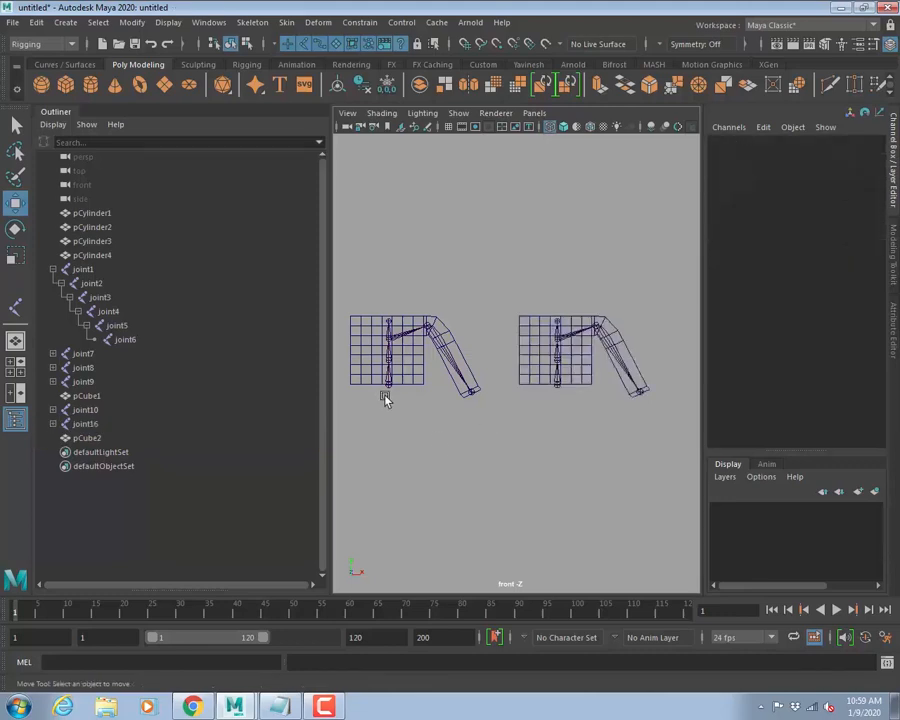
Bind pCube1 to the joint10 skeleton with the Bind Skin options reset to their defaults, using the Closest distance method.
key("q")
left_click(389, 387)
left_click(412, 386, "shift")
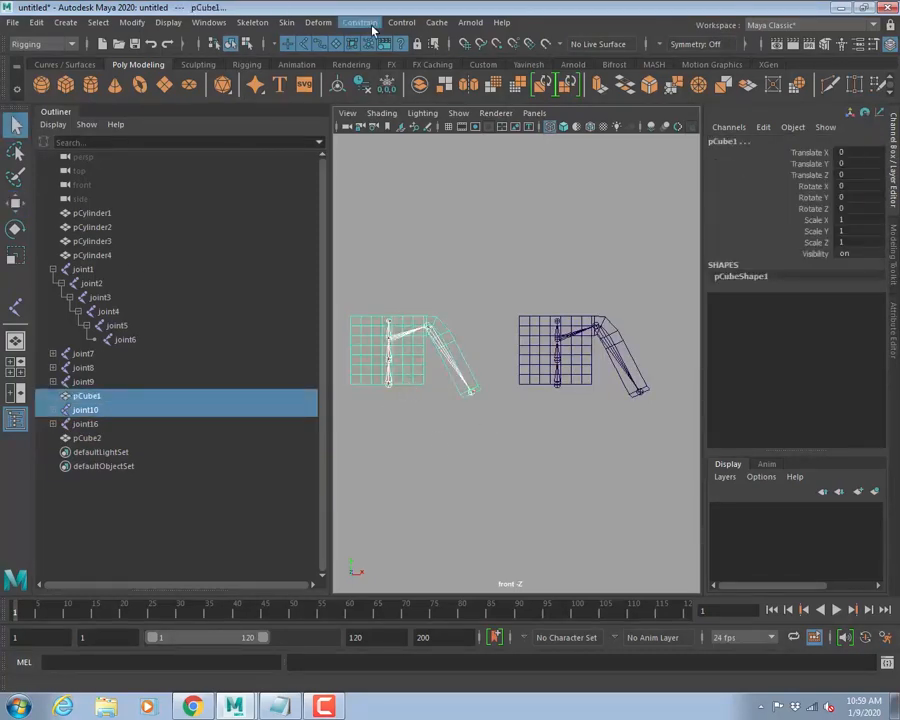
left_click(286, 22)
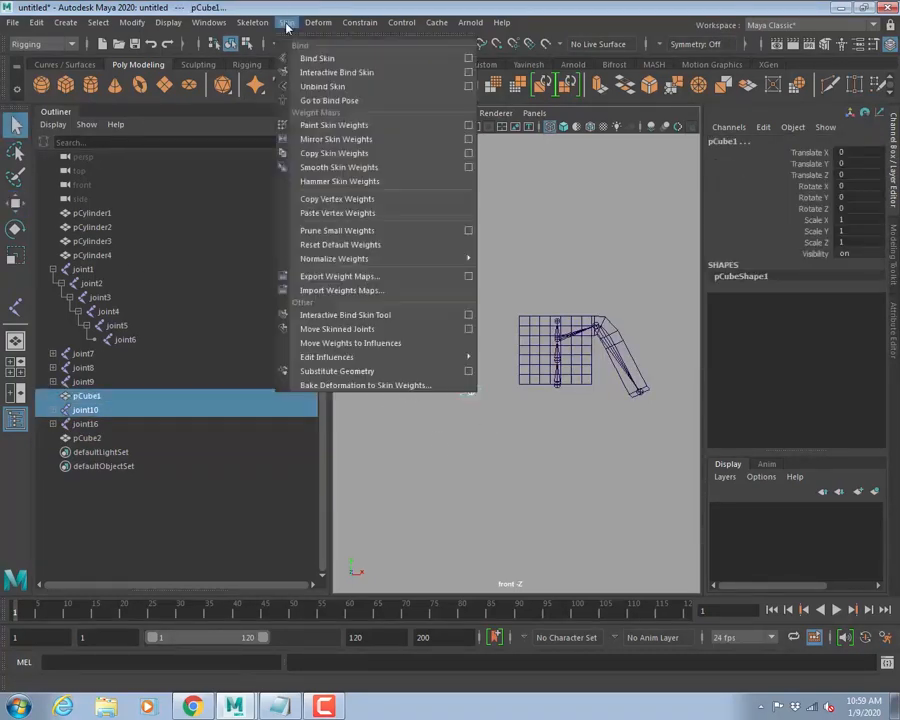
left_click(468, 58)
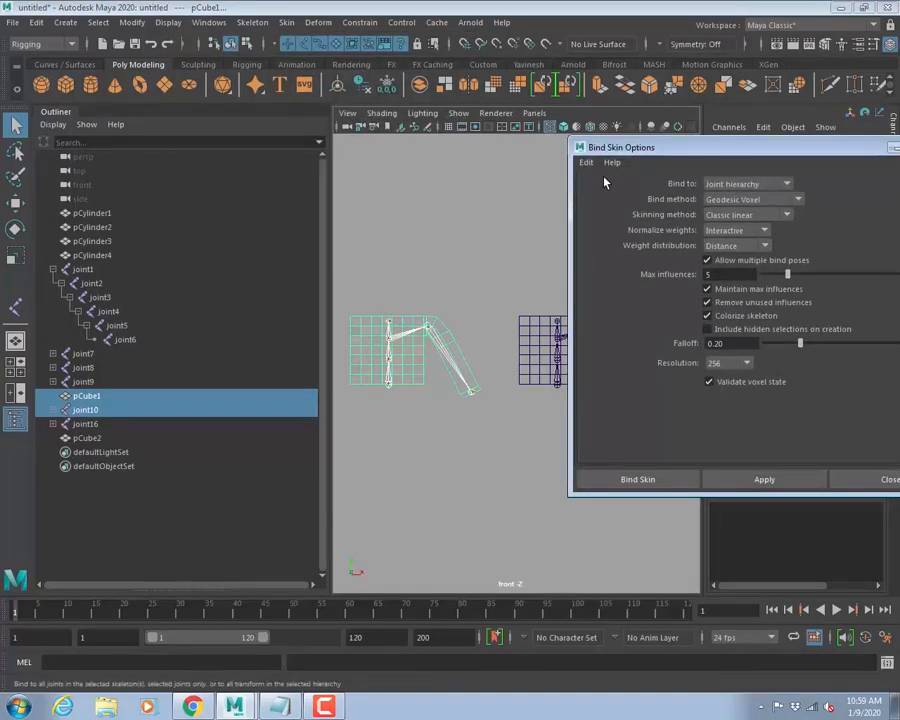
left_click(586, 162)
left_click(614, 193)
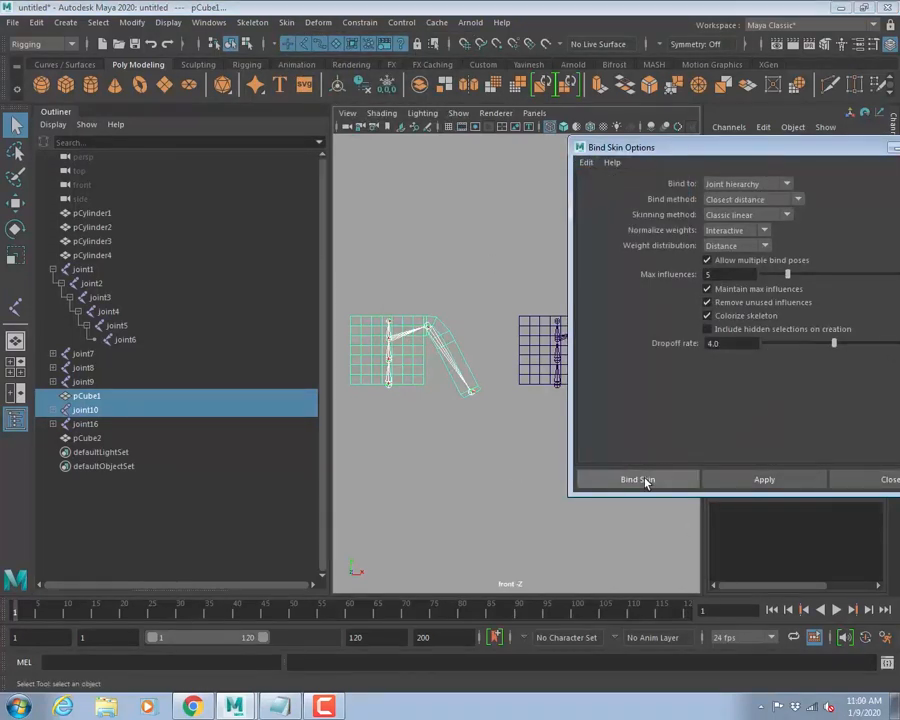
left_click(646, 481)
Bind pCube2 to the joint16 skeleton using the Geodesic Voxel bind method.
middle_click_drag(569, 422, 522, 411, "alt")
left_click(513, 373)
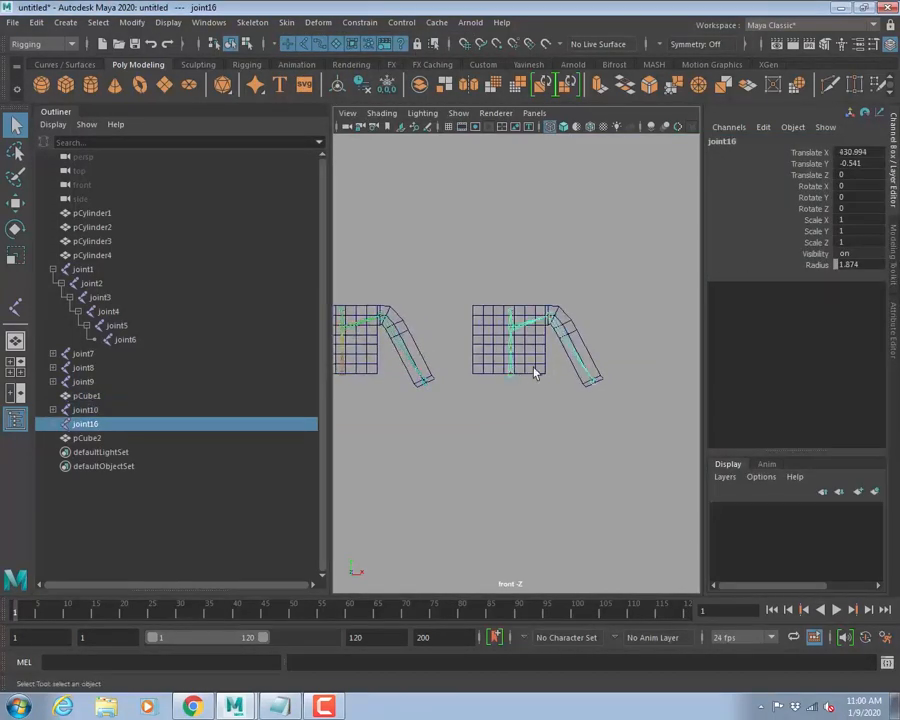
left_click(466, 310, "shift")
left_click(287, 22)
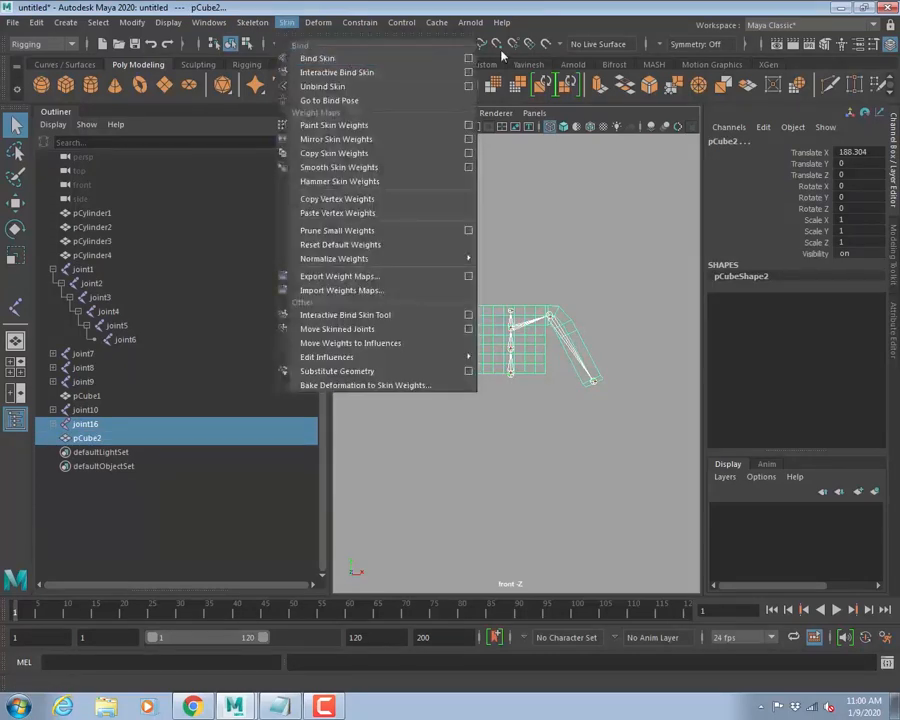
left_click(468, 58)
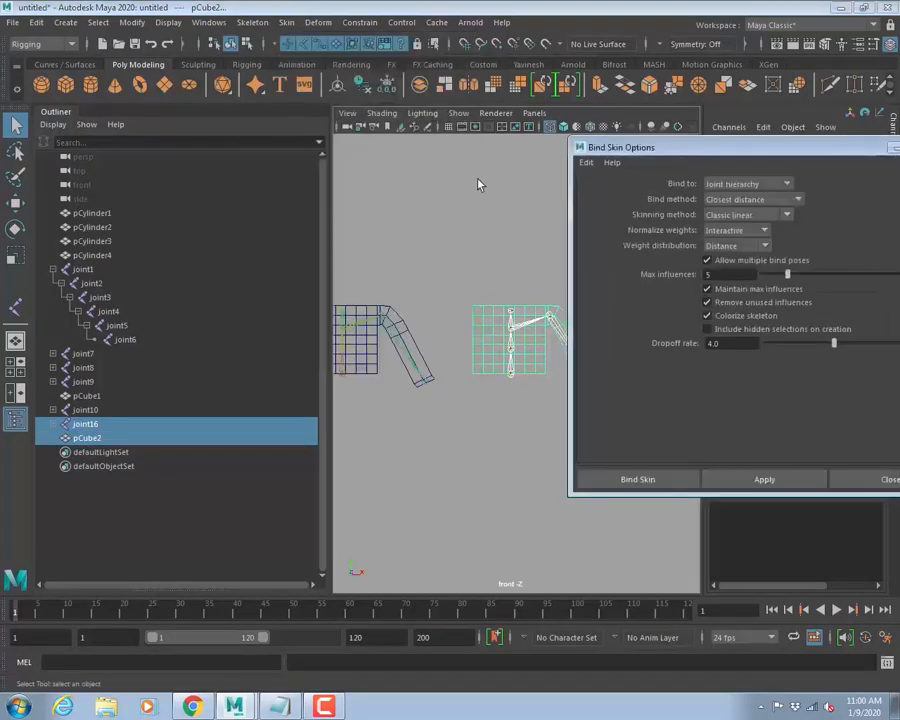
left_click(731, 200)
left_click(731, 258)
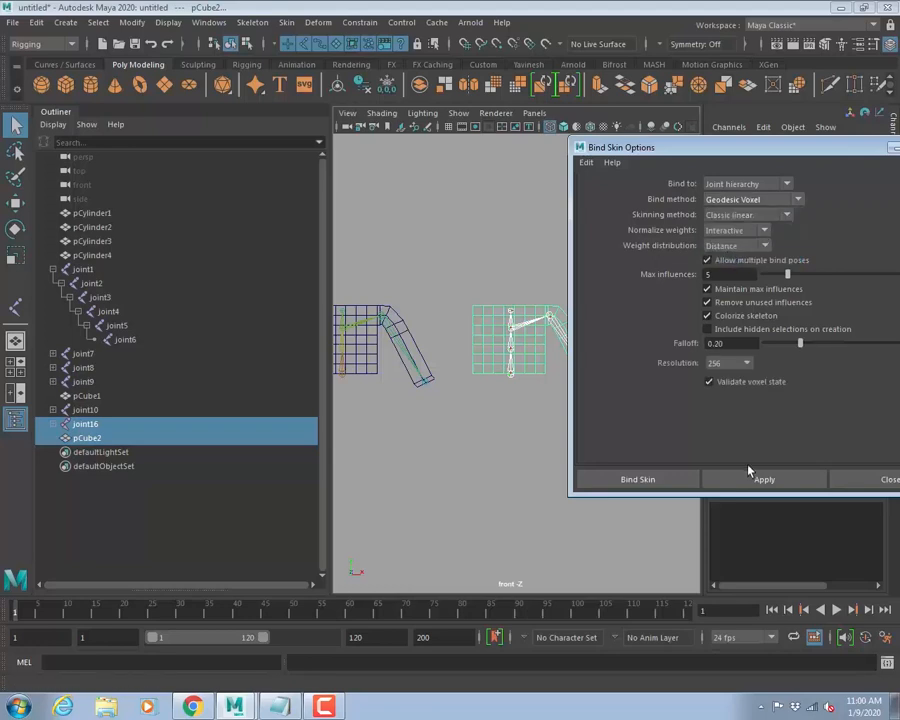
left_click(680, 480)
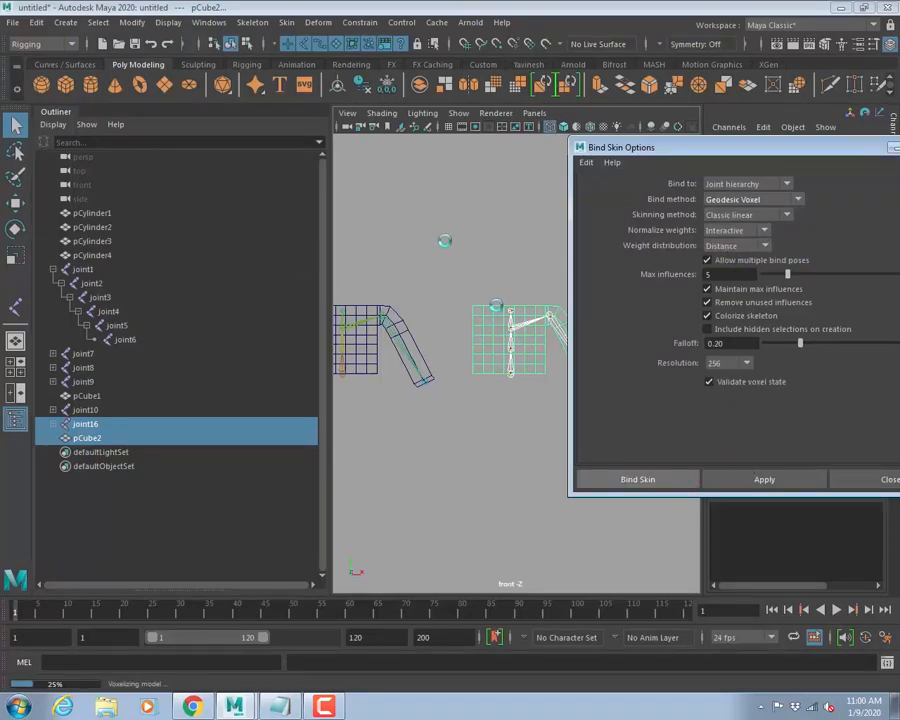
Test the first rig's deformation by rotating its arm joint, joint14, about 51 degrees around Z, and undo the rotation.
scroll(436, 245, "up", 1)
middle_click_drag(438, 258, 518, 254, "alt")
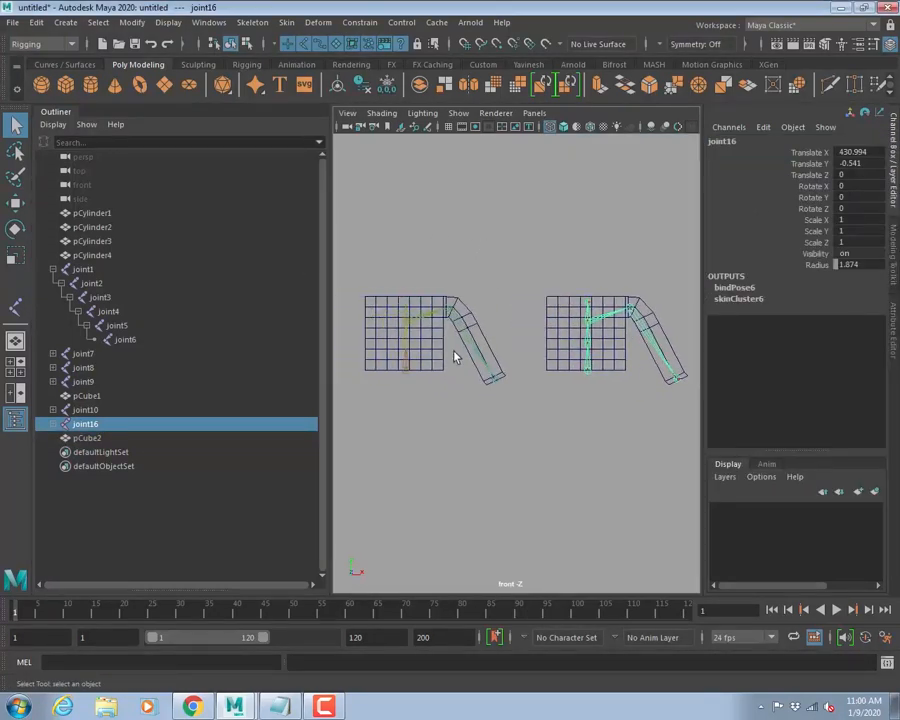
left_click(466, 328)
middle_click_drag(458, 315, 480, 338, "alt")
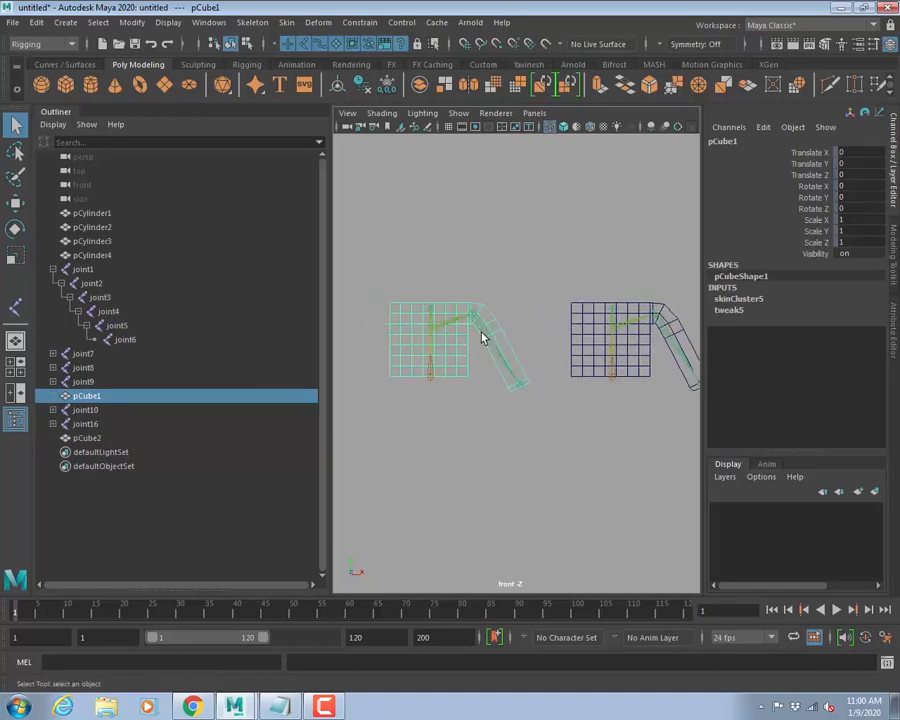
left_click(476, 318)
right_click_drag(479, 298, 602, 316, "alt")
middle_click_drag(538, 293, 593, 297, "alt")
middle_click_drag(545, 263, 576, 267, "alt")
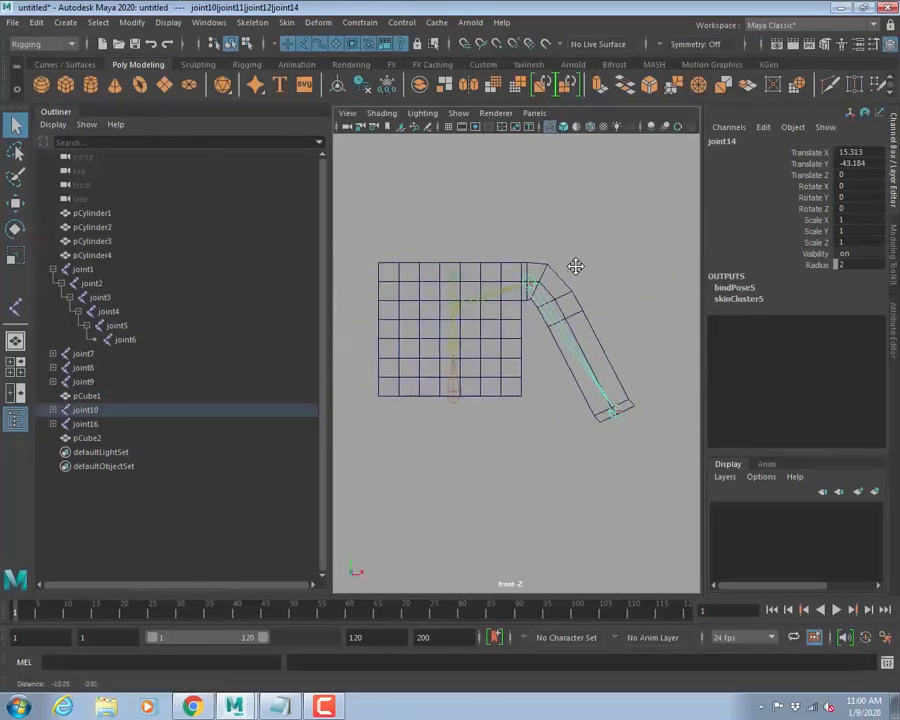
key("e")
left_click_drag(554, 227, 541, 334)
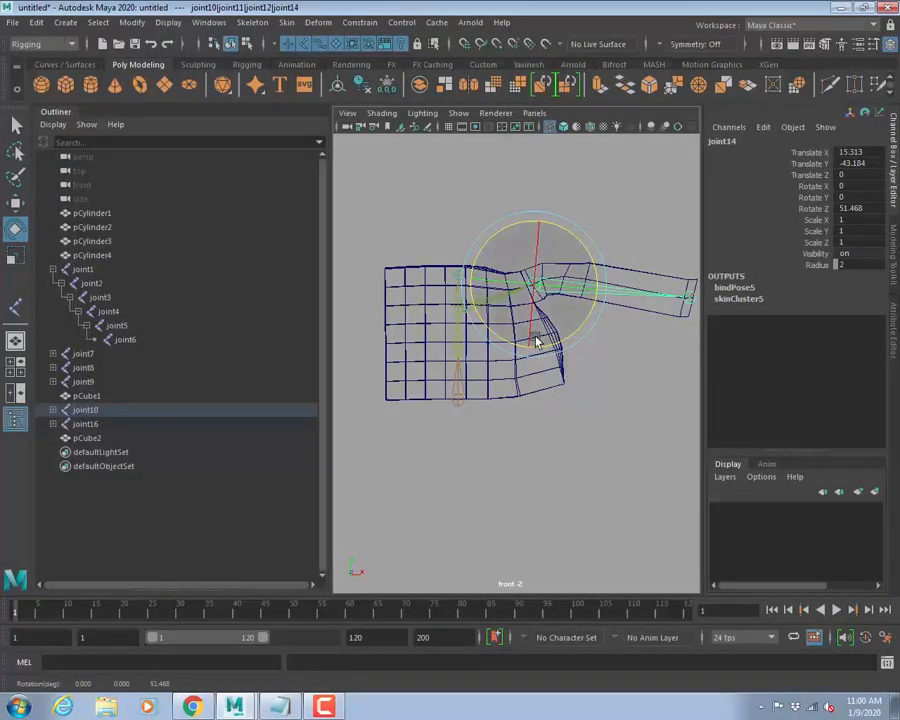
key("ctrl+z")
Test the second rig's deformation by rotating its arm joint, joint14, about 68 degrees around Z, and undo the rotation.
middle_click_drag(617, 279, 416, 301, "alt")
middle_click_drag(513, 294, 333, 267, "alt")
left_click(486, 306)
left_click_drag(498, 235, 440, 260)
key("ctrl+z")
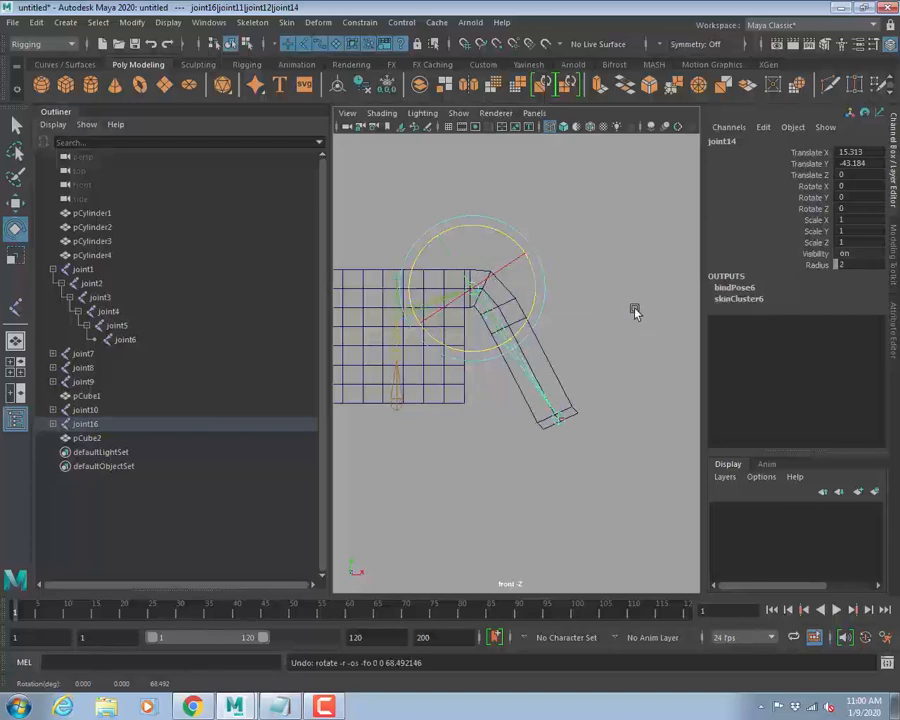
right_click_drag(635, 311, 468, 273, "alt")
middle_click_drag(468, 273, 566, 270, "alt")
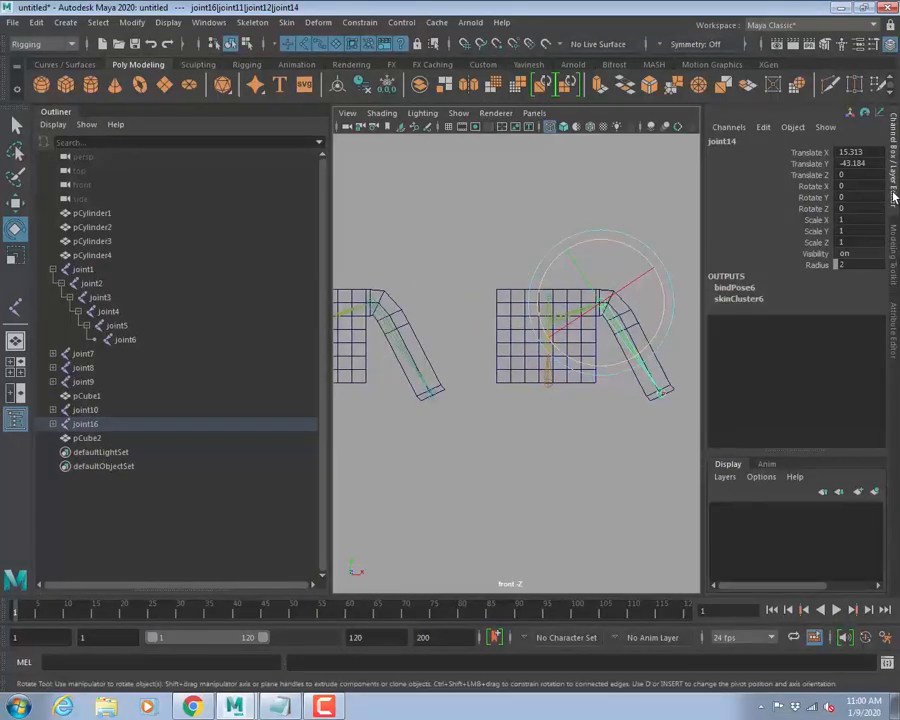
Hide the Channel Box and rotate the arm joints of both rigs together about 61 degrees around Z.
left_click(893, 197)
key("q")
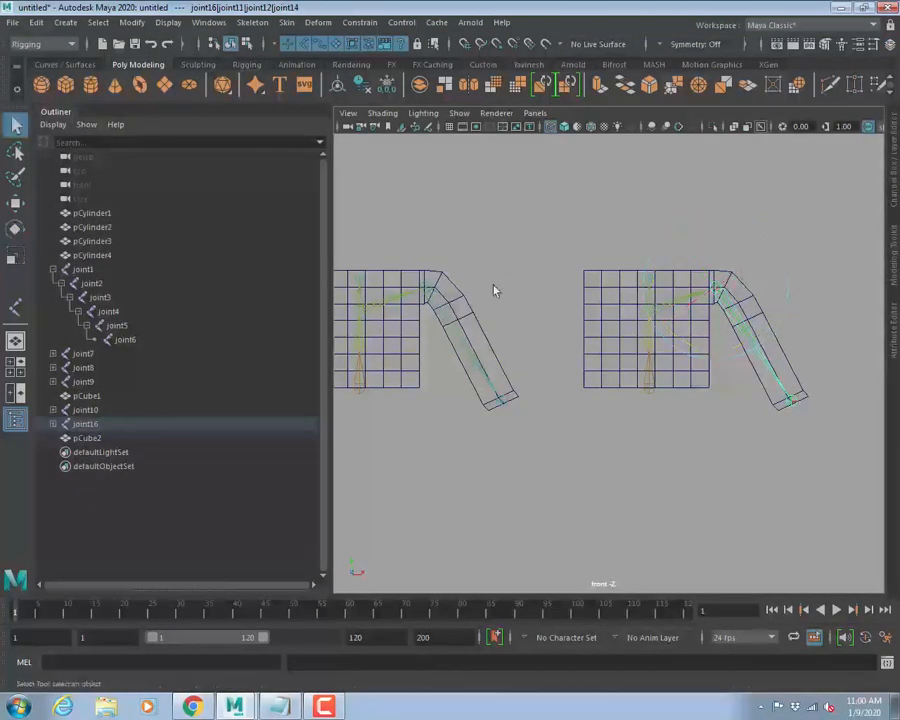
left_click(450, 320, "shift")
key("e")
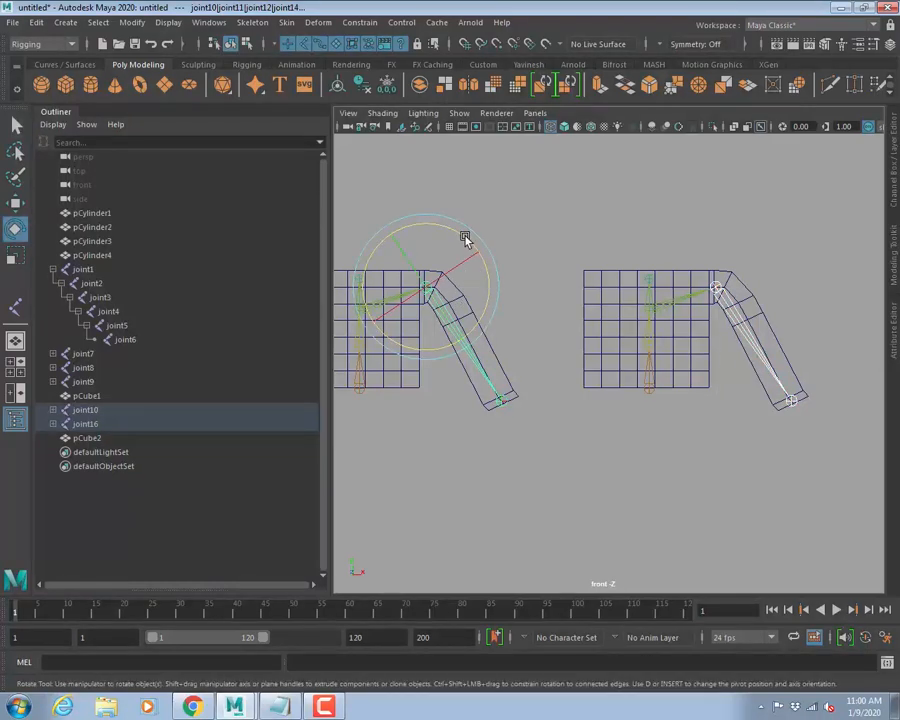
left_click_drag(465, 238, 403, 237)
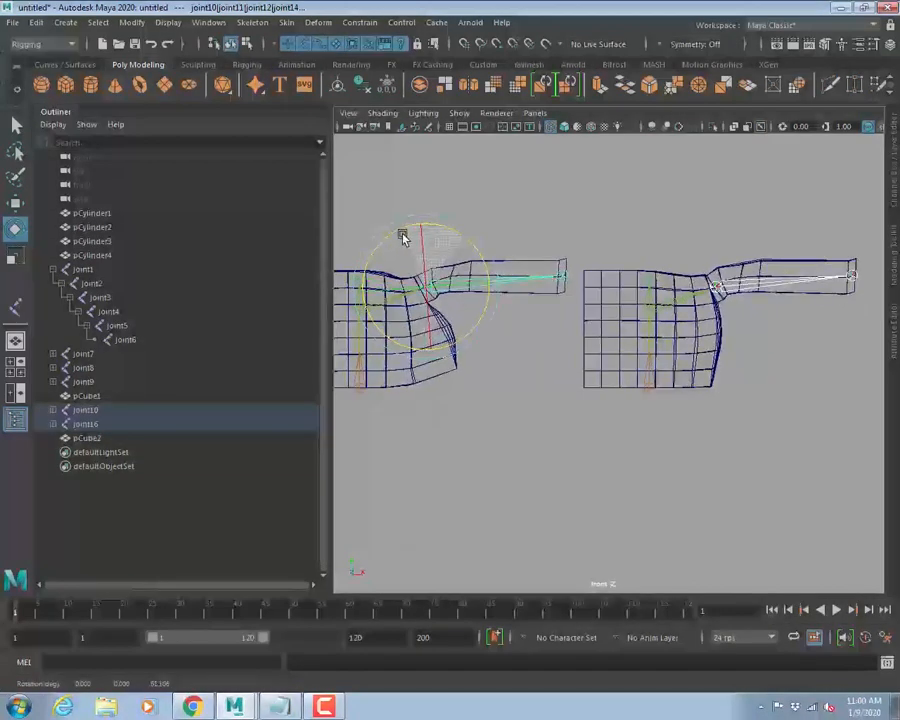
middle_click_drag(514, 392, 561, 424, "alt")
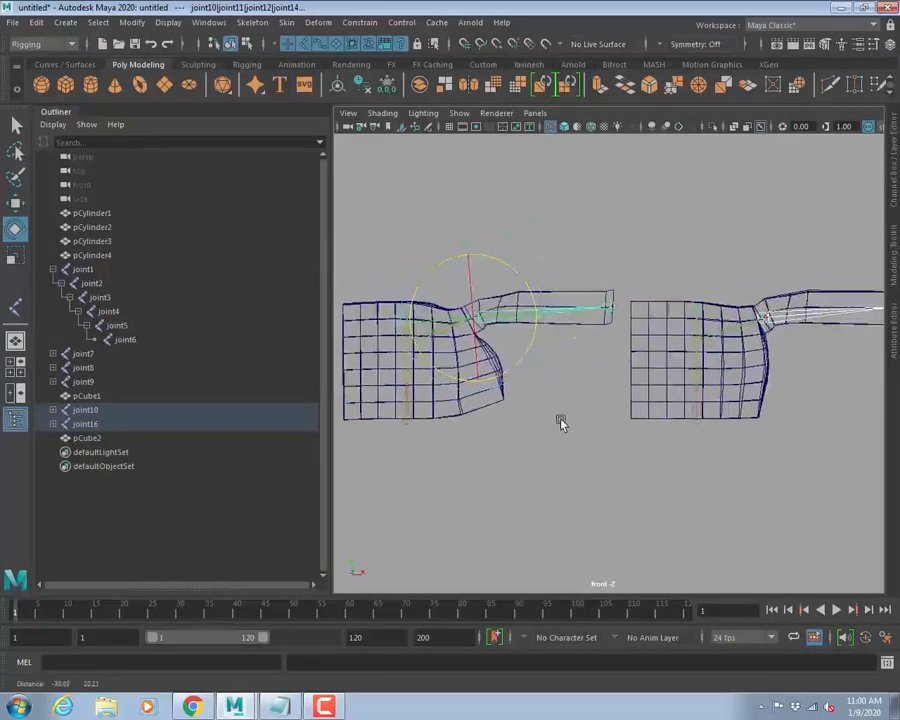
right_click_drag(639, 428, 683, 402, "alt")
middle_click_drag(743, 332, 651, 330, "alt")
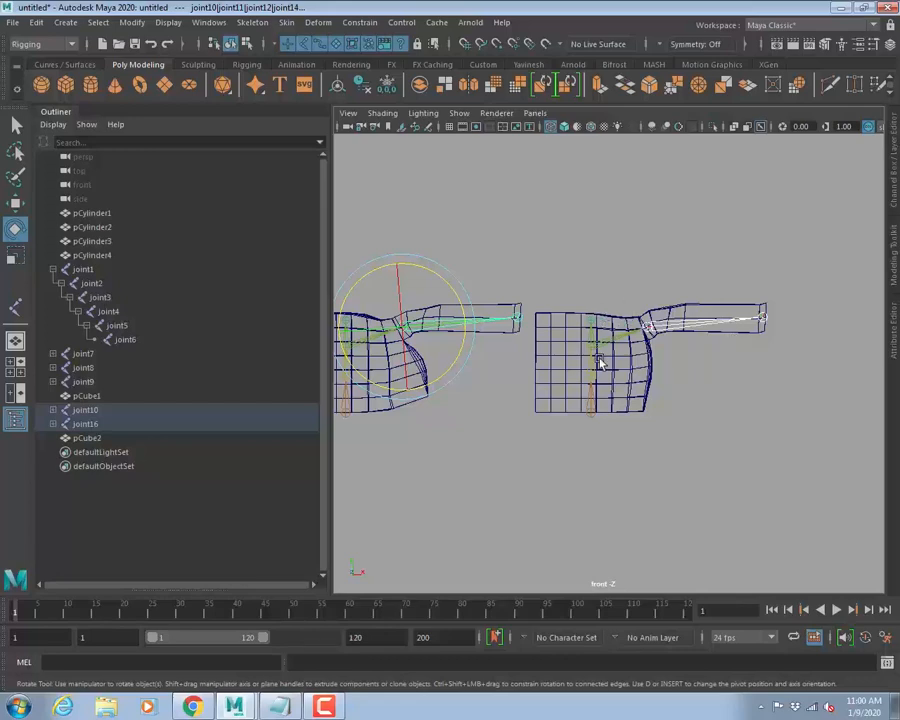
Review the available bind methods in the Bind Skin options and close them without binding.
left_click(287, 24)
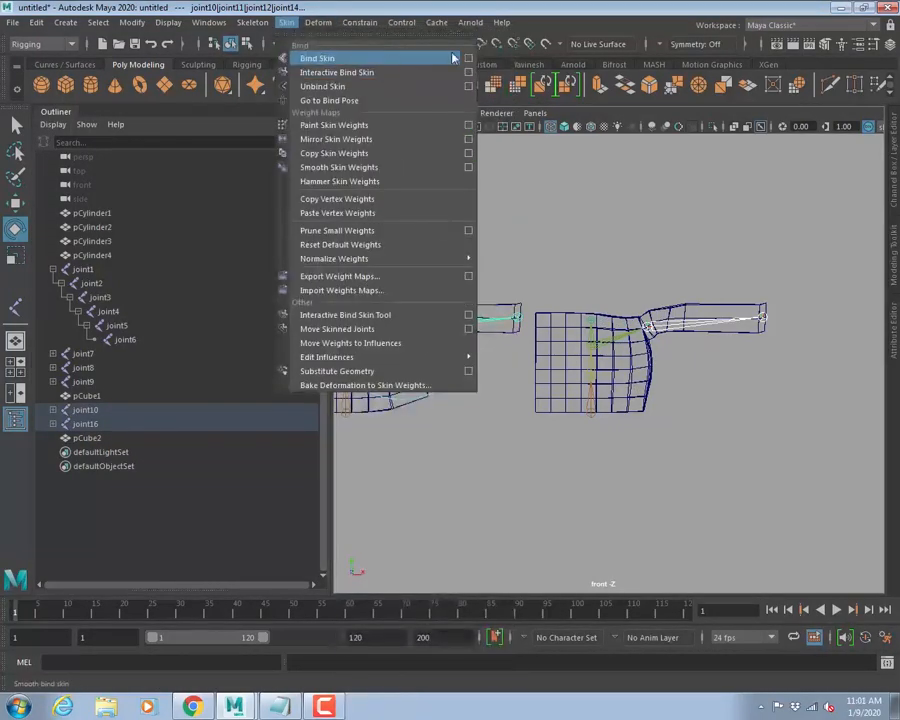
left_click(471, 64)
left_click(732, 200)
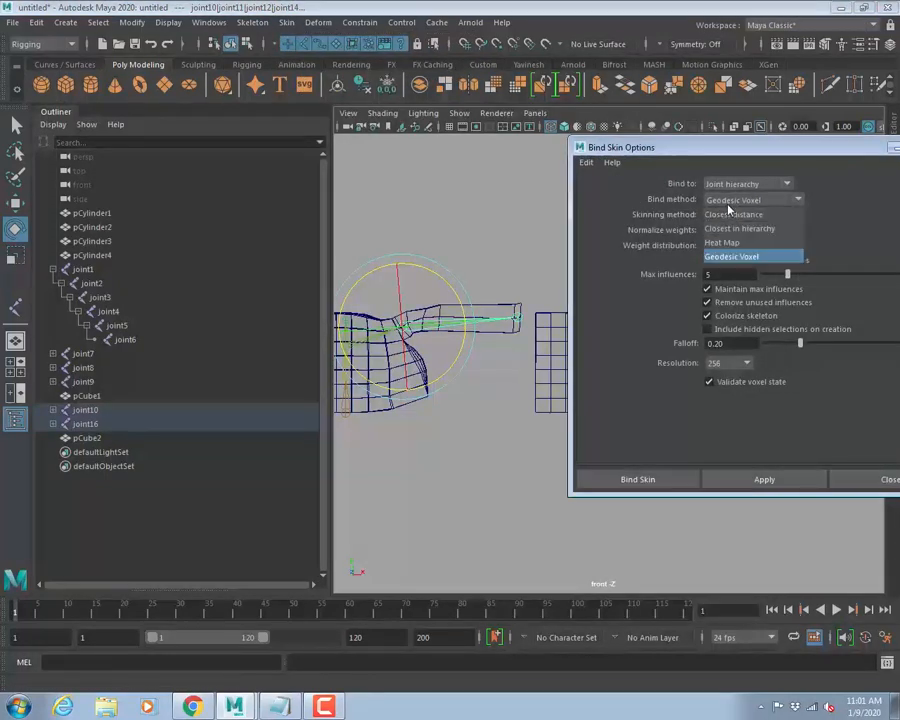
left_click(724, 202)
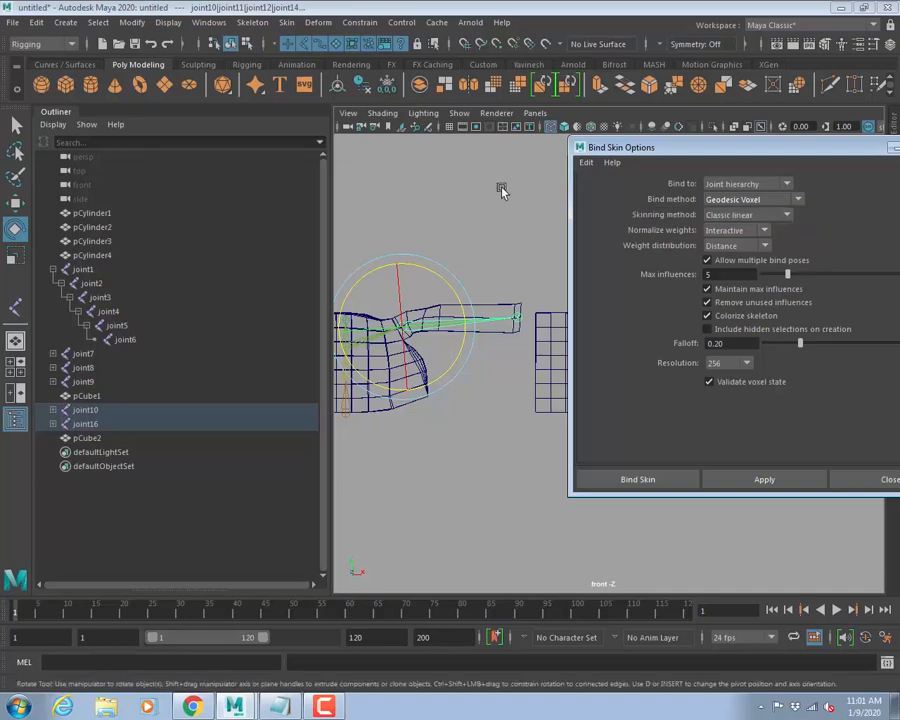
left_click(884, 478)
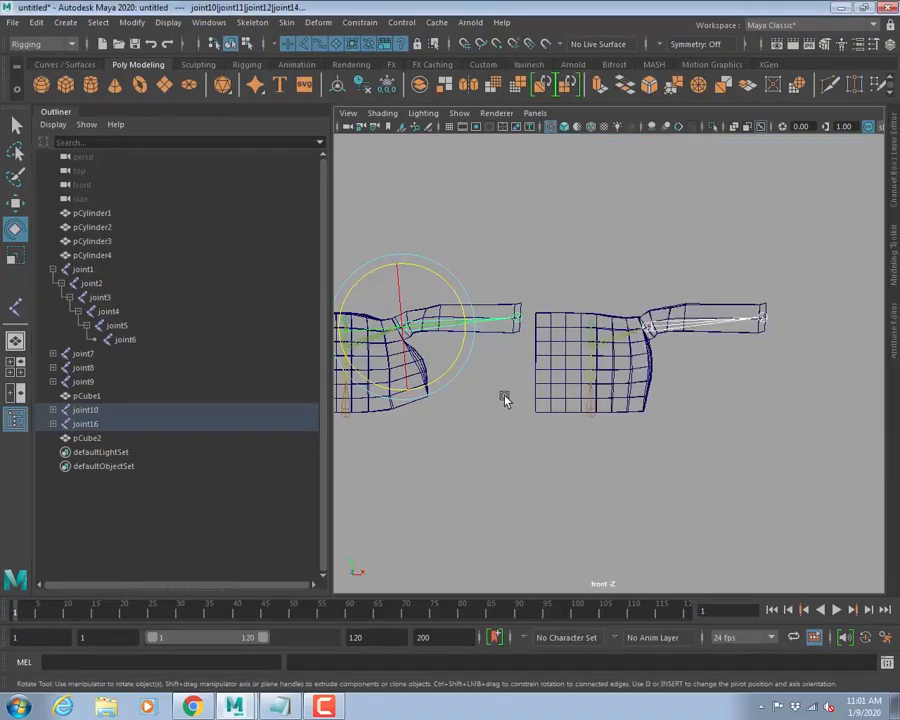
Compare how the two raised-arm meshes deform around the armpit and torso side in the front view.
middle_click_drag(453, 446, 603, 433, "alt")
right_click_drag(577, 424, 729, 442, "alt")
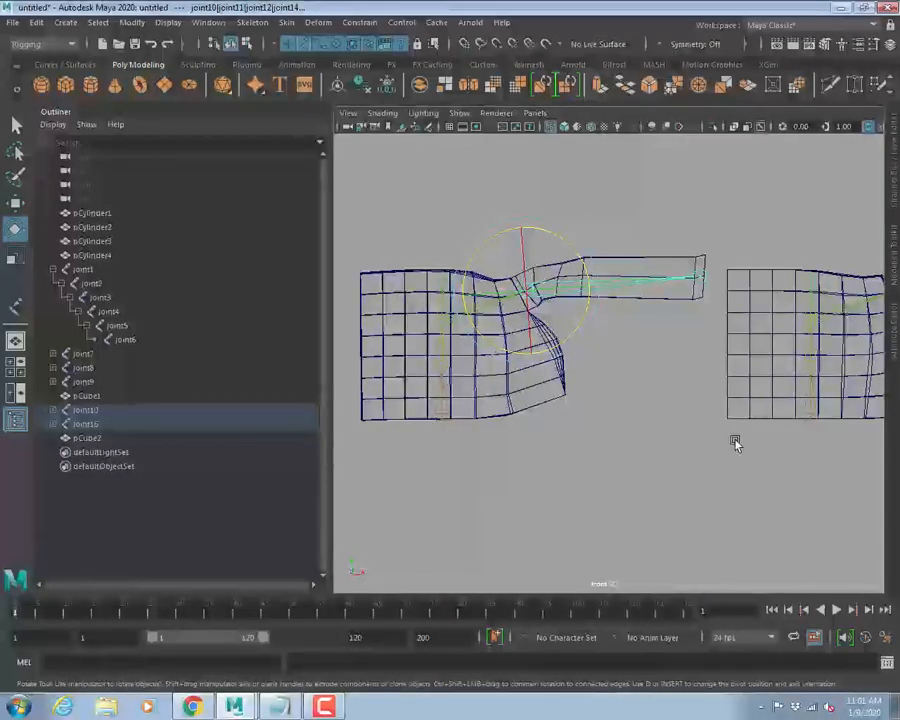
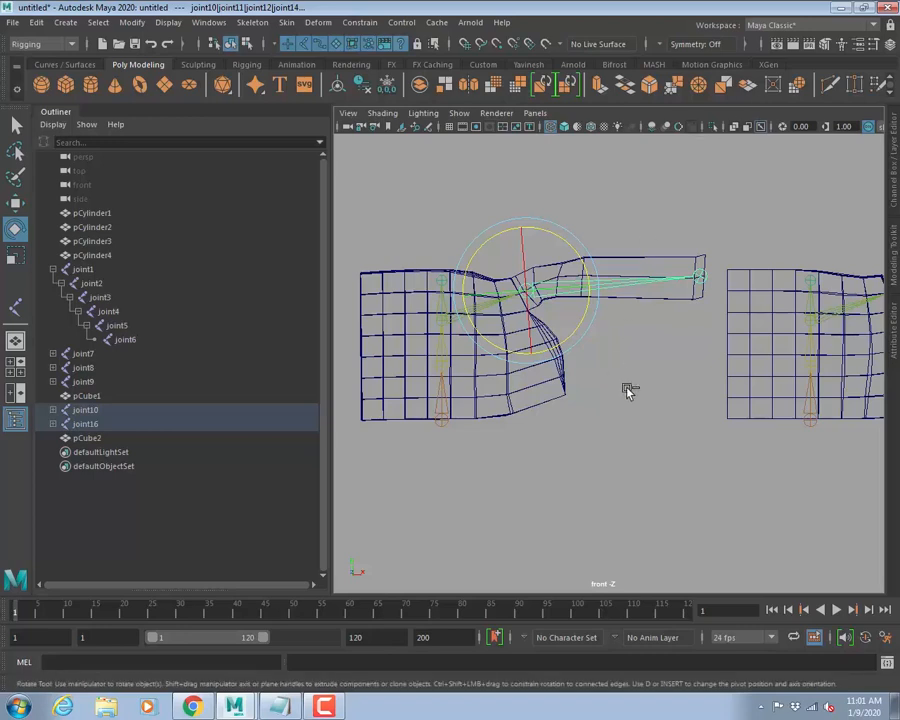
key("ctrl+z")
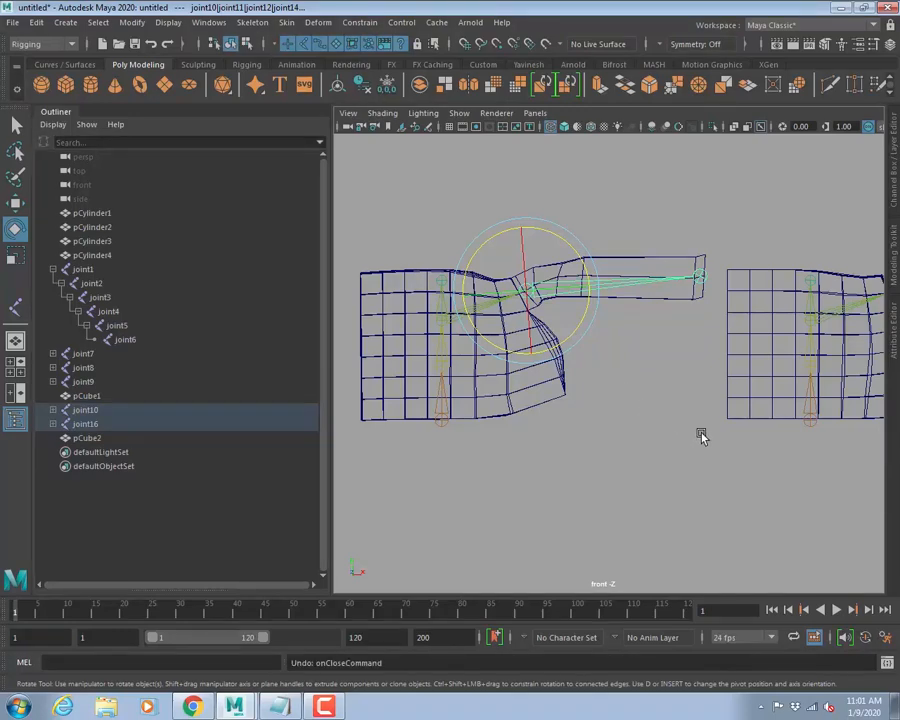
right_click_drag(718, 408, 630, 390, "alt")
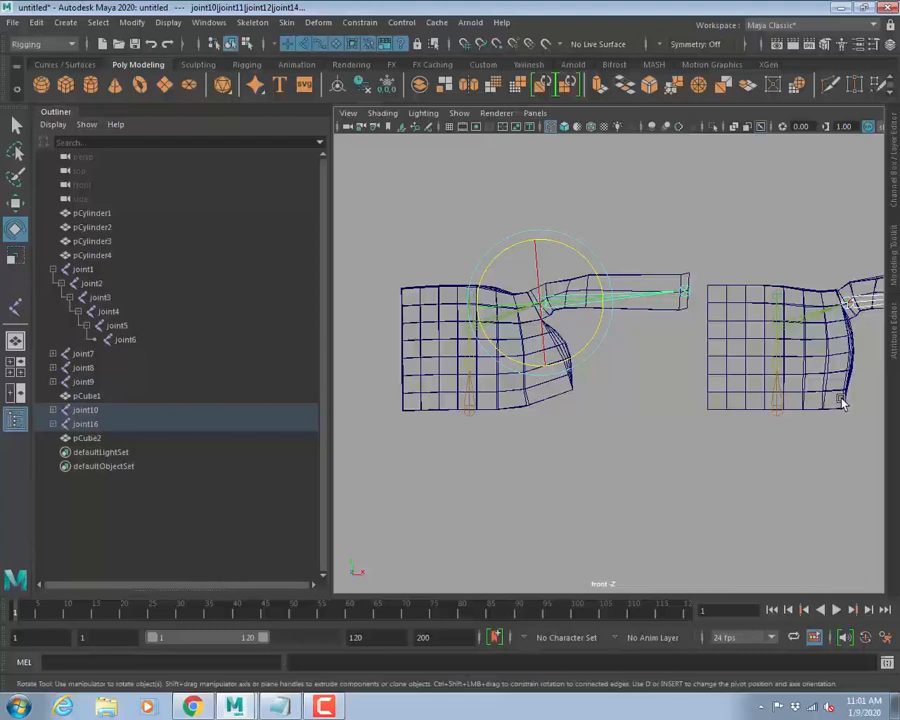
middle_click_drag(810, 366, 516, 364, "alt")
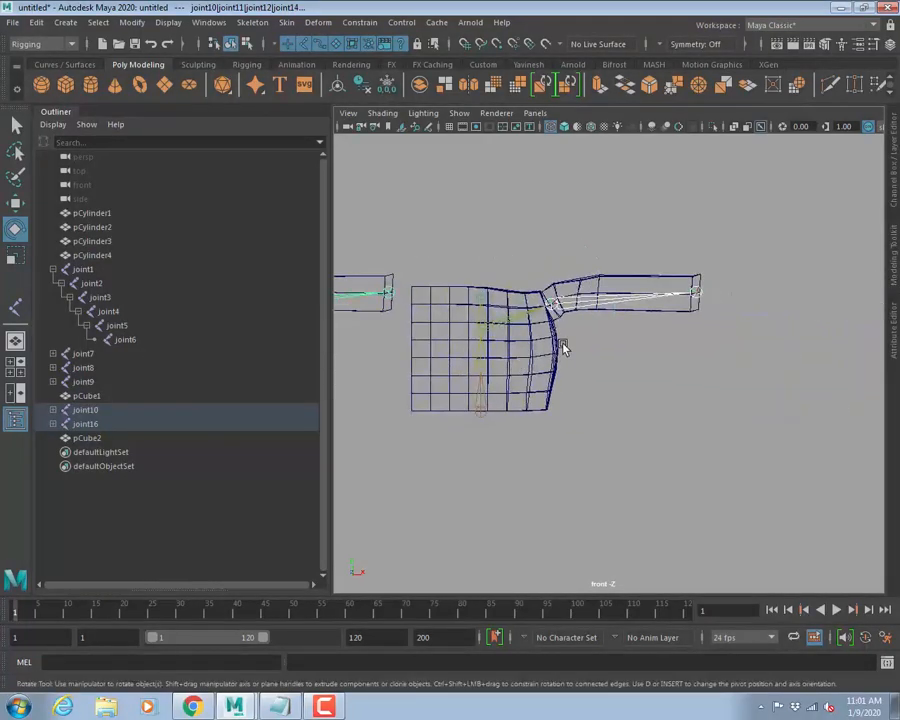
right_click_drag(557, 371, 530, 310, "alt")
middle_click_drag(640, 368, 490, 376, "alt")
Create a polygon cube torso beyond the second rig's arm, drawing its base in the top view and its height in the front view.
key("space")
key("space")
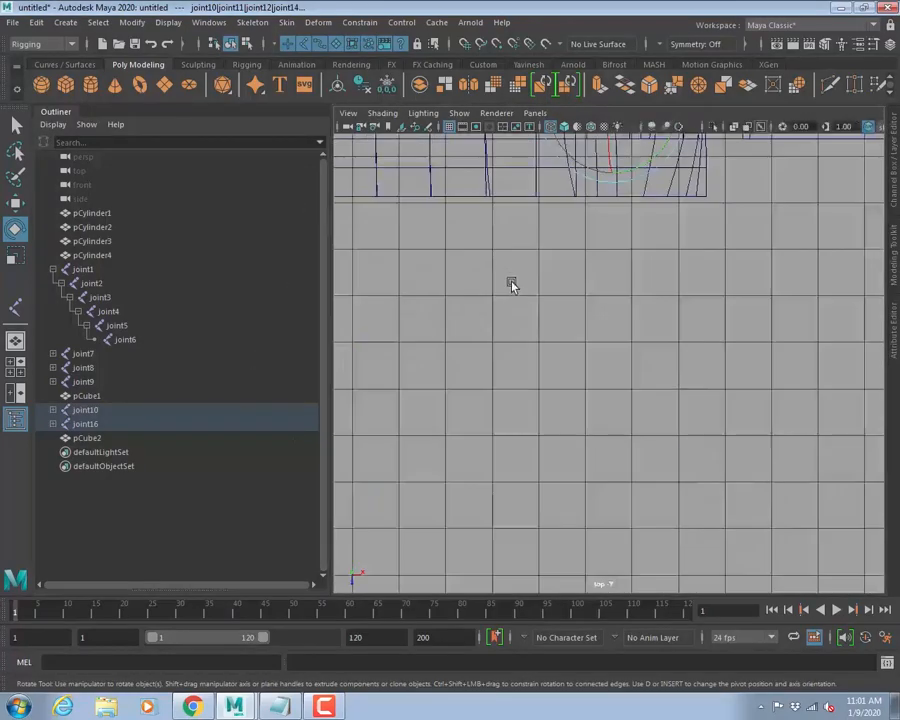
scroll(617, 297, "down", 5)
middle_click_drag(742, 342, 506, 360, "alt")
middle_click_drag(713, 361, 476, 339, "alt")
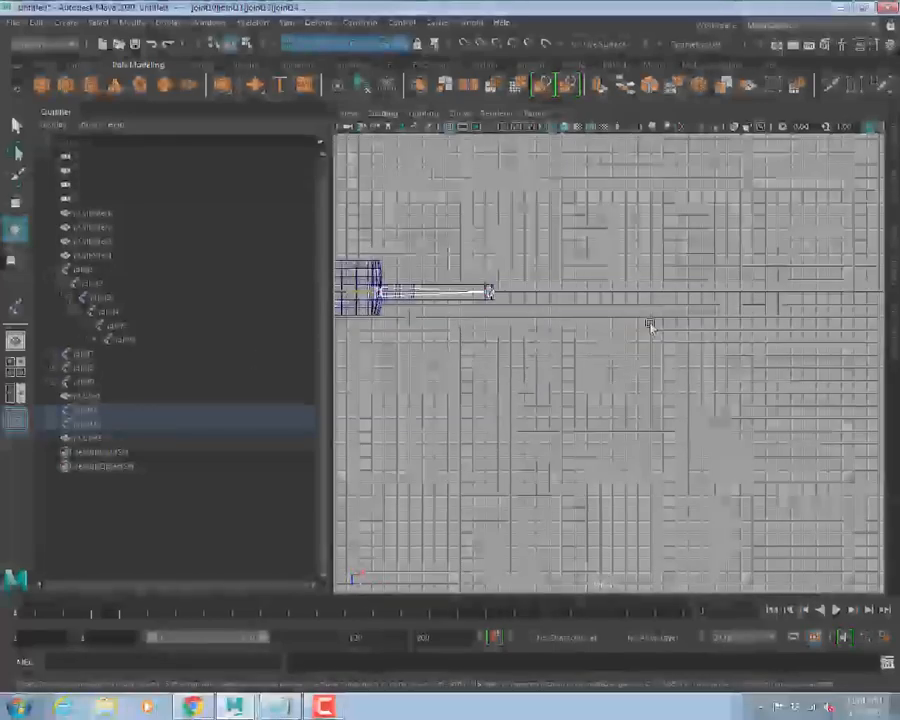
middle_click_drag(551, 312, 543, 316, "alt")
left_click(65, 84)
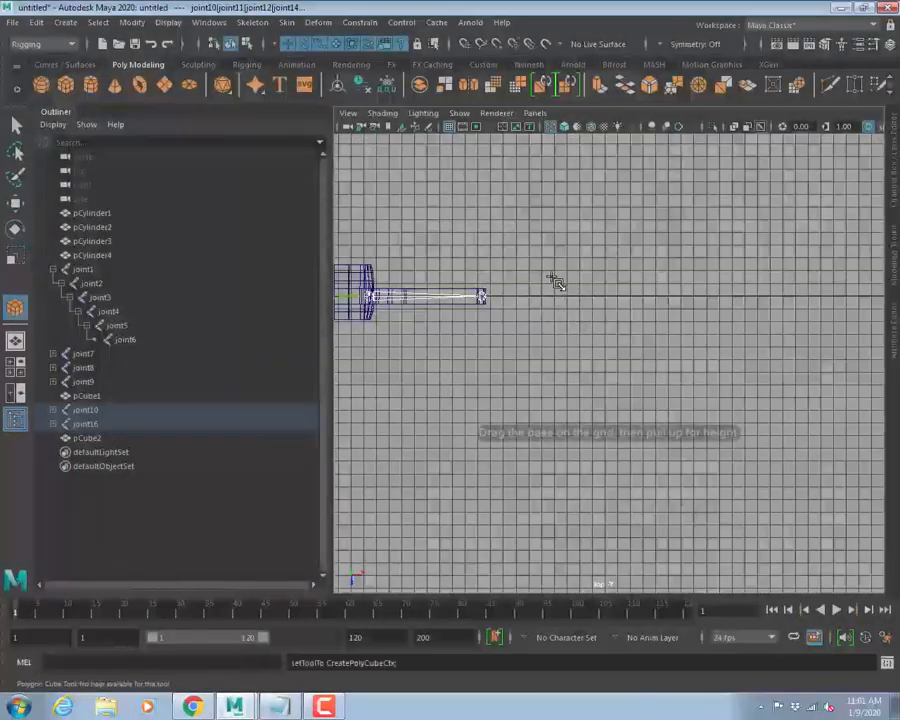
left_click_drag(548, 267, 691, 325)
key("space")
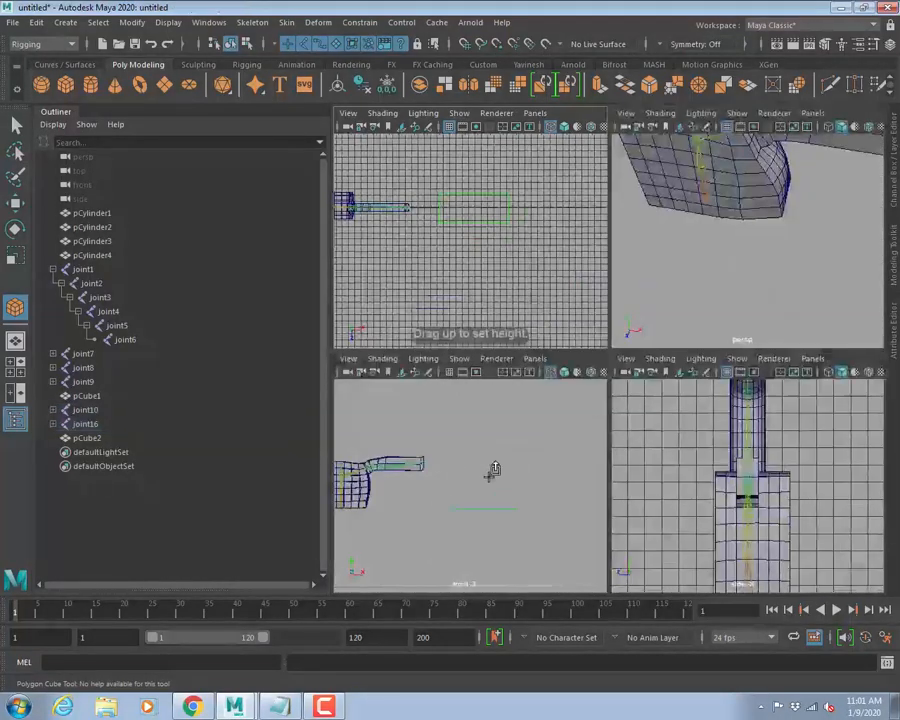
left_click_drag(493, 476, 501, 446)
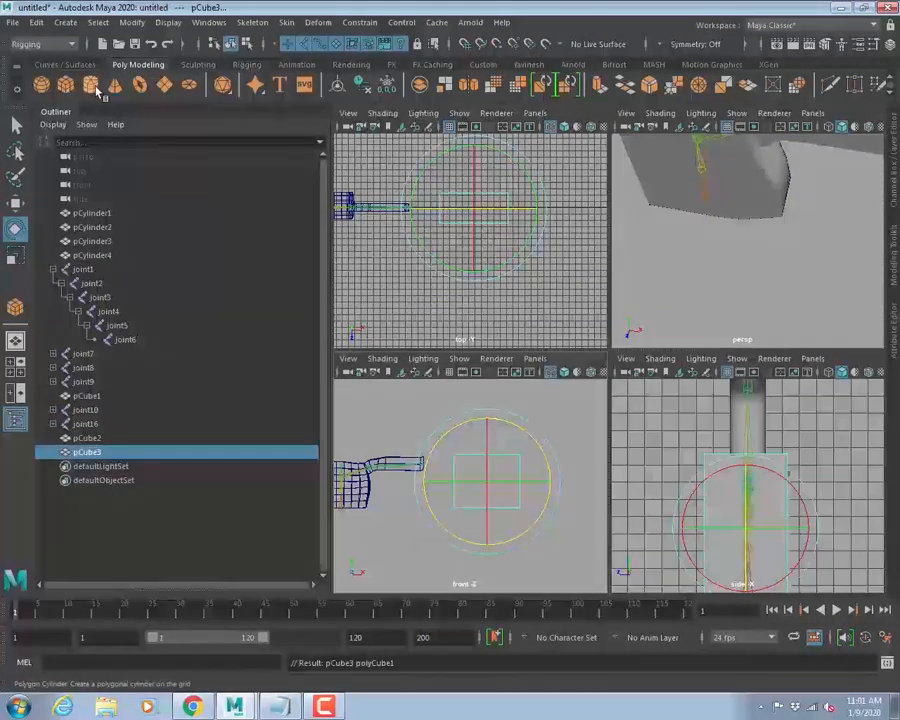
Create a horizontal polygon cylinder for the arm, drawing its circular base in the side view over the torso.
left_click(90, 84)
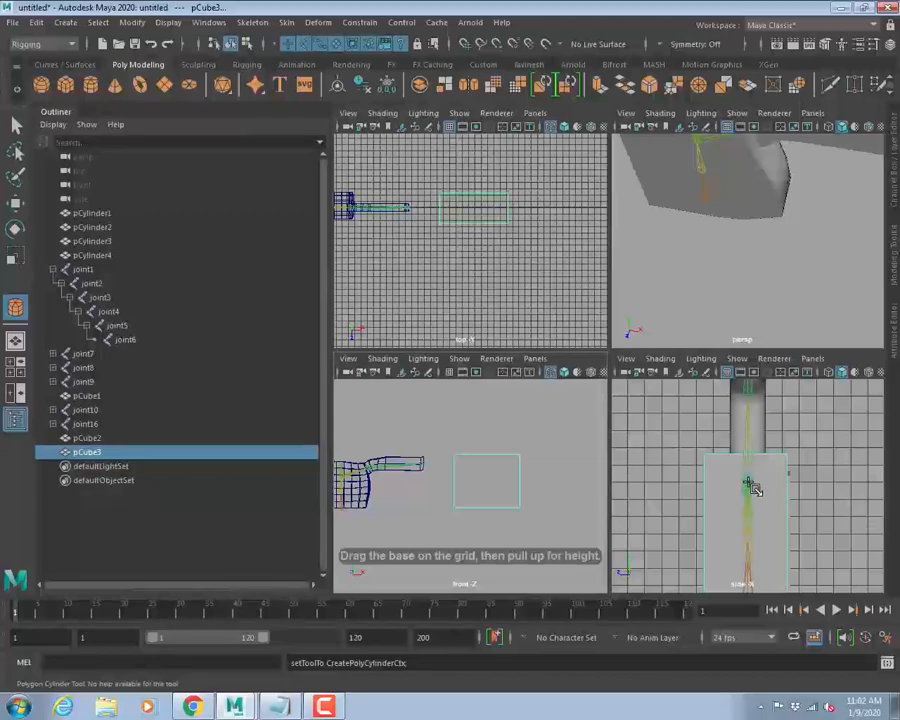
left_click_drag(755, 488, 748, 484)
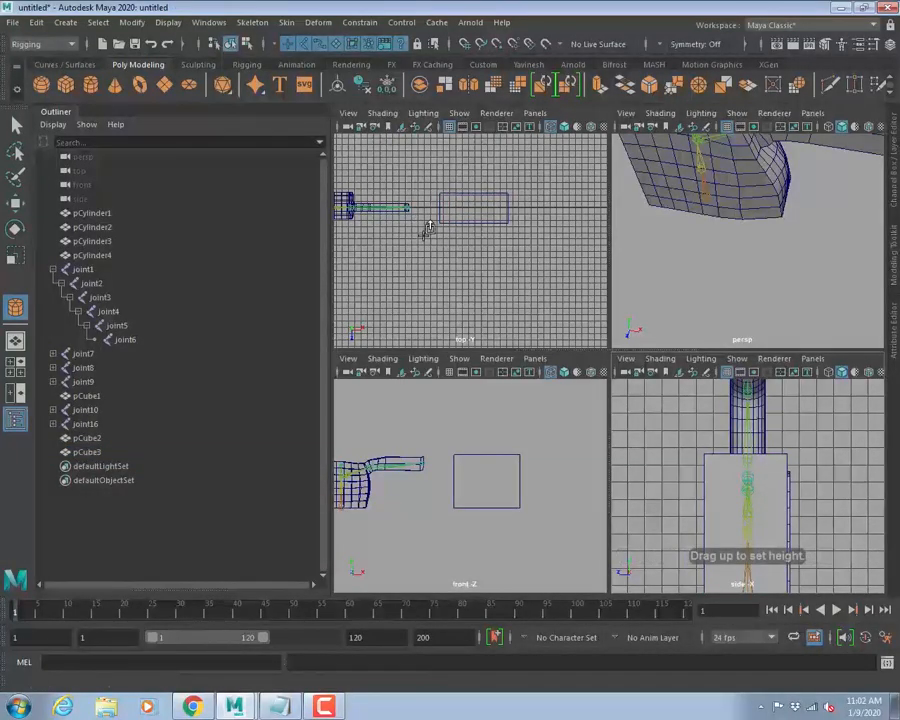
key("space")
scroll(595, 306, "down", 5)
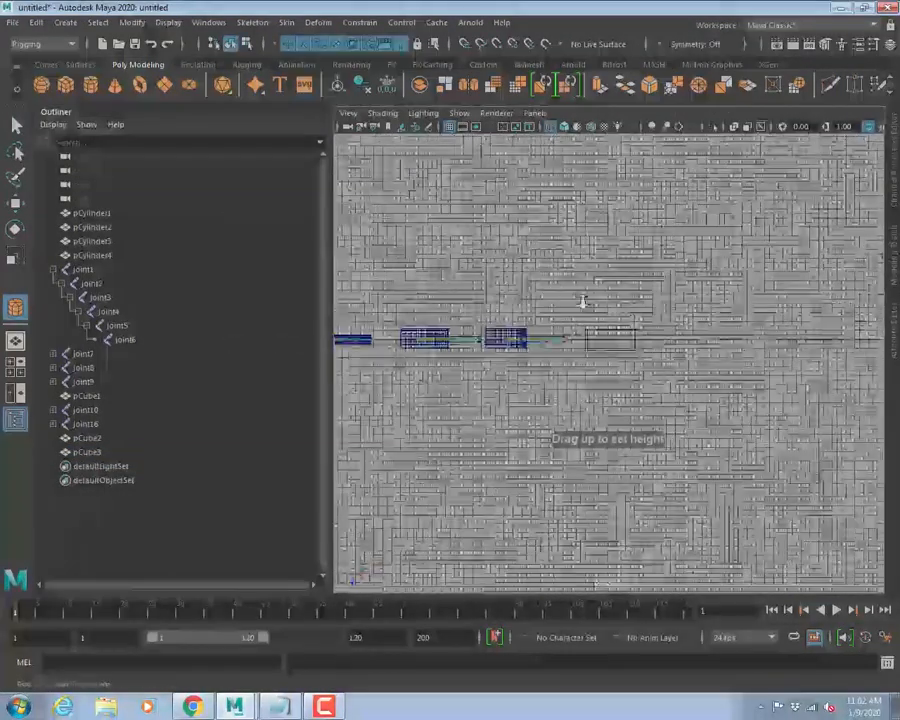
scroll(583, 302, "down", 4)
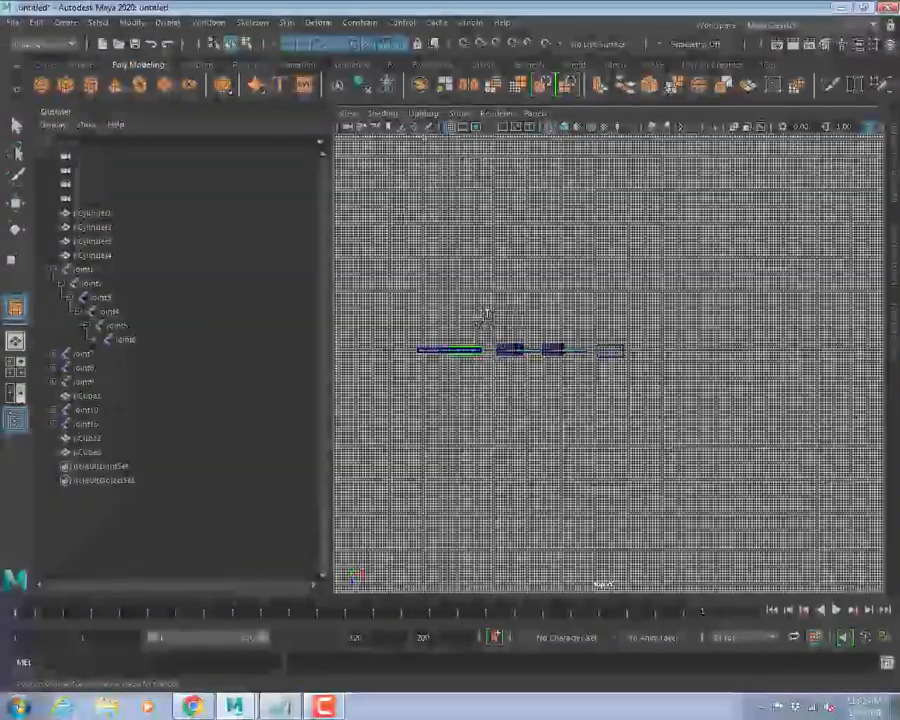
Move the new cylinder along X until its inner end overlaps the new cube's outer side.
key("e")
key("w")
left_click_drag(524, 352, 702, 353)
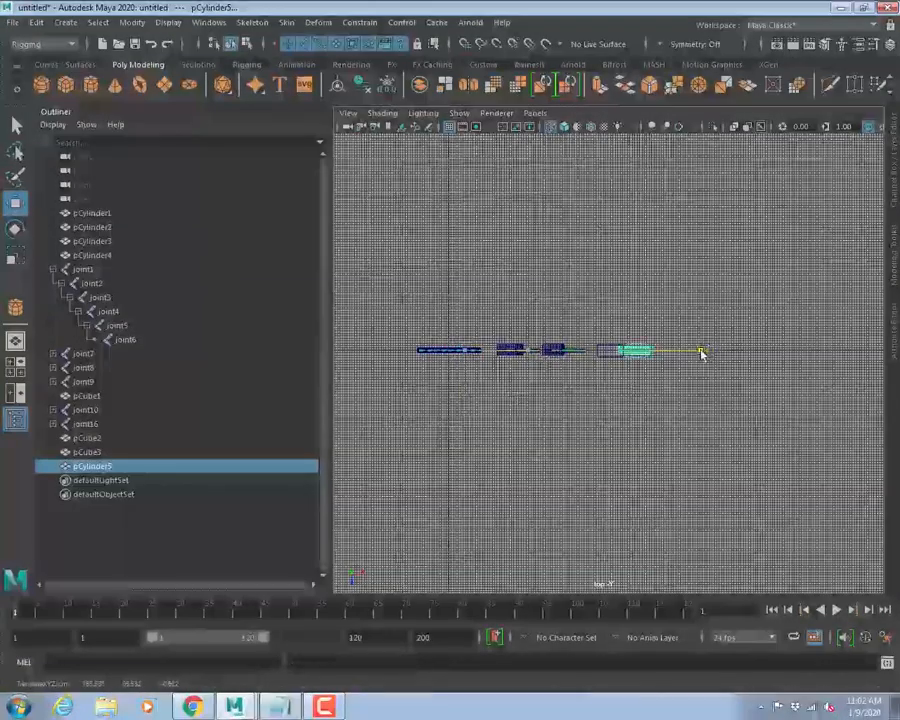
key("f")
scroll(408, 314, "down", 2)
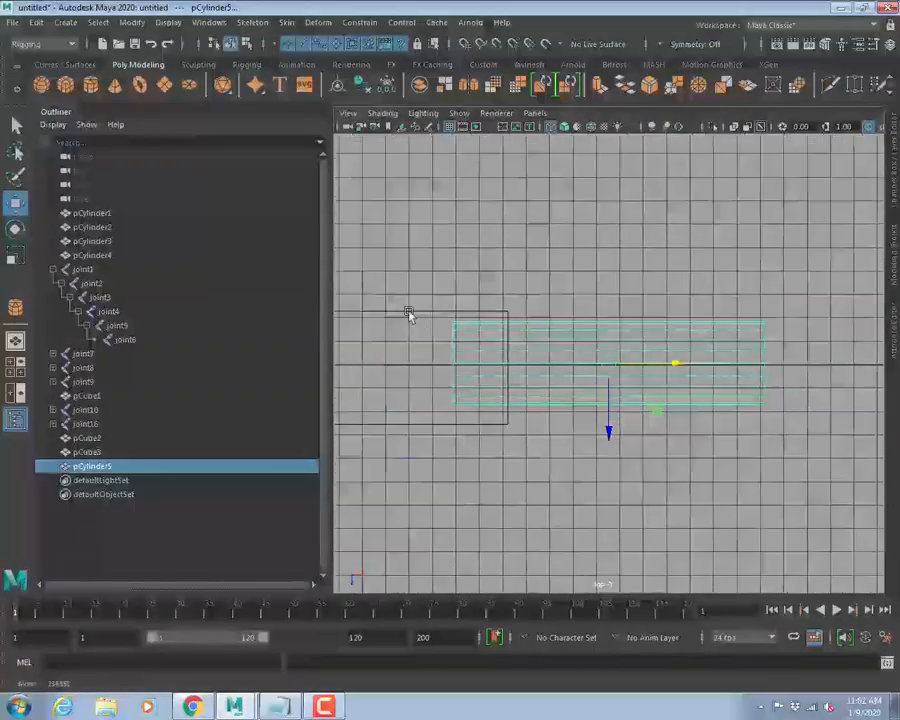
Scale the cylinder down uniformly and position its inner end just inside the cube's upper side.
key("space")
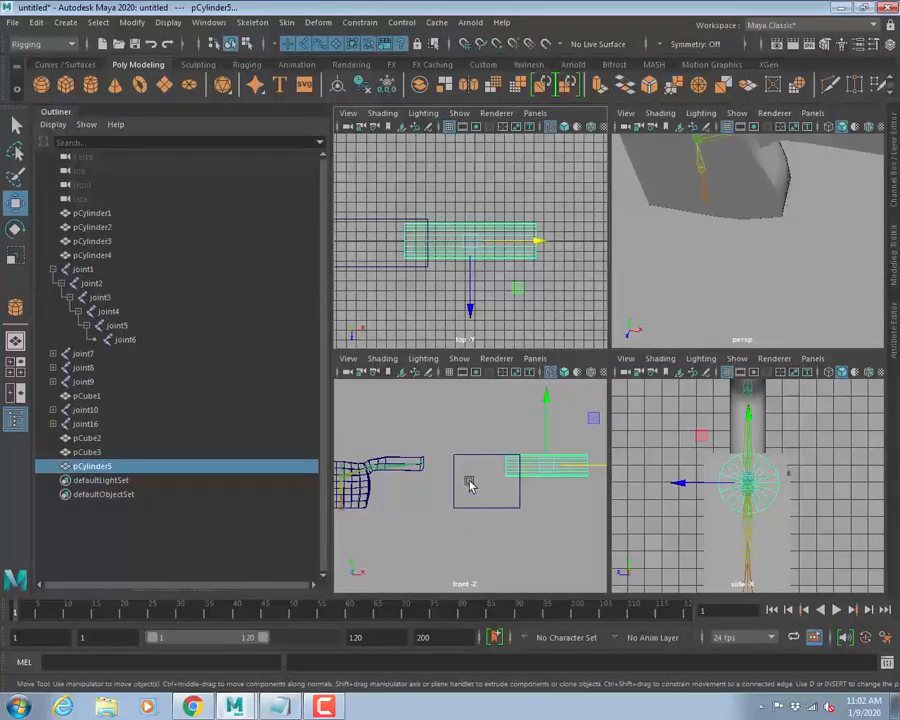
key("r")
left_click_drag(543, 469, 538, 460)
key("w")
scroll(558, 476, "up", 6)
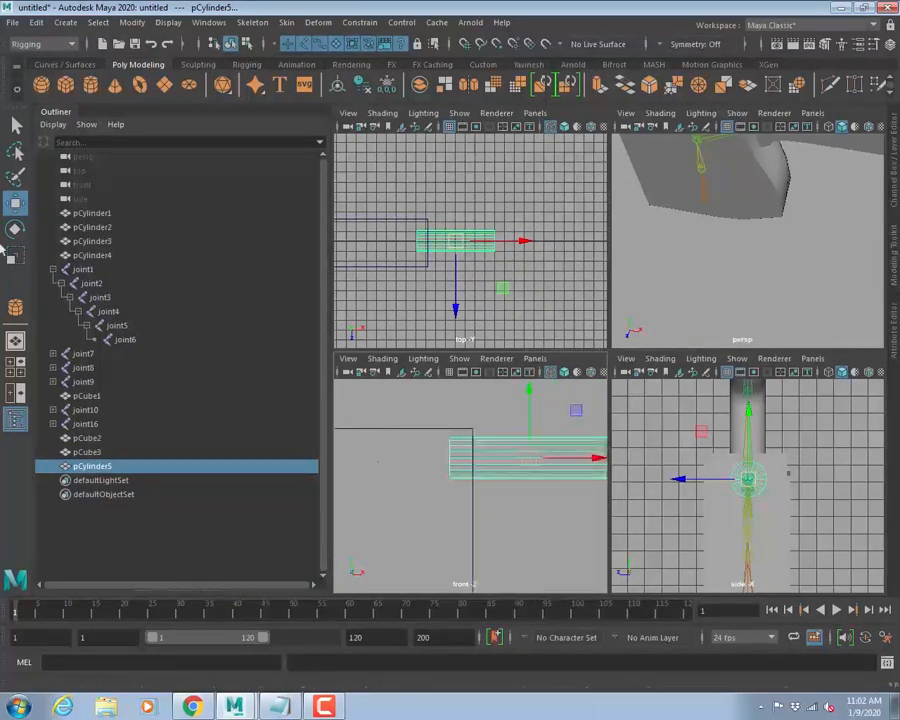
Add a polygon sphere as the shoulder where cube and cylinder meet, scaled uniformly to about 15.8.
left_click(41, 84)
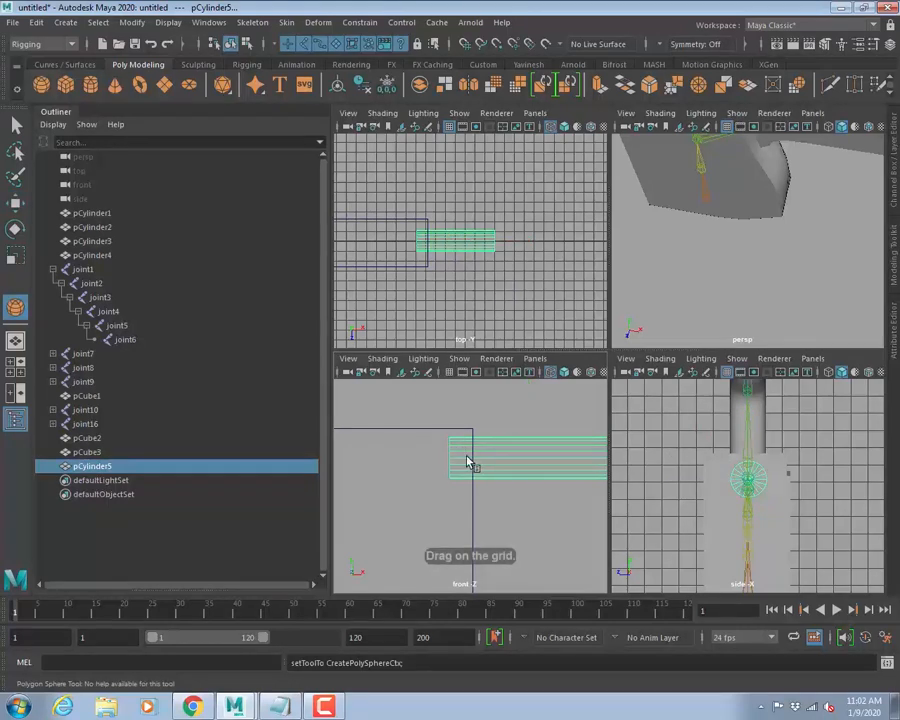
left_click(507, 423)
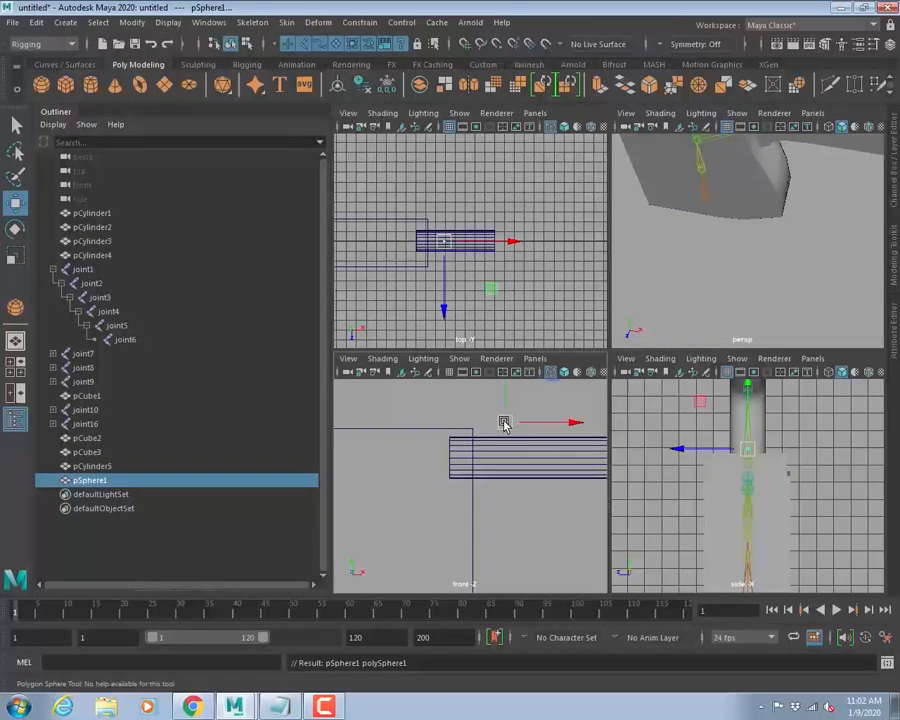
key("r")
left_click_drag(504, 426, 470, 456)
key("w")
mouse_move(480, 460)
left_mouse_down()
mouse_move(491, 459)
mouse_move(481, 446)
left_mouse_up()
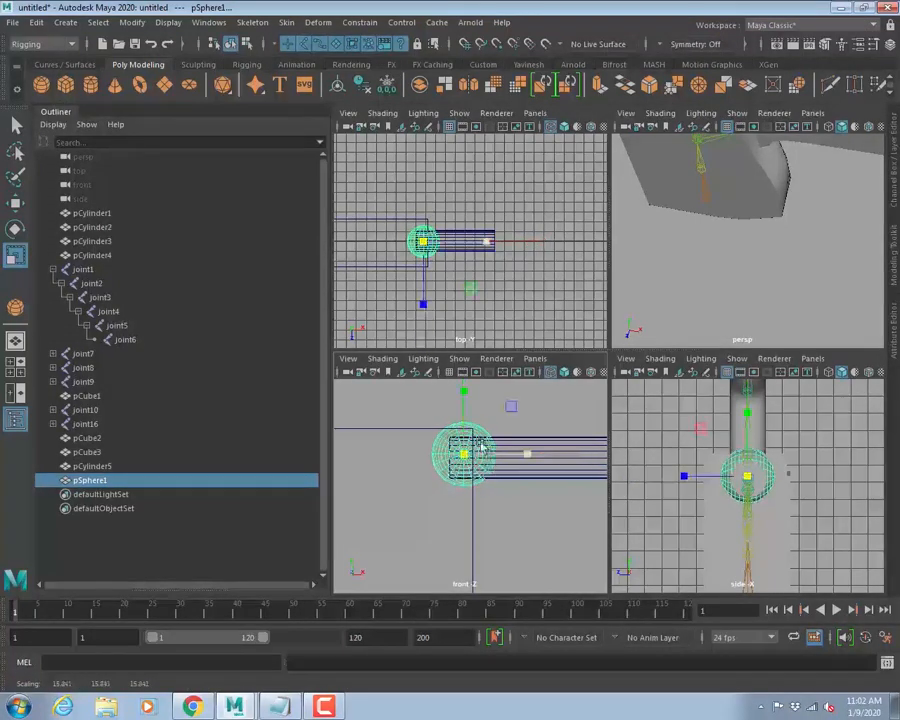
Examine how the separate cube, sphere and cylinder fit together in the perspective view.
left_click(546, 510)
key("space")
key("a")
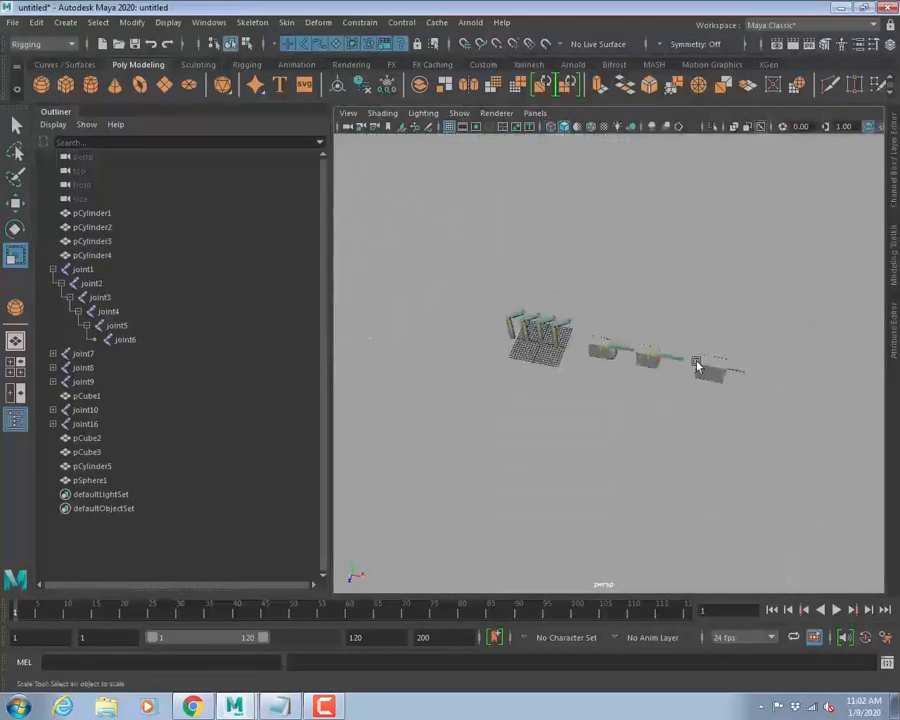
left_click_drag(684, 332, 779, 404, "ctrl+alt")
left_click_drag(589, 378, 641, 376, "alt")
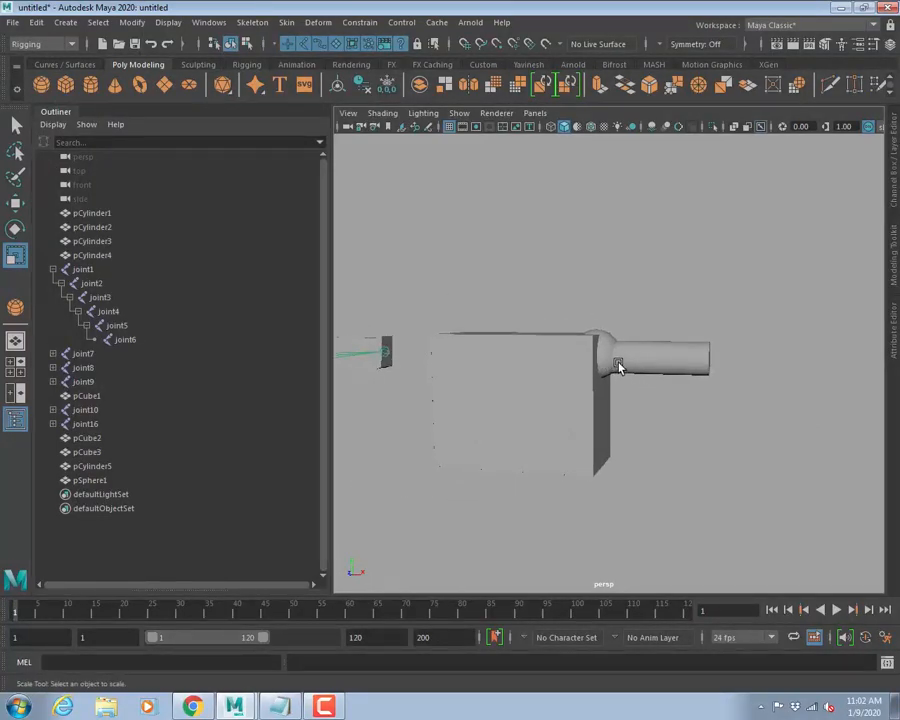
left_click(619, 363)
left_click(598, 354)
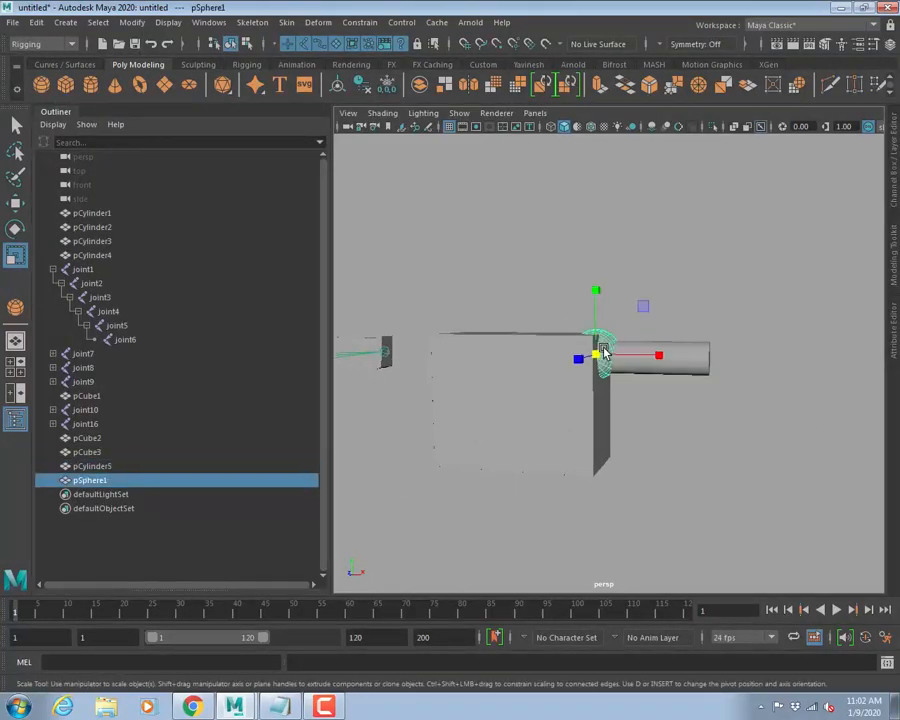
left_click(568, 379)
Create a vertical chain of four joints through the middle of the cube, from its base to its top edge, in the front view.
key("space")
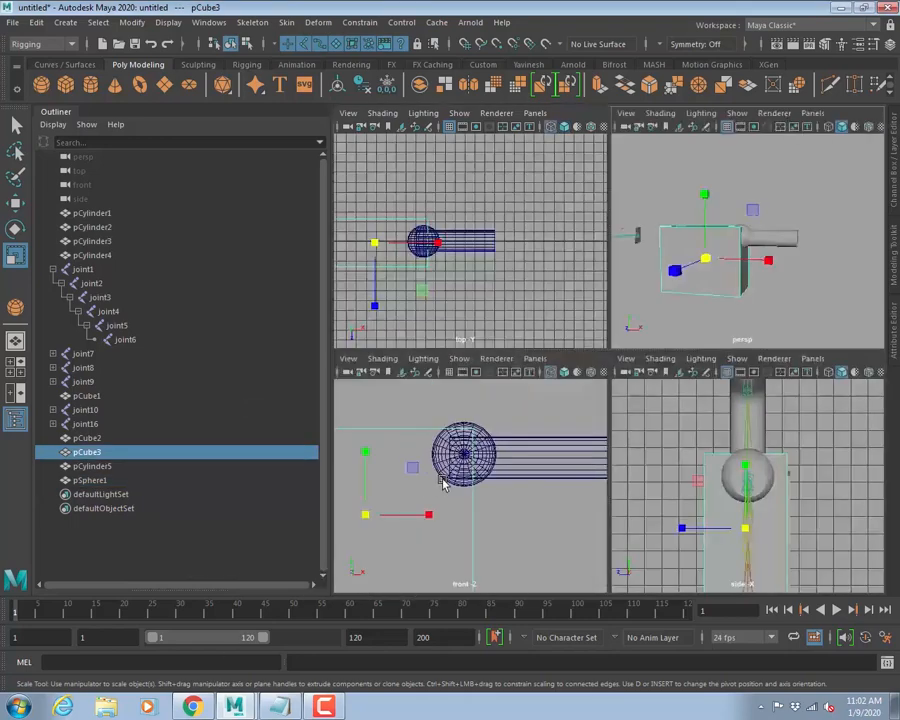
key("space")
scroll(593, 416, "down", 5)
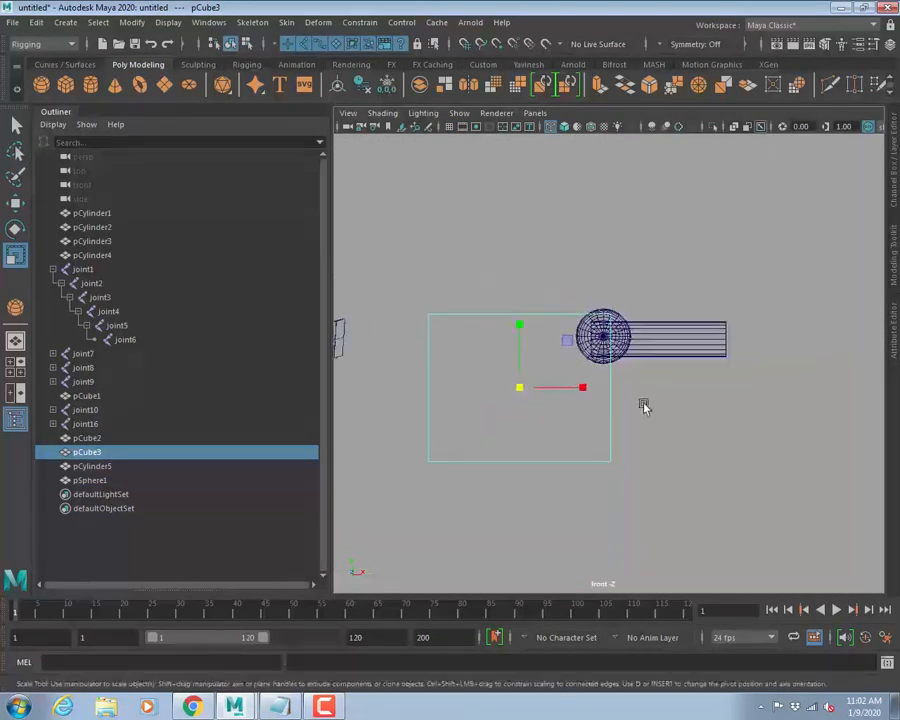
left_click(717, 402)
left_click(252, 22)
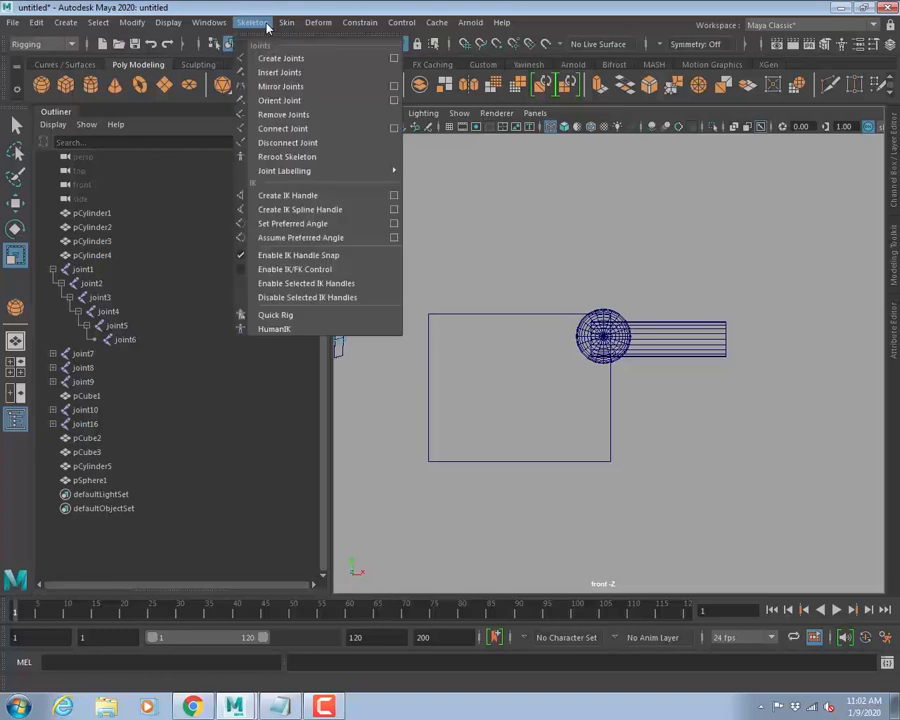
left_click(282, 56)
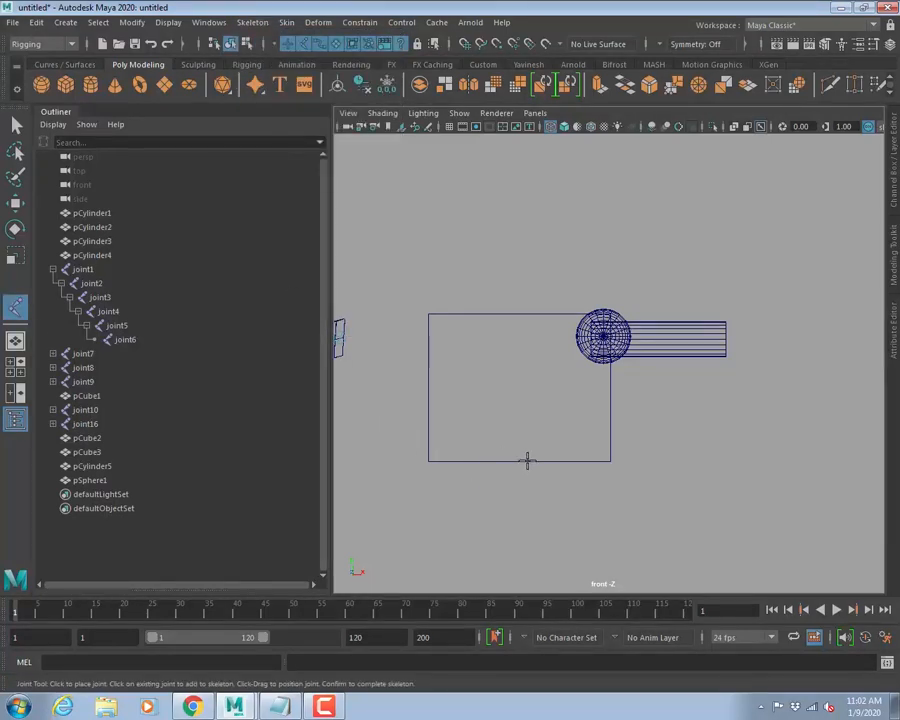
left_click(523, 460)
left_click(526, 411)
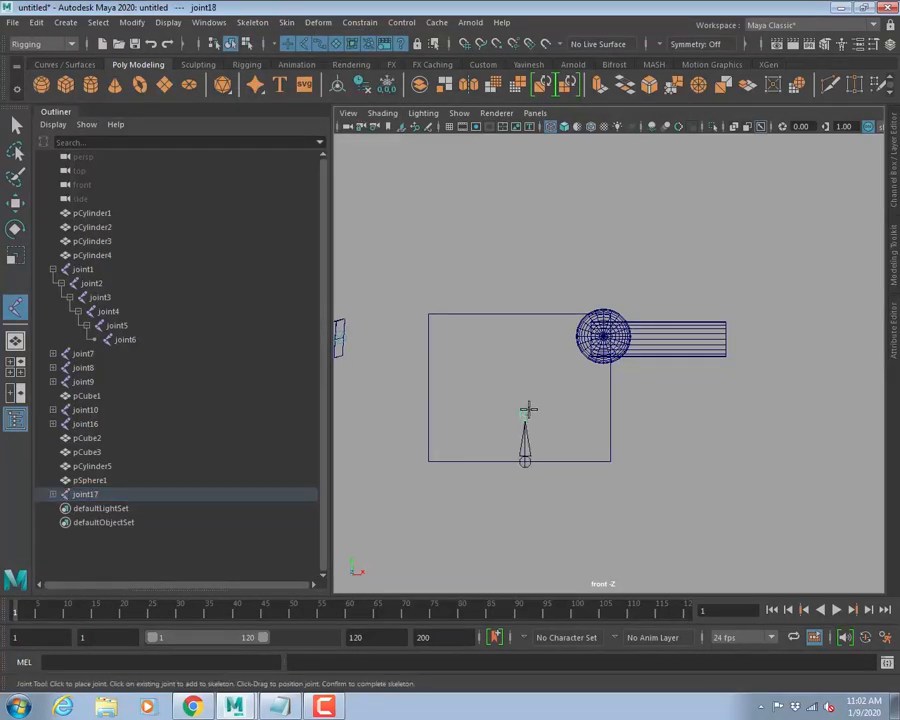
left_click(524, 376)
left_click(522, 318)
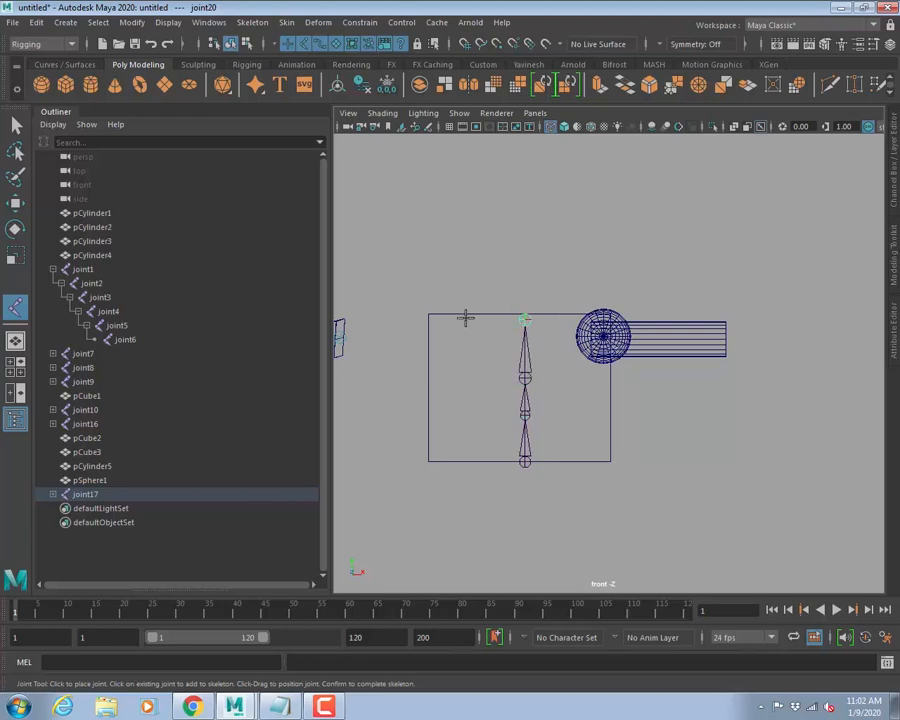
key("Return")
key("r")
Create a separate two-joint arm chain from the sphere's centre to the outer end of the cylinder.
scroll(634, 349, "up", 3)
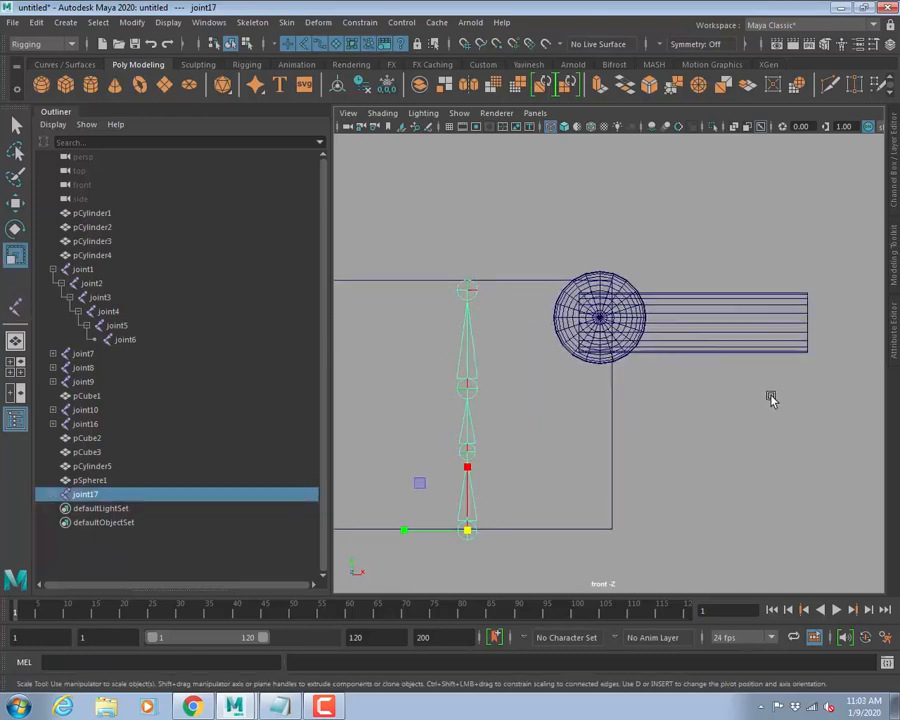
middle_click_drag(771, 399, 685, 372, "alt")
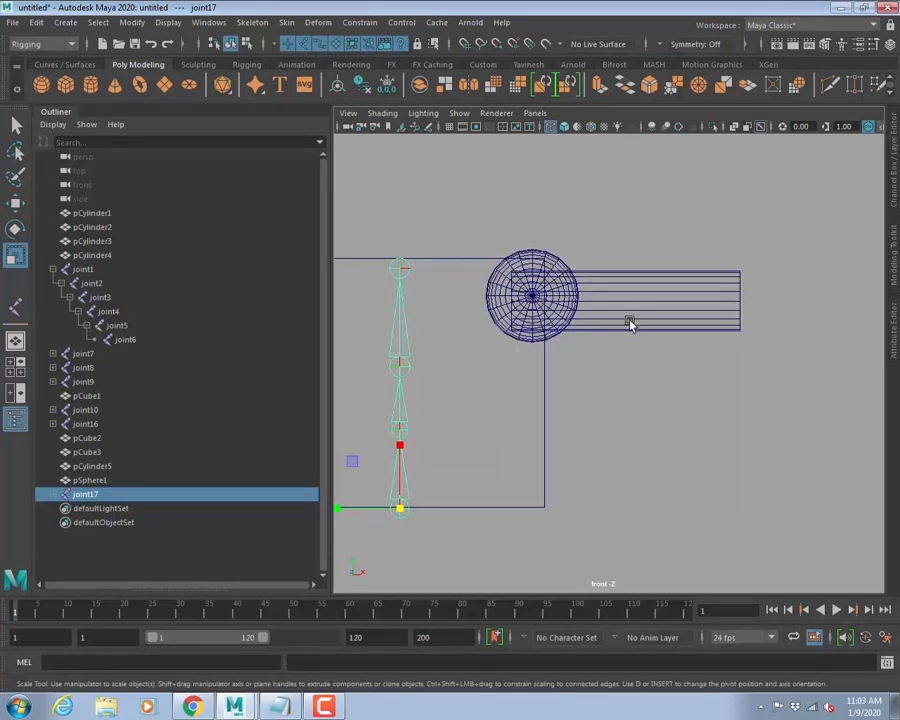
key("y")
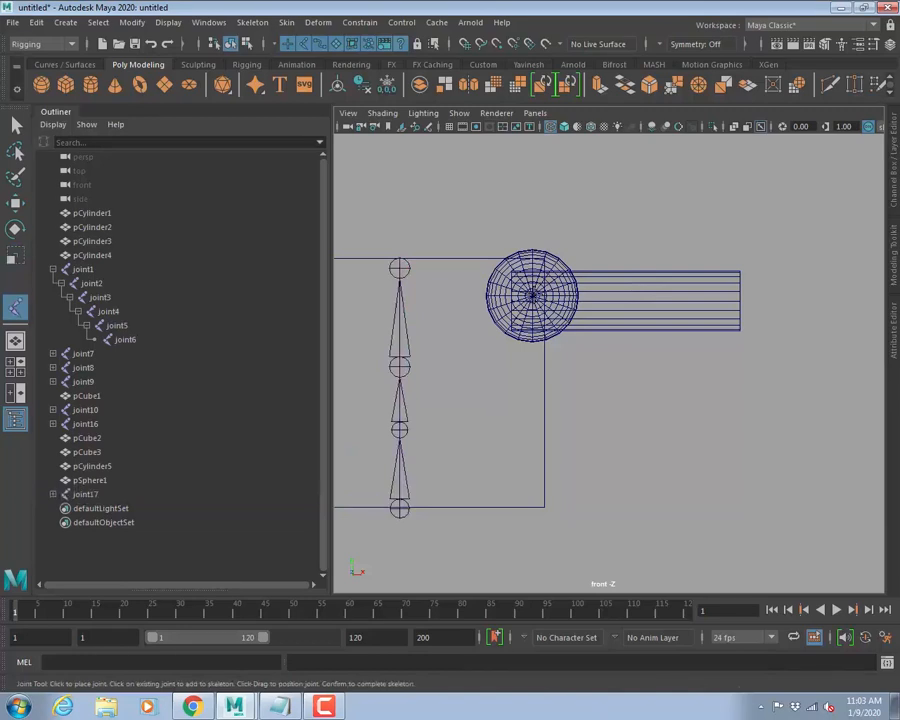
left_click(532, 296)
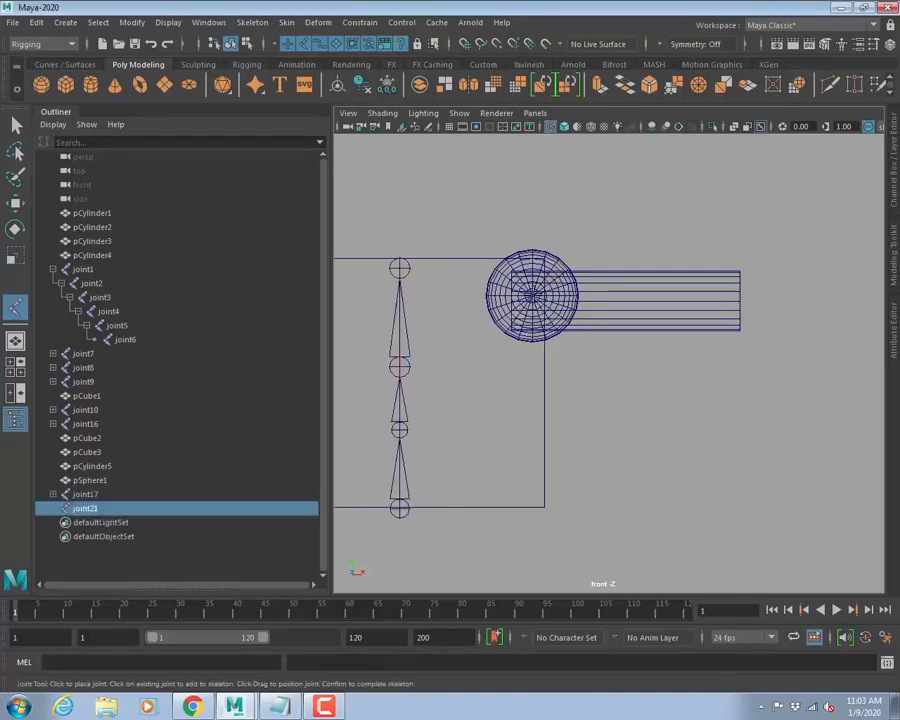
left_click(738, 296)
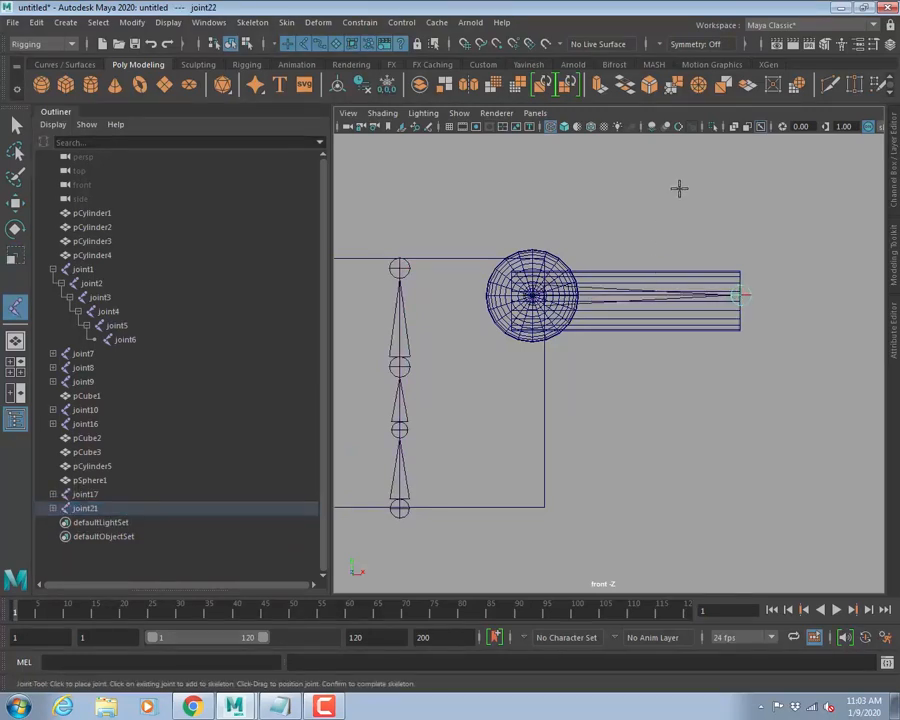
key("Return")
key("r")
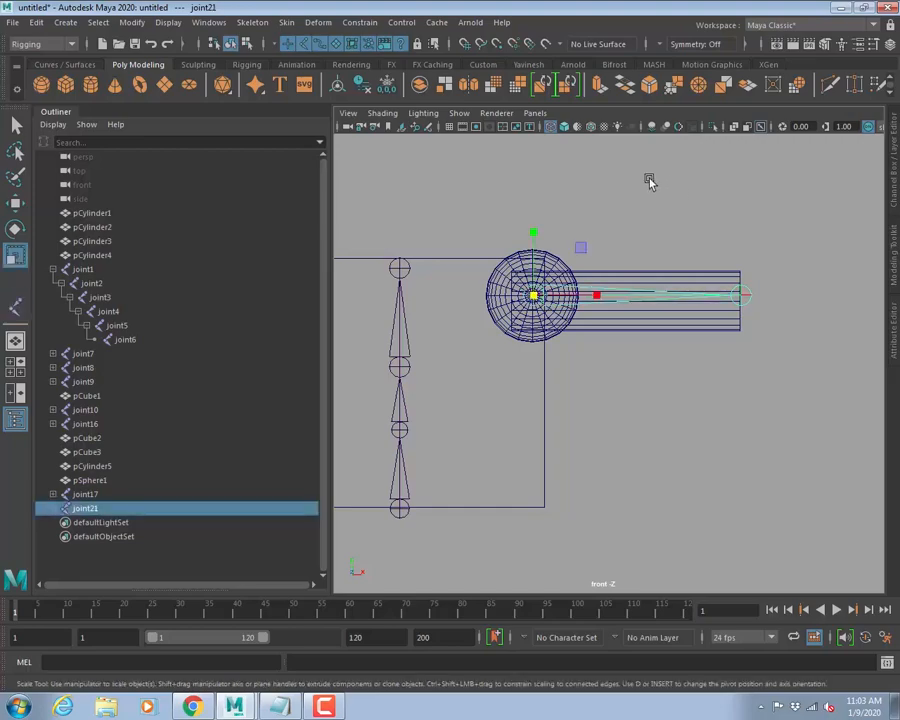
Snap the arm chain's root joint, joint21, along X to the centre of the shoulder sphere.
right_click_drag(478, 333, 657, 378, "alt")
middle_click_drag(501, 304, 581, 388, "alt")
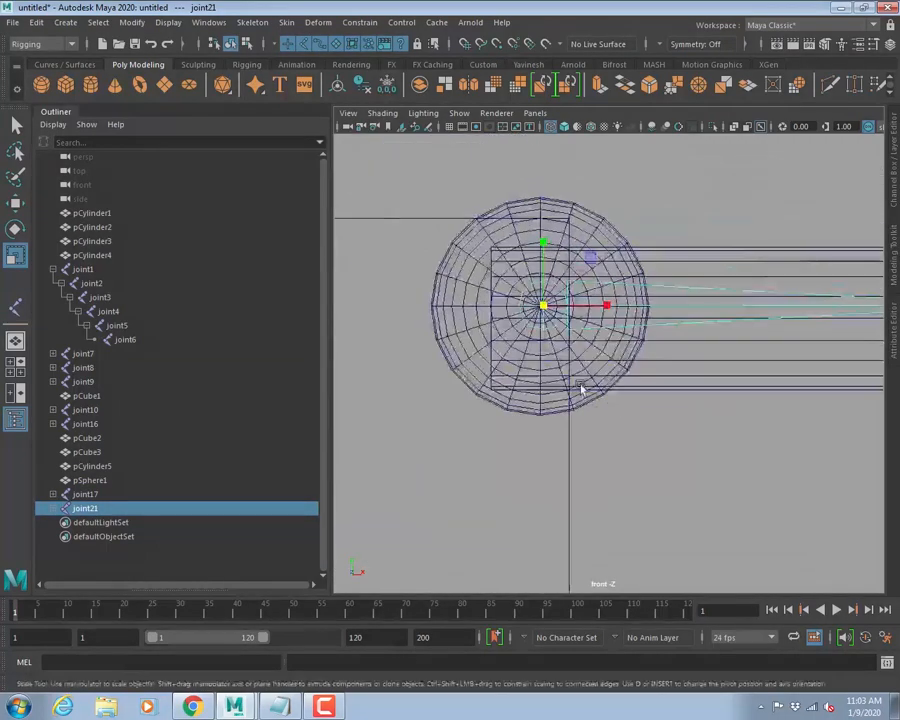
right_click_drag(581, 388, 800, 372, "alt")
middle_click_drag(549, 307, 612, 322, "alt")
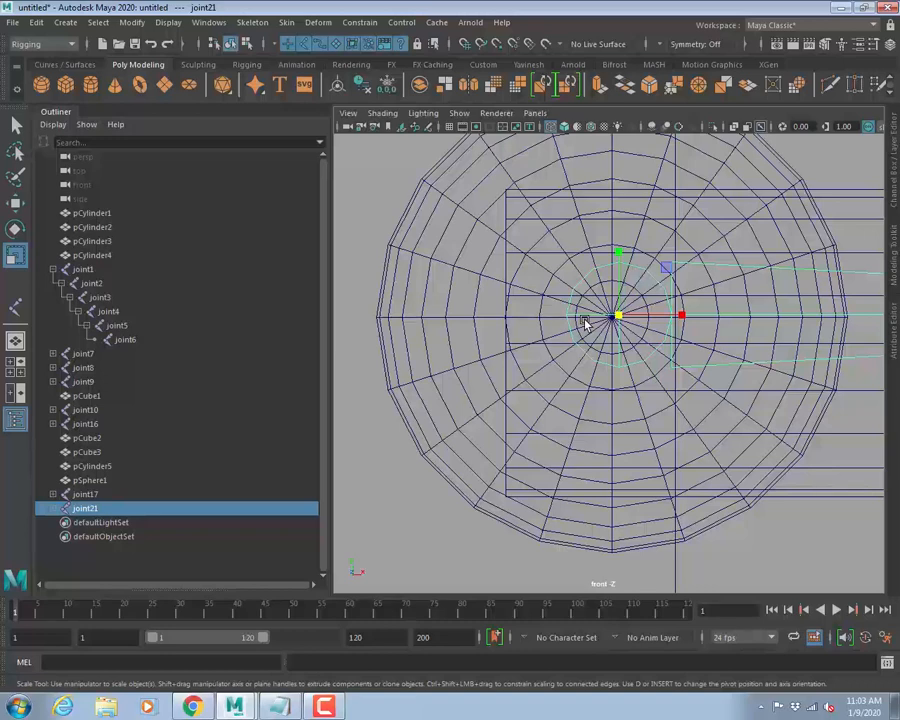
key("w")
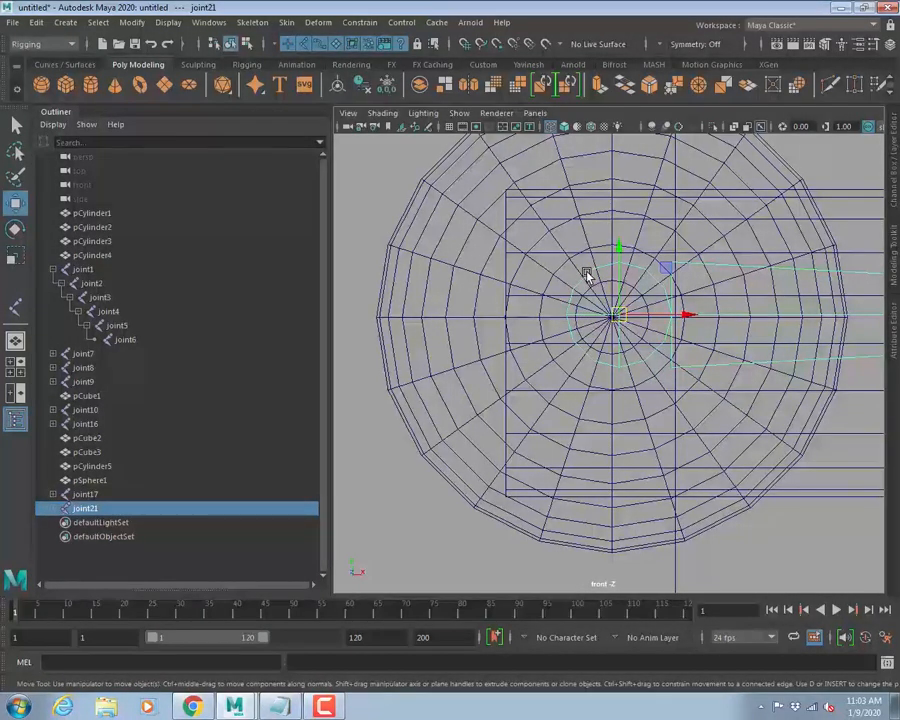
left_click_drag(685, 314, 624, 315)
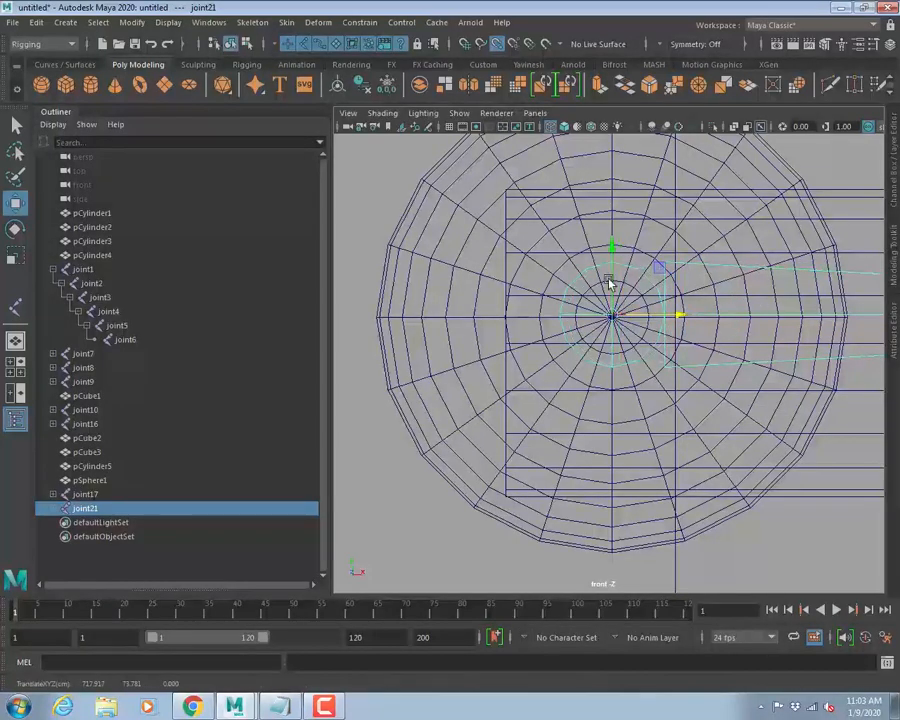
Snap joint21 along Y to the shoulder sphere's centre and check its alignment with the sphere and cube in the top view.
left_click_drag(612, 248, 621, 315)
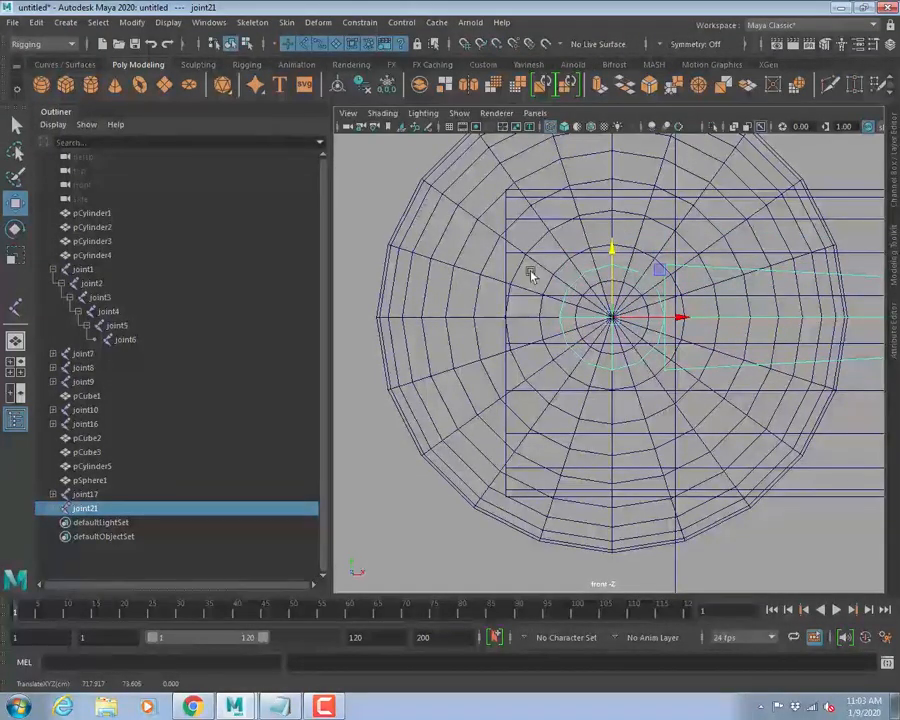
key("space")
key("space")
scroll(477, 234, "up", 5)
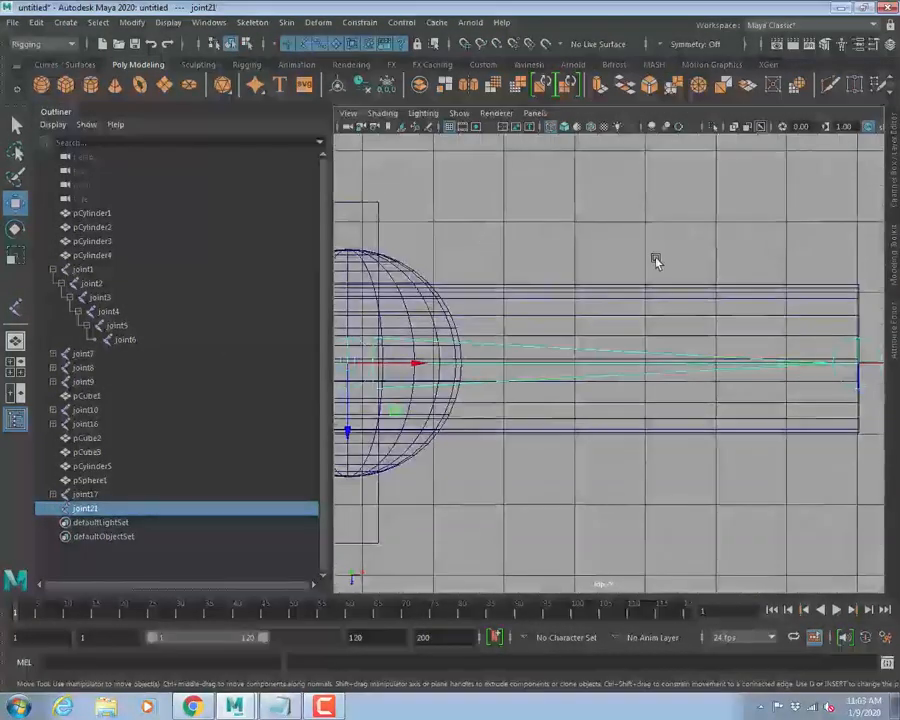
scroll(482, 225, "down", 3)
middle_click_drag(390, 248, 586, 227, "alt")
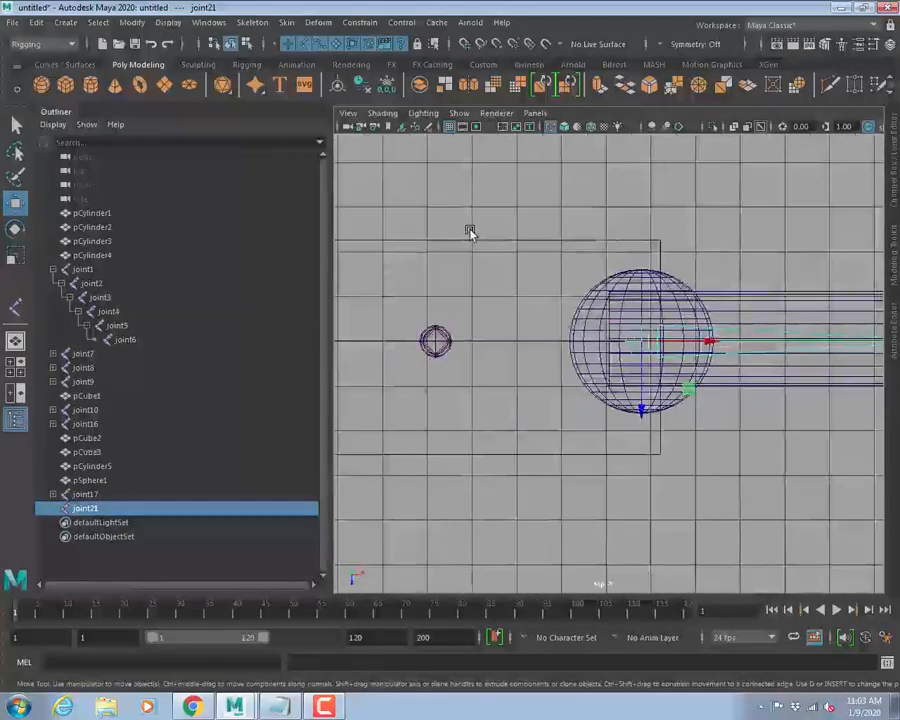
left_click(576, 302)
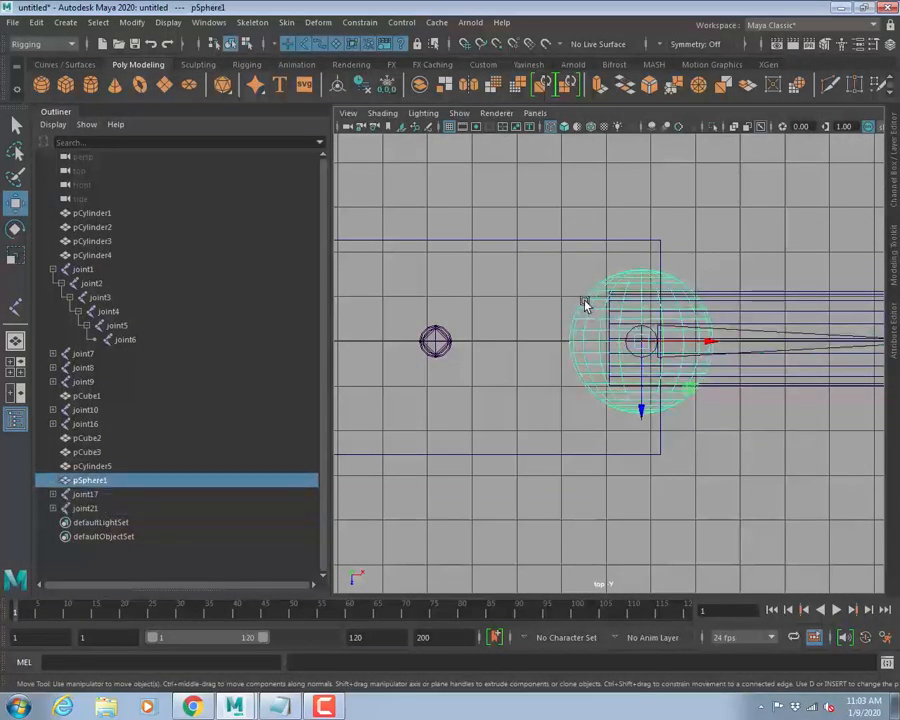
middle_click_drag(475, 327, 581, 283, "alt")
left_click(555, 196)
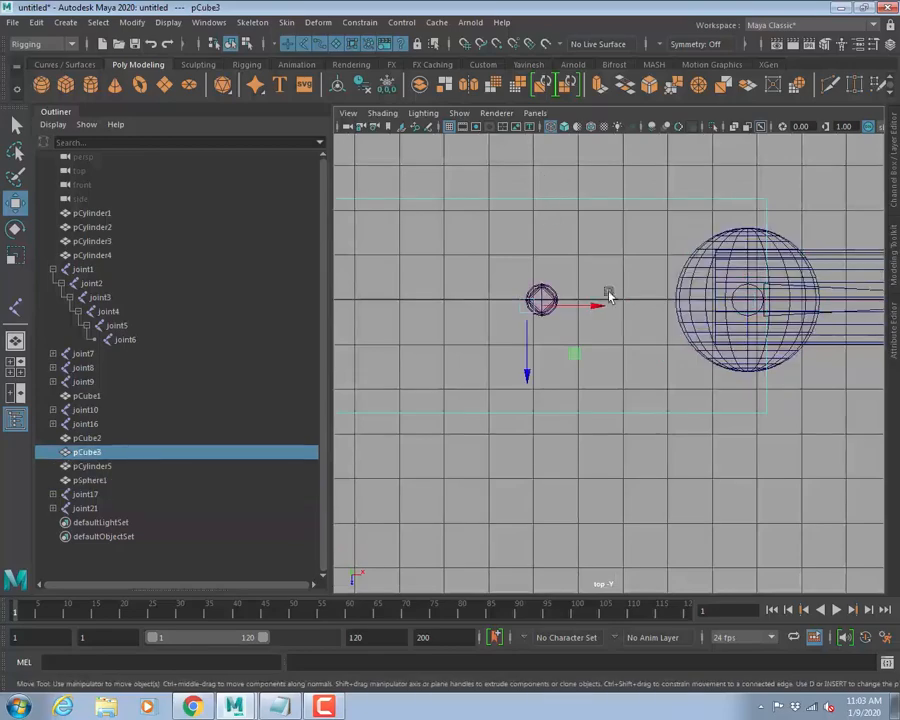
scroll(606, 293, "down", 3)
key("space")
key("space")
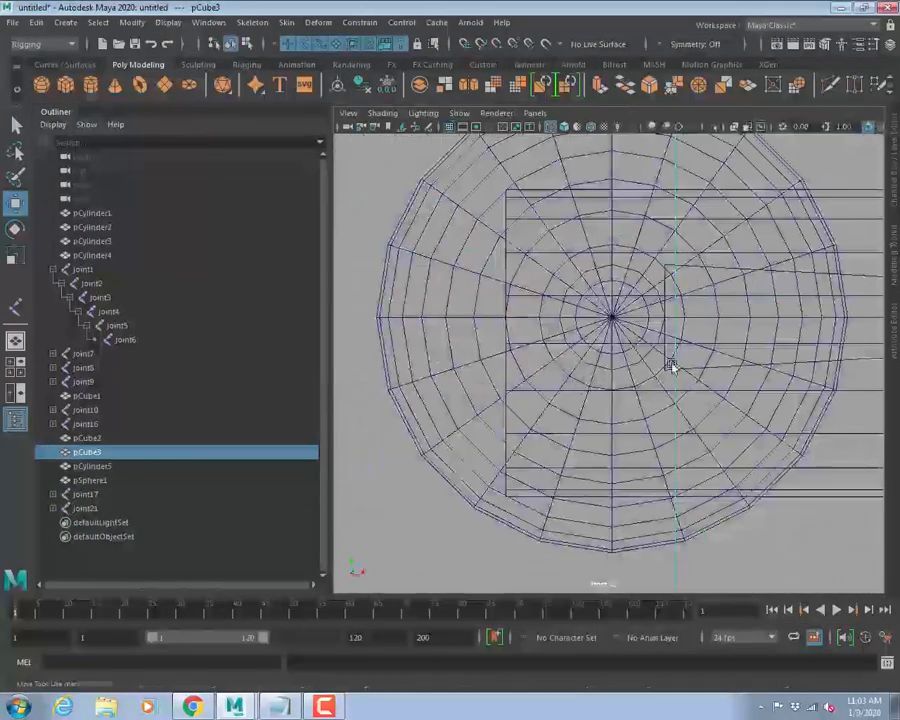
Parent the arm chain's root, joint21, to the third spine joint, joint19, in the front view.
scroll(668, 370, "down", 9)
left_click(641, 365)
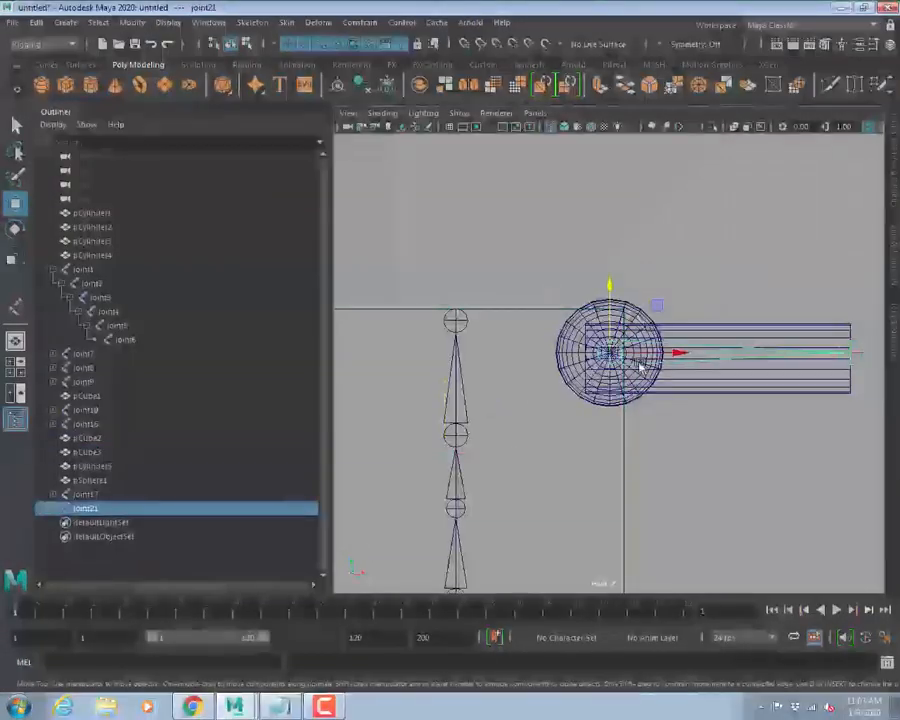
middle_click_drag(495, 426, 565, 344, "alt")
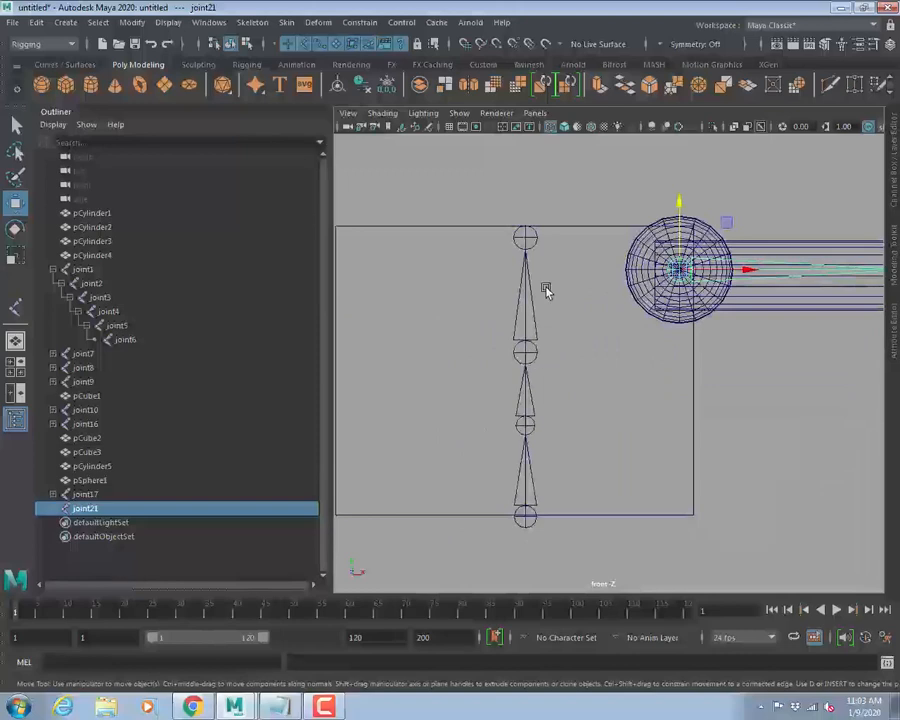
left_click(531, 351)
key("p")
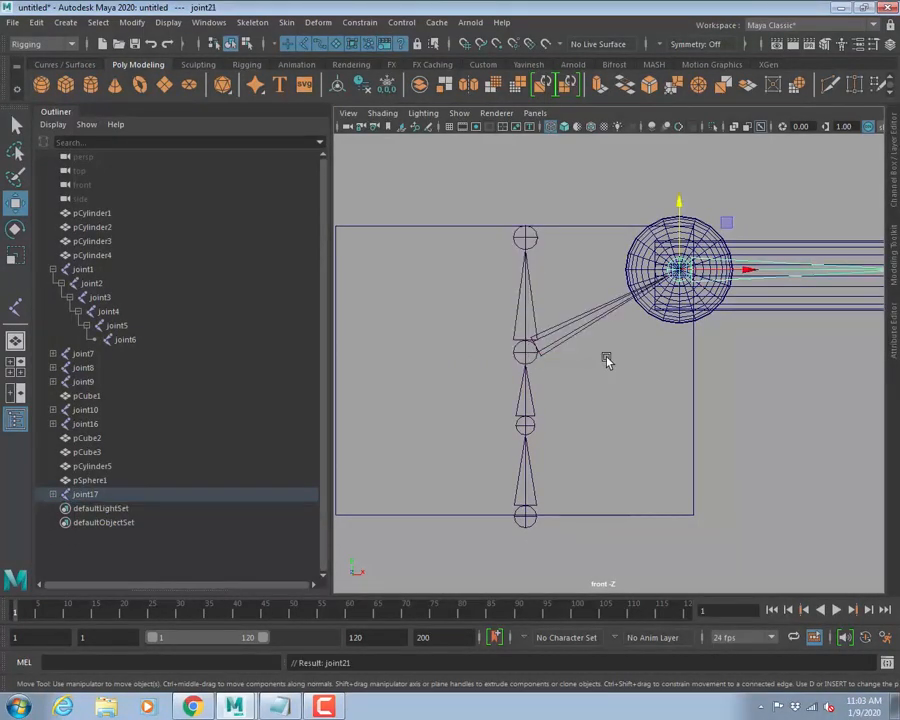
Test-rotate the shoulder joint, joint21, about Z and undo the rotation.
left_click(768, 368)
scroll(723, 370, "down", 4)
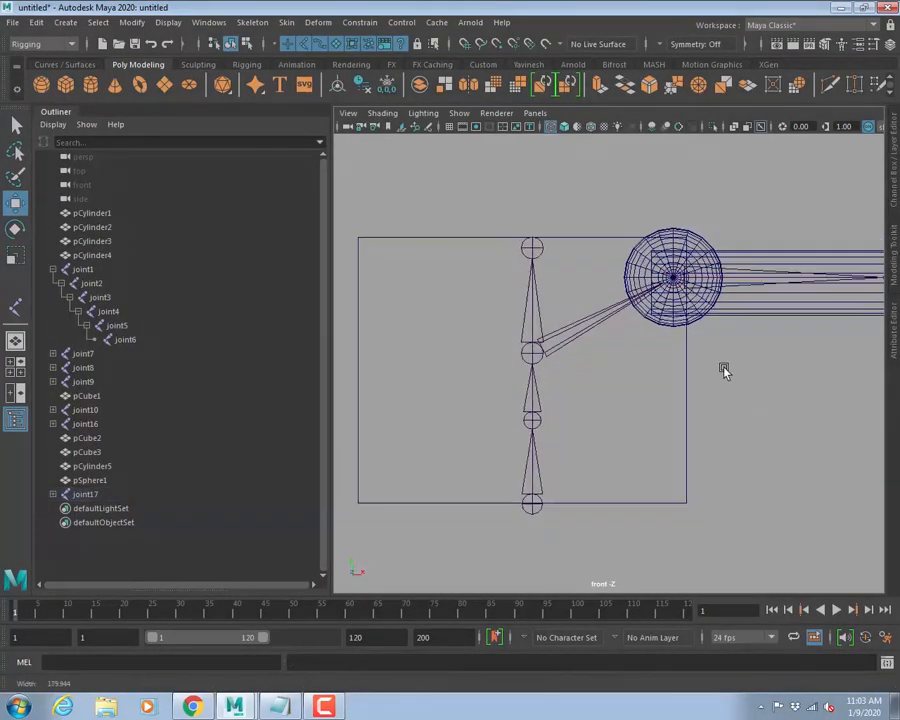
scroll(695, 382, "up", 2)
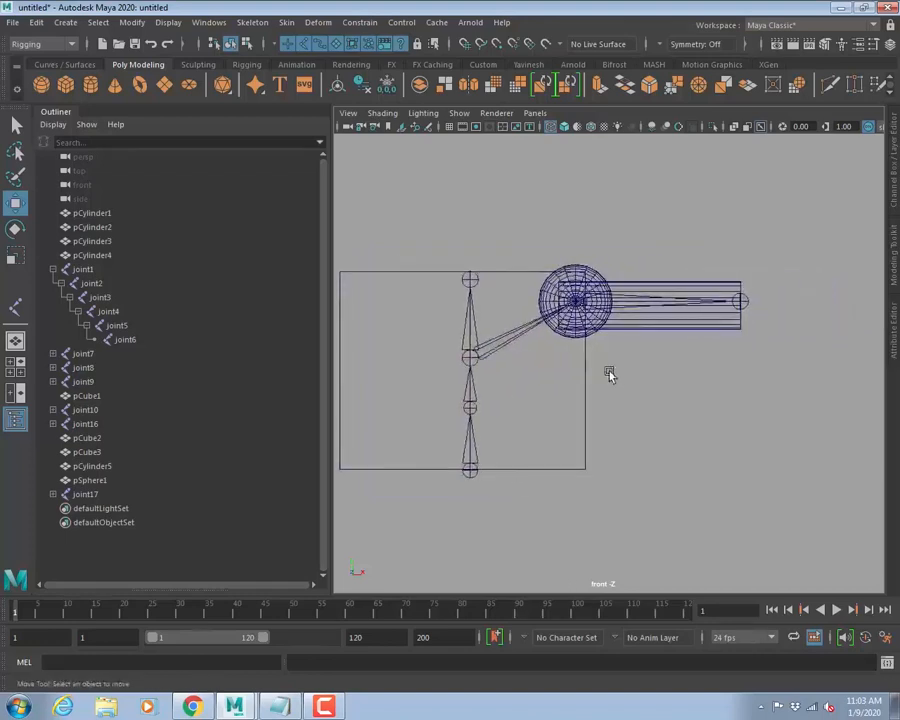
left_click(577, 301)
key("e")
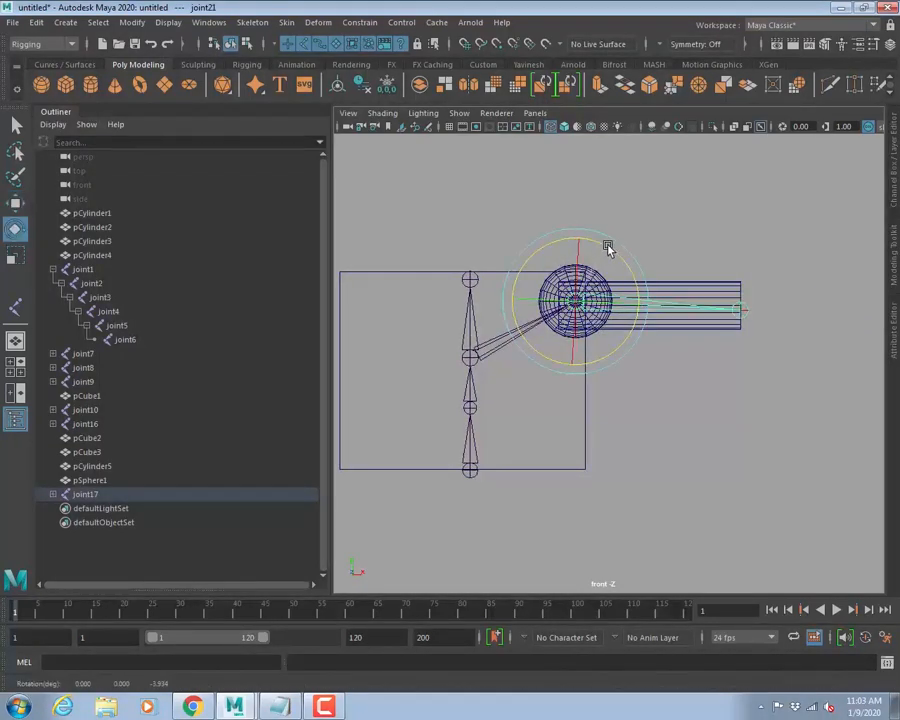
key("ctrl+z")
Parent the torso cube, pCube3, to the second spine joint, joint18.
right_click_drag(554, 412, 628, 429, "alt")
middle_click_drag(586, 425, 687, 450, "alt")
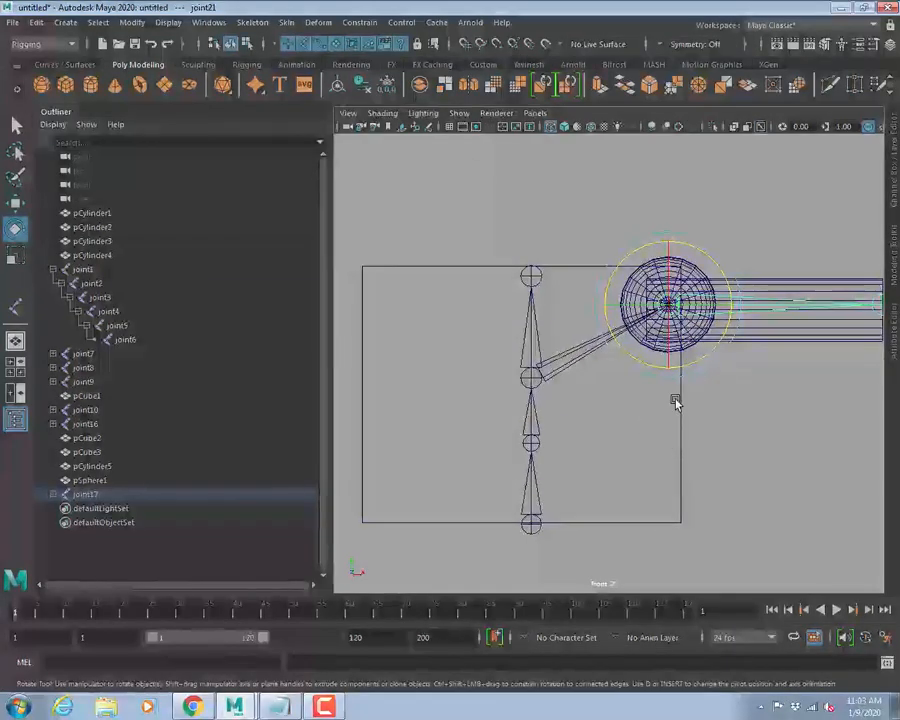
left_click(690, 462)
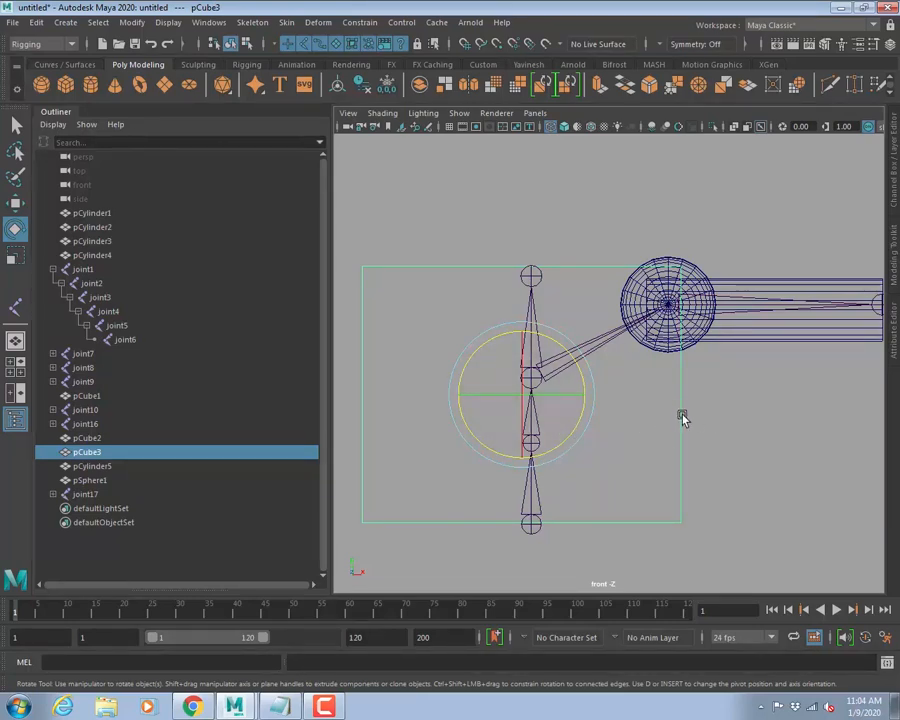
key("q")
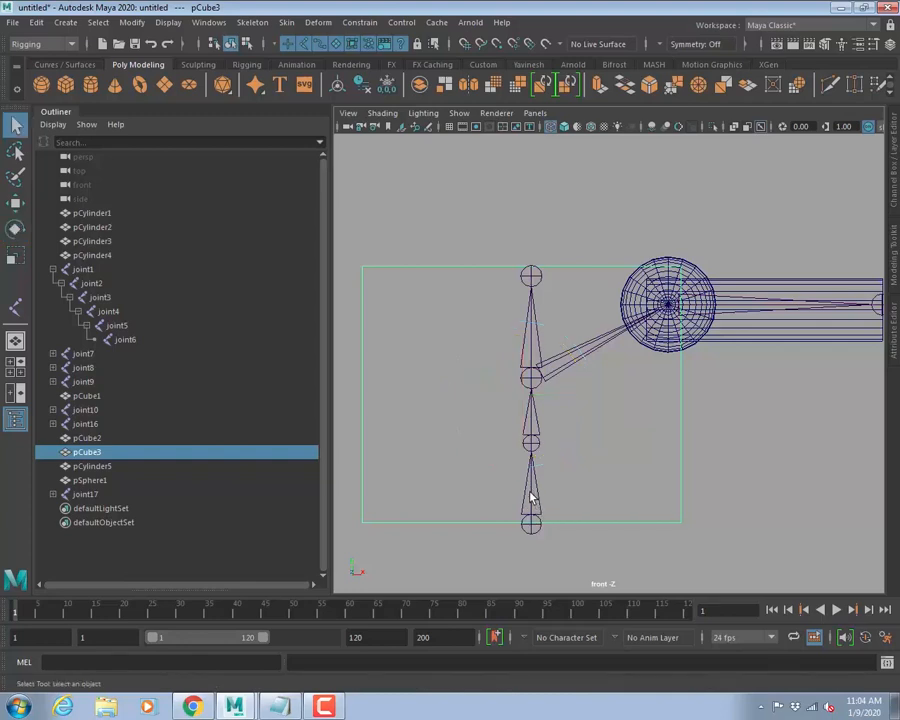
left_click(530, 442)
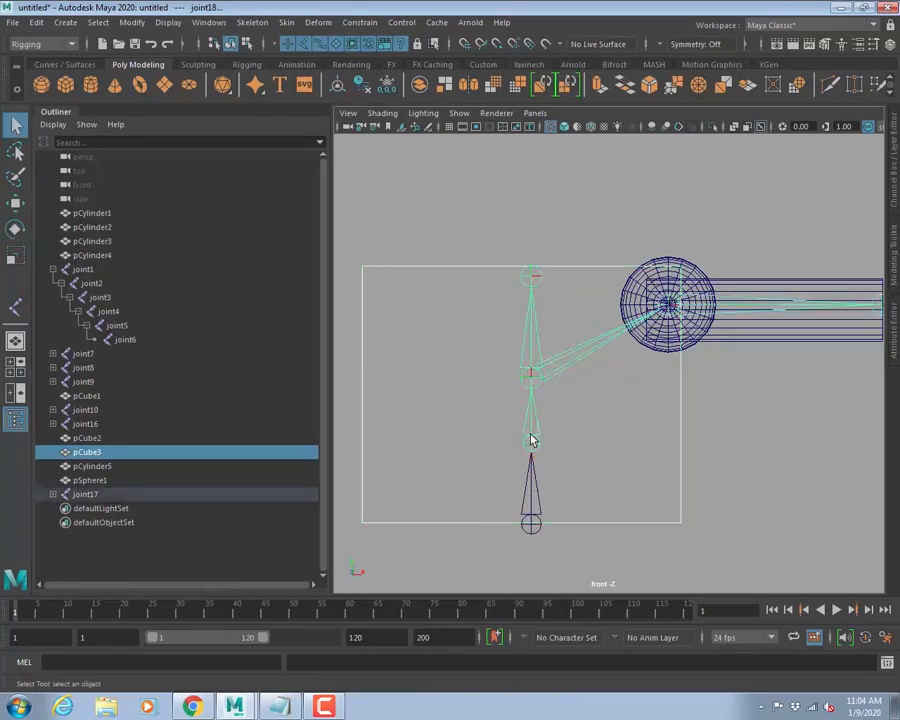
key("p")
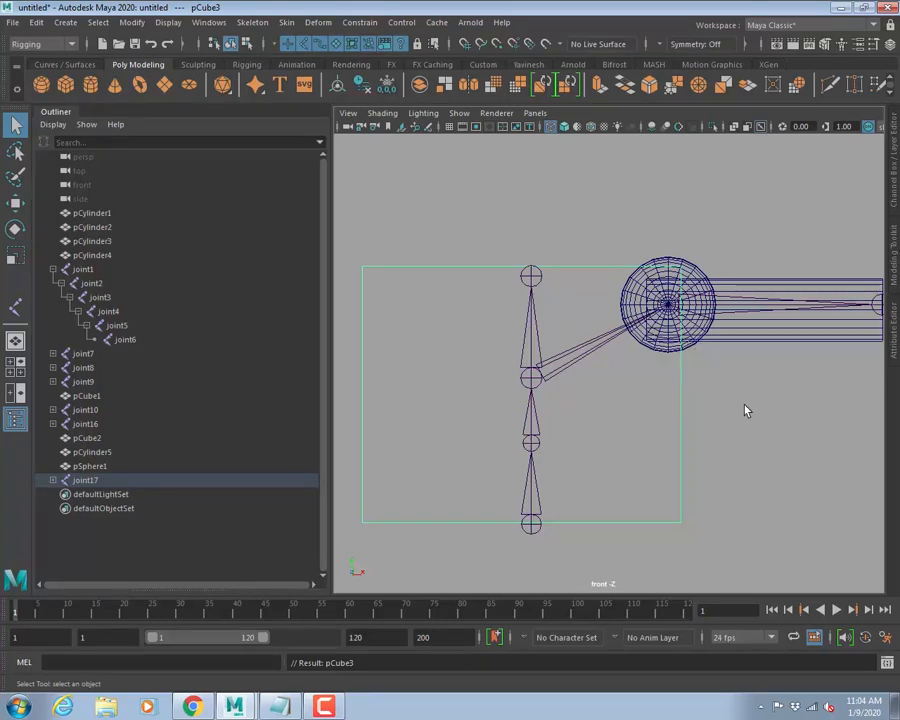
Parent the arm cylinder, pCylinder5, and the shoulder sphere, pSphere1, together to the shoulder joint, joint21.
middle_click_drag(773, 386, 711, 346, "alt")
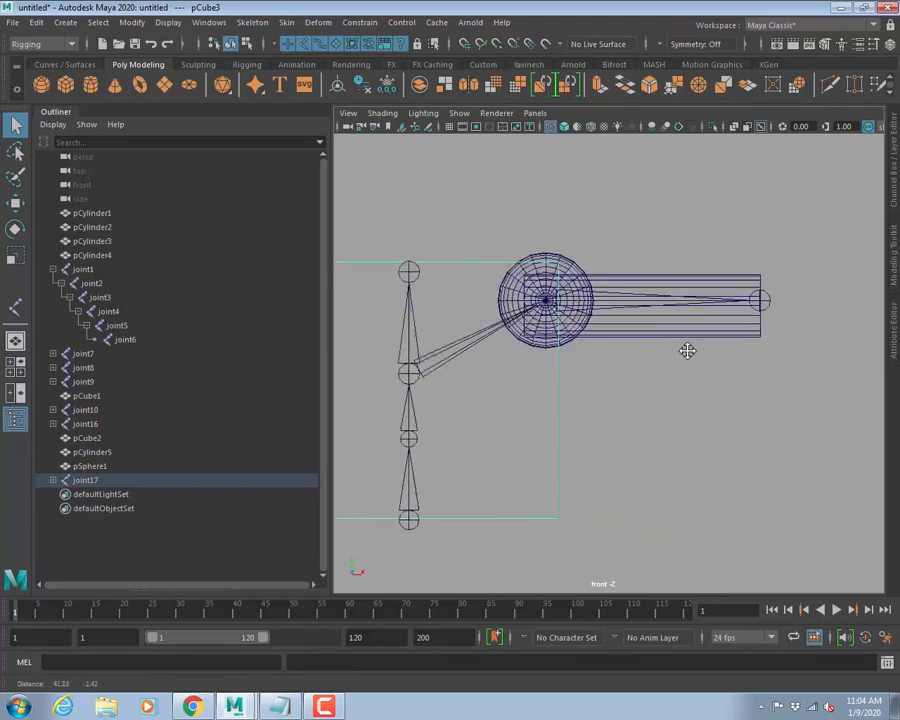
left_click_drag(660, 323, 677, 340)
left_click(595, 263)
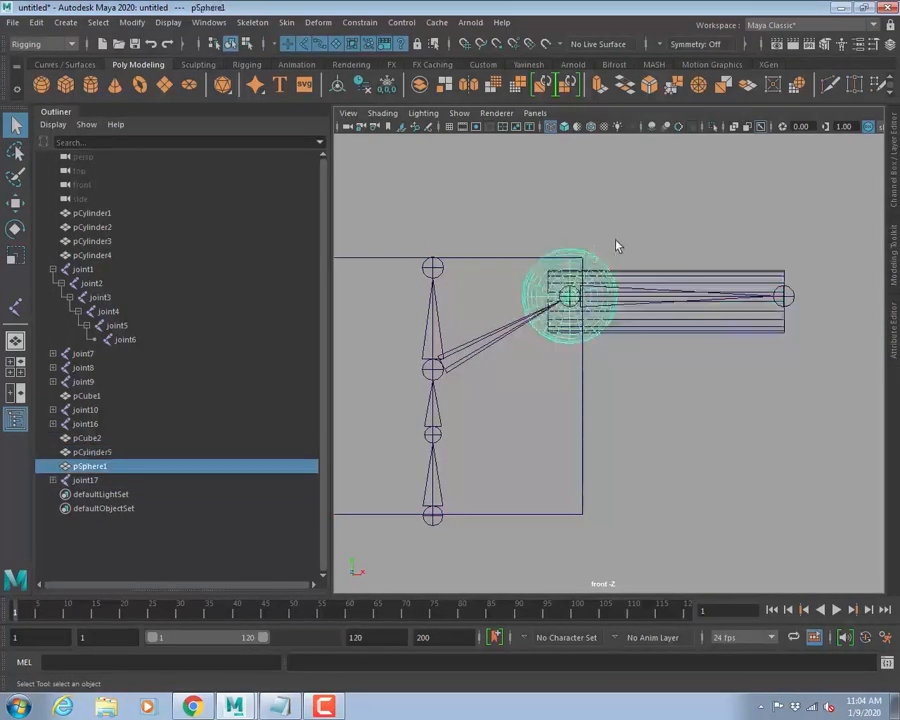
left_click(631, 334)
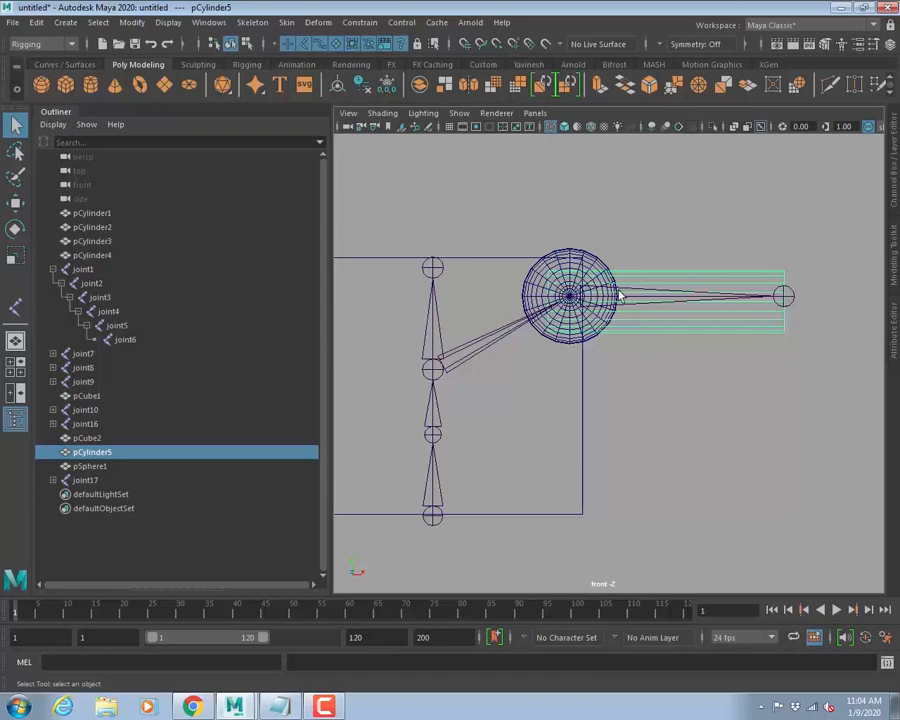
left_click(598, 263, "shift")
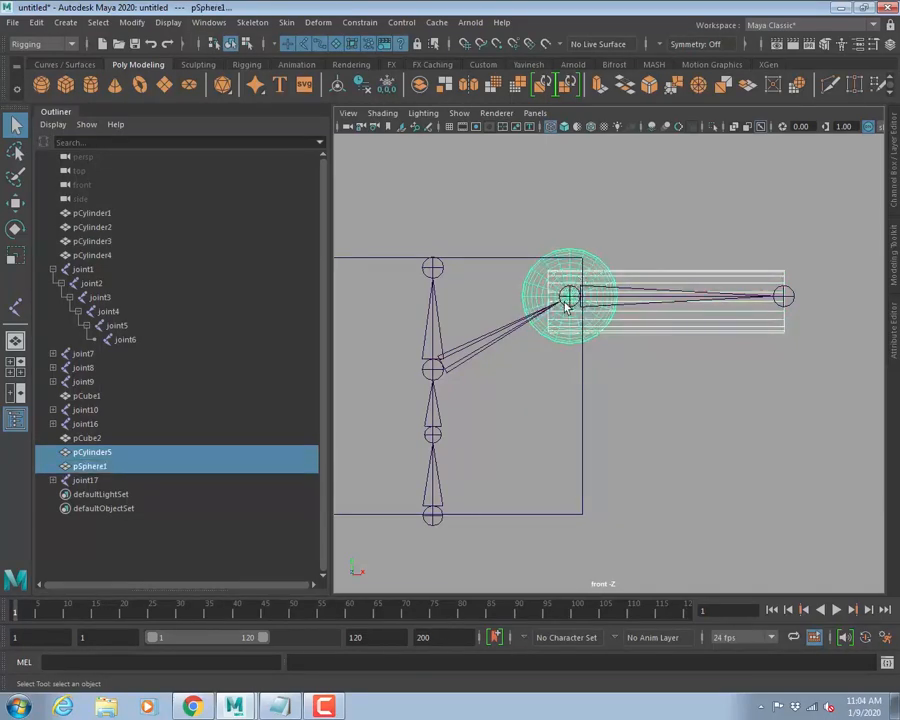
left_click(571, 300)
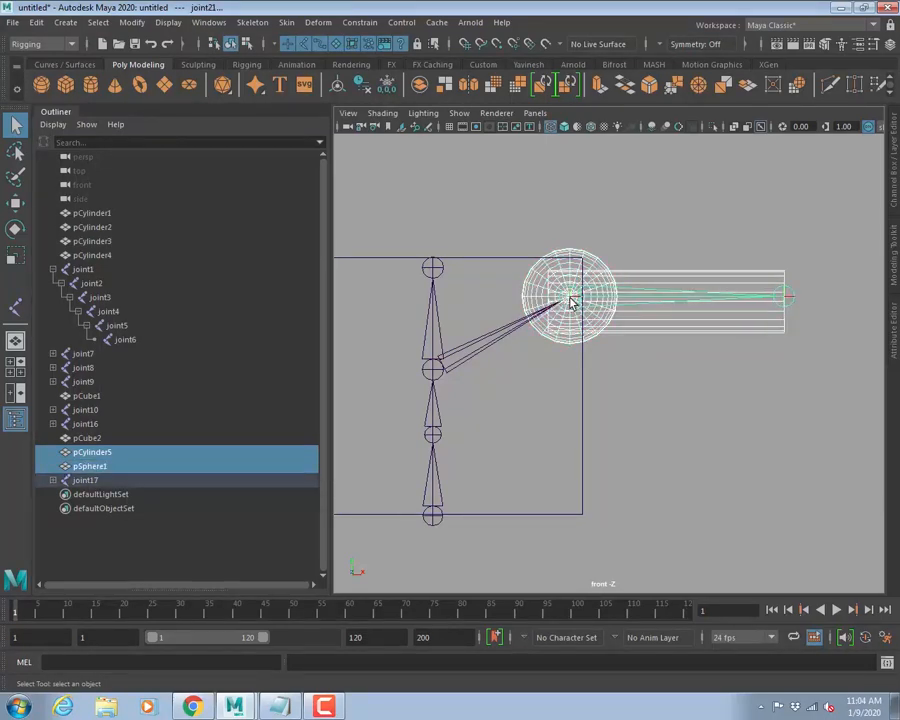
key("p")
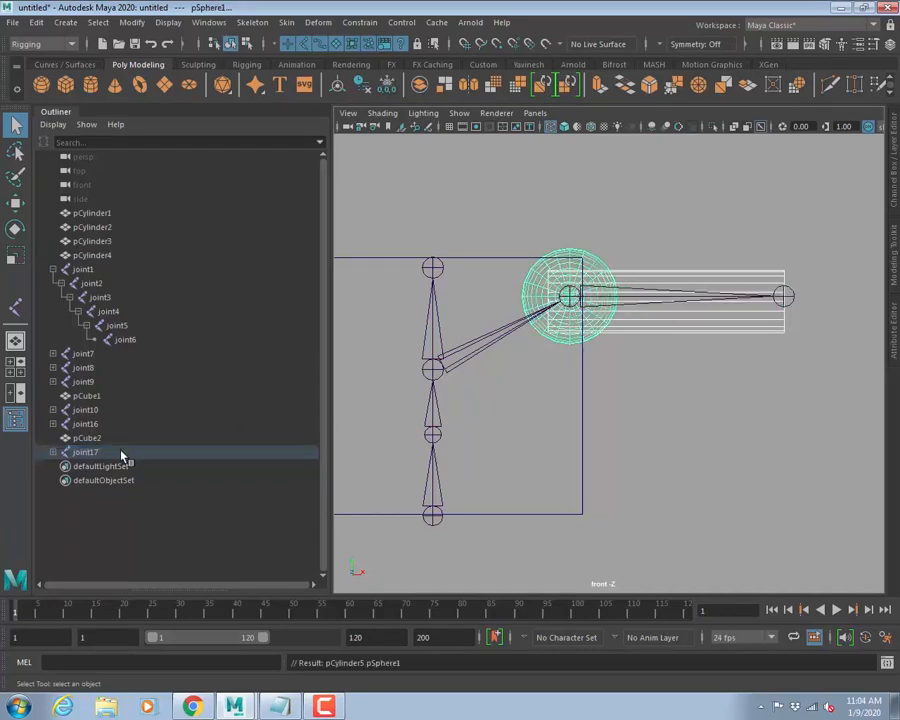
Expand the full joint17 hierarchy and examine how joint22, pCylinder5 and pSphere1 are parented under joint21.
left_click(54, 452, "shift")
scroll(193, 406, "down", 1)
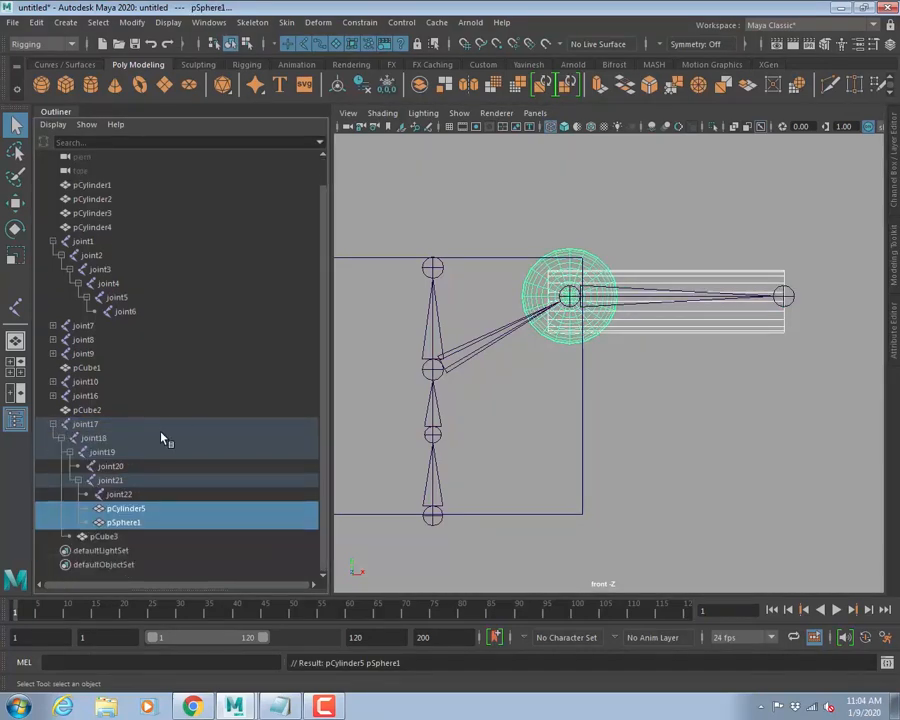
left_click(118, 521)
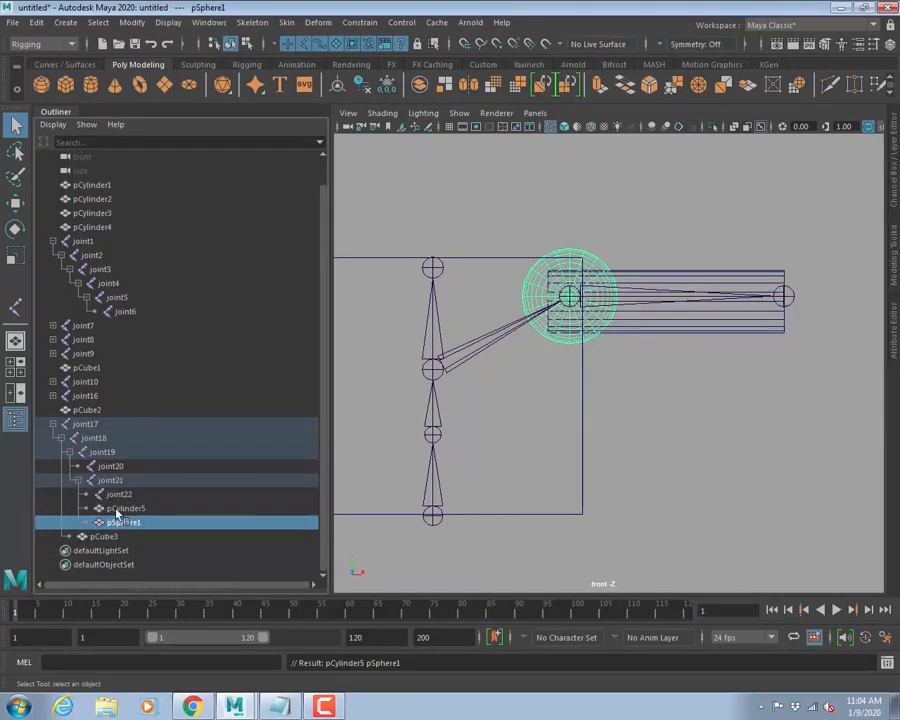
left_click(118, 509)
left_click(116, 495)
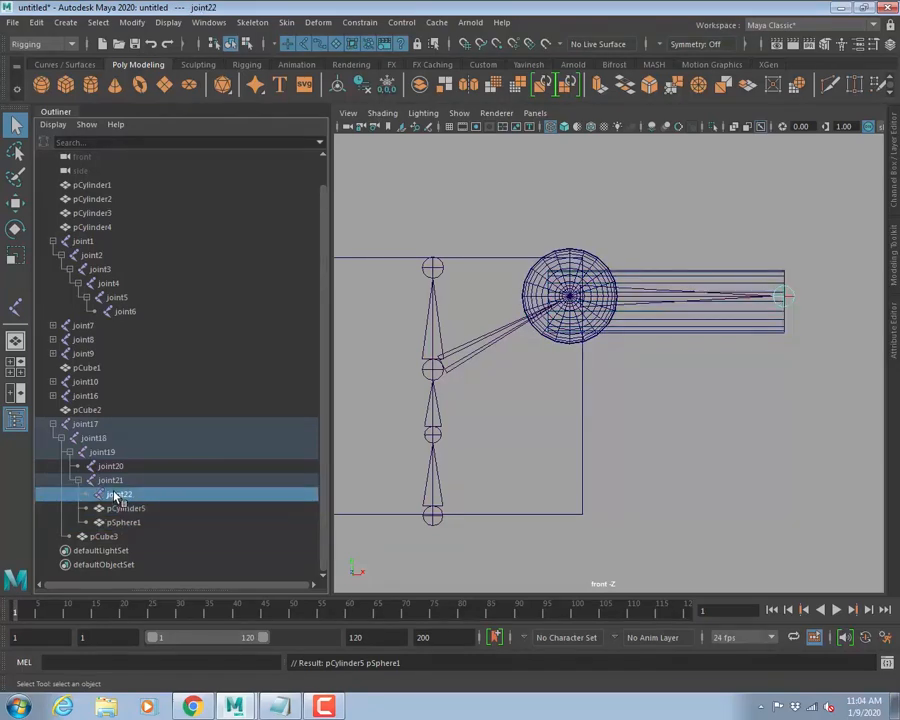
left_click(112, 481)
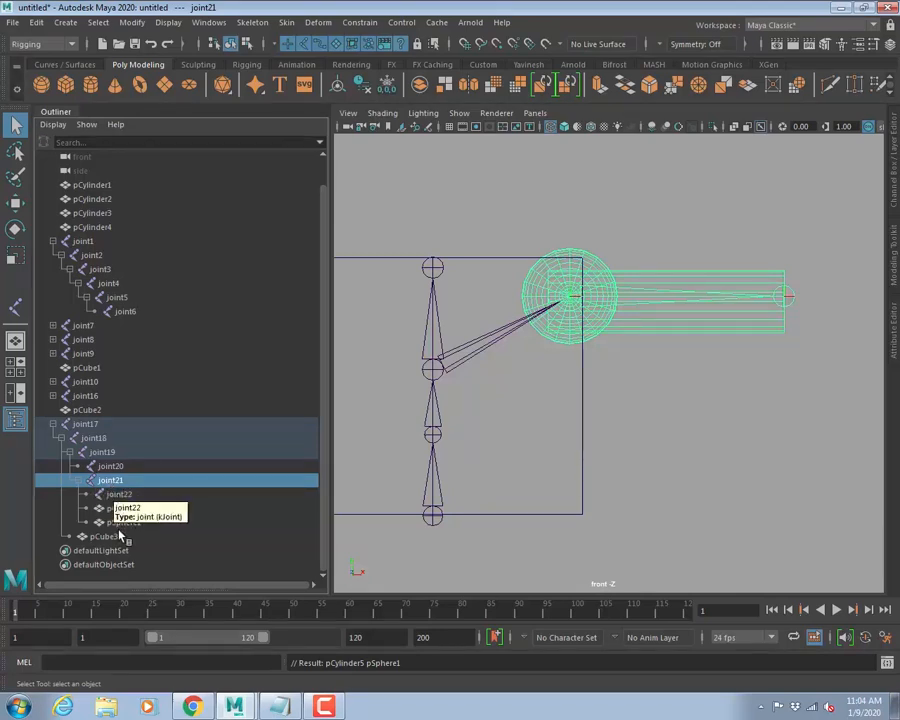
left_click(122, 494)
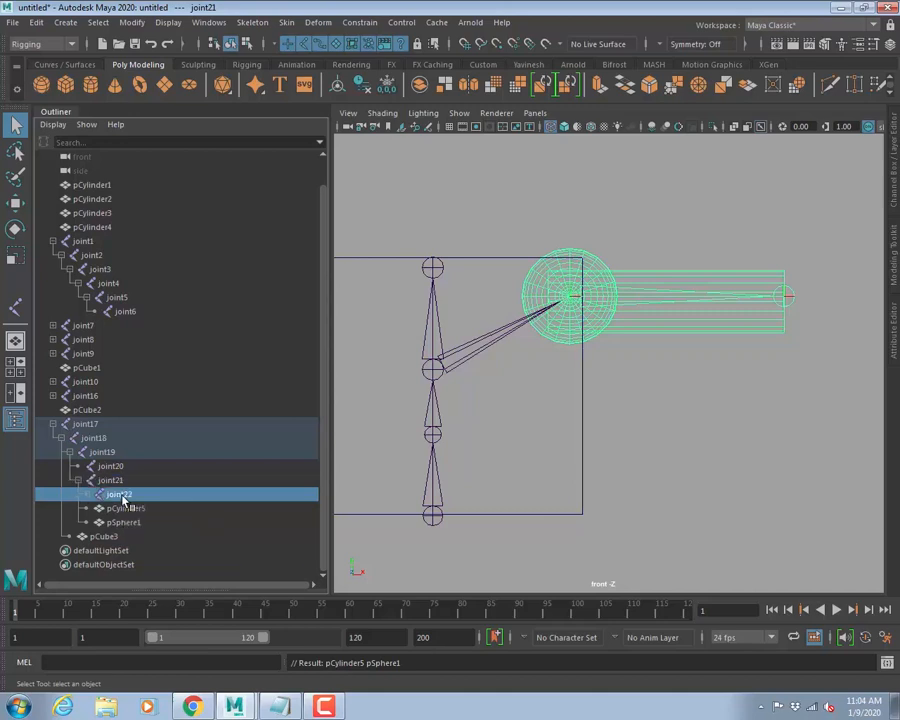
left_click(124, 510)
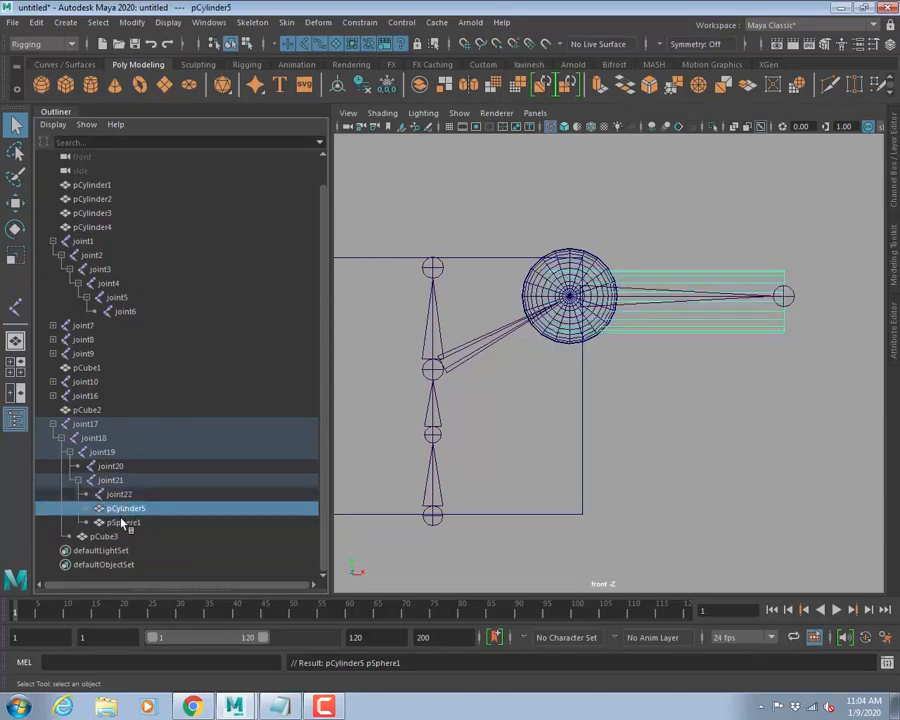
left_click(122, 523)
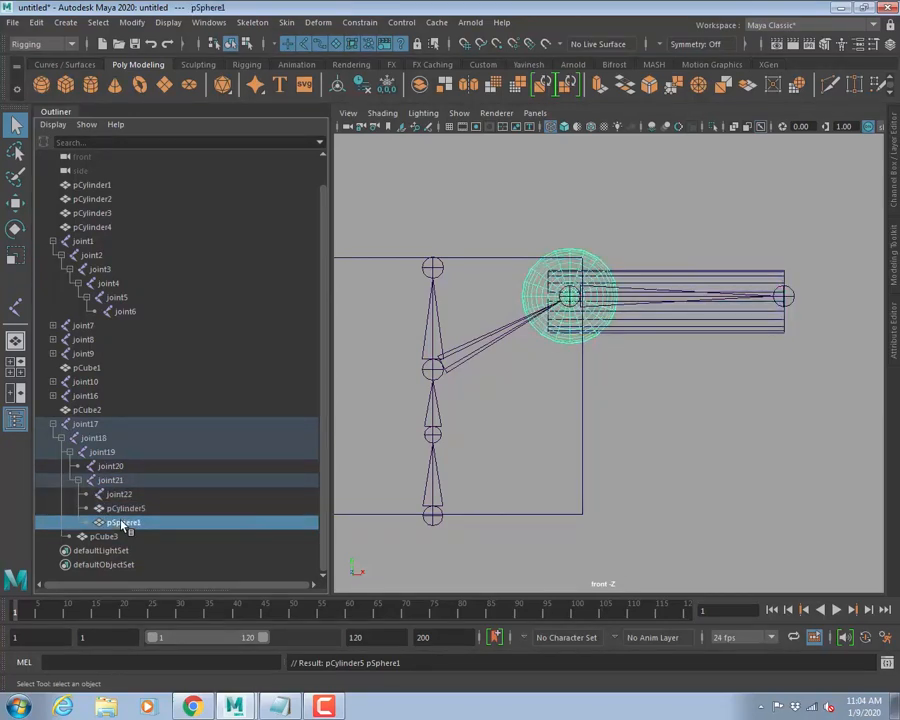
Test-rotate joint21 with its parented sphere and cylinder by about -5.4° around Z and undo it.
left_click(626, 298)
key("e")
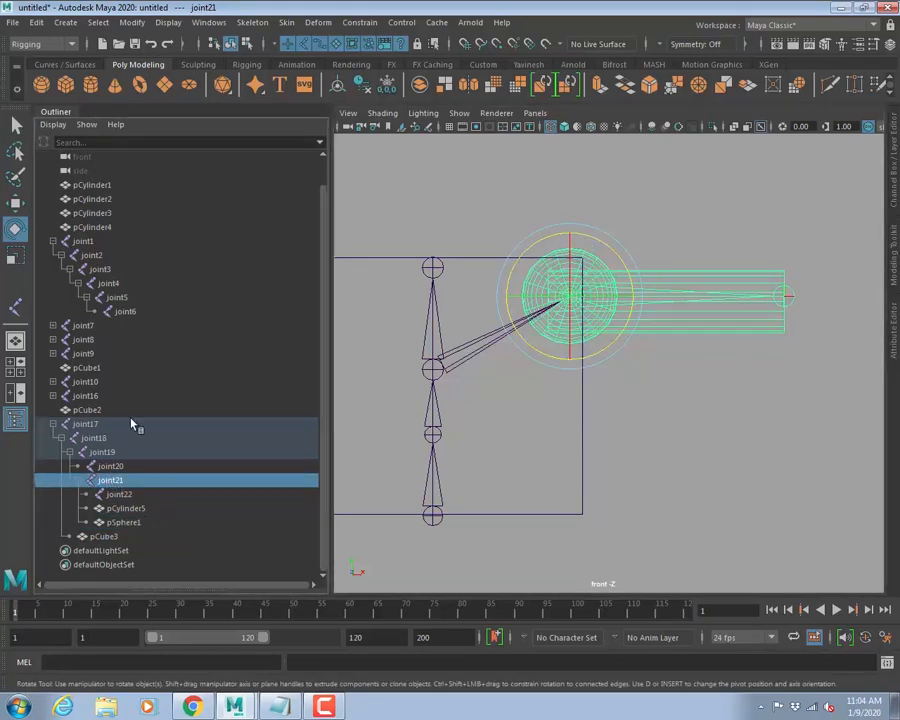
left_click_drag(593, 241, 621, 209)
key("ctrl+z")
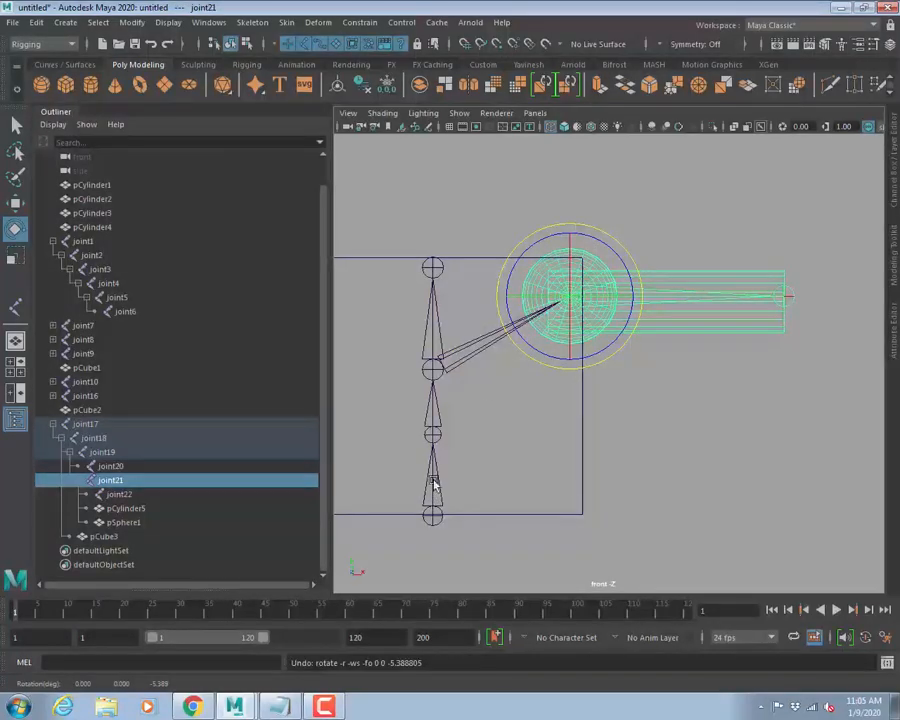
Test-rotate the second spine joint, joint18, by about -20° around Z and undo it.
left_click(436, 421)
middle_click_drag(466, 423, 598, 393, "alt")
left_click_drag(597, 353, 604, 378)
key("ctrl+z")
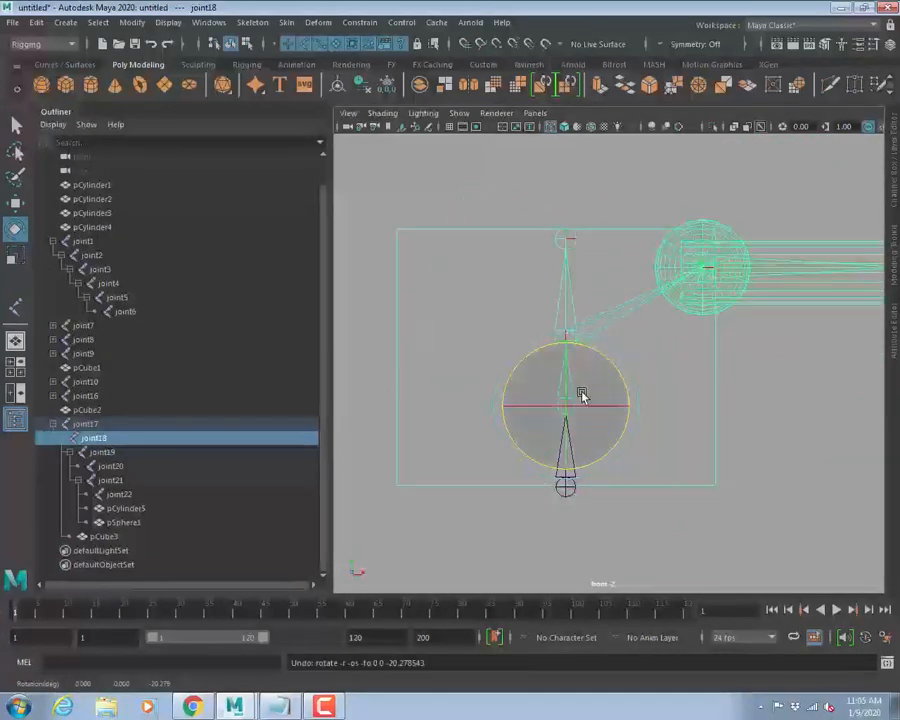
Test-rotate the root joint, joint17, by about -4.1° around Z and undo it.
key("q")
left_click(566, 489)
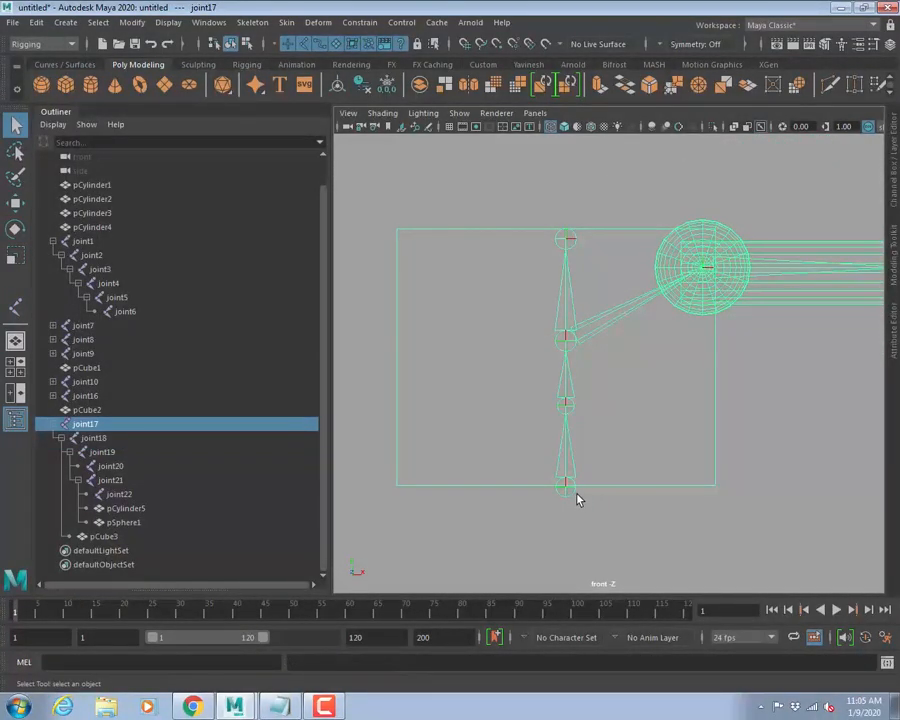
key("e")
left_click_drag(597, 428, 617, 420)
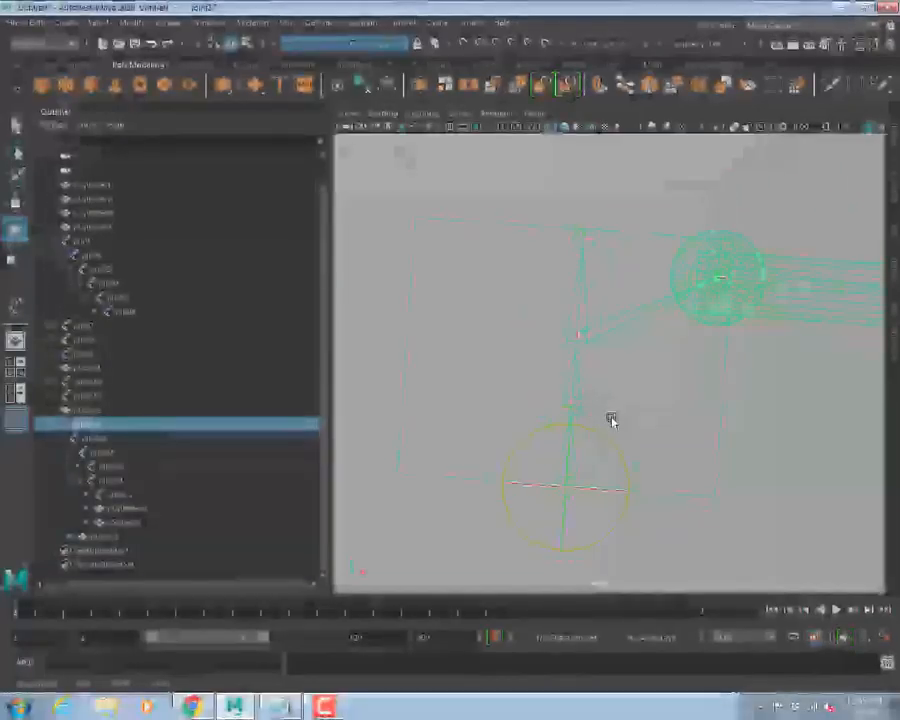
key("ctrl+z")
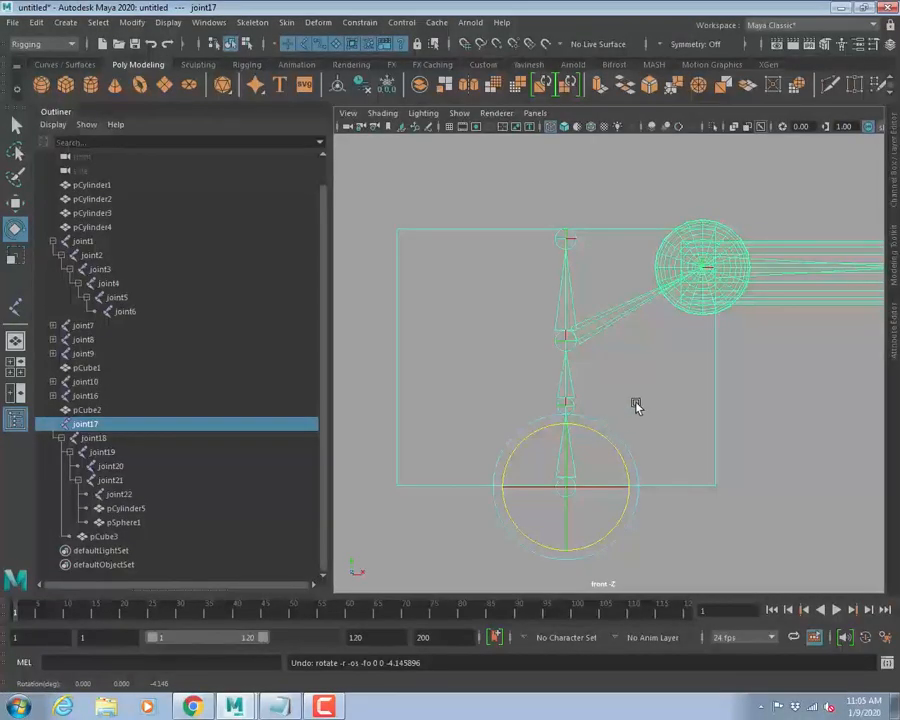
Examine the parented sphere and arm cylinder, and compare that rig with the two skin-bound torso-and-arm rigs.
middle_click_drag(785, 346, 584, 380, "alt")
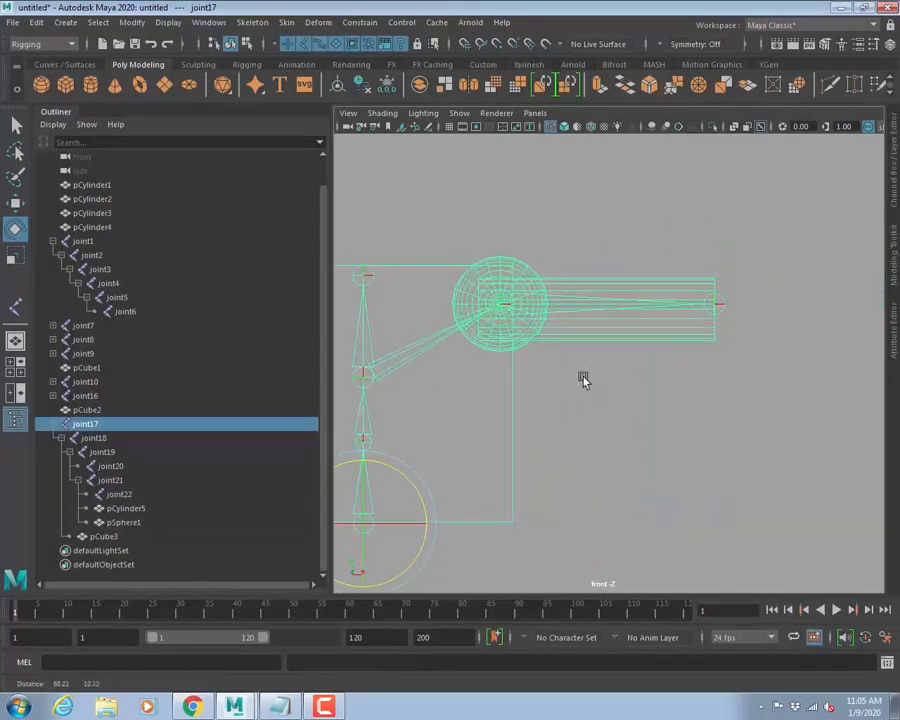
right_click_drag(496, 335, 630, 353, "alt")
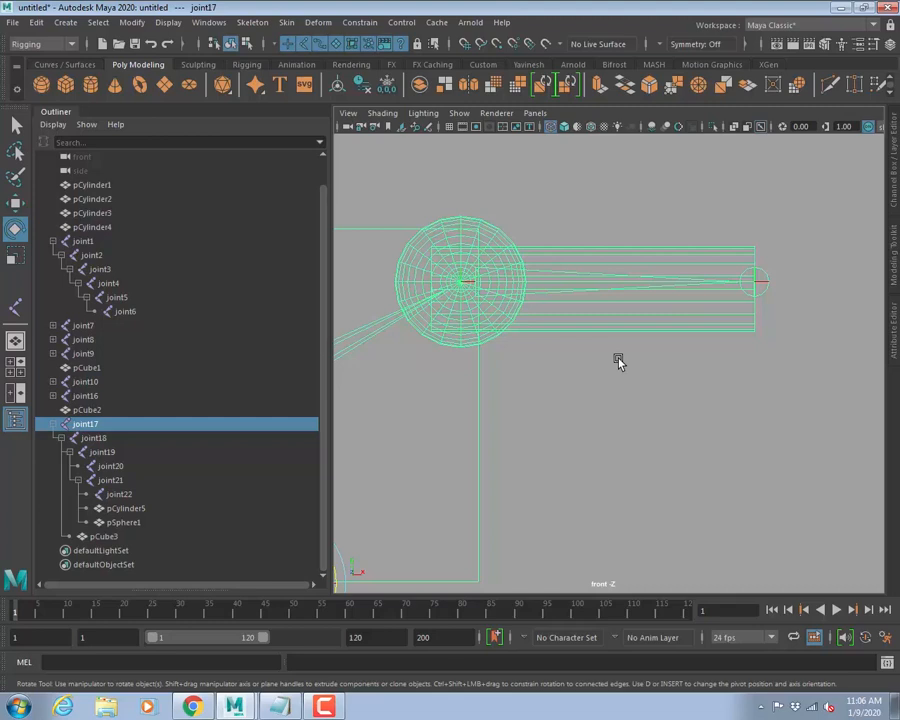
scroll(424, 352, "down", 2)
scroll(611, 386, "down", 3)
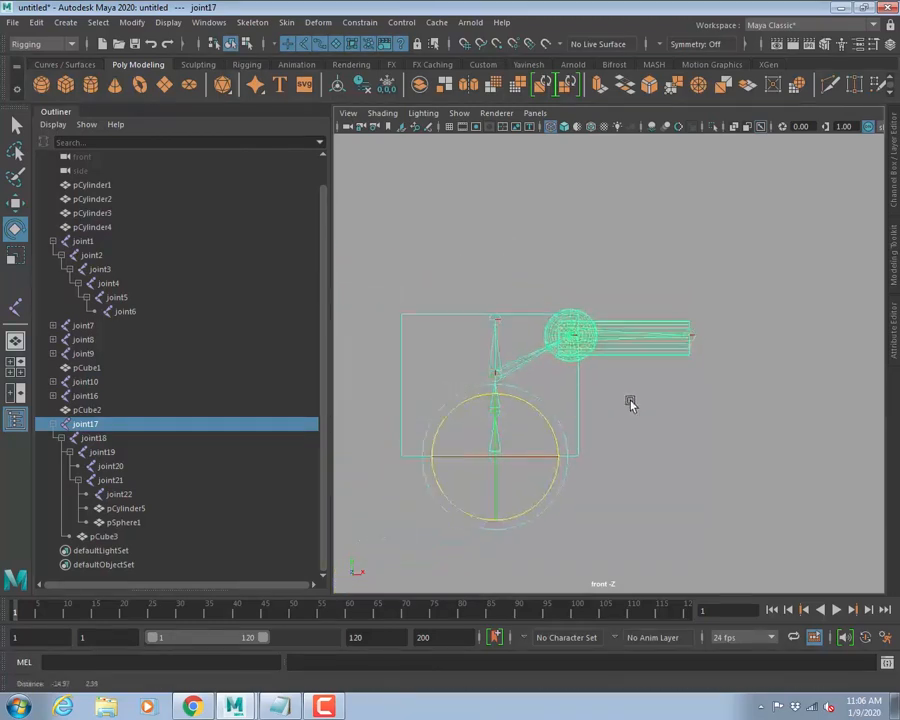
middle_click_drag(630, 402, 696, 384, "alt")
right_click_drag(777, 408, 688, 389, "alt")
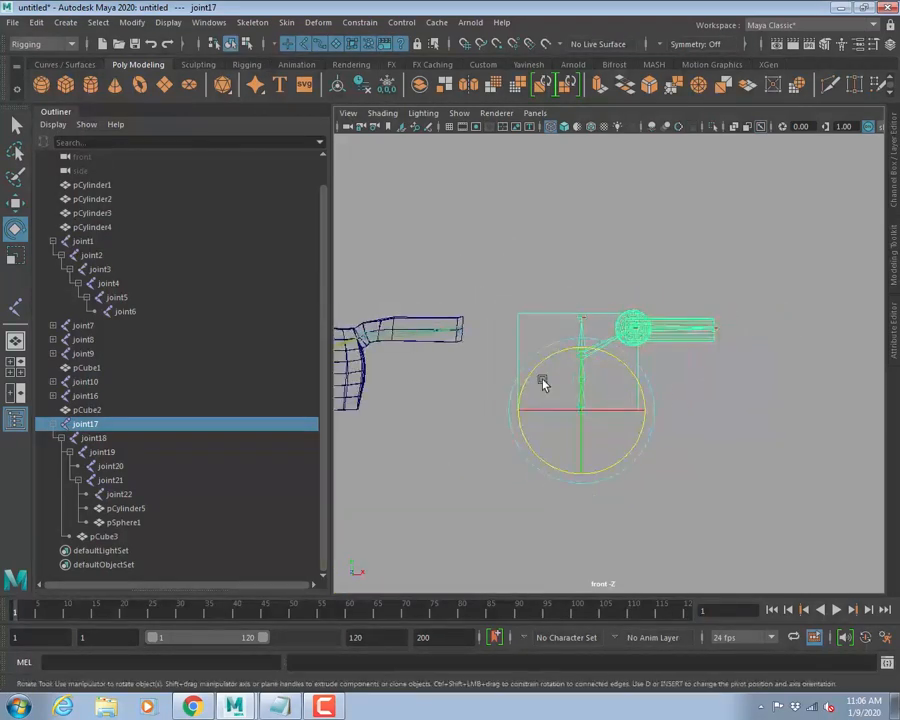
middle_click_drag(374, 406, 591, 370, "alt")
middle_click_drag(532, 364, 632, 379, "alt")
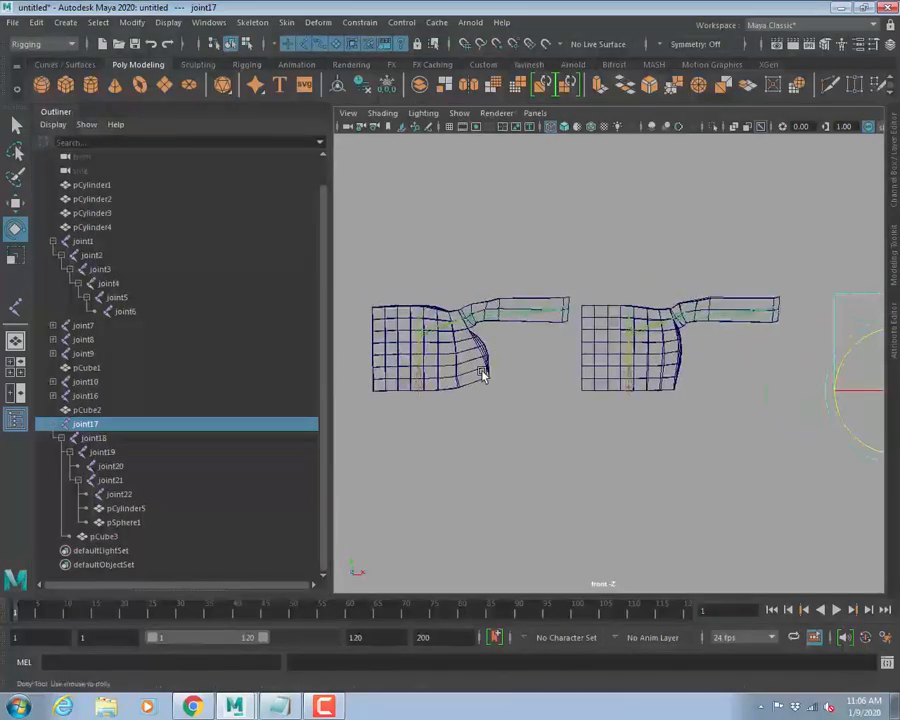
right_click_drag(482, 373, 495, 371, "alt")
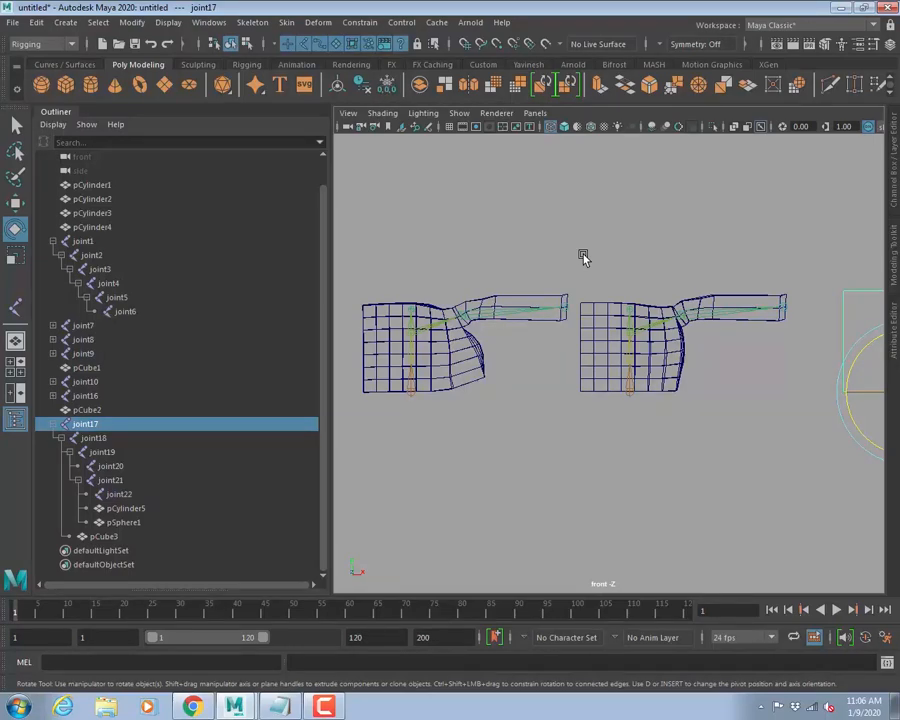
Reset Rotate Z to 0 on joint4 of all four bent cylinder rigs together, and clear the selection.
middle_click_drag(516, 332, 514, 305, "alt")
scroll(433, 255, "up", 3)
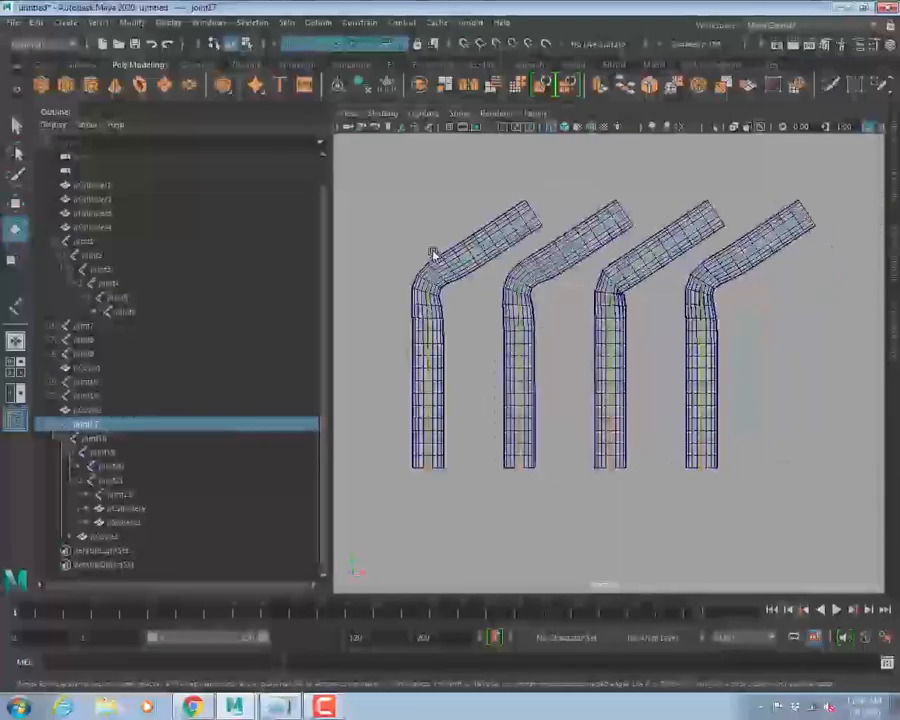
left_click(452, 262)
key("q")
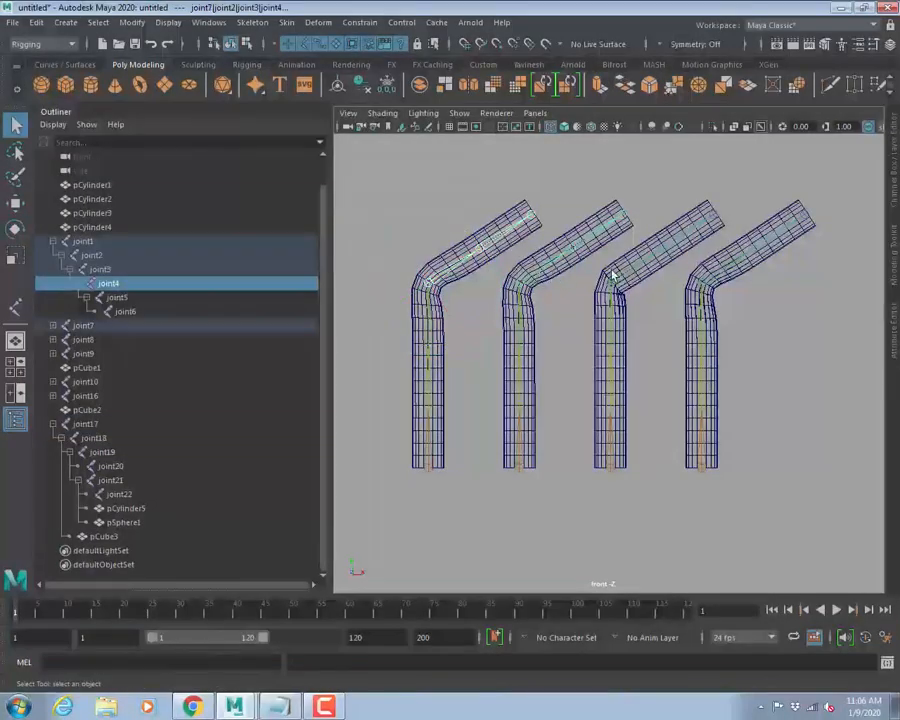
left_click(648, 270, "shift")
left_click(718, 265, "shift")
key("ctrl+a")
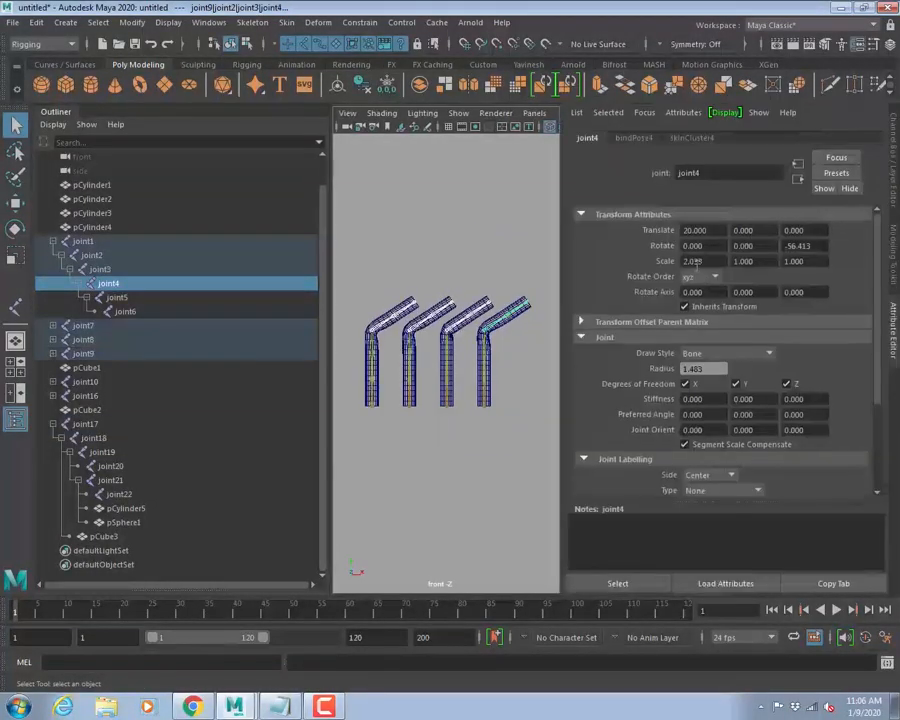
left_click(890, 178)
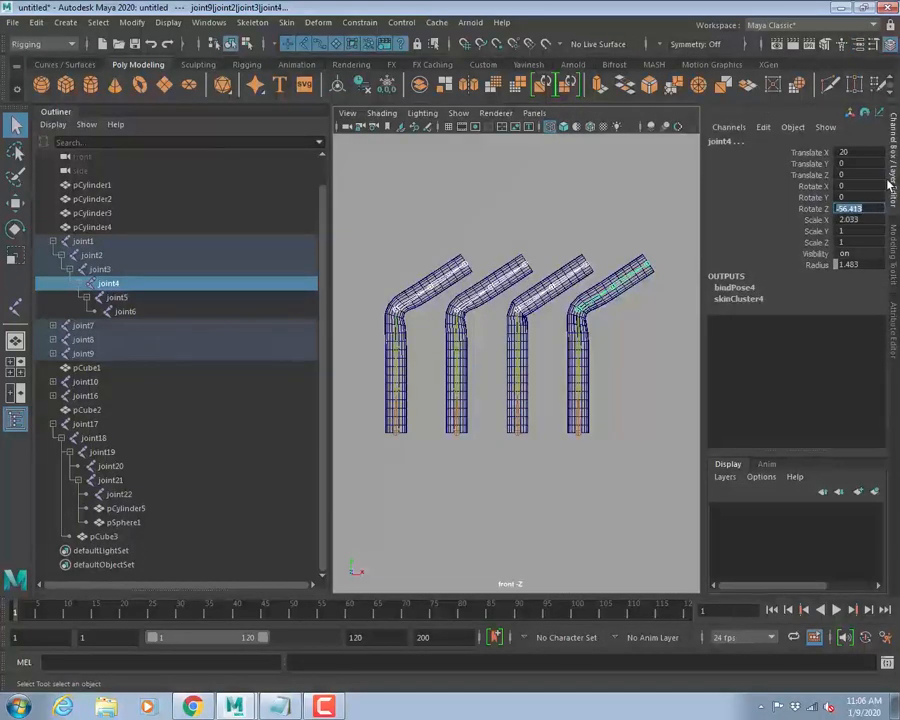
type("0")
key("Return")
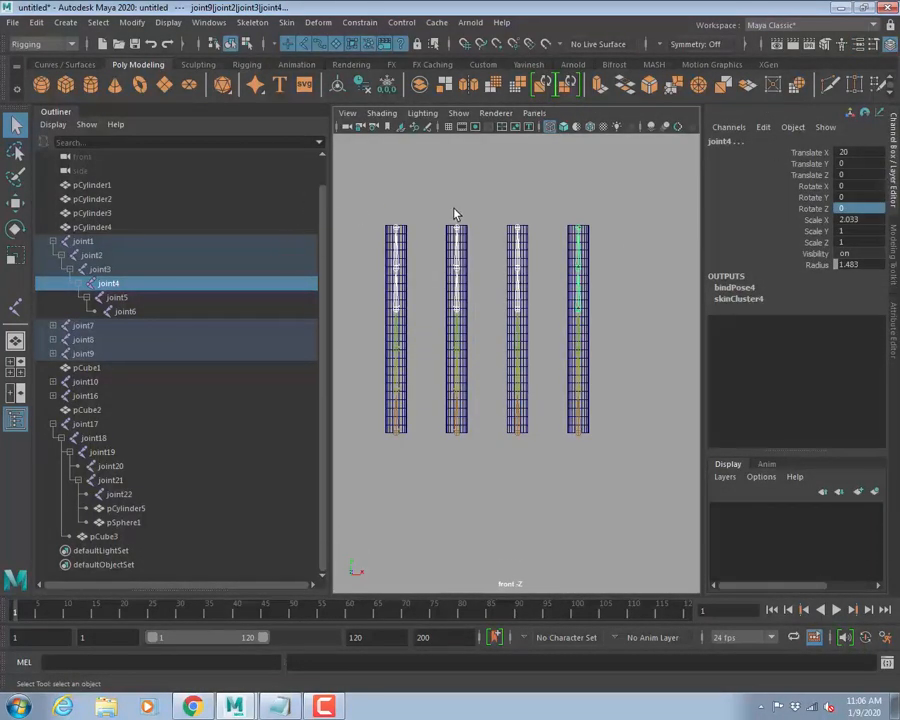
left_click(368, 305)
Move joint1, the root of the first cylinder's joint chain, along X to about -135.5.
scroll(436, 369, "up", 3)
middle_click_drag(412, 364, 496, 370, "alt")
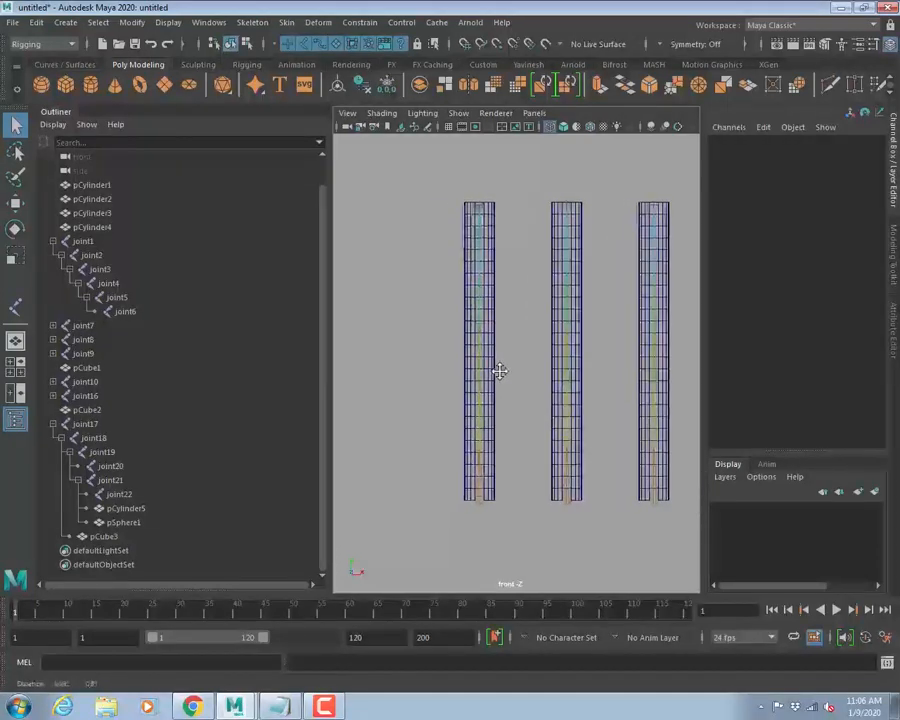
left_click(480, 507)
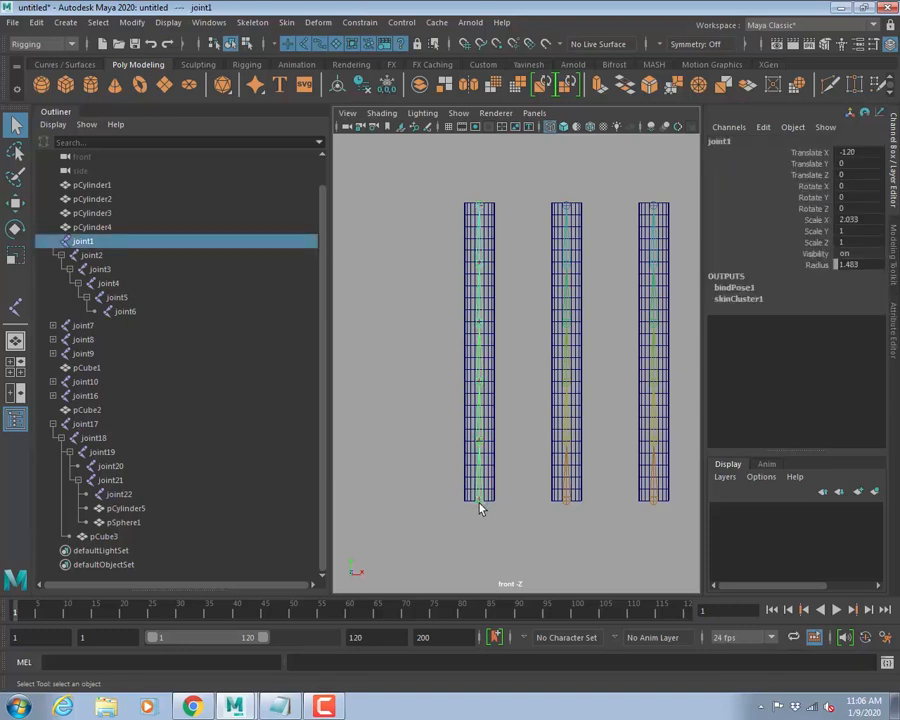
key("w")
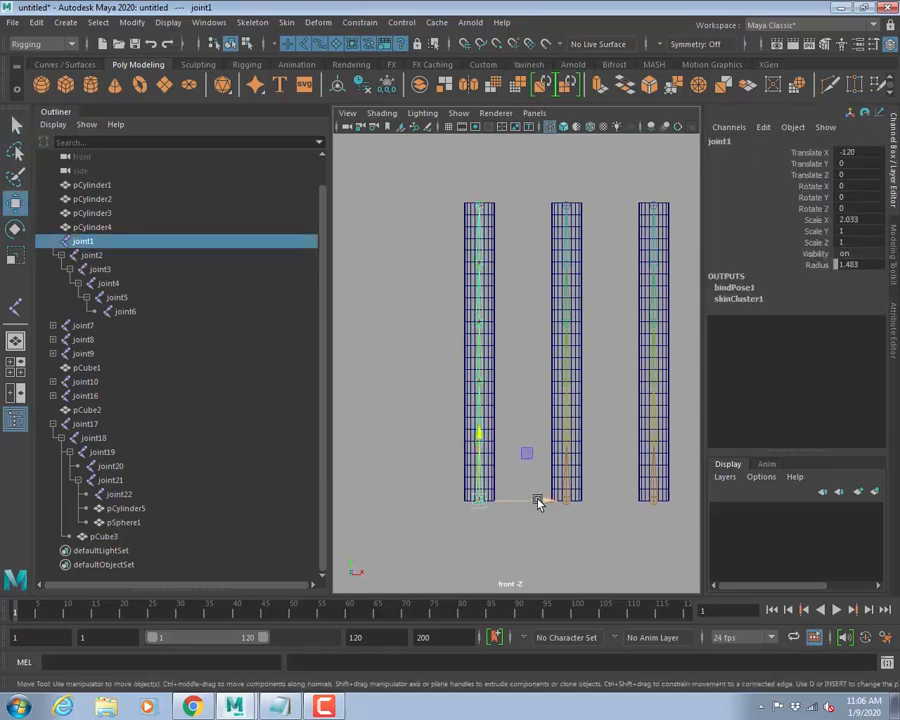
left_click_drag(536, 496, 518, 494)
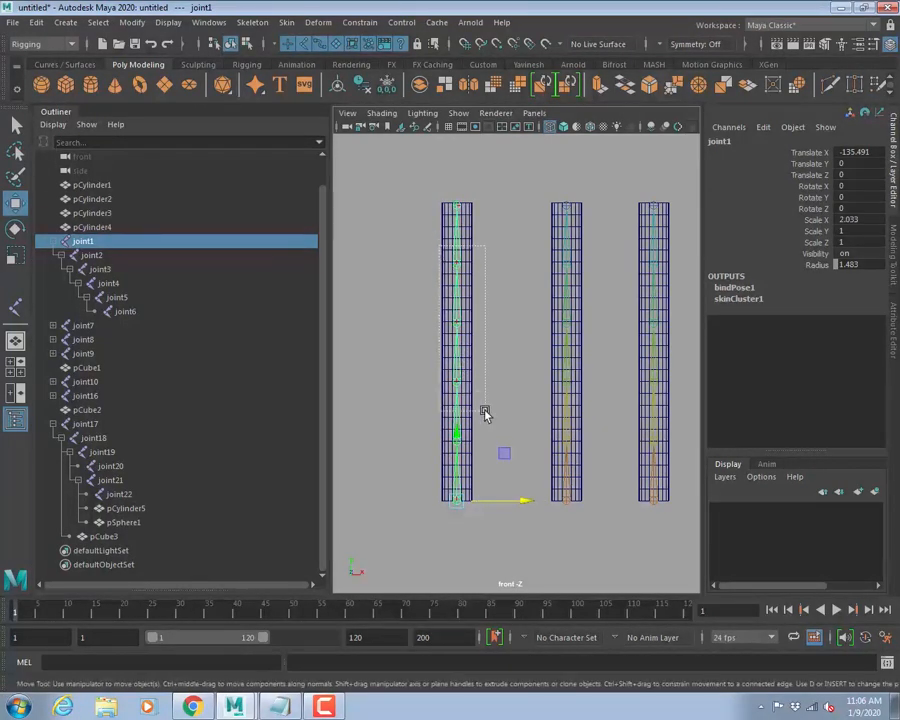
Test-rotate joint2 in the first cylinder by about -20.5° around Z, undo it and clear the selection.
left_click(458, 375)
key("e")
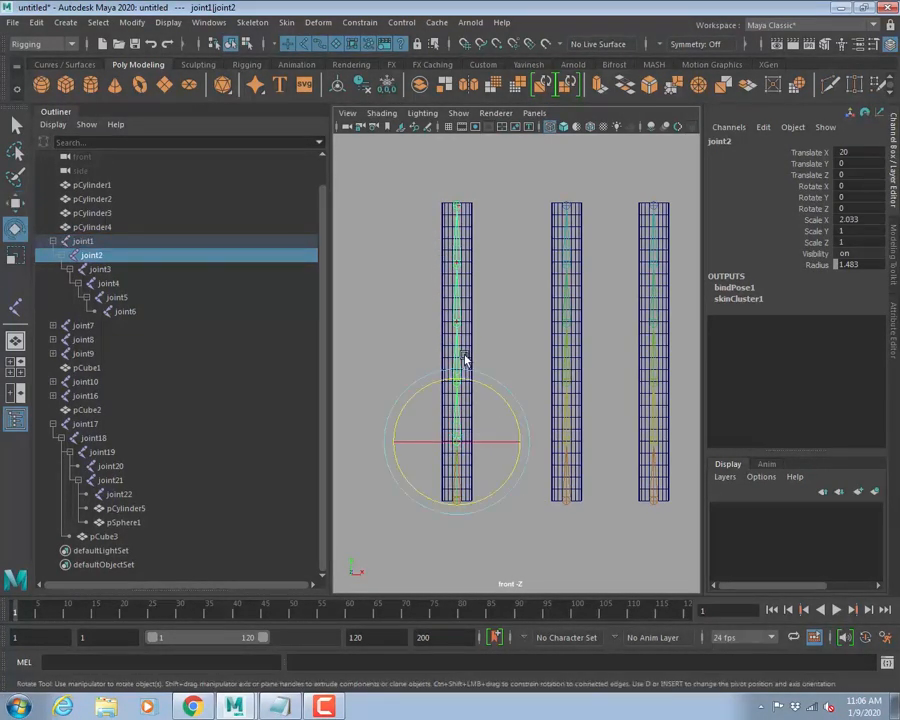
left_click_drag(486, 382, 446, 380)
key("ctrl+z")
key("ctrl+z")
key("ctrl+z")
key("ctrl+z")
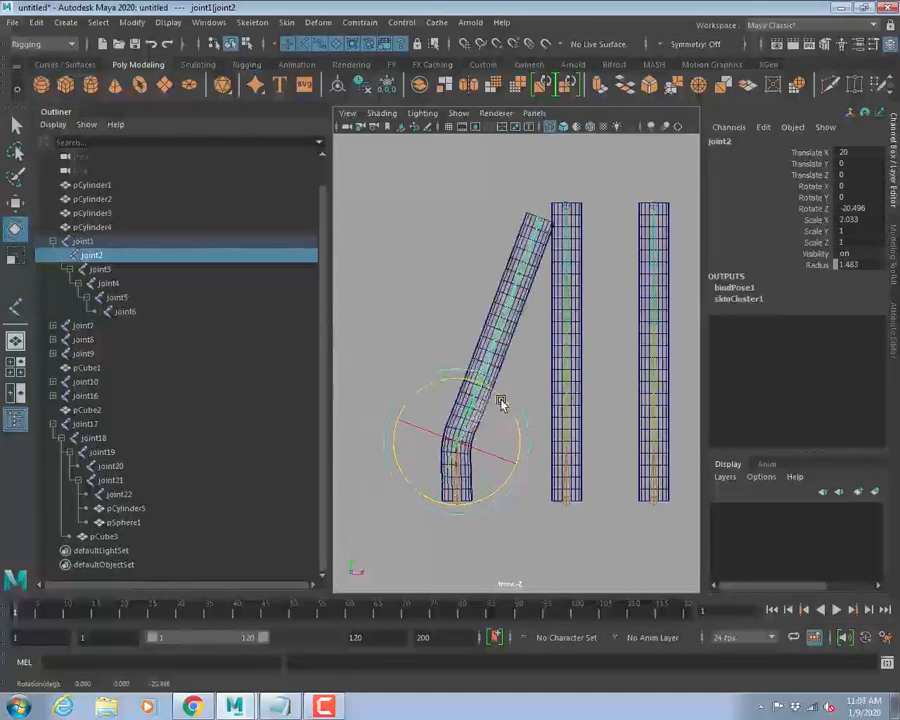
left_click(540, 508)
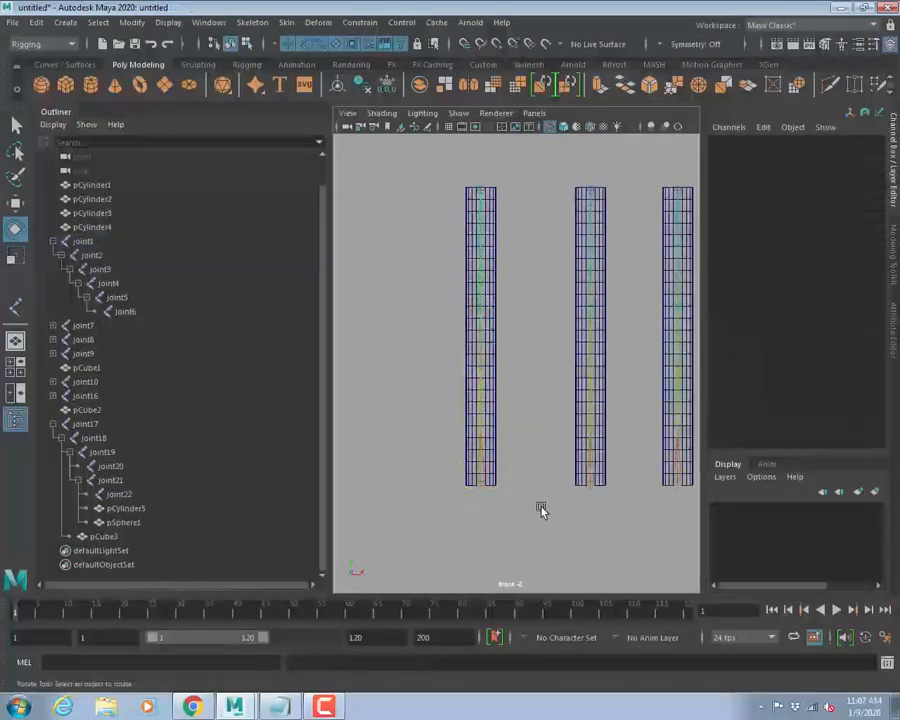
Switch to the perspective view and frame the first cylinder rig together with the grid.
key("space")
key("space")
left_click_drag(532, 213, 460, 458, "alt")
middle_click_drag(506, 408, 566, 414, "alt")
right_click_drag(495, 432, 605, 428, "alt")
left_click_drag(605, 426, 519, 468, "alt")
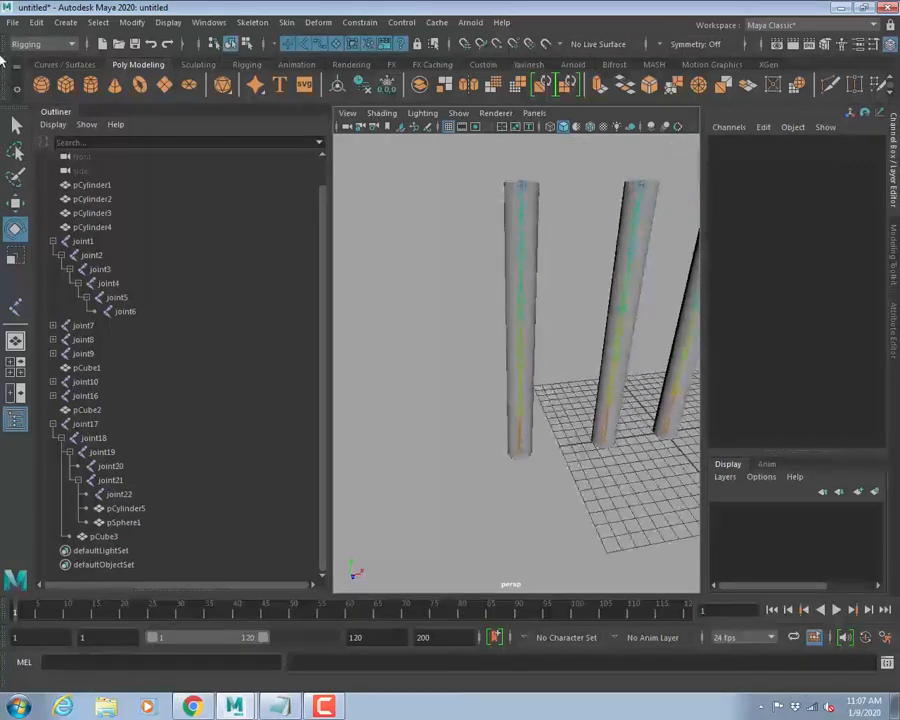
Create a default NURBS circle at the origin and delete it.
left_click(74, 65)
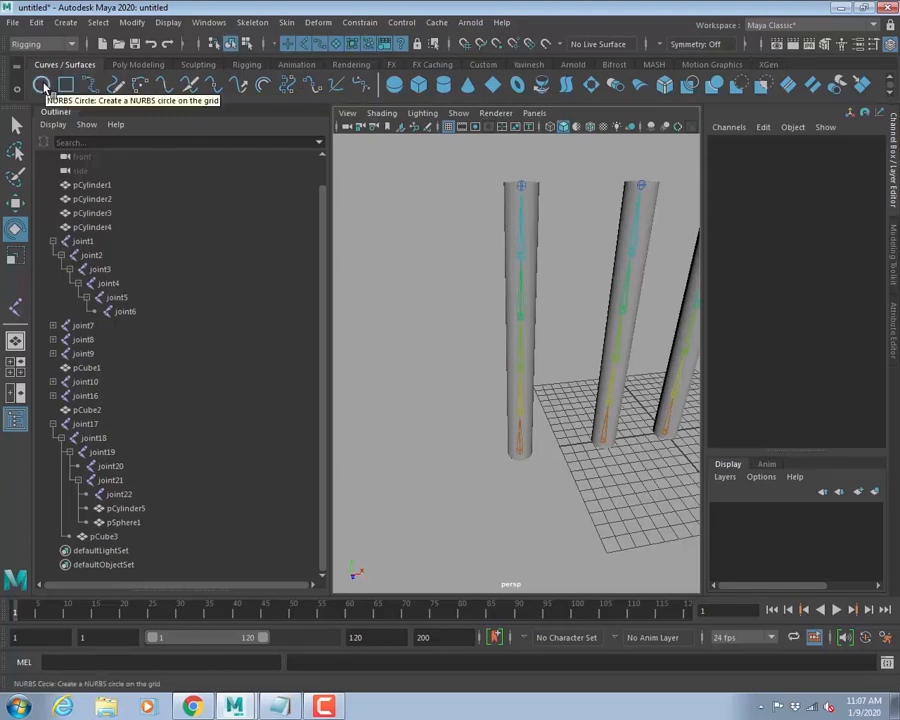
left_click(44, 87)
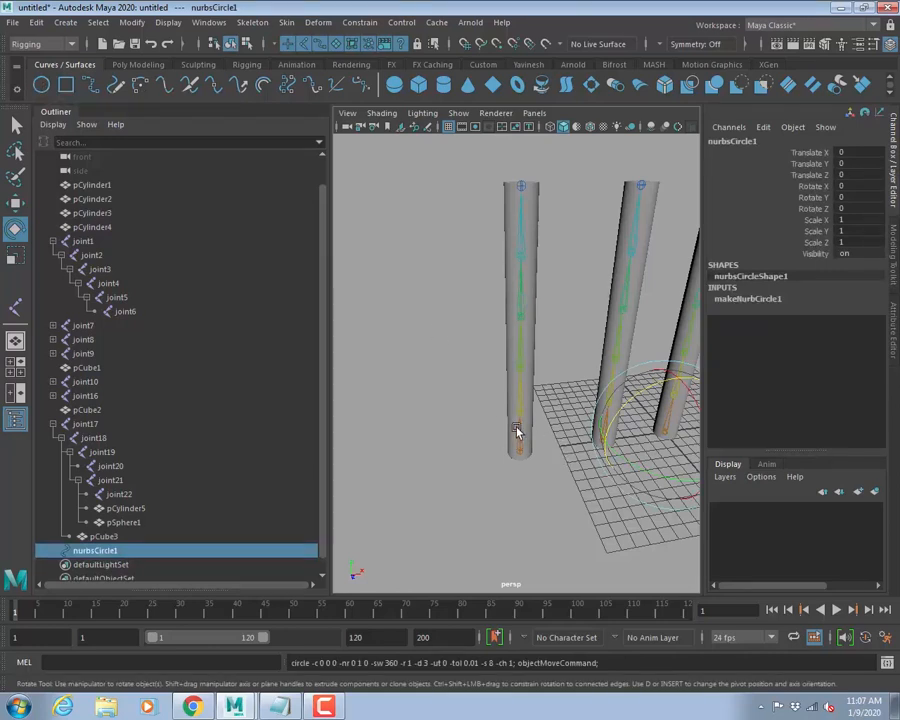
key("Delete")
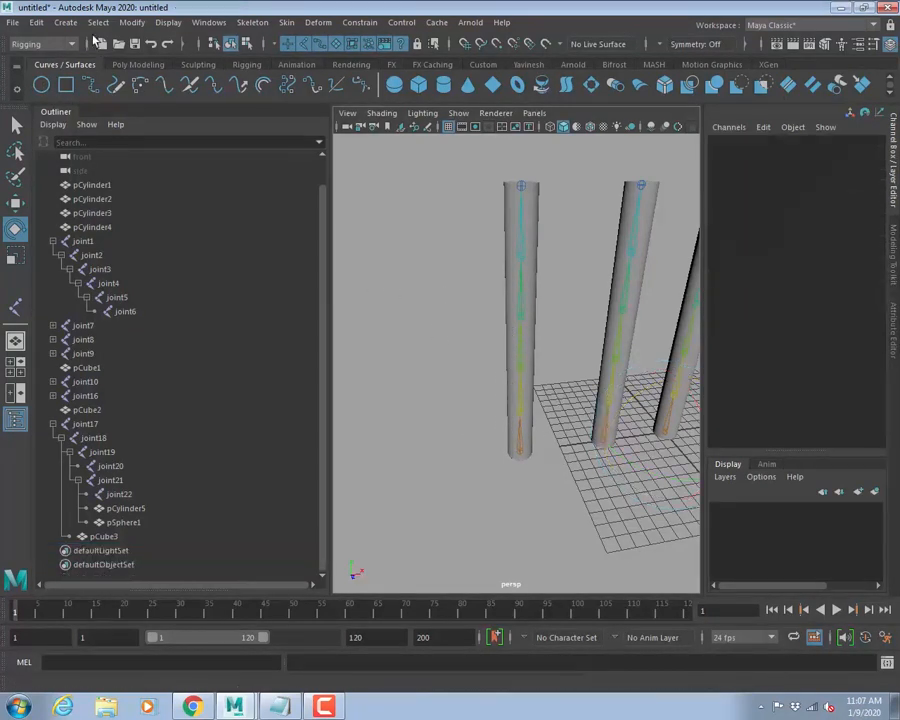
Enable Interactive Creation for NURBS primitives.
left_click(65, 22)
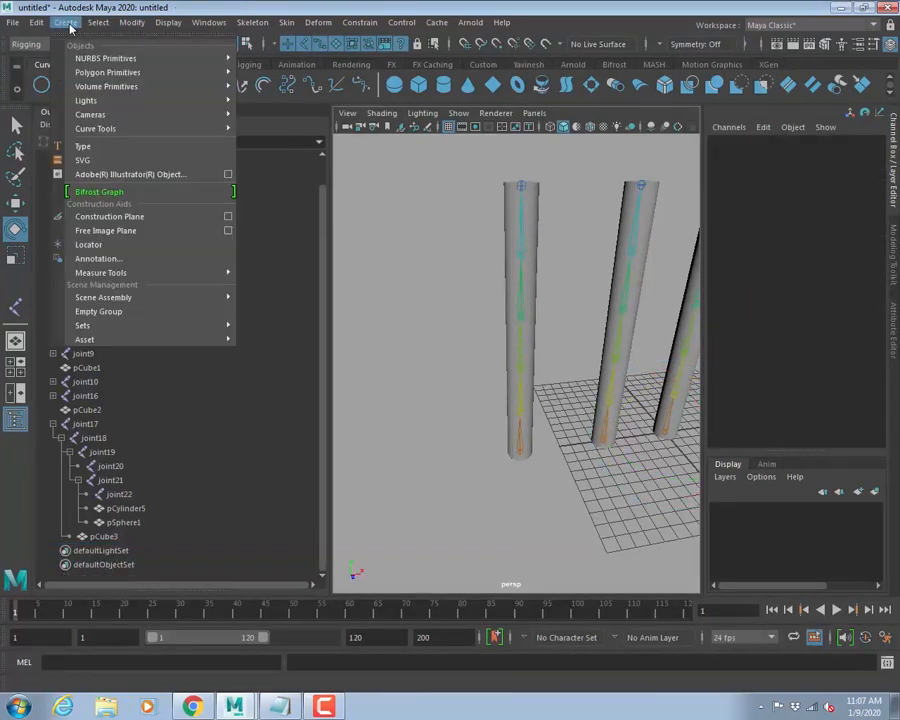
mouse_move(105, 58)
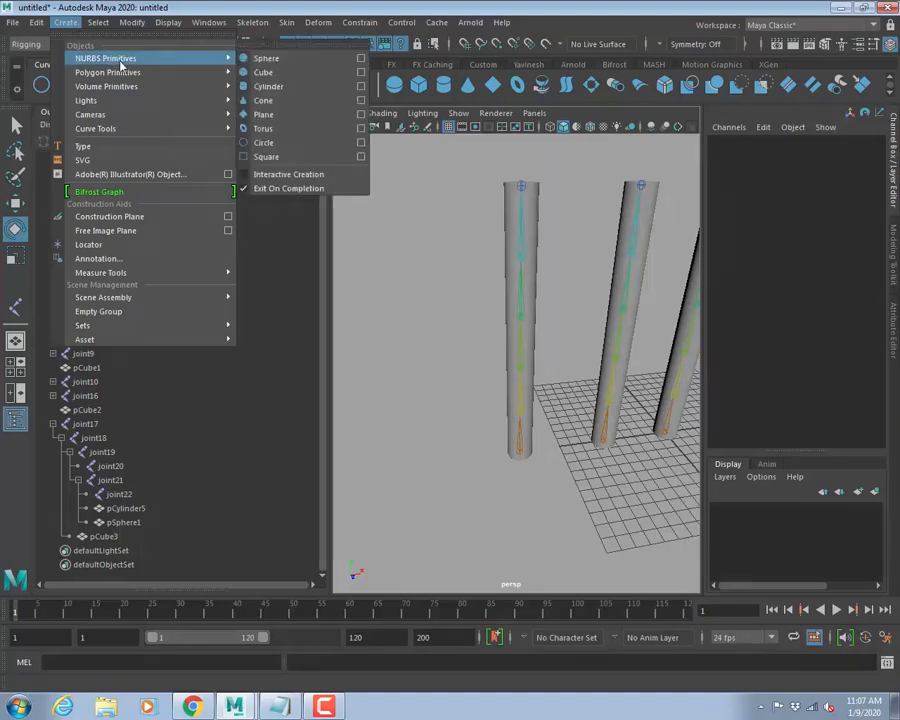
left_click(256, 175)
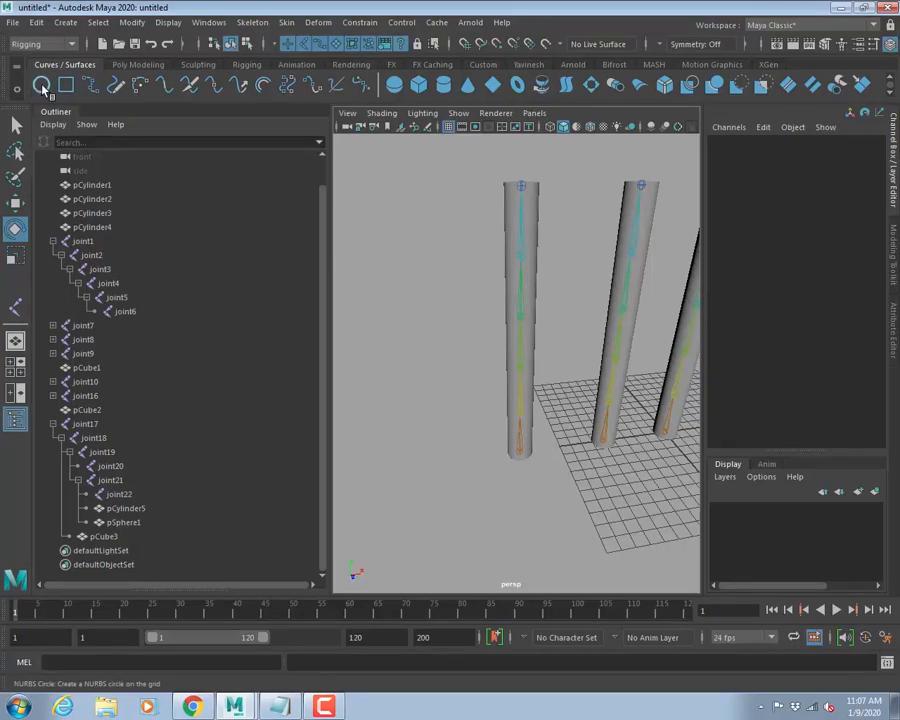
Draw a NURBS circle on the grid in front of the cylinders, centred at about X -78.5, Z 71.2, and deselect it.
left_click(42, 86)
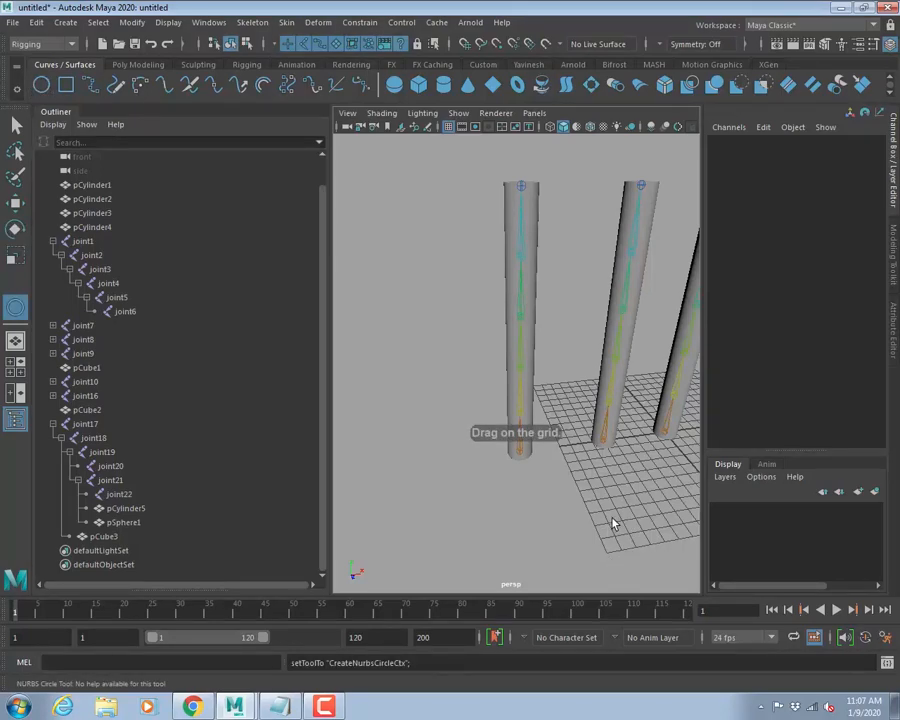
left_click_drag(612, 518, 648, 530)
middle_click_drag(619, 490, 474, 373, "alt")
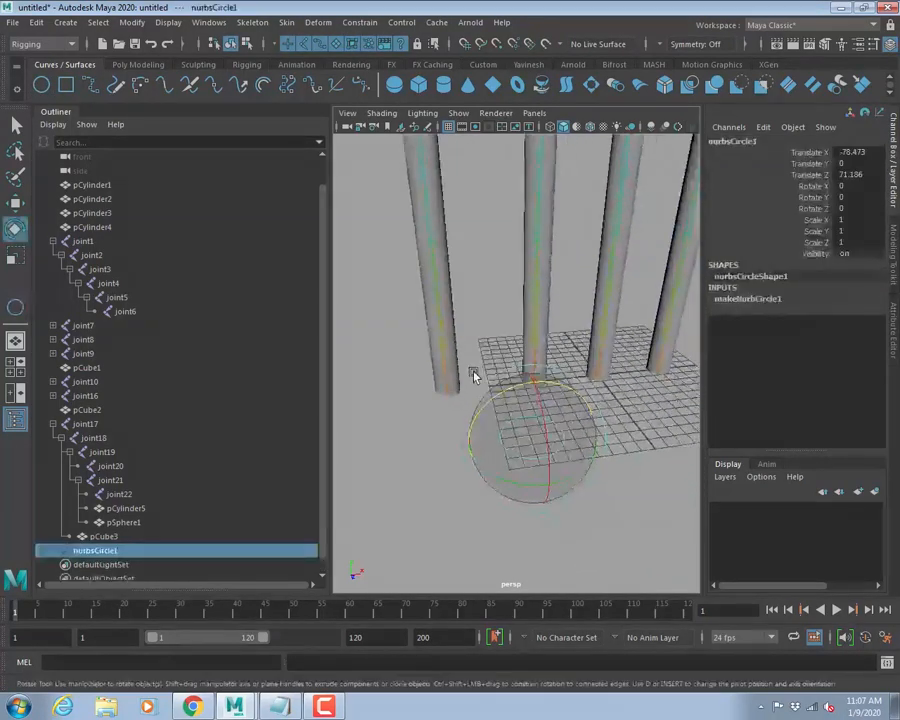
right_click_drag(474, 373, 600, 438, "alt")
middle_click_drag(600, 438, 532, 355, "alt")
key("q")
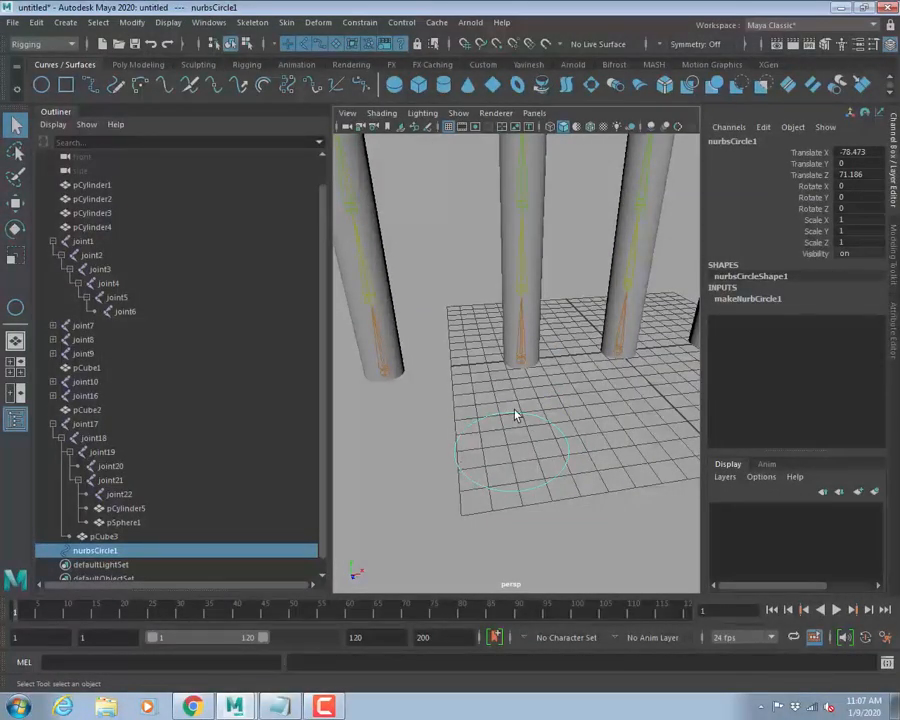
middle_click_drag(514, 490, 482, 393, "alt")
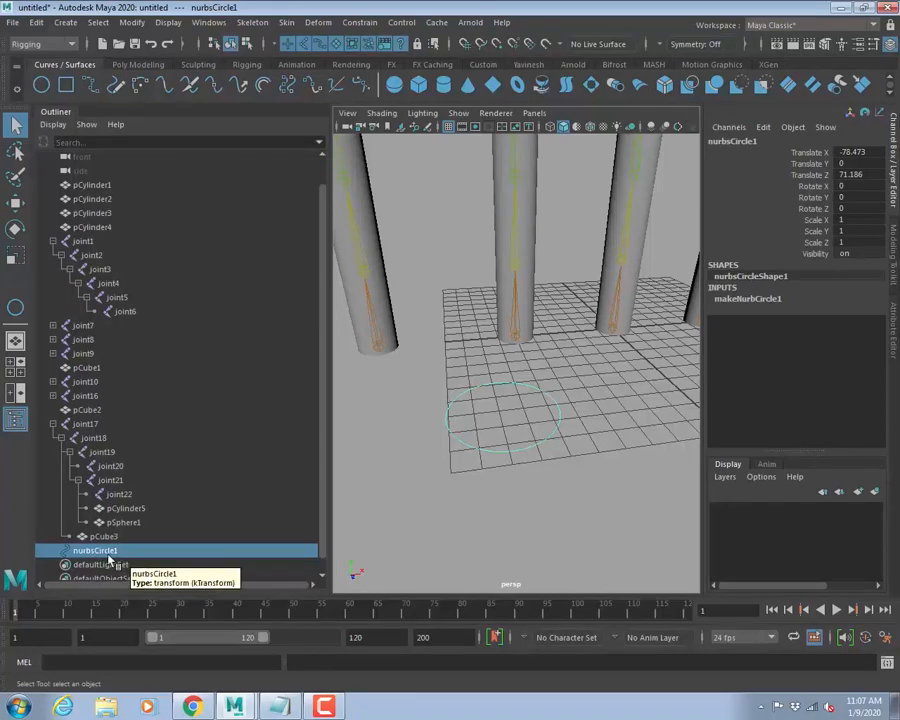
middle_click_drag(577, 404, 467, 396, "alt")
left_click(466, 396)
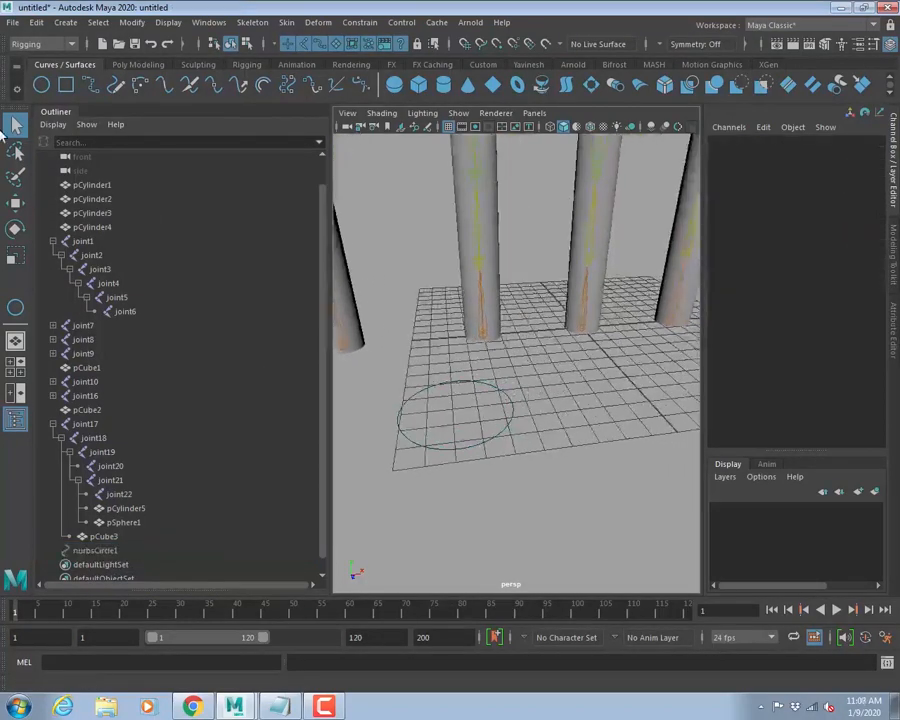
Draw a NURBS square on the grid beside the circle, centred at about X -15.8, Z 74.9, and deselect it.
left_click(66, 88)
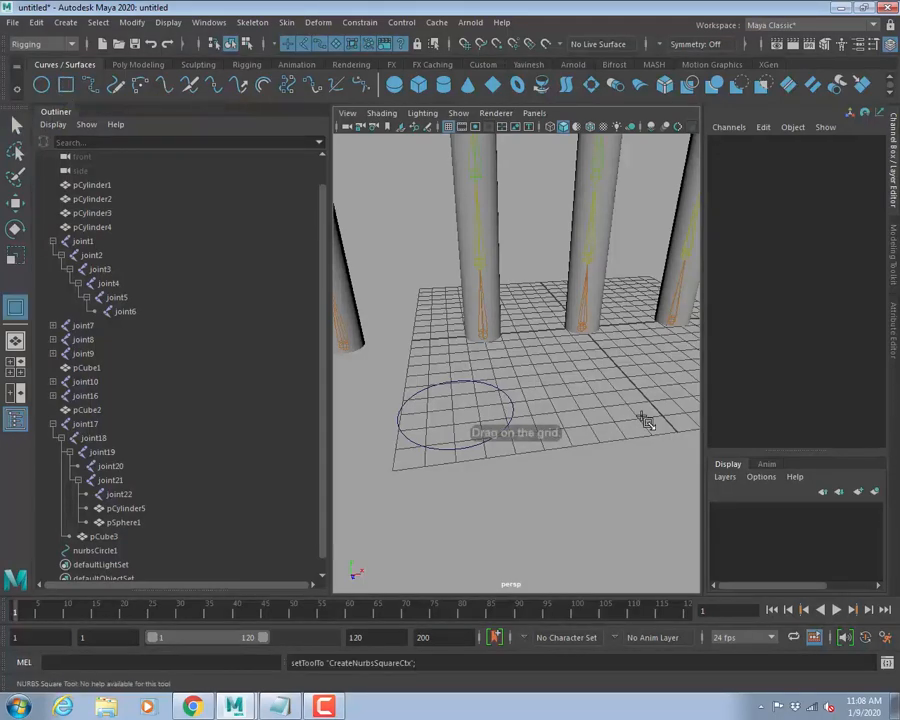
middle_click_drag(661, 394, 525, 341, "alt")
left_click_drag(526, 341, 526, 358, "alt")
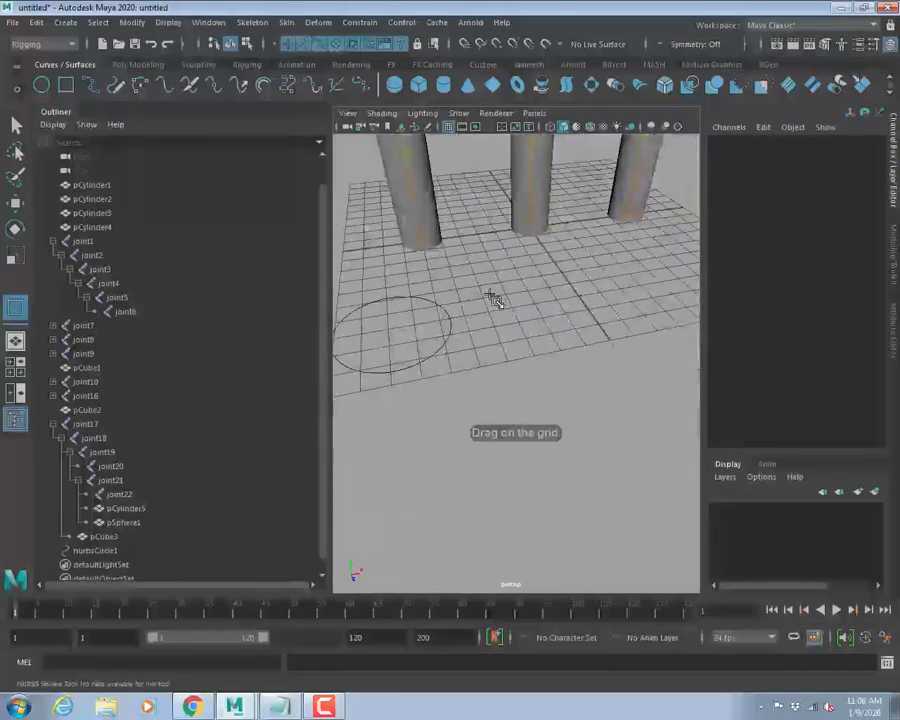
left_click_drag(480, 286, 622, 339)
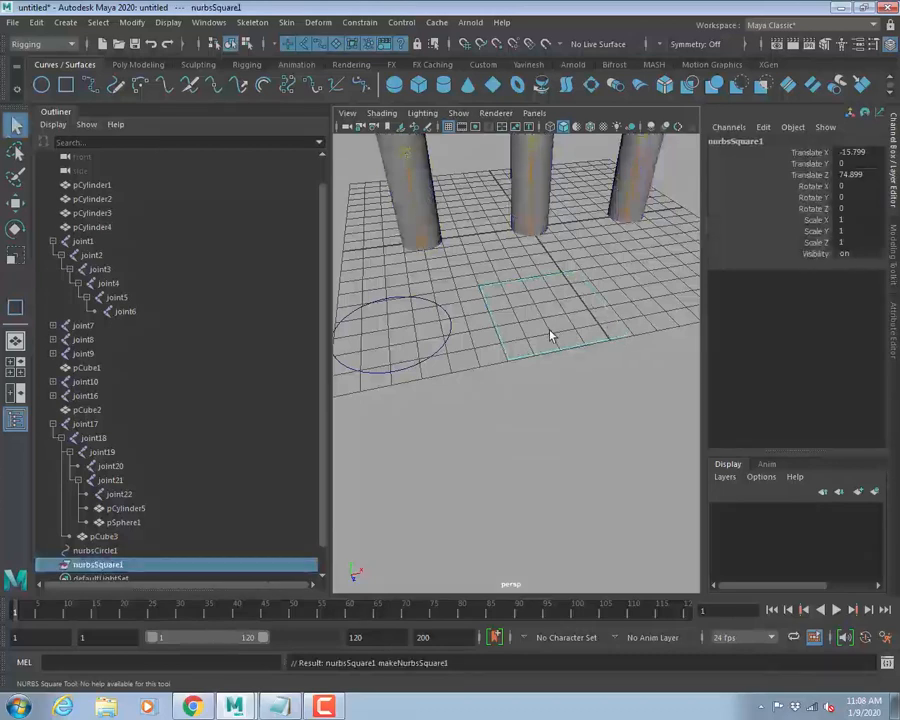
left_click(571, 285)
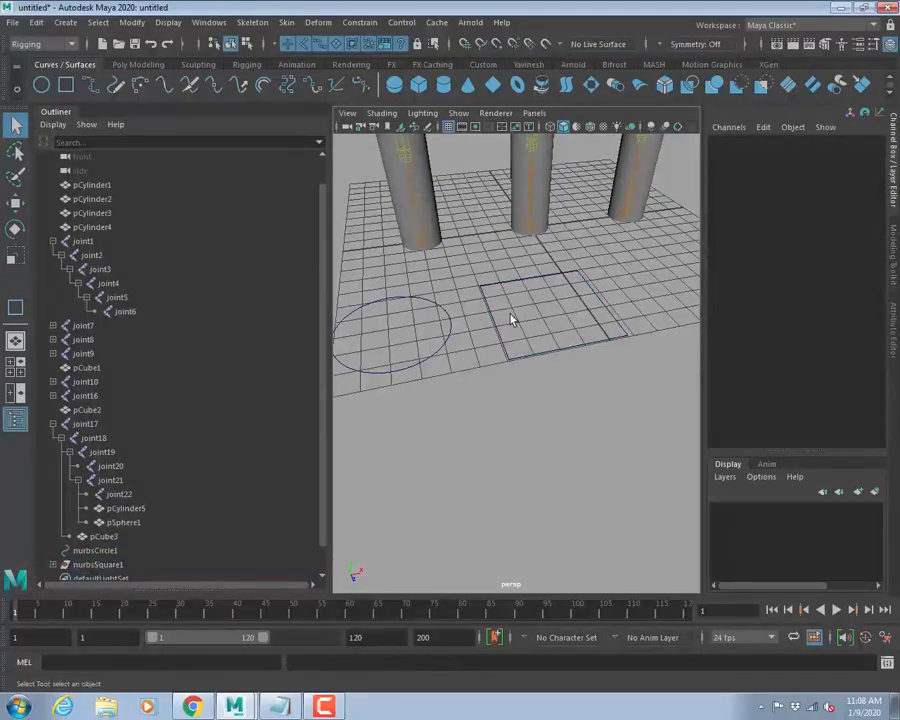
Select each of the NURBS square's four side curves in turn to compare them, and delete the whole square.
left_click(52, 565)
left_click(79, 484)
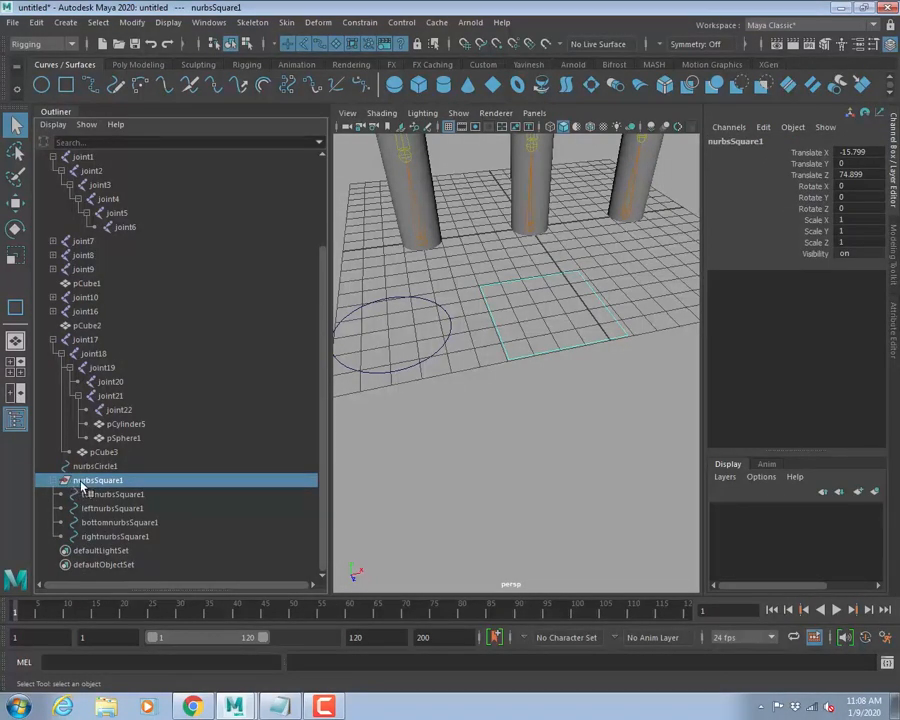
left_click(92, 497)
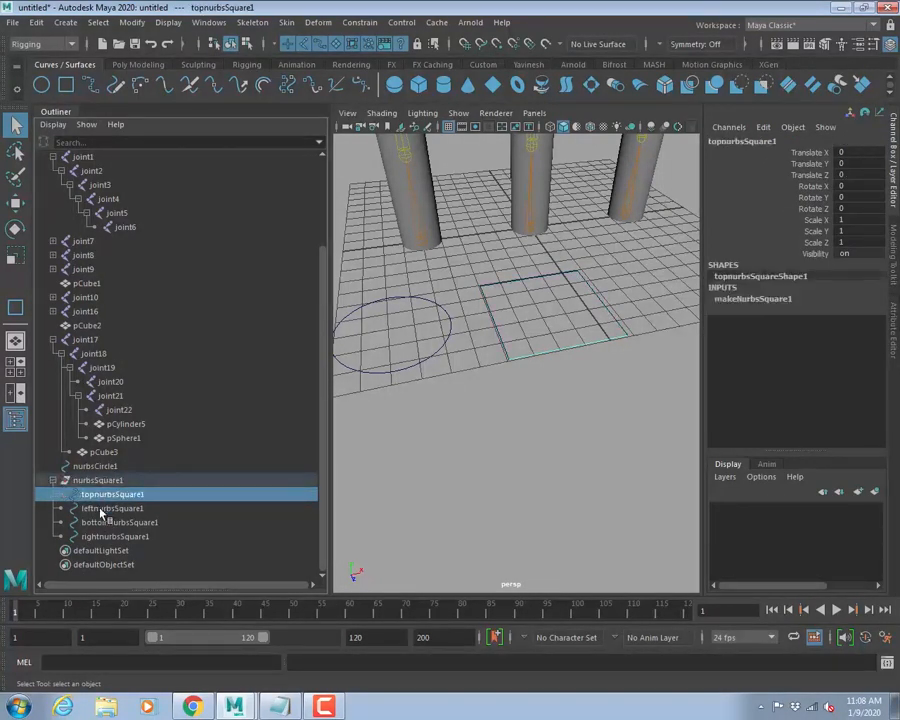
left_click(98, 508)
left_click(105, 522)
key("Right")
key("Right")
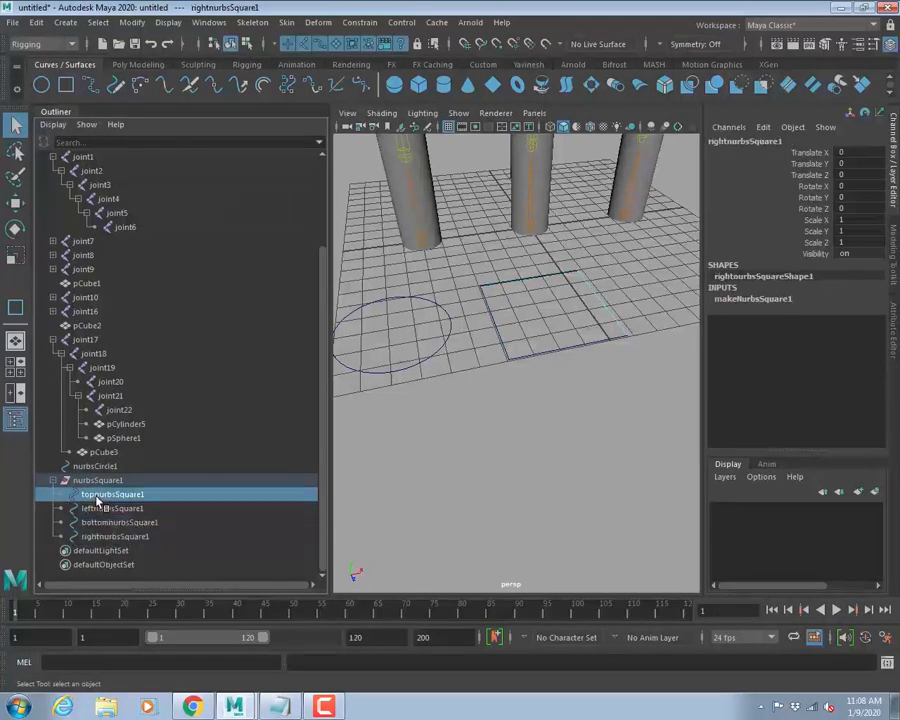
key("Right")
left_click(104, 523)
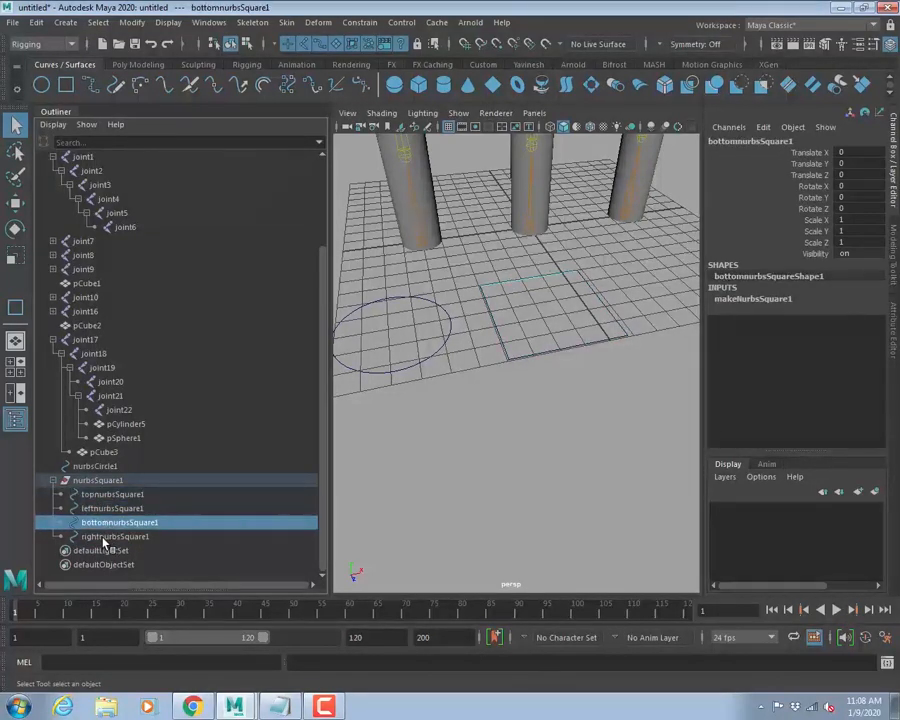
left_click(106, 537)
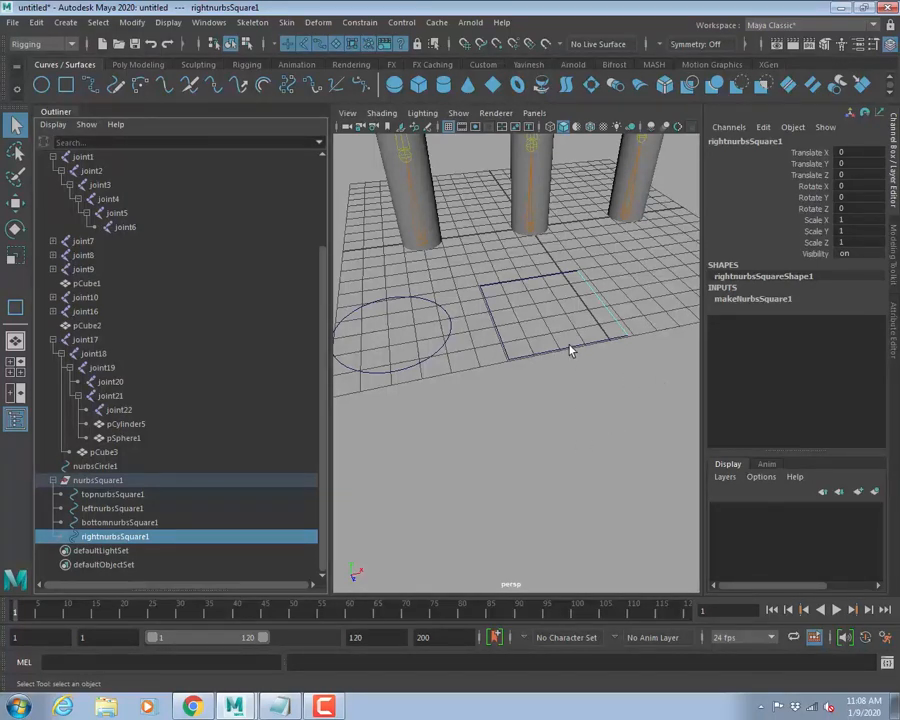
key("Up")
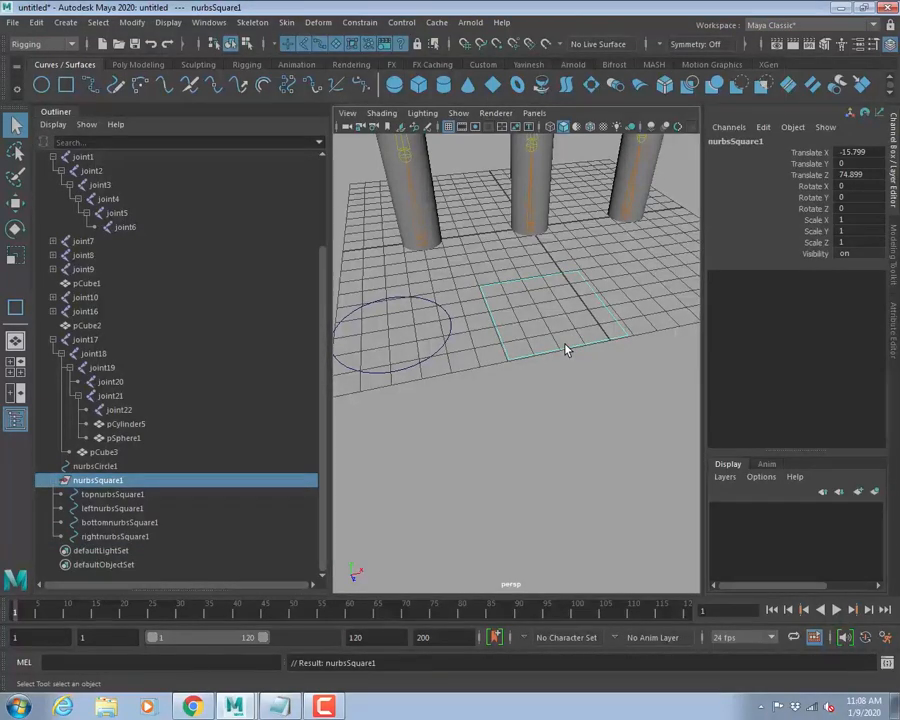
key("Delete")
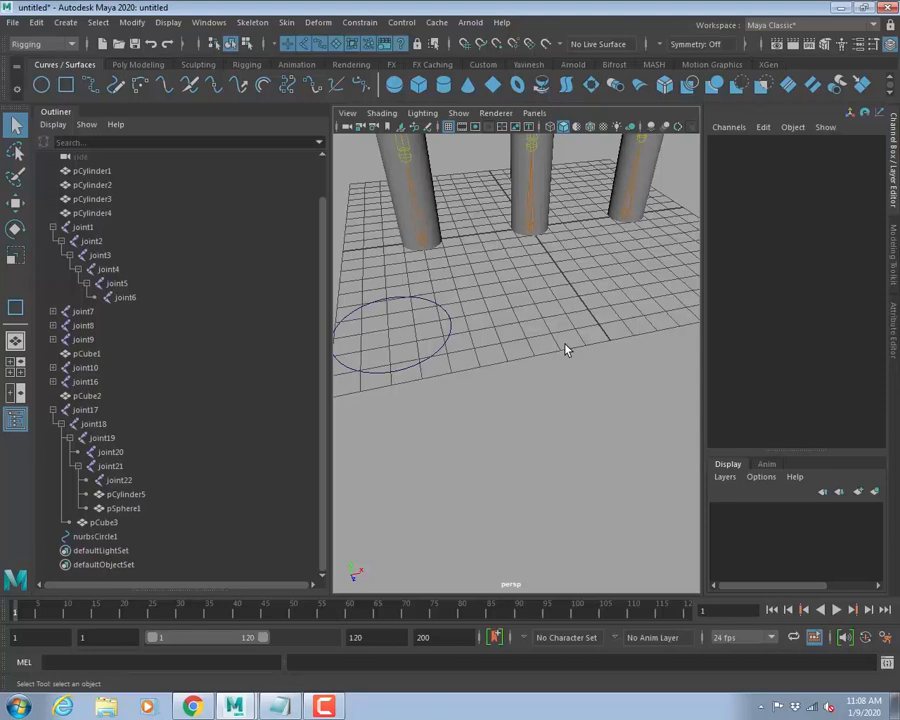
Draw a closed four-cornered loop beside the circle with the EP Curve Tool's smooth curve, and delete it.
left_click(89, 83)
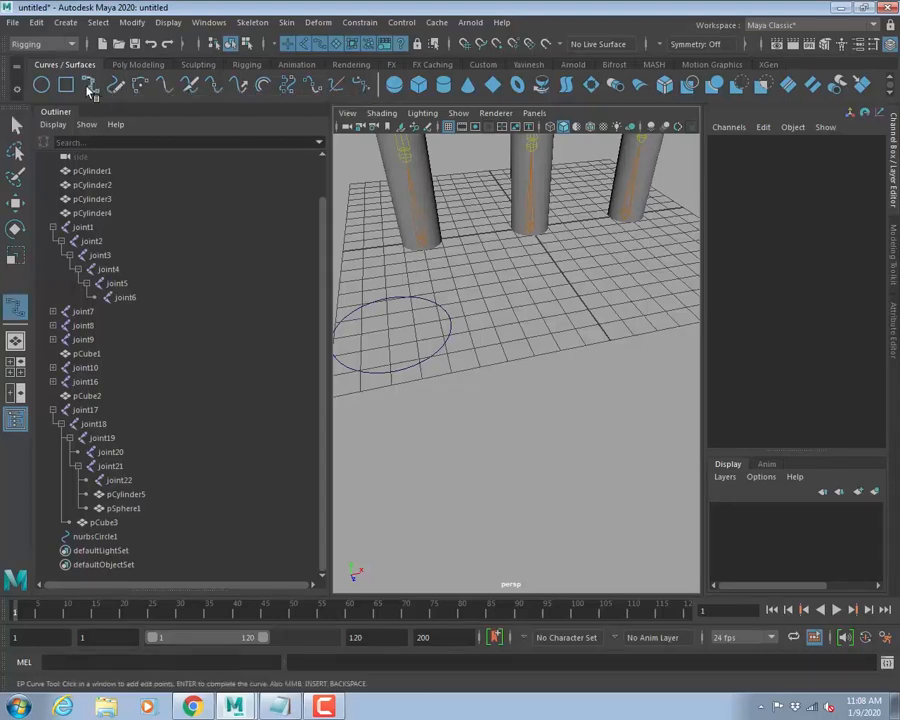
left_click(481, 285)
left_click(572, 271)
left_click(625, 340)
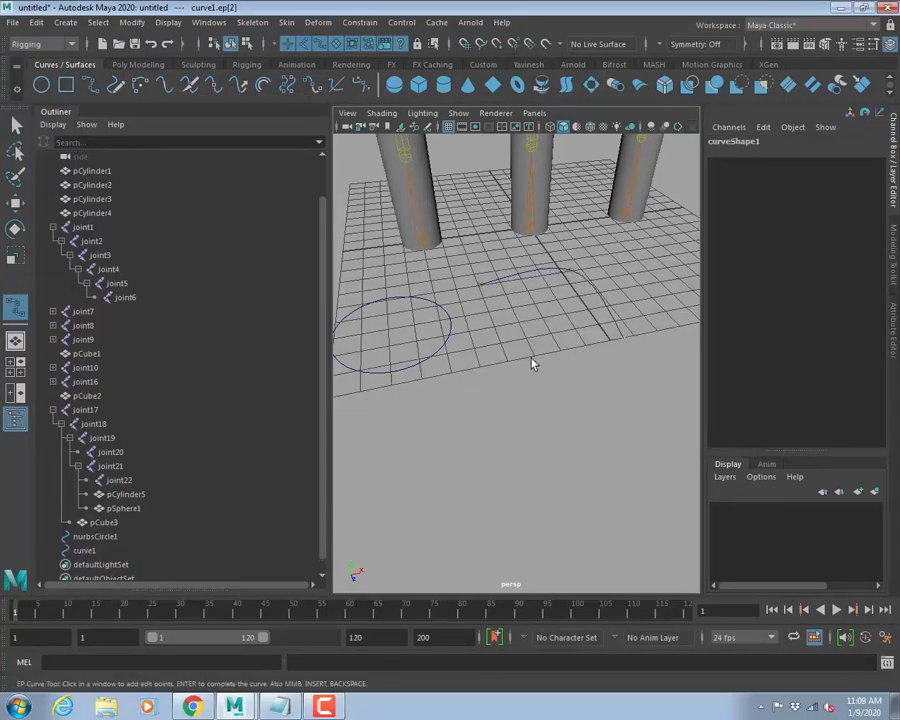
left_click(533, 365)
left_click(483, 289)
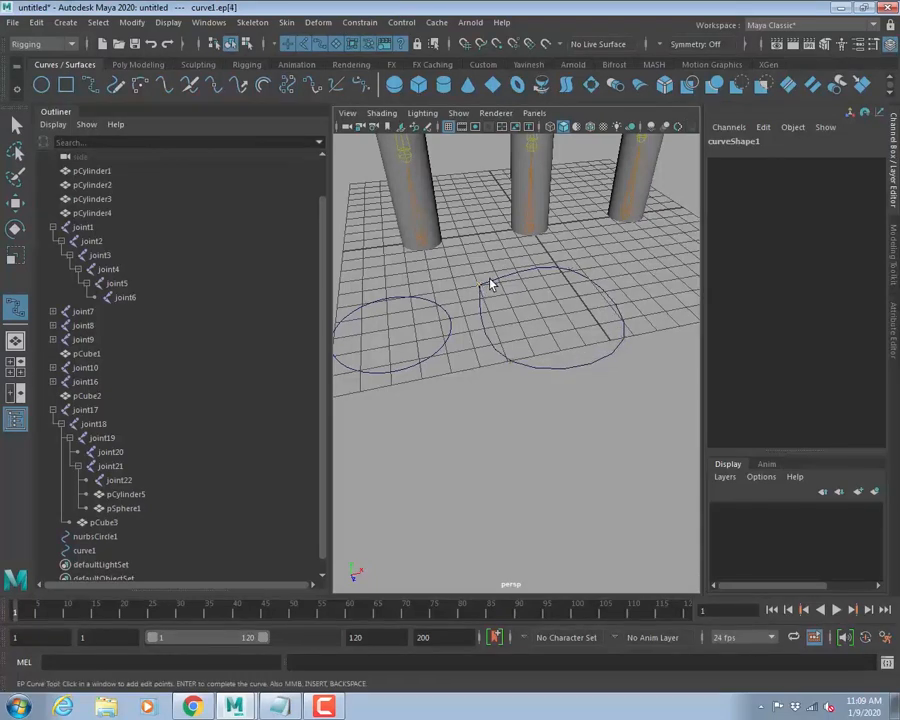
key("Return")
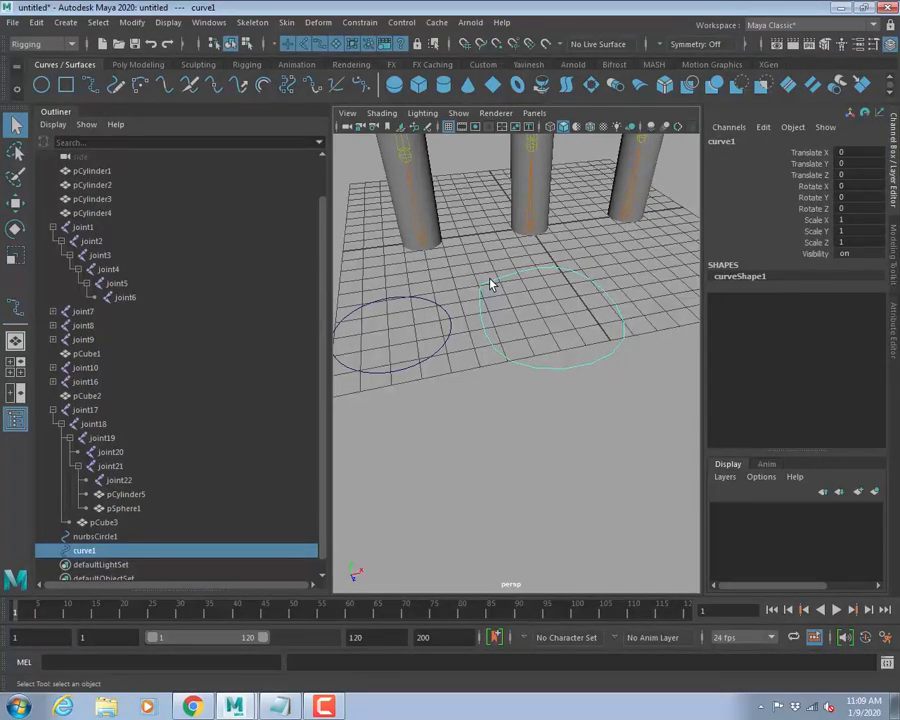
key("Delete")
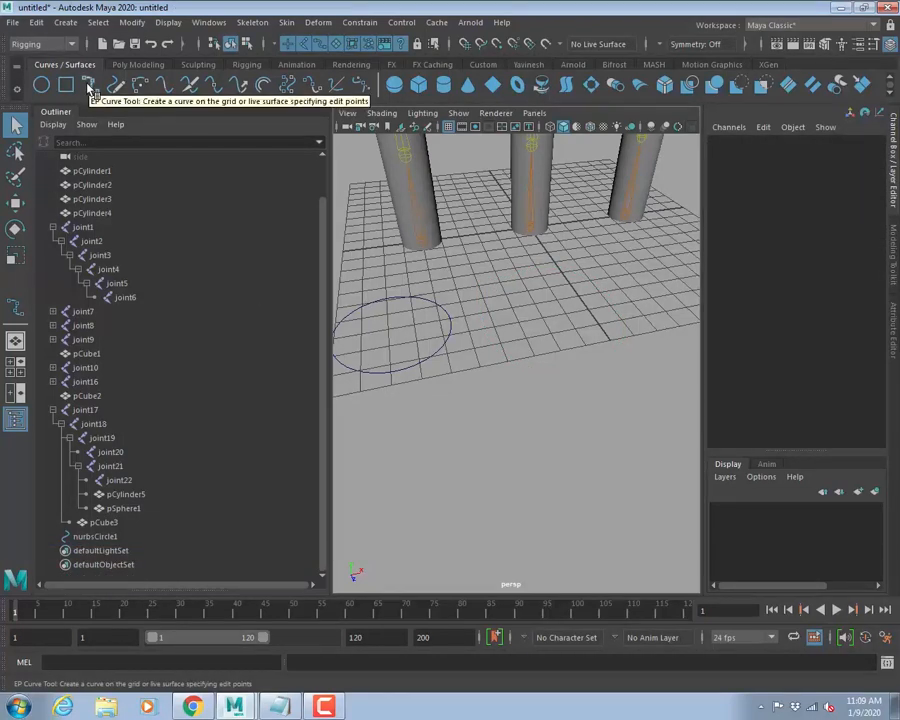
Set the EP Curve Tool's curve degree to 1 Linear.
double_click(88, 86)
left_click_drag(123, 95, 166, 208)
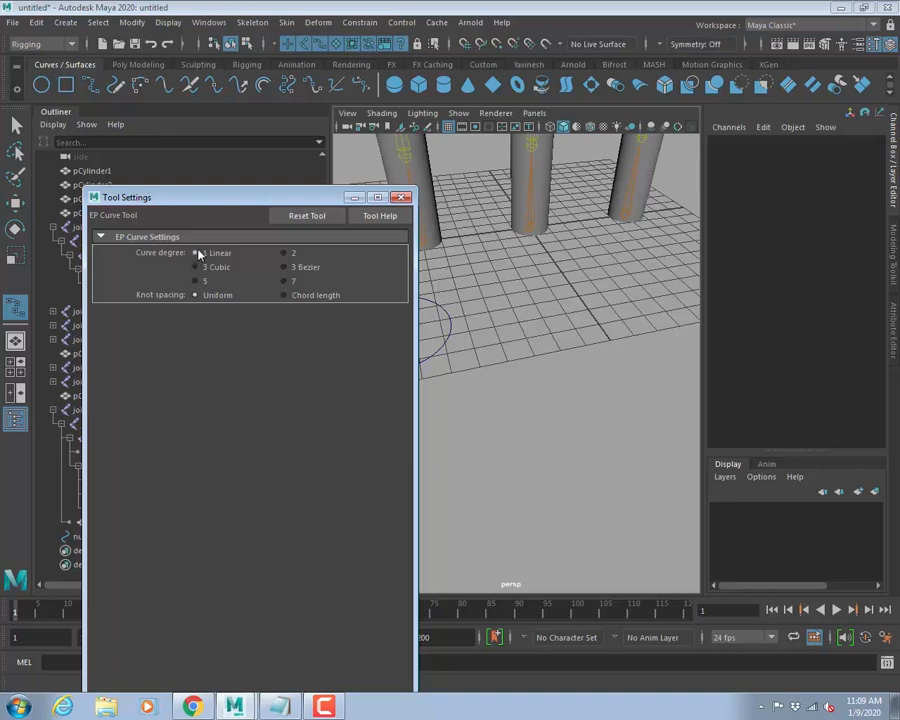
left_click(400, 197)
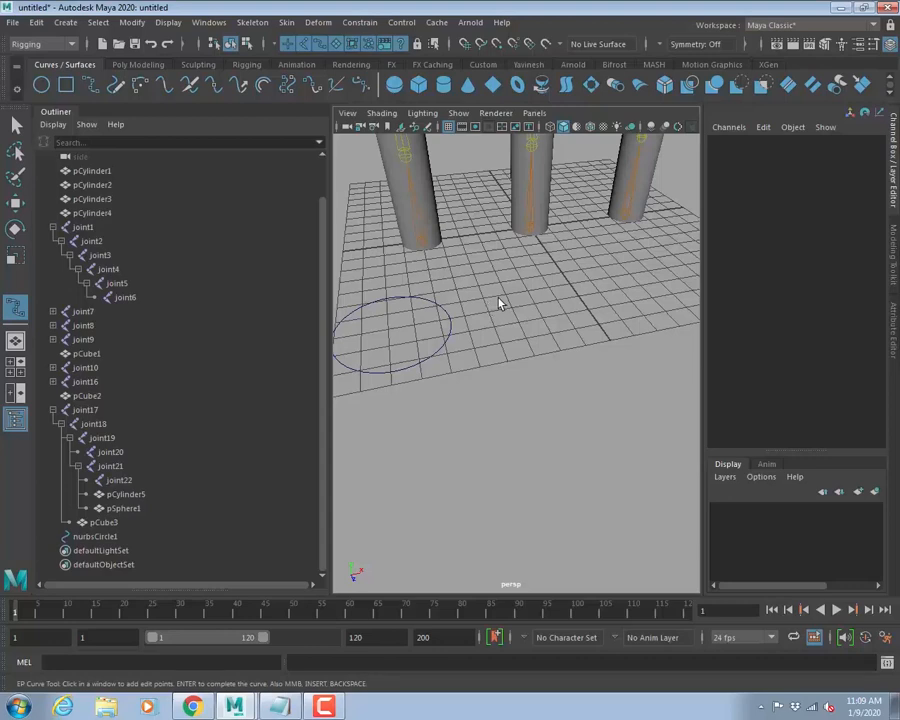
Draw a closed square on the grid beside the NURBS circle with the linear EP curve, snapping its corners to grid points.
left_click(490, 304)
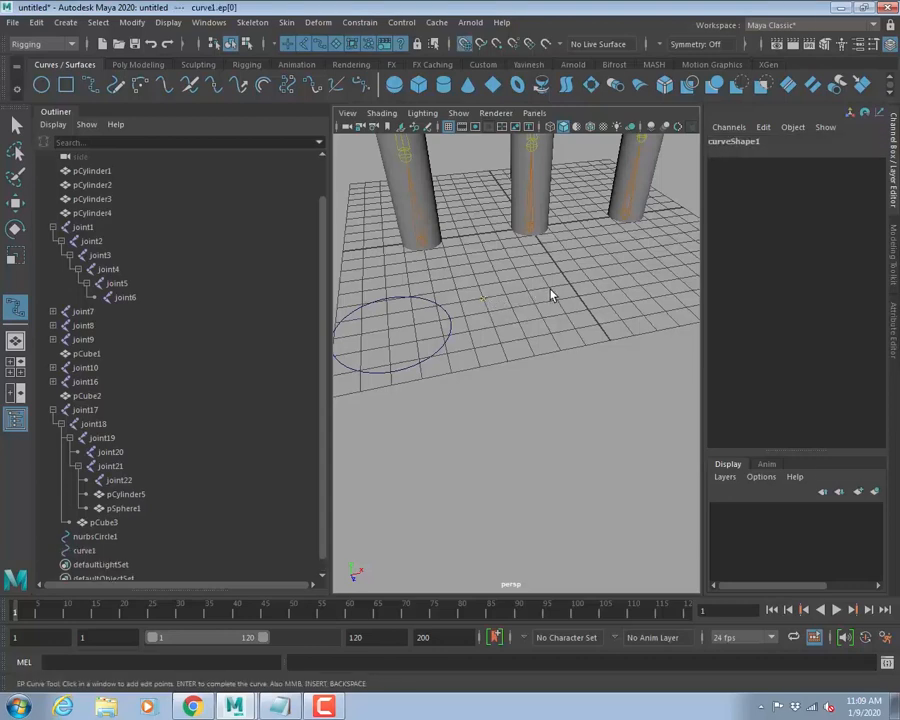
left_click(554, 296)
left_click(578, 331)
left_click(500, 345)
key("Return")
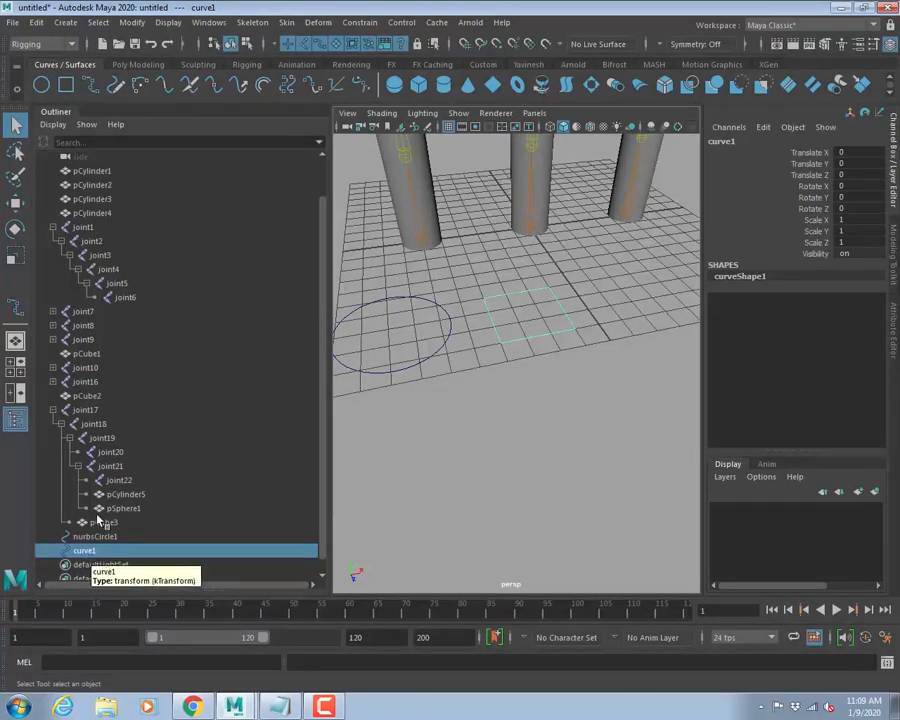
Select the NURBS circle and the square curve together, and check the character rig search results in Chrome before returning to Maya.
left_click(530, 411)
left_click(528, 342)
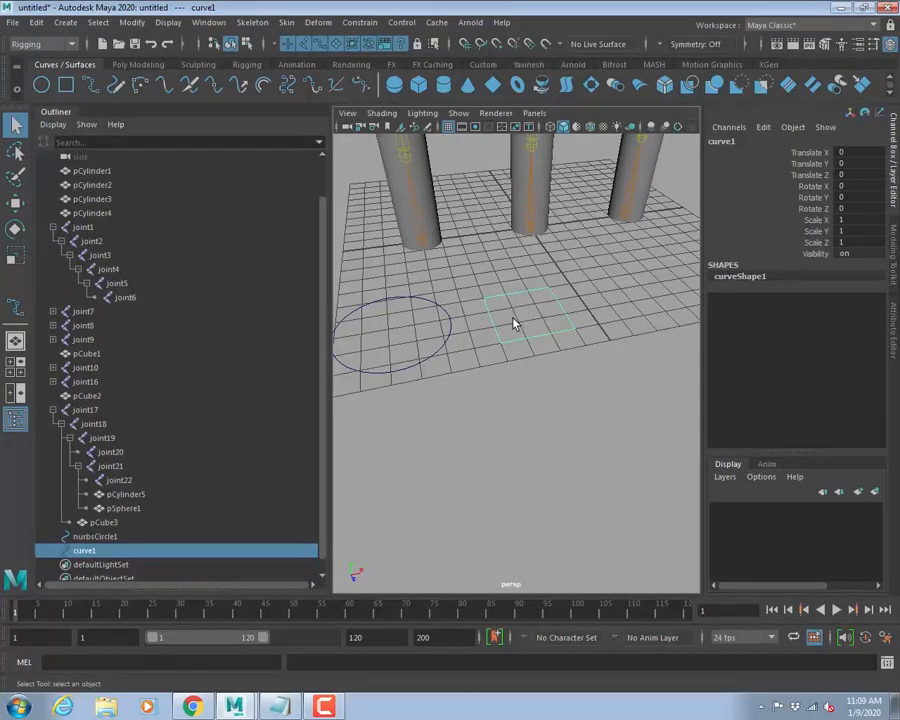
left_click_drag(546, 331, 533, 357, "alt")
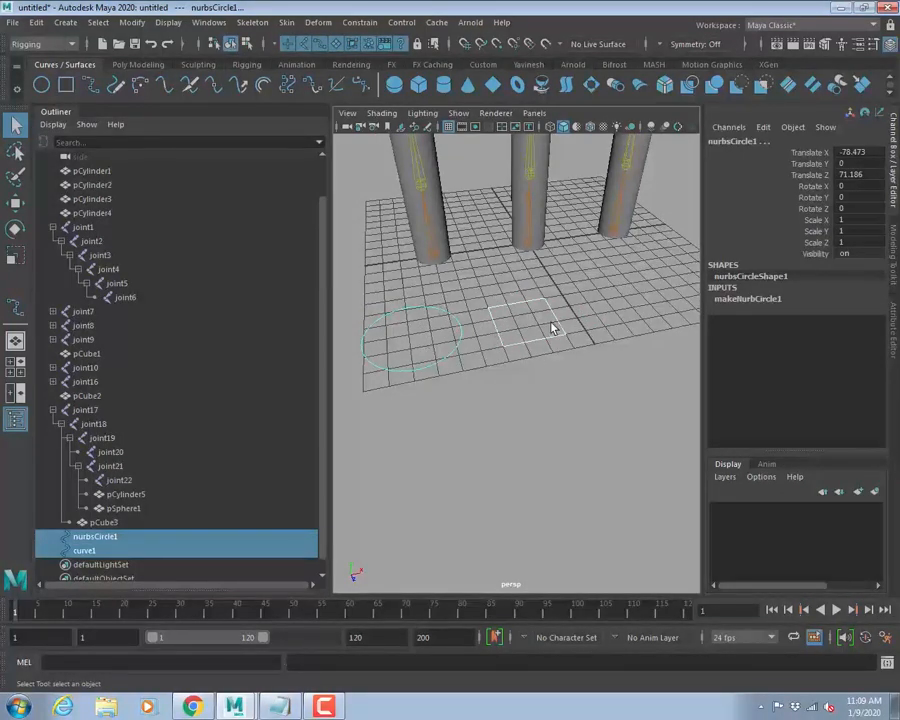
key("alt+Tab")
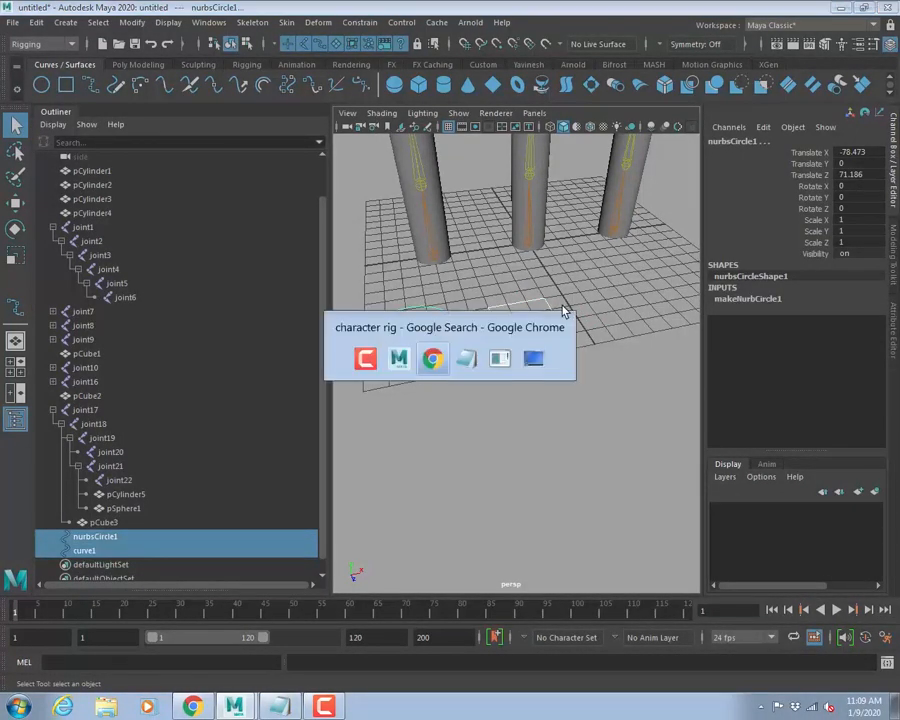
key("alt+Tab")
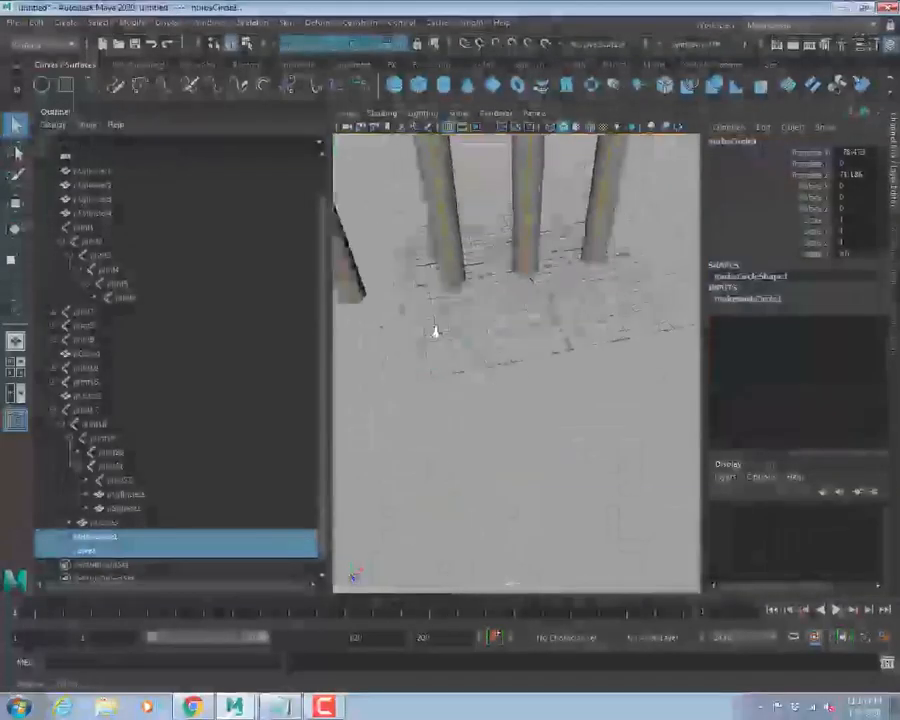
Create a polygon cube about 126 wide, 97.4 high and 68.4 deep in front of the rigs, with 2 height subdivisions.
scroll(518, 346, "down", 5)
mouse_move(518, 346)
left_mouse_down("alt")
mouse_move(554, 362)
mouse_move(606, 361)
mouse_move(587, 370)
mouse_move(508, 332)
mouse_move(502, 338)
left_mouse_up("alt")
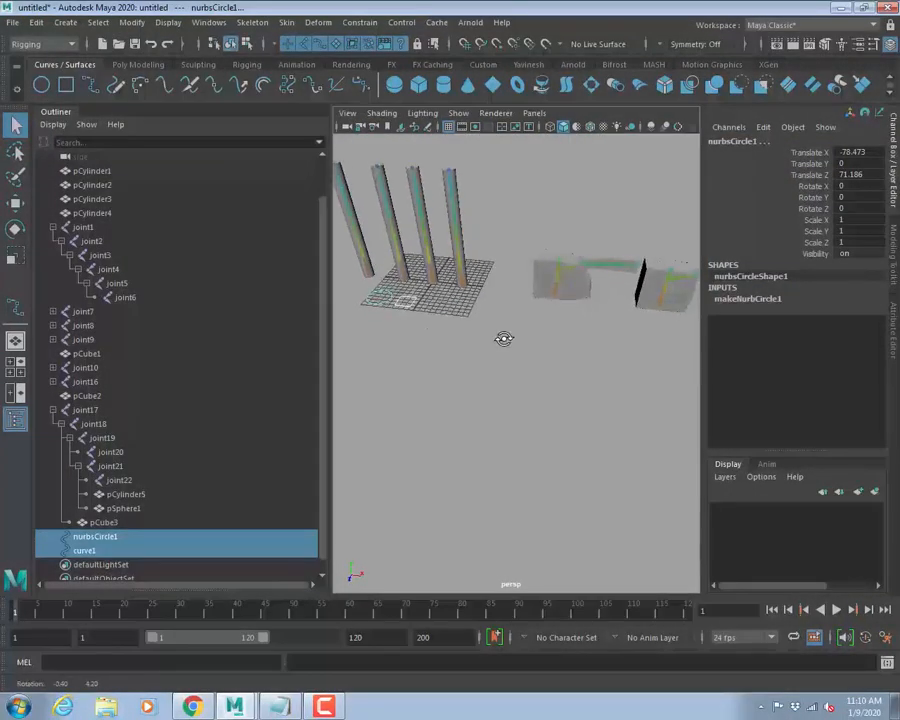
left_click(138, 64)
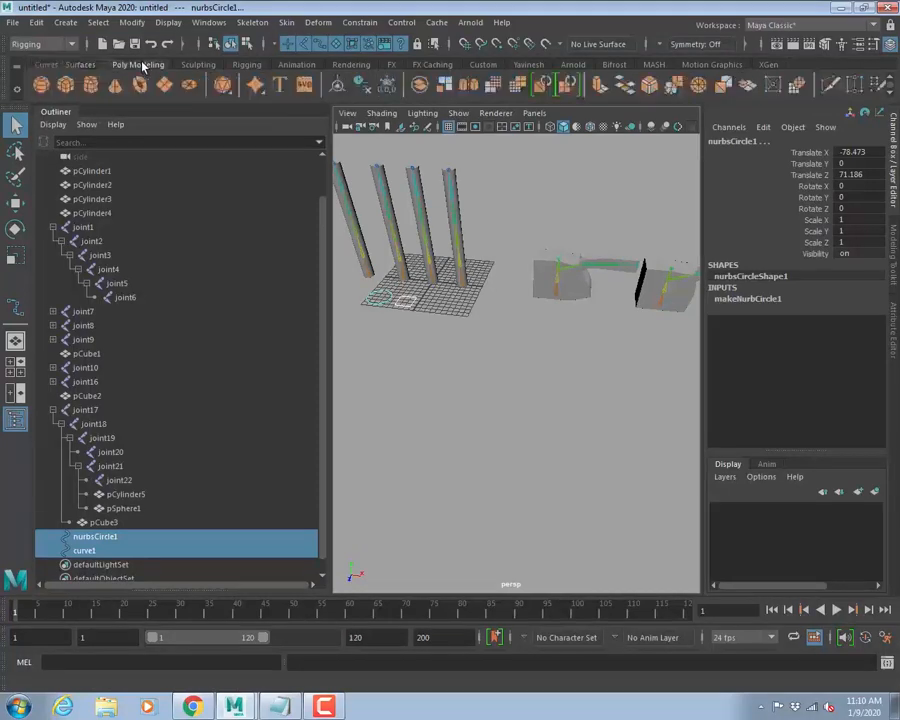
left_click(66, 91)
left_click_drag(484, 372, 522, 345)
right_click_drag(522, 345, 526, 357, "alt")
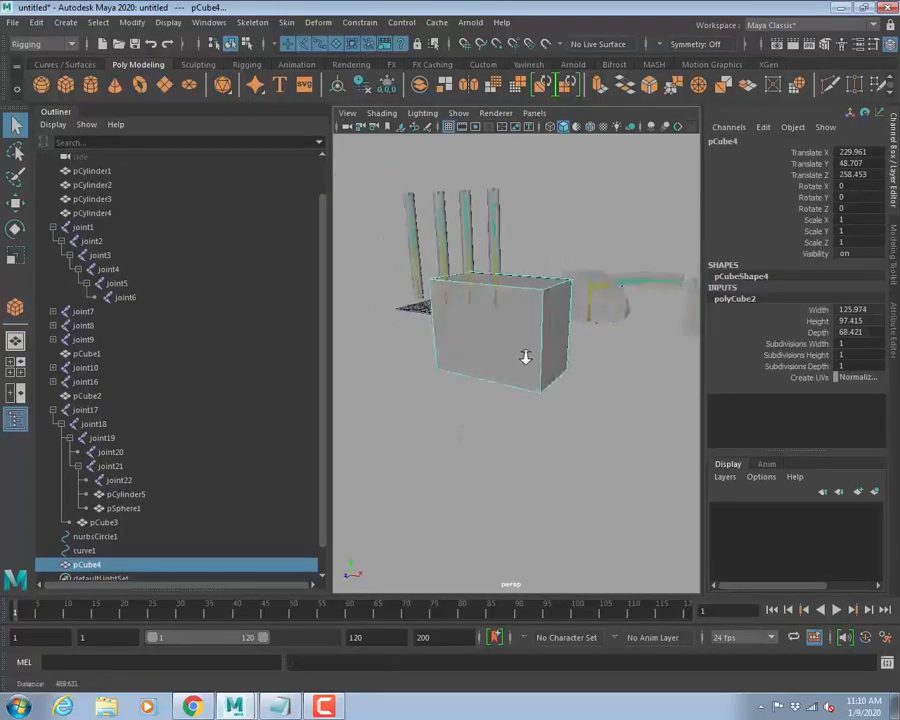
left_click_drag(526, 357, 532, 395, "alt")
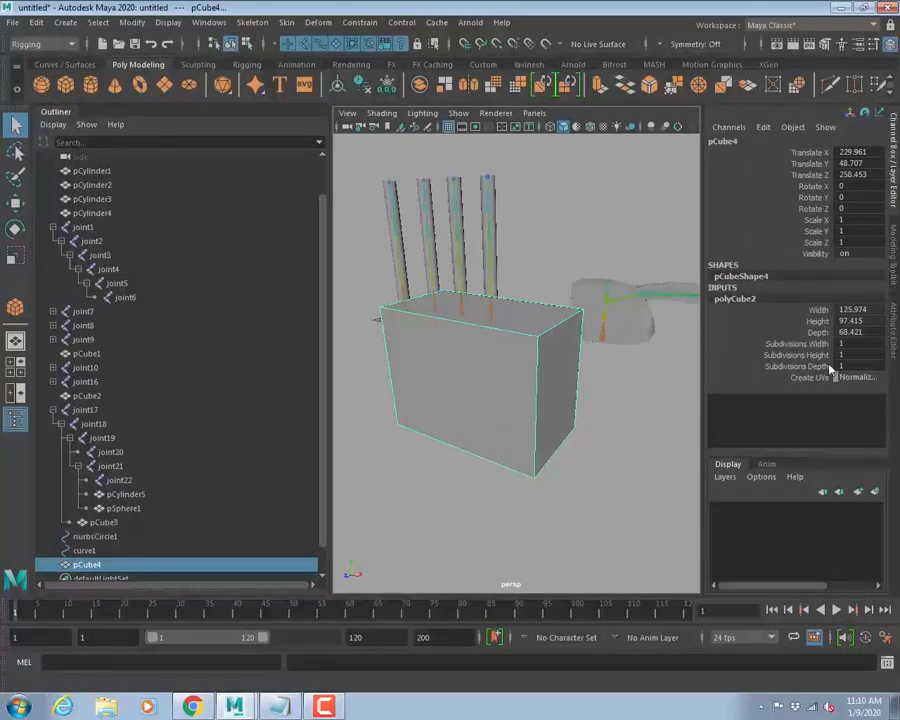
left_click(797, 355)
mouse_move(458, 382)
middle_mouse_down()
mouse_move(476, 382)
mouse_move(463, 384)
middle_mouse_up()
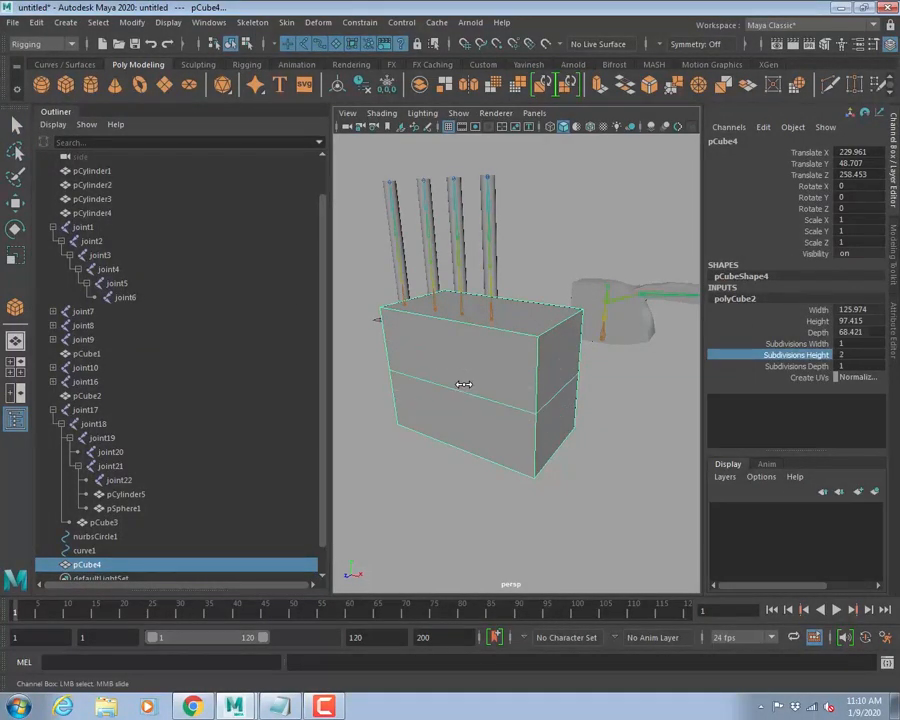
Scale the new cube's bottom vertices inward along X to taper its lower half, and return to object mode.
left_click_drag(460, 384, 545, 266, "alt")
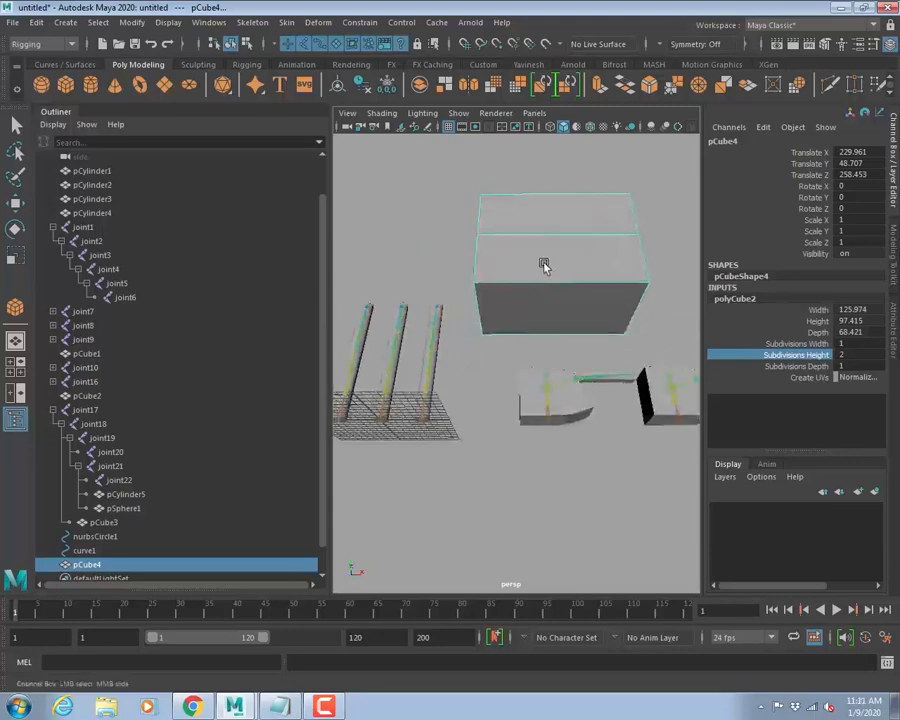
right_click_drag(545, 266, 476, 266)
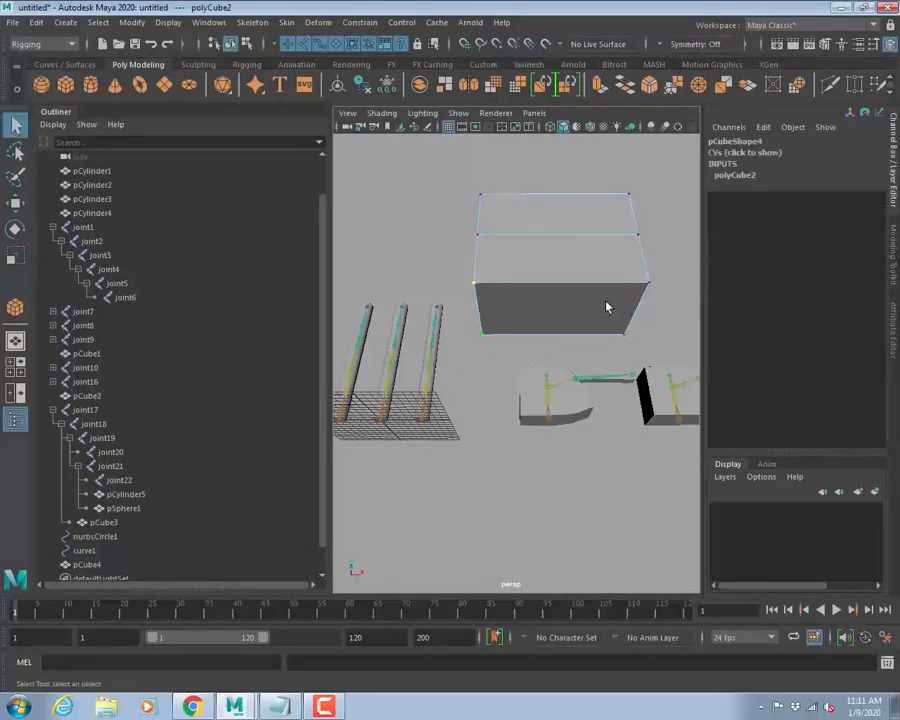
left_click_drag(659, 345, 617, 313, "alt")
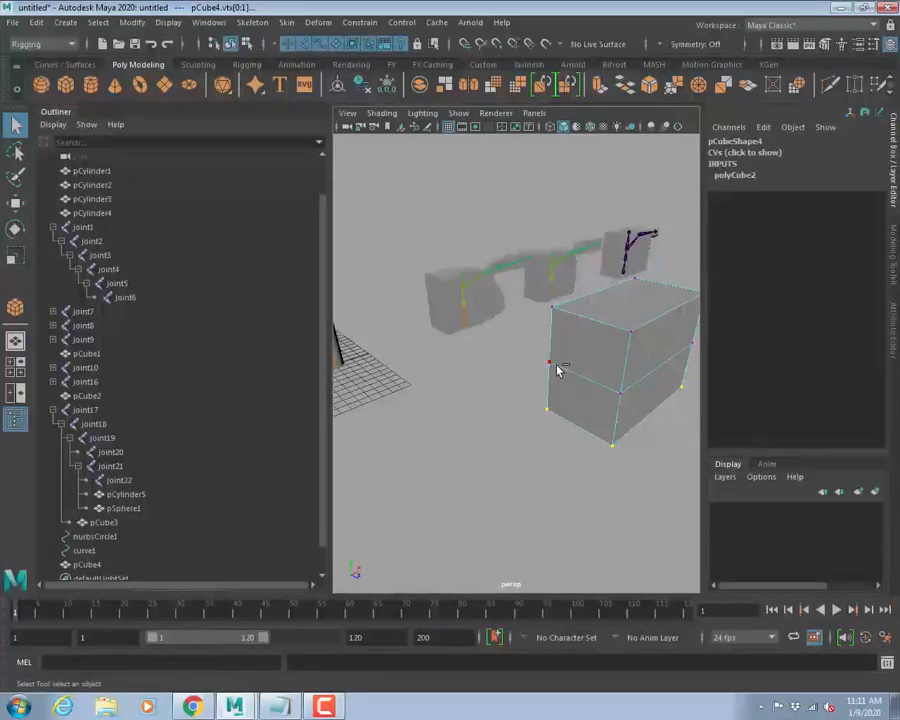
left_click_drag(558, 371, 514, 329, "alt")
key("r")
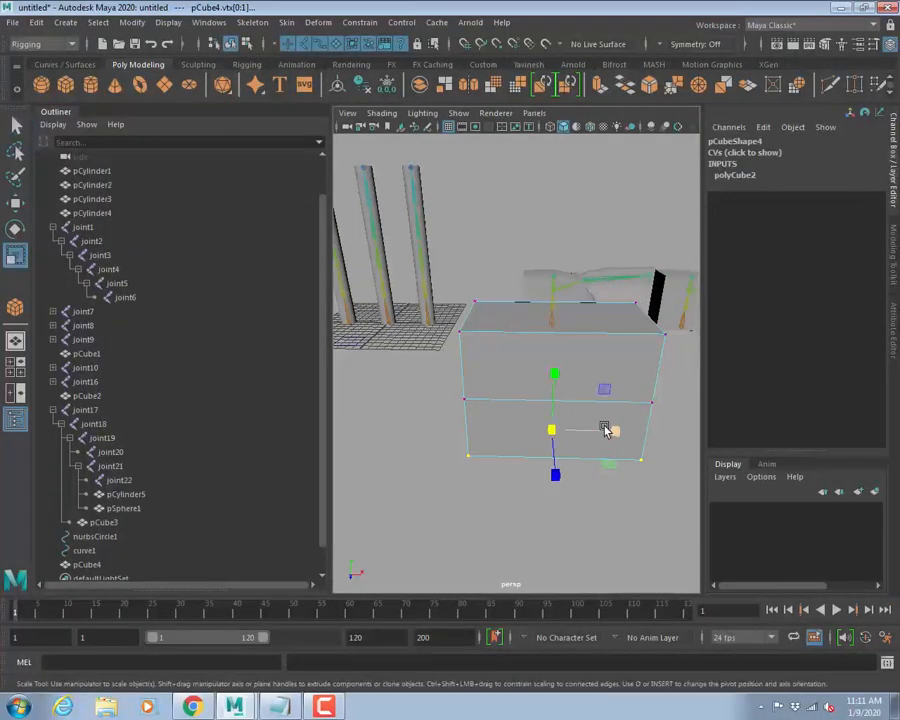
left_click_drag(604, 429, 488, 392)
right_click_drag(480, 318, 545, 300)
Display the scene in wireframe to view the tapered cube's edges with the Select tool active.
left_click_drag(478, 378, 522, 438, "alt")
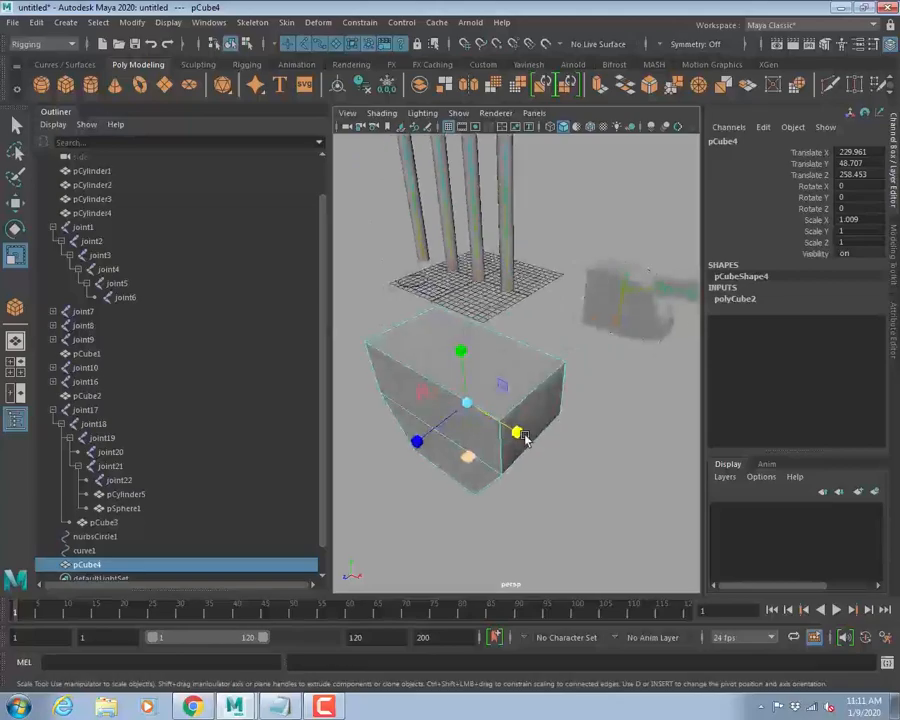
key("4")
left_click_drag(546, 488, 527, 450, "alt")
key("q")
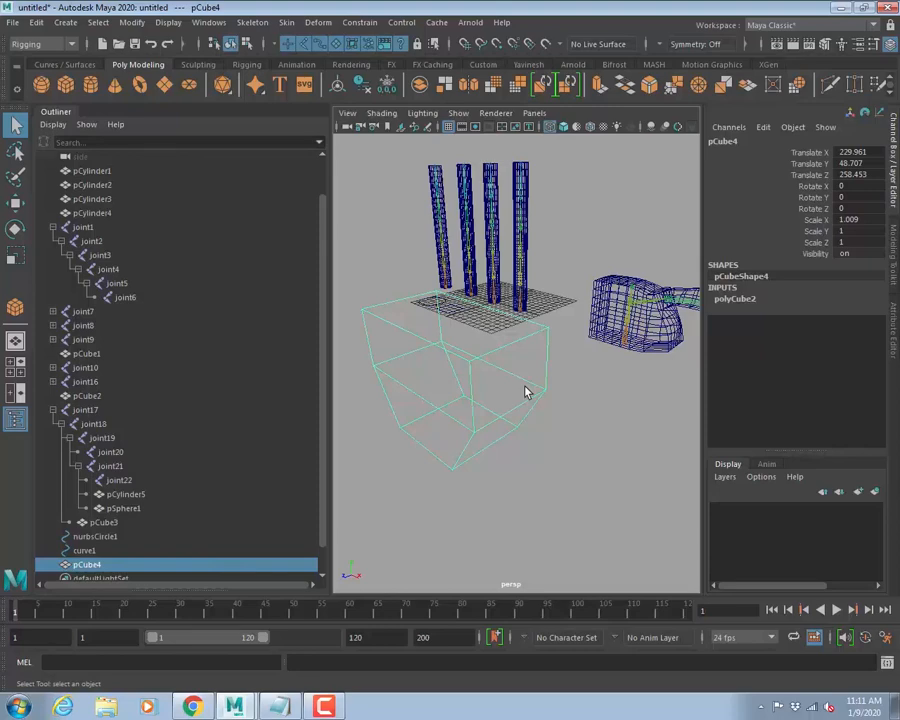
Show the Render Stats of pCube2's shape and toggle its Primary Visibility off and back on.
key("alt+Tab")
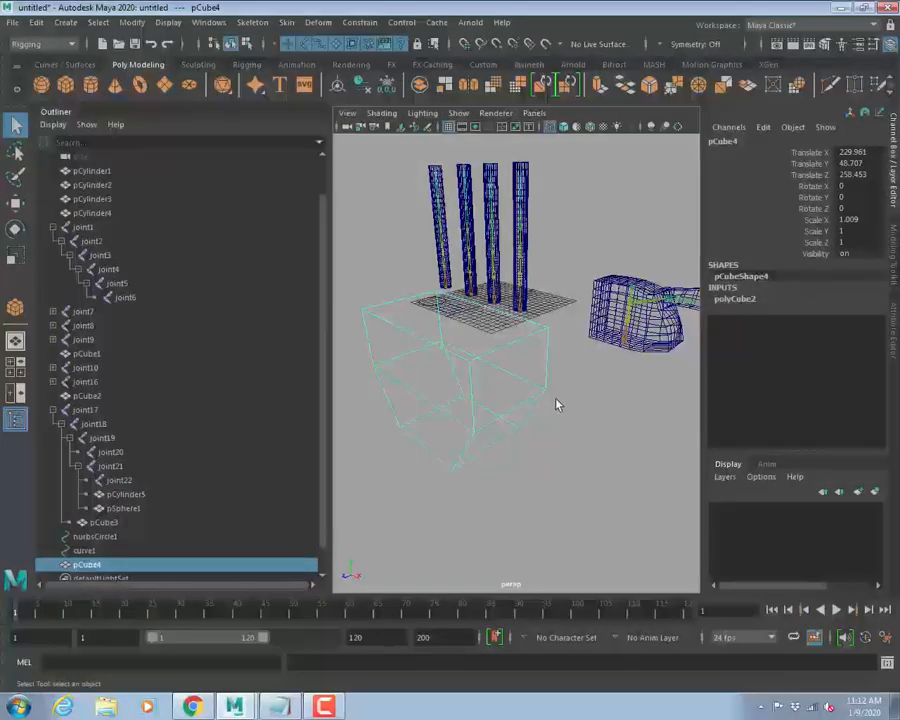
left_click_drag(558, 404, 501, 389, "alt")
left_click(526, 318)
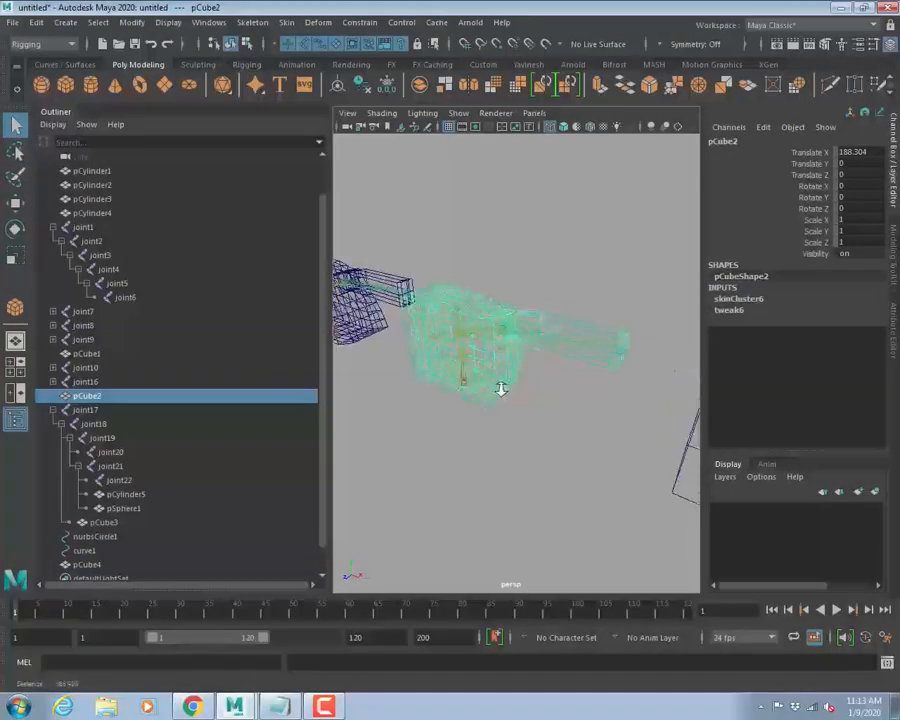
scroll(501, 389, "up", 1)
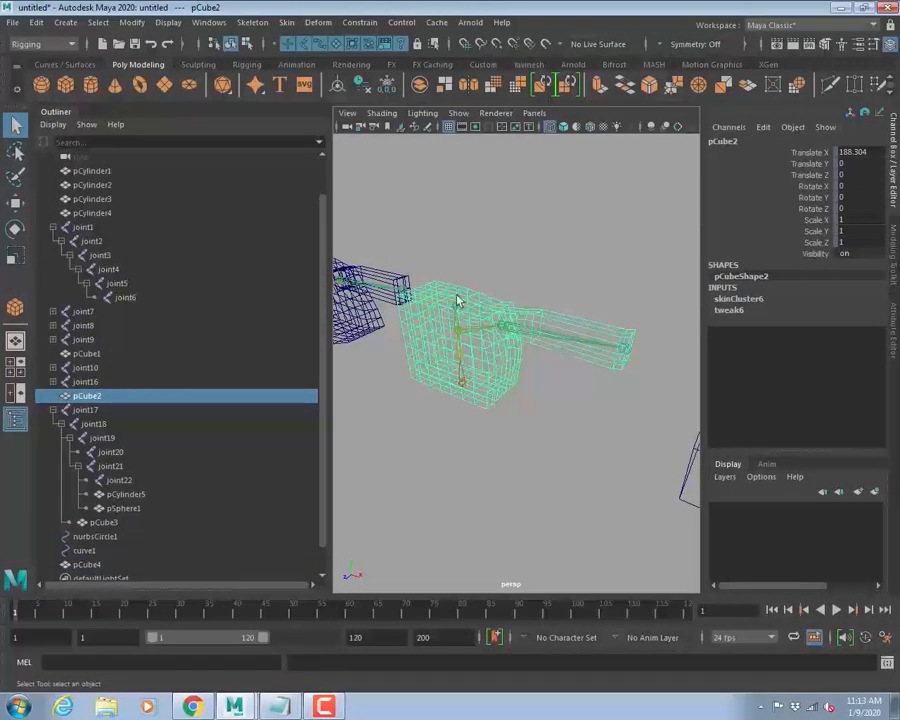
key("ctrl+a")
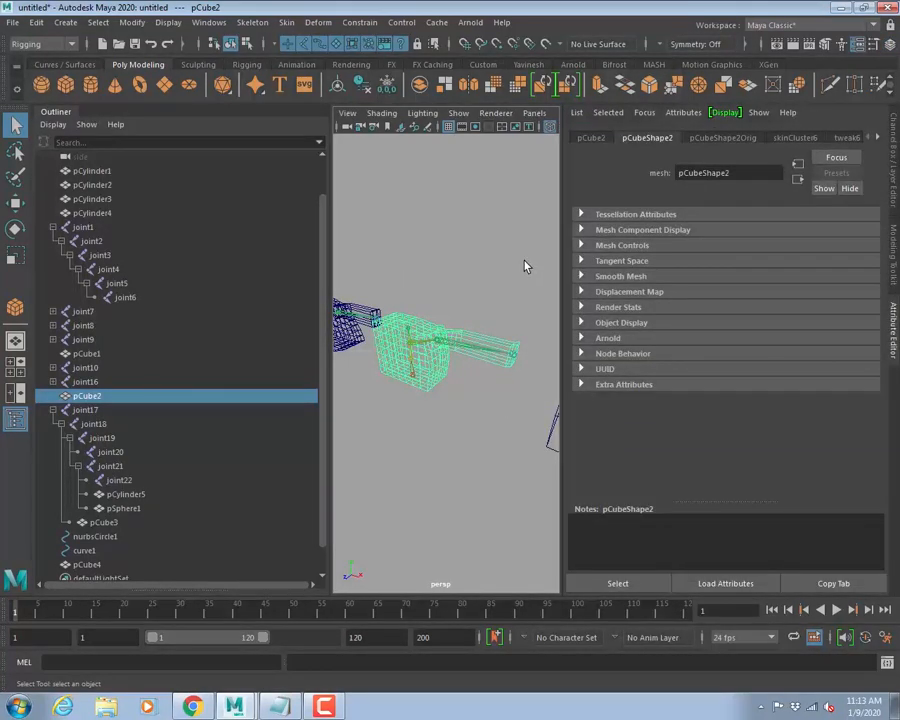
left_click(608, 309)
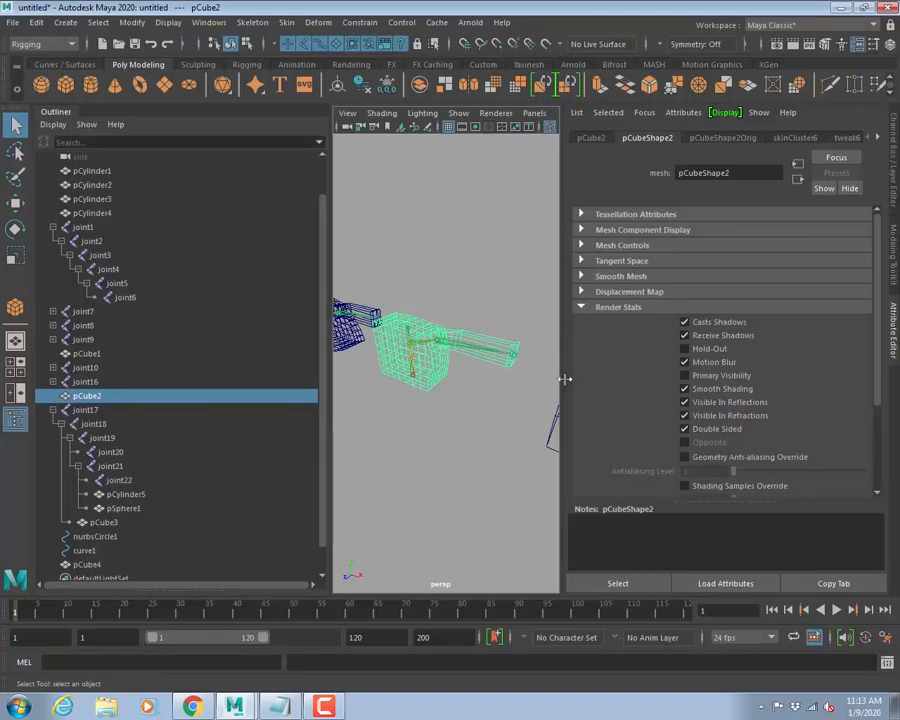
left_click(684, 377)
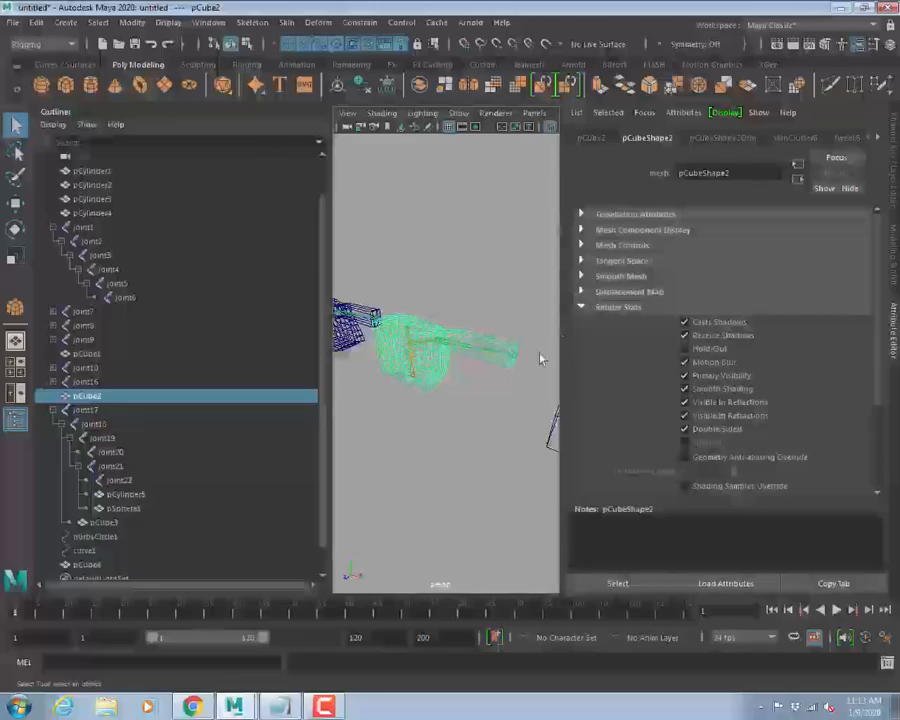
Activate the EP Curve Tool with its curve degree at 1 Linear and knot spacing at Uniform.
right_click_drag(542, 359, 396, 358, "alt")
middle_click_drag(396, 358, 462, 386, "alt")
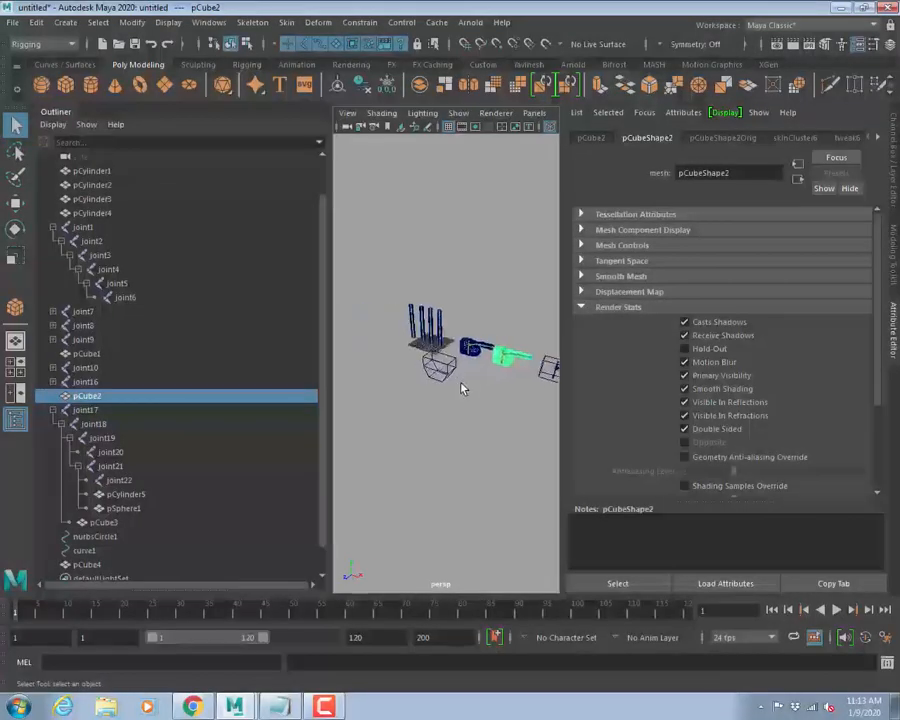
mouse_move(462, 386)
right_mouse_down("alt")
mouse_move(558, 406)
mouse_move(465, 394)
right_mouse_up("alt")
mouse_move(465, 394)
left_mouse_down("alt")
mouse_move(442, 378)
mouse_move(440, 394)
mouse_move(455, 385)
left_mouse_up("alt")
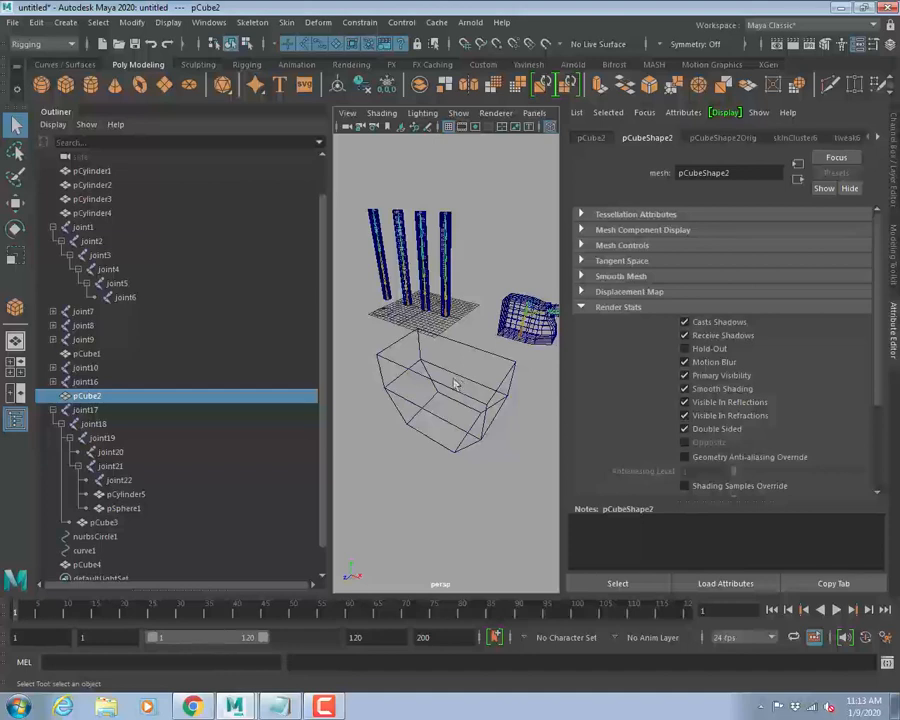
left_click(80, 63)
double_click(90, 84)
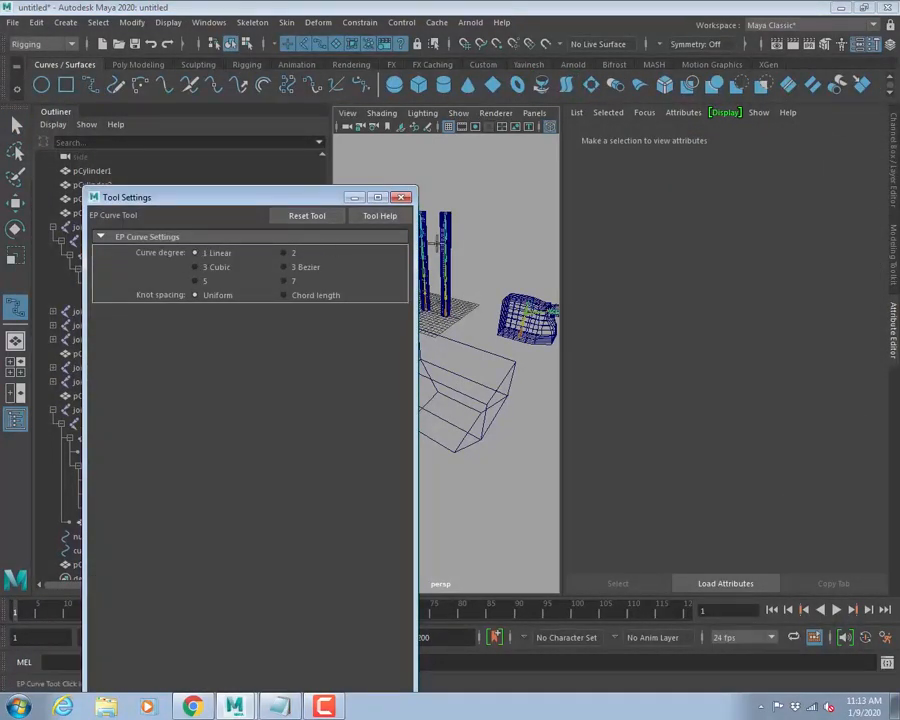
left_click(401, 197)
Try tracing the tapered cube's lower edges with a linear EP curve snapped to its vertices, and delete the resulting curve.
mouse_move(400, 384)
left_mouse_down("alt")
mouse_move(422, 370)
mouse_move(412, 366)
left_mouse_up("alt")
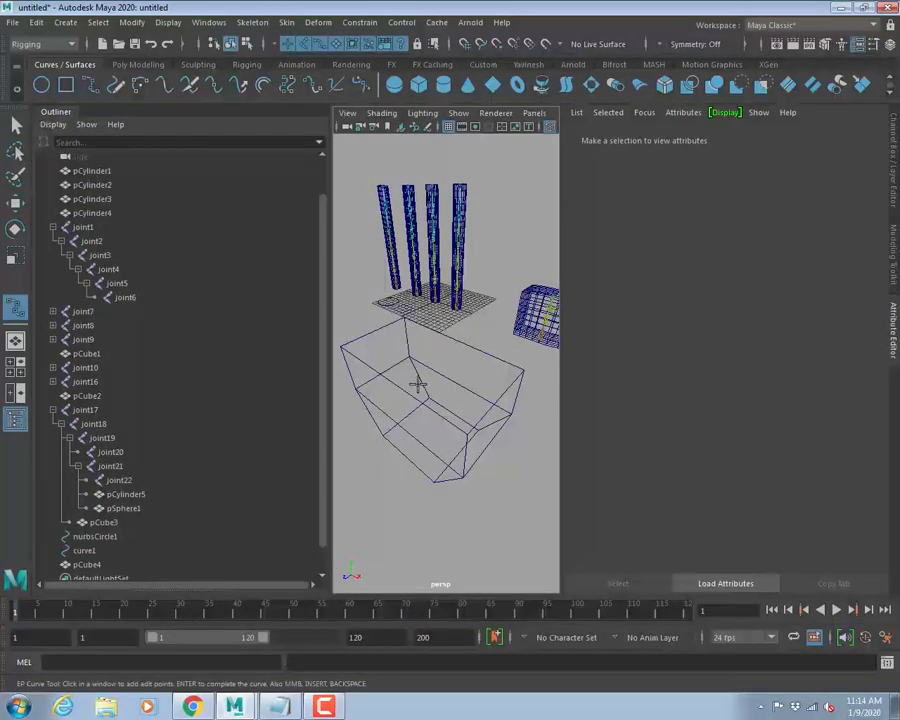
key("v")
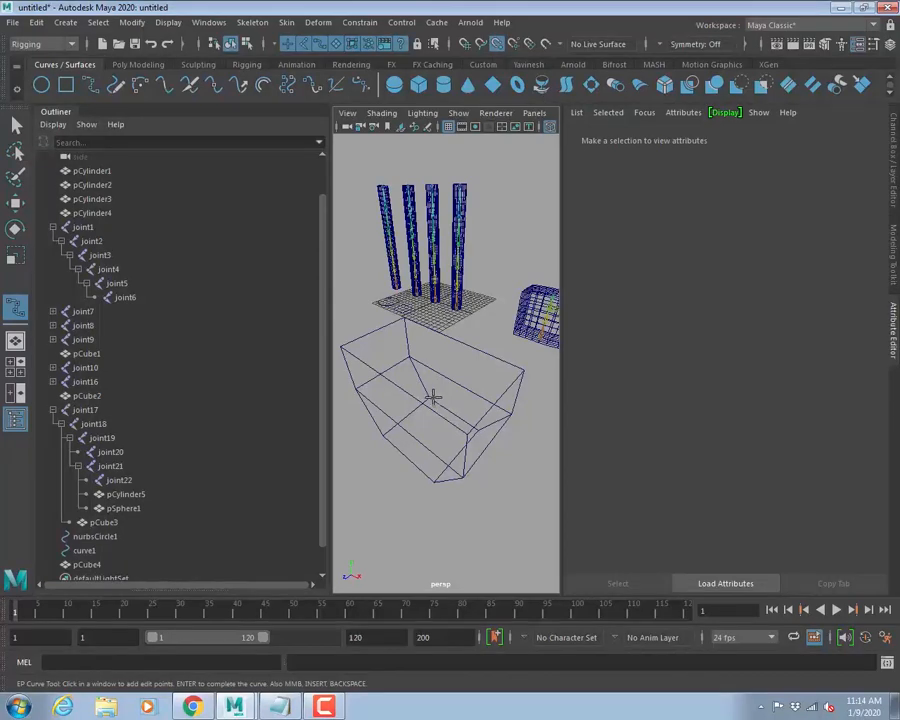
left_click(428, 400)
left_click(430, 478)
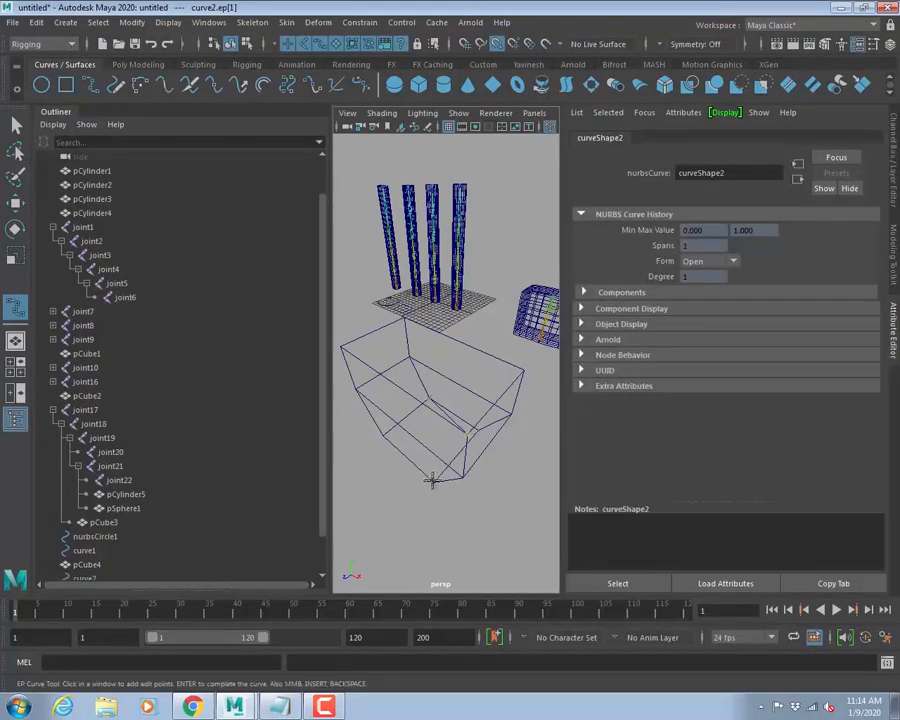
left_click(388, 440)
left_click(386, 438)
left_click(428, 399)
left_click(411, 360)
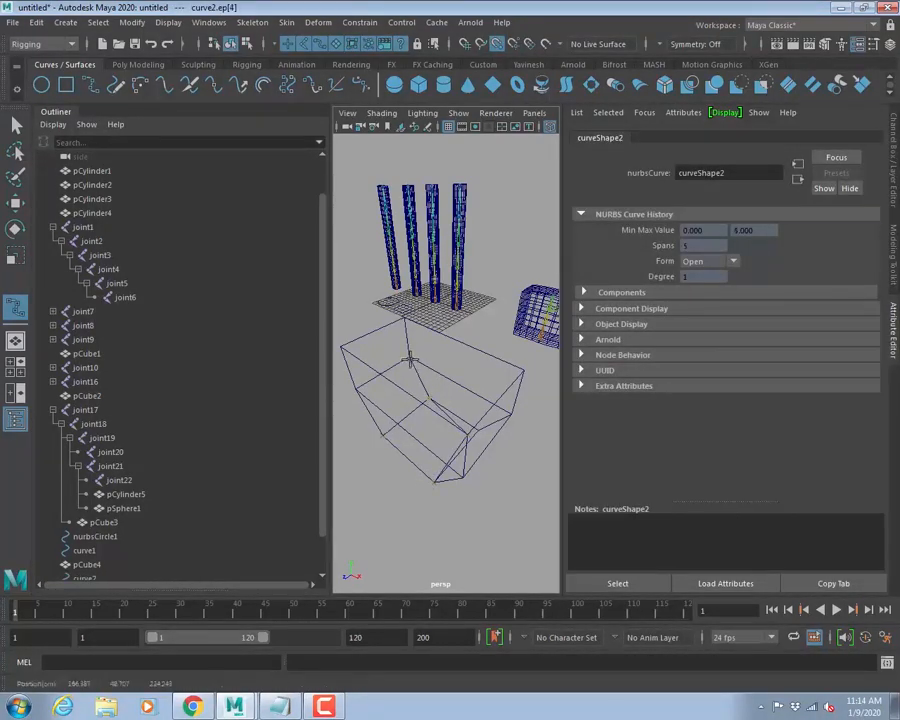
left_click(357, 391)
left_click(379, 432)
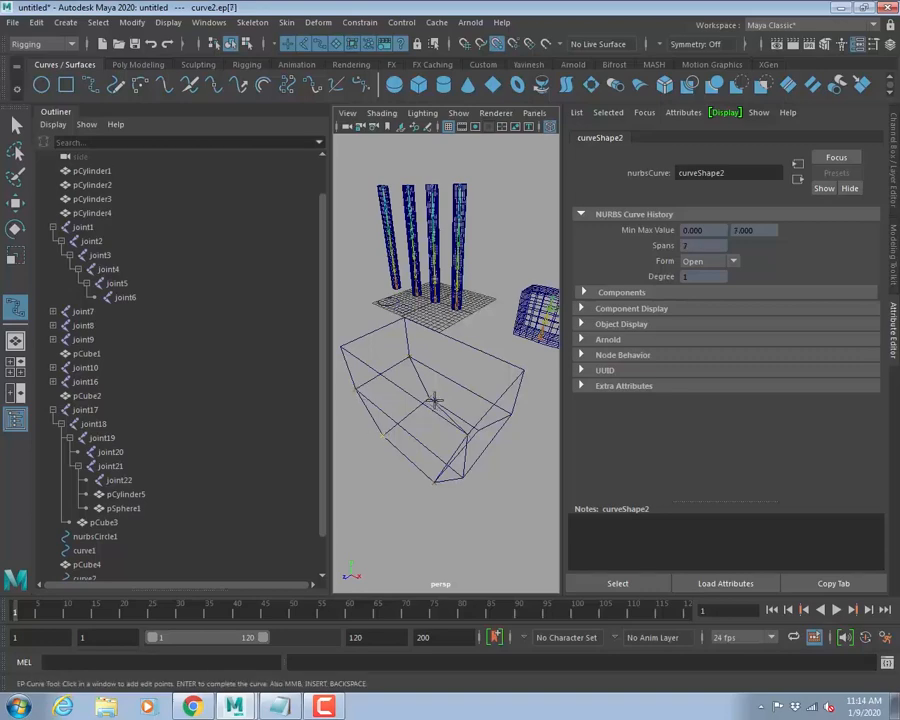
left_click(432, 397)
mouse_move(490, 376)
left_mouse_down("alt")
mouse_move(488, 364)
mouse_move(505, 360)
mouse_move(485, 358)
left_mouse_up("alt")
key("Return")
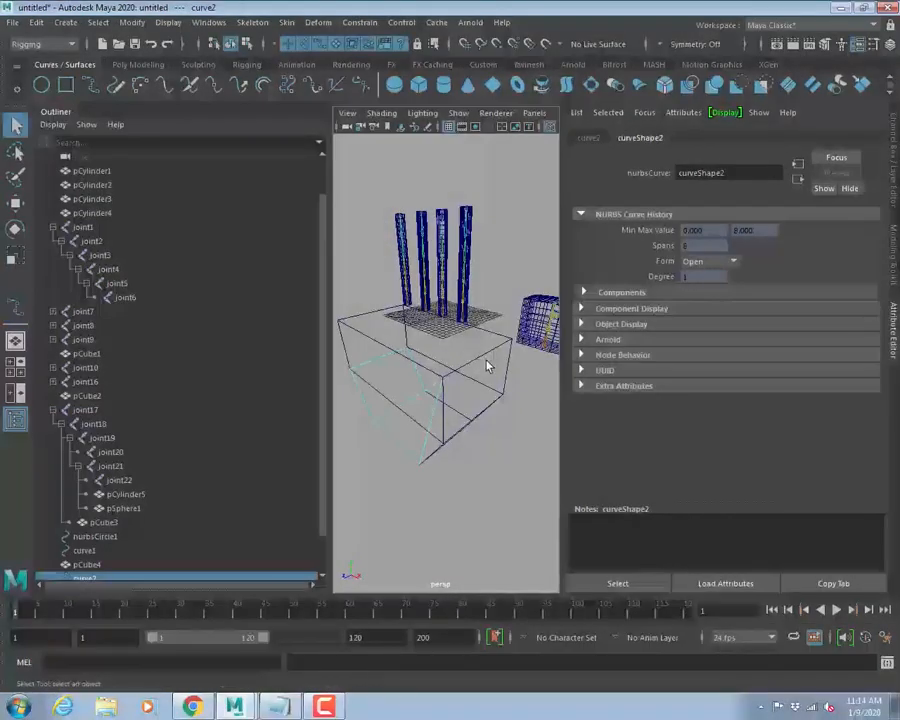
key("Delete")
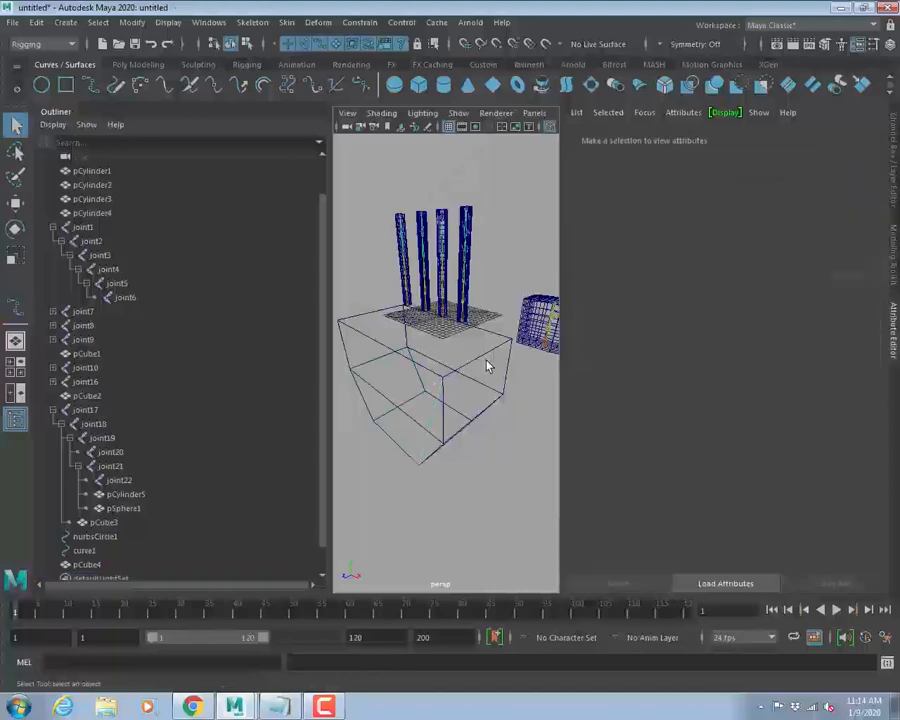
Hide the Attribute Editor and start a new vertex-snapped EP curve around the tapered cube's bottom edges.
left_click(895, 328)
left_click_drag(653, 384, 635, 394, "alt")
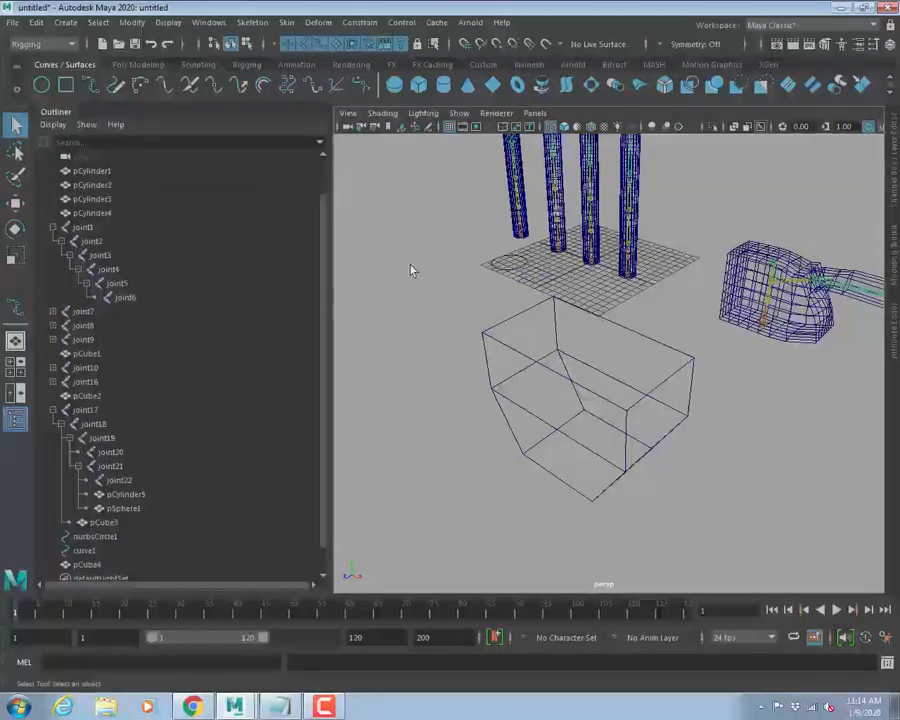
left_click(91, 86)
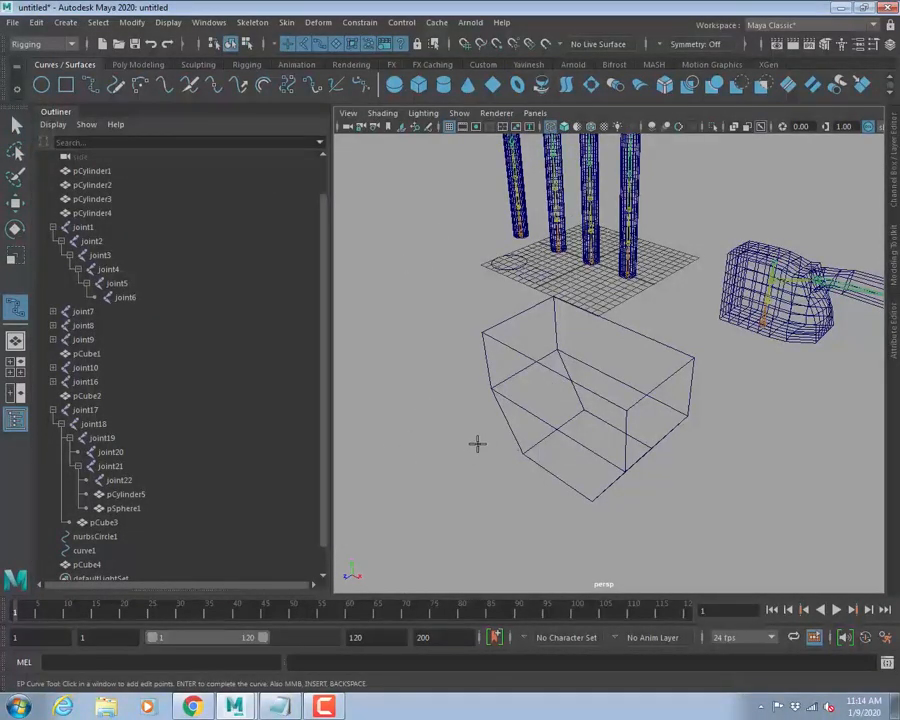
key("v")
left_click(585, 412)
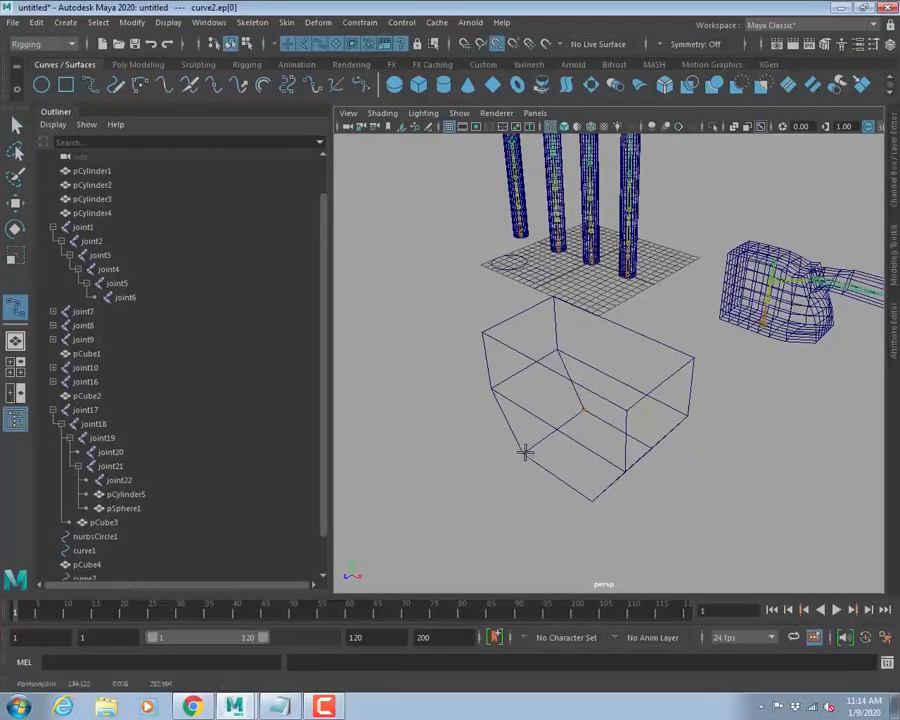
left_click(590, 499)
left_click(655, 444)
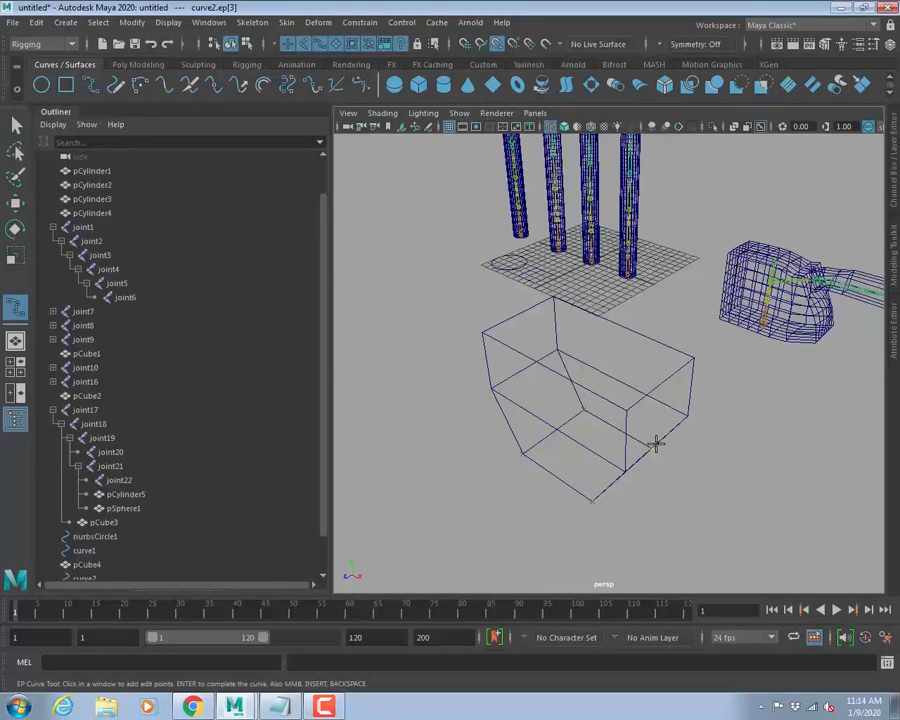
Continue the curve along the cube's slanted lower edges and its middle edge loop, snapping to each vertex.
left_click(557, 350)
left_click(491, 389)
left_click(689, 411)
left_click(619, 383)
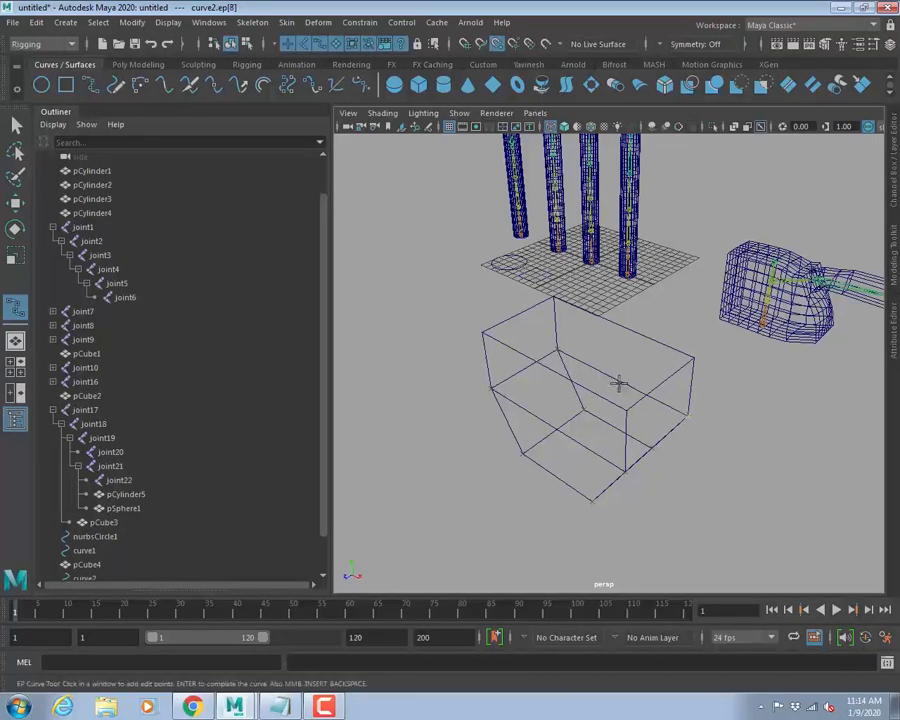
left_click(520, 449)
left_click(621, 467)
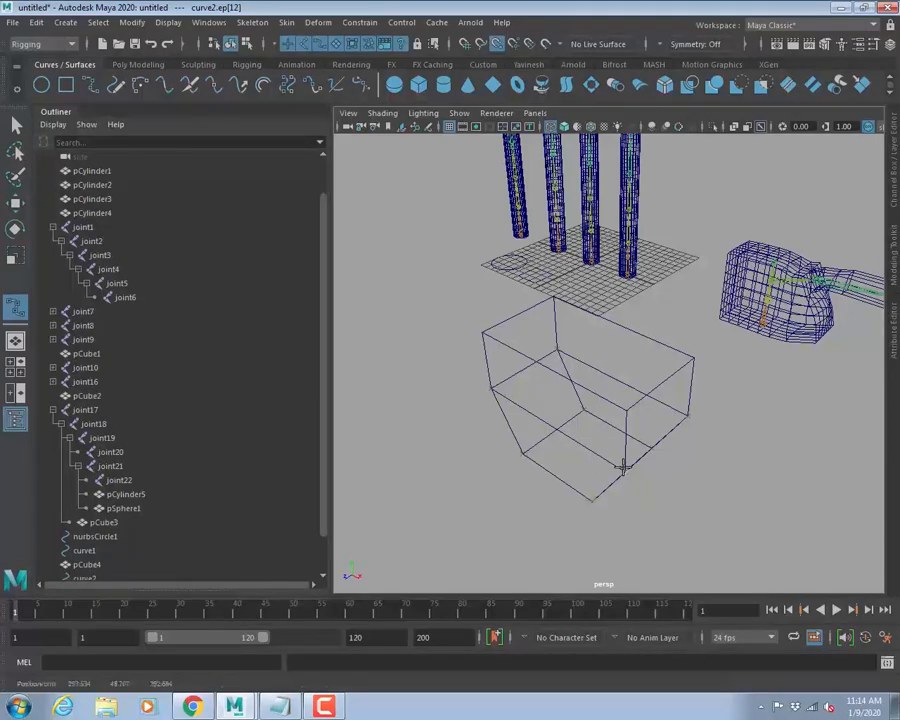
left_click(688, 412)
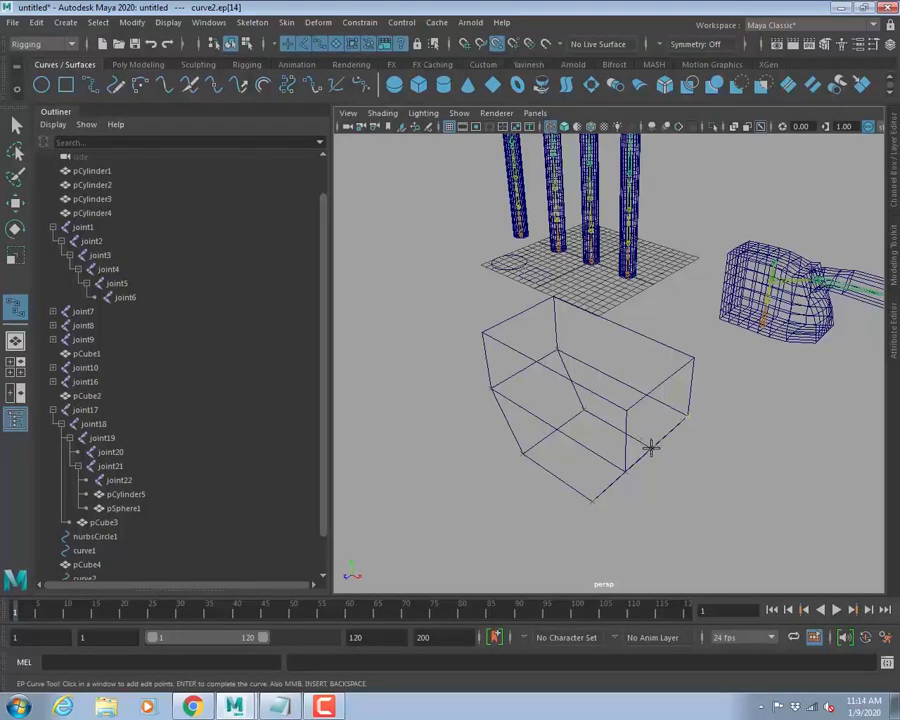
left_click(649, 446)
Extend the same curve up the cube's rear vertical edges and around its back and end top edges.
left_click(558, 347)
left_click(555, 297)
left_click(484, 331)
left_click(542, 342)
left_click(691, 356)
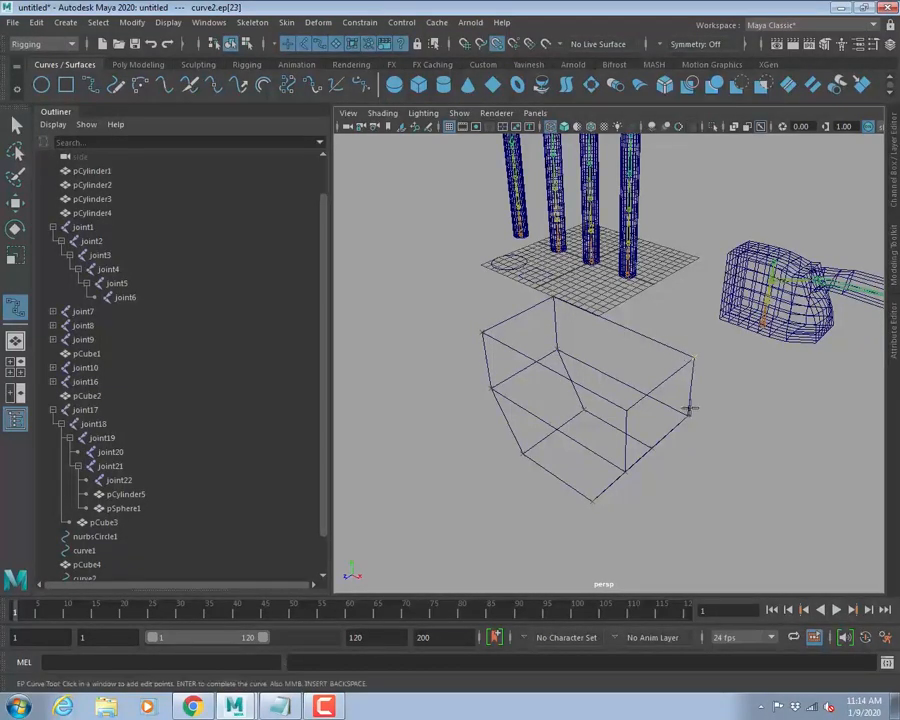
left_click(688, 412)
left_click(555, 344)
left_click(552, 296)
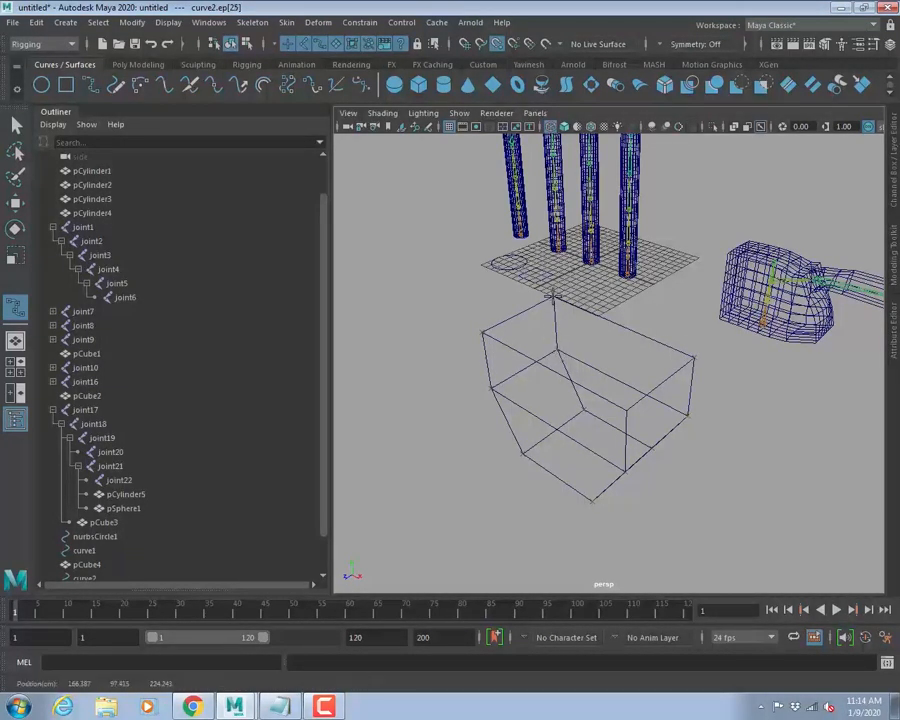
Trace the remaining front upper edges and front vertical edges of the cube, and finish the single-piece curve.
left_click(685, 356)
left_click(630, 409)
left_click(621, 474)
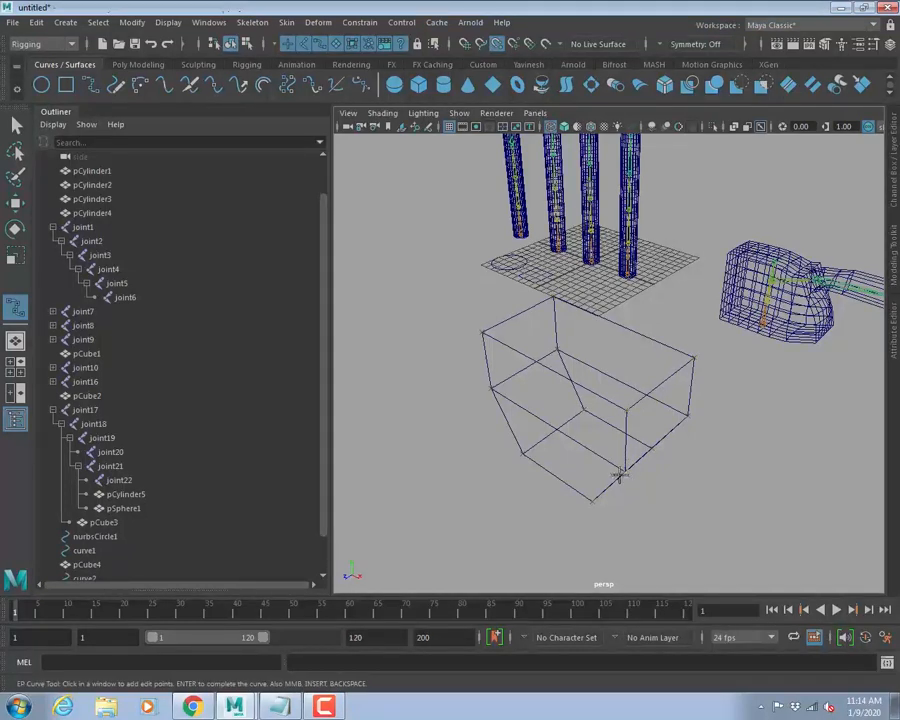
left_click(489, 394)
left_click(482, 329)
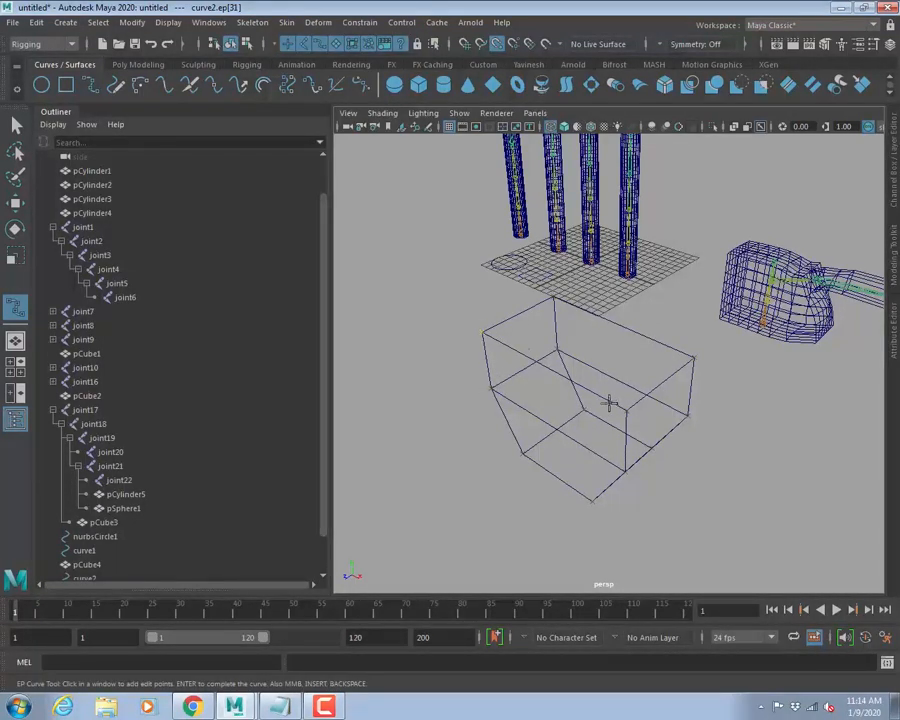
left_click(624, 409)
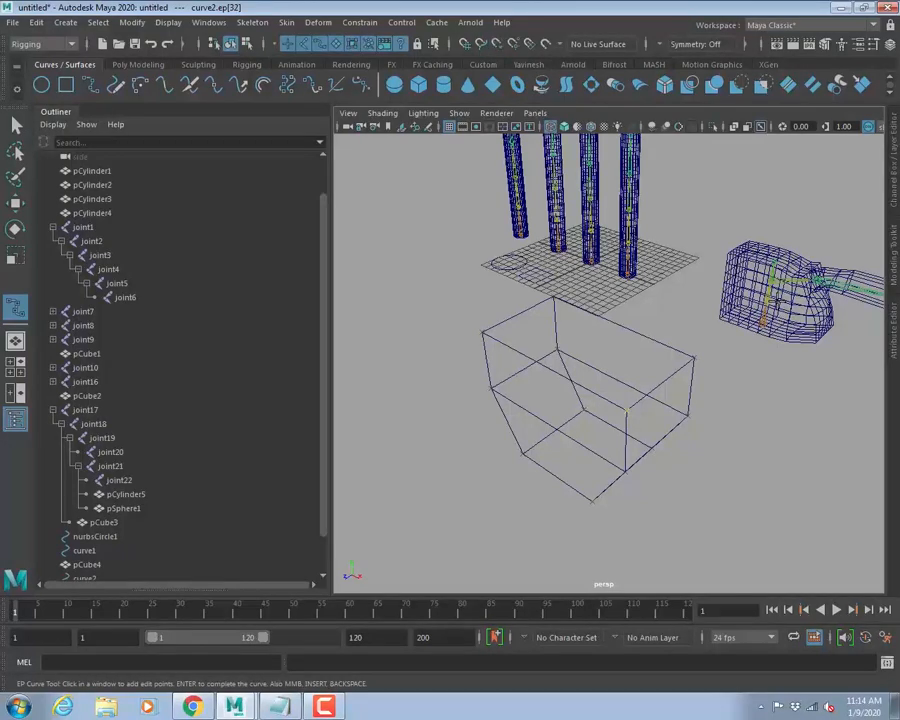
key("q")
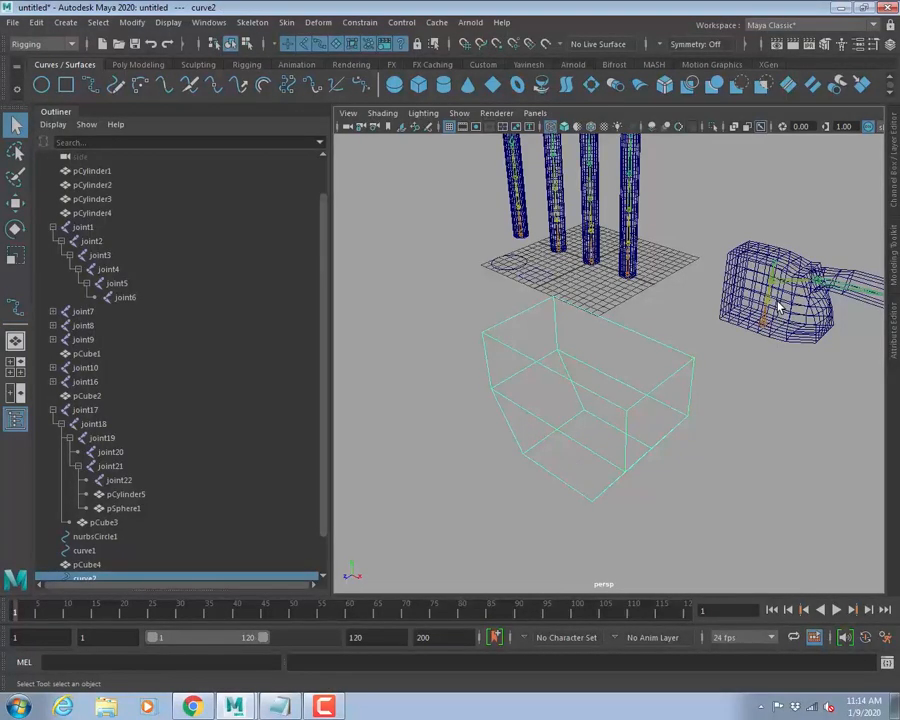
Display the scene shaded and delete the tapered polygon cube, keeping only the curve traced around it.
key("5")
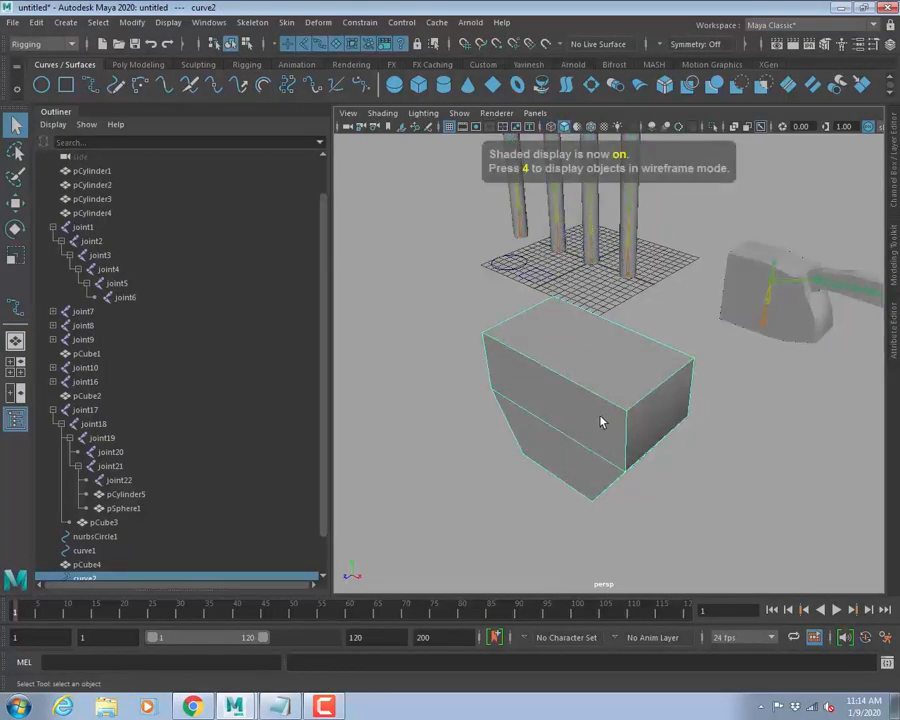
left_click(565, 418)
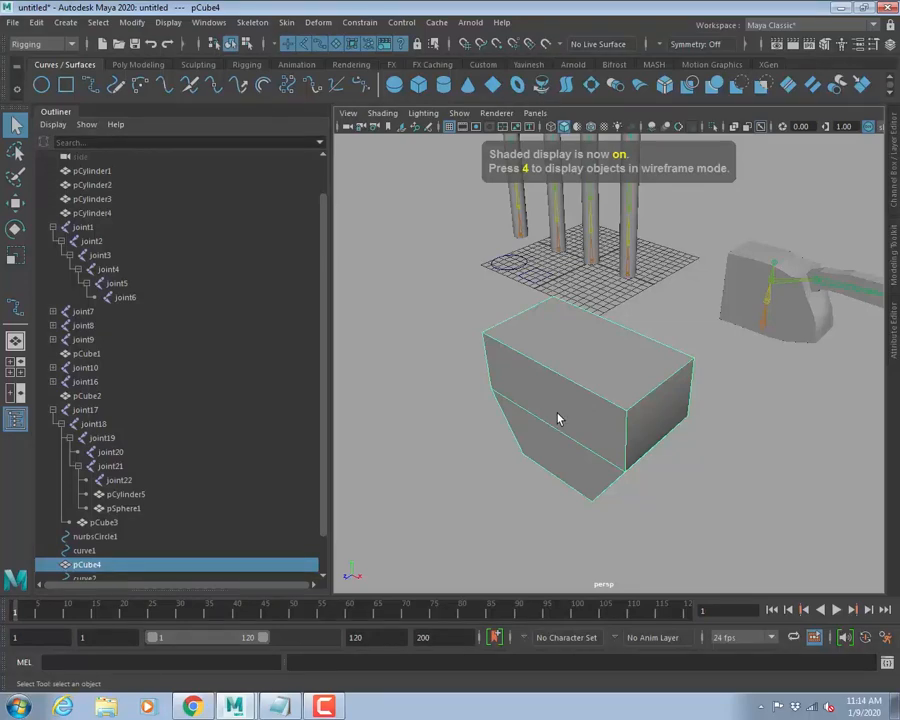
key("4")
left_click(558, 418)
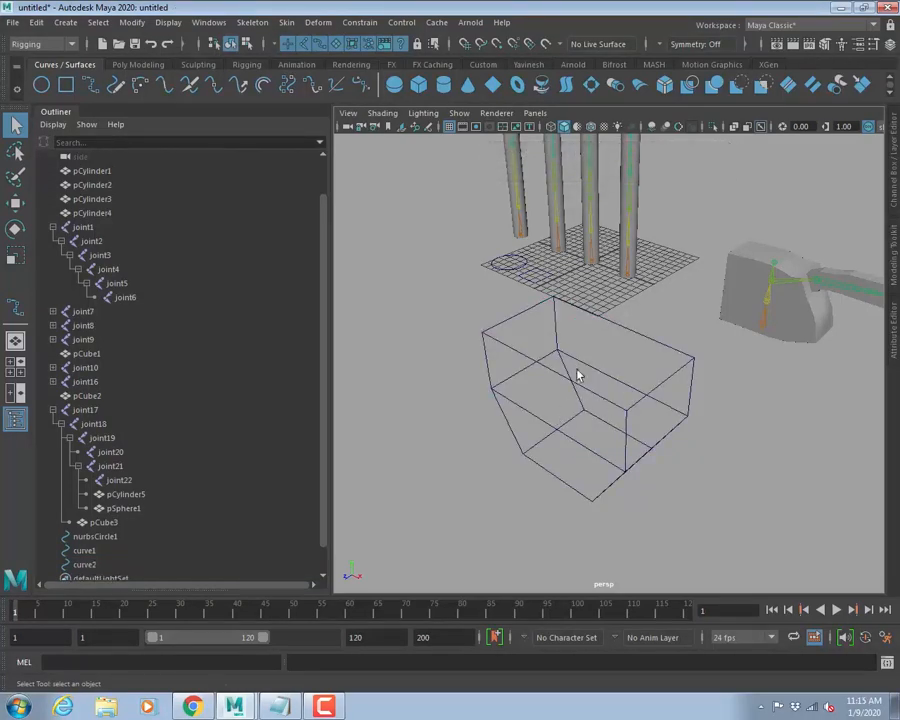
Select the traced box-shaped curve and inspect its cage from several angles beside the rigs.
left_click_drag(577, 375, 685, 356, "alt")
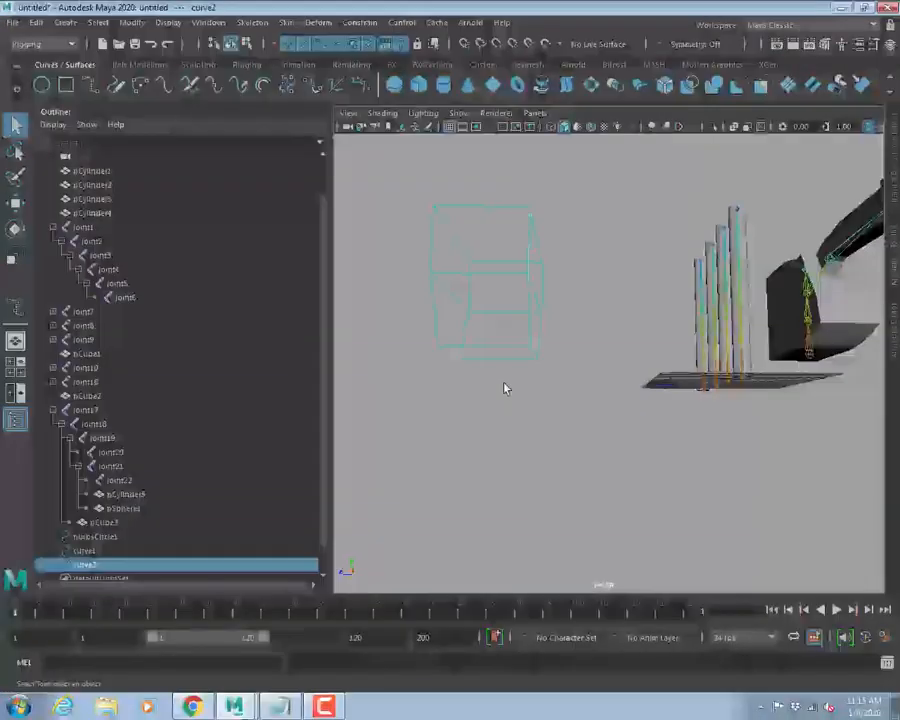
left_click_drag(504, 388, 660, 384, "alt")
left_click(673, 464)
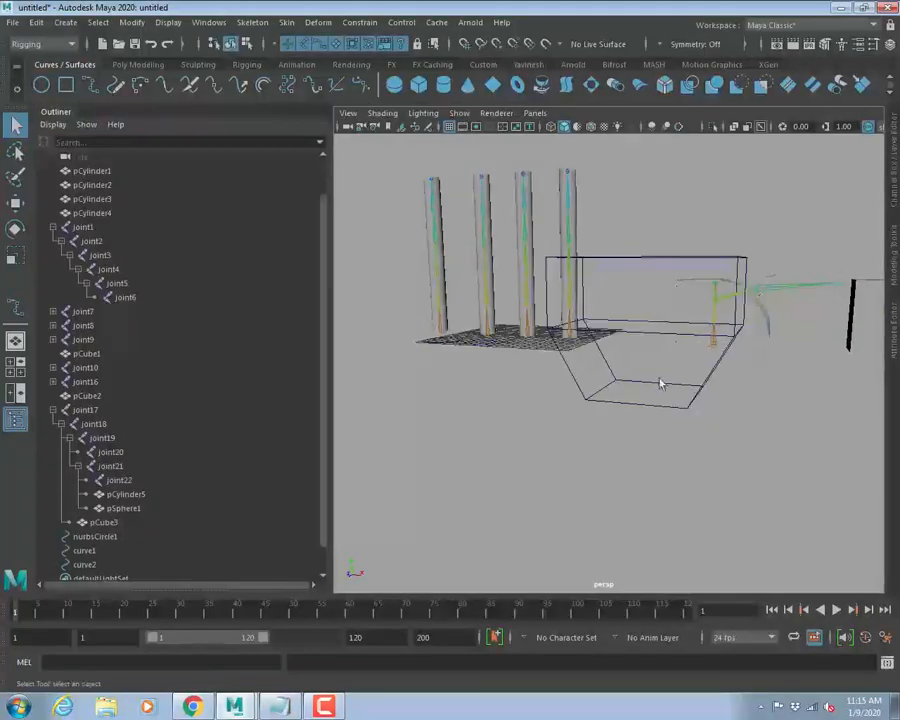
left_click(660, 384)
left_click_drag(667, 466, 686, 400, "alt")
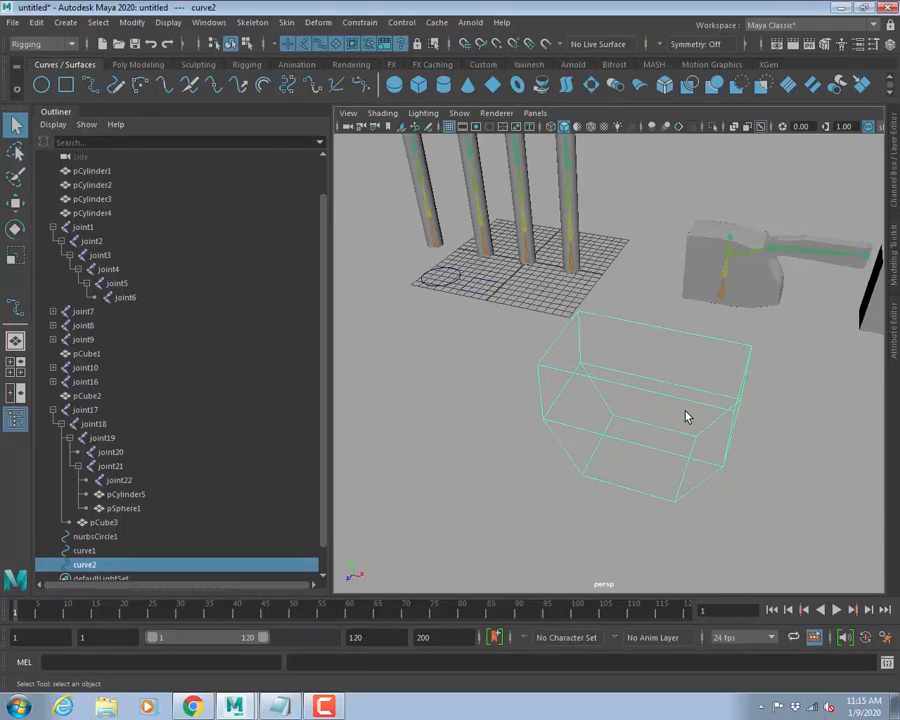
Delete the traced box-shaped curve and select the NURBS circle lying on the grid in front of the cylinders.
key("Delete")
left_click(440, 293)
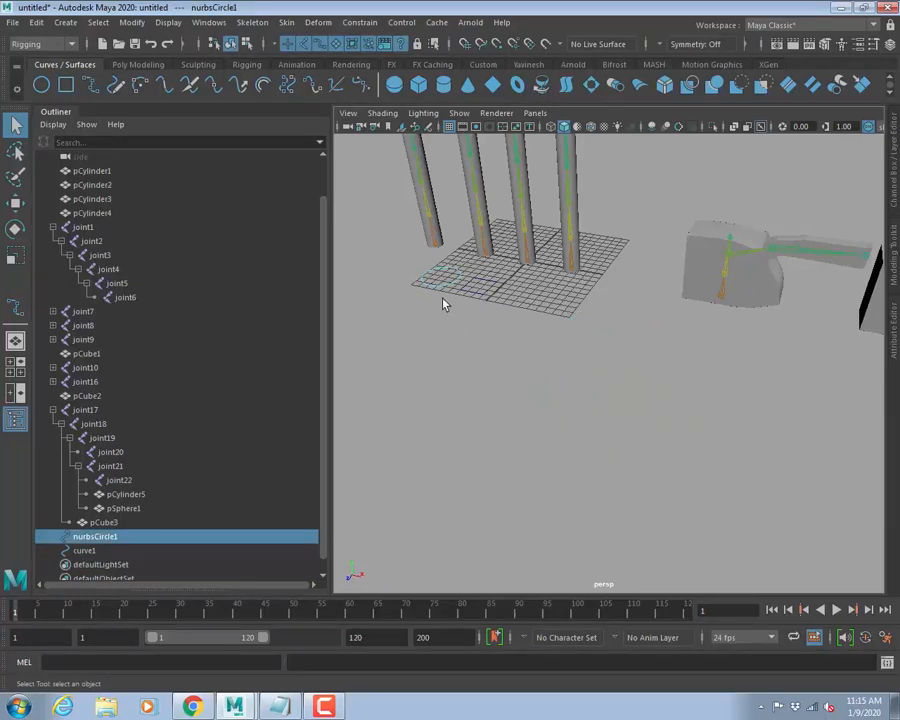
key("f")
scroll(546, 346, "down", 6)
middle_click_drag(578, 338, 687, 428, "alt")
scroll(680, 424, "down", 4)
middle_click_drag(594, 376, 541, 448, "alt")
left_click_drag(541, 448, 615, 416, "alt")
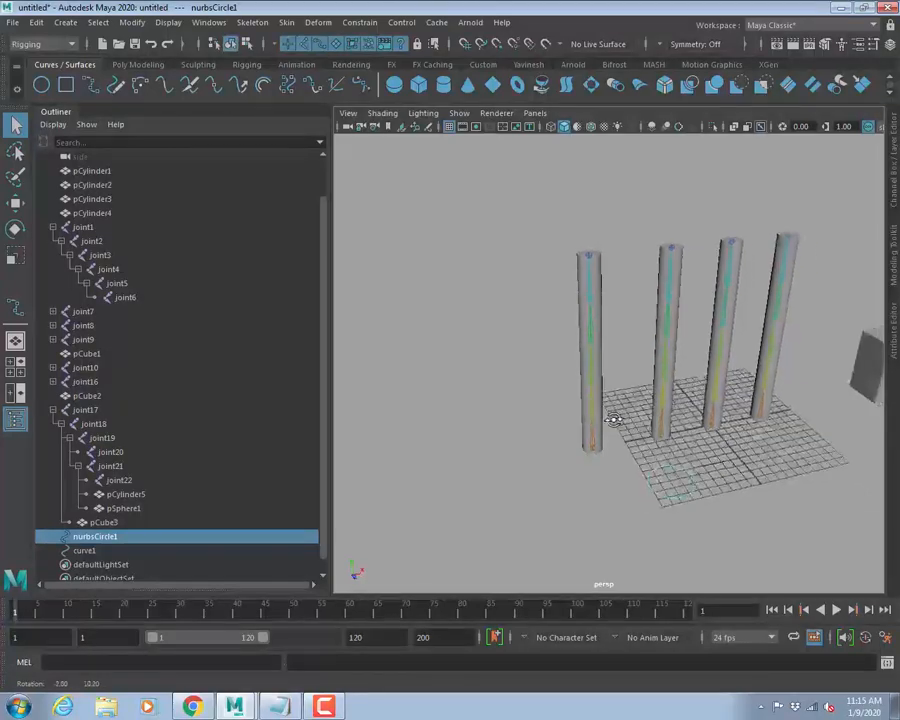
left_click_drag(636, 497, 623, 476, "alt")
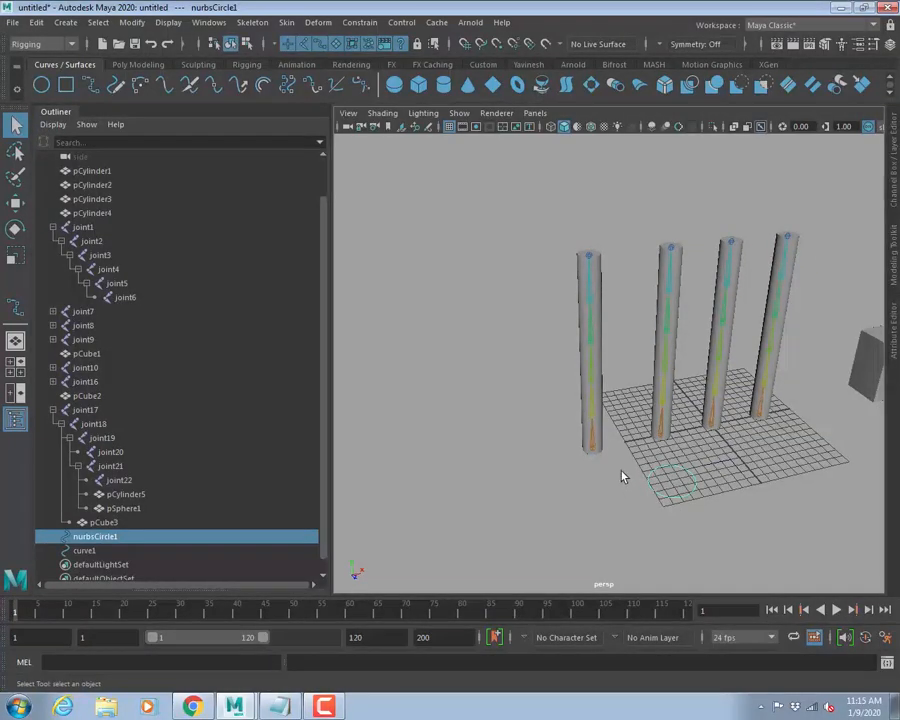
Move the circle roughly over the leftmost cylinder in the top view.
key("w")
key("space")
key("space")
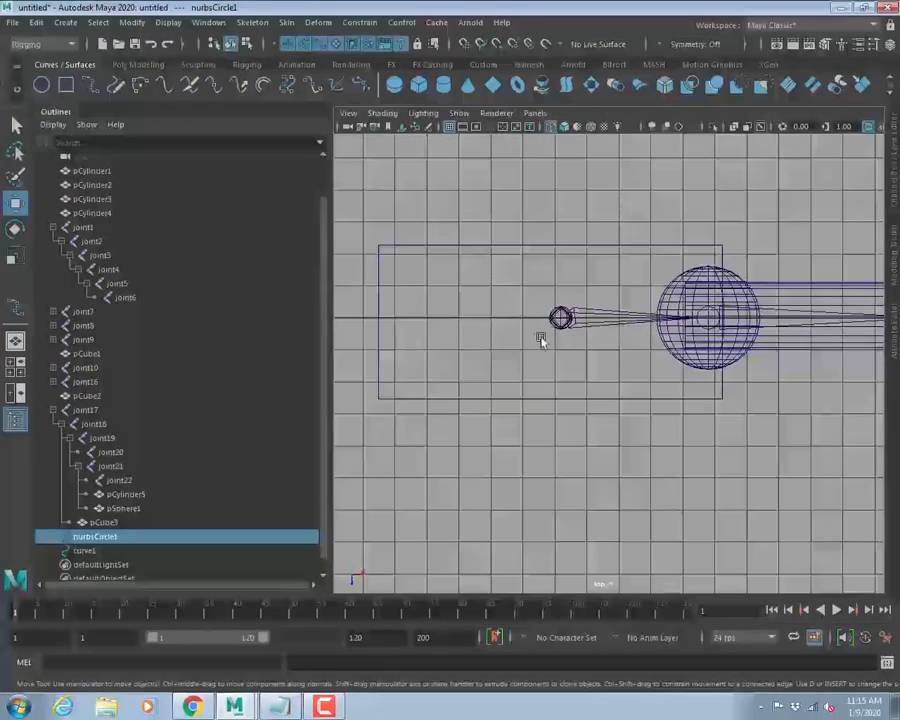
key("f")
scroll(599, 344, "down", 10)
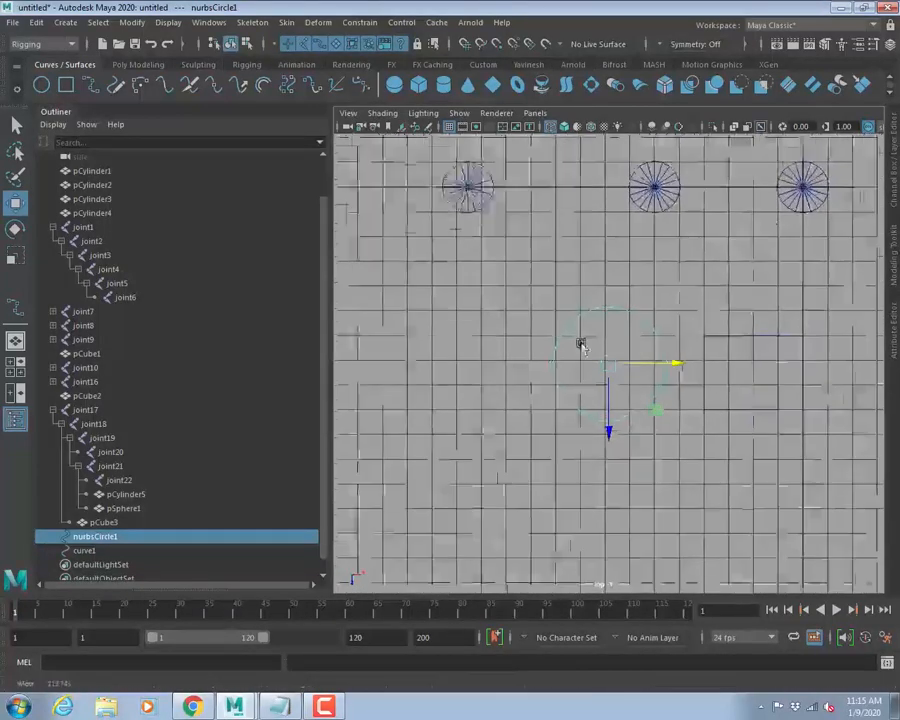
middle_click_drag(584, 332, 600, 377, "alt")
left_click_drag(633, 414, 523, 276)
scroll(586, 317, "up", 3)
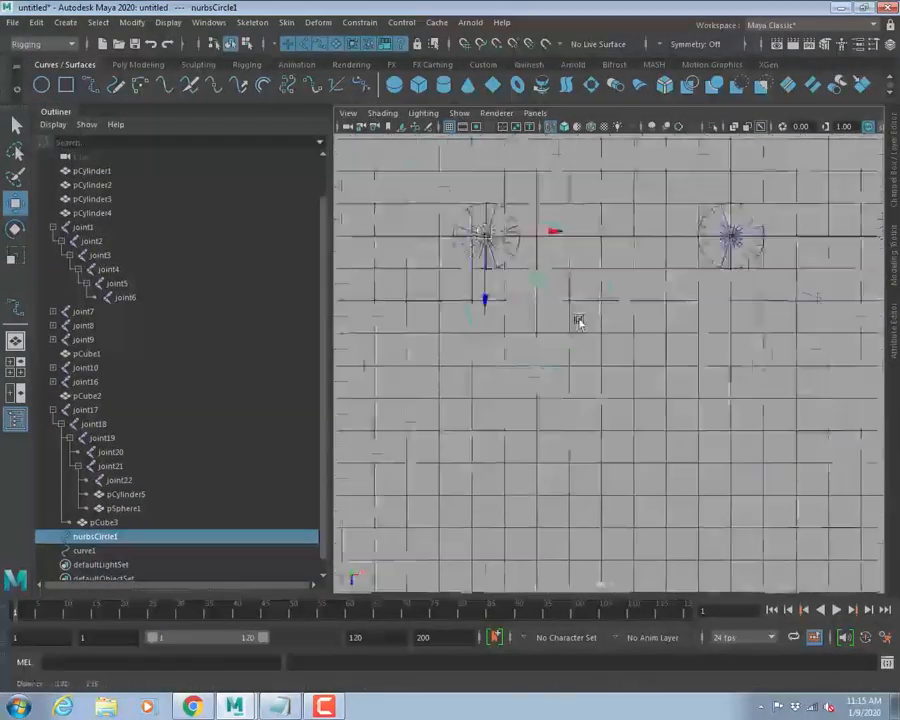
middle_click_drag(578, 317, 632, 397, "alt")
scroll(625, 385, "up", 2)
Point-snap the circle to the base joint of the leftmost cylinder in the front view.
key("space")
key("space")
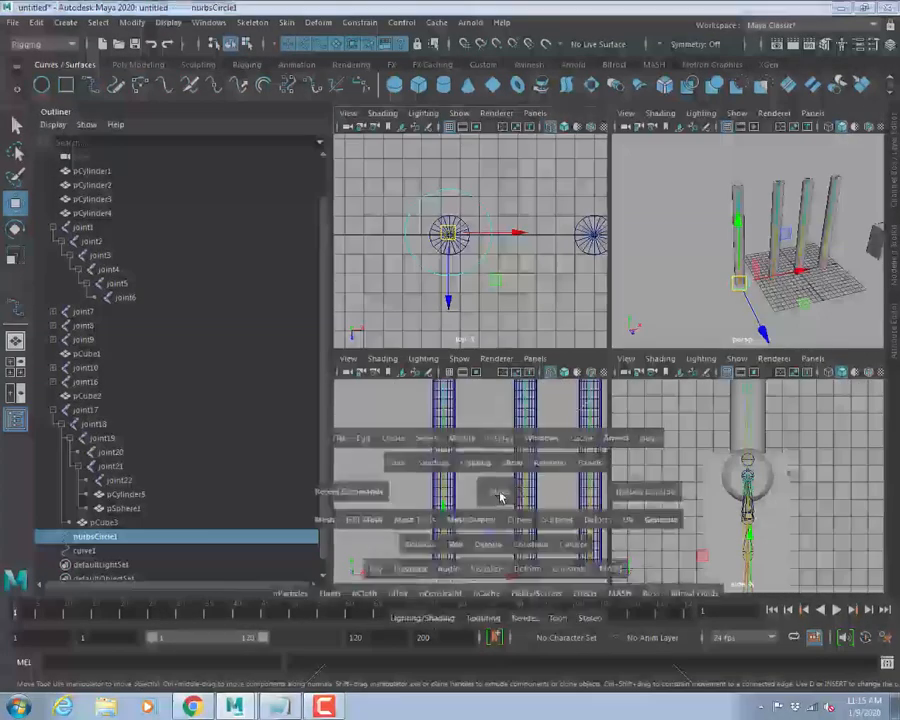
key("f")
scroll(731, 428, "up", 2)
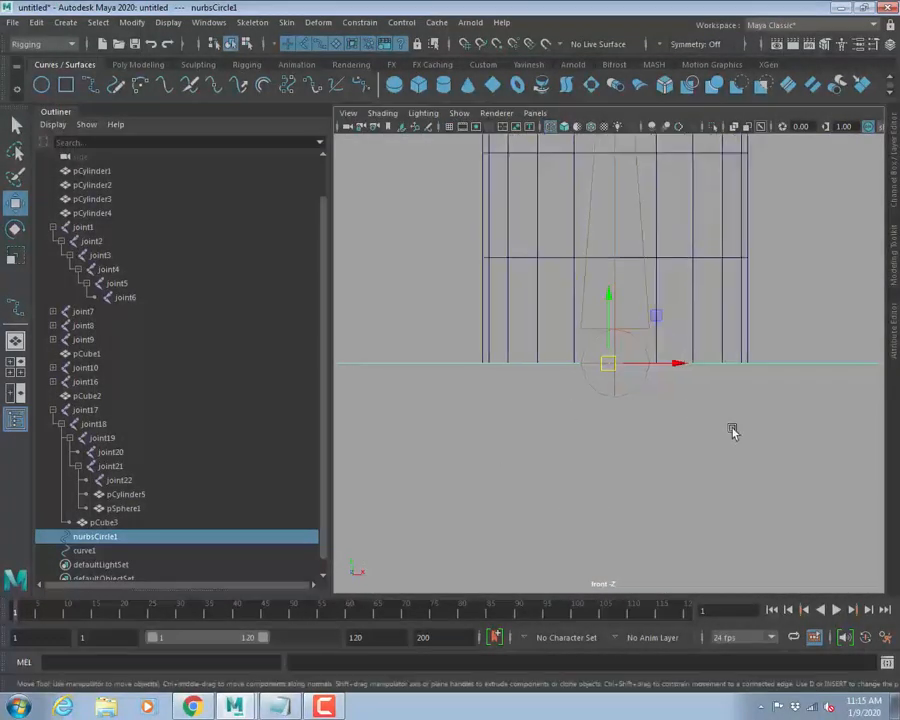
scroll(700, 433, "down", 2)
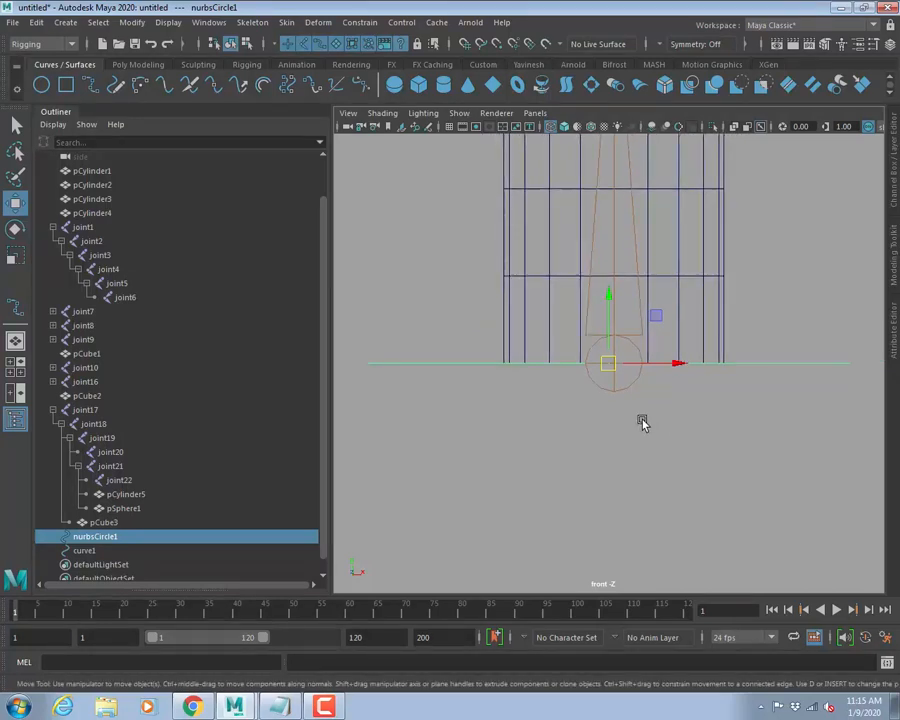
key("v")
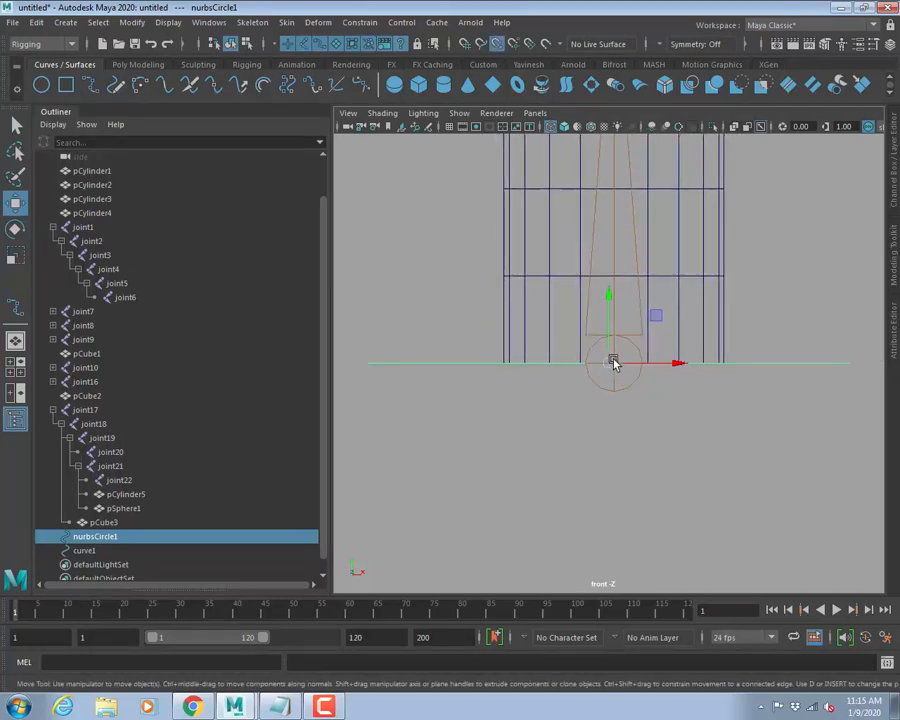
left_click_drag(610, 366, 614, 367)
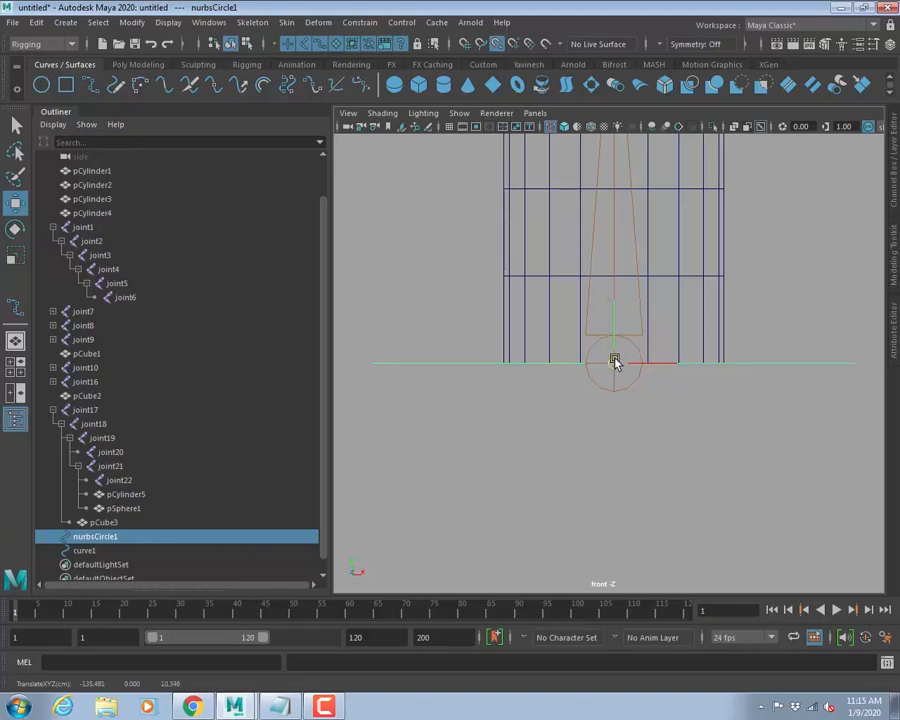
Try to point-snap the circle by its free-move handle to the leftmost cylinder's centre in the top view, and undo the move.
key("space")
key("space")
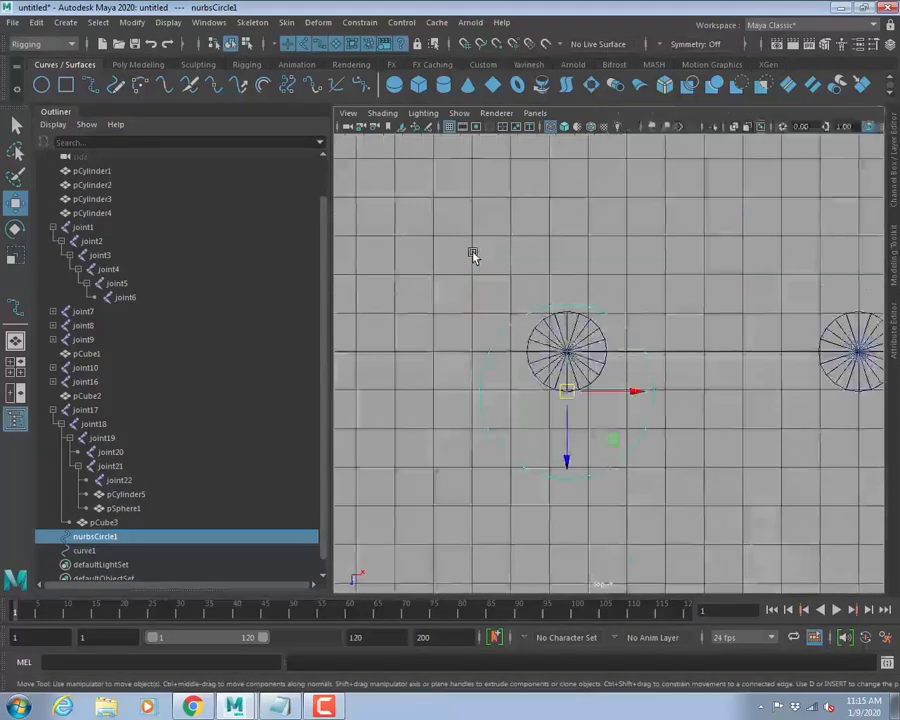
right_click_drag(530, 290, 722, 394, "alt")
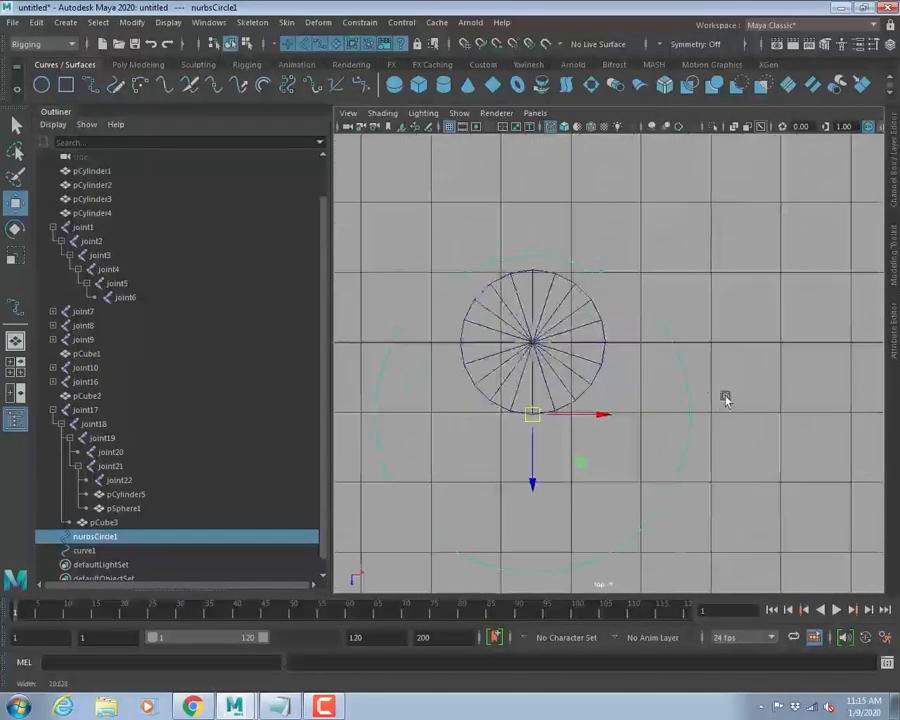
left_click_drag(533, 413, 537, 350)
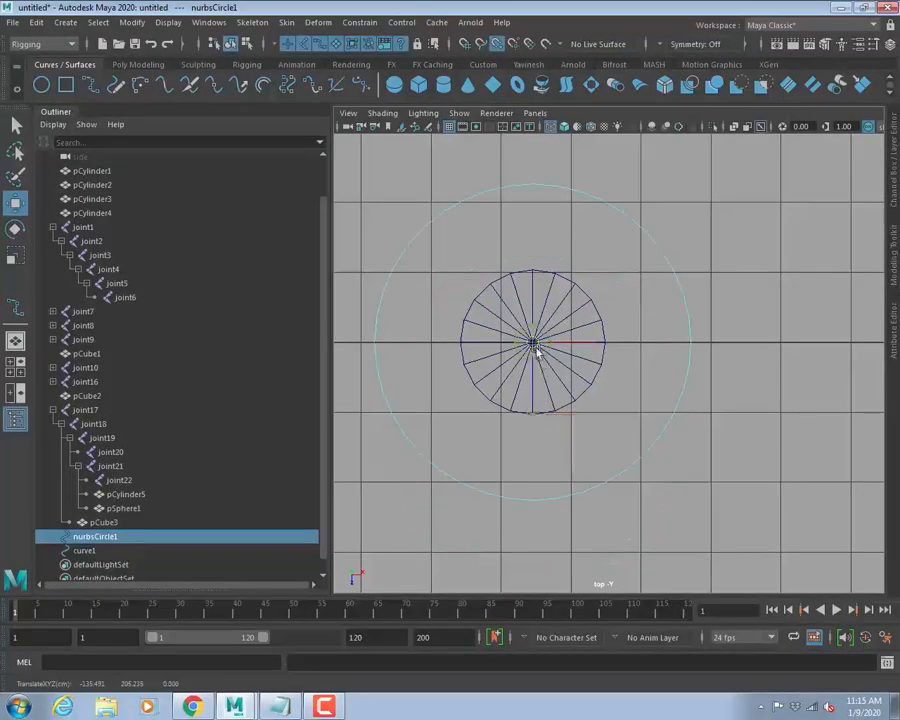
key("space")
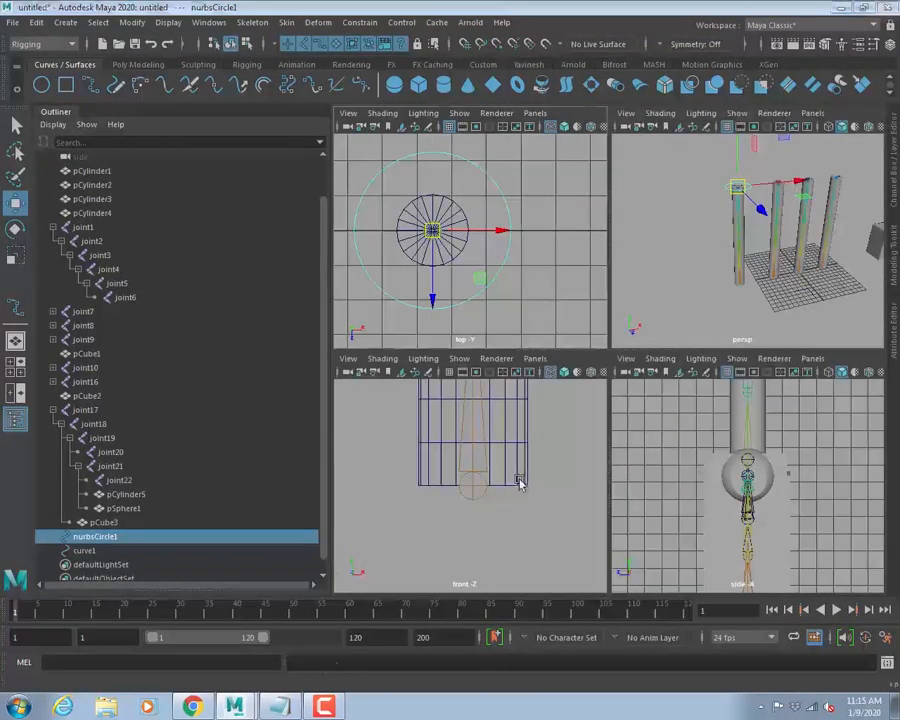
key("space")
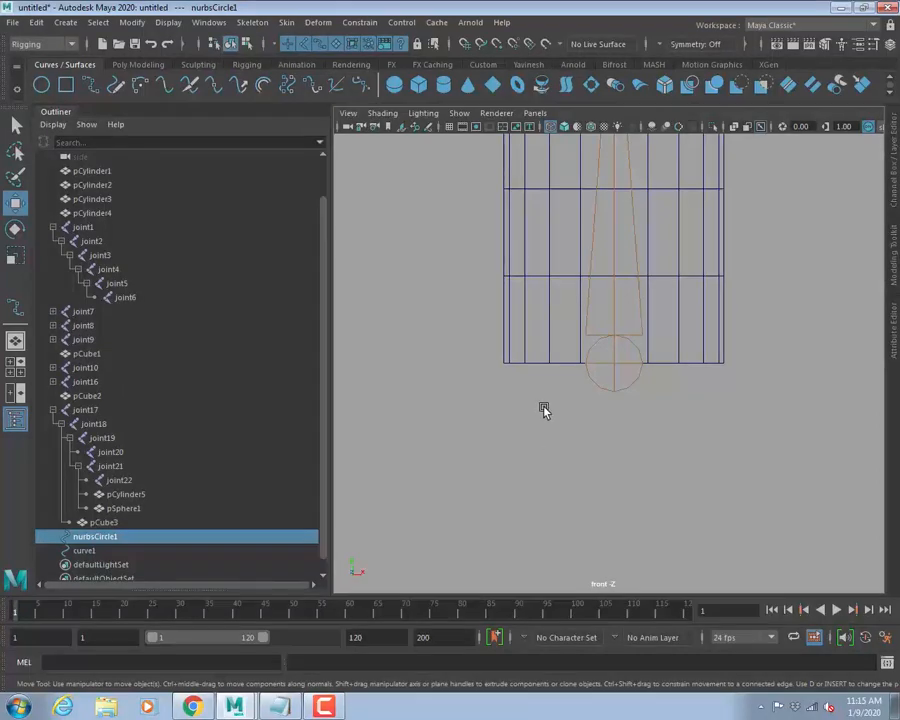
key("space")
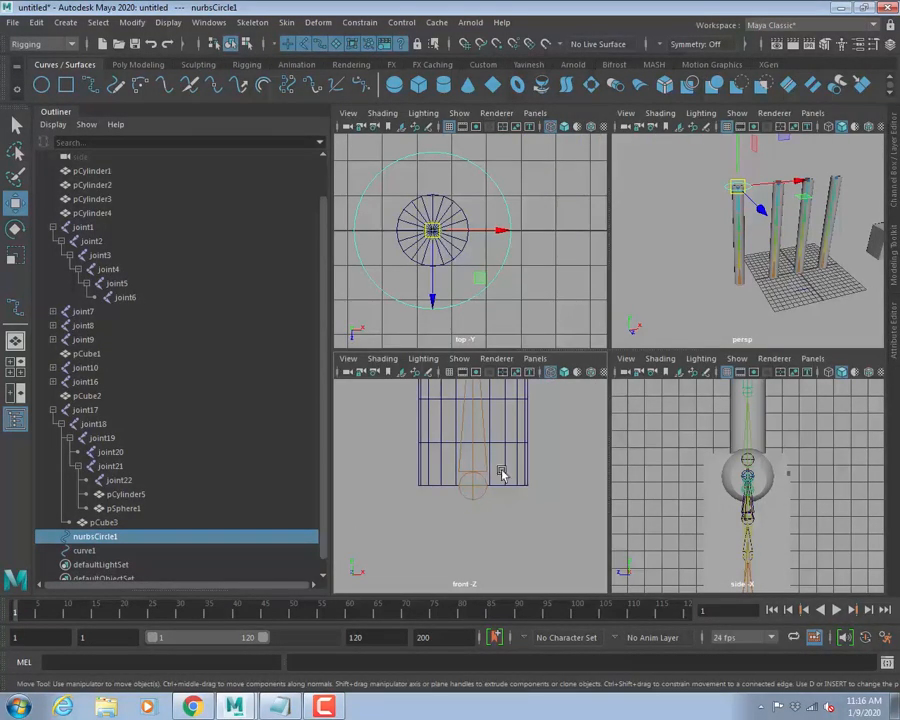
key("ctrl+z")
Repeat the free point snap onto the cylinder's centre twice with all four views displayed, undoing each move.
key("v")
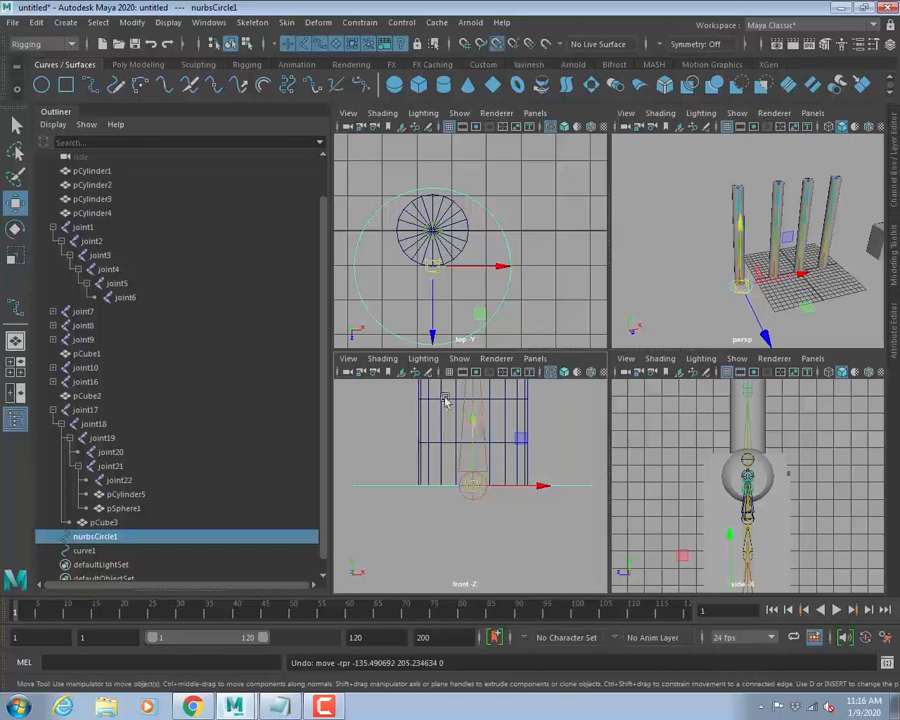
left_click_drag(433, 267, 435, 230)
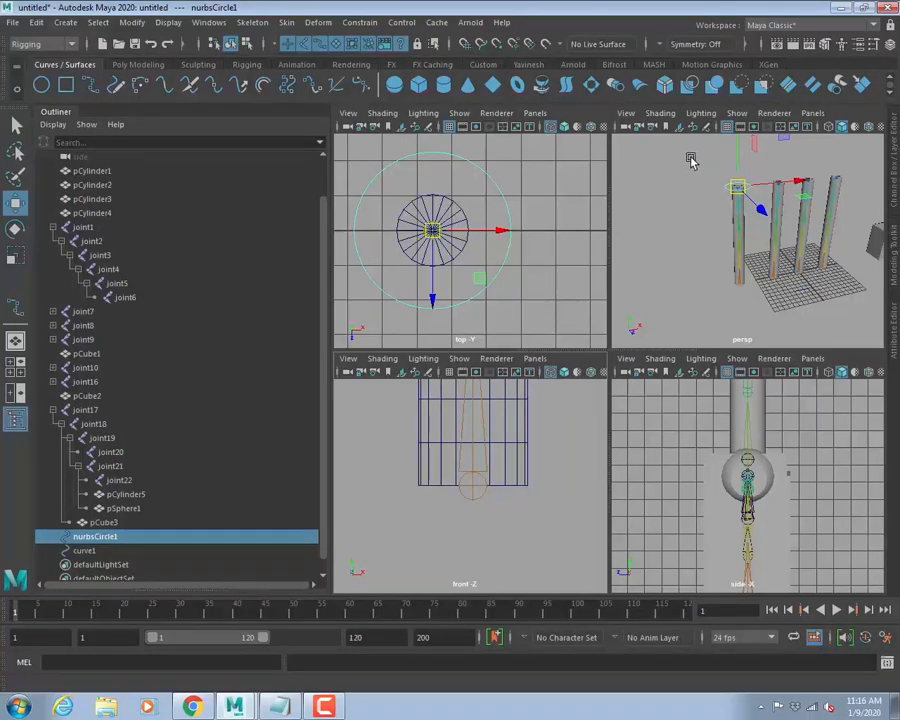
key("ctrl+z")
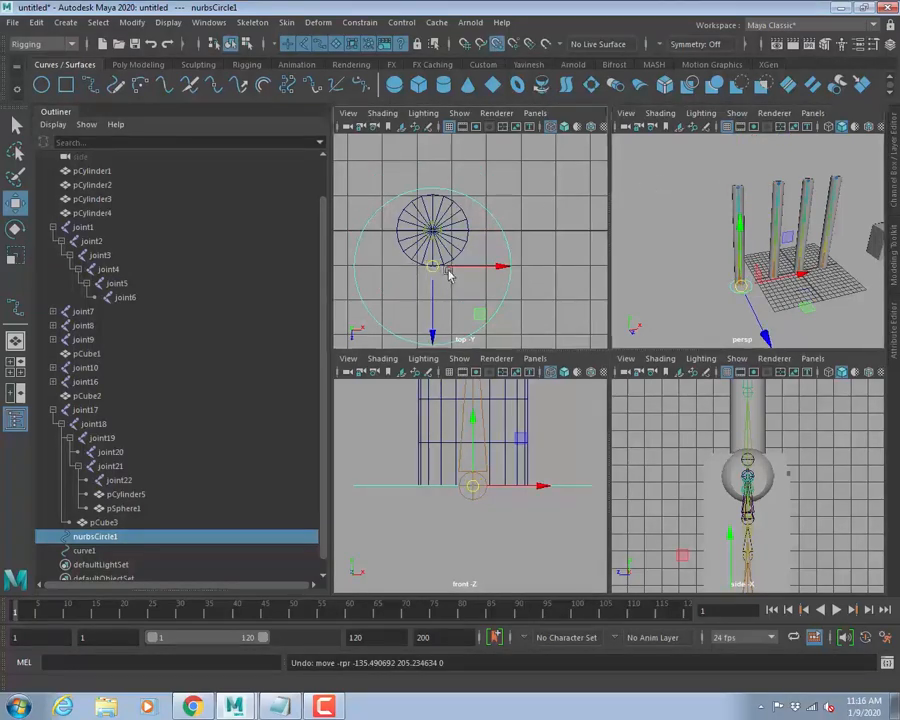
key("v")
left_click_drag(433, 266, 432, 236)
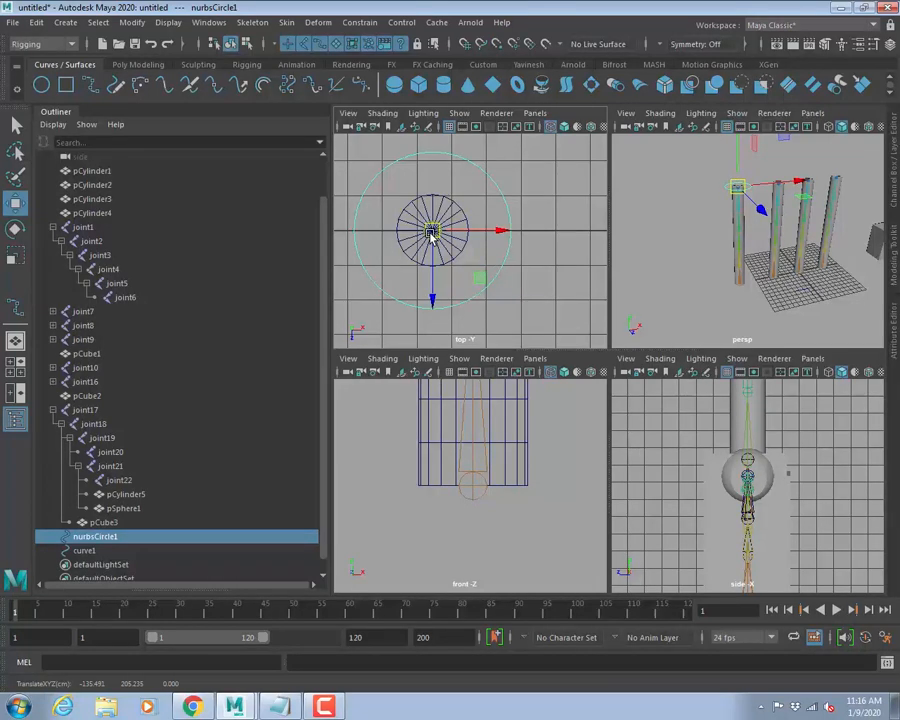
key("ctrl+z")
Try moving the circle freely along only its Z axis and only its X axis, undoing the X move.
mouse_move(434, 332)
left_mouse_down()
mouse_move(438, 295)
mouse_move(441, 310)
left_mouse_up()
left_click_drag(502, 246, 492, 247)
key("ctrl+z")
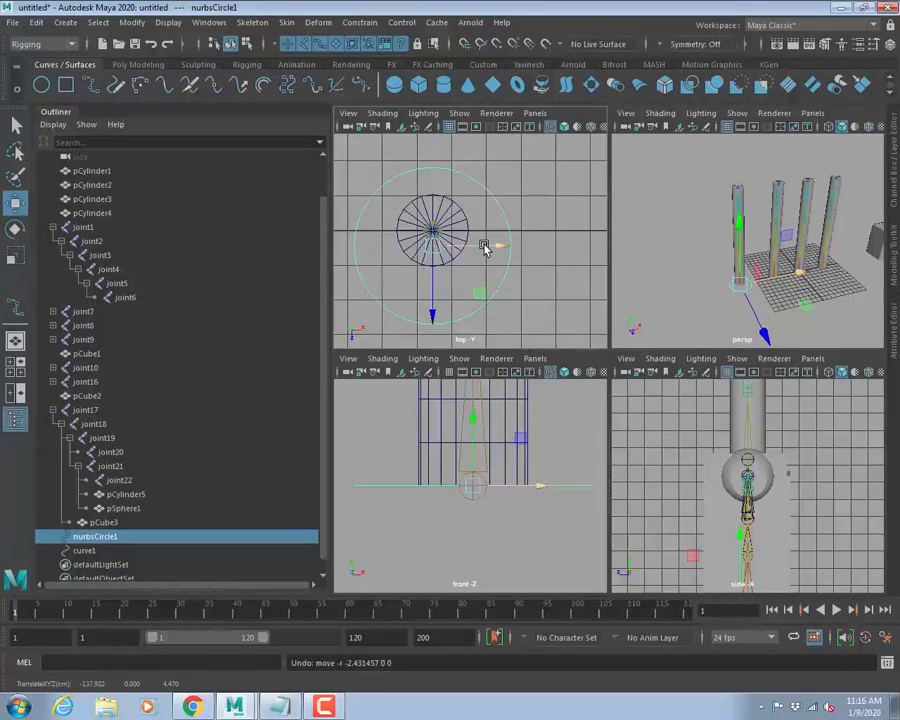
Point-snap the circle to the leftmost cylinder's centre along the Z and X axes separately, keeping it at base height.
right_click_drag(717, 282, 822, 317, "alt")
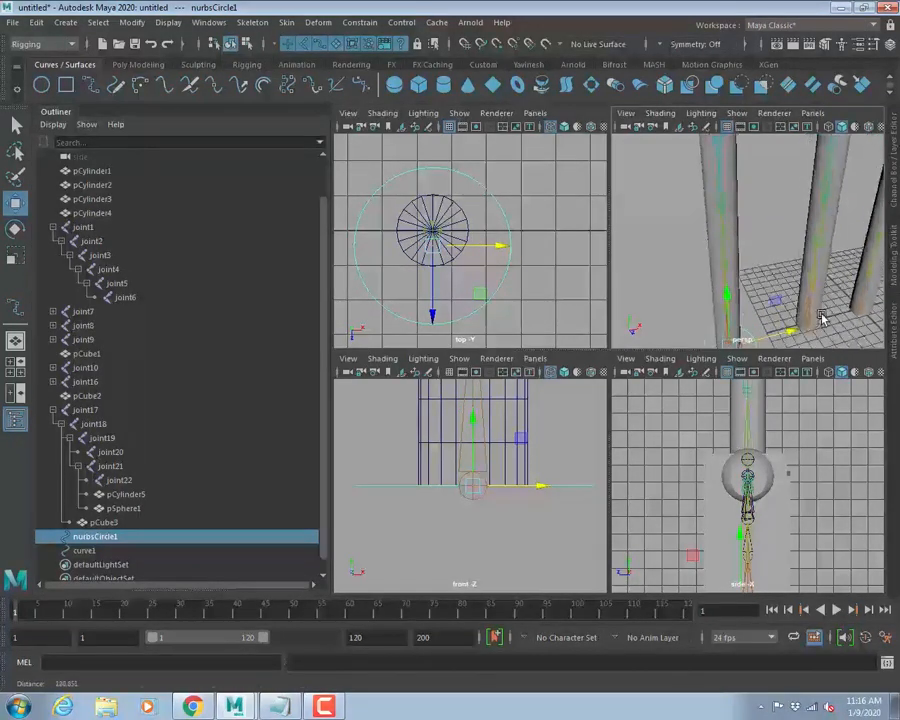
middle_click_drag(800, 303, 780, 217, "alt")
right_click_drag(745, 265, 792, 293, "alt")
middle_click_drag(792, 293, 792, 263, "alt")
right_click_drag(770, 275, 810, 287, "alt")
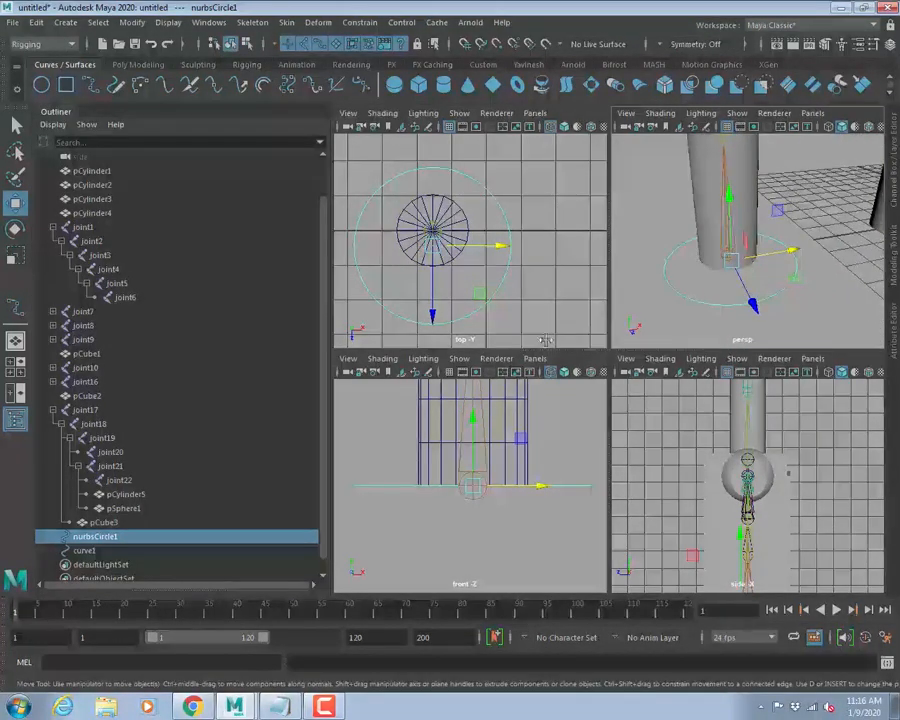
key("v")
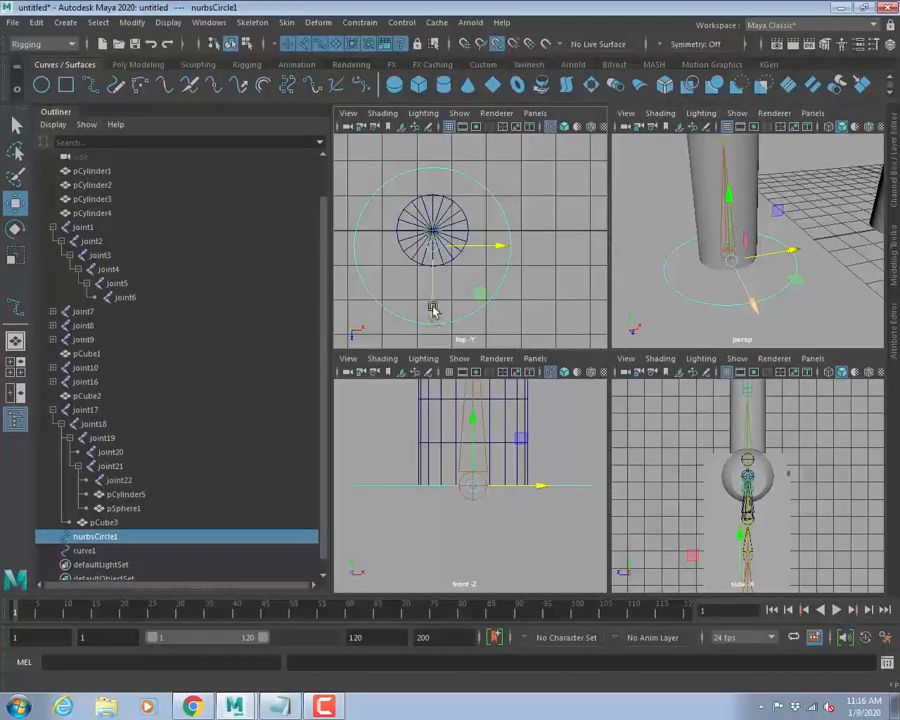
left_click_drag(426, 312, 434, 234)
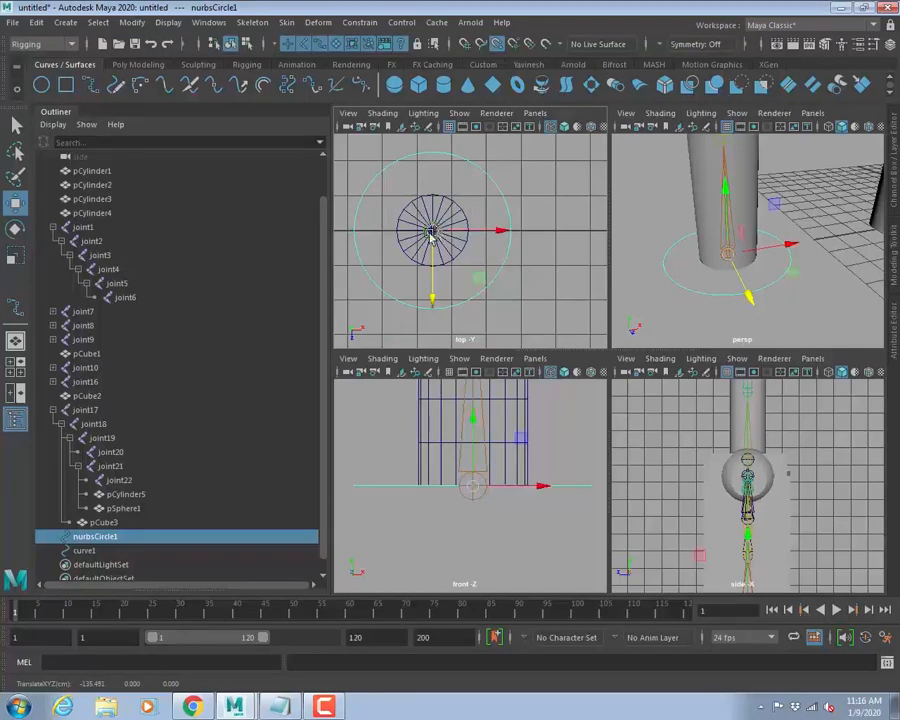
left_click_drag(500, 232, 437, 232)
left_click_drag(433, 299, 433, 230)
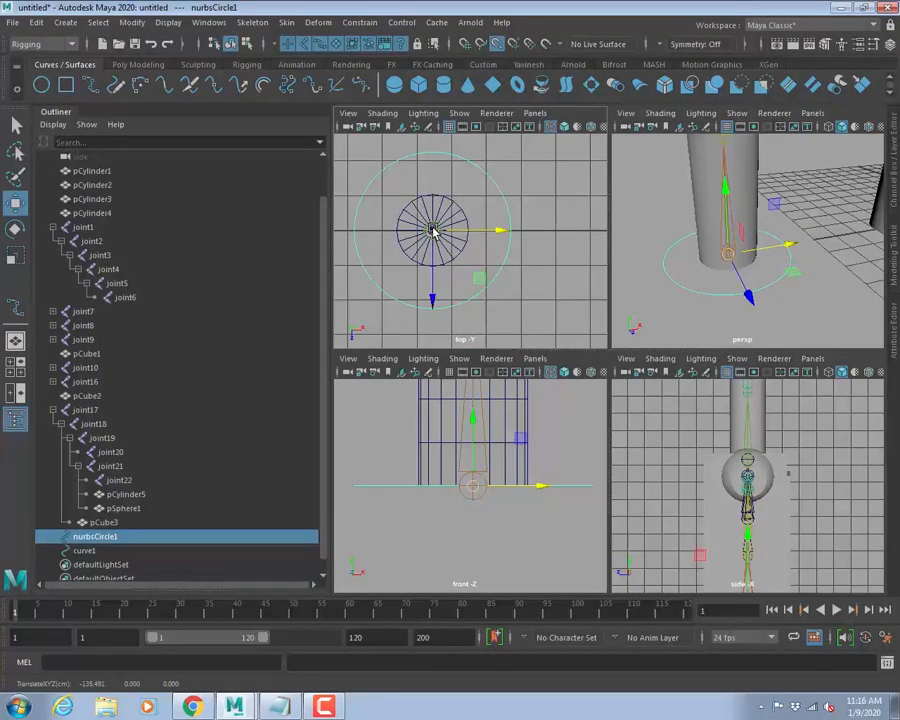
key("space")
left_click_drag(695, 339, 629, 297, "alt")
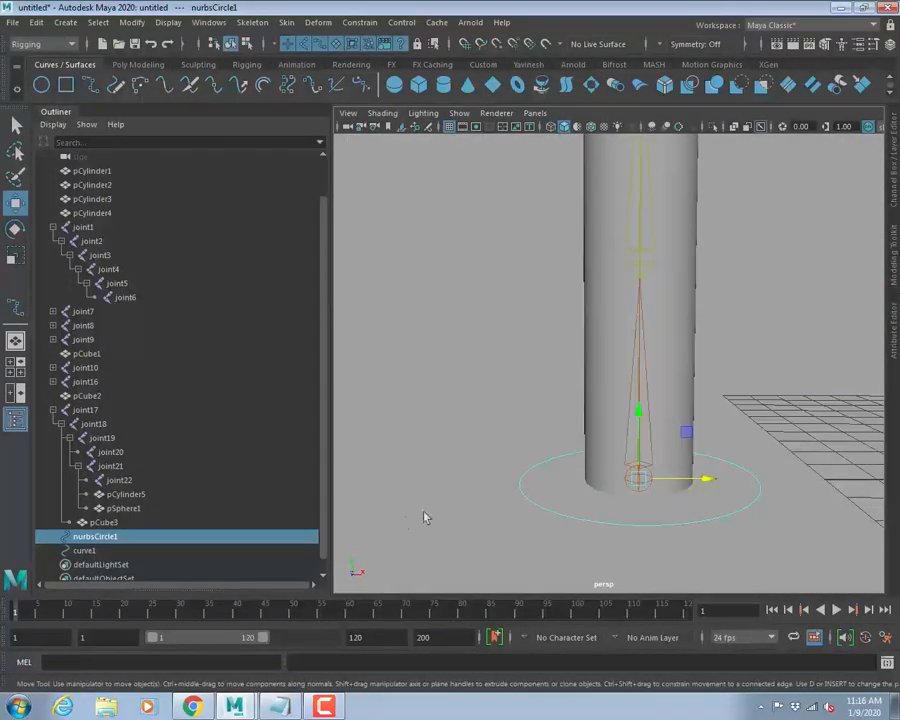
Duplicate the circle and raise the copy vertically along the leftmost cylinder to near its third joint.
key("space")
scroll(498, 452, "down", 5)
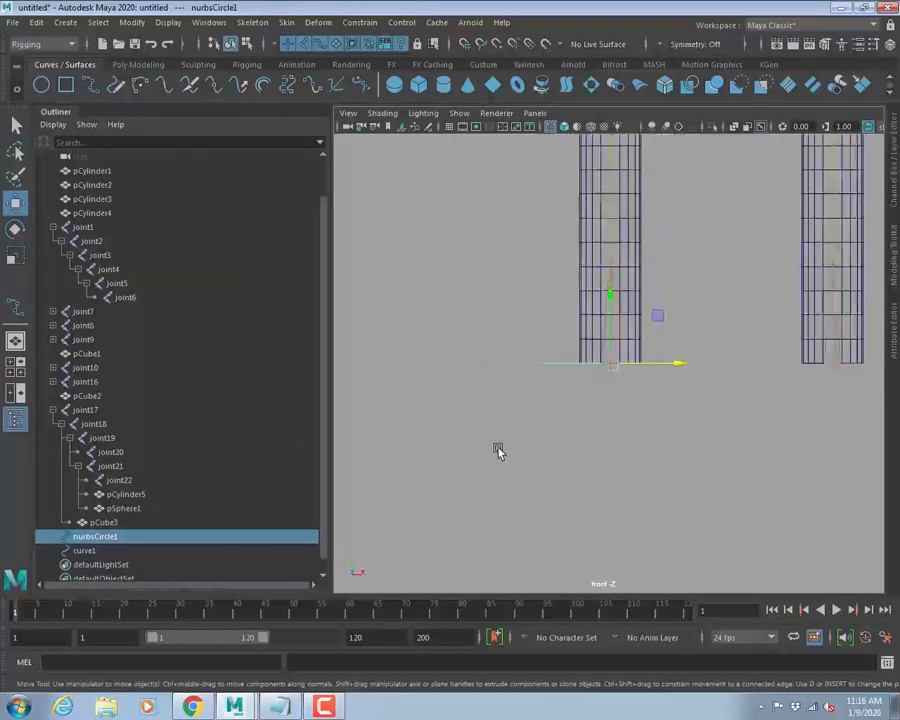
scroll(582, 334, "down", 1)
scroll(592, 420, "up", 5)
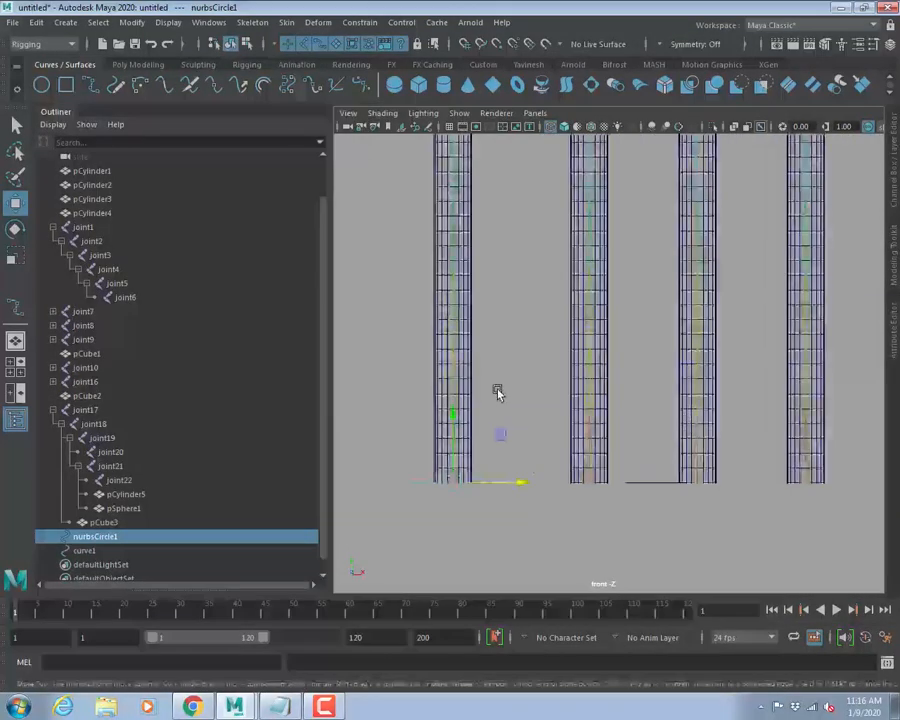
key("ctrl+d")
left_click_drag(544, 416, 529, 311)
Point-snap the duplicate circle to joint3 along the Y axis only, and clear the selection.
scroll(534, 382, "up", 6)
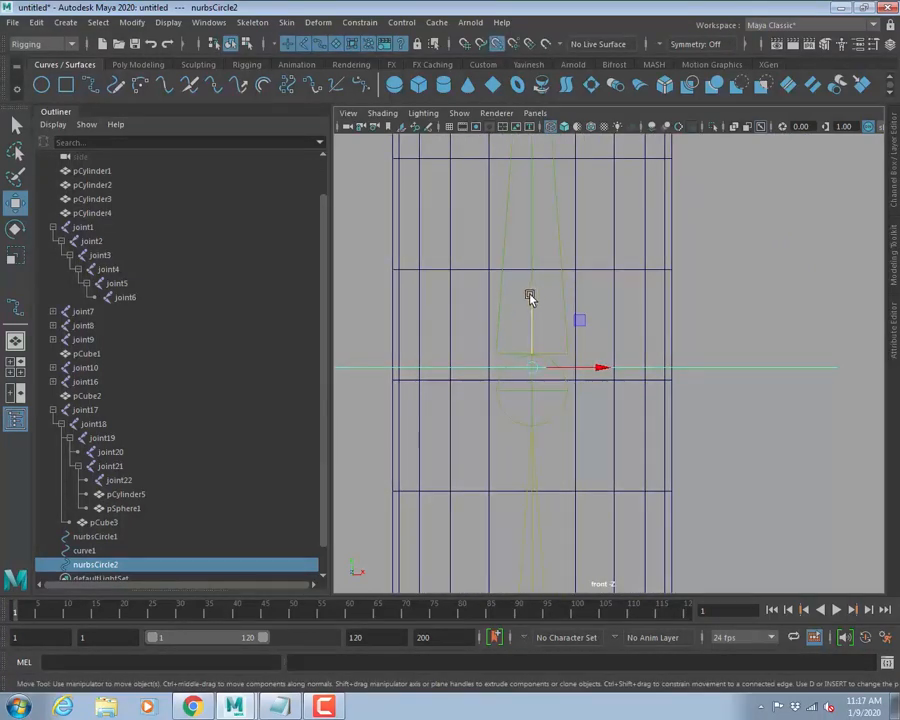
left_click_drag(530, 297, 535, 394)
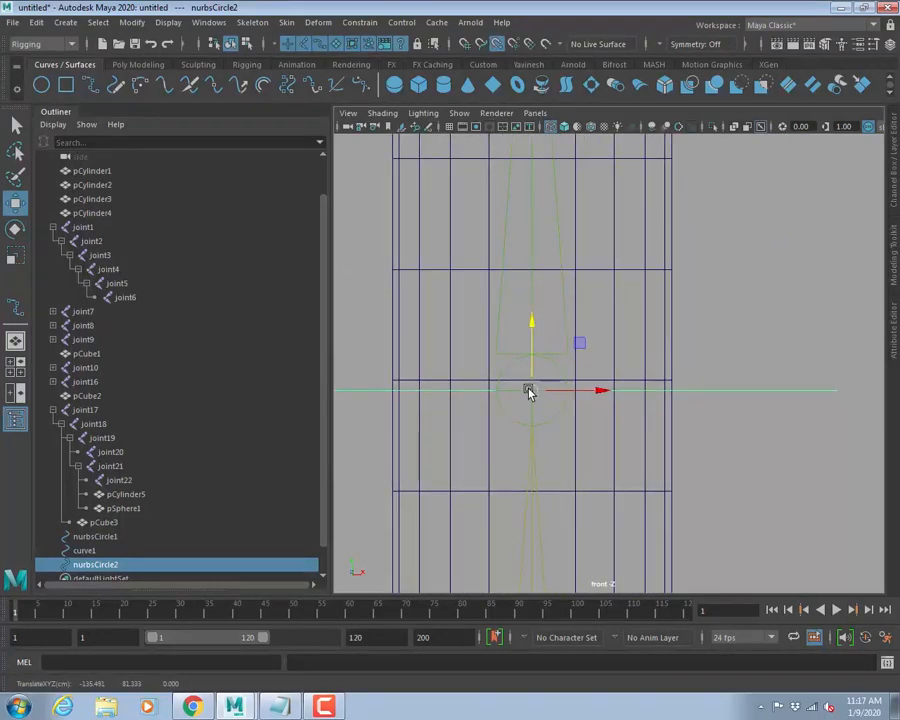
left_click(571, 308)
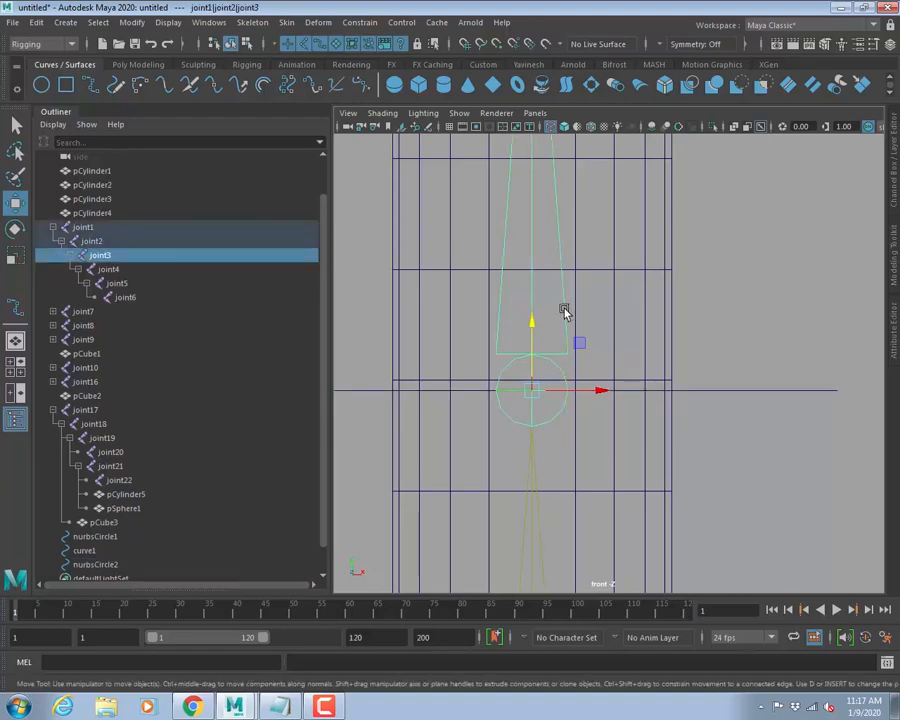
left_click(731, 304)
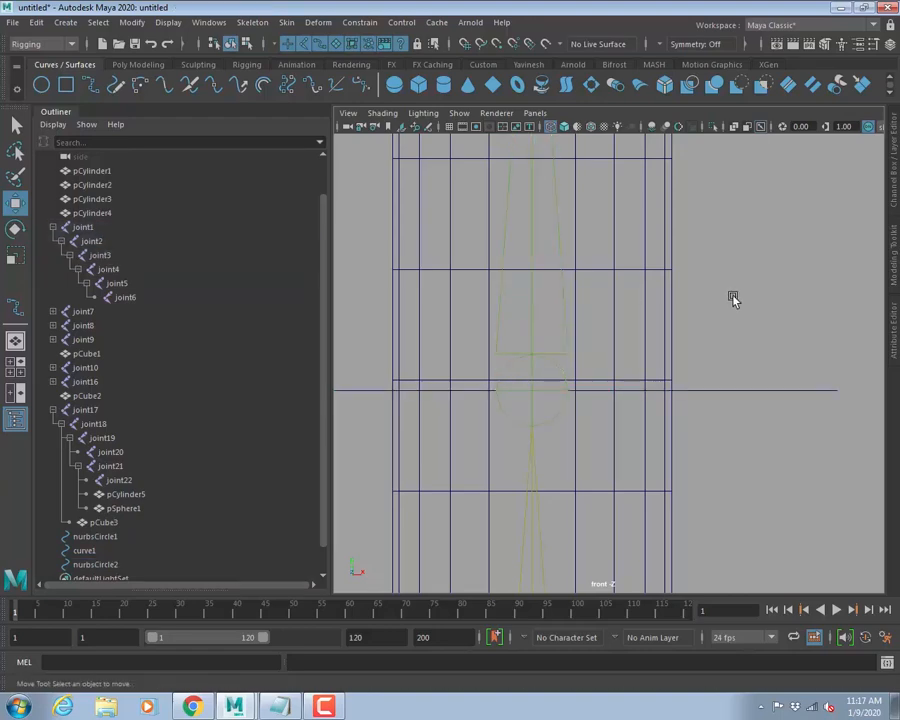
right_click_drag(730, 298, 677, 351, "alt")
key("space")
key("space")
right_click_drag(757, 312, 546, 259, "alt")
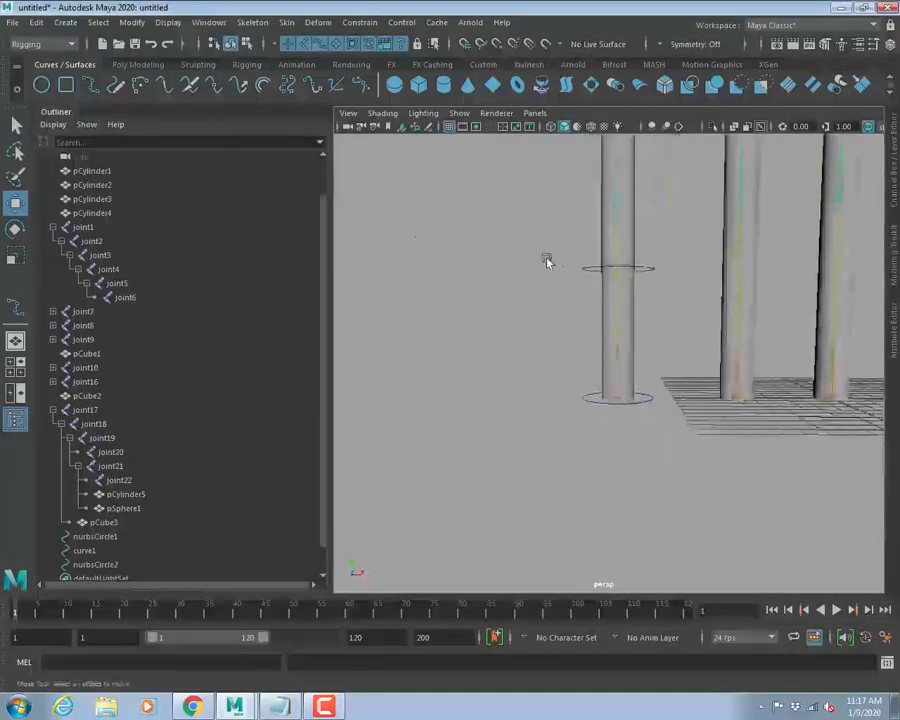
Examine how the two circles line up with the leftmost cylinder's joints by selecting each circle and joint3.
left_click_drag(546, 259, 573, 293, "alt")
middle_click_drag(573, 293, 611, 404, "alt")
left_click_drag(611, 404, 680, 424, "alt")
right_click_drag(680, 424, 665, 414, "alt")
left_click_drag(665, 414, 689, 366, "alt")
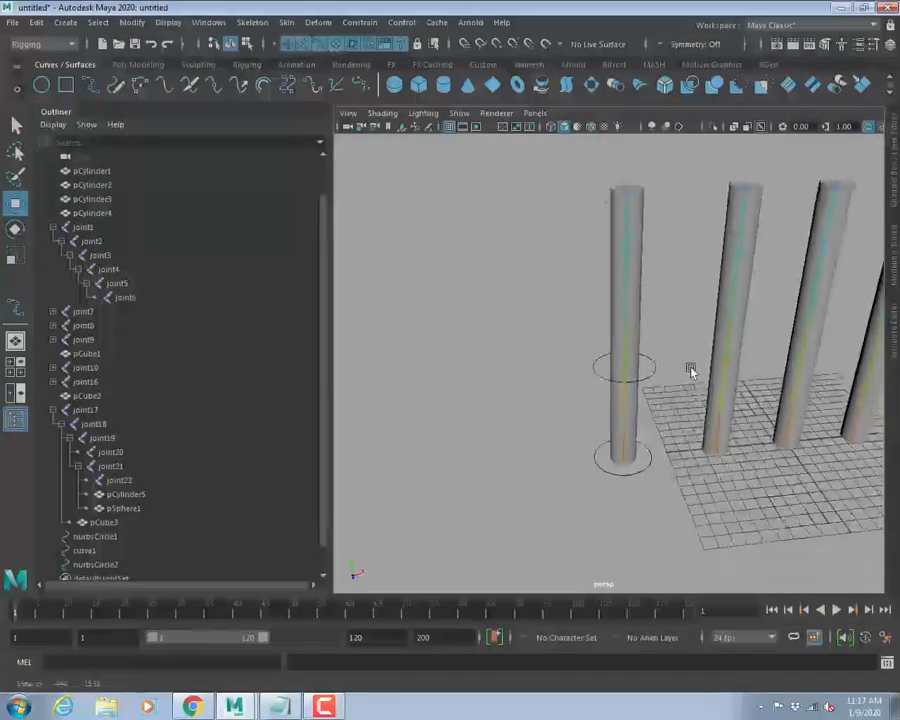
left_click(634, 472)
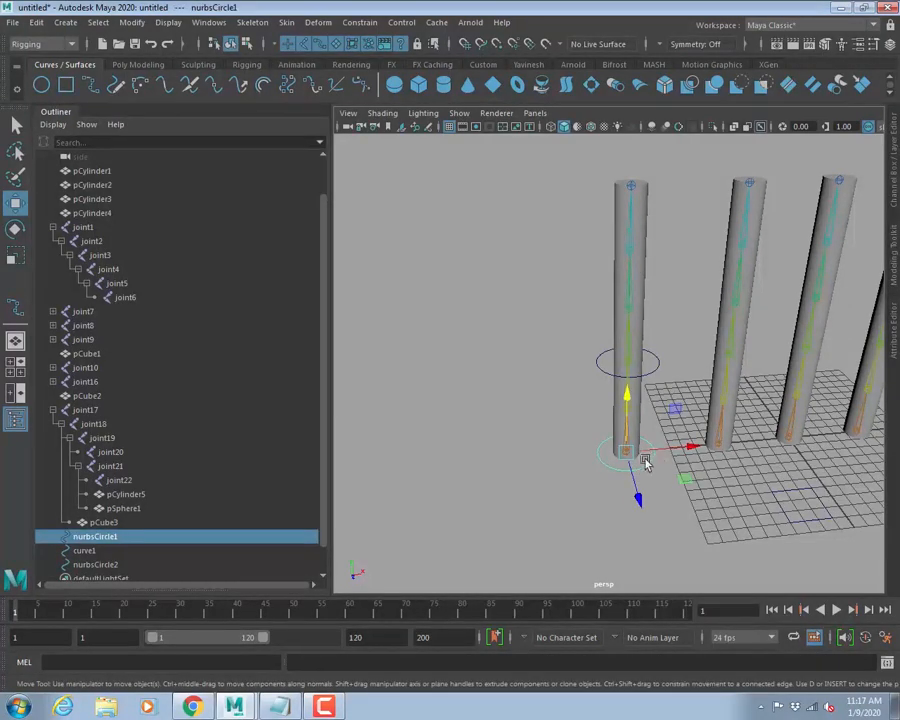
left_click(530, 470)
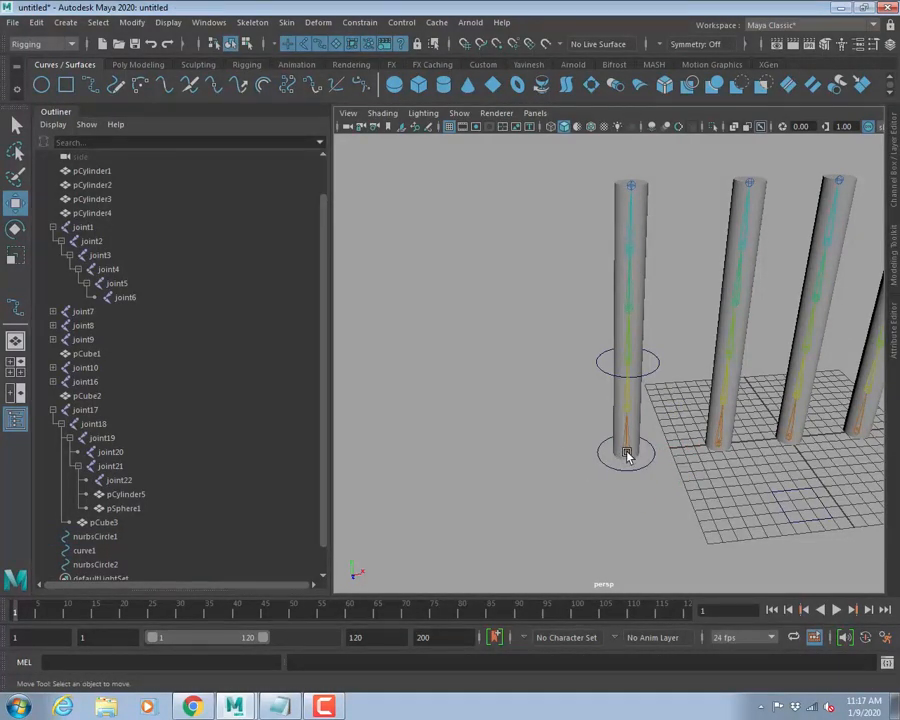
left_click(641, 470)
left_click(589, 450)
left_click(623, 360)
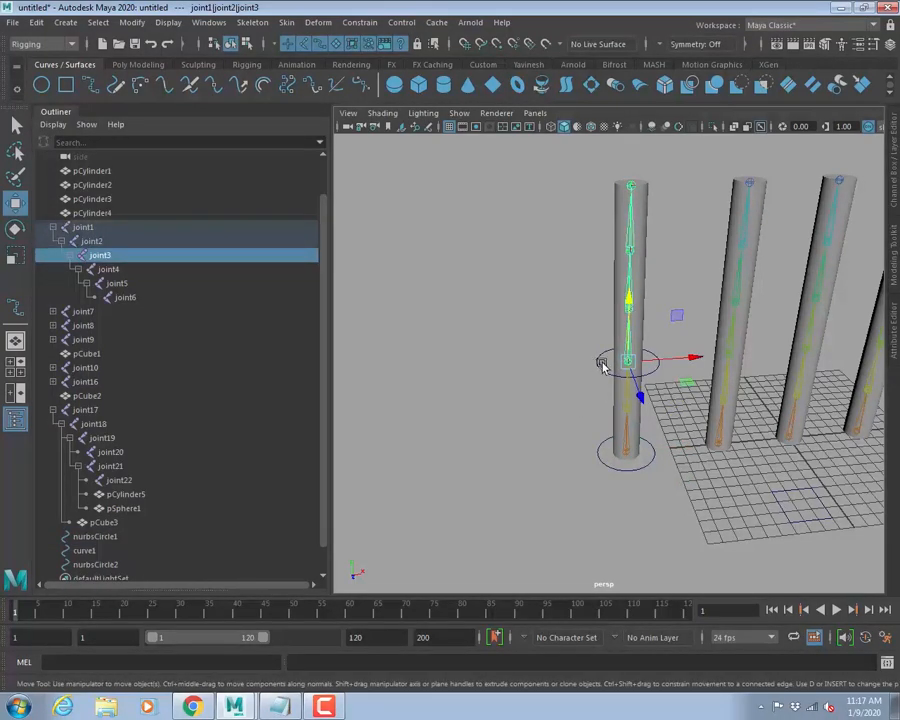
left_click(600, 362)
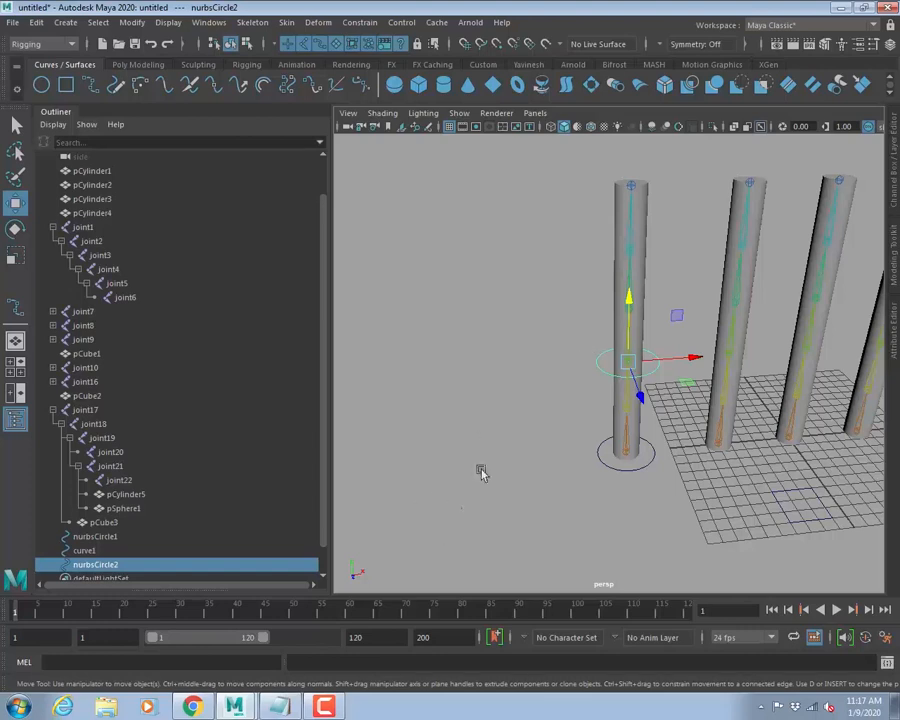
Try moving and rotating joint5 of the leftmost cylinder to see the mesh deform, undoing each change.
left_click(631, 236)
left_click_drag(635, 249, 706, 195)
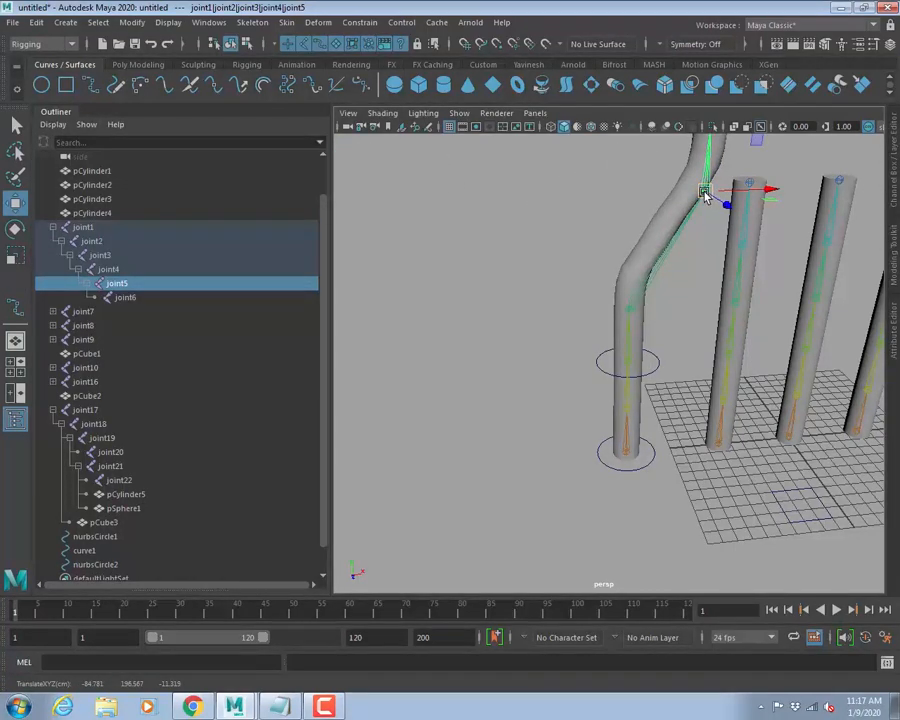
key("ctrl+z")
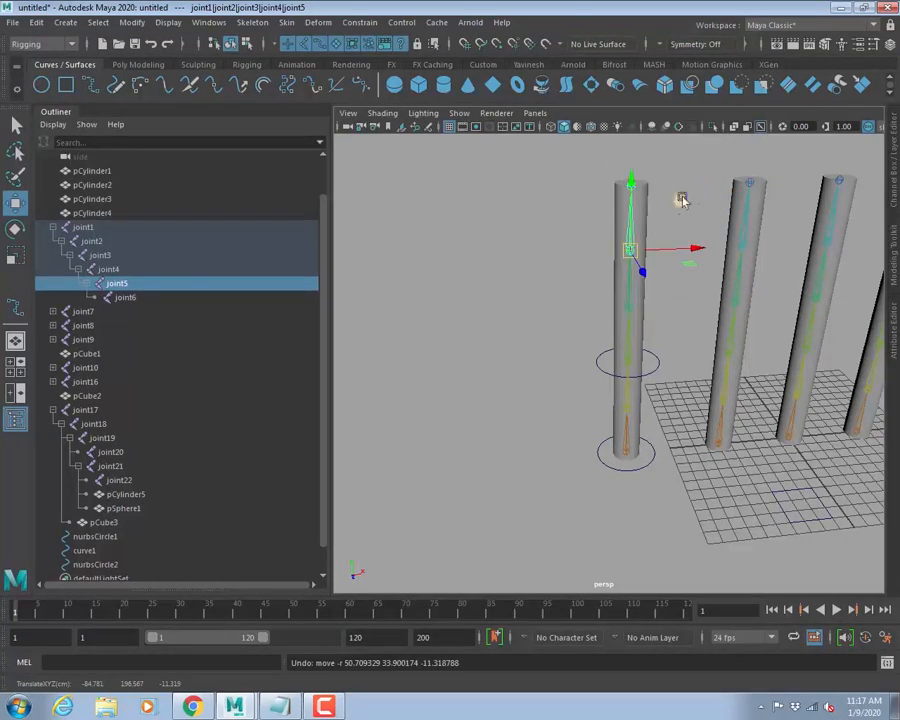
key("e")
left_click_drag(661, 195, 588, 181)
key("ctrl+z")
Select the base circle, try moving joint1 directly, and undo the joint's move.
left_click(640, 460)
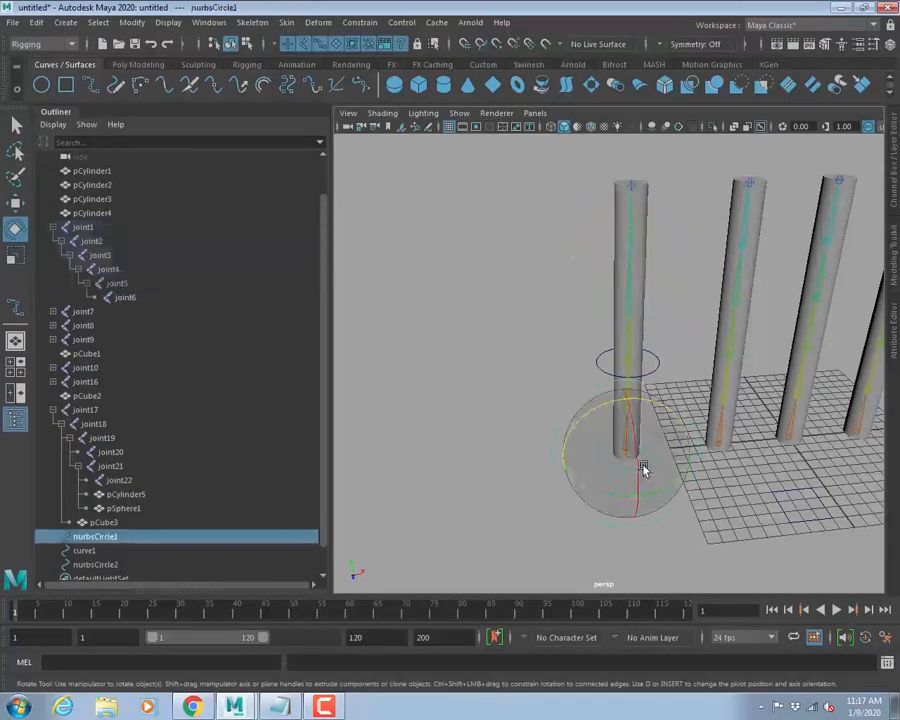
key("q")
left_click(627, 459)
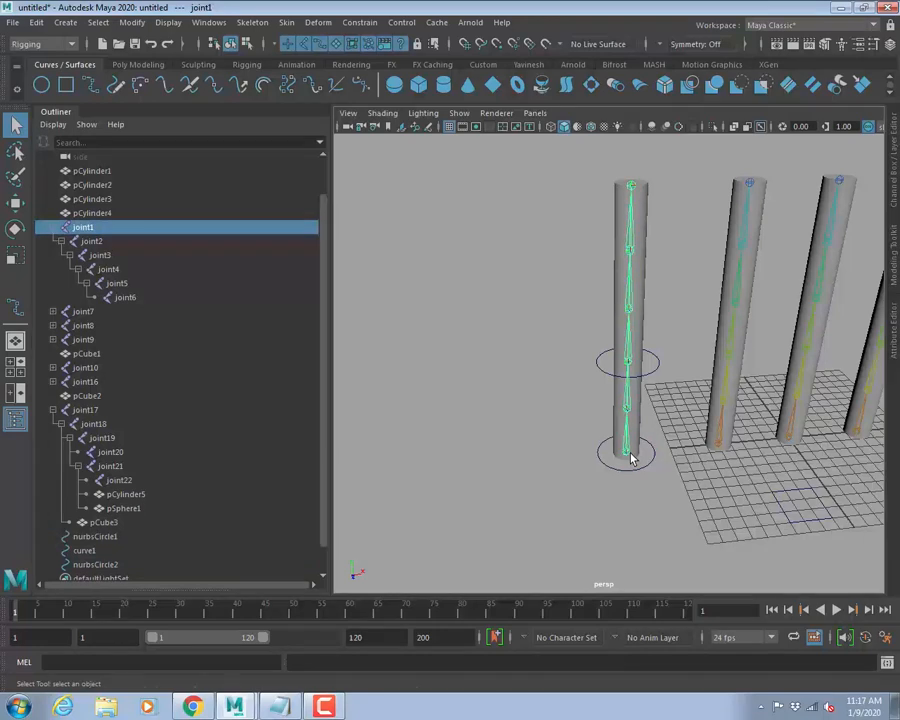
key("e")
key("w")
left_click_drag(632, 455, 613, 502)
key("ctrl+z")
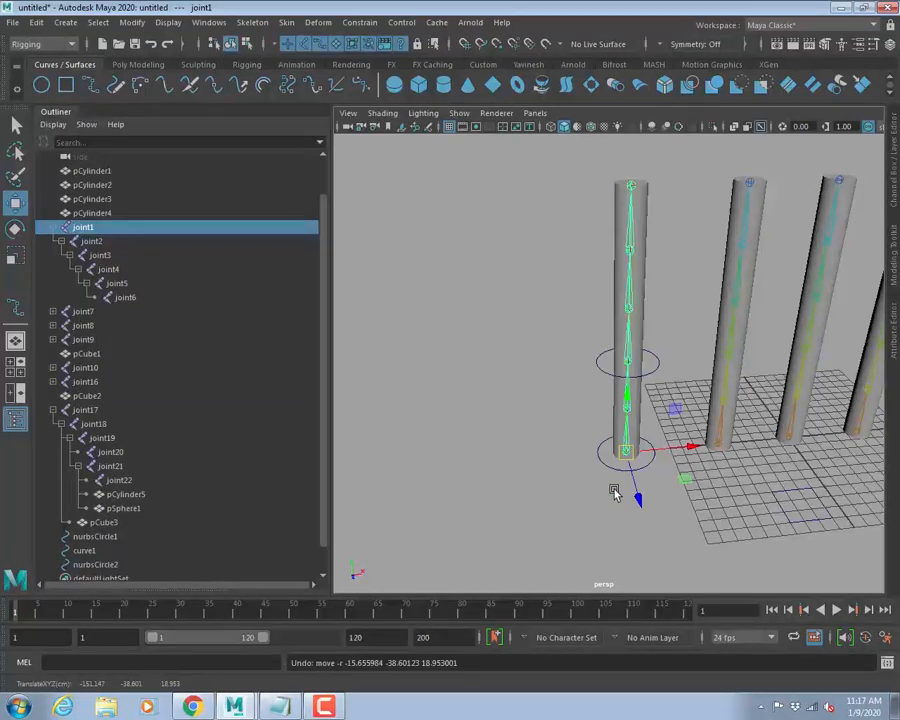
Try rotating joint3 to bend the upper part of the leftmost cylinder and undo the rotation.
left_click(627, 360)
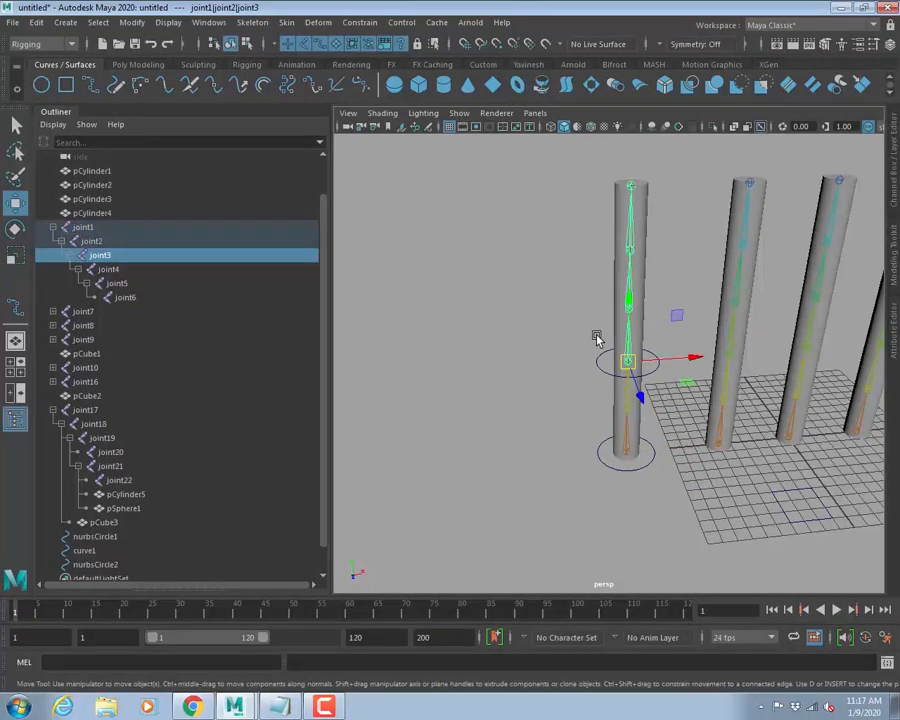
key("e")
key("ctrl+z")
key("ctrl+z")
key("ctrl+z")
left_click_drag(662, 312, 693, 346)
left_click(628, 360)
key("e")
key("ctrl+z")
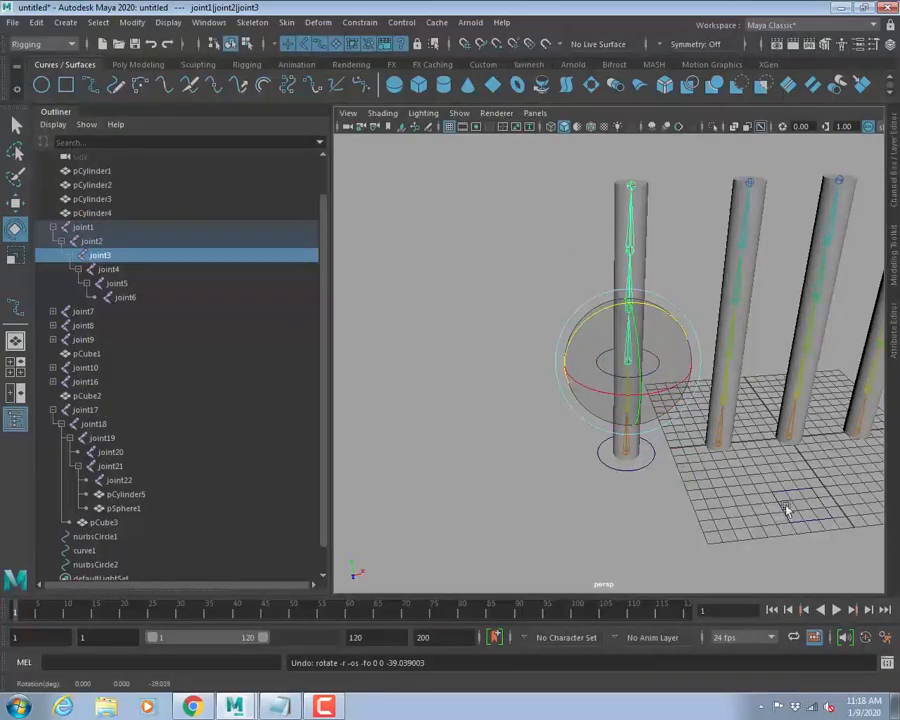
Pick the raised circle and joint3, and the base circle and joint1, to compare each control with its joint.
left_click_drag(785, 510, 510, 412, "alt")
key("q")
left_click(549, 303)
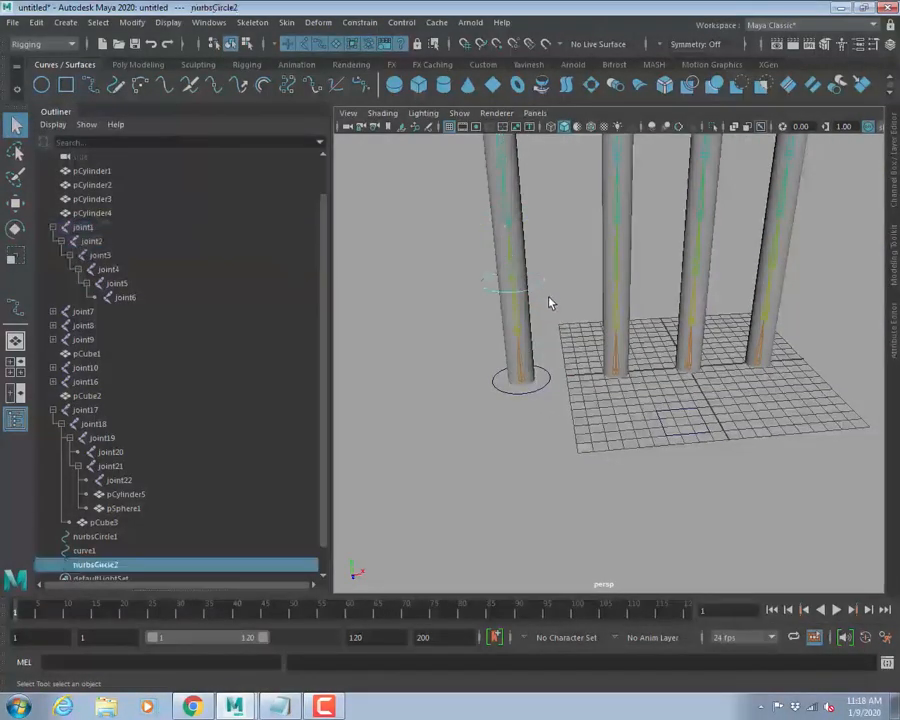
left_click(513, 285)
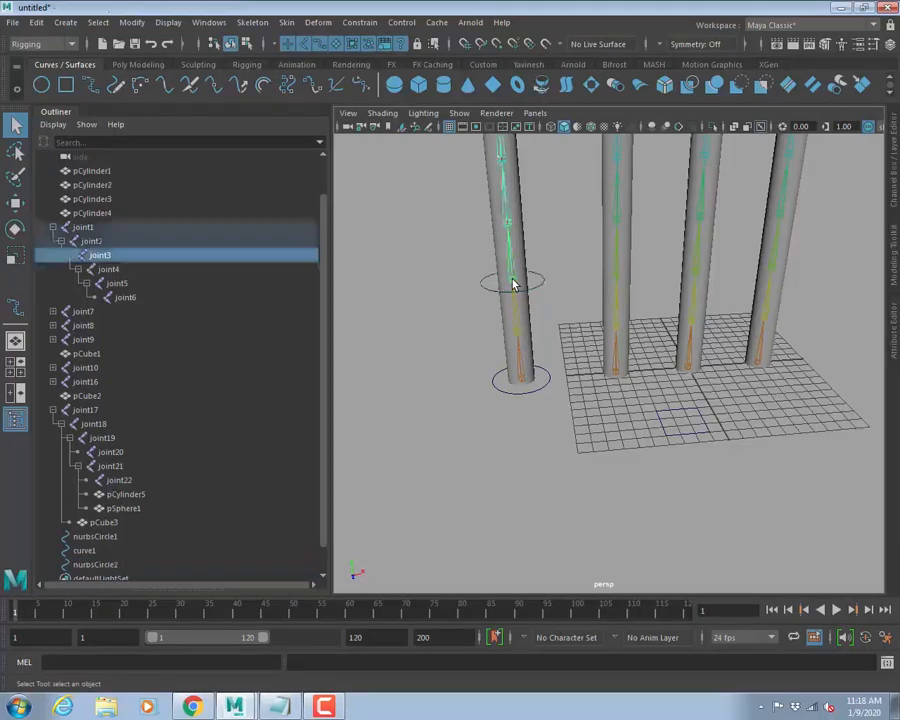
left_click(546, 378)
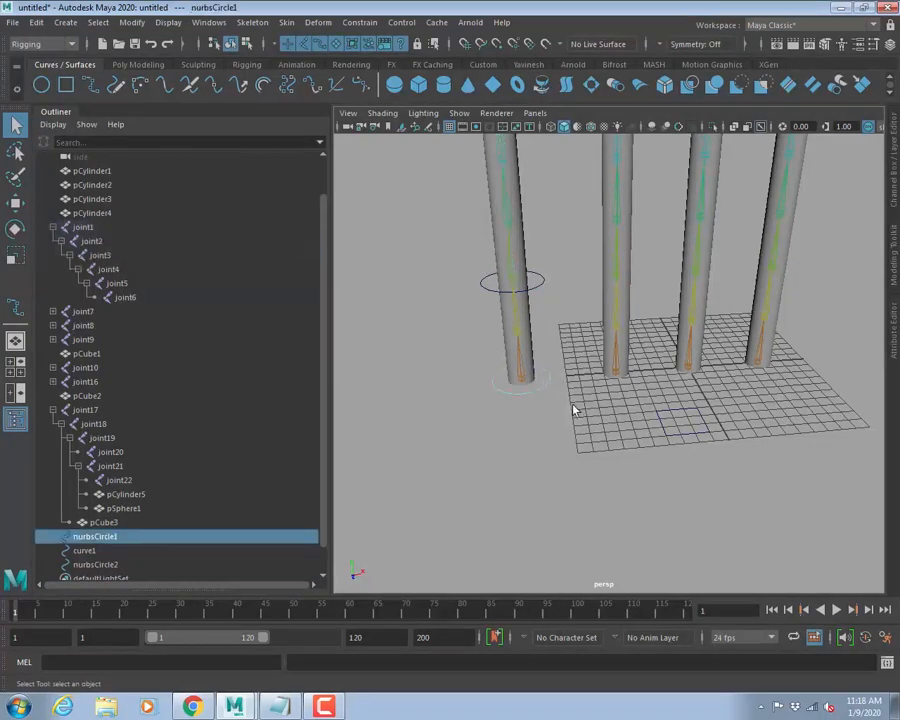
left_click(522, 384)
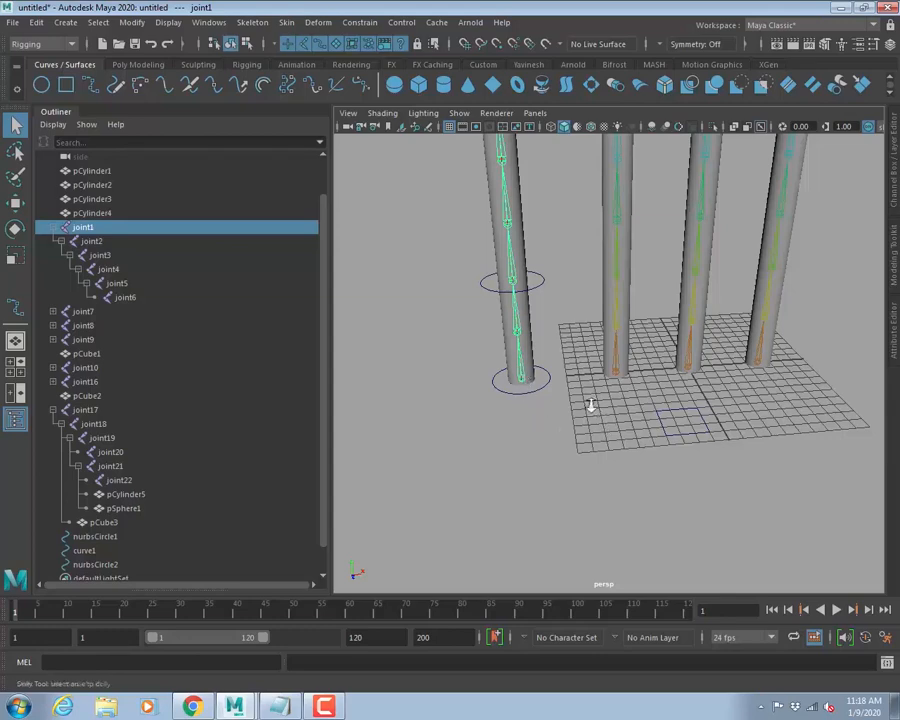
Detach the Constrain commands as a floating window with the leftmost cylinder and its circles kept in view.
right_click_drag(591, 406, 578, 404, "alt")
middle_click_drag(578, 404, 604, 432, "alt")
right_click_drag(507, 415, 577, 408, "alt")
middle_click_drag(577, 408, 611, 410, "alt")
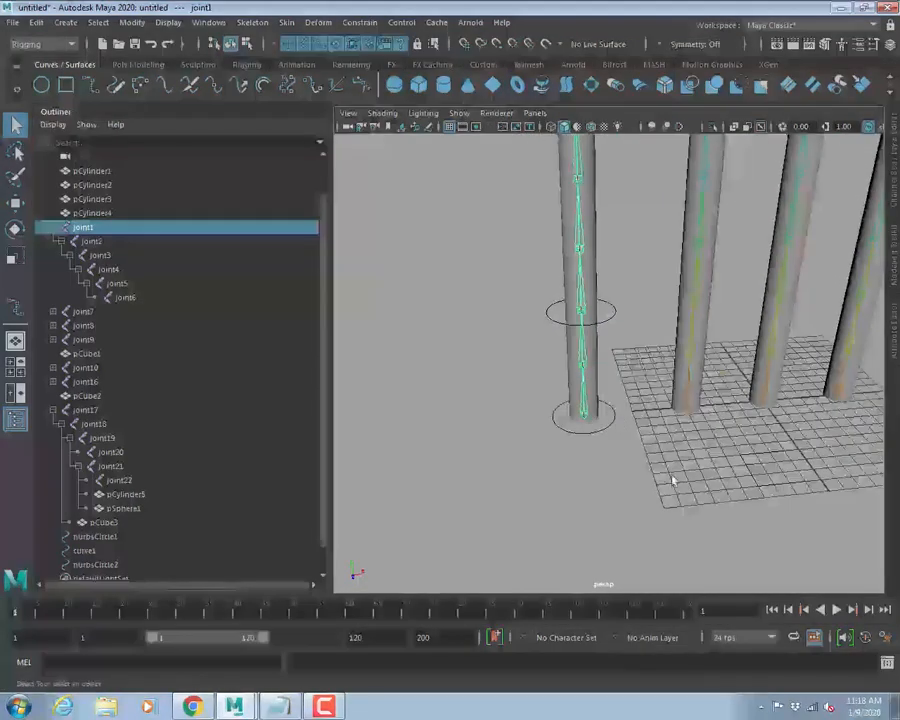
middle_click_drag(743, 428, 611, 422, "alt")
middle_click_drag(518, 464, 643, 396, "alt")
left_click(375, 25)
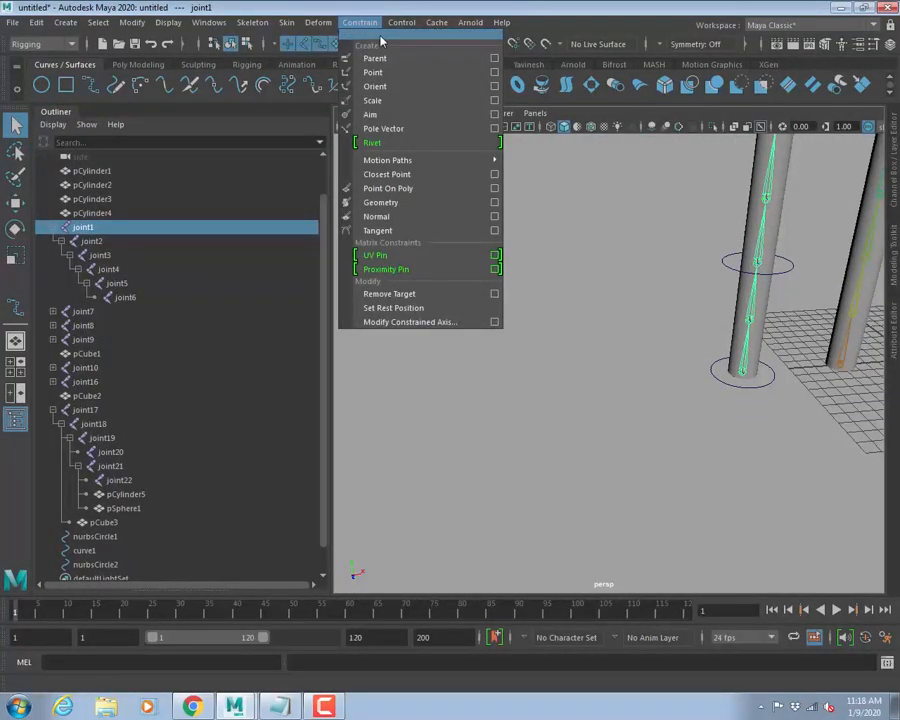
left_click(370, 40)
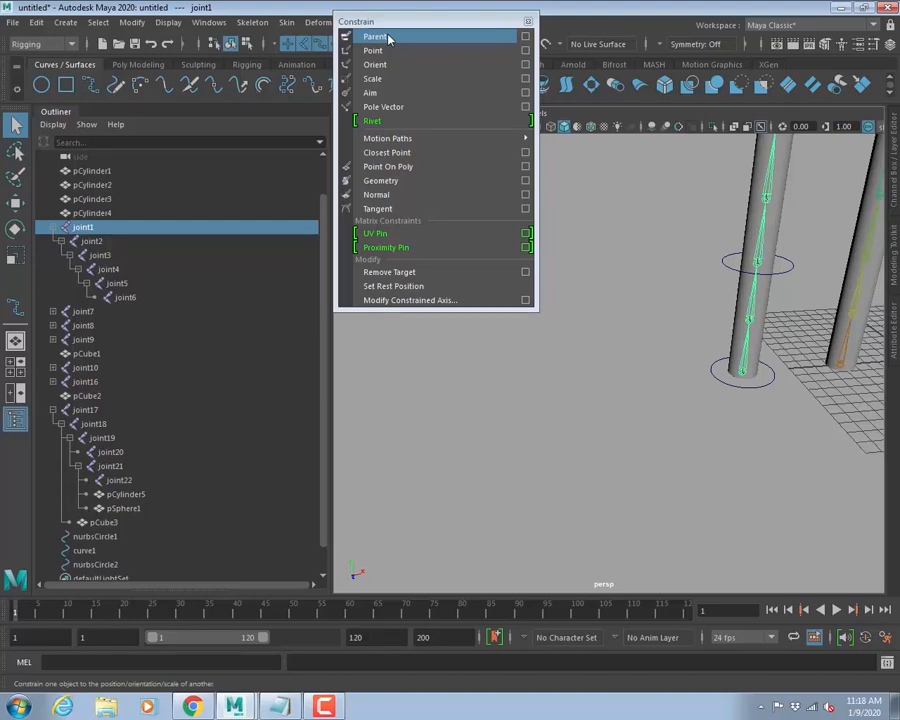
Open the Parent constraint options and reset their settings.
left_click(36, 22)
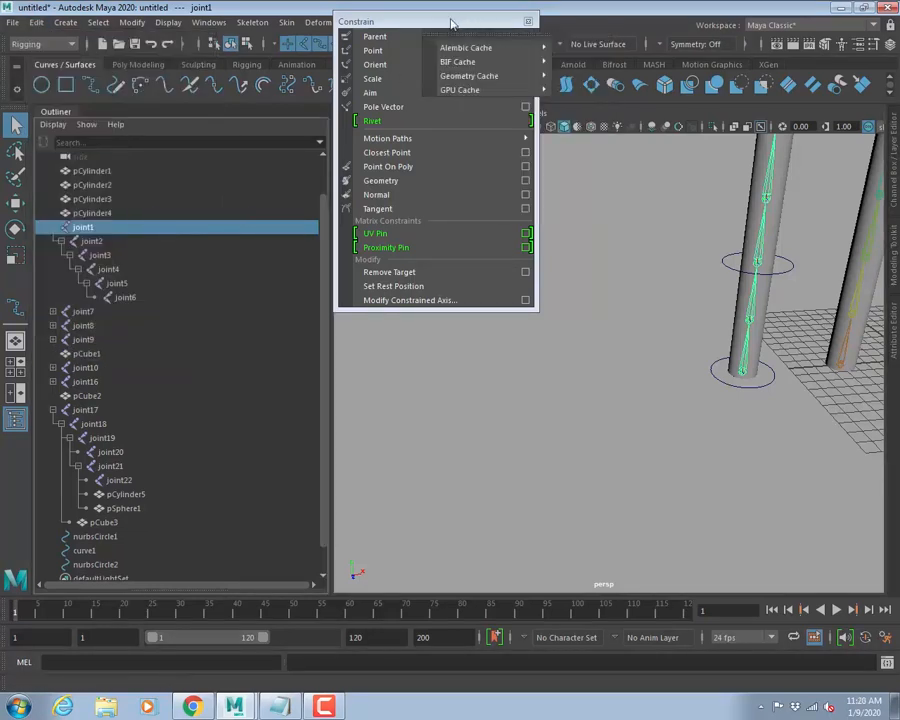
left_click(452, 22)
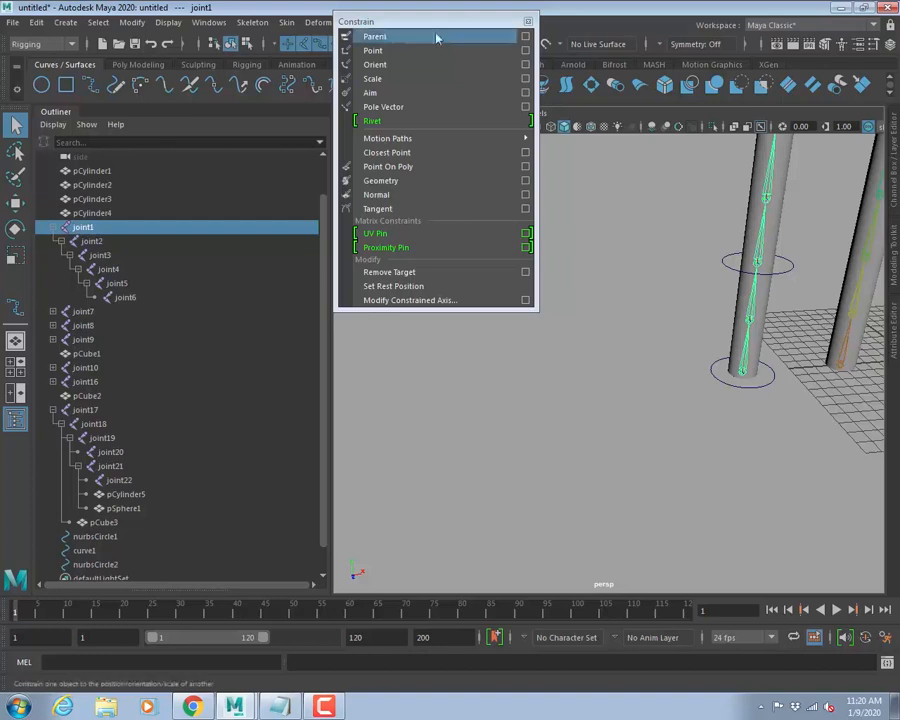
left_click(524, 37)
left_click_drag(702, 152, 566, 104)
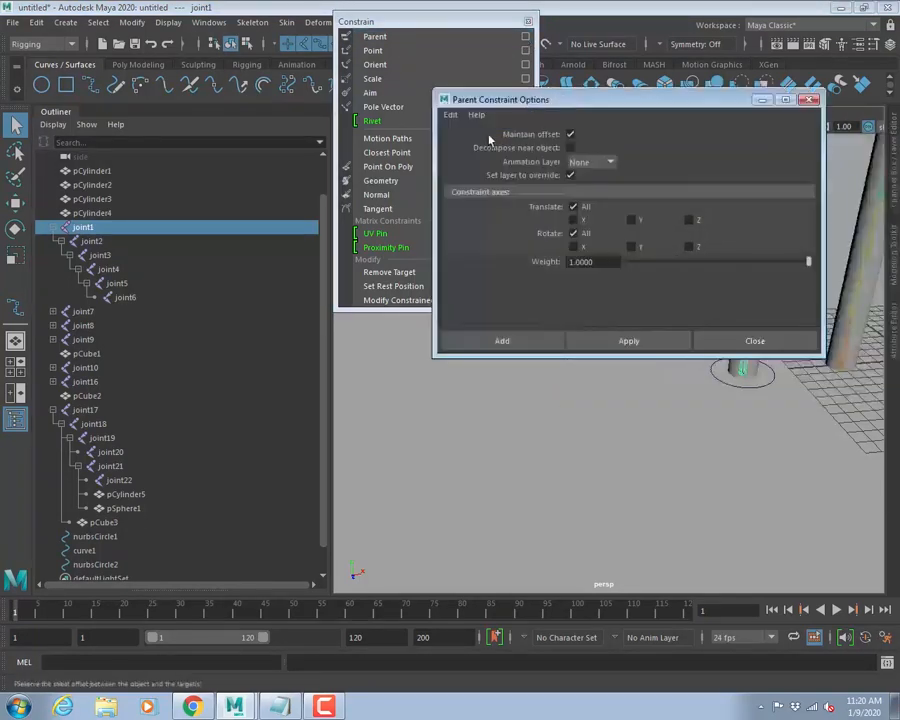
left_click(450, 114)
left_click(470, 141)
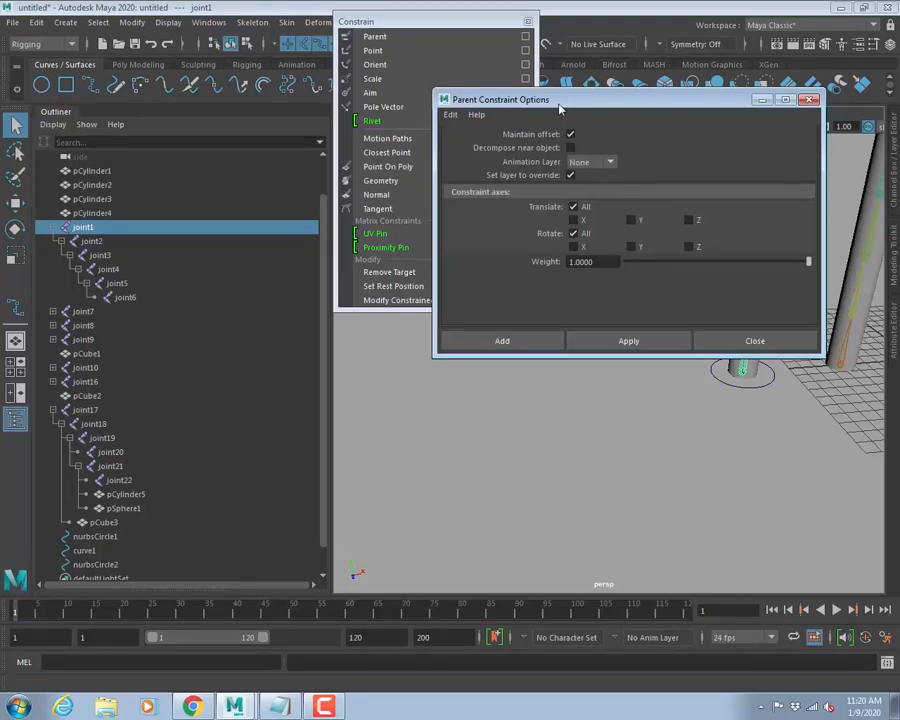
left_click_drag(555, 111, 587, 107)
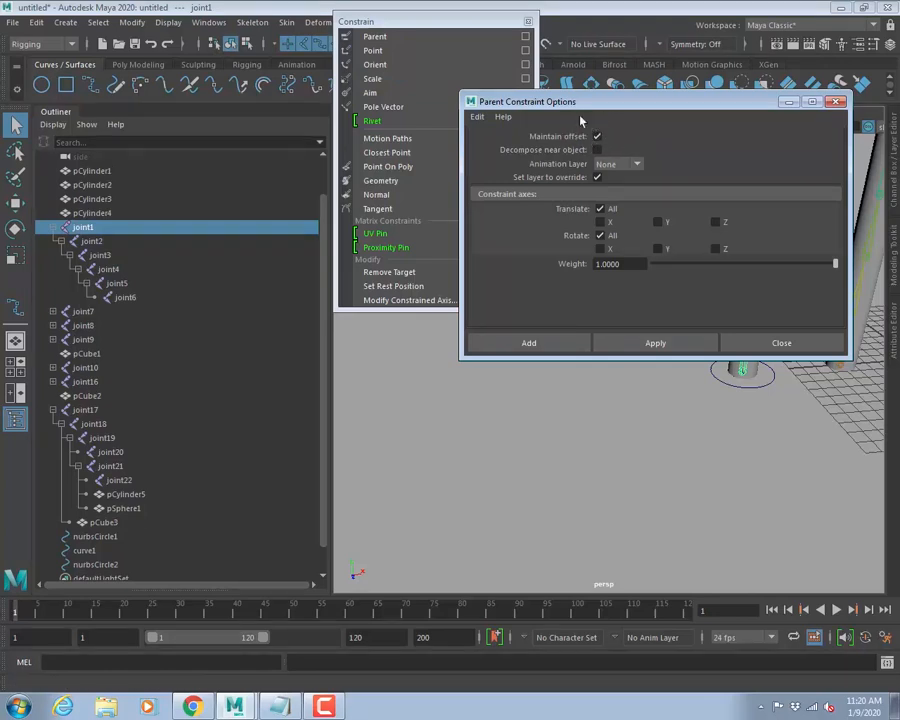
Compare the Point and Parent constraint options and try enabling Maintain offset for the Point constraint.
left_click(524, 51)
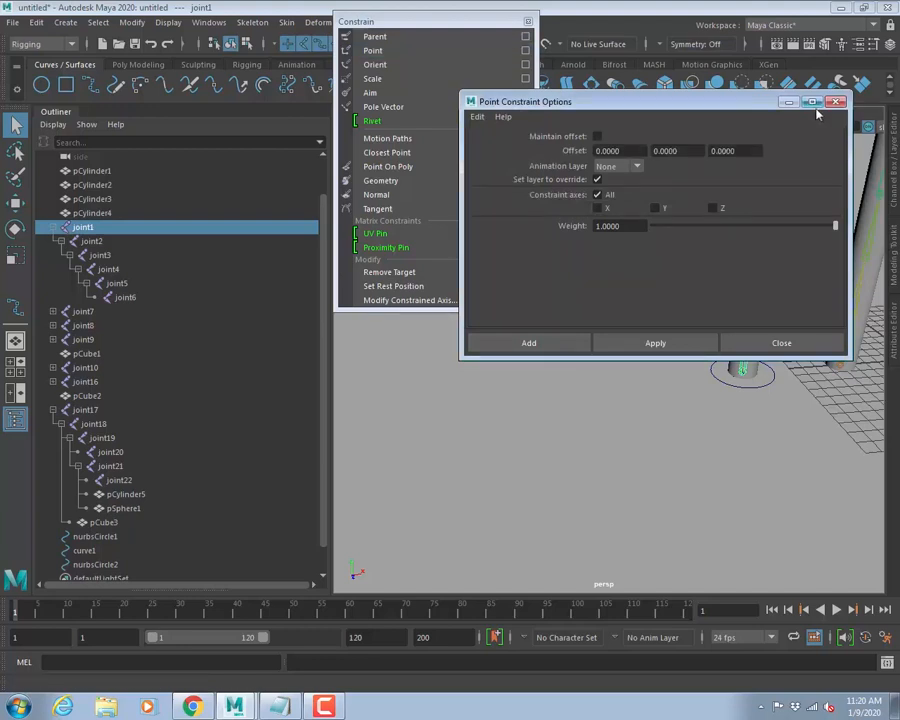
left_click(782, 344)
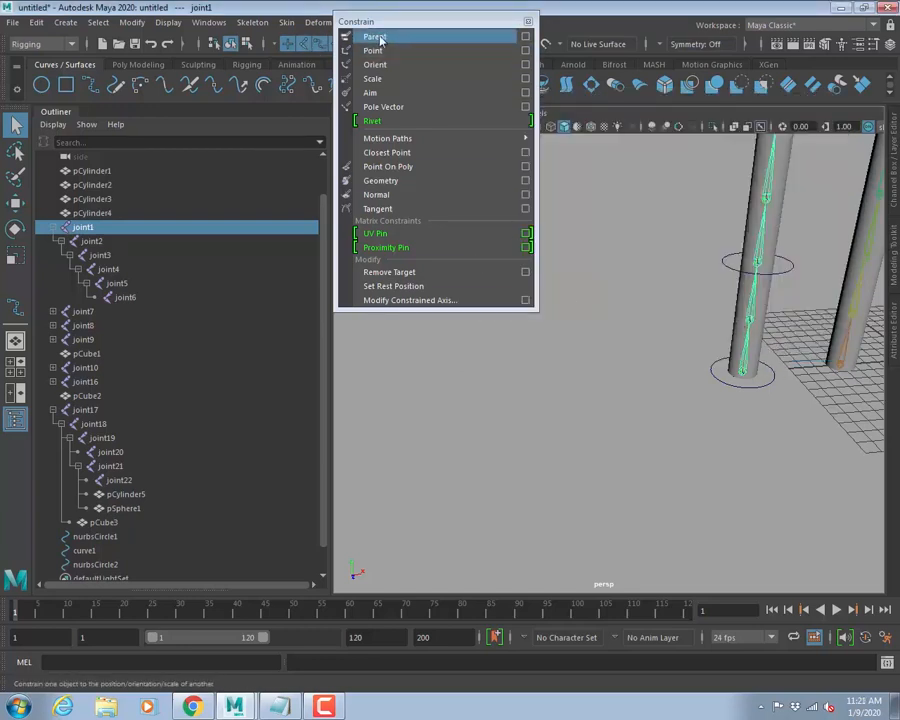
left_click(526, 37)
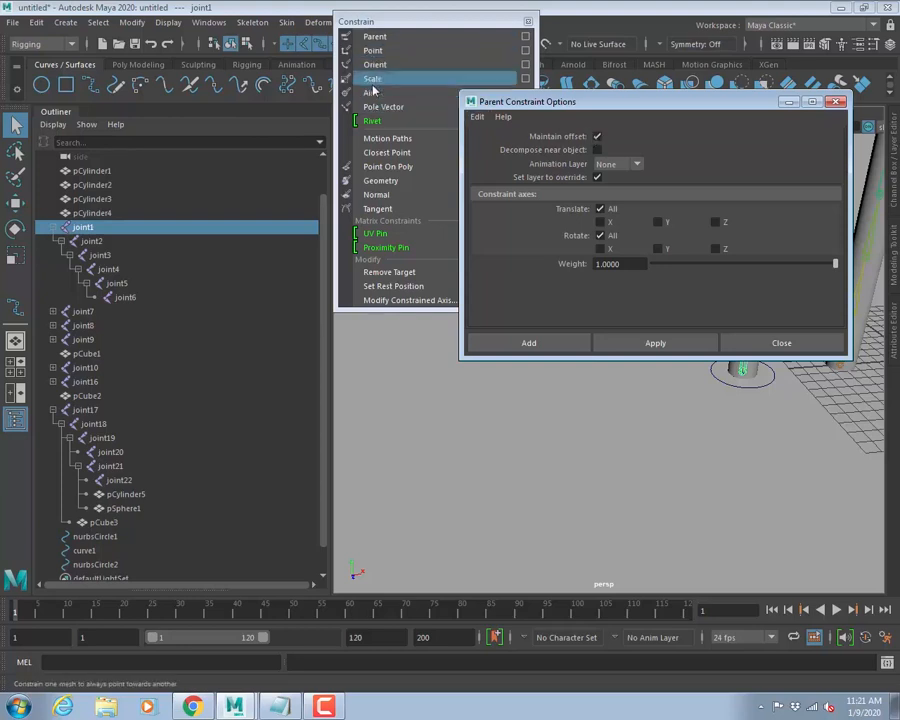
left_click(527, 51)
left_click(527, 51)
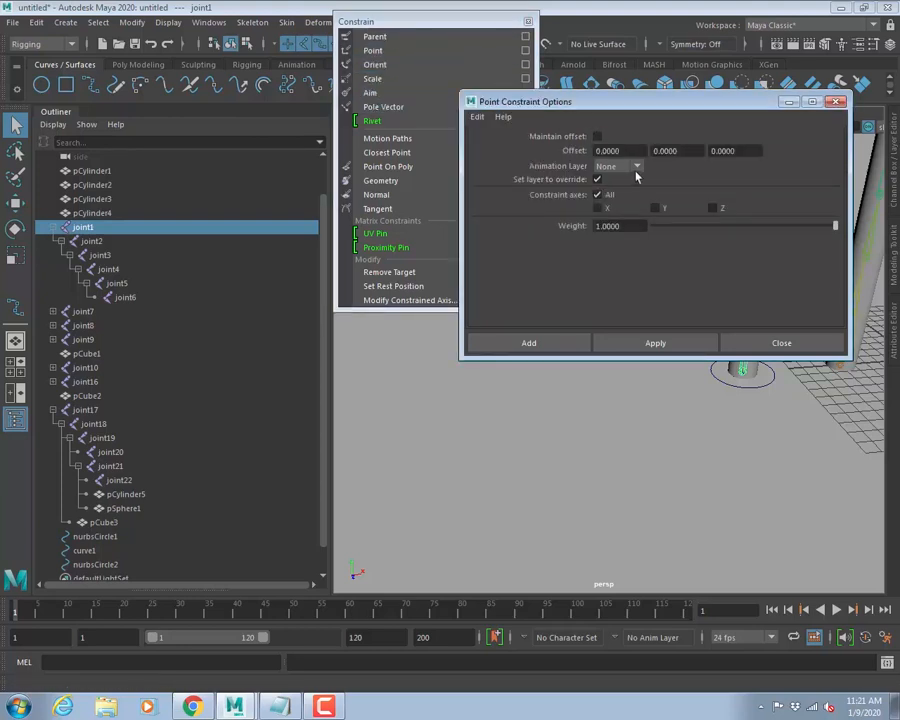
left_click(598, 137)
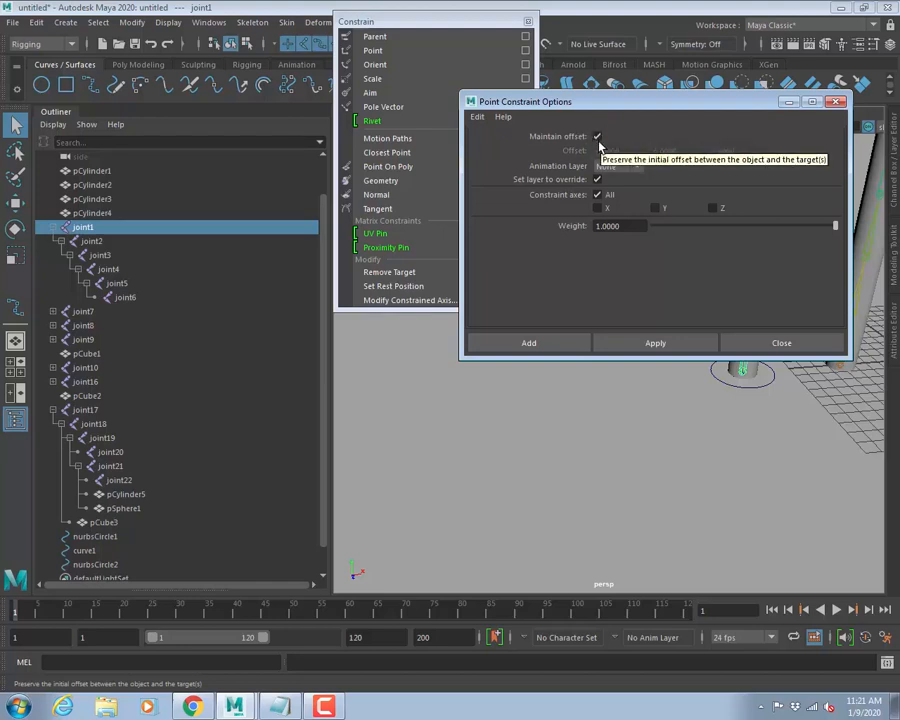
Review the Parent constraint options and the Point constraint options, closing each without applying a constraint.
left_click(525, 36)
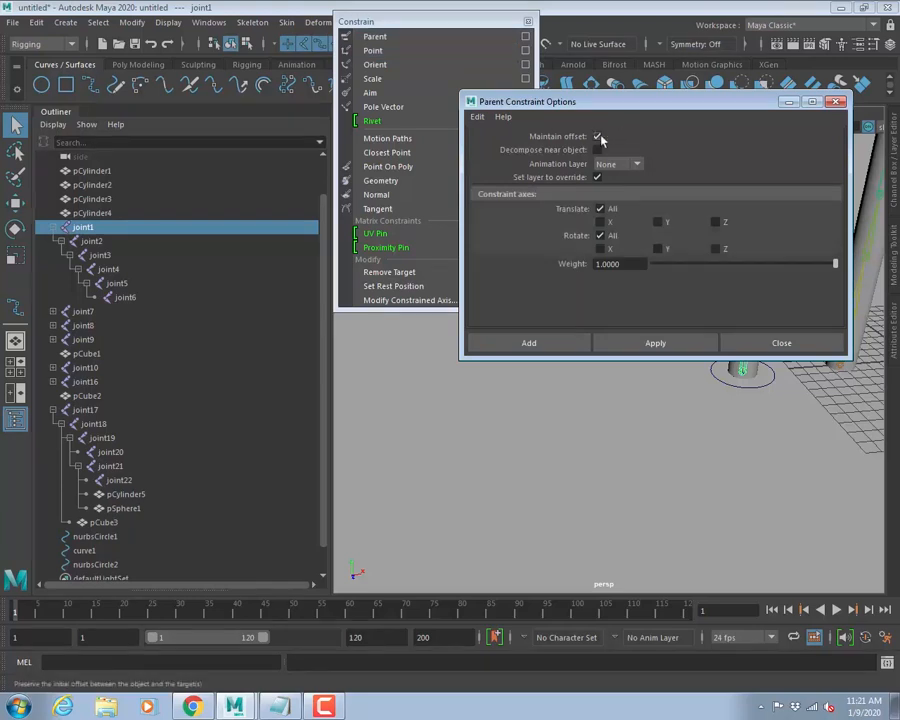
left_click_drag(612, 99, 578, 210)
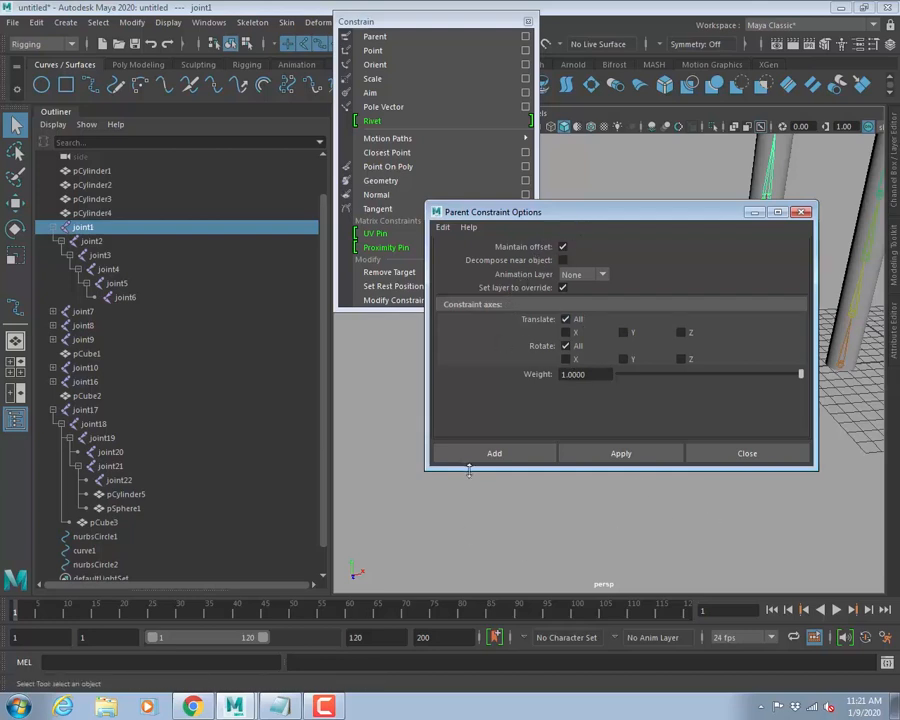
left_click(704, 456)
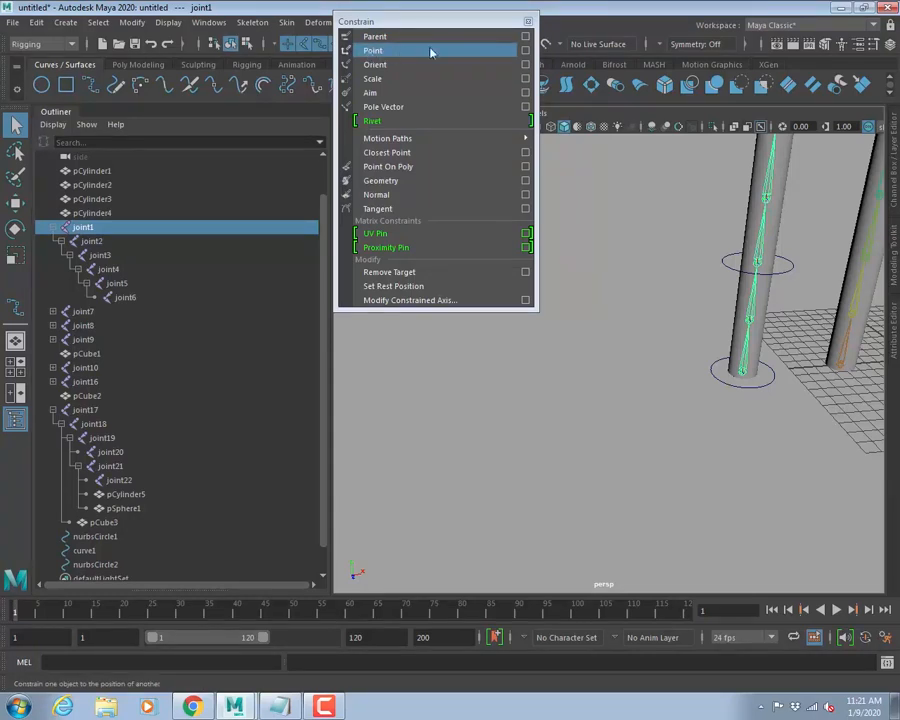
left_click(525, 51)
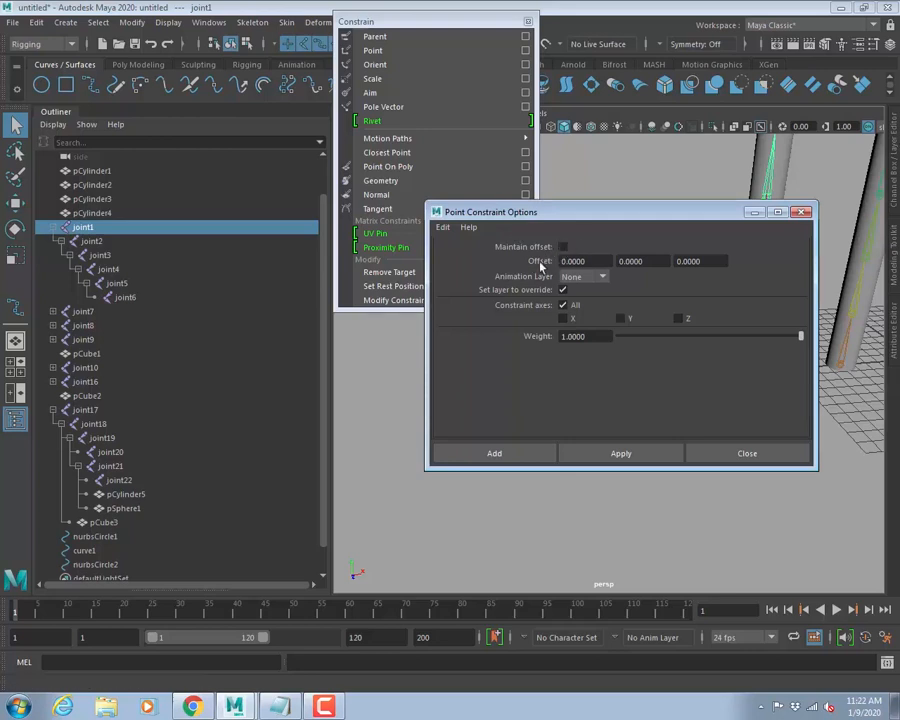
left_click(728, 453)
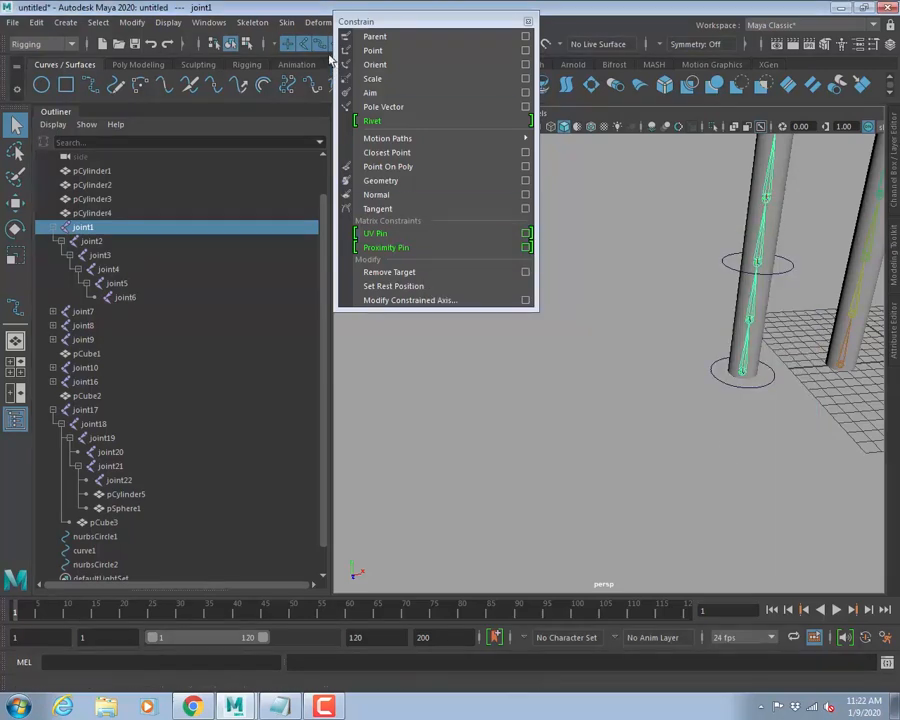
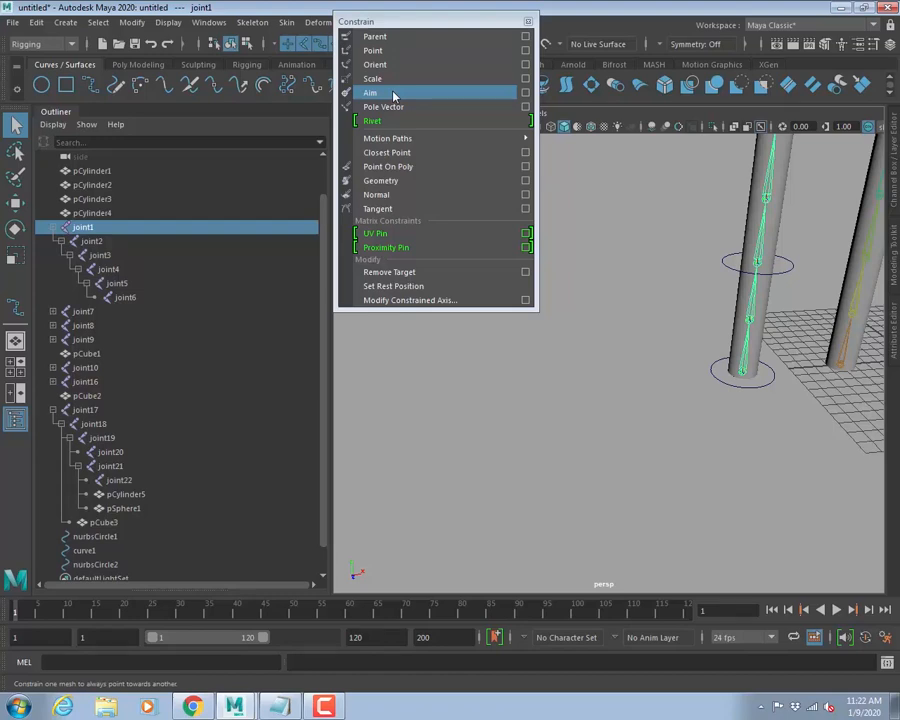
Create a polygon sphere with a radius of about 32.5 in the empty area beside the leftmost cylinder.
left_click(514, 474)
left_click(138, 64)
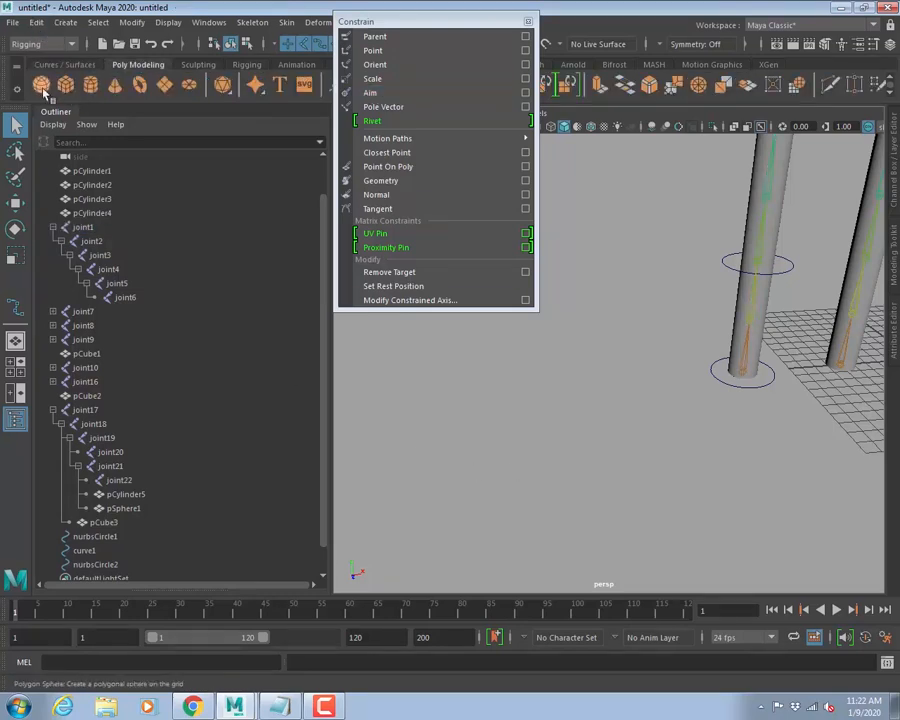
left_click(42, 86)
left_click_drag(578, 410, 634, 430)
Rotate the new sphere about X and set its Rotate X to 90.
key("e")
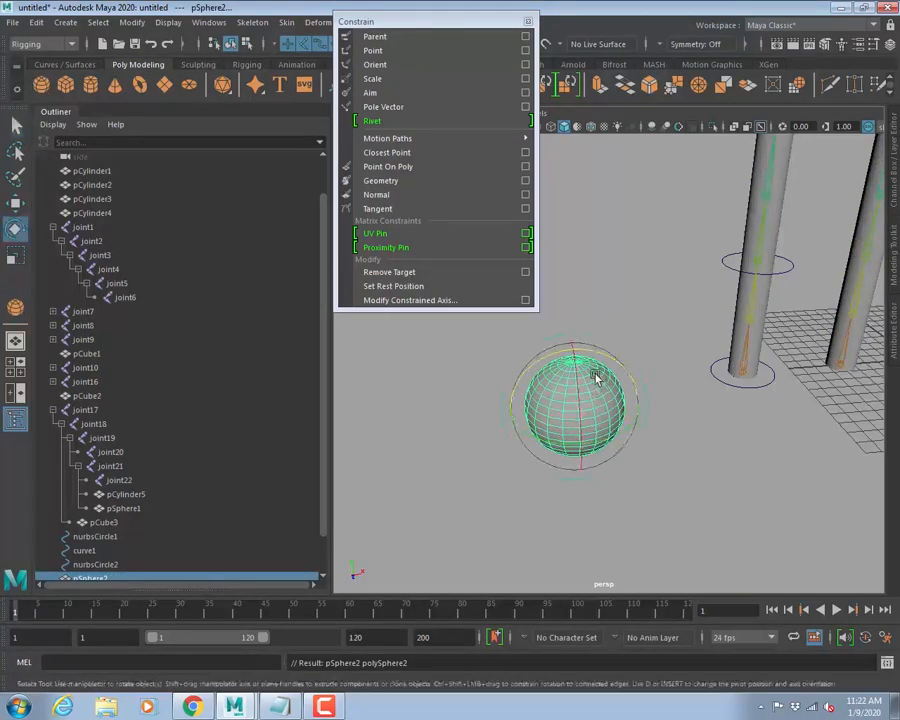
left_click_drag(577, 366, 597, 480)
key("ctrl+a")
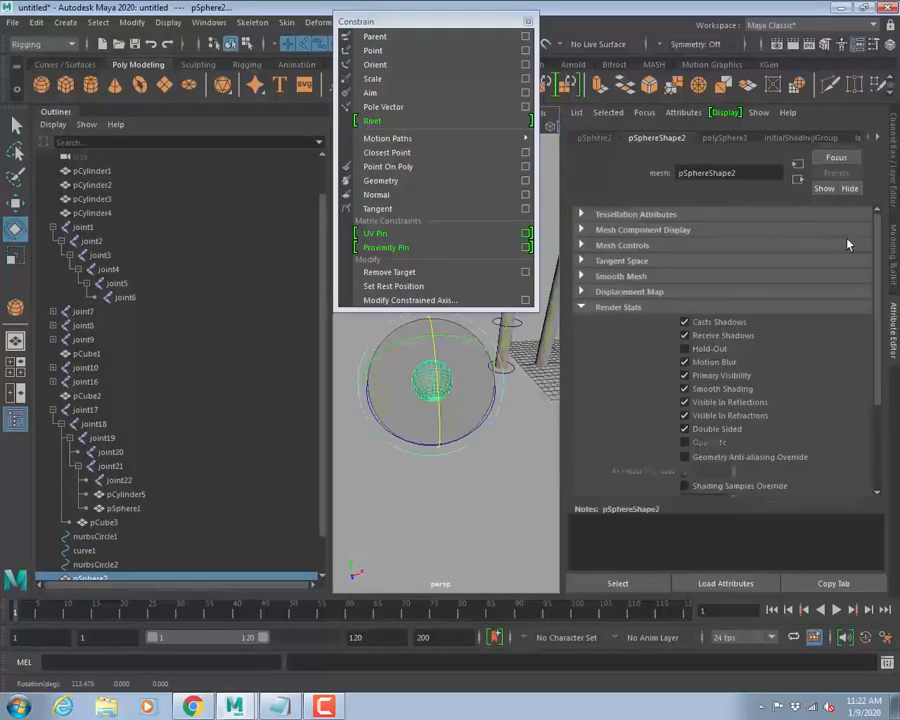
key("ctrl+a")
left_click(855, 186)
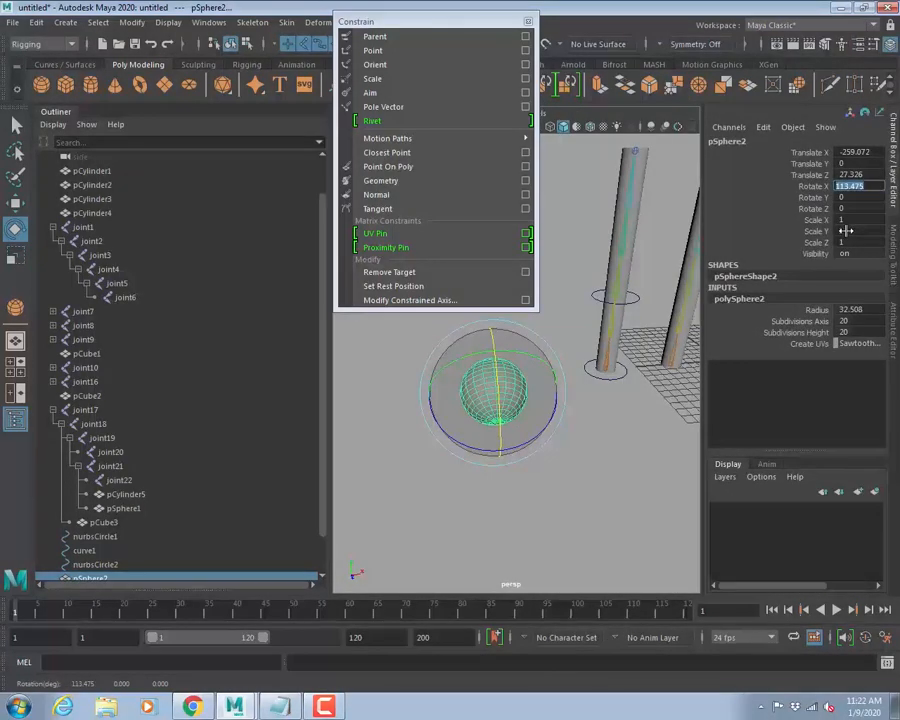
type("90")
key("Return")
scroll(530, 432, "down", 3)
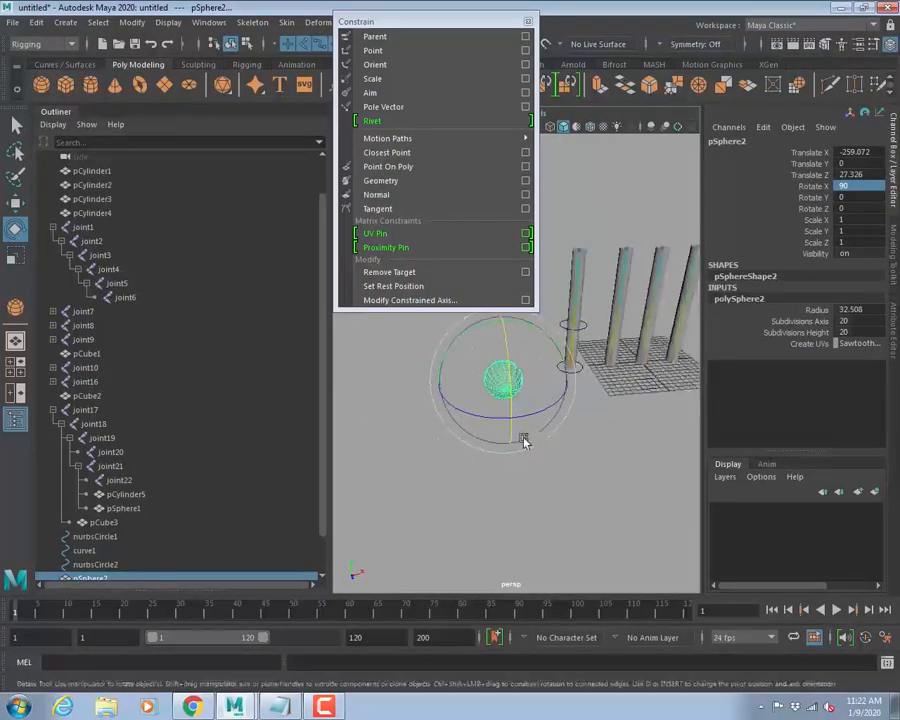
Duplicate the sphere and move the copy along X, away from the cylinders, to about -363.
key("w")
key("ctrl+d")
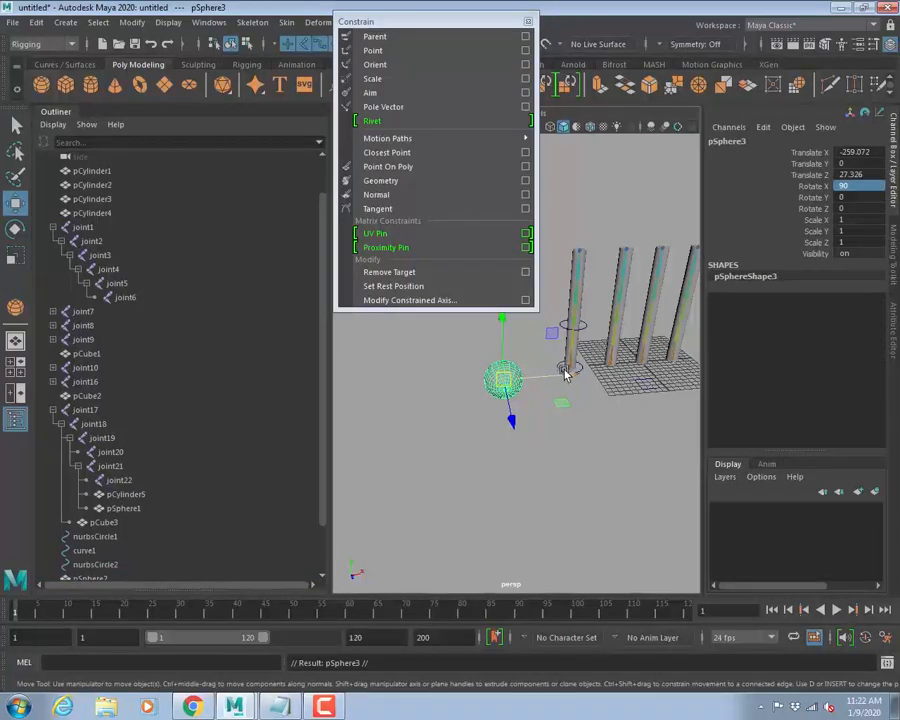
left_click_drag(568, 372, 480, 380)
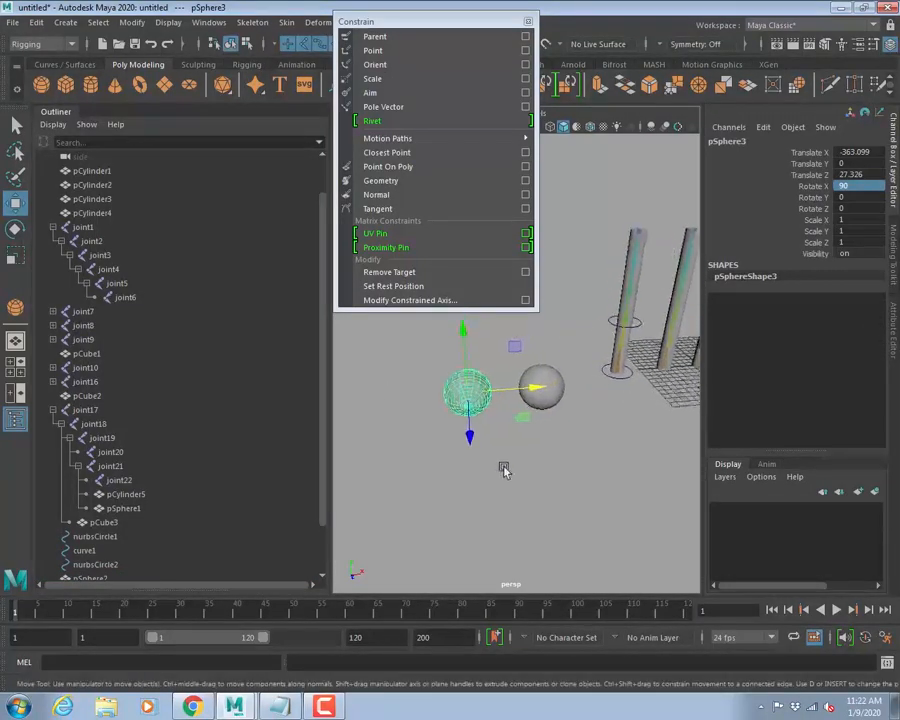
Draw a NURBS circle around both spheres in the front view and snap its Translate Y to 0.
key("space")
key("space")
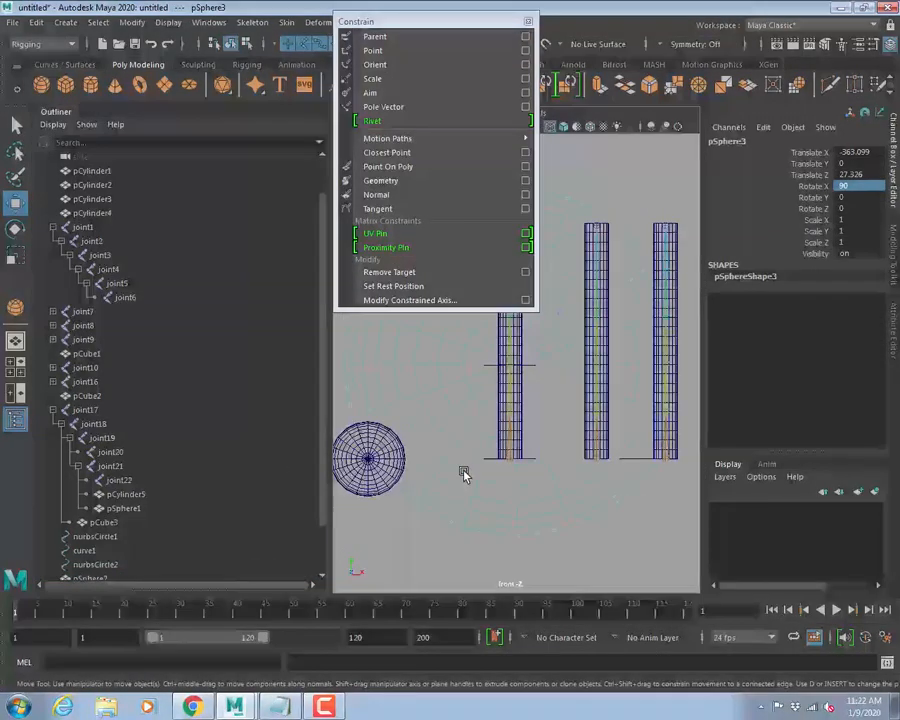
key("f")
scroll(506, 408, "down", 5)
scroll(453, 397, "down", 3)
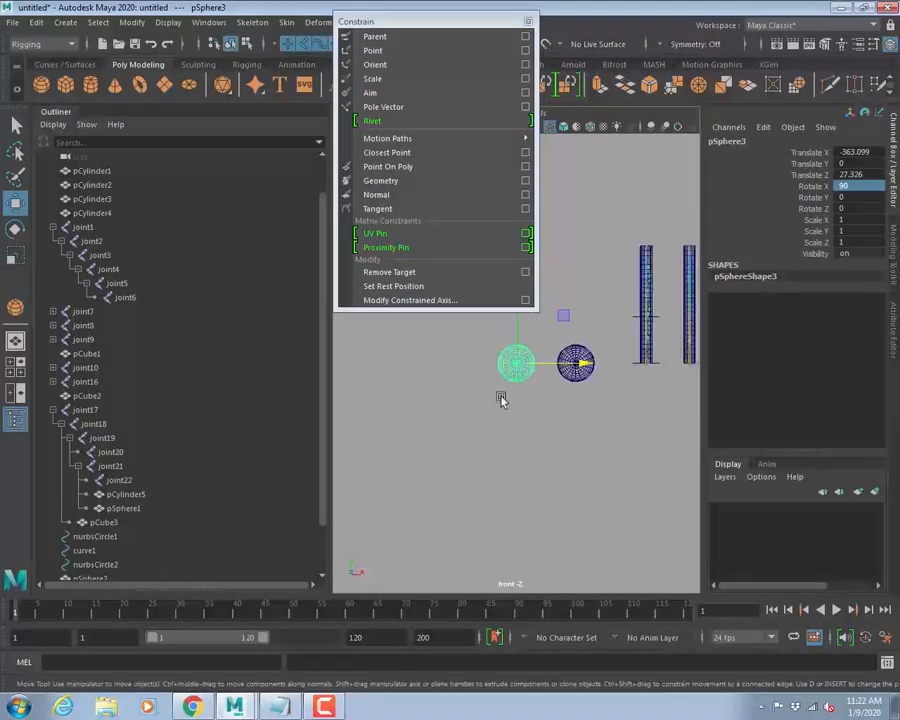
left_click(70, 64)
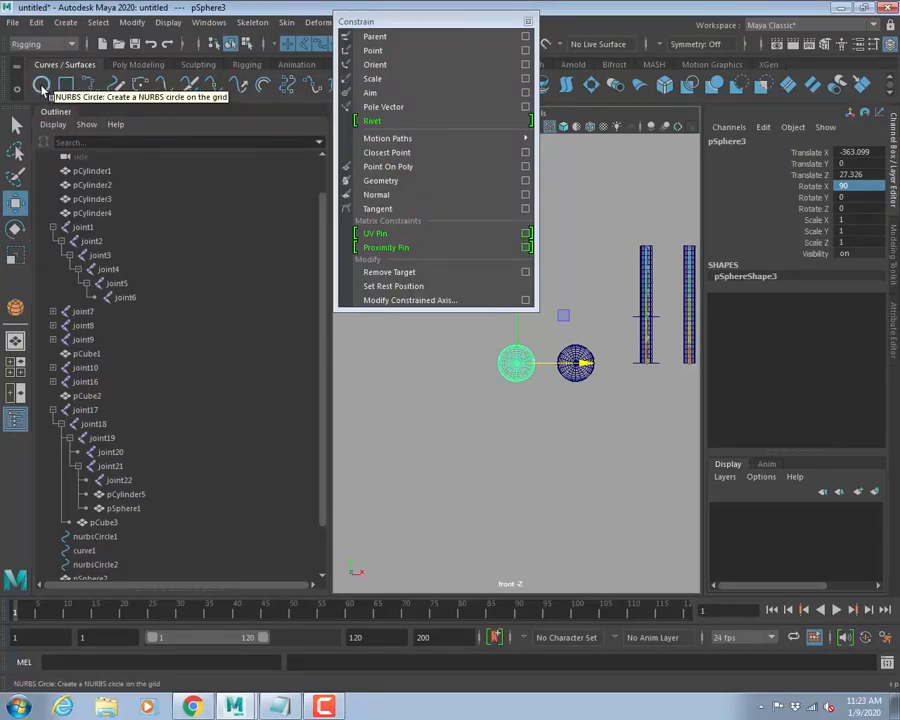
left_click(42, 86)
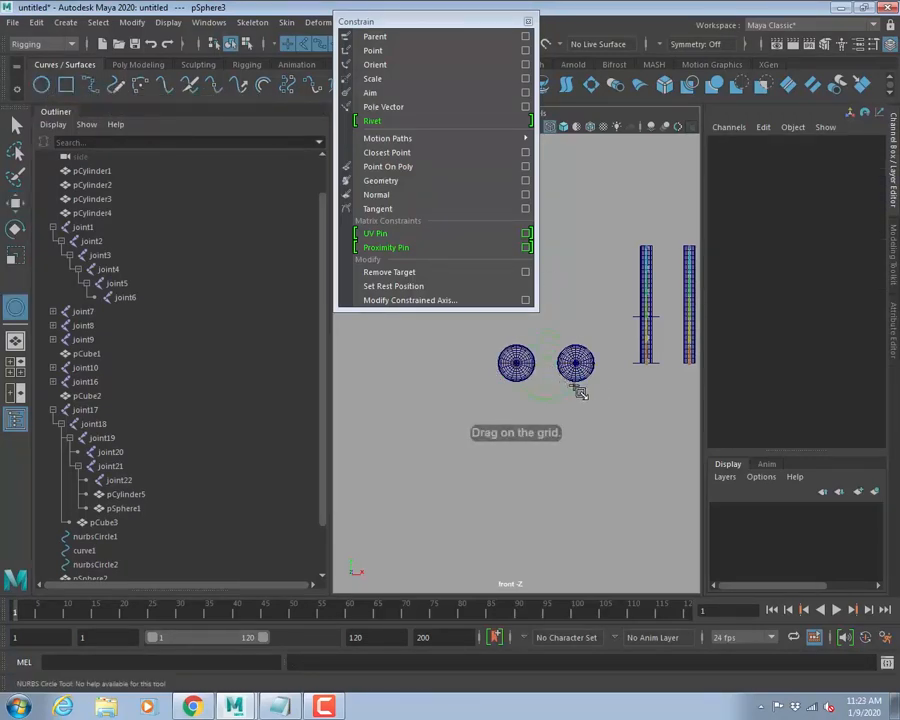
left_click_drag(598, 395, 600, 396)
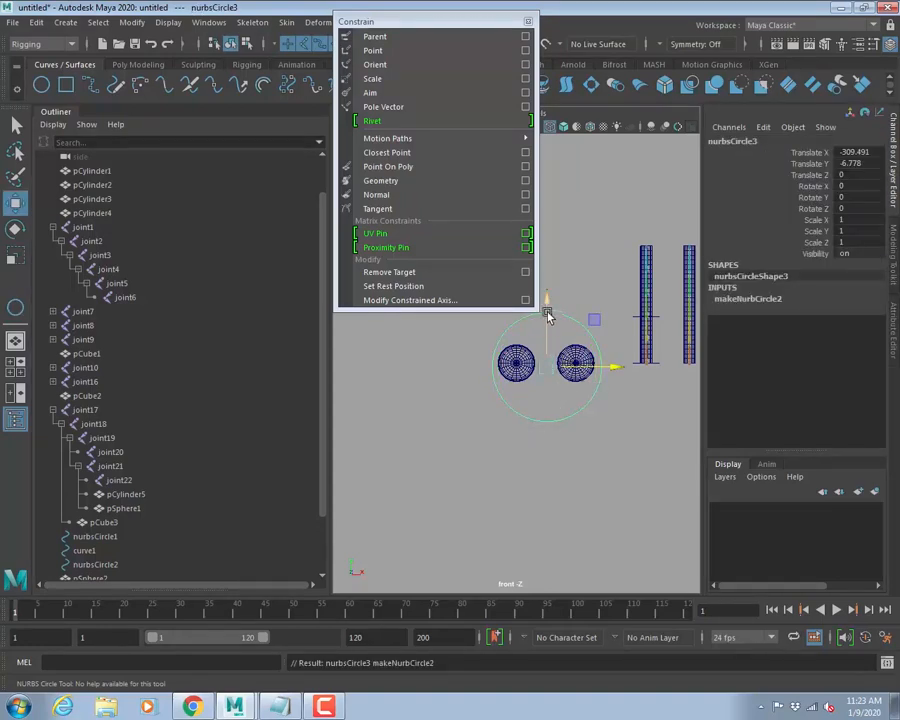
left_click_drag(547, 299, 518, 363)
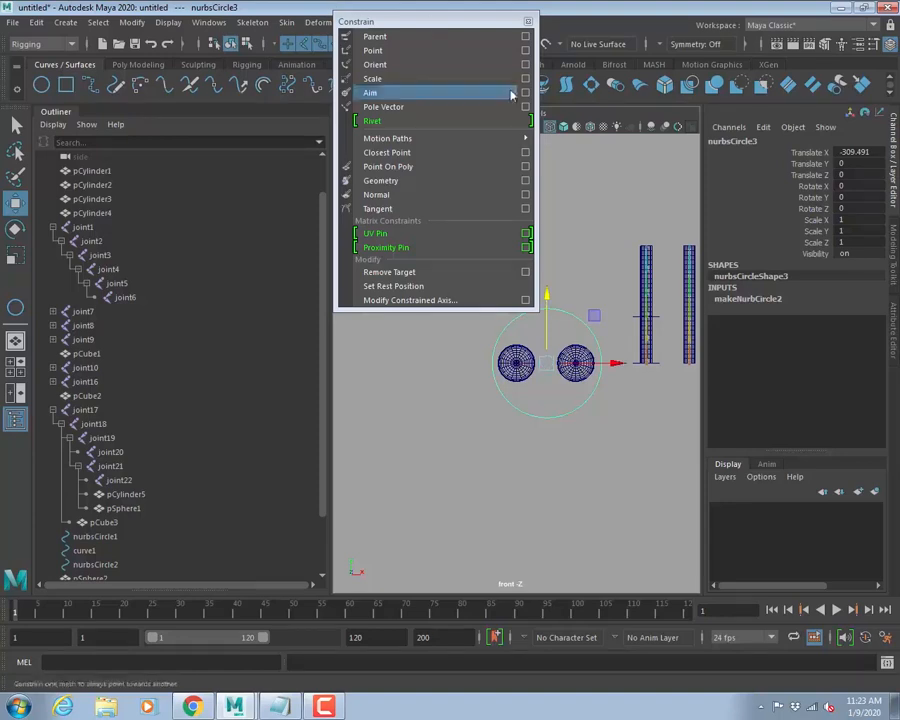
Move the Constrain window off the spheres and narrow the Outliner to widen the viewport.
left_click_drag(478, 24, 338, 212)
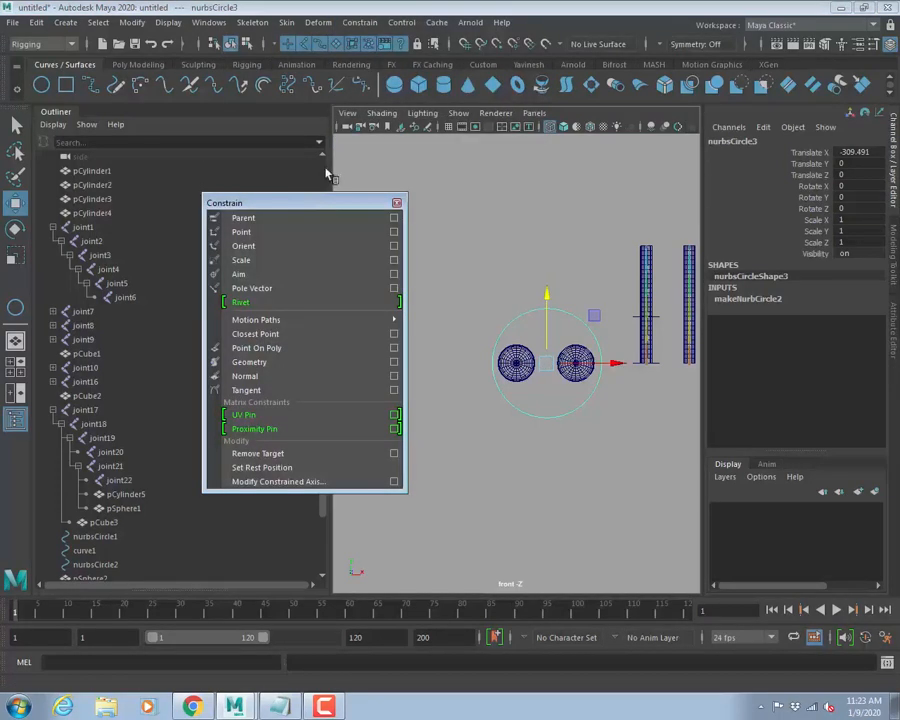
left_click_drag(330, 168, 141, 177)
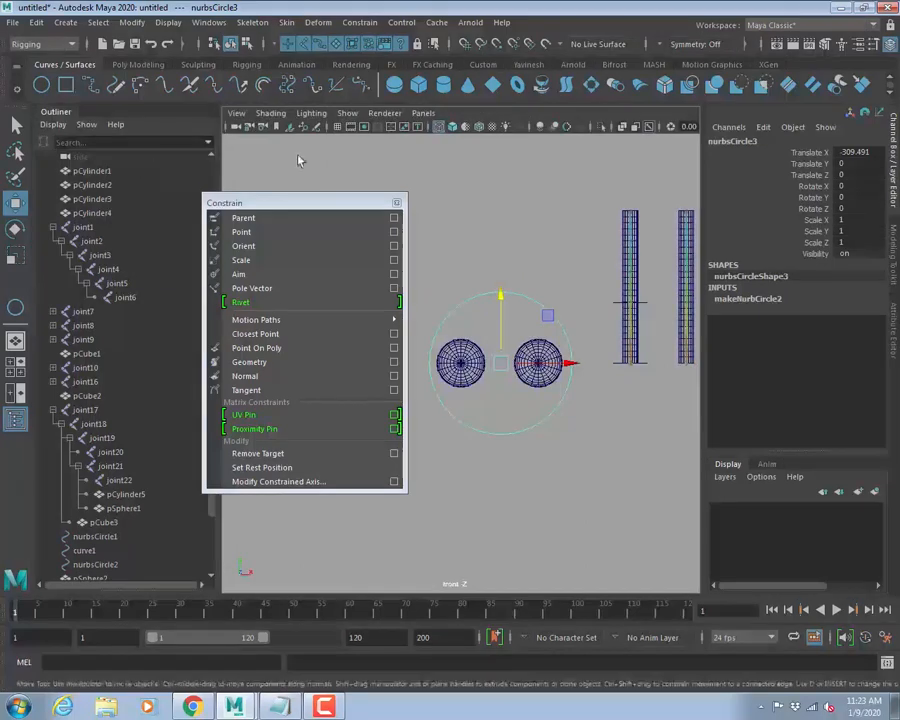
middle_click_drag(427, 255, 546, 278, "alt")
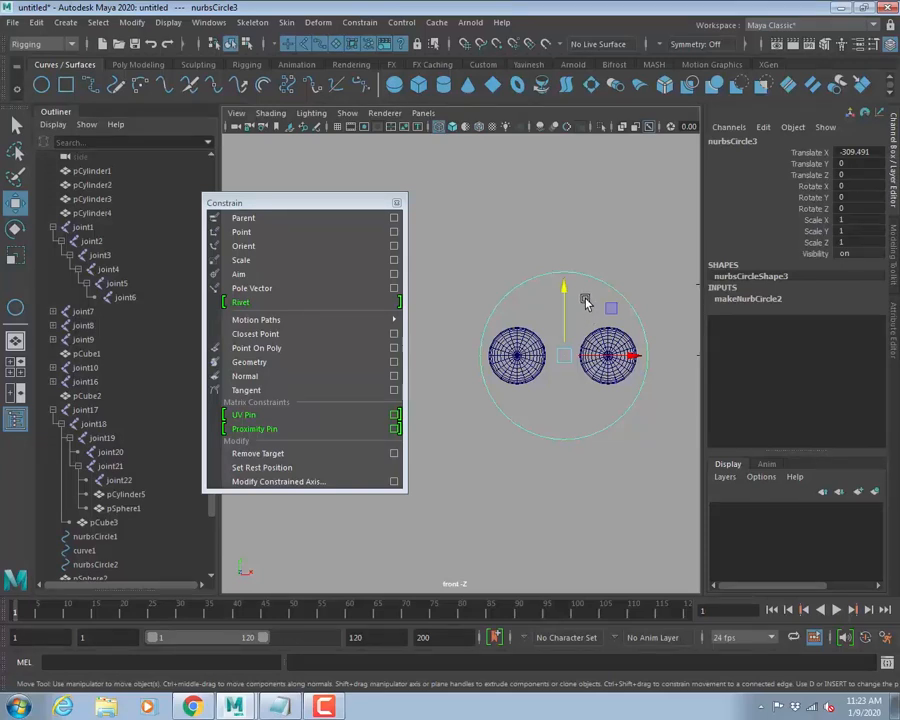
Scale the upper and lower control vertices of the large circle vertically into a glasses shape around both spheres.
right_click(531, 280)
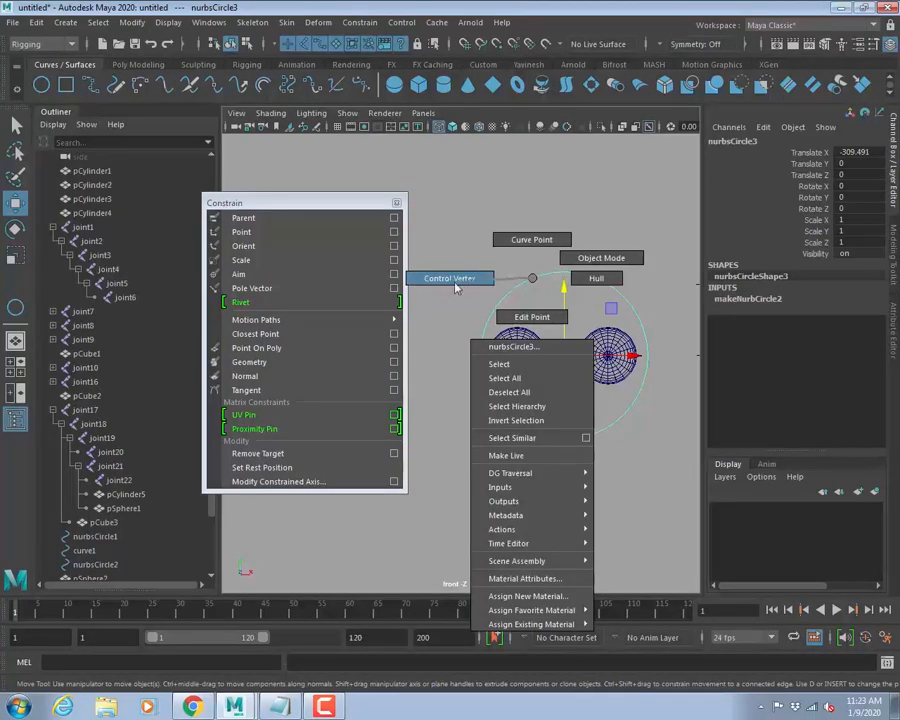
left_click(447, 280)
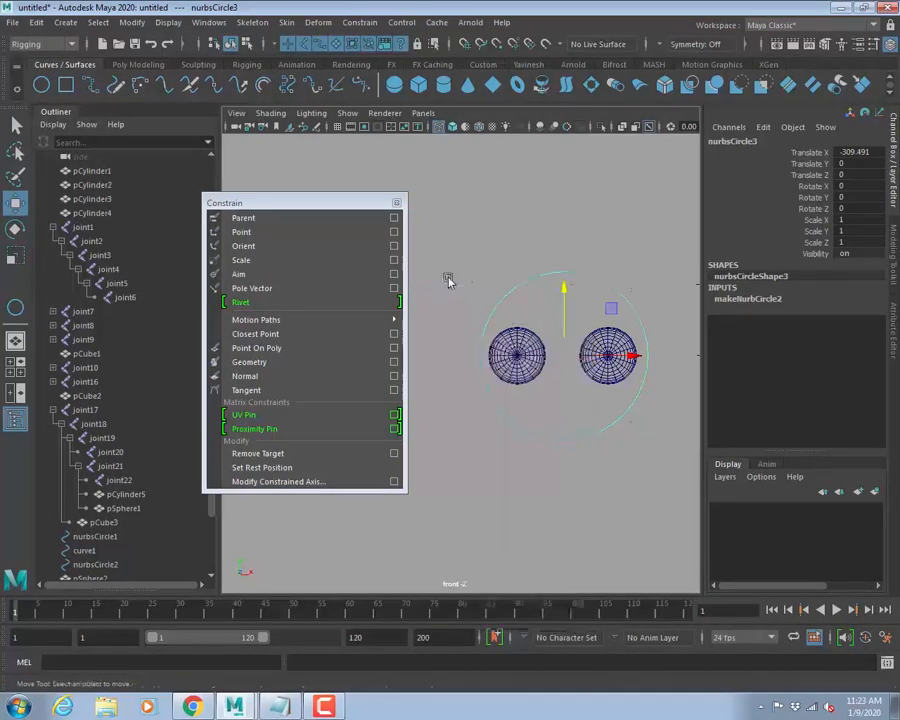
left_click_drag(458, 227, 656, 313)
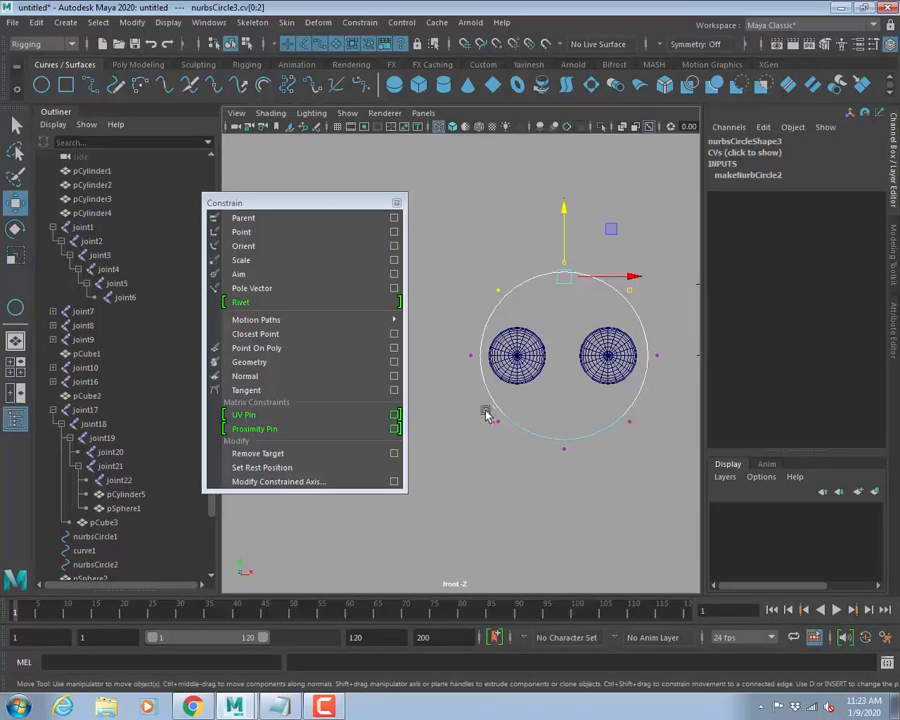
left_click_drag(468, 396, 650, 468, "shift")
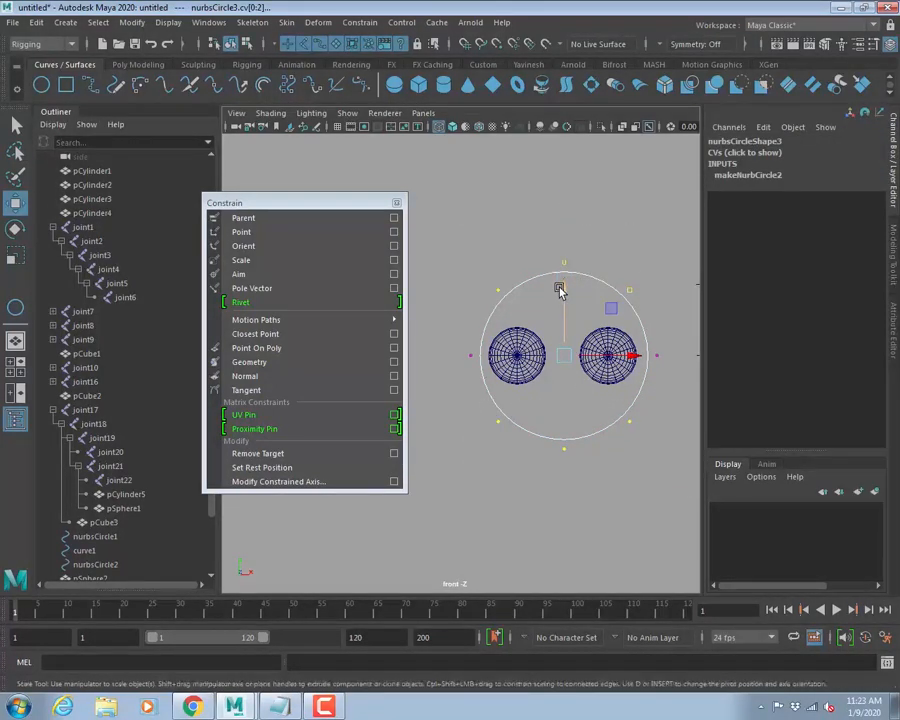
key("r")
left_click_drag(566, 302, 573, 431)
left_click_drag(565, 294, 570, 340)
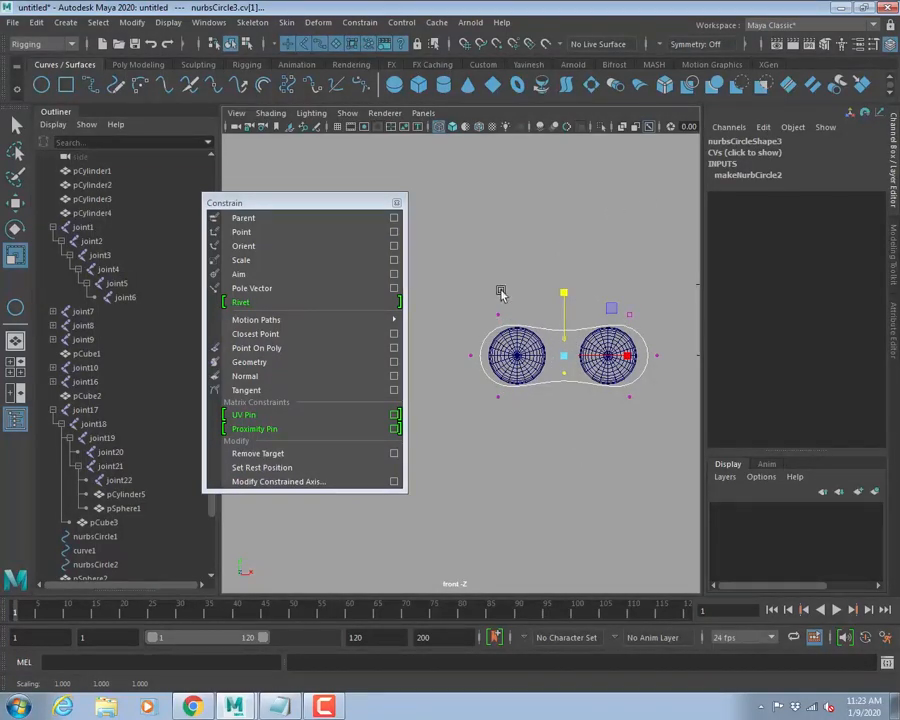
Return to object selection and move the glasses-shaped control forward of the spheres to about 161.7 in Z.
key("space")
key("space")
left_click_drag(498, 298, 560, 277, "alt")
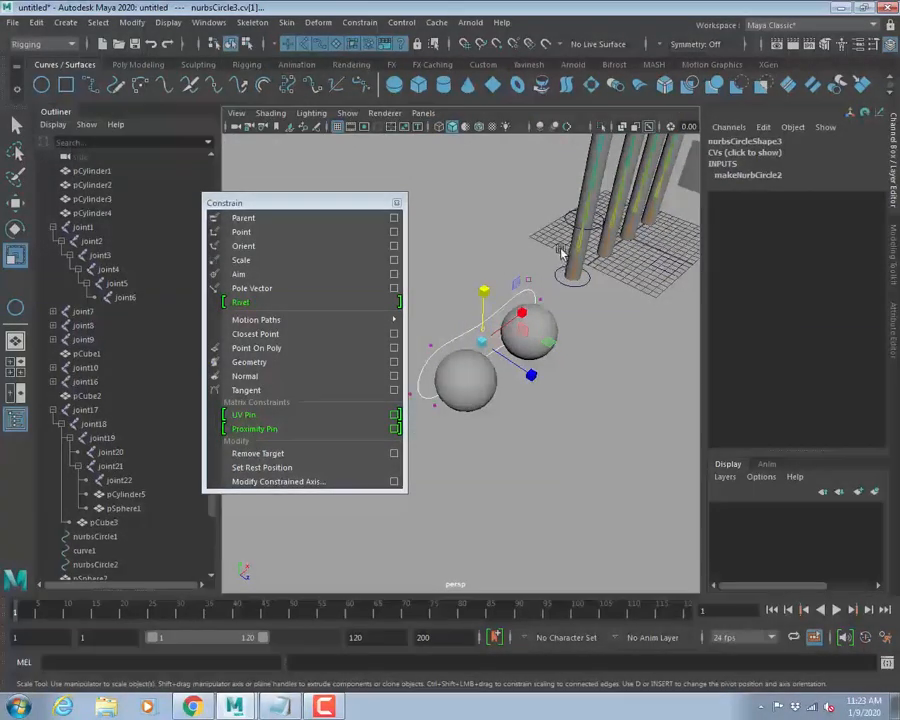
key("F8")
key("w")
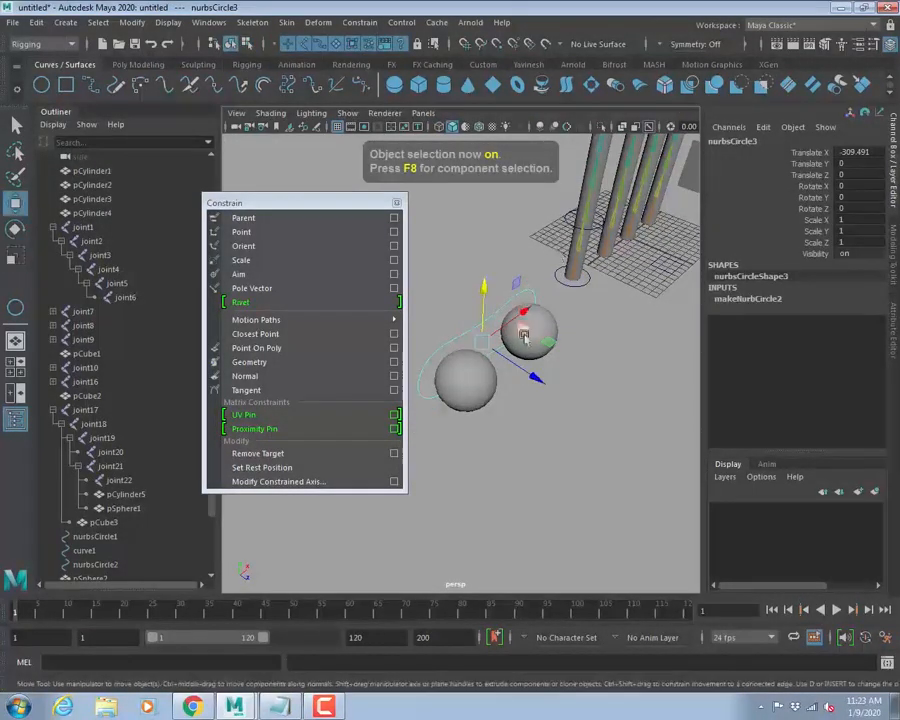
left_click_drag(532, 375, 676, 472)
left_click_drag(598, 450, 450, 428, "alt")
scroll(505, 402, "down", 3)
Switch to Chrome to examine the controls in the 3D character rigging reference image, and return to Maya.
key("alt+Tab")
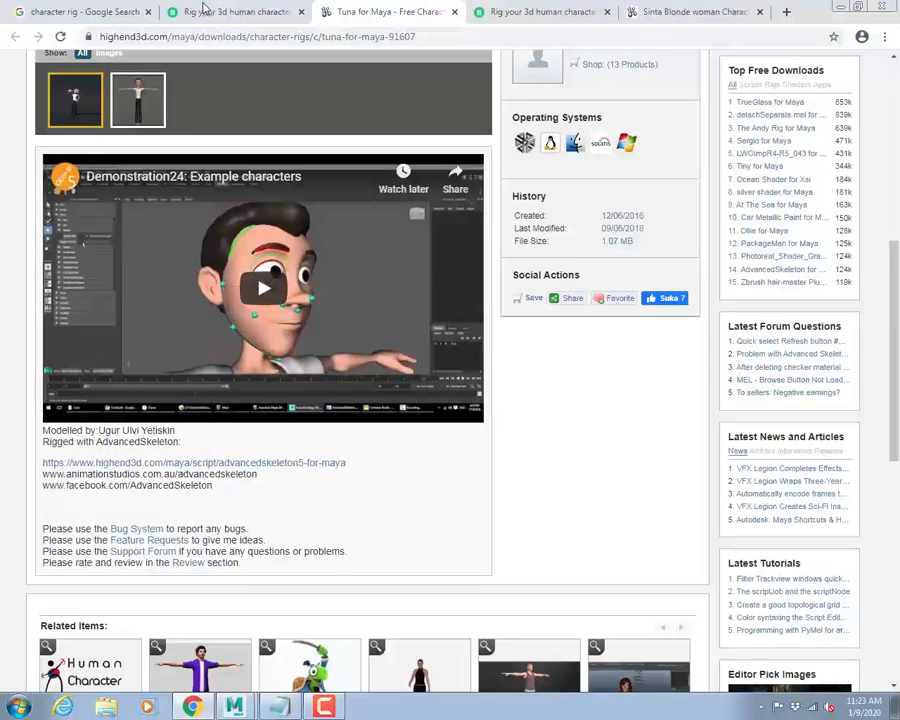
scroll(444, 300, "up", 3)
key("ctrl+Tab")
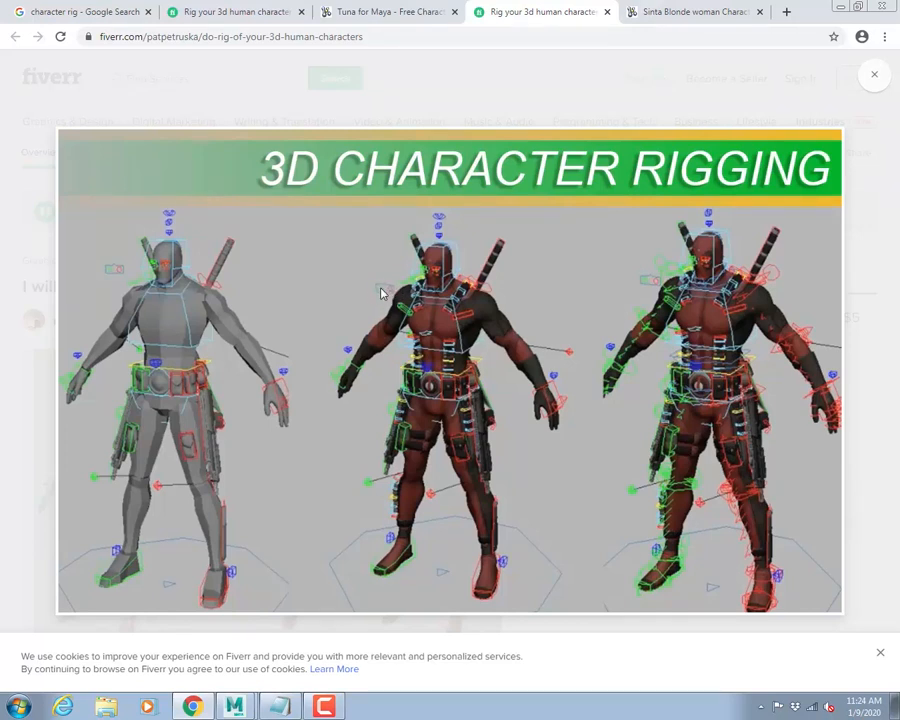
key("alt+Tab")
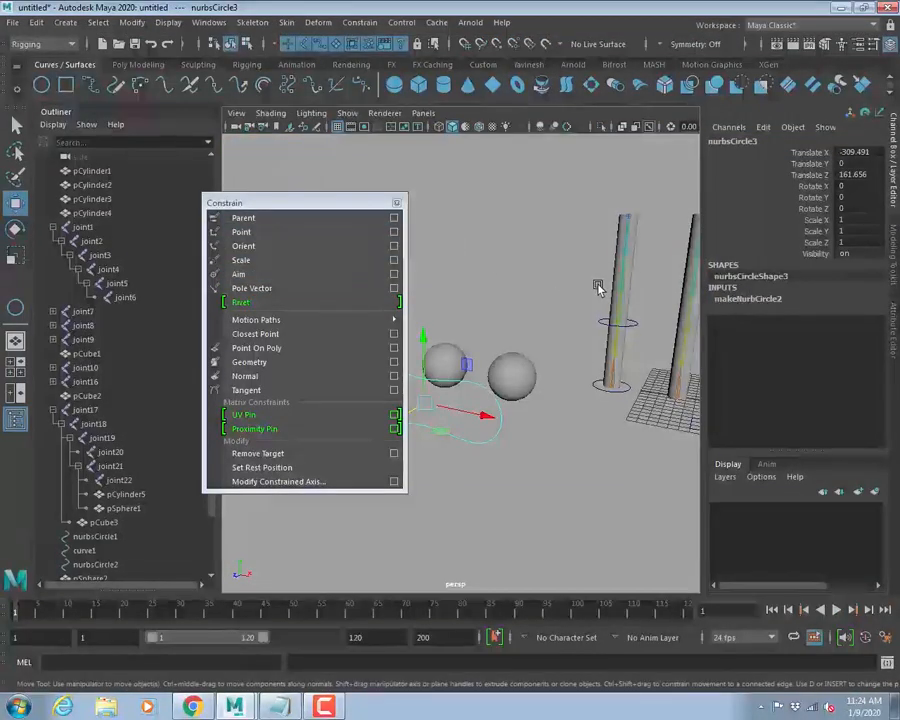
Draw a NURBS circle centred on the left sphere in the front view and move it forward to about Z 160.
key("space")
key("space")
middle_click_drag(503, 409, 530, 433, "alt")
right_click_drag(530, 433, 586, 435, "alt")
middle_click_drag(586, 435, 512, 427, "alt")
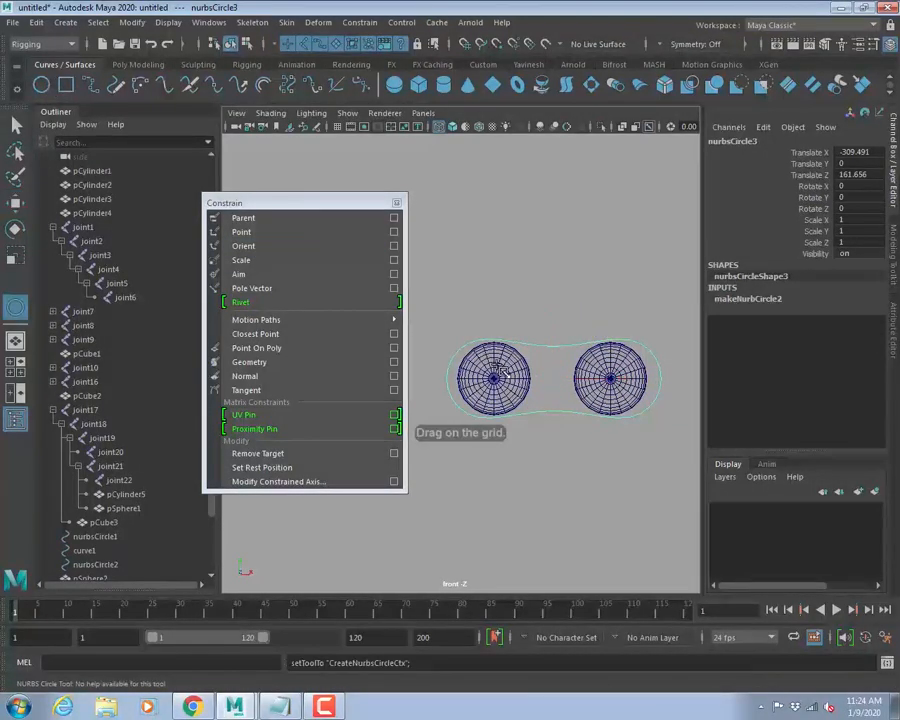
mouse_move(493, 379)
left_mouse_down()
mouse_move(531, 404)
mouse_move(495, 380)
left_mouse_up()
key("w")
key("v")
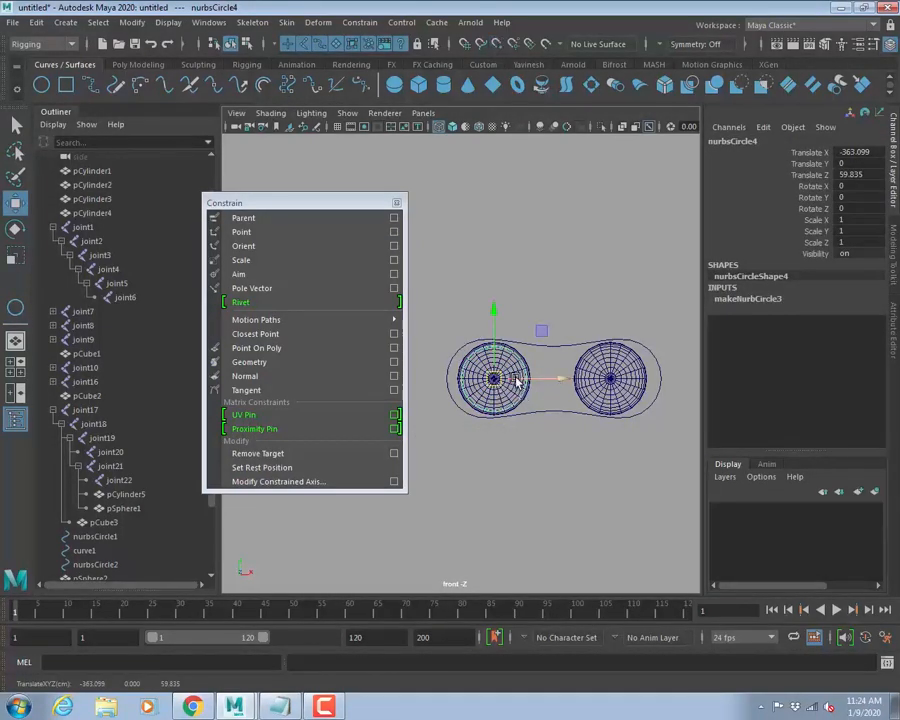
key("space")
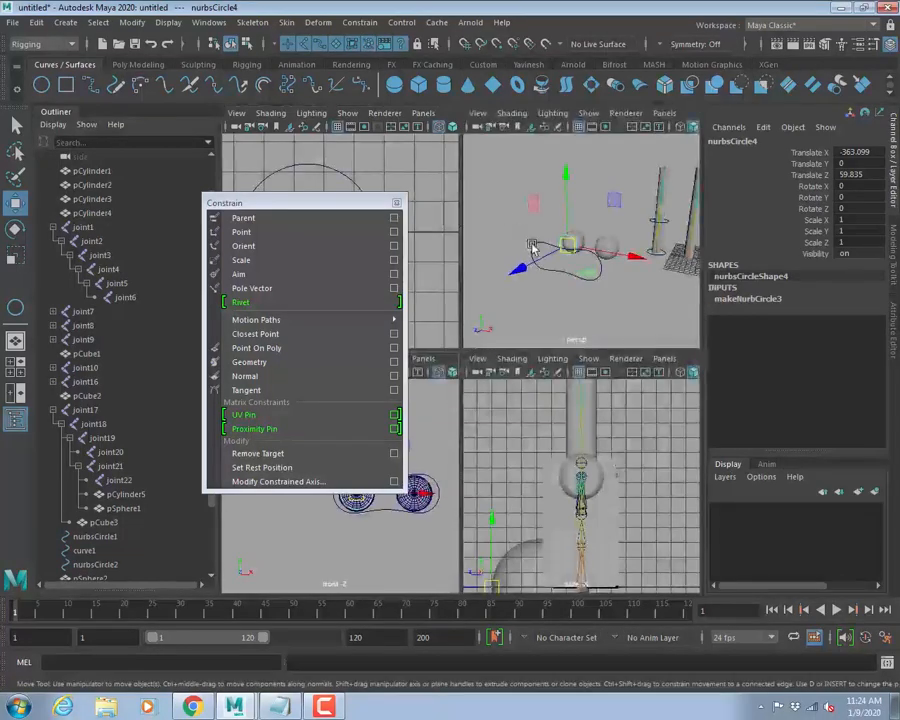
left_click_drag(517, 268, 484, 283)
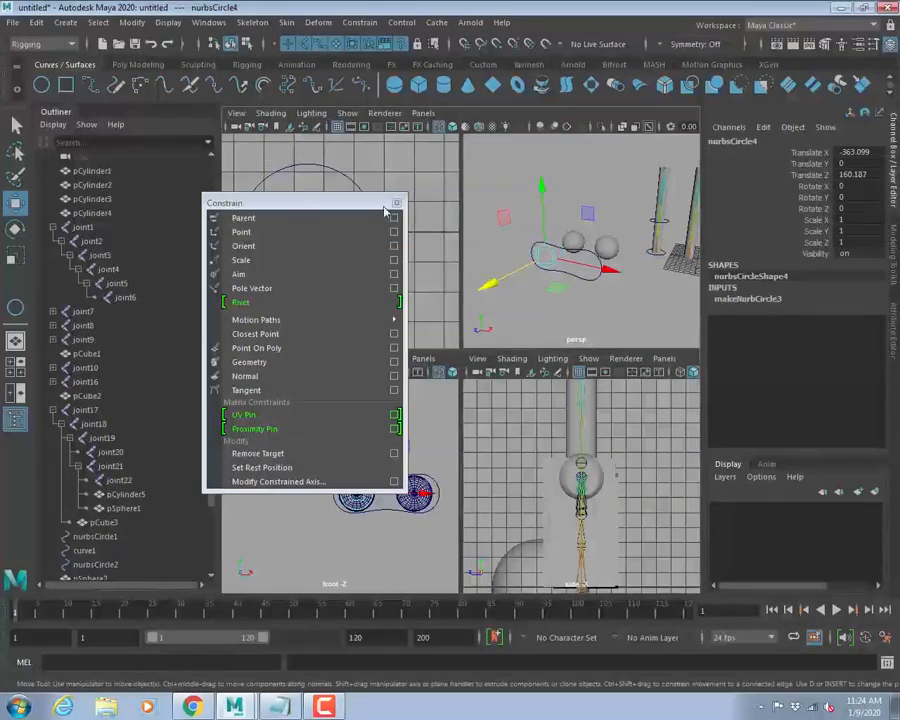
Select the small circle and the glasses-shaped control in the top view and grid-snap both to Z 160.
key("space")
left_click_drag(385, 204, 487, 440)
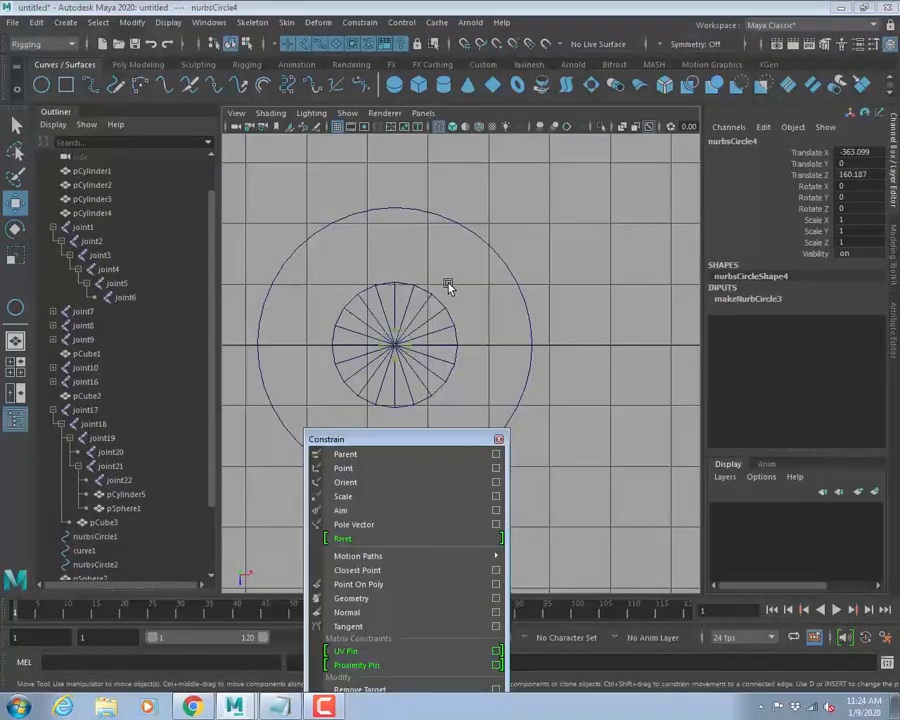
key("f")
scroll(454, 284, "down", 9)
left_click_drag(443, 334, 484, 368)
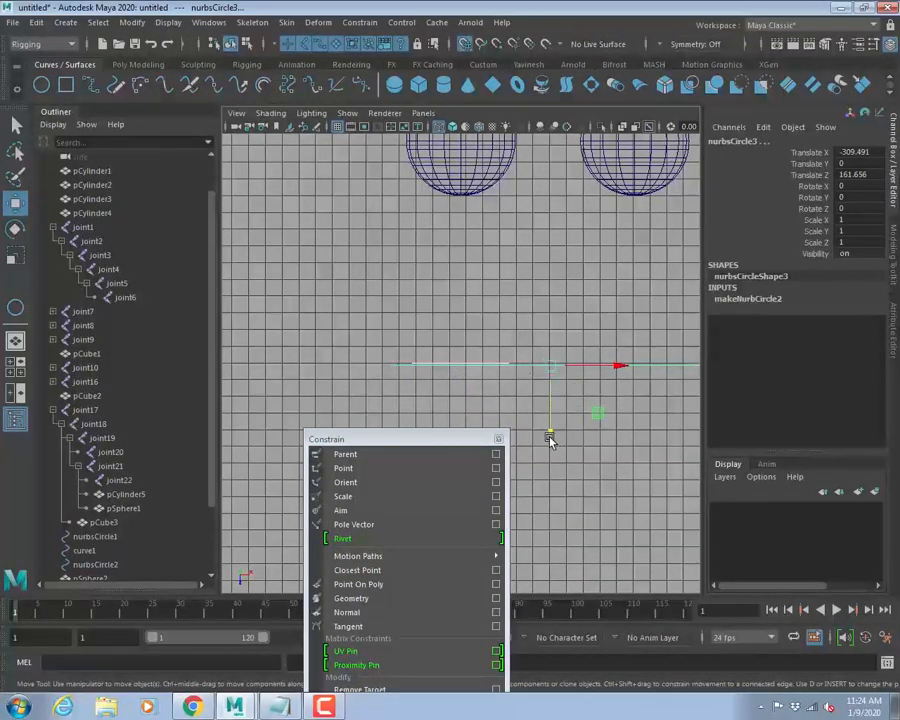
left_click_drag(549, 437, 547, 368)
Frame the controls in the perspective view, select only the small circle, and move the Constrain window clear of them.
key("space")
key("space")
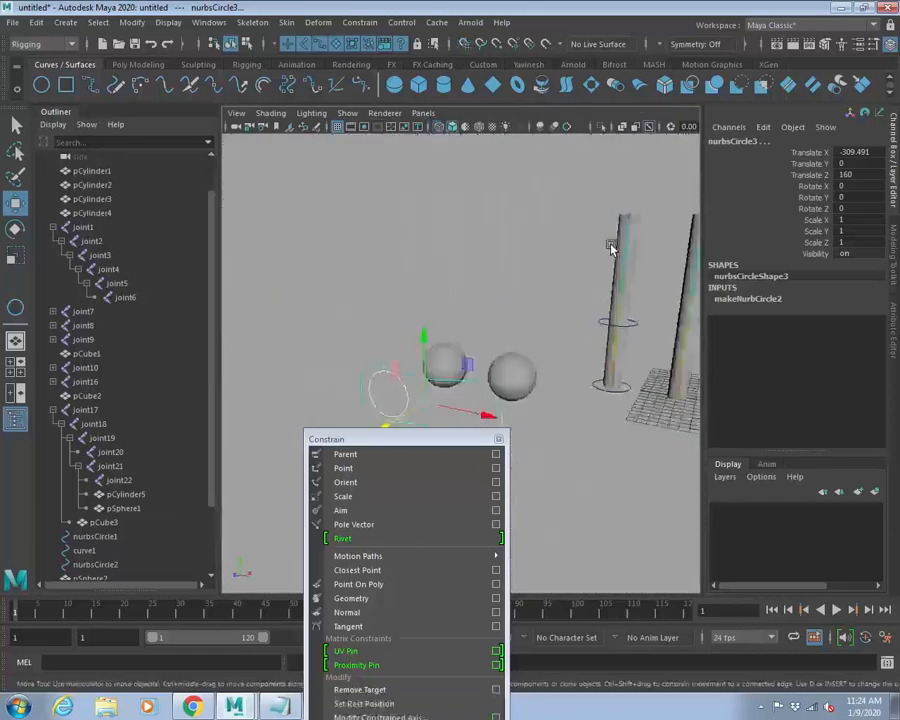
key("f")
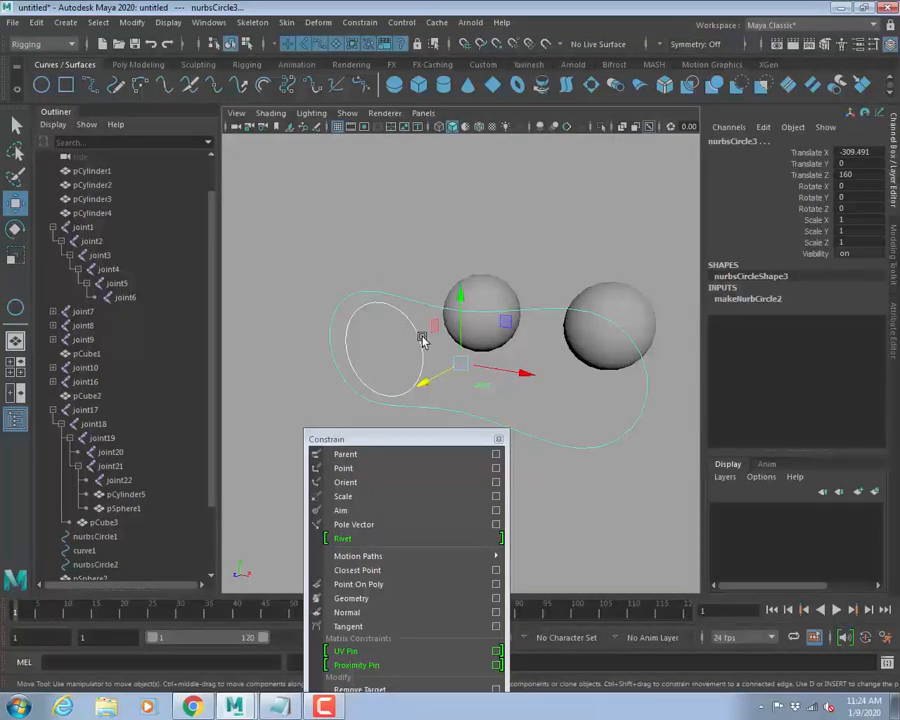
left_click(421, 340)
left_click_drag(443, 438, 826, 422)
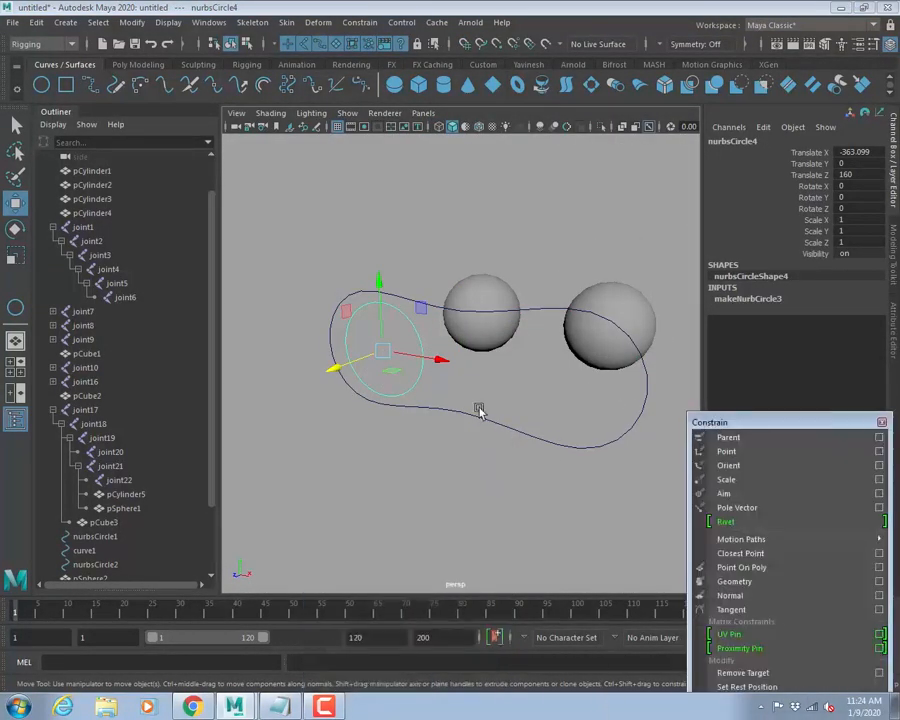
Duplicate the small circle in the front view and snap the copy to the right sphere's centre at X -259.072.
key("space")
key("space")
right_click_drag(377, 428, 559, 448, "alt")
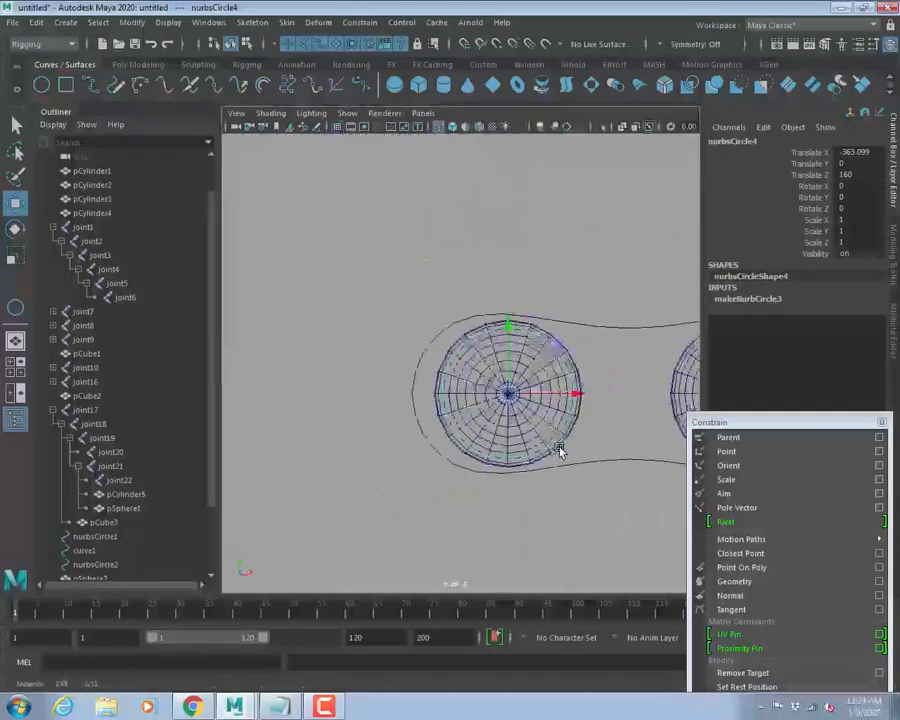
middle_click_drag(559, 448, 382, 410, "alt")
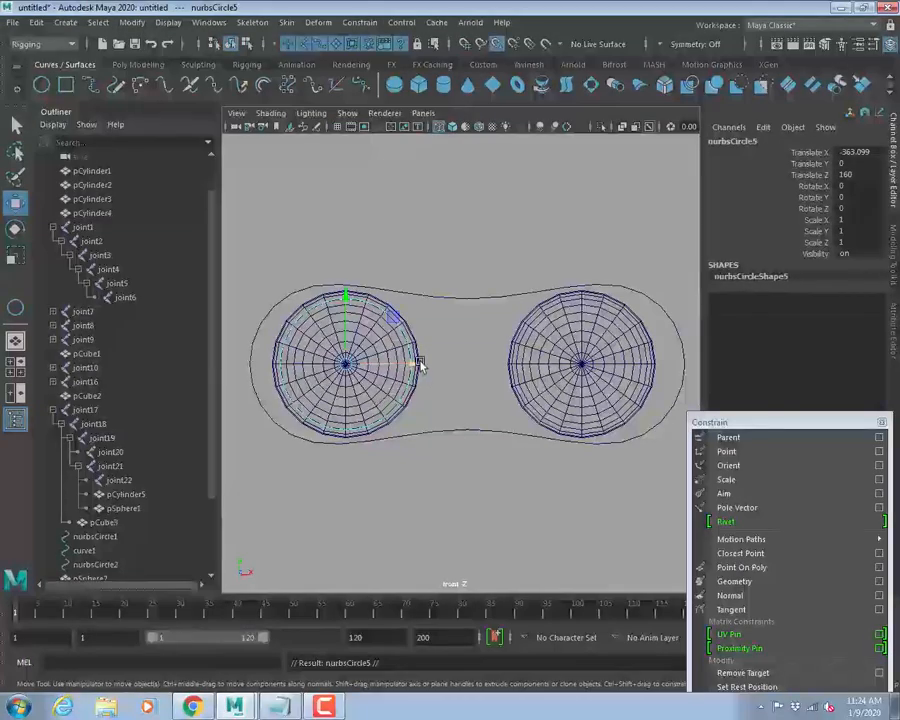
key("ctrl+d")
left_click_drag(412, 364, 643, 363)
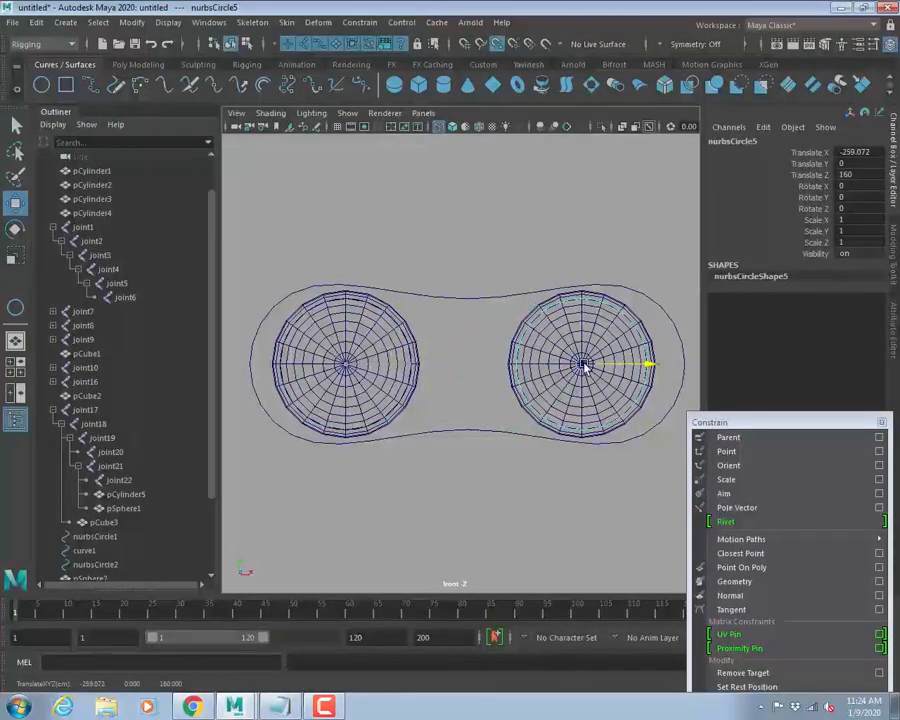
Select the front cap faces of the left sphere in the top view and assign them a new Surface Shader material.
key("space")
left_click_drag(574, 202, 574, 172)
mouse_move(517, 345)
left_mouse_down("alt")
mouse_move(502, 338)
mouse_move(446, 361)
left_mouse_up("alt")
key("q")
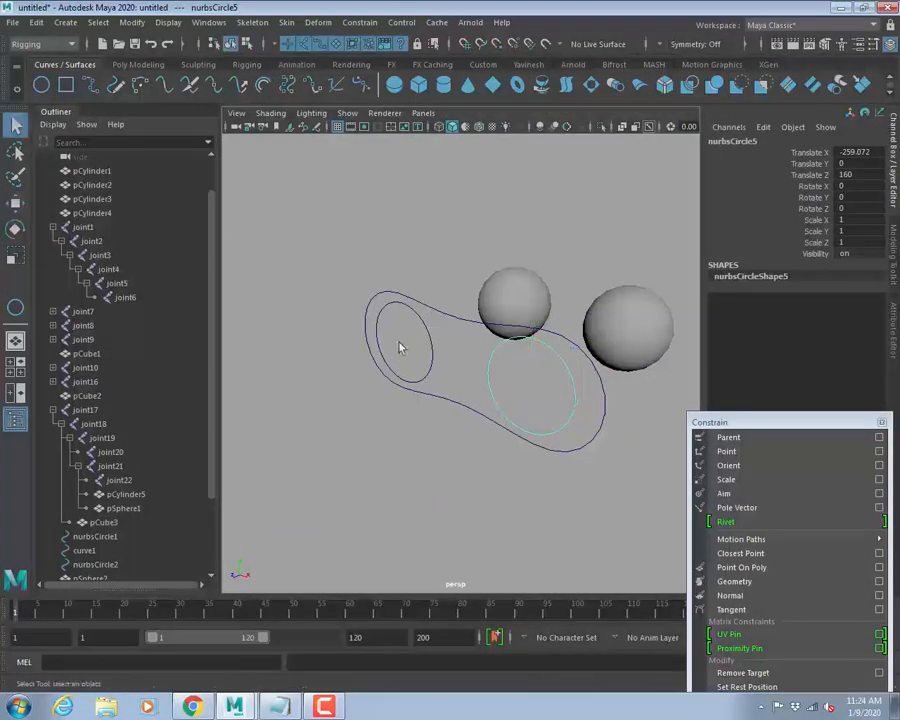
left_click(510, 294)
right_click_drag(514, 294, 512, 334)
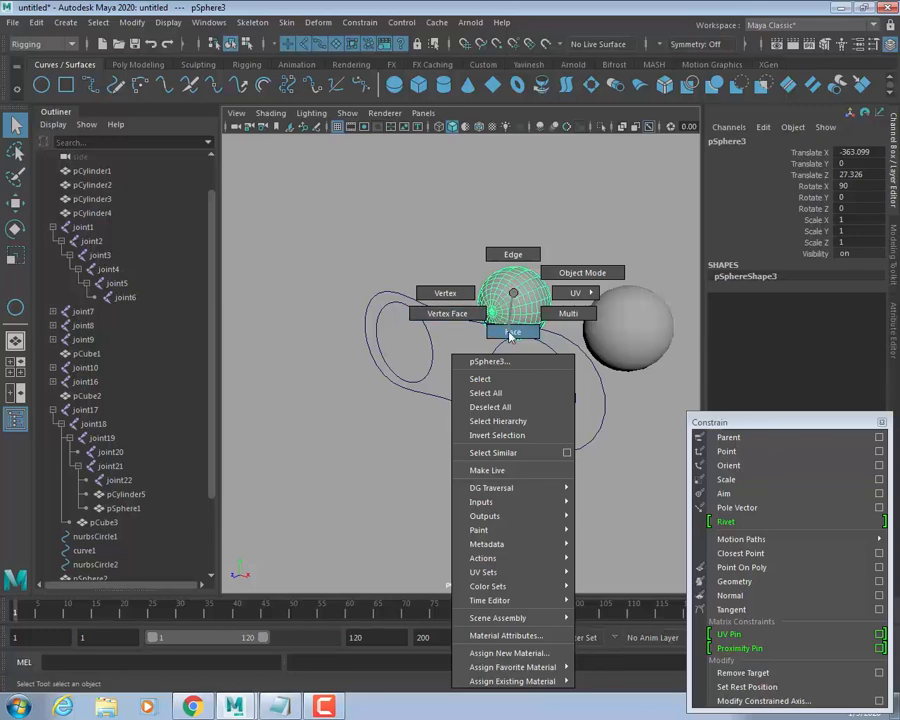
key("space")
key("space")
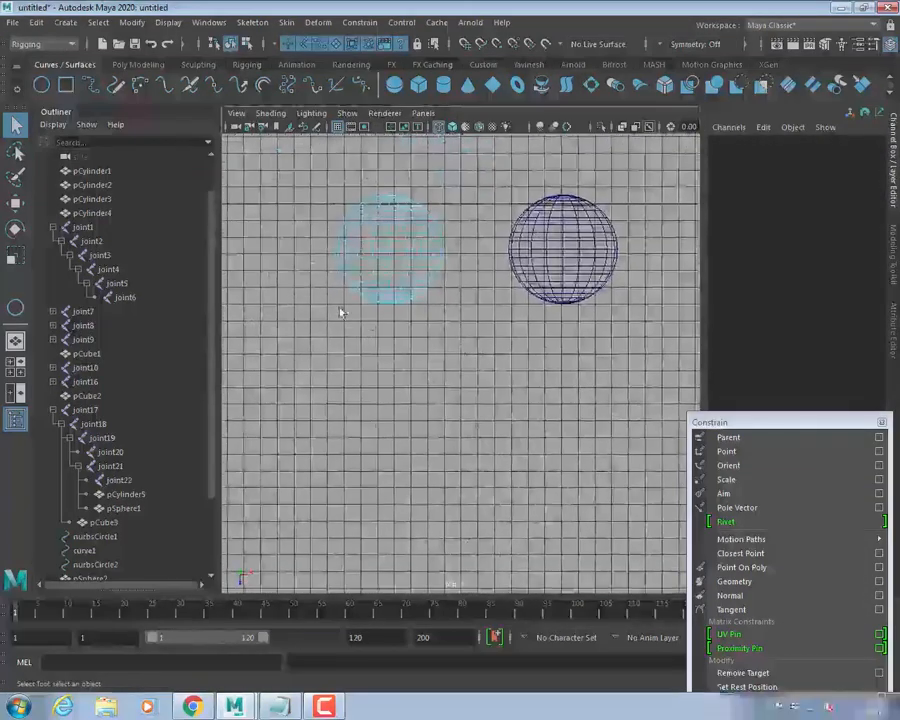
left_click_drag(330, 340, 462, 301)
right_click_drag(398, 300, 381, 665)
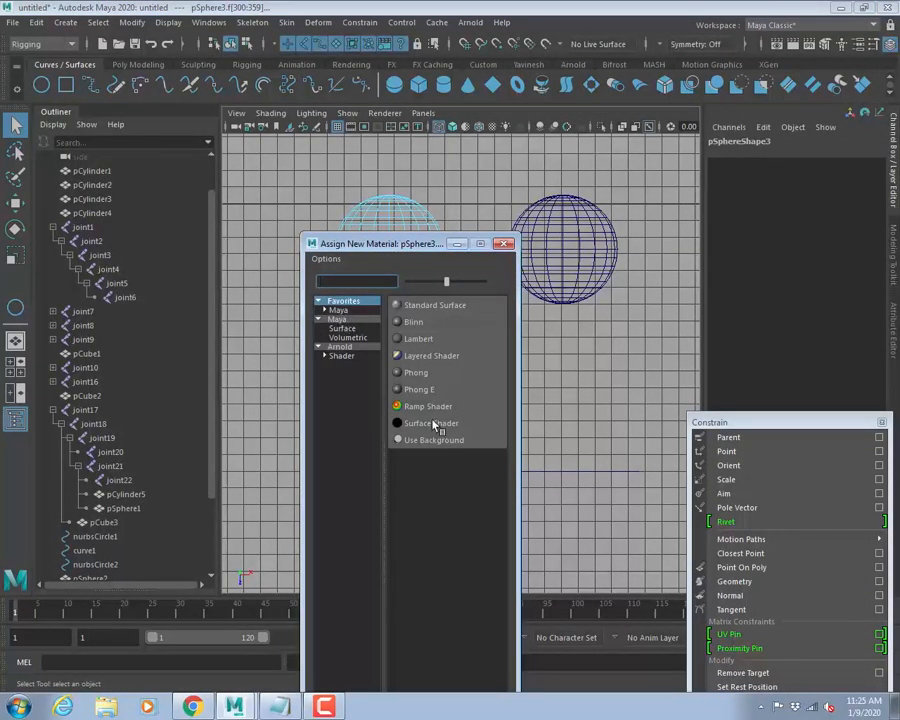
left_click(433, 425)
left_click(397, 278)
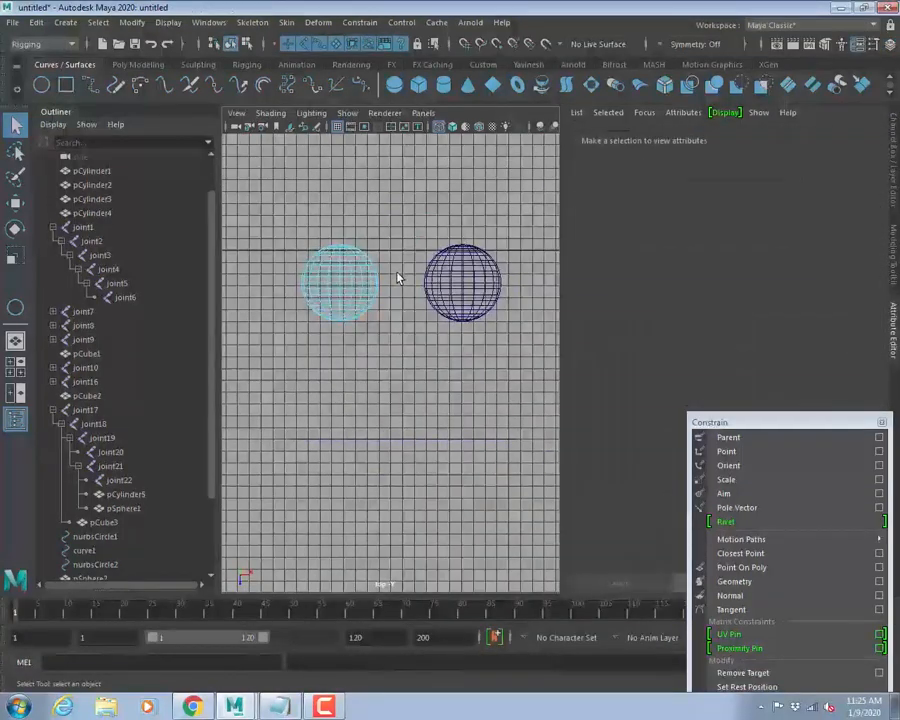
Turn on shaded and textured display in the top view and return the left sphere to object mode.
key("5")
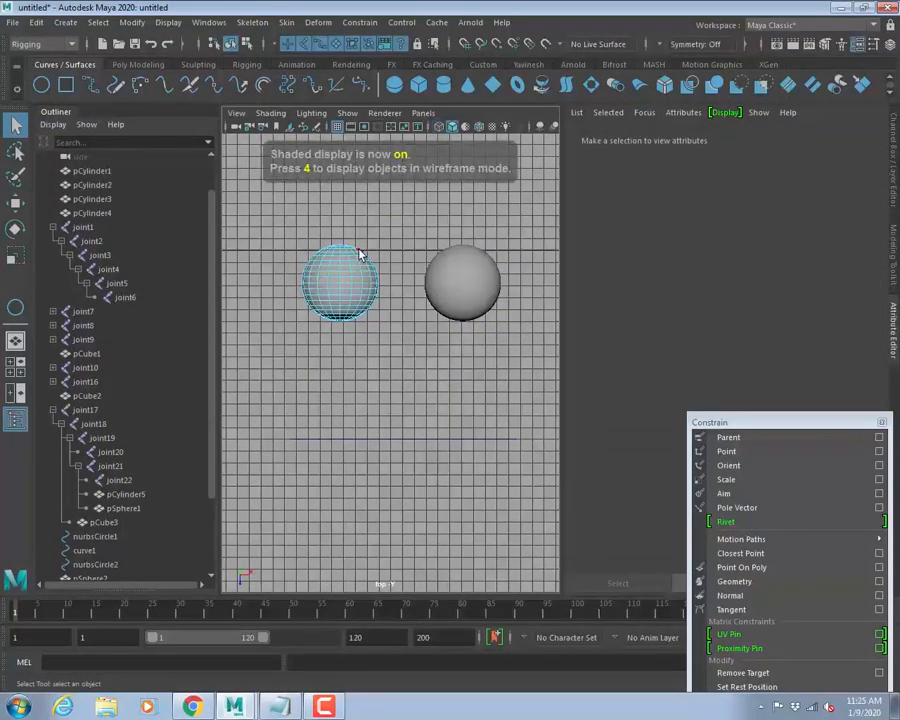
key("6")
mouse_move(334, 279)
right_mouse_down()
mouse_move(348, 281)
mouse_move(368, 325)
mouse_move(382, 314)
mouse_move(426, 328)
mouse_move(472, 268)
mouse_move(473, 312)
right_mouse_up()
left_click(368, 325)
Assign the existing surface shader to the right sphere's front cap faces, return it to object mode, and deselect it in the perspective view.
left_click(471, 269)
left_click_drag(394, 364, 349, 318)
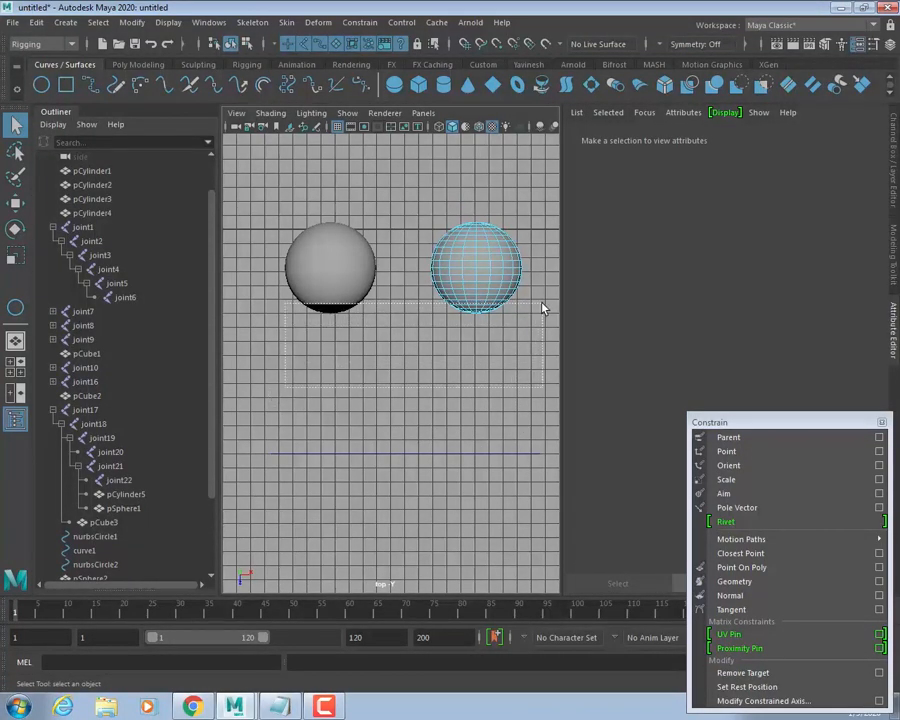
left_click_drag(544, 309, 536, 313)
right_click_drag(482, 312, 581, 690)
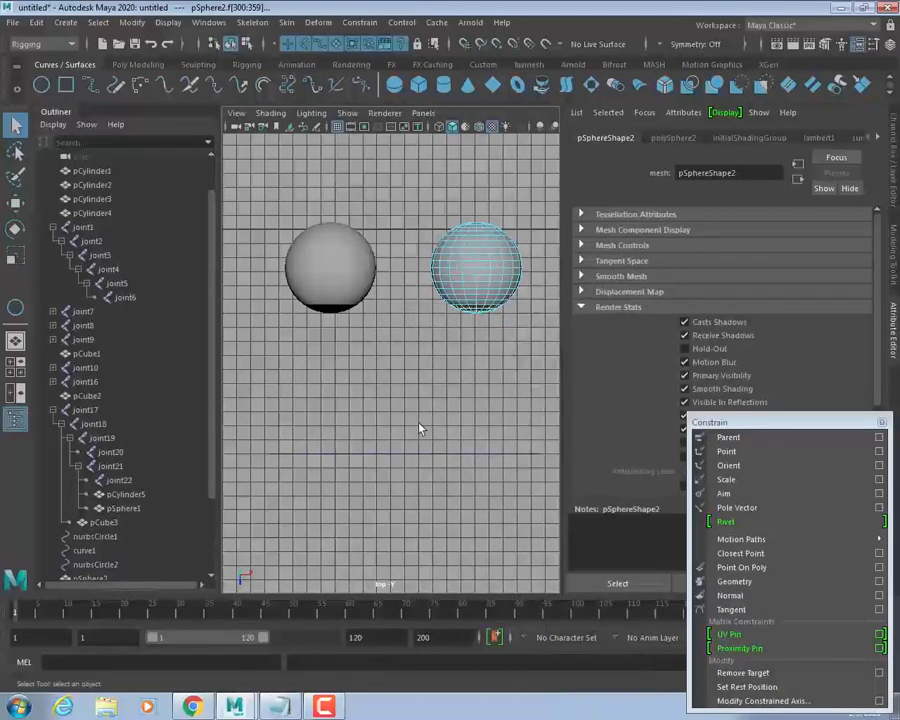
left_click(419, 428)
right_click_drag(506, 257, 524, 234)
key("space")
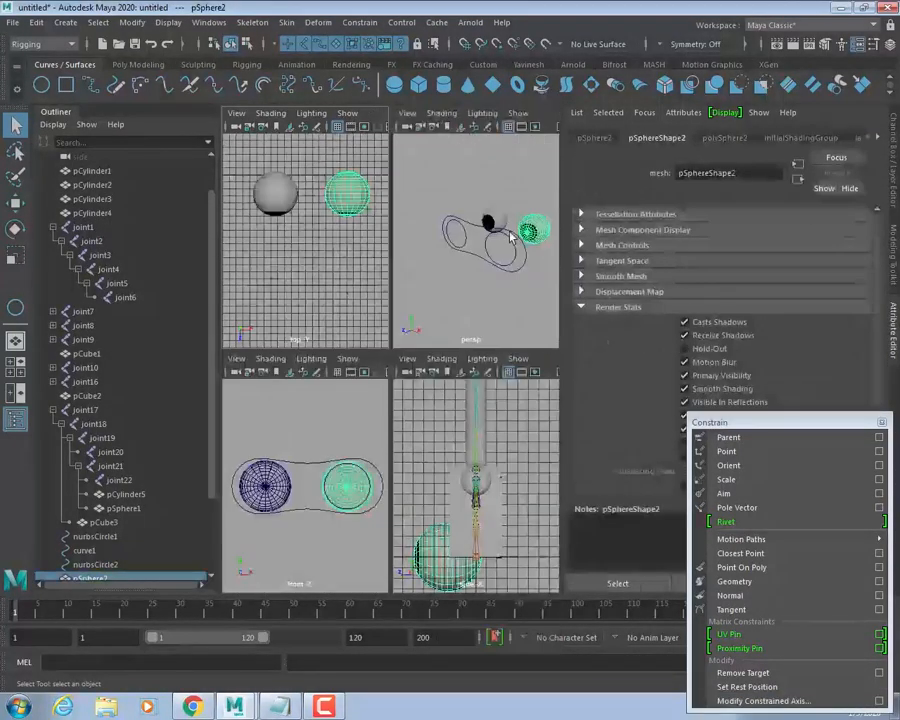
key("space")
left_click(430, 221)
left_click_drag(430, 221, 418, 263, "alt")
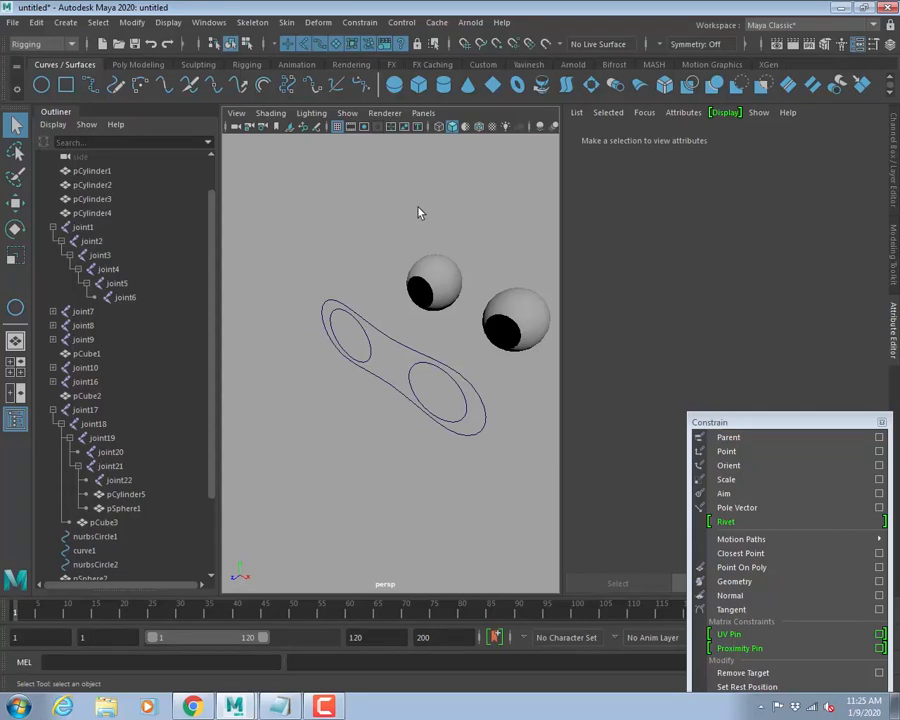
Aim-constrain the left sphere to the left small circle with Maintain offset enabled.
left_click(369, 349)
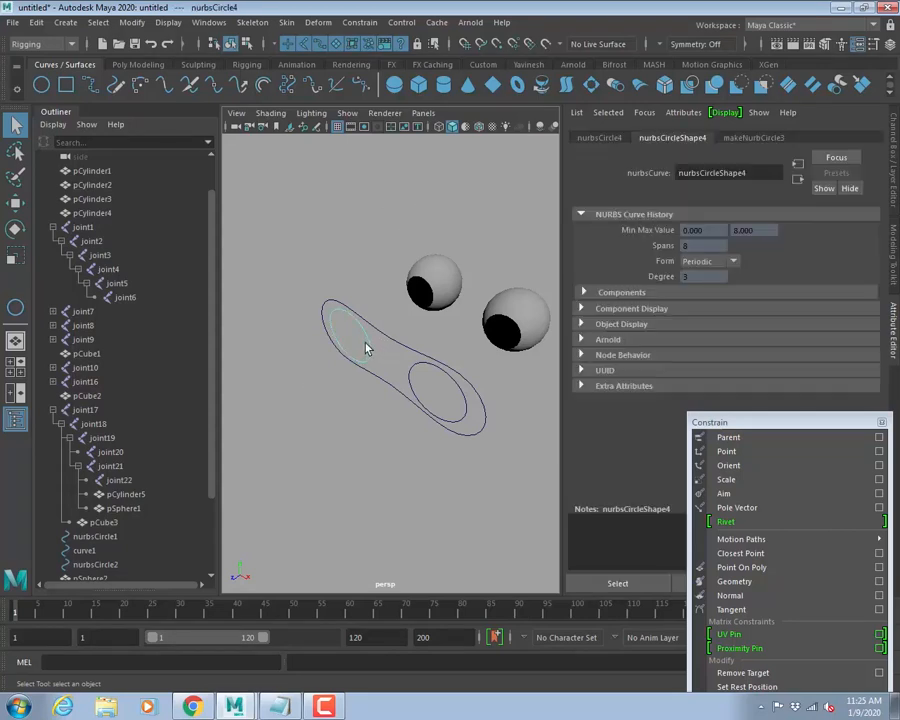
left_click(432, 283)
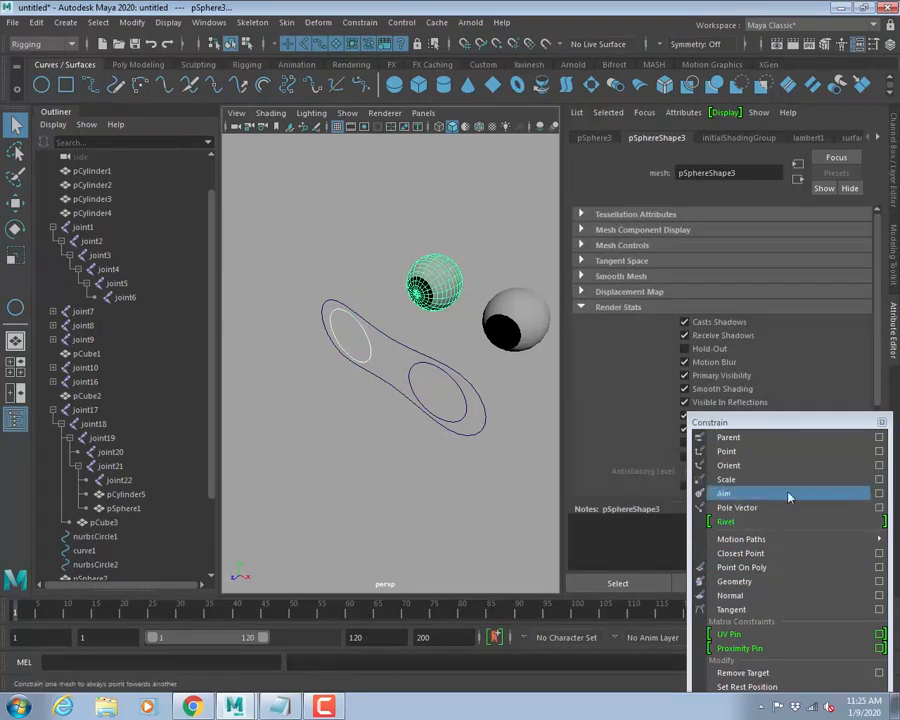
left_click(879, 494)
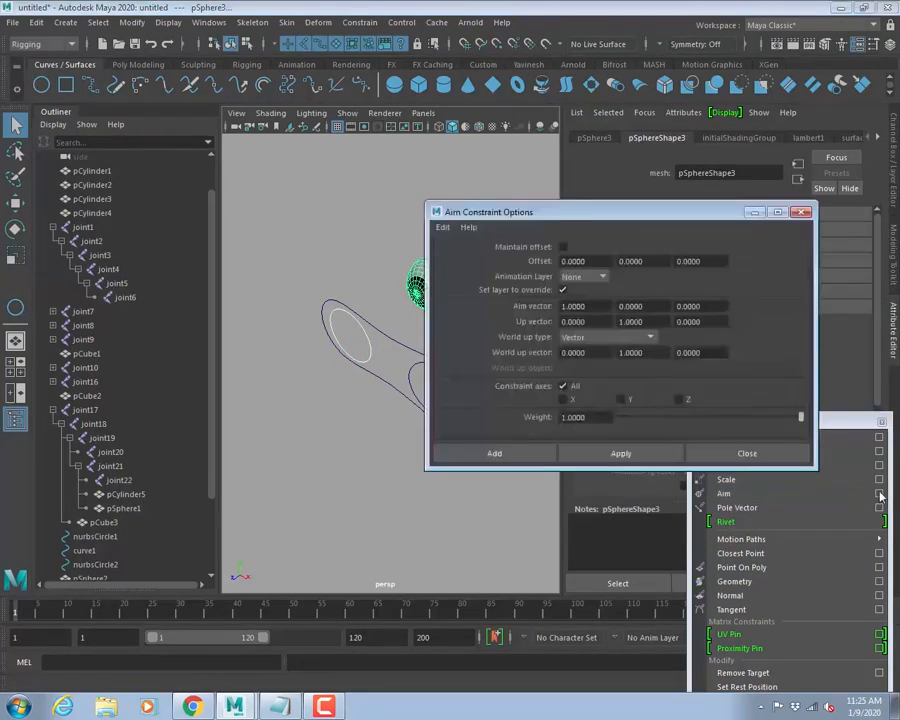
left_click(563, 247)
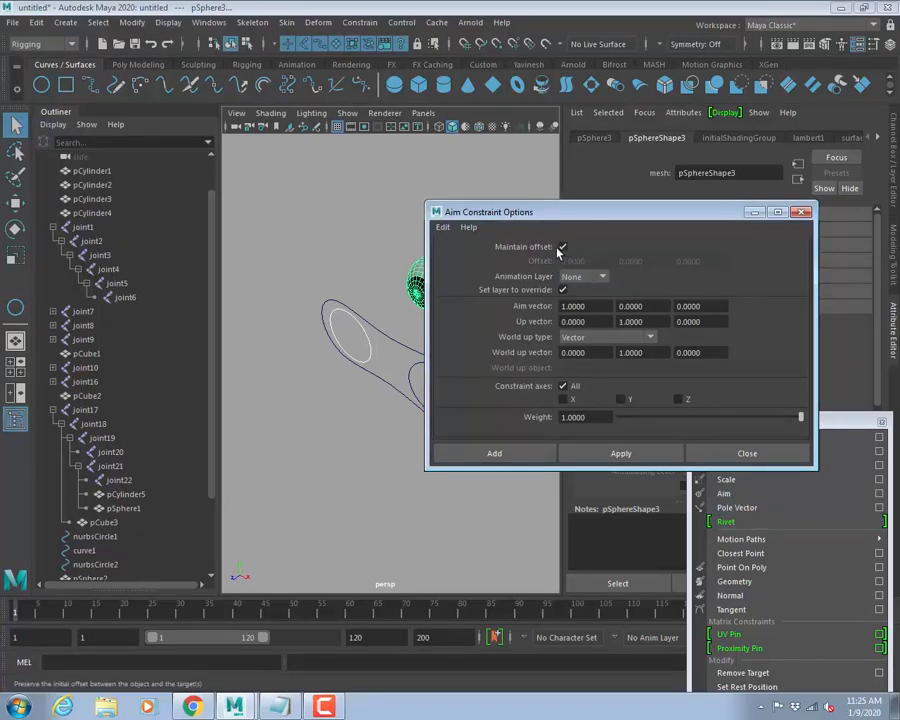
left_click(624, 453)
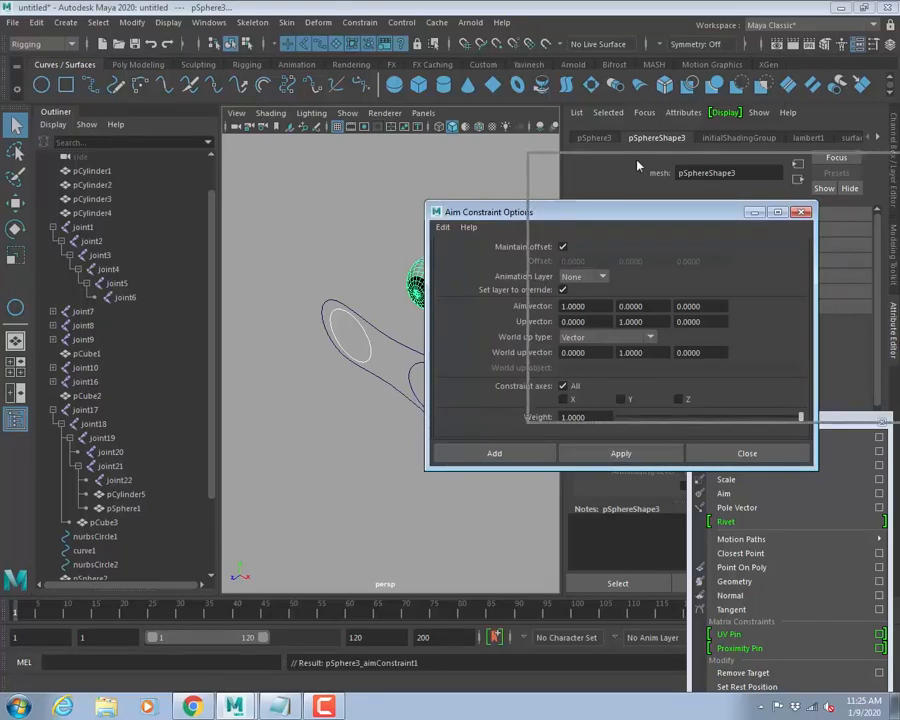
Aim-constrain the right sphere to the right small circle with the same options, and close the constraint options.
left_click_drag(535, 212, 638, 164)
left_click(472, 406)
middle_click_drag(486, 319, 442, 321, "alt")
left_click(476, 311, "shift")
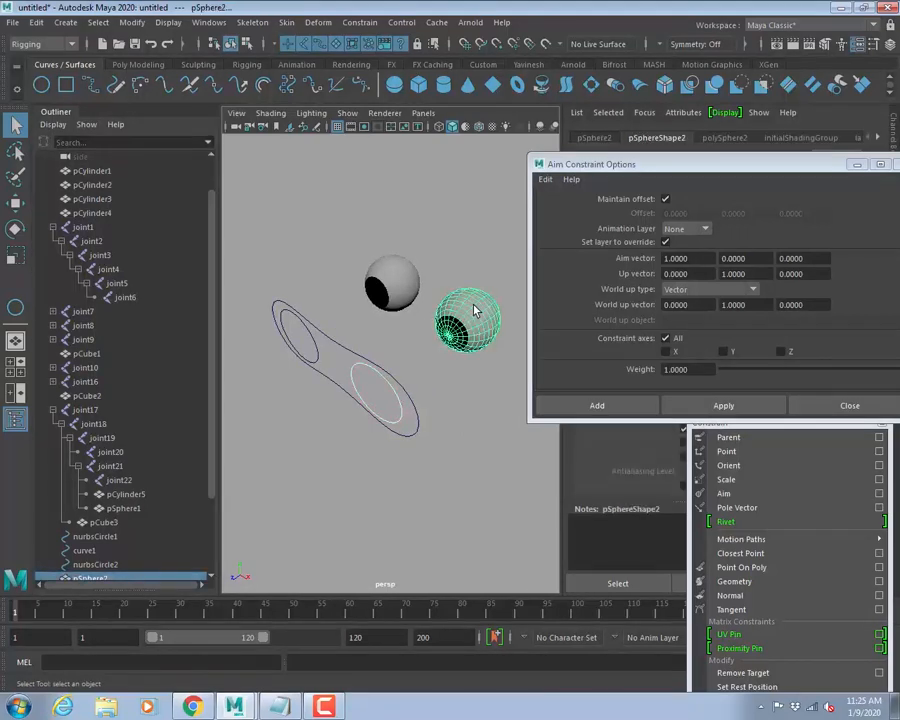
left_click(704, 407)
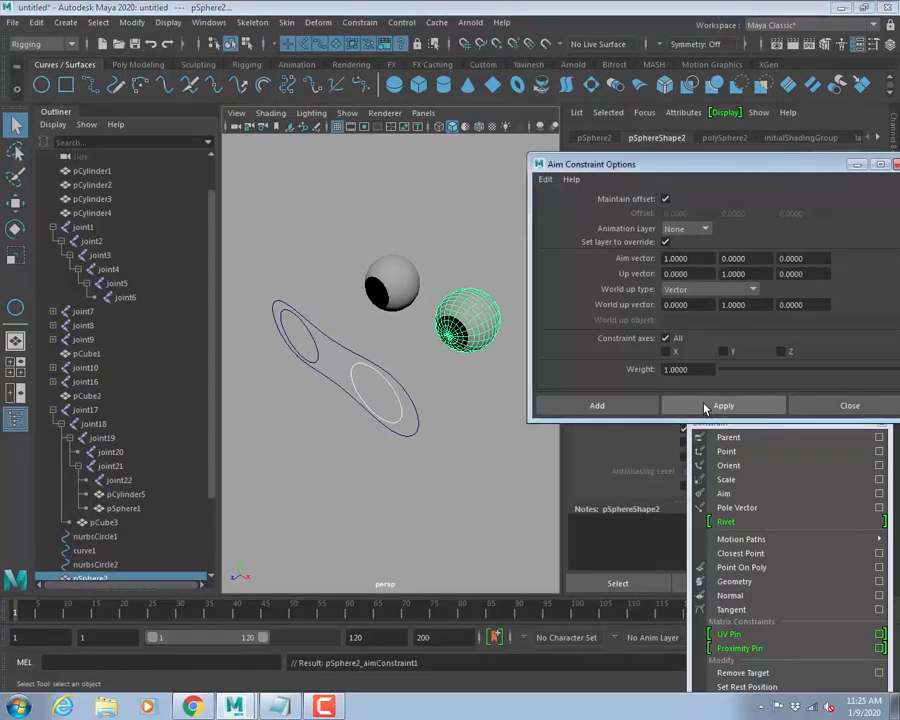
left_click(812, 407)
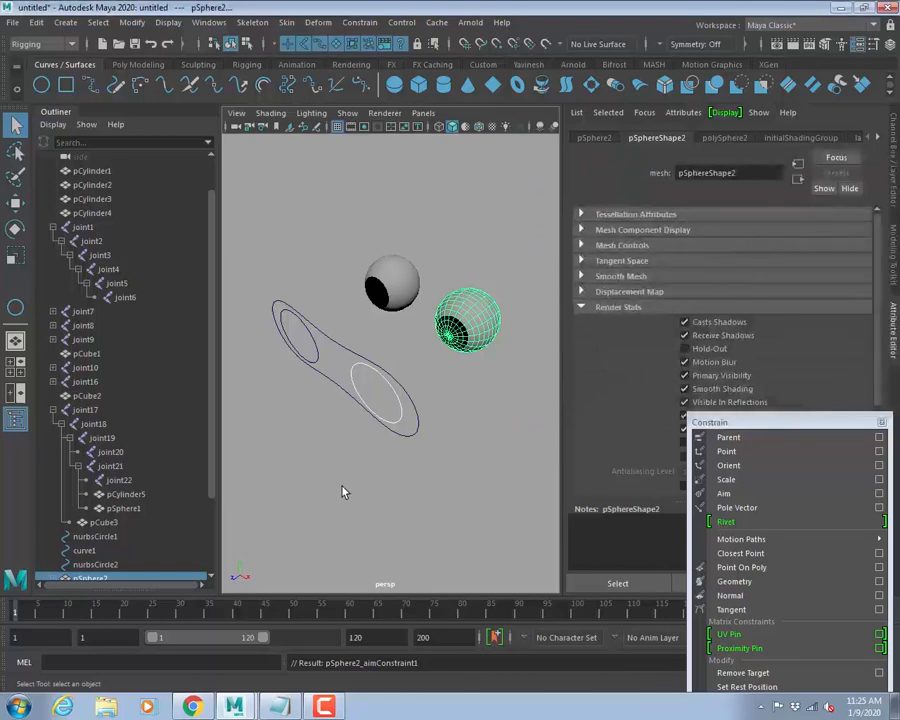
Parent both small circles to the glasses-shaped control and select that control.
left_click(372, 437)
left_click(338, 383)
mouse_move(333, 392)
left_mouse_down("alt")
mouse_move(333, 412)
mouse_move(327, 404)
left_mouse_up("alt")
left_click(312, 358)
left_click(355, 376, "shift")
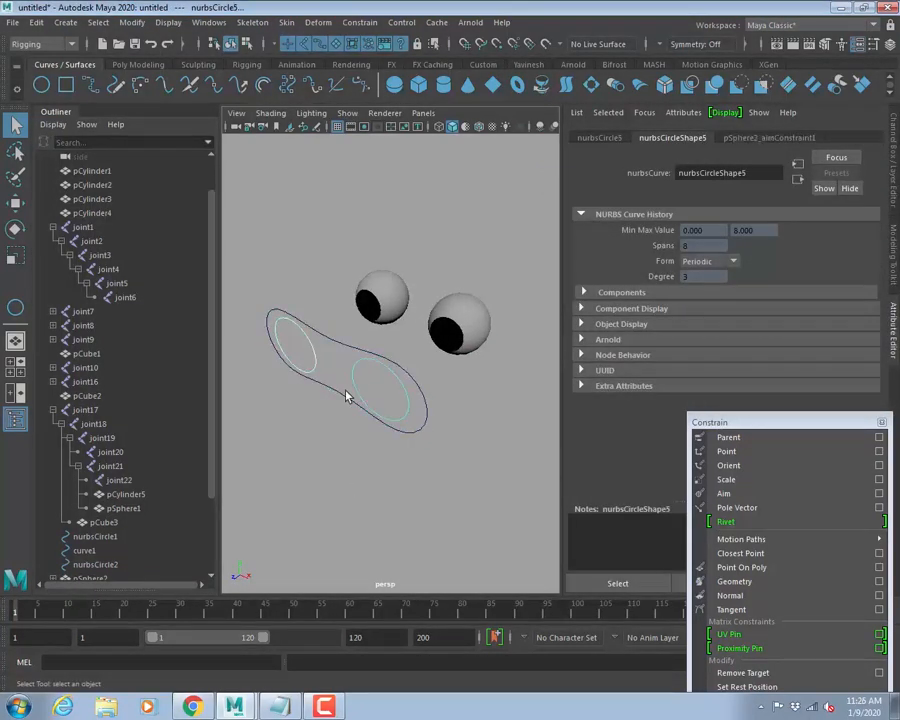
left_click(334, 394, "shift")
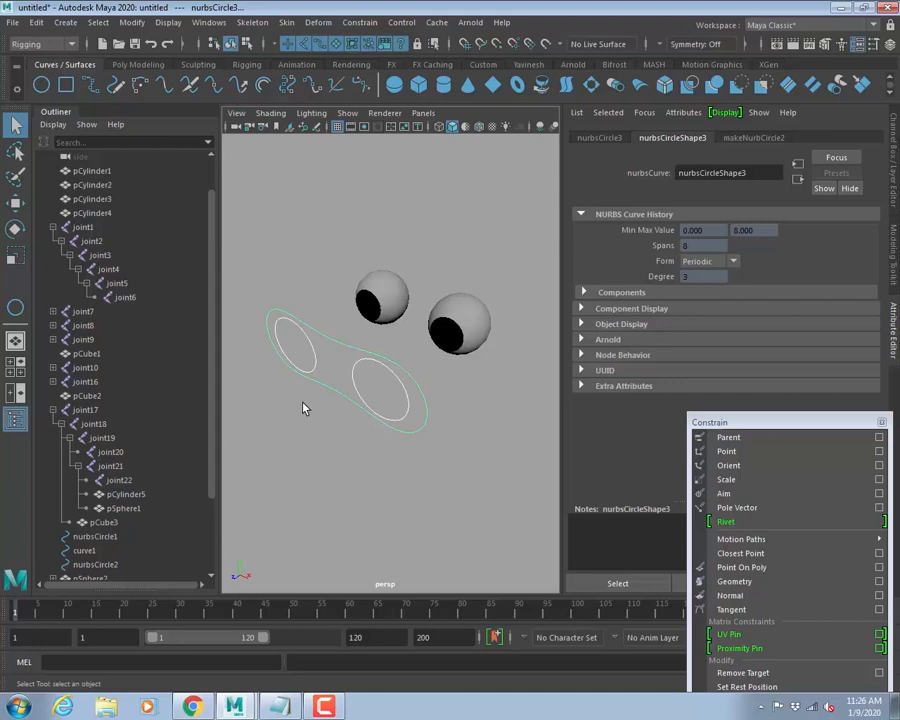
key("p")
left_click(341, 402)
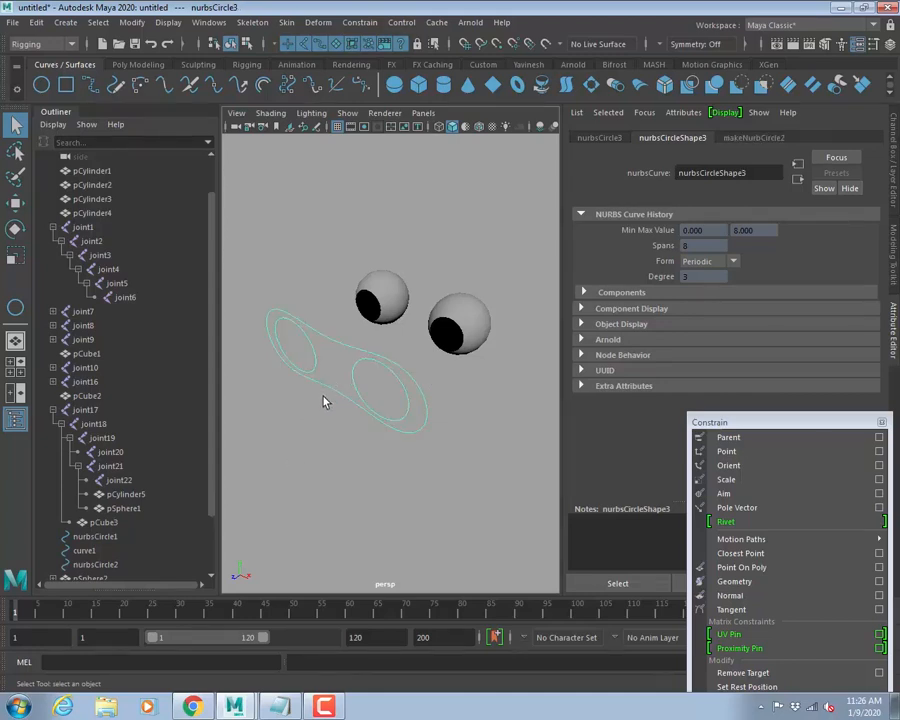
Move the left small circle upward to test the left eye's aim, and undo the move.
left_click(318, 361)
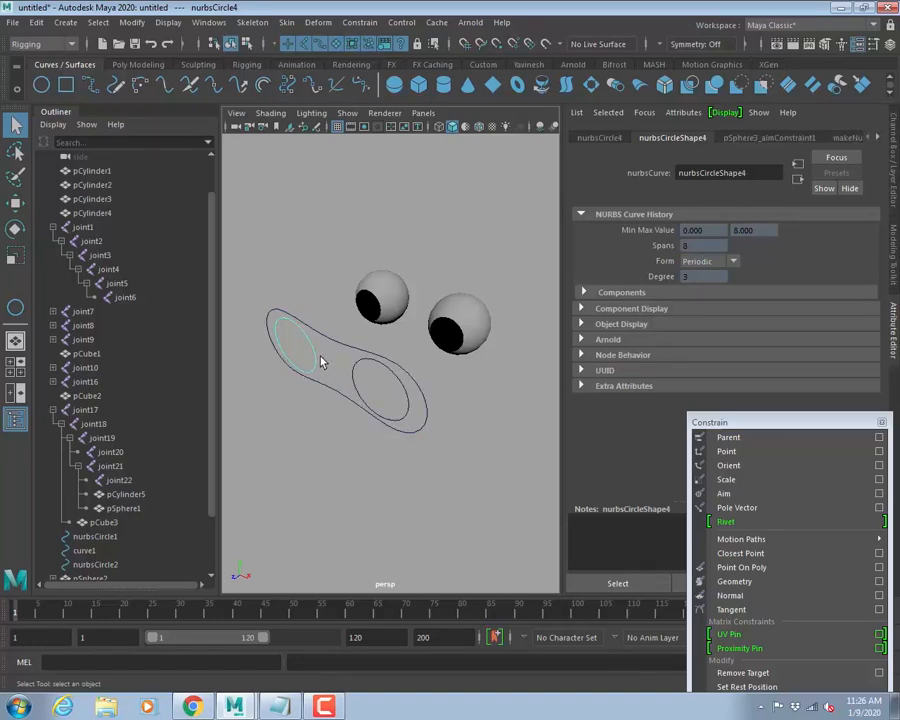
key("w")
left_click_drag(290, 344, 289, 251)
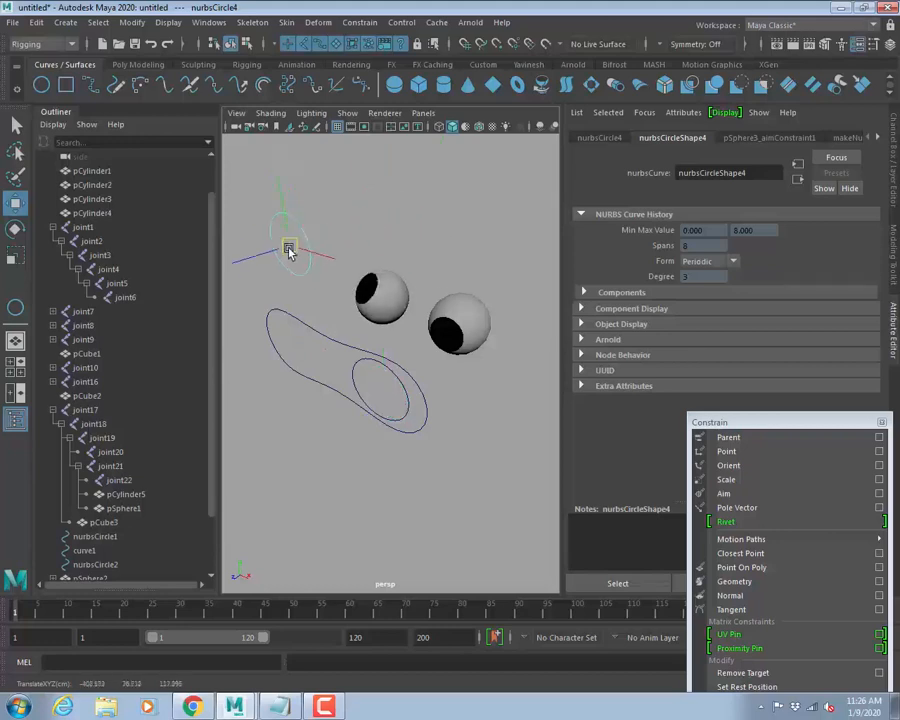
key("ctrl+z")
Move the two small circles outward in opposite directions to test diverging eyes, and undo both moves.
left_click(385, 395)
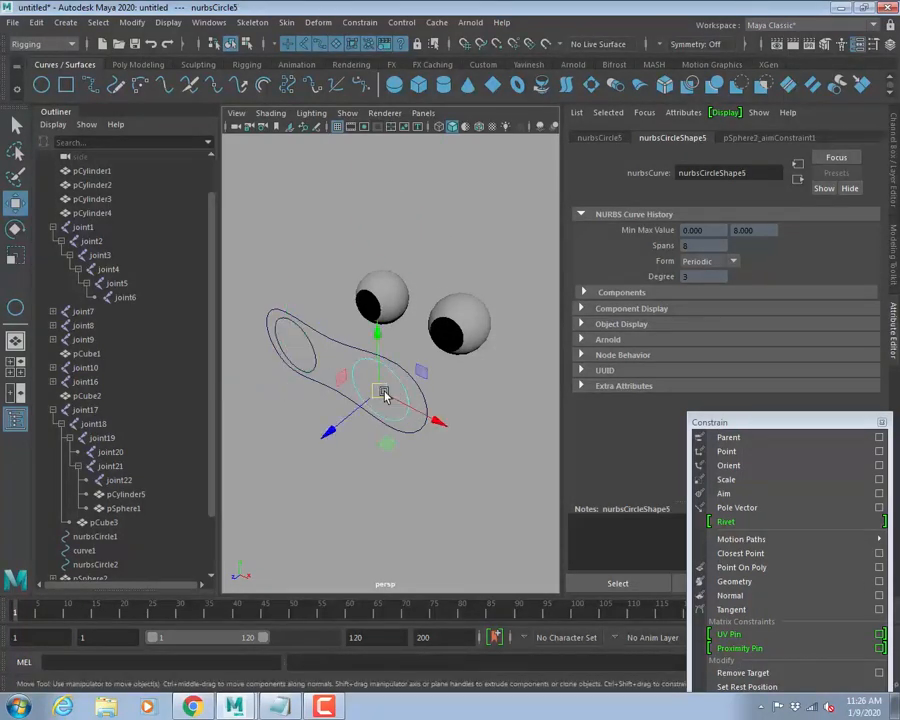
left_click_drag(385, 395, 468, 434)
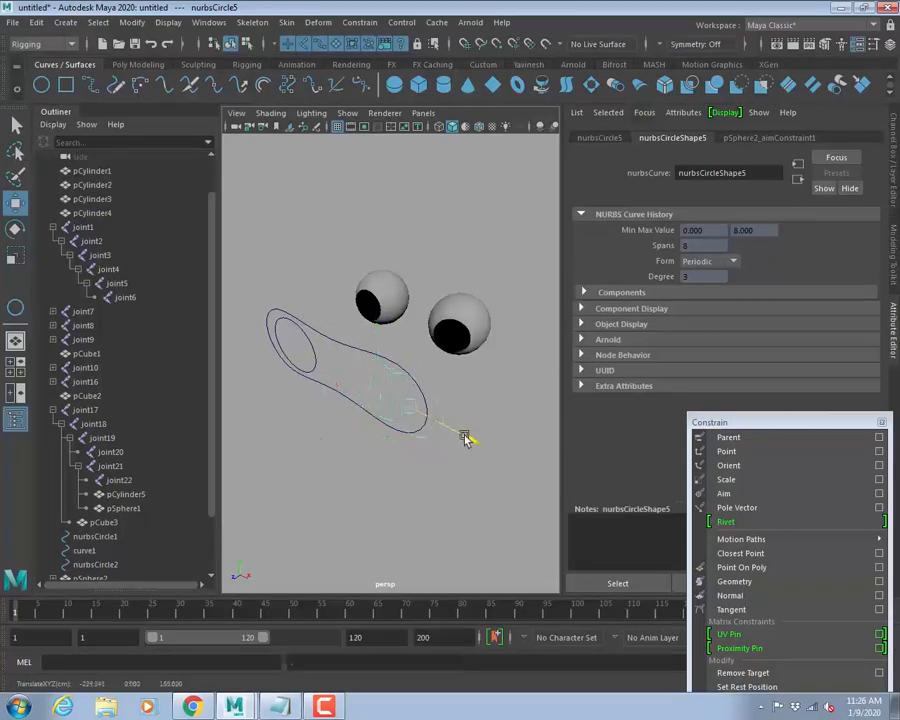
left_click(308, 361)
left_click_drag(344, 371, 247, 305)
key("ctrl+z")
key("ctrl+z")
key("ctrl+z")
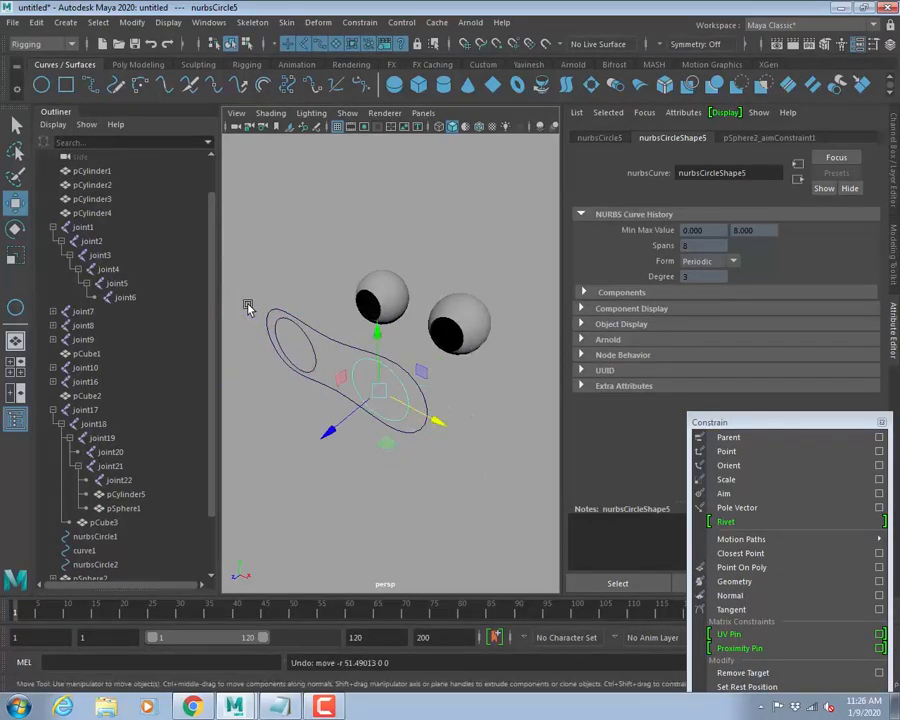
Move the two small circles inward toward each other to test crossed eyes, and undo both moves.
left_click_drag(454, 425, 400, 395)
left_click(283, 322)
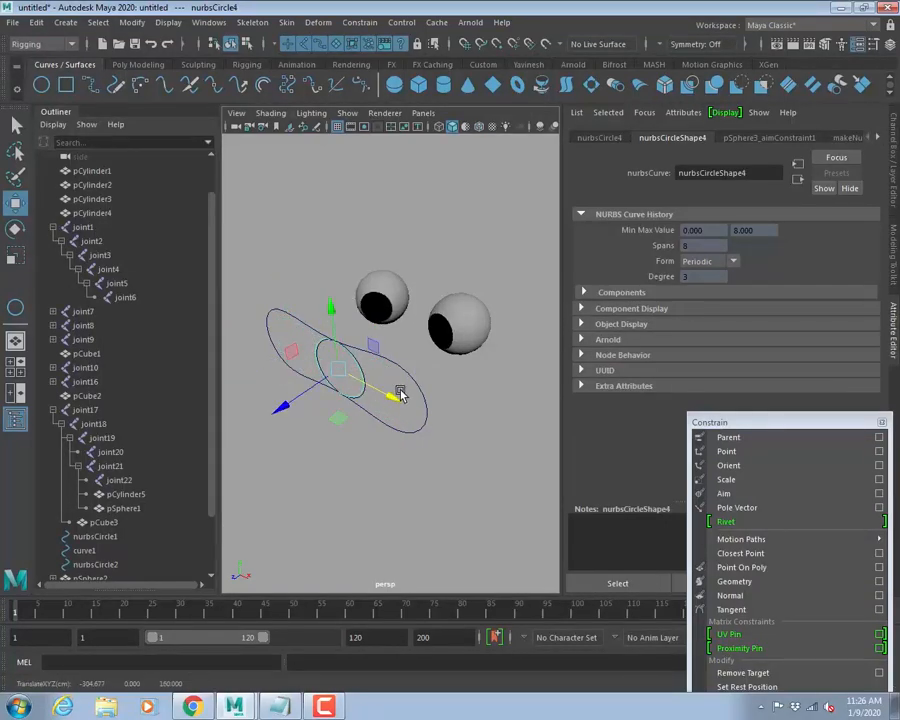
key("ctrl+z")
key("ctrl+z")
key("ctrl+z")
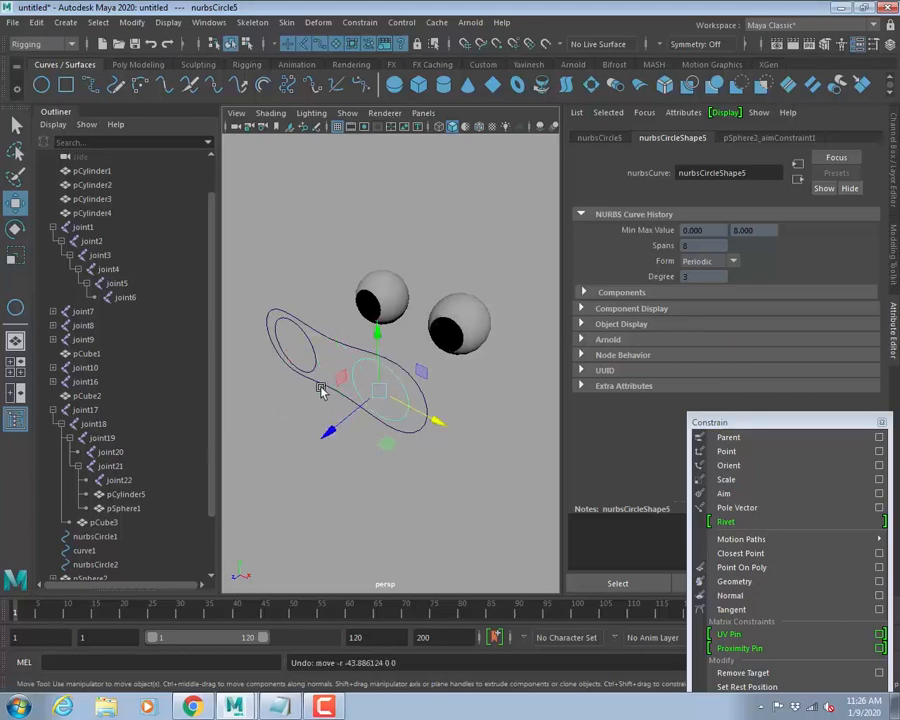
key("ctrl+z")
key("ctrl+z")
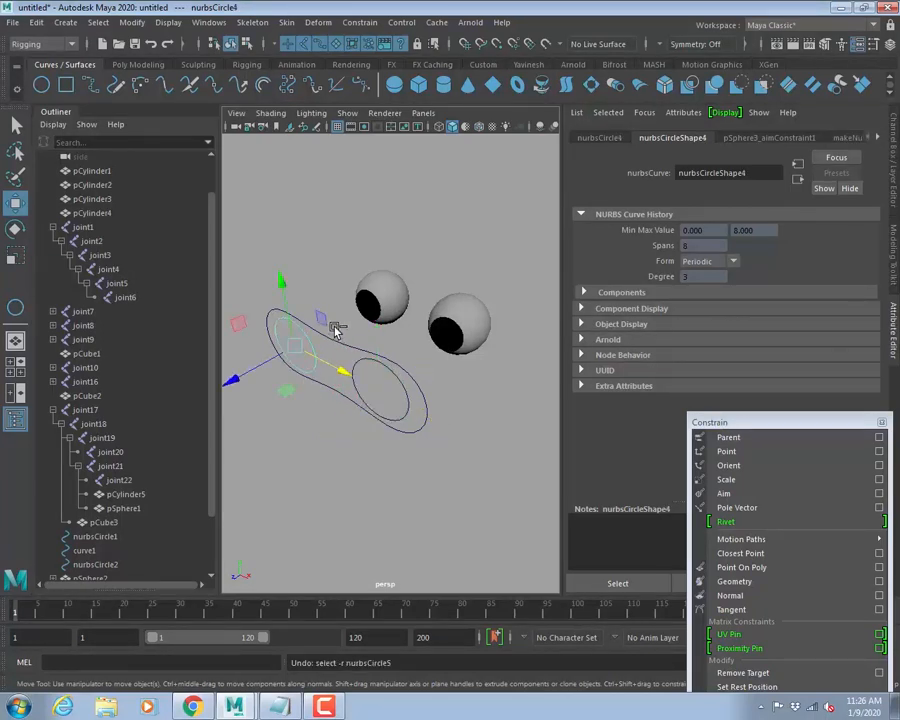
key("ctrl+z")
Move the glasses-shaped control sideways to test both eyes together, undo the move, and deselect the control.
left_click(398, 400)
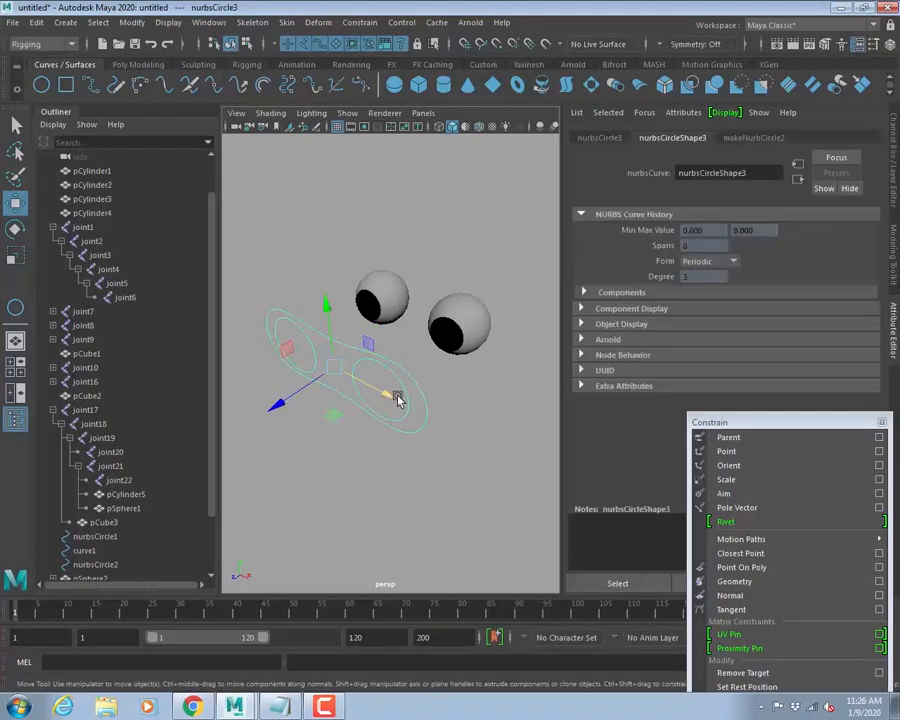
left_click_drag(398, 400, 376, 388)
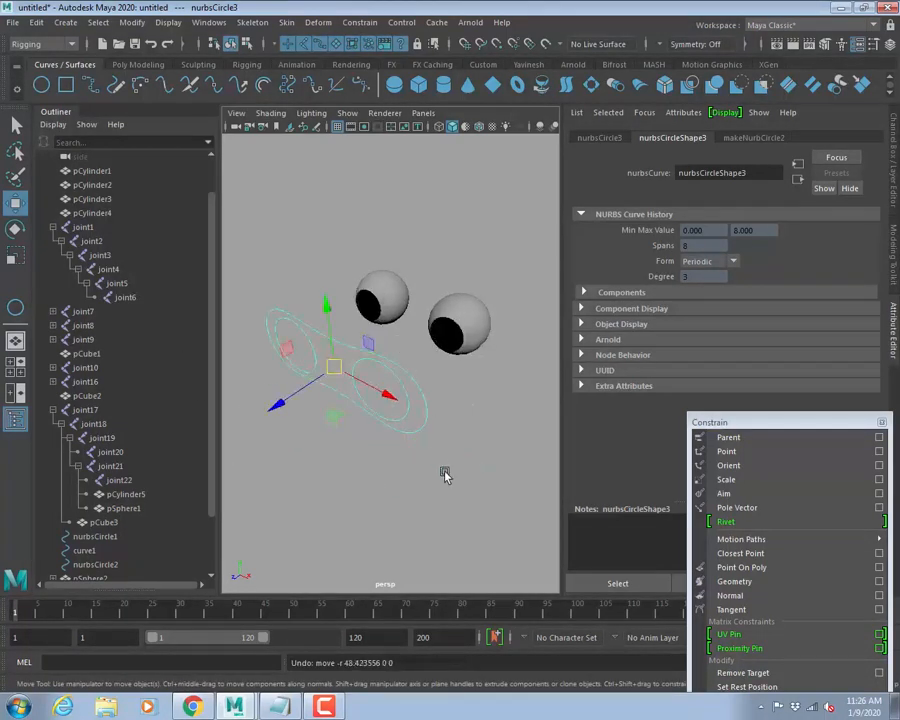
left_click(462, 442)
scroll(376, 390, "down", 3)
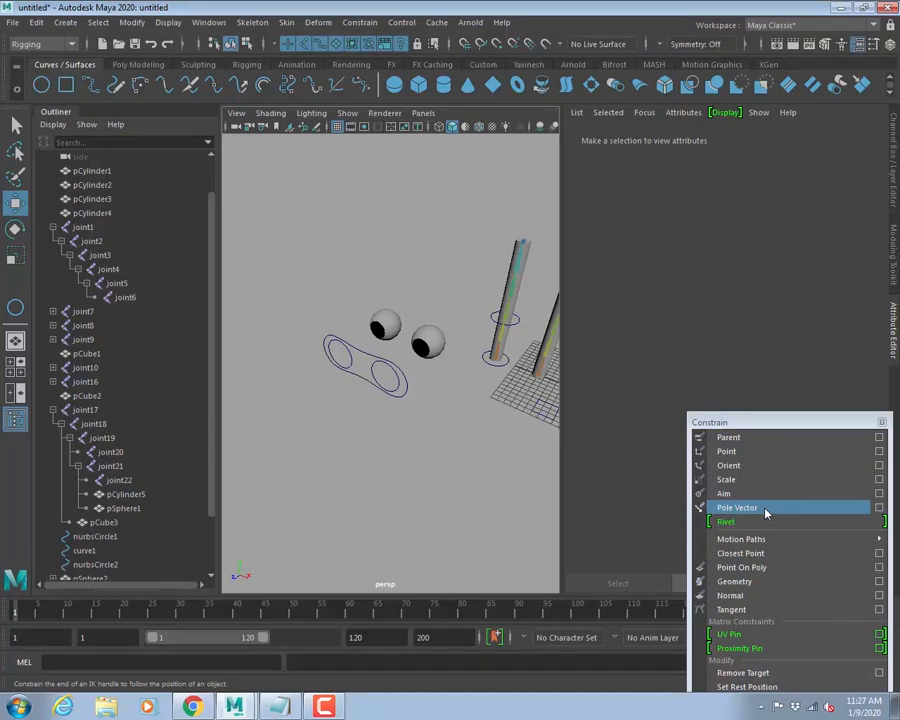
Open a new Notepad document and write fk and ik on separate lines, with blank space between and after them.
key("super")
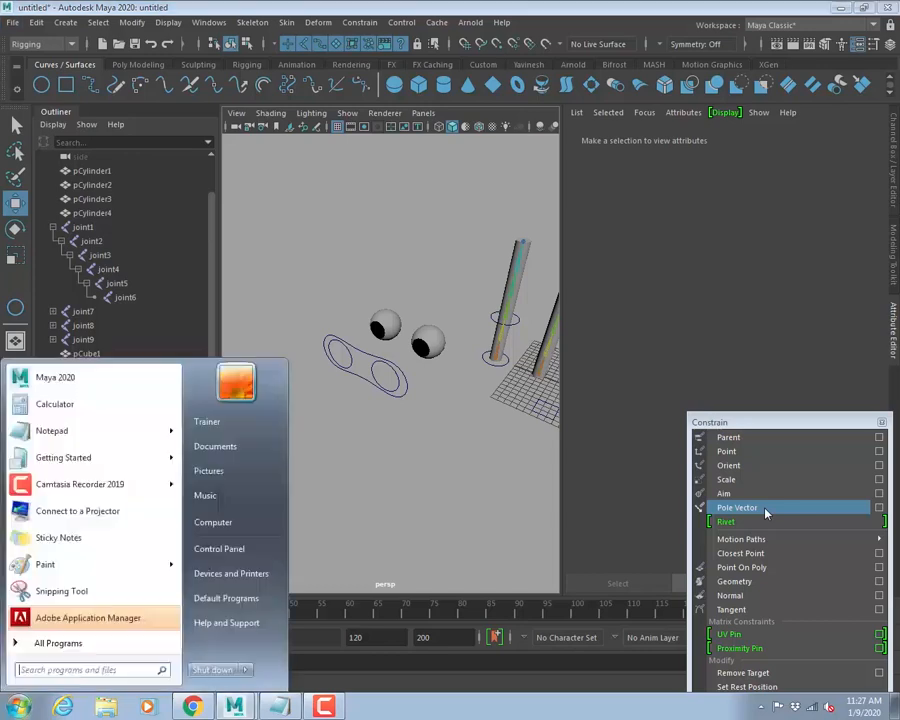
type("no")
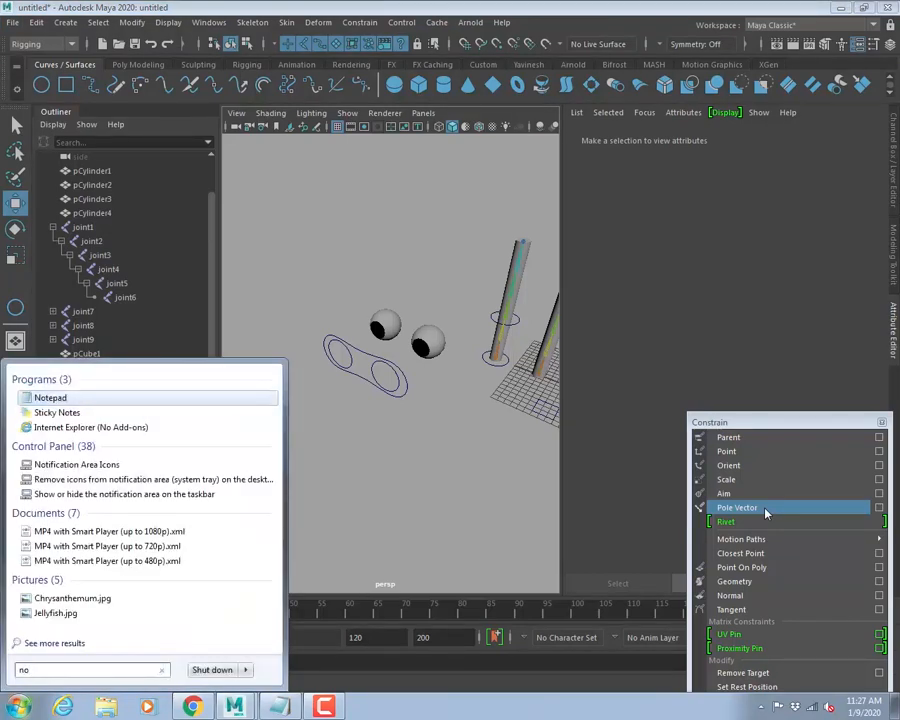
key("Return")
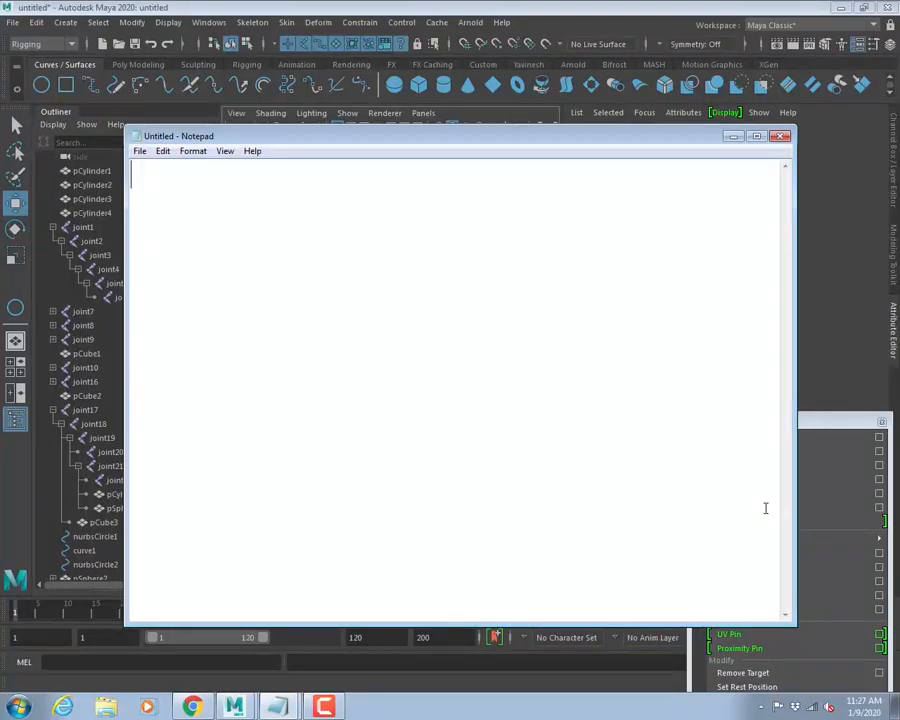
type("fk")
key("Return")
type("ik")
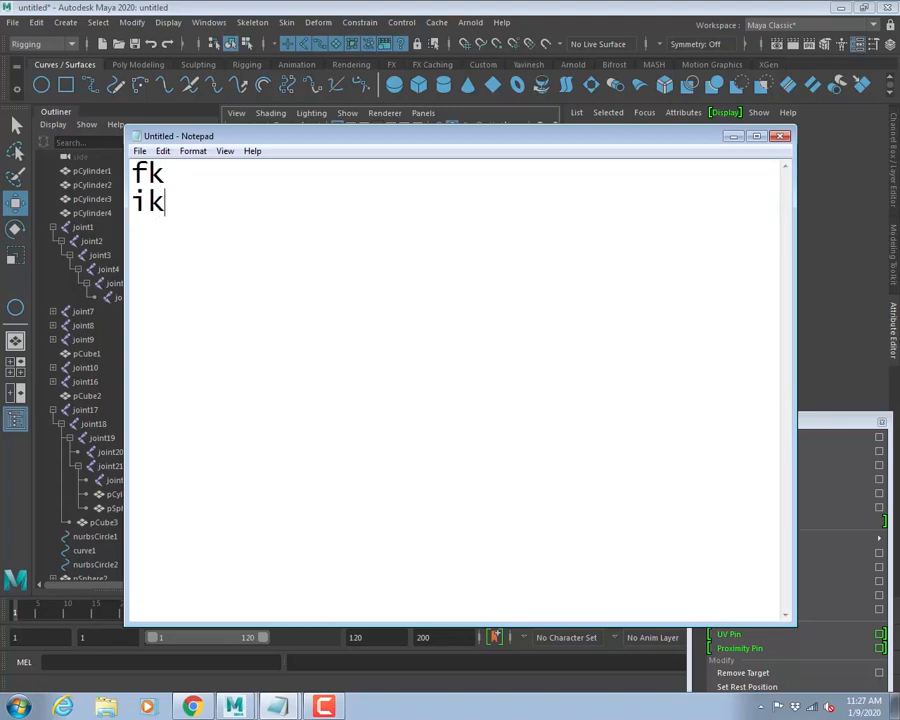
key("Return")
key("Up")
key("Left")
key("Return")
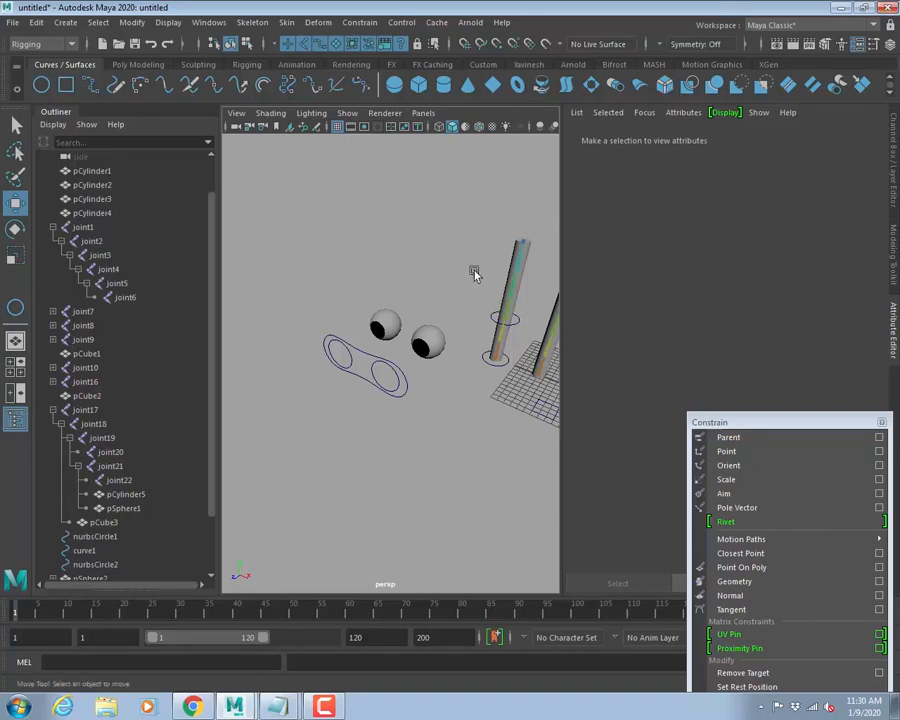
Switch Maya to a full-size top view and frame the empty grid area beside the existing cylinders.
key("space")
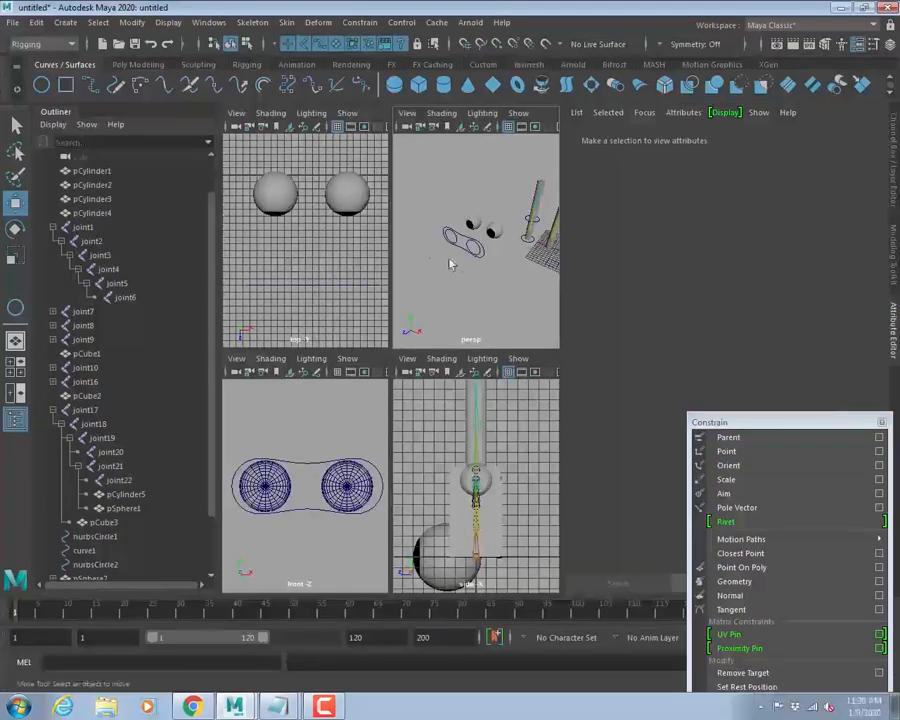
key("space")
scroll(263, 275, "down", 10)
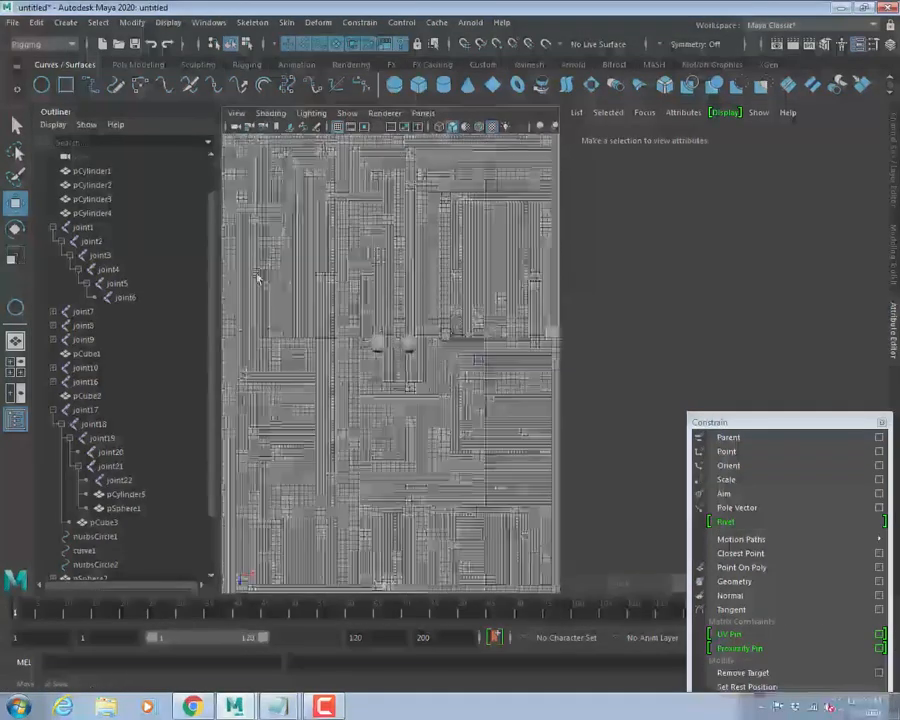
scroll(374, 262, "up", 8)
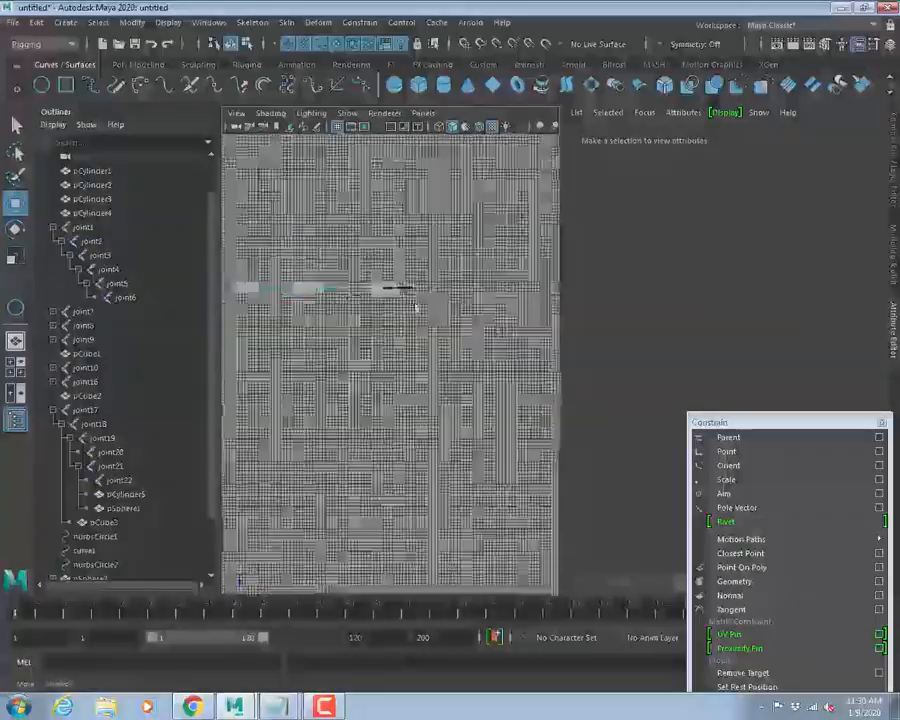
scroll(420, 307, "up", 5)
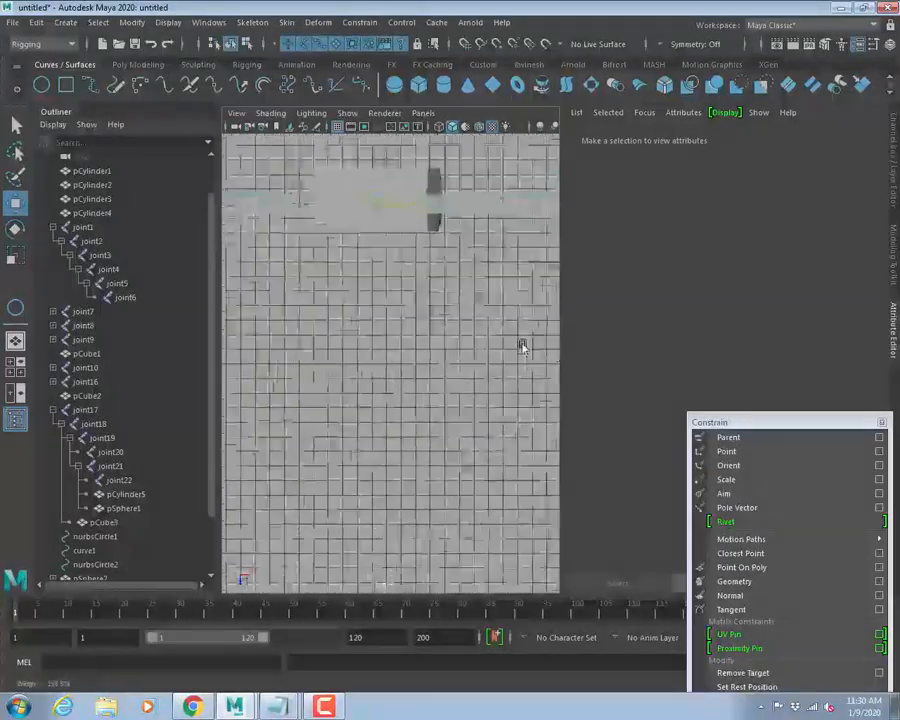
Draw a slightly bent three-joint chain in an empty area of the top view, with bones about 64 and 67 units long.
scroll(468, 336, "down", 8)
left_click(457, 252)
scroll(500, 250, "down", 6)
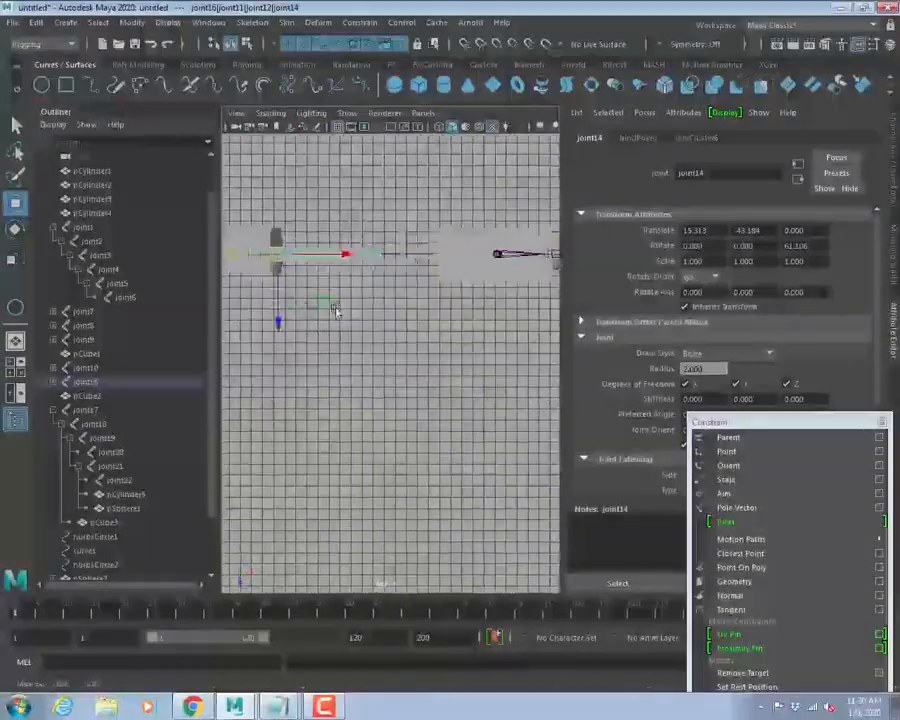
scroll(347, 325, "down", 5)
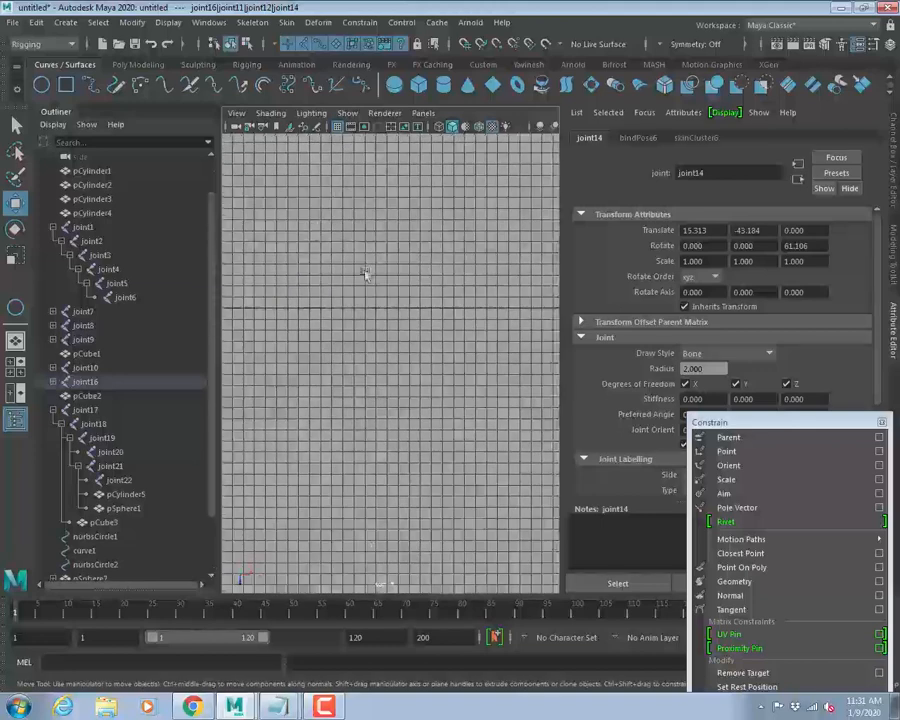
left_click(252, 22)
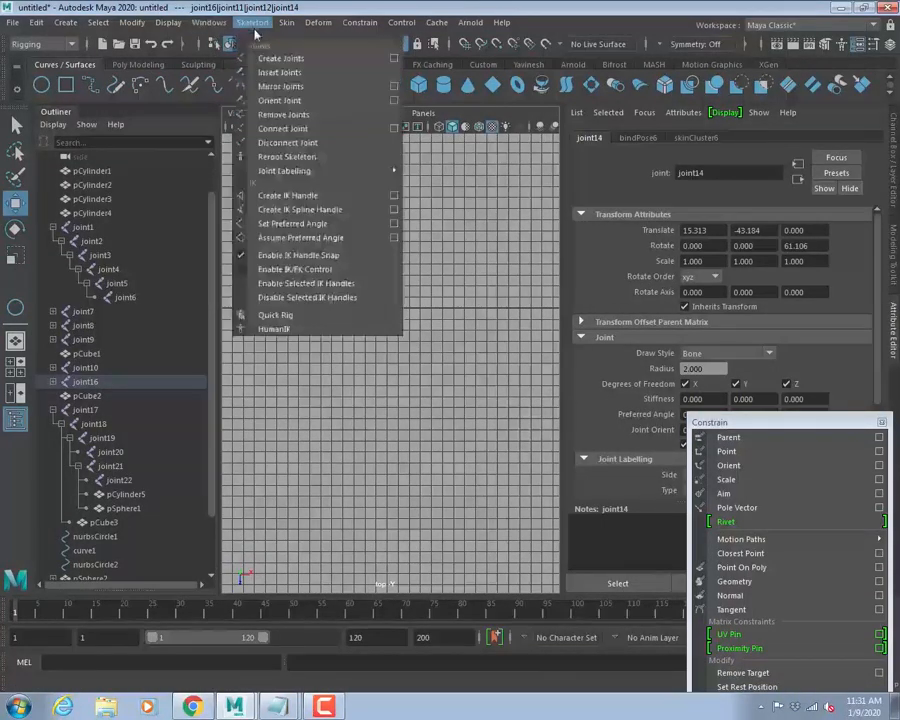
left_click(271, 58)
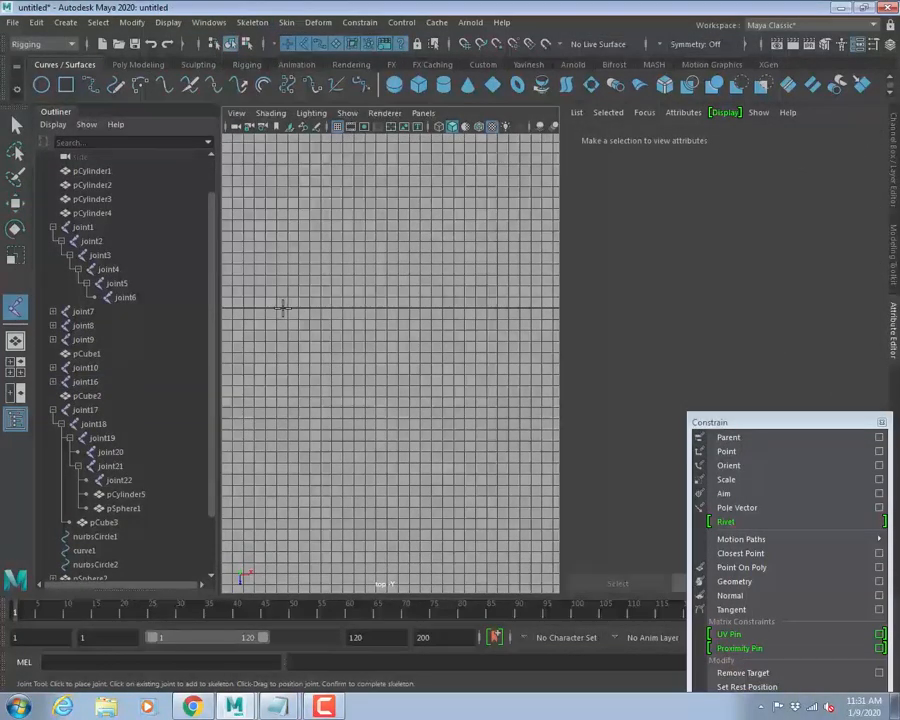
left_click(295, 304)
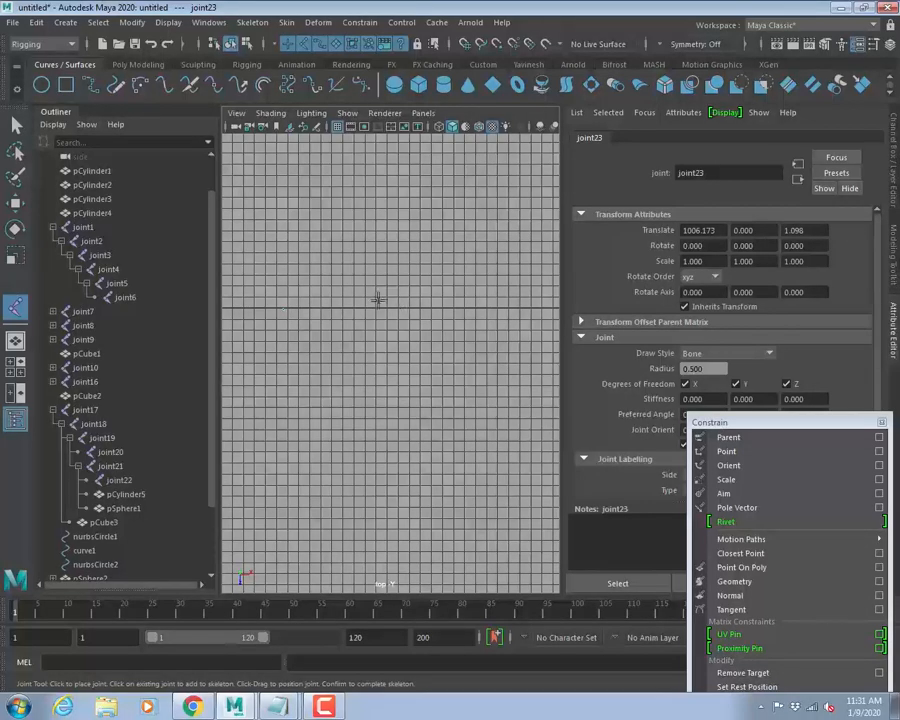
scroll(390, 300, "up", 1)
left_click(347, 294)
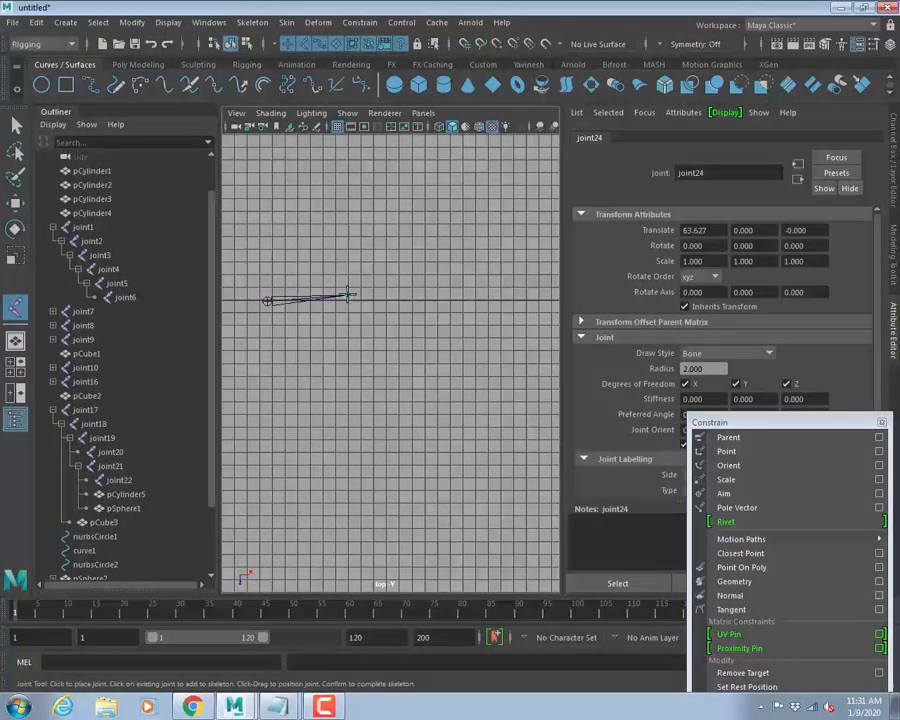
left_click(432, 301)
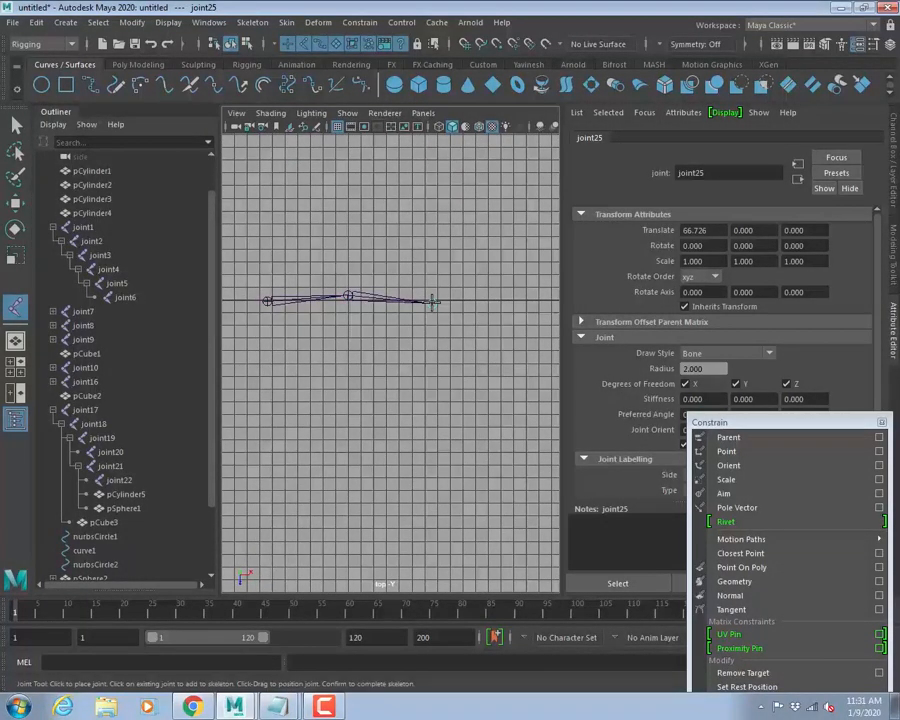
key("w")
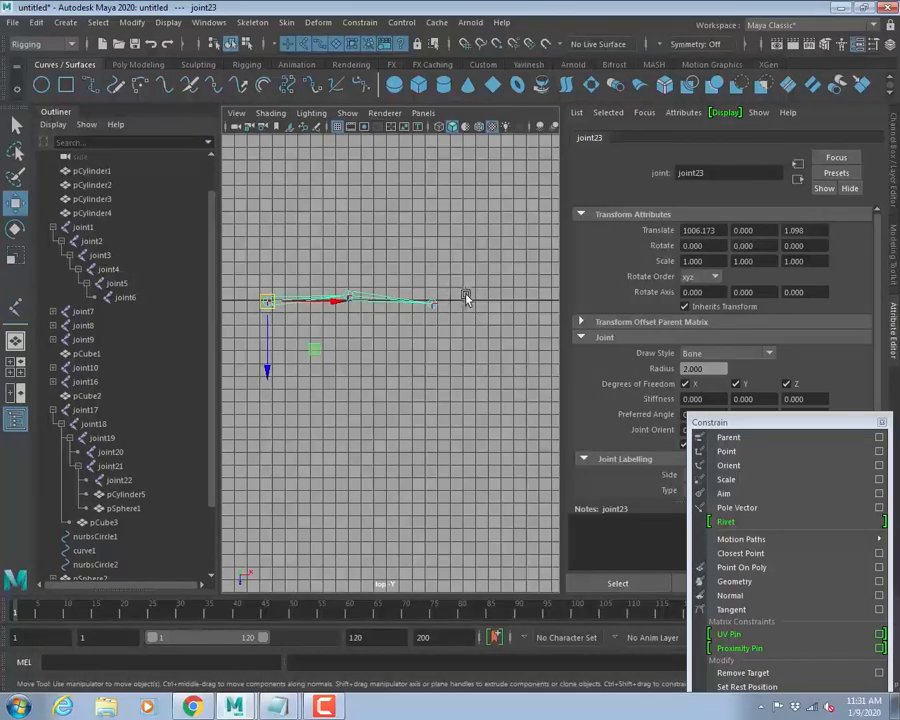
In the front view, try to lower only the new chain's middle joint by about 6 units, keeping the end joint in place.
scroll(401, 288, "down", 1)
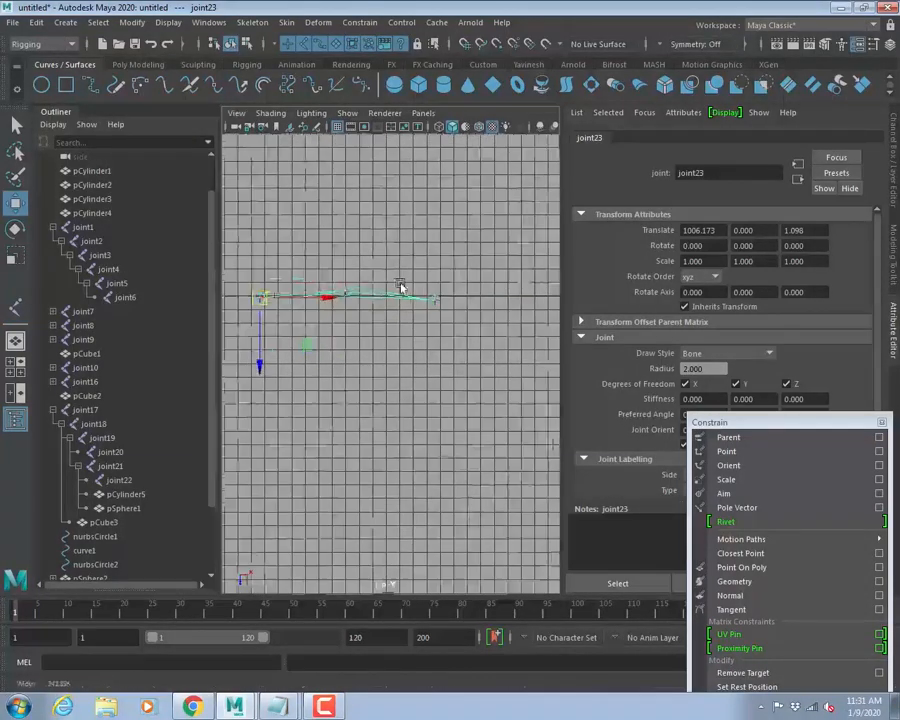
right_click_drag(401, 288, 465, 300, "alt")
middle_click_drag(371, 319, 448, 309, "alt")
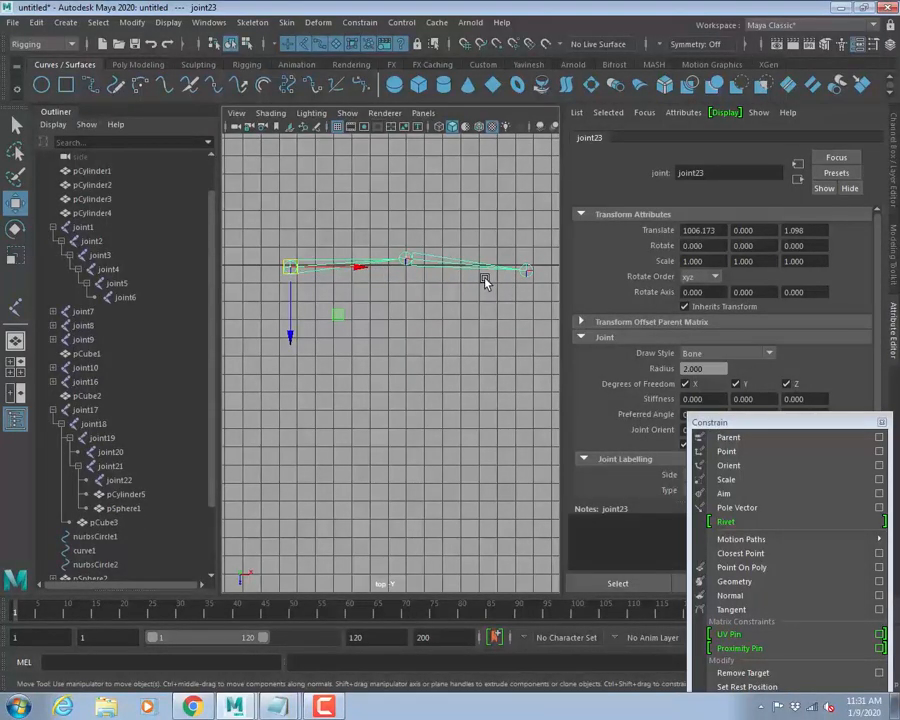
key("space")
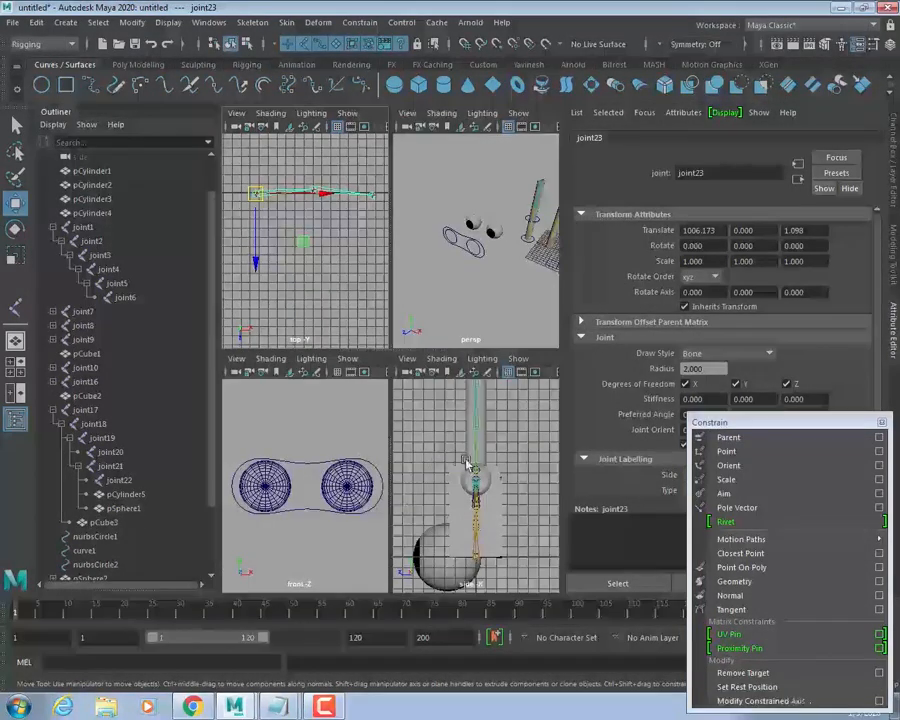
key("space")
key("f")
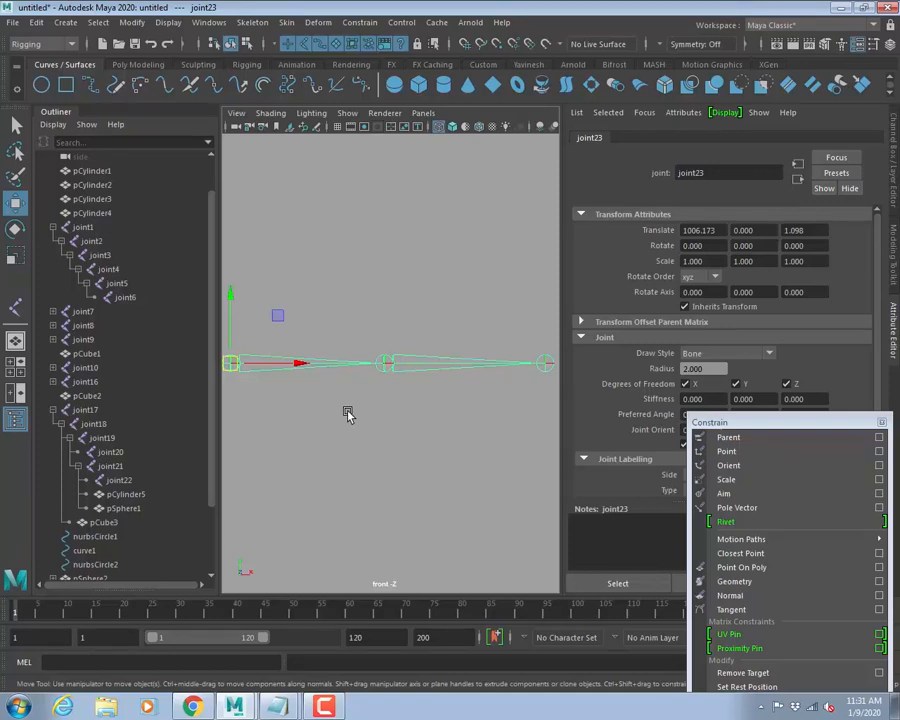
left_click(384, 363)
left_click_drag(388, 301, 386, 317)
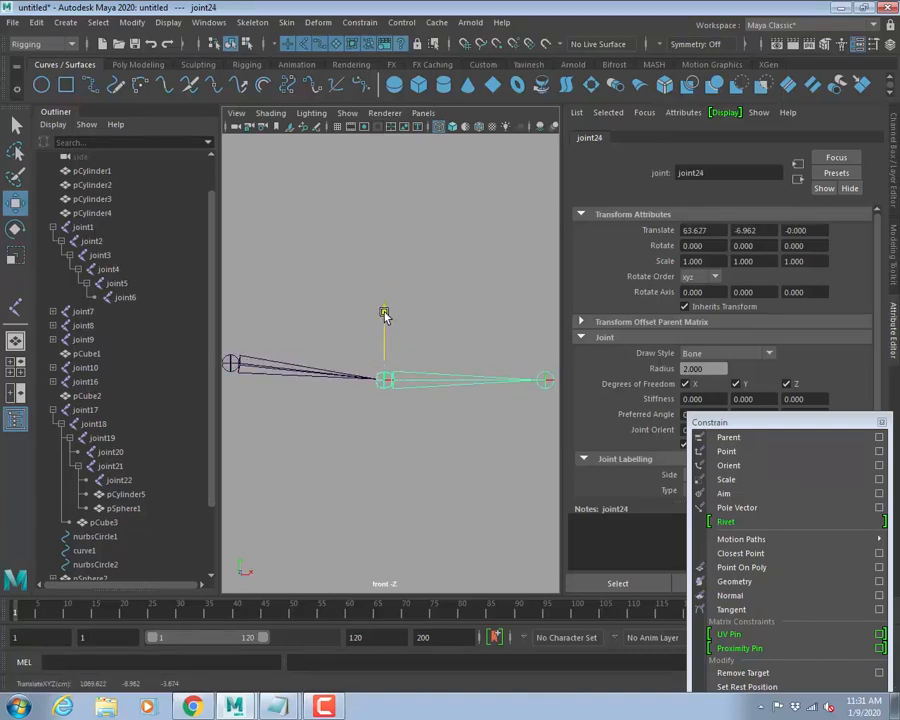
key("ctrl+z")
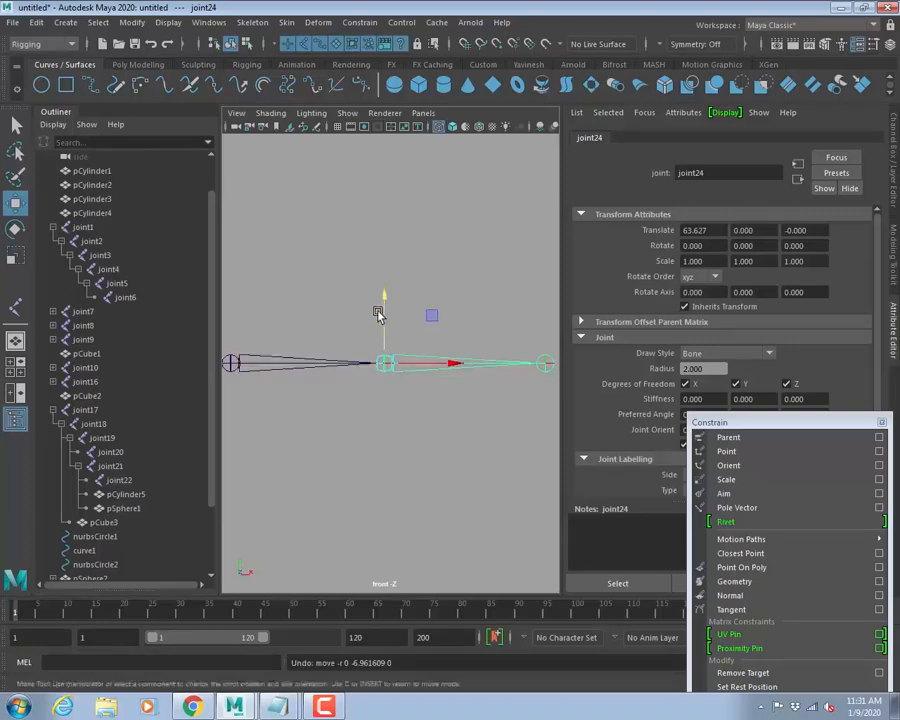
left_click_drag(382, 293, 382, 307)
key("q")
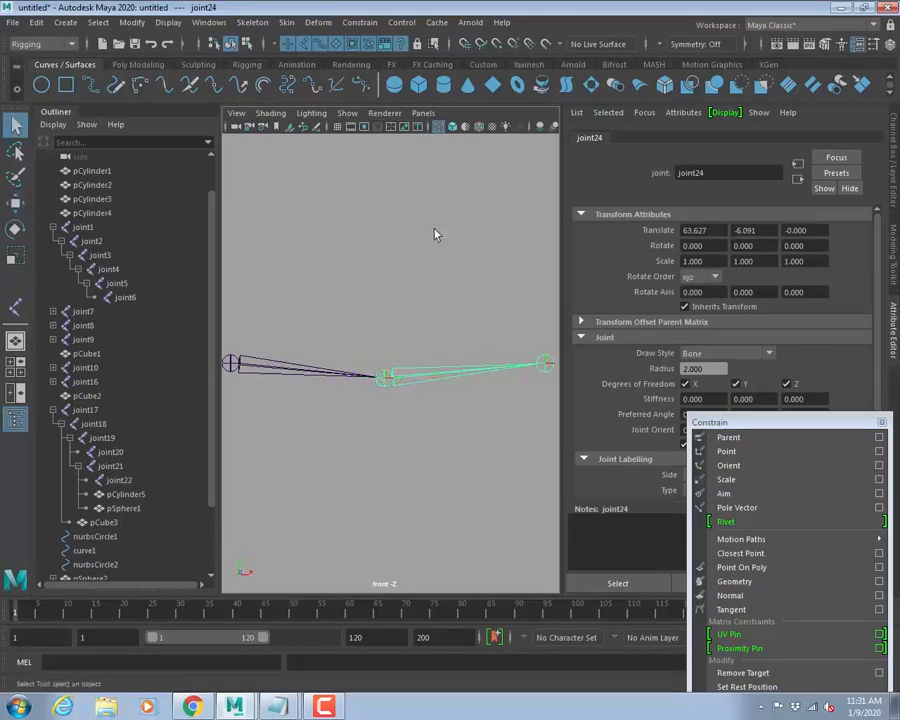
left_click(435, 235)
Frame the whole new chain in all four views and undo the lowering of its middle joint.
key("space")
key("space")
key("space")
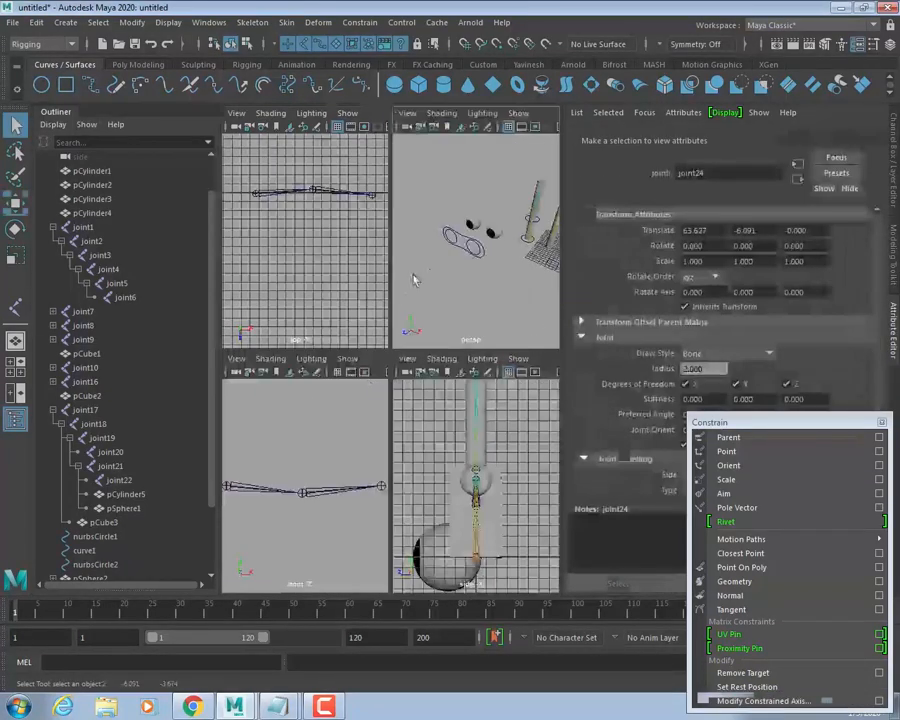
left_click(270, 188)
key("shift+f")
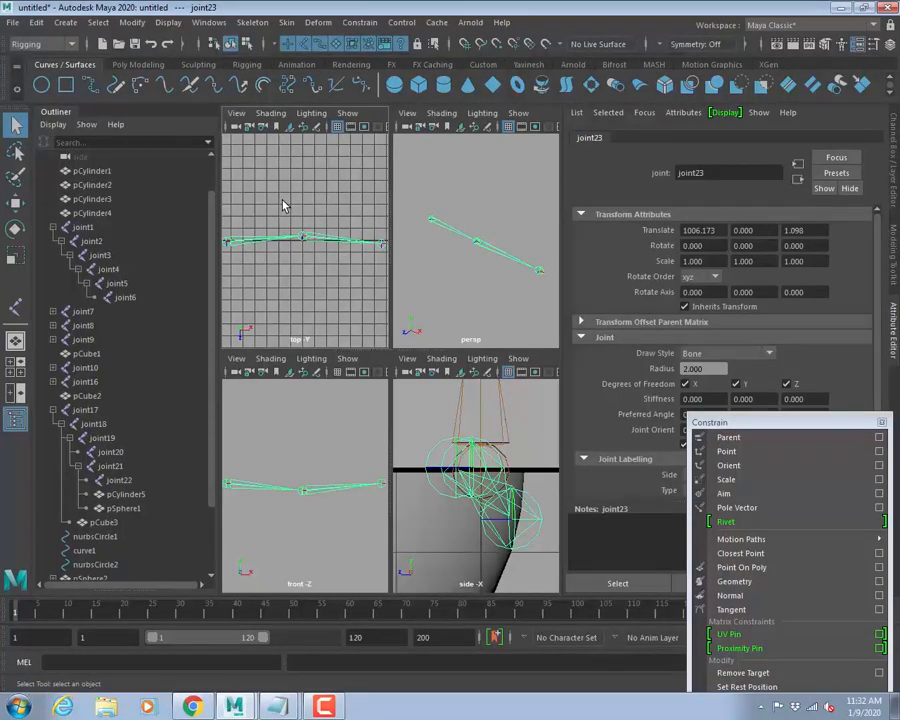
key("ctrl+z")
key("ctrl+z")
key("ctrl+z")
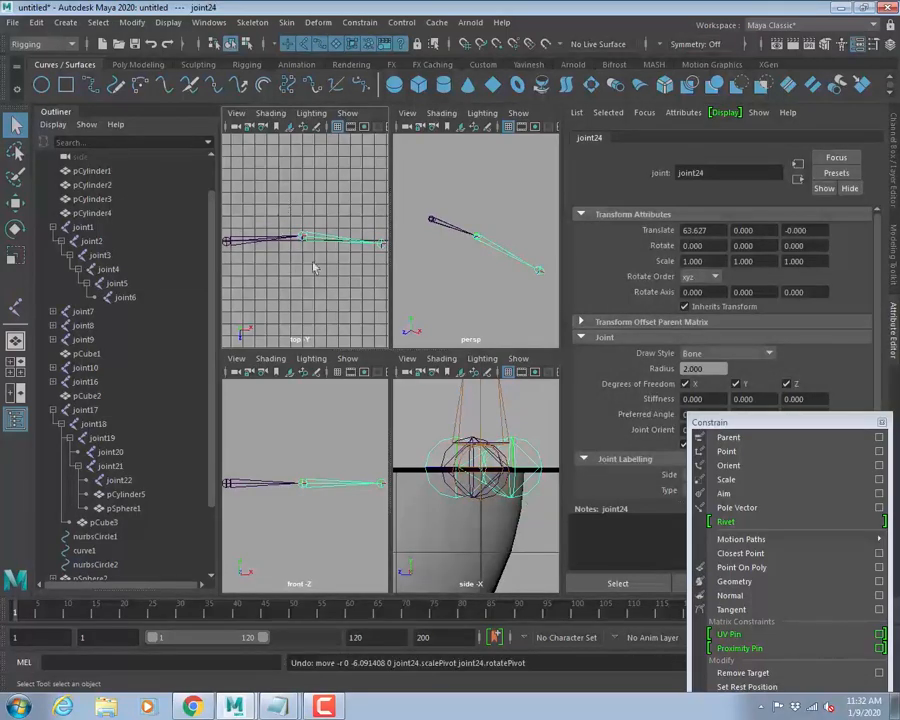
Rotate the new chain's root joint to about -67.7 degrees on Z so that the chain points downward.
key("space")
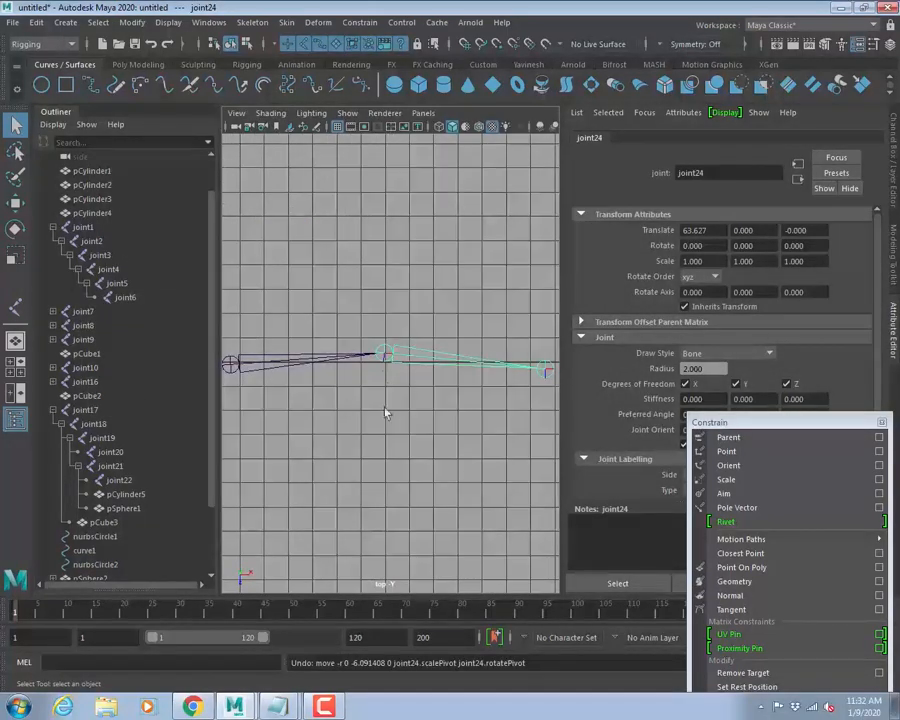
left_click(315, 365)
key("space")
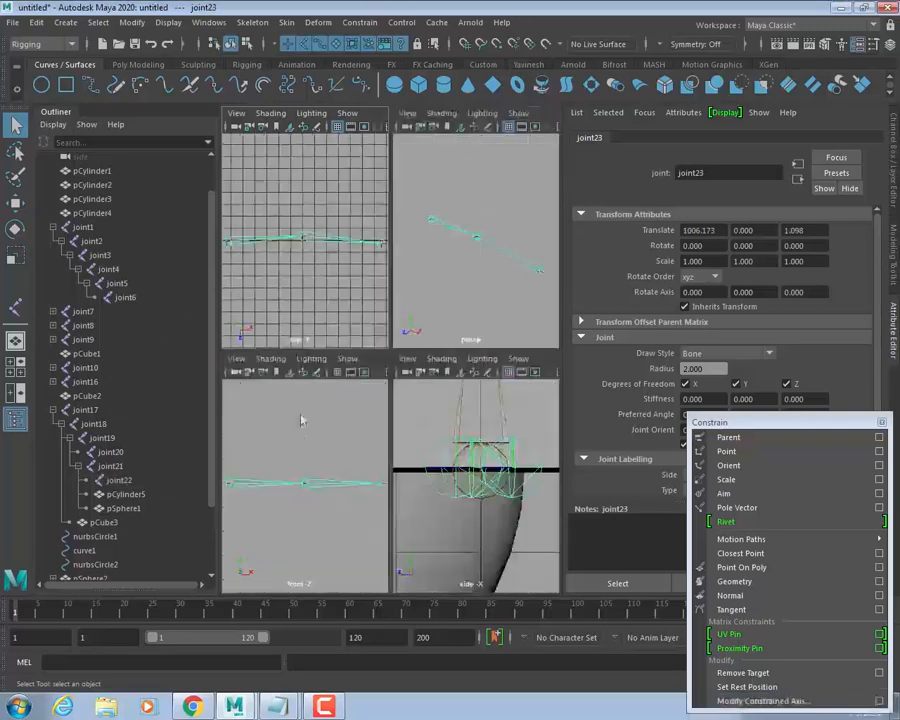
key("e")
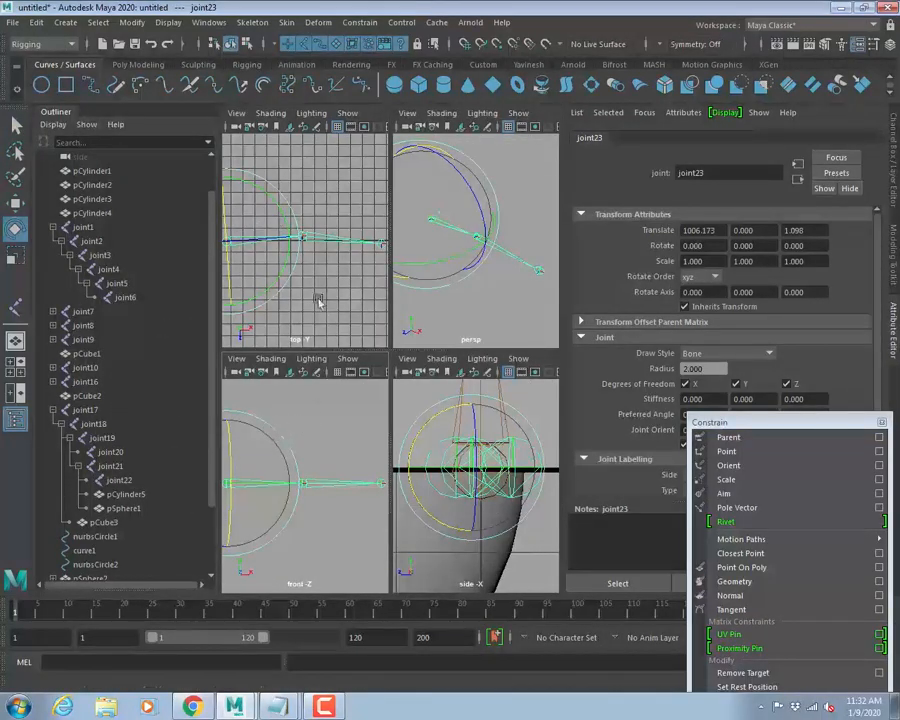
left_click_drag(250, 242, 297, 236)
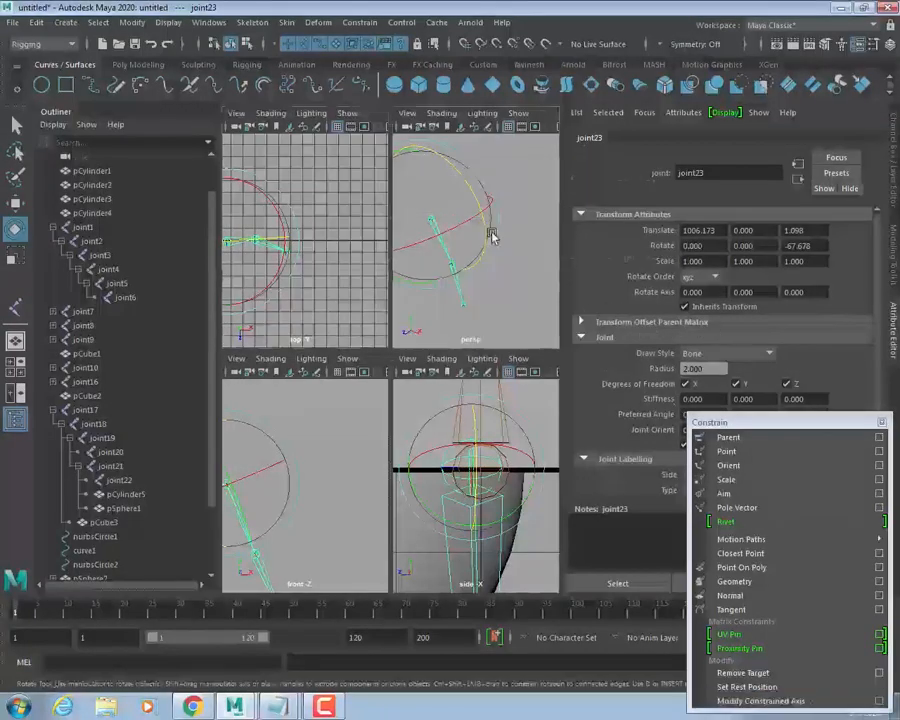
Try to fold the lower bone back over the upper bone by rotating the middle joint to about -167 degrees on Y.
key("space")
left_click_drag(335, 330, 448, 288, "alt")
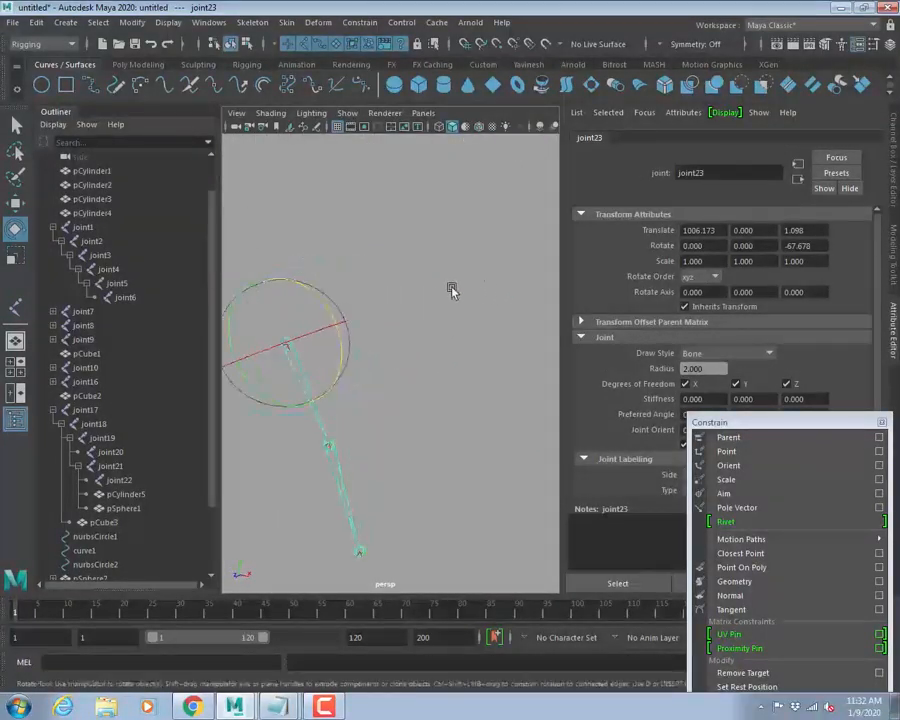
left_click(337, 472)
left_click_drag(337, 472, 617, 486, "alt")
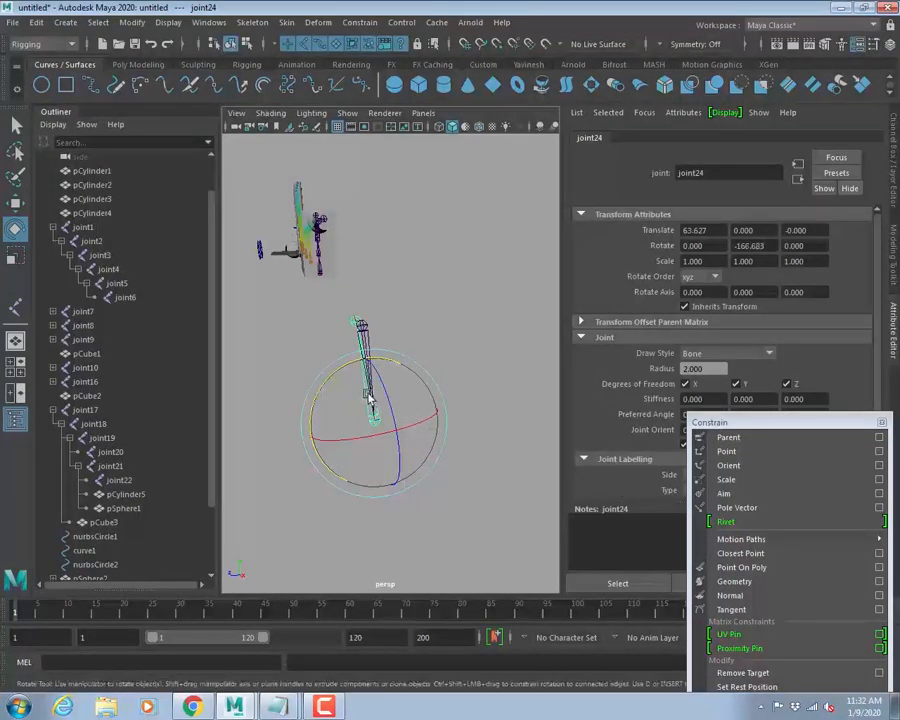
Examine from several angles how the folded lower bone lines up with the upper bone, and undo the fold.
left_click_drag(368, 400, 478, 380, "alt")
middle_click_drag(291, 372, 369, 366, "alt")
right_click_drag(369, 366, 480, 386, "alt")
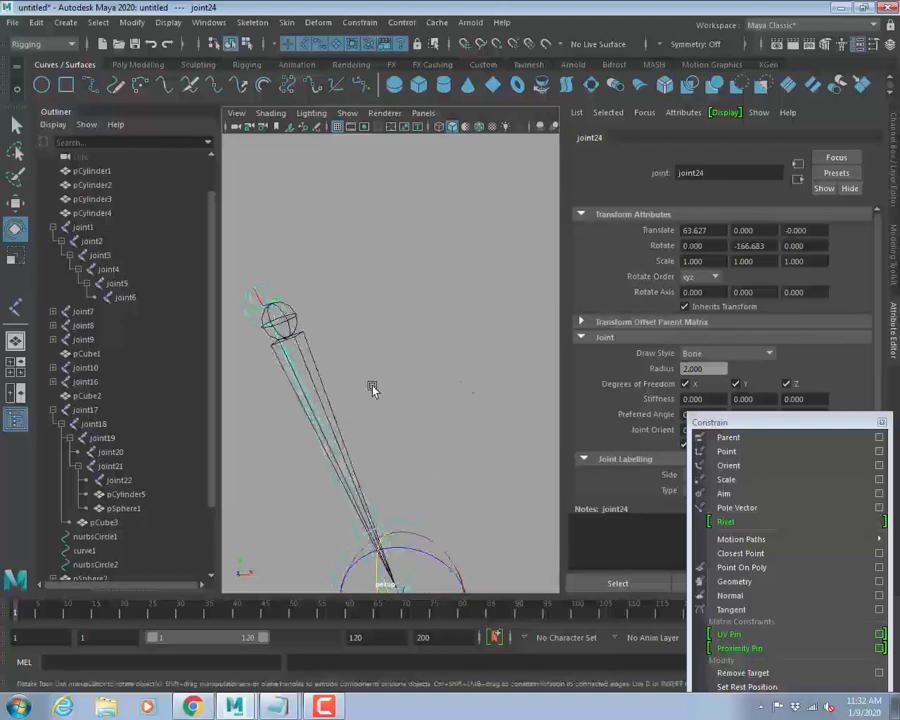
middle_click_drag(372, 388, 448, 387, "alt")
left_click_drag(416, 386, 440, 369, "alt")
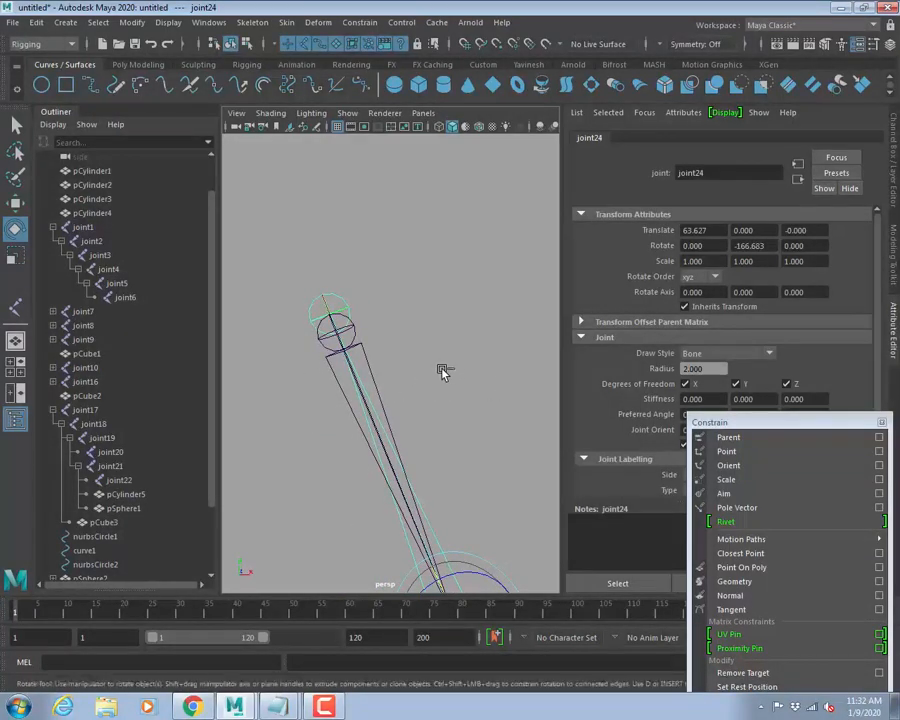
key("ctrl+z")
Duplicate the whole joint chain in the front view and move the copy along X beside the original.
right_click_drag(439, 373, 399, 402, "alt")
key("space")
key("space")
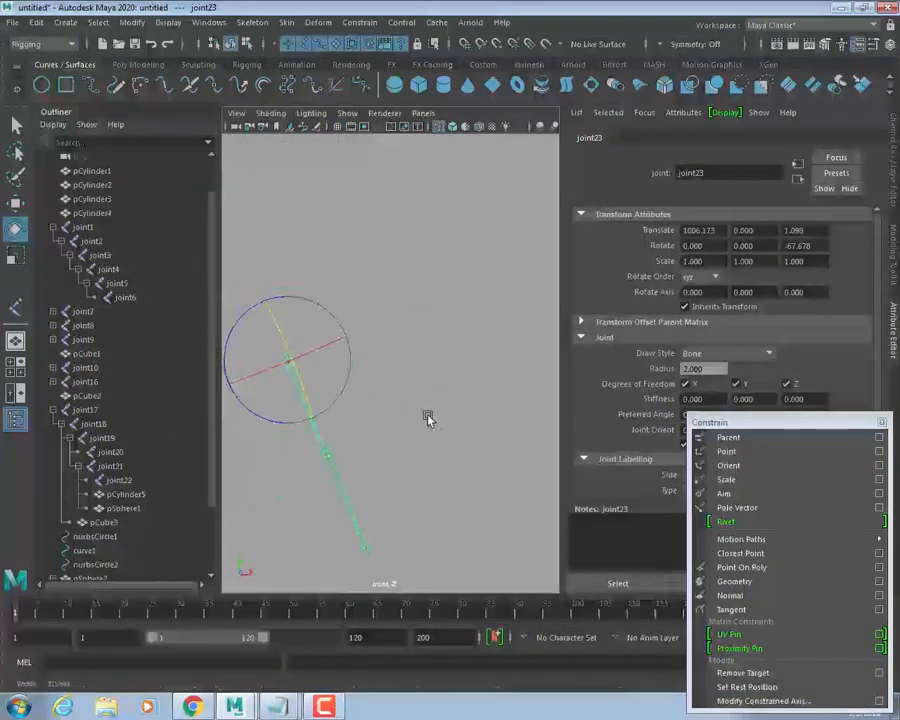
key("w")
key("ctrl+d")
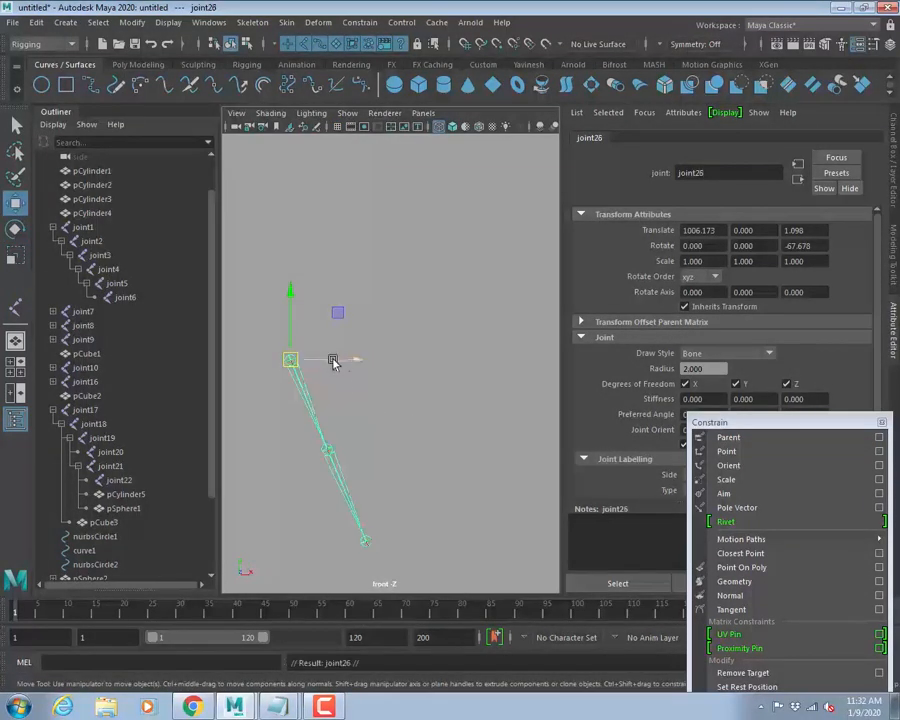
left_click_drag(331, 358, 401, 366)
Move the copied chain's middle joint slightly away from the original chain, to about 64.3, 5.2, 0.4.
key("q")
left_click(390, 452)
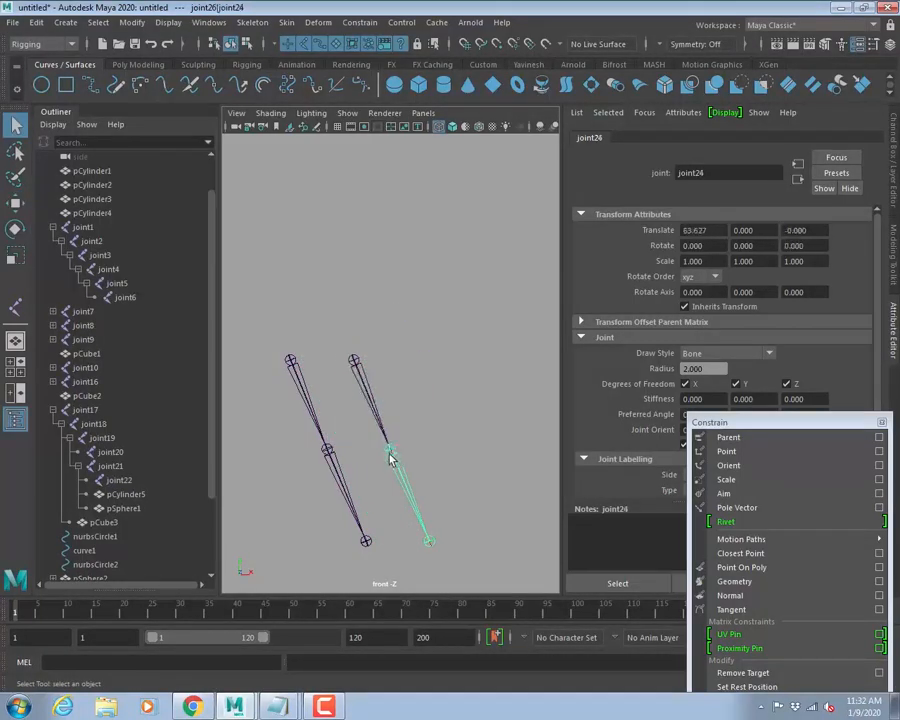
key("w")
left_click_drag(391, 453, 398, 452)
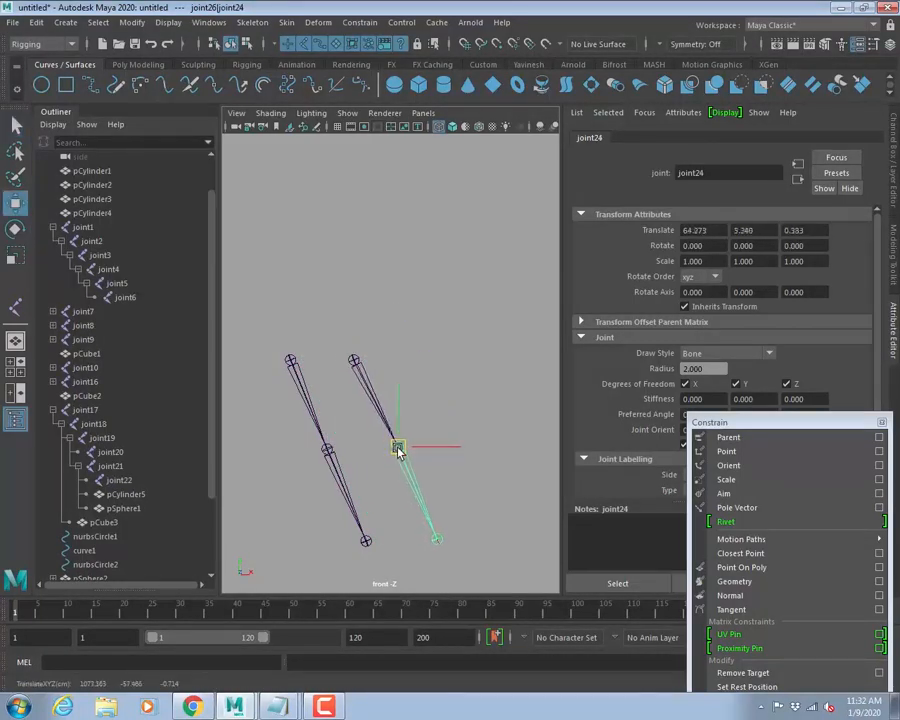
left_click(427, 444)
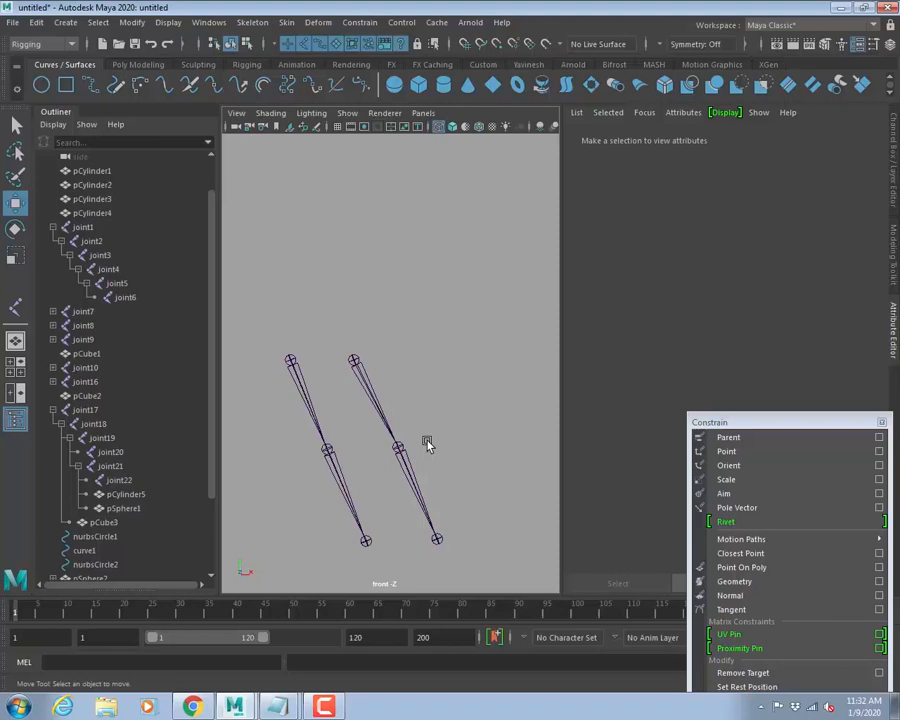
Rotate the copied chain's middle joint to about -197.5 degrees on Y and inspect how the folded lower bone overlaps the upper bone.
left_click(413, 488)
key("e")
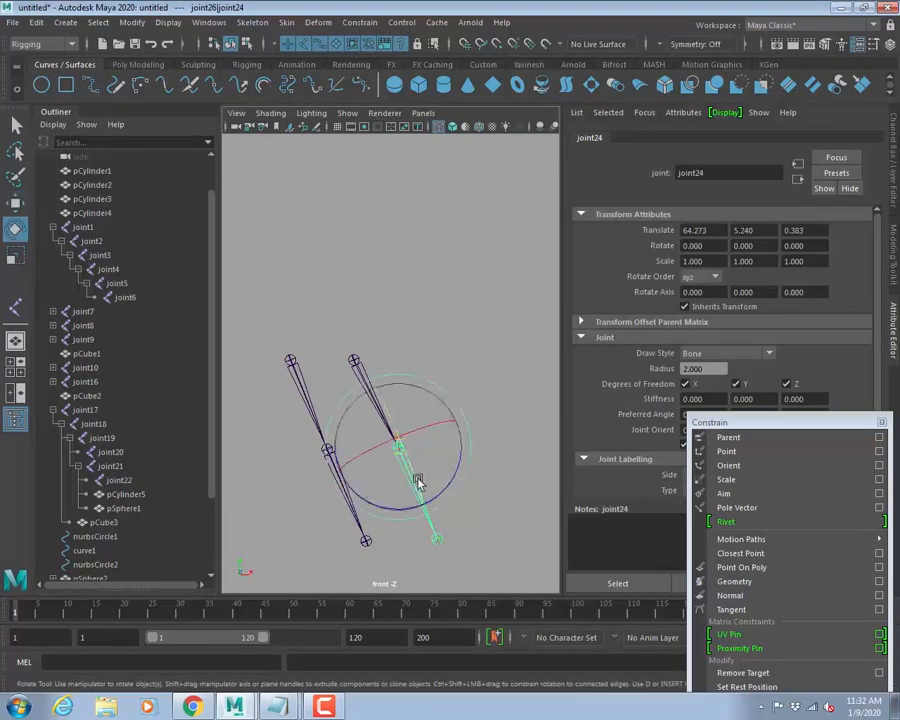
left_click_drag(414, 475, 355, 367)
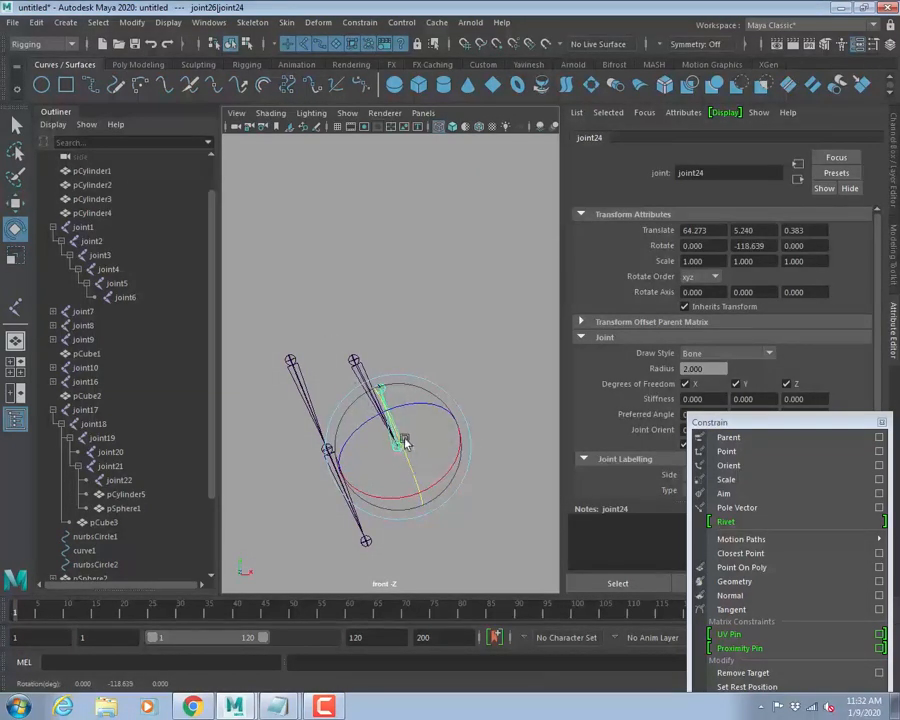
left_click_drag(404, 438, 368, 385)
right_click_drag(353, 350, 480, 434, "alt")
middle_click_drag(323, 440, 414, 439, "alt")
key("e")
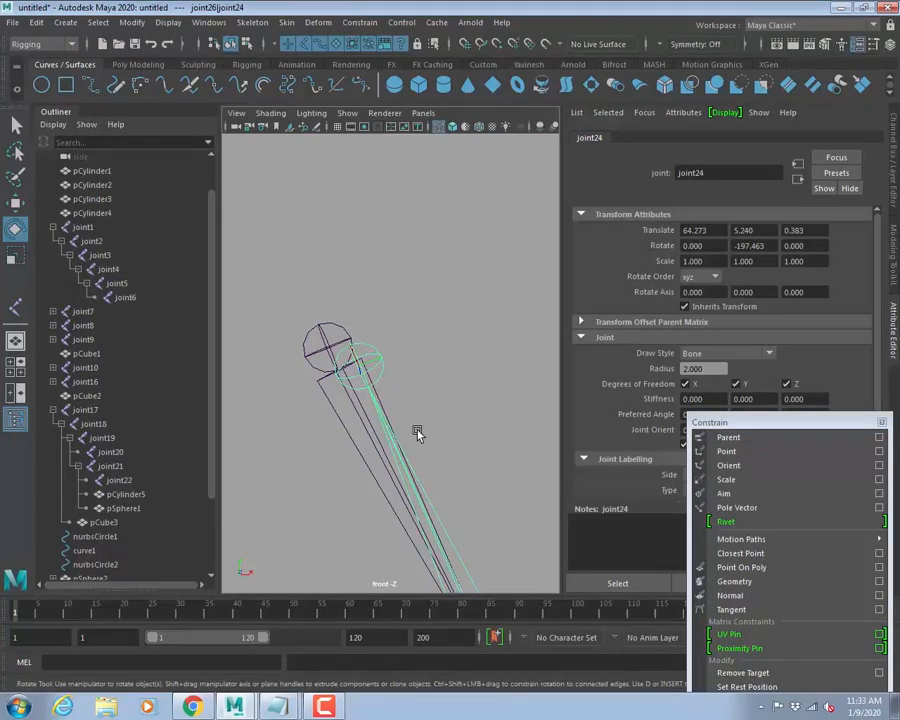
key("Down")
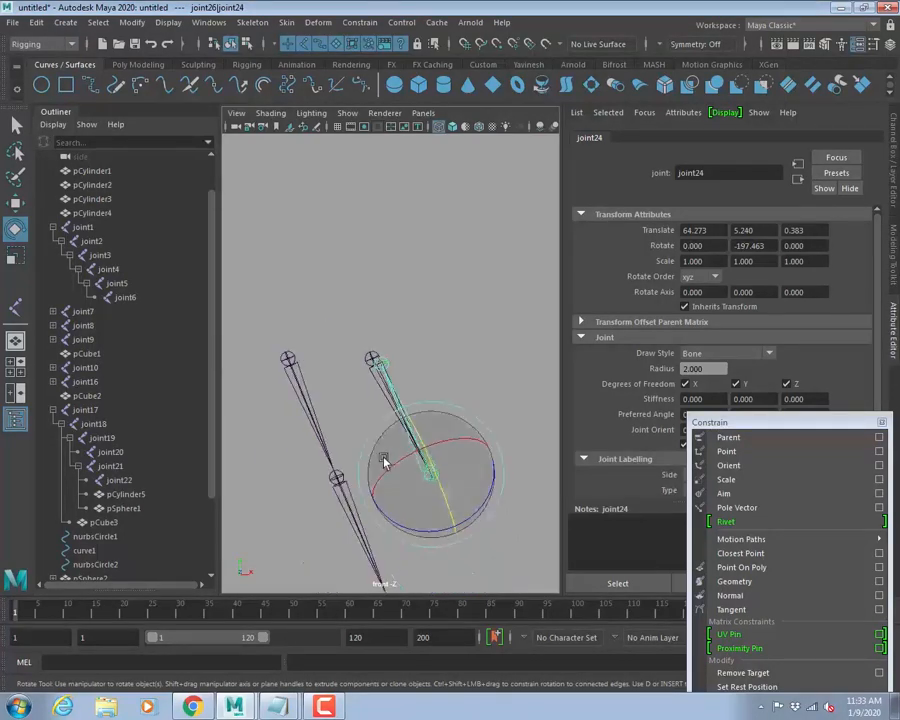
Delete the copied joint chain, and undo back past its edits, its duplication and the original chain's rotation.
key("f")
key("Delete")
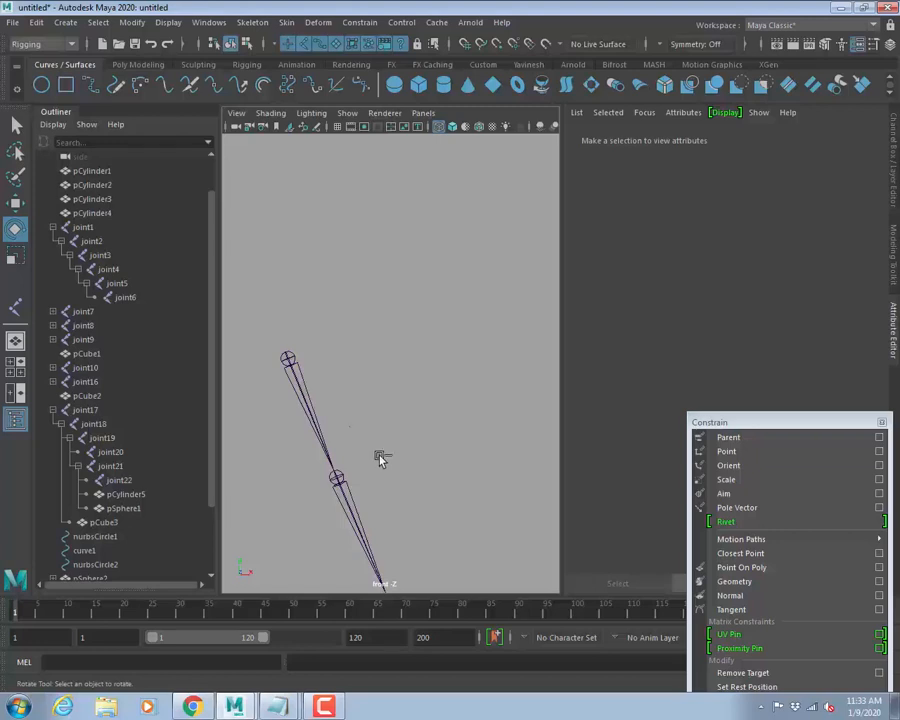
key("ctrl+z")
key("ctrl+z")
key("ctrl+z")
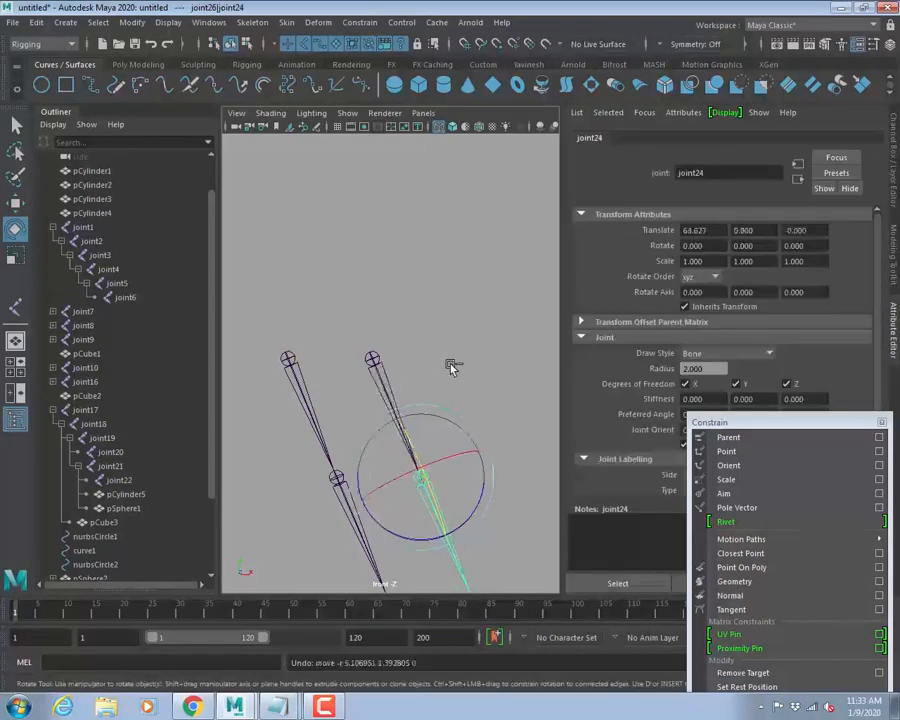
key("ctrl+z")
key("ctrl+z")
key("ctrl+z")
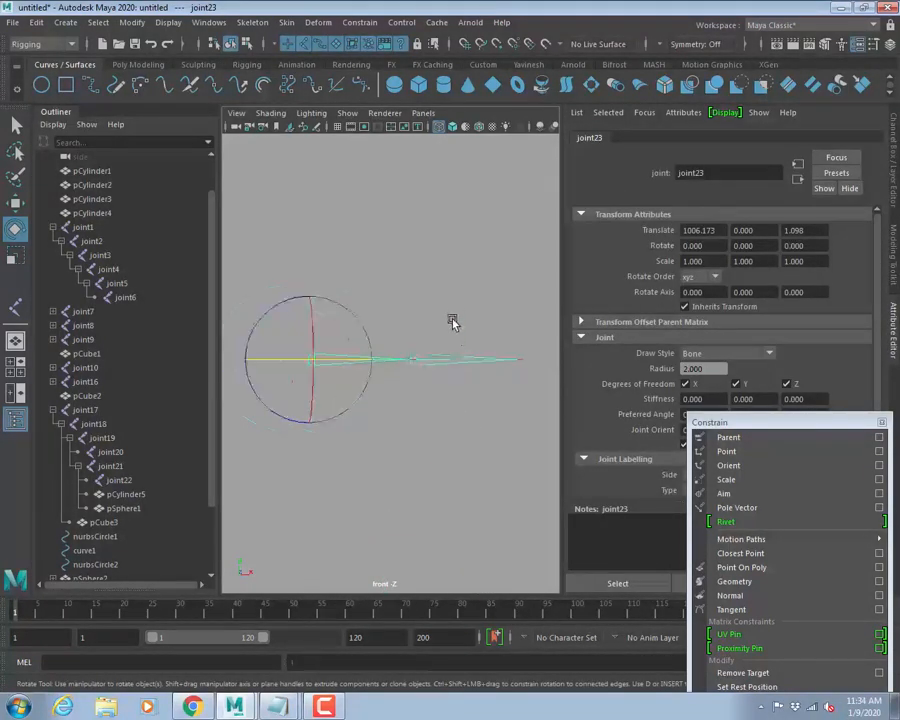
Close the Attribute Editor and the floating Constrain menu, and switch to two side-by-side viewports with the Outliner hidden.
key("space")
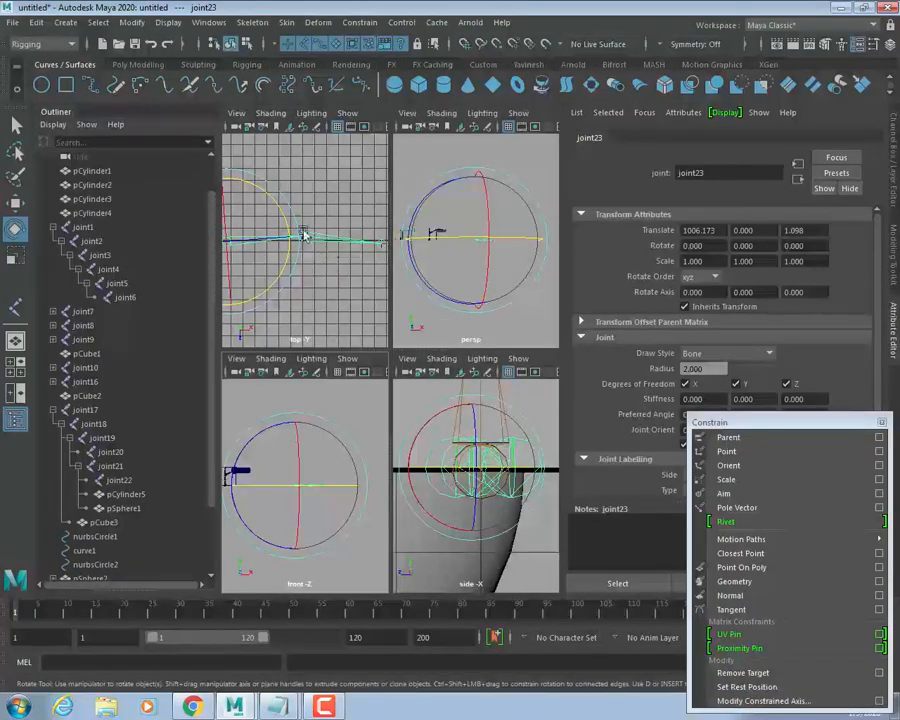
key("f")
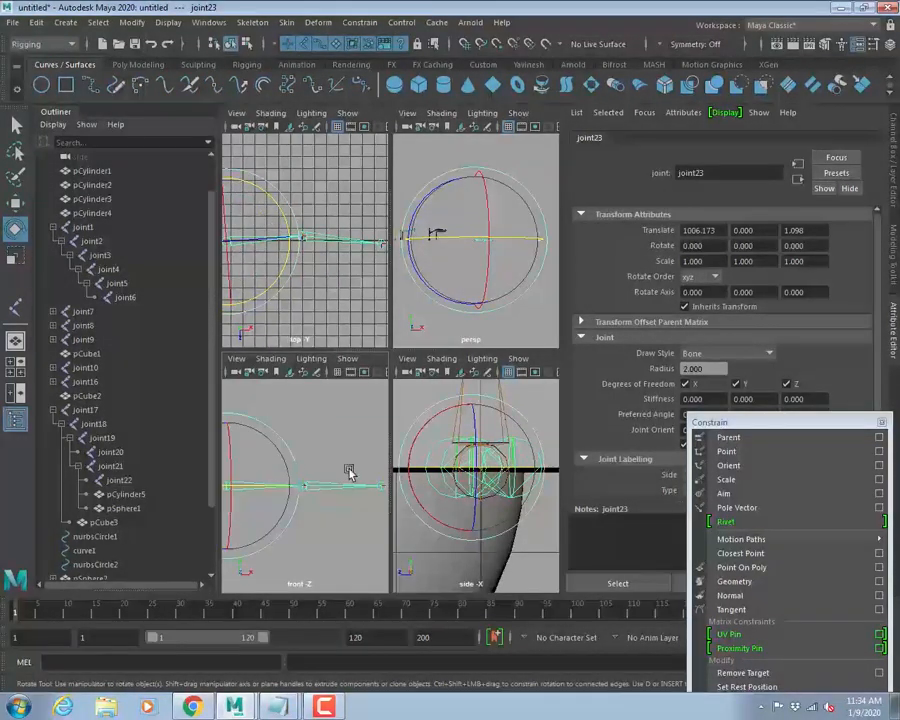
left_click(893, 315)
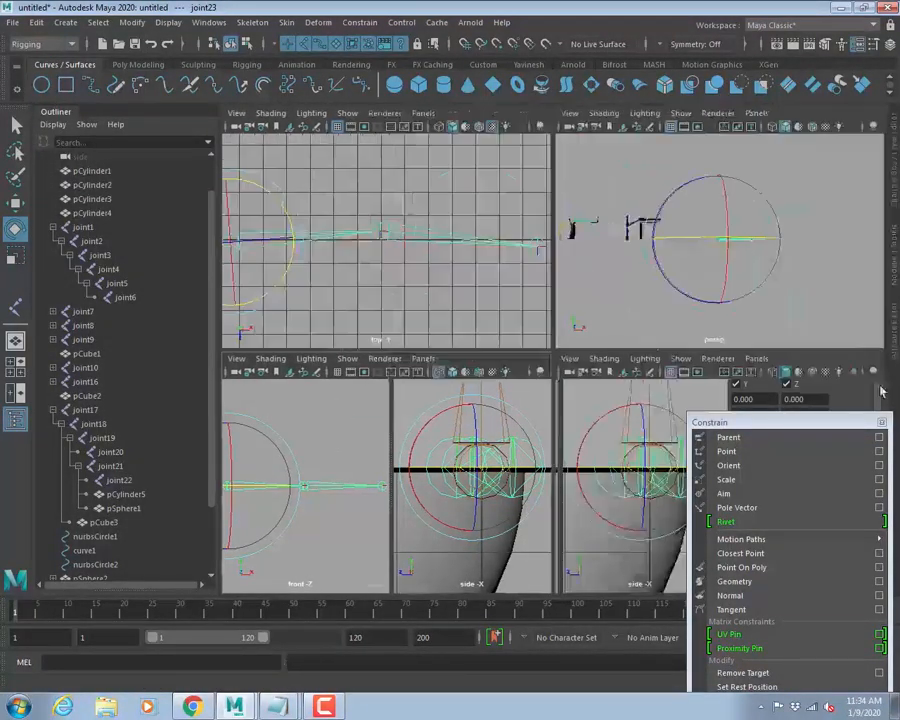
left_click(881, 422)
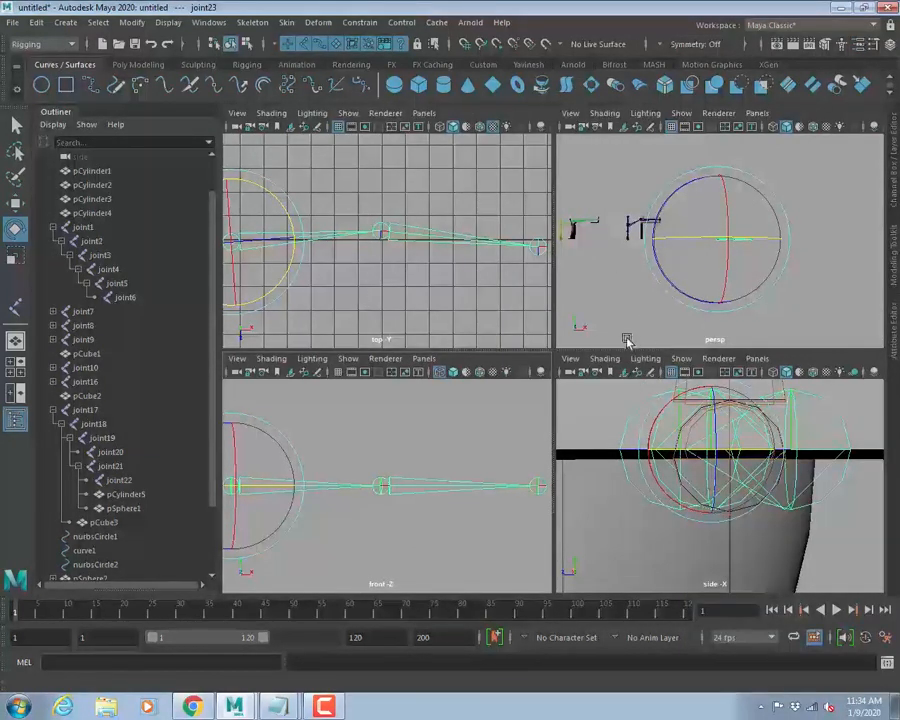
left_click(15, 392)
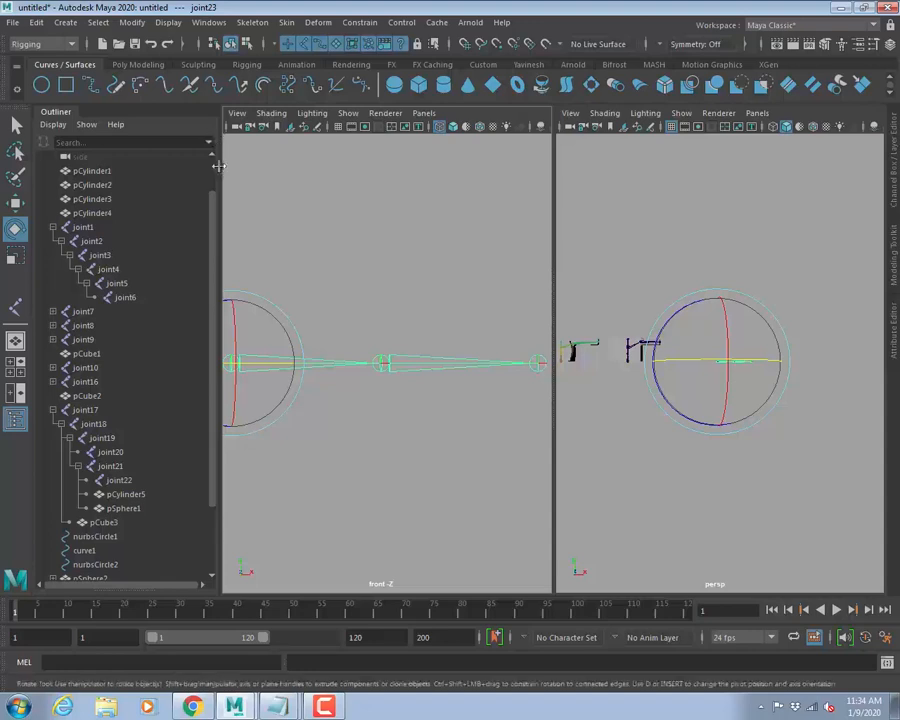
left_click(15, 418)
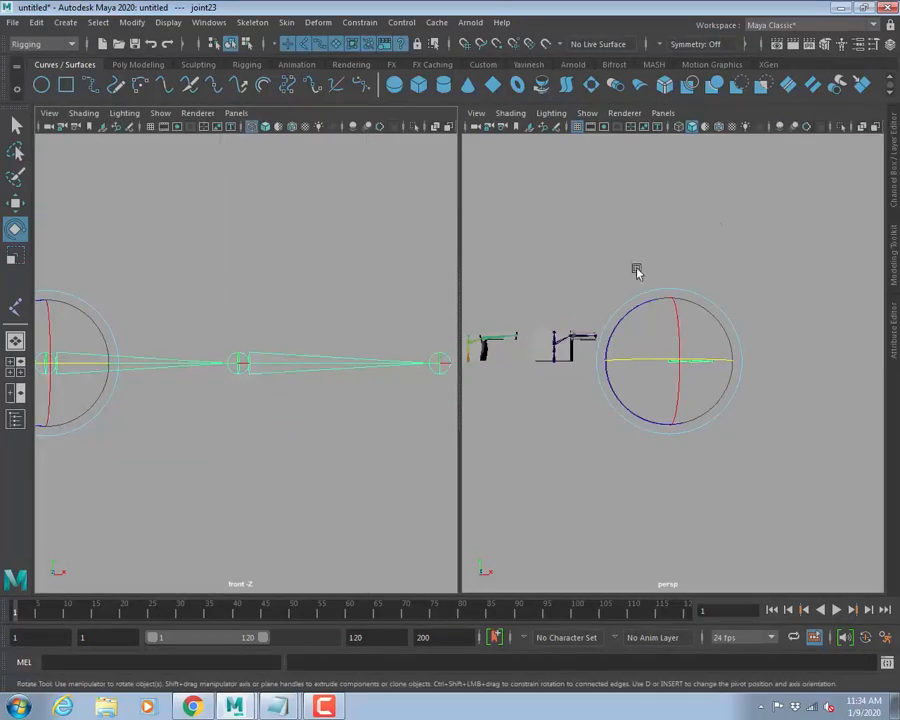
Set the perspective viewport to the front view and the other viewport to the top view with its grid shown.
left_click(663, 113)
mouse_move(705, 155)
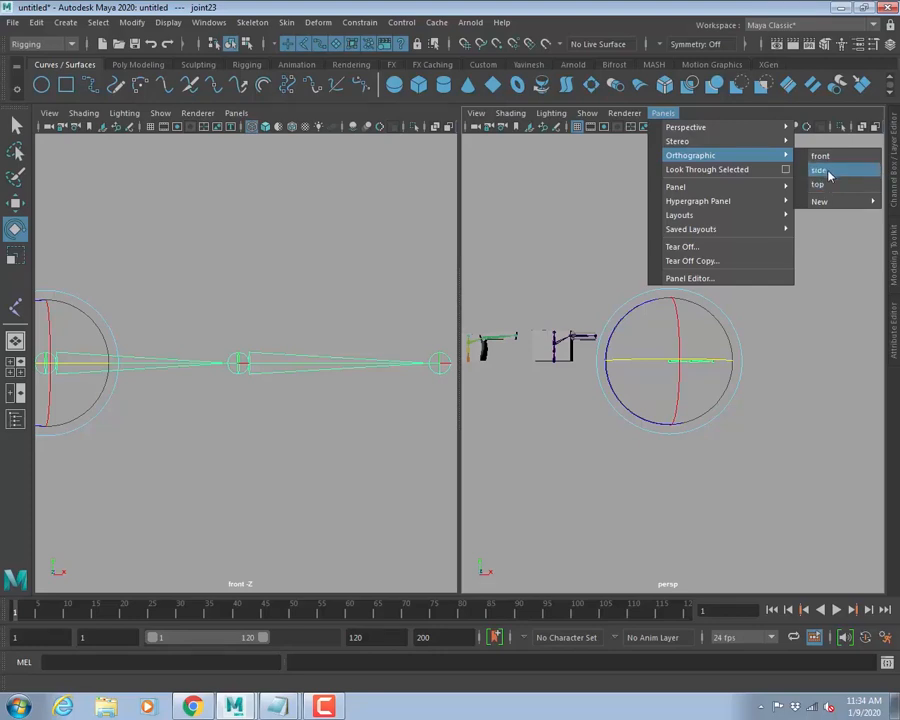
left_click(824, 157)
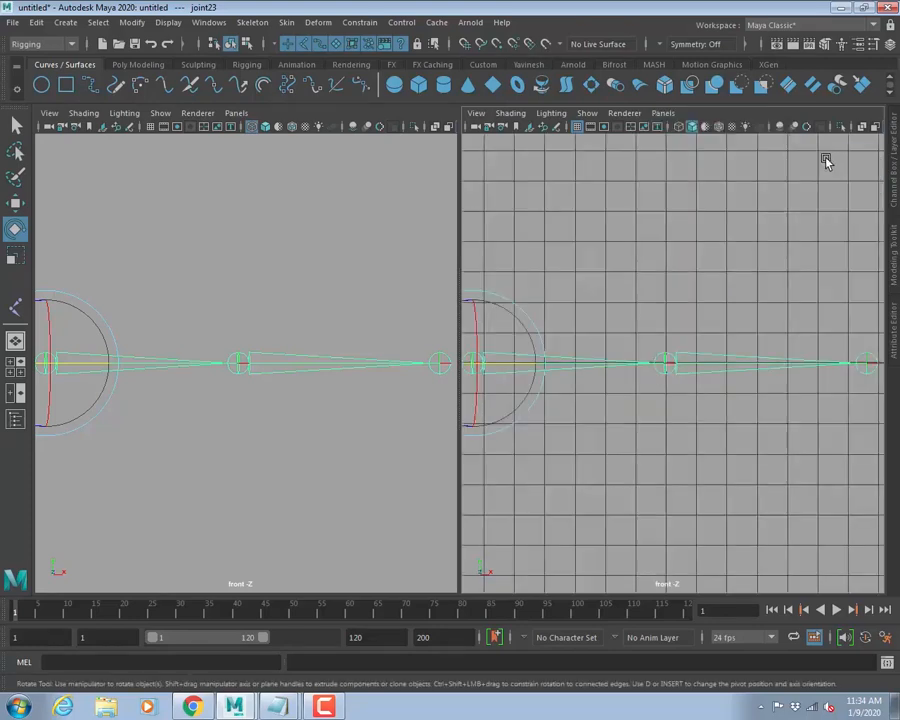
left_click(295, 170)
left_click(236, 113)
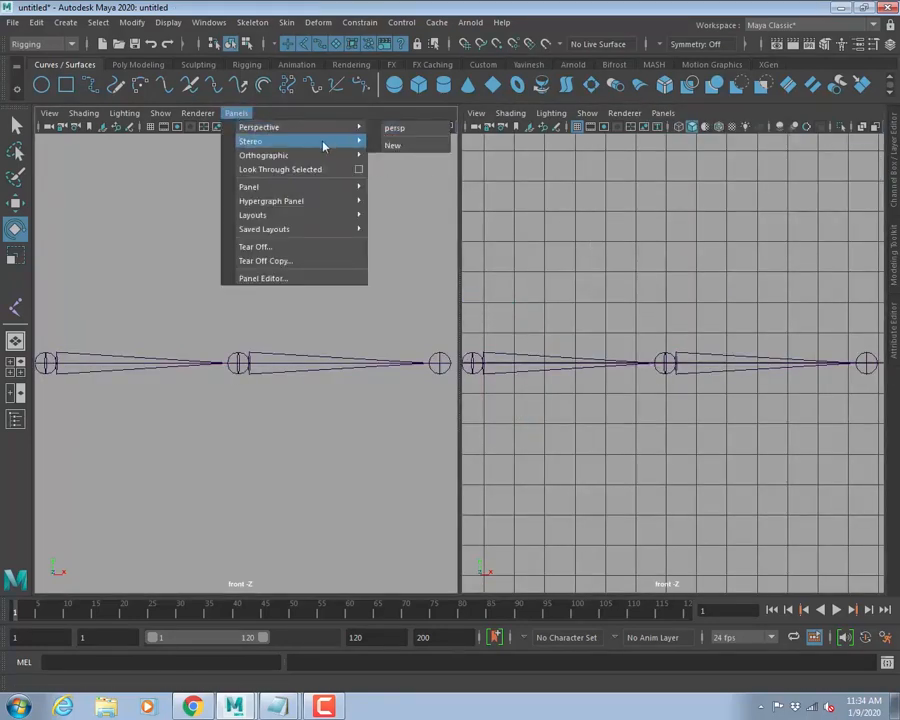
mouse_move(335, 155)
left_click(390, 184)
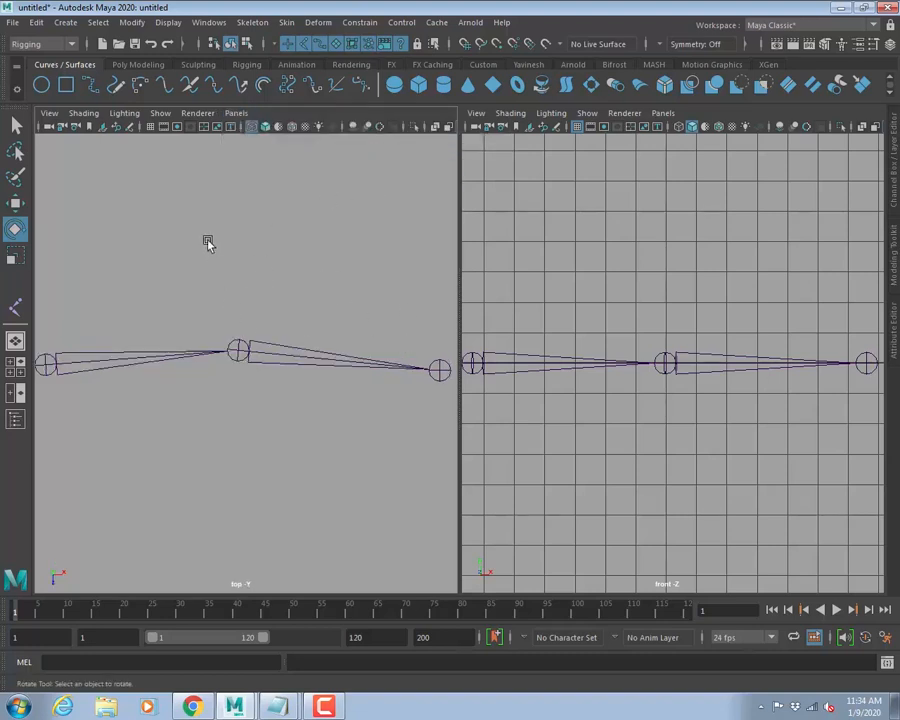
left_click(150, 127)
scroll(303, 243, "down", 3)
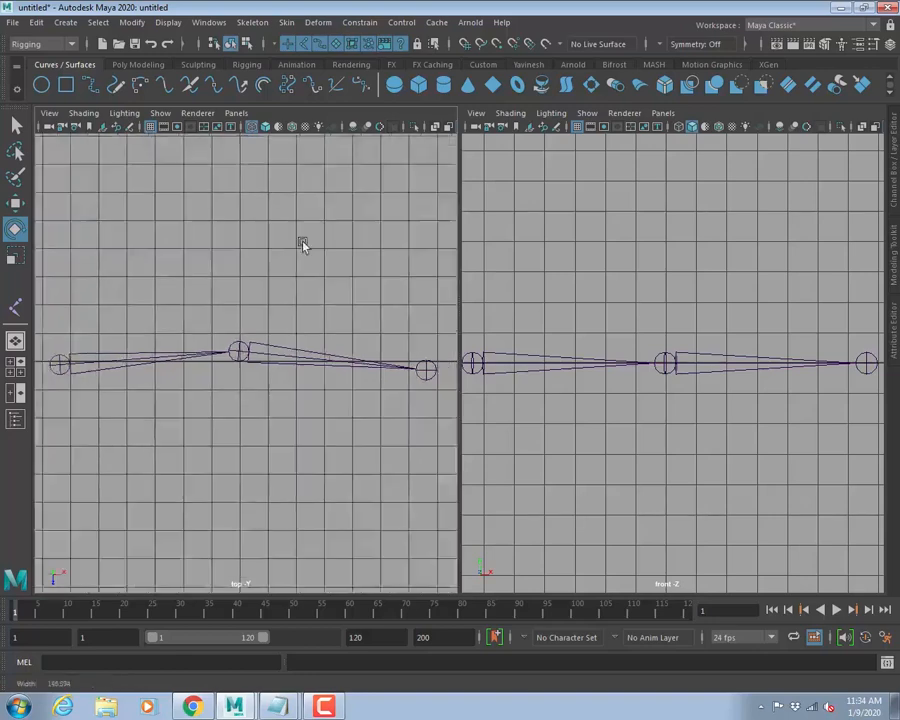
Create an IK handle with the Rotate-Plane Solver from the chain's root joint to its end joint in the top view.
left_click_drag(95, 345, 116, 390)
key("q")
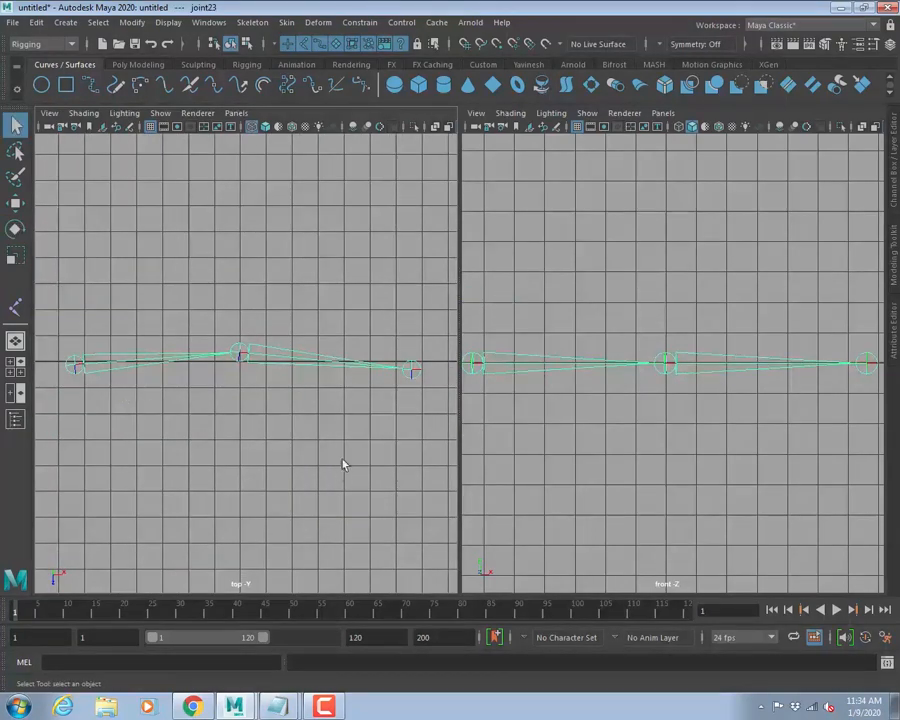
scroll(243, 413, "down", 2)
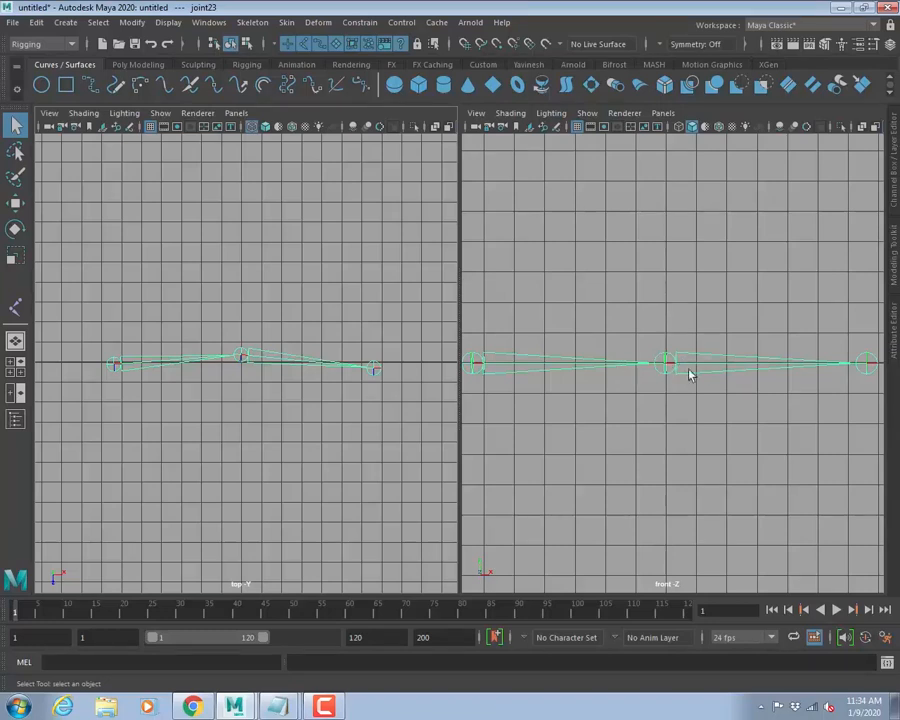
left_click(252, 23)
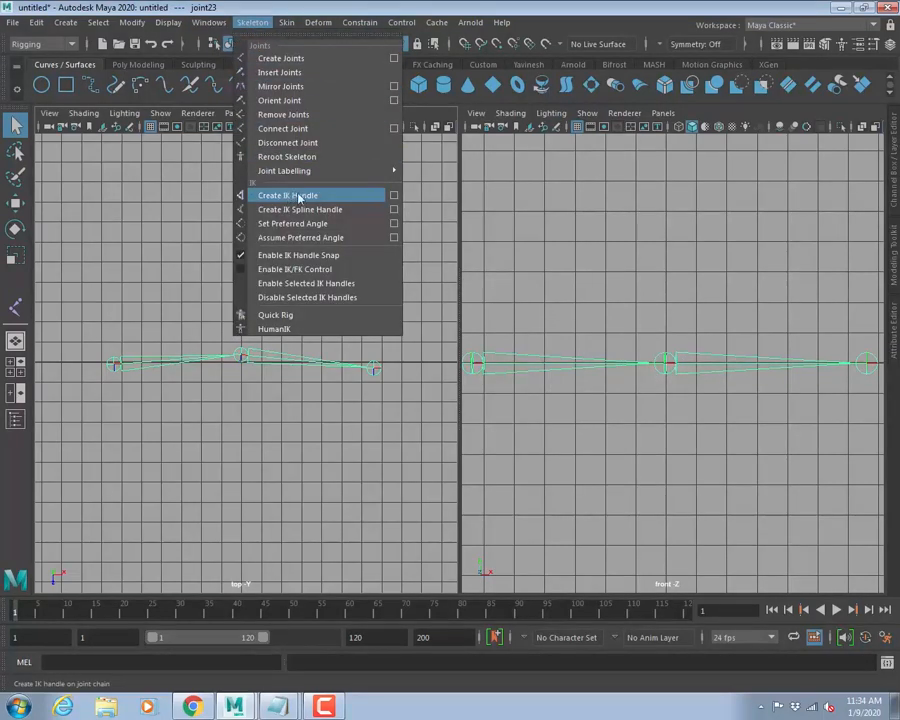
left_click(395, 198)
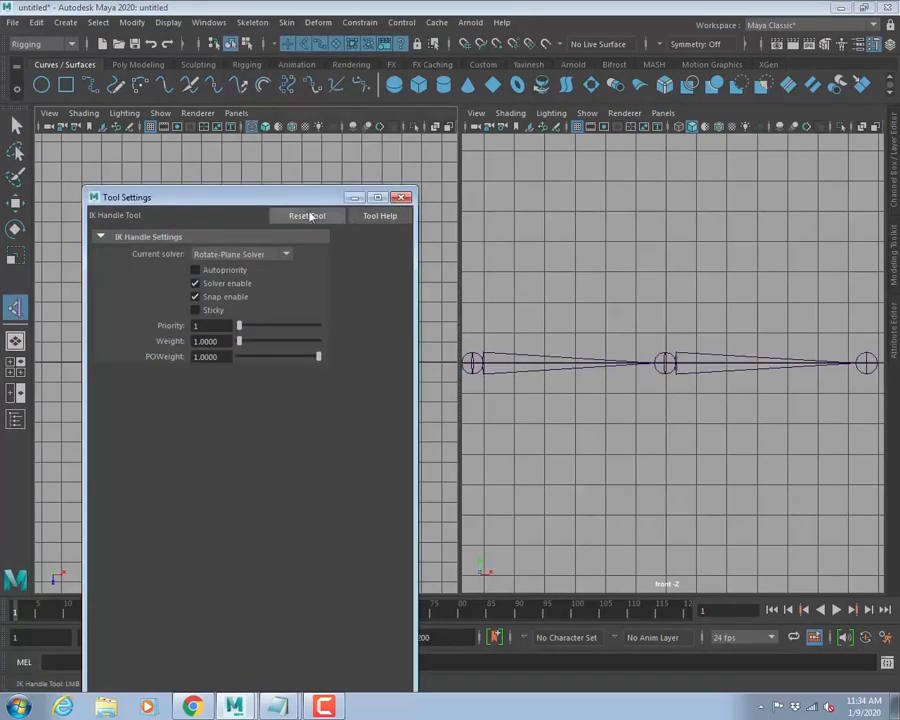
left_click(401, 198)
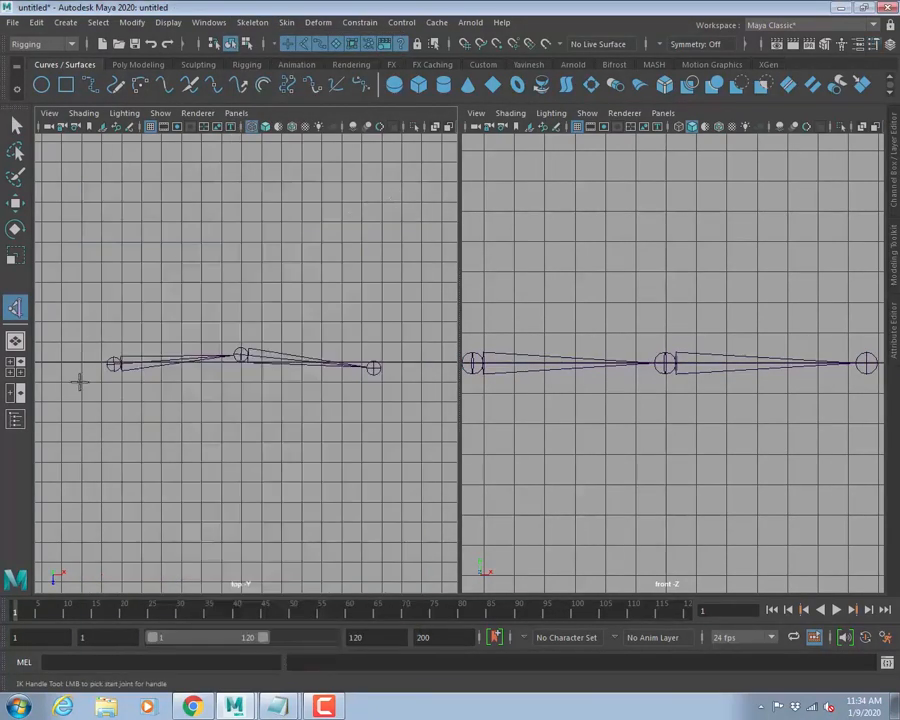
left_click(114, 362)
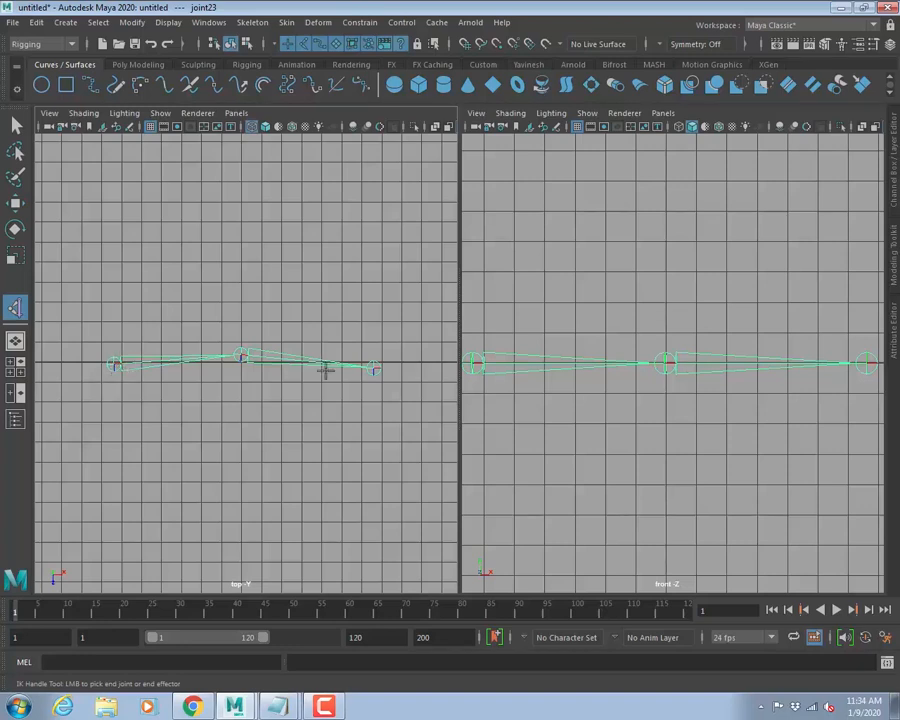
left_click(371, 365)
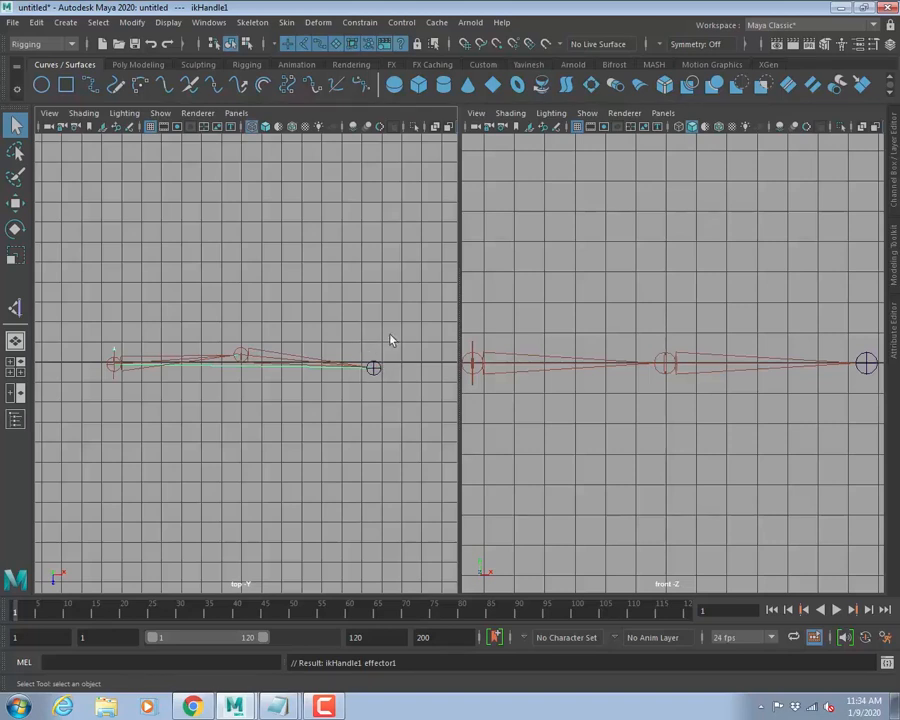
Test the bend by moving the IK handle about -76.7 in X and 14.4 in Z, and undo the move and the handle.
left_click(16, 420)
scroll(122, 427, "down", 2)
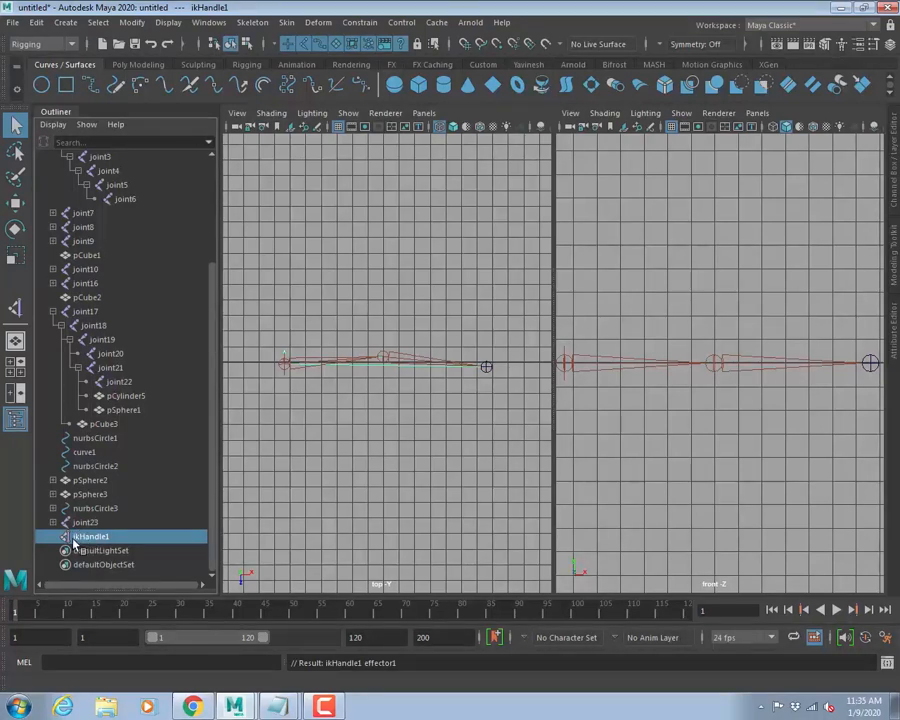
key("w")
left_click_drag(486, 366, 366, 388)
key("ctrl+z")
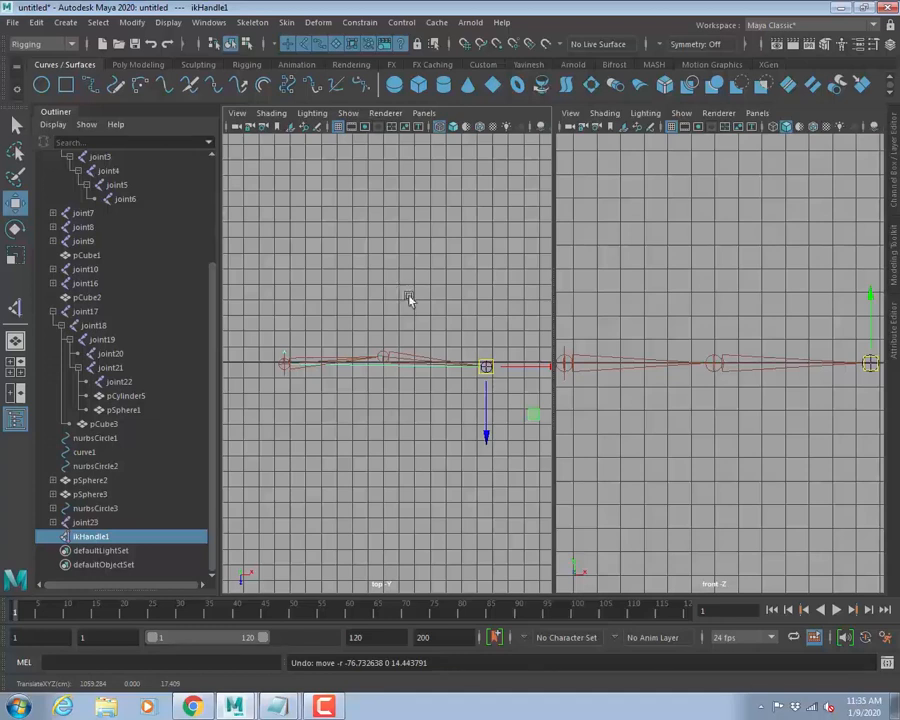
key("ctrl+z")
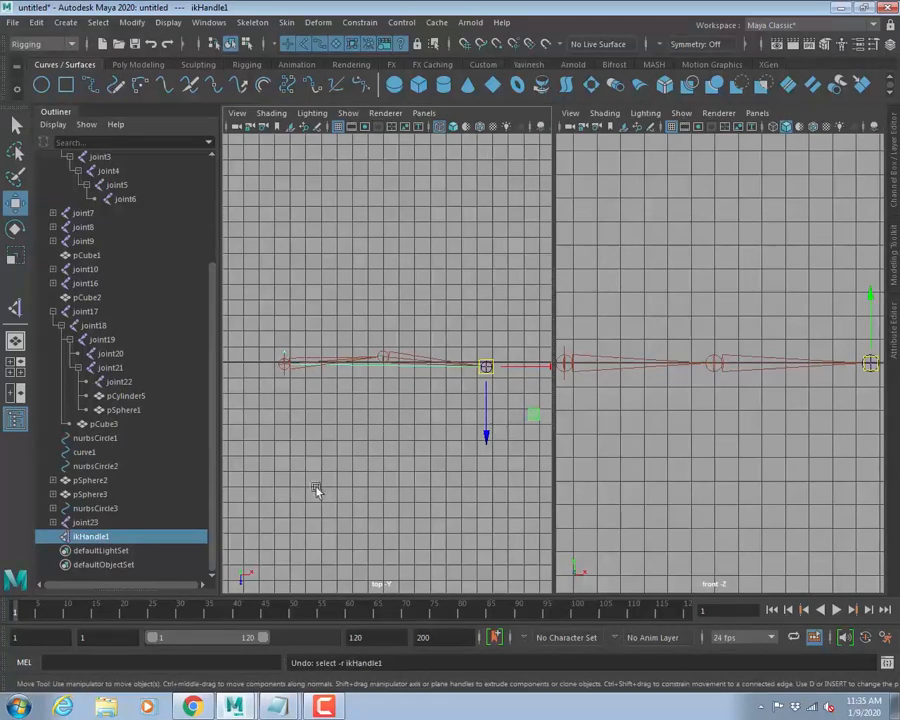
key("ctrl+z")
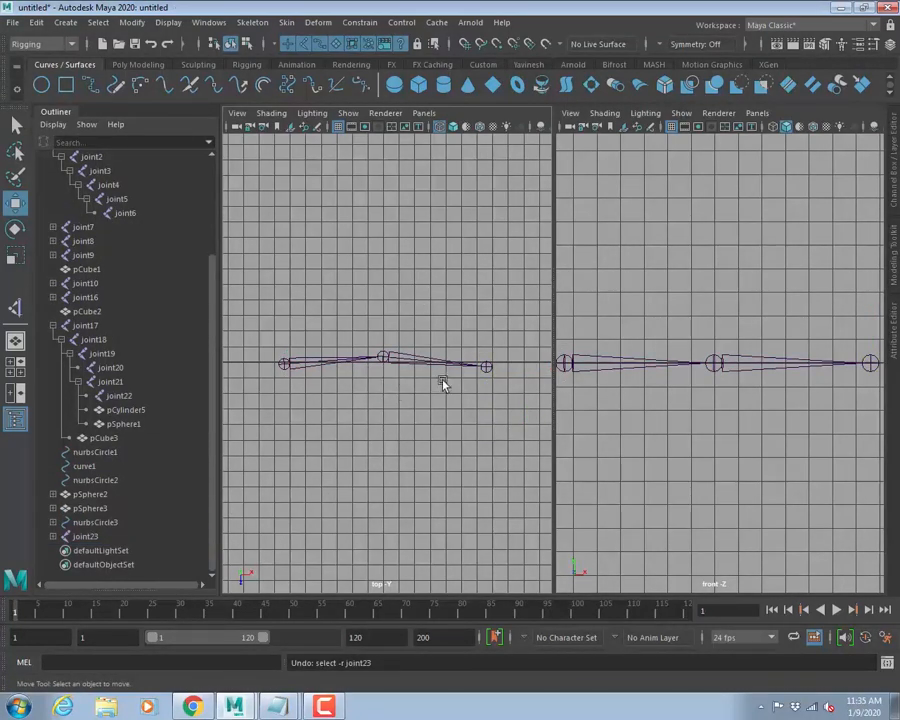
Rotate the chain's root joint to about -73.8 degrees on Z in the front view so the chain hangs downward.
left_click(592, 368)
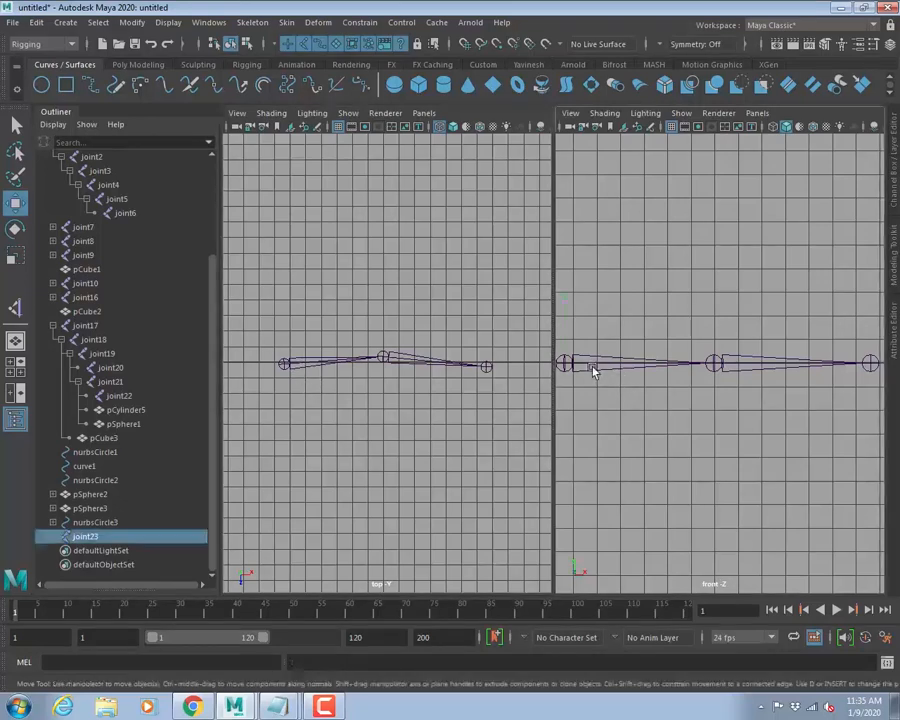
right_click_drag(744, 335, 613, 314, "alt")
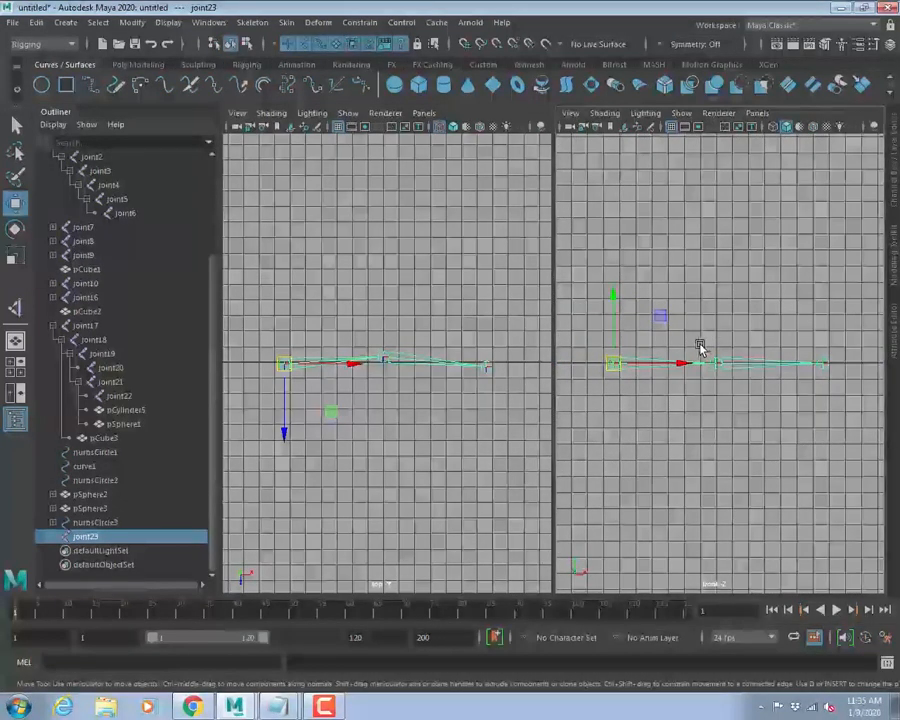
key("e")
left_click_drag(579, 313, 661, 297)
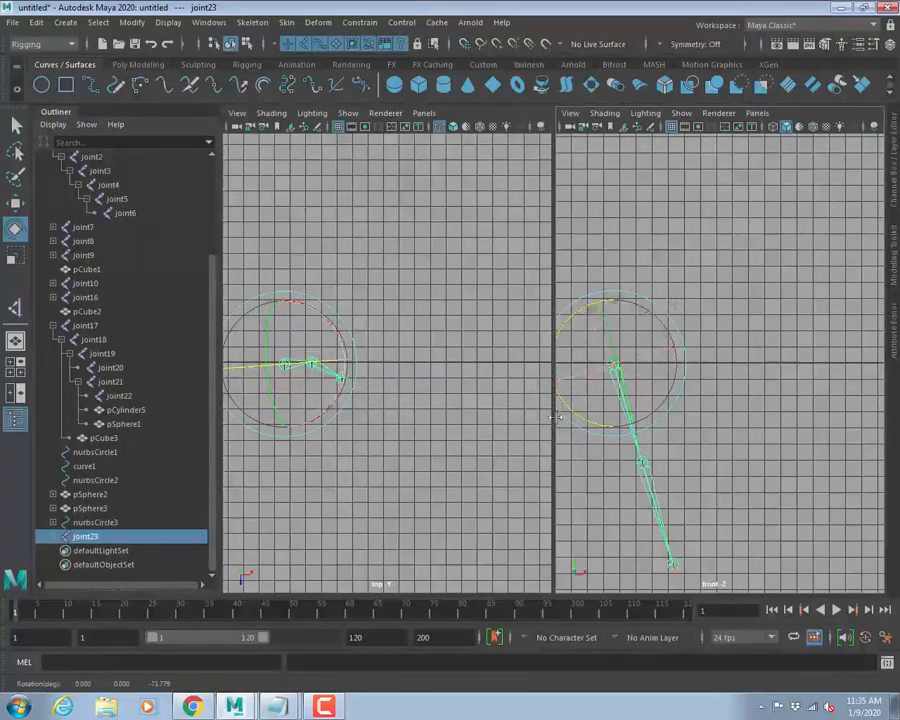
middle_click_drag(670, 387, 691, 319, "alt")
left_click(762, 398)
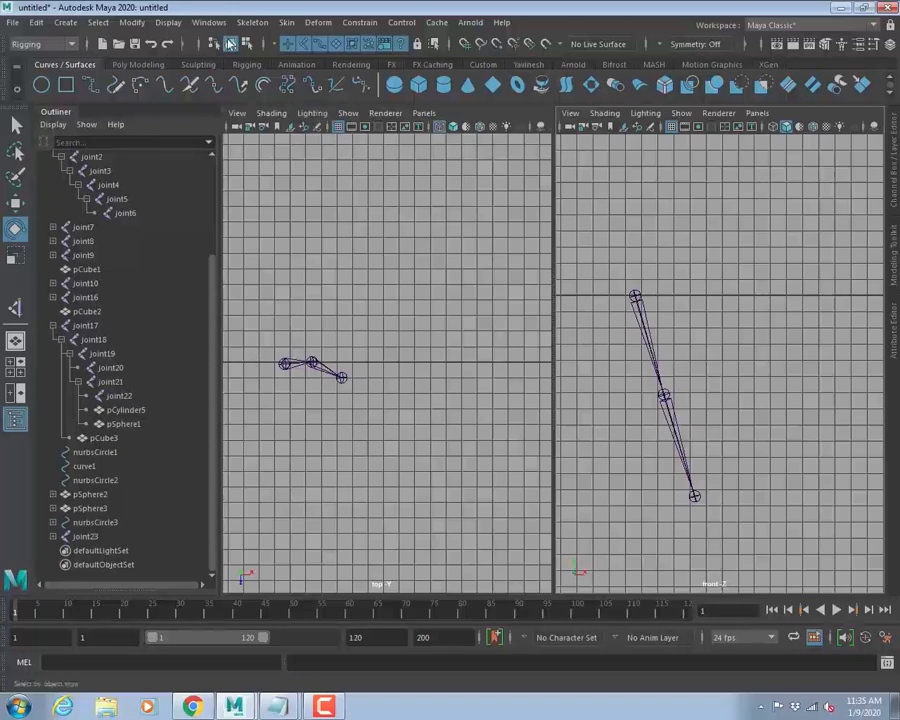
Create an IK handle from the root joint to the end joint in the front view and move it up near the root joint.
left_click(252, 22)
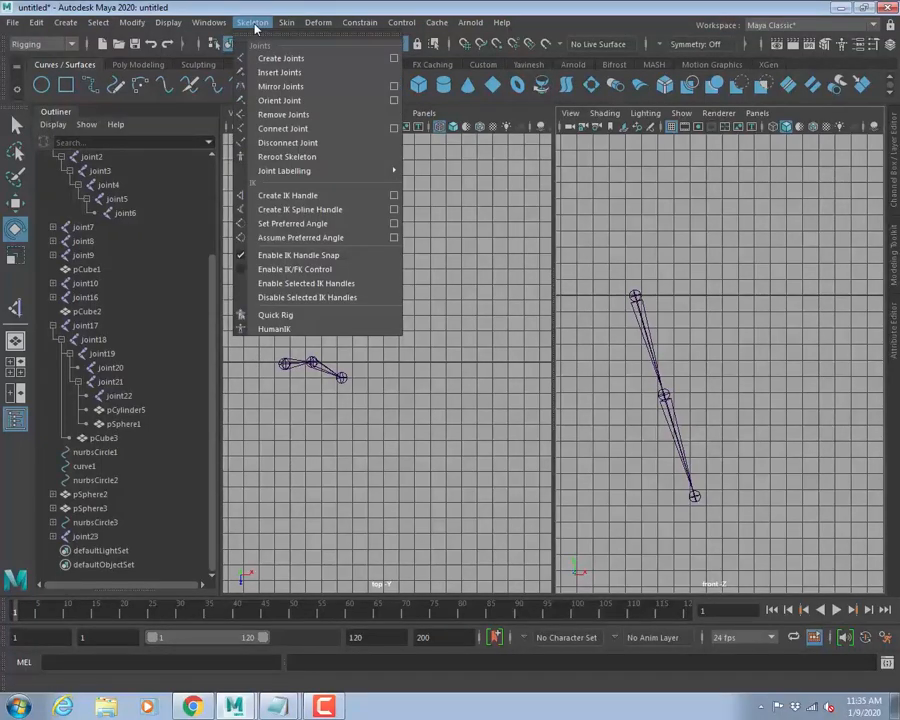
left_click(287, 196)
left_click(634, 295)
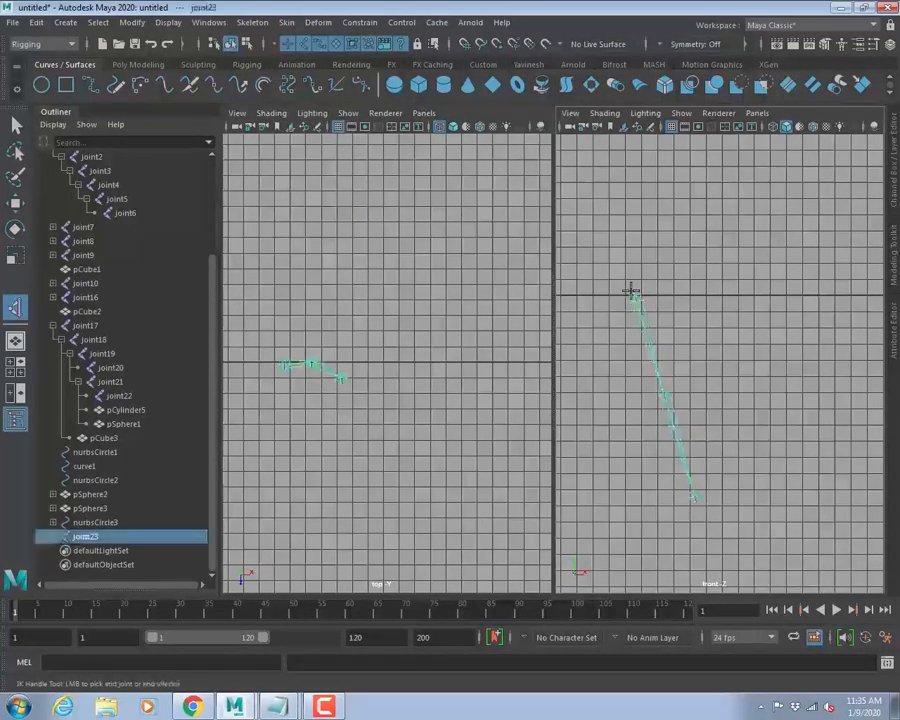
left_click(697, 496)
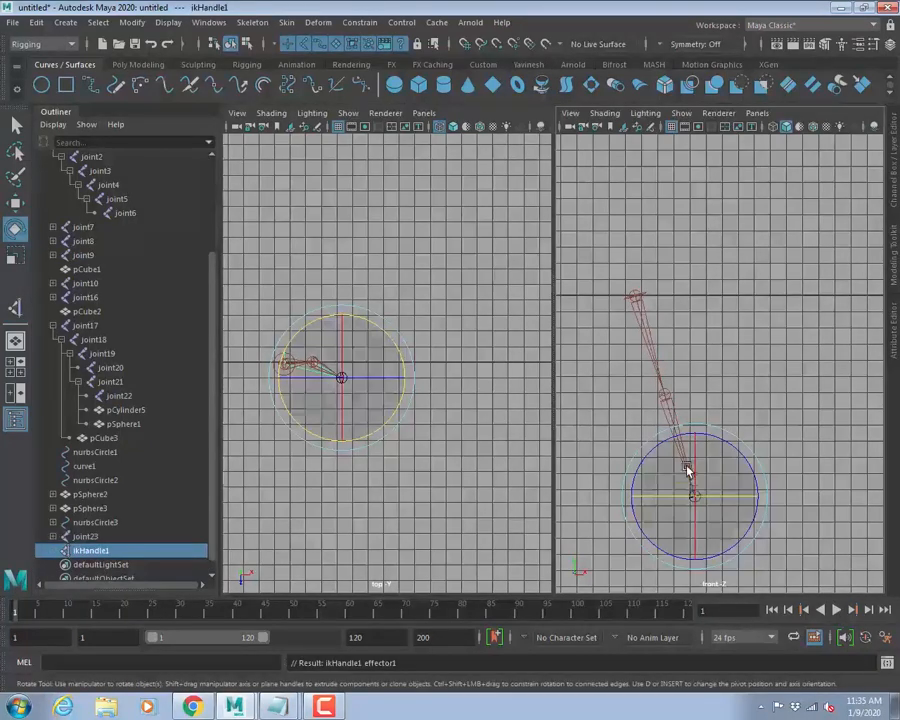
key("w")
left_click_drag(696, 497, 645, 330)
Examine the folded chain in the perspective view, moving the IK handle to about 1015.6, -41.8, 16.0.
key("space")
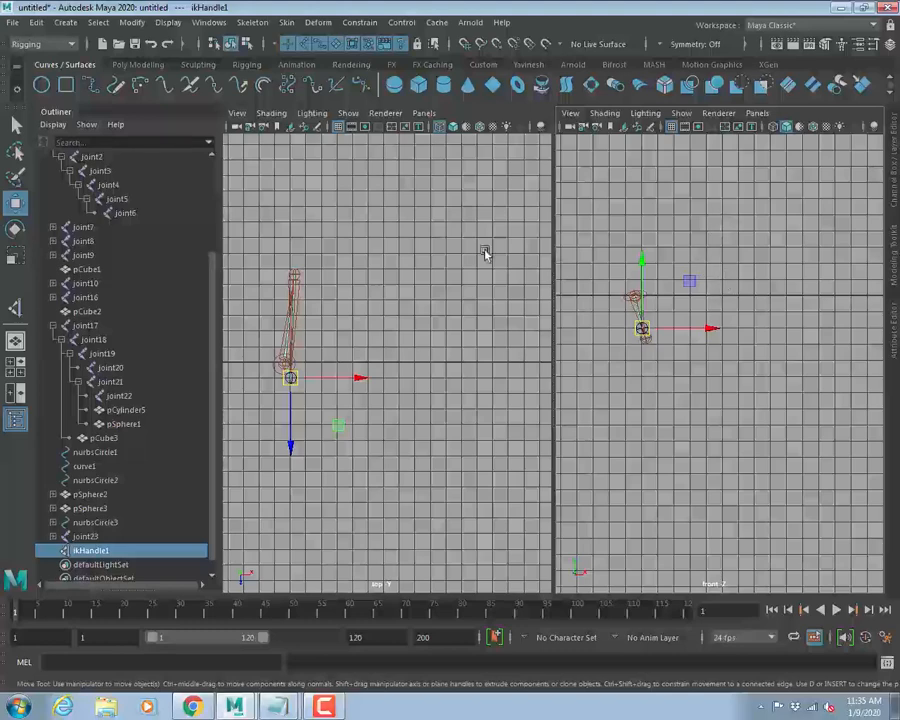
left_click(15, 367)
key("space")
left_click_drag(690, 325, 628, 335, "alt")
key("f")
right_click_drag(701, 353, 460, 296, "alt")
left_click_drag(466, 360, 490, 430, "alt")
Return to the four-view layout and undo the IK handle's moves and its creation.
key("space")
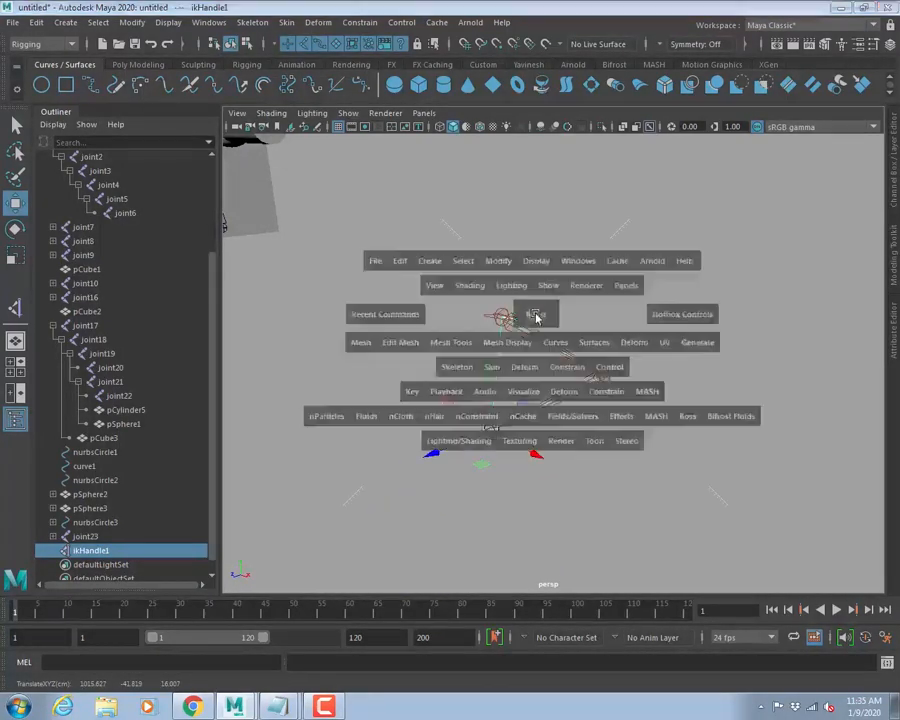
key("ctrl+z")
key("ctrl+z")
key("ctrl+z")
key("ctrl+z")
key("ctrl+z")
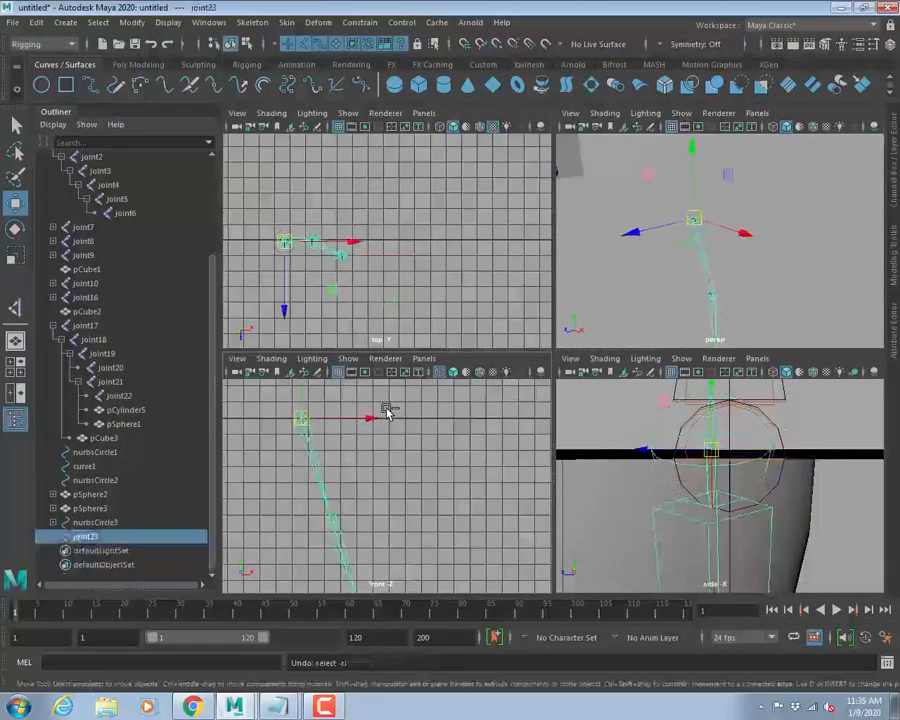
Create an IK handle from the root joint to the end joint of the three-joint chain in the top view.
left_click(252, 22)
left_click(288, 195)
left_click(283, 239)
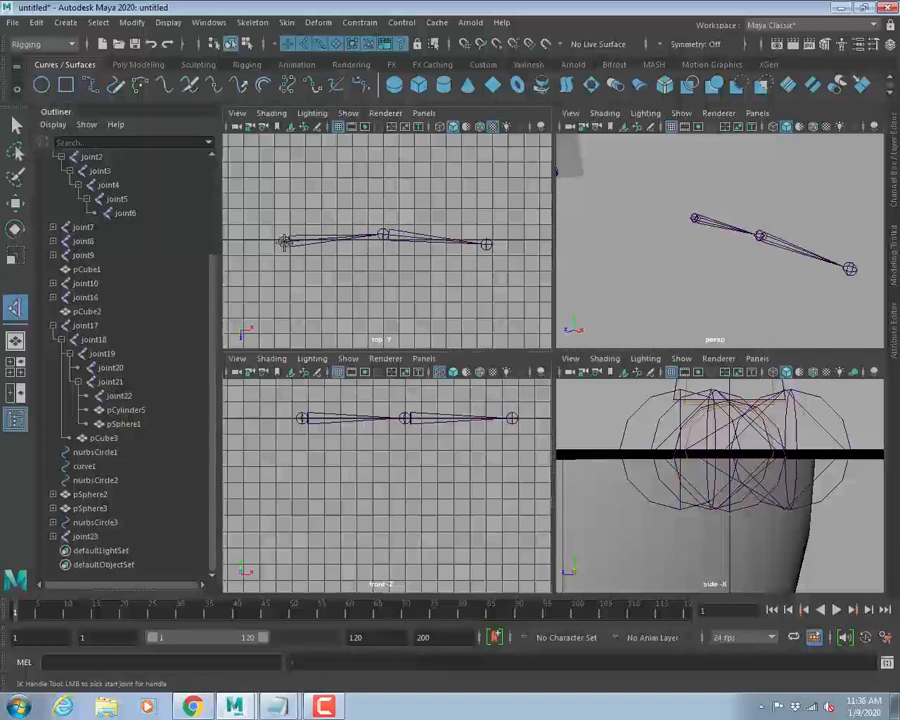
left_click(488, 245)
left_click(389, 298)
middle_click_drag(412, 228, 425, 261, "alt")
Draw a NURBS circle around the chain's middle joint in the front view, align it to that joint, and move it behind the chain.
left_click(41, 85)
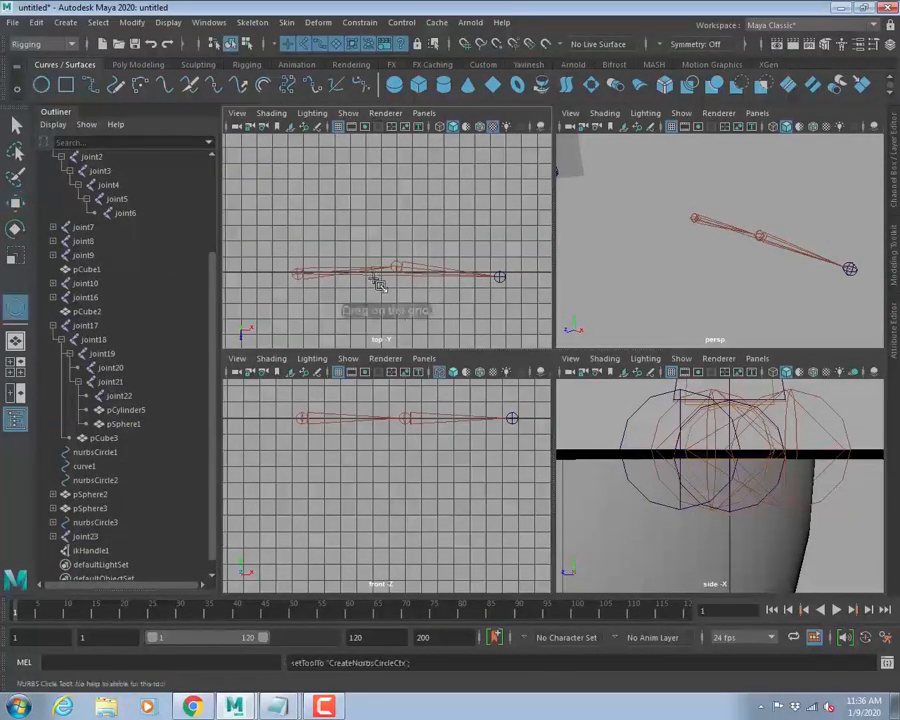
left_click(400, 415)
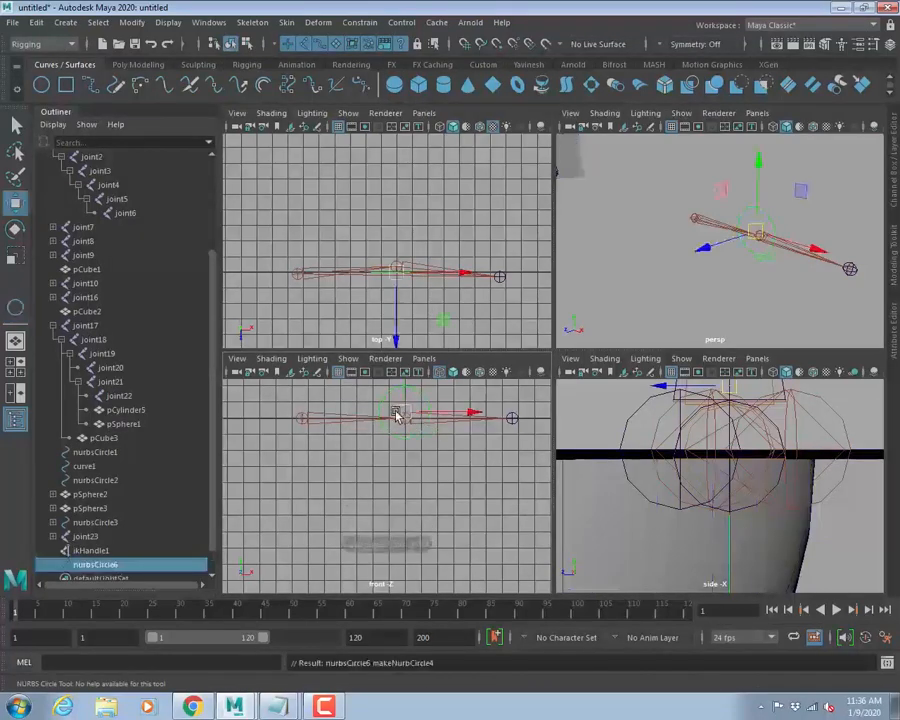
middle_click_drag(402, 420, 420, 460, "alt")
key("x")
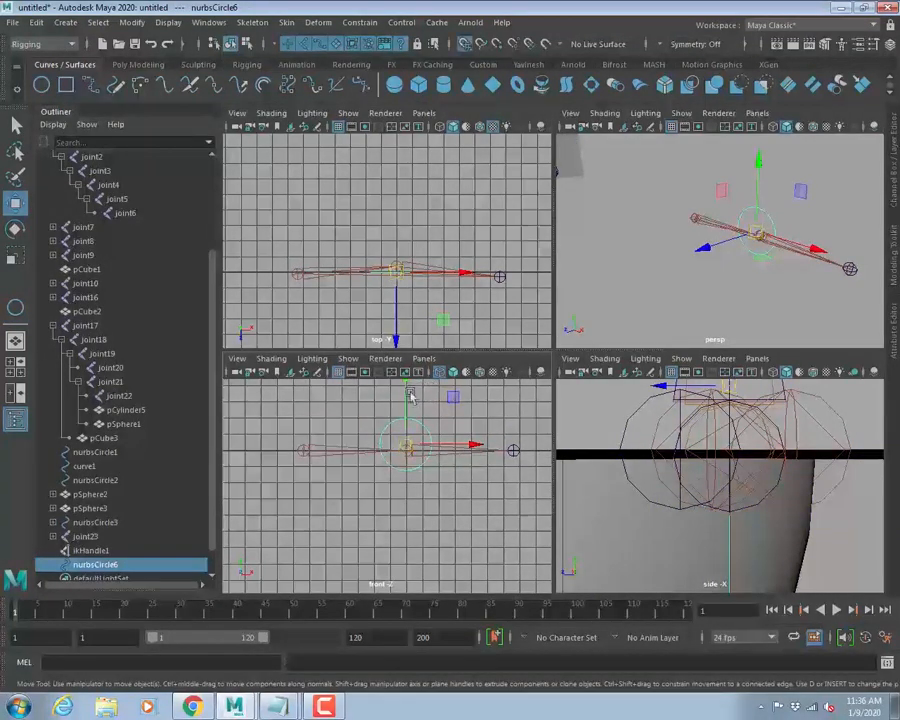
left_click_drag(404, 391, 406, 447)
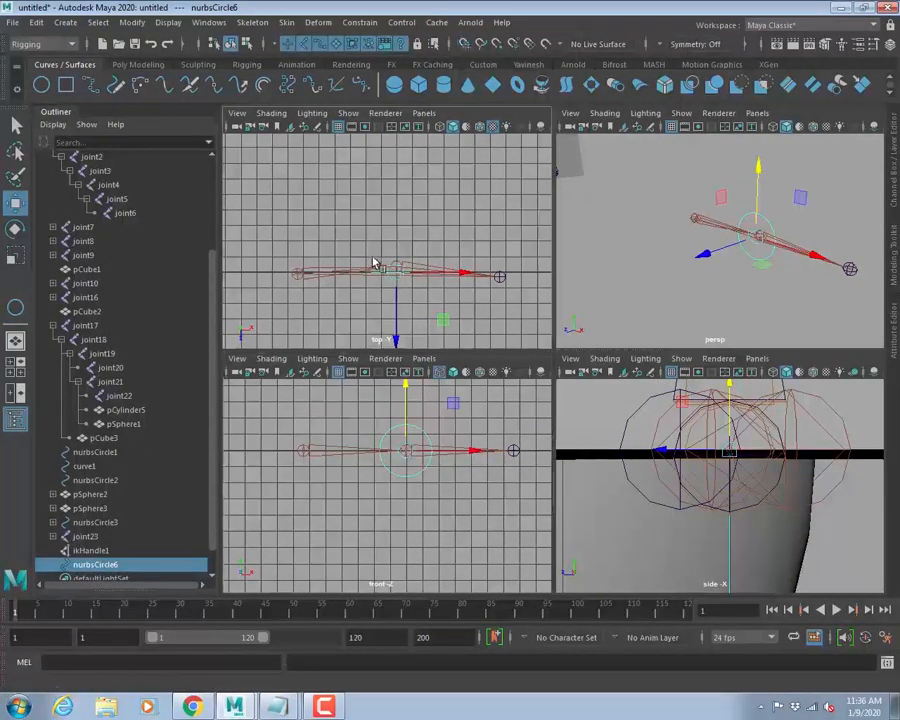
left_click_drag(398, 270, 394, 232)
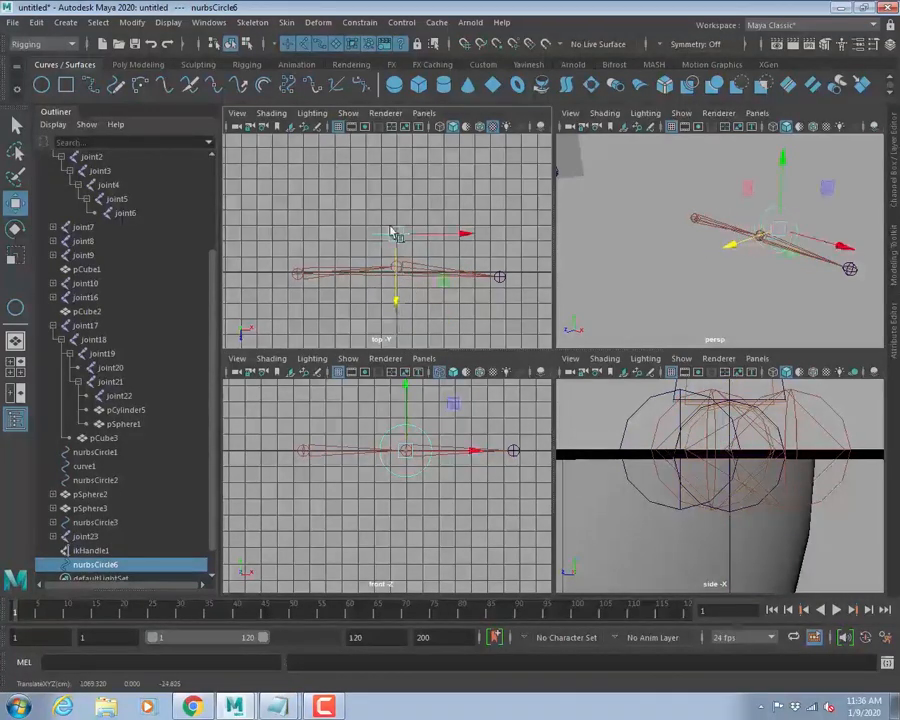
Reshape the circle into a four-pointed star by scaling alternate control vertices inward, and return to object mode.
right_click_drag(394, 232, 312, 225)
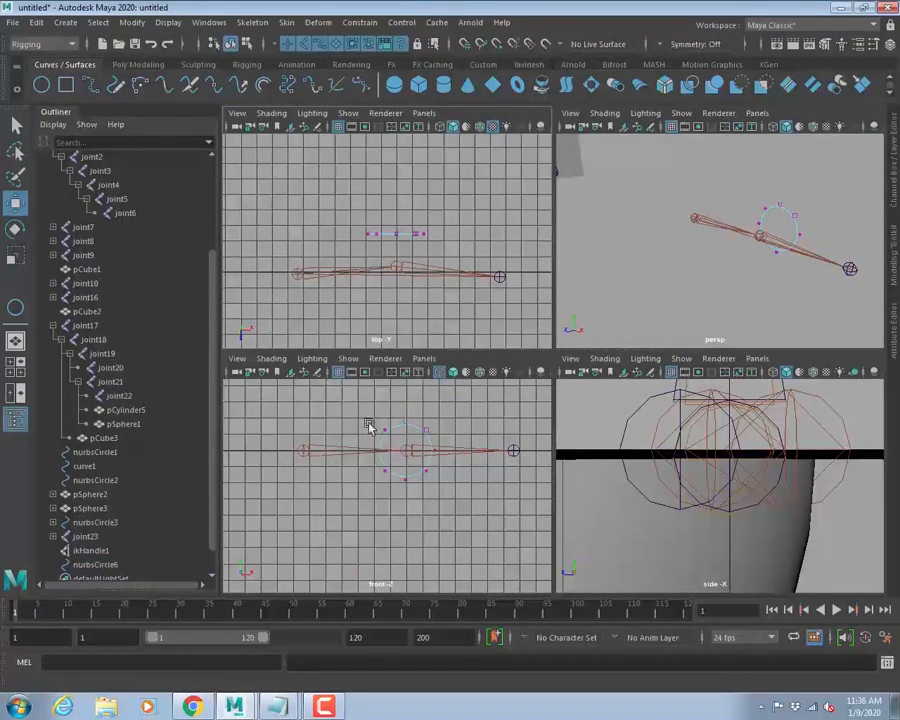
left_click_drag(368, 422, 398, 446)
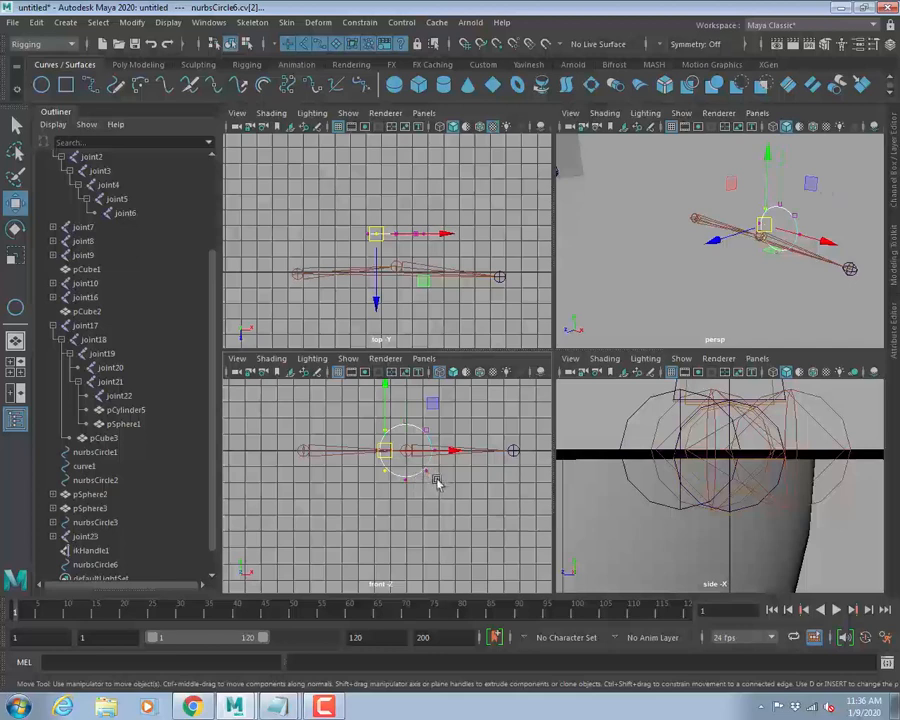
left_click_drag(434, 478, 385, 445, "shift")
key("r")
key("space")
left_click_drag(766, 246, 693, 310, "alt")
left_click(749, 297)
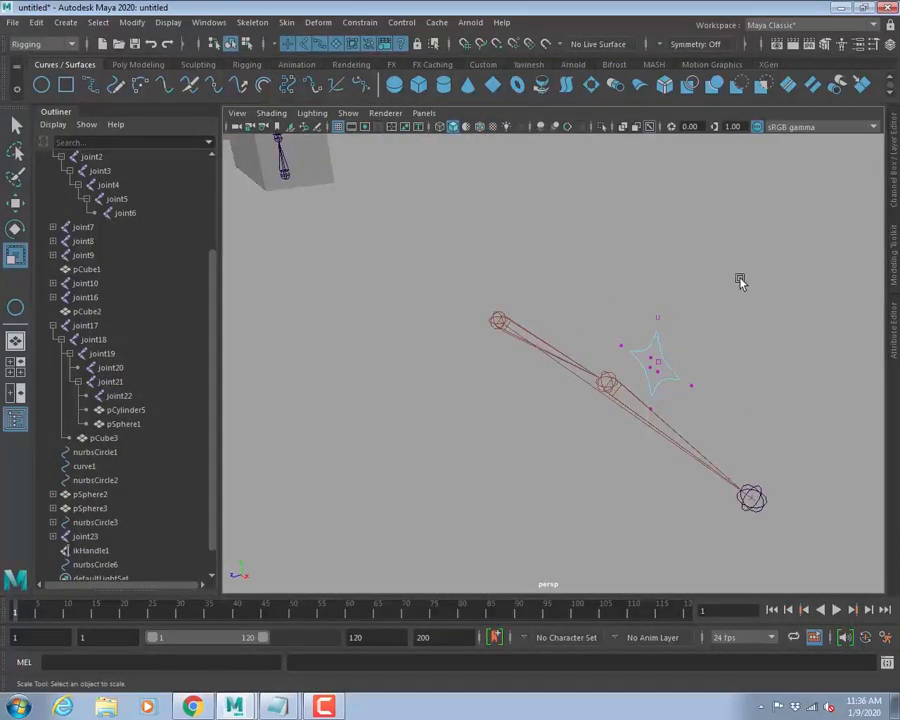
key("F8")
left_click(723, 286)
Examine the star curve's position relative to the joint chain from several angles in the perspective view.
left_click_drag(785, 336, 708, 367, "alt")
left_click(587, 355)
key("w")
left_click(647, 394)
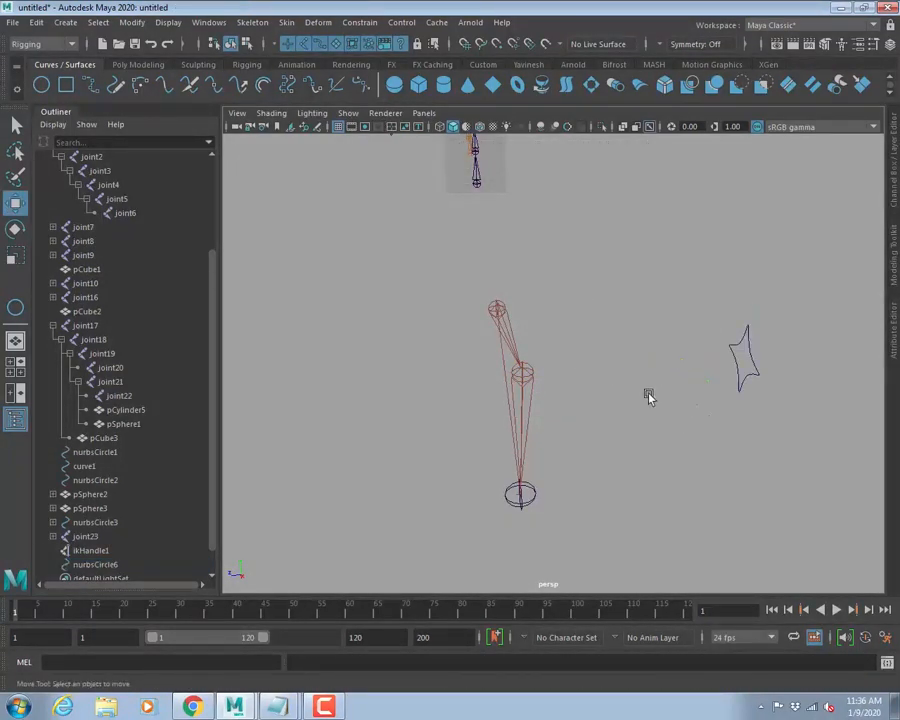
left_click_drag(647, 394, 620, 313, "alt")
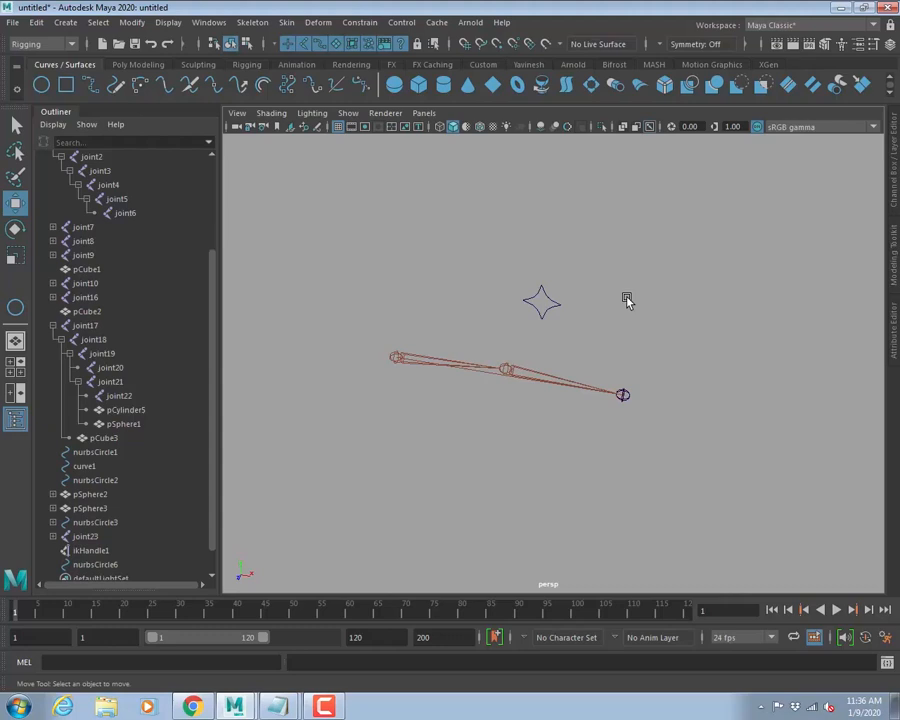
left_click(550, 304)
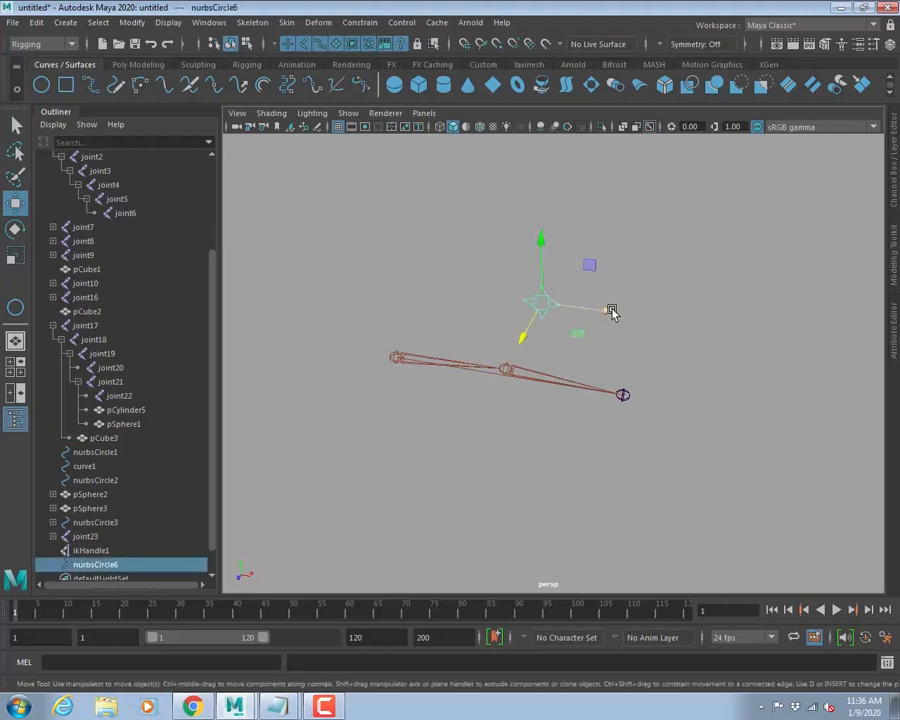
key("q")
scroll(642, 355, "up", 3)
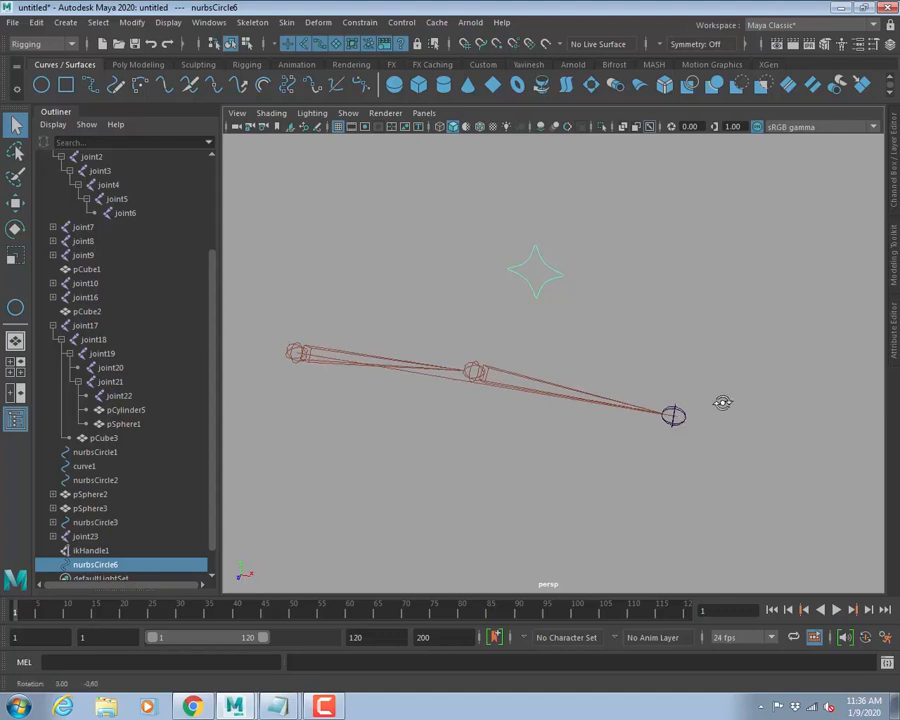
left_click_drag(718, 400, 700, 404, "alt")
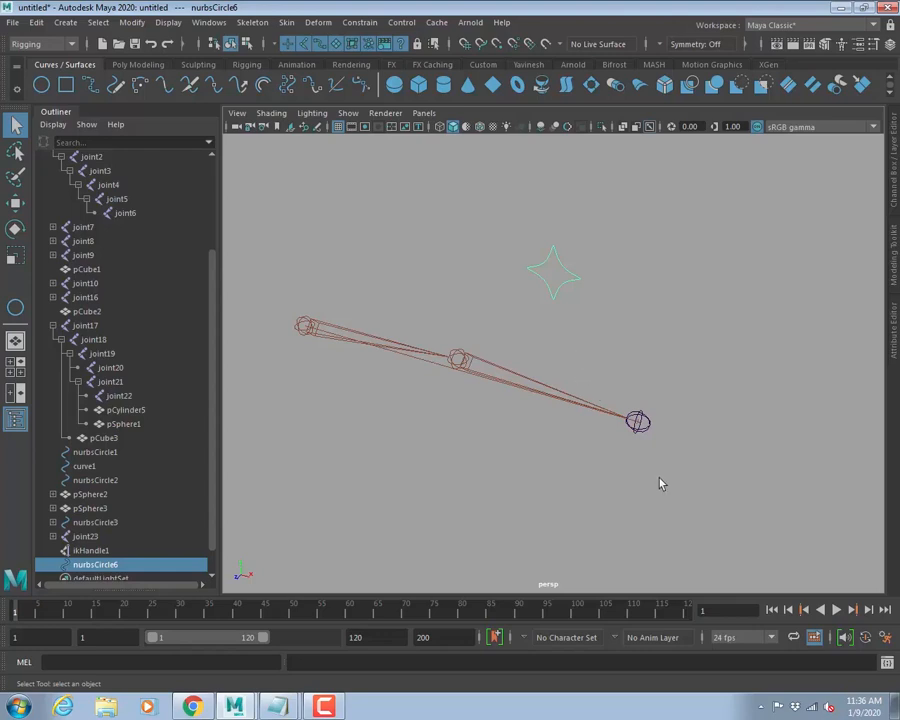
Apply a pole vector constraint with reset settings (weight 1.0000) from the star curve to the chain's IK handle.
left_click(638, 424, "shift")
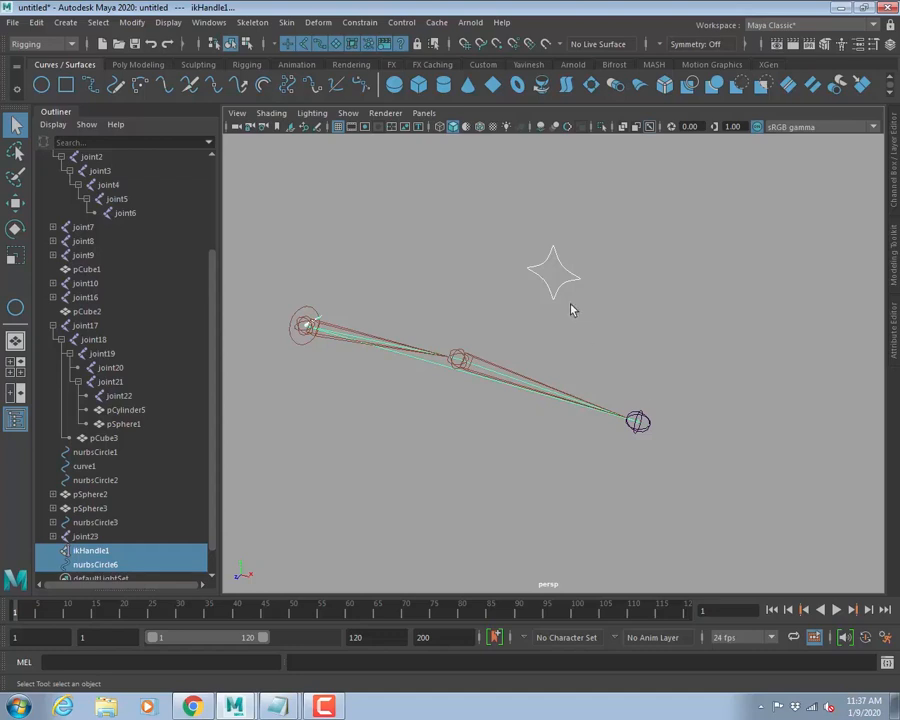
left_click_drag(526, 241, 617, 313)
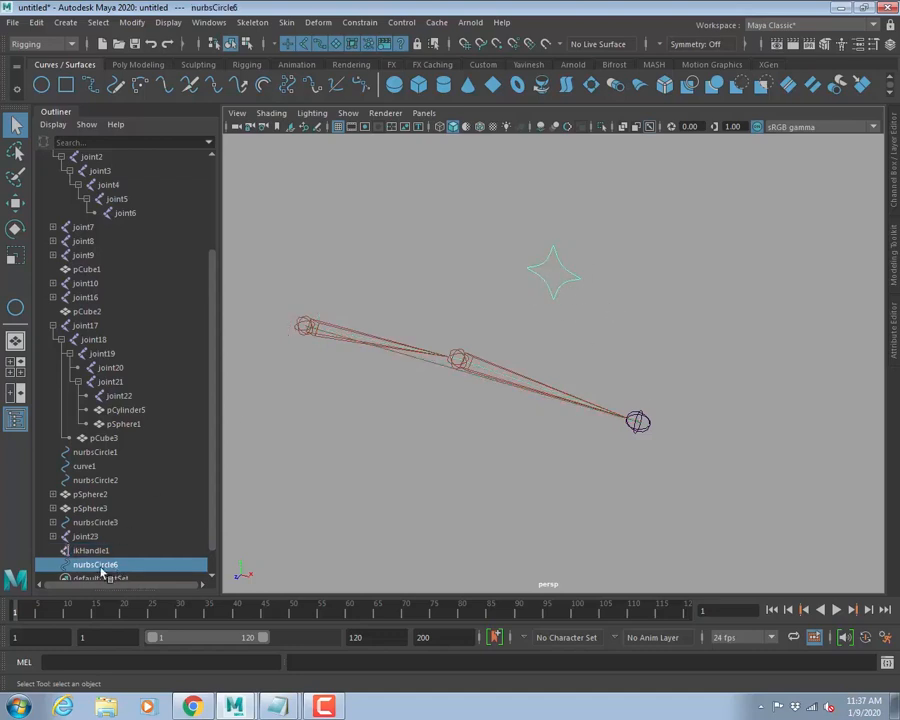
scroll(103, 573, "down", 2)
left_click(82, 522, "ctrl")
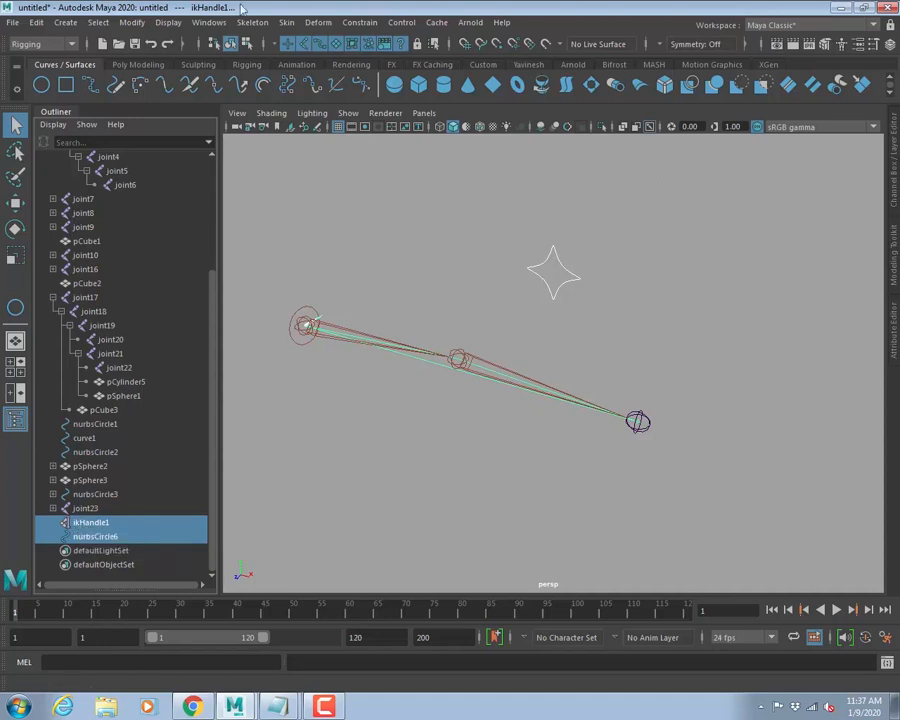
left_click(357, 22)
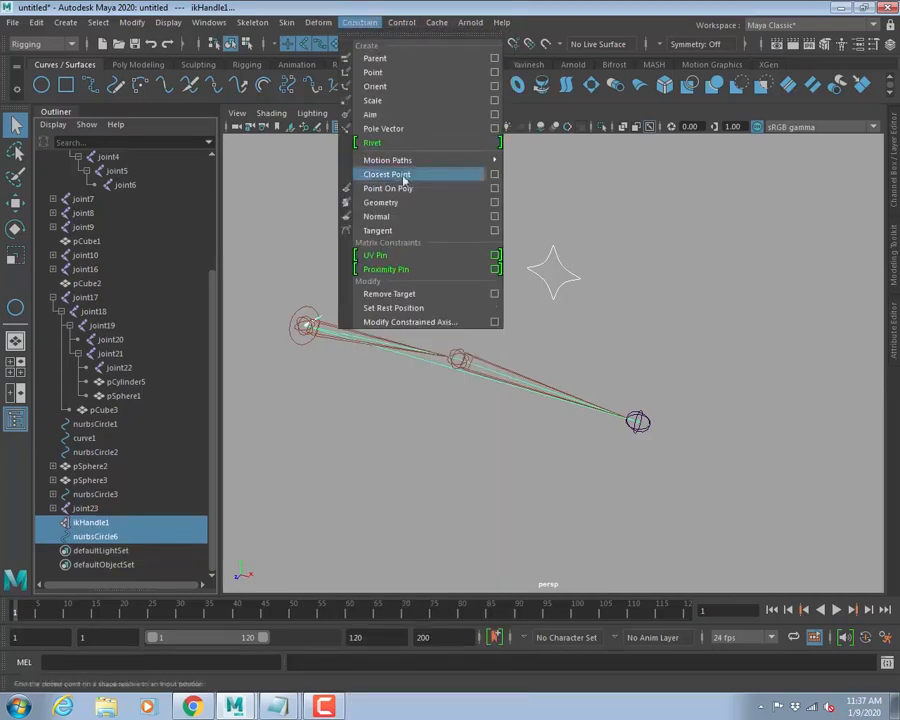
left_click(494, 128)
left_click(545, 179)
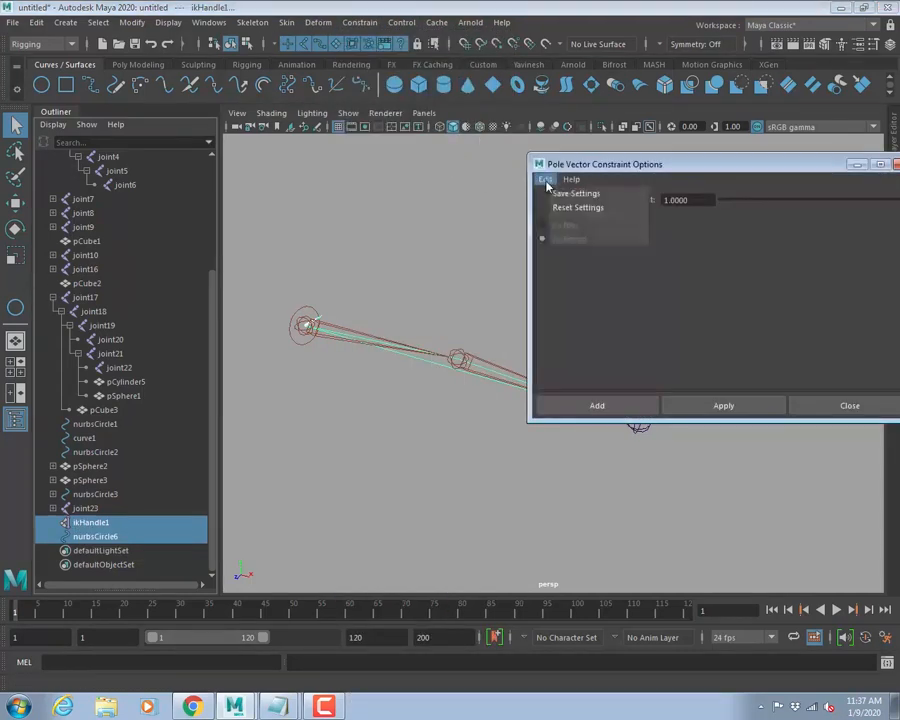
left_click(565, 207)
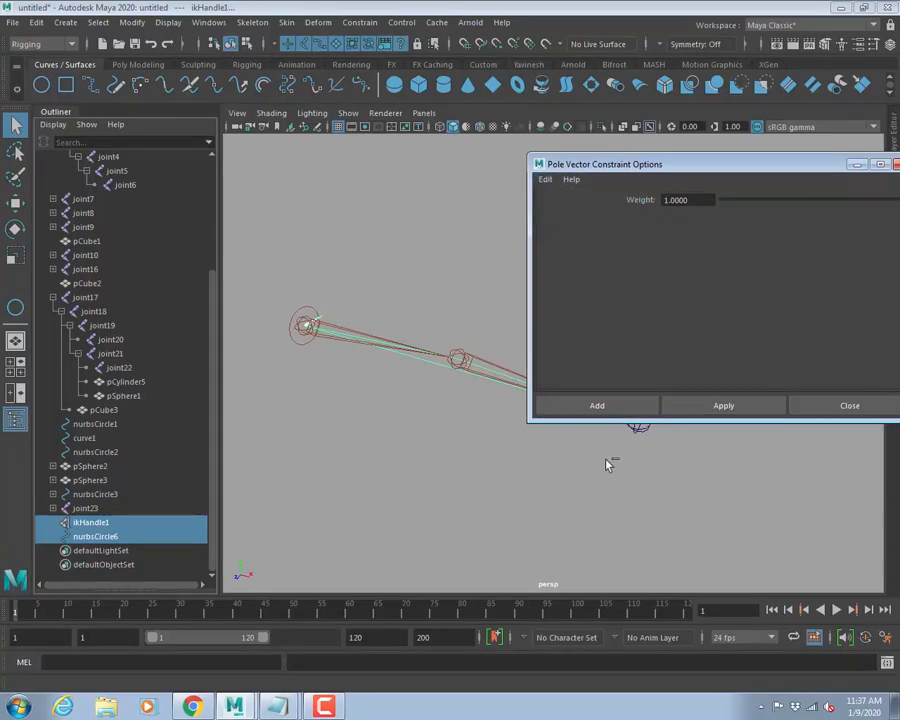
left_click(596, 405)
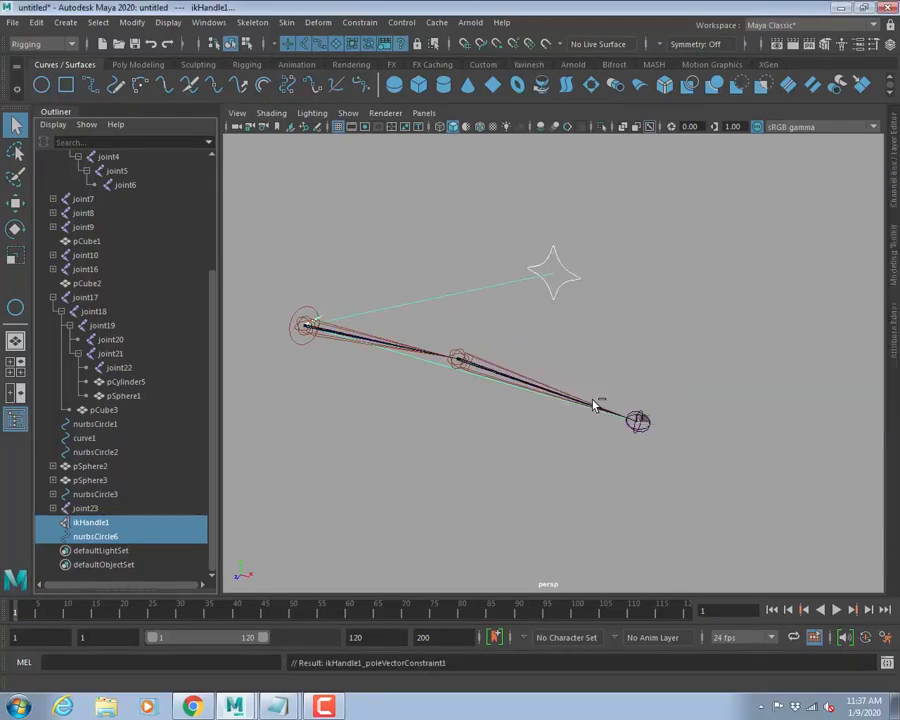
left_click(733, 306)
Move the chain's IK handle along X toward the root joint so the chain bends, to about 1094.8, 0, 3.0.
mouse_move(633, 313)
left_mouse_down("alt")
mouse_move(597, 321)
mouse_move(639, 335)
left_mouse_up("alt")
left_click(348, 113)
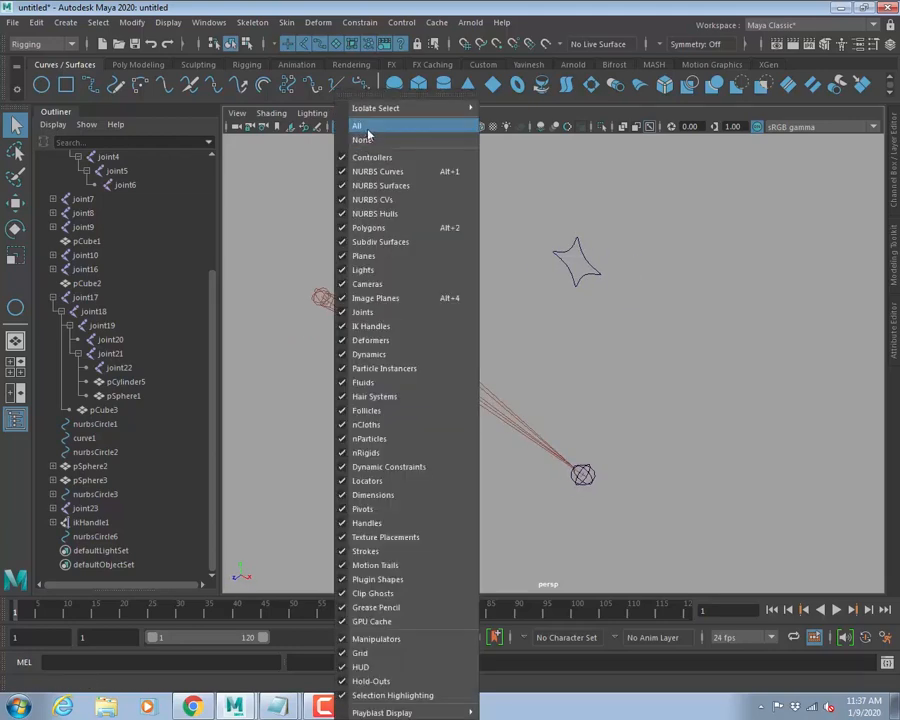
left_click(363, 132)
left_click_drag(623, 397, 660, 364, "alt")
left_click(607, 413)
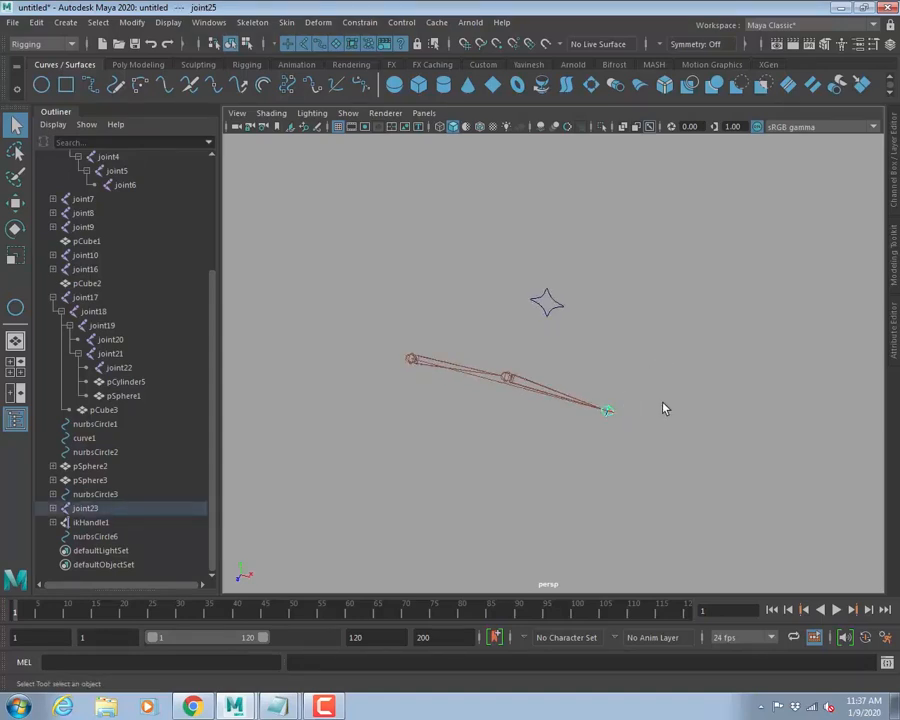
left_click(609, 412)
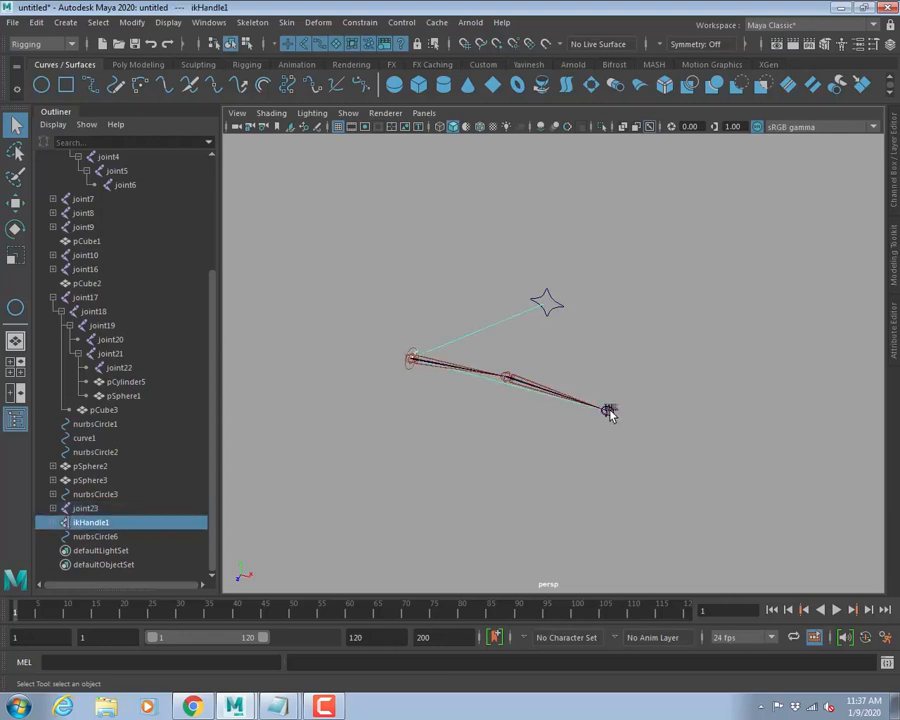
key("w")
left_click_drag(573, 441, 616, 453, "alt")
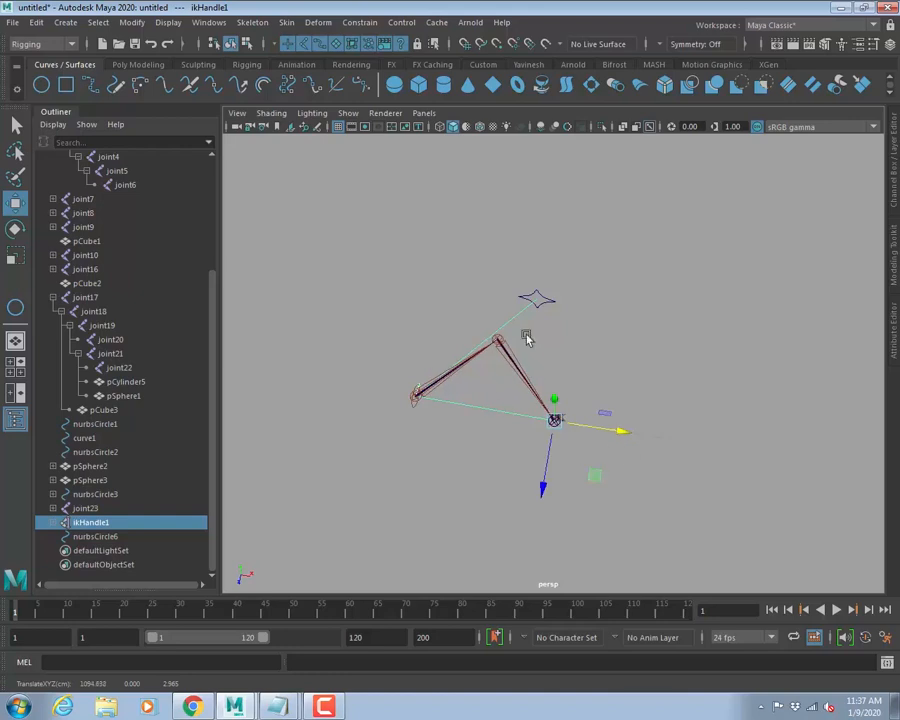
left_click_drag(527, 335, 536, 316, "alt")
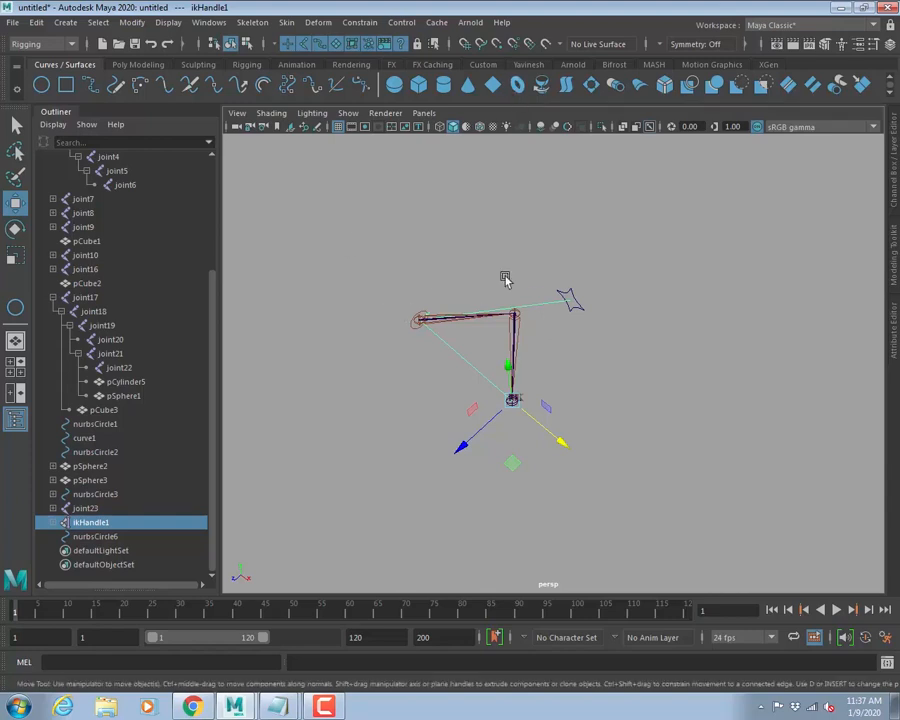
Move the star curve vertically to swing the bent middle joint, and deselect the curve.
left_click(570, 301)
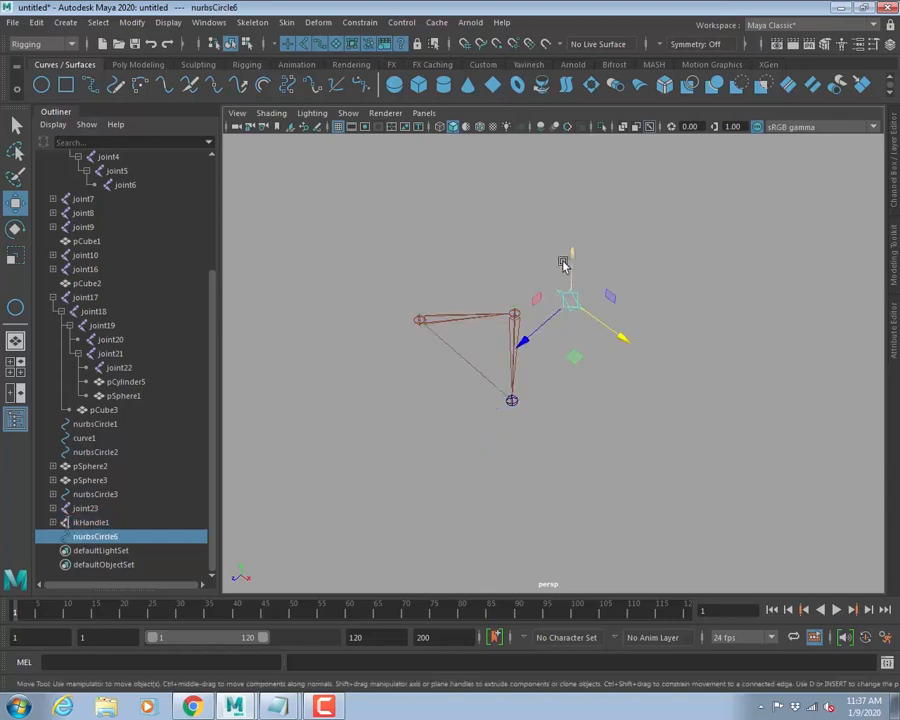
left_click_drag(565, 257, 527, 275, "alt")
left_click_drag(583, 248, 577, 297)
key("alt+Tab")
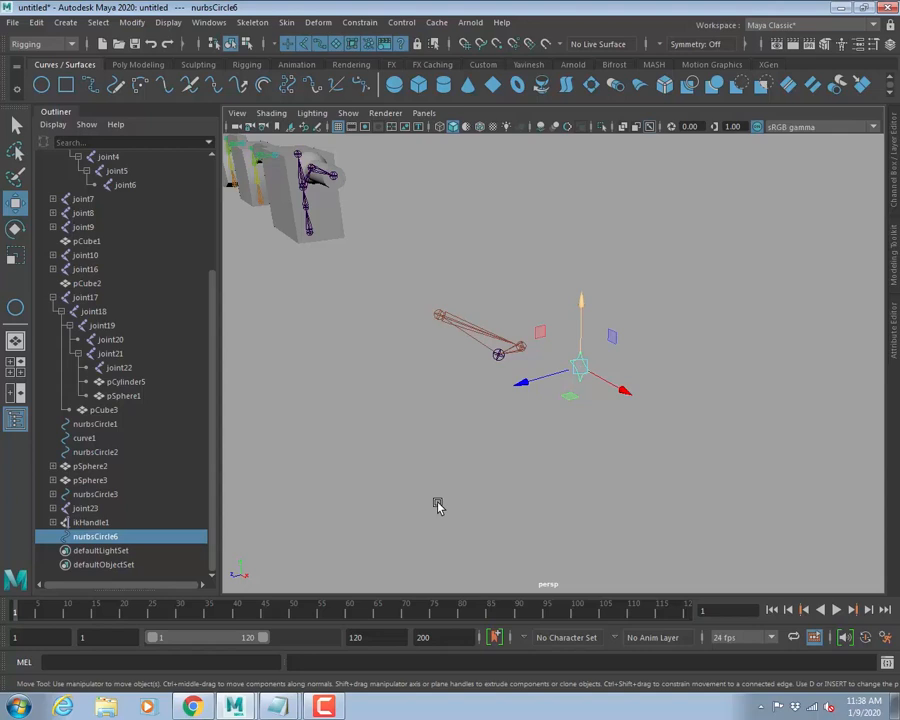
left_click_drag(388, 388, 428, 436, "alt")
left_click(347, 23)
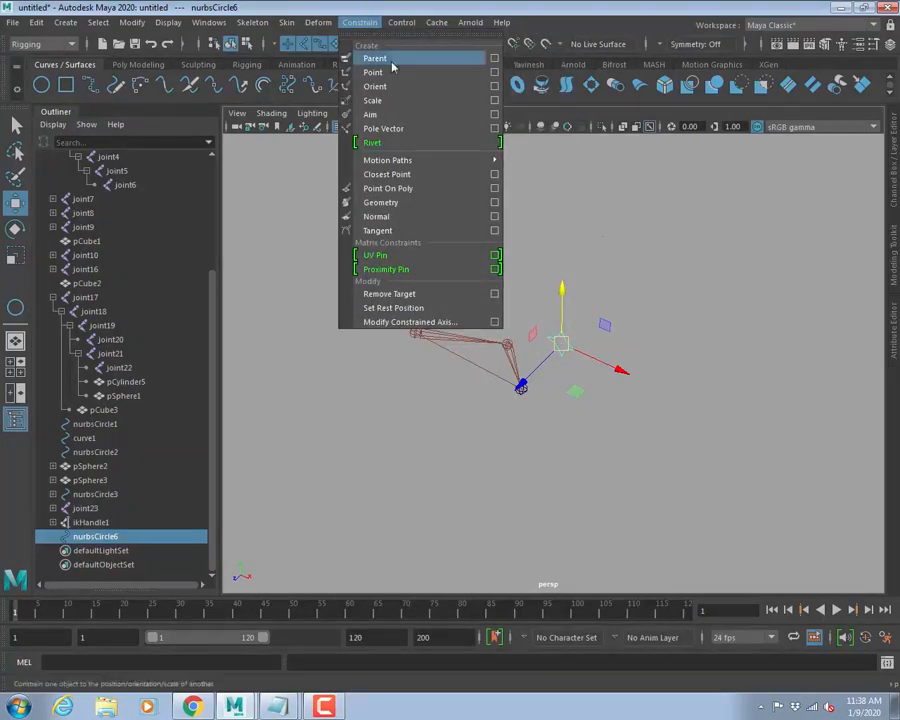
left_click(682, 316)
Create a polygon cube in the empty area beyond the eye spheres in the perspective view.
left_click_drag(427, 434, 479, 422, "alt")
scroll(479, 422, "down", 4)
mouse_move(480, 425)
middle_mouse_down("alt")
mouse_move(568, 380)
mouse_move(612, 378)
mouse_move(528, 392)
mouse_move(588, 419)
mouse_move(750, 392)
middle_mouse_up("alt")
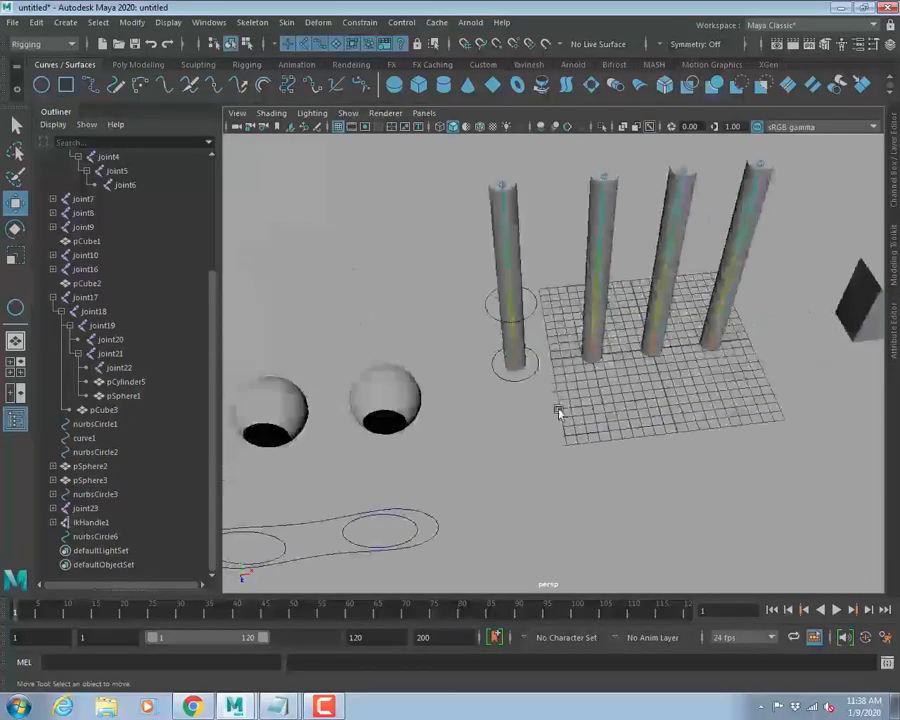
middle_click_drag(556, 411, 786, 352, "alt")
middle_click_drag(636, 381, 676, 370, "alt")
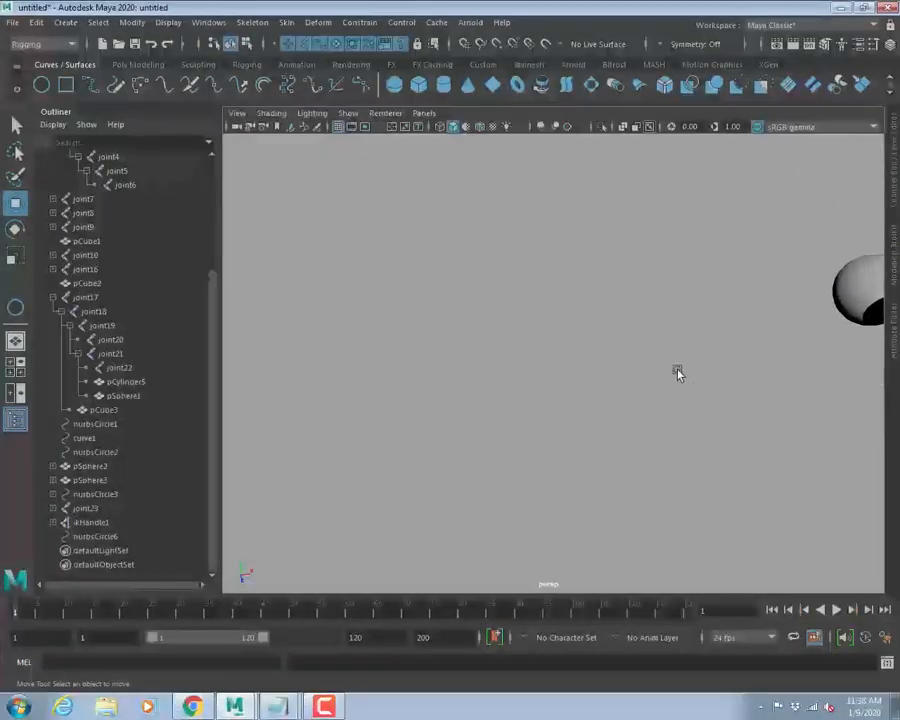
left_click(138, 64)
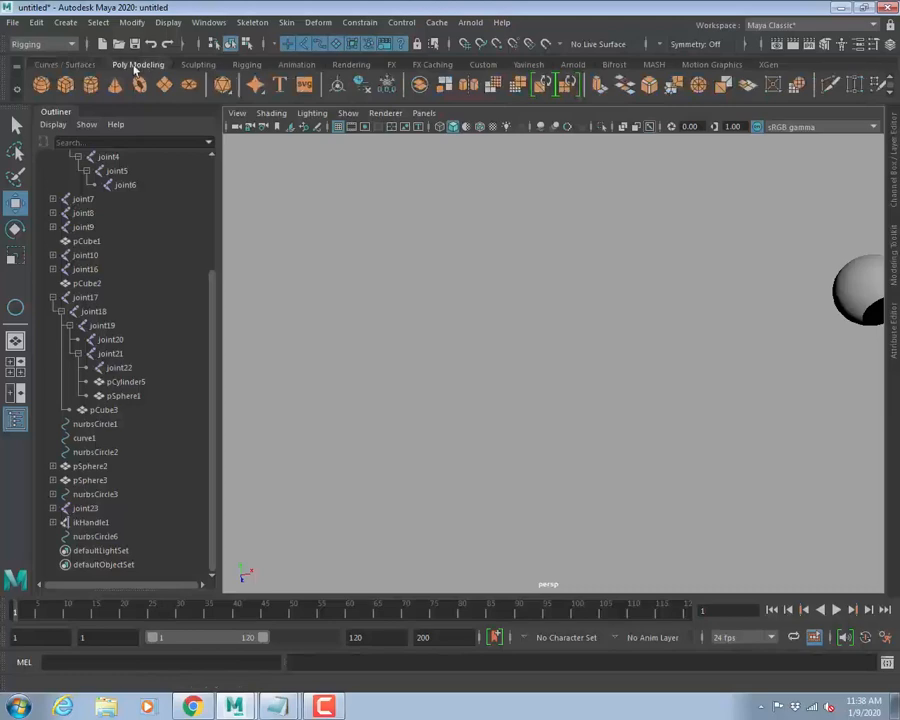
left_click(66, 85)
left_click_drag(462, 307, 589, 405)
left_click_drag(589, 405, 536, 284)
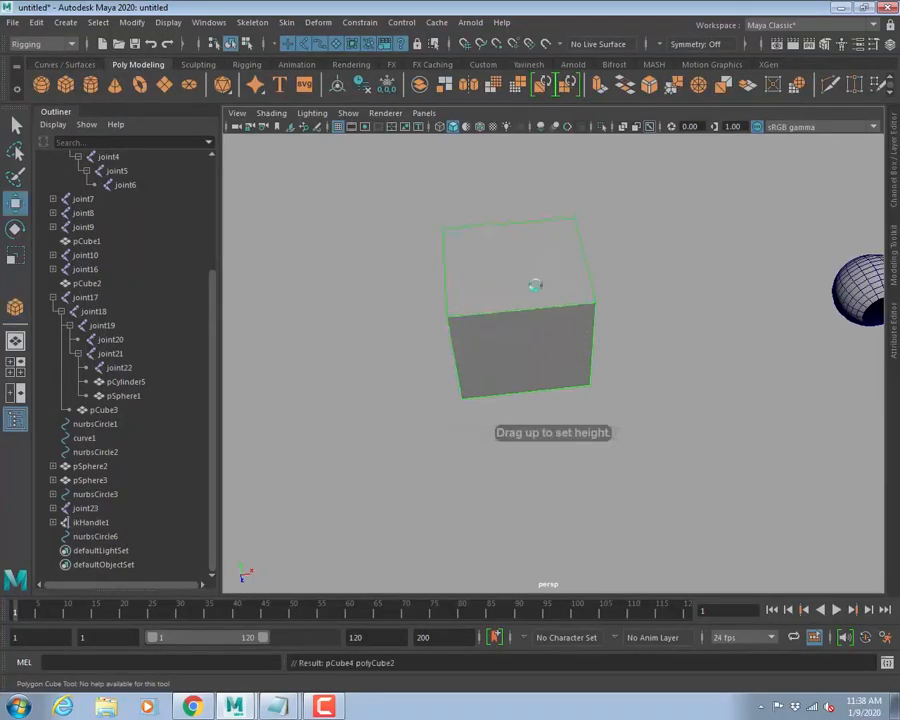
Create a polygon sphere, larger than the new cube, in the empty space beside it.
left_click_drag(508, 362, 568, 350, "alt")
middle_click_drag(568, 350, 508, 402, "alt")
scroll(583, 357, "down", 4)
middle_click_drag(583, 357, 570, 354, "alt")
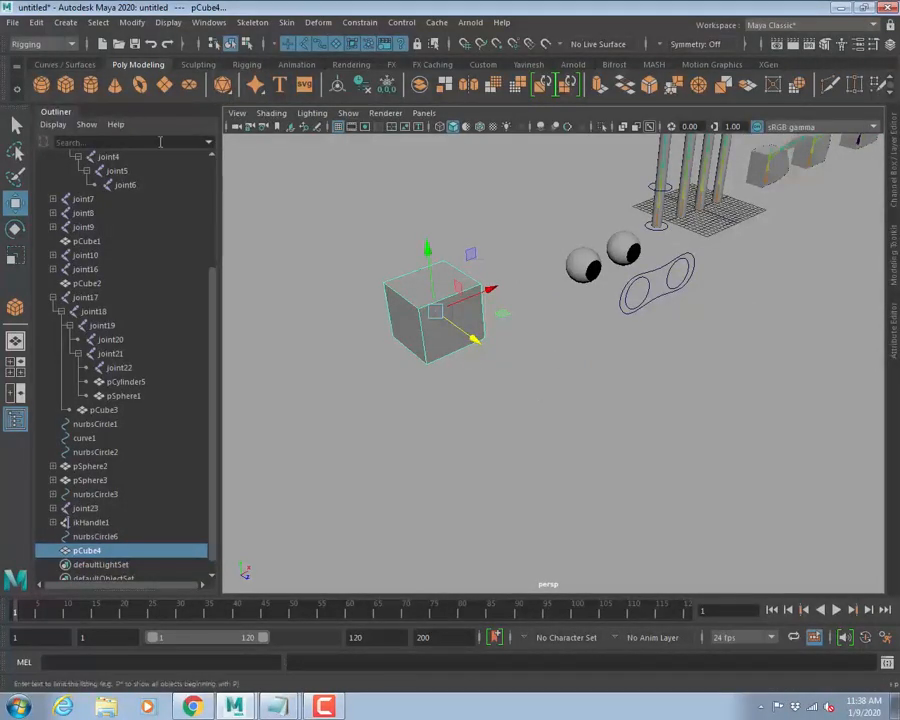
left_click(42, 85)
left_click_drag(565, 435, 638, 468)
left_click_drag(545, 450, 600, 454, "alt")
key("q")
scroll(604, 375, "down", 1)
scroll(604, 375, "up", 2)
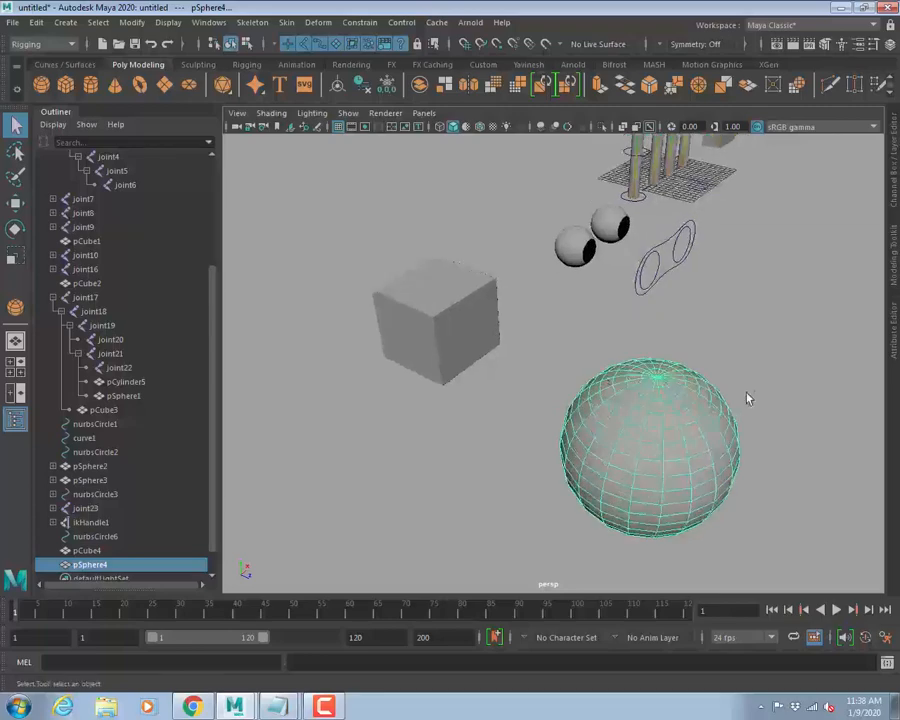
Try an orient constraint from the new sphere to the new cube without Maintain offset, and undo it.
middle_click_drag(743, 393, 607, 388, "alt")
left_click_drag(547, 449, 566, 461)
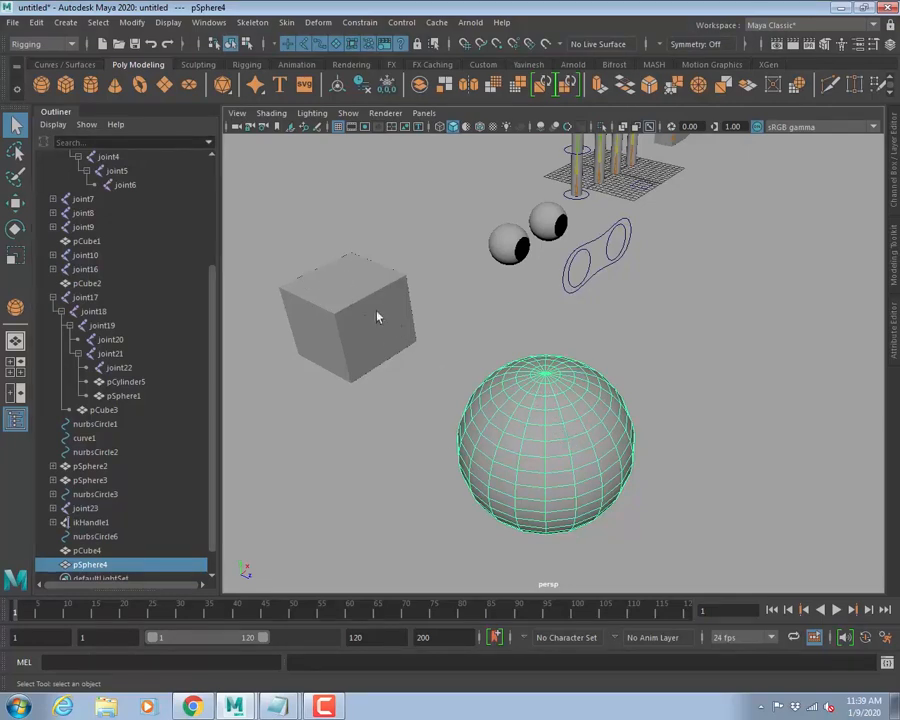
left_click(337, 296, "shift")
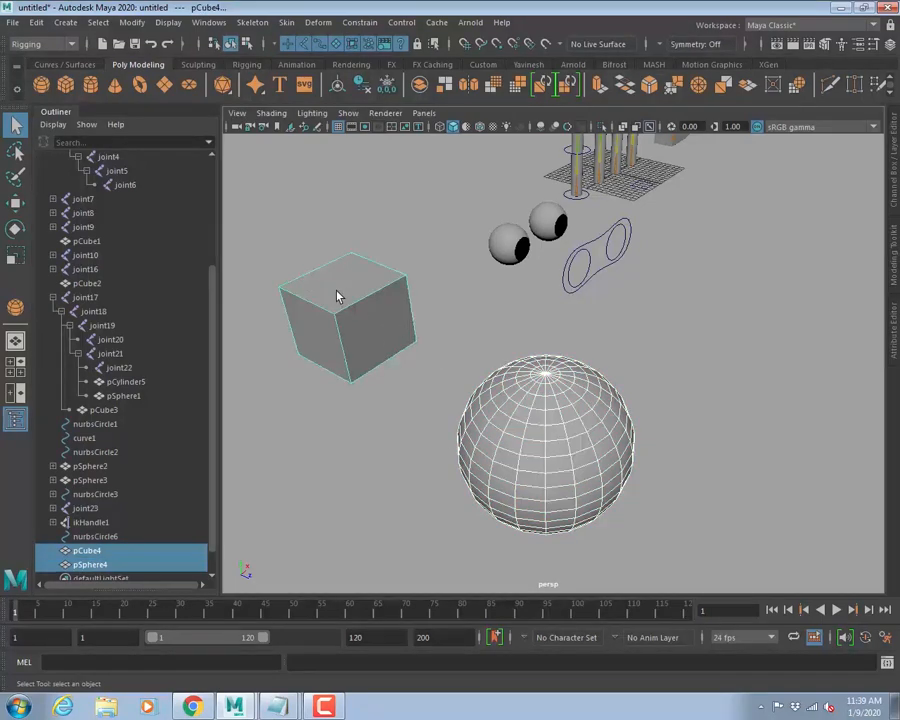
left_click(359, 22)
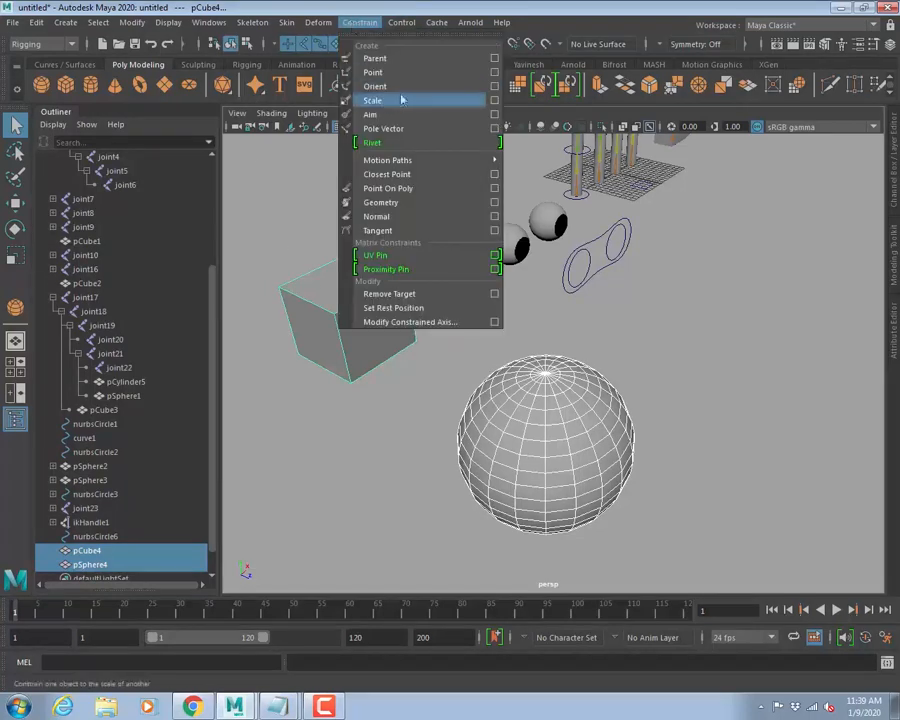
left_click(494, 87)
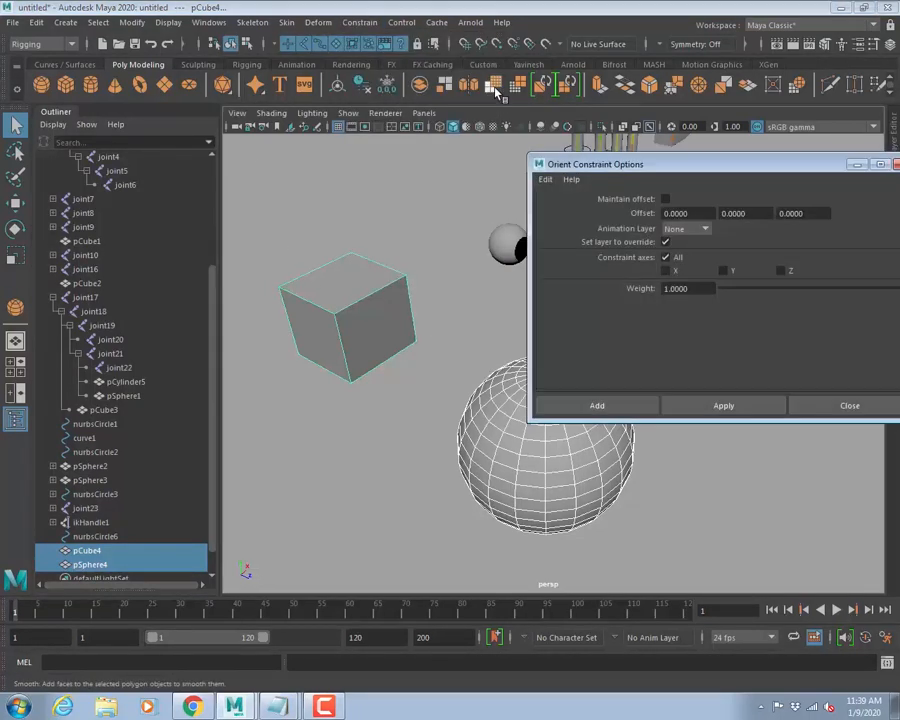
left_click(666, 200)
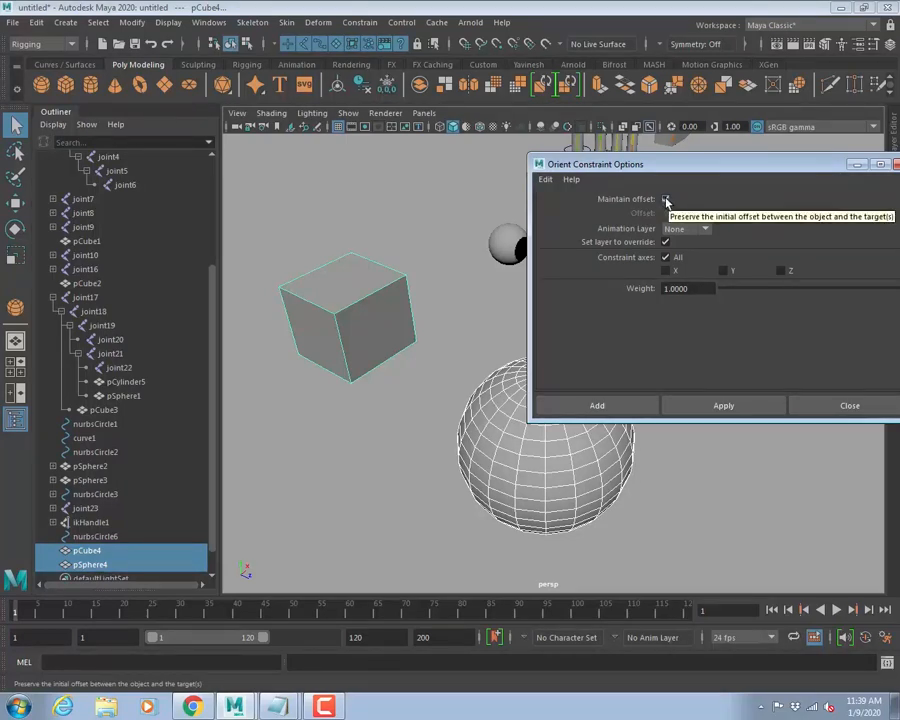
left_click(666, 200)
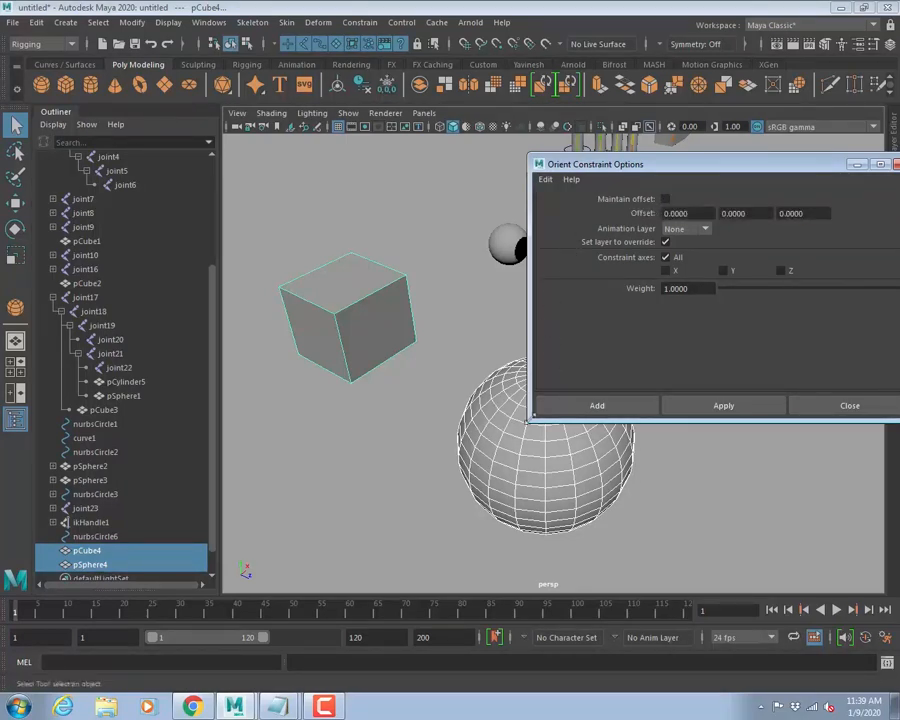
left_click(612, 408)
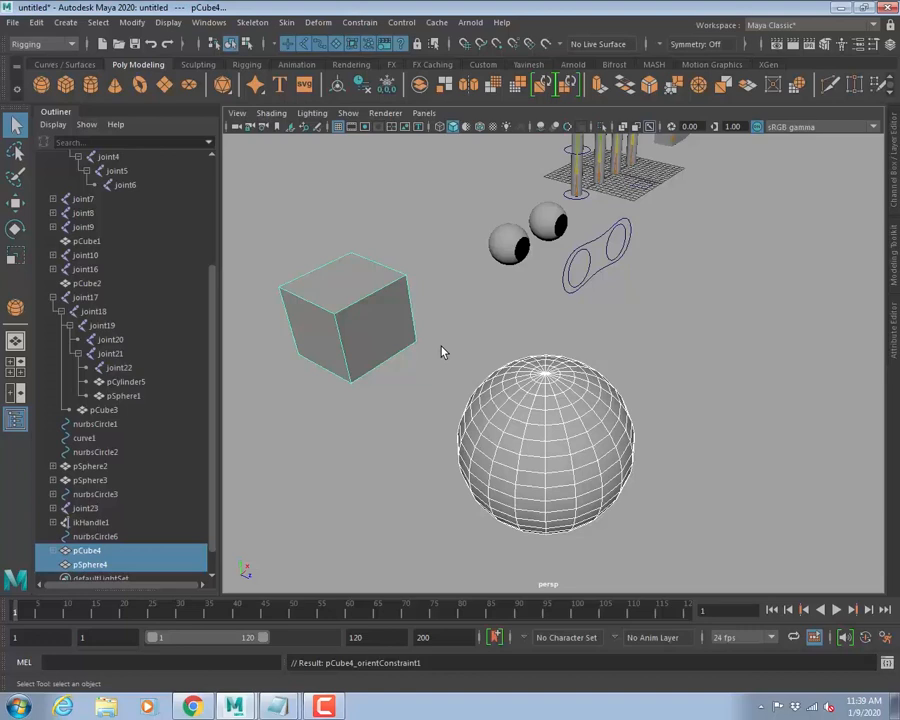
key("ctrl+z")
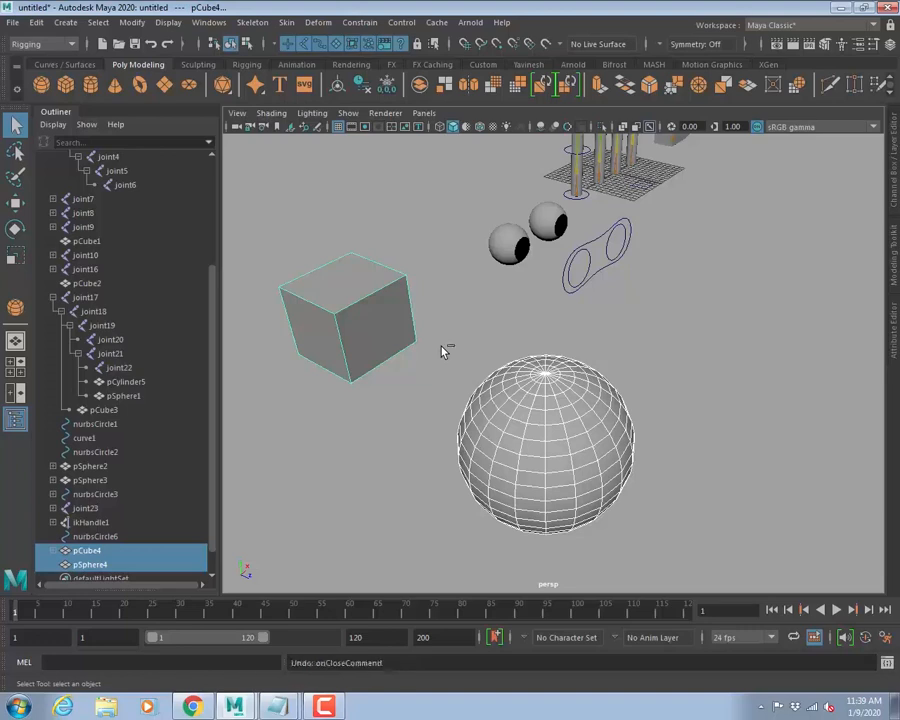
key("ctrl+z")
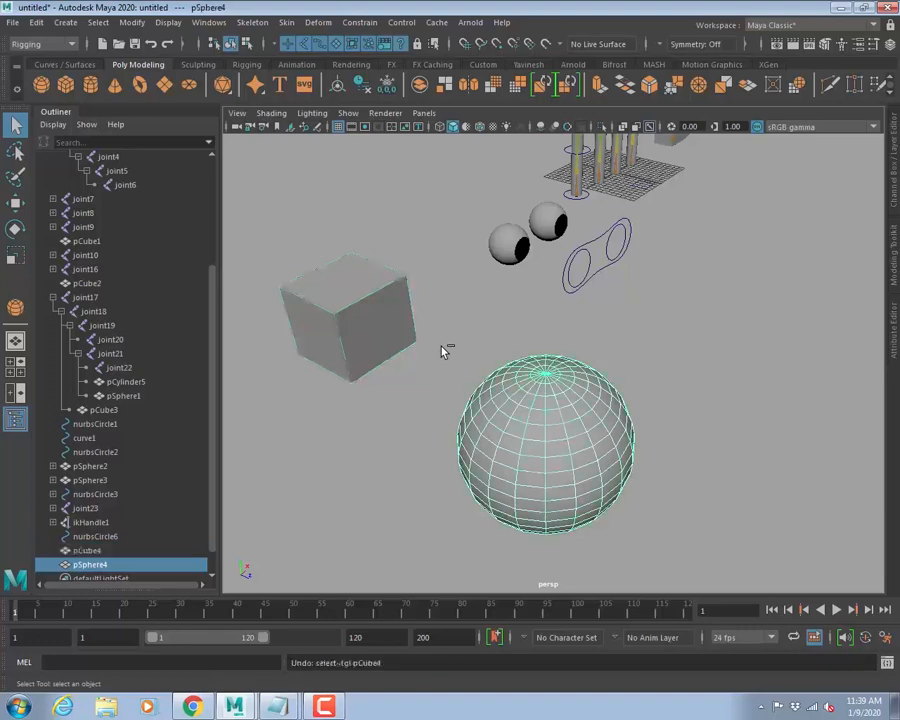
Orient-constrain the new cube to the new sphere with Maintain offset enabled.
left_click(385, 326)
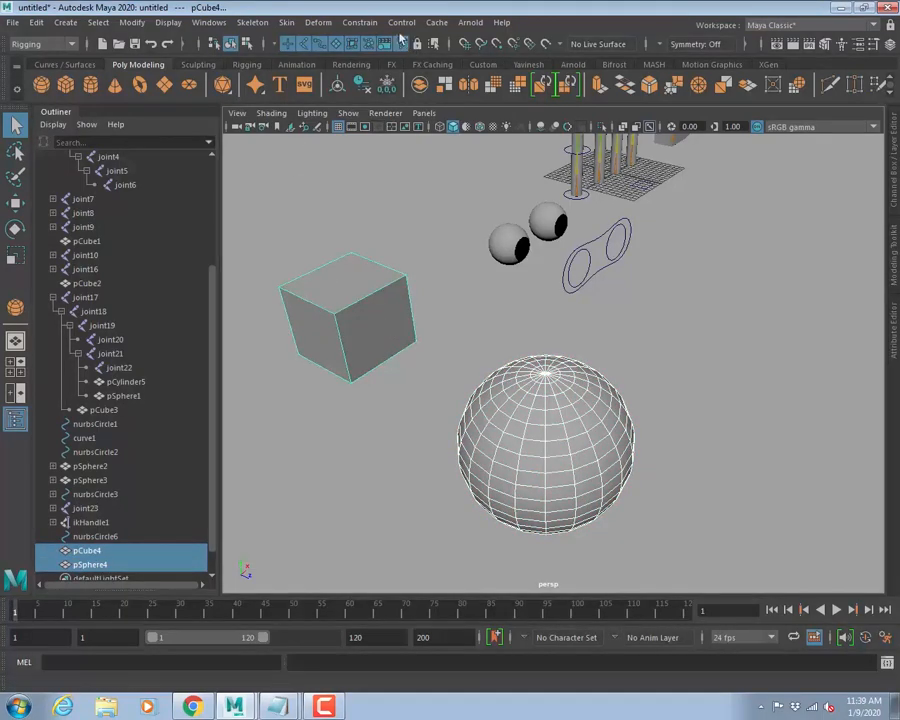
left_click(359, 22)
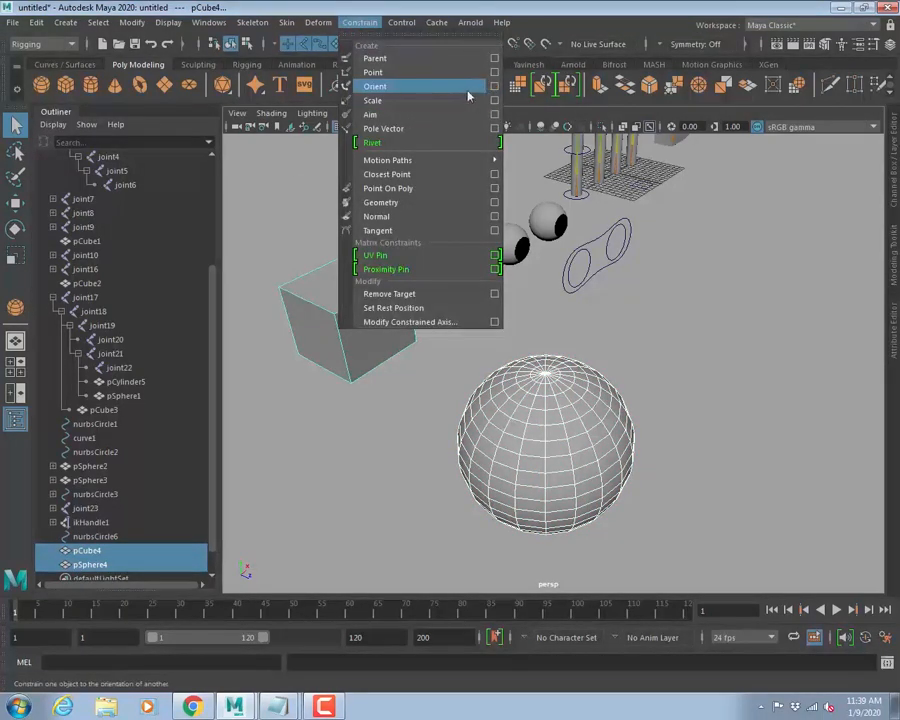
left_click(494, 86)
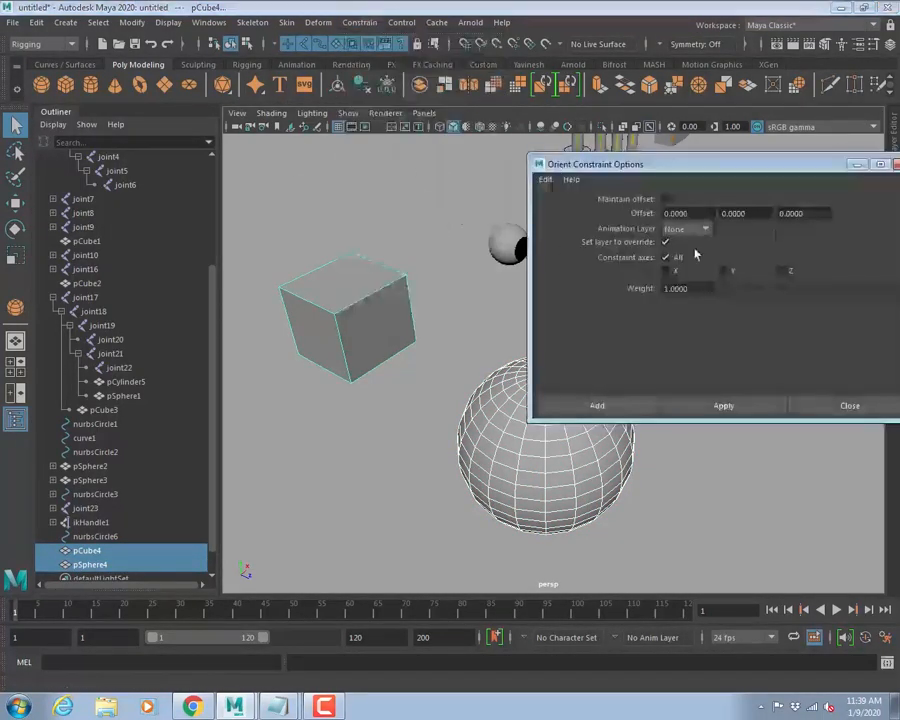
left_click(665, 200)
left_click(612, 405)
Rotate the large sphere to test how the orient-constrained cube turns with it.
left_click(553, 437)
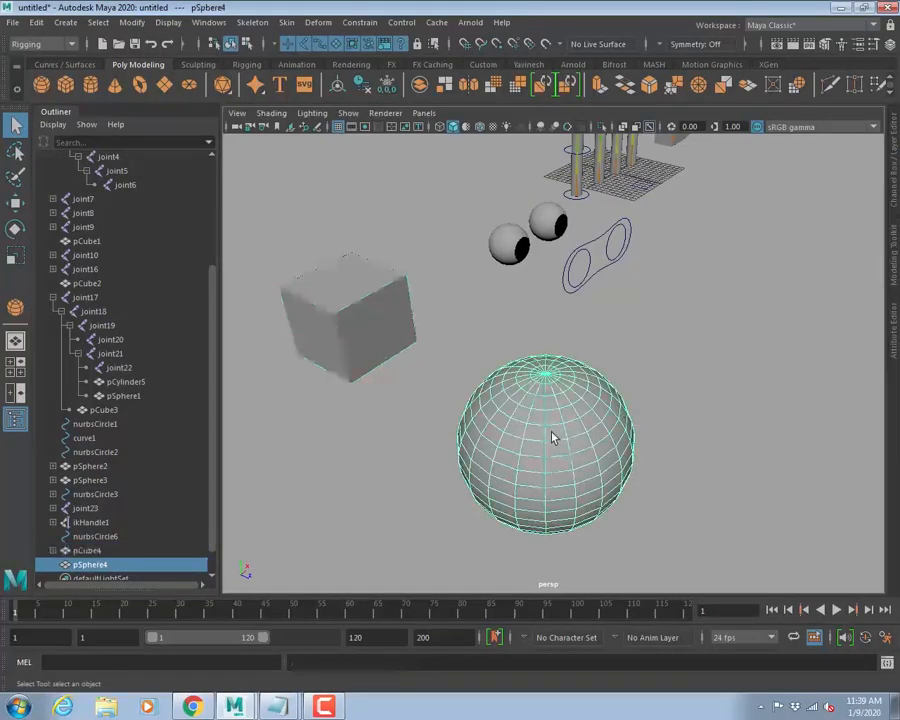
key("e")
left_click_drag(569, 484, 567, 433)
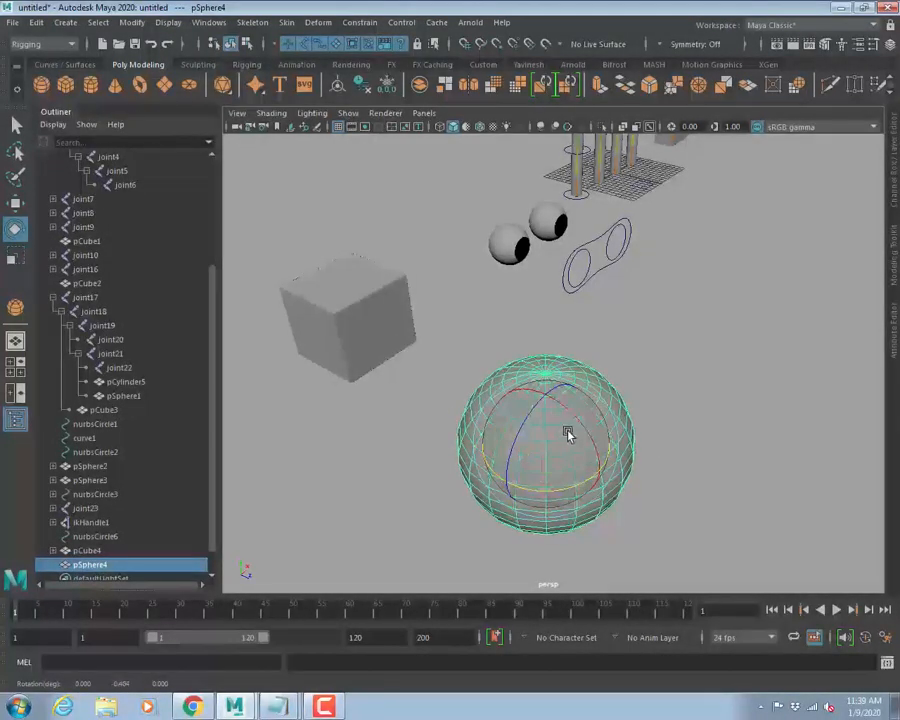
Try moving the large sphere along X to test the orient constraint, and undo the move.
key("w")
scroll(619, 410, "down", 3)
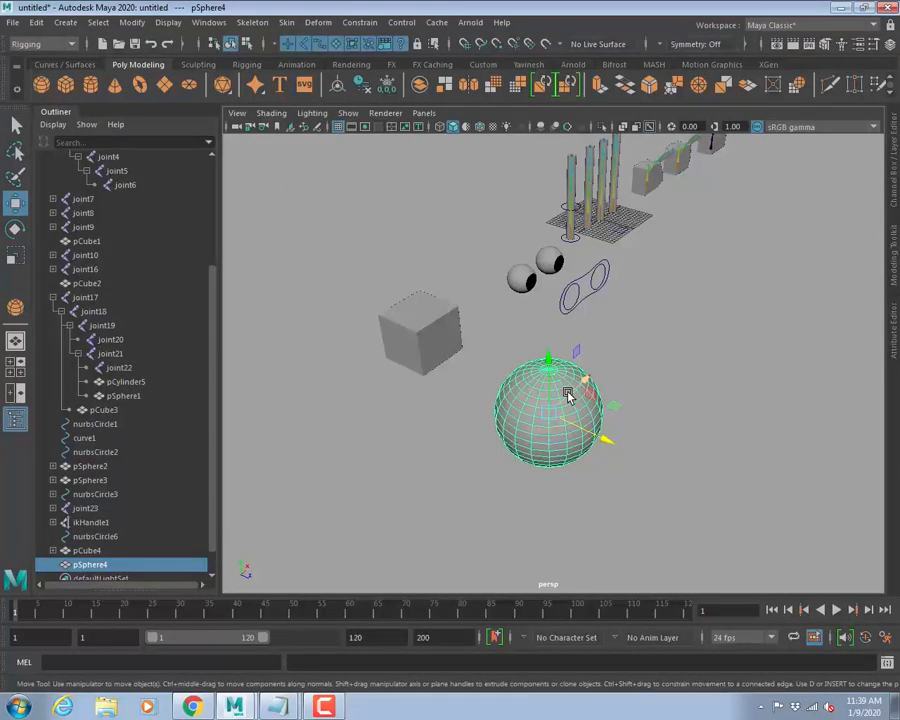
left_click_drag(567, 395, 605, 478)
left_click(345, 23)
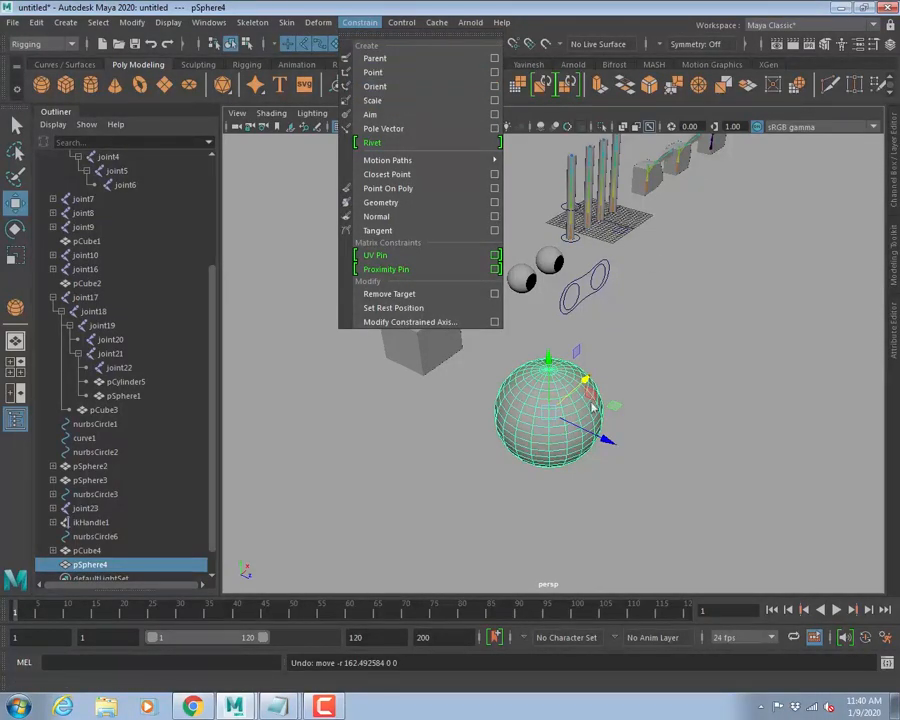
left_click(547, 487)
Add a point constraint from the large sphere to the cube with Maintain offset enabled, and clear the selection.
scroll(545, 491, "up", 5)
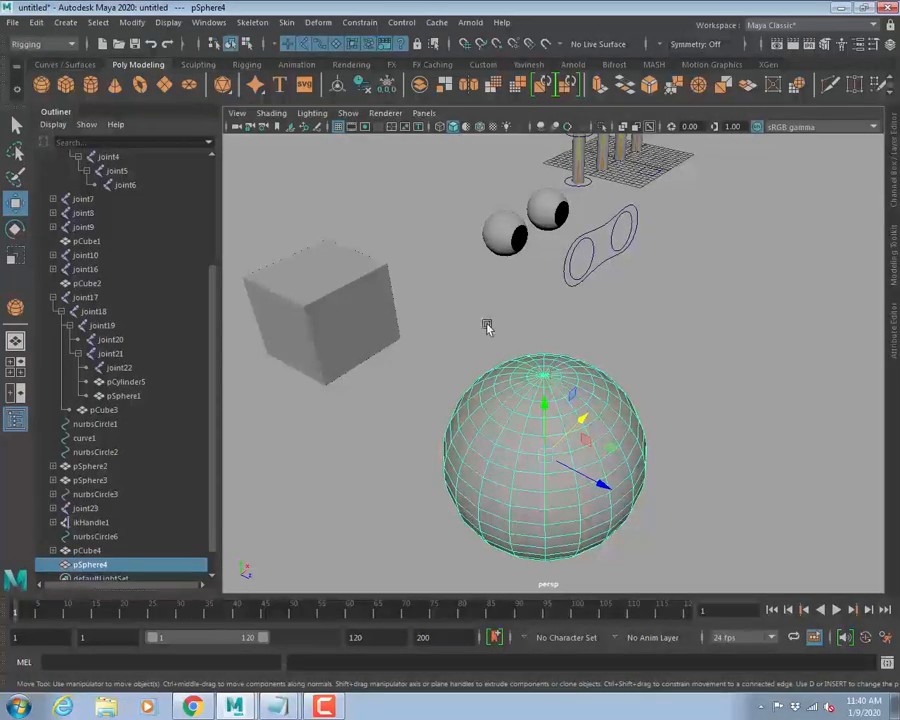
left_click(351, 302, "shift")
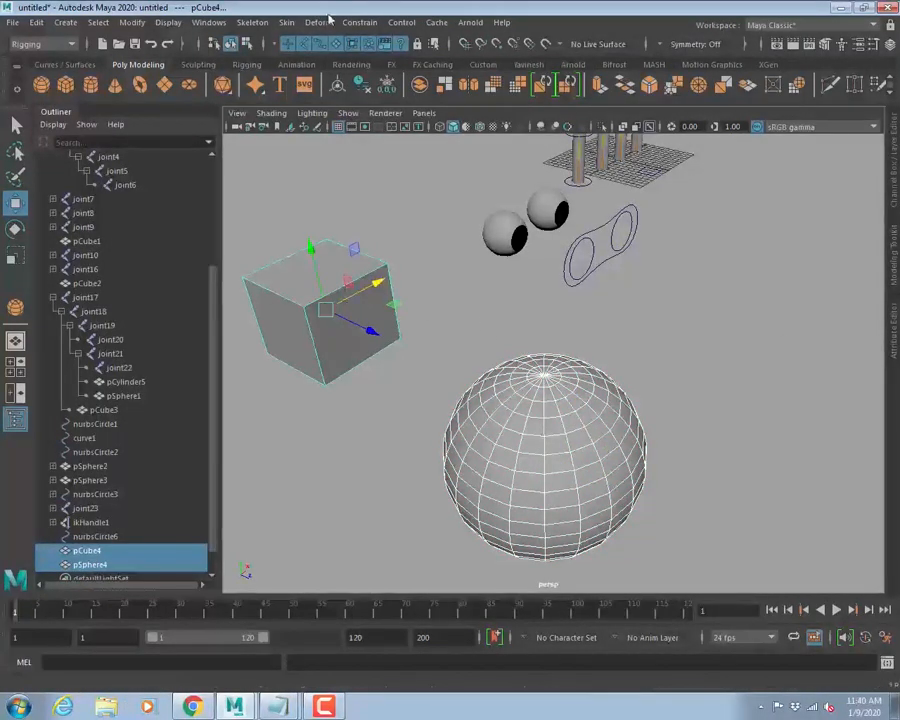
left_click(359, 22)
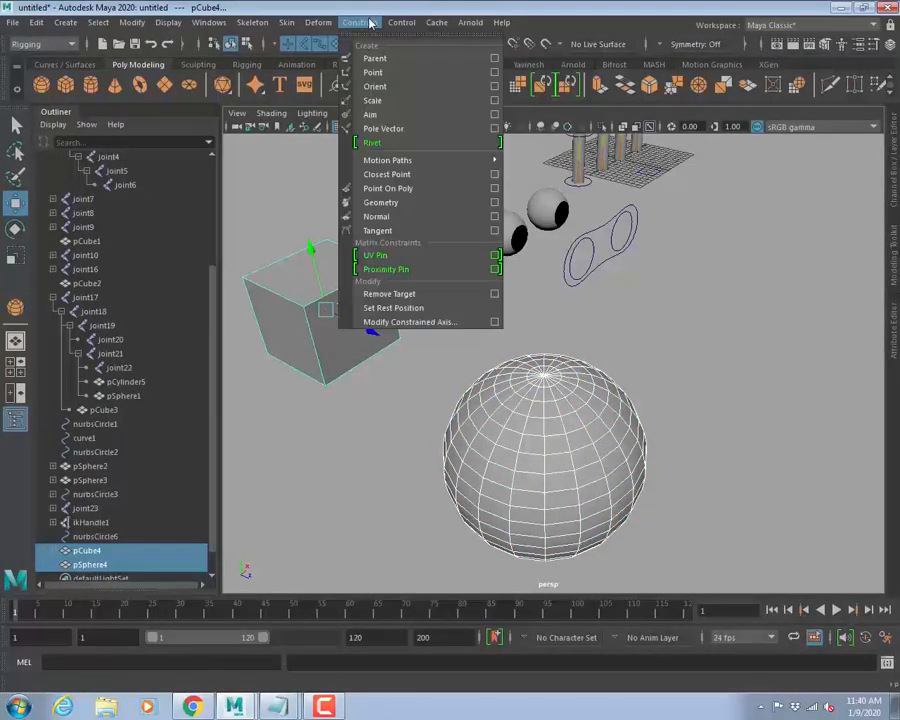
left_click(494, 72)
left_click(666, 200)
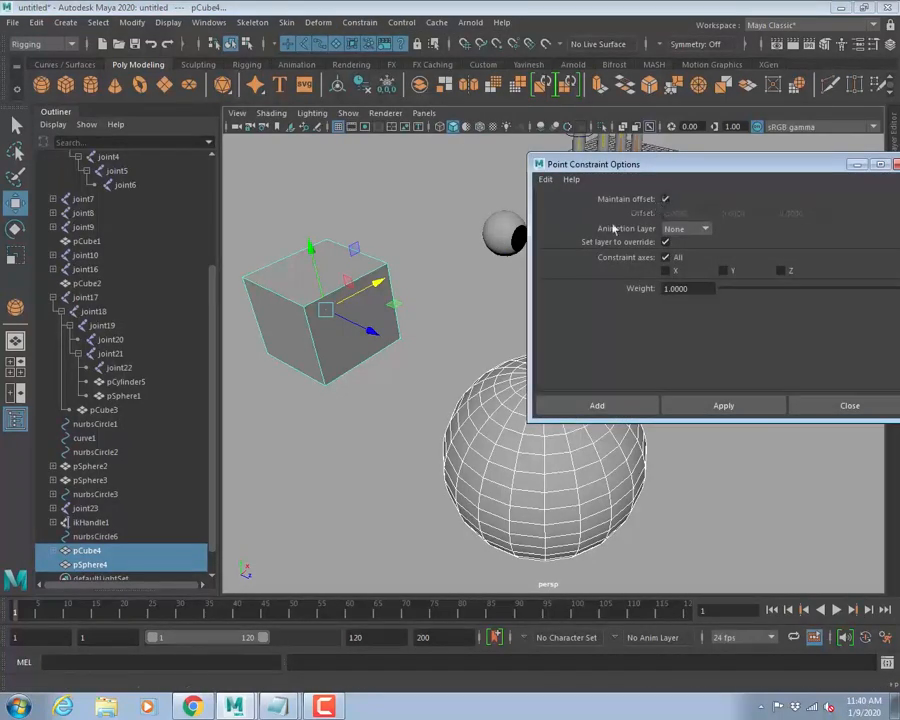
left_click(597, 405)
left_click(653, 372)
Move the large sphere a short distance away from the eye spheres, taking the point-constrained cube along.
scroll(651, 456, "down", 5)
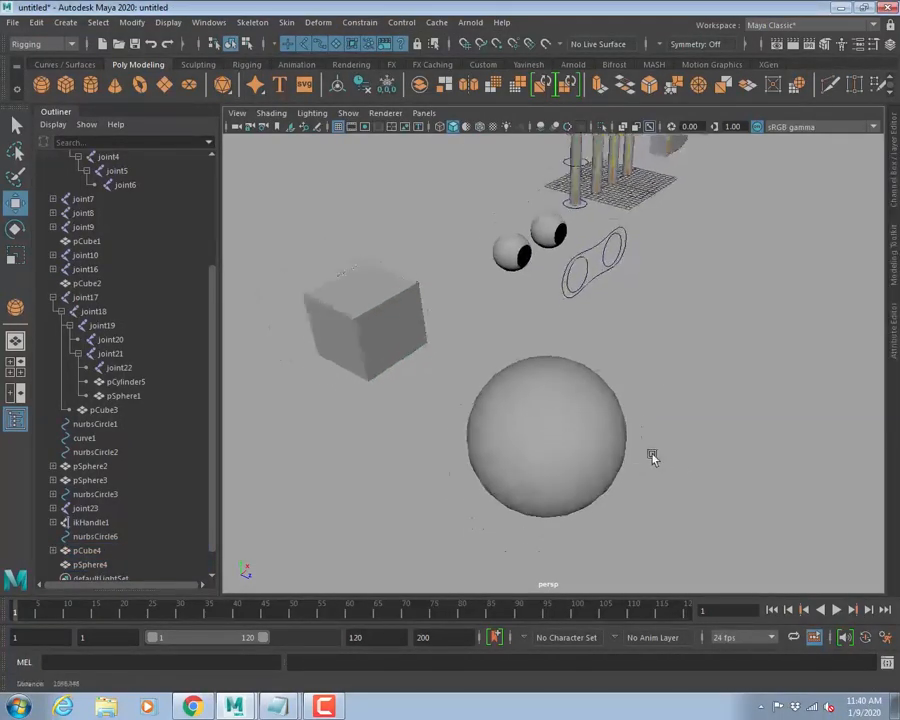
left_click(554, 440)
left_click_drag(590, 385, 569, 422, "alt")
left_click_drag(510, 390, 527, 406, "alt")
Try rotating the large sphere by about -23 degrees around Y with a slight Z turn, and undo both rotations.
key("e")
mouse_move(560, 444)
left_mouse_down()
mouse_move(542, 476)
mouse_move(552, 486)
mouse_move(502, 493)
mouse_move(522, 485)
mouse_move(532, 426)
mouse_move(538, 467)
mouse_move(523, 414)
mouse_move(530, 438)
mouse_move(488, 430)
mouse_move(524, 414)
mouse_move(528, 438)
mouse_move(520, 428)
mouse_move(497, 443)
left_mouse_up()
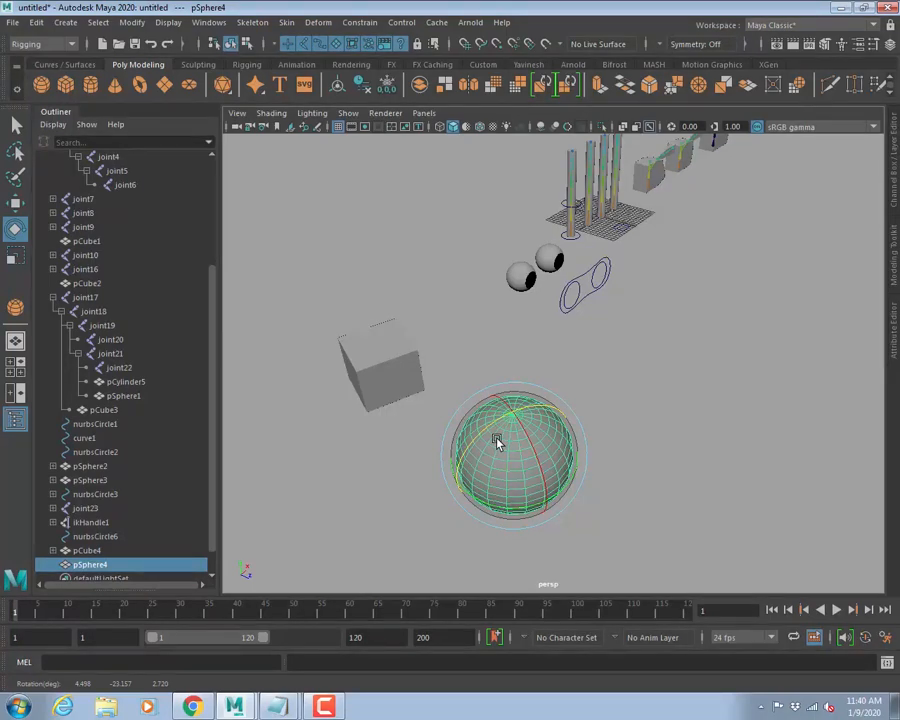
key("ctrl+z")
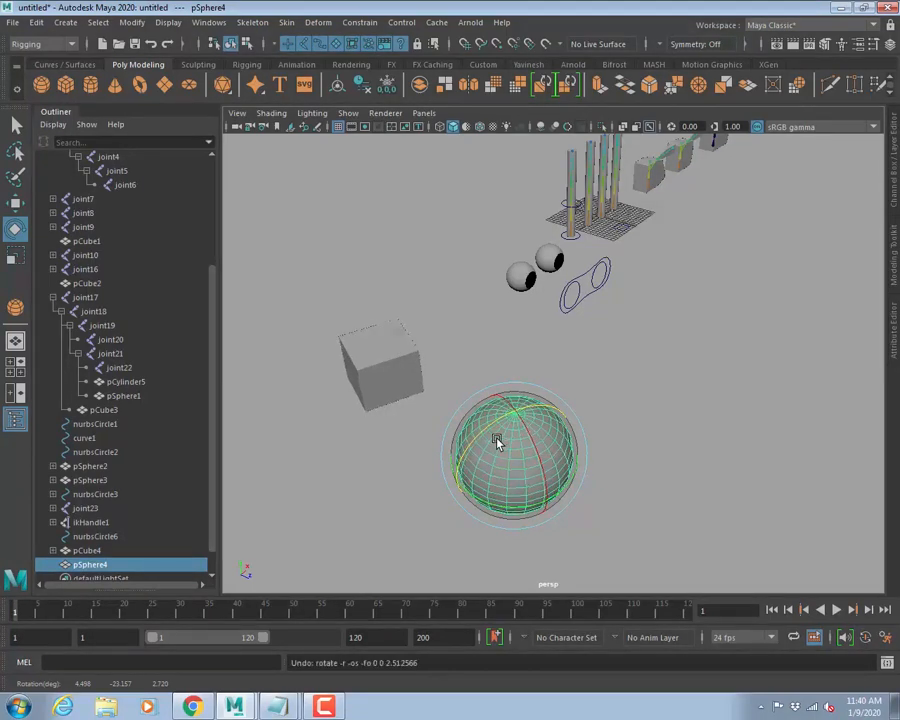
key("ctrl+z")
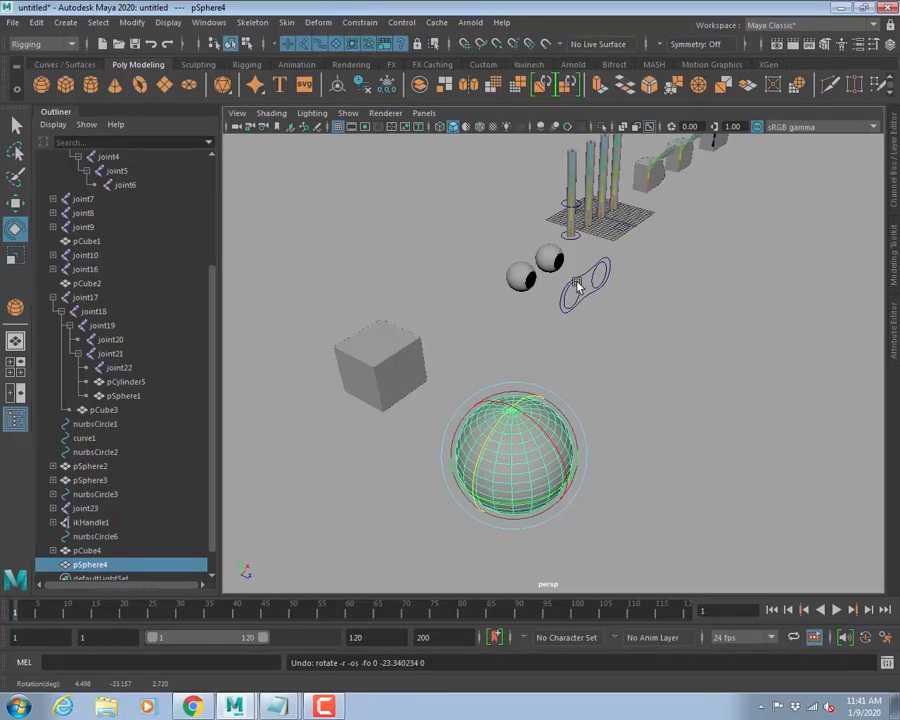
Examine the bent IK chain, its IK handle and the star-shaped pole vector curve from several angles.
left_click_drag(687, 276, 348, 436, "alt")
left_click_drag(493, 362, 449, 397, "alt")
scroll(449, 397, "up", 2)
left_click_drag(428, 214, 530, 274)
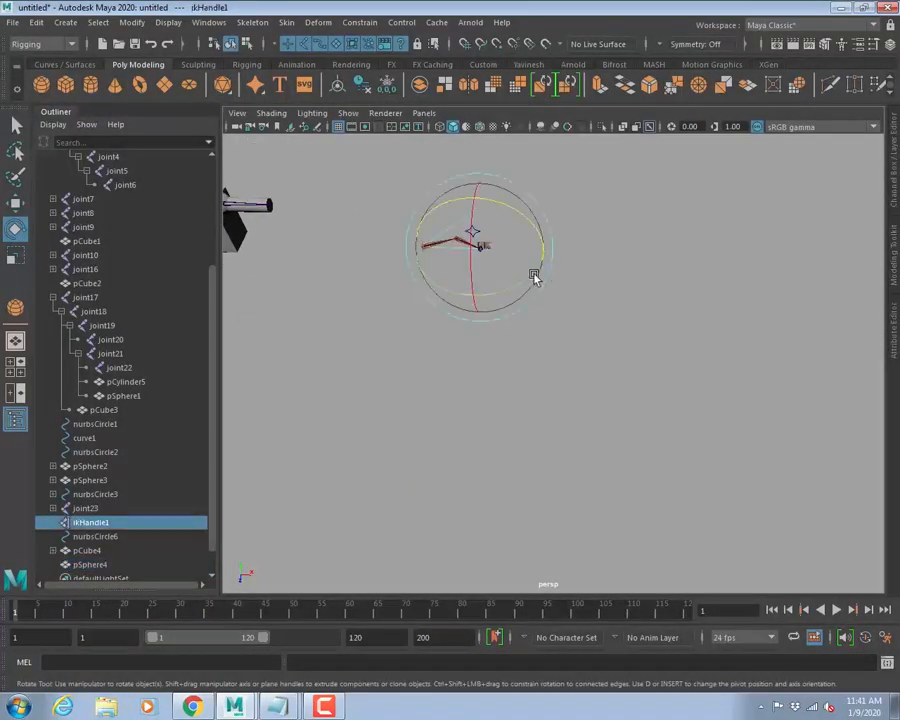
key("f")
left_click(510, 271)
left_click_drag(693, 261, 665, 364, "alt")
left_click(665, 364)
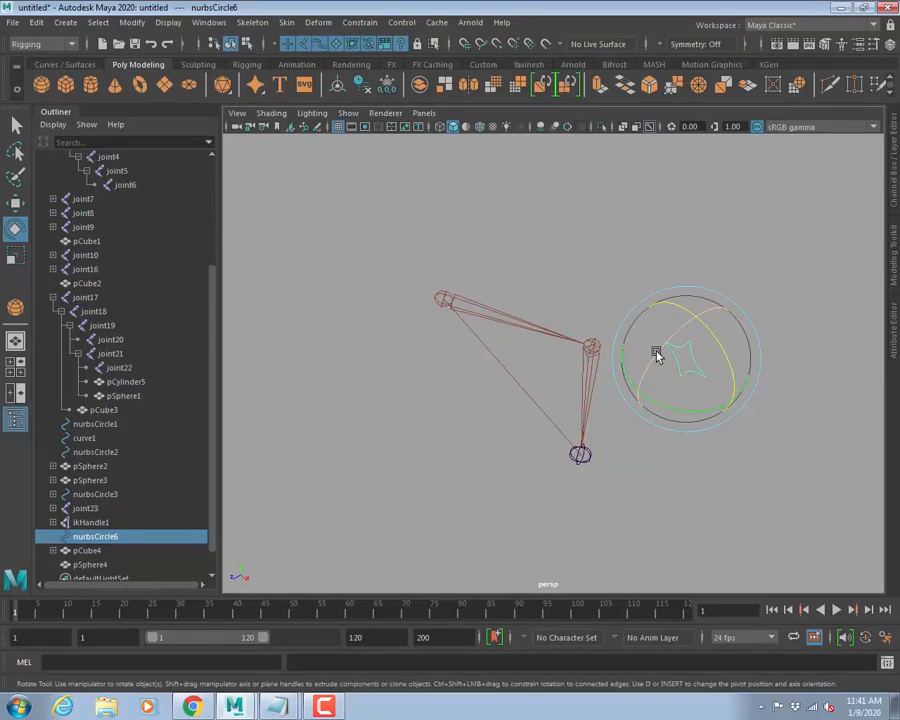
left_click_drag(617, 378, 606, 485, "alt")
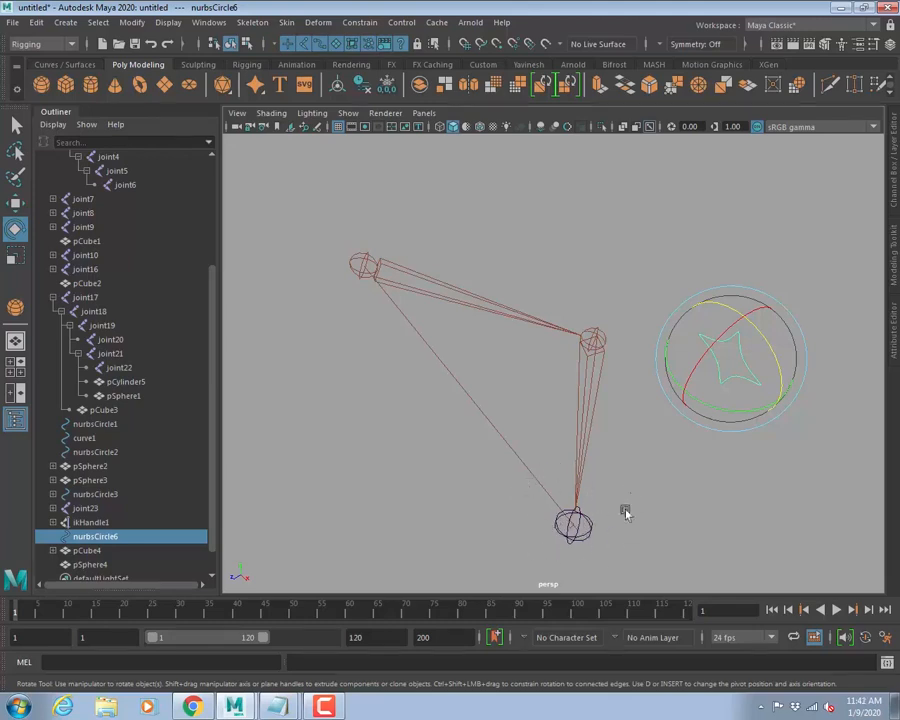
right_click_drag(629, 388, 400, 354, "alt")
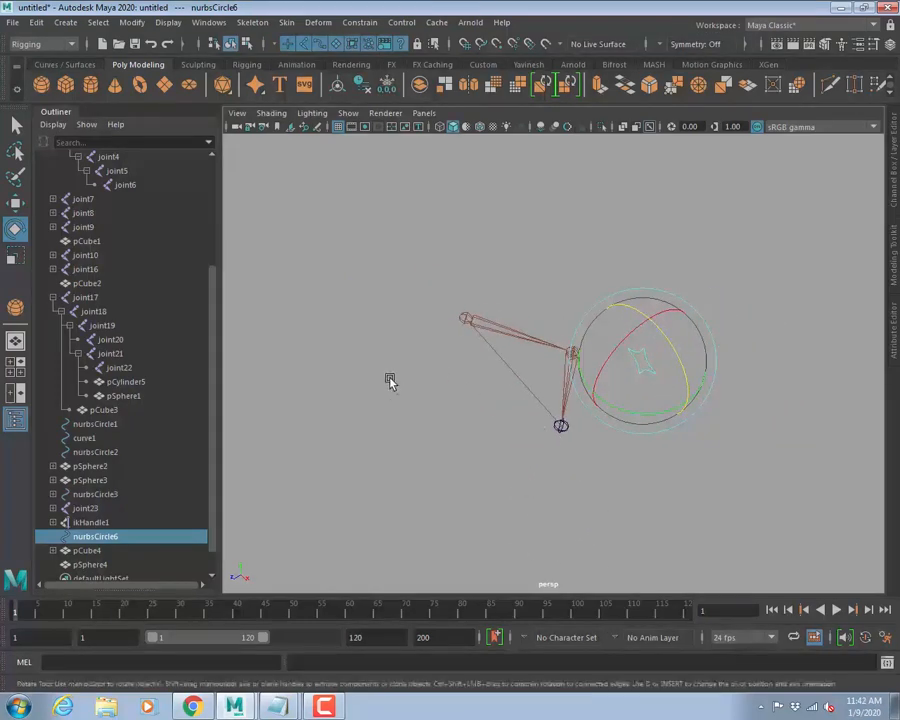
left_click_drag(390, 381, 458, 352, "alt")
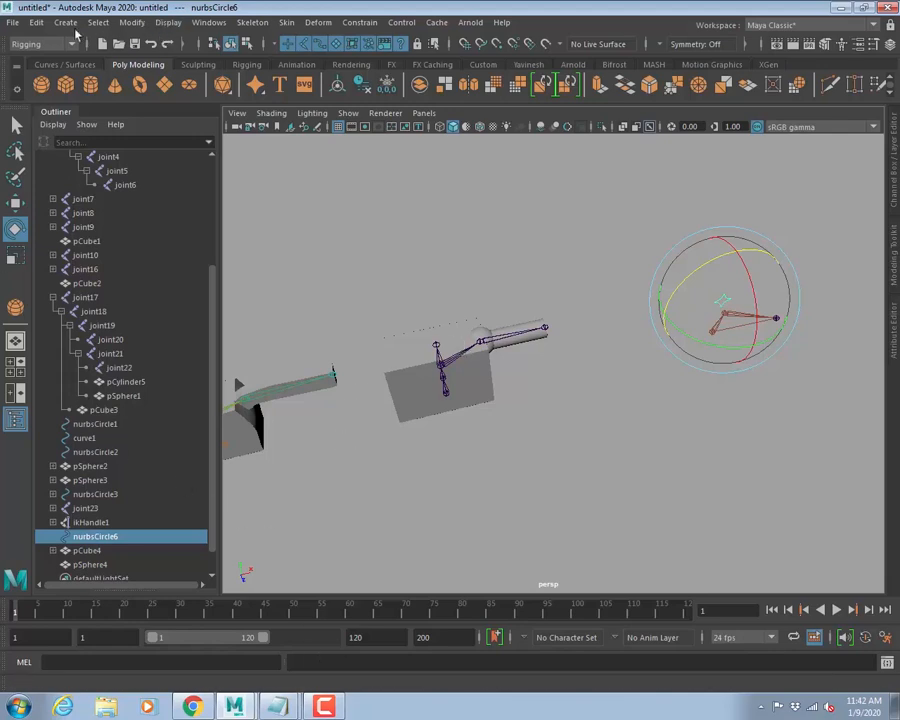
Switch to the Animation menu set and call up the Set Driven Key command, clearing the star curve's selection.
left_click(31, 44)
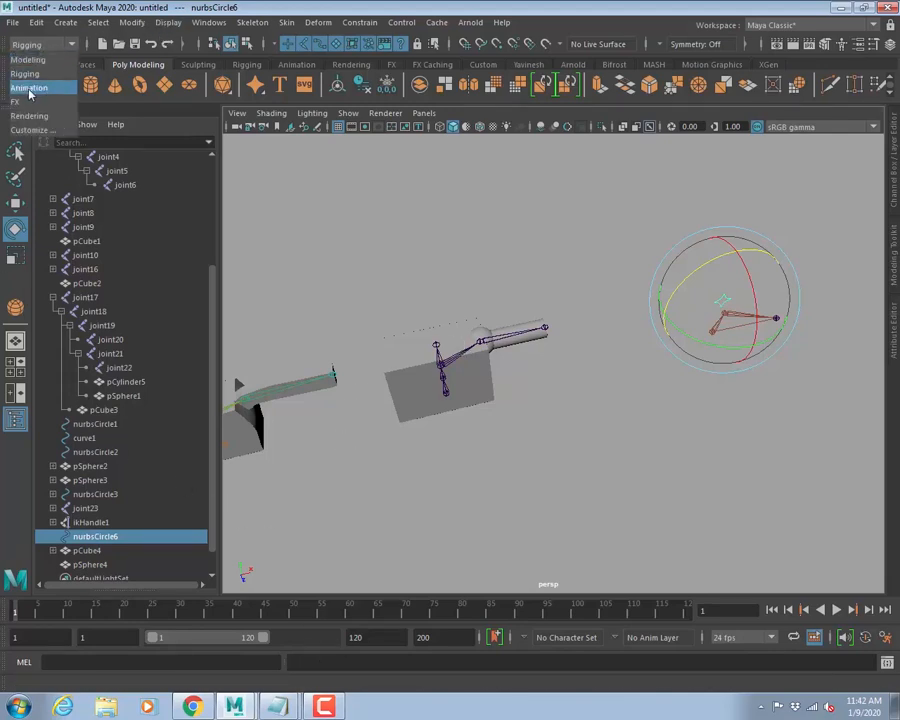
left_click(29, 89)
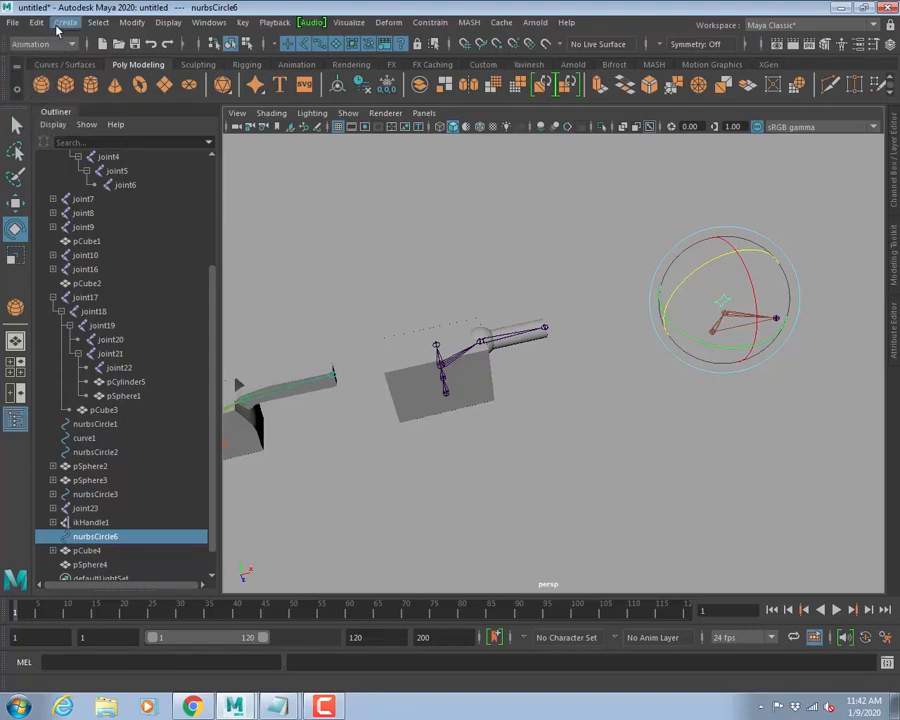
left_click(242, 23)
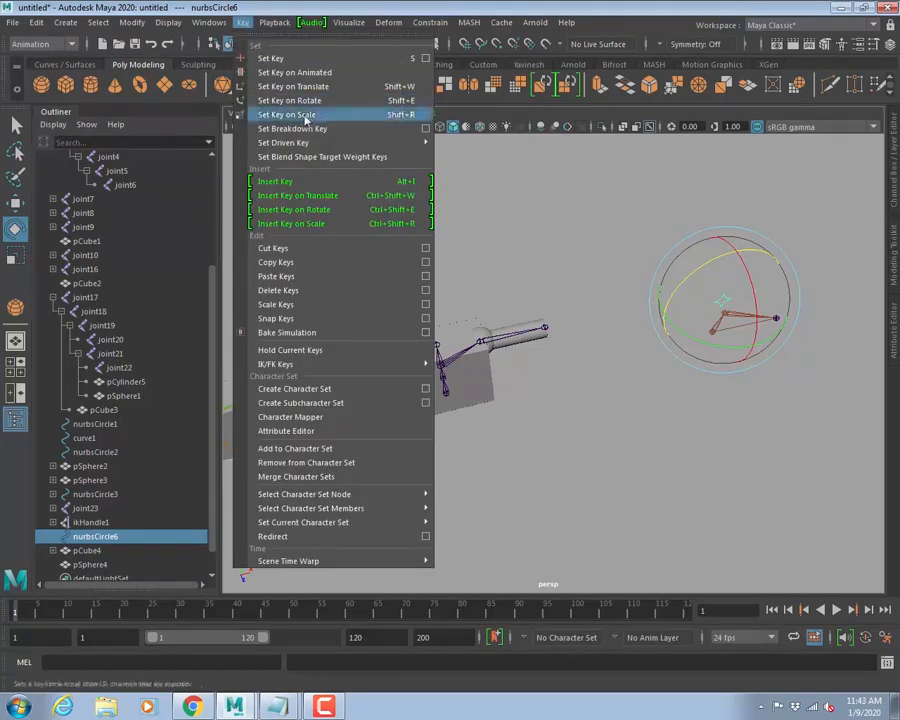
mouse_move(296, 146)
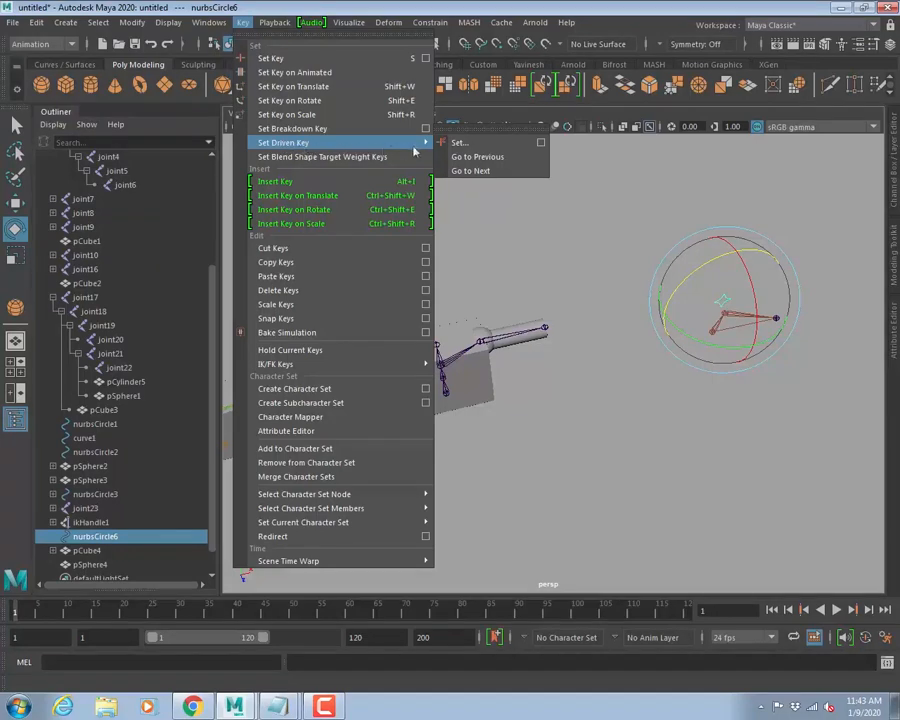
left_click(464, 146)
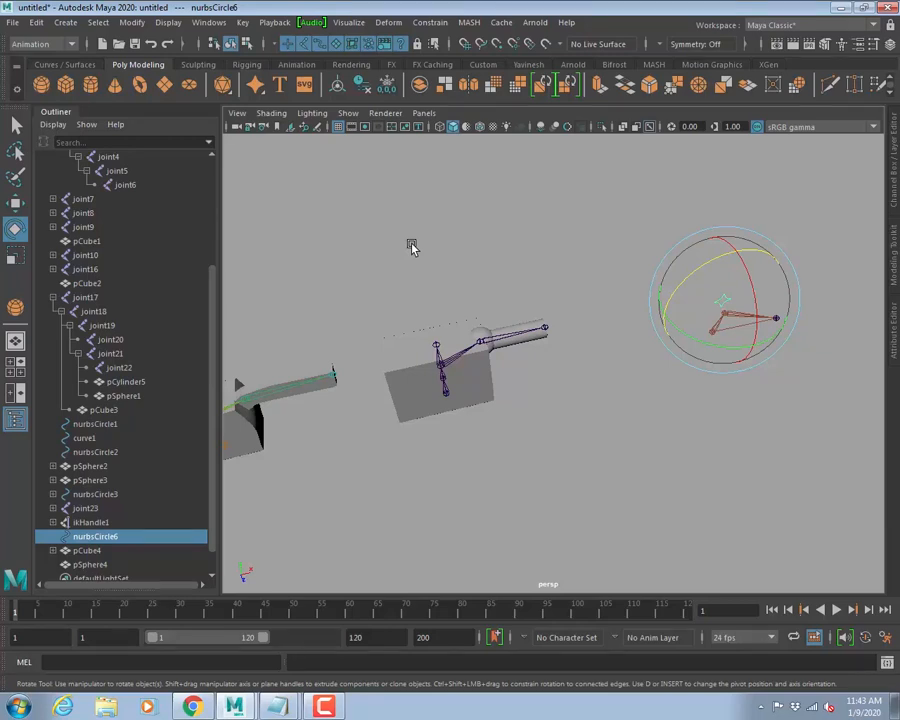
left_click(524, 249)
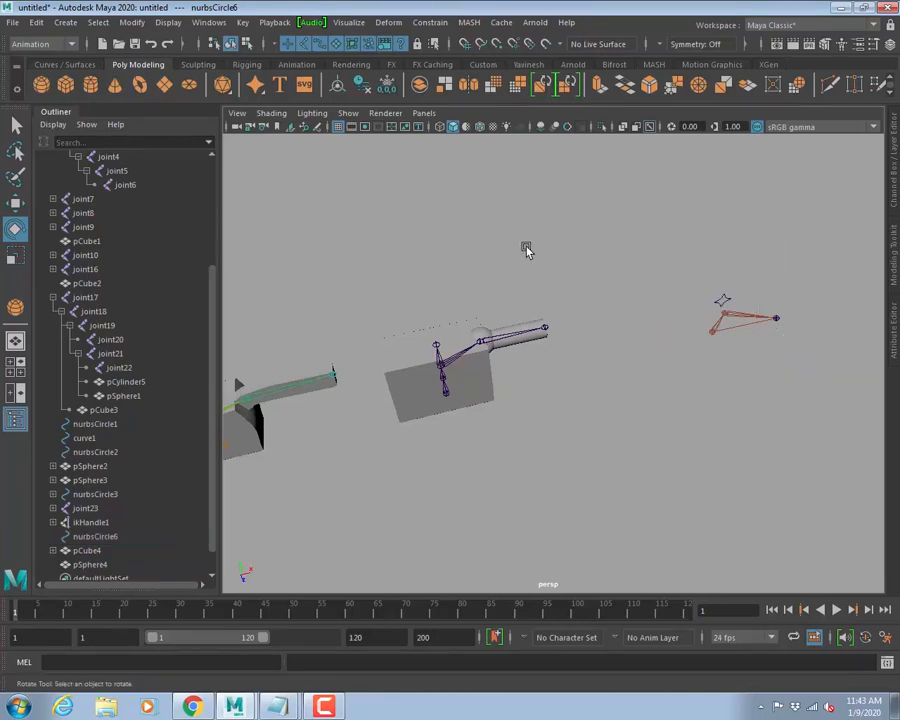
Bring up the Set Driven Key window and place it clear of the IK chain.
left_click(242, 23)
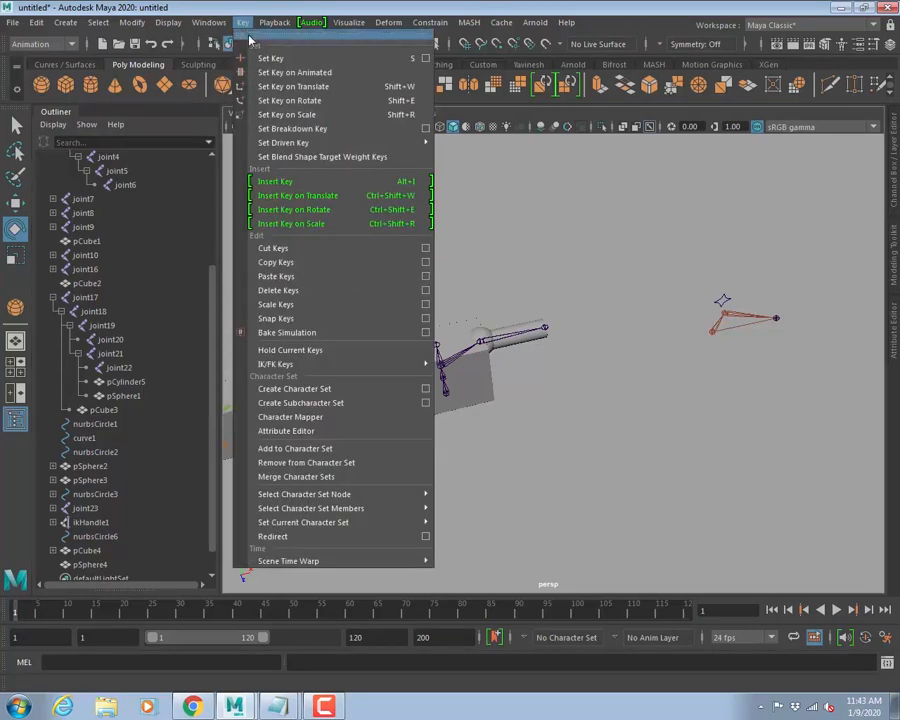
left_click(484, 143)
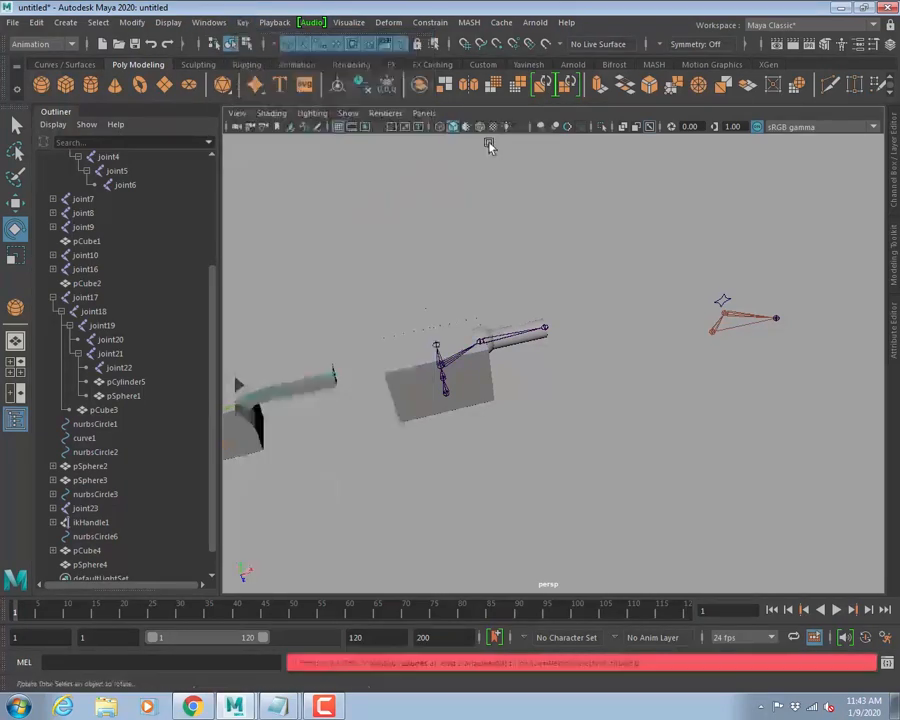
left_click(242, 22)
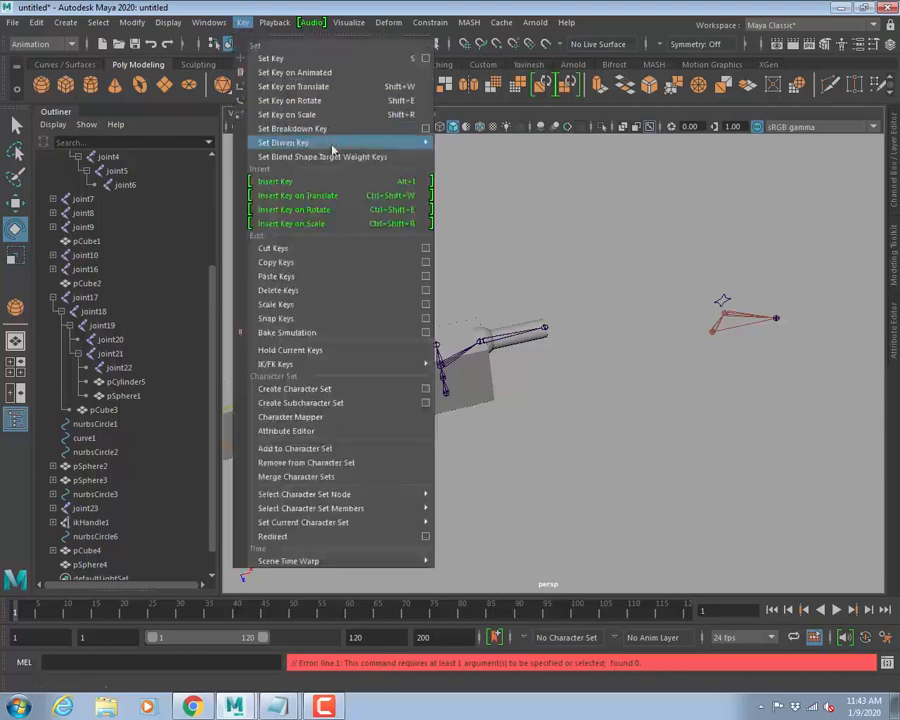
mouse_move(420, 142)
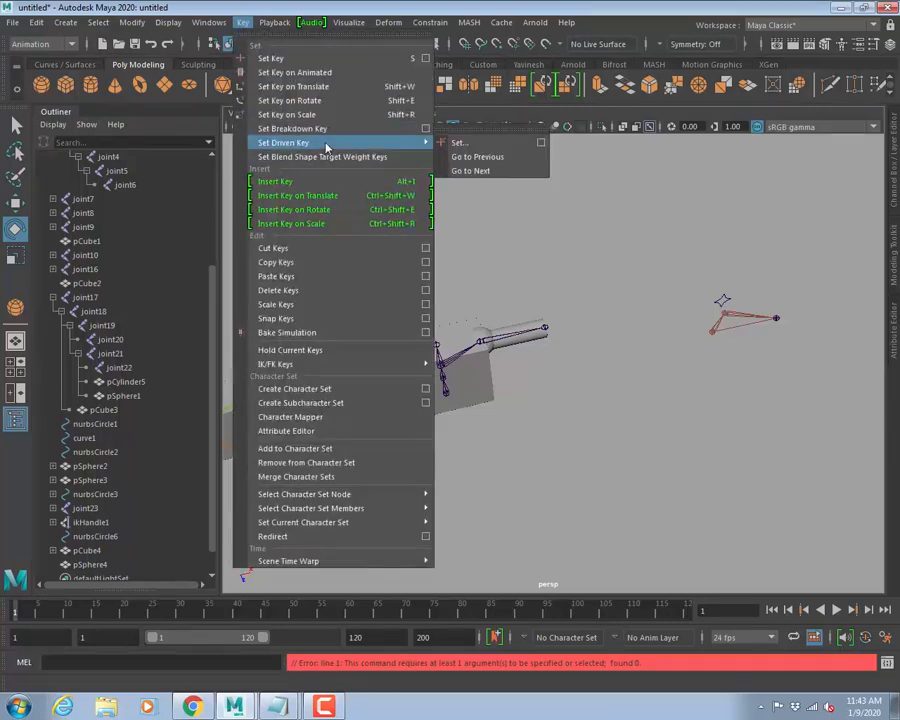
left_click(541, 145)
left_click_drag(440, 245, 508, 155)
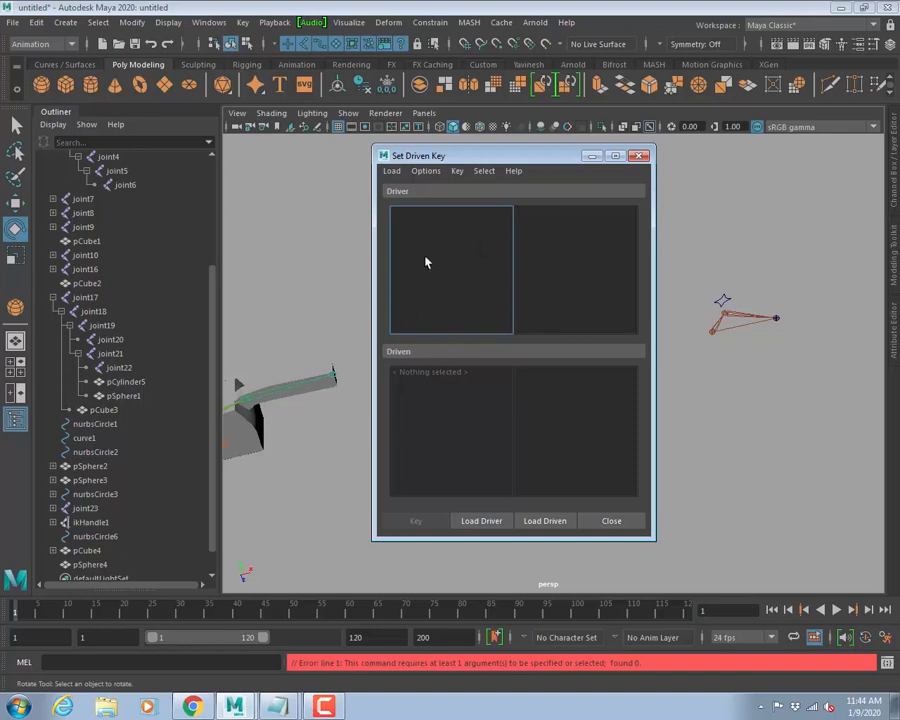
left_click_drag(491, 160, 405, 166)
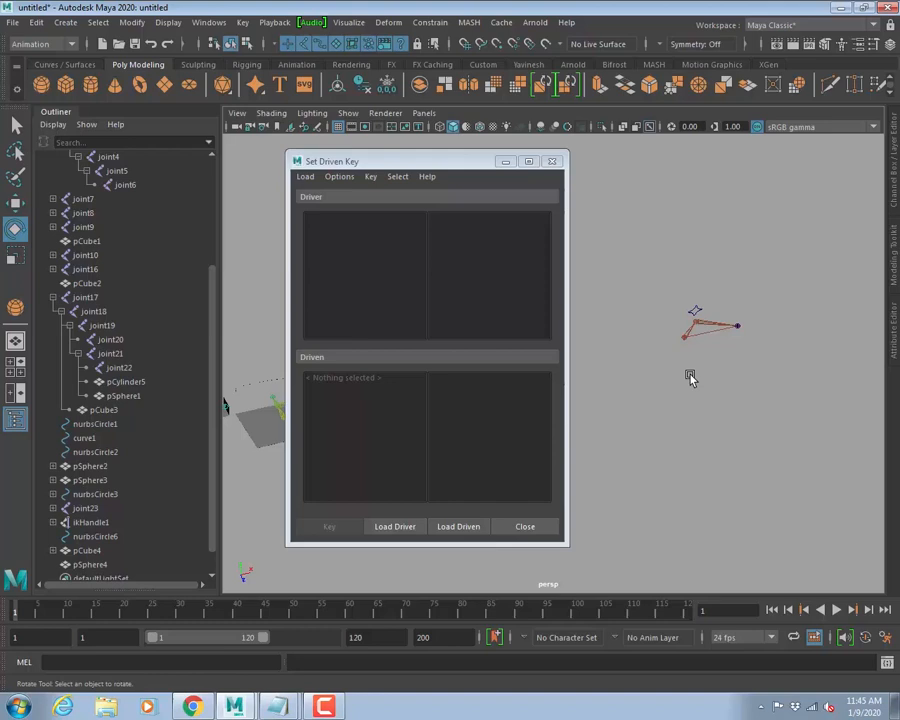
Draw a small NURBS circle on the grid in the empty area beyond the IK chain.
middle_click_drag(728, 381, 694, 378, "alt")
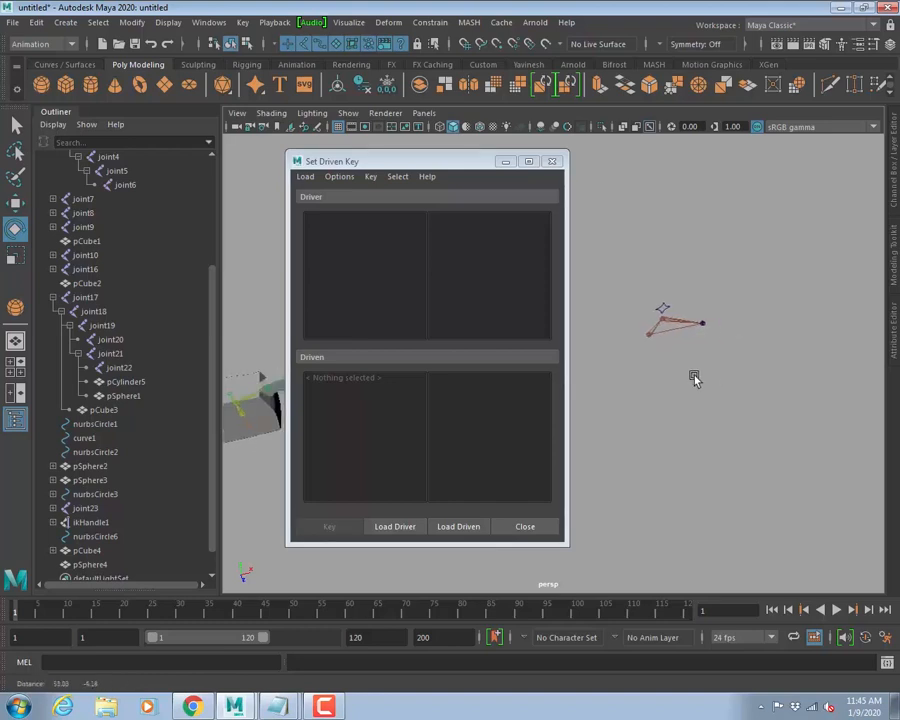
left_click_drag(694, 378, 673, 347, "alt")
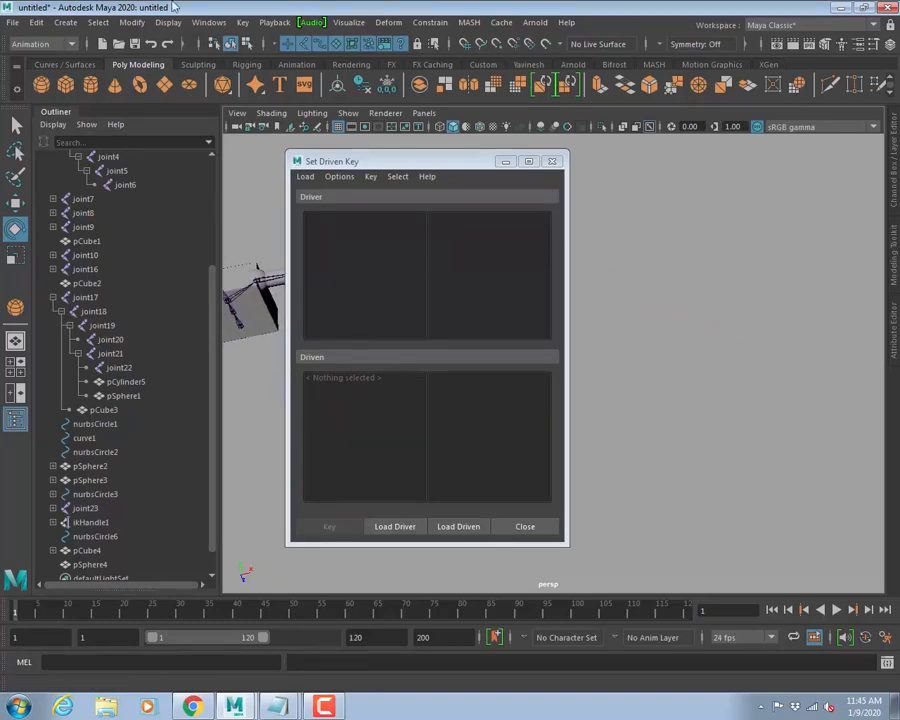
left_click(52, 66)
left_click(40, 84)
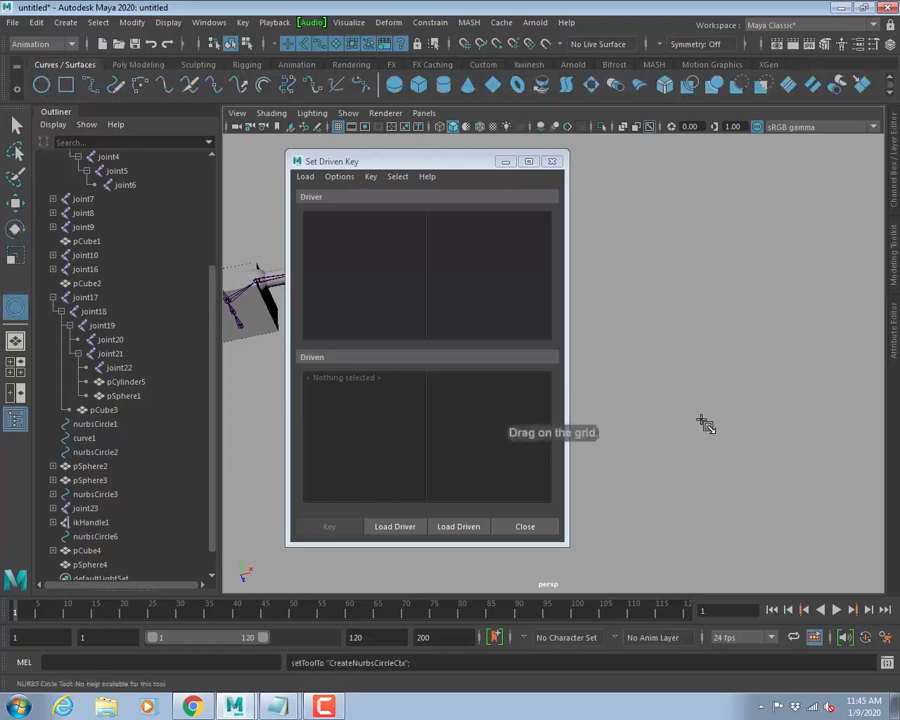
left_click_drag(703, 422, 731, 446)
key("e")
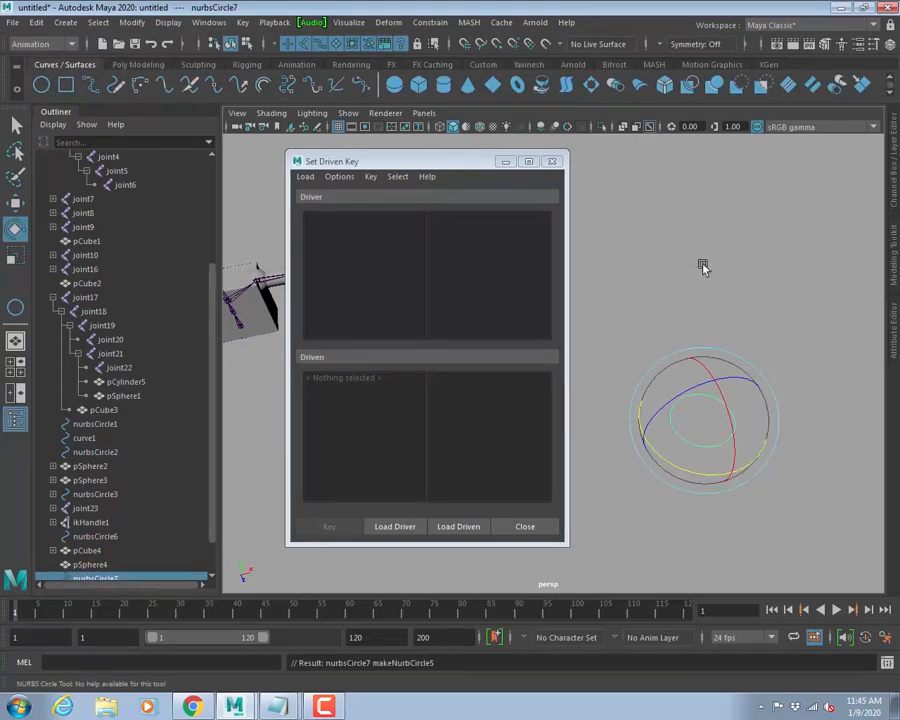
middle_click_drag(770, 268, 723, 256, "alt")
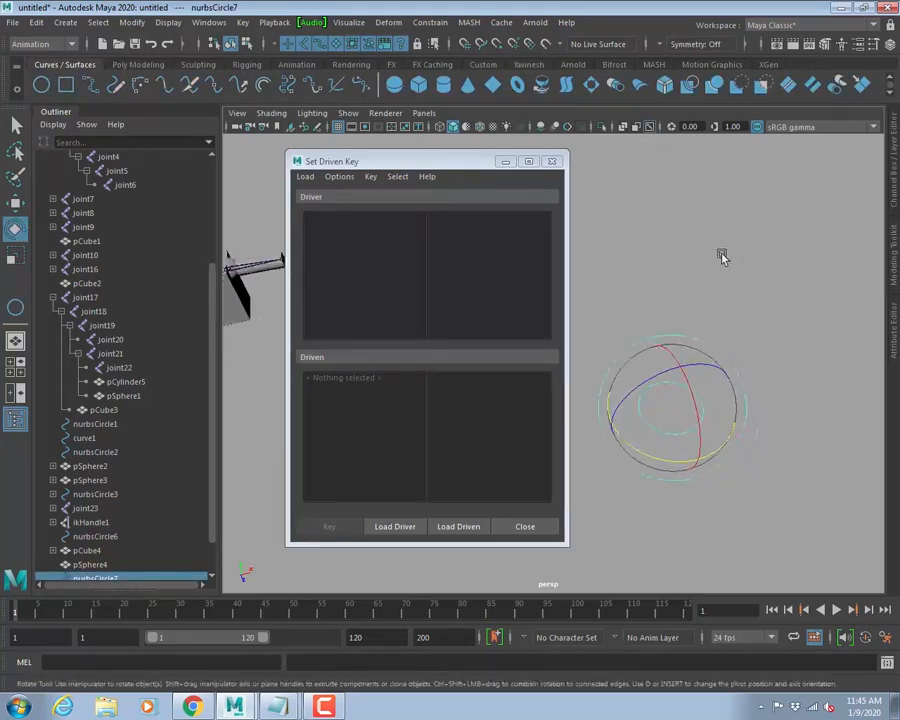
Show the new circle's channels and freeze its transformations, with the Set Driven Key window moved aside.
left_click(896, 166)
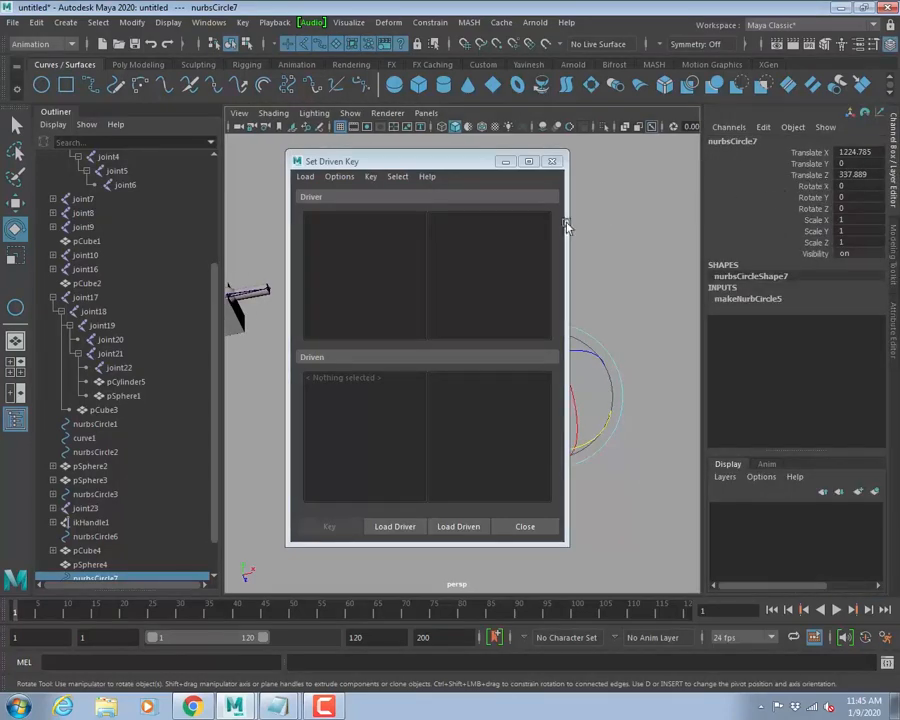
left_click_drag(491, 171, 331, 183)
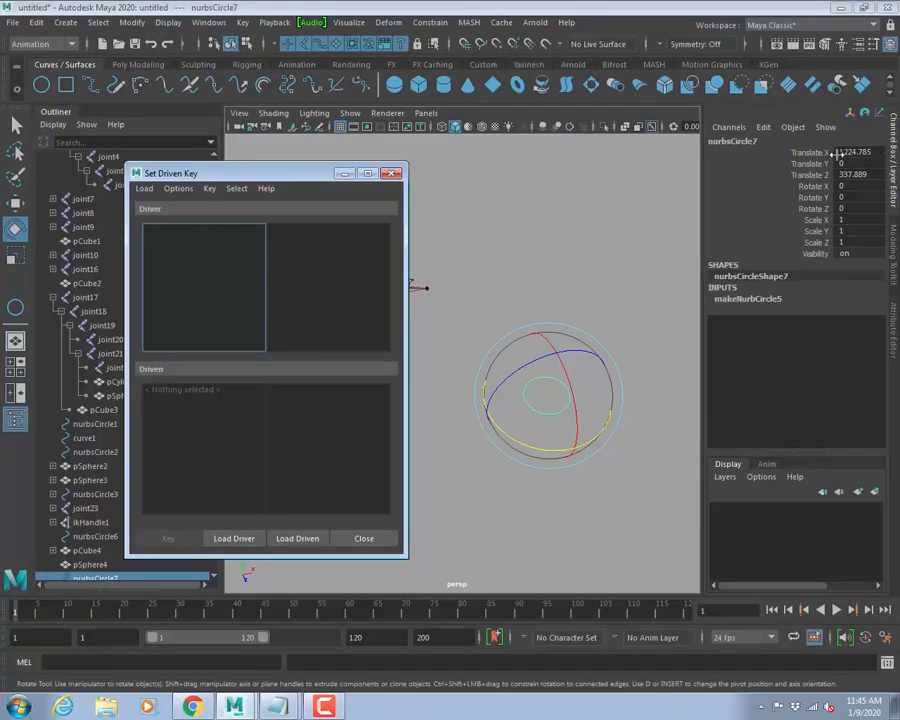
left_click_drag(862, 152, 823, 172)
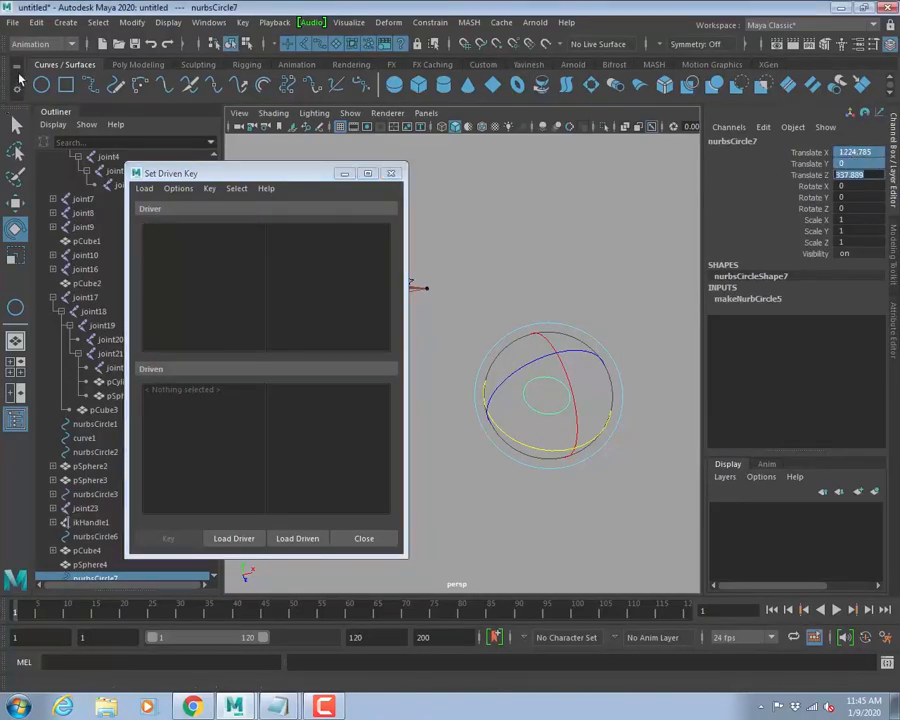
left_click(131, 22)
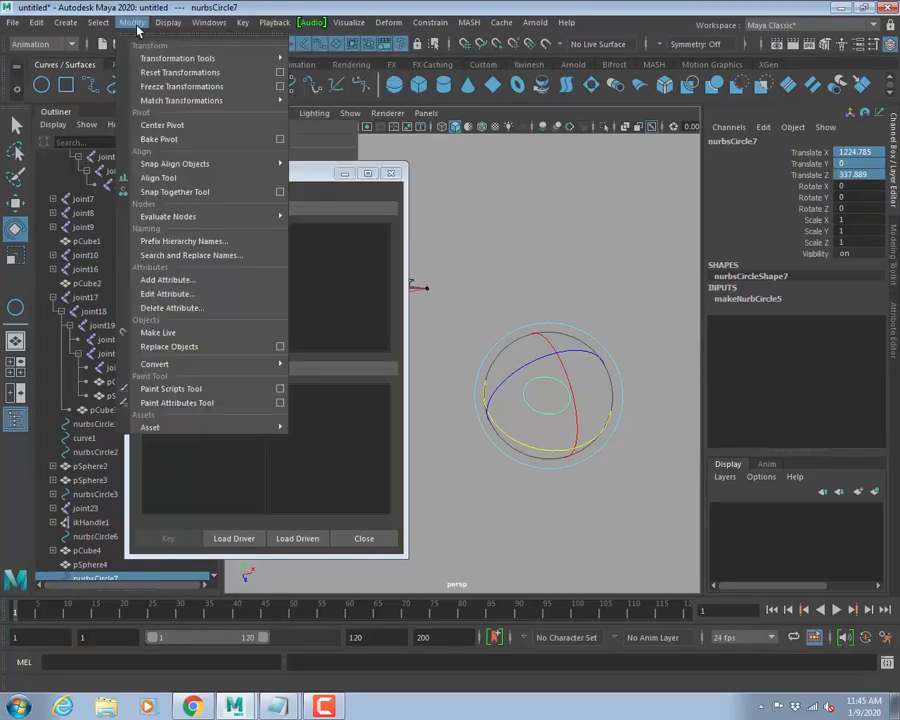
left_click(150, 86)
left_click(812, 153)
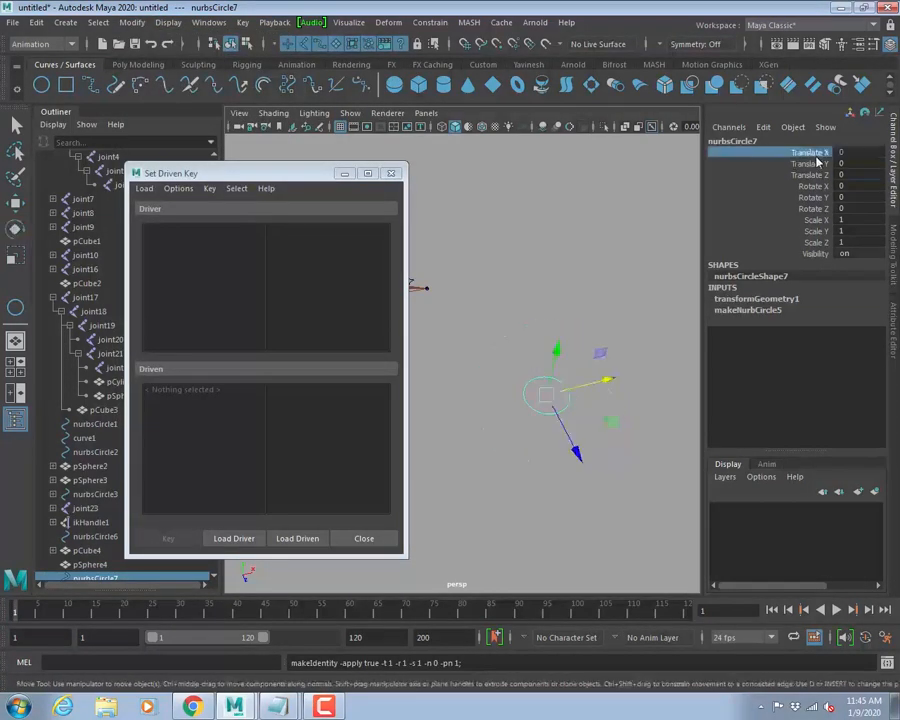
Create a polygon cube beside the new circle, about 57 wide, 97 high and 69 deep.
left_click(138, 64)
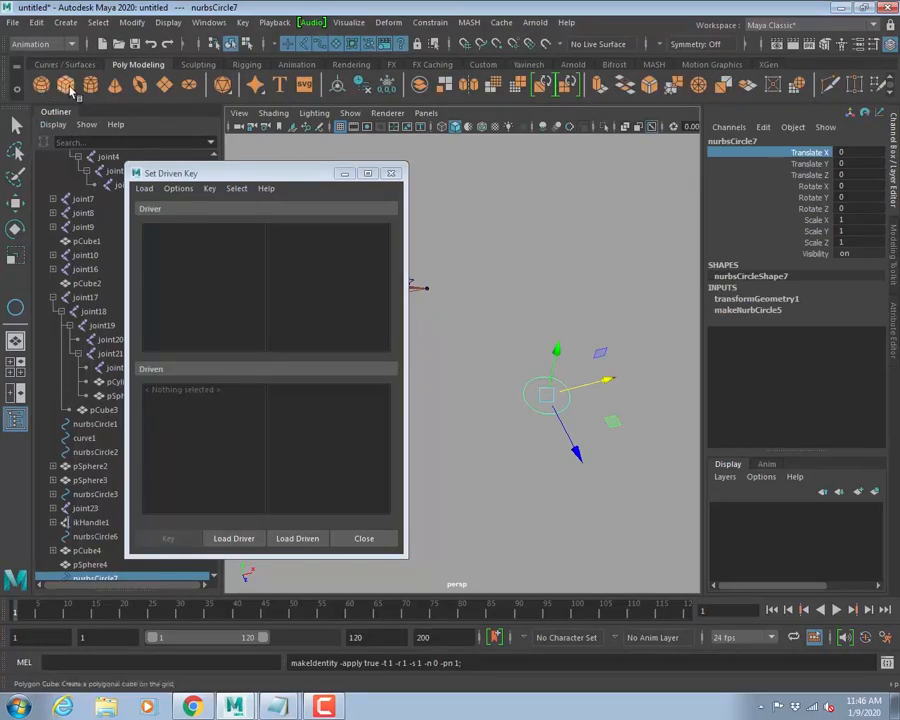
left_click(65, 84)
left_click_drag(503, 314, 560, 318)
right_click_drag(560, 318, 591, 343, "alt")
key("q")
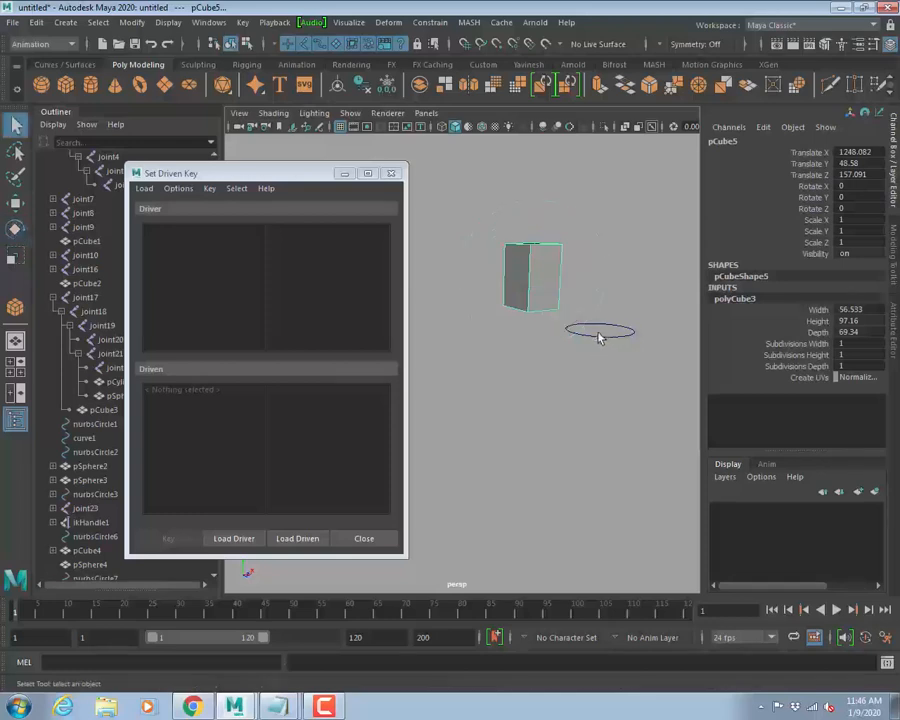
left_click_drag(598, 334, 599, 358, "alt")
middle_click_drag(599, 360, 575, 363, "alt")
Set the new circle's Translate X to 1.
left_click(577, 362)
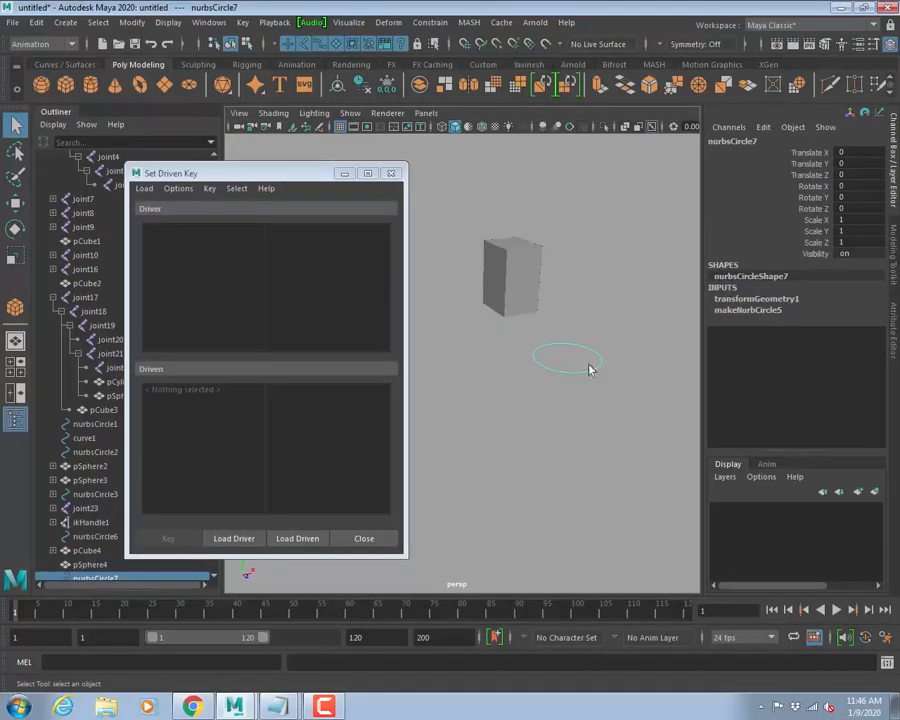
key("w")
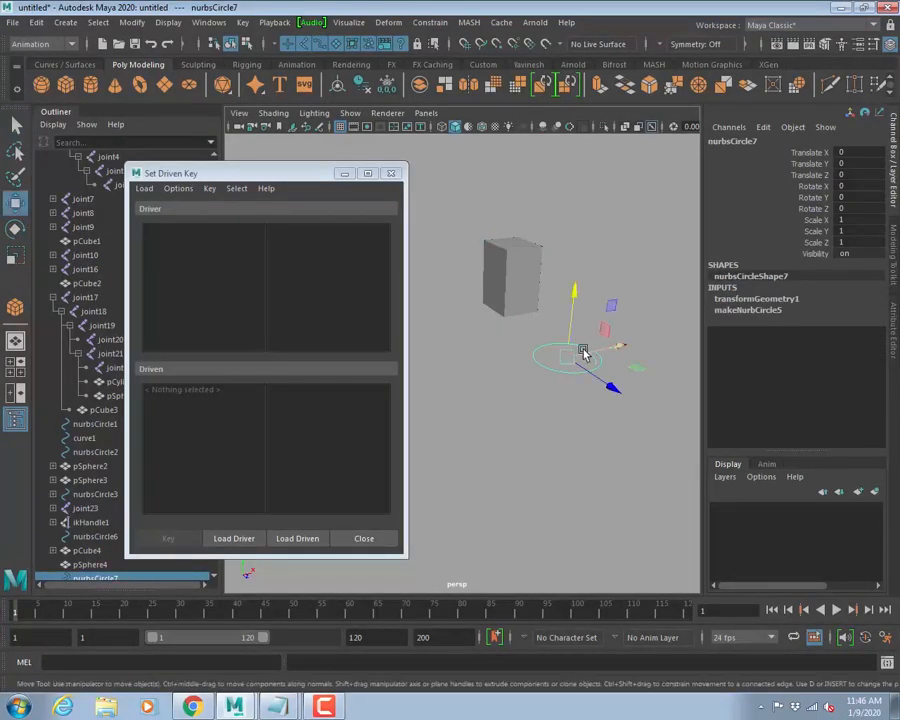
double_click(865, 152)
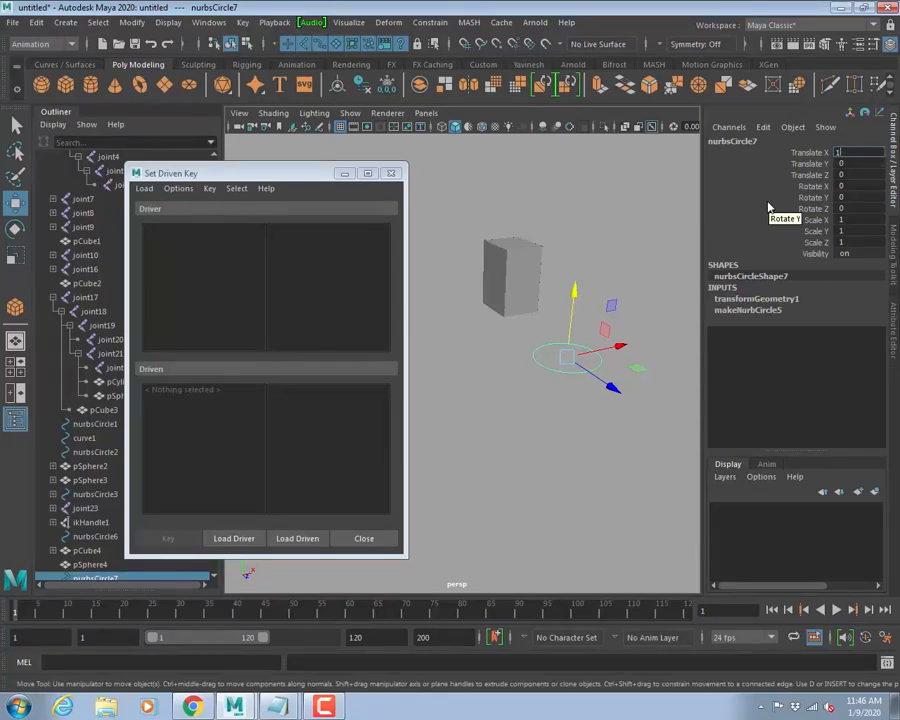
Try a Rotate Z of 90 on the new cube and undo the rotation.
left_click(514, 272)
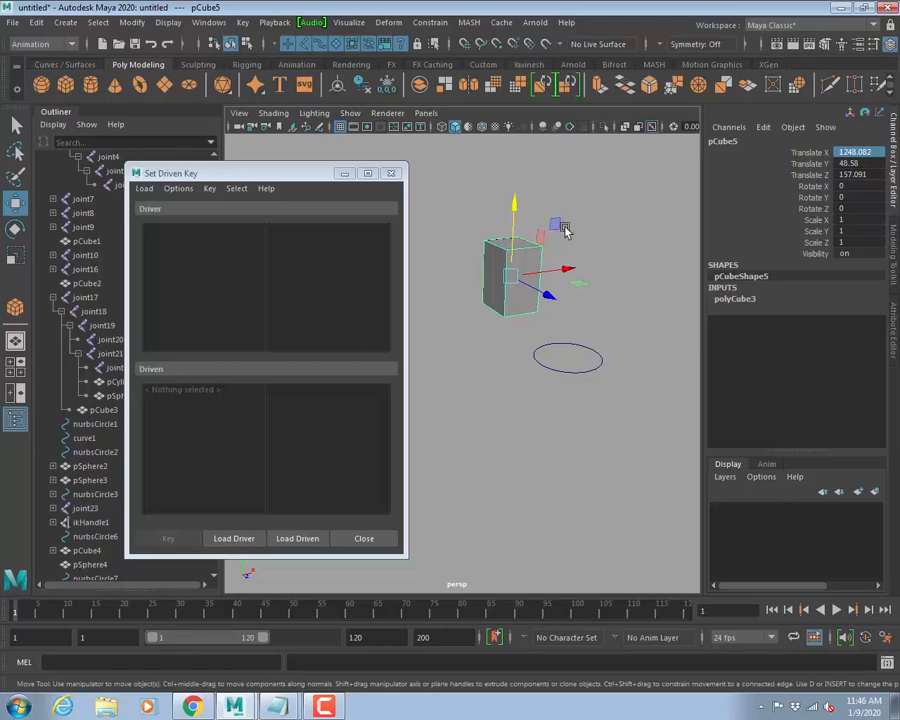
left_click(866, 208)
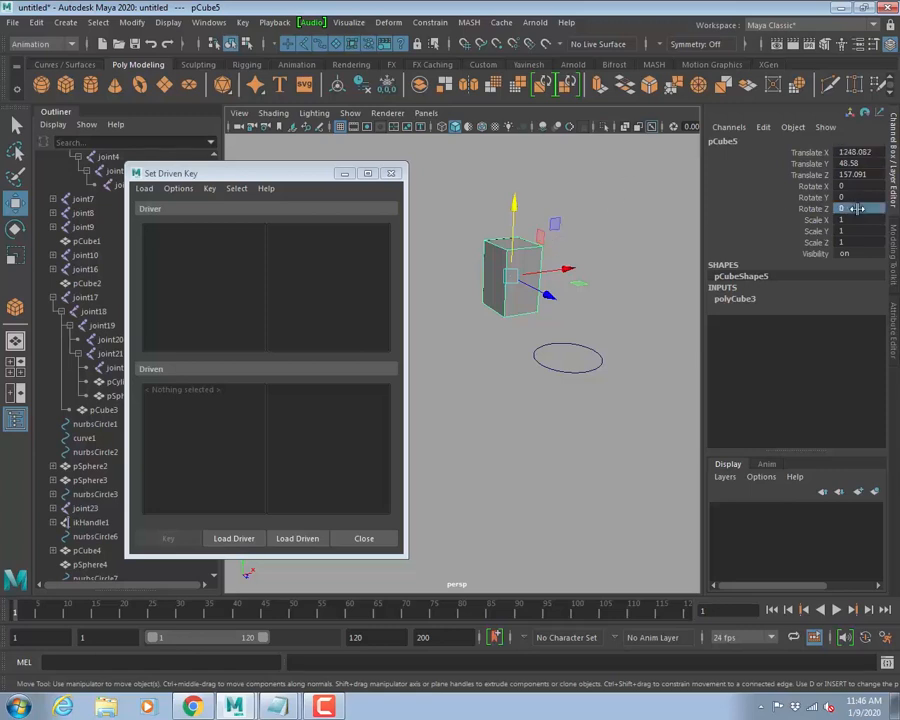
type("90")
key("Return")
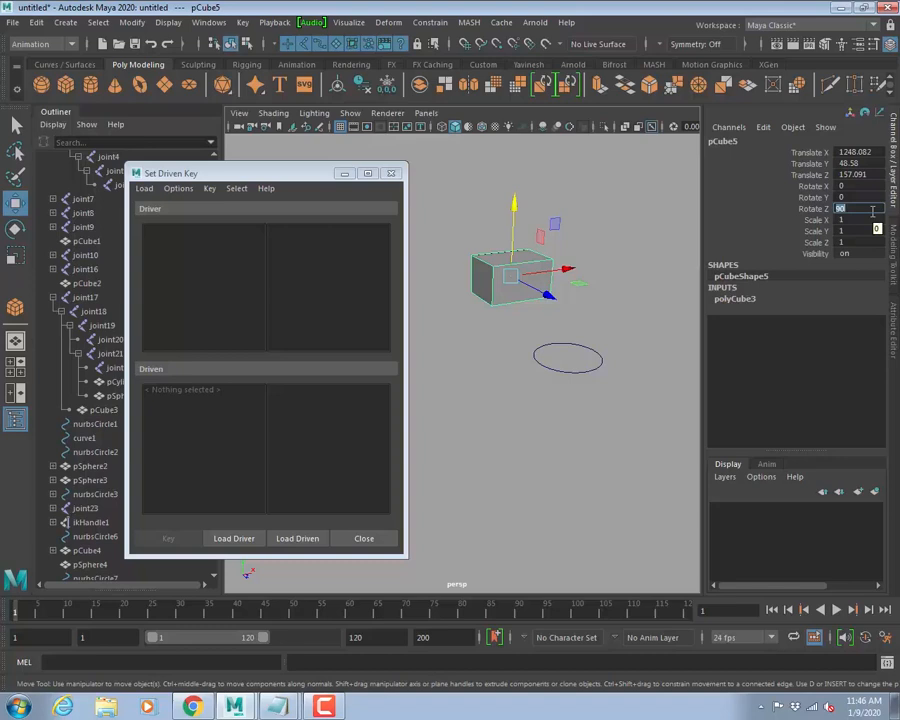
left_click(872, 210)
key("ctrl+z")
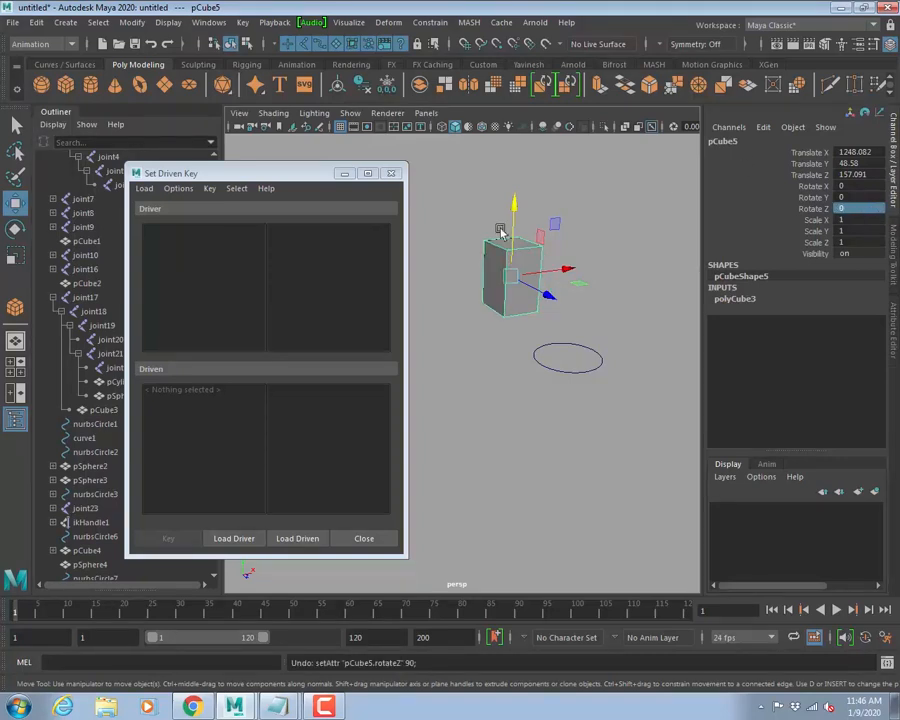
Load the new circle as the driver and the new cube as the driven object for the driven key.
left_click_drag(228, 176, 256, 162)
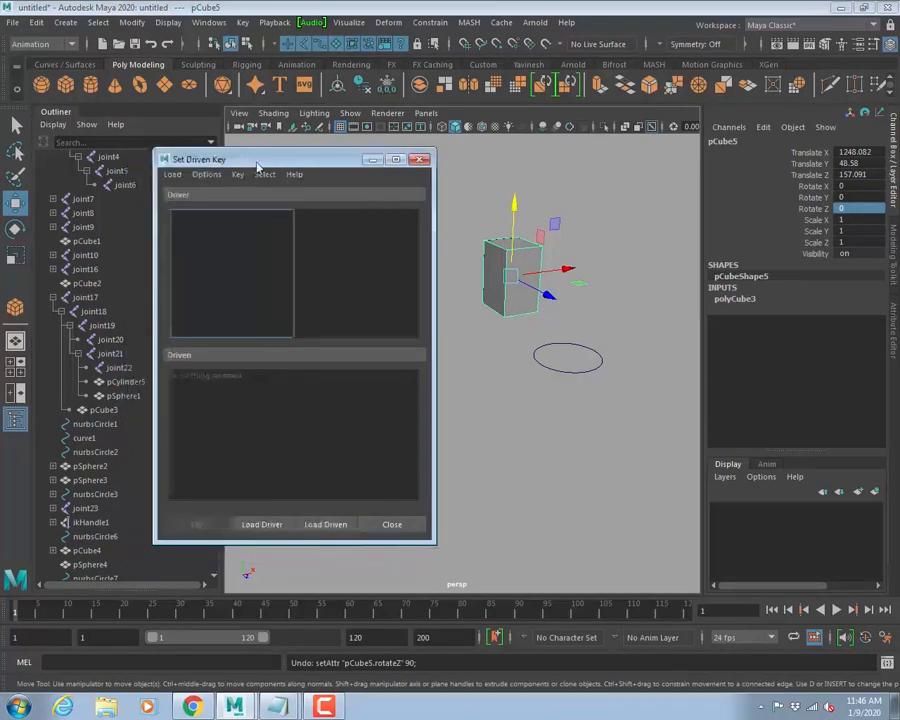
left_click(584, 354)
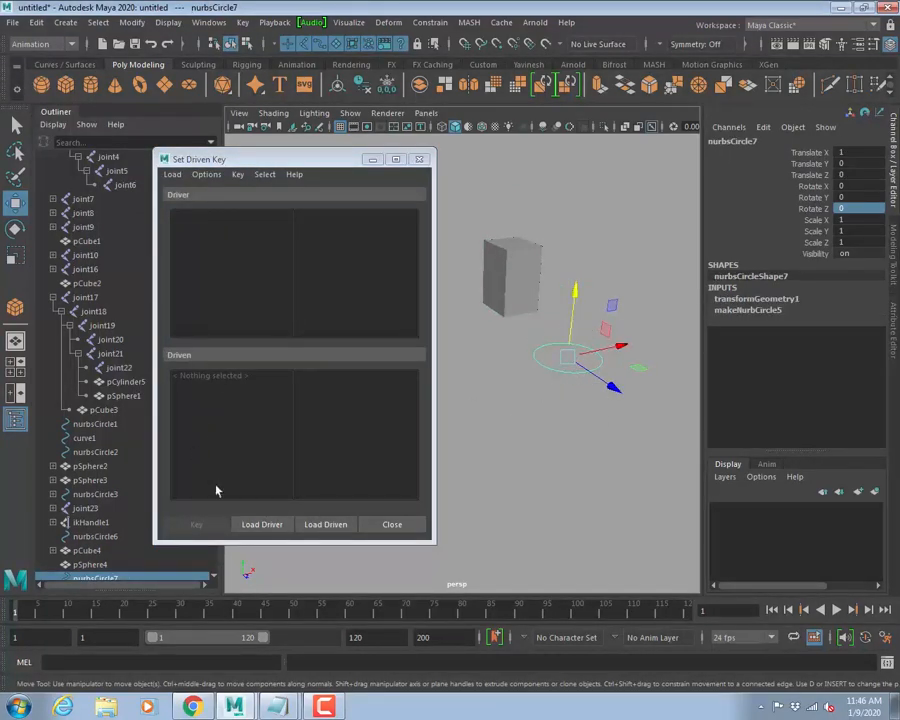
left_click(266, 528)
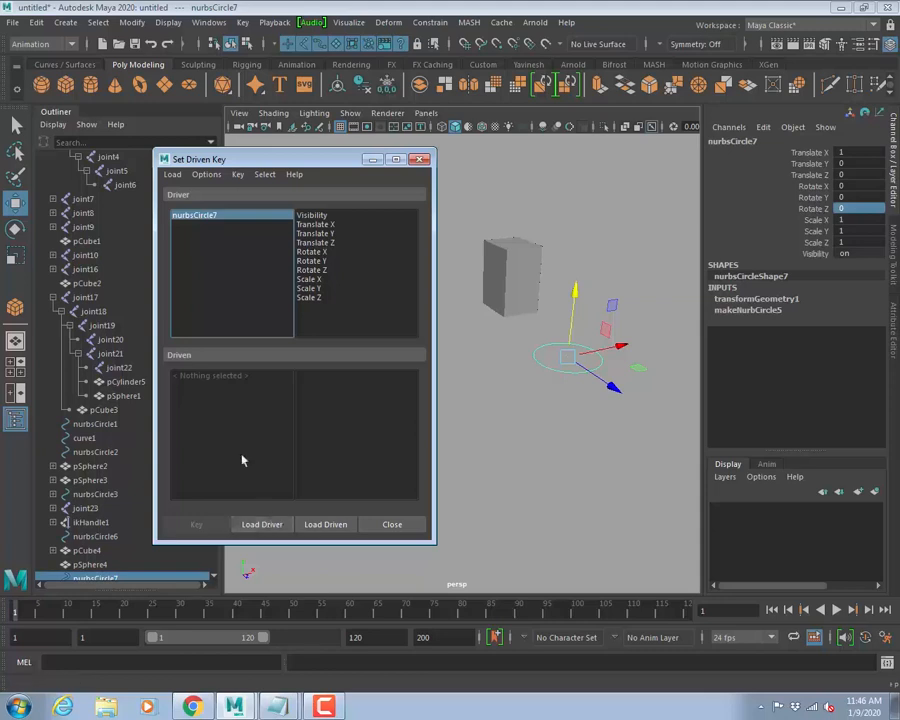
left_click(527, 281)
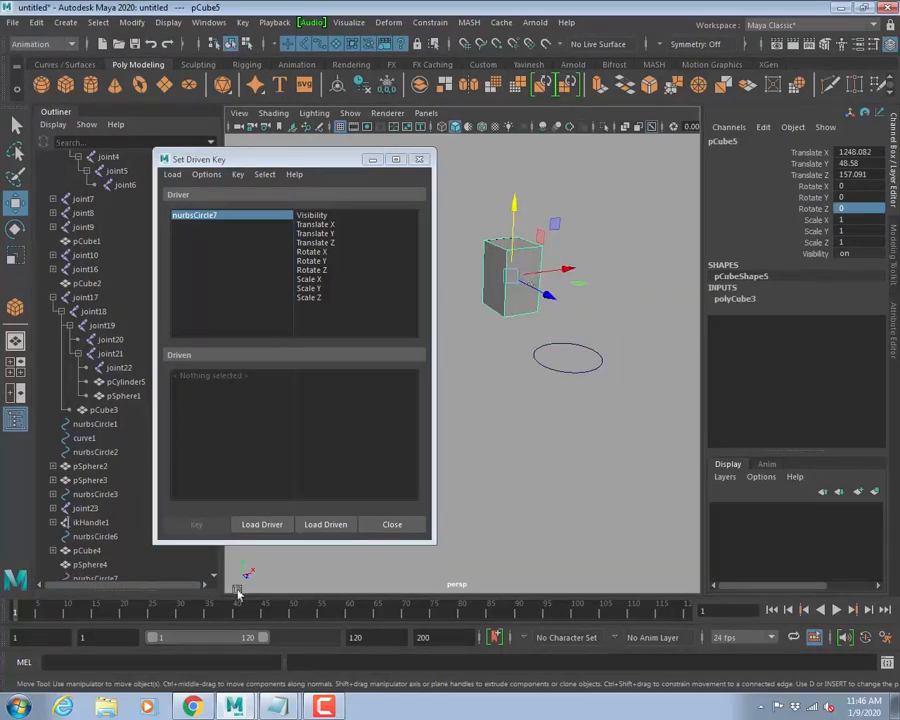
left_click(340, 526)
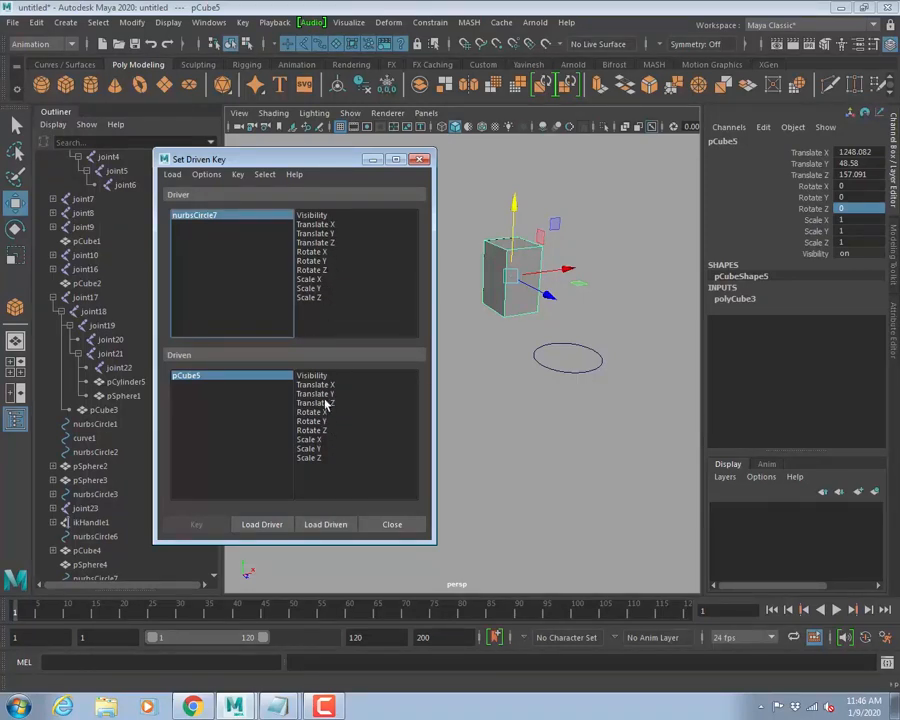
Pair the circle's Translate X as driver with the cube's Rotate Z as driven attribute, and select the circle in the scene.
left_click(189, 218)
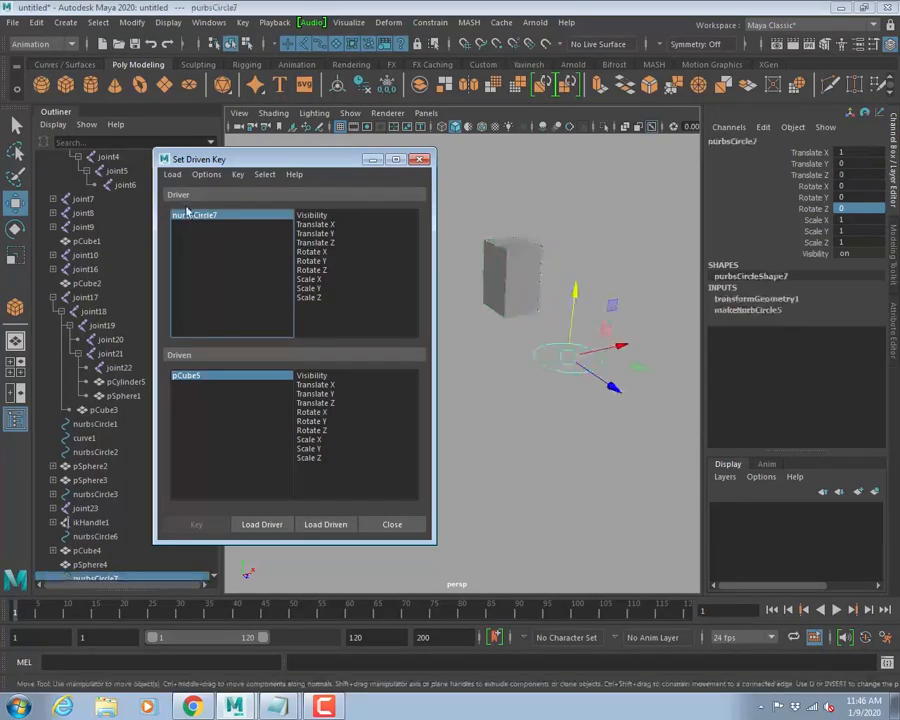
left_click(327, 225)
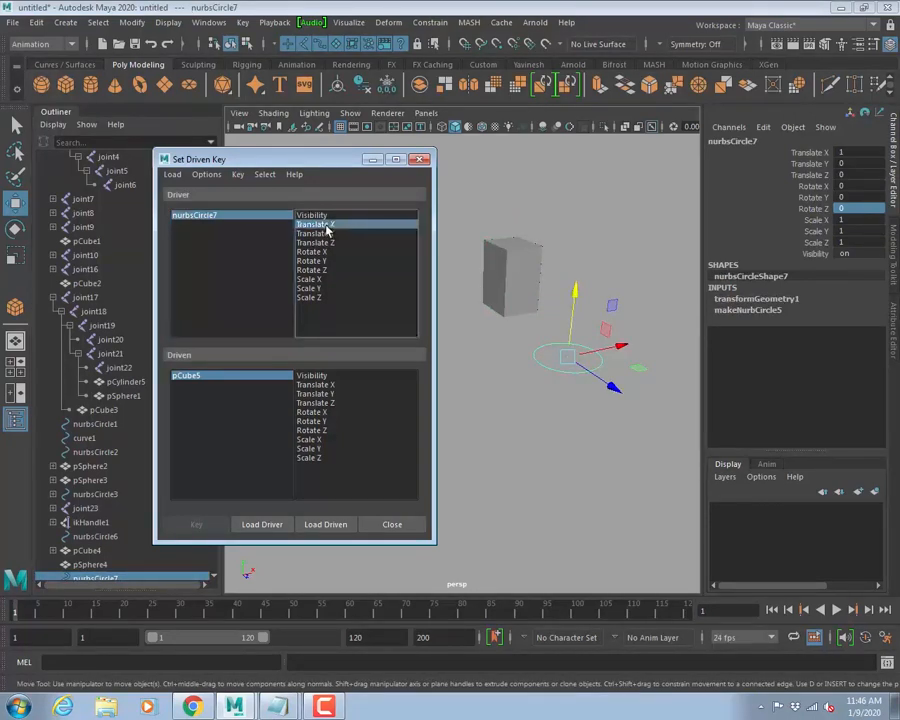
left_click(193, 378)
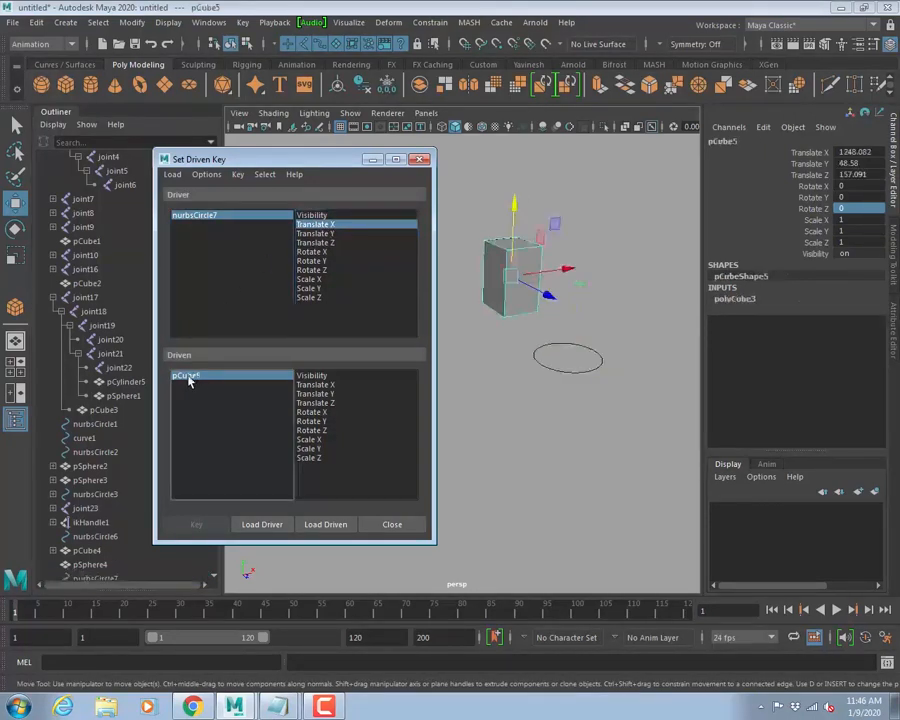
left_click(311, 431)
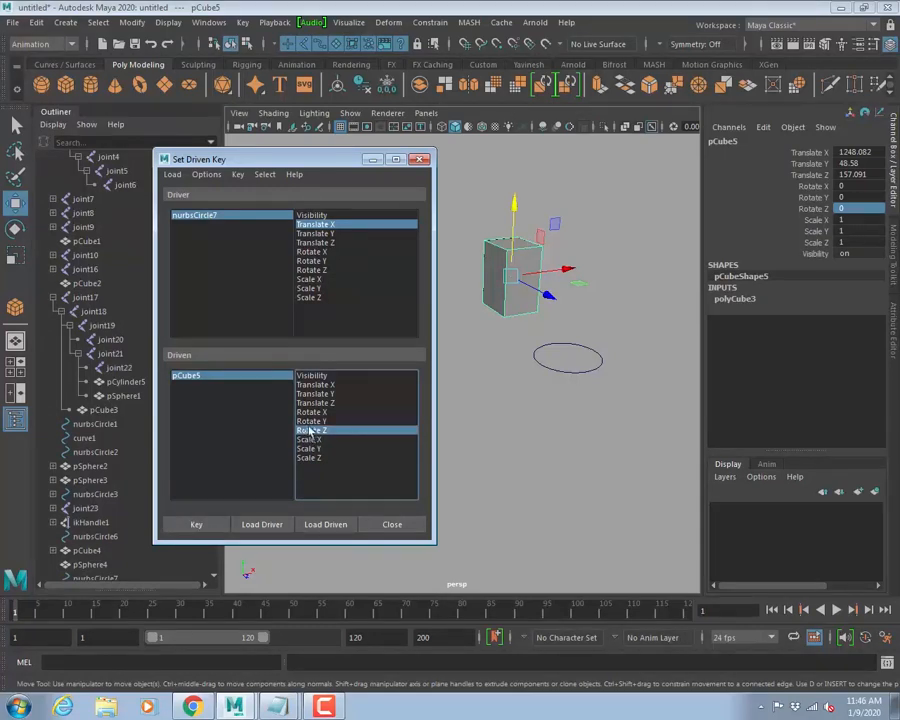
left_click(572, 369)
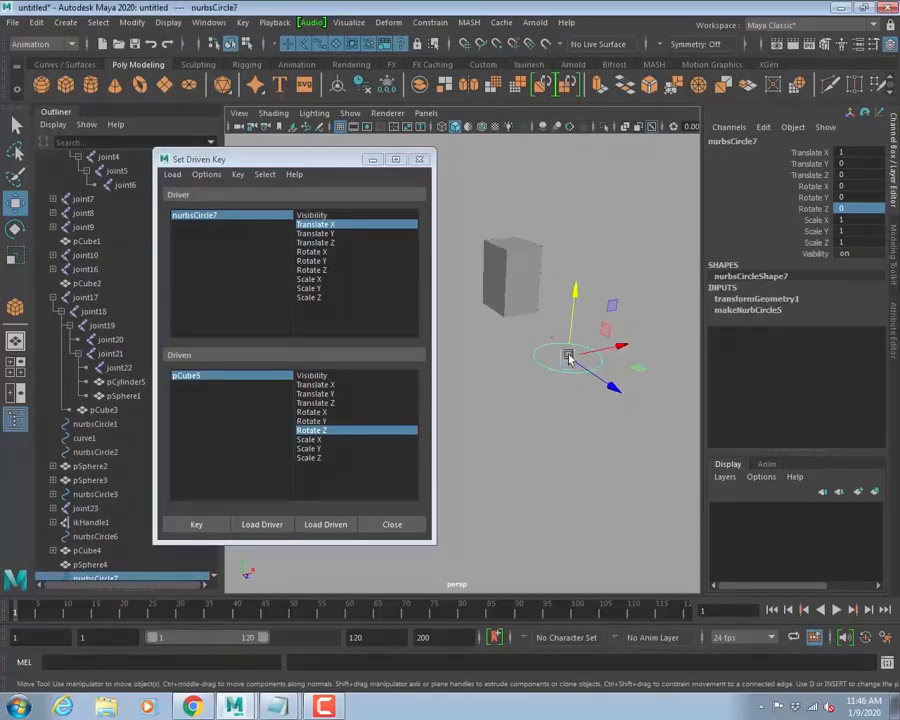
Set the new circle's Translate X to 0 and compare the channel values of the circle and the cube.
left_click(850, 152)
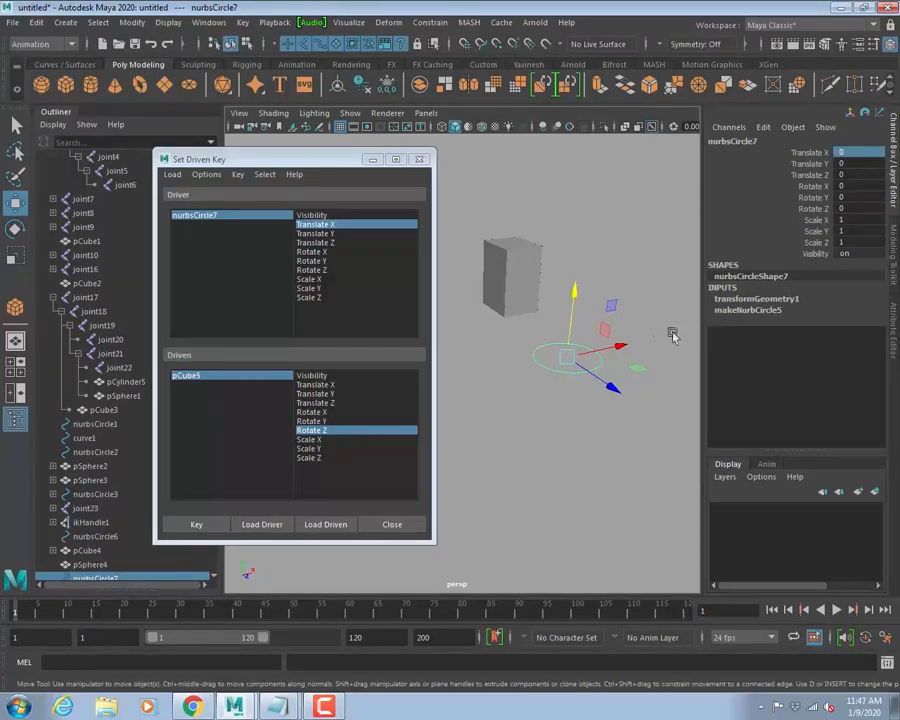
left_click(516, 274)
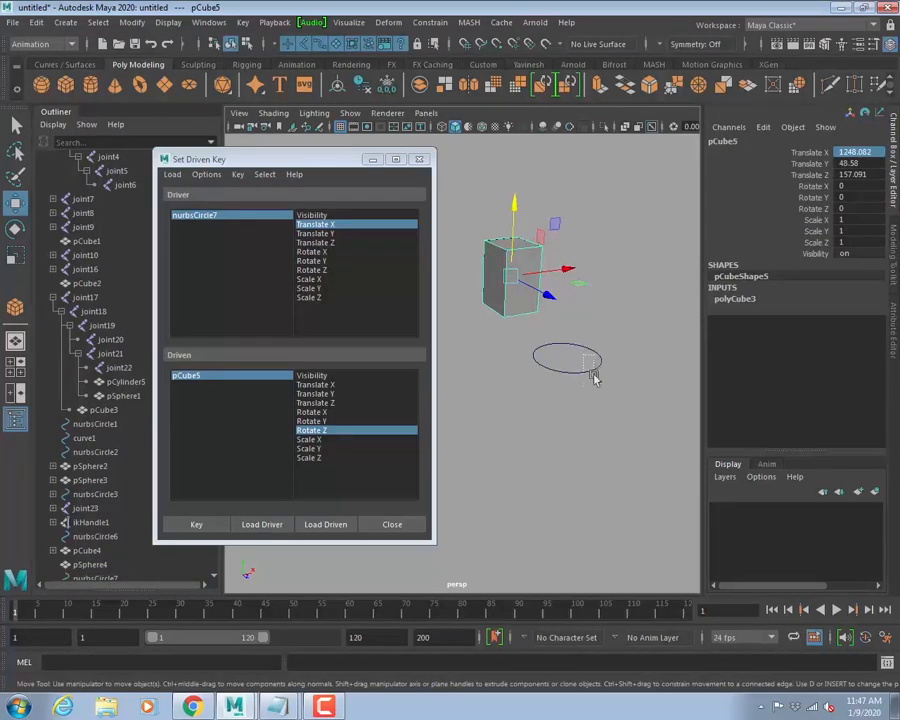
left_click(589, 361)
left_click(517, 267)
left_click_drag(560, 352, 580, 398)
left_click(531, 267)
Pair nurbsCircle7's Translate X as driver with pCube5's Rotate Z as driven, and key them with both values at 0.
left_click(195, 219)
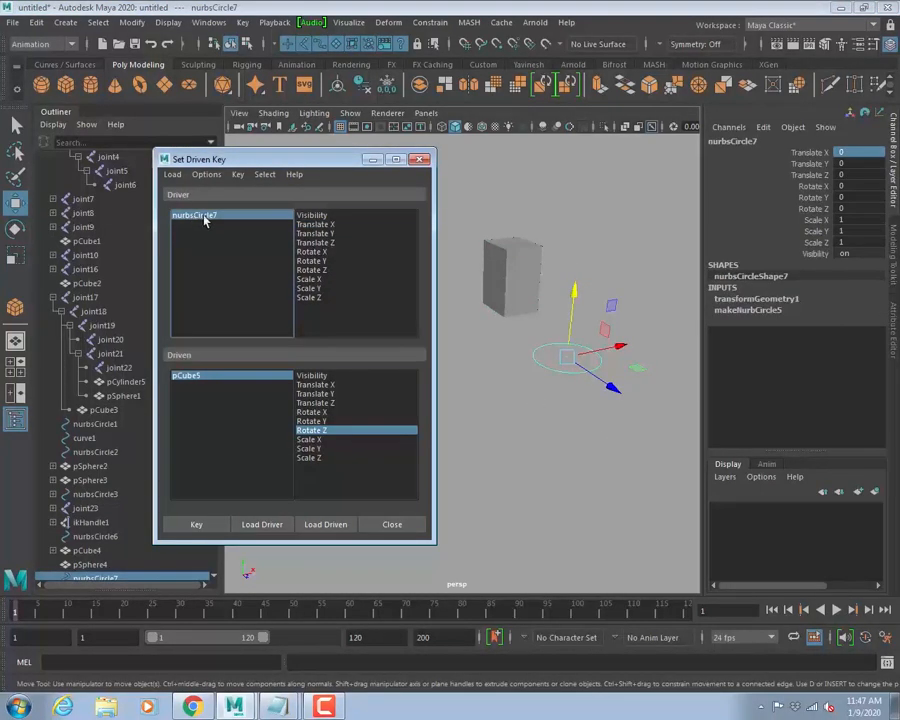
left_click(325, 224)
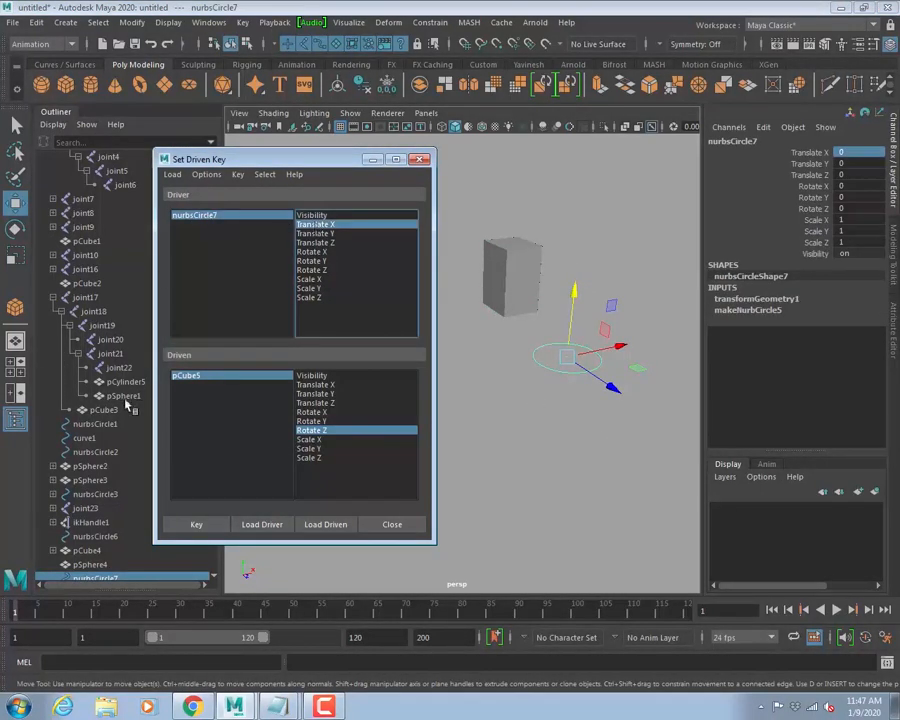
left_click(190, 375)
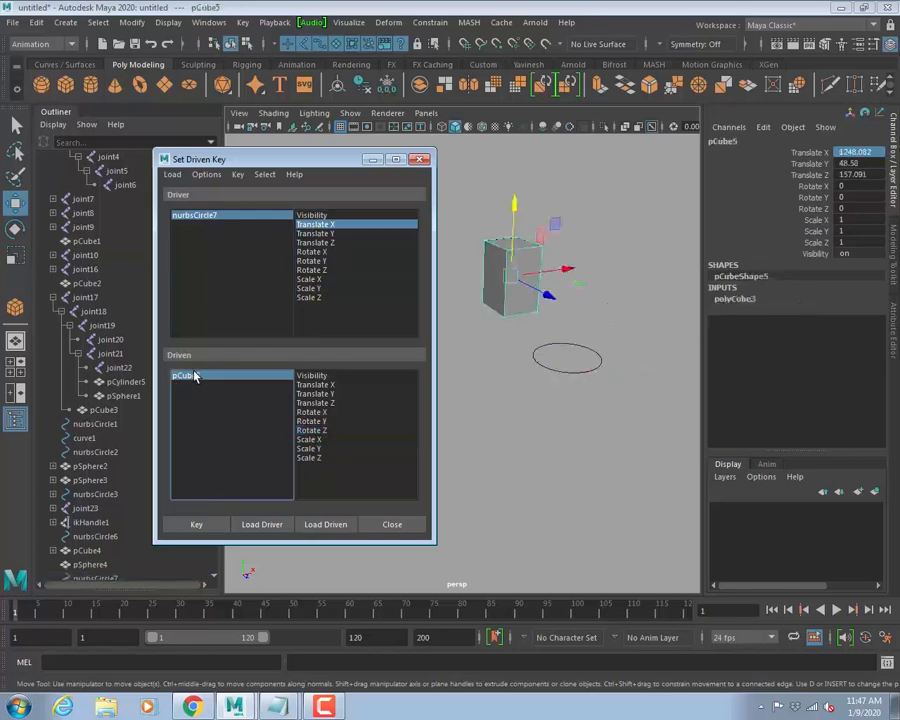
left_click(318, 430)
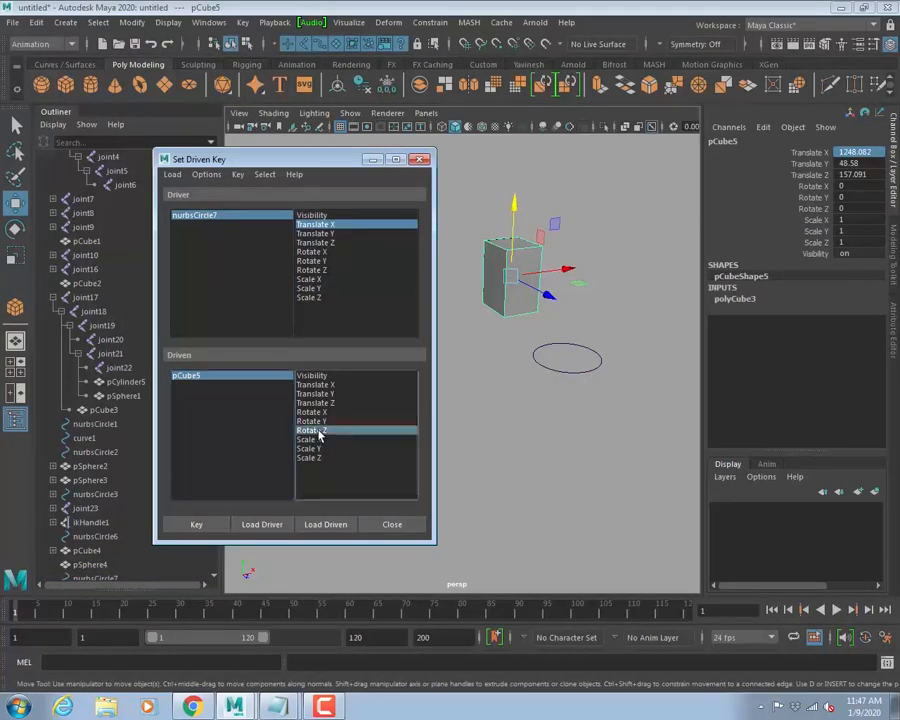
left_click(197, 525)
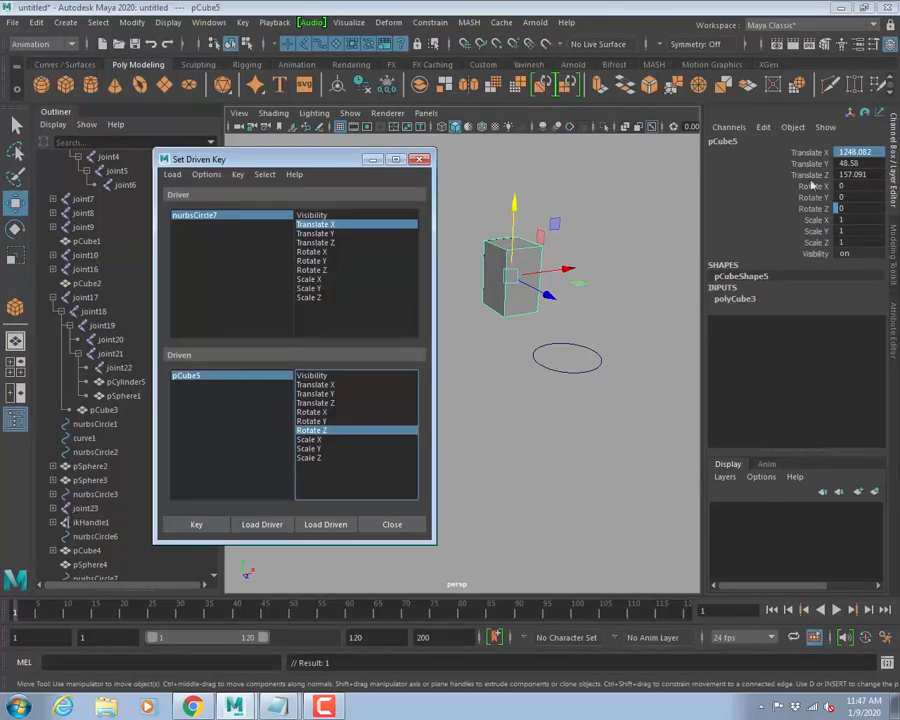
Set the driver circle's Translate X to 1.
left_click(205, 215)
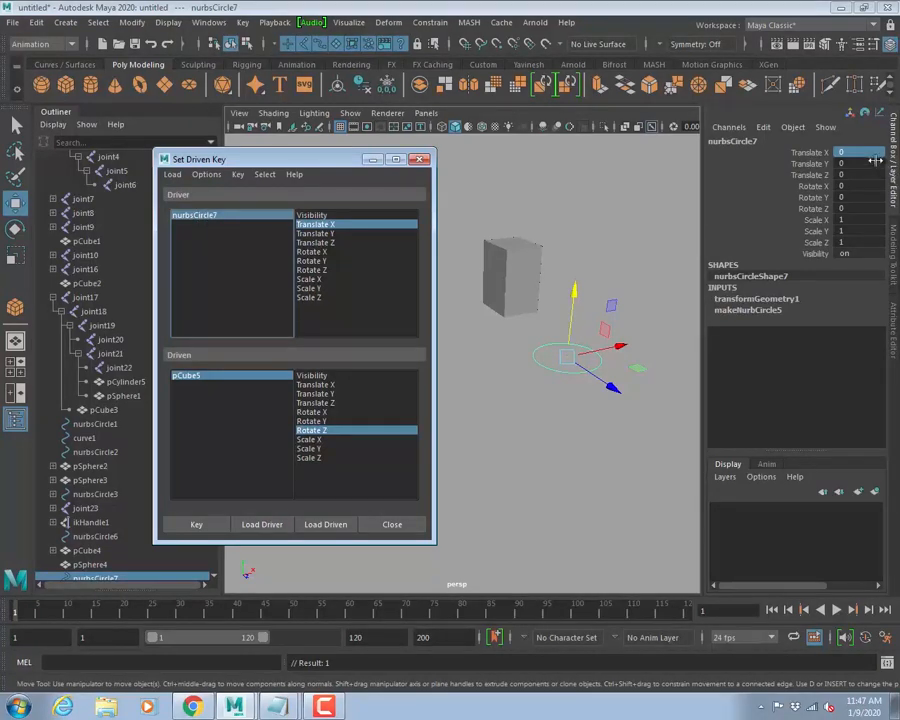
type("1")
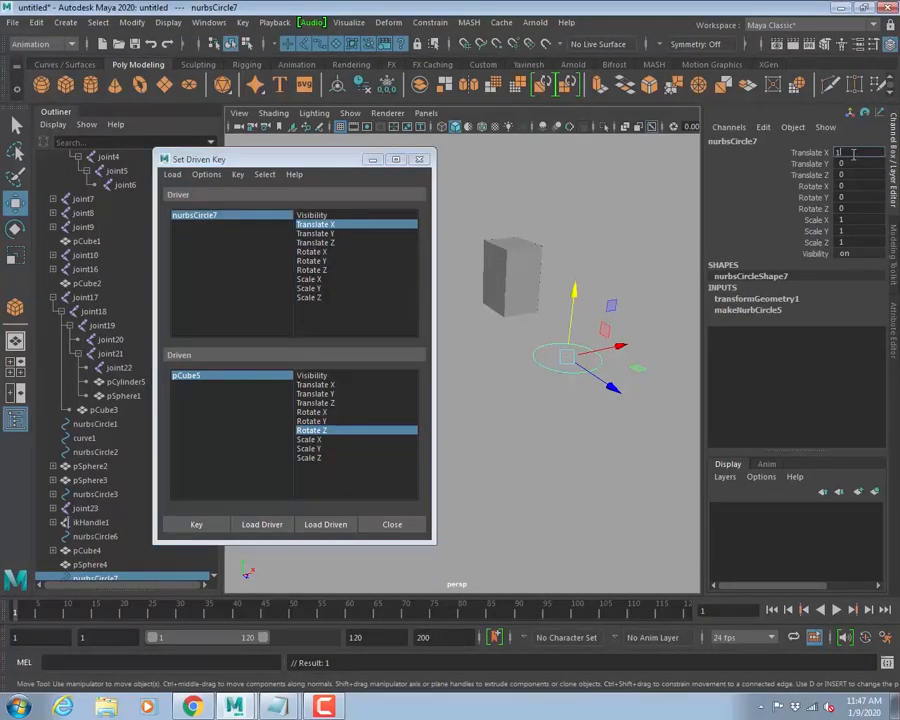
key("Return")
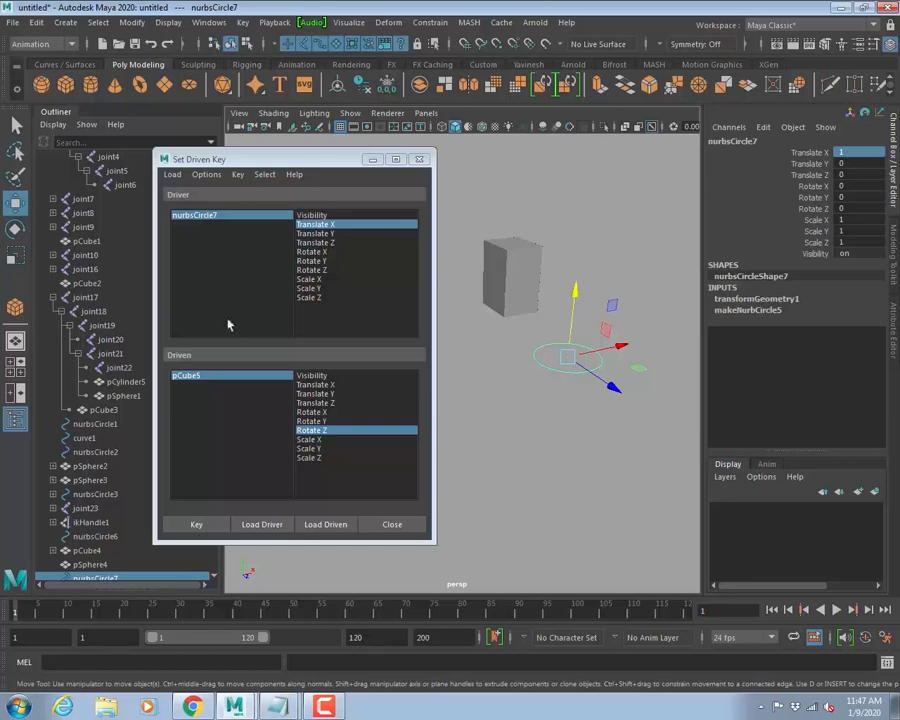
Set the driven cube's Rotate Z to 90, record the second driven key and close Set Driven Key.
left_click(188, 377)
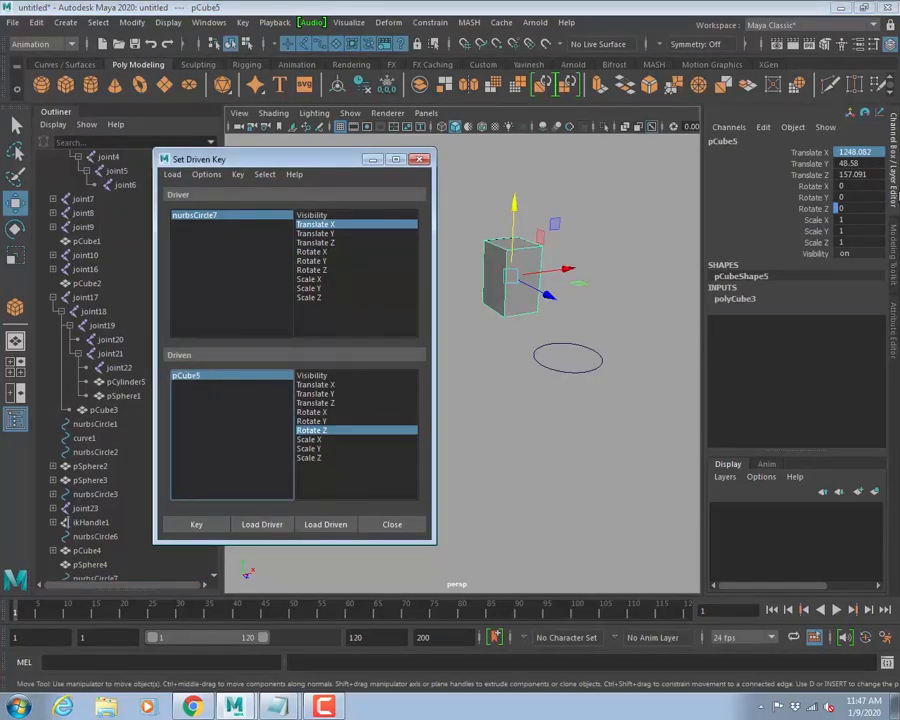
left_click(859, 209)
type("9")
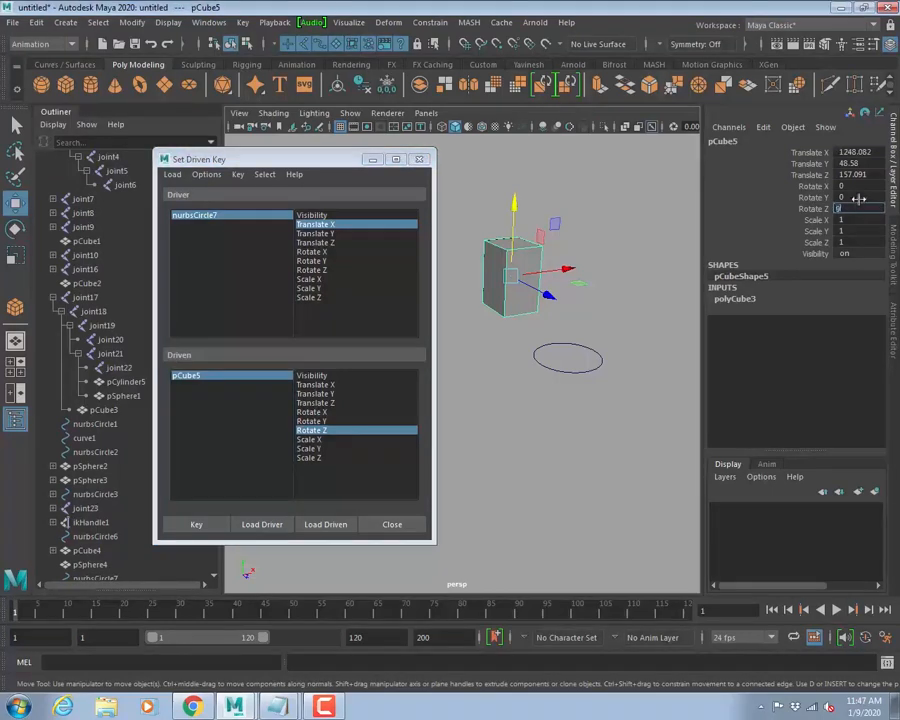
type("0")
key("Return")
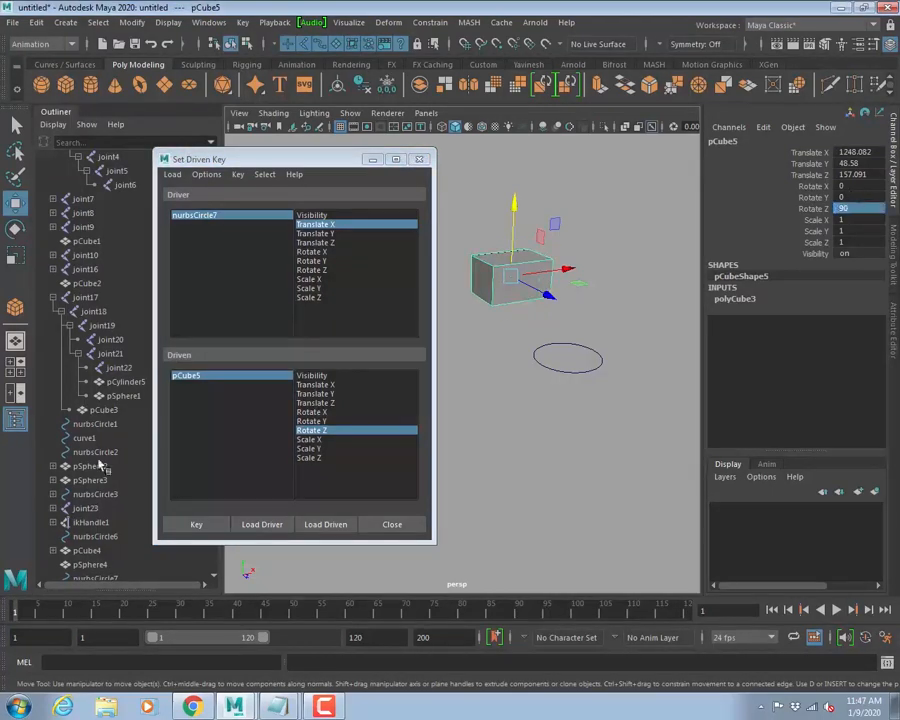
left_click(199, 524)
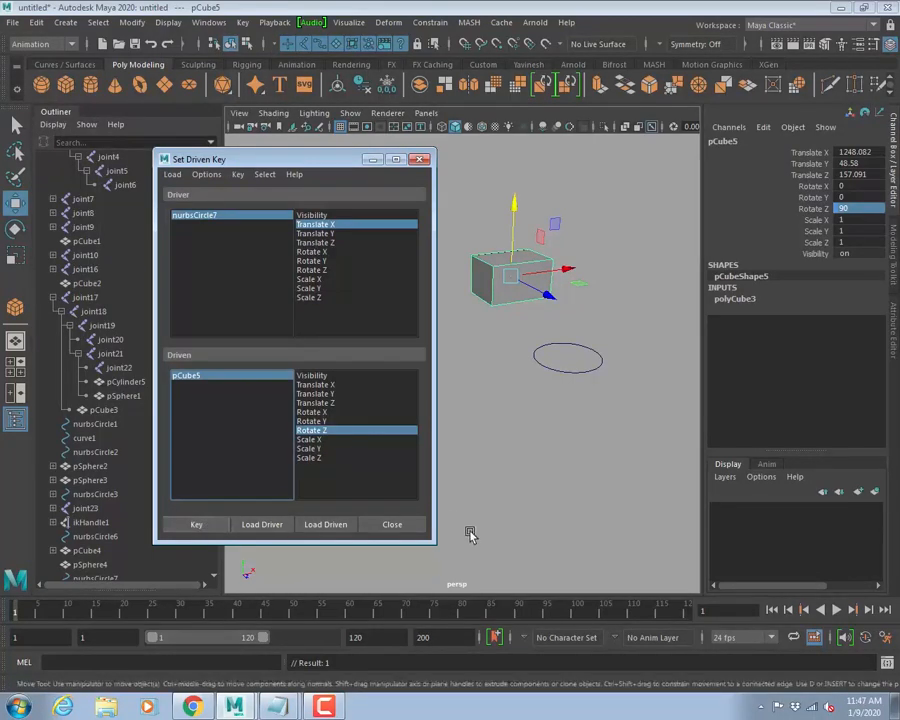
left_click(398, 525)
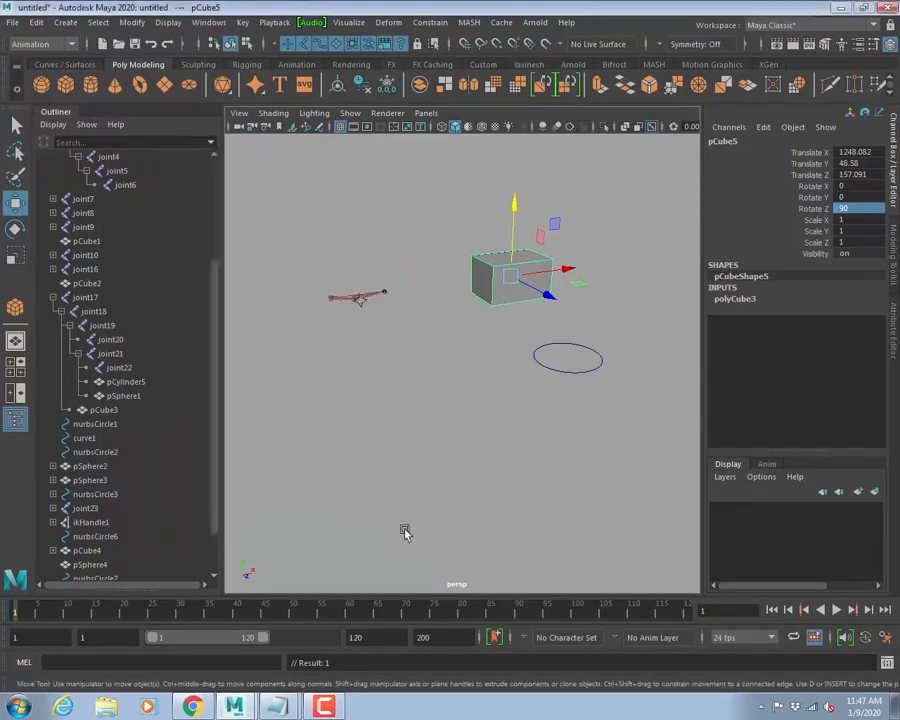
Move the driver circle back and forth along X to test the cube's driven rotation, ending at Translate X about 2.4.
left_click(574, 371)
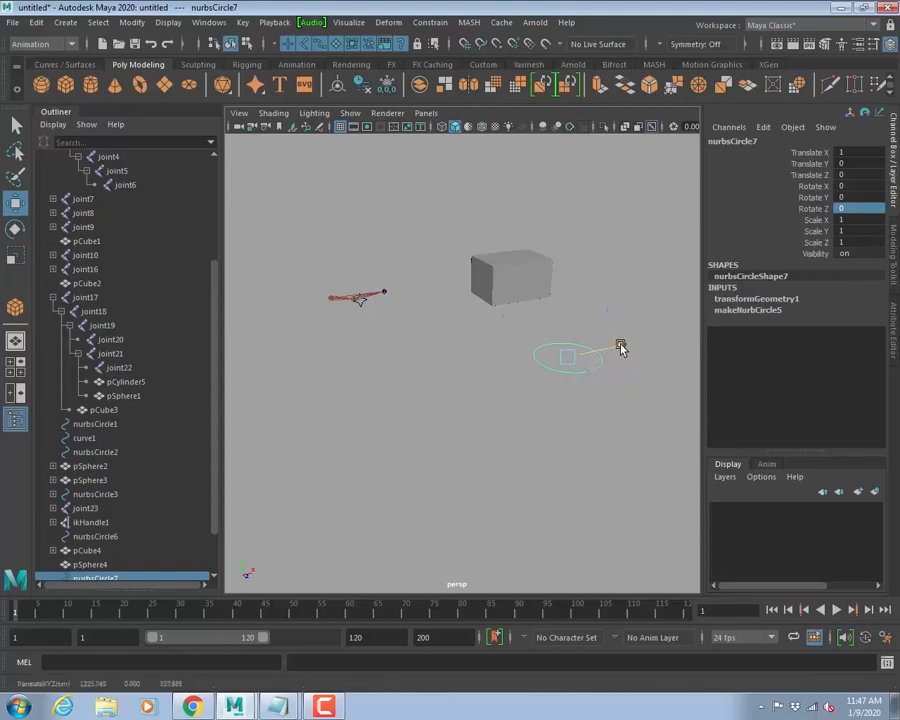
left_click_drag(621, 347, 549, 359)
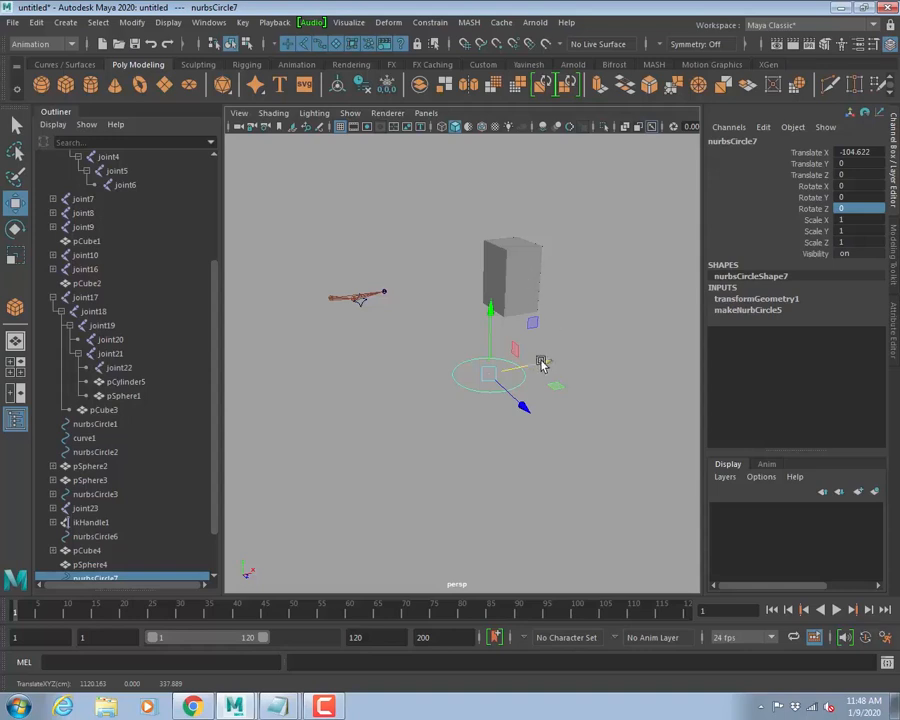
left_click_drag(541, 364, 561, 363)
left_click_drag(573, 361, 618, 348)
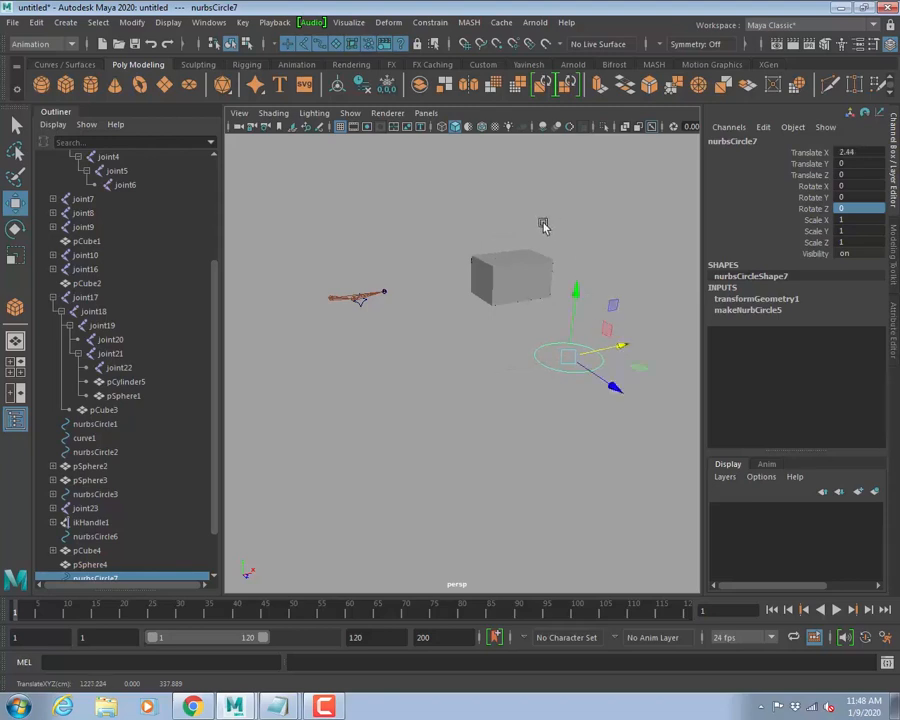
Adjust the driver circle's Translate X interactively to test the driven rotation up close, ending at about 16.8.
scroll(504, 323, "up", 5)
middle_click_drag(536, 350, 370, 388, "alt")
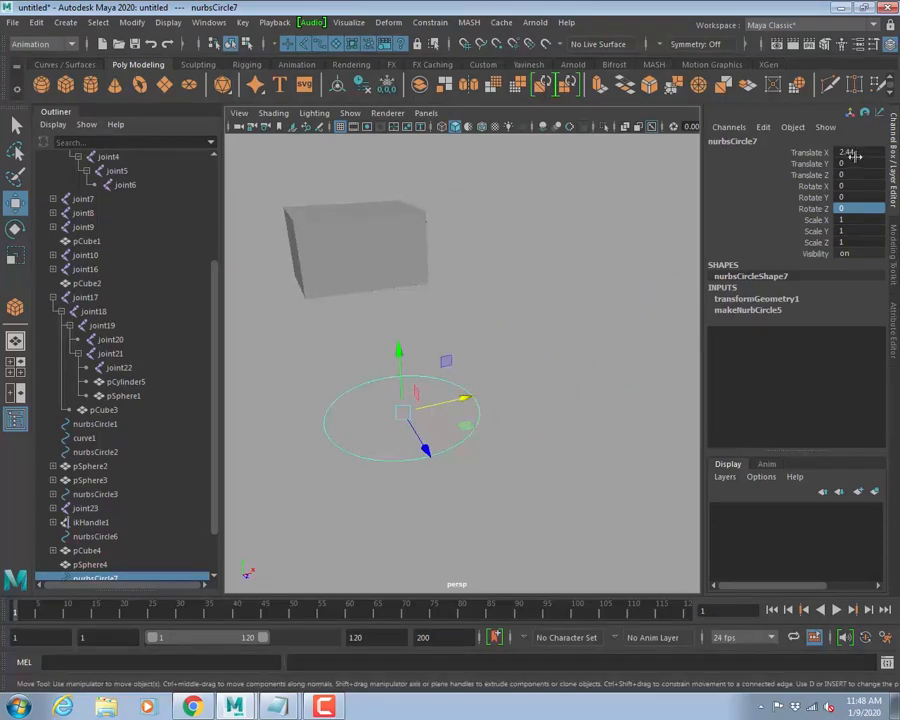
left_click(816, 152)
middle_click_drag(395, 225, 535, 246)
key("w")
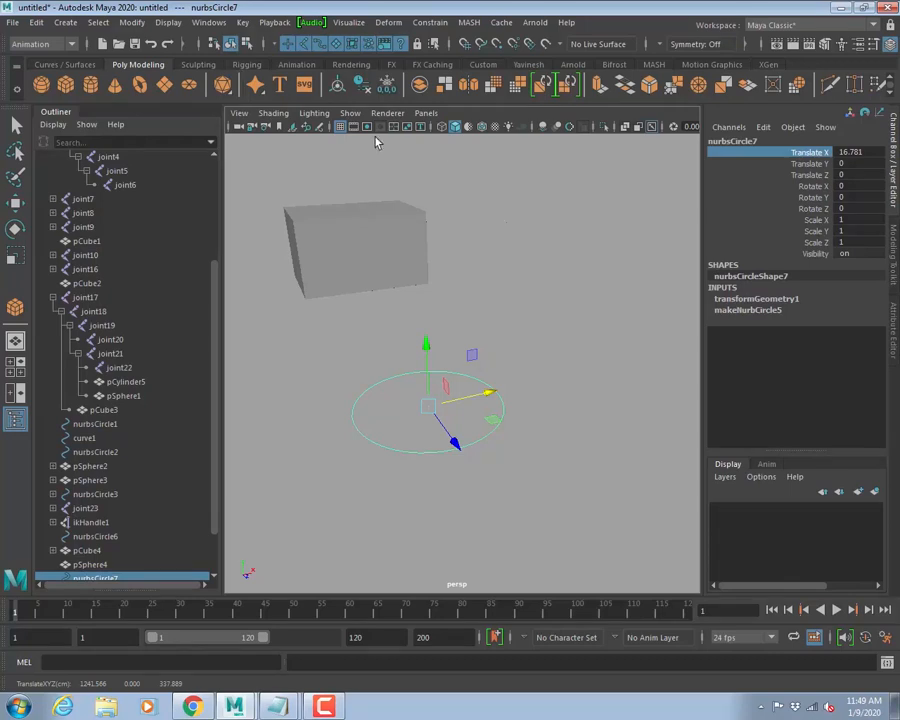
Review the whole row of rigging examples and delete ikHandle1.
right_click_drag(488, 291, 310, 283, "alt")
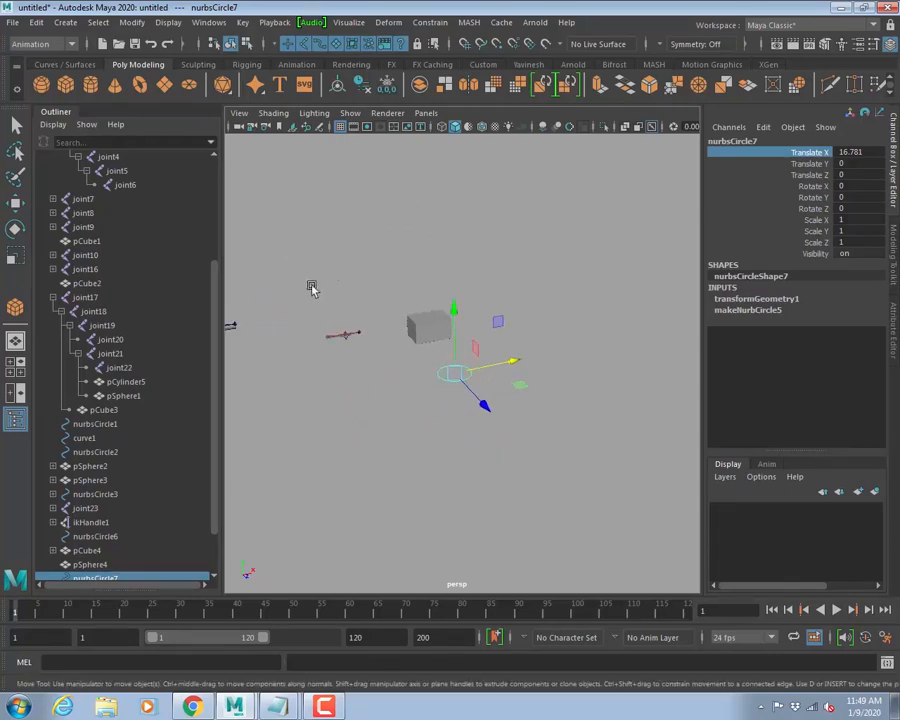
middle_click_drag(486, 282, 537, 304, "alt")
right_click_drag(537, 304, 321, 384, "alt")
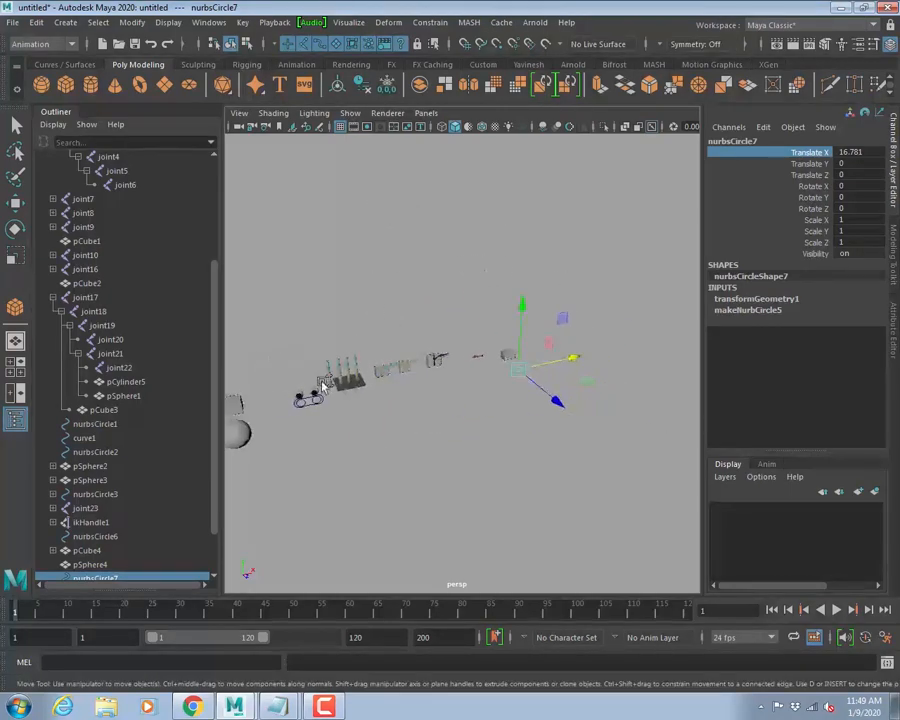
middle_click_drag(430, 301, 537, 287, "alt")
right_click_drag(536, 287, 400, 310, "alt")
left_click(91, 522)
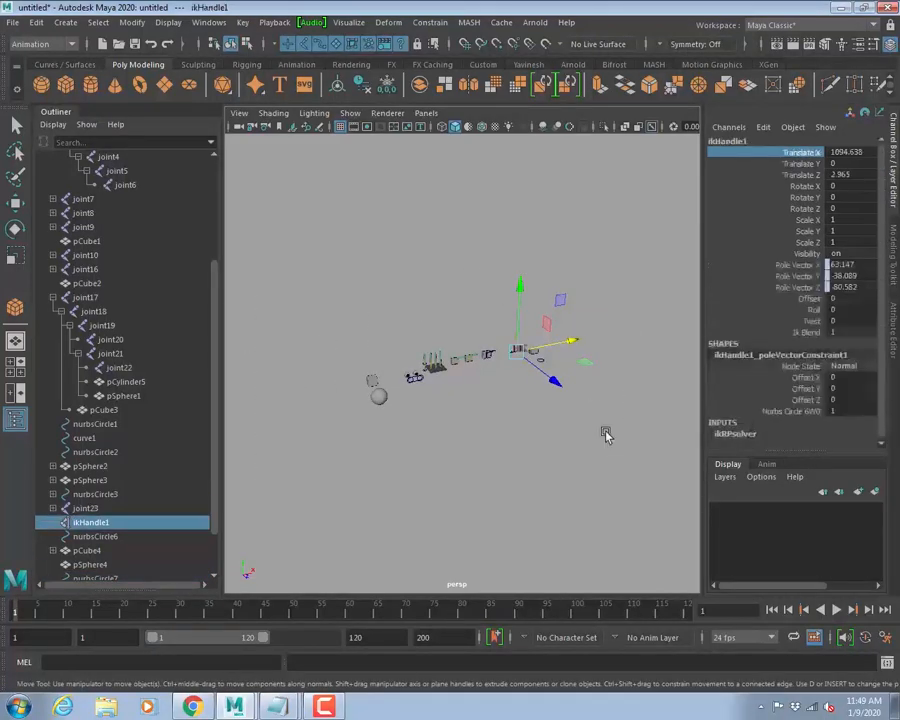
key("Delete")
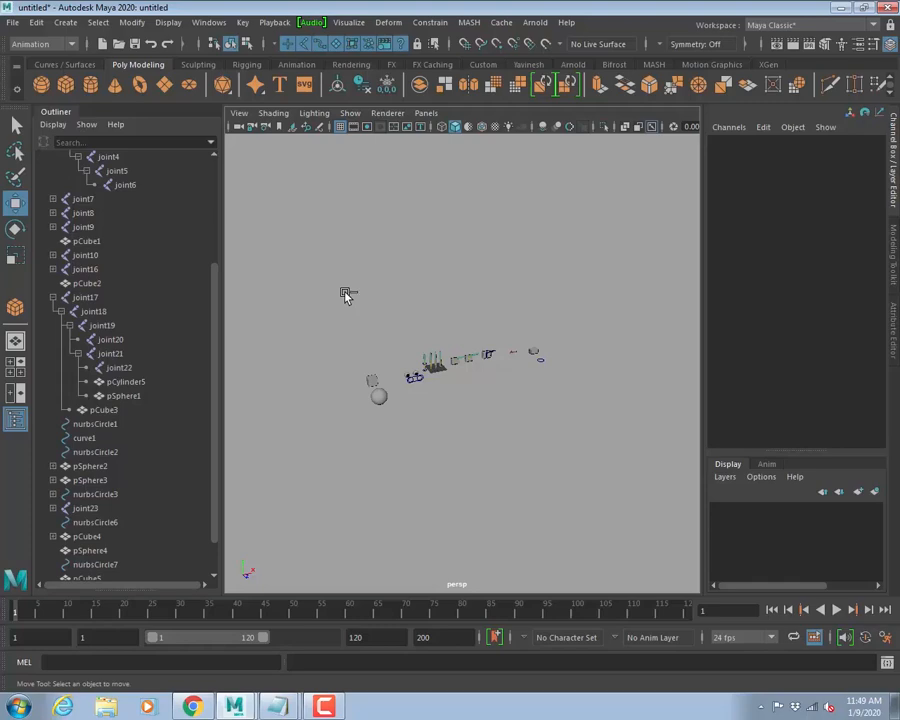
Open the Robot.ma scene without saving the untitled scene.
key("ctrl+o")
left_click(276, 229)
double_click(272, 231)
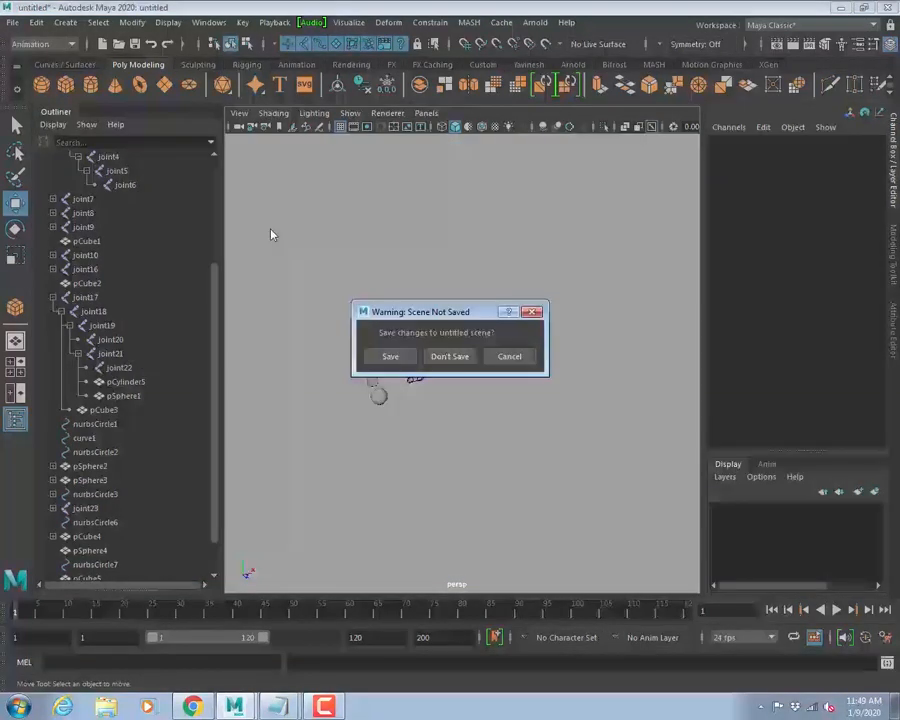
key("n")
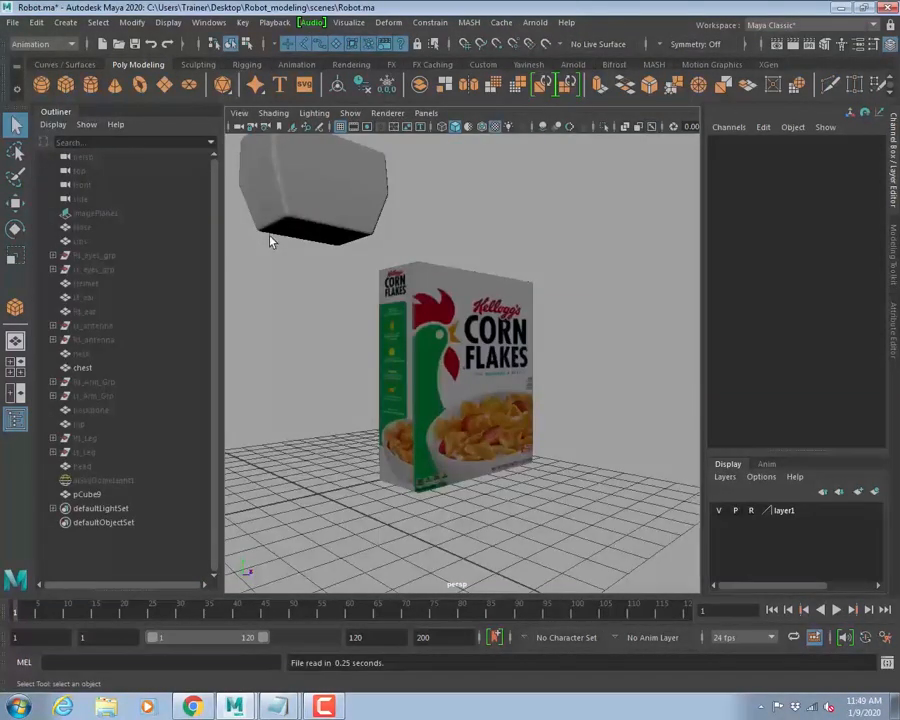
Delete the Corn Flakes box from the robot scene.
left_click(424, 310)
key("Delete")
scroll(496, 374, "down", 5)
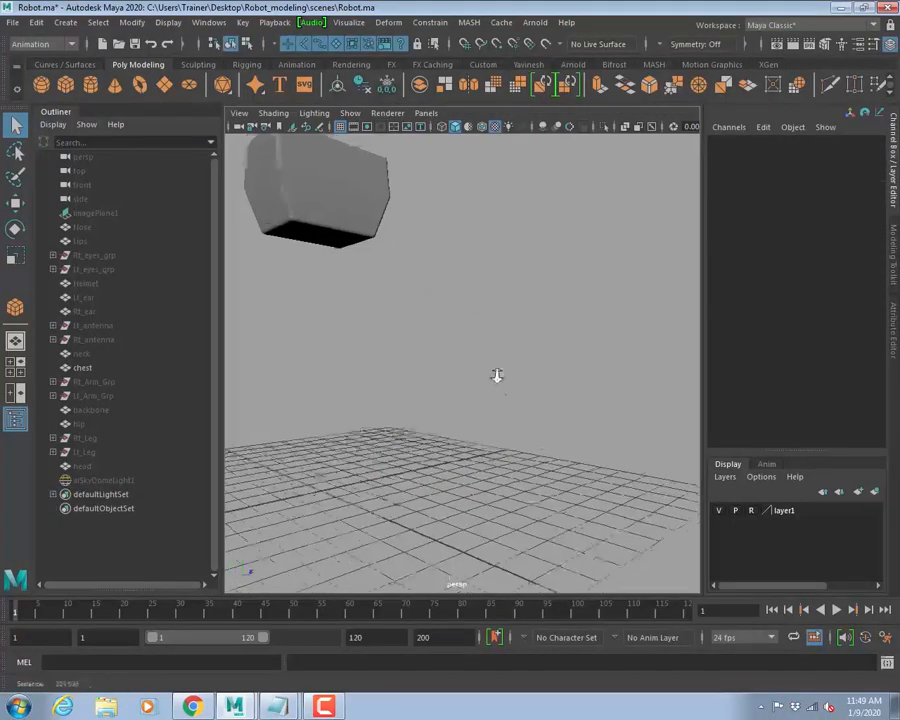
left_click_drag(460, 350, 430, 400, "alt")
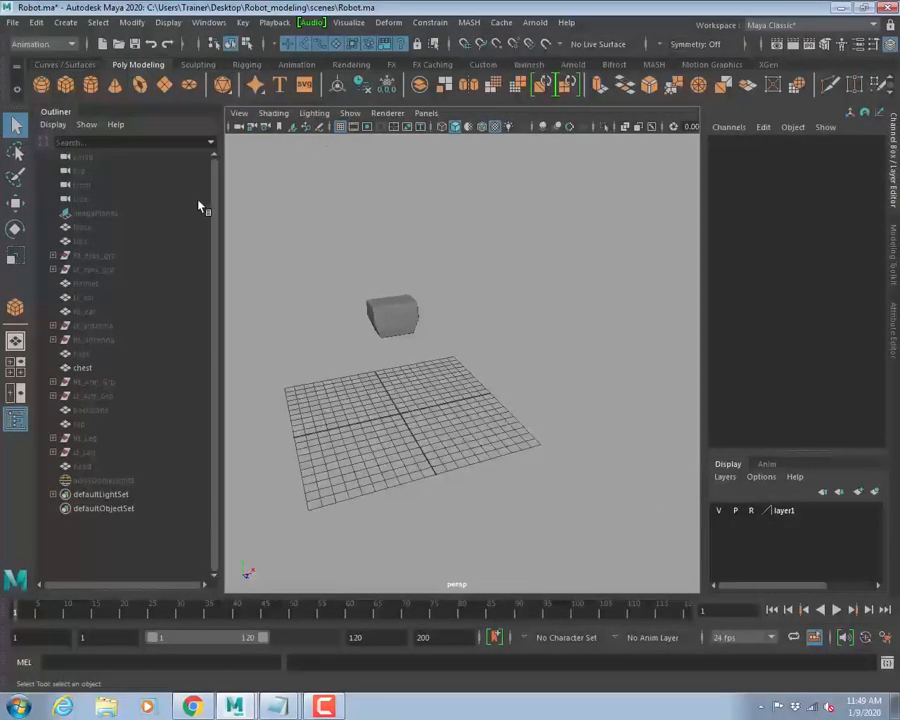
Unhide all objects in the scene to show the complete robot.
left_click(131, 22)
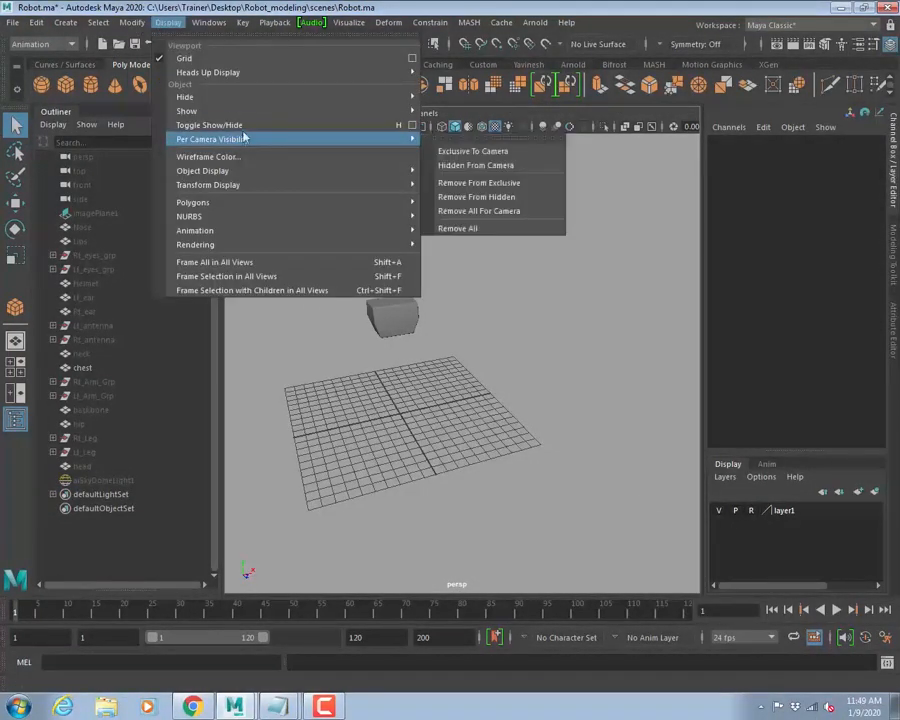
mouse_move(241, 114)
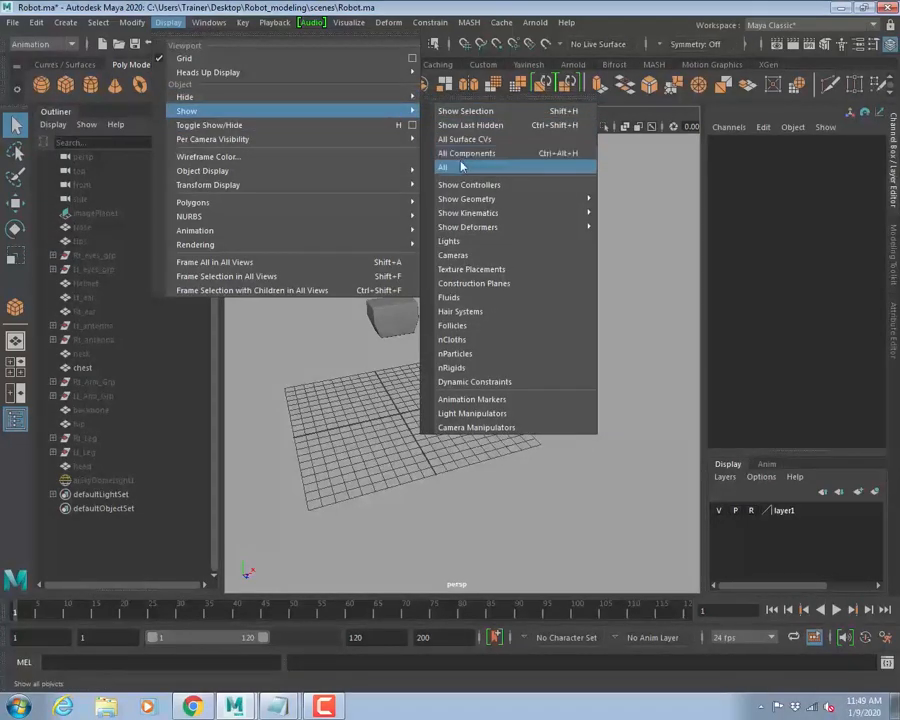
left_click(452, 178)
left_click_drag(558, 302, 500, 270, "alt")
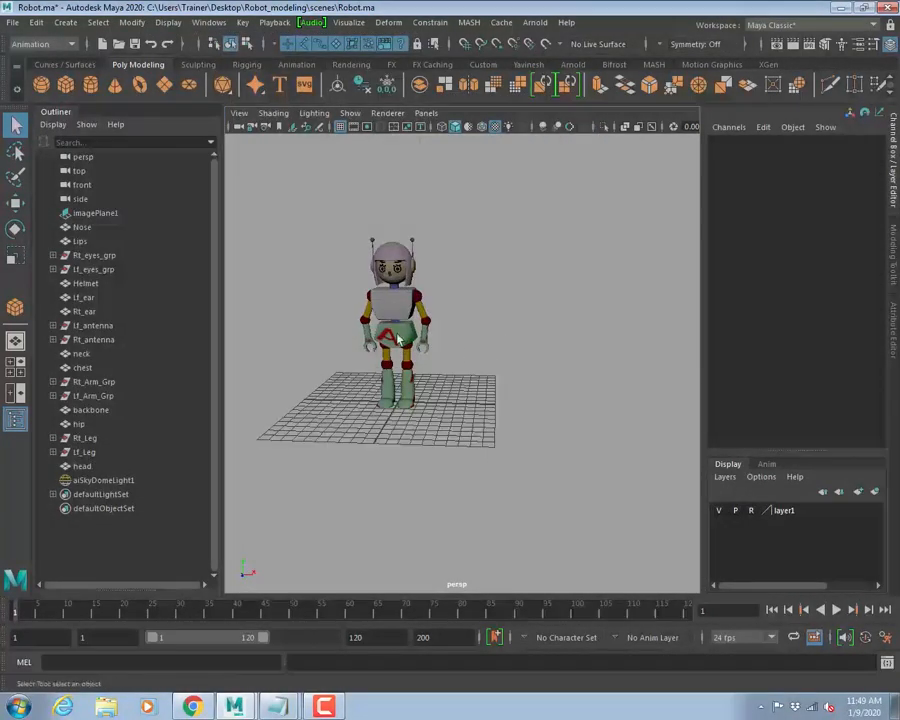
Show the ai_body_pink material attributes of the robot's hip and examine the red letter A on it up close.
scroll(471, 345, "up", 5)
middle_click_drag(471, 345, 570, 400, "alt")
left_click_drag(570, 400, 565, 315, "alt")
left_click(500, 370)
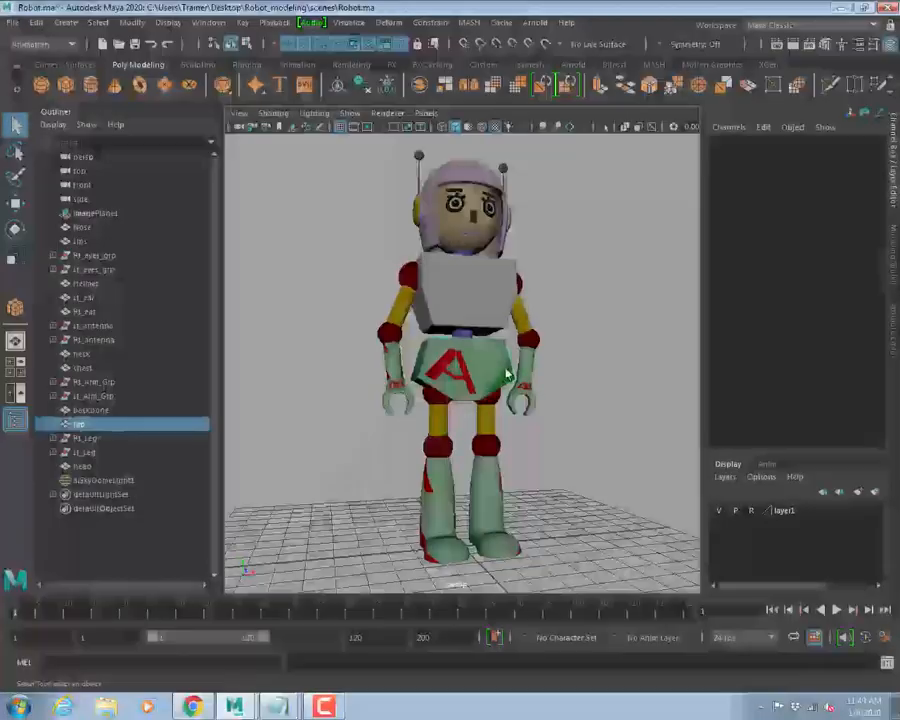
key("ctrl+a")
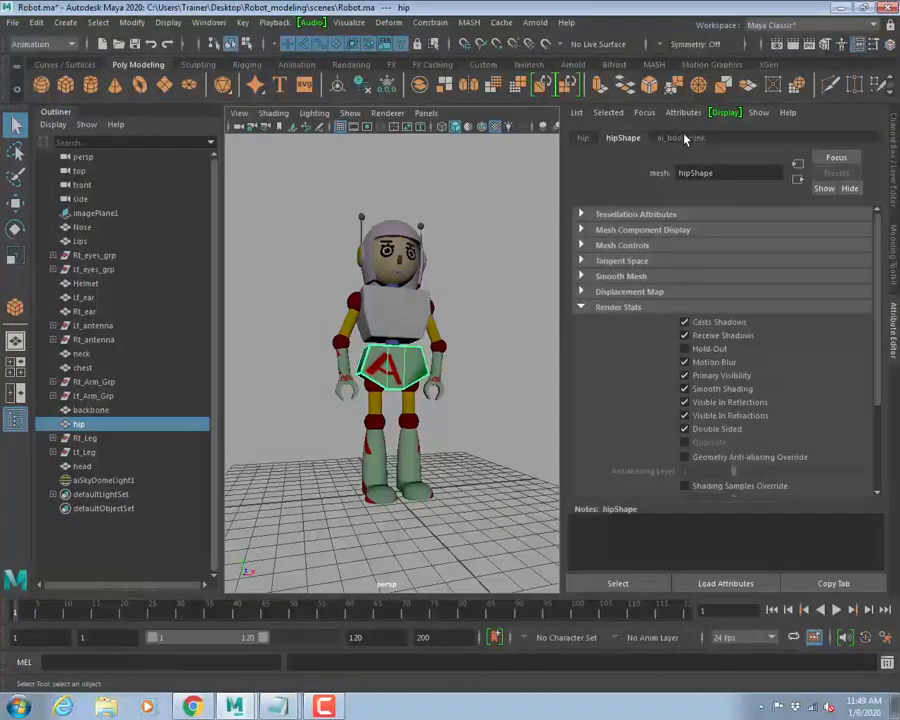
left_click(662, 140)
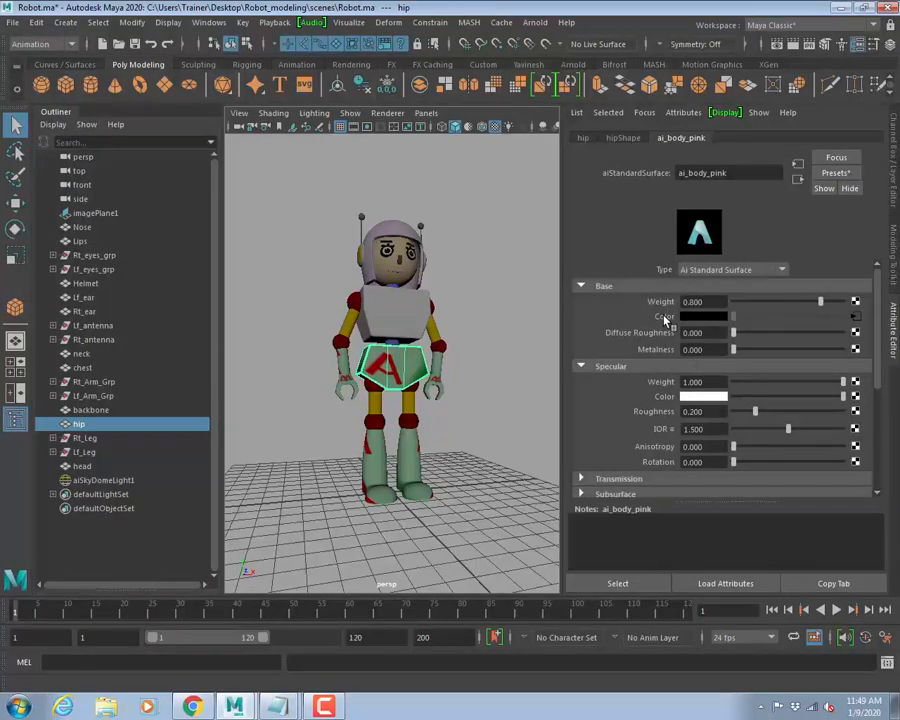
right_click_drag(319, 320, 394, 345, "alt")
left_click_drag(394, 345, 368, 404, "alt")
right_click_drag(368, 404, 458, 422, "alt")
left_click_drag(458, 422, 446, 402, "alt")
right_click_drag(457, 403, 481, 408, "alt")
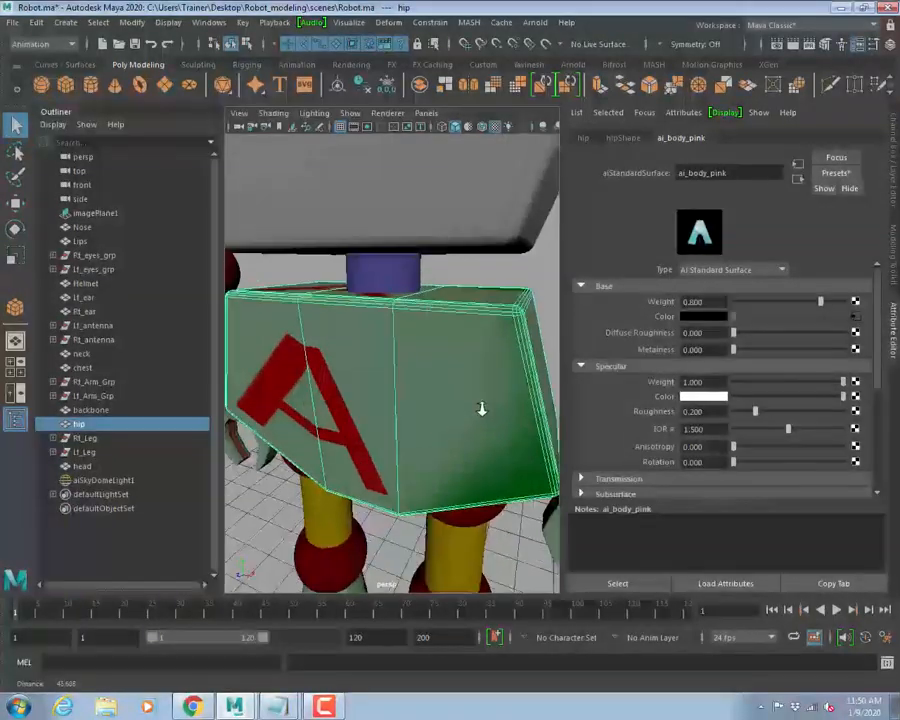
Break the file texture connection on the Base Color of the hip's ai_body_pink material.
left_click_drag(481, 408, 375, 332, "alt")
right_click_drag(375, 332, 338, 308, "alt")
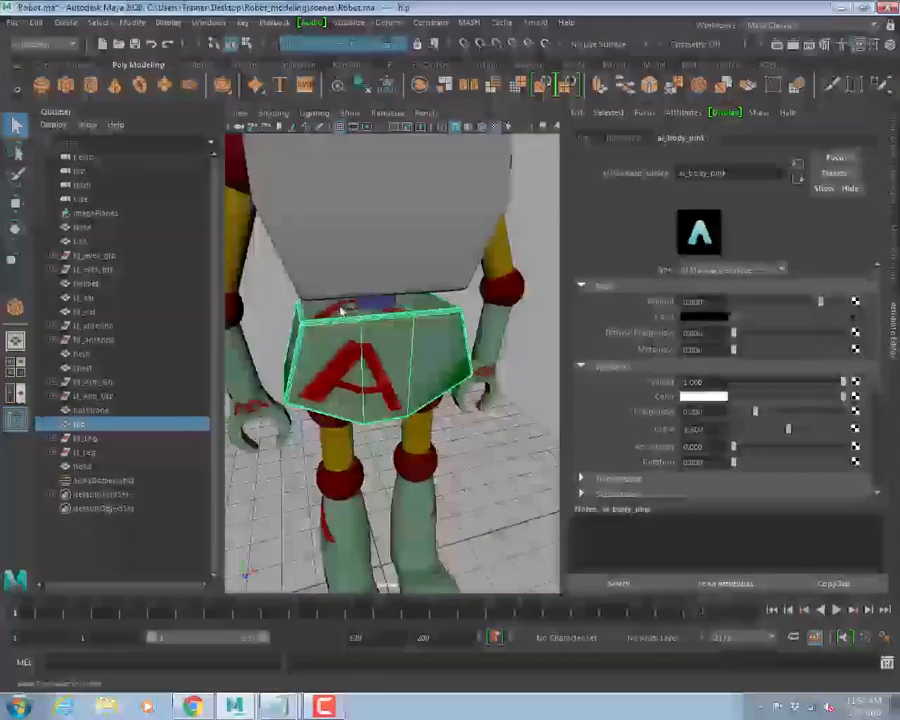
left_click_drag(338, 308, 420, 300, "alt")
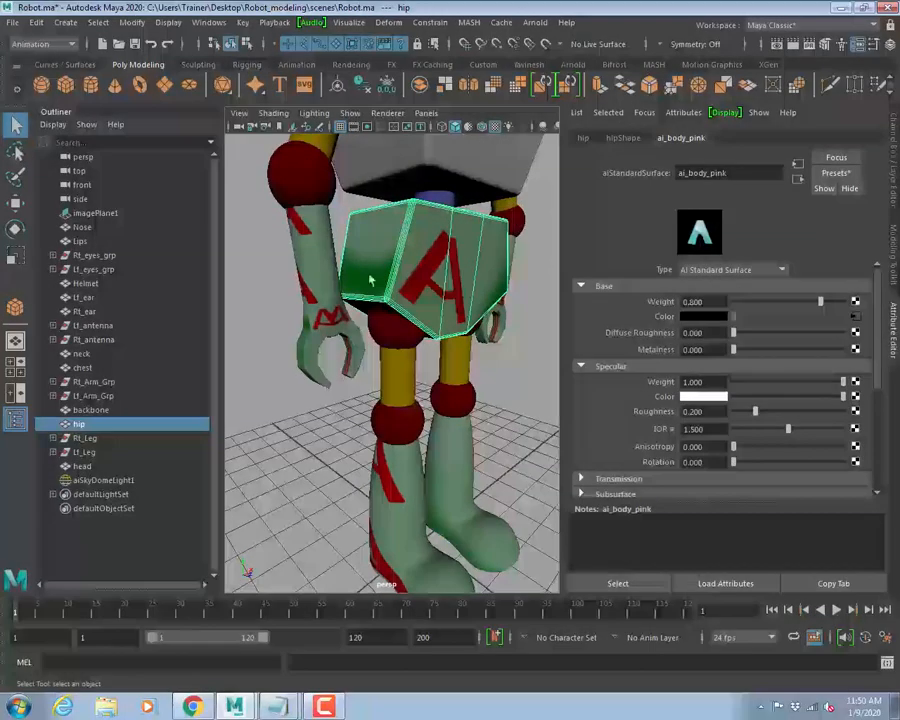
right_click(676, 320)
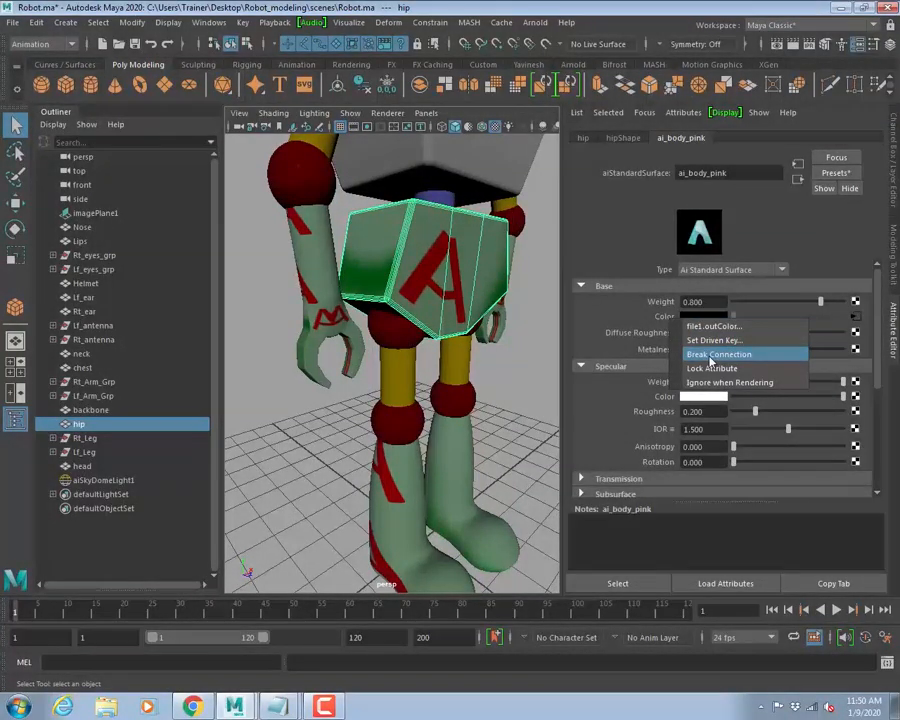
left_click(719, 355)
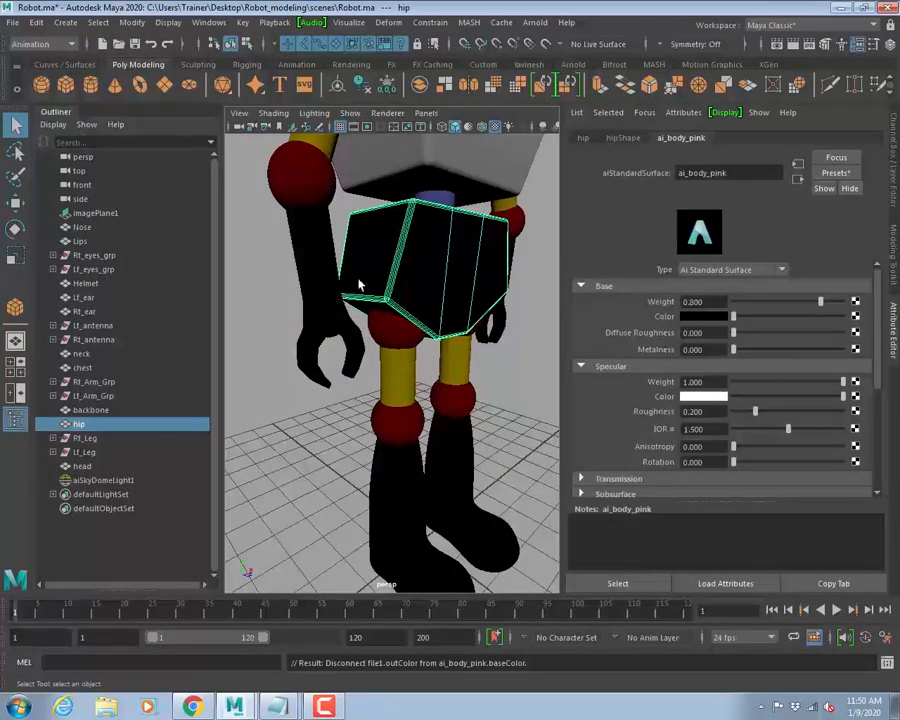
Set the Base Color of ai_body_pink to a pale pink with hue 300 and low saturation, and deselect the hip.
left_click_drag(733, 316, 813, 316)
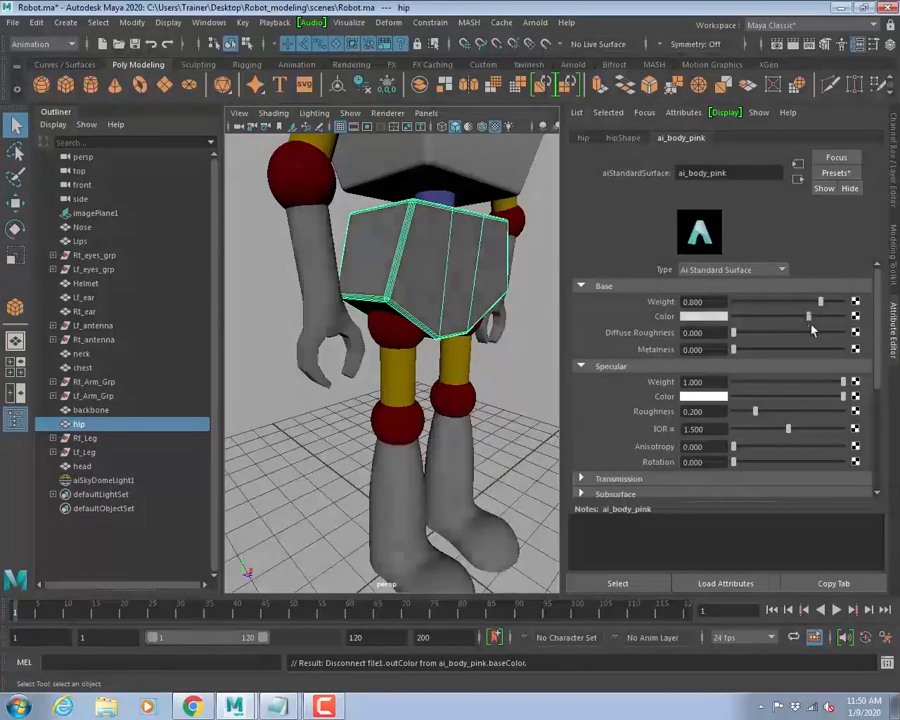
left_click(698, 317)
left_click(726, 287)
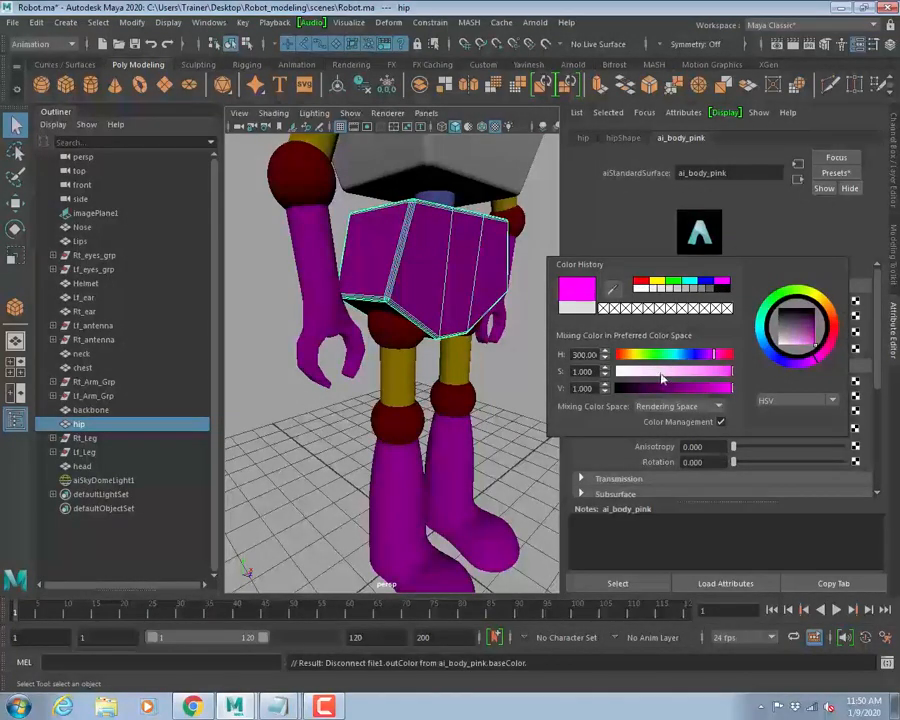
left_click_drag(728, 371, 658, 373)
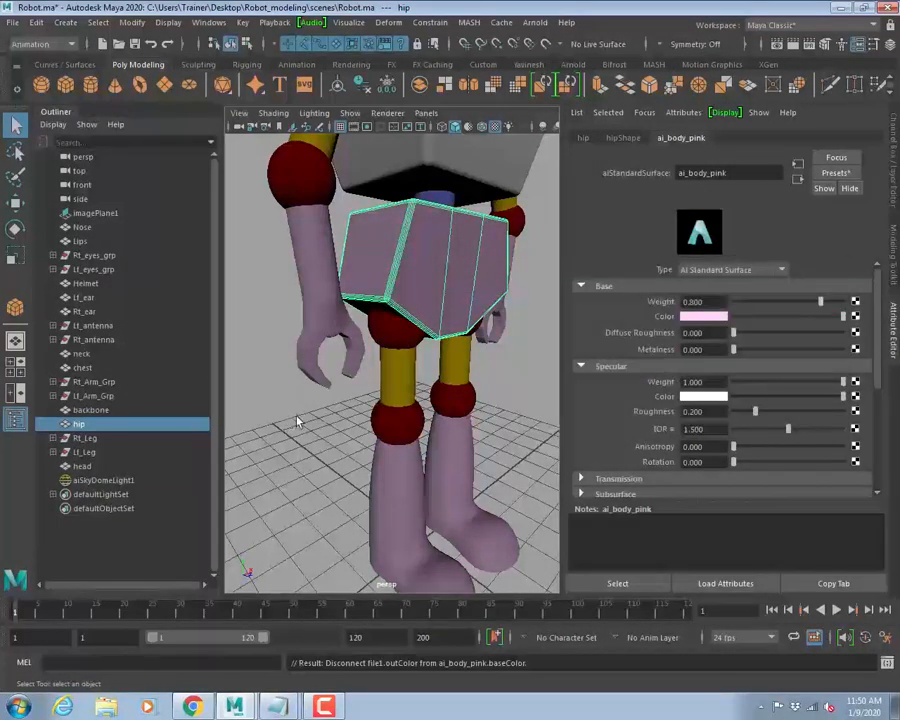
left_click(297, 422)
Collapse the Attribute Editor, show the whole robot, and save the Robot.ma scene.
left_click(895, 345)
scroll(792, 302, "down", 6)
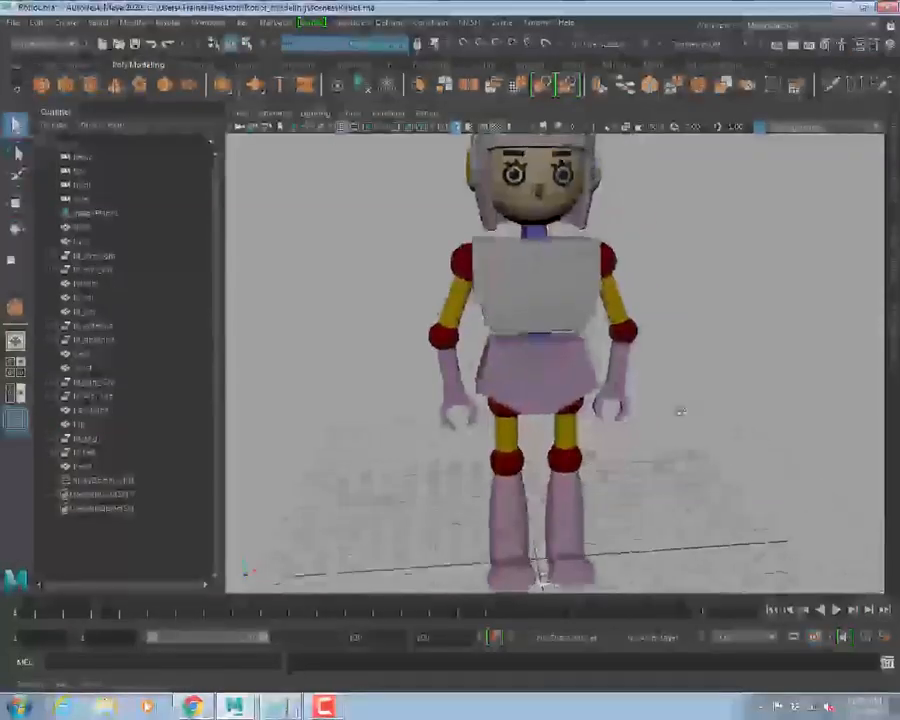
left_click_drag(680, 411, 643, 336, "alt")
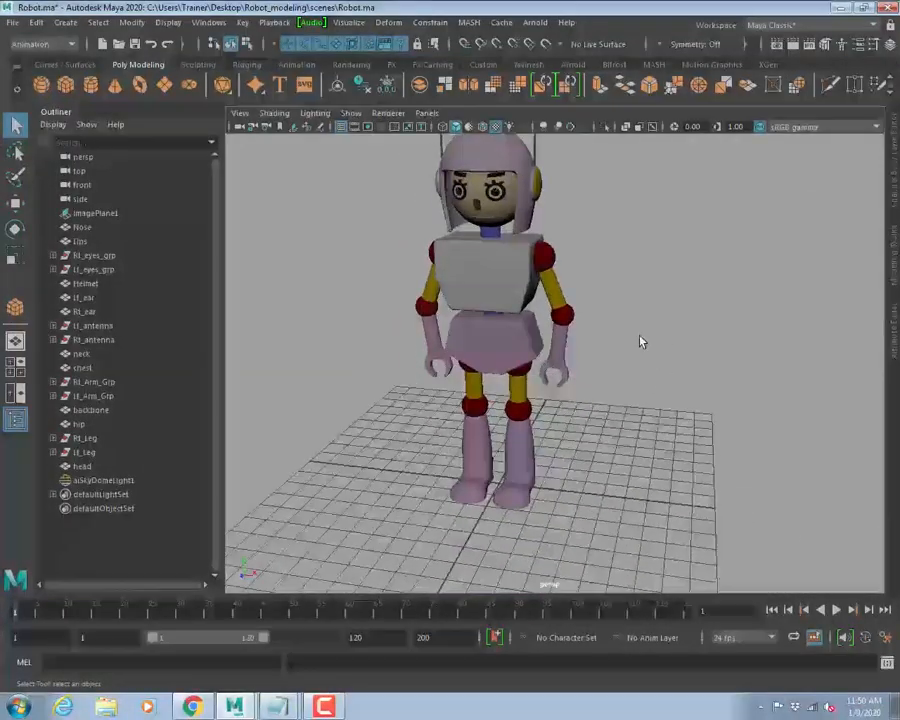
key("ctrl+s")
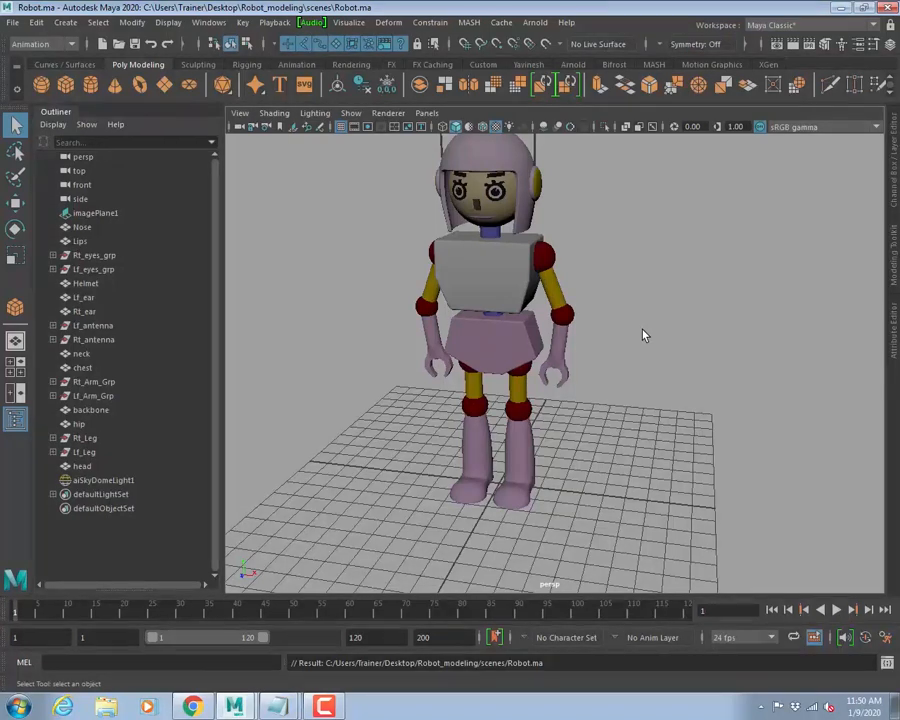
Assign the existing ai_body_pink material to the robot's chest.
left_click(500, 287)
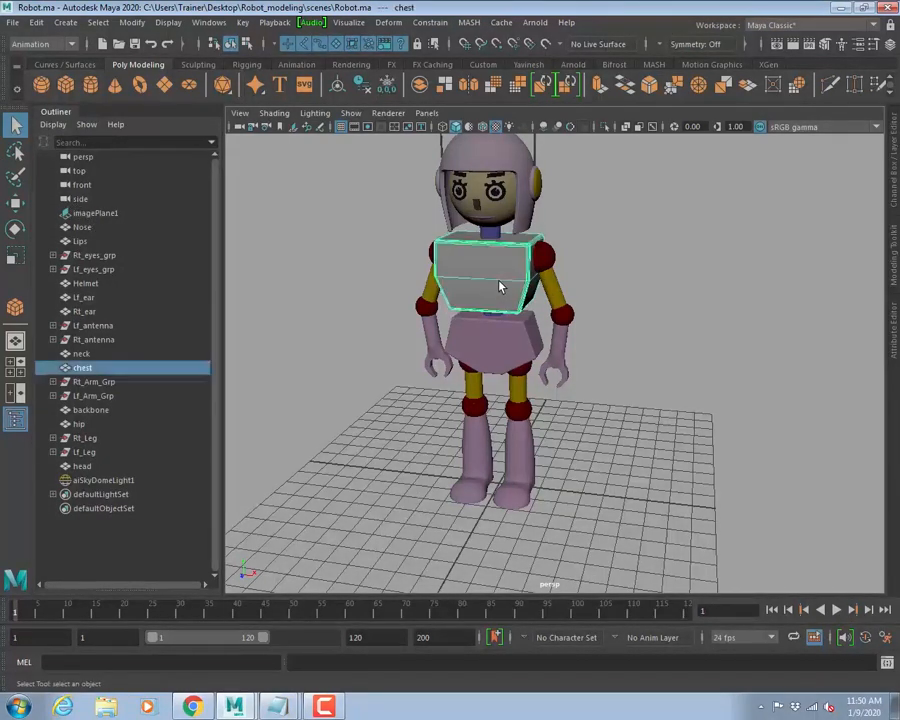
right_click_drag(495, 277, 605, 492)
left_click(603, 298)
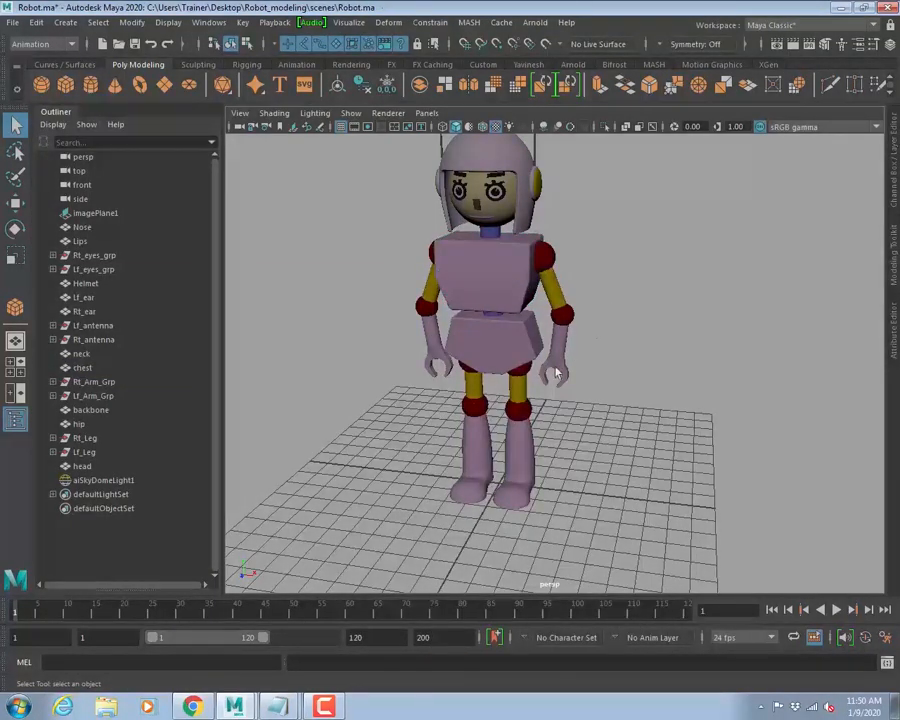
Examine the recolored robot from several angles and distances.
left_click_drag(495, 313, 391, 307, "alt")
right_click_drag(391, 307, 432, 328, "alt")
middle_click_drag(432, 328, 424, 376, "alt")
right_click_drag(373, 352, 406, 355, "alt")
middle_click_drag(438, 354, 425, 302, "alt")
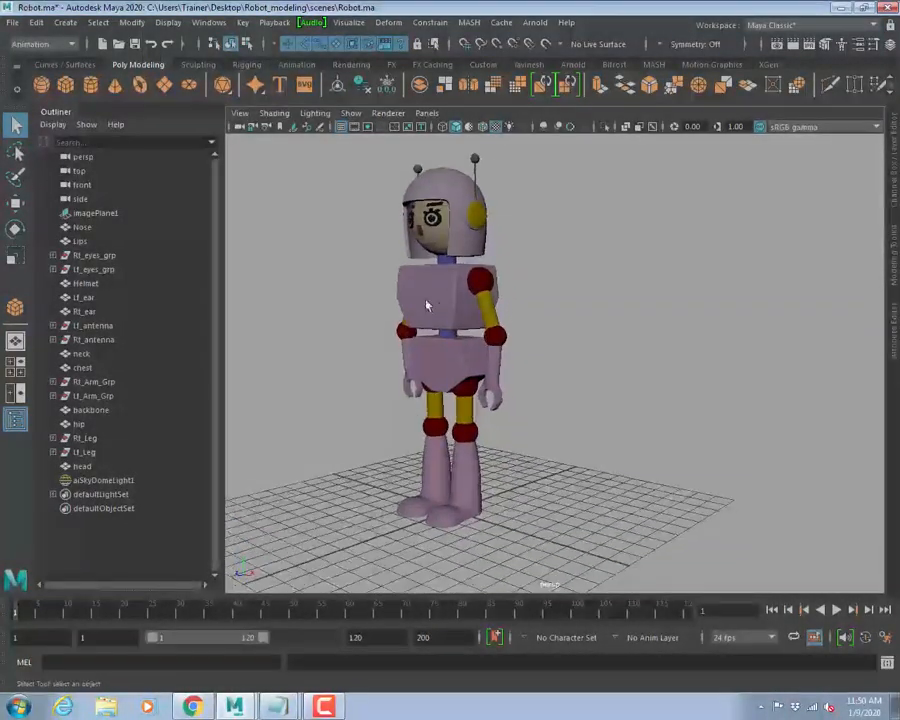
left_click_drag(376, 277, 431, 280, "alt")
right_click_drag(431, 280, 514, 275, "alt")
mouse_move(514, 275)
left_mouse_down("alt")
mouse_move(558, 285)
mouse_move(526, 277)
left_mouse_up("alt")
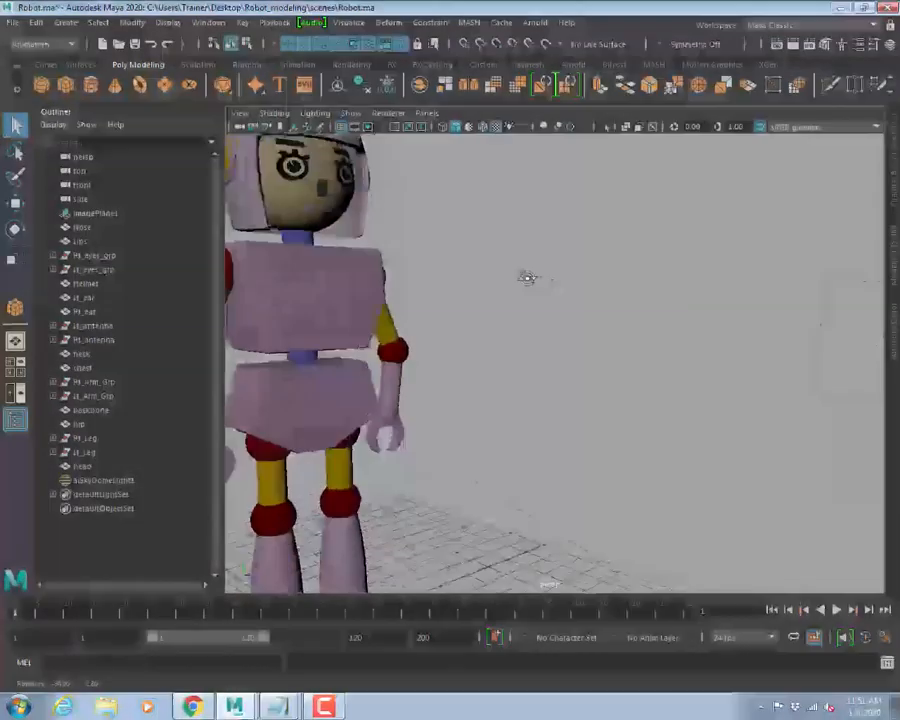
right_click_drag(526, 277, 437, 295, "alt")
left_click_drag(437, 295, 416, 271, "alt")
middle_click_drag(440, 319, 528, 327, "alt")
right_click_drag(528, 327, 580, 330, "alt")
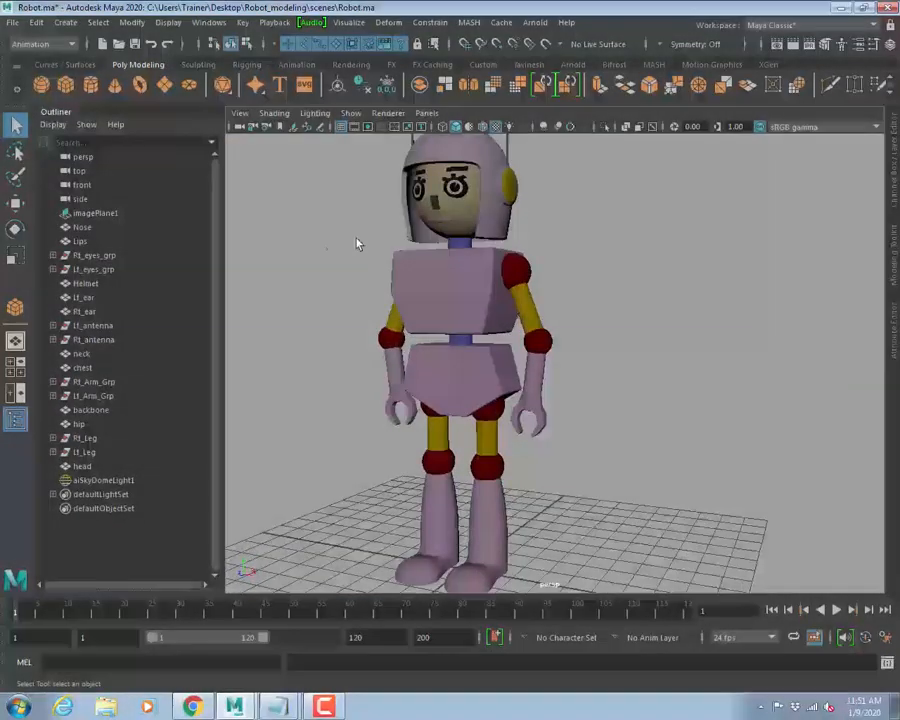
Delete imagePlane1 from the robot scene and save the scene.
left_click(116, 214)
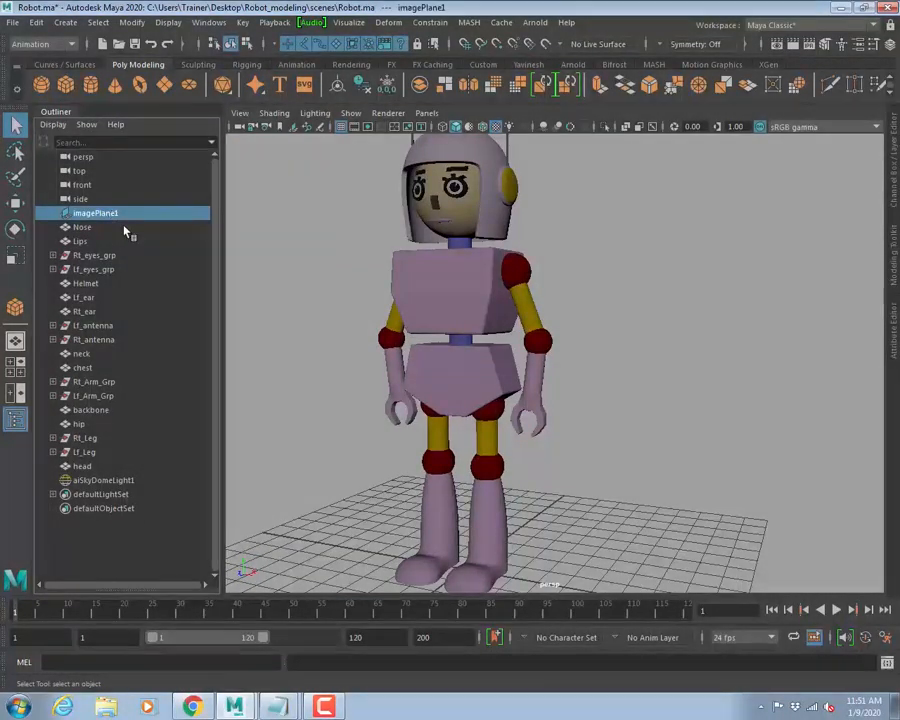
key("Delete")
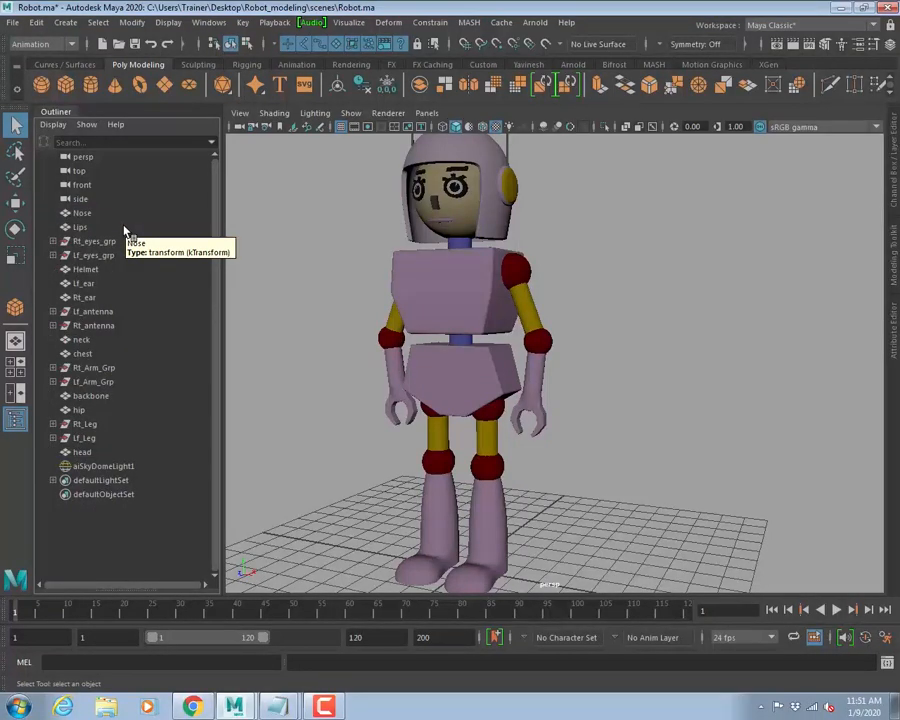
key("ctrl+s")
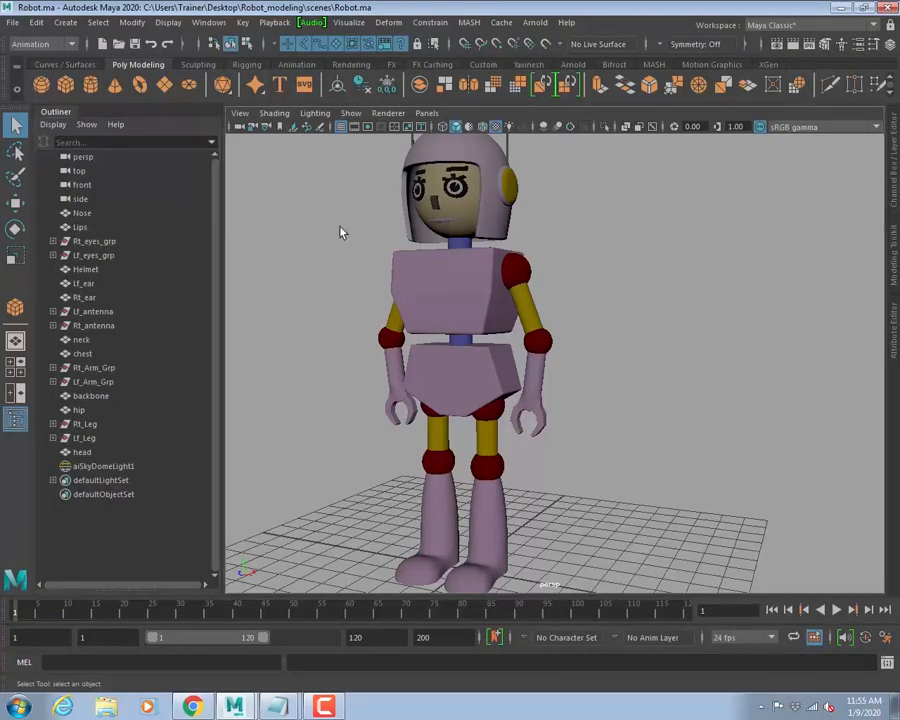
Start a new empty scene.
key("ctrl+n")
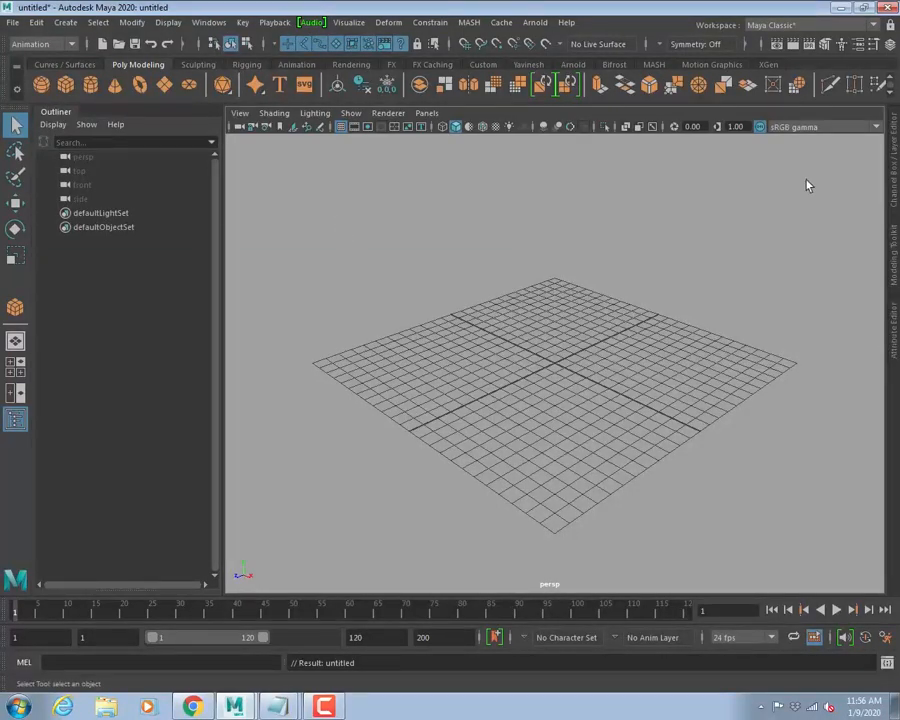
Switch to Windows Explorer and open the Dropbox folder on the Data (D:) drive.
key("super+e")
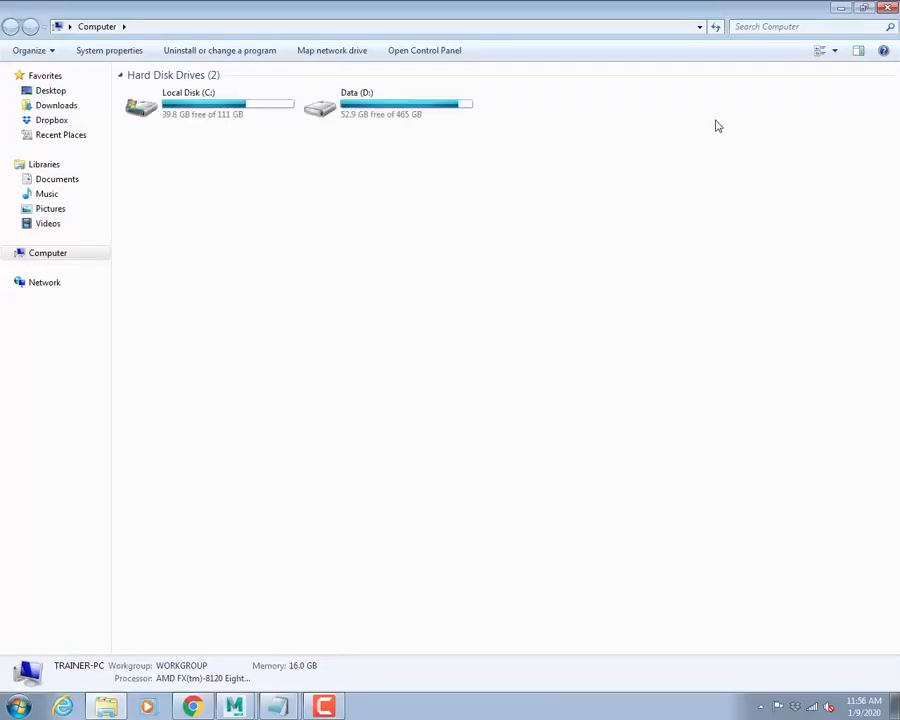
key("d")
key("Return")
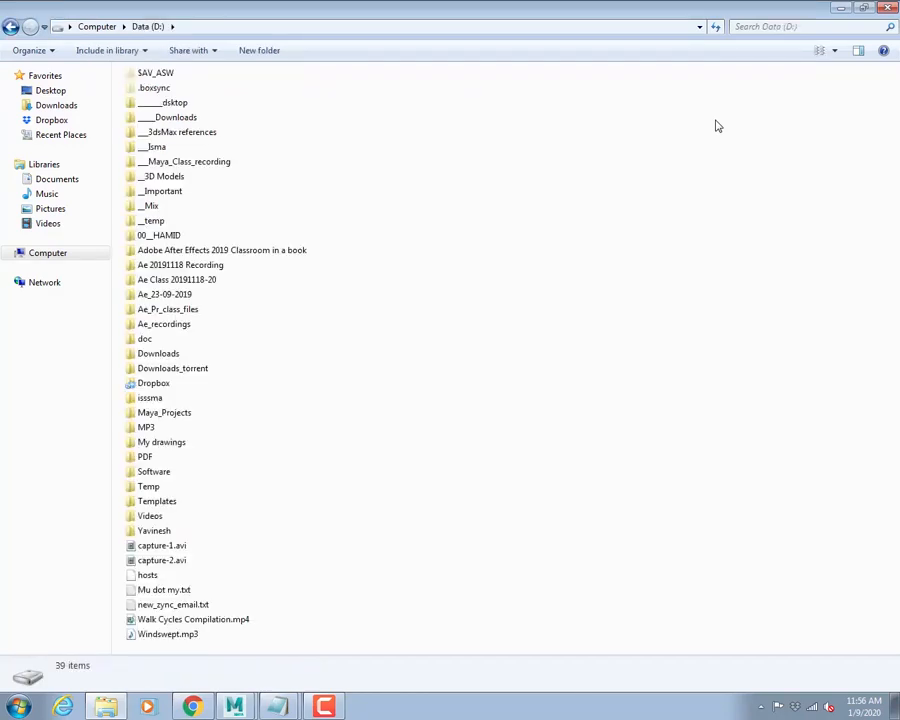
key("c")
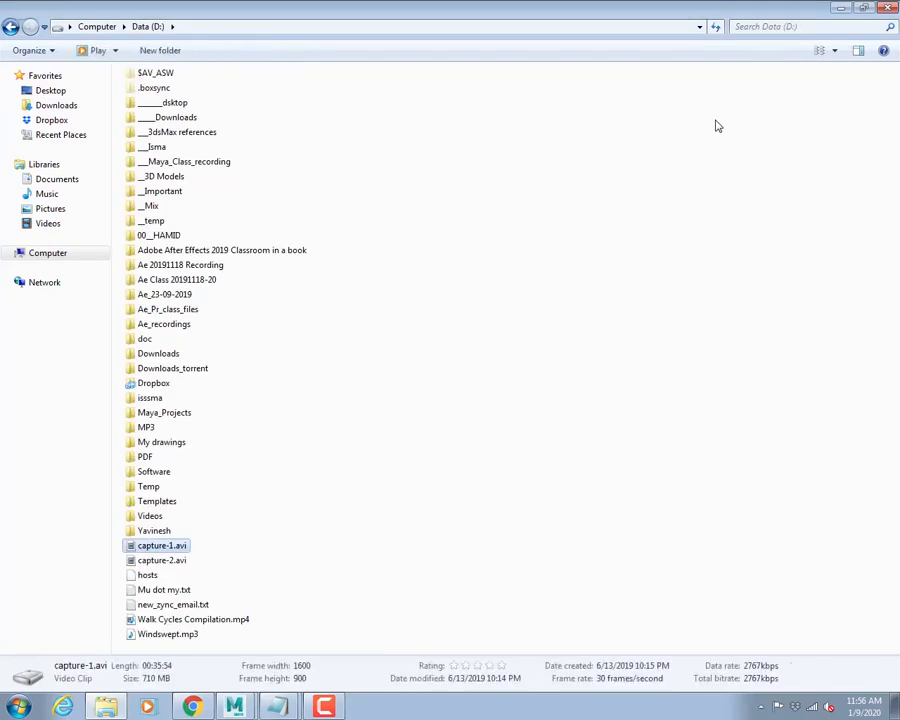
key("d")
key("d")
key("d")
key("d")
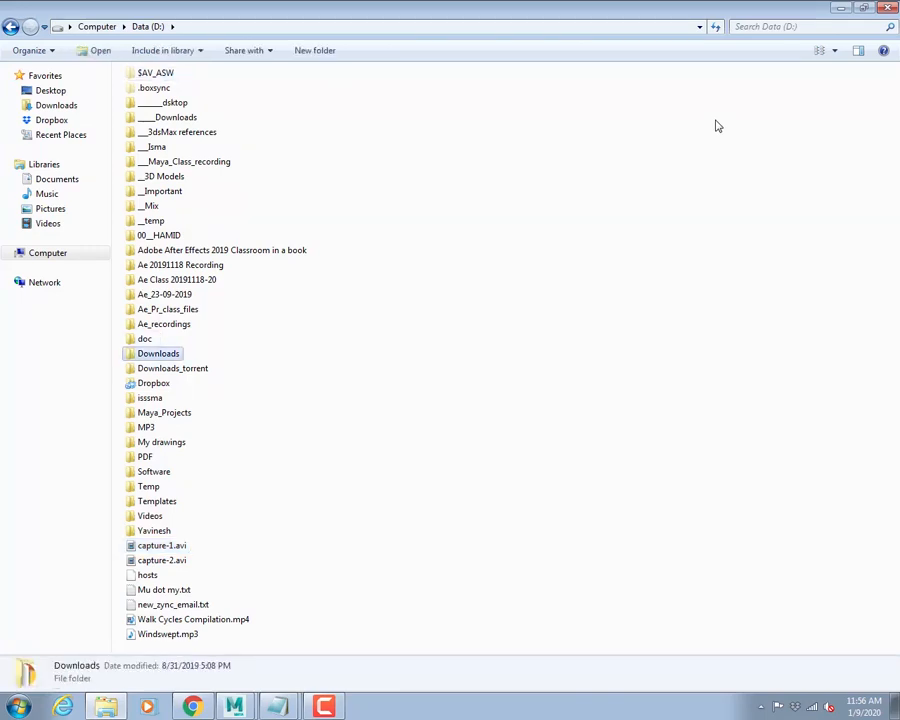
key("Return")
Open the Character_rig folder and copy the jack_rig.ma file.
key("c")
key("c")
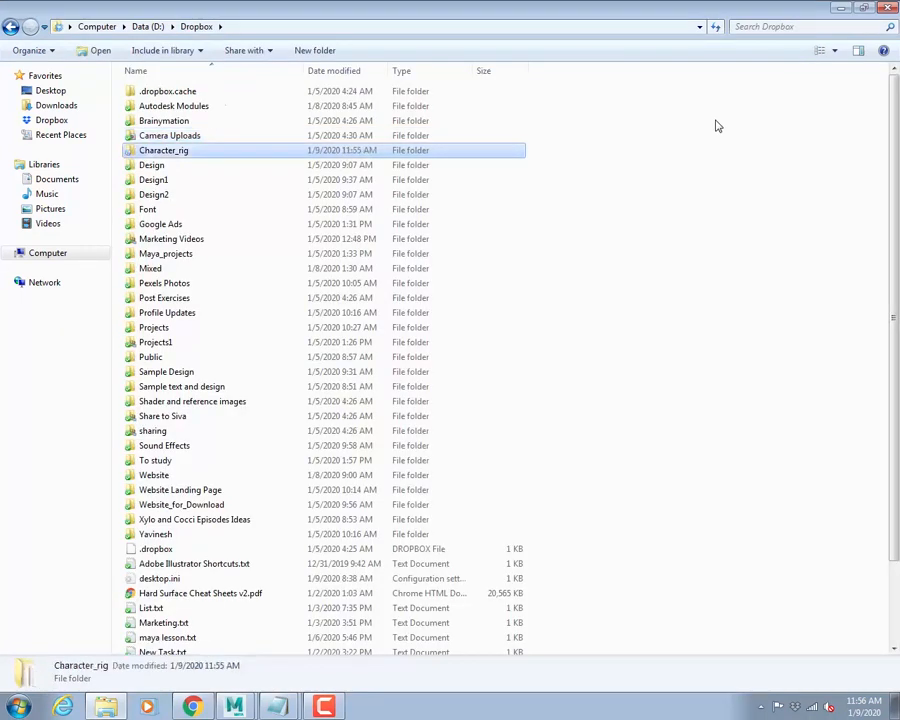
key("Return")
key("Down")
key("Up")
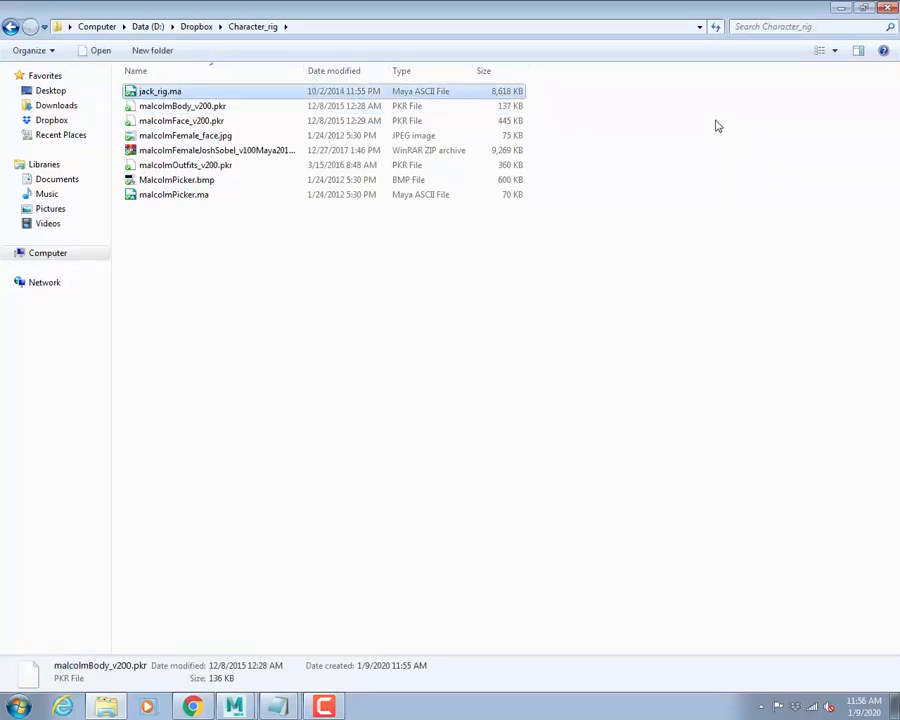
Open another Windows Explorer window and show the Desktop folder.
key("super+e")
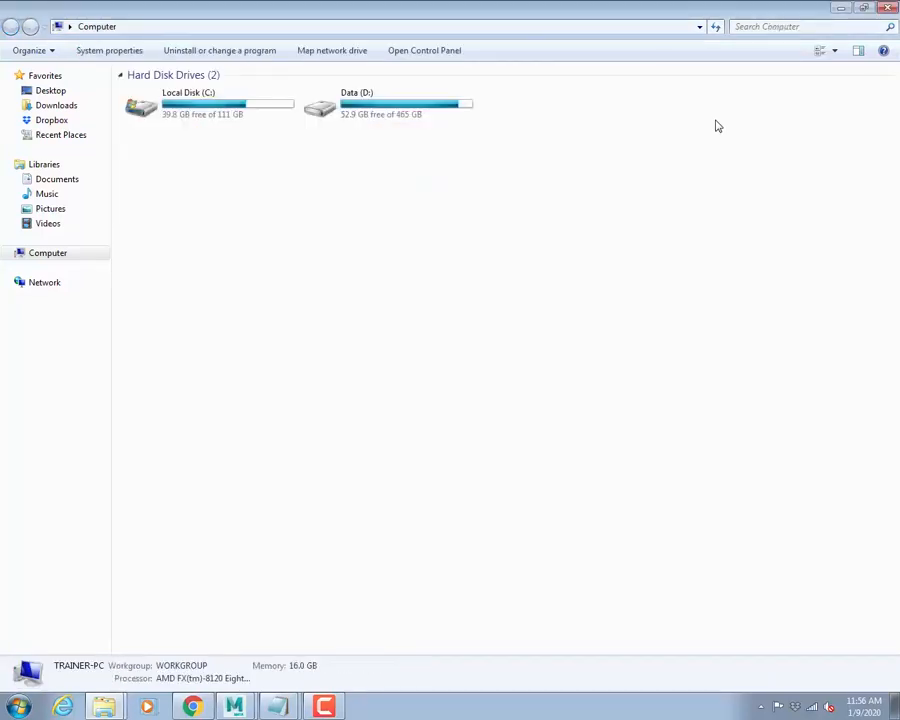
key("d")
key("Return")
key("d")
key("d")
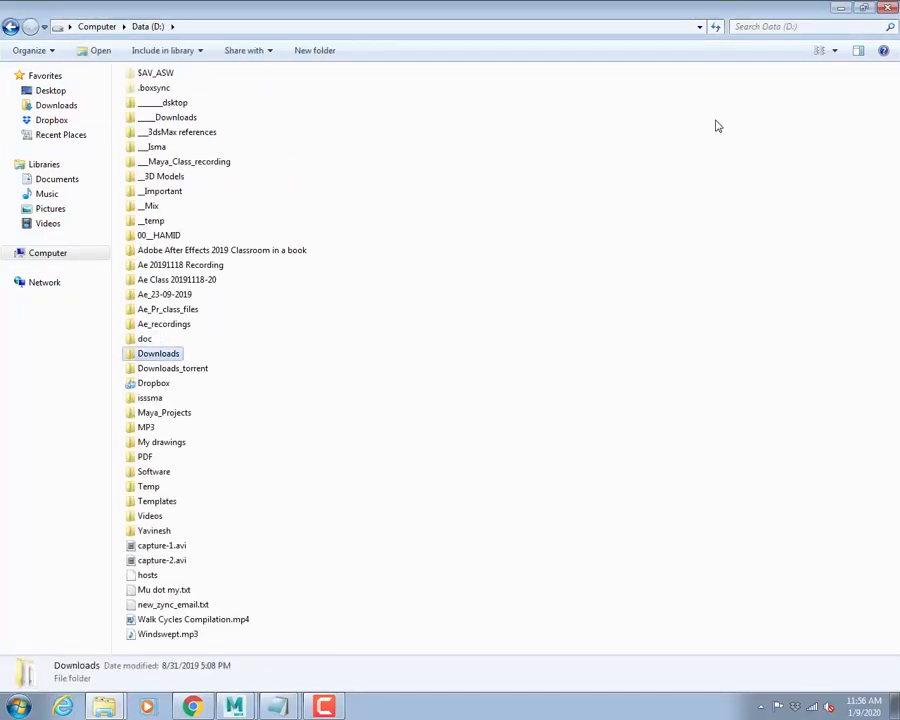
left_click(46, 91)
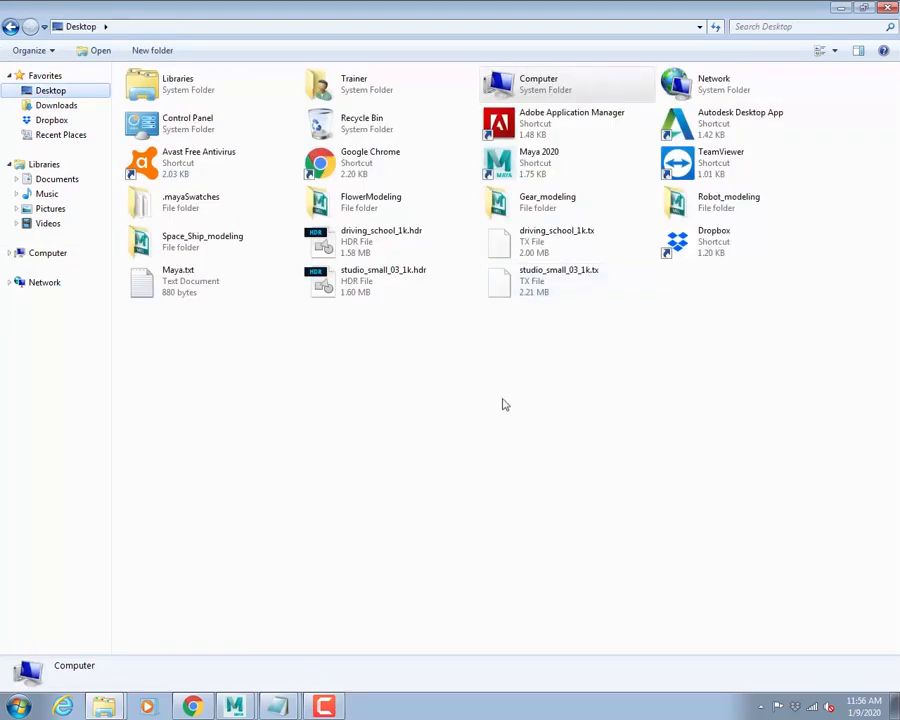
Paste jack_rig.ma into the scenes folder of the Robot_modeling project.
key("r")
key("r")
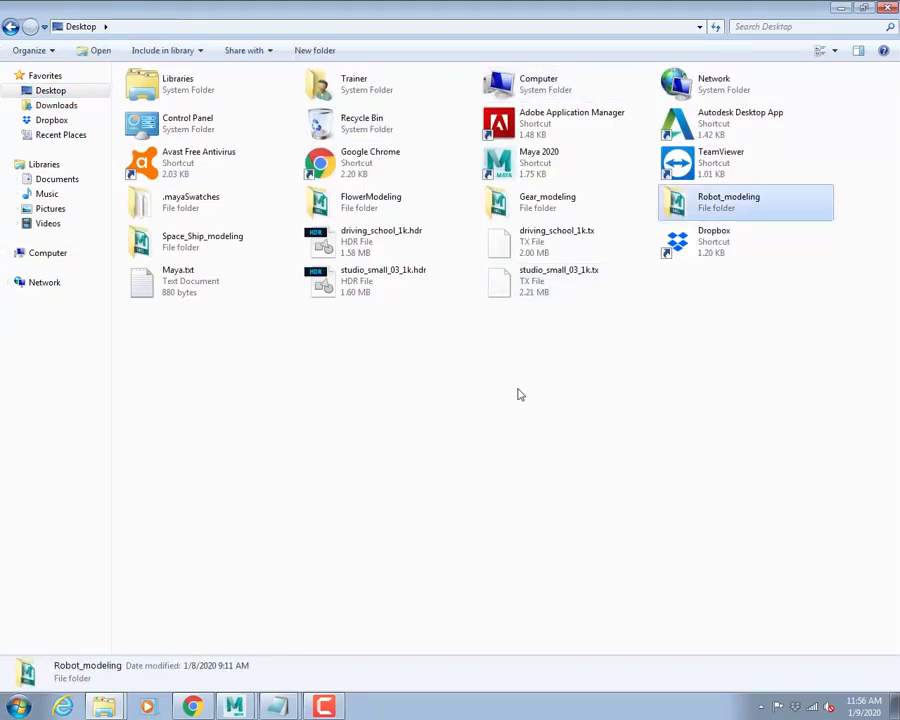
key("Return")
key("s")
key("s")
key("Return")
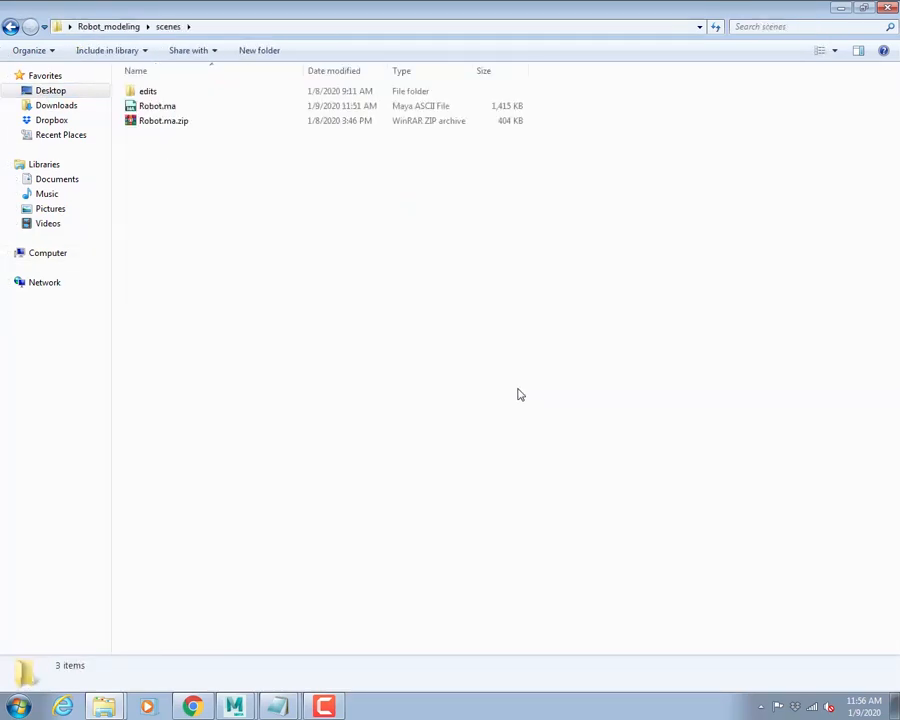
key("ctrl+v")
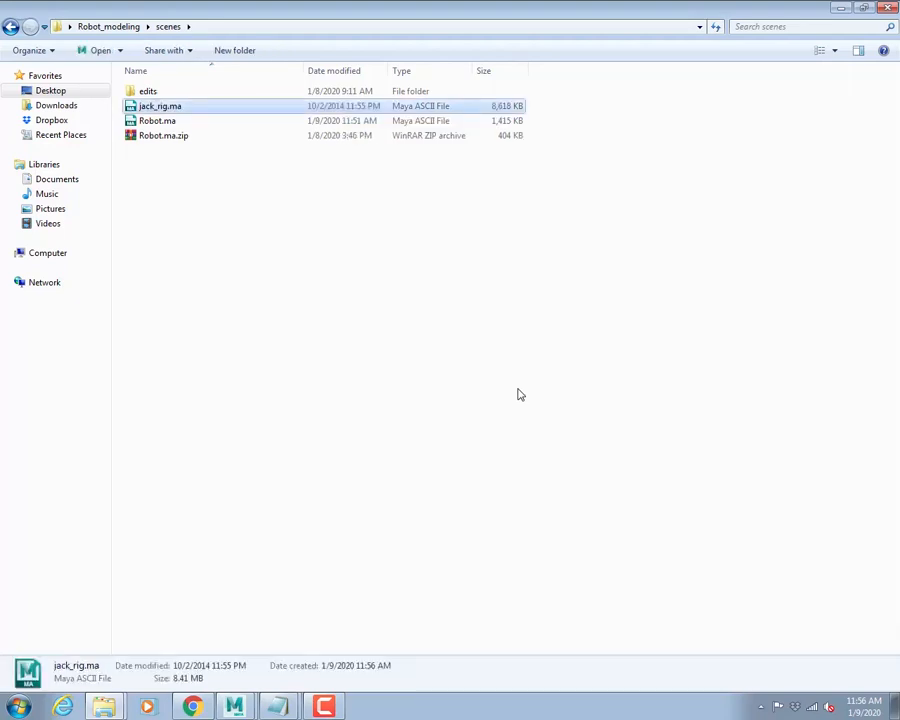
Switch to Maya, open jack_rig.ma without saving the untitled scene, and dismiss the messages shown while loading.
key("alt+Tab")
key("alt+Tab")
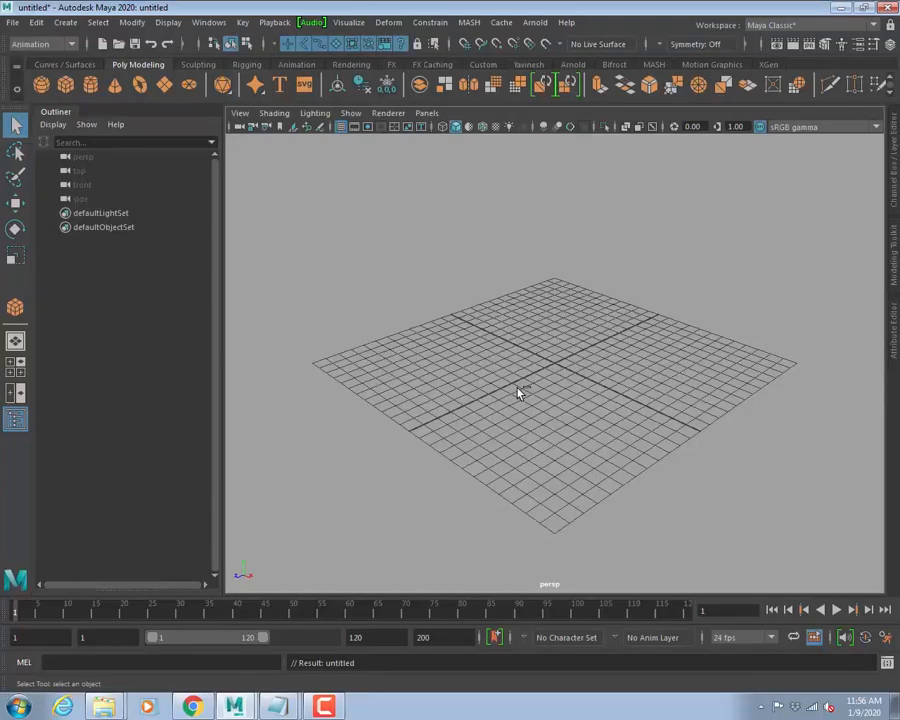
key("ctrl+o")
left_click(279, 229)
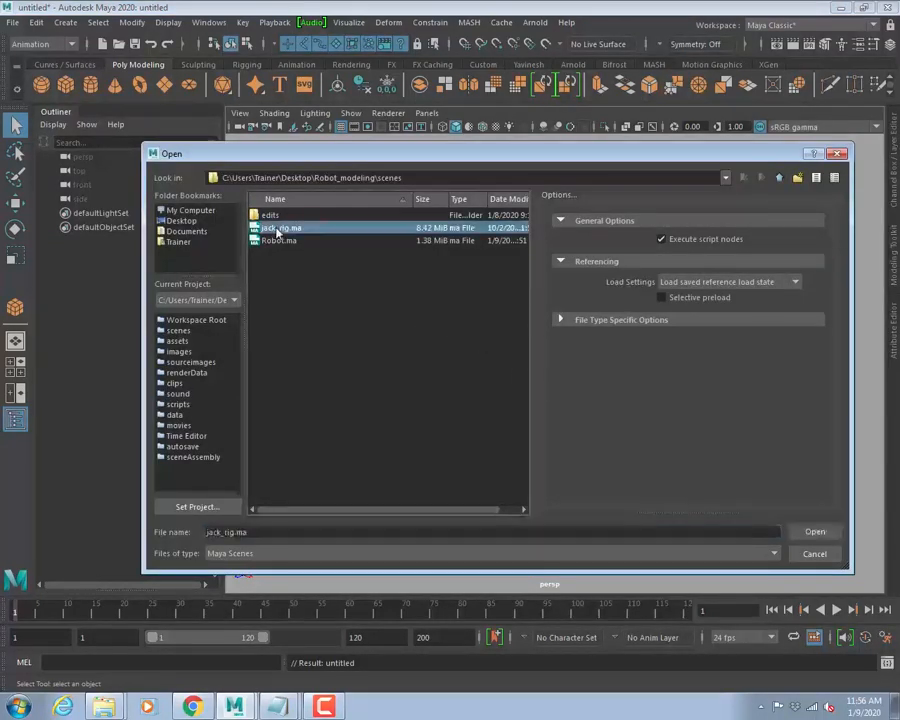
double_click(279, 231)
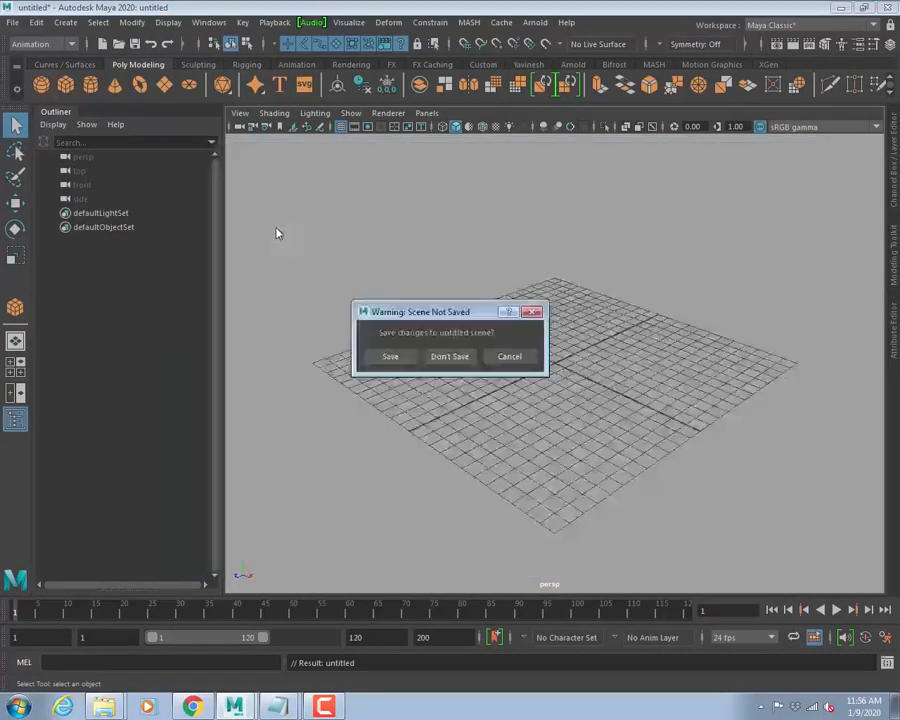
left_click(446, 359)
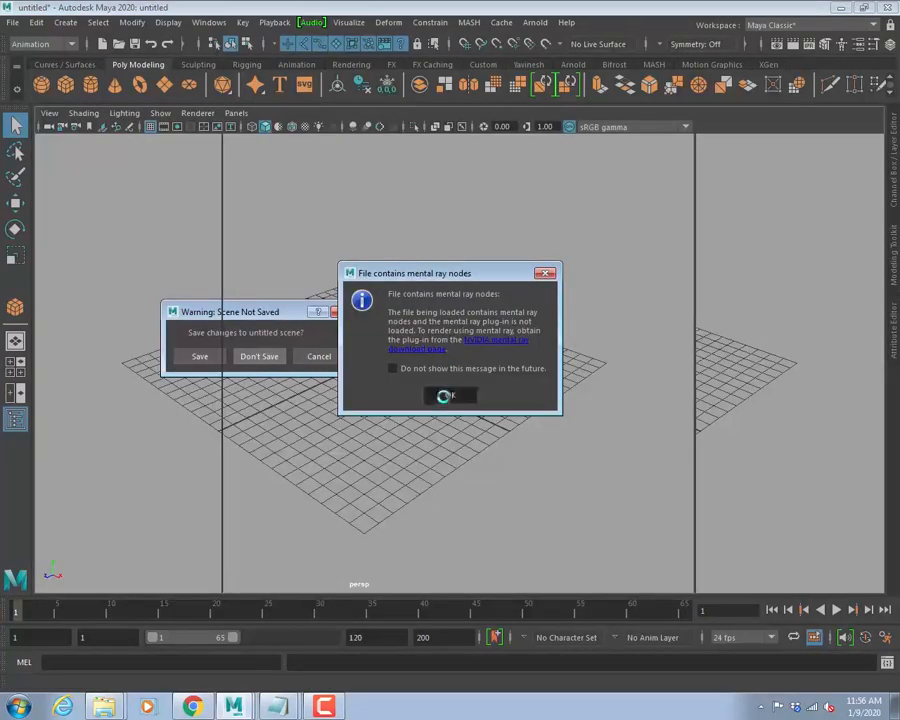
left_click(658, 393)
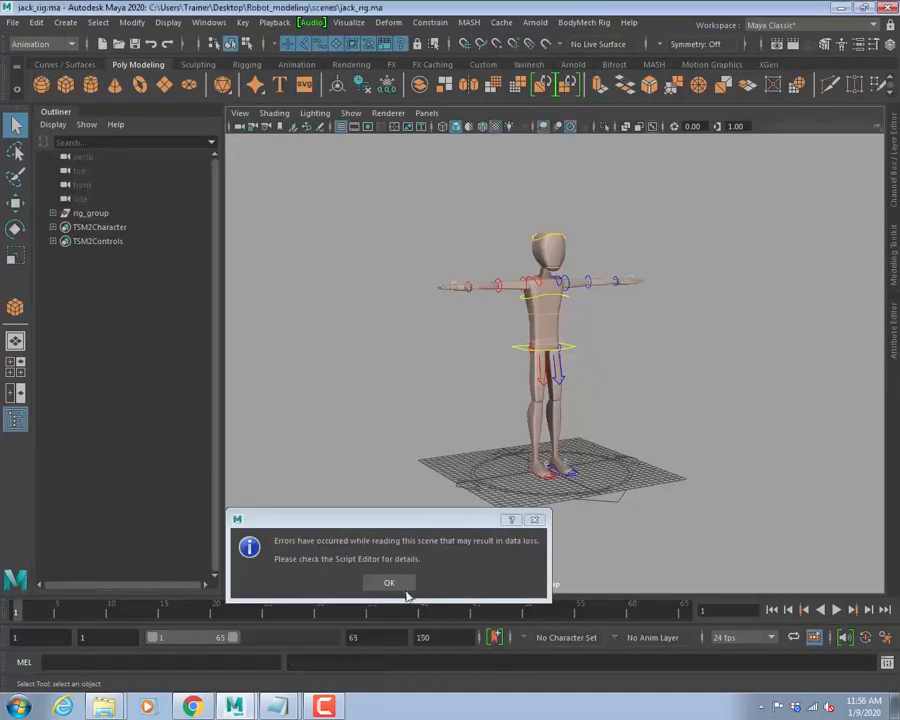
left_click(389, 582)
Try moving the character's Upper_Body control straight down at the hips.
left_click_drag(650, 333, 532, 360, "alt")
right_click_drag(532, 360, 661, 401, "alt")
middle_click_drag(661, 401, 563, 343, "alt")
left_click_drag(565, 344, 581, 376, "alt")
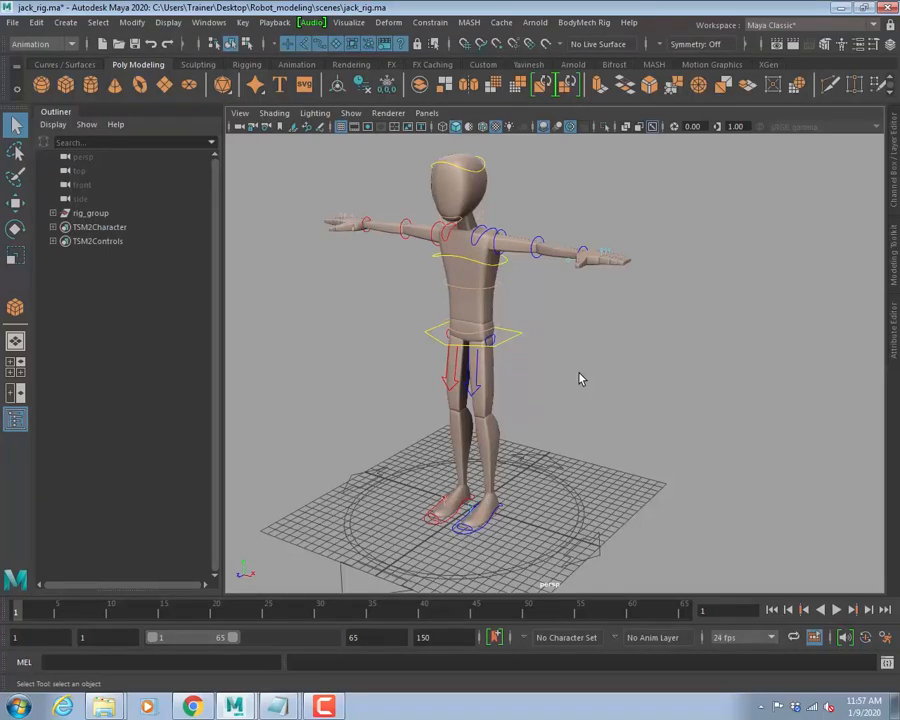
left_click(517, 334)
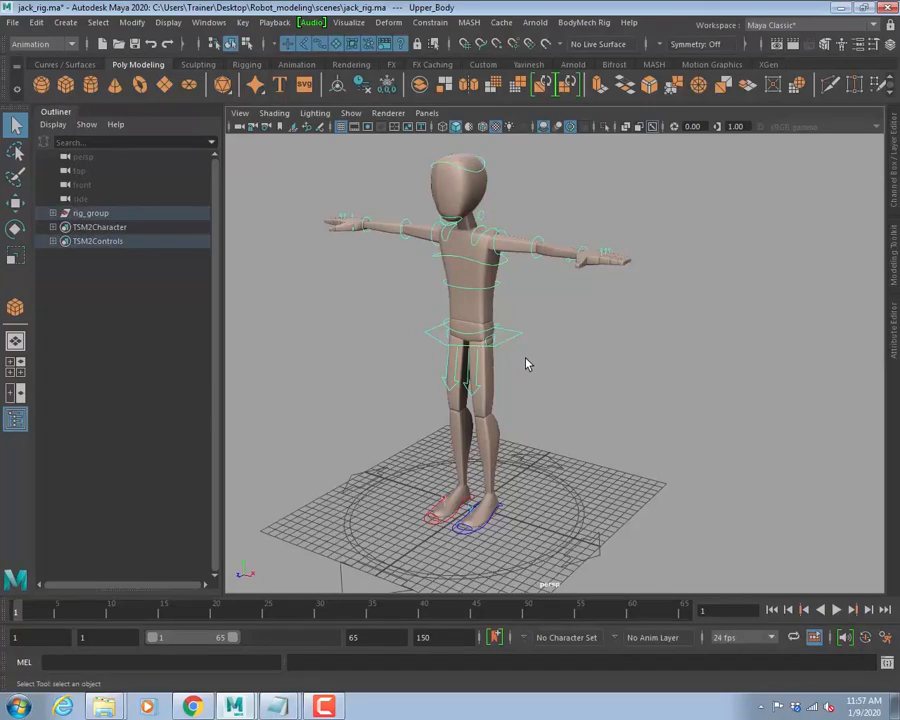
key("w")
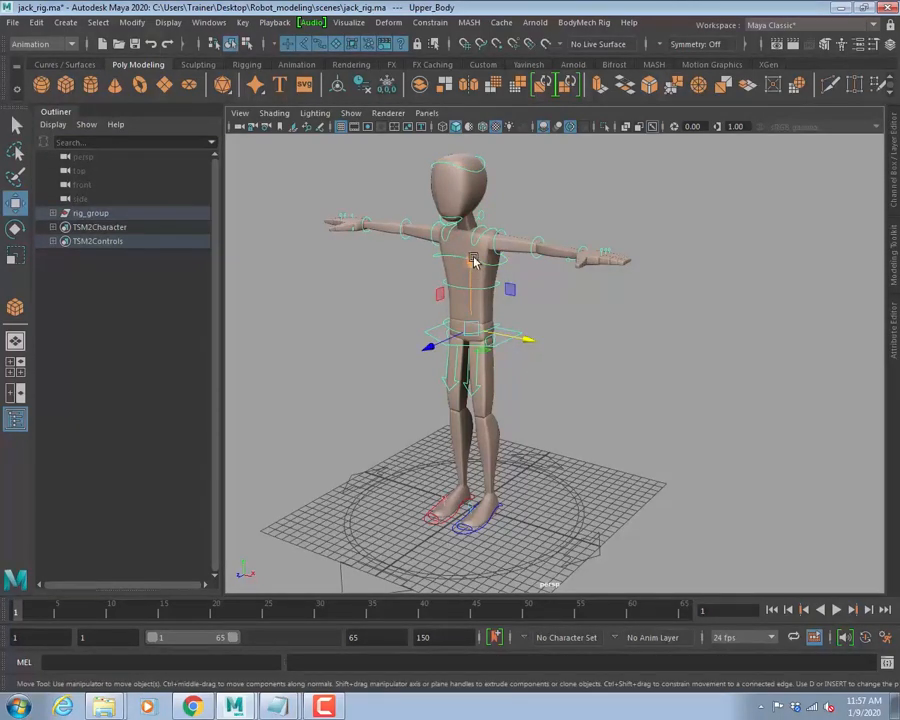
left_click_drag(475, 261, 470, 293)
key("ctrl+z")
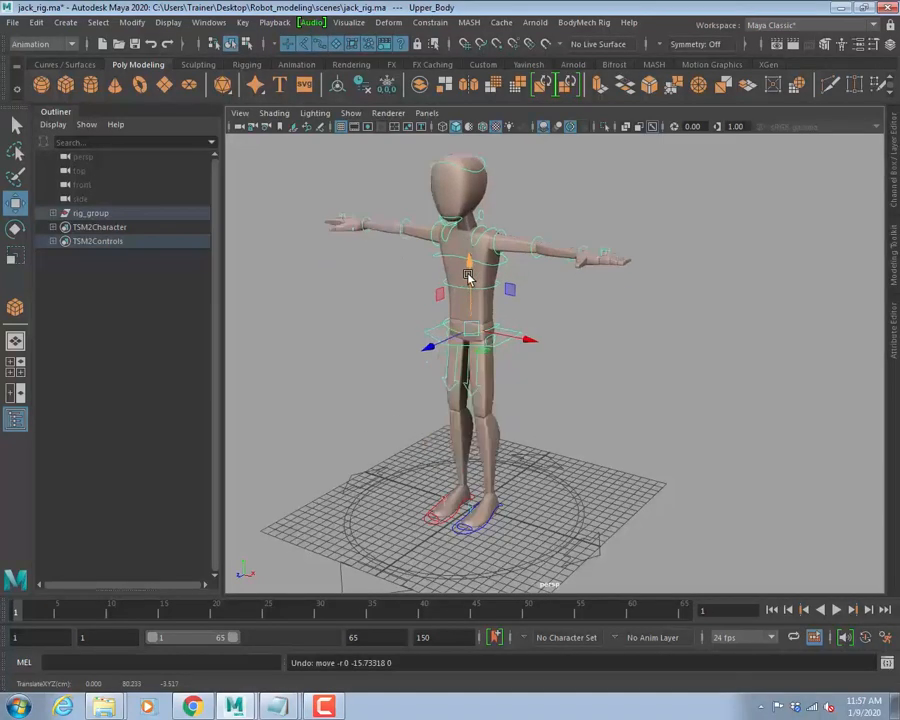
Clear the selection and examine the rig's control curves around the torso, shoulders and left arm.
right_click_drag(528, 324, 580, 338, "alt")
middle_click_drag(587, 309, 543, 387, "alt")
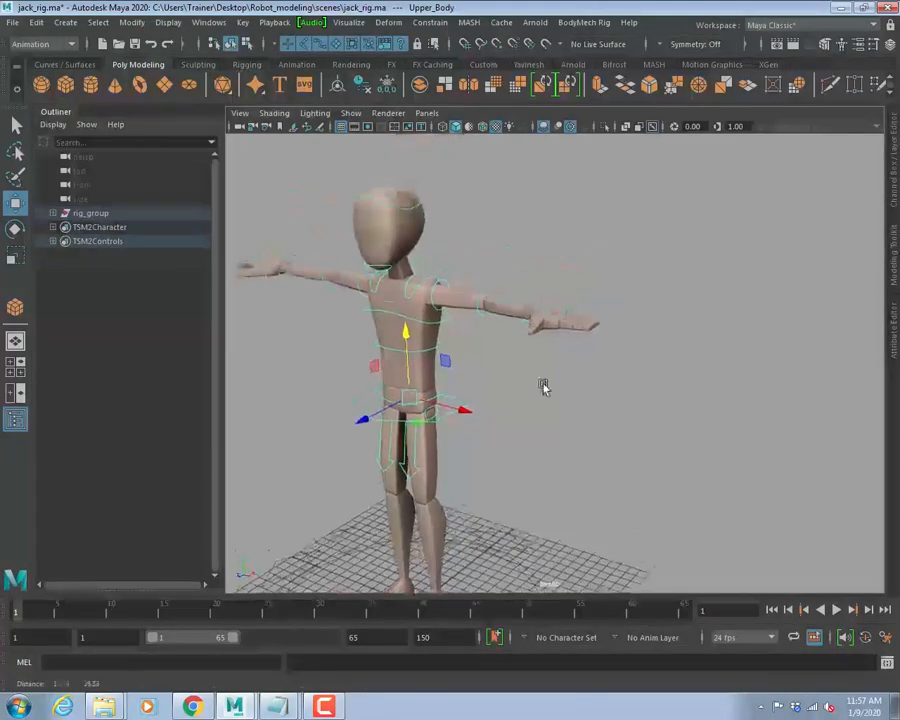
left_click_drag(543, 387, 597, 372, "alt")
left_click(577, 401)
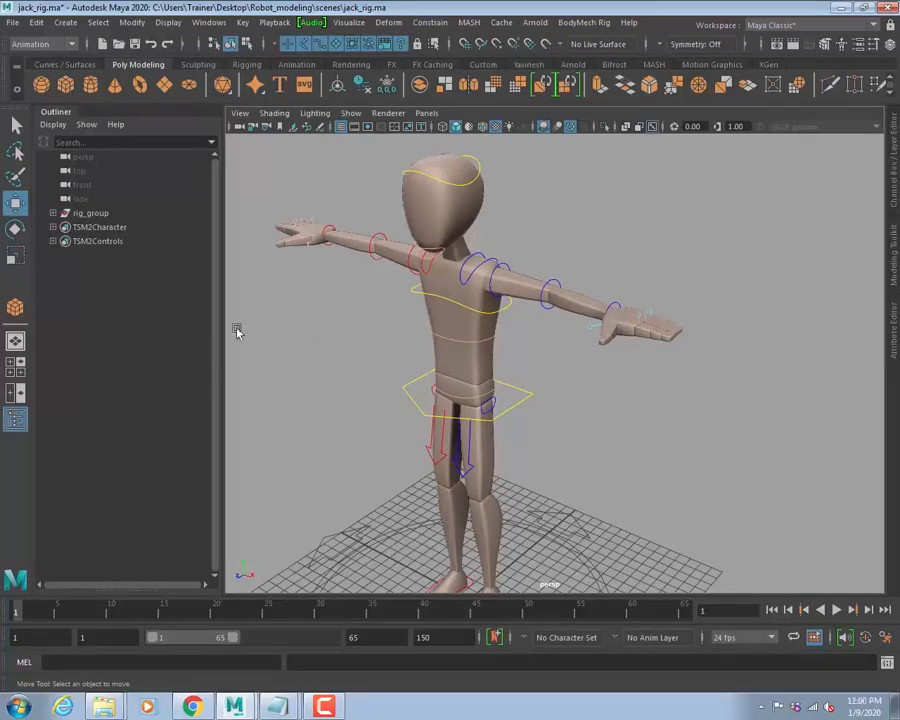
left_click_drag(607, 422, 512, 352, "alt")
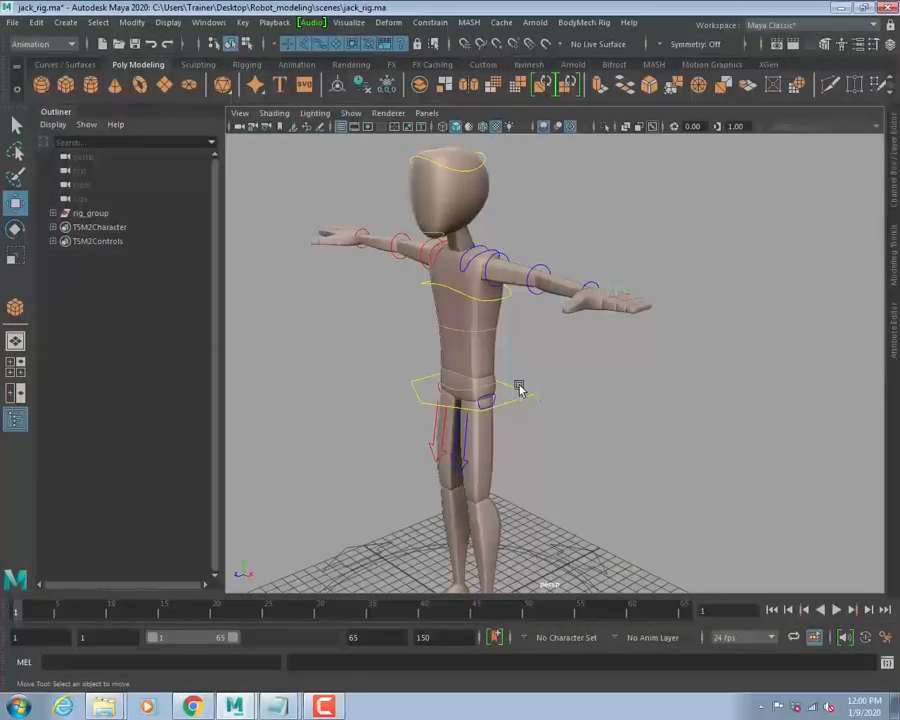
right_click_drag(480, 366, 572, 370, "alt")
middle_click_drag(550, 363, 563, 422, "alt")
left_click_drag(563, 422, 548, 390, "alt")
right_click_drag(548, 390, 643, 442, "alt")
middle_click_drag(663, 409, 588, 421, "alt")
left_click_drag(588, 420, 504, 414, "alt")
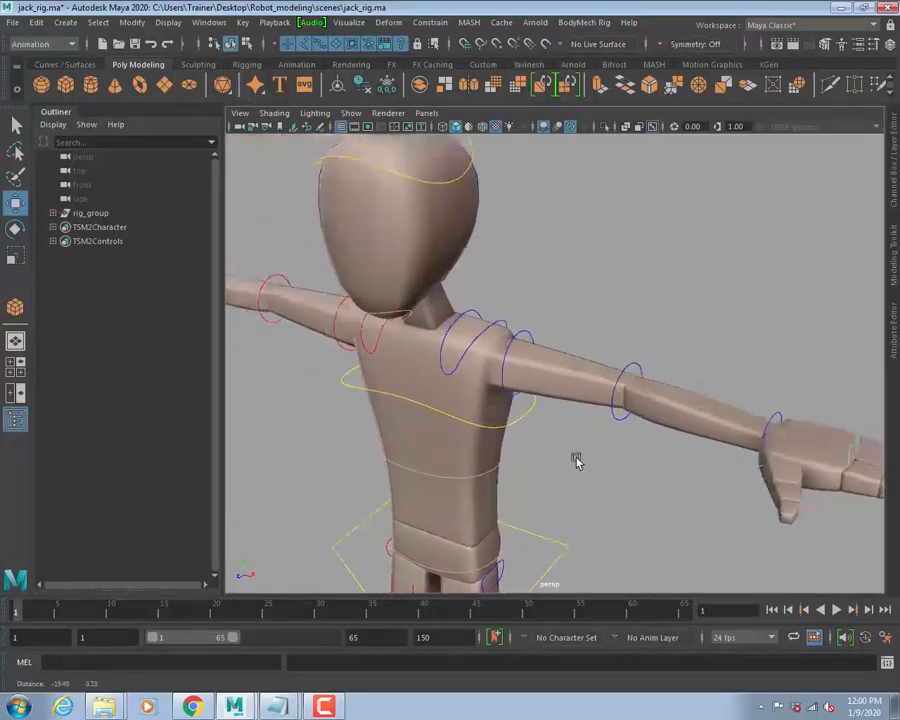
scroll(577, 460, "up", 6)
middle_click_drag(536, 437, 507, 364, "alt")
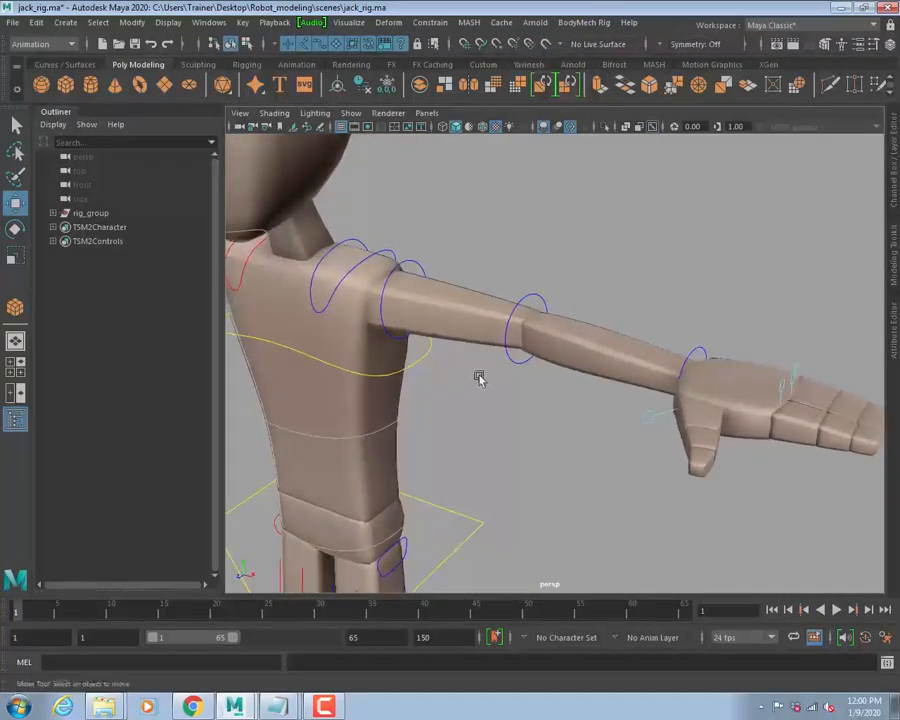
Select the LeftArm_Upper_Arm control and display its attributes in the Channel Box.
left_click(414, 261)
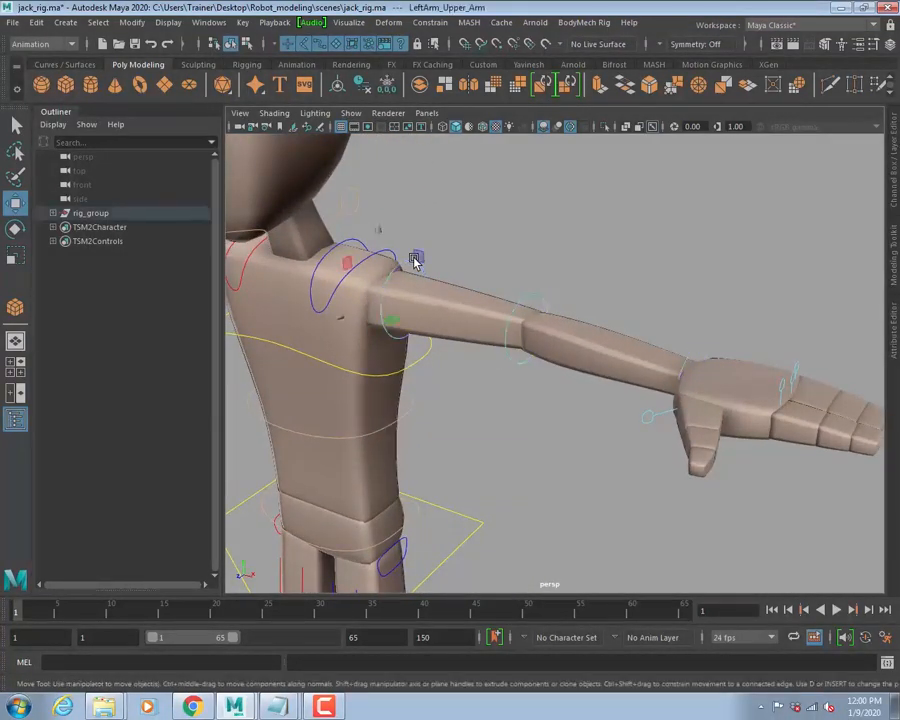
key("ctrl+a")
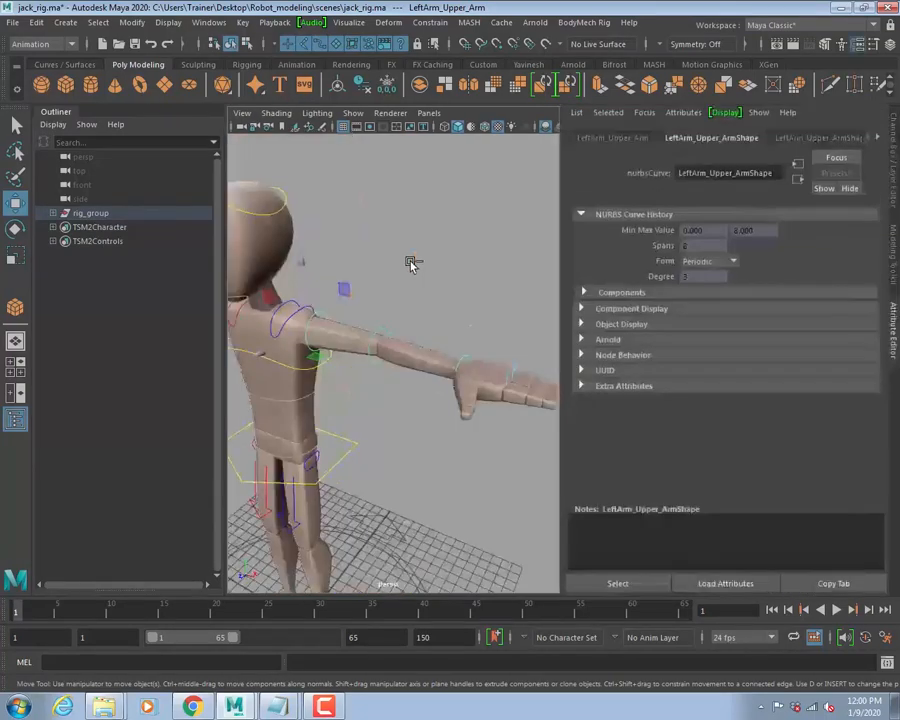
key("ctrl+a")
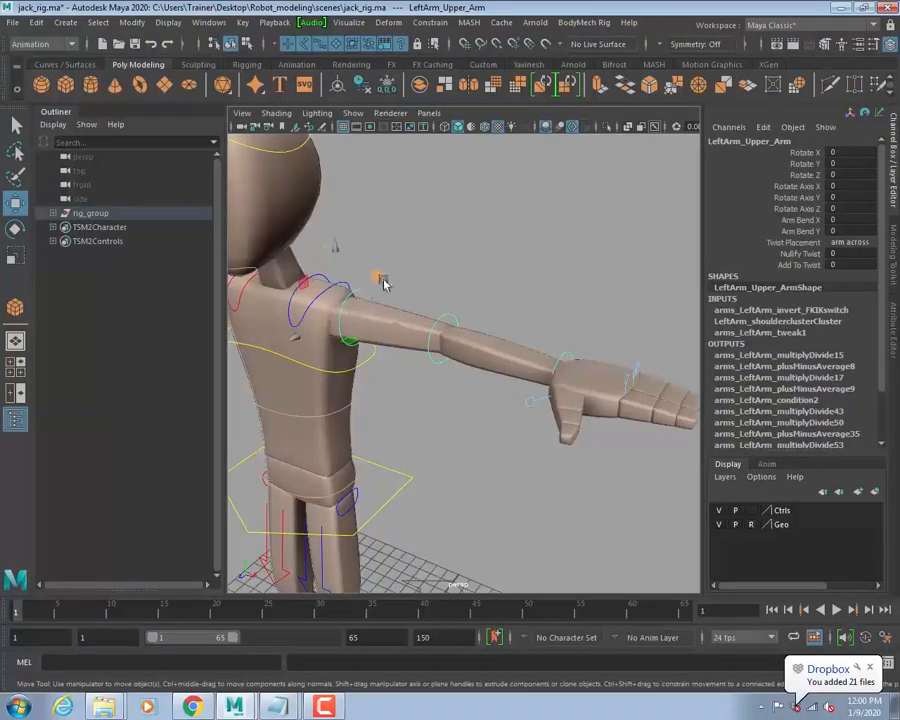
scroll(418, 283, "up", 2)
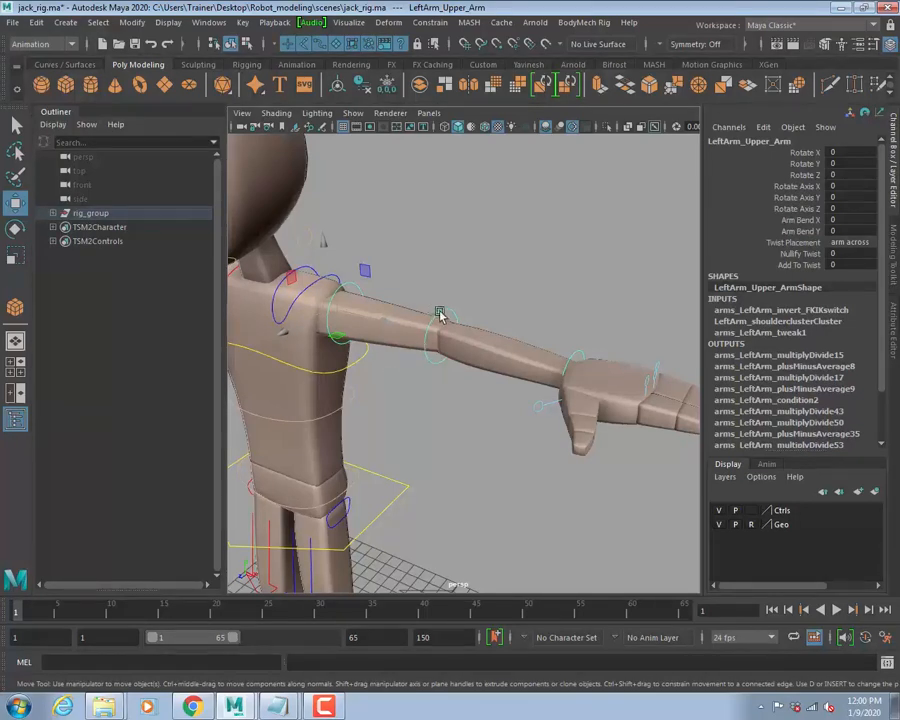
Try bending the left elbow by rotating the LeftArm_Lower_Arm control about its Y axis.
left_click(436, 316)
key("e")
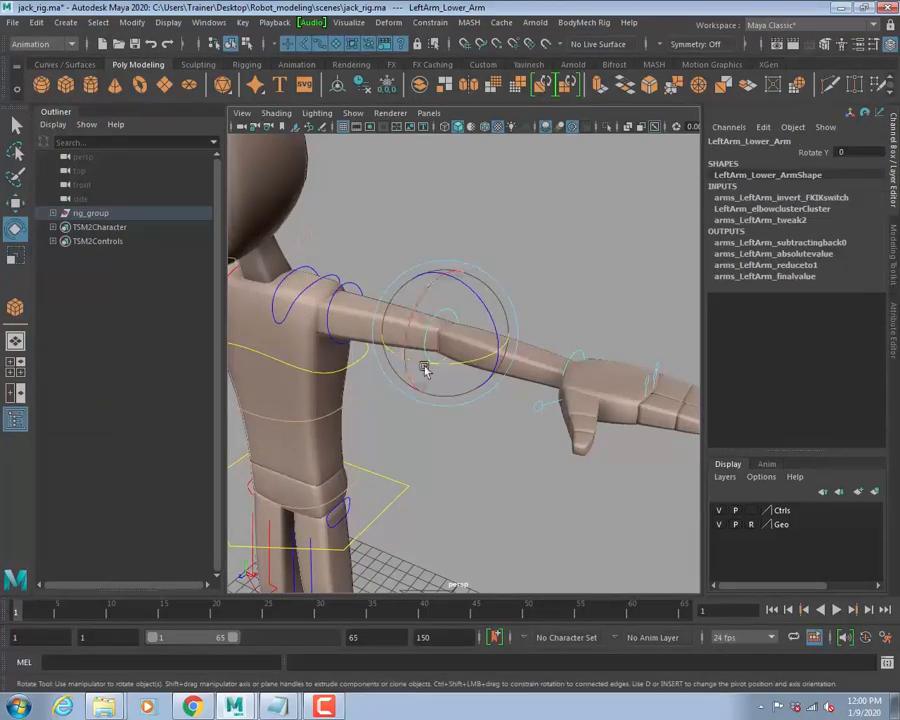
left_click_drag(426, 367, 389, 393)
key("ctrl+z")
key("ctrl+z")
key("ctrl+z")
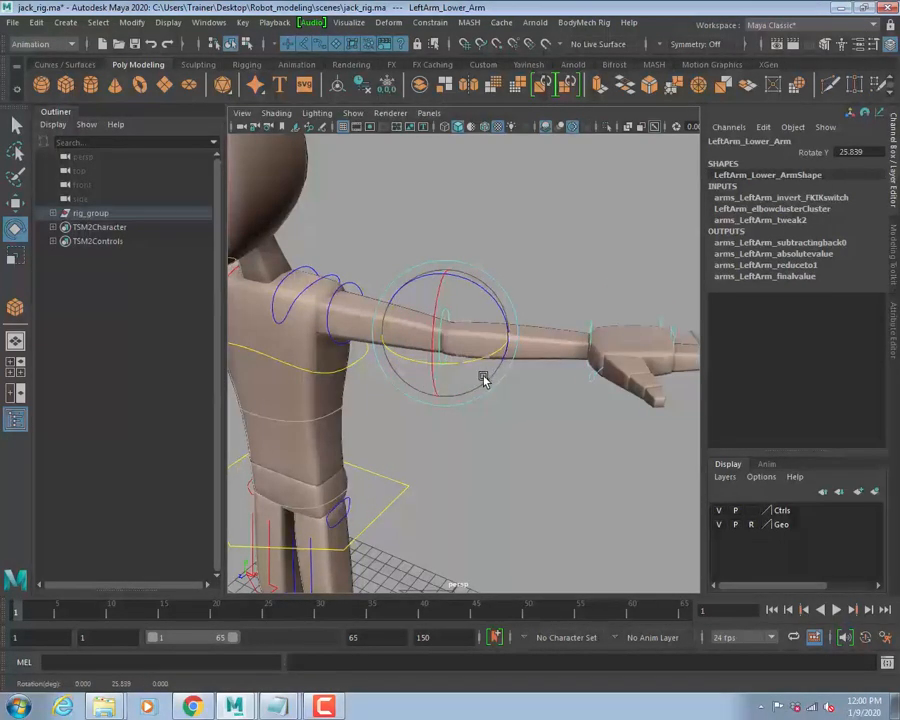
Try rotating the LeftArm_Upper_Arm control at the shoulder.
left_click(355, 283)
left_click(365, 288)
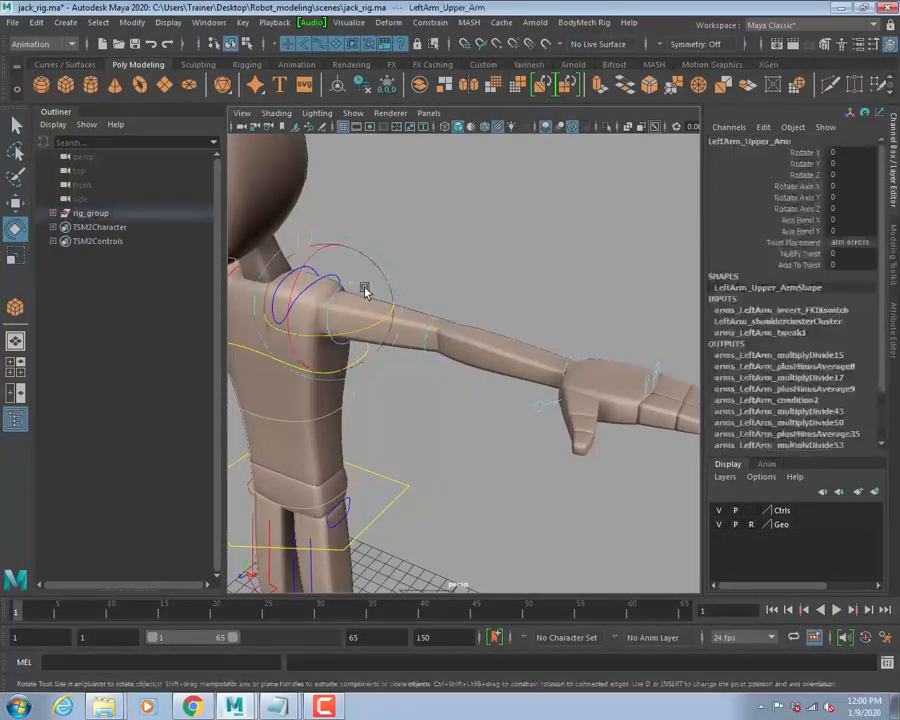
left_click_drag(373, 286, 389, 316)
key("ctrl+z")
Try rotating the LeftArm_Hand control about 45 degrees around its Z axis.
middle_click_drag(591, 315, 516, 305, "alt")
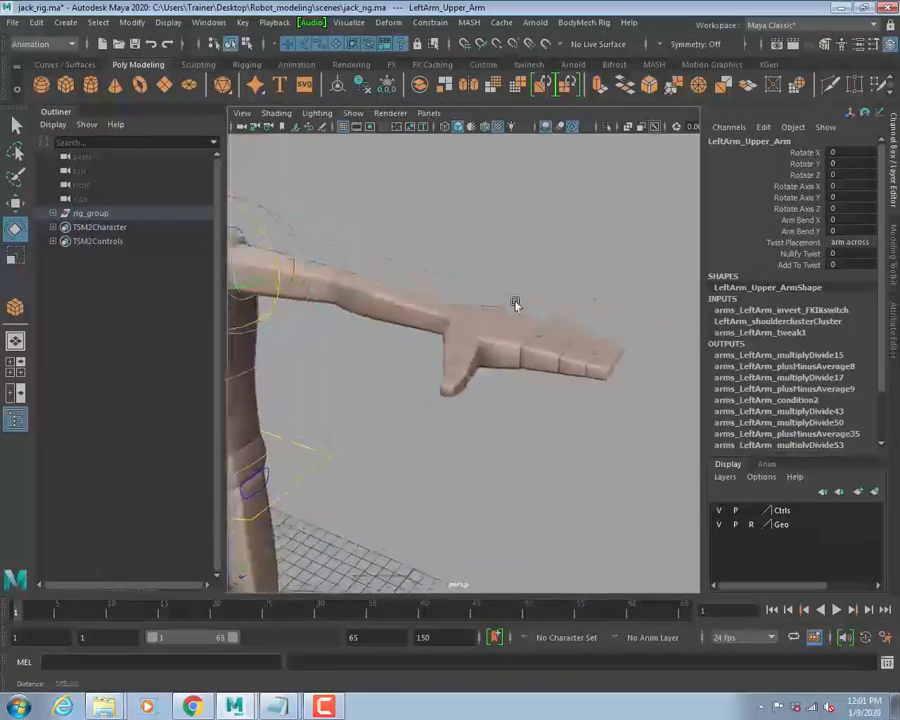
right_click_drag(516, 305, 525, 313, "alt")
left_click(475, 269)
left_click_drag(502, 270, 478, 225)
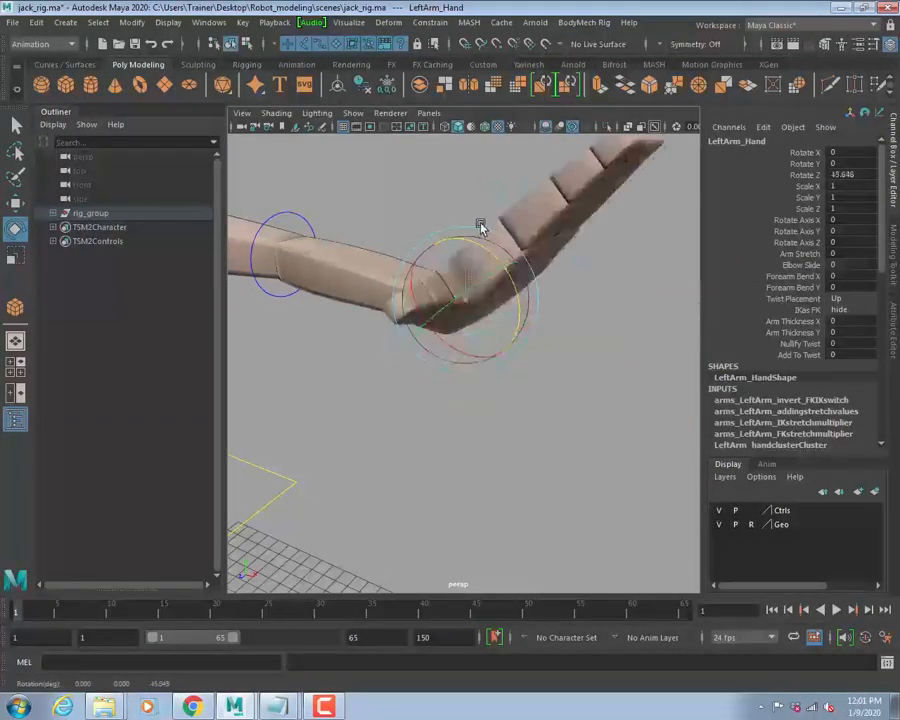
key("ctrl+z")
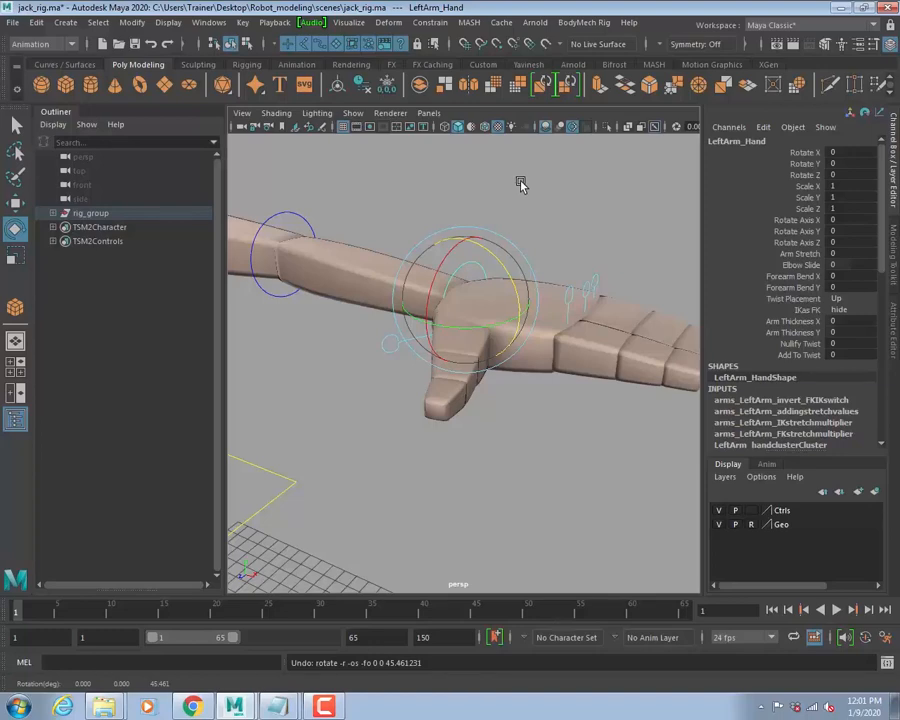
Toggle the LeftArm_Hand control's IKas FK attribute between show and hide, leaving it set to show.
left_click_drag(565, 195, 438, 236, "alt")
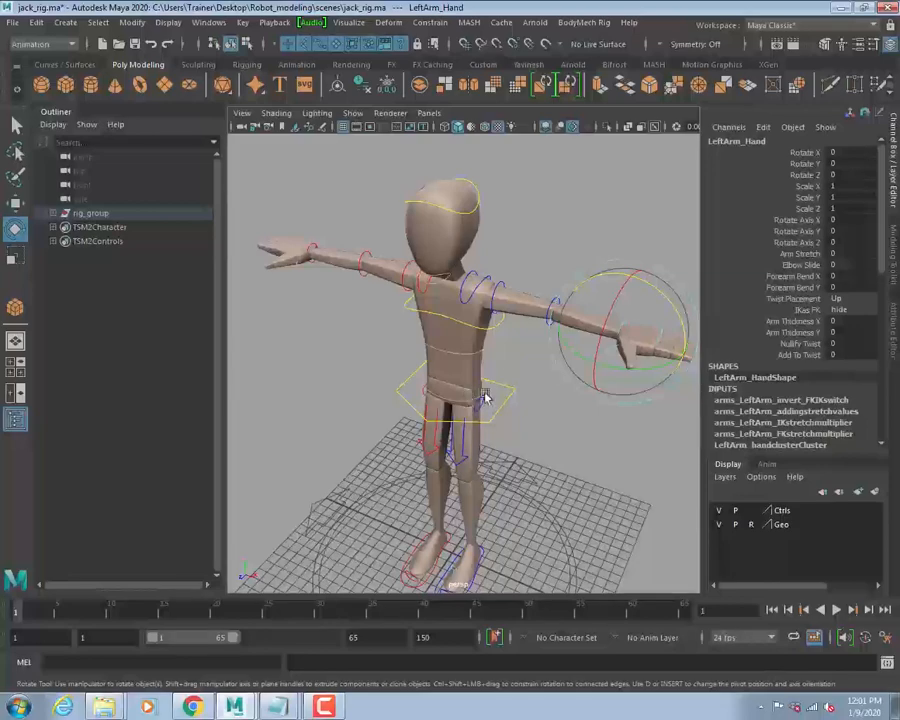
middle_click_drag(603, 480, 587, 452, "alt")
right_click_drag(587, 452, 536, 428, "alt")
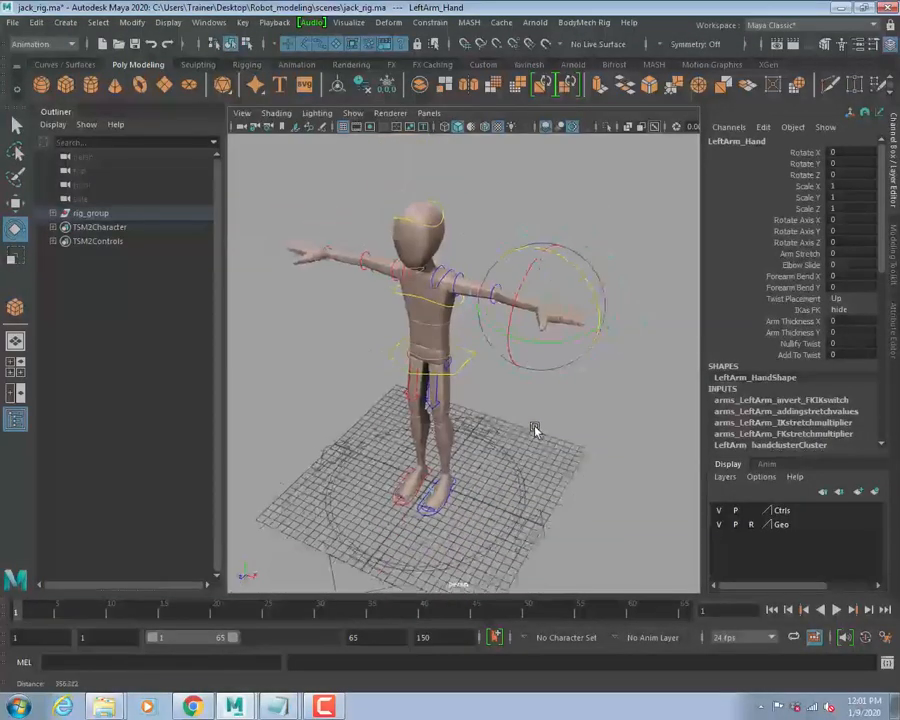
right_click_drag(460, 400, 565, 378, "alt")
left_click_drag(565, 378, 511, 486, "alt")
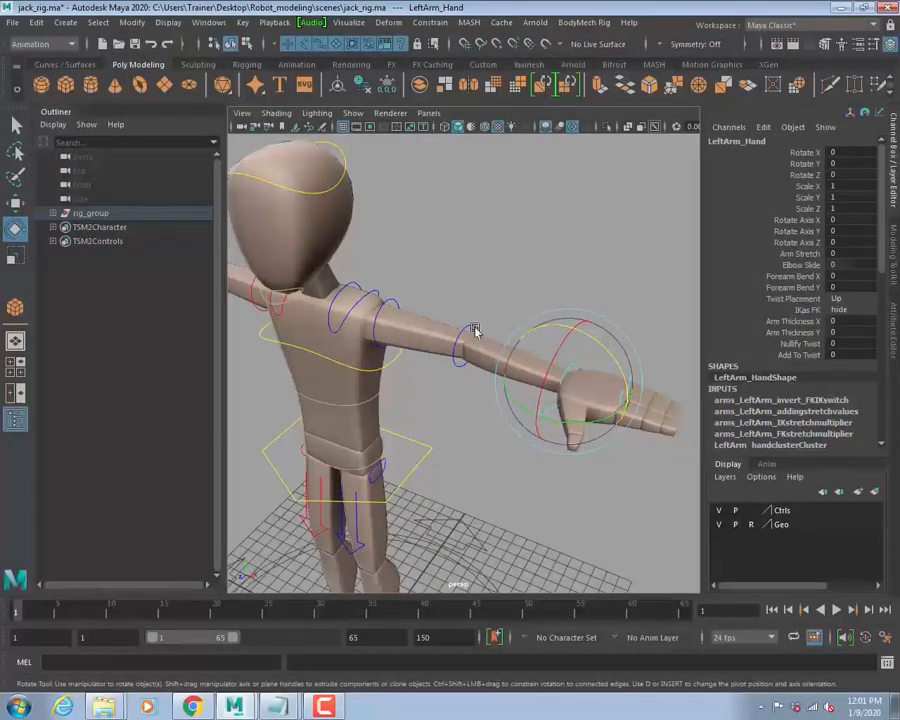
key("q")
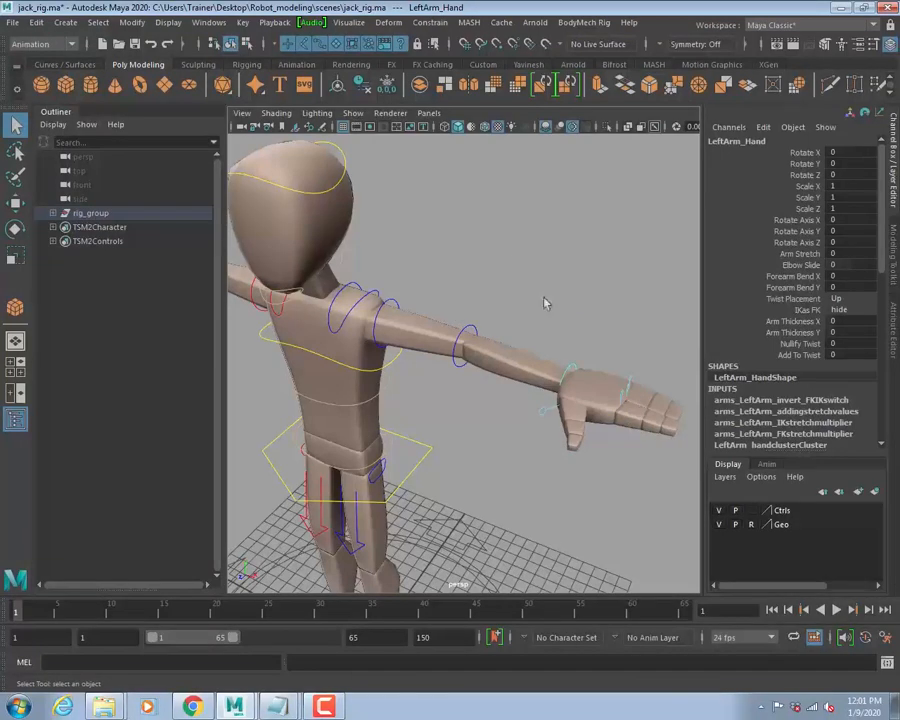
scroll(545, 302, "down", 2)
right_click_drag(544, 302, 598, 358, "alt")
middle_click_drag(598, 358, 535, 350, "alt")
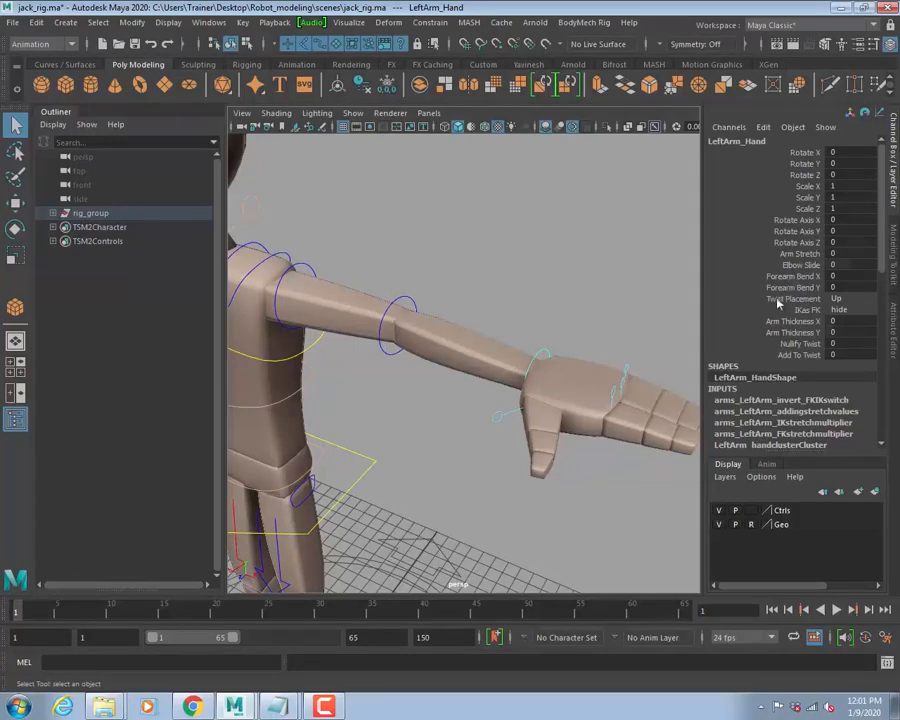
left_click(840, 310)
left_click(849, 333)
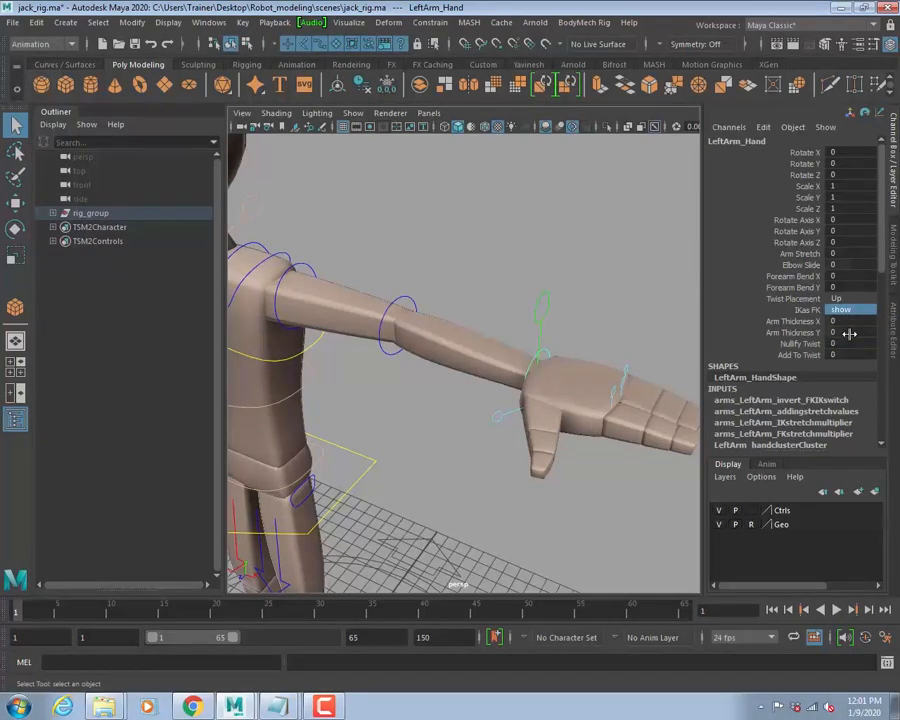
left_click(846, 311)
left_click(851, 321)
left_click(840, 312)
left_click(850, 334)
Move the LeftArm_HandTranslate control down and toward the body to about -2.3, -1.2, 2.7, bending the elbow.
left_click(556, 312)
key("w")
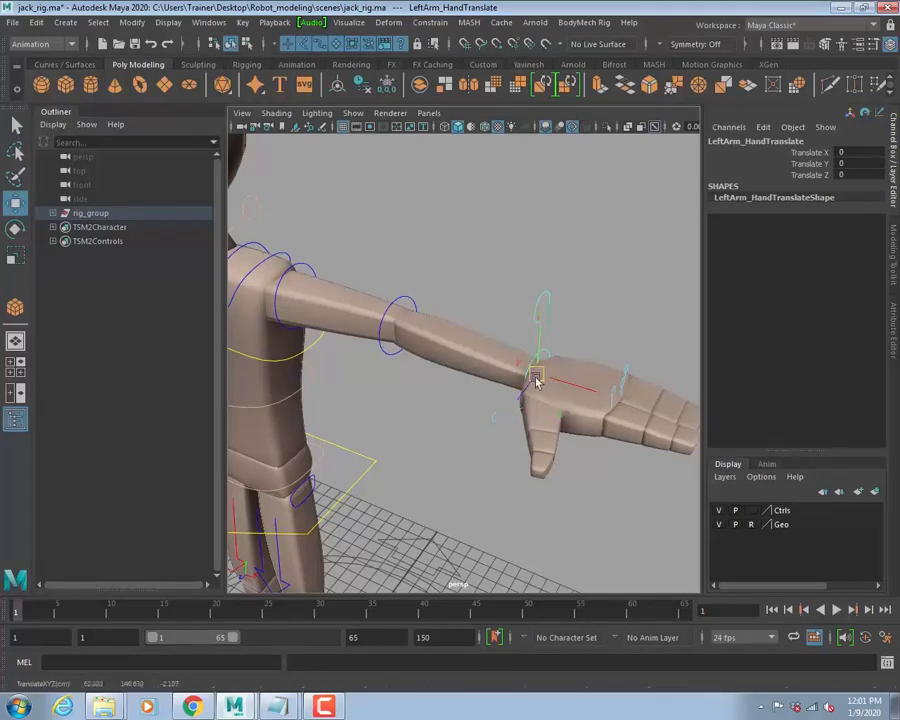
left_click_drag(534, 373, 408, 537)
left_click_drag(300, 452, 454, 404)
key("ctrl+z")
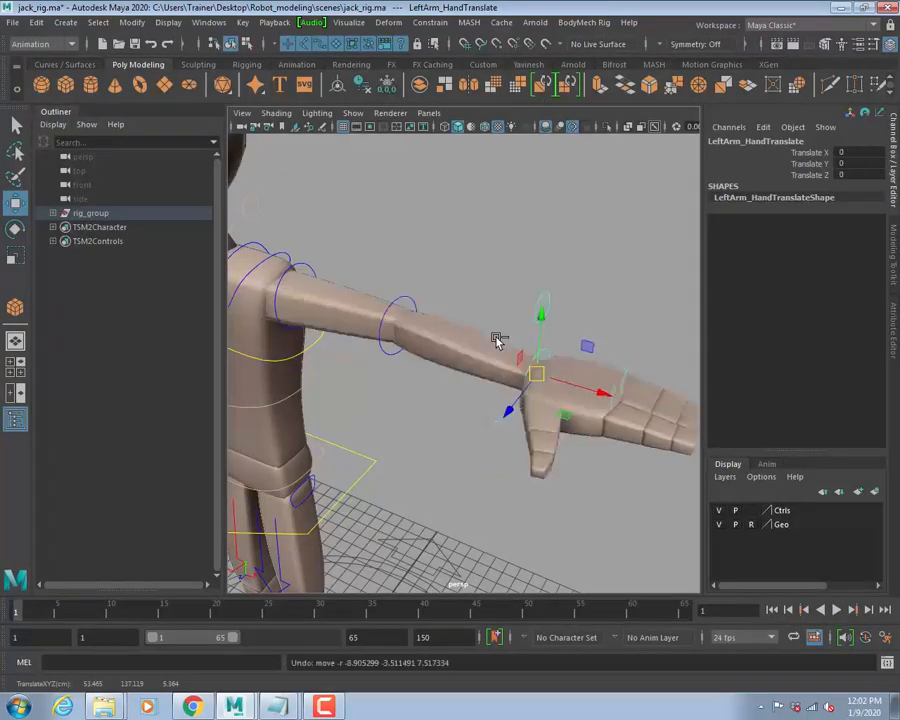
left_click_drag(544, 372, 412, 428)
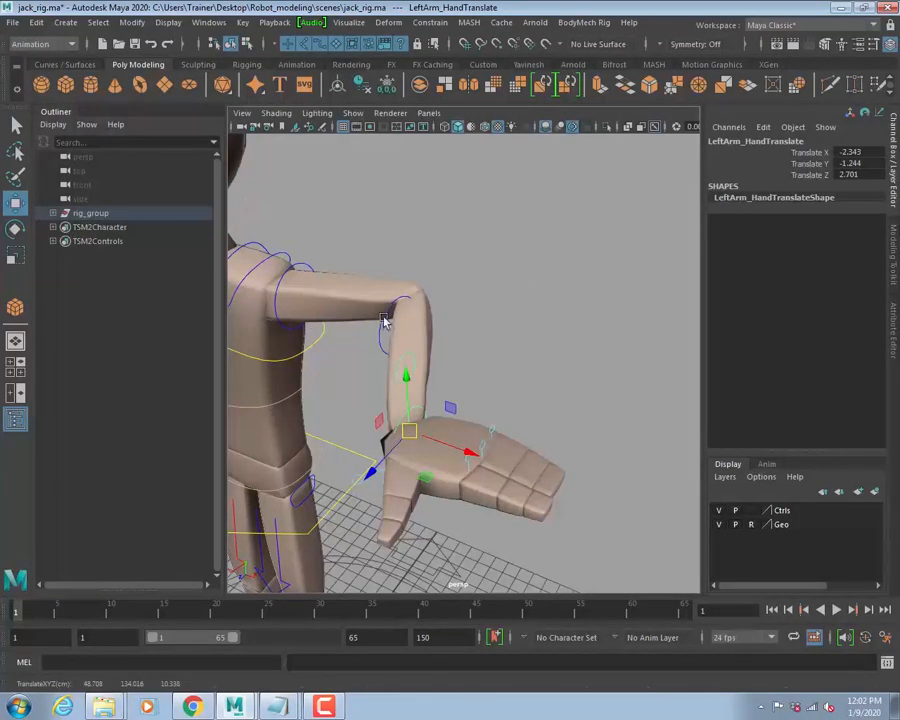
Try rotating the LeftArm_Lower_Arm control at the elbow.
left_click(380, 328)
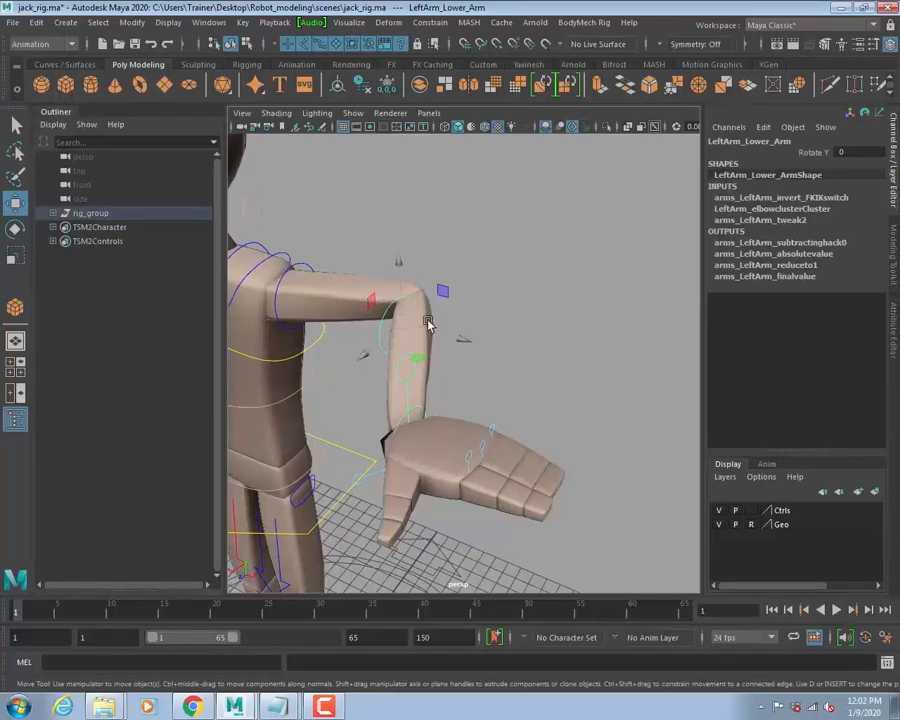
key("e")
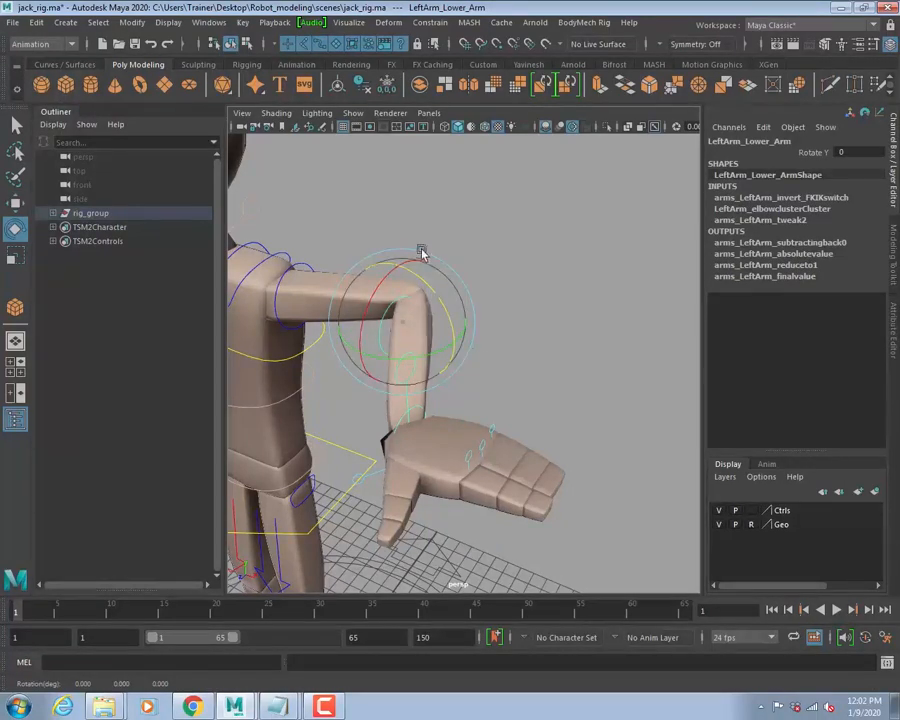
left_click_drag(434, 266, 449, 305)
Undo the elbow control changes and the LeftArm_HandTranslate move, restoring the straight arm.
key("ctrl+z")
key("ctrl+z")
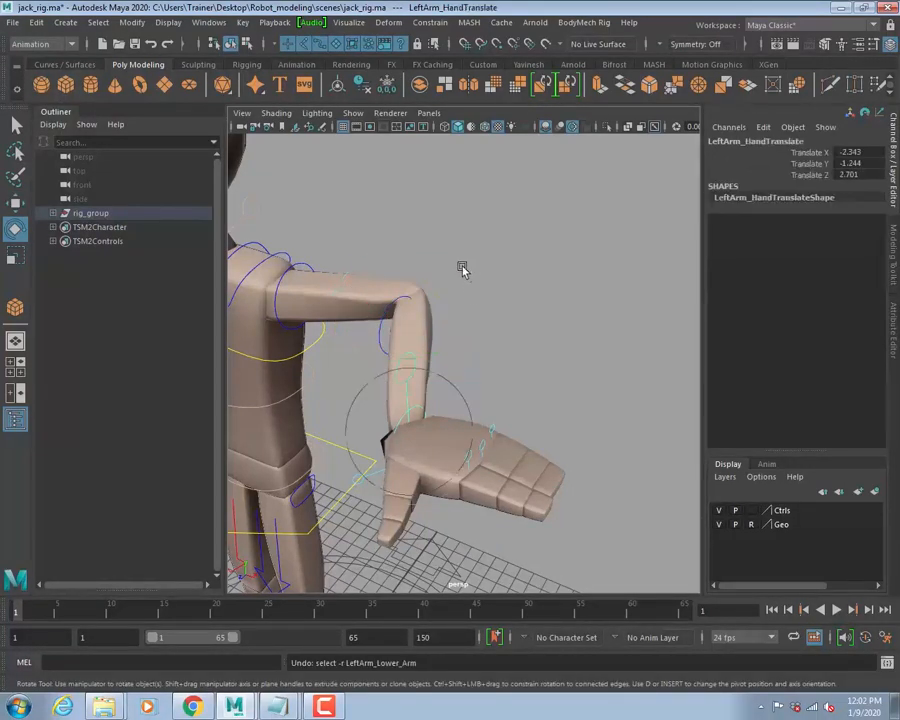
key("ctrl+z")
left_click_drag(579, 301, 480, 255, "alt")
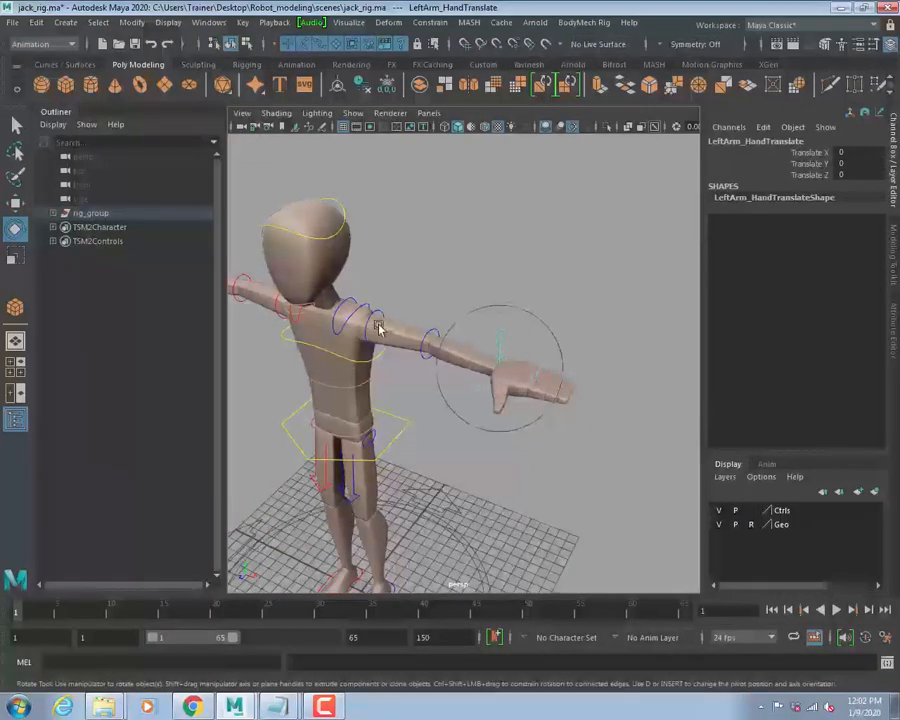
left_click_drag(378, 322, 517, 378, "alt")
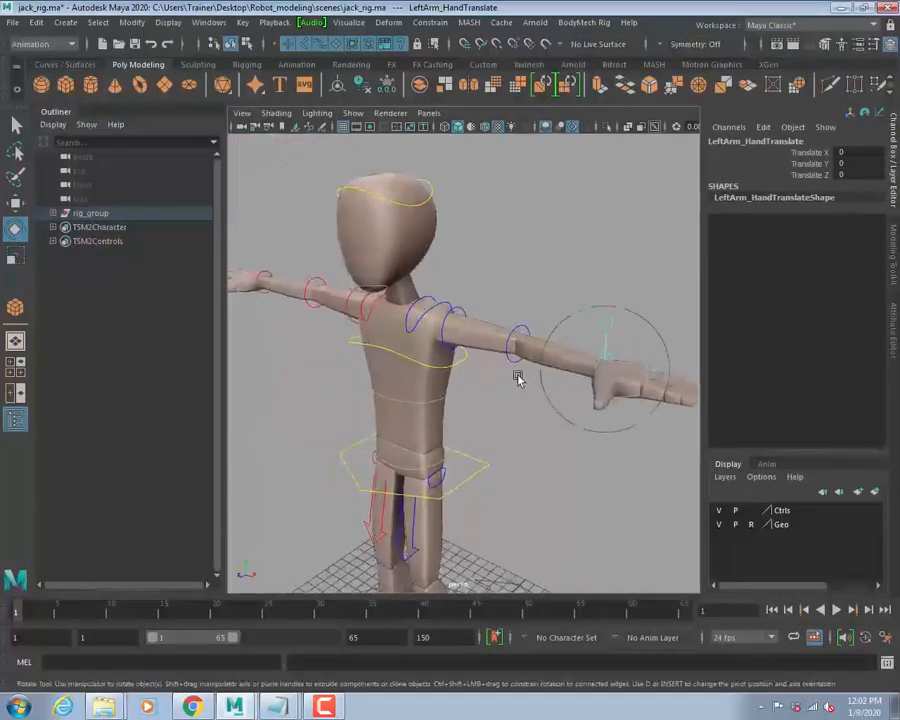
Examine the channel attributes of the Head_FK, Character and Upper_Body controls, including the arm and leg FKIK and isolation settings.
left_click(428, 190)
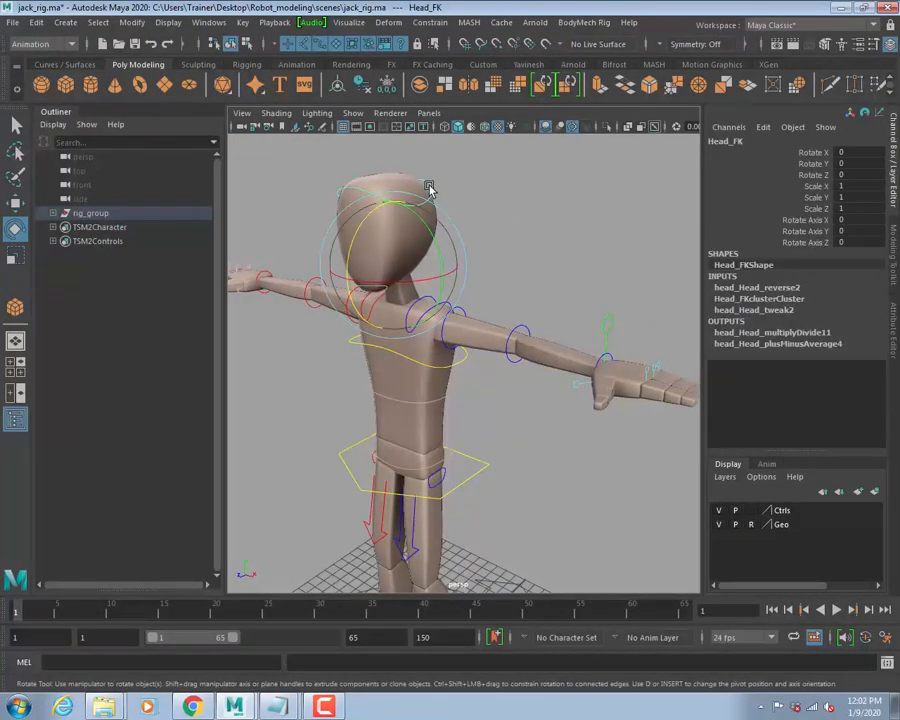
left_click_drag(428, 190, 478, 568, "alt")
left_click(493, 497)
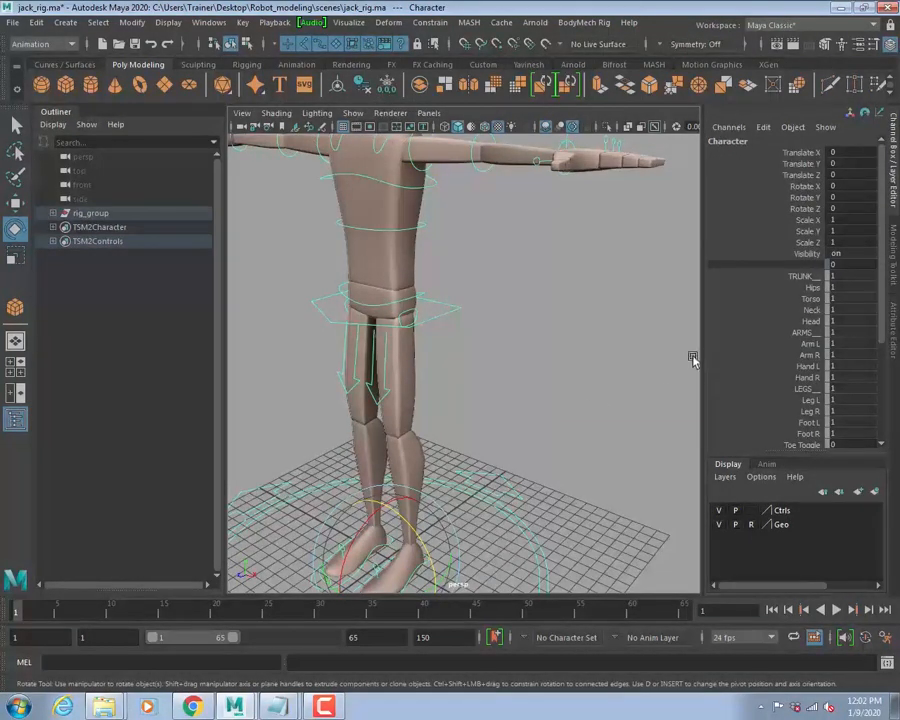
scroll(779, 335, "down", 3)
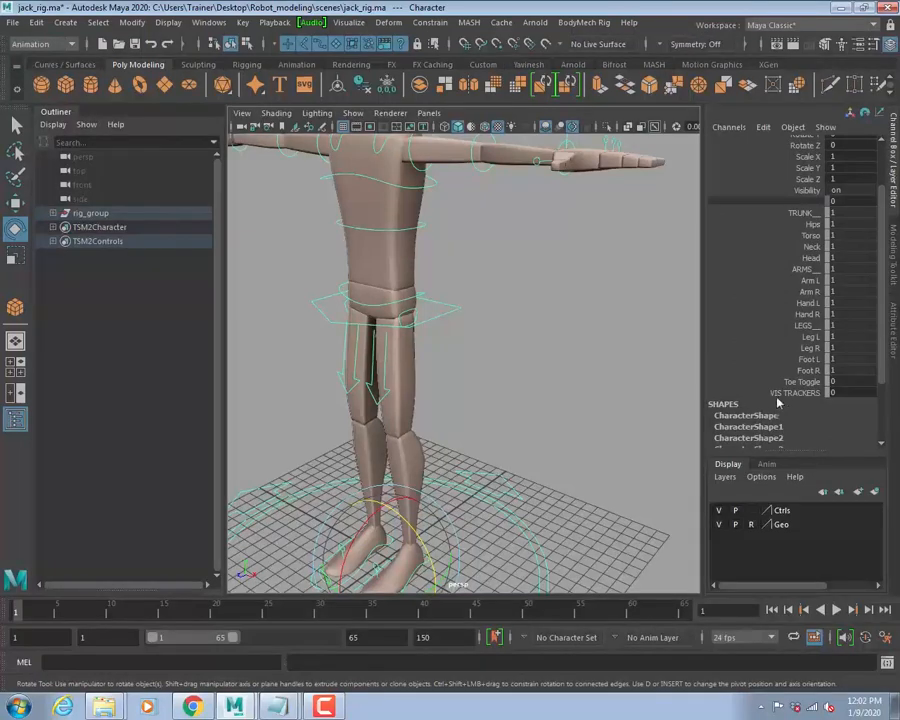
scroll(780, 335, "up", 3)
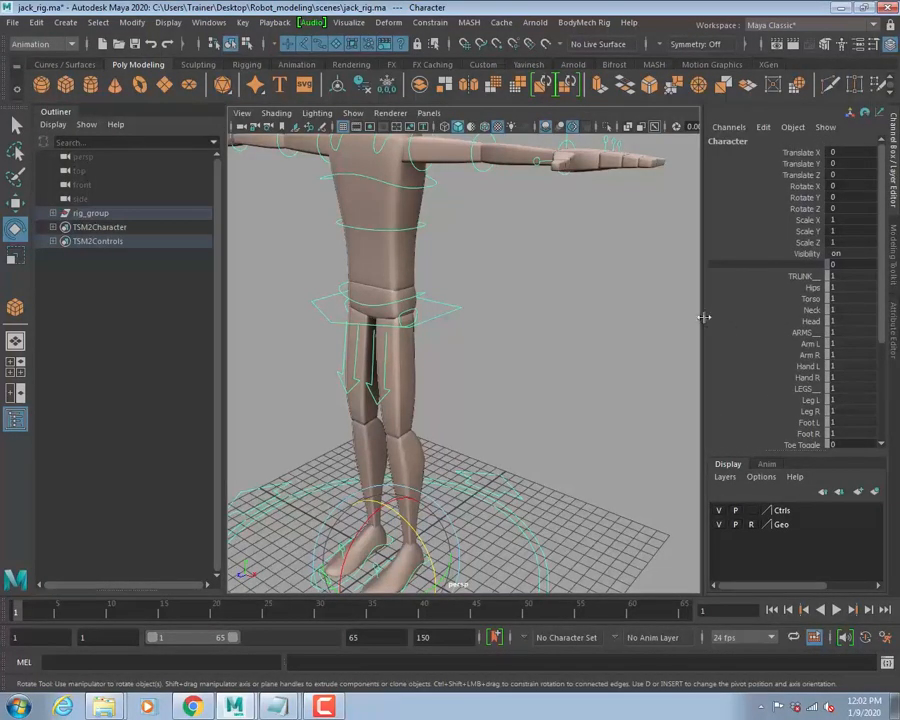
scroll(502, 364, "down", 3)
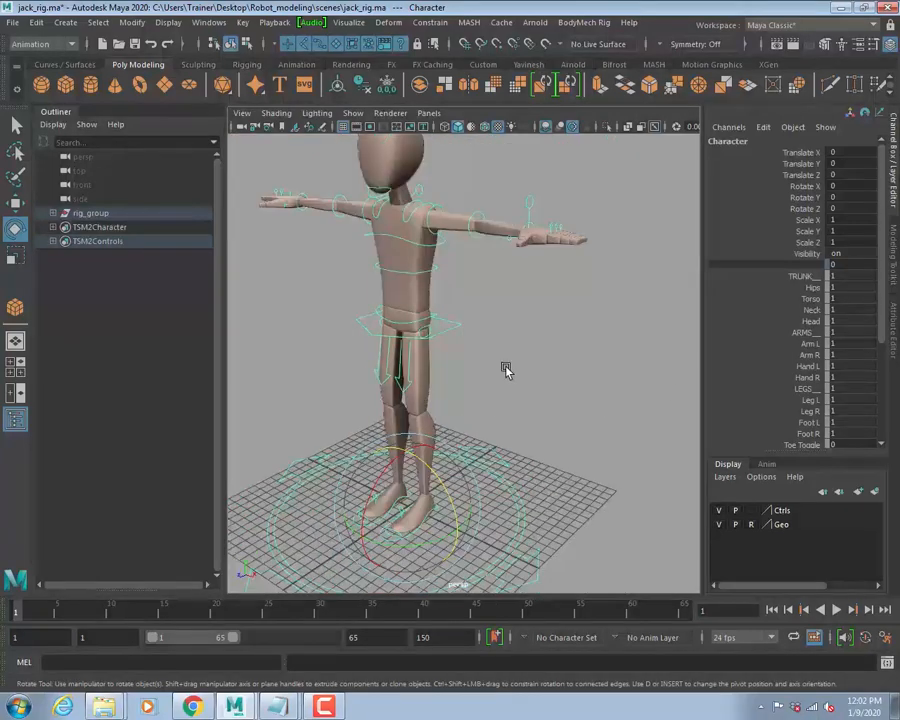
left_click(472, 336)
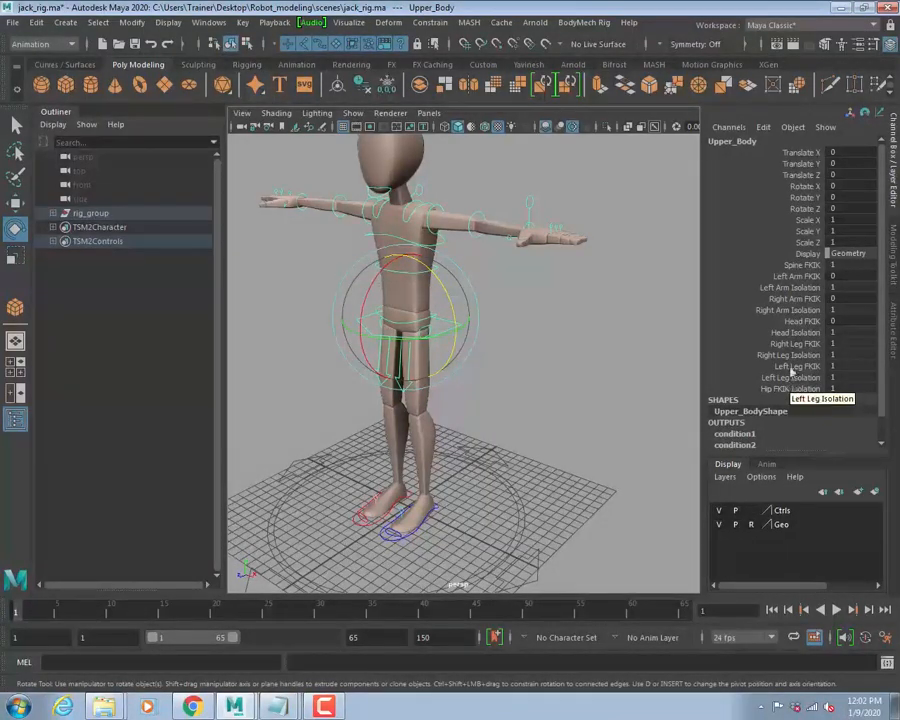
left_click(798, 300)
left_click(458, 397)
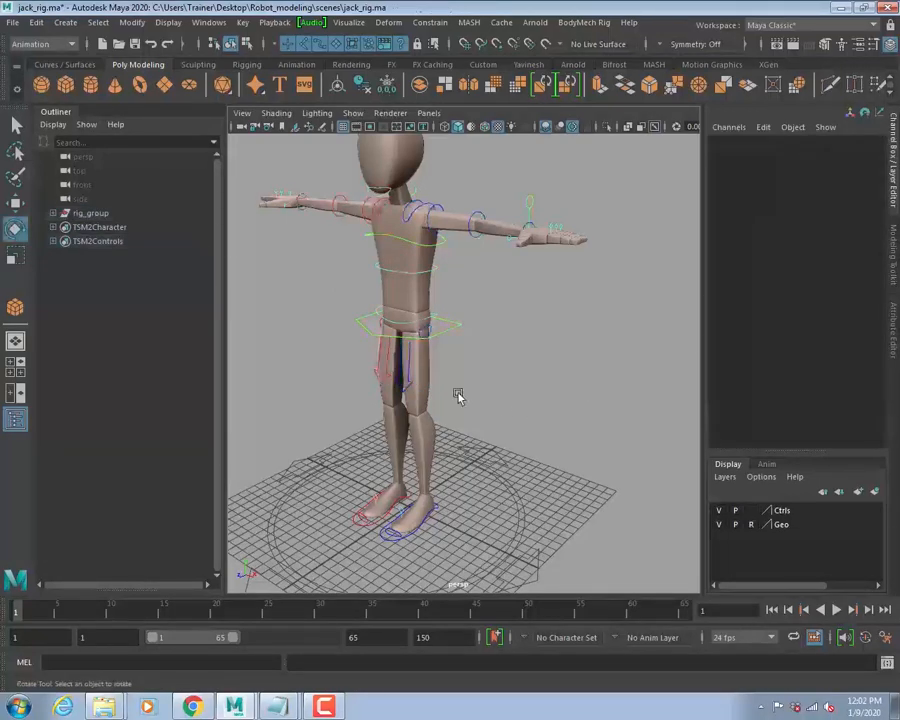
Set the Left Arm FKIK attribute to 1 on the Upper_Body control at the hips.
scroll(446, 374, "up", 5)
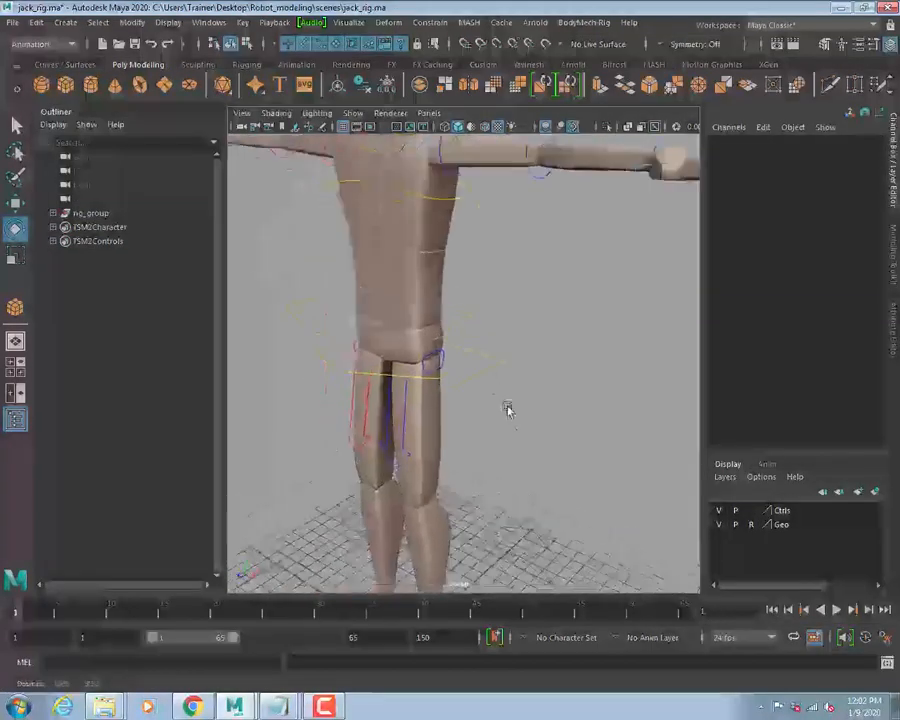
middle_click_drag(508, 410, 518, 430, "alt")
middle_click_drag(583, 346, 563, 364, "alt")
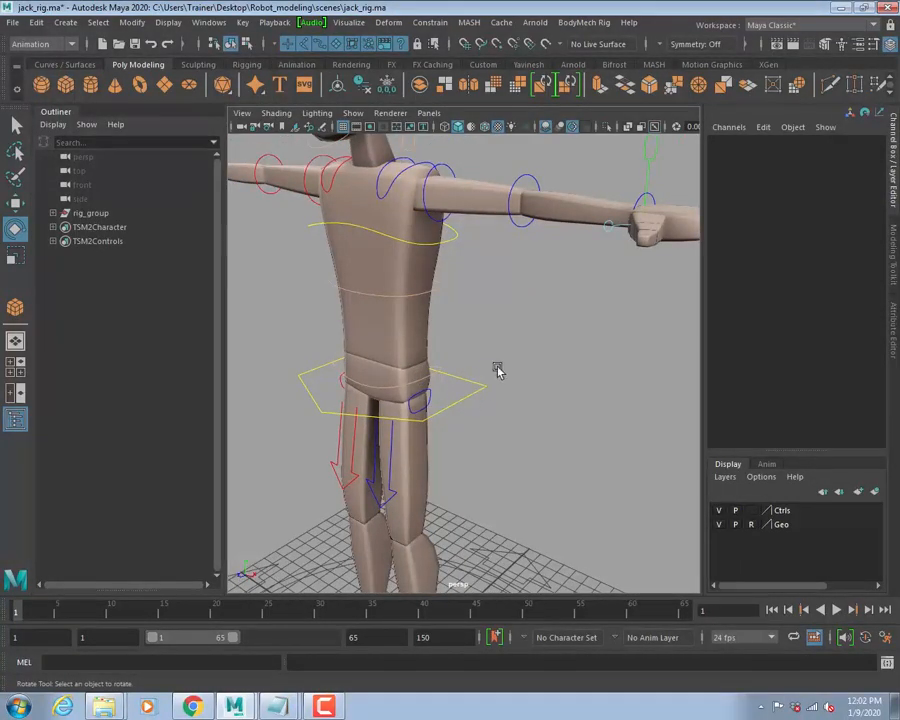
left_click_drag(498, 371, 442, 416, "alt")
left_click(460, 418)
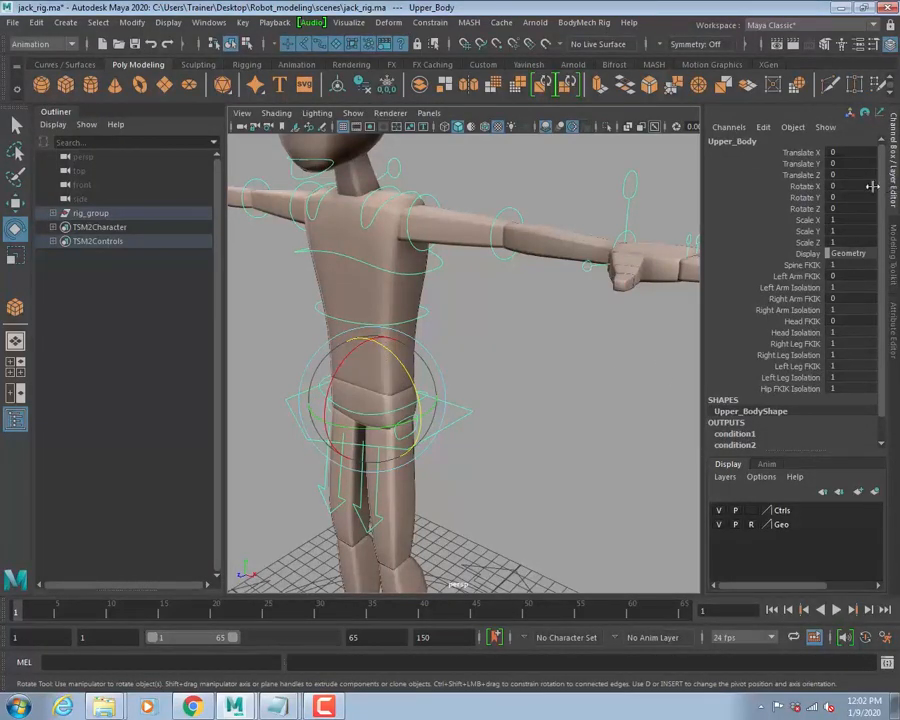
left_click(789, 300)
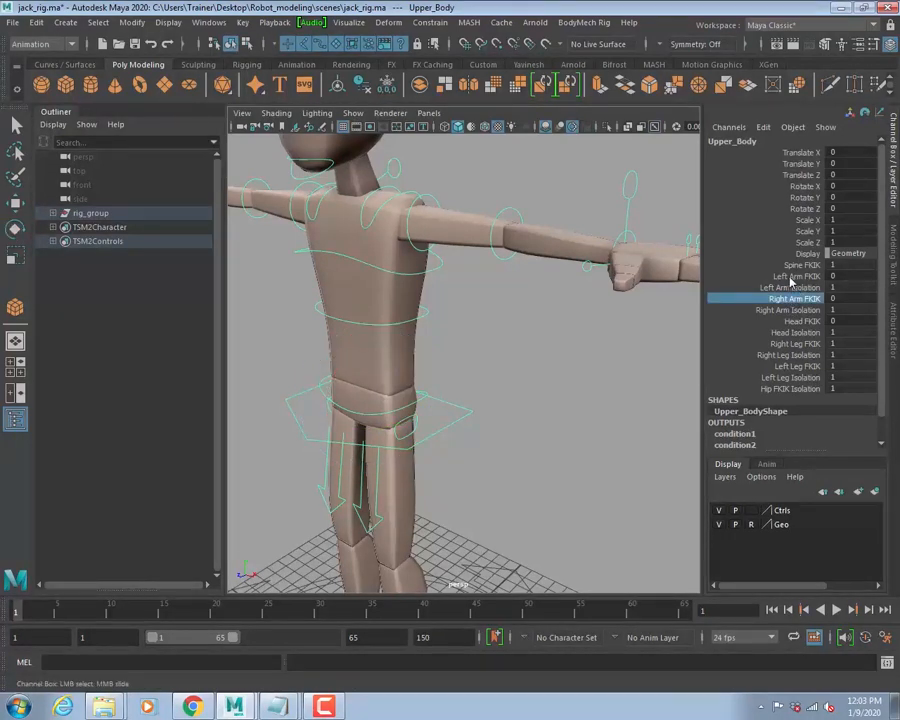
left_click(793, 277, "ctrl")
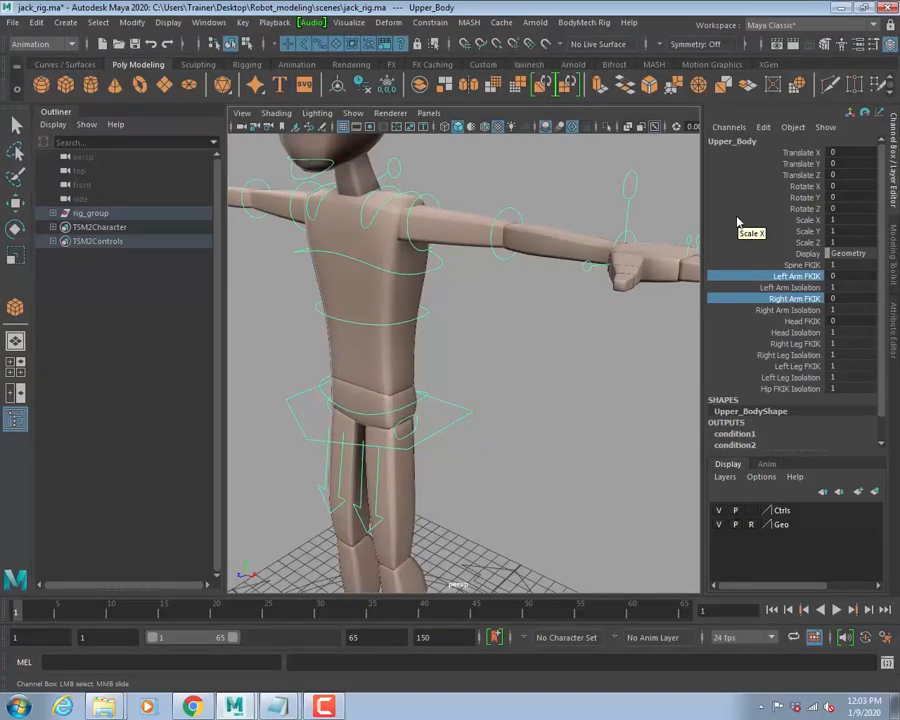
left_click(785, 298, "ctrl")
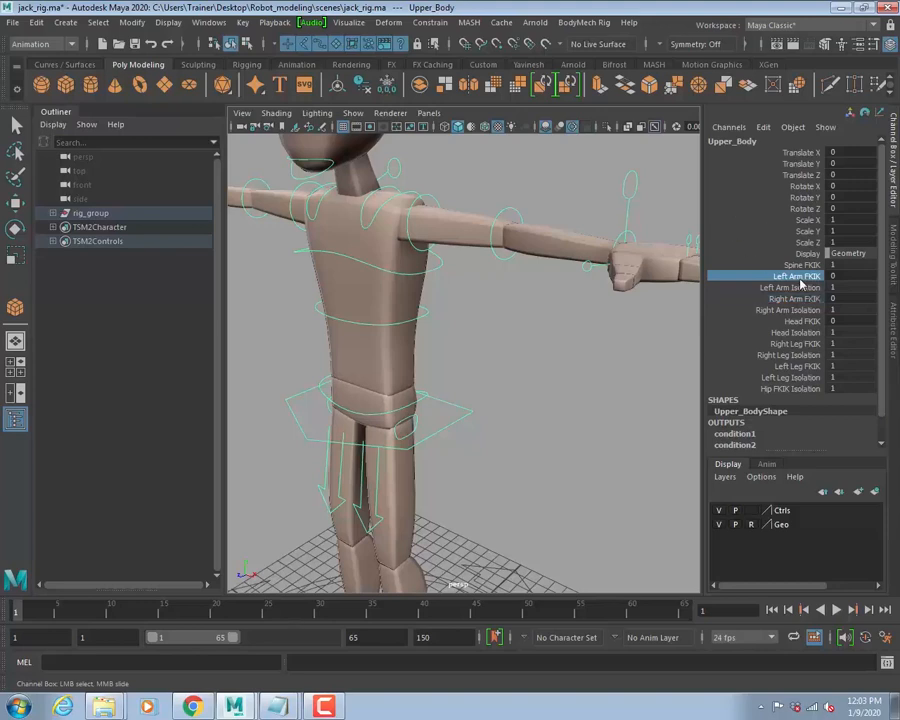
middle_click_drag(589, 373, 706, 348)
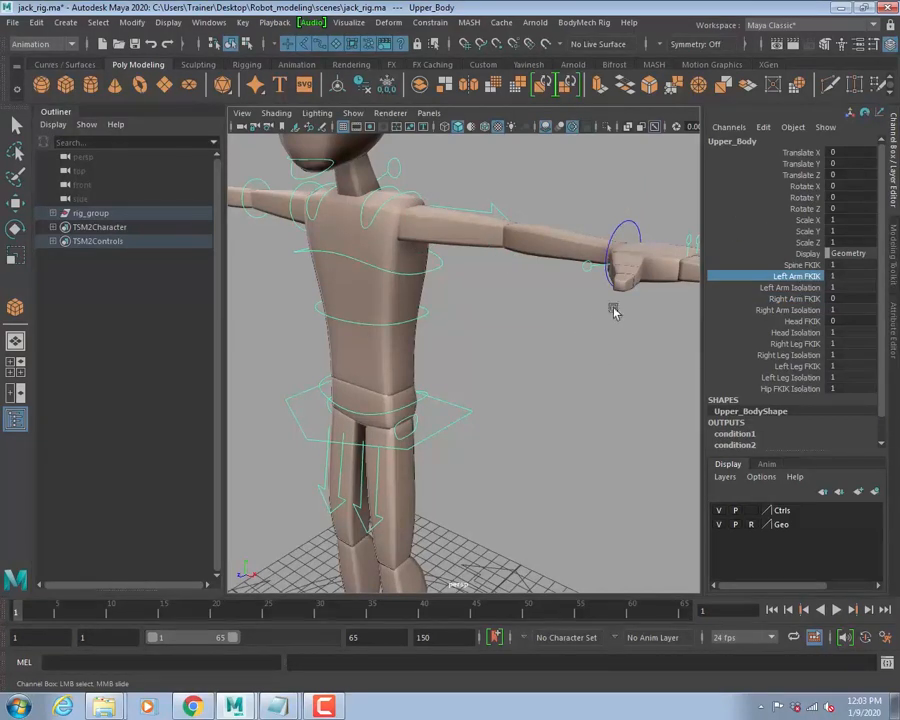
Set the Upper_Body control's Right Arm FKIK attribute to 1.
left_click(790, 298)
middle_click_drag(794, 304, 637, 329)
left_click_drag(637, 329, 496, 396, "alt")
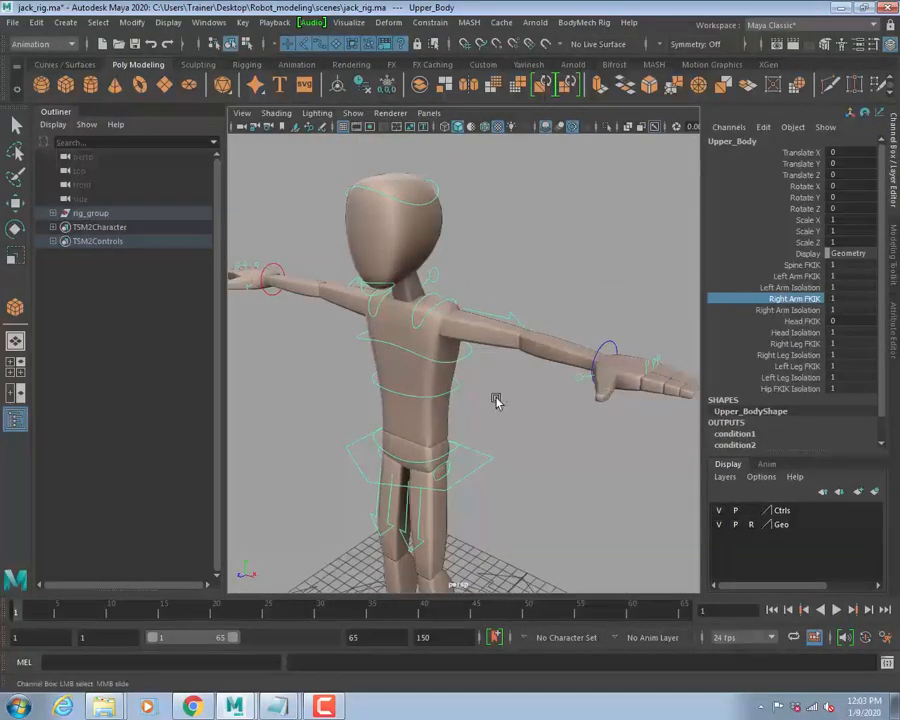
right_click_drag(529, 392, 528, 410, "alt")
left_click_drag(577, 424, 560, 415, "alt")
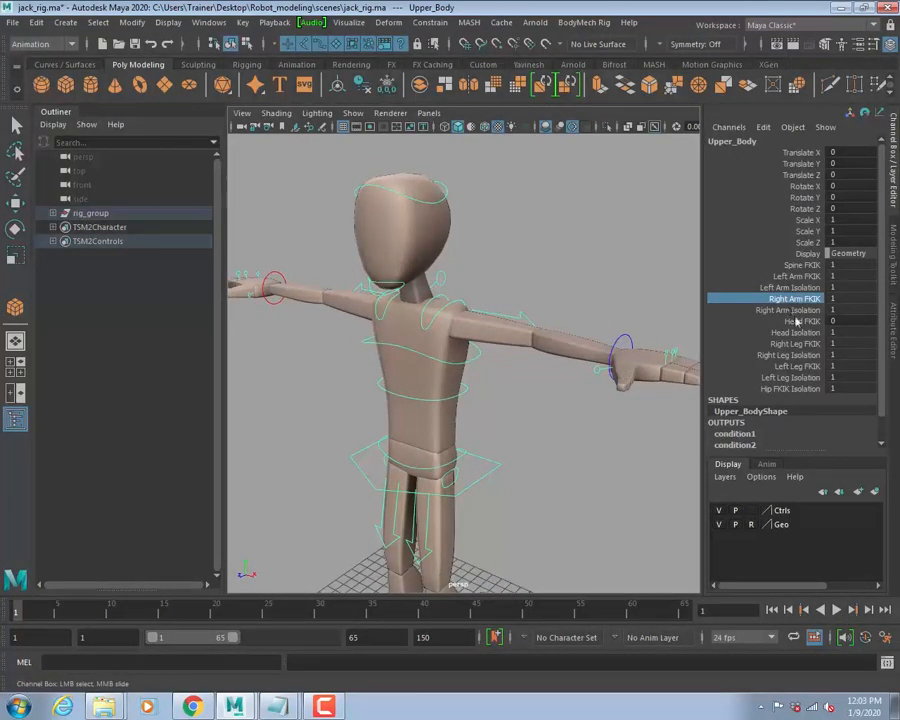
Toggle the Left Arm FKIK and Right Arm FKIK attributes together between 0 and 1, leaving both at 0.
left_click(798, 278, "ctrl")
mouse_move(640, 261)
middle_mouse_down()
mouse_move(507, 264)
mouse_move(661, 242)
mouse_move(510, 249)
mouse_move(649, 243)
middle_mouse_up()
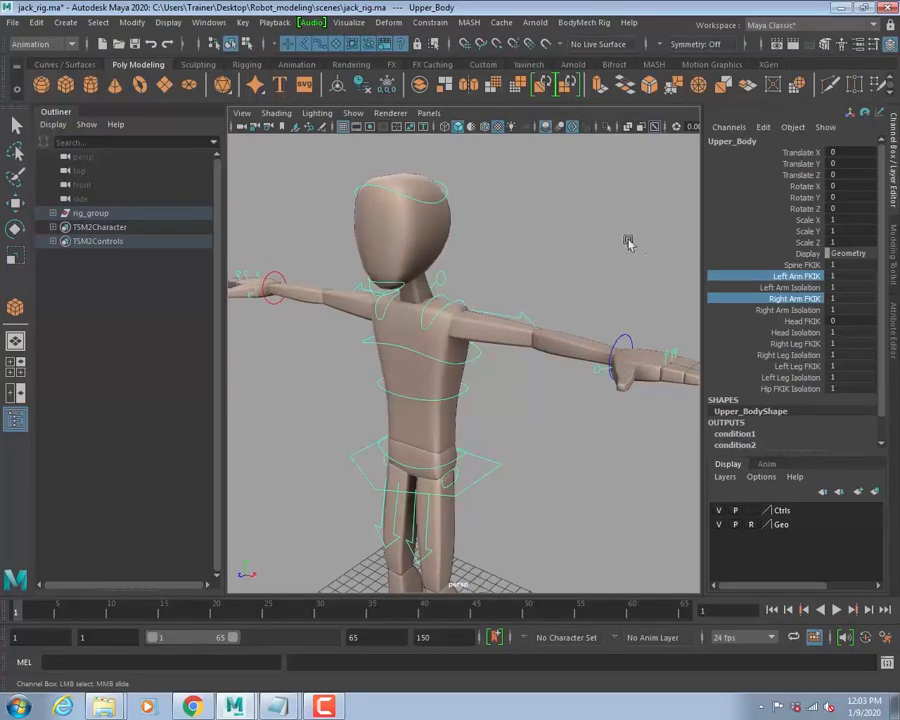
middle_click_drag(513, 262, 675, 263)
middle_click_drag(719, 273, 440, 285)
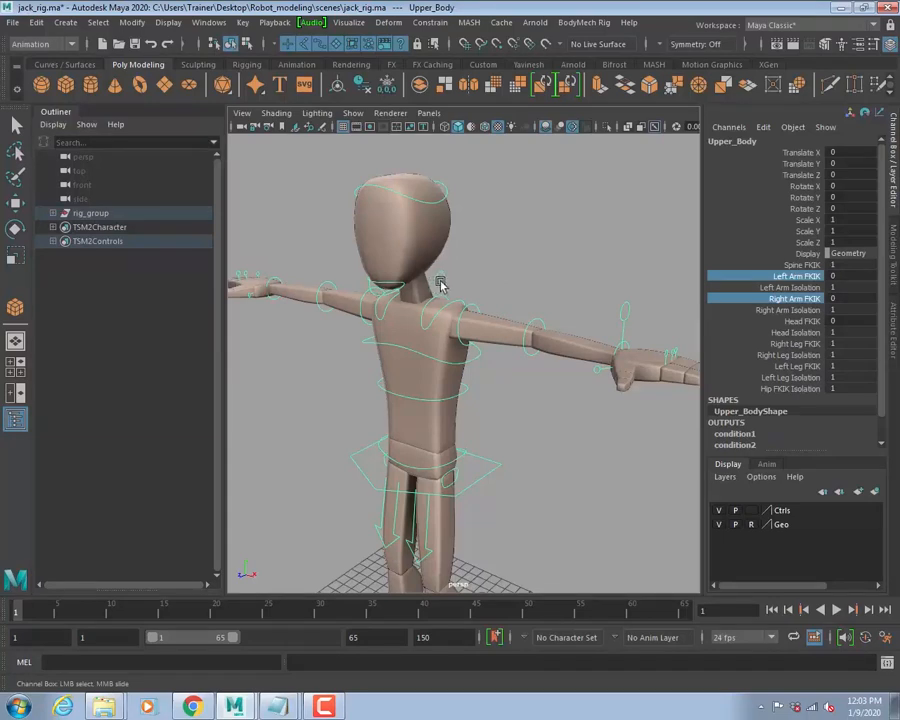
middle_click_drag(518, 248, 648, 250)
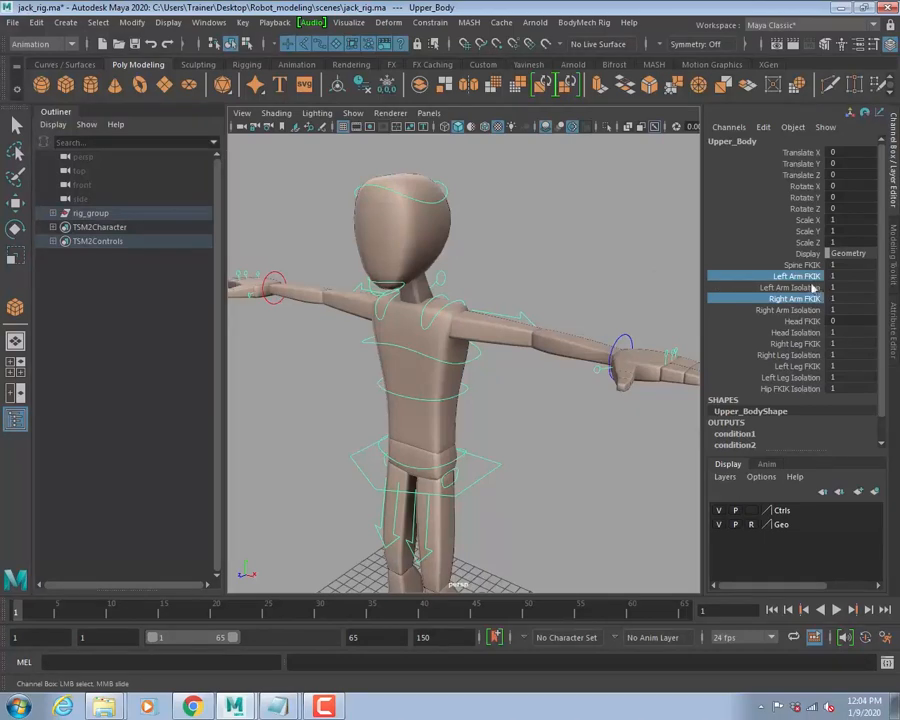
middle_click_drag(510, 247, 470, 249)
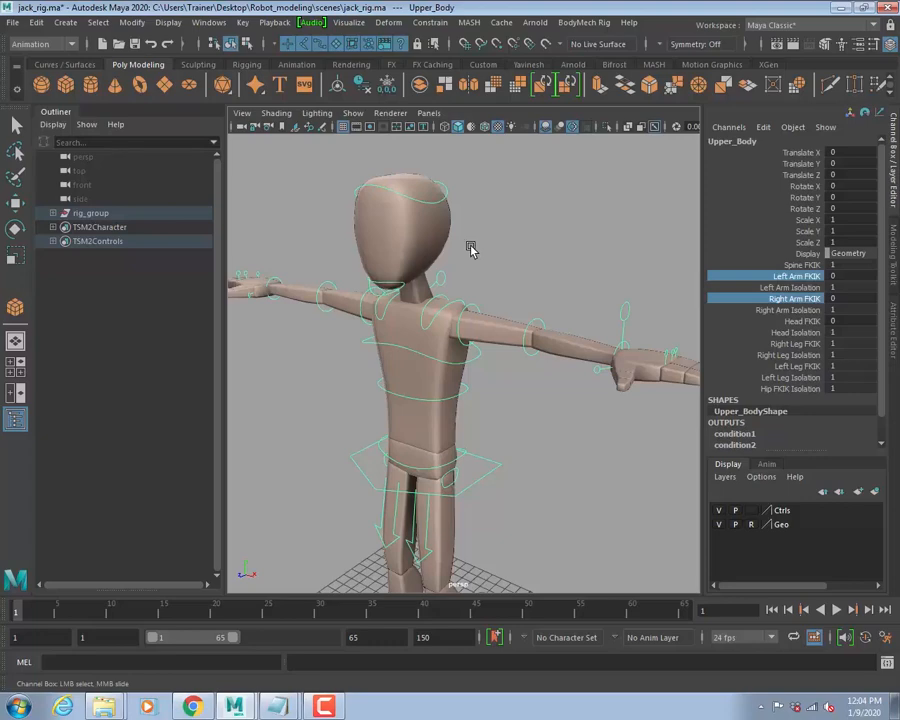
Look over the character's legs and arms and examine the attributes of the LeftArm_Lower_Arm and Head_FK controls.
right_click_drag(575, 430, 538, 420, "alt")
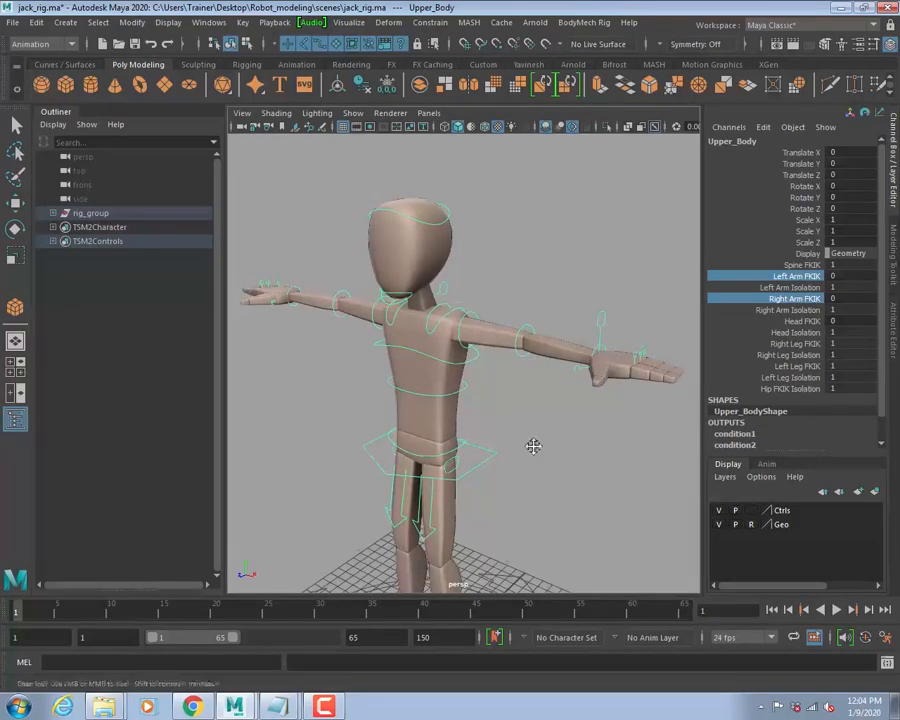
middle_click_drag(533, 446, 530, 290, "alt")
left_click_drag(483, 295, 498, 289, "alt")
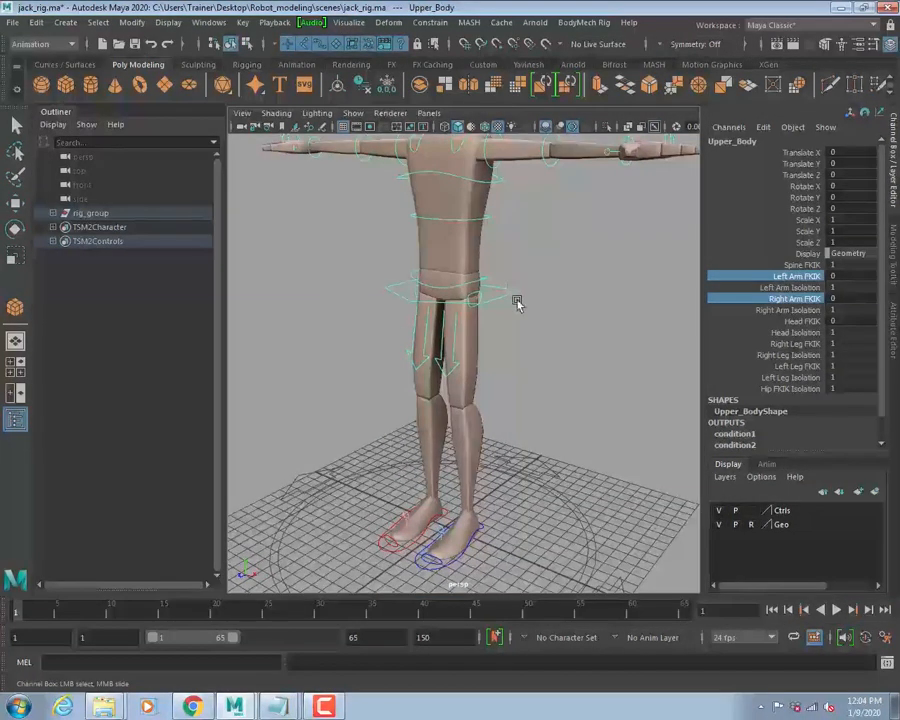
middle_click_drag(562, 248, 504, 358, "alt")
right_click_drag(450, 307, 488, 260, "alt")
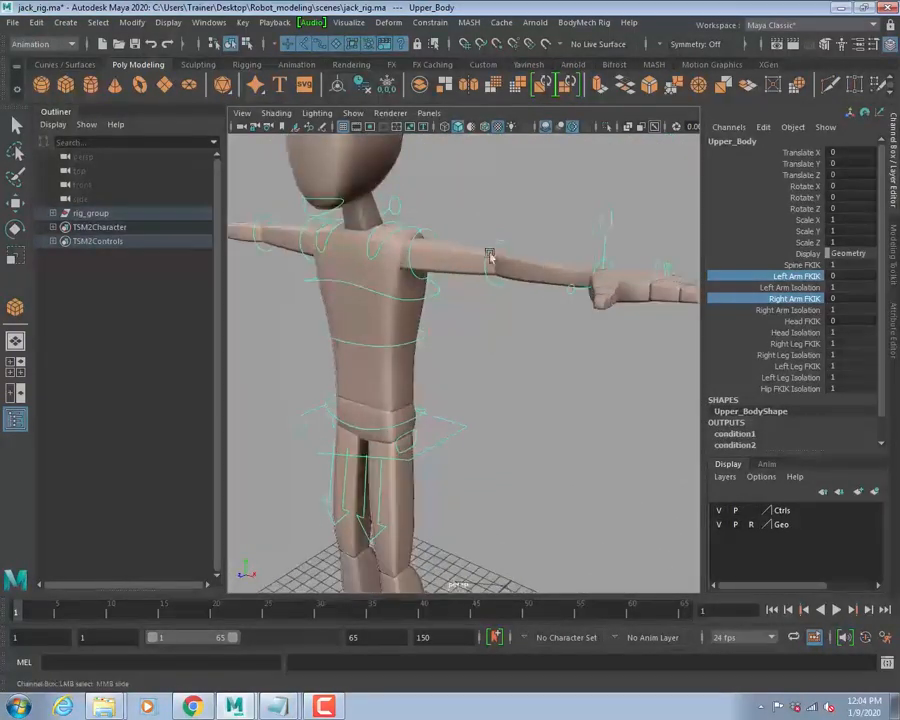
left_click(494, 244)
key("e")
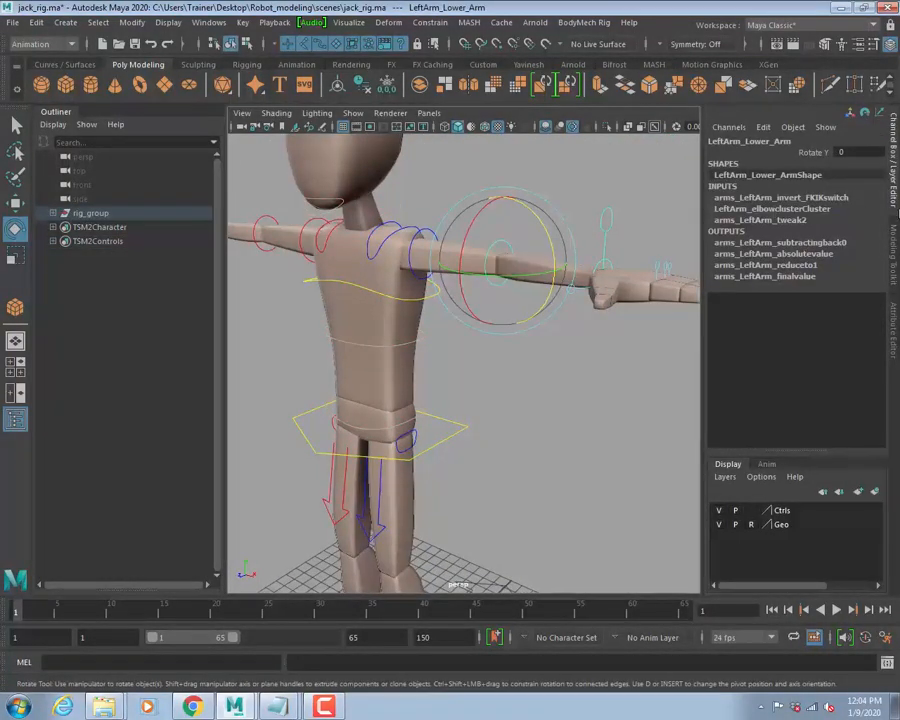
left_click(446, 185)
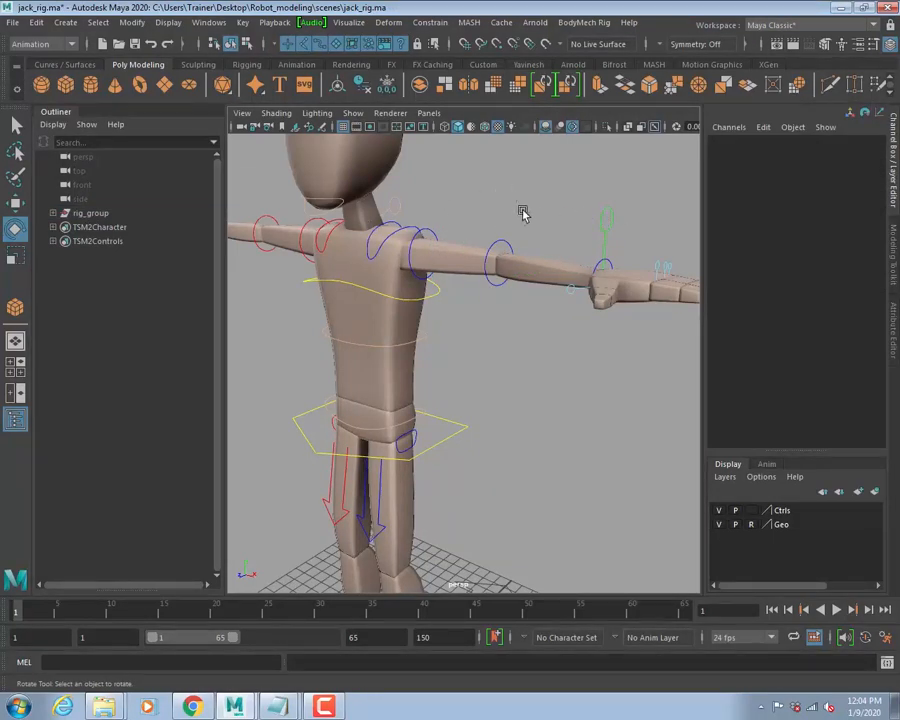
left_click_drag(501, 196, 358, 237, "alt")
left_click(396, 222)
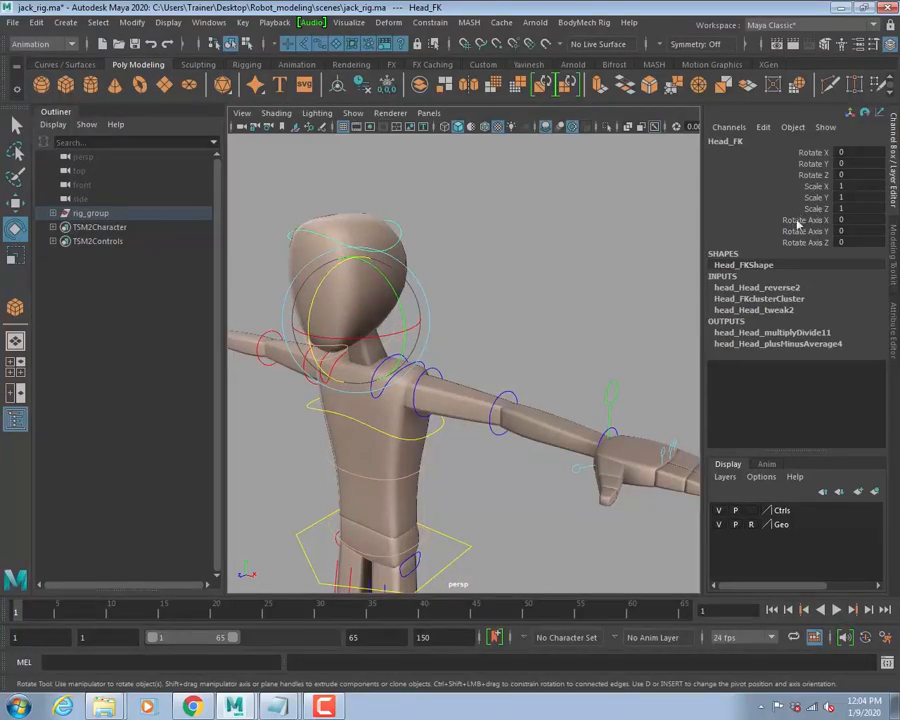
left_click(530, 298)
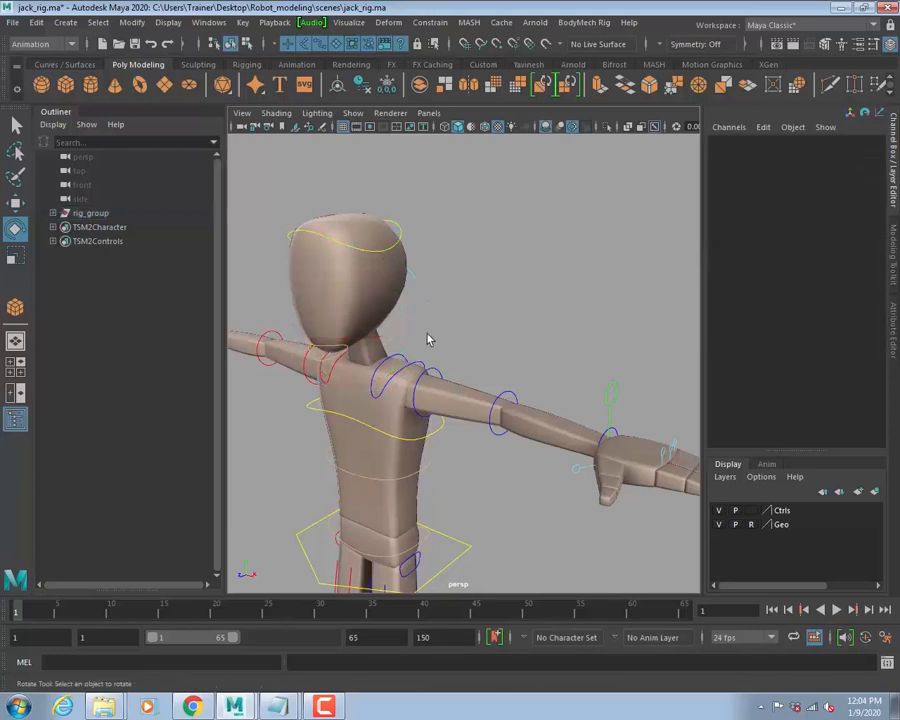
Select the LeftArm_Hand control at the wrist and examine its attributes and the arm around it.
left_click(617, 435)
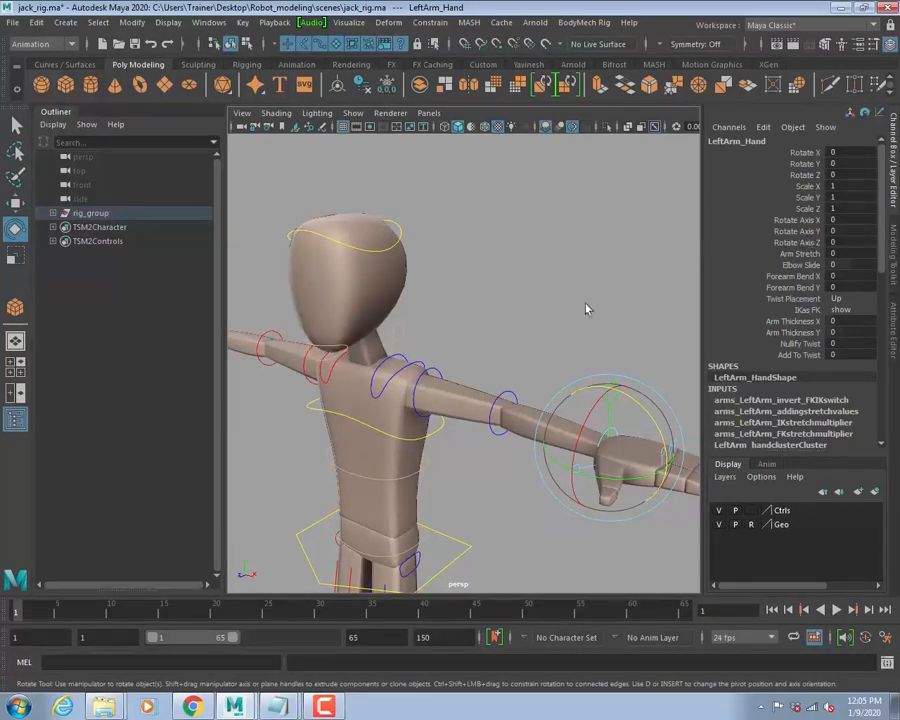
right_click_drag(586, 304, 416, 286, "alt")
middle_click_drag(657, 369, 554, 365, "alt")
right_click_drag(554, 365, 630, 391, "alt")
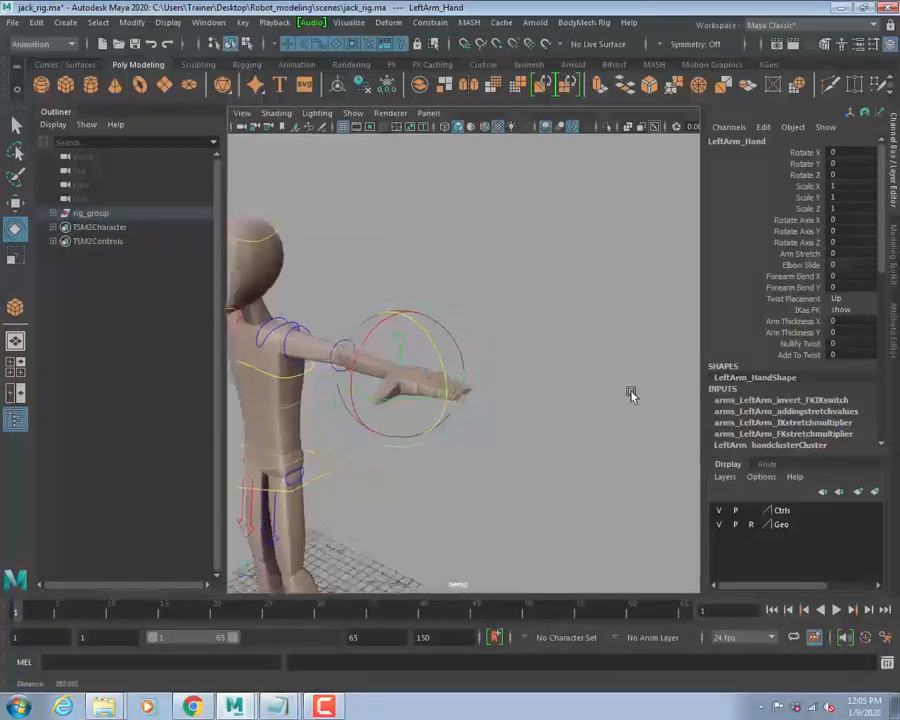
left_click_drag(630, 391, 657, 390, "alt")
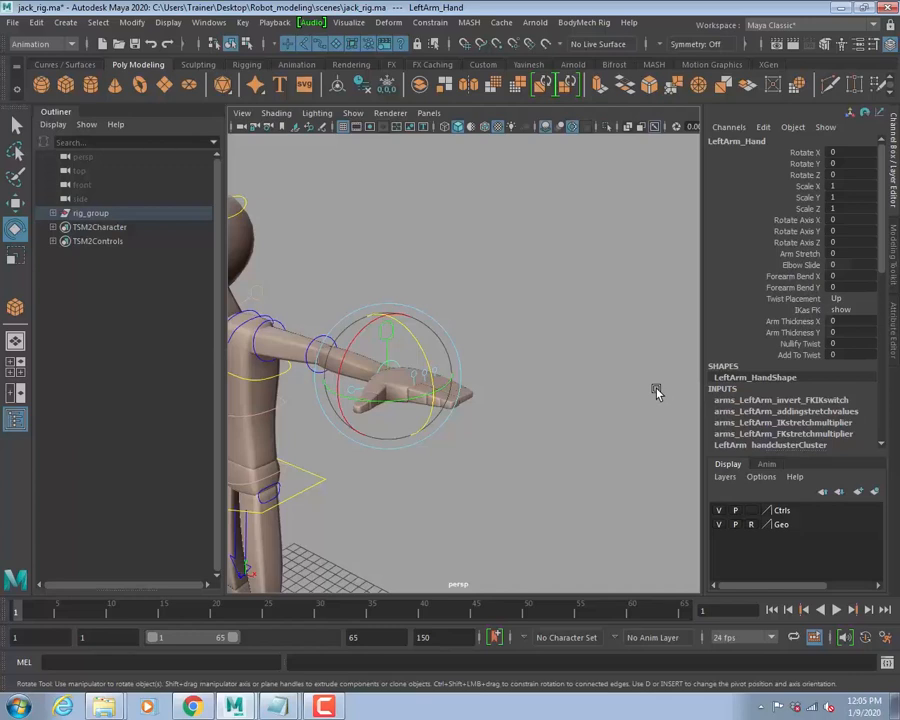
Select the LeftArm_HandTranslate control above the wrist and the LeftArm_Hand control, and examine the attributes of each.
left_click(459, 209)
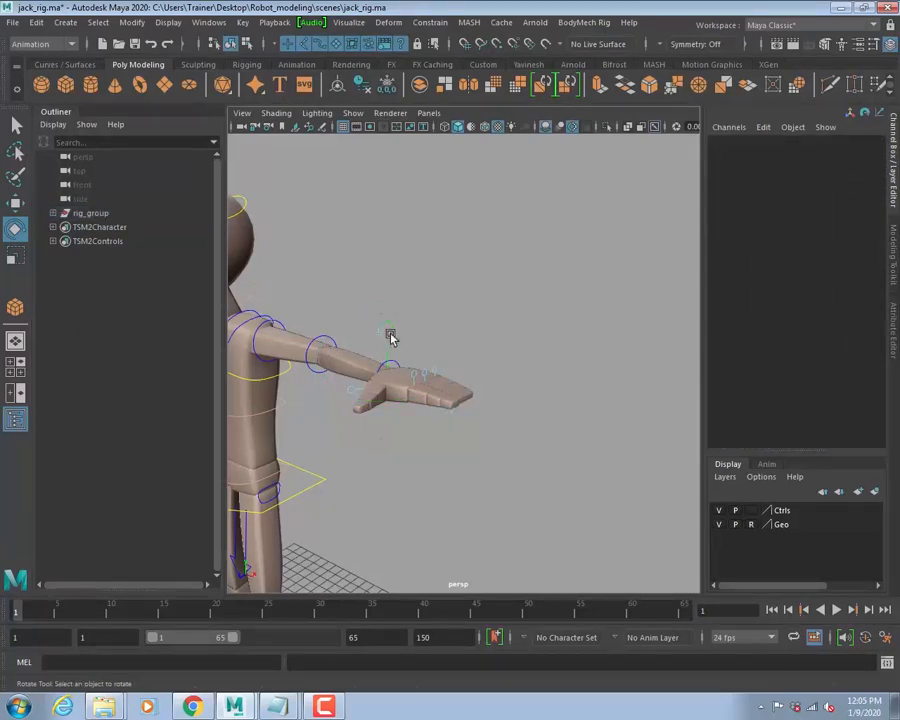
left_click(391, 335)
right_click_drag(371, 325, 430, 352, "alt")
key("q")
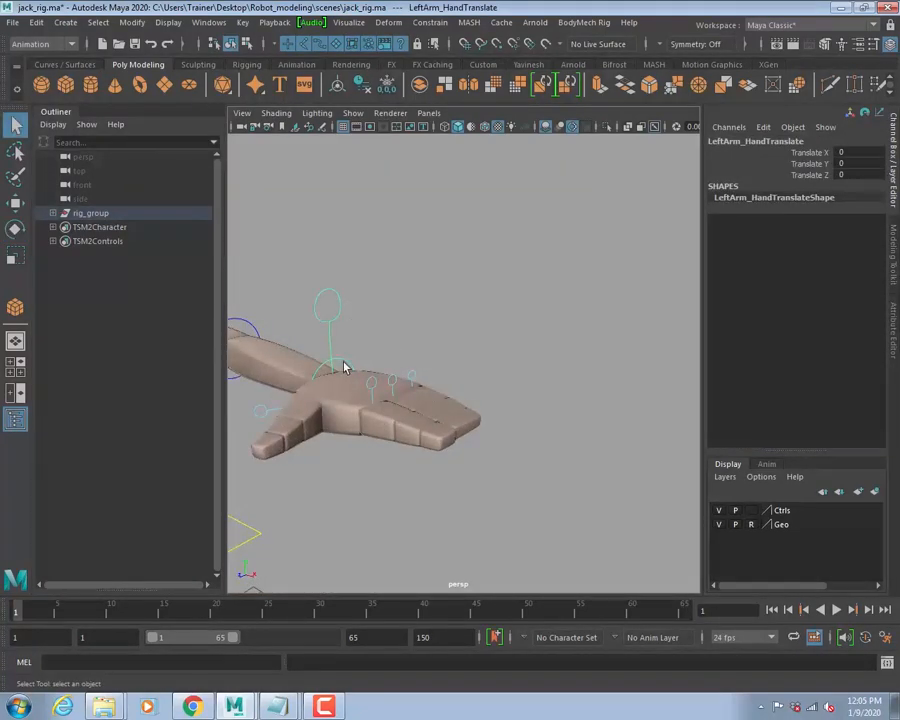
left_click(346, 365)
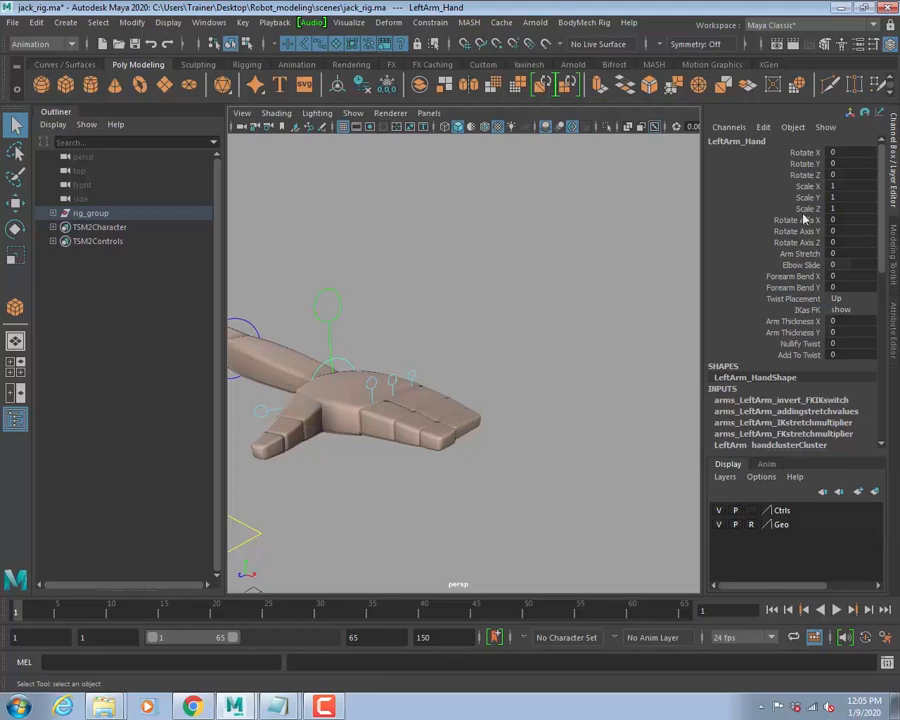
Bend the three left fingers together by changing Middle Joint and Last Joint on their finger controls to about -39.8.
left_click(418, 377)
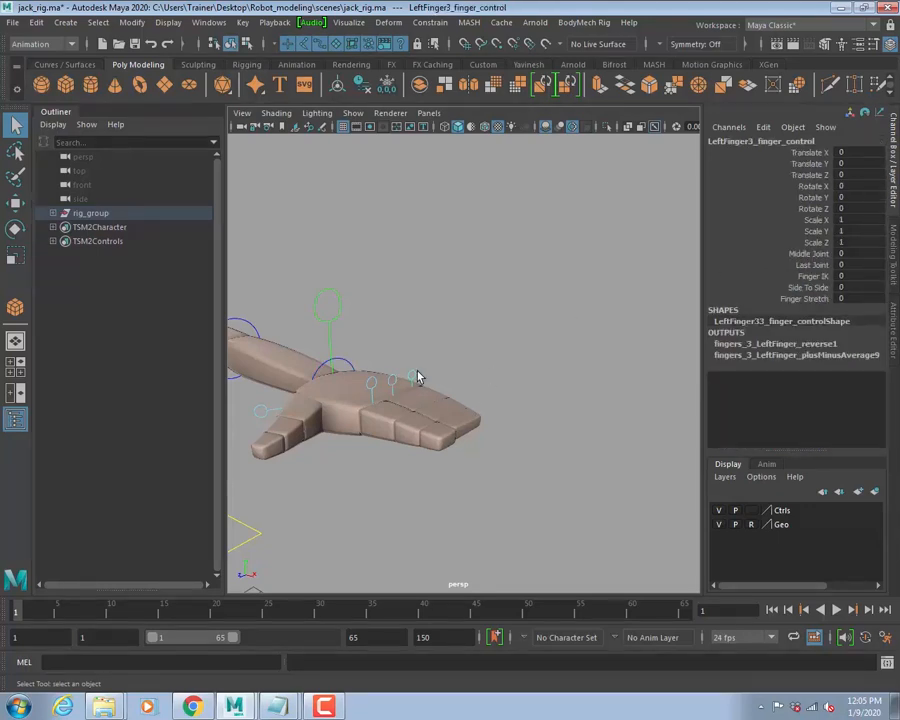
right_click_drag(418, 375, 436, 374, "alt")
middle_click_drag(436, 374, 509, 366, "alt")
left_click(504, 367)
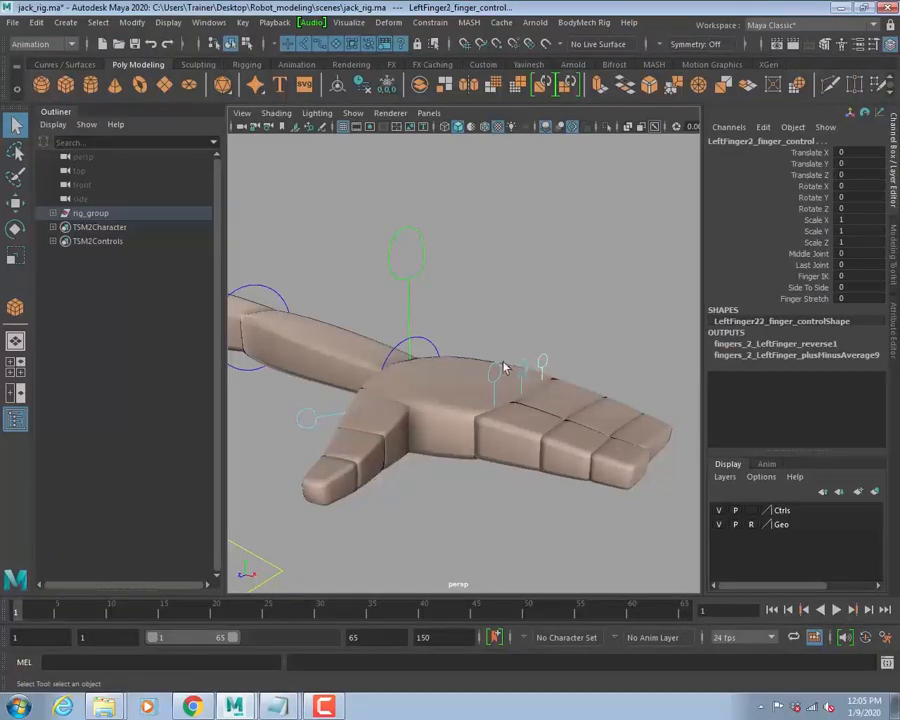
left_click_drag(521, 378, 597, 336, "alt")
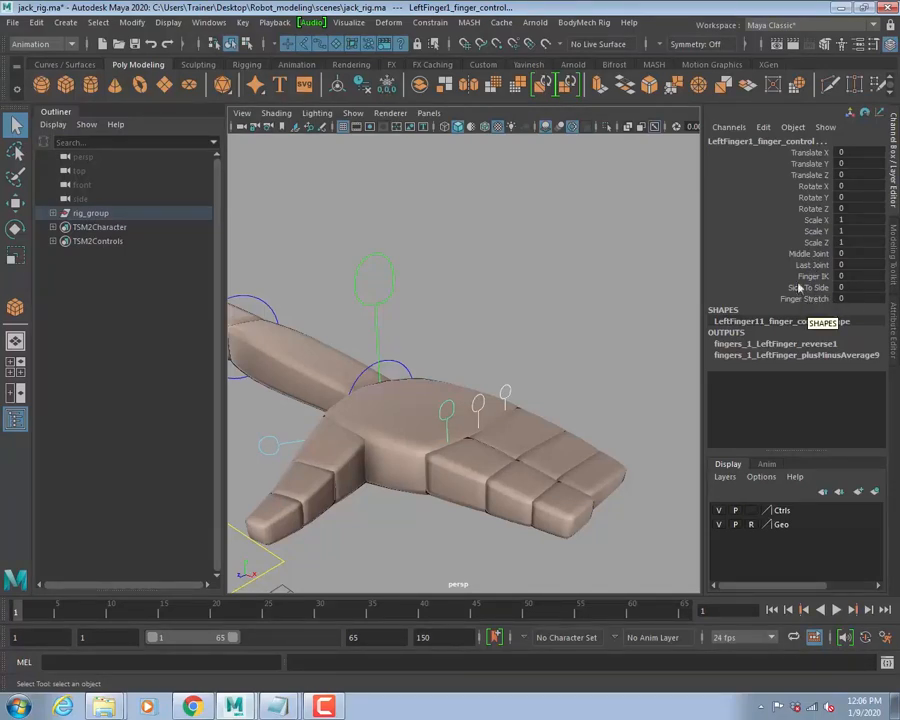
left_click_drag(806, 253, 811, 266)
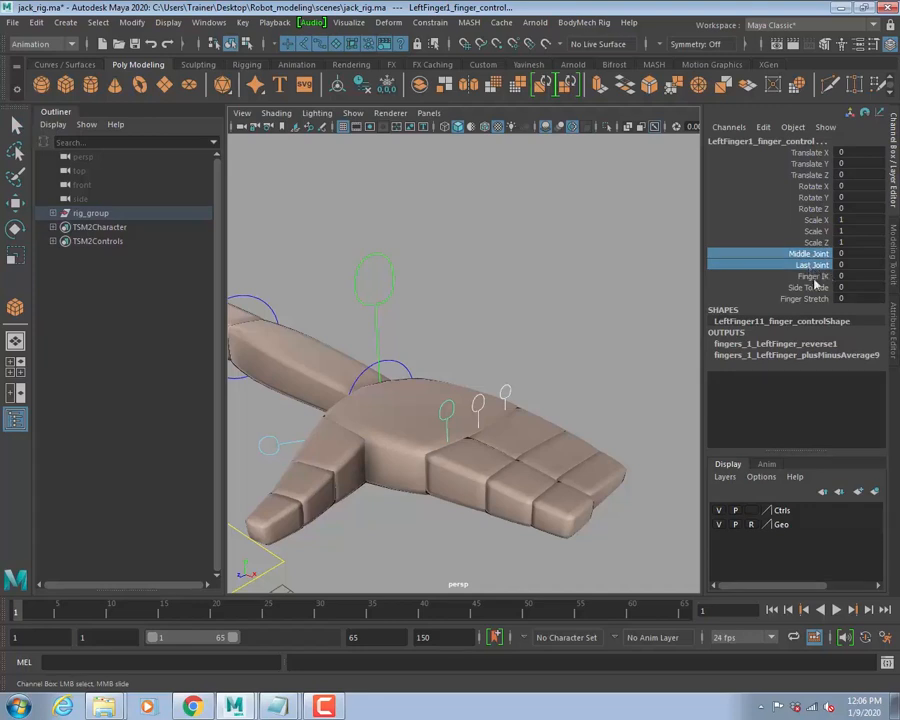
middle_click_drag(482, 273, 560, 262)
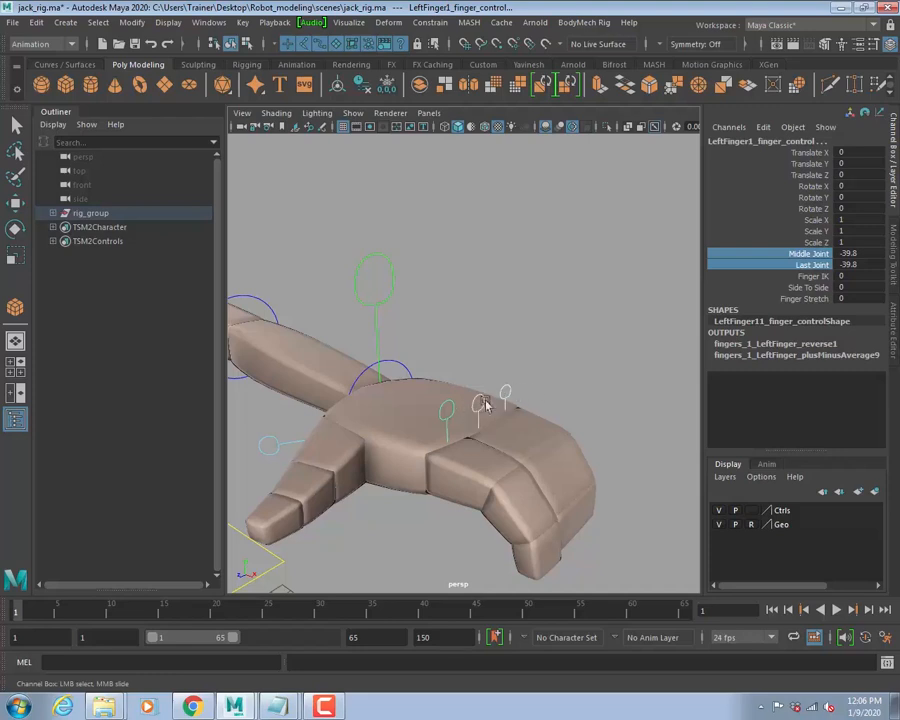
Straighten the finger driven by LeftFinger3_finger_control alone, setting its Middle Joint and Last Joint to 0.
key("q")
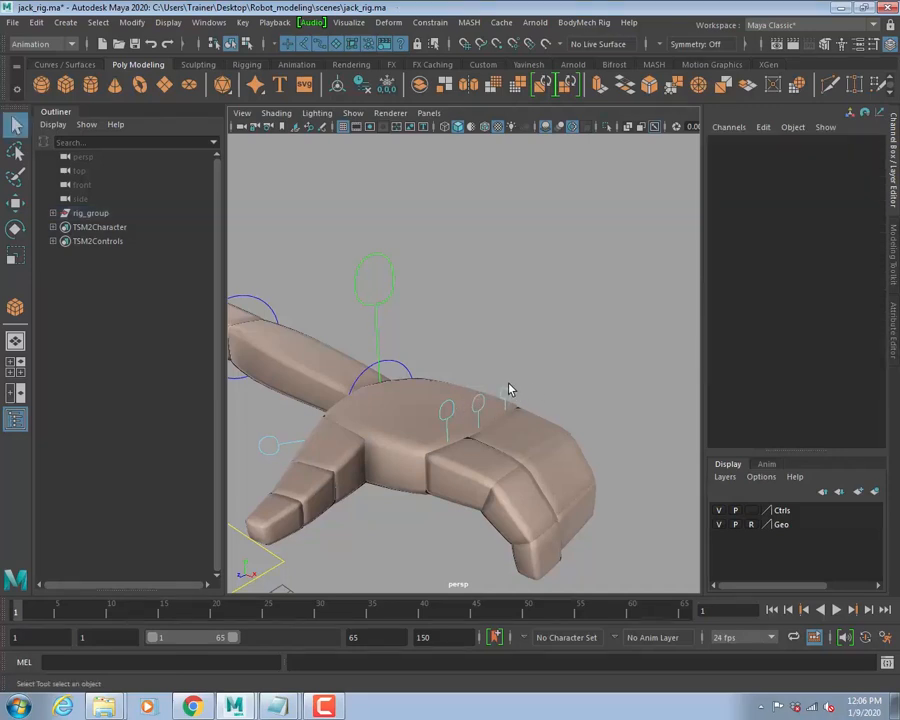
left_click(507, 390)
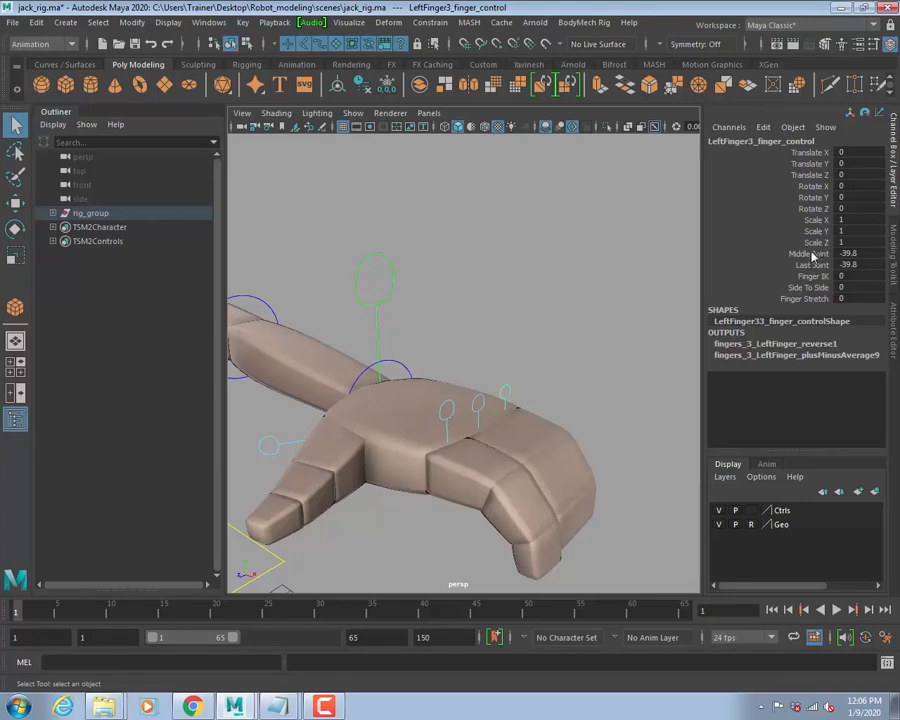
left_click_drag(803, 255, 786, 265)
middle_click_drag(655, 303, 771, 321)
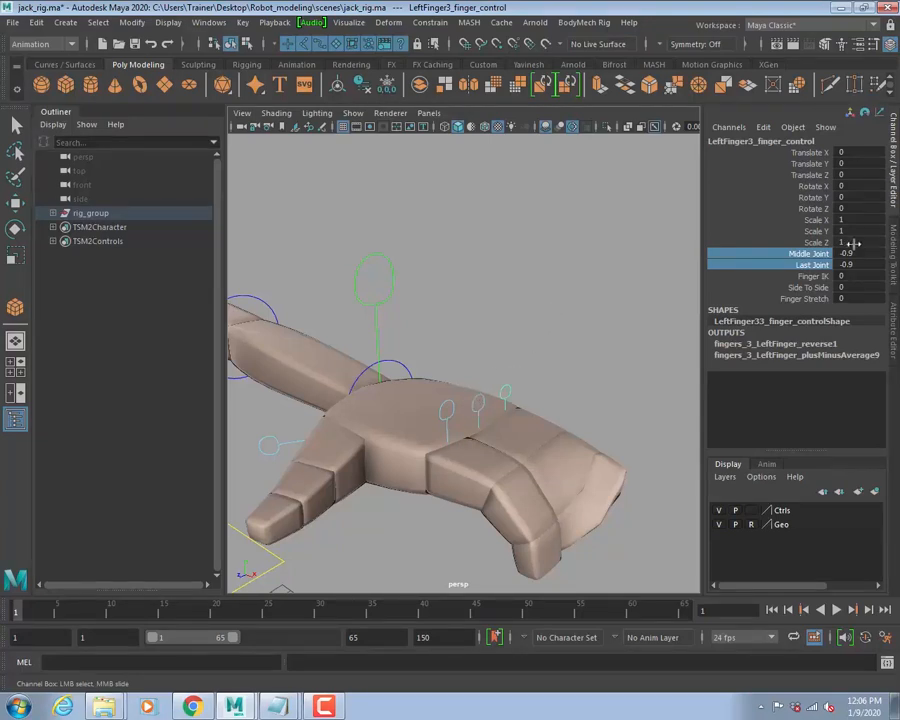
left_click_drag(852, 256, 861, 269)
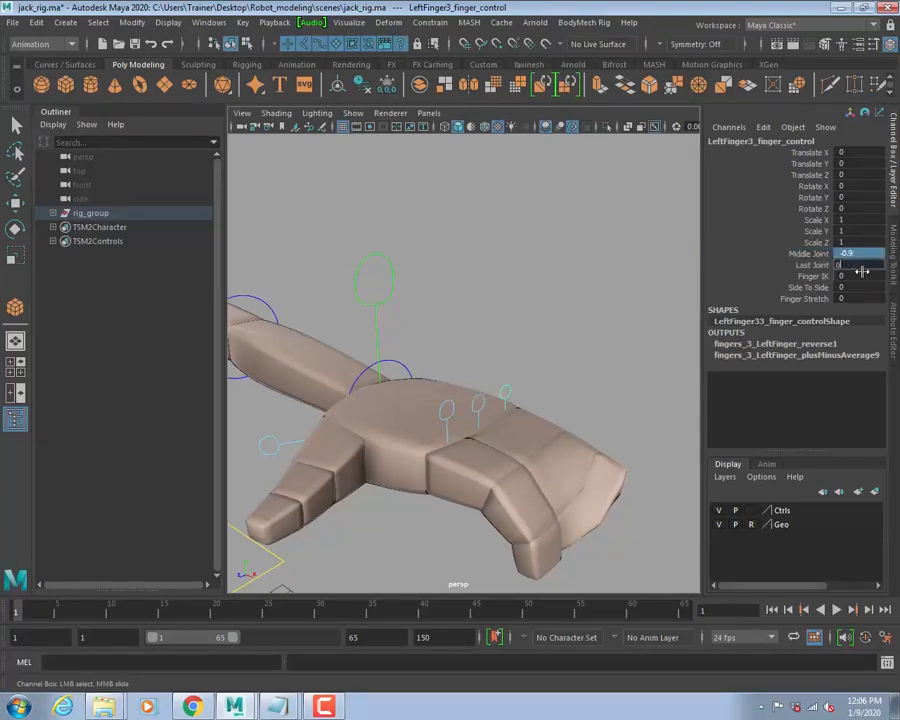
key("q")
Set Middle Joint and Last Joint to 0 on the LeftFinger2 and LeftFinger1 finger controls together.
left_click(476, 401)
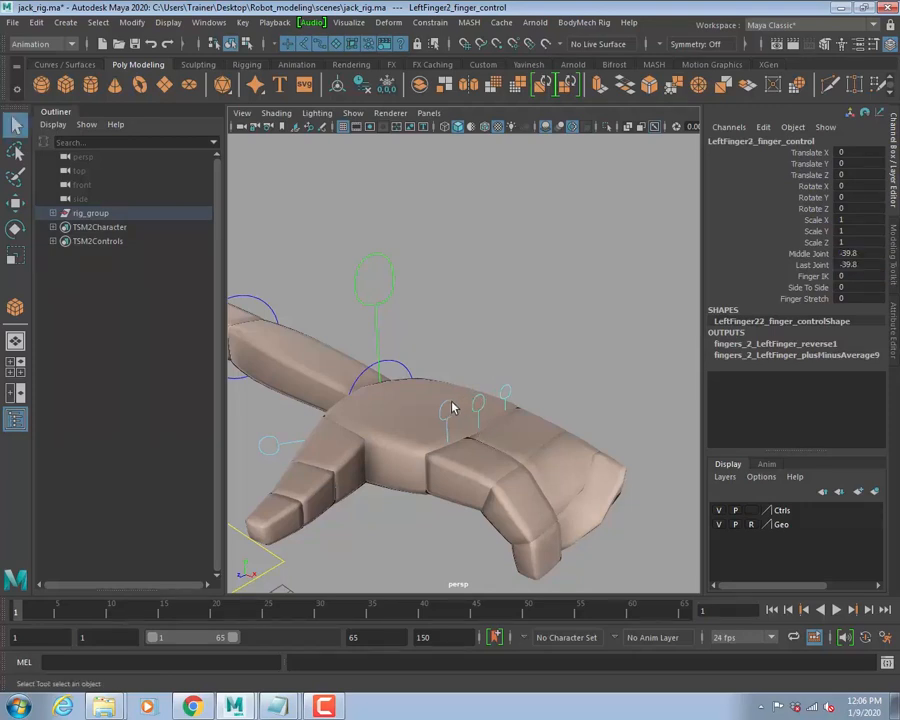
left_click_drag(857, 256, 861, 265)
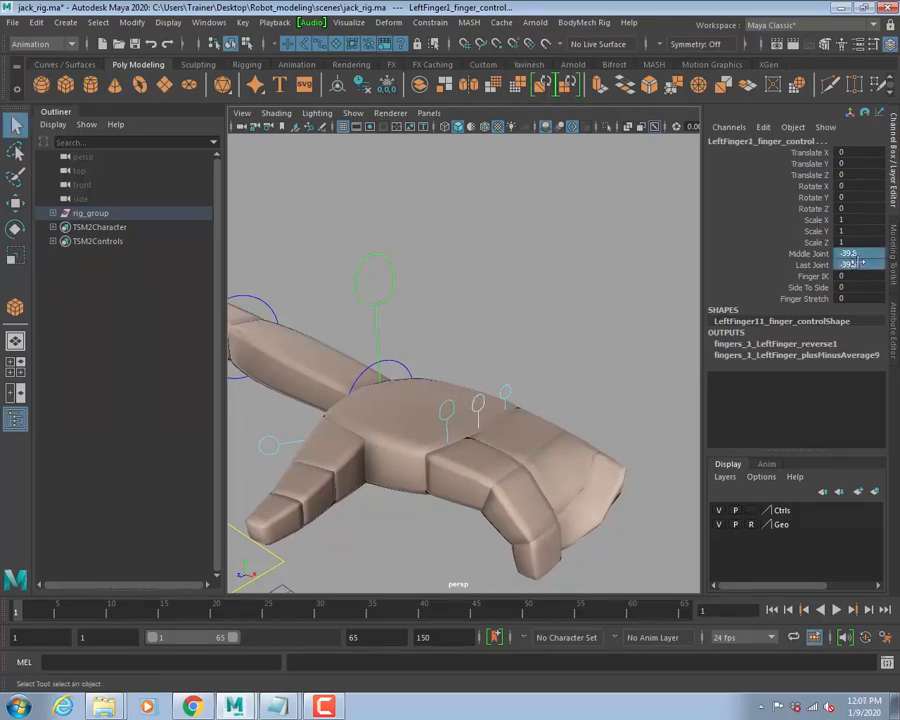
type("0")
key("Return")
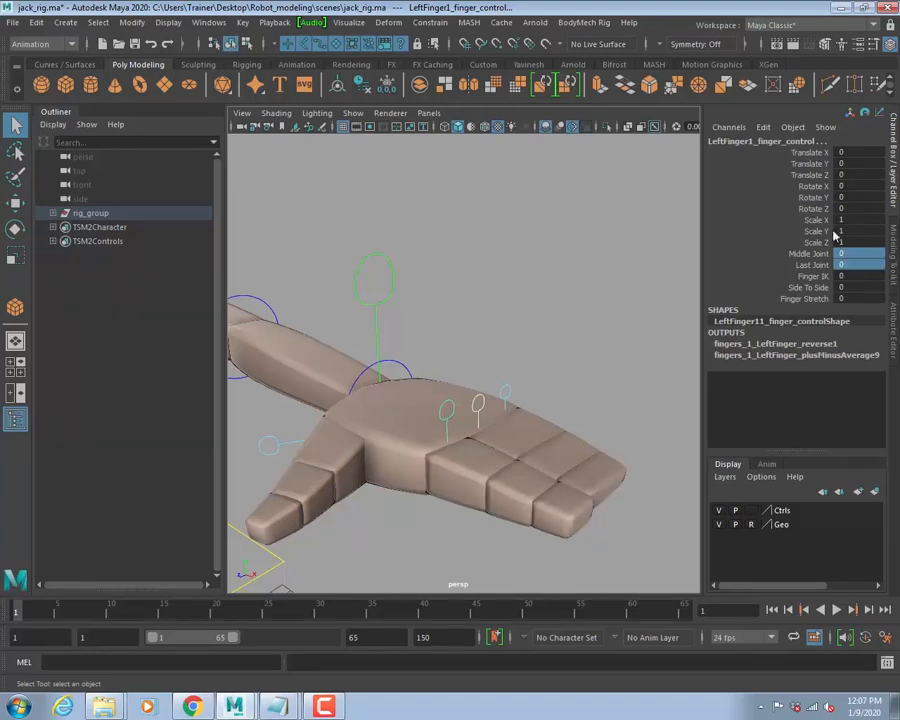
Adjust Middle Joint and Last Joint of all three left finger controls together, ending at 1.2.
left_click(506, 393)
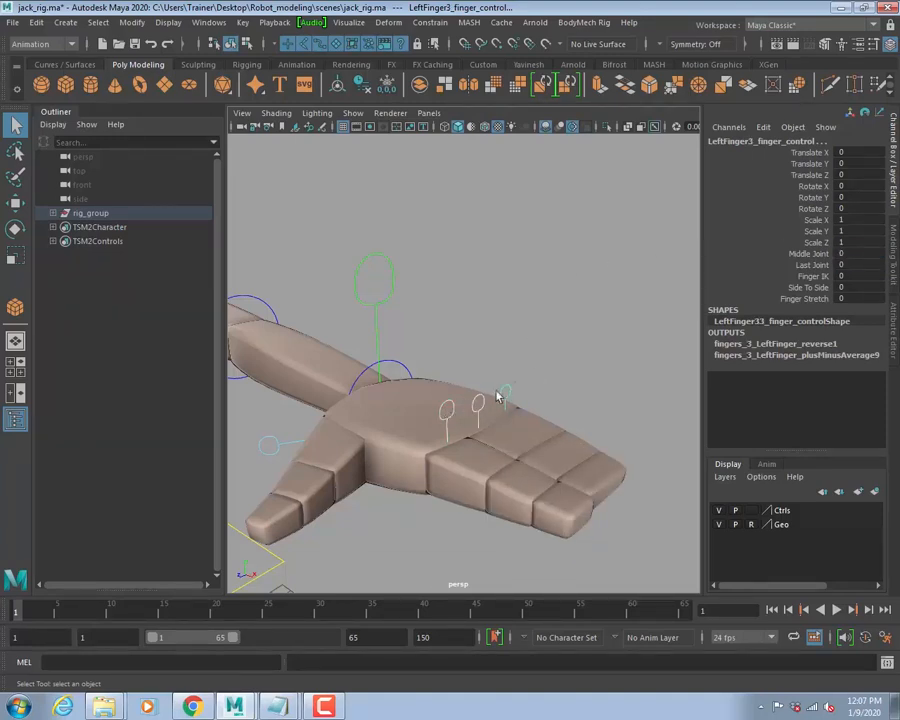
left_click_drag(815, 256, 804, 269)
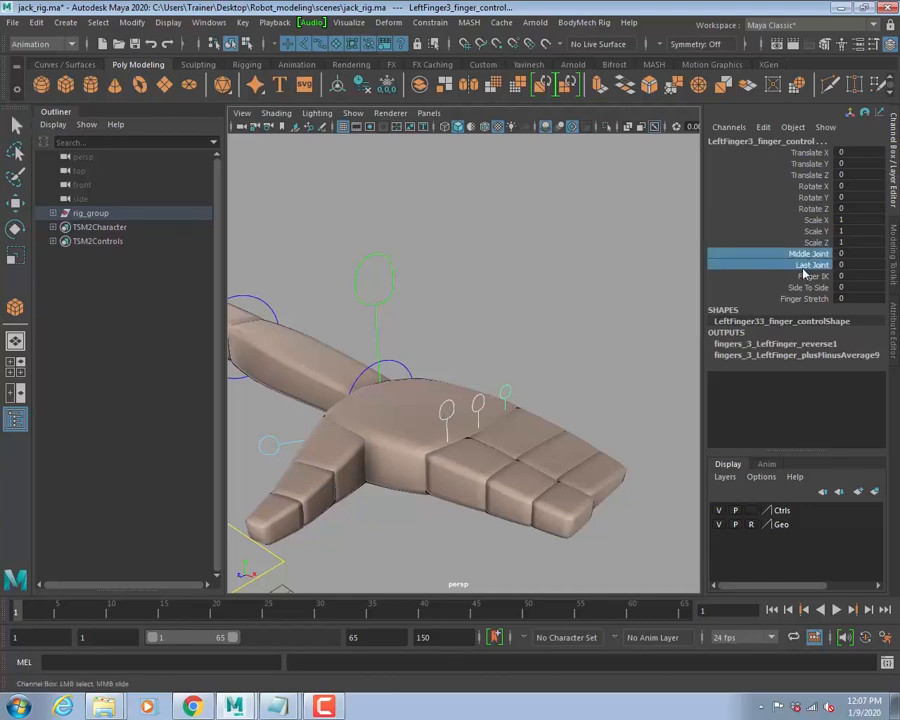
middle_click_drag(532, 301, 535, 275)
Try a Finger Stretch of about 0.4 on the three left finger controls and undo it.
left_click(800, 299)
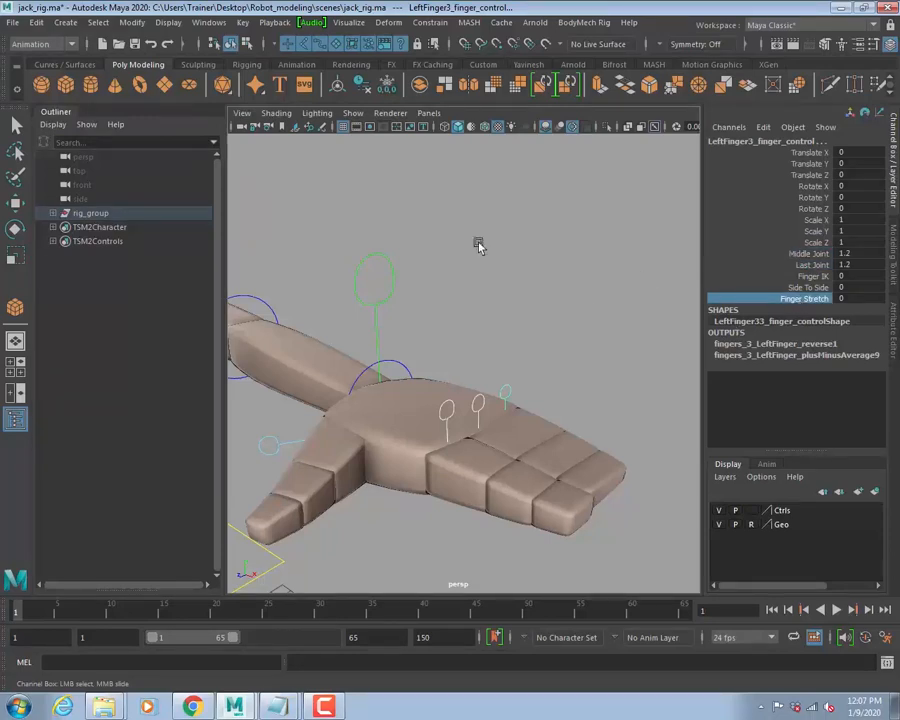
mouse_move(478, 245)
middle_mouse_down()
mouse_move(532, 241)
mouse_move(446, 249)
mouse_move(510, 267)
mouse_move(474, 255)
mouse_move(480, 265)
middle_mouse_up()
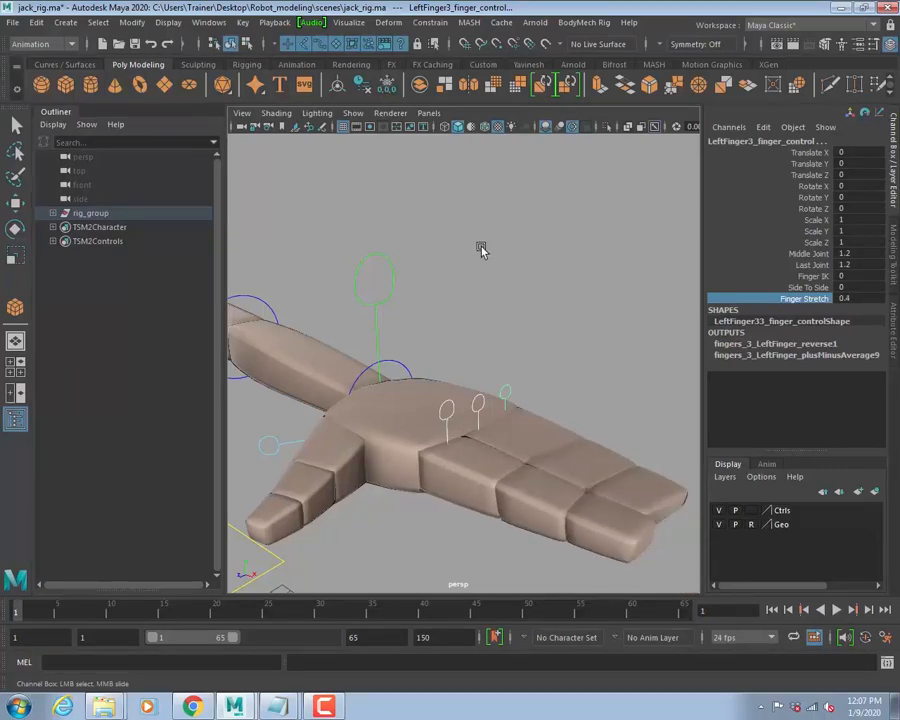
key("ctrl+z")
left_click_drag(810, 254, 815, 270)
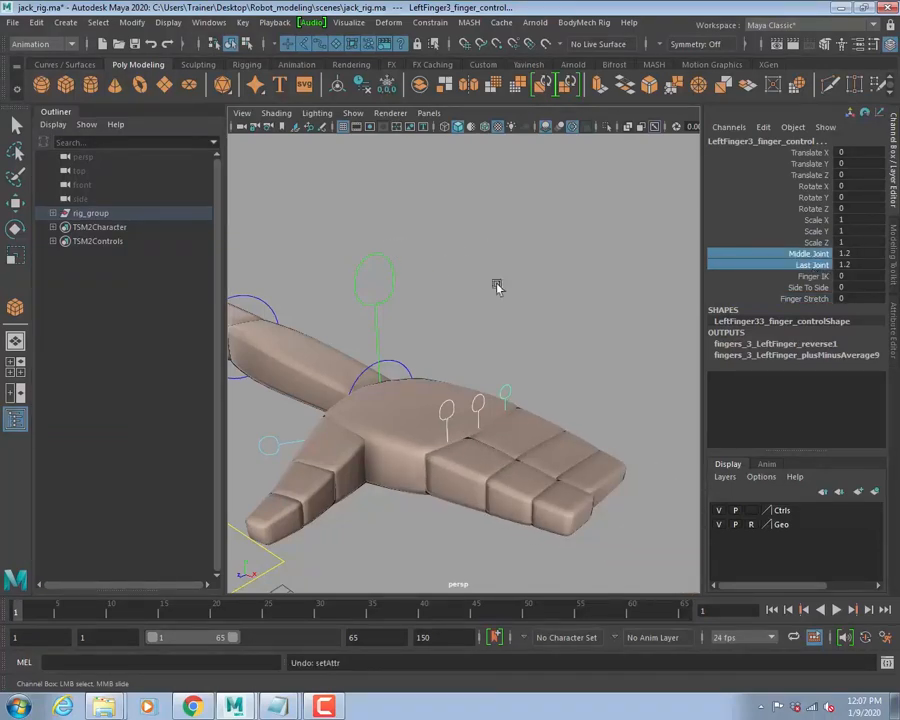
scroll(512, 283, "down", 3)
middle_click_drag(560, 345, 519, 356, "alt")
scroll(519, 356, "up", 6)
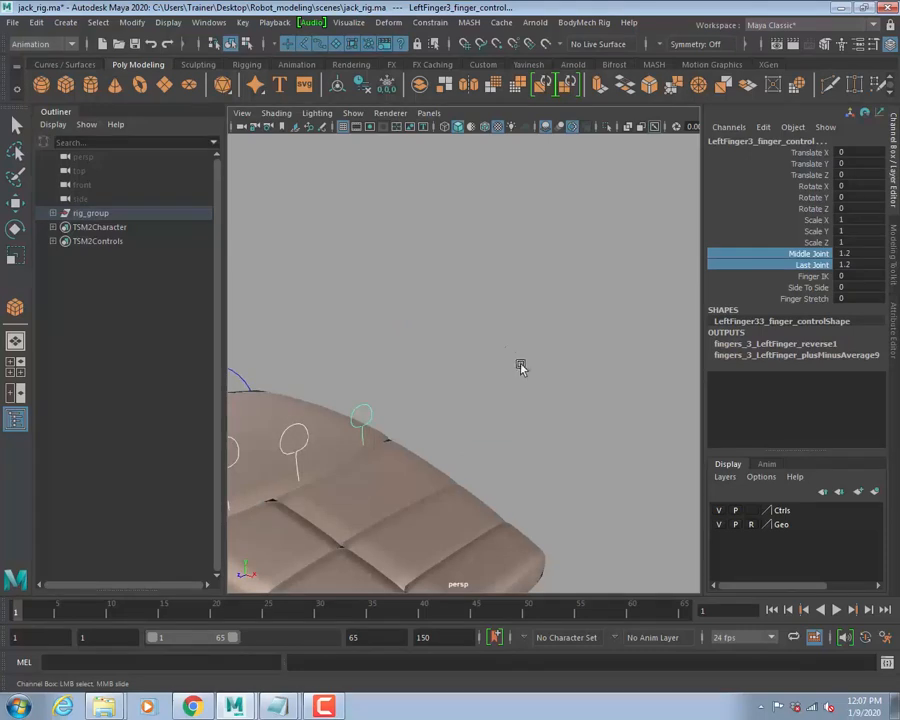
scroll(475, 358, "down", 5)
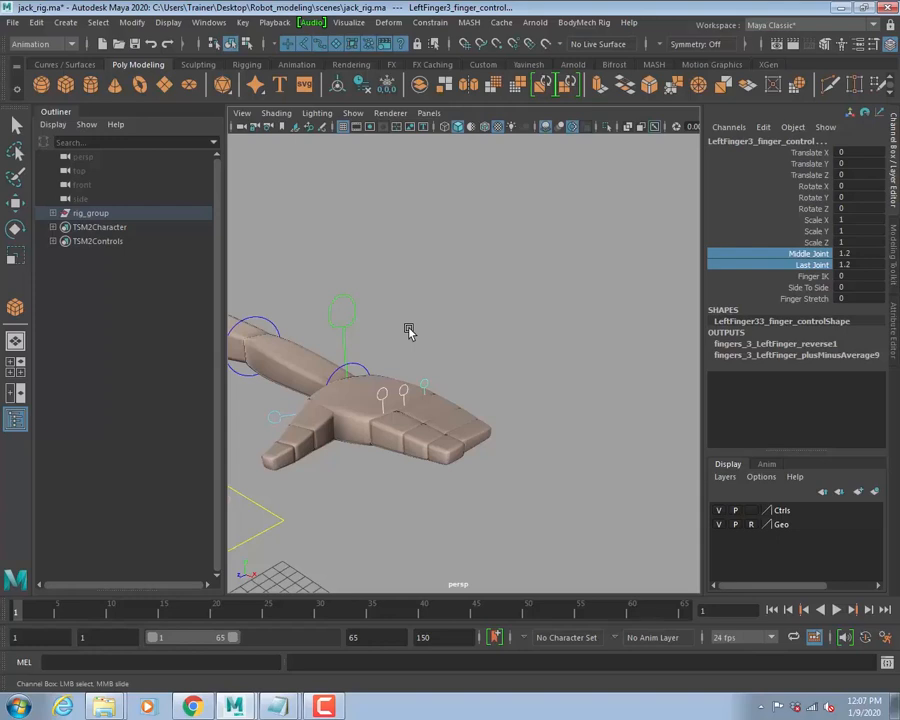
Clear the selection in an empty area of the top view and switch to the Rigging menu set.
key("space")
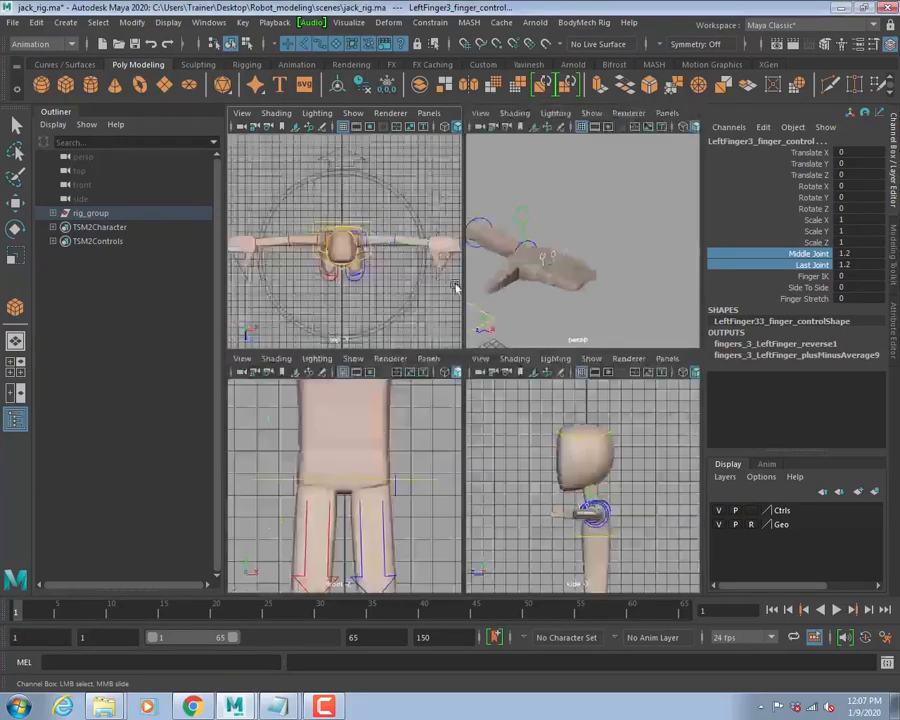
key("space")
middle_click_drag(670, 257, 452, 305, "alt")
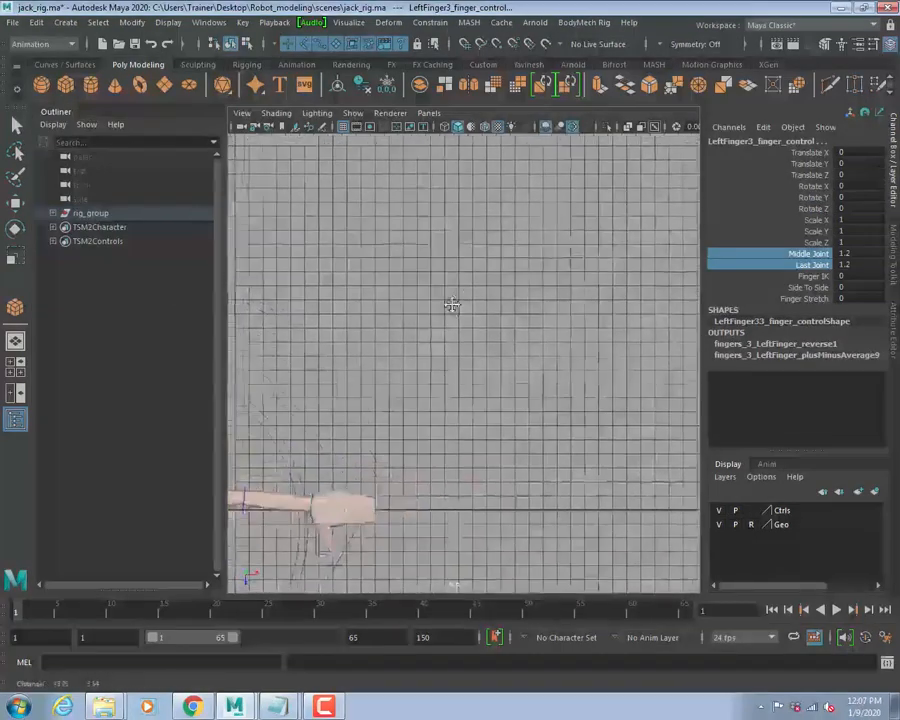
right_click_drag(375, 303, 515, 342, "alt")
middle_click_drag(515, 342, 430, 368, "alt")
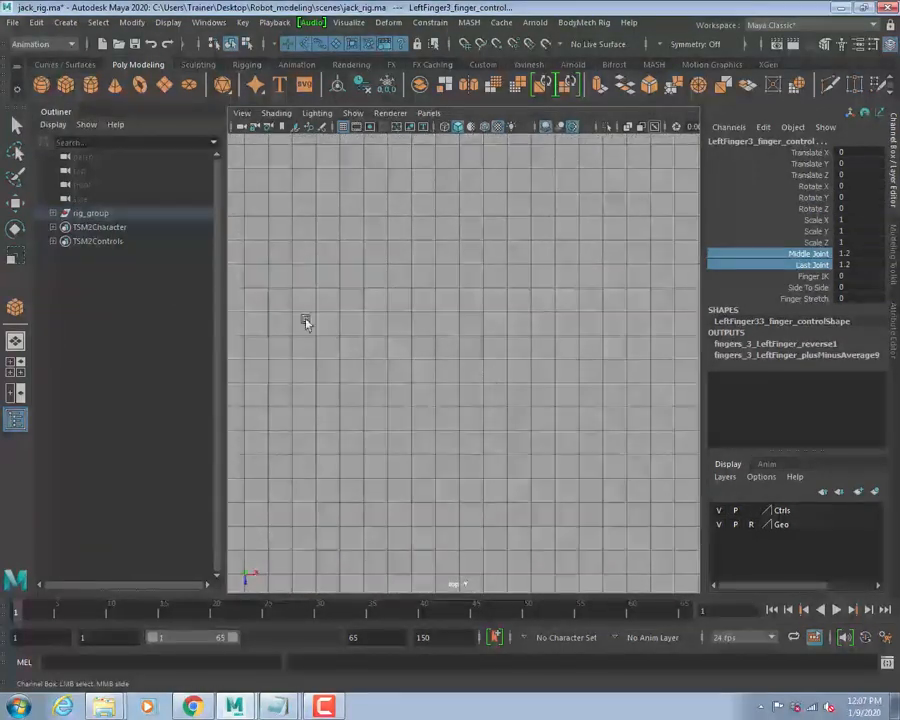
left_click(321, 243)
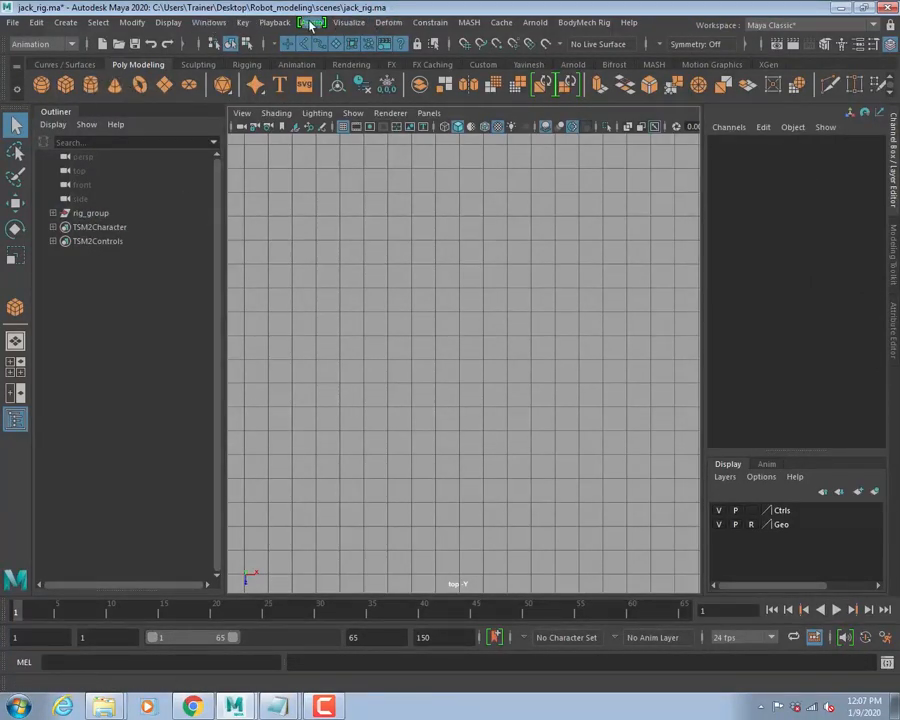
left_click(40, 43)
left_click(32, 72)
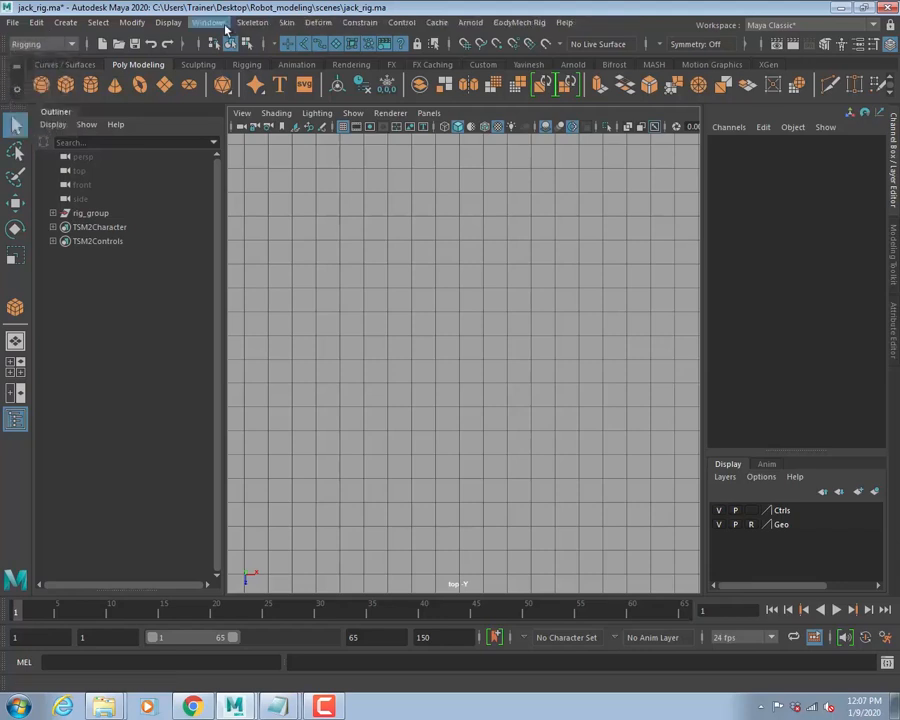
Create a straight horizontal chain of four grid-snapped joints, 5 units apart, in the empty area of the top view.
left_click(252, 22)
left_click(280, 57)
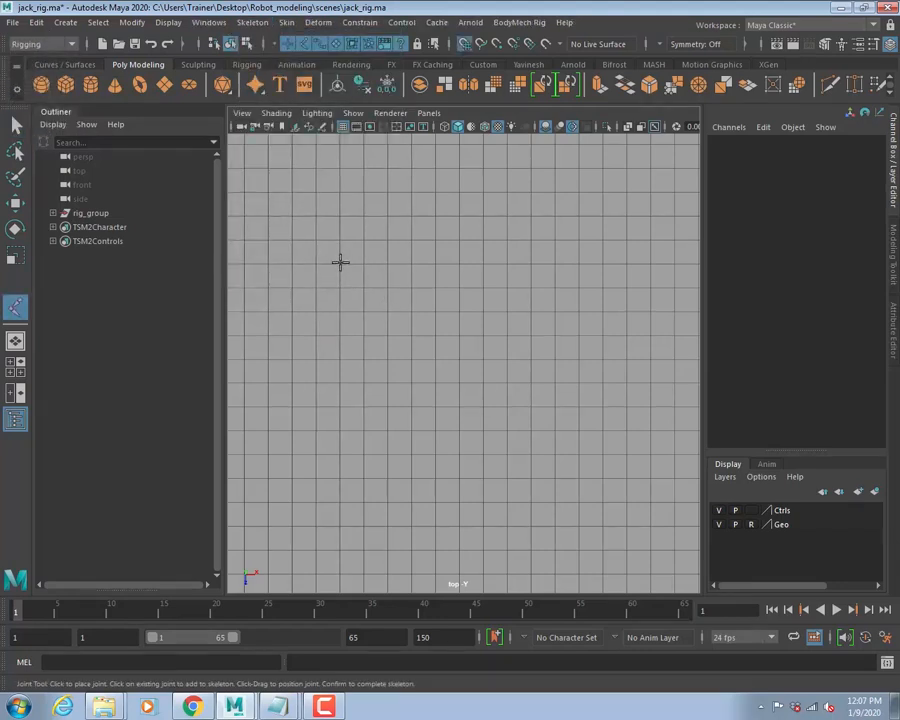
left_click(340, 263)
left_click(363, 263)
left_click(386, 263)
left_click(409, 263)
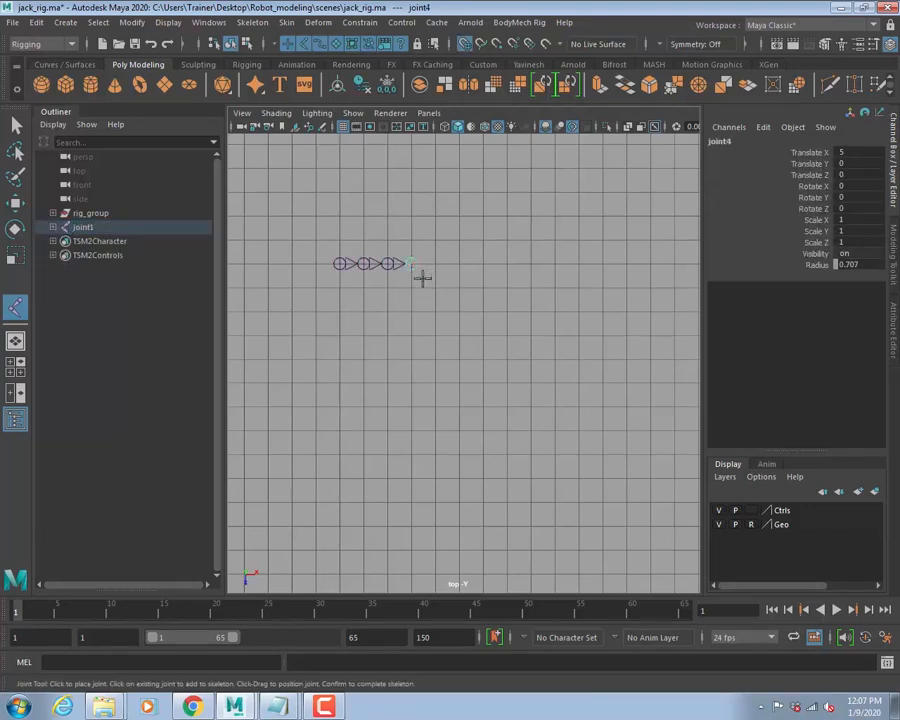
Duplicate the whole joint chain and move the copy along Z to about -79.85, parallel to the original.
key("q")
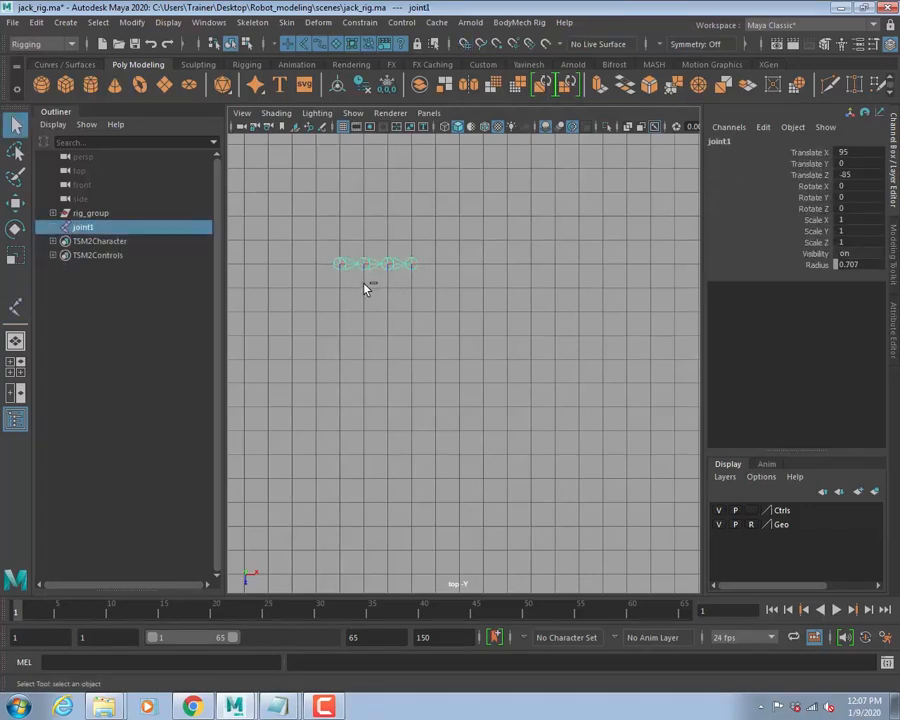
key("ctrl+d")
key("w")
left_click_drag(337, 309, 341, 358)
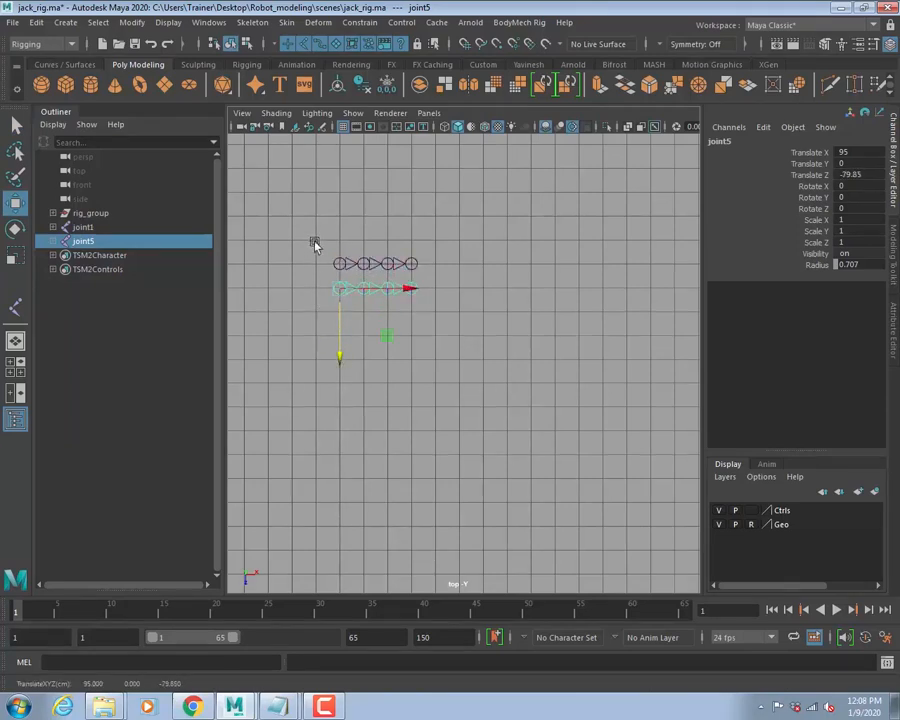
Duplicate both joint chains together and move the copies along Z, forming four evenly spaced parallel chains.
left_click(338, 263, "shift")
key("ctrl+d")
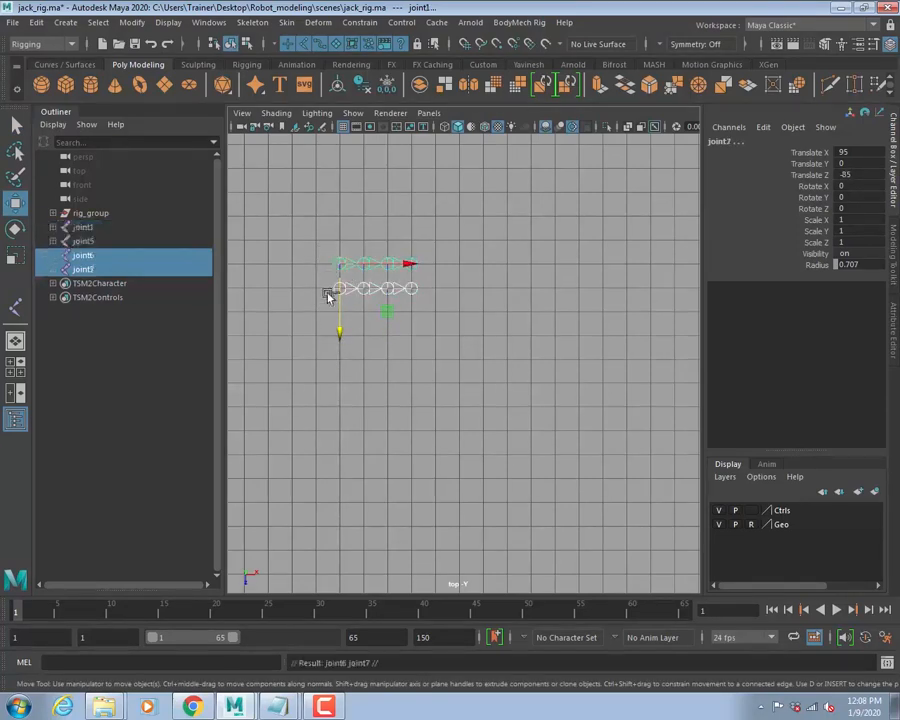
left_click_drag(337, 331, 346, 381)
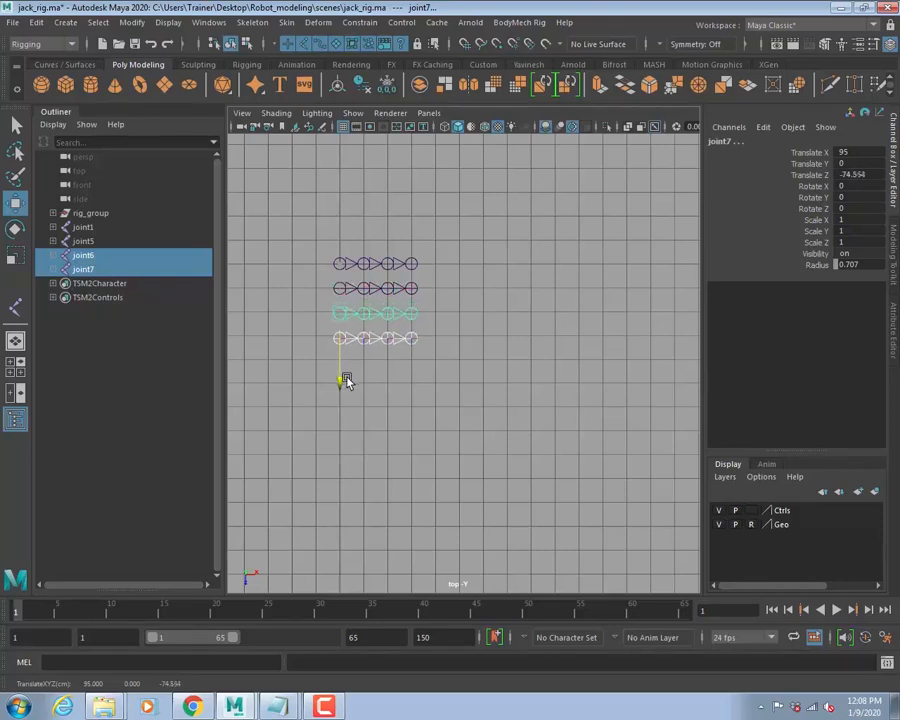
Frame the four parallel joint chains in the perspective view and examine them from an angle.
key("space")
key("space")
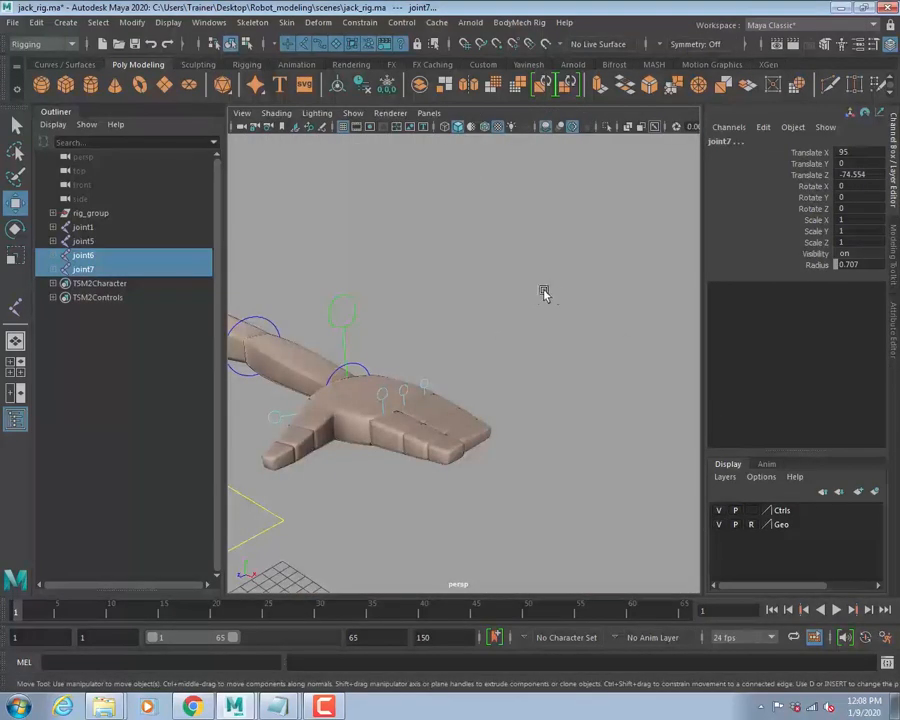
key("f")
left_click_drag(487, 302, 497, 364, "alt")
right_click_drag(497, 364, 440, 297, "alt")
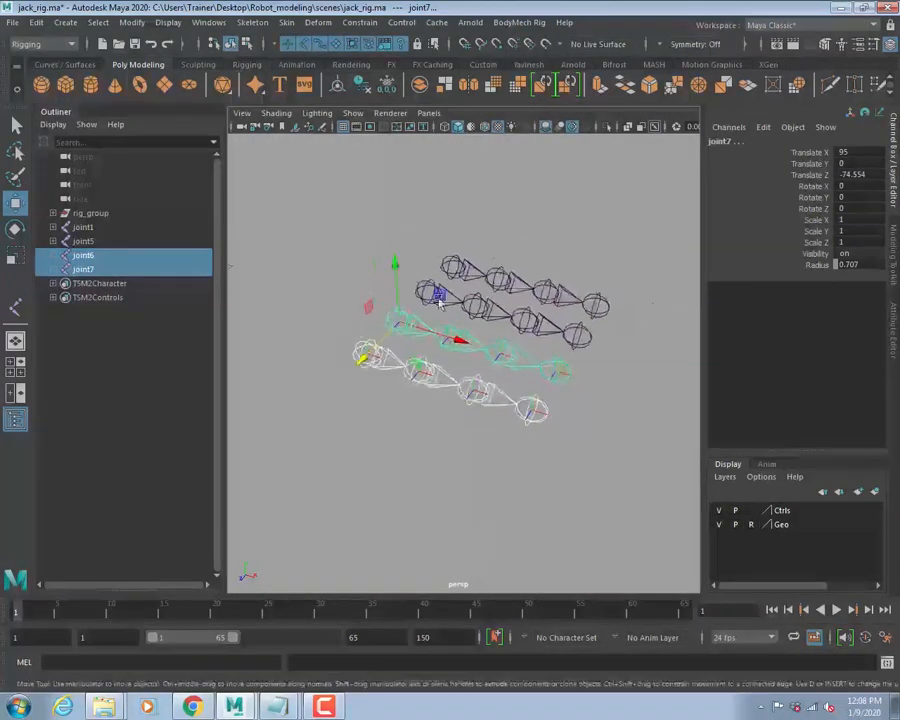
Draw a NURBS circle in the side view, centred on the four joint chains at about Y 0.025, Z -77.66.
middle_click_drag(518, 247, 474, 263, "alt")
key("q")
right_click_drag(540, 266, 453, 269, "alt")
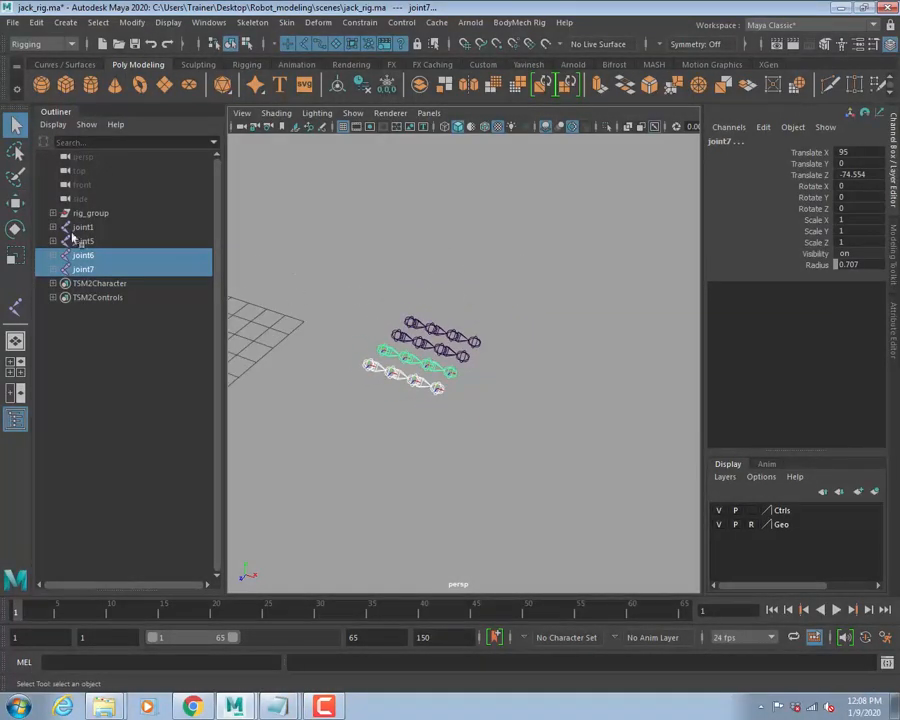
left_click(62, 64)
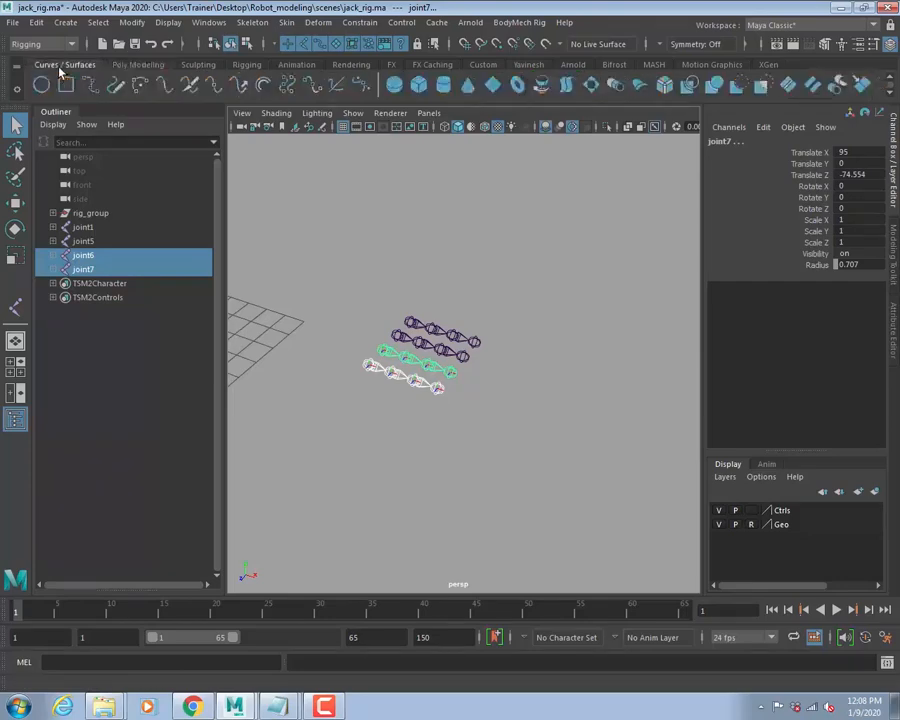
left_click(41, 84)
key("space")
key("space")
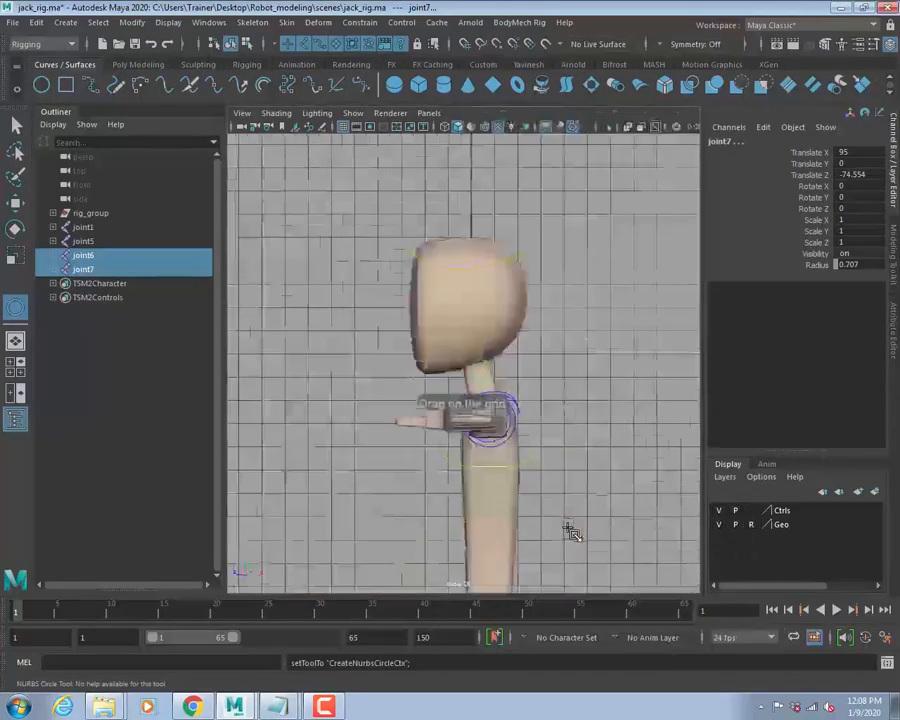
key("f")
right_click_drag(562, 504, 503, 328, "alt")
right_click_drag(624, 400, 579, 392, "alt")
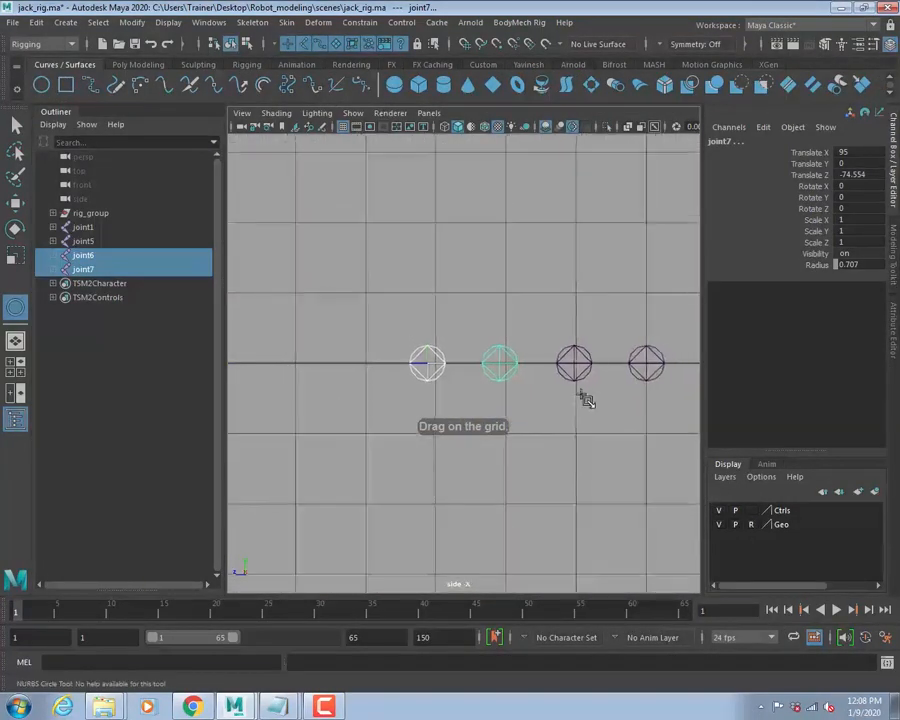
middle_click_drag(579, 392, 475, 396, "alt")
left_click_drag(438, 366, 548, 432)
Move the NURBS circle along X to about 82.49, just in front of the base ends of the four joint chains.
key("space")
key("space")
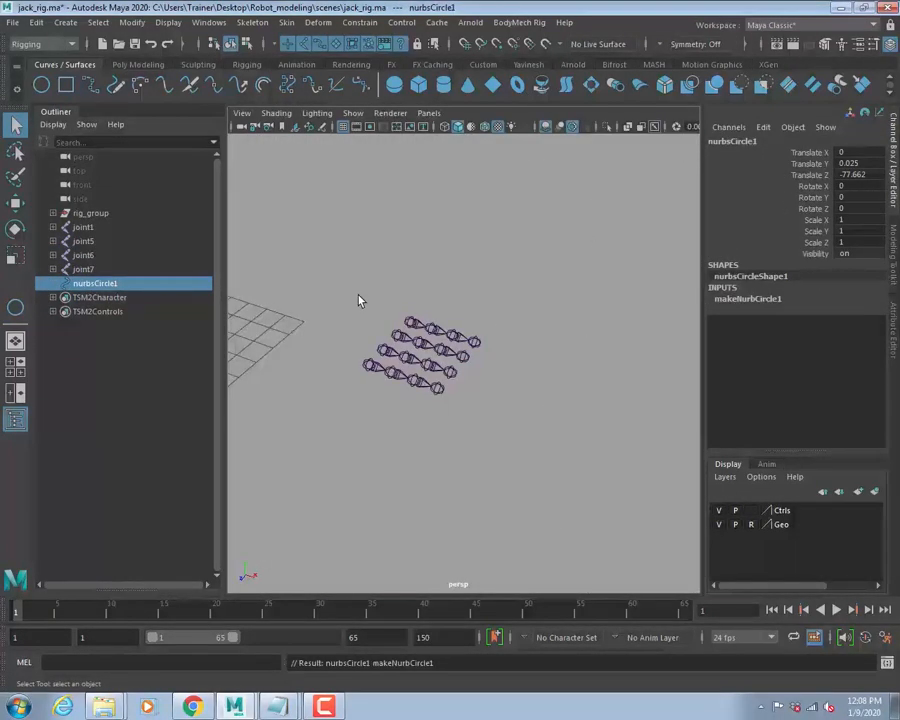
key("w")
scroll(456, 338, "down", 5)
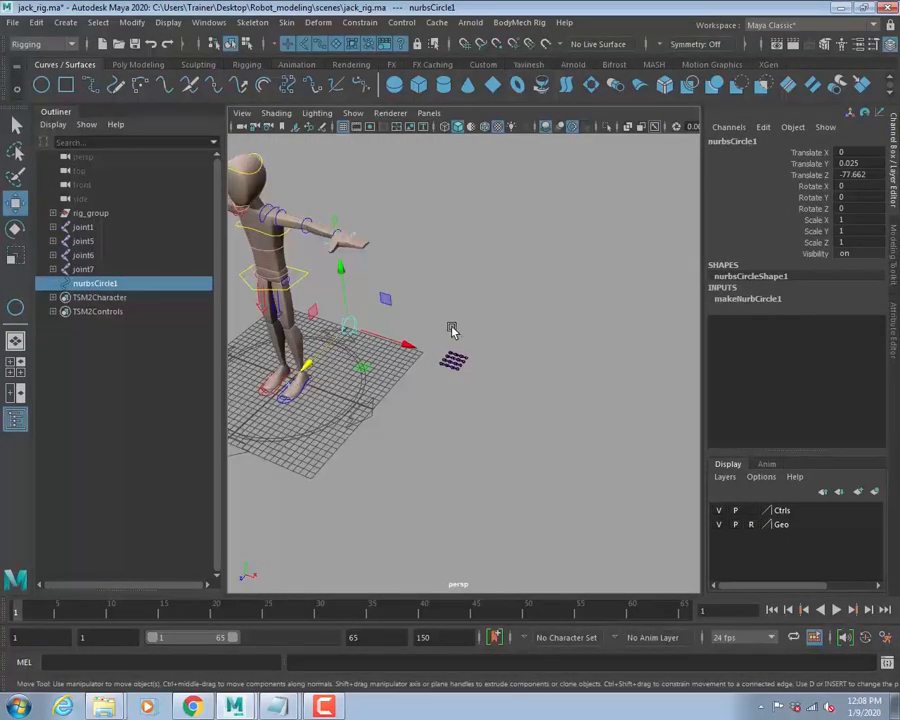
left_click_drag(412, 346, 427, 348)
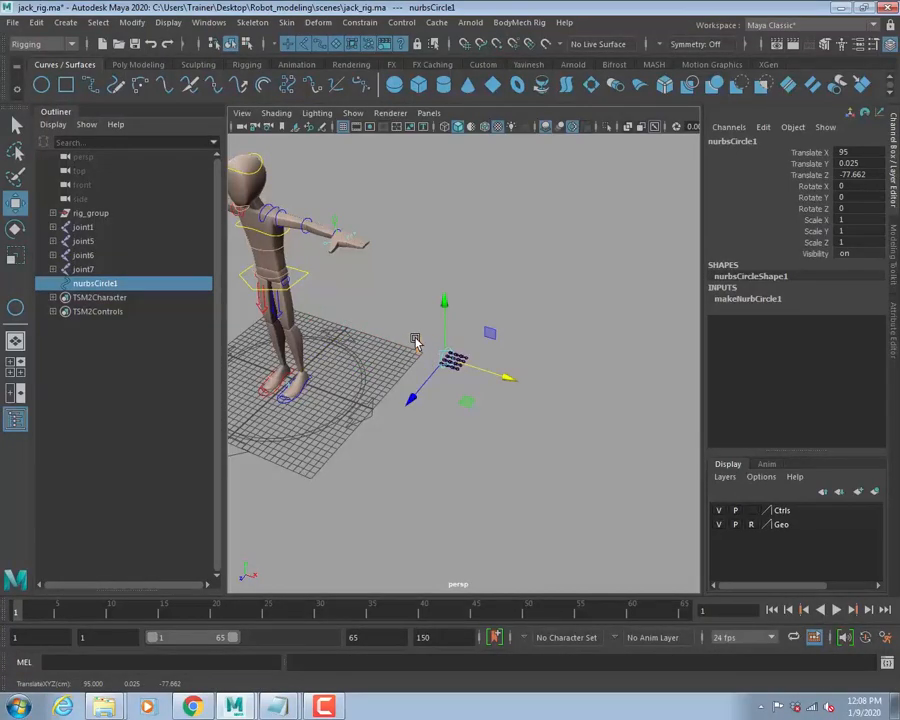
key("f")
left_click_drag(519, 388, 450, 358)
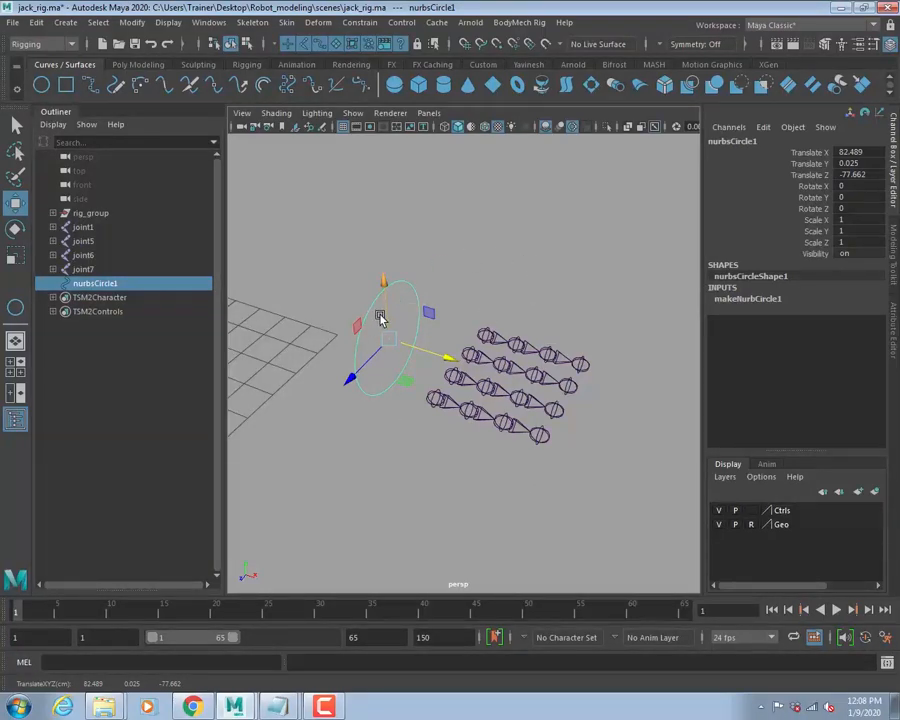
Start adding a new attribute to the NURBS circle with the long name four_fingers_bend.
left_click_drag(271, 279, 504, 263, "alt")
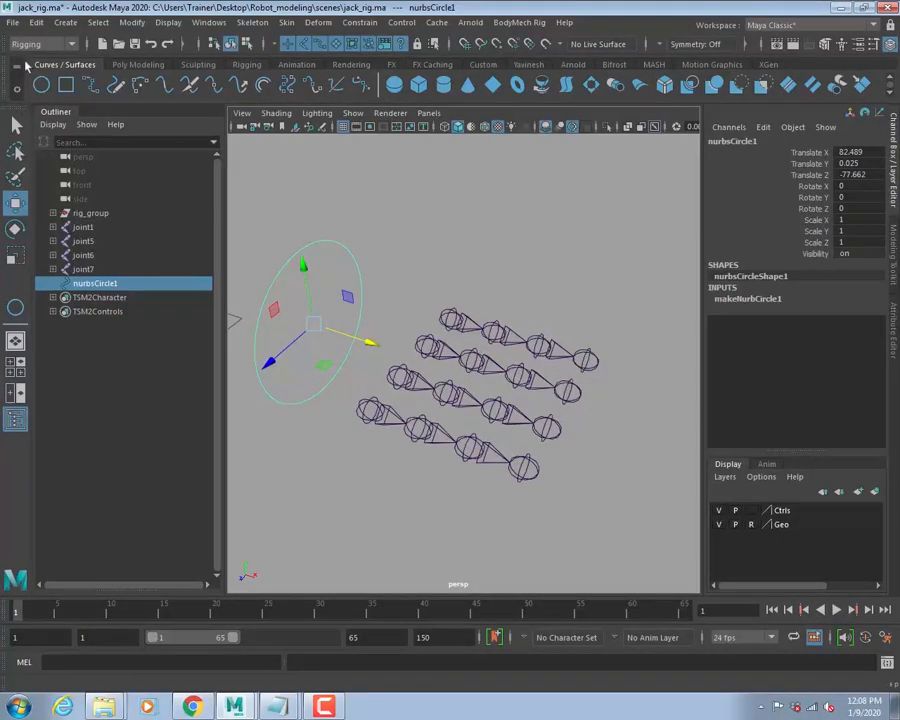
left_click(138, 24)
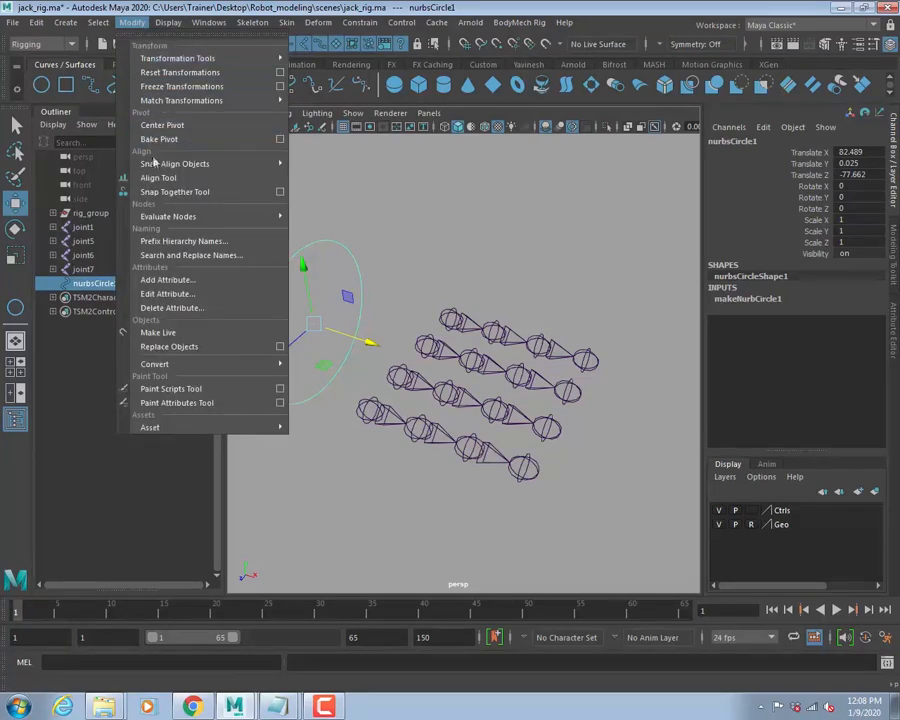
left_click(170, 284)
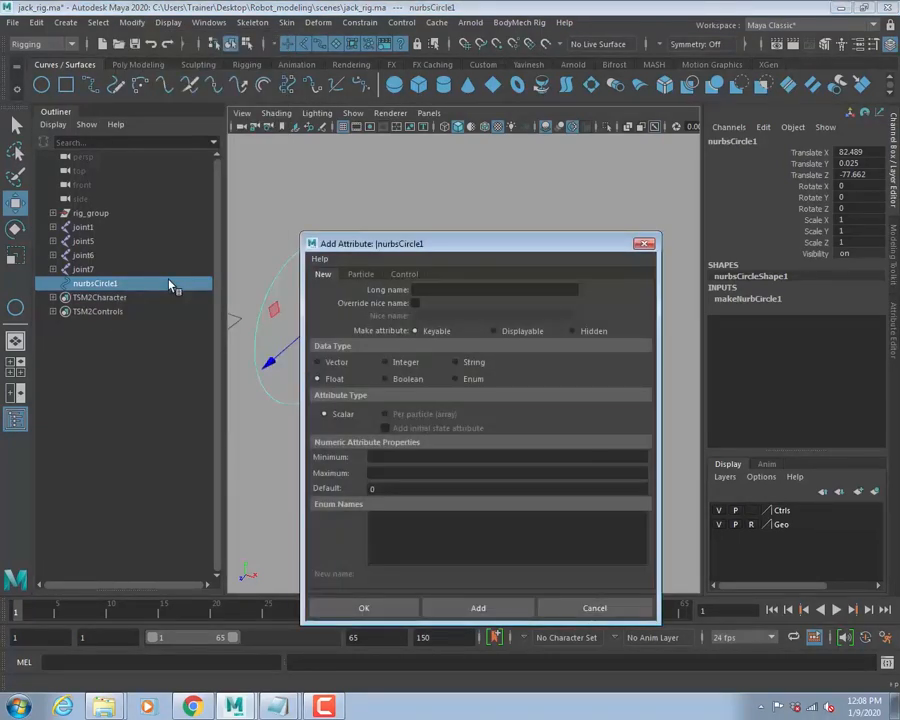
left_click_drag(391, 250, 437, 171)
left_click(482, 209)
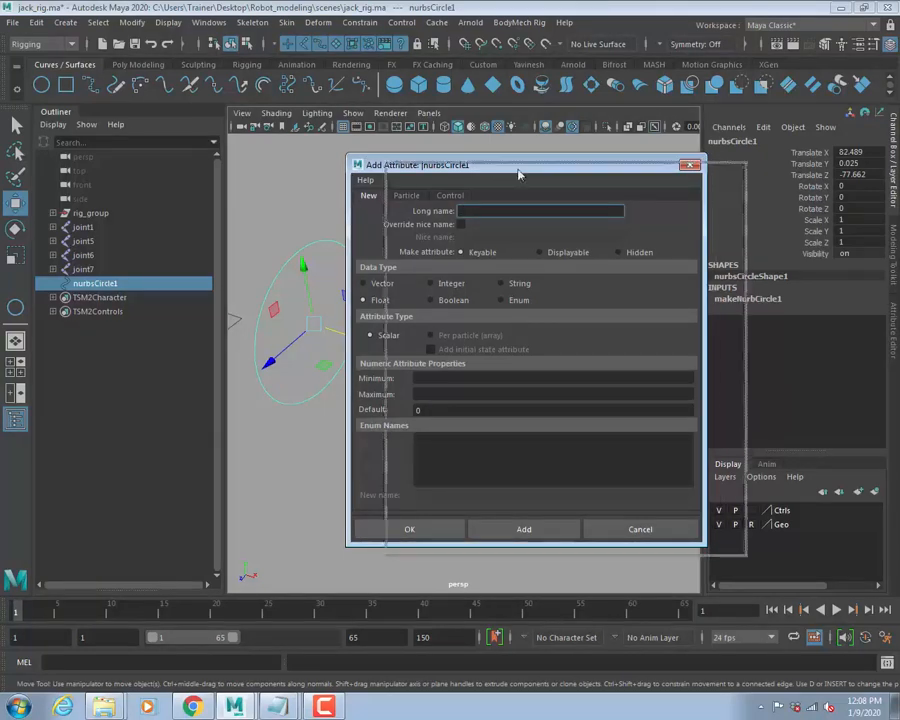
left_click_drag(510, 168, 562, 177)
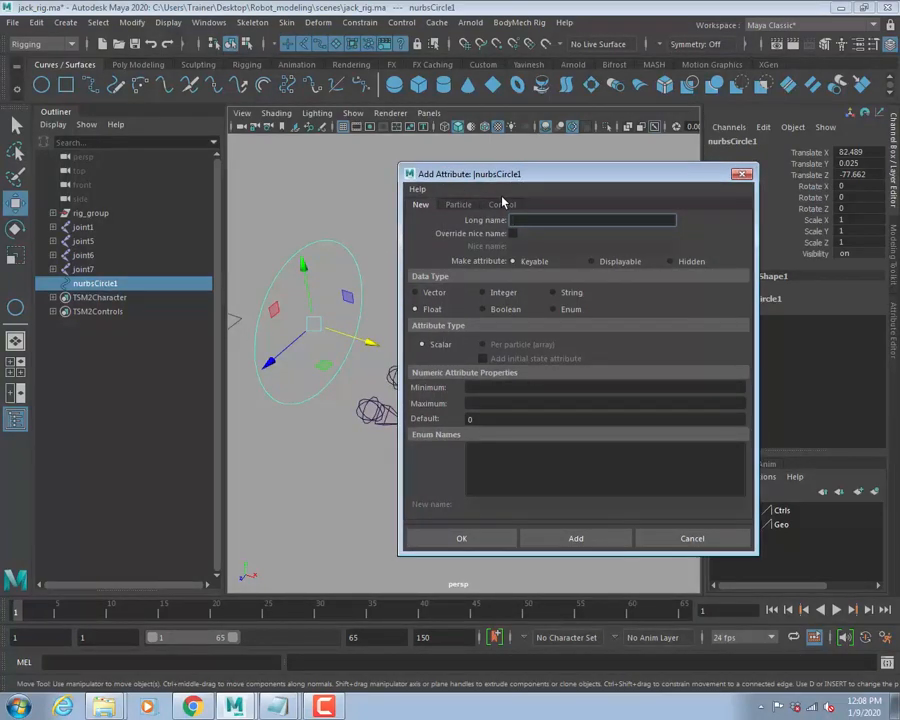
type("four_fingers_bend")
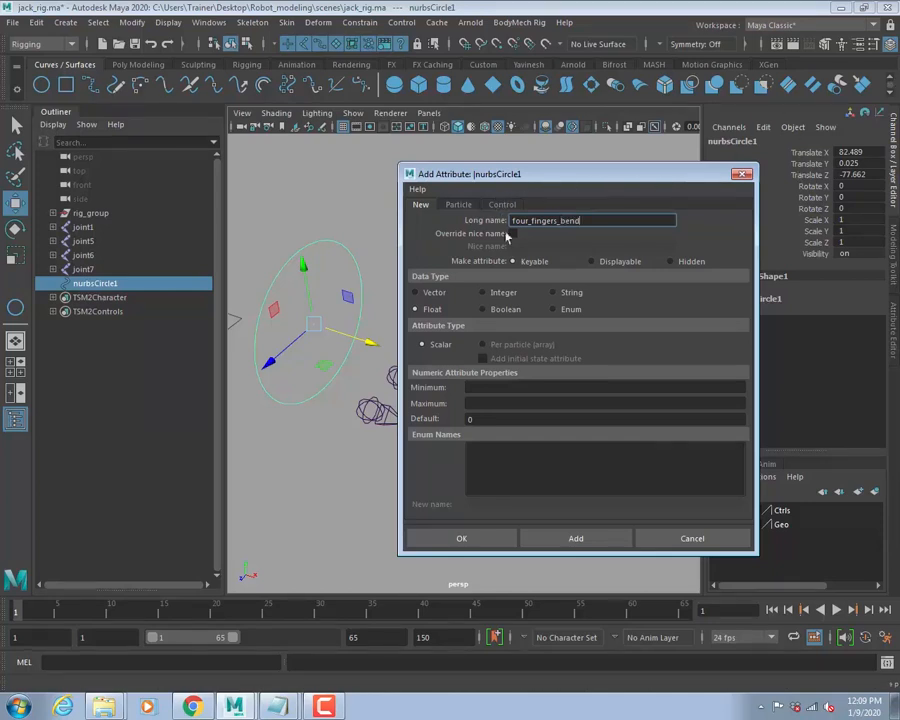
Give the new float attribute a minimum of -10, a maximum of 10 and a default of 0, and create it.
left_click(485, 387)
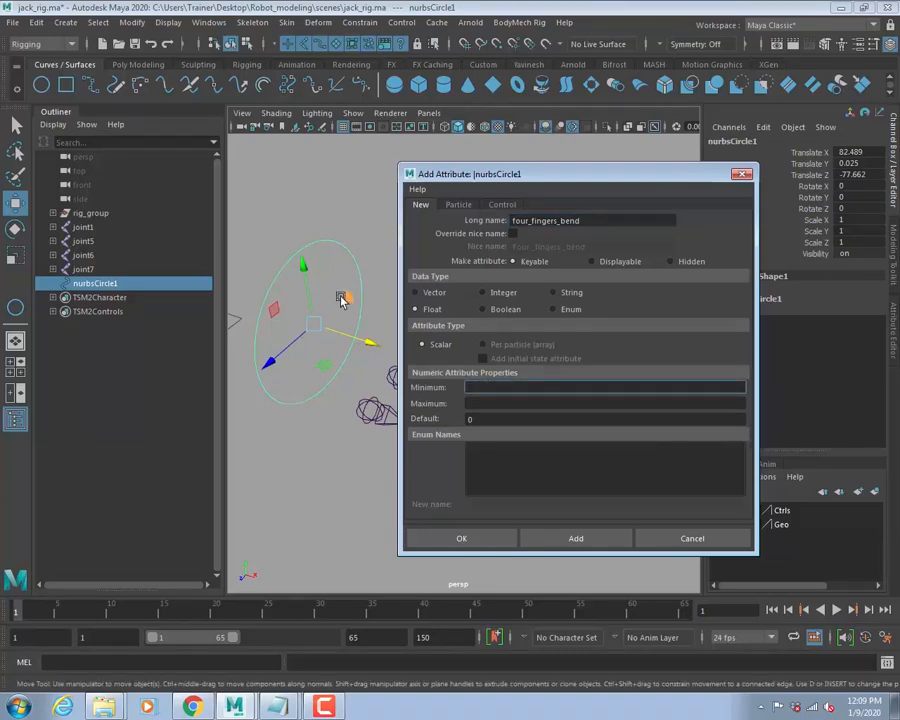
key("Tab")
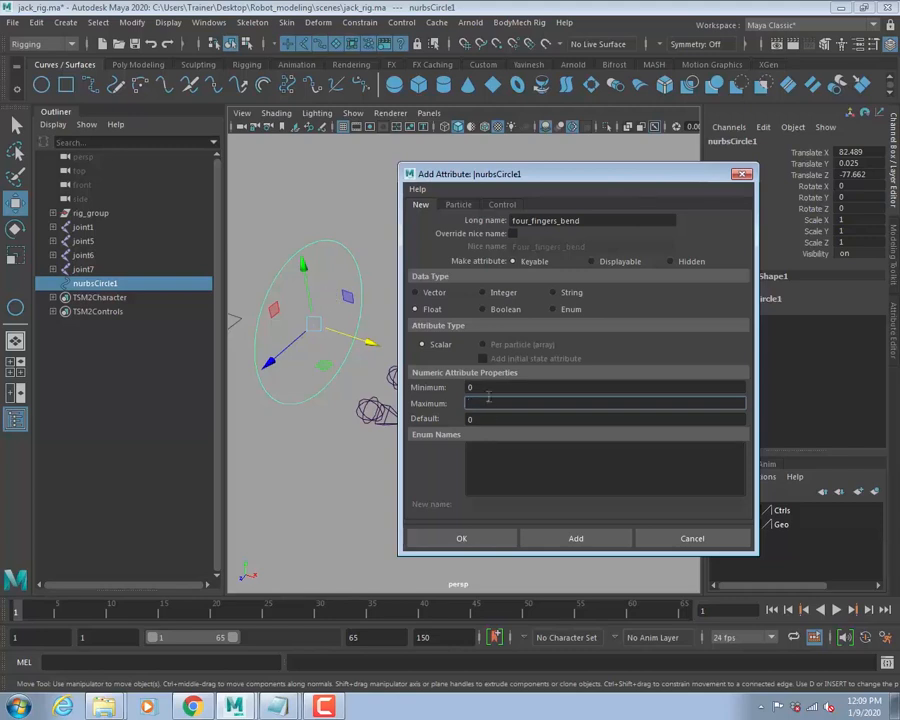
key("shift+Tab")
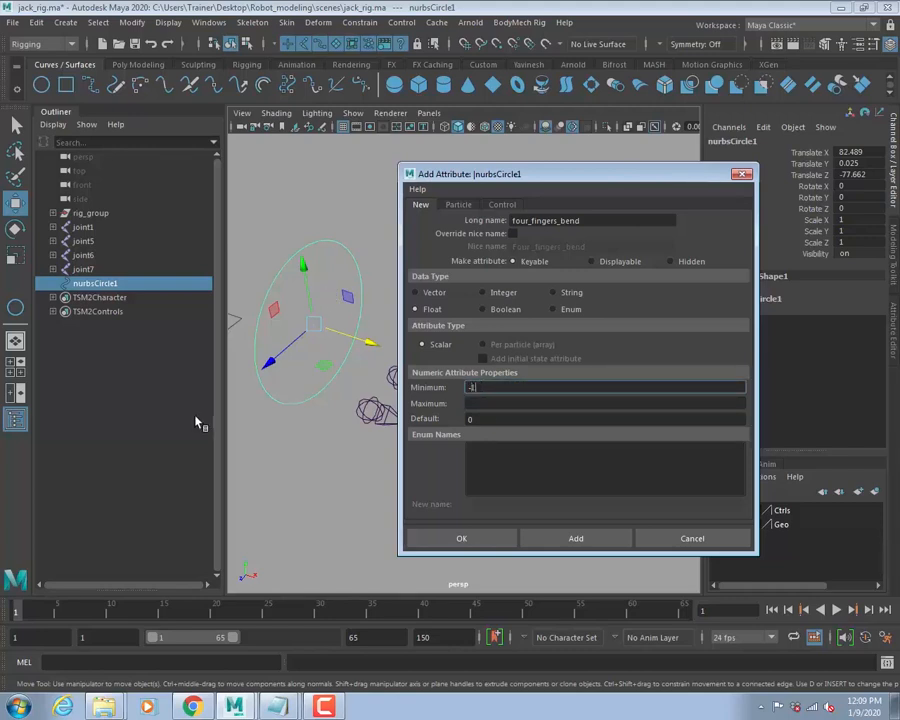
key("Tab")
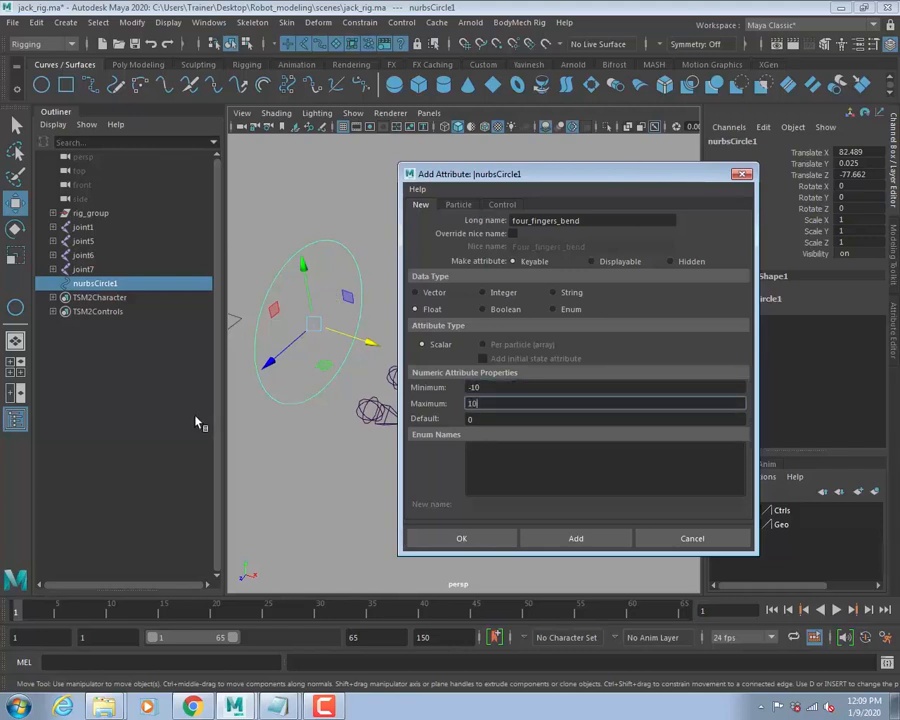
key("Tab")
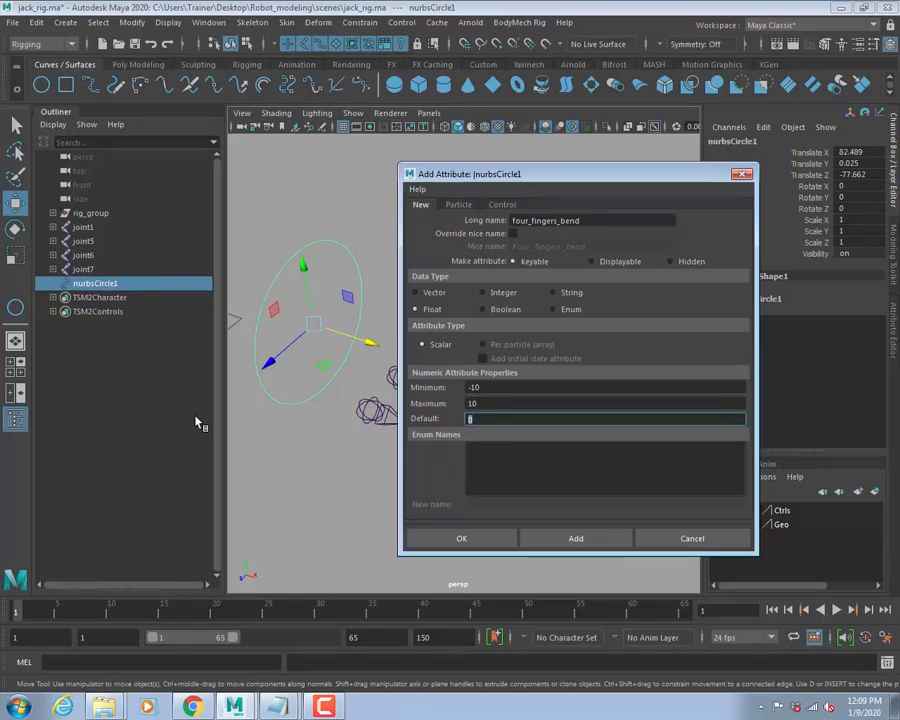
left_click_drag(497, 388, 405, 401)
left_click_drag(496, 387, 361, 385)
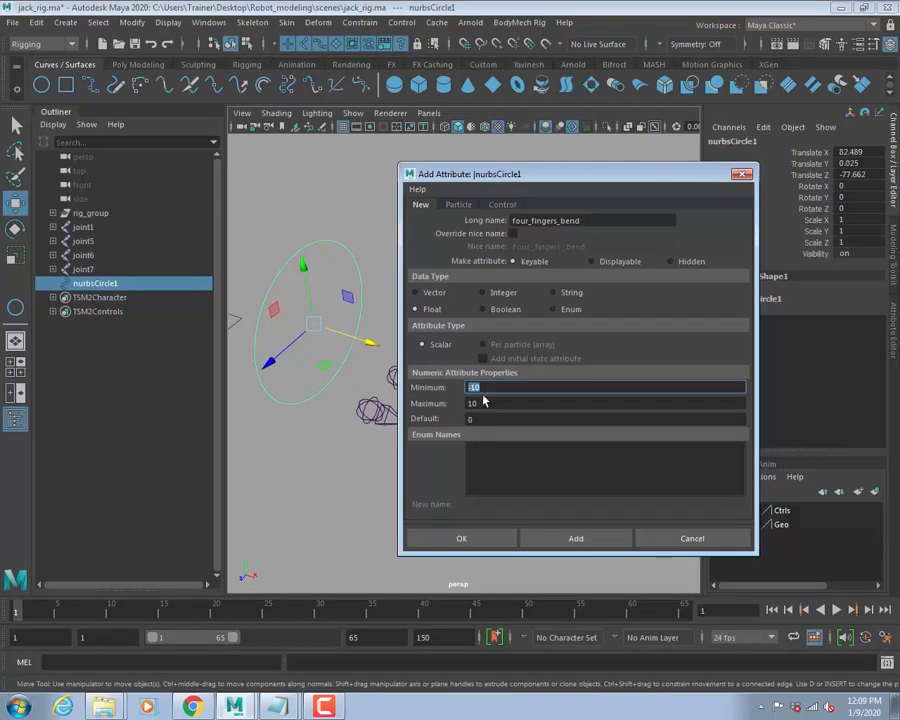
left_click_drag(498, 403, 362, 401)
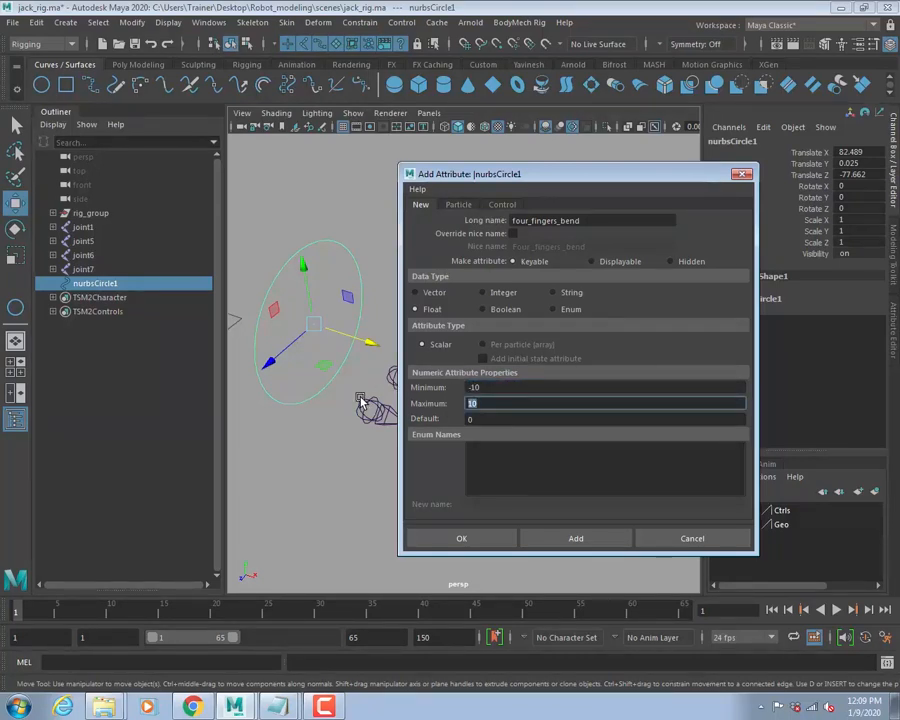
left_click(490, 542)
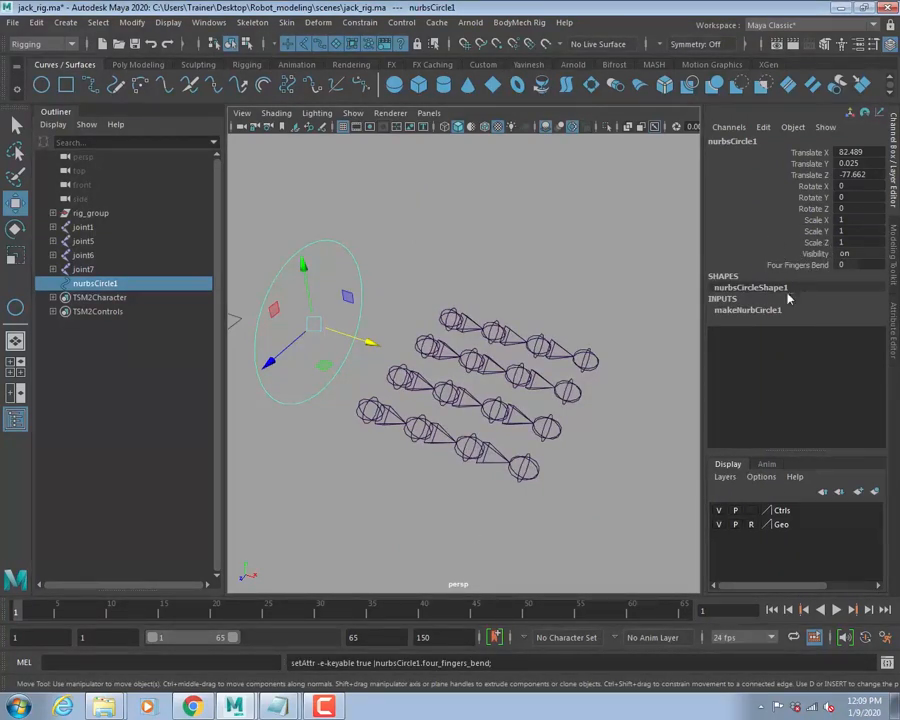
Try out the value range of the circle's Four Fingers Bend attribute and reset it to 0.
left_click(805, 265)
middle_click_drag(635, 243, 270, 273)
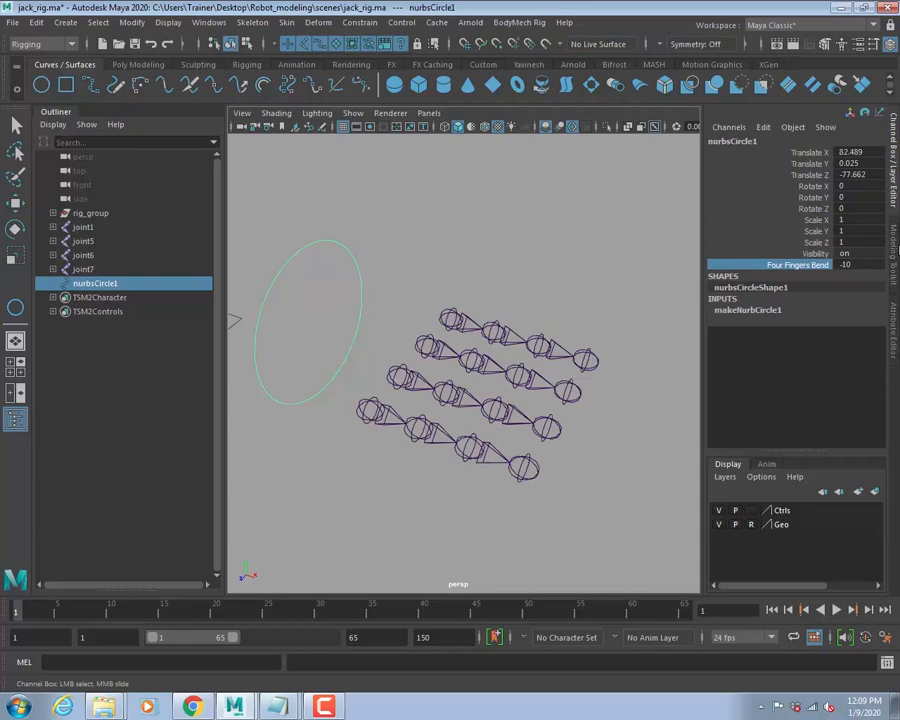
left_click(863, 265)
type("0")
key("Return")
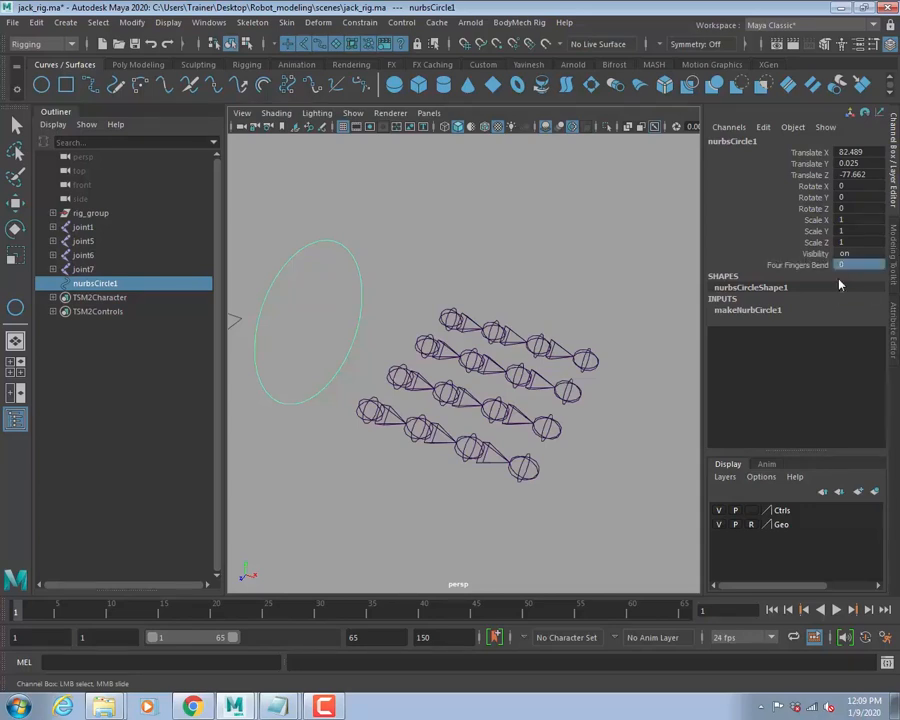
Try rotating the third joint of the joint1 finger chain about Z, undo the rotation and clear the selection.
right_click_drag(556, 316, 534, 303, "alt")
middle_click_drag(534, 303, 515, 297, "alt")
left_click_drag(405, 391, 414, 395, "alt")
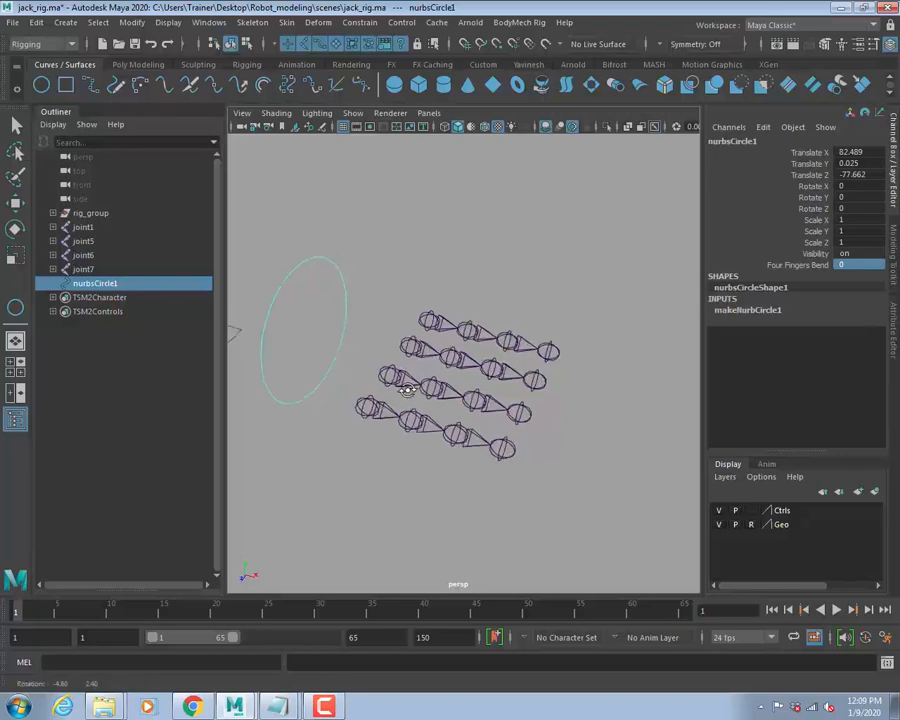
left_click(440, 325)
key("e")
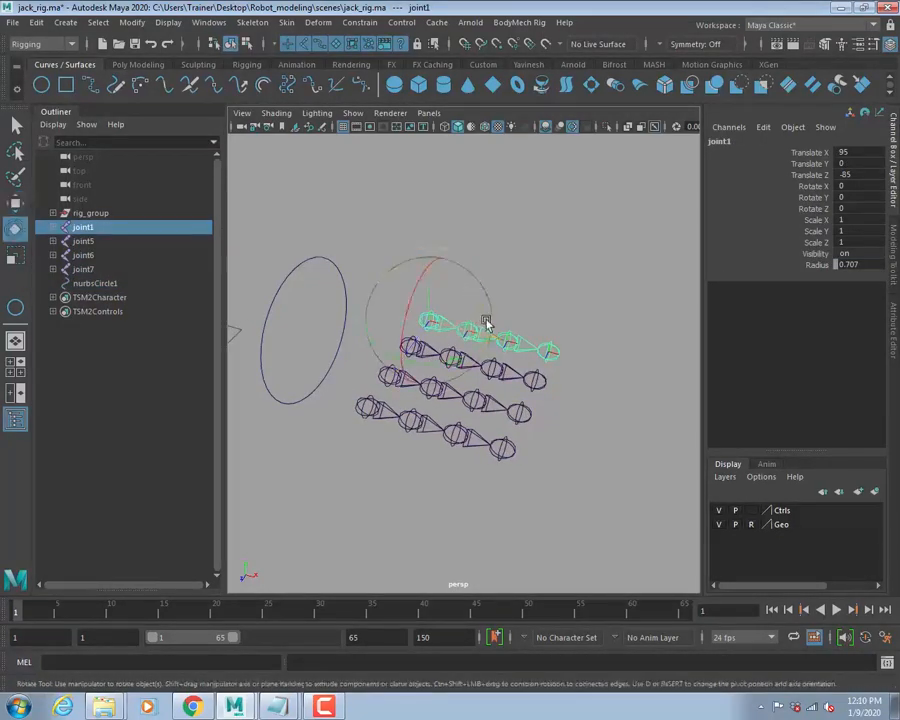
key("q")
left_click(509, 344)
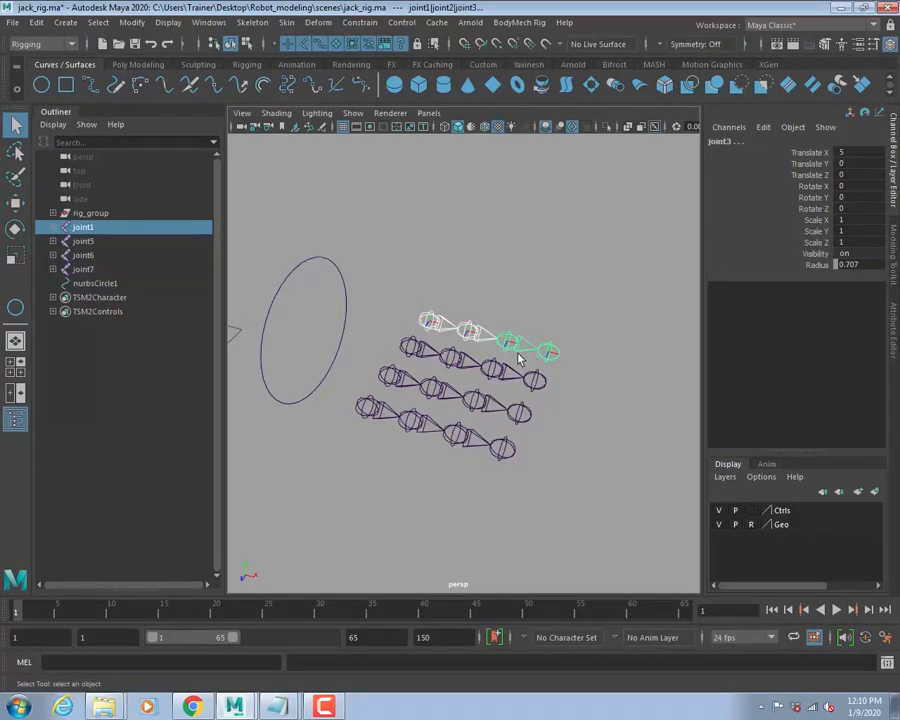
key("e")
left_click_drag(538, 297, 493, 268)
key("ctrl+z")
key("ctrl+z")
key("ctrl+z")
key("ctrl+z")
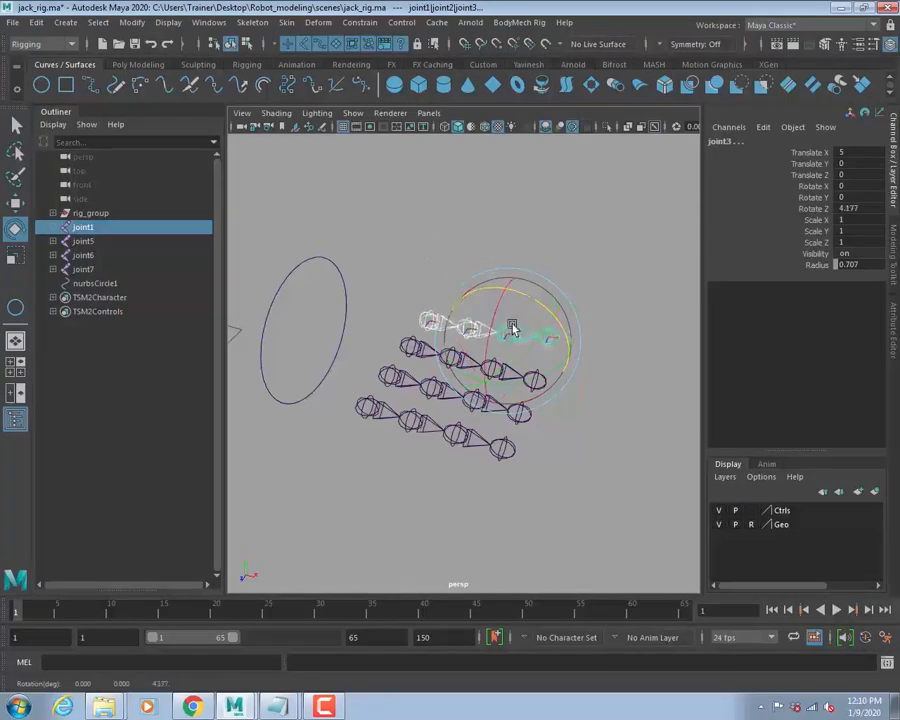
key("q")
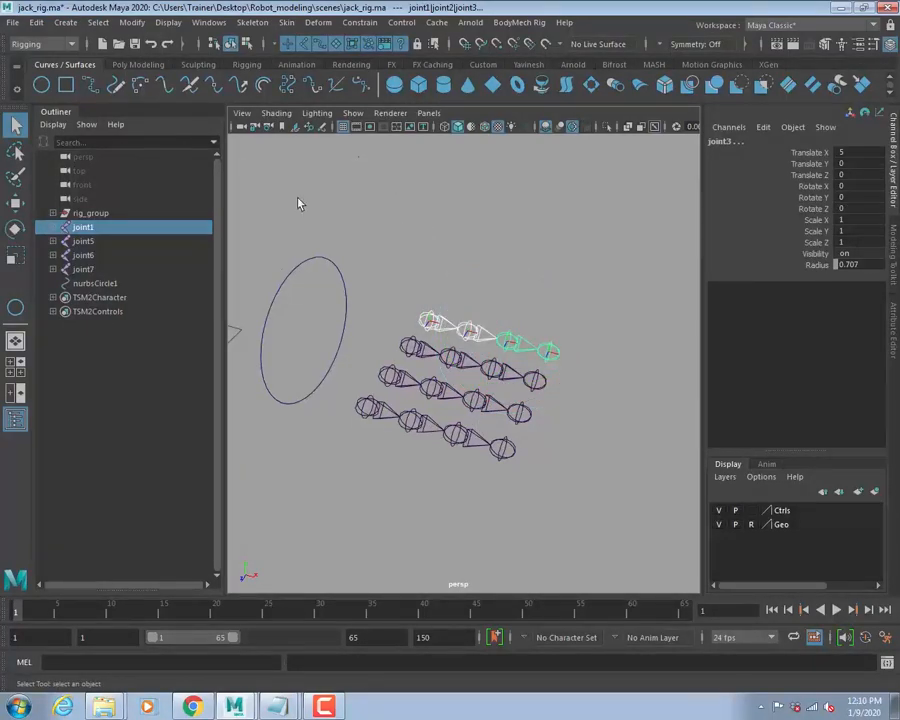
left_click(343, 285)
left_click(355, 251)
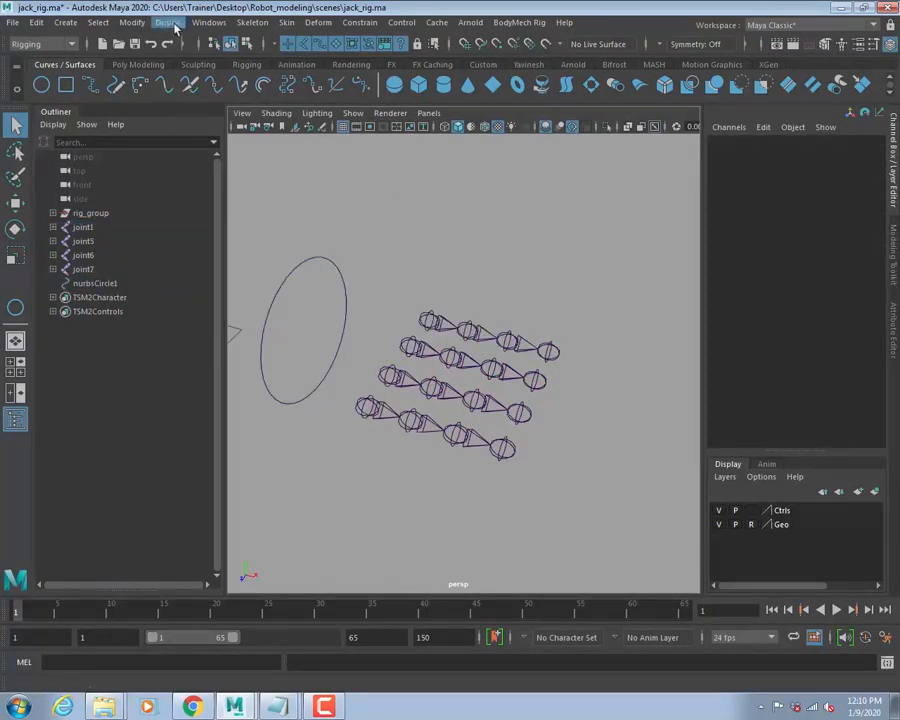
Switch to the Animation menu set and open the Set Driven Key window, placed clear of the finger joints.
left_click(38, 46)
left_click(26, 88)
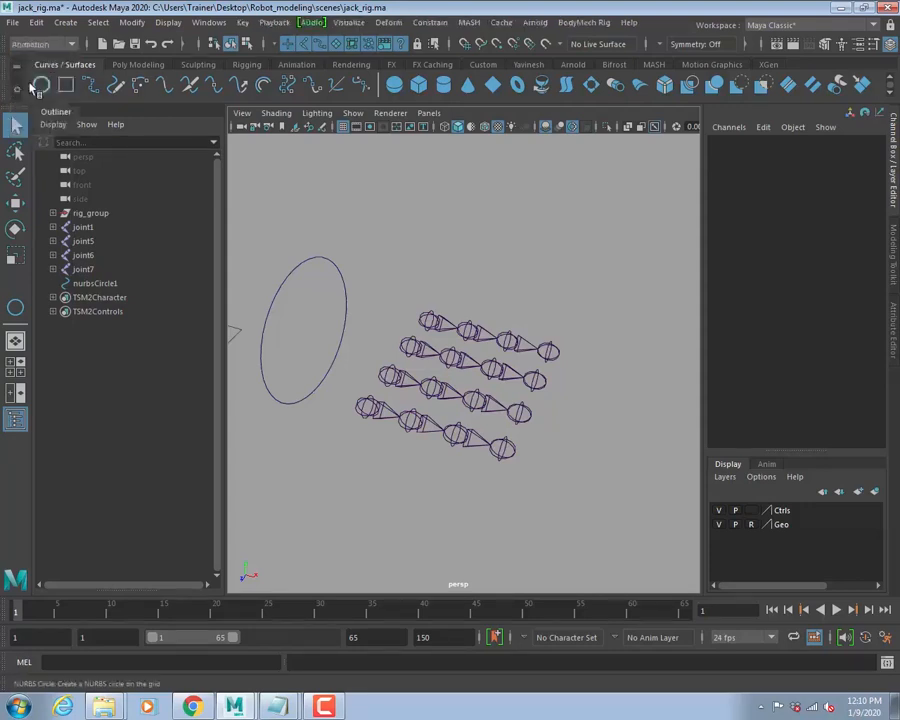
left_click(243, 23)
mouse_move(410, 142)
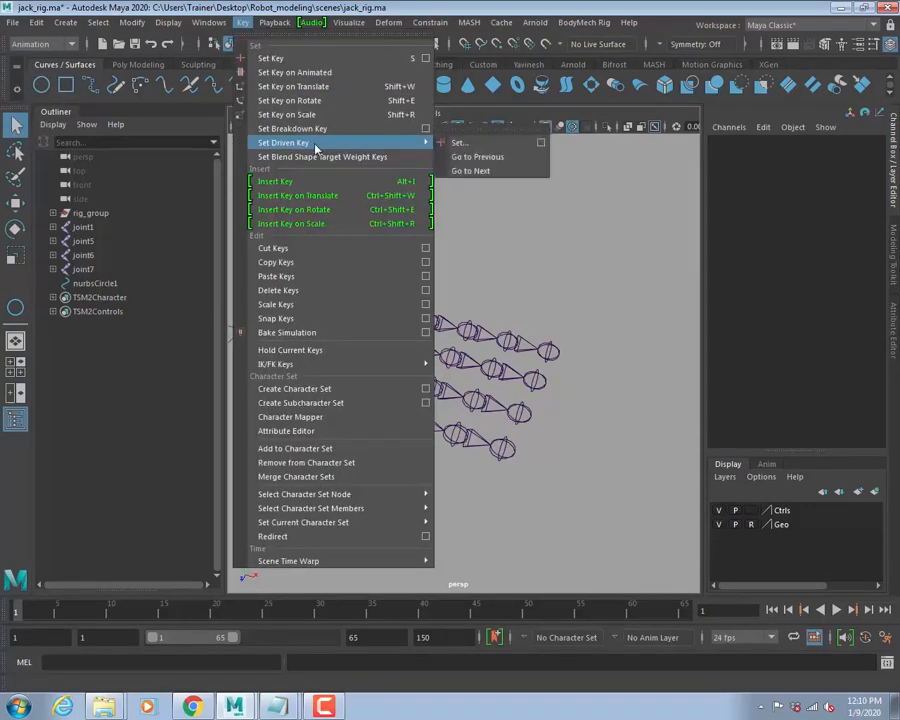
left_click(467, 144)
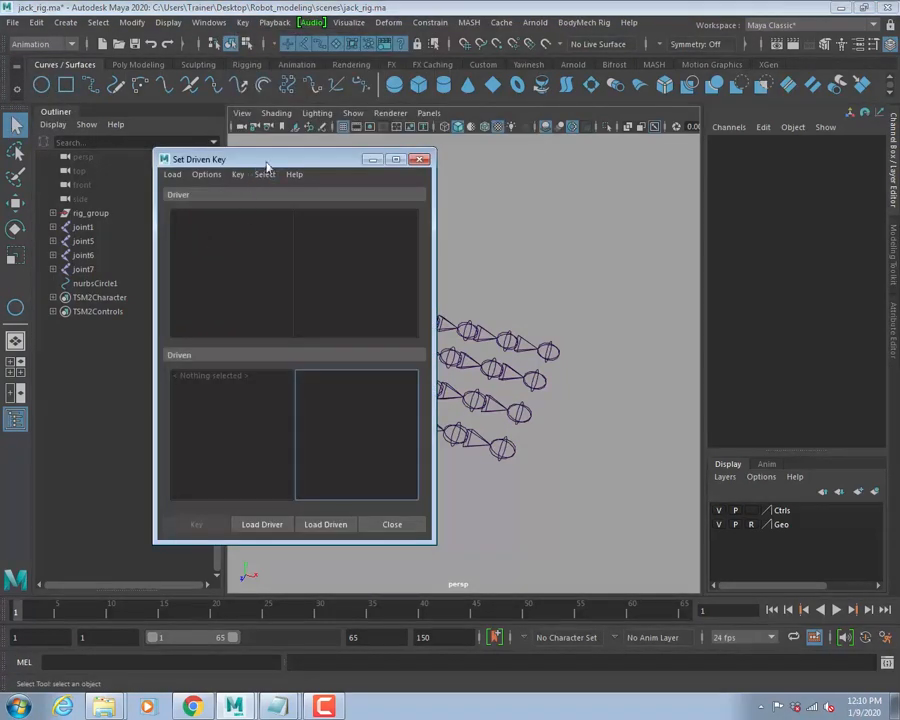
left_click_drag(657, 176, 680, 178)
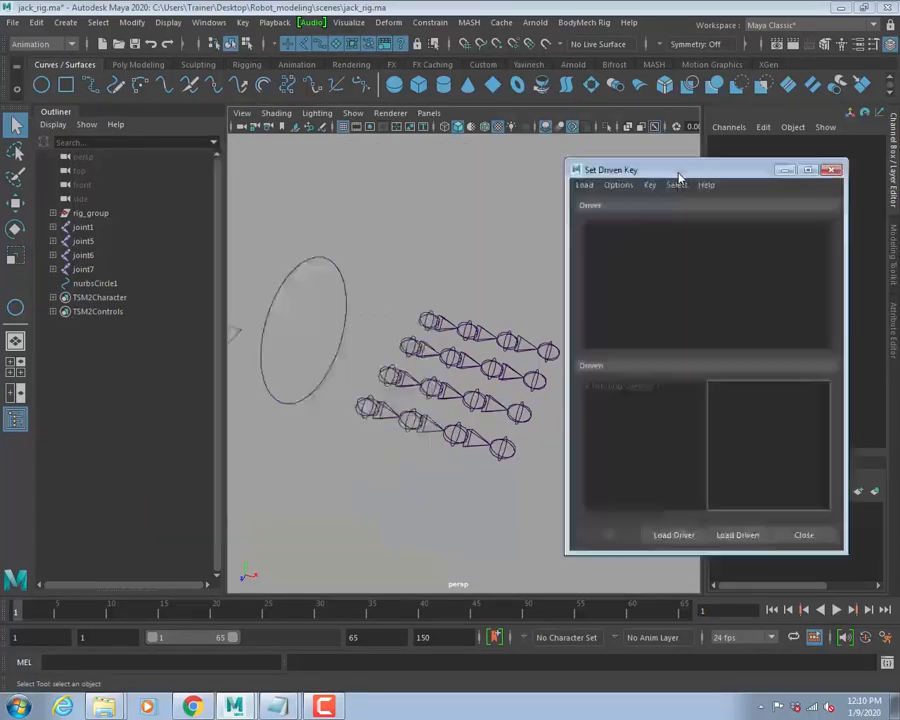
Load the NURBS circle as the driver and choose Four Fingers Bend as its driving attribute.
left_click(337, 272)
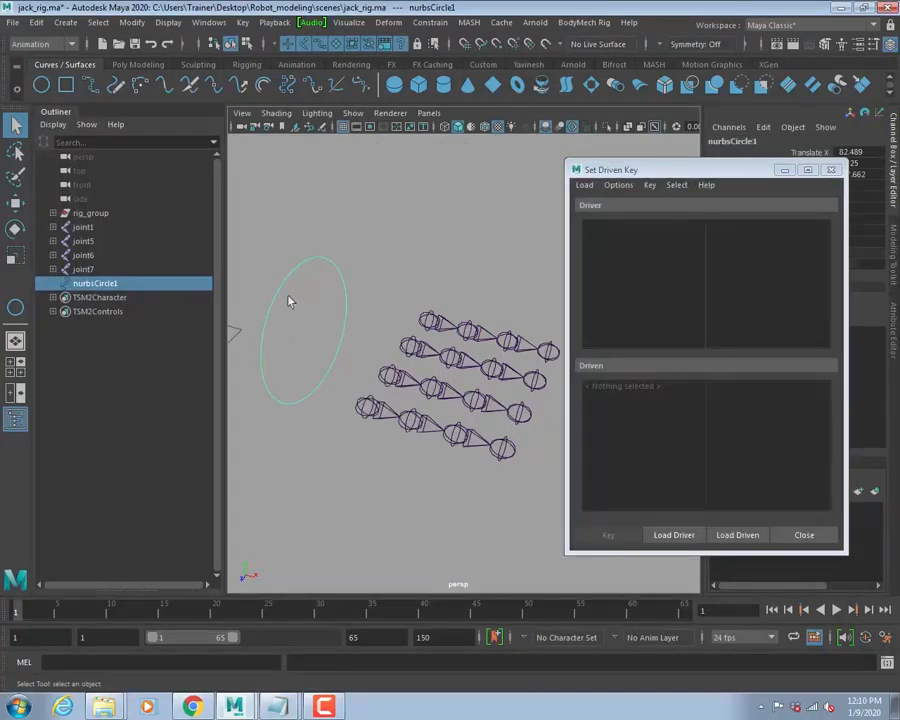
left_click(676, 535)
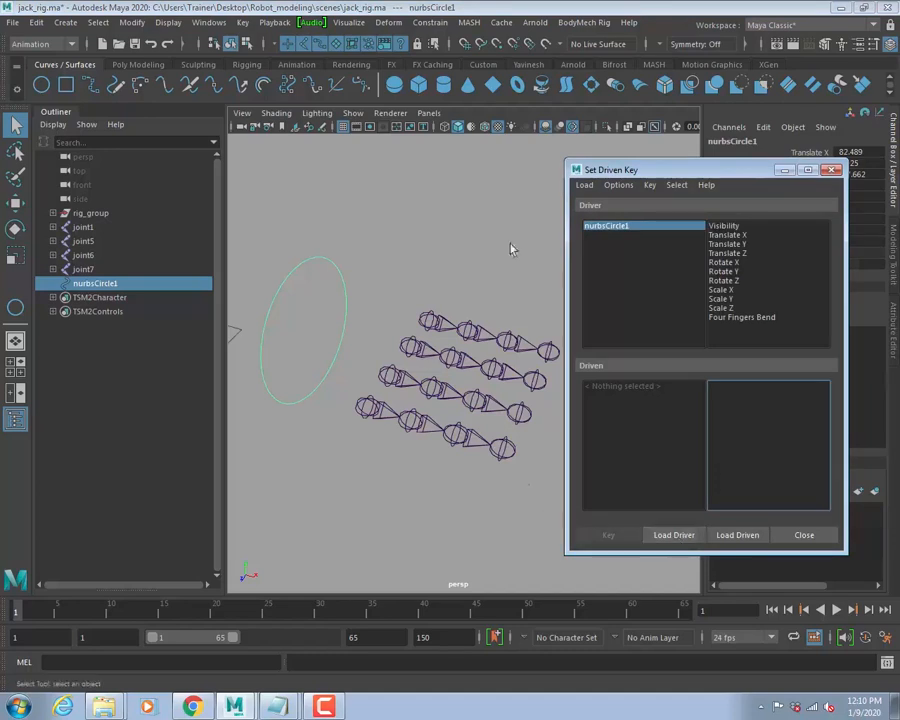
left_click(742, 318)
Select the first three joints of each of the four finger chains and load them as the driven objects.
left_click_drag(487, 294, 427, 255, "alt")
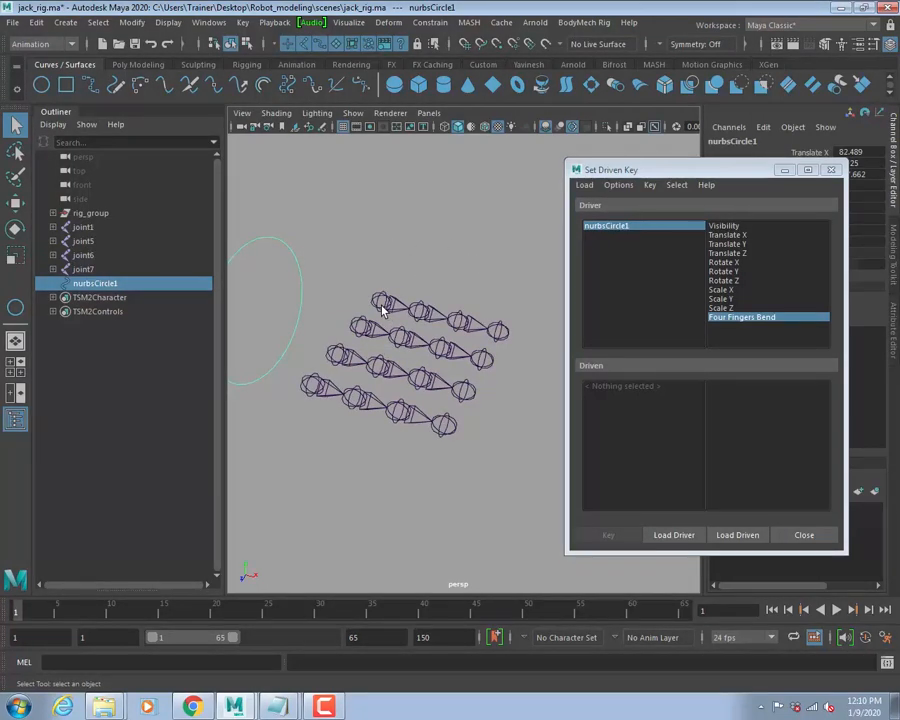
left_click(463, 330)
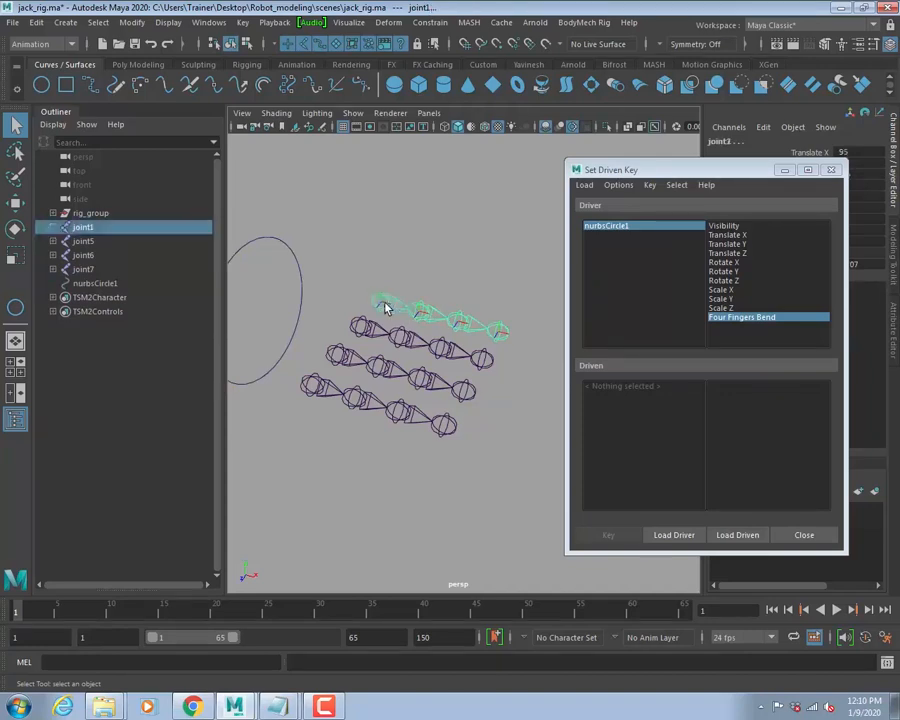
left_click(400, 340, "shift")
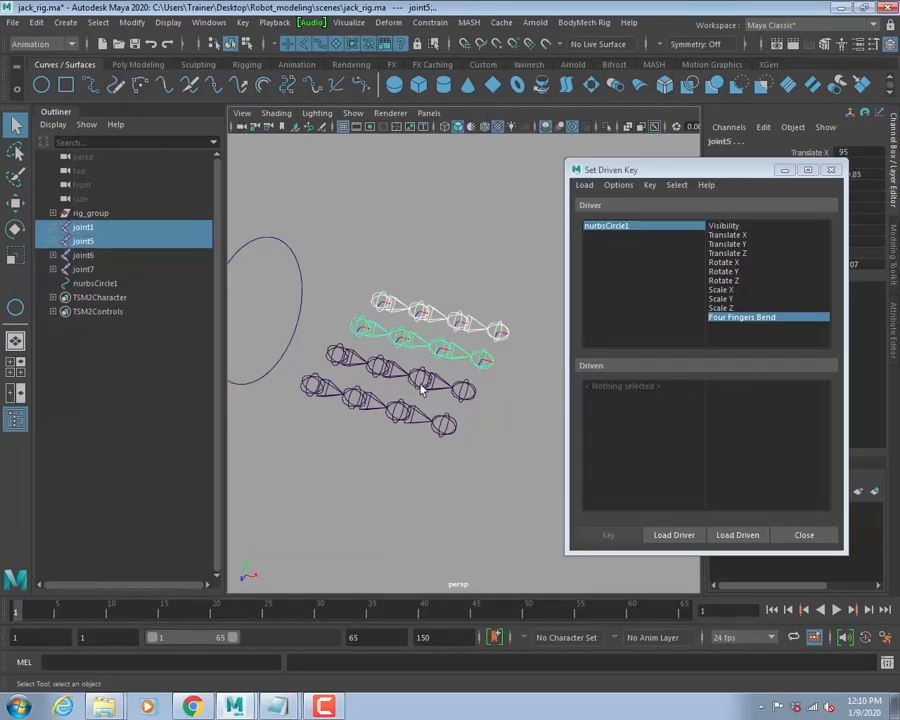
left_click(385, 367, "shift")
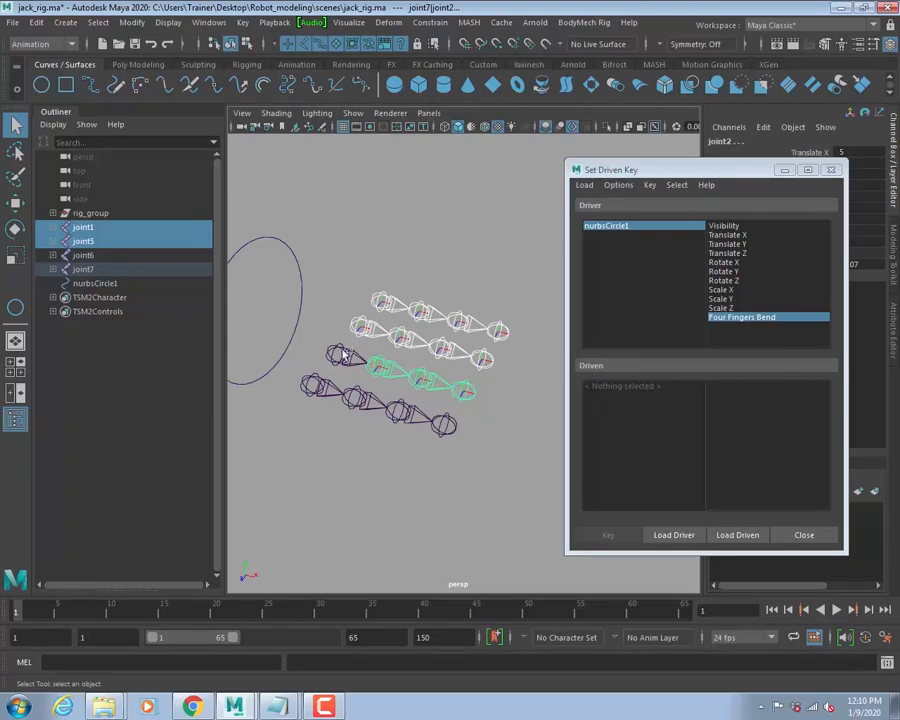
left_click(398, 411, "shift")
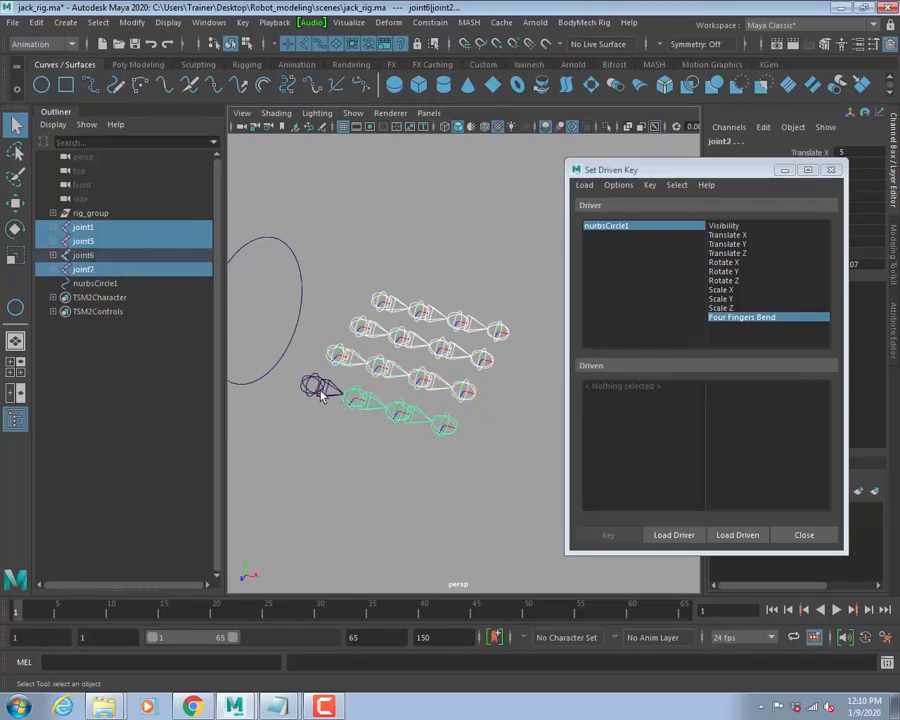
left_click(316, 398, "shift")
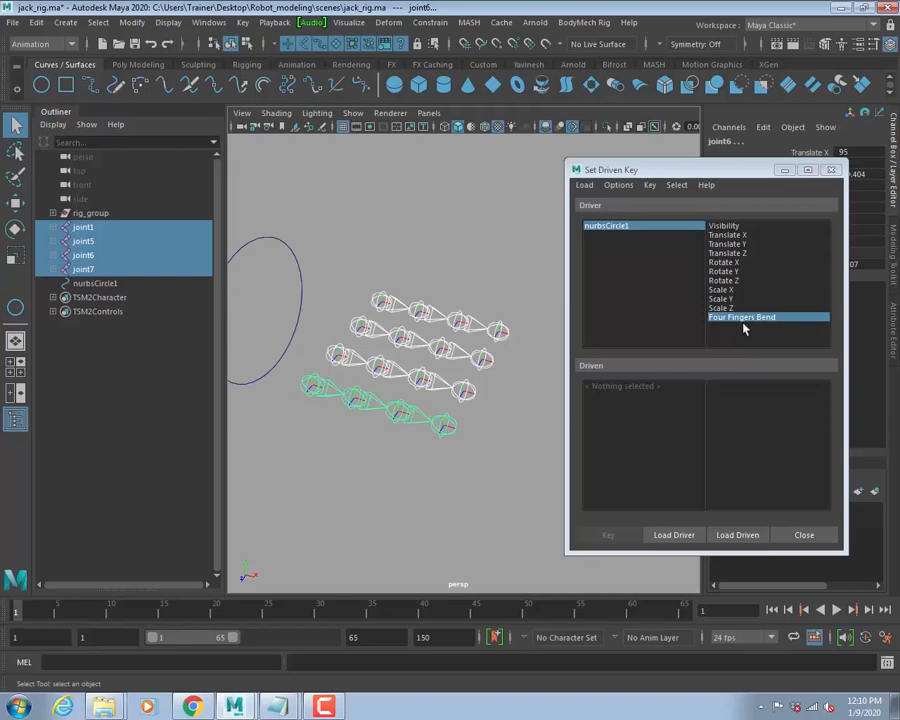
left_click(731, 536)
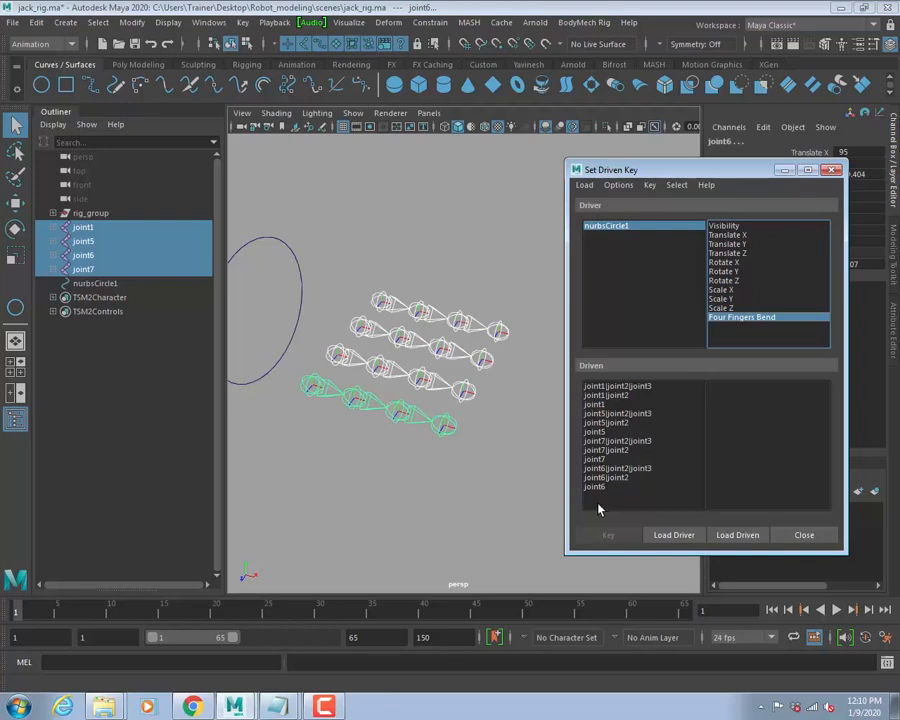
Key Rotate Z of all twelve driven finger joints at 0 against the circle's Four Fingers Bend value of 0.
left_click_drag(598, 492, 601, 390)
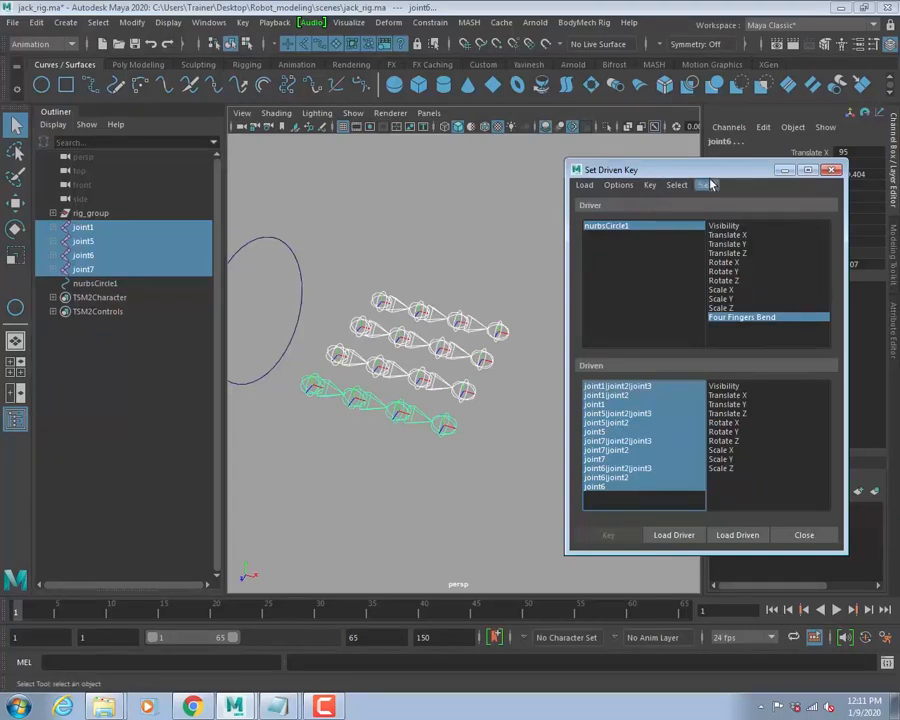
left_click_drag(722, 174, 674, 178)
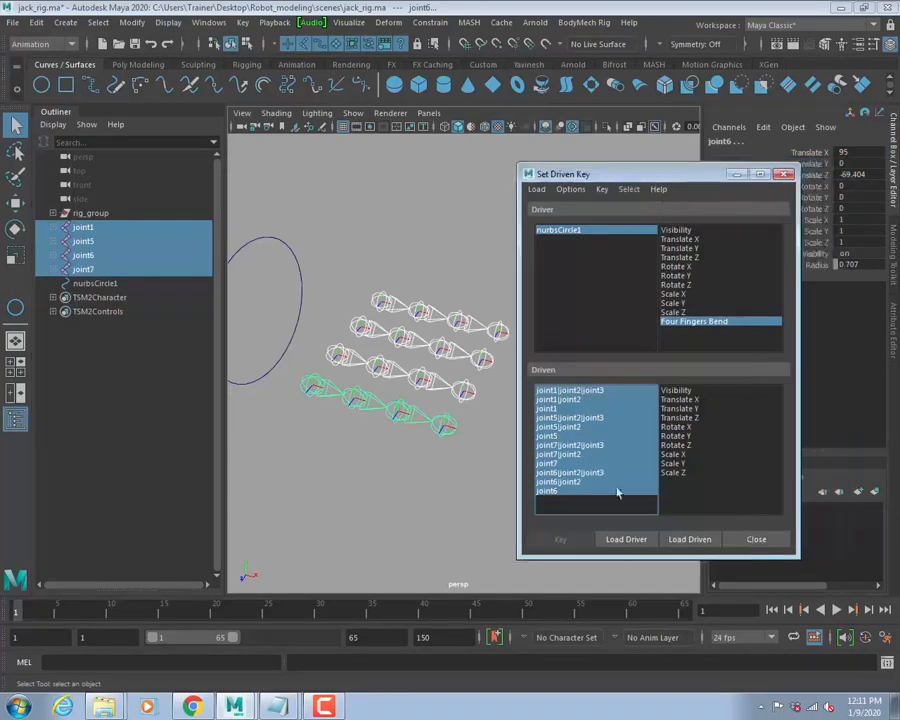
left_click(677, 445)
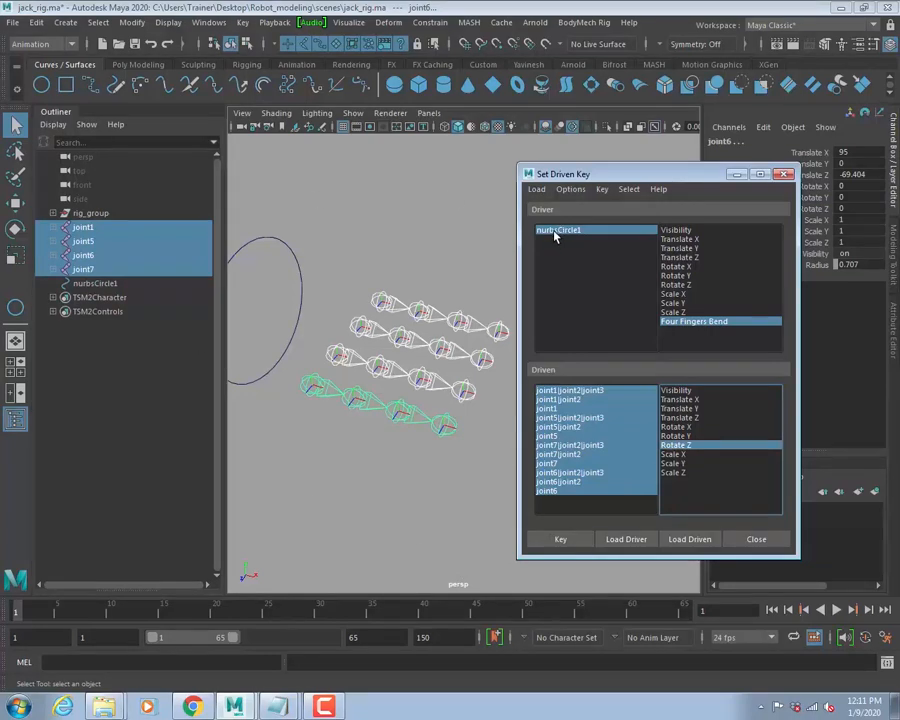
left_click_drag(620, 174, 582, 171)
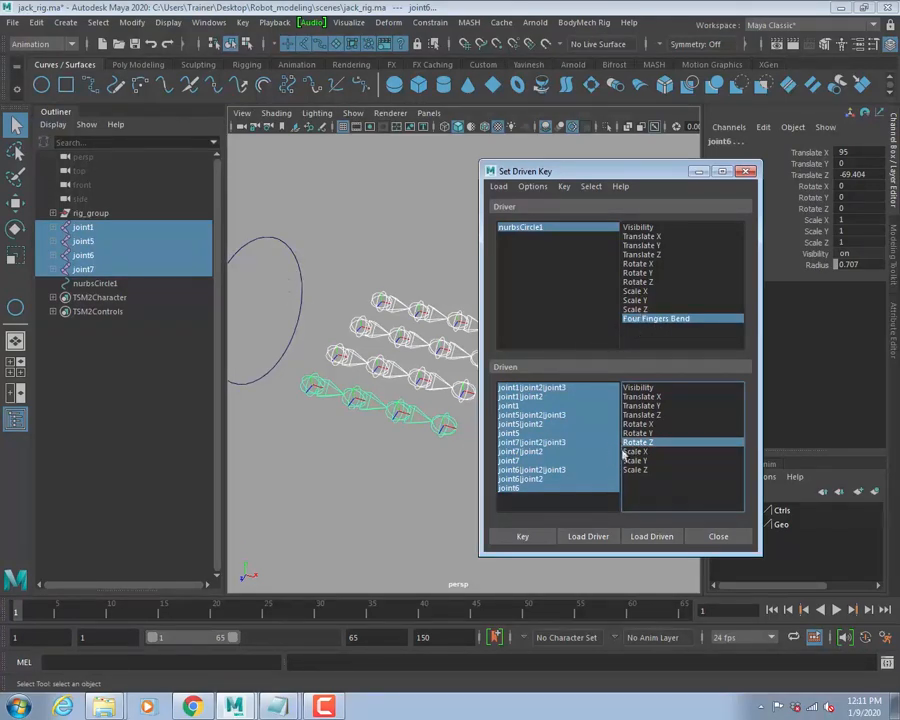
left_click(527, 537)
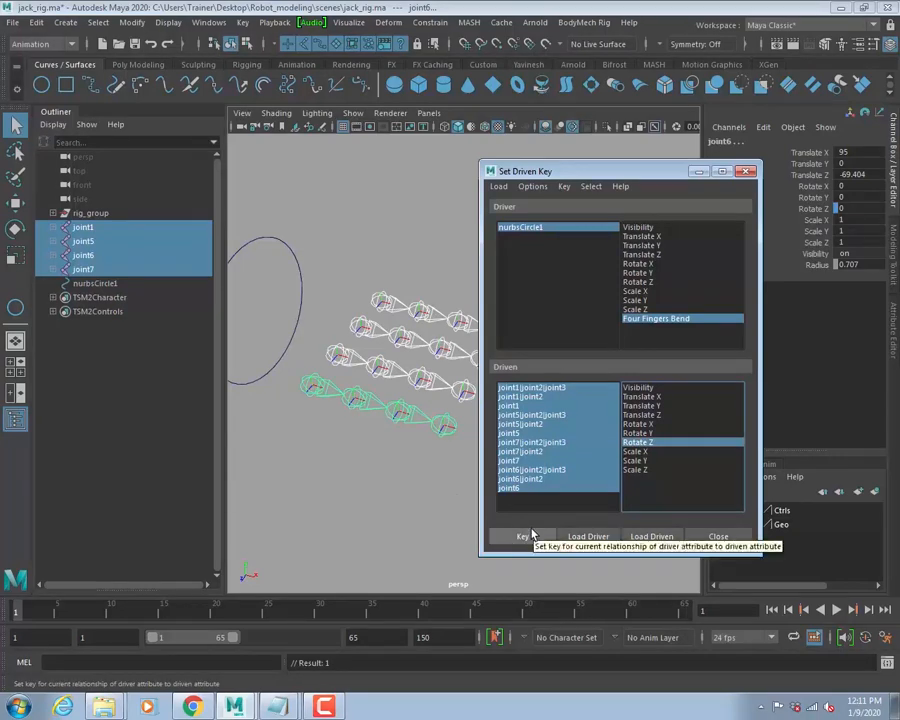
Set the NURBS circle's Four Fingers Bend attribute to -10.
left_click(519, 228)
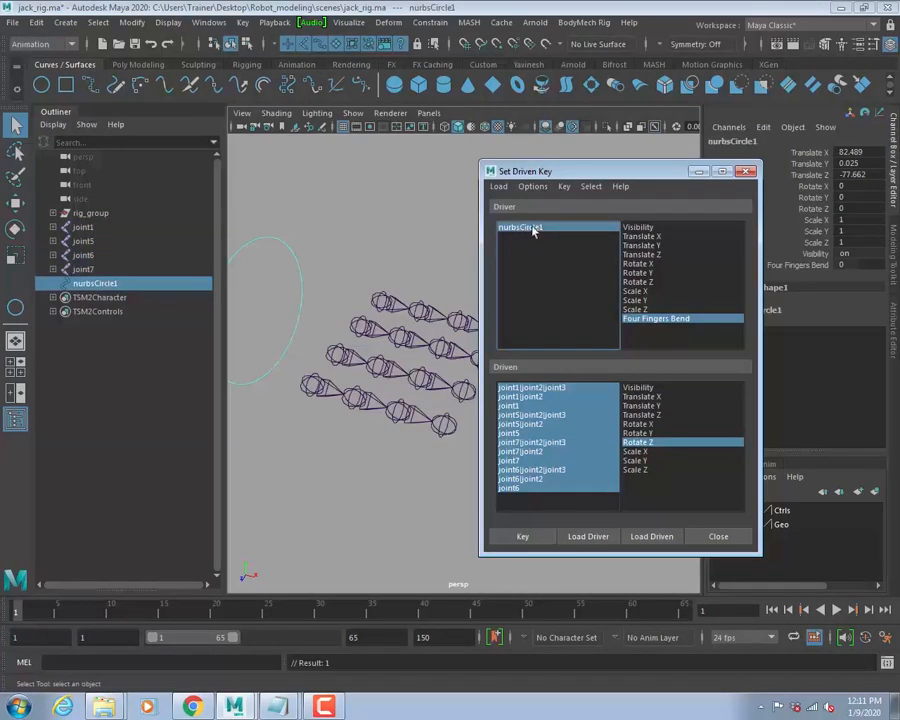
left_click(800, 265)
middle_click_drag(474, 233, 297, 249)
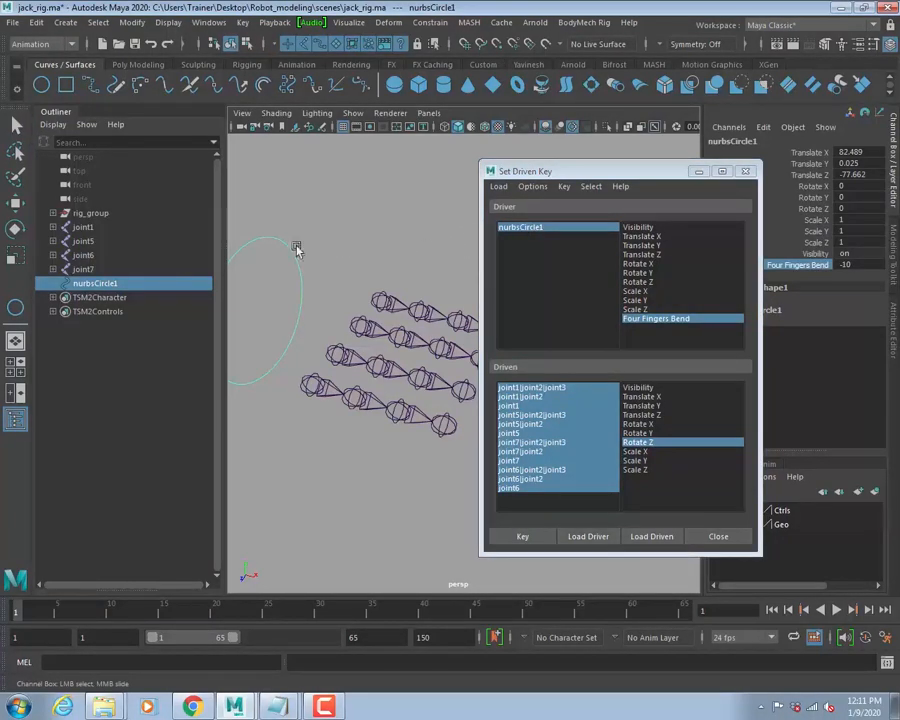
Set Rotate Z to 30 on all twelve driven joints and key it against the circle's Four Fingers Bend.
left_click(515, 387)
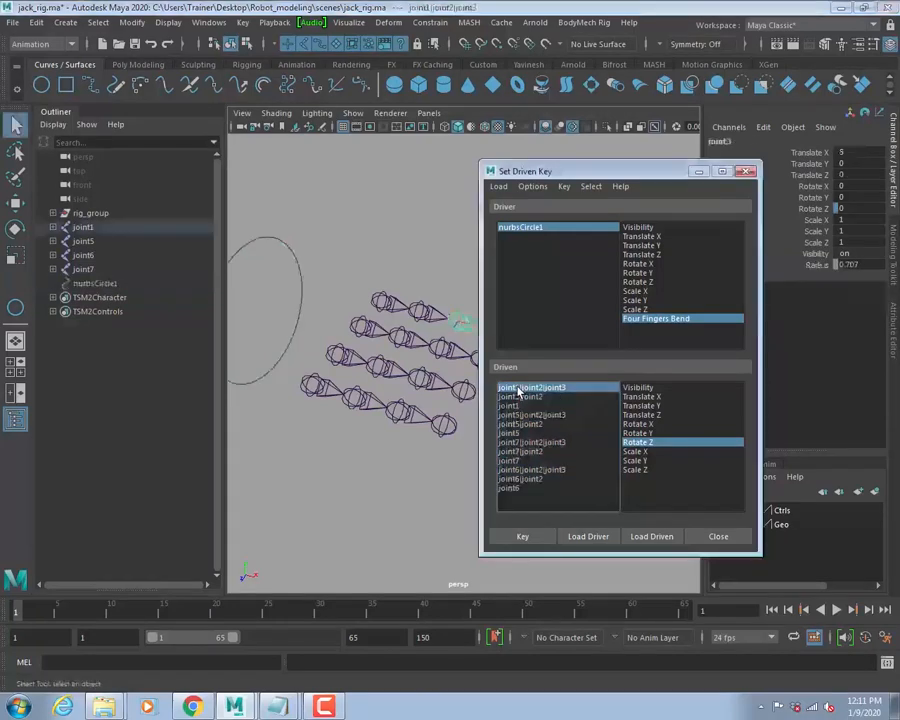
left_click(510, 488)
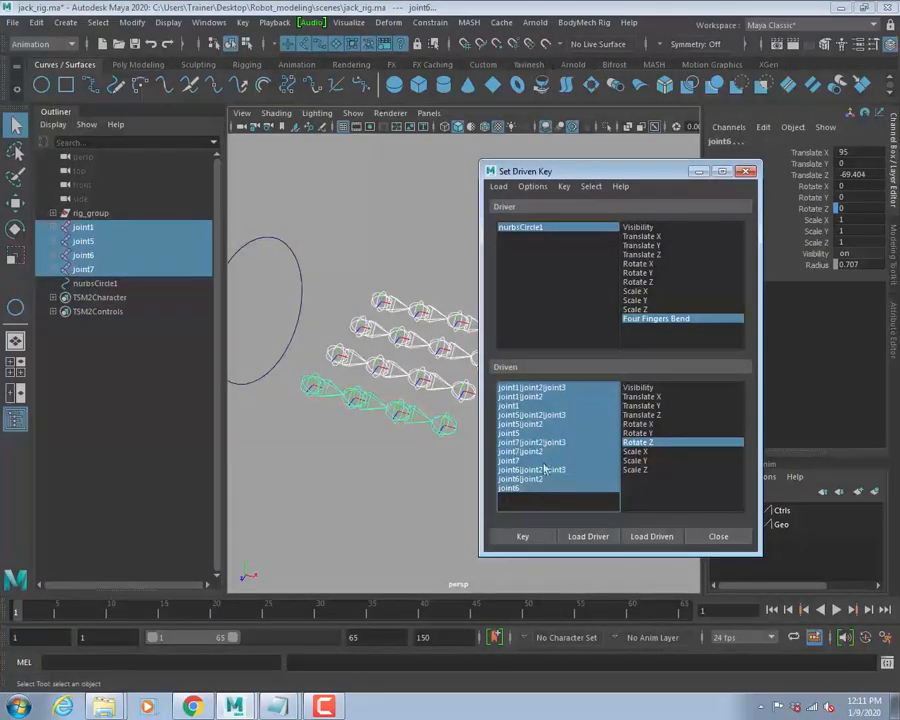
left_click_drag(643, 178, 640, 267)
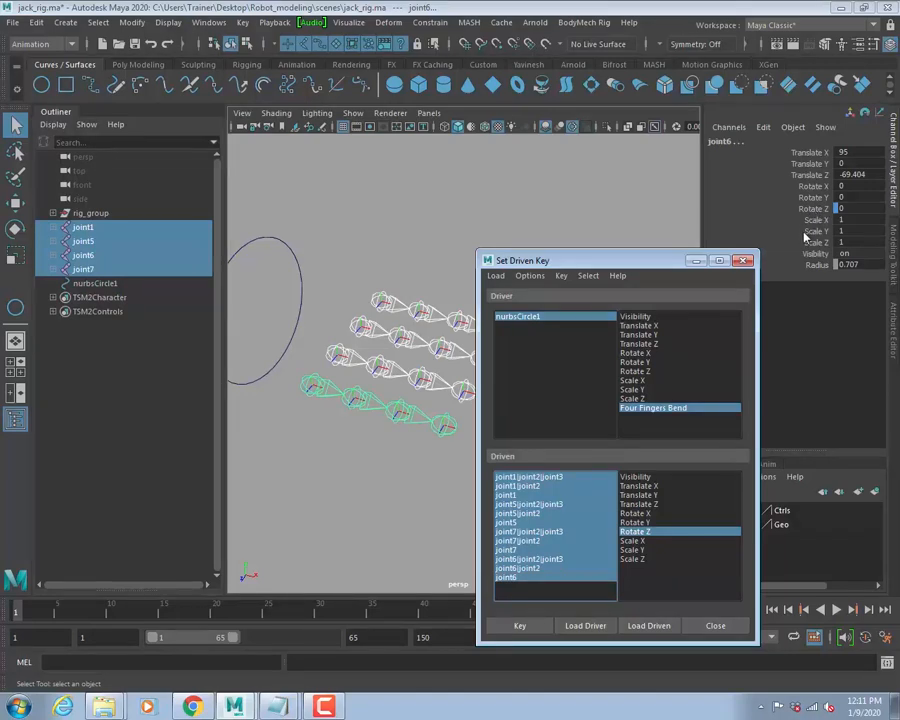
left_click(812, 208)
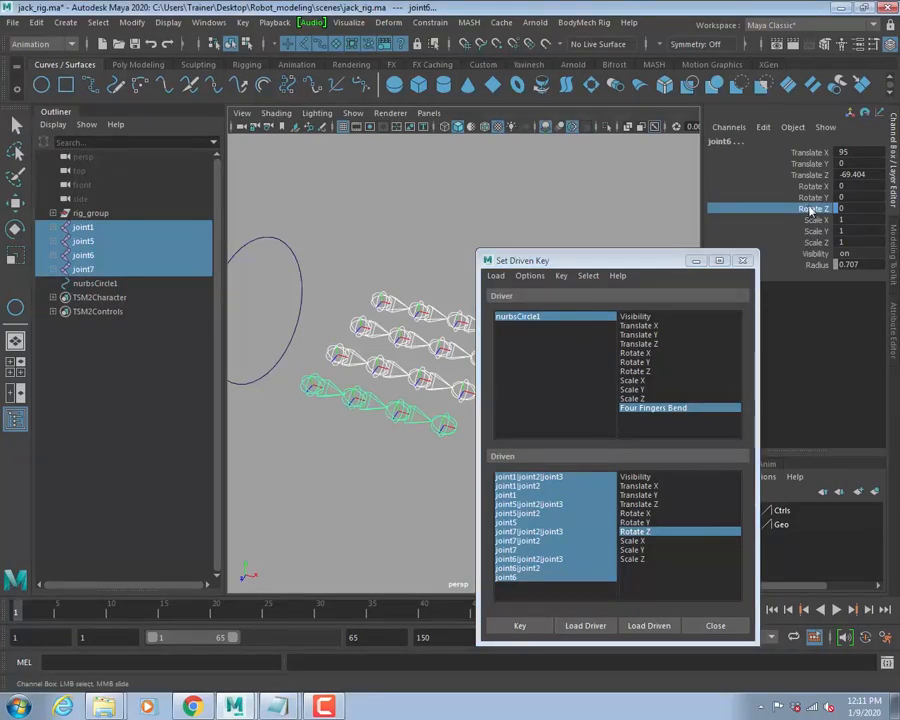
middle_click_drag(569, 182, 591, 174)
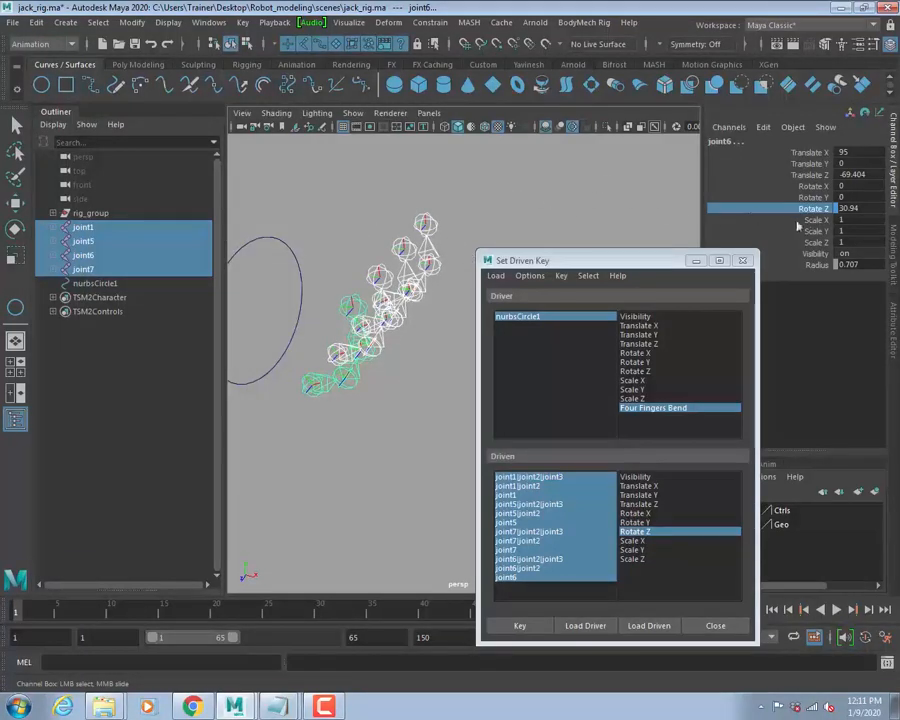
left_click(848, 209)
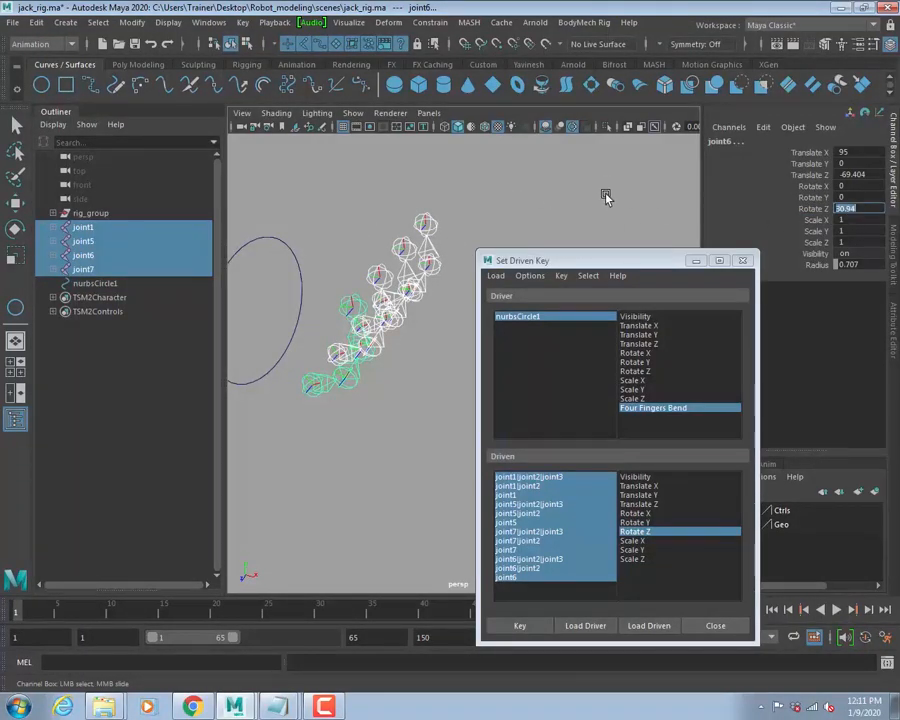
type("30")
key("Return")
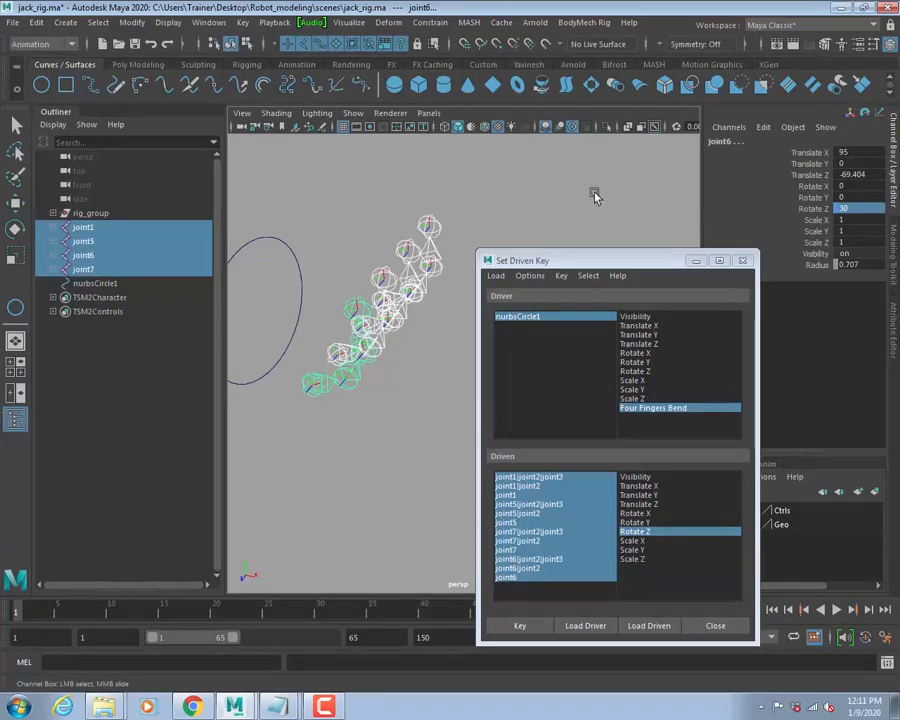
left_click(526, 626)
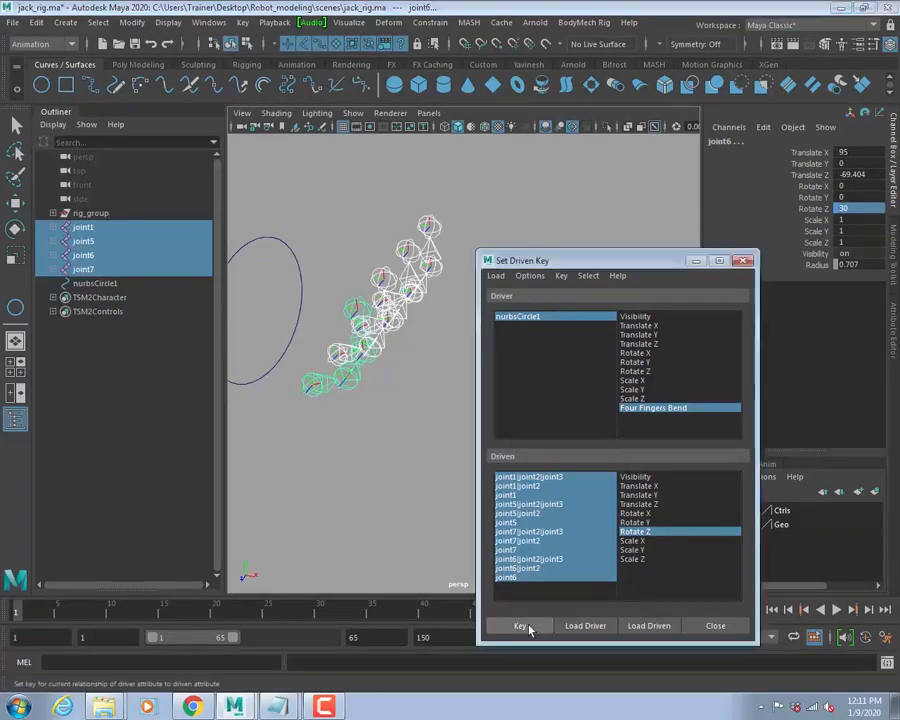
Set the NURBS circle's Four Fingers Bend attribute to 10.
left_click(530, 318)
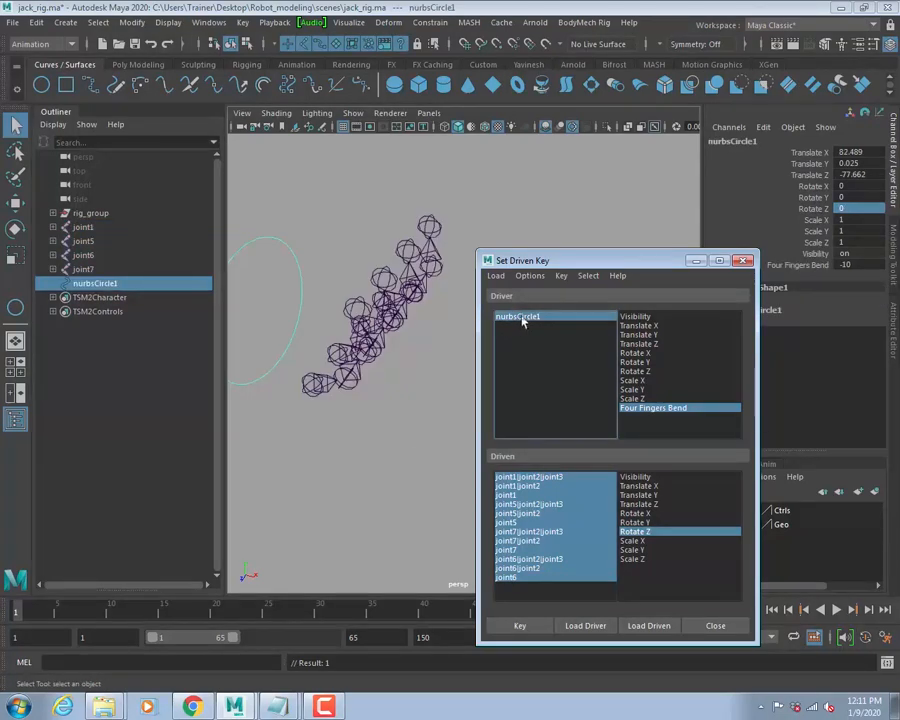
left_click(852, 266)
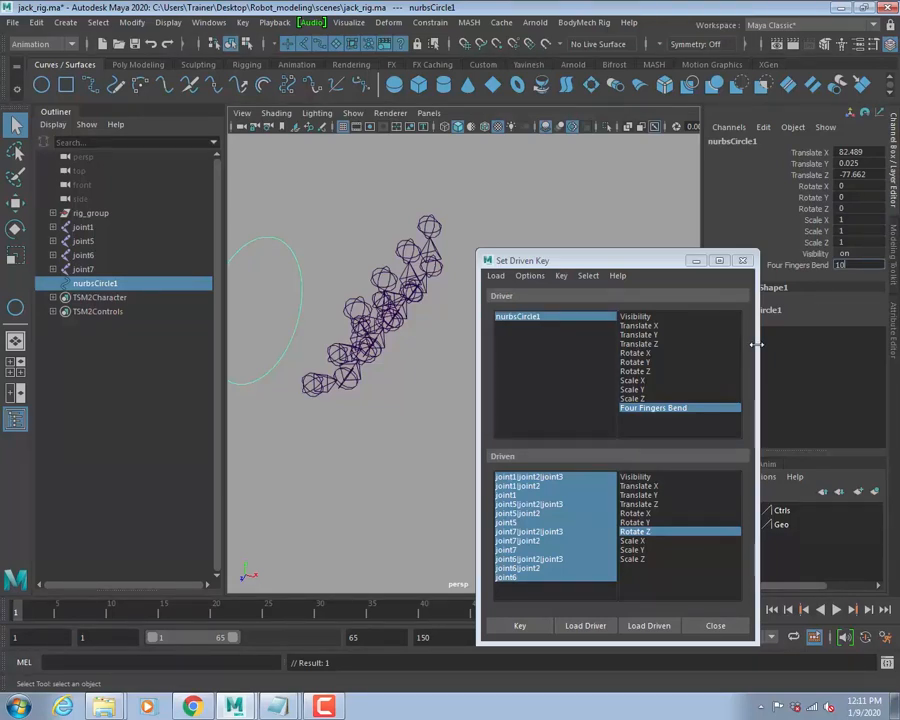
key("Return")
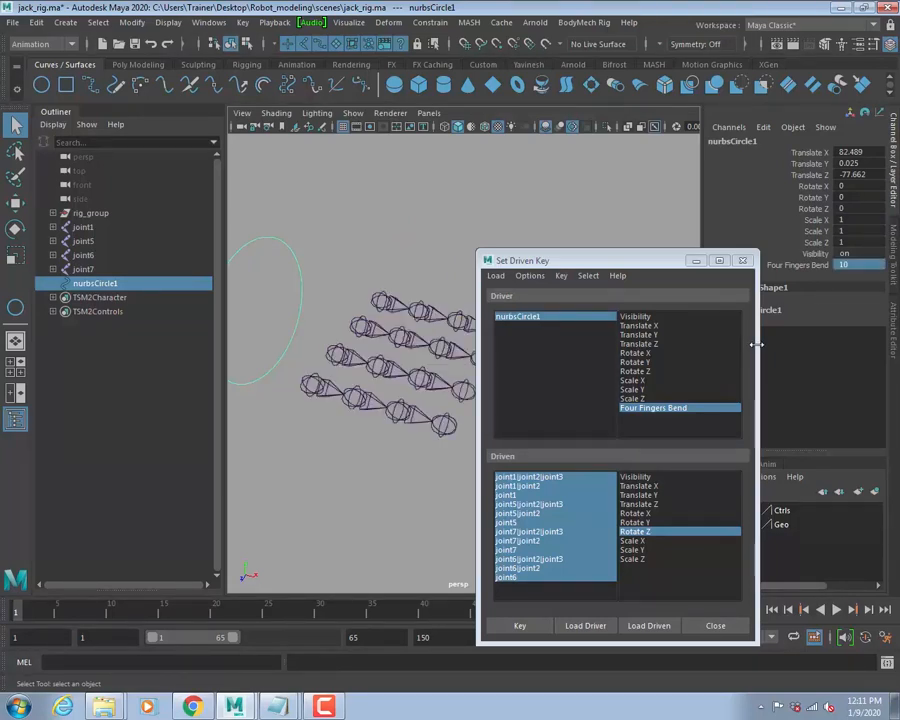
Set Rotate Z to -40 on all twelve driven joints and key that pose against the circle's Four Fingers Bend.
left_click(516, 479)
left_click(517, 578, "shift")
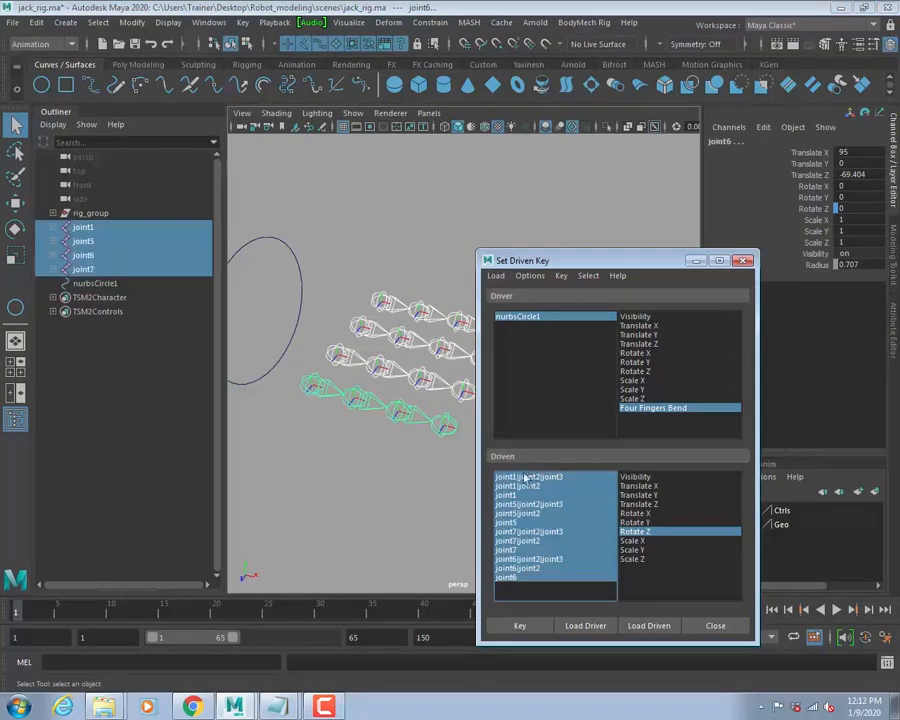
left_click(518, 625)
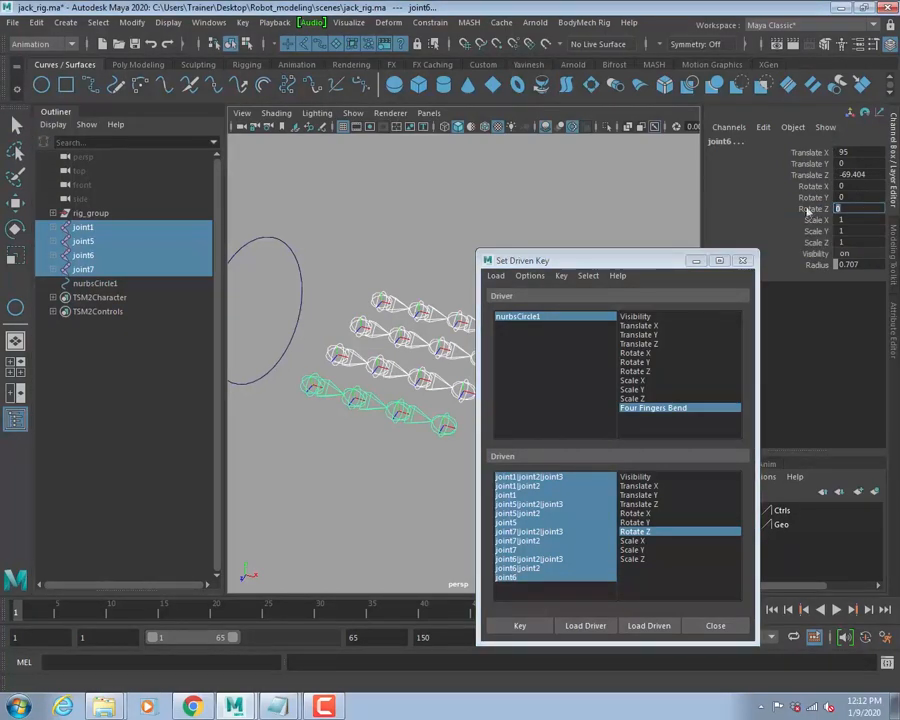
left_click(813, 208)
middle_click_drag(440, 203, 516, 205)
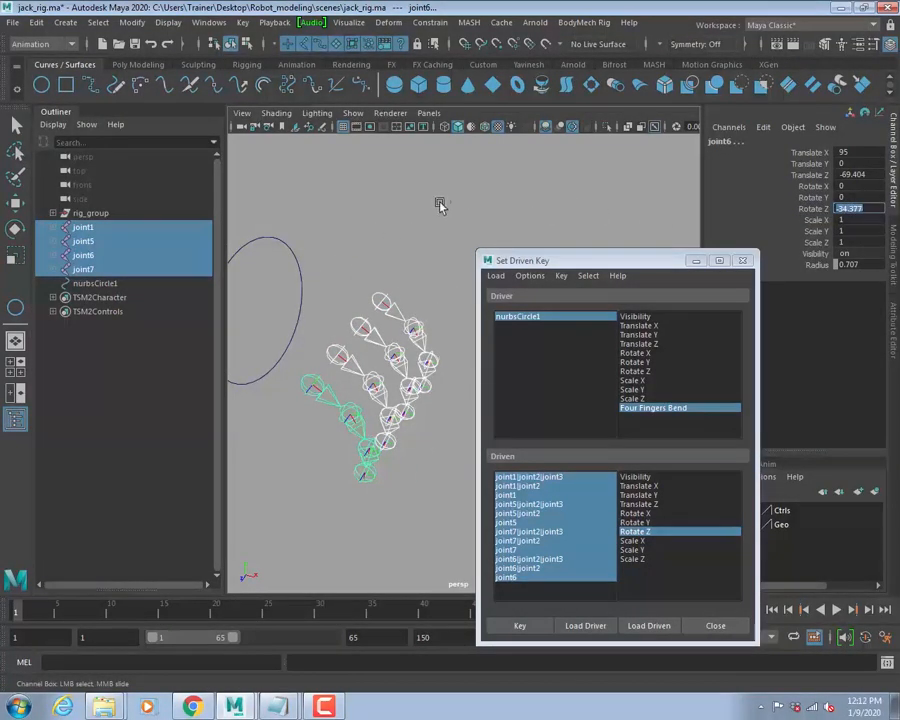
middle_click_drag(440, 203, 431, 204)
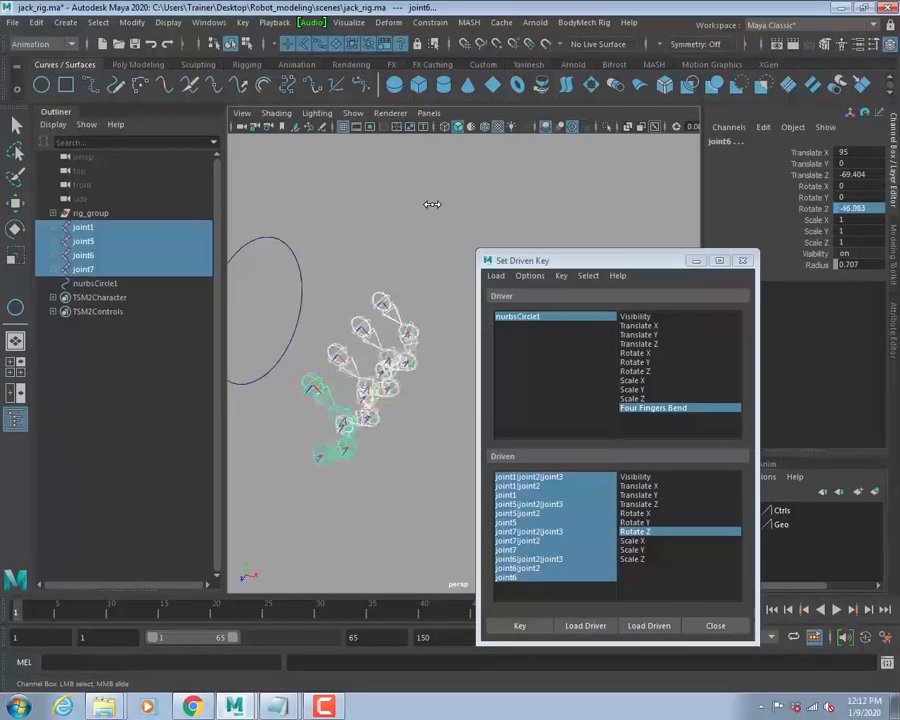
left_click(846, 209)
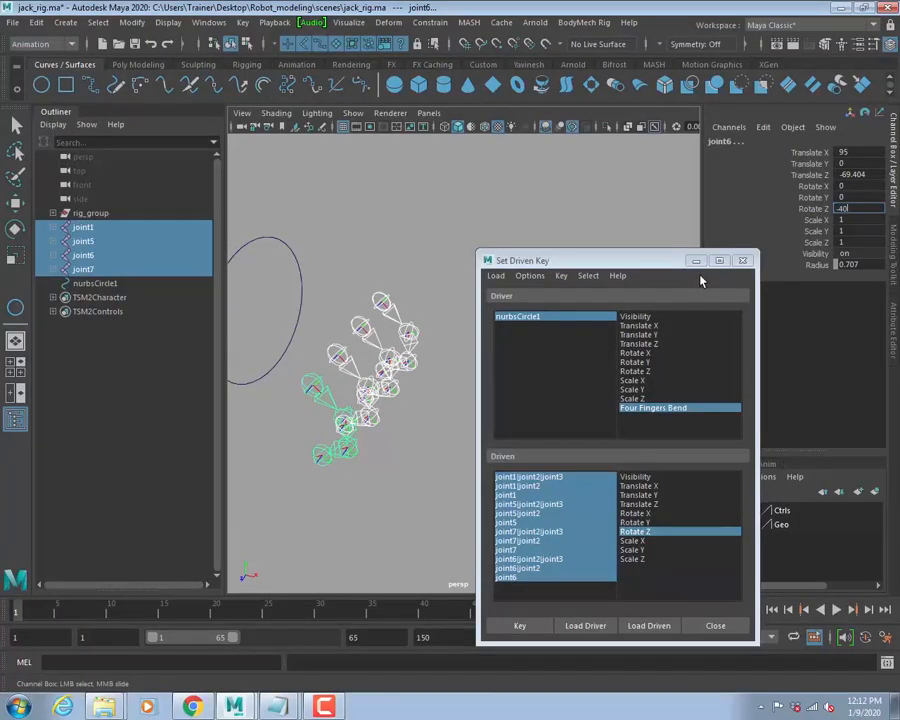
type("-40")
key("Return")
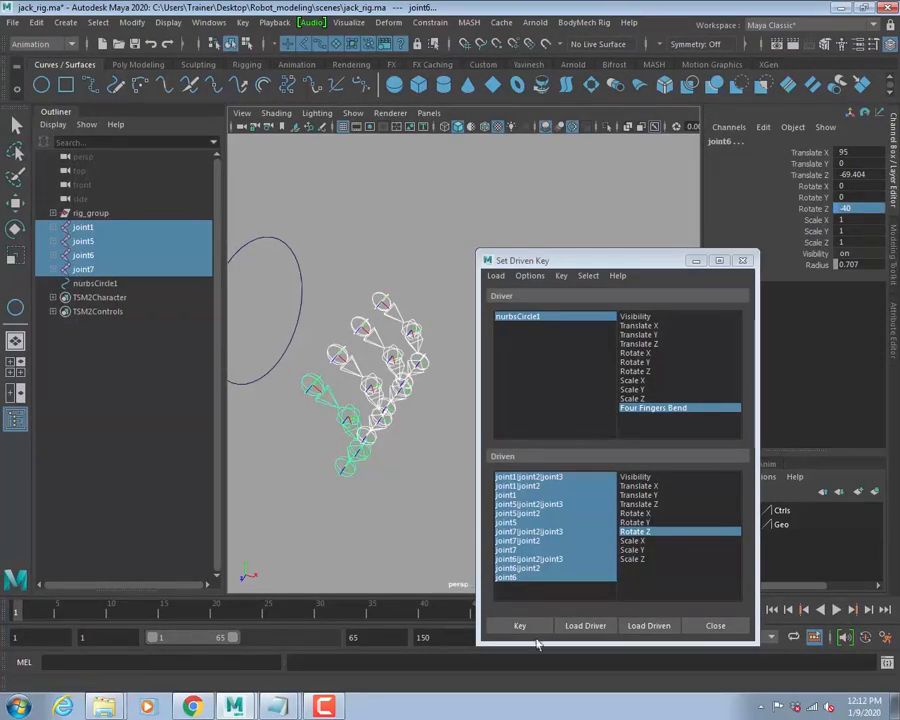
left_click(538, 634)
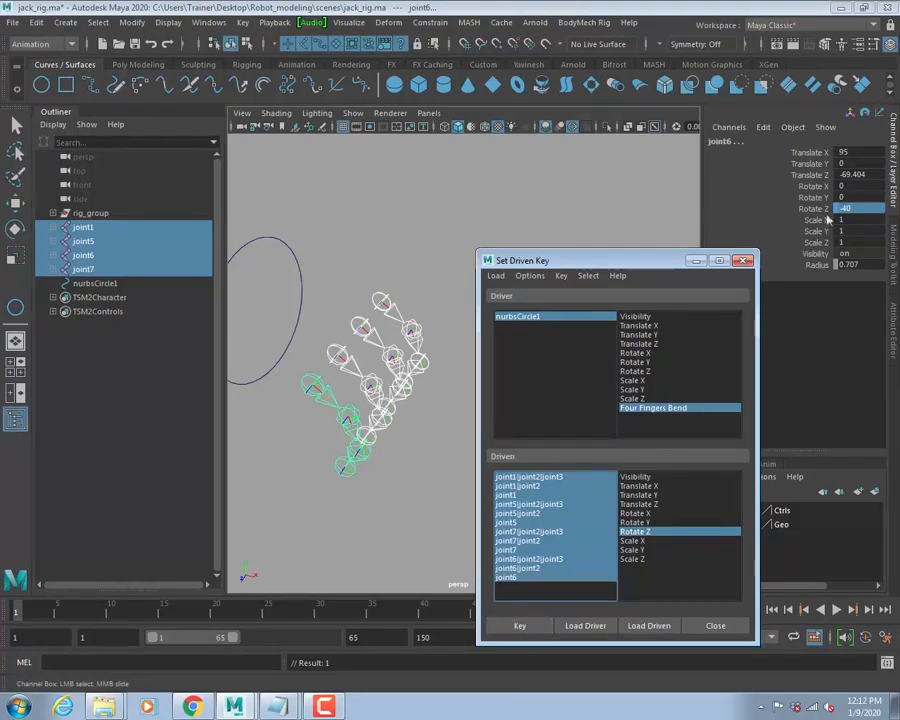
Reselect all driven joints with Rotate Z, key the -40 pose again and close the Set Driven Key window.
left_click(638, 532)
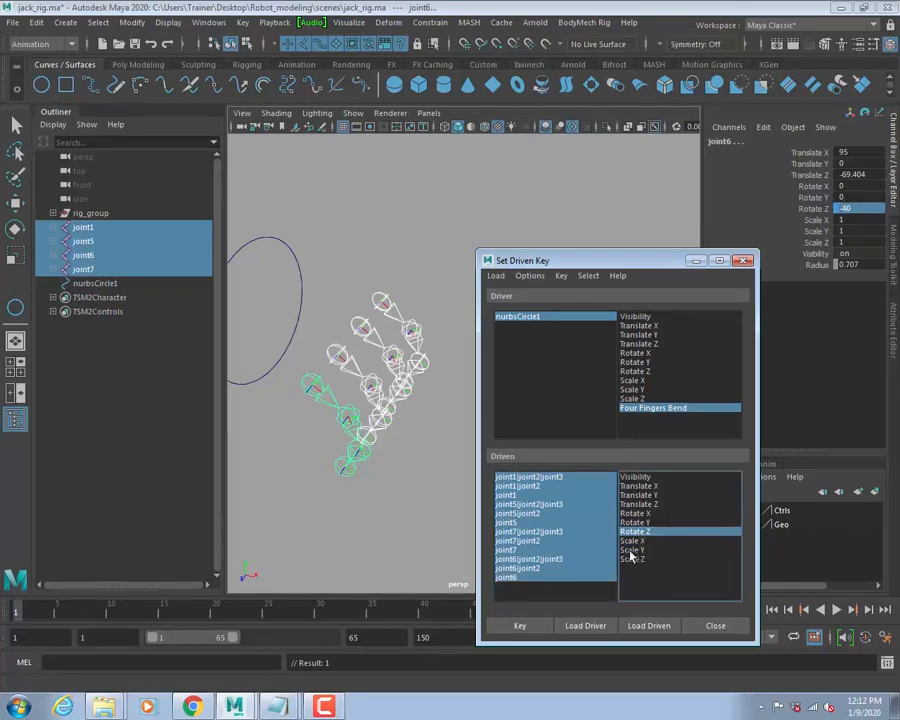
left_click(560, 559)
left_click(515, 477)
left_click(530, 505)
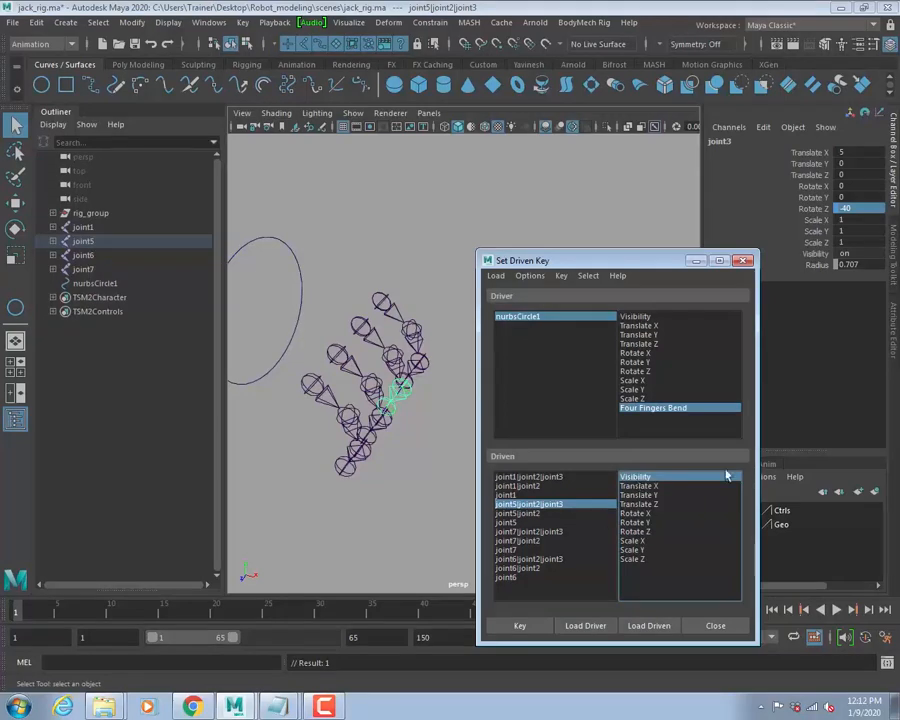
left_click(517, 478)
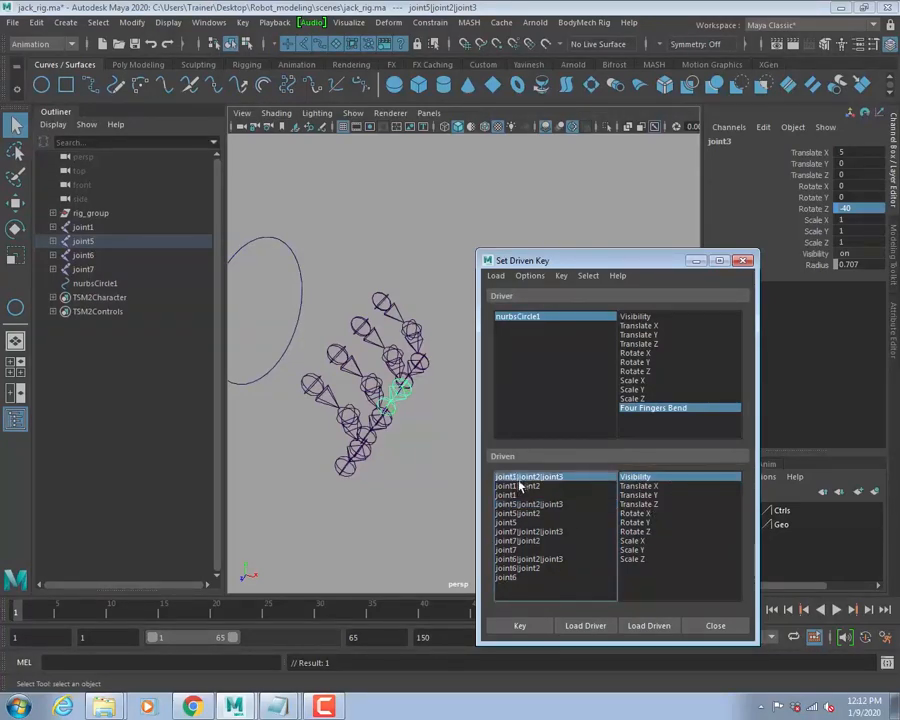
left_click(514, 579, "shift")
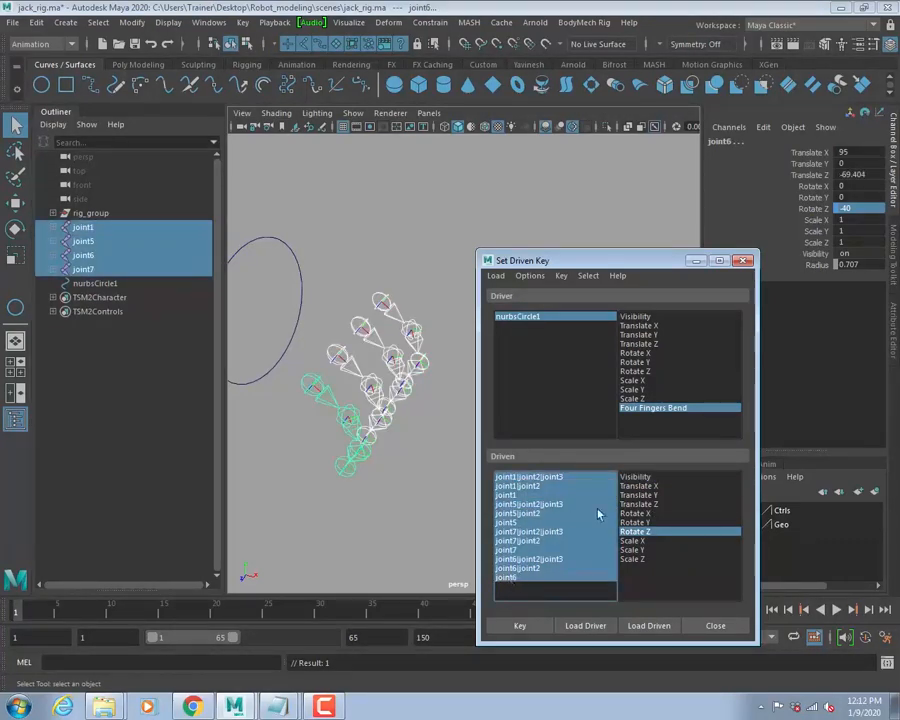
left_click(645, 538)
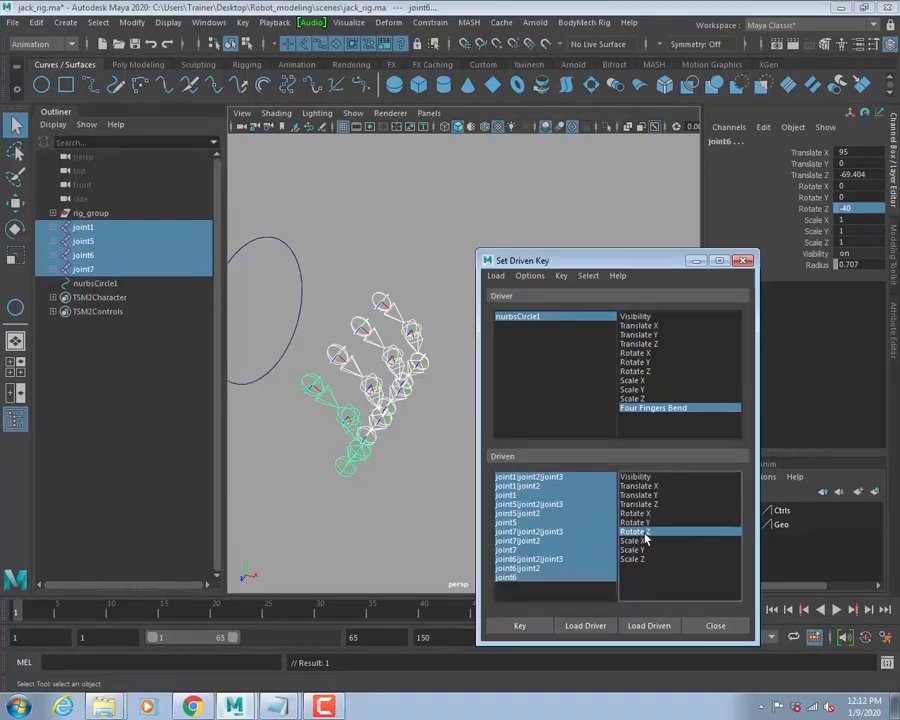
left_click(519, 627)
left_click(729, 626)
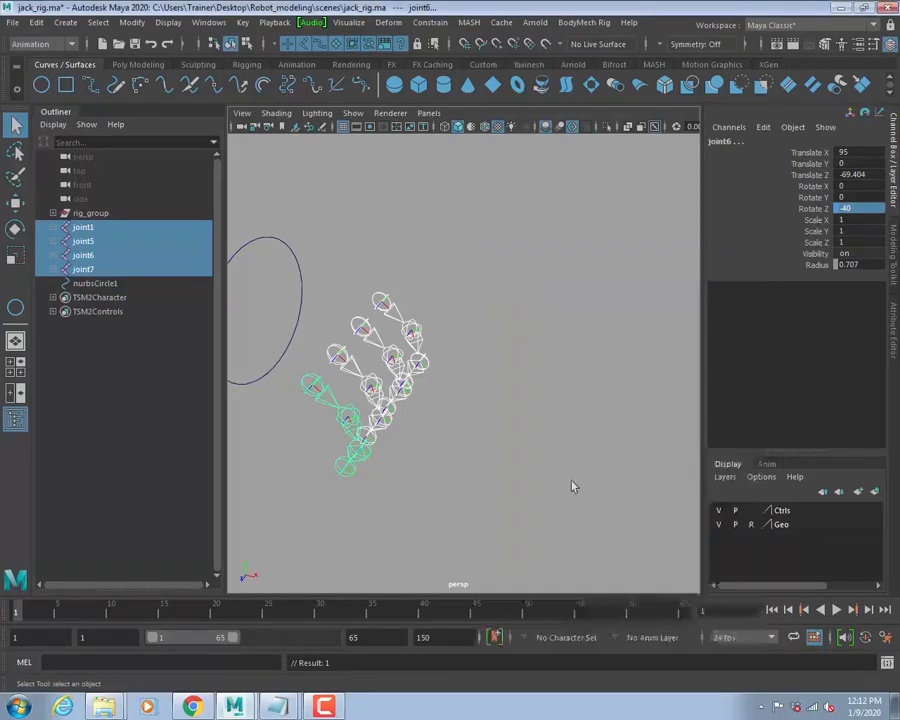
Select the NURBS circle and set its Four Fingers Bend to 0 to straighten the four finger chains.
left_click(520, 456)
right_click_drag(468, 417, 448, 414, "alt")
left_click_drag(448, 414, 512, 460, "alt")
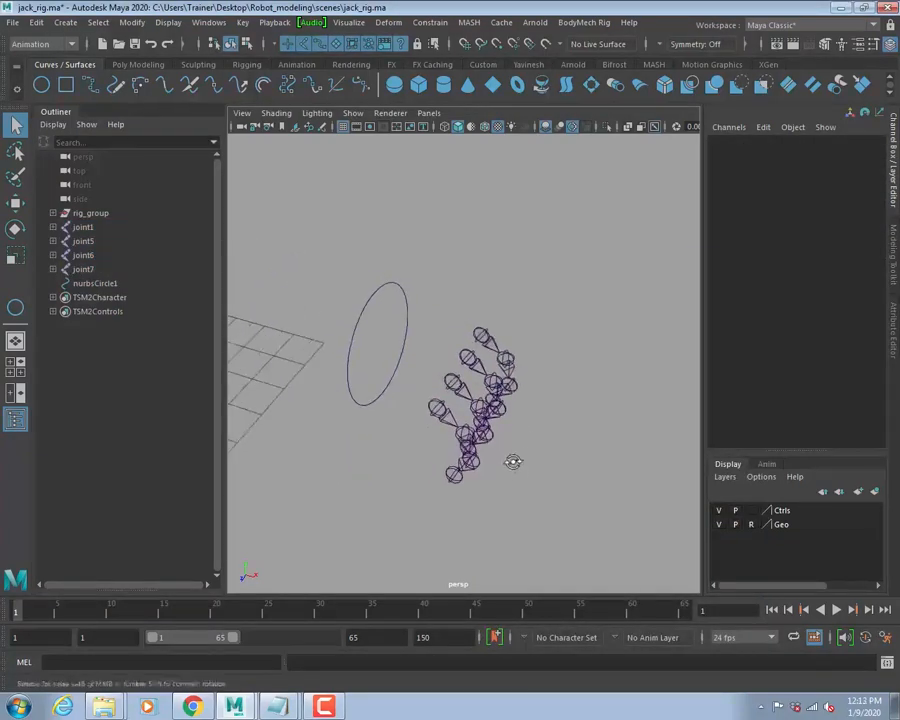
left_click(359, 402)
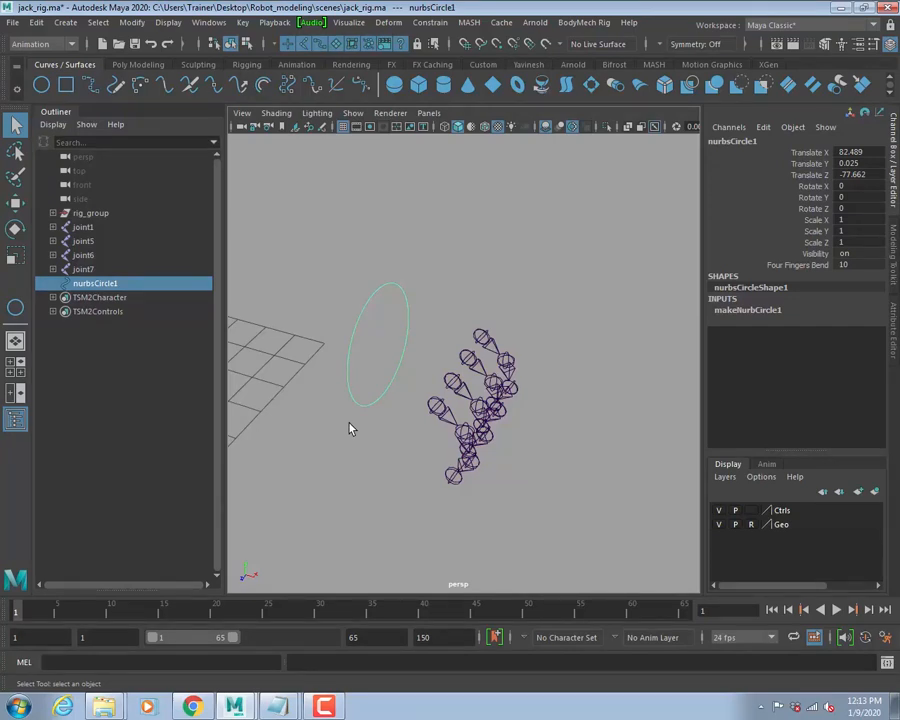
left_click(845, 266)
type("0")
key("Return")
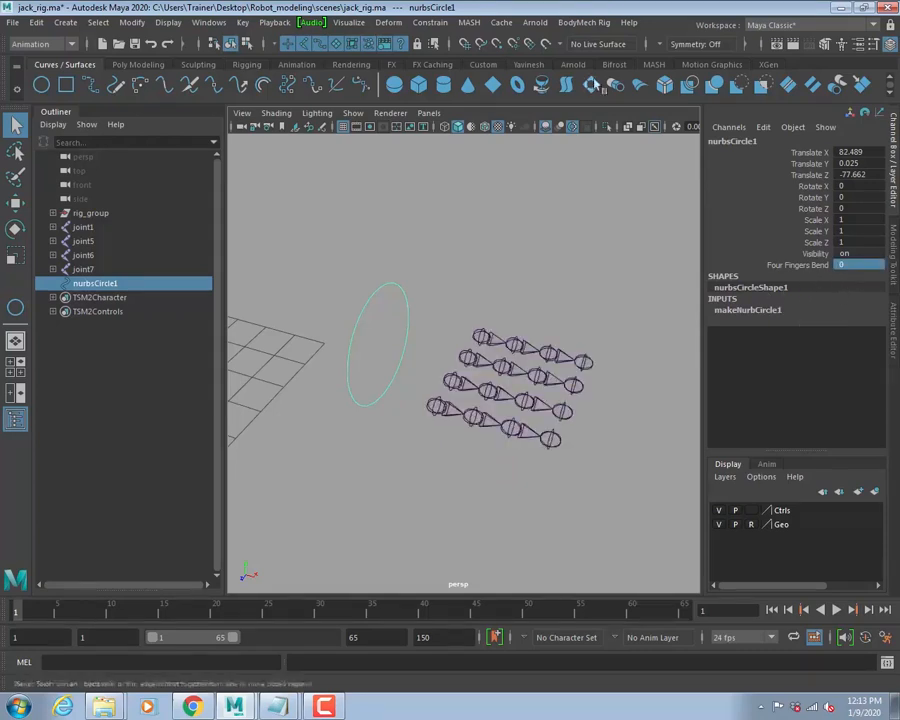
Test the finger rig by scrubbing the circle's Four Fingers Bend to -10 and viewing the chains from another angle.
left_click(797, 265)
middle_click_drag(592, 186, 379, 205)
left_click_drag(492, 175, 531, 337, "alt")
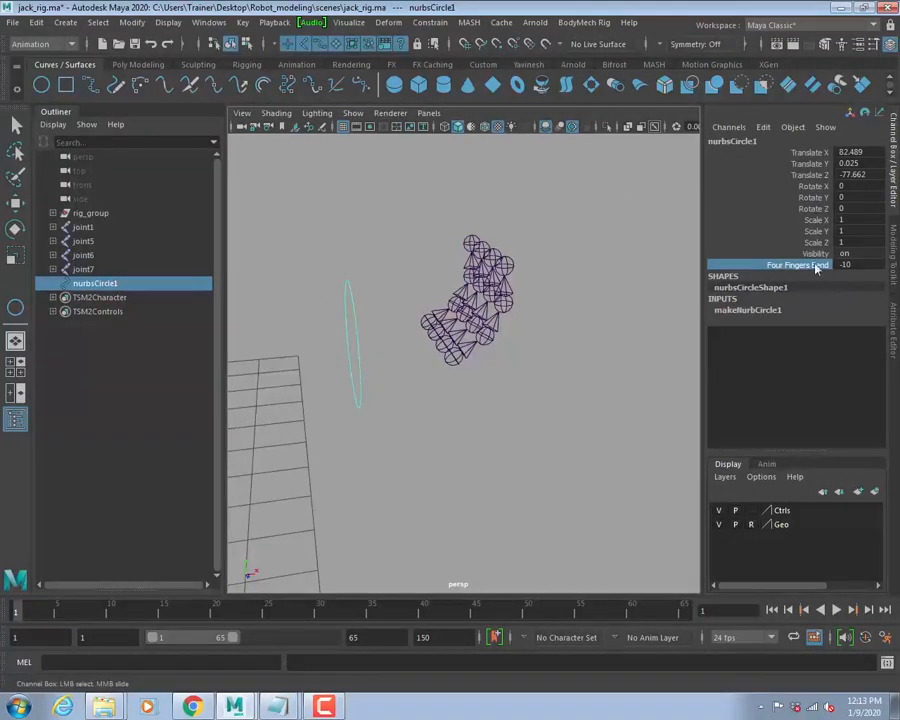
Test the finger chains by scrubbing the circle's Four Fingers Bend up to 10 and back, leaving it at 5.5.
middle_click_drag(428, 213, 370, 281)
middle_click_drag(482, 301, 484, 417)
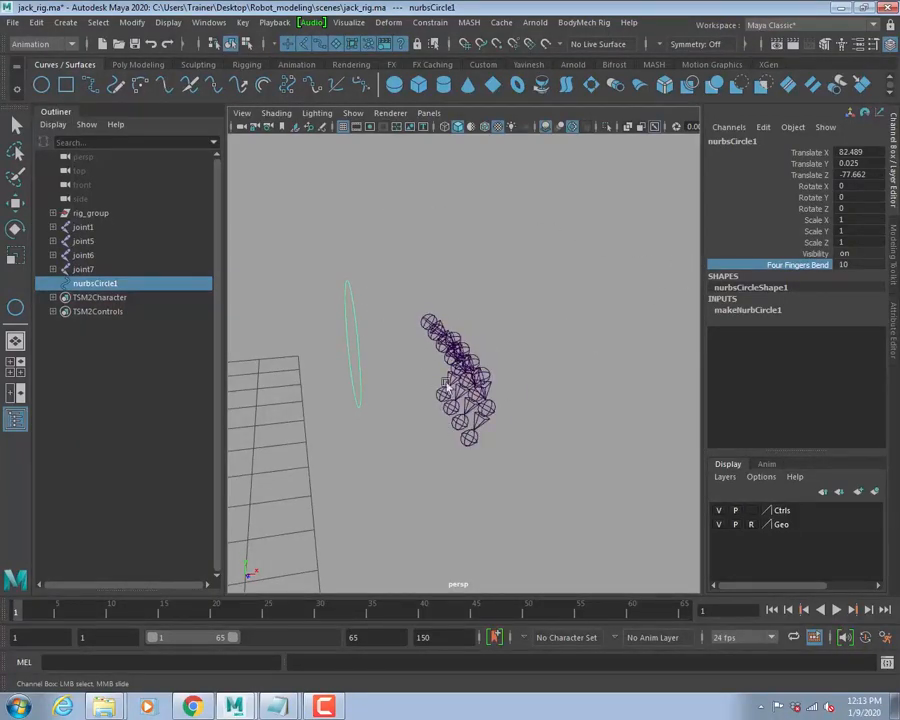
middle_click_drag(444, 380, 465, 249)
middle_click_drag(530, 270, 404, 287)
left_click_drag(404, 287, 487, 257, "alt")
middle_click_drag(487, 257, 520, 251)
Frame the character's left hand close up and show it in wireframe.
right_click_drag(520, 251, 476, 290, "alt")
middle_click_drag(476, 290, 536, 344, "alt")
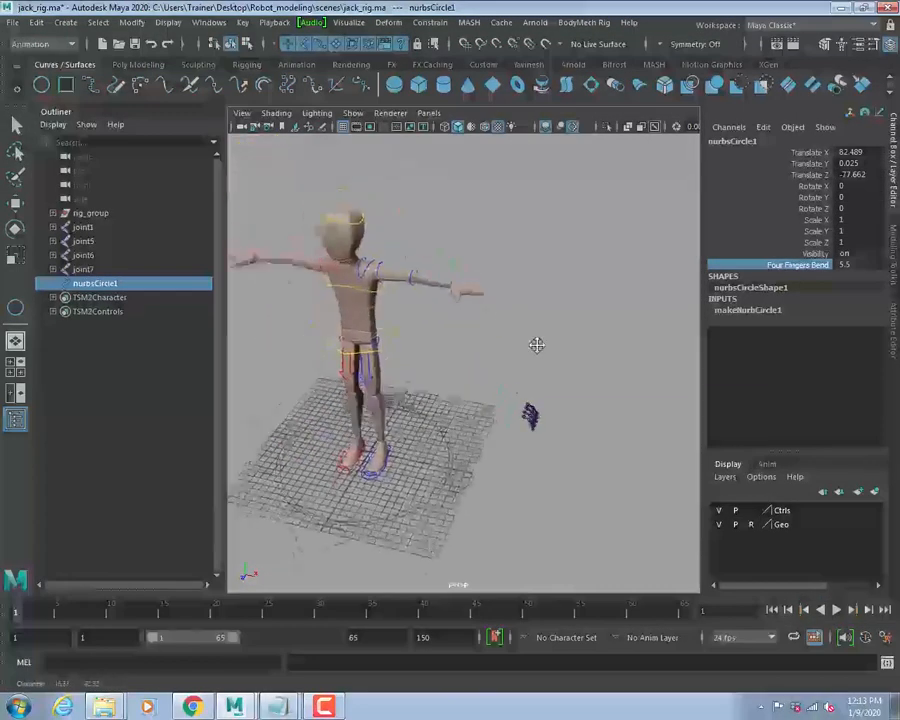
right_click_drag(404, 340, 476, 335, "alt")
middle_click_drag(472, 292, 426, 388, "alt")
right_click_drag(392, 350, 440, 363, "alt")
mouse_move(440, 363)
left_mouse_down("alt")
mouse_move(452, 348)
mouse_move(455, 357)
left_mouse_up("alt")
middle_click_drag(455, 357, 407, 331, "alt")
key("4")
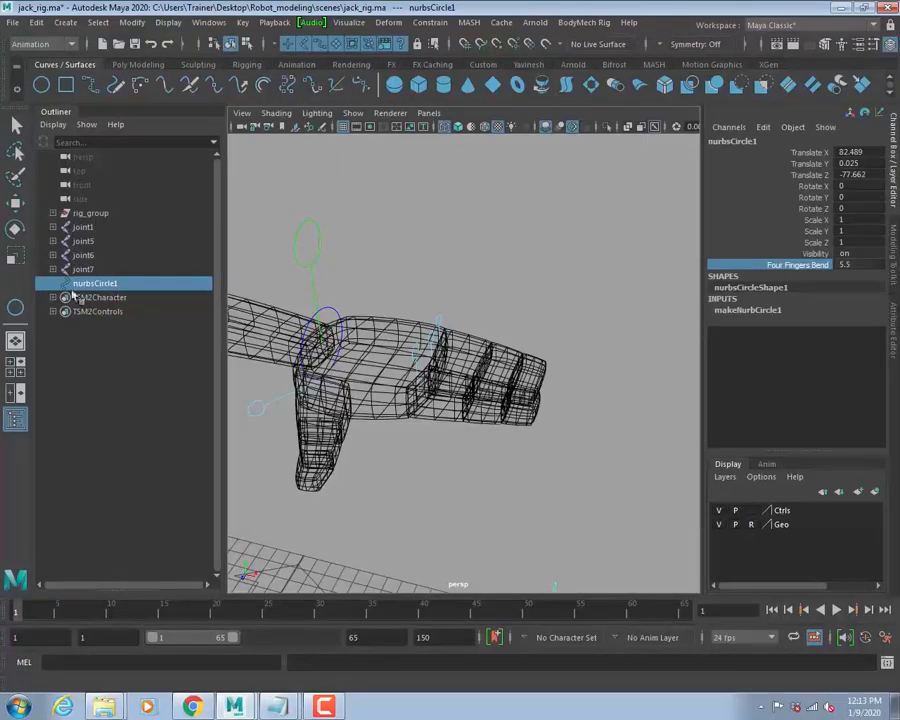
Expand the whole rig_group hierarchy and turn on the Visibility of zeroWeightJoint.
left_click(53, 213, "shift")
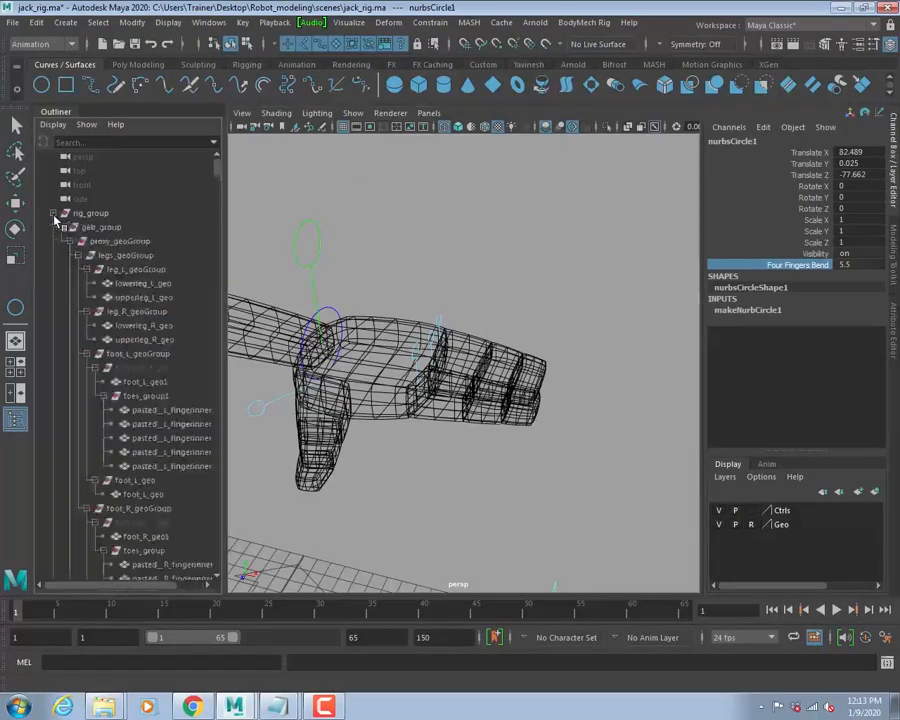
scroll(122, 375, "down", 10)
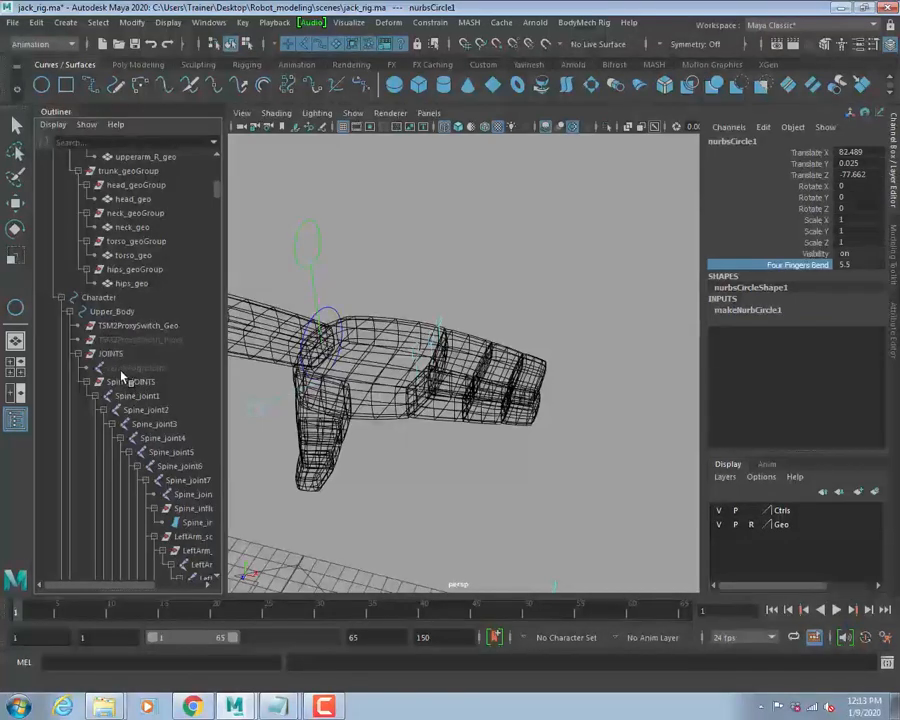
left_click(121, 369)
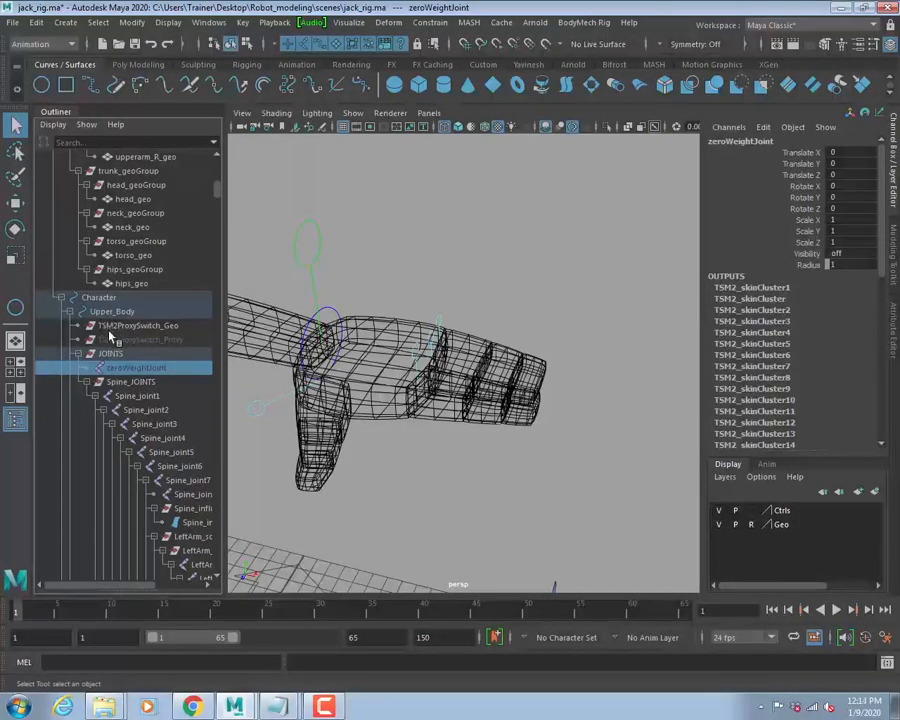
left_click(840, 254)
type("on")
key("Return")
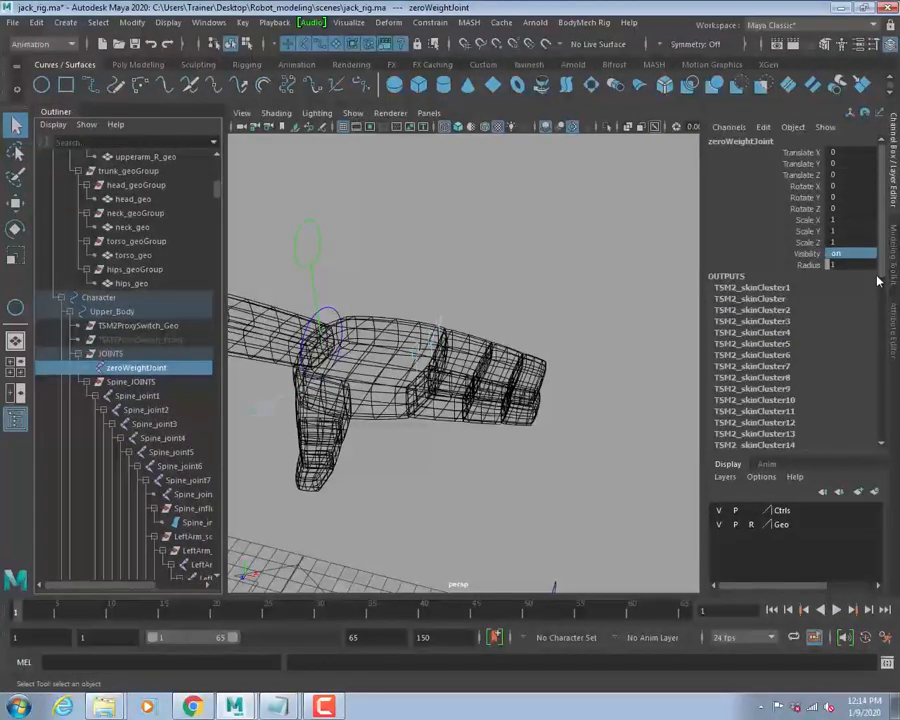
Check the JOINTS group, Spine_joint1, the viewport's object display filters and Upper_Body's Display options for a setting that hides the joints.
left_click(110, 355)
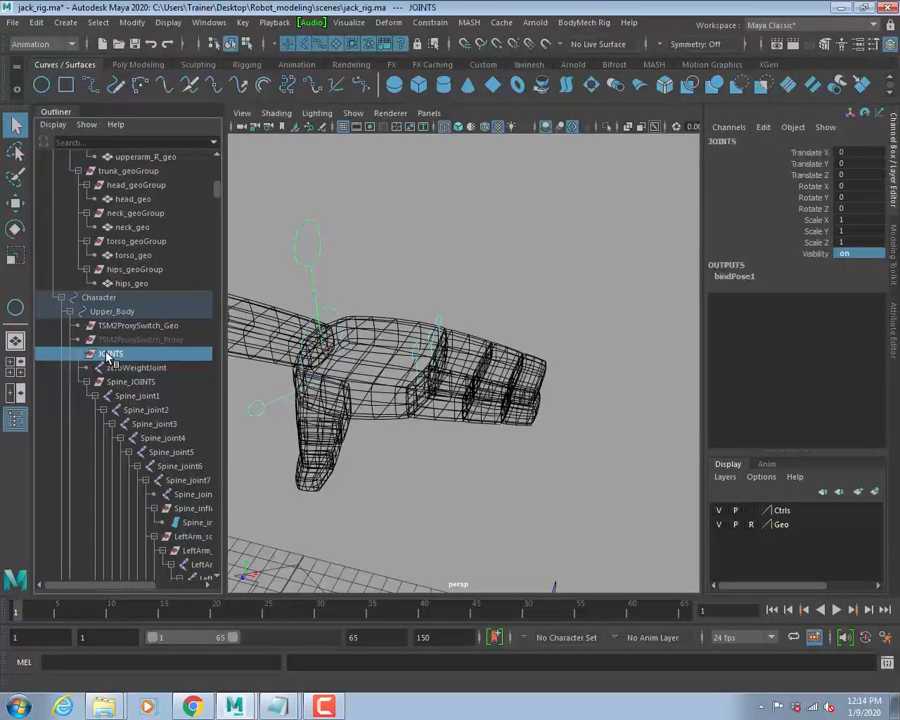
left_click(419, 223)
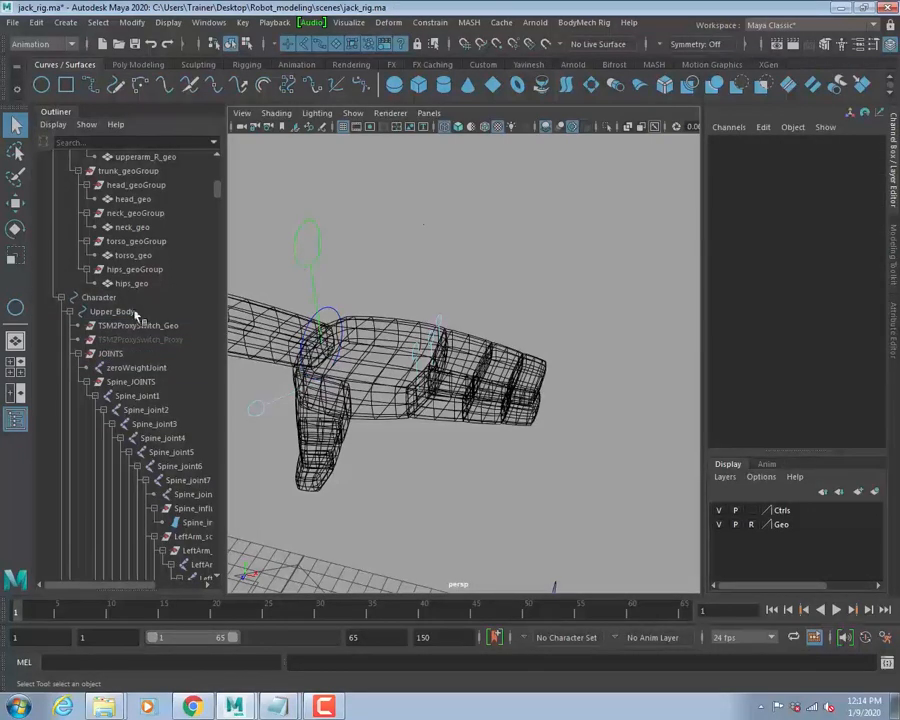
left_click(113, 350)
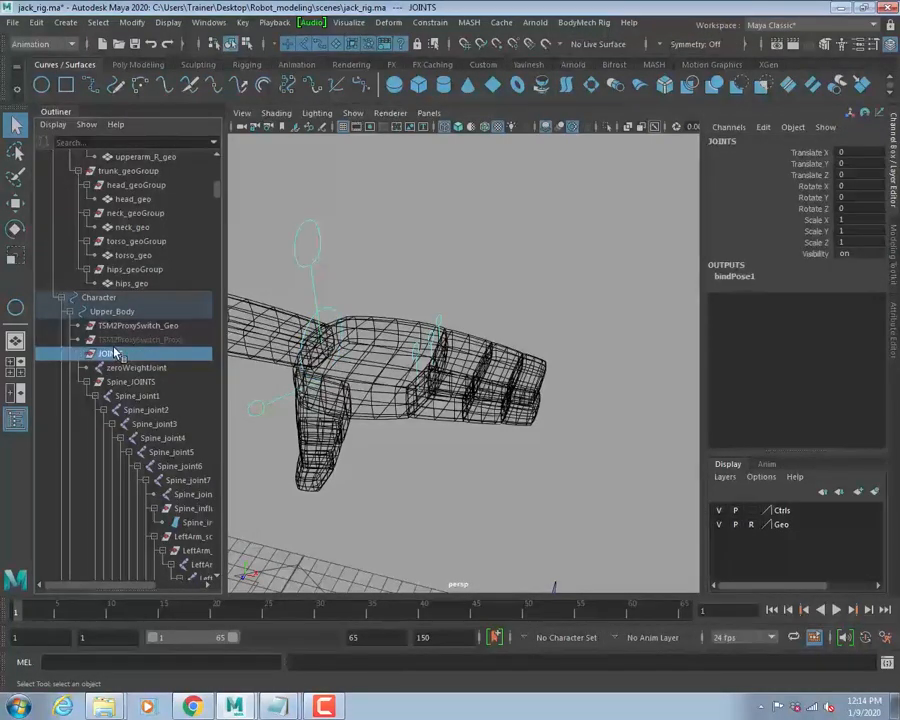
left_click(135, 396)
left_click(353, 113)
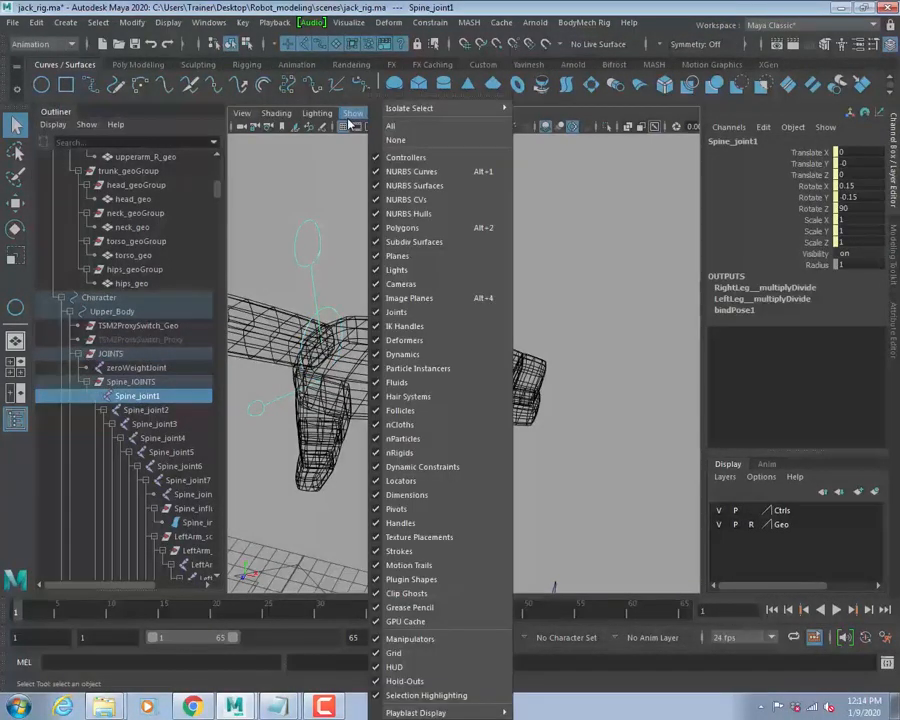
left_click(350, 112)
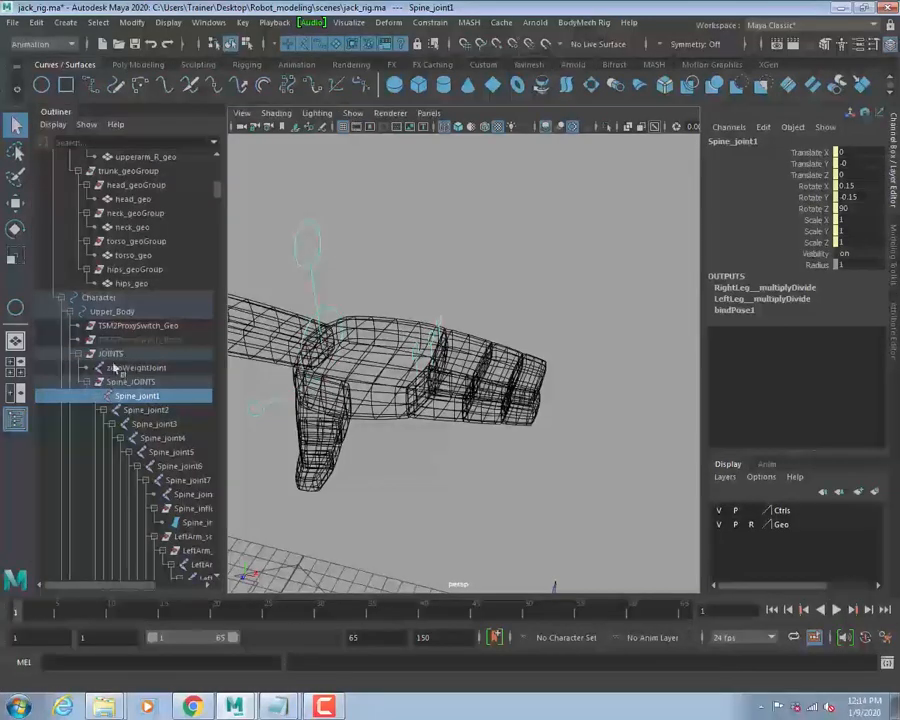
key("Up")
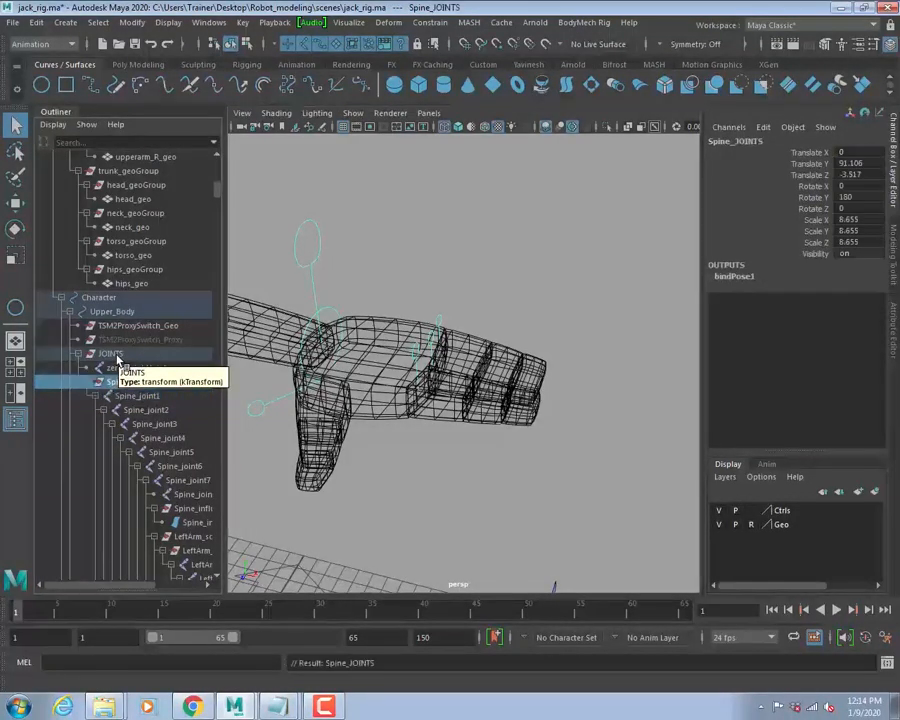
key("Up")
key("Up")
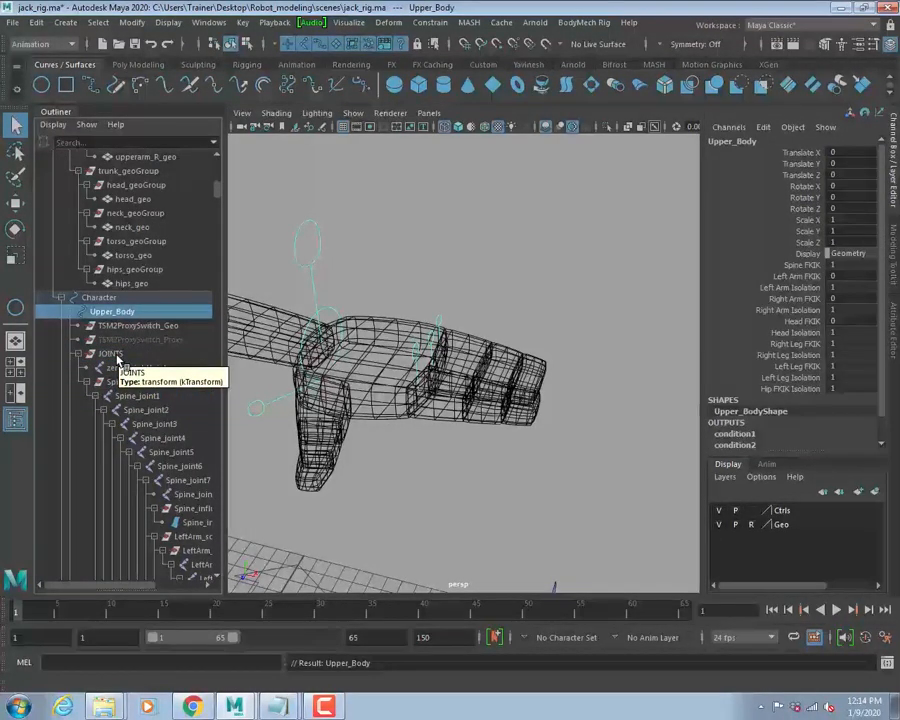
left_click(850, 254)
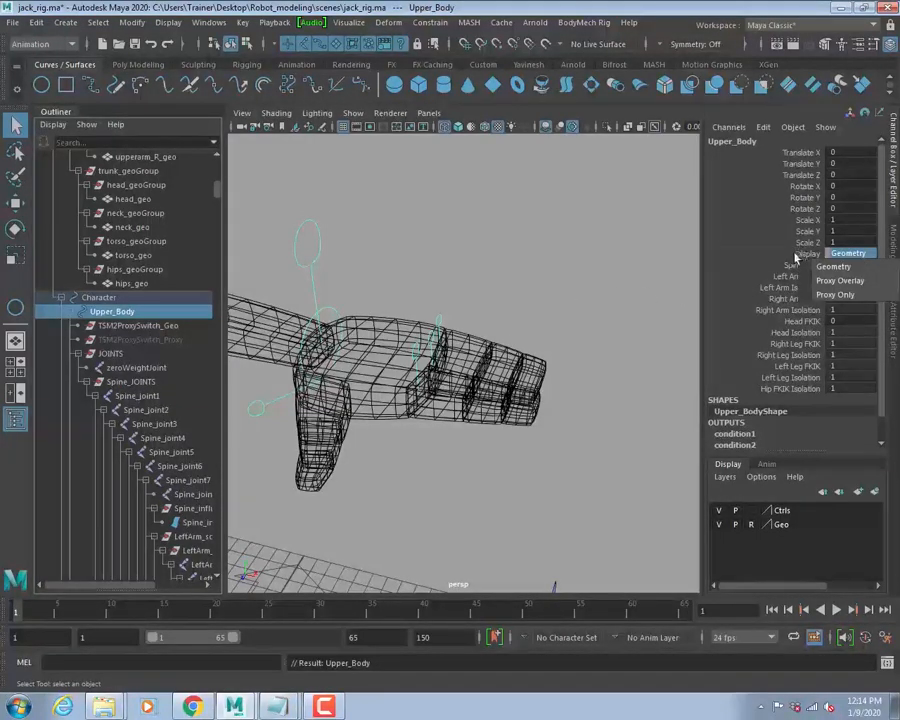
left_click(856, 262)
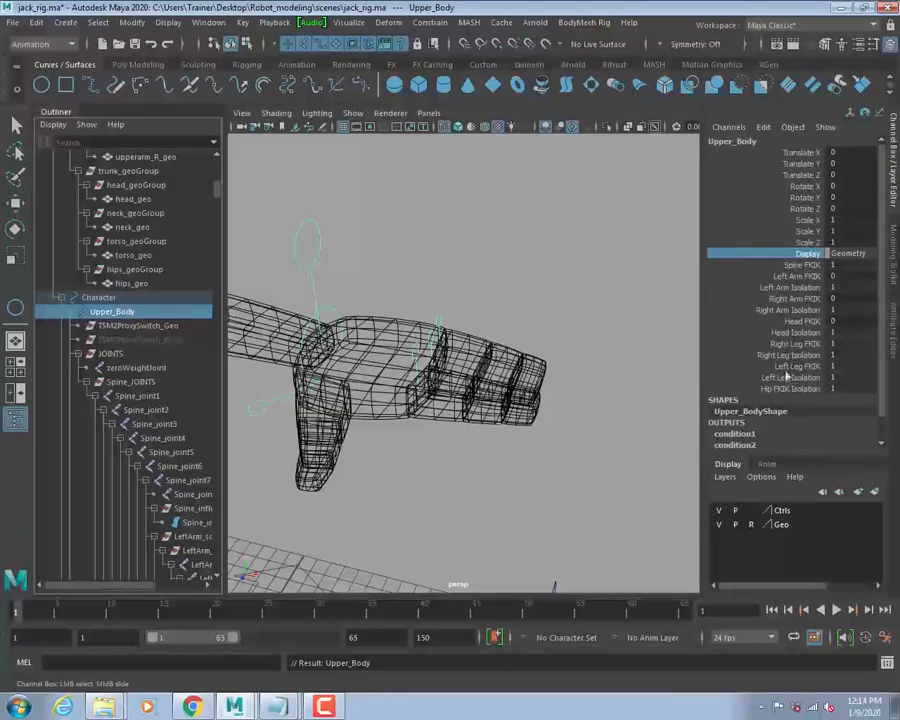
Examine the attributes of Spine_joint1, Spine_JOINTS, zeroWeightJoint, JOINTS, Upper_Body and Character for joint visibility controls, then clear the selection.
left_click(125, 397)
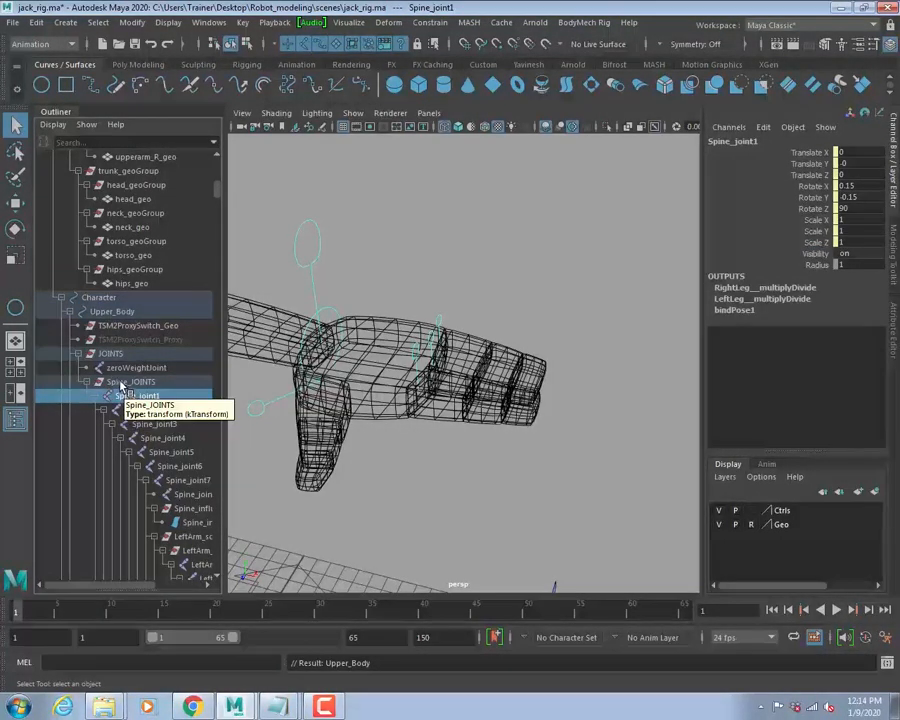
left_click(121, 383)
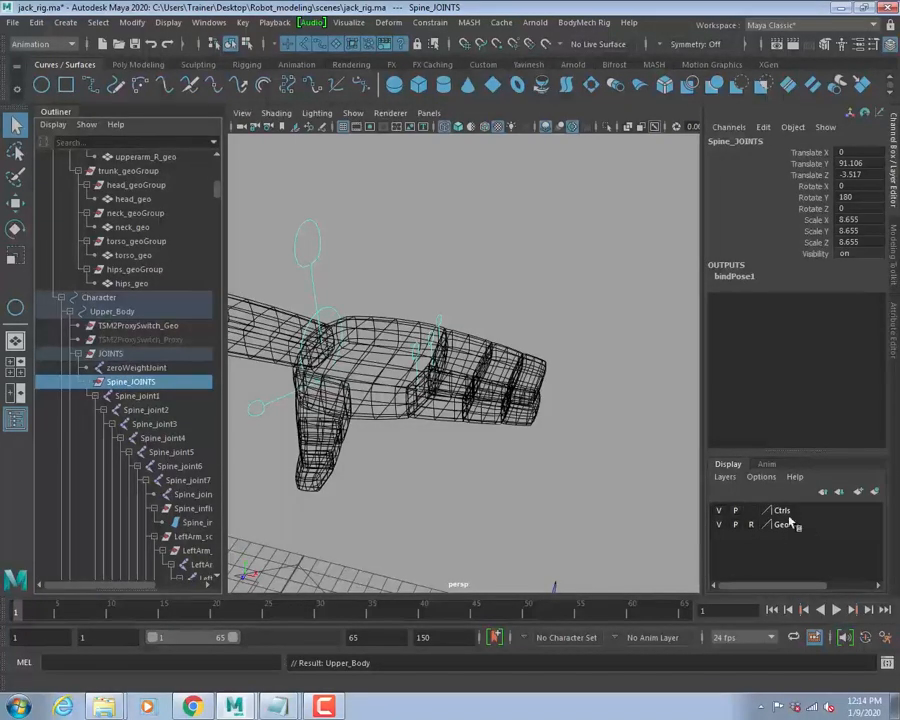
left_click(140, 368)
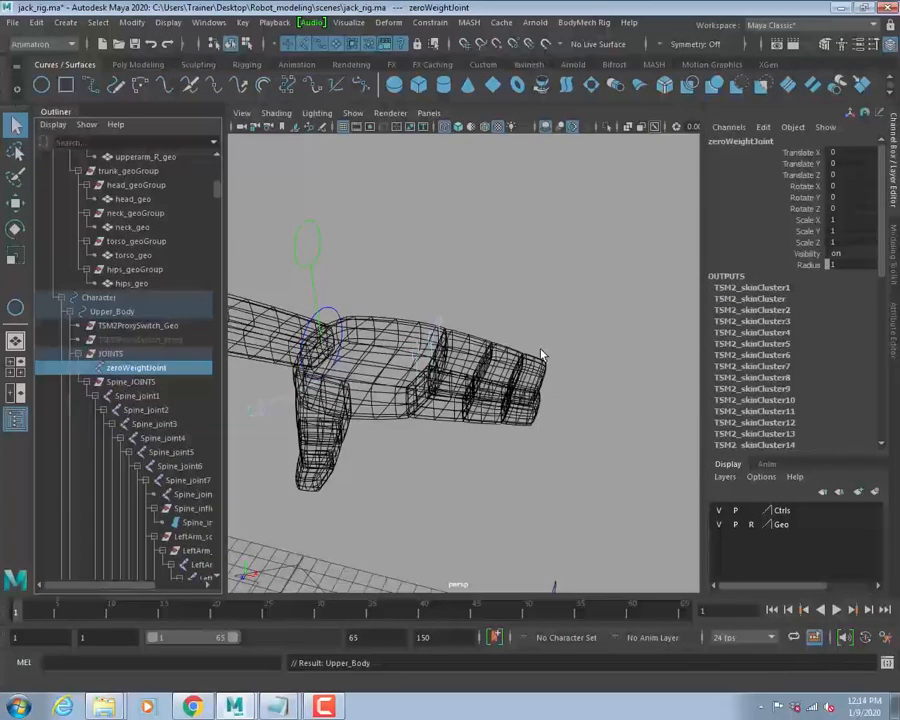
left_click(115, 355)
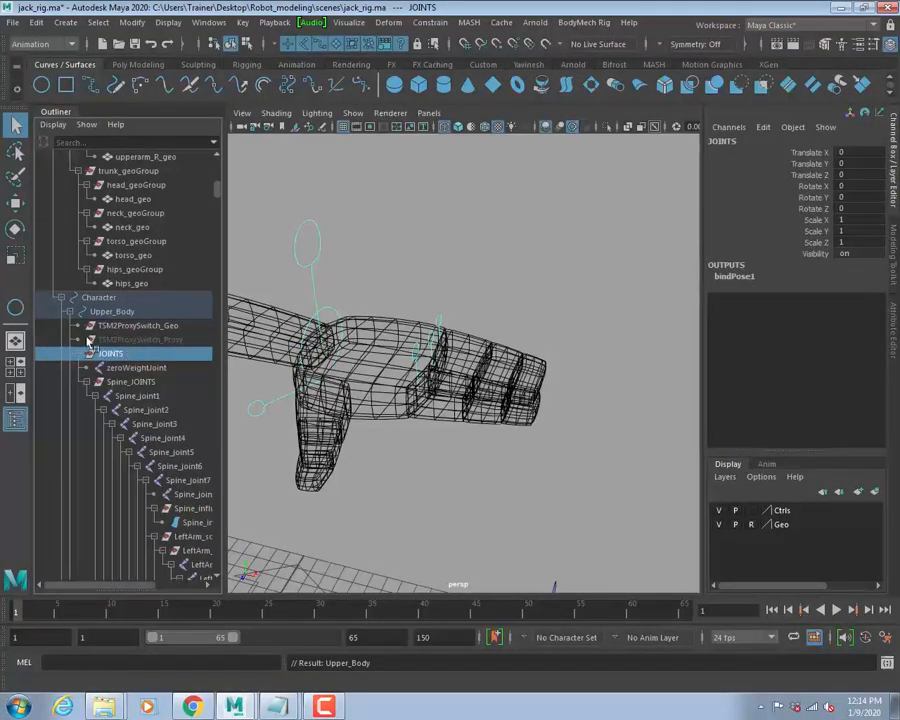
left_click(106, 314)
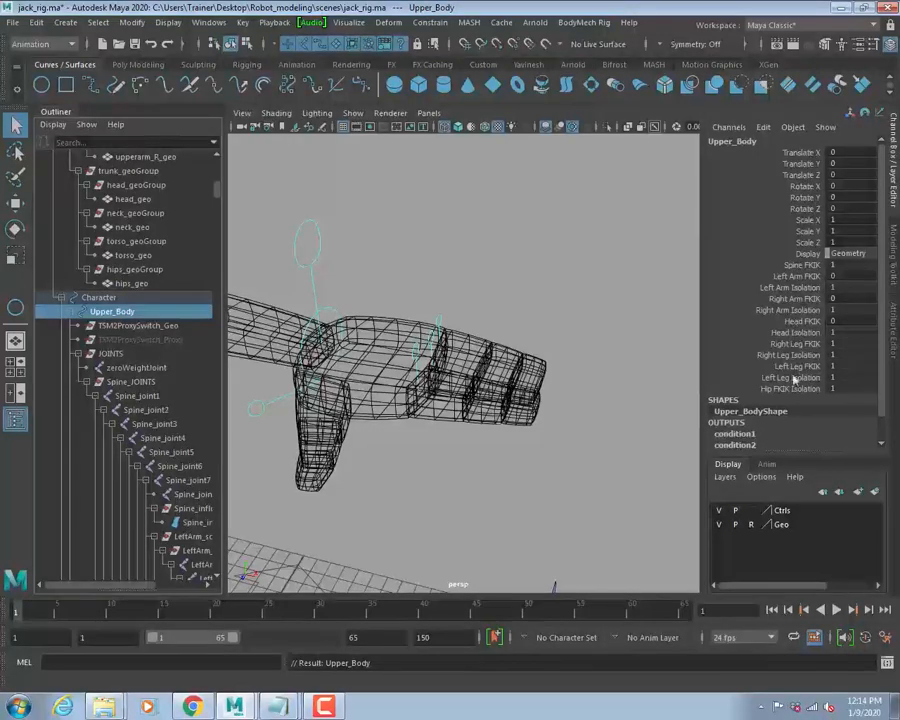
left_click(100, 297)
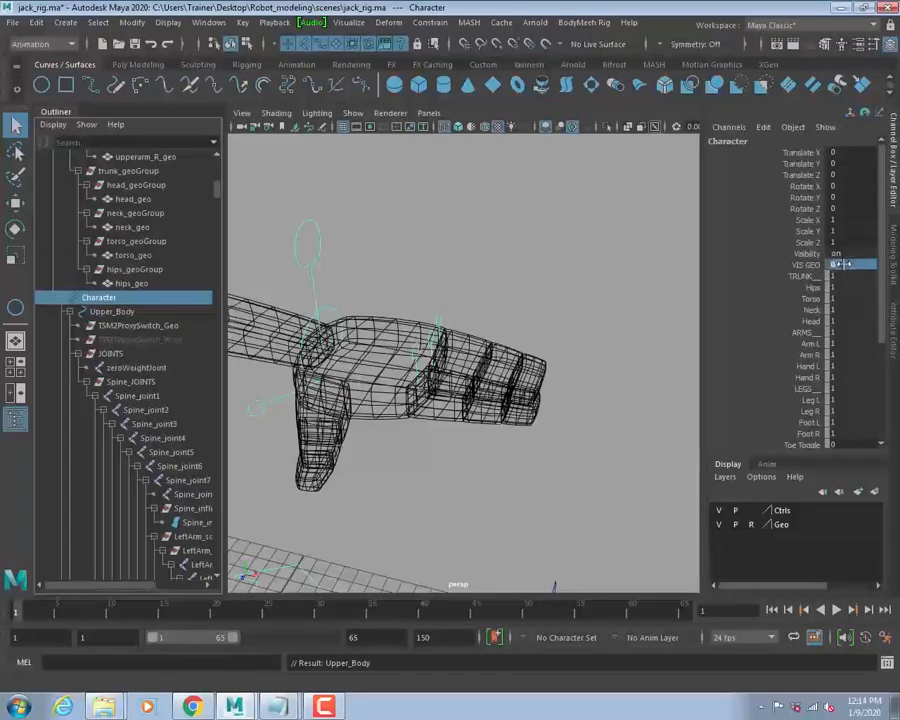
mouse_move(881, 238)
left_mouse_down()
mouse_move(881, 277)
mouse_move(879, 216)
left_mouse_up()
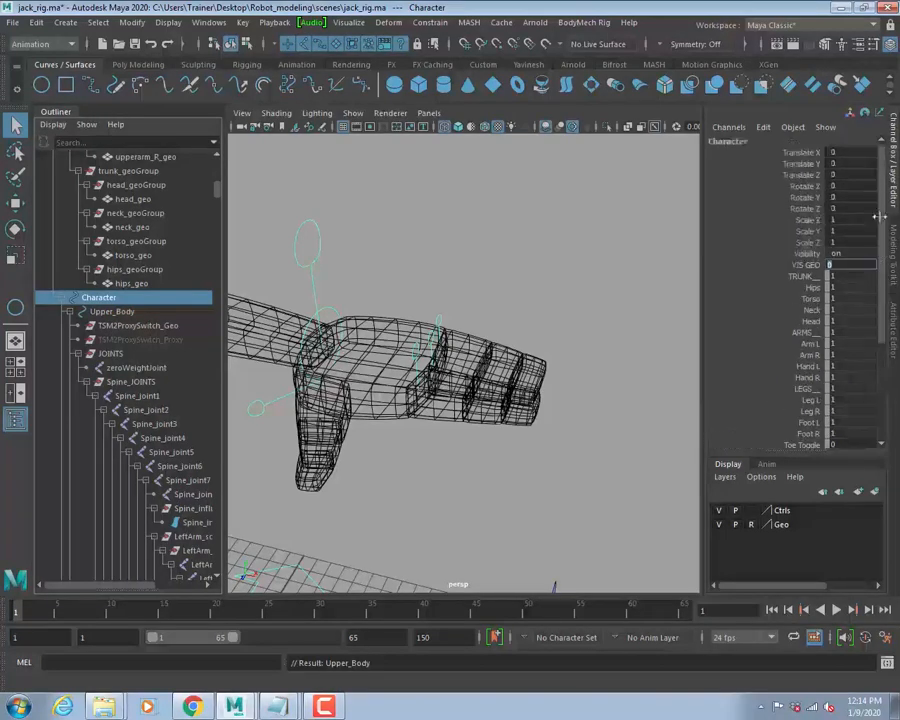
left_click(600, 276)
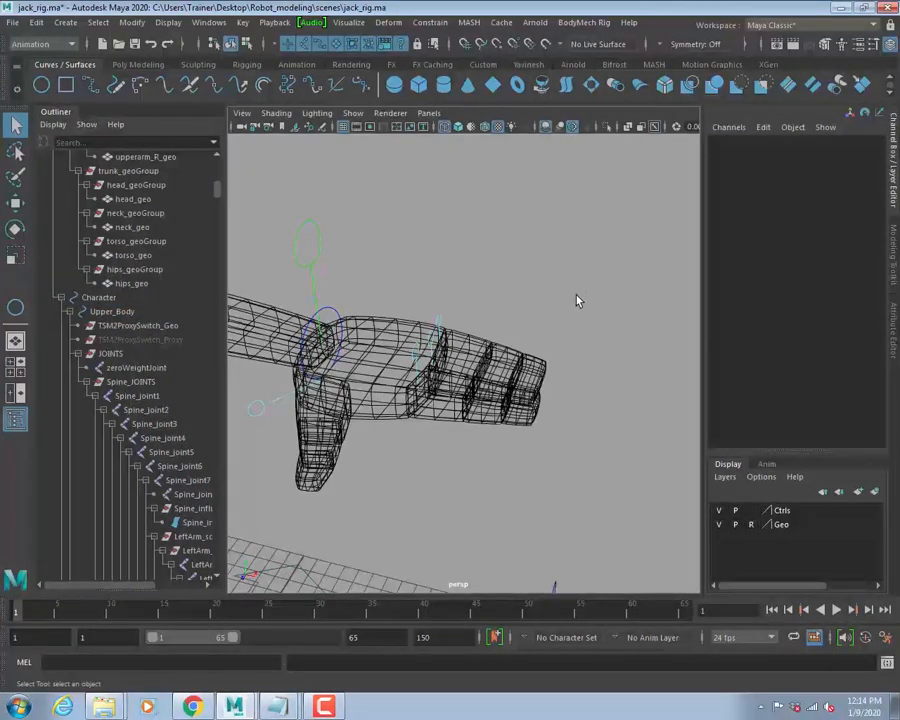
Return the viewport to shaded display and view the whole character with the finger chains from several angles.
key("5")
right_click_drag(587, 369, 475, 350, "alt")
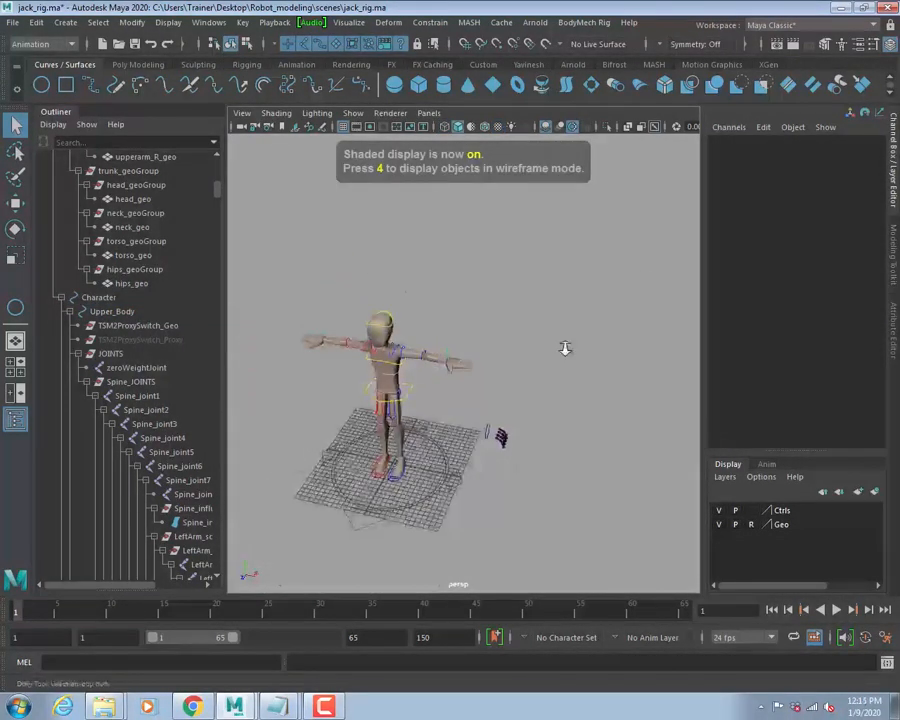
mouse_move(565, 348)
right_mouse_down("alt")
mouse_move(447, 458)
mouse_move(490, 472)
right_mouse_up("alt")
middle_click_drag(490, 472, 538, 450, "alt")
left_click_drag(490, 480, 432, 430, "alt")
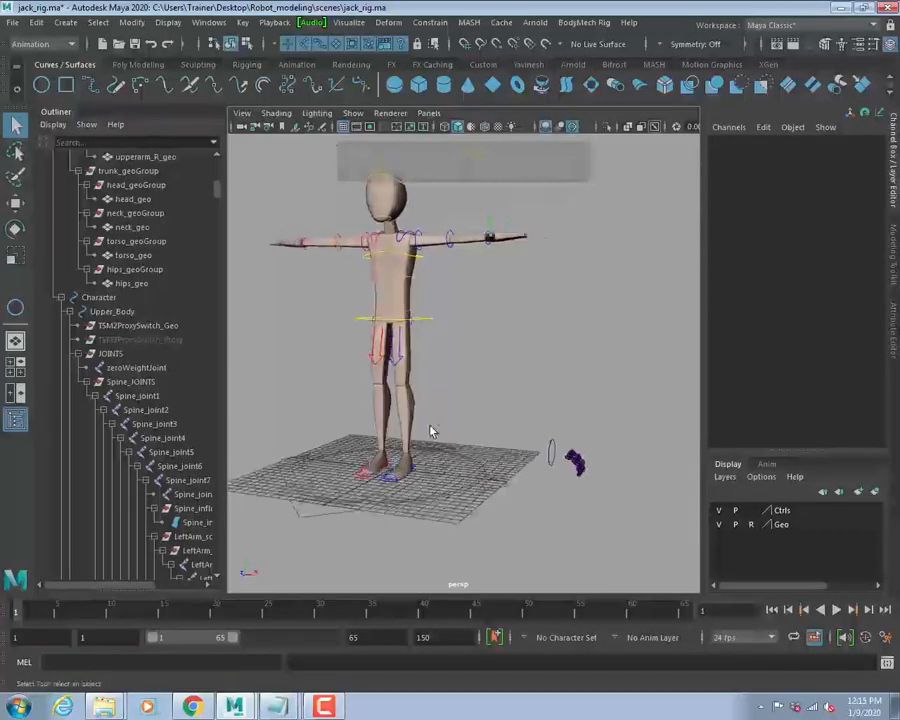
middle_click_drag(479, 404, 518, 404, "alt")
left_click_drag(516, 388, 484, 416, "alt")
middle_click_drag(468, 377, 492, 388, "alt")
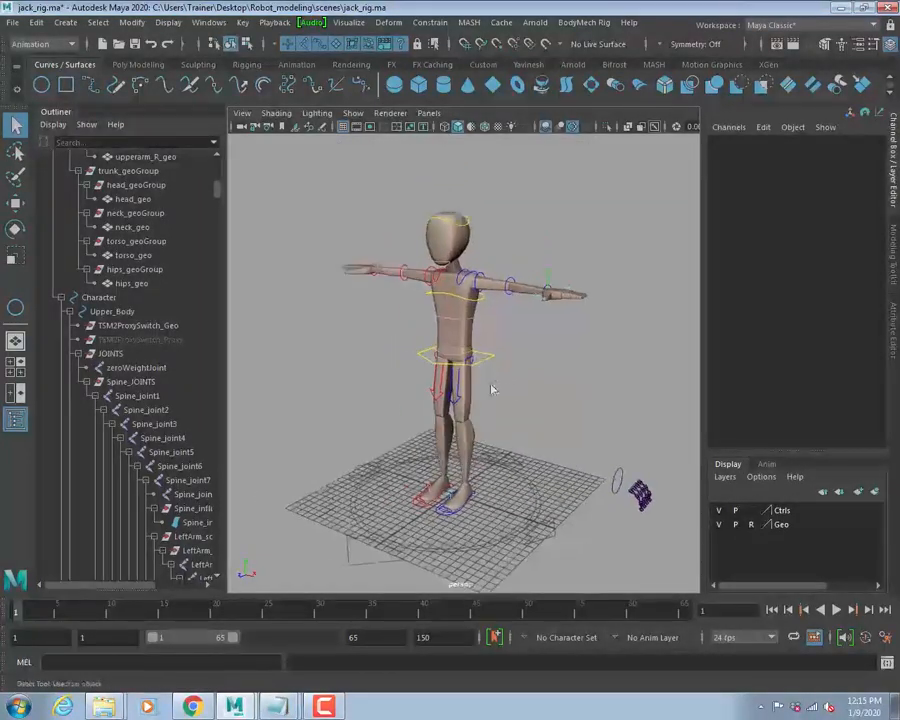
Rotate the LeftArm_Upper_Arm control to about -60 in Z to lower the arm, and select its Rotate X, Y and Z channels.
right_click_drag(492, 388, 579, 408, "alt")
left_click_drag(579, 408, 498, 436, "alt")
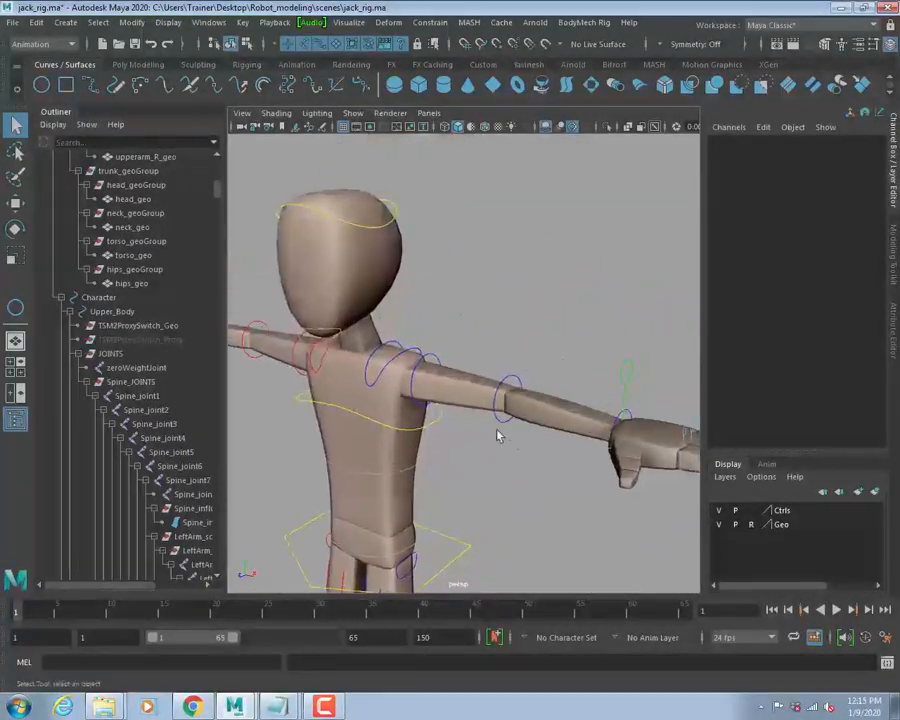
left_click(433, 364)
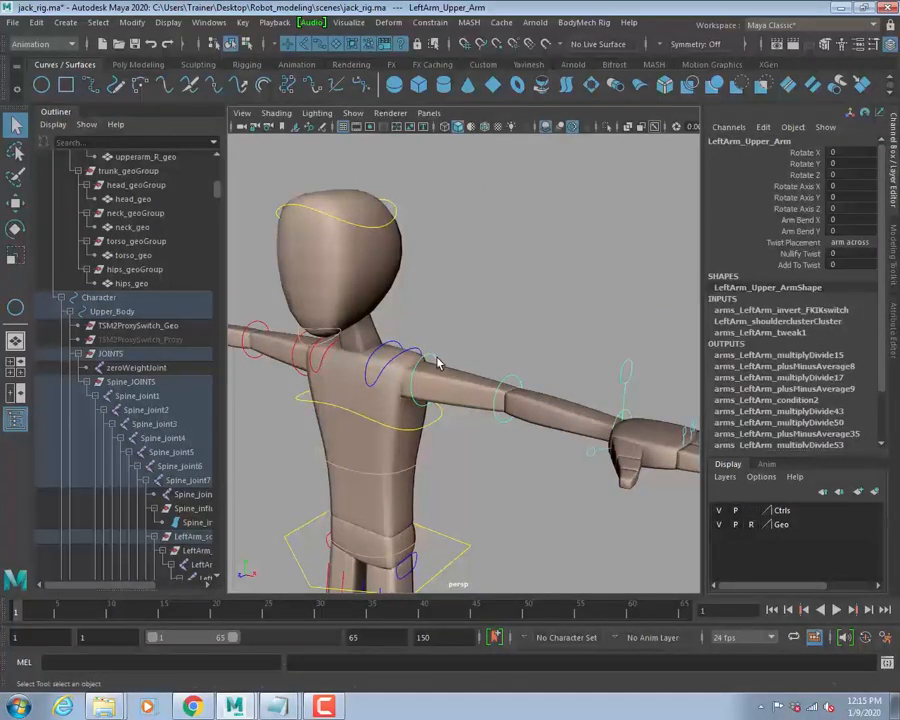
key("e")
left_click_drag(450, 340, 464, 403)
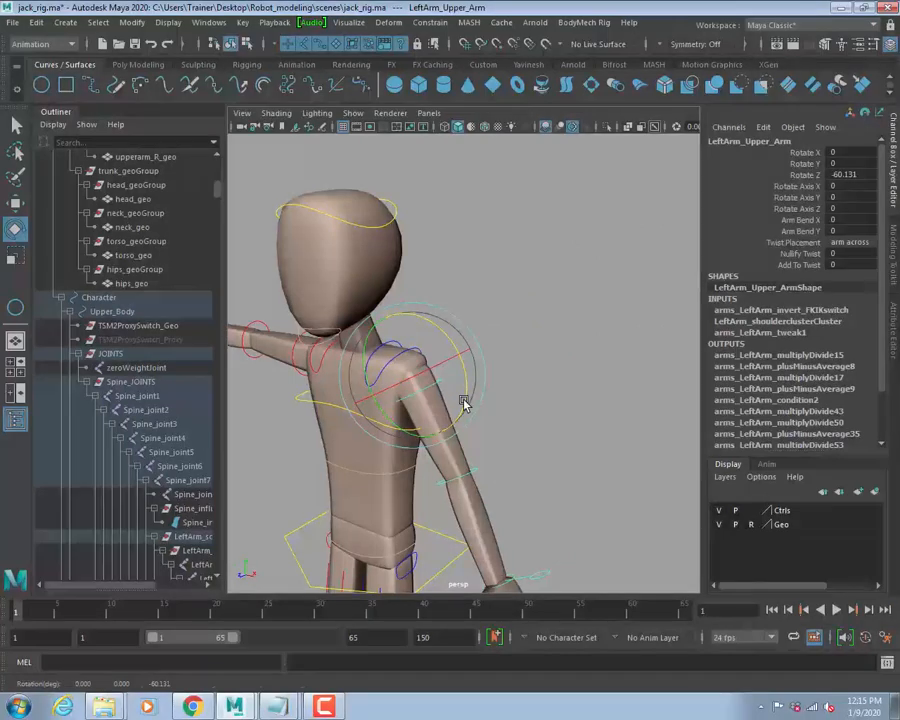
key("w")
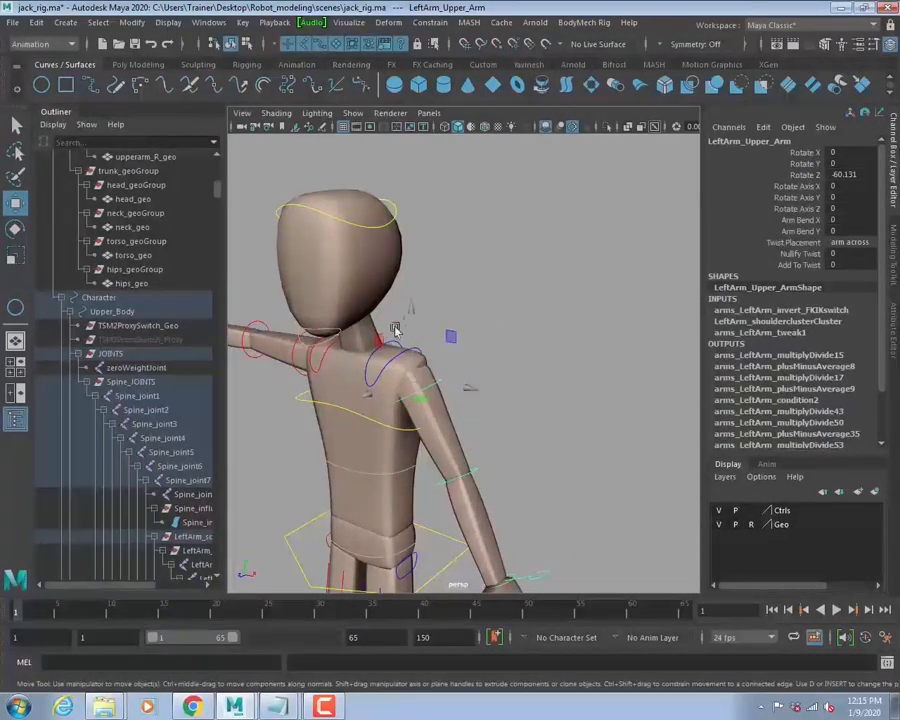
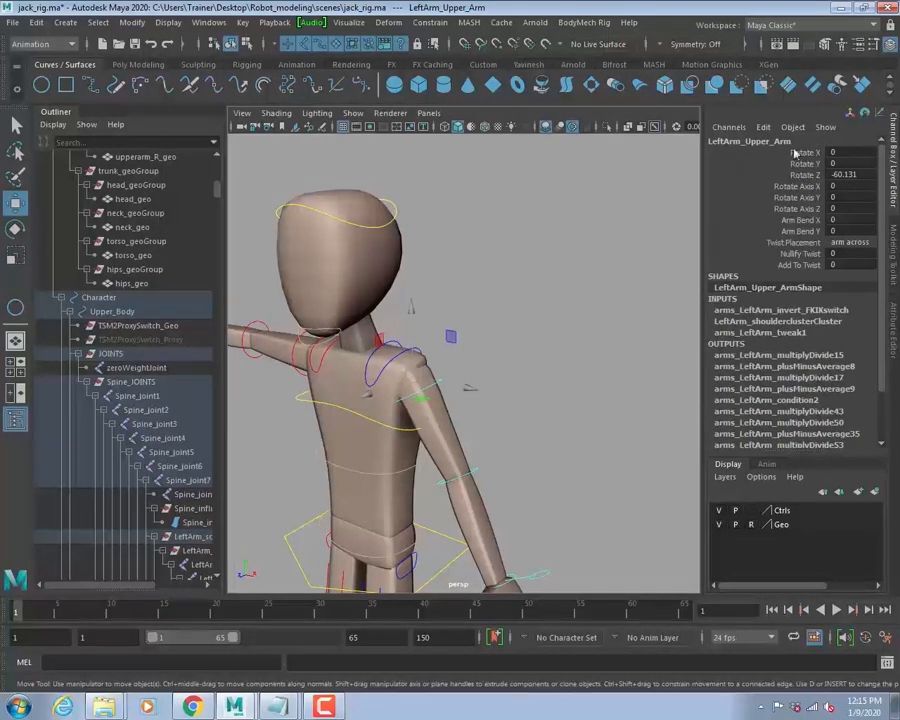
left_click_drag(806, 153, 806, 175)
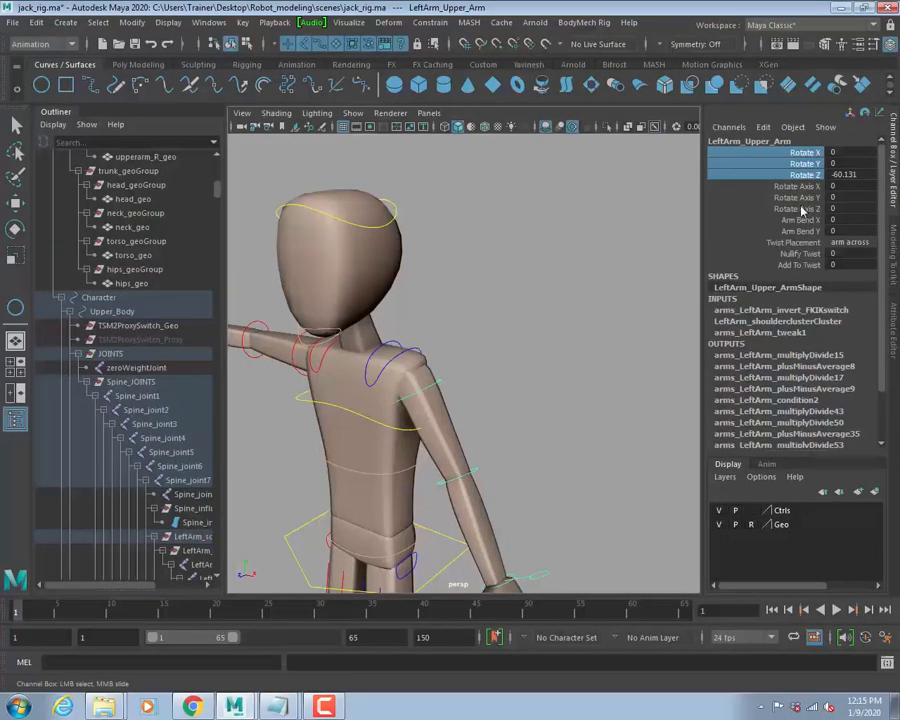
Select the NURBS circle control beside the finger joint chains and frame them together.
right_click_drag(590, 345, 588, 500, "alt")
middle_click_drag(588, 500, 550, 430, "alt")
right_click_drag(550, 430, 593, 462, "alt")
middle_click_drag(593, 462, 500, 388, "alt")
right_click_drag(500, 388, 504, 422, "alt")
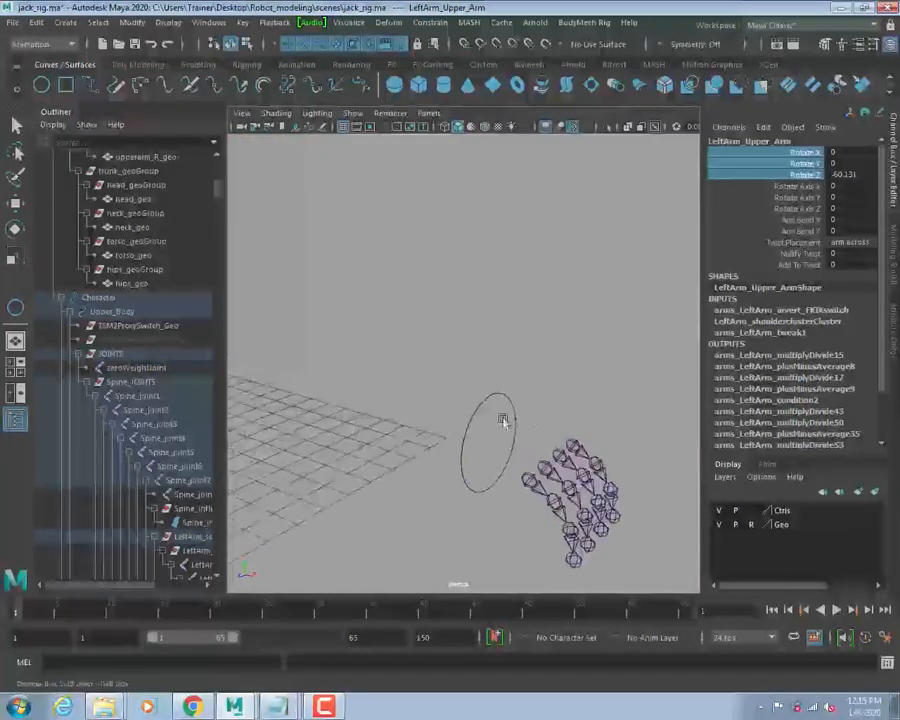
left_click(487, 396)
middle_click_drag(536, 352, 454, 307, "alt")
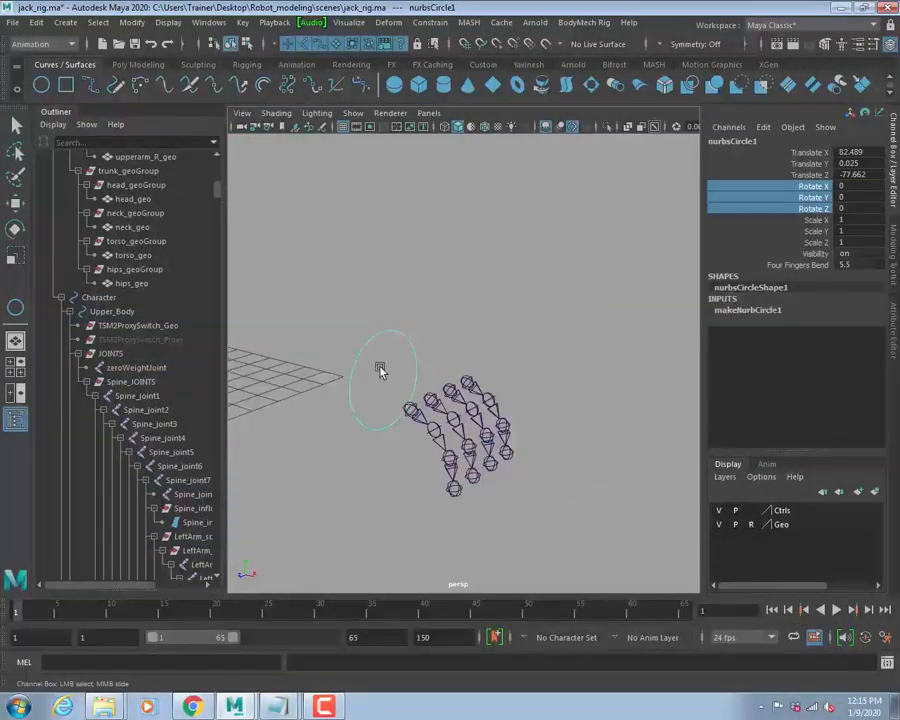
Try moving the circle control freely above the finger joint chains, and undo the move.
left_click_drag(381, 367, 345, 322)
left_click(800, 265)
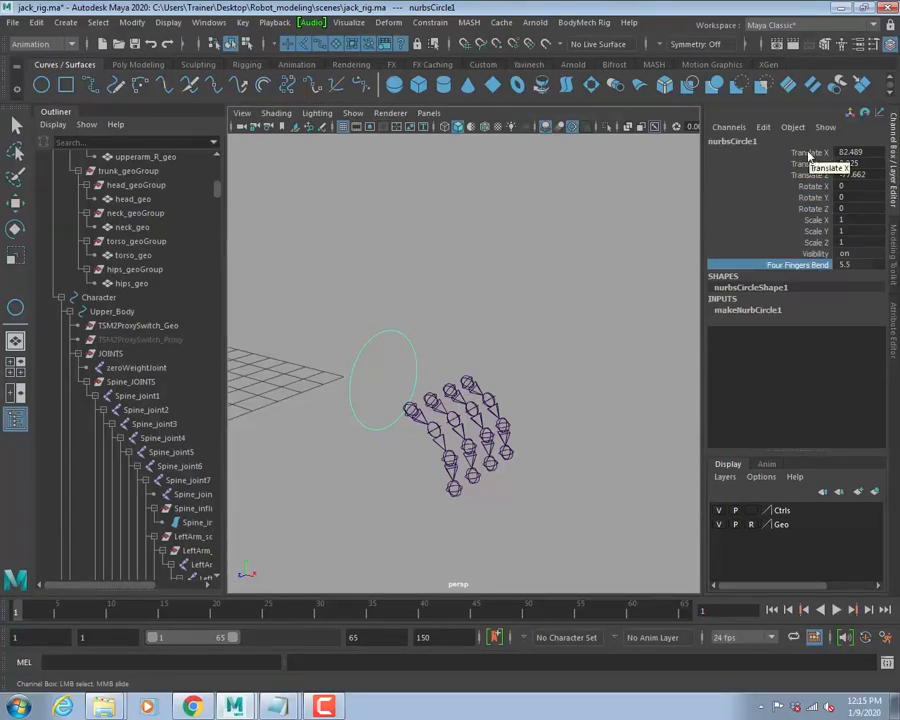
key("w")
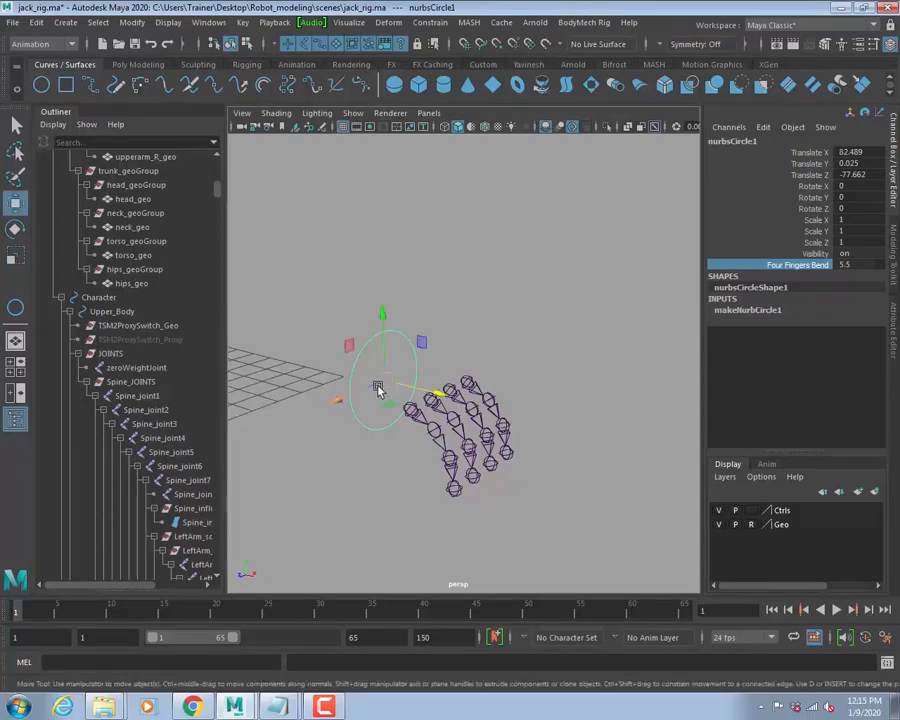
left_click_drag(378, 385, 481, 317)
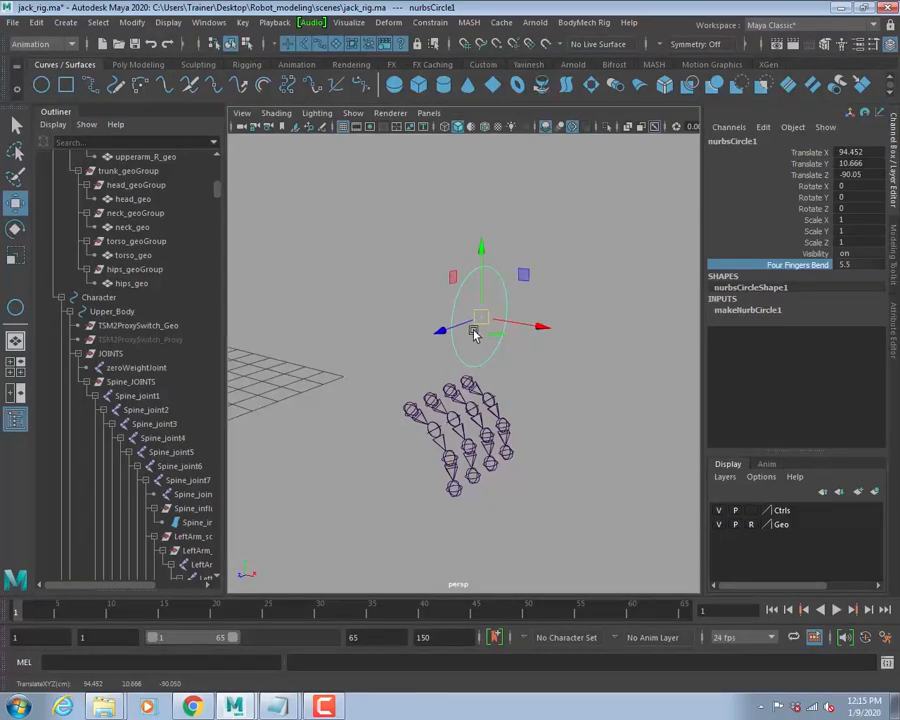
key("ctrl+z")
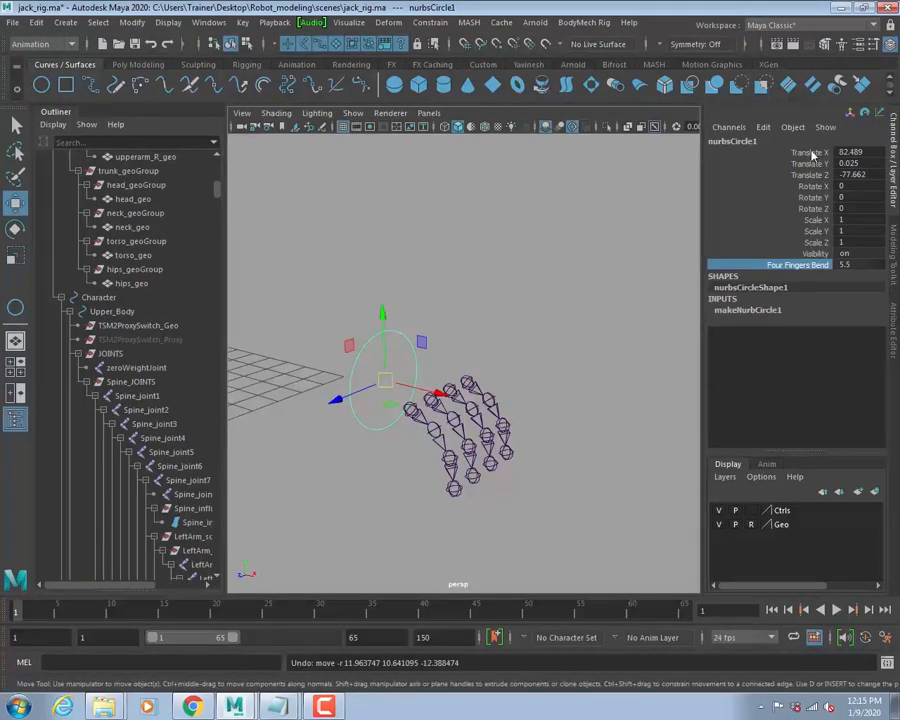
Lock and hide the circle control's translate, rotate, scale and visibility channels, keeping only Four Fingers Bend.
left_click_drag(808, 151, 795, 184)
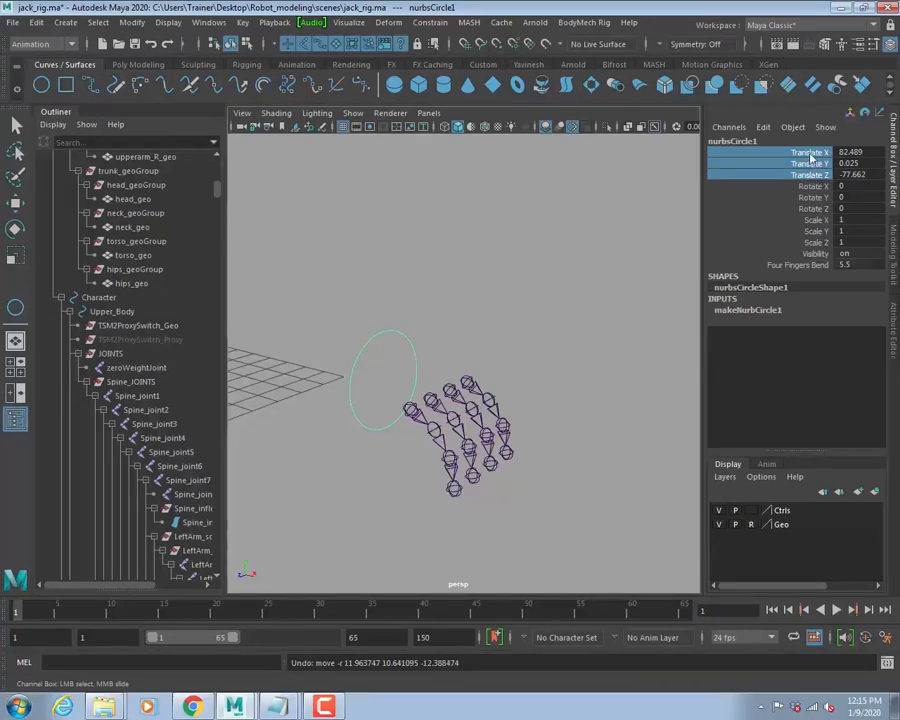
right_click(740, 155)
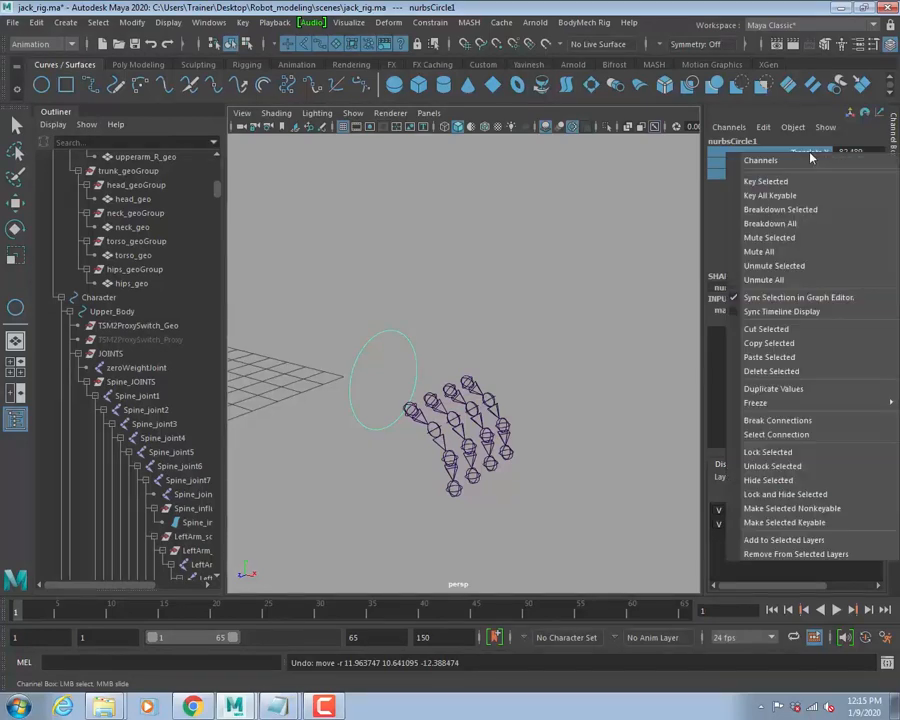
left_click(776, 494)
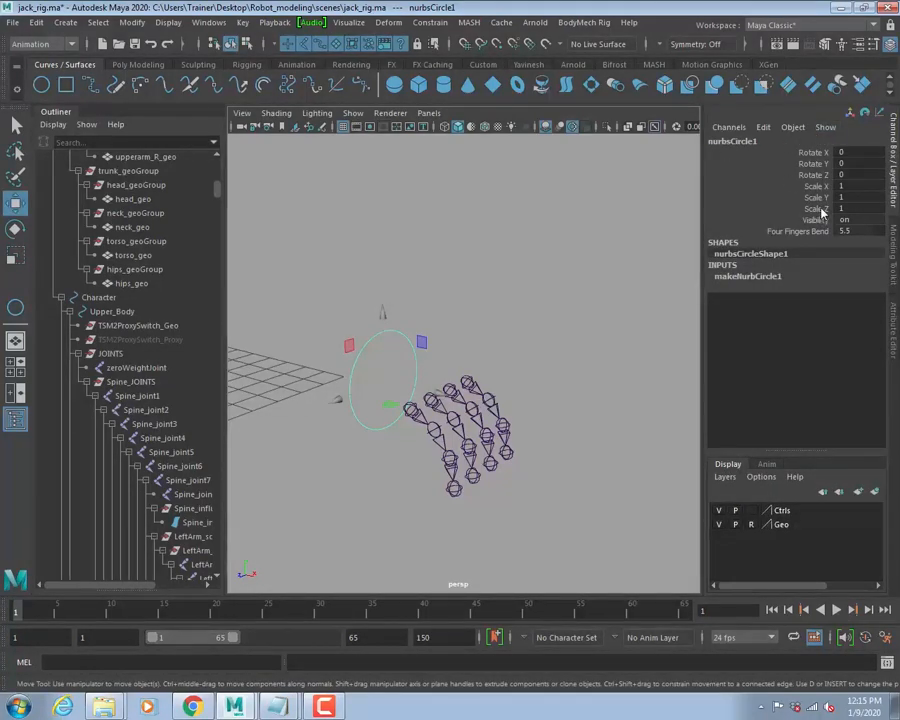
left_click_drag(813, 157, 816, 223)
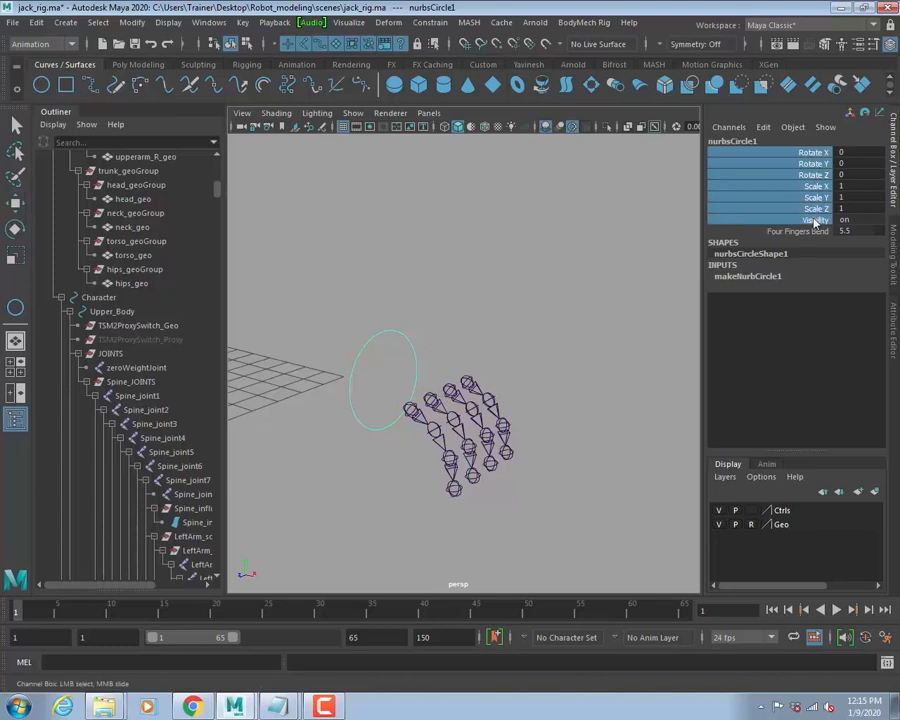
right_click(817, 166)
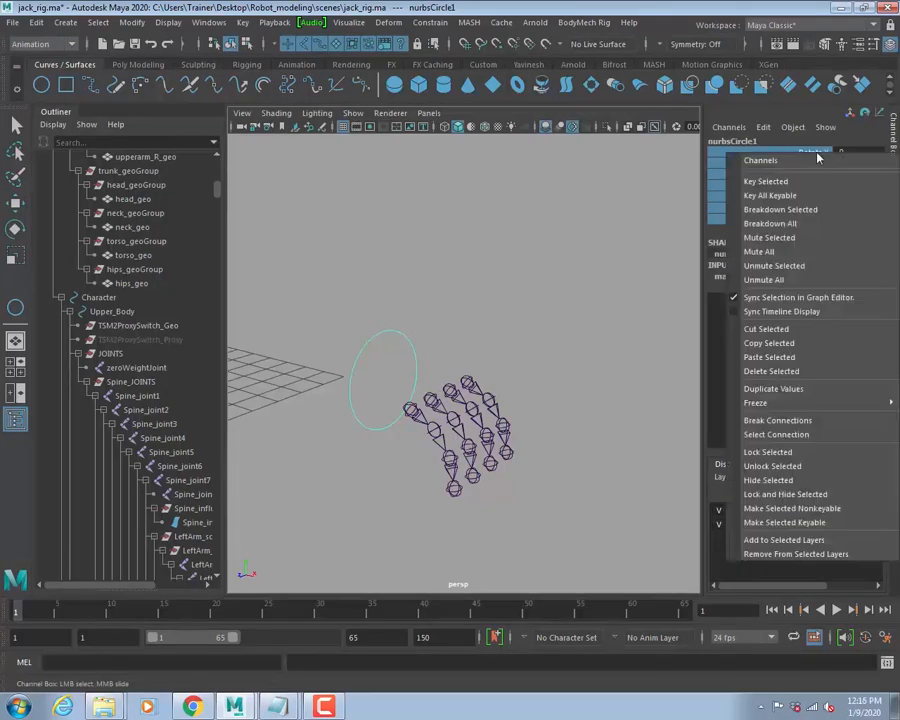
left_click(790, 494)
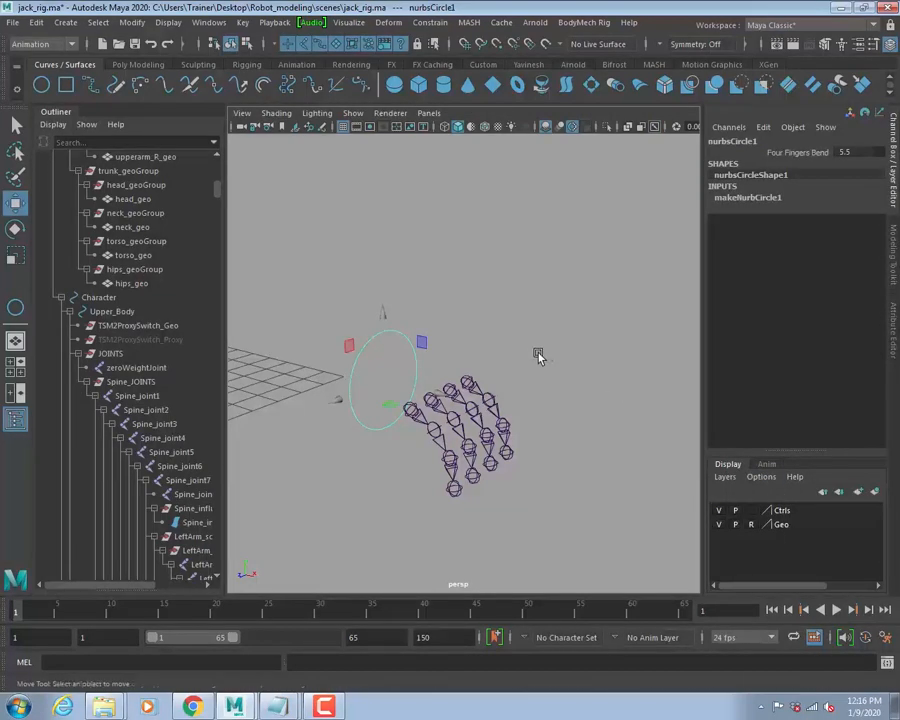
Reselect the circle control and test its channel locks with the rotate and scale manipulators and by trying to hide it.
left_click(570, 360)
left_click(388, 331)
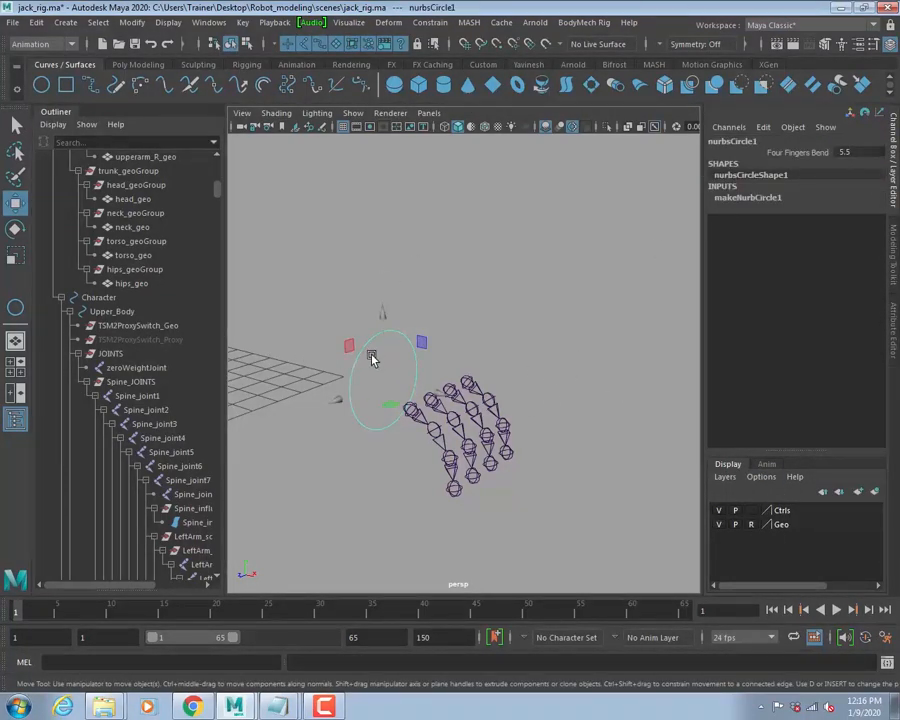
key("e")
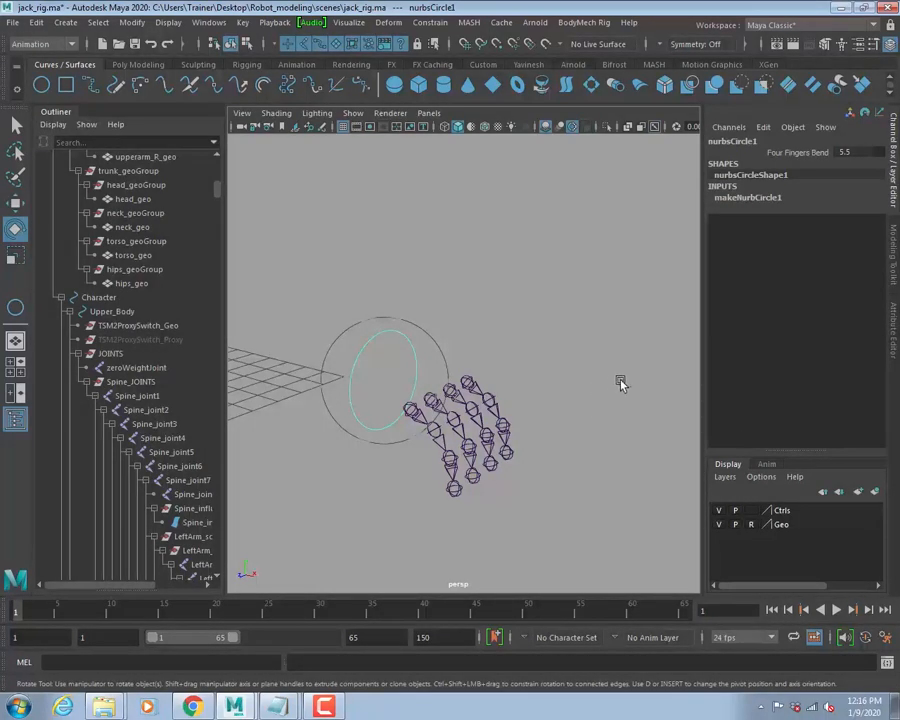
key("r")
key("ctrl+h")
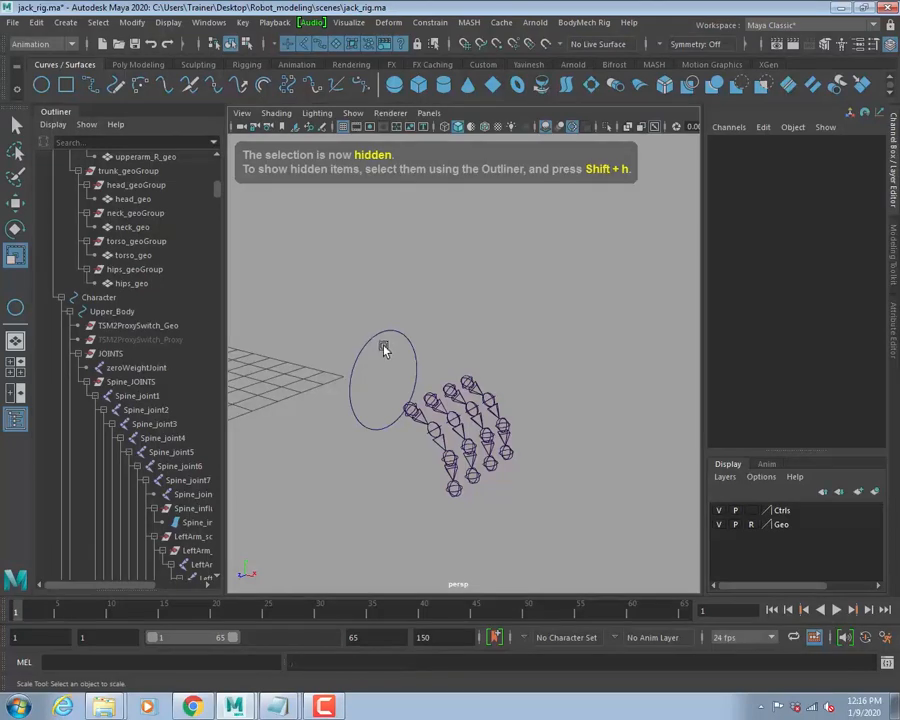
Reselect the circle control, delete it and undo the deletion.
left_click_drag(384, 348, 371, 288)
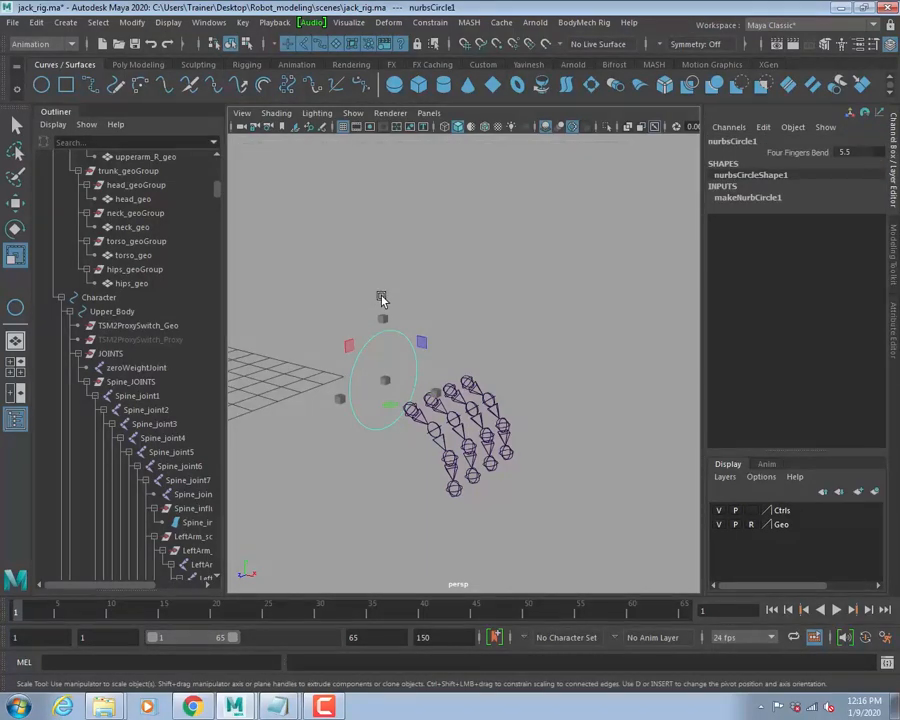
key("ctrl+h")
key("ctrl+z")
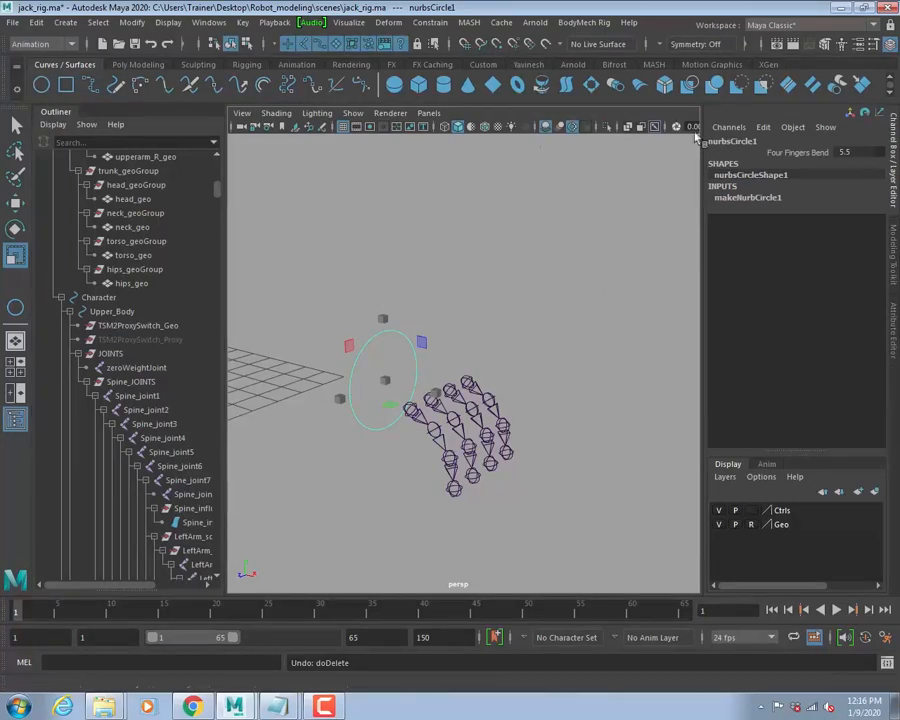
Open Channel Control for the circle control and place its window clear of the channel list.
left_click(788, 152)
right_click(773, 154)
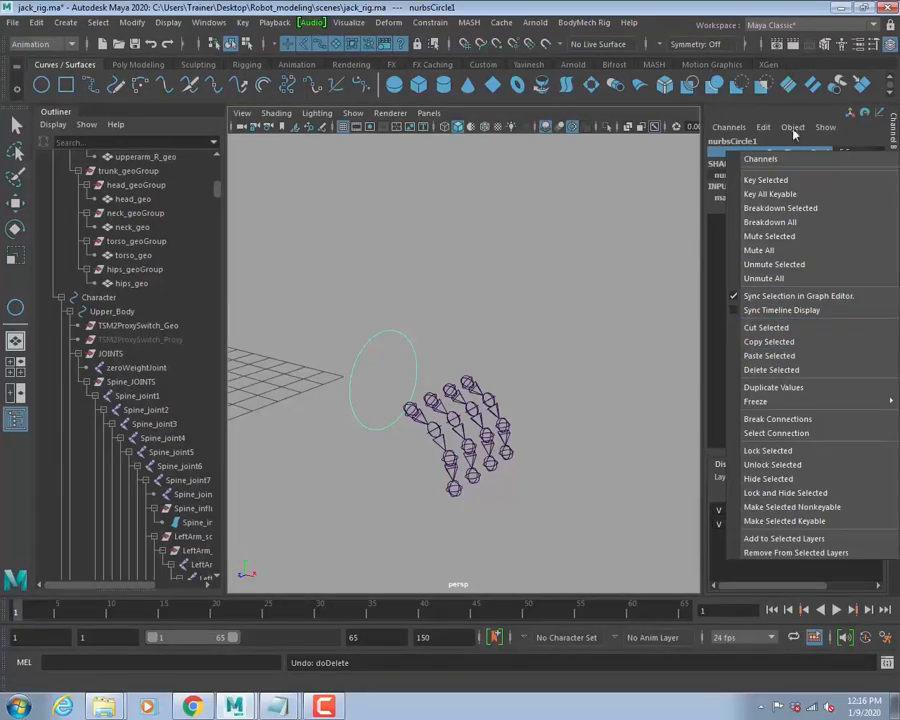
left_click(740, 128)
left_click(743, 128)
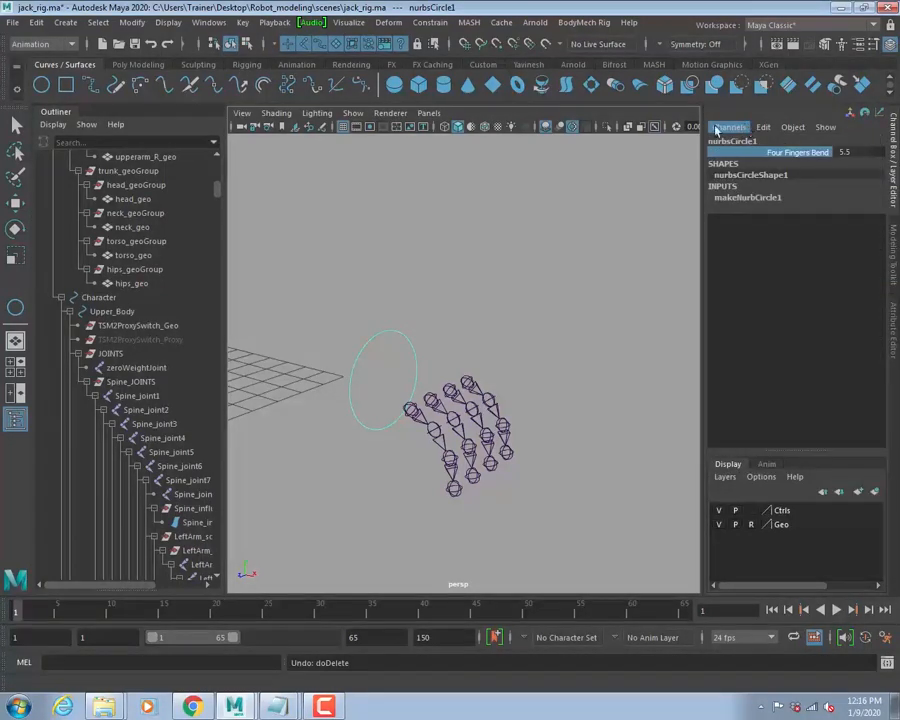
left_click(765, 129)
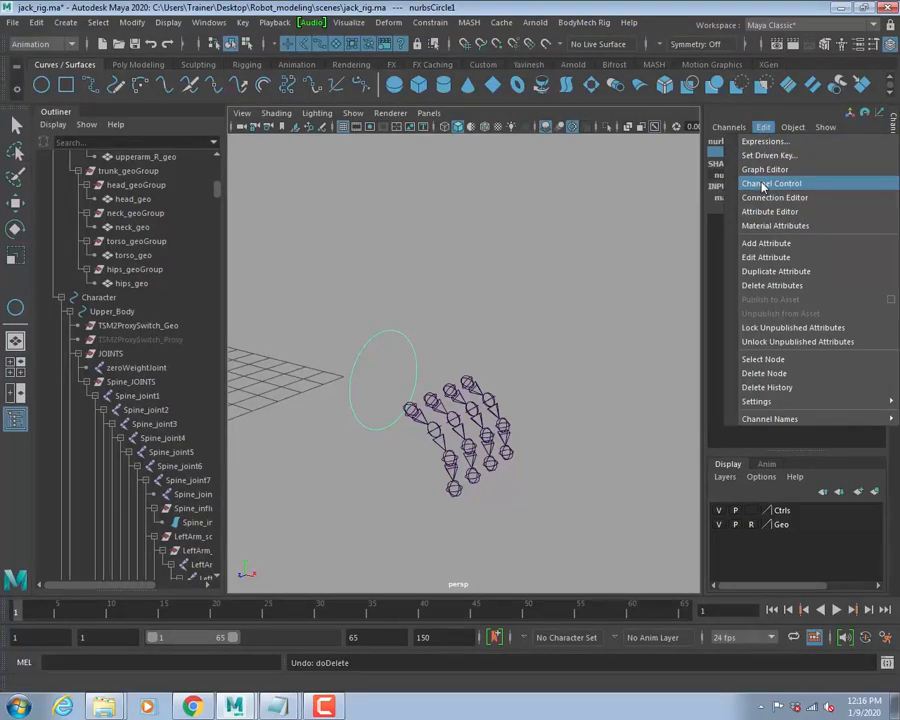
left_click(765, 186)
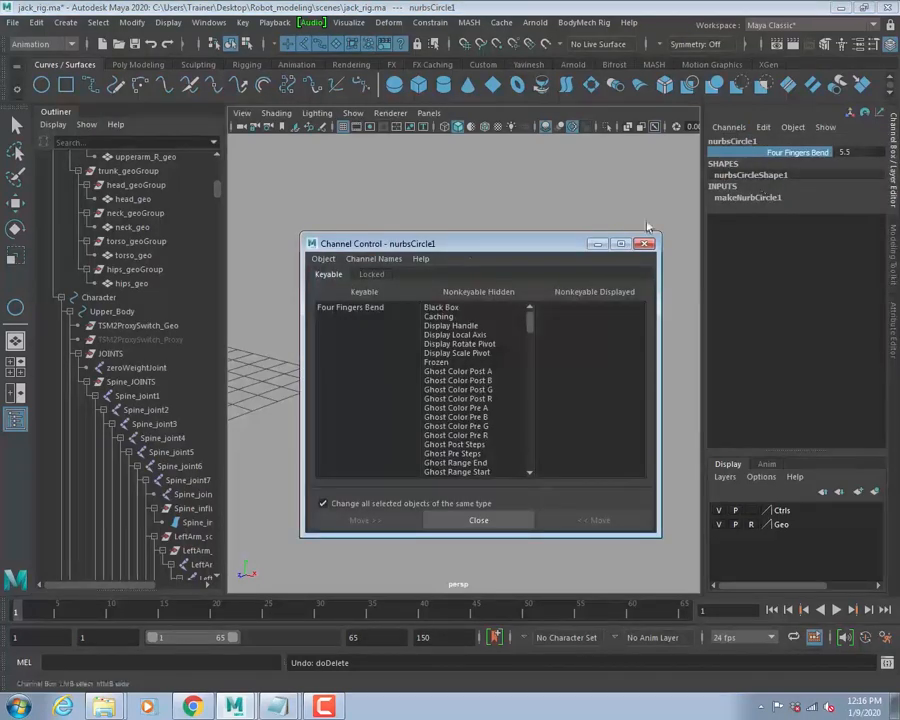
left_click_drag(460, 246, 475, 170)
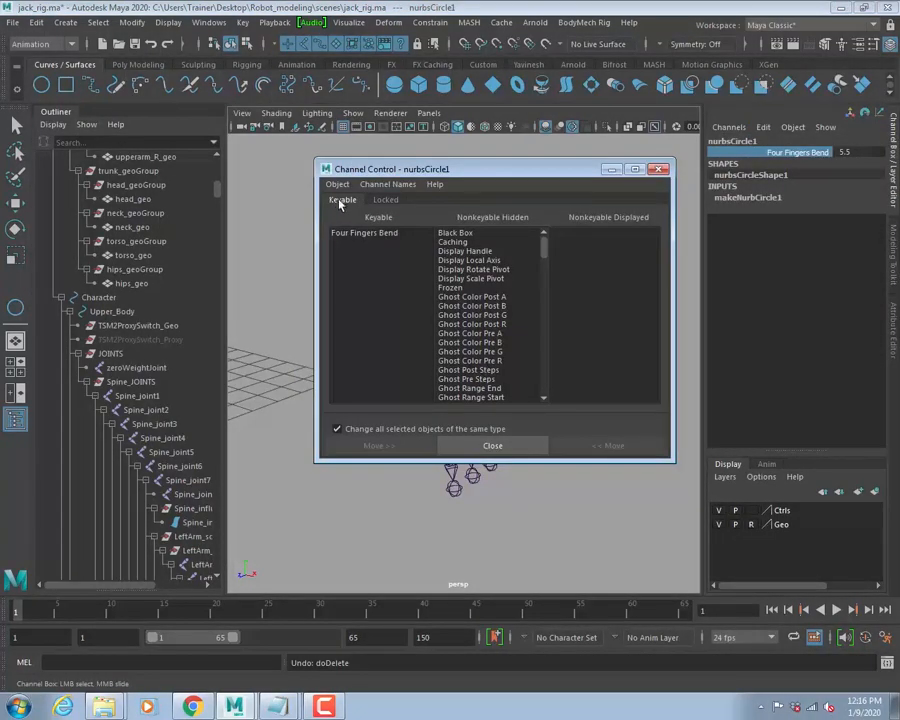
Compare the circle's keyable and locked channels, and unlock all rotate, scale, translate and visibility channels.
left_click(385, 200)
left_click(344, 200)
left_click(373, 201)
left_click(342, 200)
left_click(386, 200)
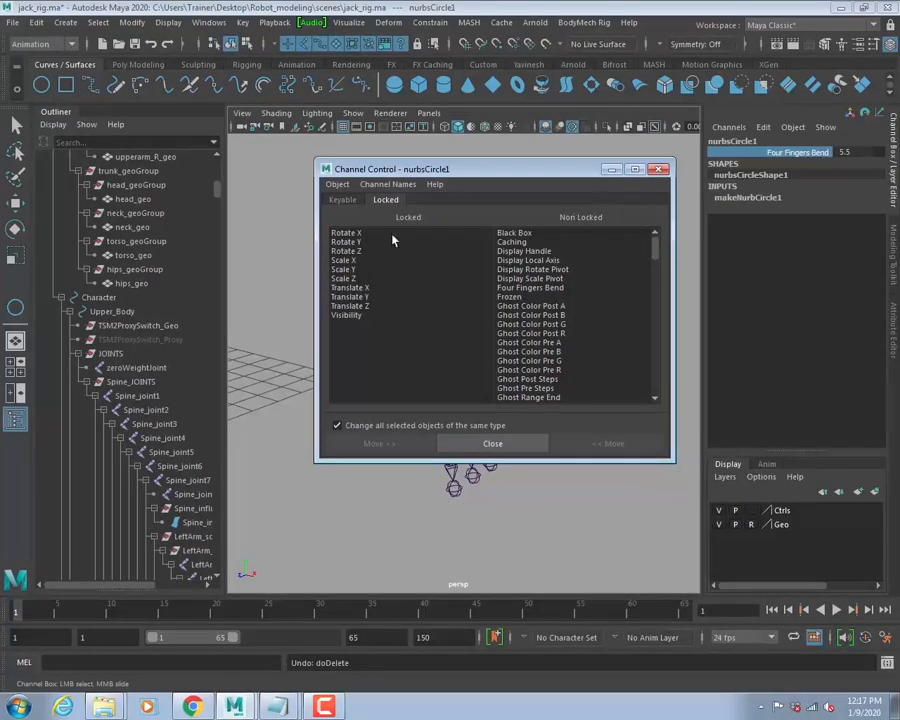
left_click(346, 233)
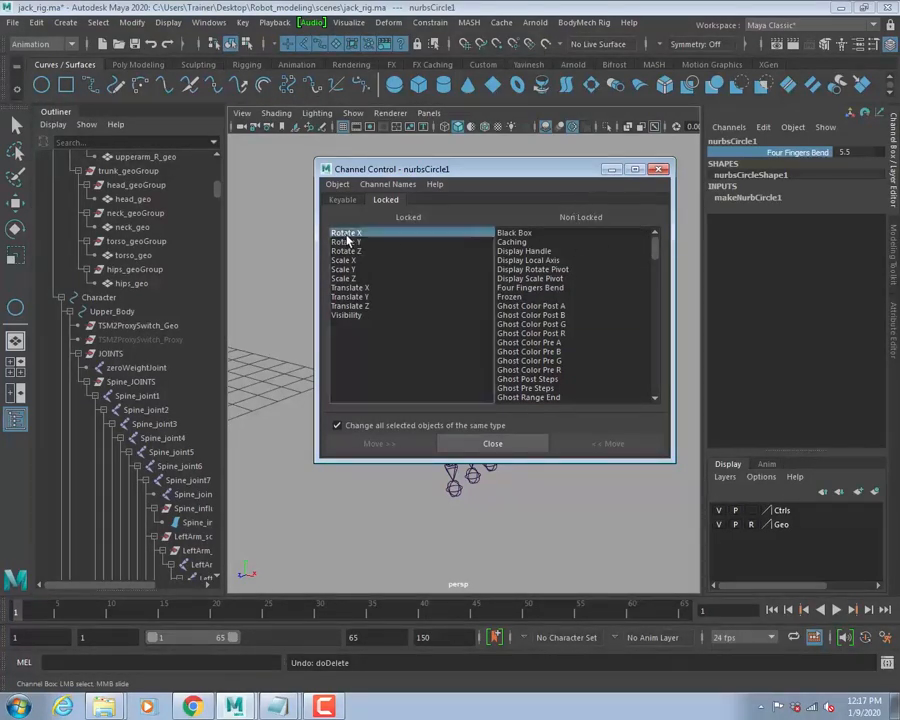
left_click(357, 317, "shift")
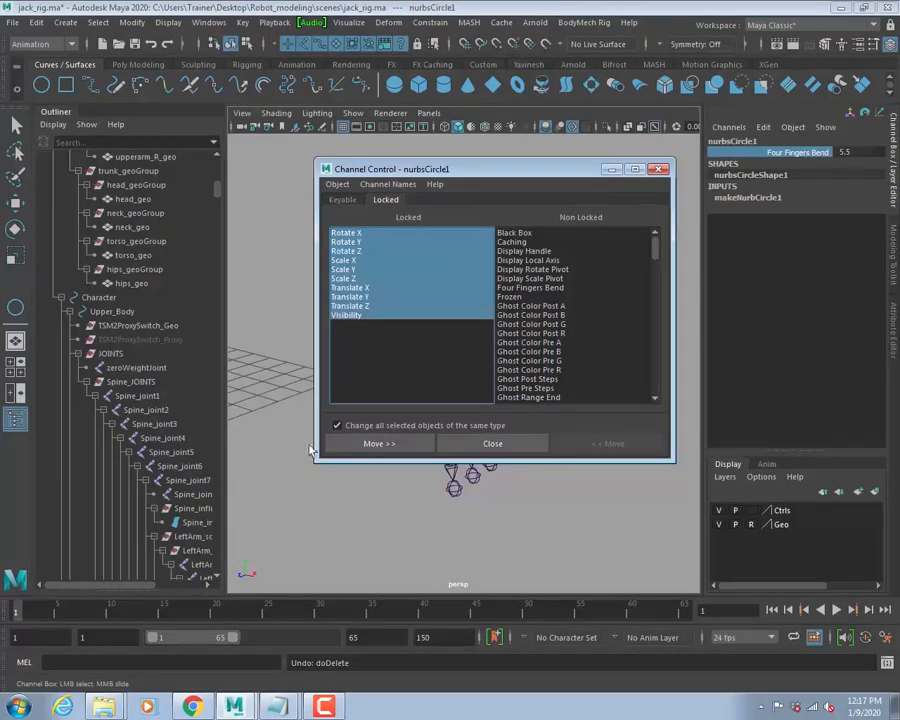
left_click(392, 446)
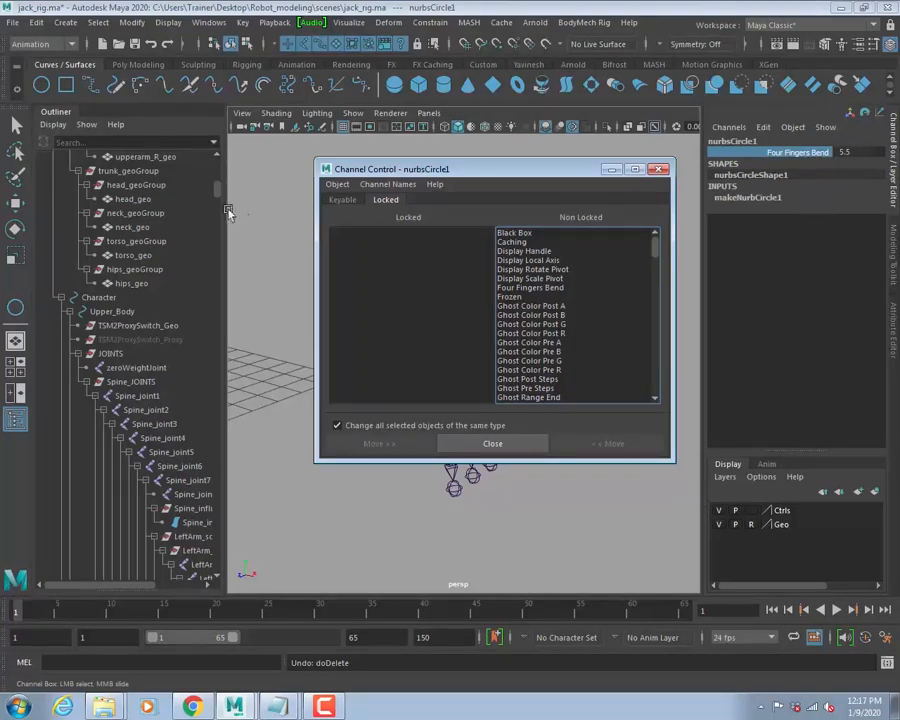
Make the circle control's hidden Translate X, Y and Z channels keyable again.
left_click(341, 201)
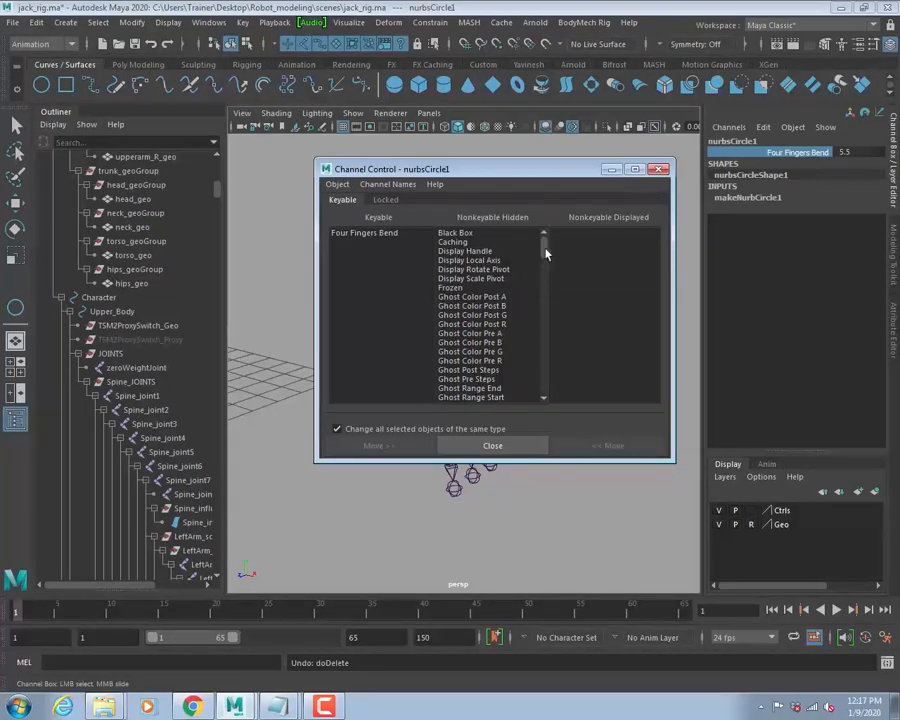
left_click_drag(546, 254, 543, 388)
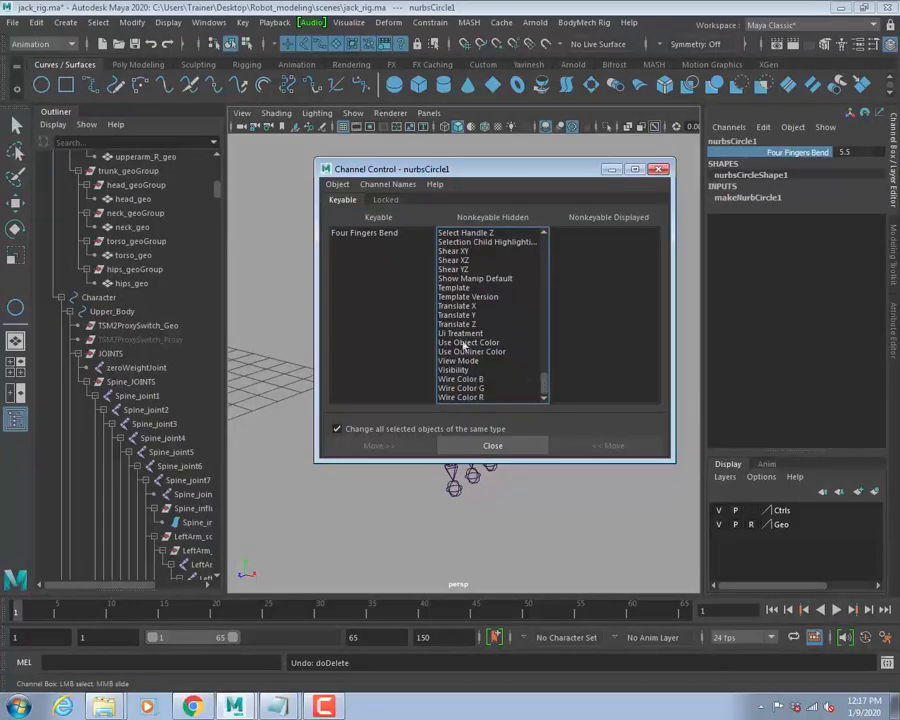
left_click(458, 306)
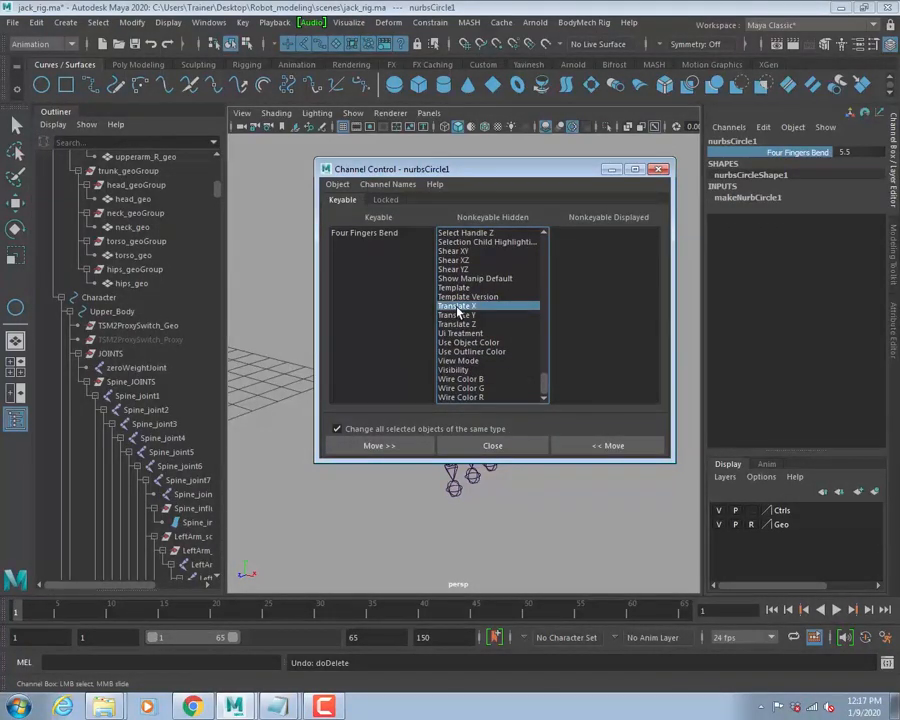
left_click(461, 325, "shift")
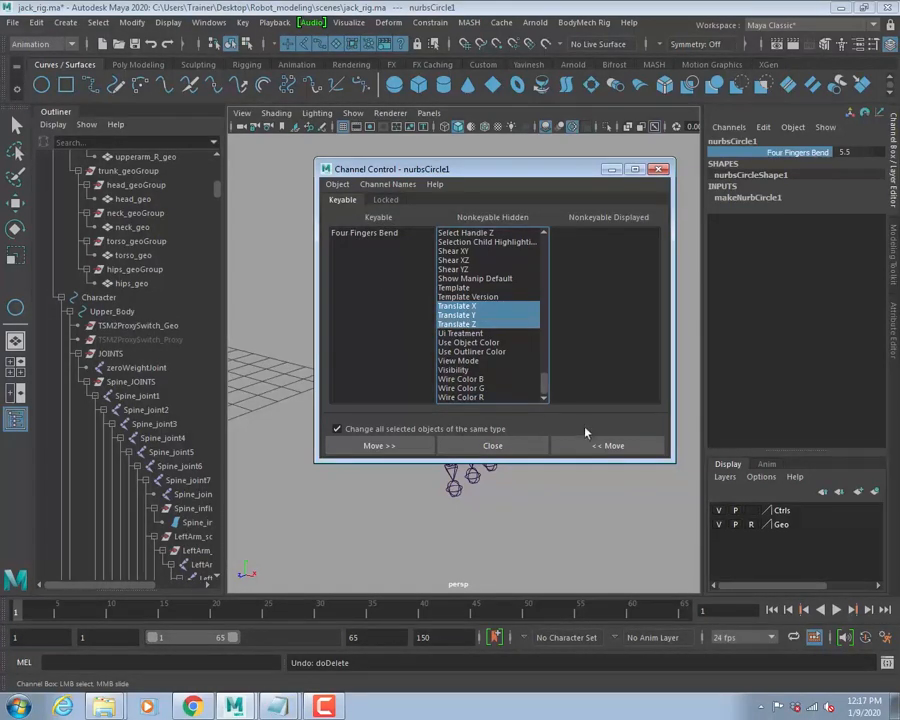
left_click(608, 454)
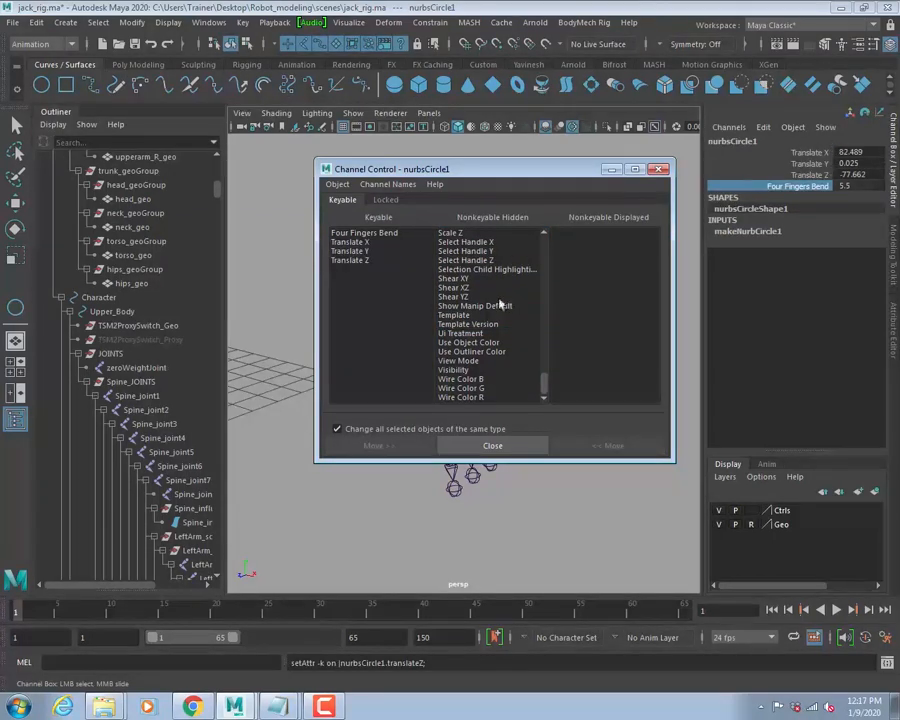
Make the circle control's hidden Rotate X, Y and Z channels keyable again.
left_click(455, 315)
scroll(466, 323, "up", 3)
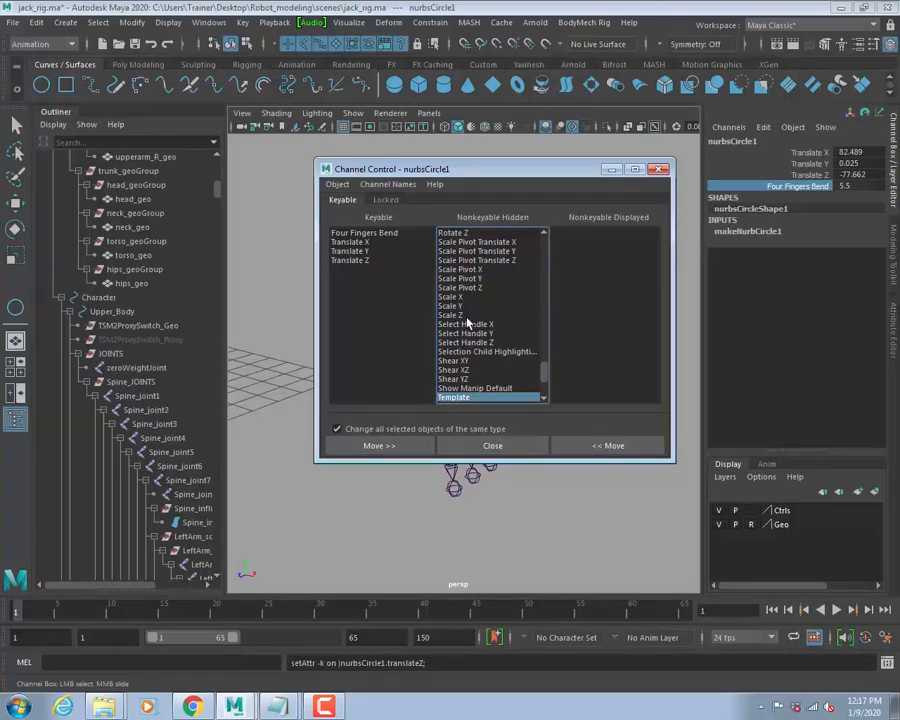
scroll(466, 315, "up", 4)
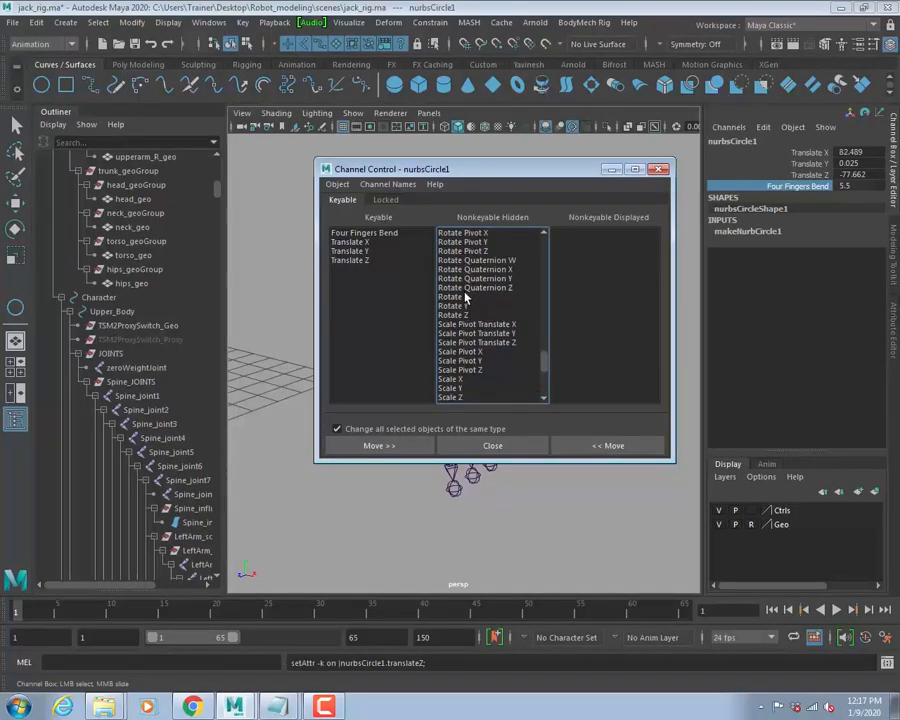
left_click(462, 325)
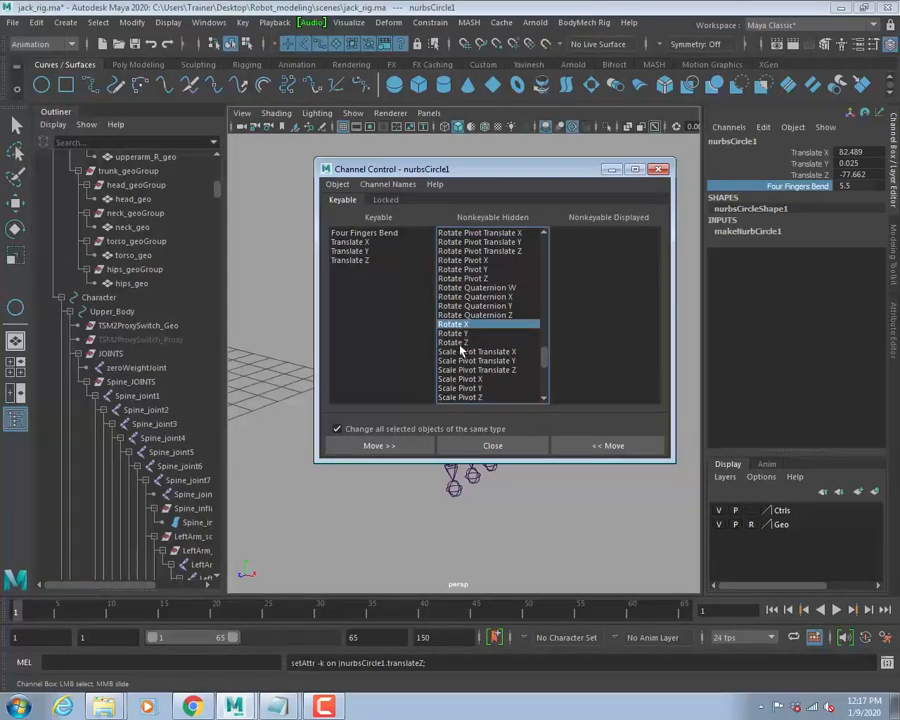
left_click(460, 342, "shift")
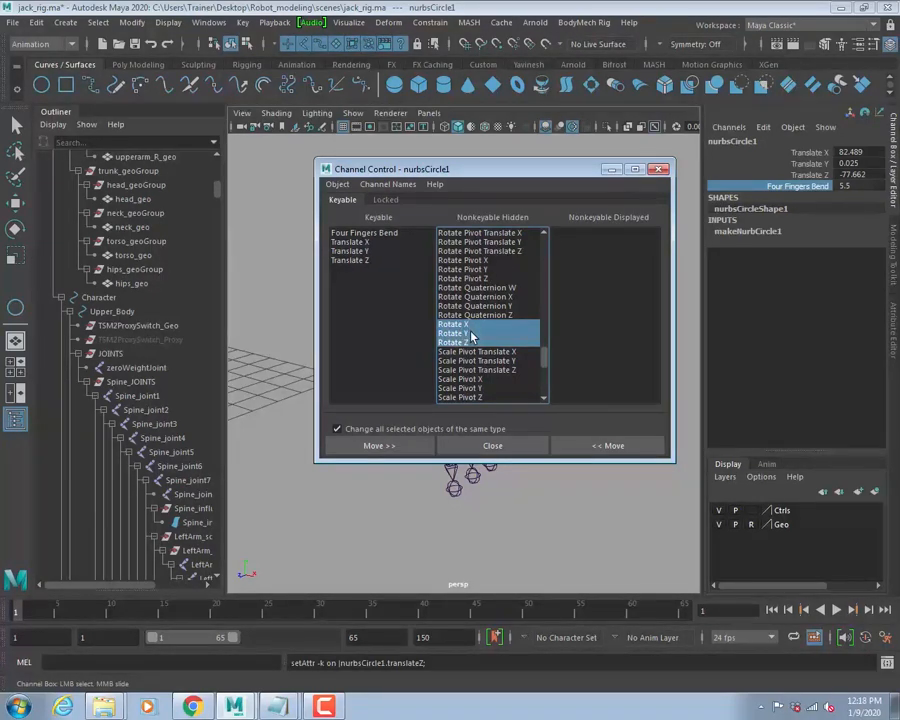
left_click(596, 445)
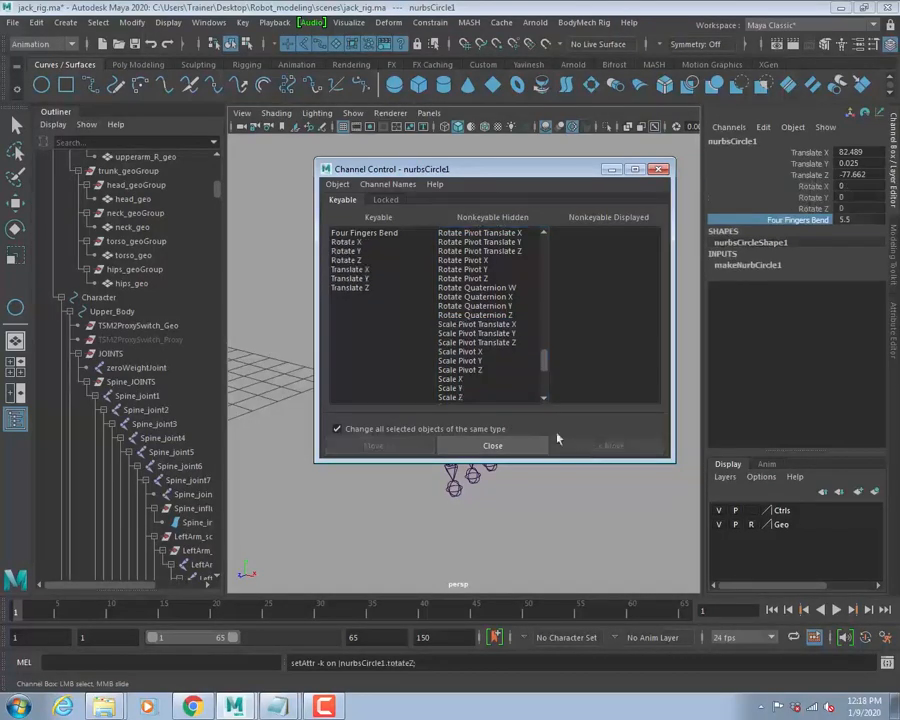
Make the circle control's hidden Scale X, Y and Z channels and its Visibility channel keyable again.
left_click_drag(541, 361, 542, 376)
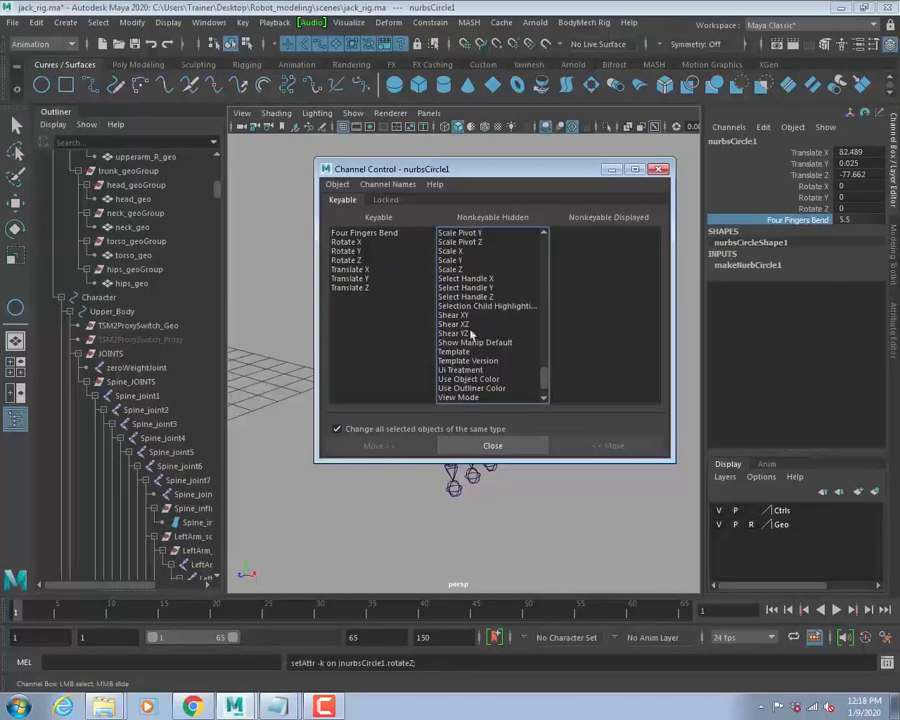
left_click_drag(452, 251, 478, 269)
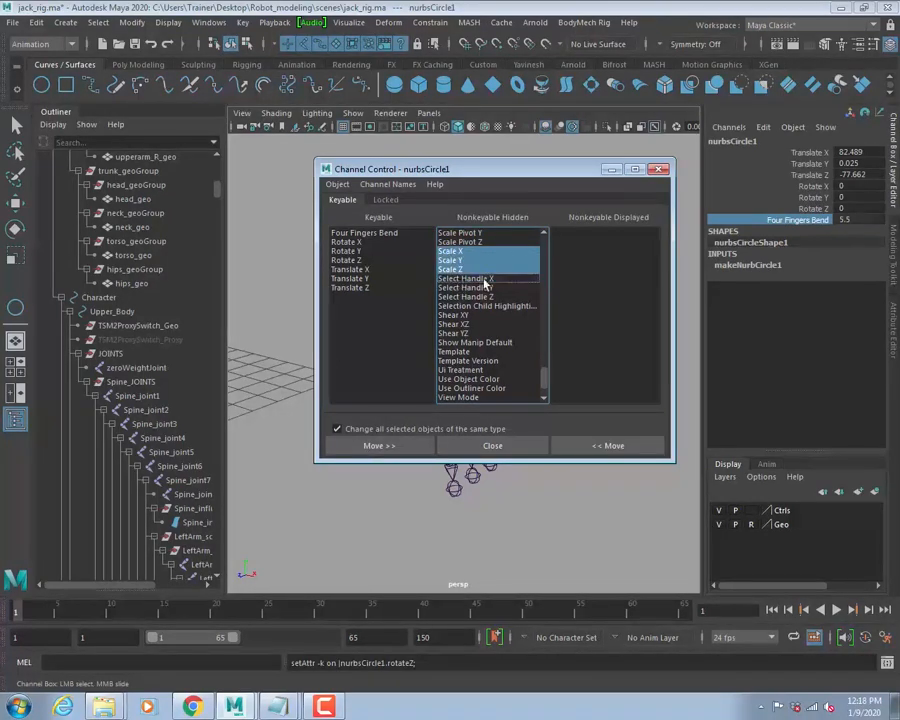
left_click(598, 446)
scroll(545, 375, "down", 1)
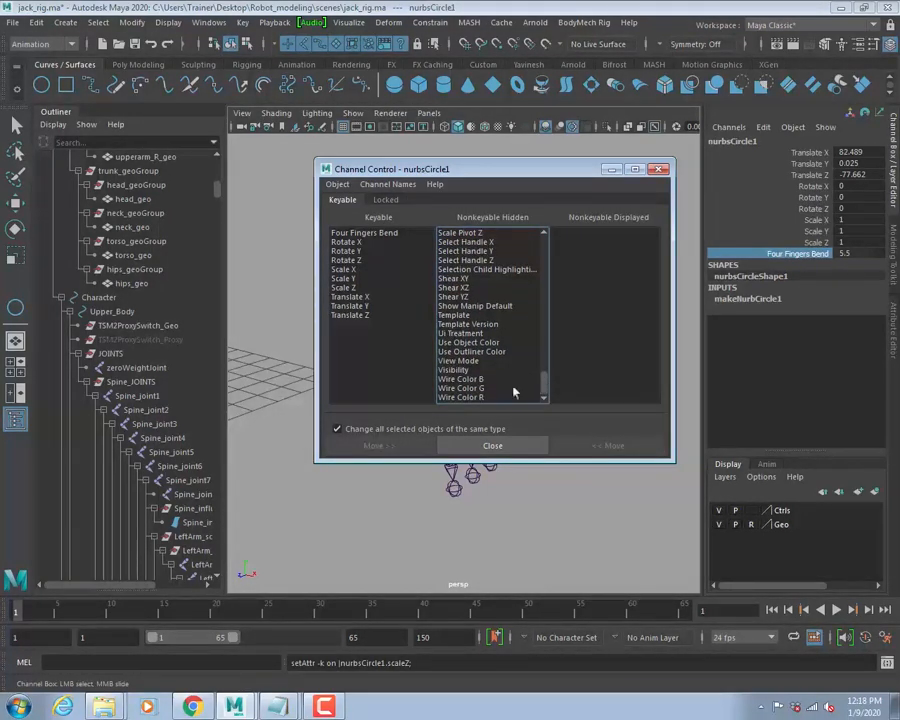
left_click(456, 370)
left_click(632, 450)
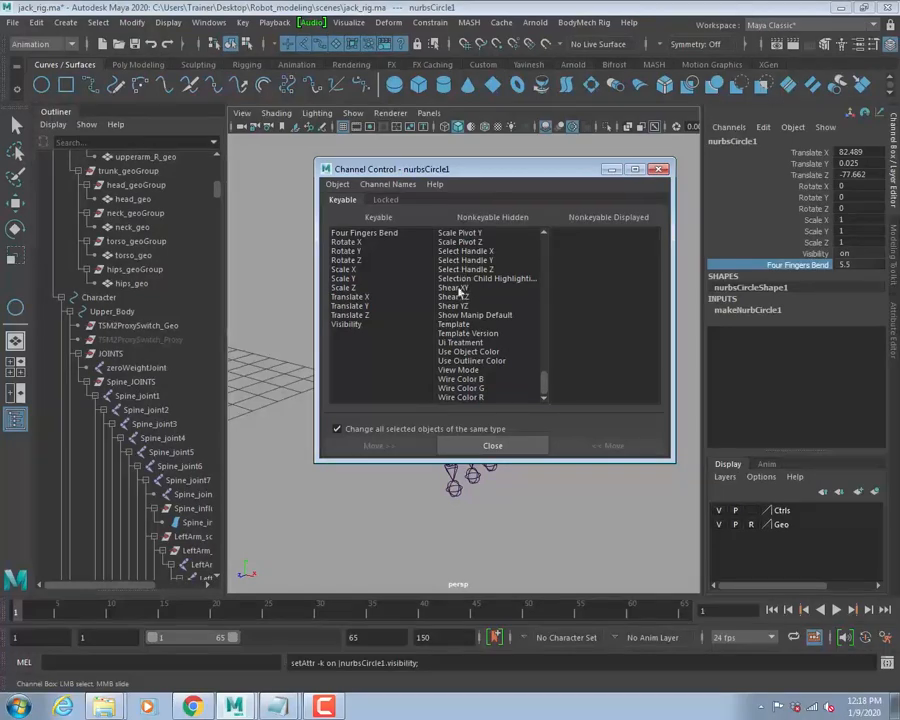
Examine the remaining nonkeyable hidden channels, including the Rotate Pivot and Scale Pivot Translate entries, and close Channel Control.
left_click_drag(546, 382, 557, 234)
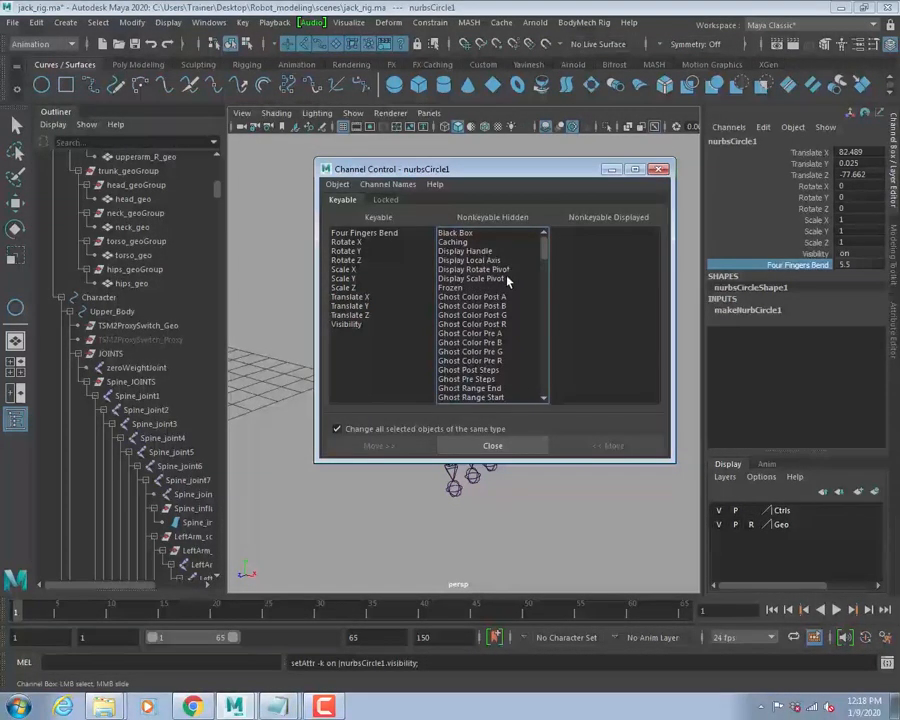
left_click(470, 251)
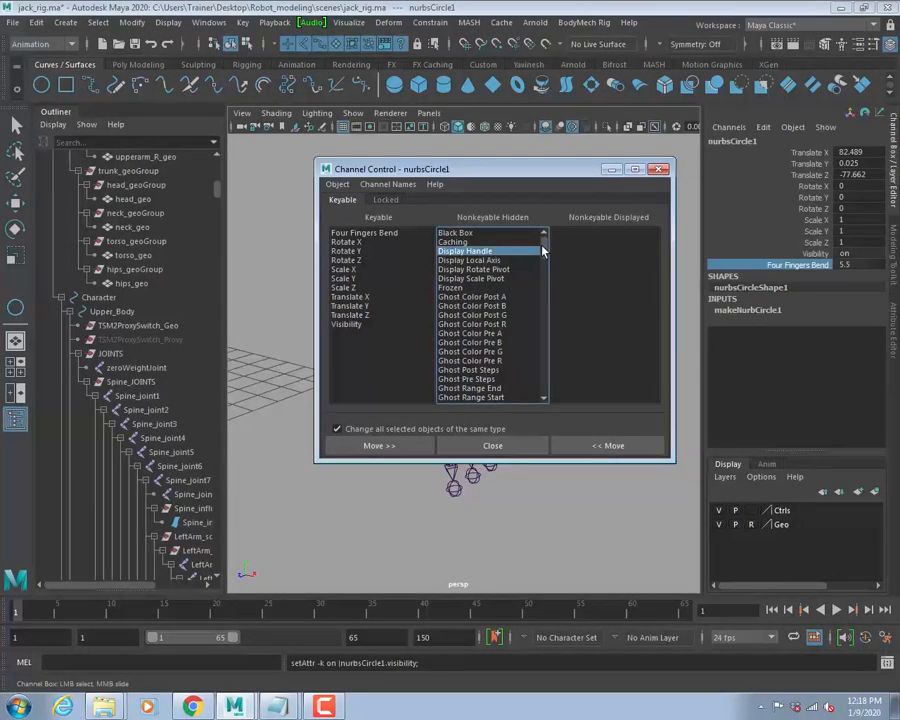
left_click_drag(546, 248, 545, 318)
mouse_move(552, 349)
left_mouse_down()
mouse_move(557, 386)
mouse_move(548, 366)
left_mouse_up()
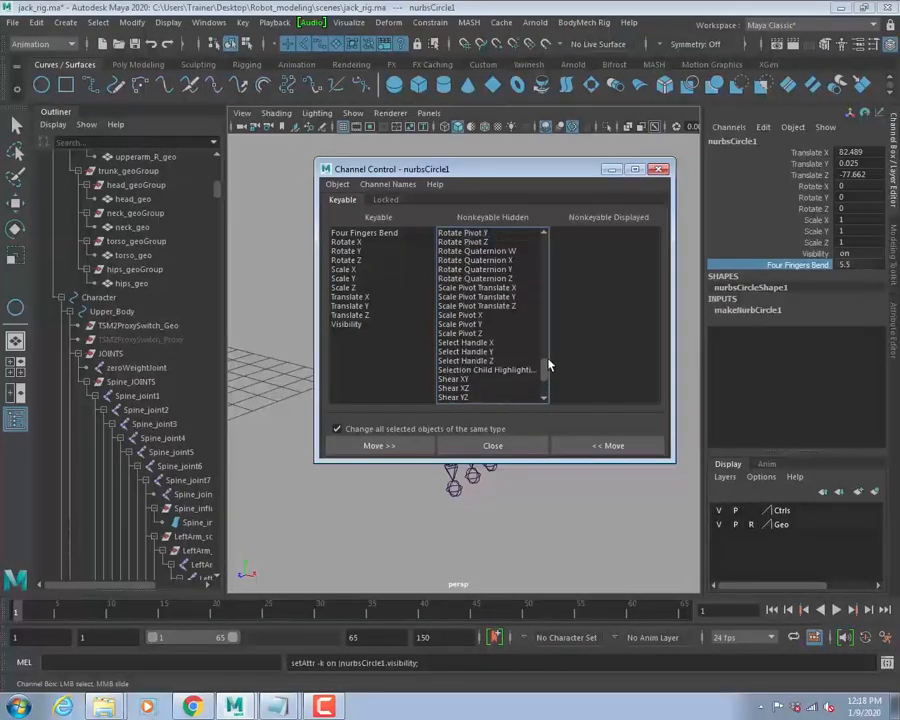
left_click(479, 306)
left_click(477, 288)
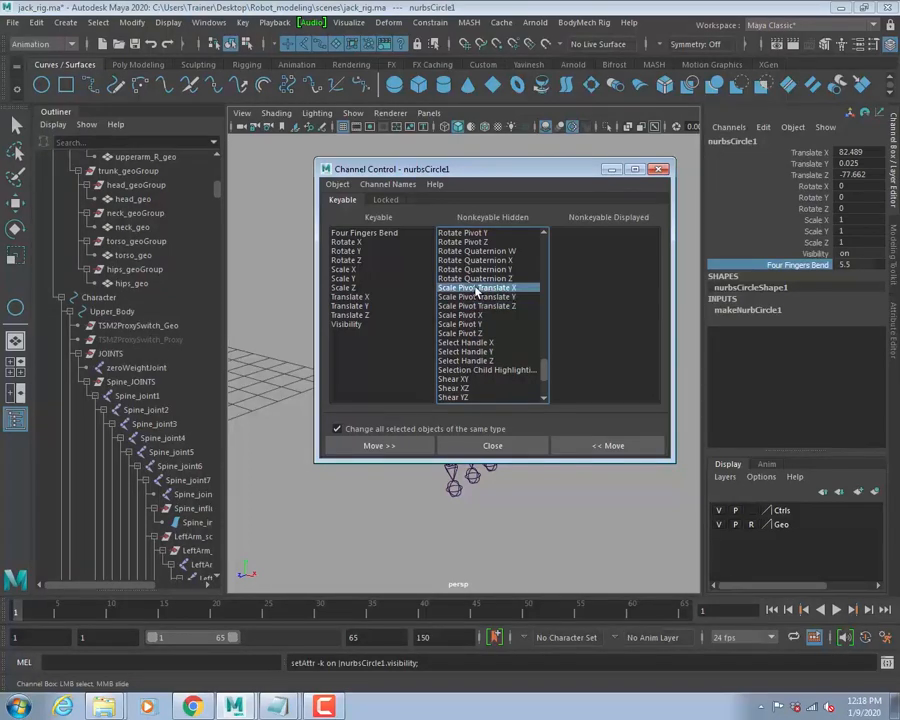
left_click(479, 306)
scroll(544, 235, "up", 3)
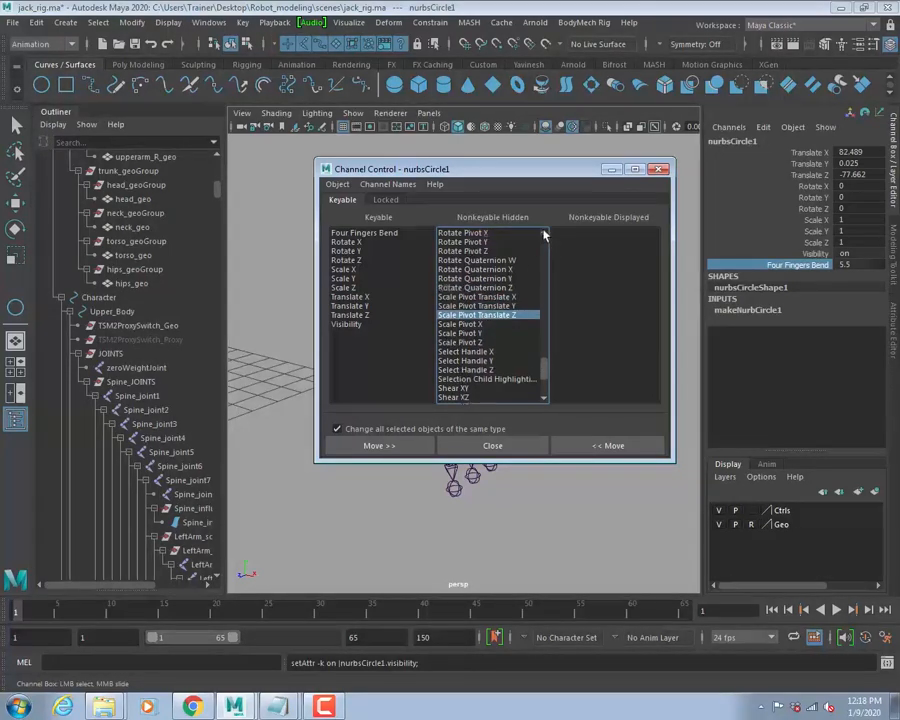
left_click(544, 235)
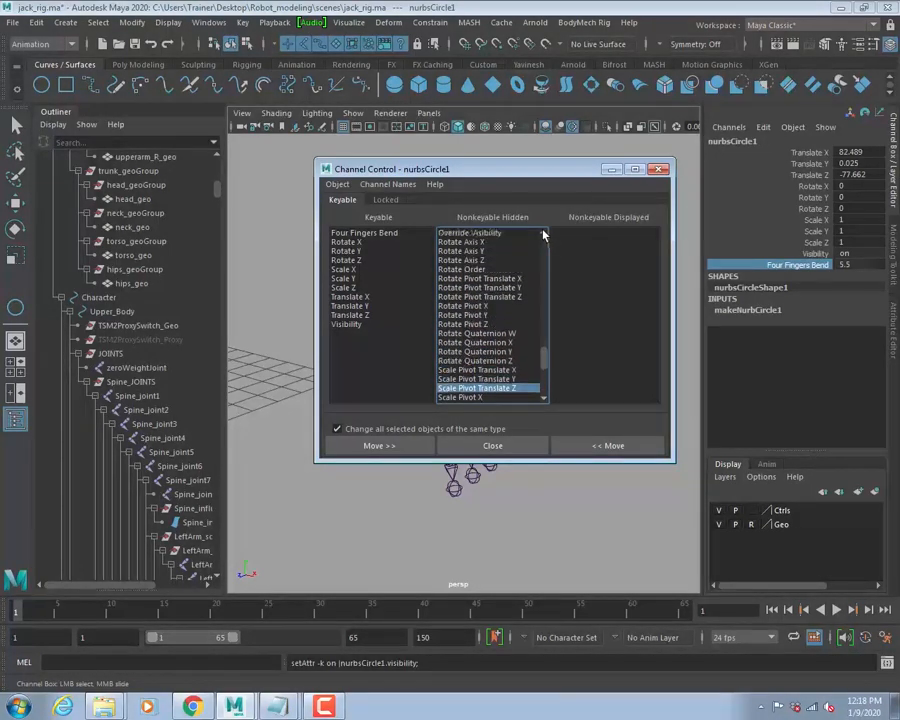
left_click(476, 279)
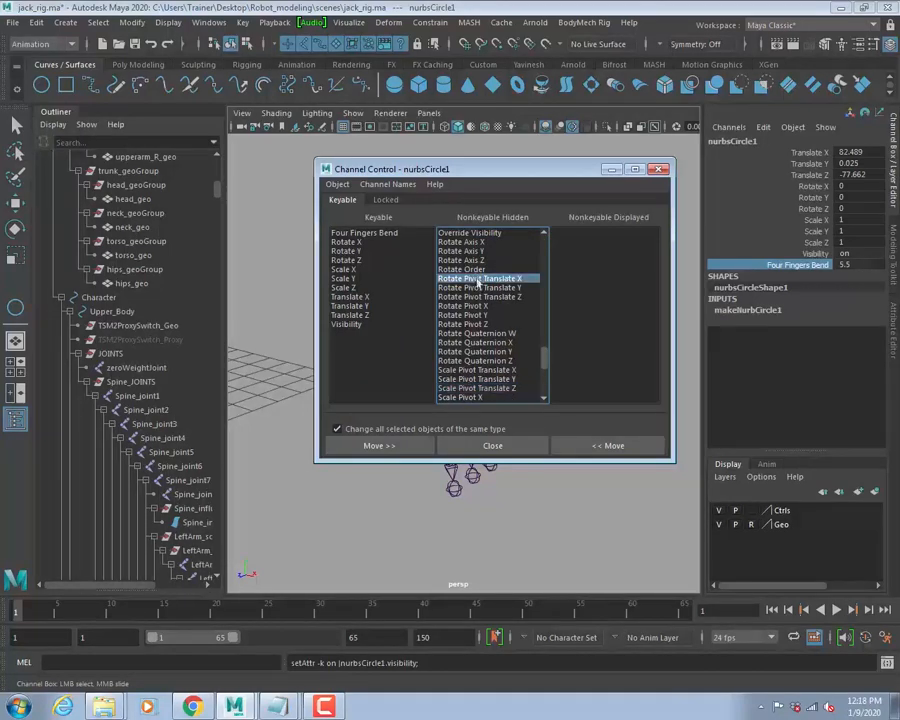
left_click(480, 326, "shift")
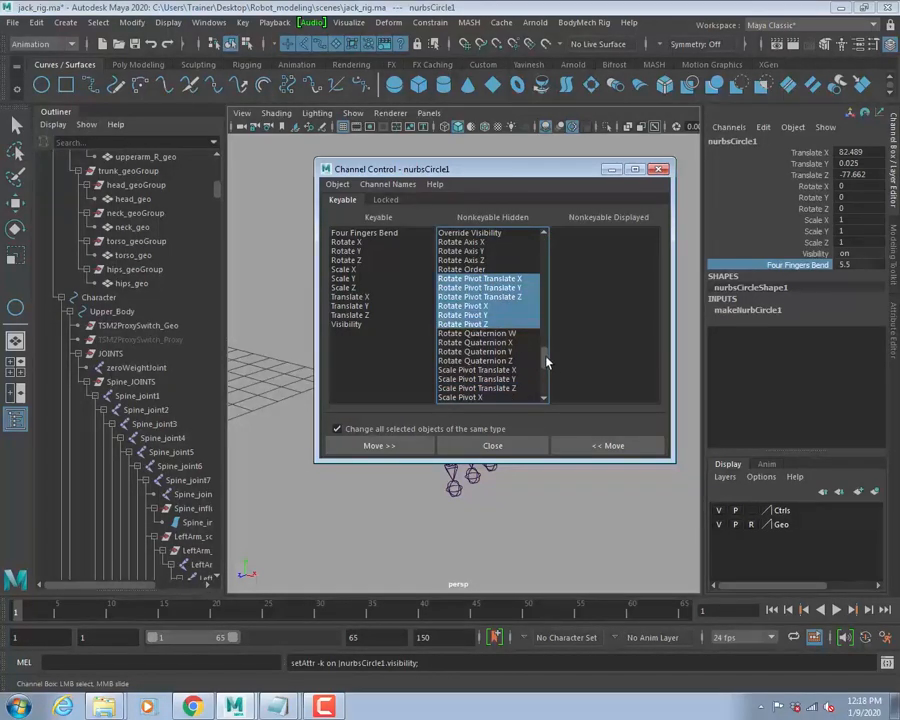
left_click_drag(546, 362, 546, 370)
scroll(480, 320, "up", 4)
left_click(506, 445)
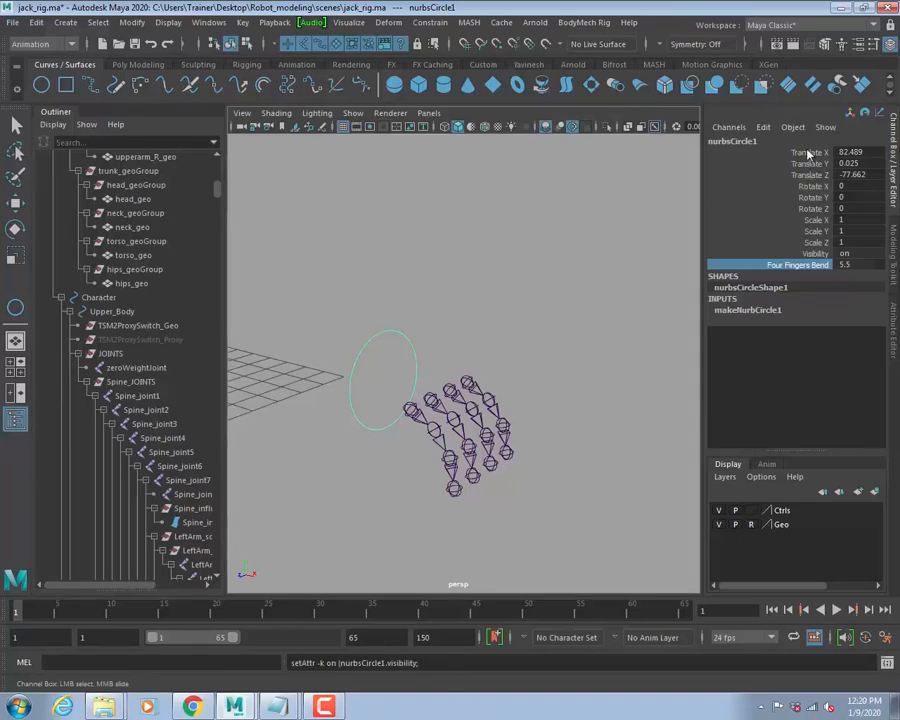
Lock the circle control's translate, rotate, scale and visibility channels, and test the lock with the Scale tool.
left_click_drag(812, 152, 816, 255)
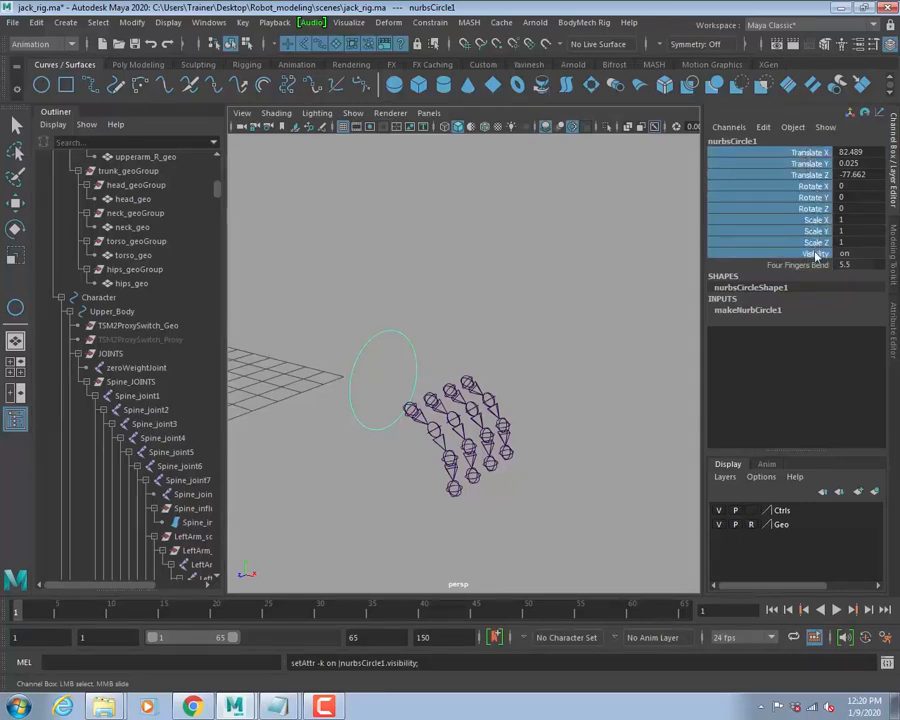
right_click(816, 193)
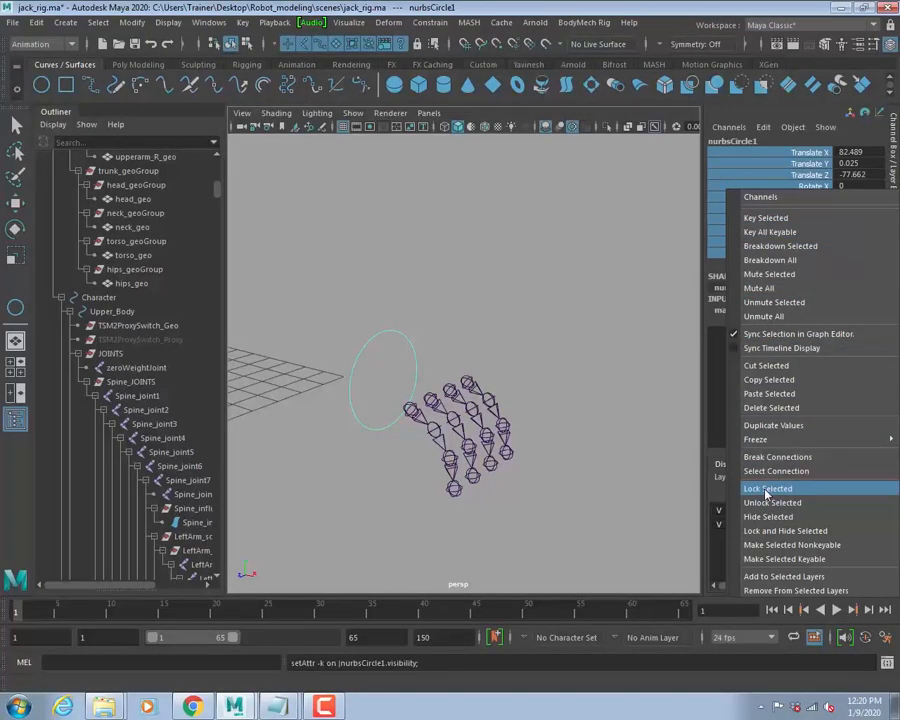
left_click(767, 489)
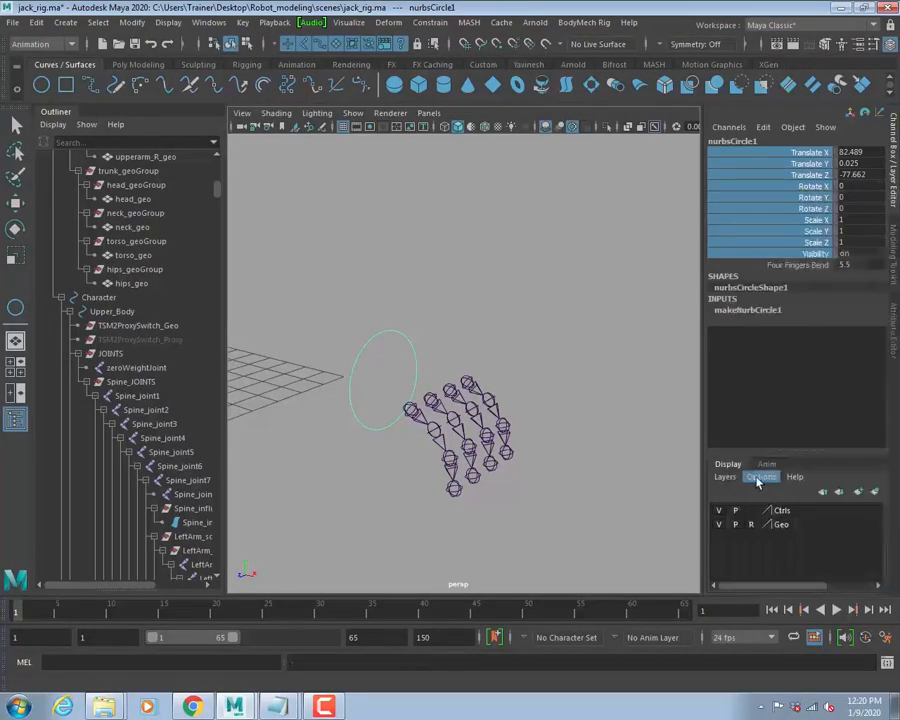
left_click(534, 281)
key("r")
left_click(414, 354)
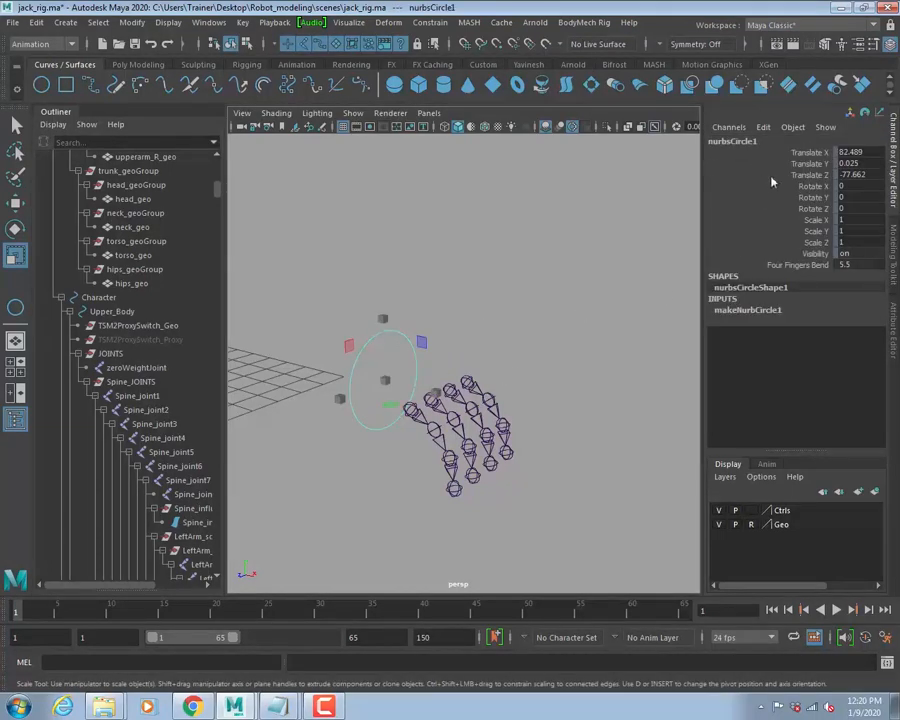
Hide the circle control's locked translate, rotate, scale and visibility channels, leaving only Four Fingers Bend shown.
left_click(812, 153)
left_click_drag(815, 157, 812, 250)
right_click(815, 189)
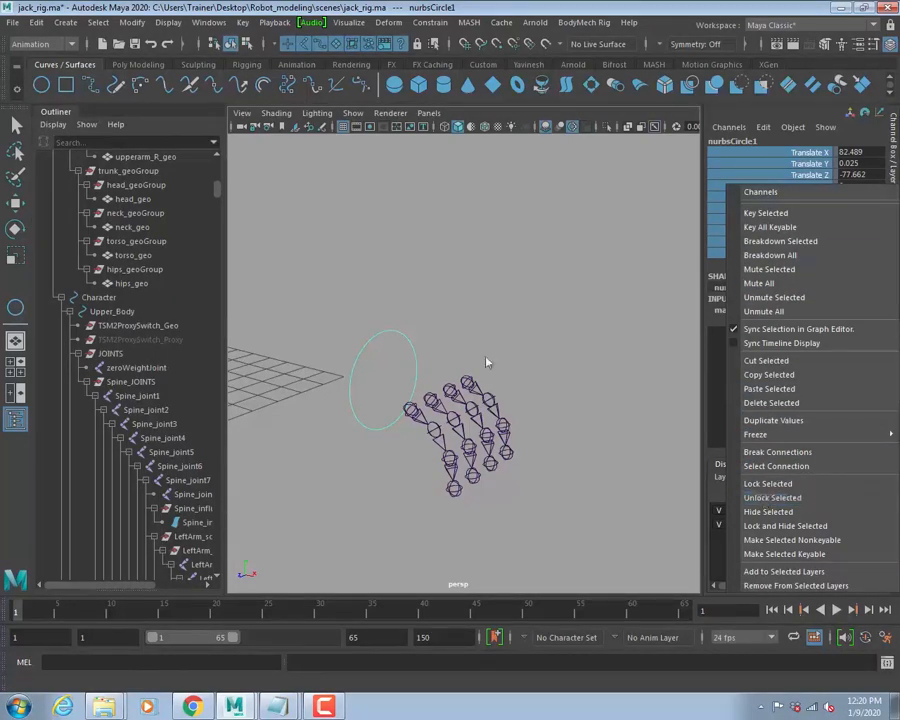
left_click(390, 340)
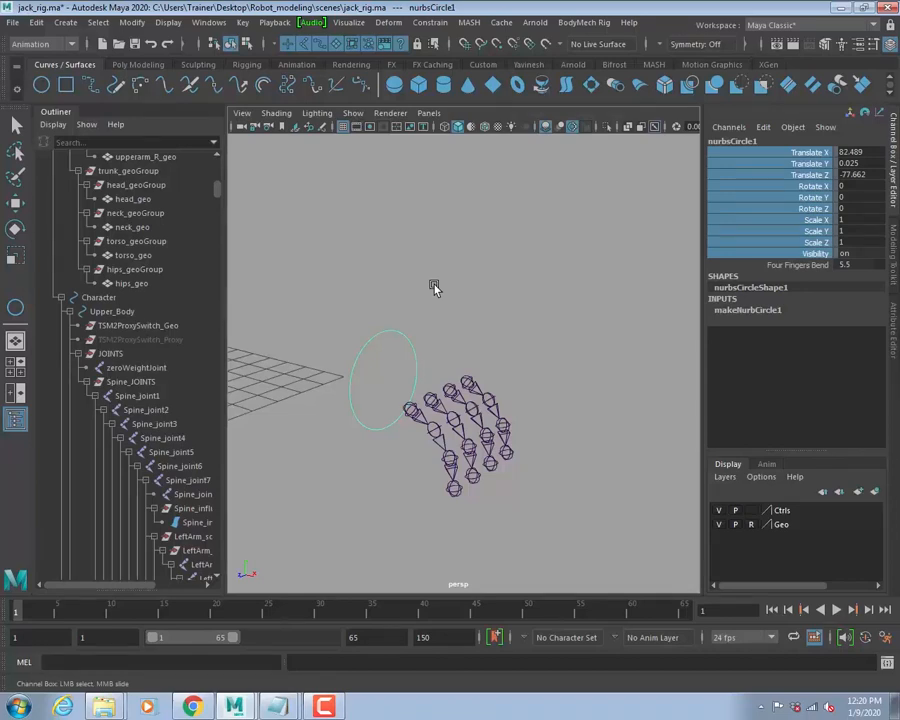
right_click(738, 158)
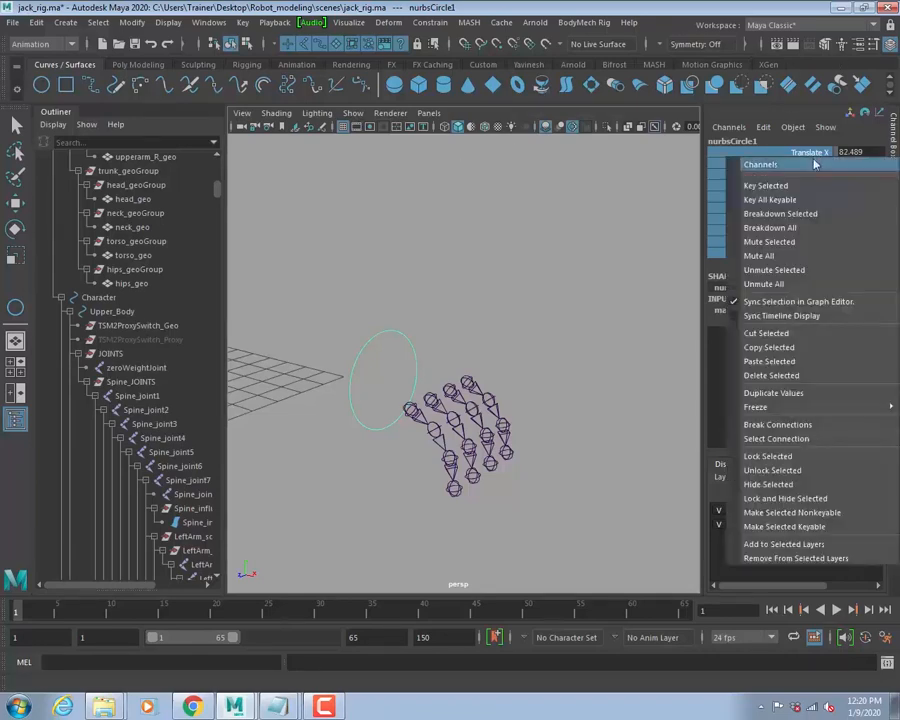
left_click(765, 485)
key("r")
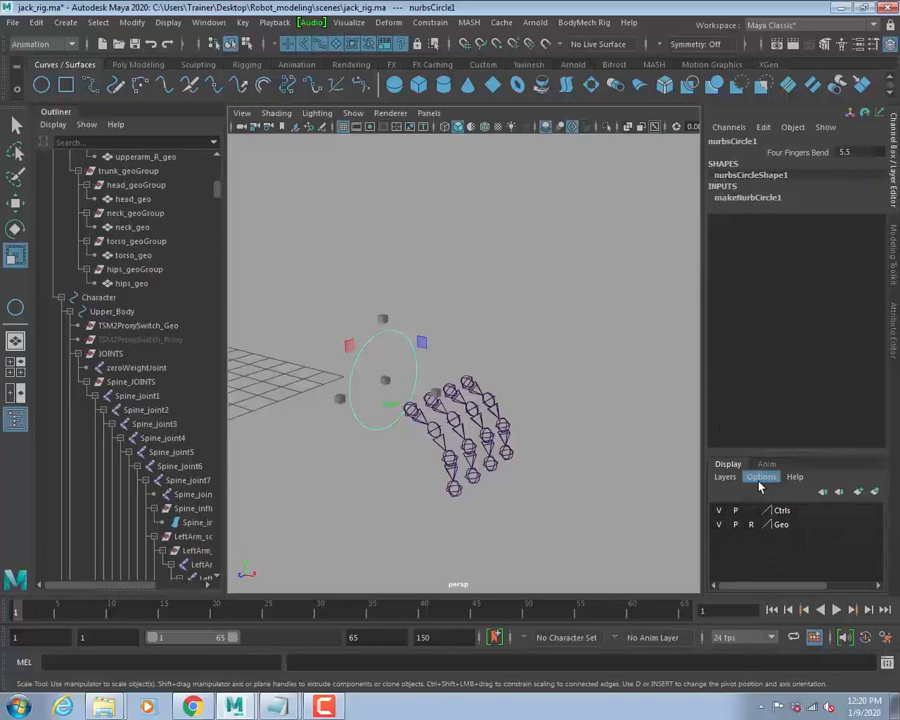
Adjust Four Fingers Bend interactively to straighten the four finger chains somewhat, and deselect the circle control.
left_click(803, 153)
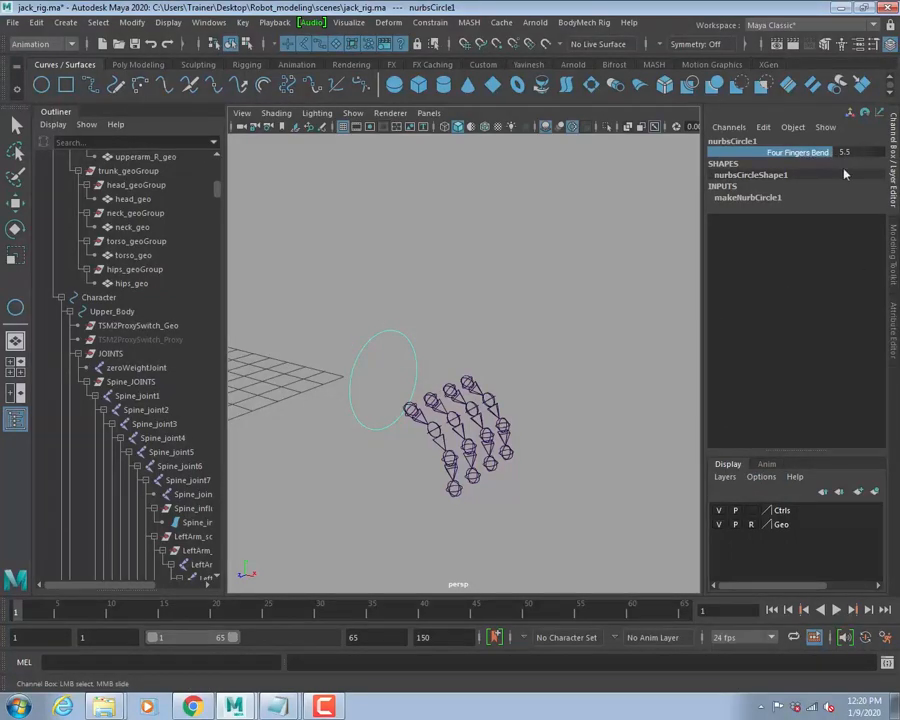
middle_click_drag(456, 257, 447, 292)
left_click(448, 241)
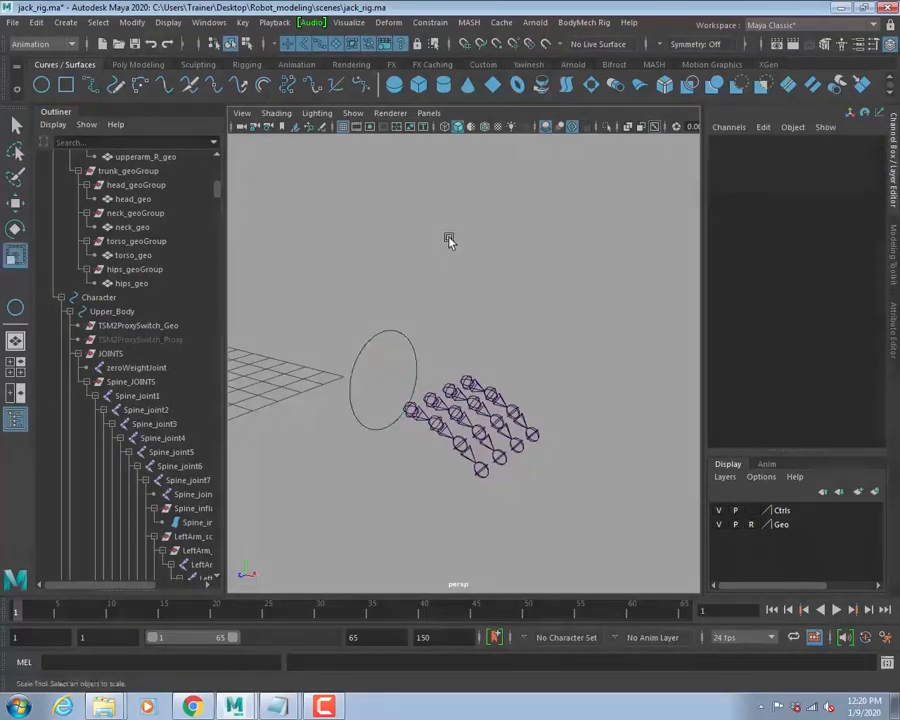
Examine the full character rig from several angles and frame the head, torso and arm controls.
right_click_drag(448, 240, 345, 288, "alt")
left_click_drag(345, 288, 344, 352, "alt")
right_click_drag(344, 352, 330, 332, "alt")
middle_click_drag(330, 332, 426, 388, "alt")
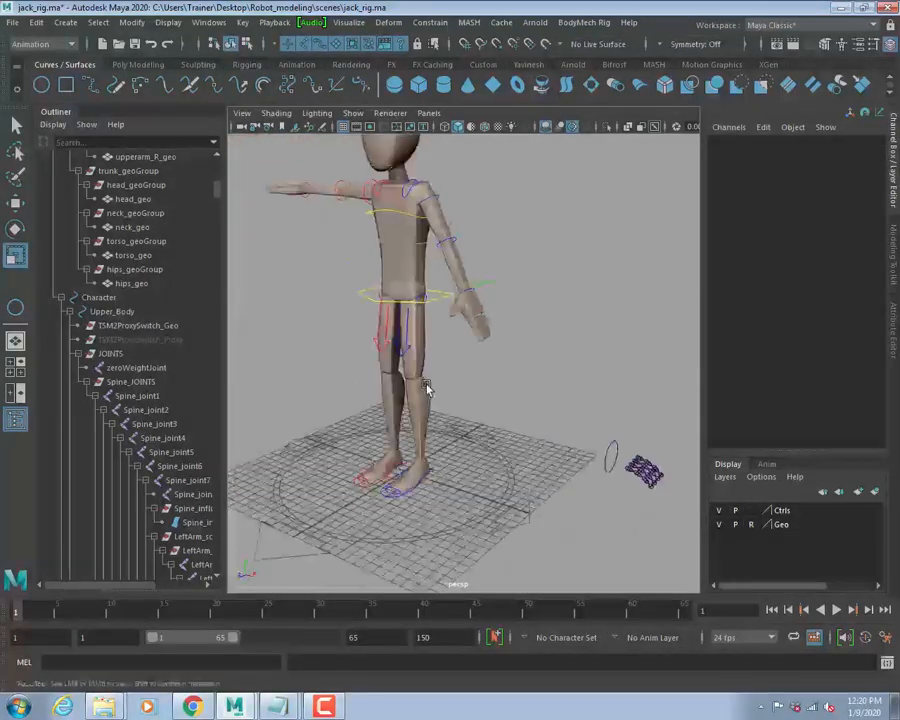
right_click_drag(426, 388, 432, 404, "alt")
left_click_drag(432, 404, 454, 390, "alt")
right_click_drag(454, 390, 491, 360, "alt")
middle_click_drag(491, 360, 432, 404, "alt")
right_click_drag(432, 404, 484, 358, "alt")
middle_click_drag(484, 358, 492, 382, "alt")
right_click_drag(492, 382, 432, 348, "alt")
left_click_drag(432, 348, 372, 322, "alt")
right_click_drag(372, 322, 432, 314, "alt")
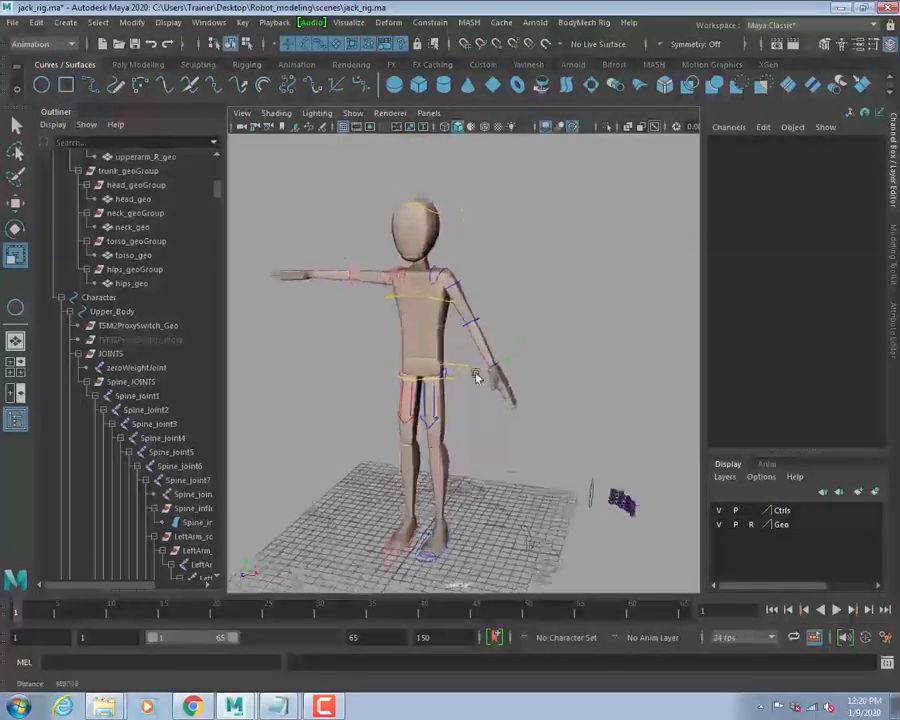
middle_click_drag(432, 314, 512, 333, "alt")
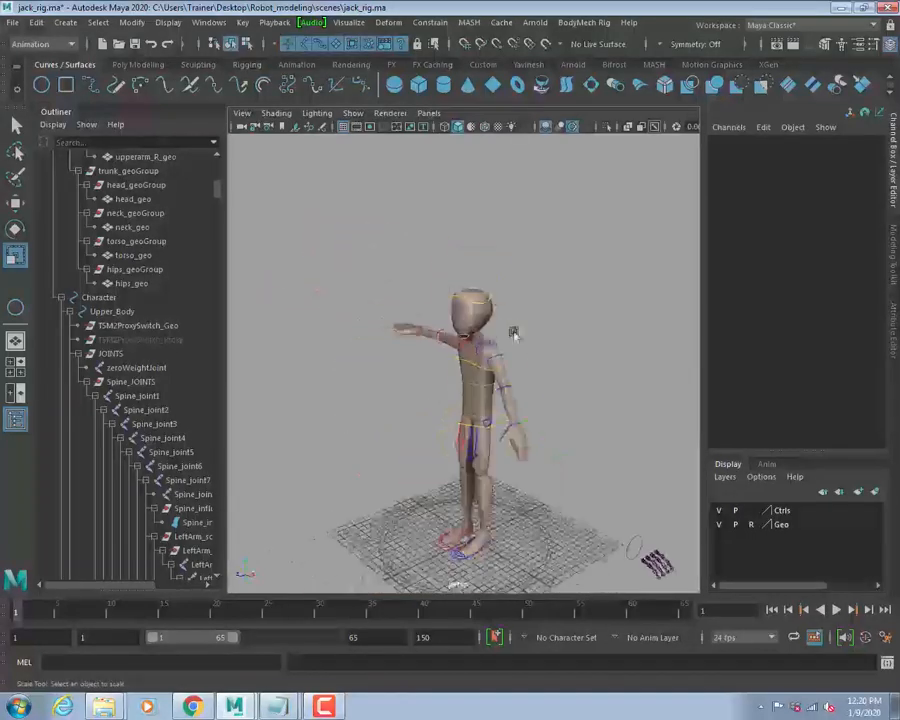
right_click_drag(512, 333, 634, 330, "alt")
Test the Jaw control by rotating it about X, and undo the rotation.
left_click(447, 299)
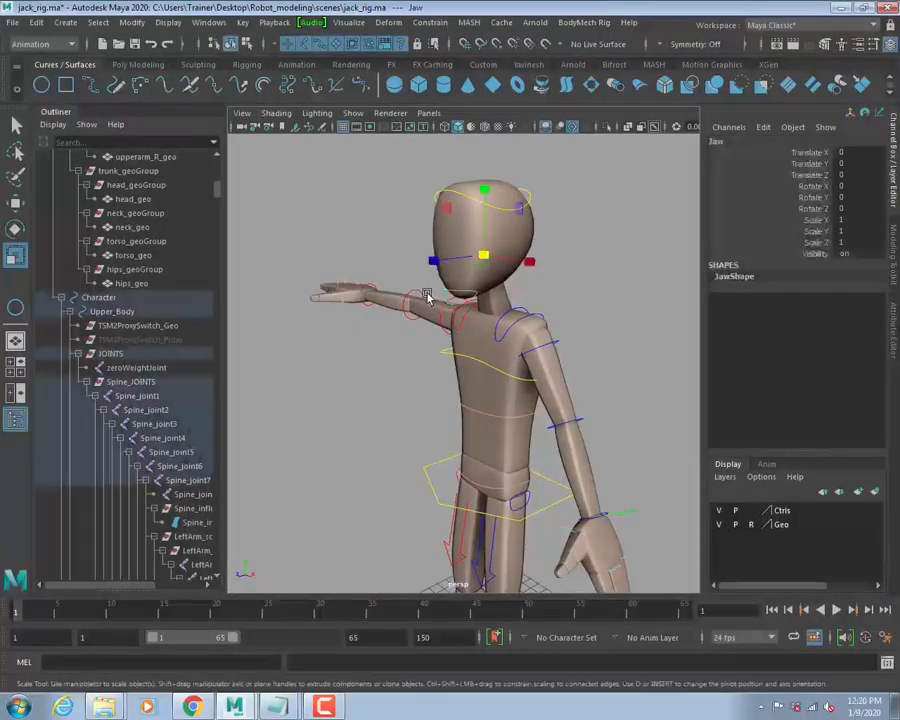
key("e")
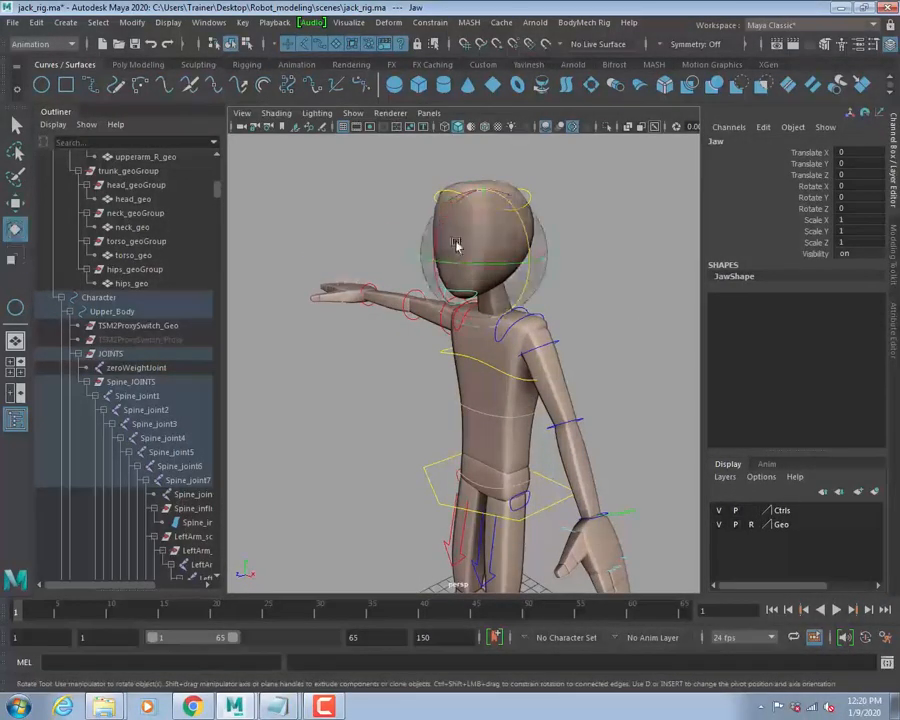
left_click_drag(458, 245, 486, 200)
key("ctrl+z")
key("ctrl+z")
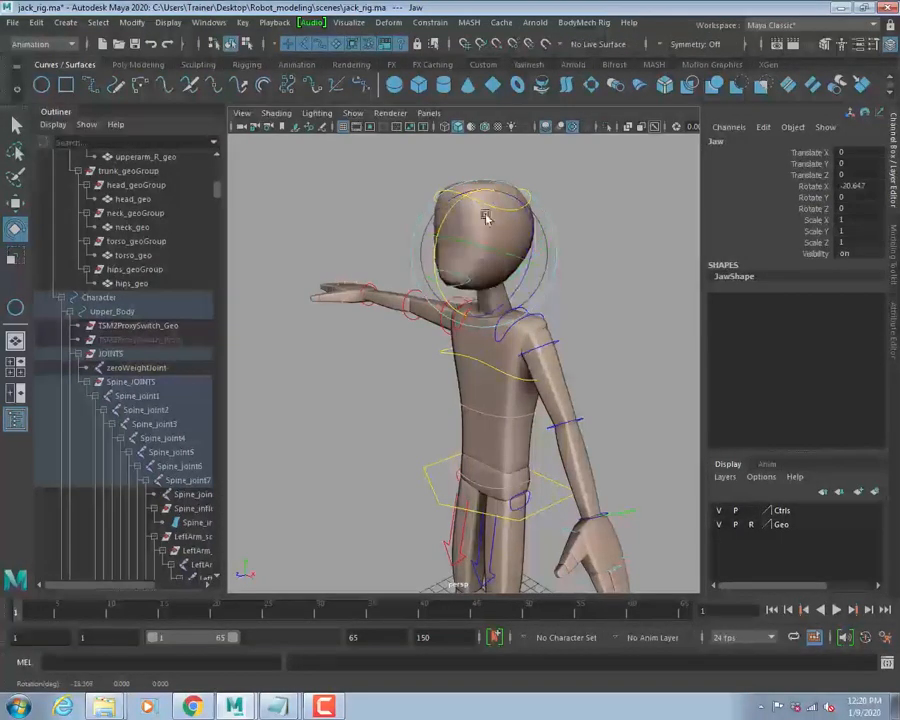
Test the LeftArm_Shoulder control by rotating it about Z, and undo the rotation.
scroll(450, 301, "up", 5)
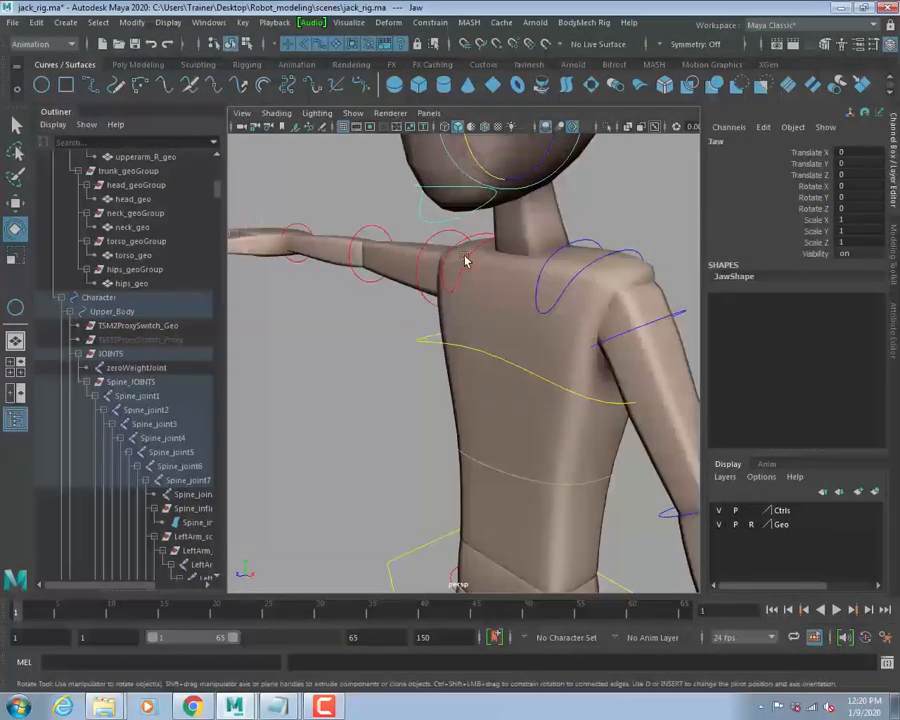
left_click(588, 243)
key("w")
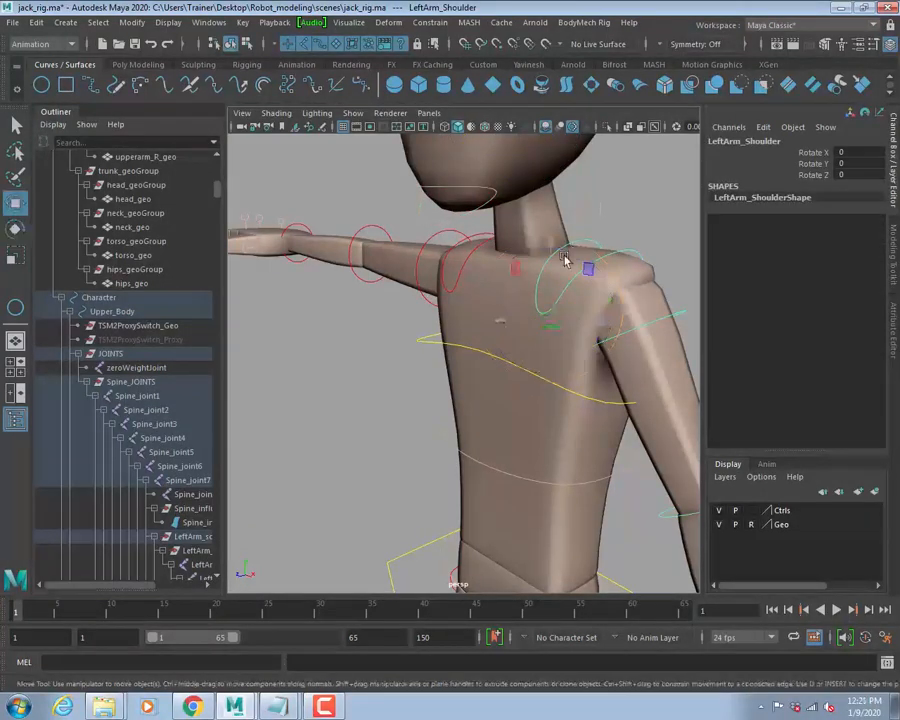
key("e")
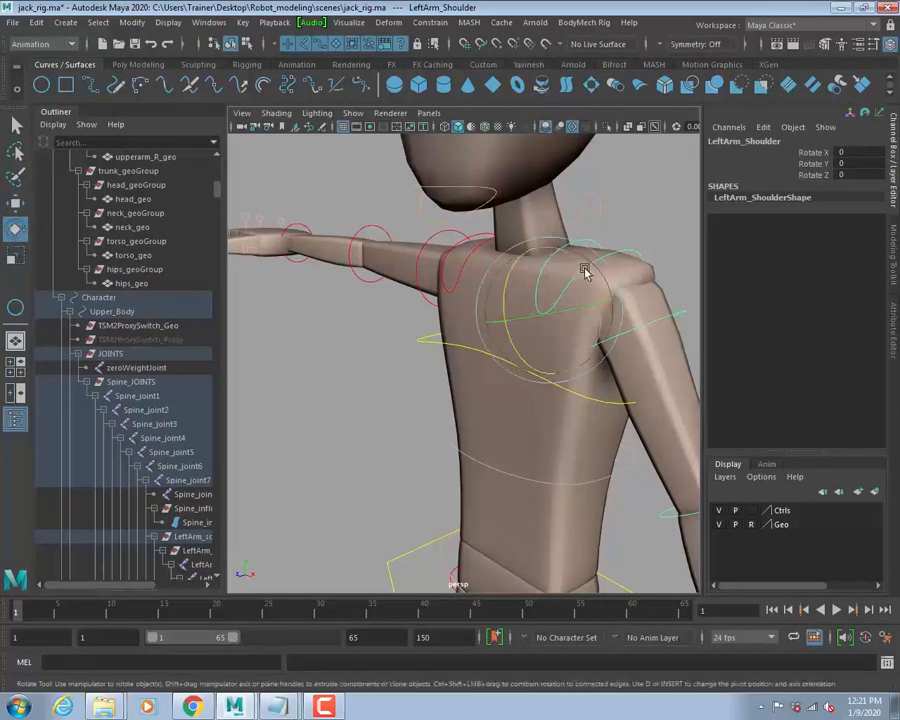
left_click_drag(583, 257, 578, 285)
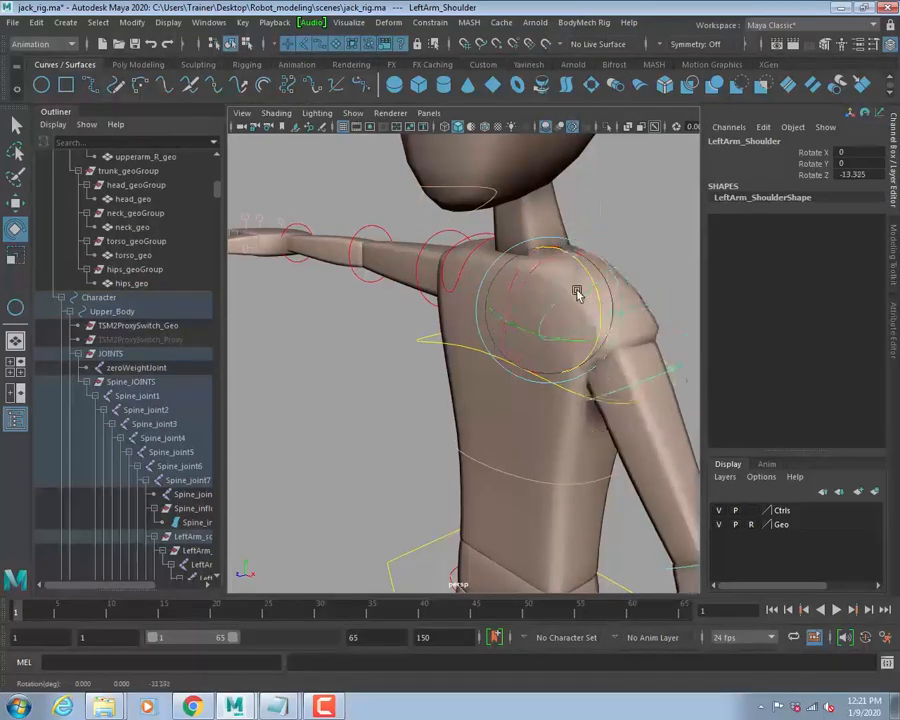
key("ctrl+z")
key("ctrl+z")
Test the Spine_Torso_IK control by rotating it, and undo the rotation.
left_click(420, 341)
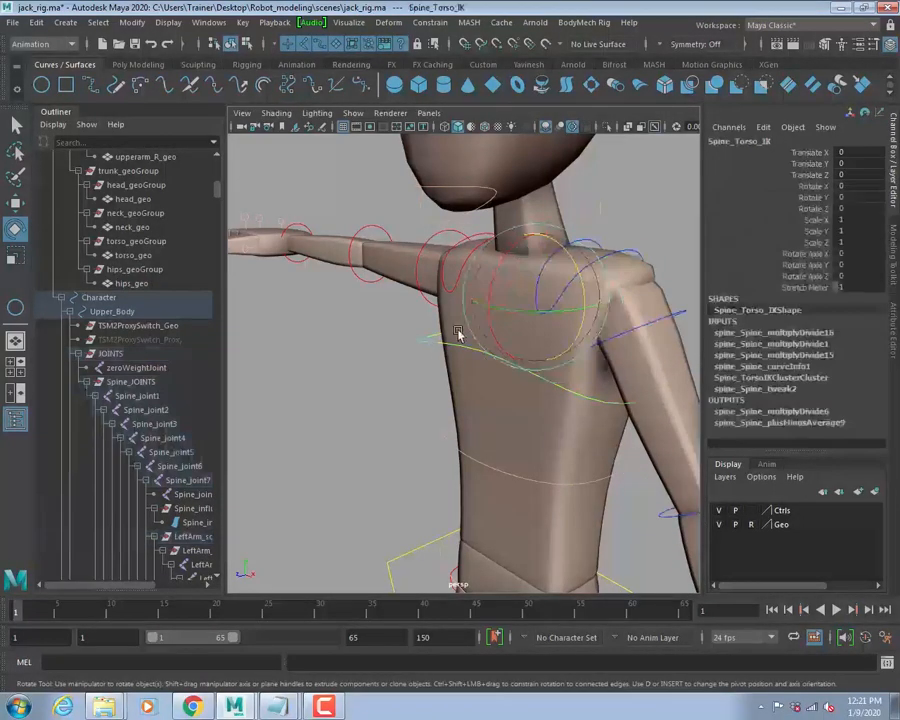
left_click_drag(486, 316, 505, 376)
key("ctrl+z")
Test the Spine_Middle_IK control by moving it, and undo the move.
scroll(520, 330, "down", 5)
key("q")
left_click(453, 378)
key("w")
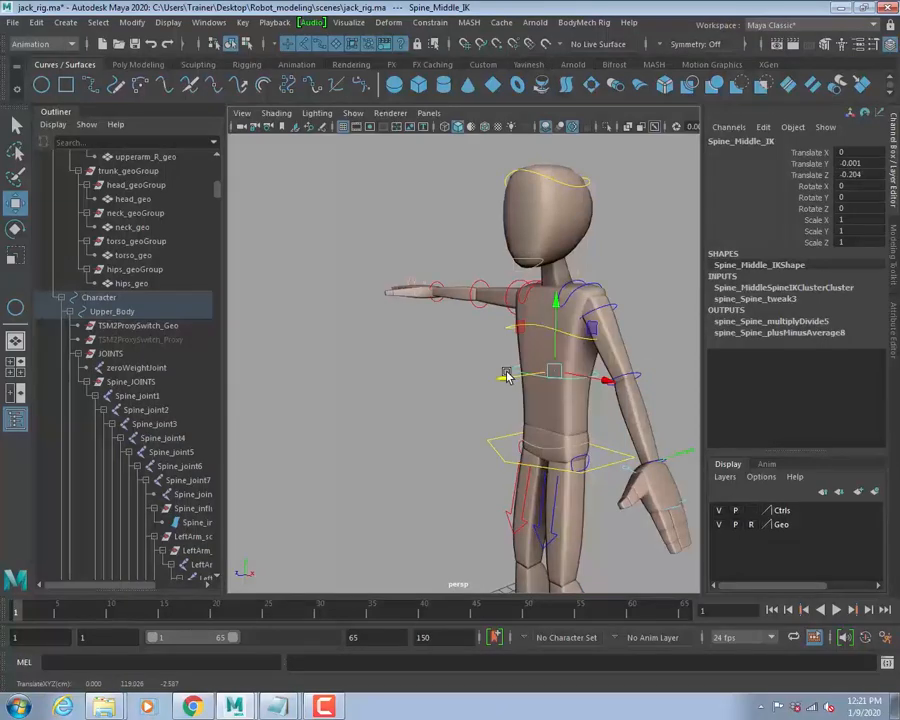
key("ctrl+z")
Test the Spine_Pelvis_IK control by moving it down and rotating it, and undo both changes.
middle_click_drag(508, 380, 434, 297, "alt")
right_click_drag(434, 297, 489, 340, "alt")
middle_click_drag(489, 340, 470, 287, "alt")
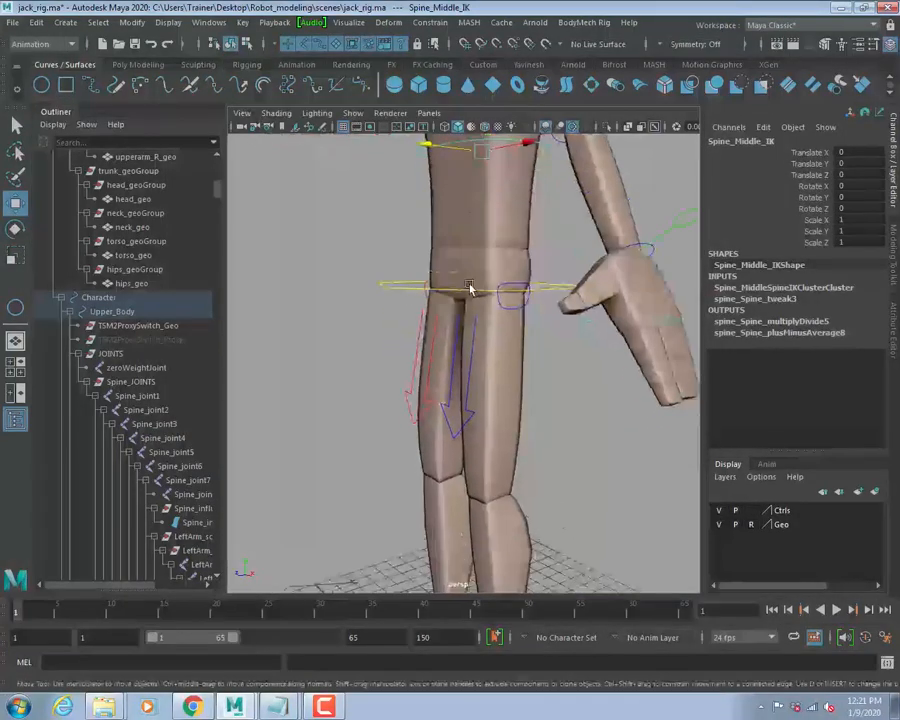
left_click(476, 268)
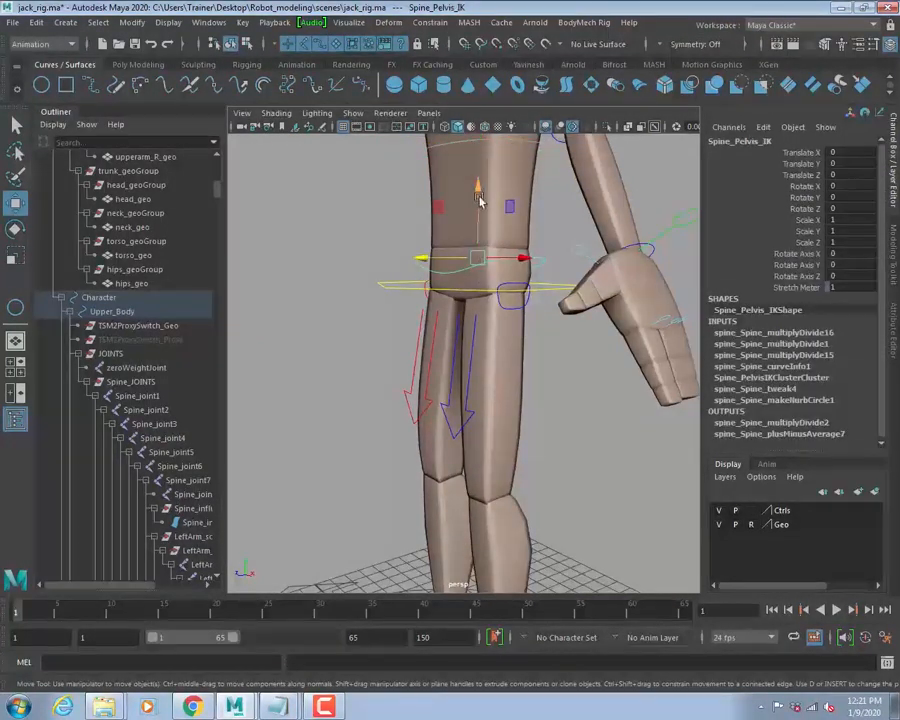
left_click_drag(477, 184, 477, 244)
key("ctrl+z")
left_click_drag(575, 272, 599, 328, "alt")
key("e")
key("ctrl+z")
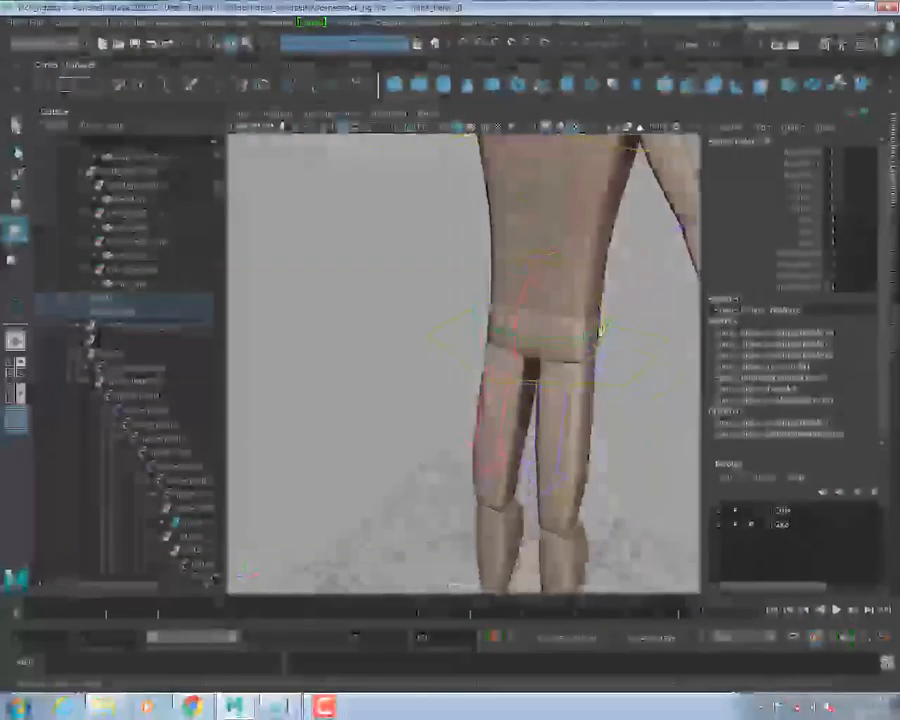
Test the Upper_Body control by lowering it about 42.4 units along Y, and undo the move.
left_click(638, 368)
left_click_drag(615, 378, 472, 352, "alt")
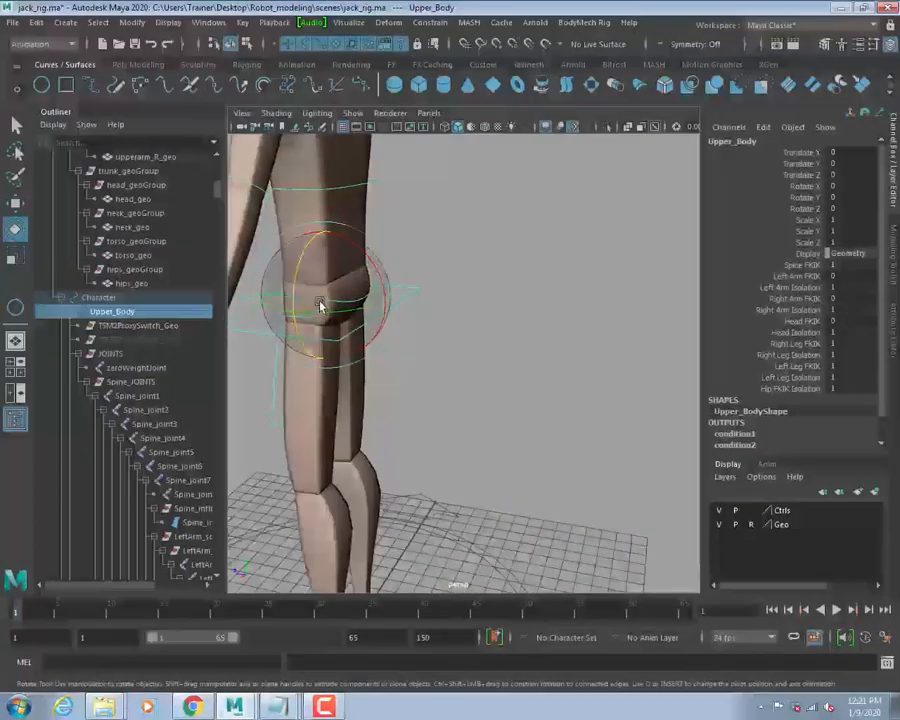
key("q")
left_click_drag(319, 305, 476, 309, "alt")
right_click_drag(476, 309, 400, 310, "alt")
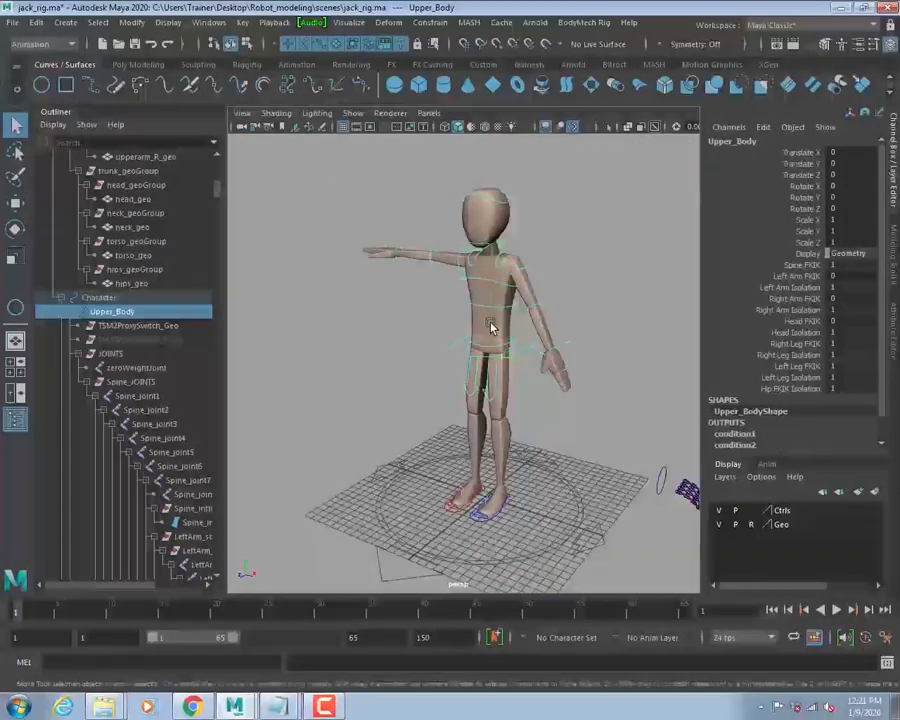
key("w")
left_click_drag(489, 285, 490, 343)
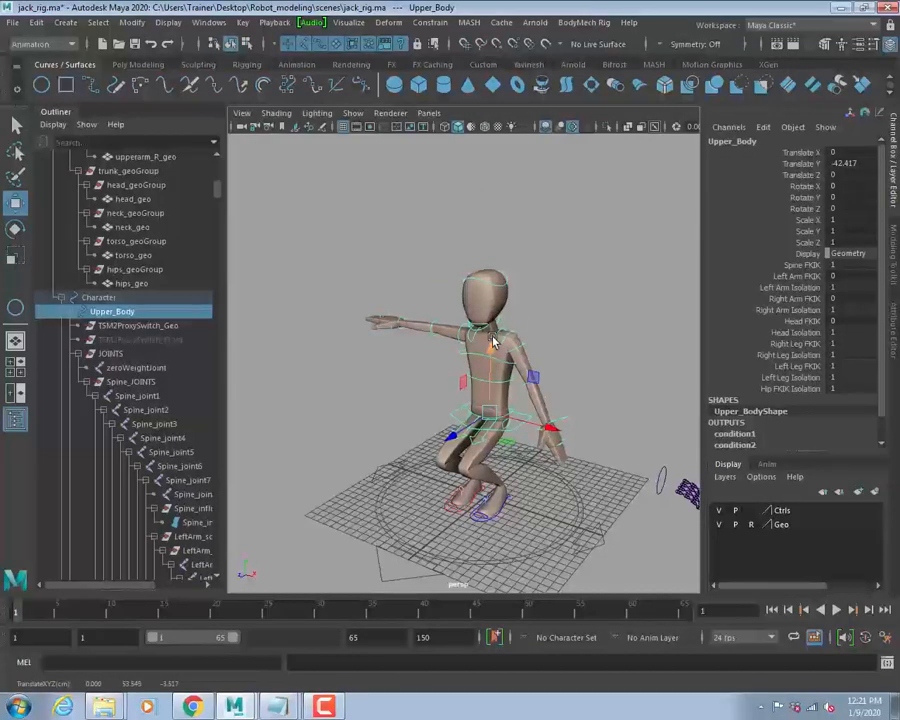
key("ctrl+z")
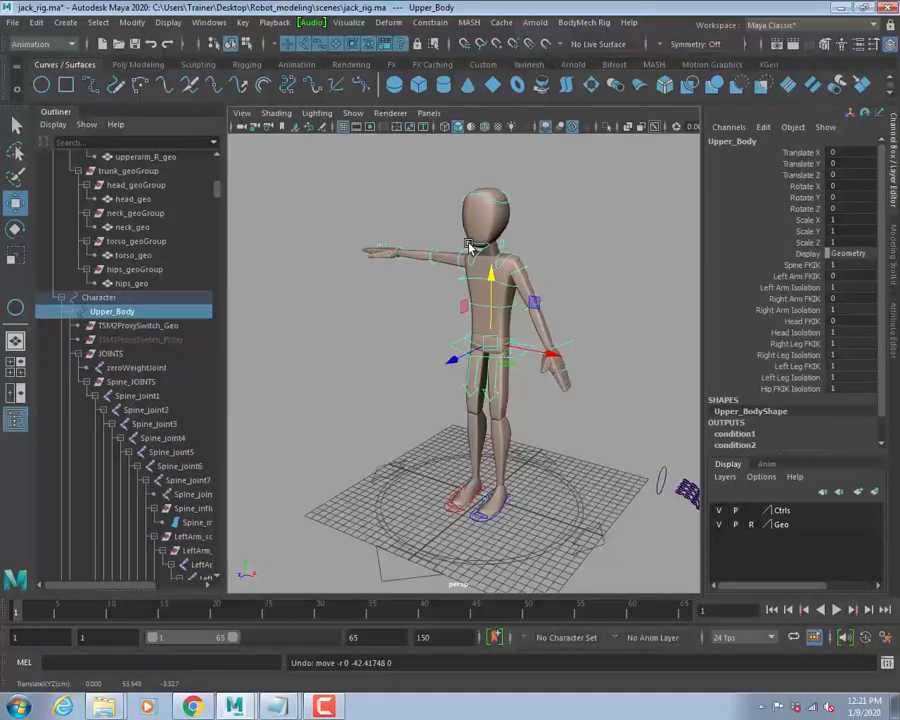
Clear the selection, display the rig in wireframe and set the Geo layer from Reference to normal display.
middle_click_drag(509, 227, 468, 235, "alt")
right_click_drag(468, 235, 568, 291, "alt")
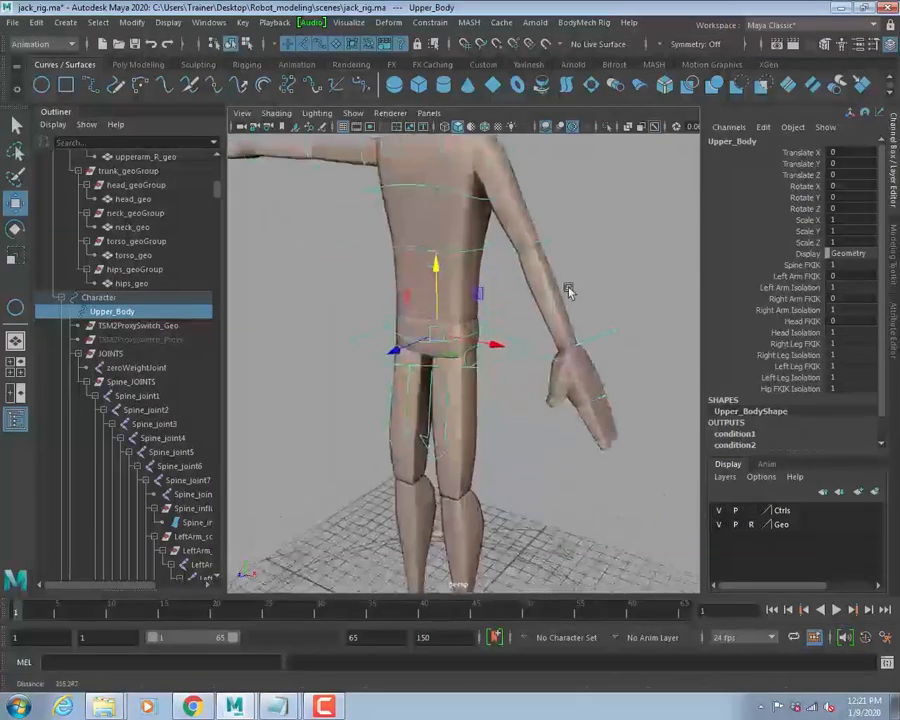
middle_click_drag(571, 271, 529, 291, "alt")
right_click_drag(529, 291, 498, 287, "alt")
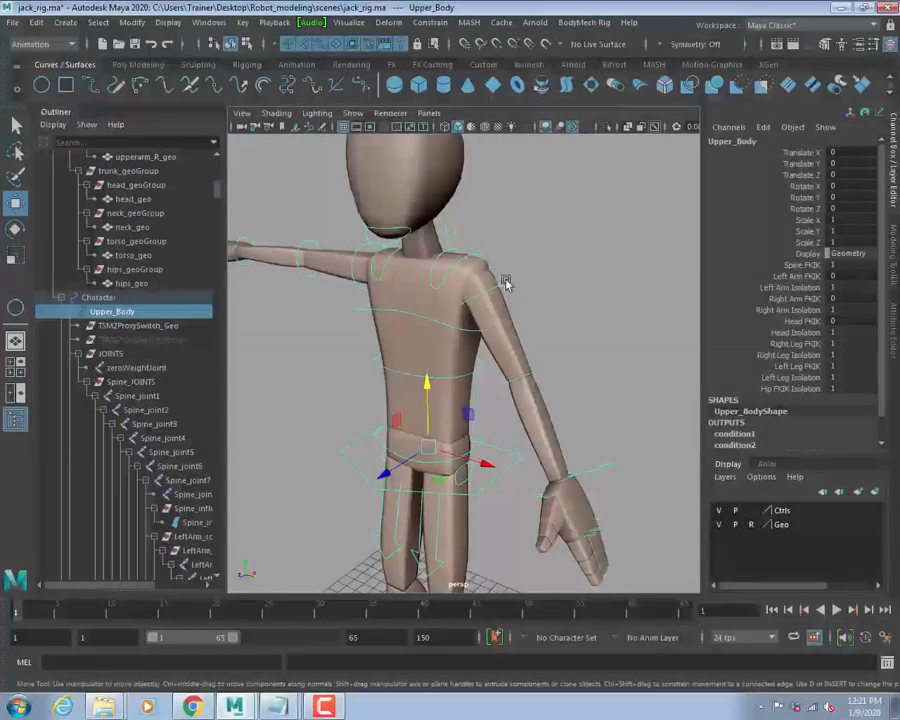
left_click(506, 283)
left_click(507, 313)
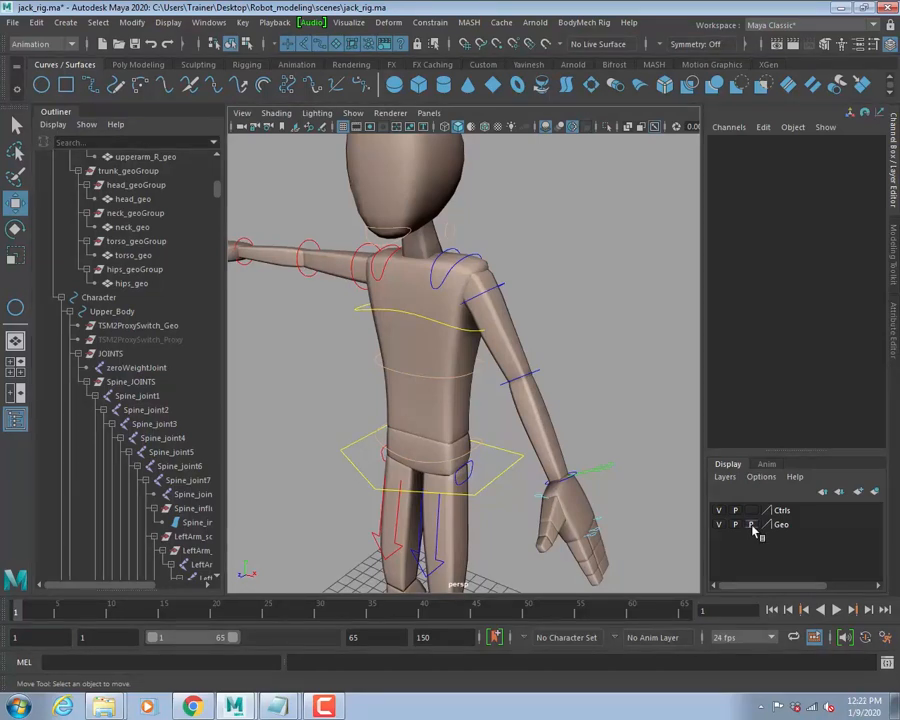
key("4")
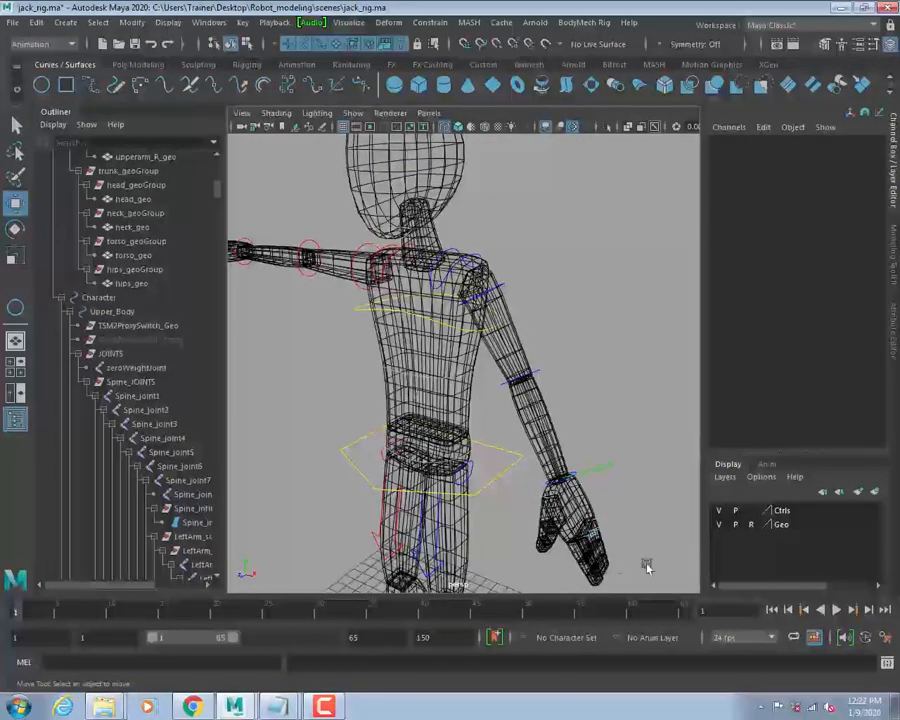
left_click(751, 524)
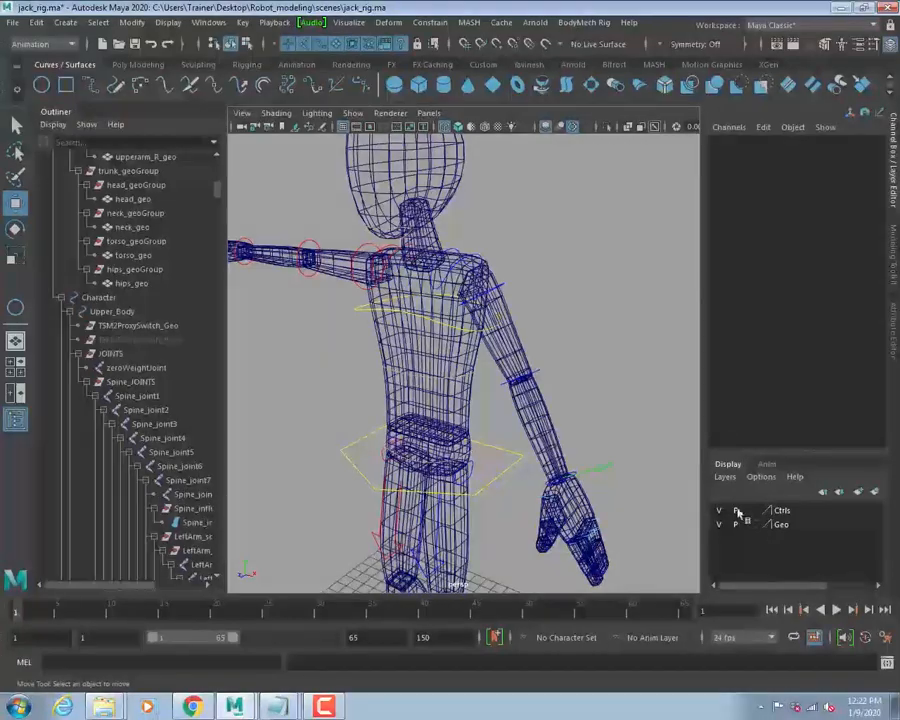
Select the left upper arm geometry, and try the Geo layer's Template display before returning it to normal.
left_click(508, 362)
right_click_drag(495, 358, 587, 408, "alt")
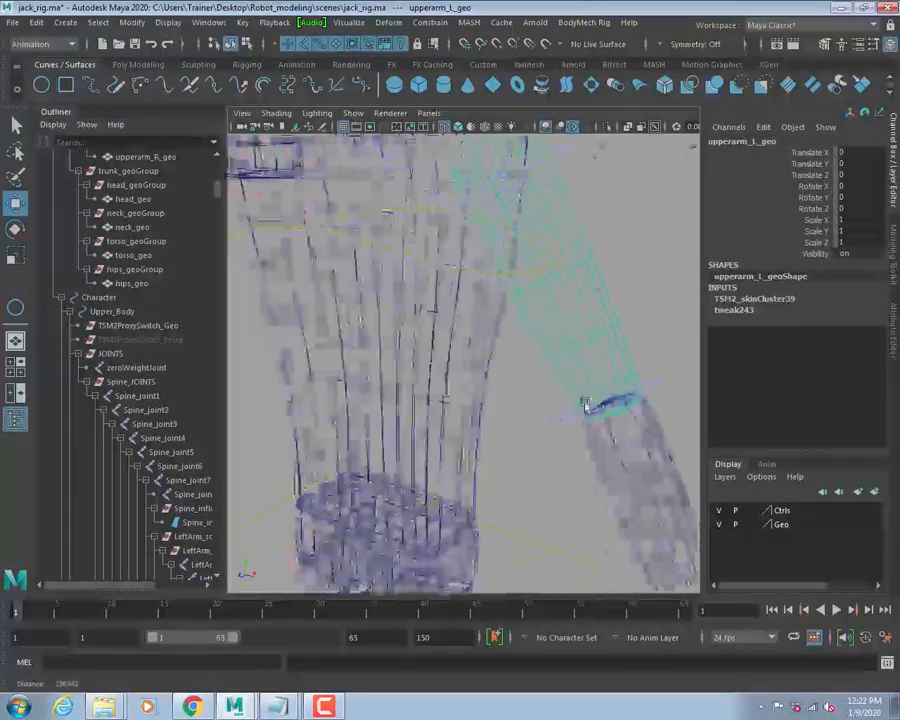
middle_click_drag(554, 380, 530, 396, "alt")
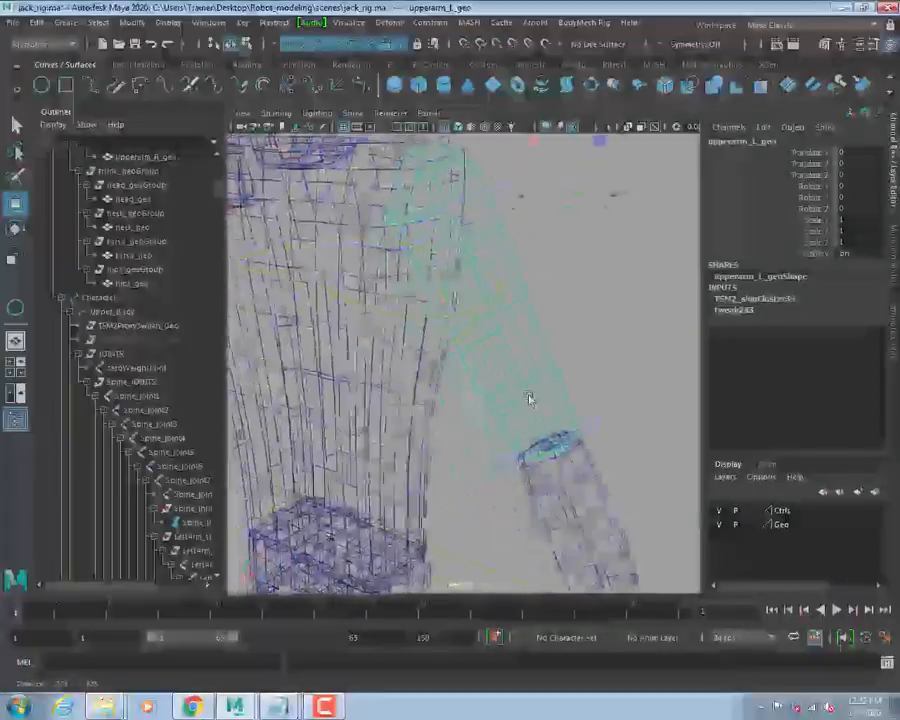
left_click(752, 526)
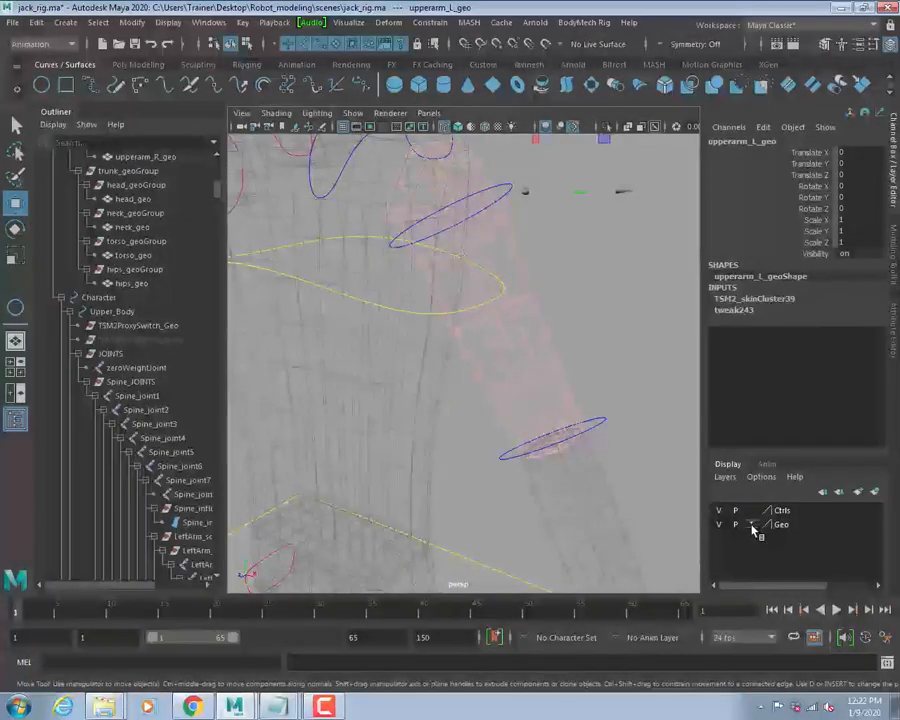
left_click(752, 526)
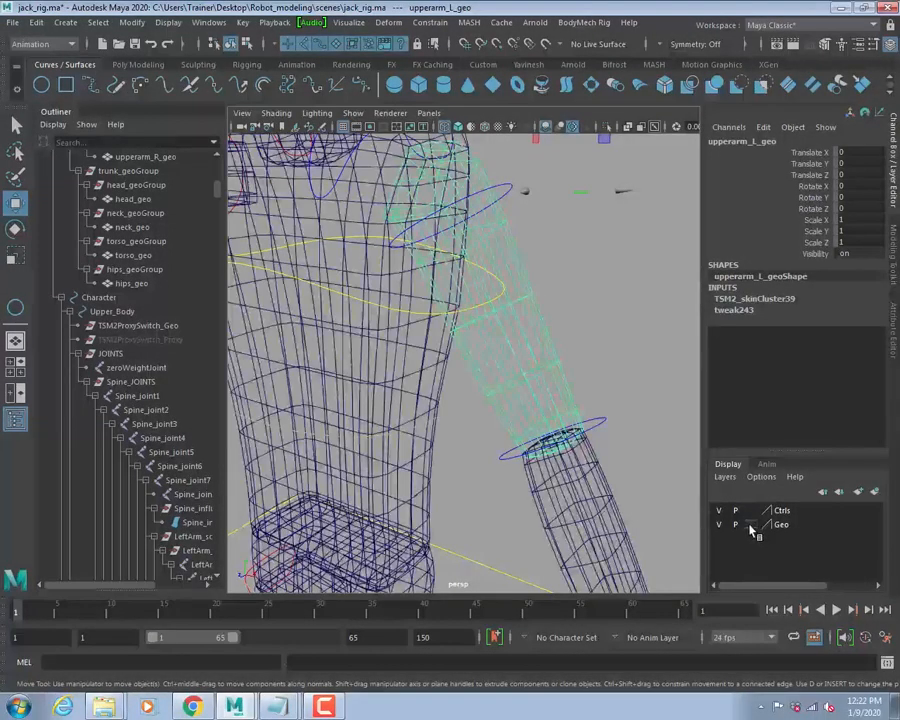
left_click(586, 360)
left_click(513, 363)
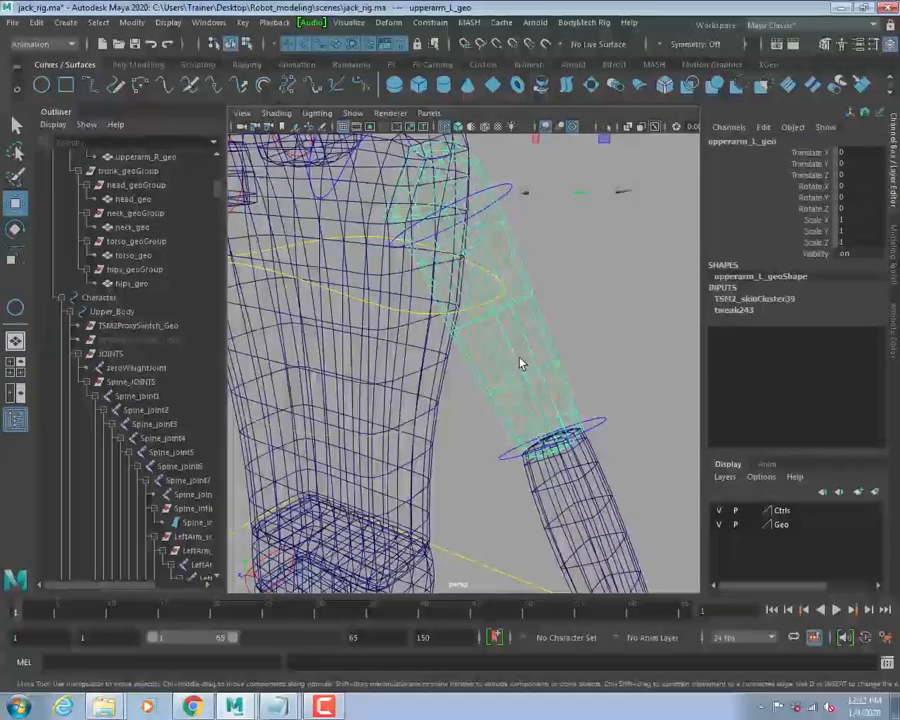
Return the viewport to textured shading and clear the upper arm geometry selection.
key("6")
right_click_drag(583, 356, 392, 342, "alt")
middle_click_drag(460, 397, 532, 344, "alt")
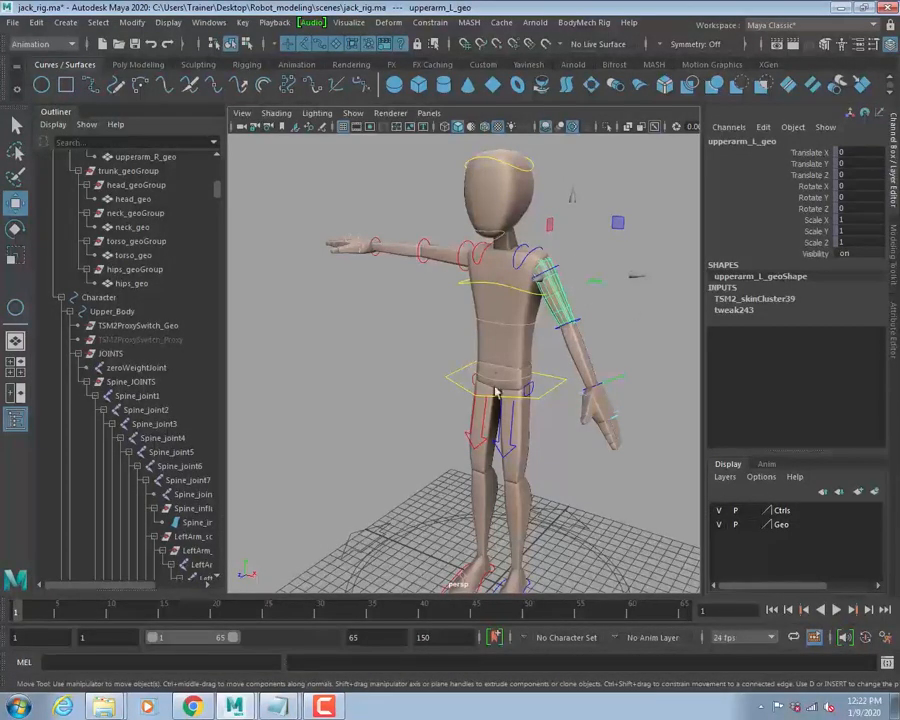
middle_click_drag(560, 364, 511, 396, "alt")
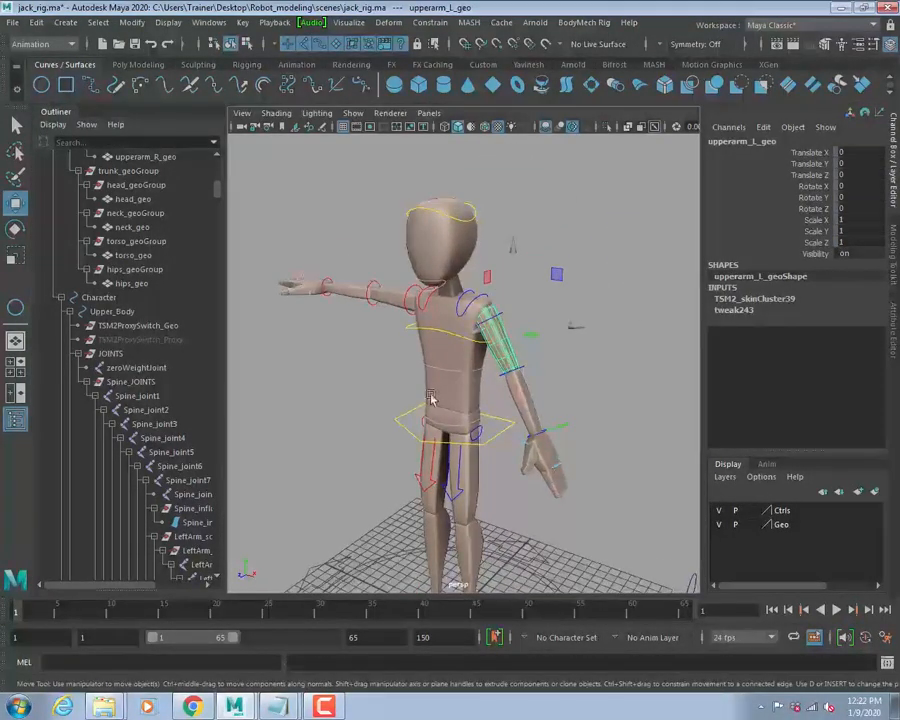
right_click_drag(431, 395, 486, 402, "alt")
left_click_drag(486, 402, 518, 387, "alt")
right_click_drag(518, 387, 559, 334, "alt")
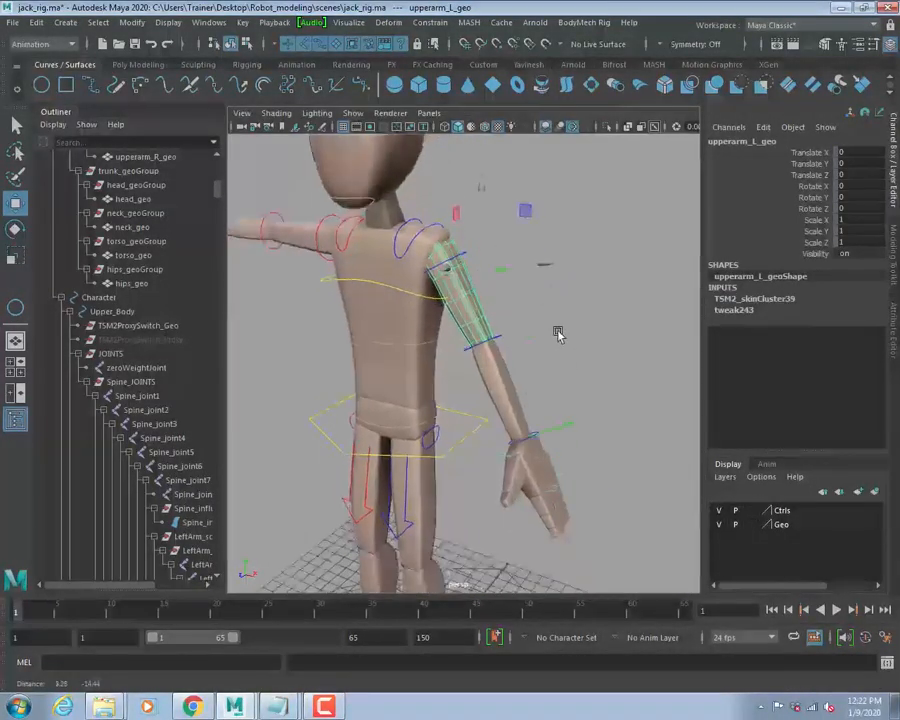
left_click(548, 349)
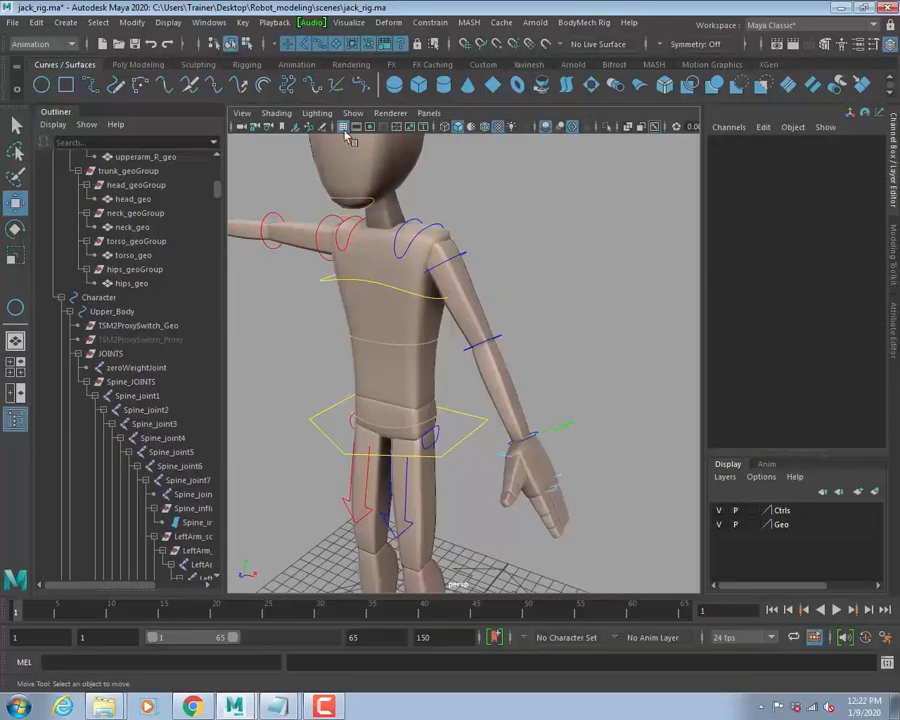
Compare the channels of the Spine_Torso_IK, LeftArm_Upper_Arm and LeftArm_Shoulder controls by selecting each one.
key("q")
middle_click_drag(444, 184, 478, 247, "alt")
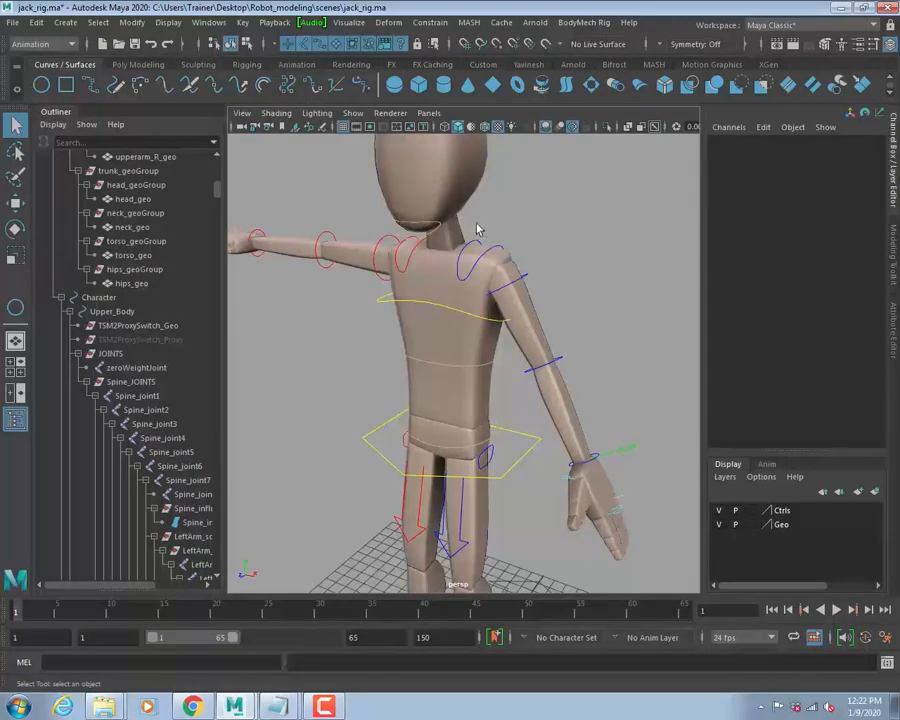
left_click(490, 229)
left_click(445, 313)
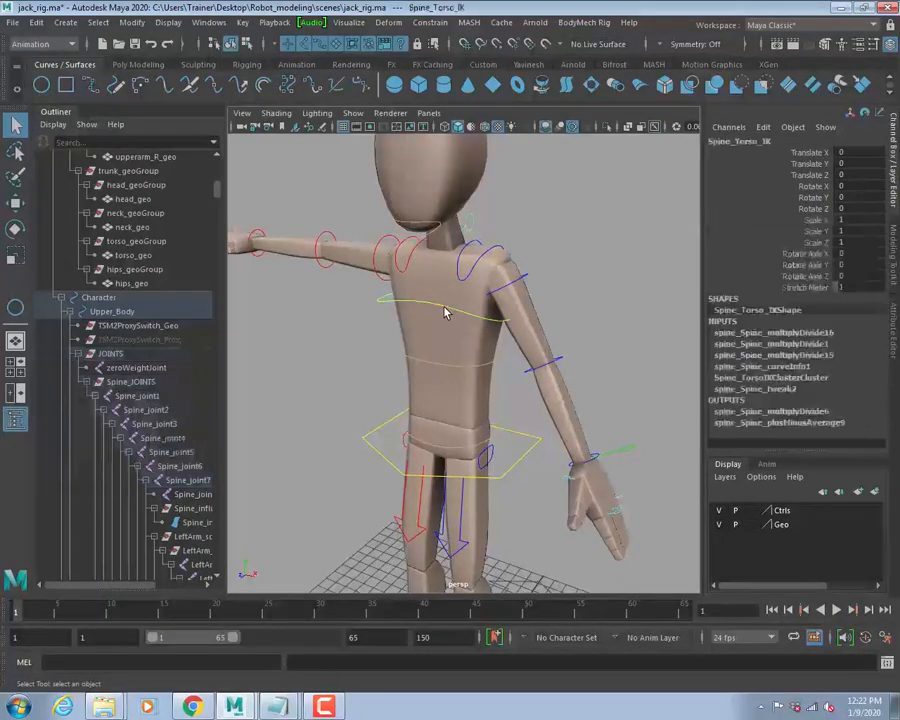
left_click(521, 287)
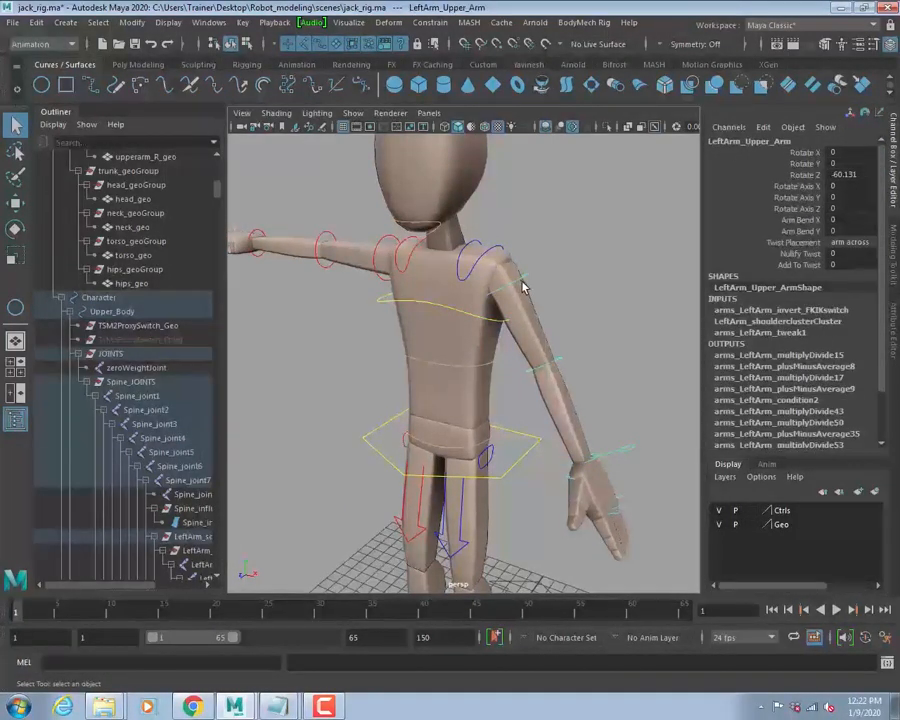
left_click(491, 256)
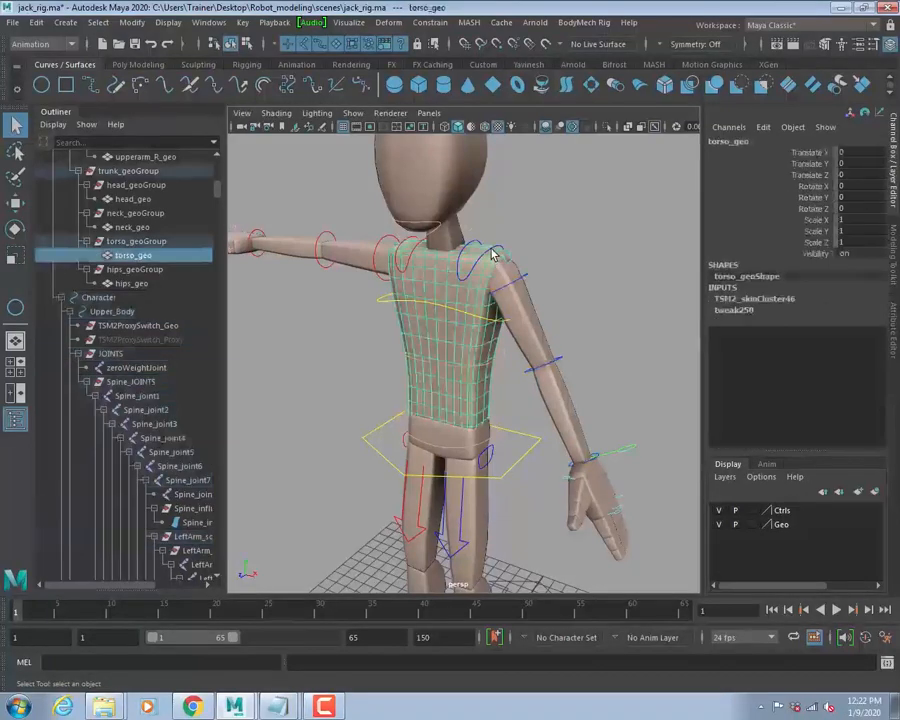
left_click(501, 249)
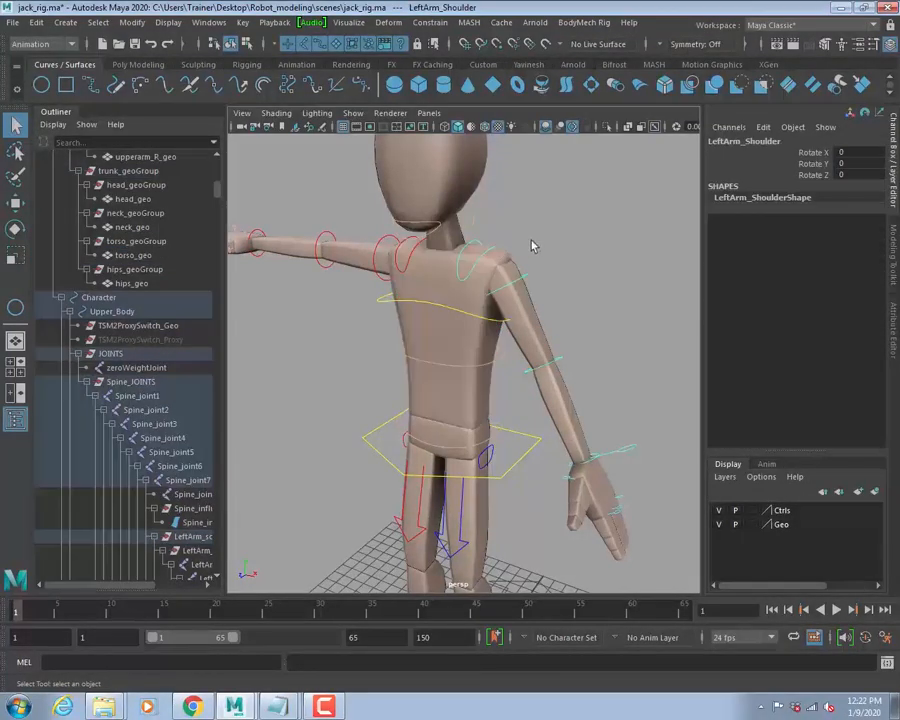
Inspect the Spine_Middle_IK and Upper_Body controls and their channels from several angles.
left_click_drag(530, 244, 332, 260, "alt")
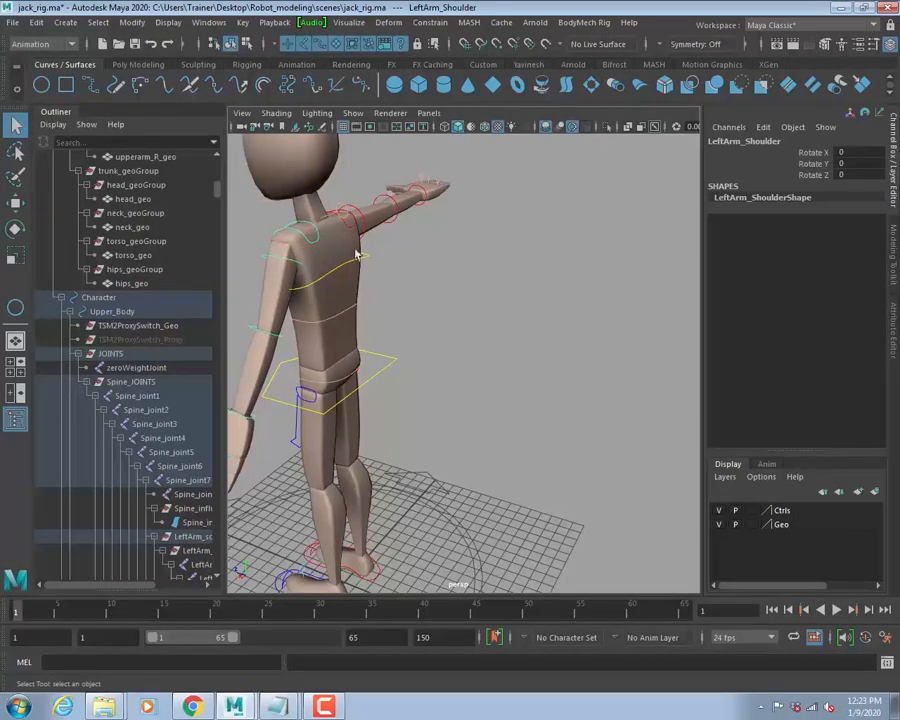
left_click_drag(412, 281, 549, 283, "alt")
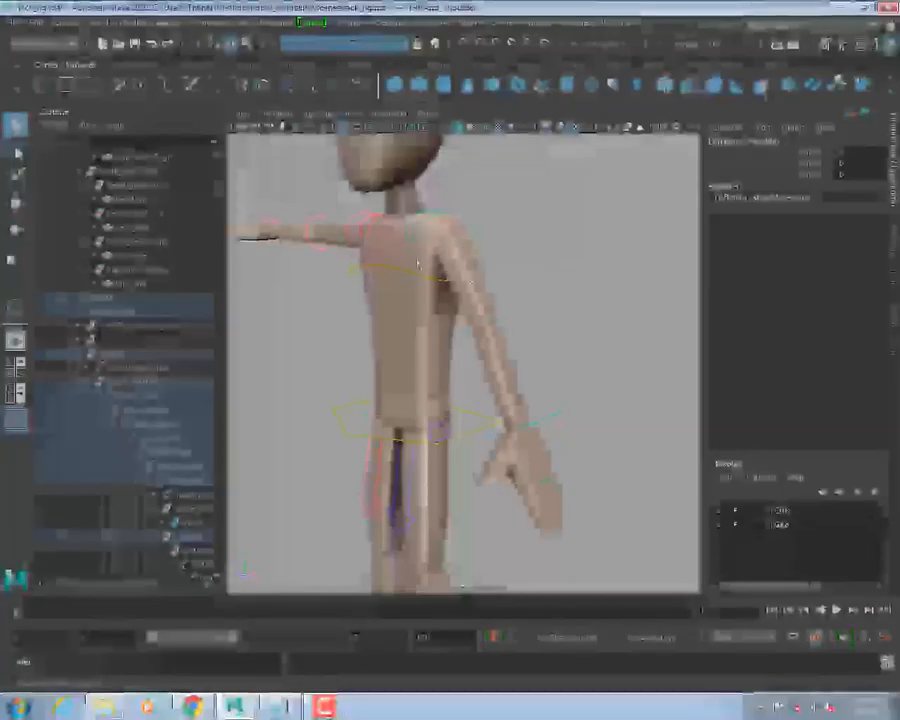
left_click_drag(428, 352, 470, 261, "alt")
left_click(360, 305)
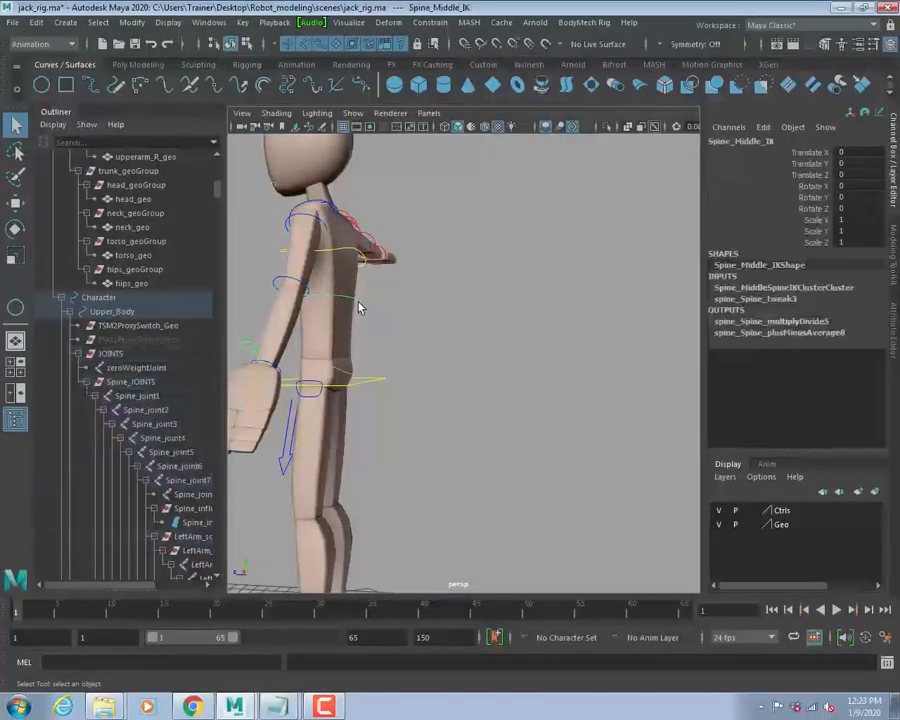
left_click_drag(360, 305, 476, 321, "alt")
middle_click_drag(476, 321, 446, 275, "alt")
left_click_drag(446, 275, 476, 282, "alt")
left_click(490, 281)
left_click(512, 301)
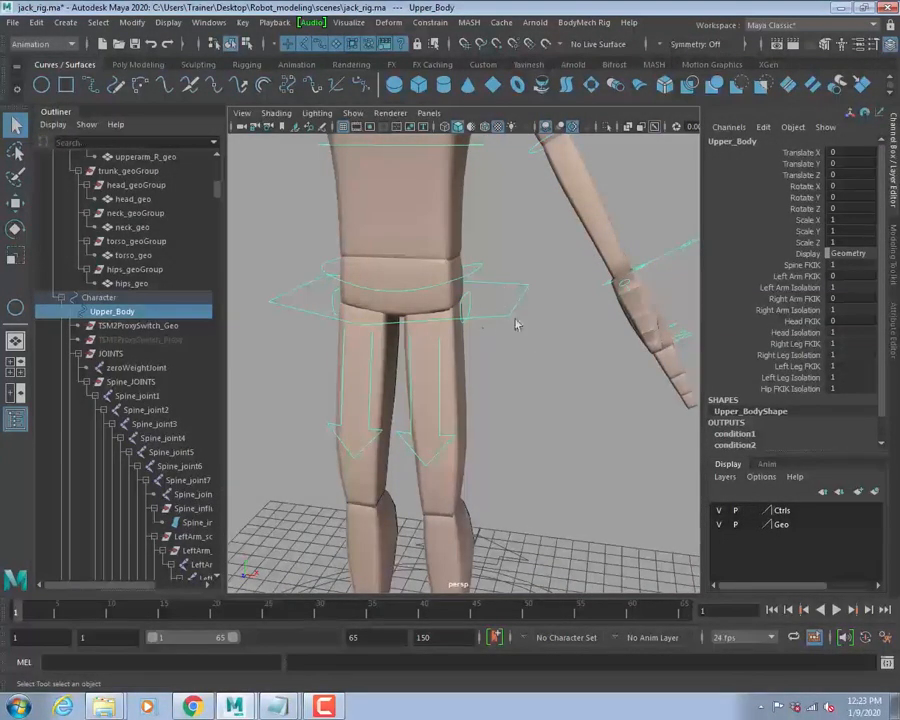
Test the Spine_Pelvis_IK control by rotating it, and undo the rotation.
left_click(484, 277)
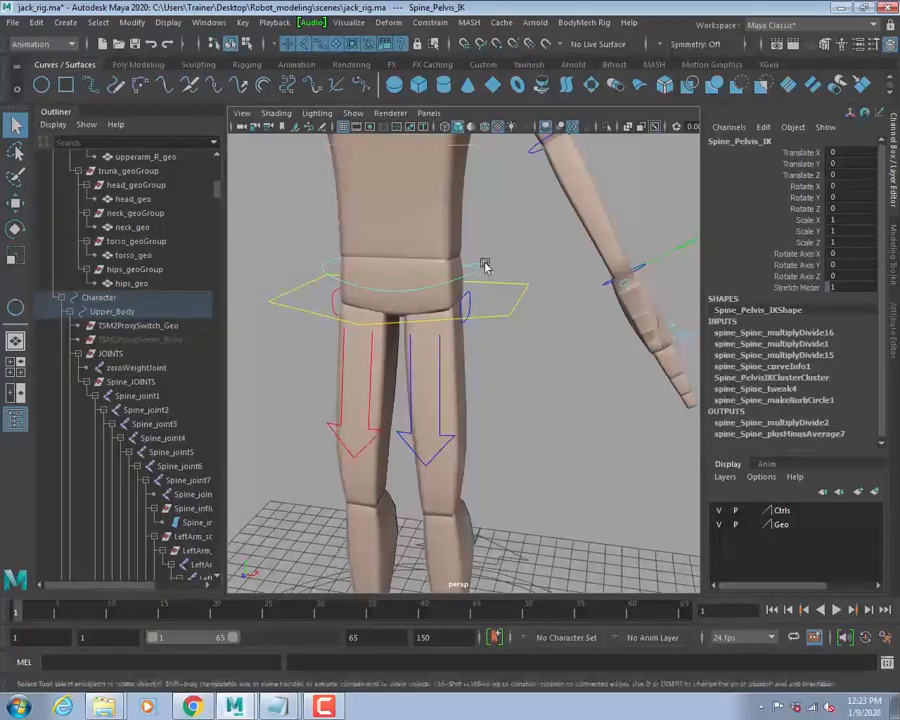
key("e")
left_click_drag(459, 253, 423, 228)
key("ctrl+z")
Examine the rig's arm, leg and foot controls from several angles, ending on the legs and feet.
right_click_drag(542, 358, 500, 380, "alt")
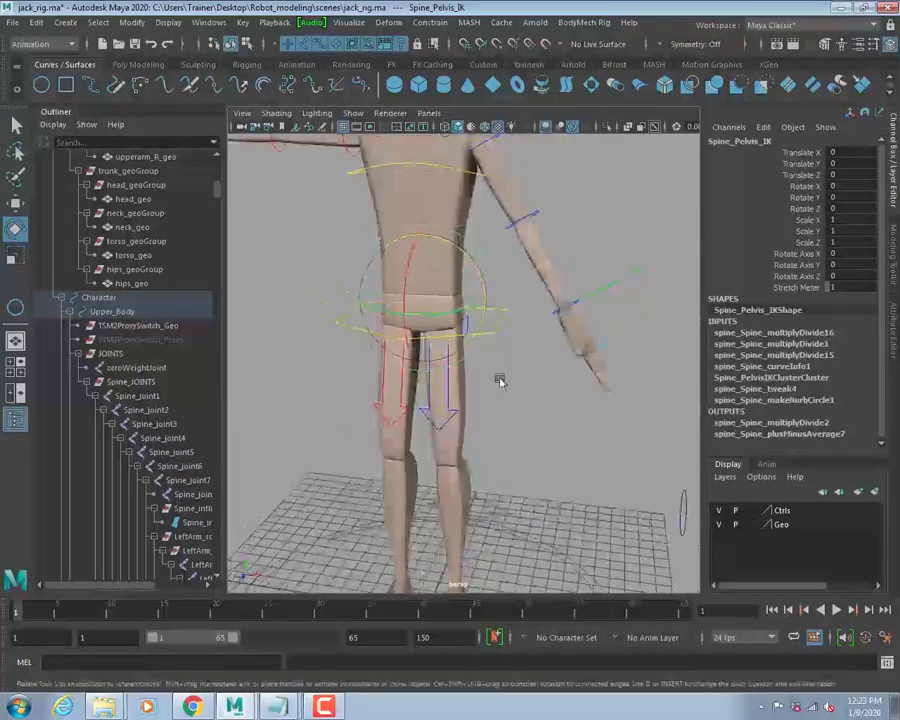
middle_click_drag(500, 380, 510, 333, "alt")
mouse_move(510, 333)
left_mouse_down("alt")
mouse_move(470, 337)
mouse_move(518, 353)
left_mouse_up("alt")
middle_click_drag(512, 302, 514, 353, "alt")
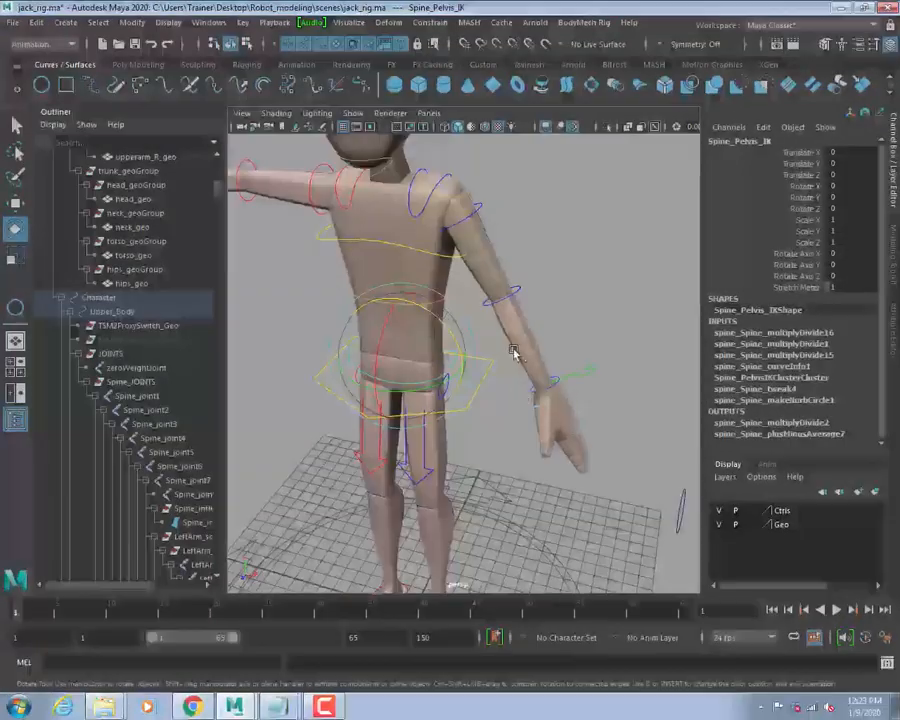
mouse_move(514, 353)
left_mouse_down("alt")
mouse_move(550, 350)
mouse_move(490, 342)
left_mouse_up("alt")
middle_click_drag(552, 384, 504, 265, "alt")
mouse_move(504, 265)
left_mouse_down("alt")
mouse_move(560, 321)
mouse_move(508, 299)
left_mouse_up("alt")
middle_click_drag(508, 299, 556, 293, "alt")
key("q")
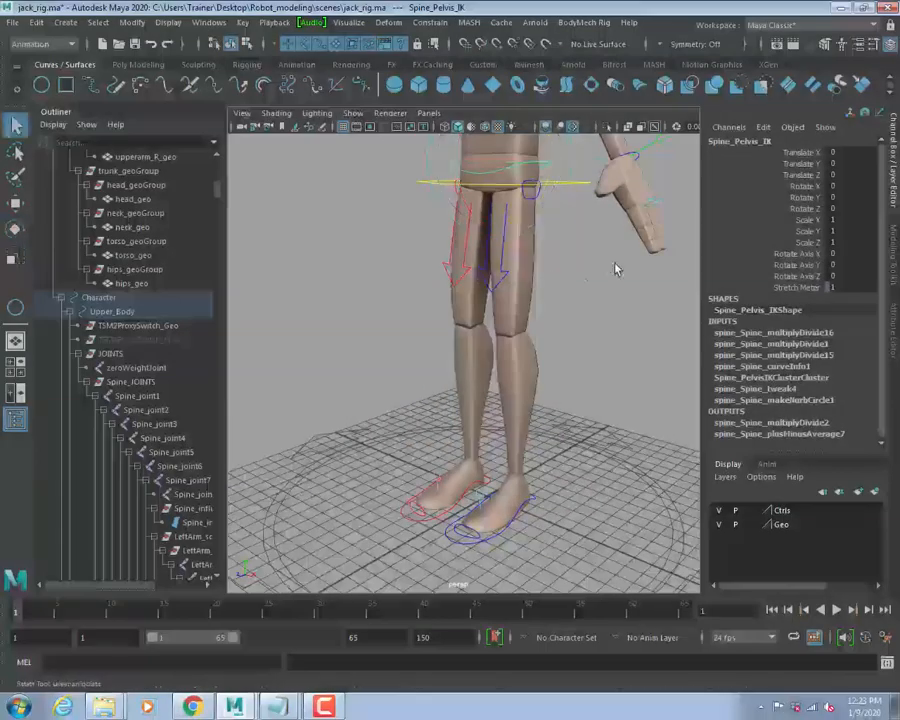
Inspect the LeftLeg_Leg_Pole_Vector control, and raise the LeftLeg_IK_Leg foot control to a Translate Y of about 3.579.
left_click_drag(545, 264, 470, 245, "alt")
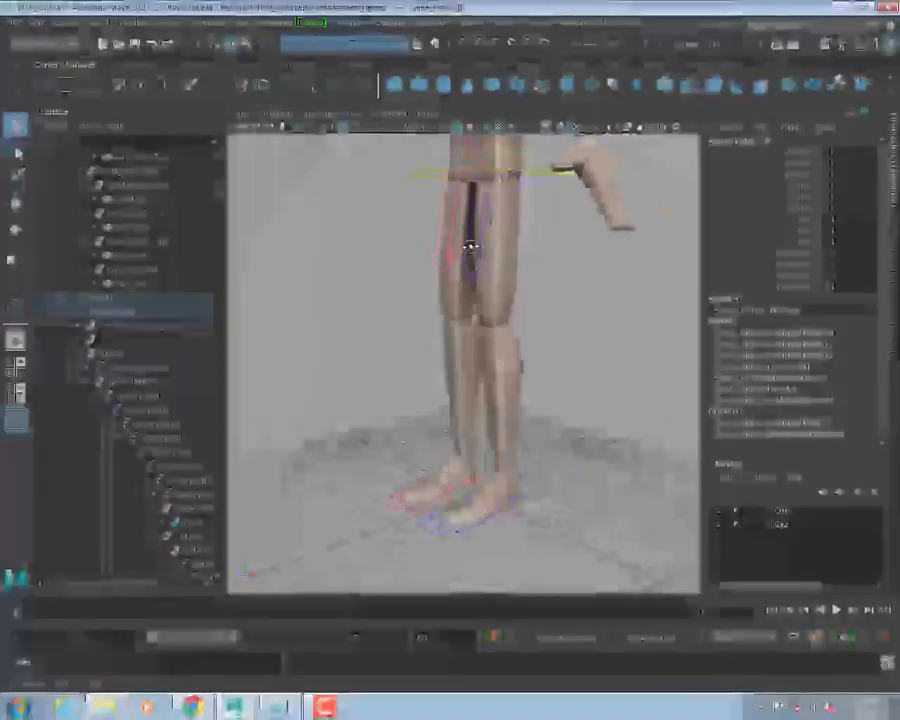
left_click(472, 262)
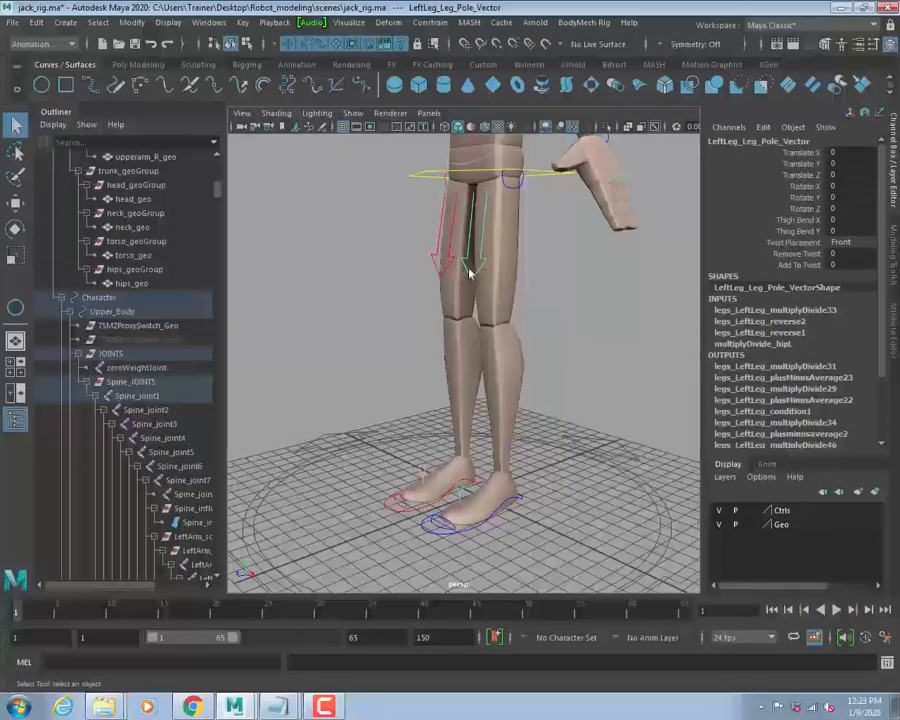
left_click(520, 505)
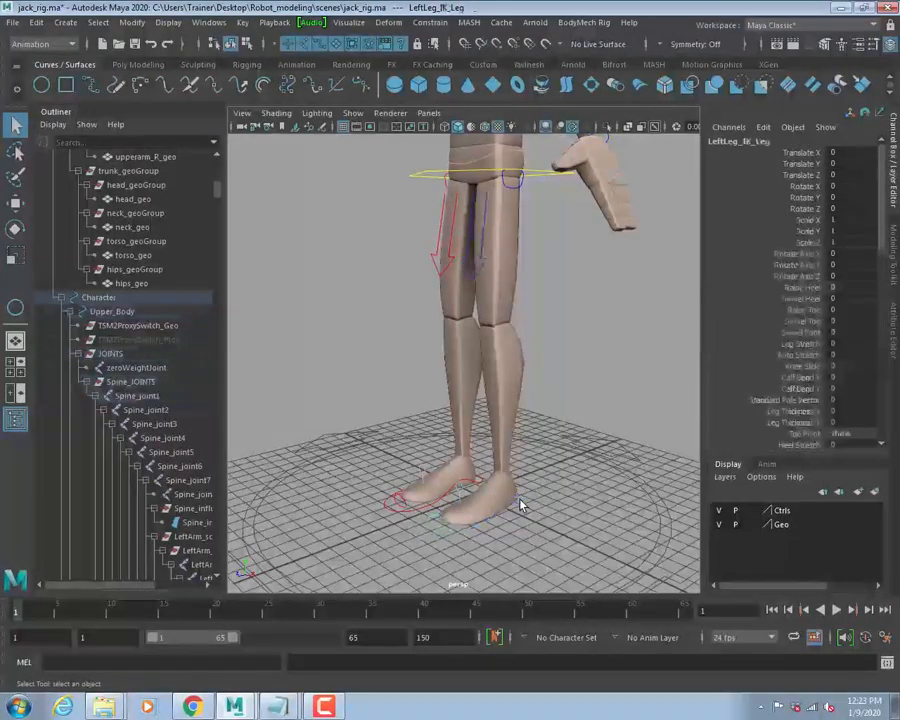
key("w")
left_click_drag(511, 428, 518, 378)
Set the Geo display layer to Reference so the upper leg mesh cannot be selected in the viewport.
left_click(476, 196)
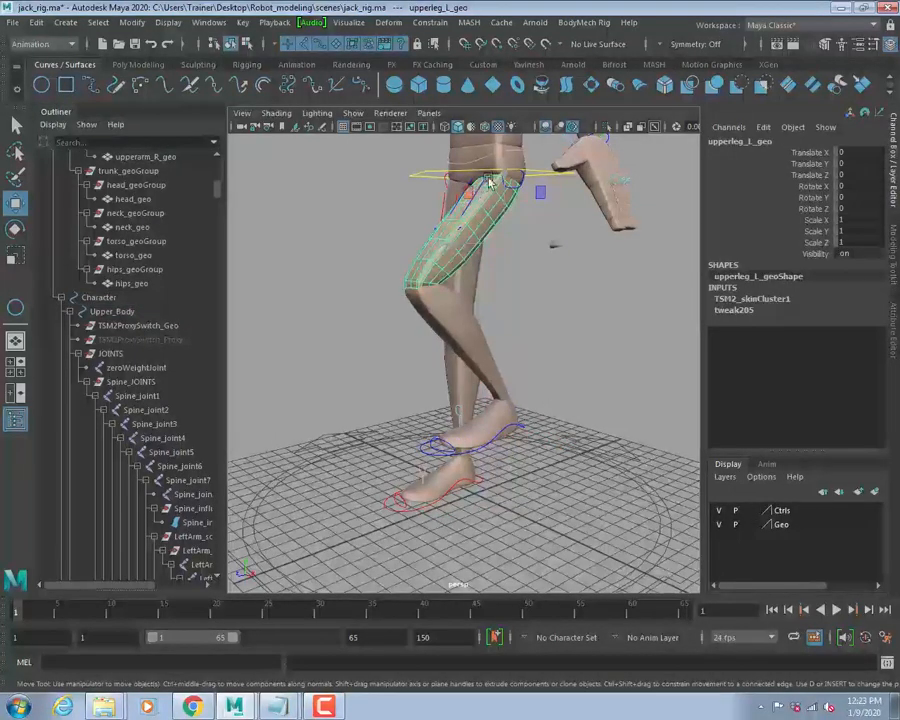
key("q")
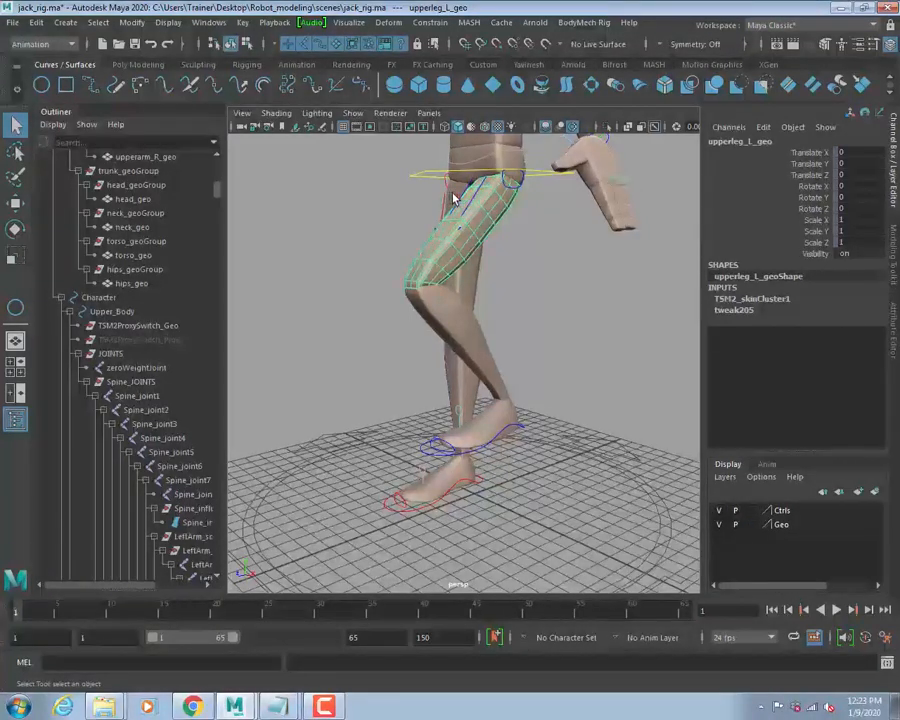
left_click(751, 524)
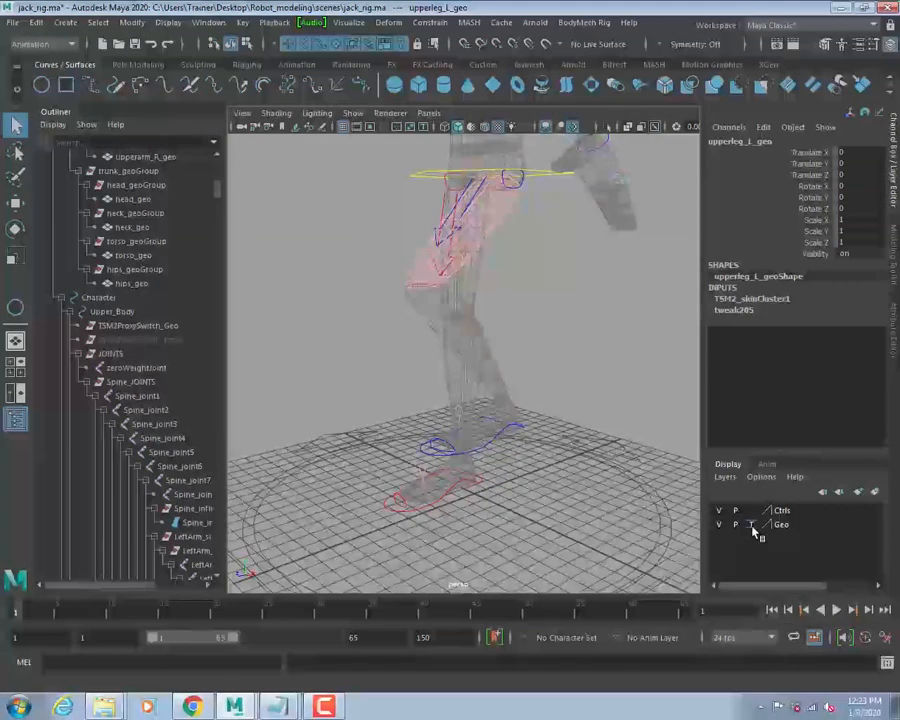
left_click(751, 524)
Select the LeftLeg_Leg_Pole_Vector control and test how rotating it affects the bent left knee.
left_click(472, 206)
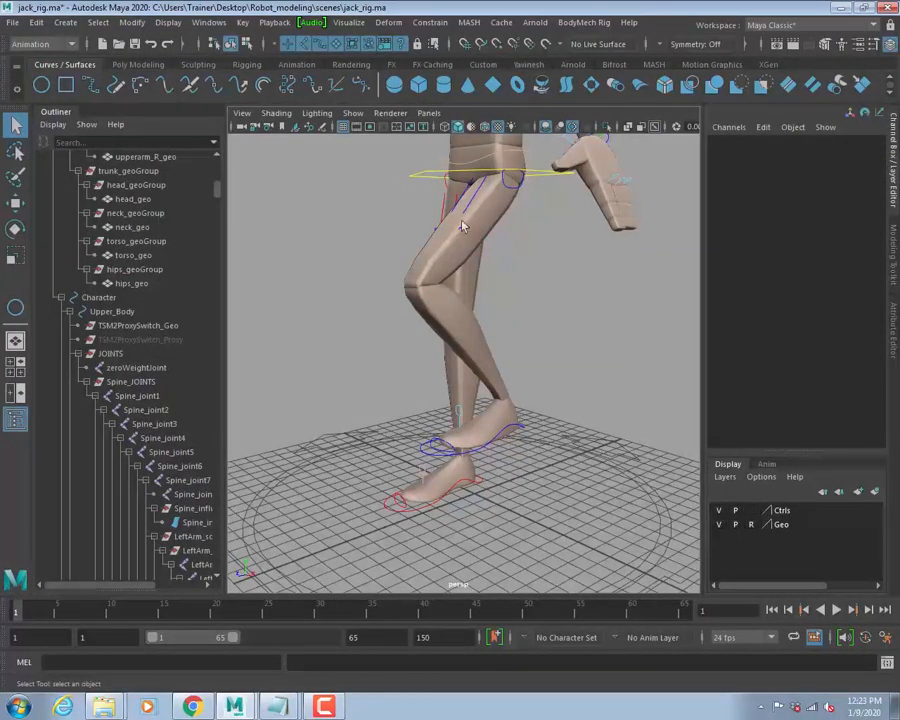
left_click(472, 209)
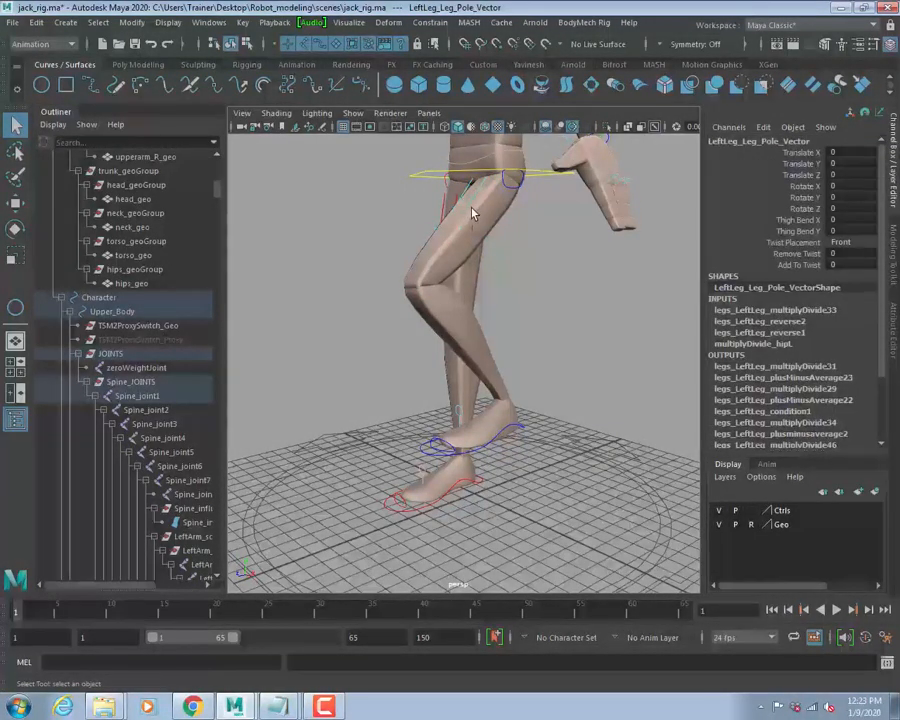
key("e")
left_click_drag(510, 222, 598, 237)
key("q")
middle_click_drag(598, 237, 591, 227, "alt")
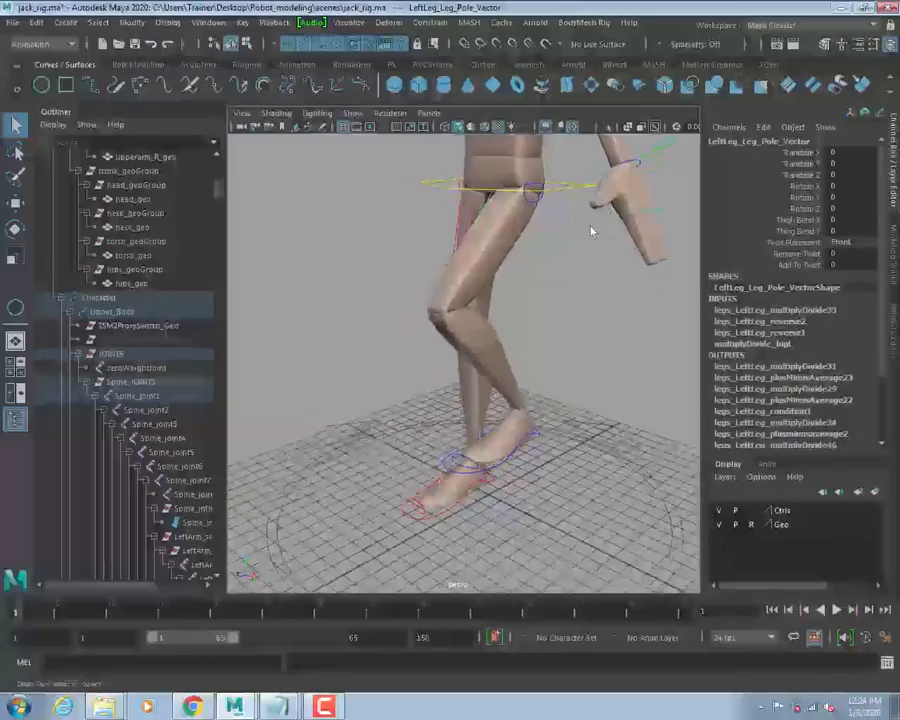
Test the LeftLeg_Hip control by moving it, and undo the move.
left_click(540, 203)
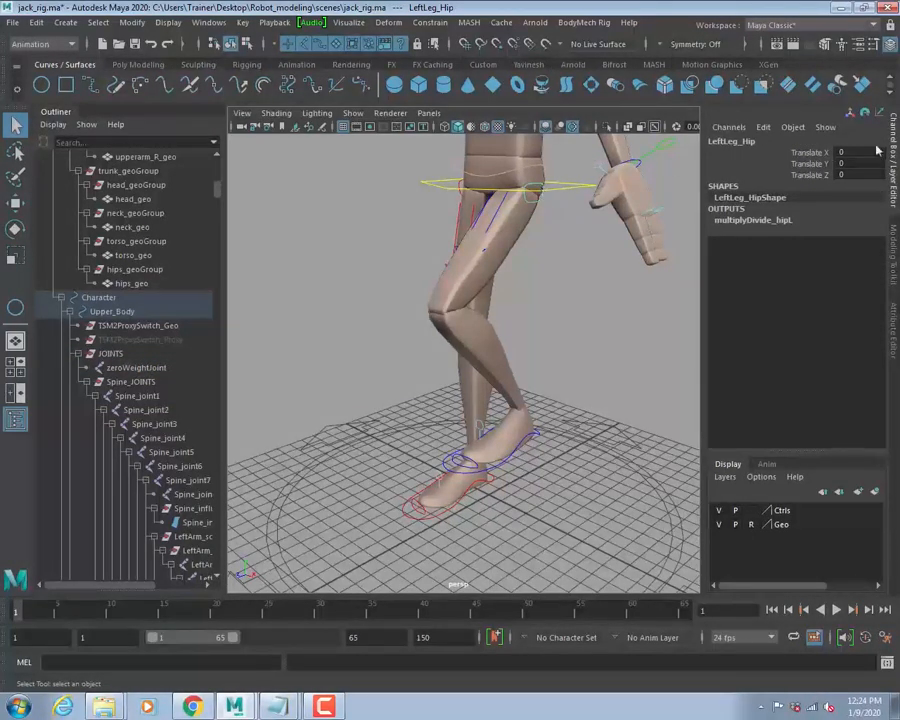
key("w")
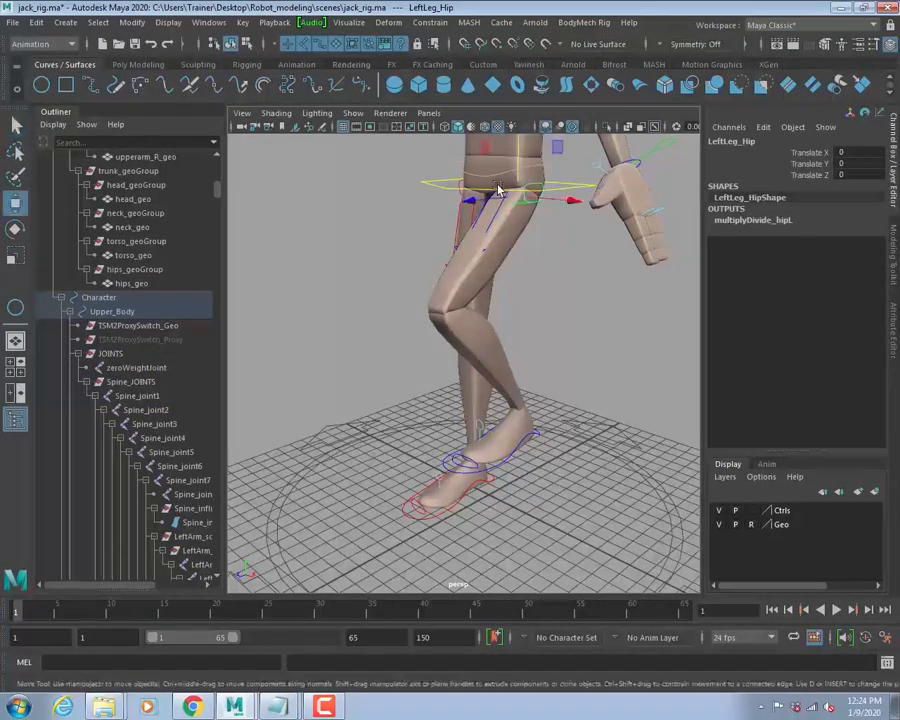
left_click_drag(534, 199, 594, 256)
key("ctrl+z")
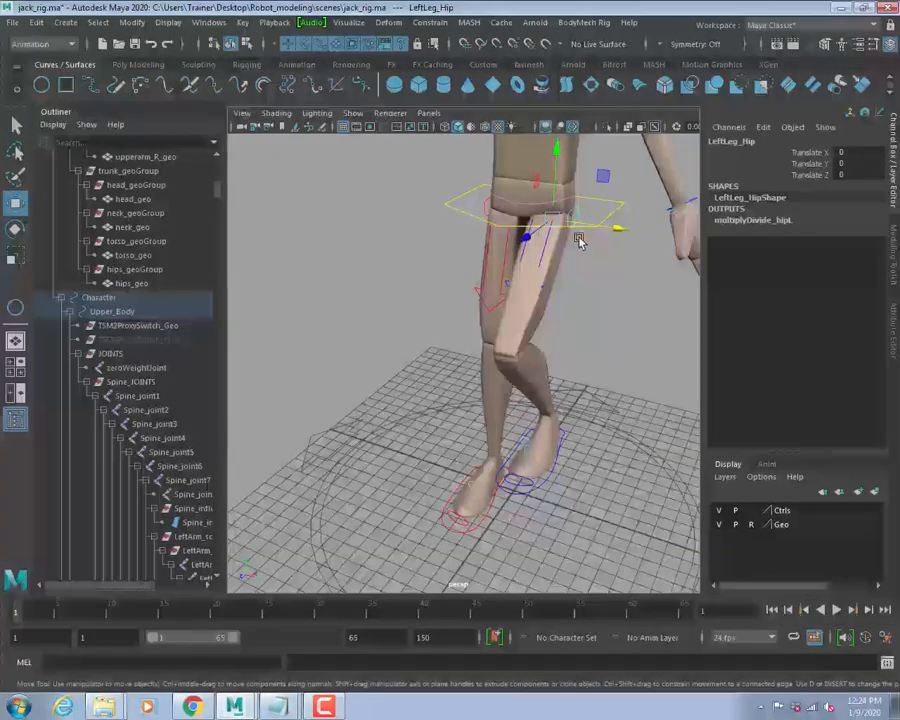
Examine the hip and leg controls in wireframe from several angles, and return to shaded display with LeftLeg_IK_Leg selected.
key("4")
middle_click_drag(579, 267, 561, 372, "alt")
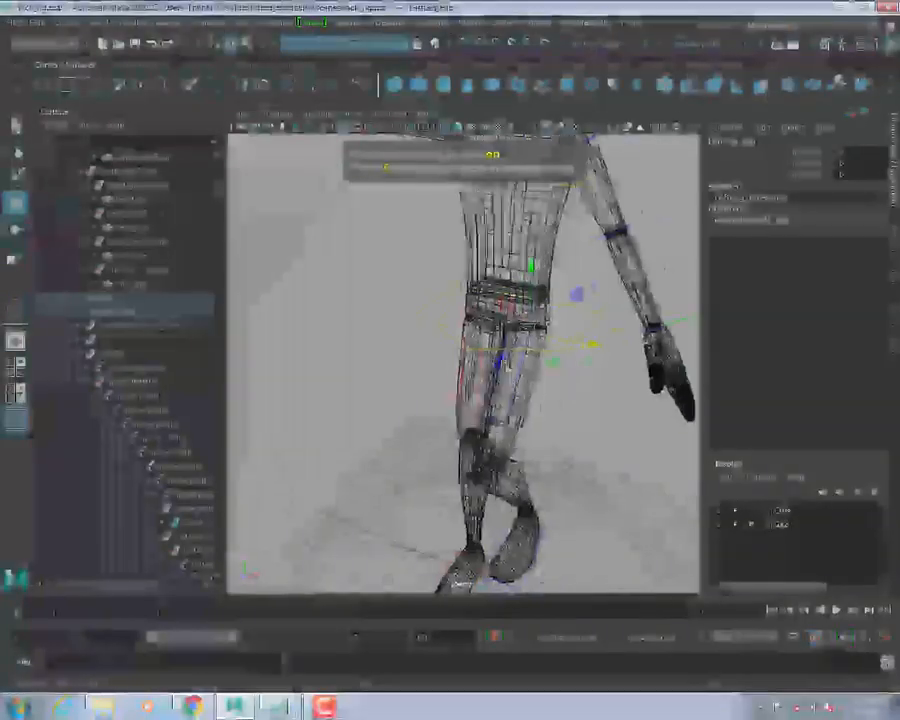
left_click_drag(505, 370, 528, 344, "alt")
right_click_drag(528, 344, 615, 356, "alt")
middle_click_drag(615, 356, 505, 350, "alt")
left_click_drag(505, 350, 480, 343, "alt")
right_click_drag(480, 343, 405, 345, "alt")
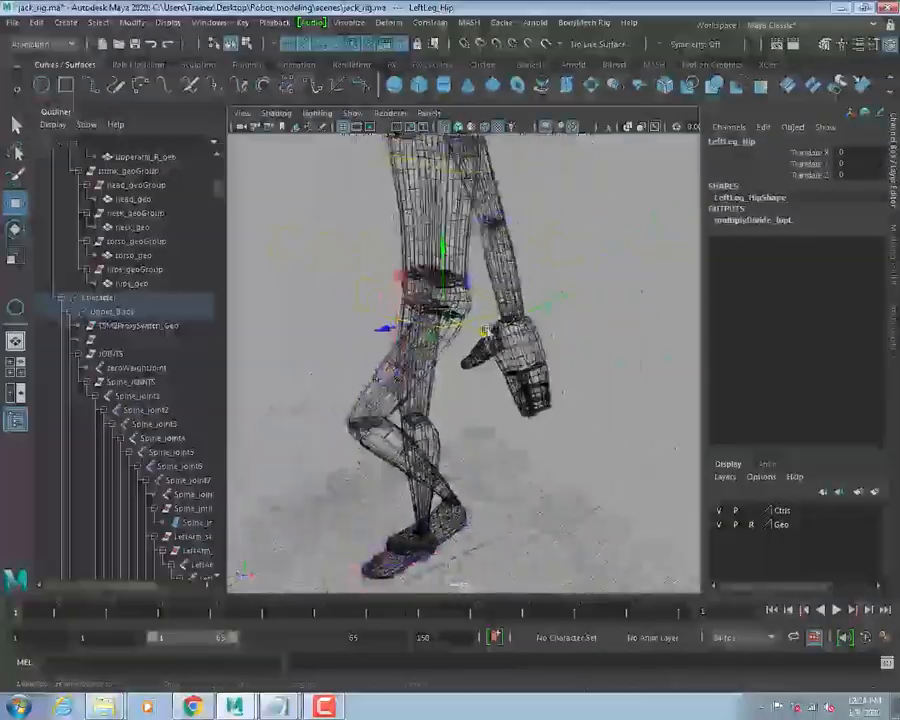
middle_click_drag(500, 444, 524, 370, "alt")
left_click_drag(524, 370, 528, 394, "alt")
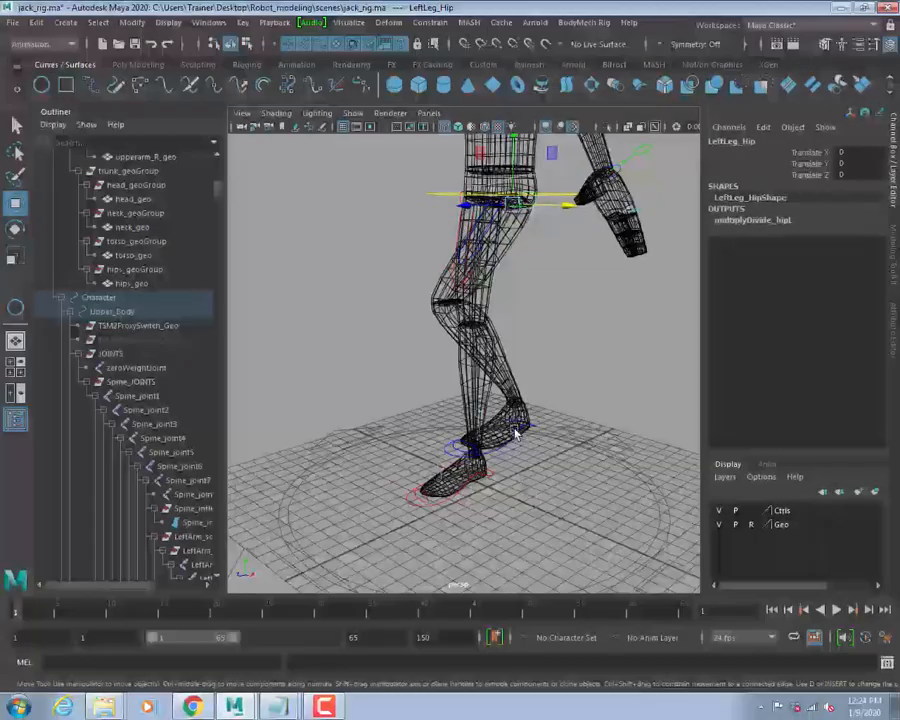
left_click(518, 430)
key("5")
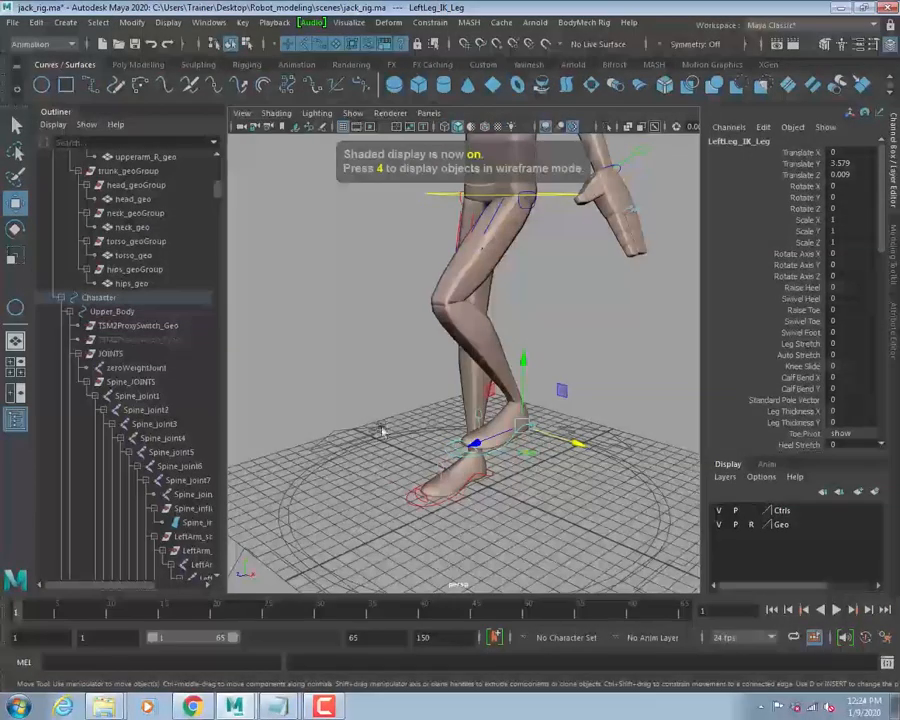
Move the LeftLeg_IK_Leg control to a Translate Y of about 3.55, and undo the trial adjustment that follows.
mouse_move(382, 429)
left_mouse_down("alt")
mouse_move(427, 463)
mouse_move(512, 466)
left_mouse_up("alt")
middle_click_drag(512, 466, 477, 432, "alt")
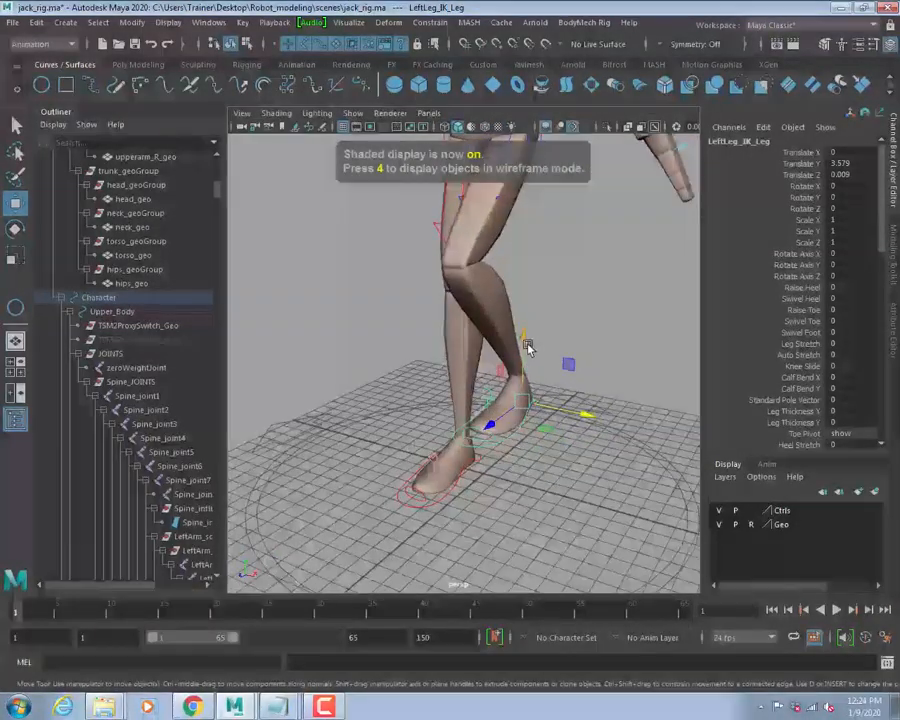
left_click_drag(525, 344, 444, 361)
key("e")
key("ctrl+z")
right_click_drag(444, 361, 544, 376, "alt")
mouse_move(544, 376)
left_mouse_down("alt")
mouse_move(565, 388)
mouse_move(532, 378)
mouse_move(530, 365)
left_mouse_up("alt")
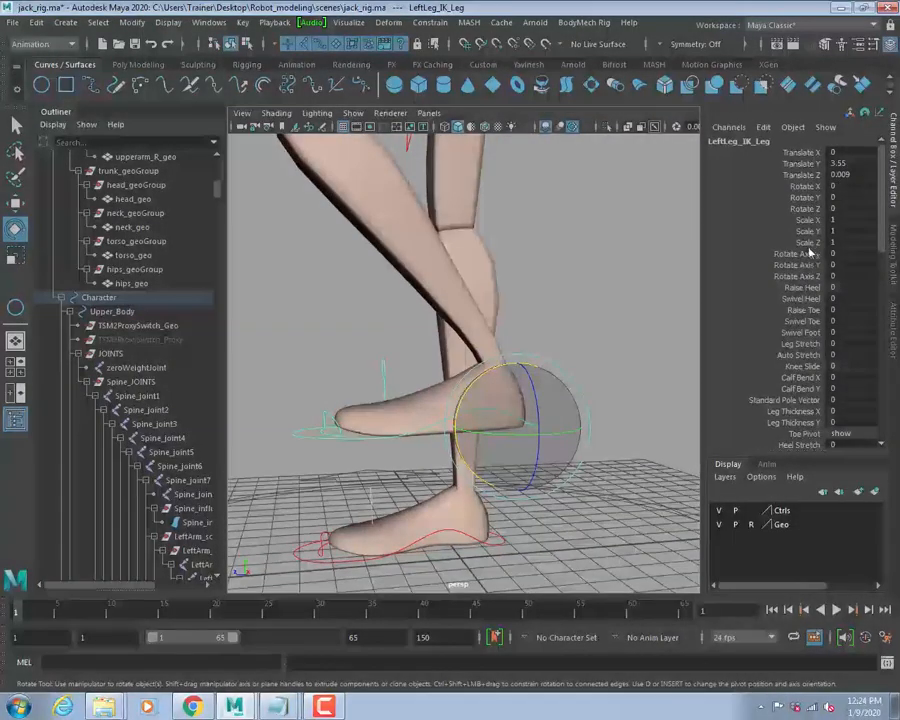
Test the Raise Heel channel of LeftLeg_IK_Leg over its range, set it to 60, and check the foot from several angles.
left_click(803, 288)
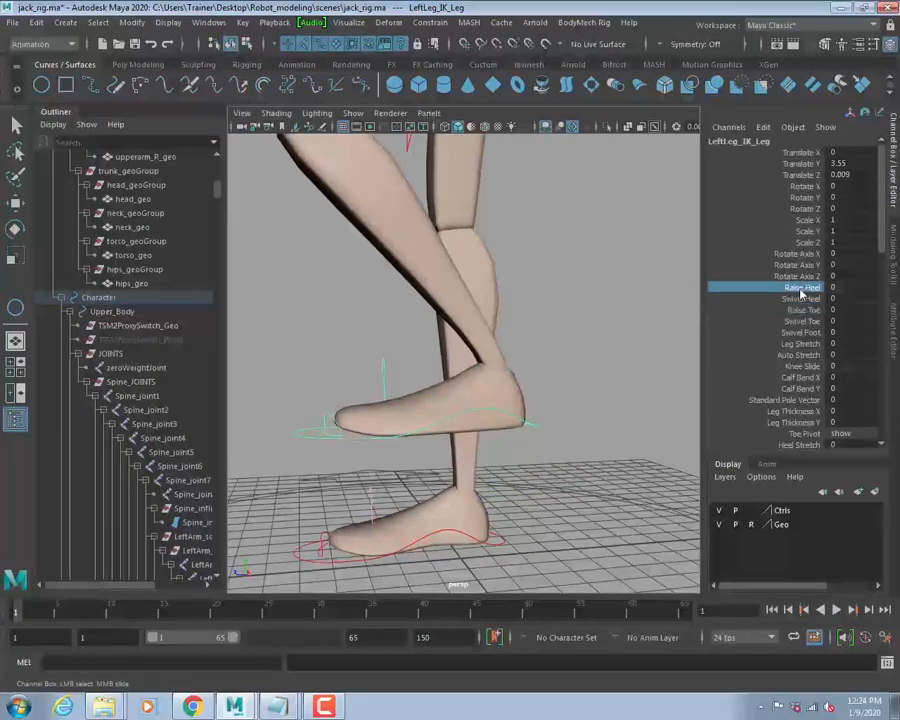
middle_click_drag(448, 306, 508, 419)
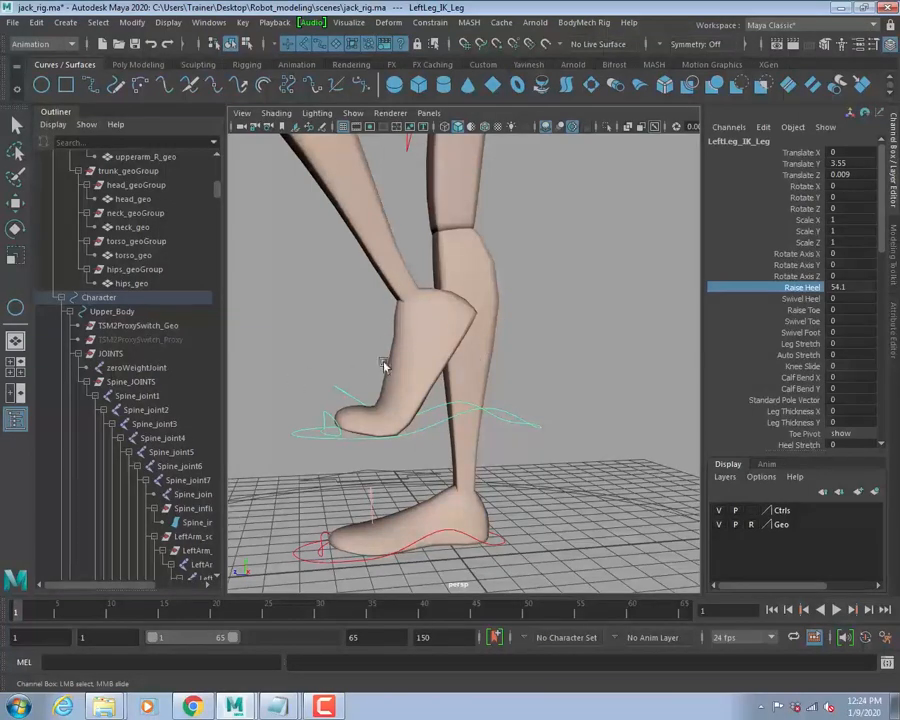
middle_click_drag(384, 366, 445, 318)
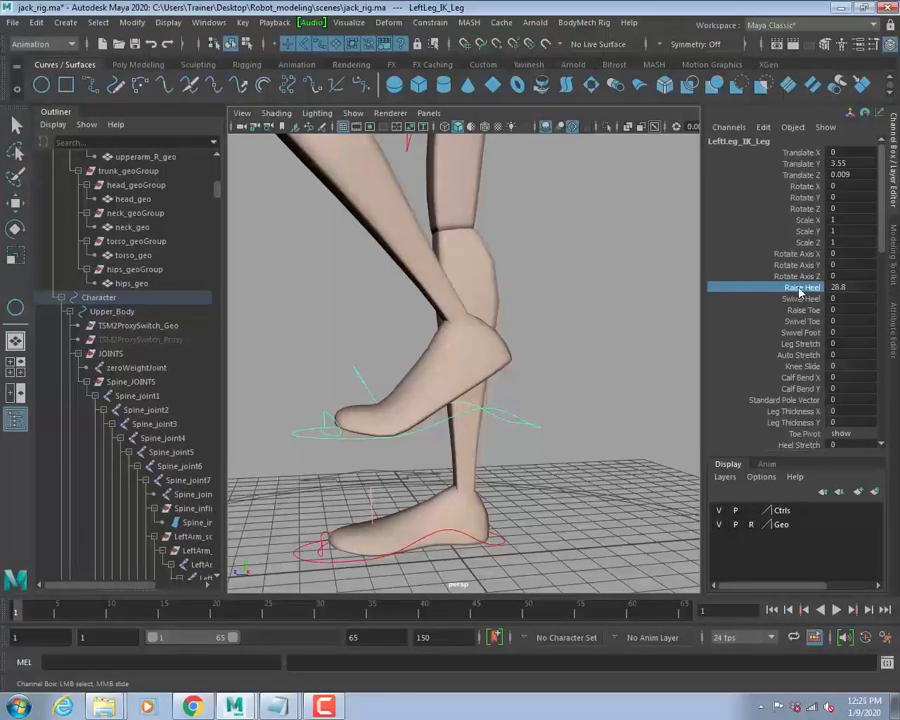
middle_click_drag(488, 345, 743, 407)
left_click_drag(422, 512, 572, 500, "alt")
middle_click_drag(572, 500, 516, 424, "alt")
right_click_drag(598, 402, 449, 375, "alt")
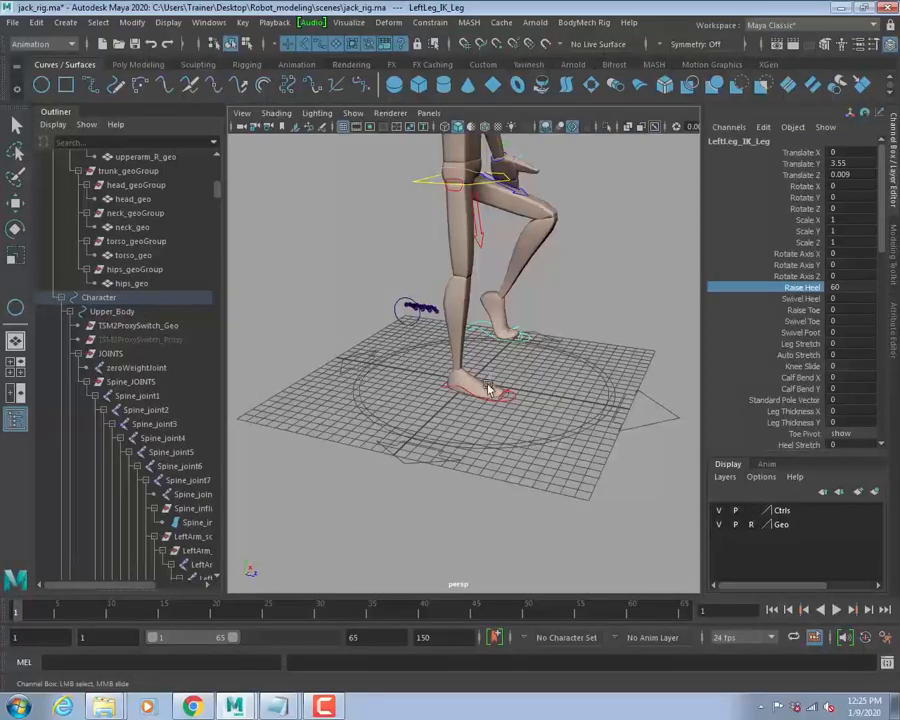
left_click_drag(488, 389, 265, 362, "alt")
right_click_drag(265, 362, 513, 412, "alt")
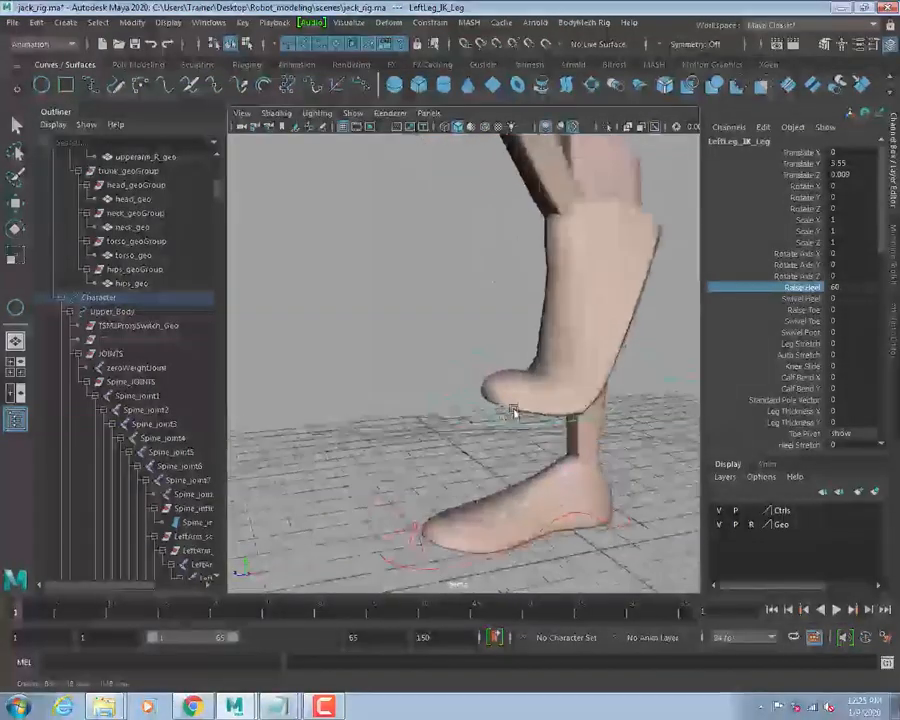
middle_click_drag(618, 410, 564, 468, "alt")
right_click_drag(564, 468, 498, 428, "alt")
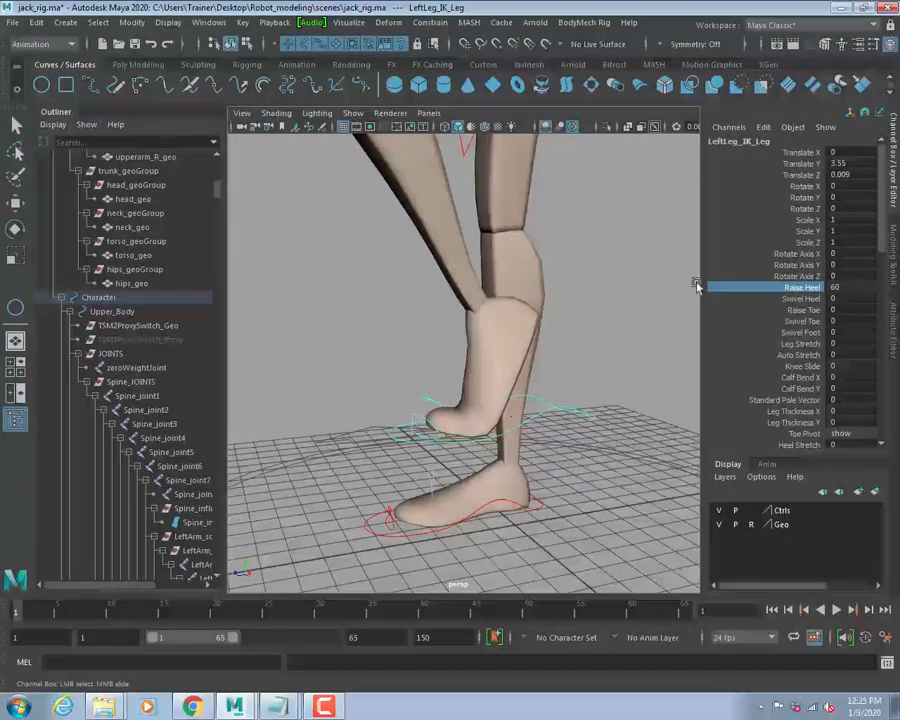
Test the Raise Toe channel of LeftLeg_IK_Leg in both directions and set it to about 3.9.
left_click(802, 312)
middle_click_drag(478, 353, 394, 381)
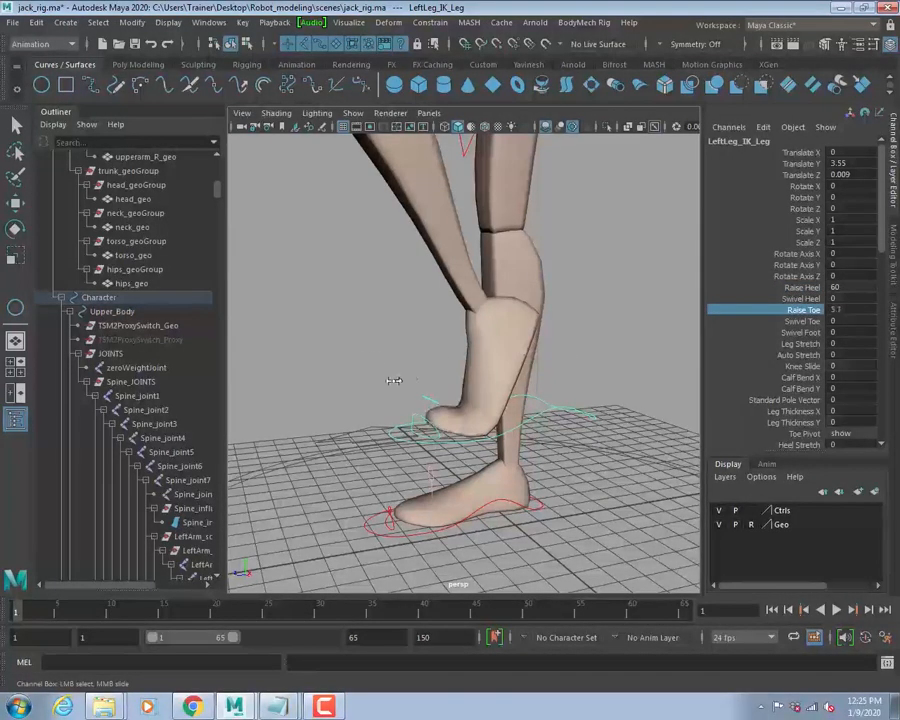
middle_click_drag(202, 409, 766, 389)
middle_click_drag(73, 506, 145, 438)
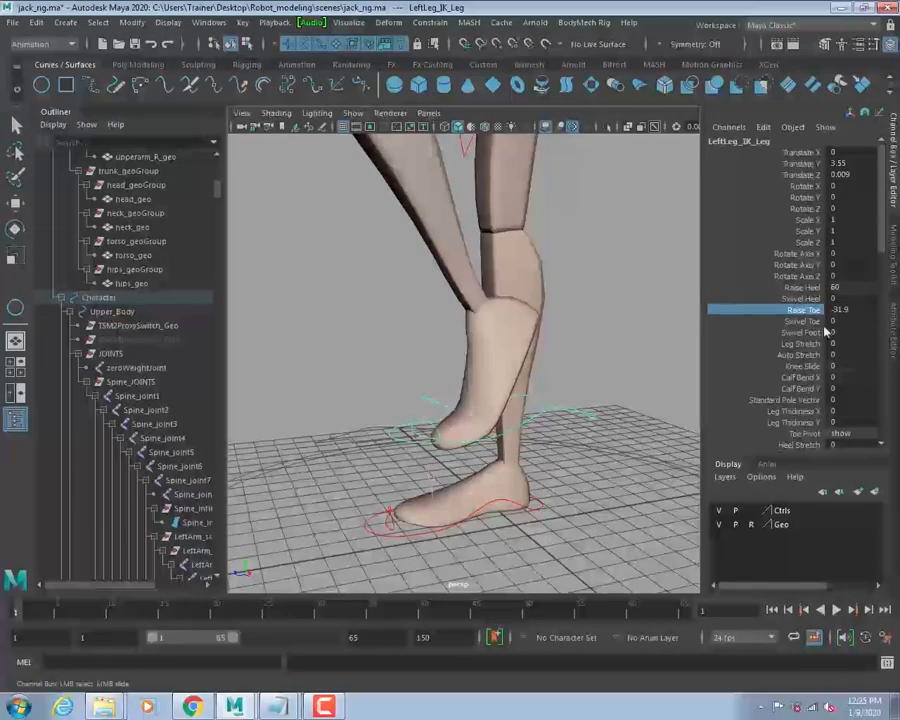
scroll(820, 332, "down", 1)
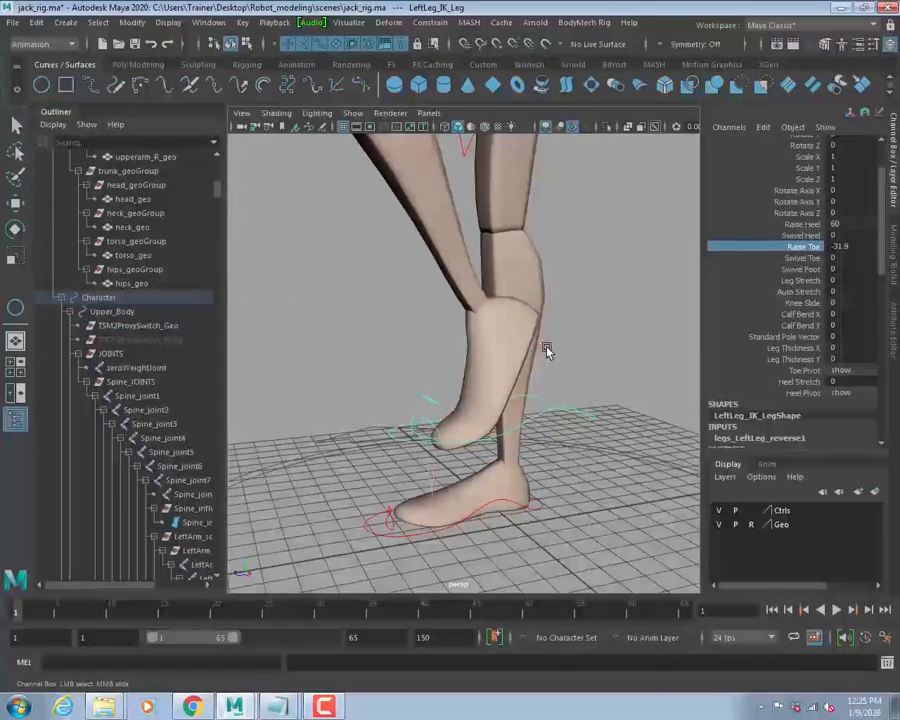
middle_click_drag(663, 345, 372, 330)
Review the posed leg and upper body, and inspect the LeftArm_Upper_Arm control and its channels.
left_click_drag(372, 330, 498, 261, "alt")
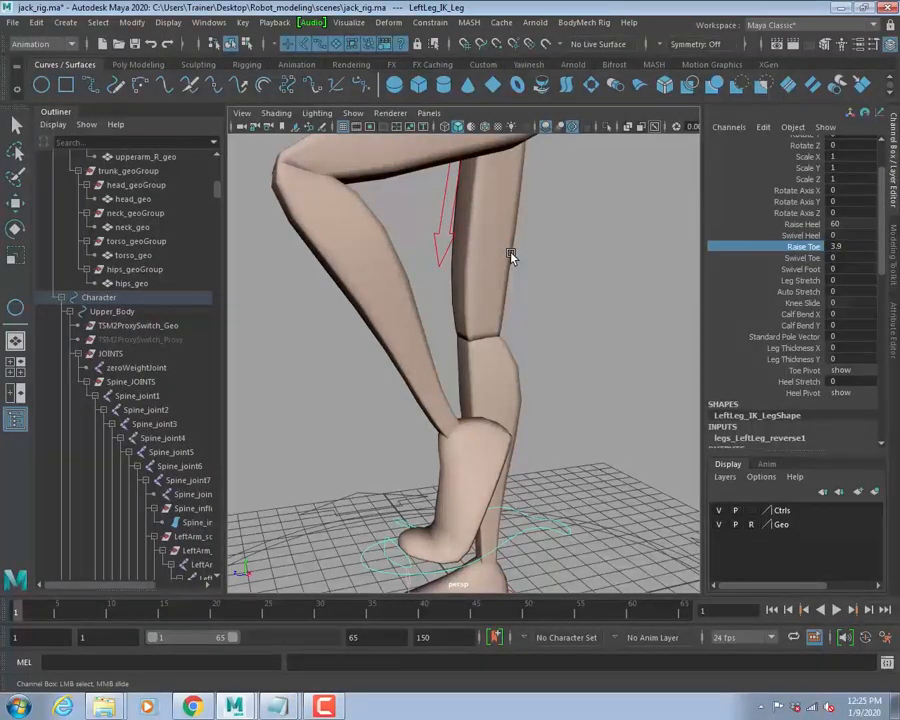
right_click_drag(587, 327, 526, 252, "alt")
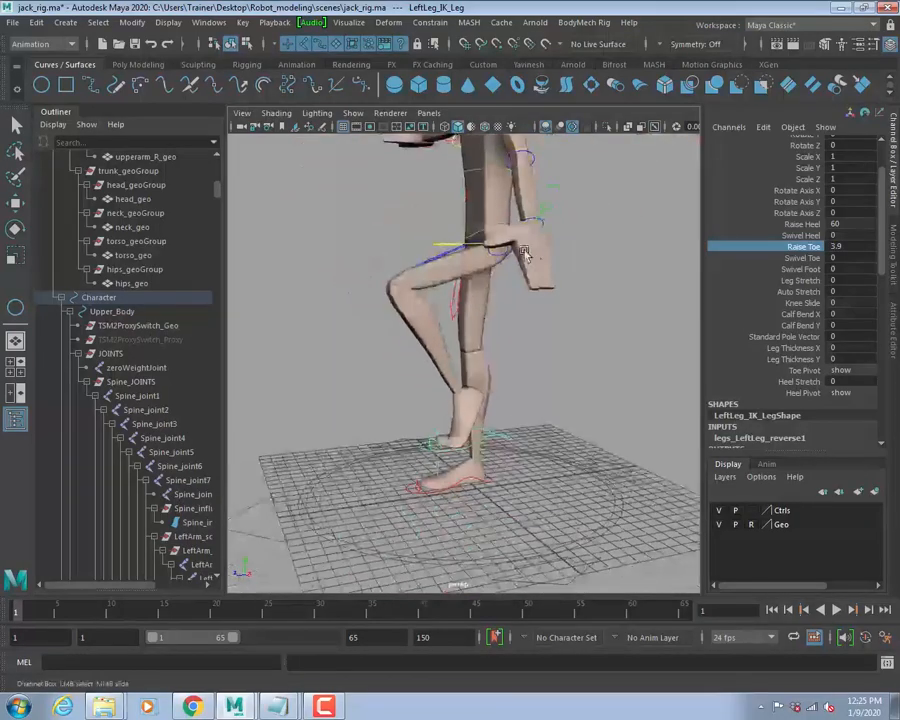
middle_click_drag(550, 294, 544, 346, "alt")
left_click_drag(543, 346, 476, 338, "alt")
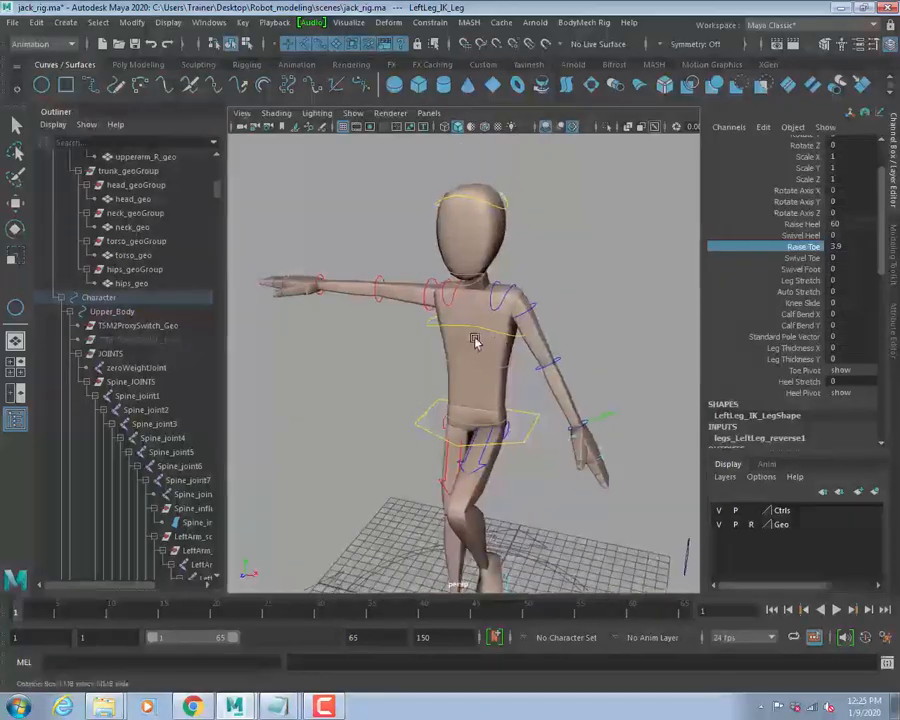
right_click_drag(476, 338, 566, 368, "alt")
middle_click_drag(595, 285, 541, 337, "alt")
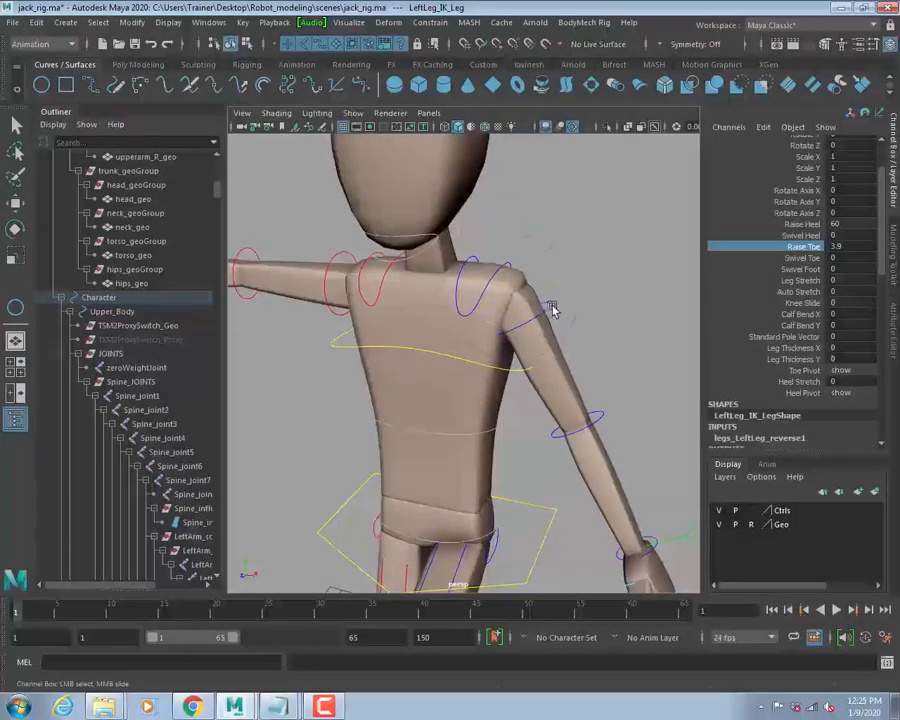
left_click(552, 309)
key("e")
key("q")
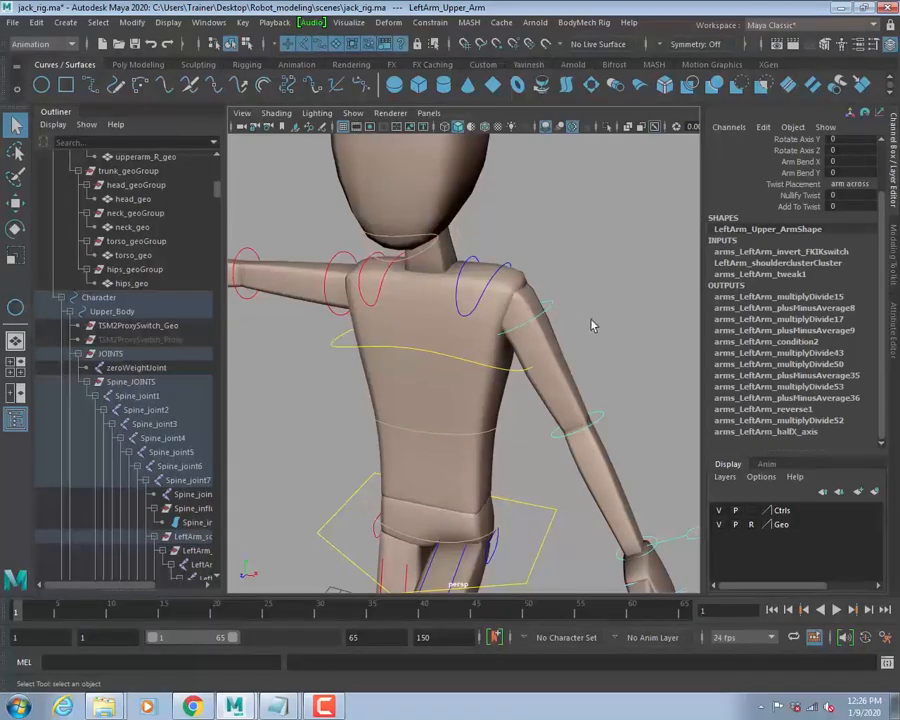
Switch the left arm's FK/IK mode by setting Left Arm FKIK to 1 on the Upper_Body control.
left_click_drag(580, 340, 625, 361, "alt")
middle_click_drag(640, 400, 589, 345, "alt")
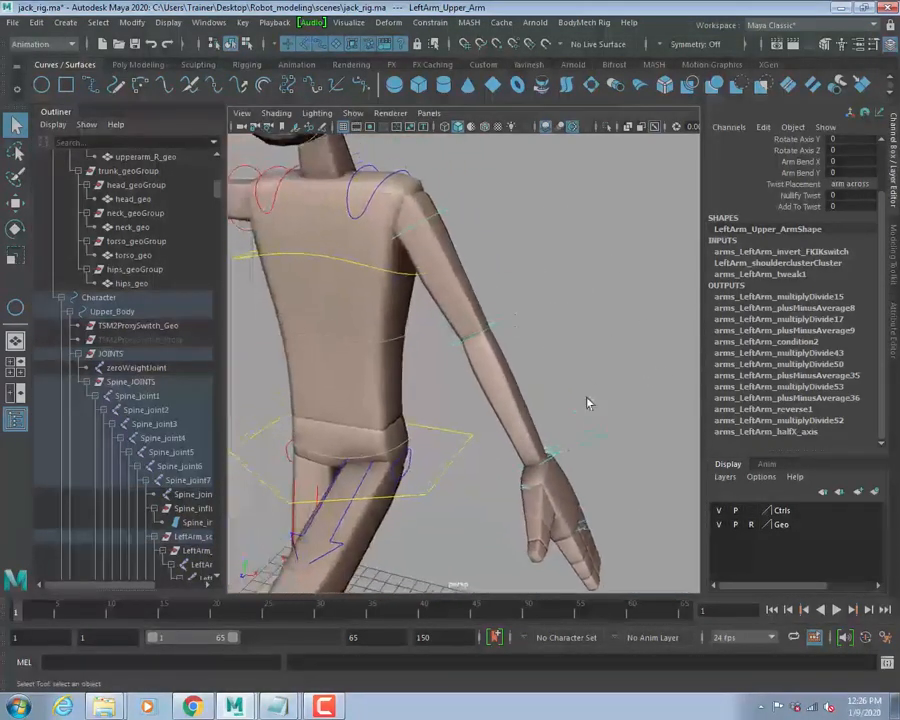
left_click(458, 443)
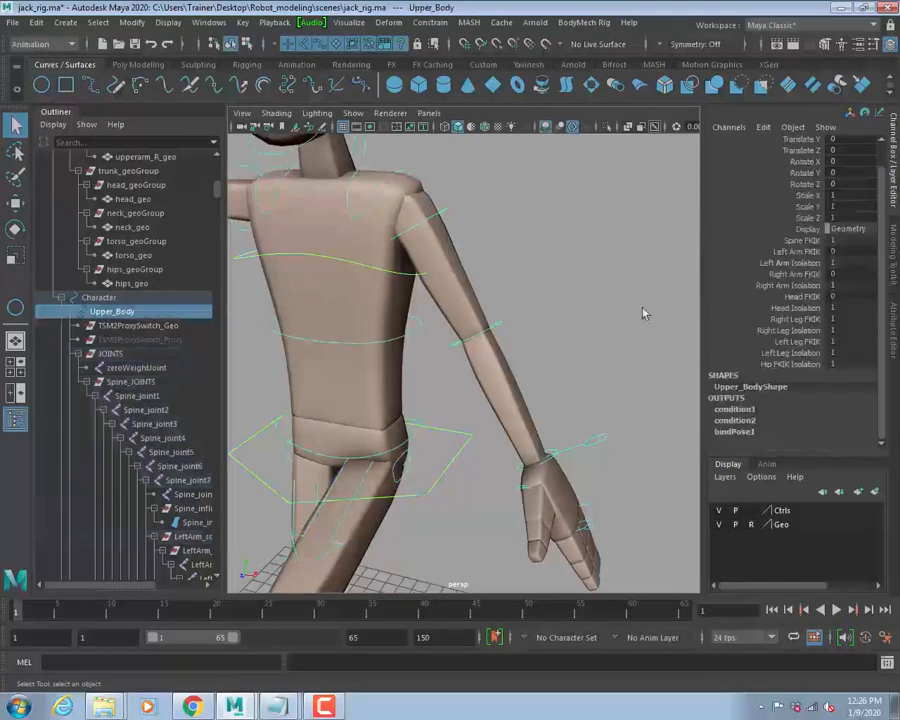
left_click(791, 255)
middle_click_drag(560, 222, 648, 221)
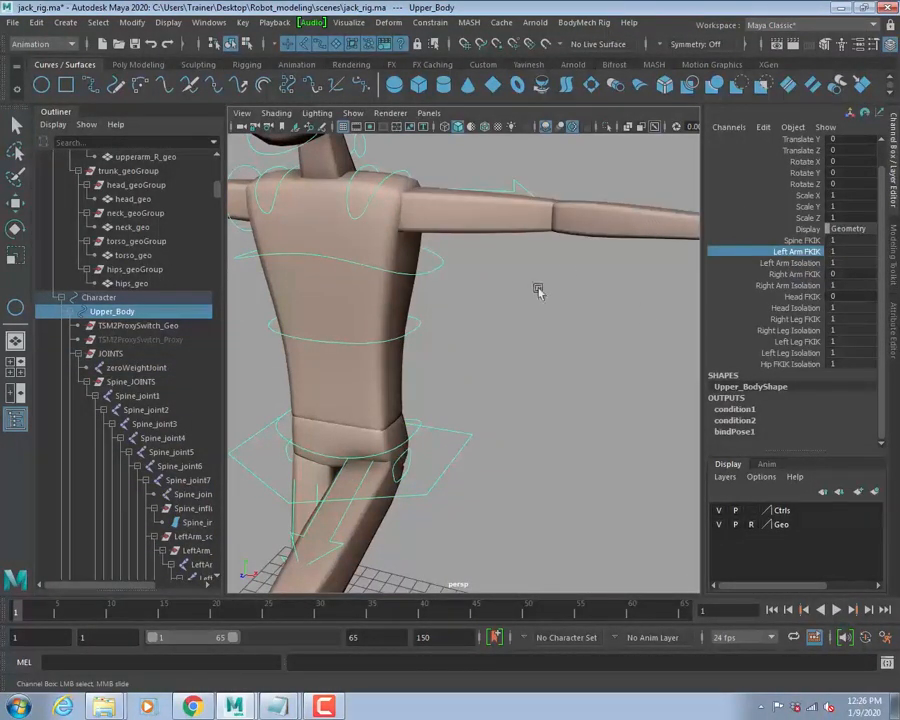
Inspect the left hand's IK control LeftArm_Arm_IK and its channels with the arm in IK mode.
middle_click_drag(594, 291, 534, 353, "alt")
right_click_drag(534, 353, 484, 350, "alt")
middle_click_drag(489, 362, 456, 380, "alt")
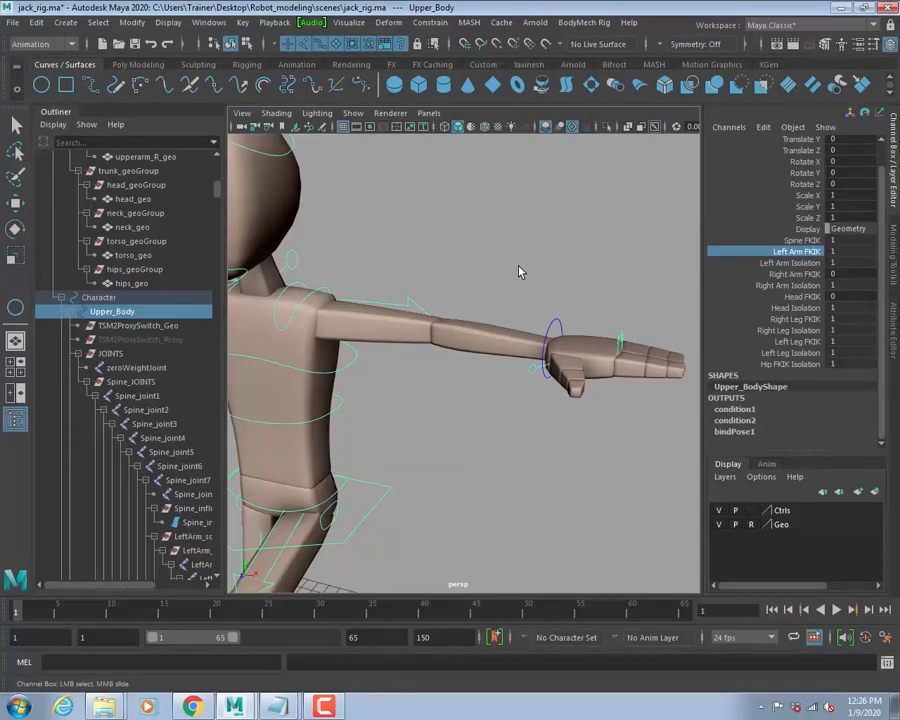
key("1")
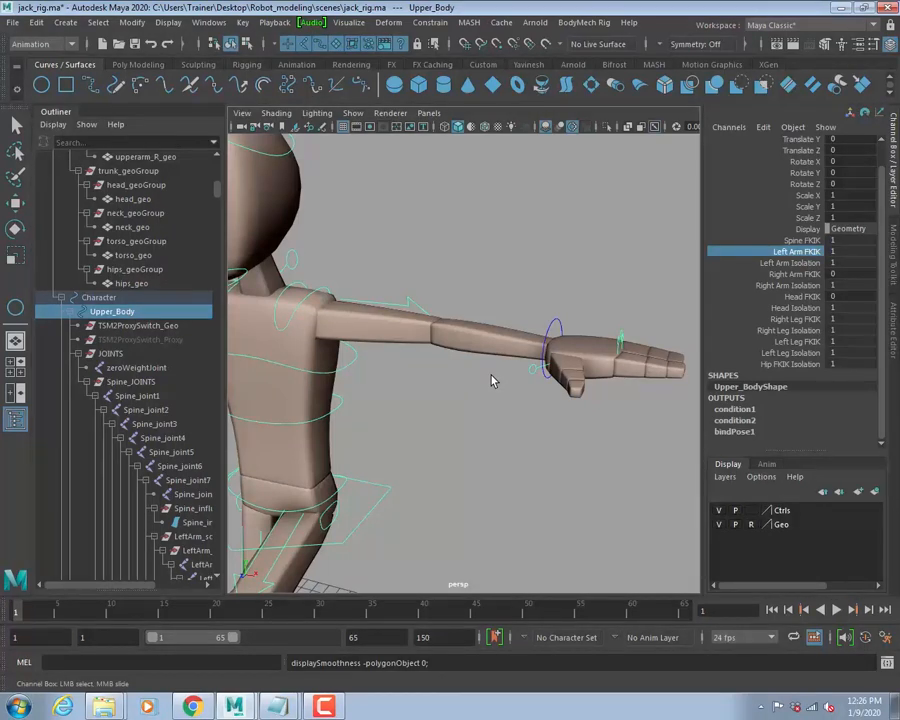
key("q")
left_click(551, 326)
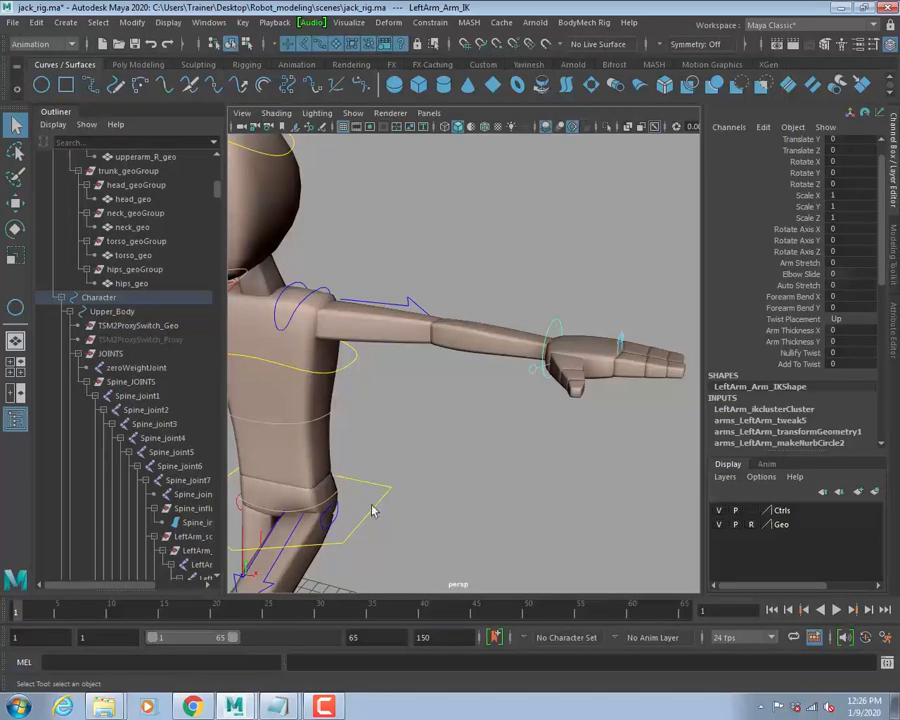
Switch the left arm back to FK by setting Left Arm FKIK to 0 on the Upper_Body control.
left_click(374, 506)
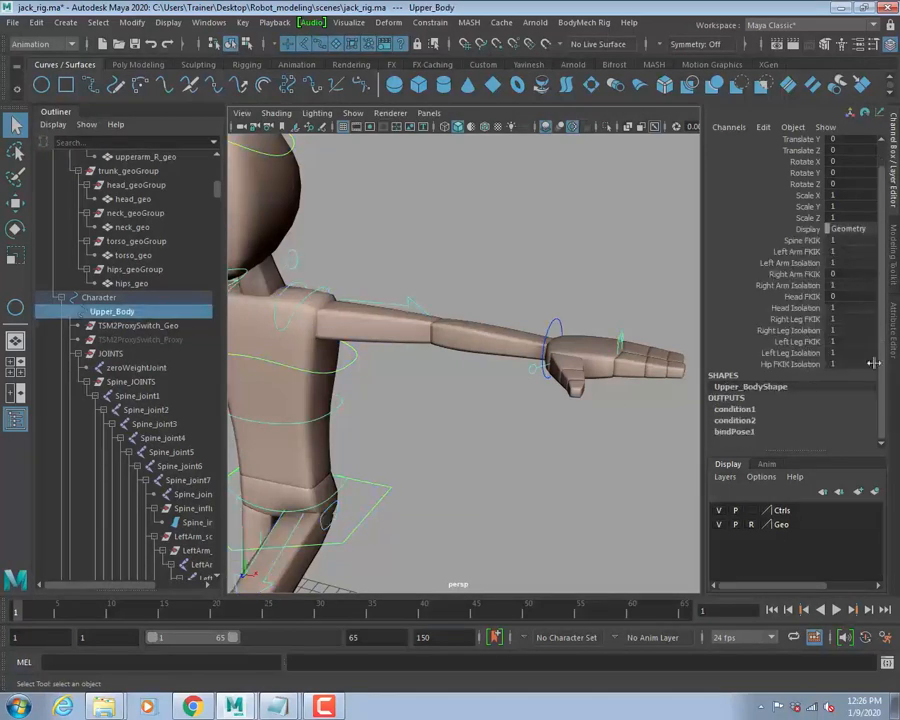
left_click(818, 251)
middle_click_drag(635, 243, 428, 227)
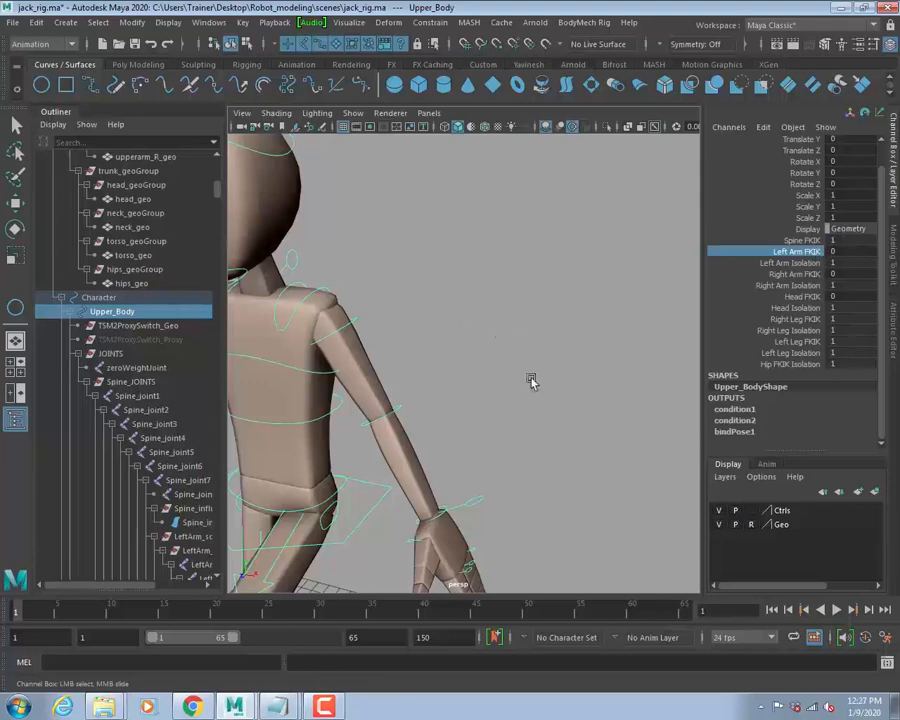
Inspect the left arm's FK controls, including LeftArm_Upper_Arm, and the Left Arm FKIK channel of Upper_Body.
middle_click_drag(506, 398, 536, 327, "alt")
key("q")
left_click(437, 305)
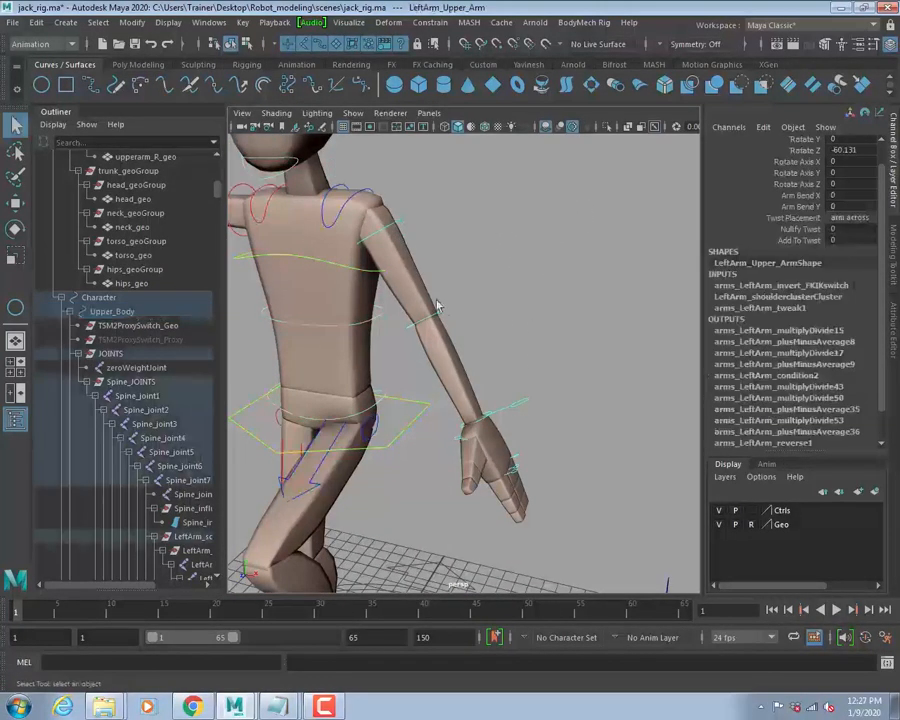
left_click(508, 415)
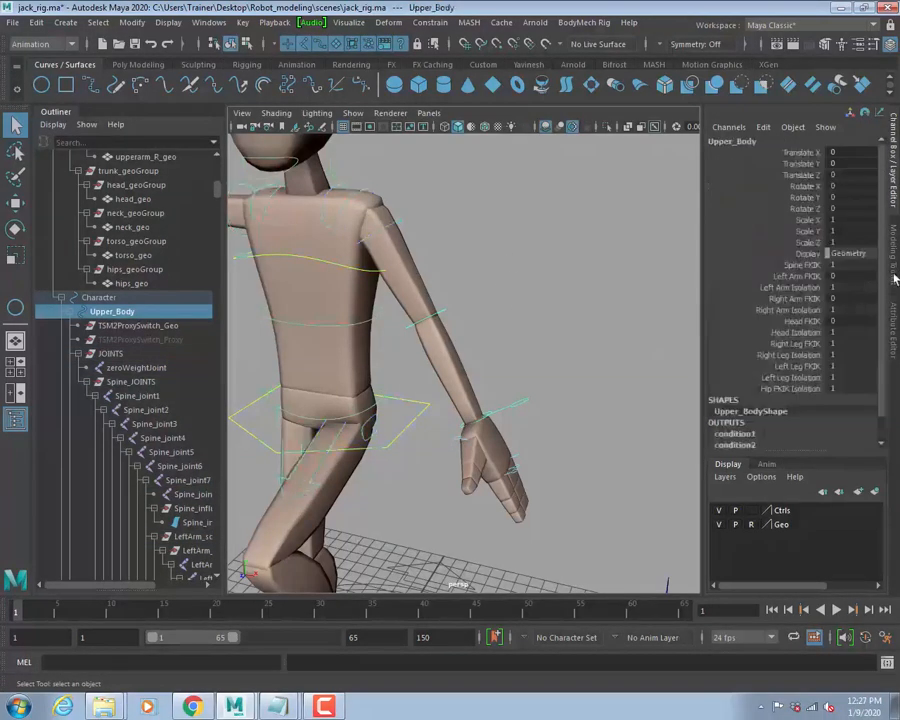
left_click(796, 276)
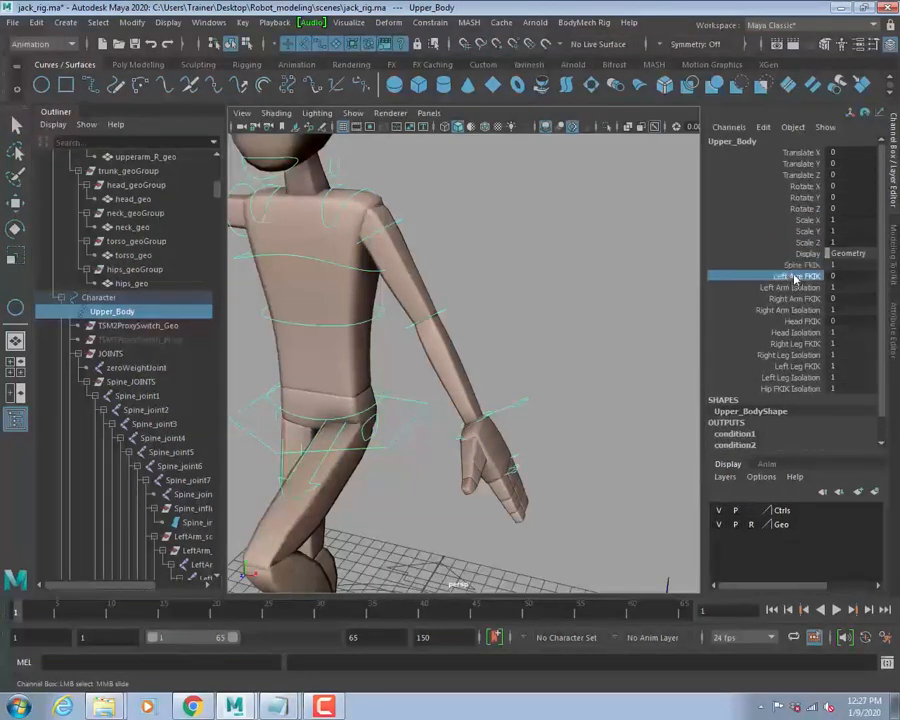
Inspect the LeftArm_HandTranslate control and the joint, IK and stretch channels of LeftFinger3_finger_control.
left_click(520, 420)
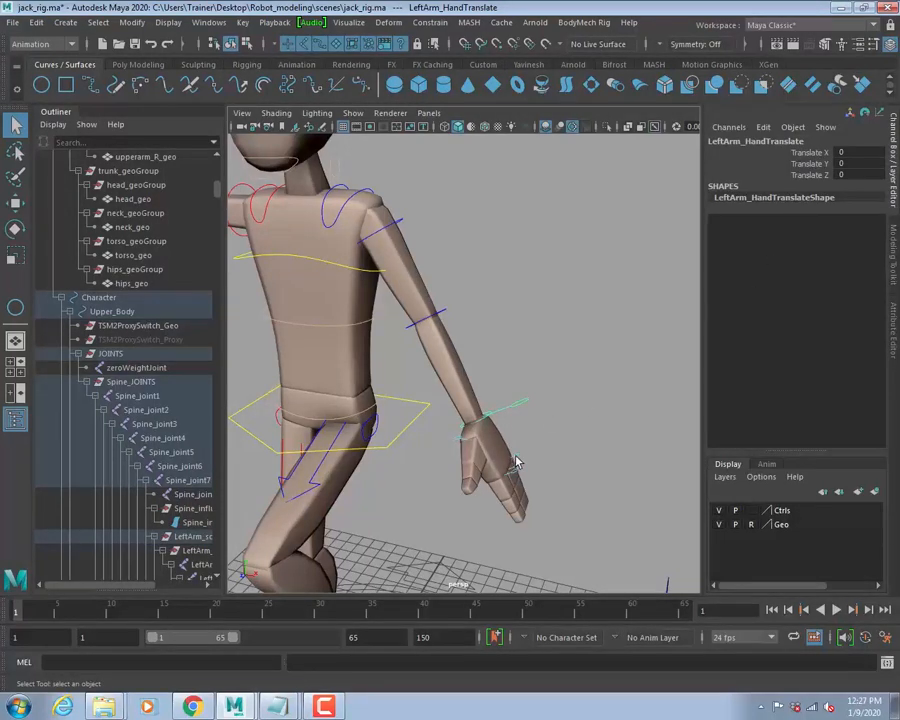
left_click(512, 466)
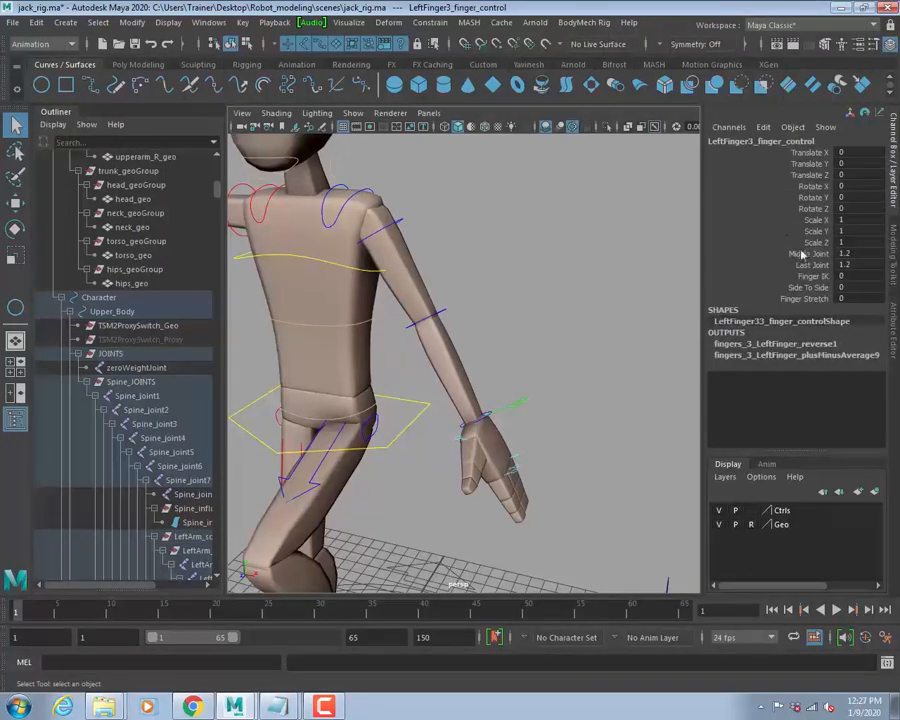
left_click_drag(812, 242, 812, 298)
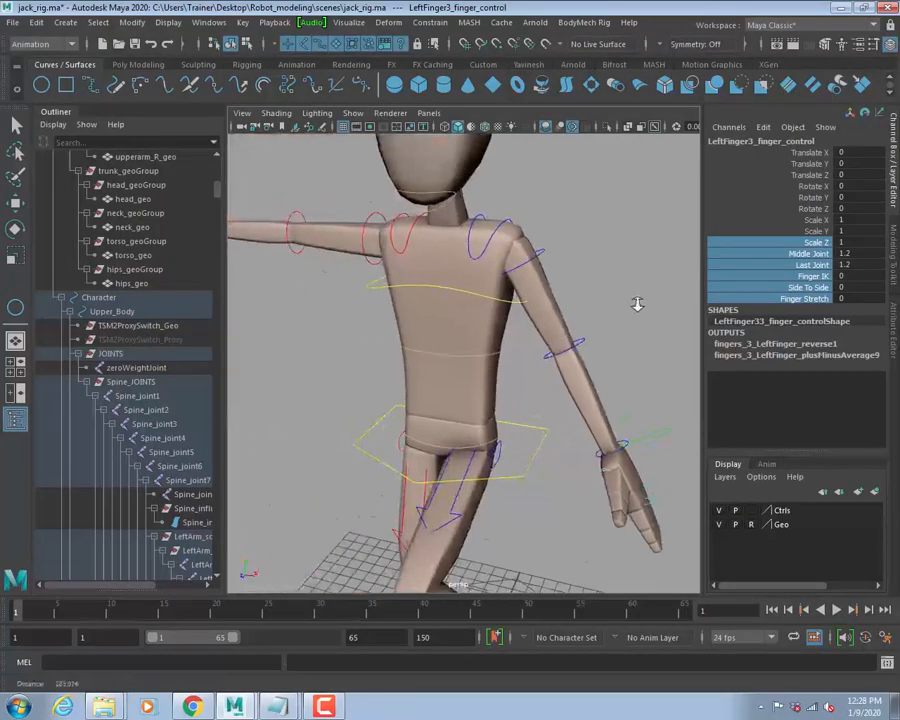
Inspect the RightArm_Lower_Arm control and review the whole posed character from several angles.
left_click_drag(637, 303, 466, 300, "alt")
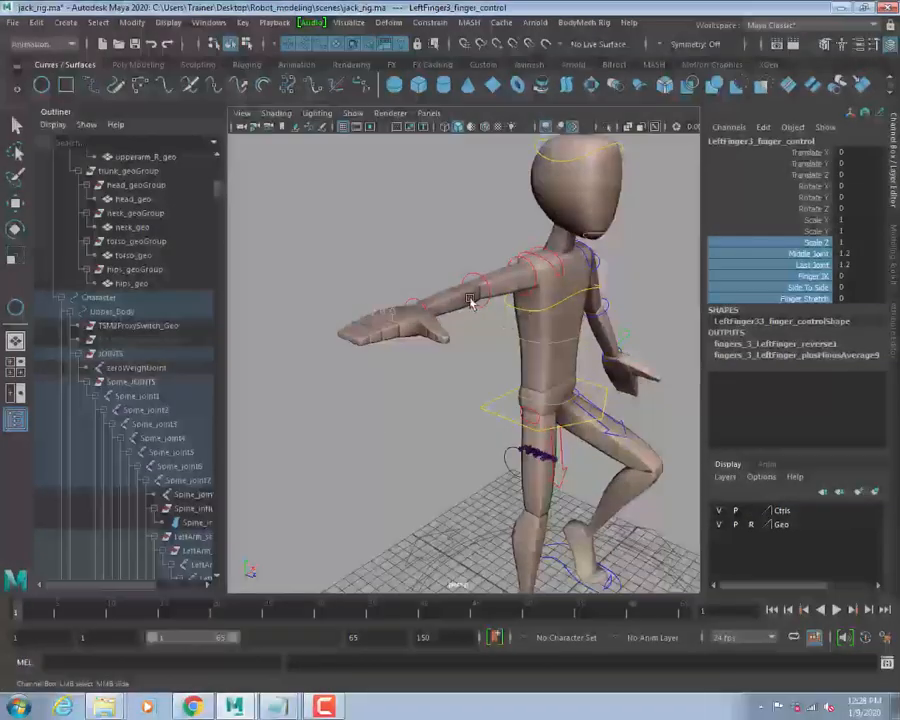
left_click(477, 308)
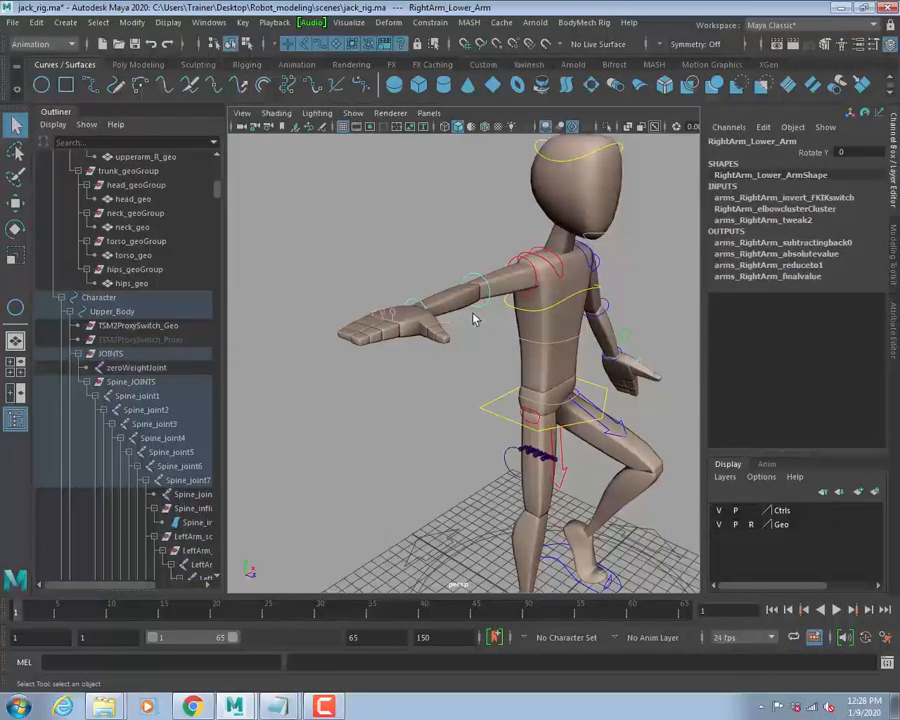
left_click_drag(452, 320, 364, 444, "alt")
left_click_drag(442, 422, 350, 424, "alt")
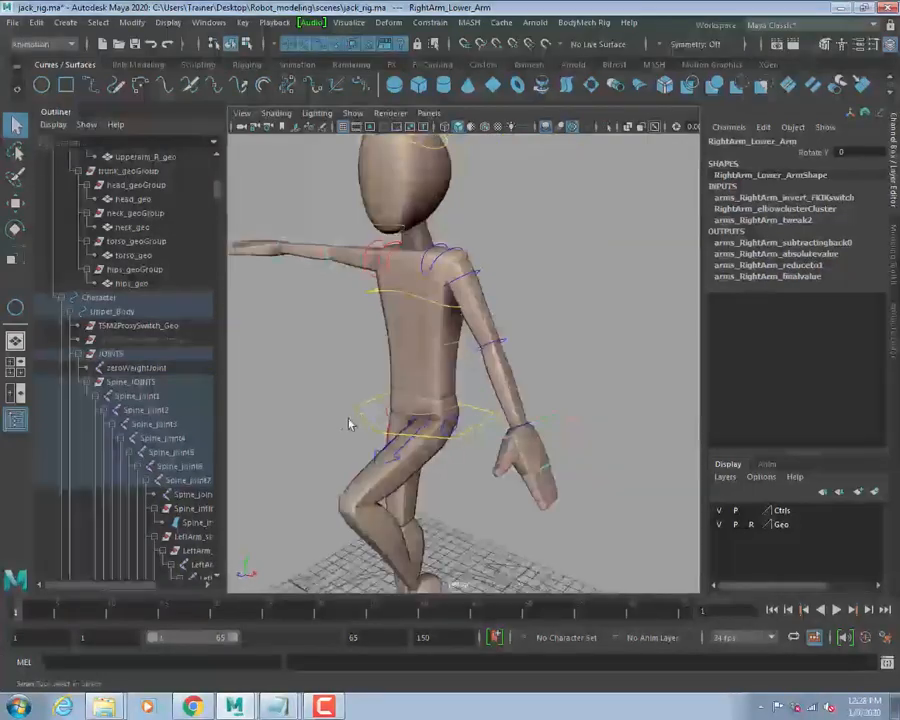
middle_click_drag(429, 386, 429, 385, "alt")
scroll(430, 386, "down", 1)
scroll(450, 362, "up", 2)
scroll(420, 344, "down", 4)
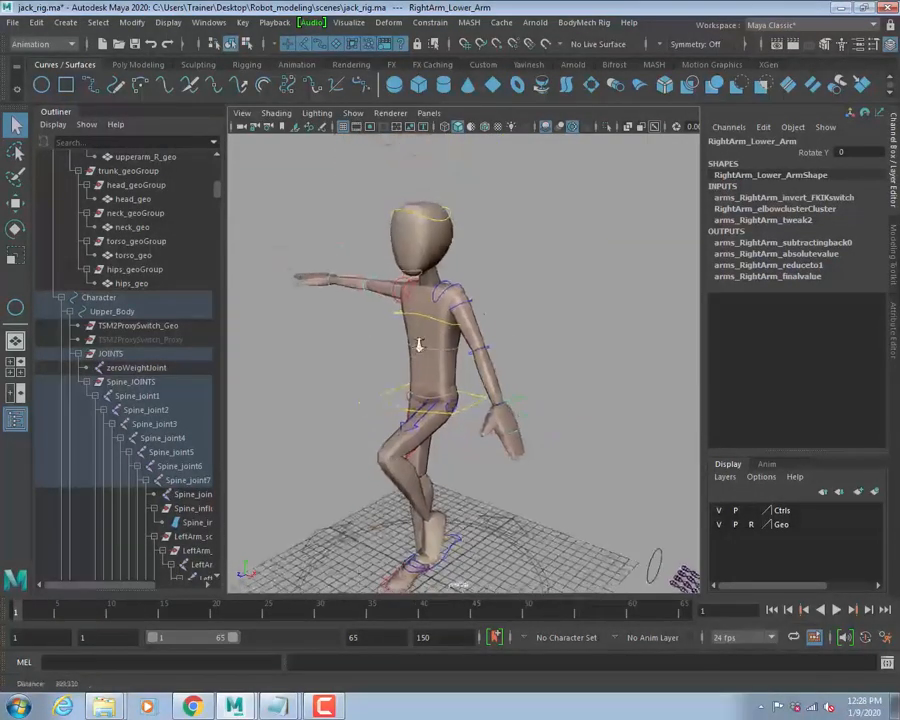
mouse_move(432, 368)
left_mouse_down("alt")
mouse_move(532, 358)
mouse_move(446, 342)
mouse_move(442, 388)
left_mouse_up("alt")
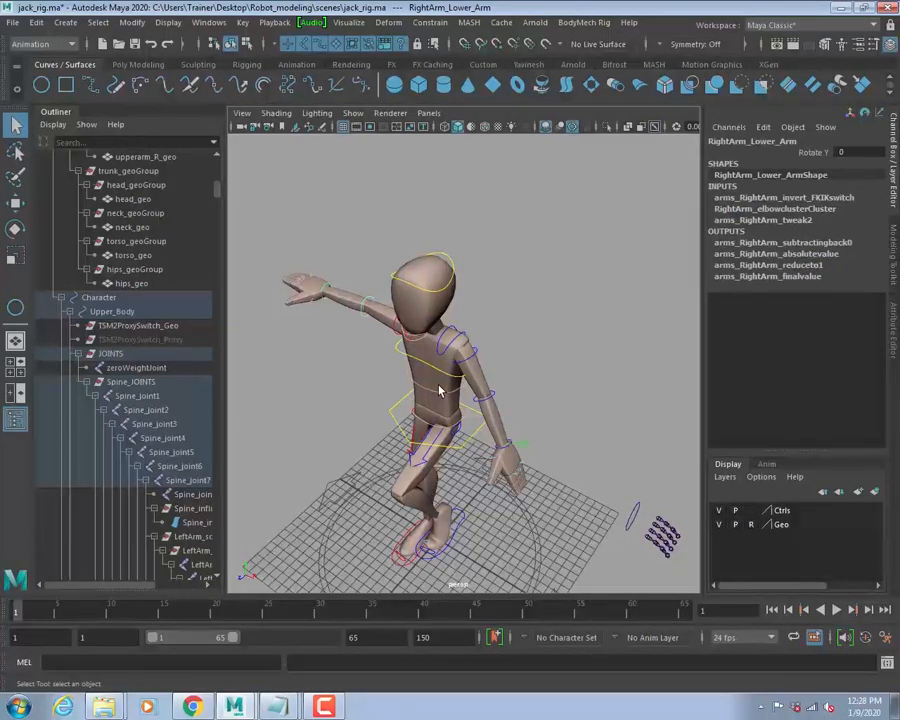
key("alt+Tab")
left_click_drag(446, 394, 460, 421, "alt")
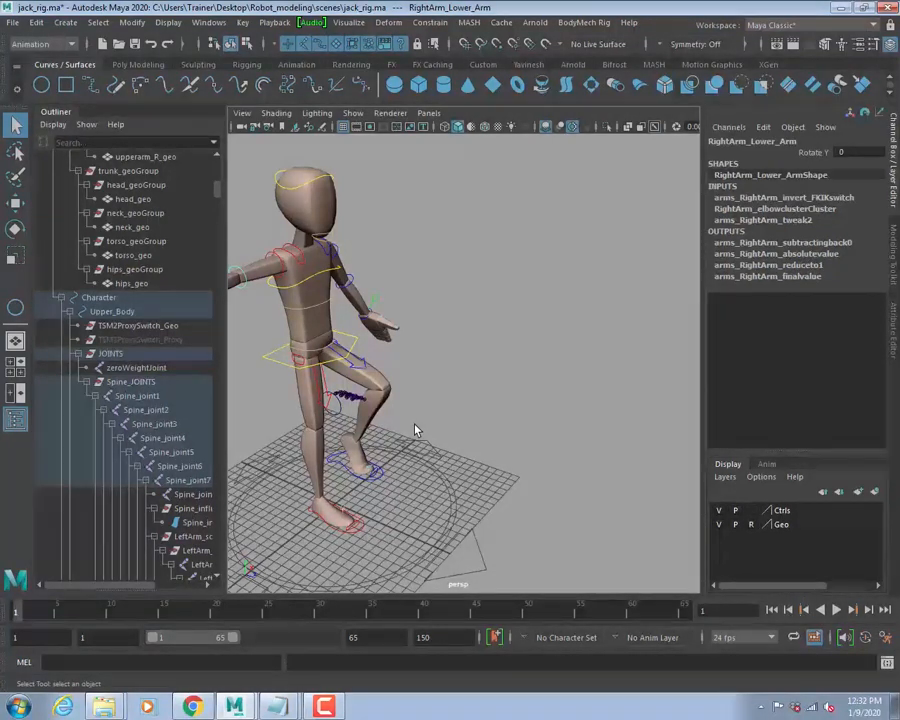
Move the perspective view away from the character to empty space and switch to the Rigging menu set.
right_click_drag(526, 486, 391, 438, "alt")
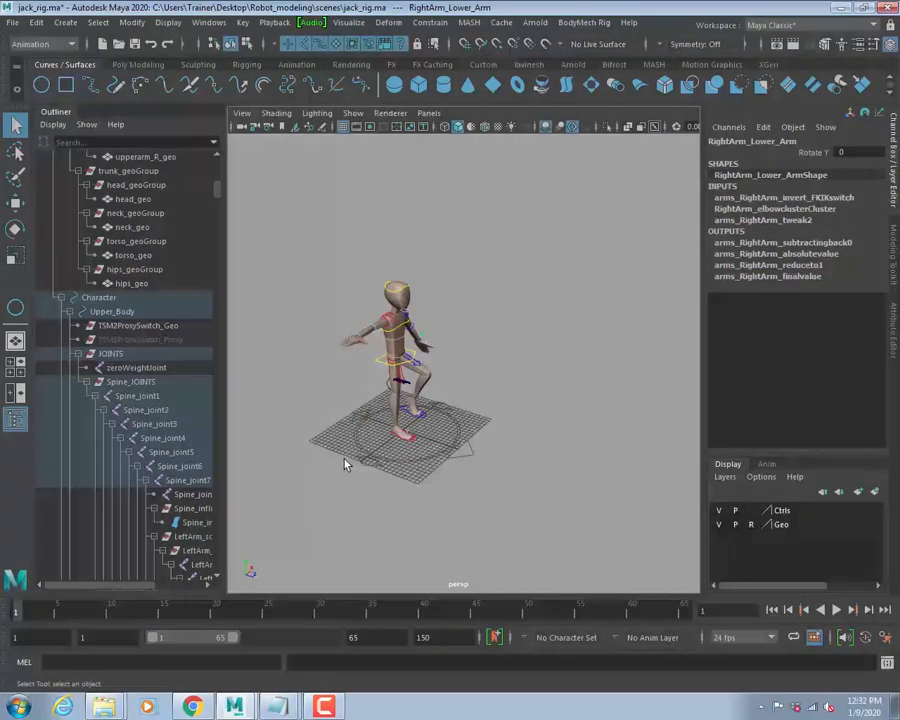
middle_click_drag(570, 463, 487, 436, "alt")
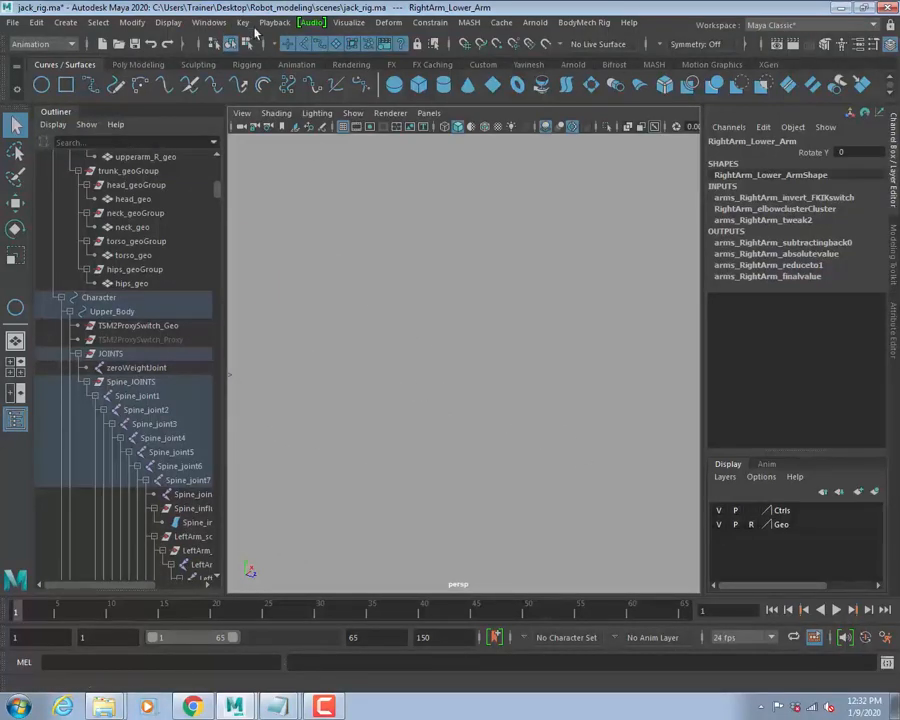
left_click(32, 44)
left_click(25, 73)
Create a bent chain of four joints in an empty area of the top view with Create Joints.
left_click(252, 22)
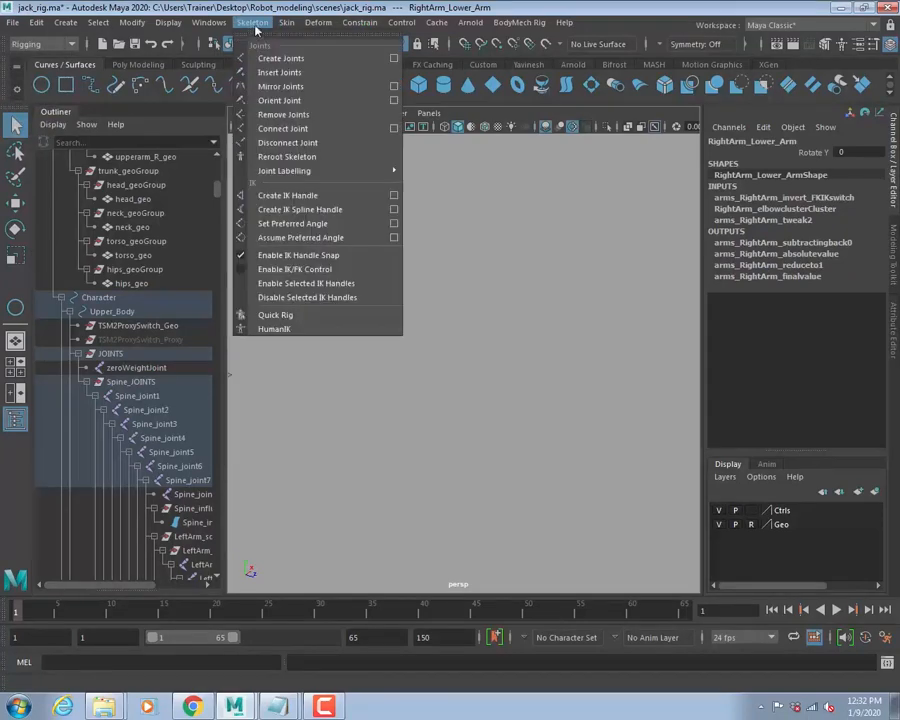
left_click(276, 59)
key("space")
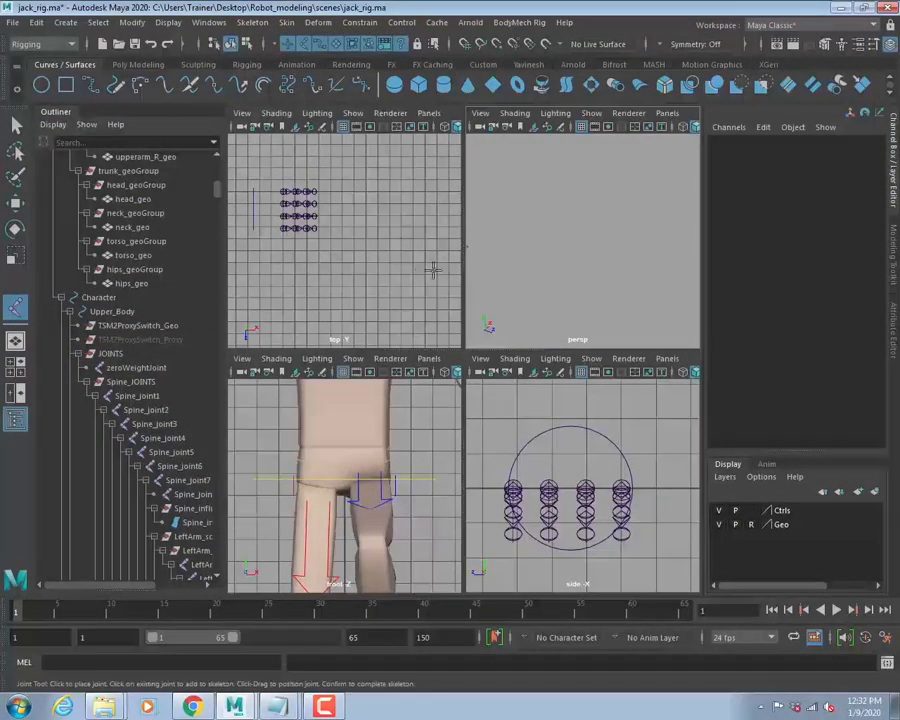
key("space")
key("space")
middle_click_drag(548, 329, 221, 275, "alt")
left_click(364, 373)
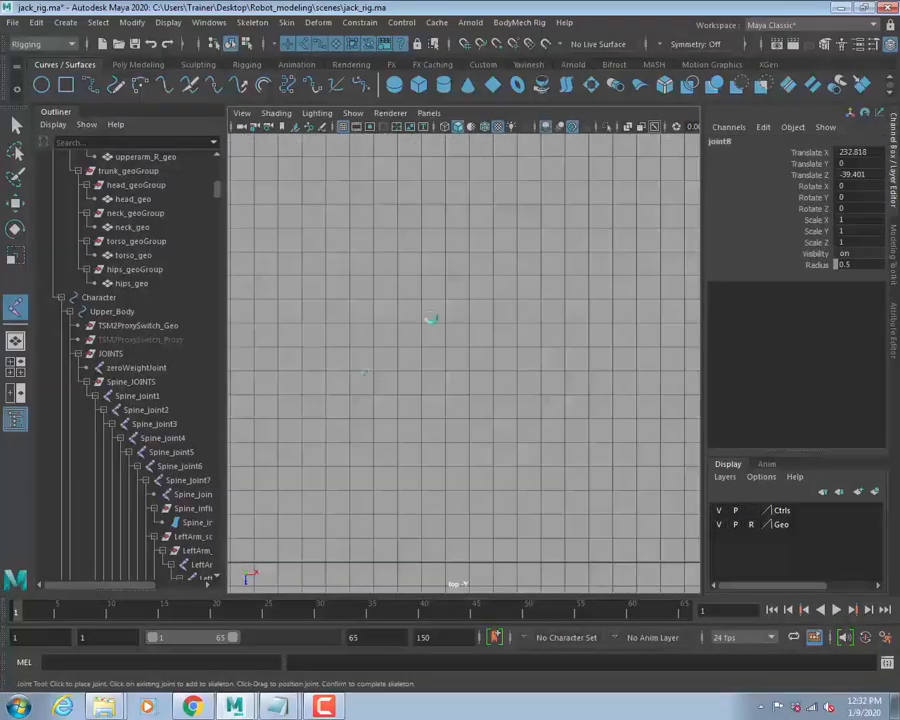
left_click(410, 212)
left_click(560, 299)
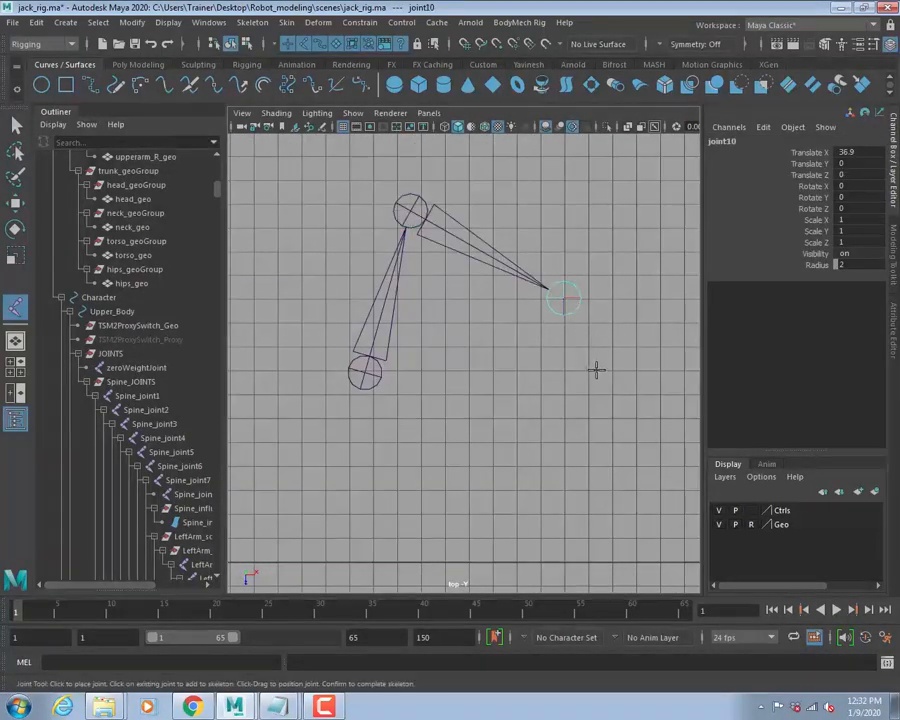
left_click(596, 367)
key("q")
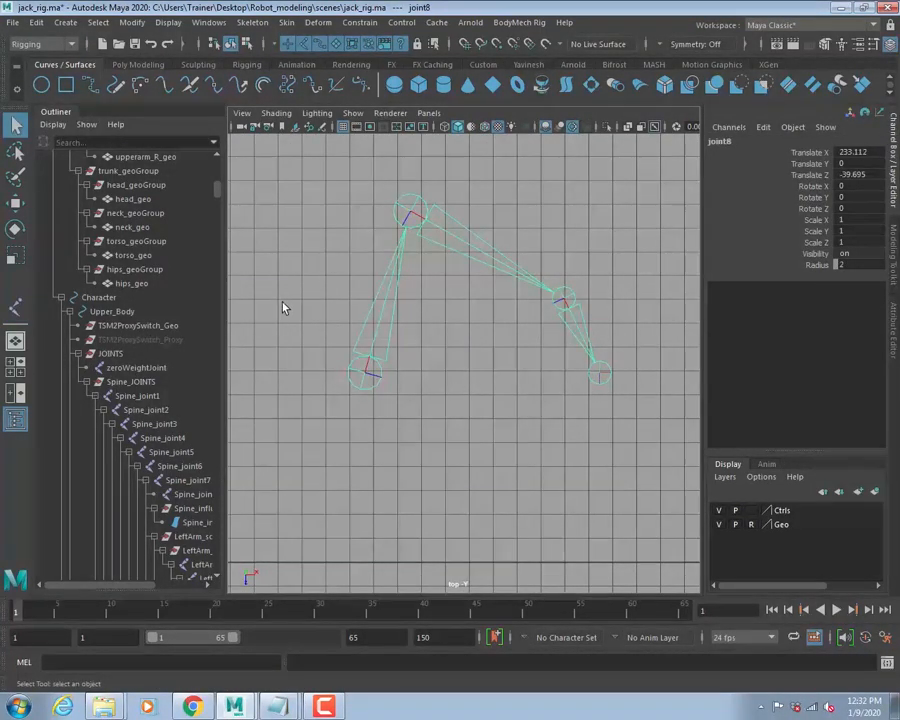
Rotate the new chain's root joint about 27 degrees and its second joint about 25 degrees in Y.
middle_click_drag(575, 301, 488, 351, "alt")
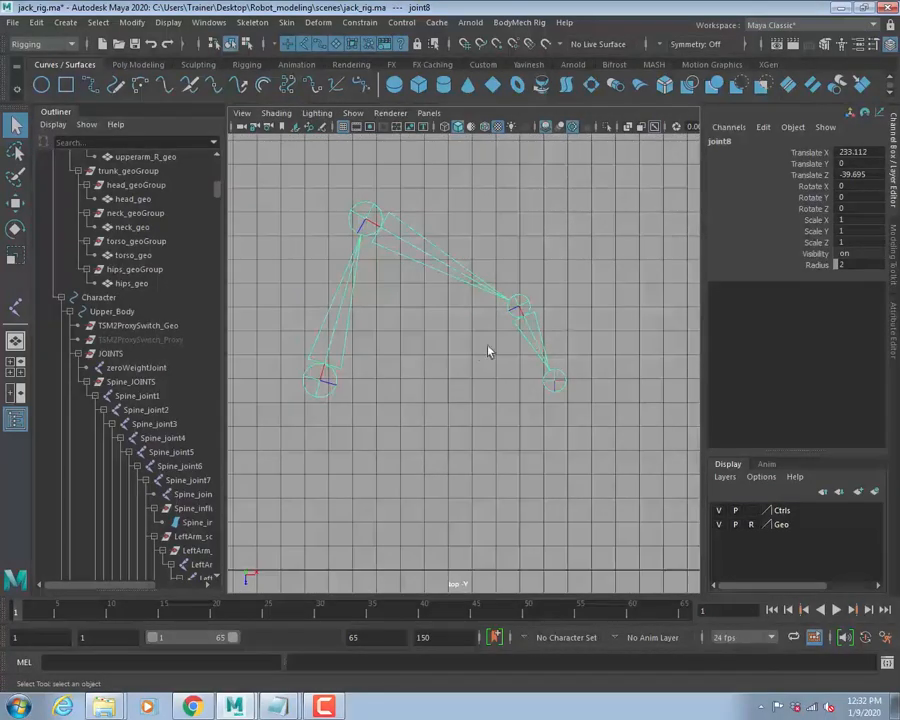
key("e")
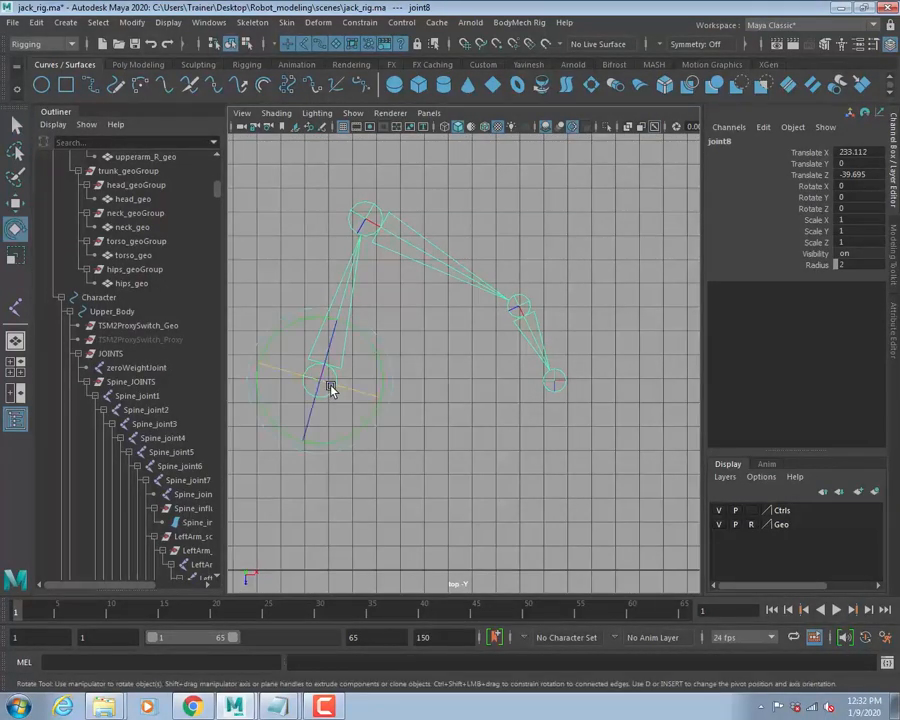
left_click_drag(374, 342, 352, 318)
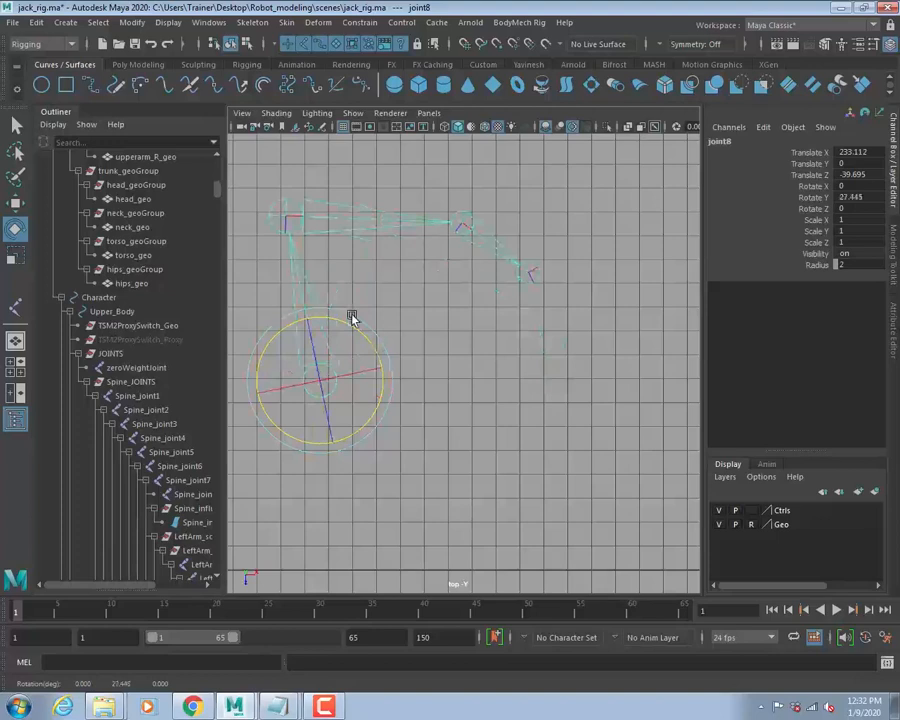
left_click(334, 212)
left_click_drag(334, 208, 333, 167)
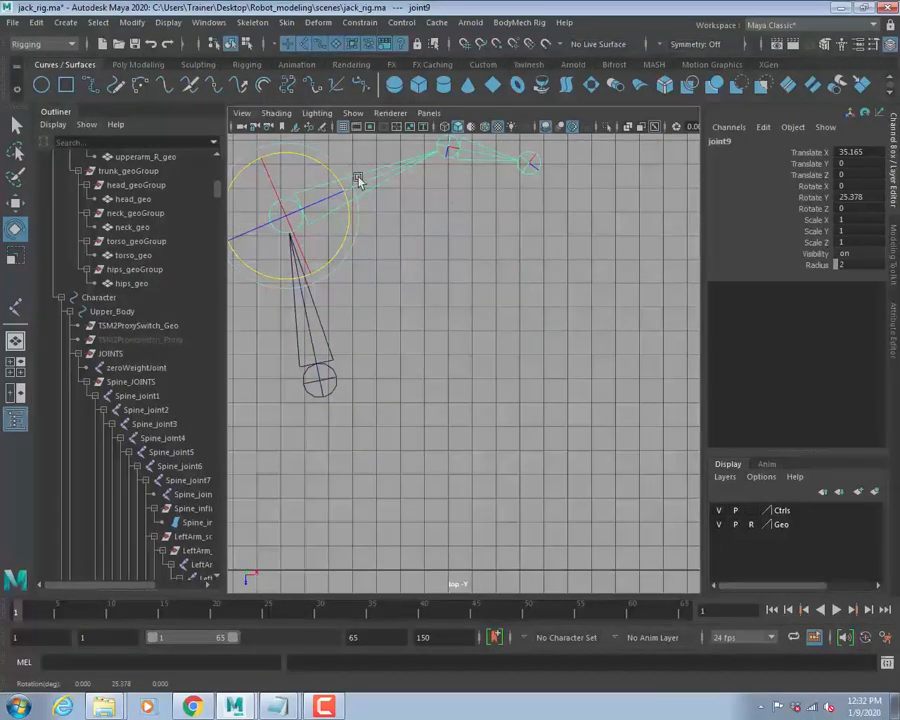
left_click(506, 157)
left_click(187, 187)
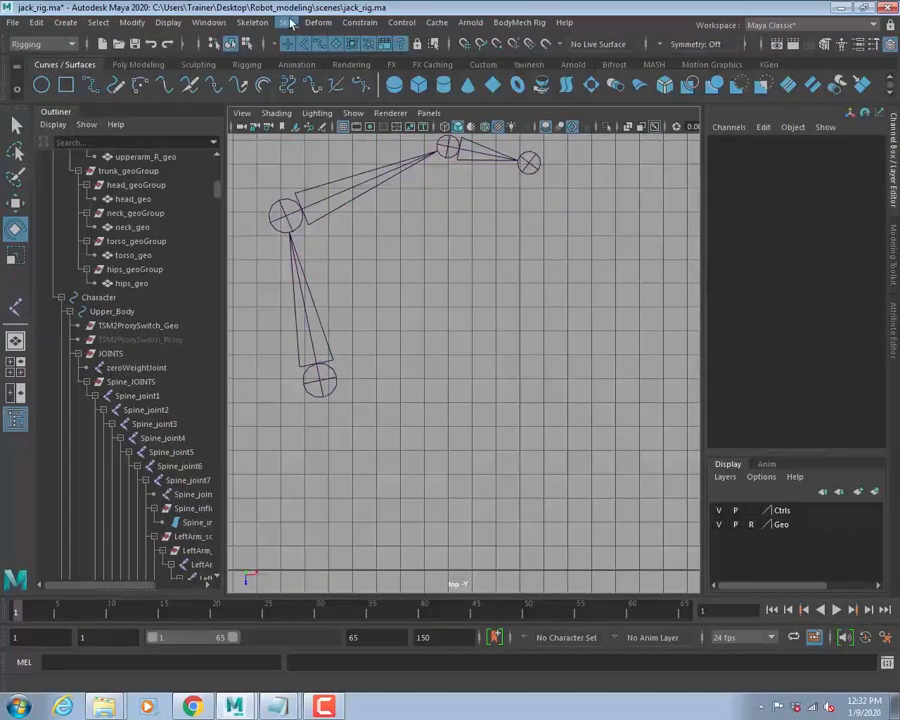
Create an IK spline handle from the chain's root joint to its end joint.
left_click(252, 22)
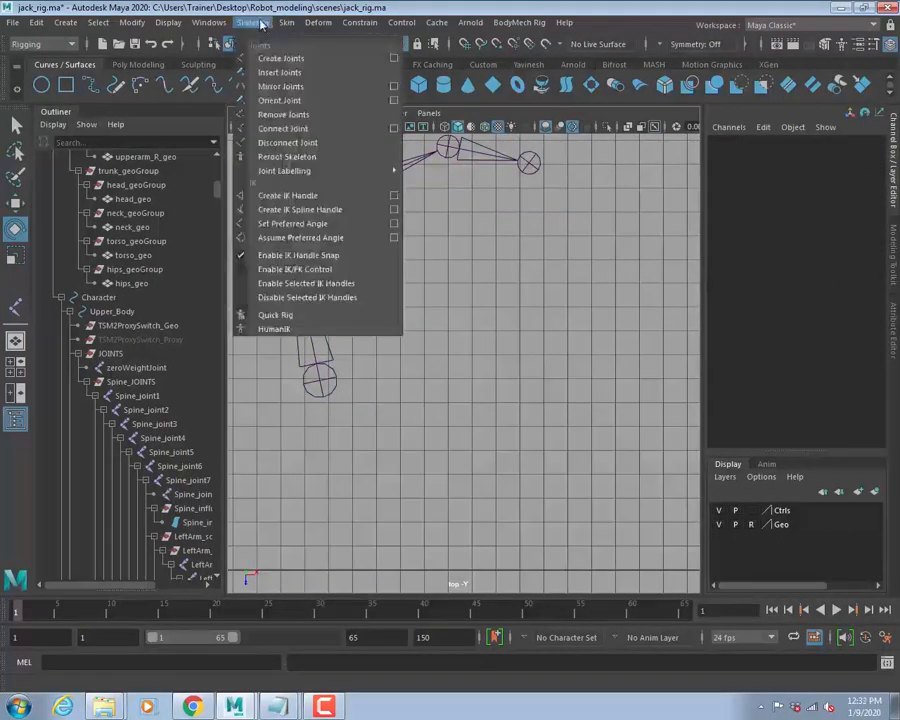
left_click(275, 209)
left_click(321, 381)
left_click(522, 160)
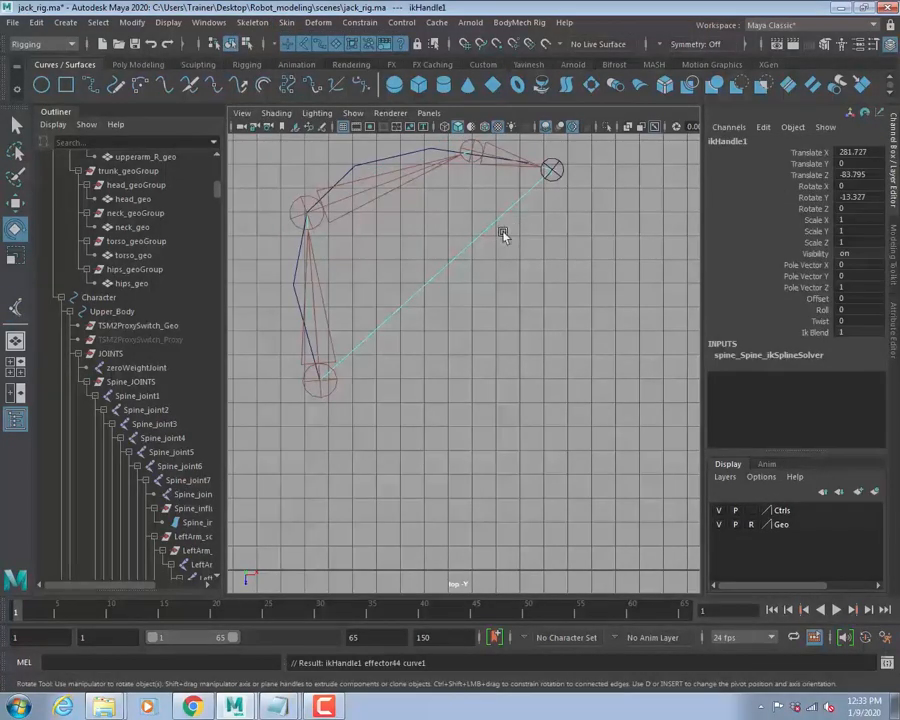
Try to move the end joint of the spline IK chain.
key("w")
middle_click_drag(546, 272, 559, 333, "alt")
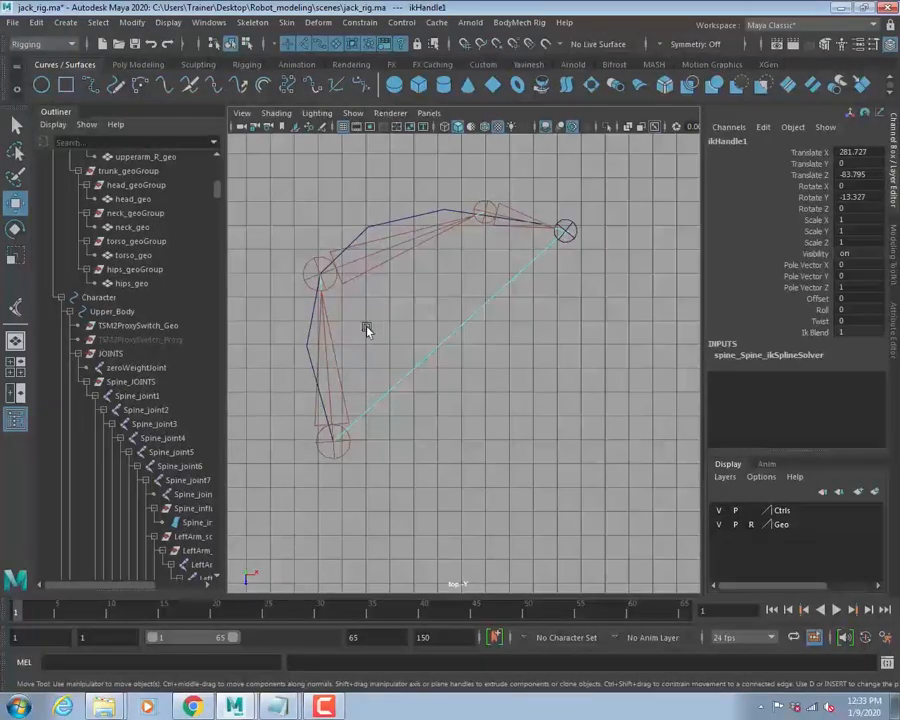
left_click(525, 321)
left_click(565, 231)
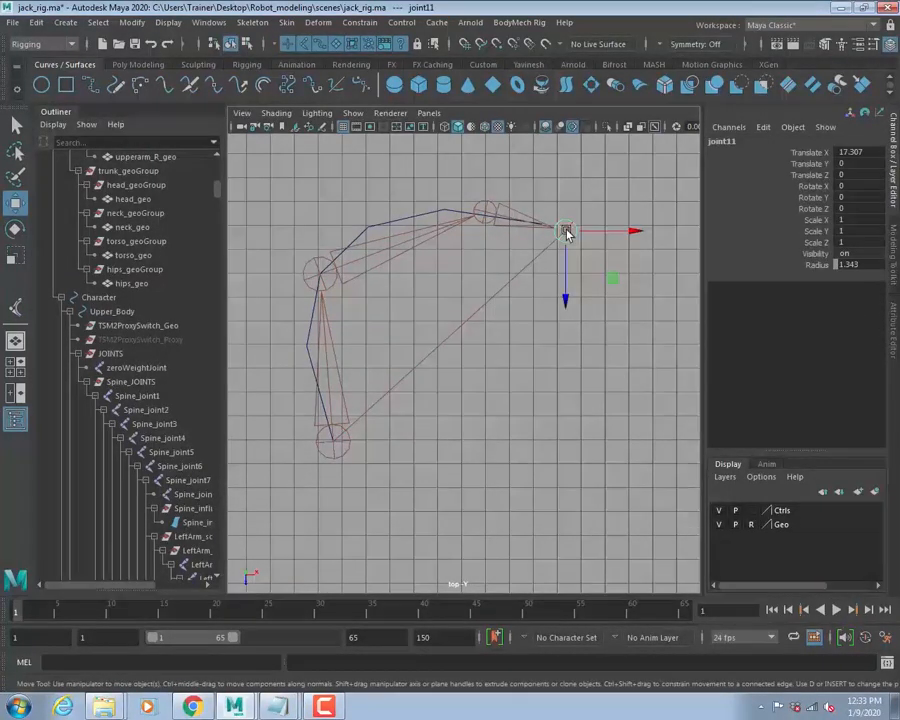
left_click_drag(566, 232, 612, 258)
key("ctrl+z")
Select the spline IK handle of the new joint chain and try to bring up its Move manipulator.
scroll(515, 360, "down", 2)
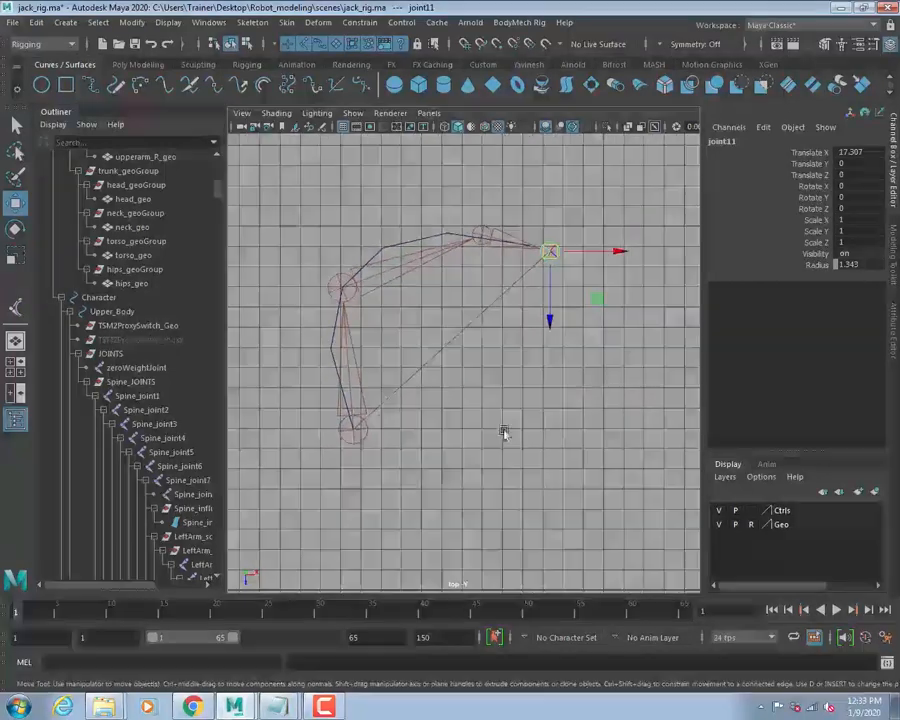
scroll(152, 445, "down", 20)
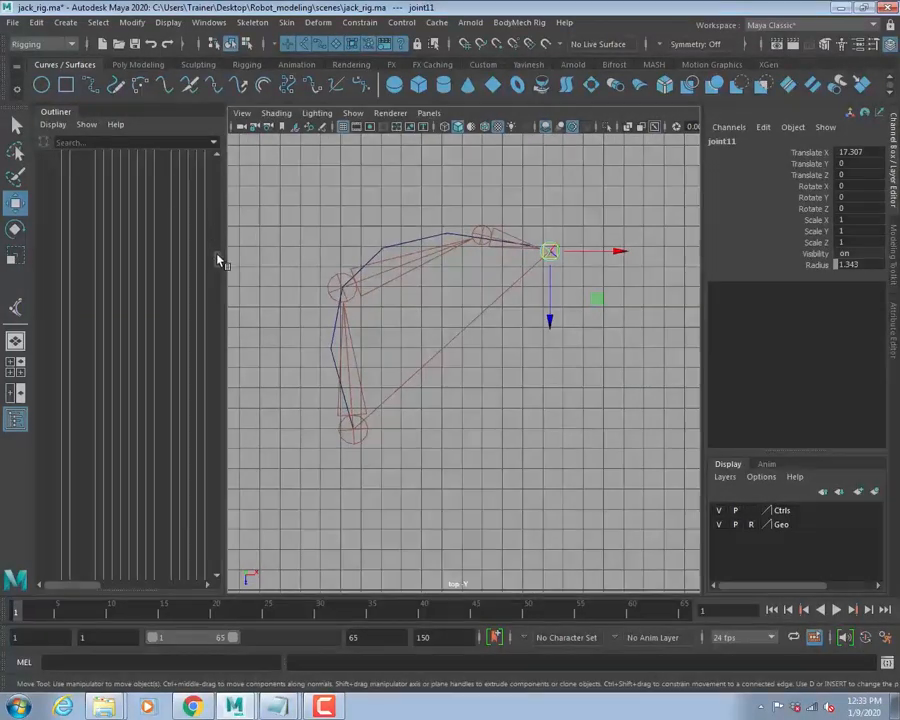
left_click_drag(217, 256, 266, 611)
left_click(84, 523)
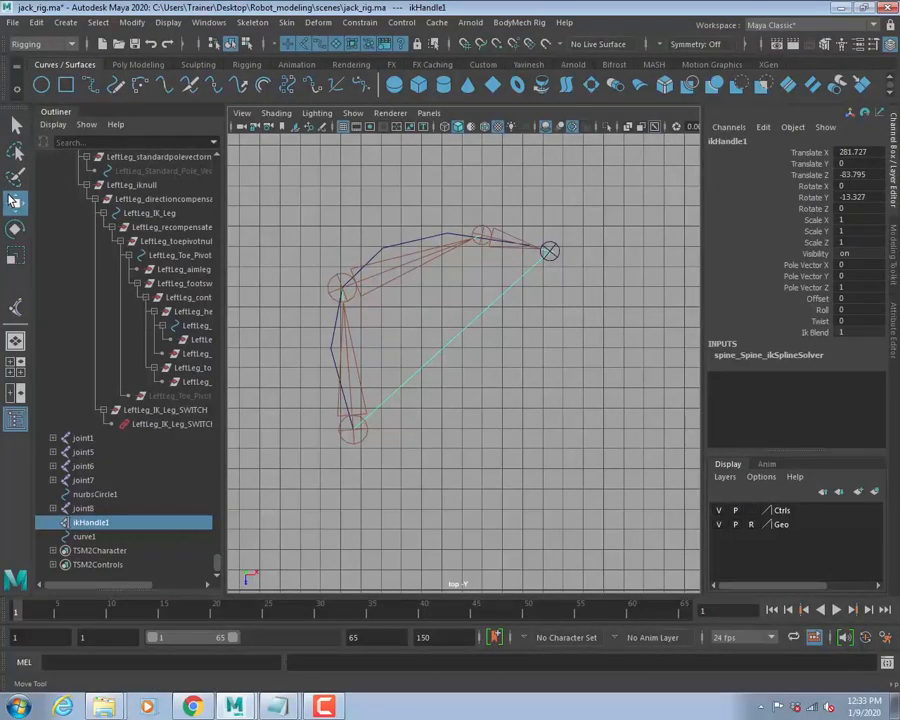
scroll(372, 333, "down", 5)
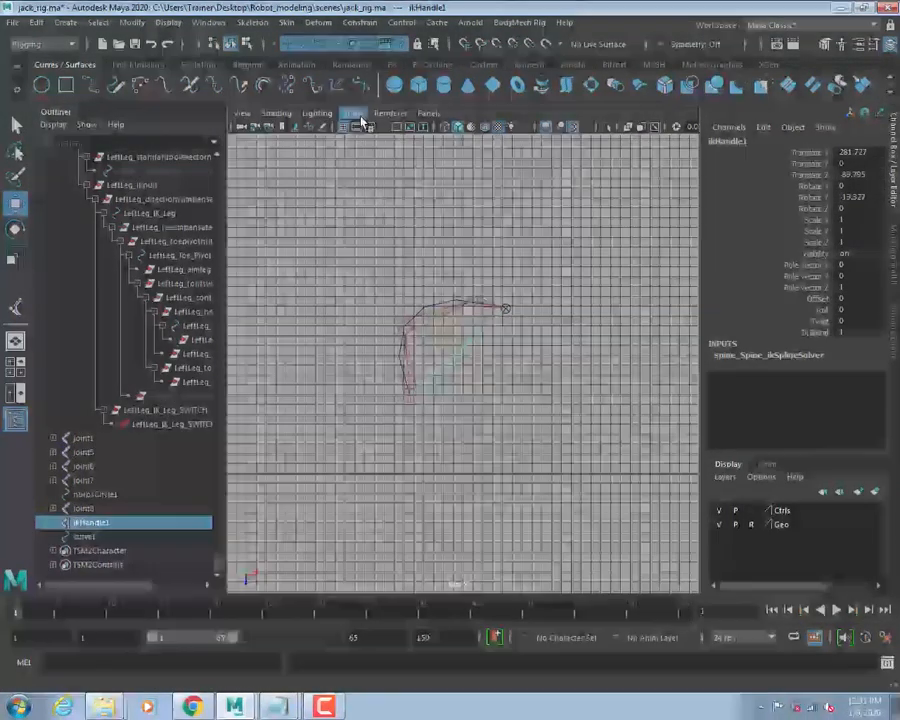
left_click(361, 117)
left_click(362, 127)
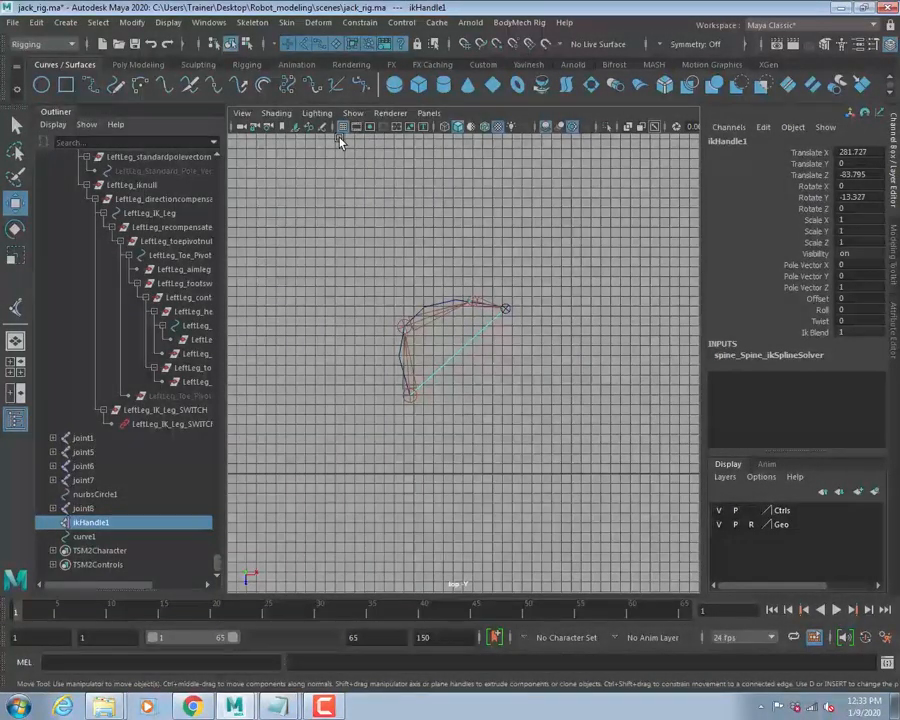
left_click(15, 176)
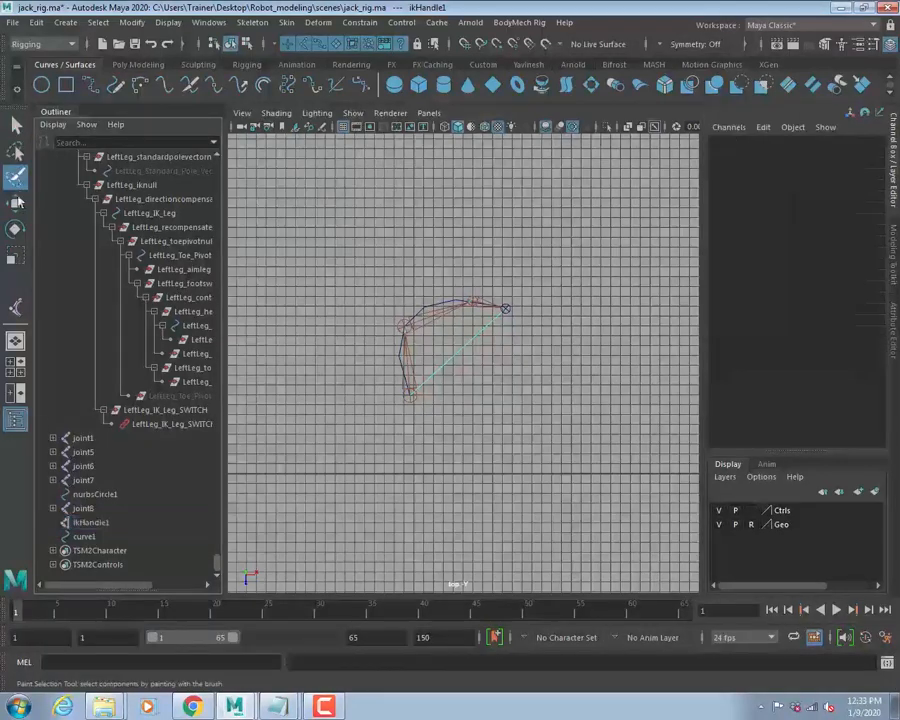
left_click(15, 203)
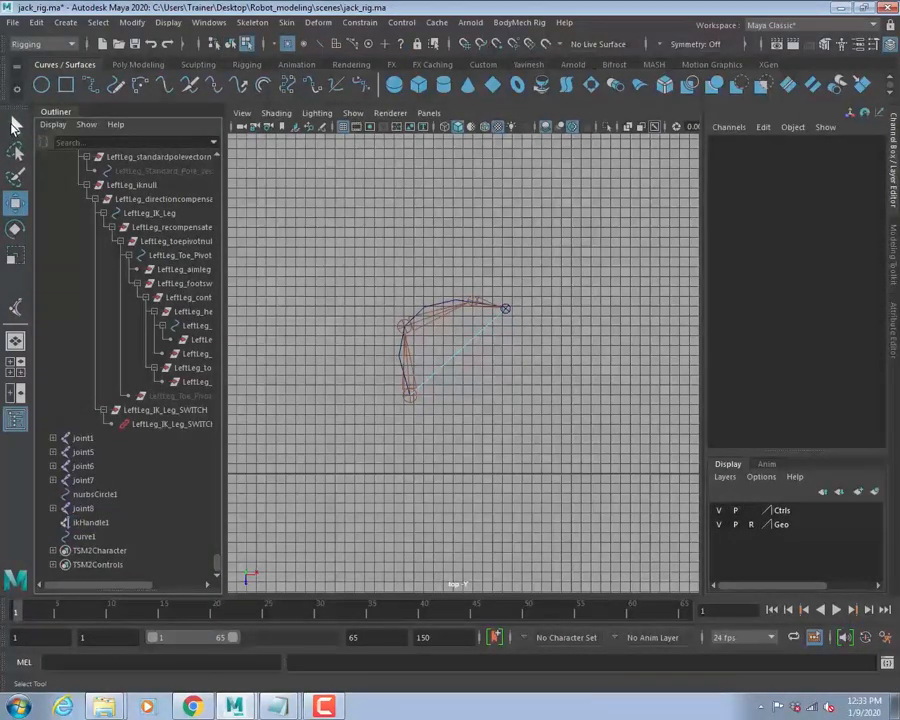
key("F8")
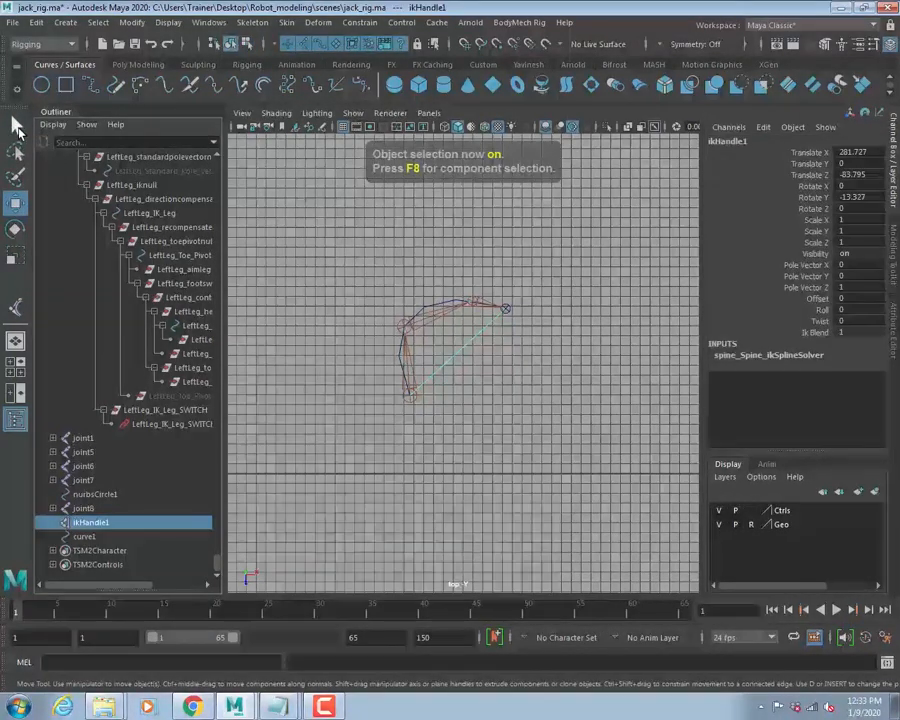
left_click(15, 203)
scroll(492, 341, "down", 8)
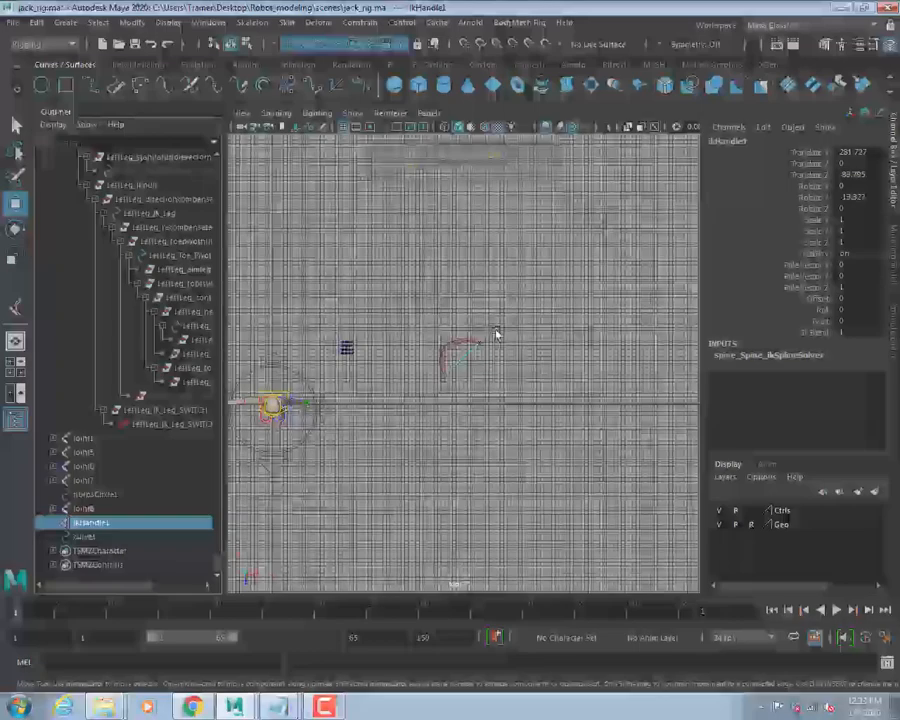
scroll(497, 330, "up", 10)
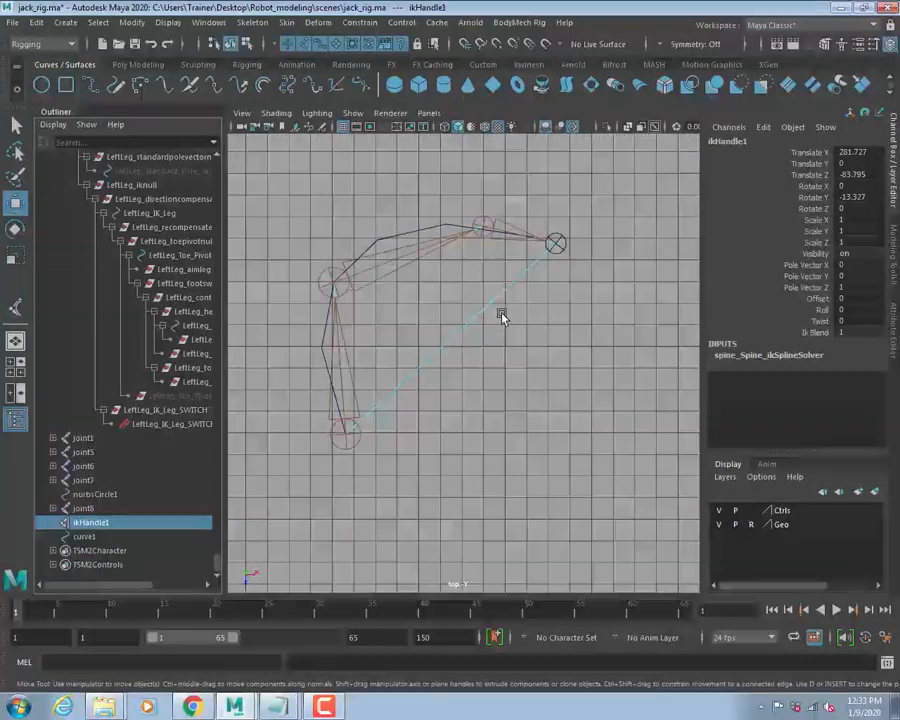
Start a new scene without saving the rig changes and place the first joint of a chain on the perspective grid.
key("ctrl+n")
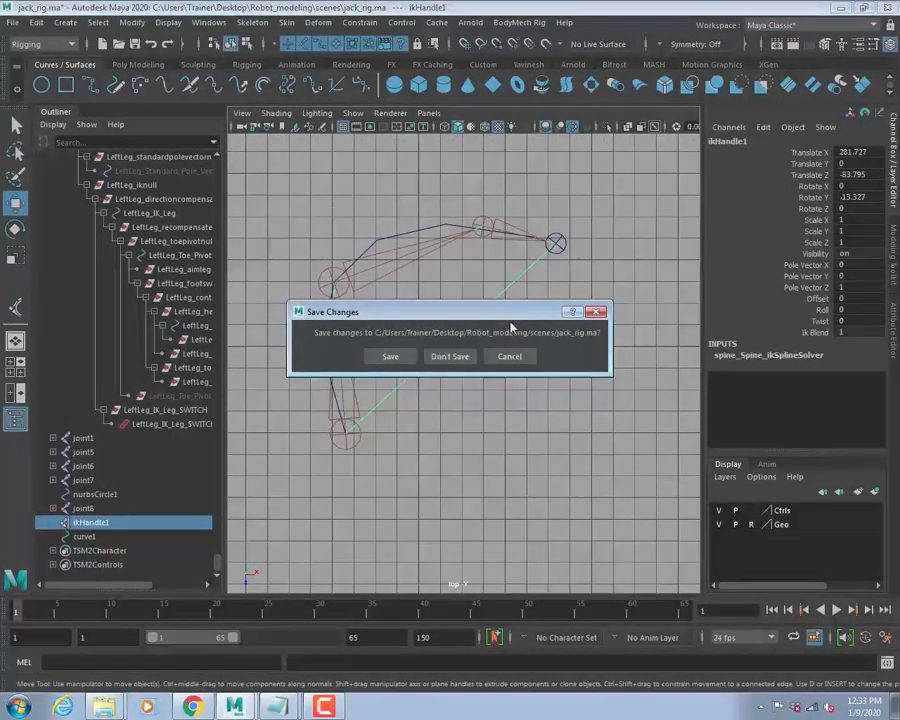
left_click(449, 356)
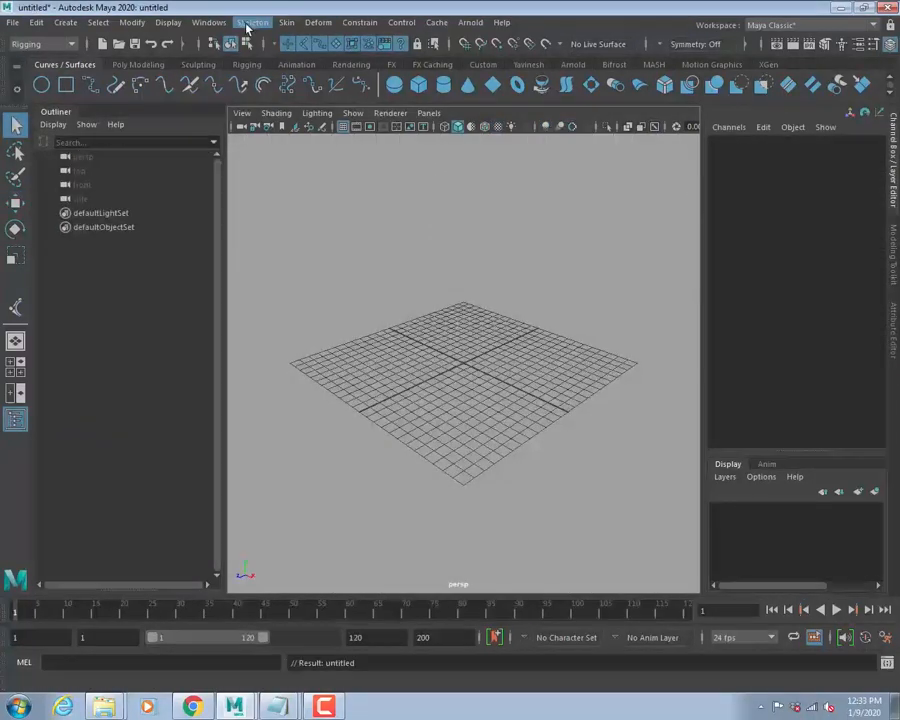
left_click(252, 22)
left_click(281, 58)
left_click(382, 385)
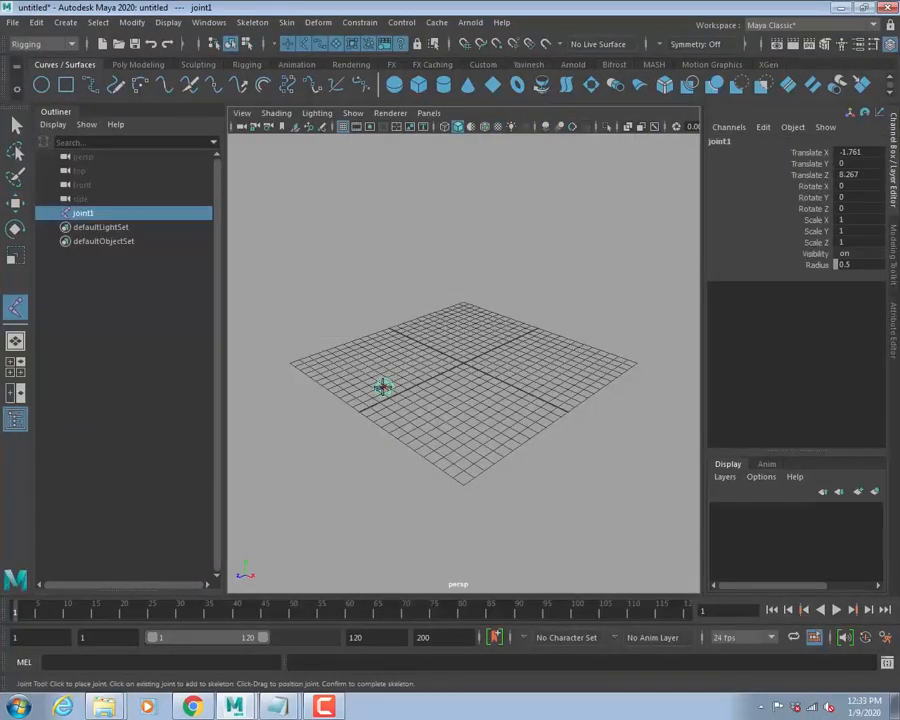
Extend the chain with three more joints in the front view to form an arch, and complete it.
key("space")
key("space")
scroll(411, 390, "down", 4)
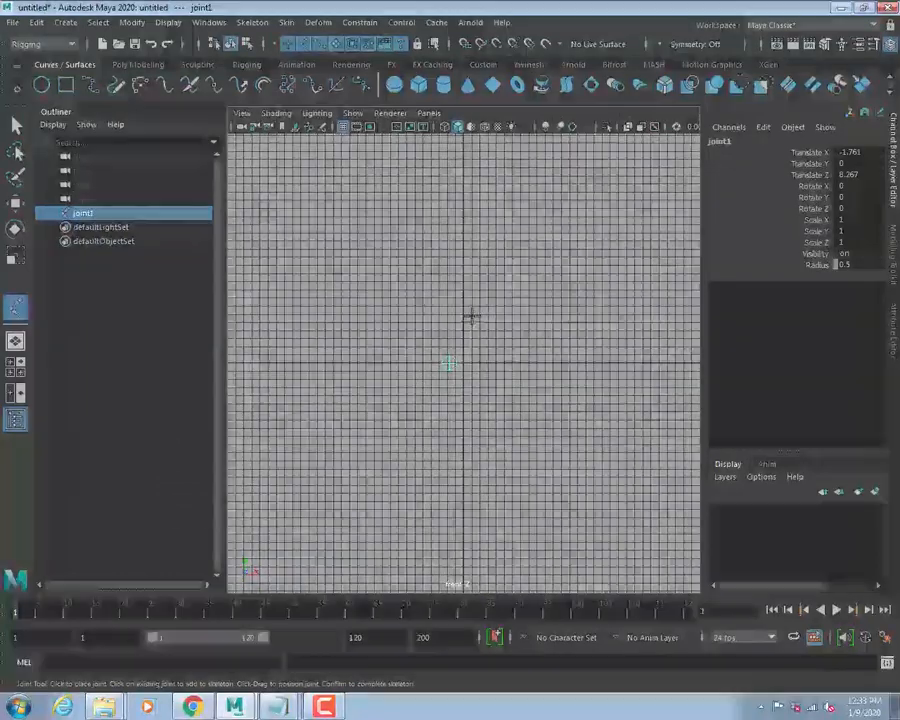
left_click(490, 273)
middle_click_drag(490, 268, 404, 279, "alt")
left_click(486, 253)
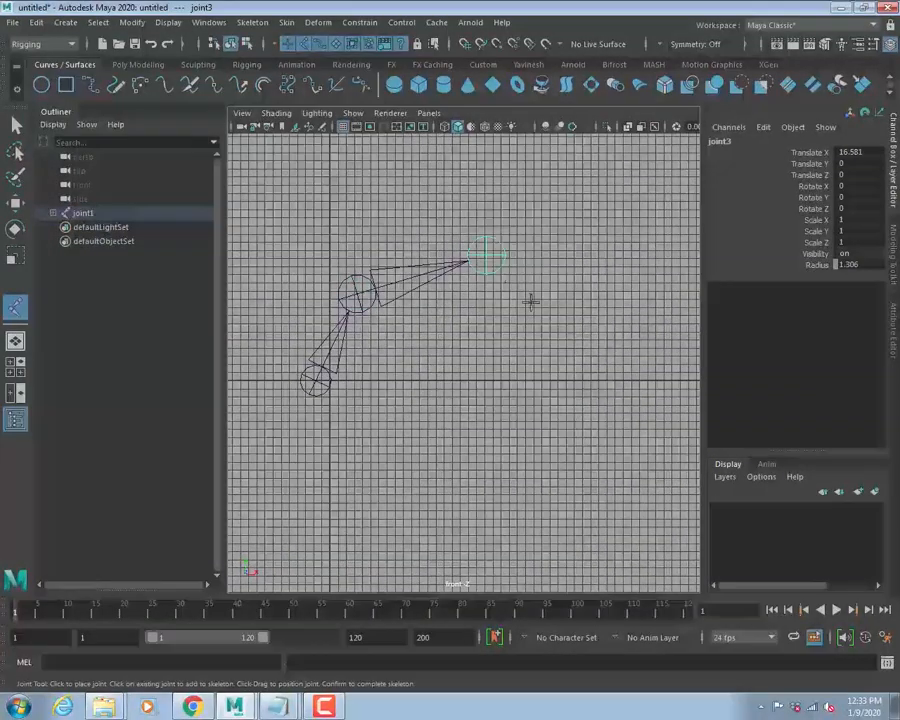
left_click(578, 323)
key("Return")
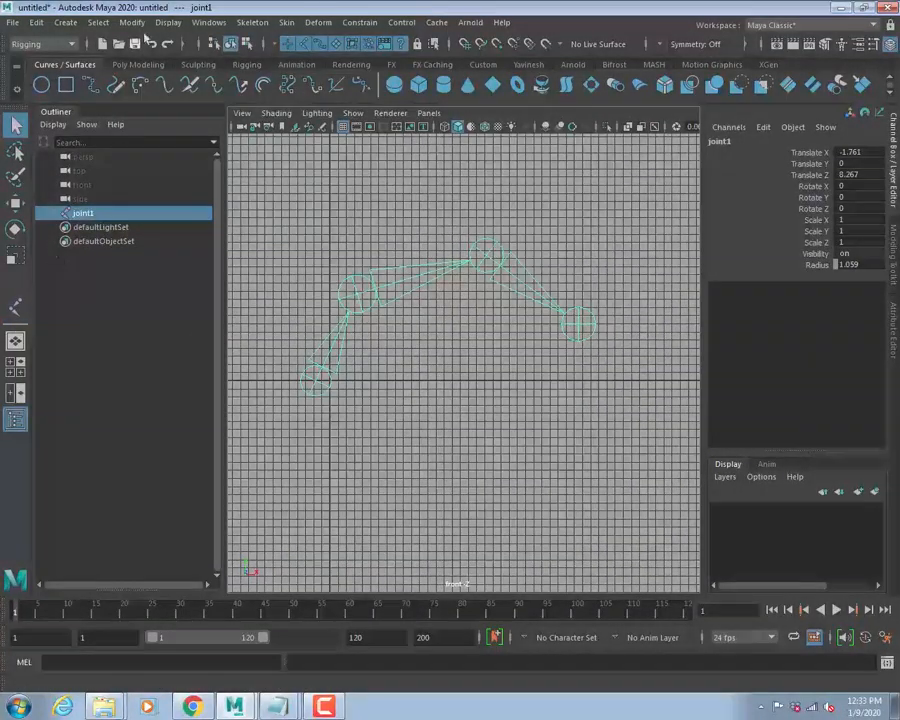
Create an IK handle from the chain's root joint to its end joint with Create IK Handle.
left_click(252, 22)
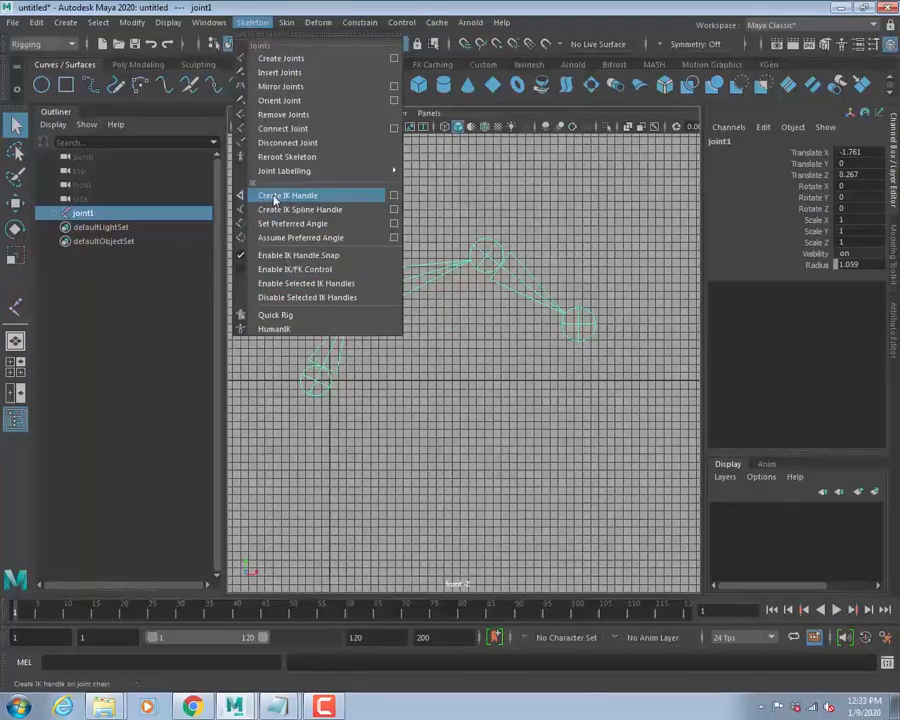
left_click(300, 247)
left_click(314, 379)
left_click(580, 325)
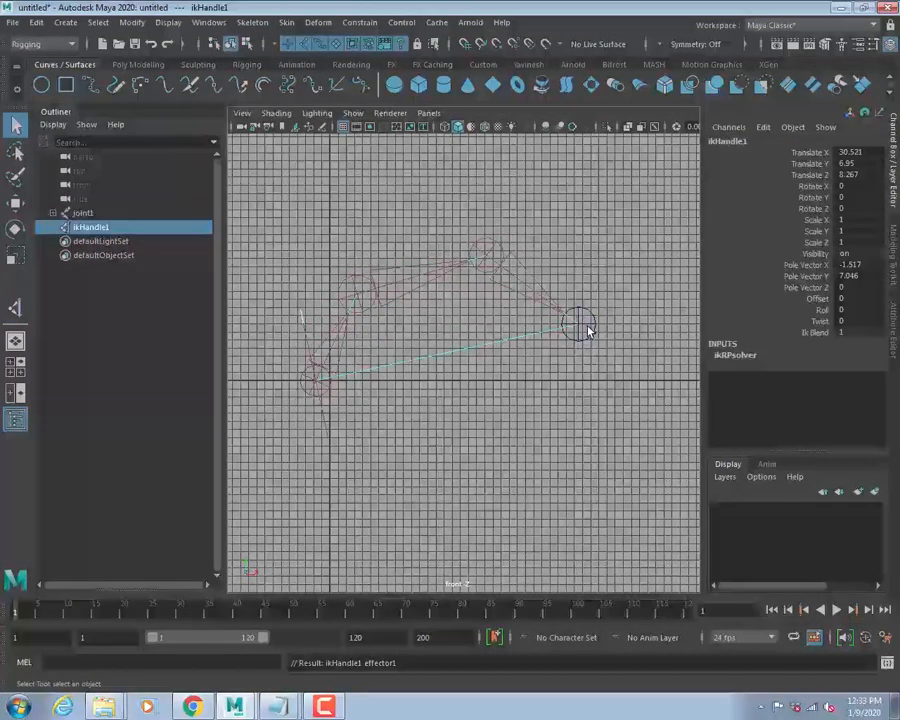
Hide the front view's grid and move the IK handle to about X 27.2 and Y 16.7.
key("w")
left_click_drag(574, 330, 565, 276)
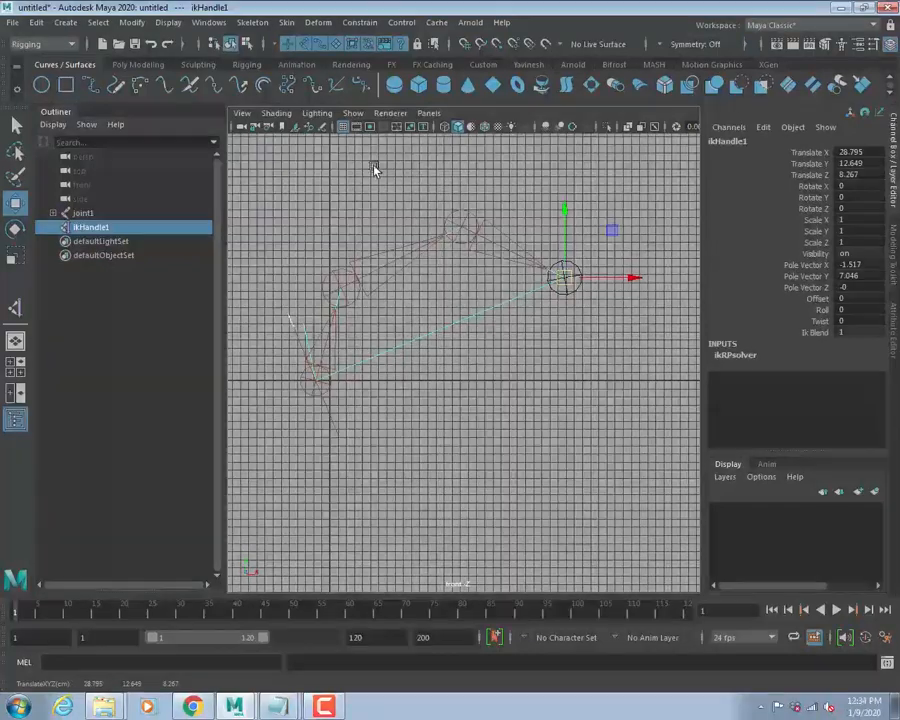
left_click(343, 127)
left_click_drag(565, 277, 550, 244)
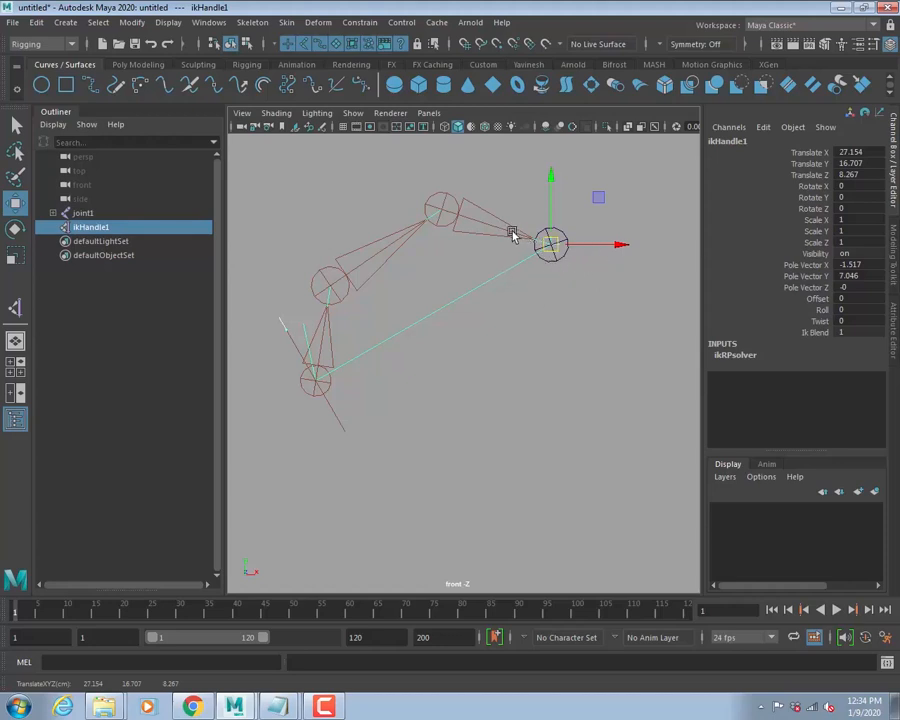
Set the IK handle's Roll to about 72, try a Twist of about 96, and undo the twist.
left_click(822, 311)
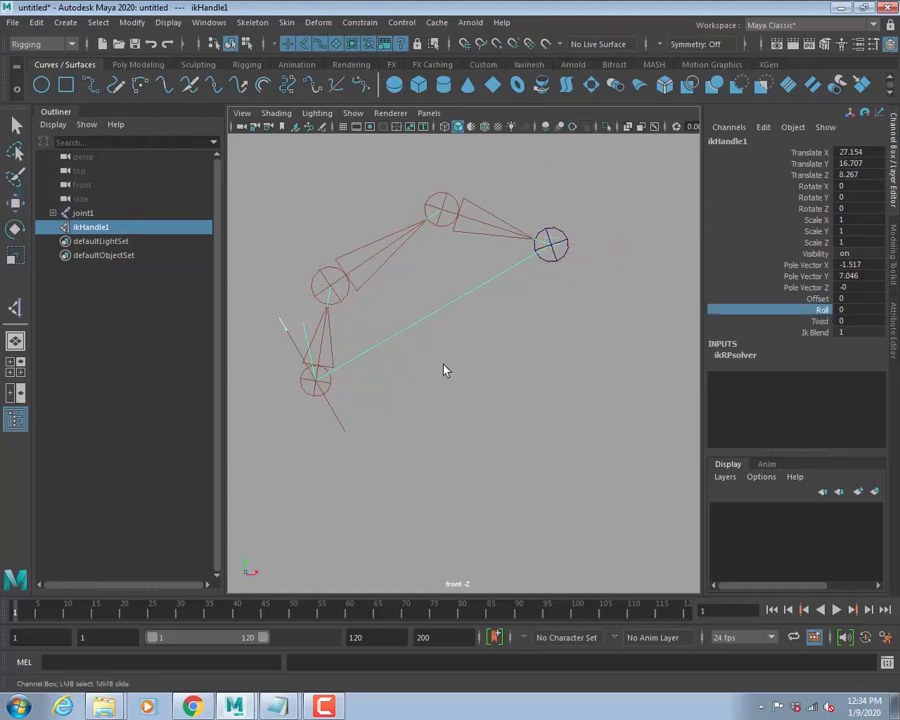
left_click(820, 321)
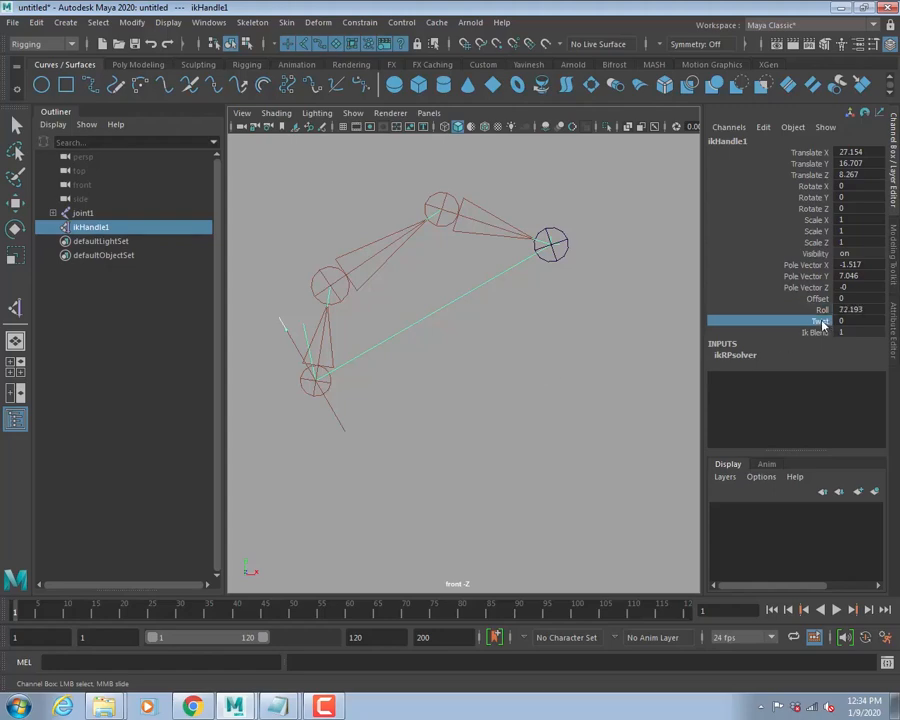
mouse_move(520, 360)
middle_mouse_down()
mouse_move(544, 359)
mouse_move(421, 366)
mouse_move(563, 370)
mouse_move(482, 358)
mouse_move(546, 366)
mouse_move(526, 352)
middle_mouse_up()
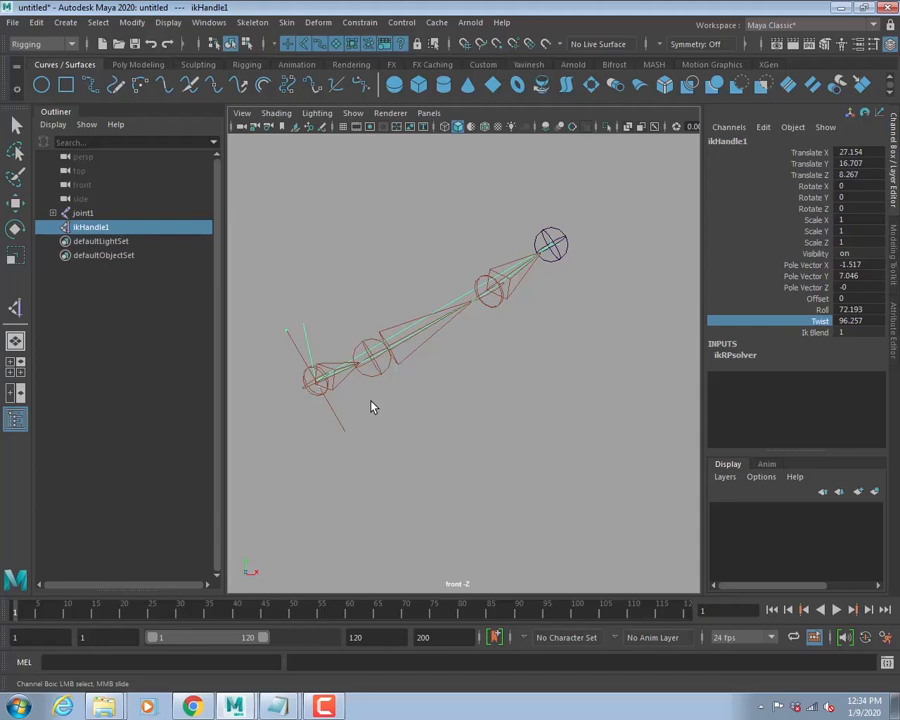
key("ctrl+z")
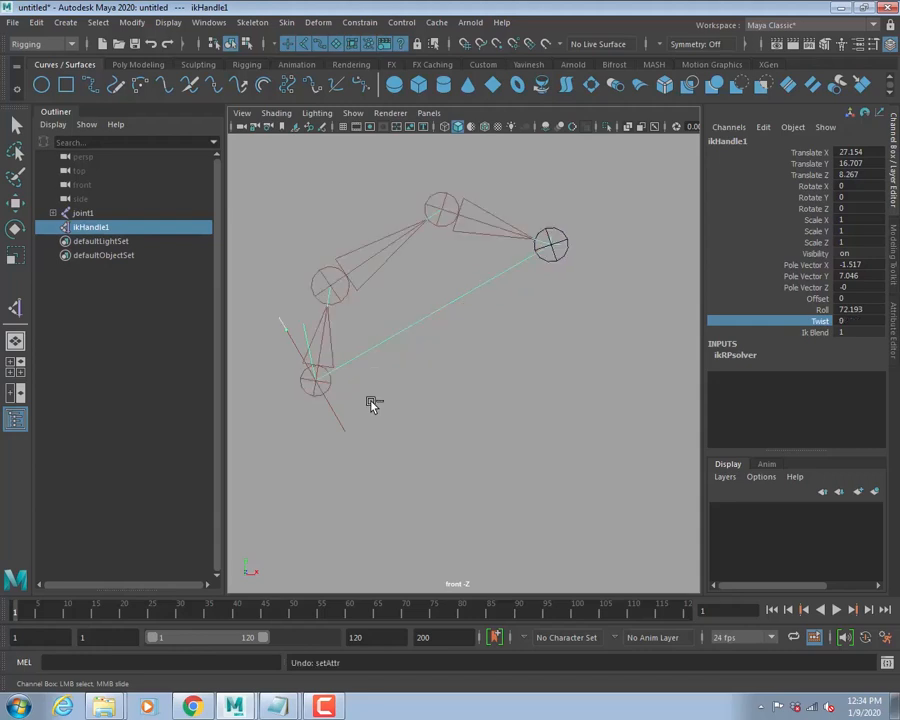
Switch to Chrome, search Google Images for "facial rig" in a new tab, and preview the Advanced Facial Rig in Maya 2018 result.
key("alt+Tab")
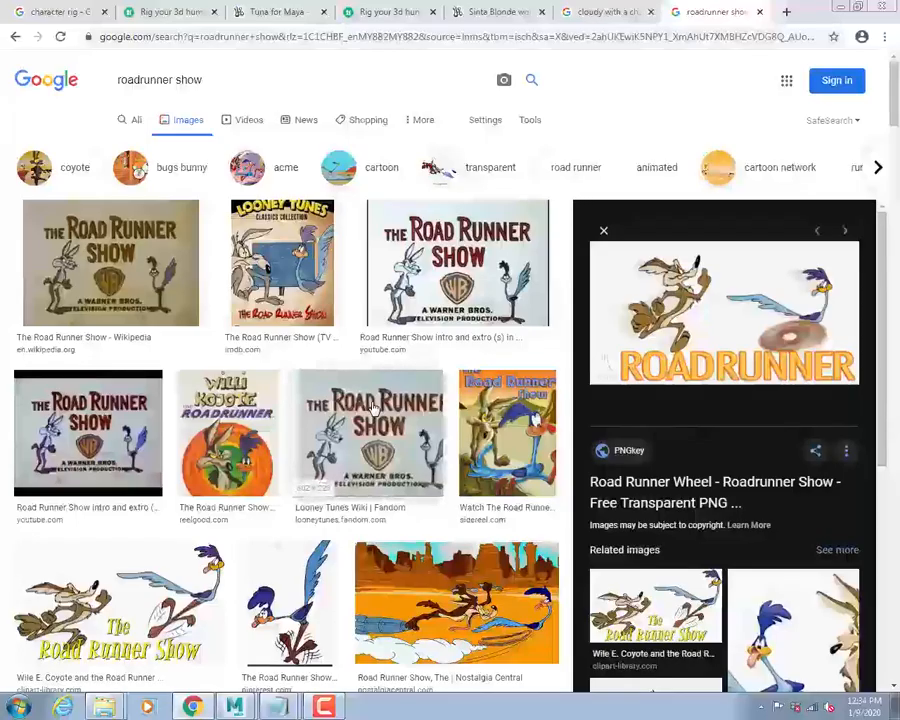
key("ctrl+t")
type("faci")
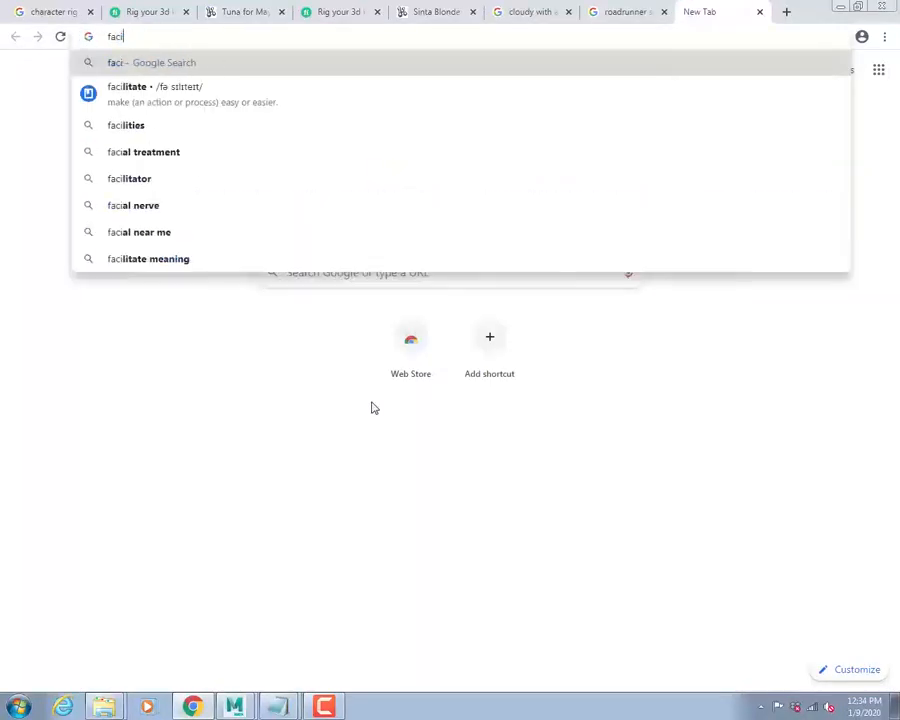
type("al rig")
key("Return")
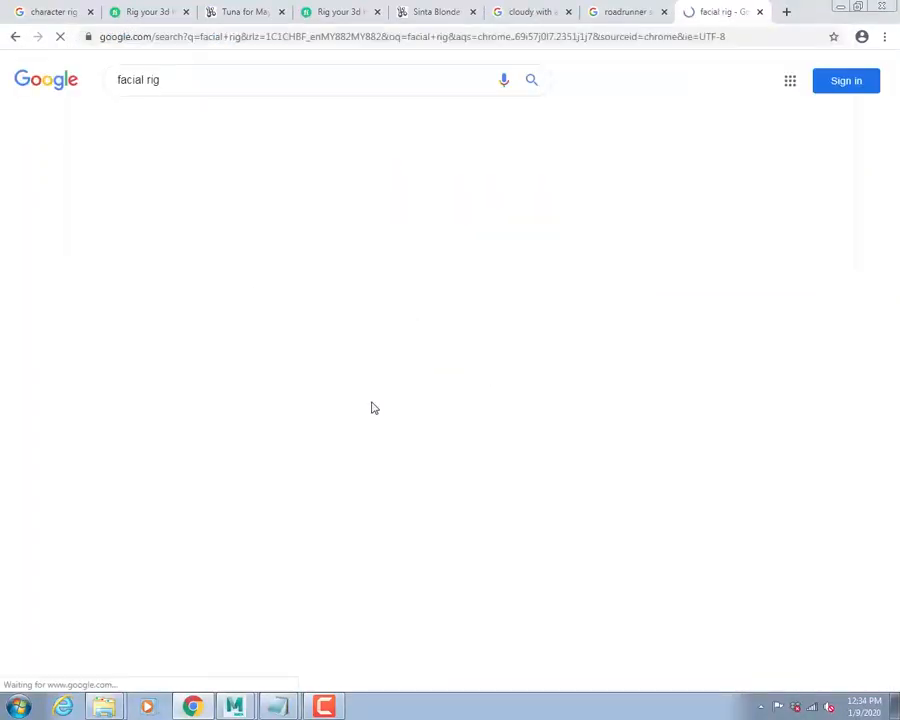
left_click(184, 122)
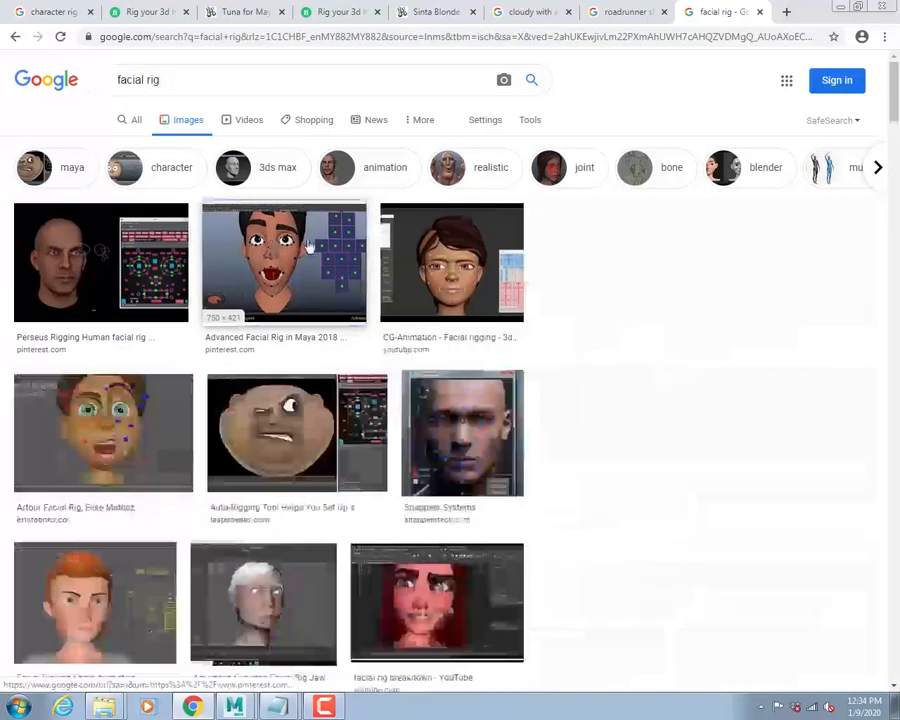
left_click(310, 245)
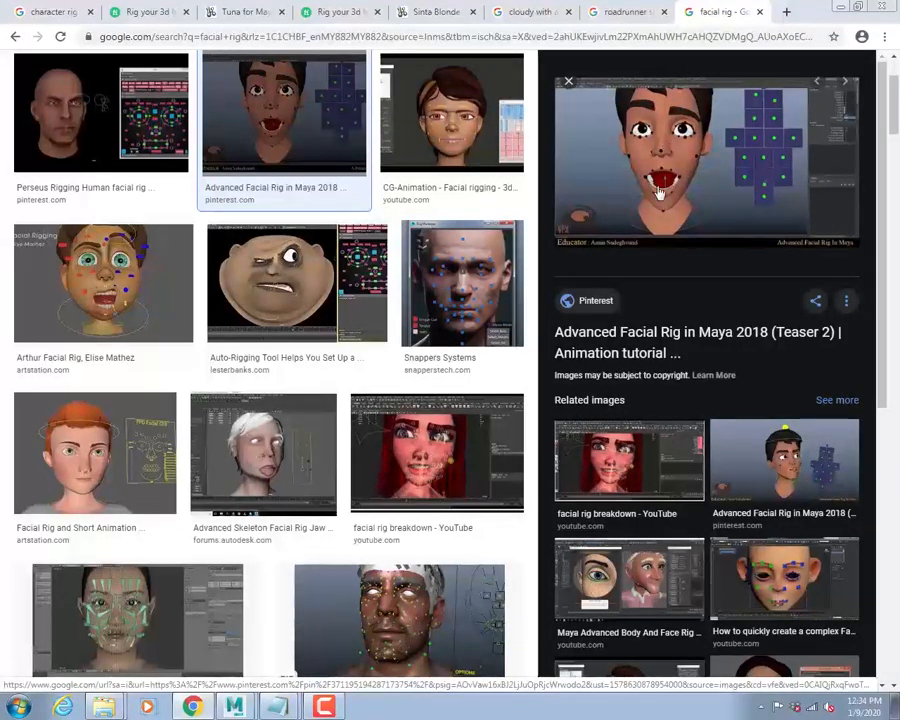
Return to Maya, deselect the IK handle, and start a new scene without saving the joint chain.
key("alt+Tab")
left_click(454, 396)
key("w")
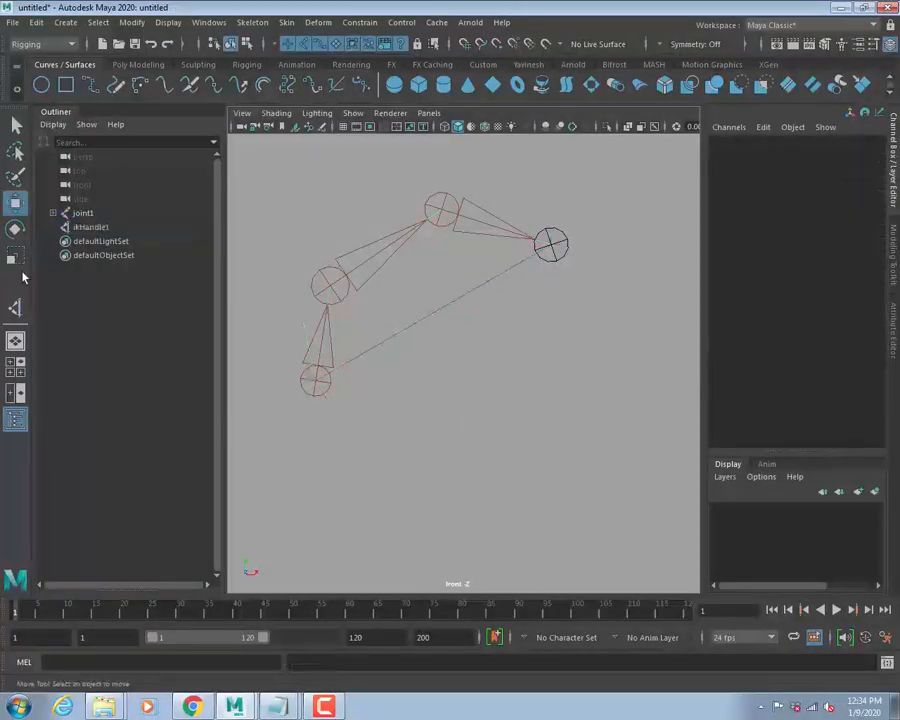
key("ctrl+n")
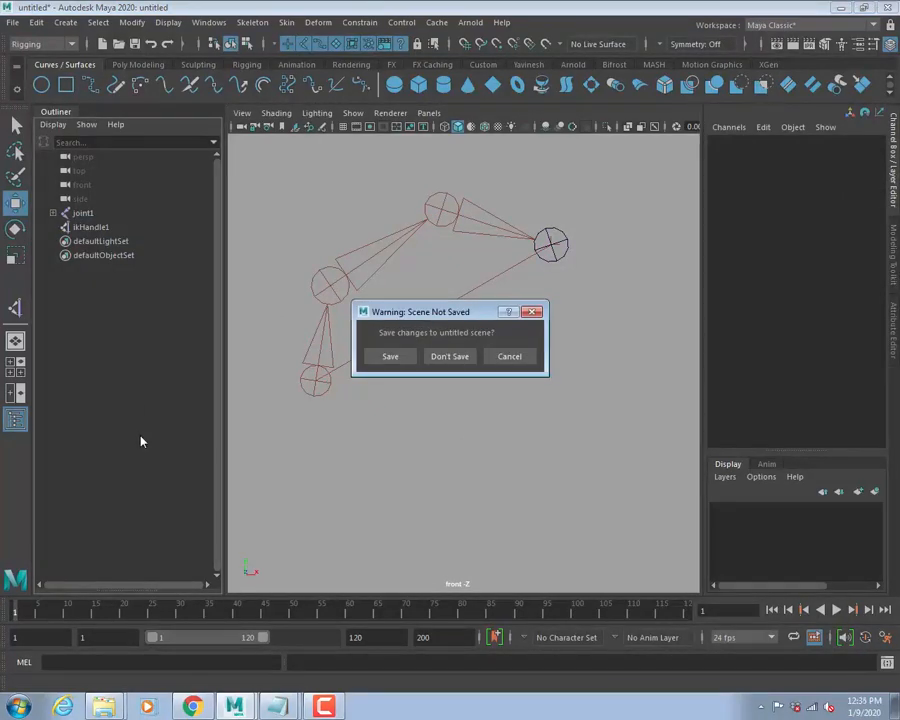
key("n")
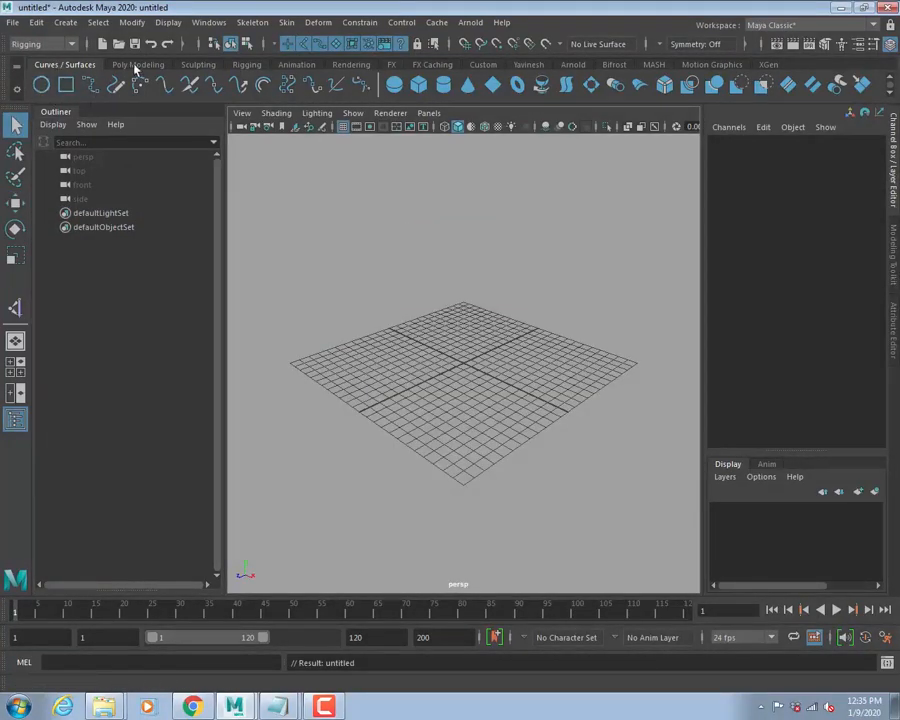
Create a polygon sphere with a radius of about 5.7 near the origin and show it shaded in the front view.
left_click(138, 64)
left_click(41, 84)
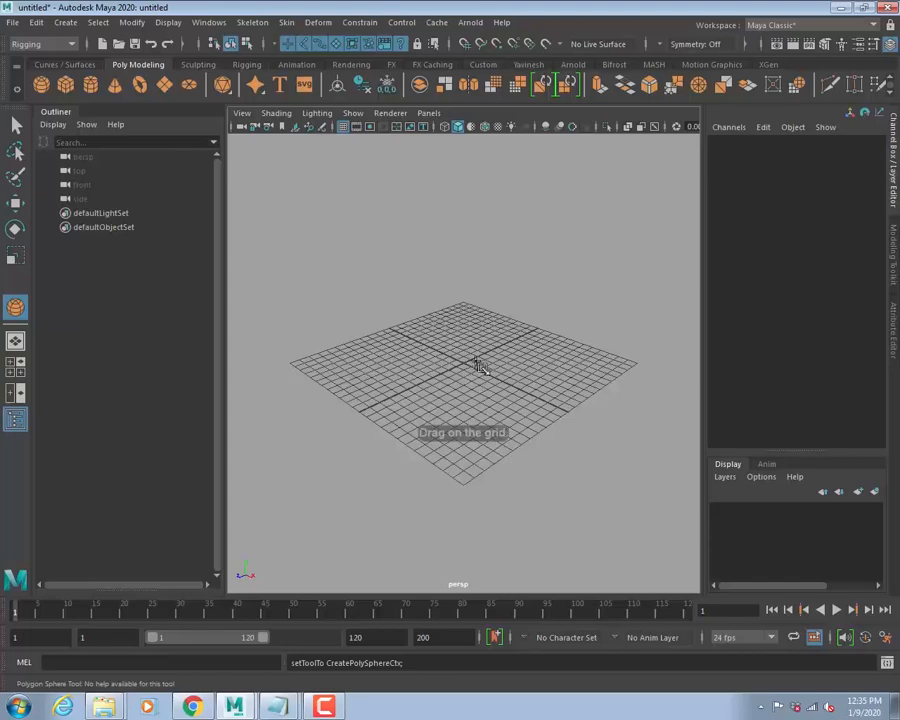
mouse_move(481, 367)
left_mouse_down()
mouse_move(504, 378)
mouse_move(492, 364)
left_mouse_up()
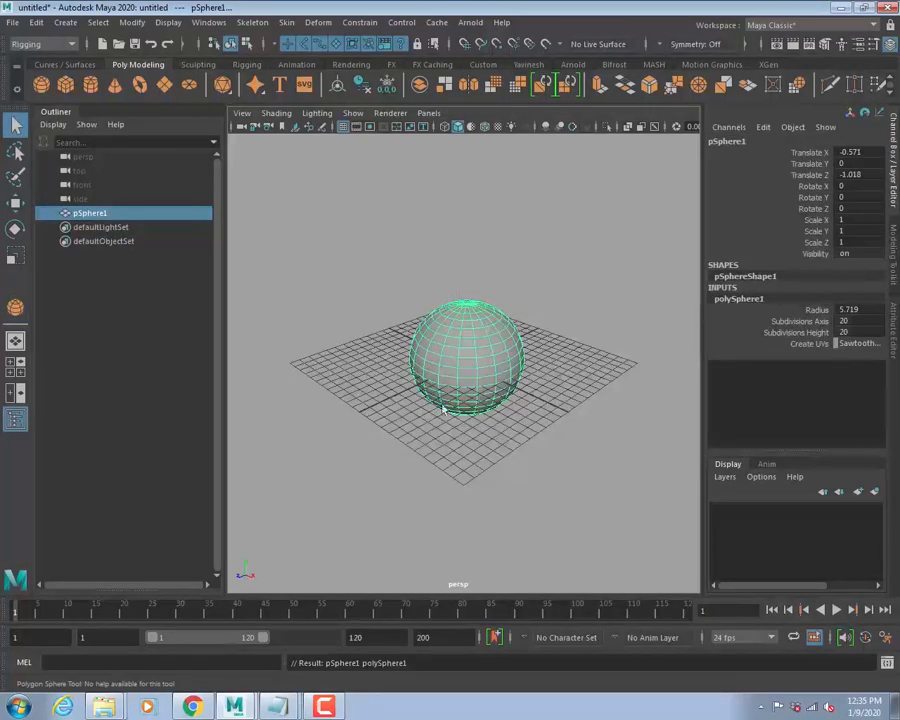
key("5")
key("space")
key("space")
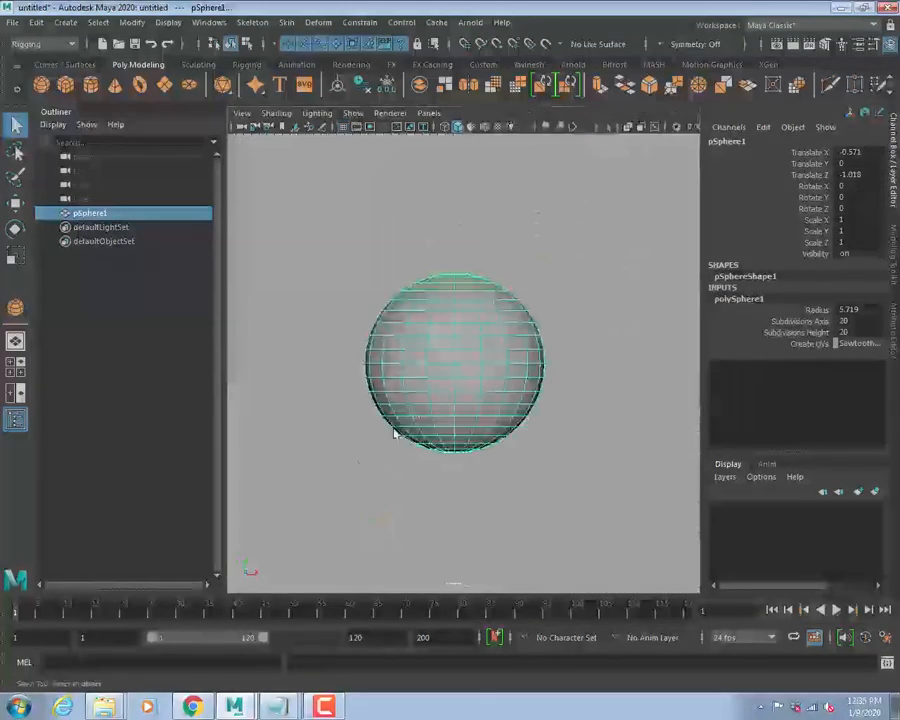
Duplicate the sphere and move the copy along X to about 20.5, beside the original.
right_click(460, 320)
scroll(447, 360, "down", 2)
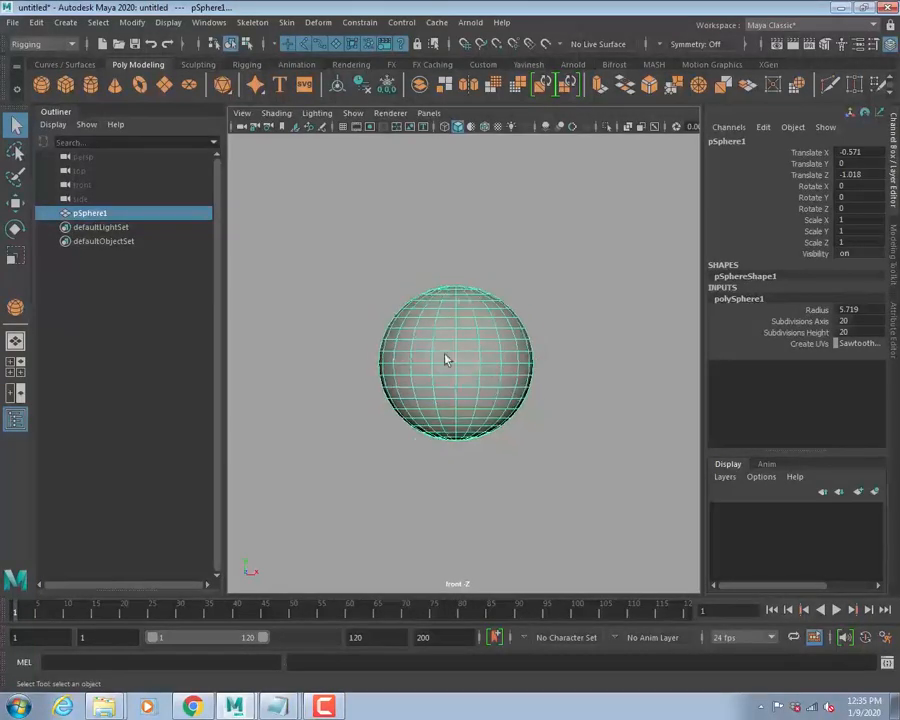
key("space")
key("space")
scroll(460, 420, "down", 2)
key("w")
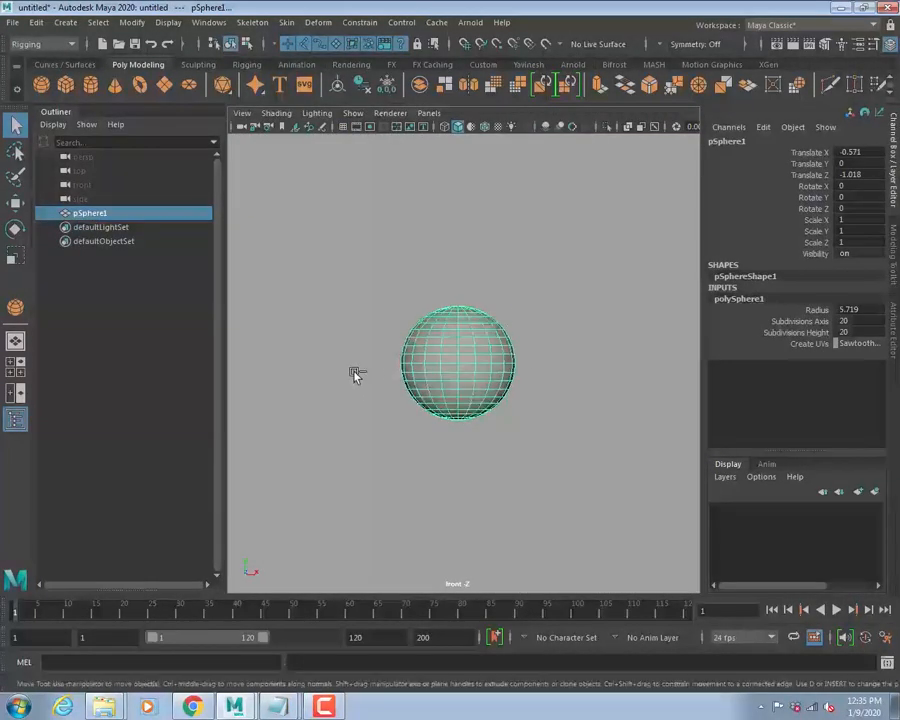
key("ctrl+d")
left_click_drag(466, 408, 383, 403)
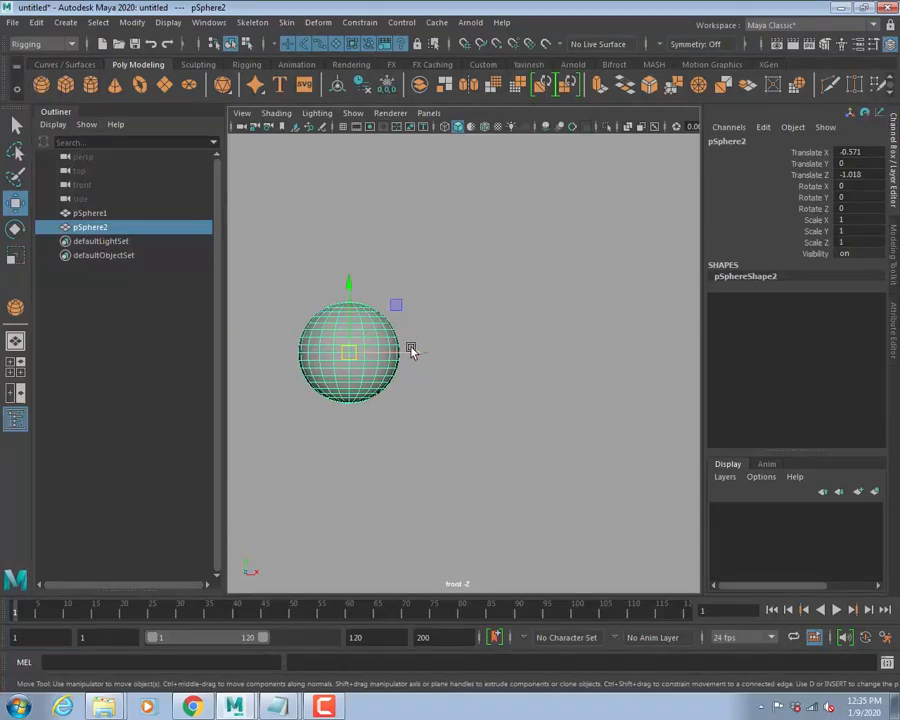
left_click_drag(411, 350, 603, 356)
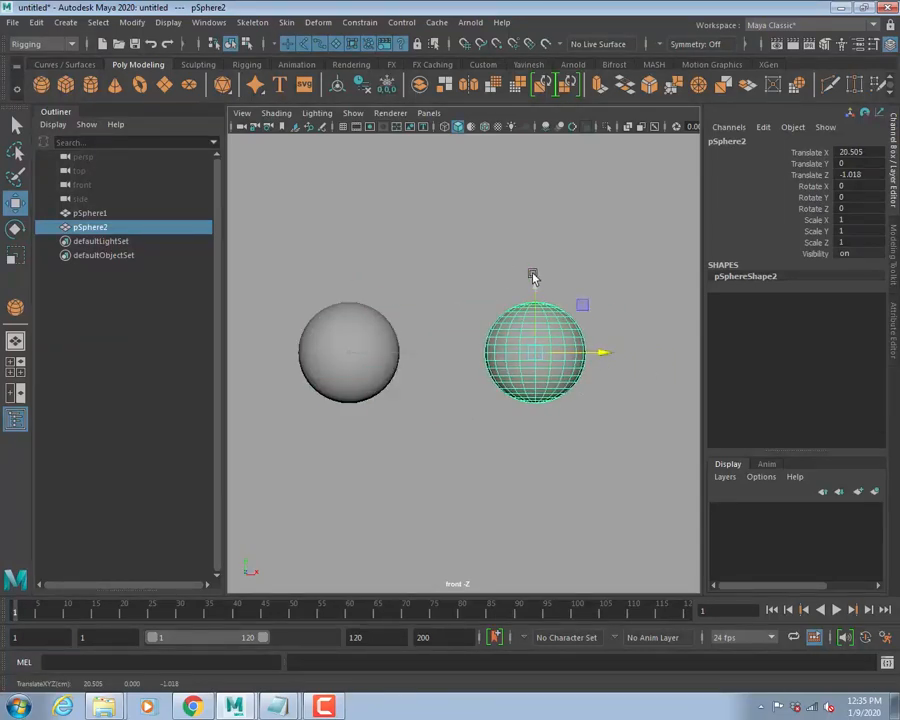
Select the upper cap vertices of the copied sphere and pull them straight up to form a raised collar.
right_click_drag(533, 276, 621, 331, "alt")
middle_click_drag(573, 292, 493, 318, "alt")
right_click_drag(493, 318, 602, 404, "alt")
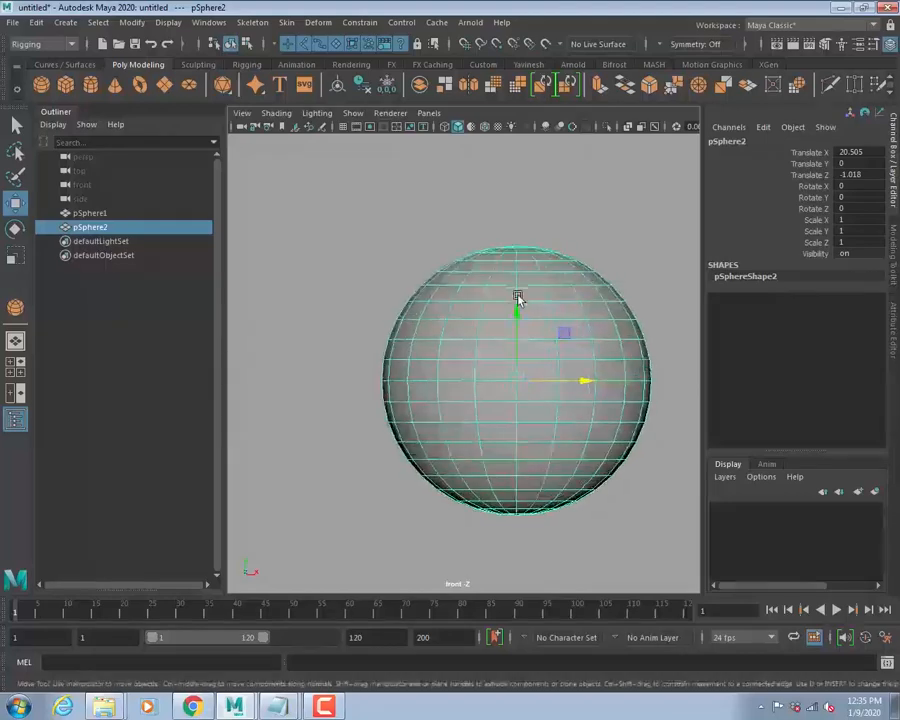
right_click_drag(517, 298, 458, 275)
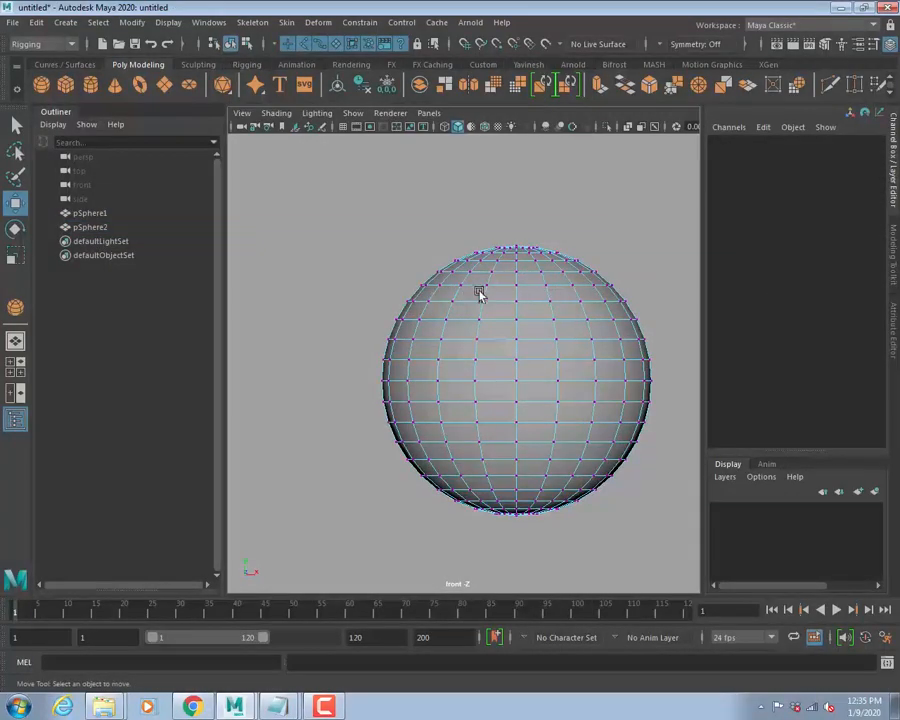
left_click_drag(441, 232, 617, 267)
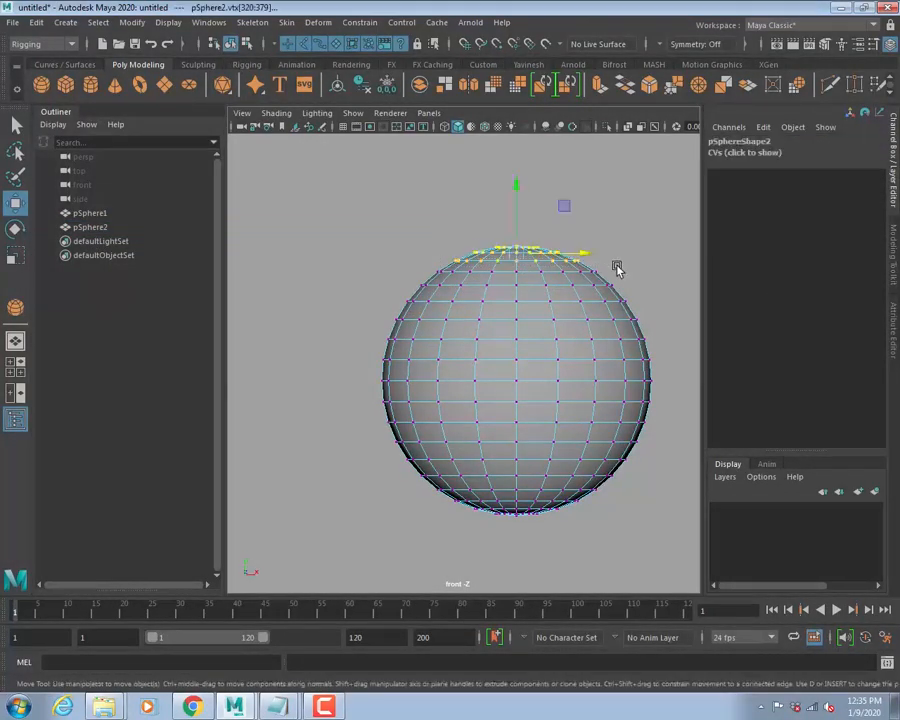
left_click_drag(520, 202, 518, 161)
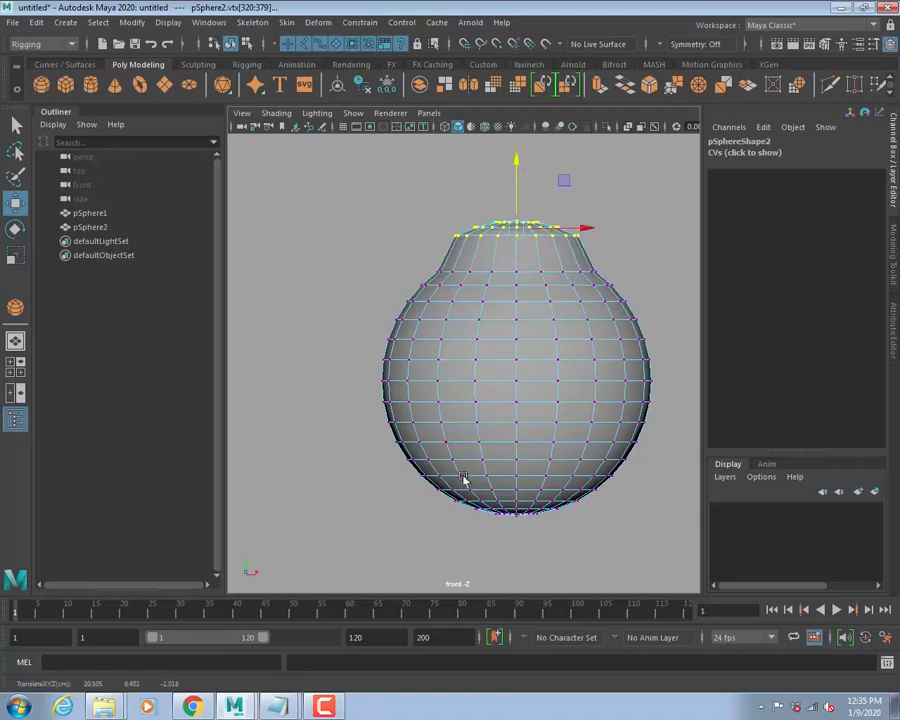
Move the copy's bottom cap vertices down to Y about -6.3 and return to object mode.
left_click_drag(416, 538, 630, 483)
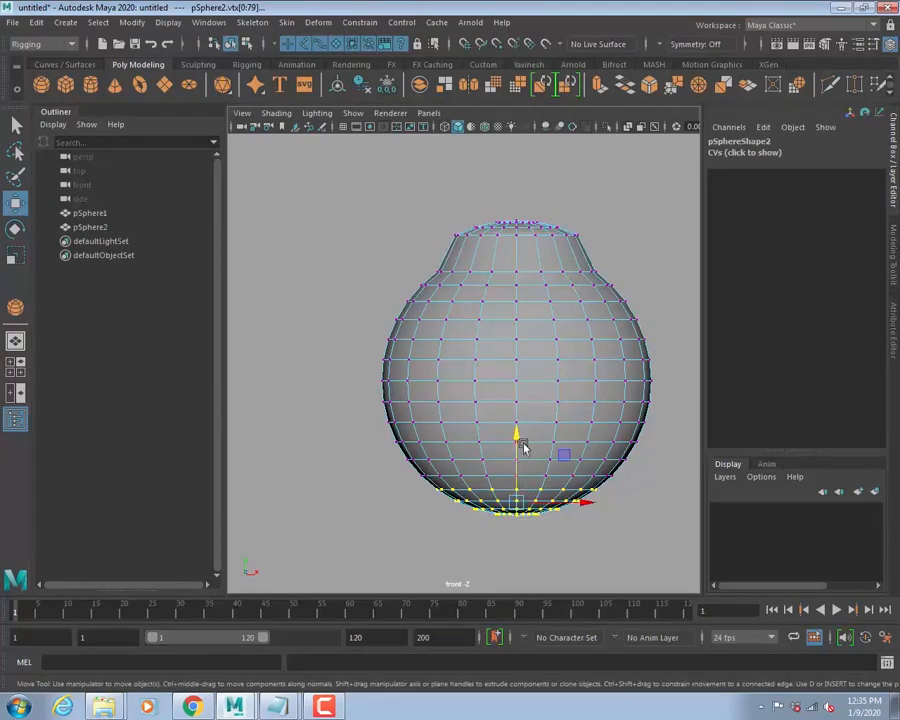
mouse_move(523, 447)
left_mouse_down()
mouse_move(516, 440)
mouse_move(516, 474)
mouse_move(516, 463)
left_mouse_up()
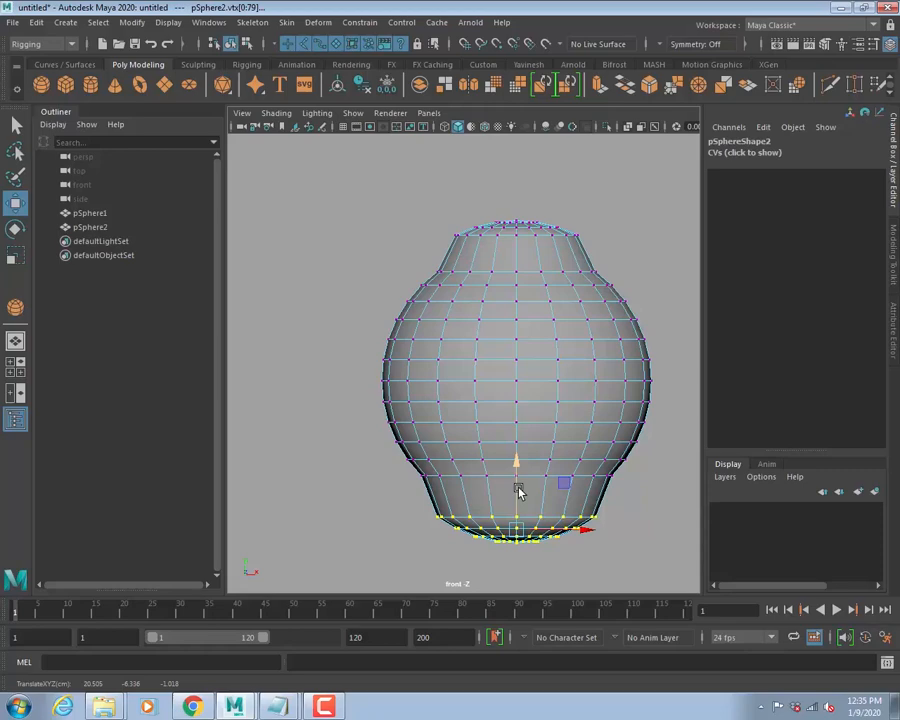
key("a")
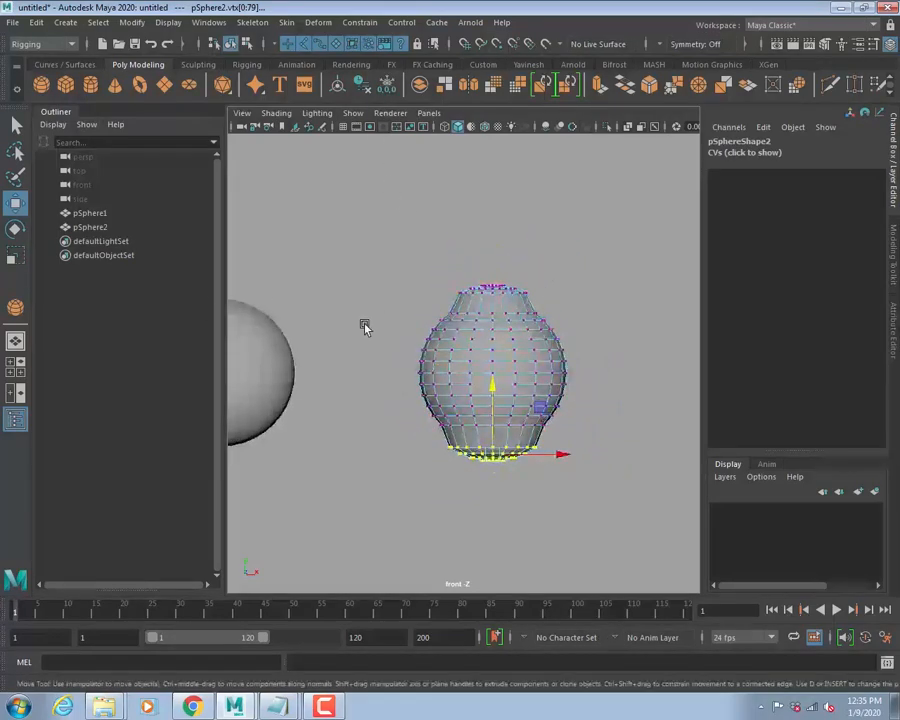
right_click_drag(620, 345, 664, 298)
left_click(498, 354)
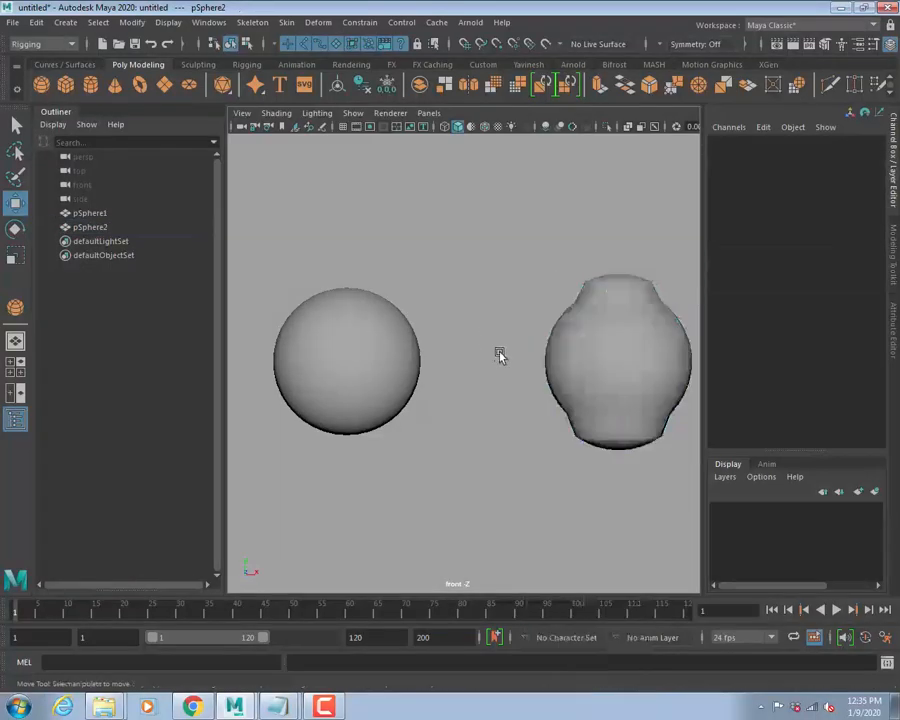
Duplicate the deformed sphere and move the new copy along X to about 35.4.
scroll(498, 354, "down", 3)
left_click(594, 341)
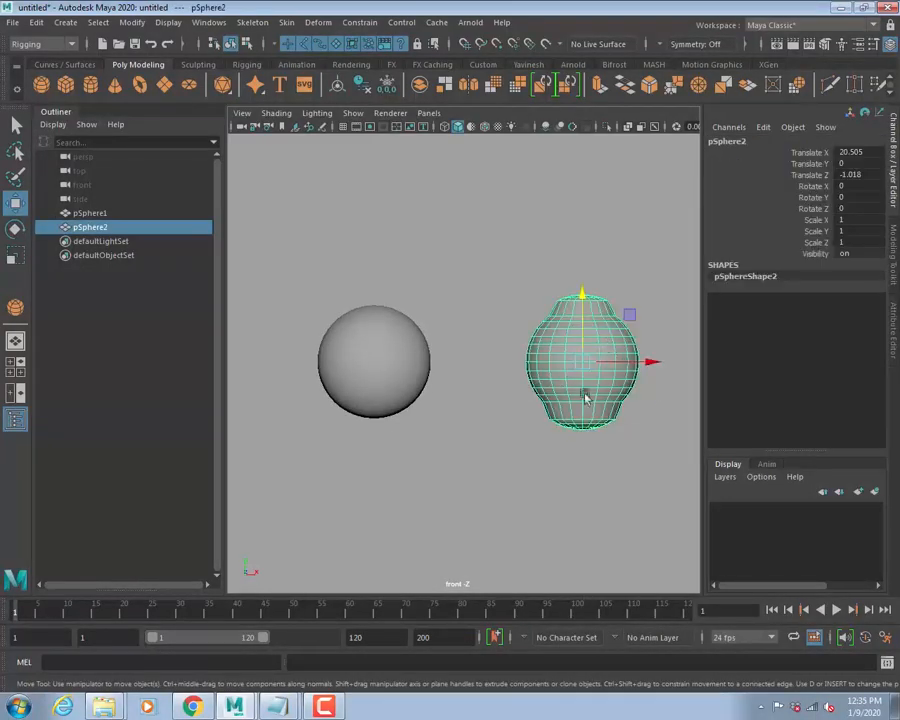
middle_click_drag(572, 415, 490, 427, "alt")
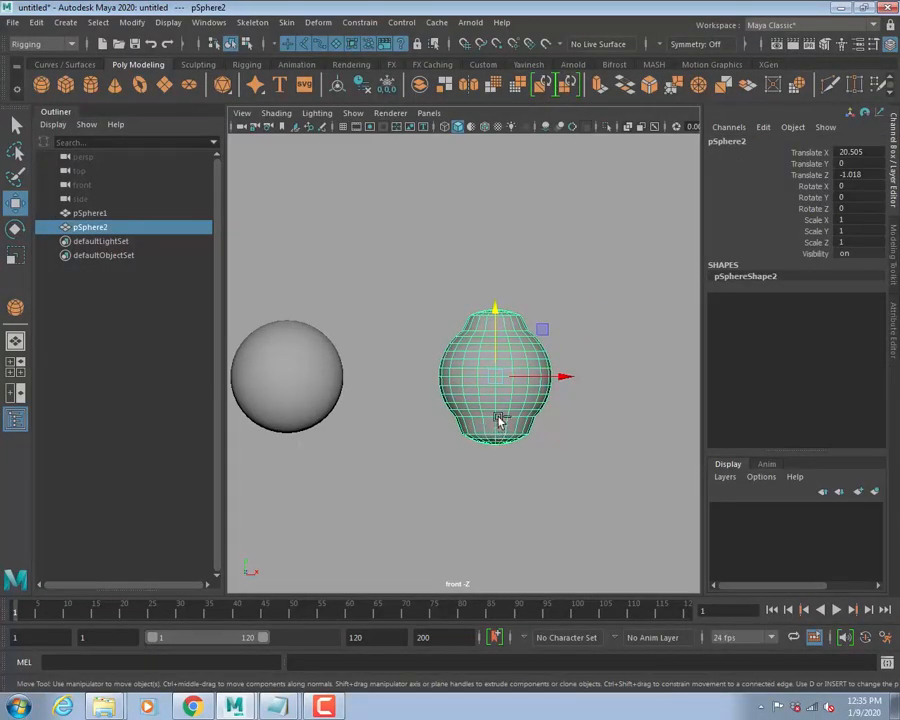
key("ctrl+d")
left_click_drag(582, 374, 703, 386)
middle_click_drag(568, 380, 358, 373, "alt")
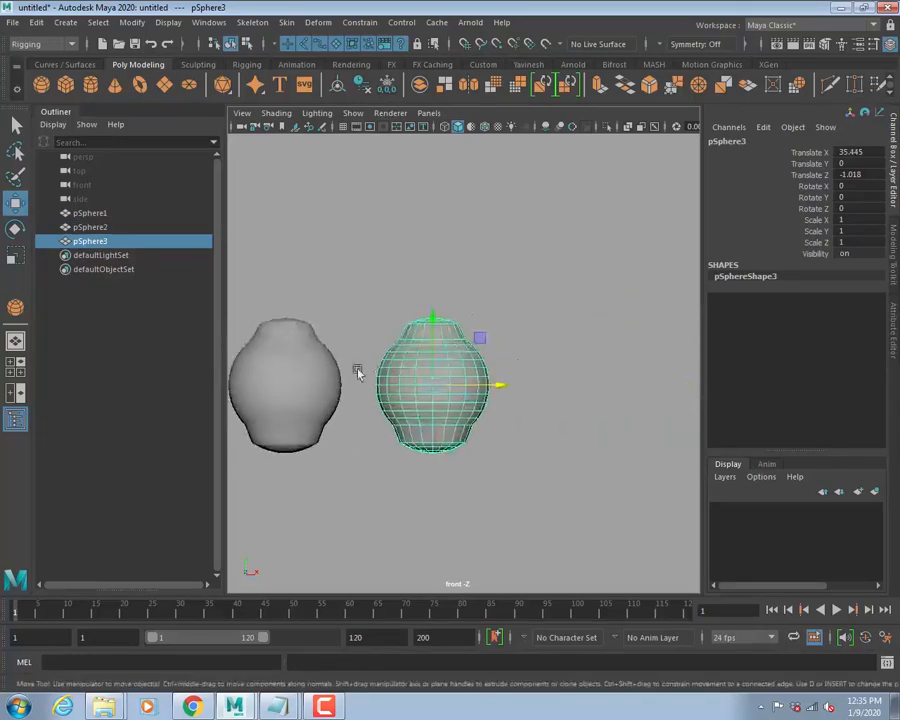
Stretch the second copy's topmost vertices up to Y about 20.9 as a long neck, and return to object mode.
right_click_drag(436, 316, 367, 315)
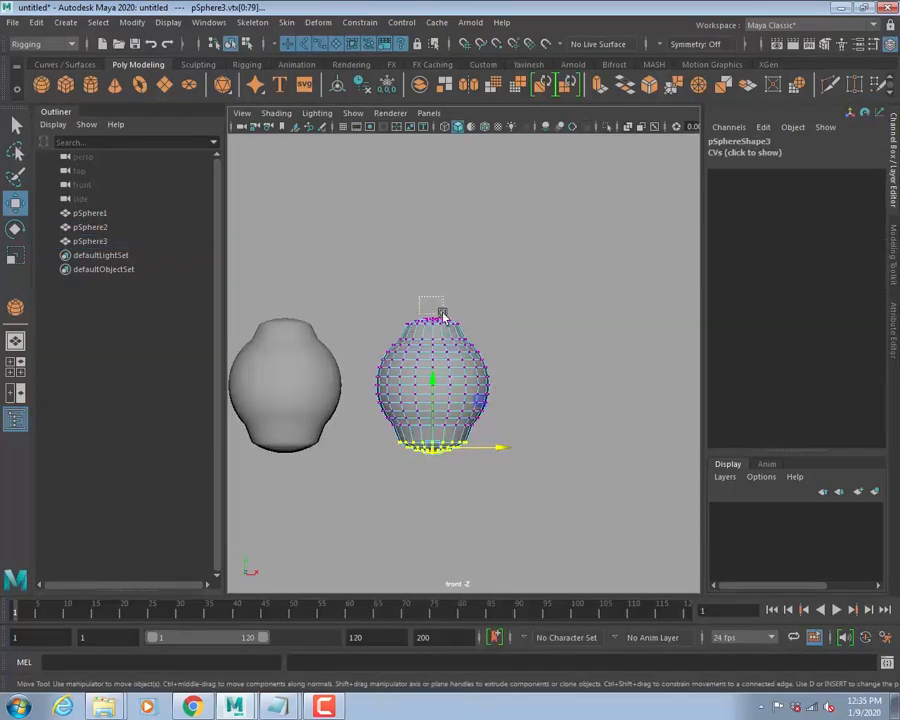
left_click_drag(453, 322, 454, 323)
left_click_drag(436, 263, 428, 124)
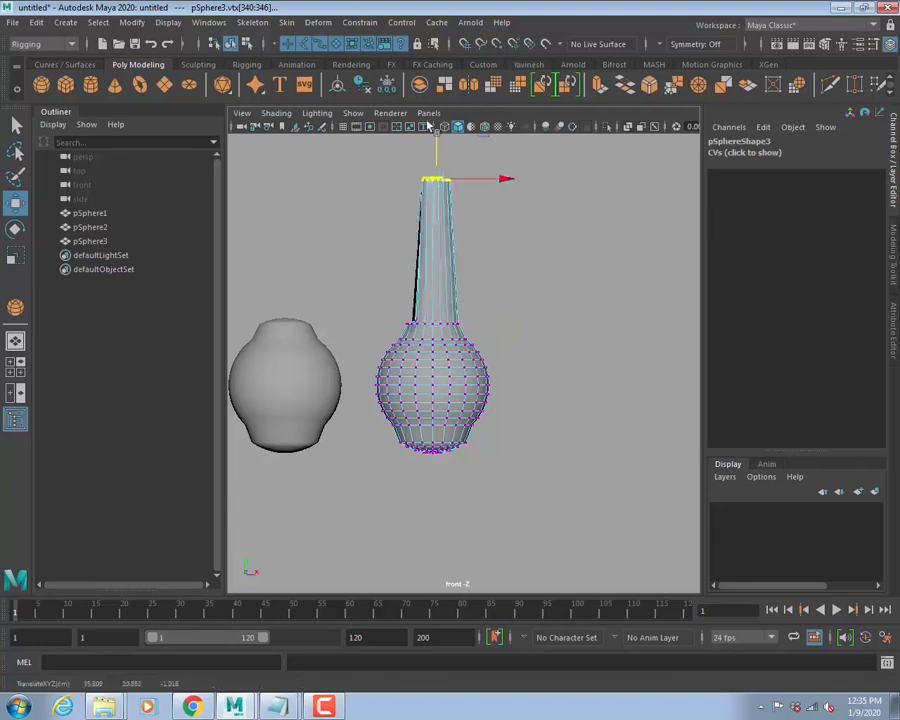
right_click_drag(600, 389, 414, 391, "alt")
middle_click_drag(414, 391, 541, 424, "alt")
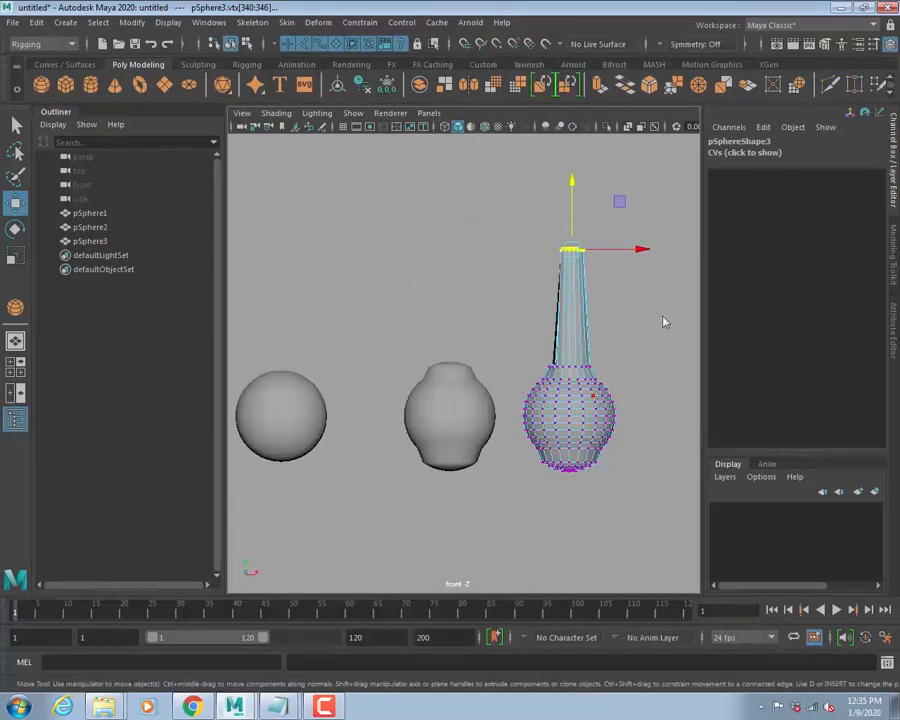
right_click_drag(592, 317, 676, 300)
middle_click_drag(589, 412, 488, 410, "alt")
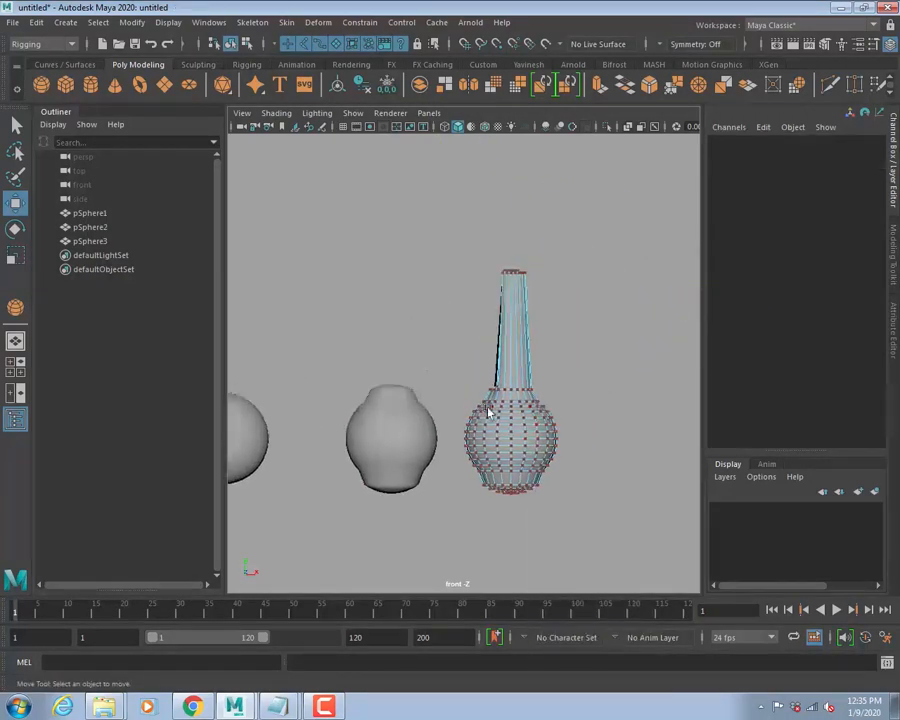
right_click_drag(474, 414, 543, 298)
Create a blend shape from the long-necked sphere and the first deformed copy onto the original sphere, then clear the selection.
left_click(500, 418)
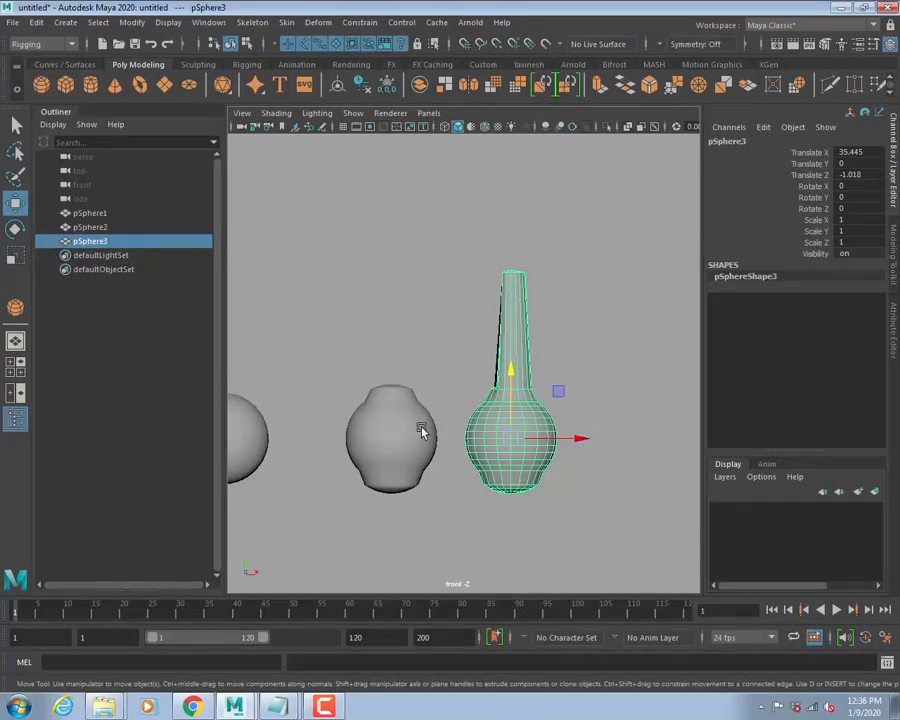
left_click(369, 443, "shift")
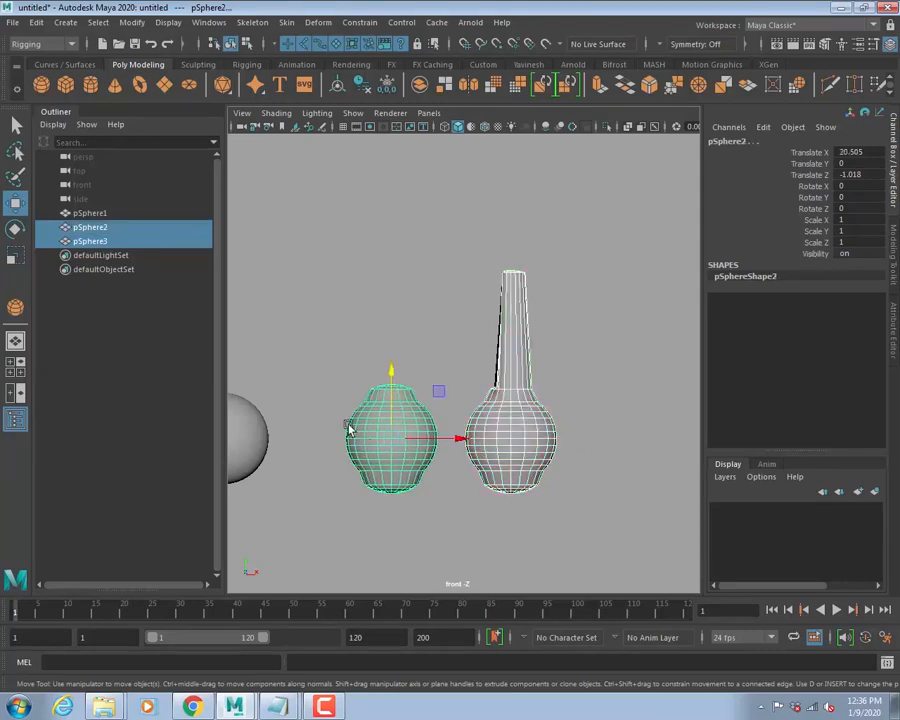
middle_click_drag(350, 424, 515, 428, "alt")
left_click(420, 417, "shift")
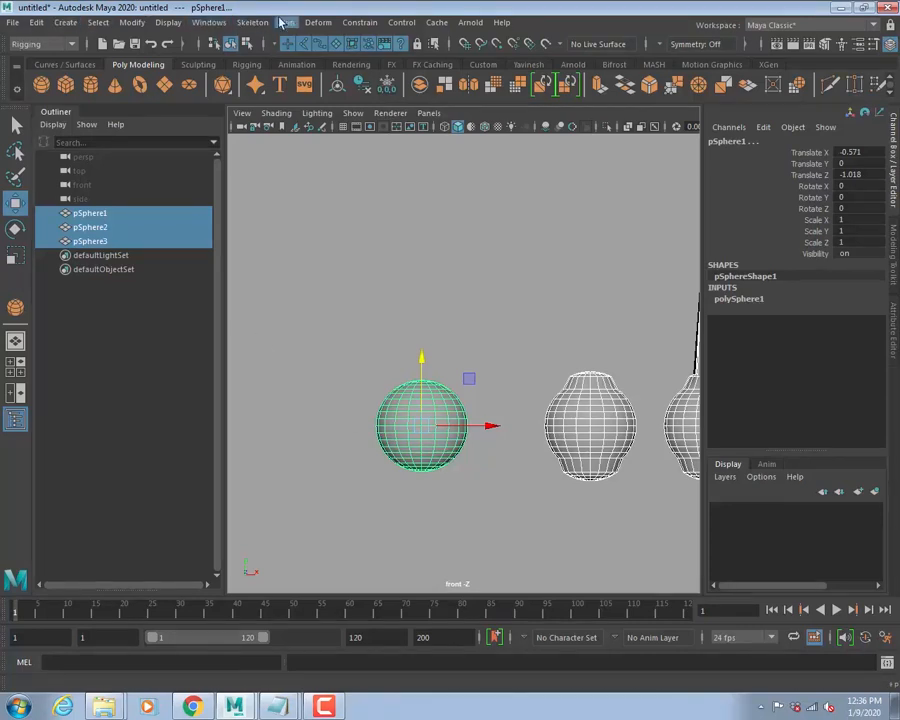
left_click(318, 22)
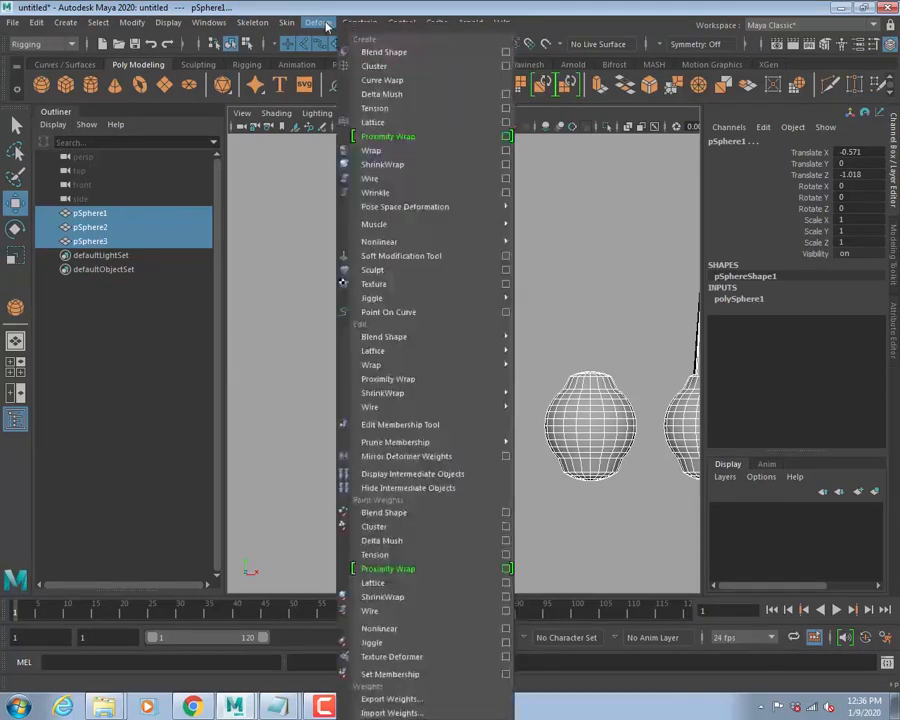
left_click(382, 53)
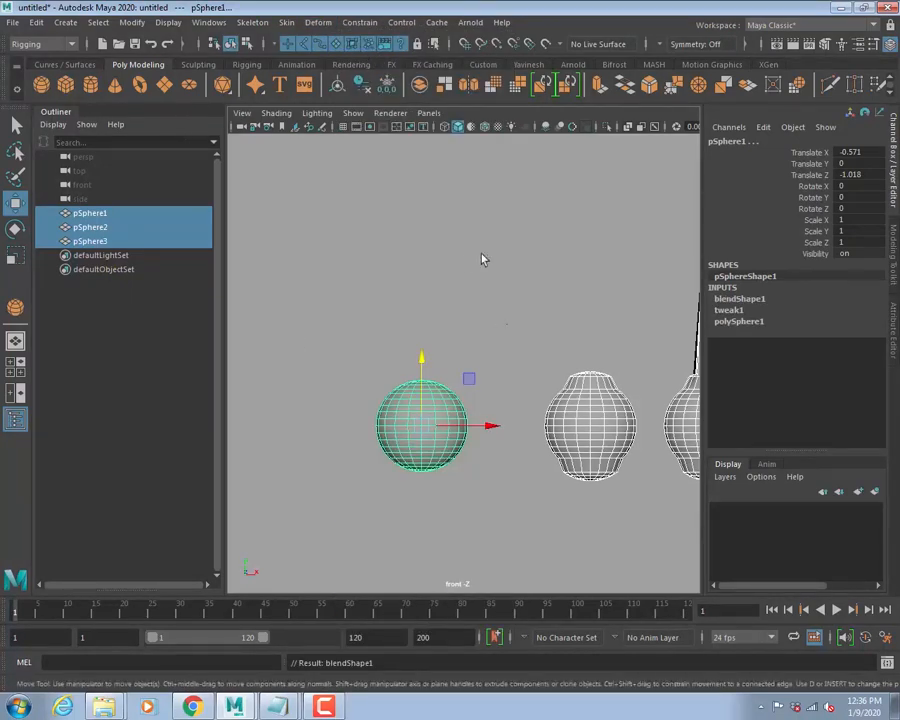
left_click(390, 280)
key("5")
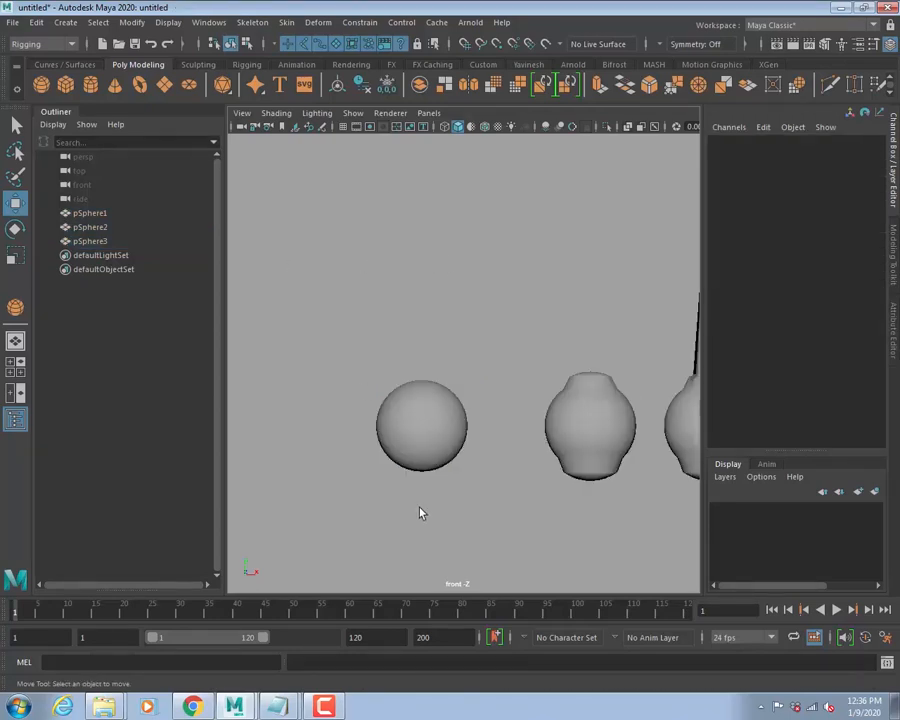
Select the original sphere, expand its blendShape1 input, and highlight the pSphere3 and pSphere2 weights.
left_click(415, 410)
right_click_drag(362, 412, 482, 443, "alt")
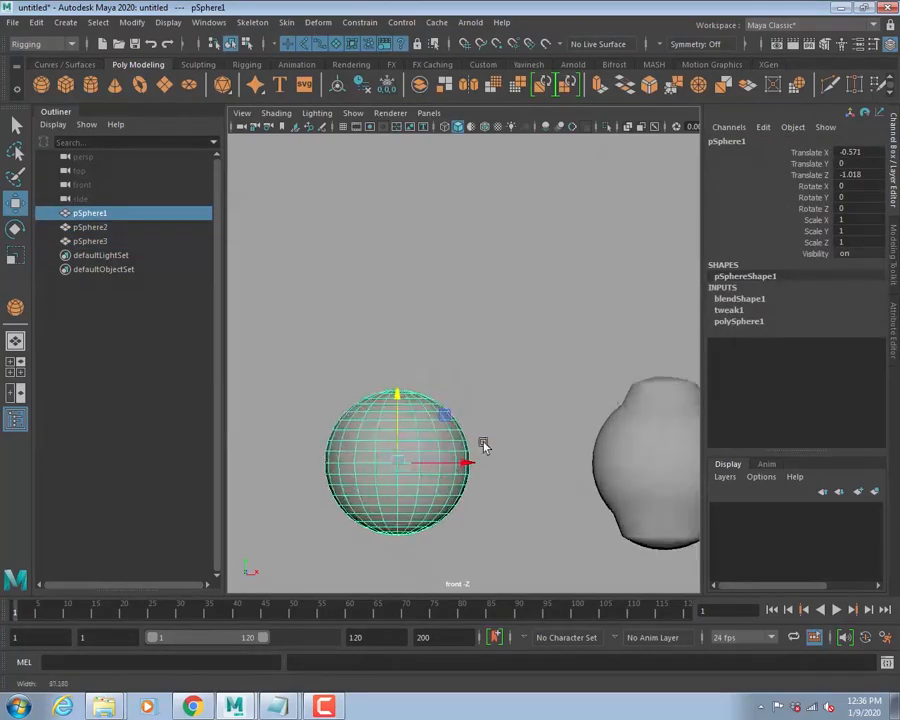
middle_click_drag(388, 477, 429, 419, "alt")
right_click_drag(378, 422, 553, 357, "alt")
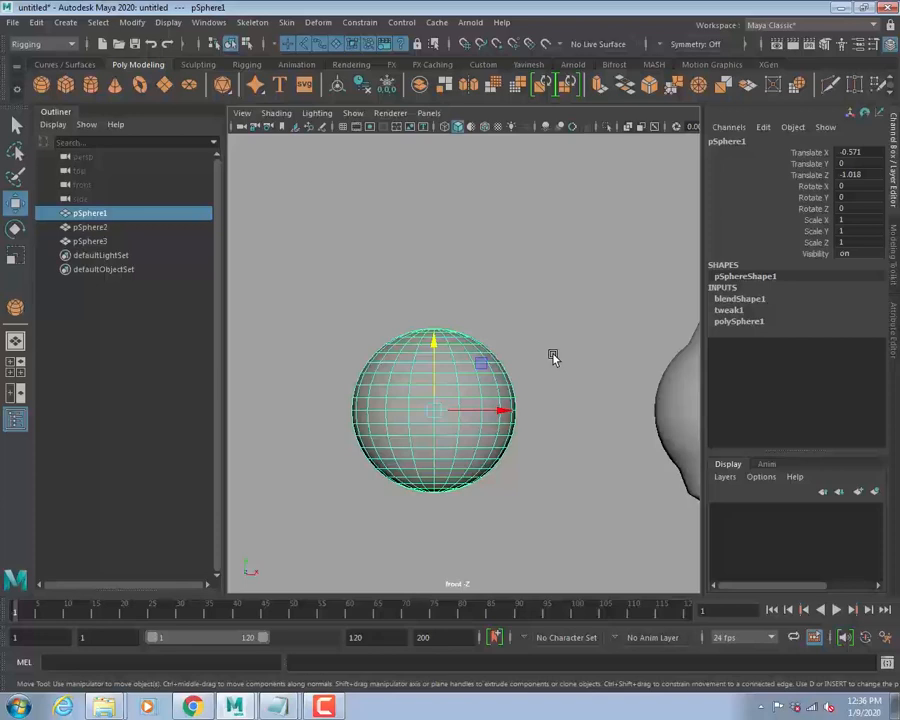
left_click(738, 299)
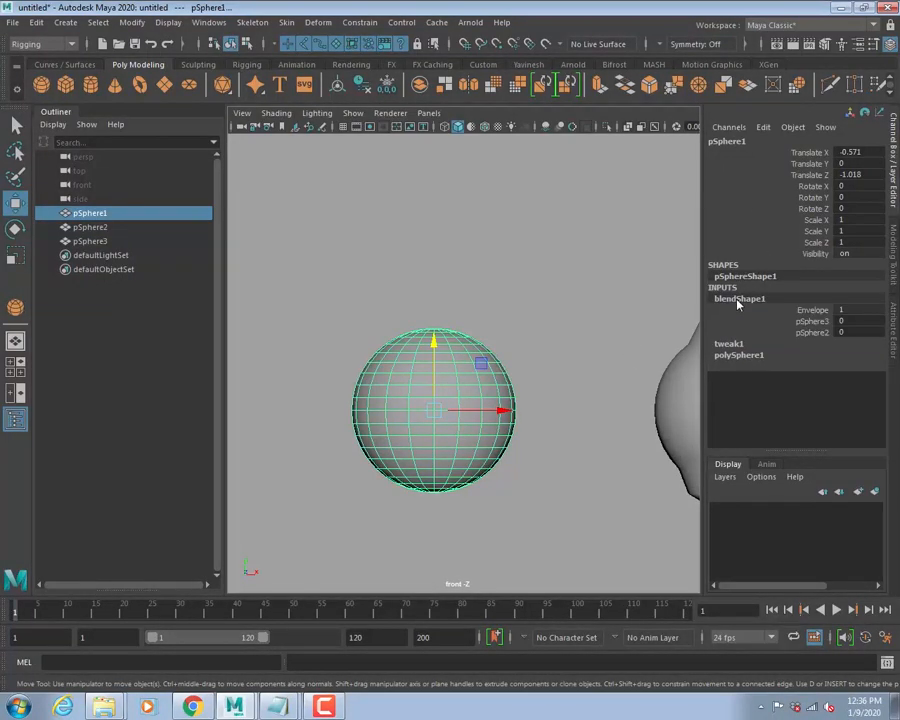
left_click_drag(812, 322, 812, 334)
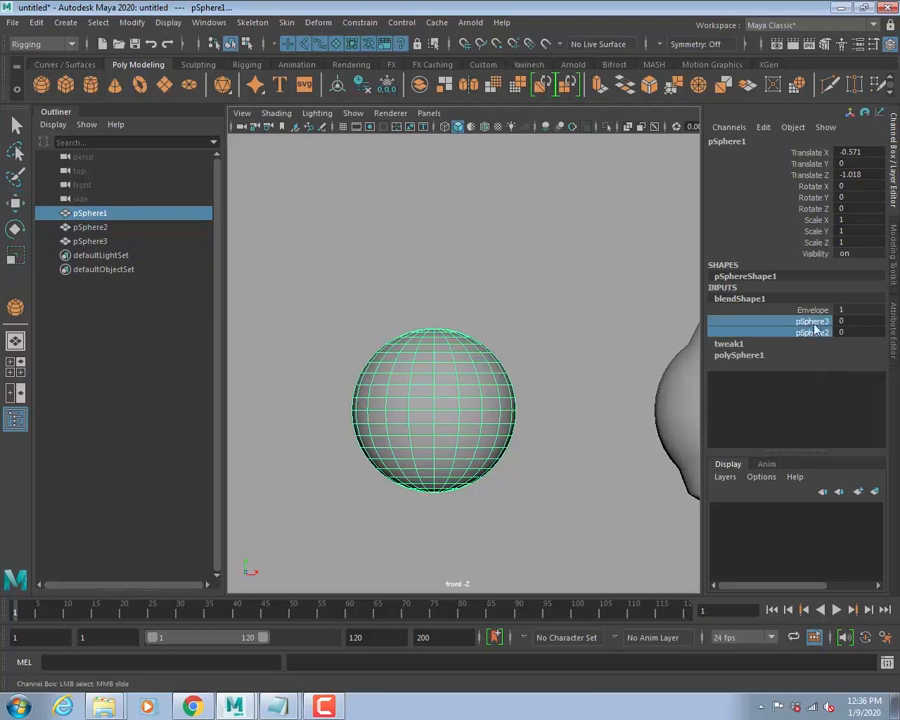
Inspect the two target shapes by selecting pSphere3 and pSphere2 to match them with the blend shape weights.
middle_click_drag(607, 373, 408, 361, "alt")
scroll(491, 354, "down", 2)
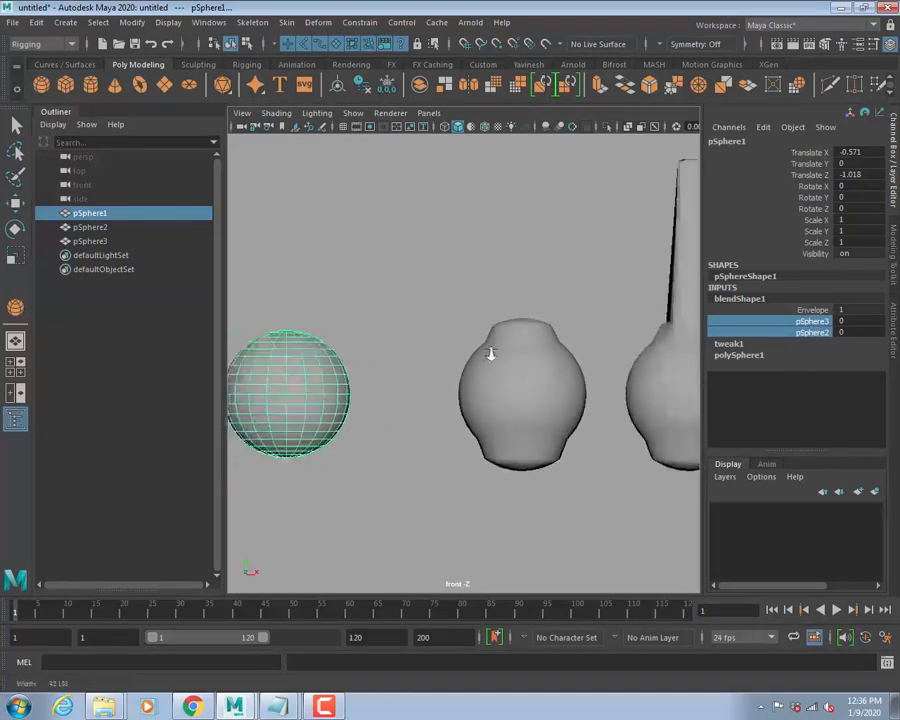
scroll(491, 354, "down", 1)
middle_click_drag(626, 387, 474, 387, "alt")
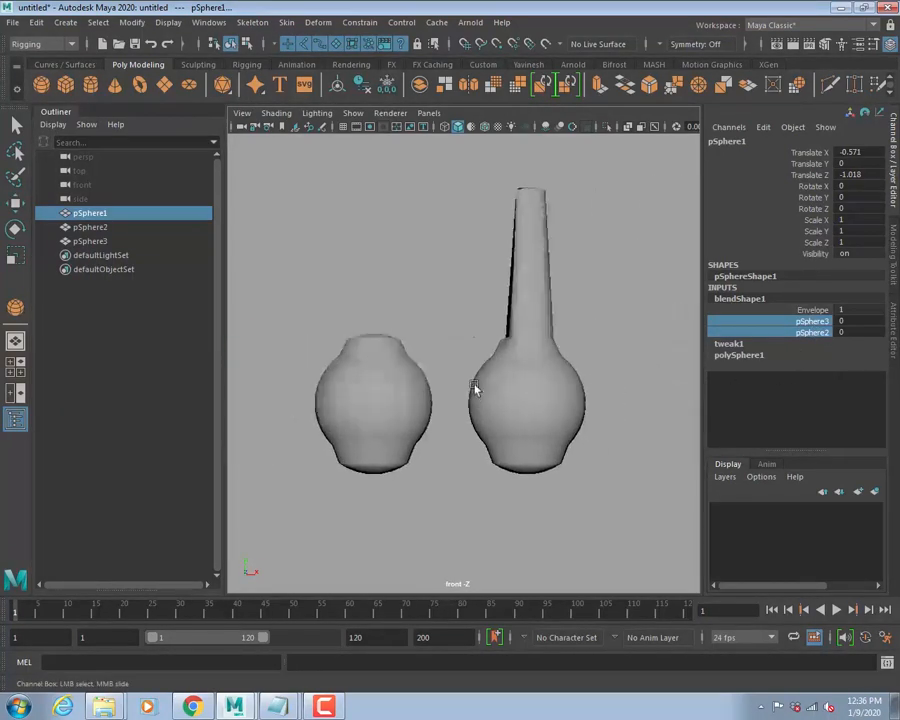
left_click(522, 364)
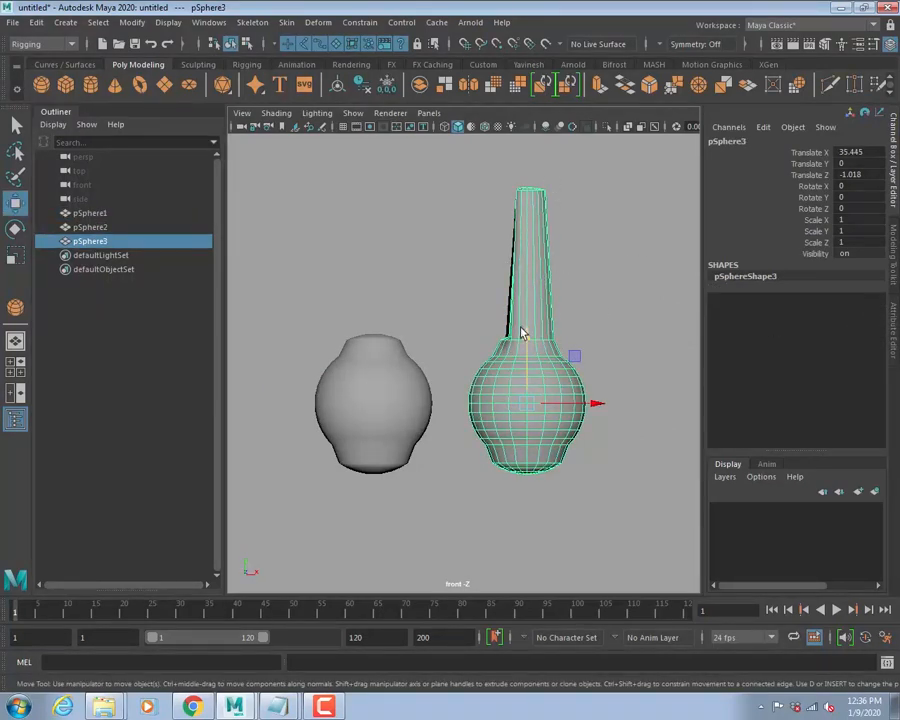
left_click(380, 380)
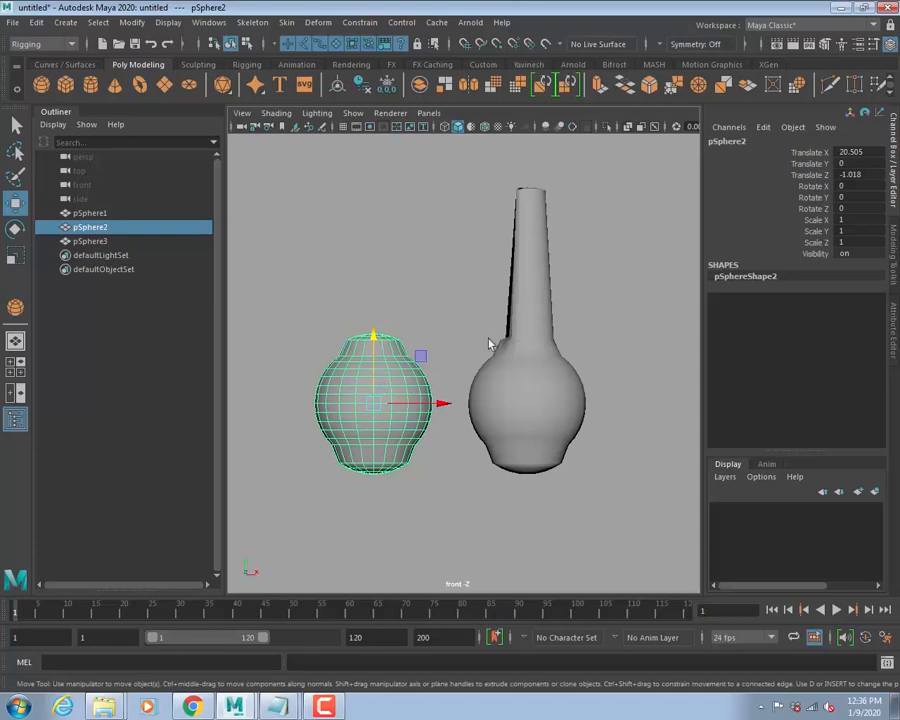
middle_click_drag(369, 423, 472, 424, "alt")
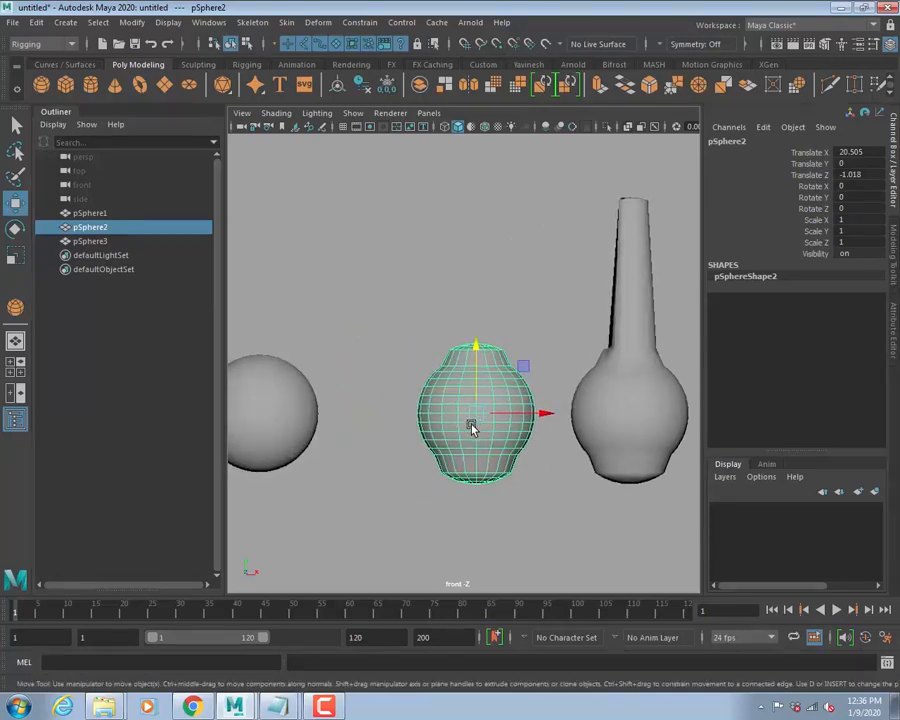
Select the original sphere, expand its blendShape1 input, and test the pSphere3 weight before leaving it at 0.
left_click(275, 408)
left_click(740, 298)
left_click(834, 322)
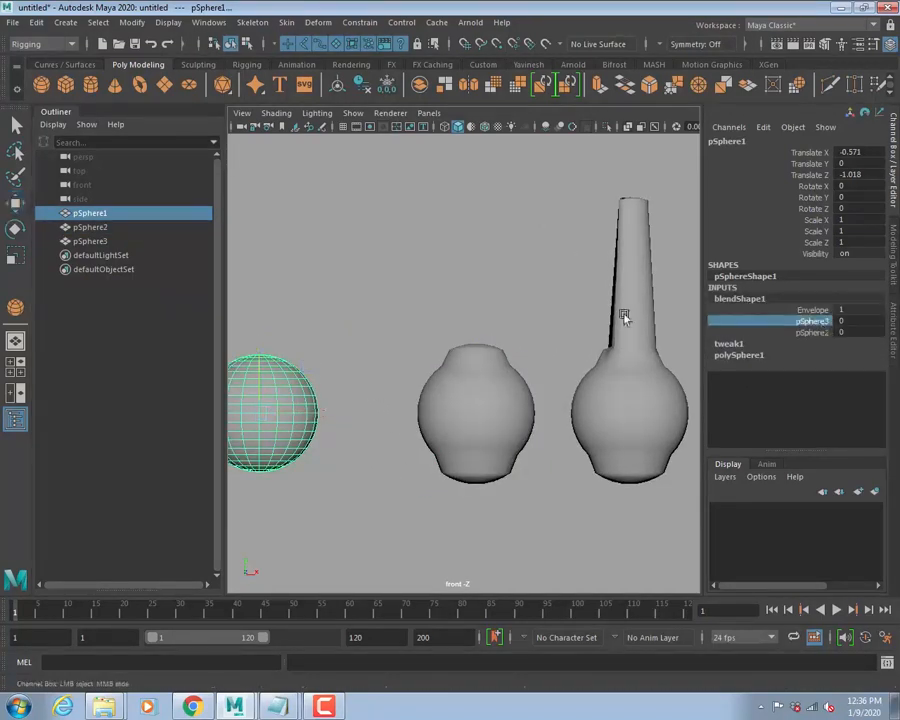
middle_click_drag(625, 313, 378, 296)
Set the original sphere's pSphere2 blend weight to 1 and compare it with the facial rig reference image in Chrome before returning to Maya.
left_click(775, 333)
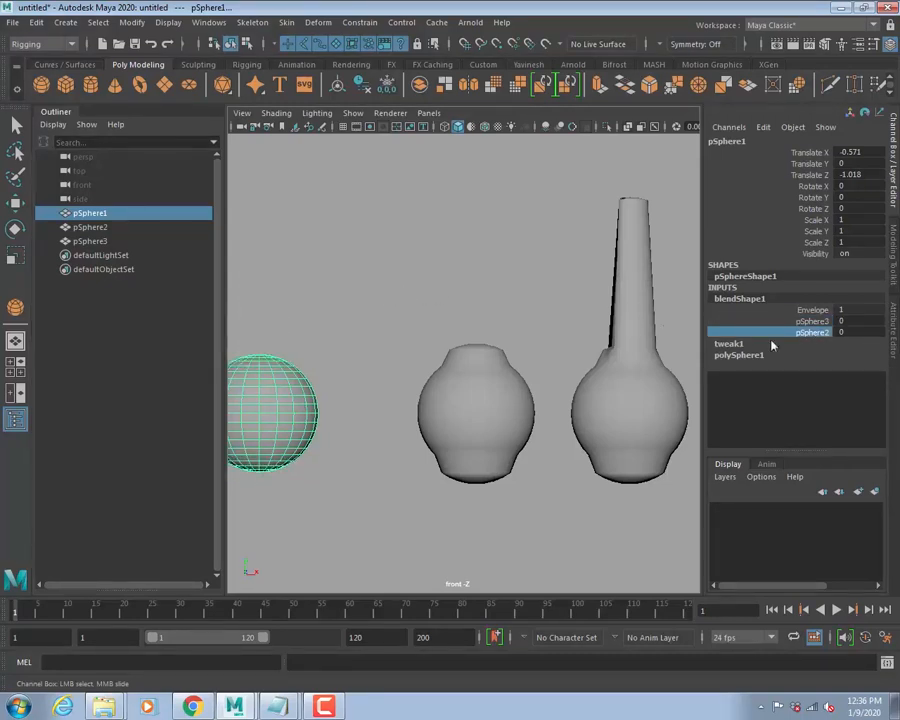
middle_click_drag(520, 280, 654, 327)
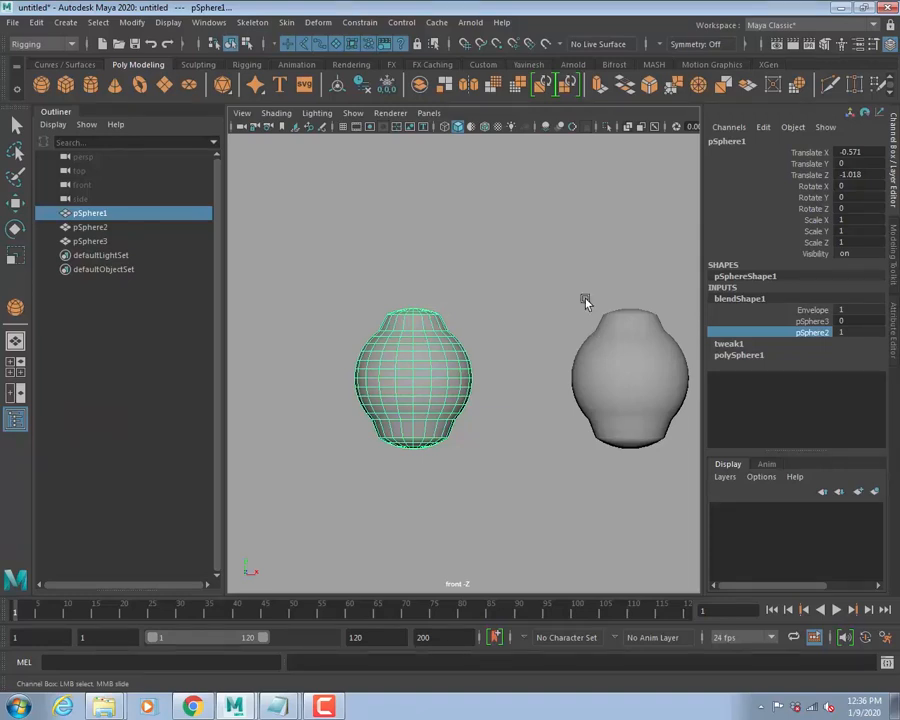
key("alt+Tab")
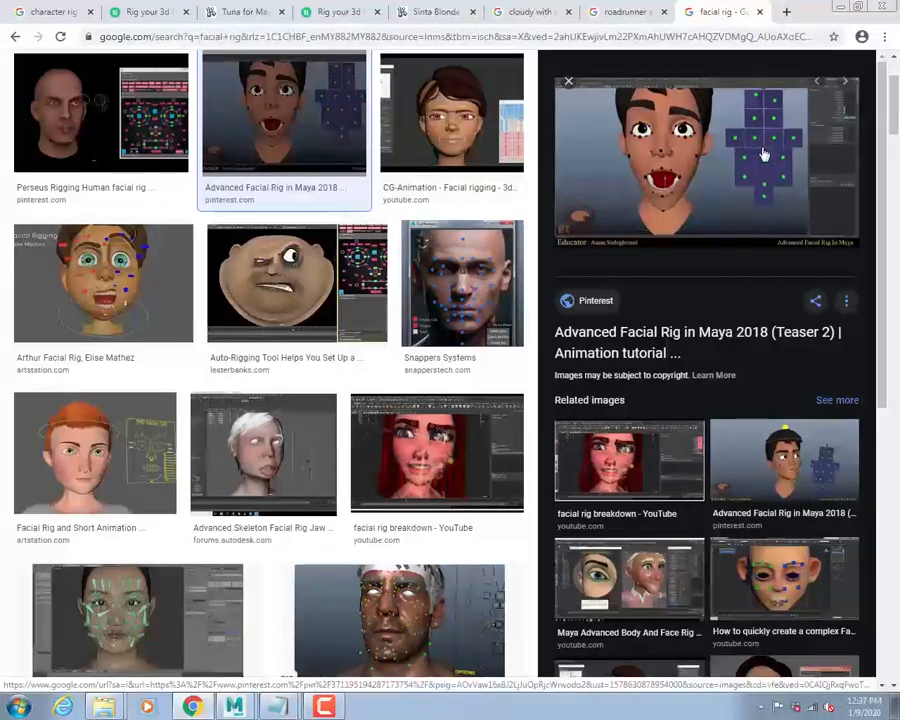
key("alt+Tab")
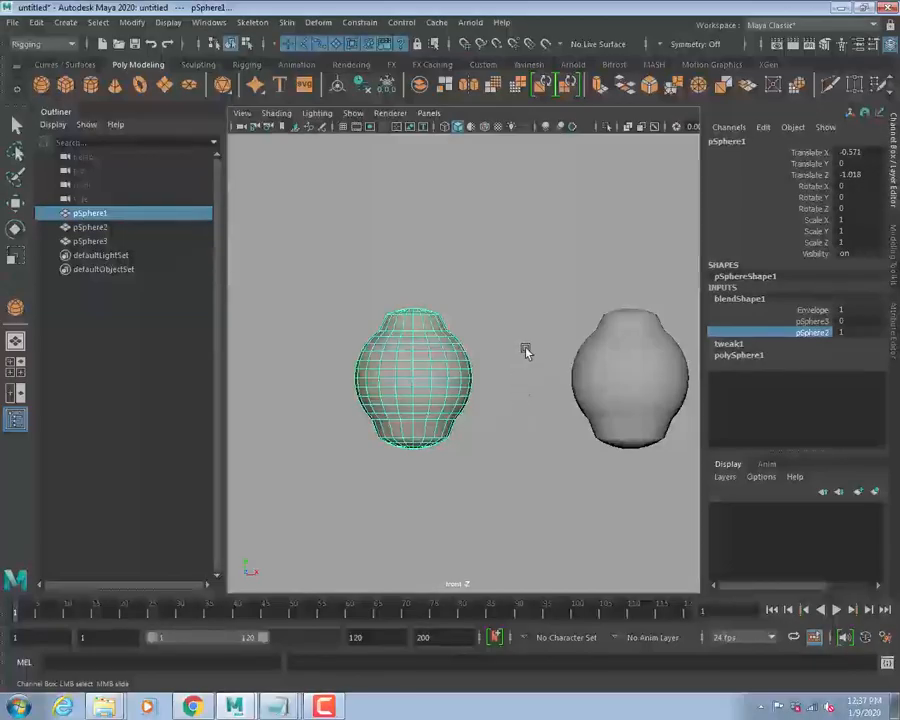
Scrub the pSphere2 blend weight back to 0 to restore the original sphere's round shape.
middle_click_drag(557, 287, 212, 289)
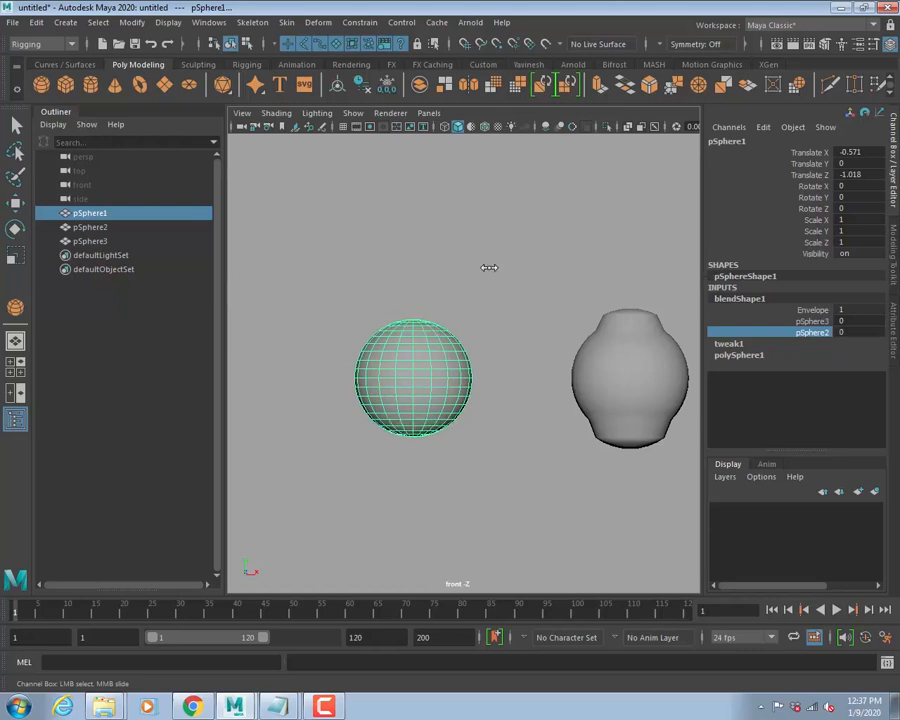
middle_click_drag(400, 289, 267, 281)
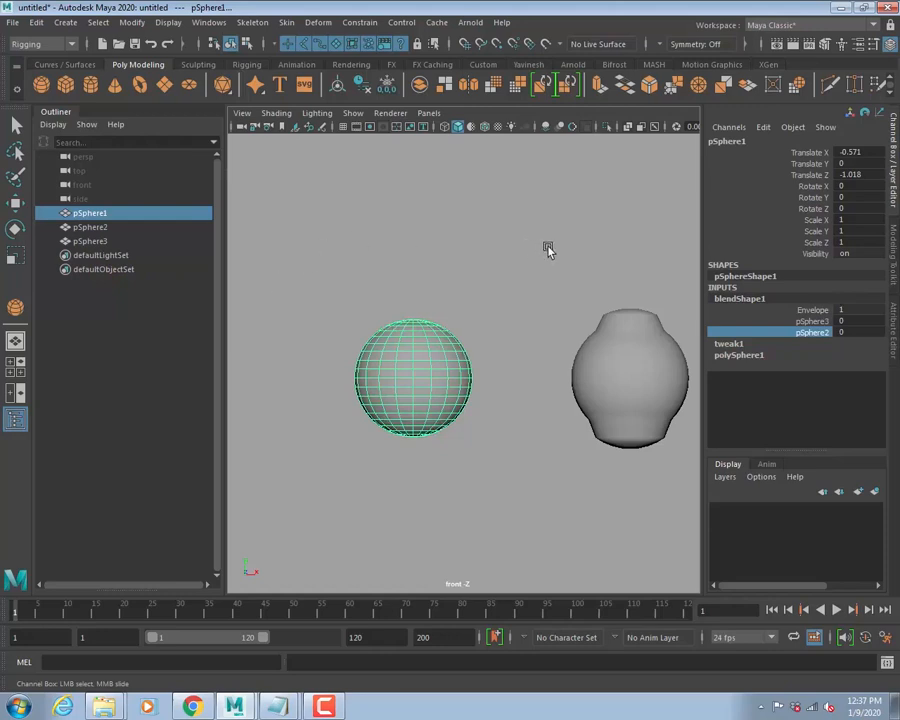